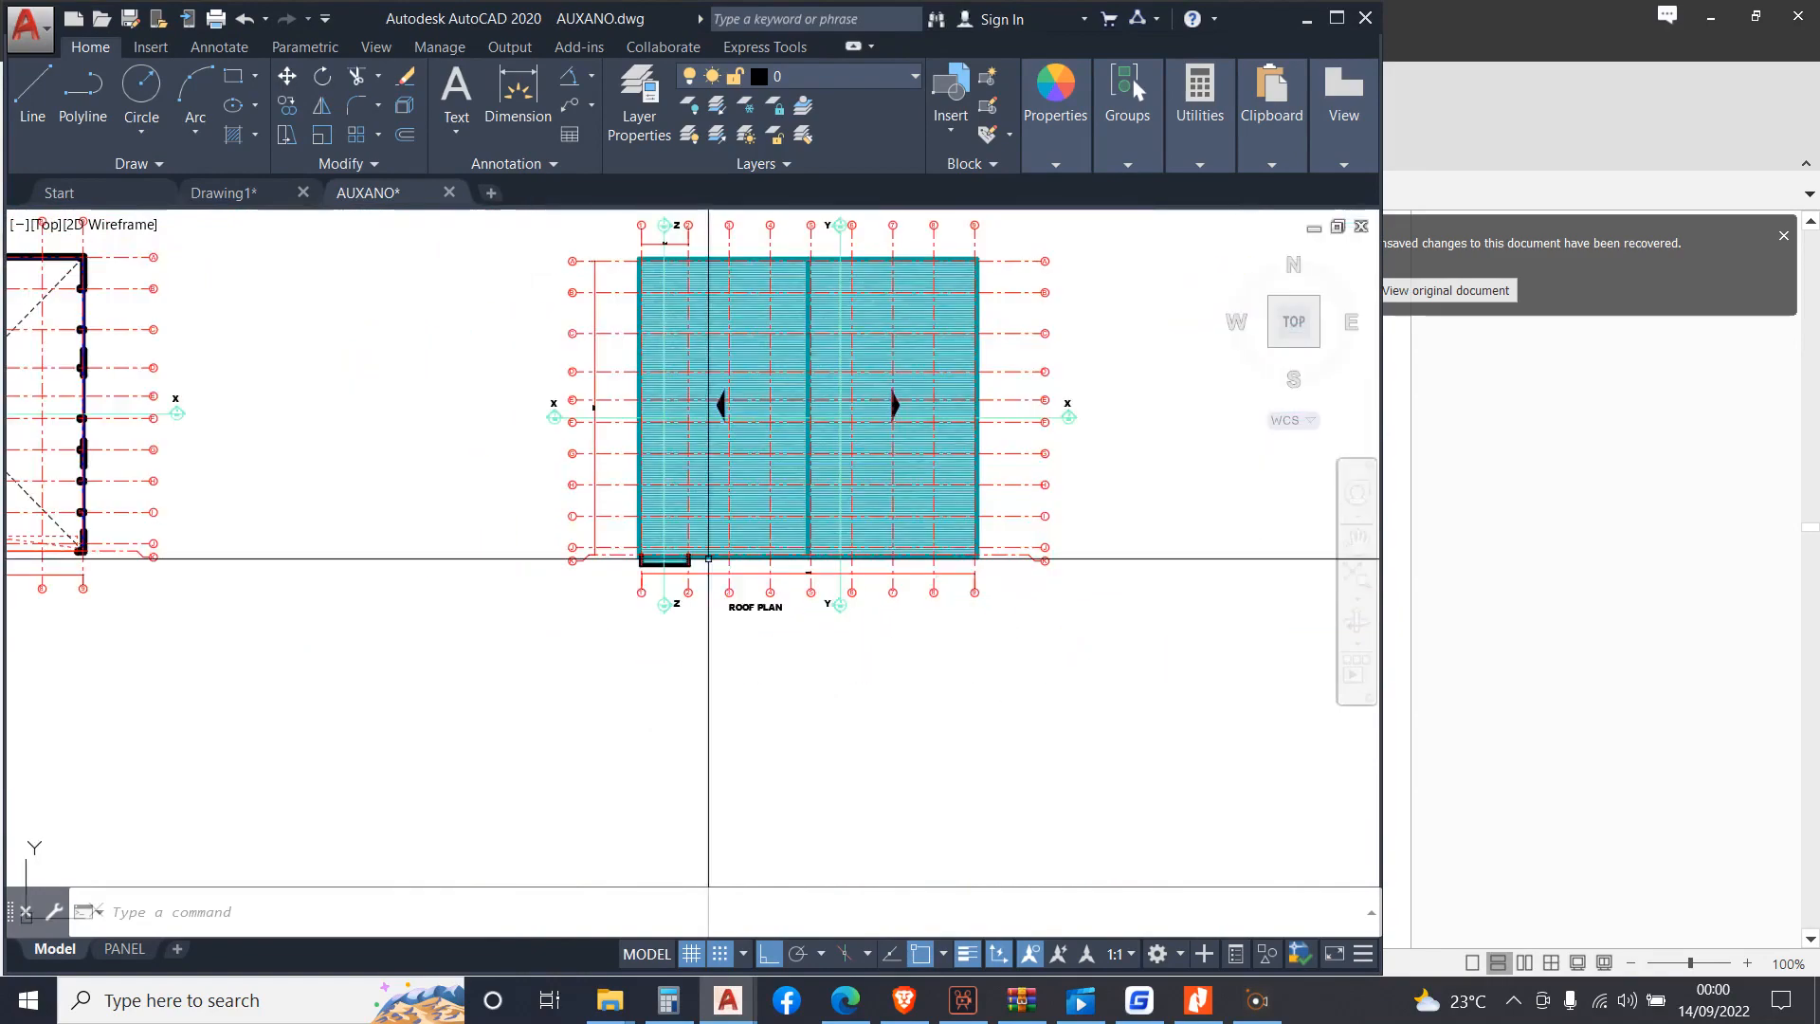
Examine the roof plan in the AUXANO drawing, including its grid lines, and look over the neighbouring floor plans and sections
scroll(807, 521, "up", 4)
scroll(808, 622, "down", 2)
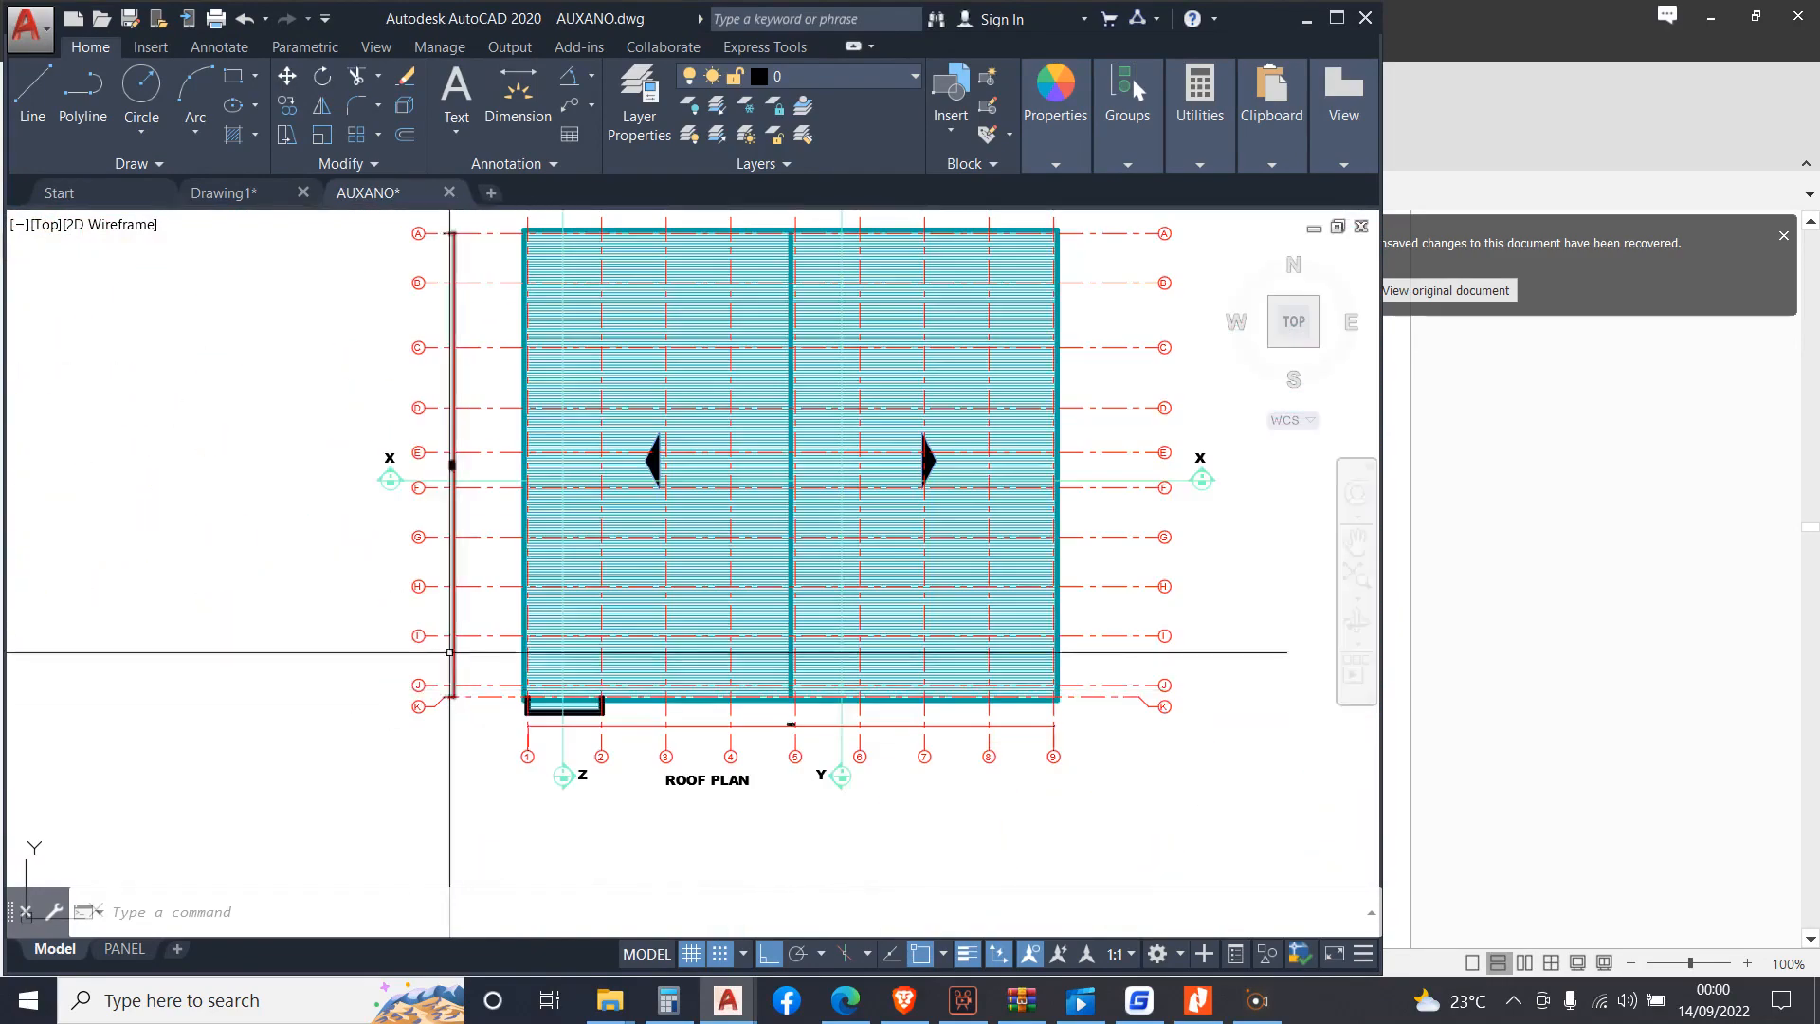
scroll(426, 636, "up", 3)
scroll(580, 577, "down", 5)
scroll(670, 499, "up", 4)
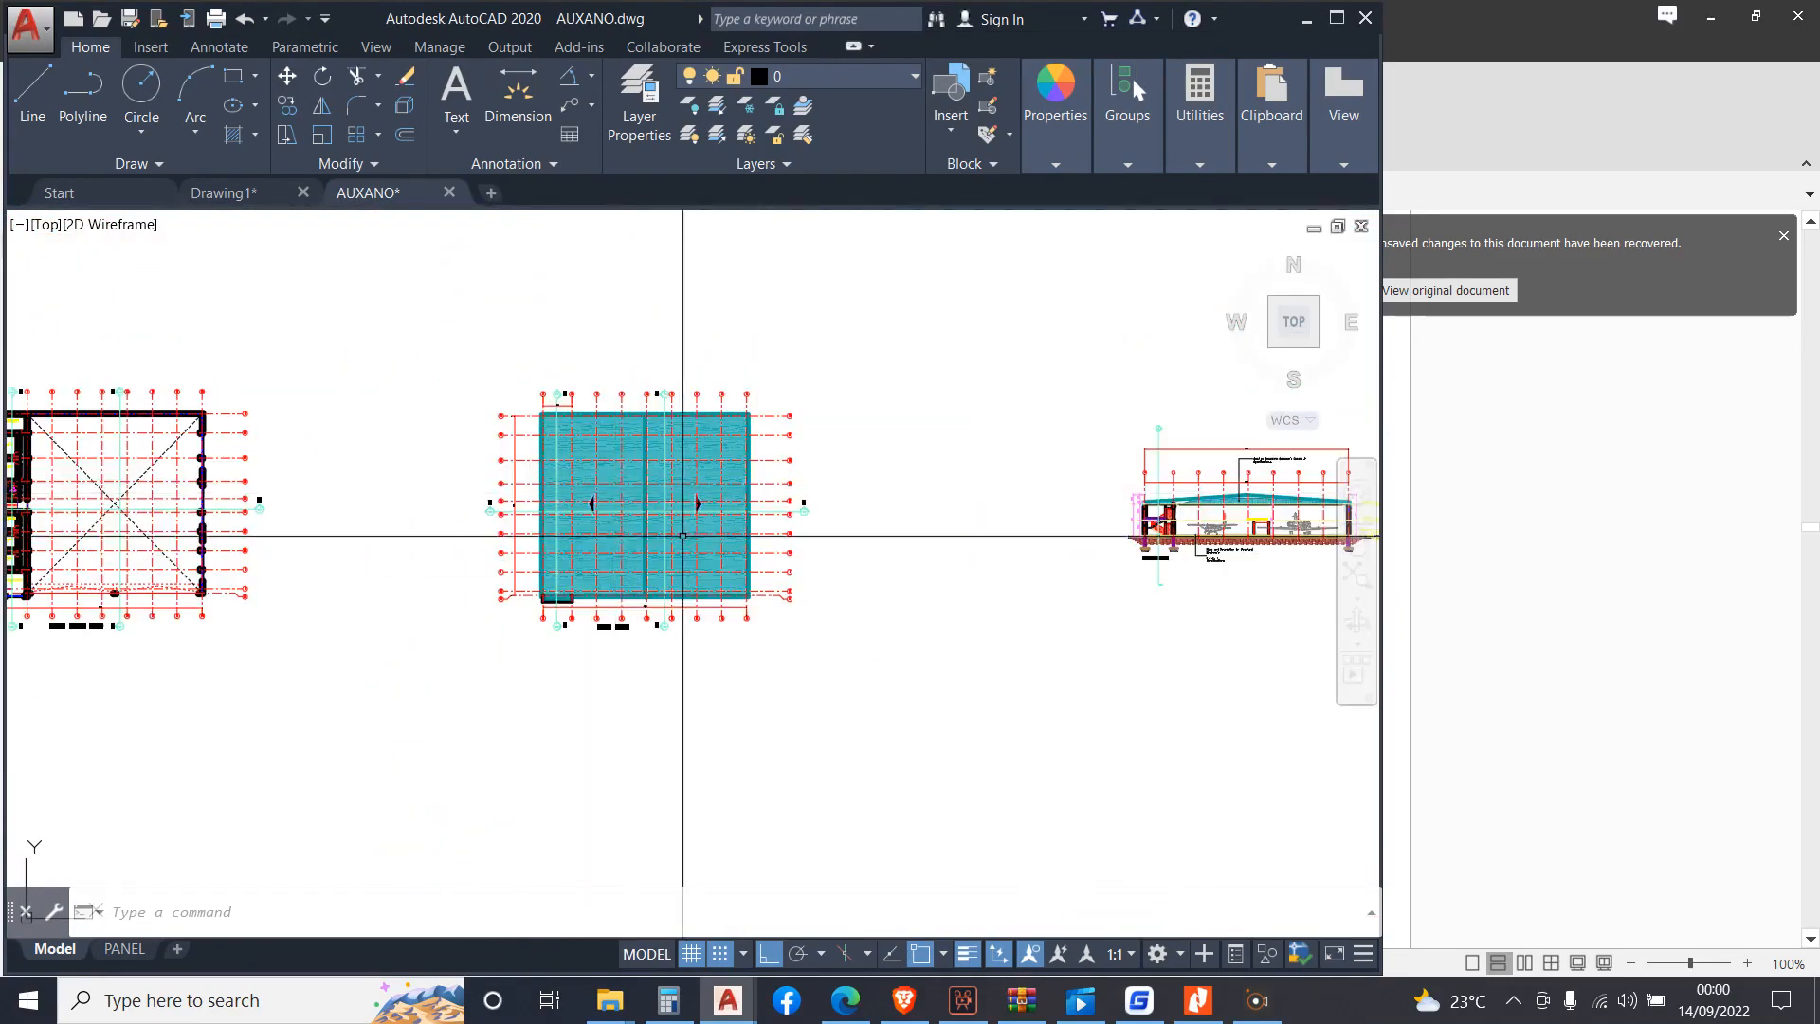
scroll(780, 439, "down", 4)
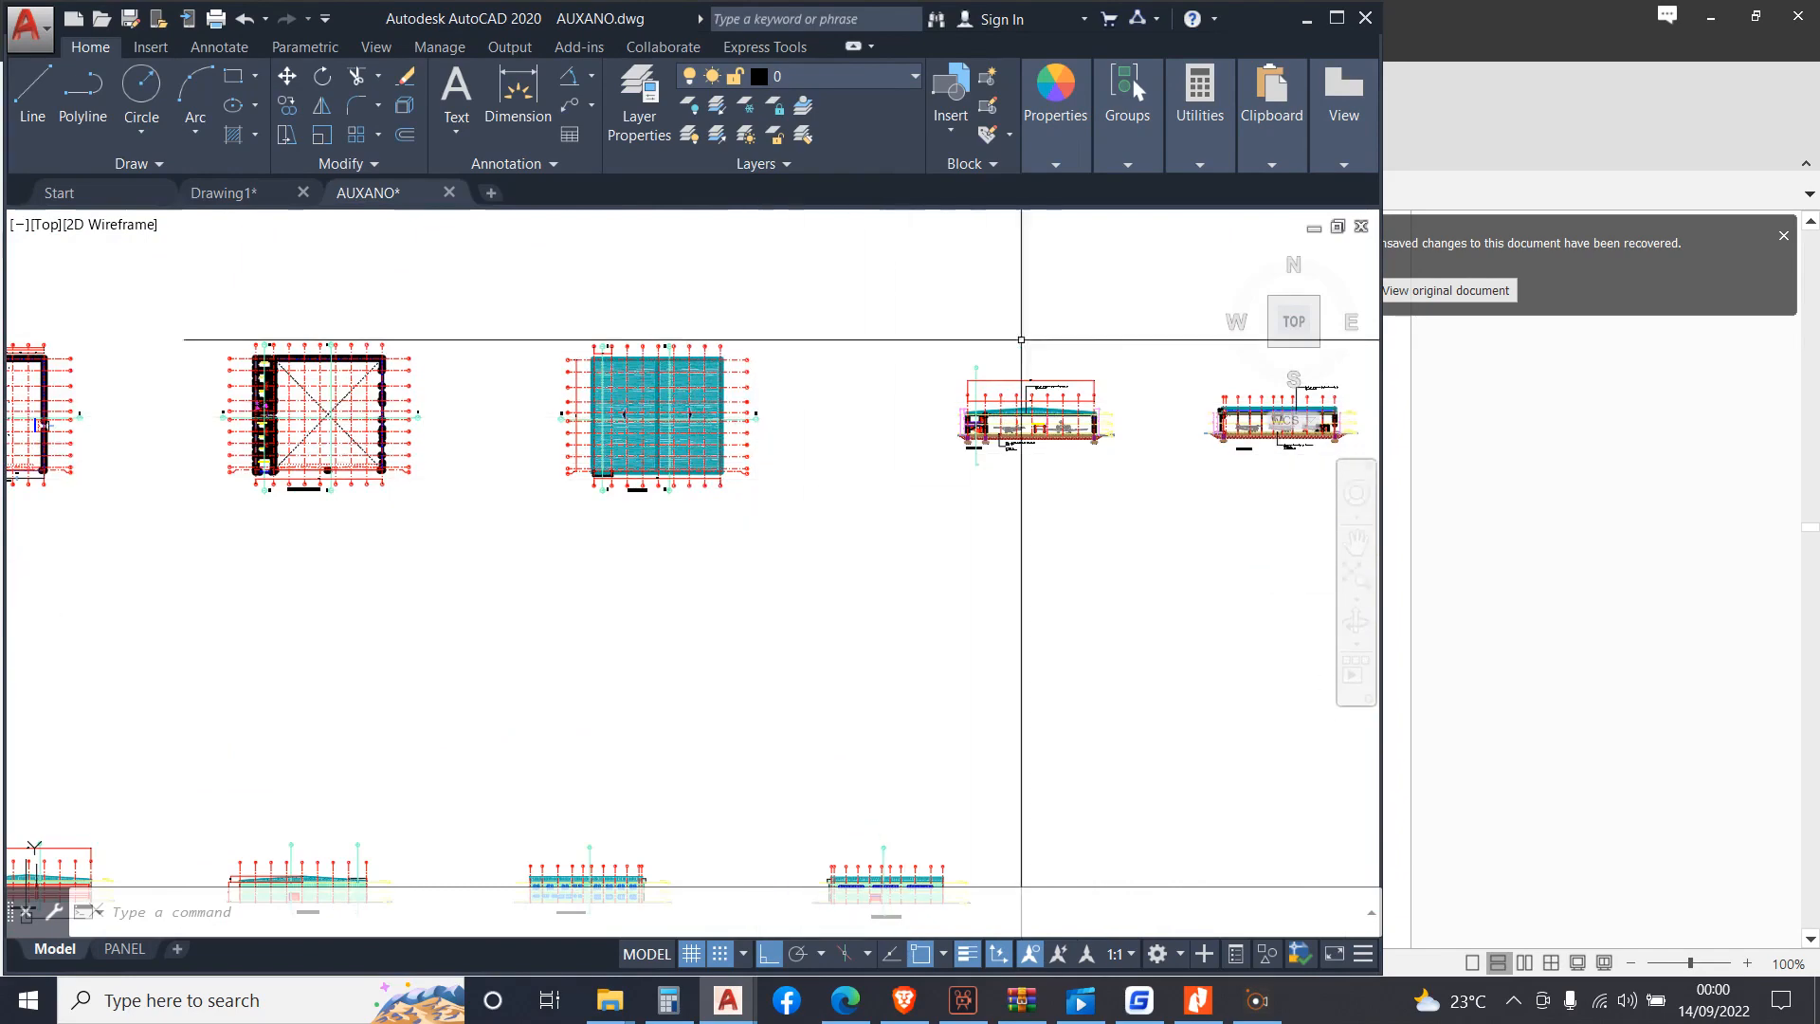
scroll(975, 357, "up", 4)
scroll(731, 577, "down", 2)
scroll(527, 474, "up", 2)
scroll(527, 474, "down", 6)
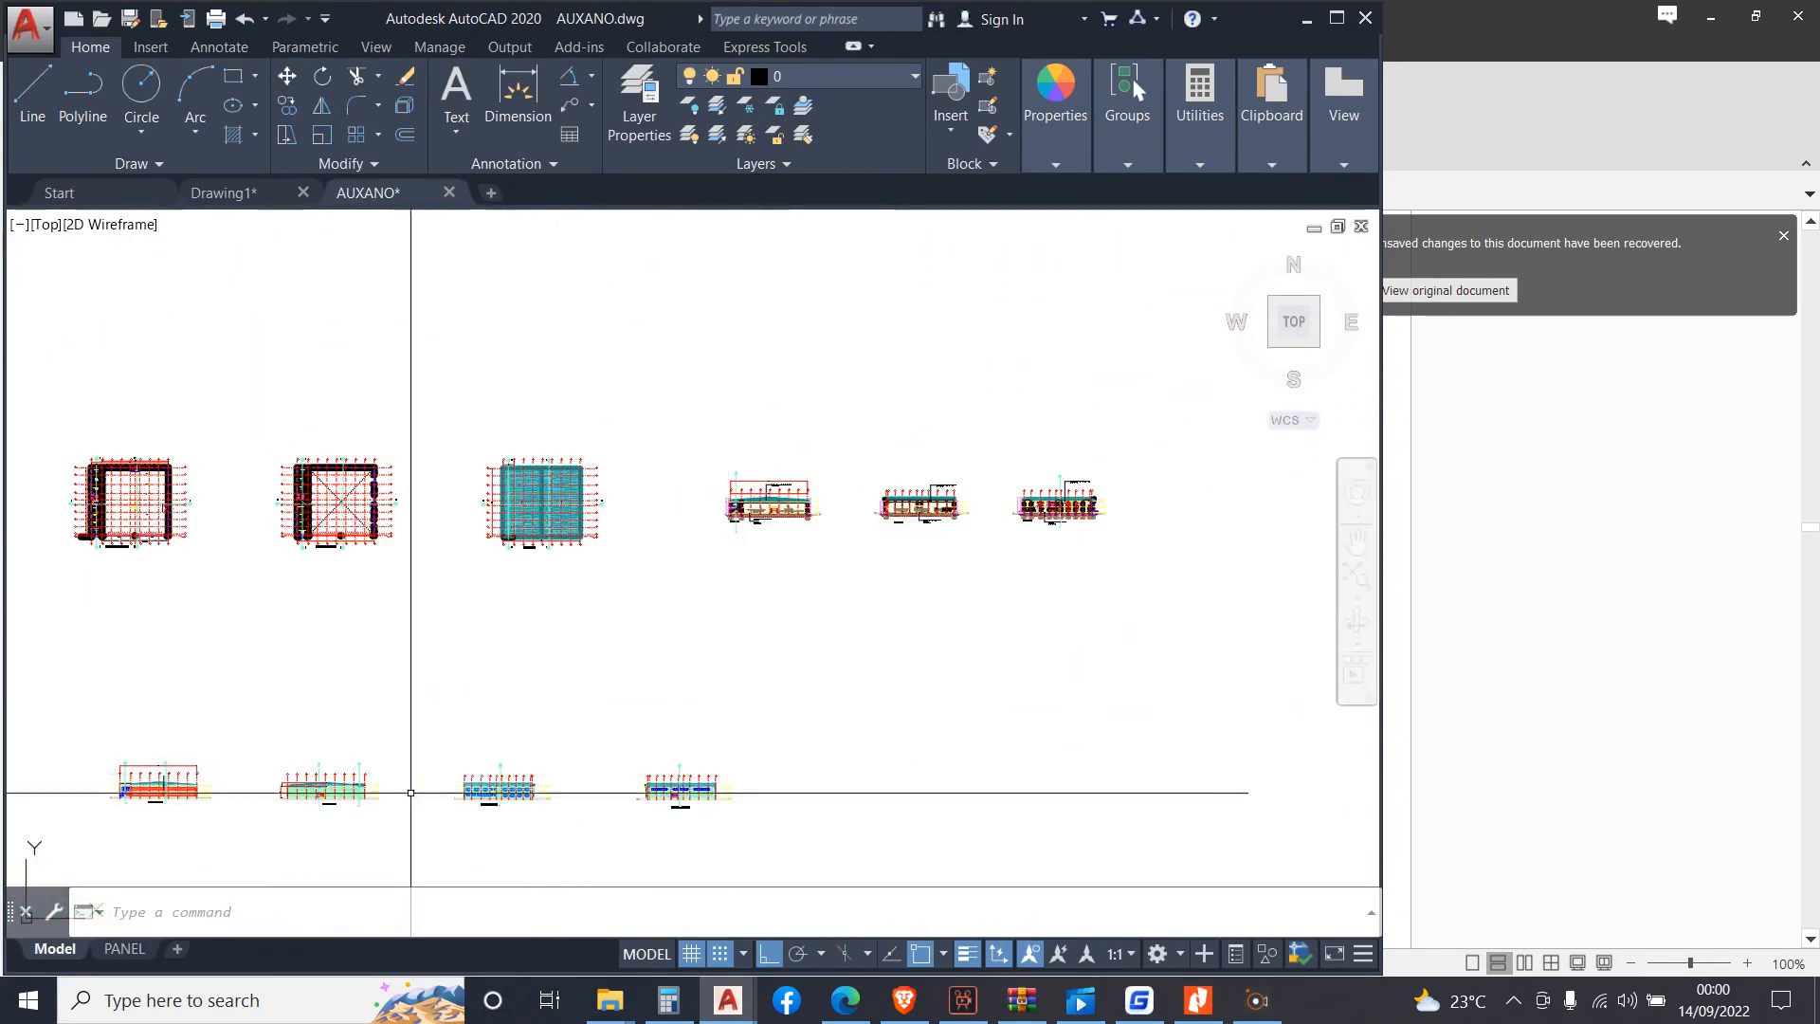
Examine the back elevation in the AUXANO drawing, including its roof slope, grid lines and height dimensions
scroll(446, 723, "up", 4)
scroll(629, 683, "down", 4)
scroll(685, 701, "up", 5)
scroll(686, 700, "up", 4)
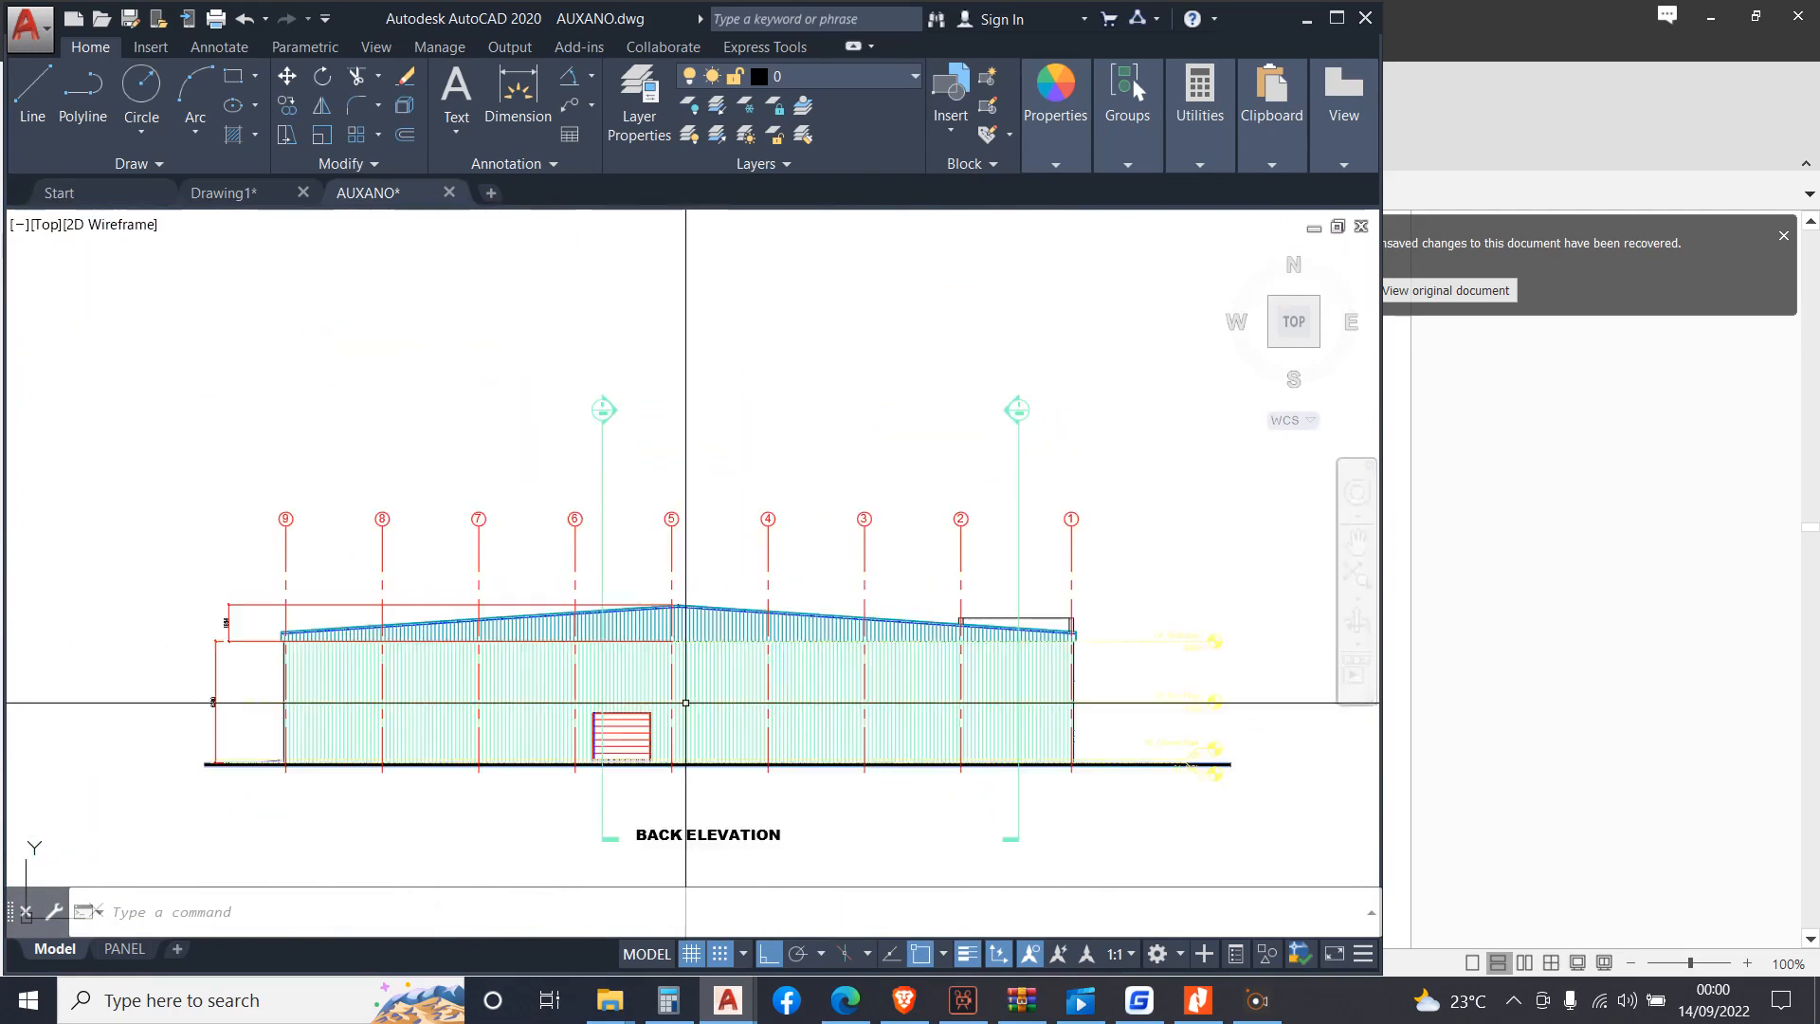
scroll(999, 590, "down", 2)
scroll(645, 634, "up", 2)
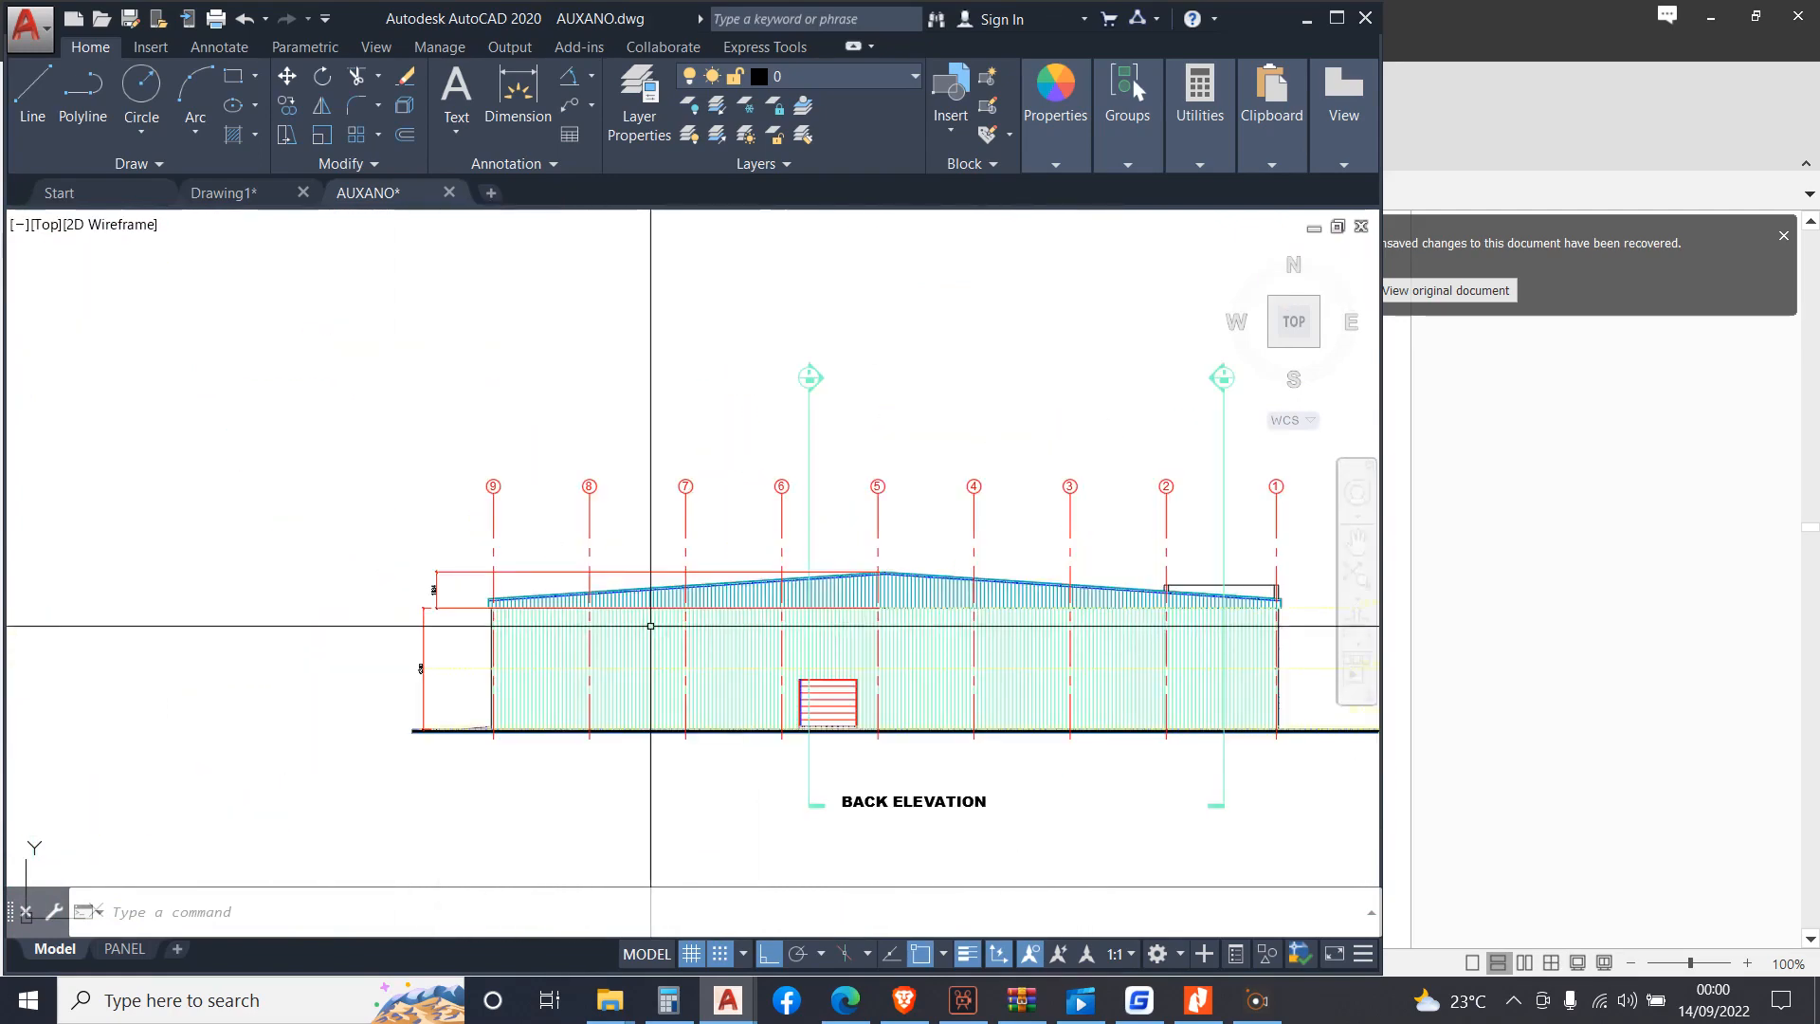
scroll(1056, 626, "up", 4)
scroll(758, 474, "down", 4)
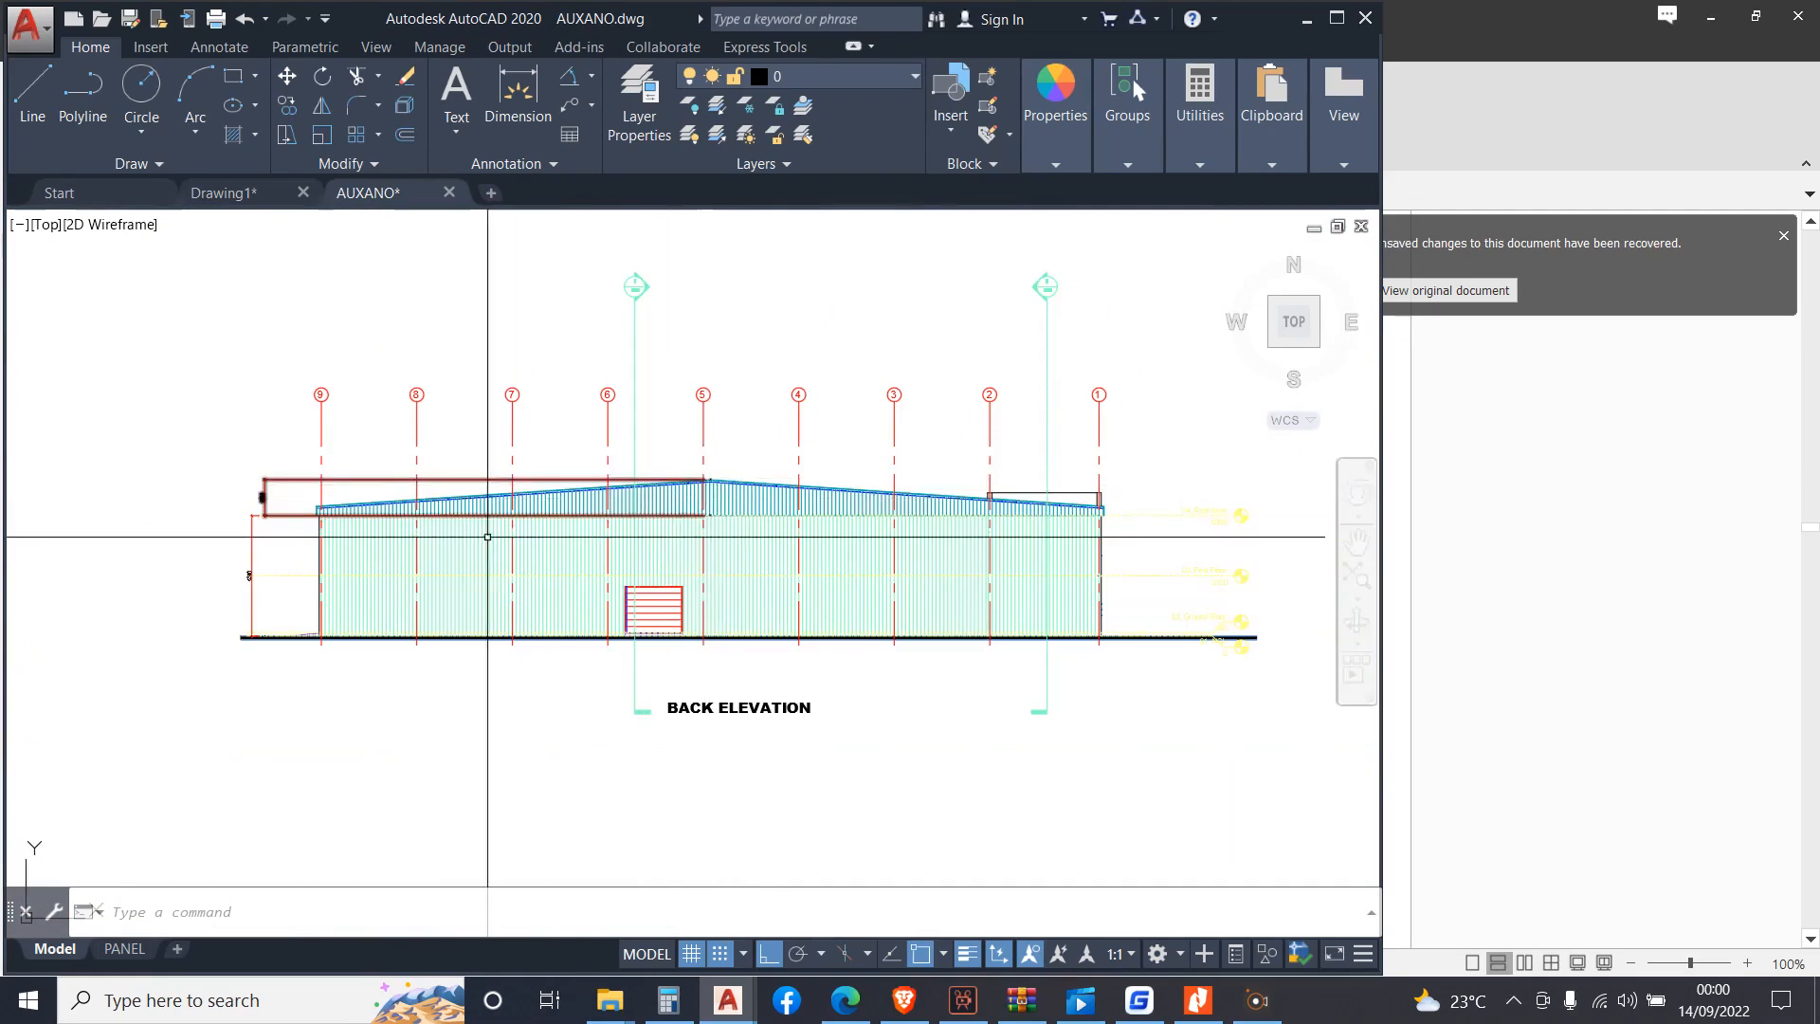
scroll(218, 493, "up", 8)
scroll(150, 467, "down", 8)
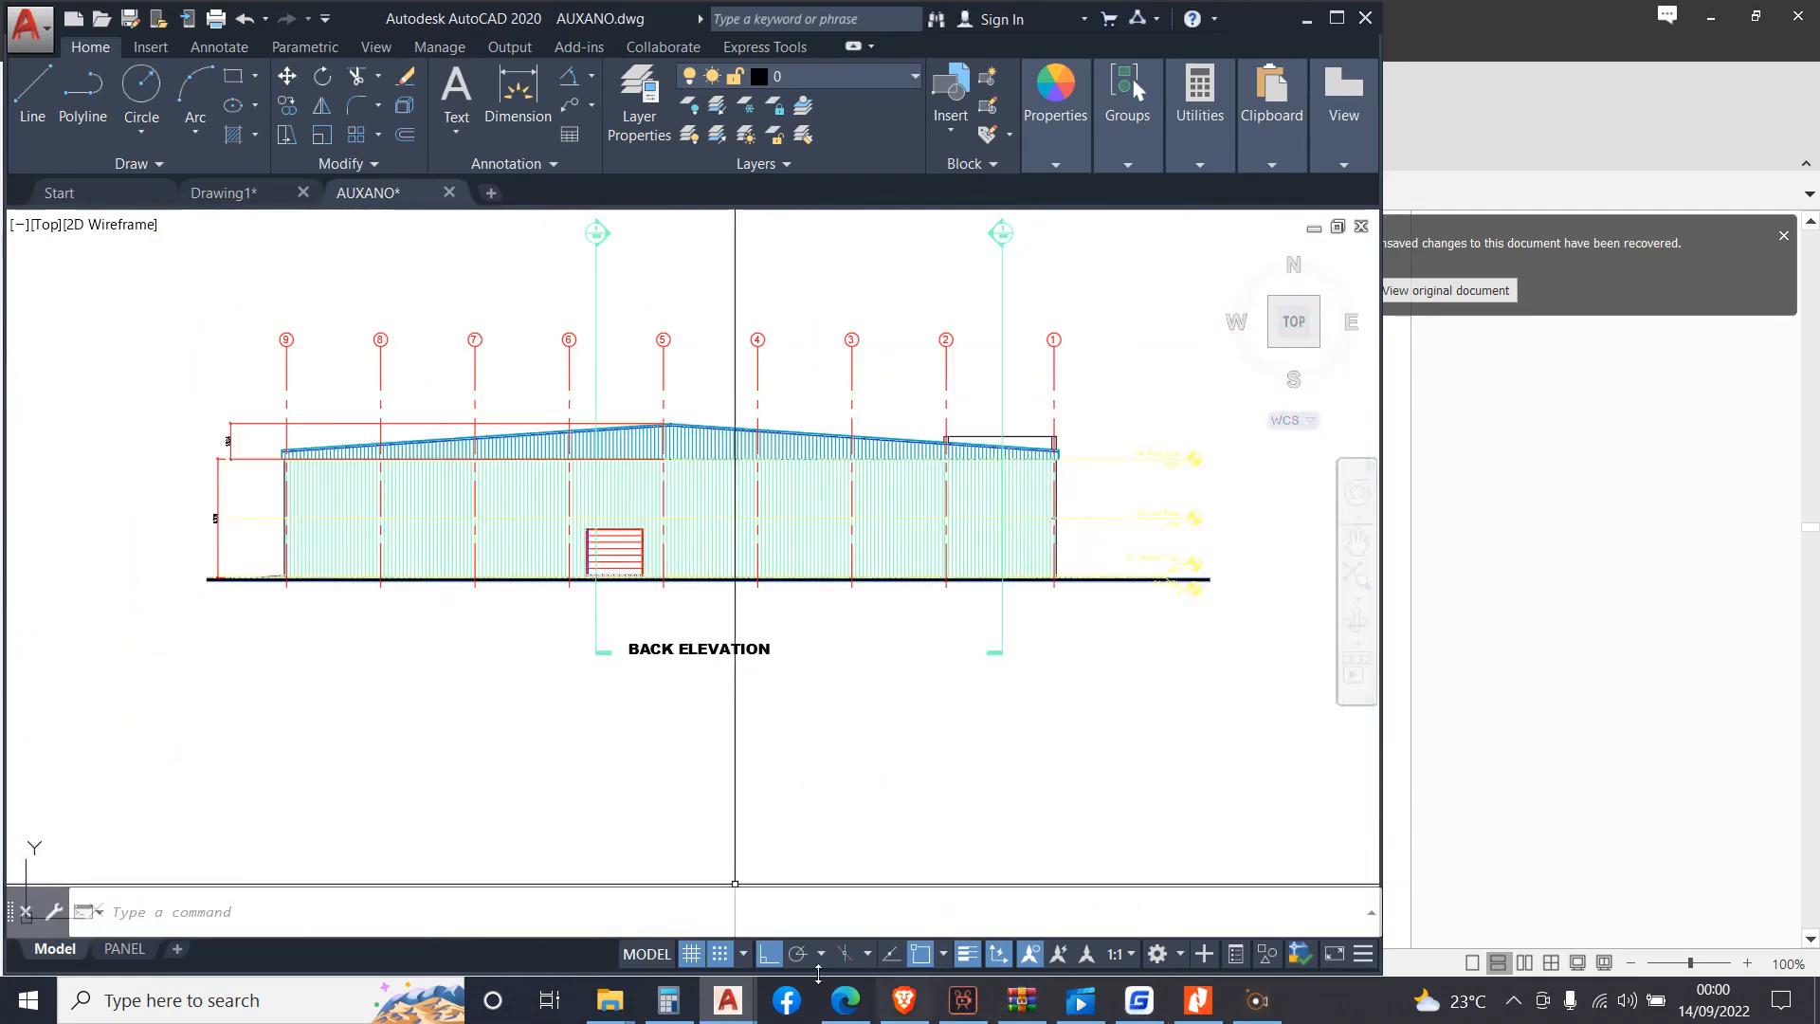
Launch Robot Structural Analysis from the desktop, create a new building project and dismiss the startup tip
mouse_move(748, 1016)
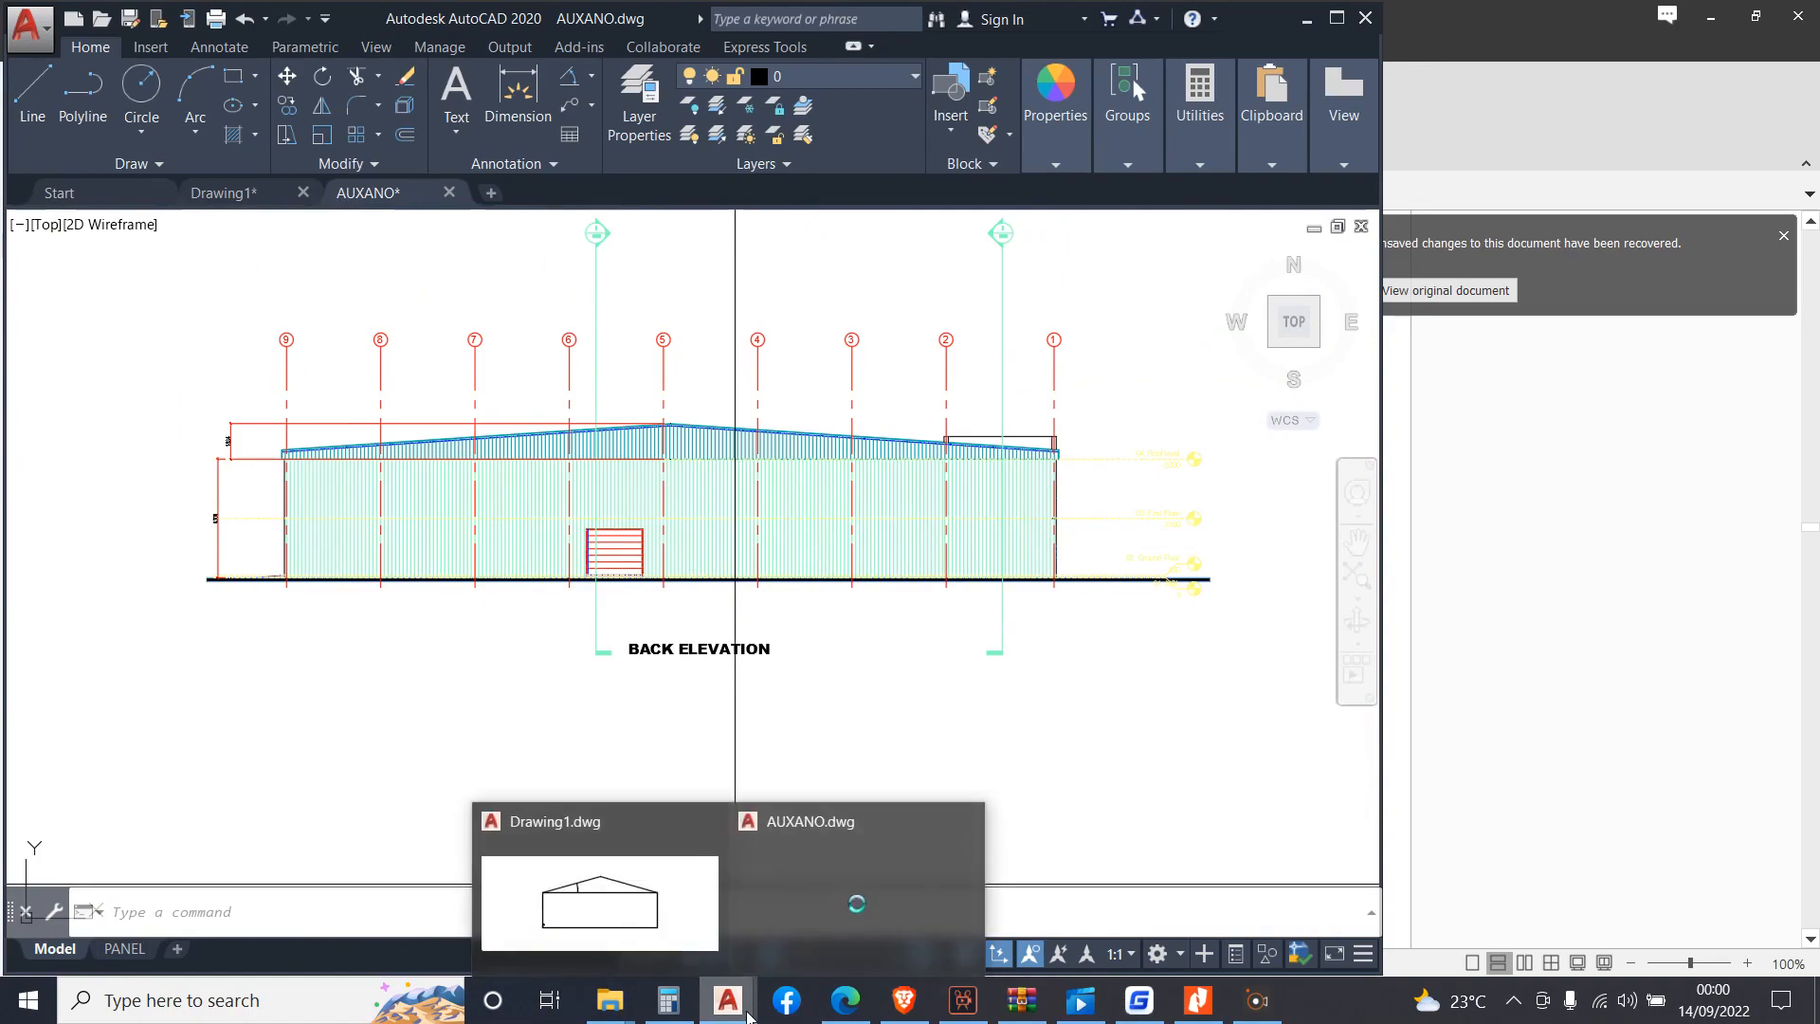
mouse_move(1124, 1016)
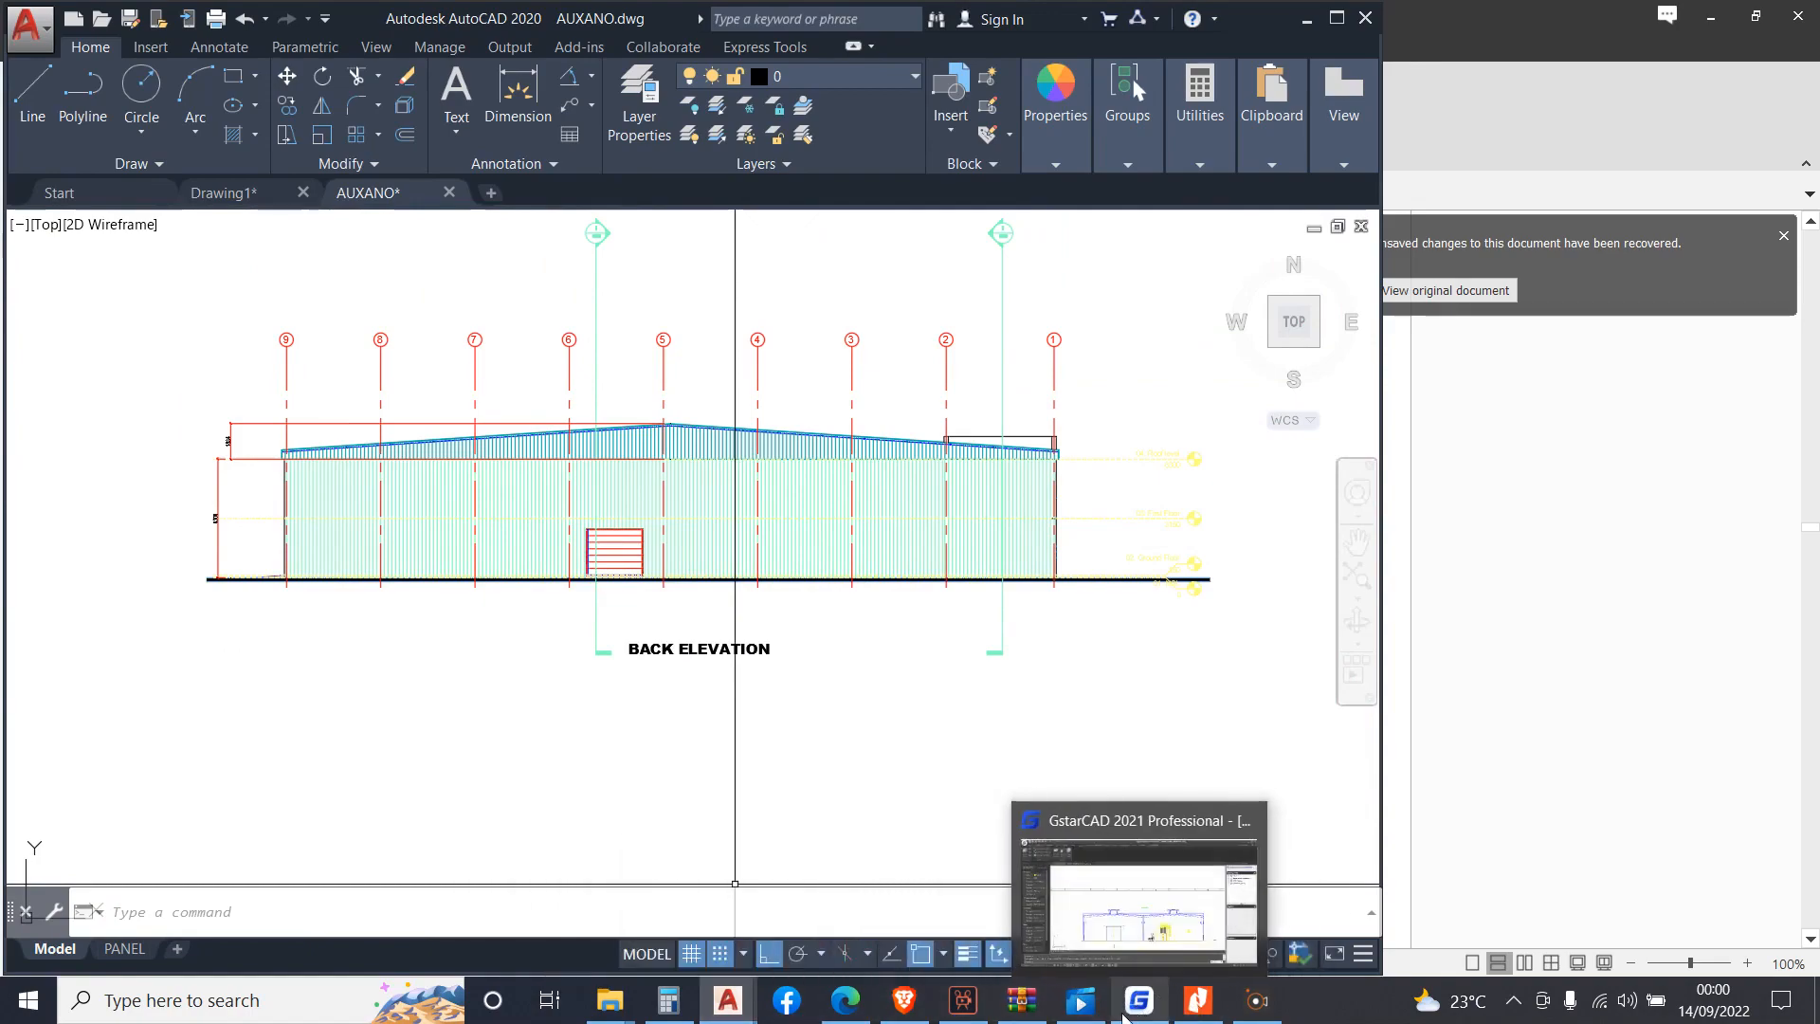
left_click(1817, 1016)
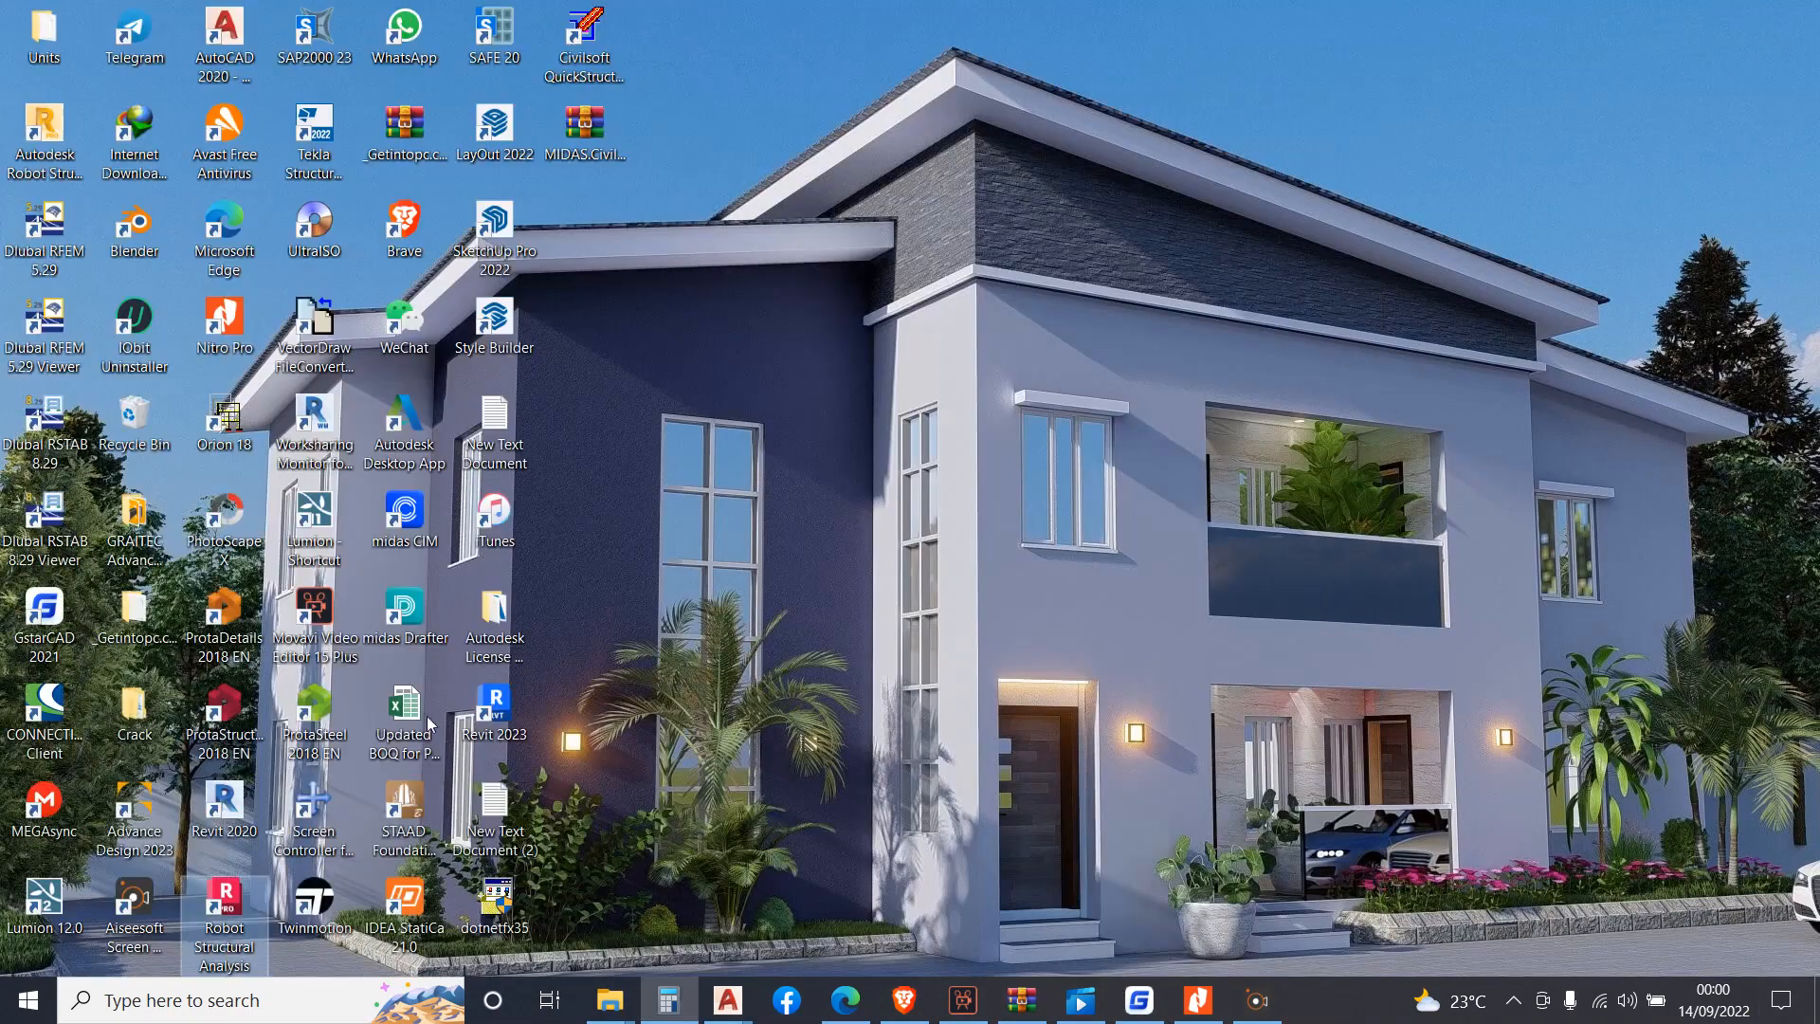
double_click(256, 889)
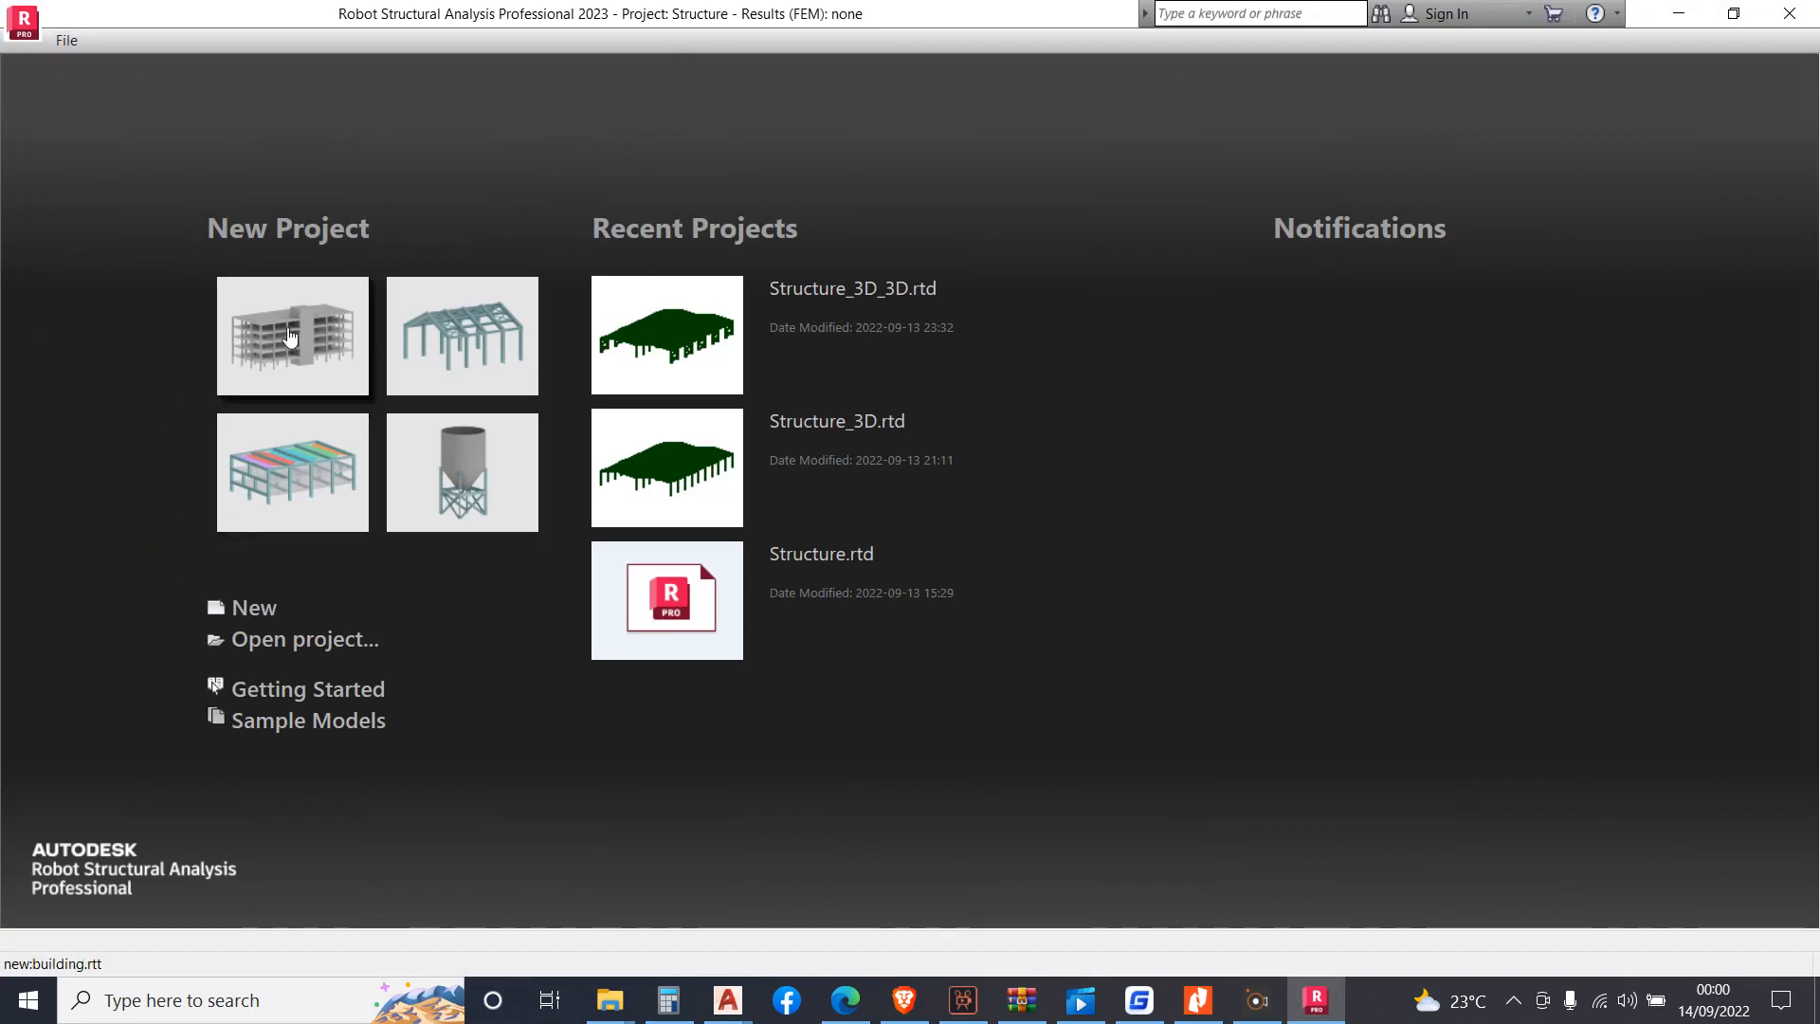
left_click(336, 300)
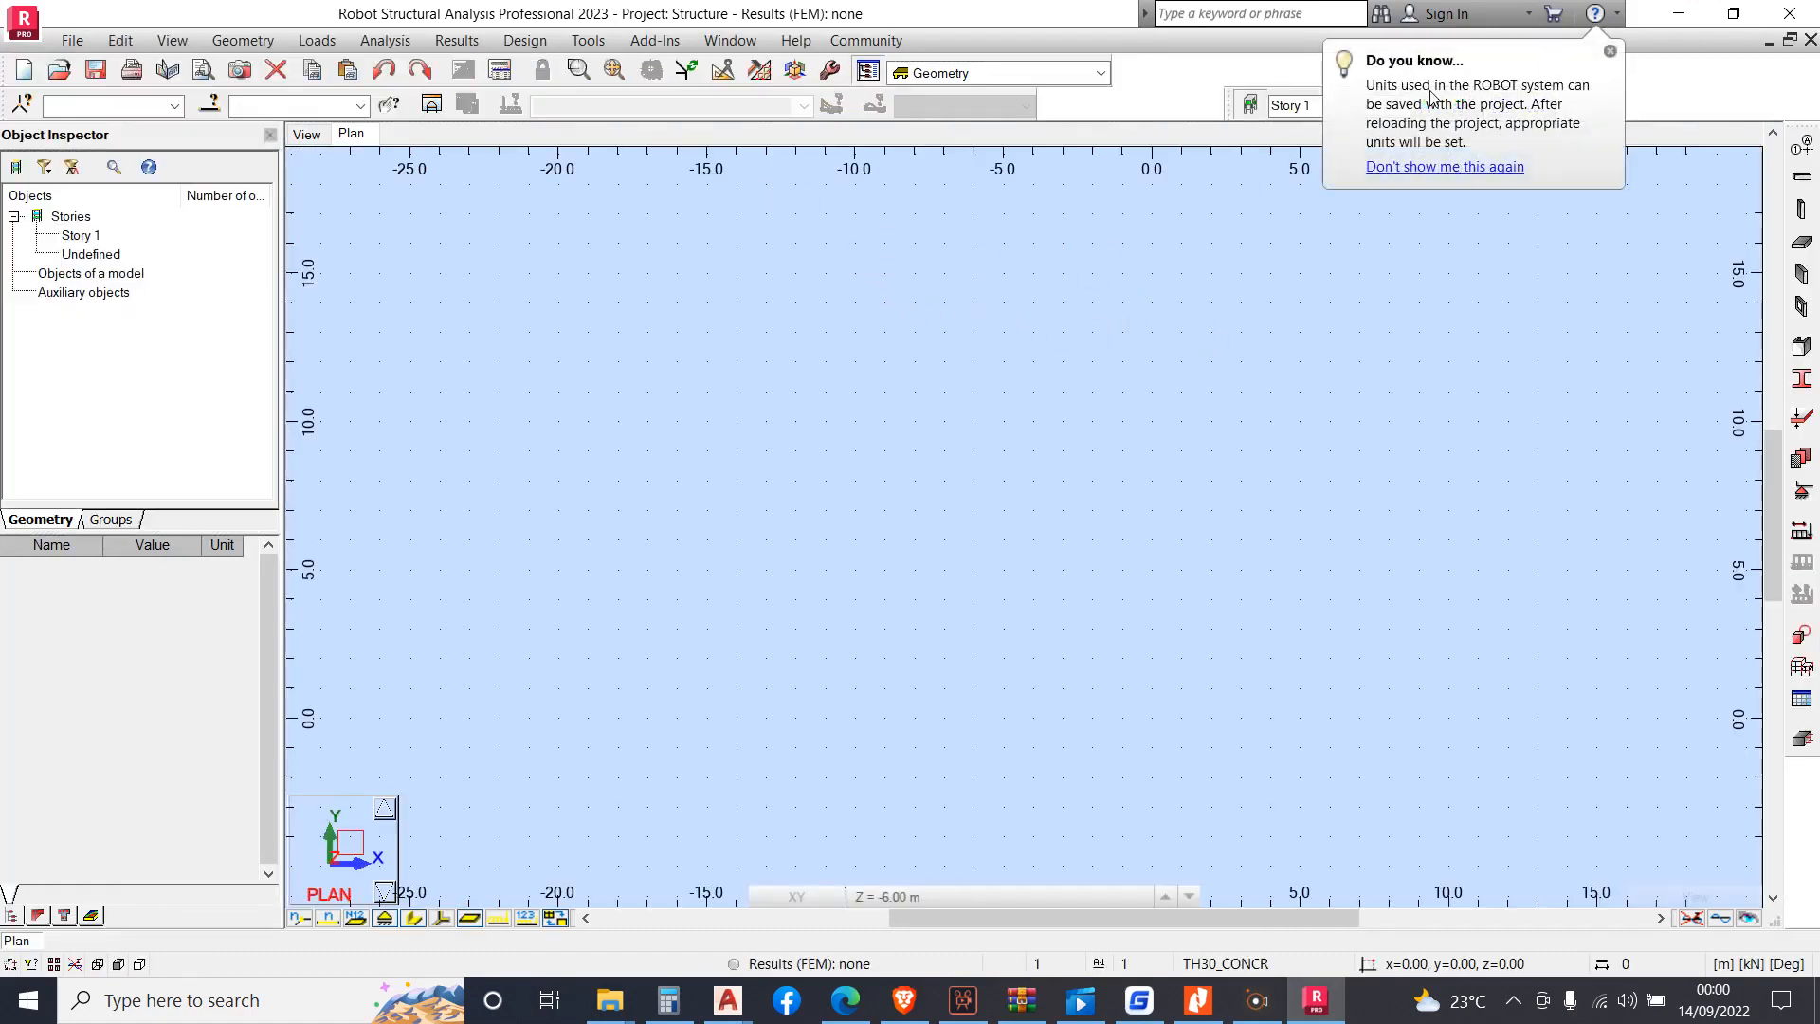
left_click(1609, 52)
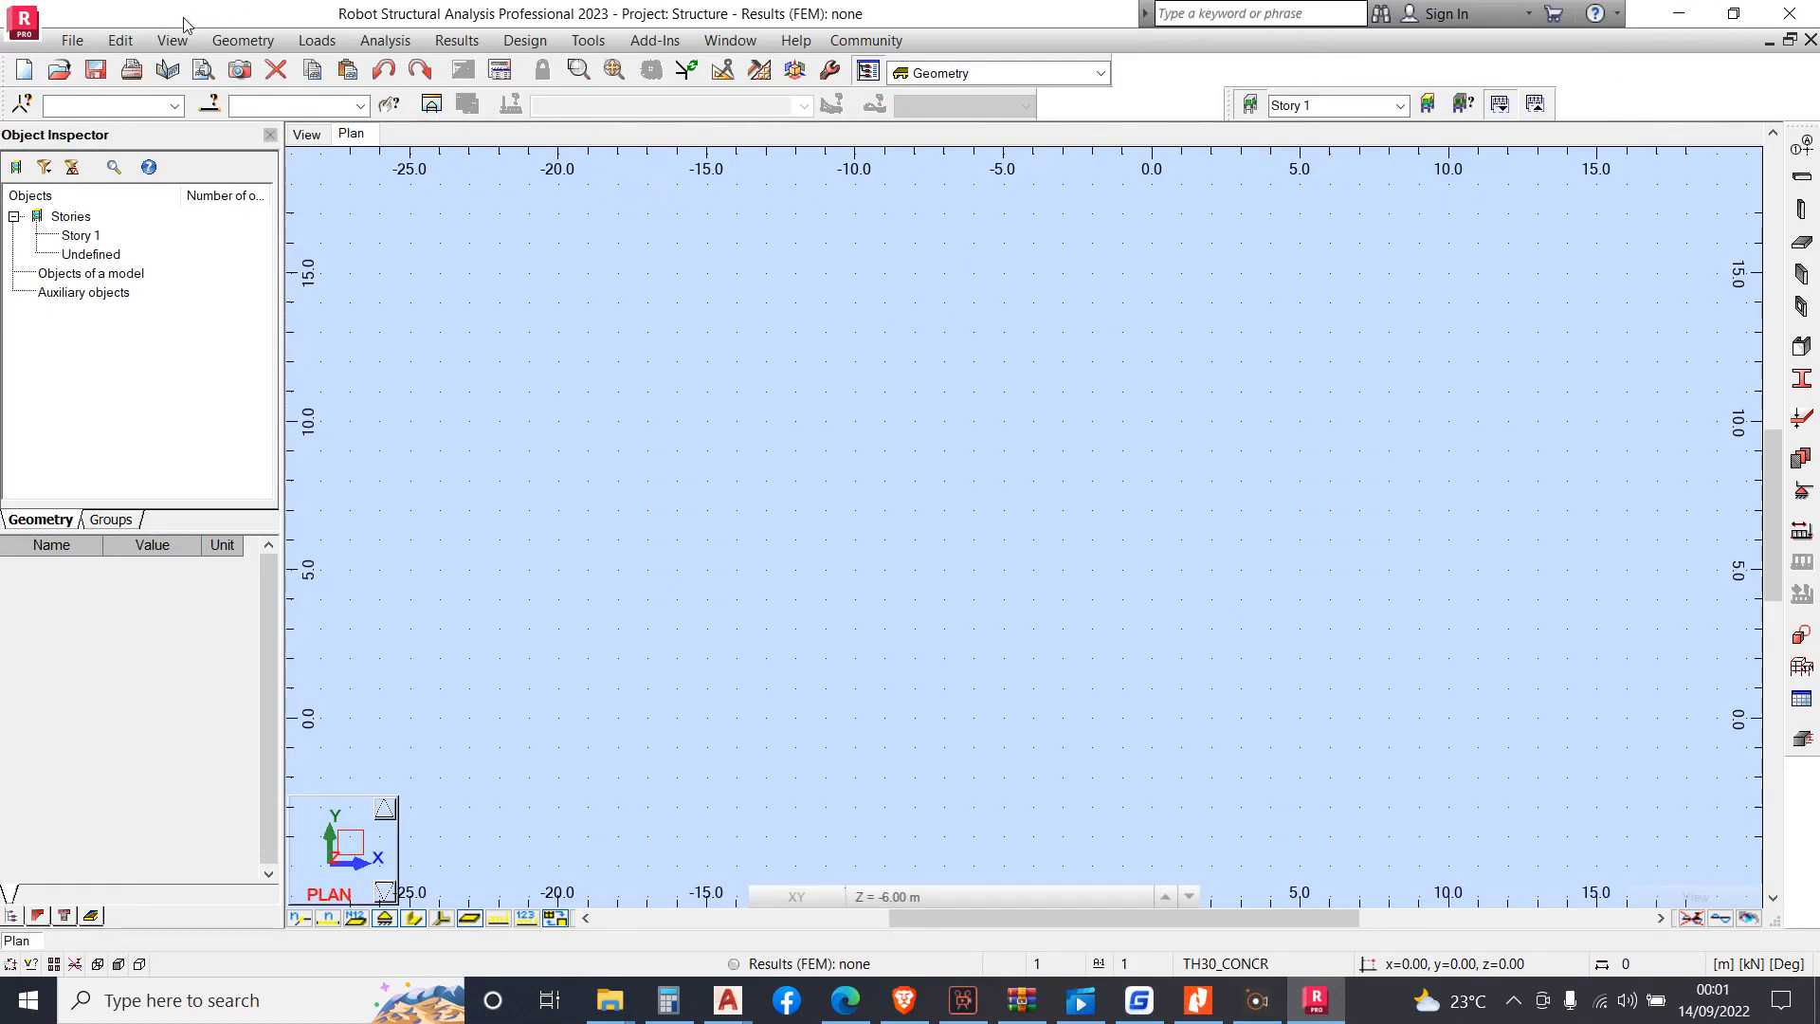
In the job preferences, review the load combination codes and keep BS8110, with EN 1998-1:2004/A1:2013 for seismic loads
left_click(526, 42)
mouse_move(609, 41)
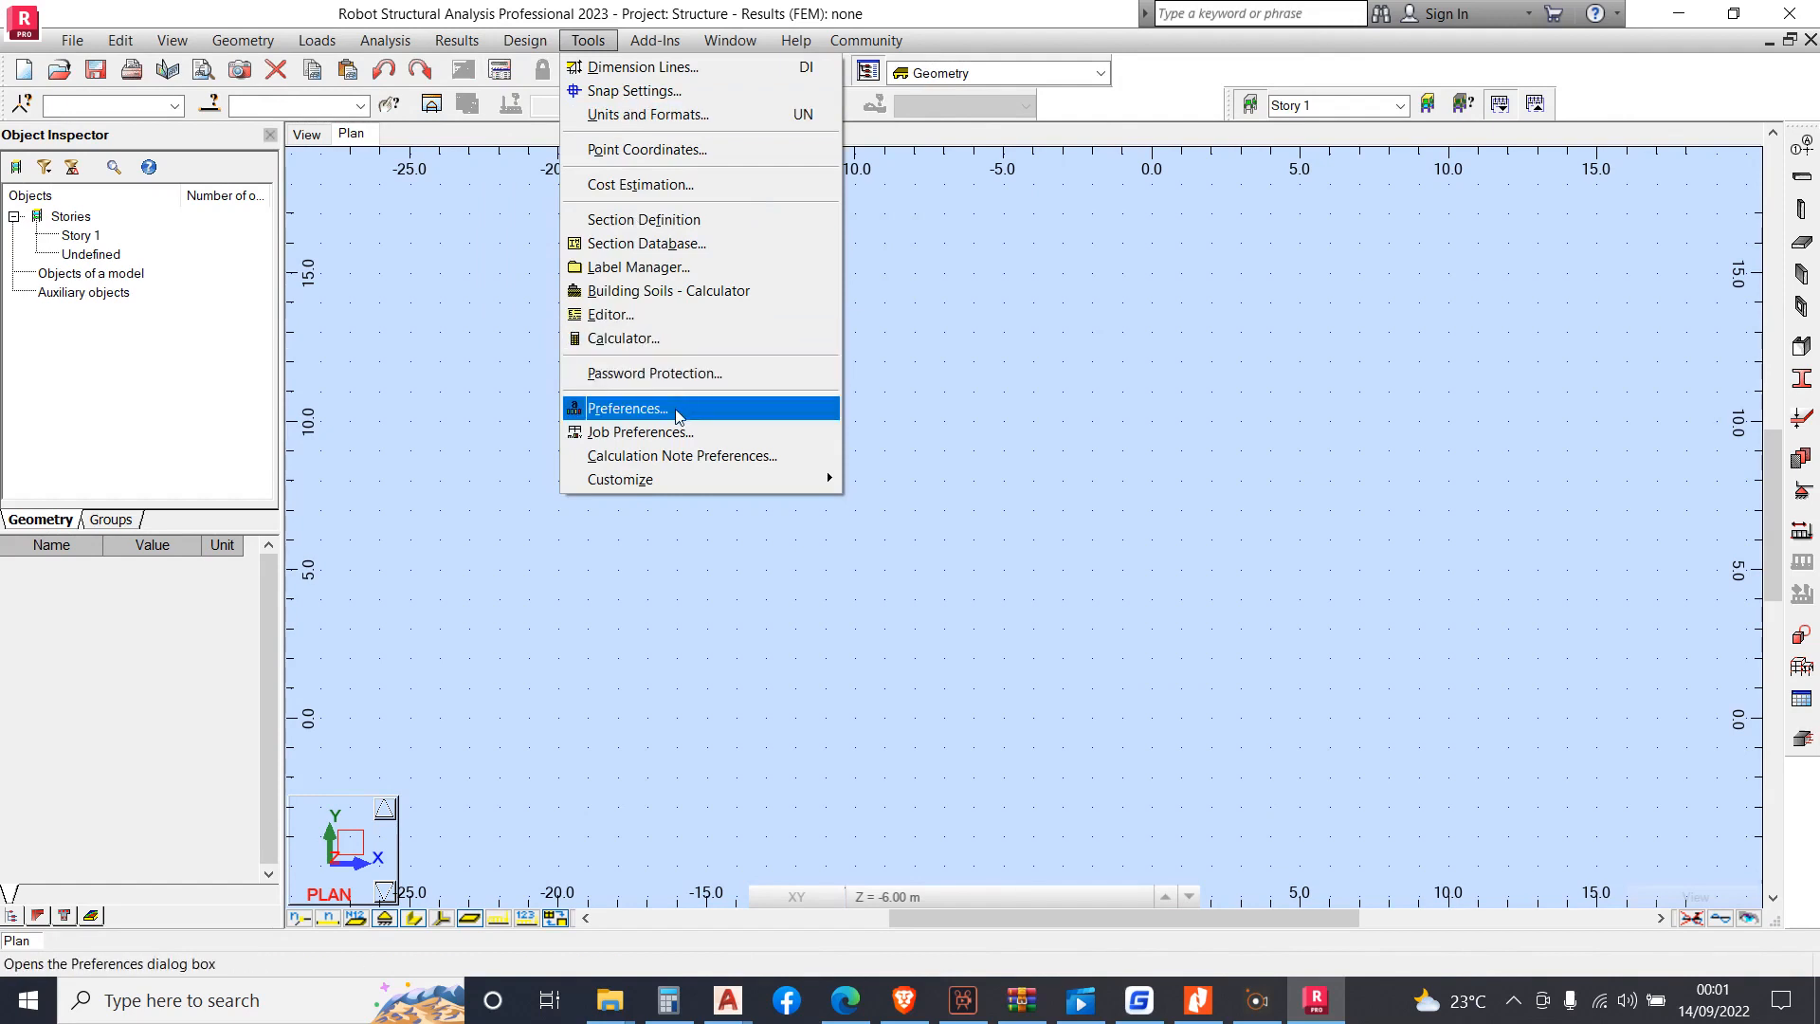
left_click(684, 433)
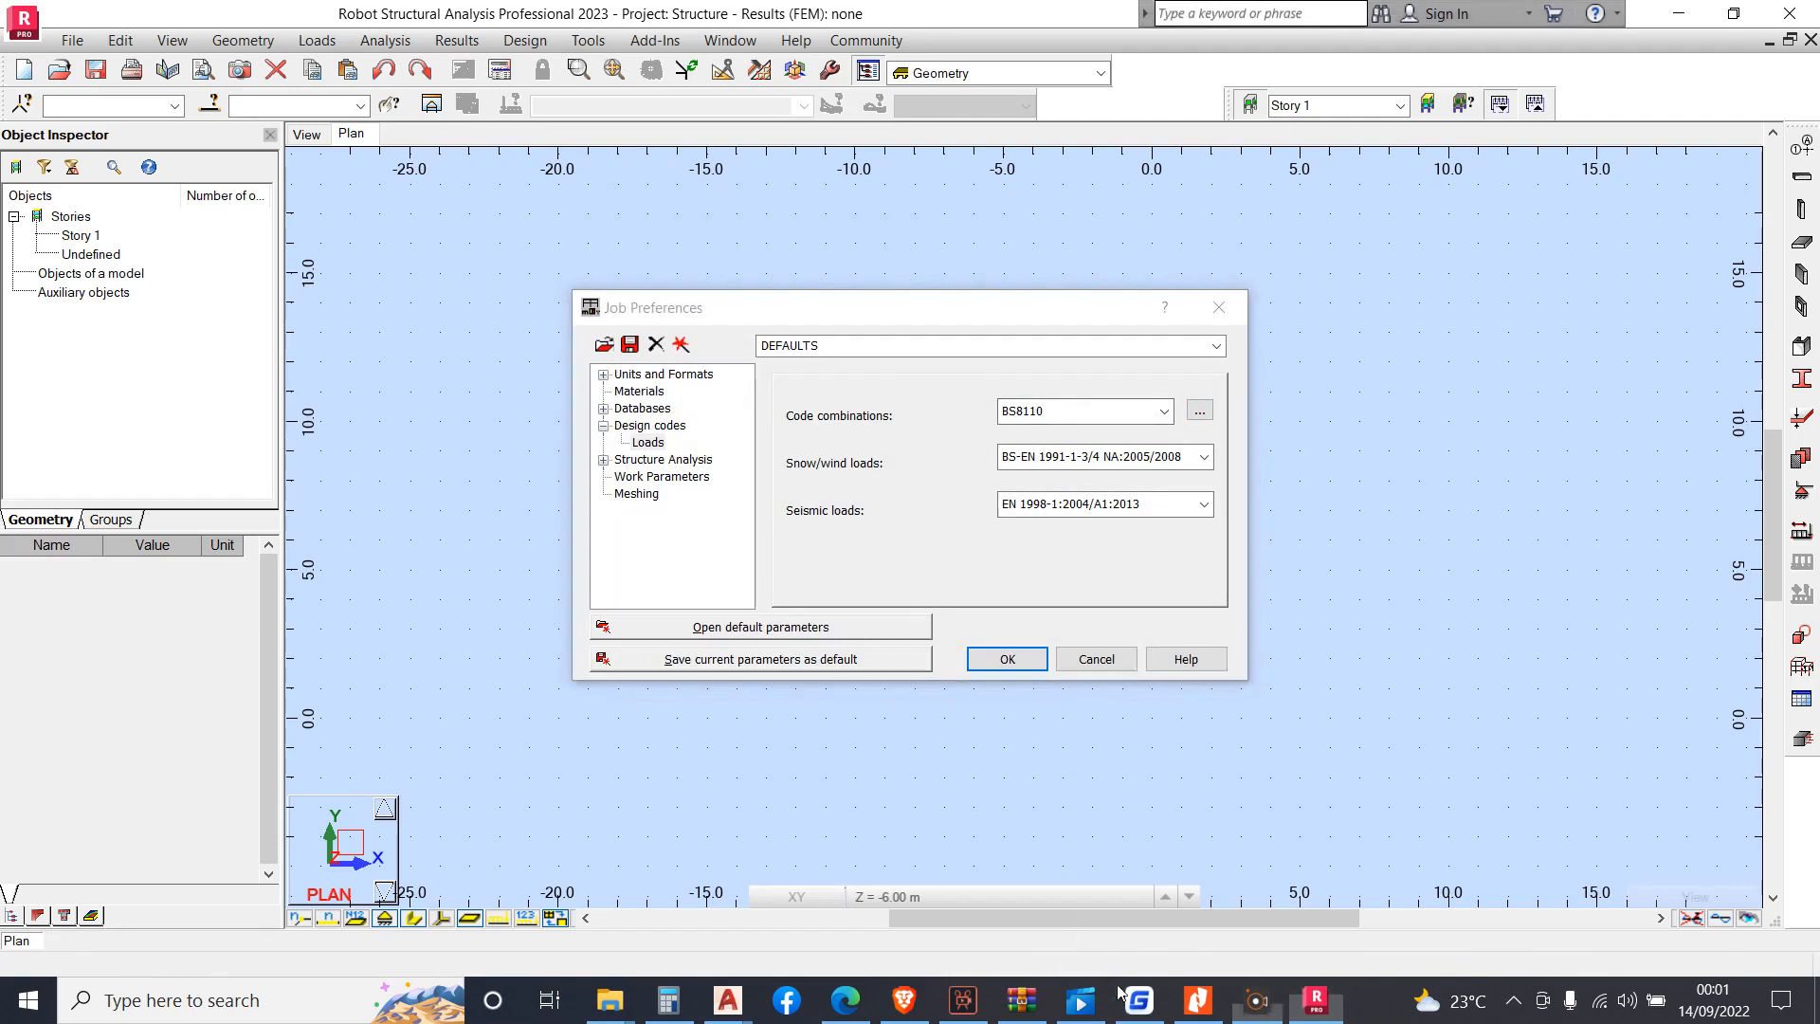
left_click(1164, 415)
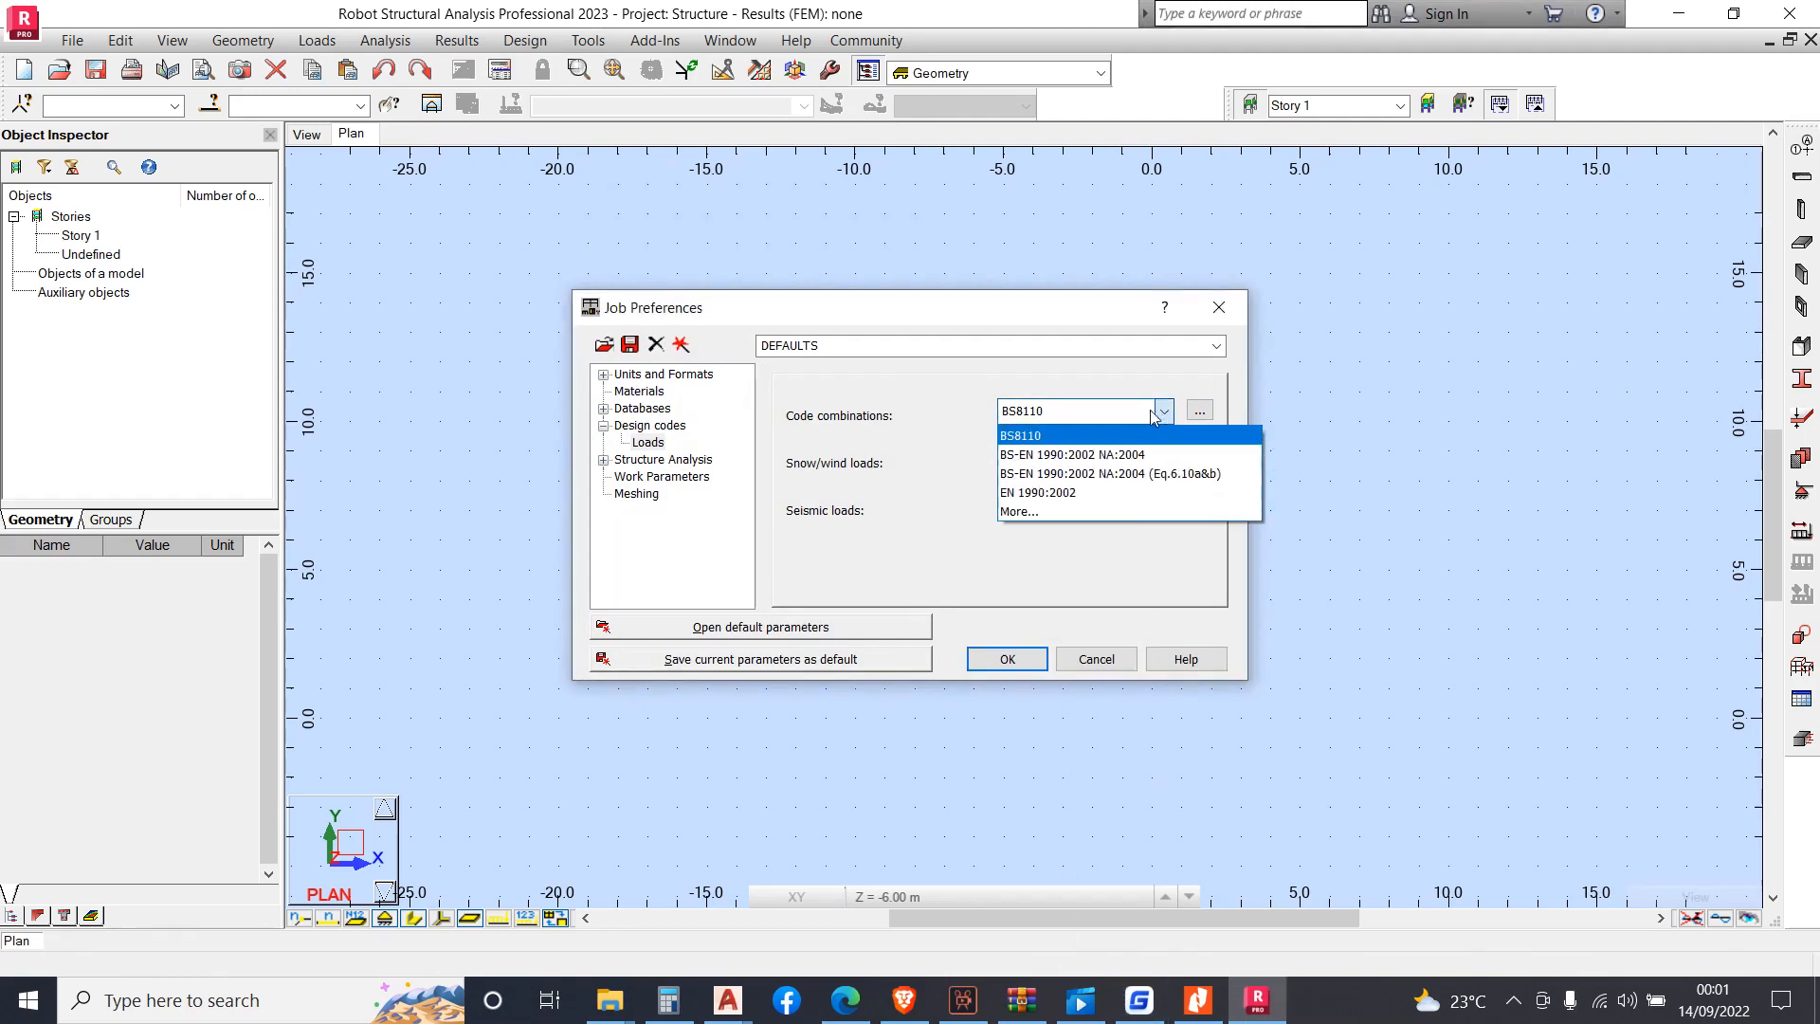
left_click(1058, 512)
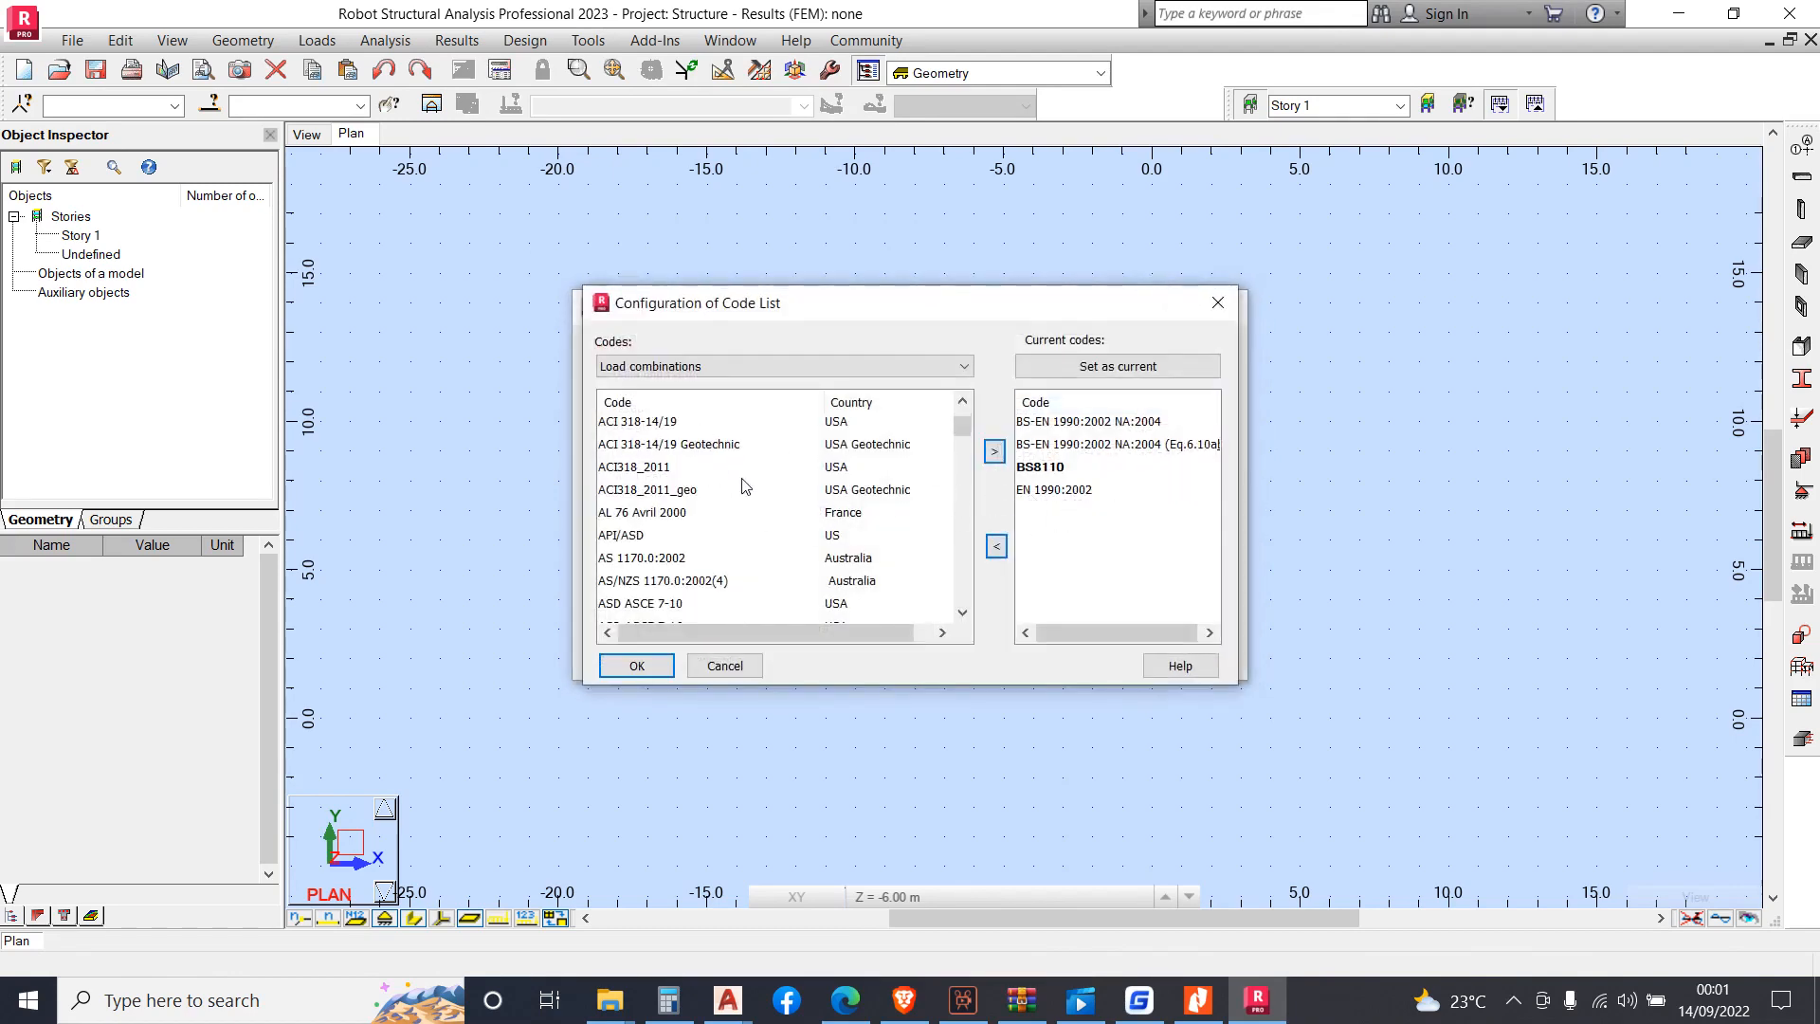
scroll(734, 493, "down", 5)
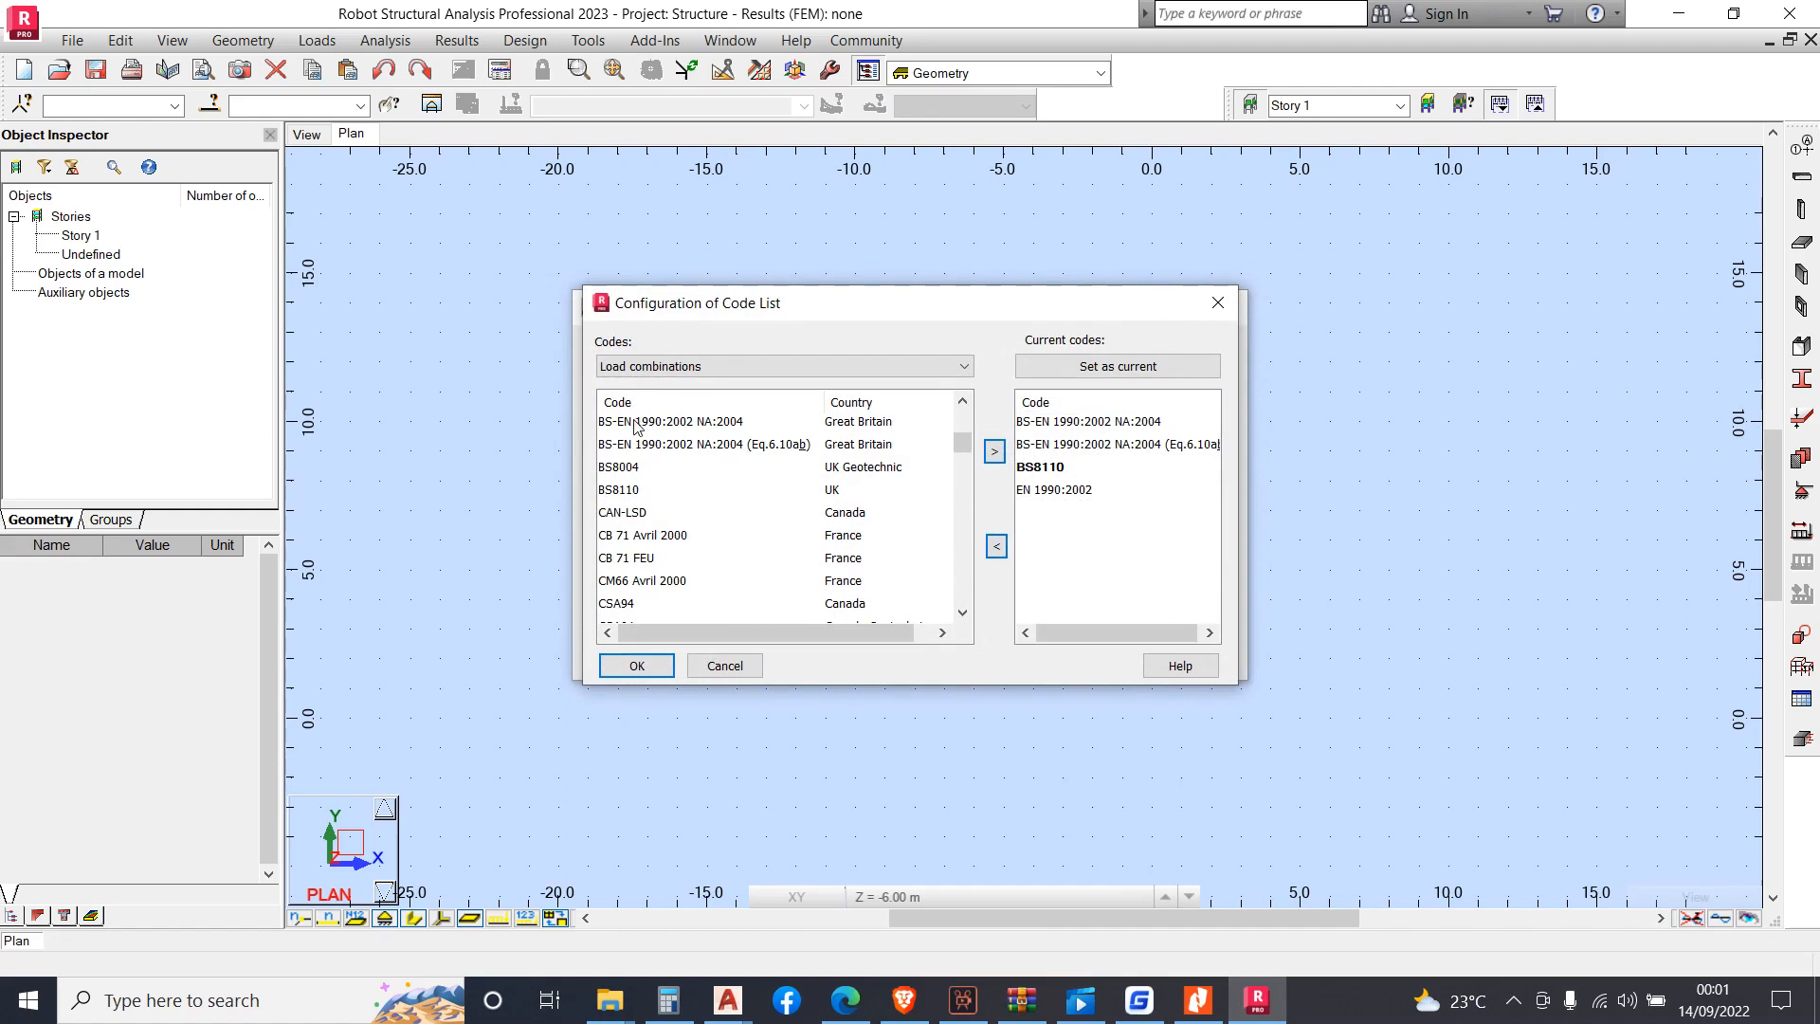
scroll(633, 473, "down", 15)
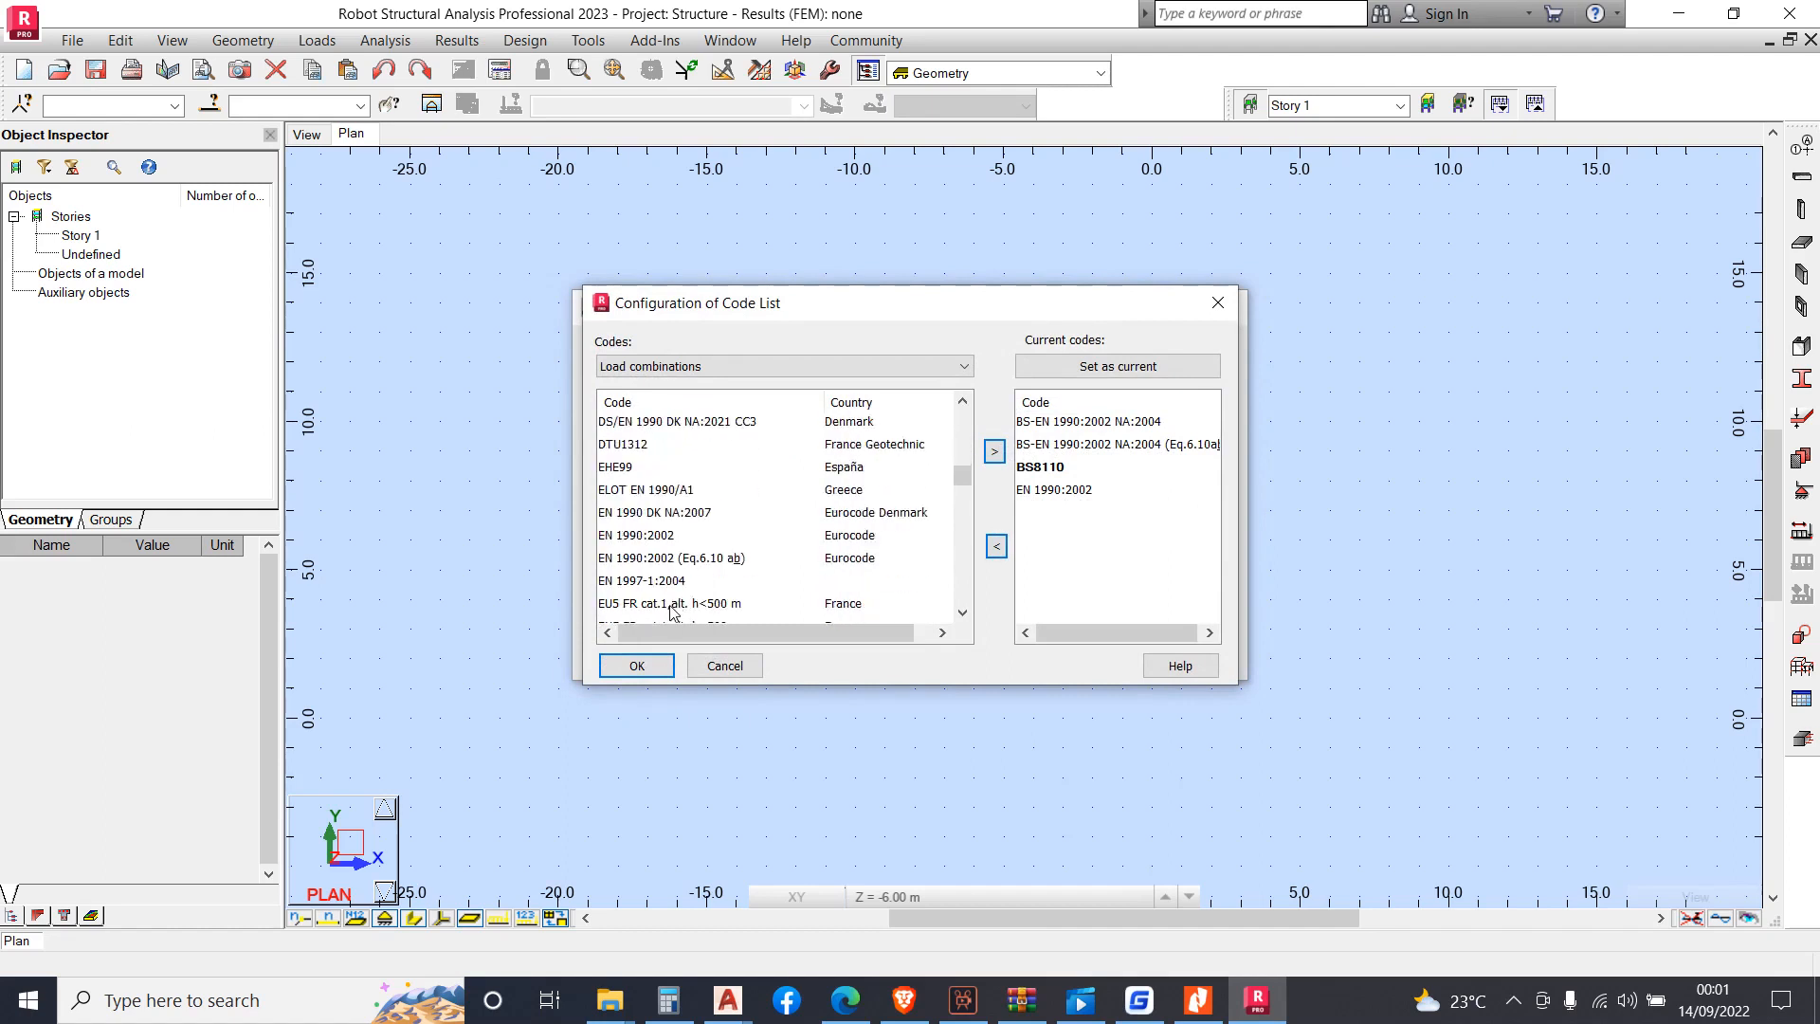
scroll(670, 595, "down", 6)
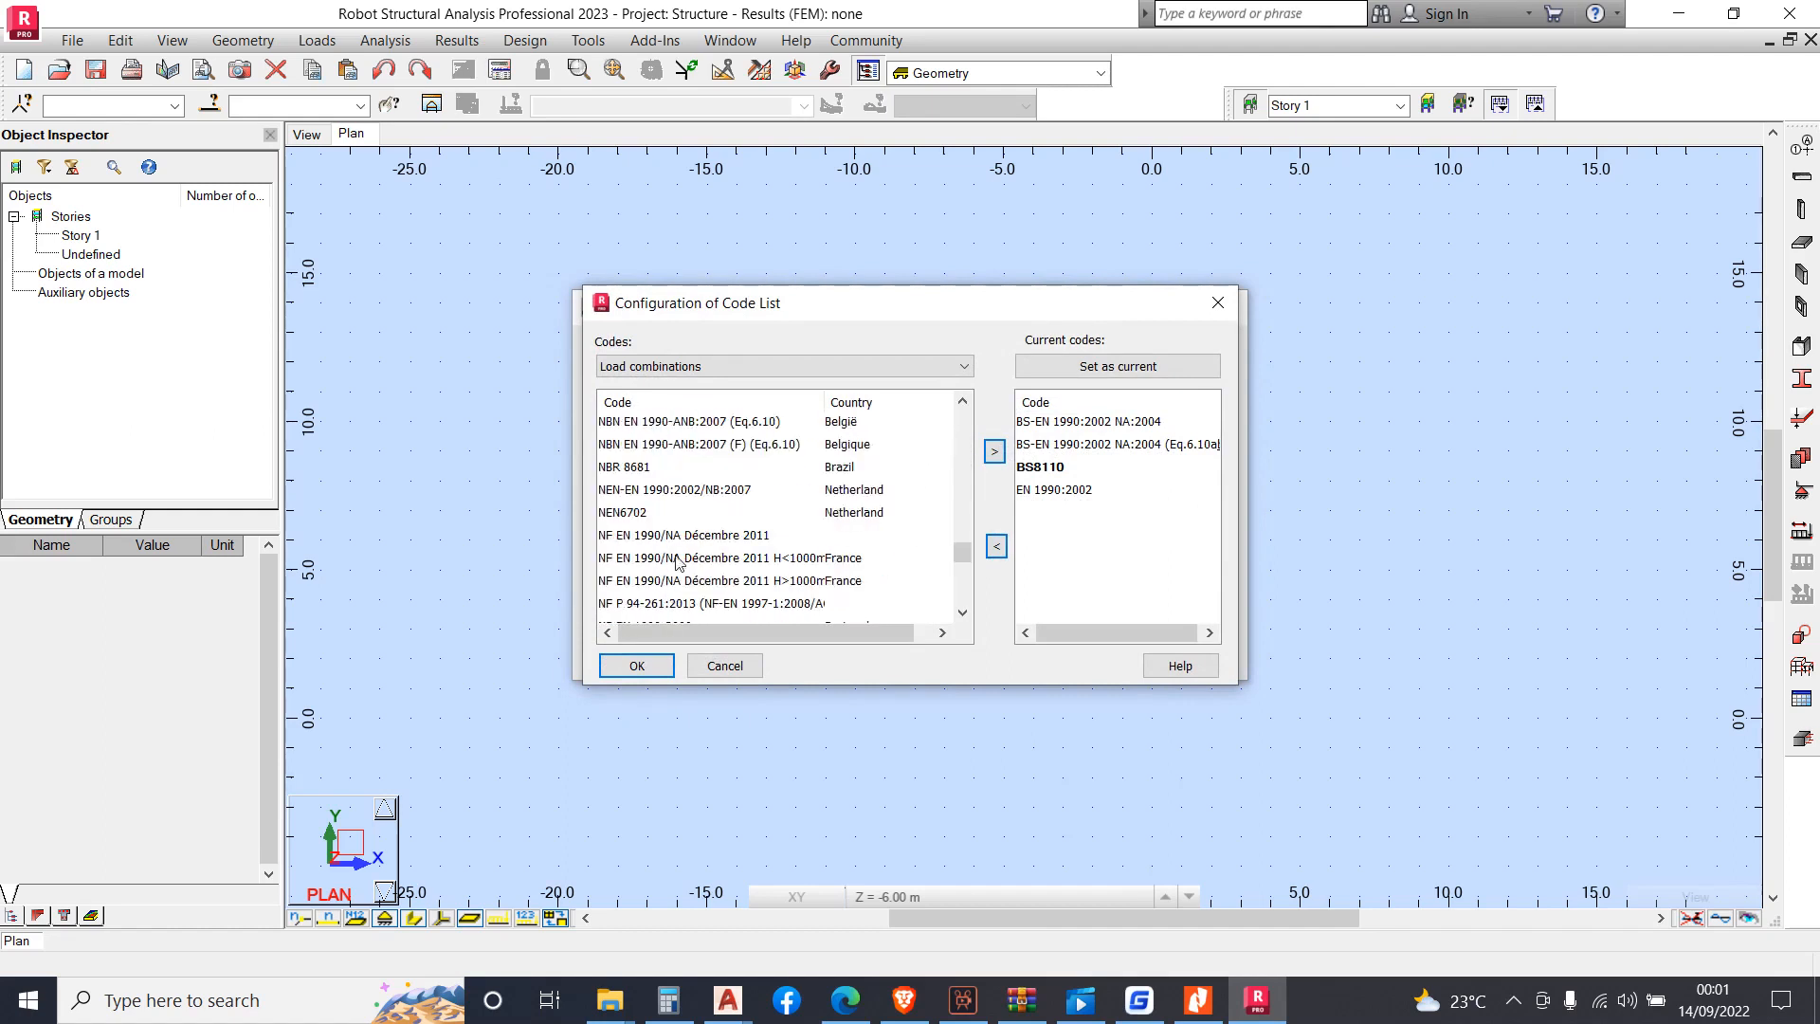
scroll(673, 564, "down", 2)
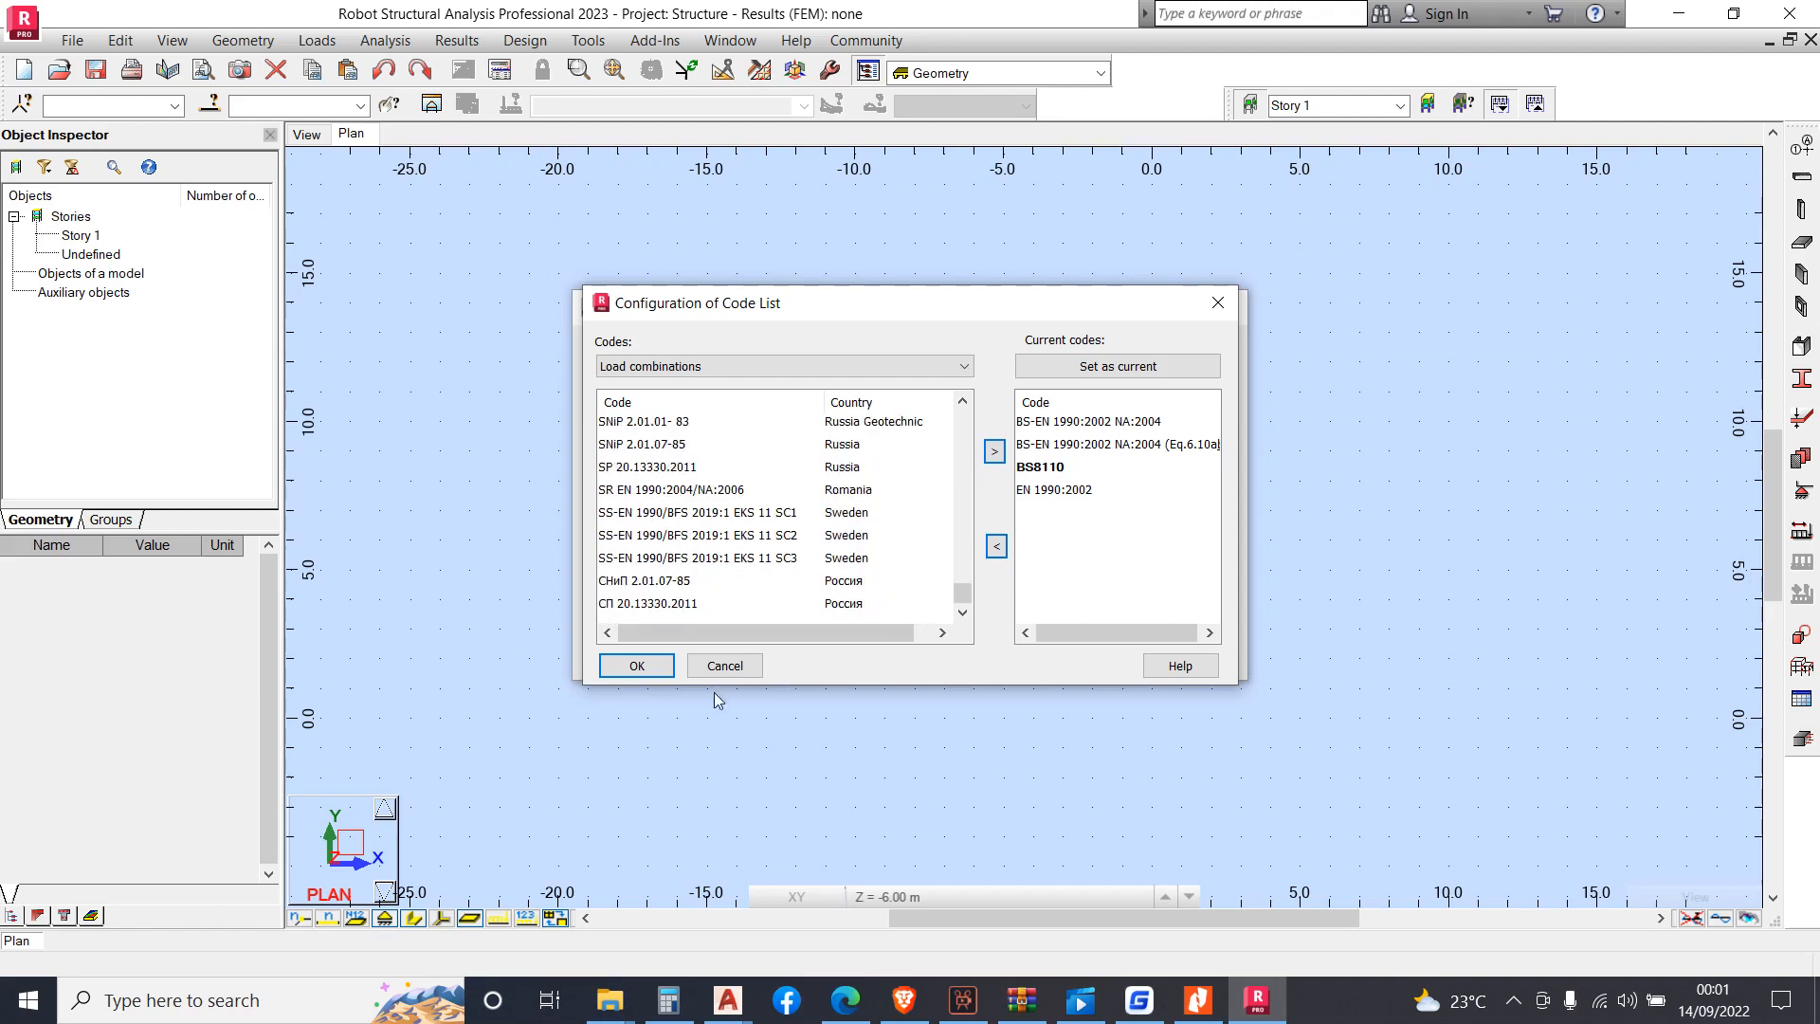
left_click(637, 666)
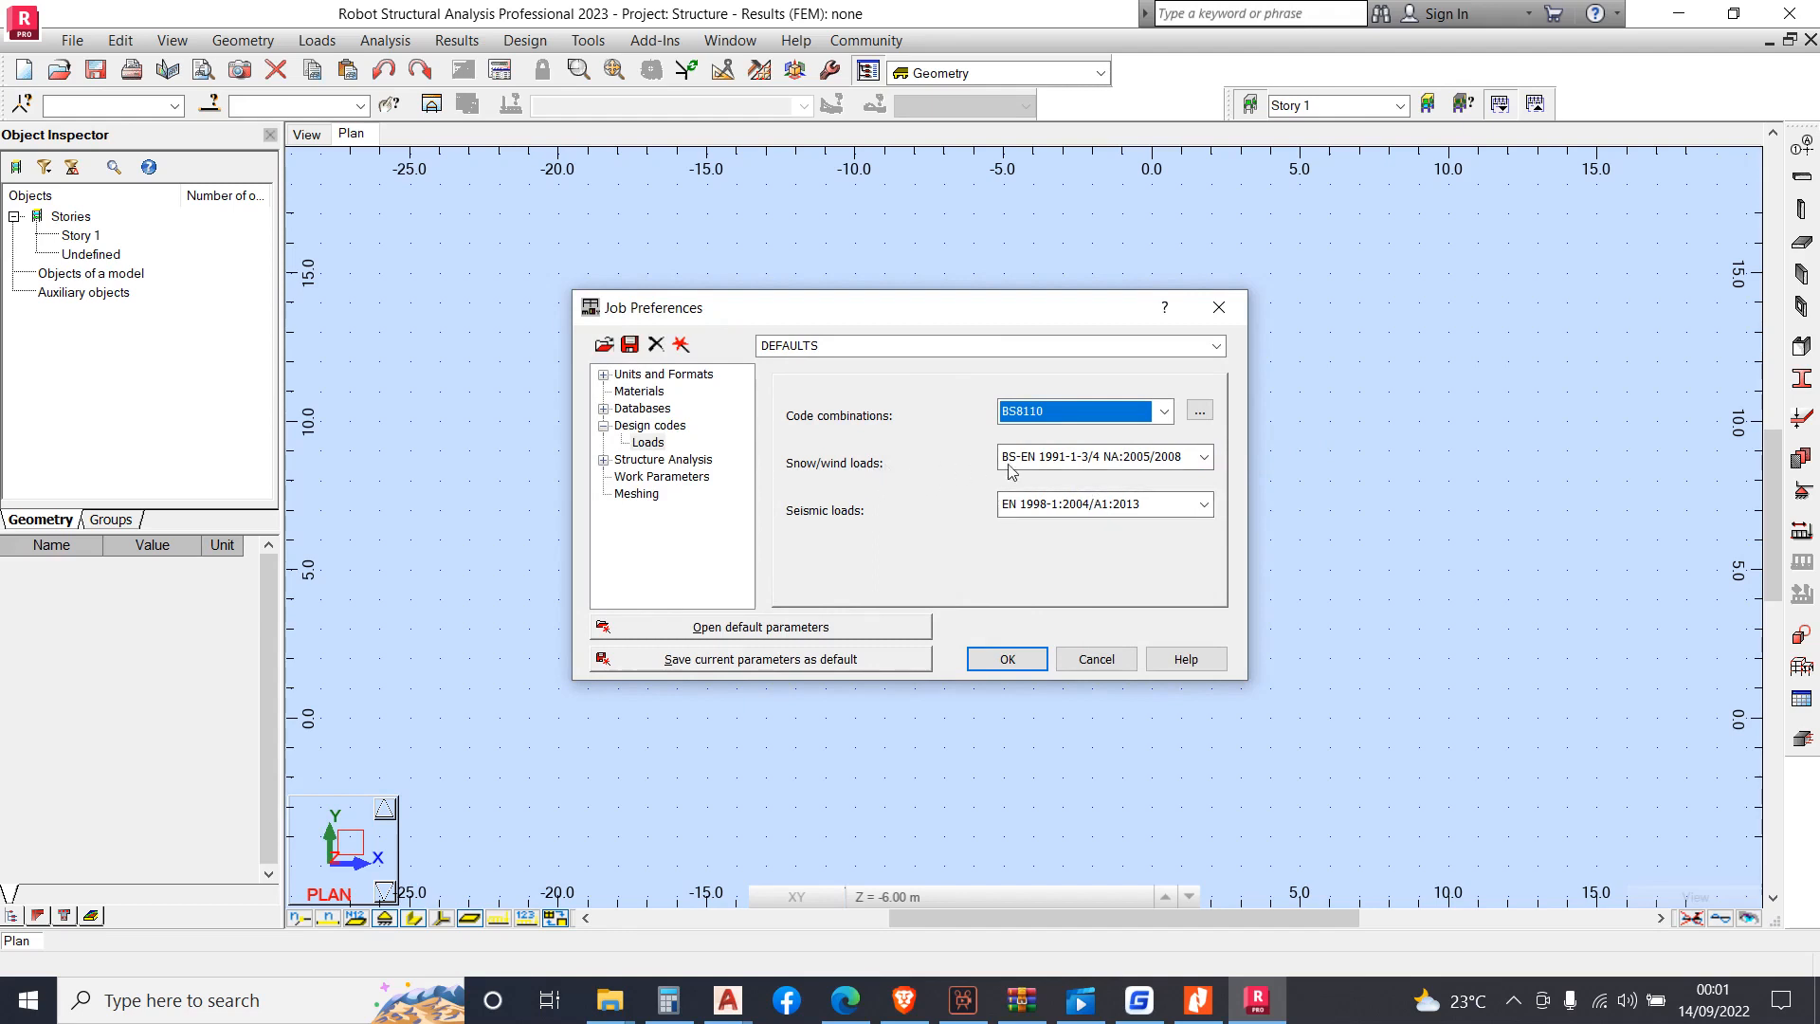
left_click(1044, 510)
left_click(1046, 527)
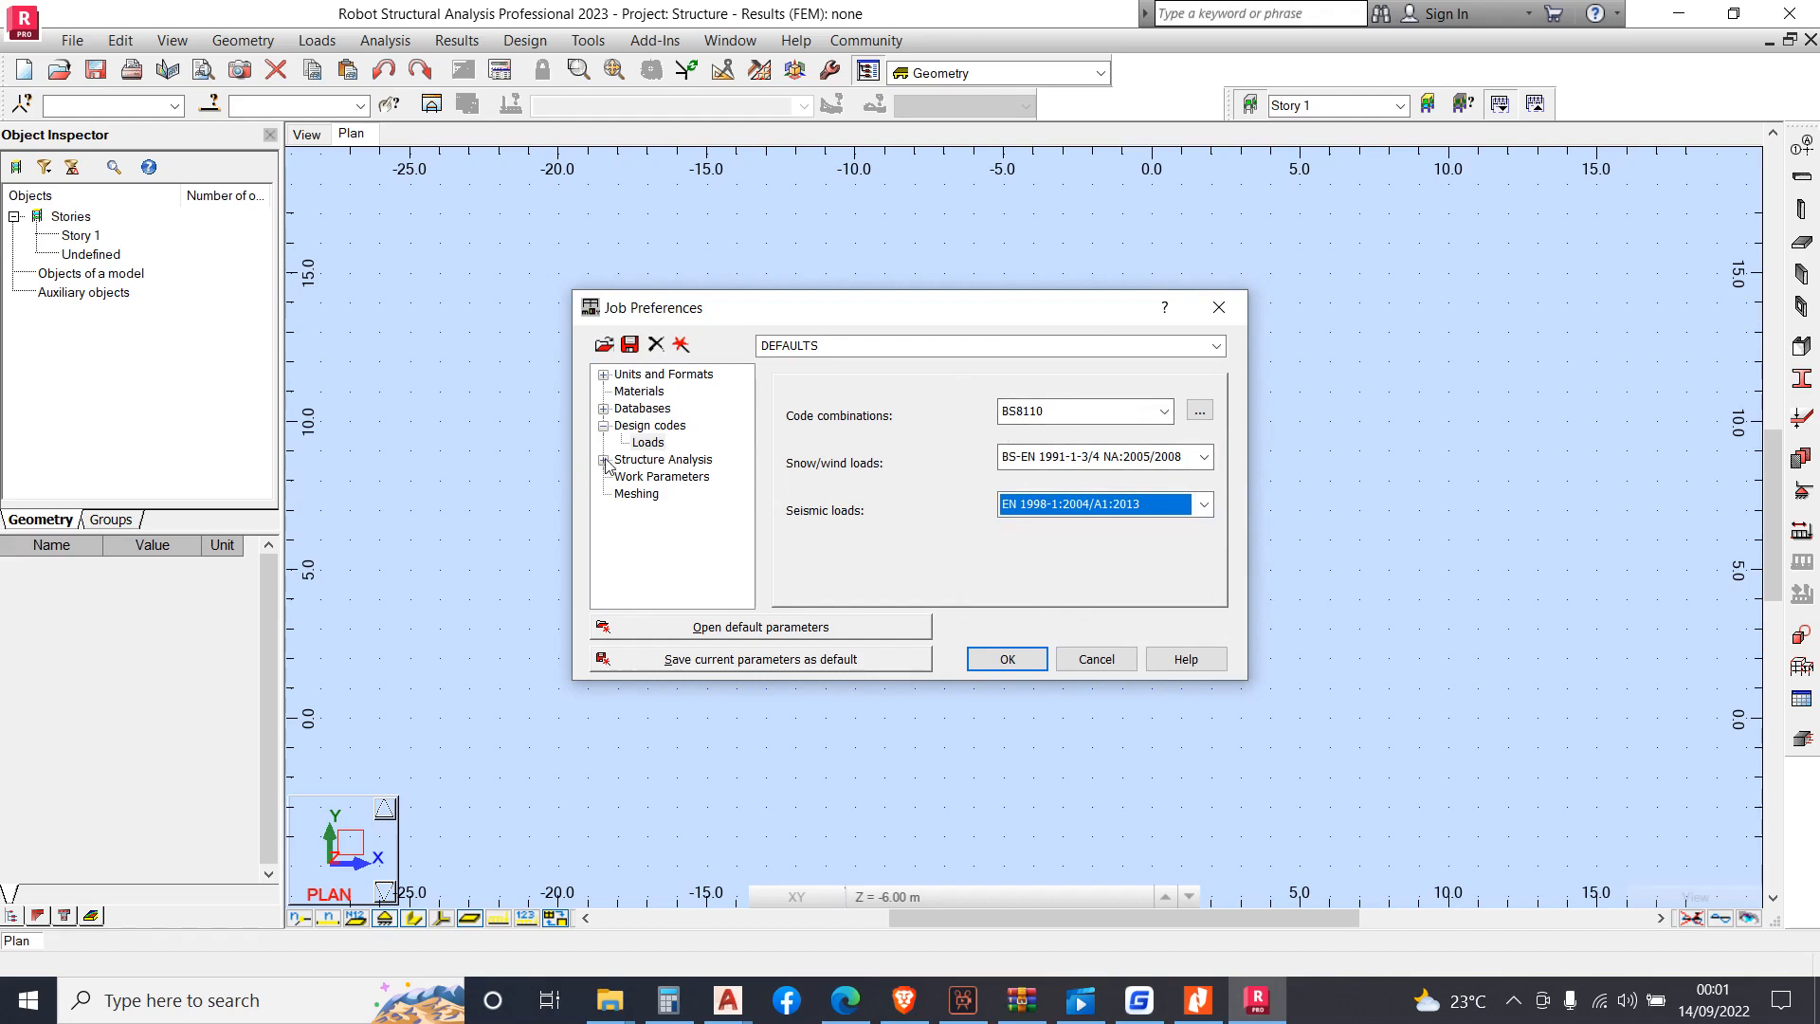
Review the job's material settings, the S275 steel definition and the available national material sets
left_click(637, 393)
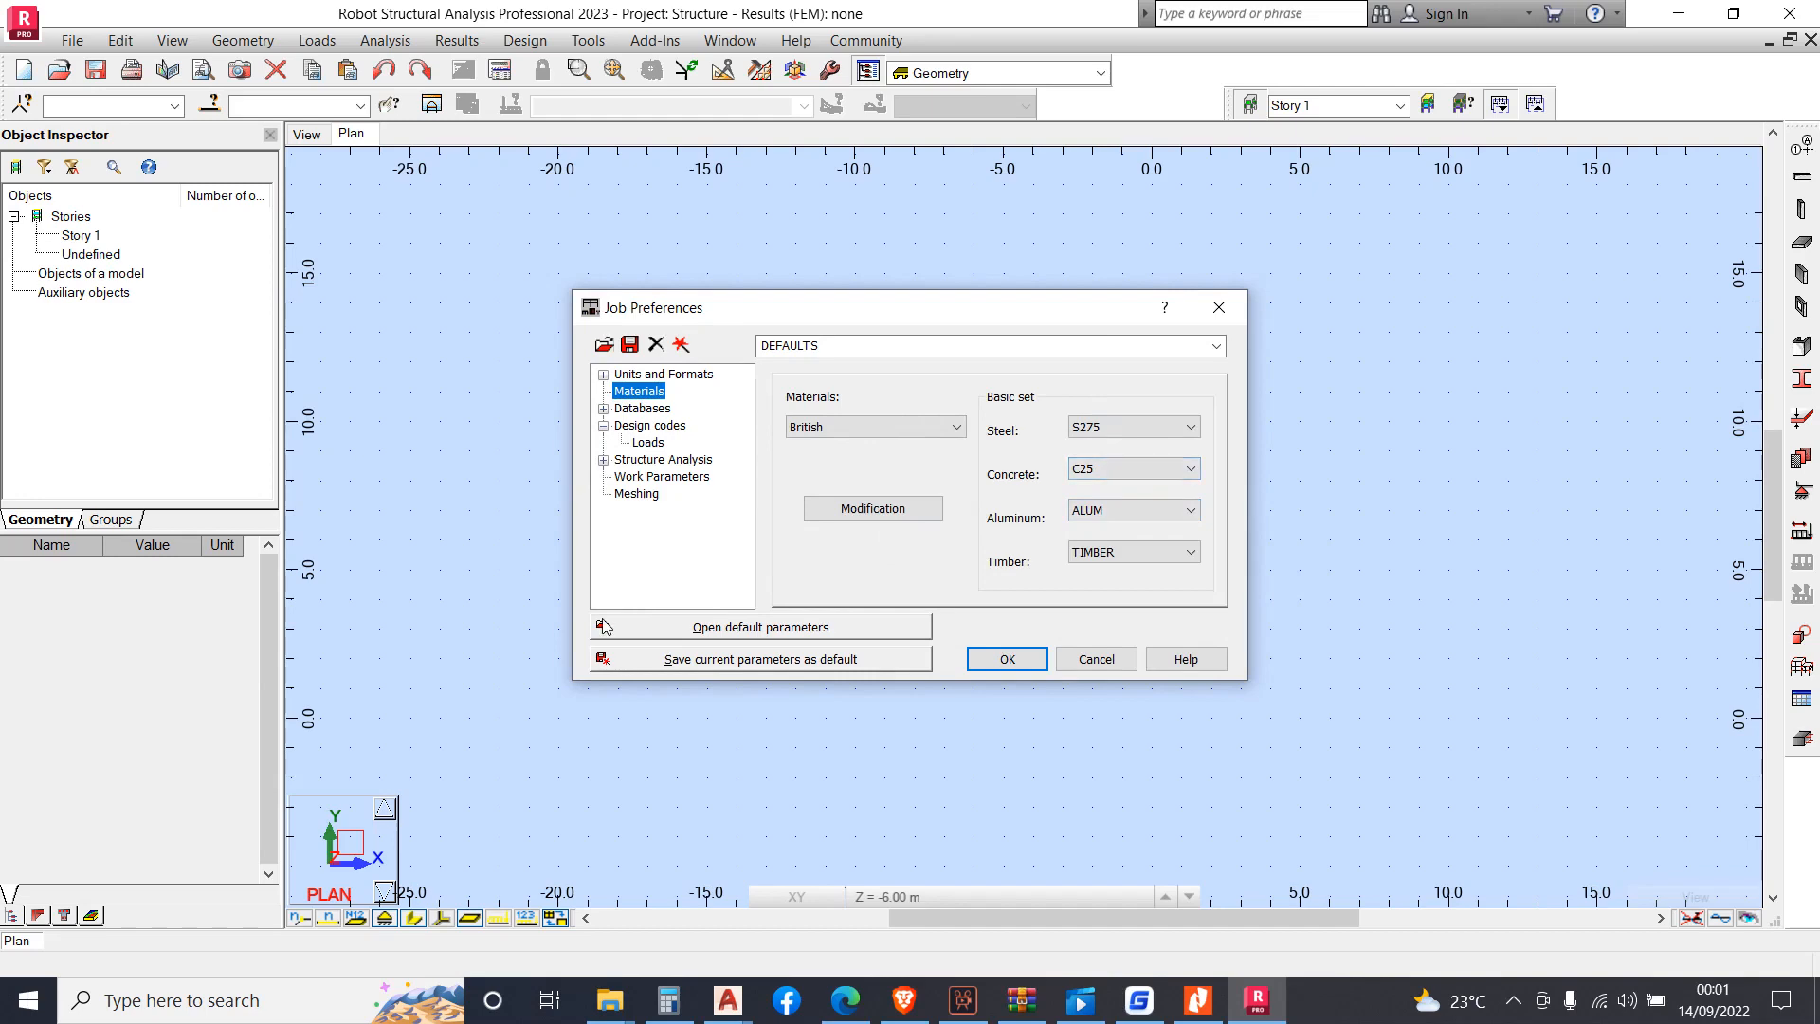
left_click(893, 516)
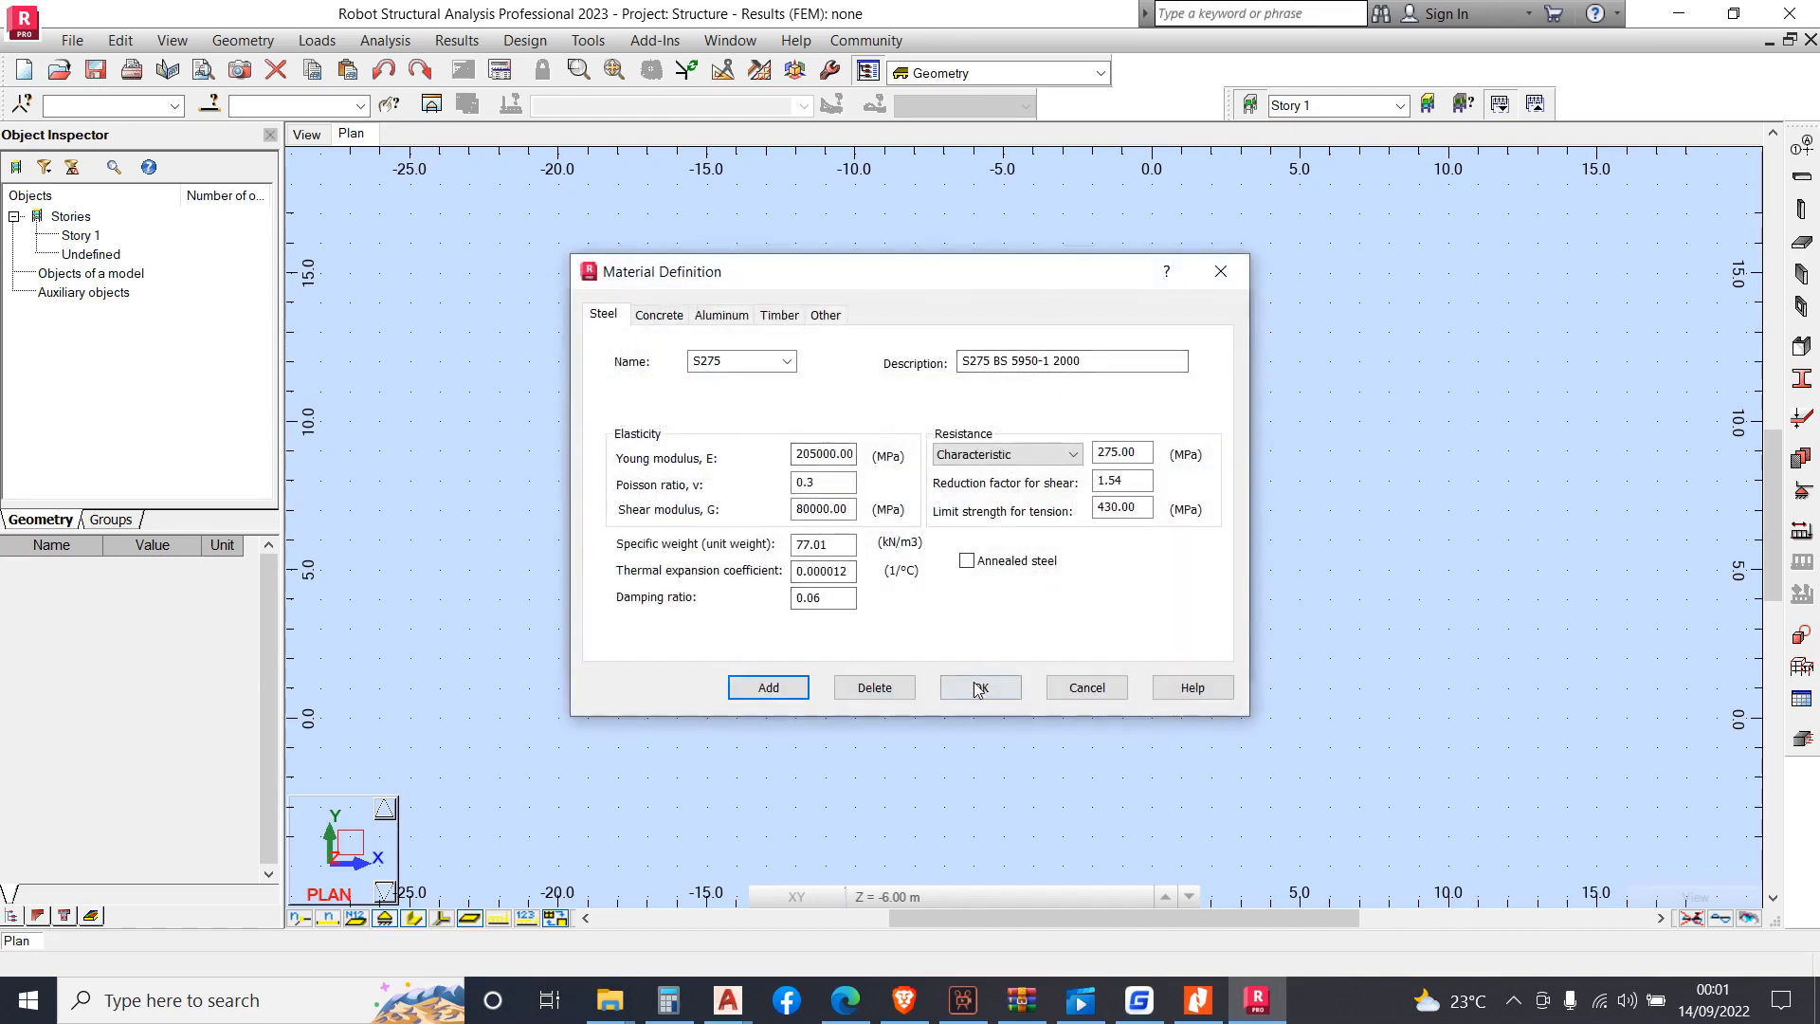
left_click(978, 690)
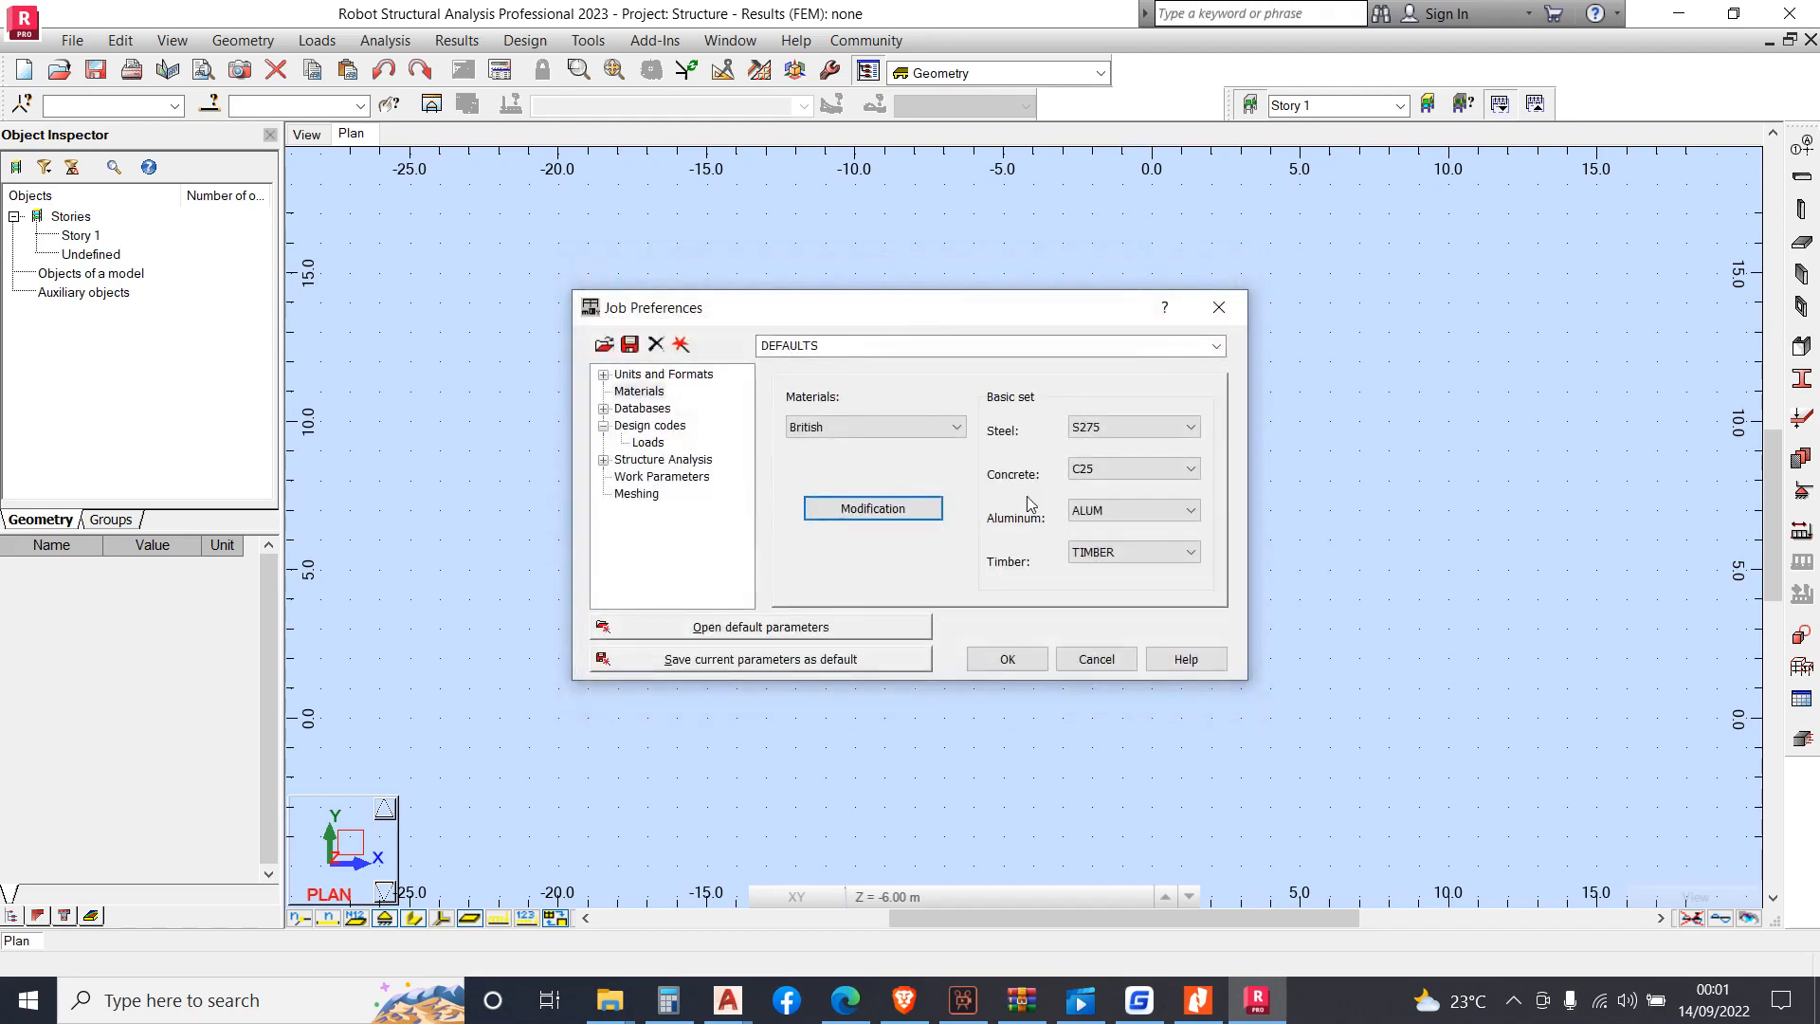
left_click(878, 432)
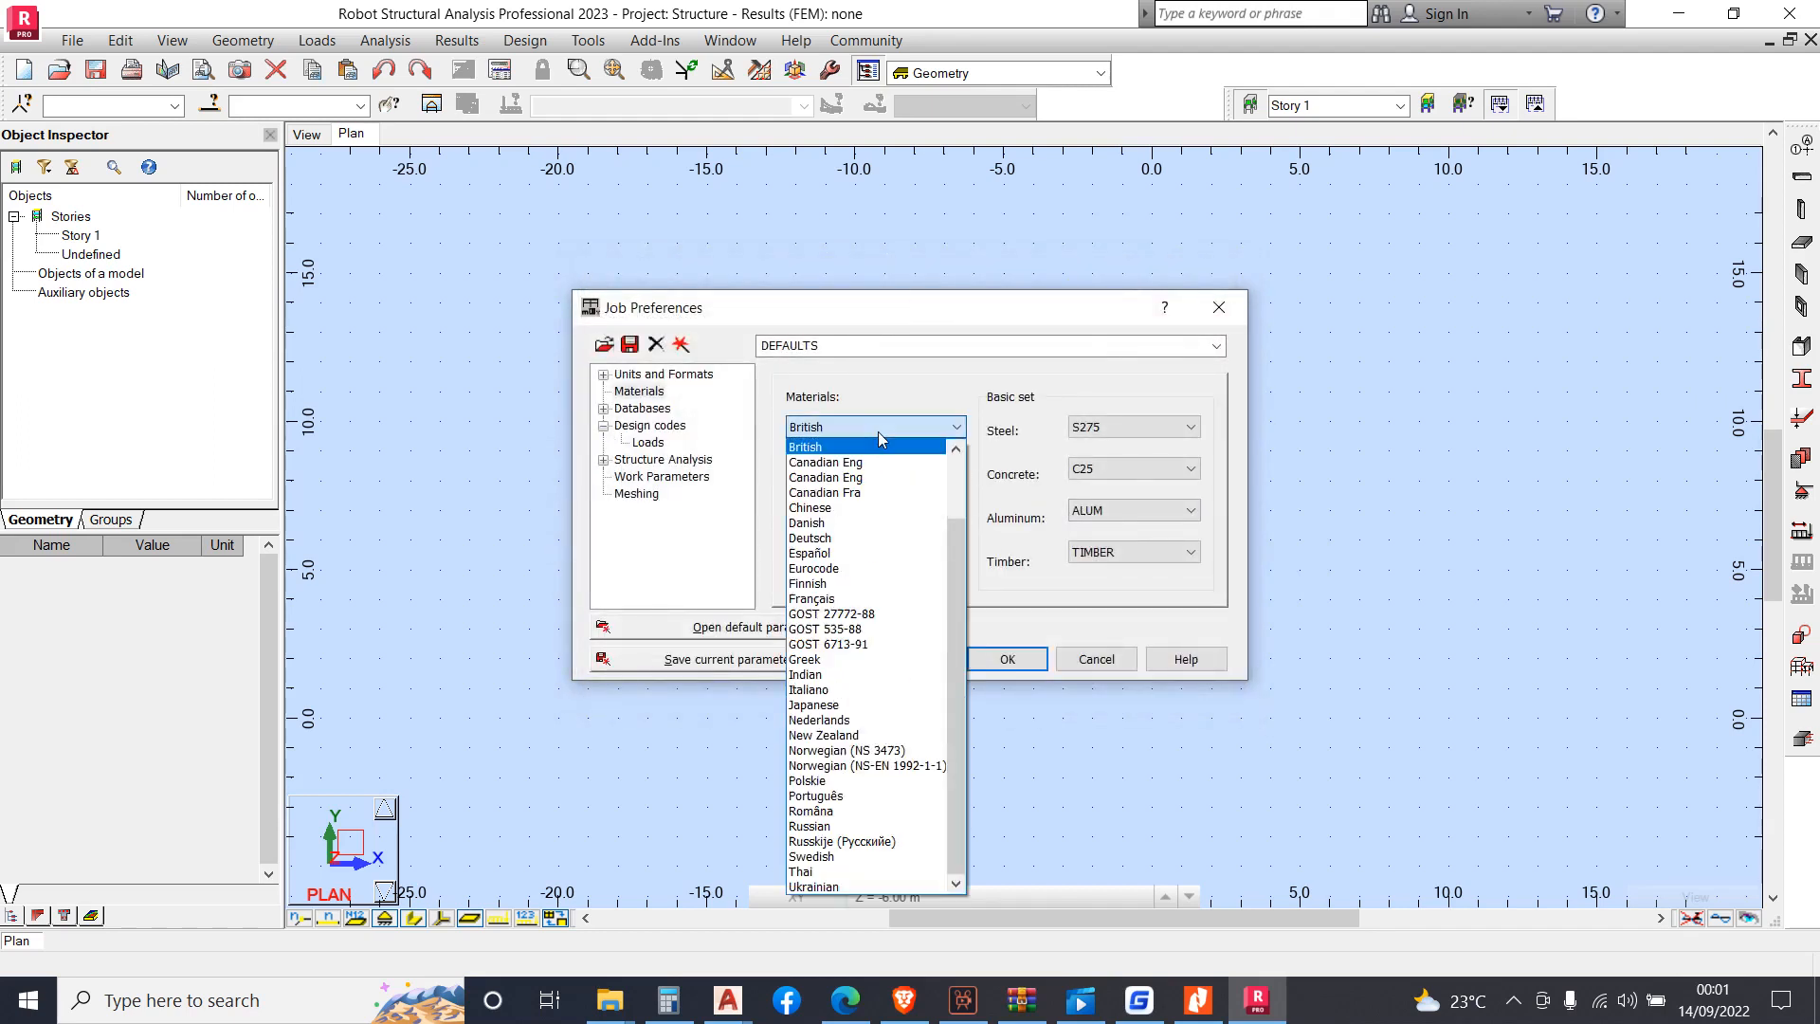
left_click(877, 435)
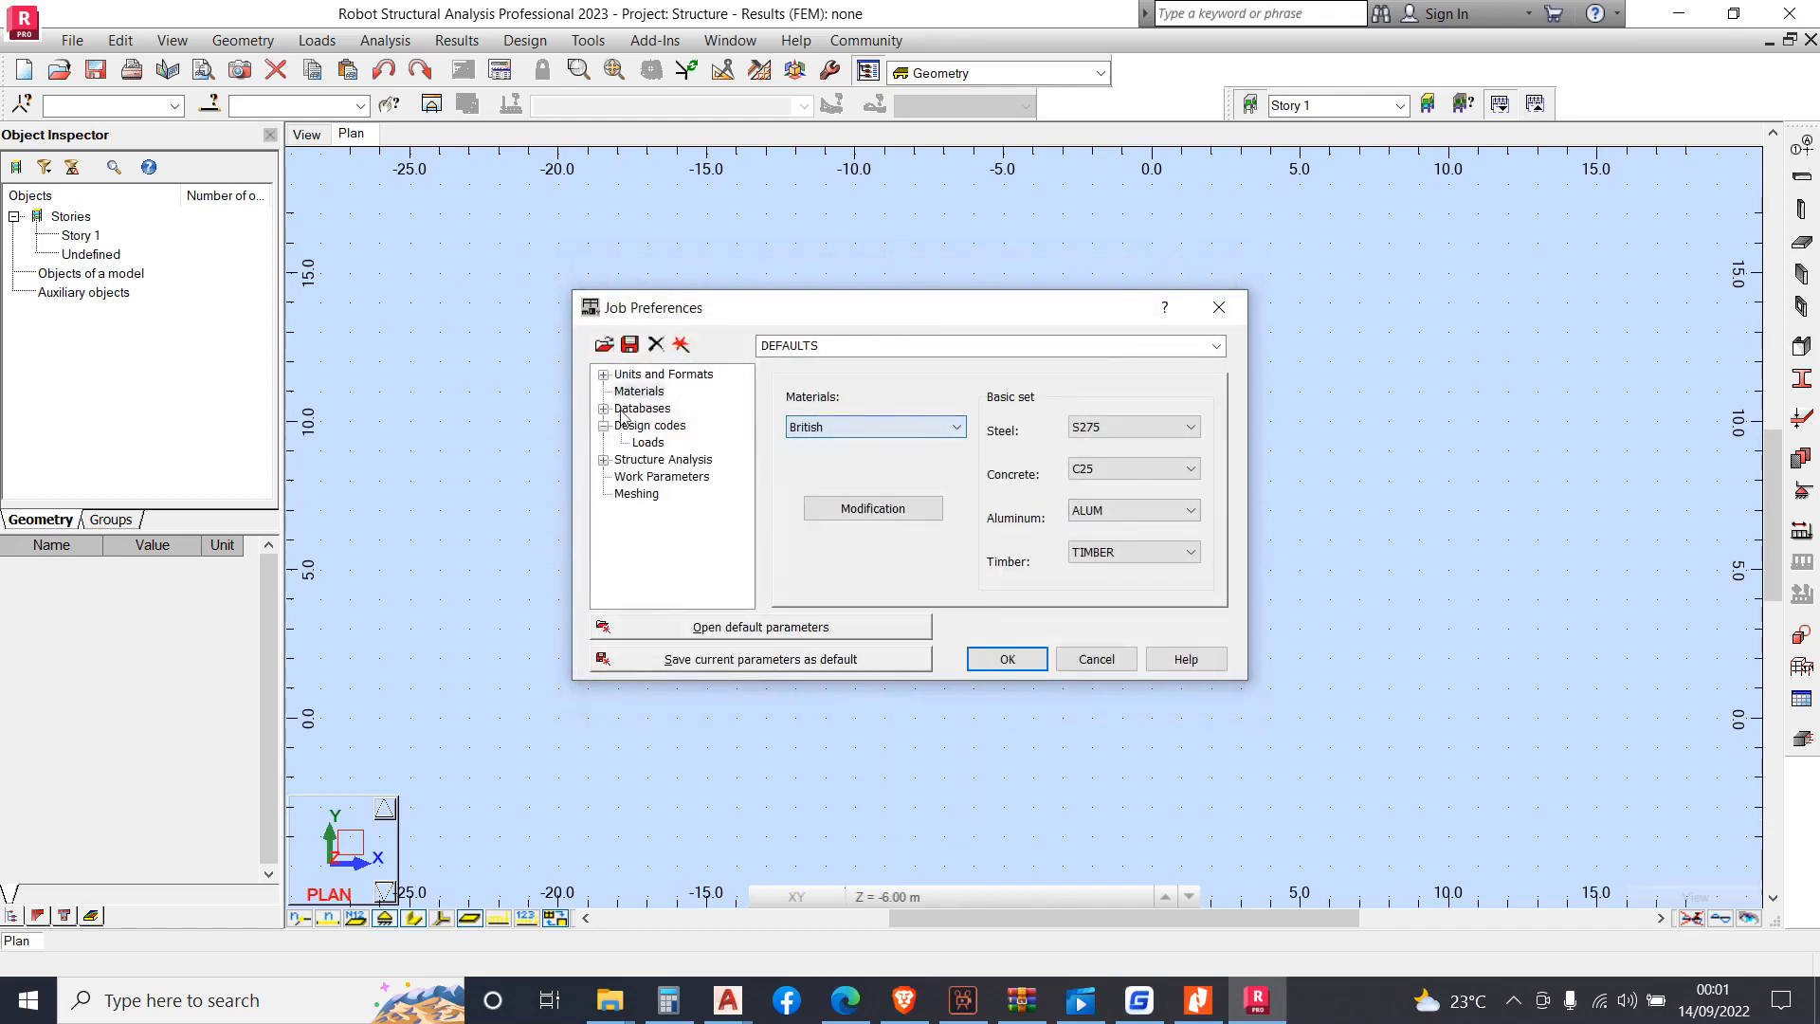
left_click(831, 432)
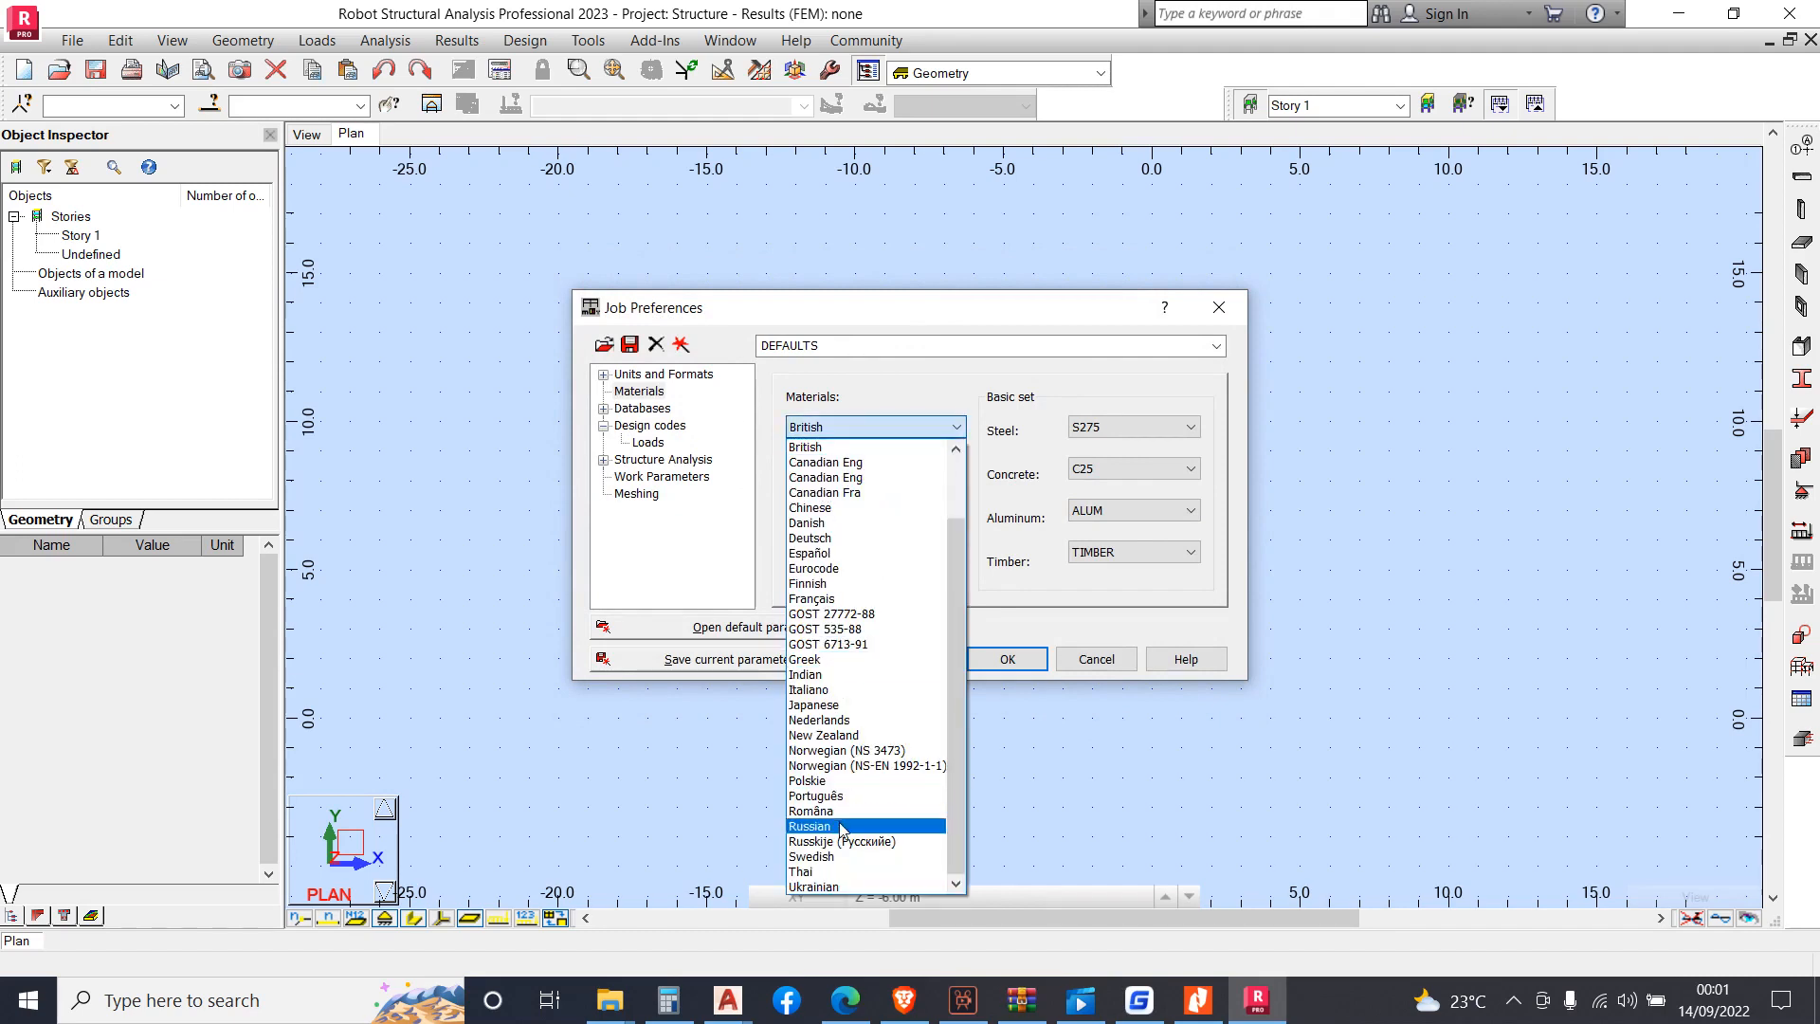
scroll(847, 891, "up", 2)
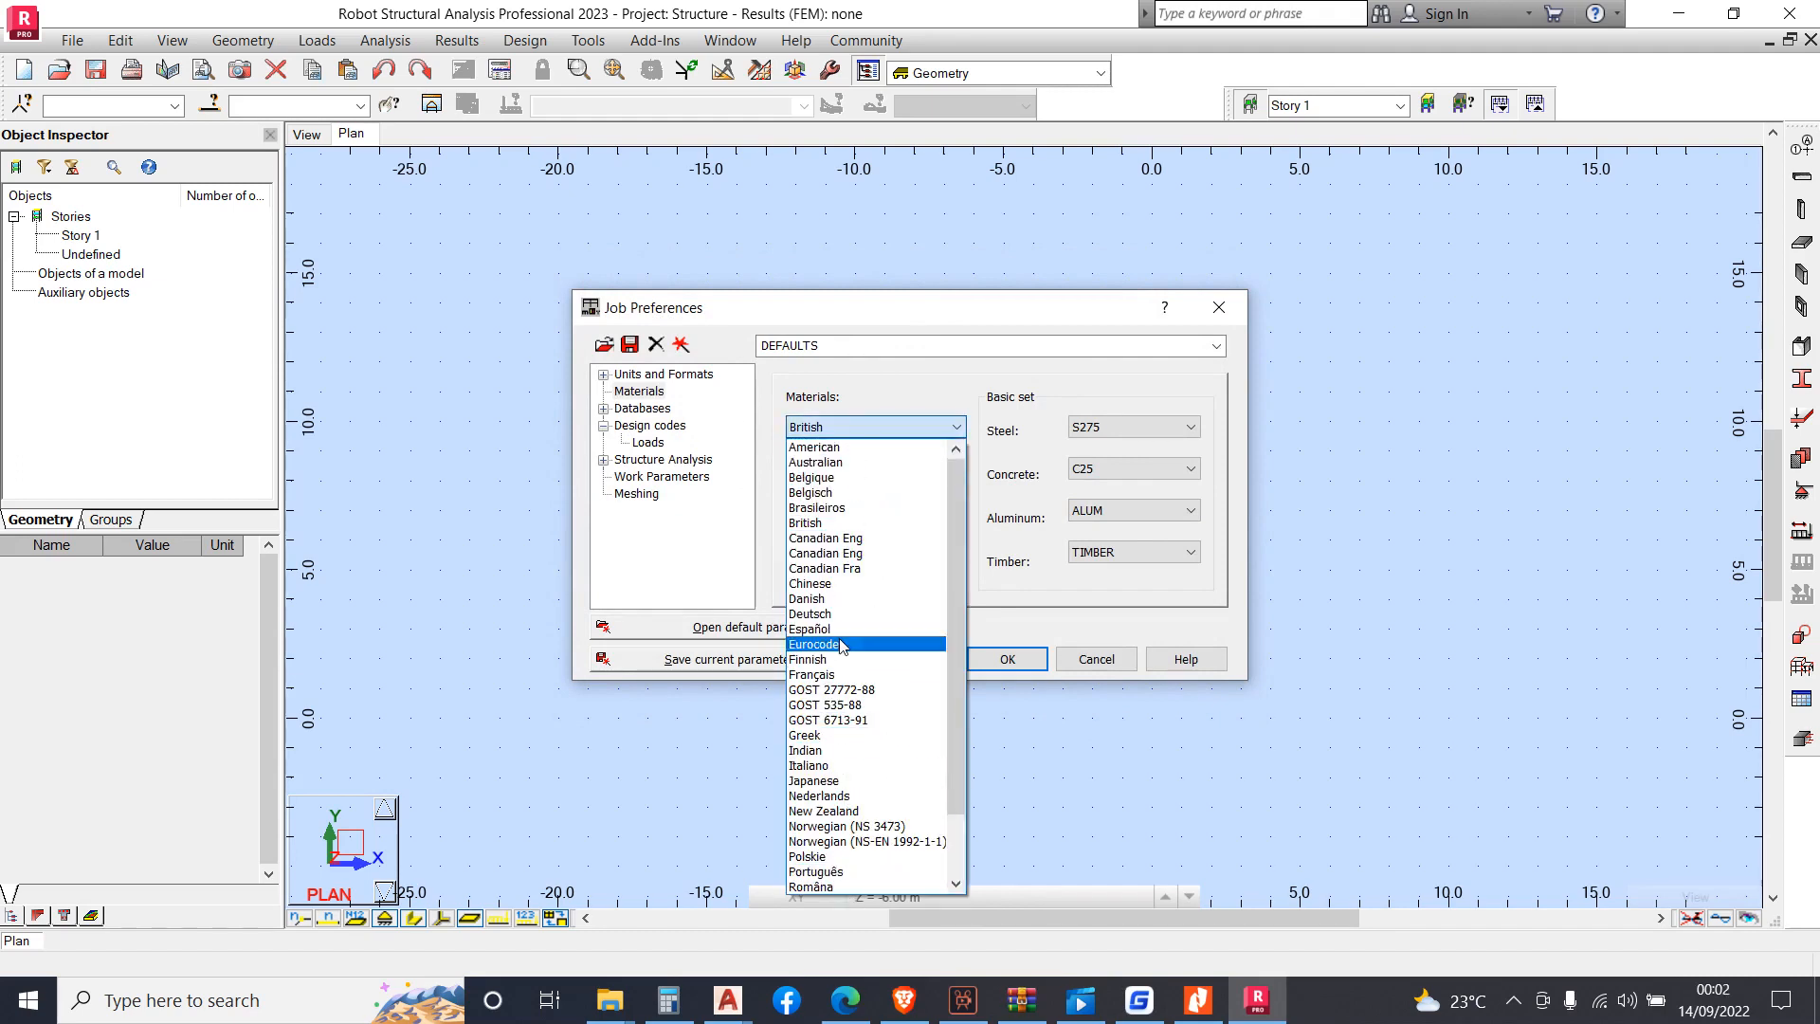
left_click(867, 426)
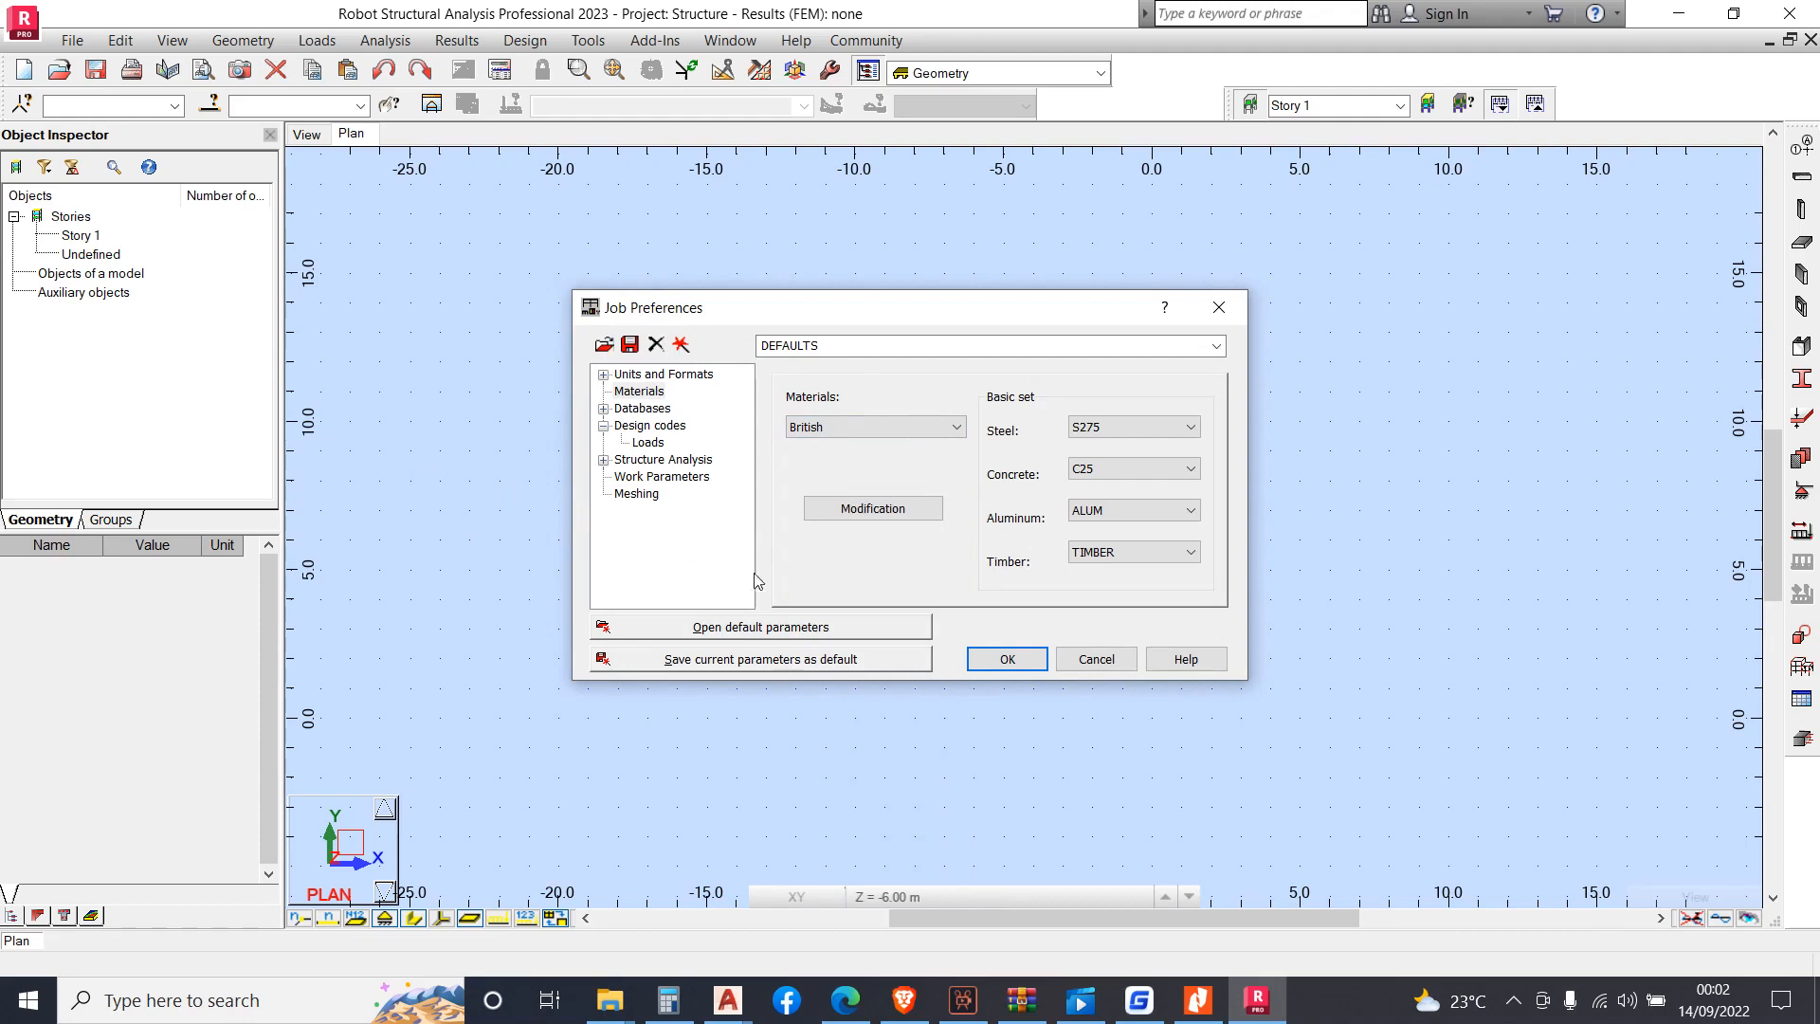
Save the current job preferences as the default parameters and apply them to the project
left_click(815, 659)
left_click(937, 550)
left_click(1008, 659)
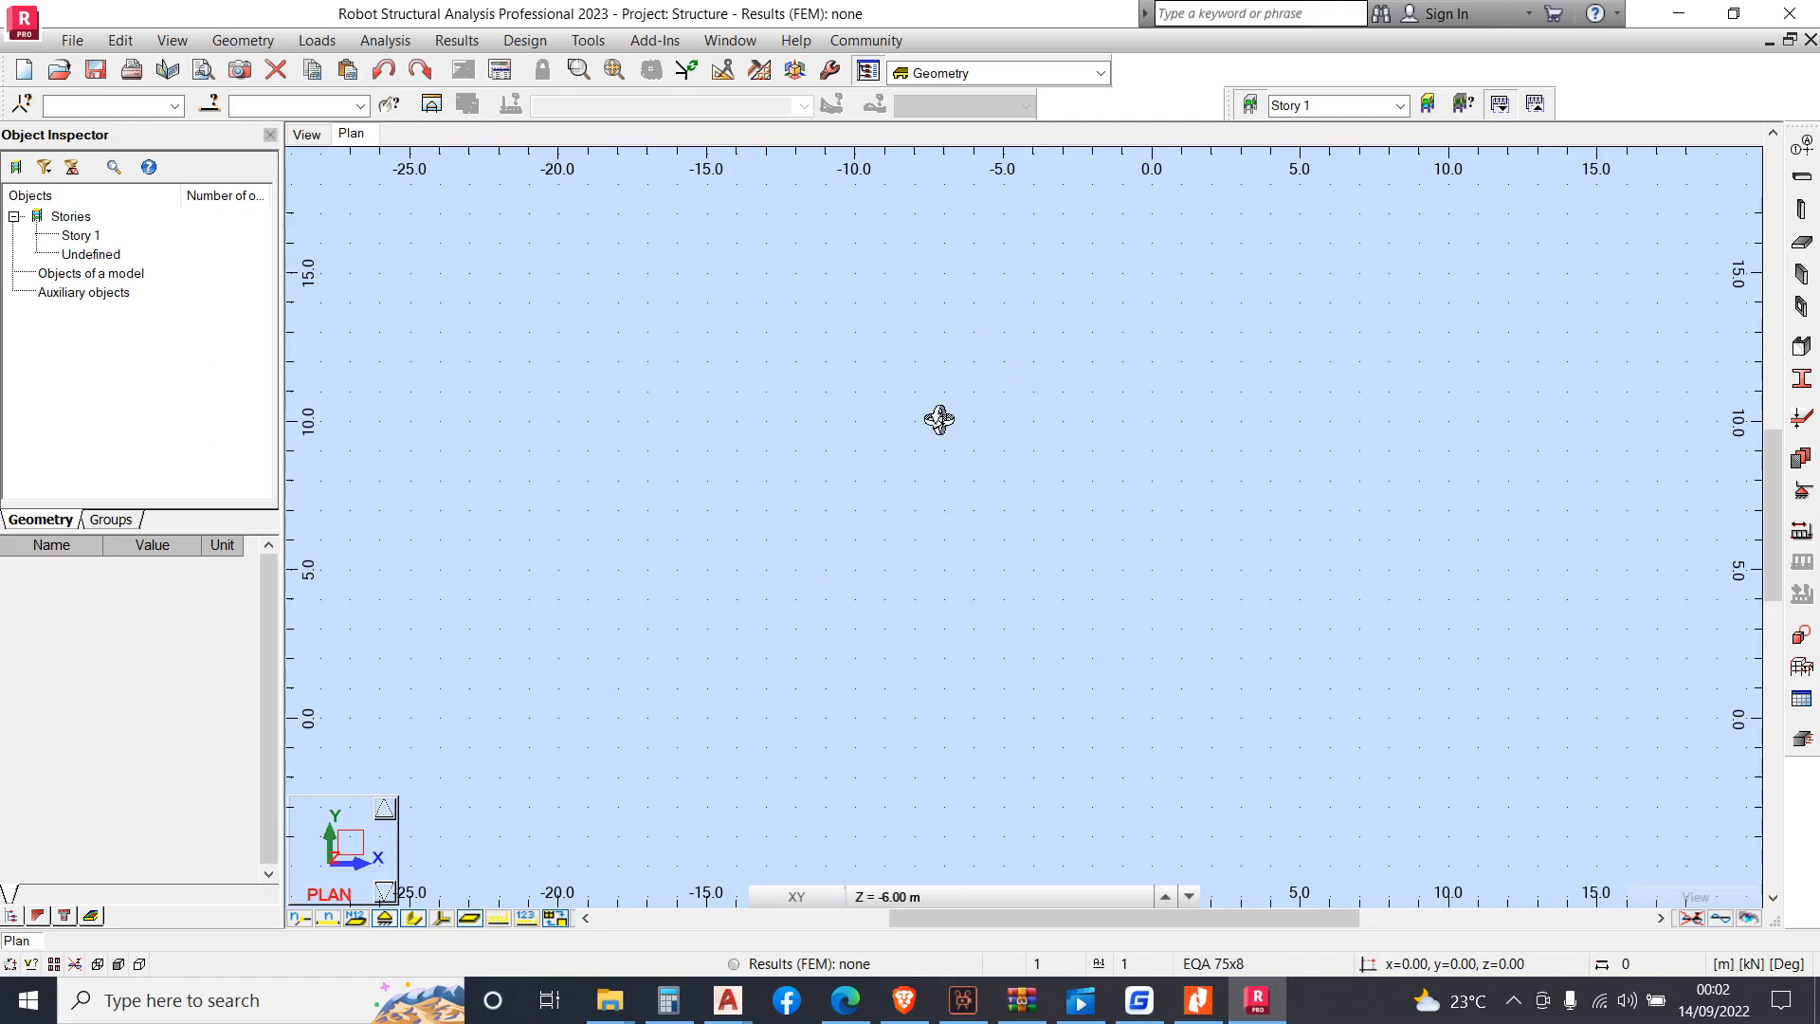
In the structural axis definition, add X axes from position 0.00 with 2 repetitions at a 20 m distance
left_click(1808, 151)
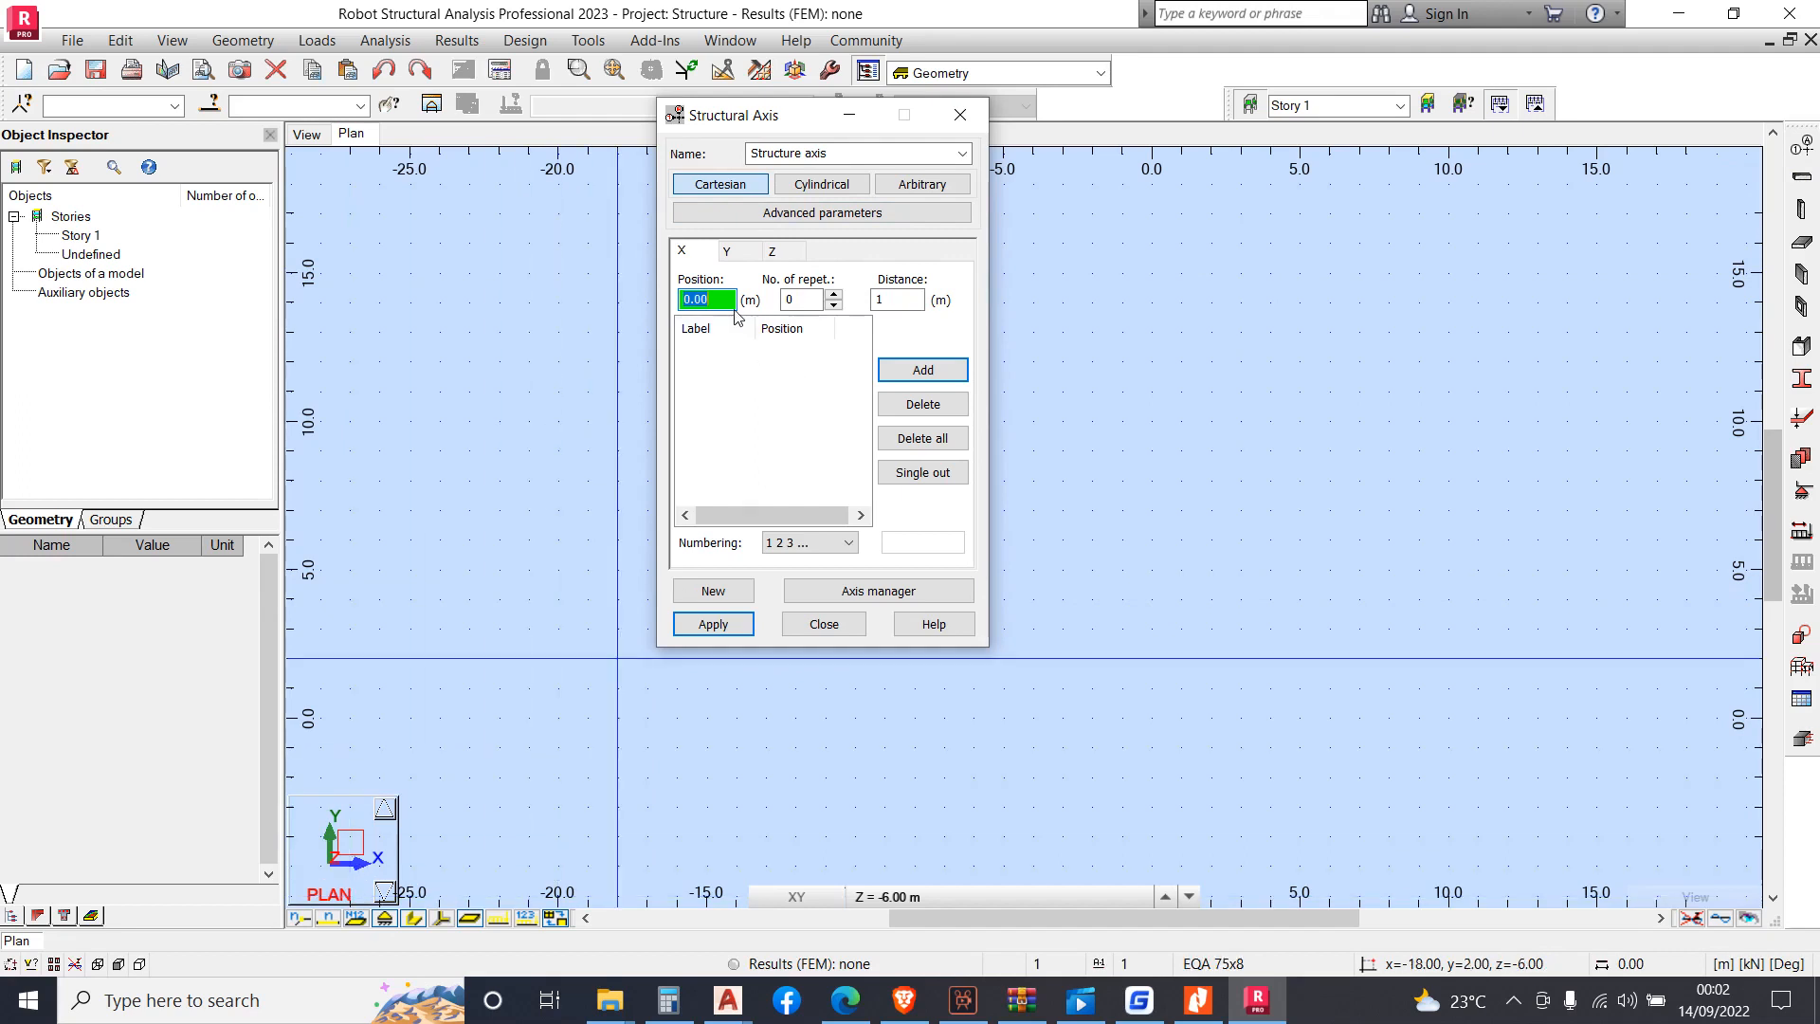
left_click(801, 301)
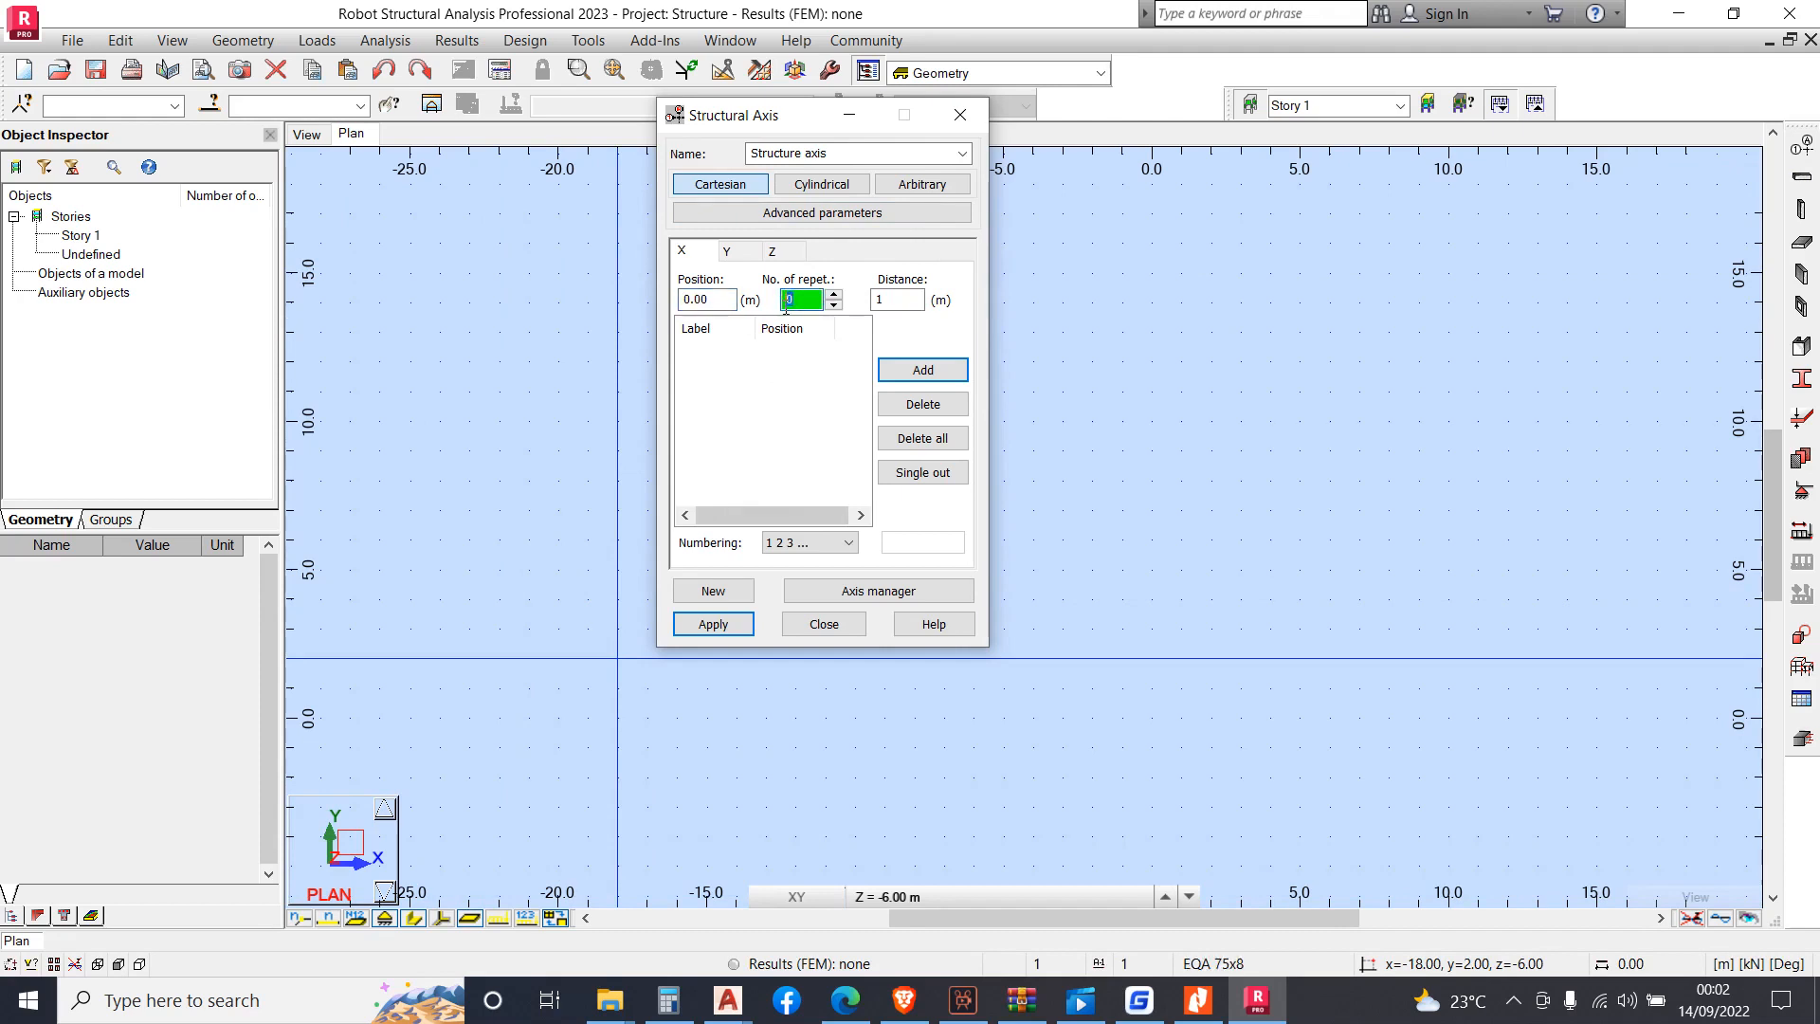
type("1")
type("2")
key("Tab")
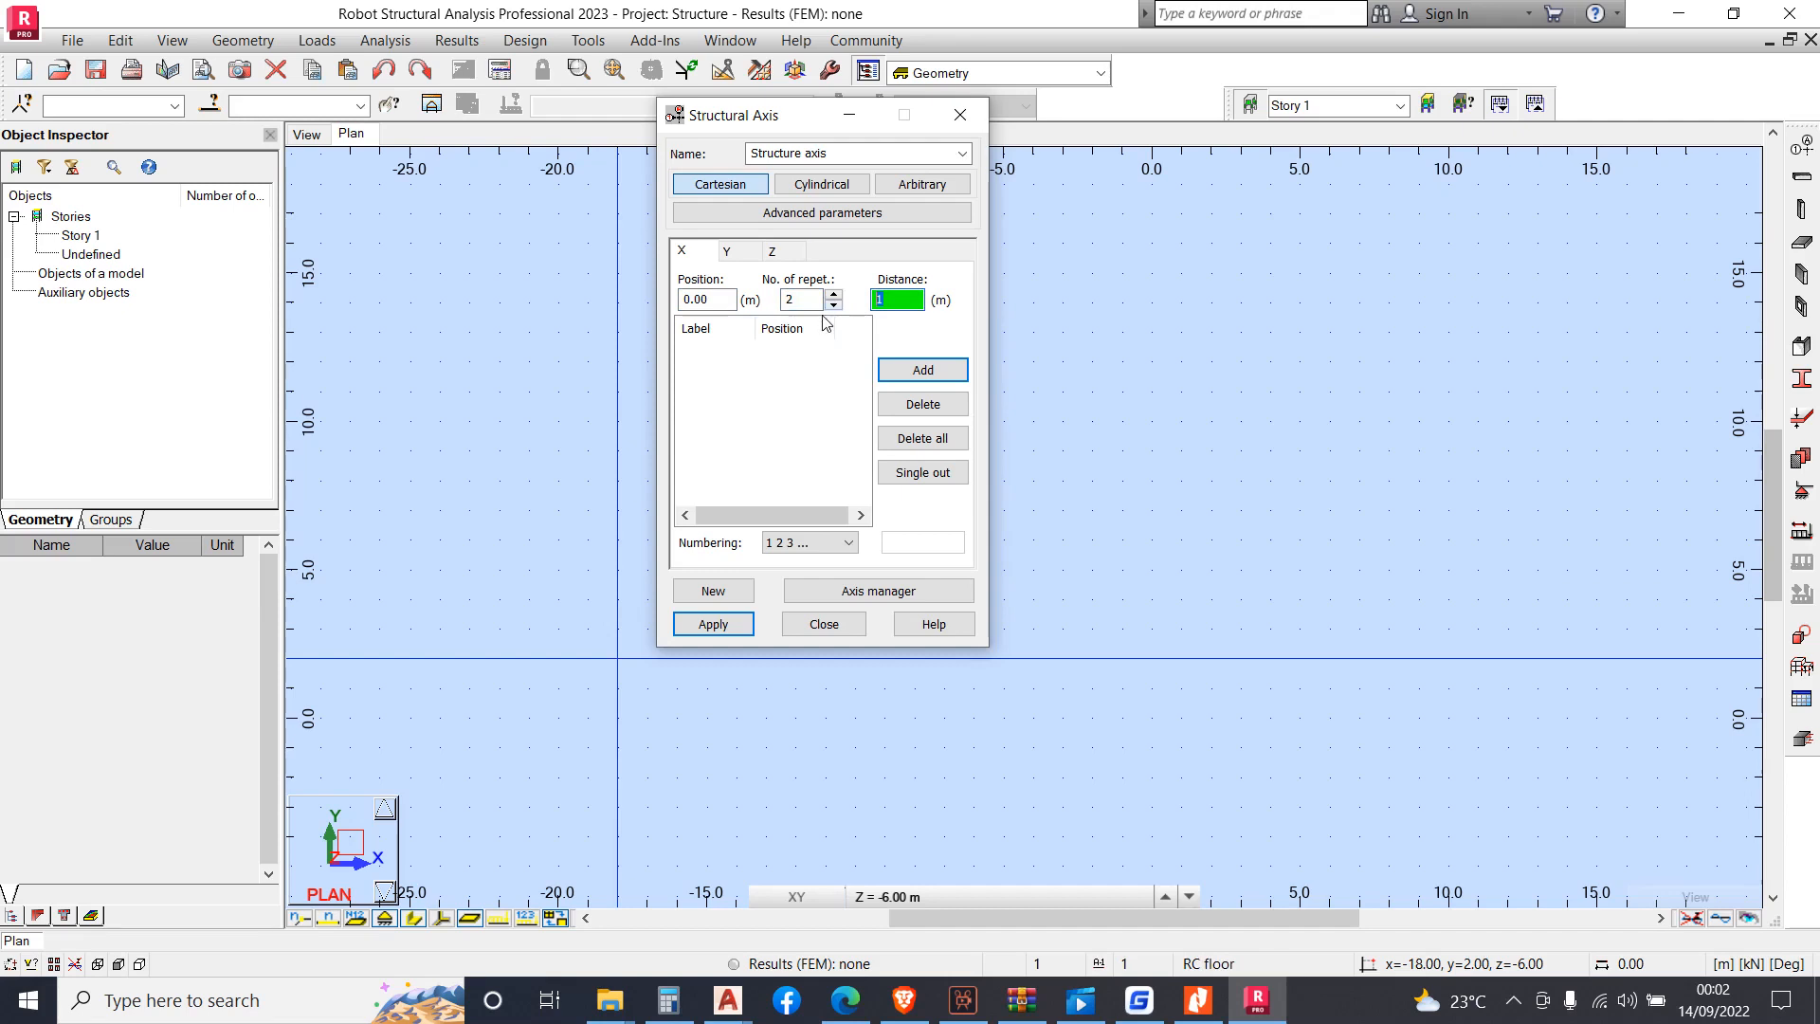
type("20")
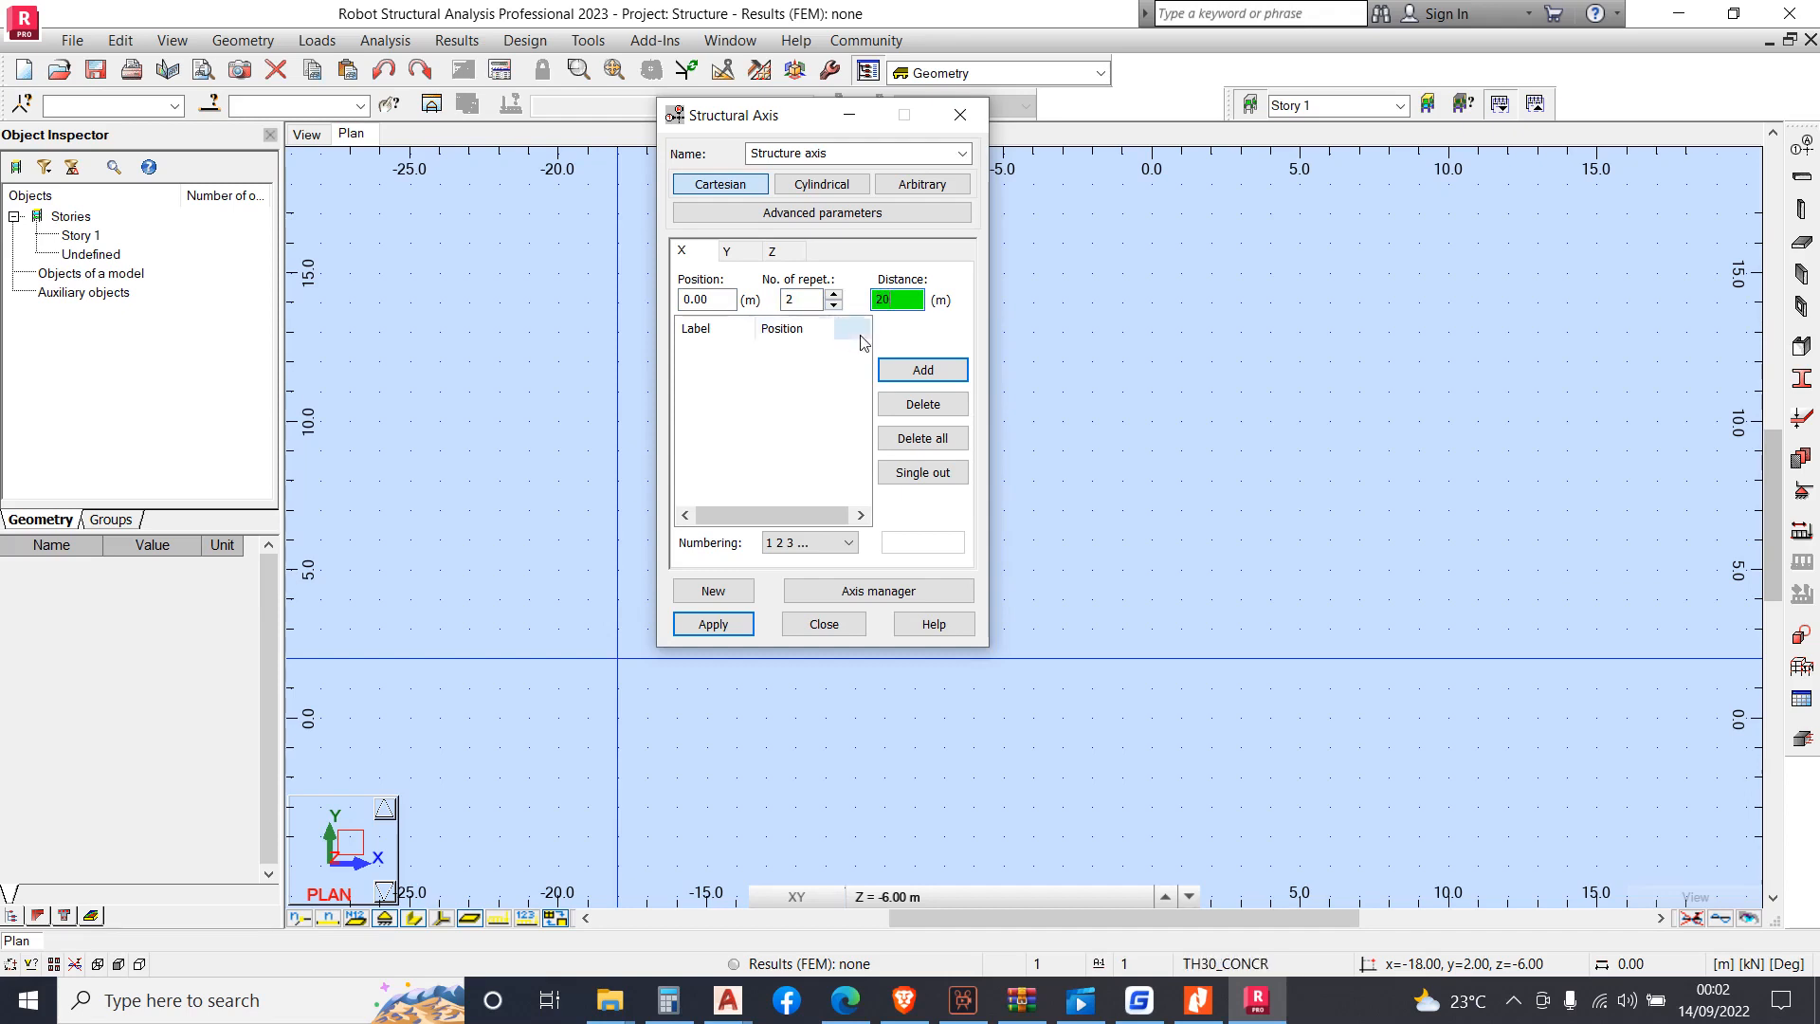
left_click(896, 372)
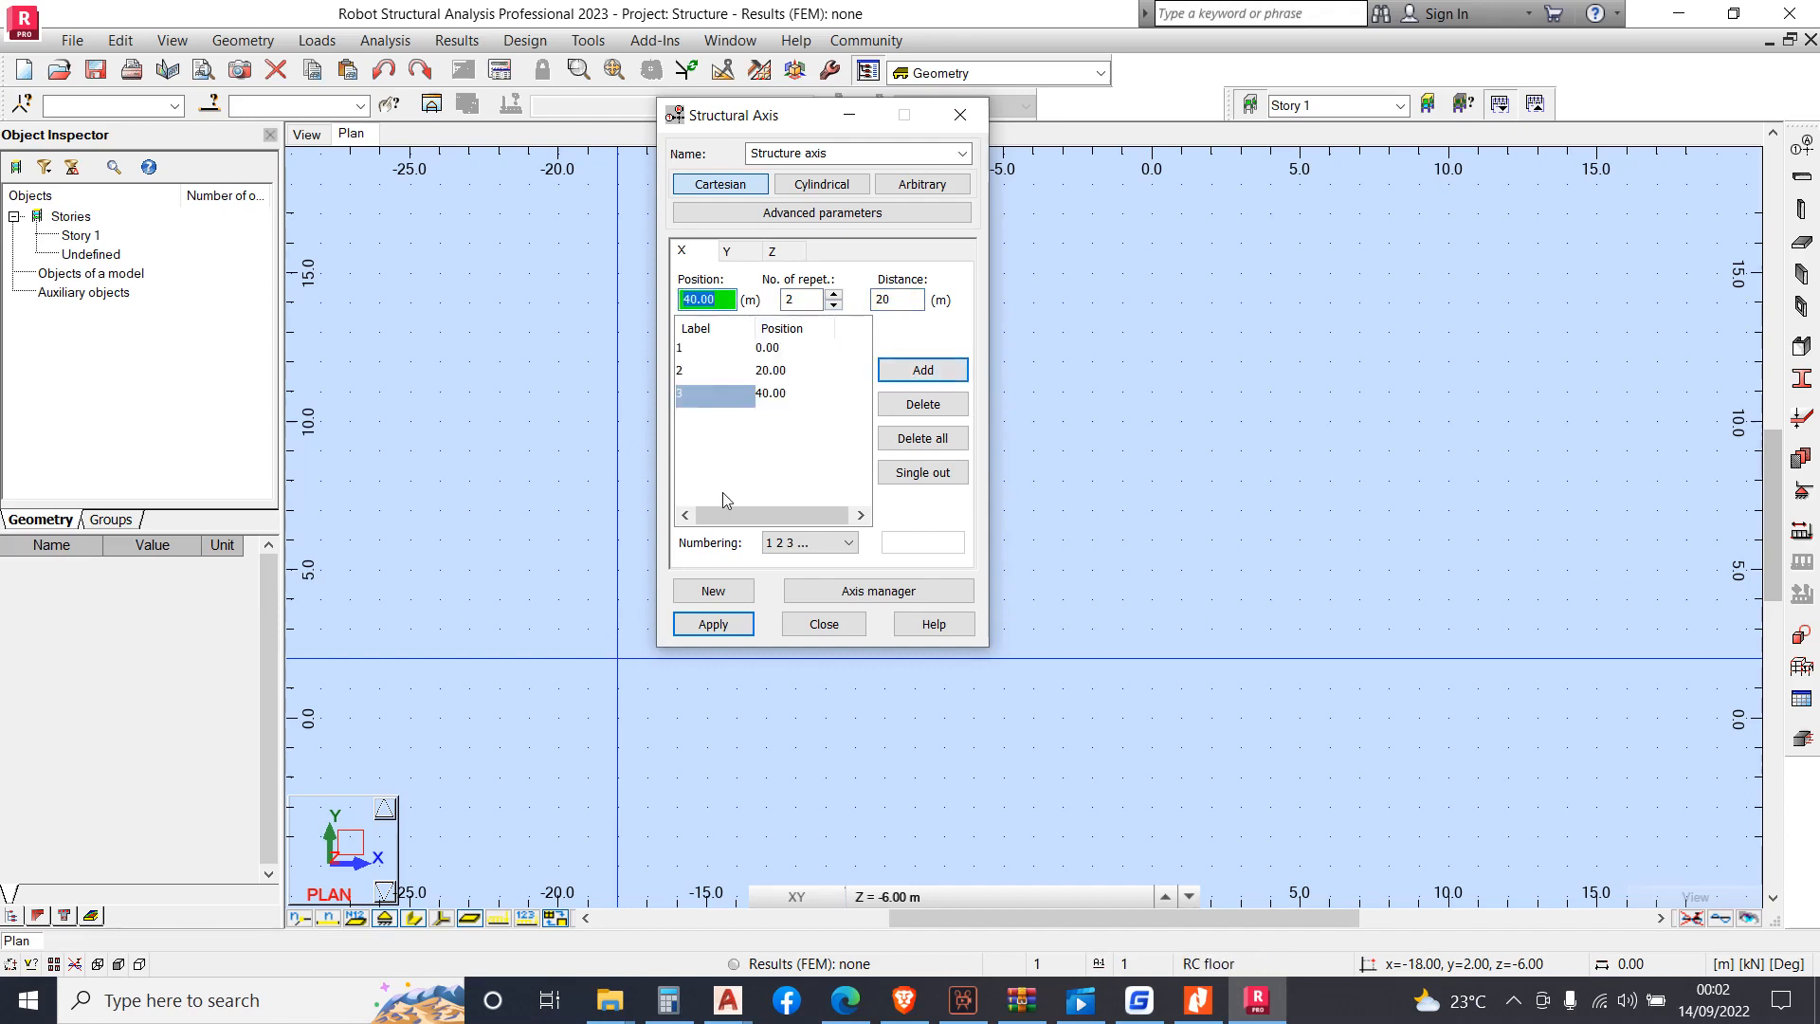
Add Y axes from 0.00 with 10 repetitions at a 5 m distance and apply the axis grid
left_click(743, 256)
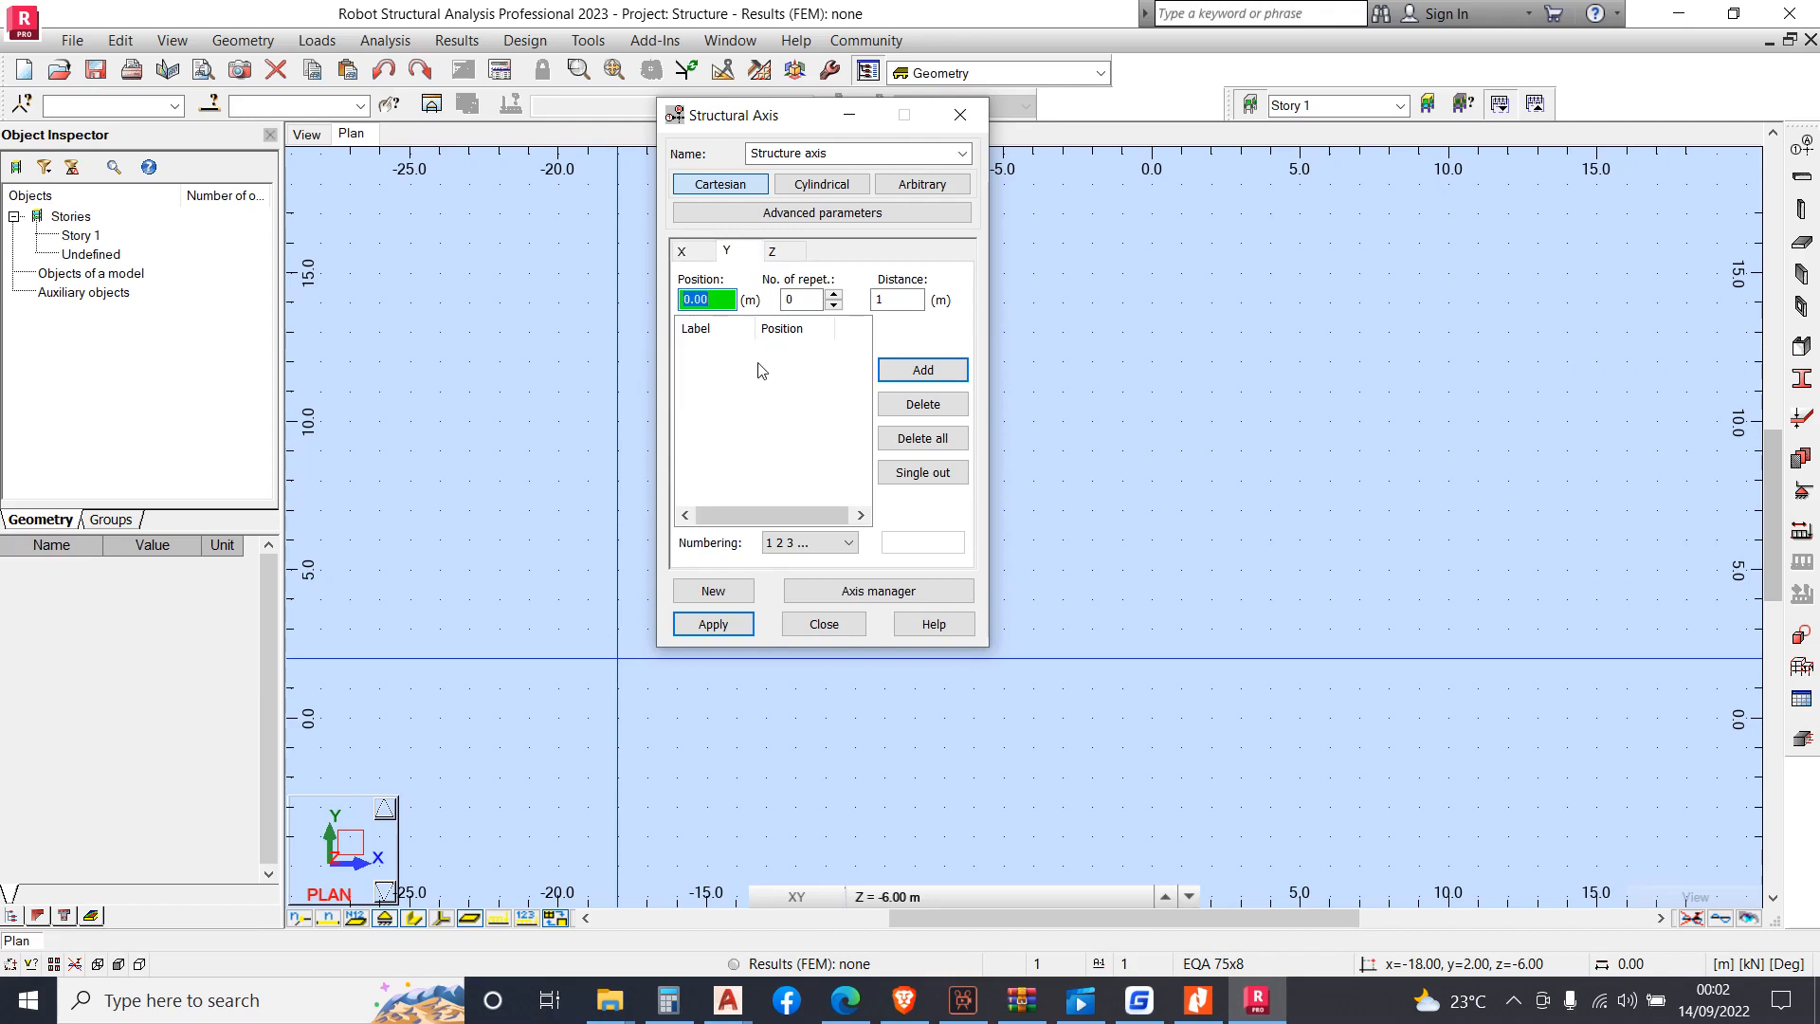
left_click(815, 298)
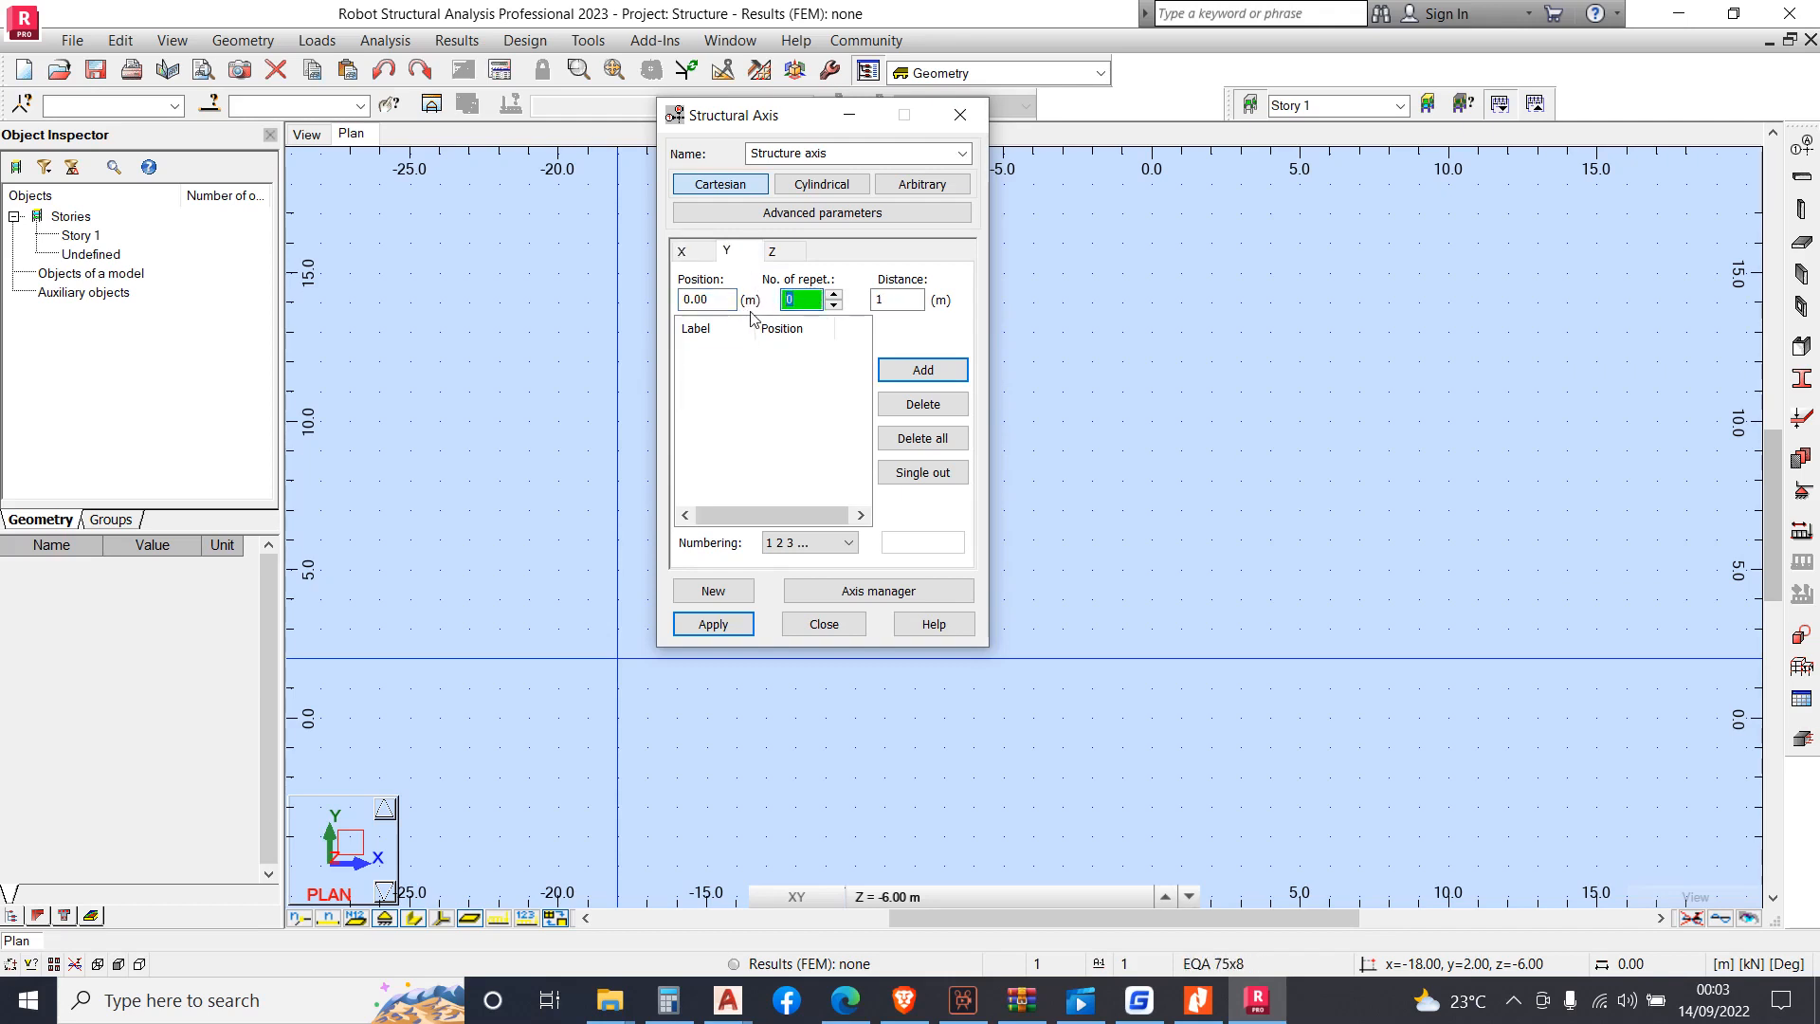
left_click(903, 297)
type("5")
left_click(916, 373)
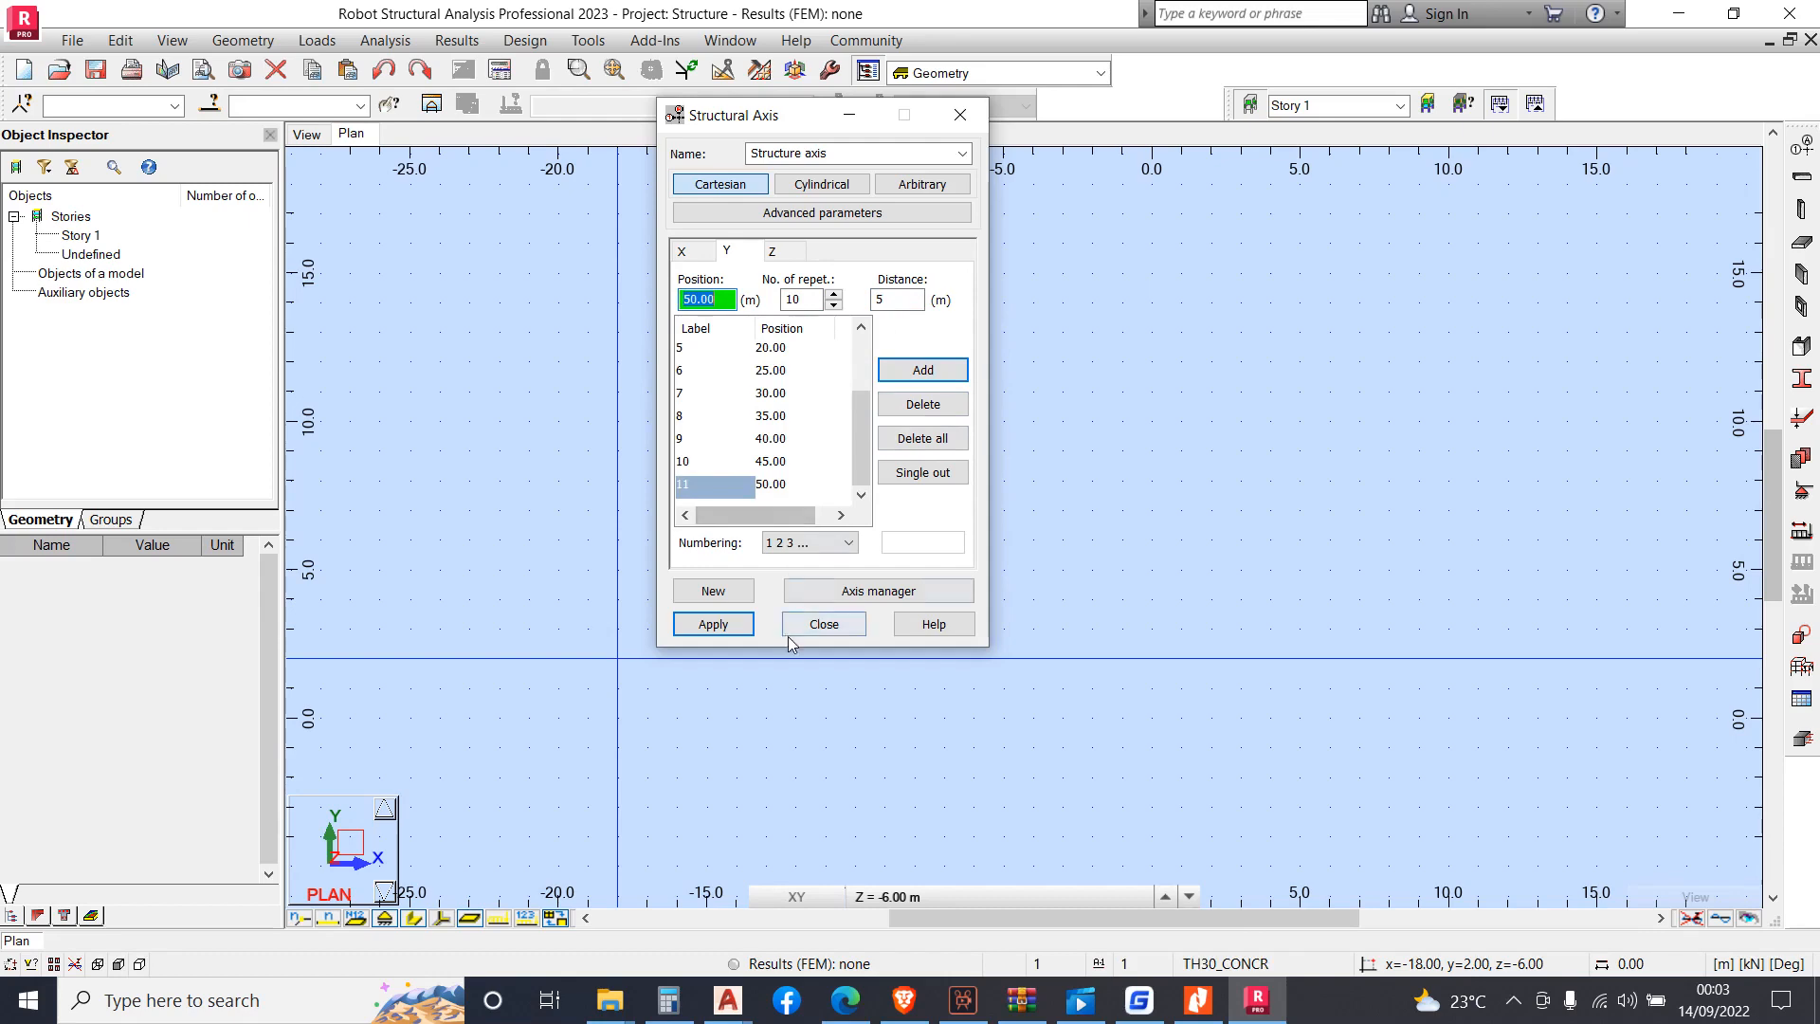
left_click(713, 625)
left_click(804, 625)
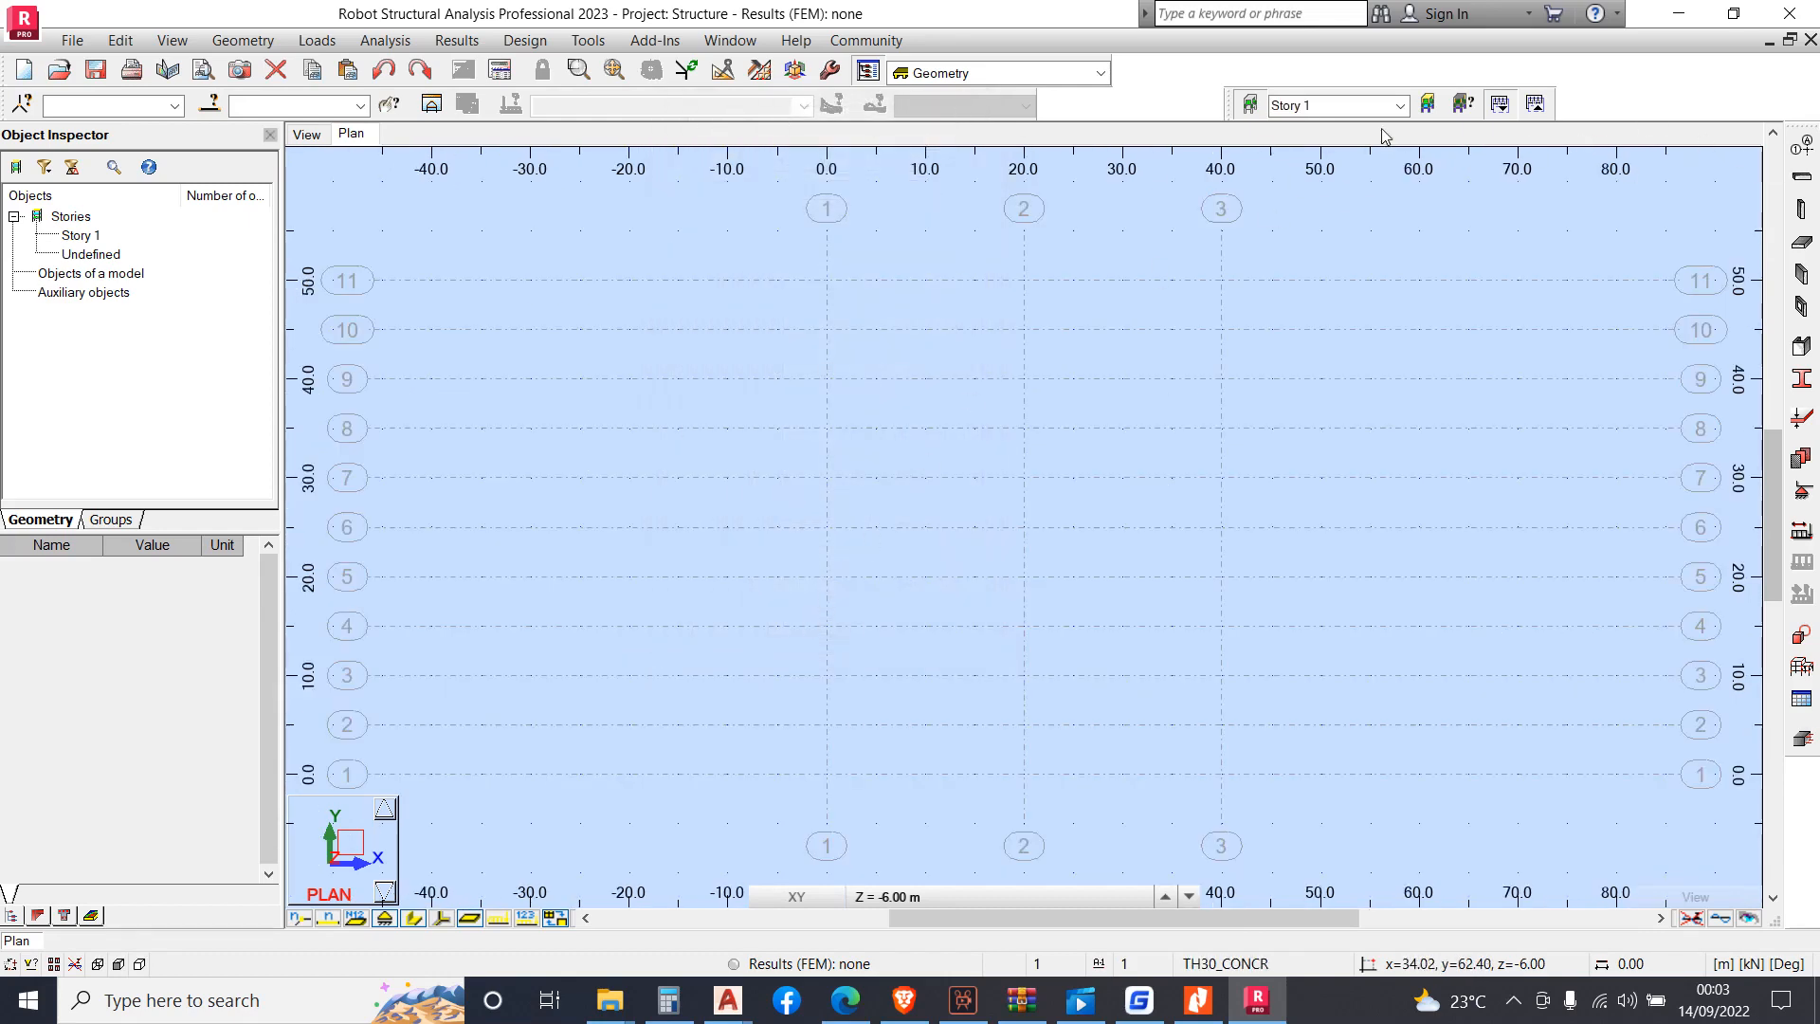
Show the 3D view and replace all defined stories with a single story whose top level is 6 m
left_click(309, 135)
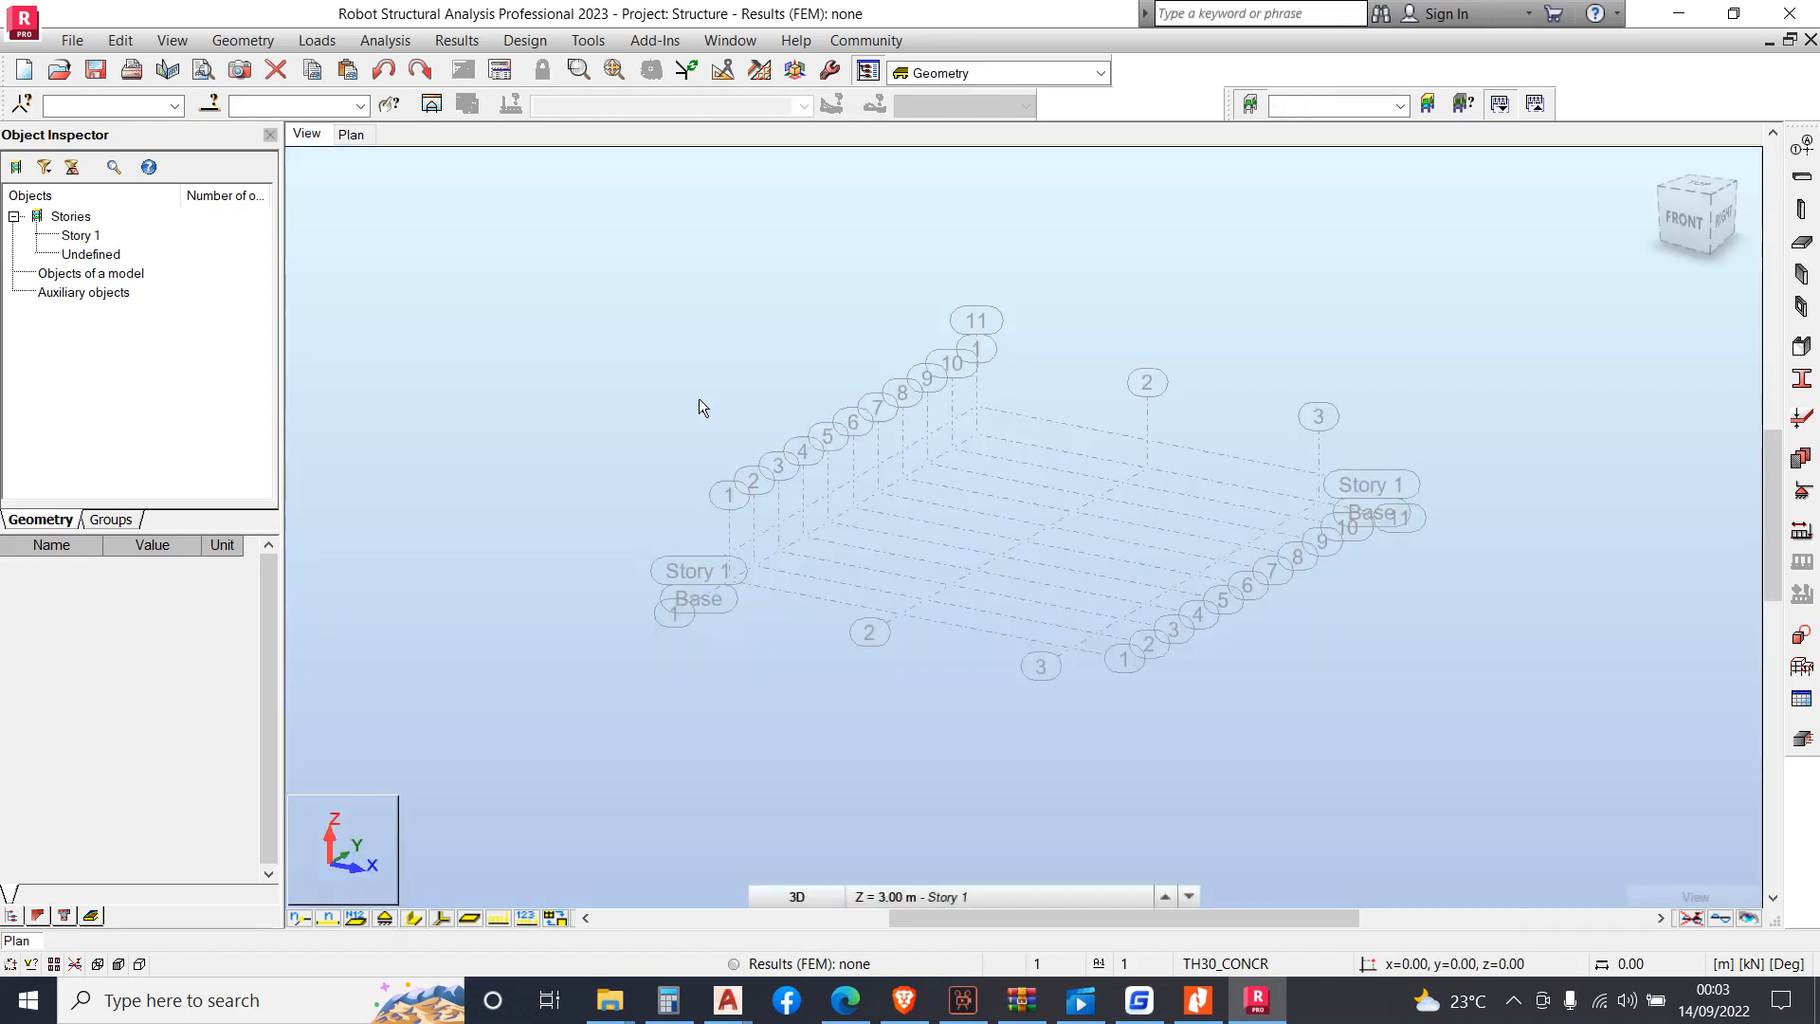
scroll(1150, 337, "down", 2)
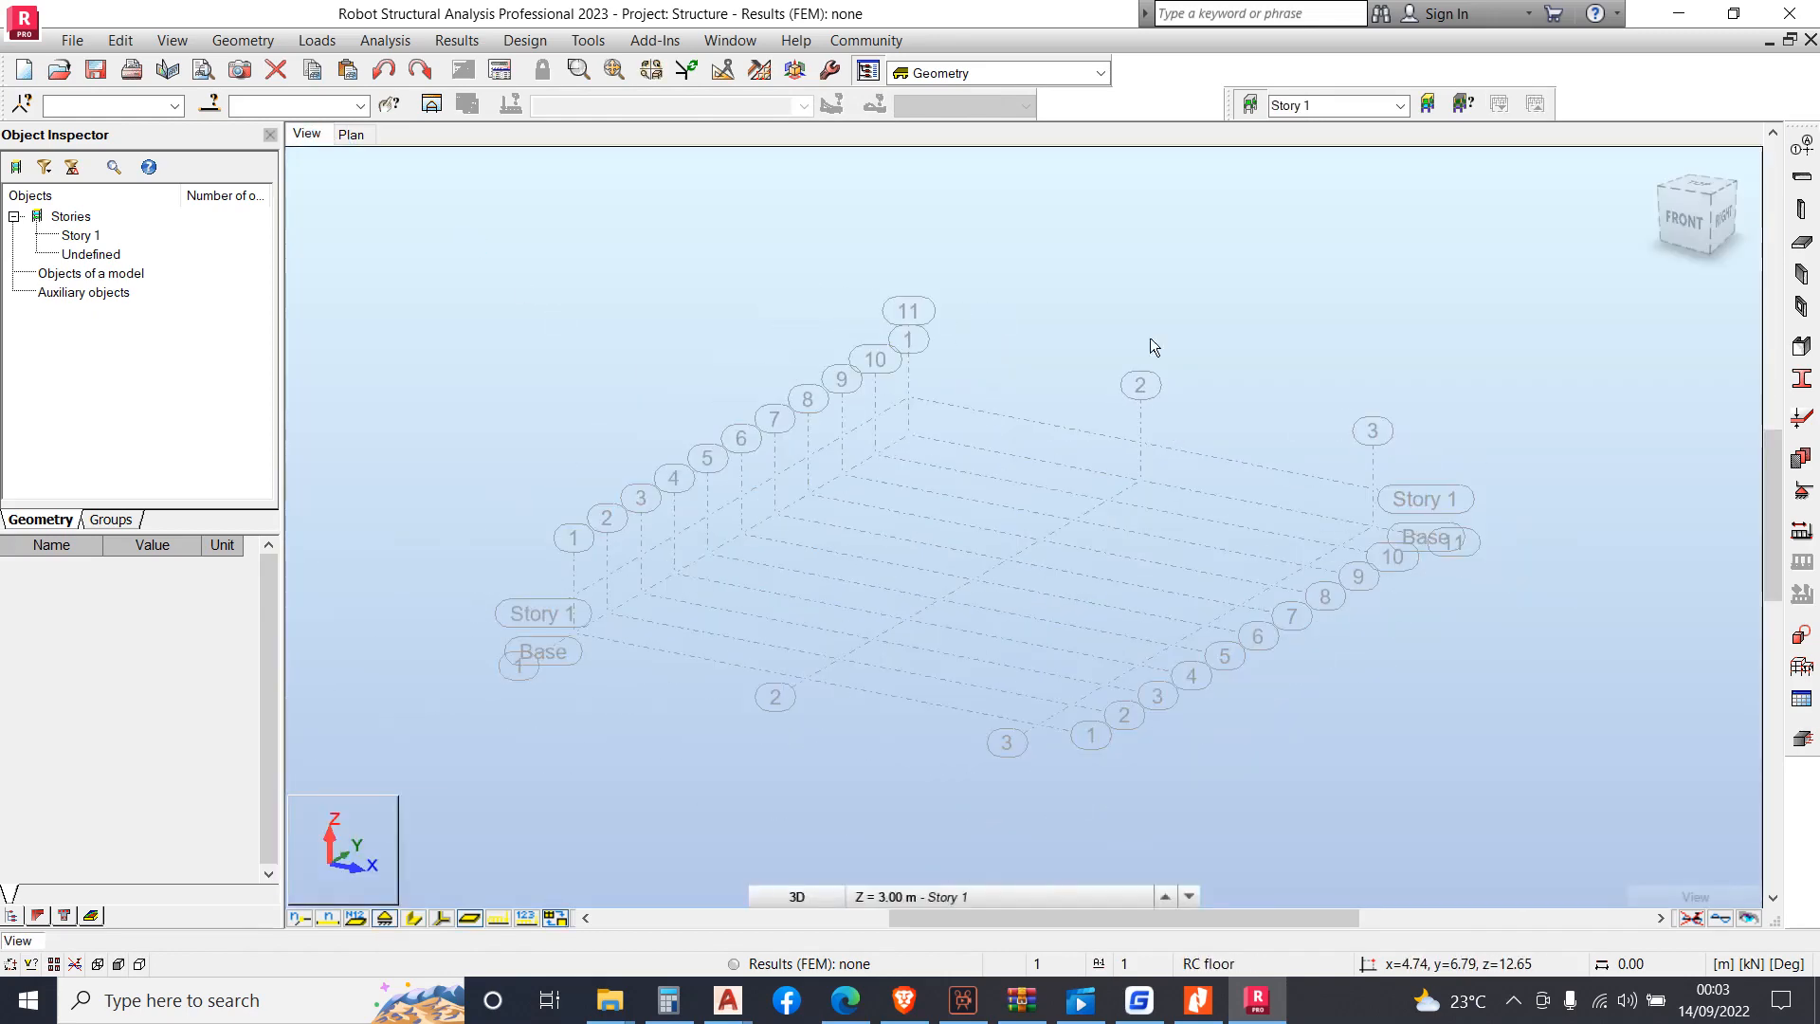
left_click(1428, 106)
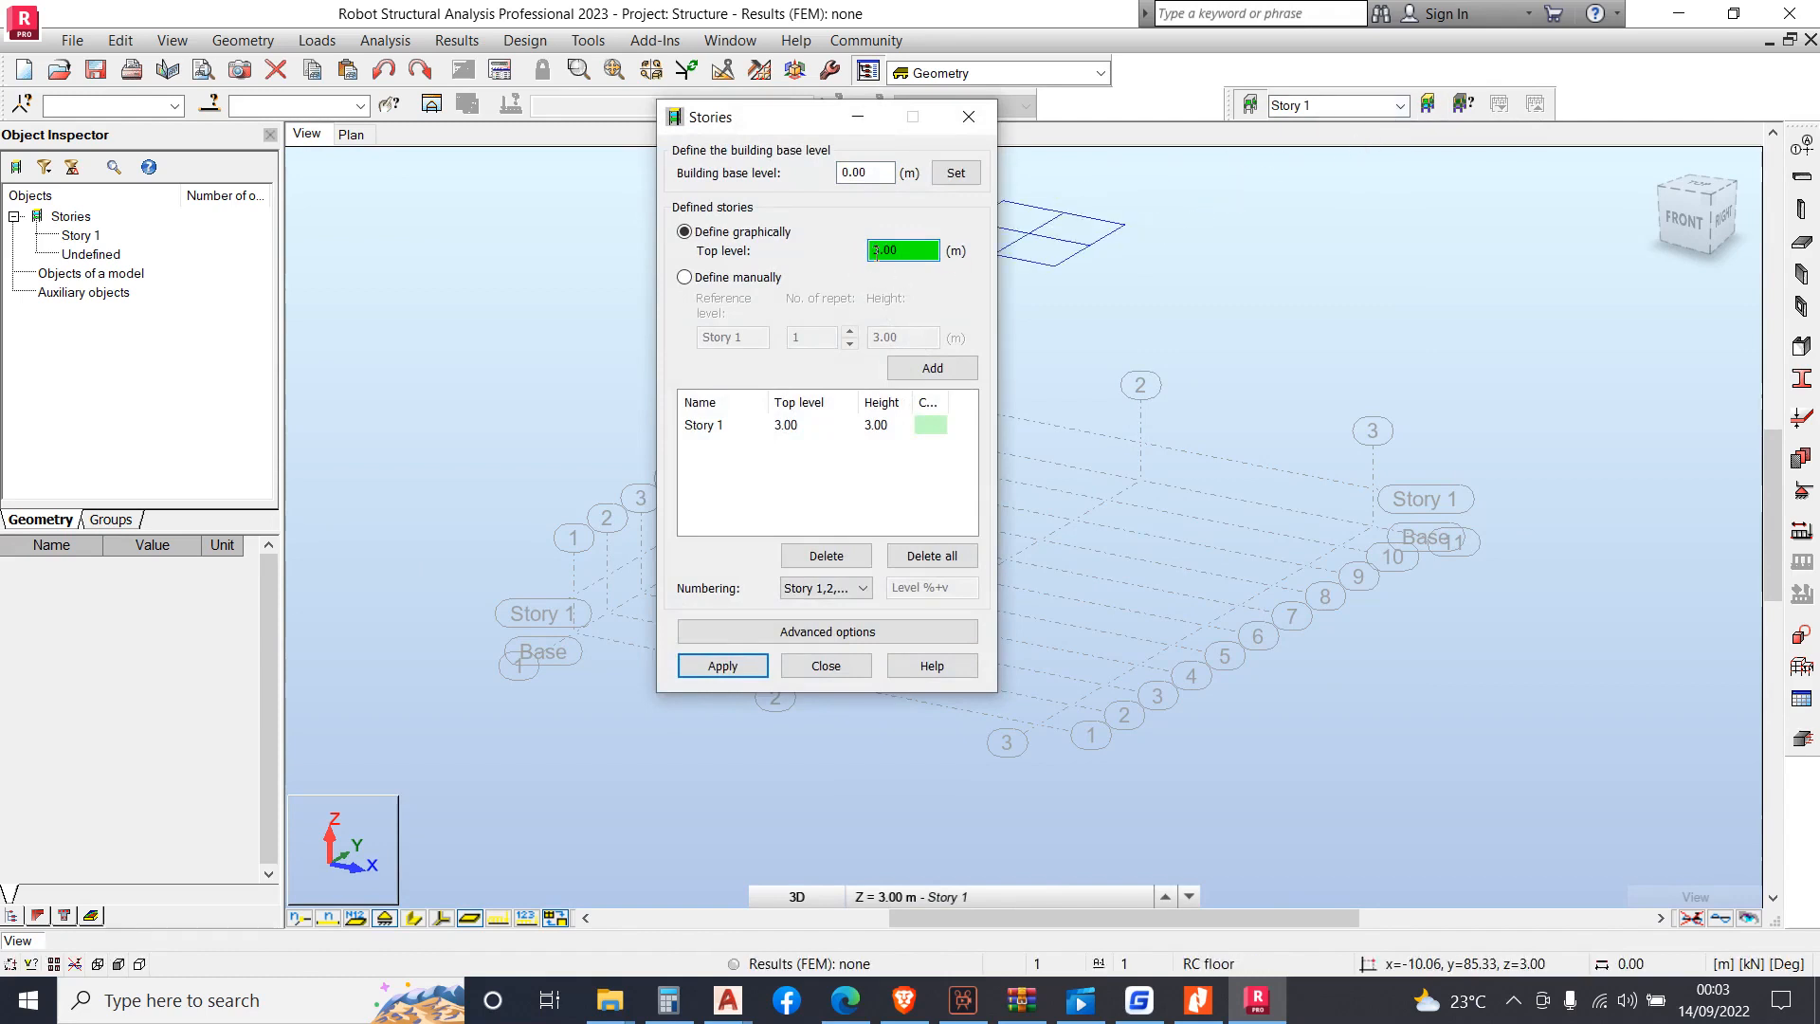
type("6")
left_click(915, 556)
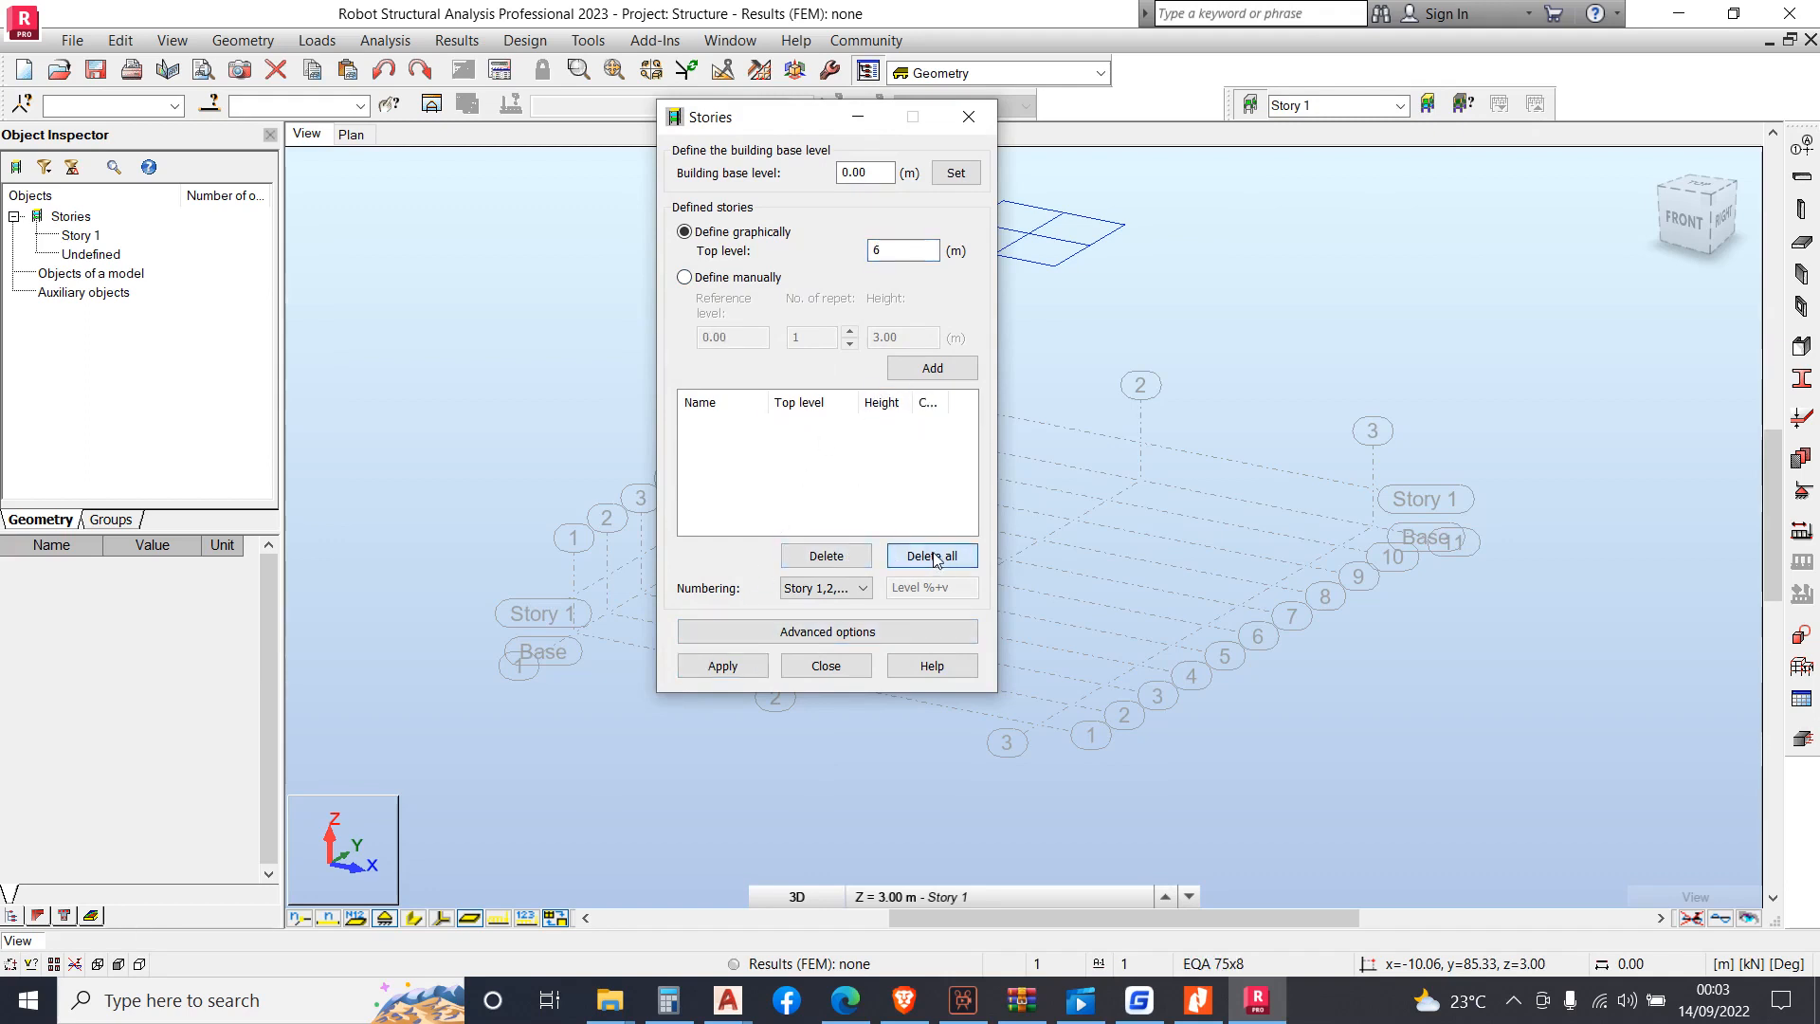
left_click(932, 368)
left_click(717, 667)
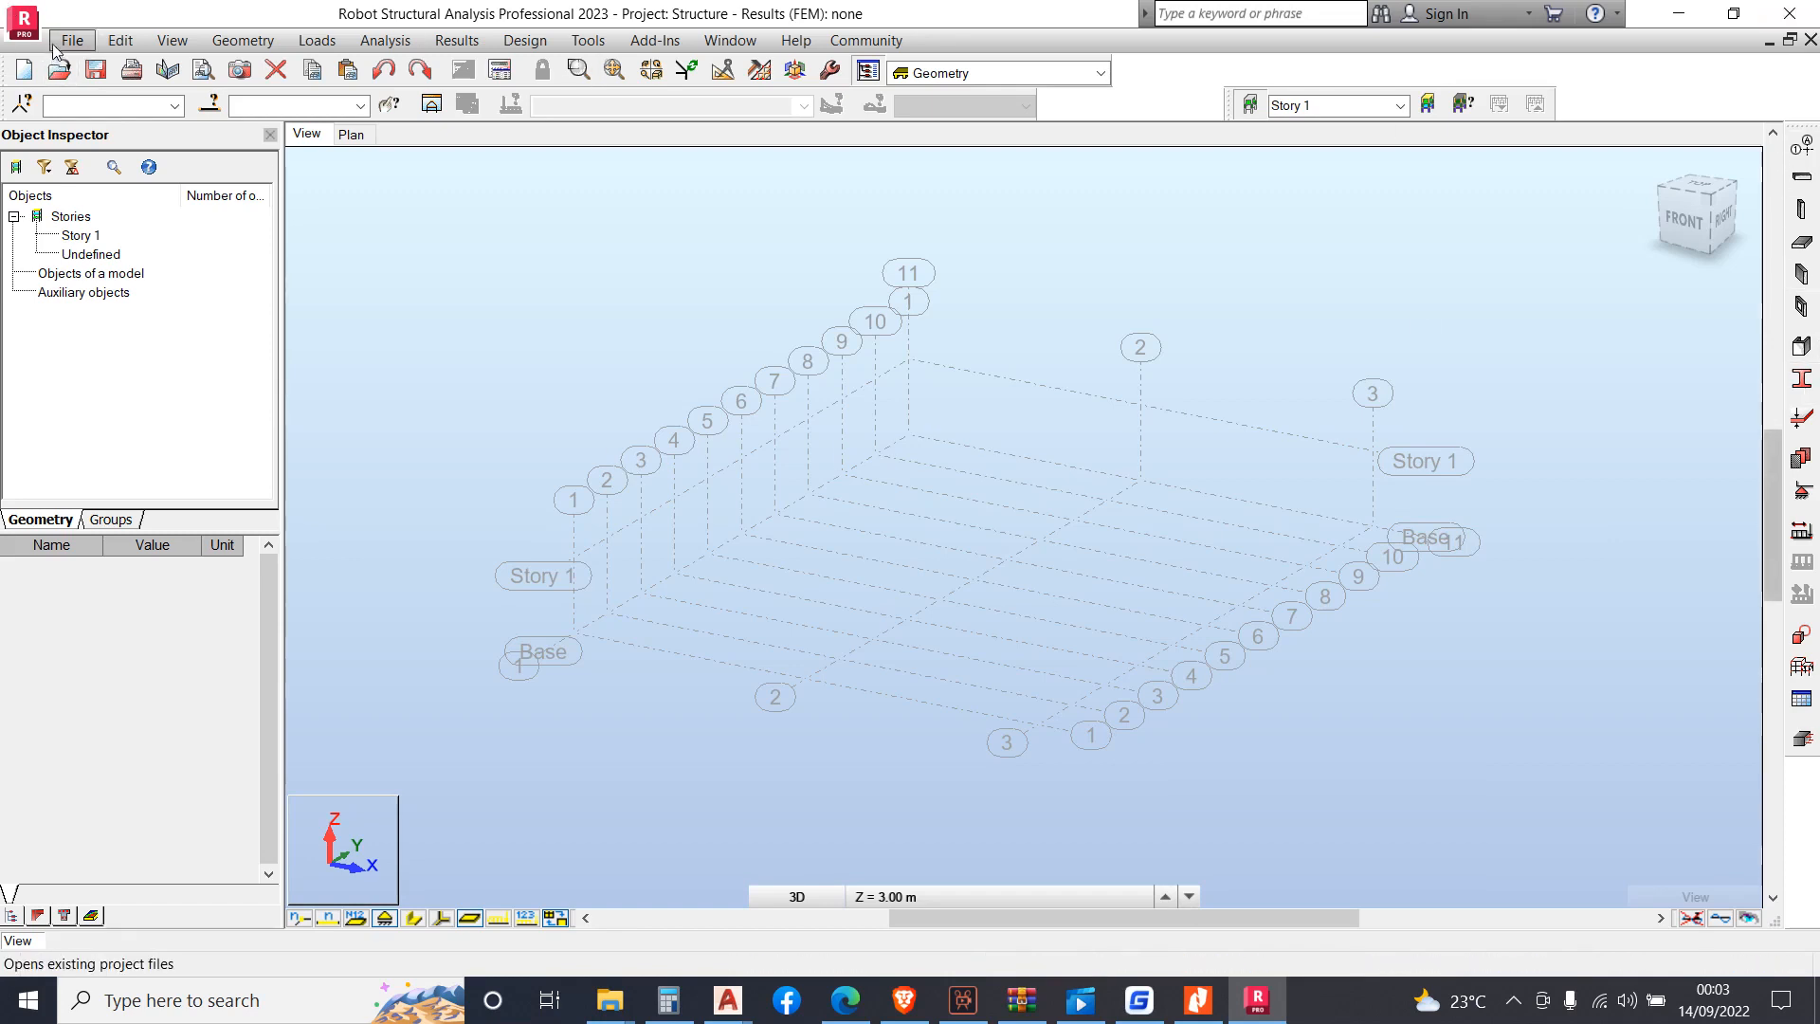
Start a steel column definition and choose the UB 305x165x40 section
left_click(242, 41)
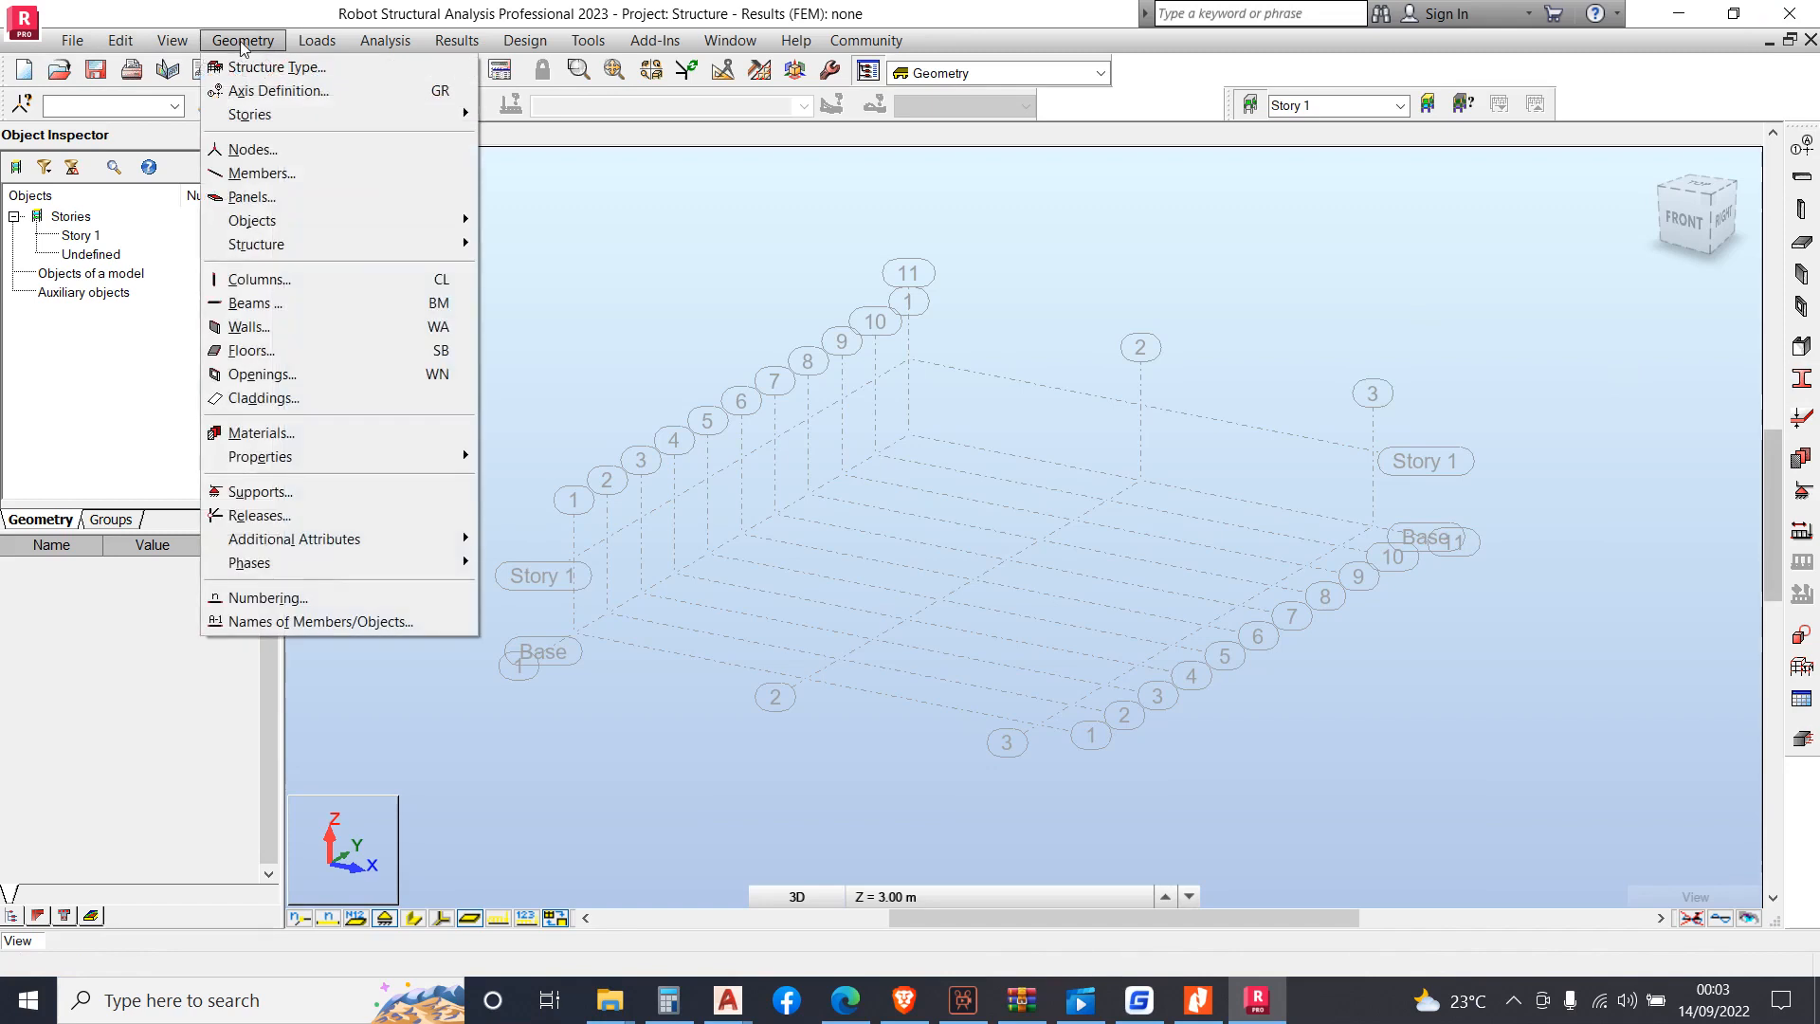
left_click(327, 287)
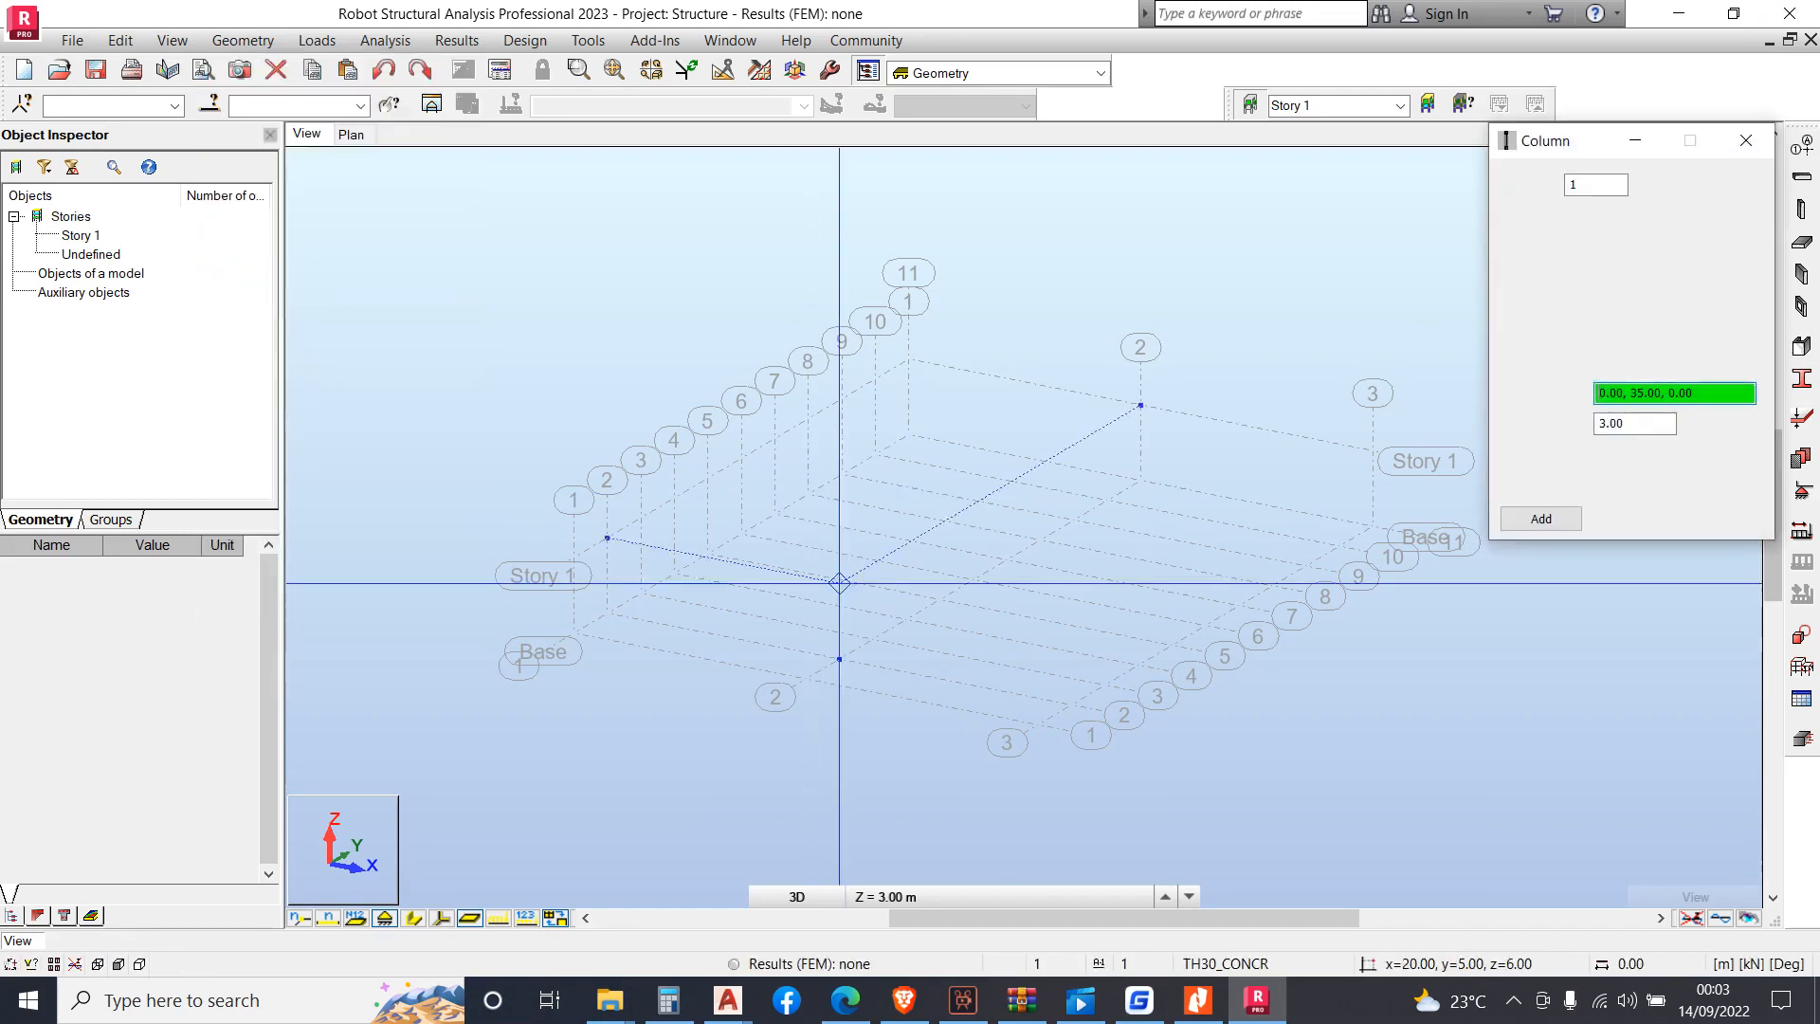
left_click(1514, 1000)
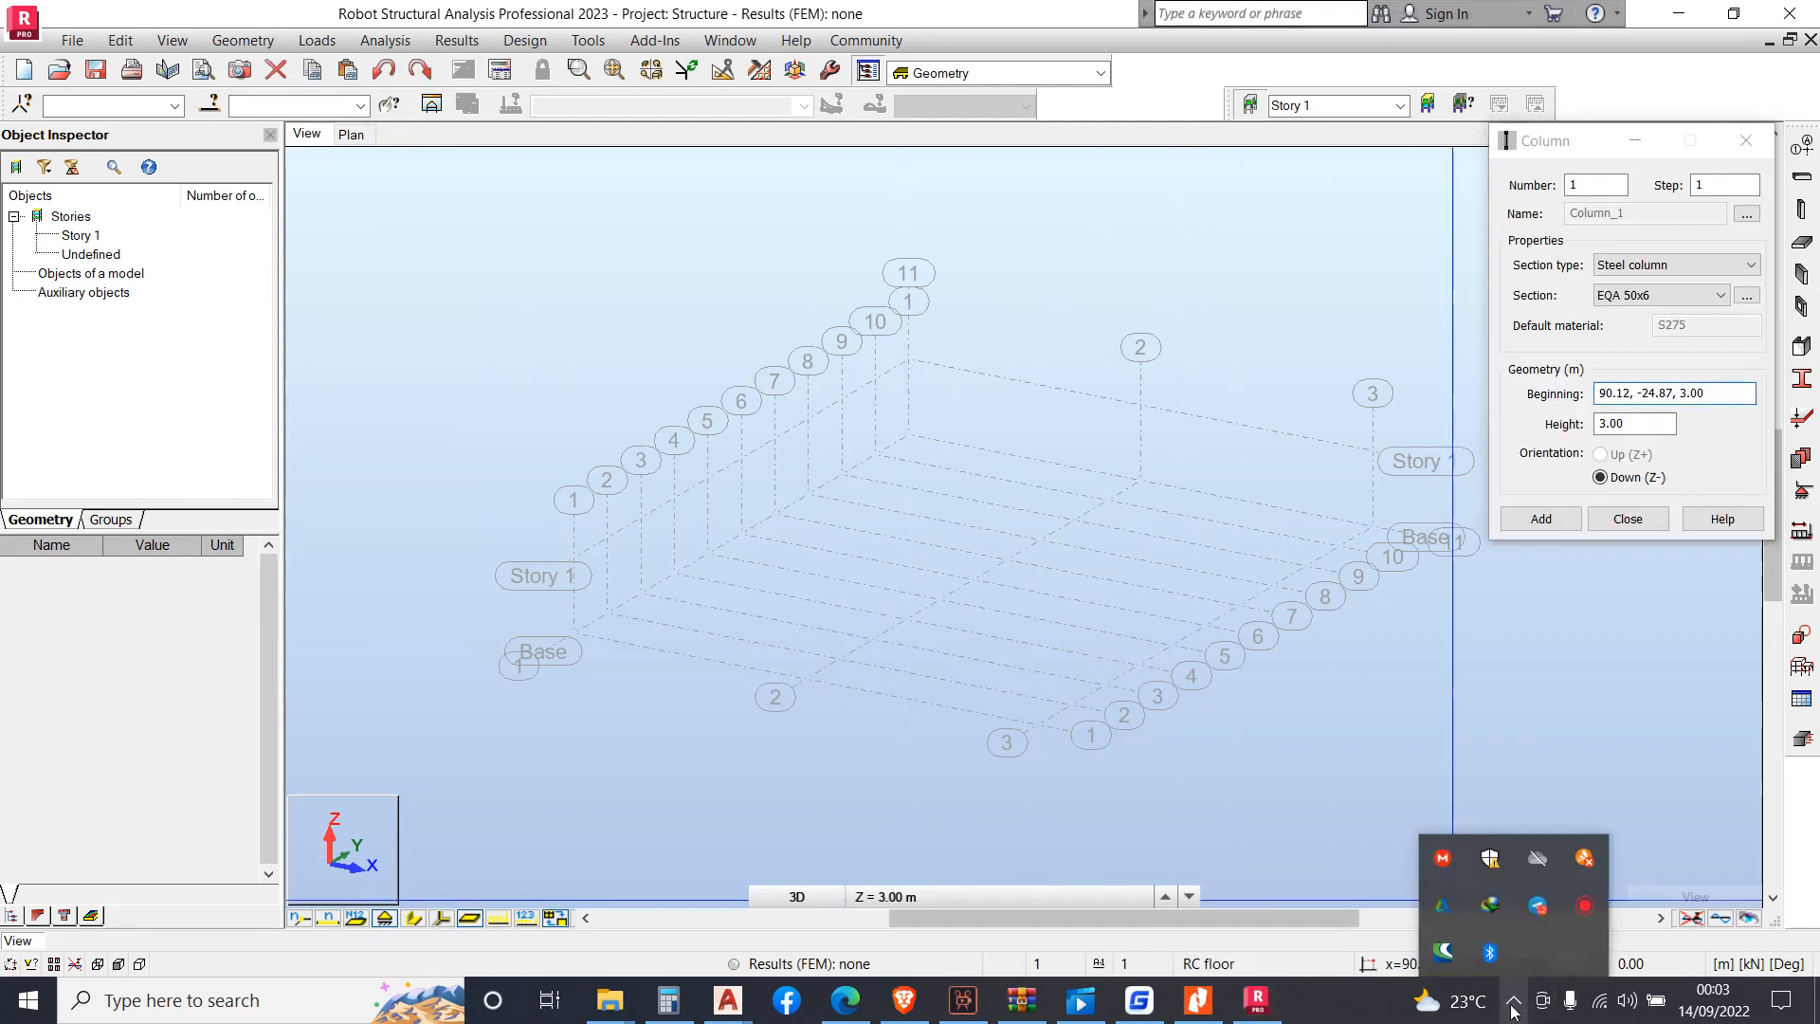
left_click(1580, 902)
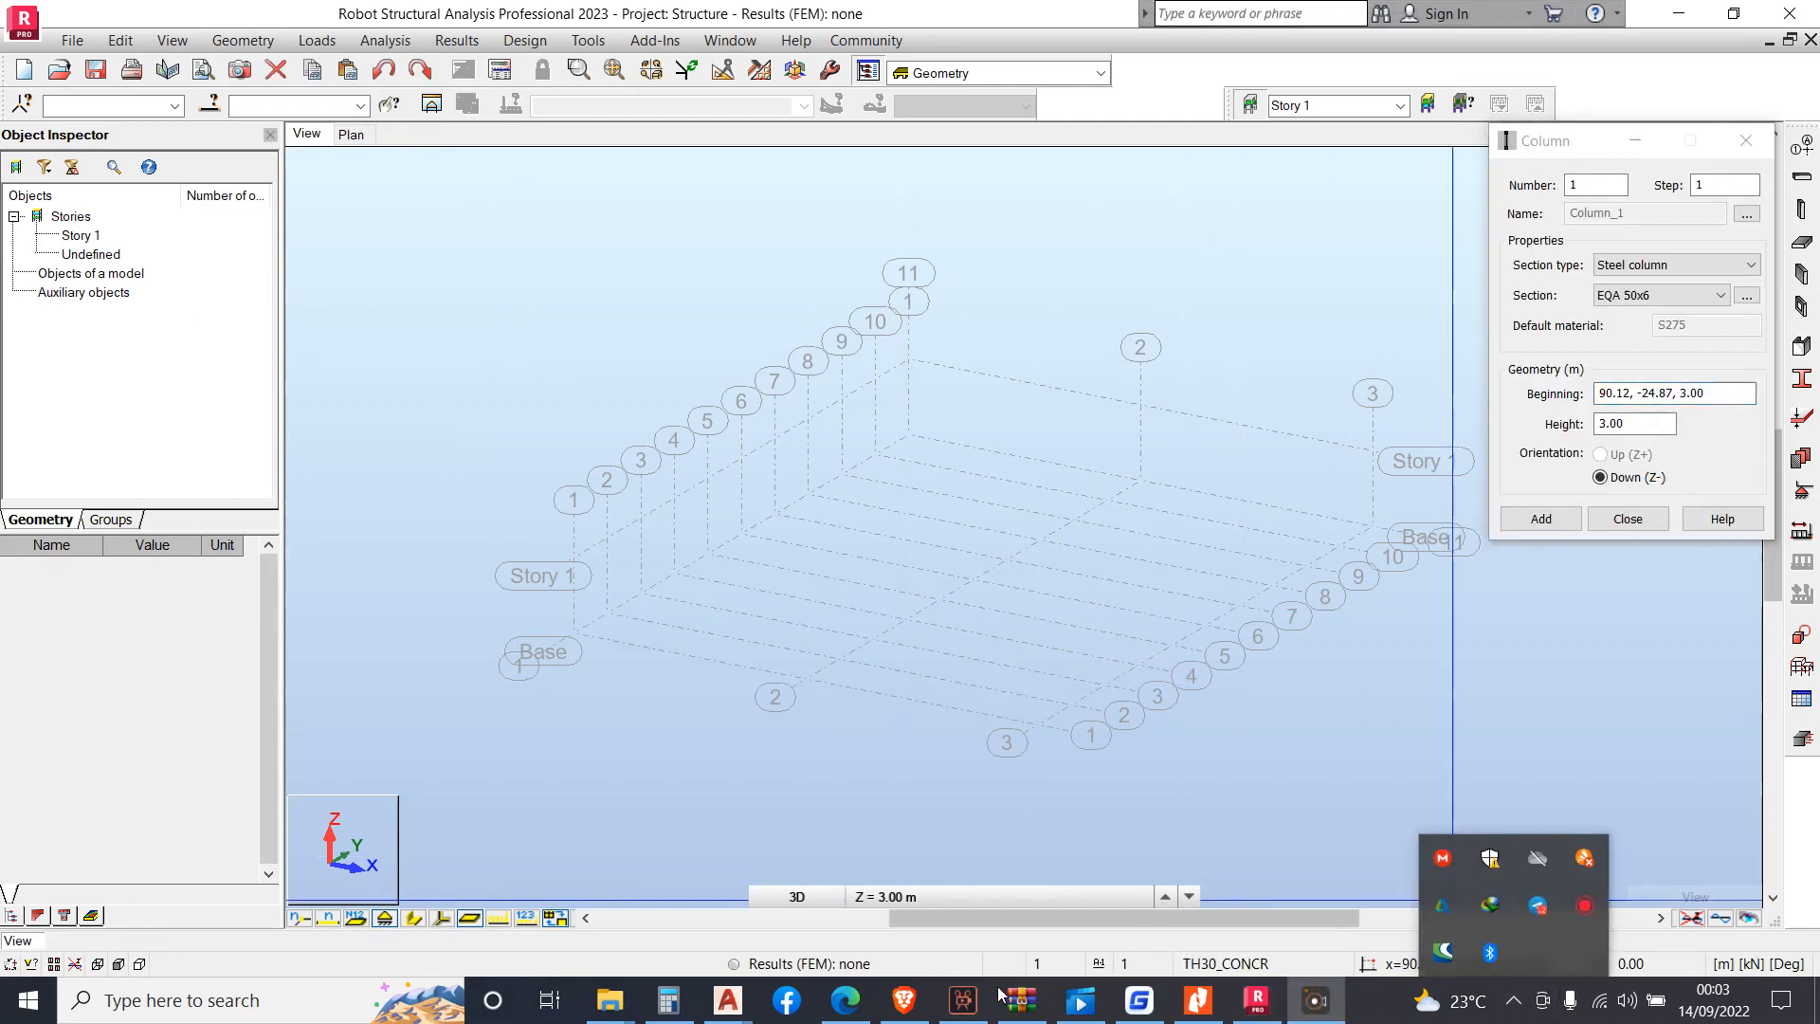
left_click(1256, 1000)
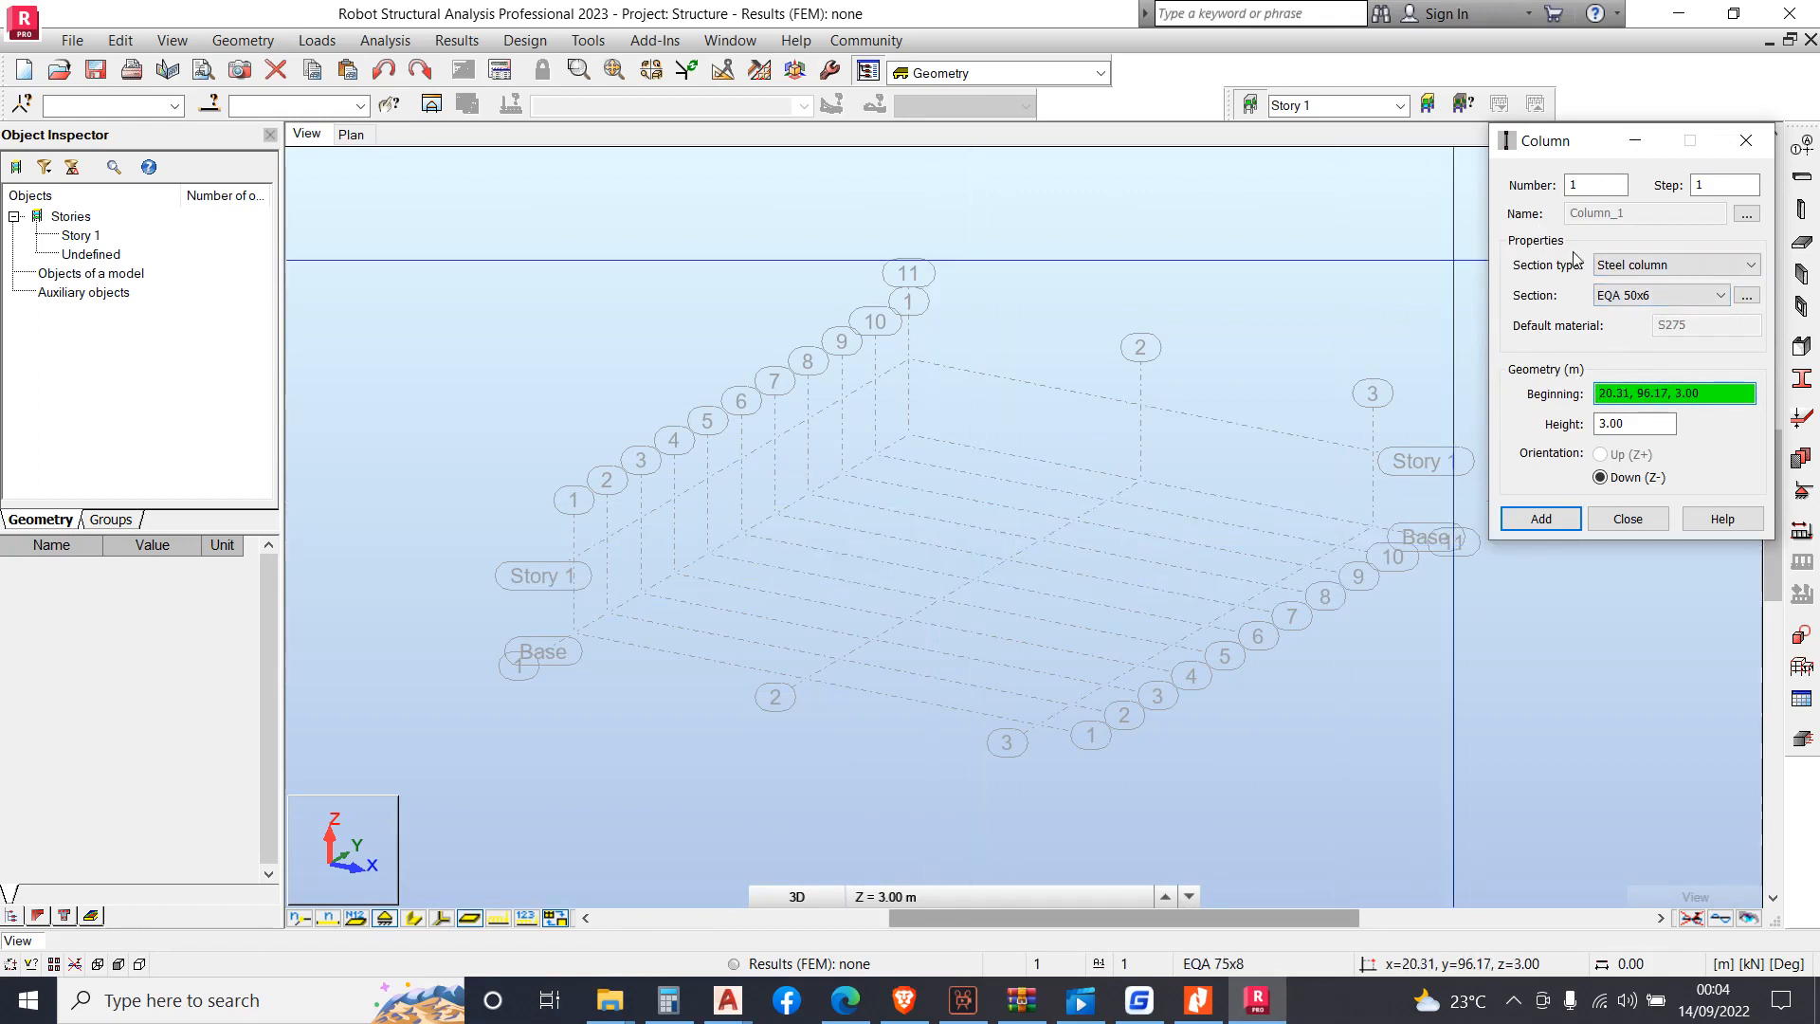
left_click(1654, 298)
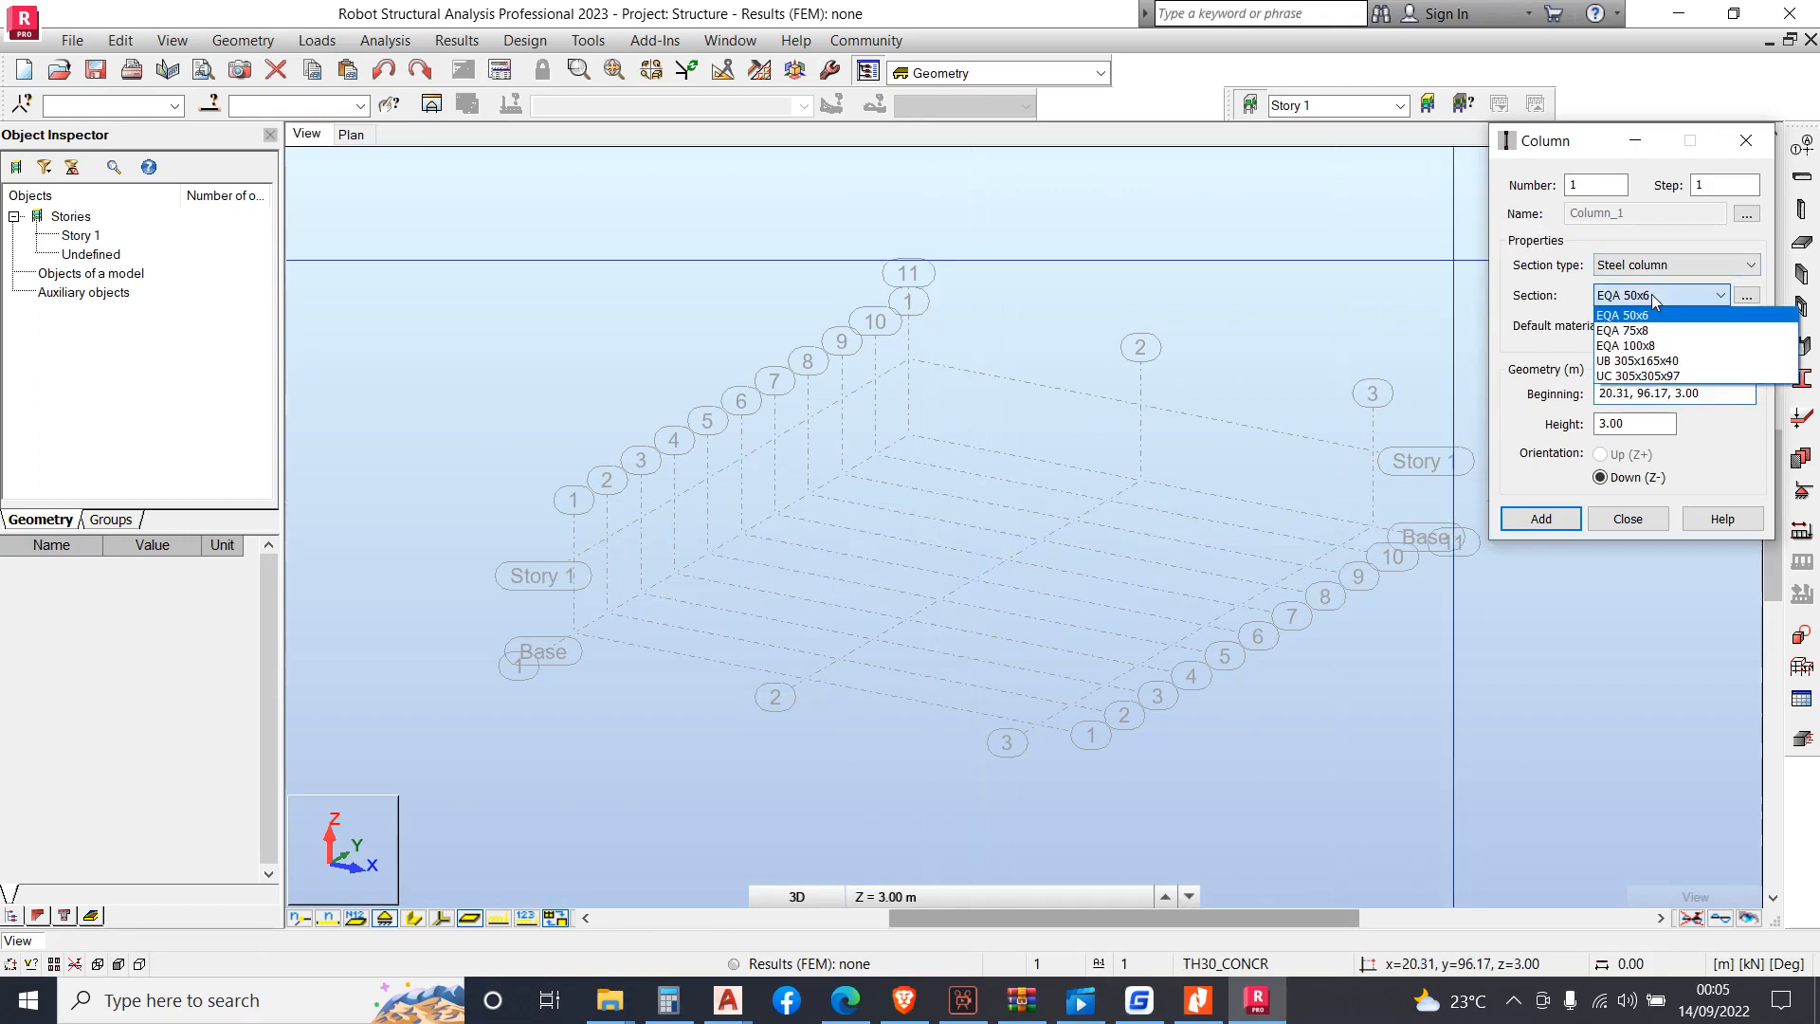
left_click(1665, 364)
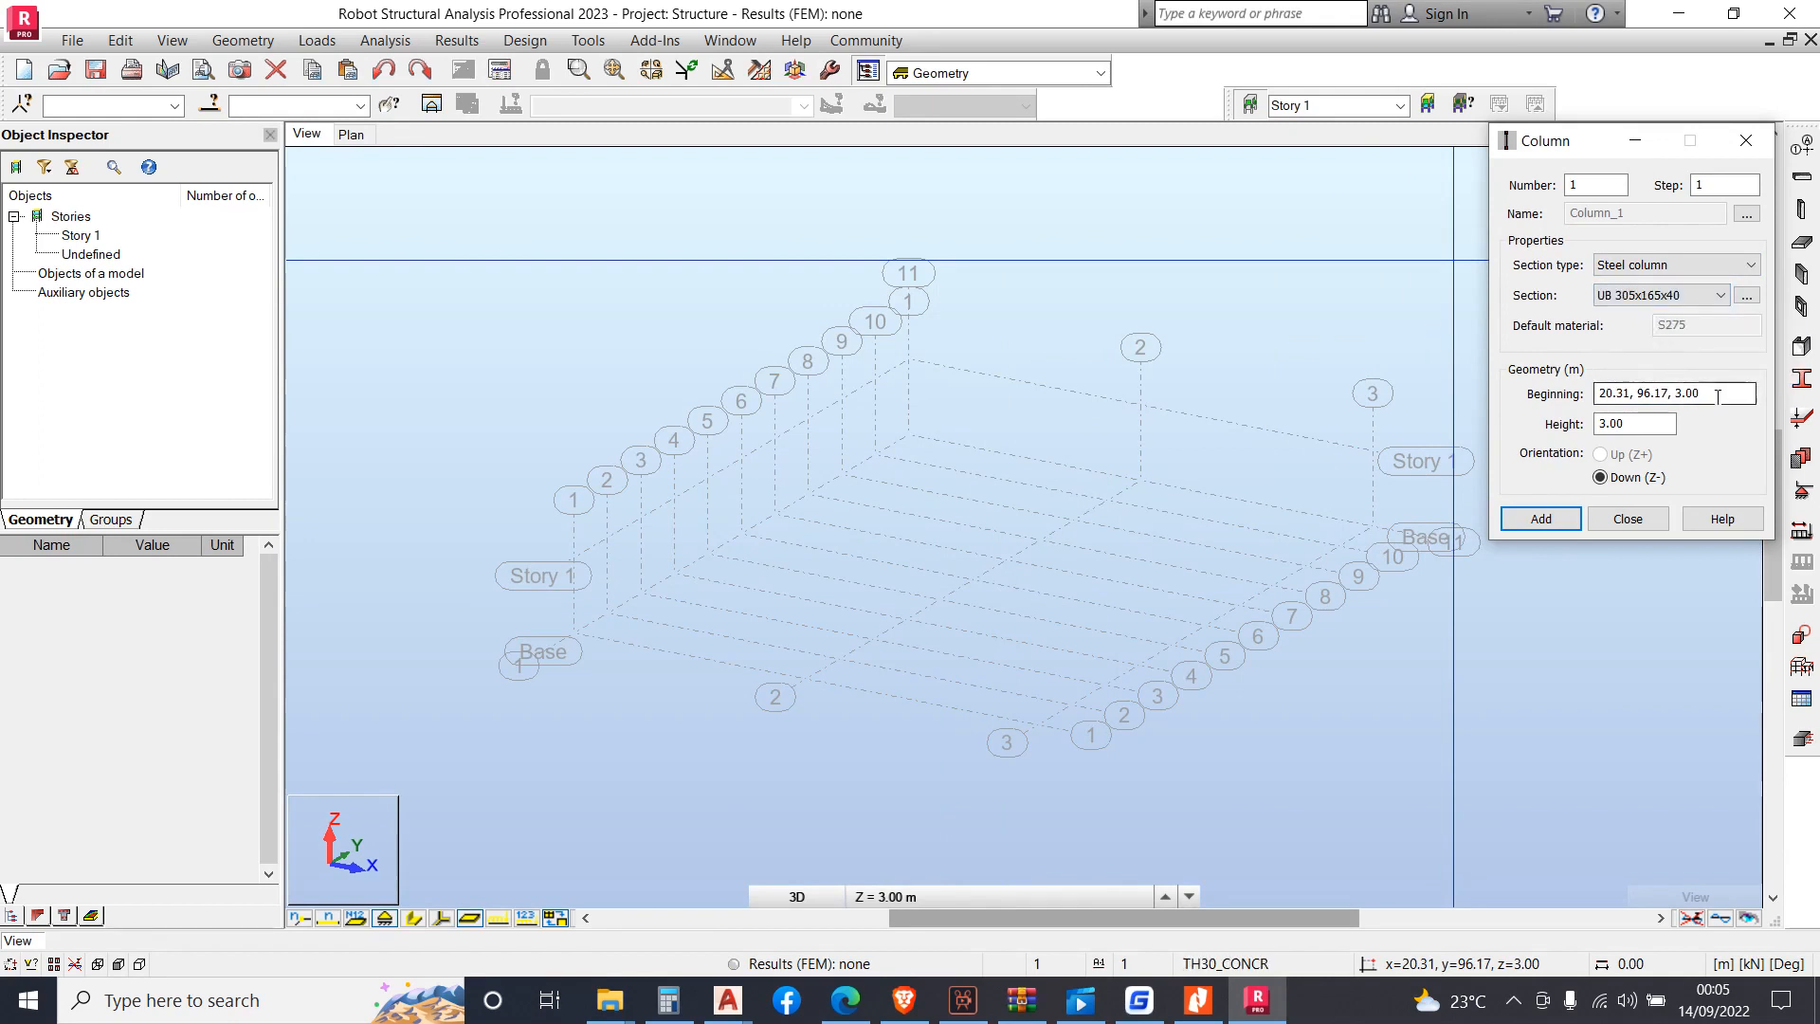
Set the column height to 6.00 m by picking the Base and Story 1 points where axes 1 and 11 meet
left_click_drag(1718, 396, 1575, 394)
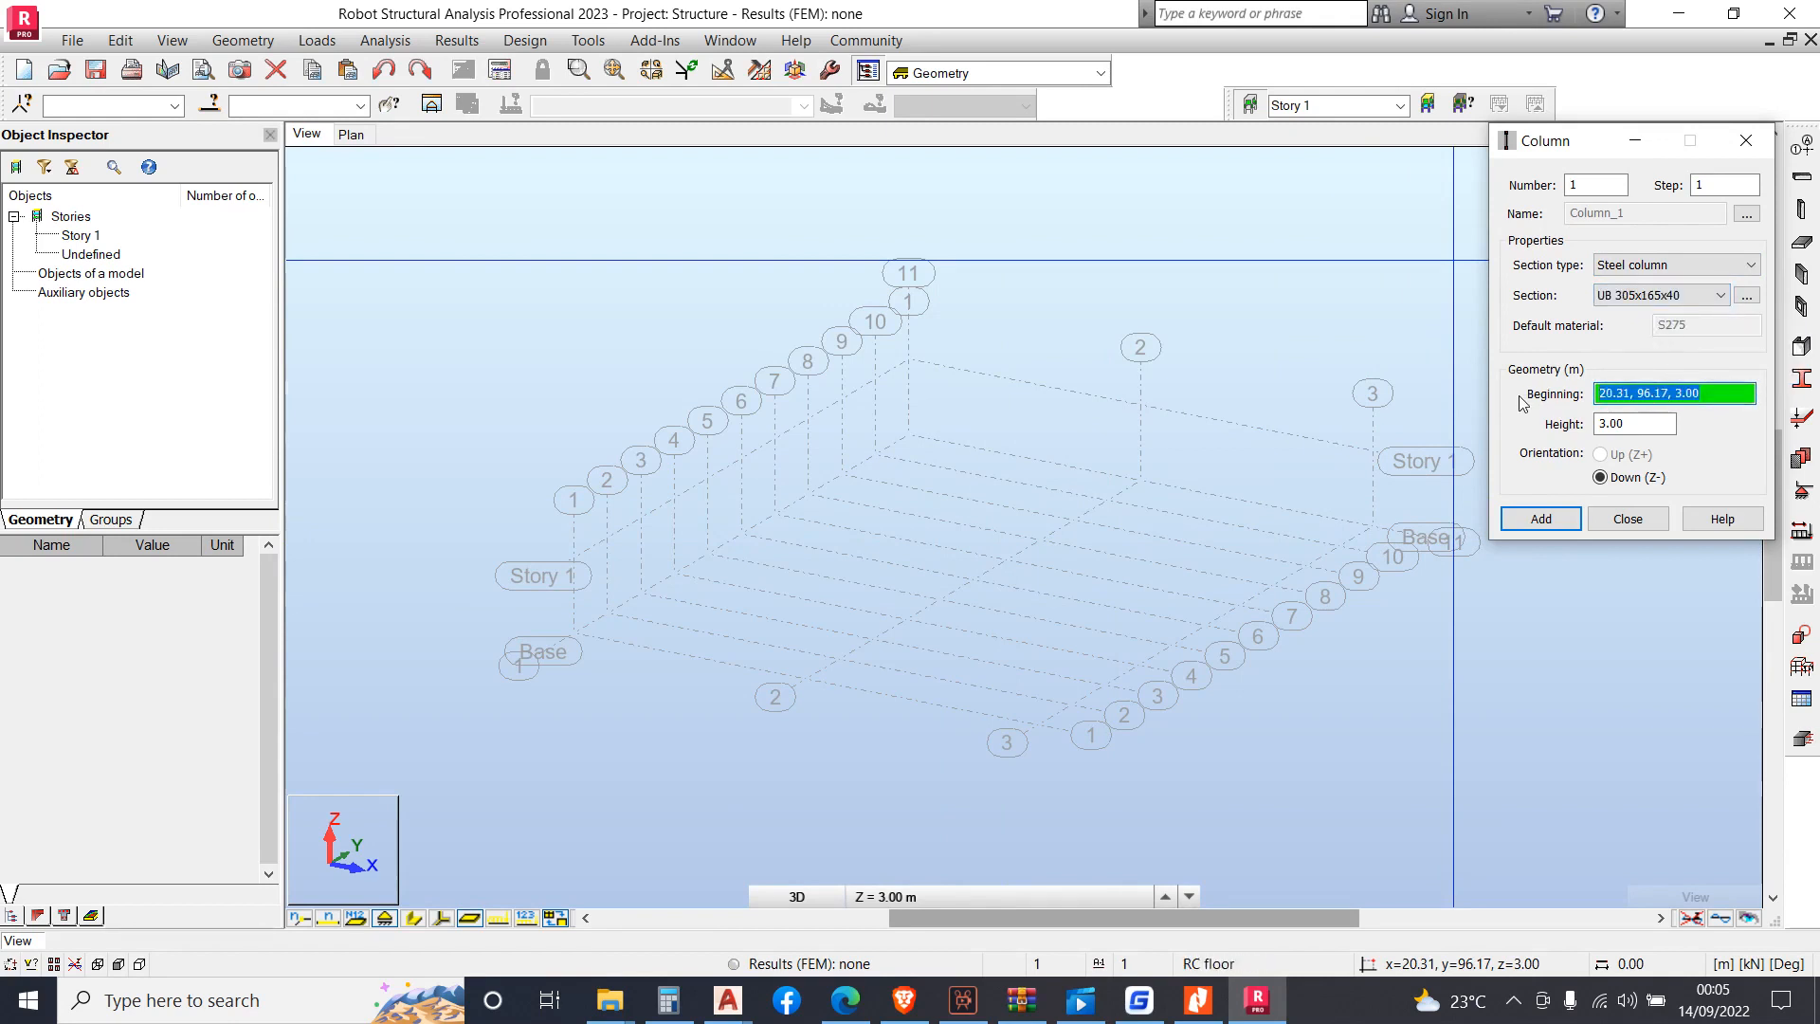
type("0")
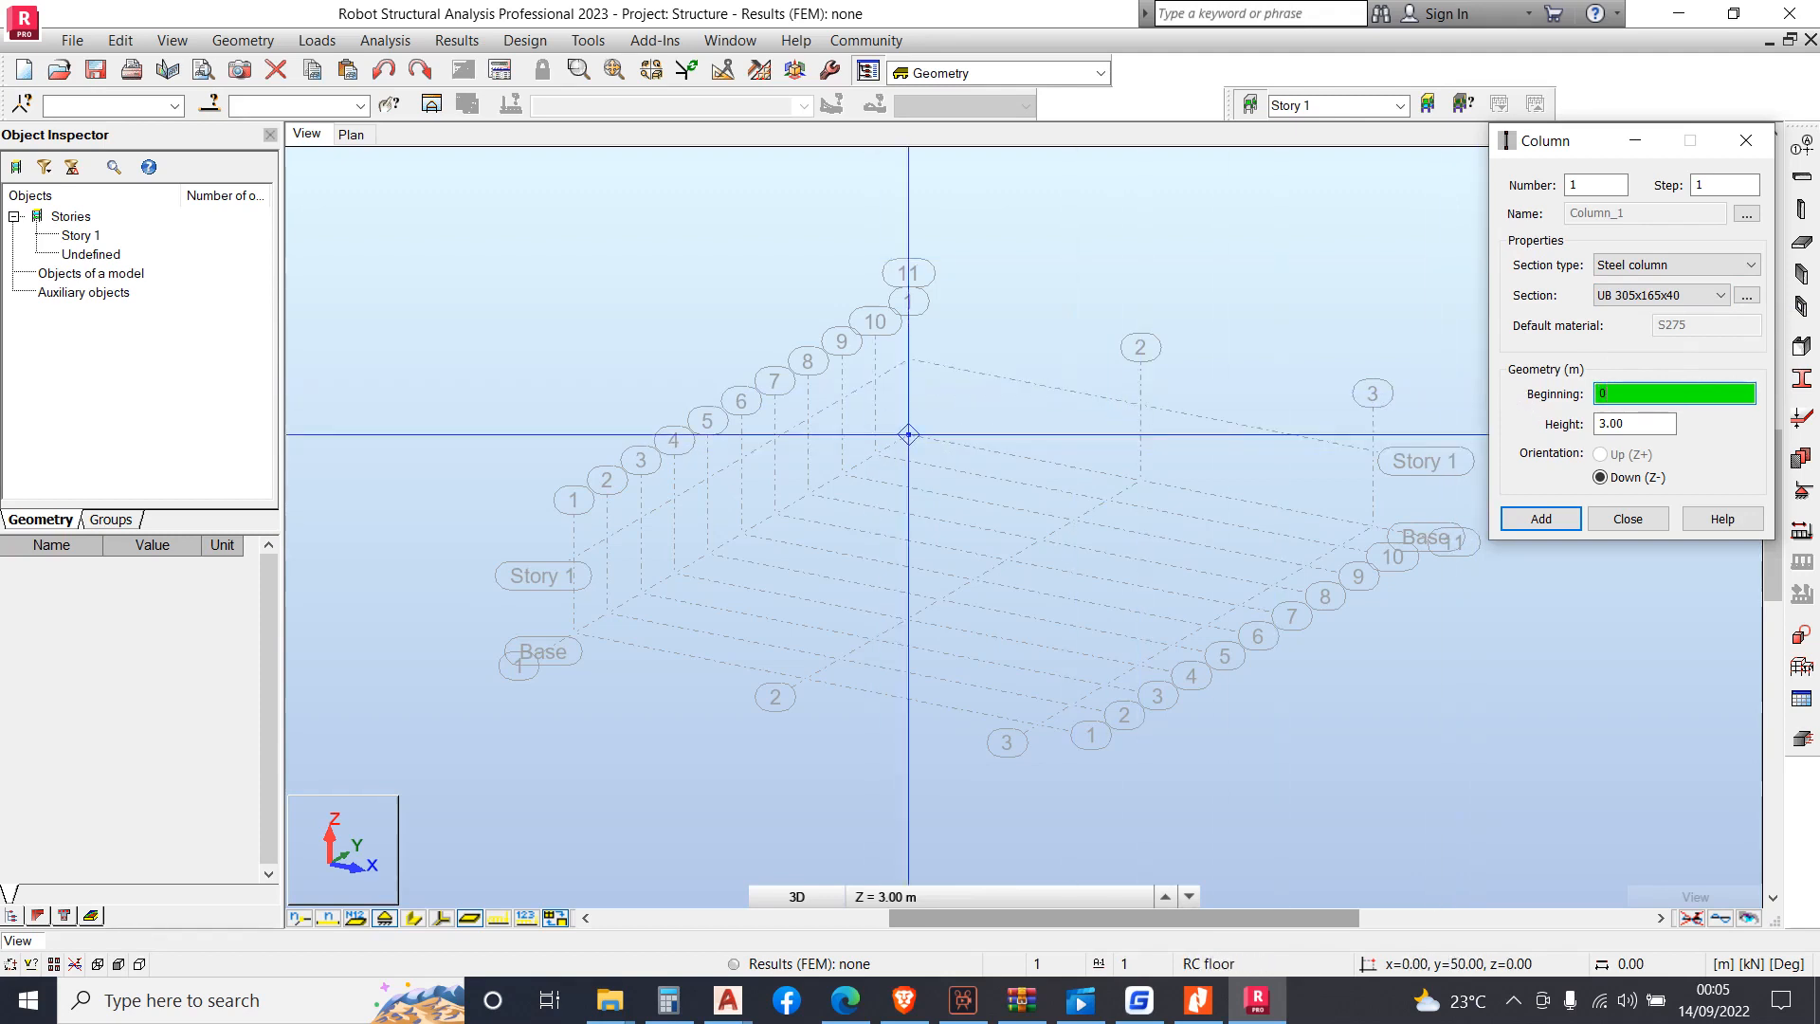
left_click_drag(1645, 425, 1528, 442)
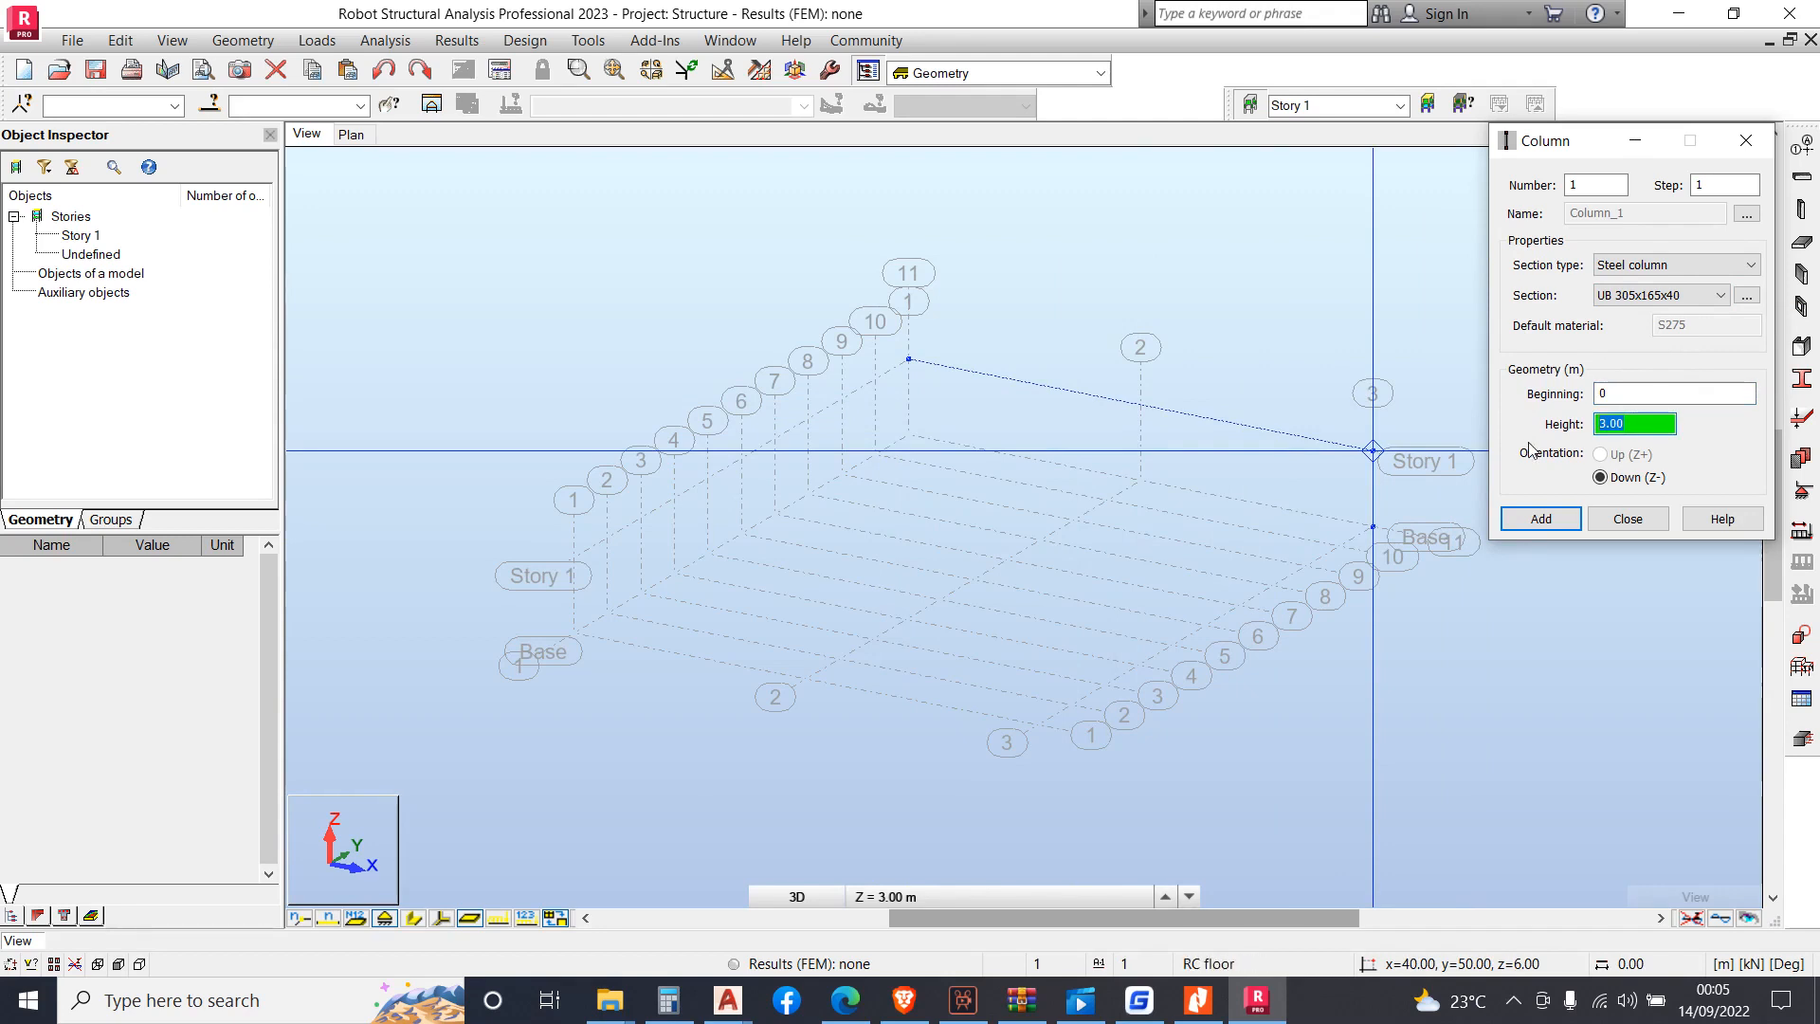
left_click(908, 434)
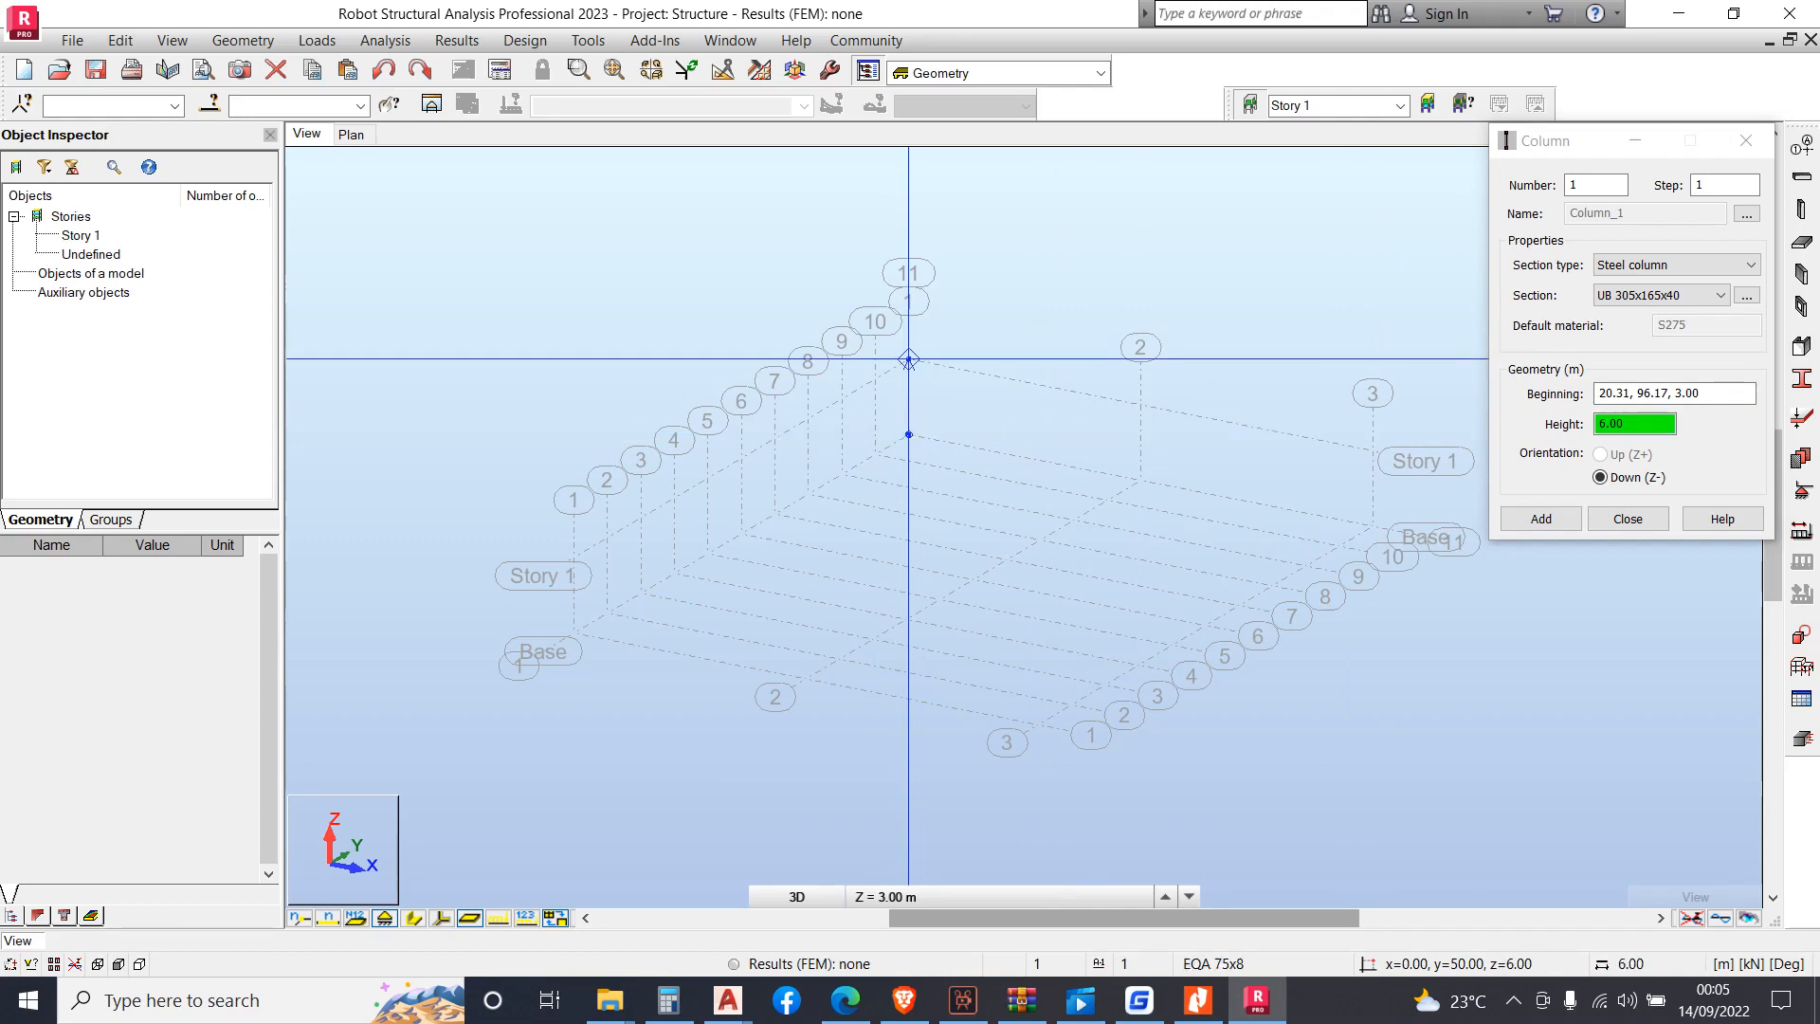
left_click(908, 359)
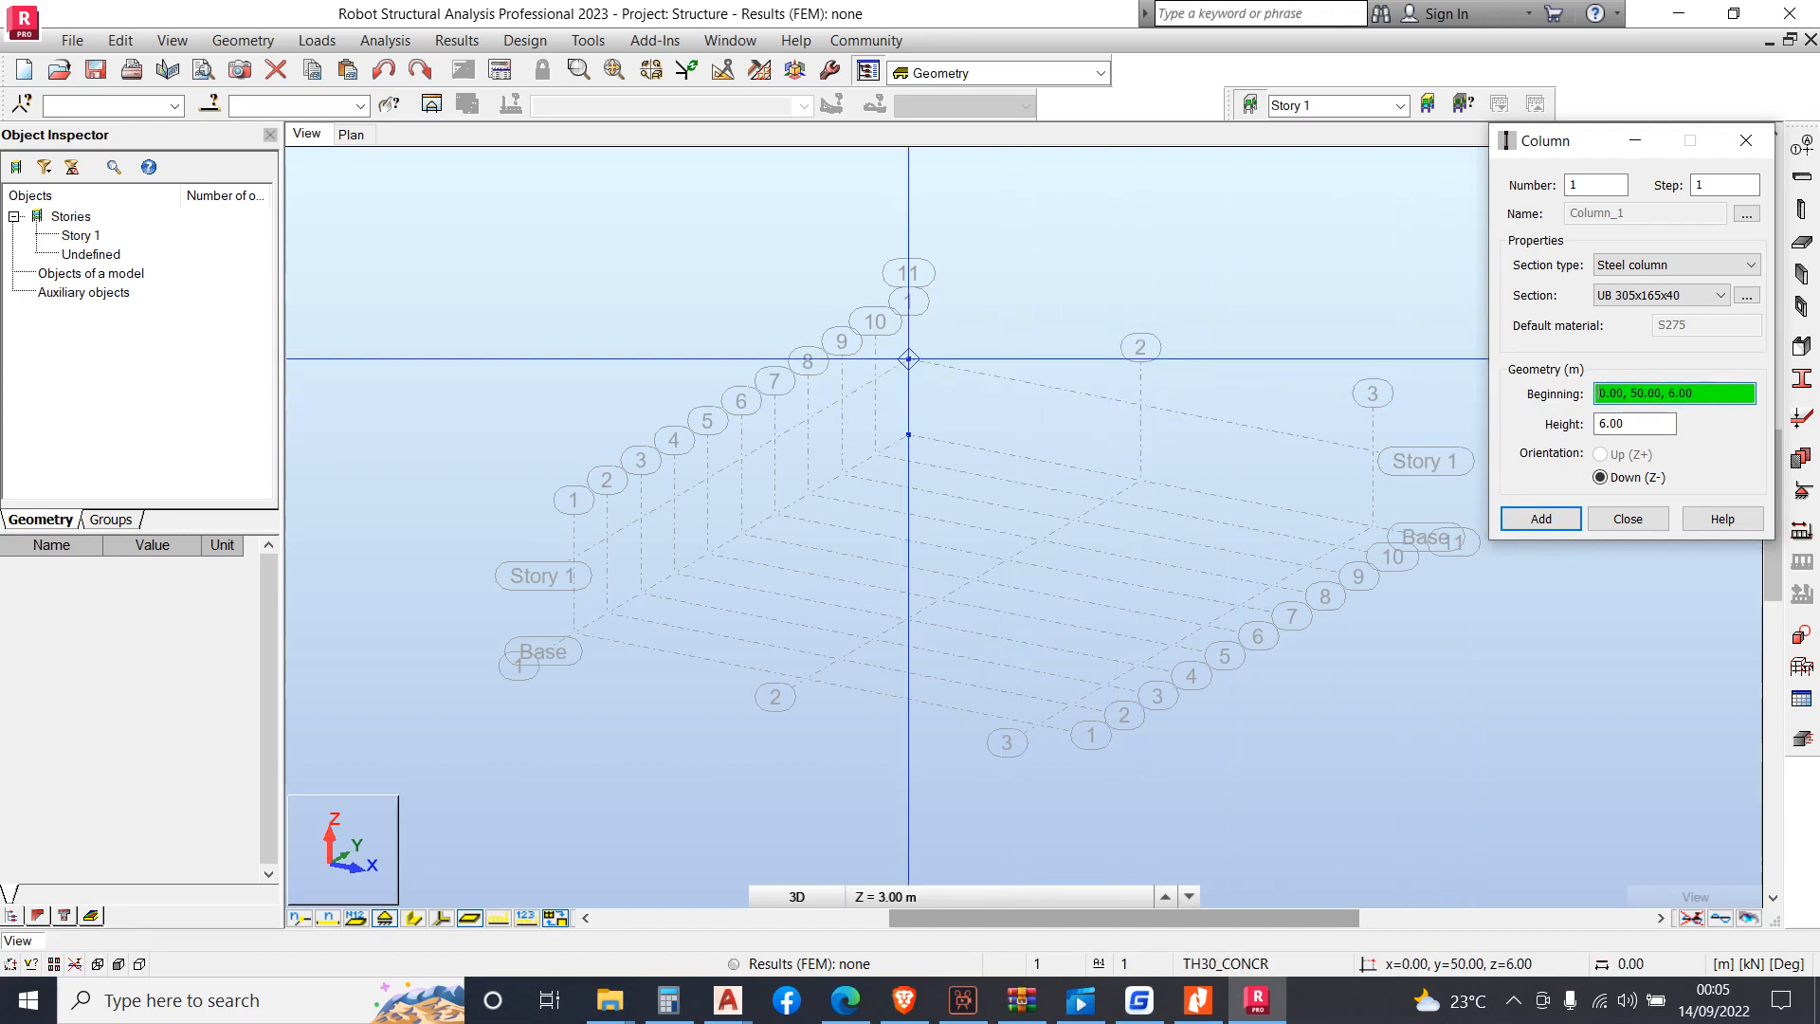
Place 6 m columns down from Story 1 along X axis 1, one at each Y axis from 11 to 1
left_click(908, 359)
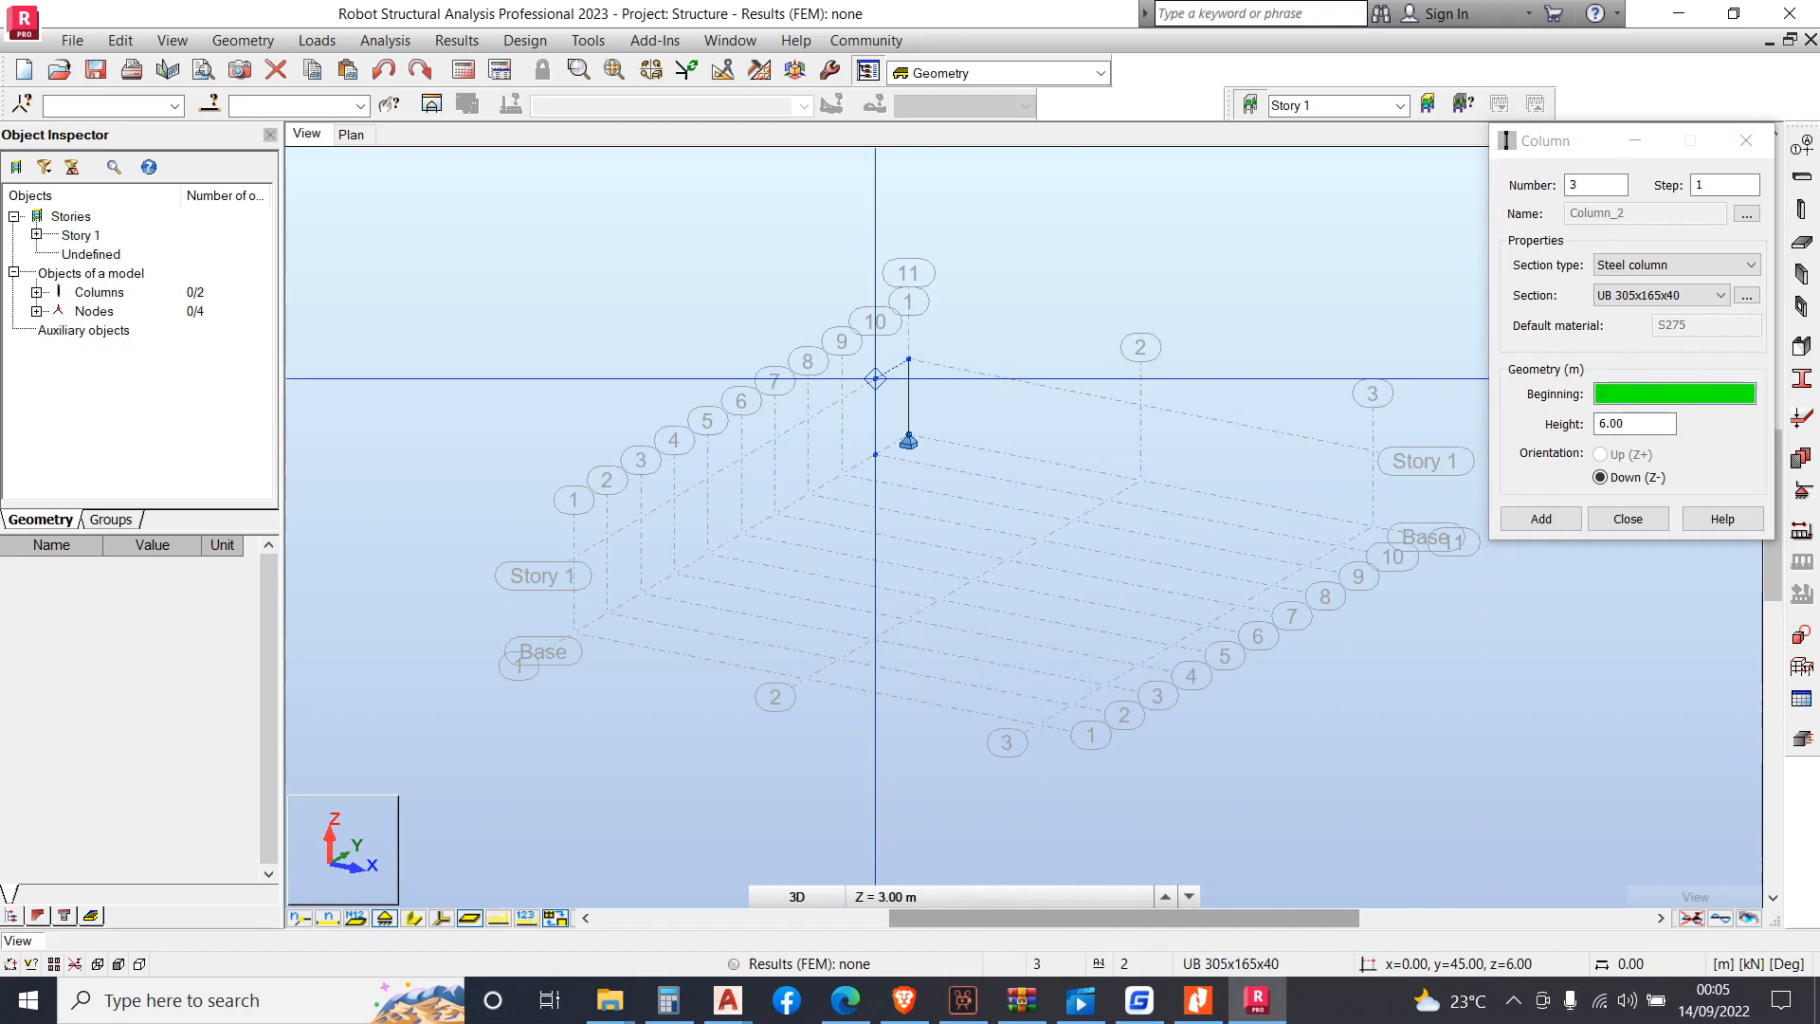
left_click(875, 378)
left_click(842, 398)
left_click(808, 418)
left_click(774, 438)
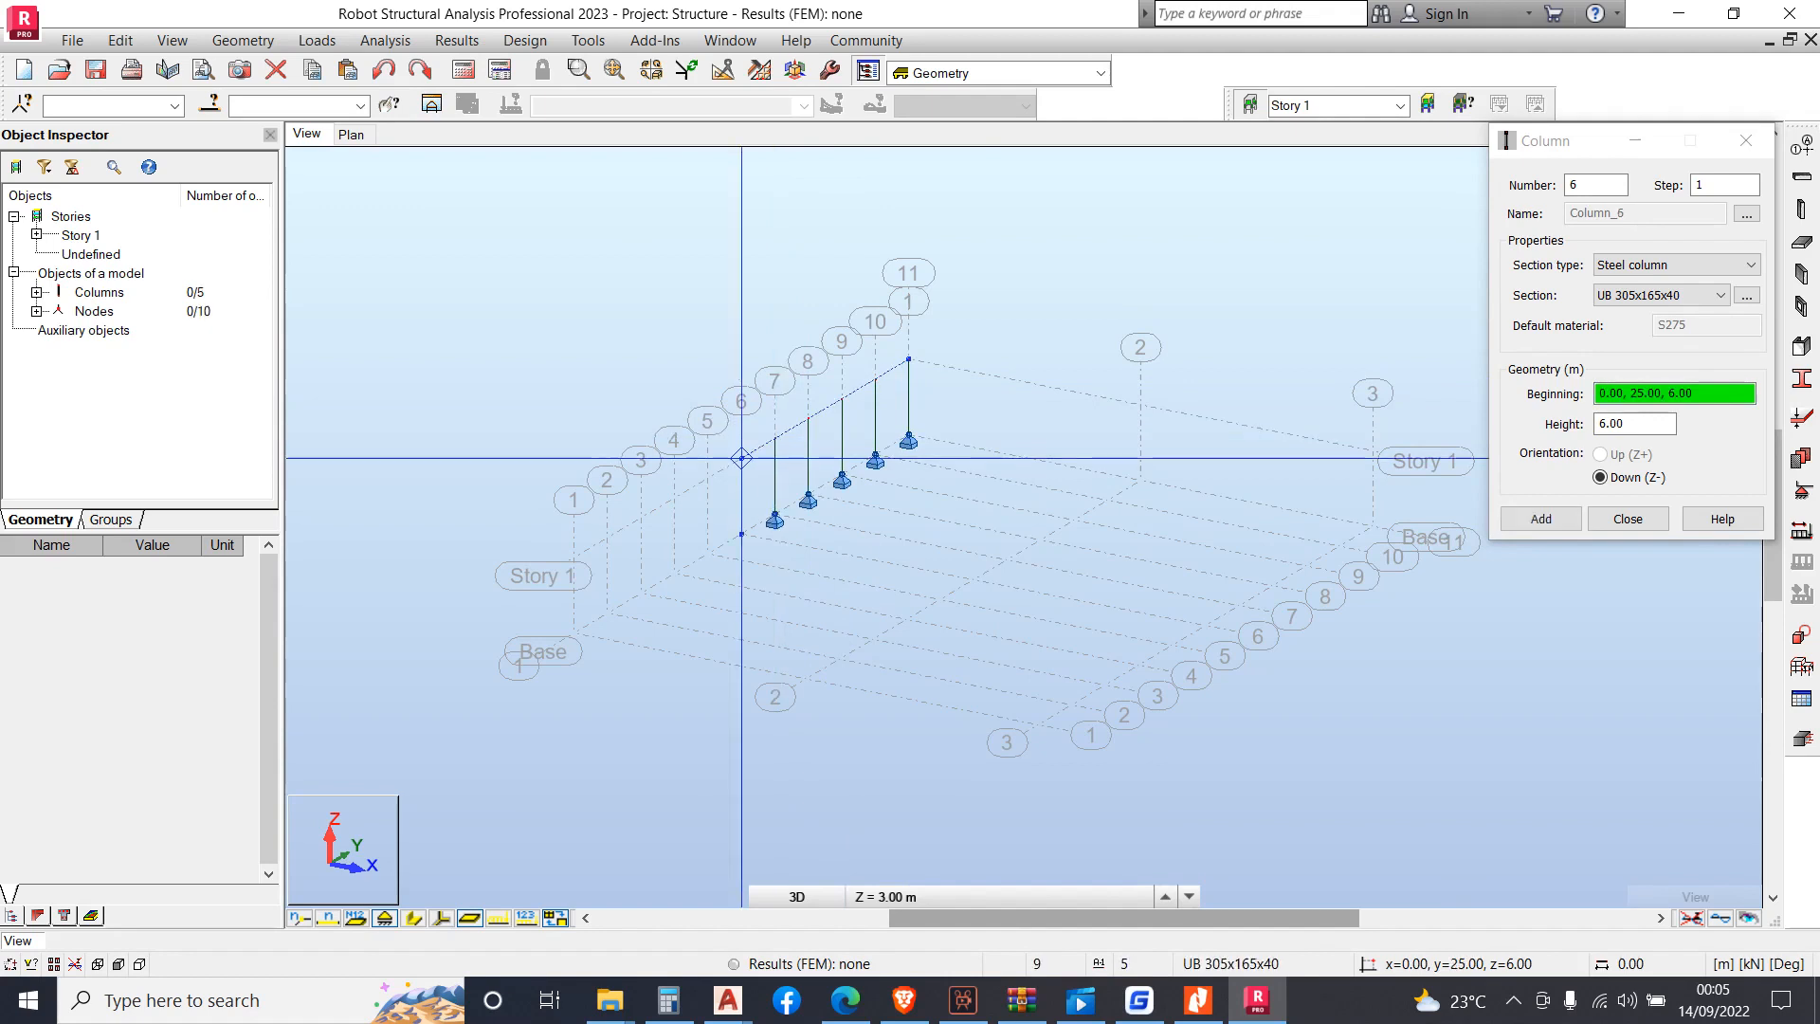
left_click(741, 458)
left_click(707, 478)
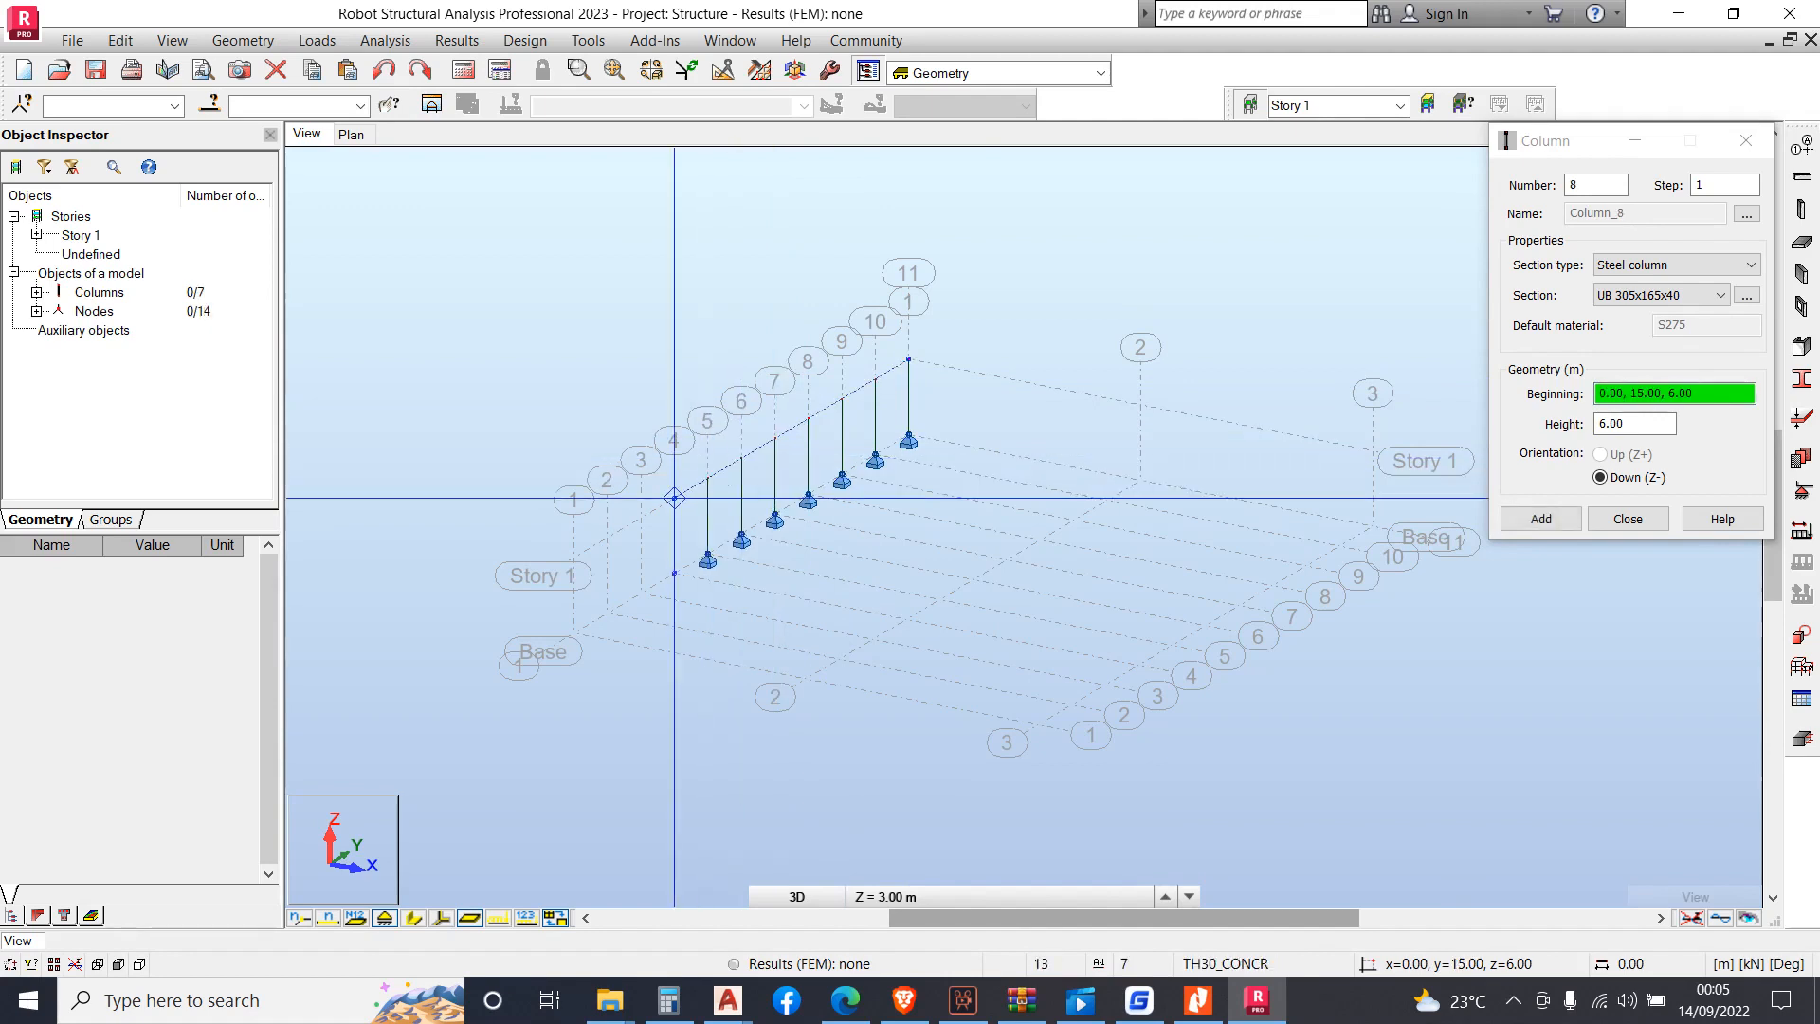
left_click(674, 498)
left_click(641, 518)
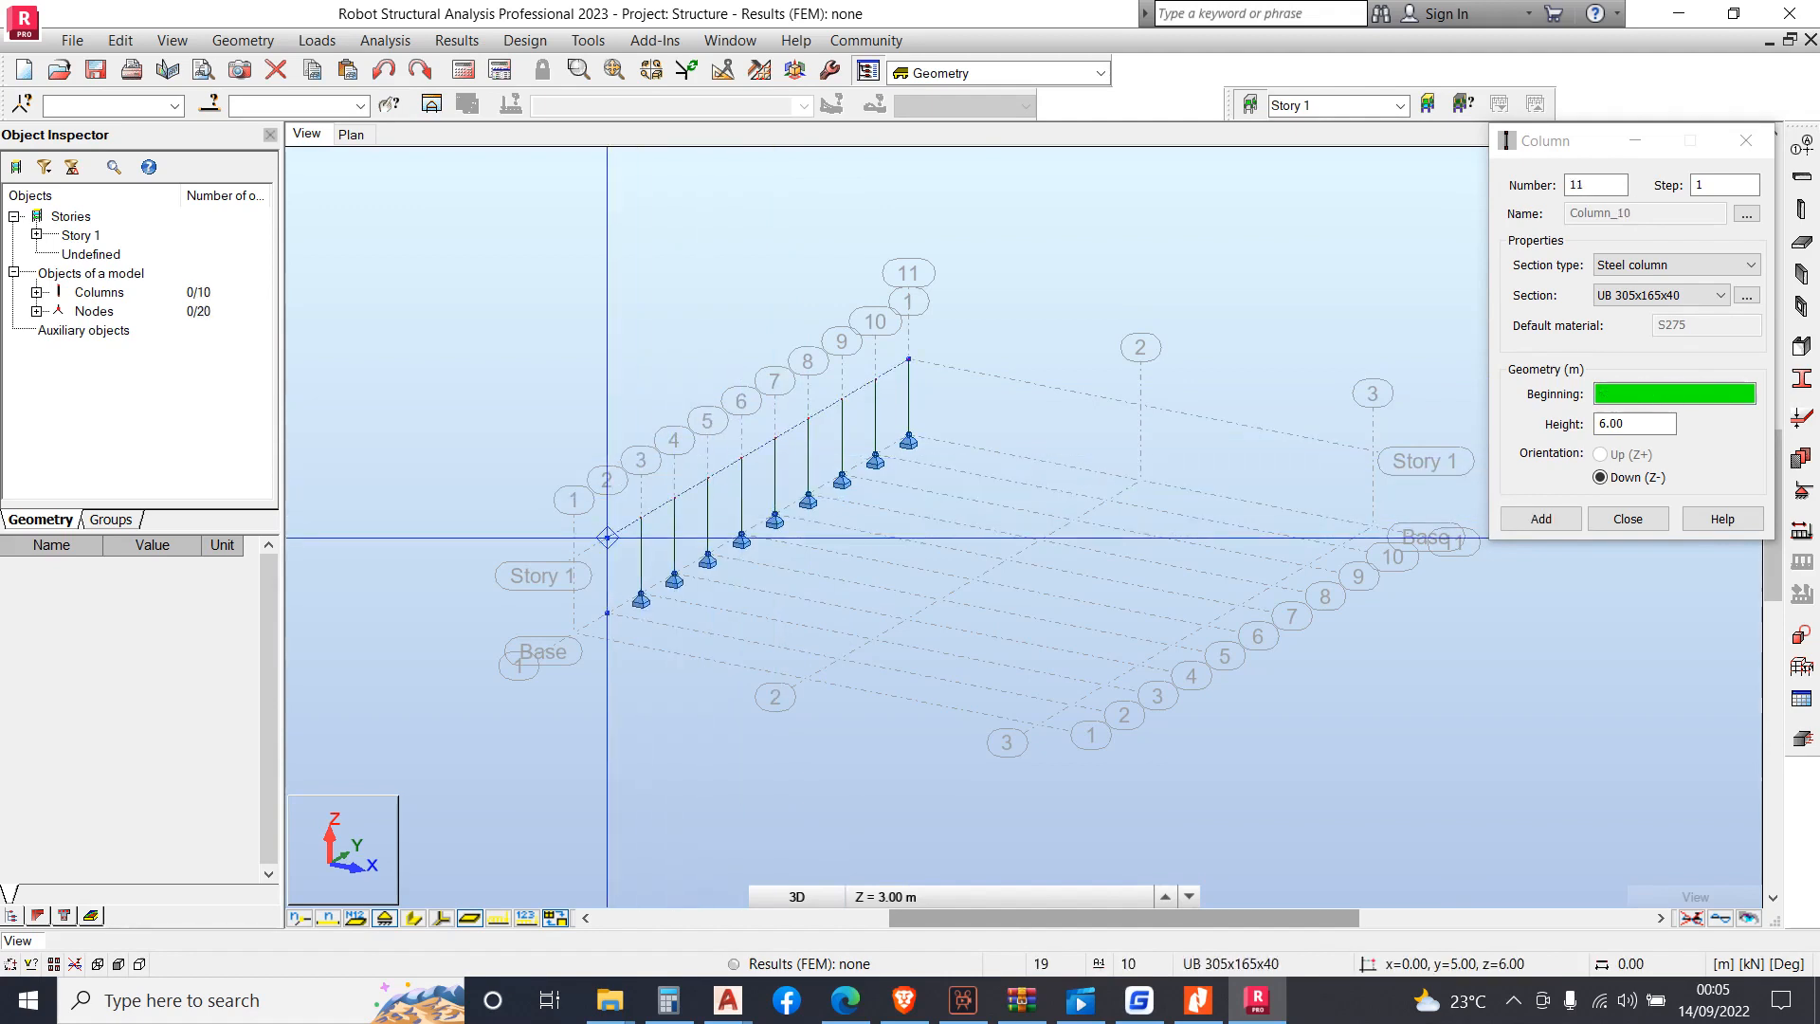
left_click(608, 537)
left_click(574, 557)
Try to place a column down from the Story 1 intersection of X axis 3 and Y axis 11
scroll(464, 523, "down", 3)
scroll(963, 533, "up", 3)
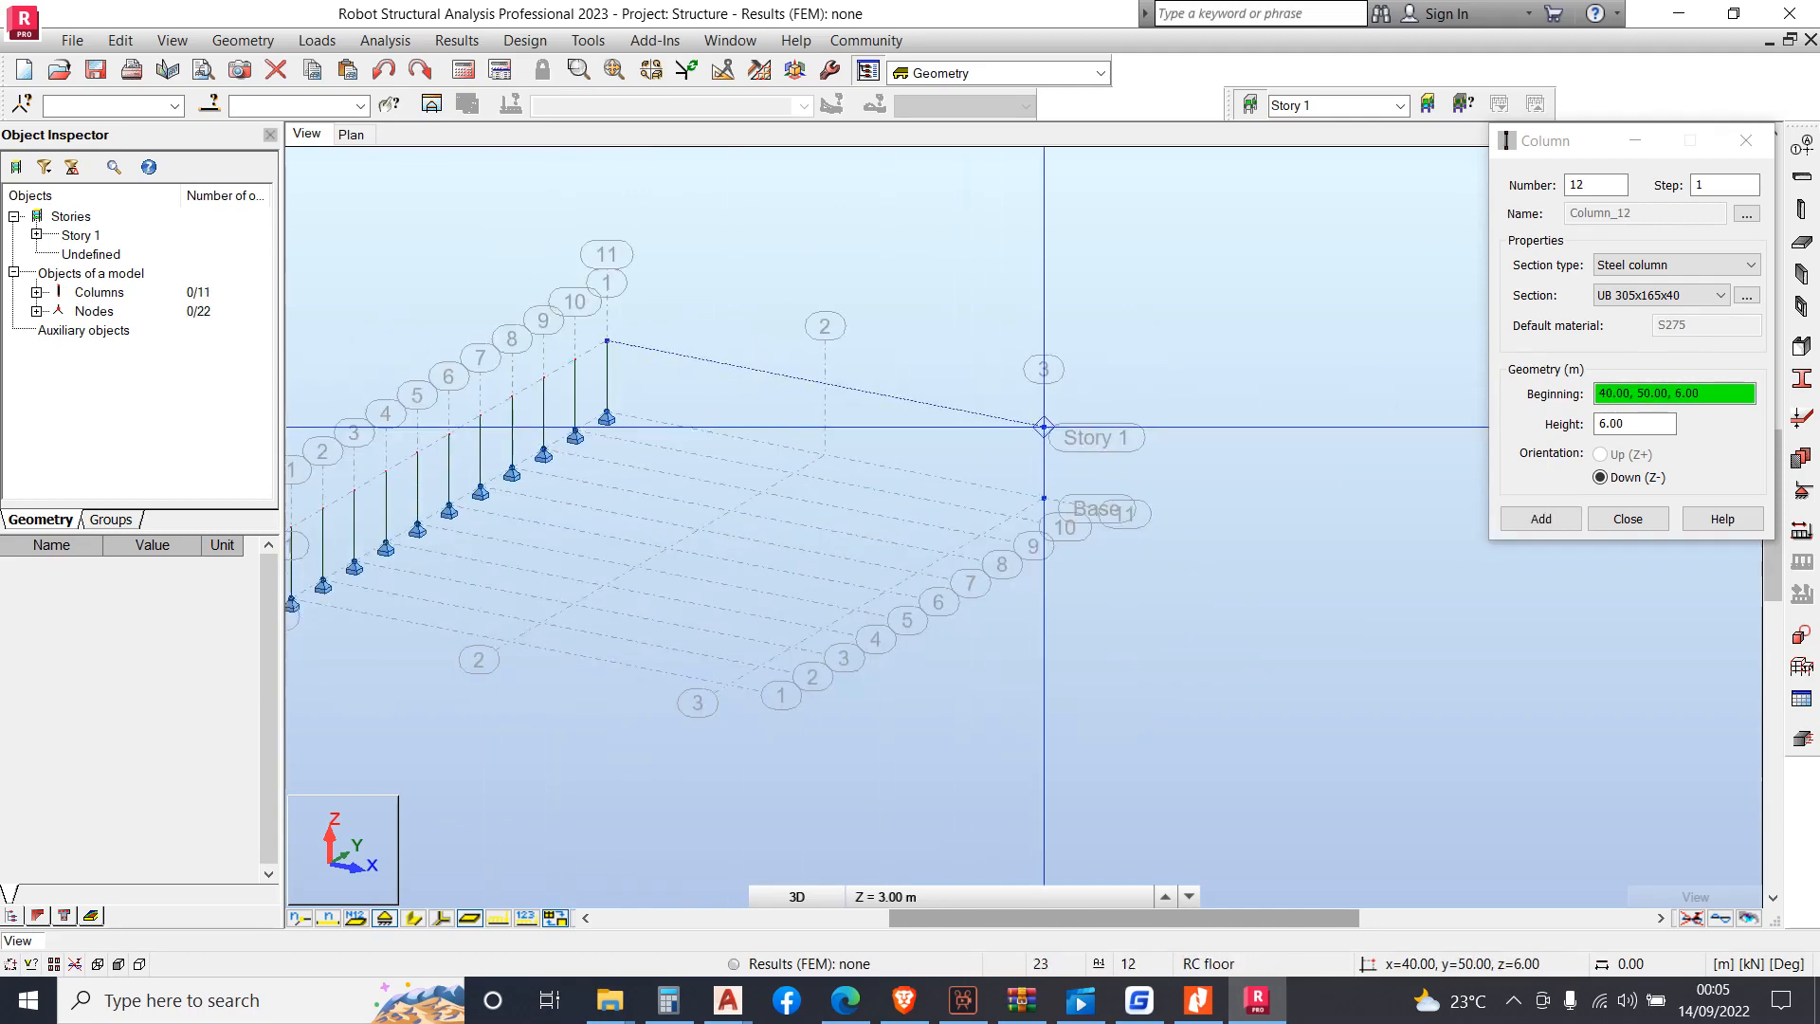
left_click(1044, 426)
scroll(897, 386, "down", 3)
scroll(895, 523, "up", 4)
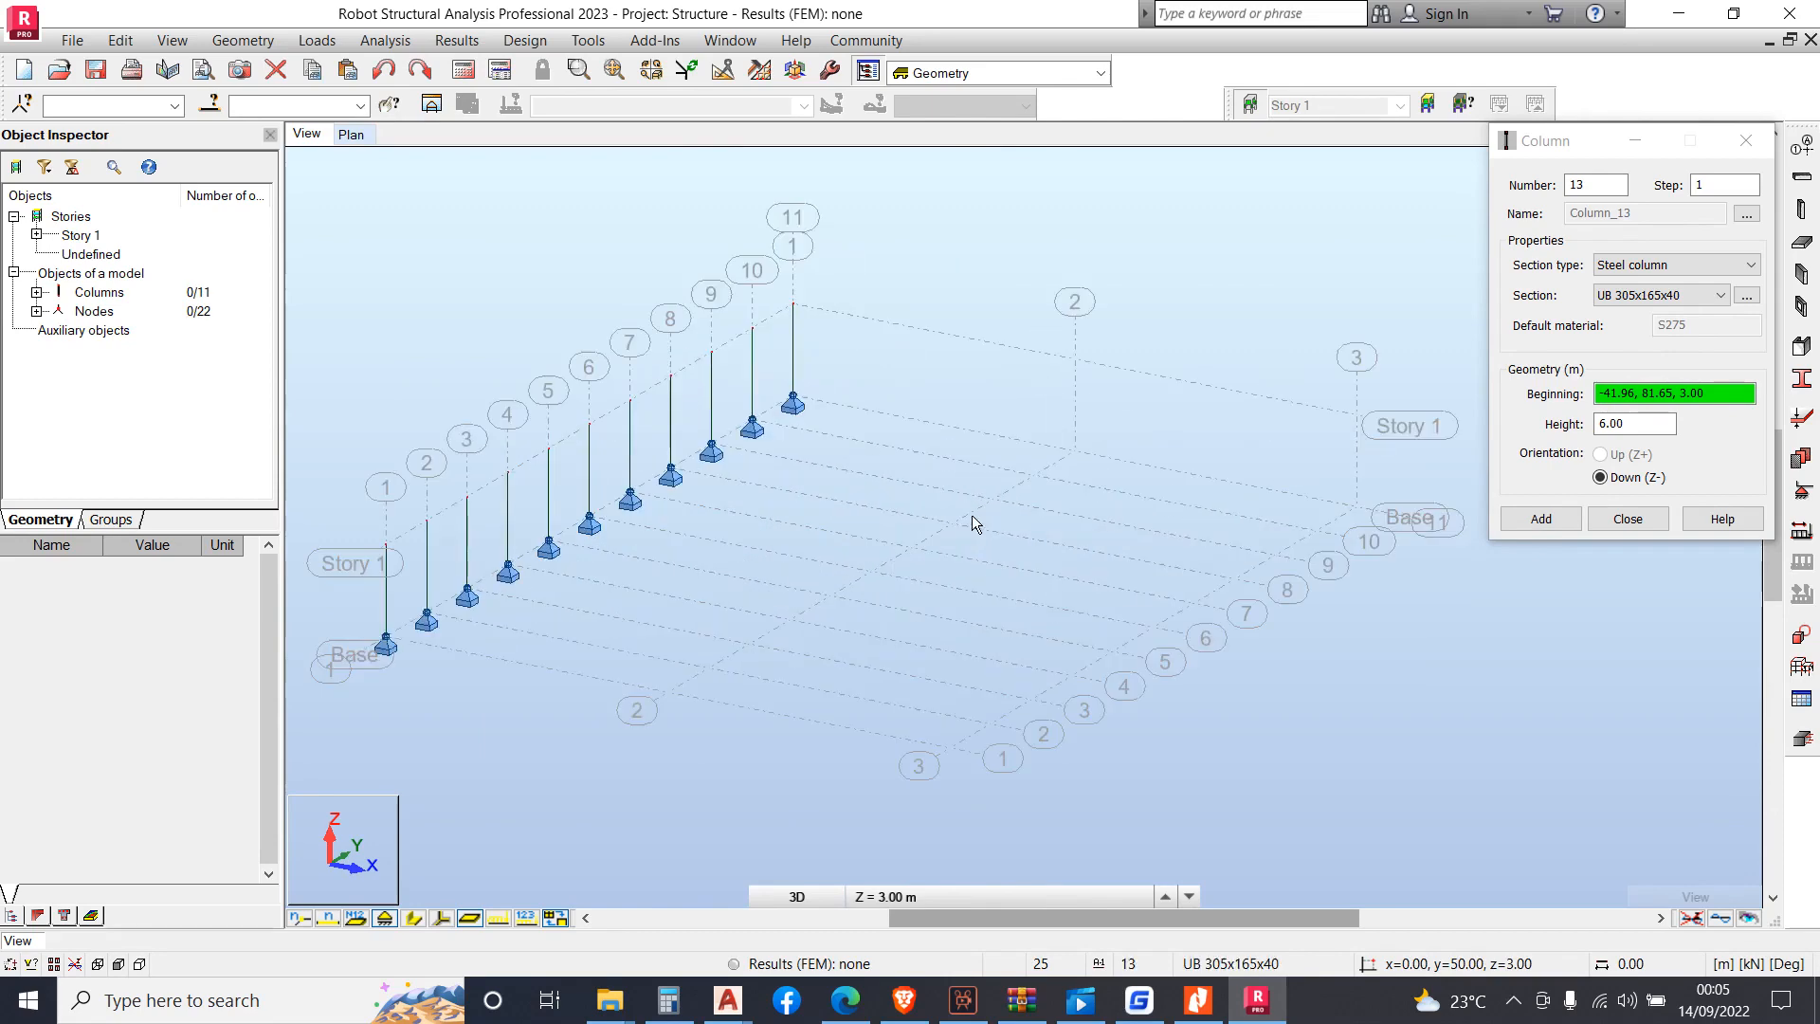
Place a 6 m column down from the Base-level intersection of X axis 3 and Y axis 11
right_click(904, 342)
left_click(948, 445)
left_click_drag(849, 492, 966, 528)
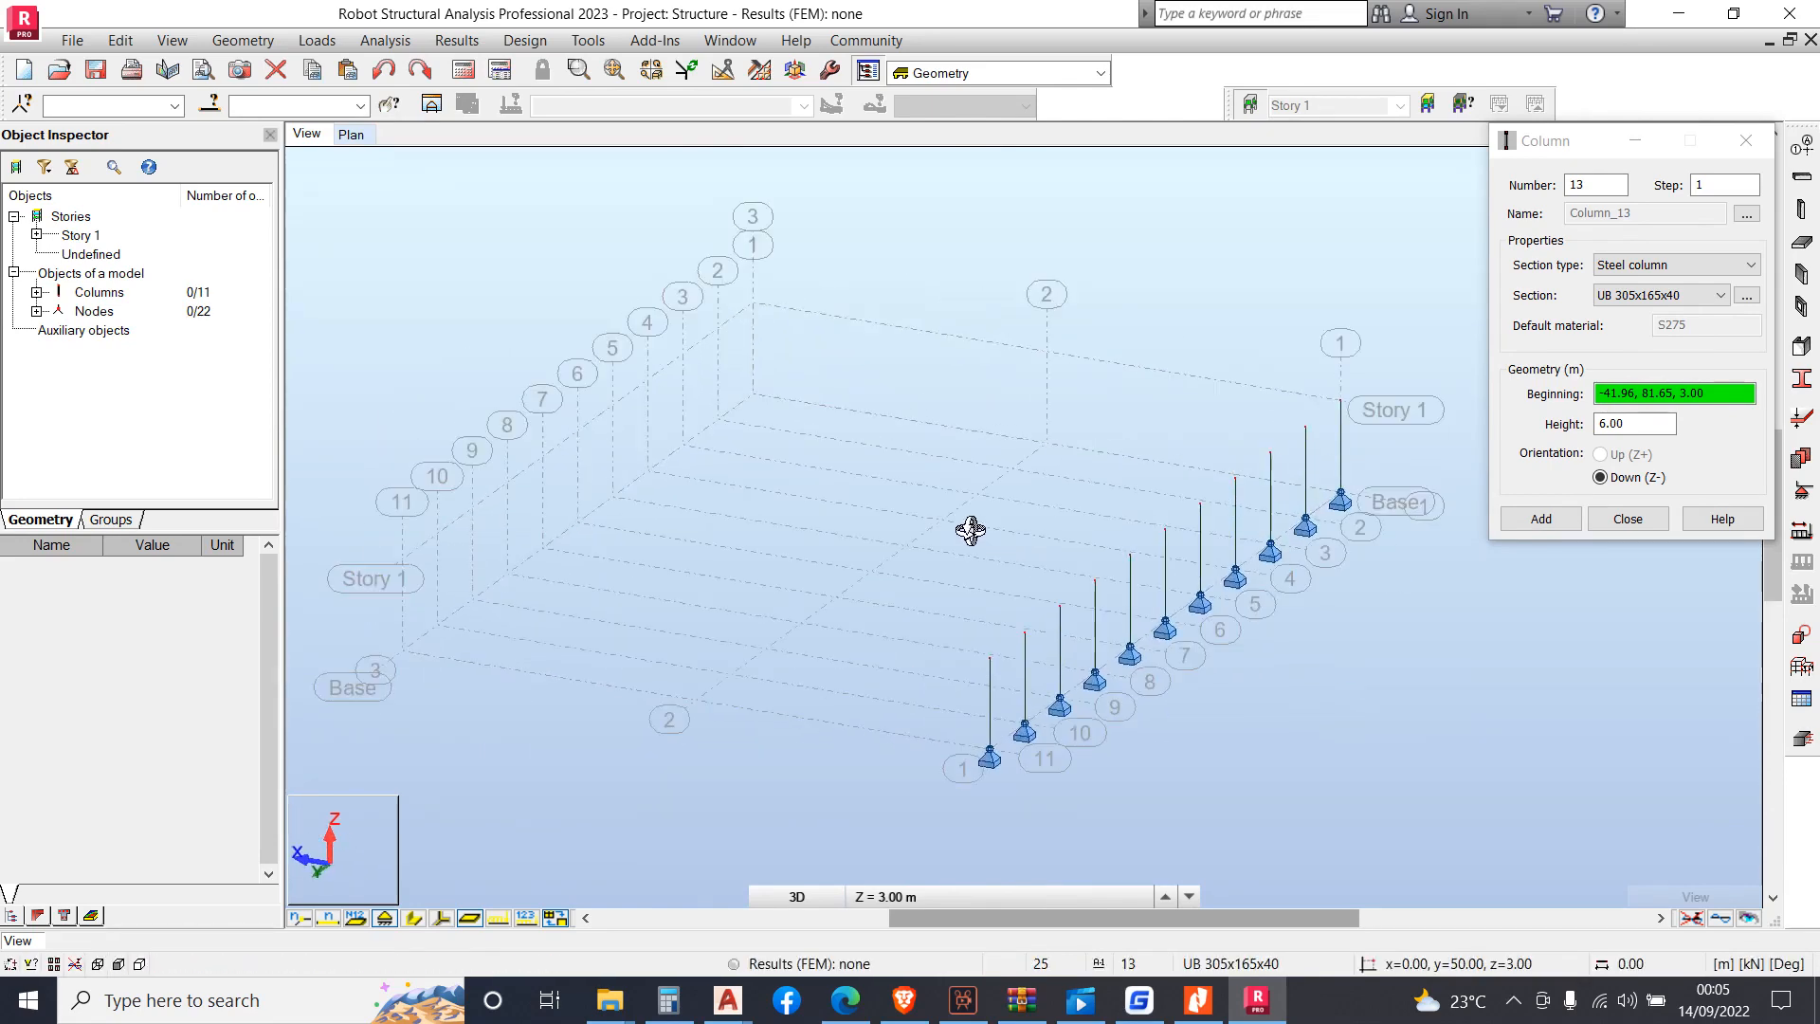
left_click_drag(1731, 395, 1445, 421)
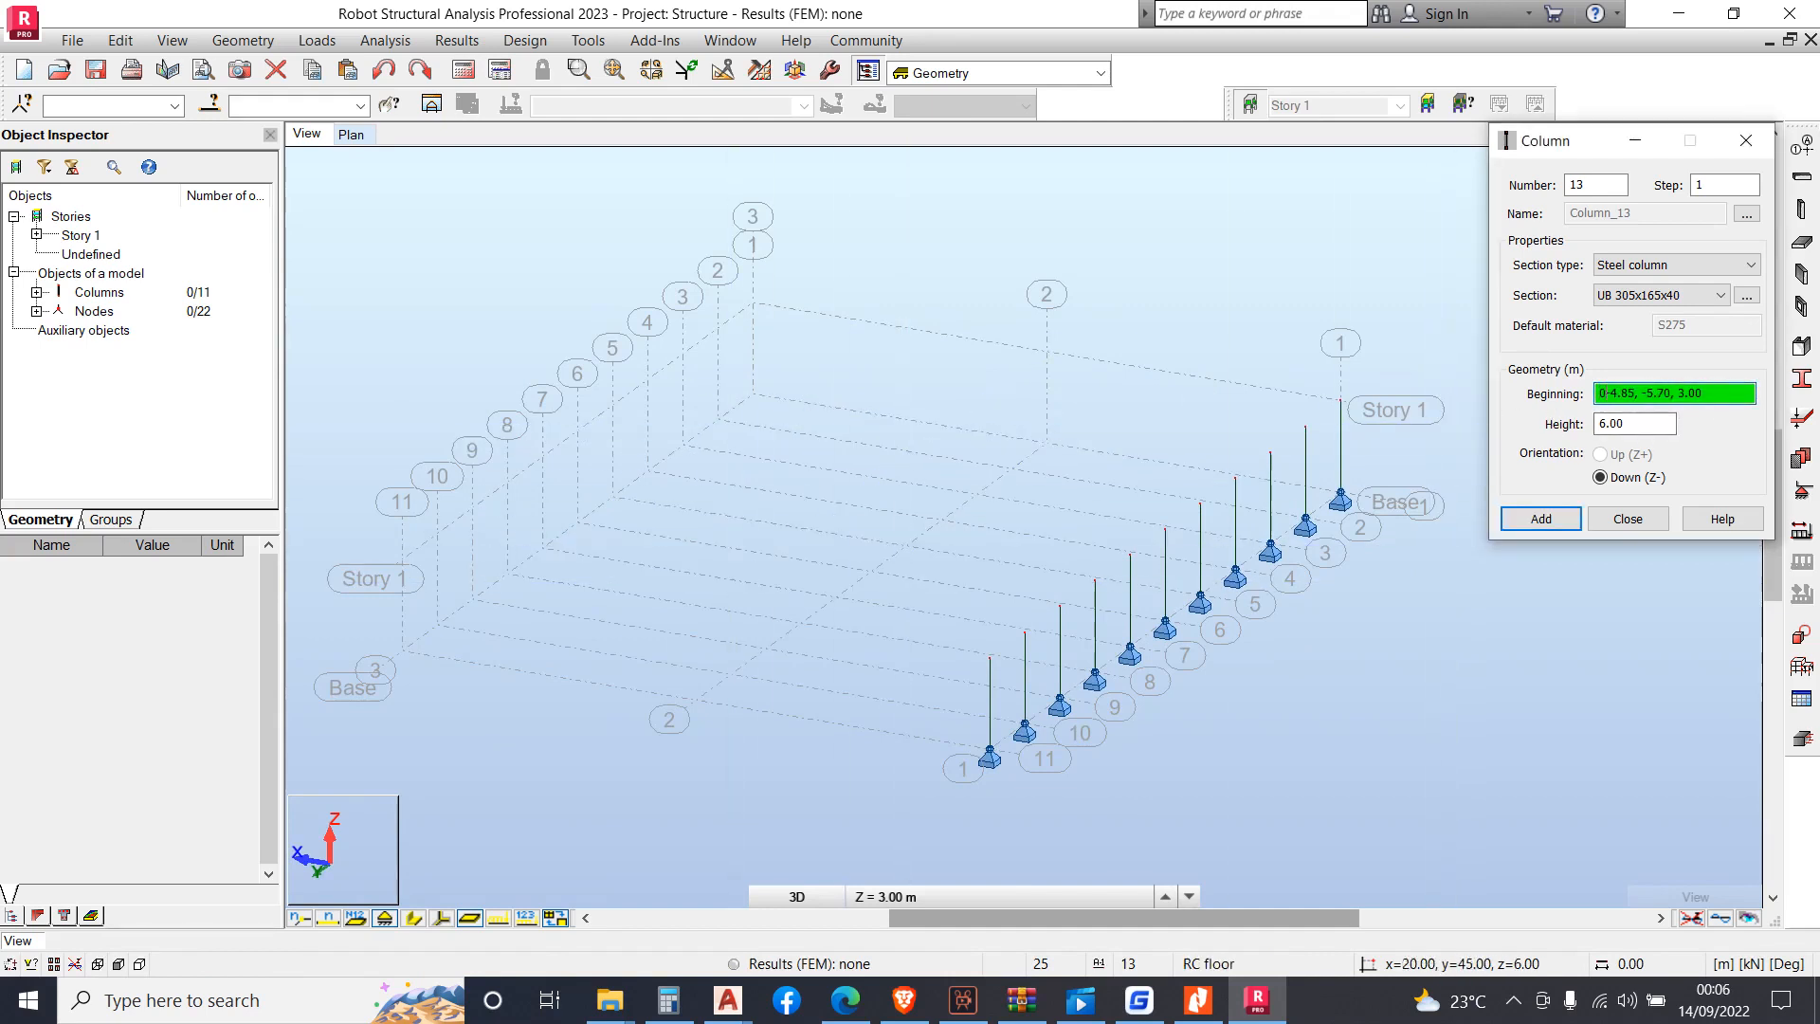
left_click(402, 650)
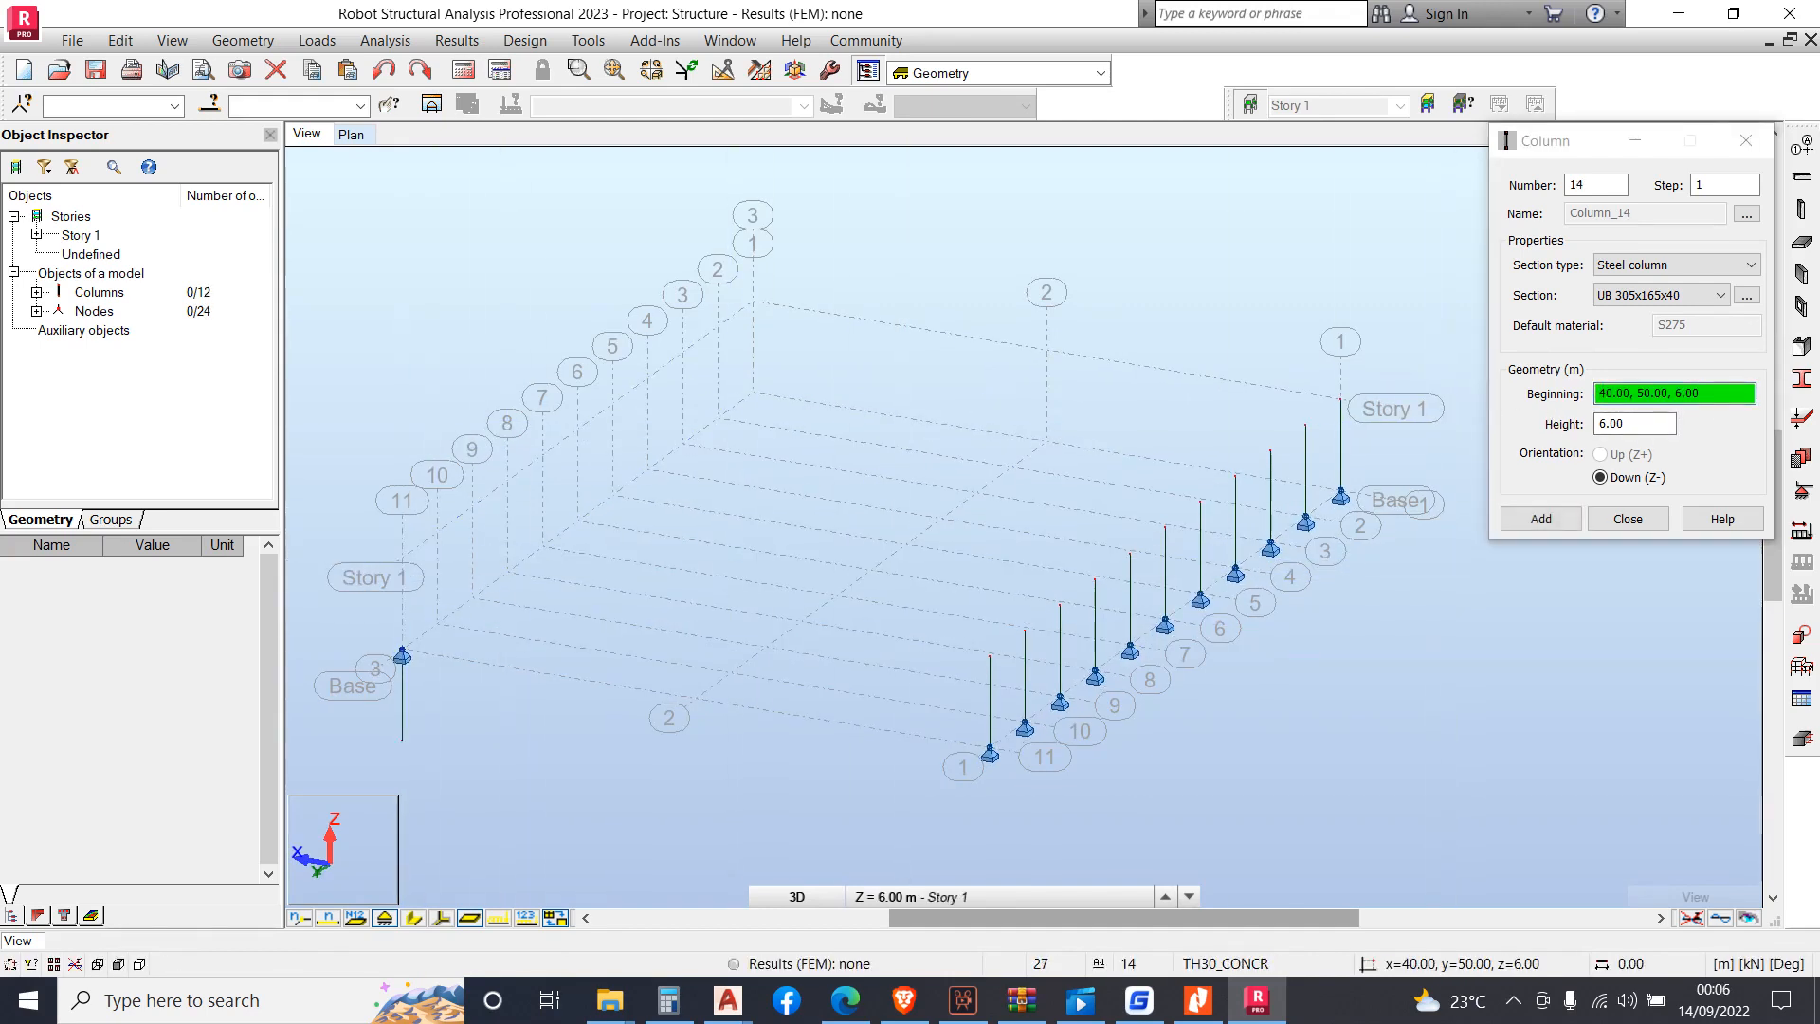
Undo the misplaced column, and place 6 m columns down from Story 1 along X axis 3, one at each Y axis from 11 to 1
left_click(383, 69)
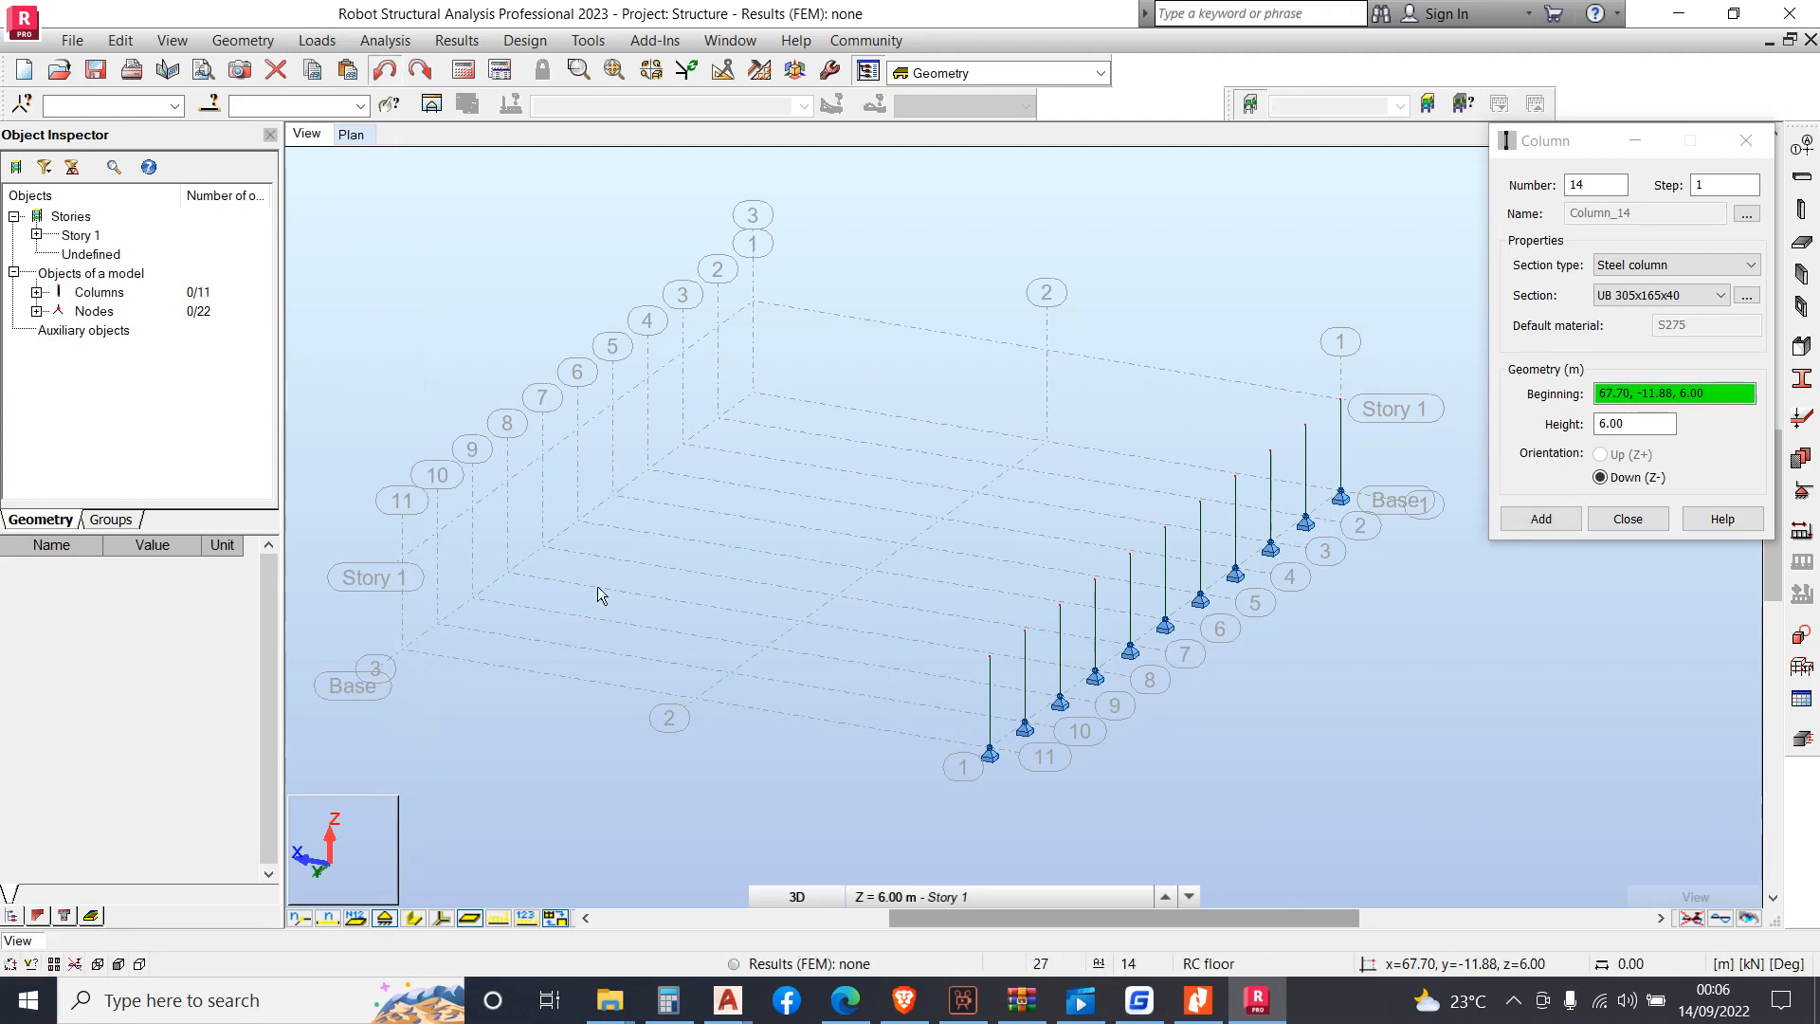
left_click(1726, 390)
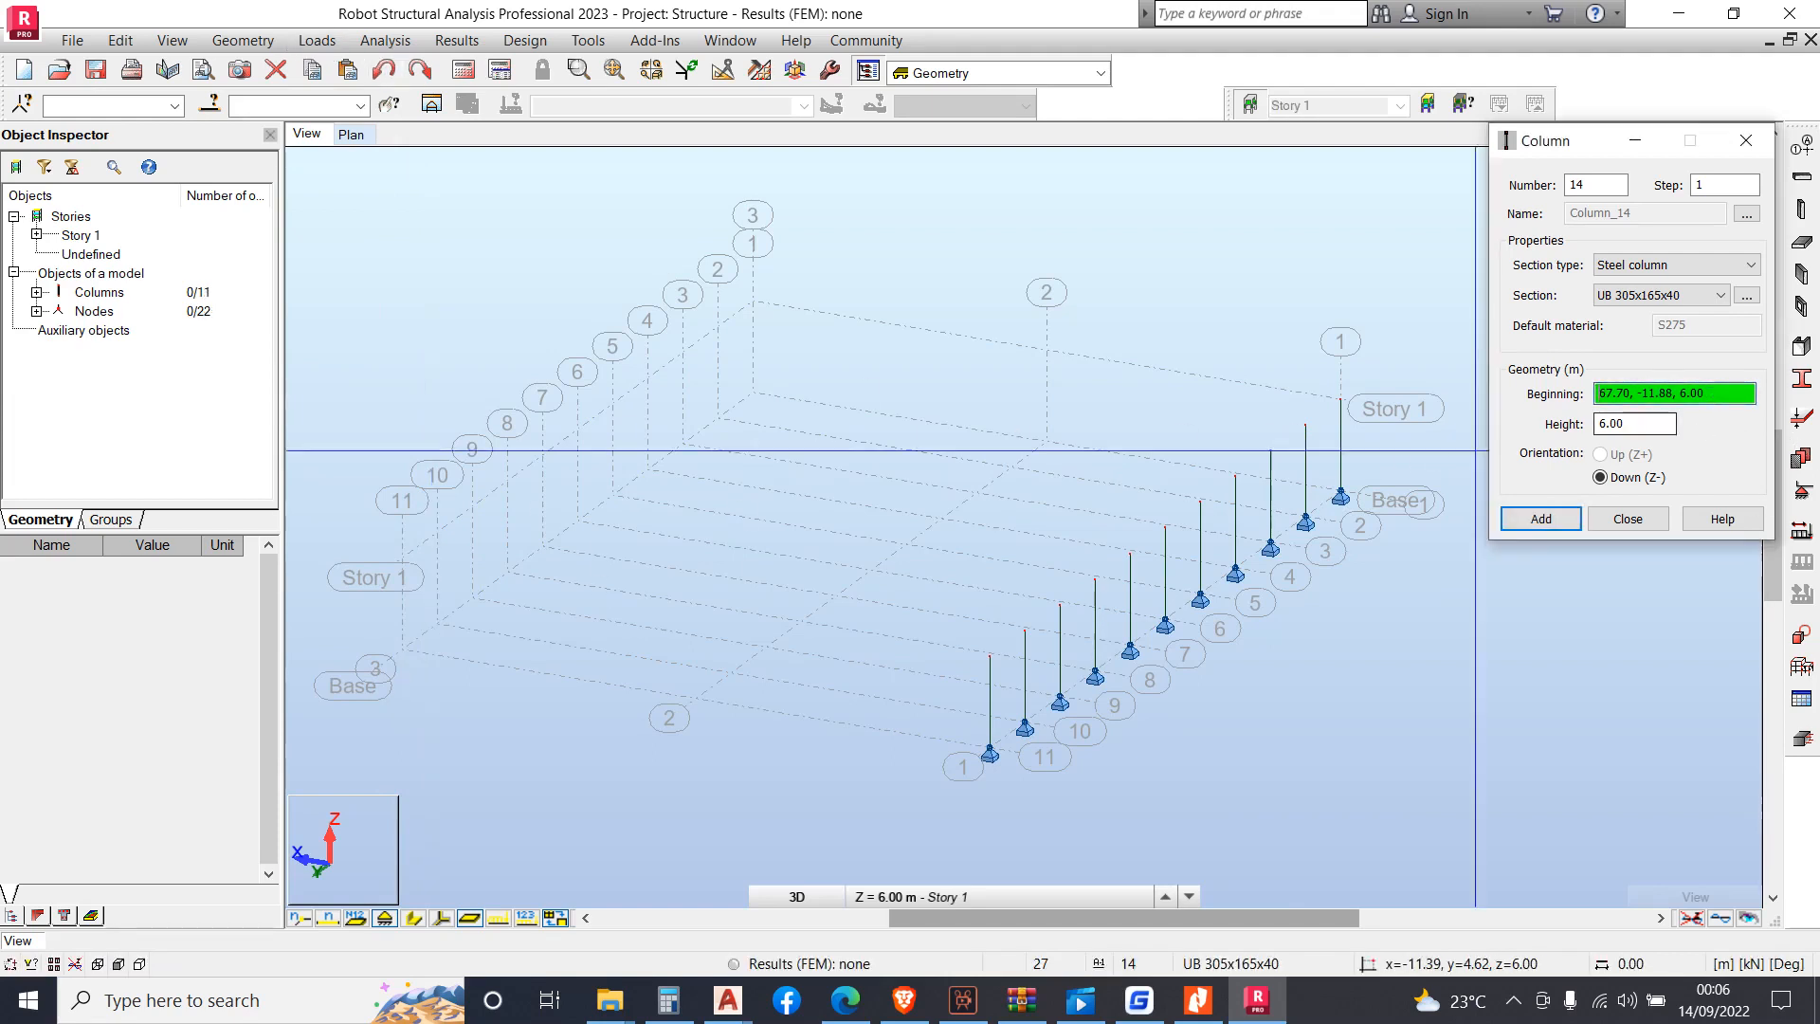
left_click(437, 532)
scroll(437, 529, "up", 1)
left_click(437, 527)
left_click(481, 494)
left_click(524, 463)
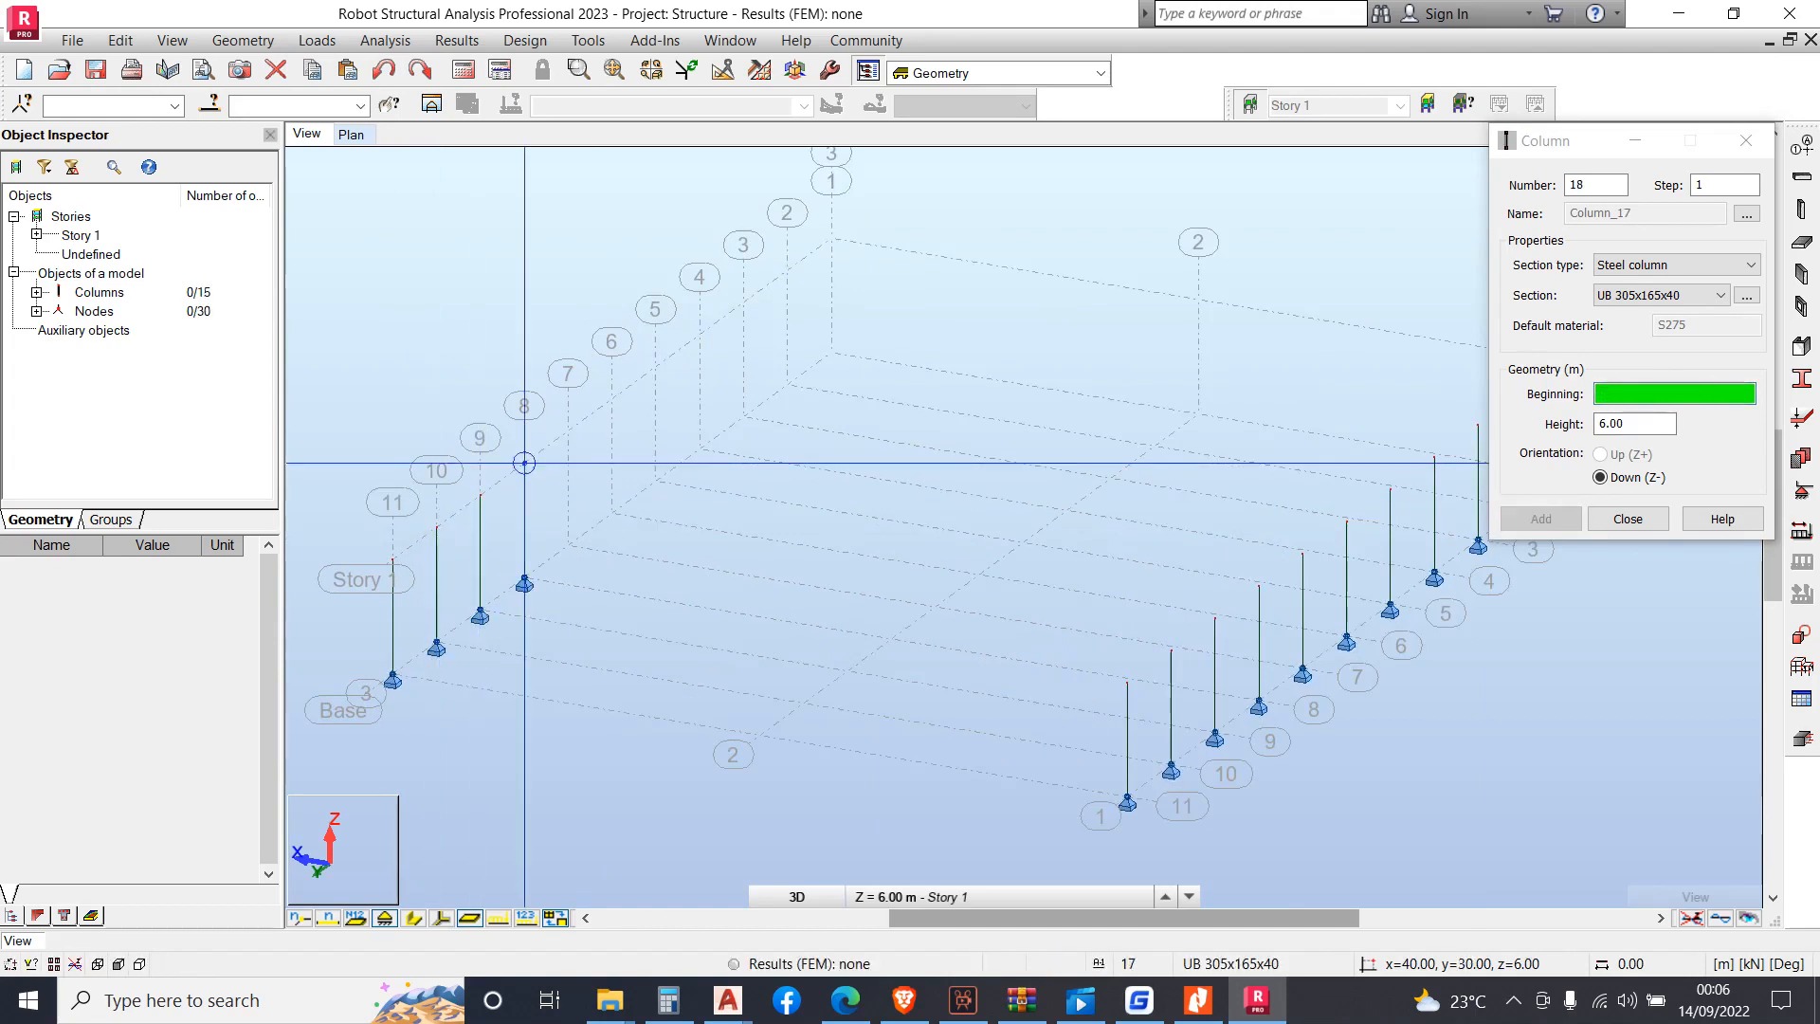
left_click(568, 431)
left_click(611, 399)
left_click(655, 366)
left_click(699, 334)
left_click(743, 302)
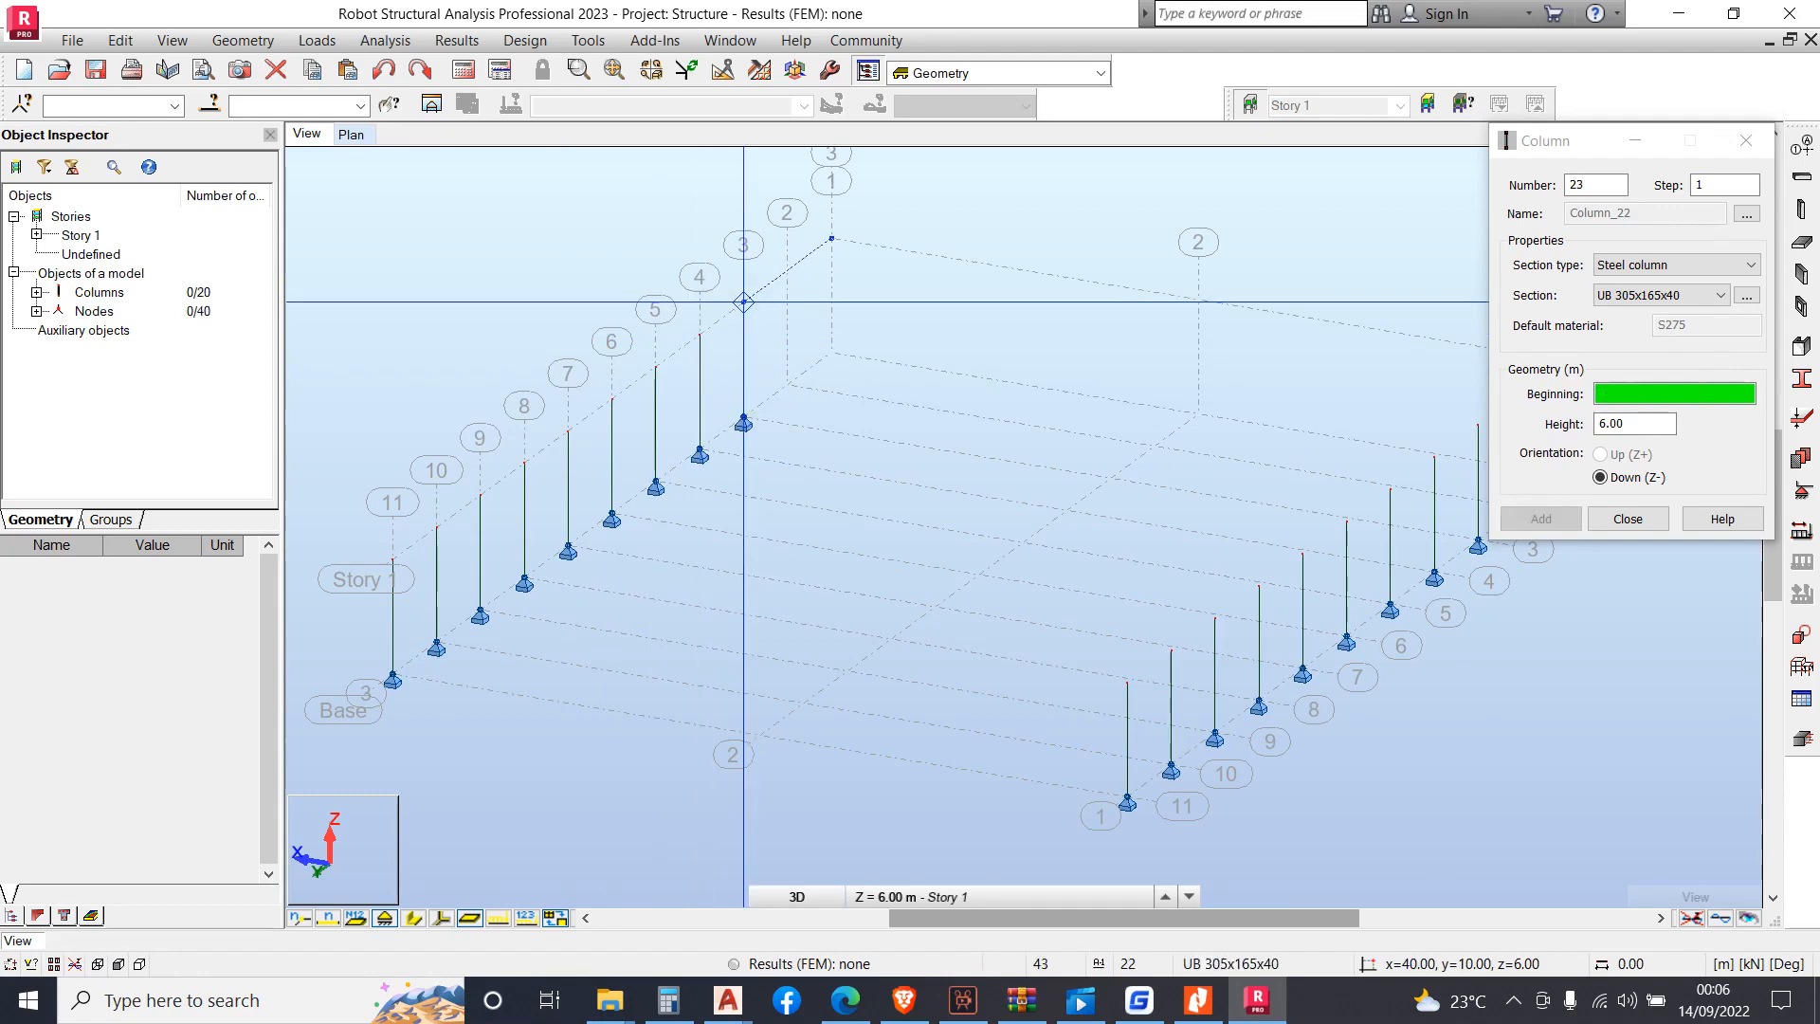
left_click(787, 271)
left_click(832, 238)
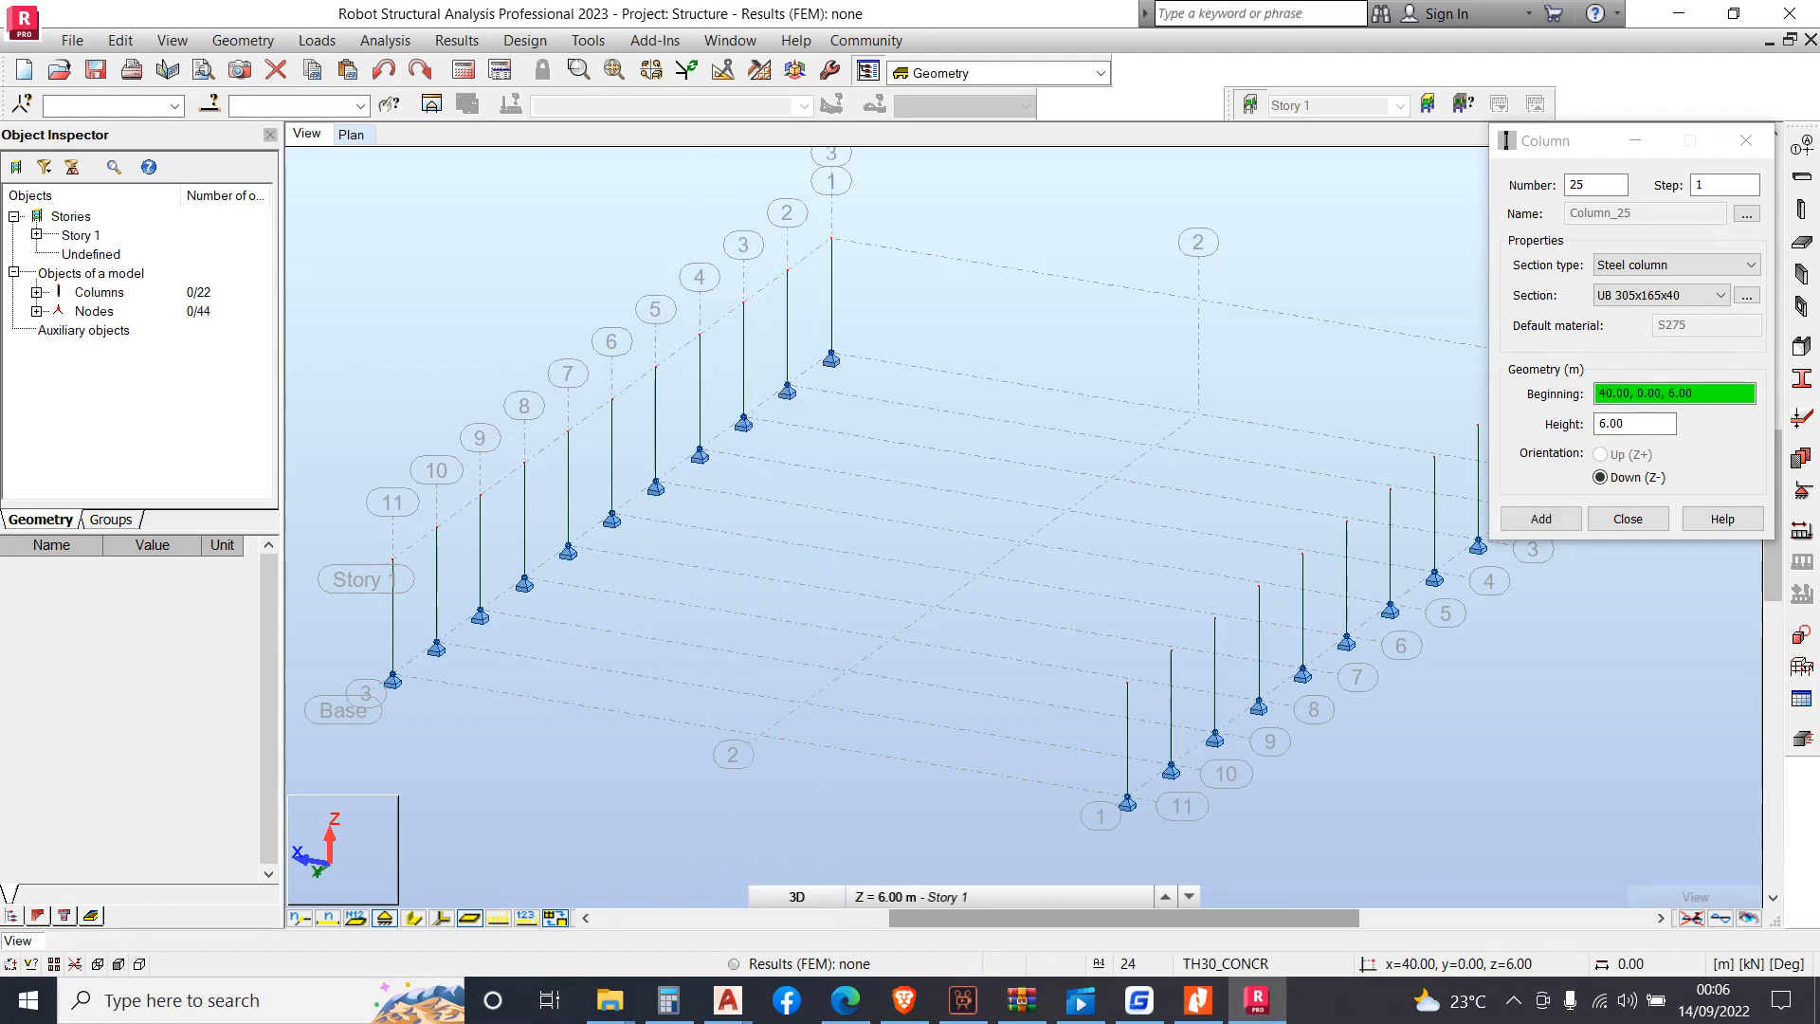
Show the section shapes of the columns in the 3D view and end the column definition
scroll(934, 292, "down", 2)
left_click(414, 916)
scroll(1287, 515, "up", 5)
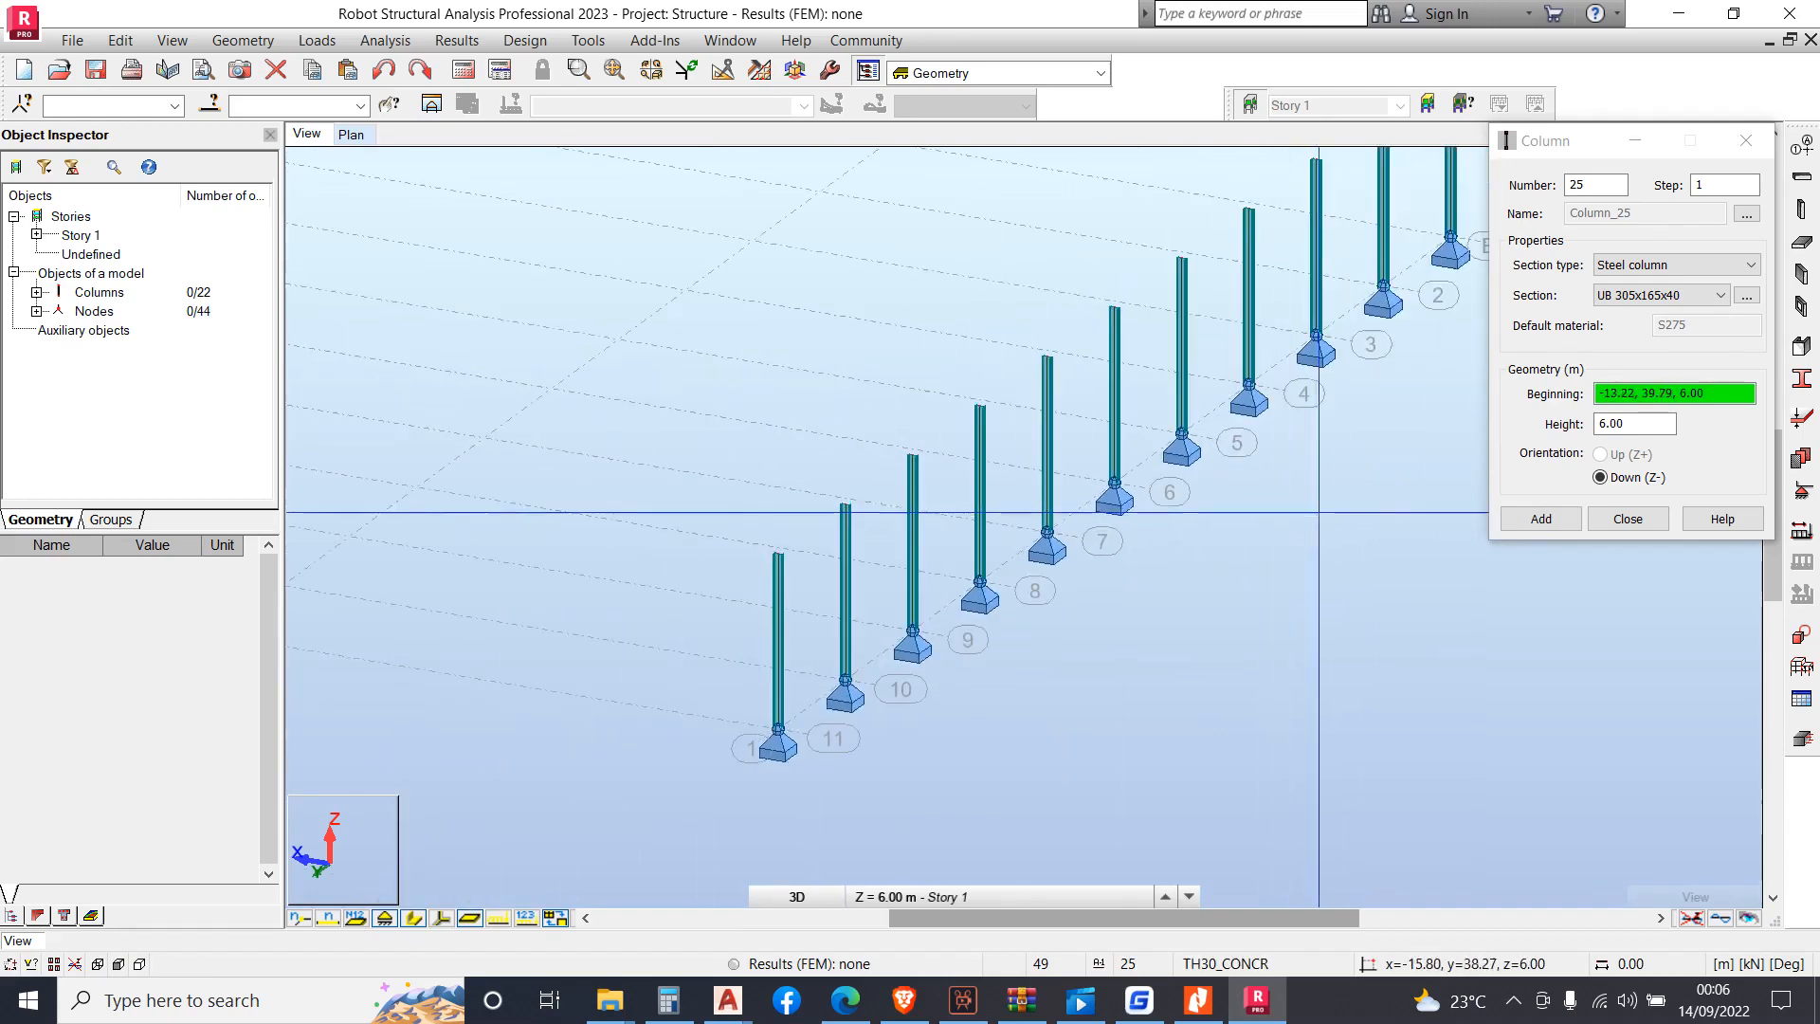
left_click(1628, 518)
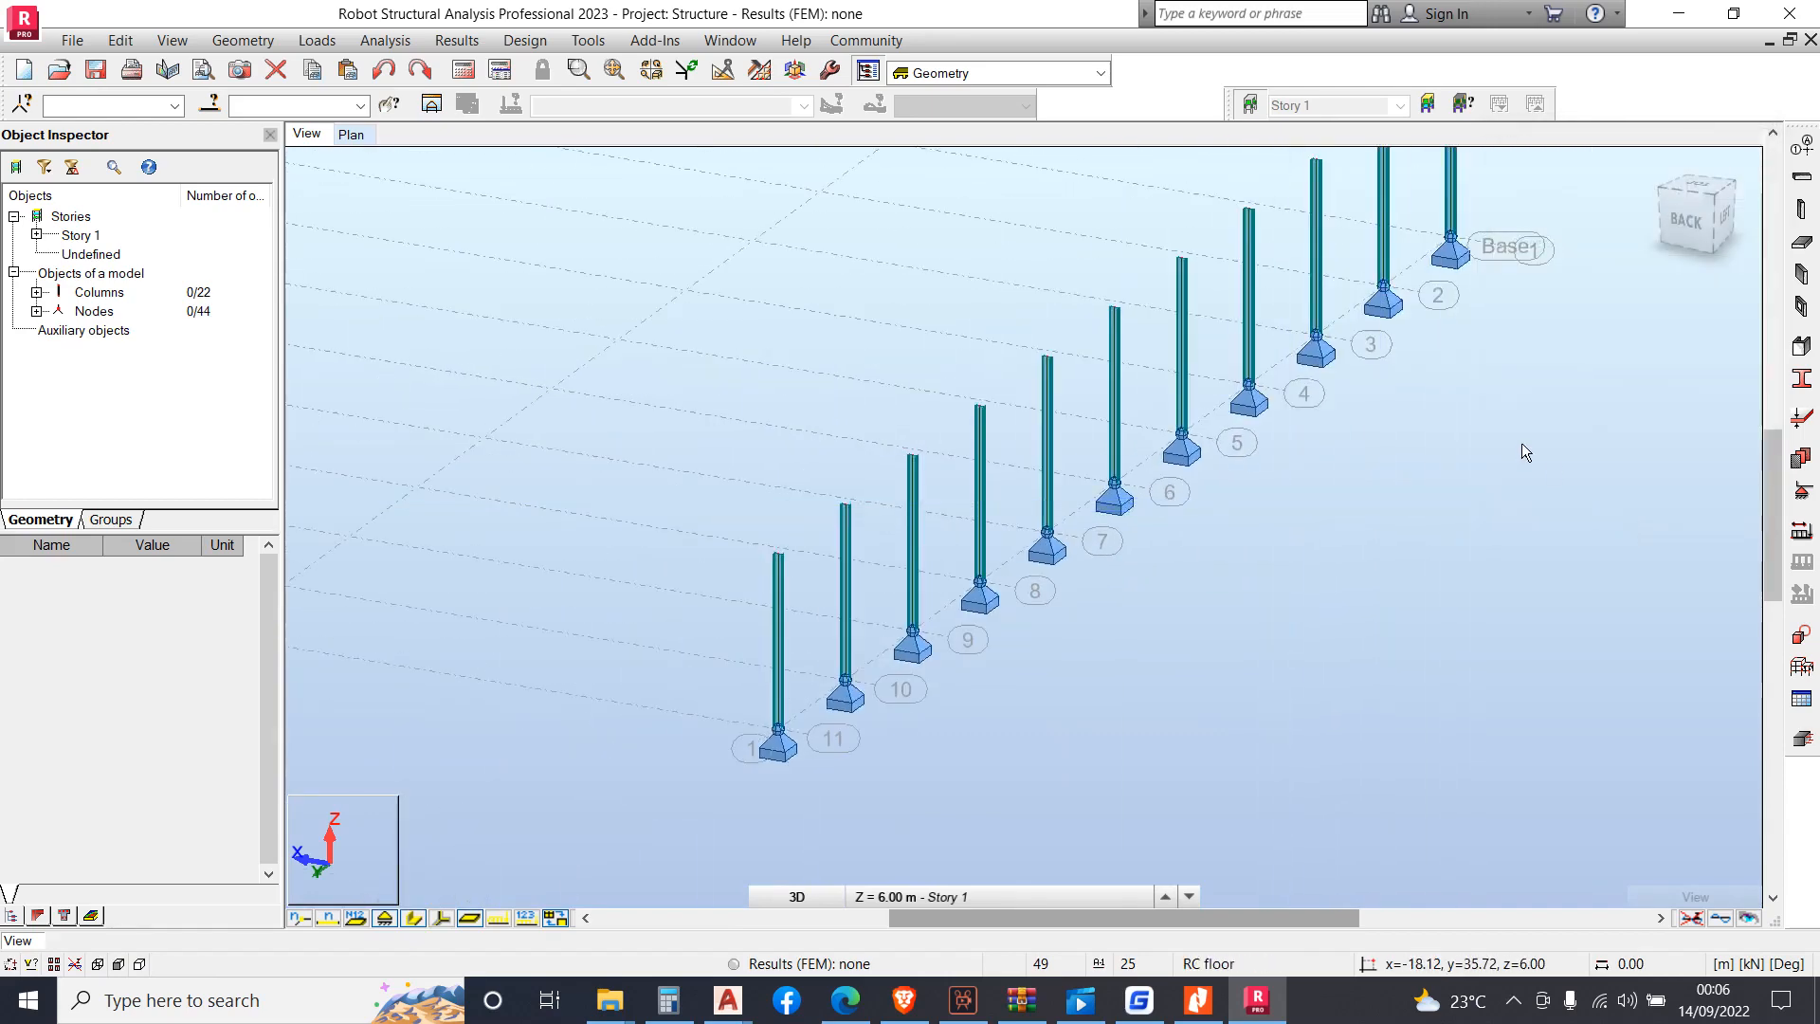
scroll(1552, 466, "down", 4)
right_click(995, 296)
left_click(1052, 389)
left_click_drag(1088, 395, 919, 422)
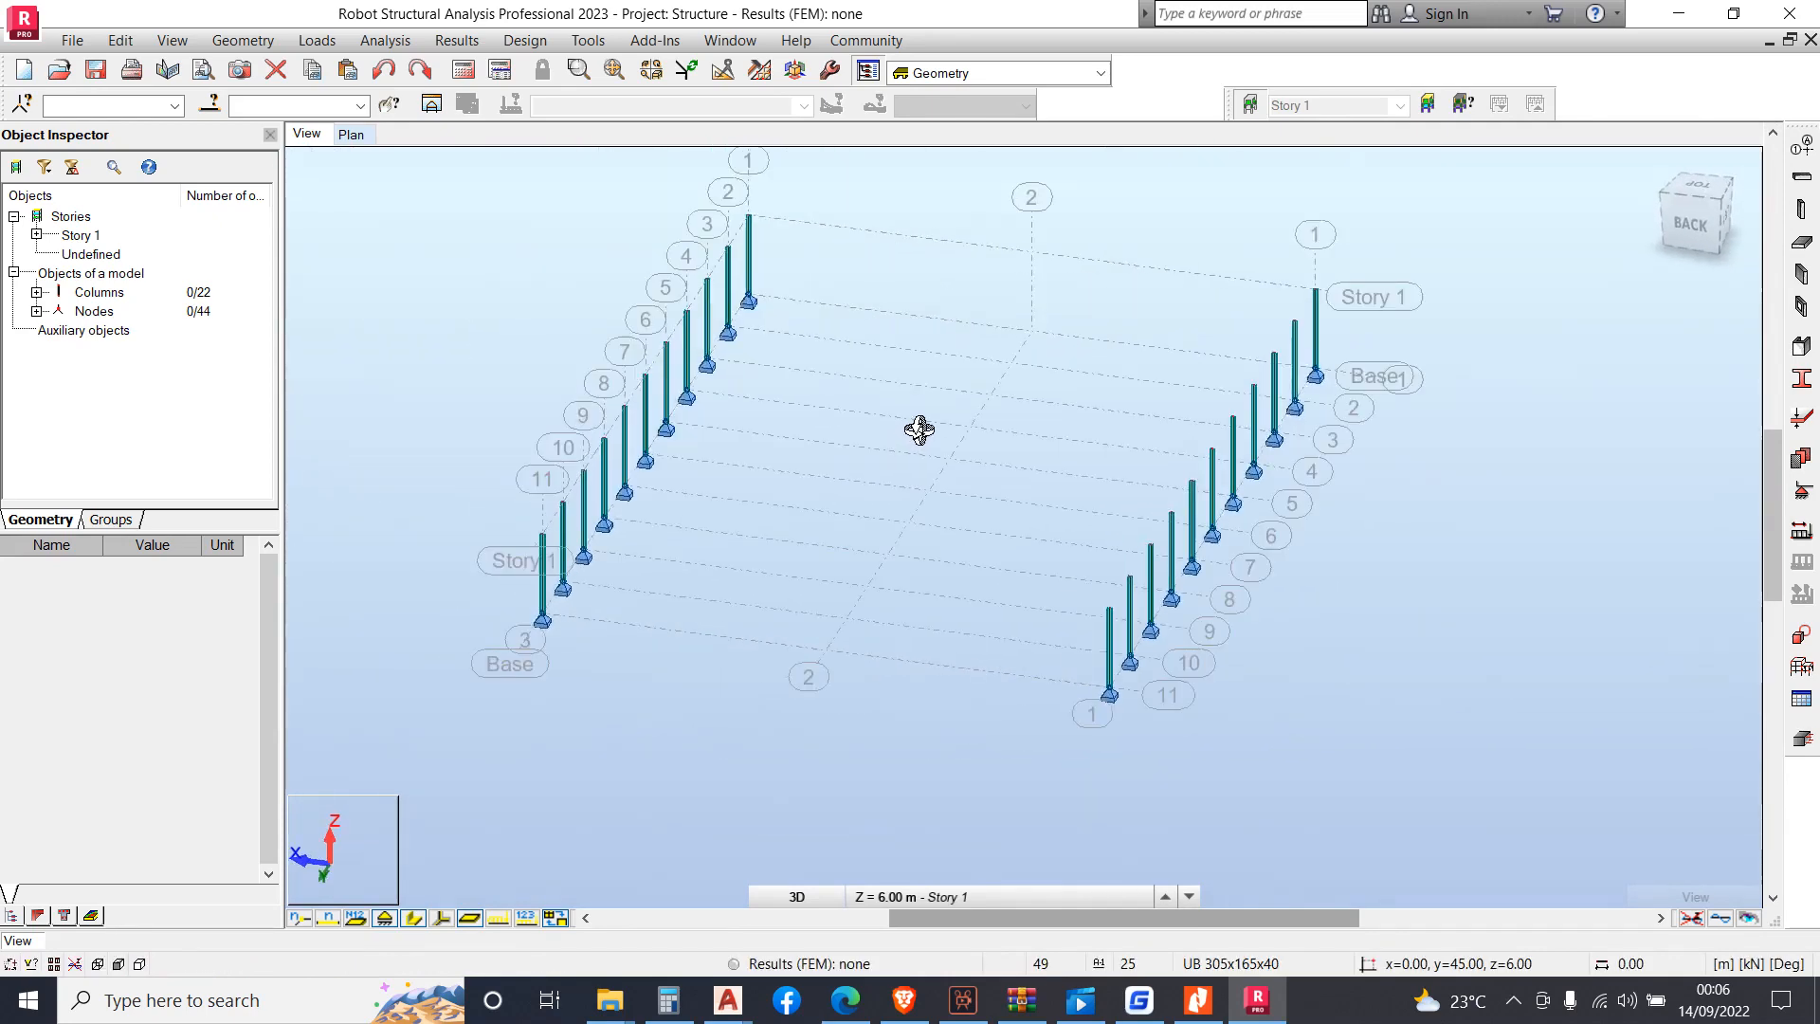
Start inserting a Rectangular Truss Type 2 from the library of typical structures for beams, frames and trusses
left_click(241, 43)
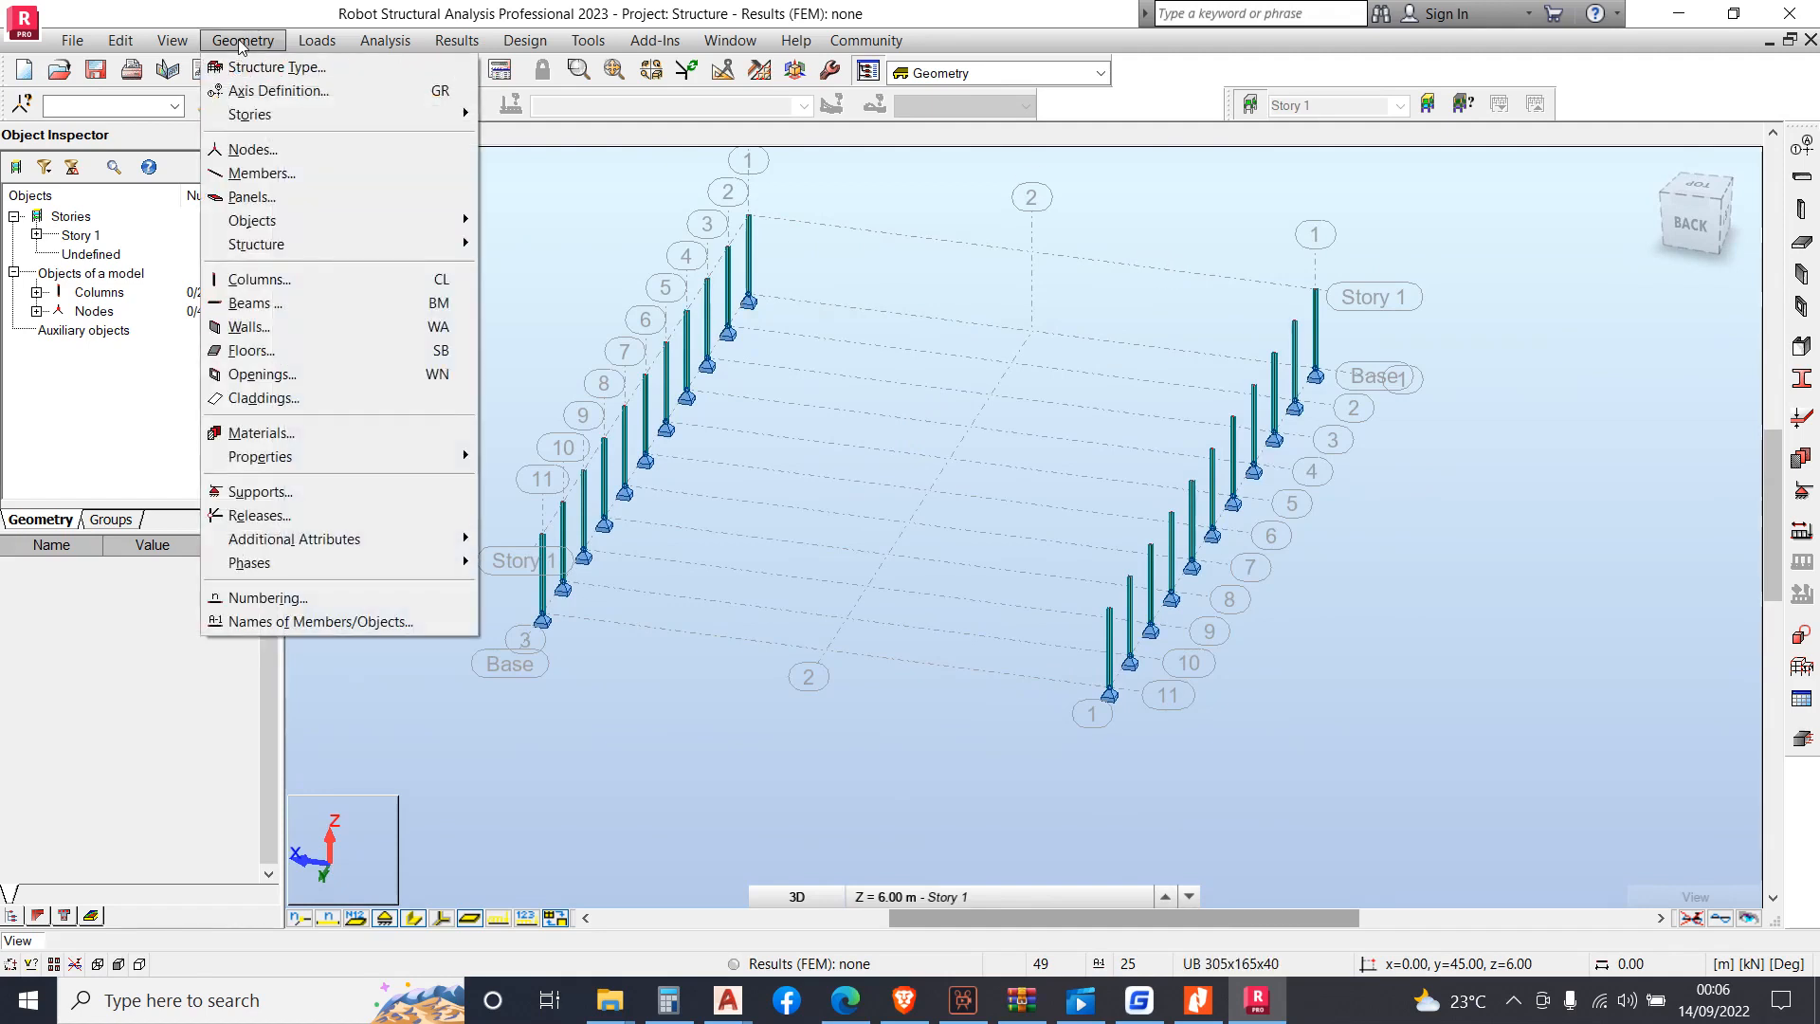
mouse_move(350, 248)
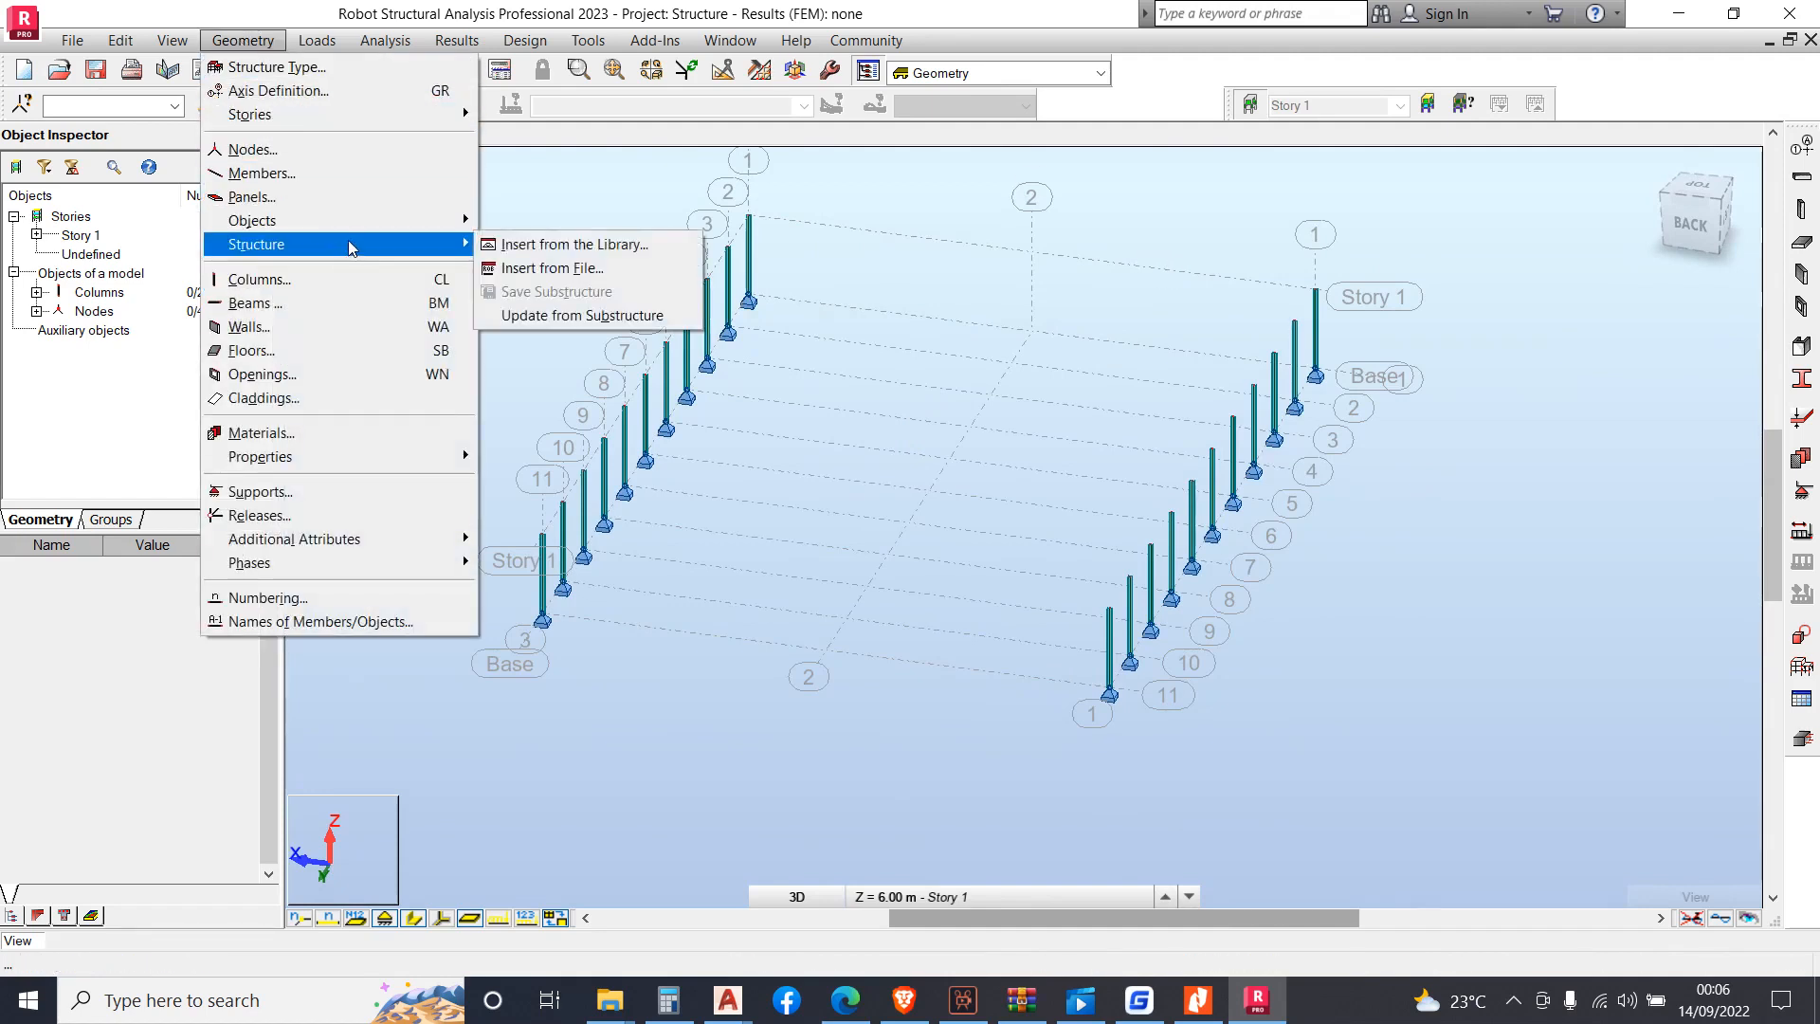
left_click(523, 256)
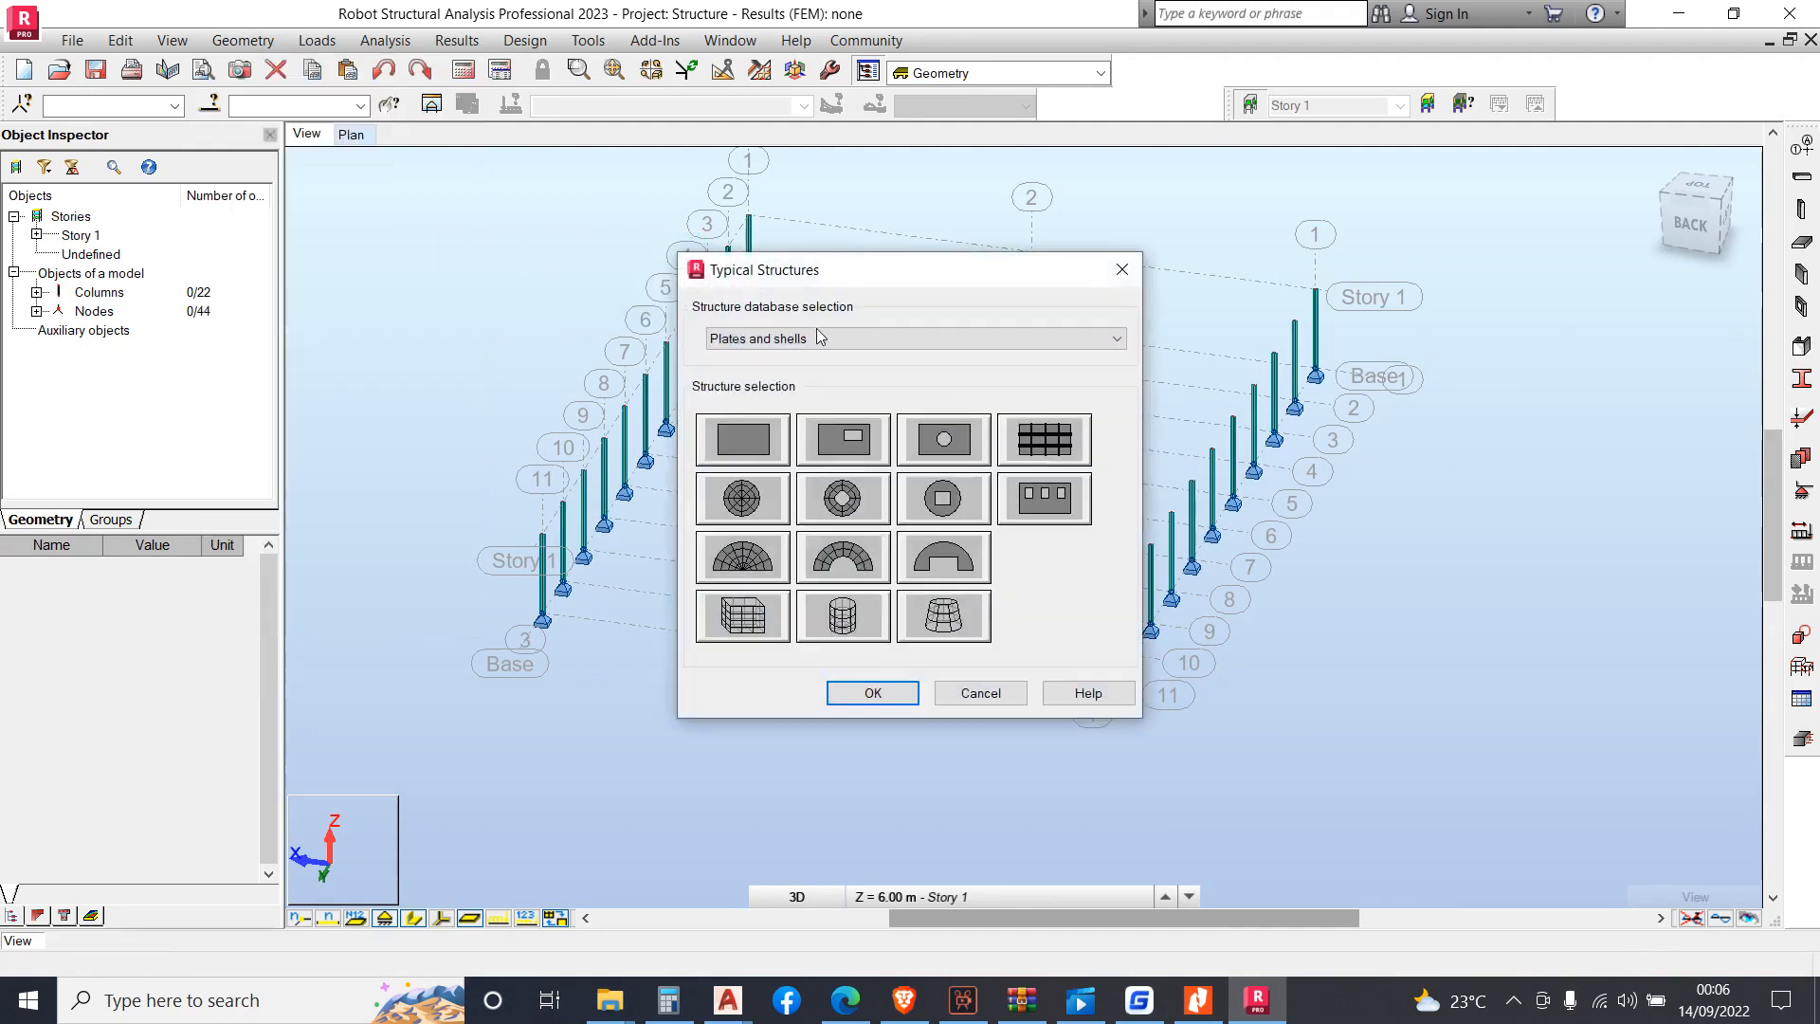
left_click(821, 338)
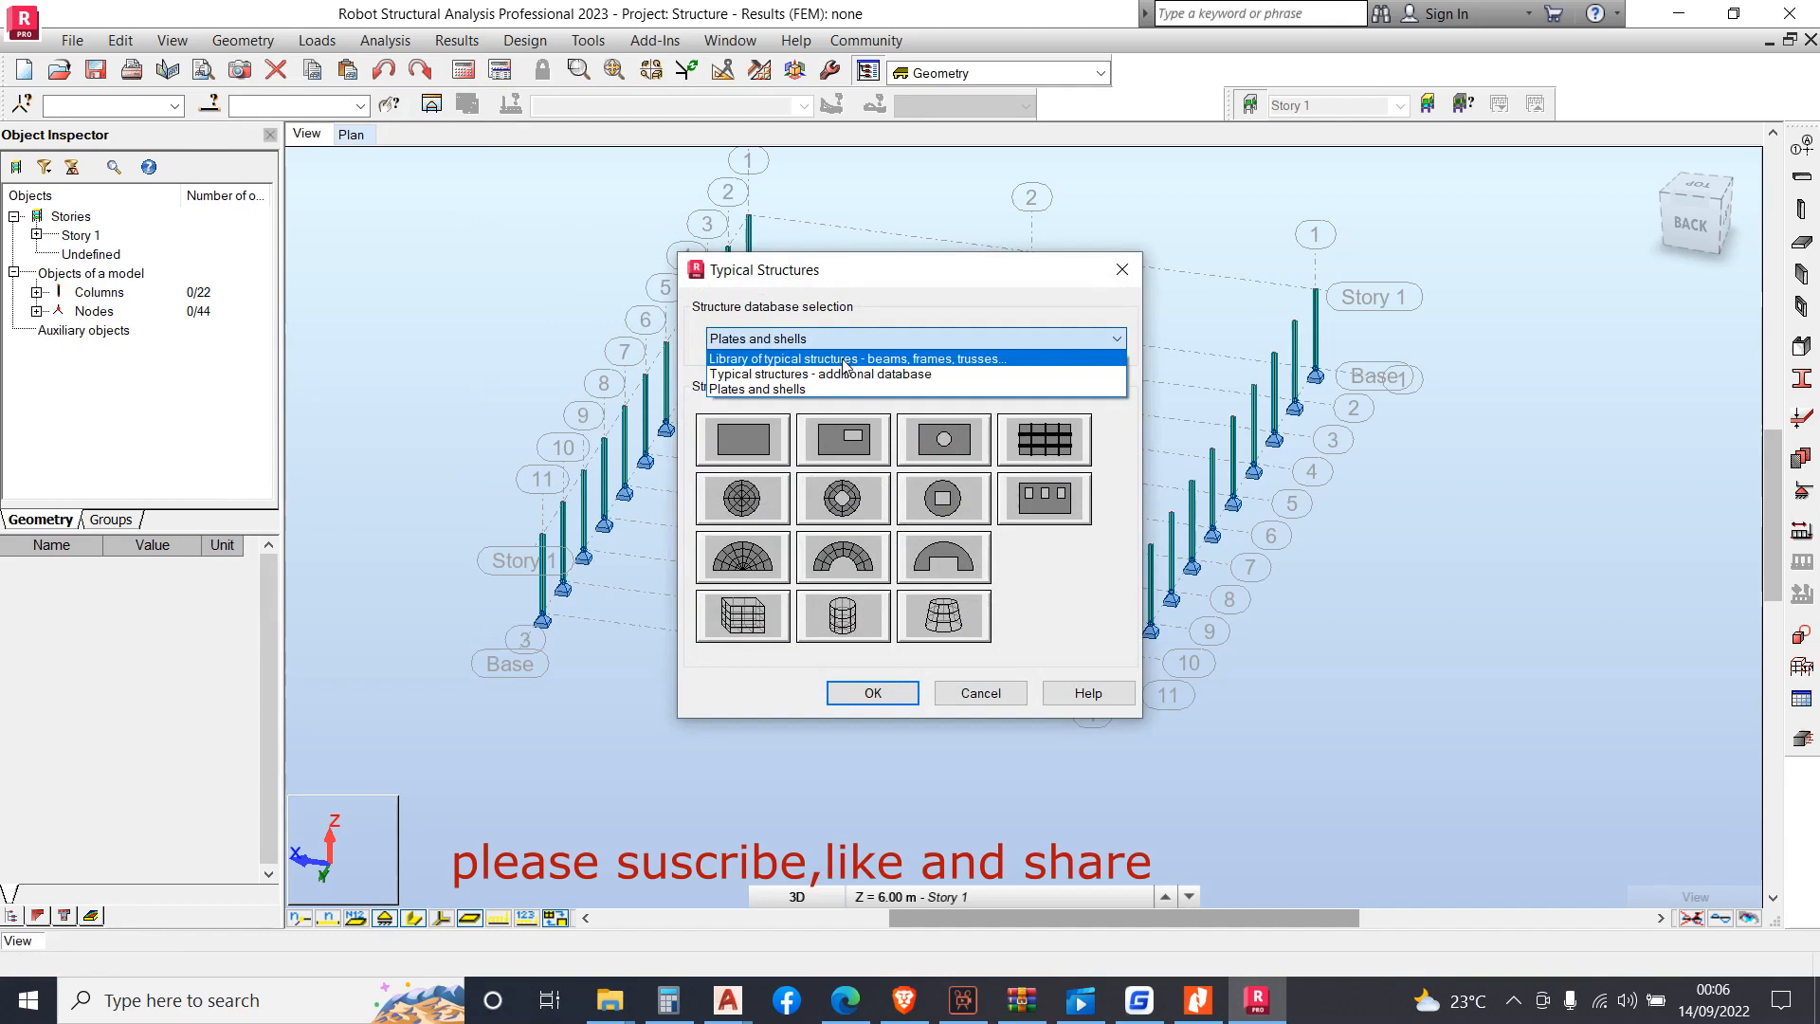
left_click(846, 359)
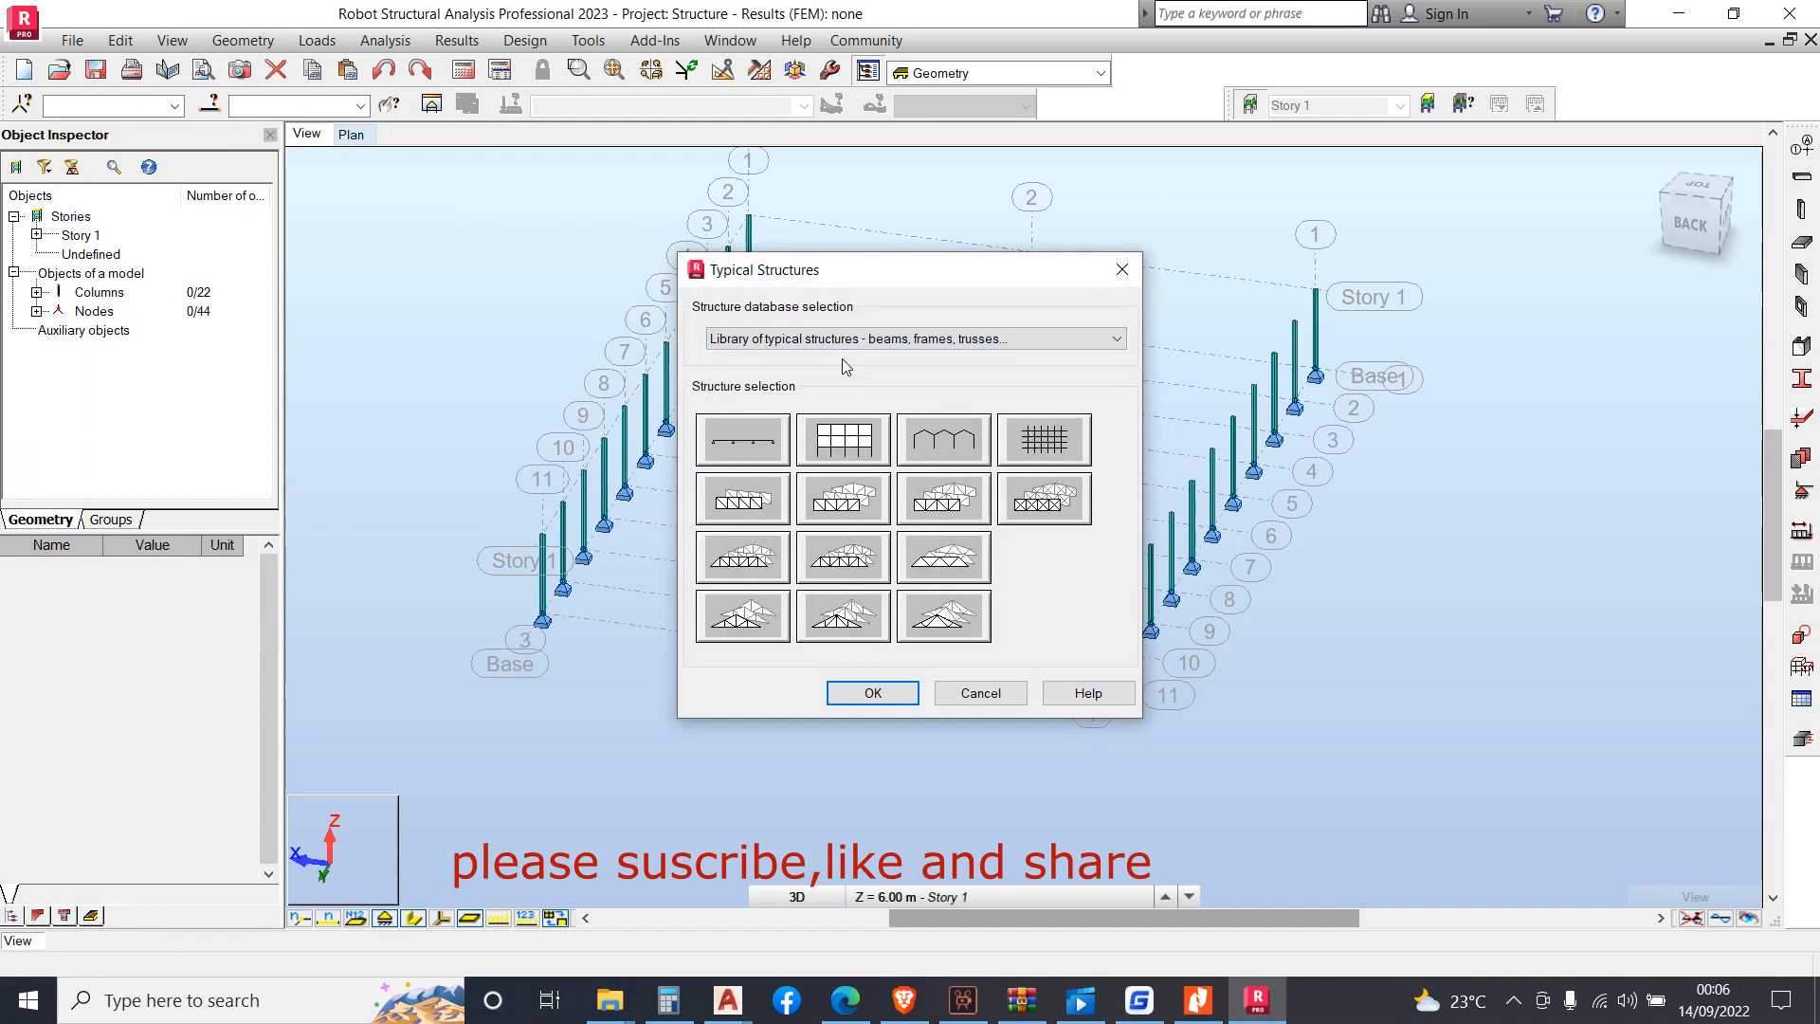
double_click(856, 507)
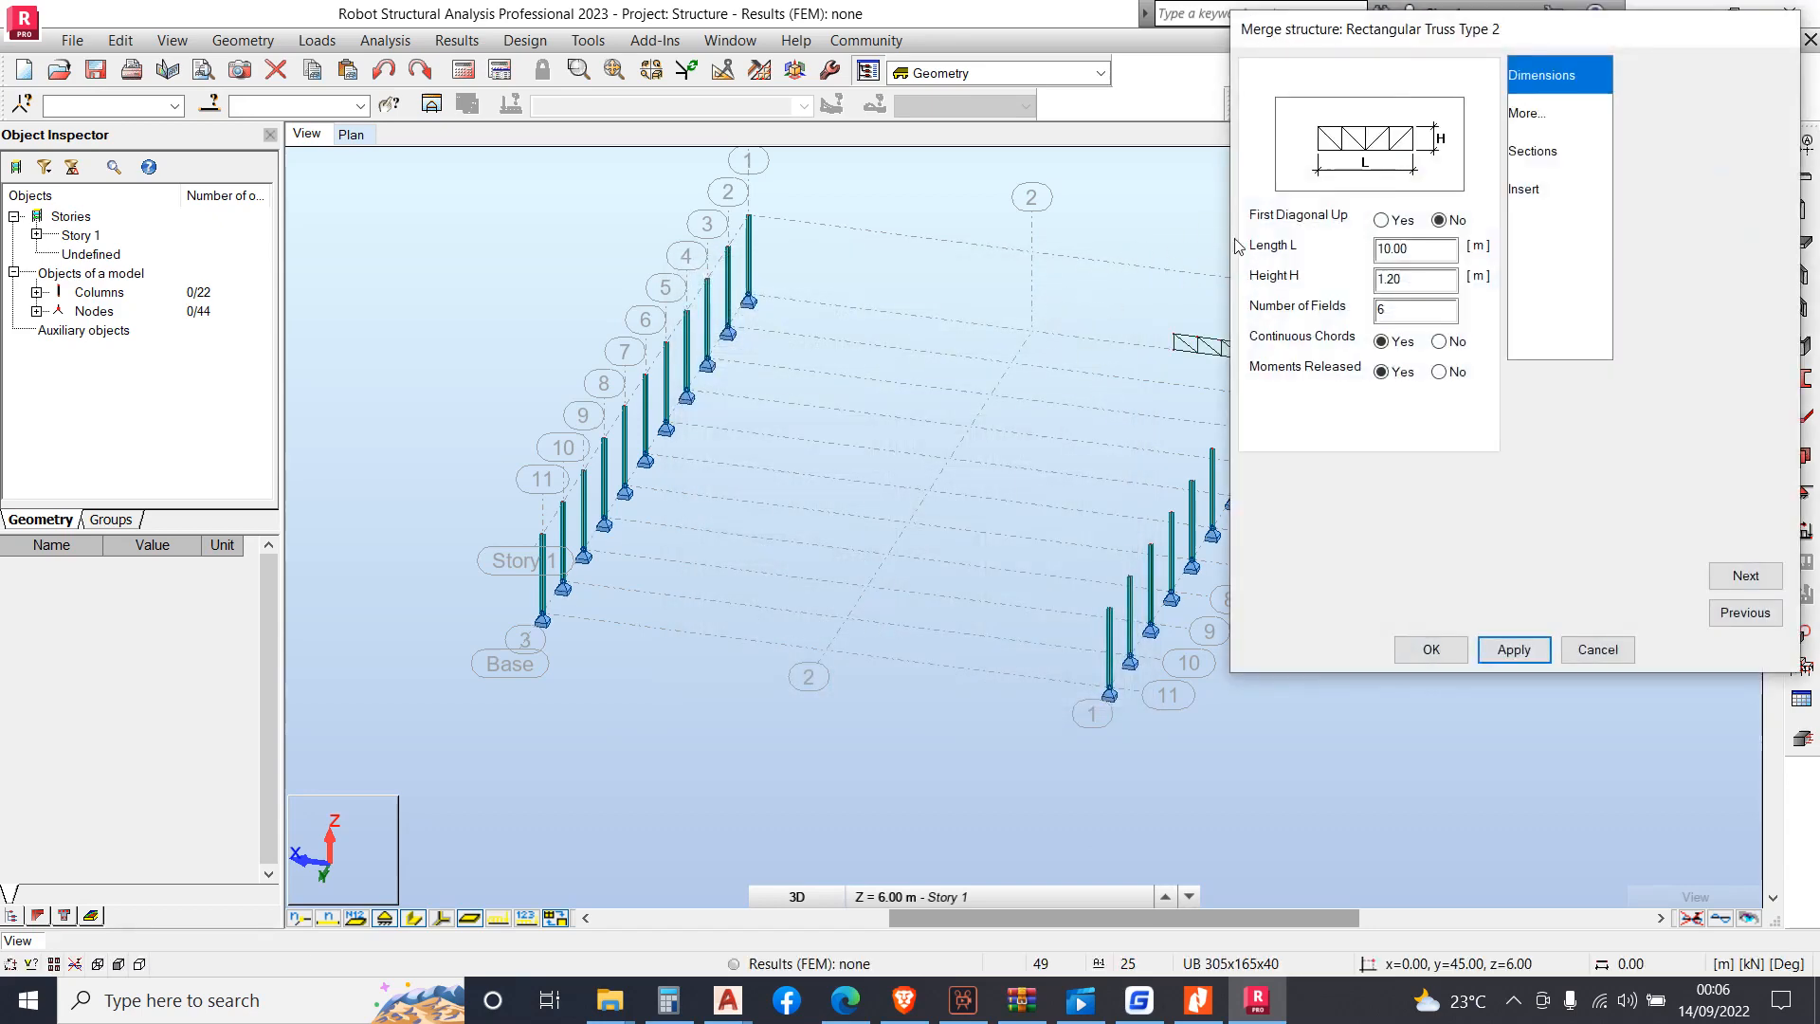
Set the truss length to 40 m, height to 1 m, 40 fields and non-continuous chords, and open its additional distance settings
left_click(1442, 256)
type("40")
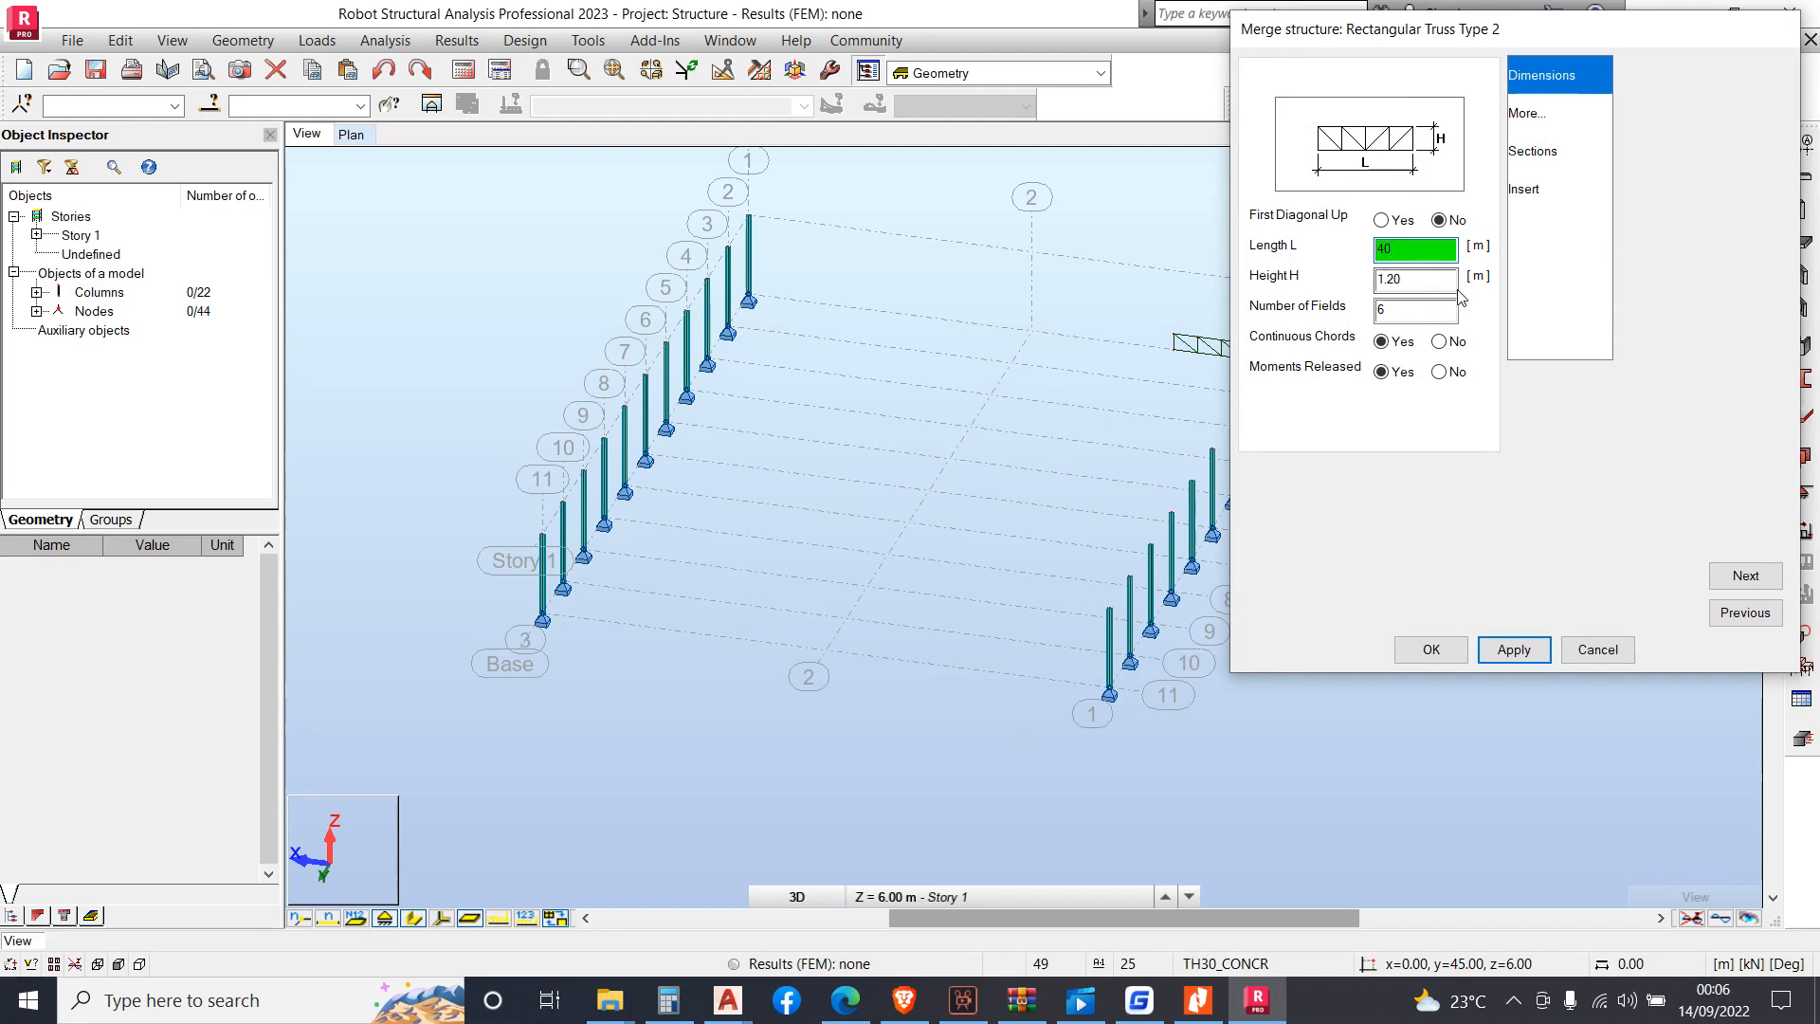
key("Tab")
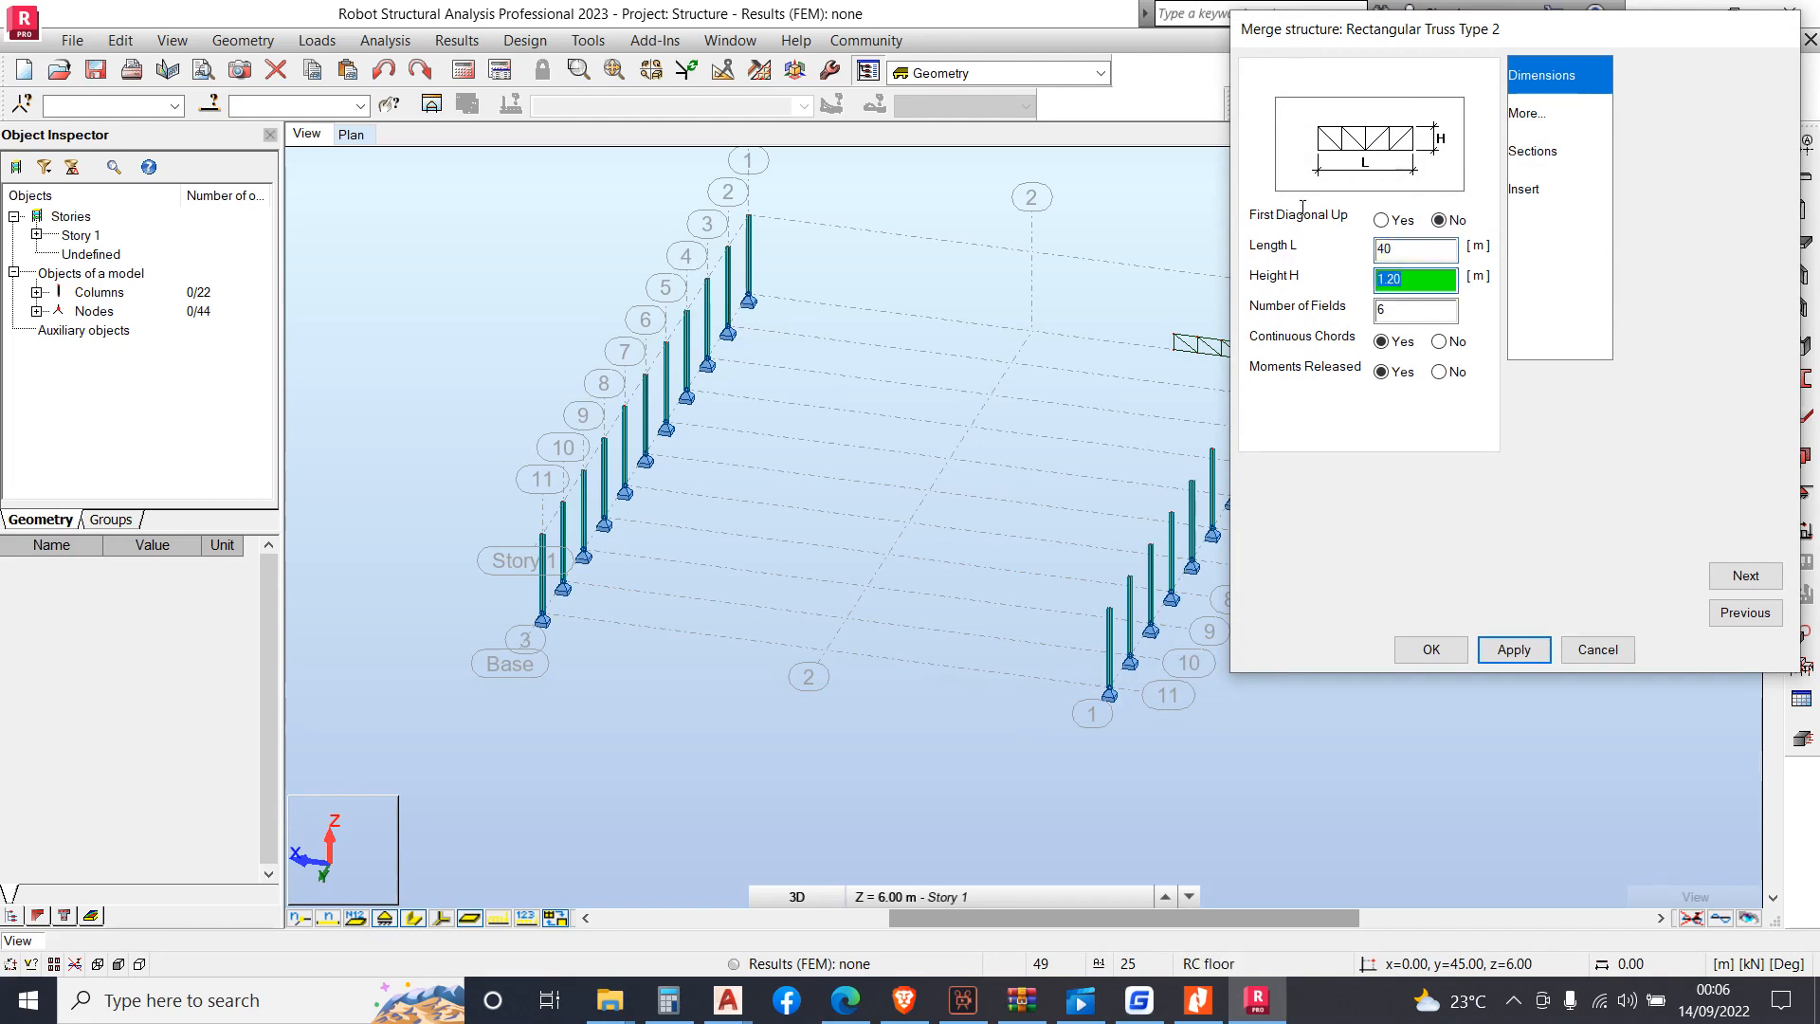
type("10")
key("BackSpace")
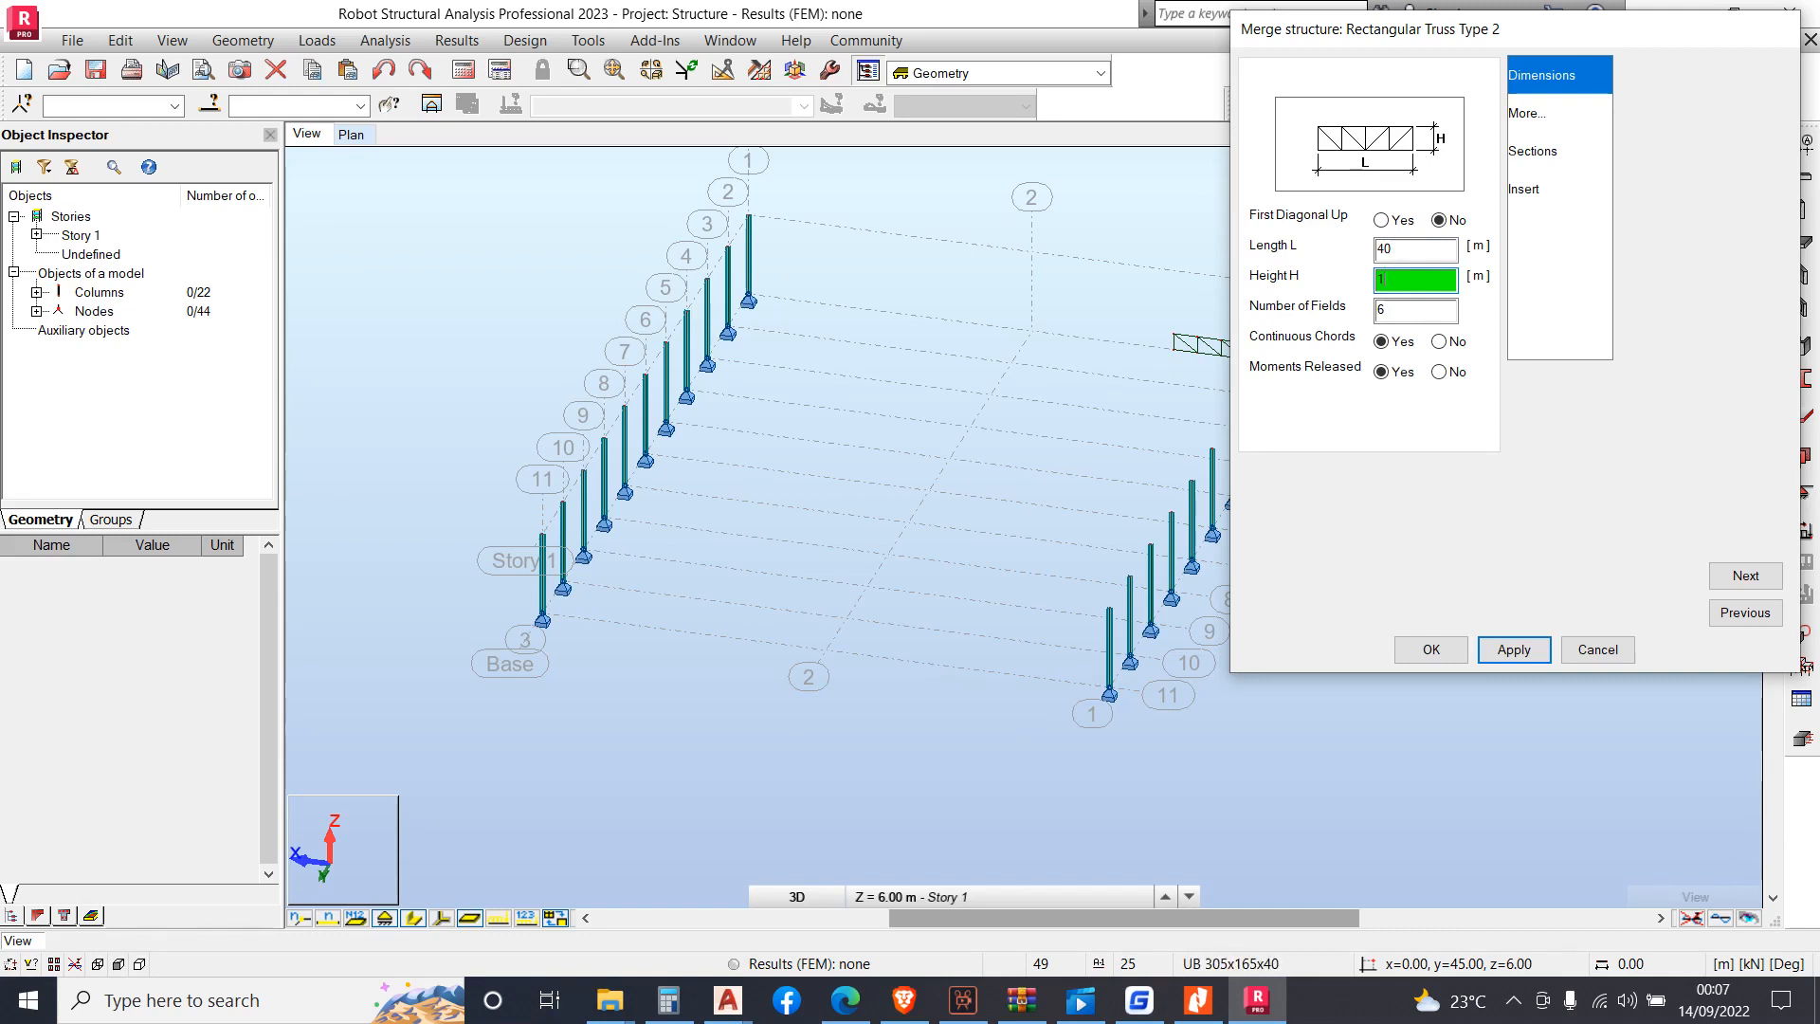
left_click(1428, 319)
type("40")
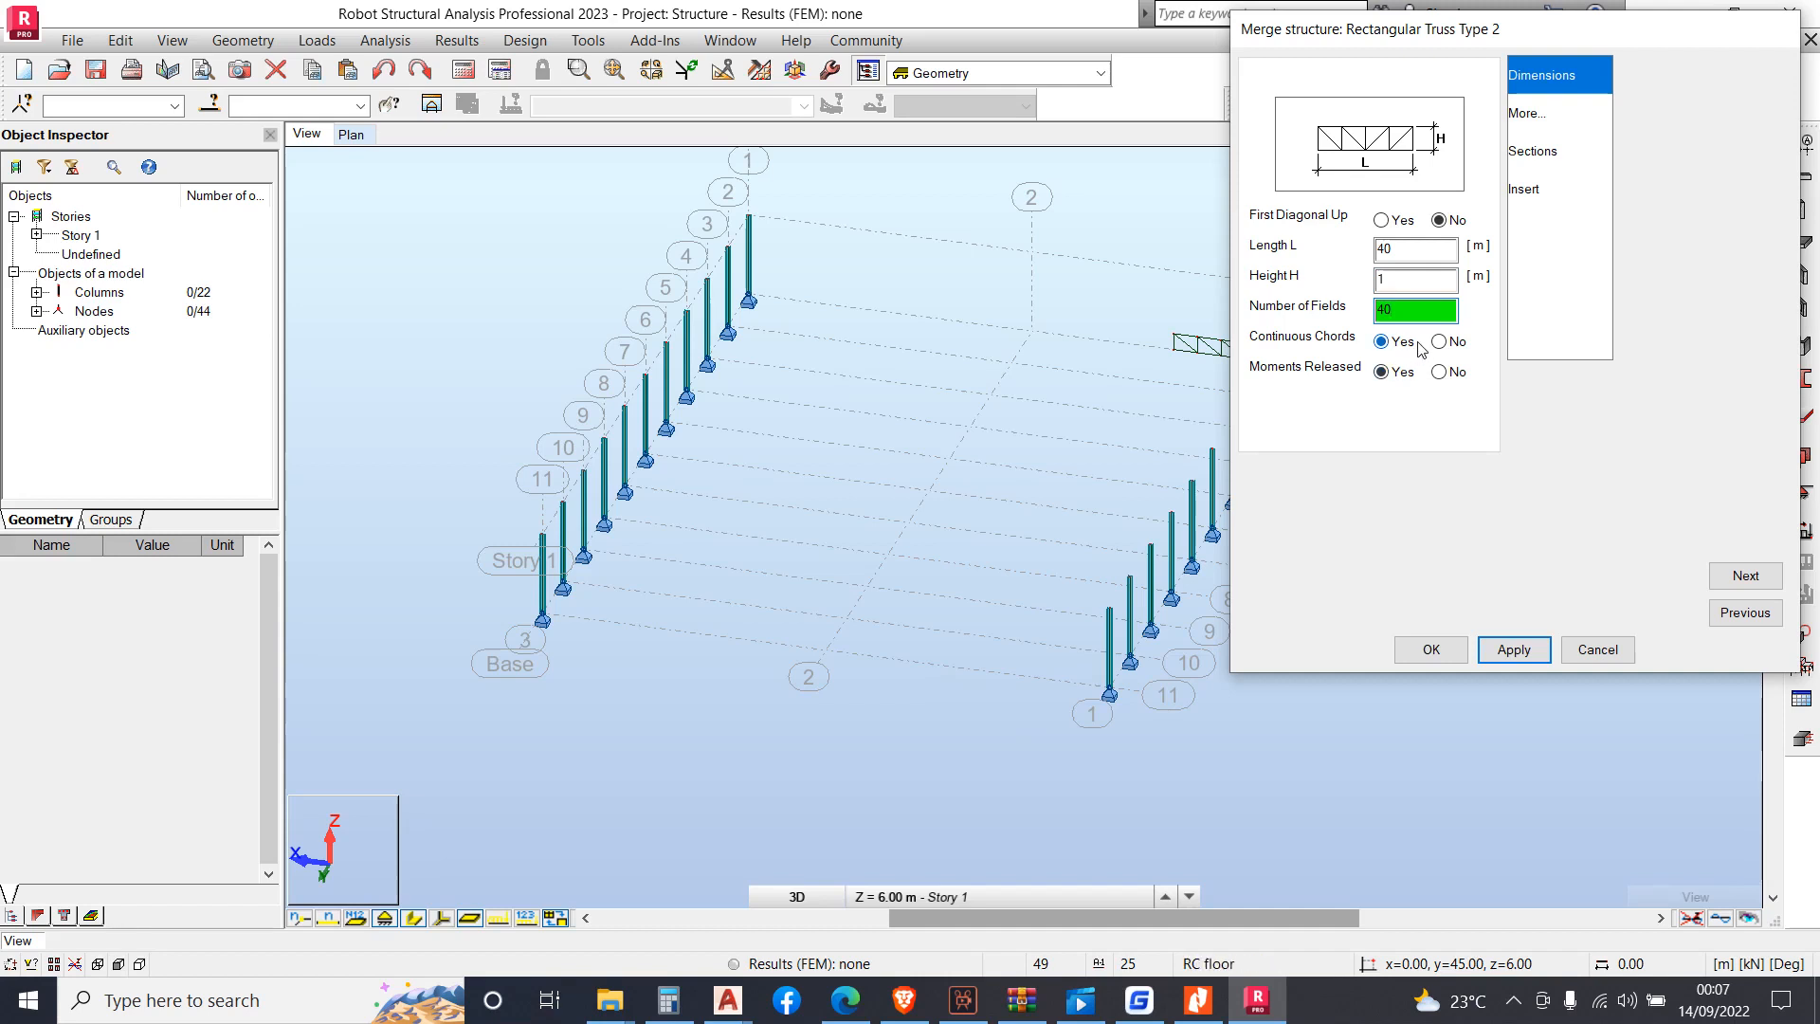
left_click(1447, 347)
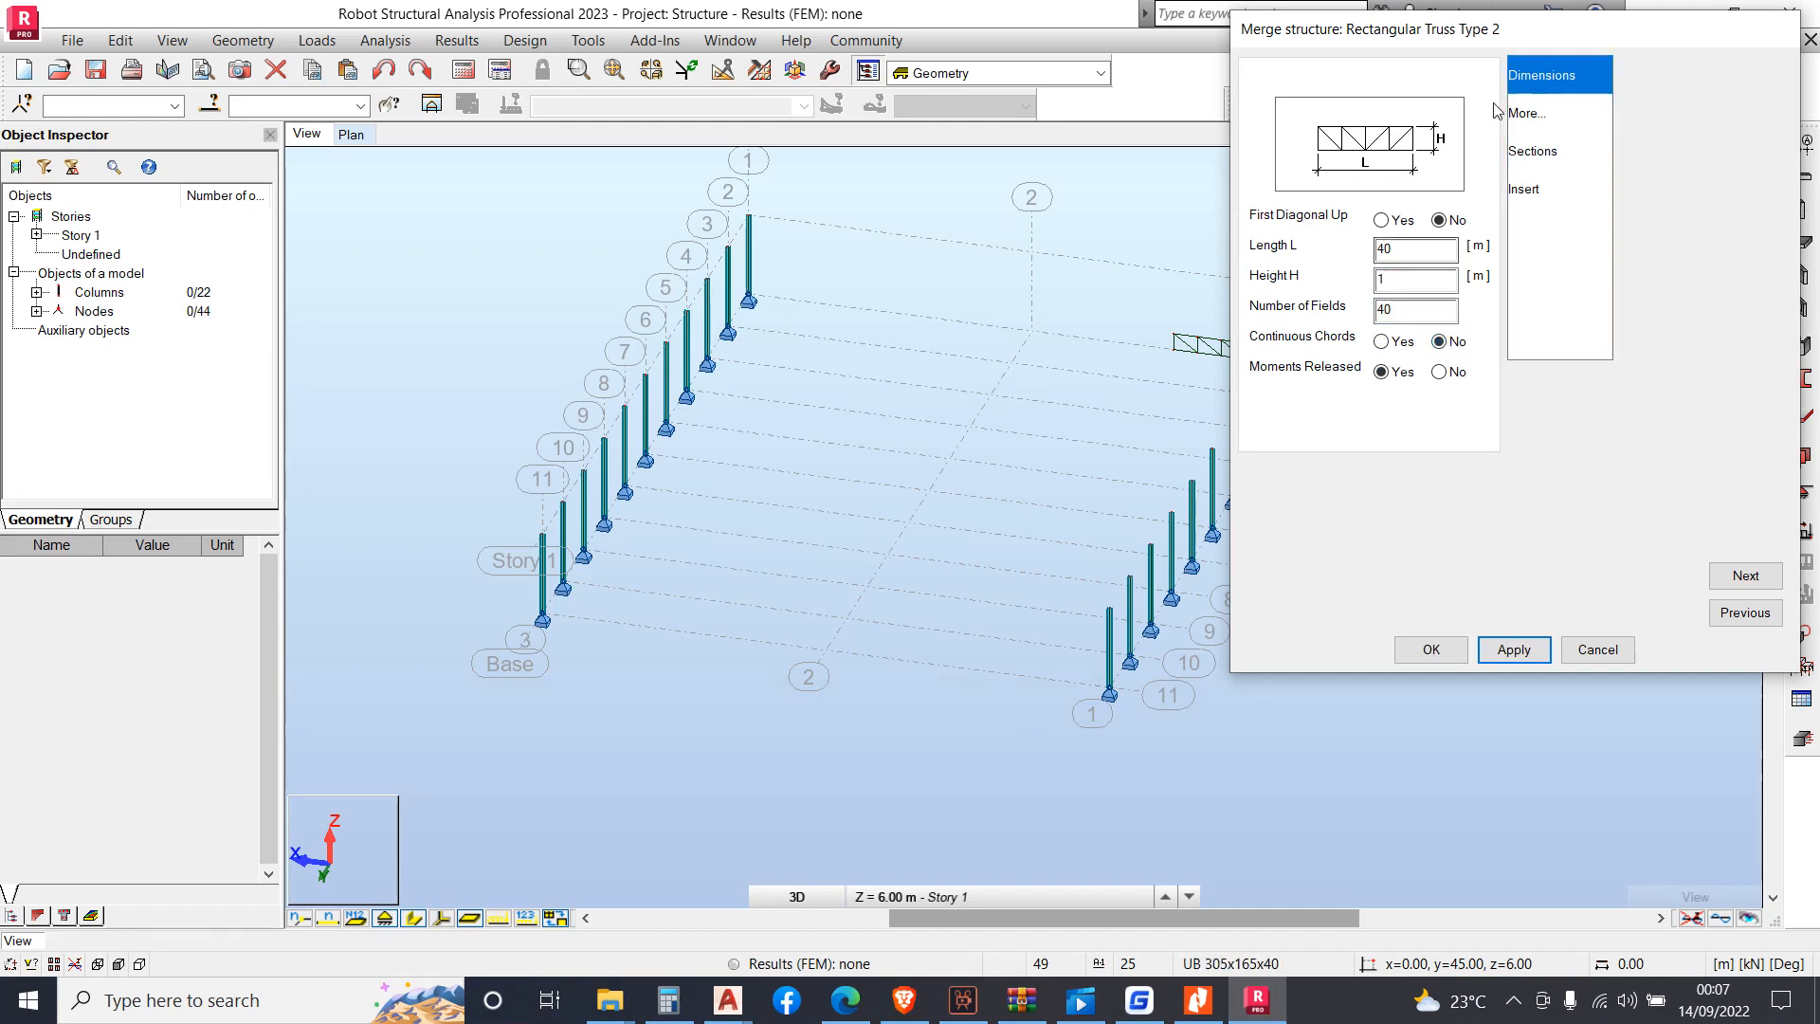
left_click(1534, 117)
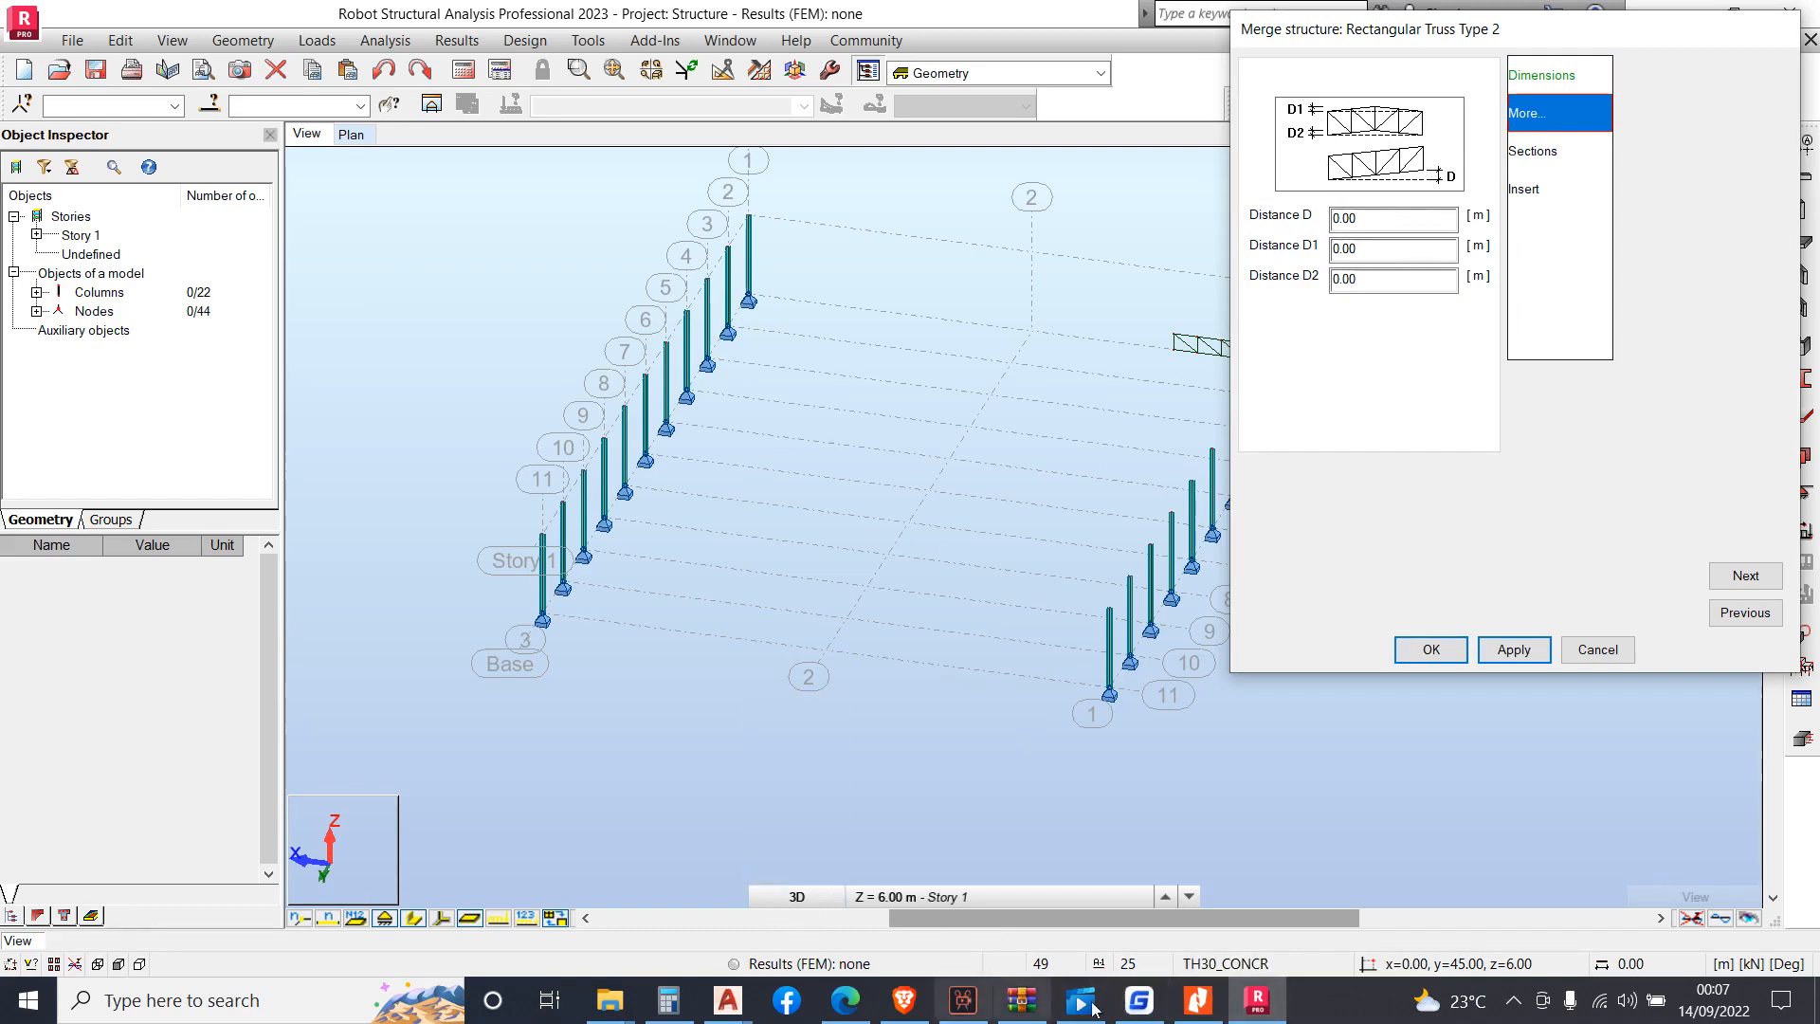
Consult the Steel Designers' Manual guidance on truss span-to-depth ratios in Nitro Pro and divide 40 by 8 in Calculator
left_click(1198, 1000)
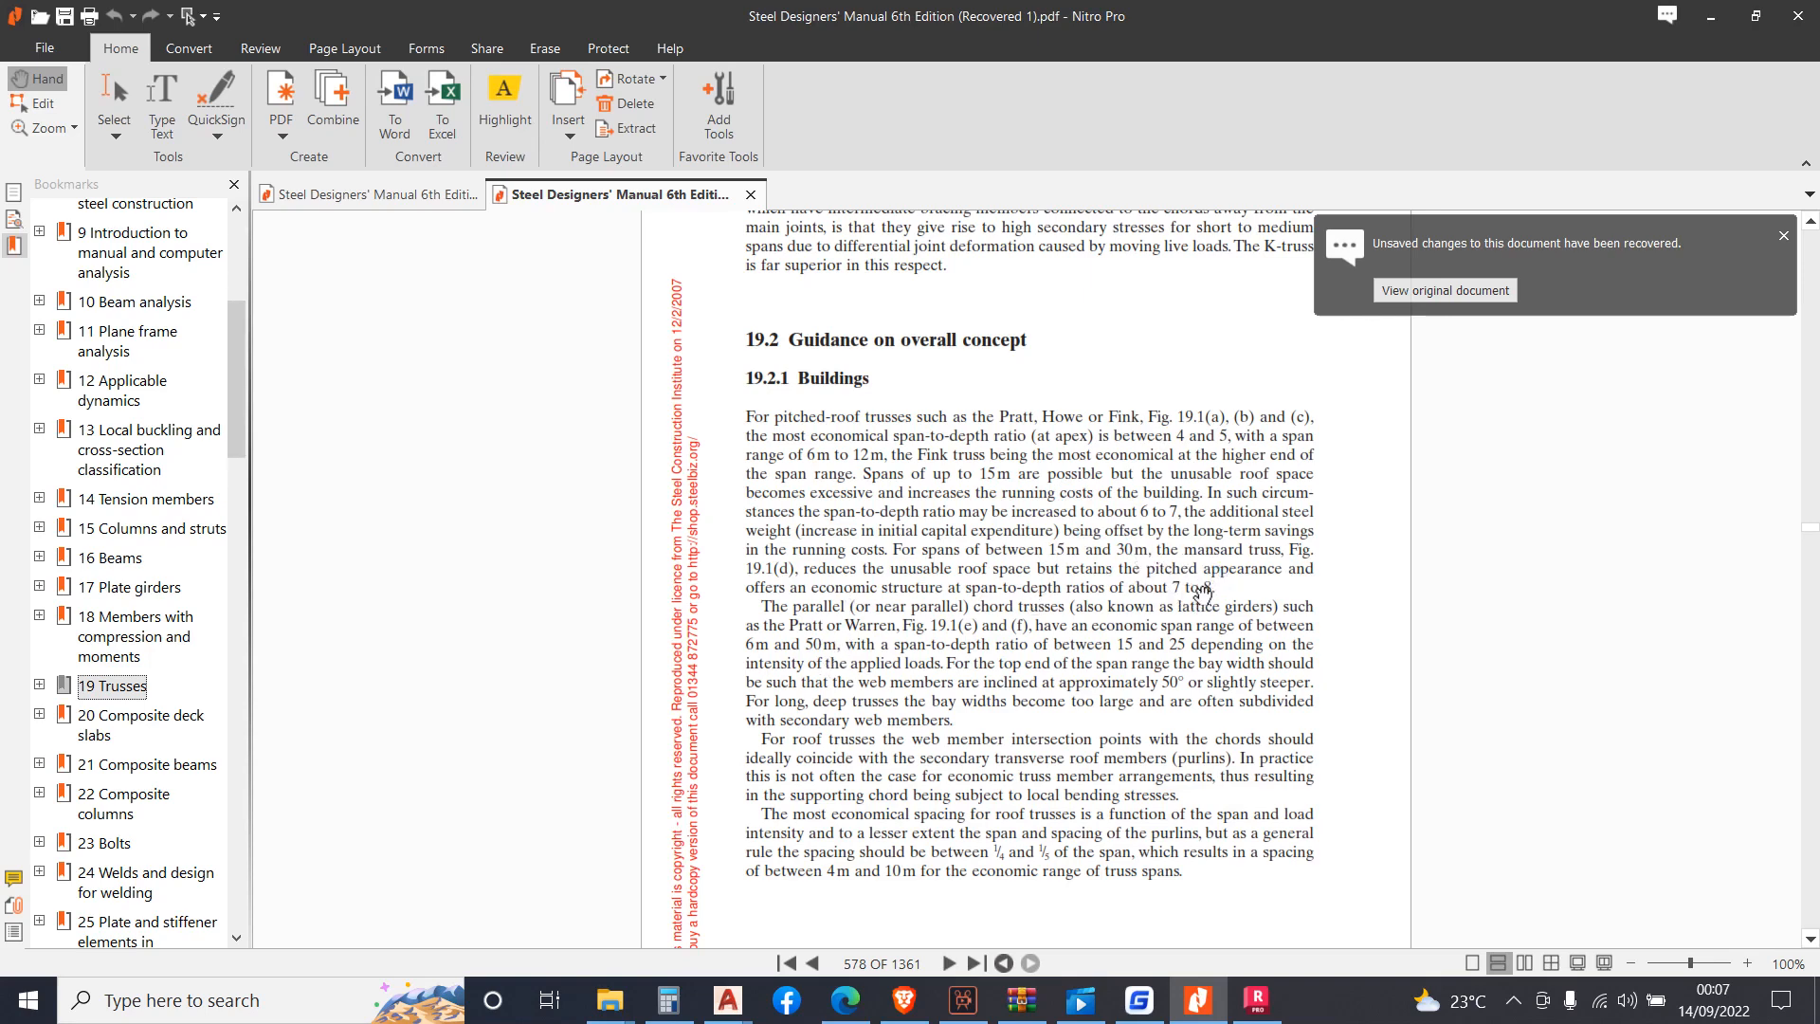
left_click(669, 1000)
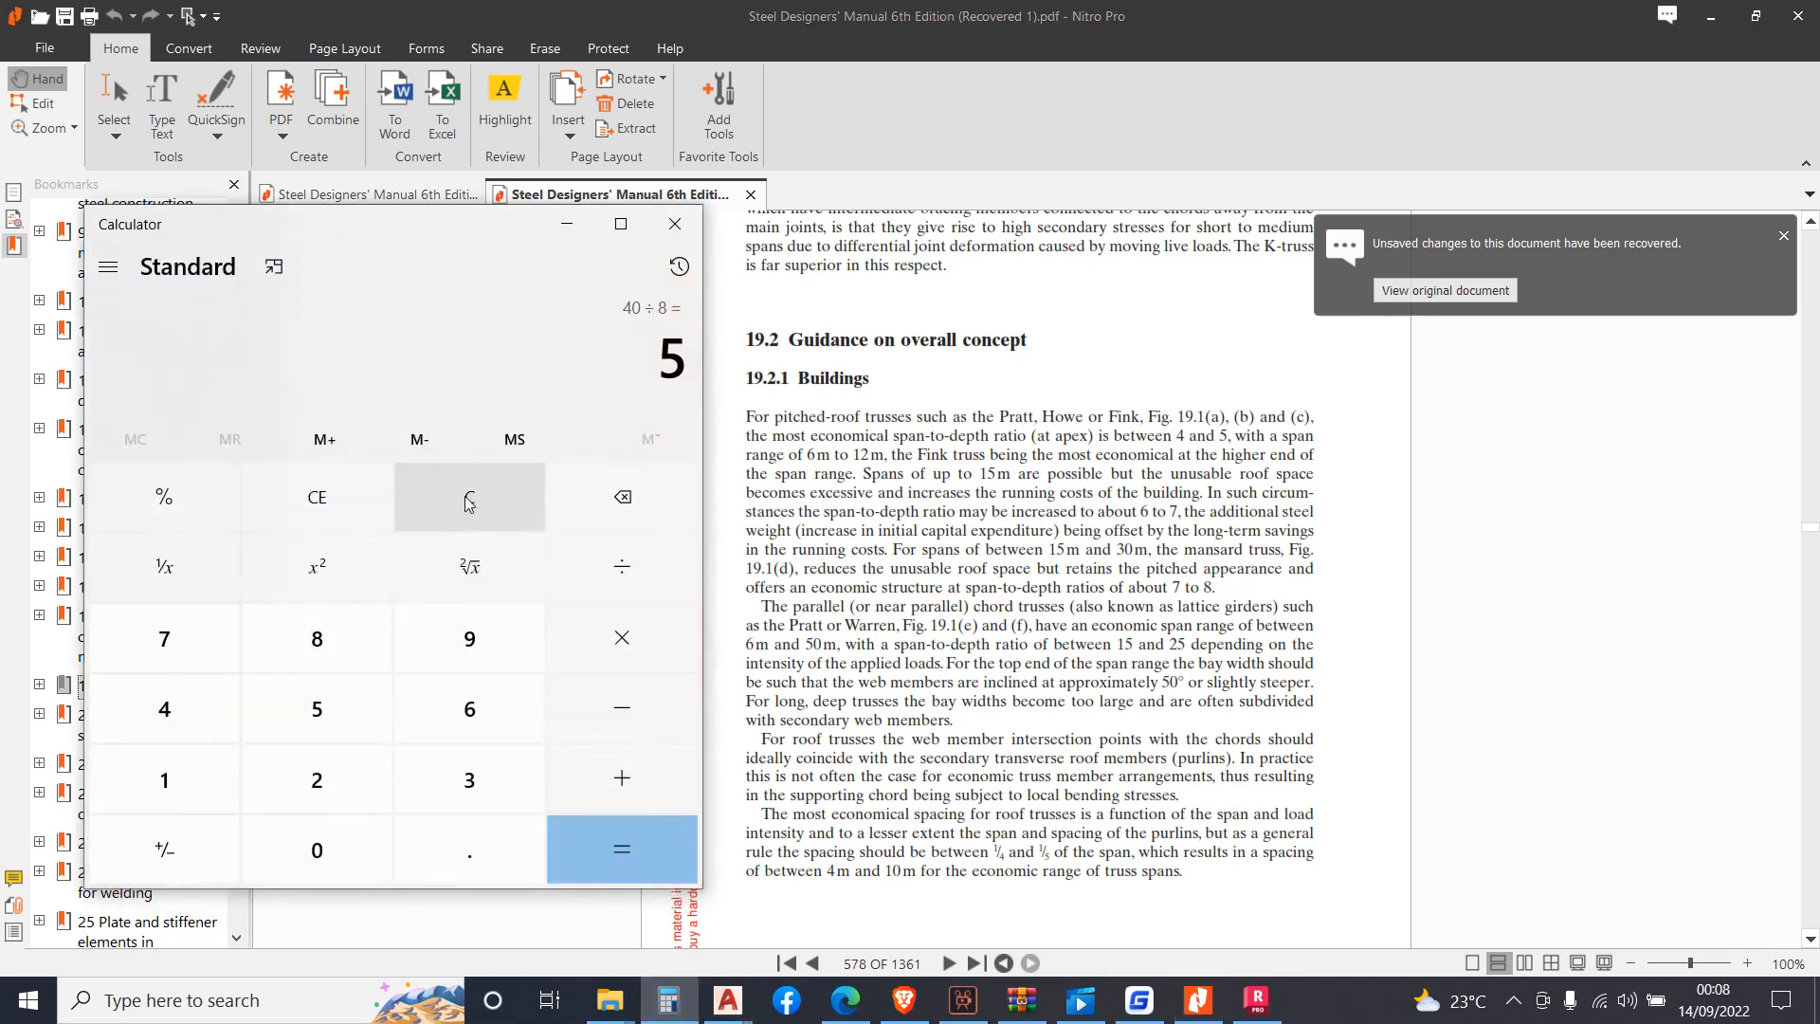
left_click(163, 706)
left_click(316, 840)
left_click(317, 840)
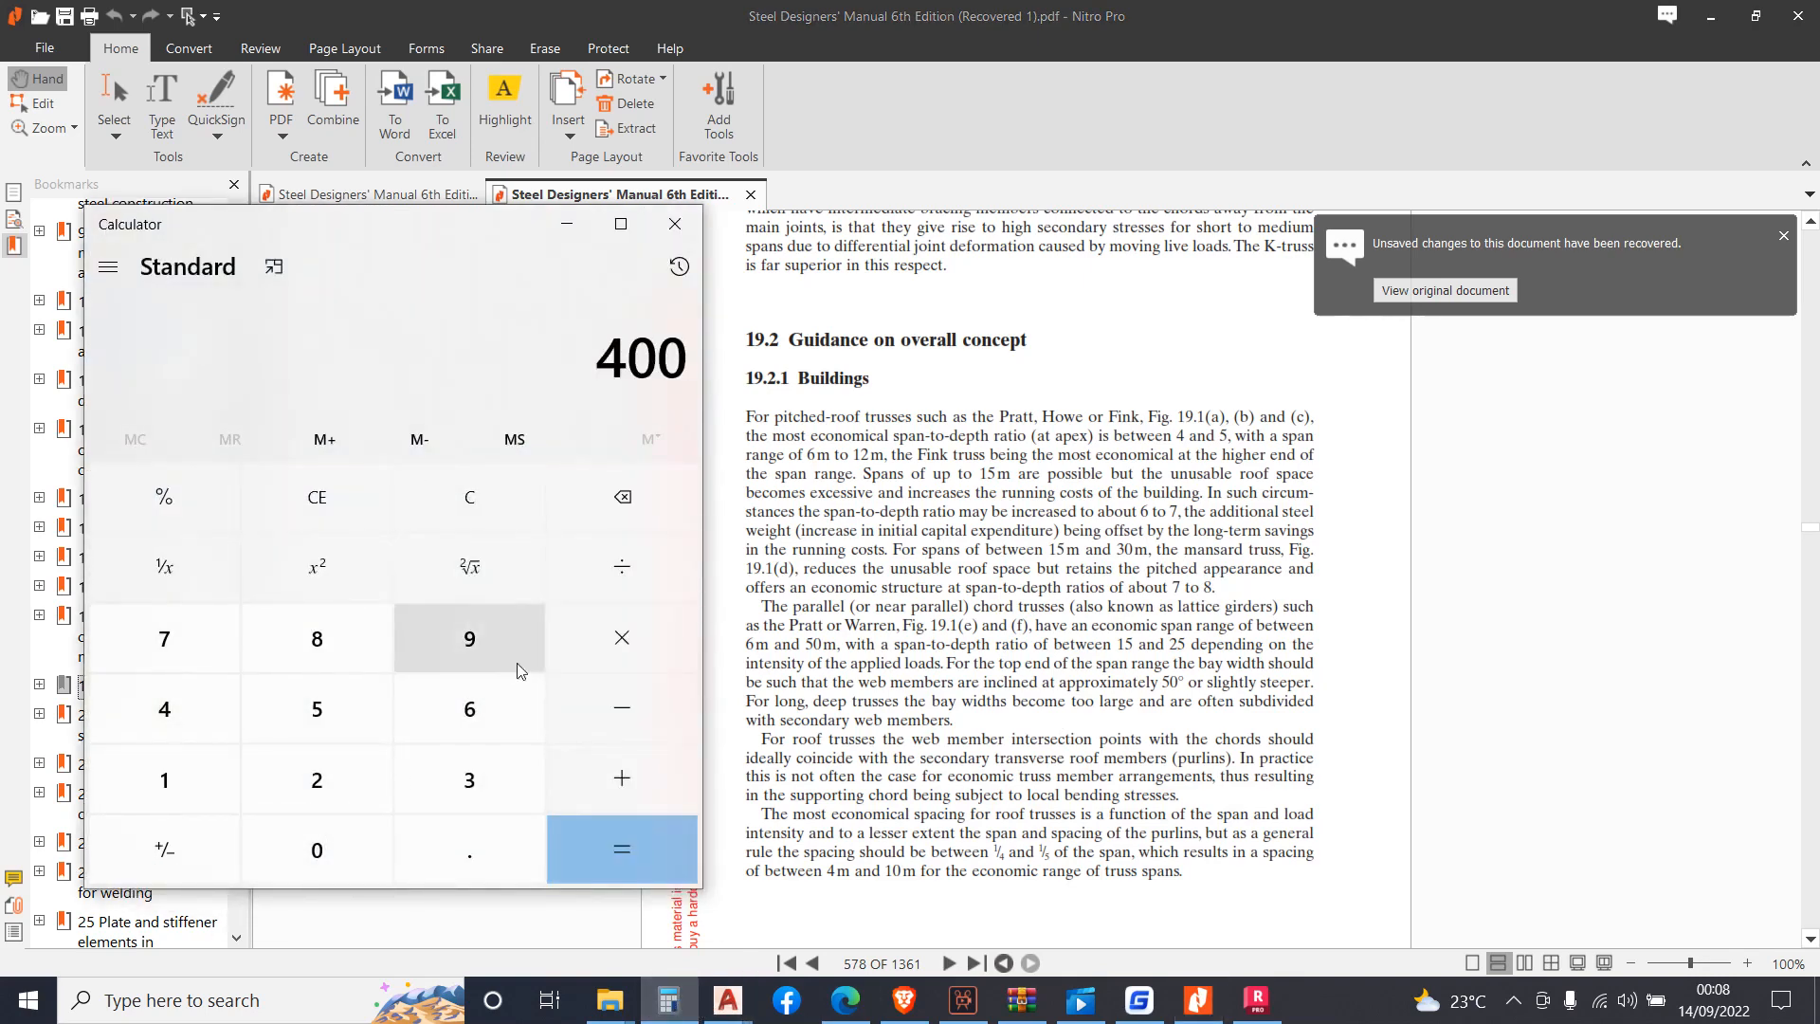
left_click(469, 496)
left_click(163, 711)
left_click(321, 853)
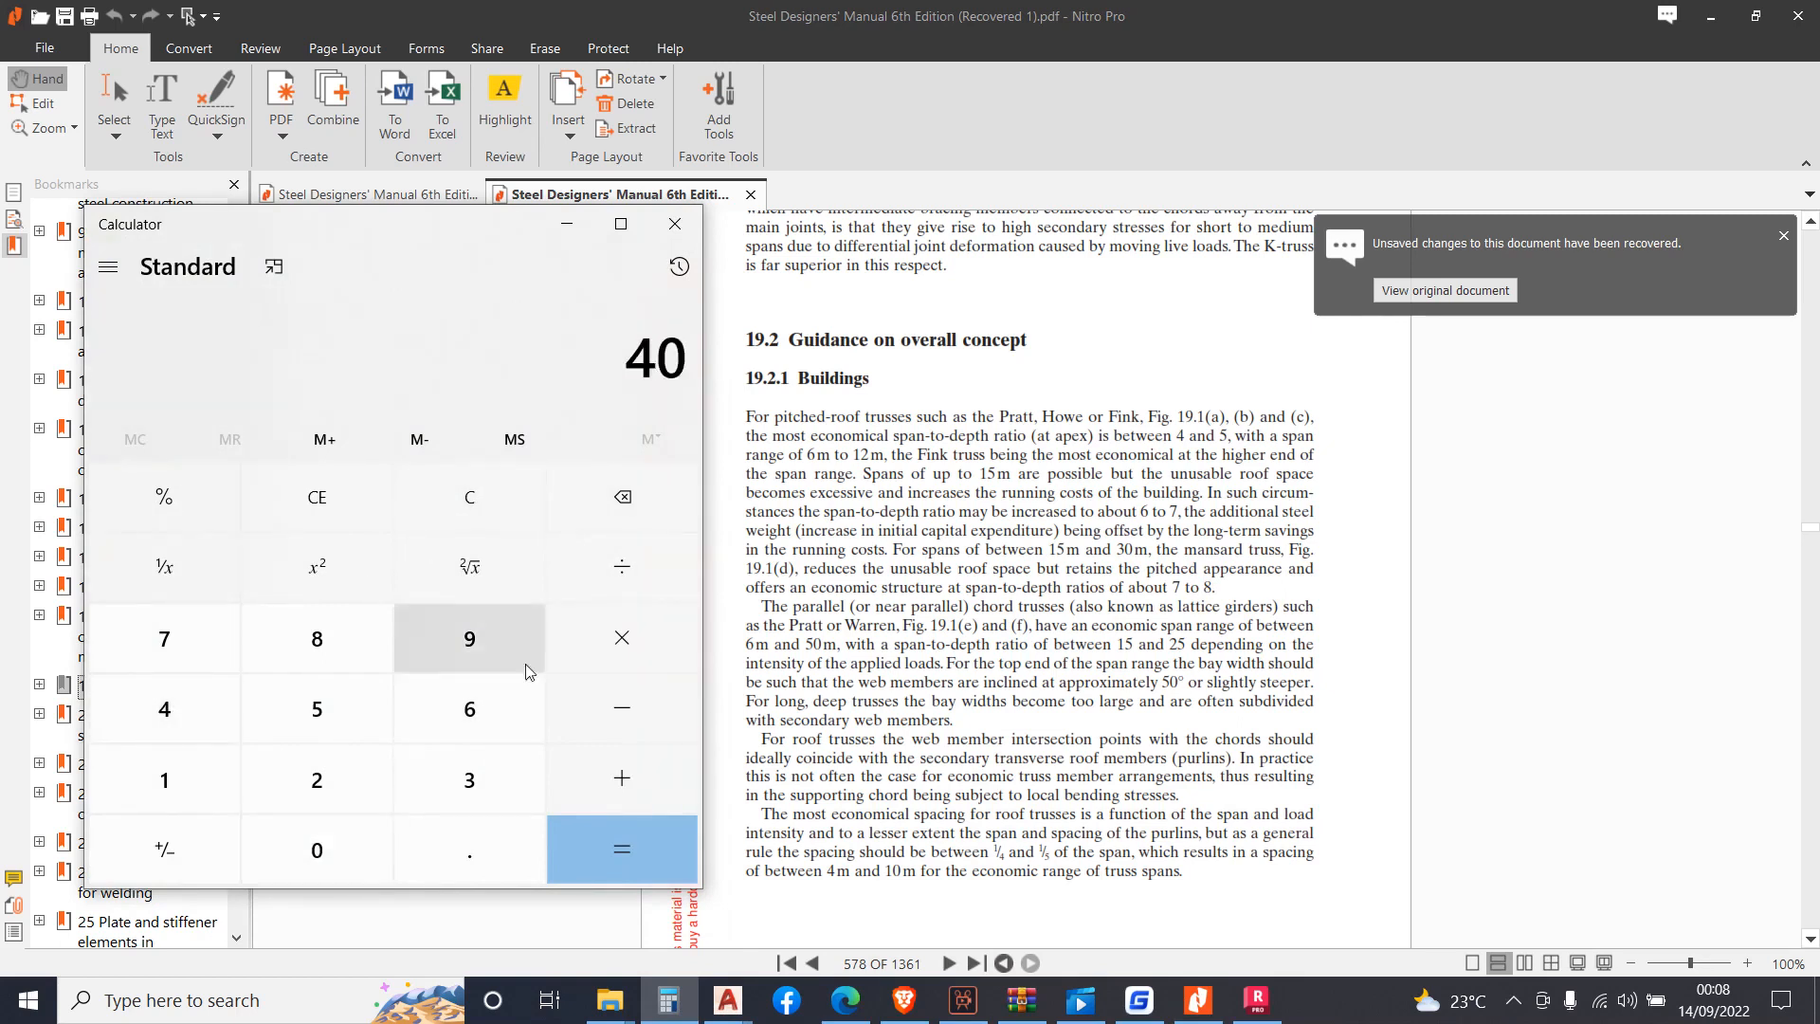
left_click(575, 590)
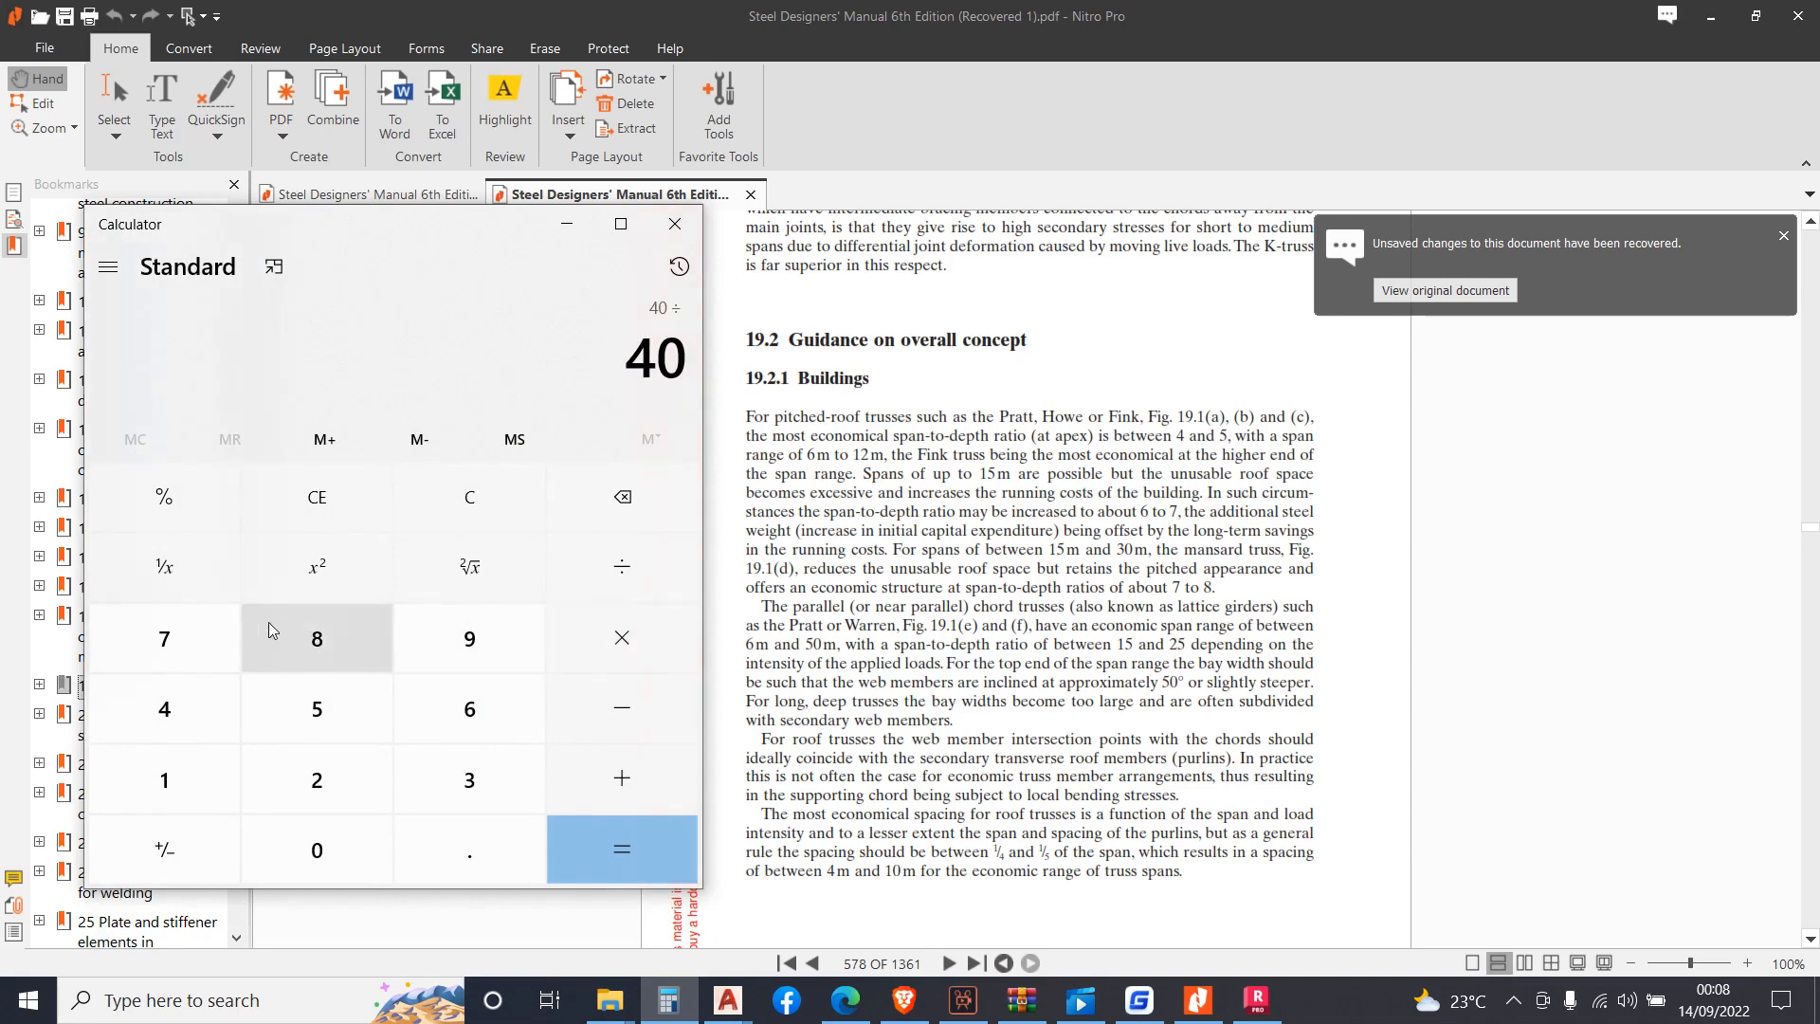
left_click(312, 650)
left_click(621, 834)
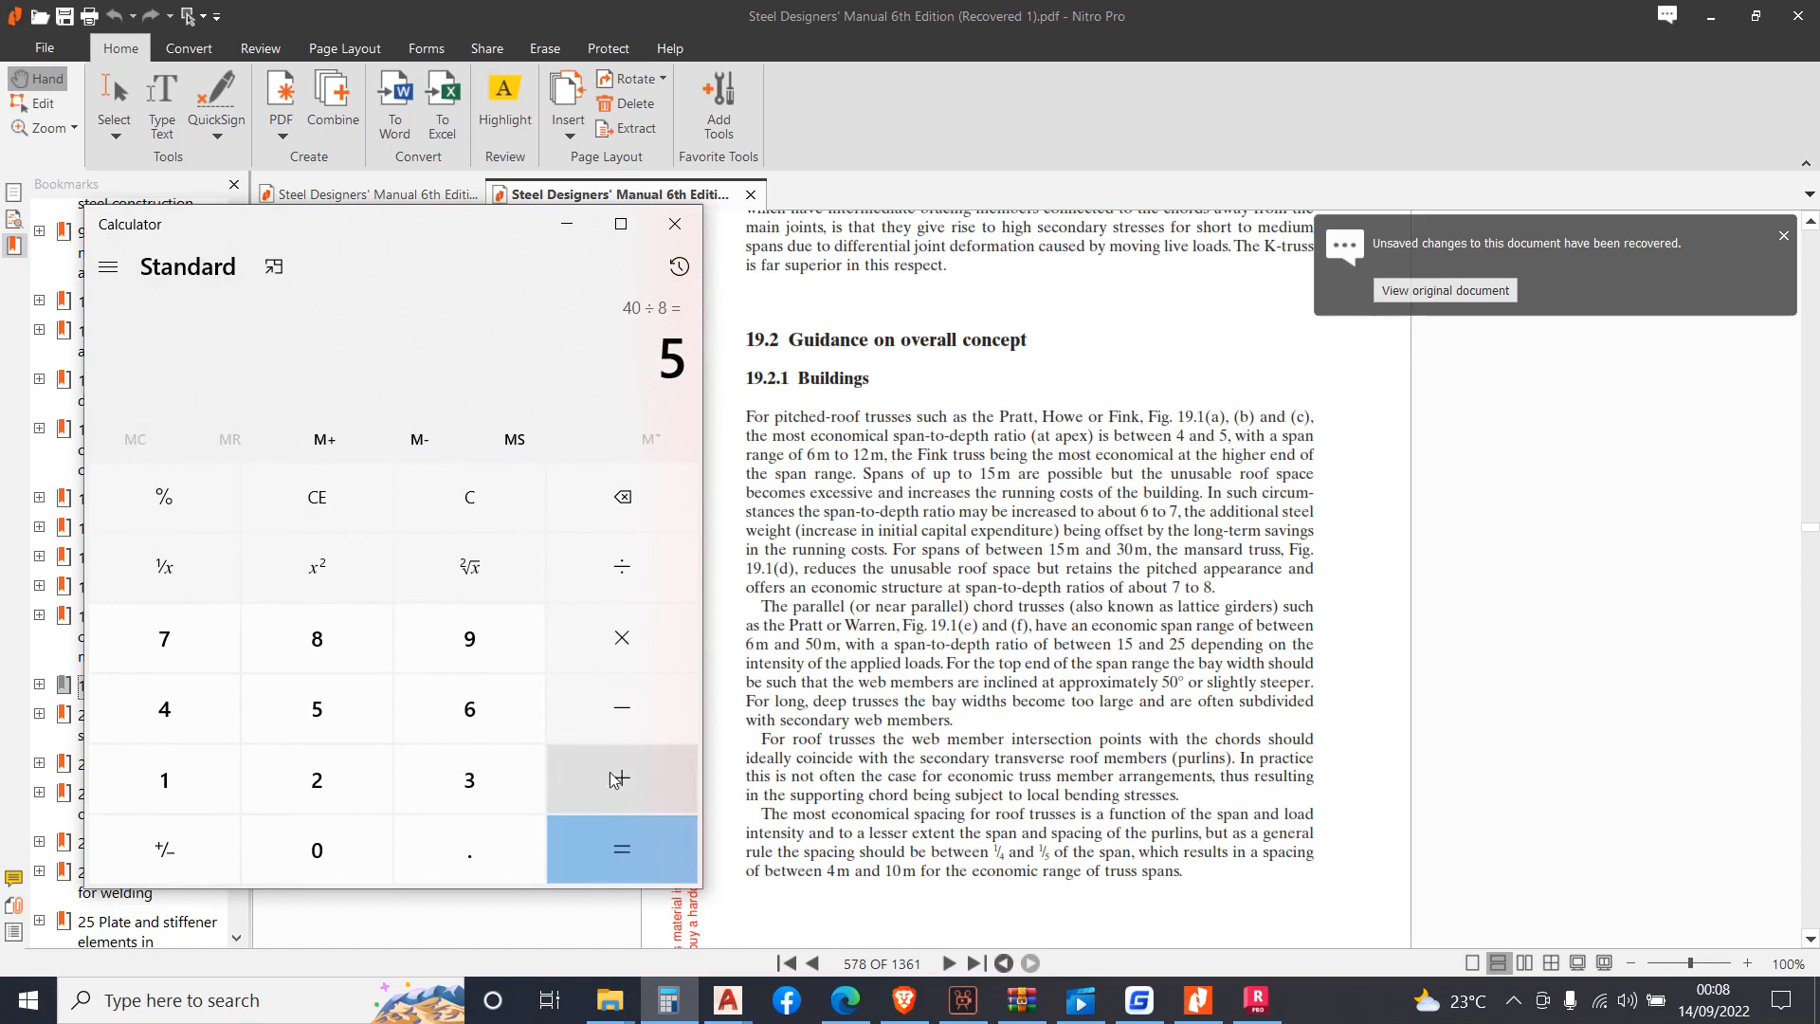
left_click(567, 223)
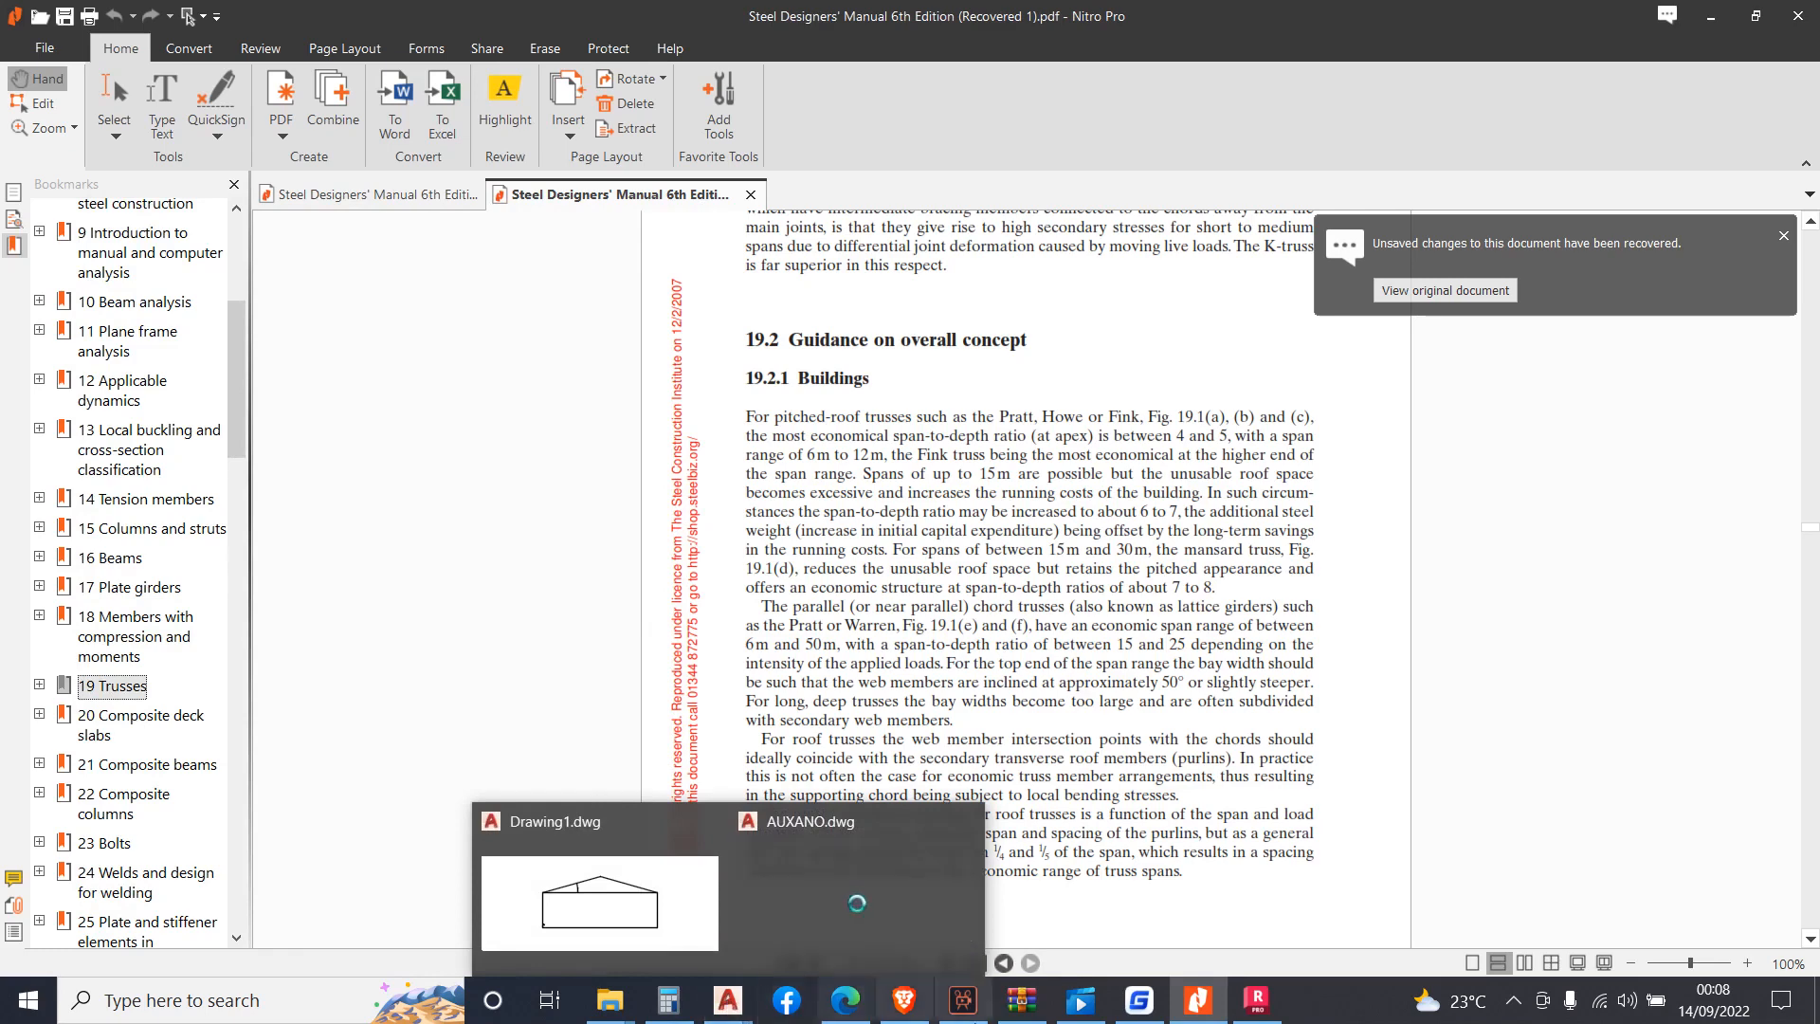
Switch back to Robot Structural Analysis, set the truss distances D1 and D2 to 4 m, and apply them to the model
left_click(1255, 1006)
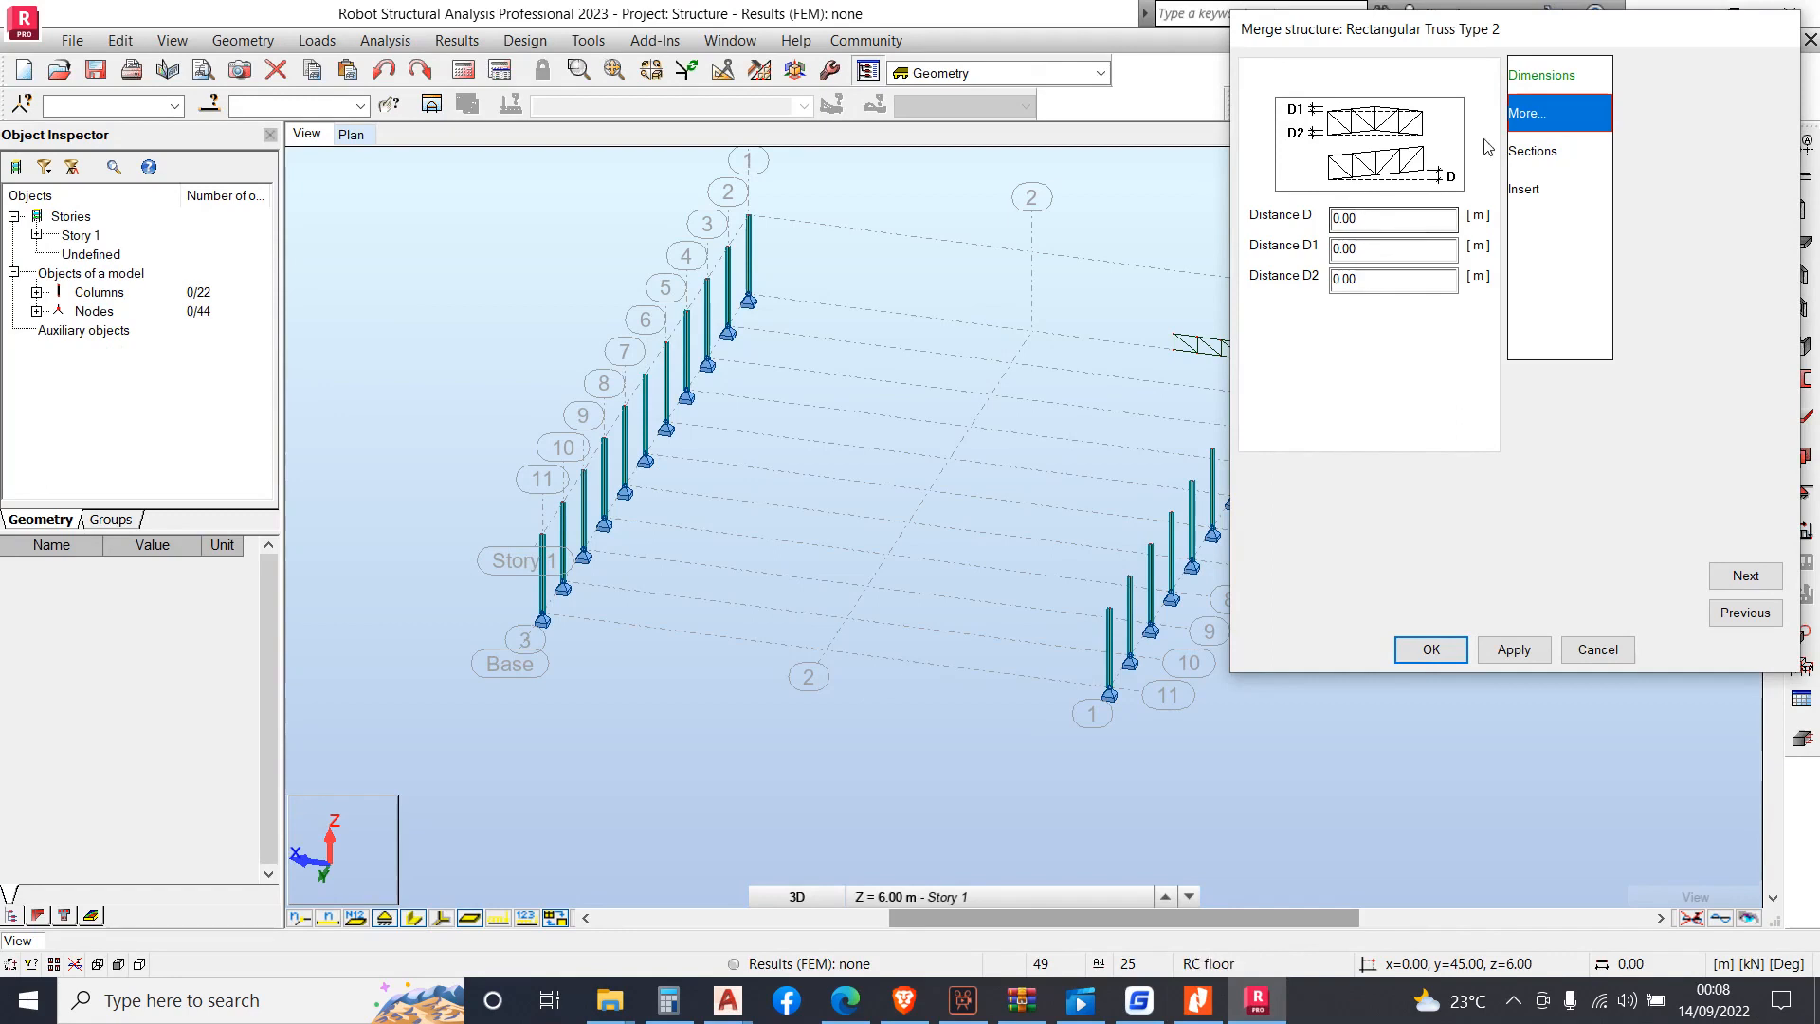
left_click(1537, 75)
left_click(1528, 117)
left_click(1343, 249)
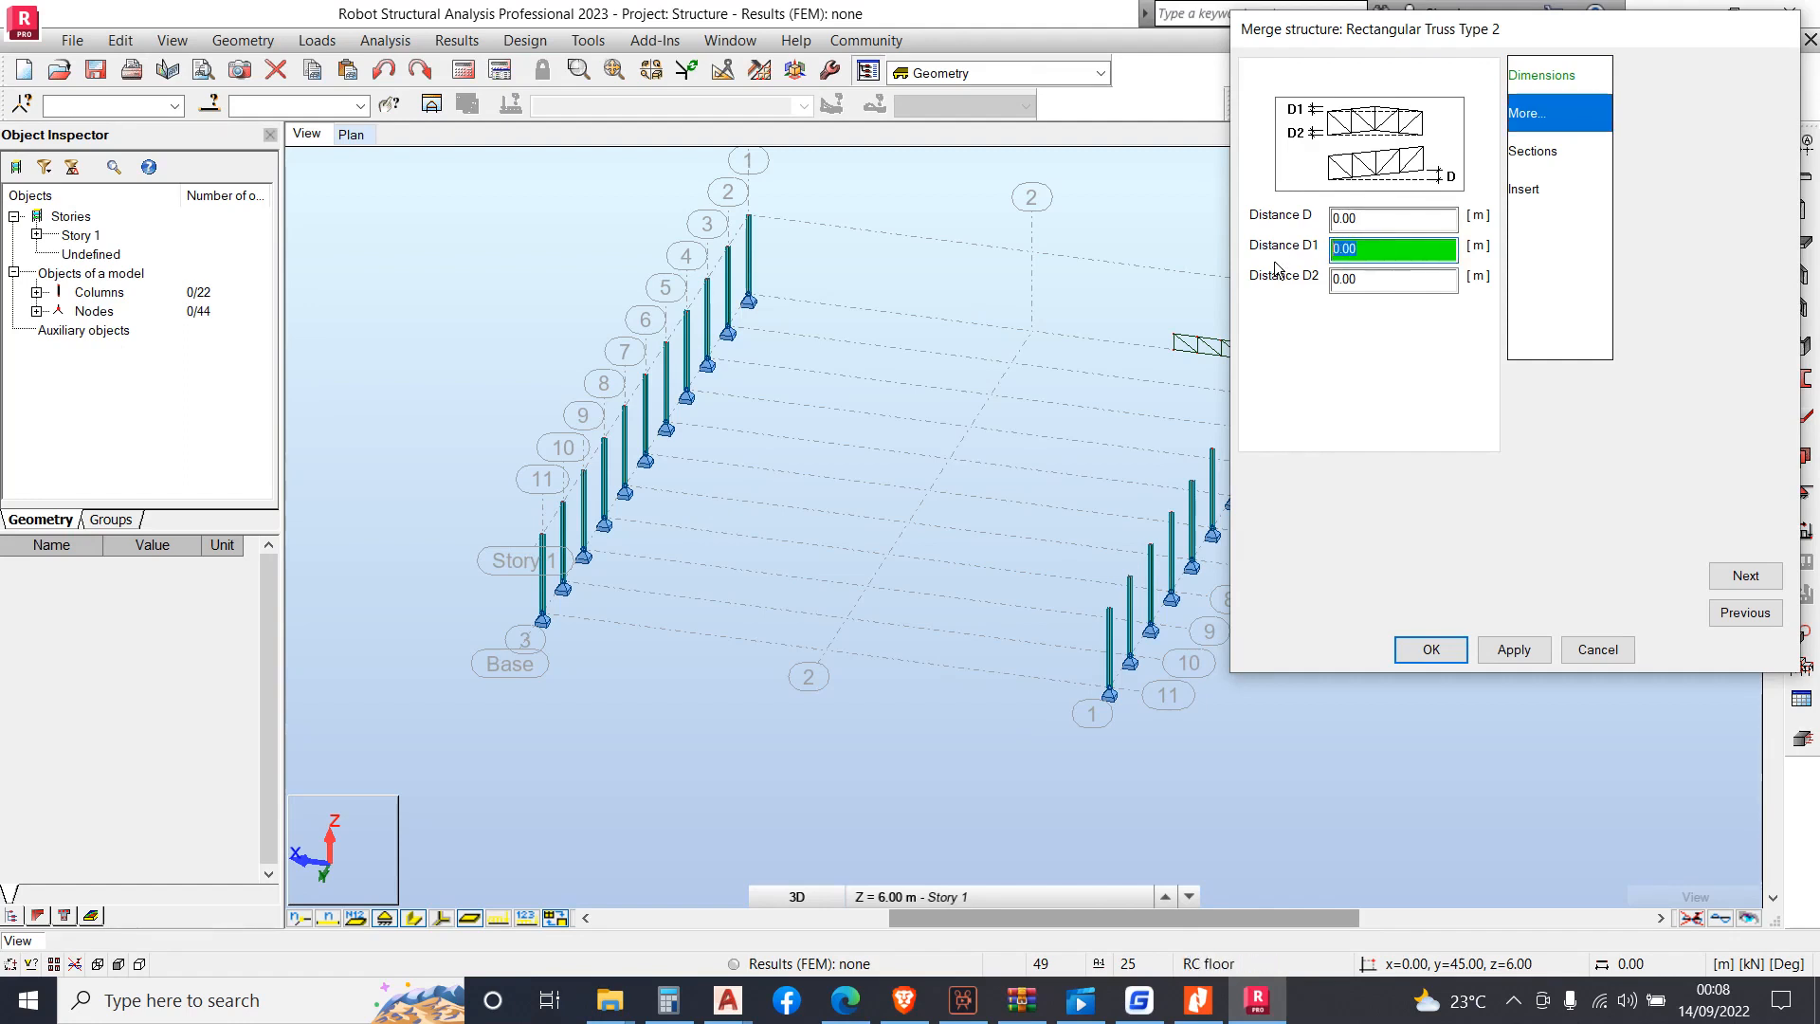
left_click(1415, 284)
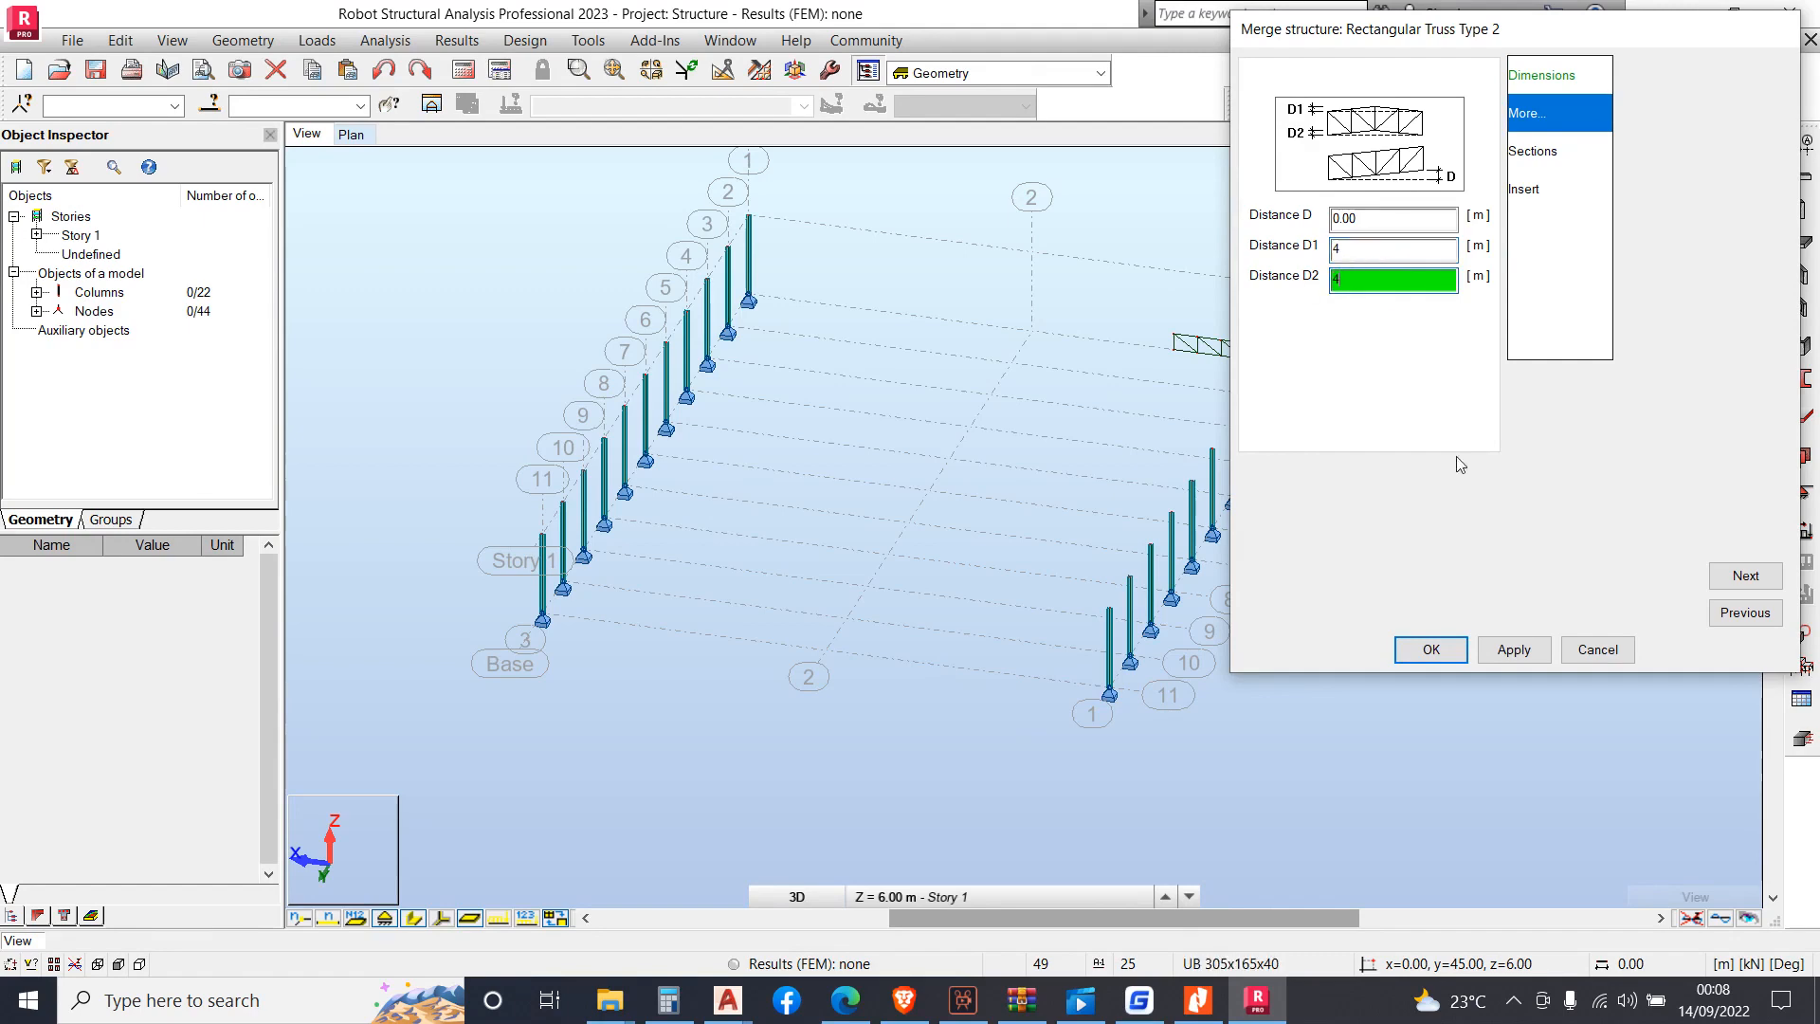
left_click(1523, 654)
scroll(765, 419, "down", 2)
scroll(1093, 344, "up", 2)
scroll(1093, 344, "up", 2)
scroll(736, 409, "down", 1)
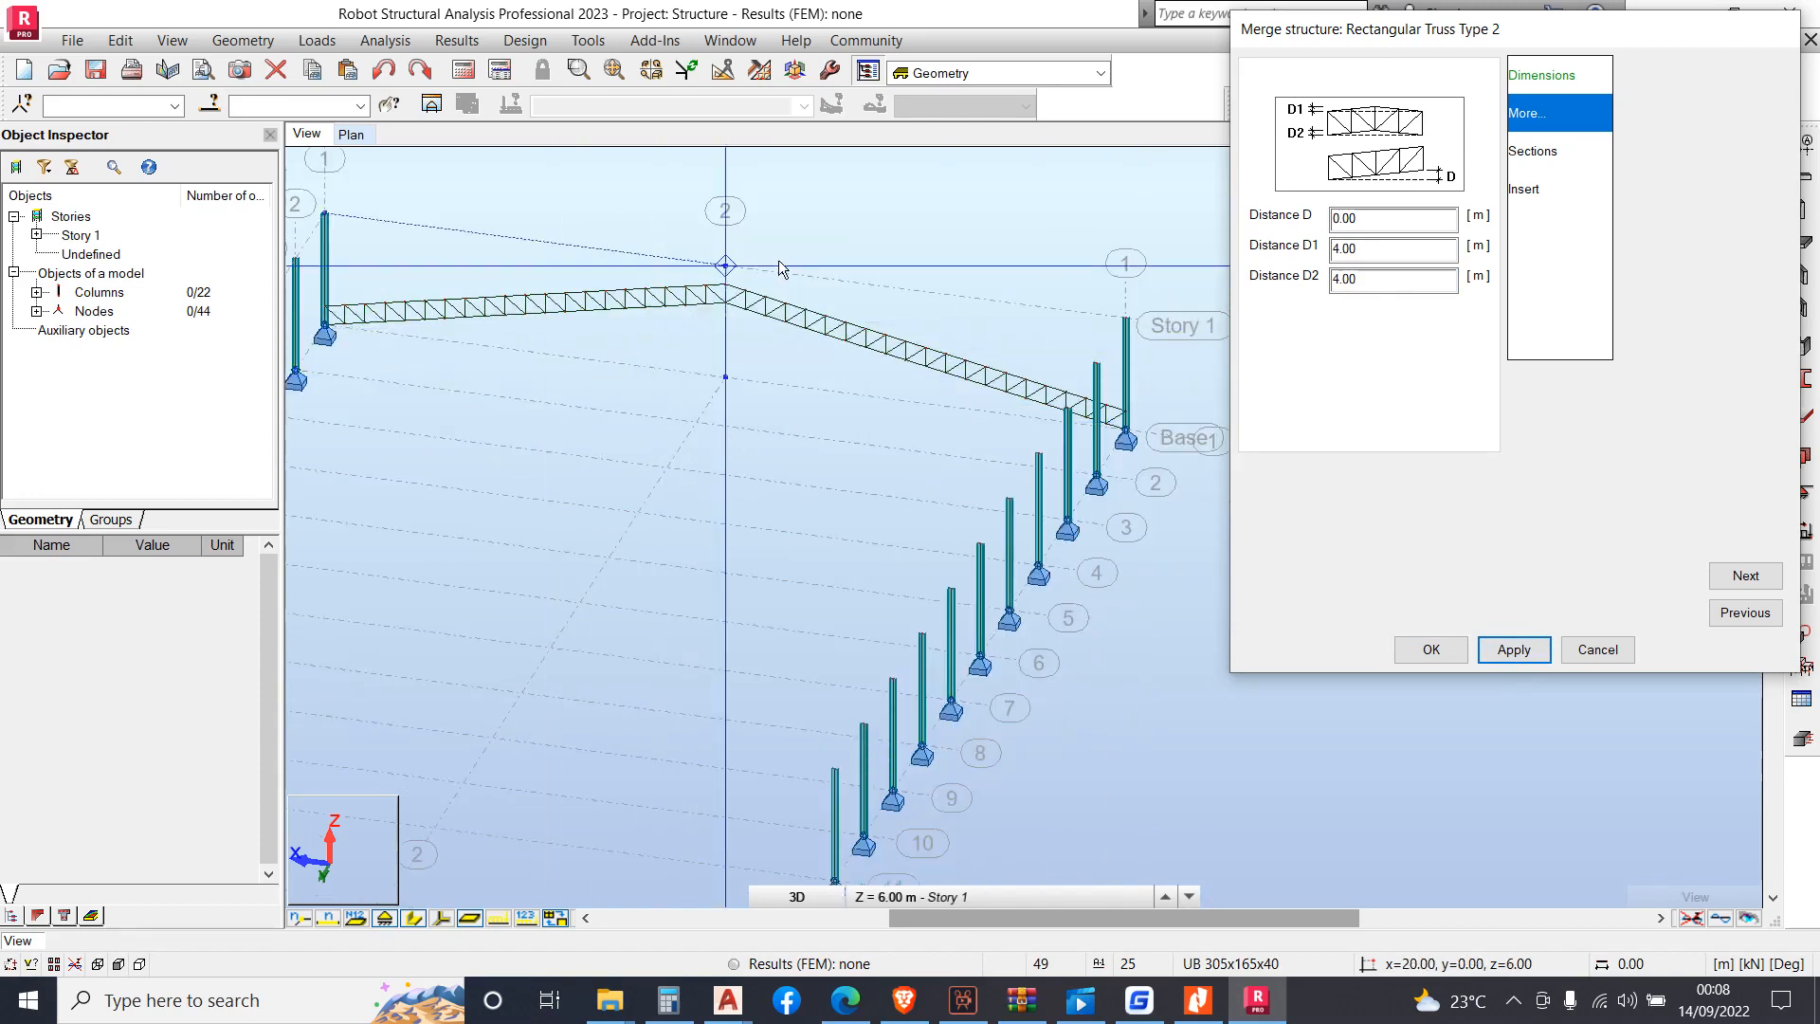
scroll(777, 285, "down", 1)
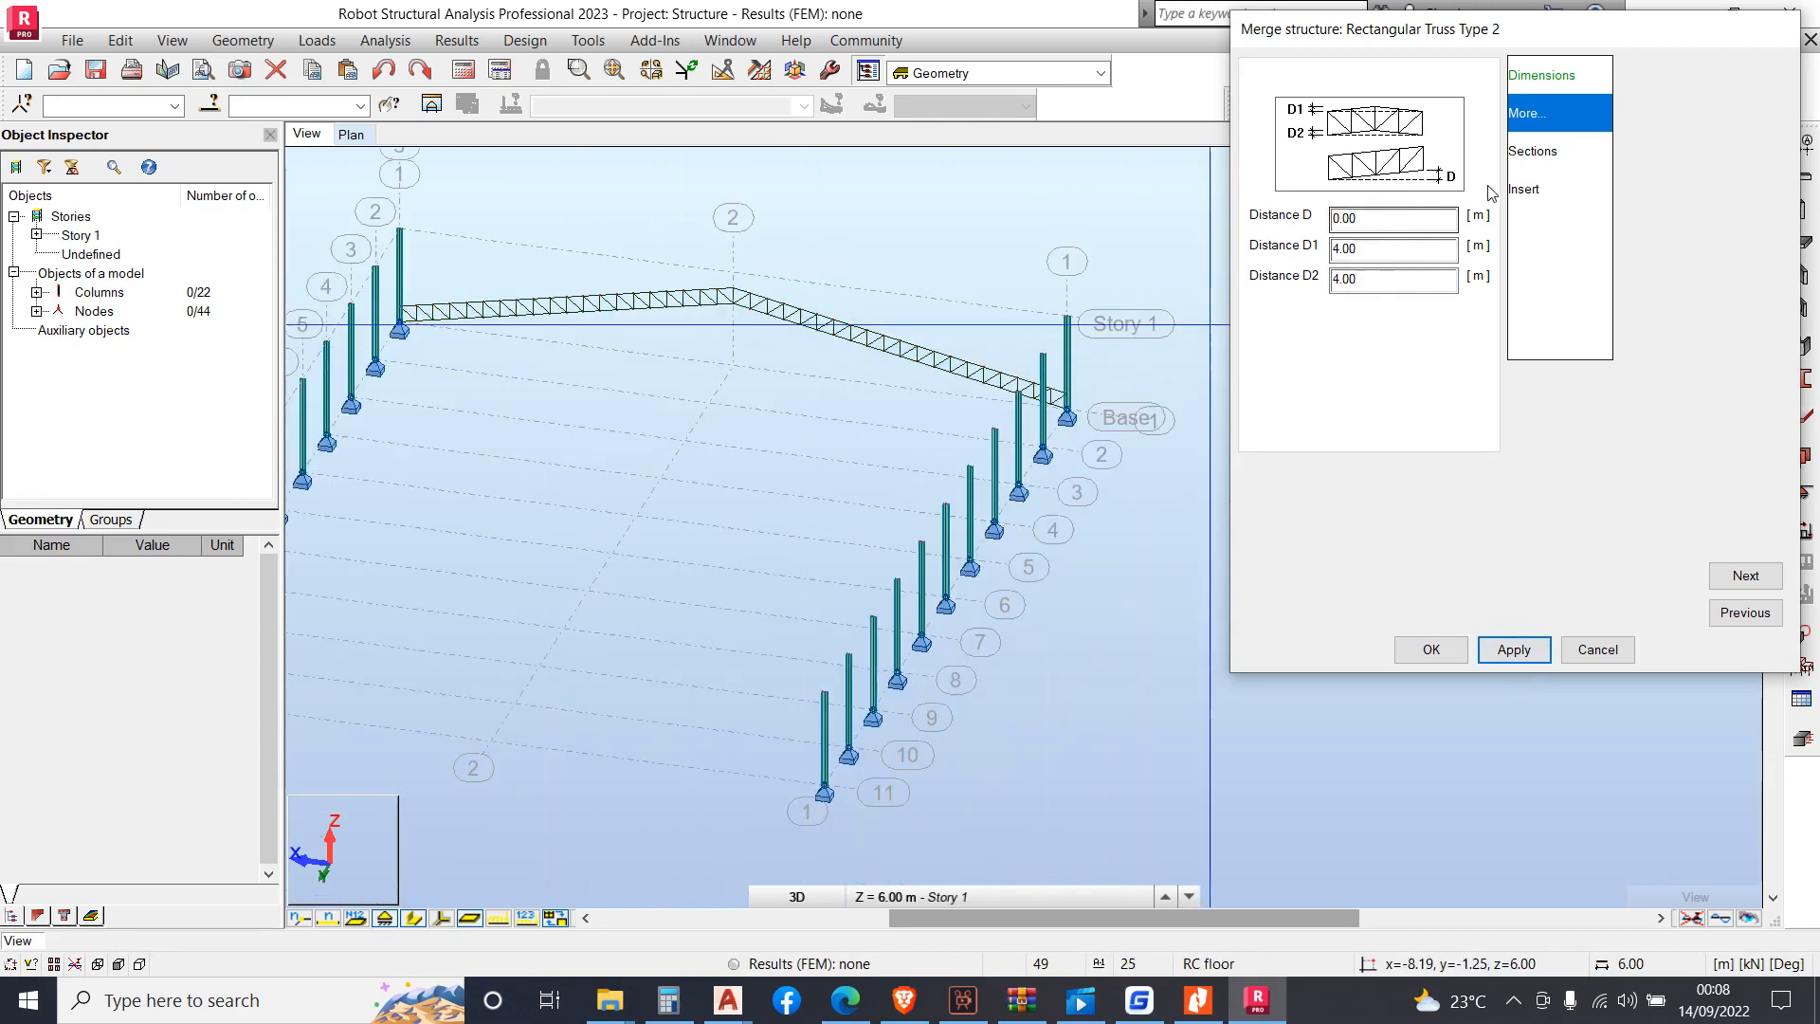
Assign the UK sections profile EQA 100x8 to the truss's upper chord
left_click(1545, 153)
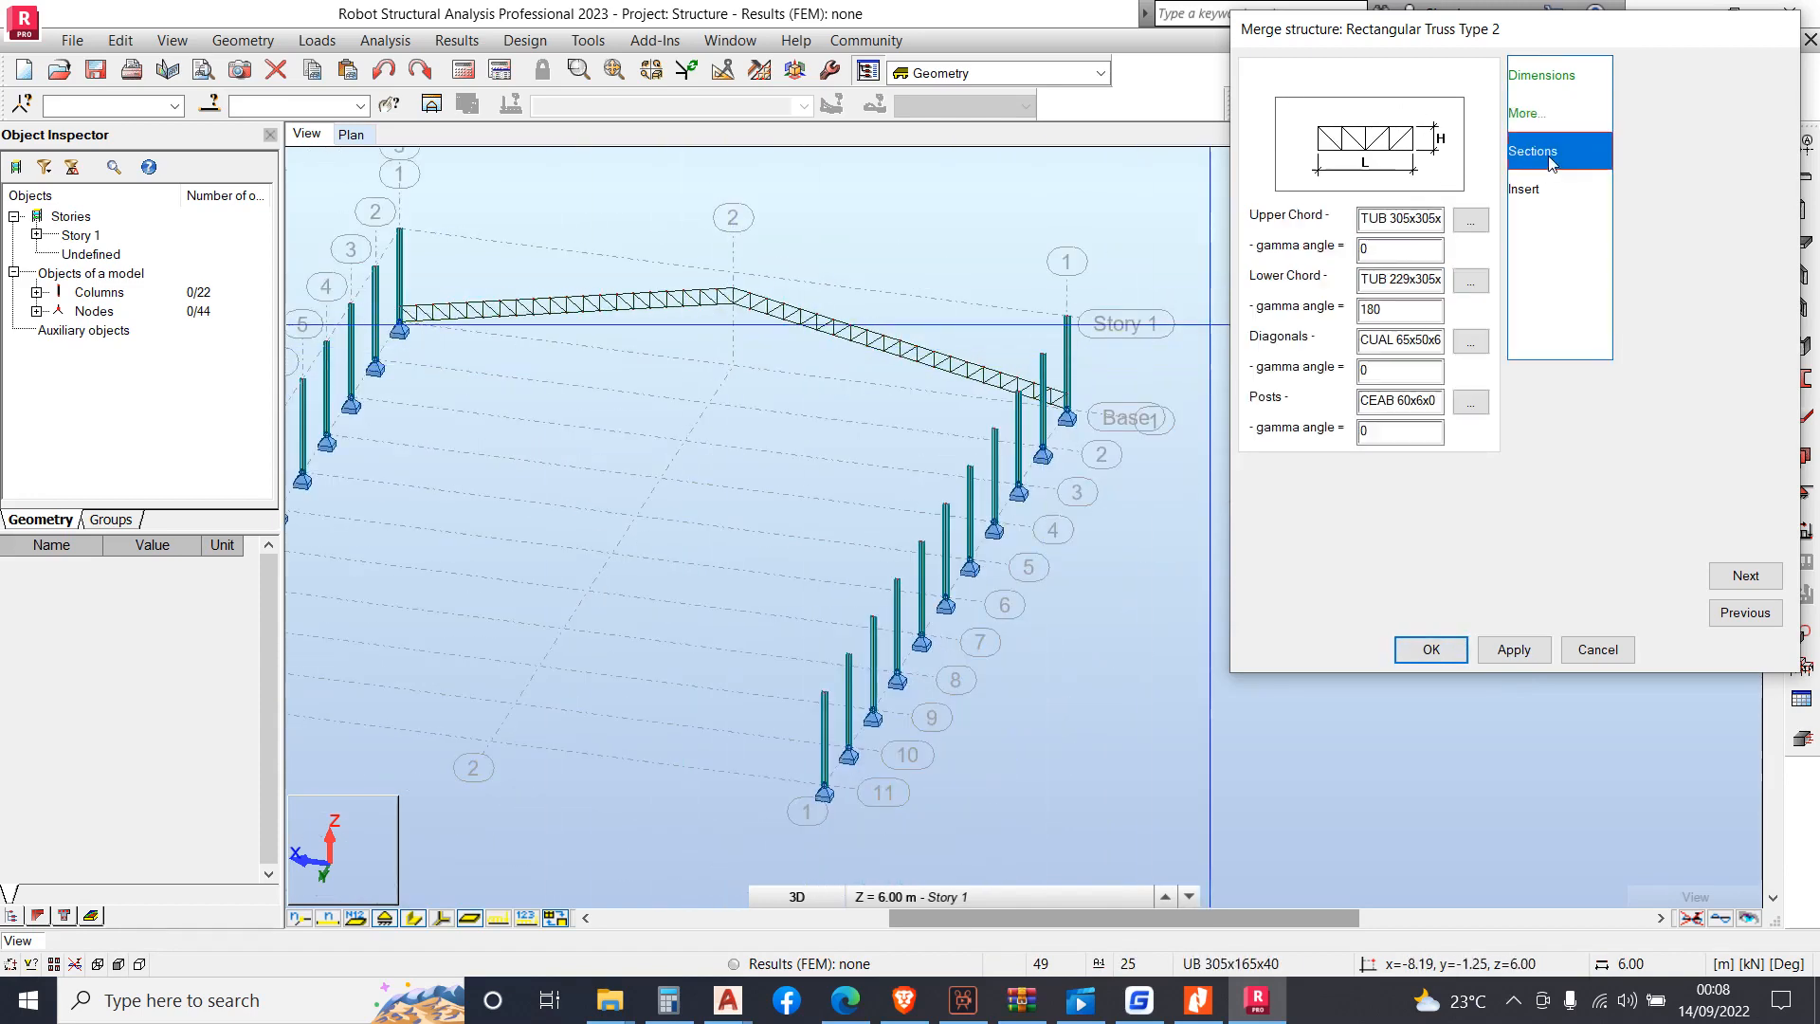
left_click(1470, 221)
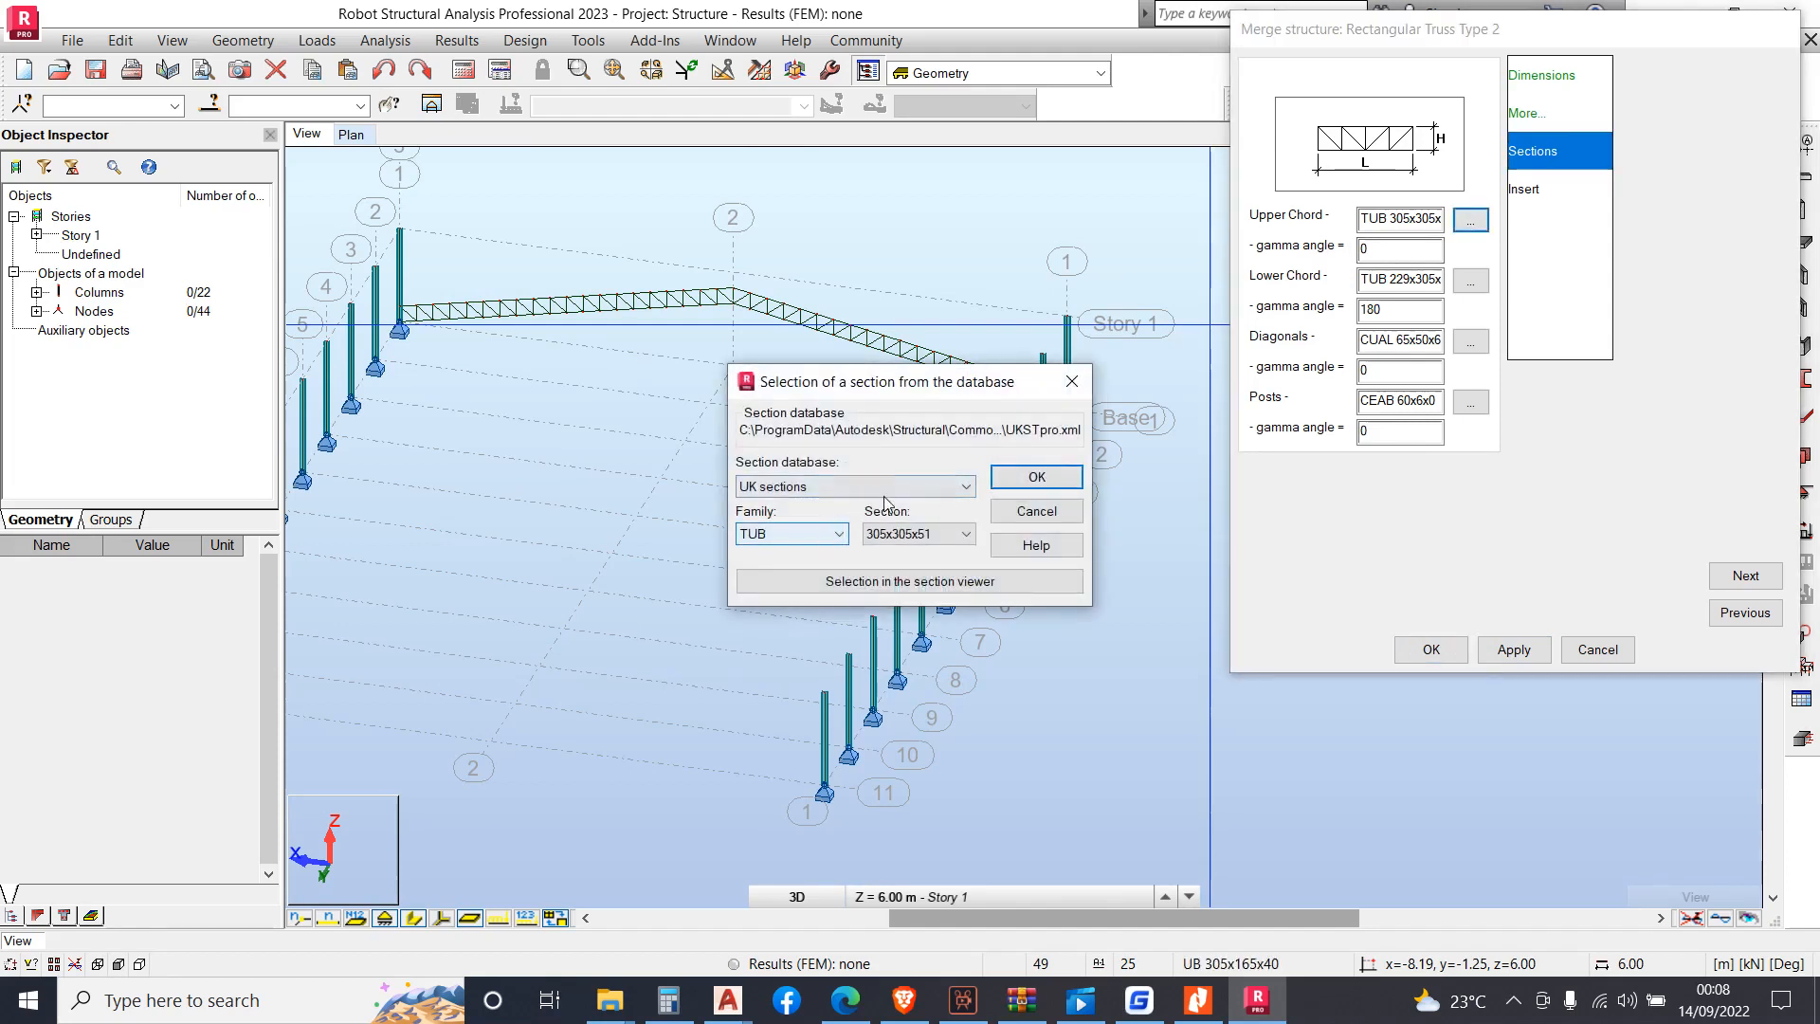
left_click(823, 535)
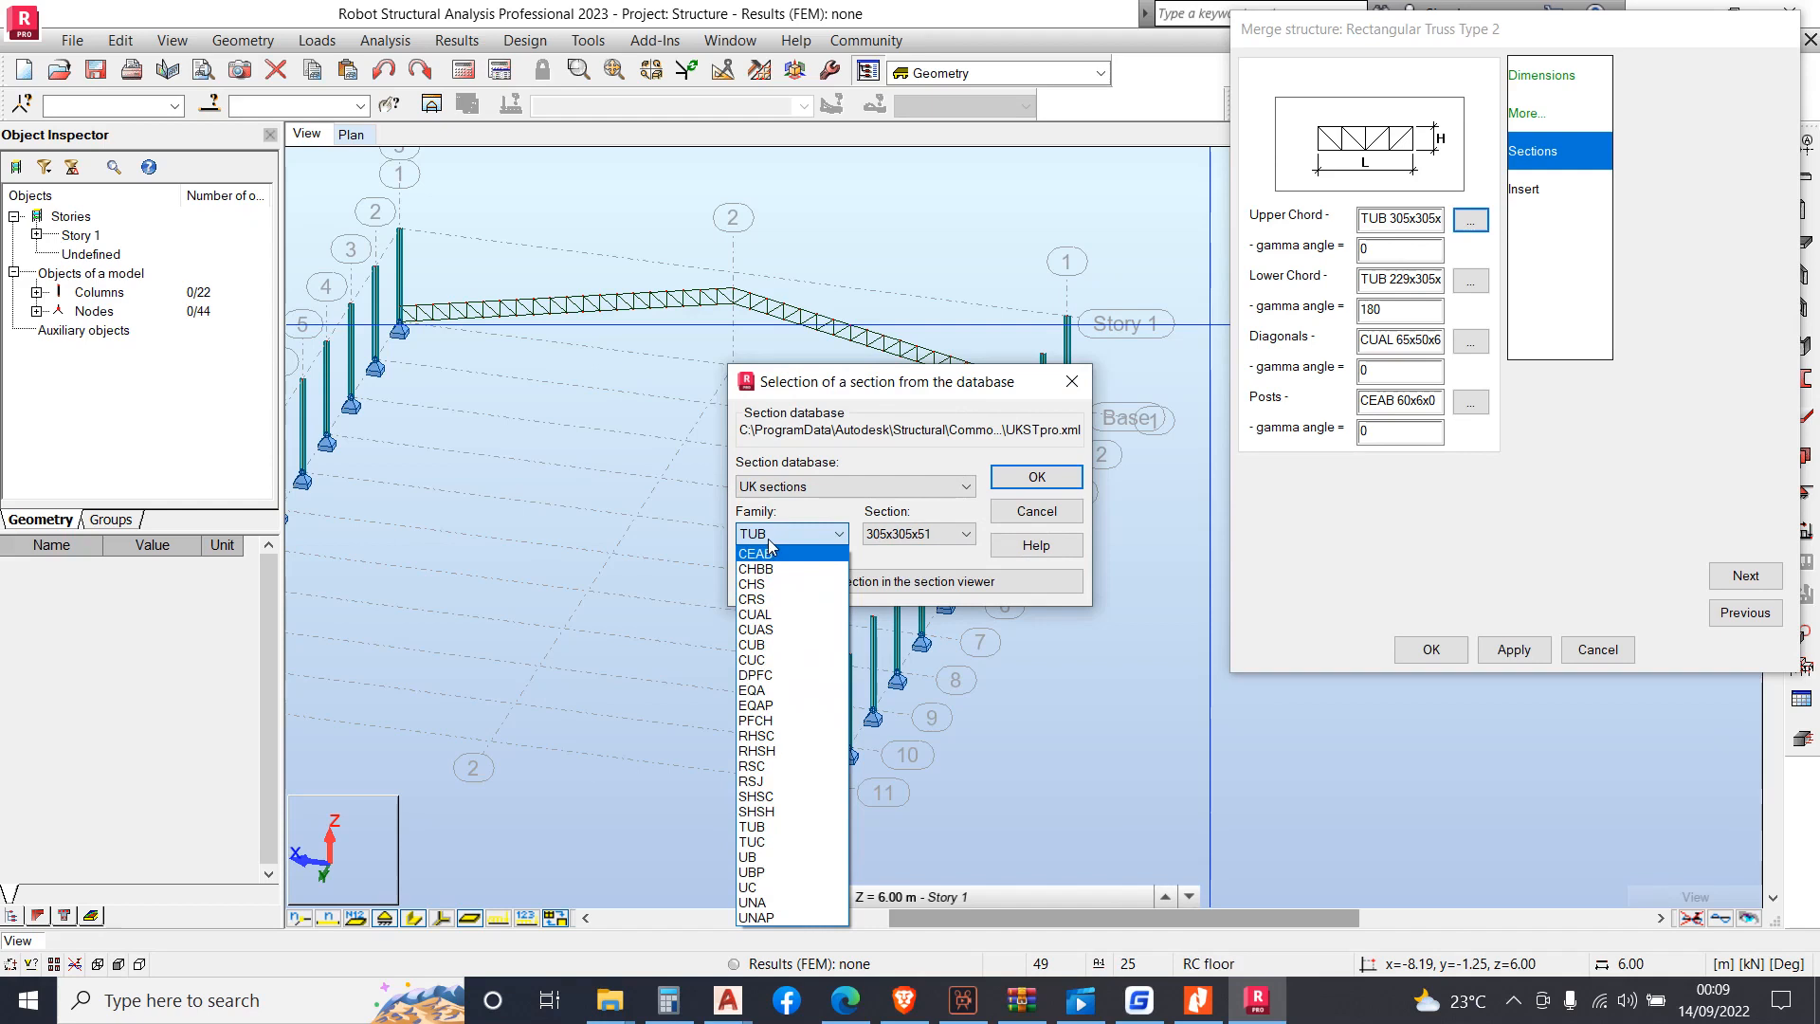
left_click(759, 690)
left_click(937, 533)
scroll(908, 881, "down", 1)
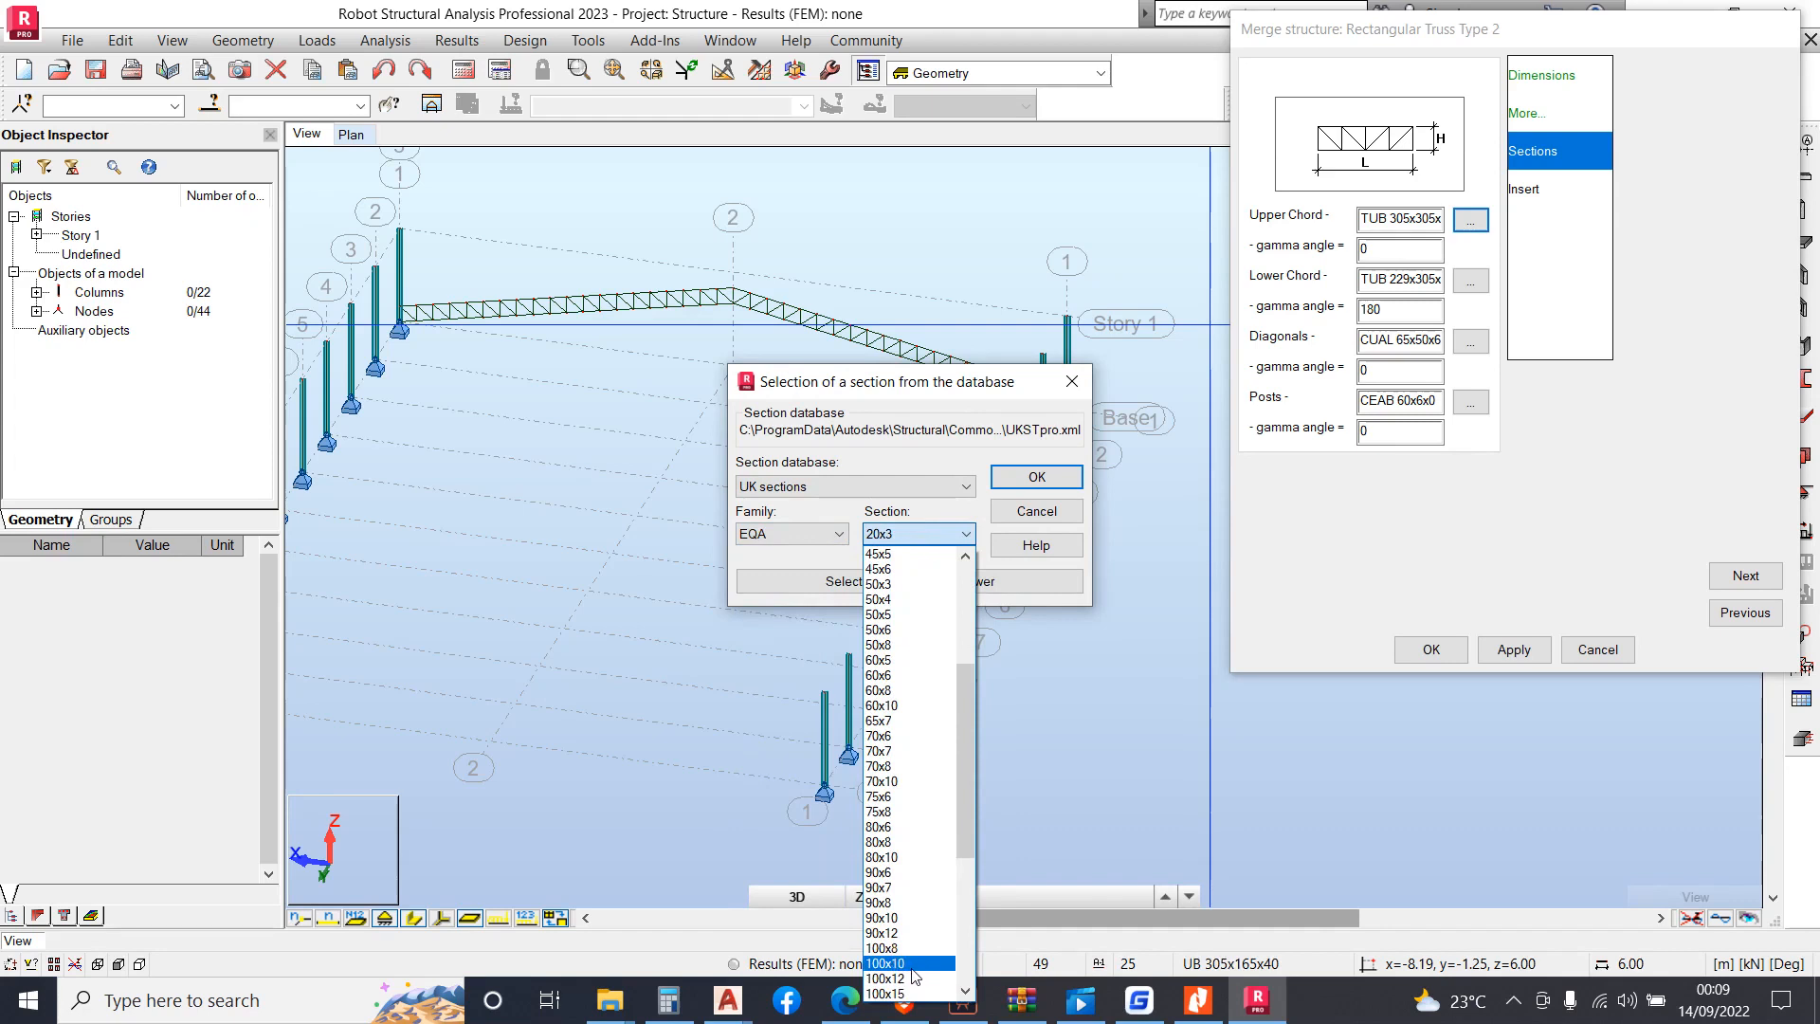
left_click(905, 947)
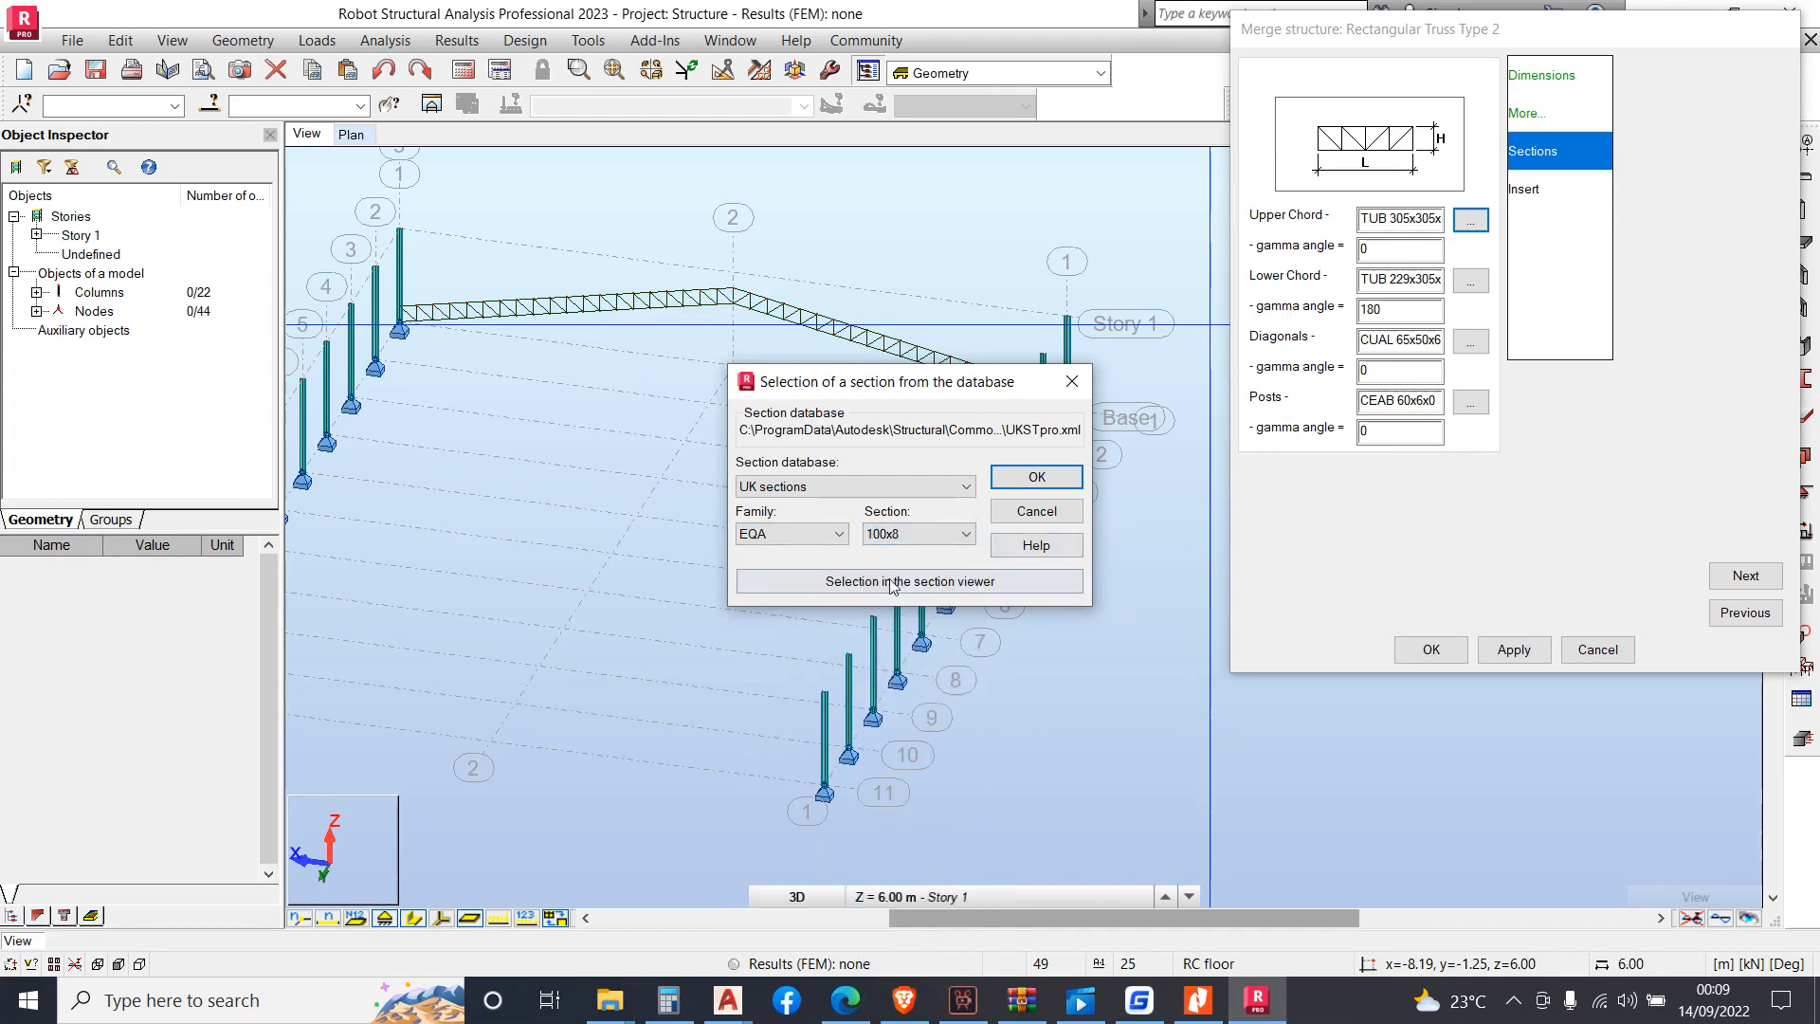
left_click(1037, 477)
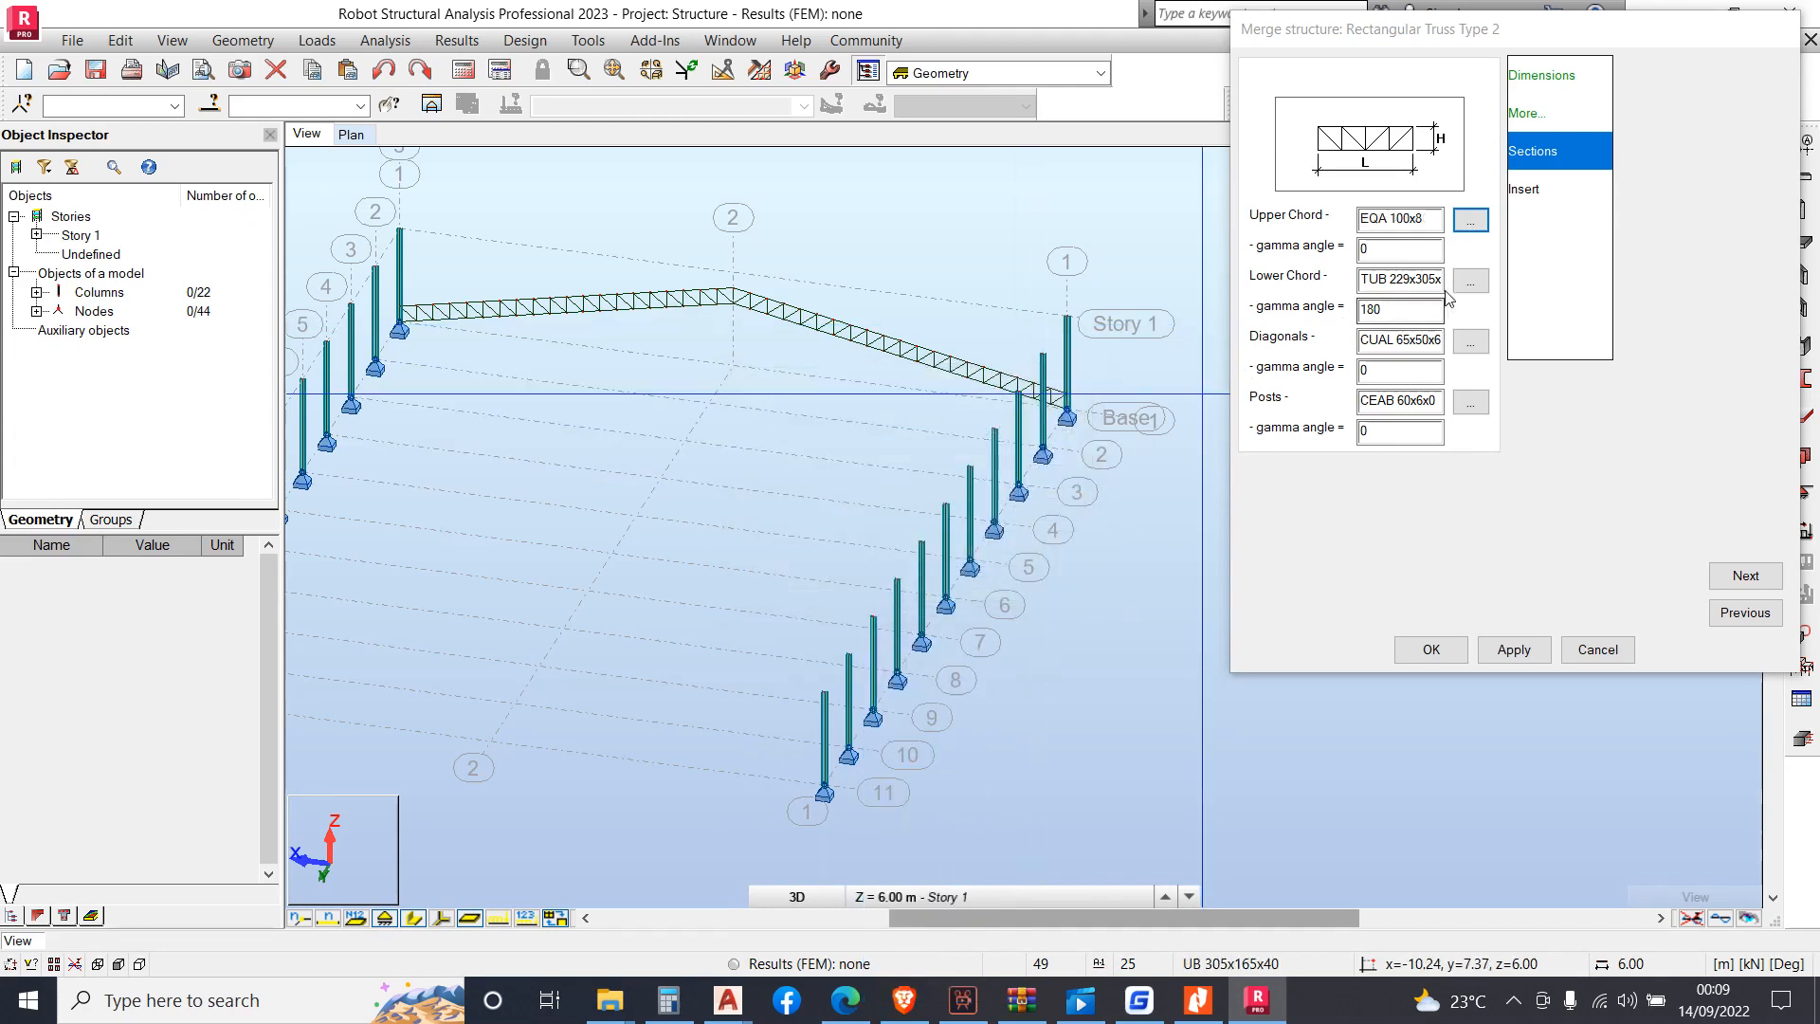
Assign the UK sections profile EQA 100x8 to the truss's lower chord
left_click(1470, 280)
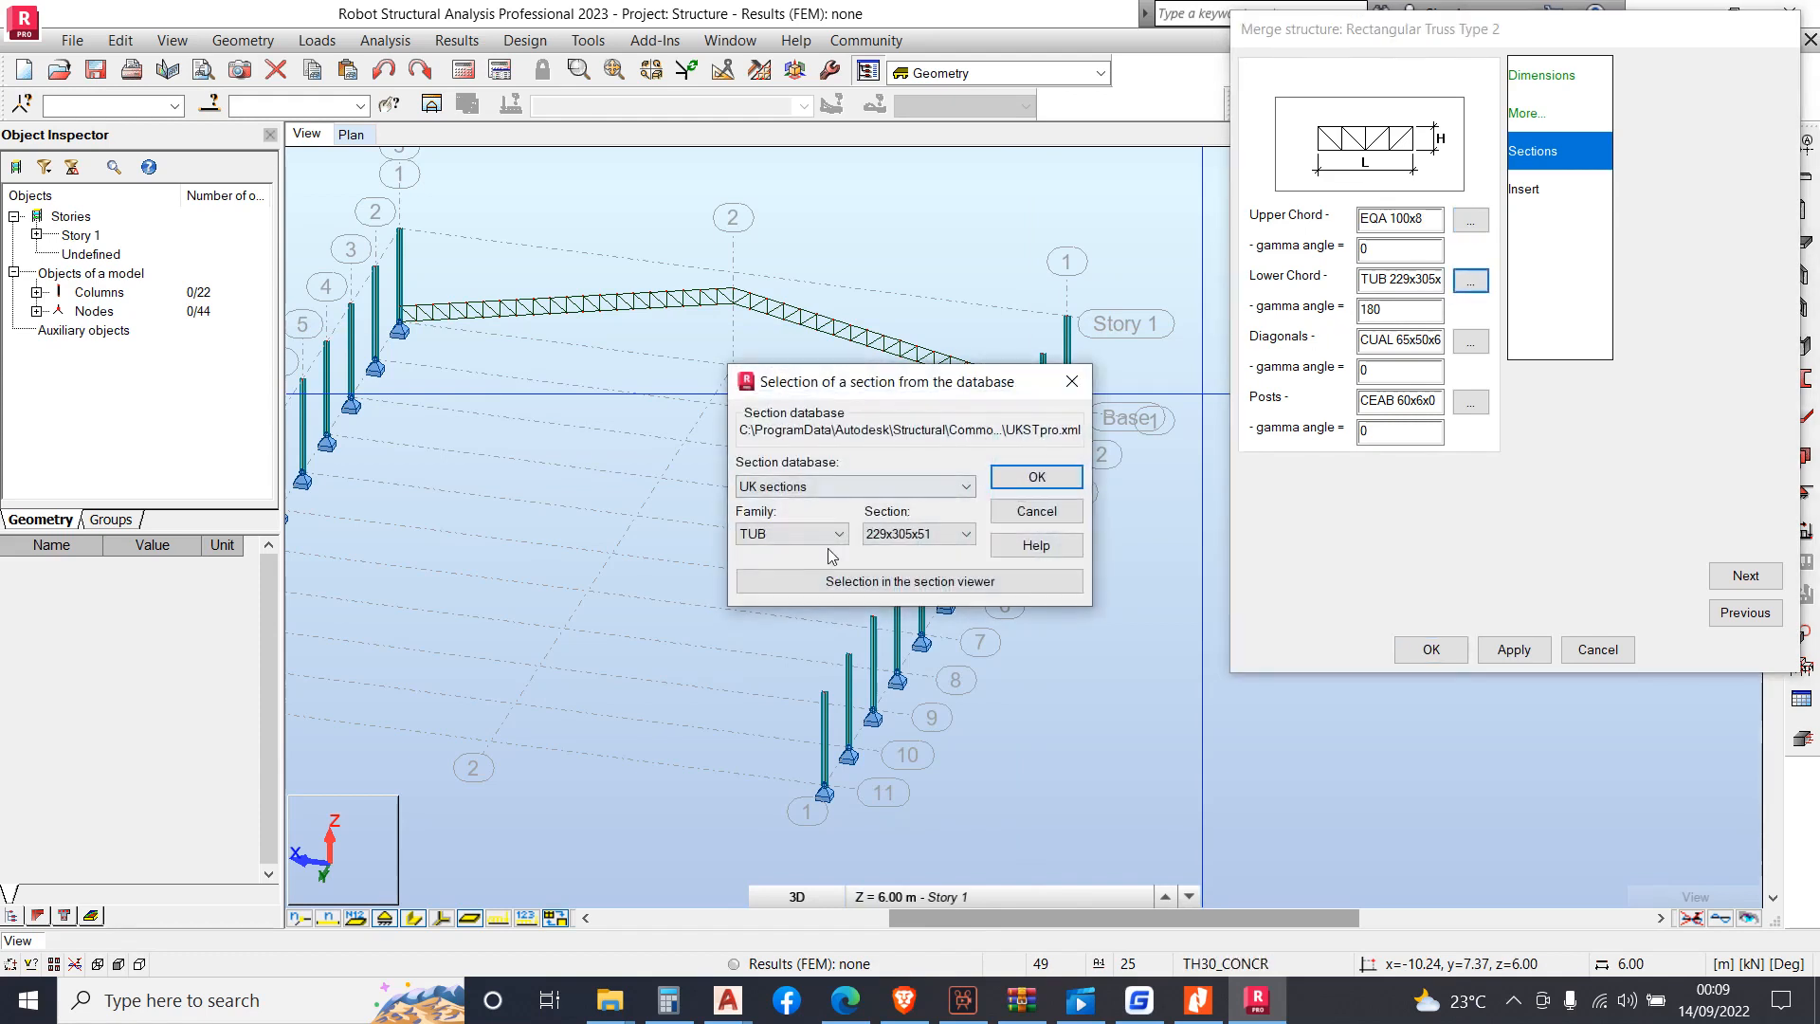
left_click(877, 535)
left_click(777, 538)
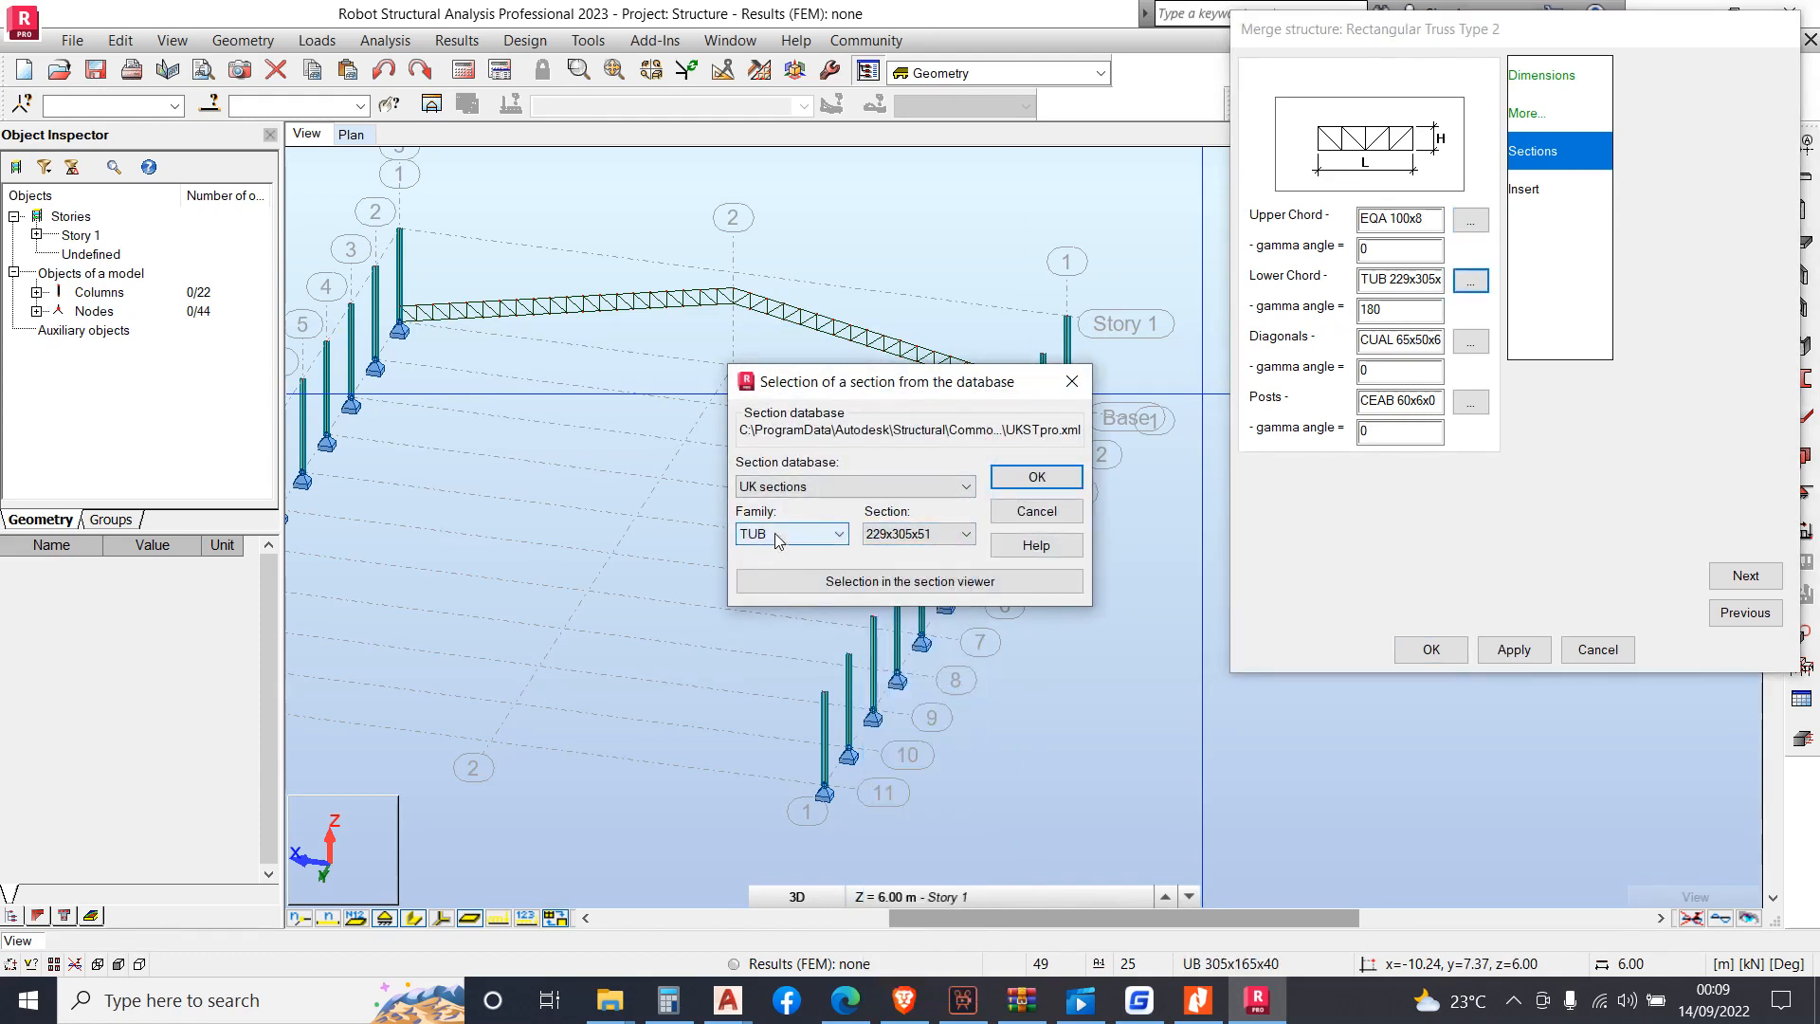
left_click(778, 537)
left_click(772, 691)
left_click(915, 534)
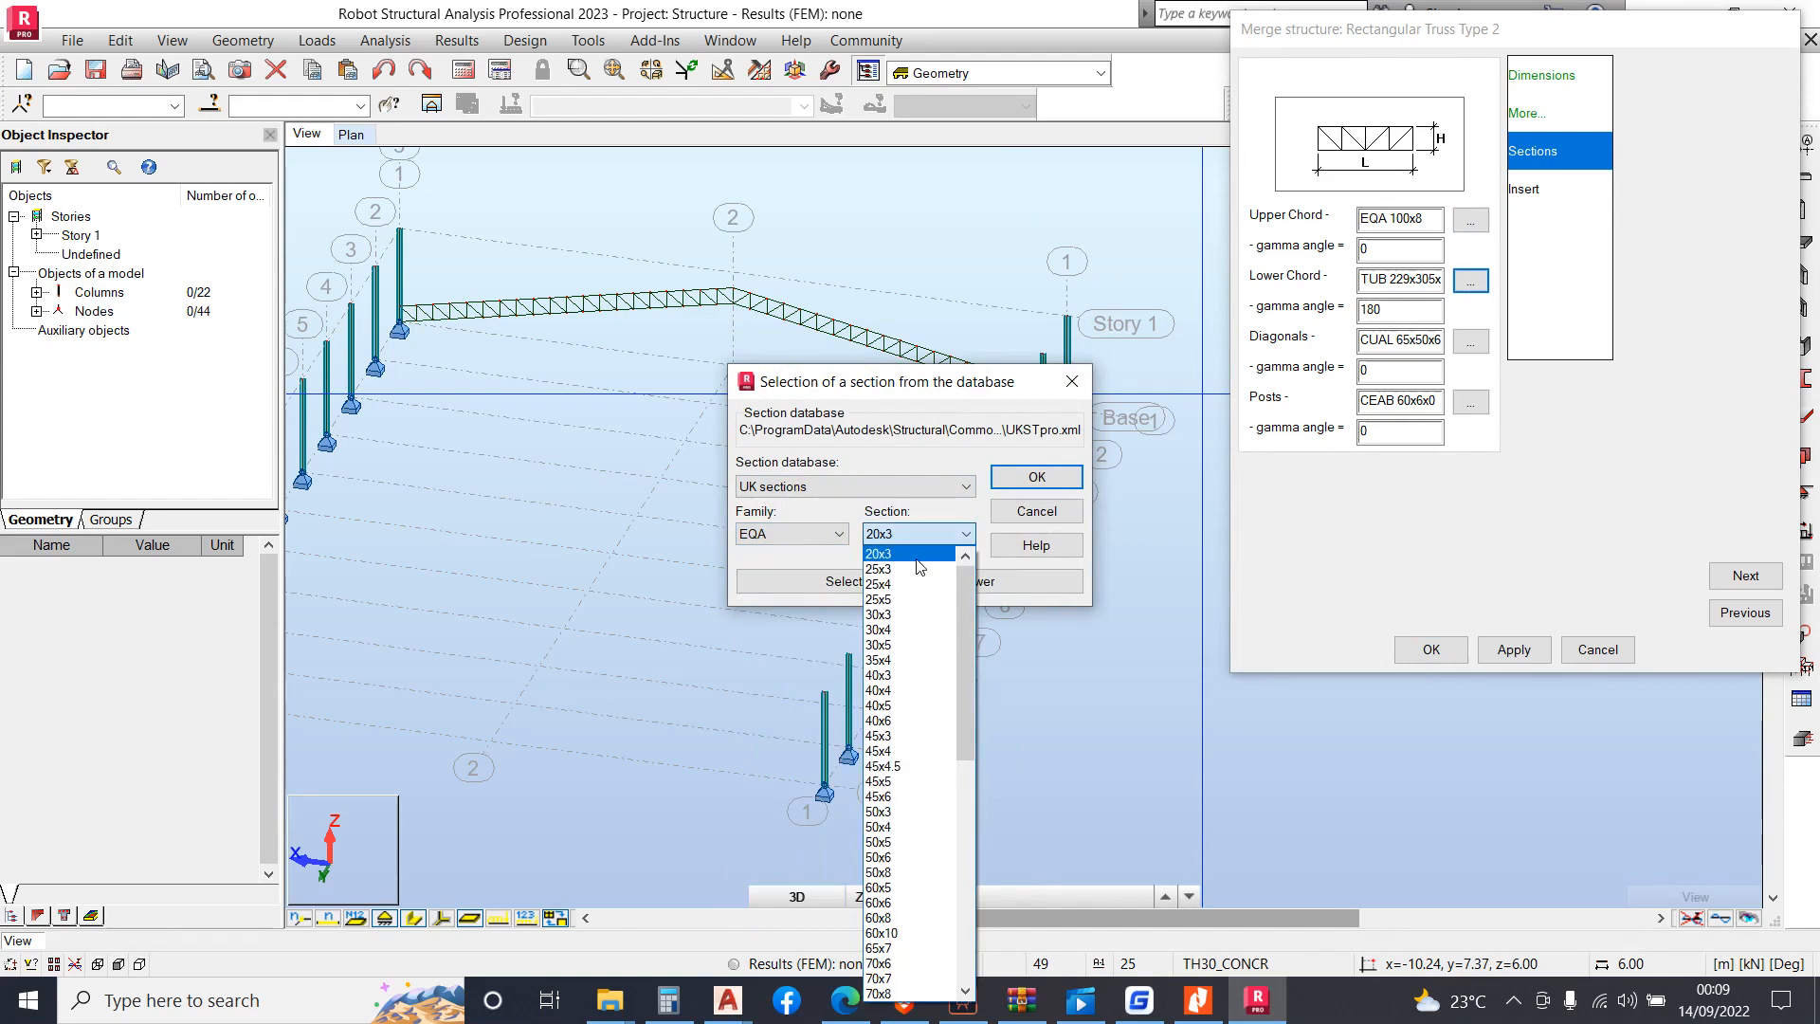
scroll(891, 969, "down", 4)
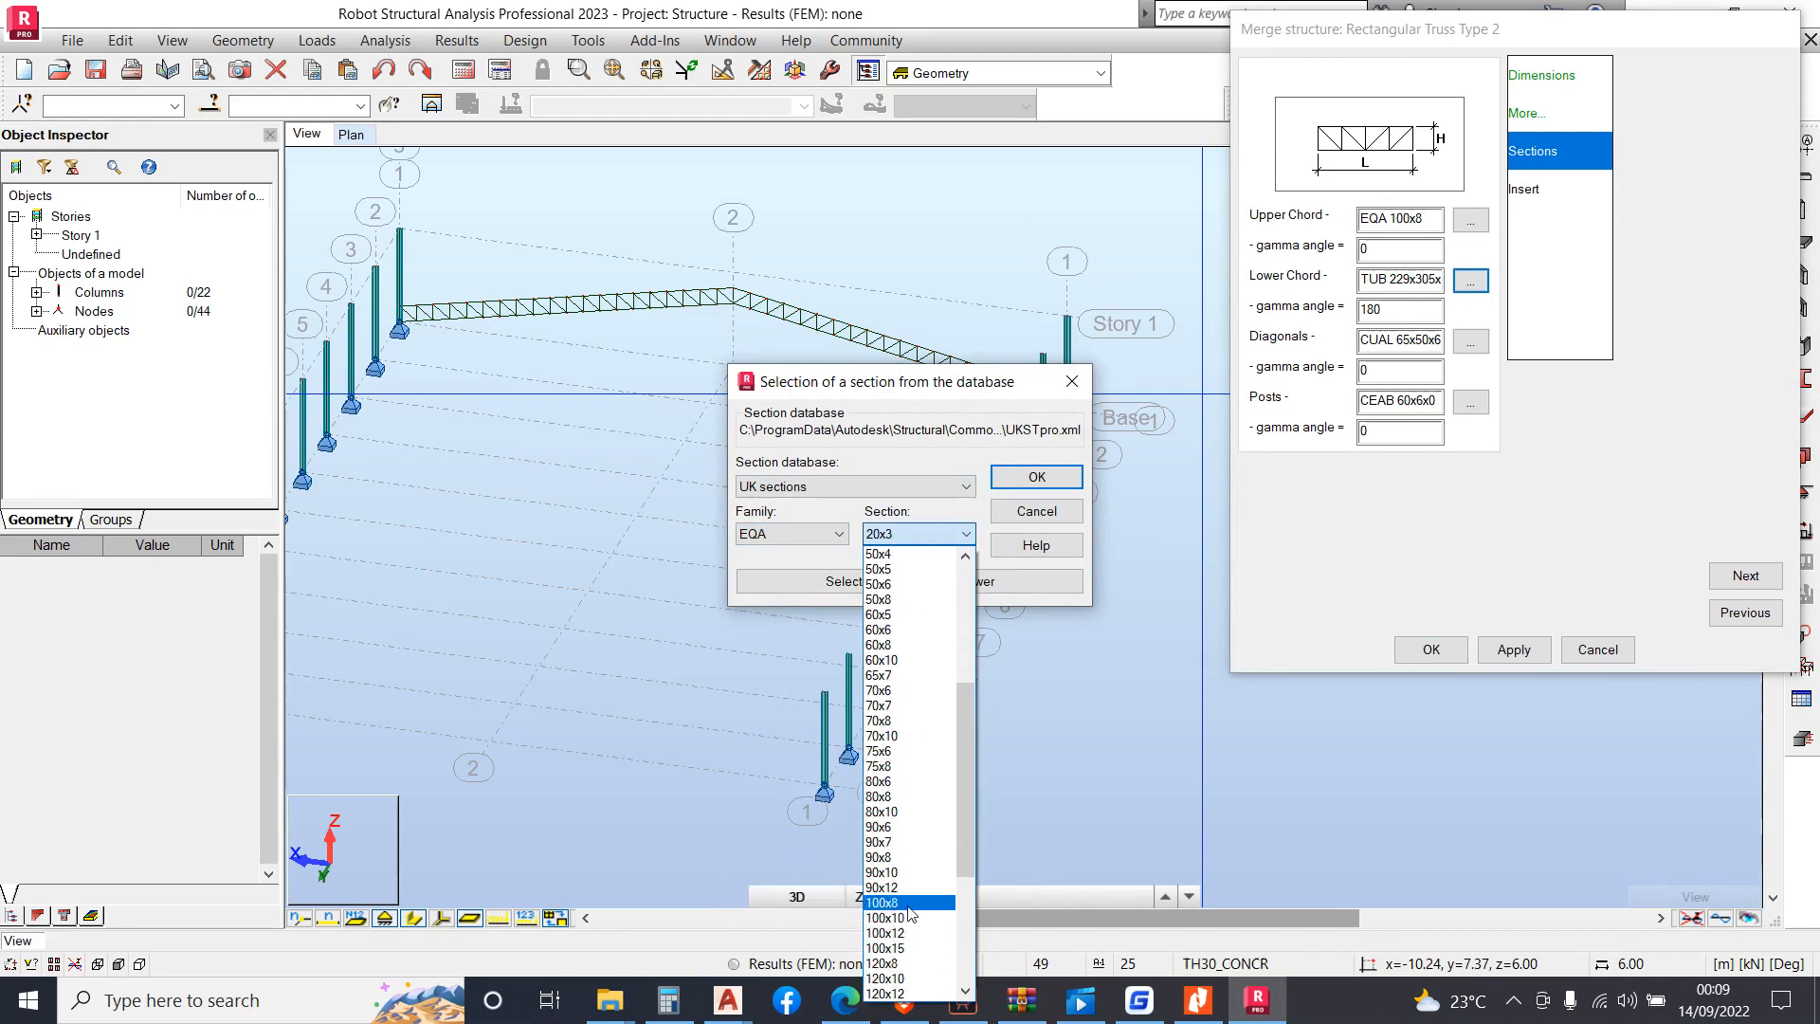
left_click(906, 903)
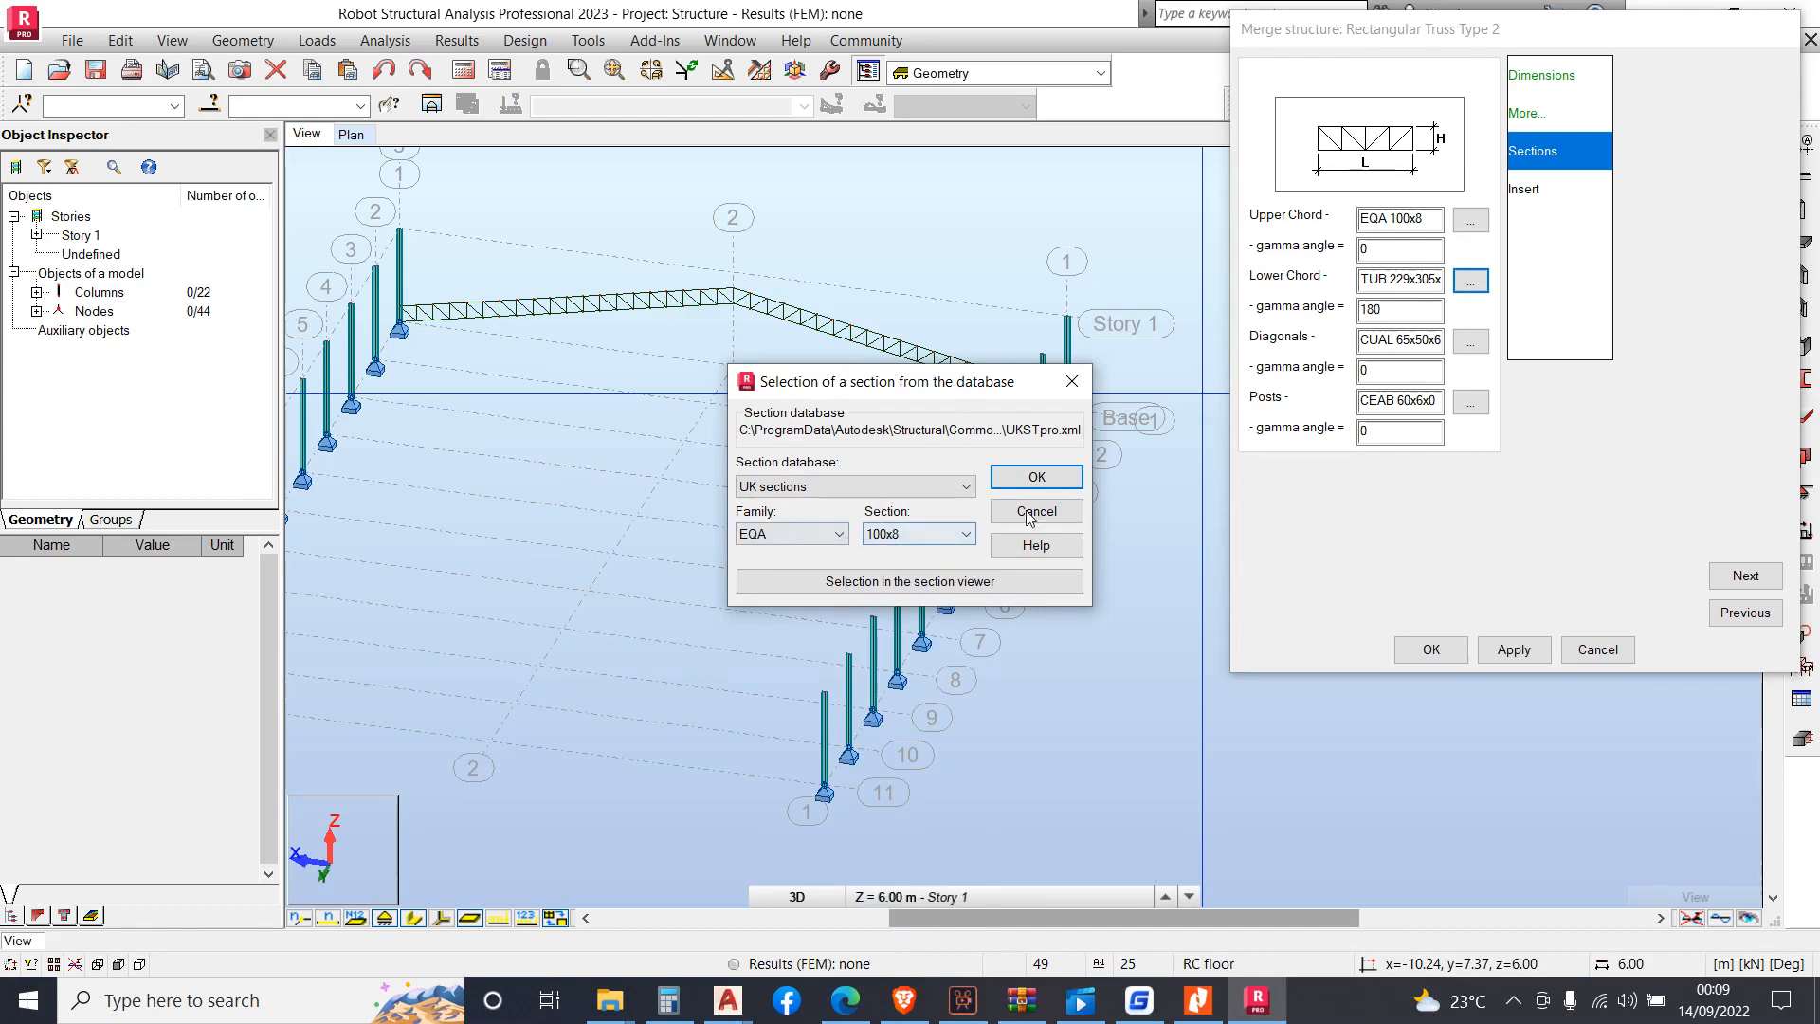
left_click(1037, 477)
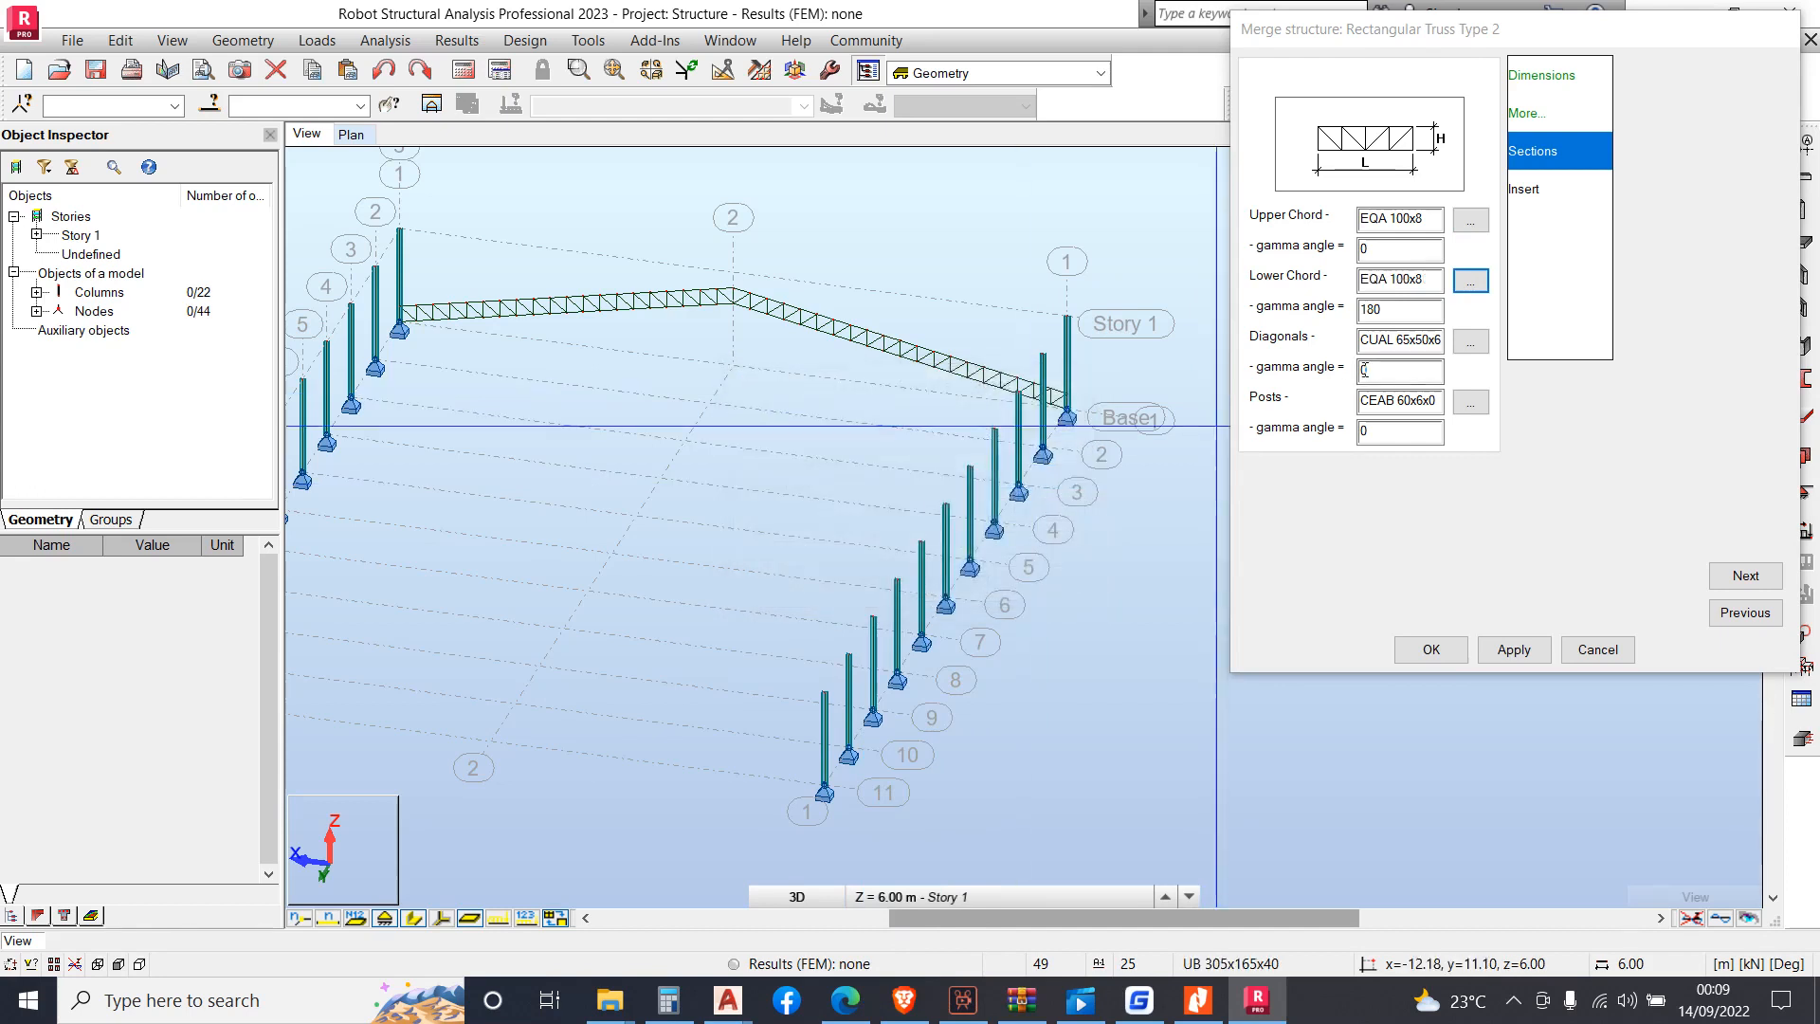
Assign the UK sections profile EQA 70x8 to the truss's diagonals
left_click(1471, 343)
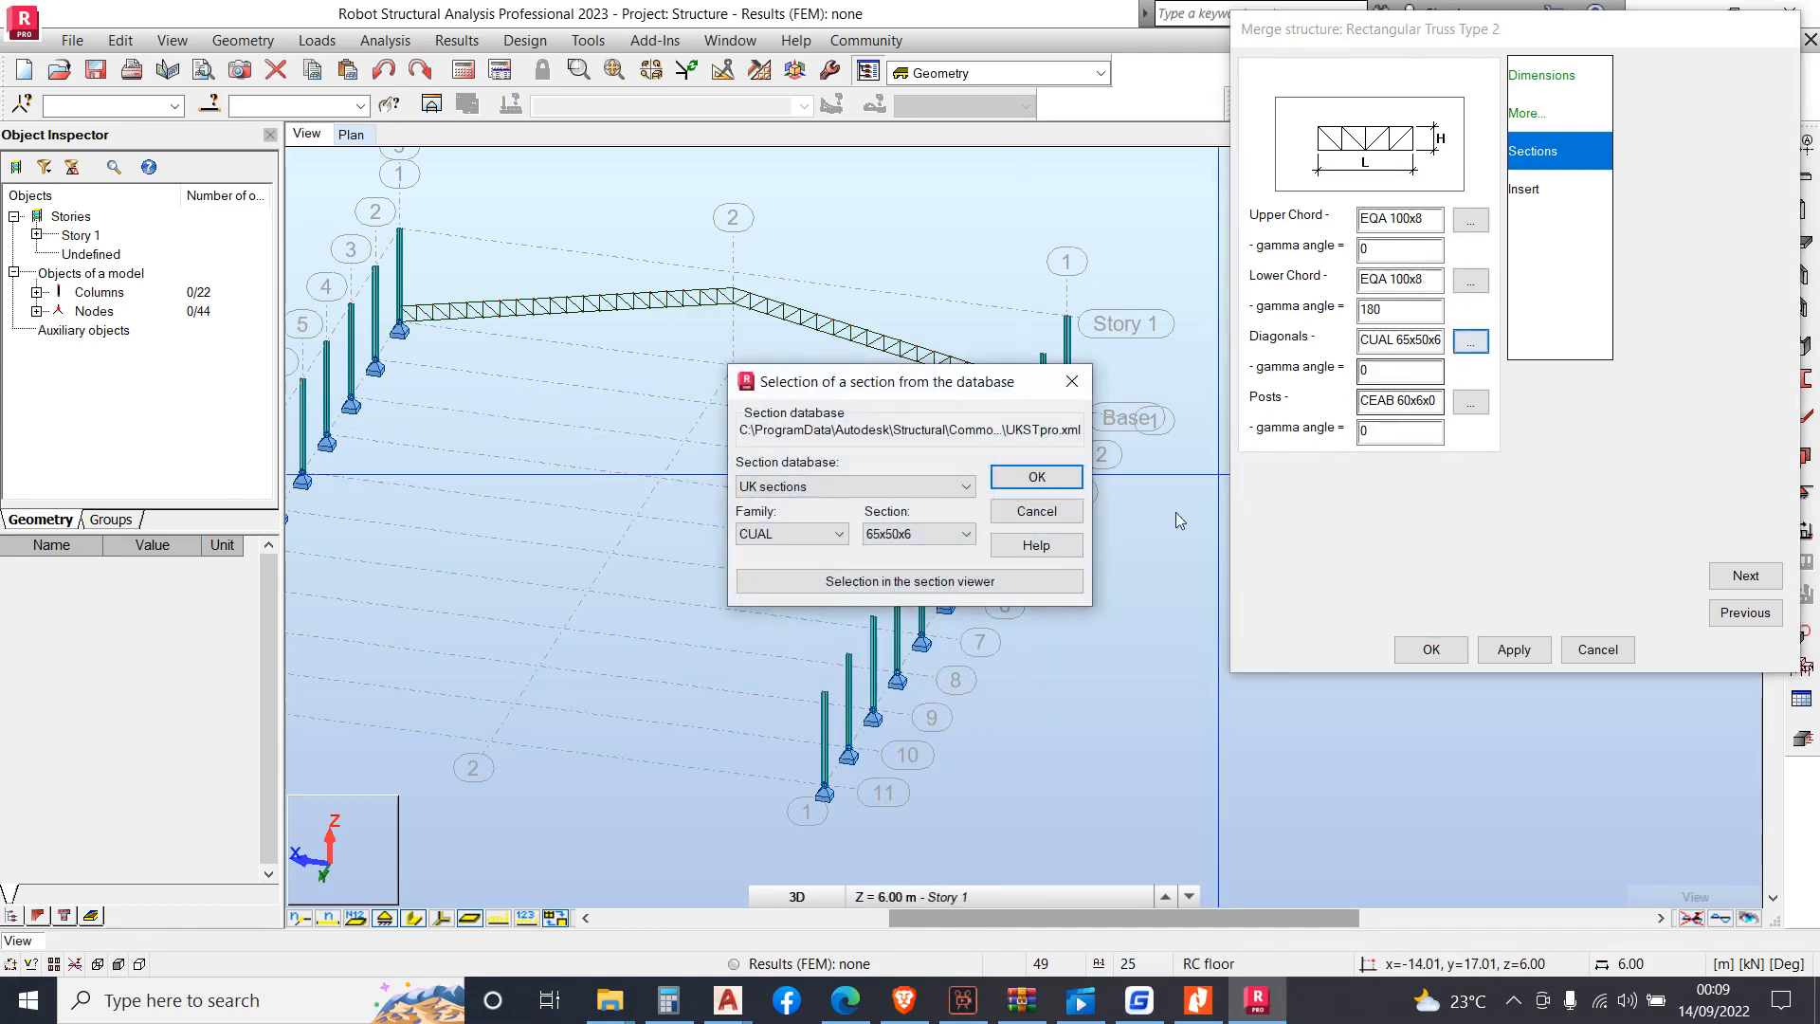
left_click(785, 535)
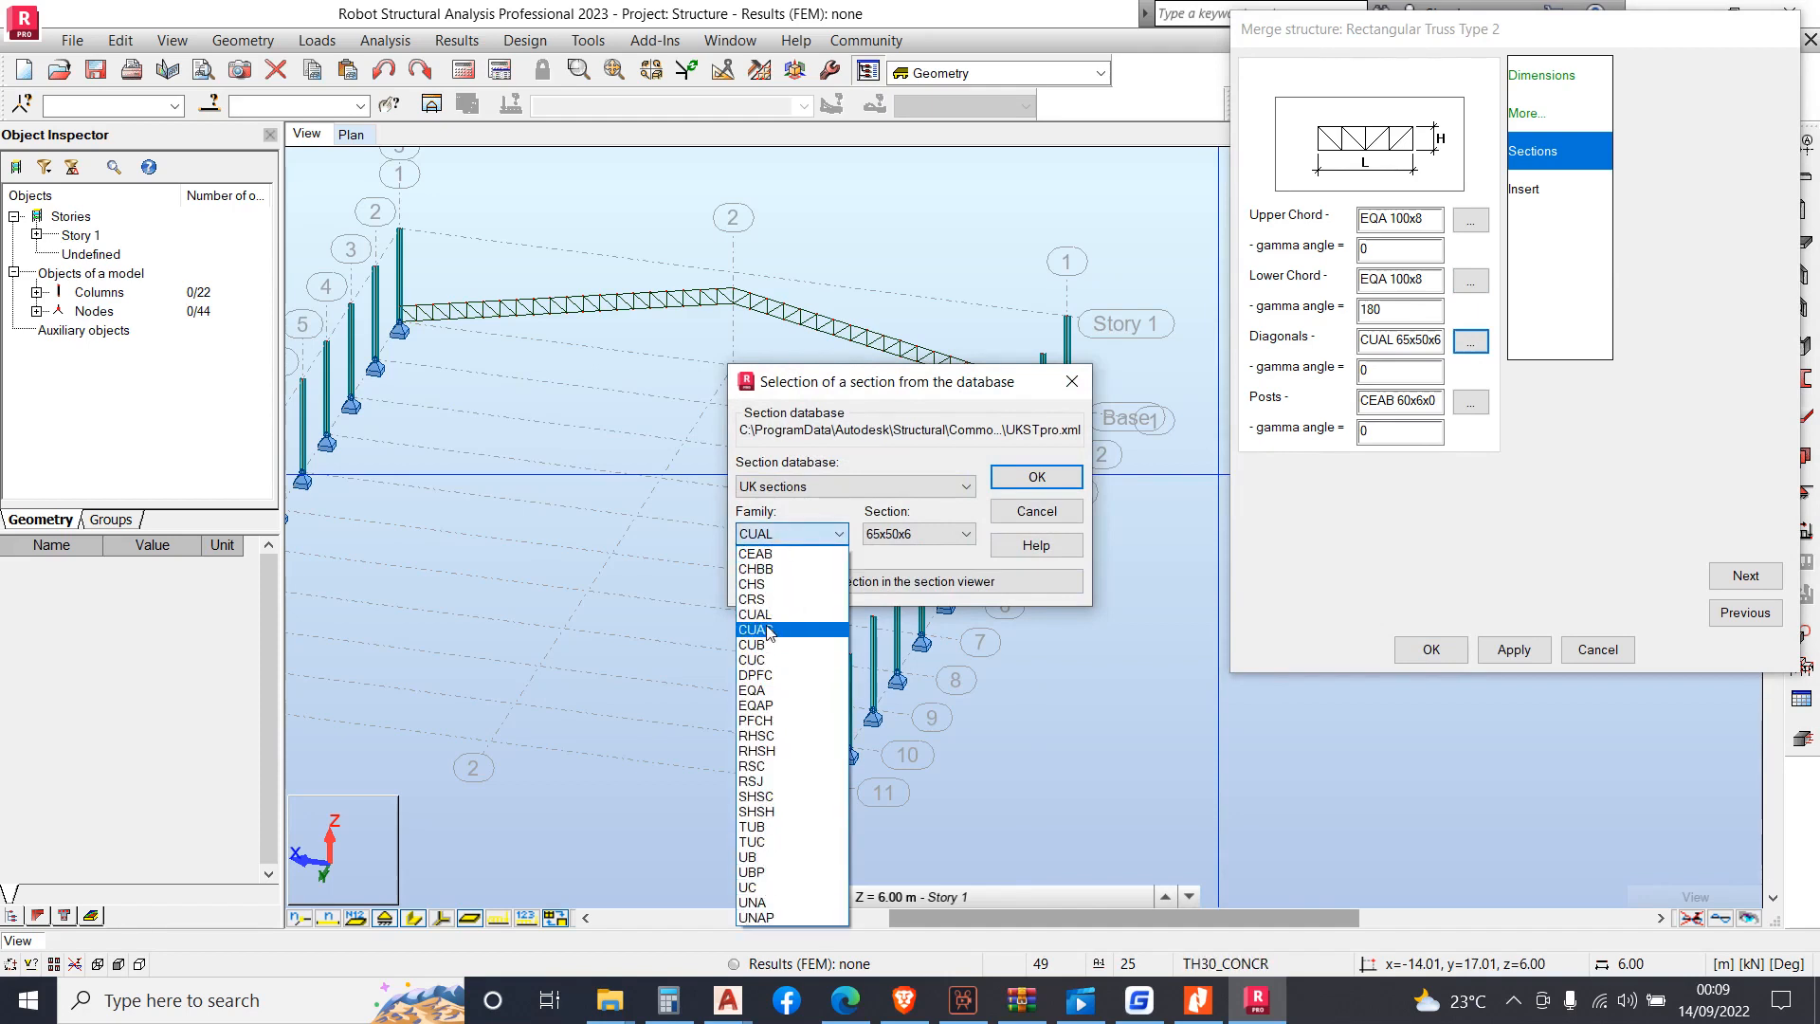
left_click(776, 691)
left_click(929, 534)
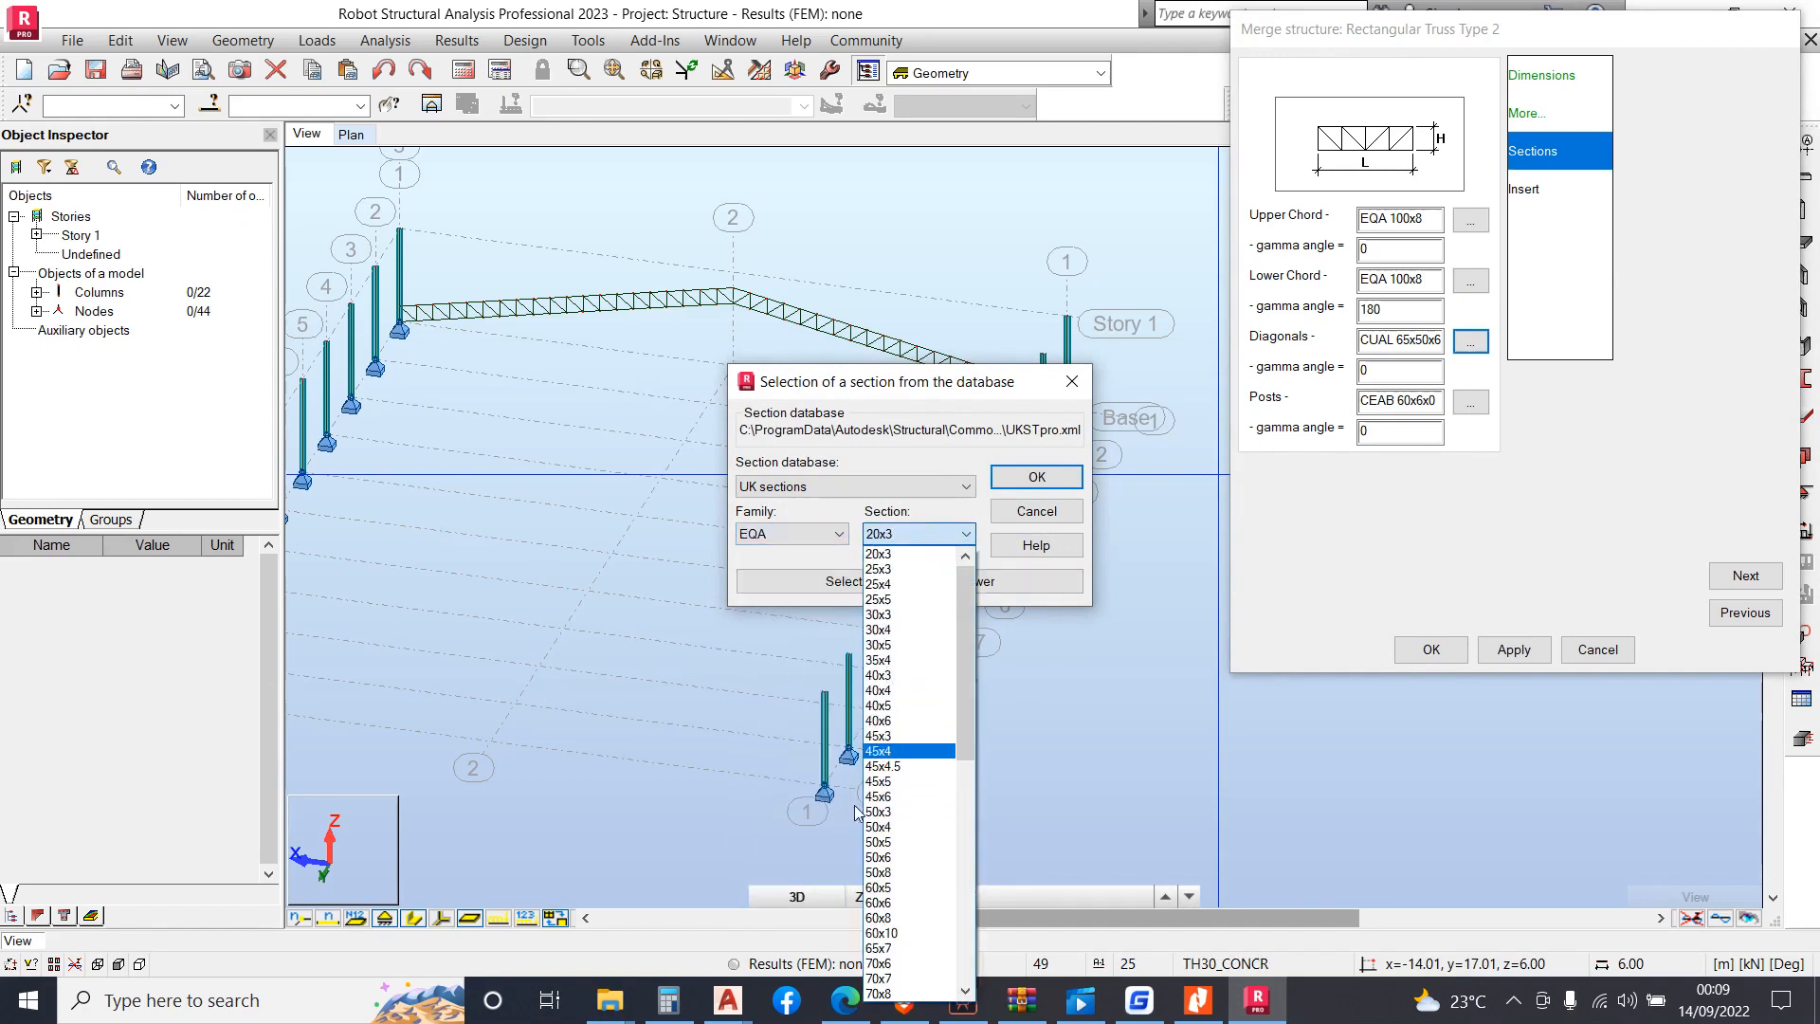
scroll(891, 984, "down", 1)
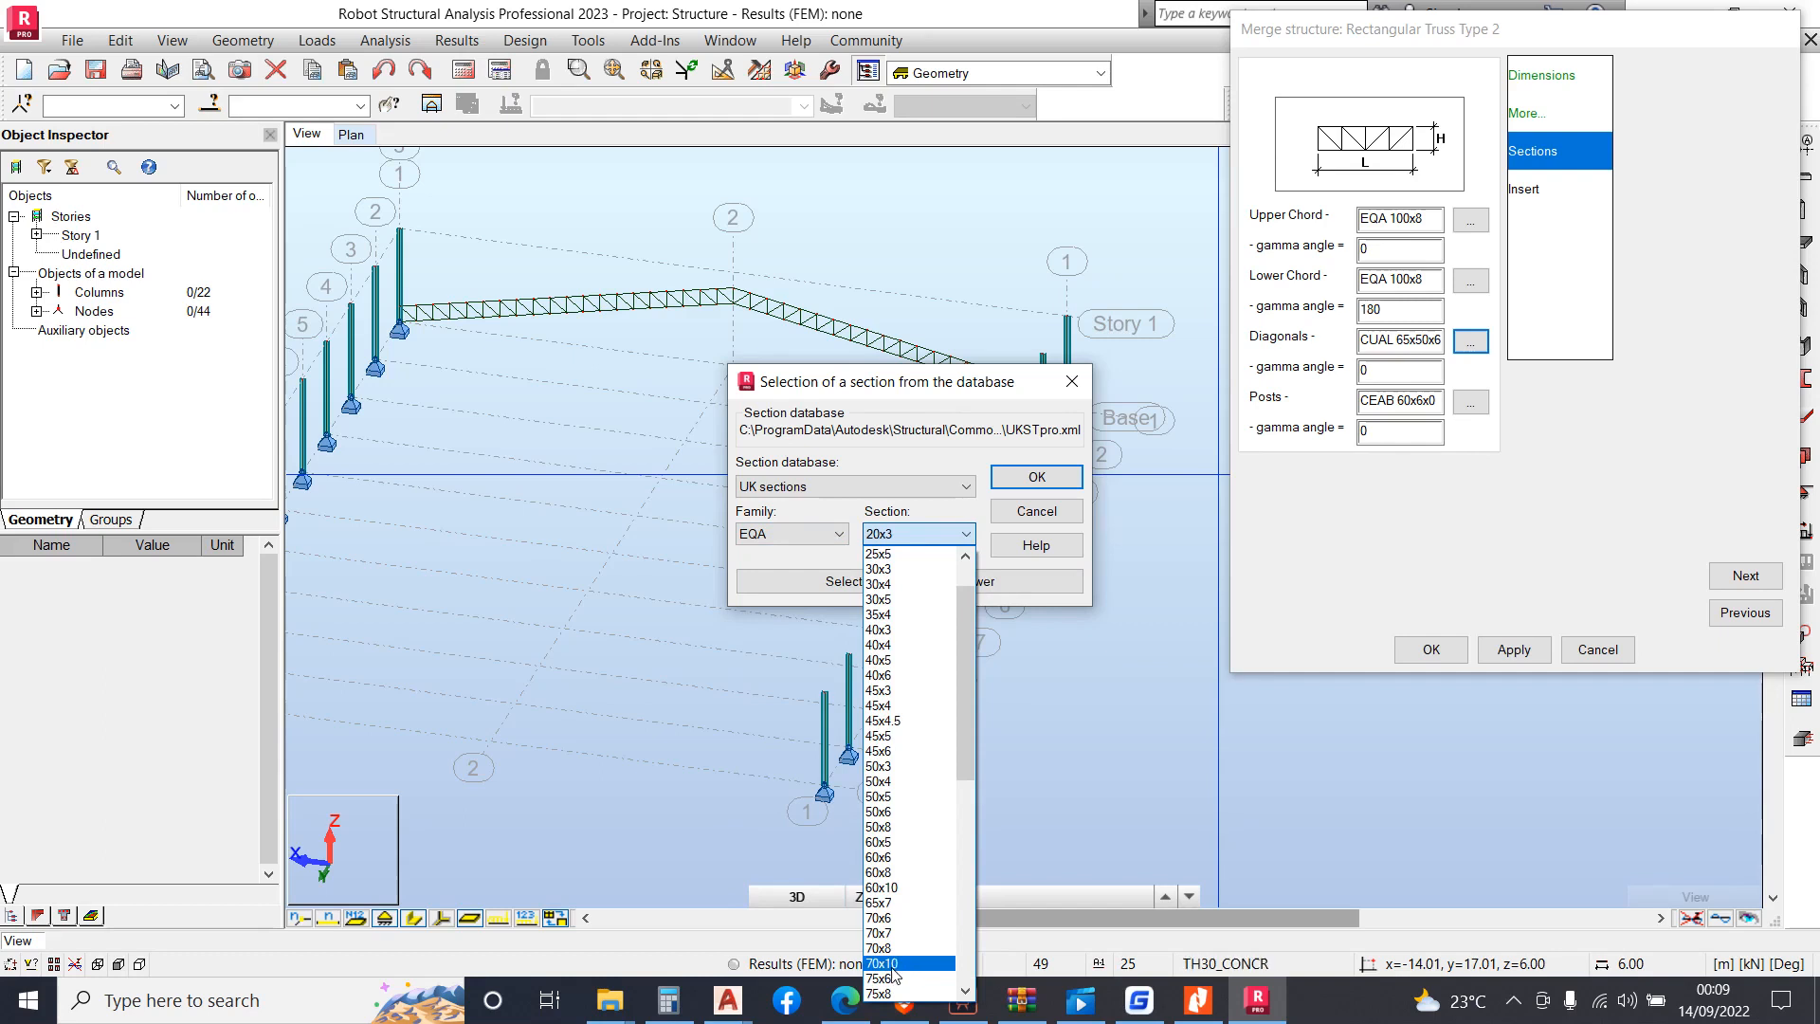
left_click(899, 947)
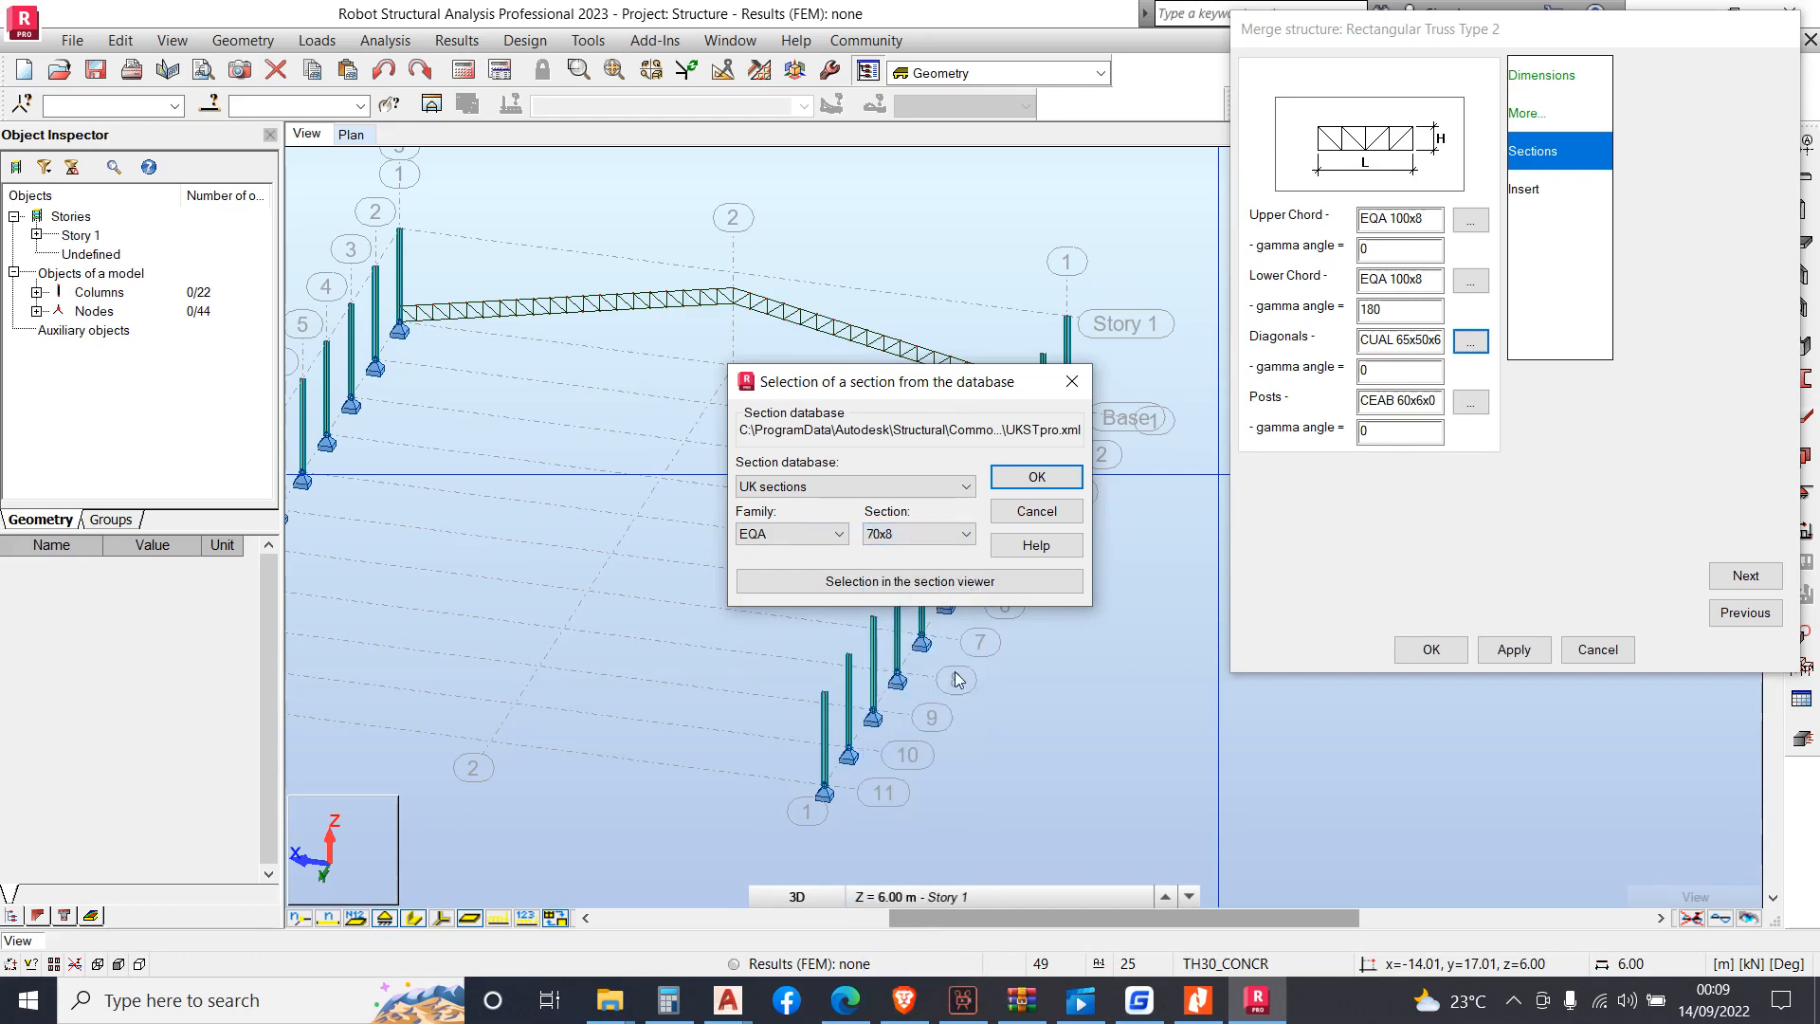
left_click(1025, 480)
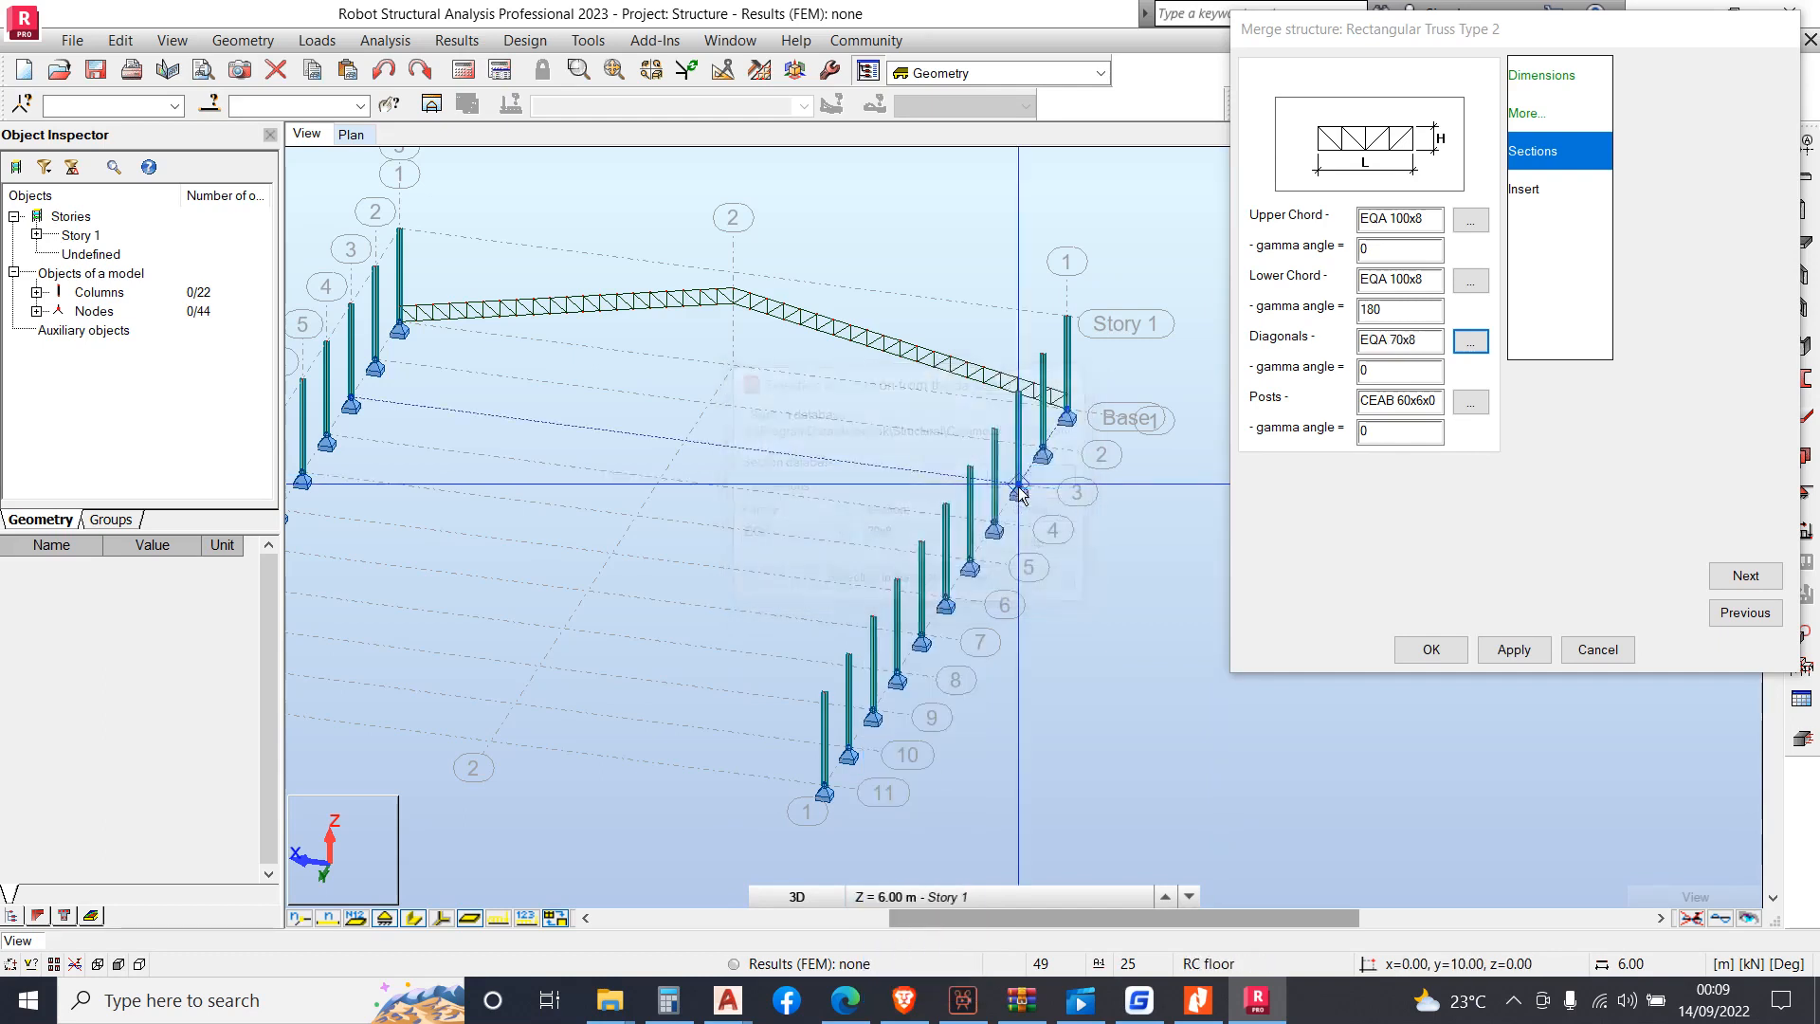
Assign the UK sections profile EQA 100x8 to the truss's posts
left_click(1470, 402)
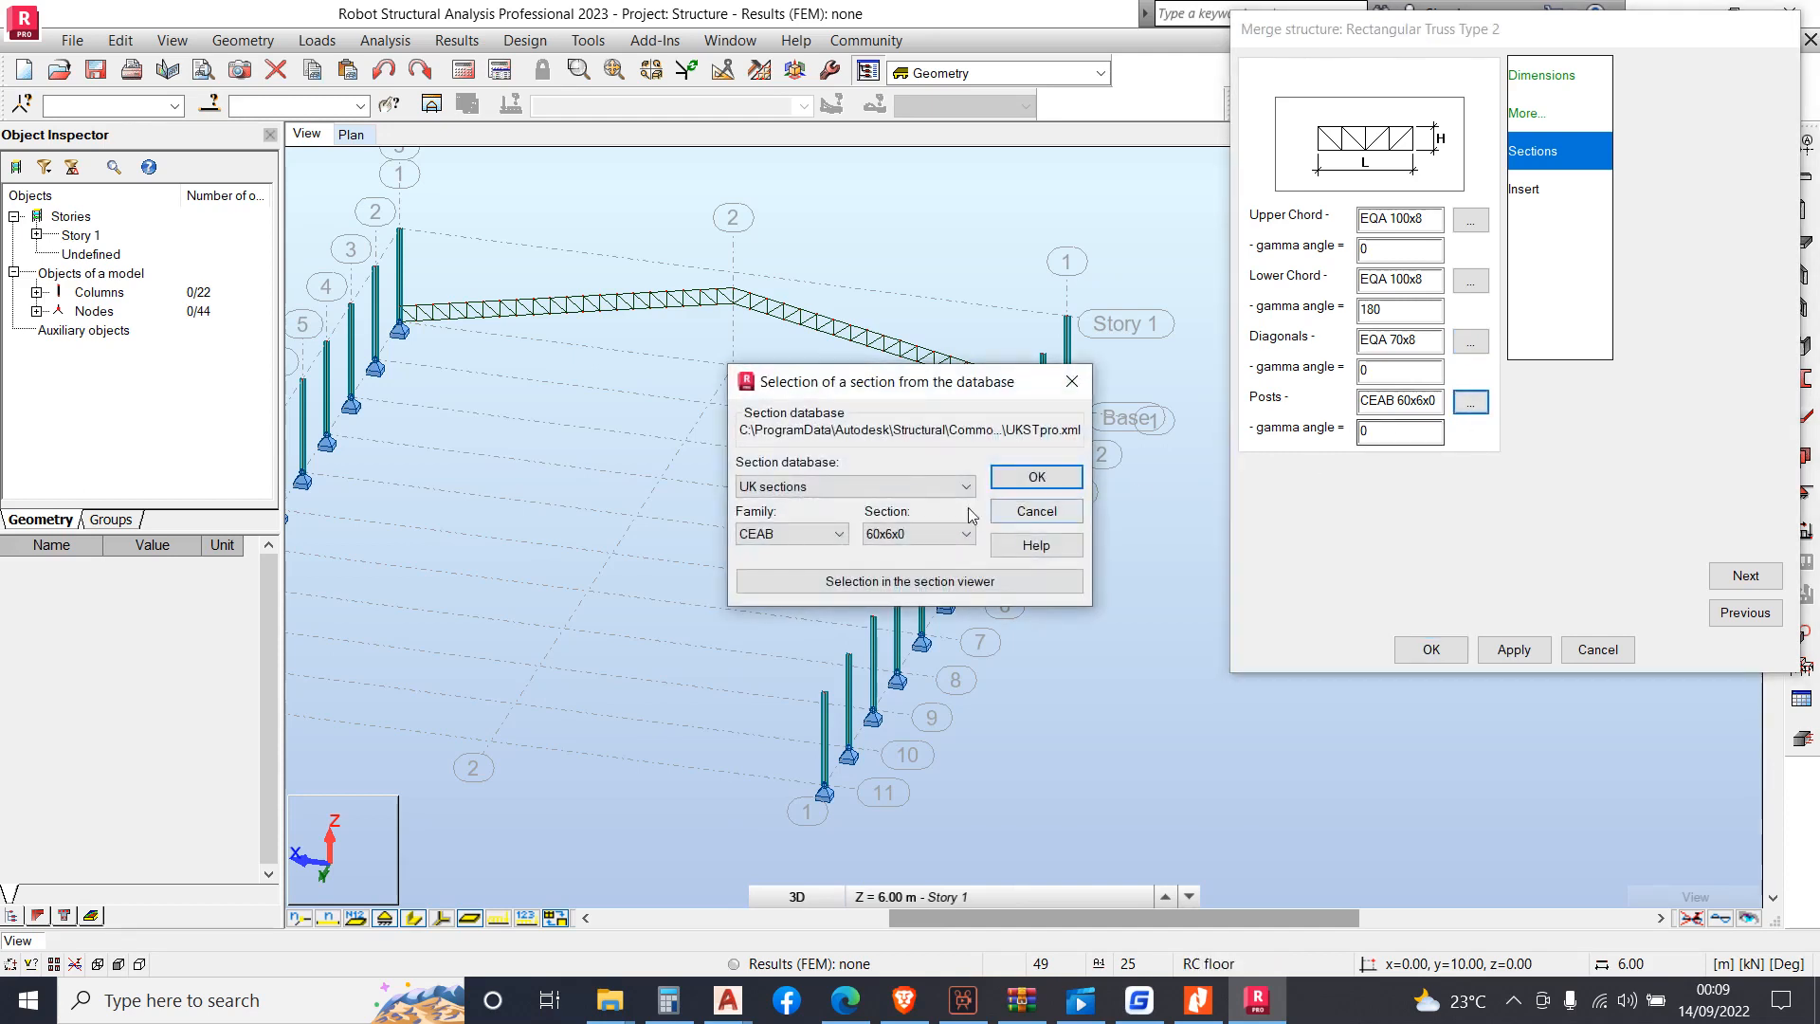
left_click(830, 489)
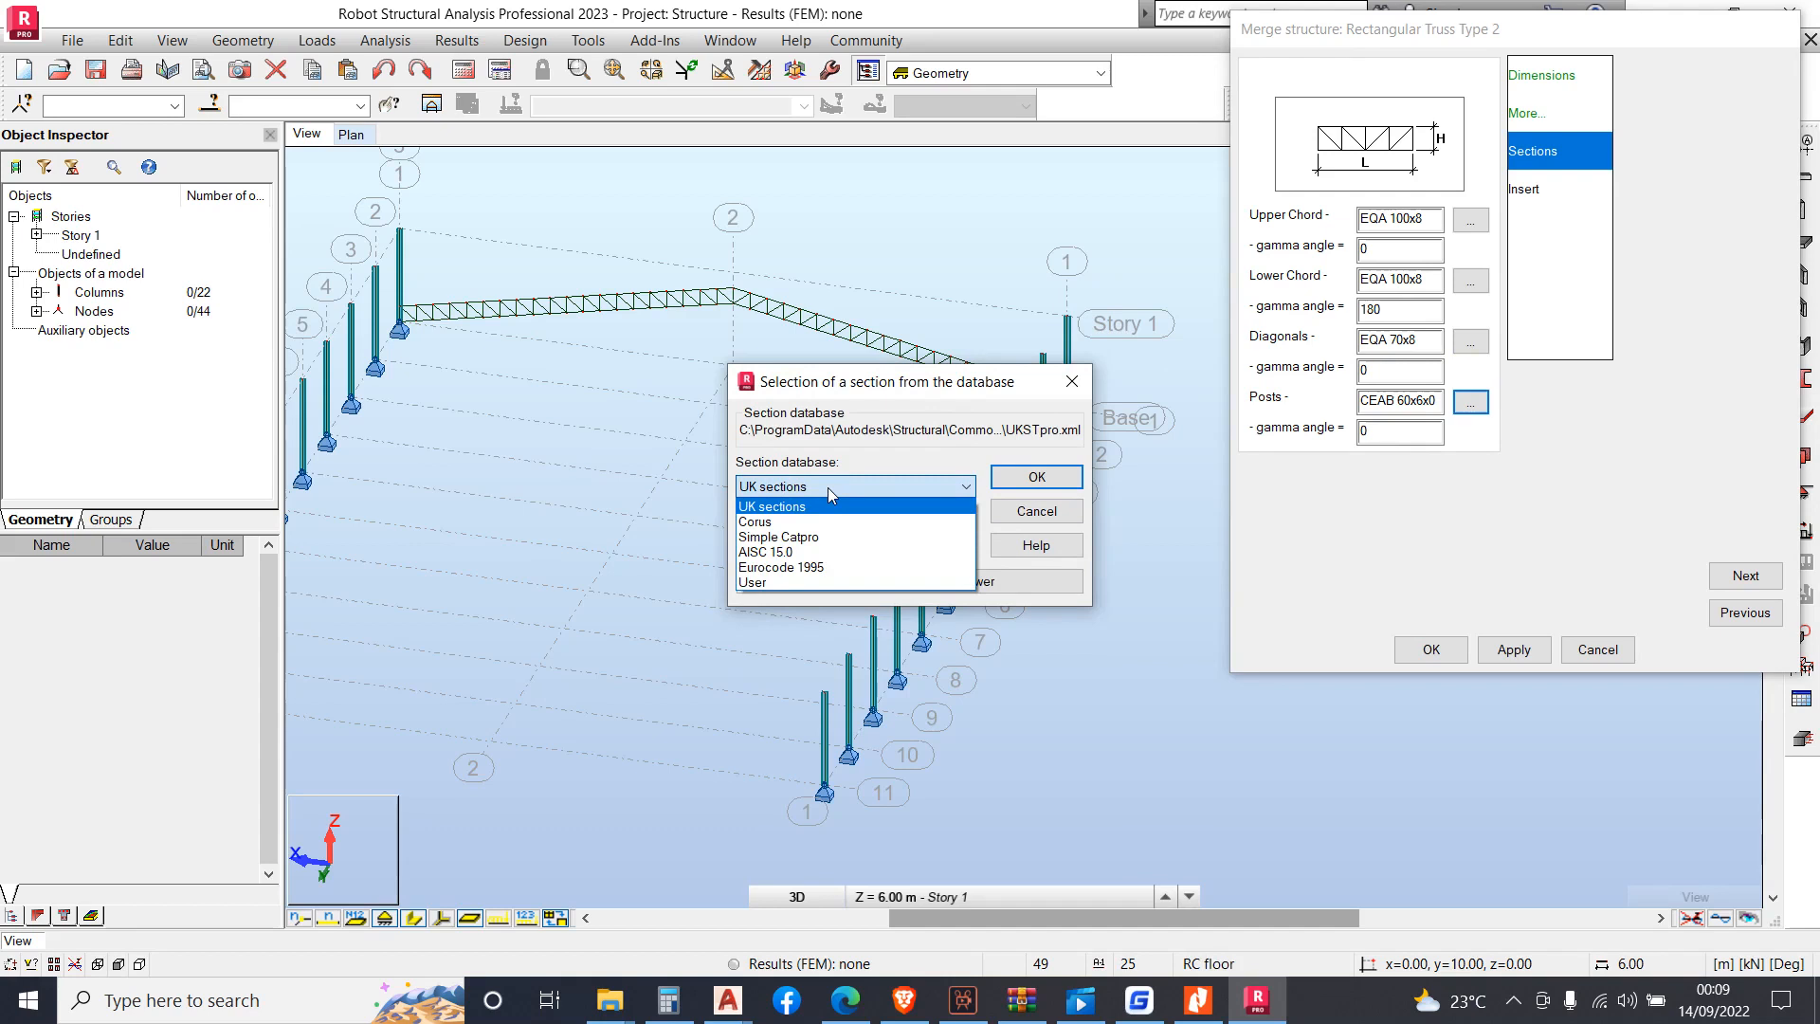
left_click(827, 487)
left_click(817, 534)
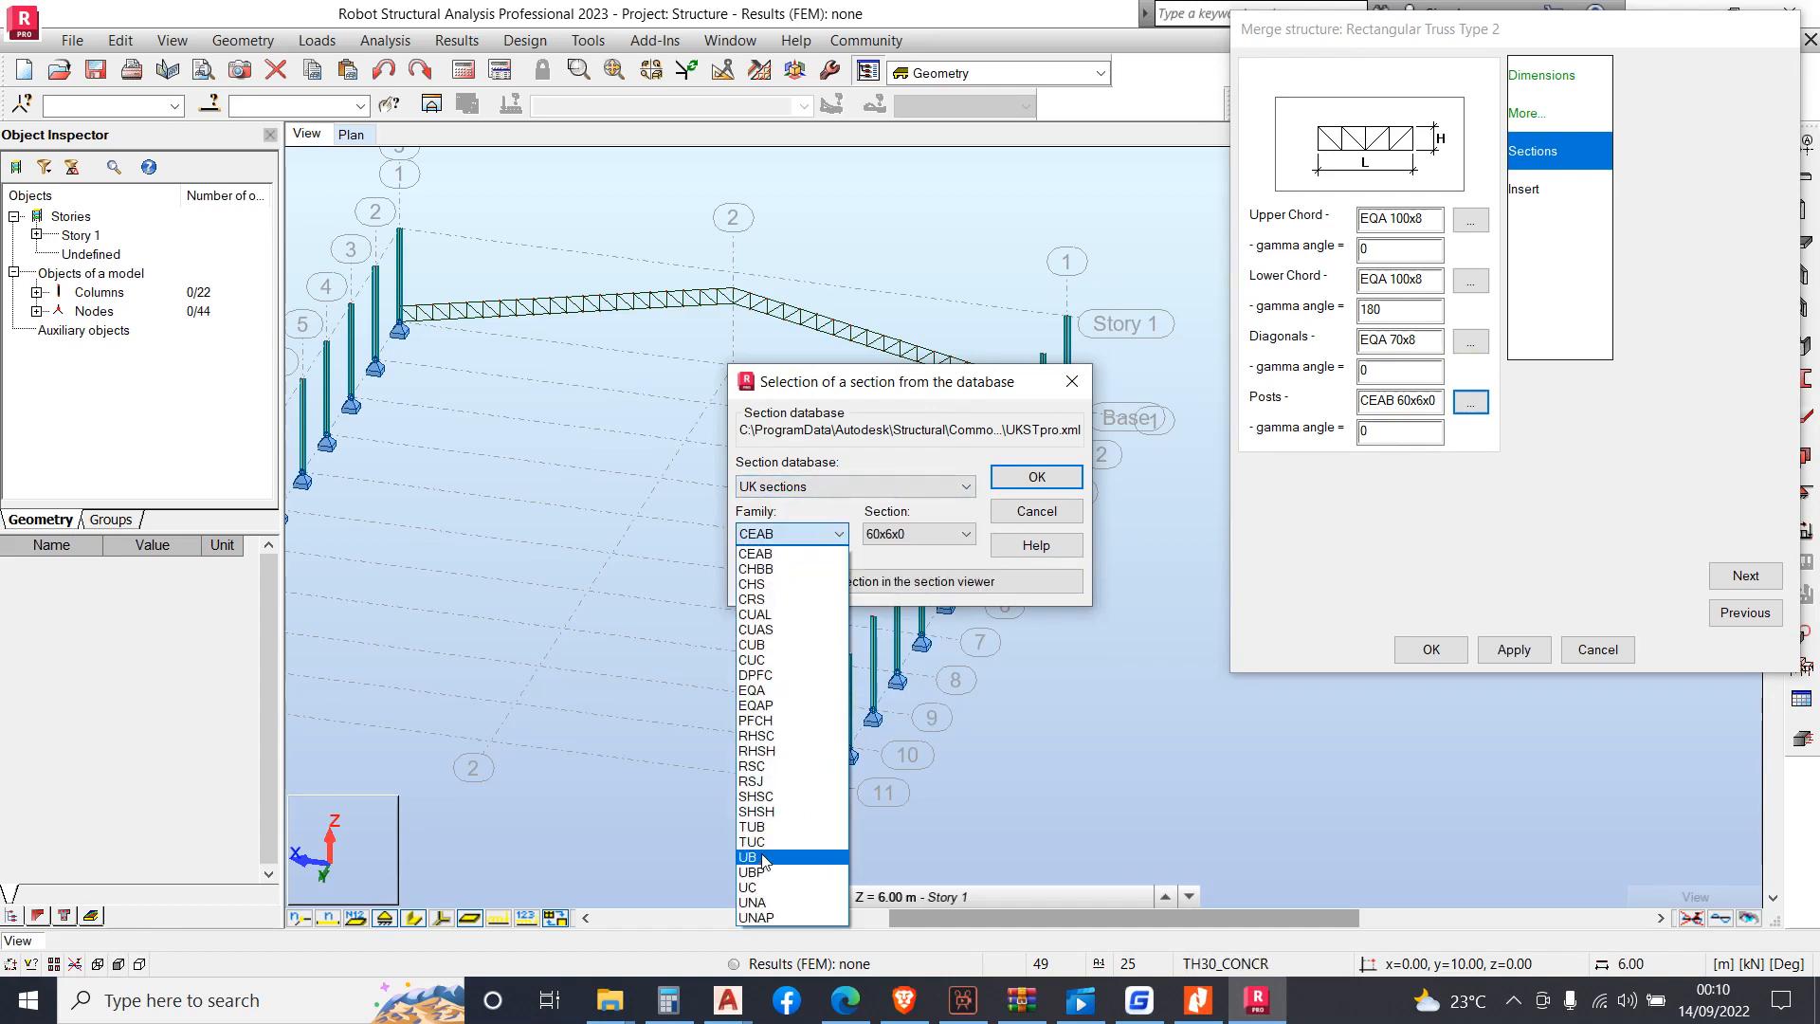
left_click(751, 691)
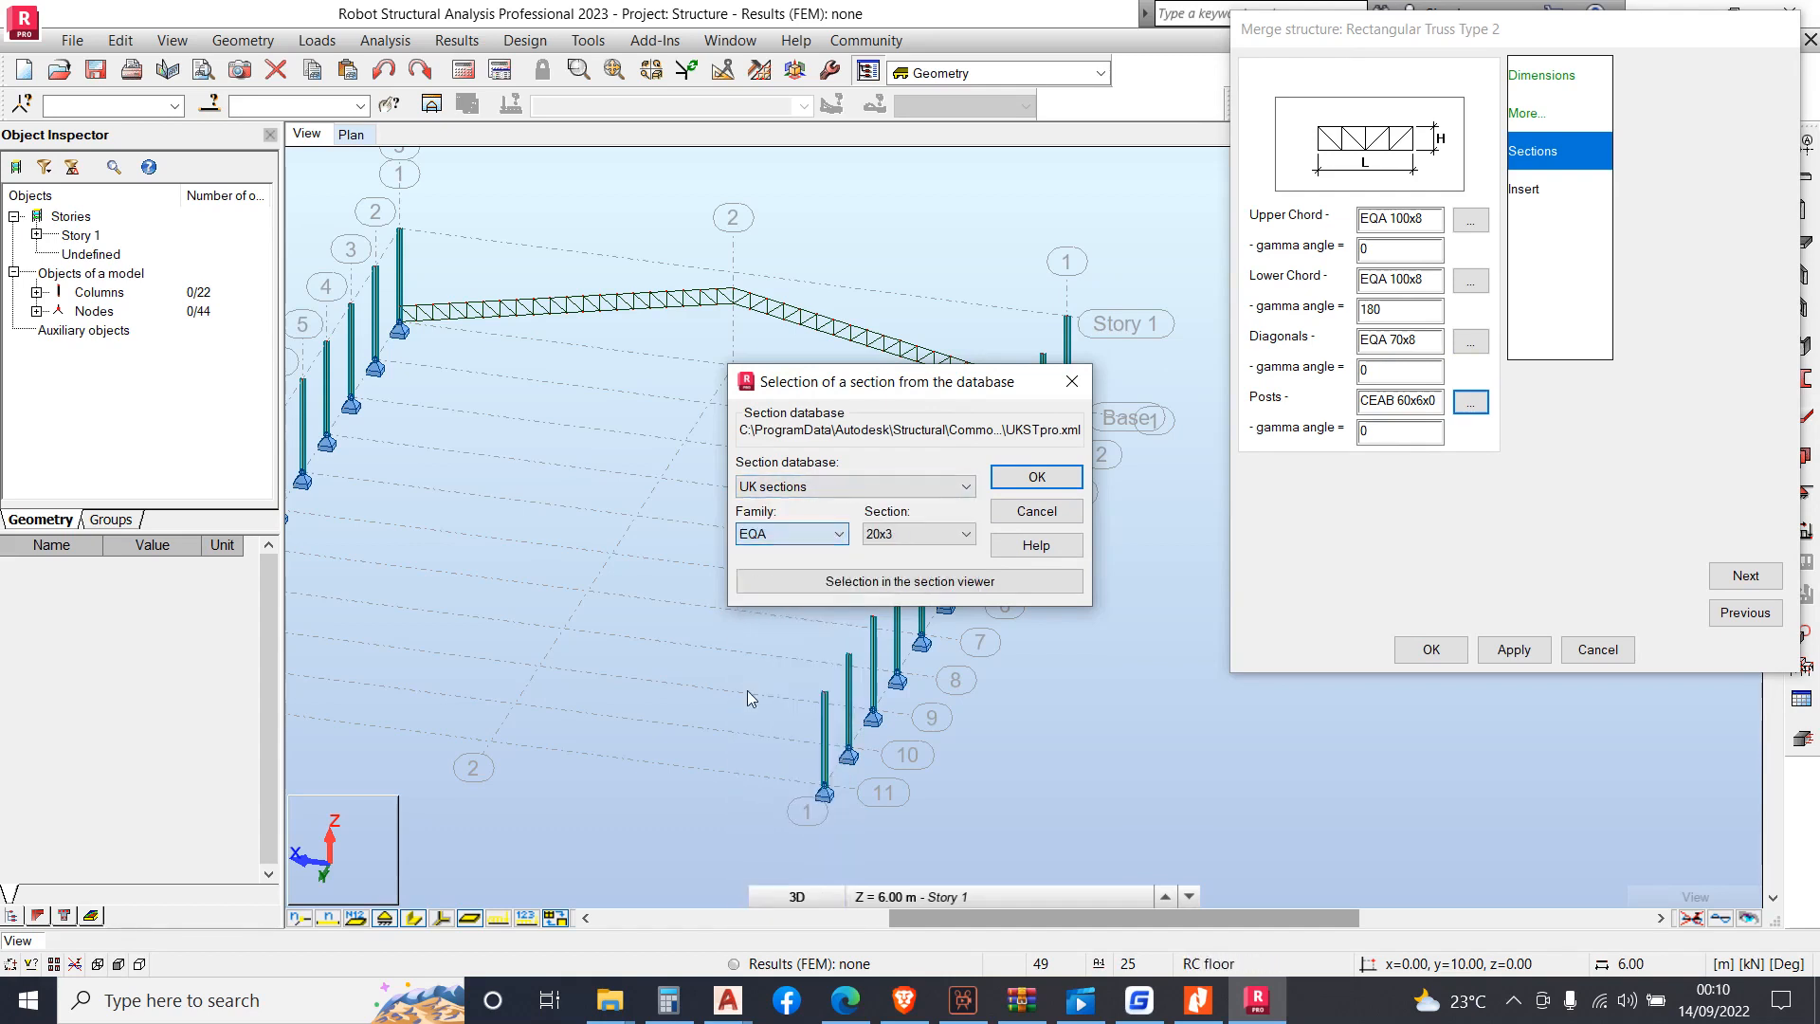
left_click(915, 536)
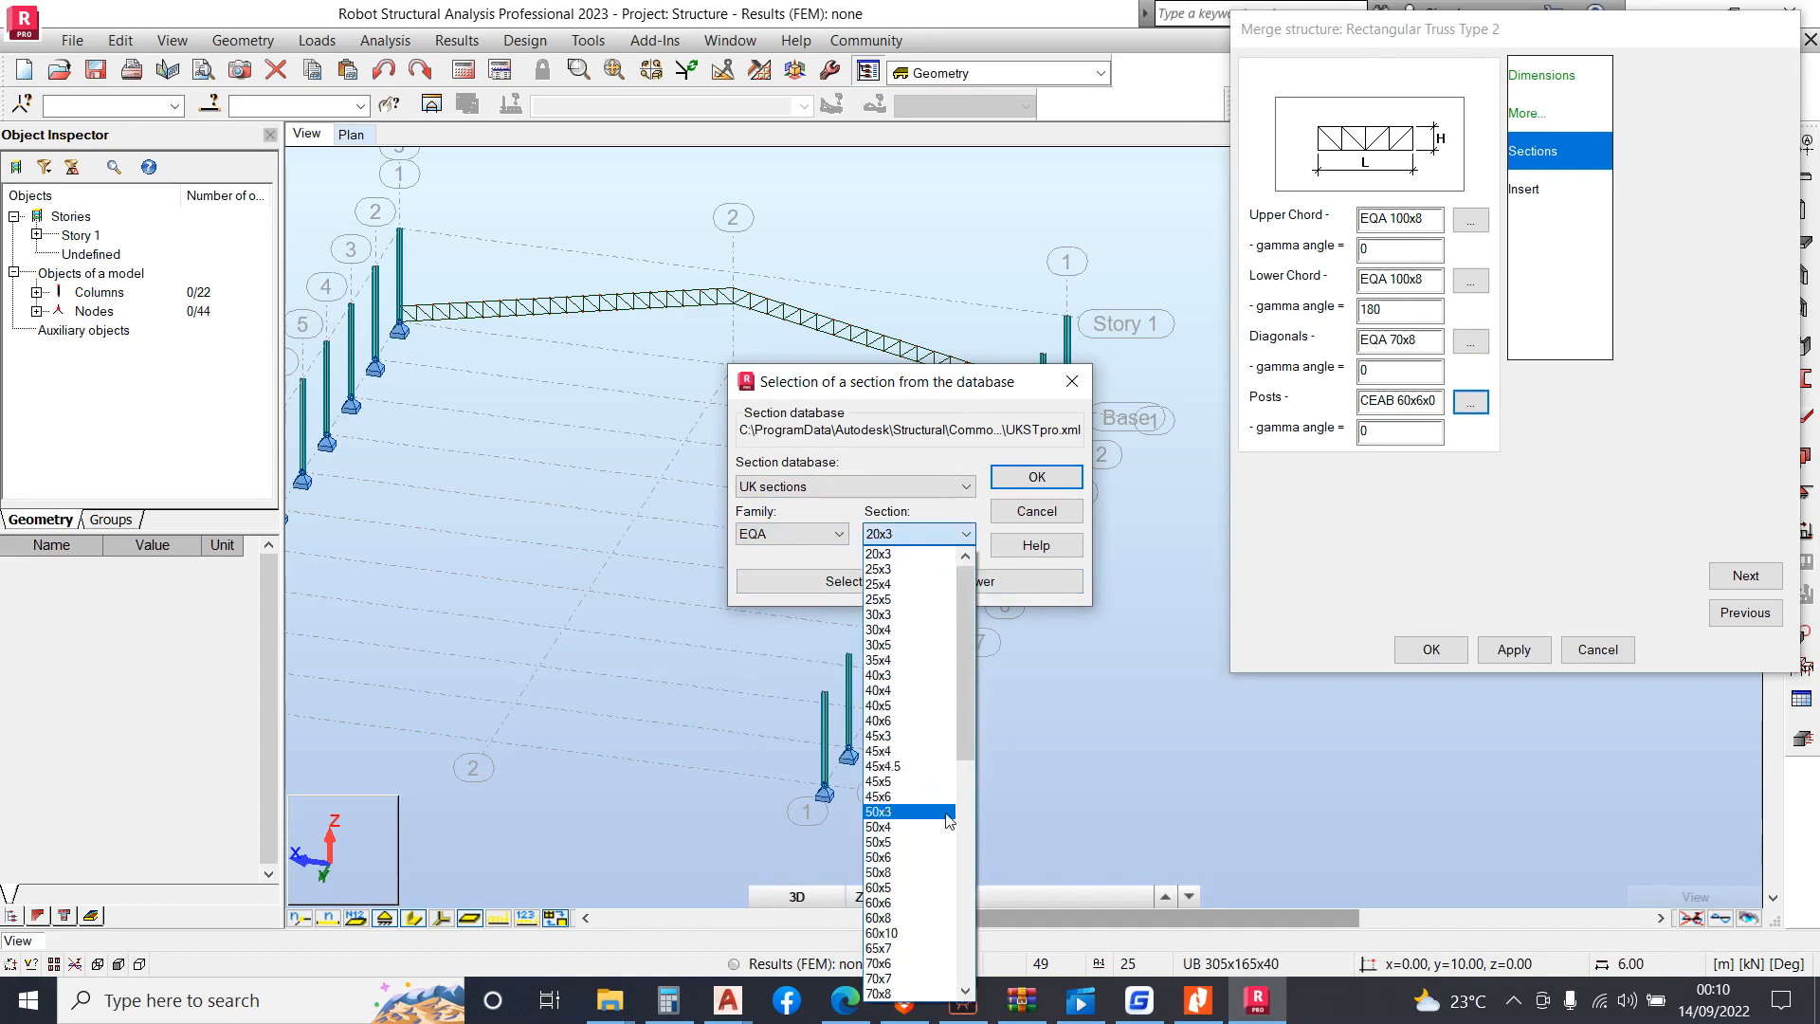
scroll(936, 931, "down", 4)
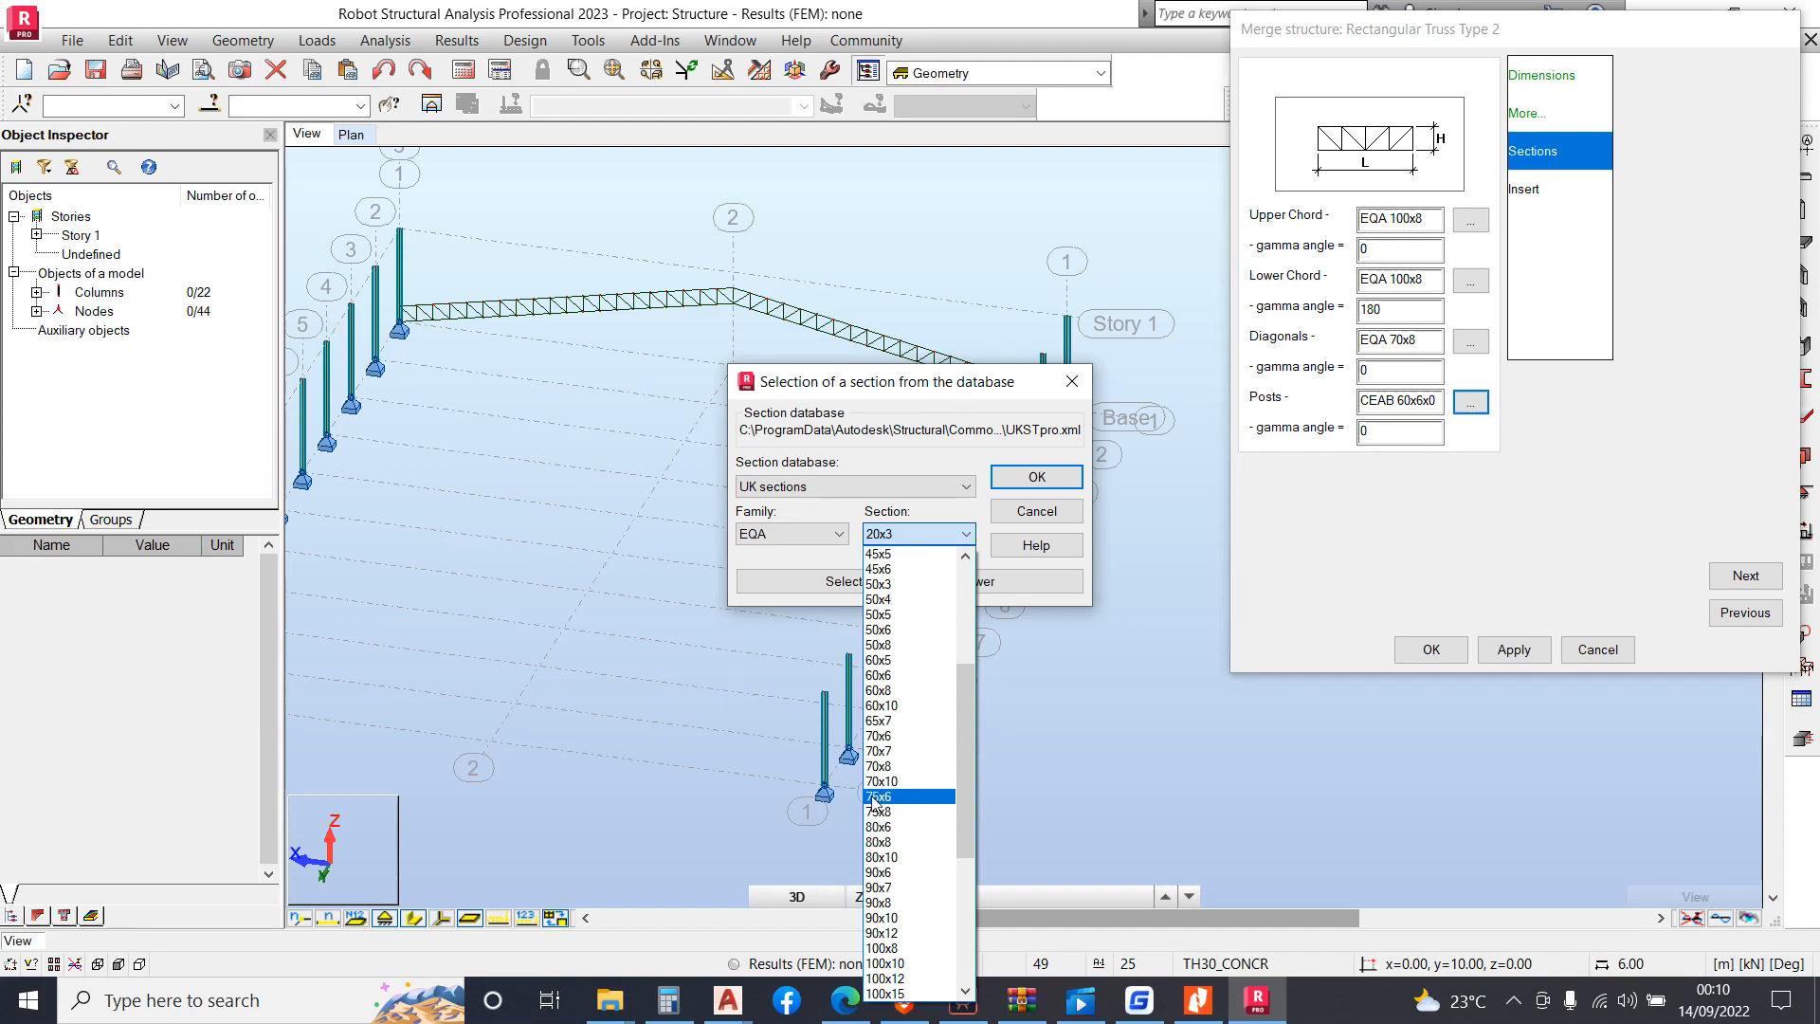
left_click(897, 948)
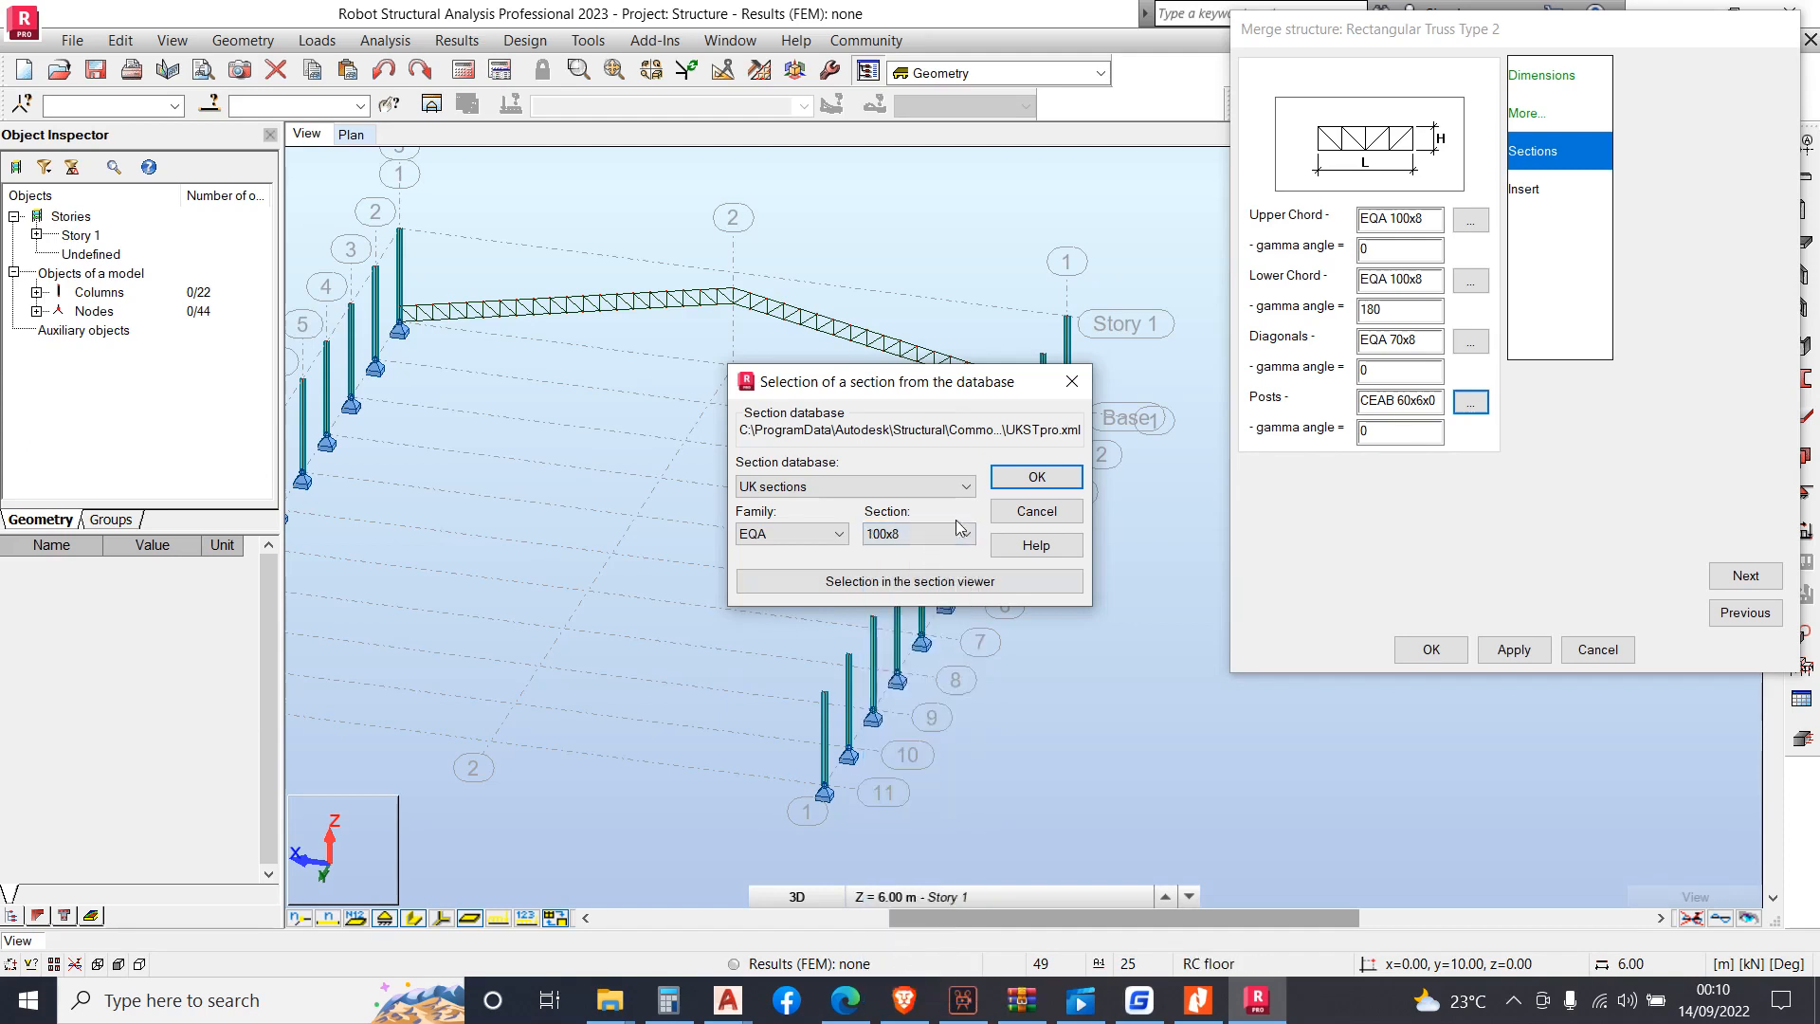
left_click(1037, 476)
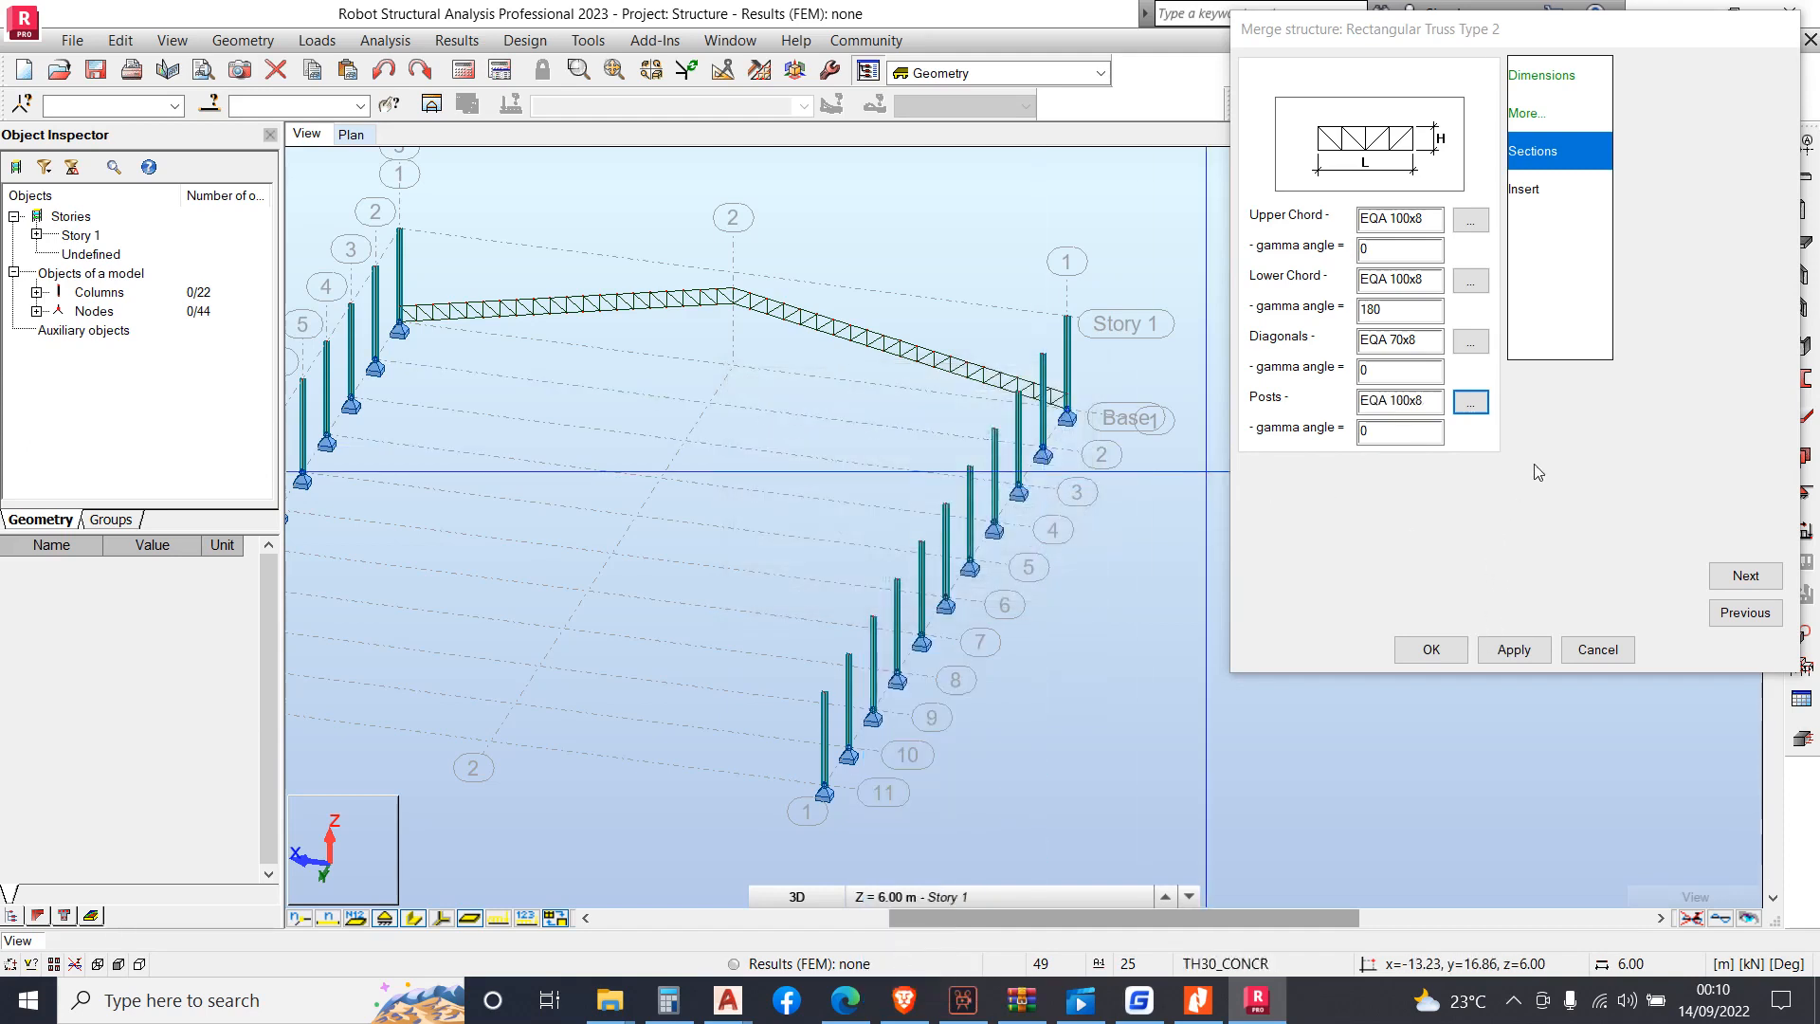
Set the truss insertion point to 0.00, 0.00, 6.00 and insert the truss into the model
left_click(1551, 191)
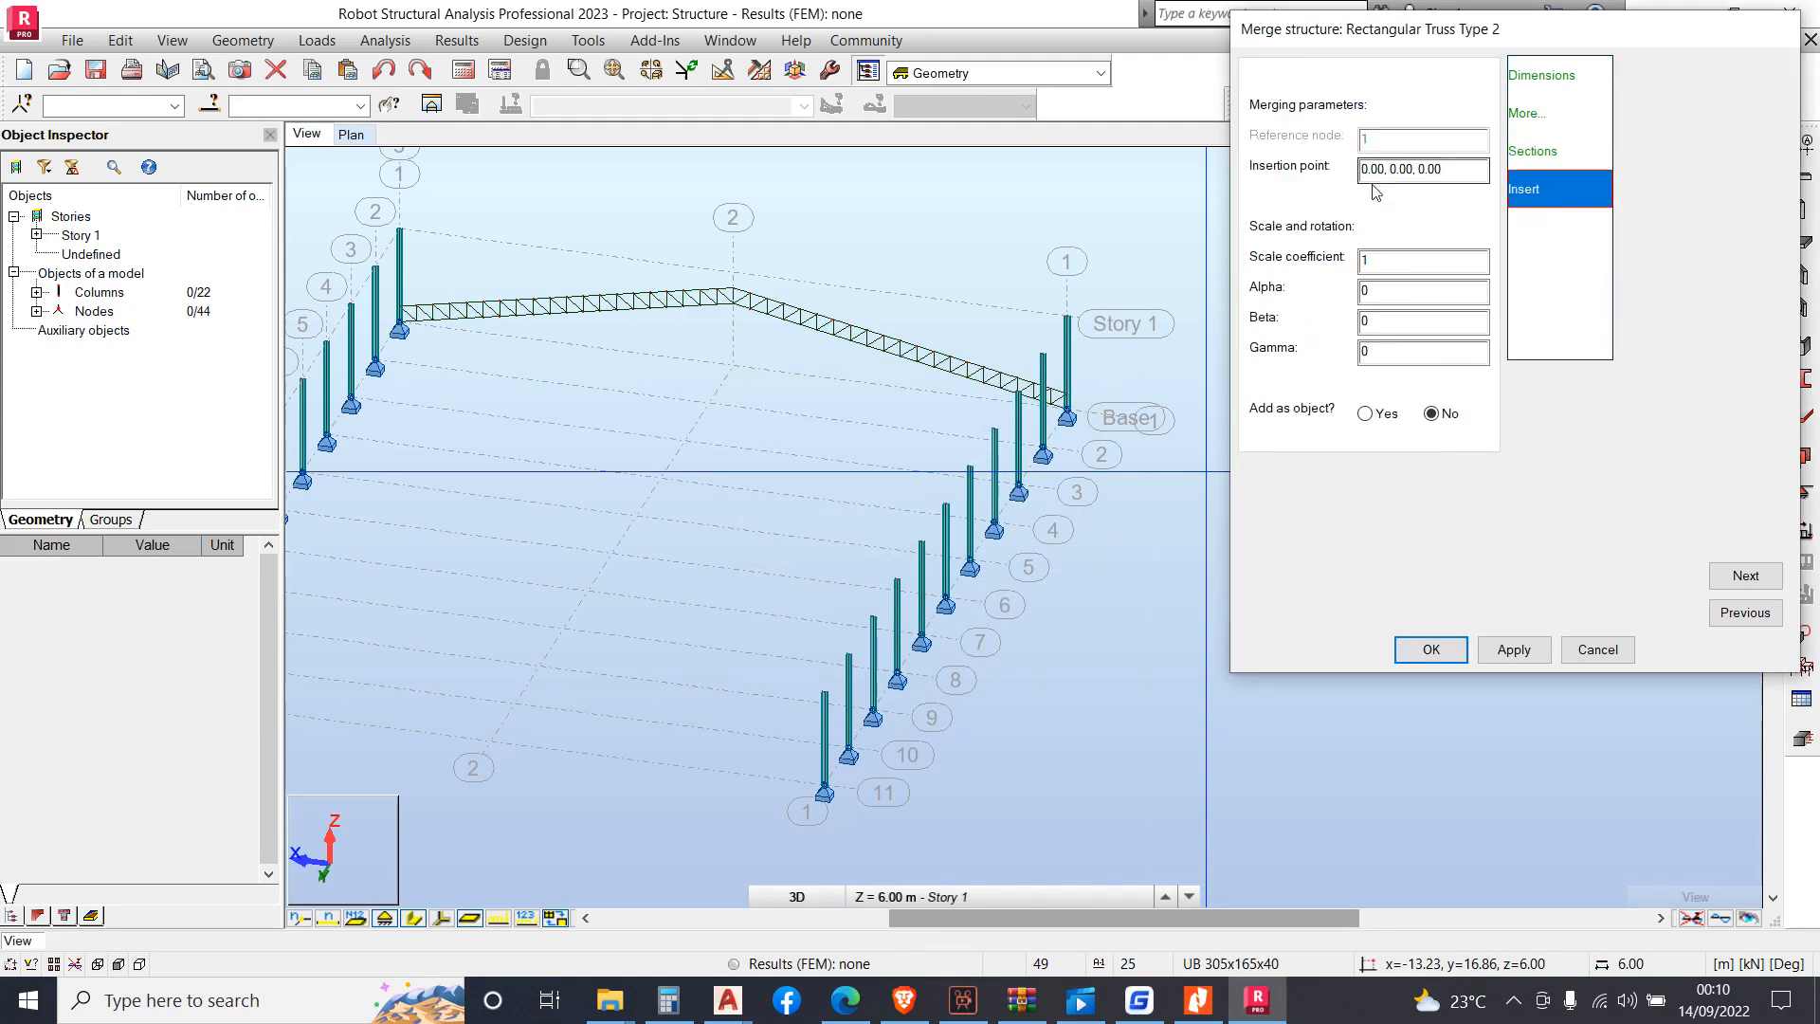
left_click(1437, 170)
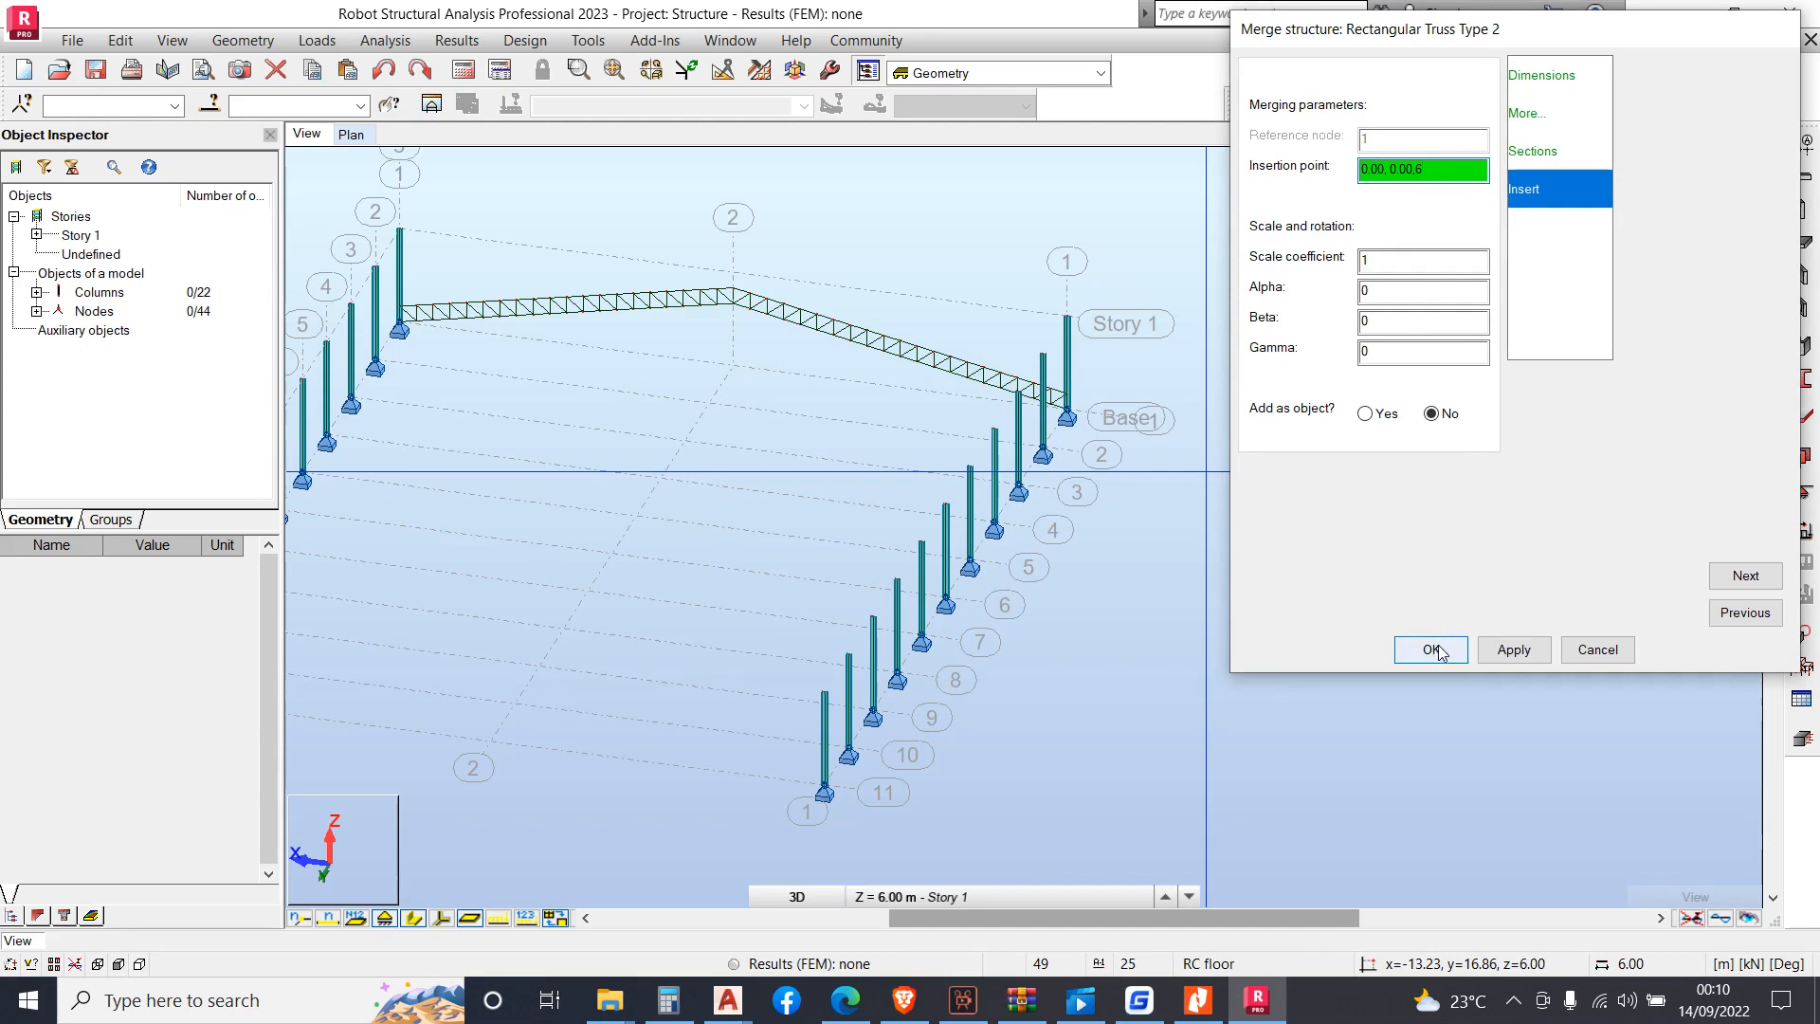
left_click(1513, 650)
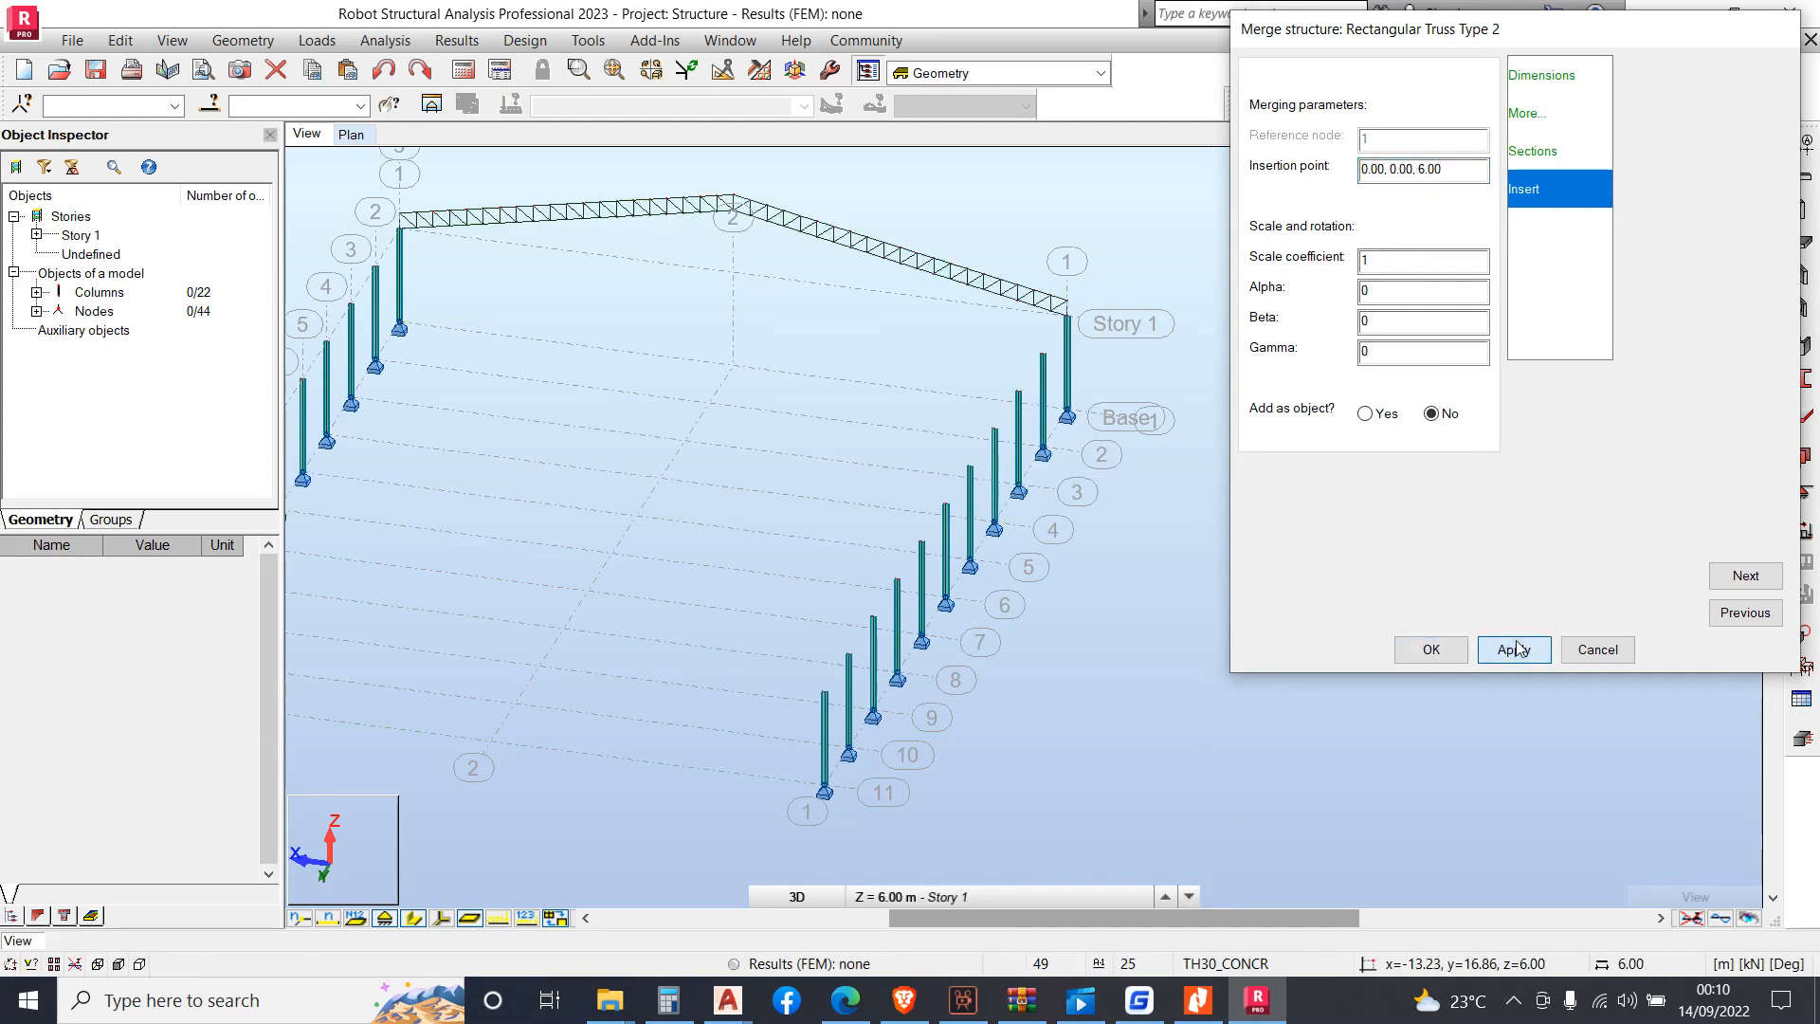
left_click(1450, 652)
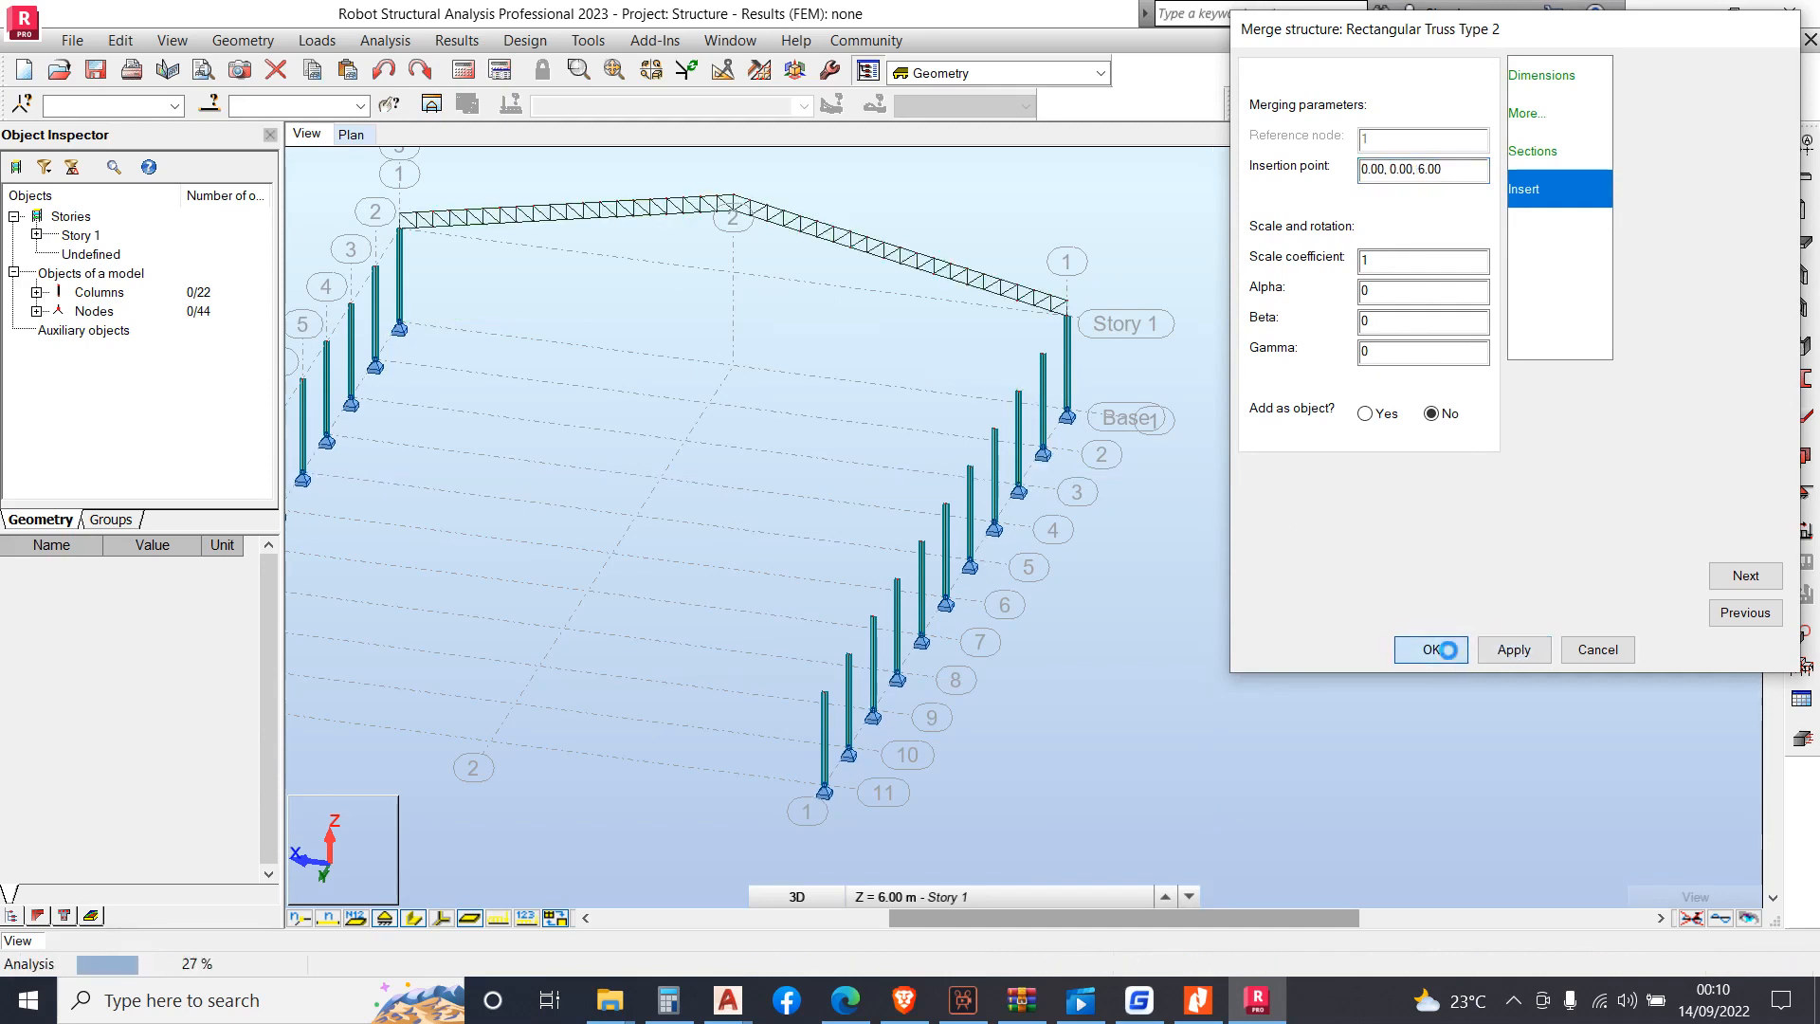
Examine the inserted truss's chords, posts and diagonals up close in 3D around the ridge
right_click(1152, 308)
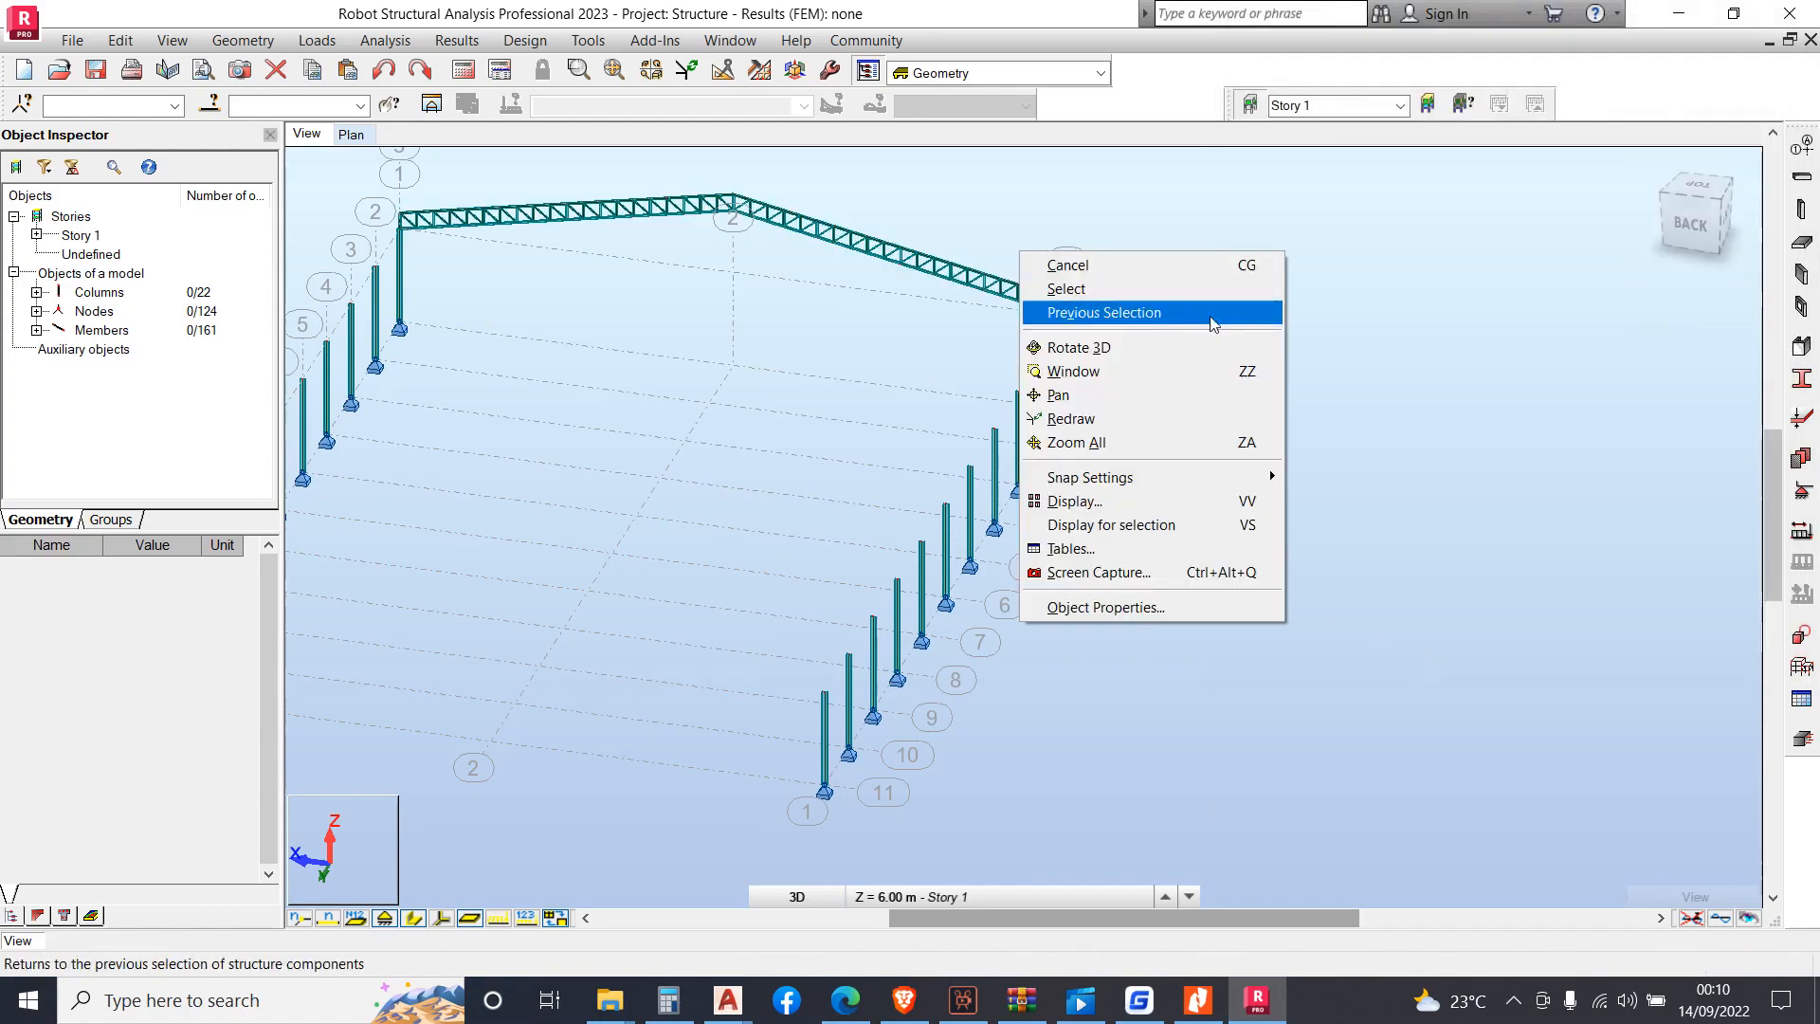
left_click(1099, 345)
left_click_drag(1100, 345, 857, 471)
scroll(804, 450, "up", 5)
scroll(804, 450, "up", 5)
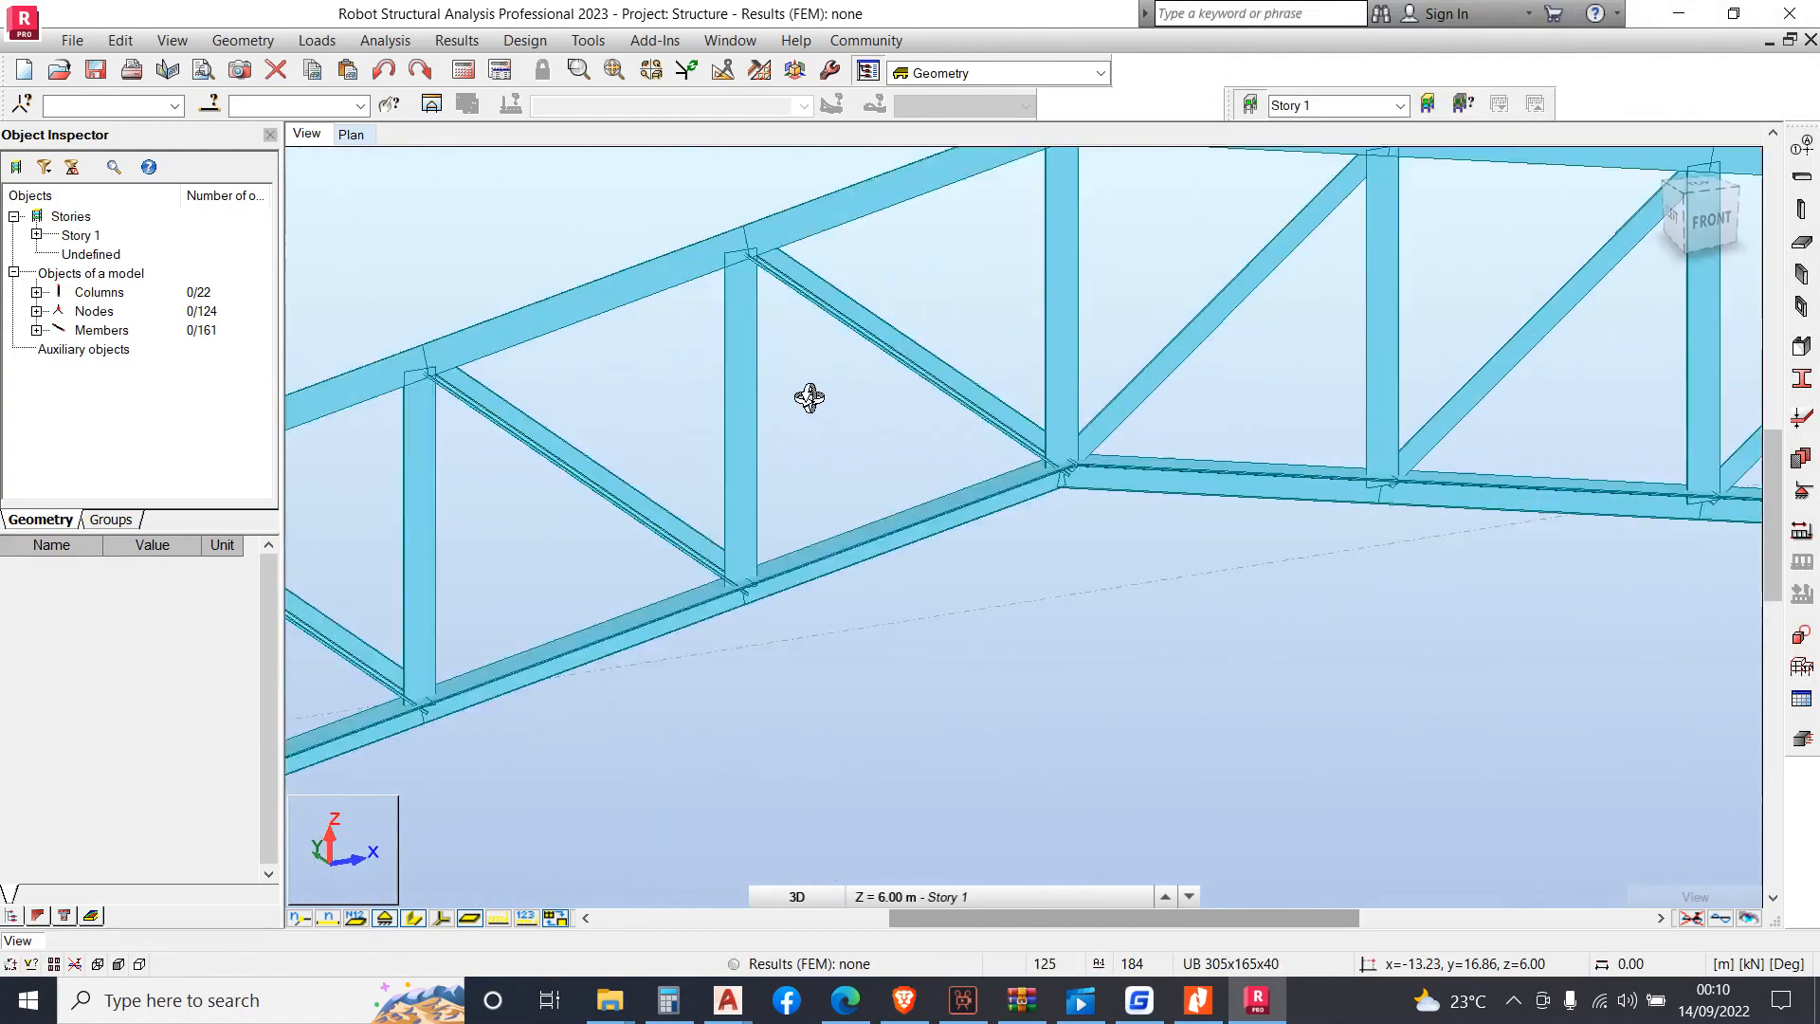
scroll(804, 394, "down", 5)
scroll(963, 394, "up", 2)
scroll(896, 398, "up", 3)
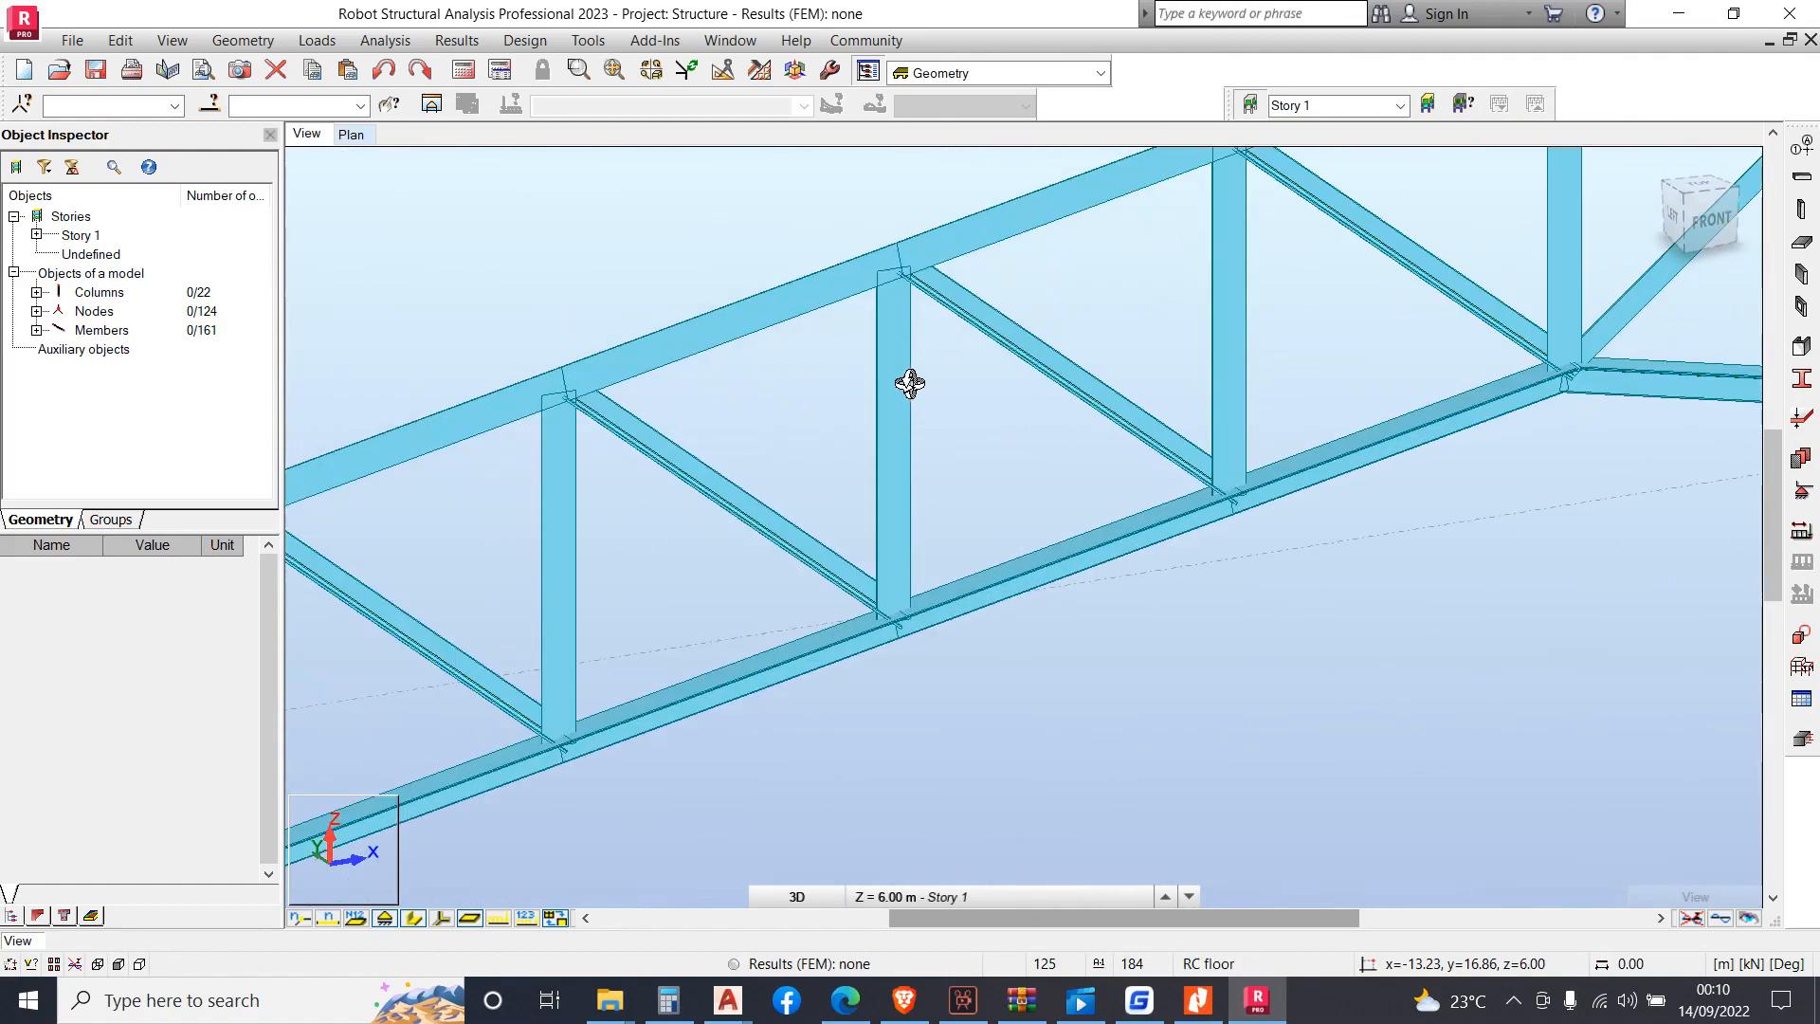
scroll(1064, 333, "down", 3)
scroll(1186, 333, "up", 4)
scroll(1173, 343, "down", 1)
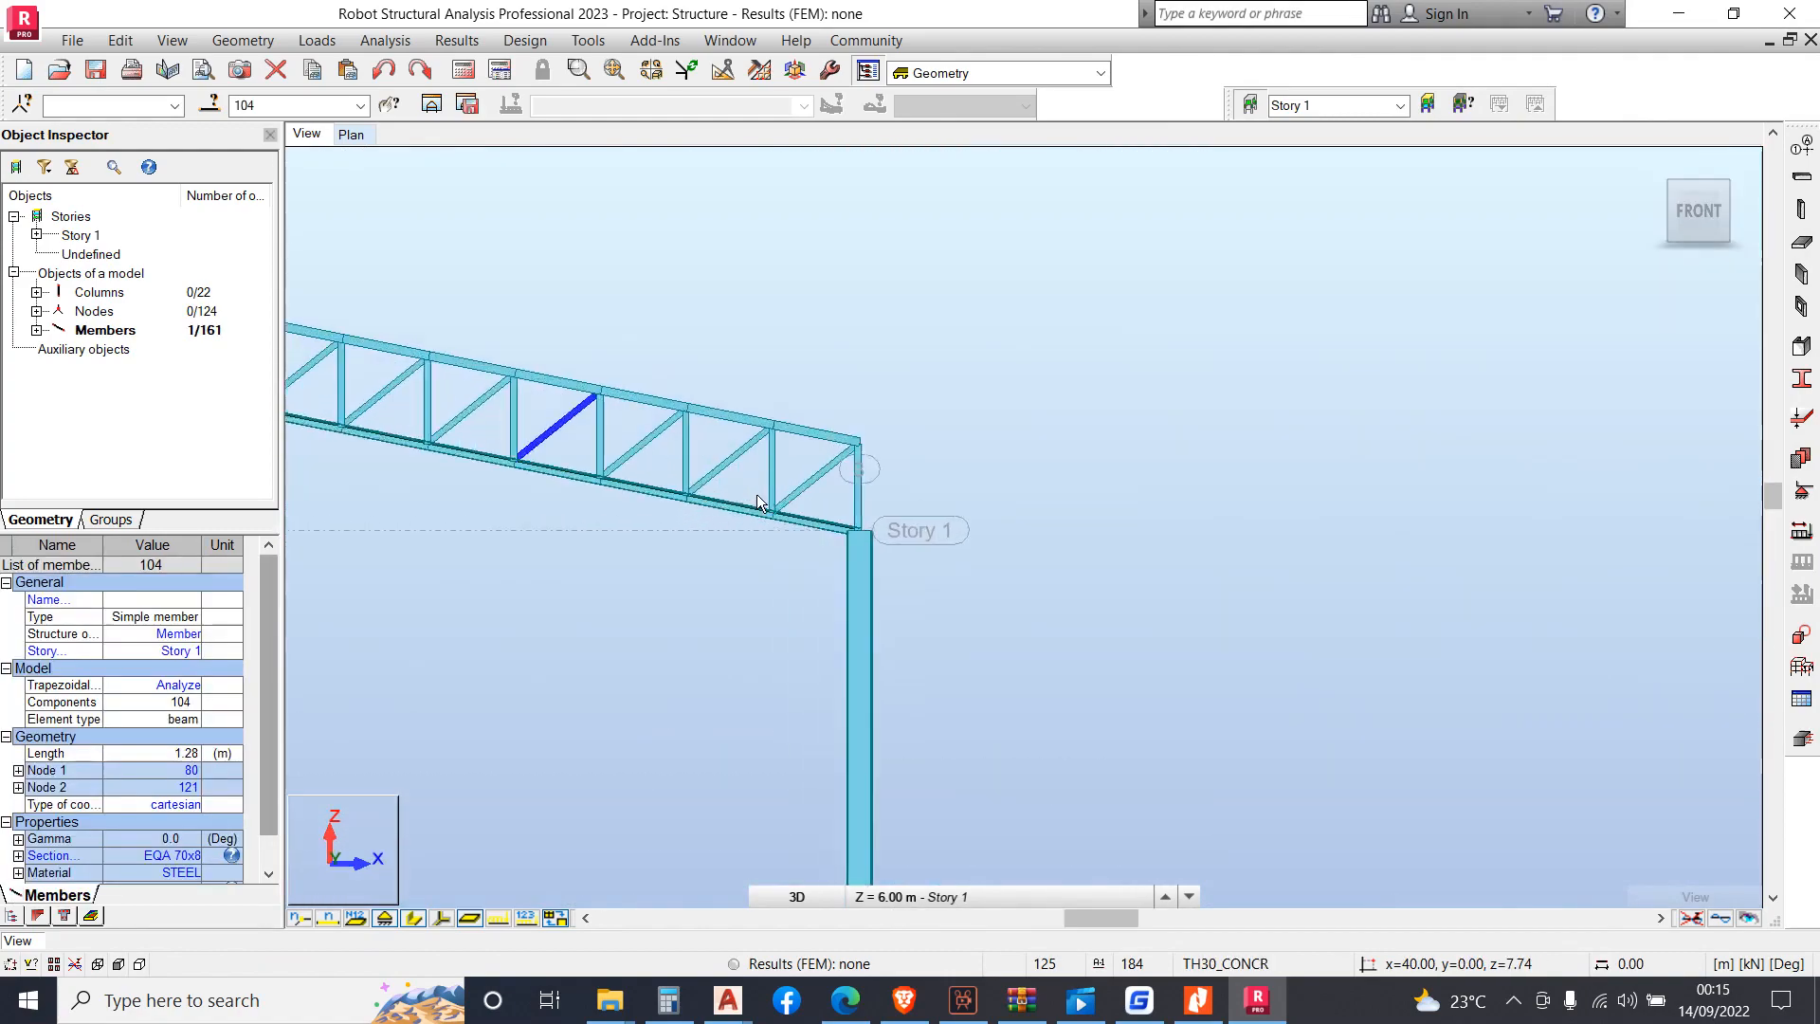
Select the truss's posts and diagonals from the eave at grid line 3 partway up the slope, leaving out the chords
scroll(756, 493, "up", 2)
left_click_drag(868, 488, 721, 469)
left_click_drag(975, 478, 731, 453)
left_click_drag(617, 429, 342, 367)
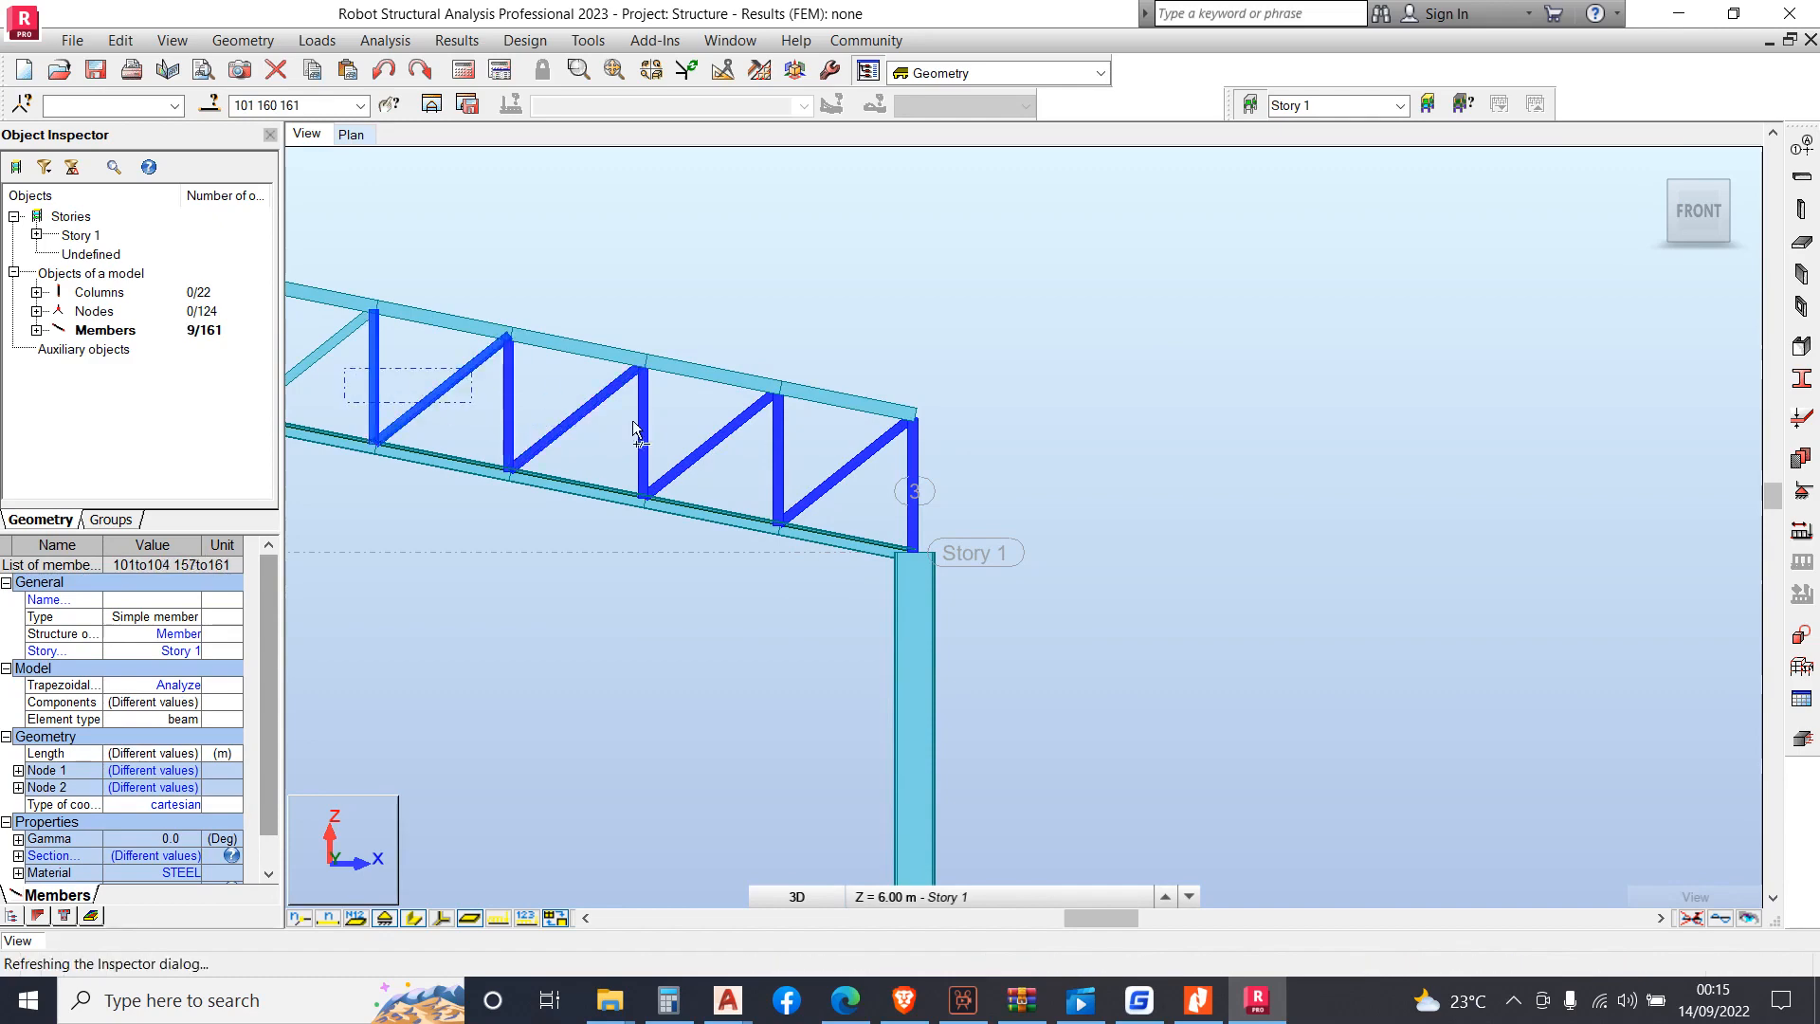
scroll(1452, 583, "down", 4)
scroll(893, 506, "up", 3)
scroll(1095, 502, "up", 2)
left_click_drag(1124, 513, 969, 449, "ctrl")
left_click_drag(940, 478, 491, 362, "ctrl")
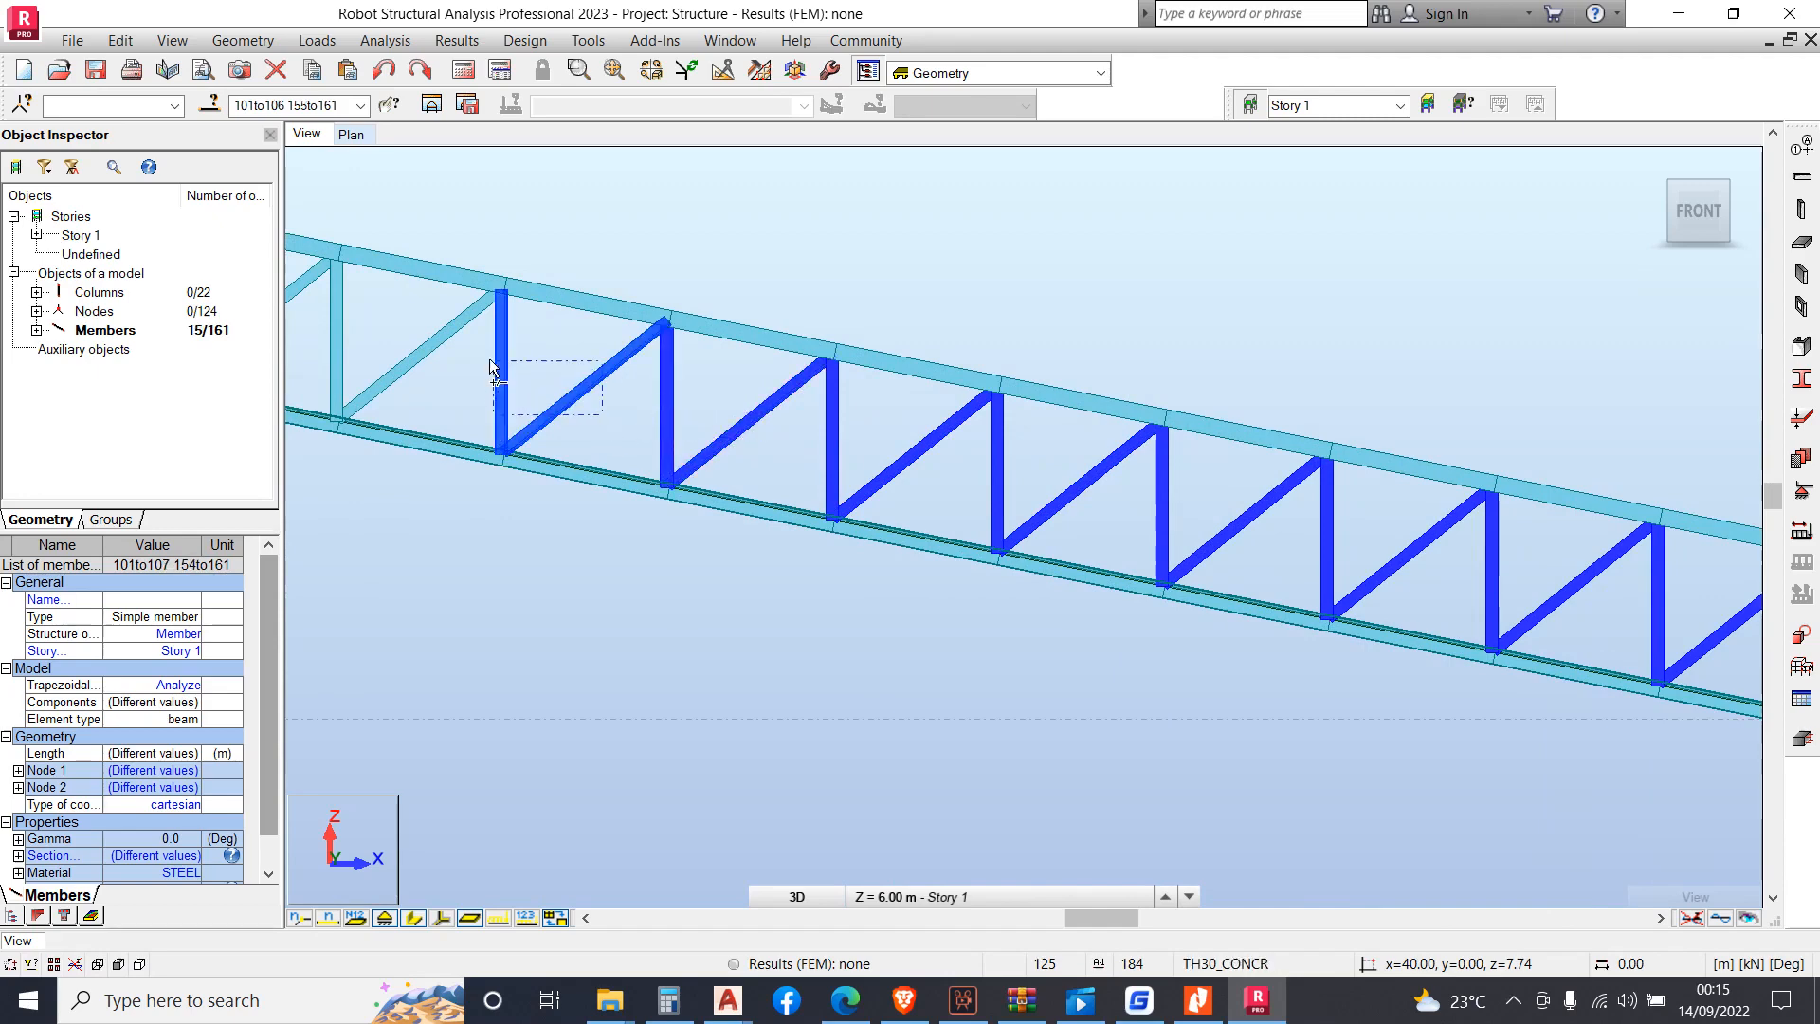
Add the posts and diagonals along the rest of the grid line 3 slope, up to the last post before the ridge, to the selection
scroll(1369, 590, "down", 5)
scroll(735, 433, "up", 4)
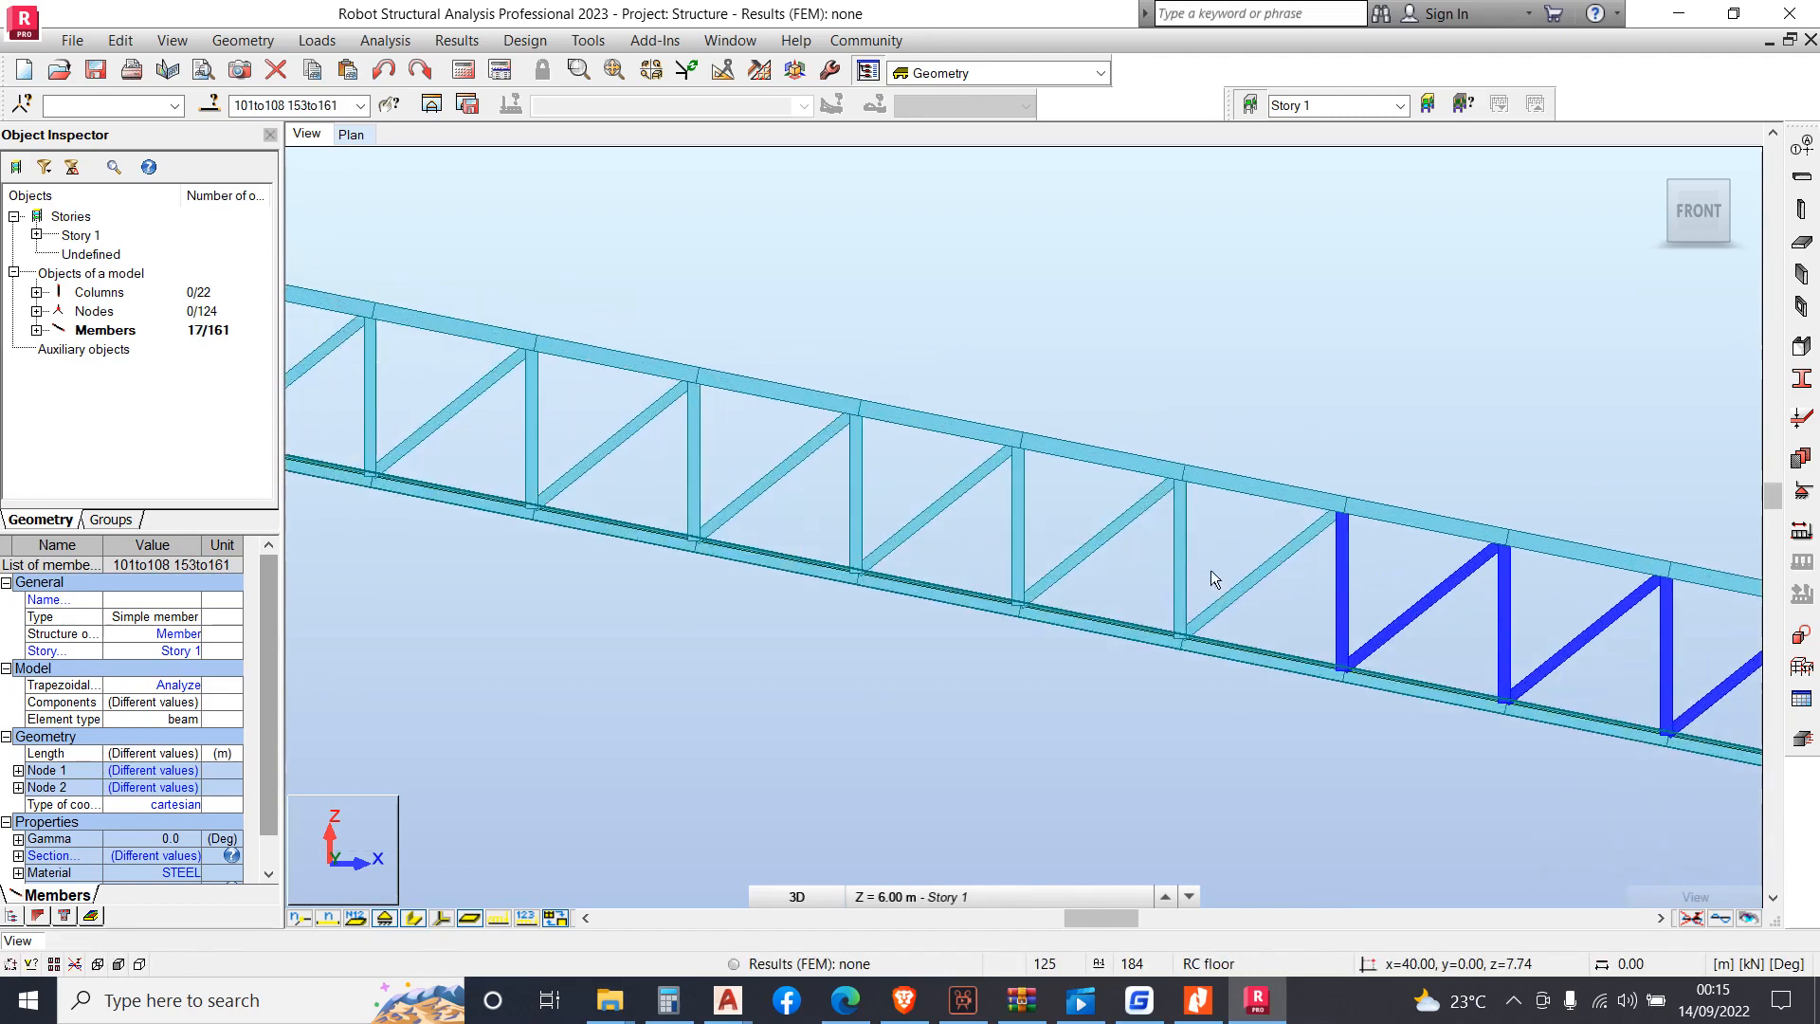
left_click_drag(1186, 560, 514, 430, "ctrl")
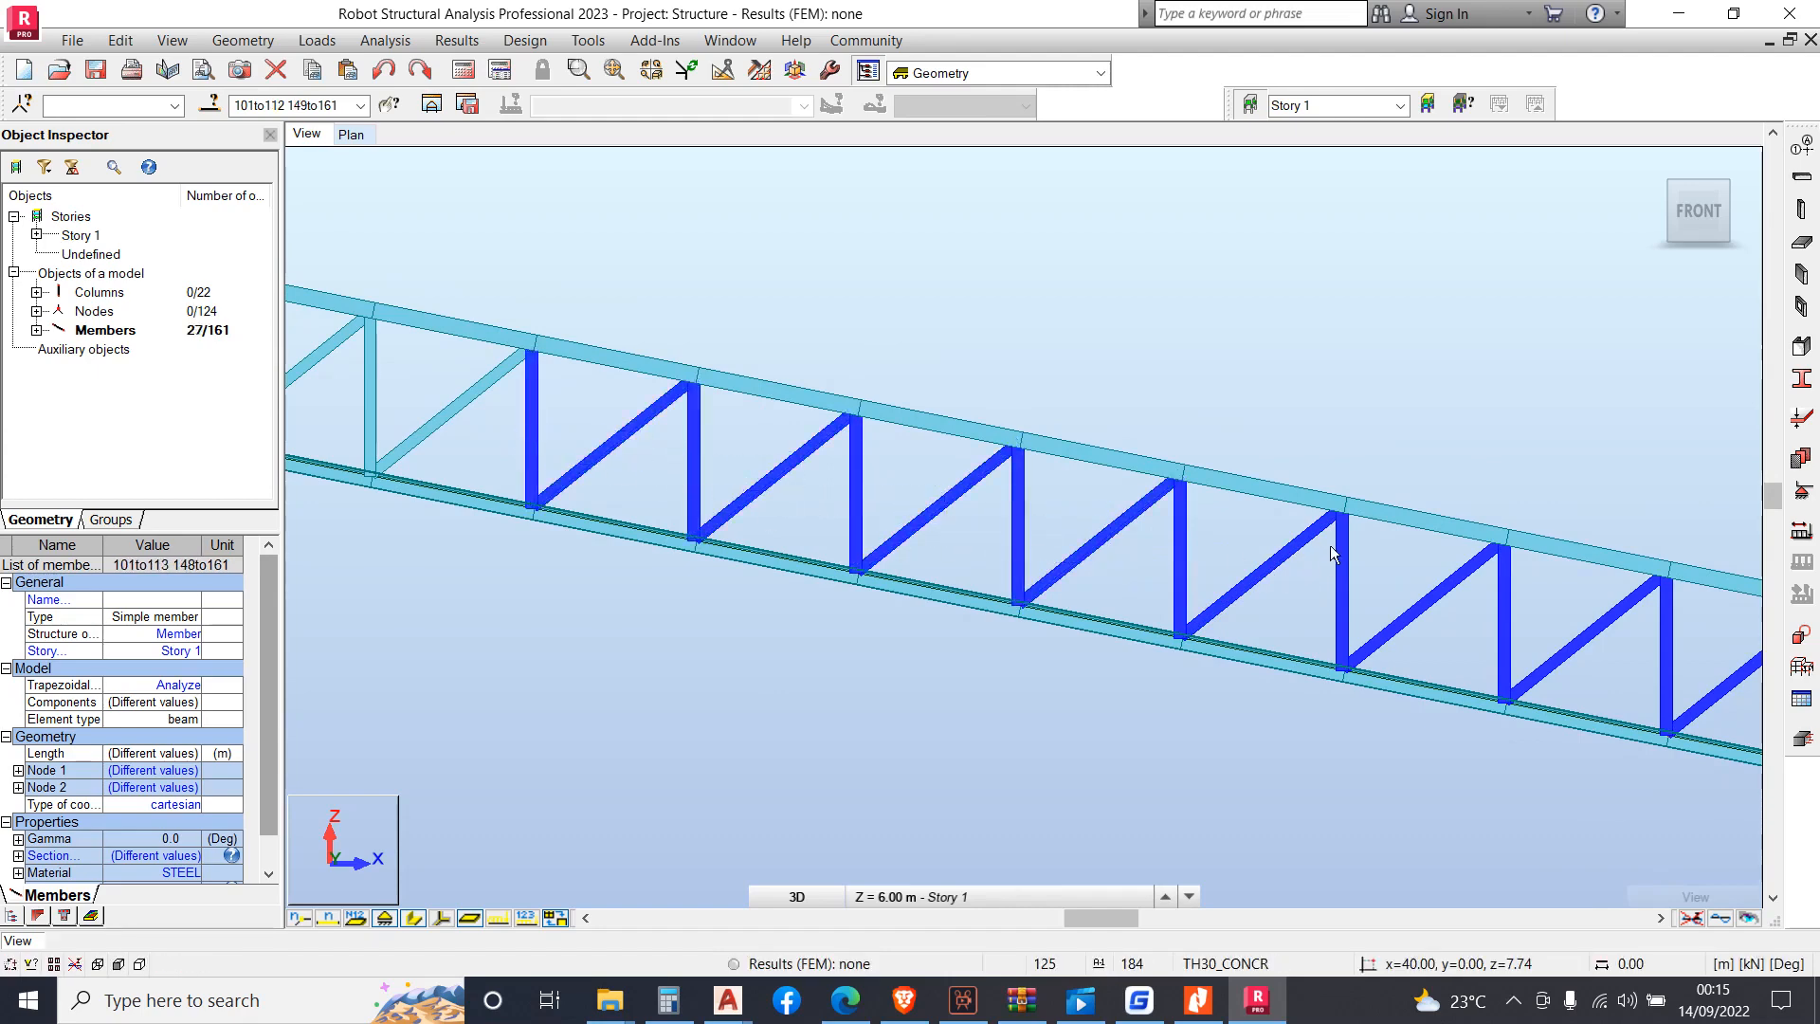
scroll(1329, 544, "down", 2)
scroll(998, 474, "up", 4)
left_click_drag(1140, 491, 577, 376, "ctrl")
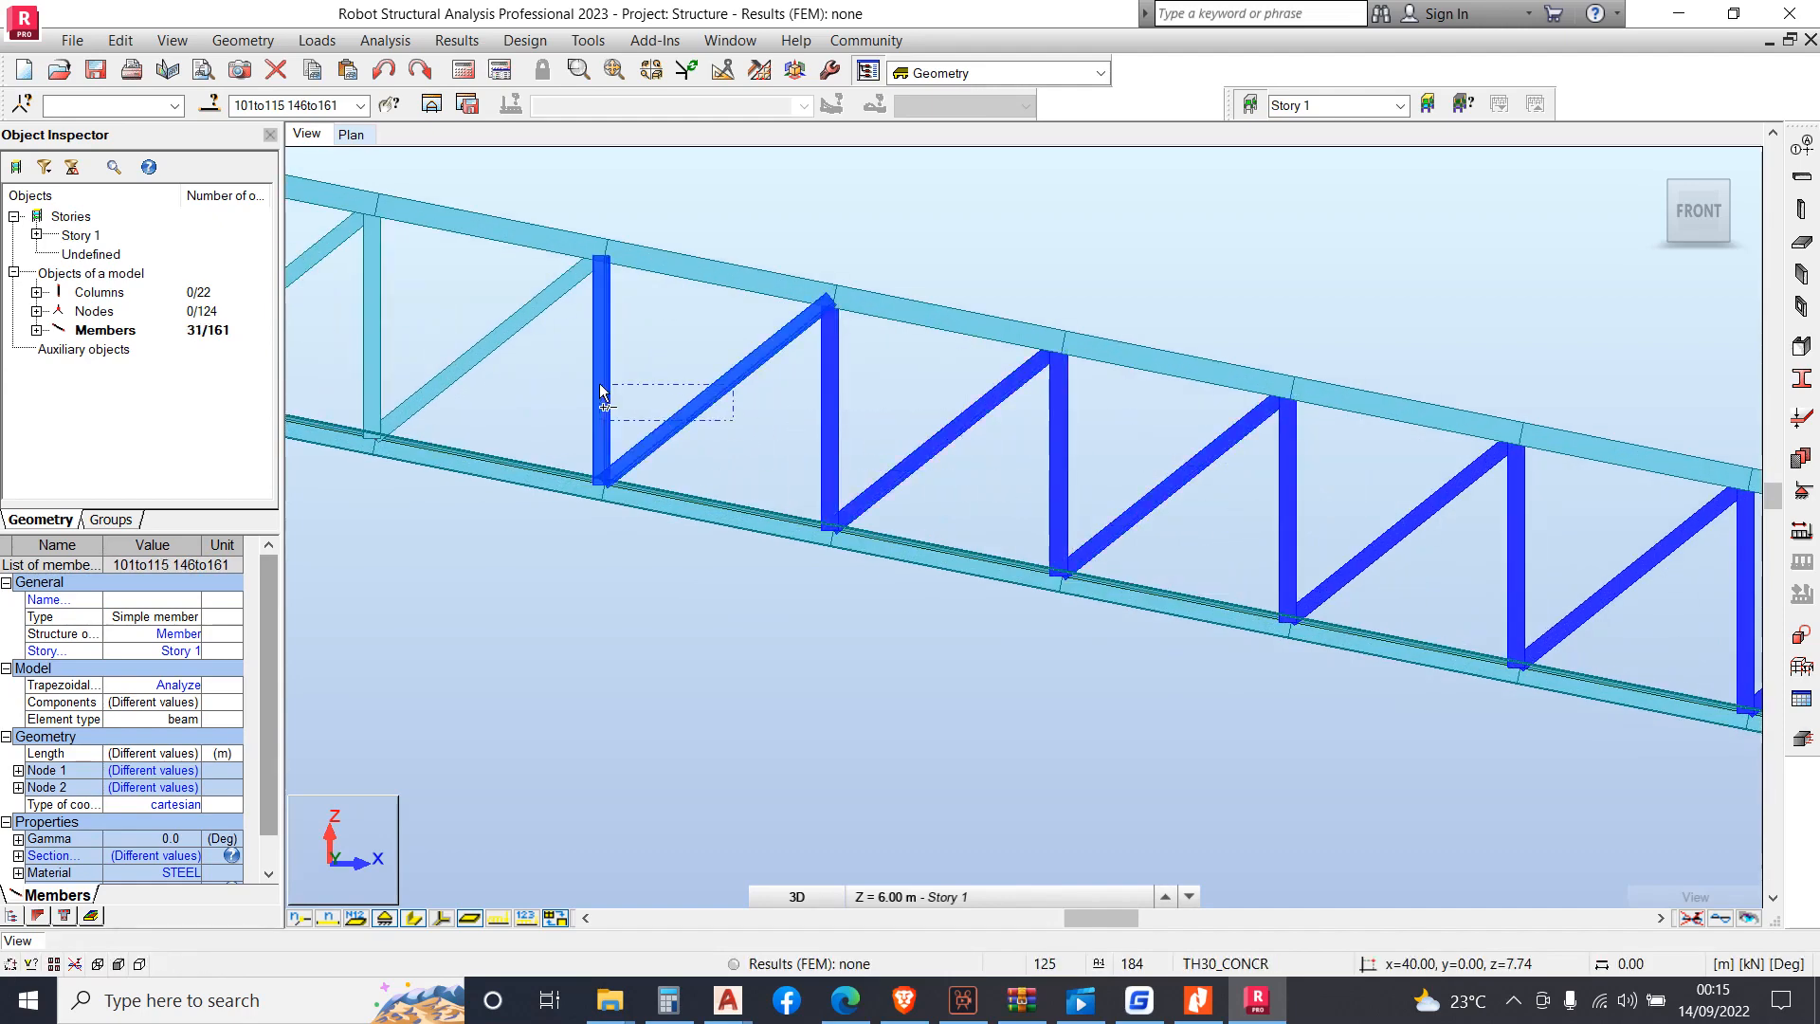
scroll(578, 388, "down", 2)
scroll(1111, 567, "up", 3)
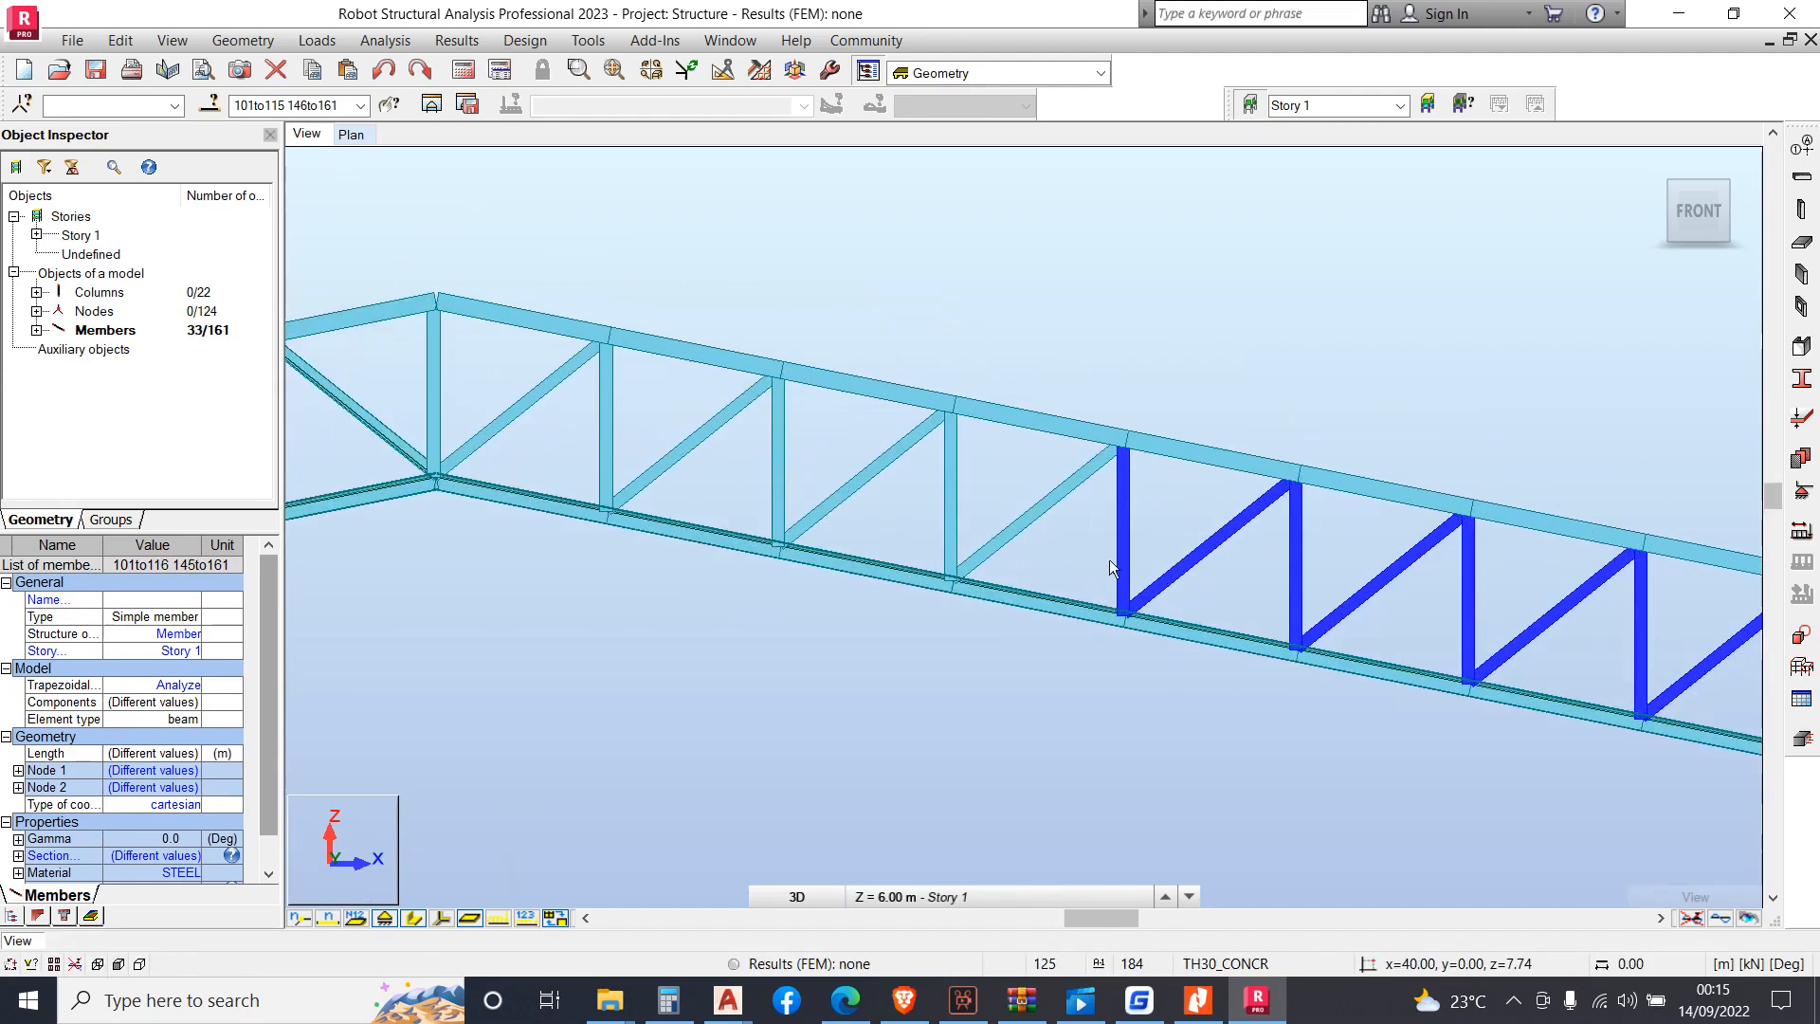
left_click_drag(1040, 523, 539, 415, "ctrl")
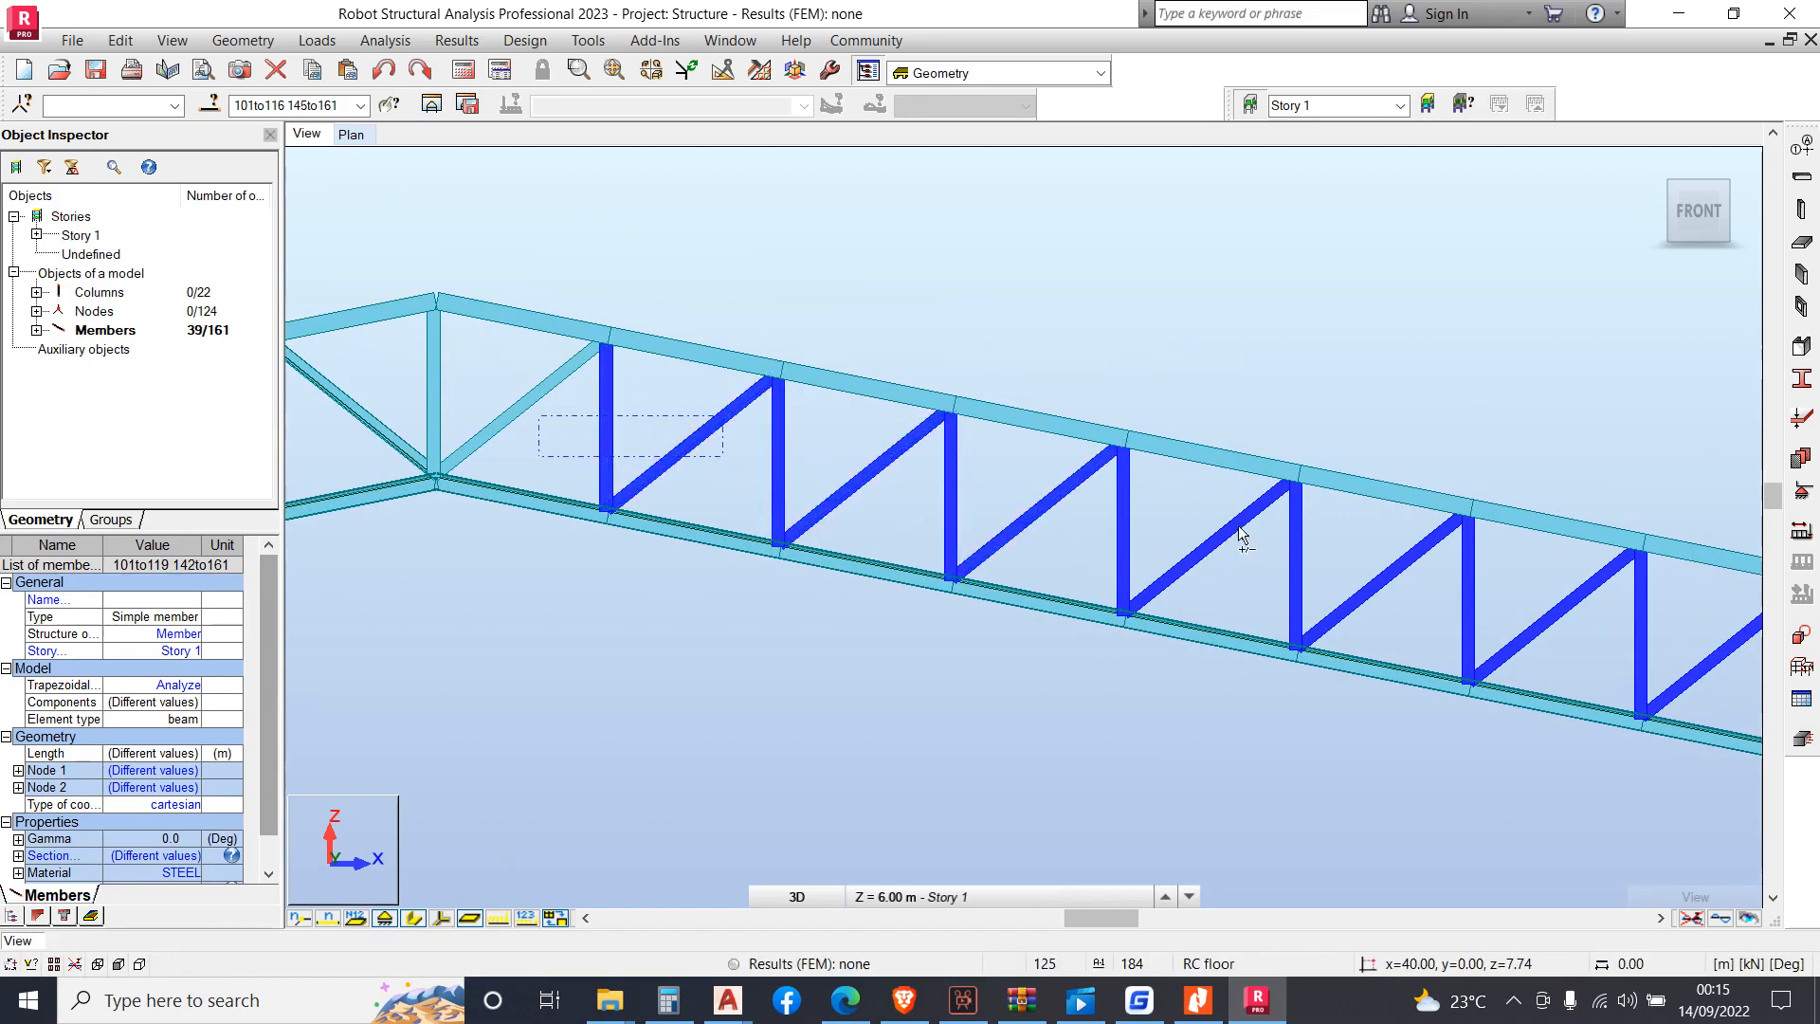
Add the ridge post and the neighbouring posts and diagonals on both sides of the ridge to the selection
scroll(1012, 512, "down", 4)
scroll(622, 446, "up", 4)
left_click_drag(1094, 568, 929, 491, "ctrl")
left_click_drag(737, 542, 631, 537, "ctrl")
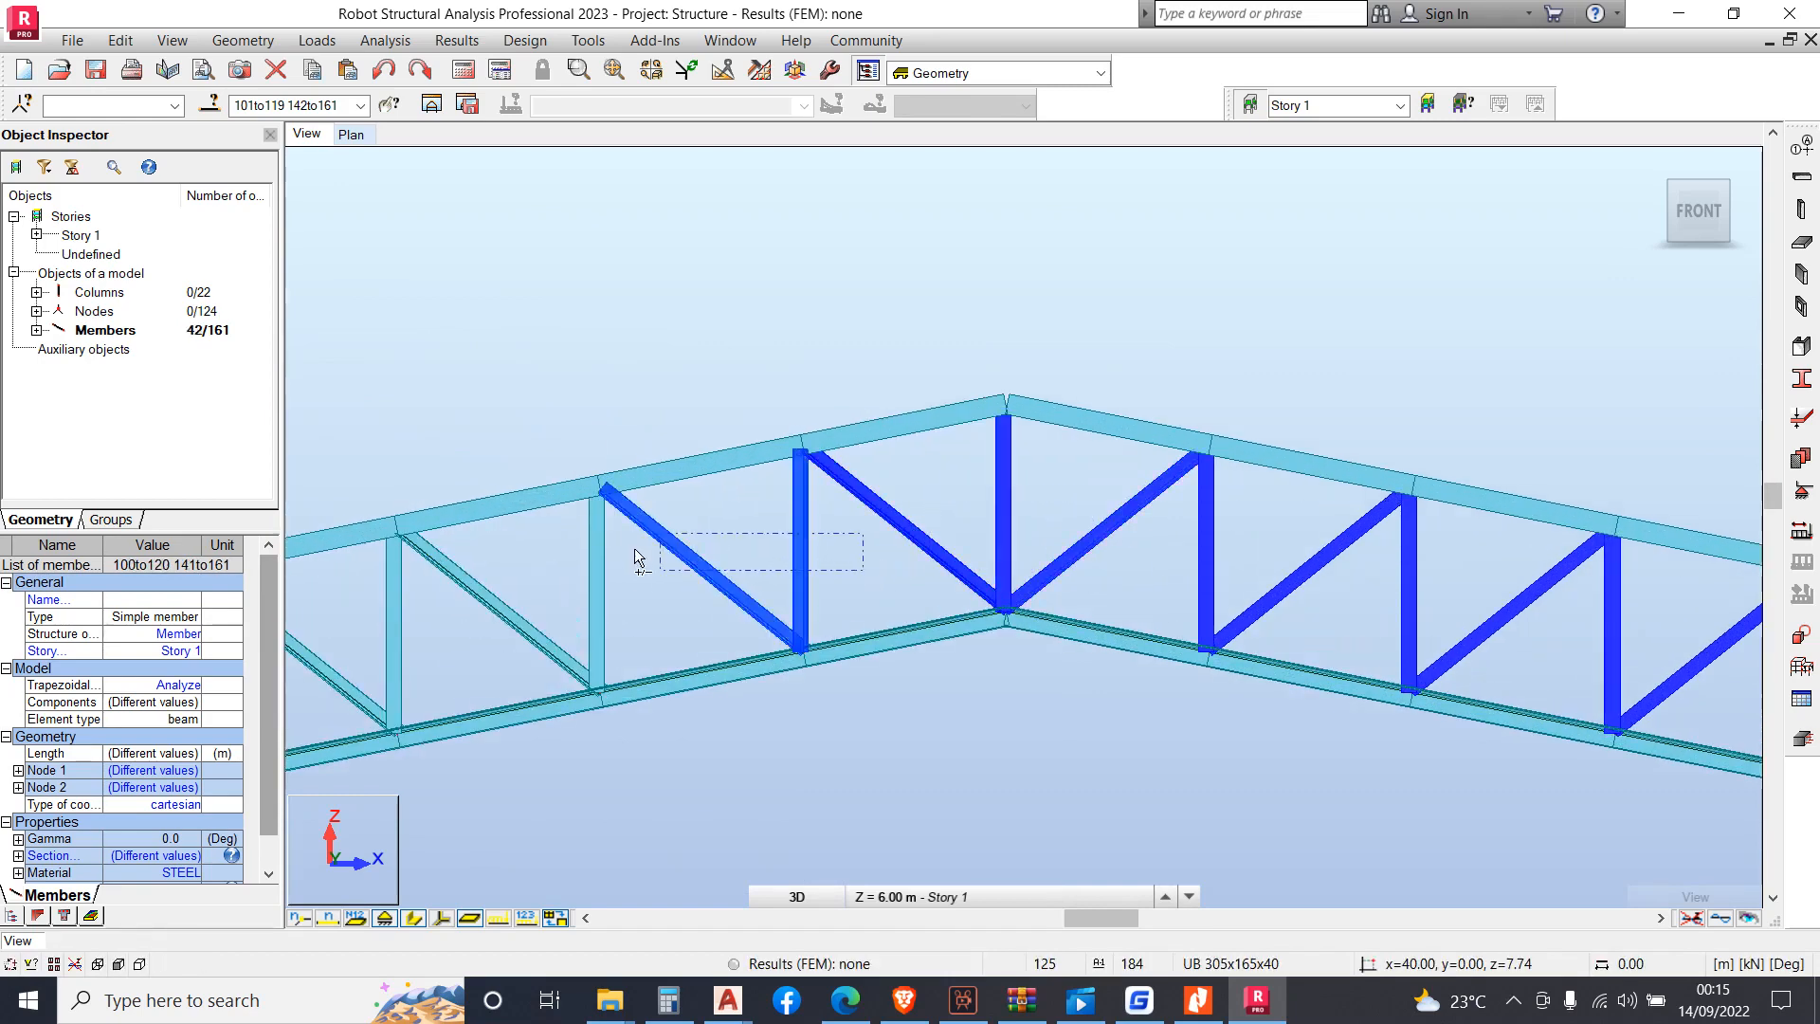
left_click_drag(661, 624, 446, 598, "ctrl")
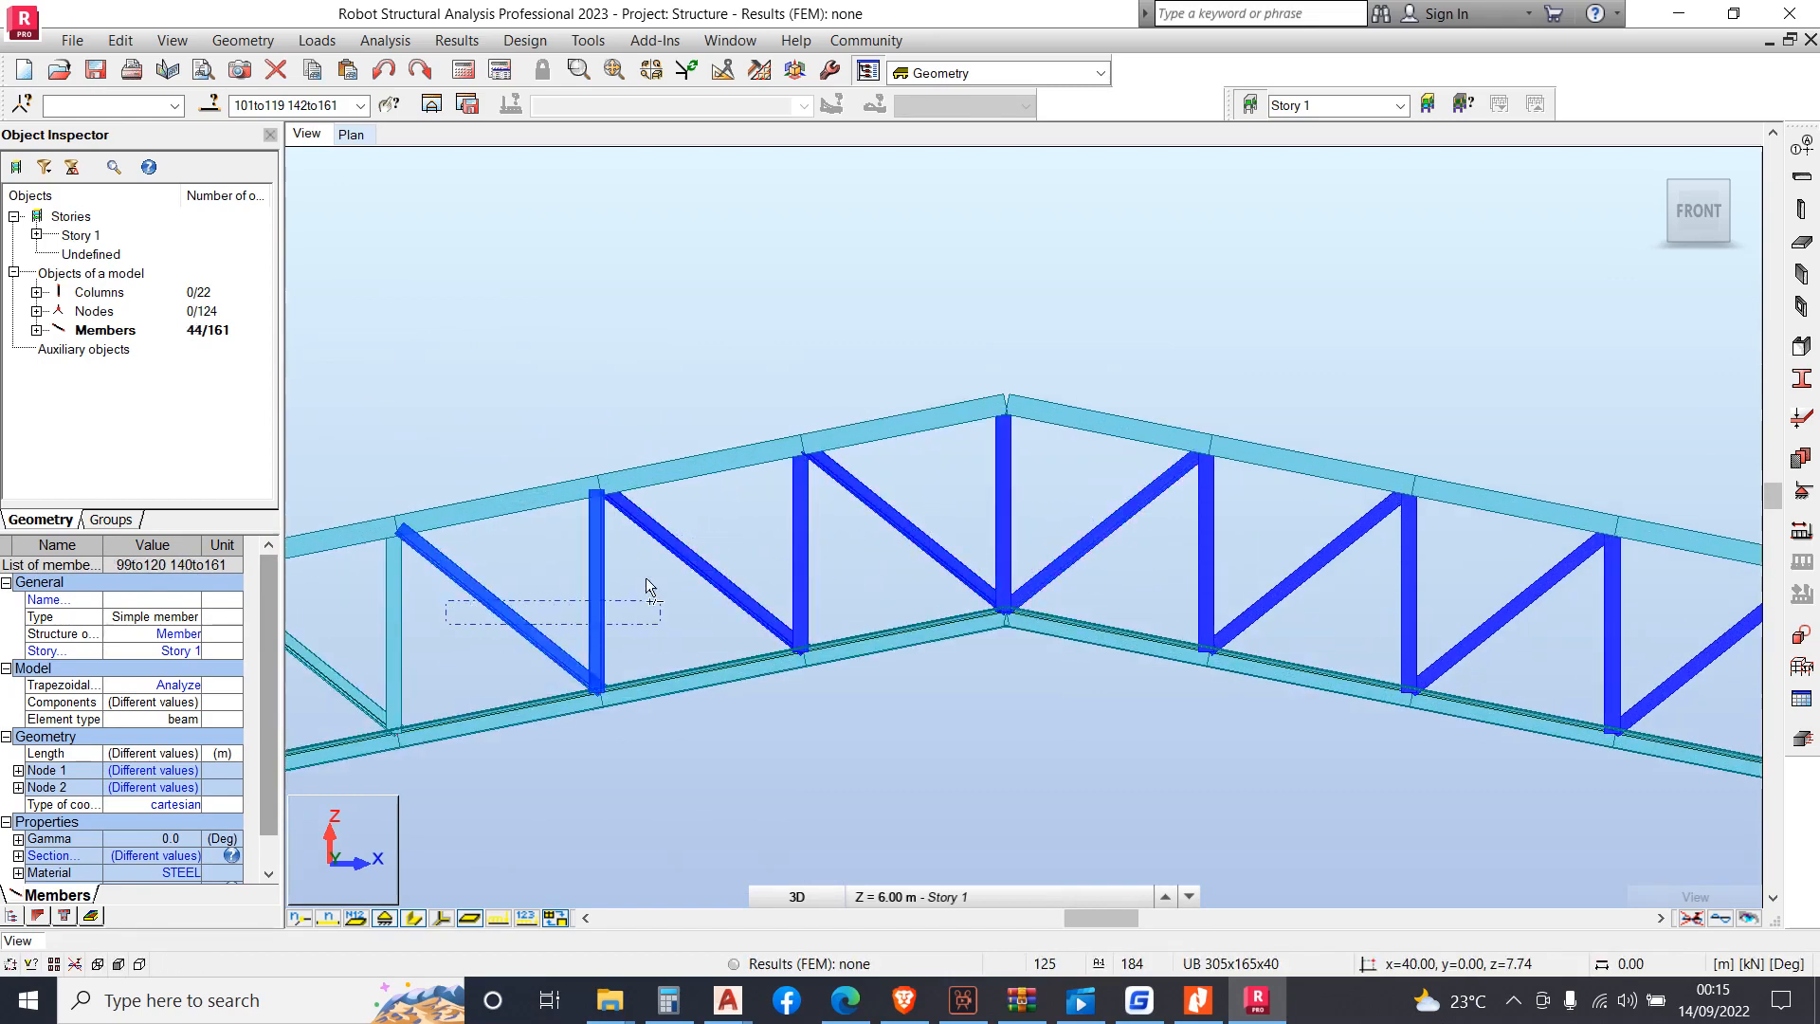
Extend the selection with the posts and diagonals from below the ridge to about halfway down the grid line 1 slope
scroll(1208, 559, "down", 4)
middle_click_drag(616, 692, 691, 684)
scroll(853, 640, "up", 3)
left_click_drag(1022, 570, 882, 512, "ctrl")
left_click_drag(741, 580, 561, 612, "ctrl")
left_click_drag(508, 668, 400, 664, "ctrl")
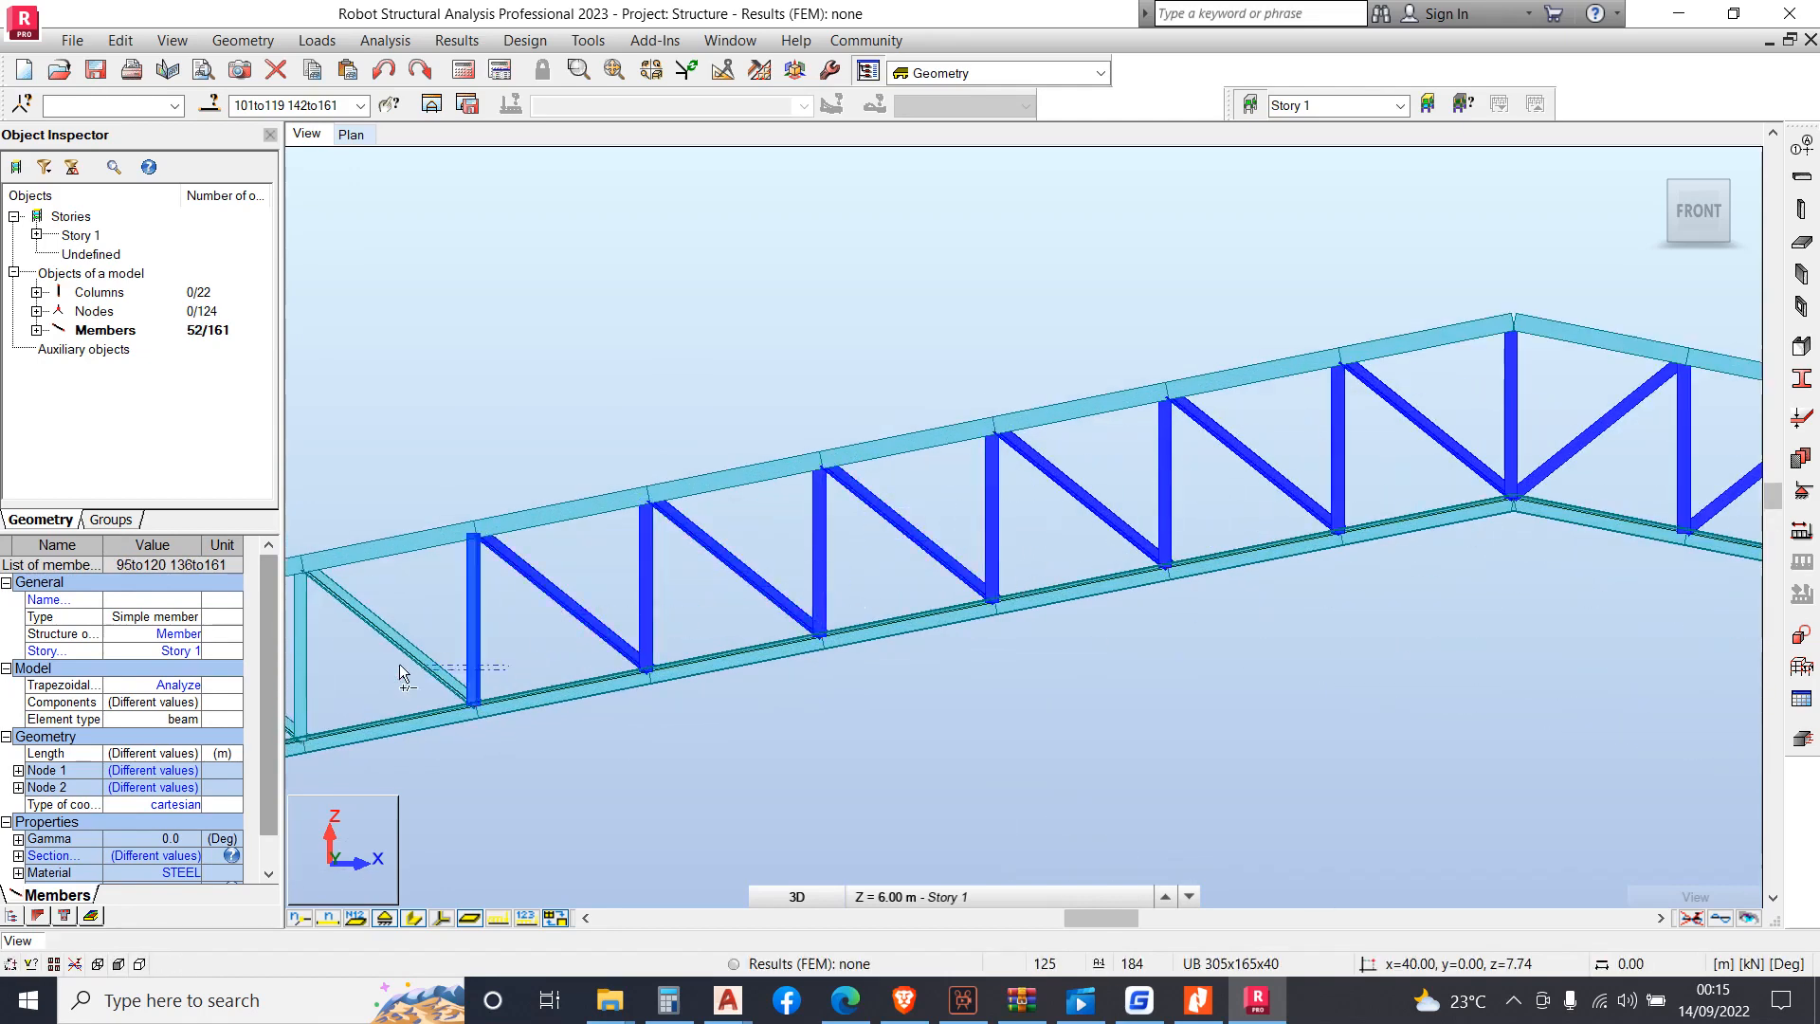
scroll(1232, 540, "down", 4)
scroll(862, 599, "up", 3)
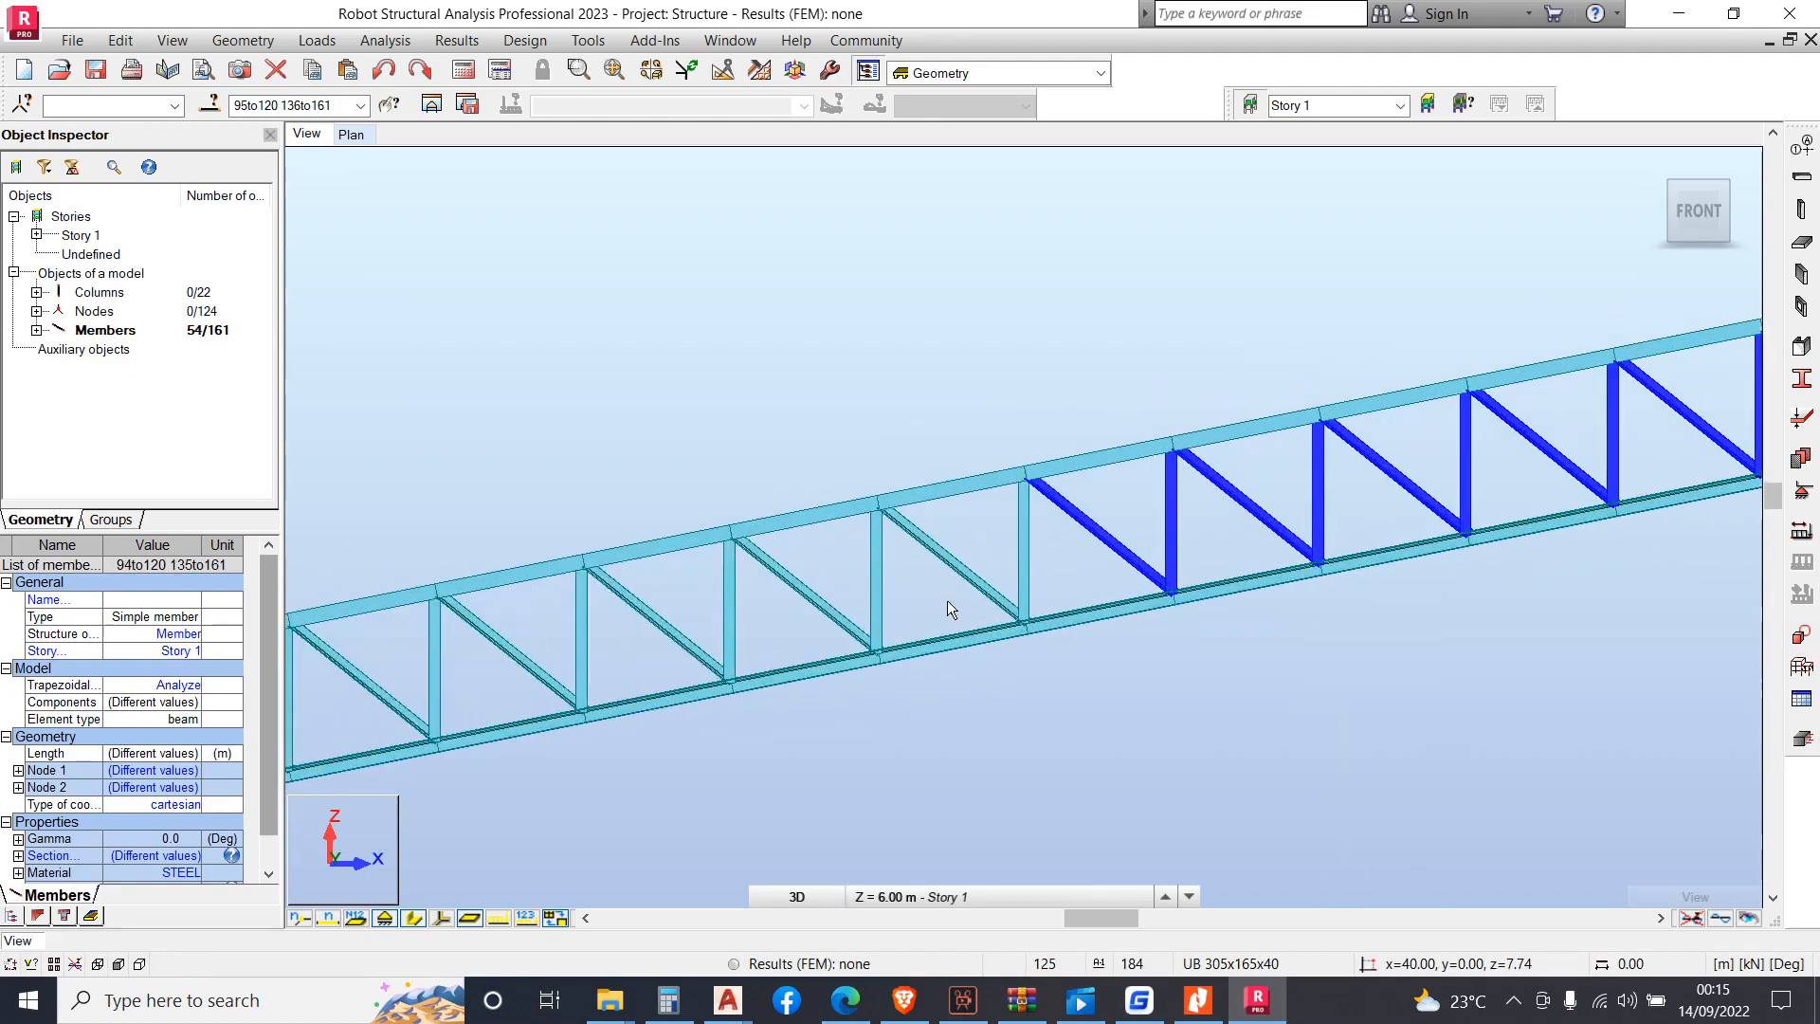
left_click_drag(1061, 559, 404, 690, "ctrl")
scroll(1057, 533, "down", 3)
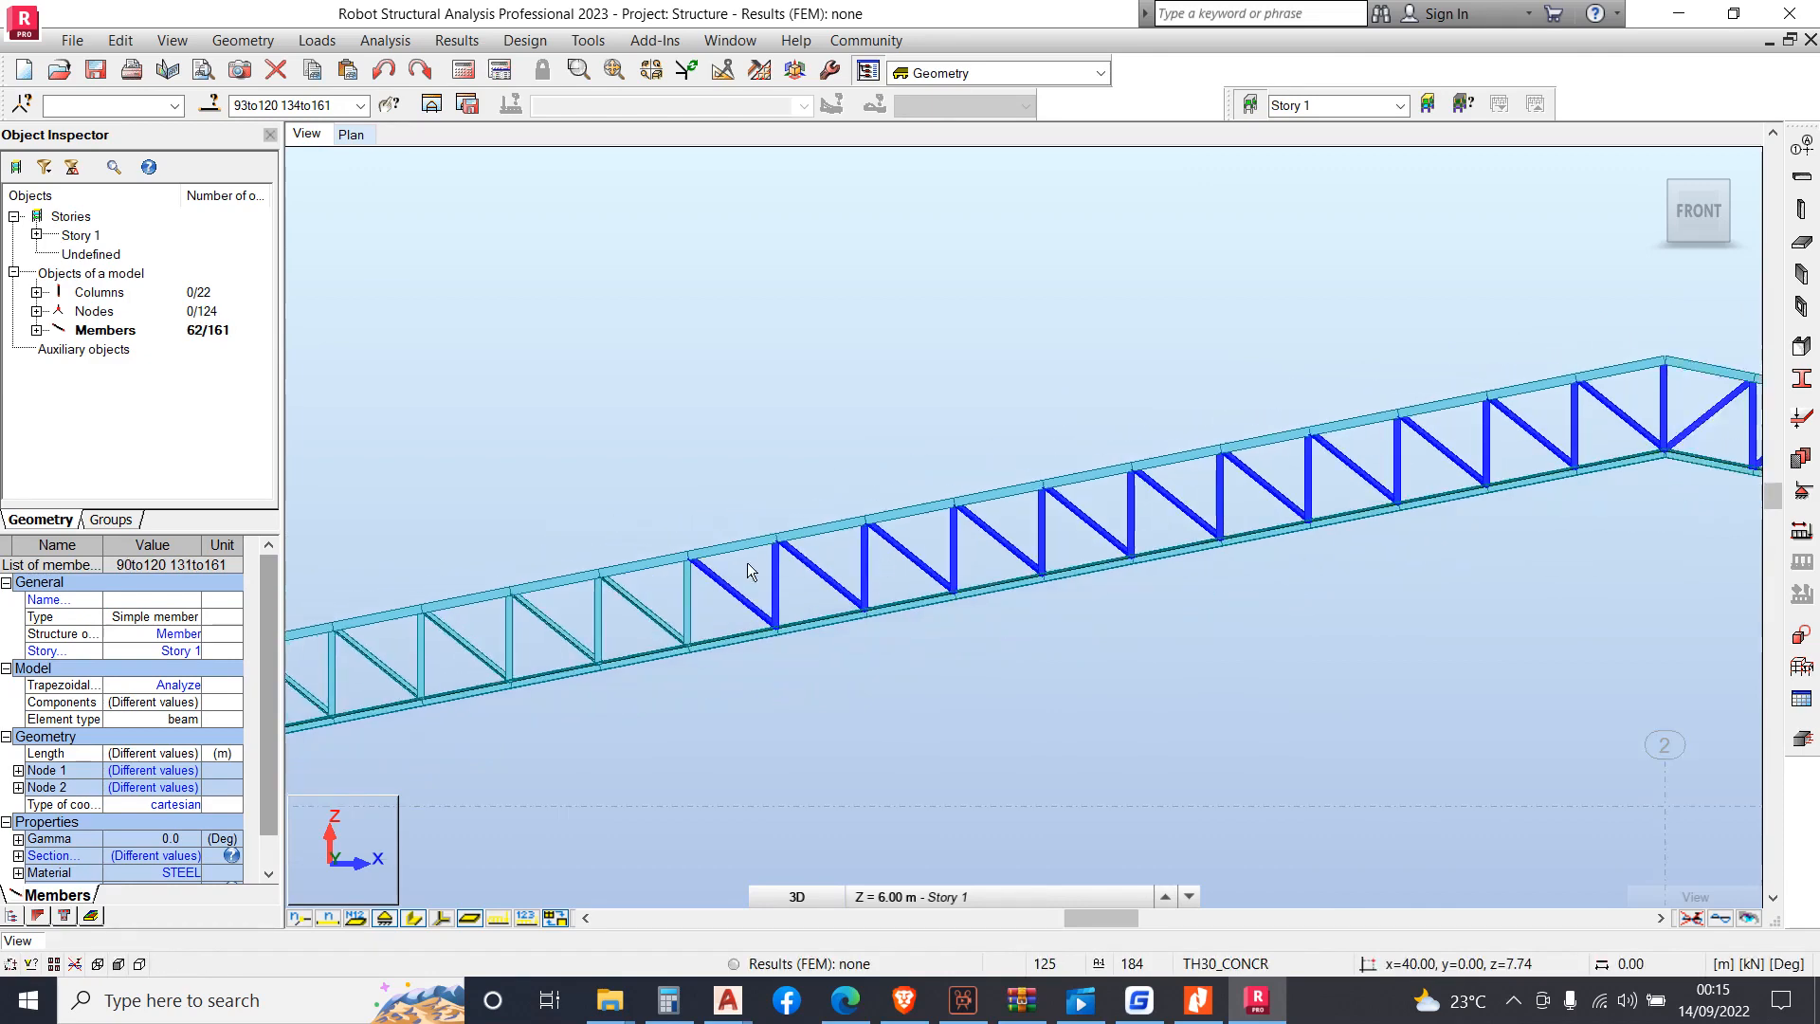
Add the remaining posts and diagonals down to the eave post above the grid line 1 column to the selection
scroll(499, 599, "up", 2)
left_click_drag(976, 612, 685, 602, "ctrl")
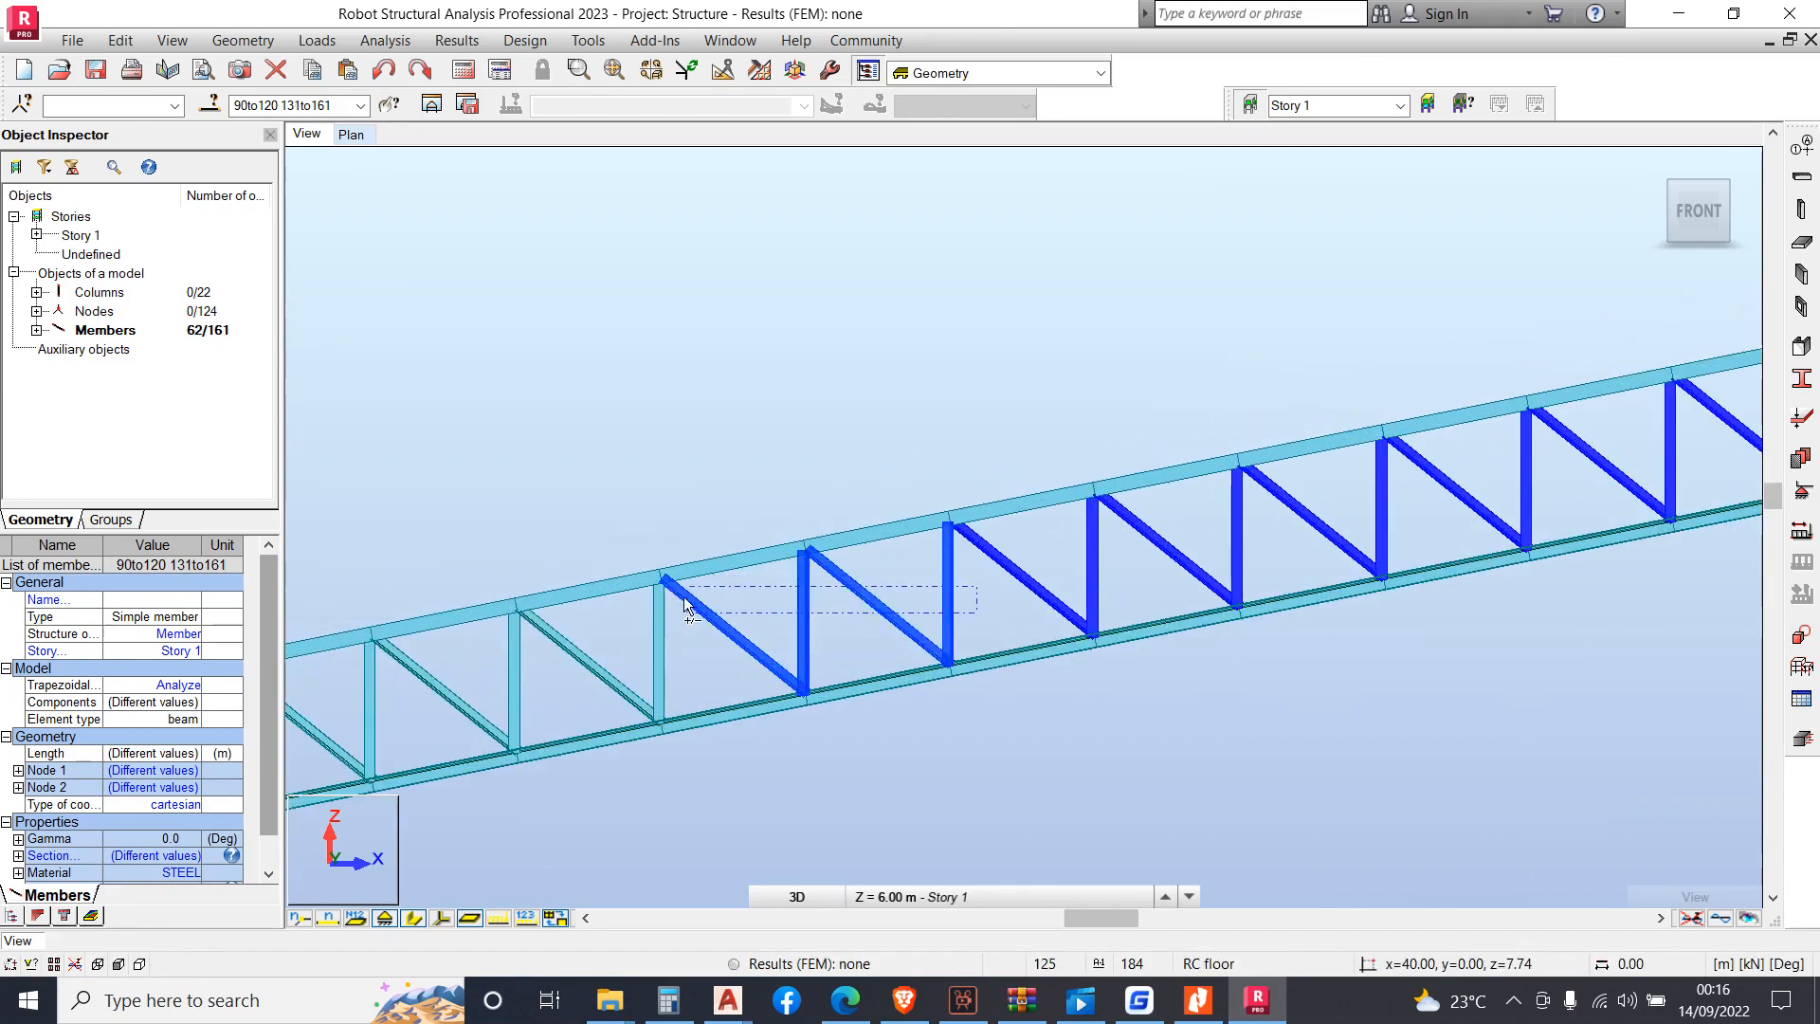
left_click_drag(691, 670, 422, 699, "ctrl")
scroll(1259, 498, "down", 3)
scroll(702, 683, "up", 4)
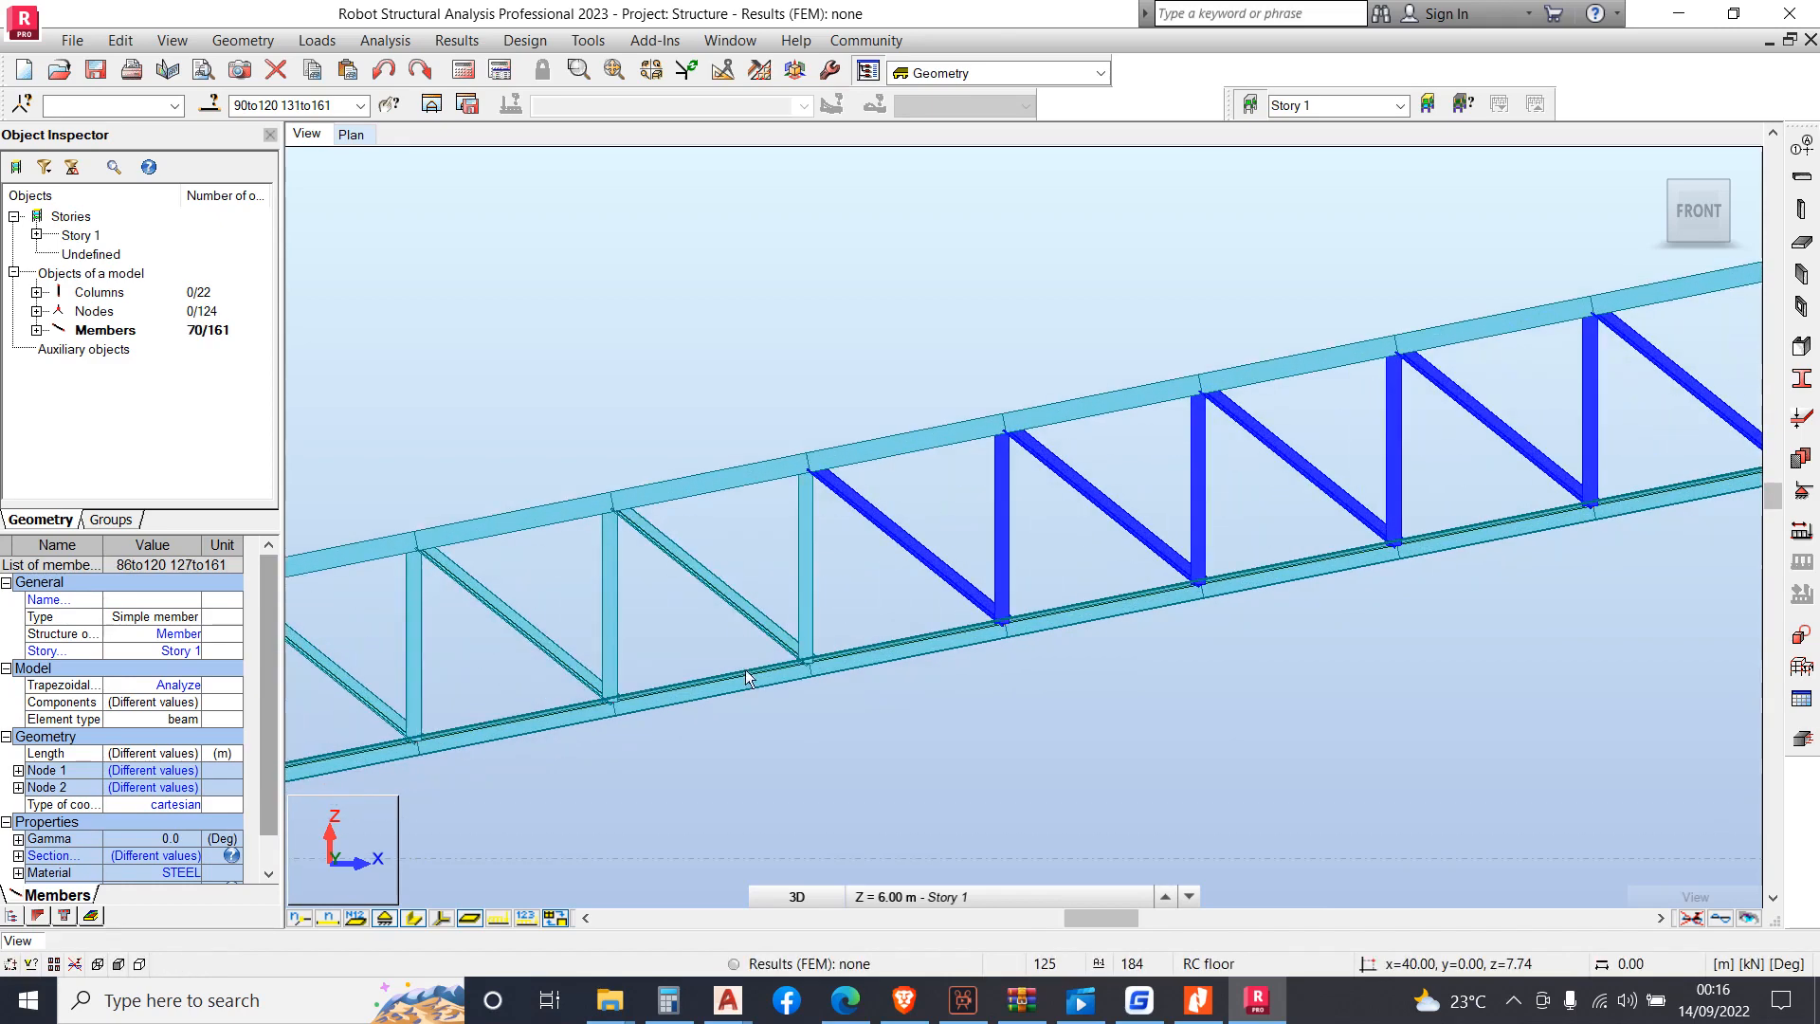
left_click_drag(905, 604, 471, 618, "ctrl")
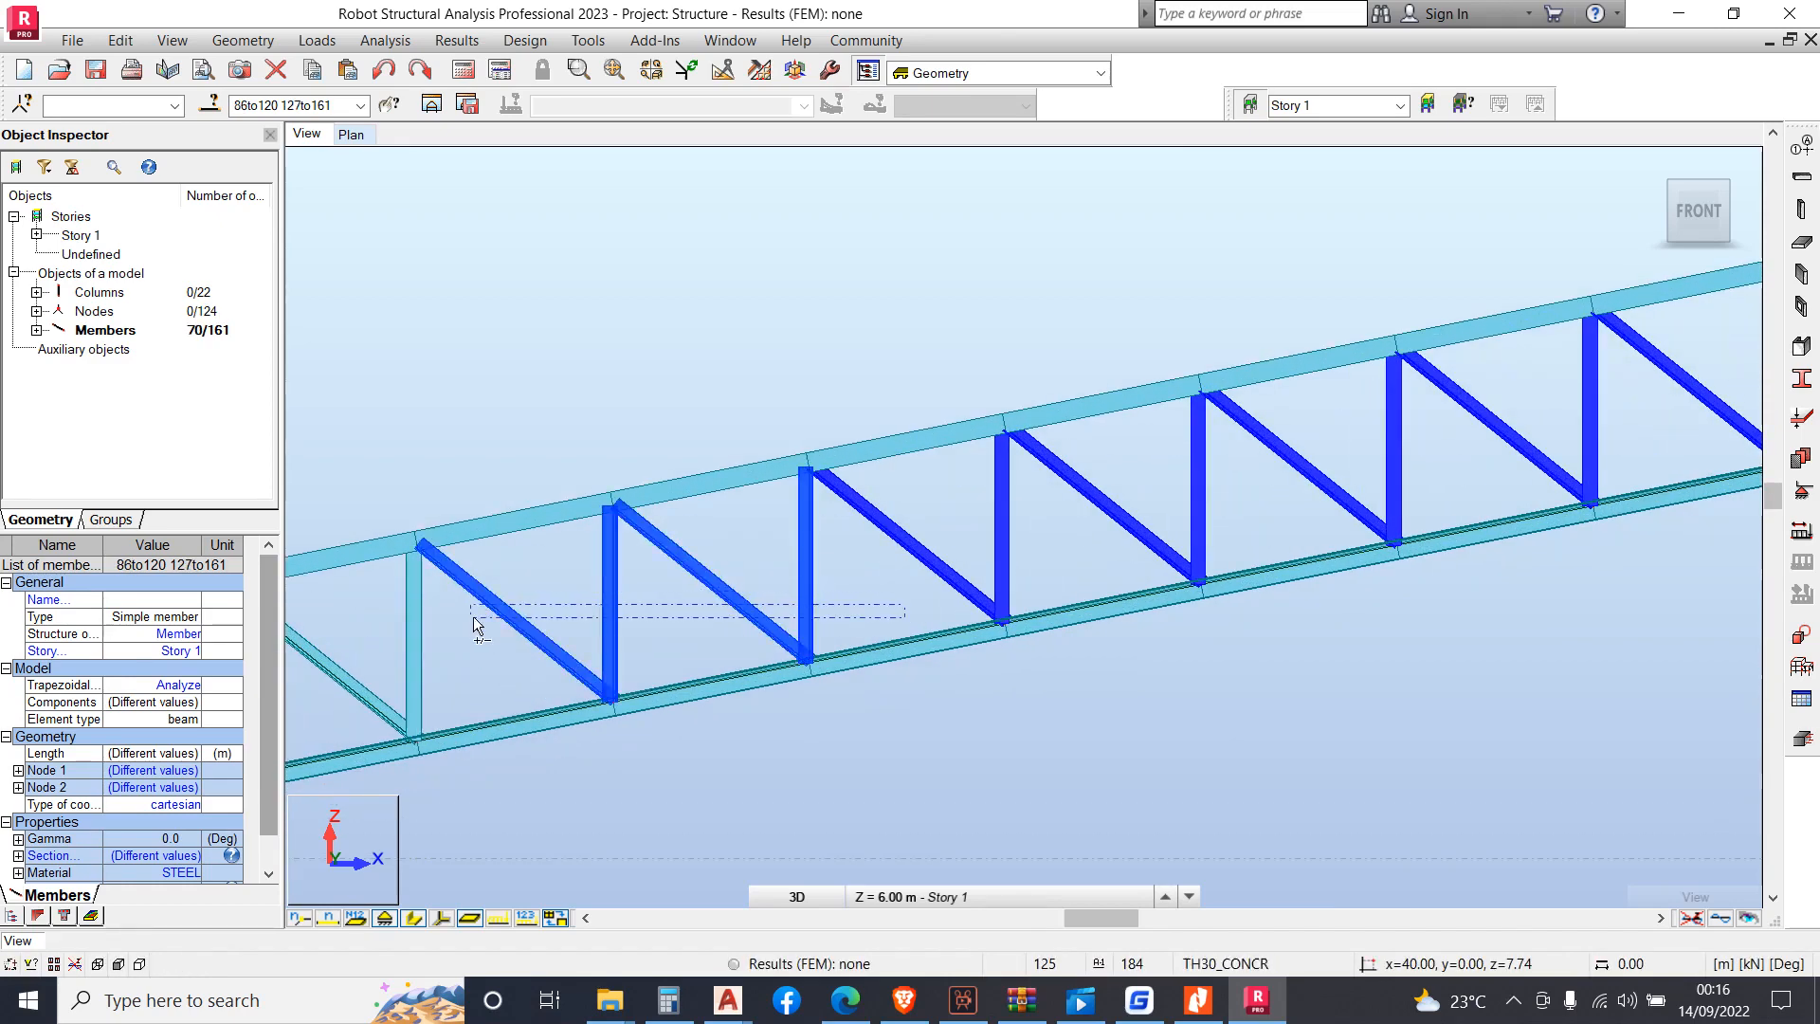
scroll(1065, 512, "down", 3)
scroll(590, 662, "up", 3)
left_click_drag(874, 539, 384, 588, "ctrl")
scroll(1041, 572, "down", 5)
scroll(775, 582, "up", 5)
left_click_drag(780, 607, 606, 651, "ctrl")
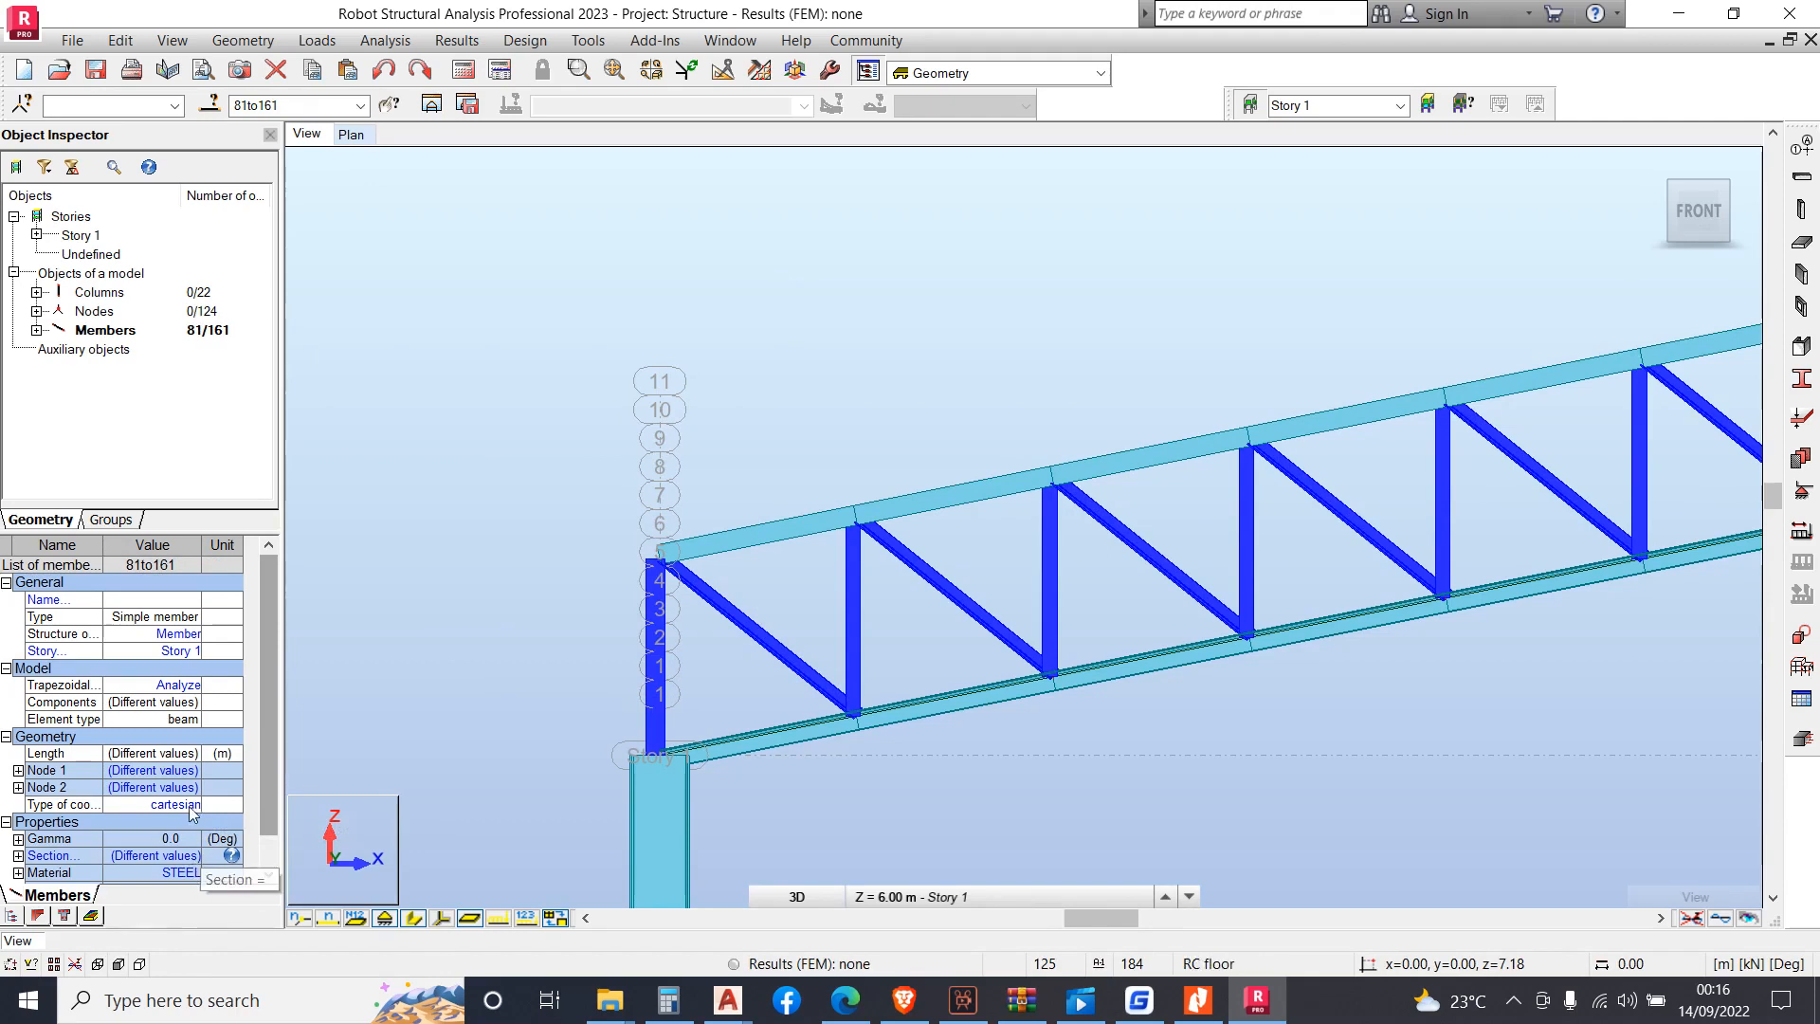
Set the material of the selected truss posts and diagonals to S275
left_click(190, 870)
left_click(192, 873)
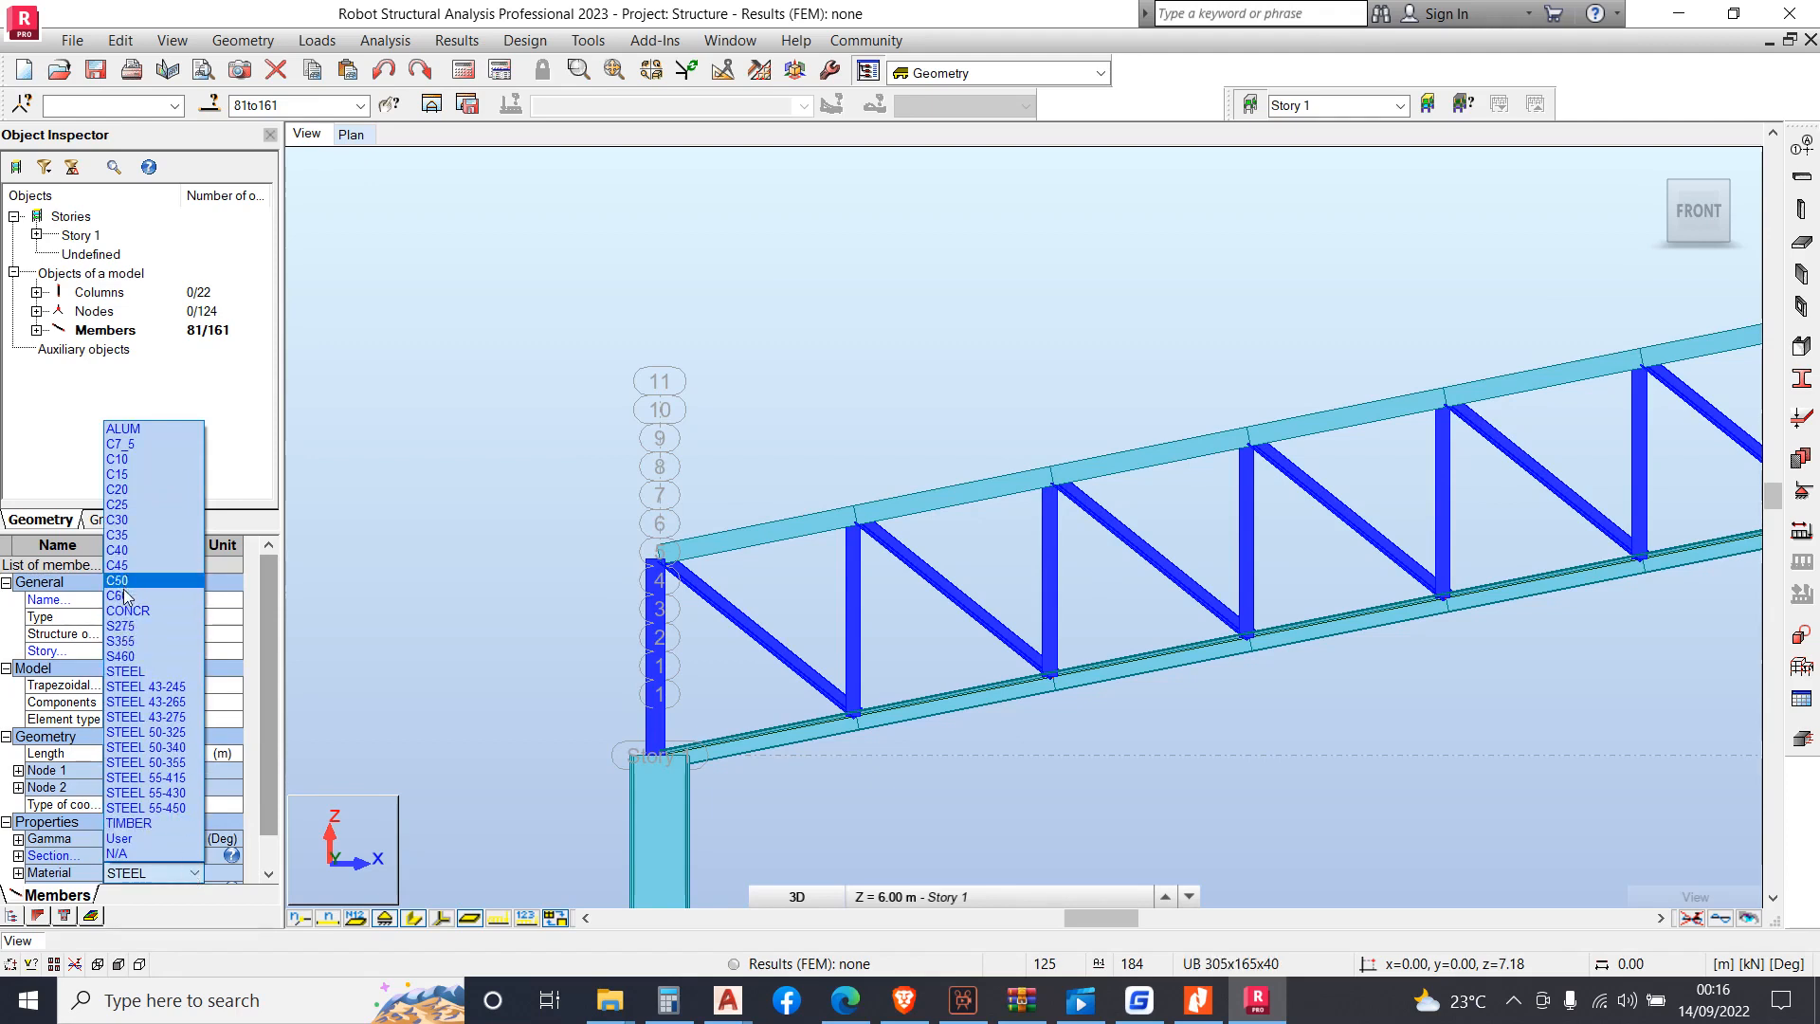
left_click(126, 628)
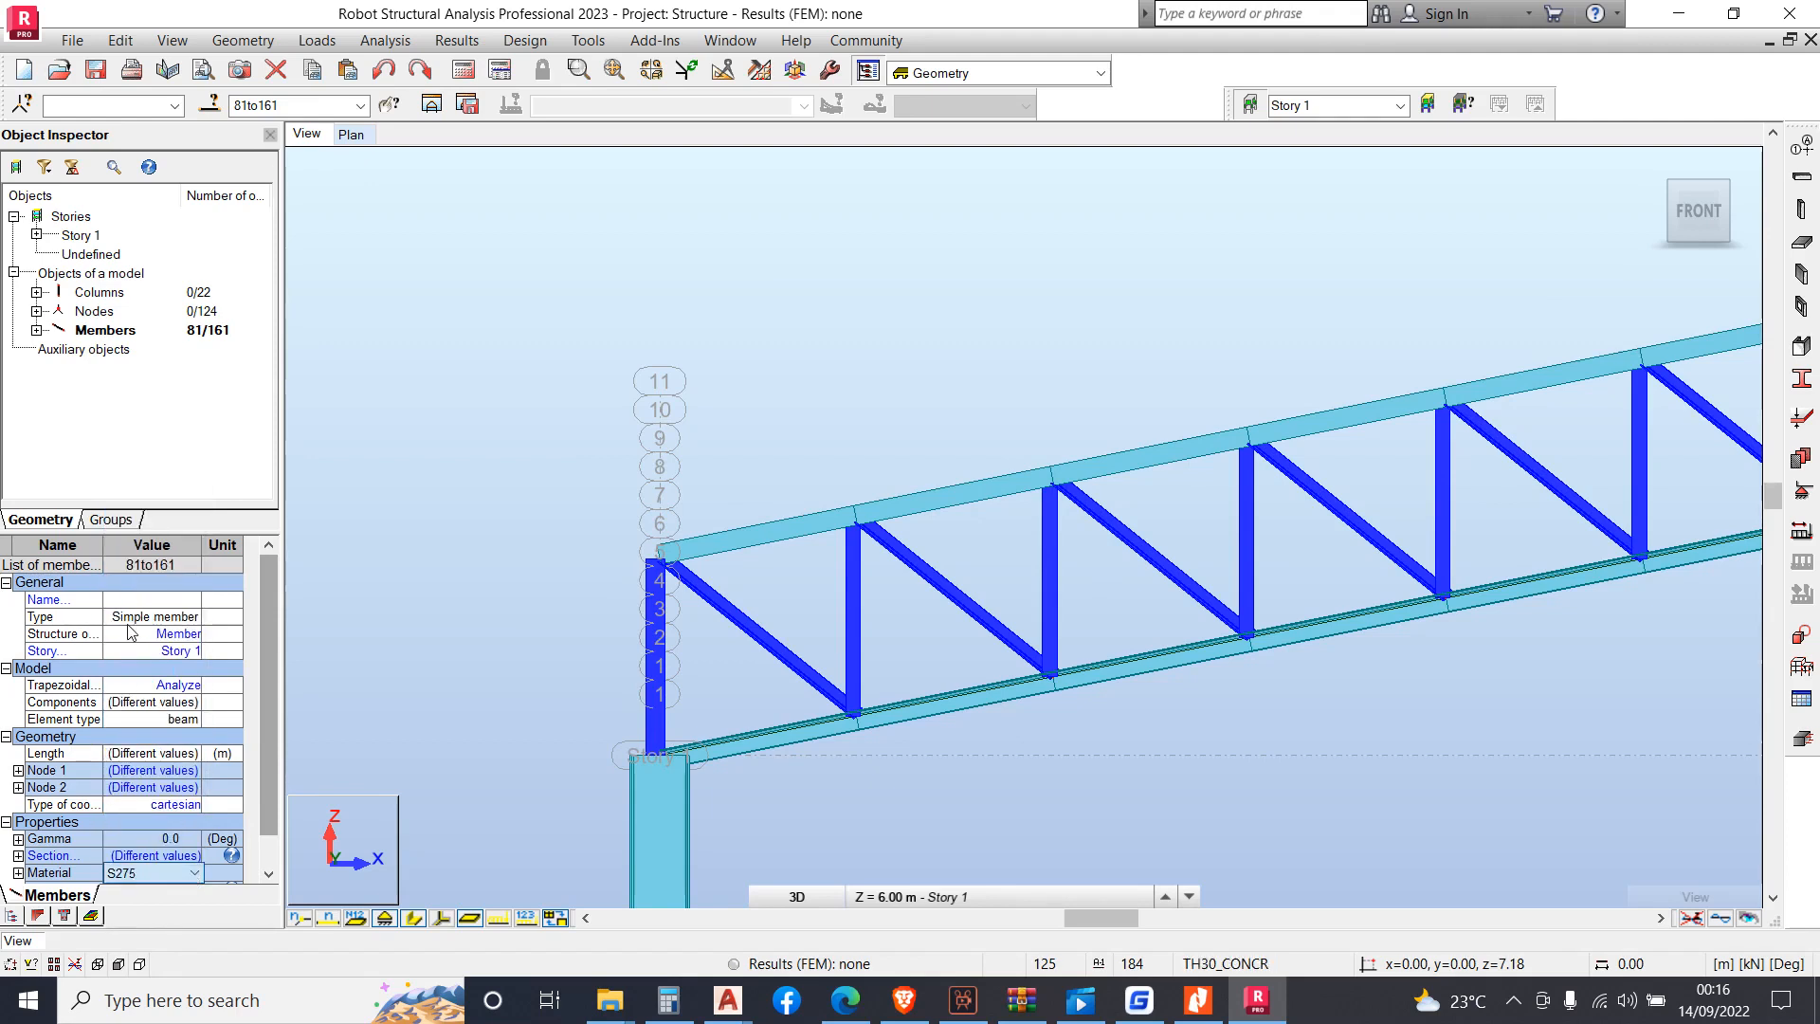
scroll(616, 408, "down", 2)
scroll(616, 407, "down", 1)
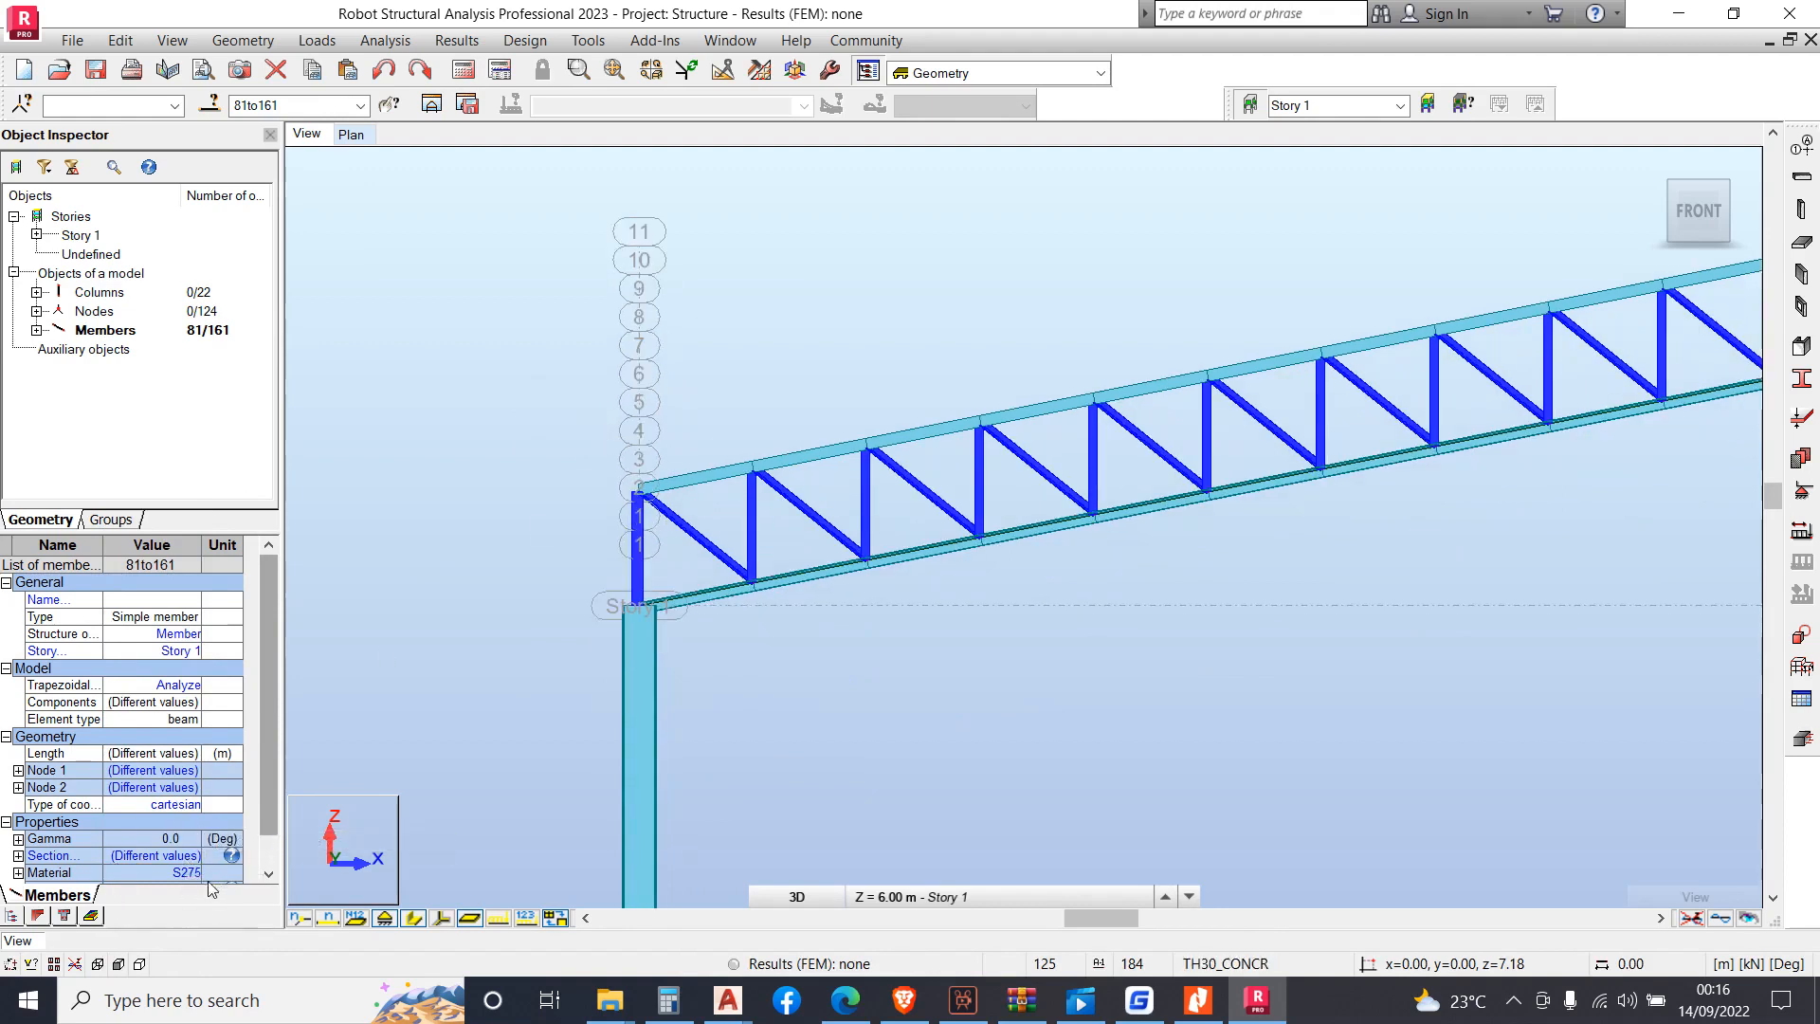
Assign the section EQA 75x8 to the selected truss posts and diagonals
scroll(271, 778, "down", 2)
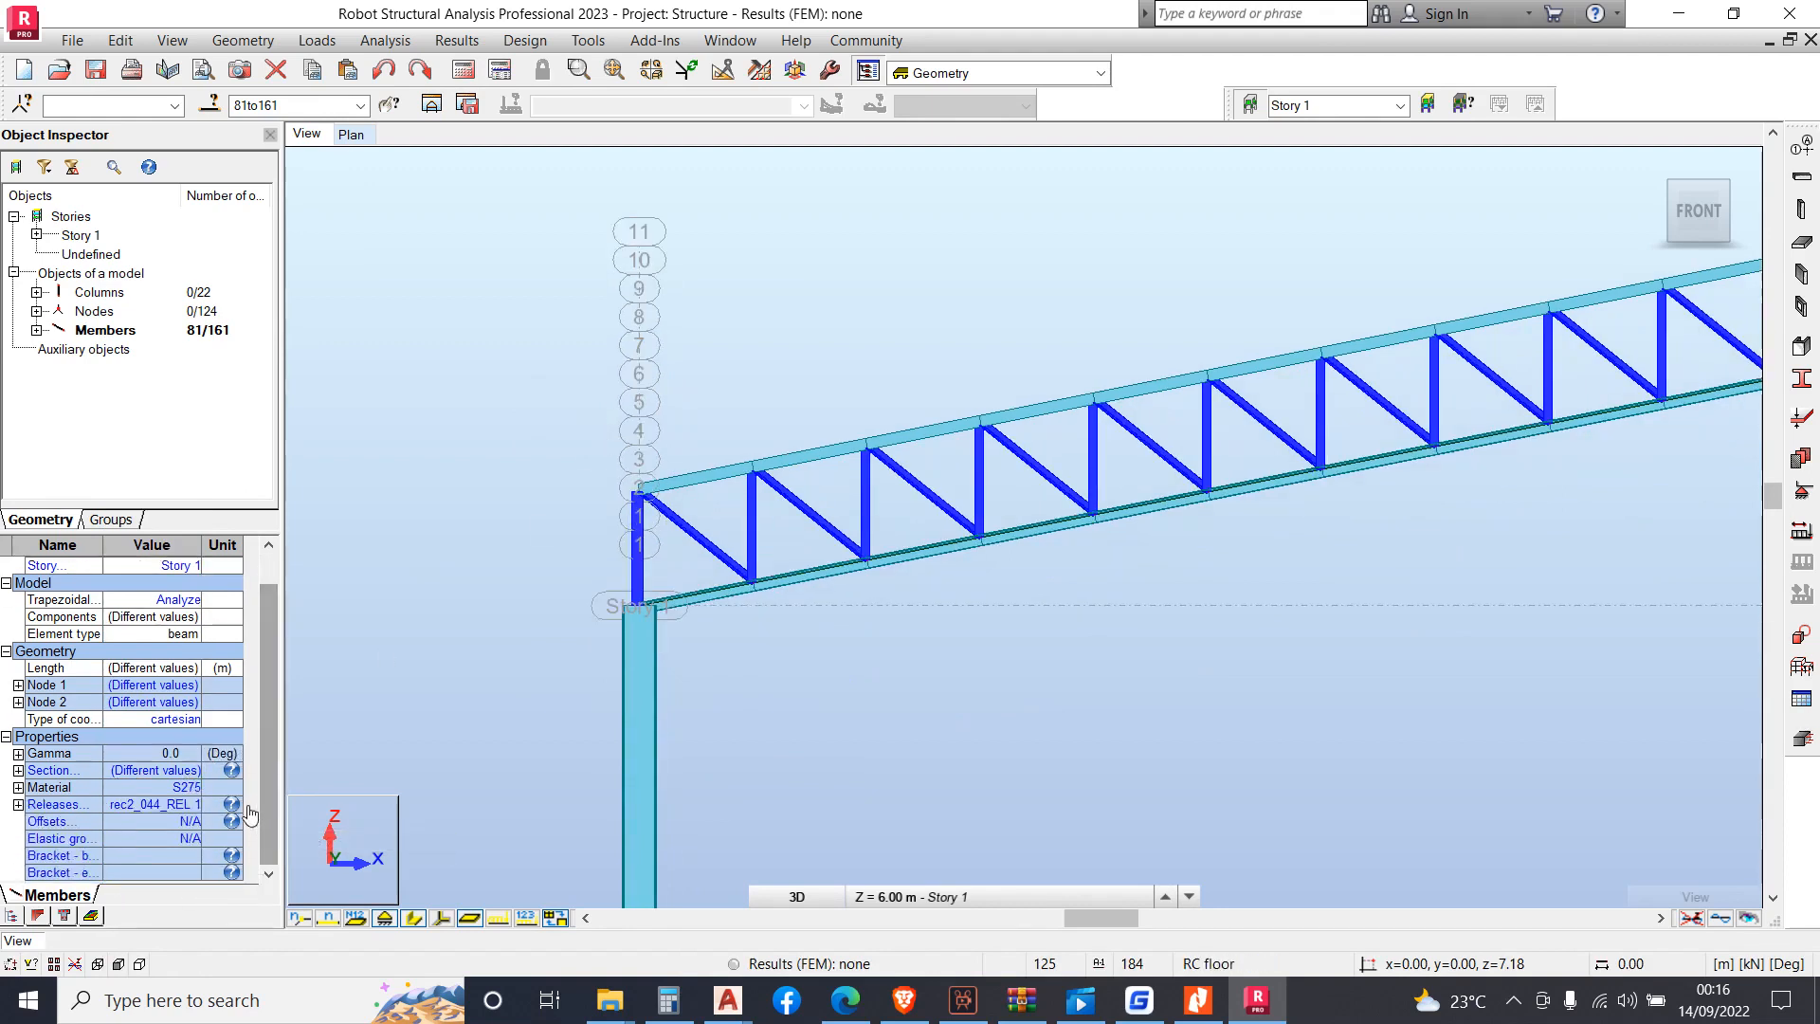
left_click(187, 793)
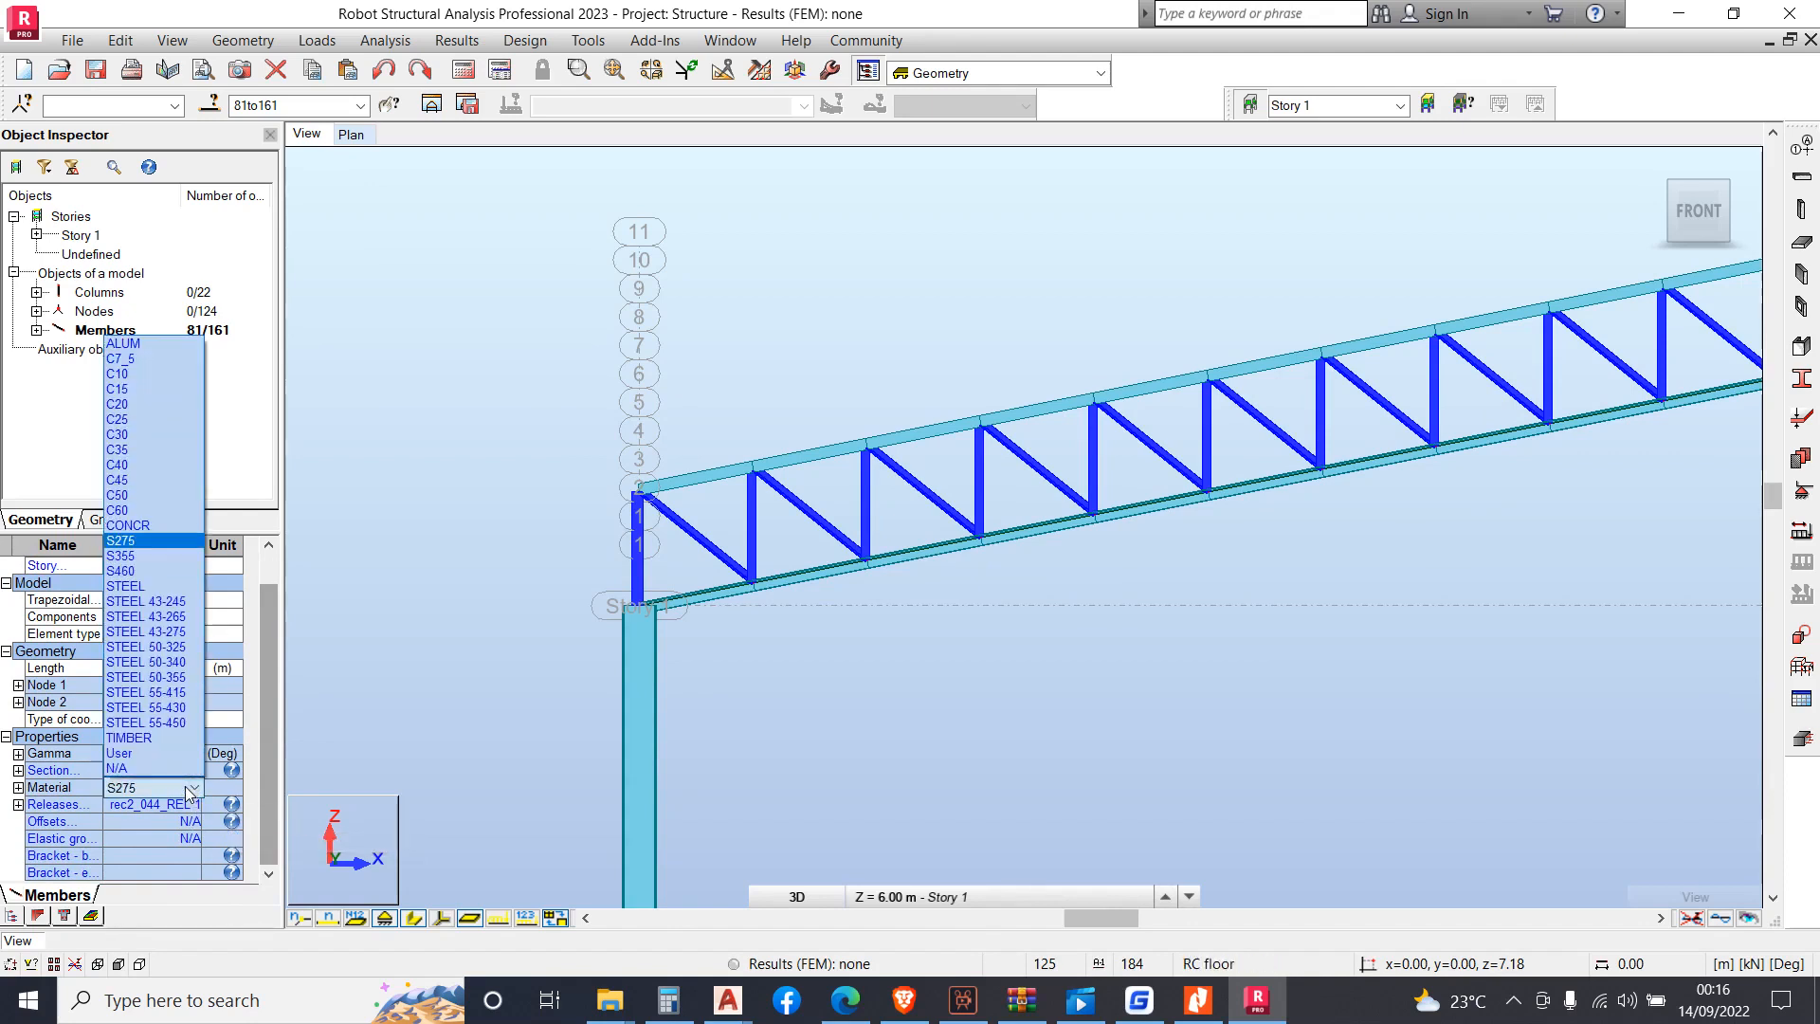
left_click(187, 792)
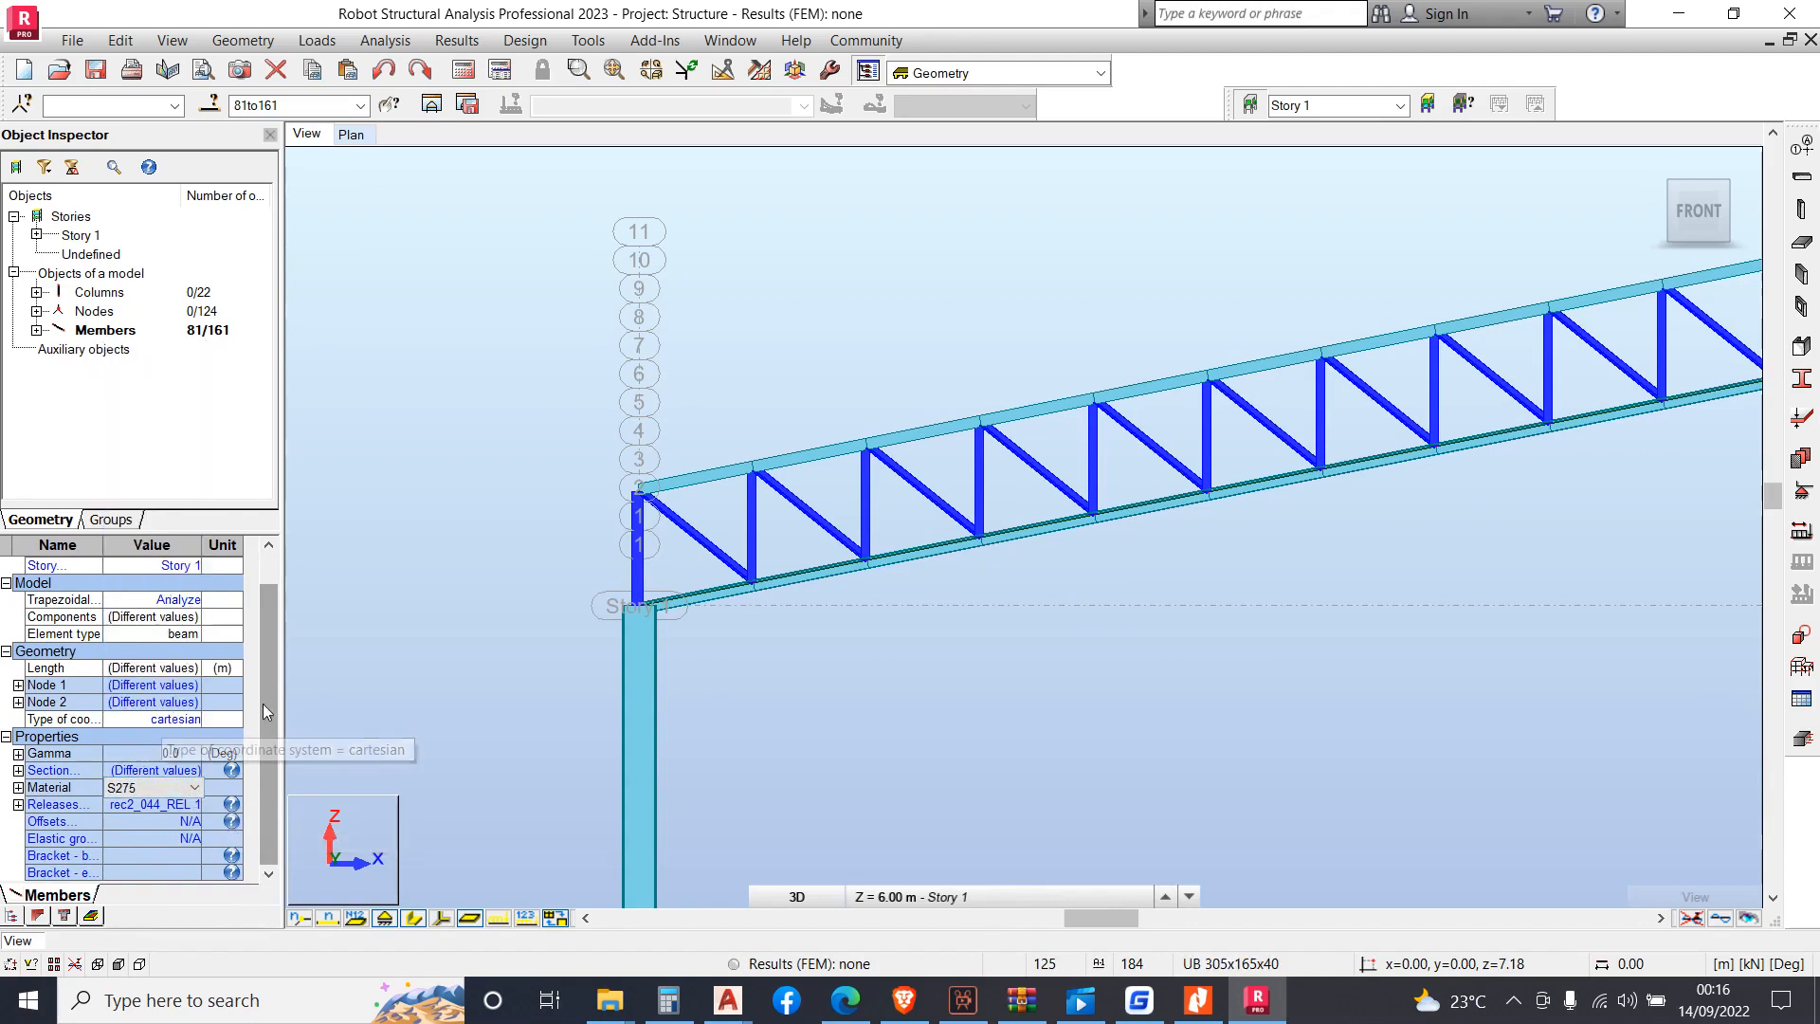
scroll(274, 667, "up", 2)
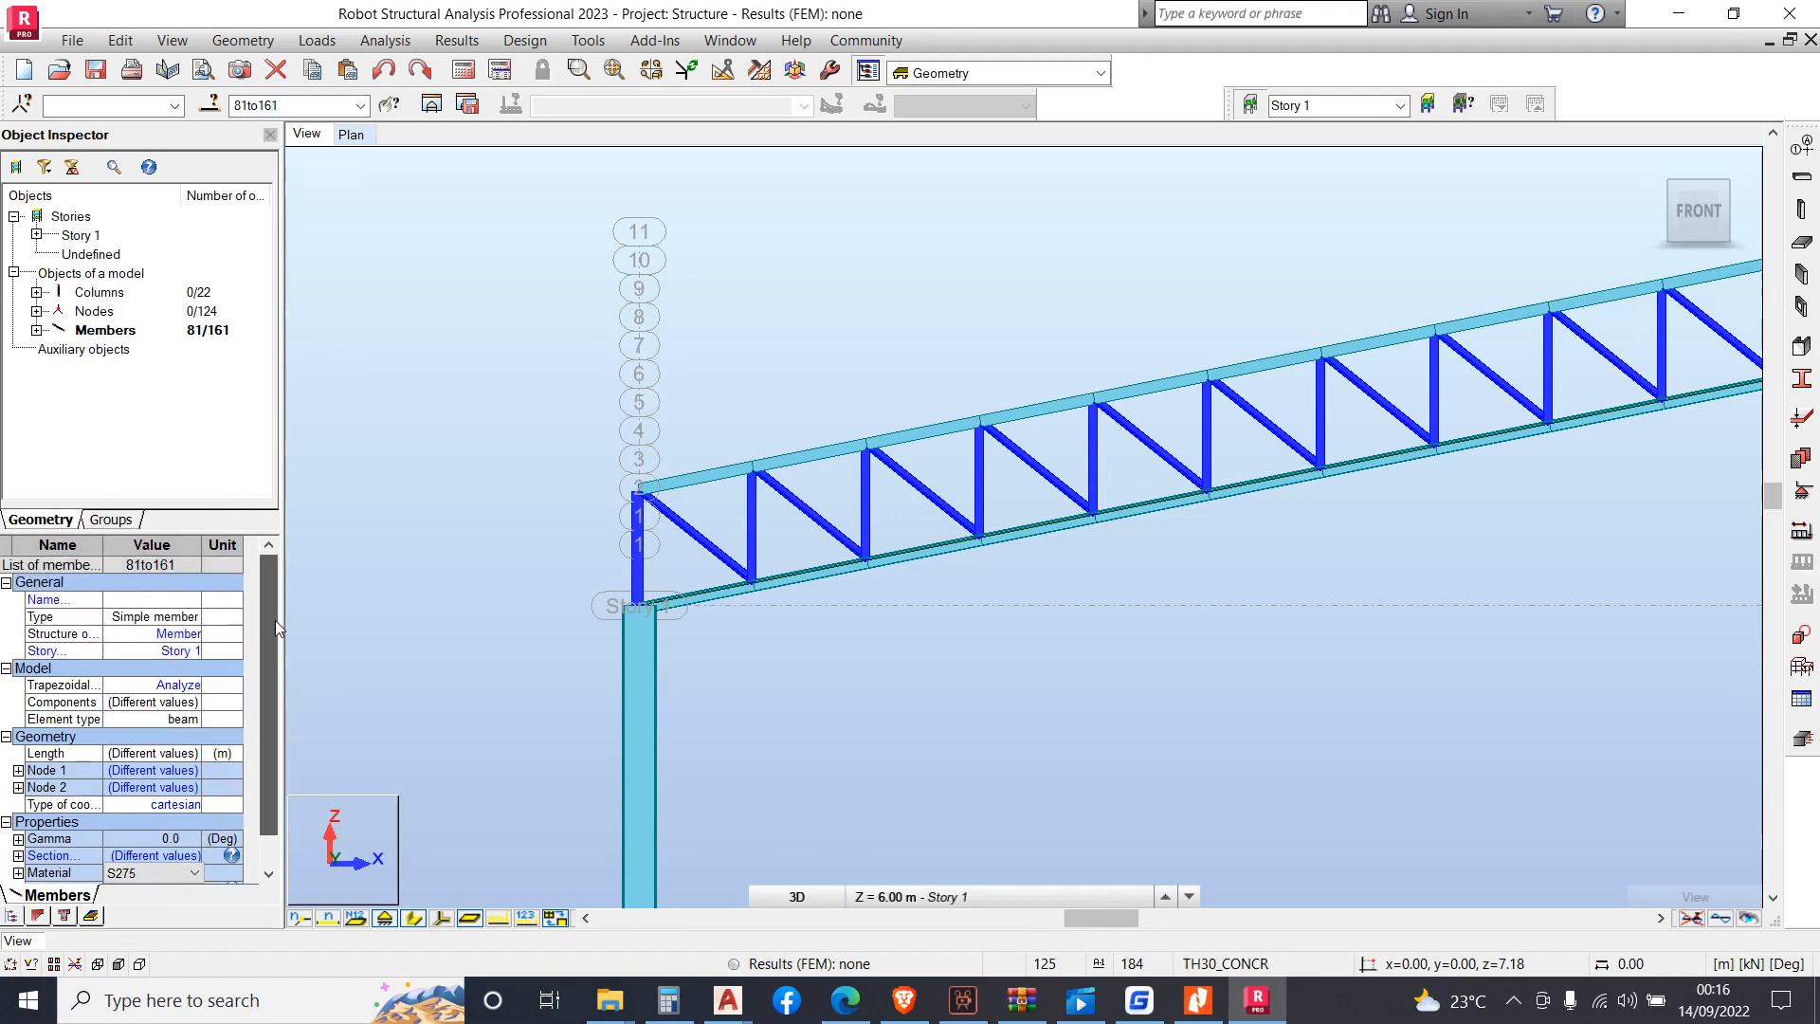
scroll(278, 654, "down", 2)
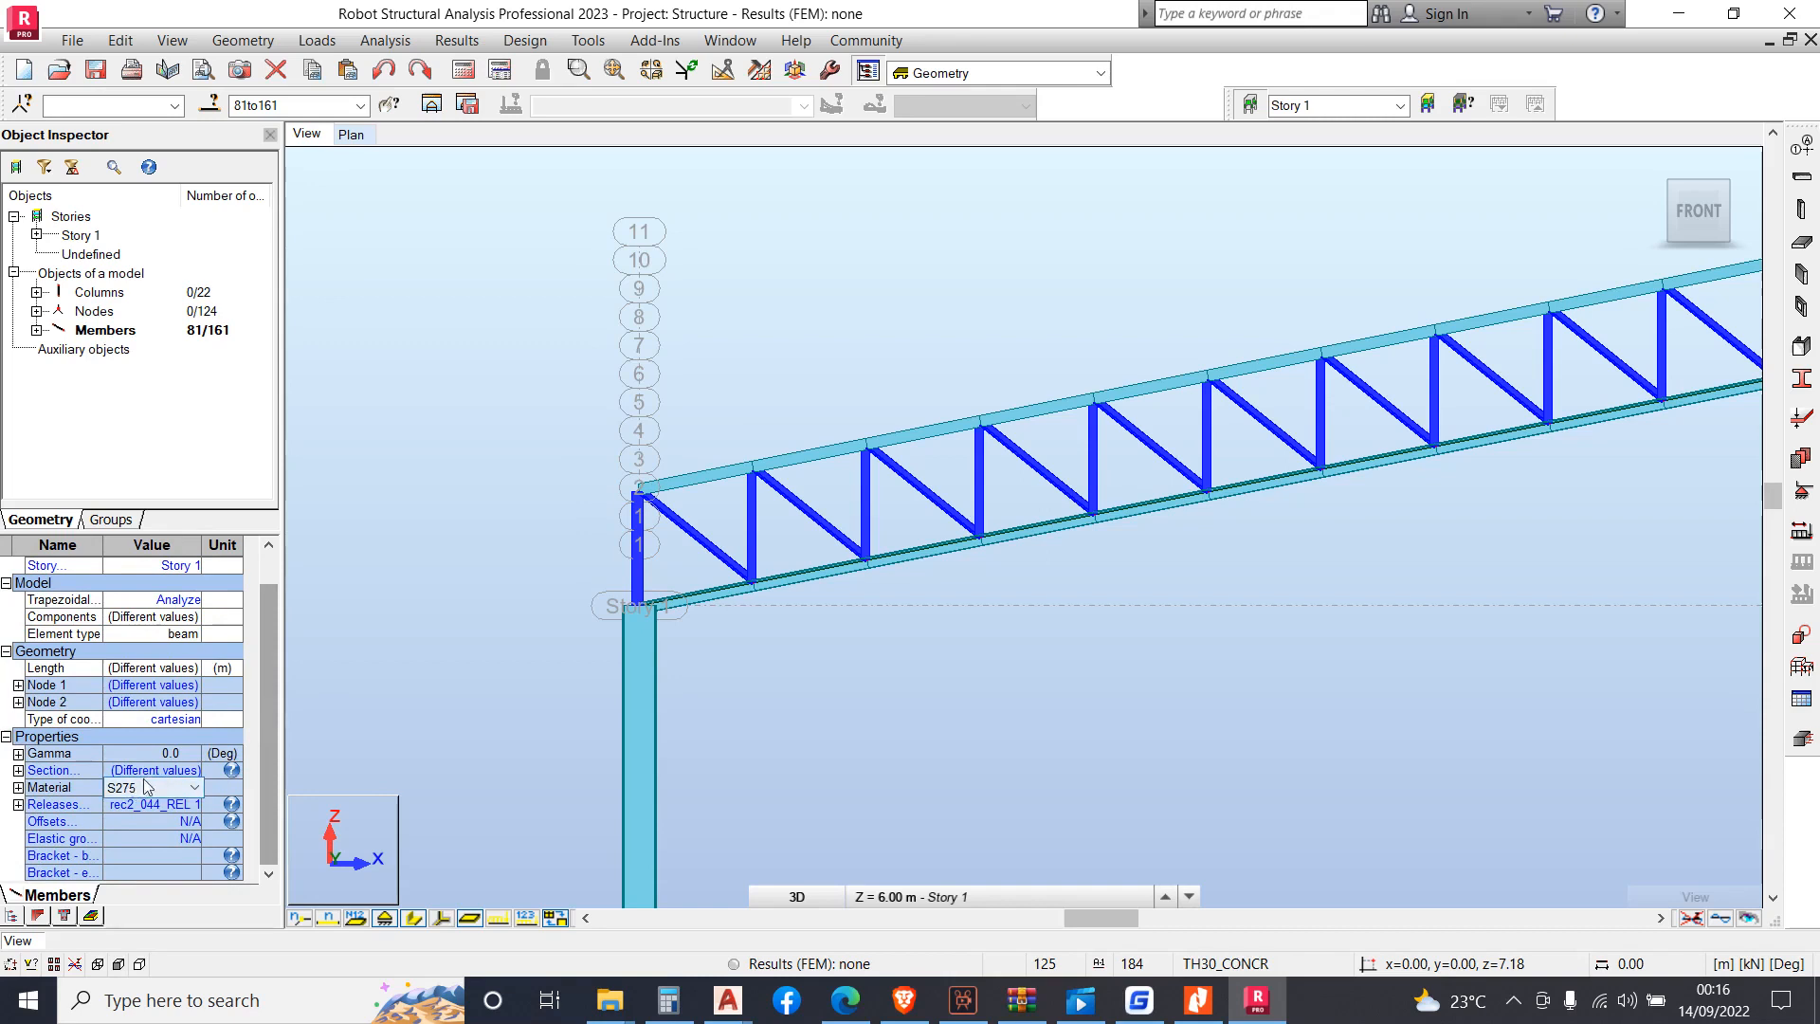
left_click(186, 775)
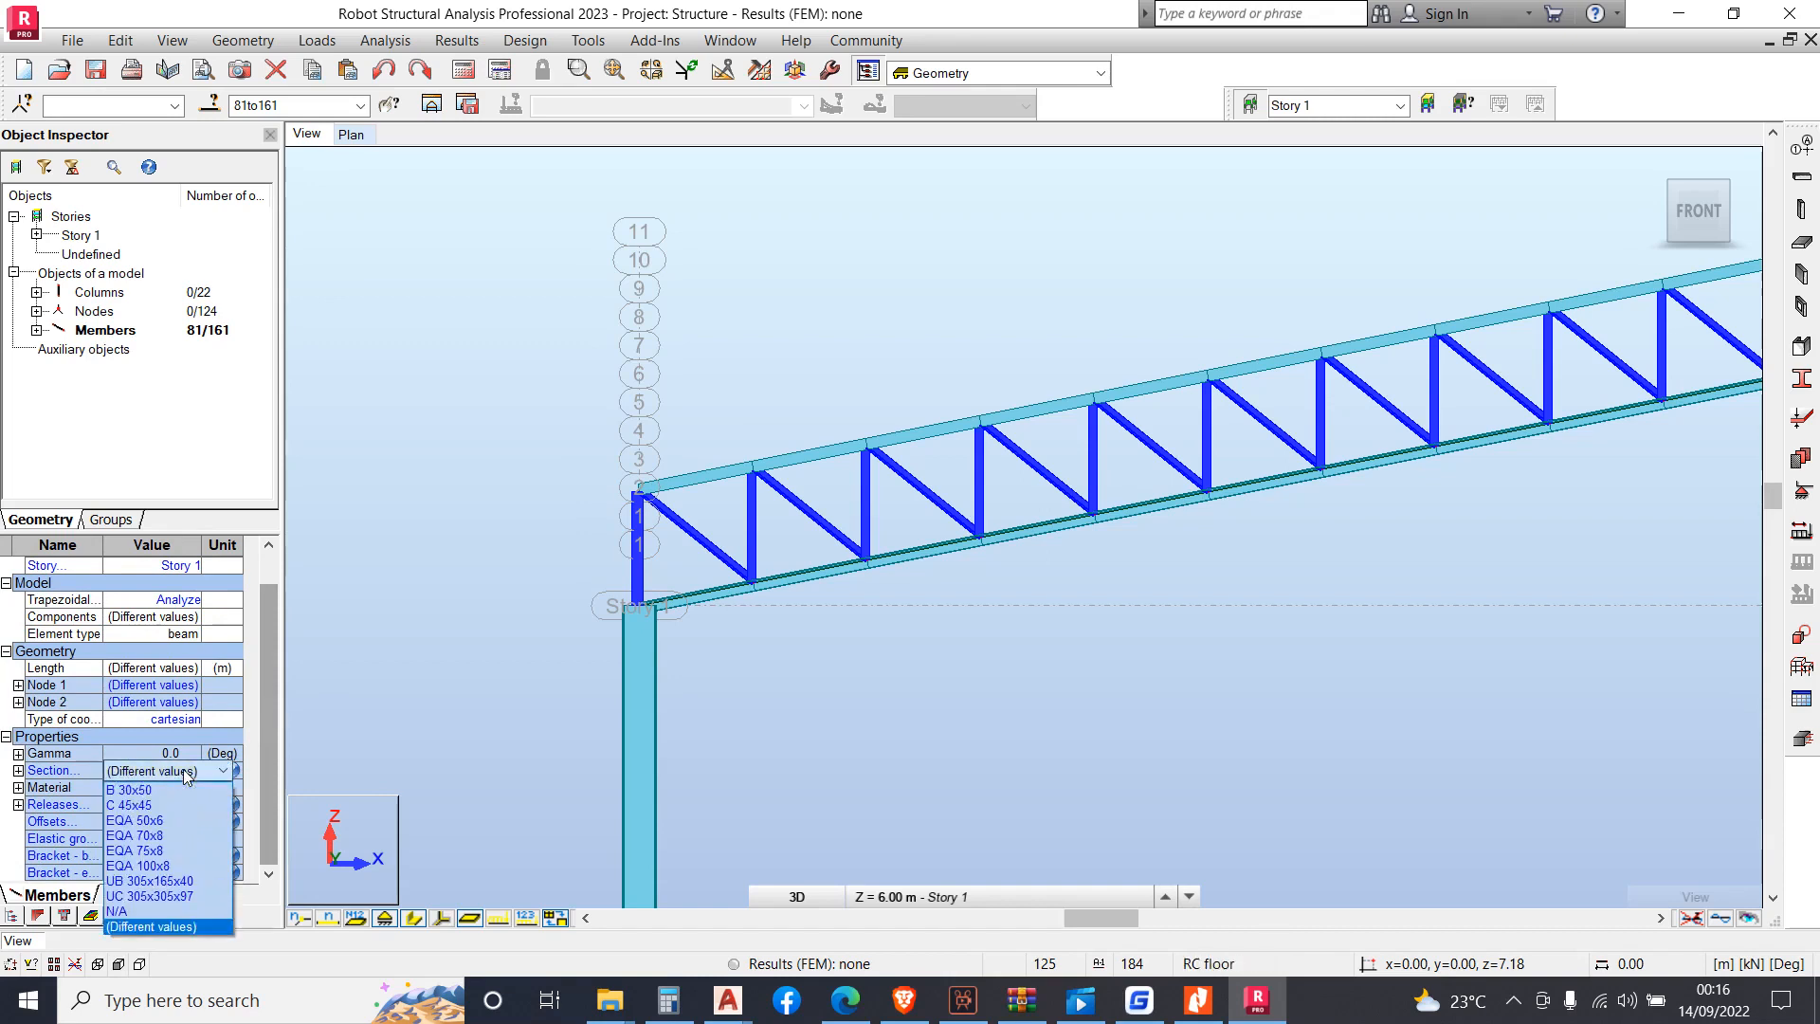
left_click(163, 855)
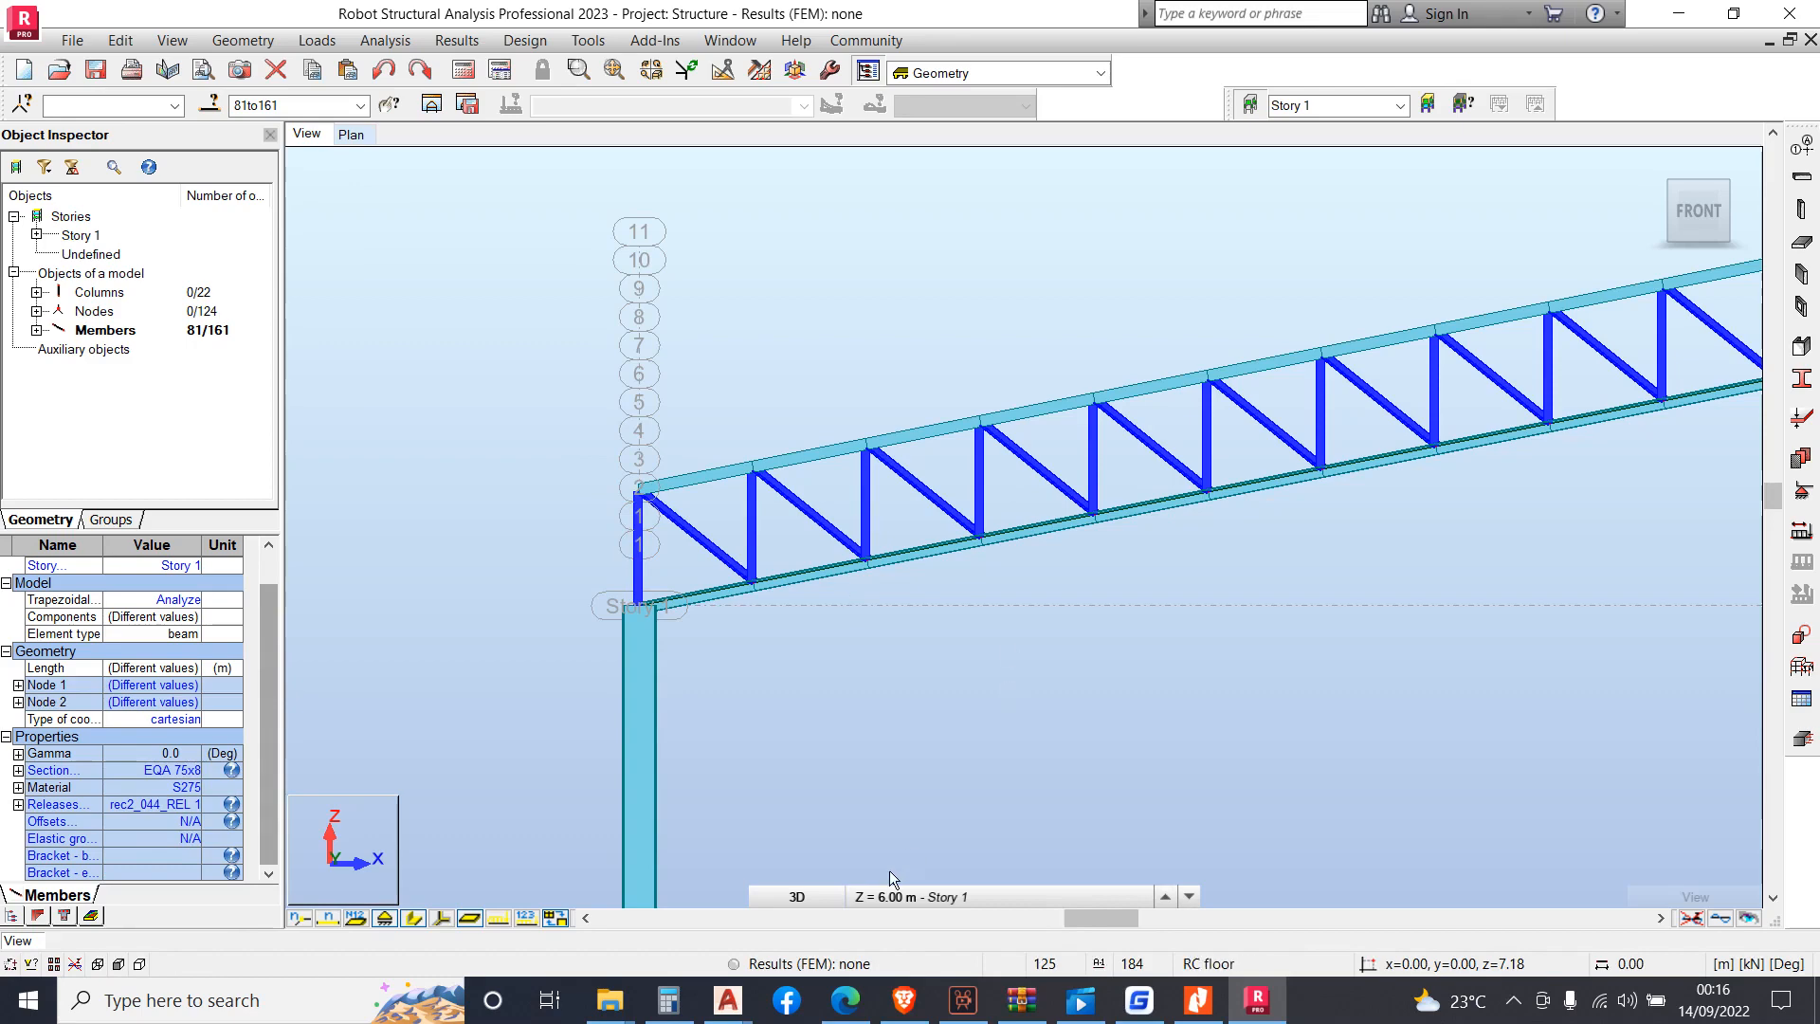
Select the entire pitched truss with its chords, posts, diagonals and nodes, leaving out the columns
scroll(991, 503, "down", 6)
scroll(1426, 486, "up", 3)
scroll(1327, 484, "down", 3)
left_click_drag(376, 242, 1539, 479)
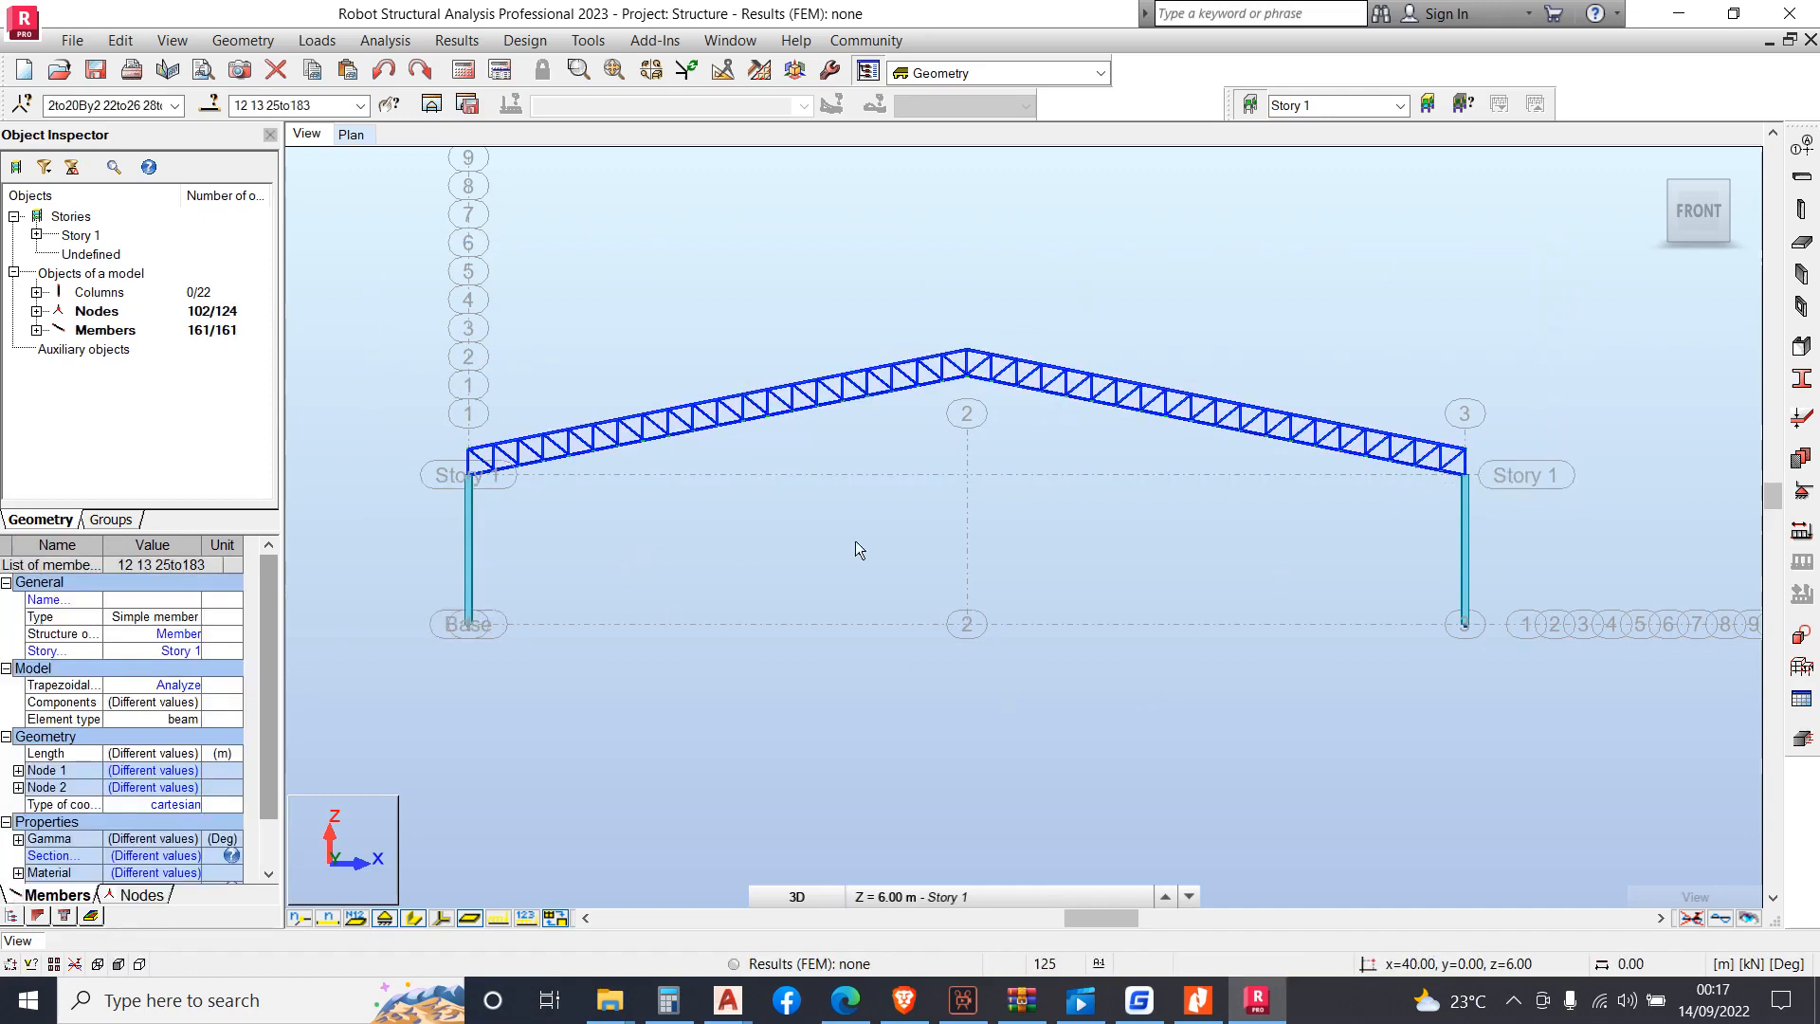
Remove the eave node at grid line 3 and the nearby bottom-chord nodes from the selection, keeping the truss members selected
scroll(1492, 488, "up", 5)
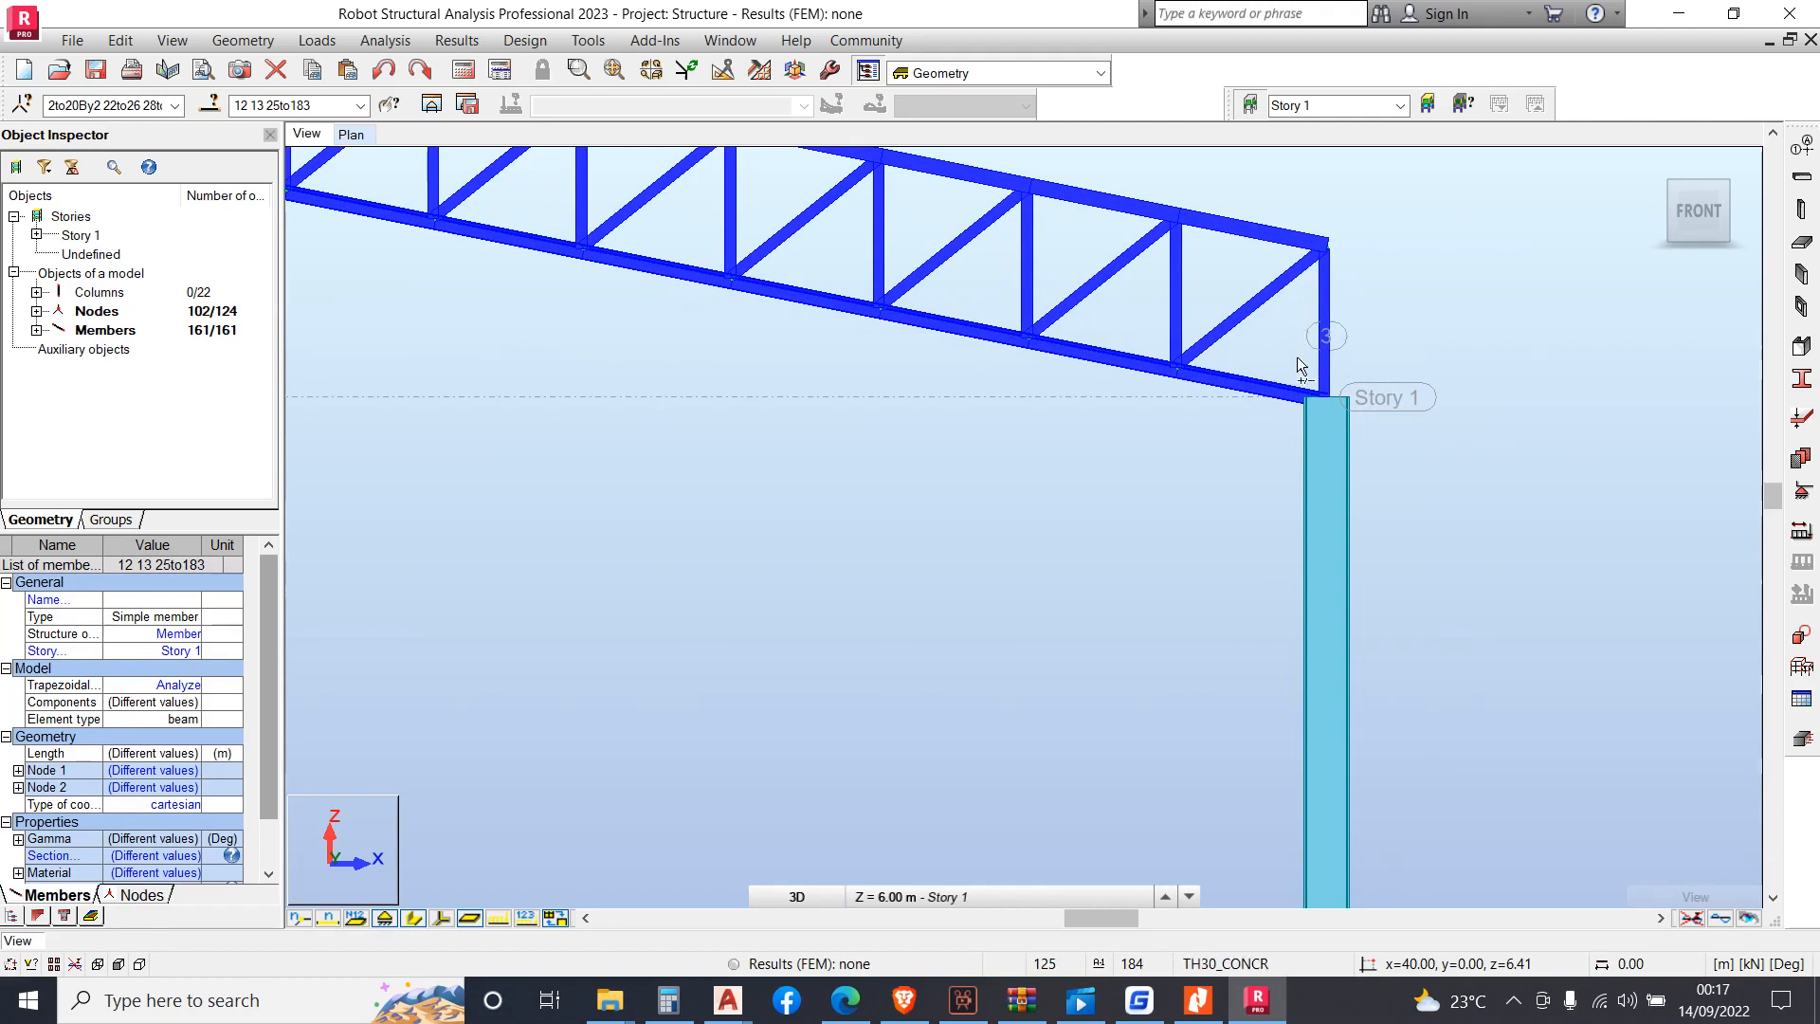
left_click_drag(1265, 339, 1407, 500, "ctrl")
left_click_drag(1116, 295, 1225, 453, "ctrl")
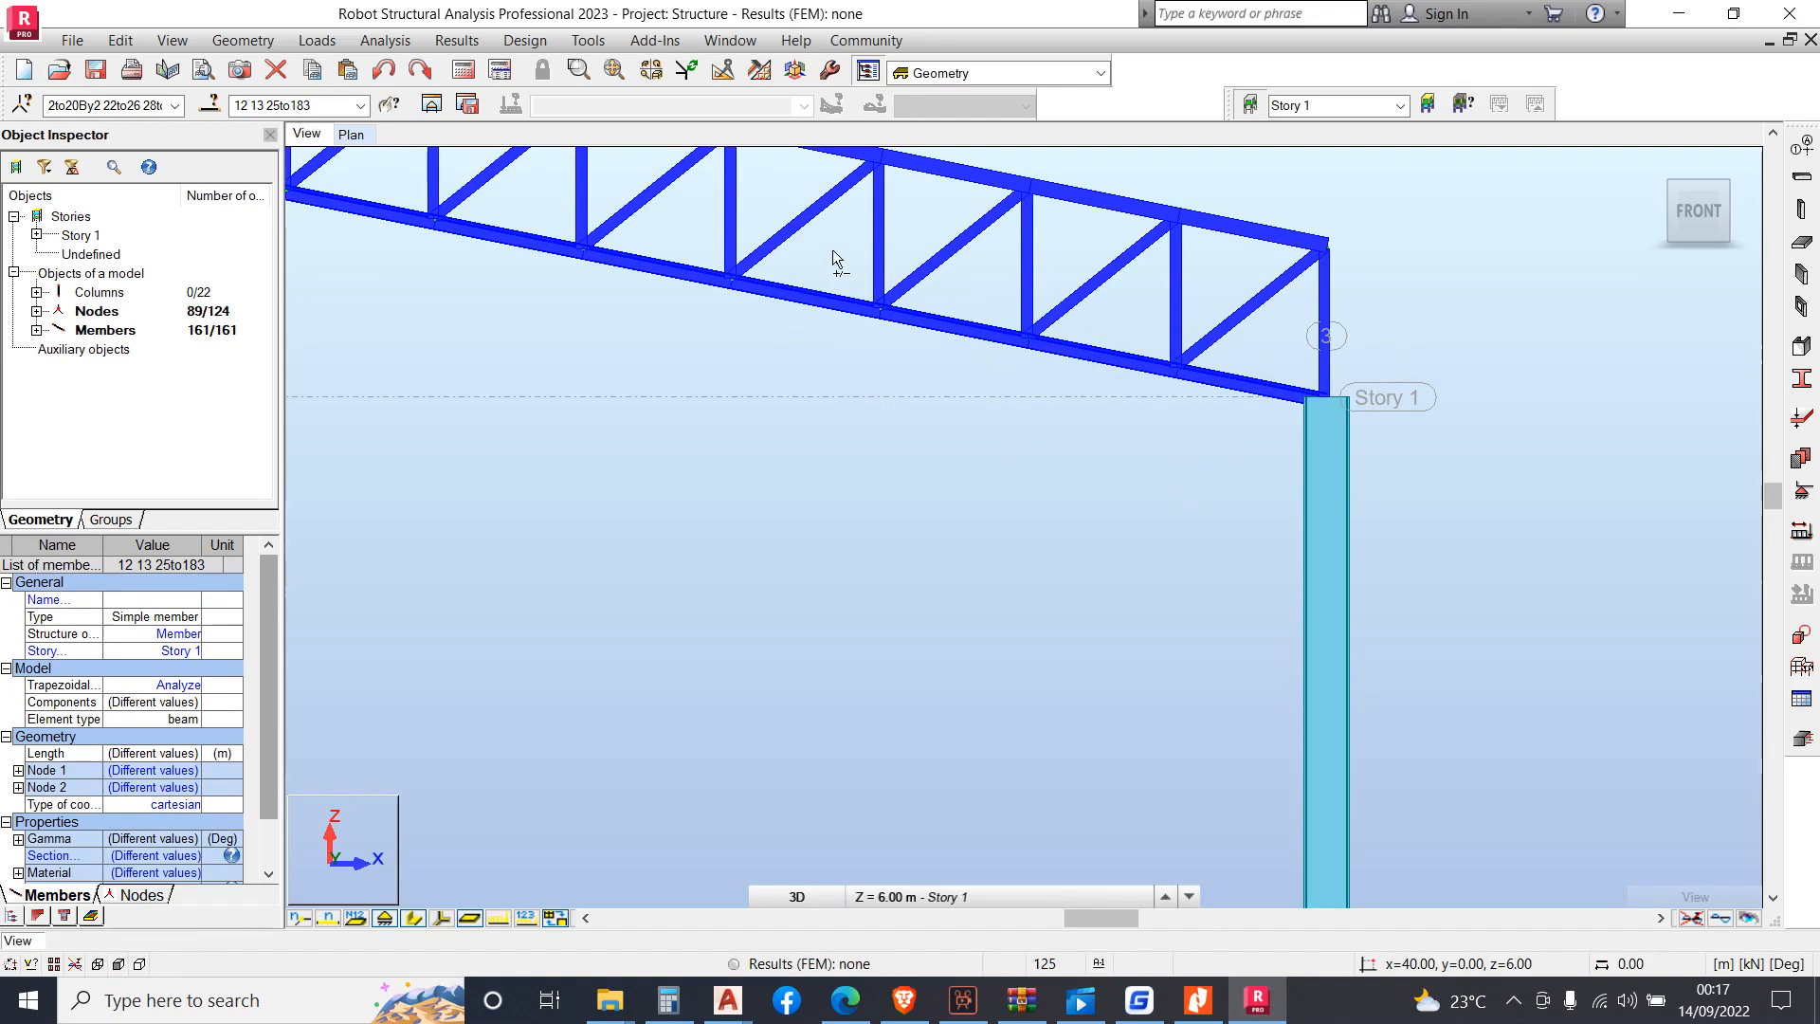
left_click_drag(682, 277, 777, 358, "ctrl")
left_click_drag(540, 210, 649, 360, "ctrl")
scroll(1327, 617, "down", 4)
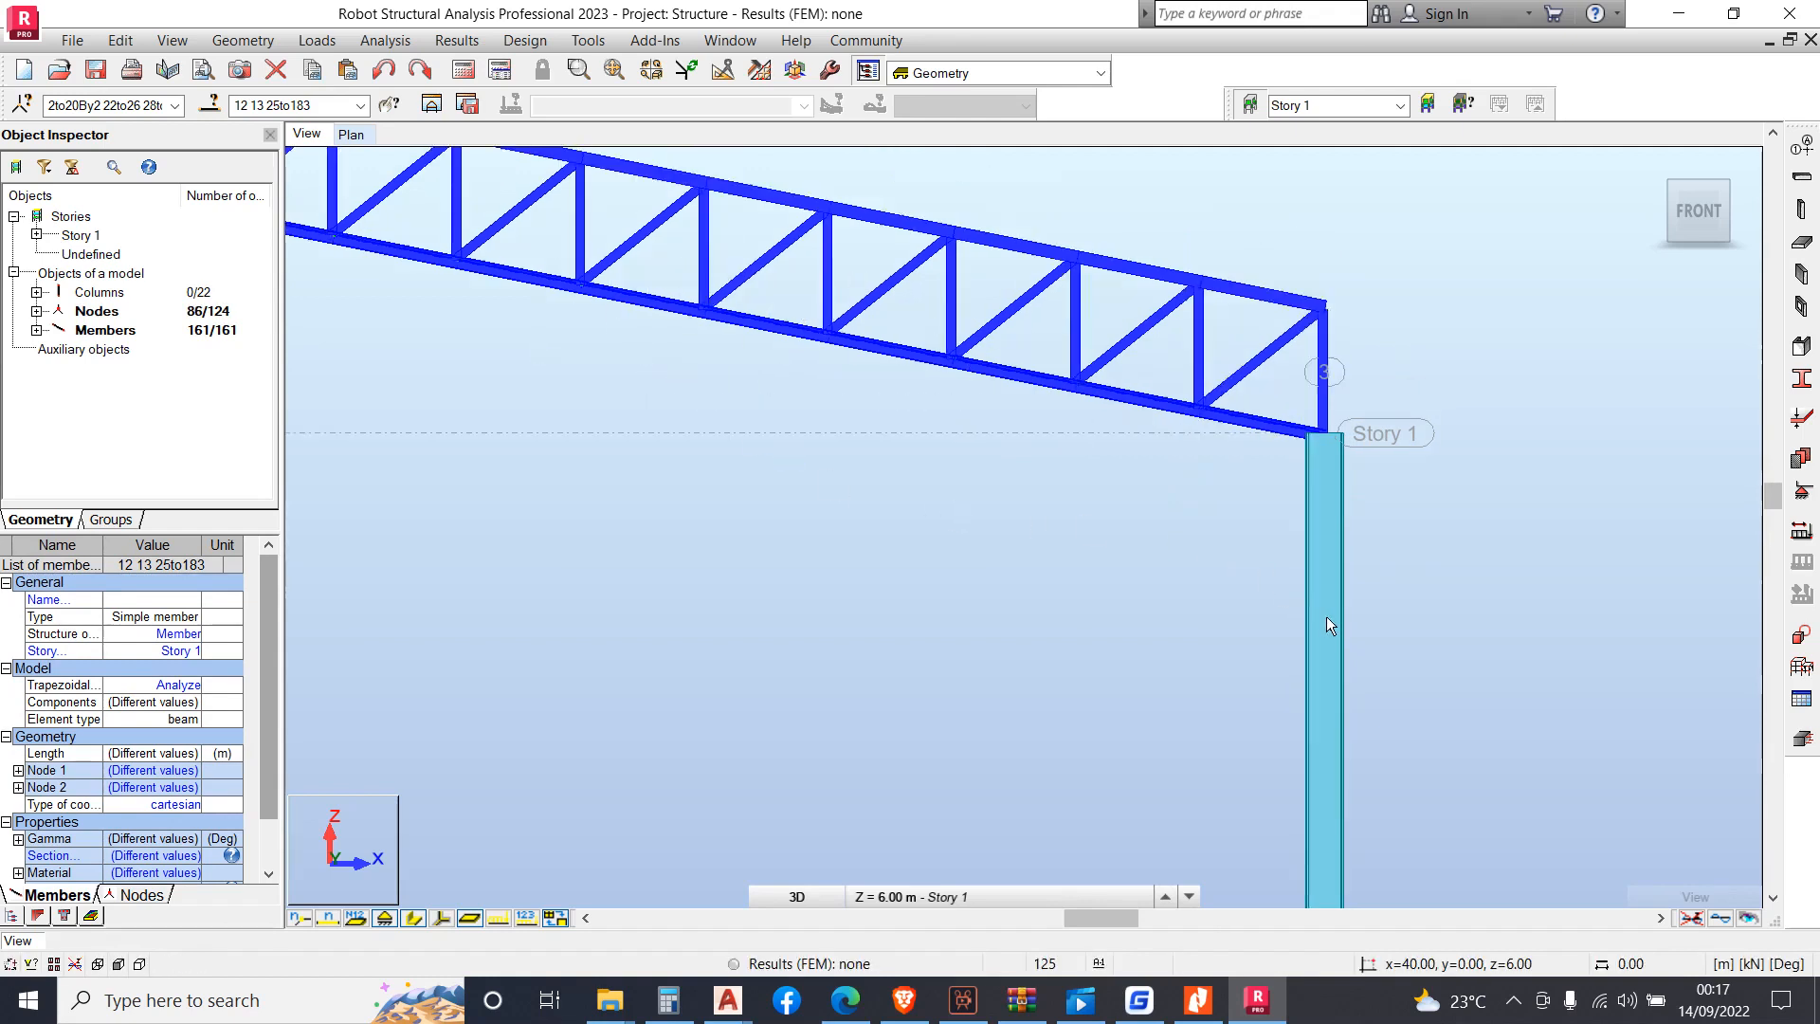
Remove the next four bottom-chord nodes beyond the grid line 3 eave from the selection, keeping the truss members selected
scroll(771, 396, "up", 4)
scroll(772, 394, "up", 2)
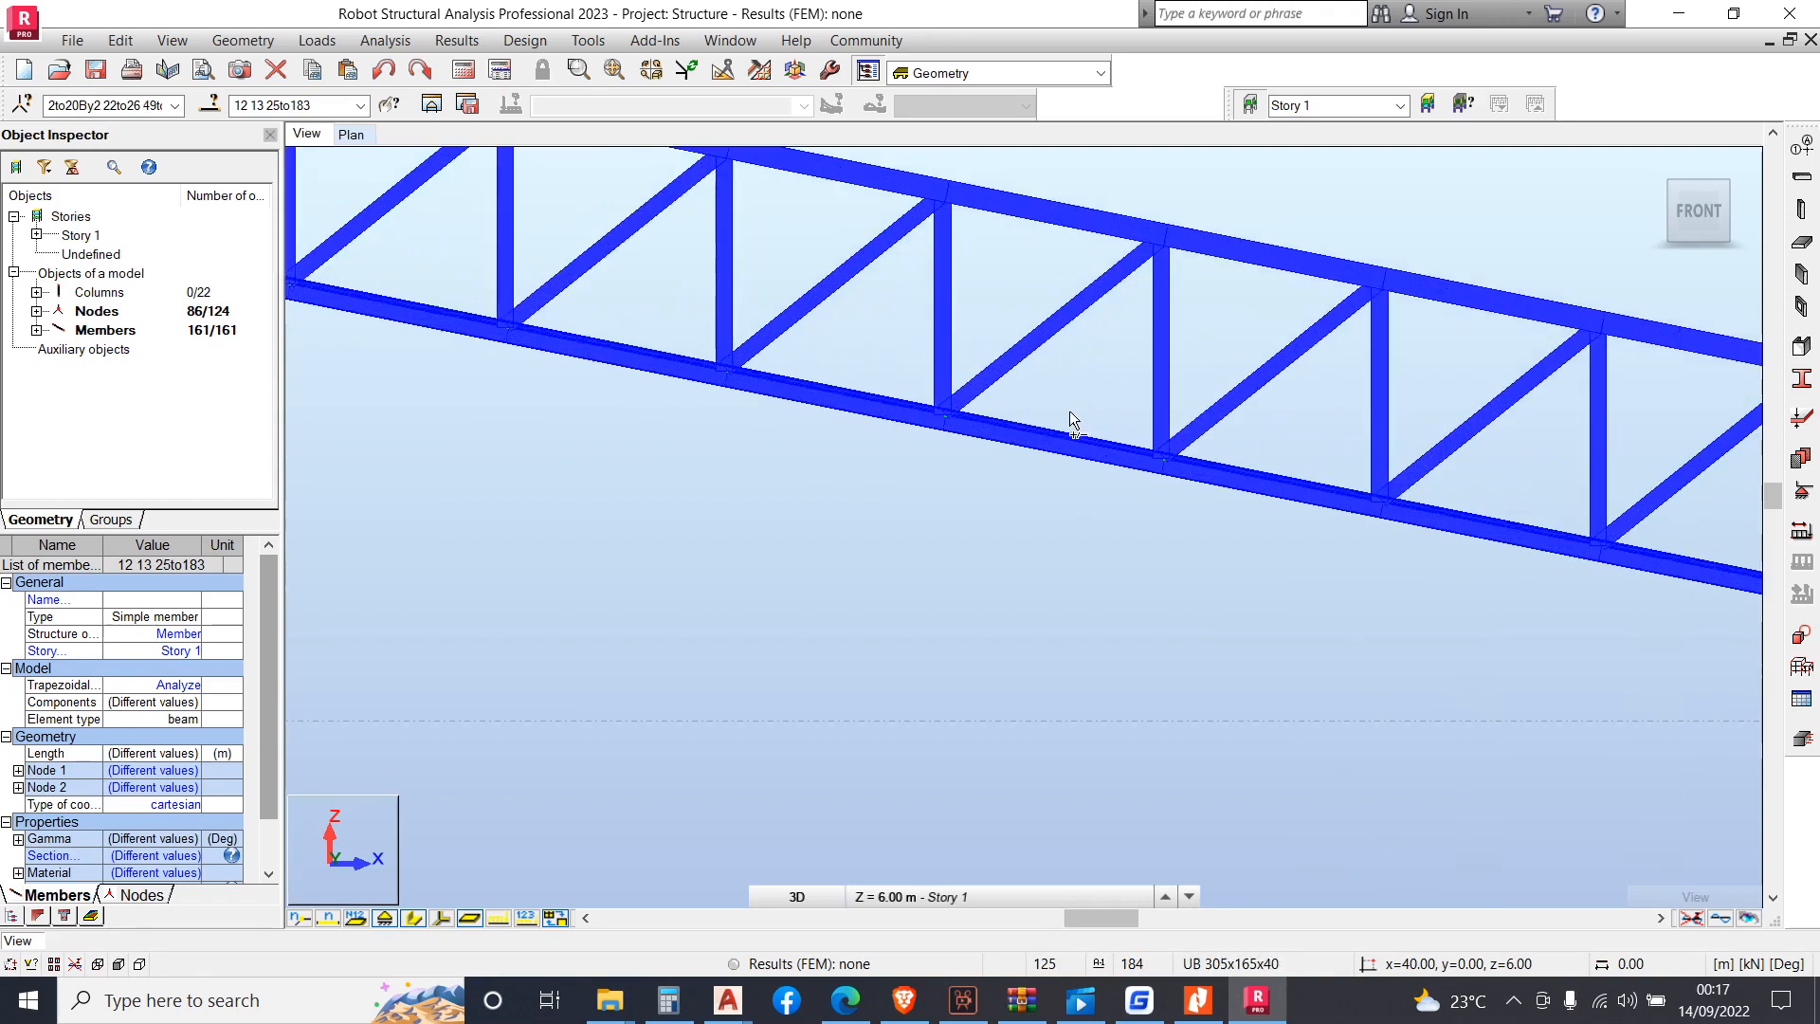
left_click_drag(1084, 390, 1239, 601, "ctrl")
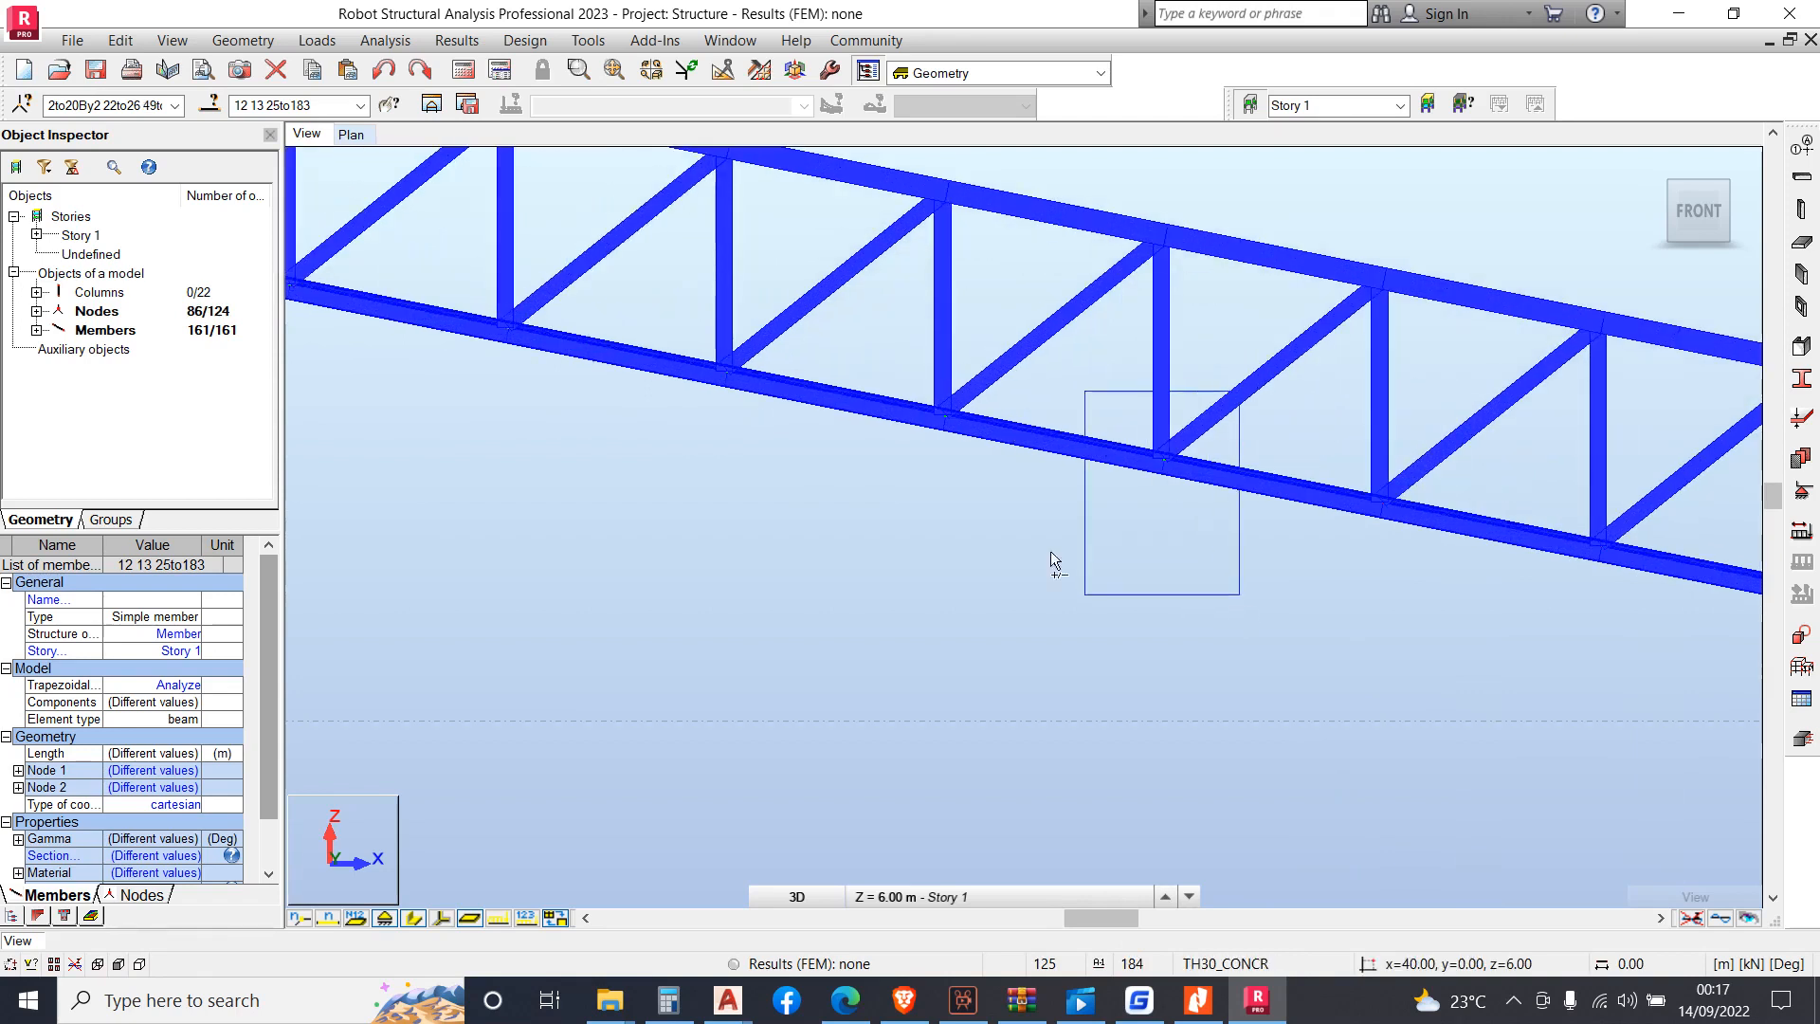
left_click_drag(879, 339, 1027, 563, "ctrl")
left_click_drag(657, 300, 770, 466, "ctrl")
left_click_drag(429, 253, 513, 370, "ctrl")
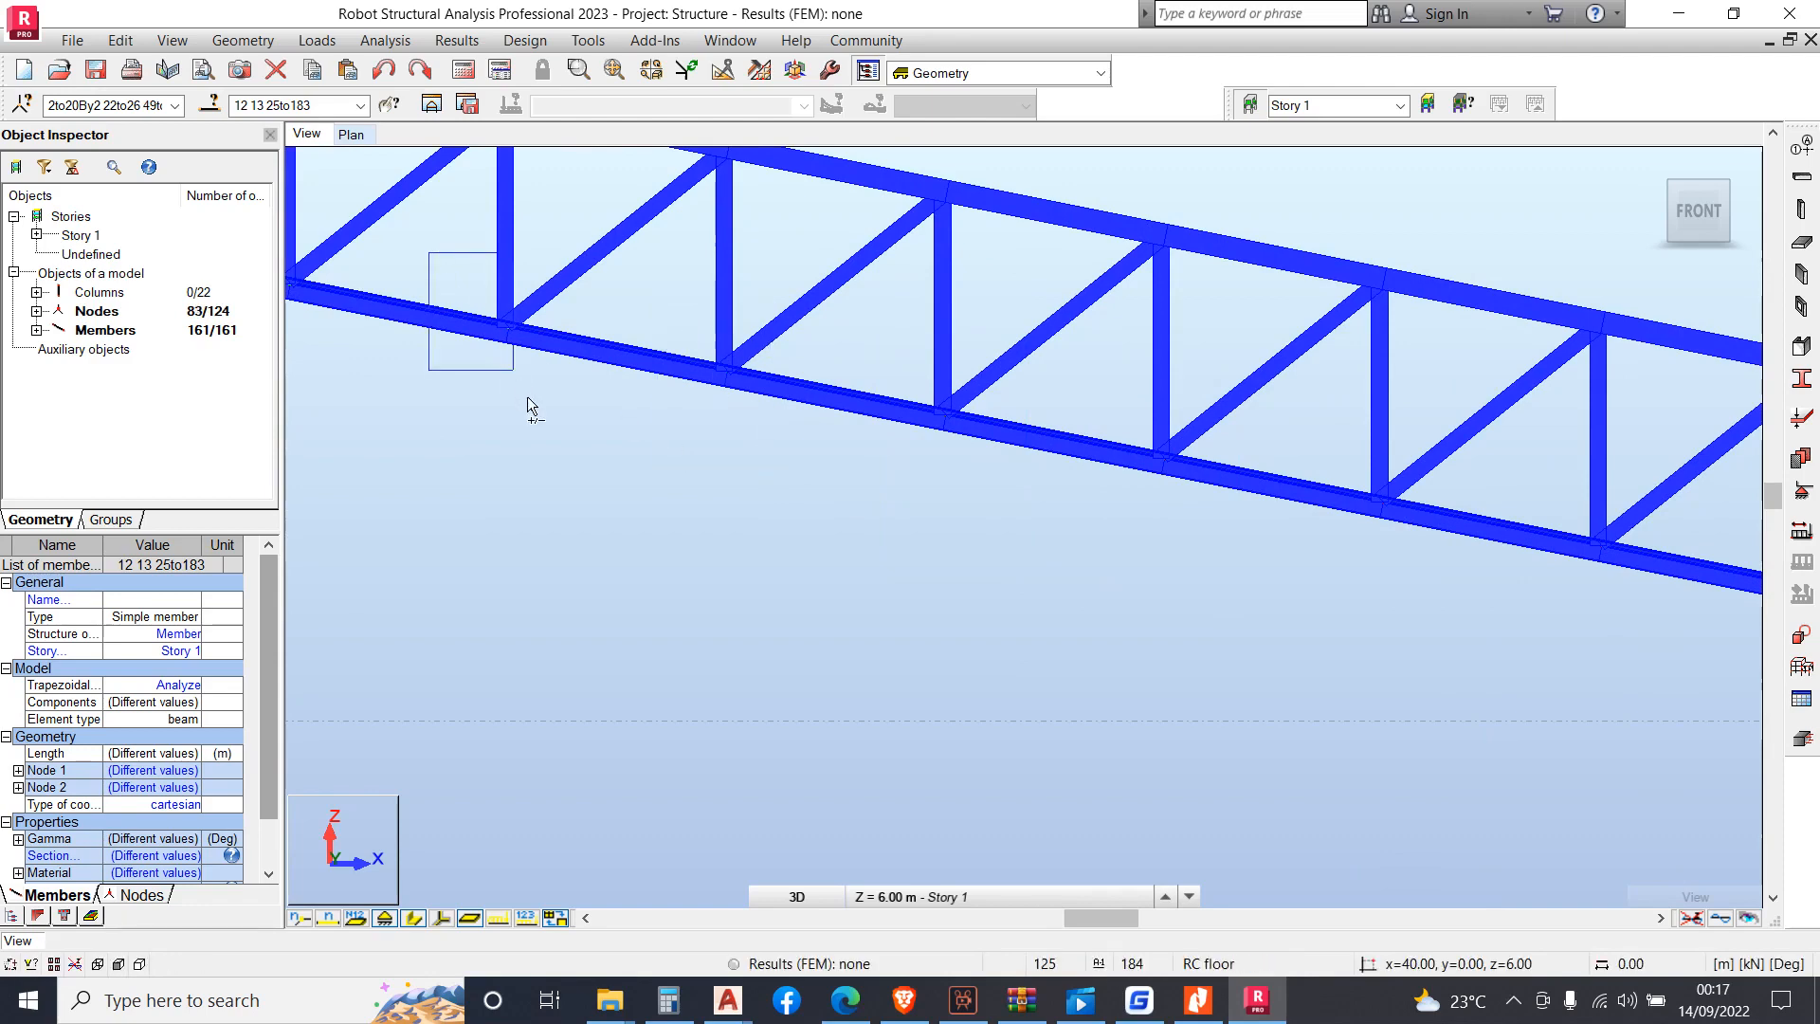
Deselect four more bottom-chord nodes further up the lower half of the slope rising from grid line 3
scroll(1114, 510, "down", 3)
scroll(988, 472, "up", 4)
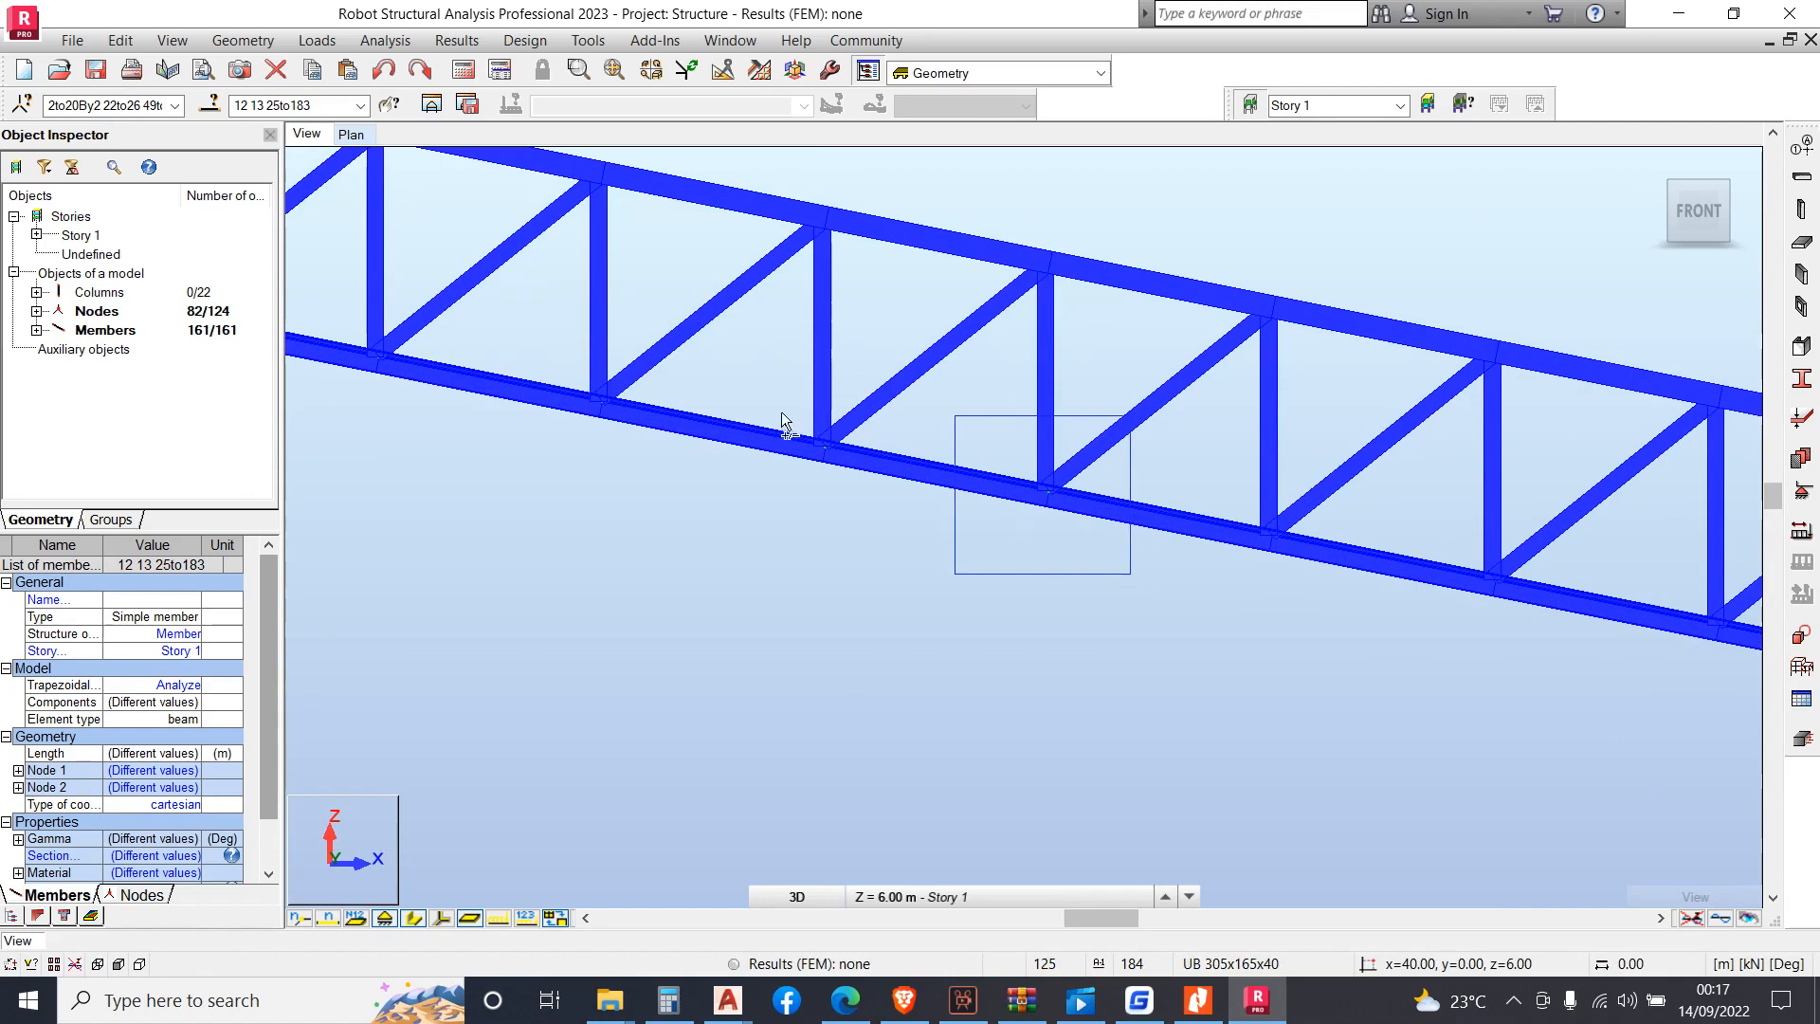
left_click_drag(764, 372, 901, 552, "ctrl")
left_click_drag(681, 500, 518, 327, "ctrl")
scroll(1251, 502, "down", 3)
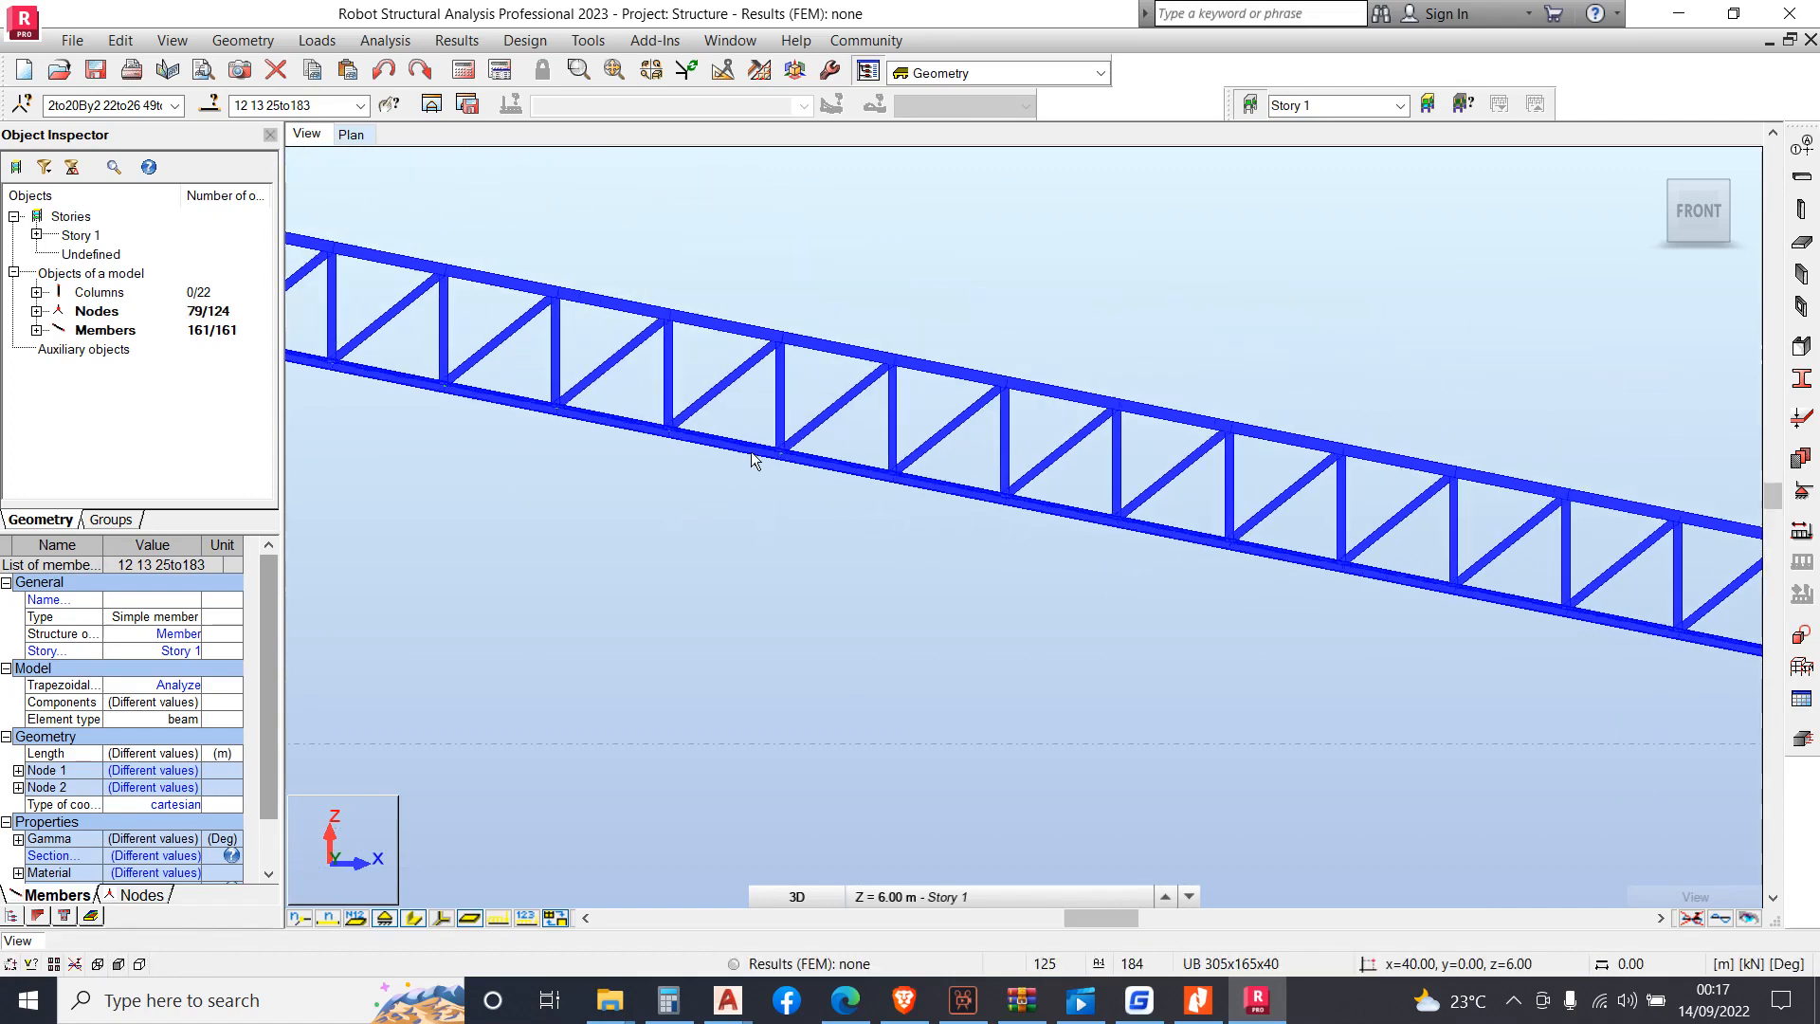
scroll(749, 436, "up", 5)
left_click_drag(764, 380, 913, 555, "ctrl")
scroll(900, 564, "down", 3)
scroll(958, 589, "up", 5)
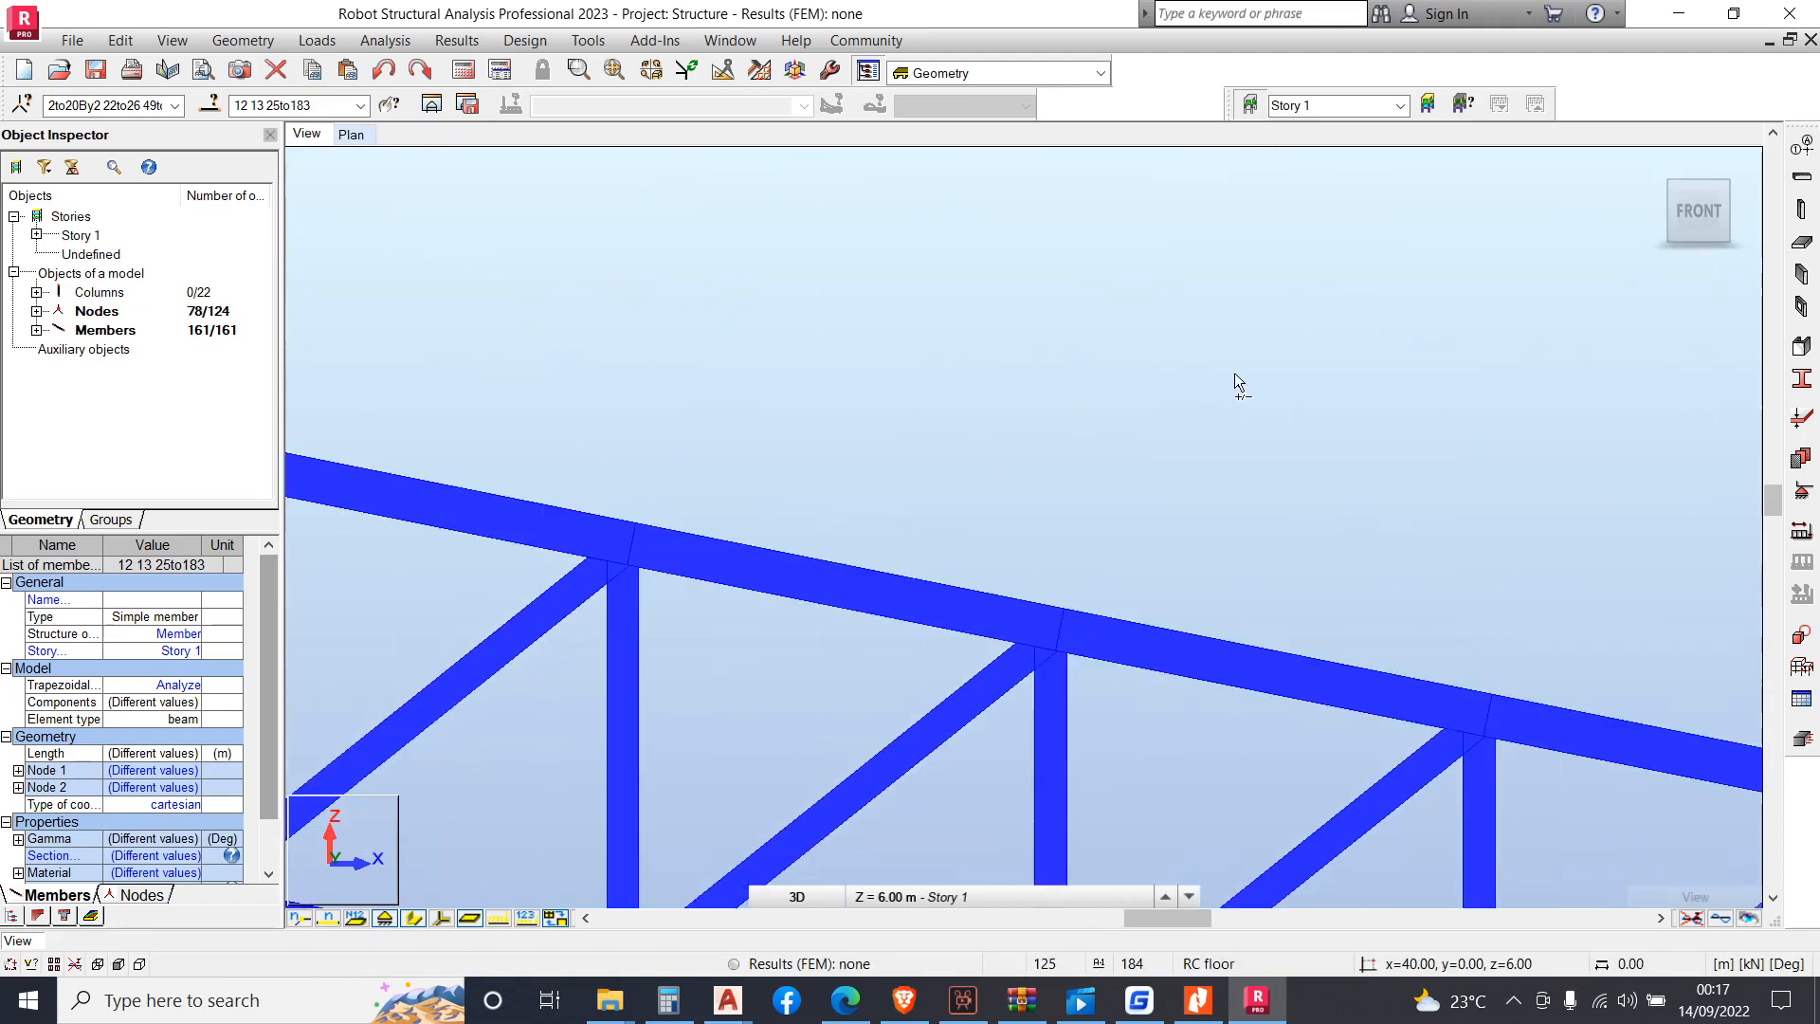
Remove the next three bottom-chord nodes around the middle of the slope between grid line 3 and the ridge from the selection
scroll(1357, 404, "down", 5)
scroll(555, 413, "up", 3)
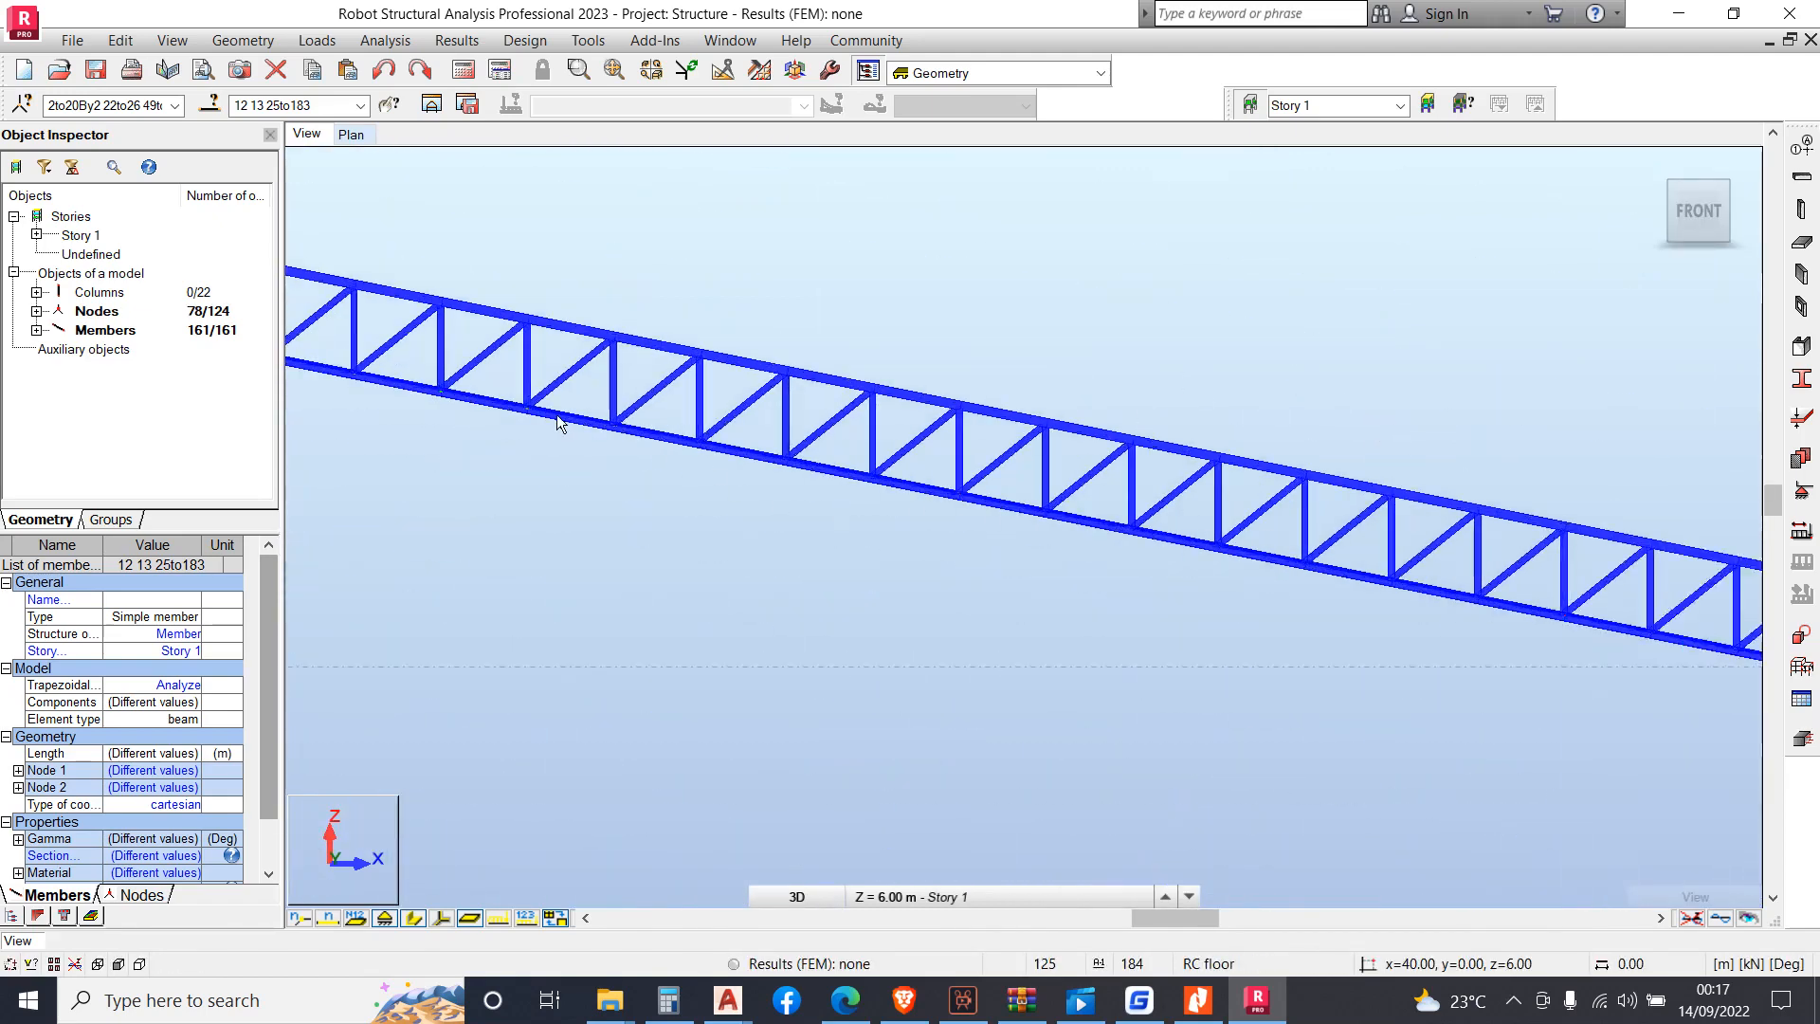
scroll(556, 413, "up", 2)
scroll(597, 384, "up", 2)
left_click_drag(810, 567, 815, 577, "ctrl")
left_click_drag(534, 537, 534, 536, "ctrl")
scroll(1209, 560, "down", 3)
scroll(1015, 500, "up", 2)
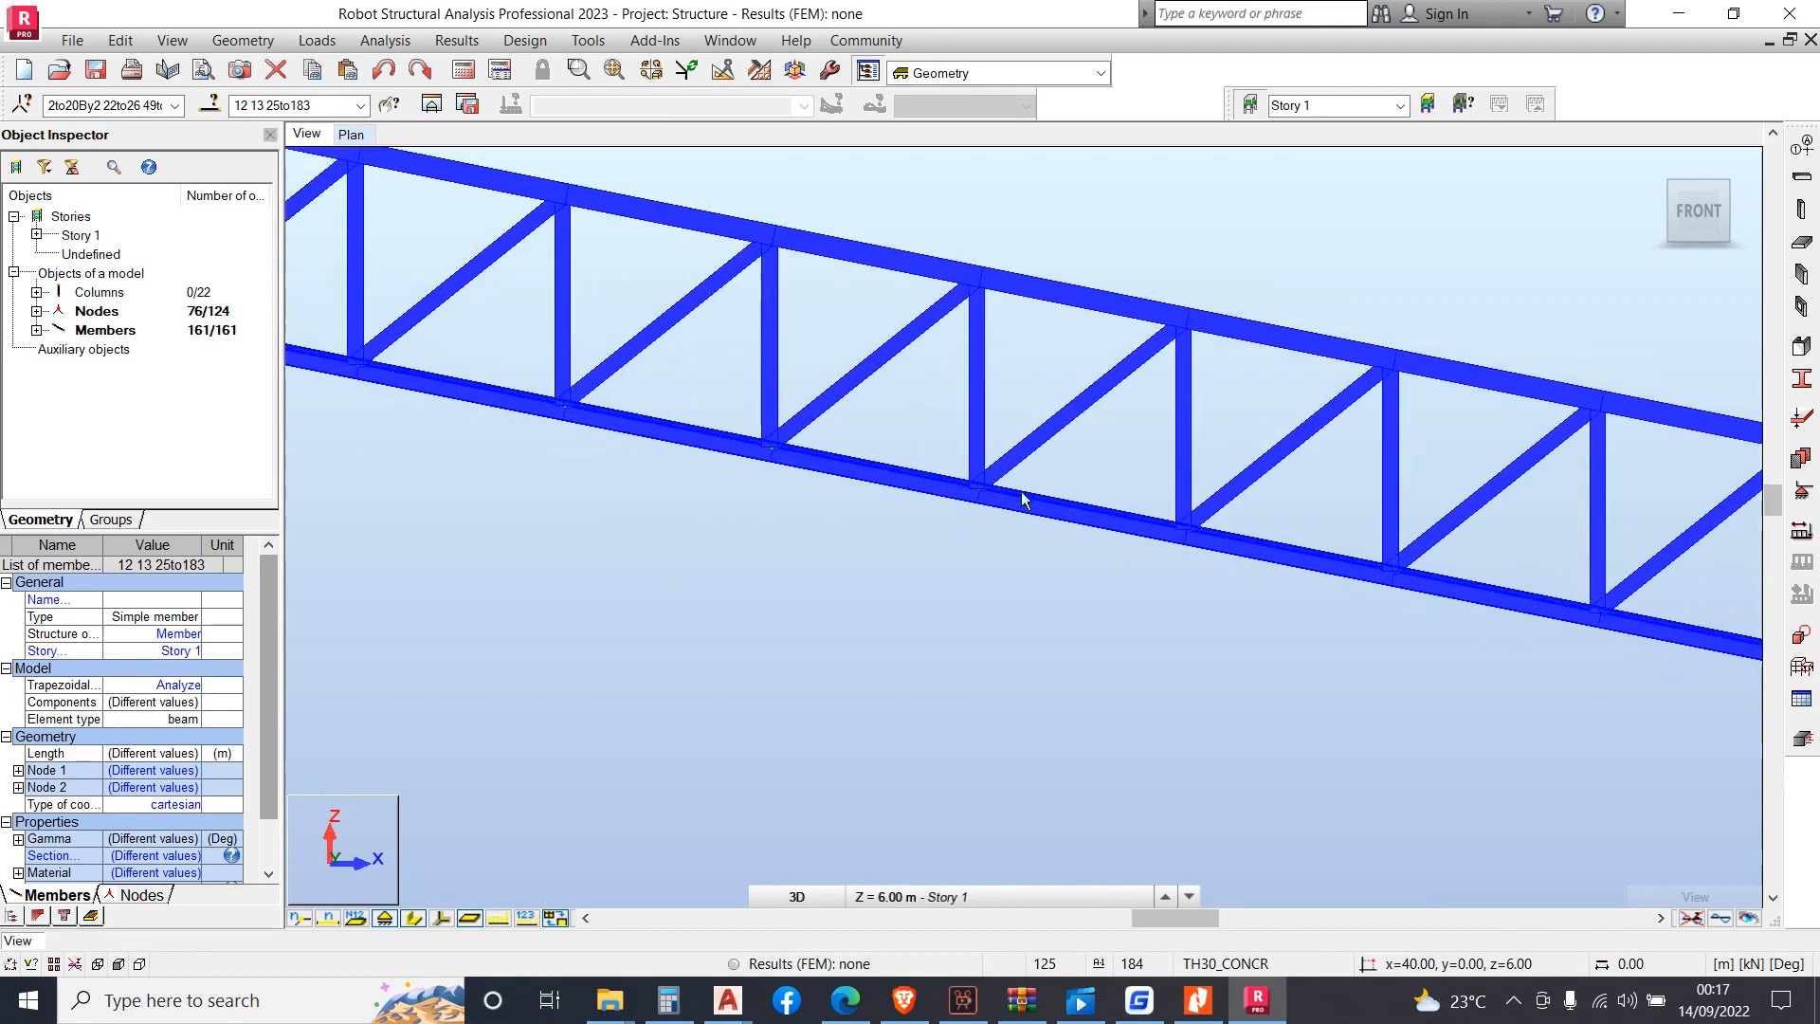
scroll(827, 429, "up", 3)
left_click_drag(992, 640, 1012, 672, "ctrl")
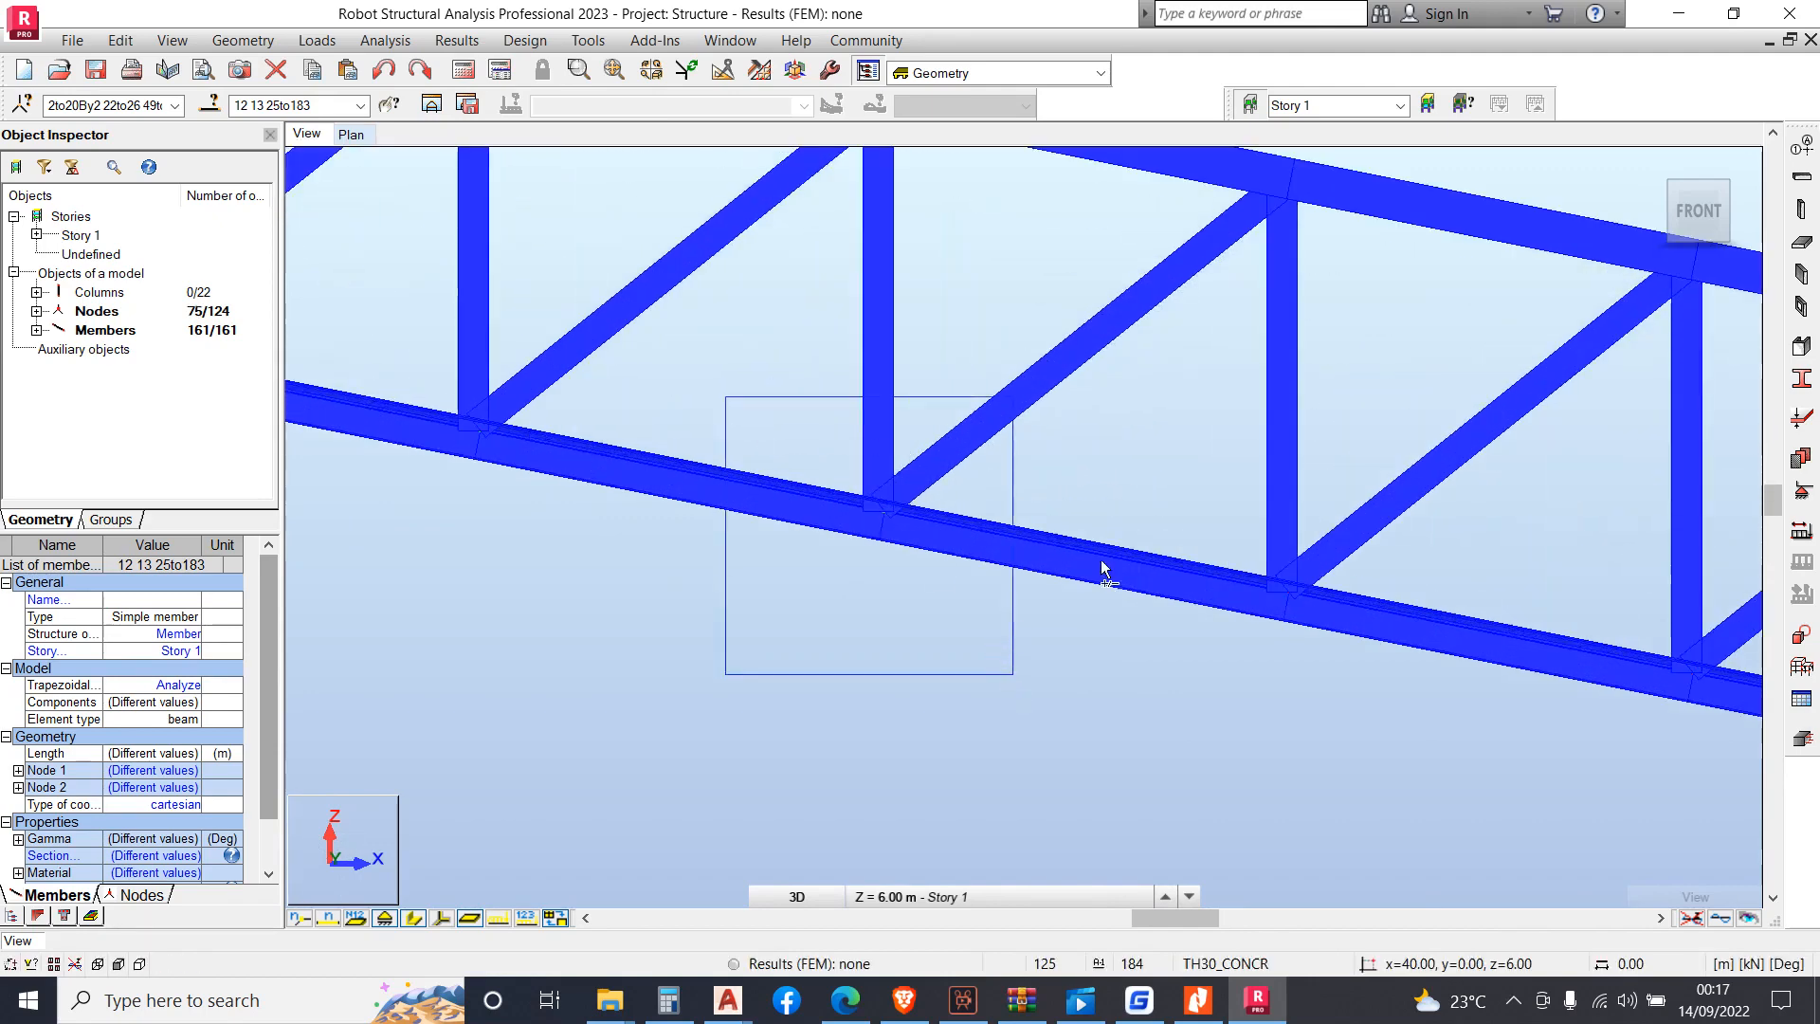
middle_click_drag(1069, 514, 620, 837)
scroll(1422, 453, "down", 3)
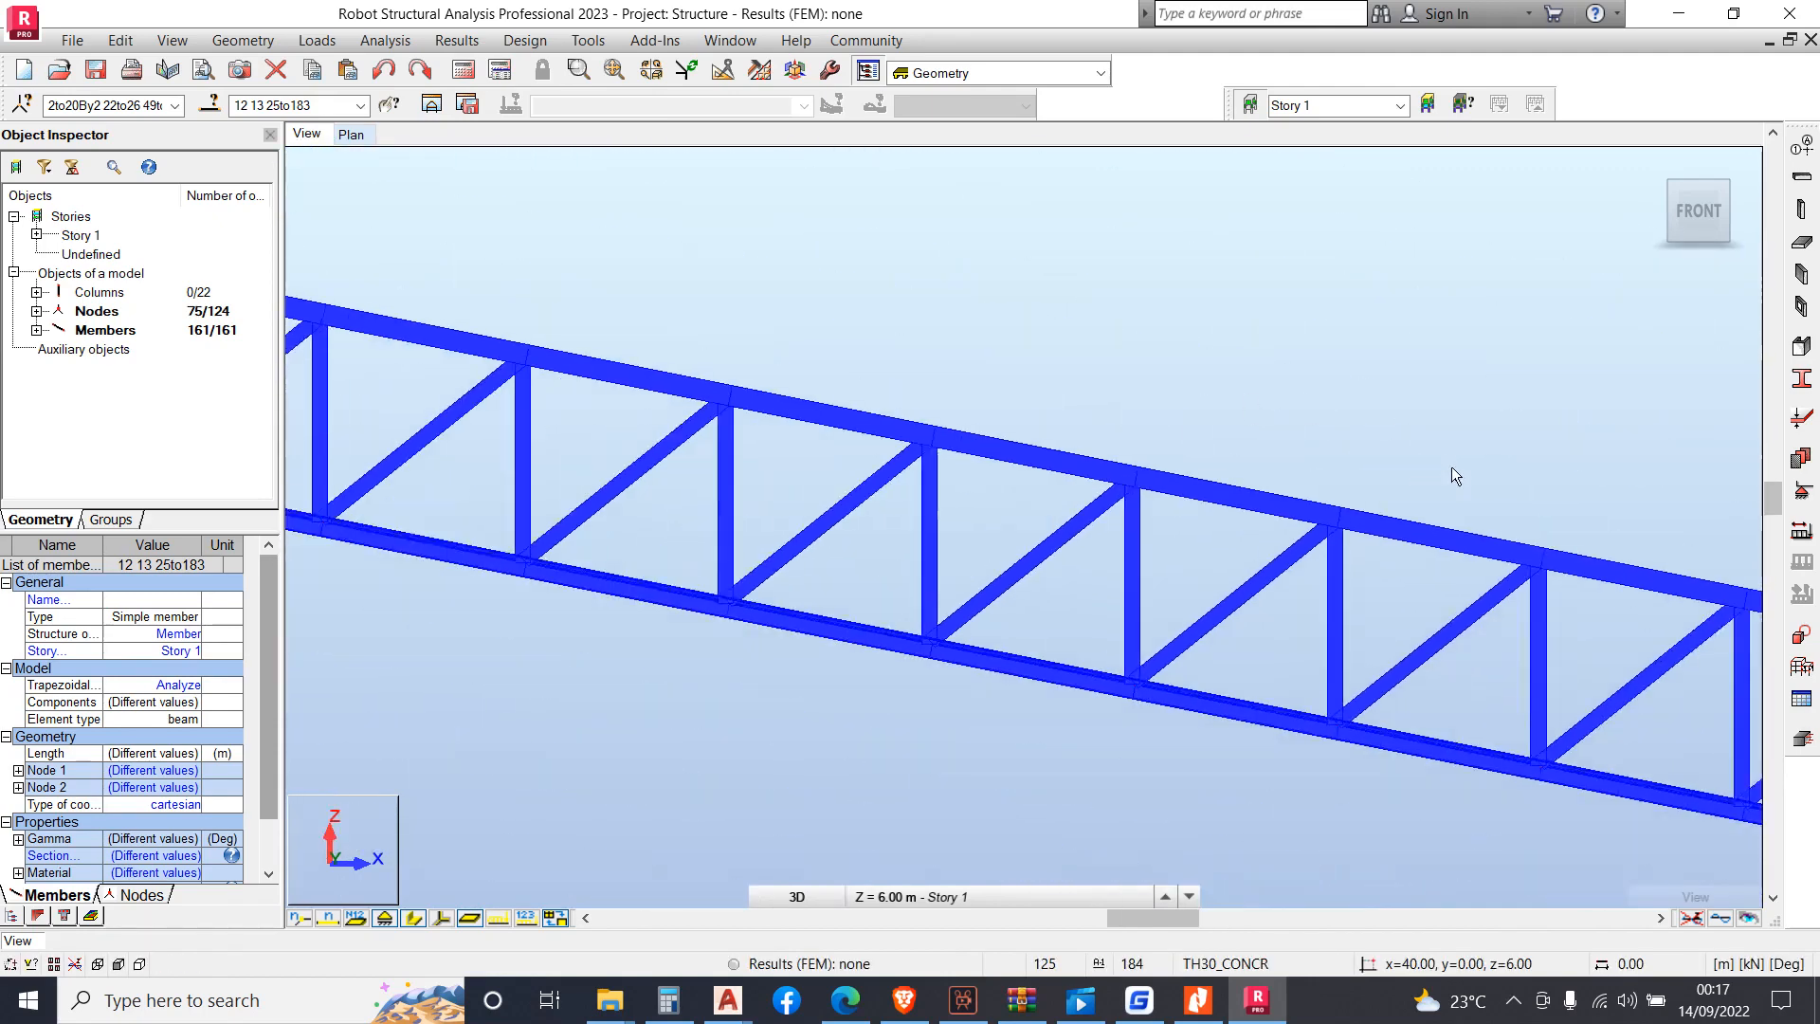
Deselect the last three bottom-chord nodes just before the ridge on the grid line 3 slope
scroll(352, 427, "up", 5)
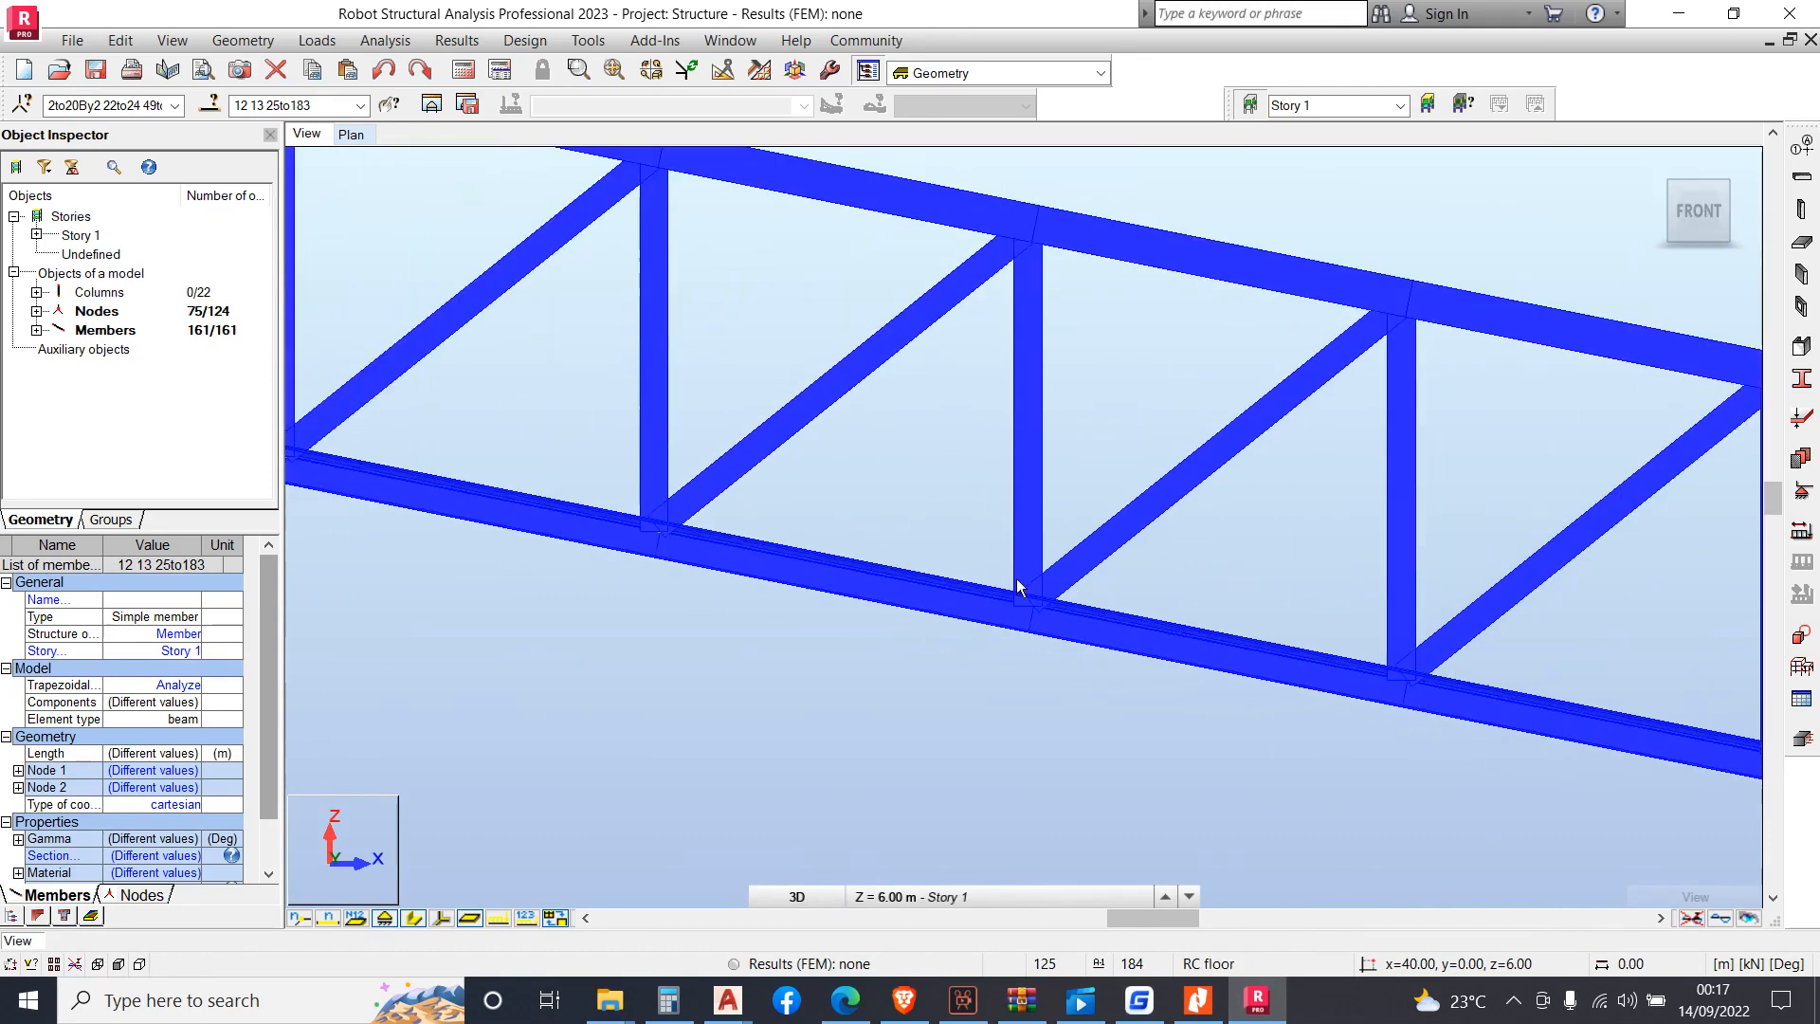
left_click_drag(515, 411, 844, 721)
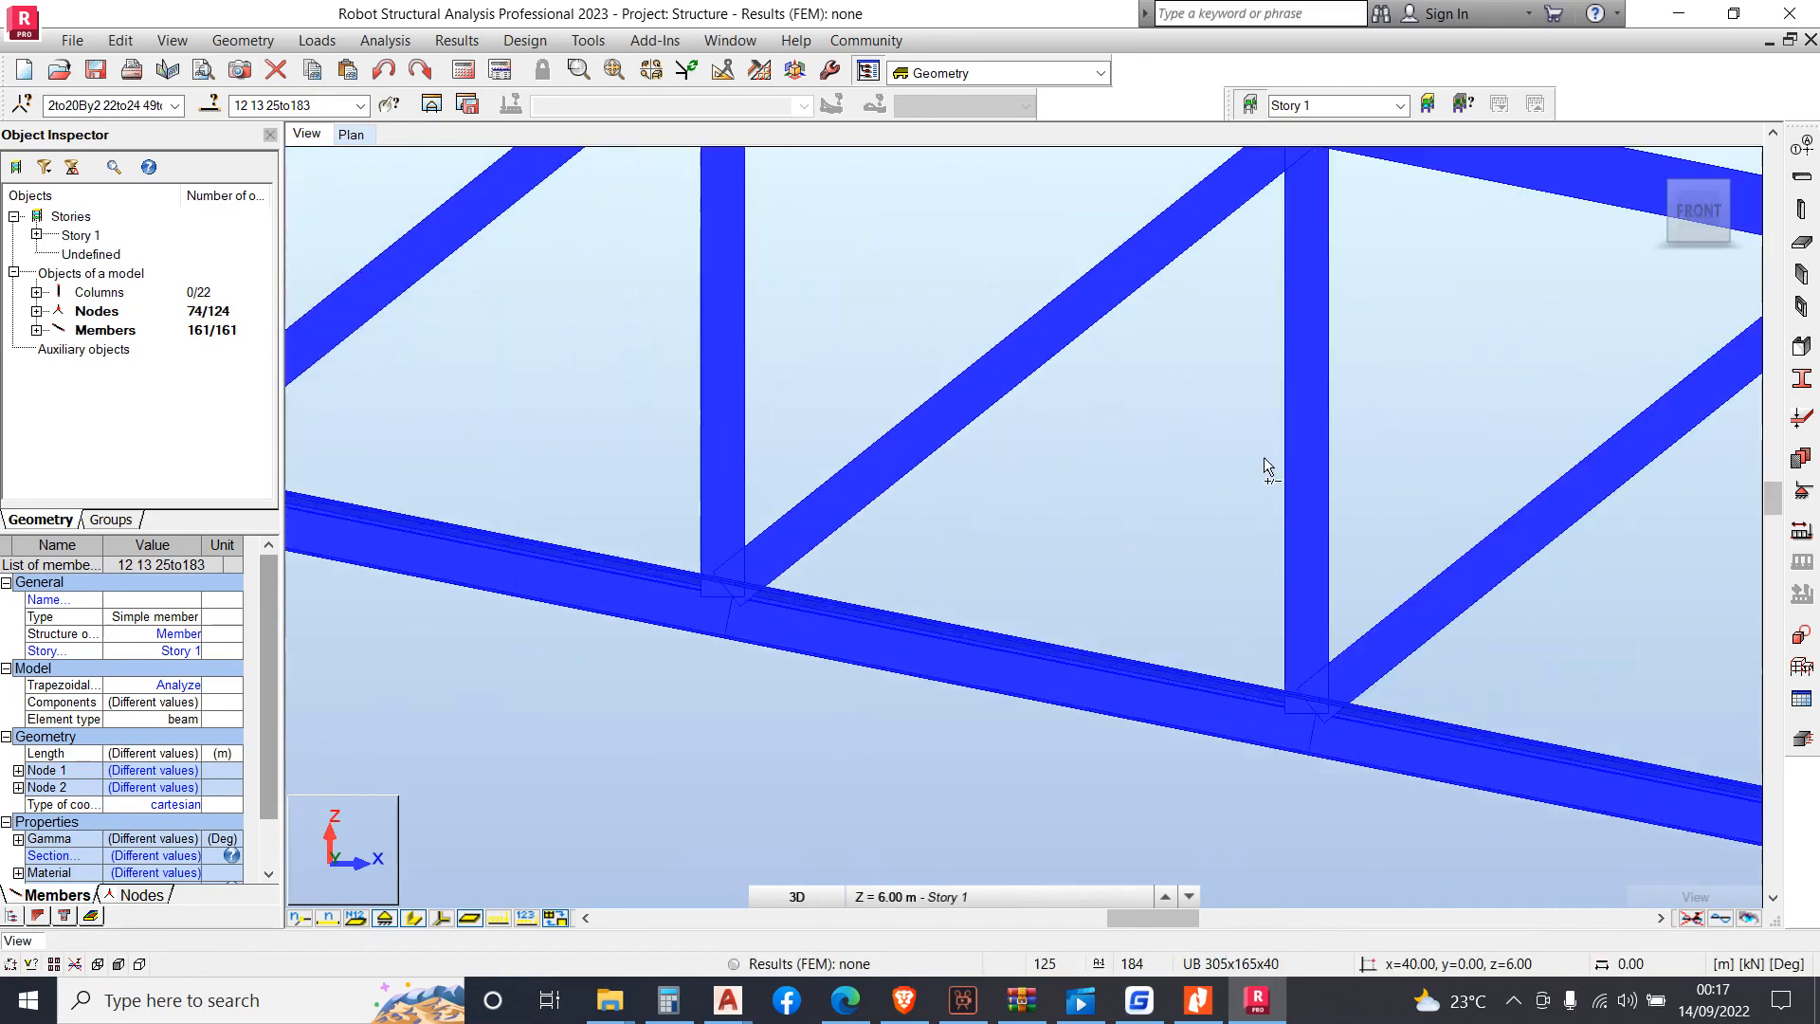
scroll(1261, 459, "down", 3)
scroll(825, 445, "up", 3)
left_click_drag(840, 557, 1178, 770)
left_click_drag(415, 327, 652, 649)
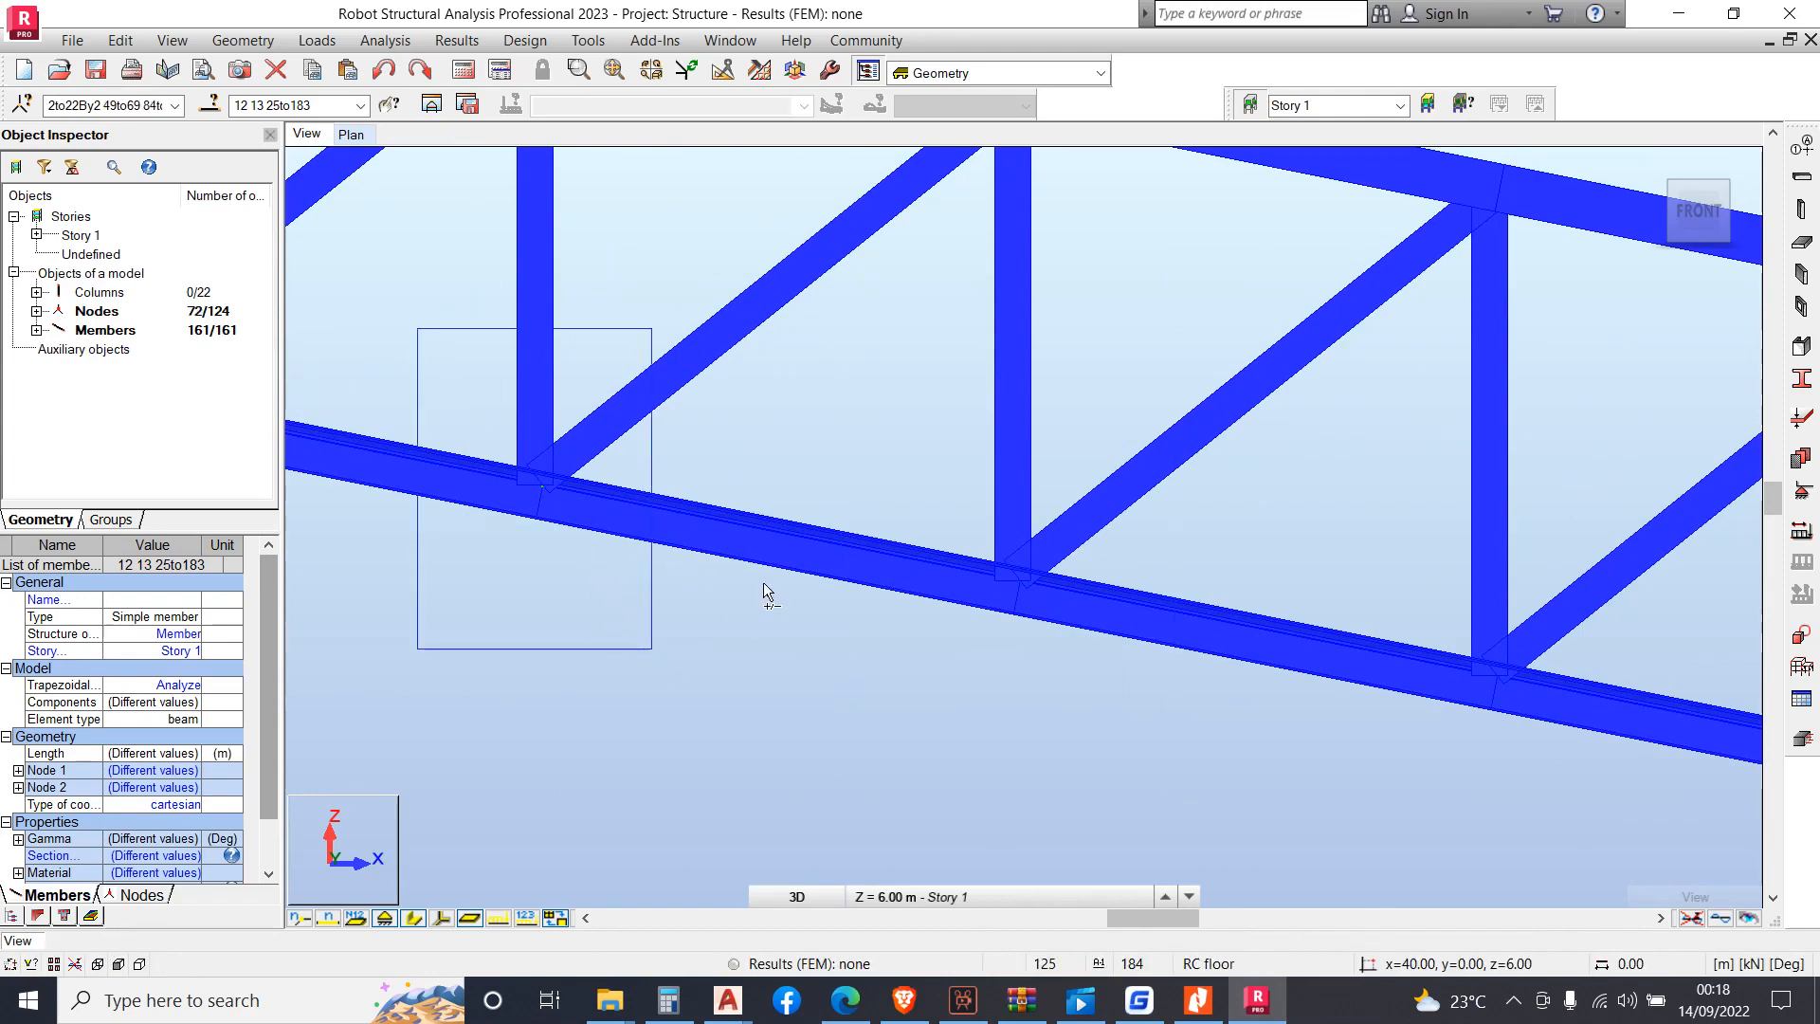
scroll(1226, 533, "up", 2)
scroll(1362, 469, "down", 4)
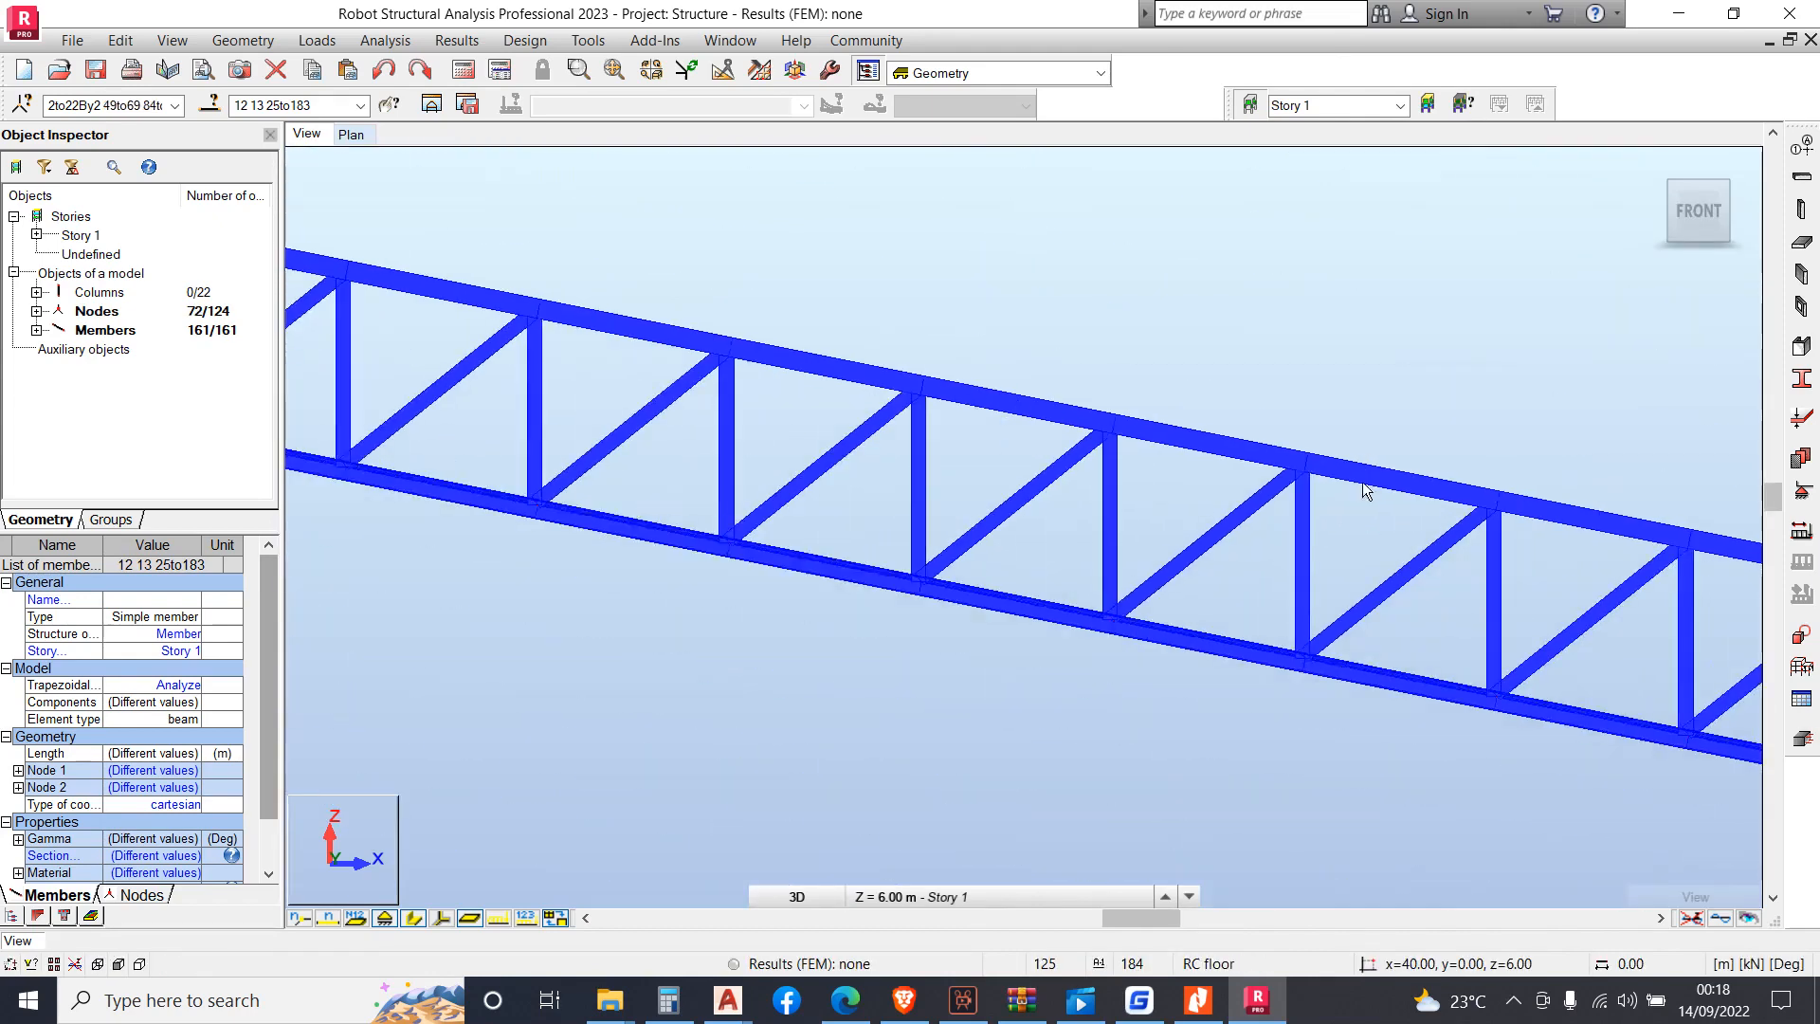
scroll(1026, 567, "up", 4)
scroll(640, 417, "down", 2)
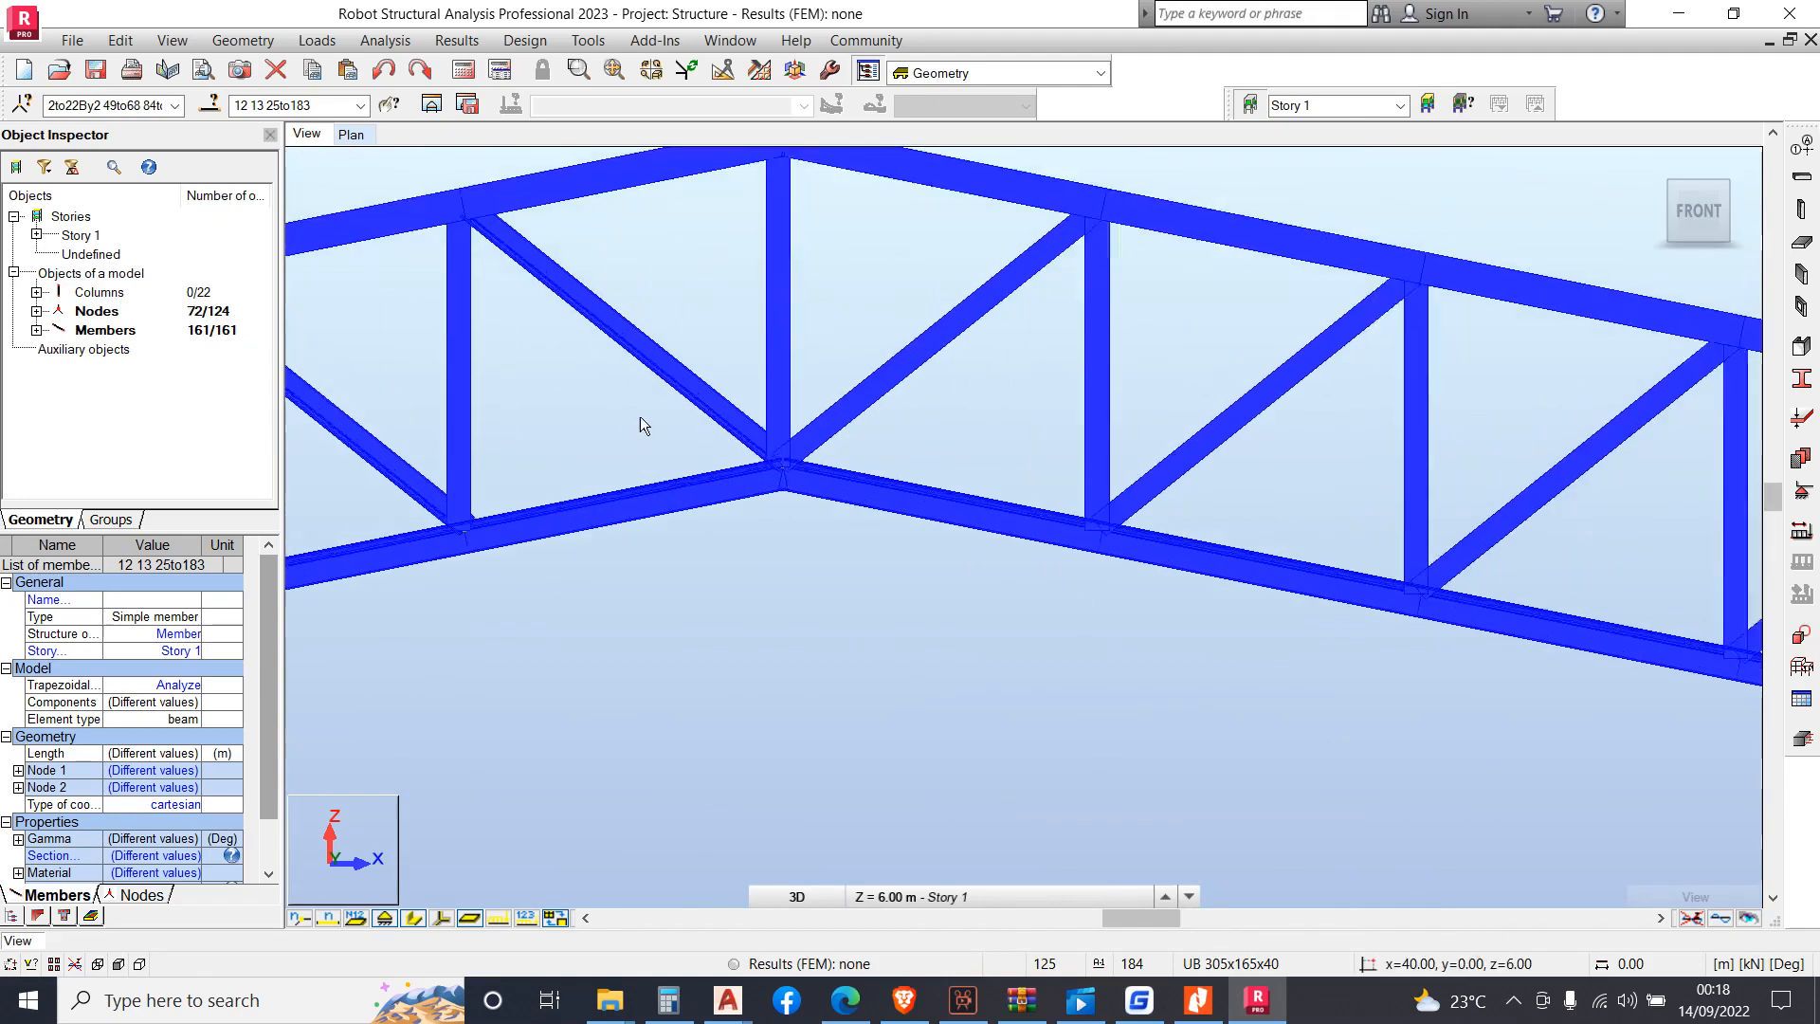
Remove the bottom-chord node below the ridge and the next two on the slope toward grid line 1 from the selection
scroll(605, 419, "up", 1)
left_click_drag(609, 417, 1038, 510)
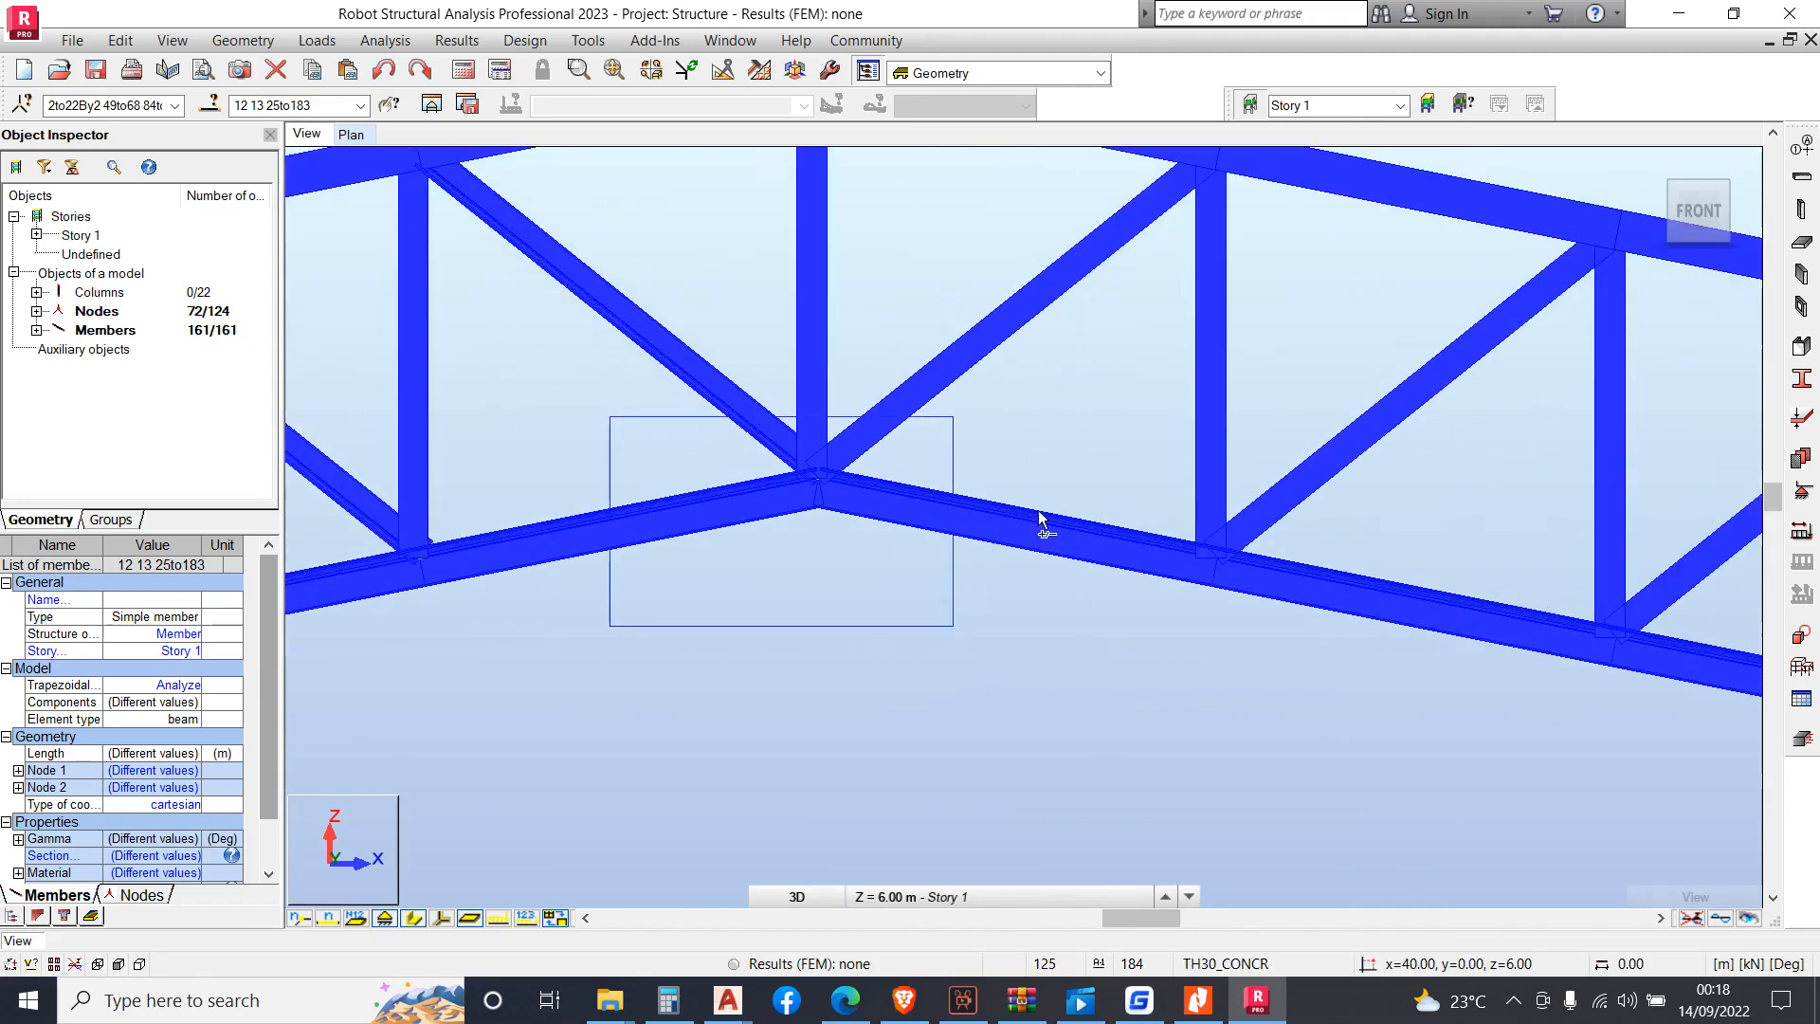
scroll(1276, 463, "down", 3)
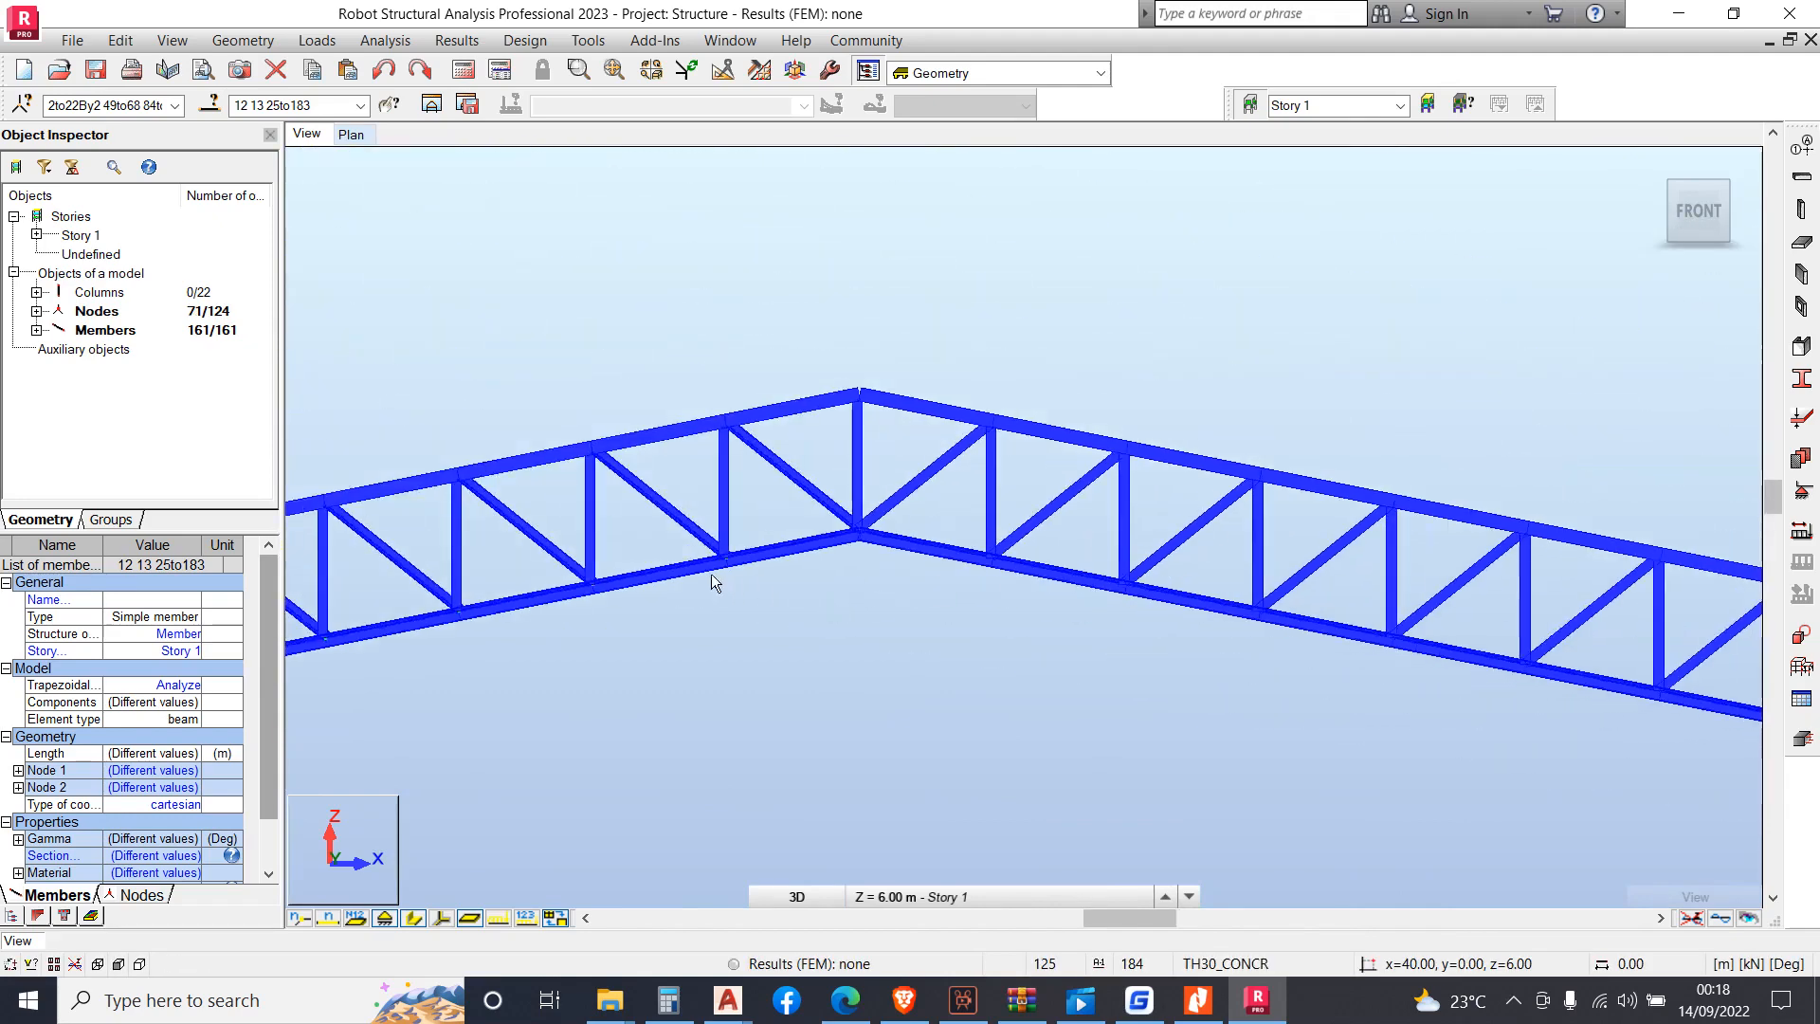
scroll(610, 521, "up", 2)
left_click_drag(622, 492, 949, 697)
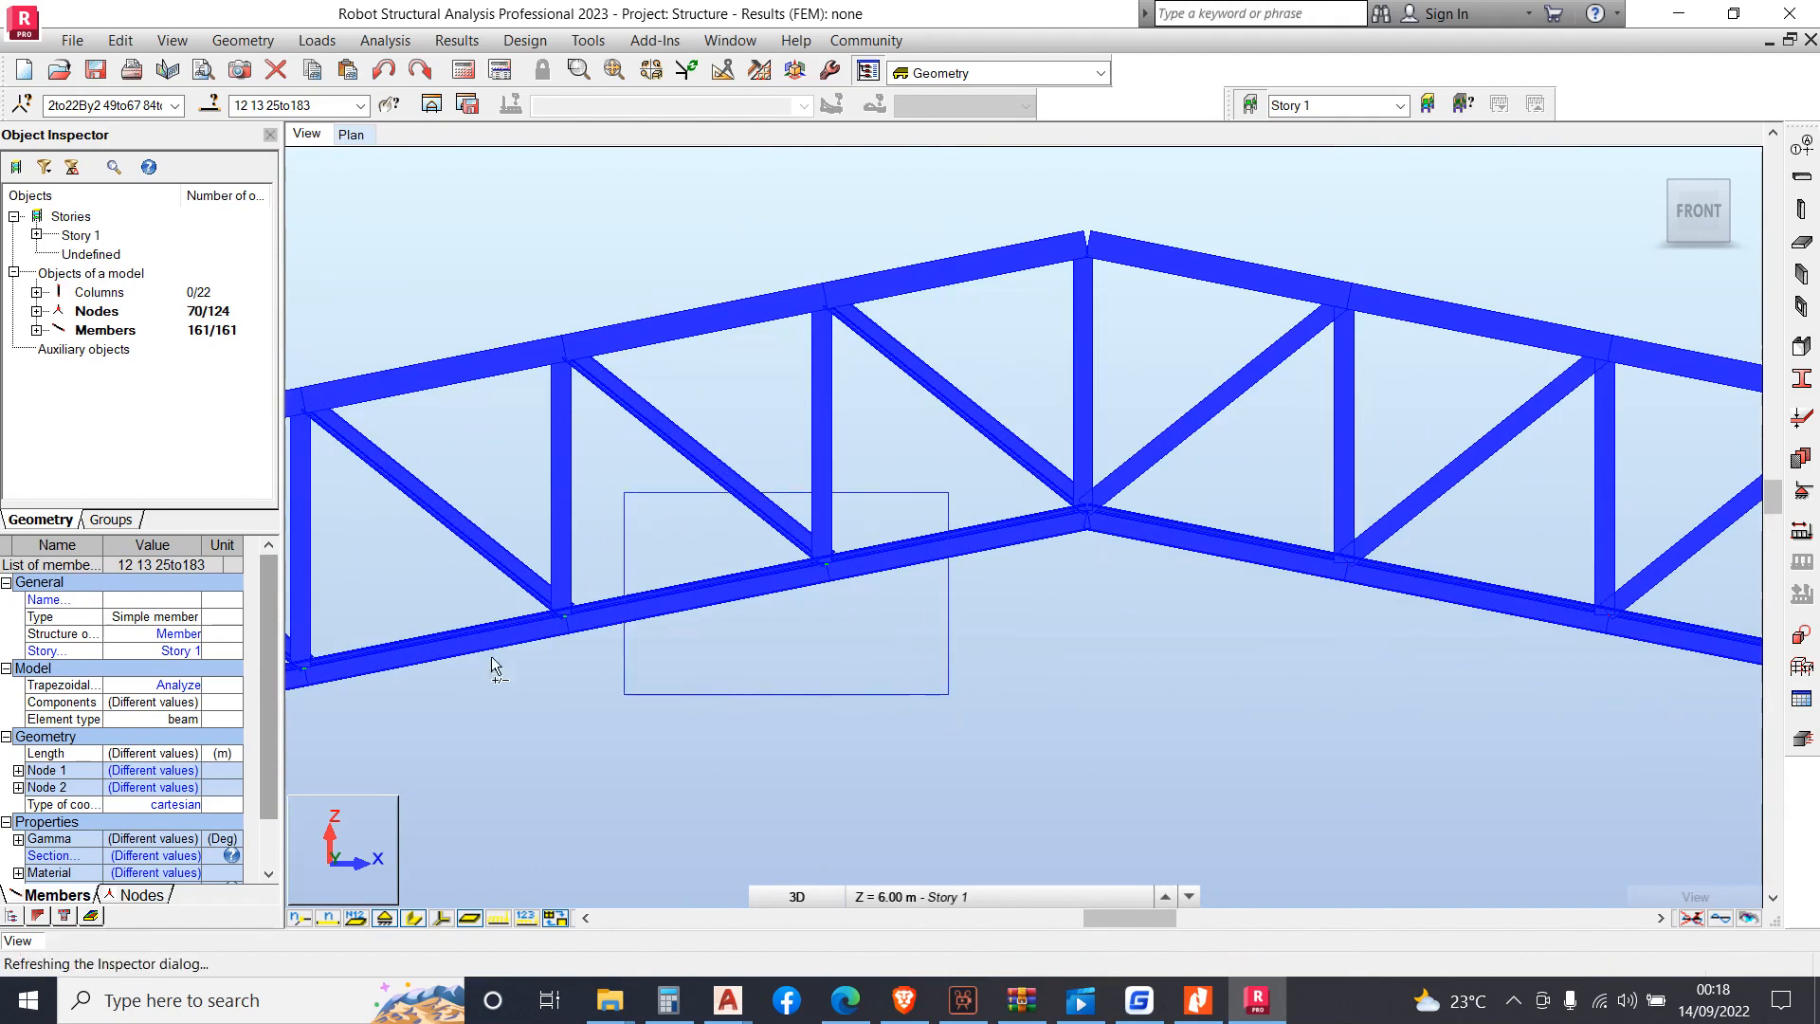
left_click_drag(668, 725, 670, 728)
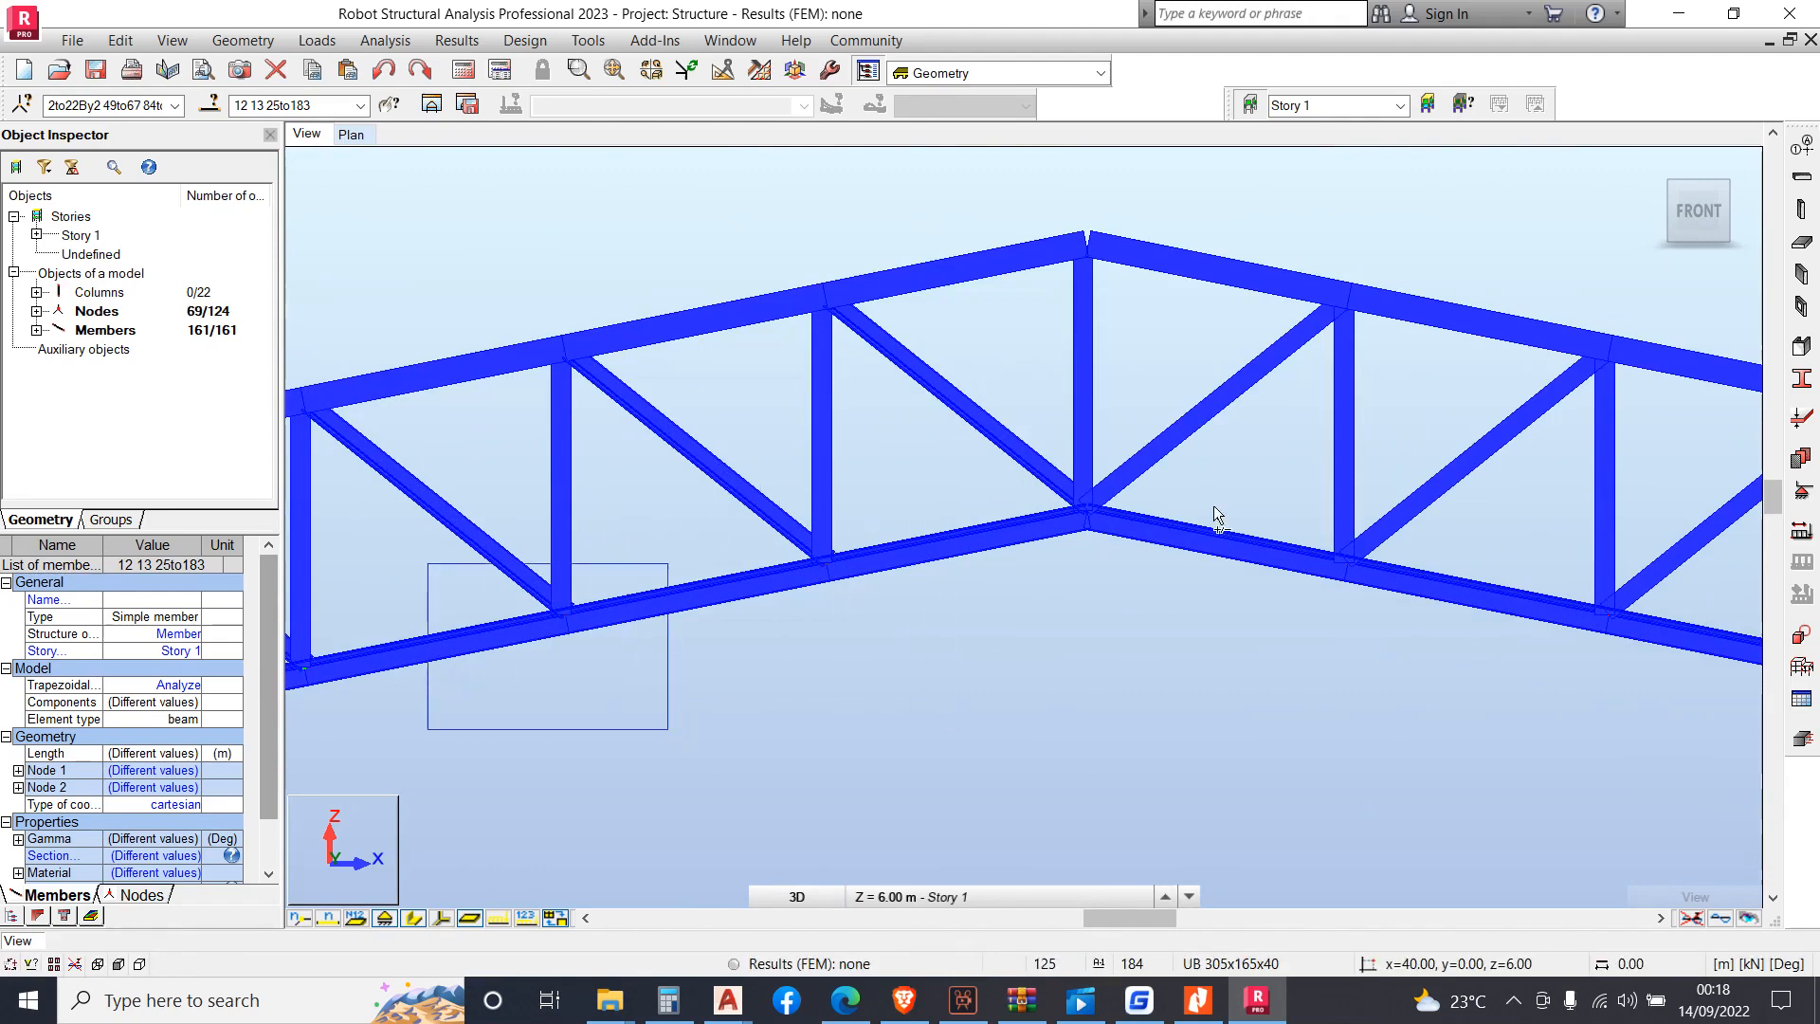
Deselect the next five bottom-chord nodes down the upper part of the slope toward grid line 1
scroll(1232, 531, "down", 3)
scroll(594, 608, "up", 2)
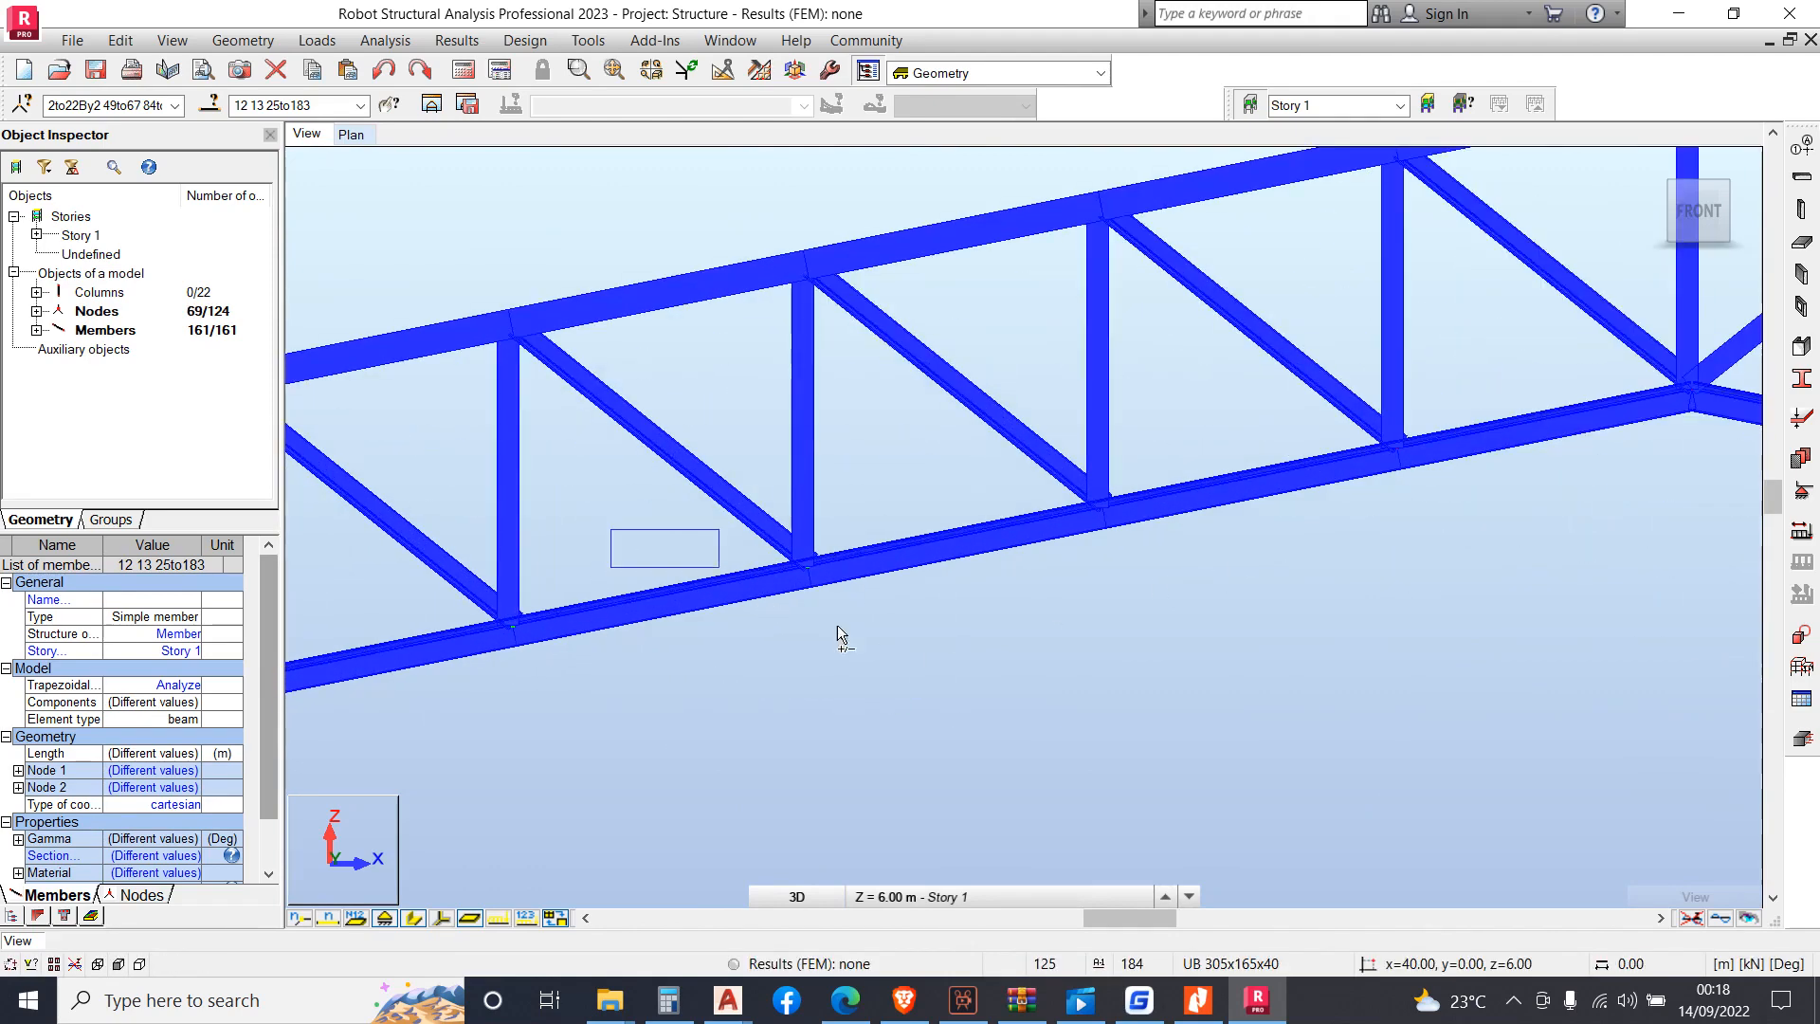
left_click_drag(385, 585, 622, 737)
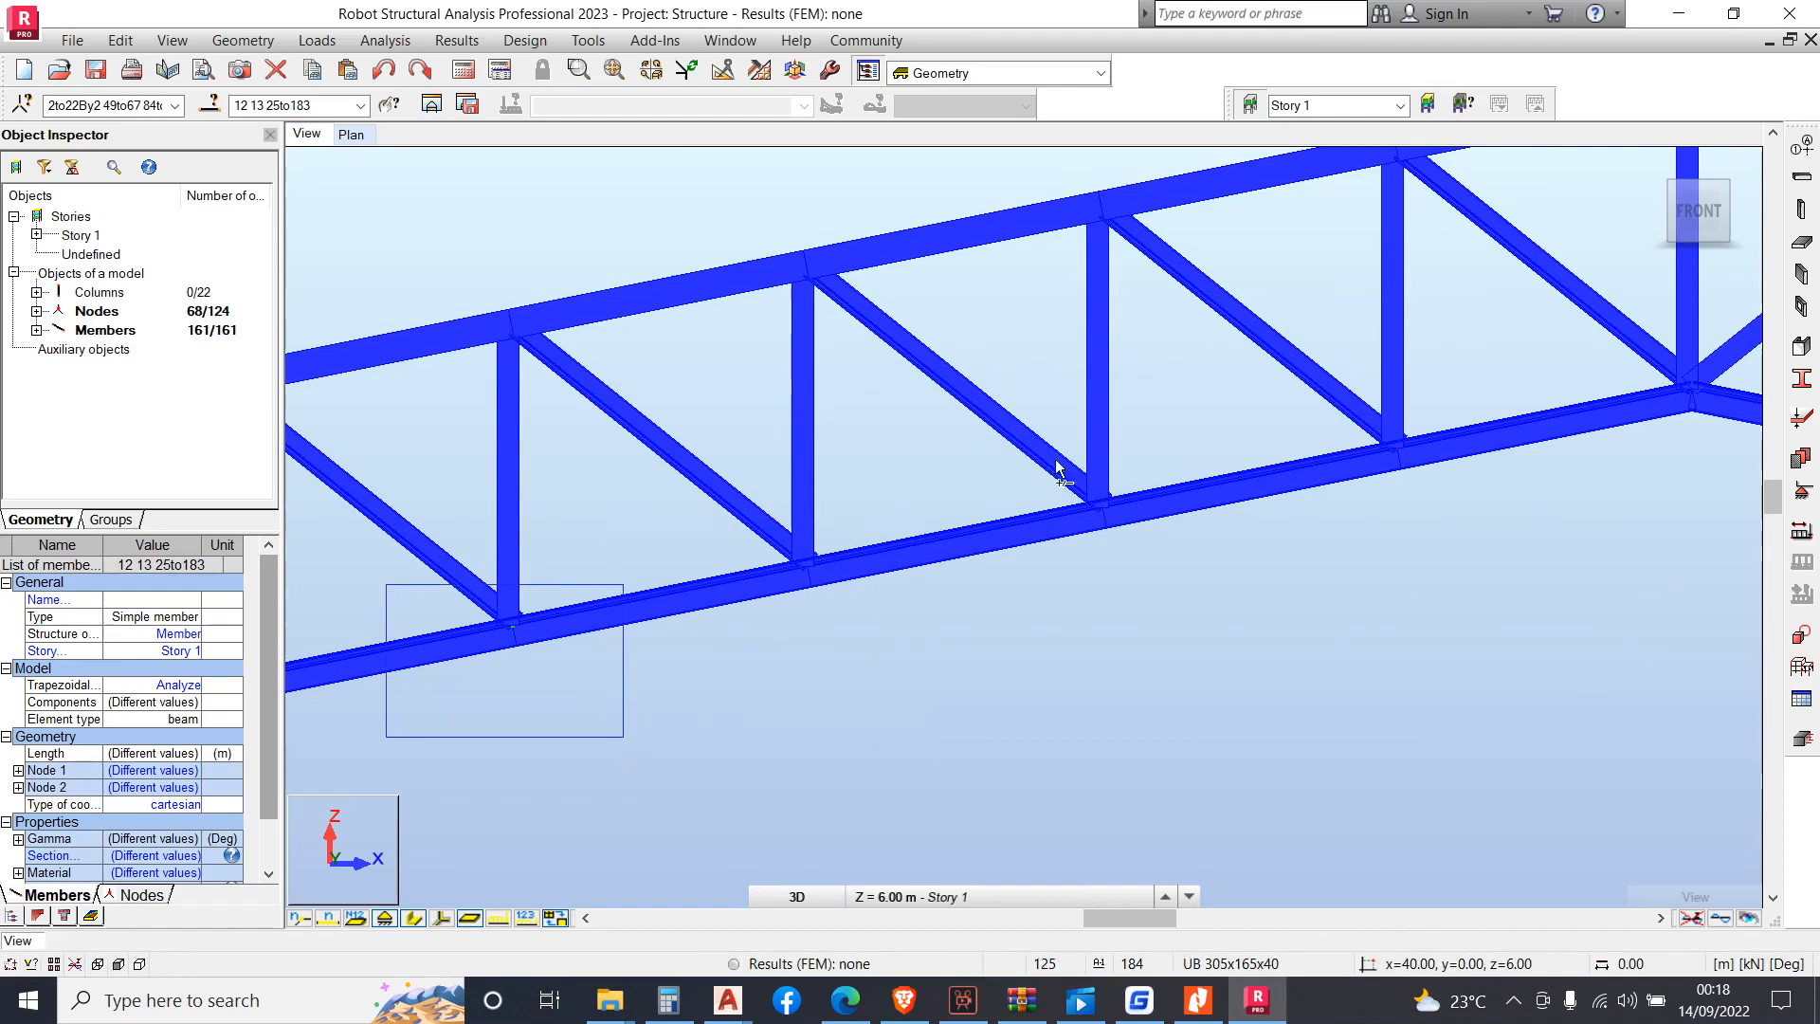
scroll(1293, 503, "down", 3)
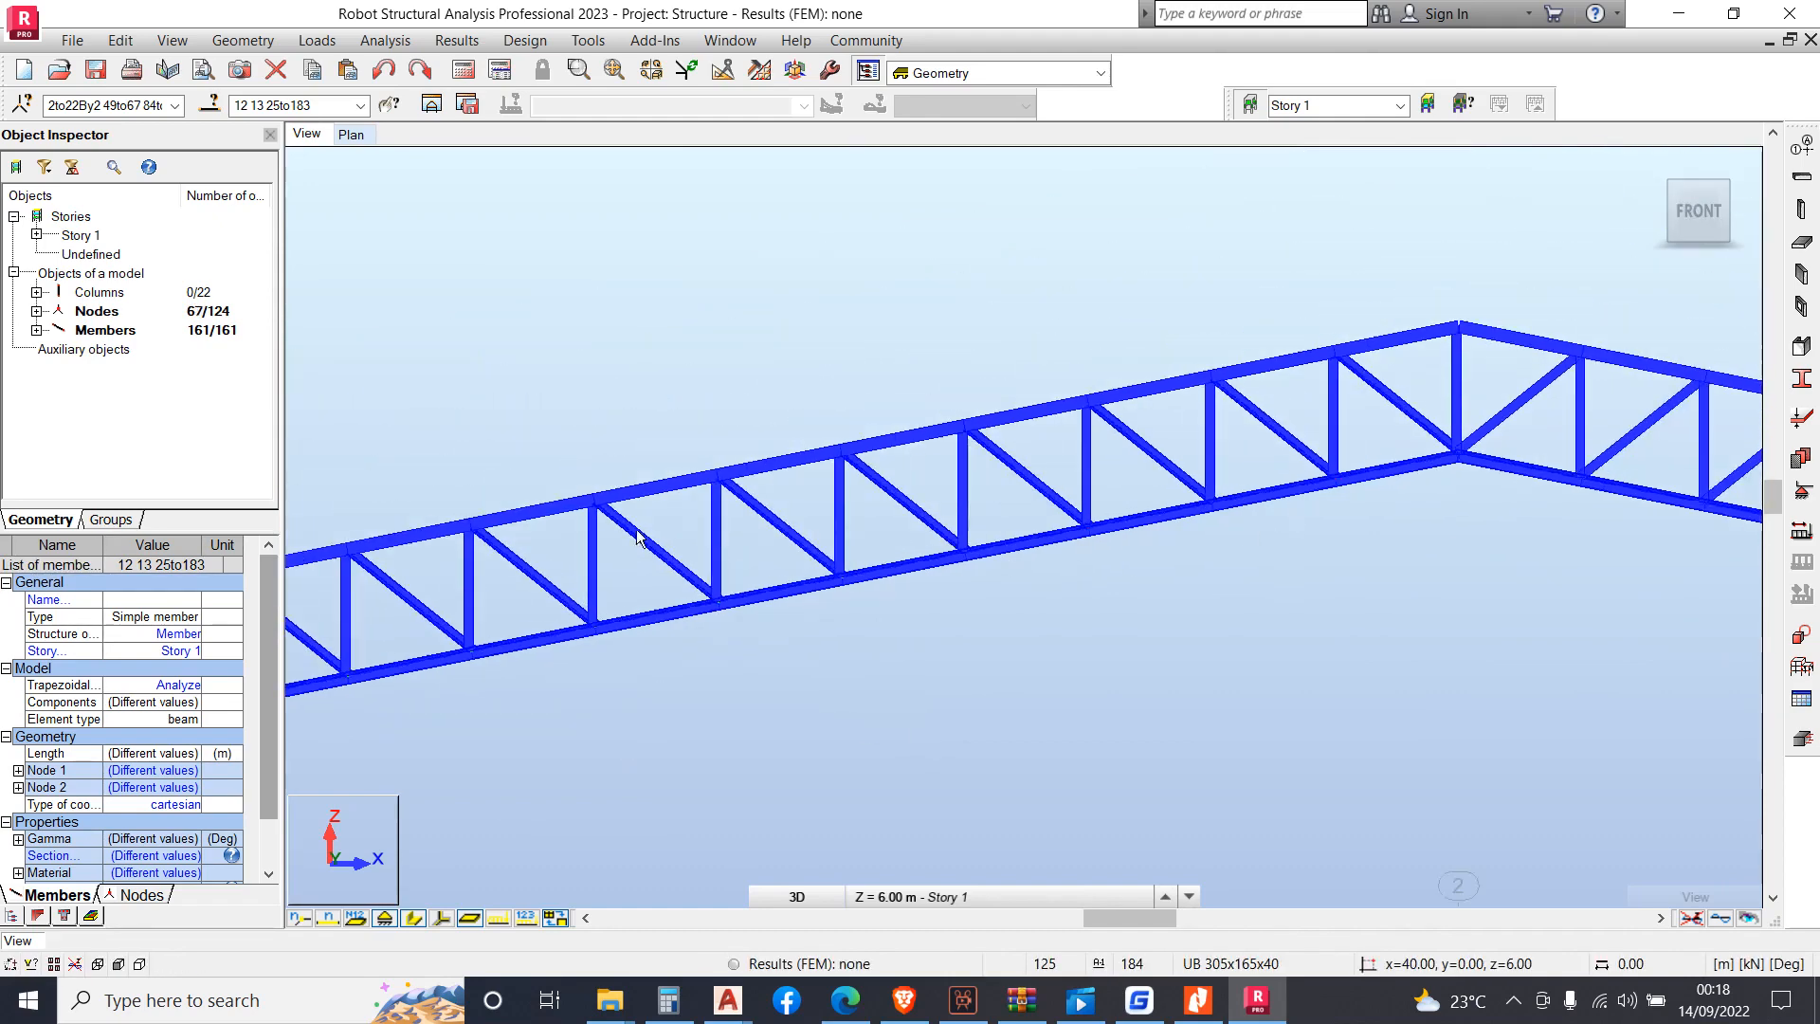
scroll(894, 583, "up", 2)
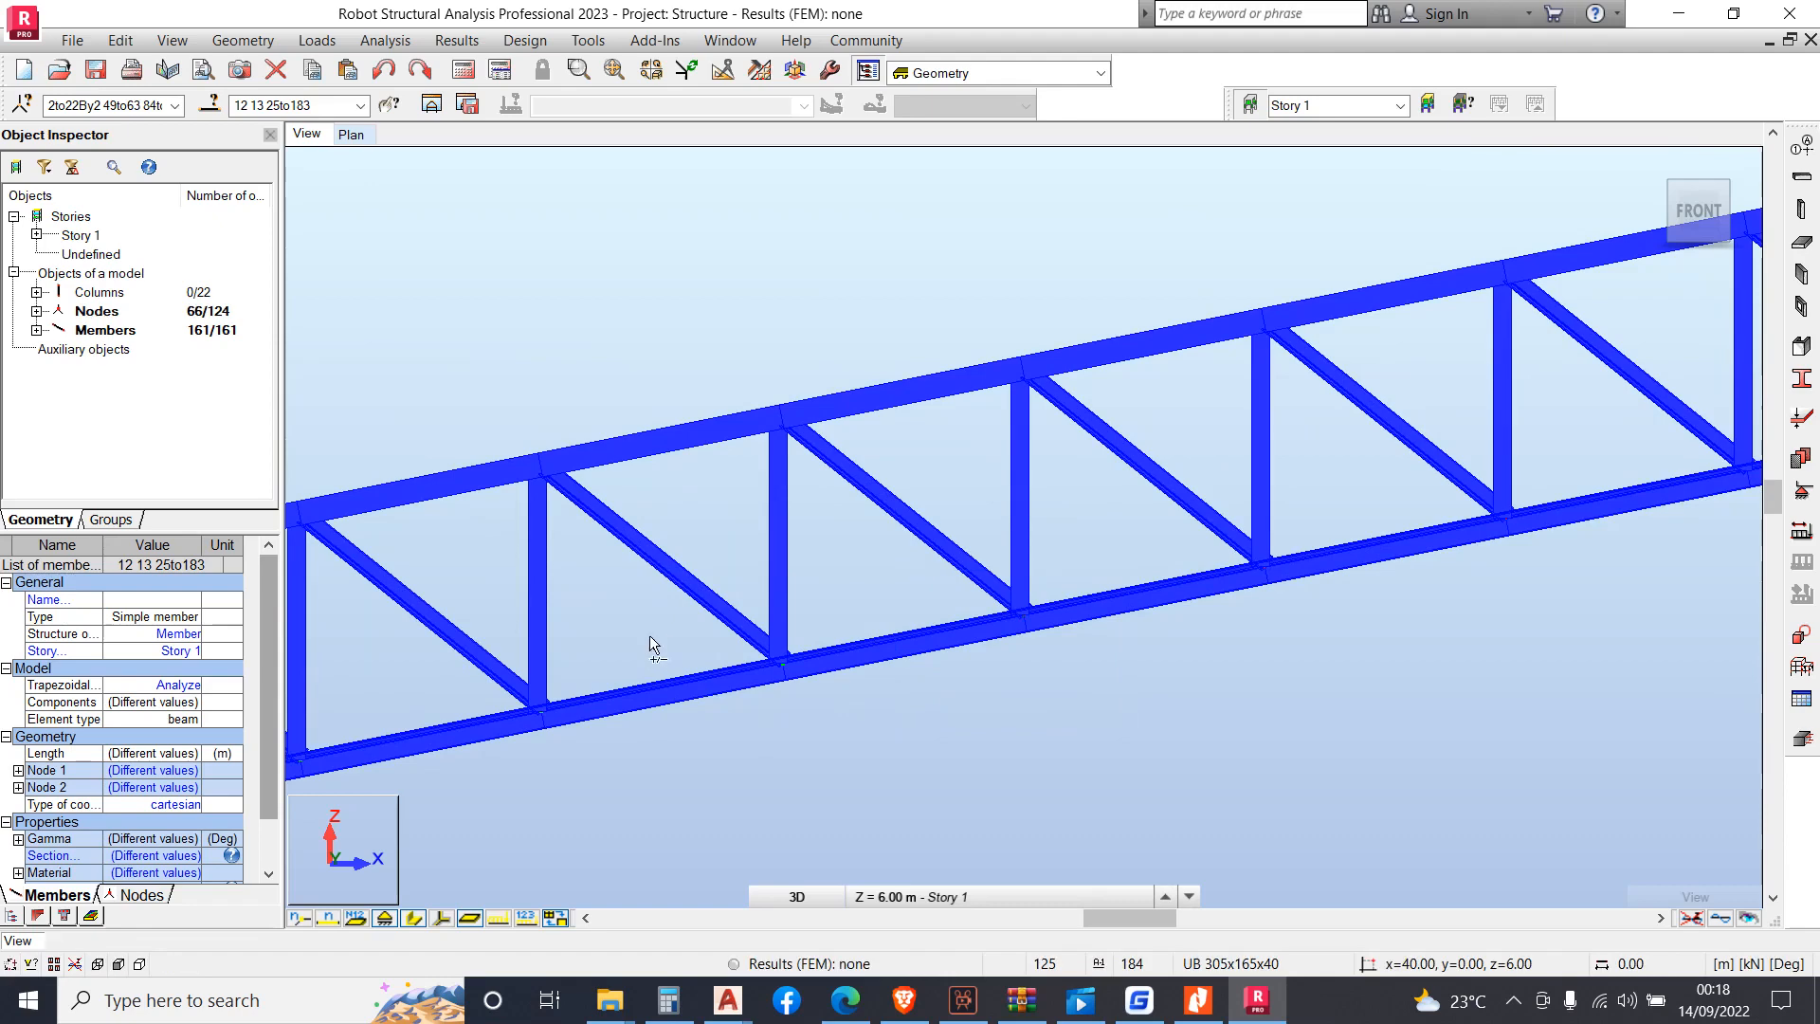
left_click_drag(434, 677, 620, 799)
scroll(1233, 460, "down", 3)
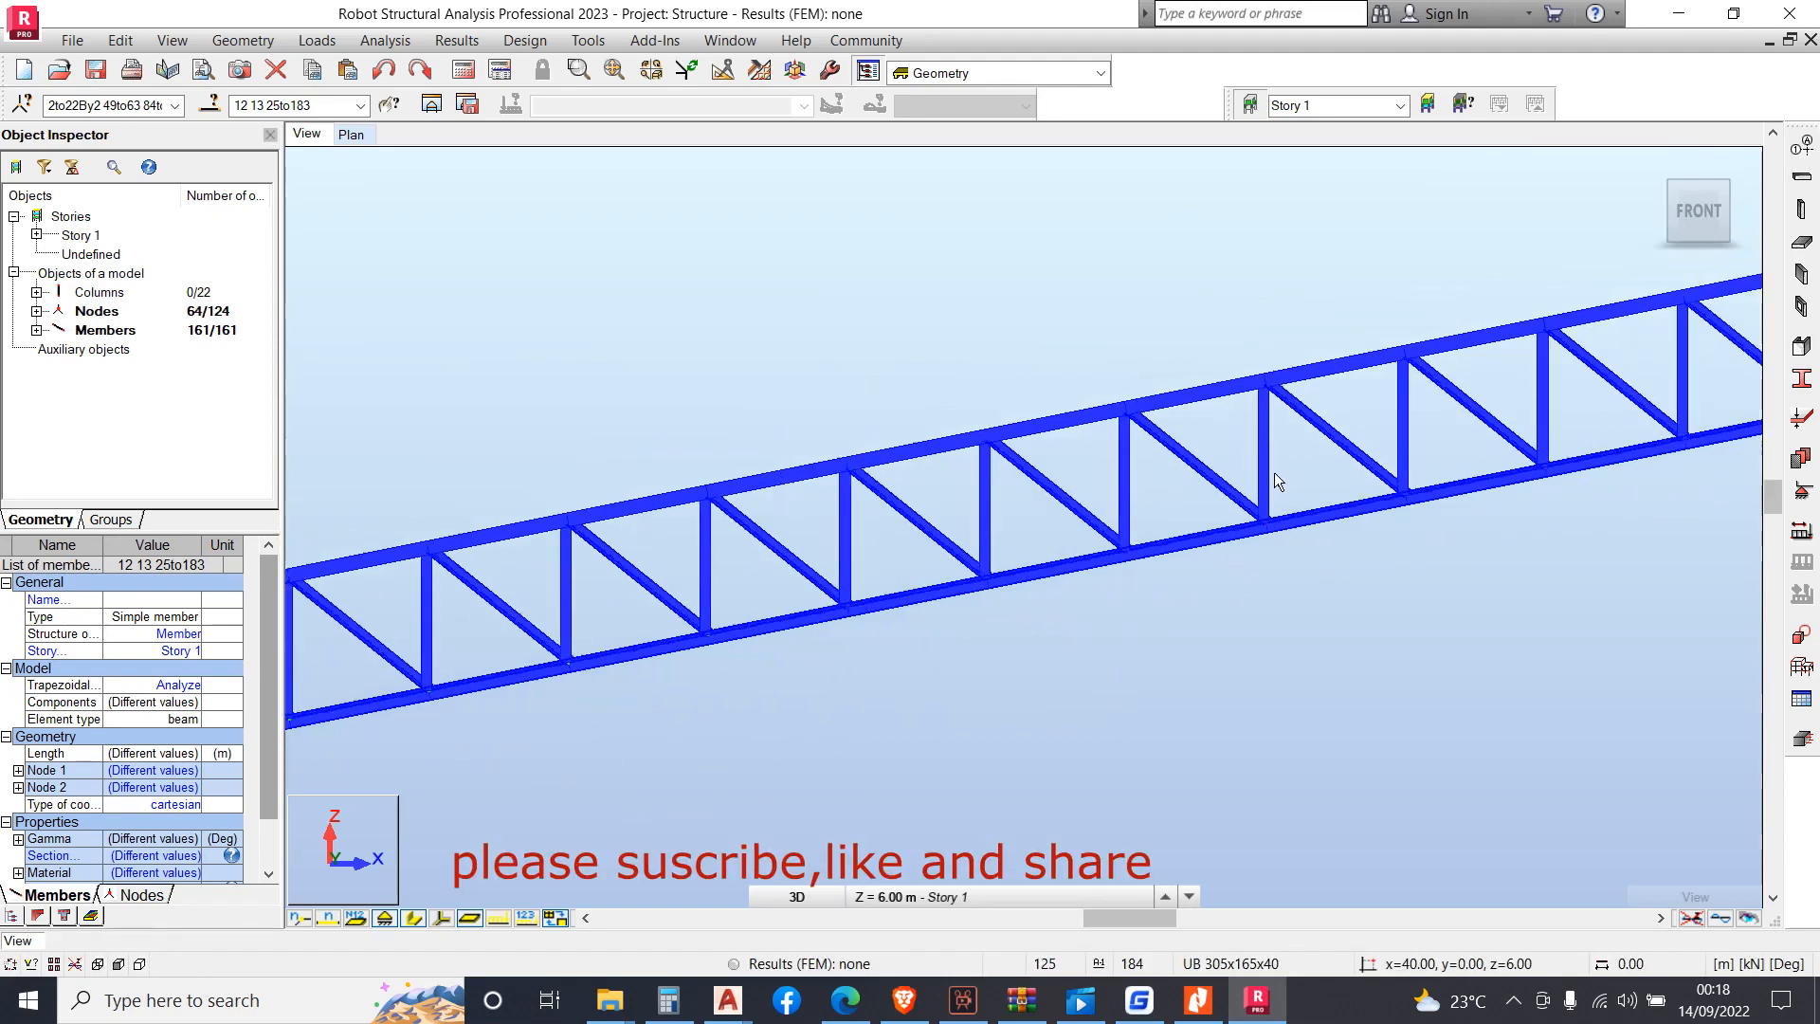
Remove five more bottom-chord nodes along the middle of the grid line 1 slope from the selection
scroll(811, 599, "up", 4)
left_click_drag(1351, 720, 1413, 775)
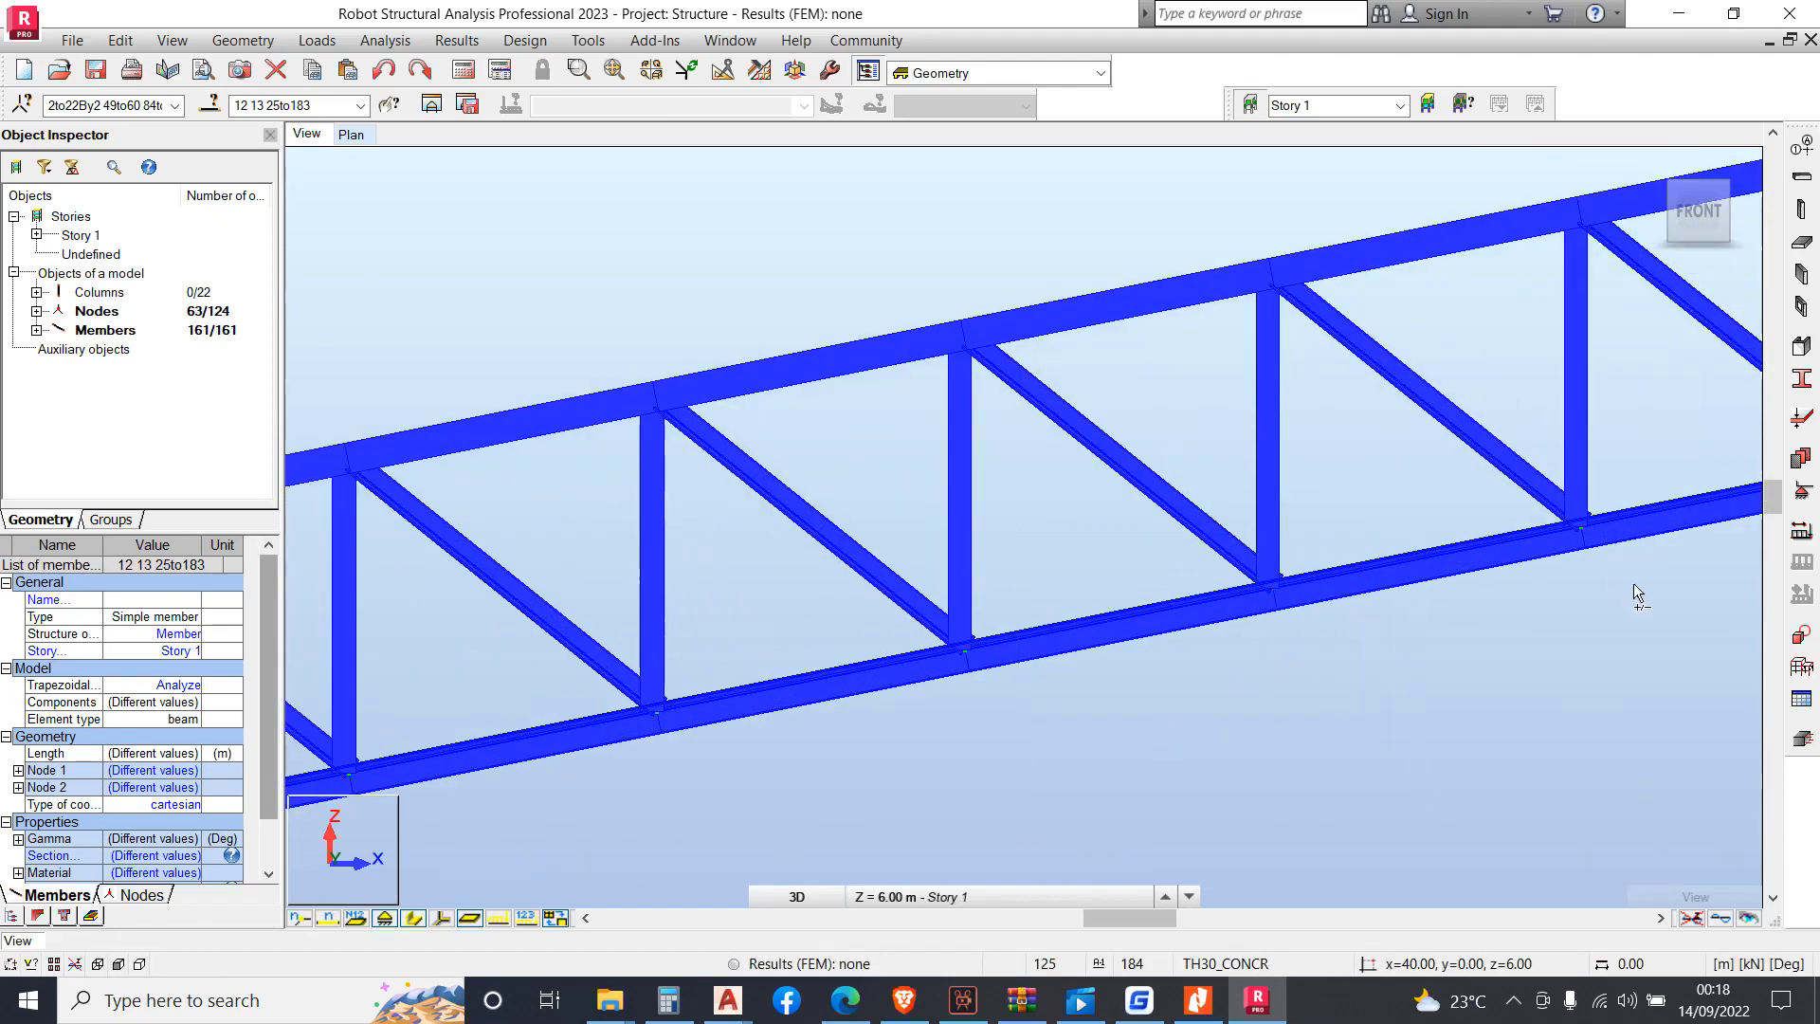
left_click_drag(1477, 382, 1659, 678)
scroll(1401, 463, "down", 3)
scroll(1197, 548, "up", 4)
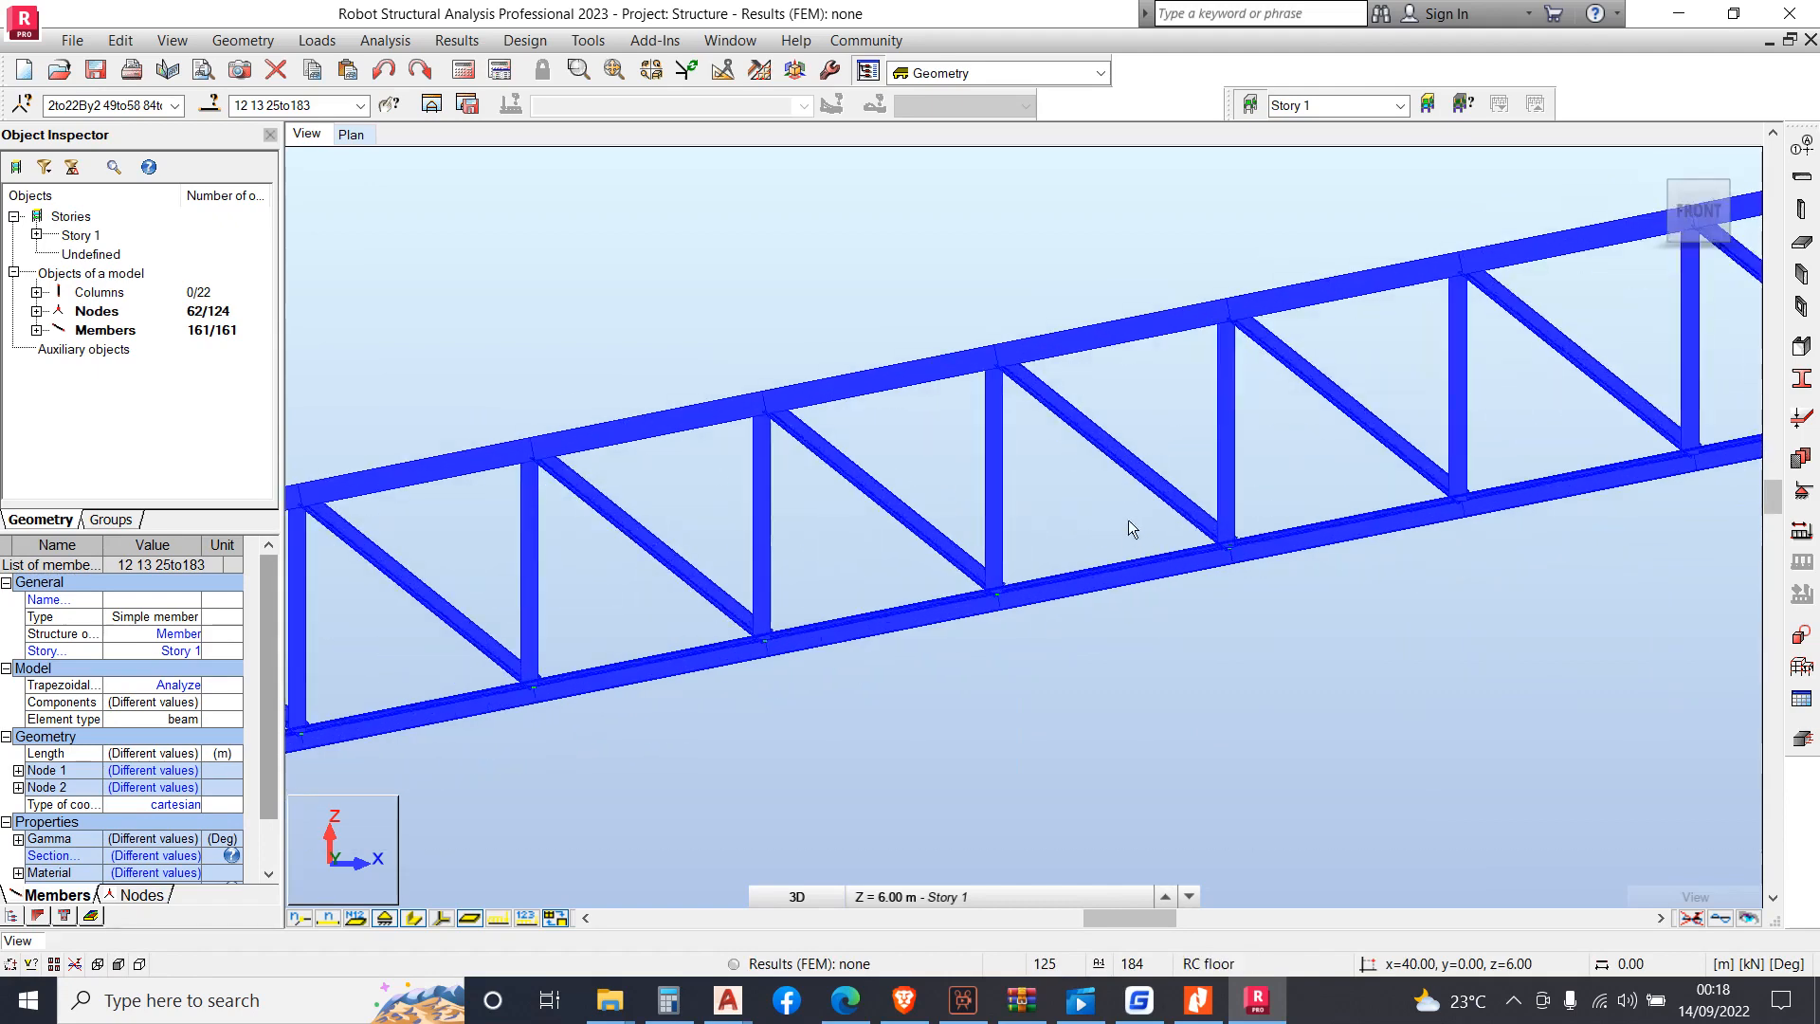
left_click_drag(1062, 466, 1366, 730)
left_click_drag(673, 557, 1032, 771)
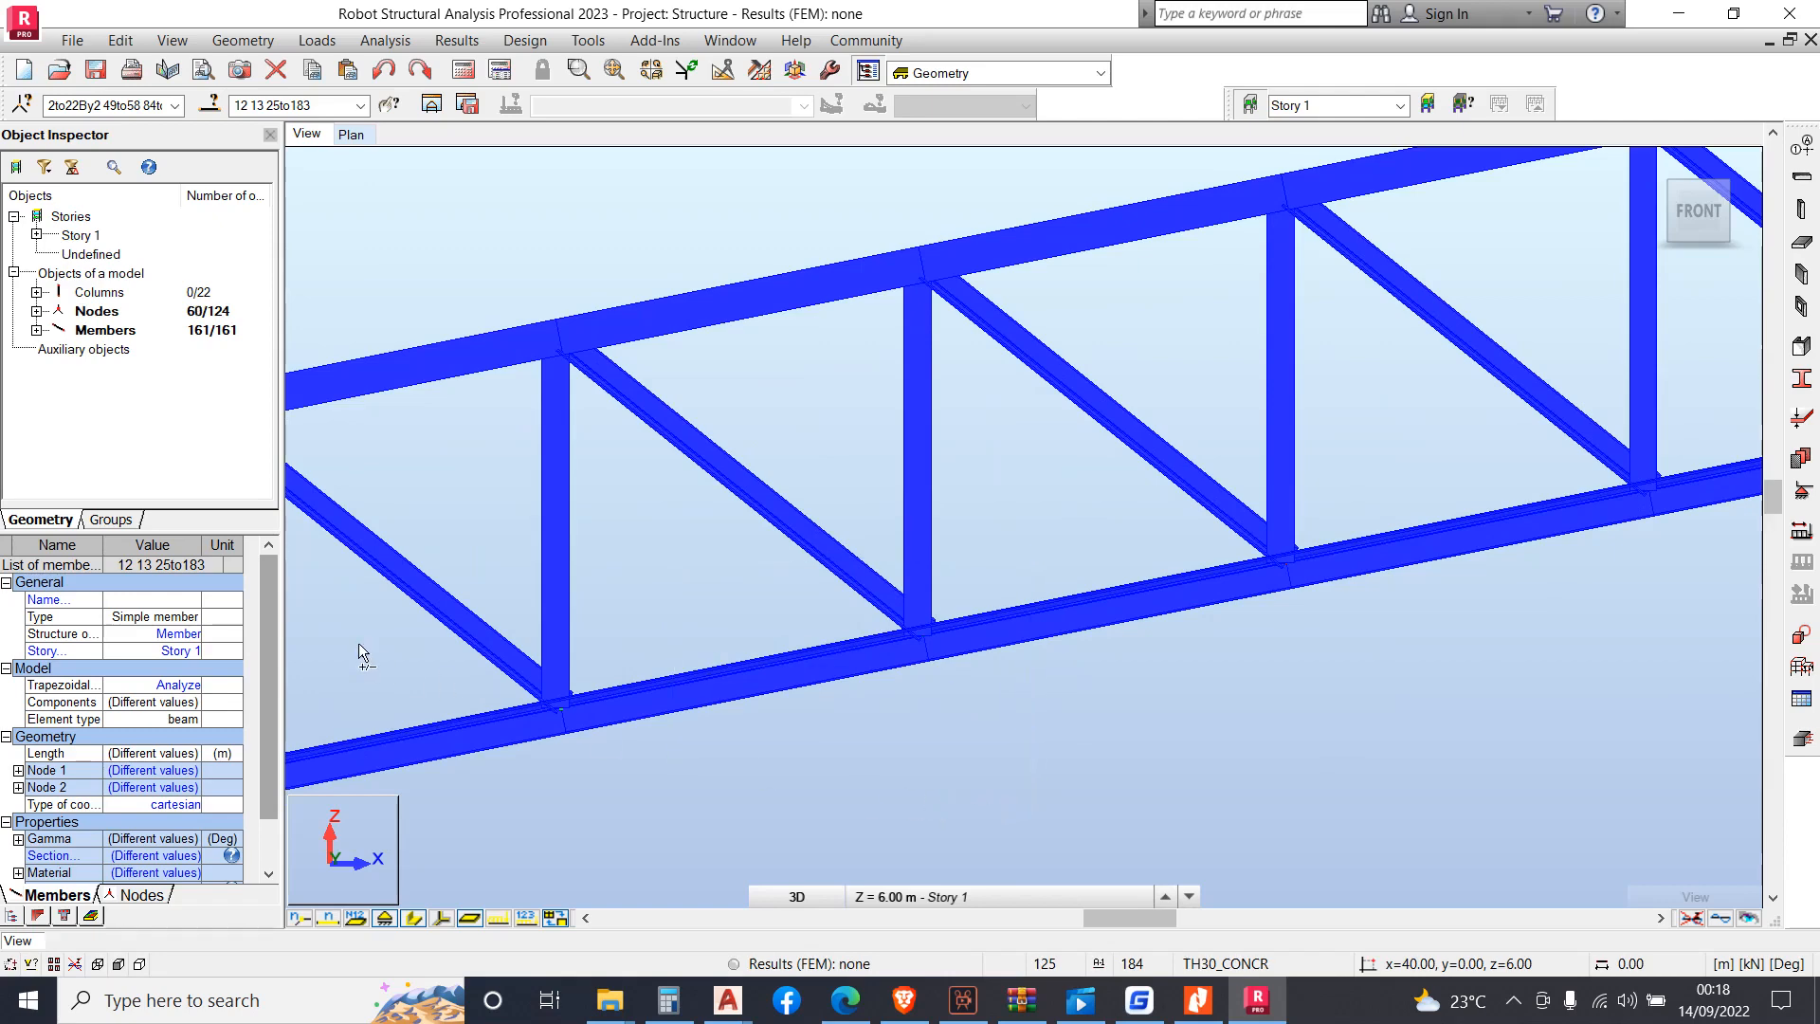
left_click_drag(385, 648, 696, 844)
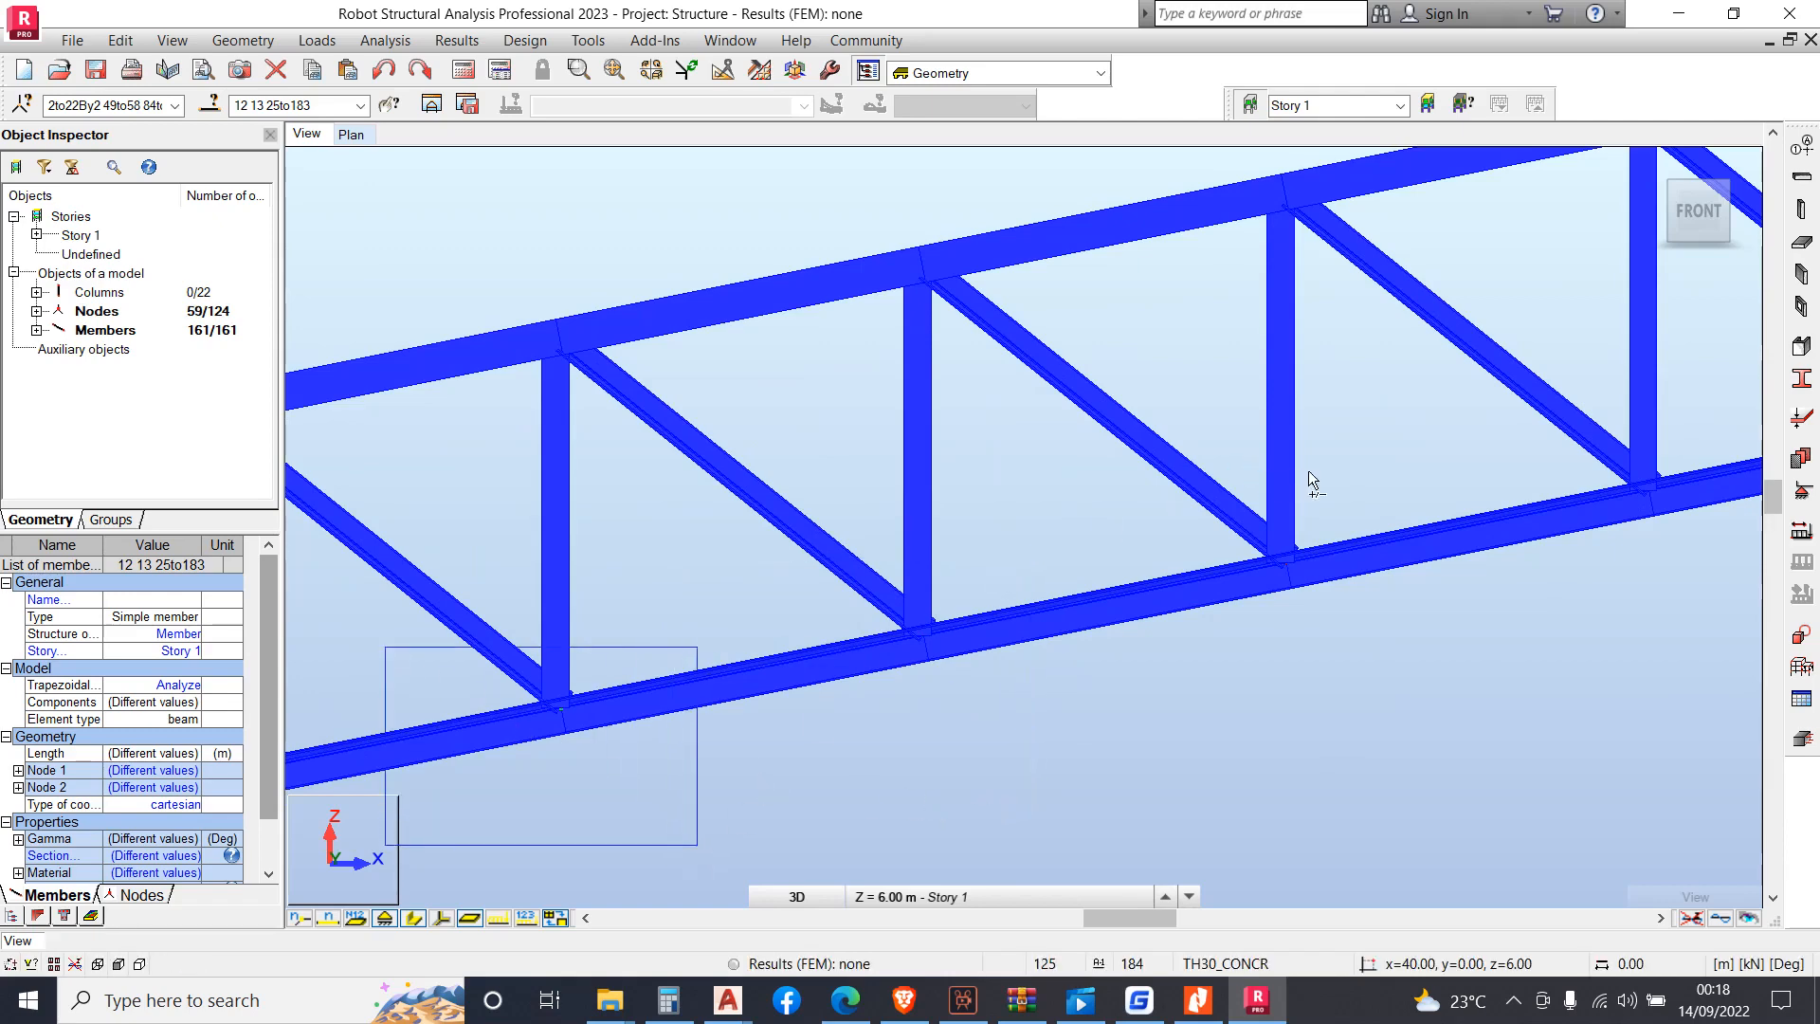
Deselect another four bottom-chord nodes on the lower part of the slope approaching the grid line 1 eave
scroll(1429, 483, "down", 4)
scroll(1305, 561, "up", 2)
scroll(1183, 554, "up", 3)
left_click_drag(975, 526, 1352, 754)
left_click_drag(578, 589, 985, 804)
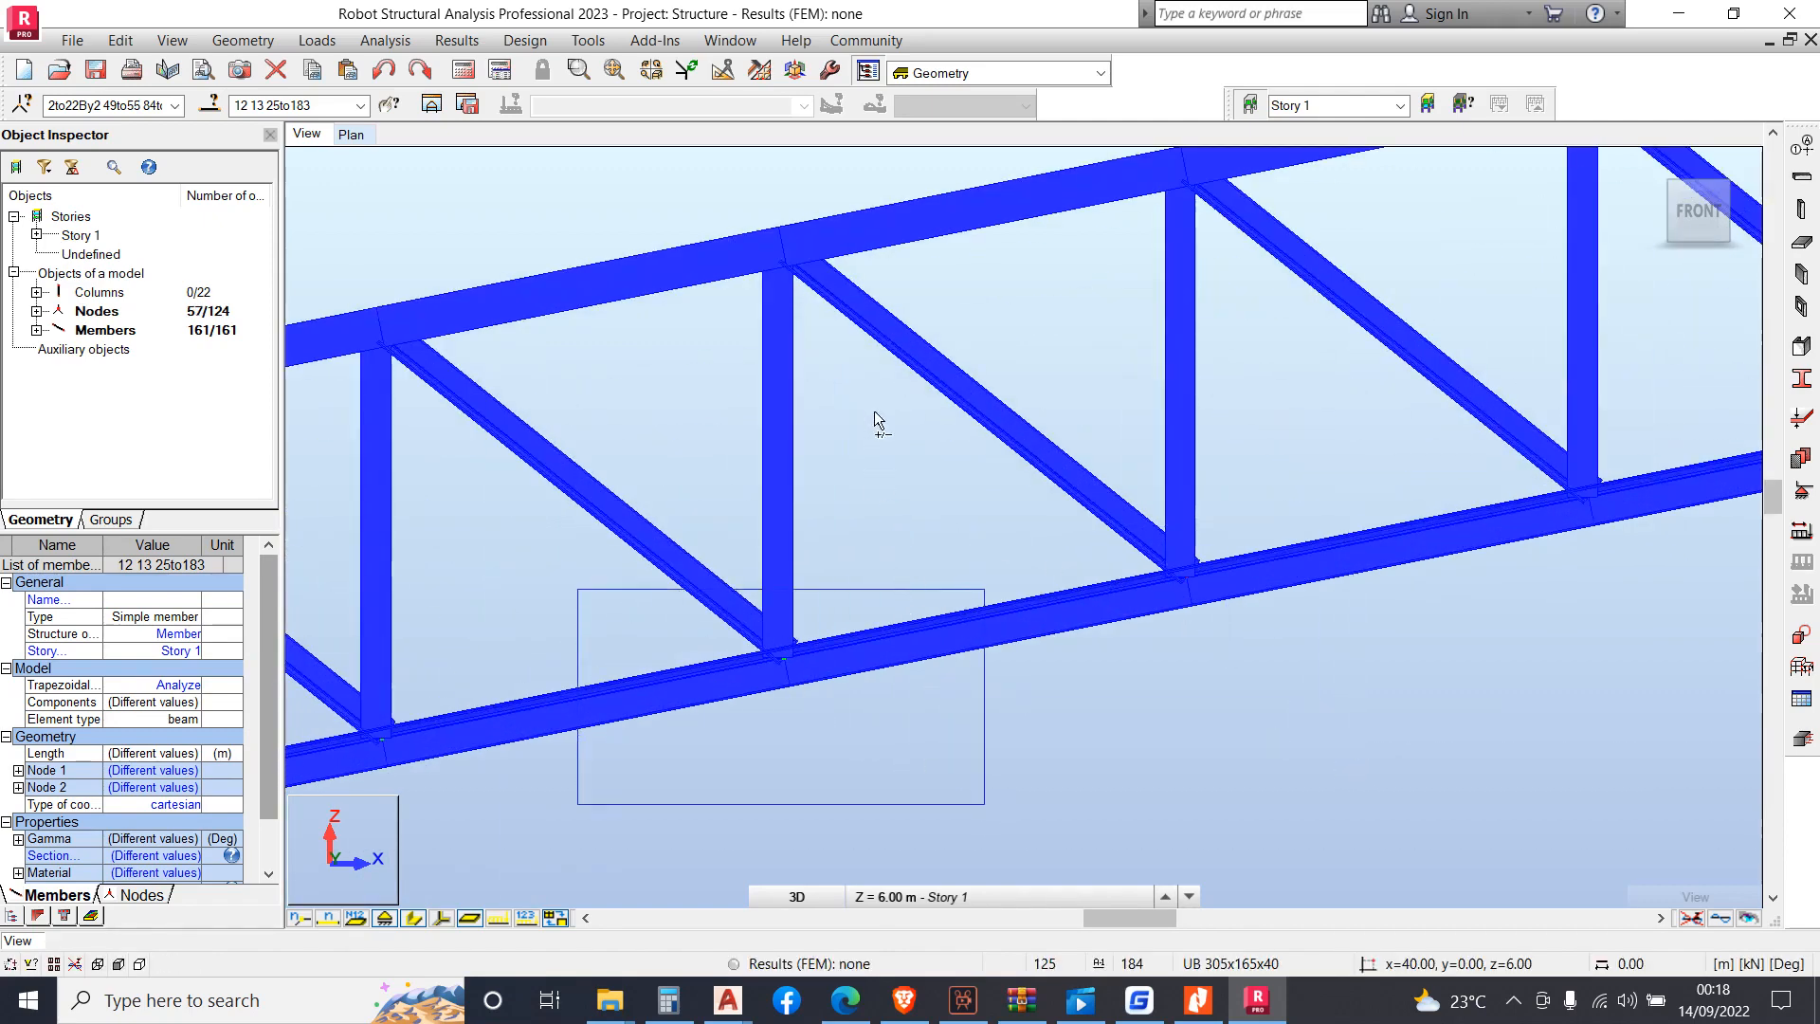
scroll(1298, 544, "down", 4)
scroll(682, 616, "up", 3)
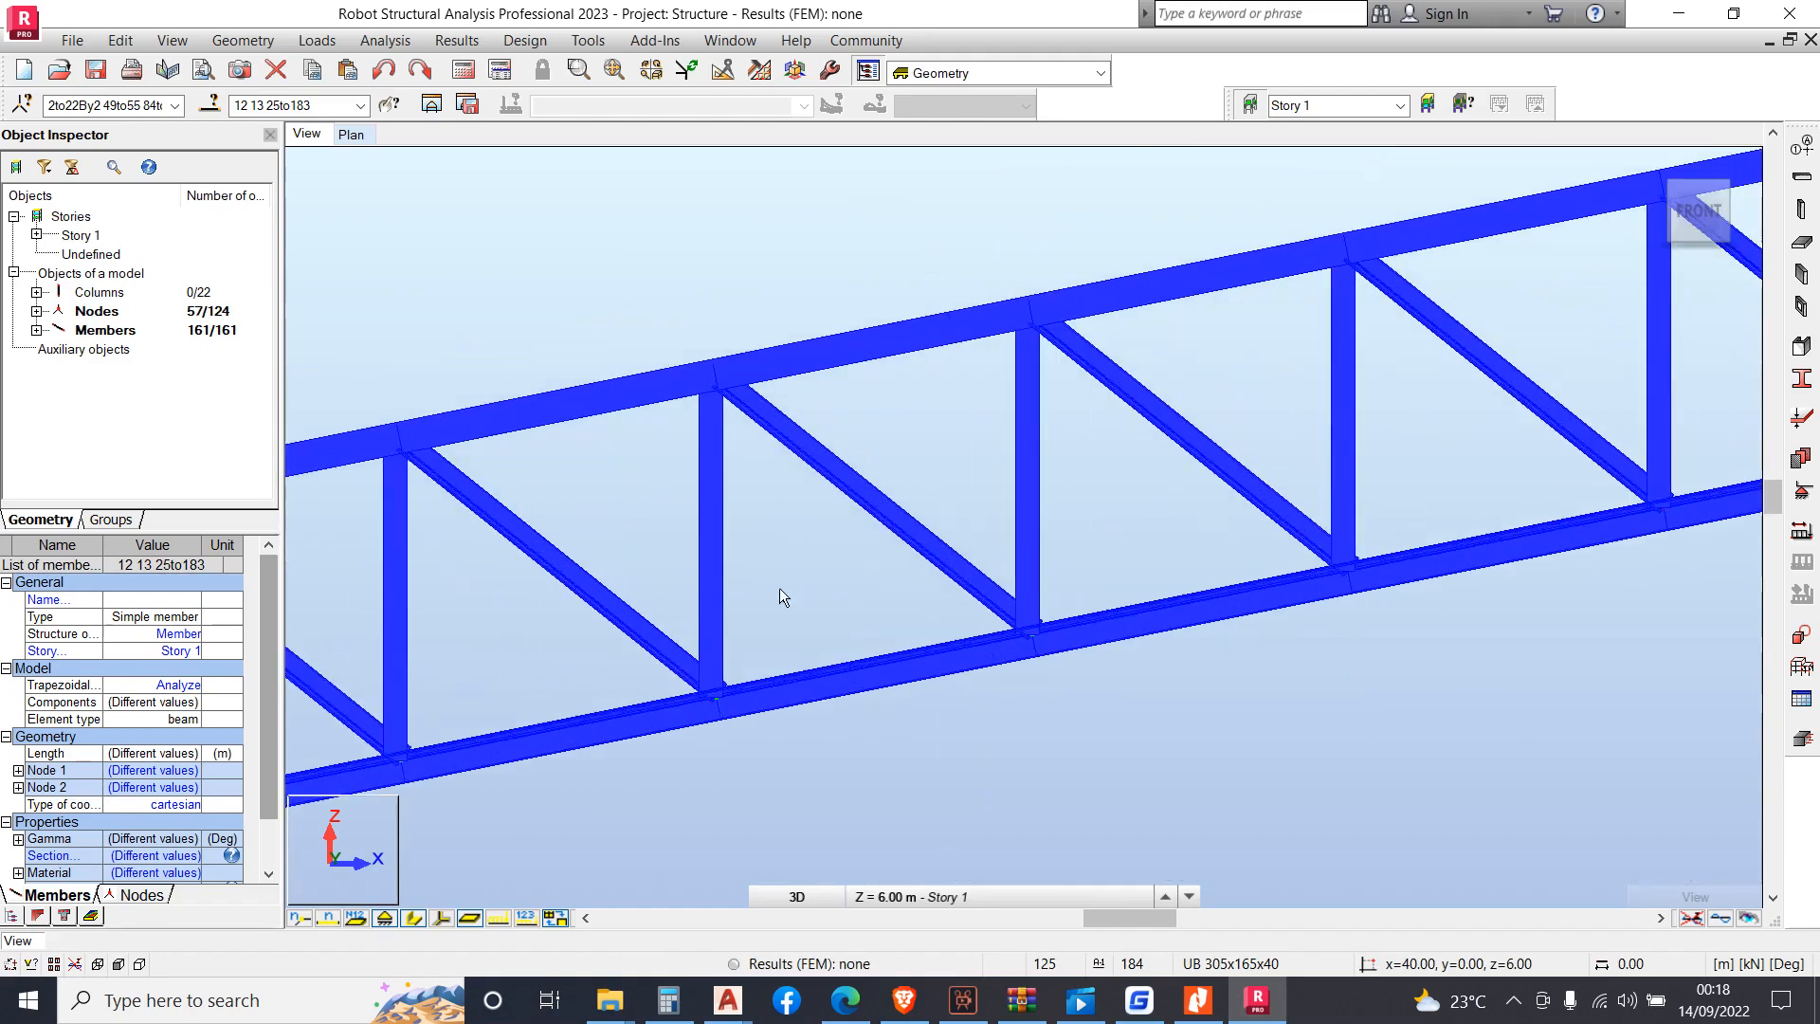
left_click_drag(1071, 692, 1172, 809, "ctrl")
left_click_drag(520, 630, 847, 793, "ctrl")
Deselect the remaining bottom-chord nodes and the column-top nodes at the grid line 1 eave, and display the model in an isometric view
scroll(1136, 582, "down", 2)
scroll(1136, 582, "up", 3)
left_click_drag(902, 540, 732, 728, "ctrl")
scroll(1247, 566, "down", 3)
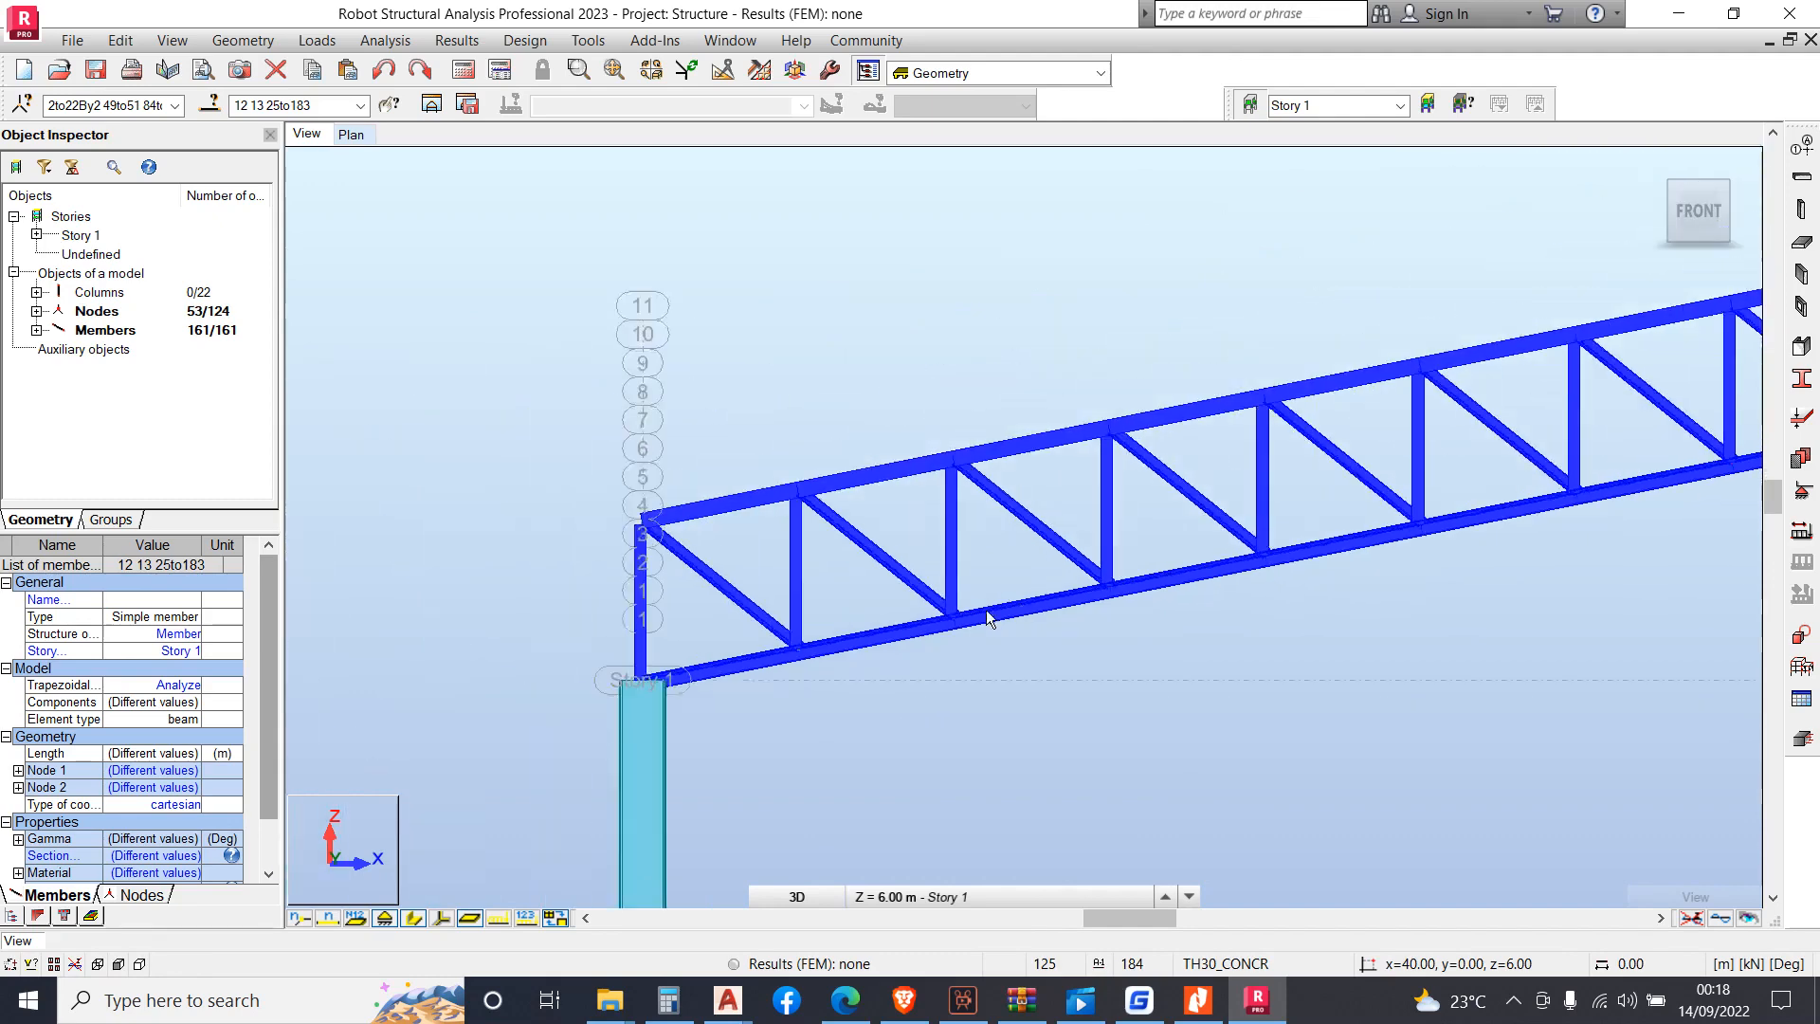
scroll(753, 614, "up", 2)
left_click_drag(752, 652, 1046, 772, "ctrl")
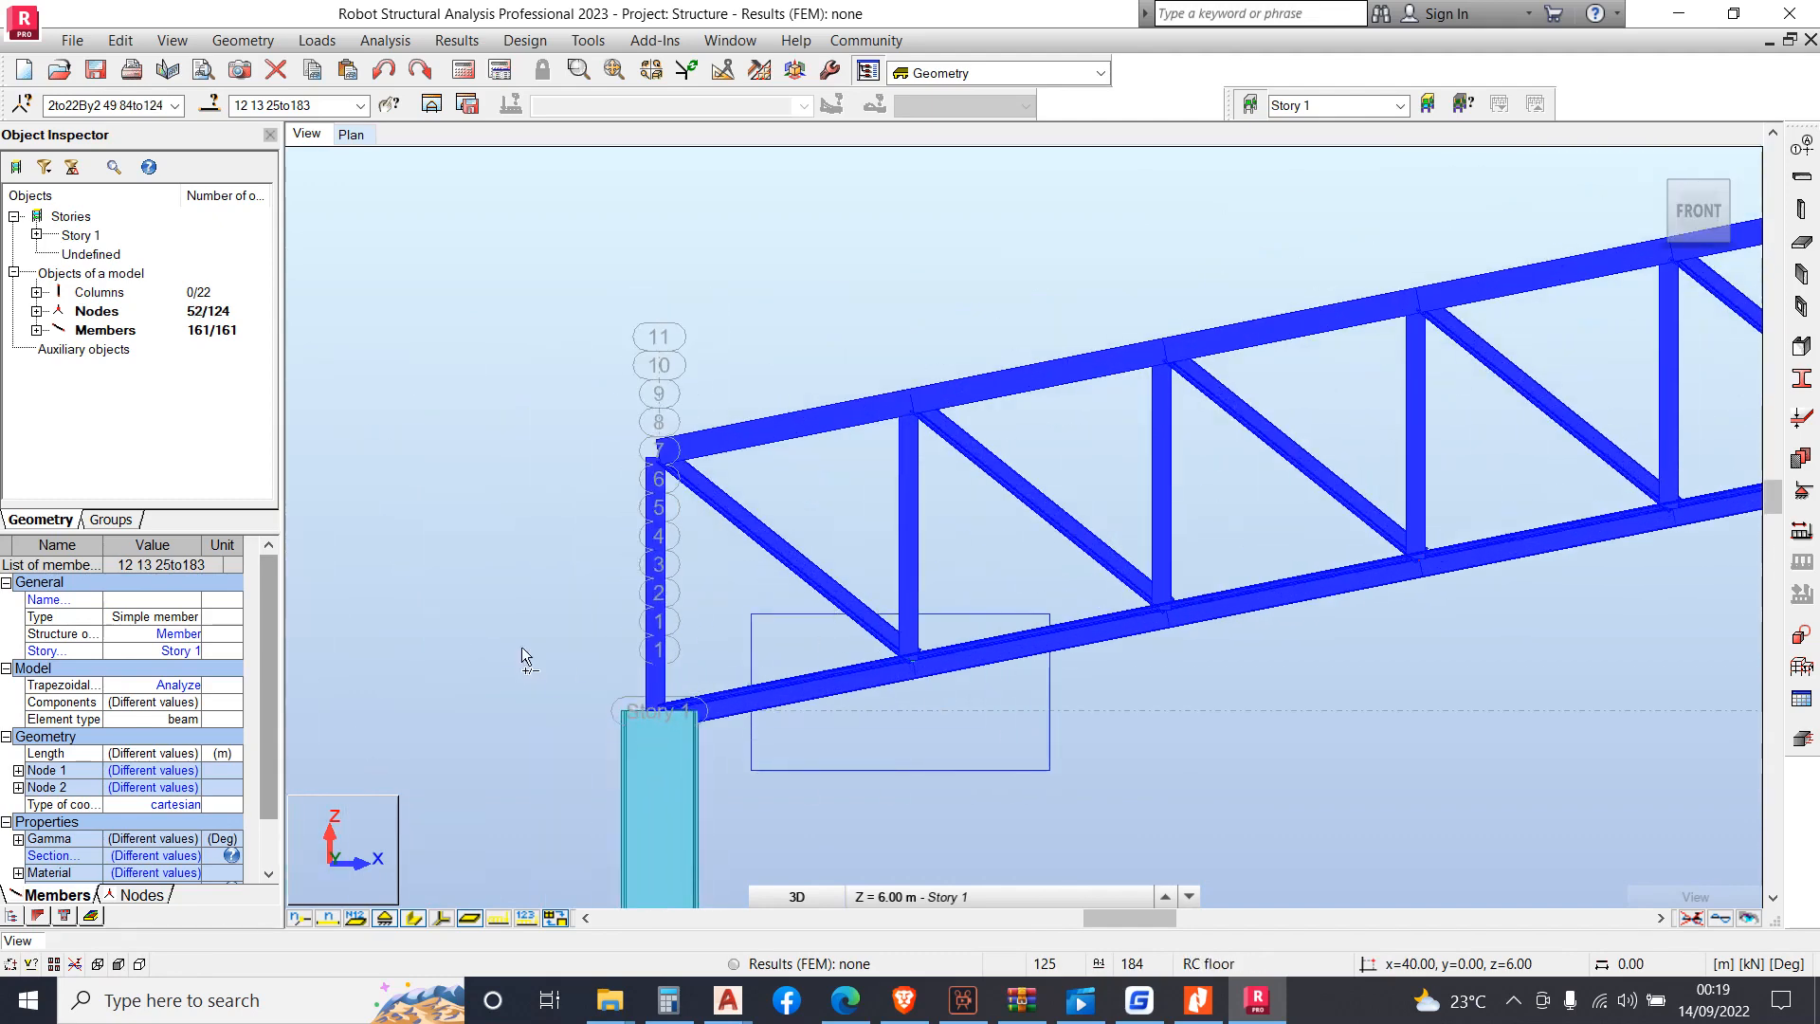
left_click_drag(526, 617, 743, 782, "ctrl")
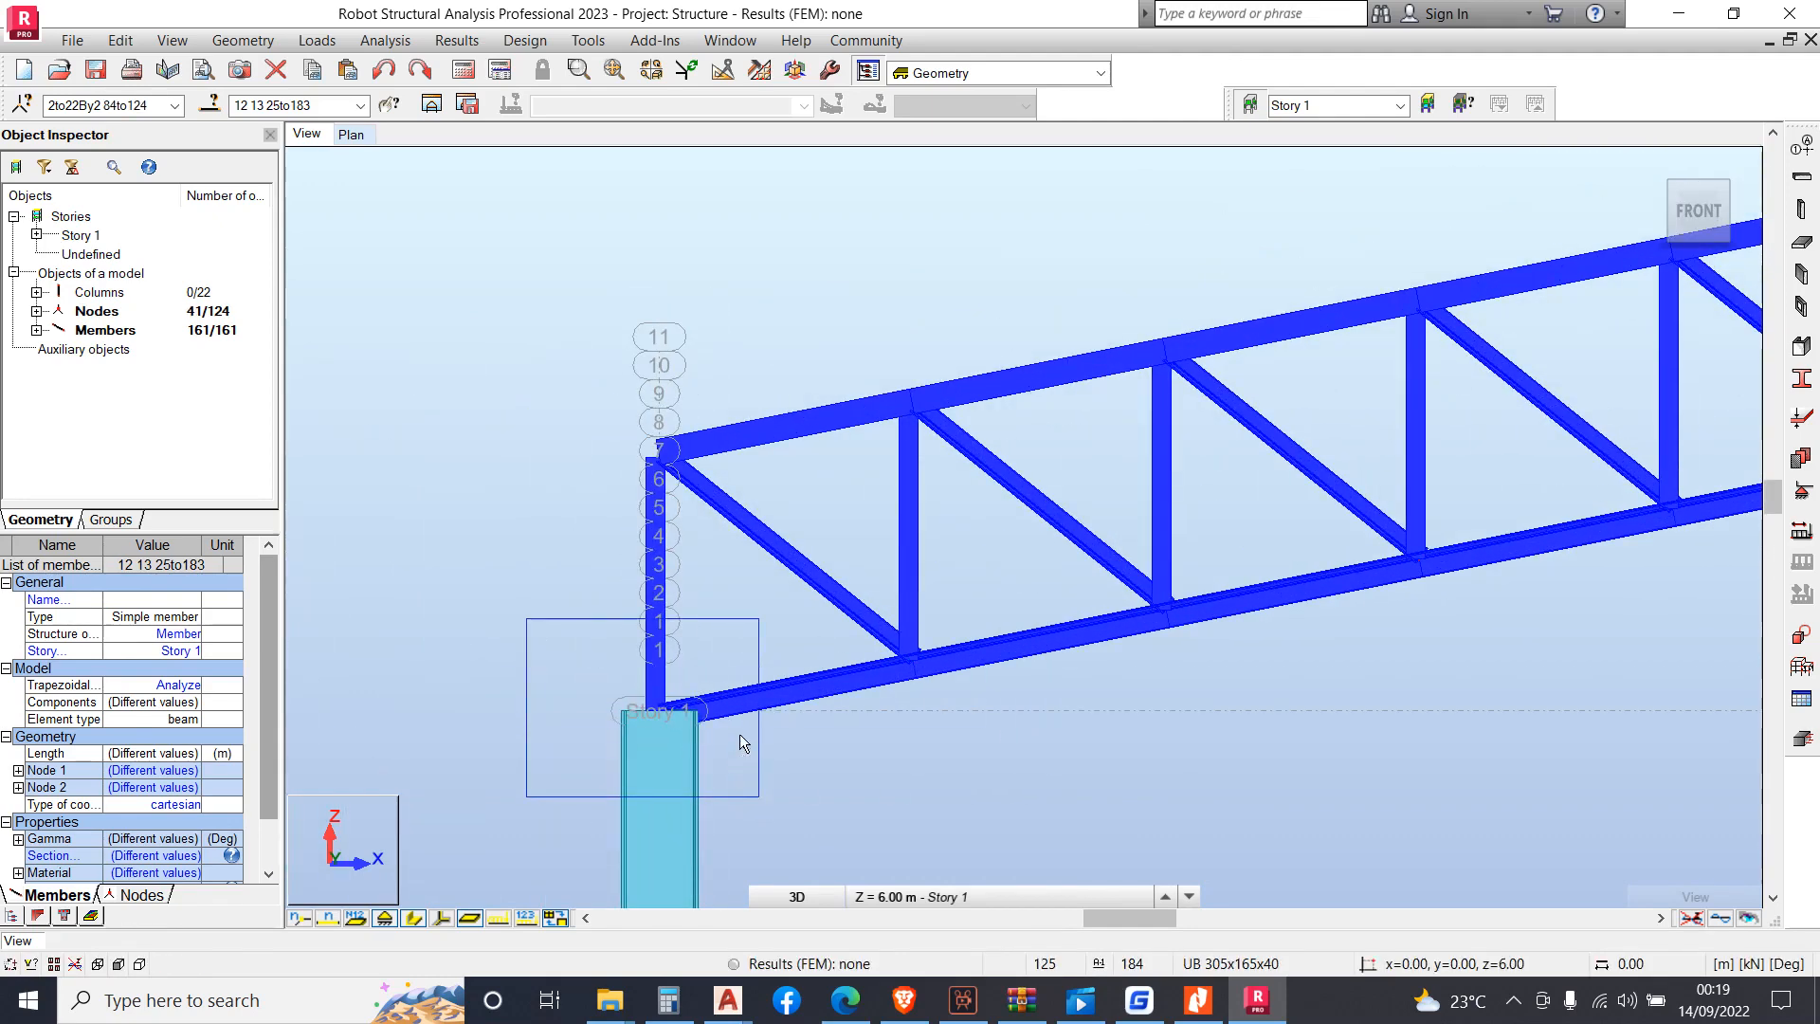
scroll(569, 427, "down", 5)
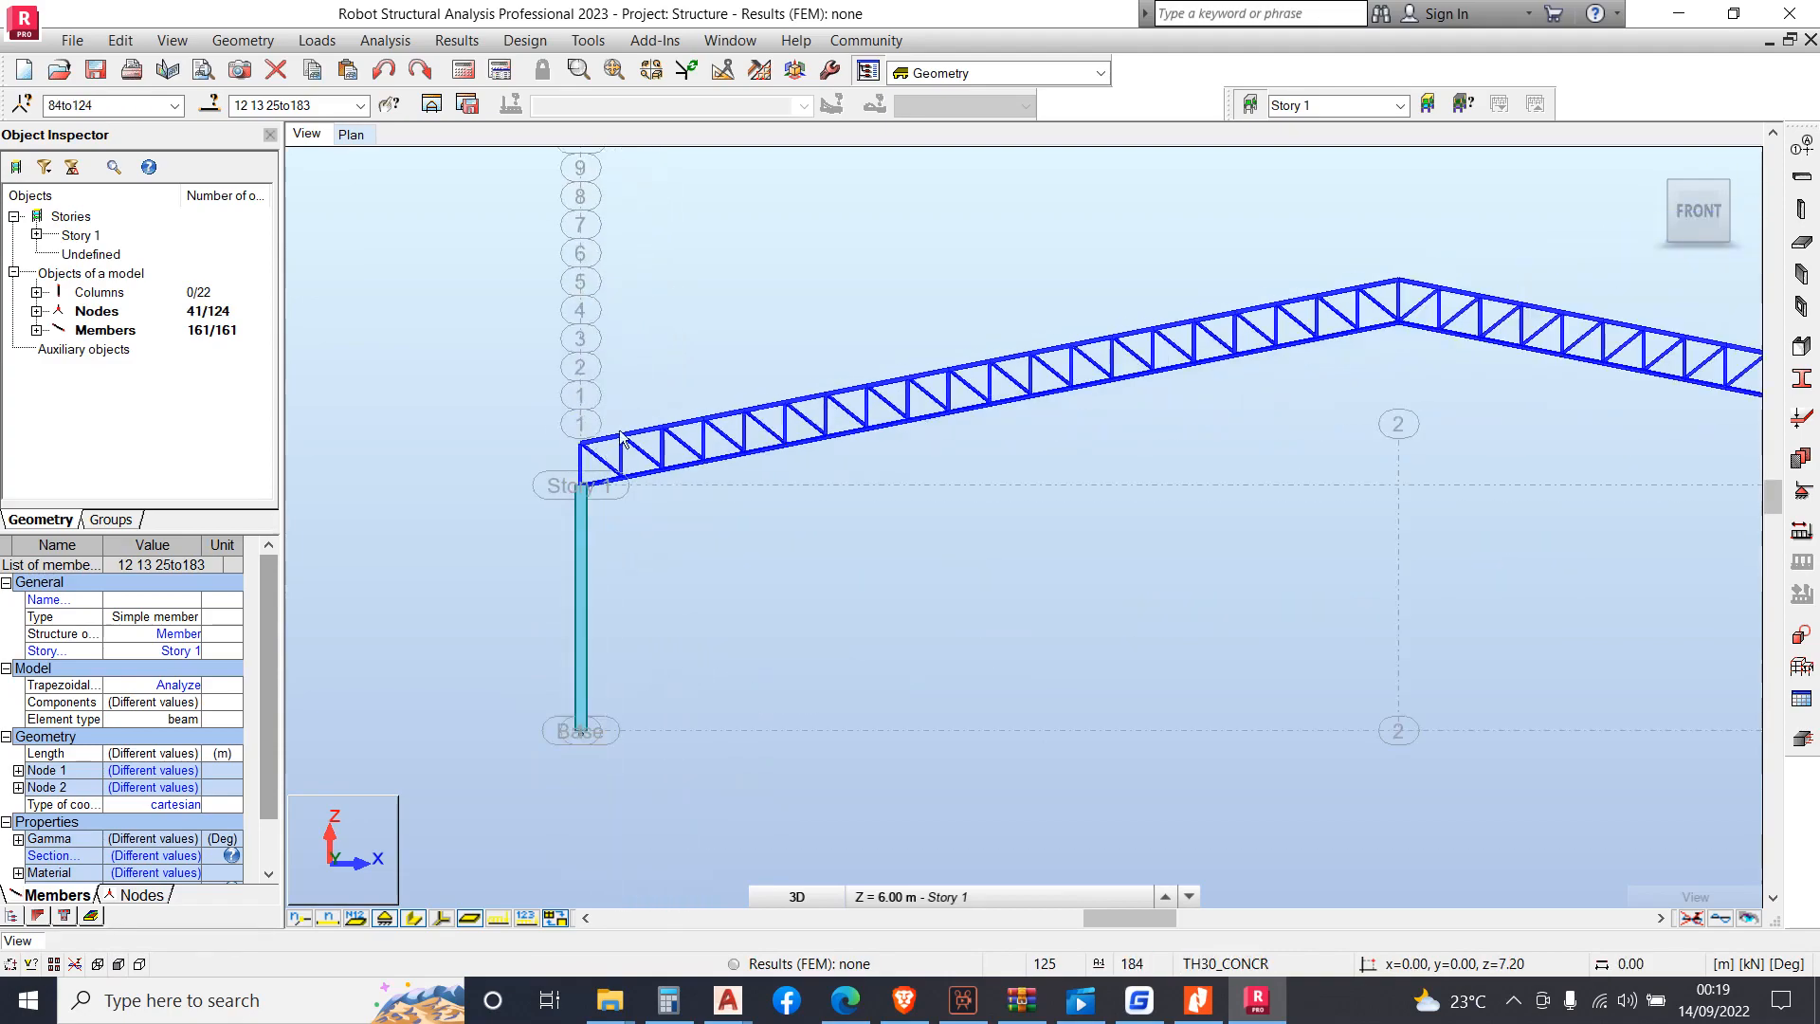
left_click(1675, 191)
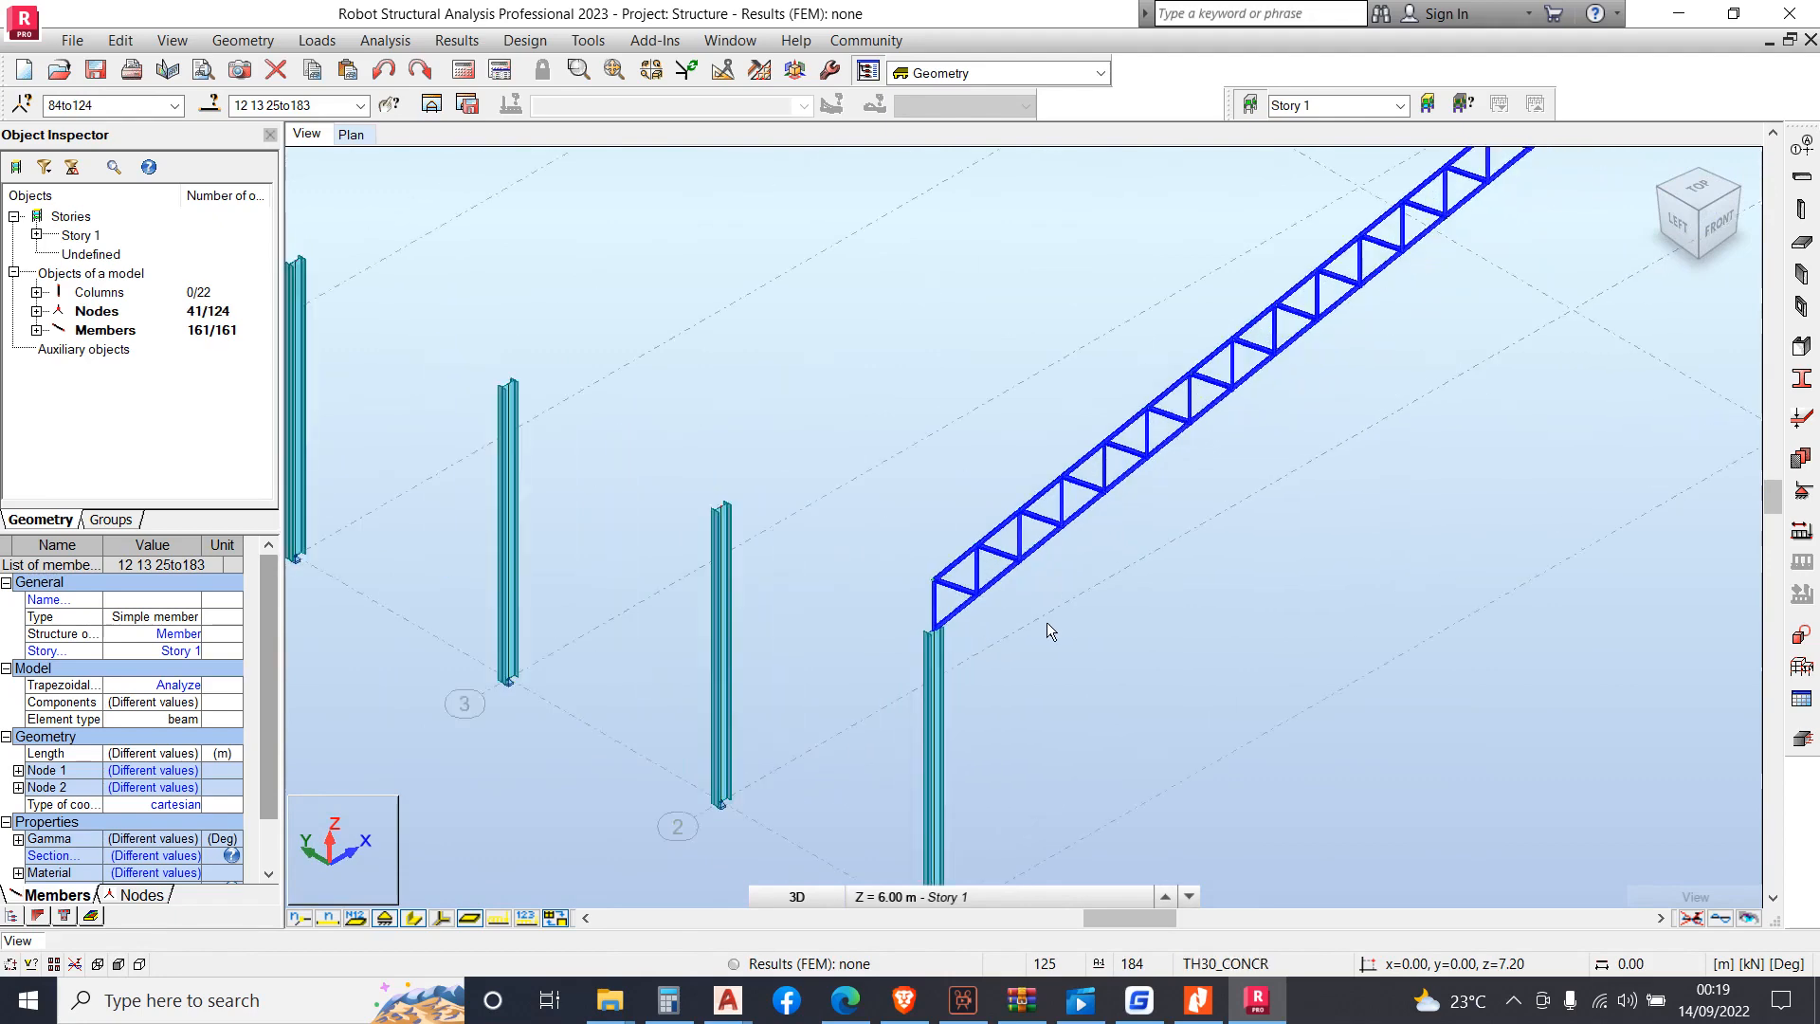
Turn off the section shape display and set up a Translation of the selected truss in Copy mode with Drag enabled
left_click(411, 918)
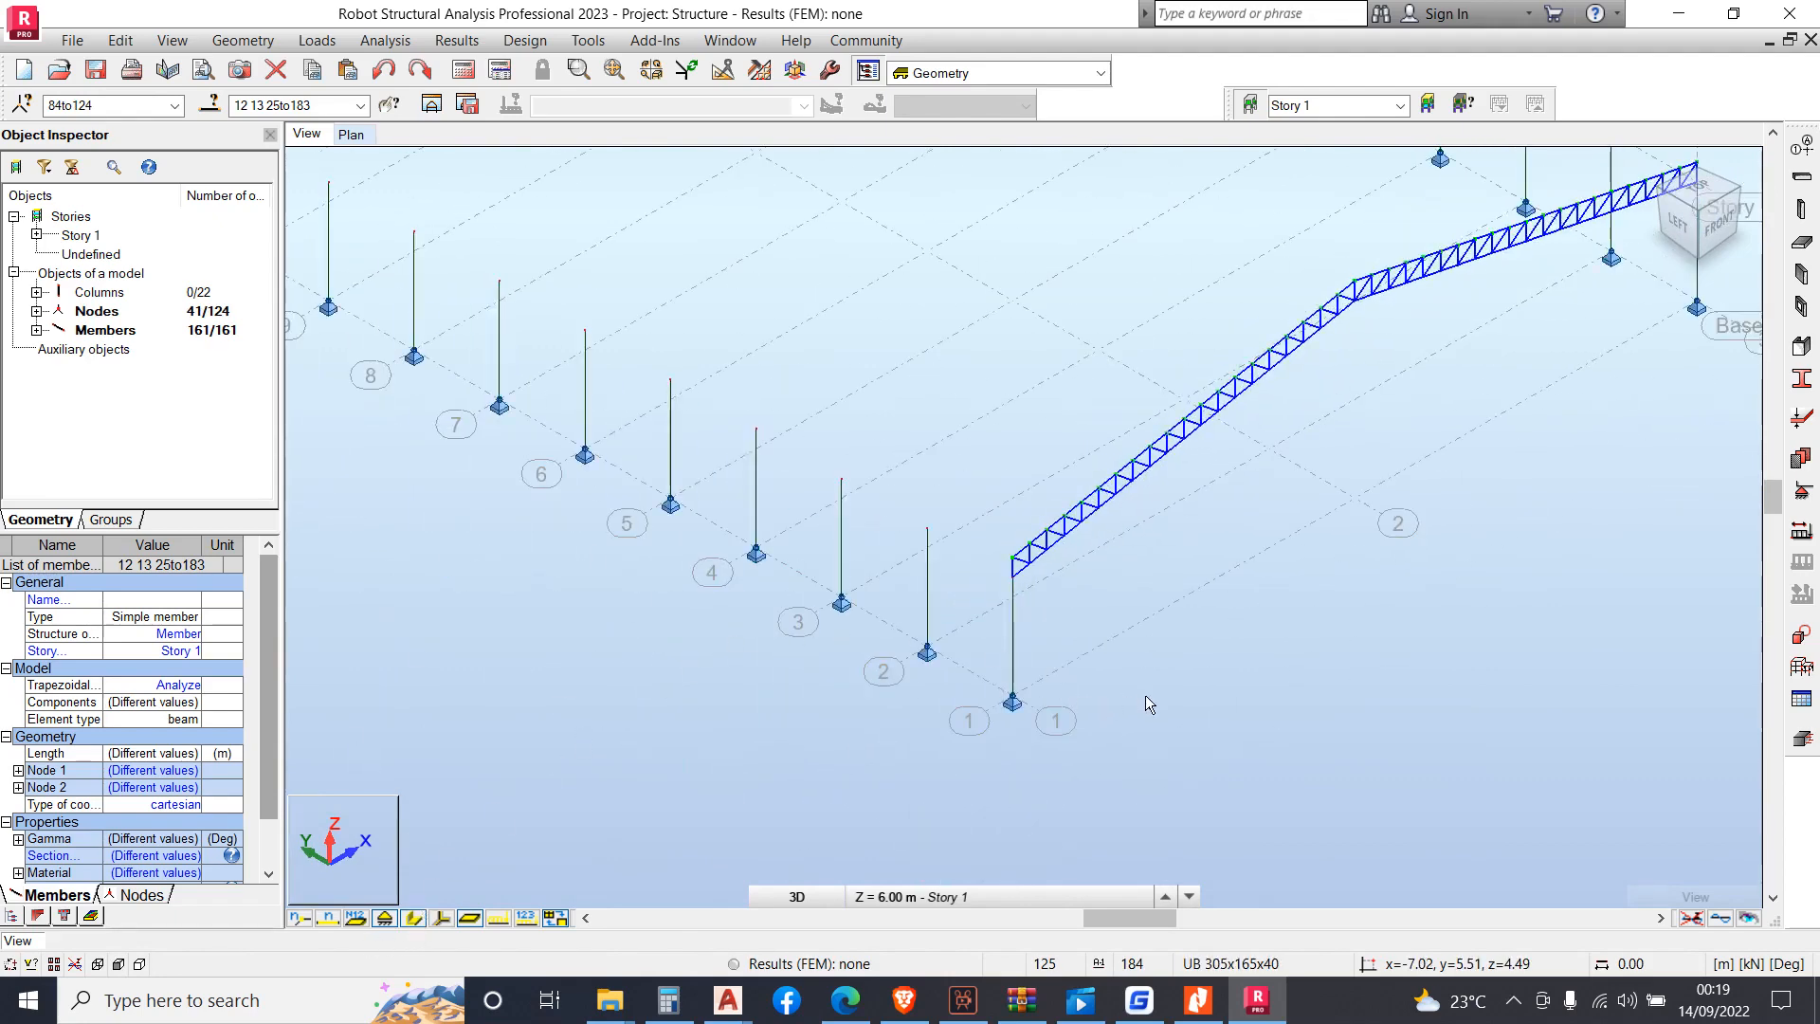
scroll(1145, 695, "down", 2)
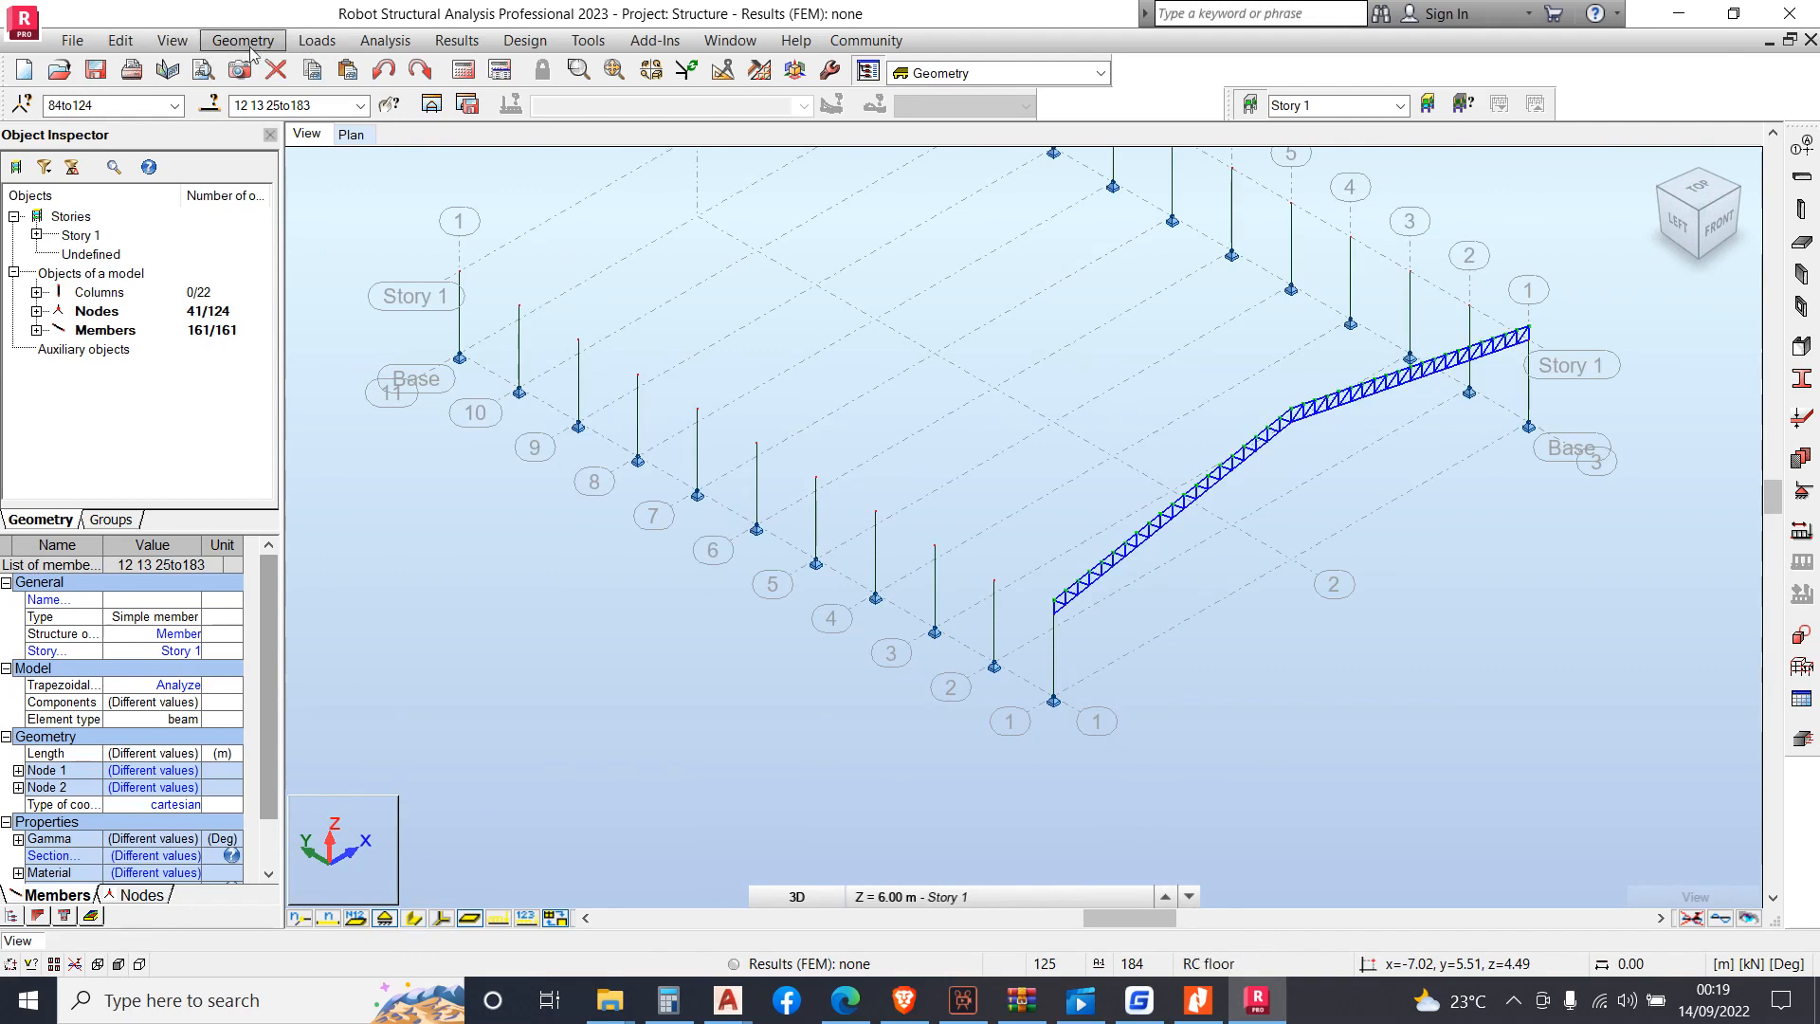
left_click(127, 44)
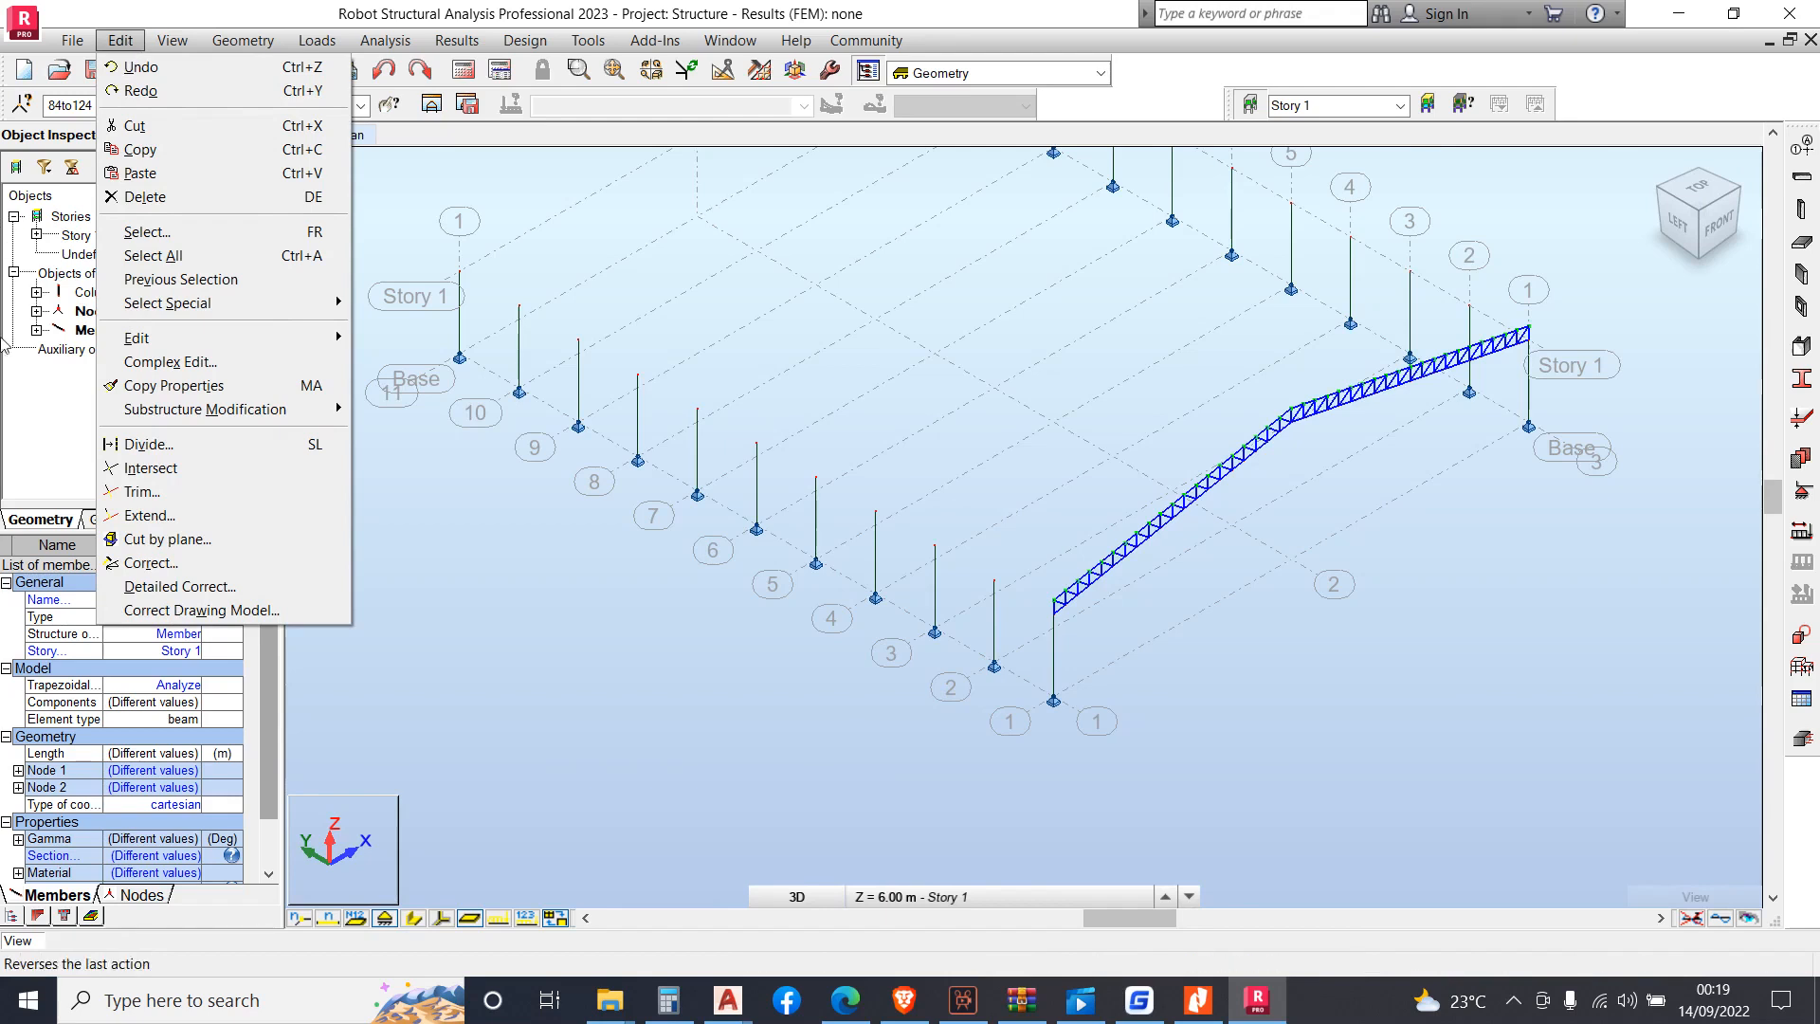
mouse_move(322, 342)
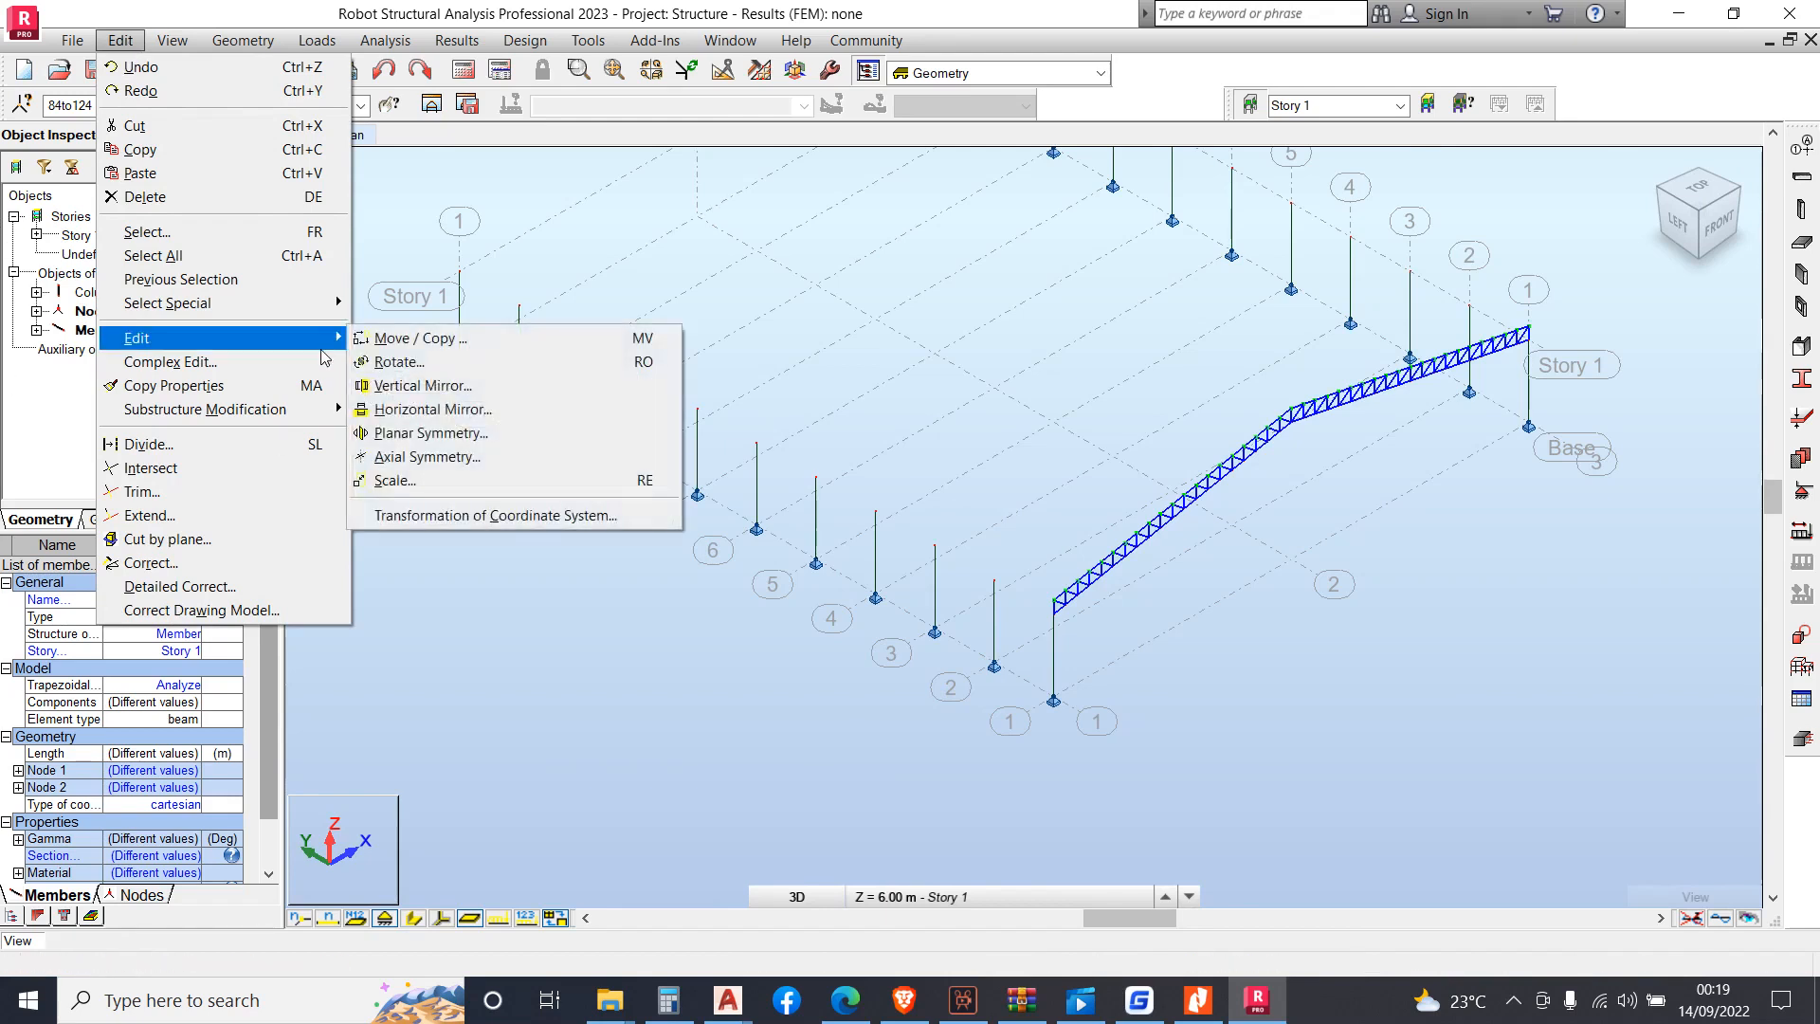
left_click(426, 344)
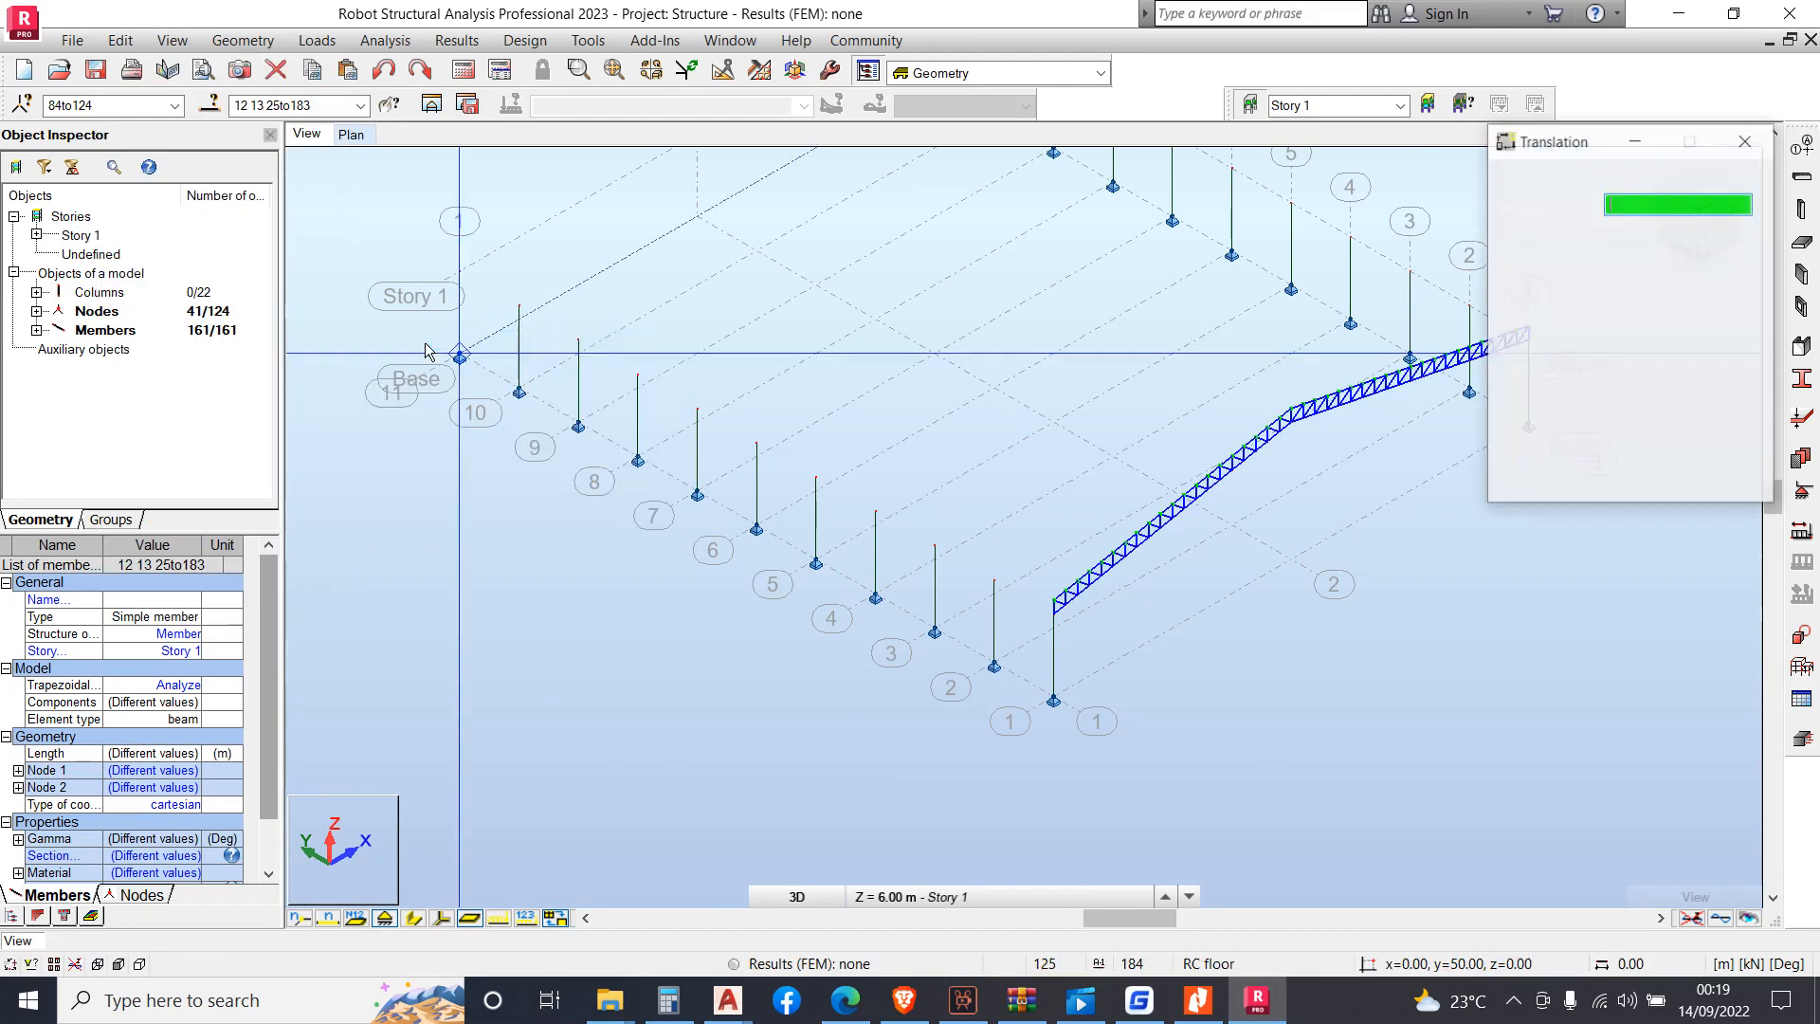
left_click(1698, 384)
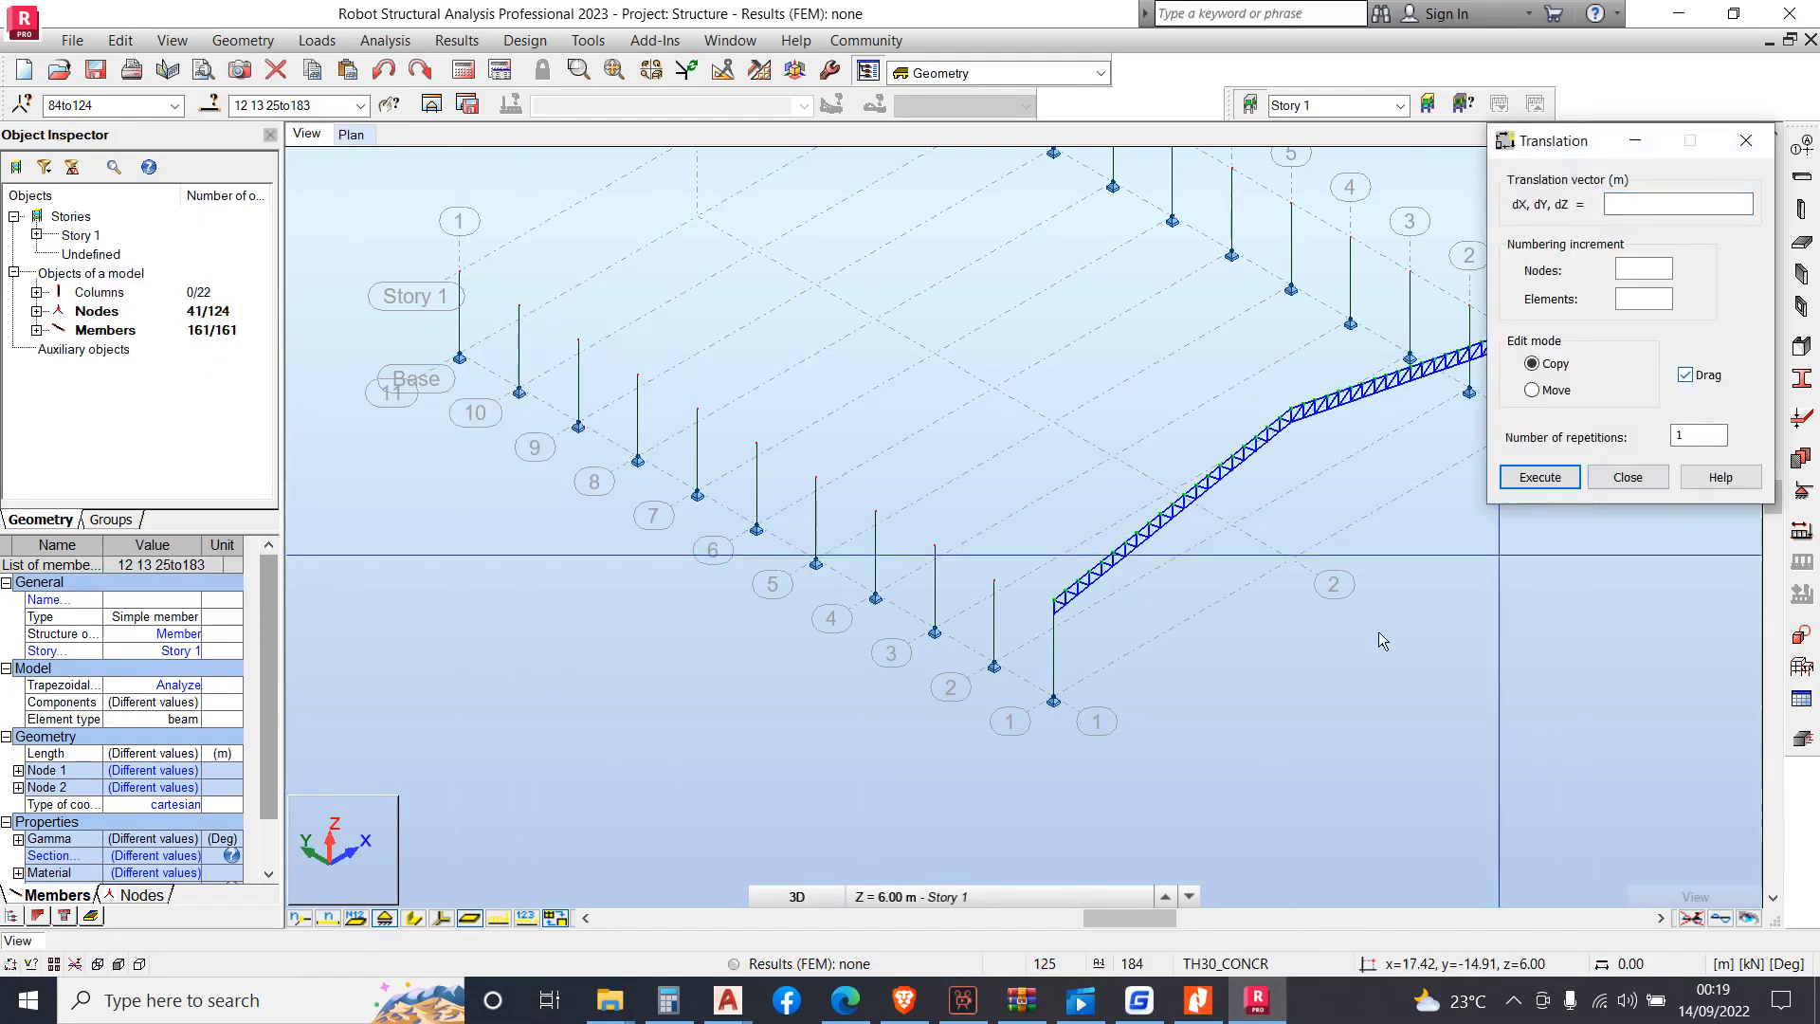
Copy the selected truss by 0, 5, 0 m from the grid line 1 column base to the grid line 2 column base
scroll(1054, 706, "up", 5)
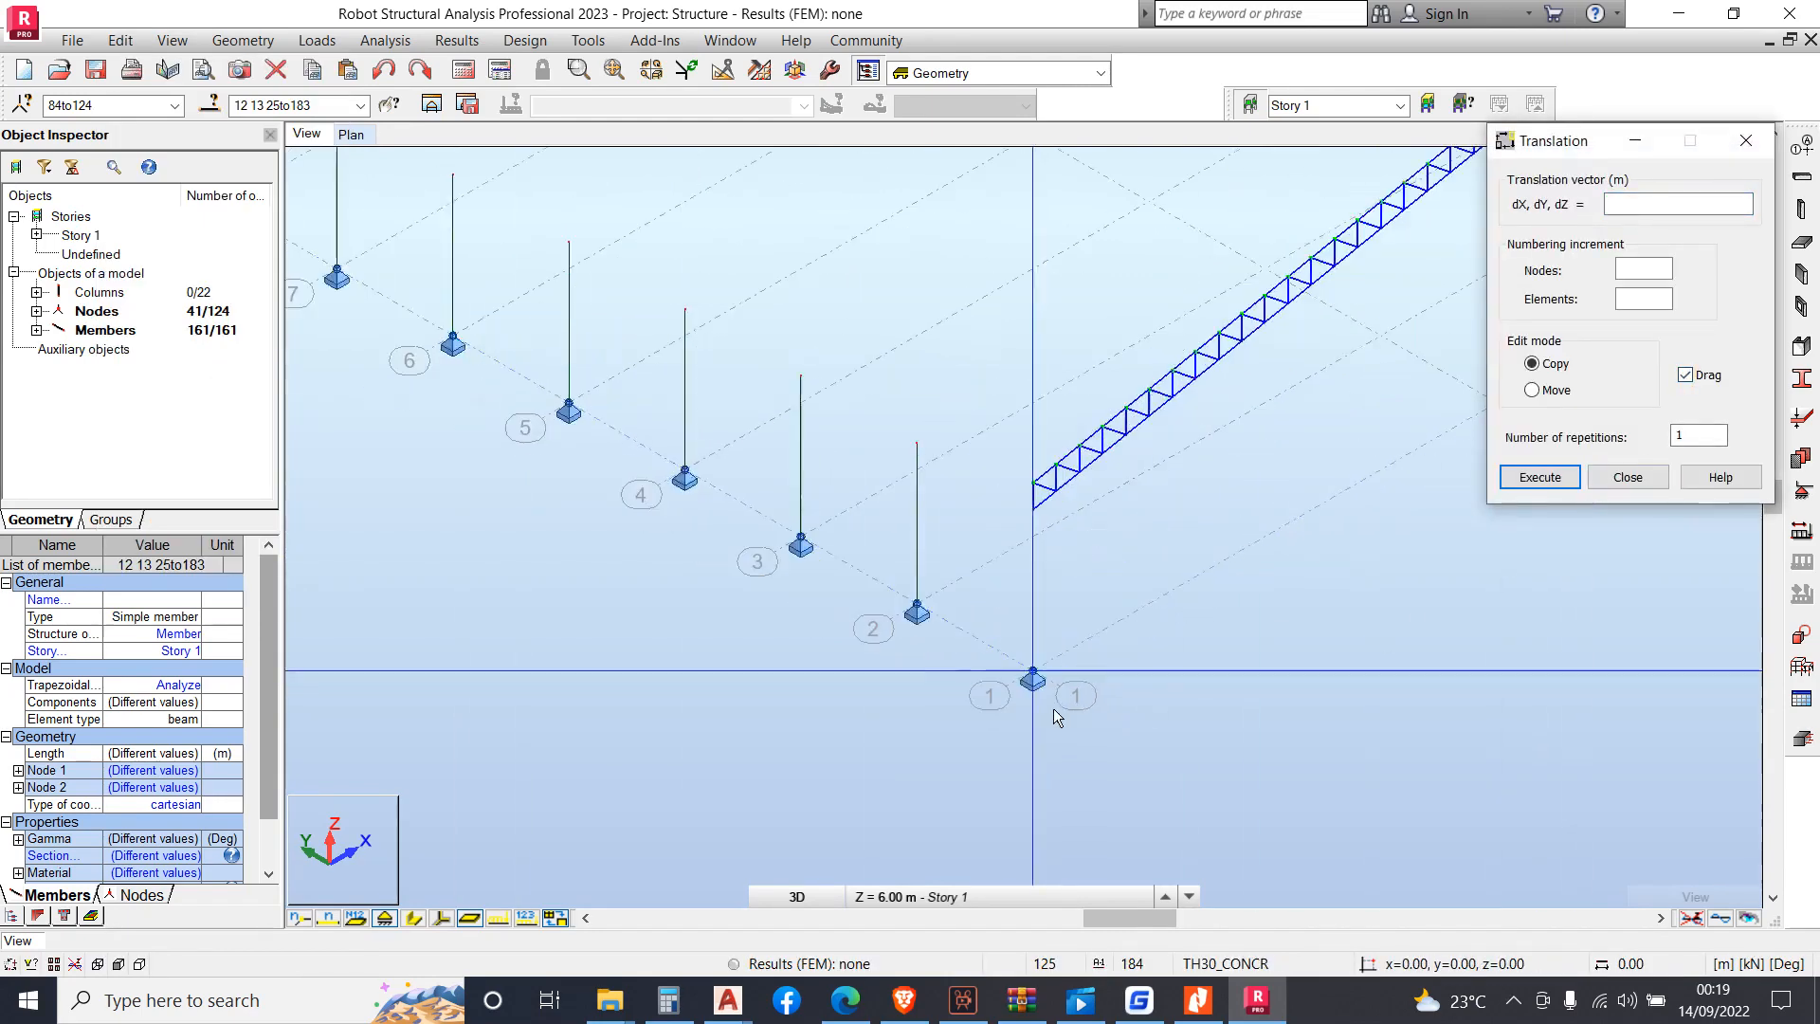
left_click(1033, 656)
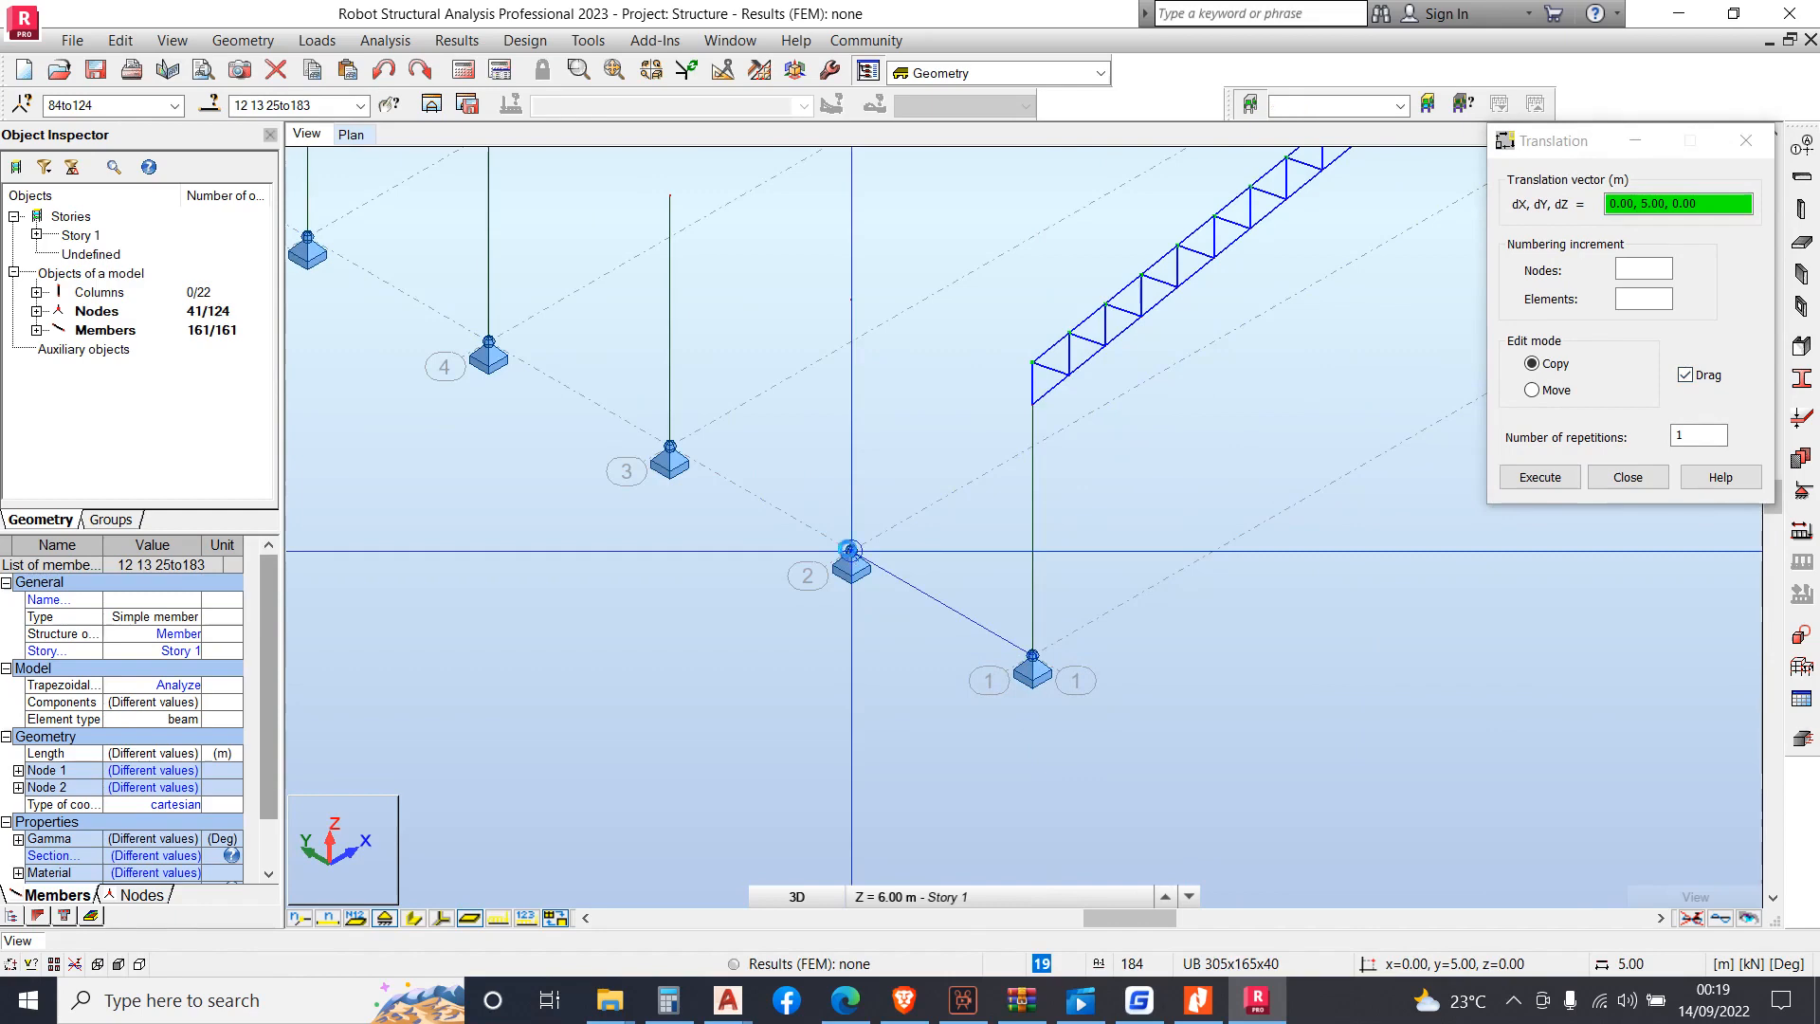
left_click(850, 550)
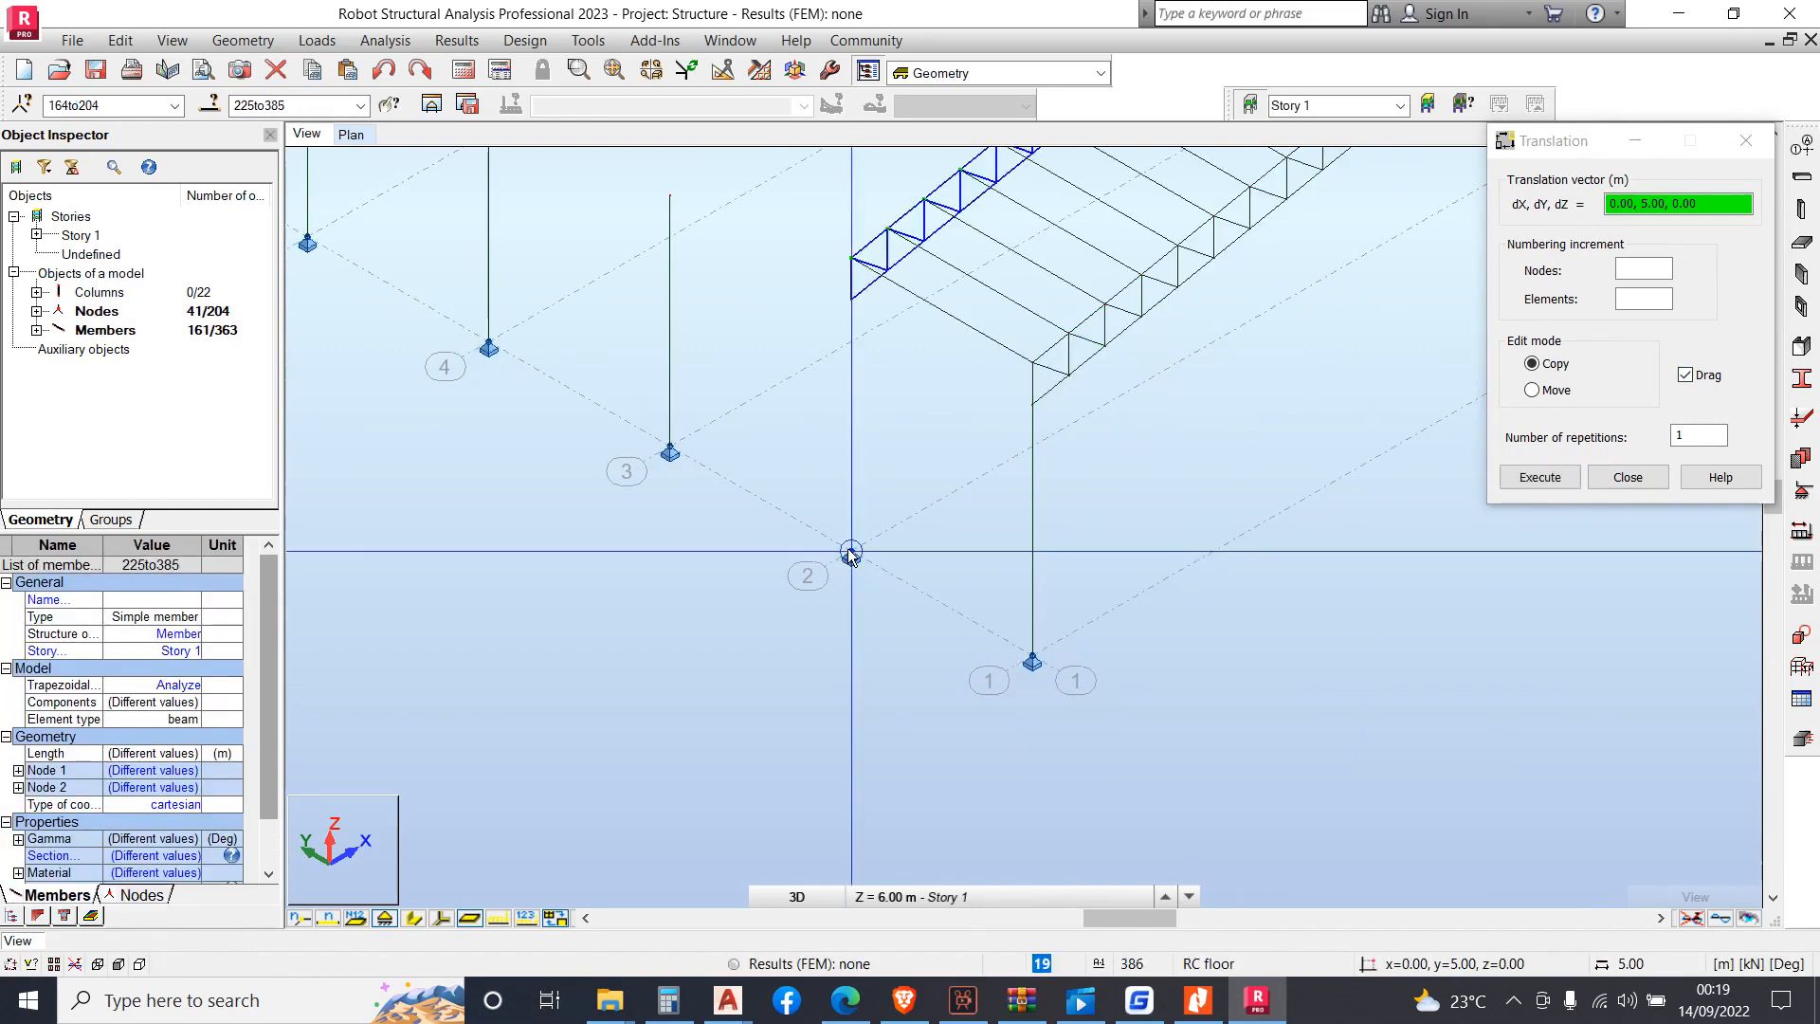
scroll(851, 555, "down", 5)
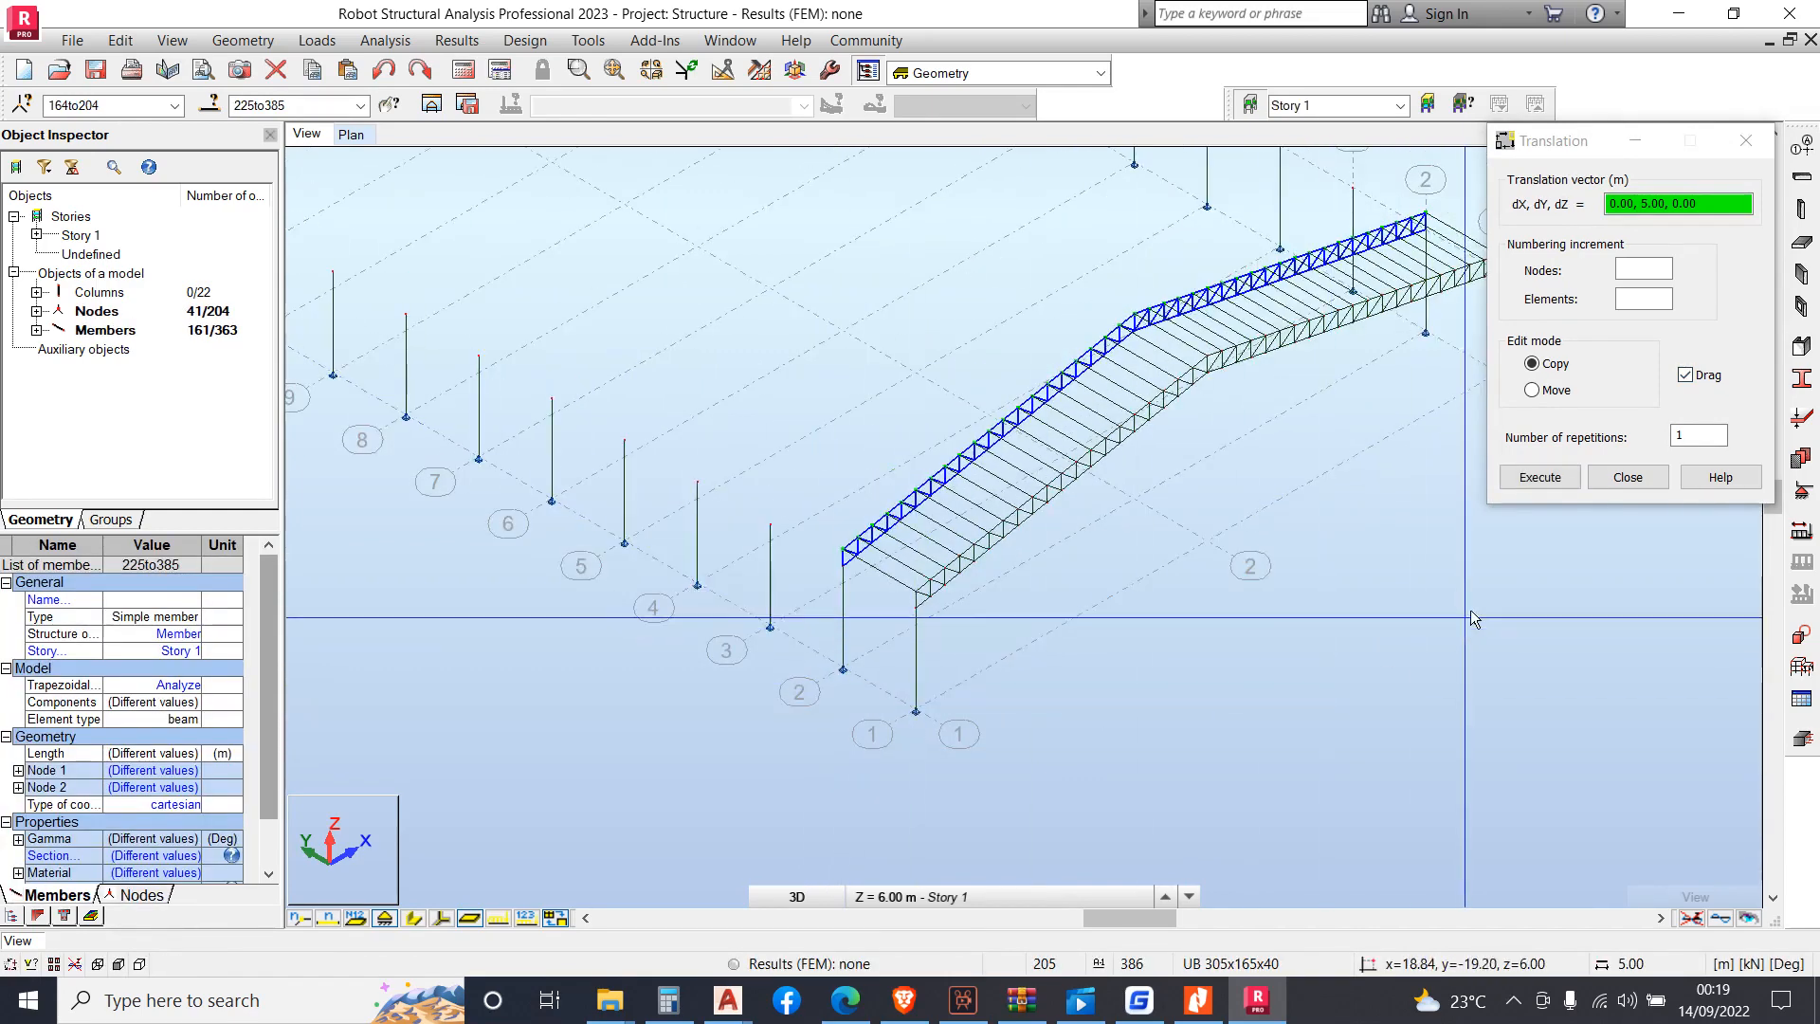
scroll(1265, 676, "down", 1)
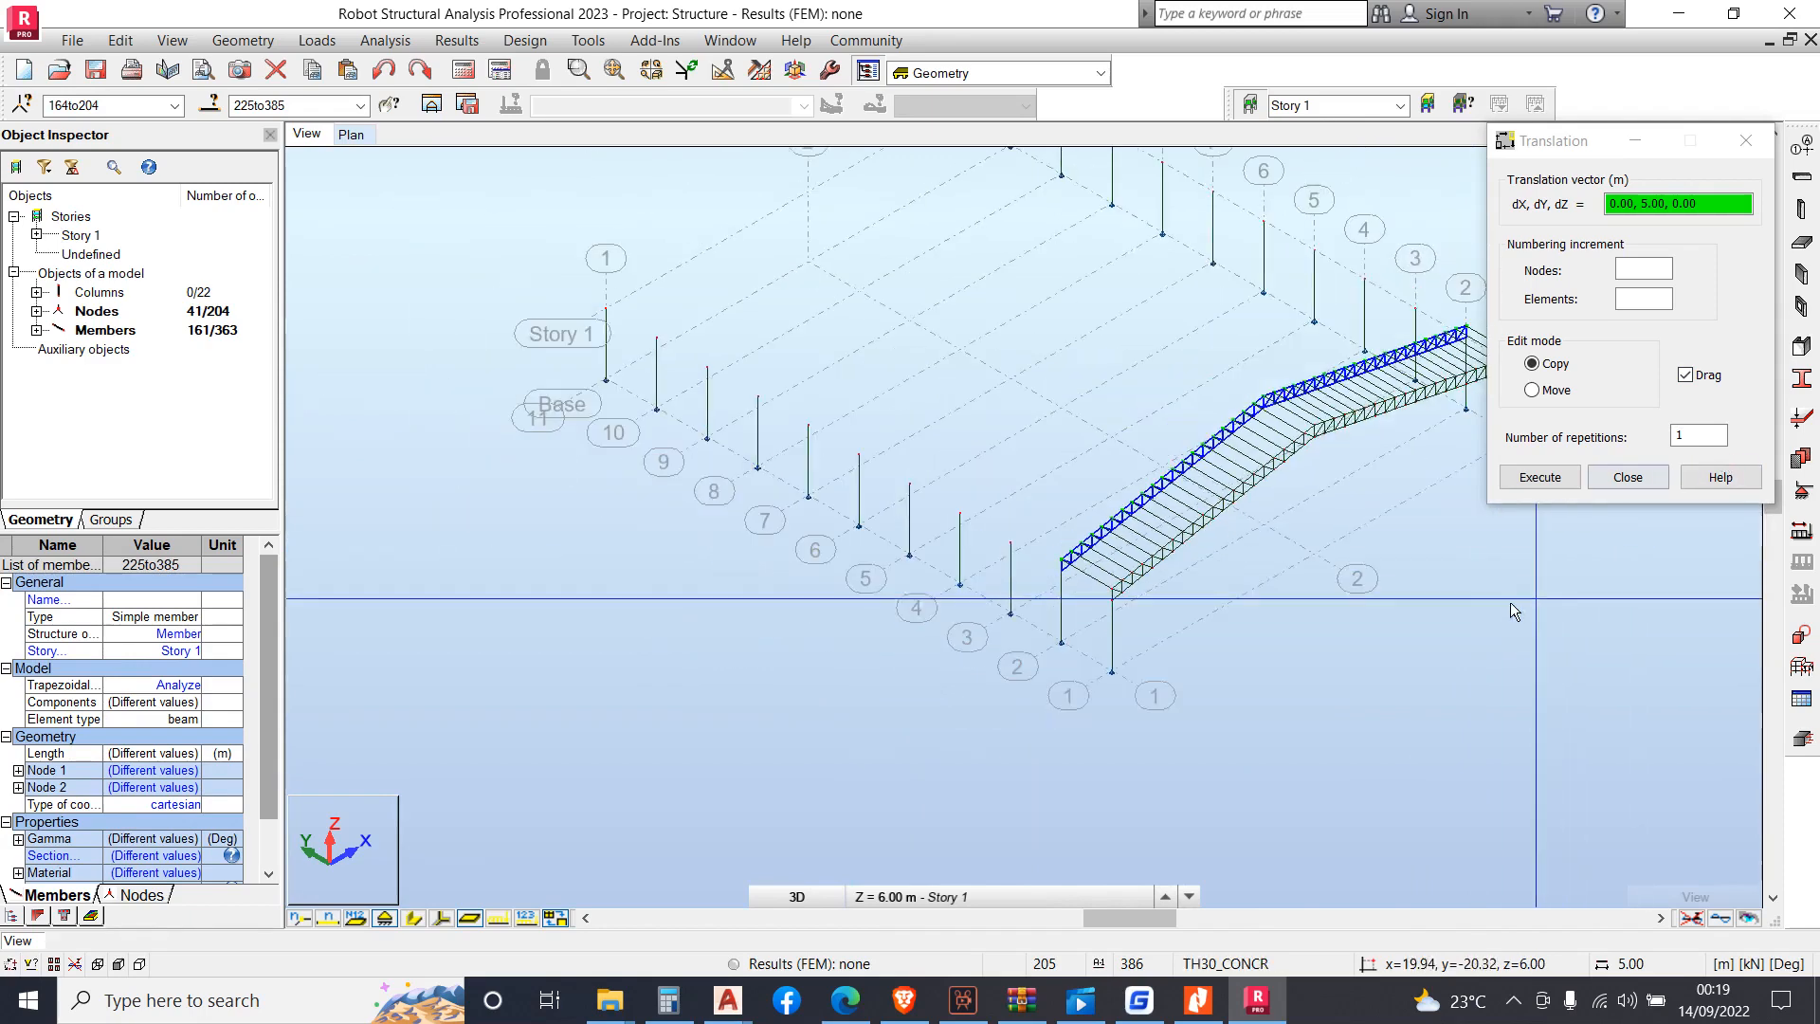
scroll(1223, 690, "down", 1)
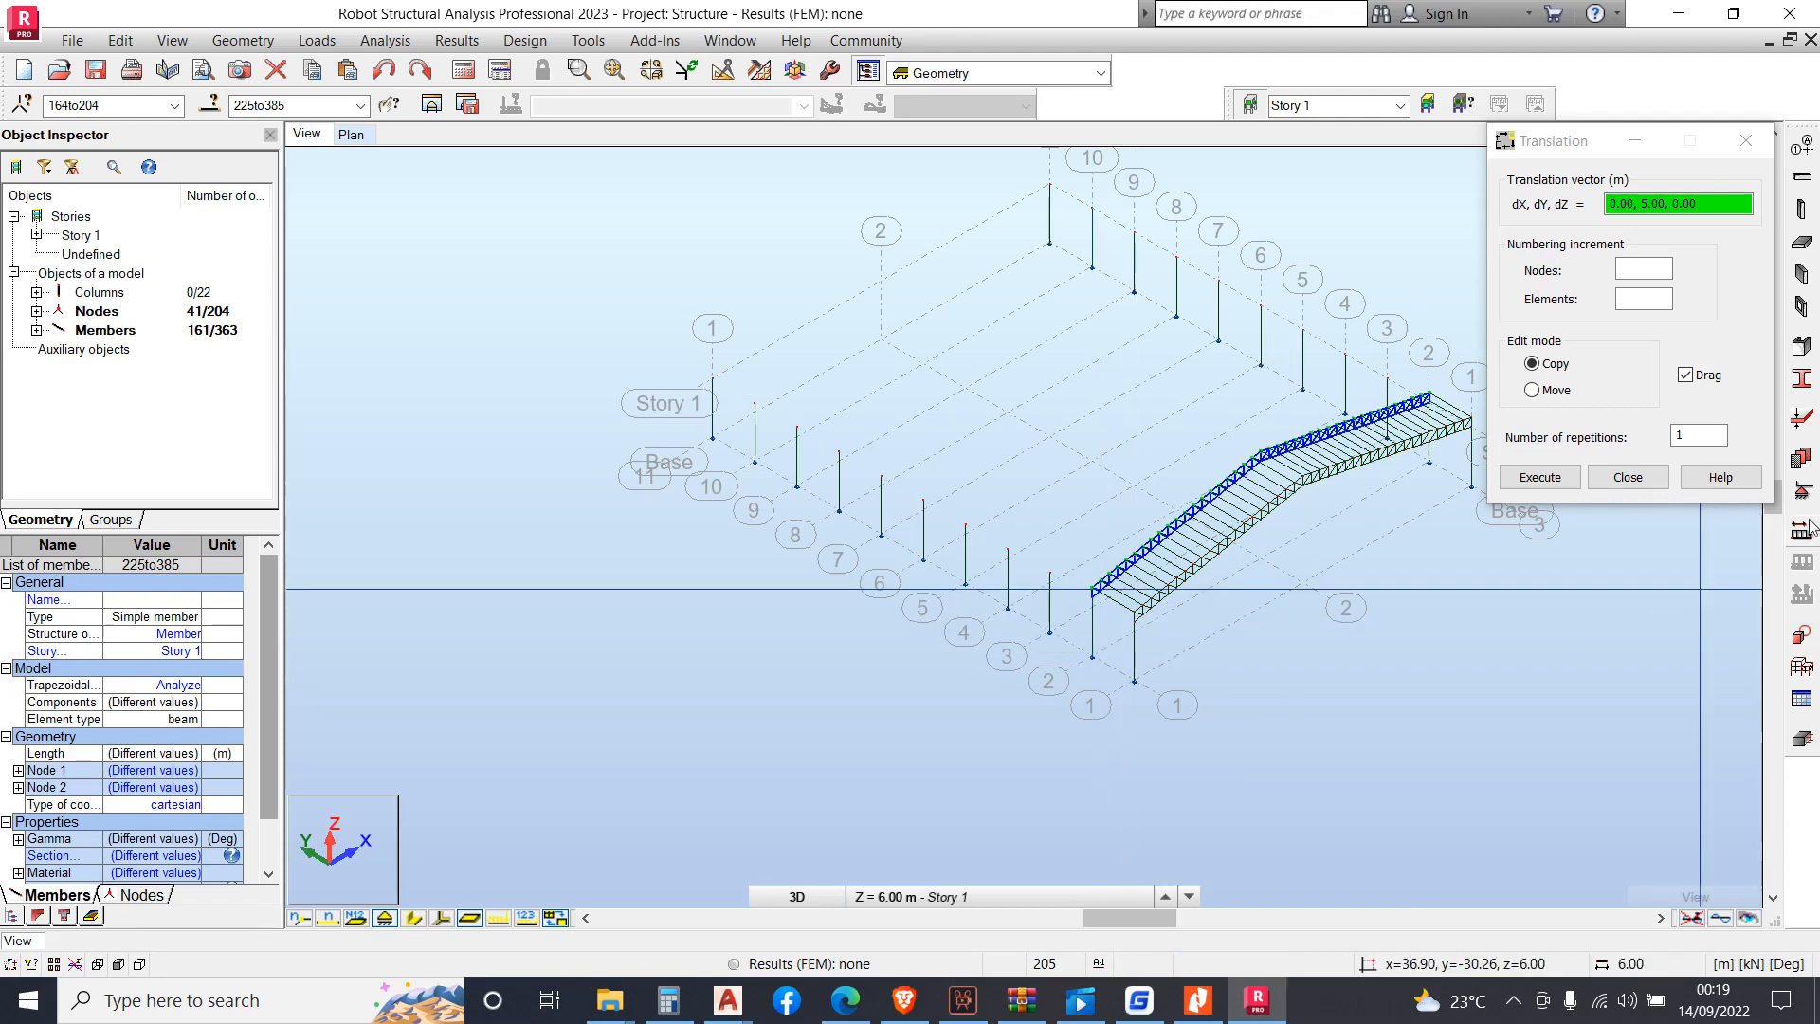
Try copying the grid line 2 truss toward grid line 11 with 9 repetitions of 5 m along Y, and undo that copy
left_click_drag(1706, 433, 1604, 431)
type("9")
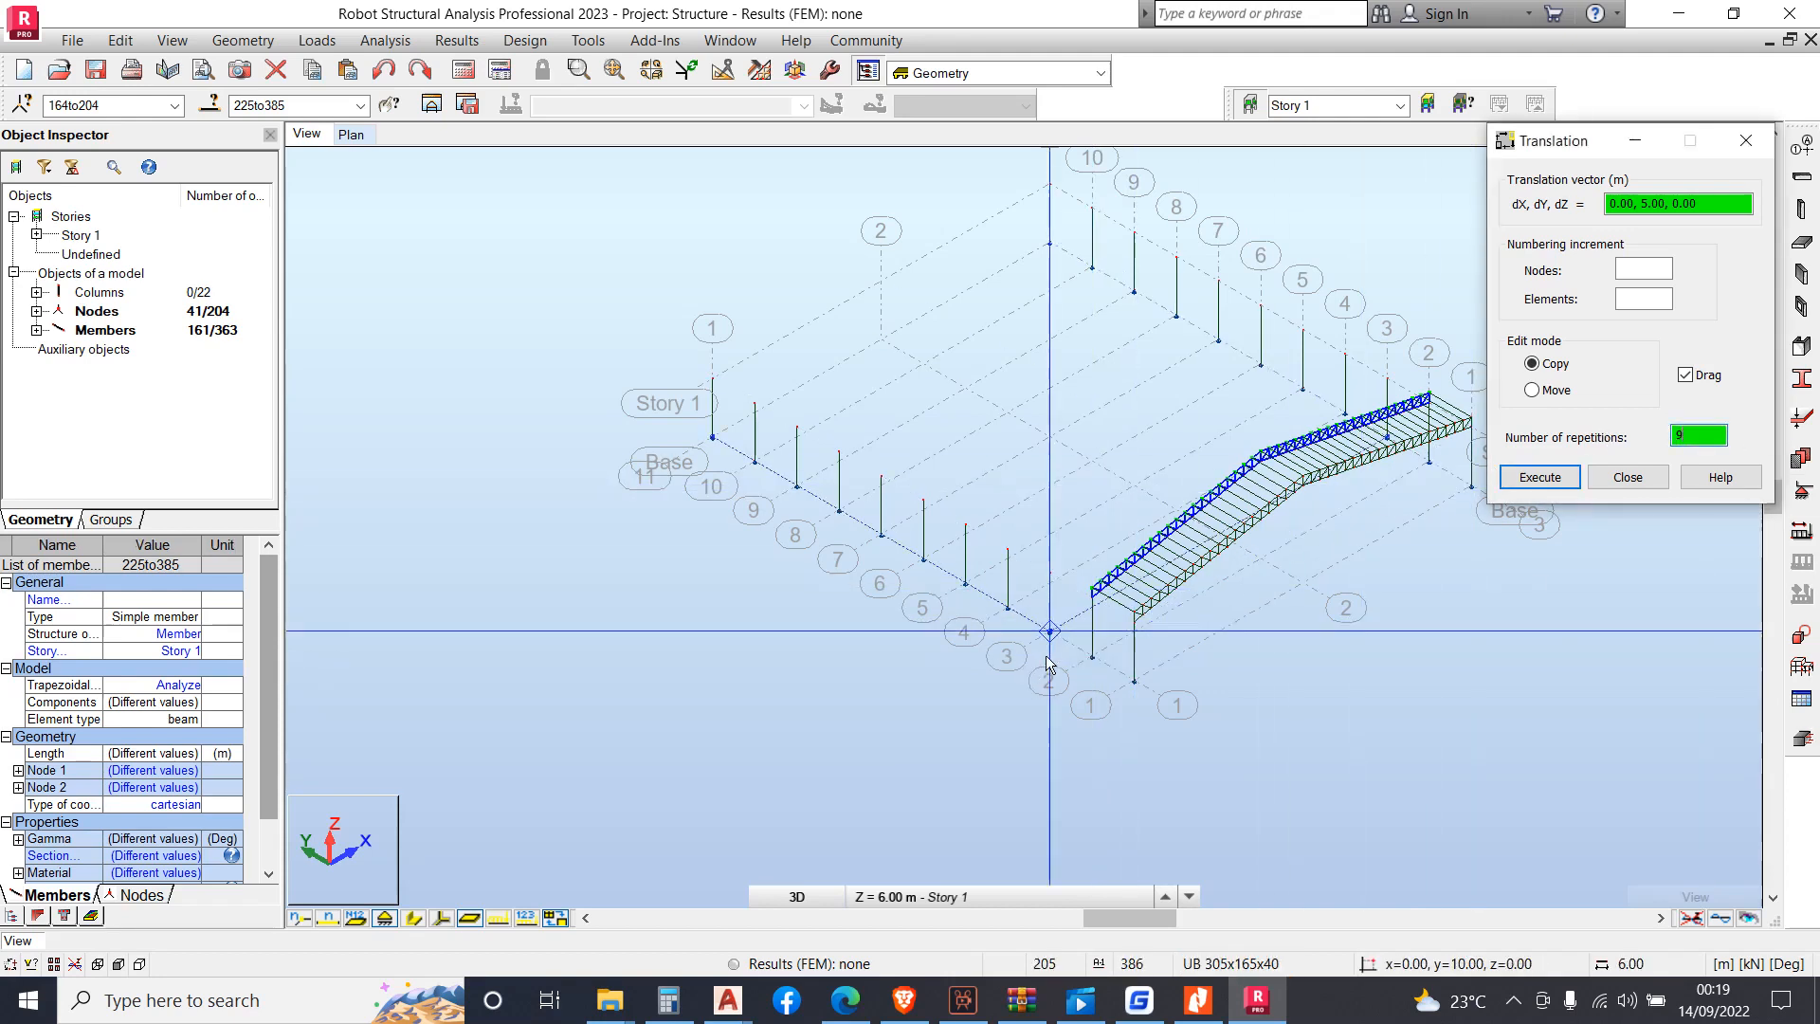
scroll(1094, 663, "up", 3)
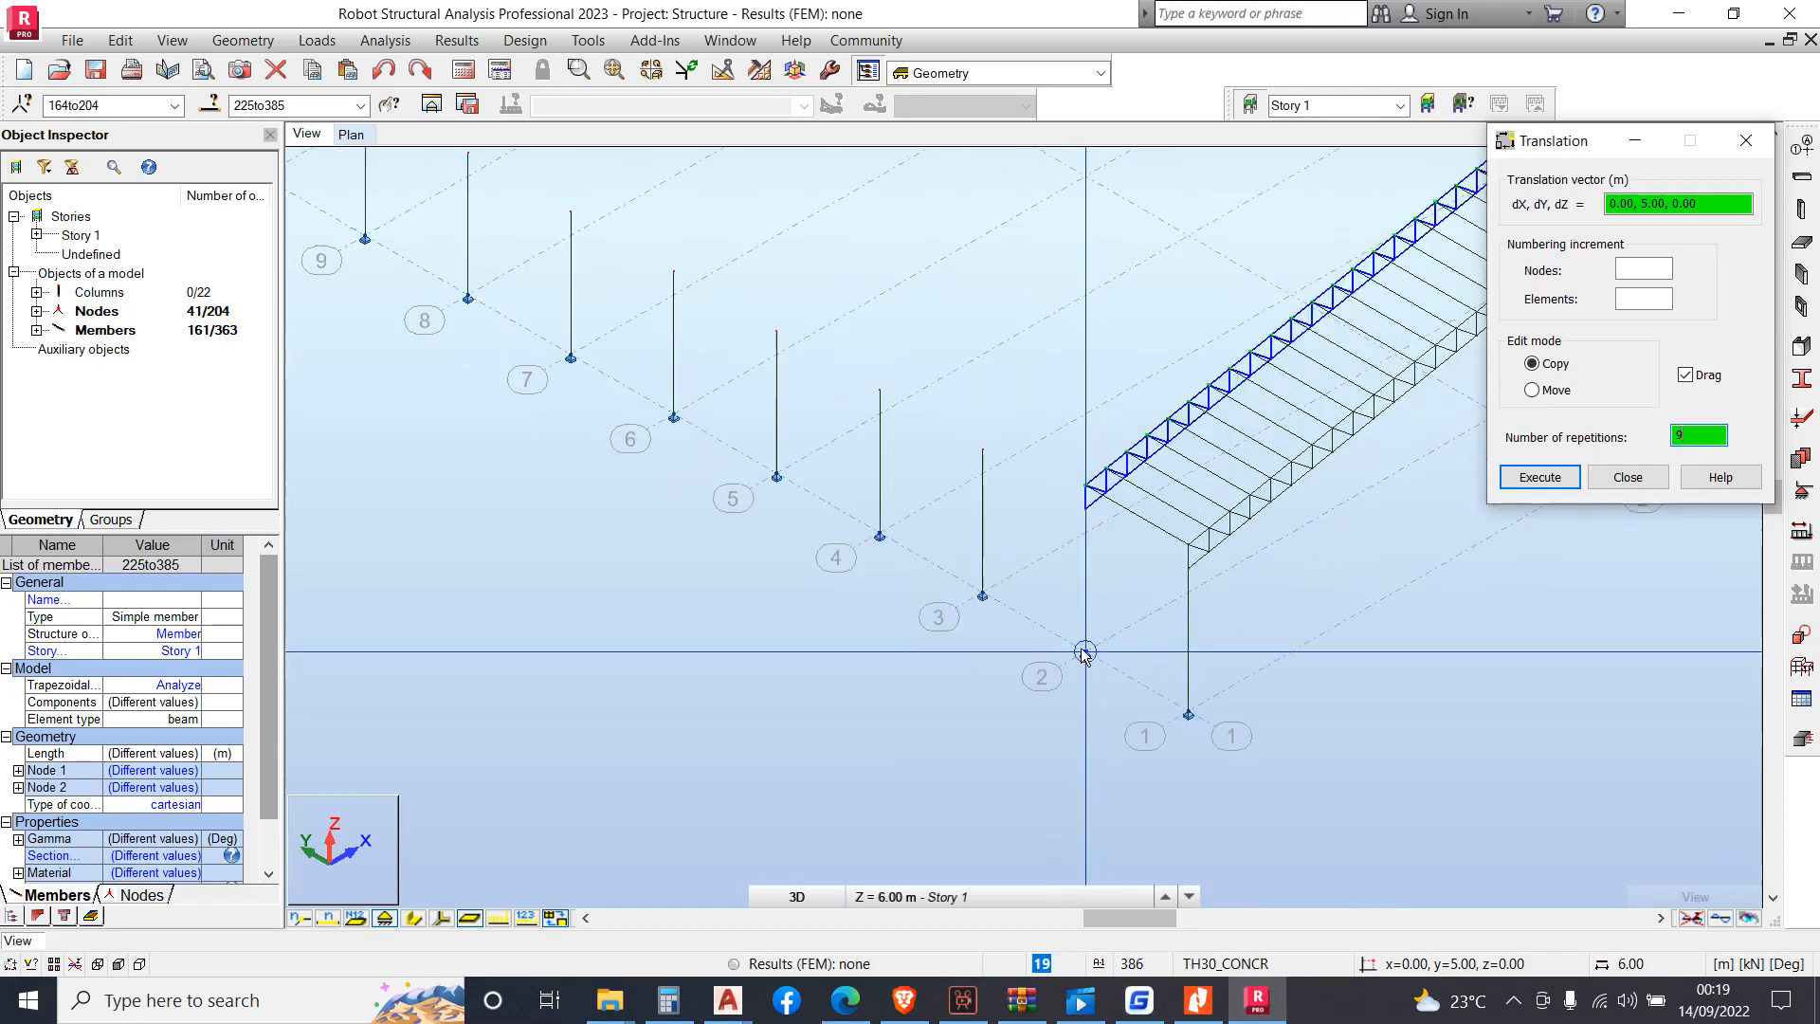
left_click(1085, 654)
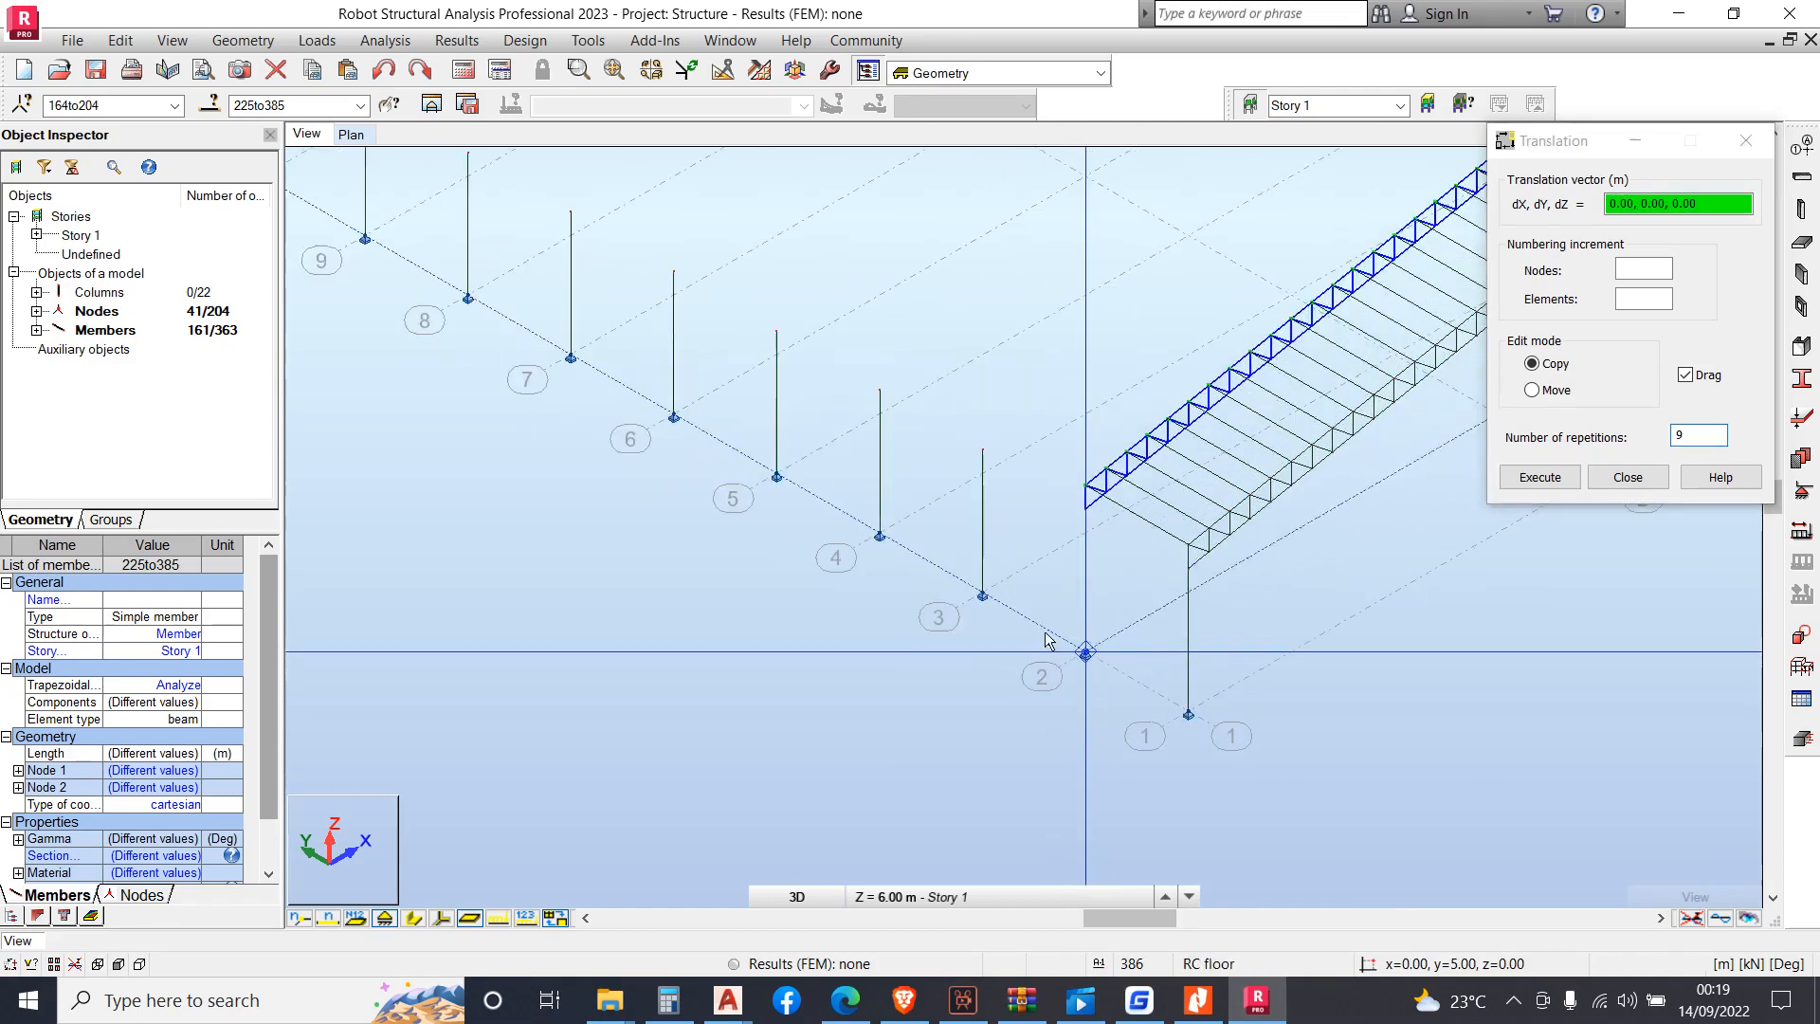
left_click(983, 595)
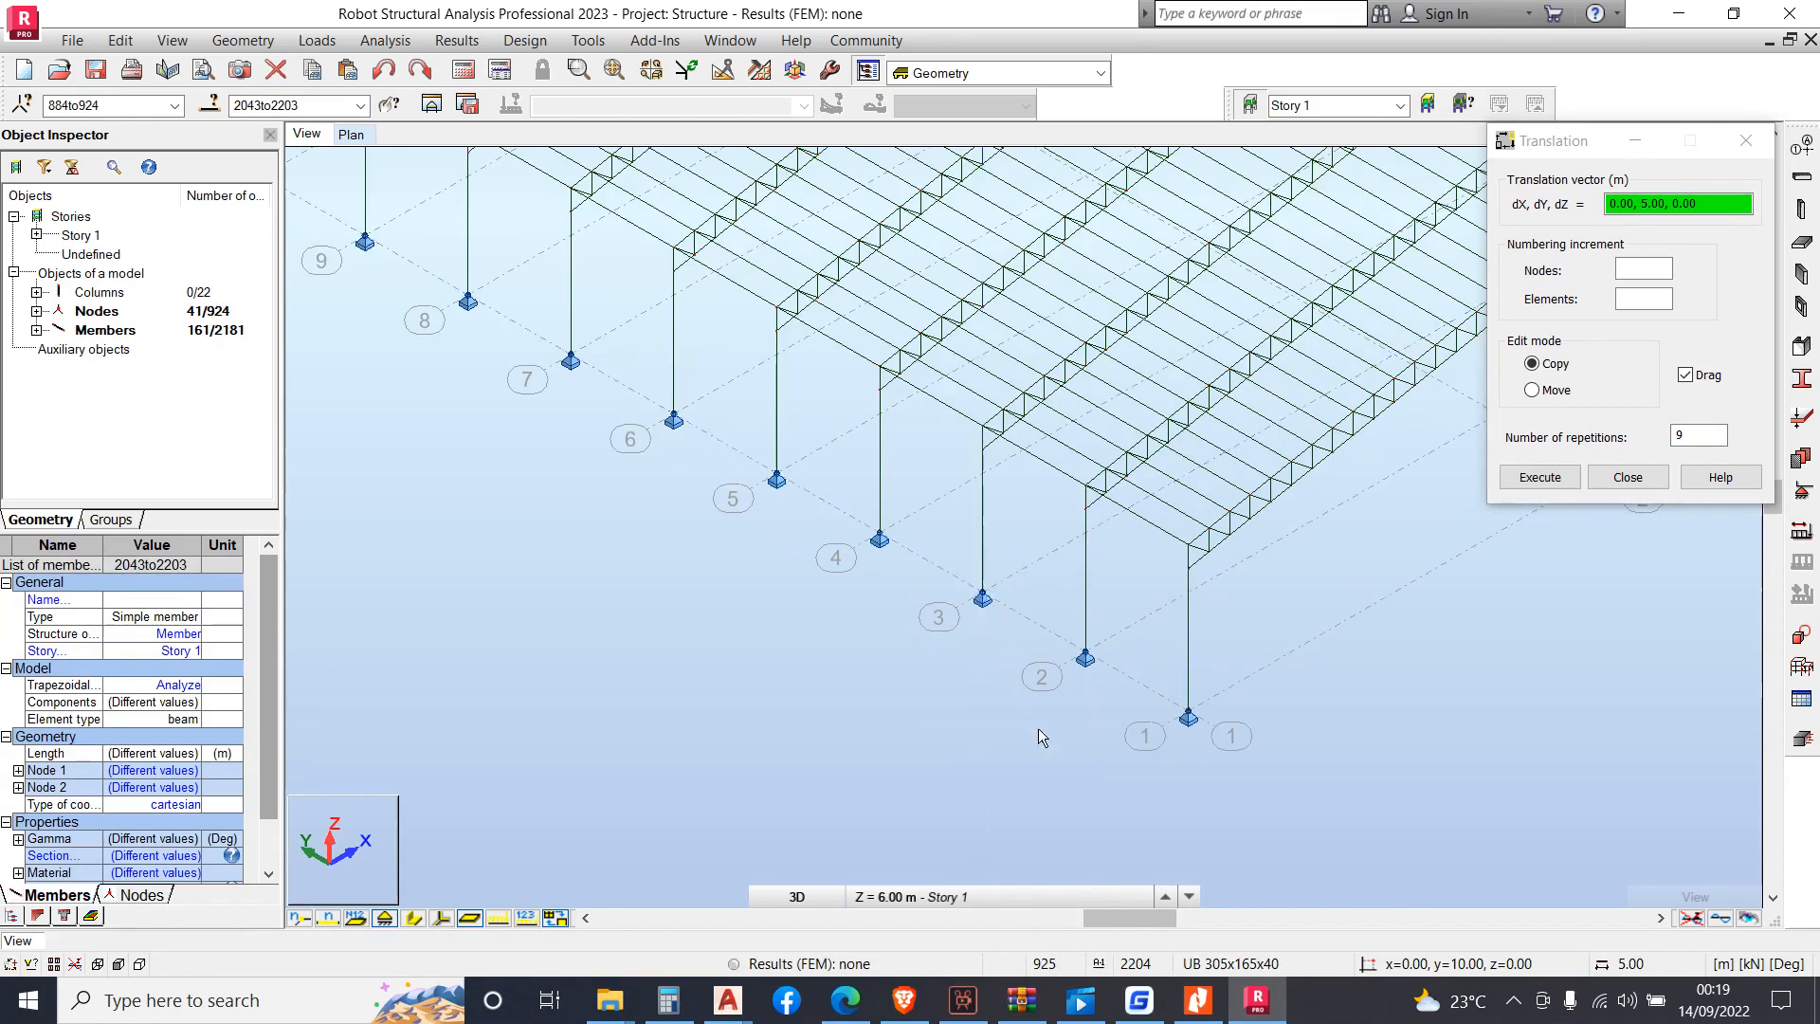
scroll(817, 595, "down", 3)
scroll(815, 595, "down", 1)
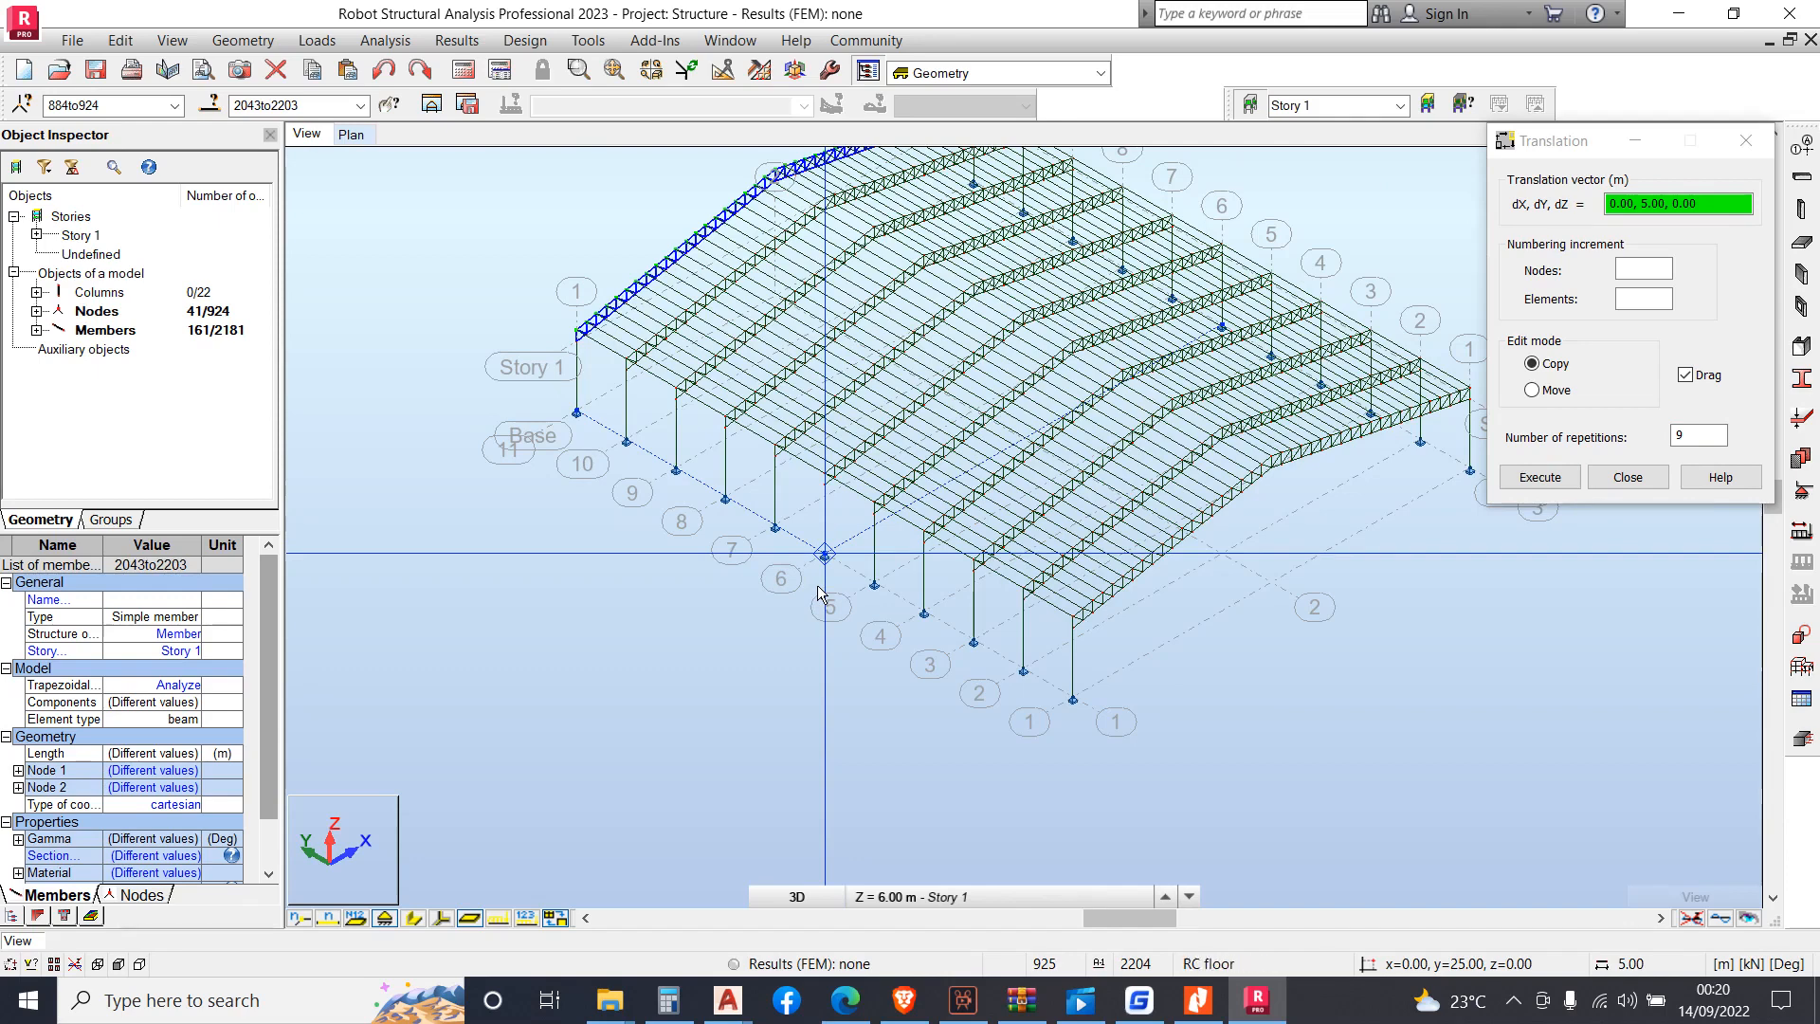
left_click(379, 74)
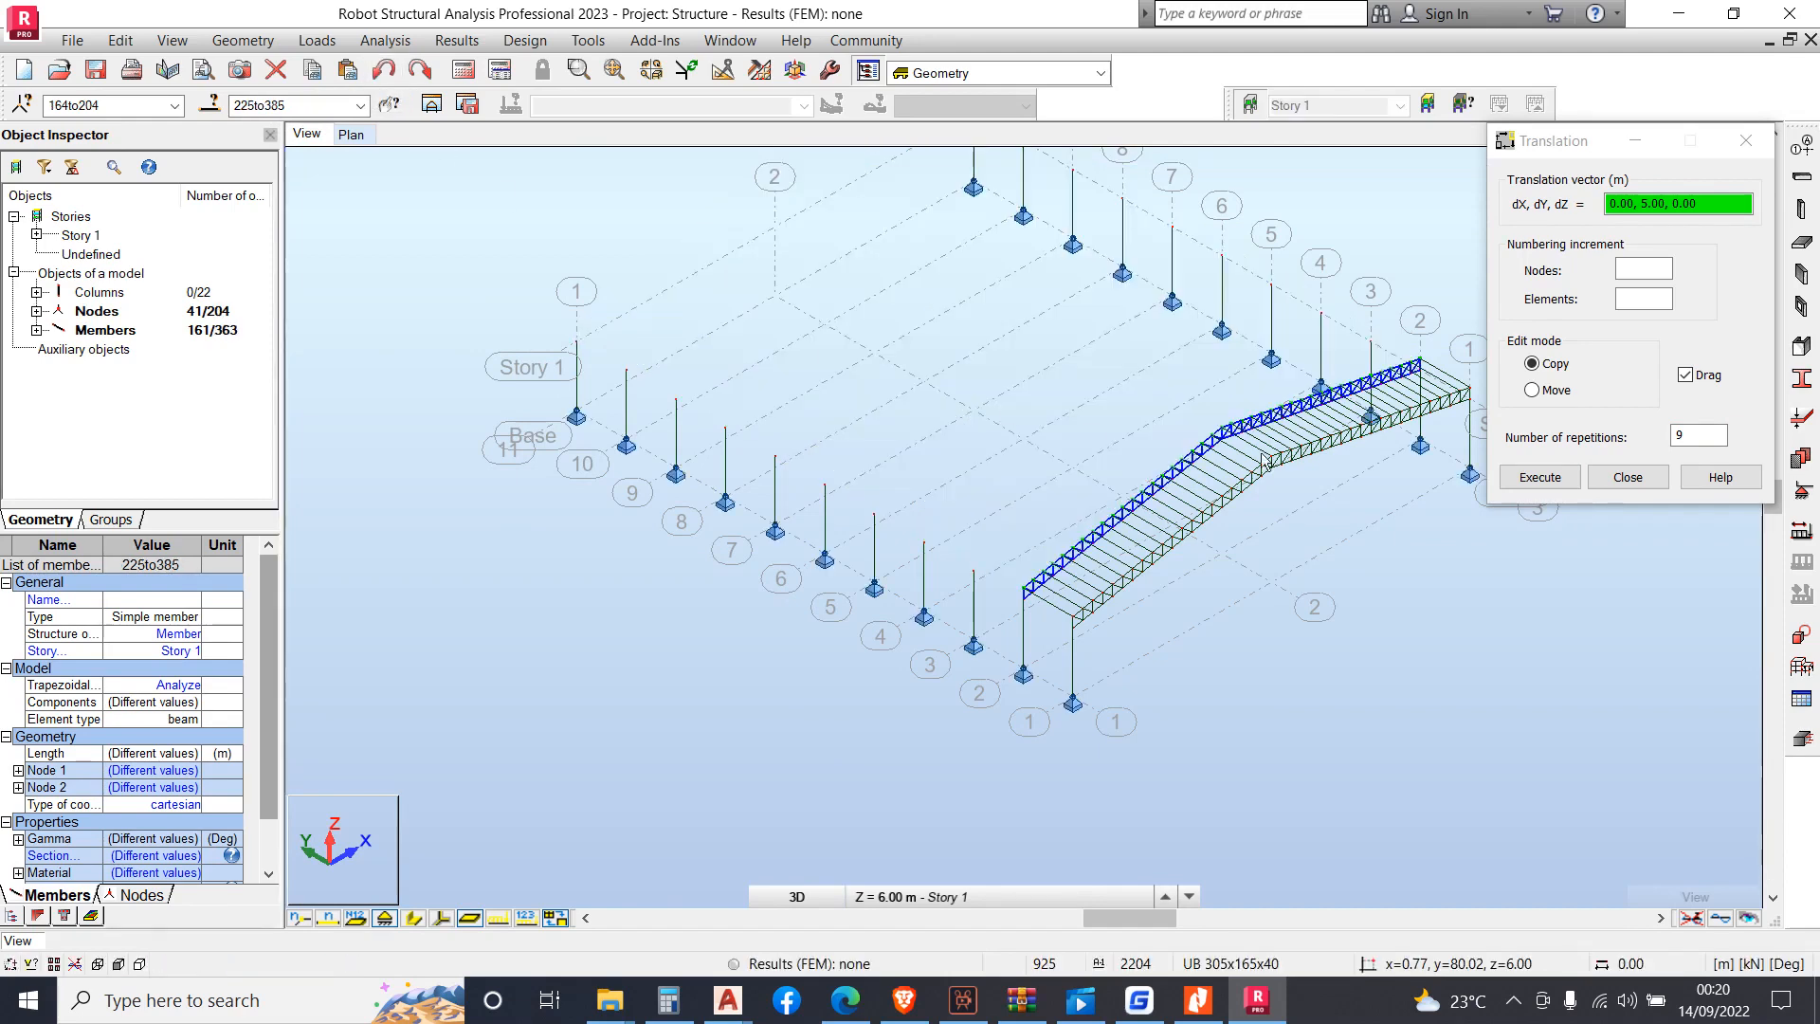
Set the number of repetitions to 1 and copy the truss at 5 m spacing onto grid lines 3, 4, 5 and 6
left_click(1713, 442)
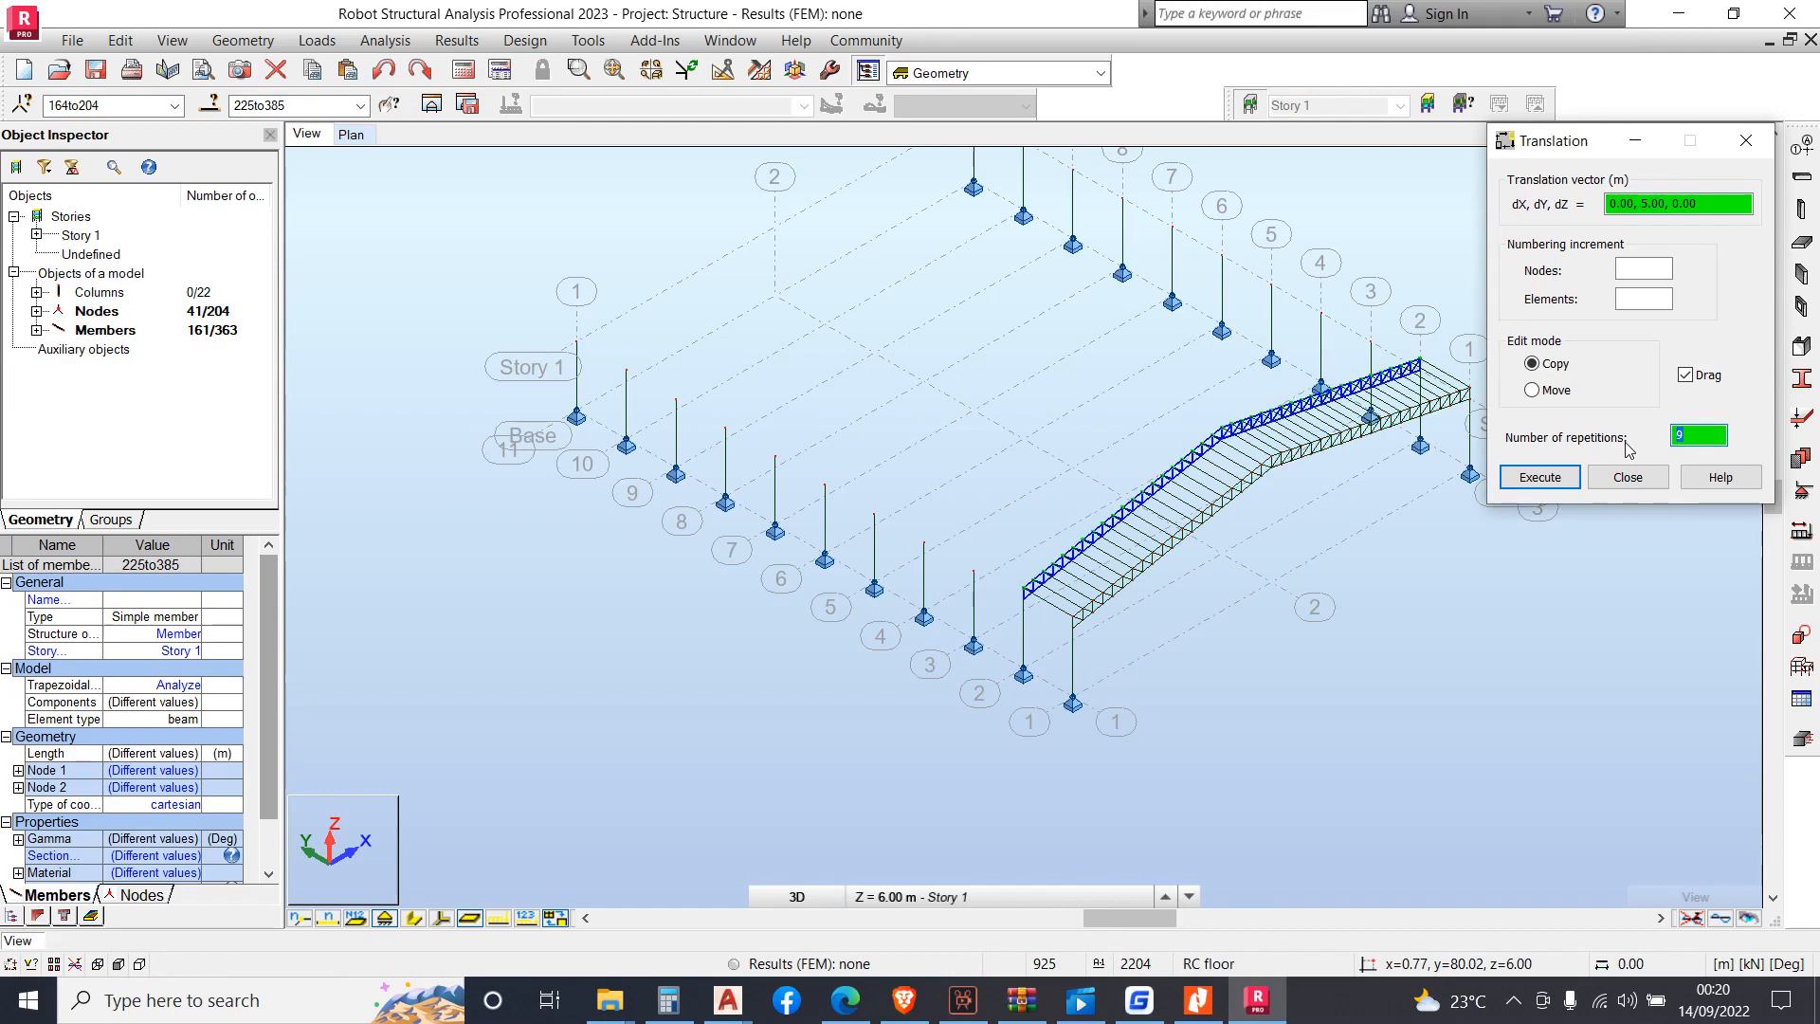
type("1")
scroll(1072, 675, "up", 4)
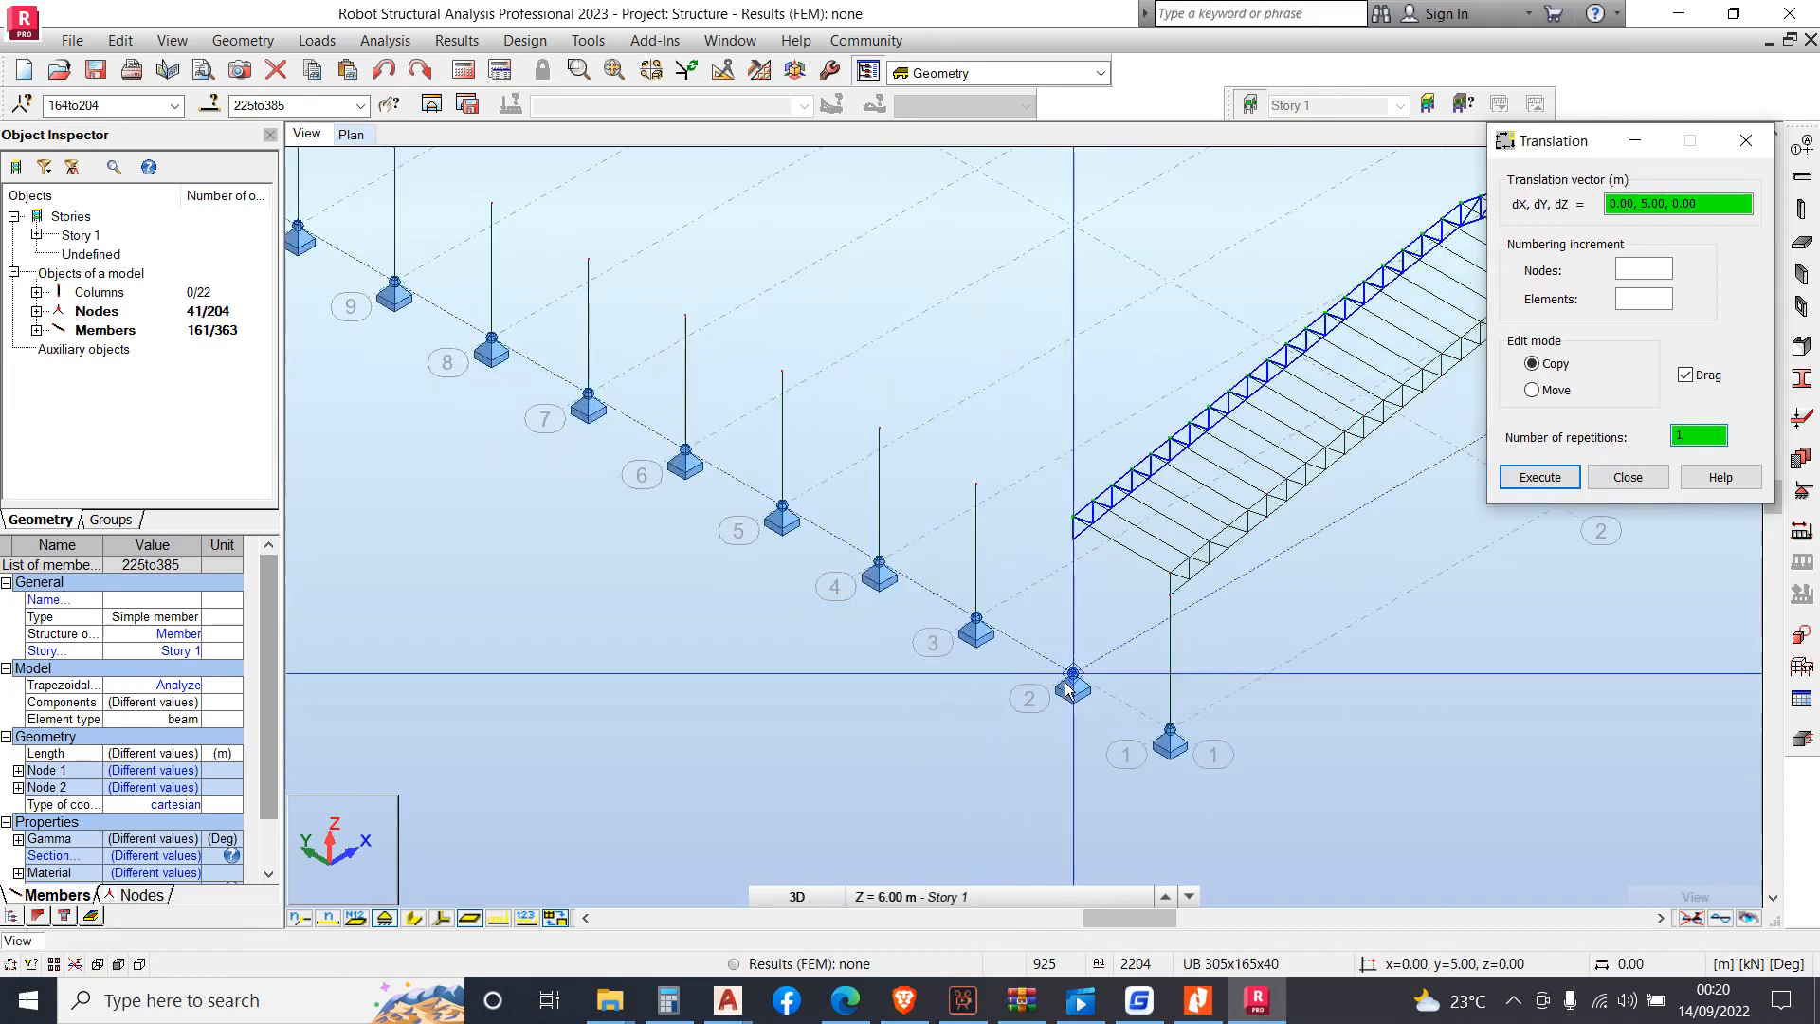
left_click(1072, 675)
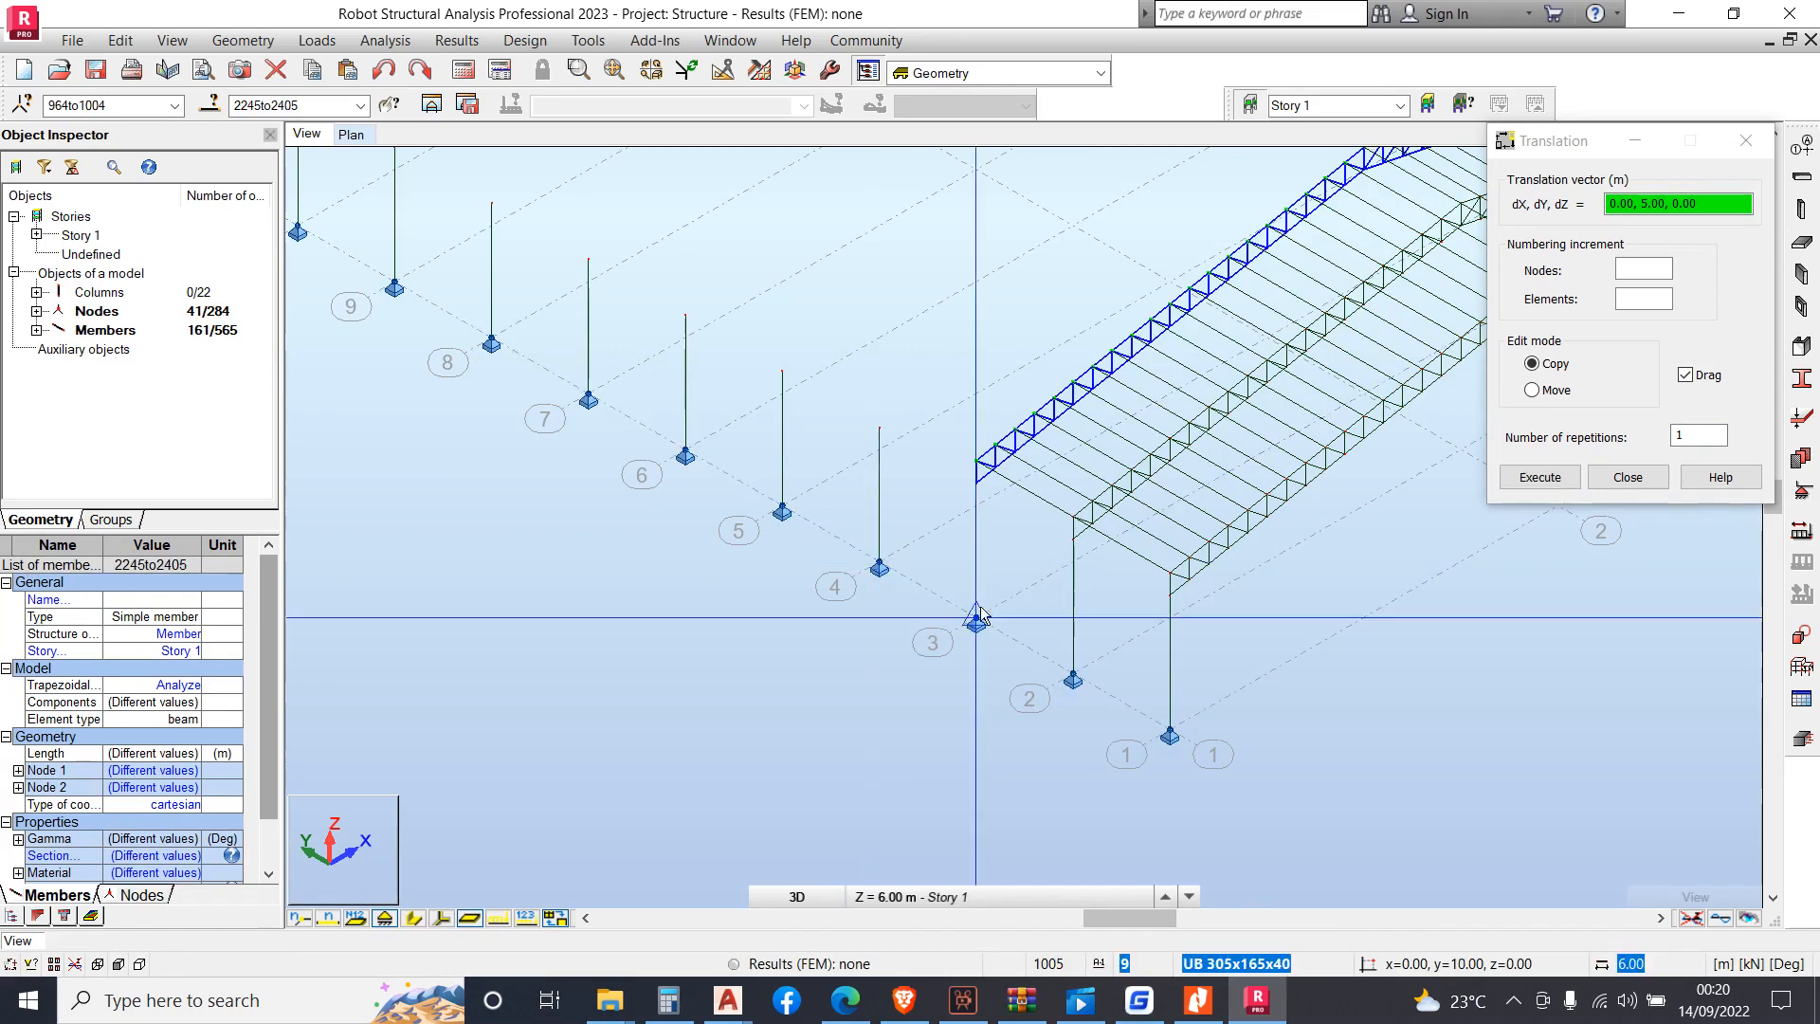
left_click(916, 579)
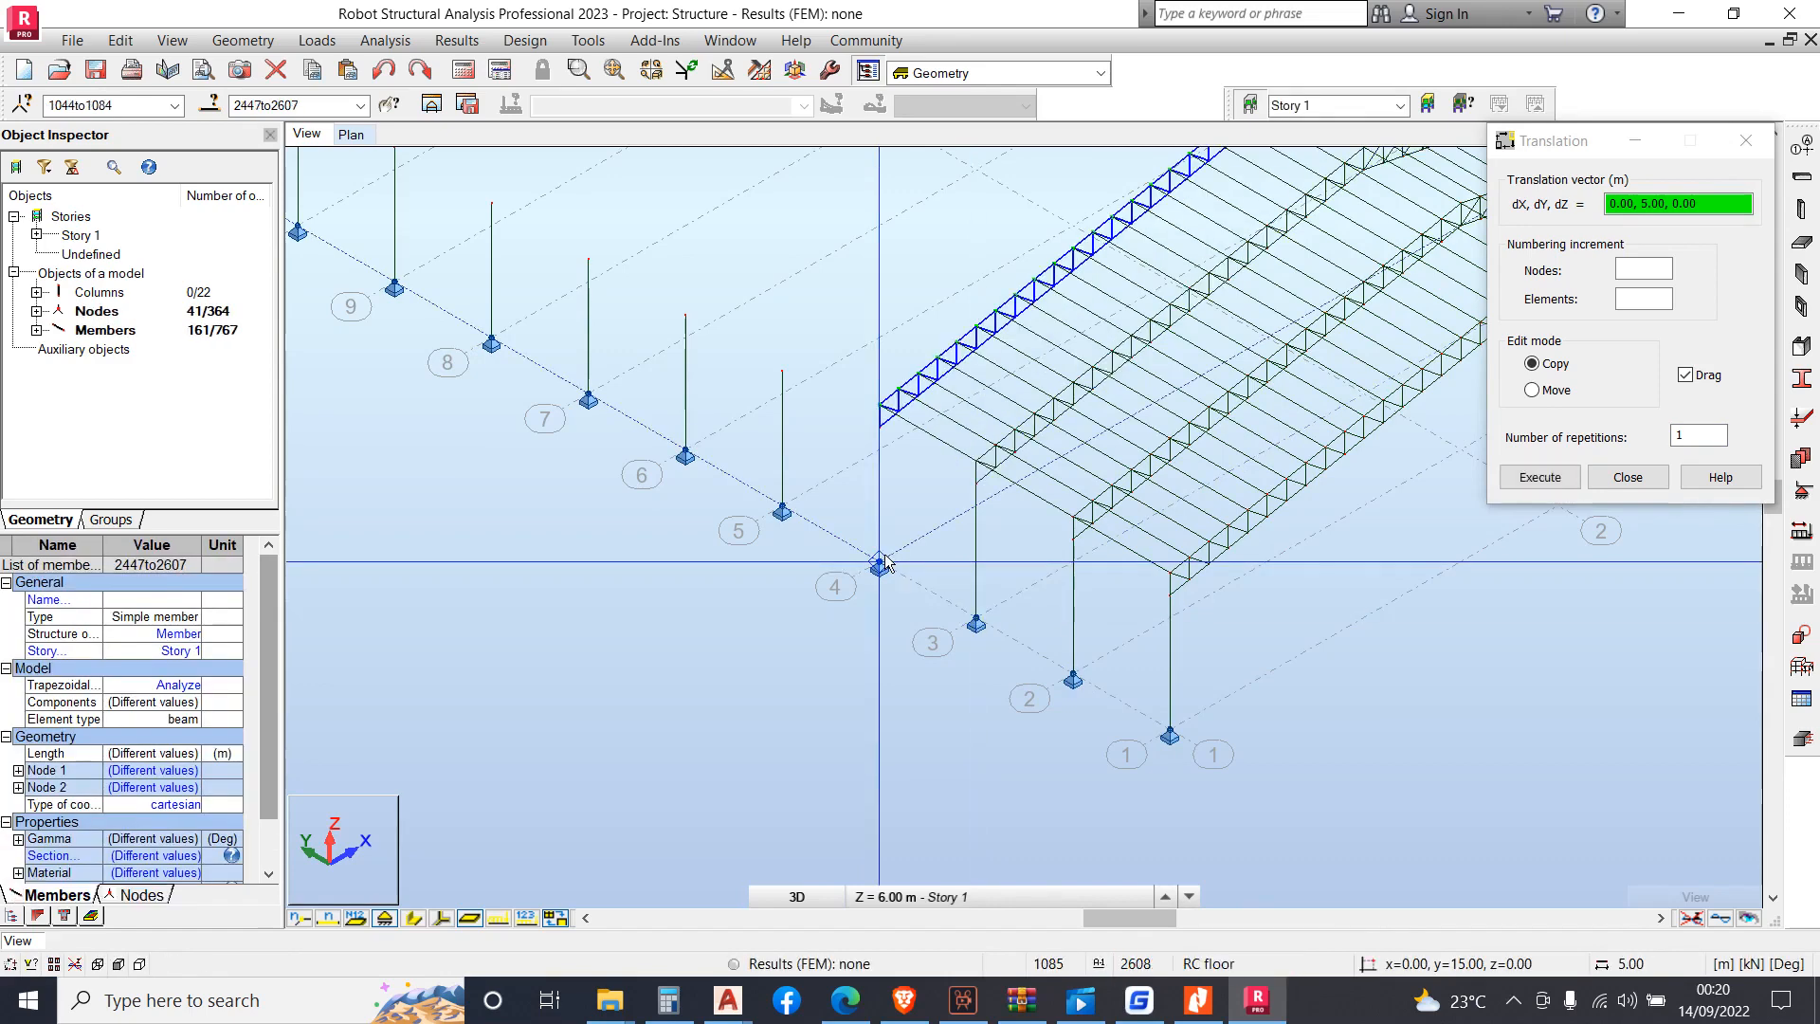
left_click(838, 536)
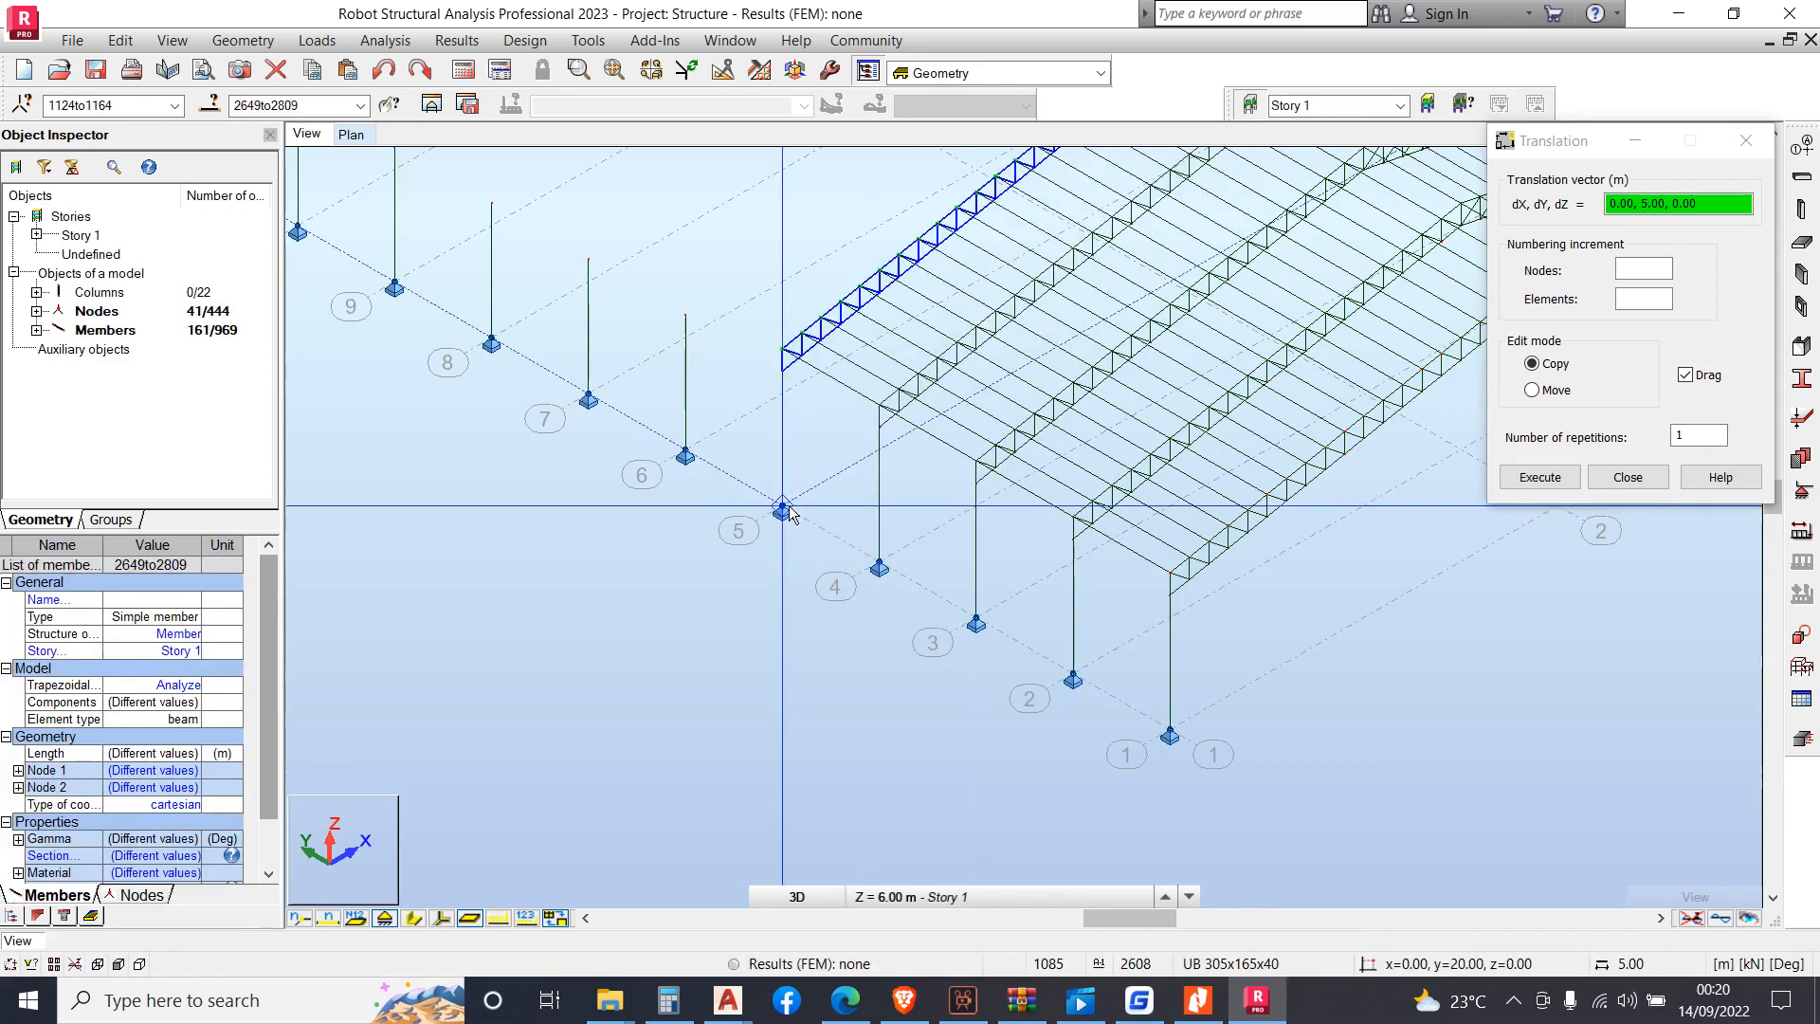
left_click(697, 461)
Copy the truss from grid line 6 onto grid lines 7 and 8, using their column bases as 5 m translation points
scroll(830, 596, "up", 3)
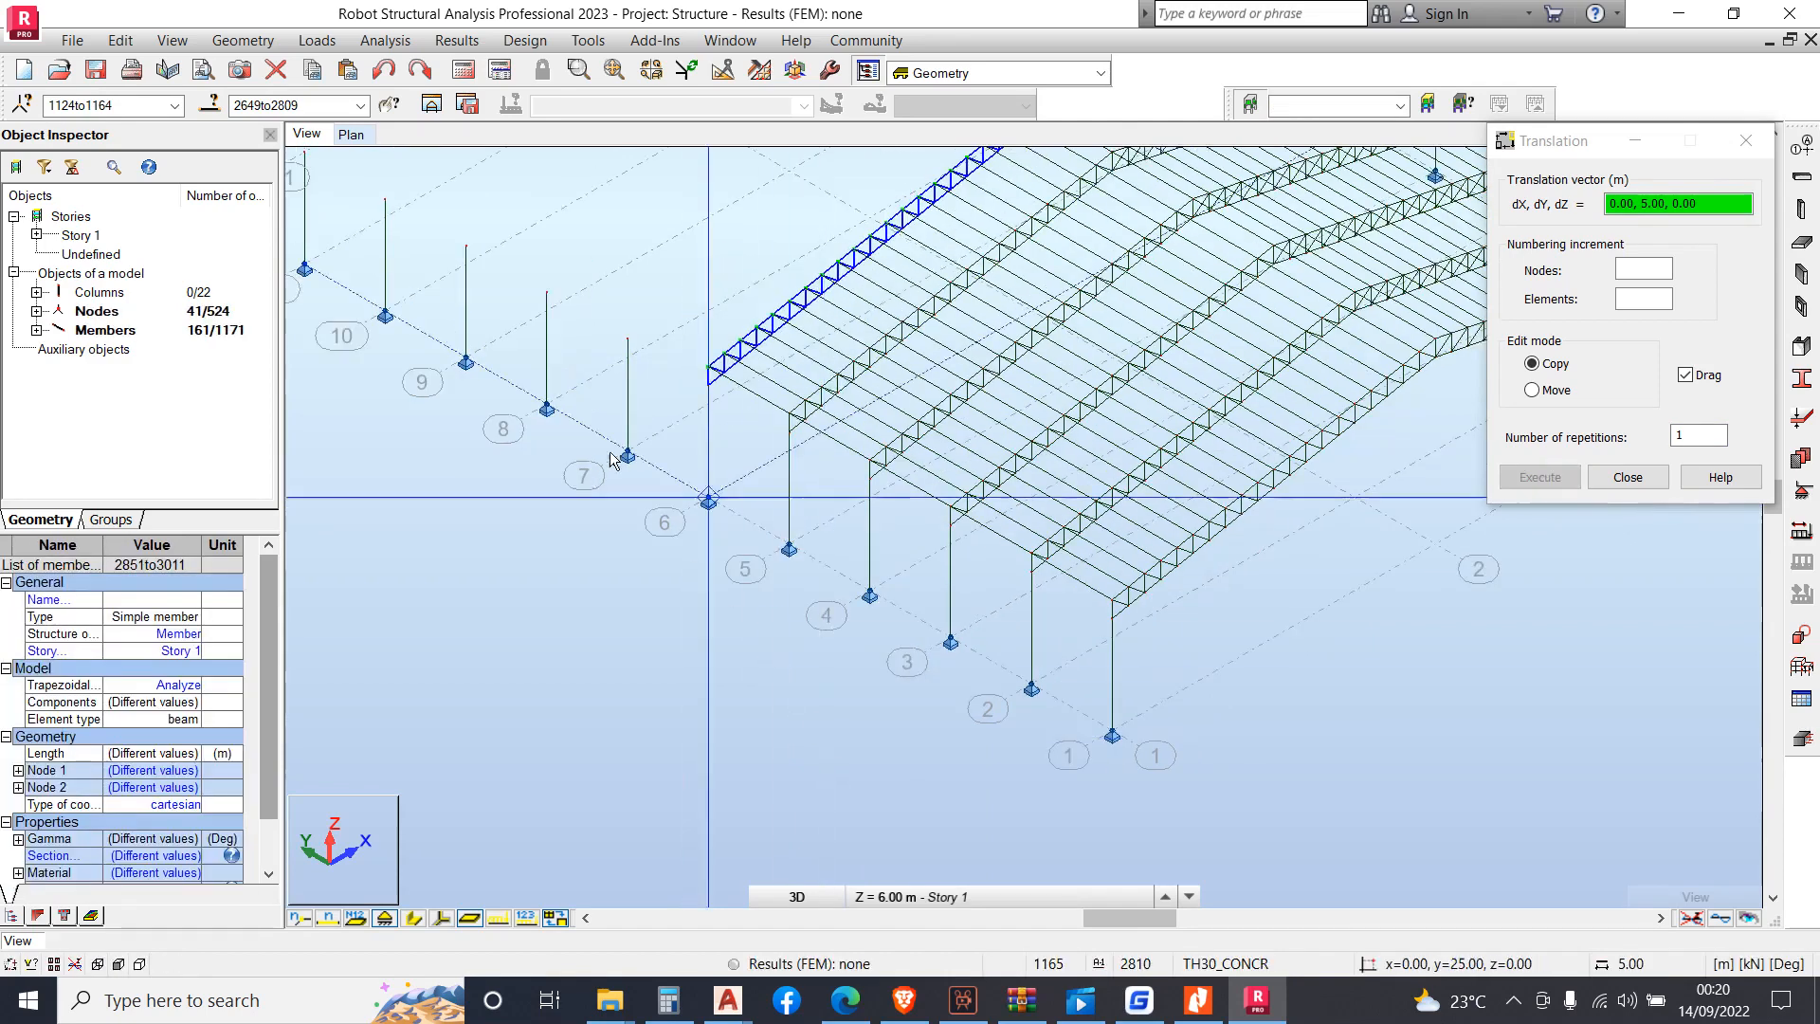
left_click(832, 594)
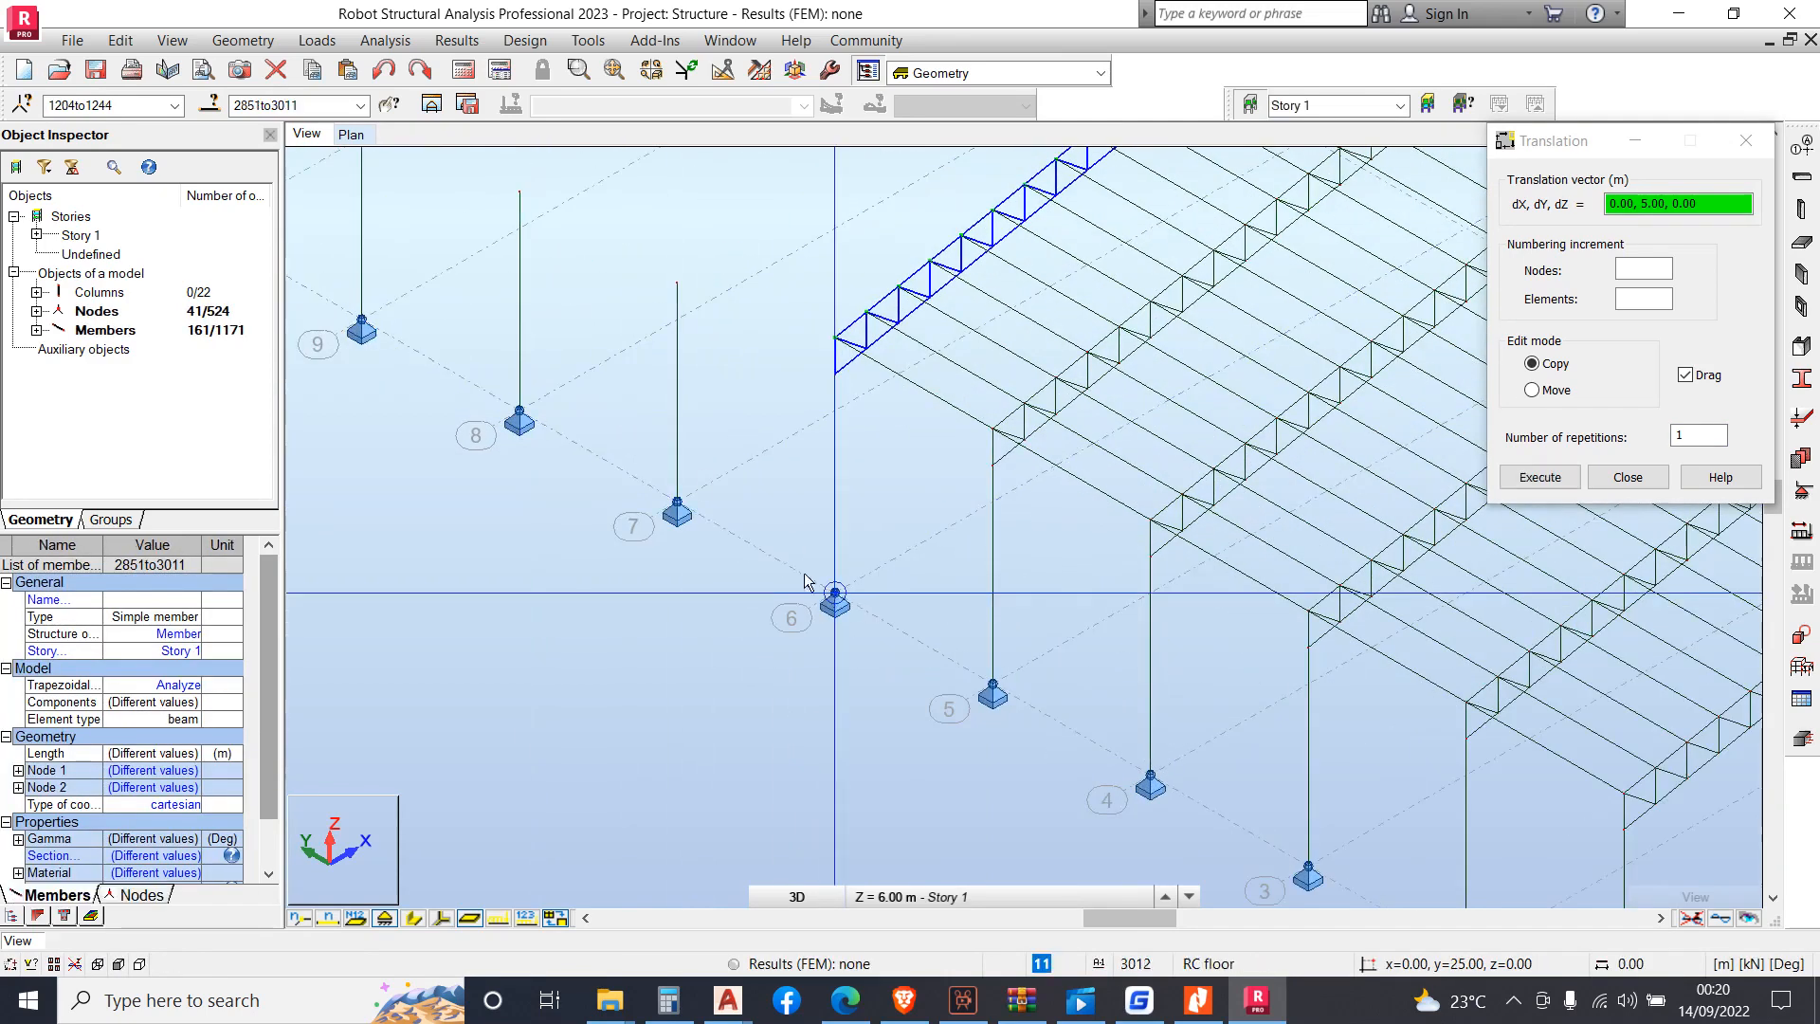
left_click(676, 502)
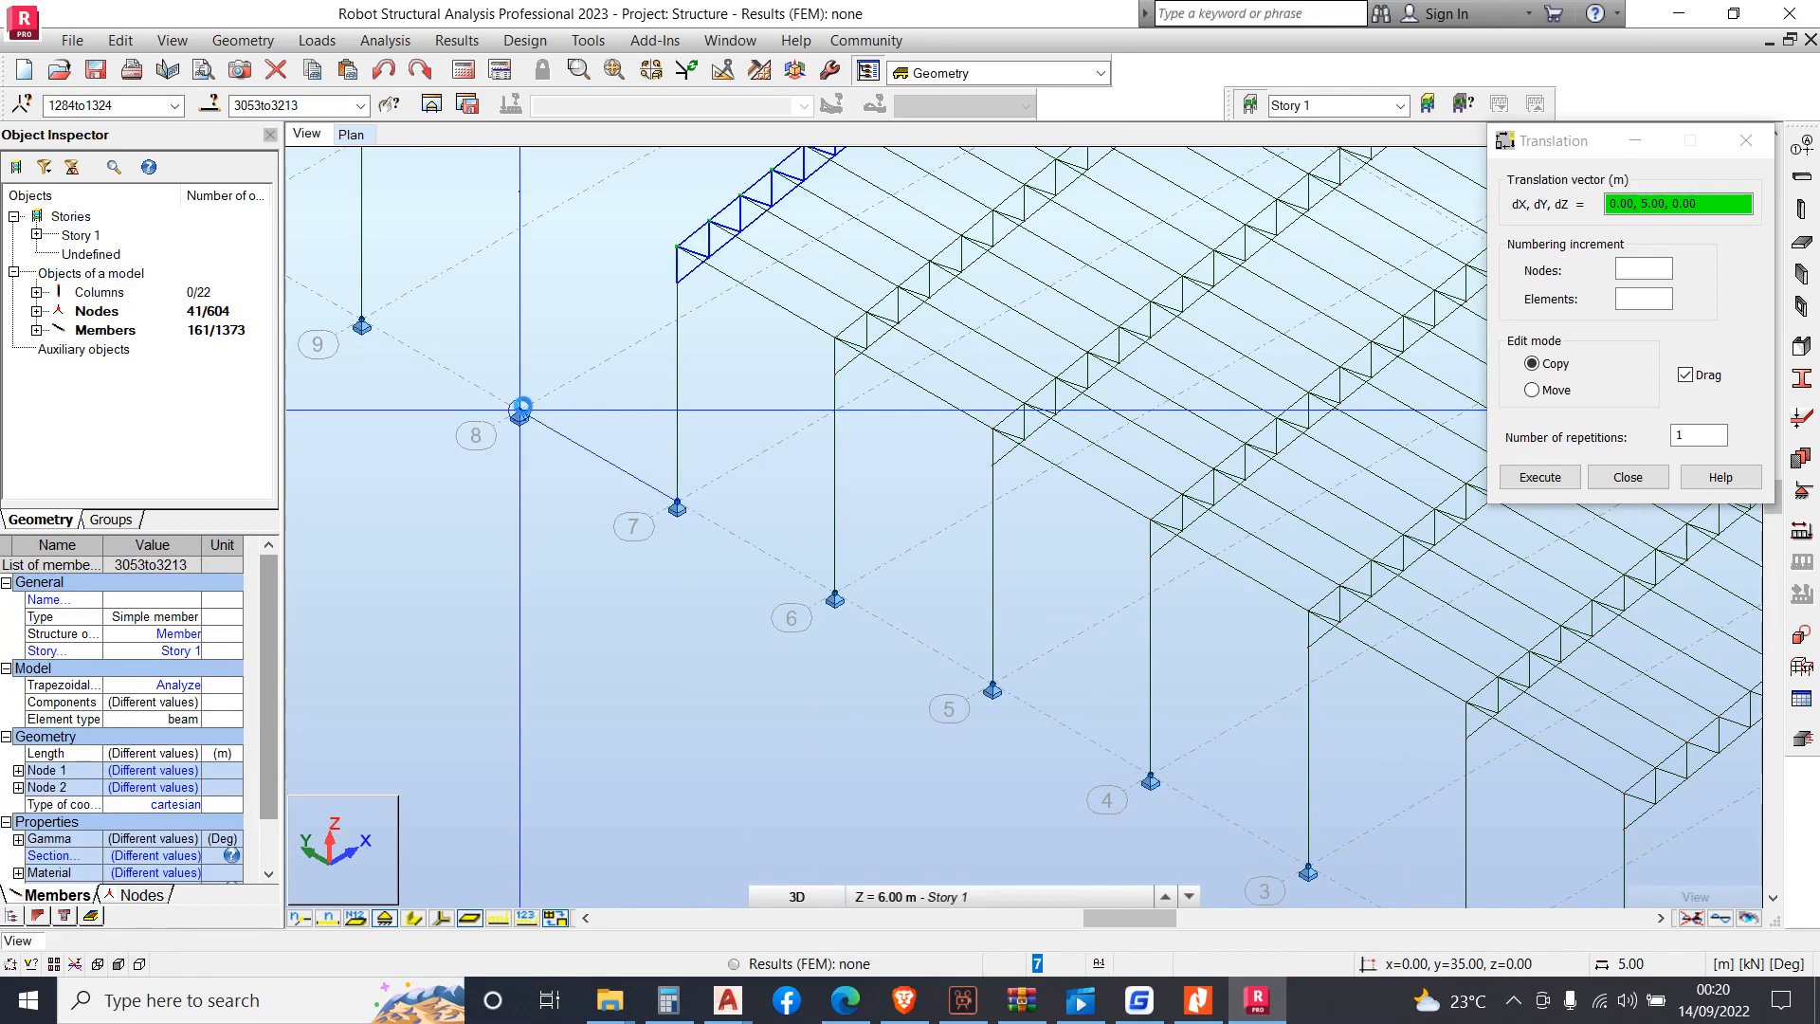
Copy the truss at 5 m spacing from grid line 8 onto grid lines 9, 10 and 11, and close the Translation dialog
scroll(900, 695, "down", 2)
scroll(901, 692, "down", 1)
scroll(510, 423, "up", 4)
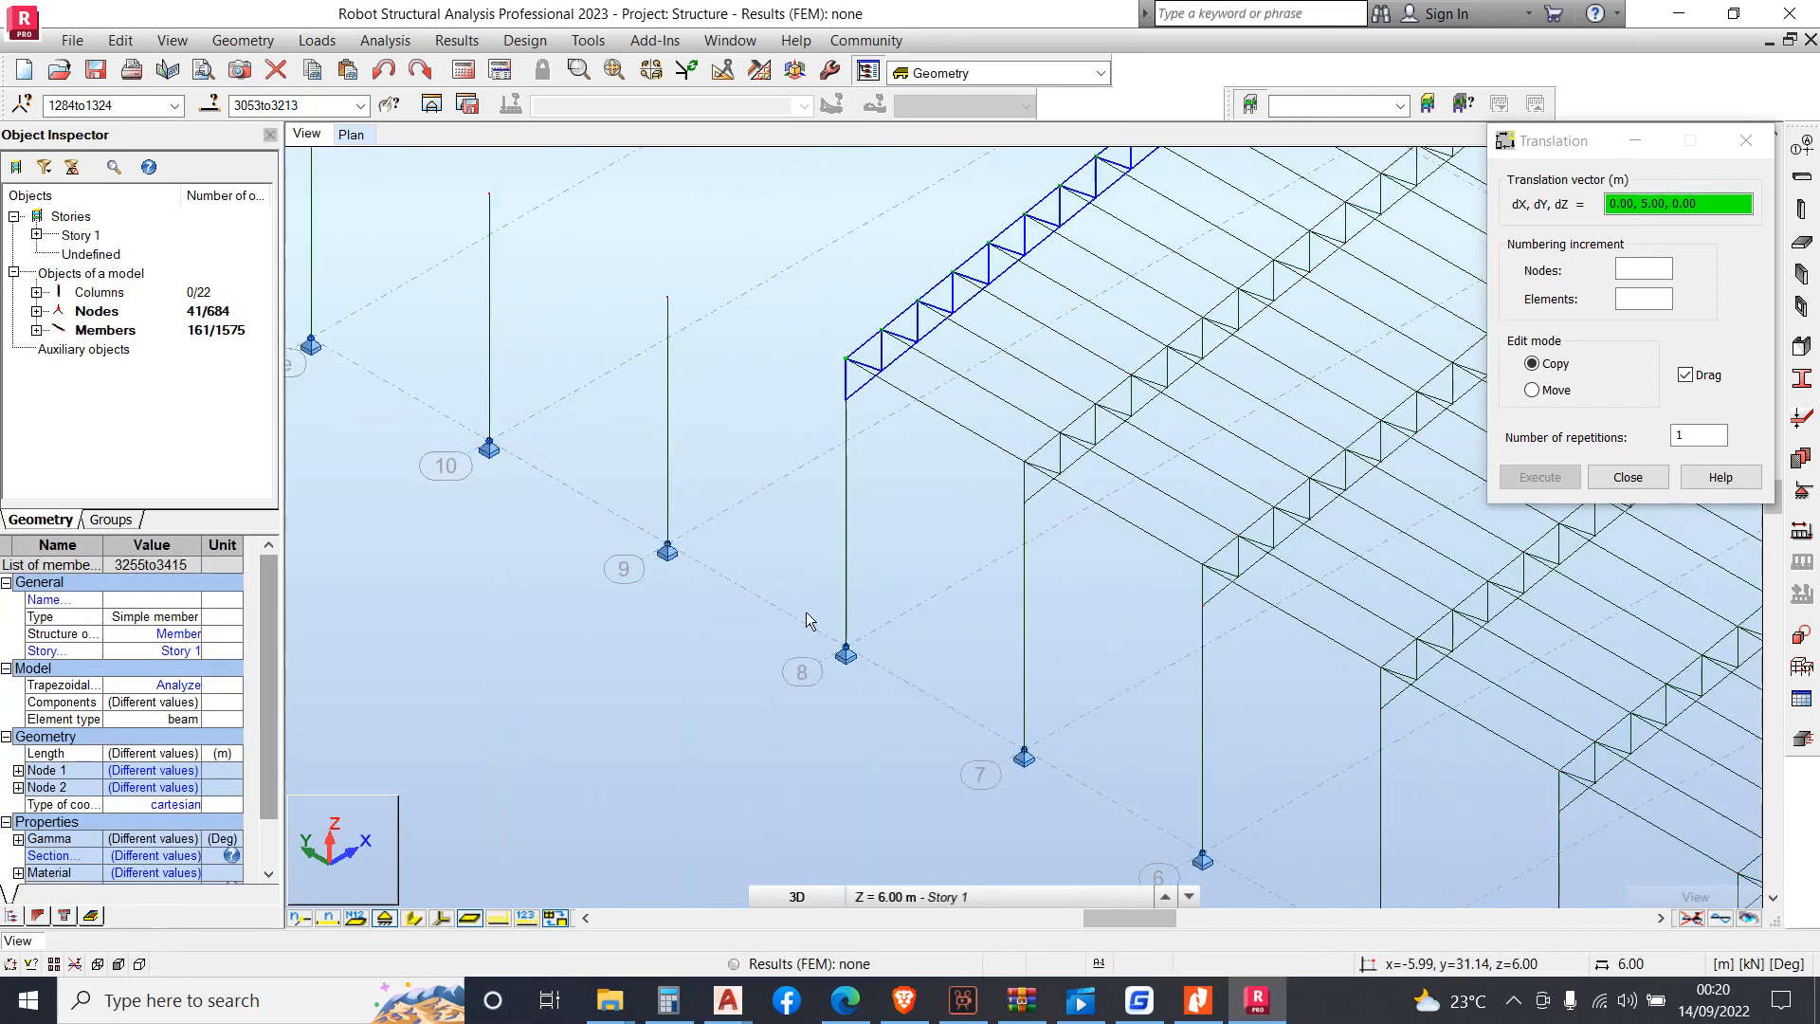
left_click(845, 649)
left_click(673, 537)
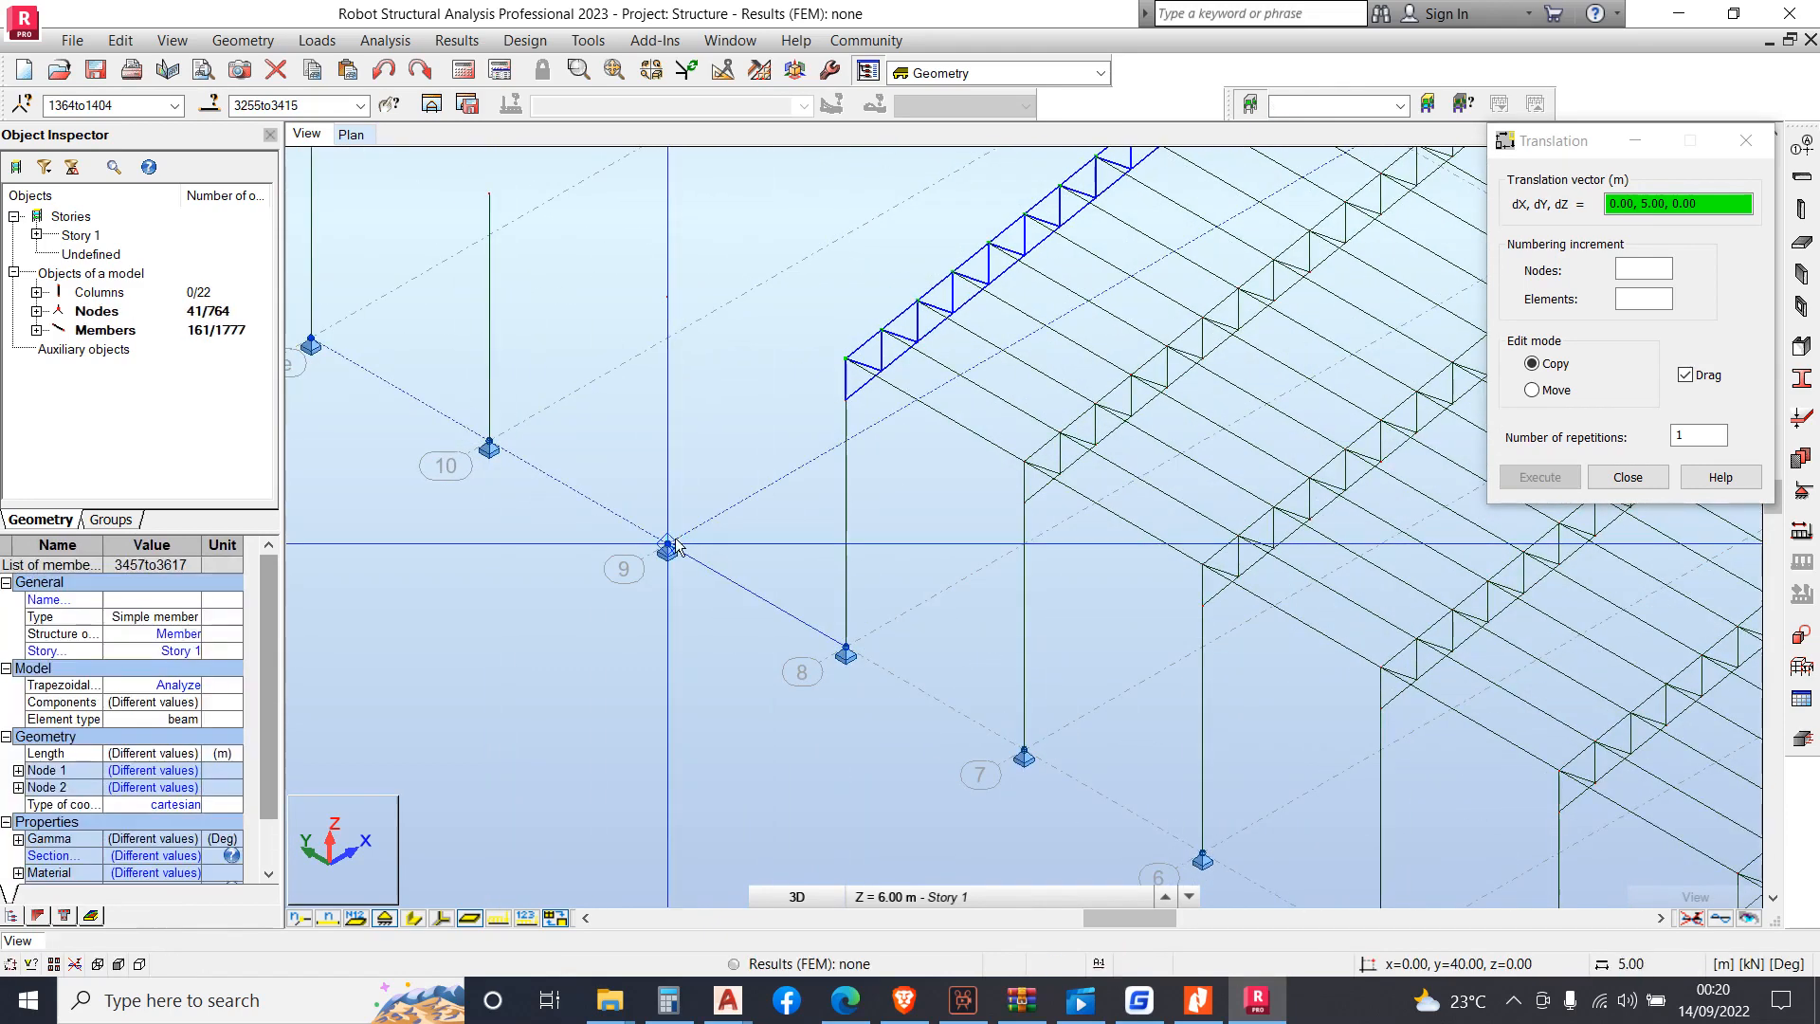
left_click(513, 445)
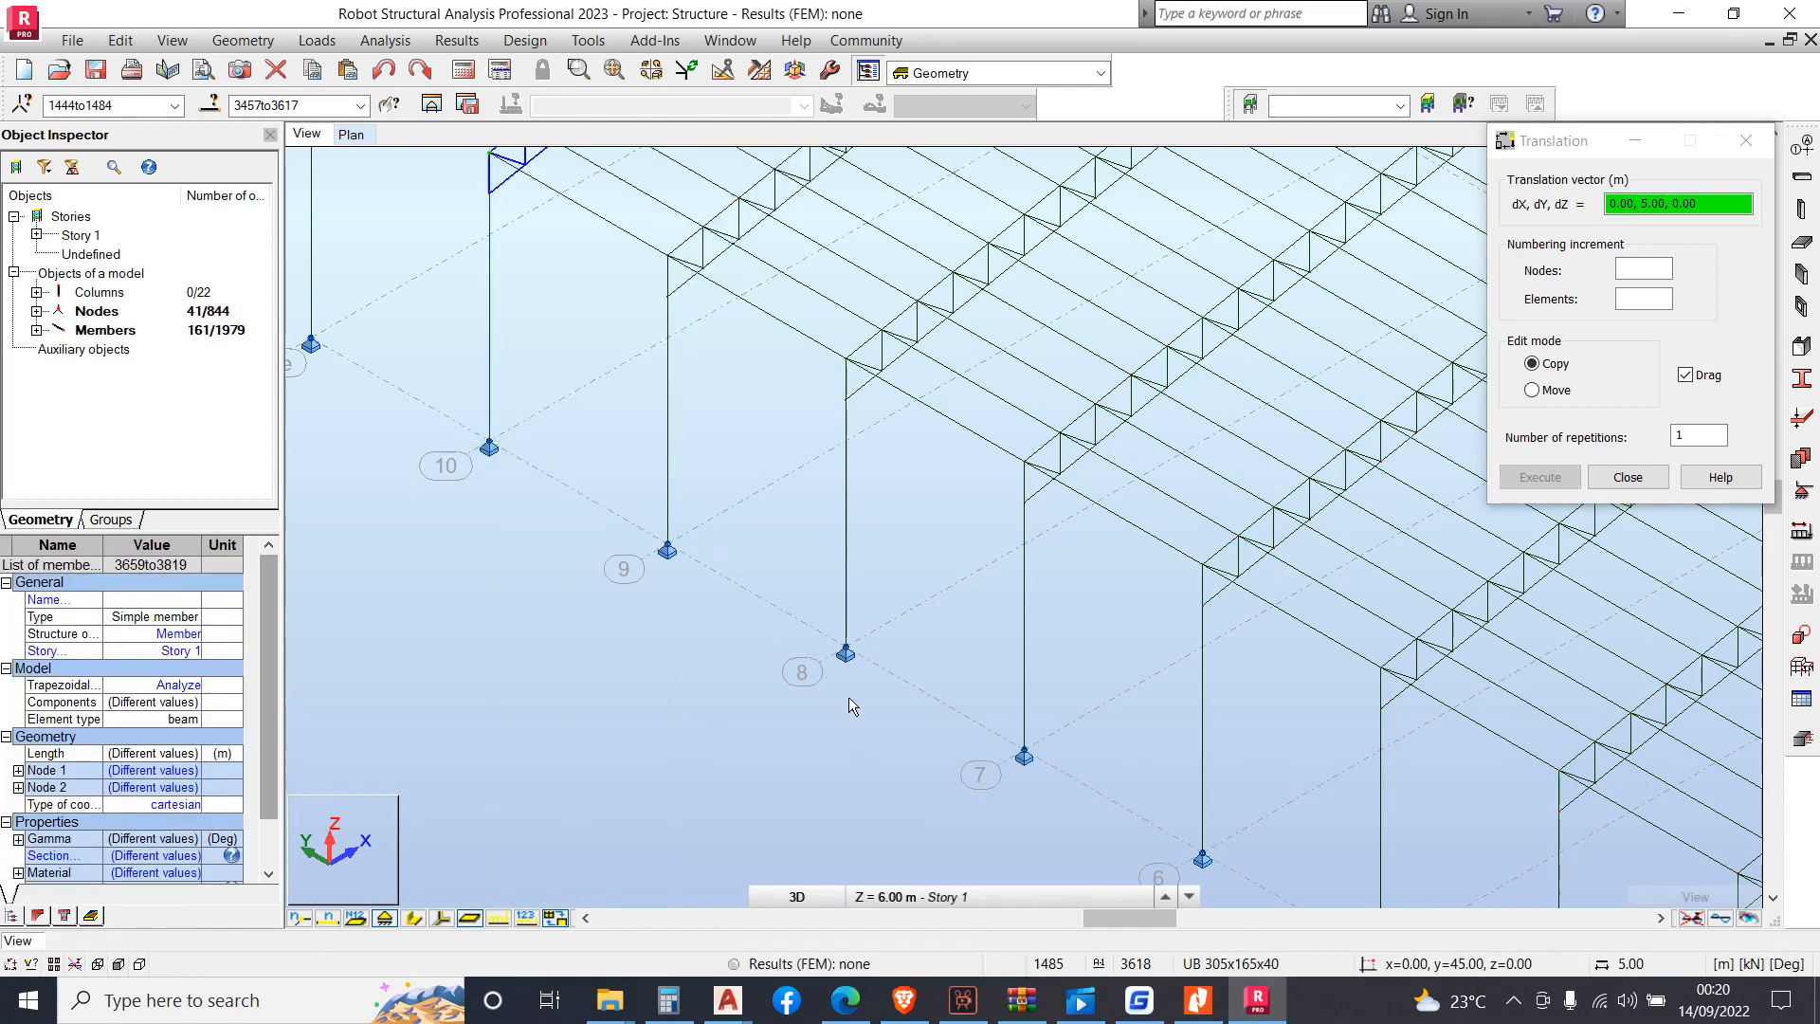
scroll(607, 531, "down", 2)
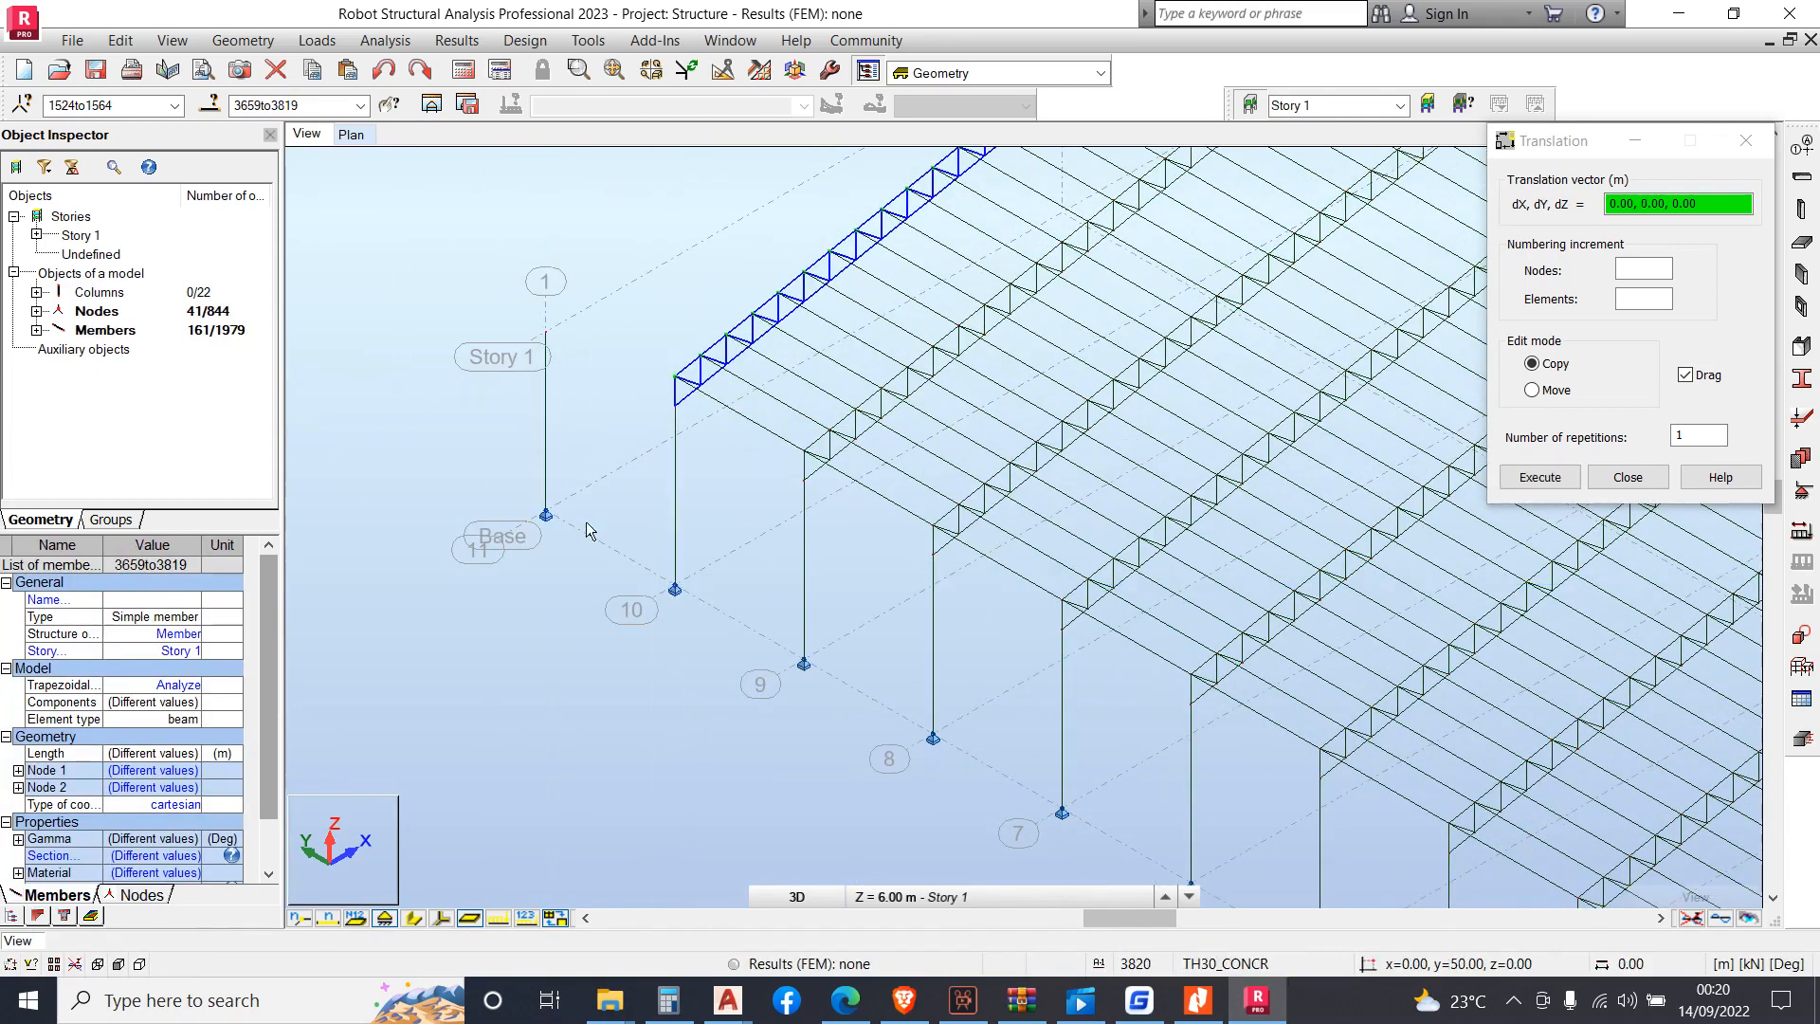
left_click(546, 515)
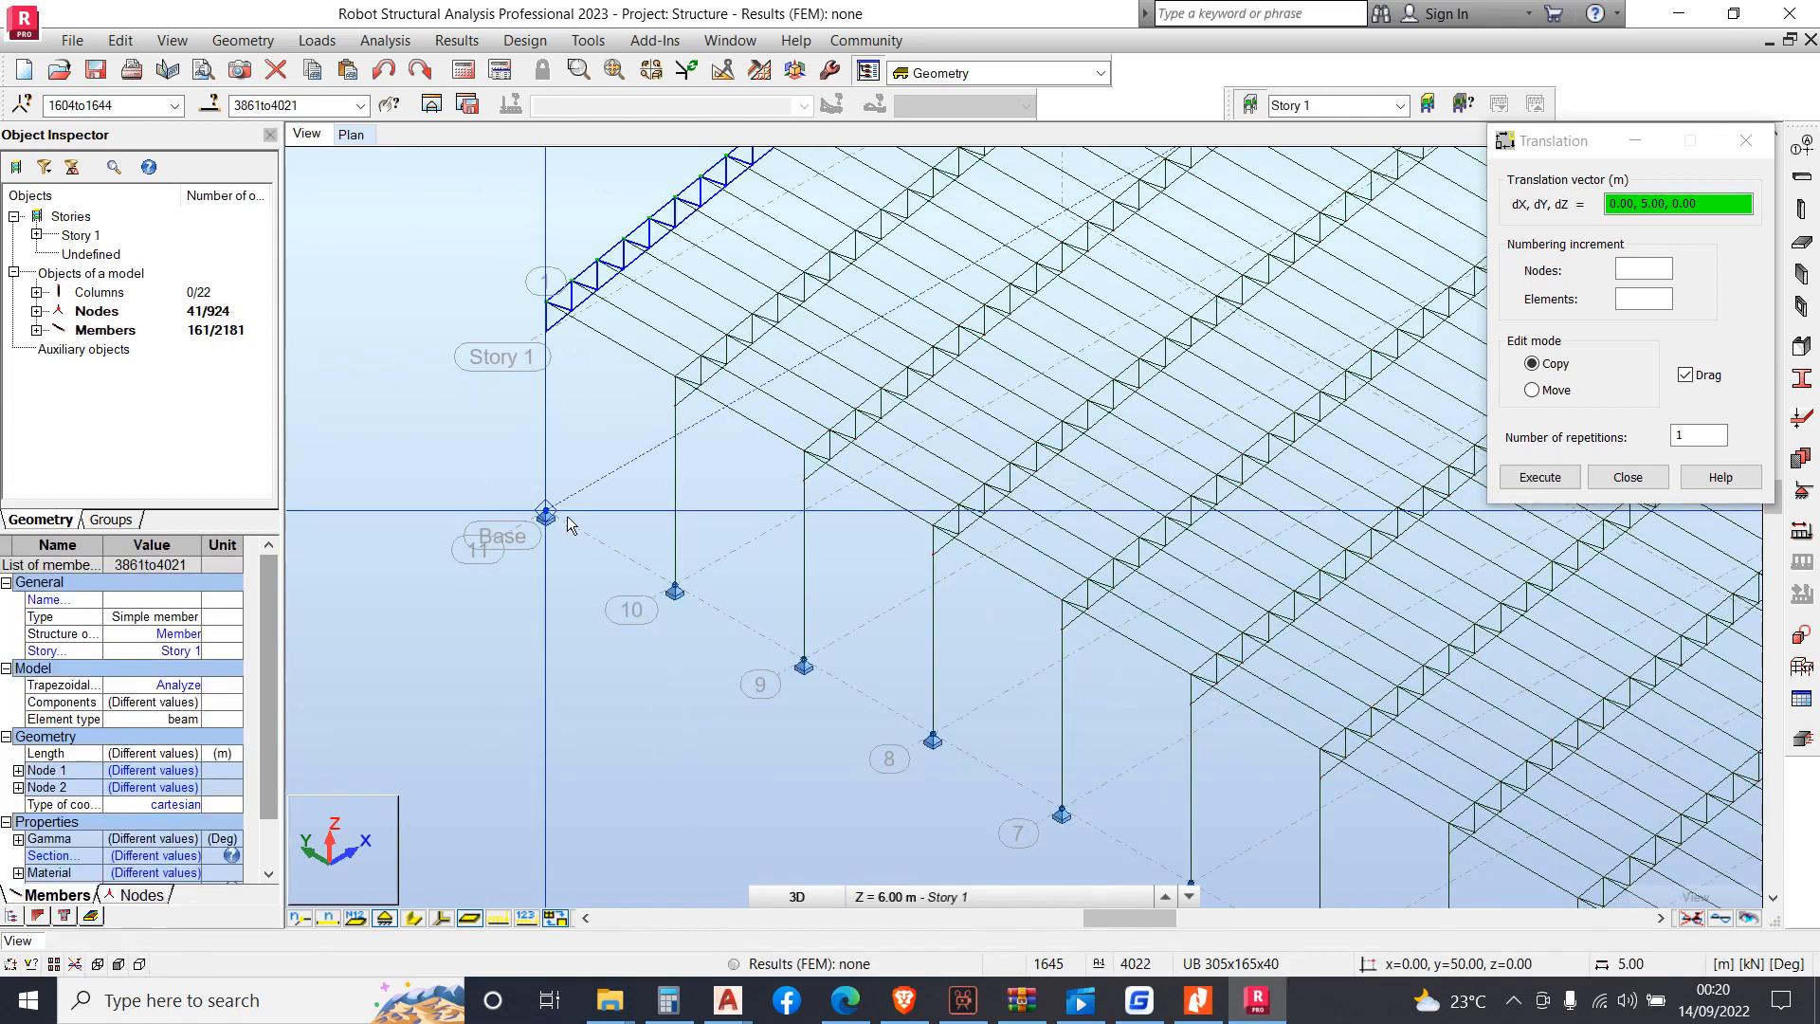
scroll(441, 475, "down", 5)
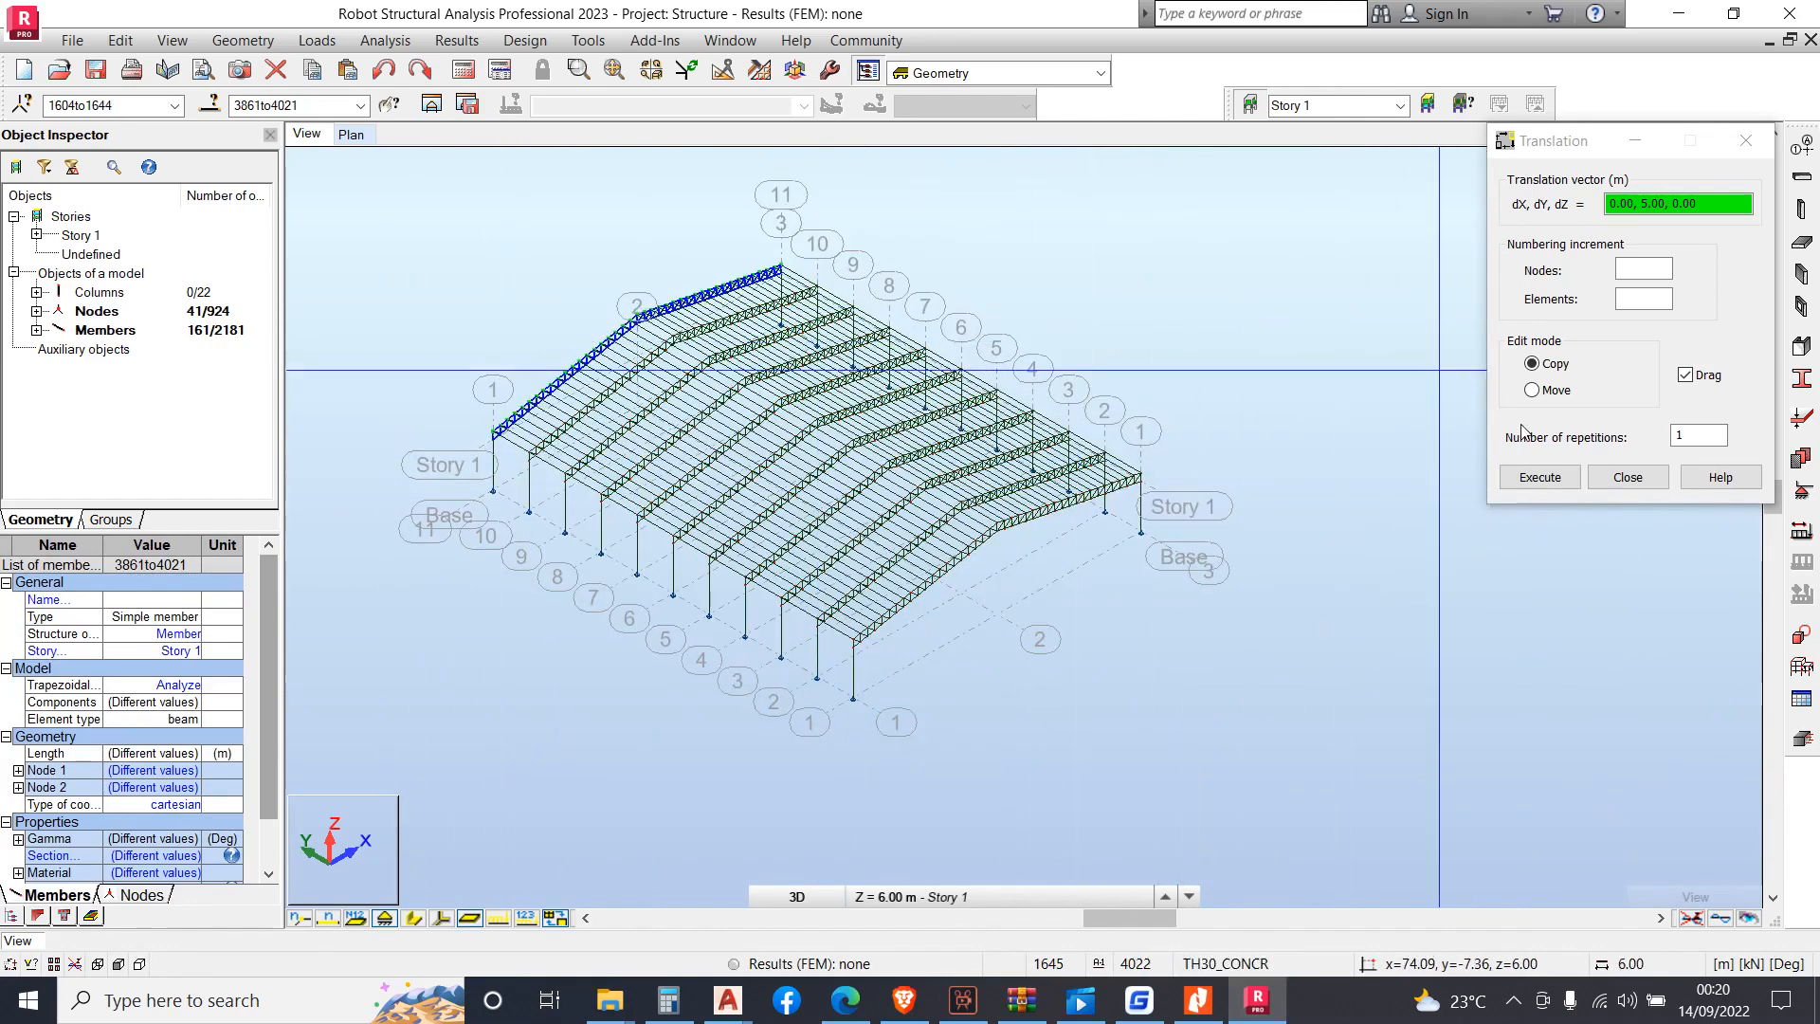
left_click(1627, 477)
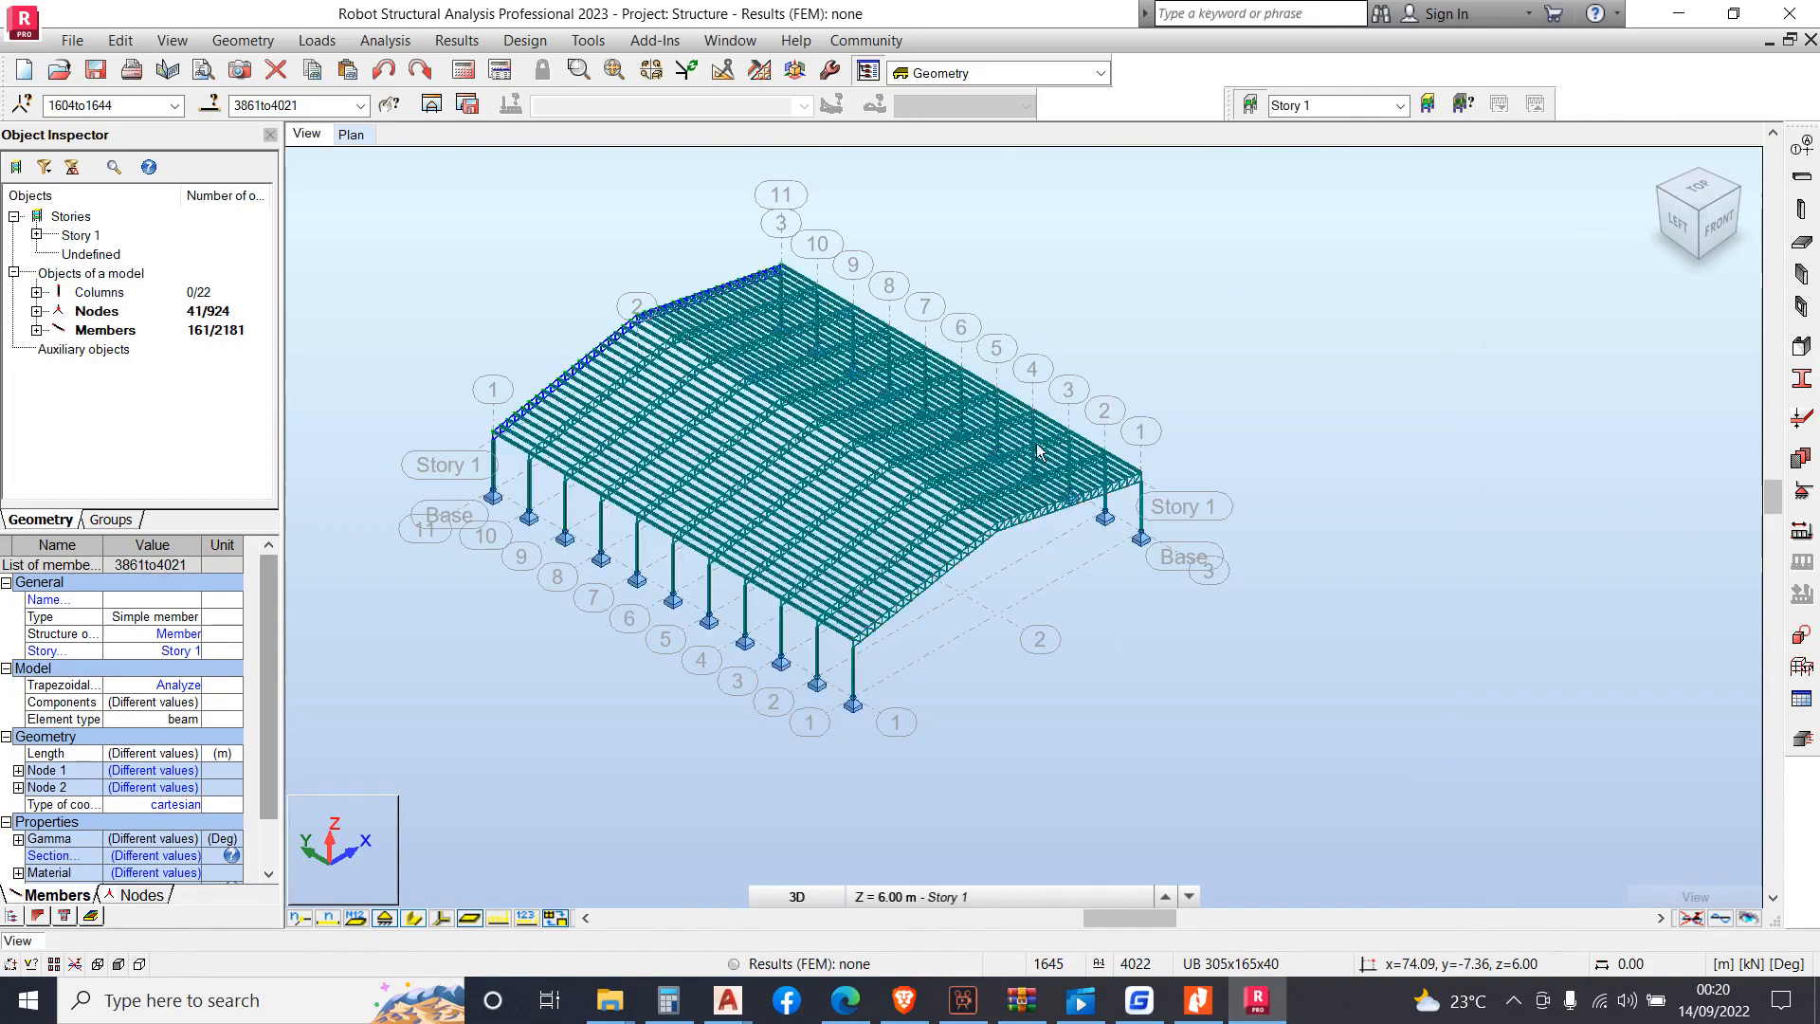
Orbit the 3D model to examine the truss-to-column joint and the overall roof framing from the opposite side
right_click(950, 286)
left_click(1061, 383)
left_click_drag(1040, 435, 1171, 454)
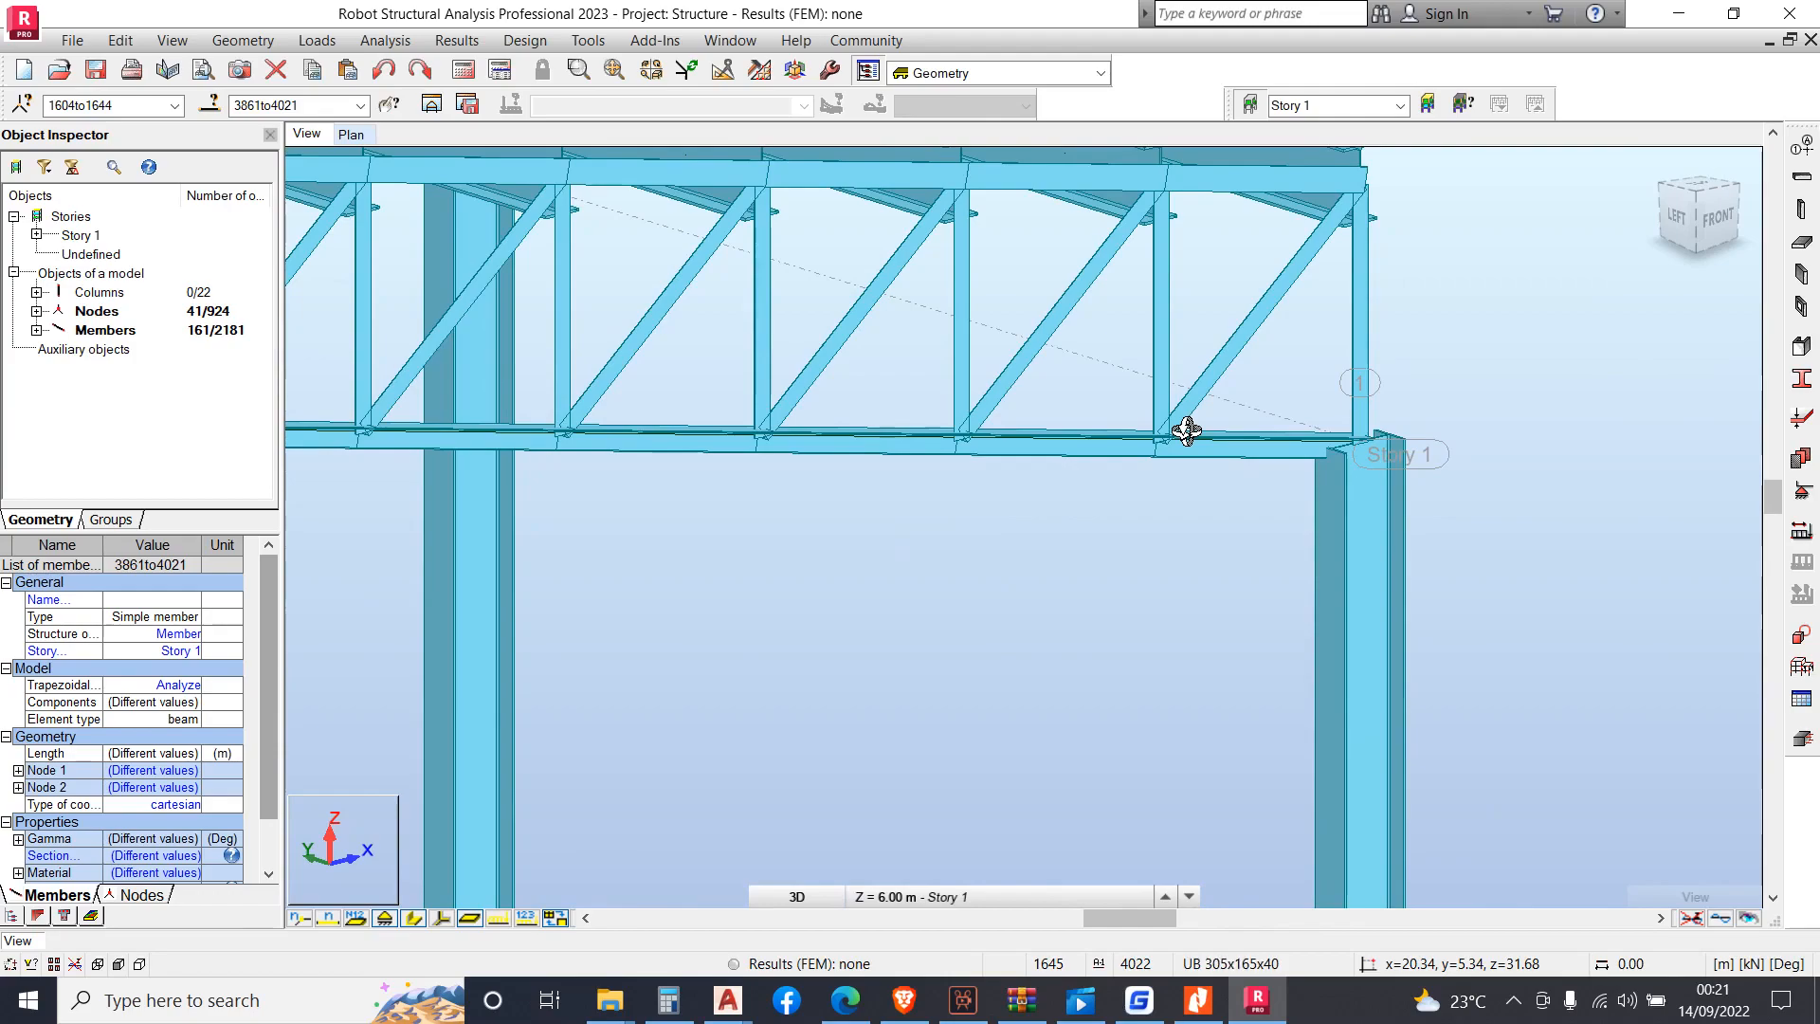
left_click_drag(1180, 426, 1092, 498)
scroll(1195, 464, "down", 2)
scroll(1206, 492, "down", 2)
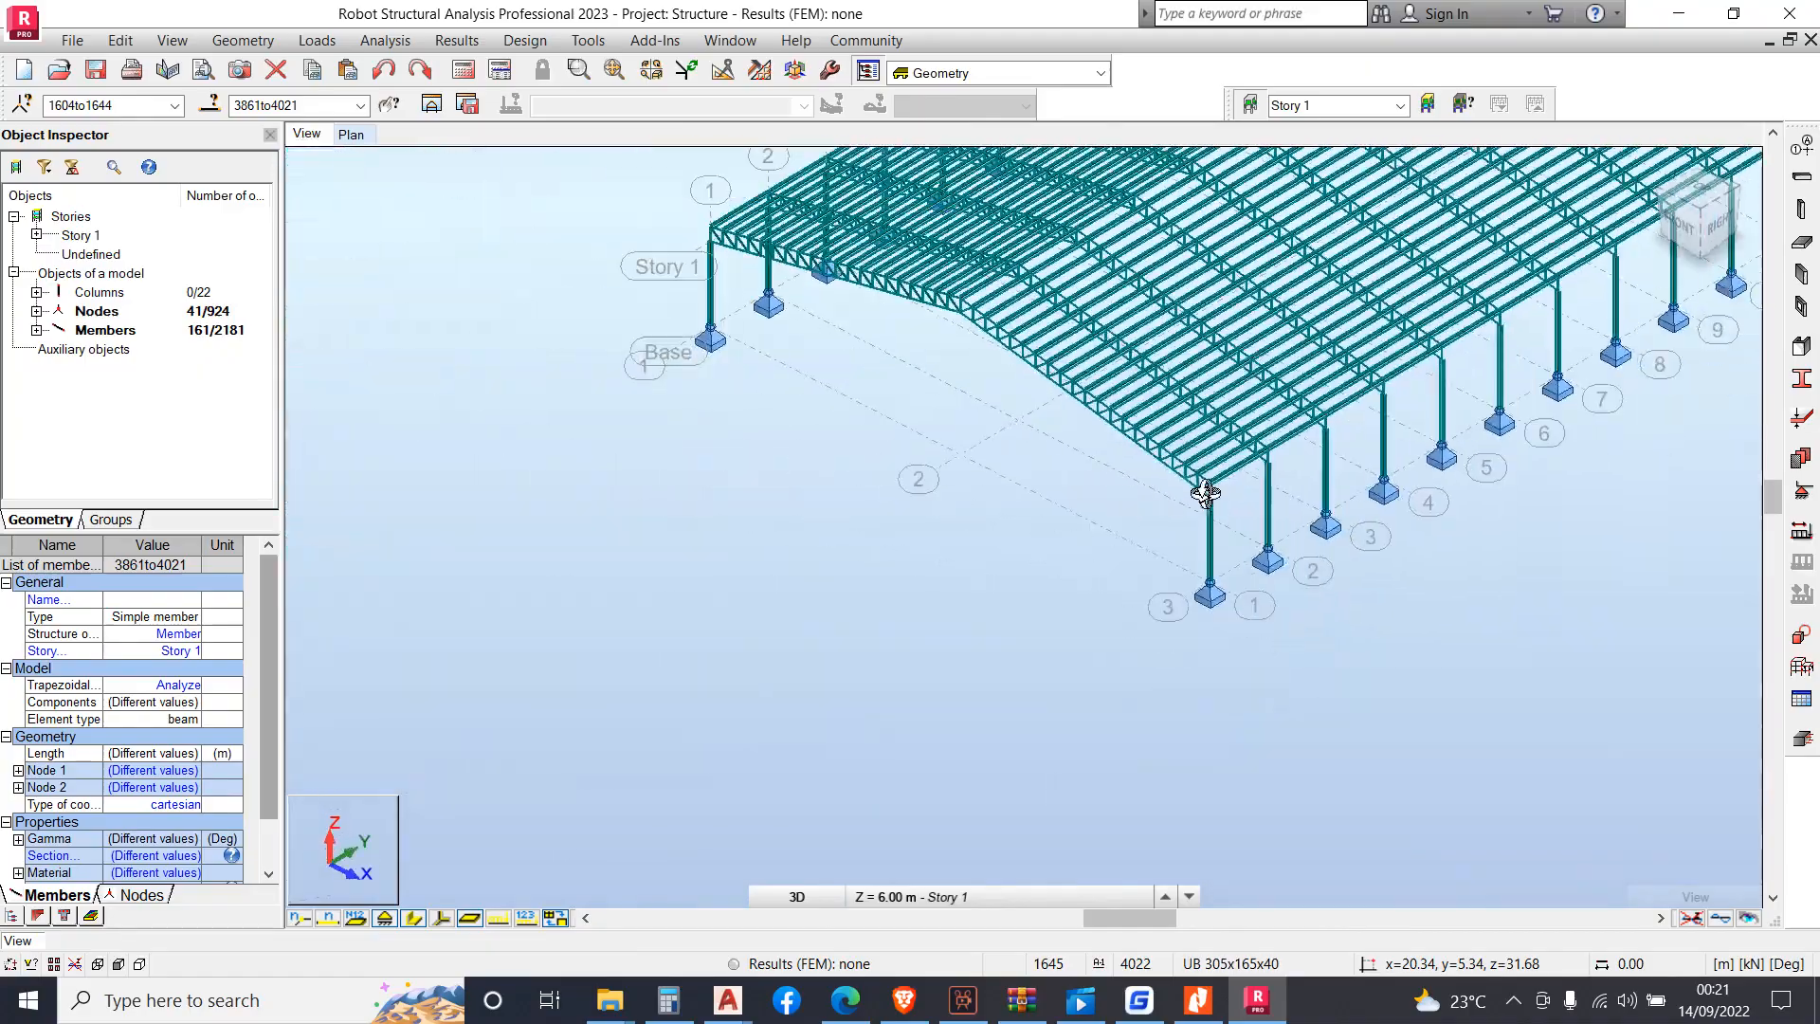
Examine the roof framing and column rows from the front corner, and clear the copied truss selection
scroll(1183, 510, "down", 3)
scroll(1140, 382, "up", 3)
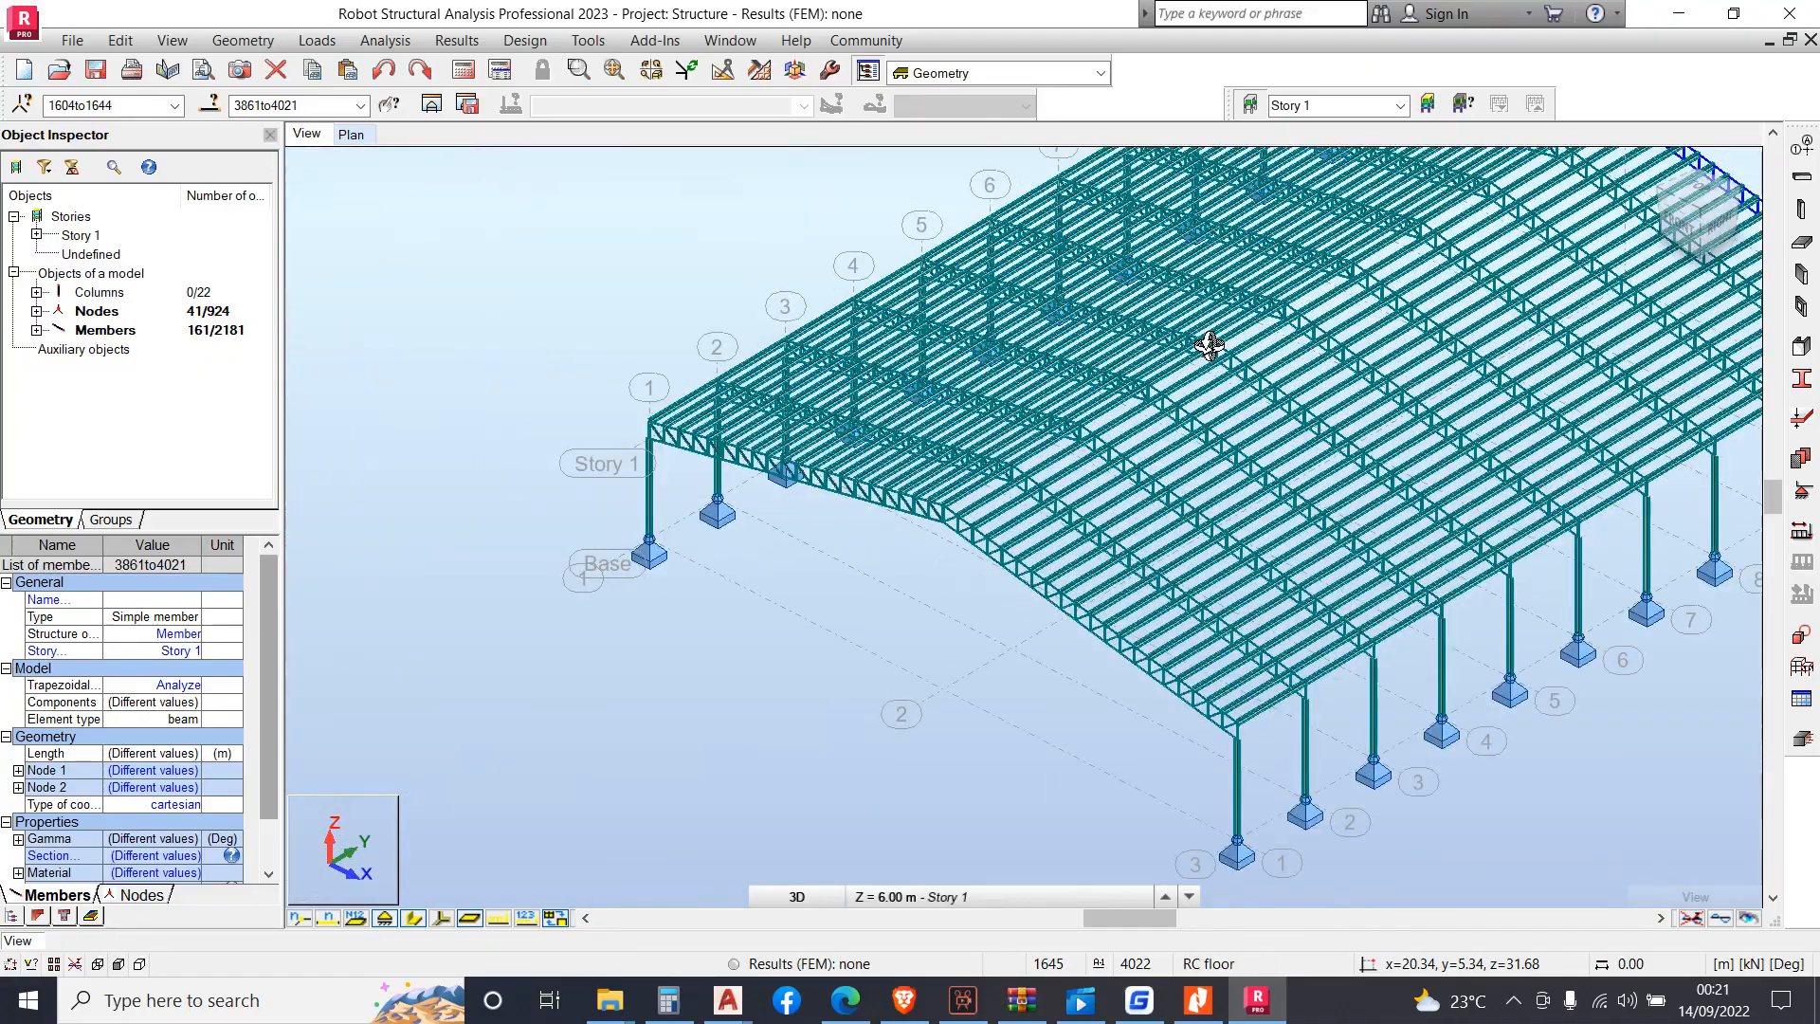
left_click_drag(1129, 418, 1140, 464)
scroll(1090, 451, "down", 3)
left_click_drag(1024, 445, 900, 436)
scroll(1142, 441, "down", 3)
scroll(748, 602, "up", 4)
right_click(972, 327)
left_click(979, 340)
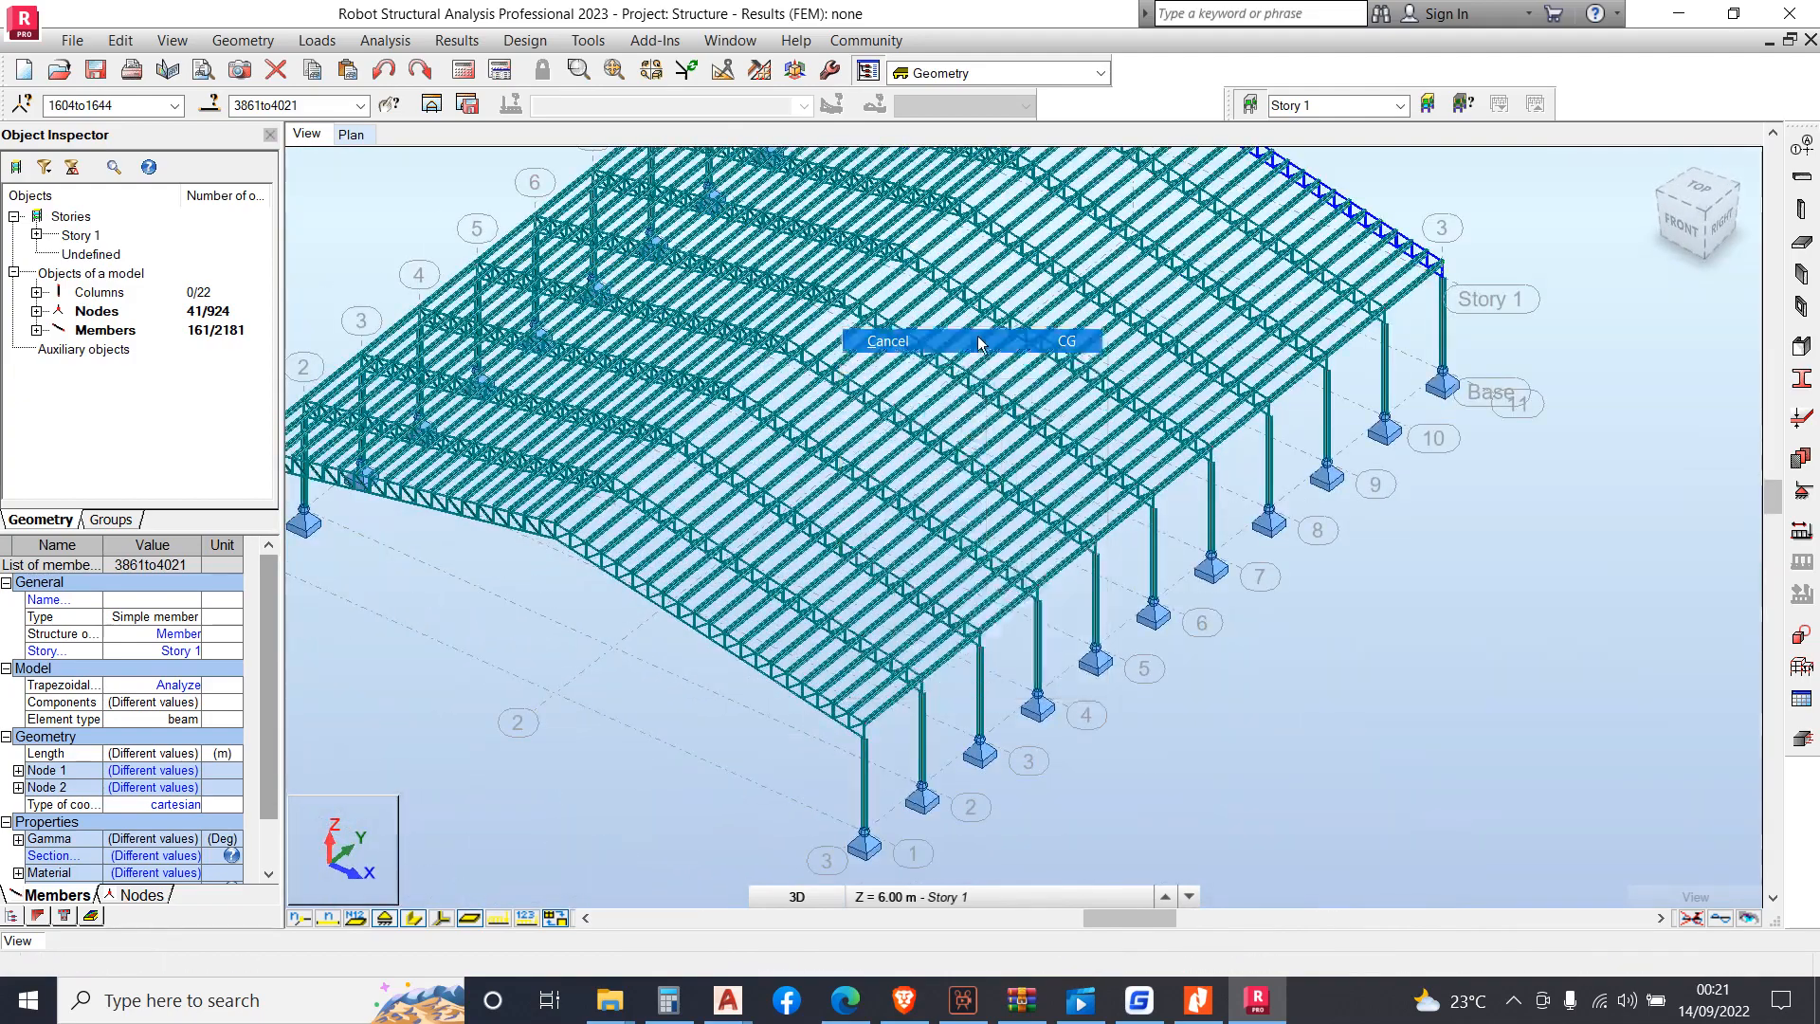
left_click(700, 676)
Inspect how the purlins sit on the front truss near the corner column, checking the edge purlin between grid lines 1 and 2
scroll(702, 672, "up", 3)
scroll(917, 549, "down", 4)
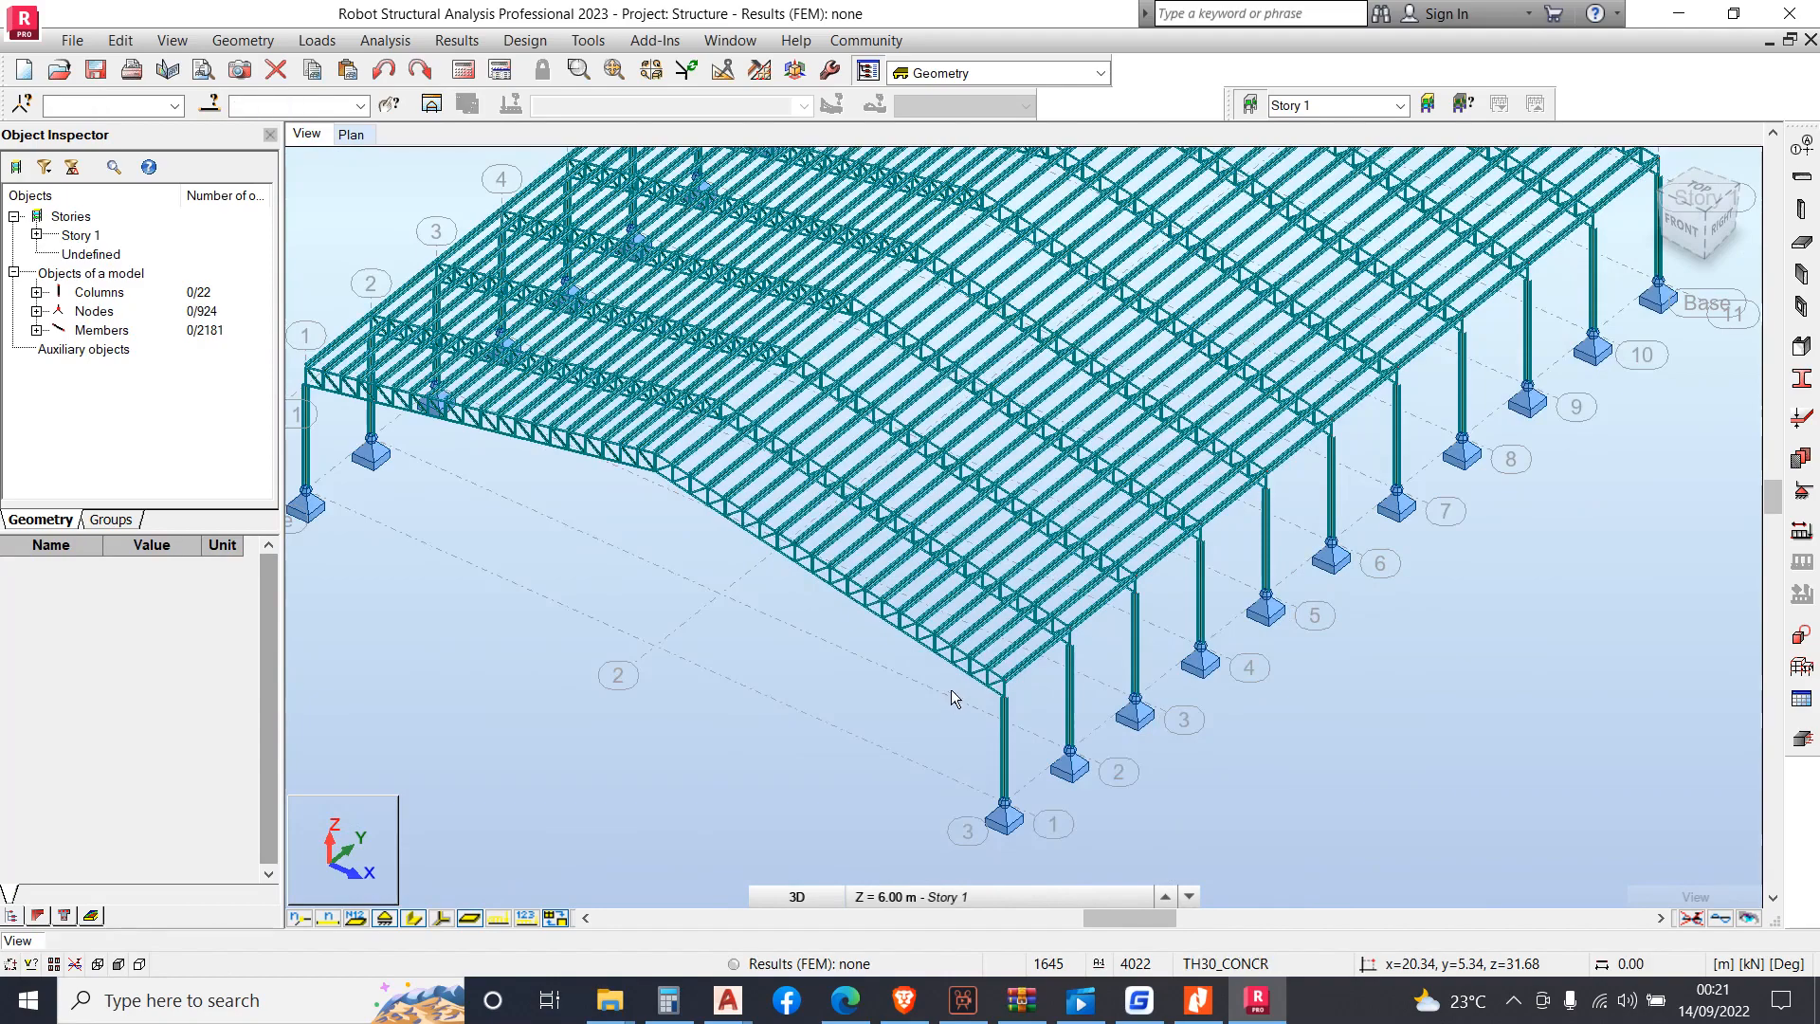
scroll(992, 637, "up", 4)
scroll(1068, 621, "down", 4)
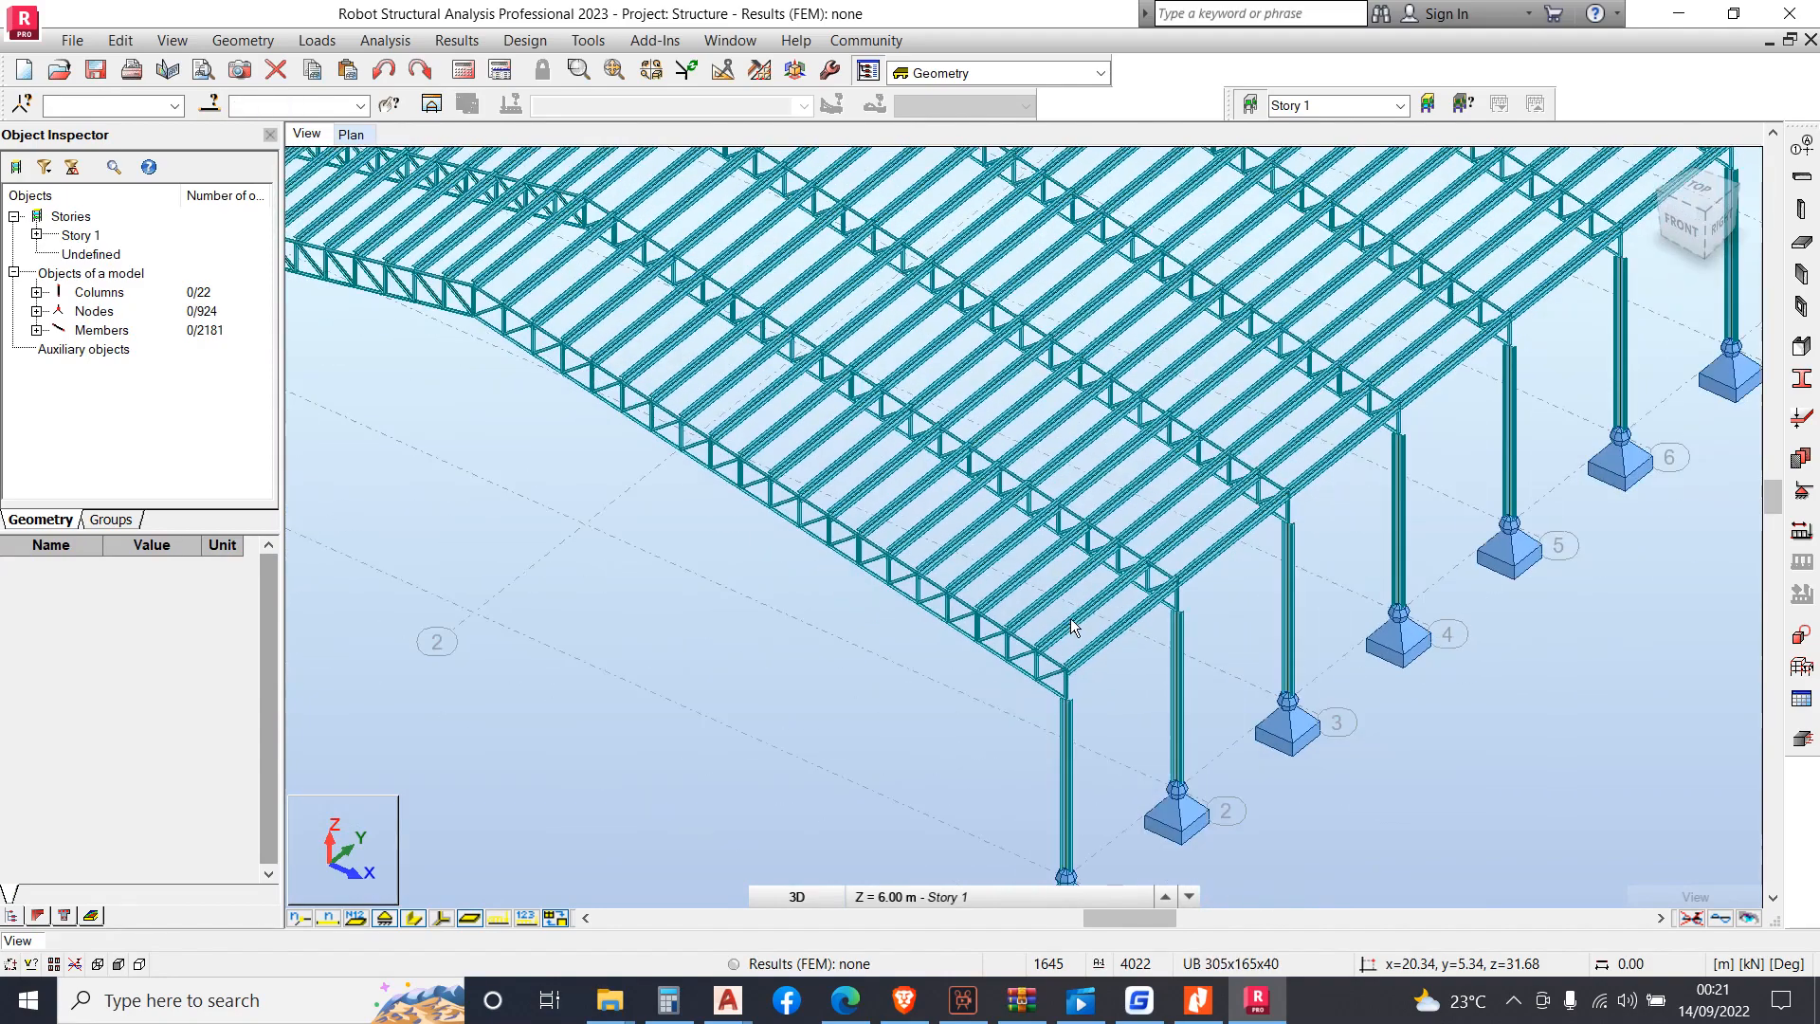
scroll(1122, 641, "up", 5)
scroll(979, 676, "up", 5)
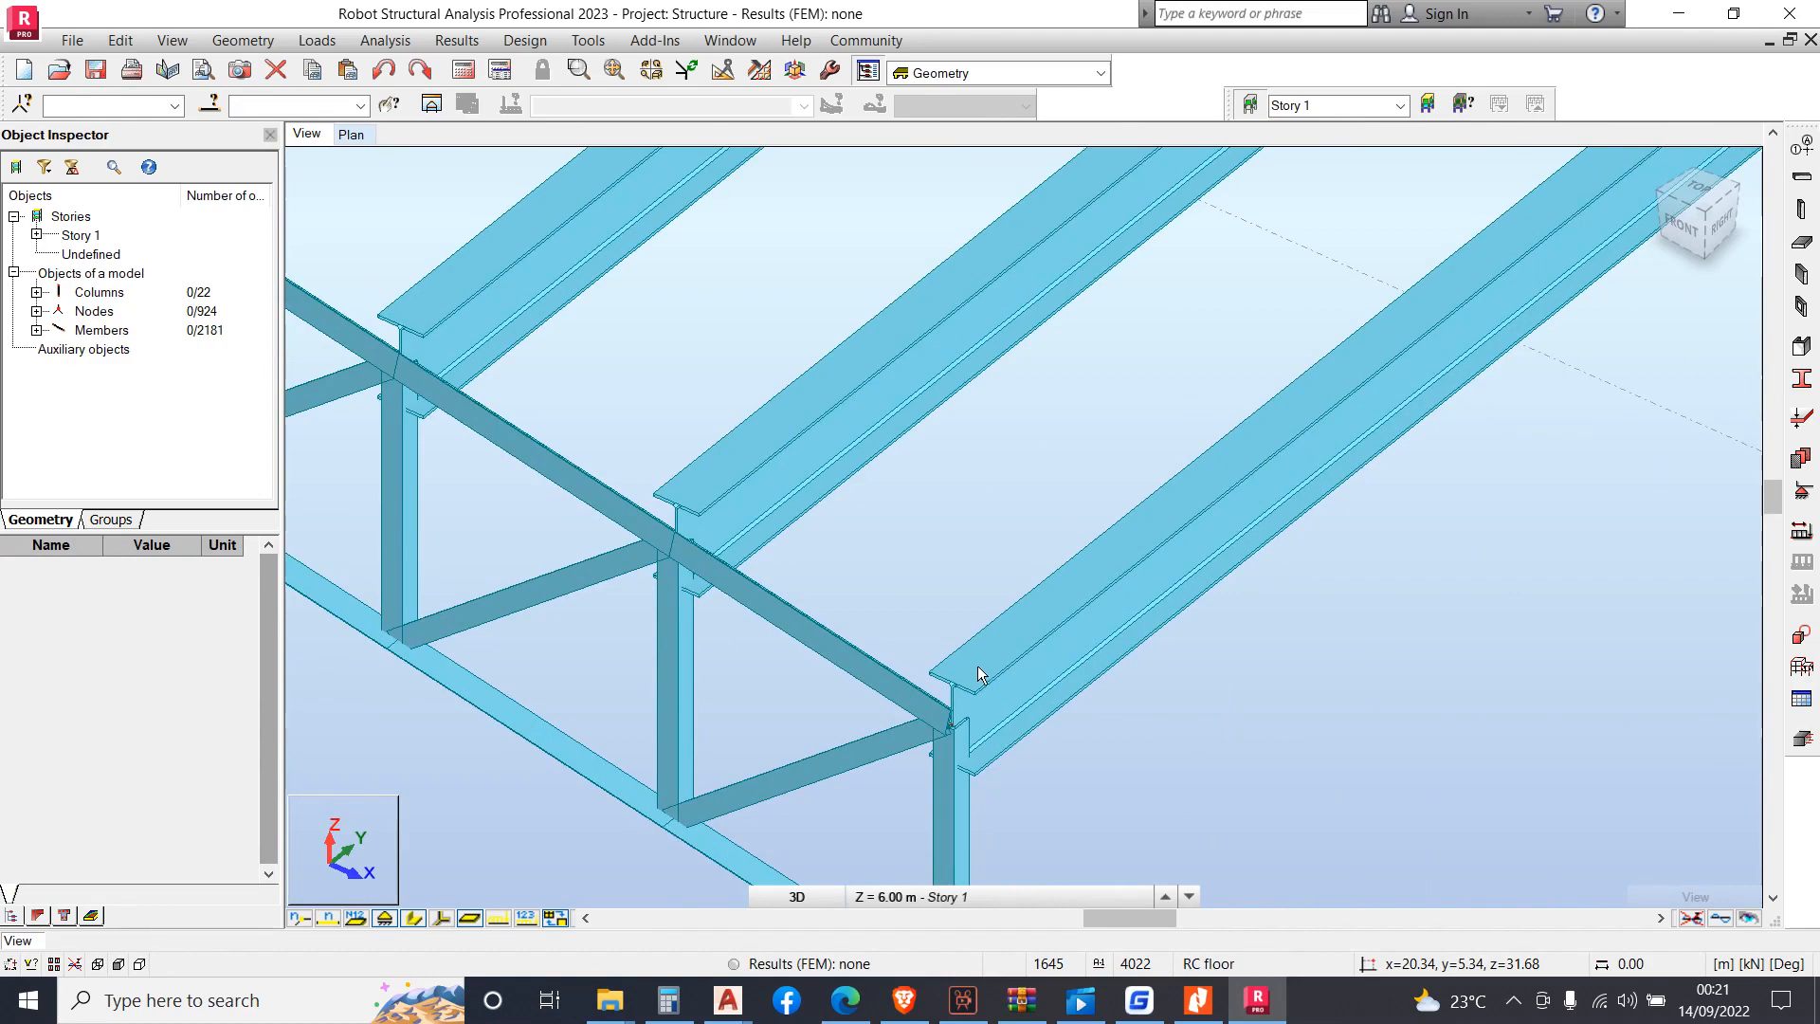
scroll(971, 548, "down", 4)
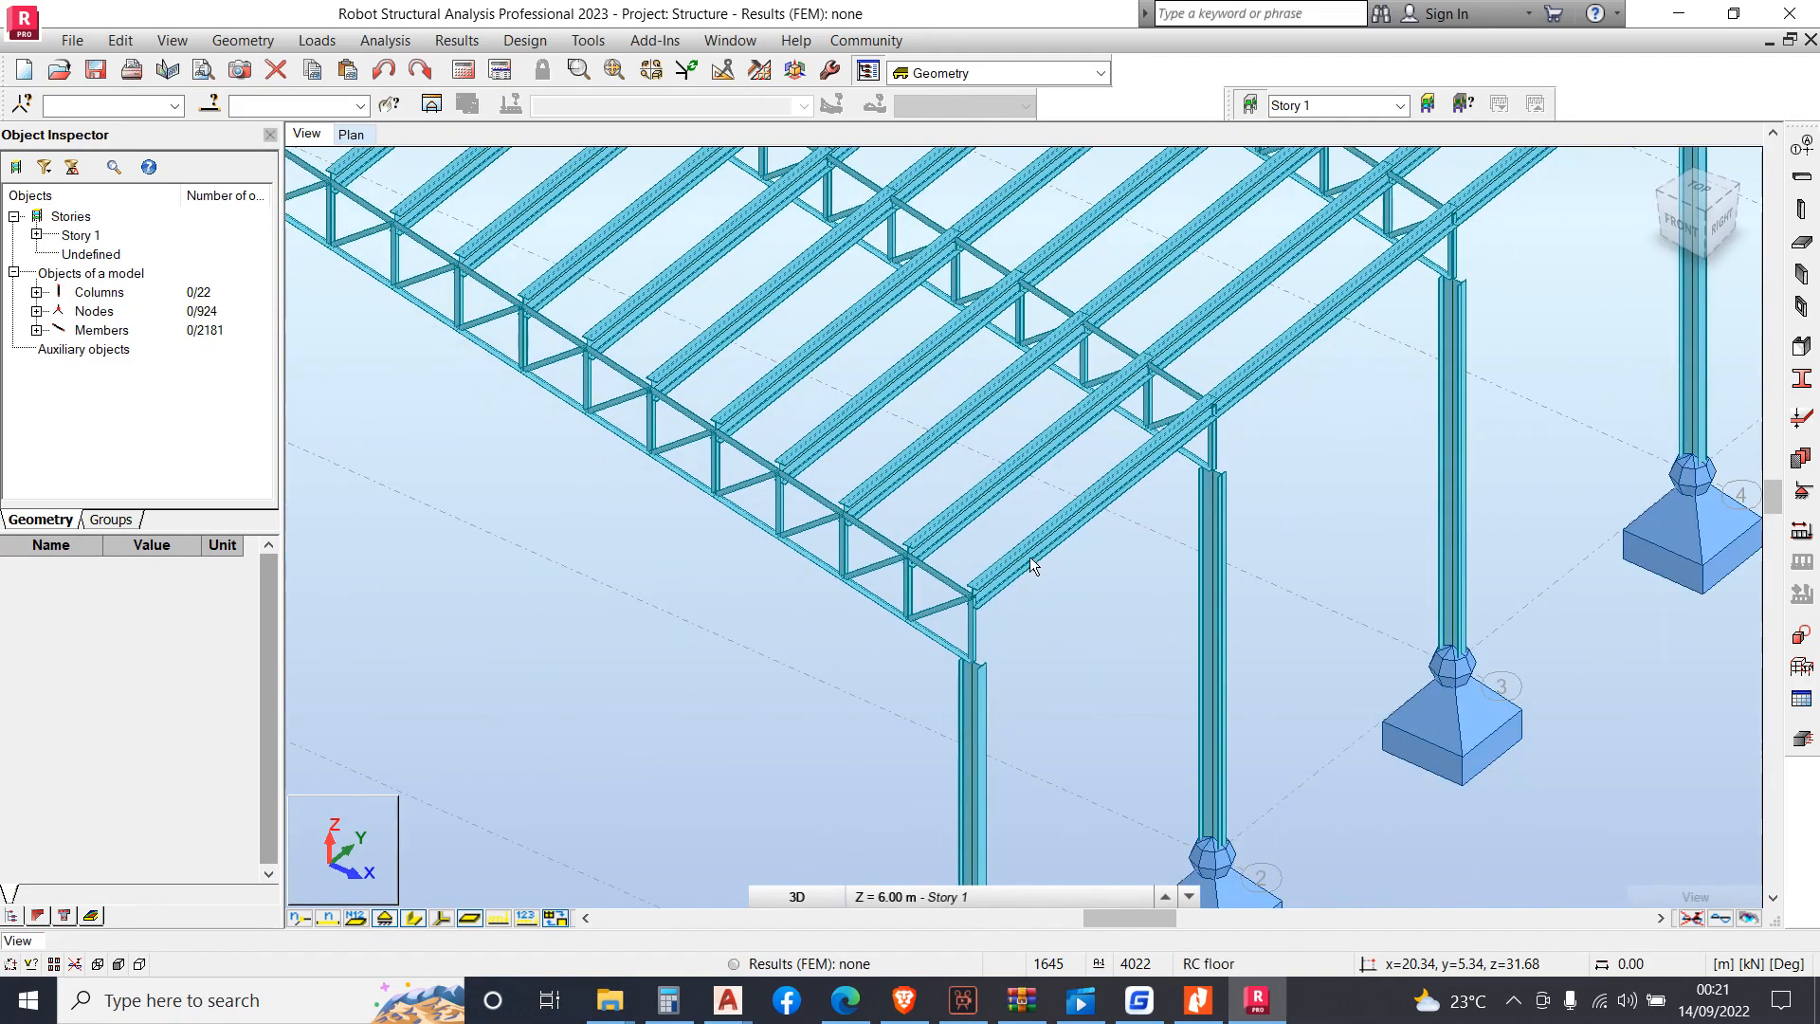
left_click(1005, 510)
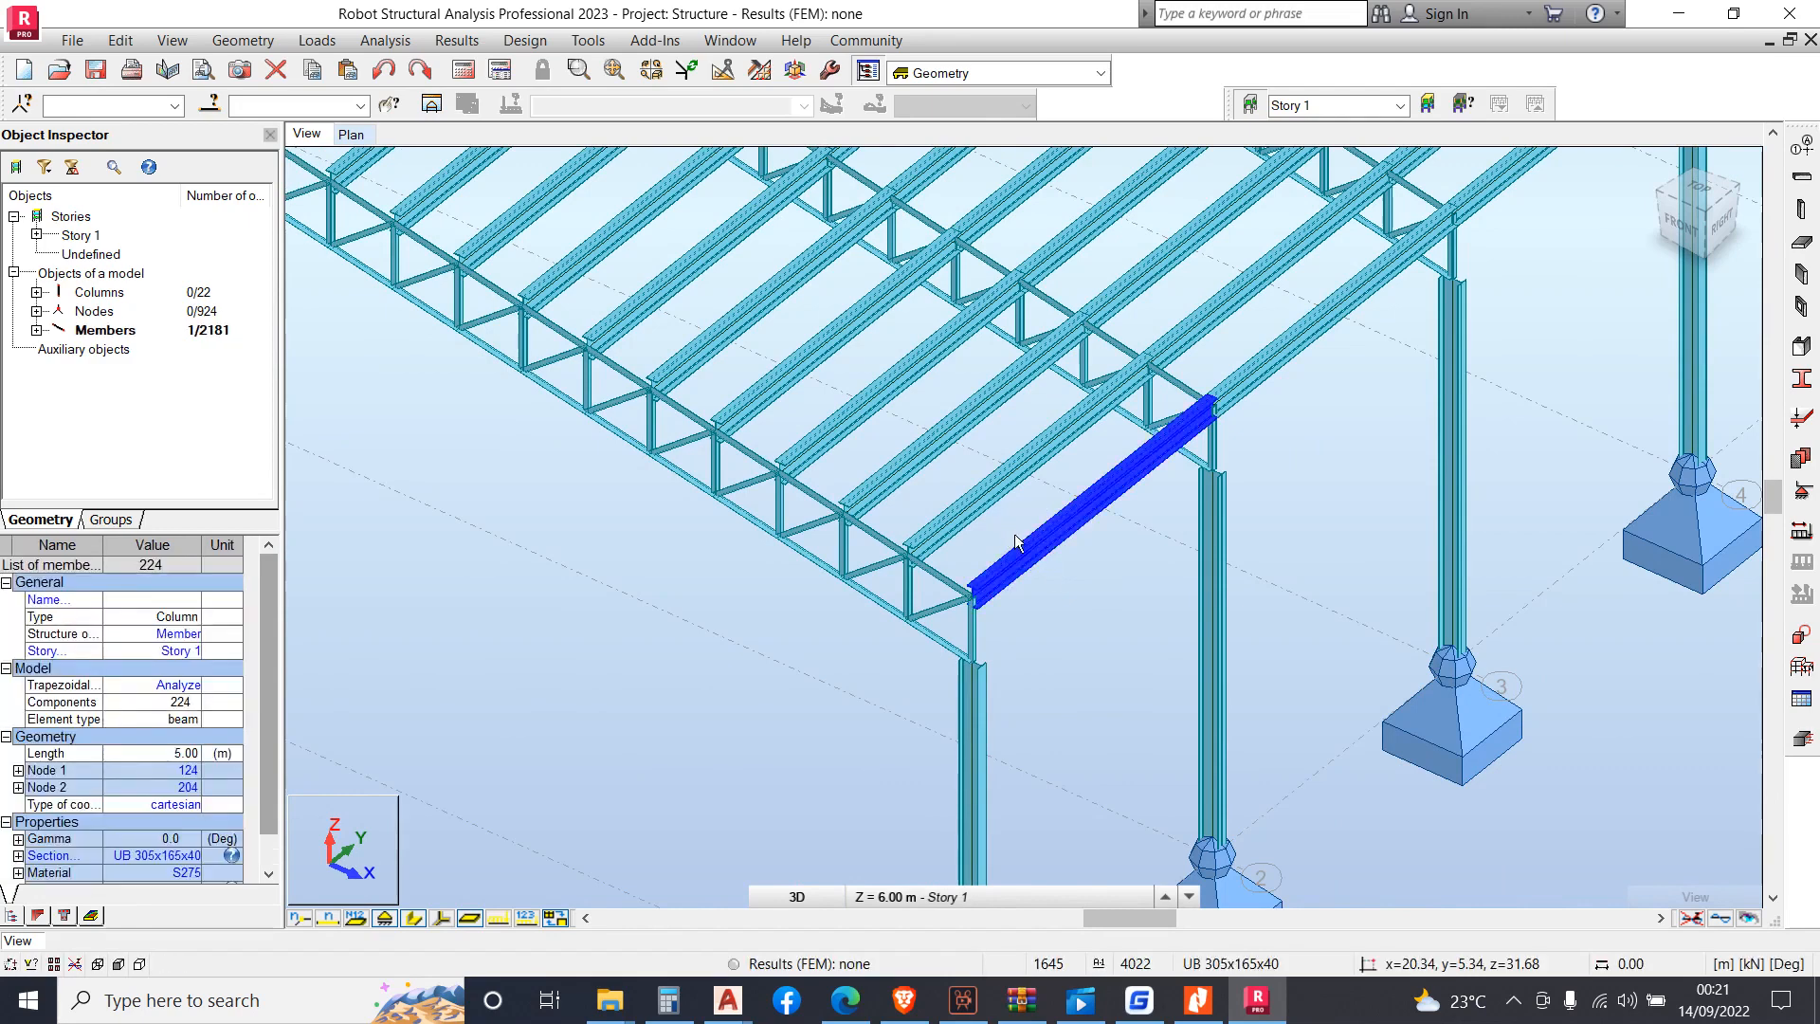
right_click(1016, 543)
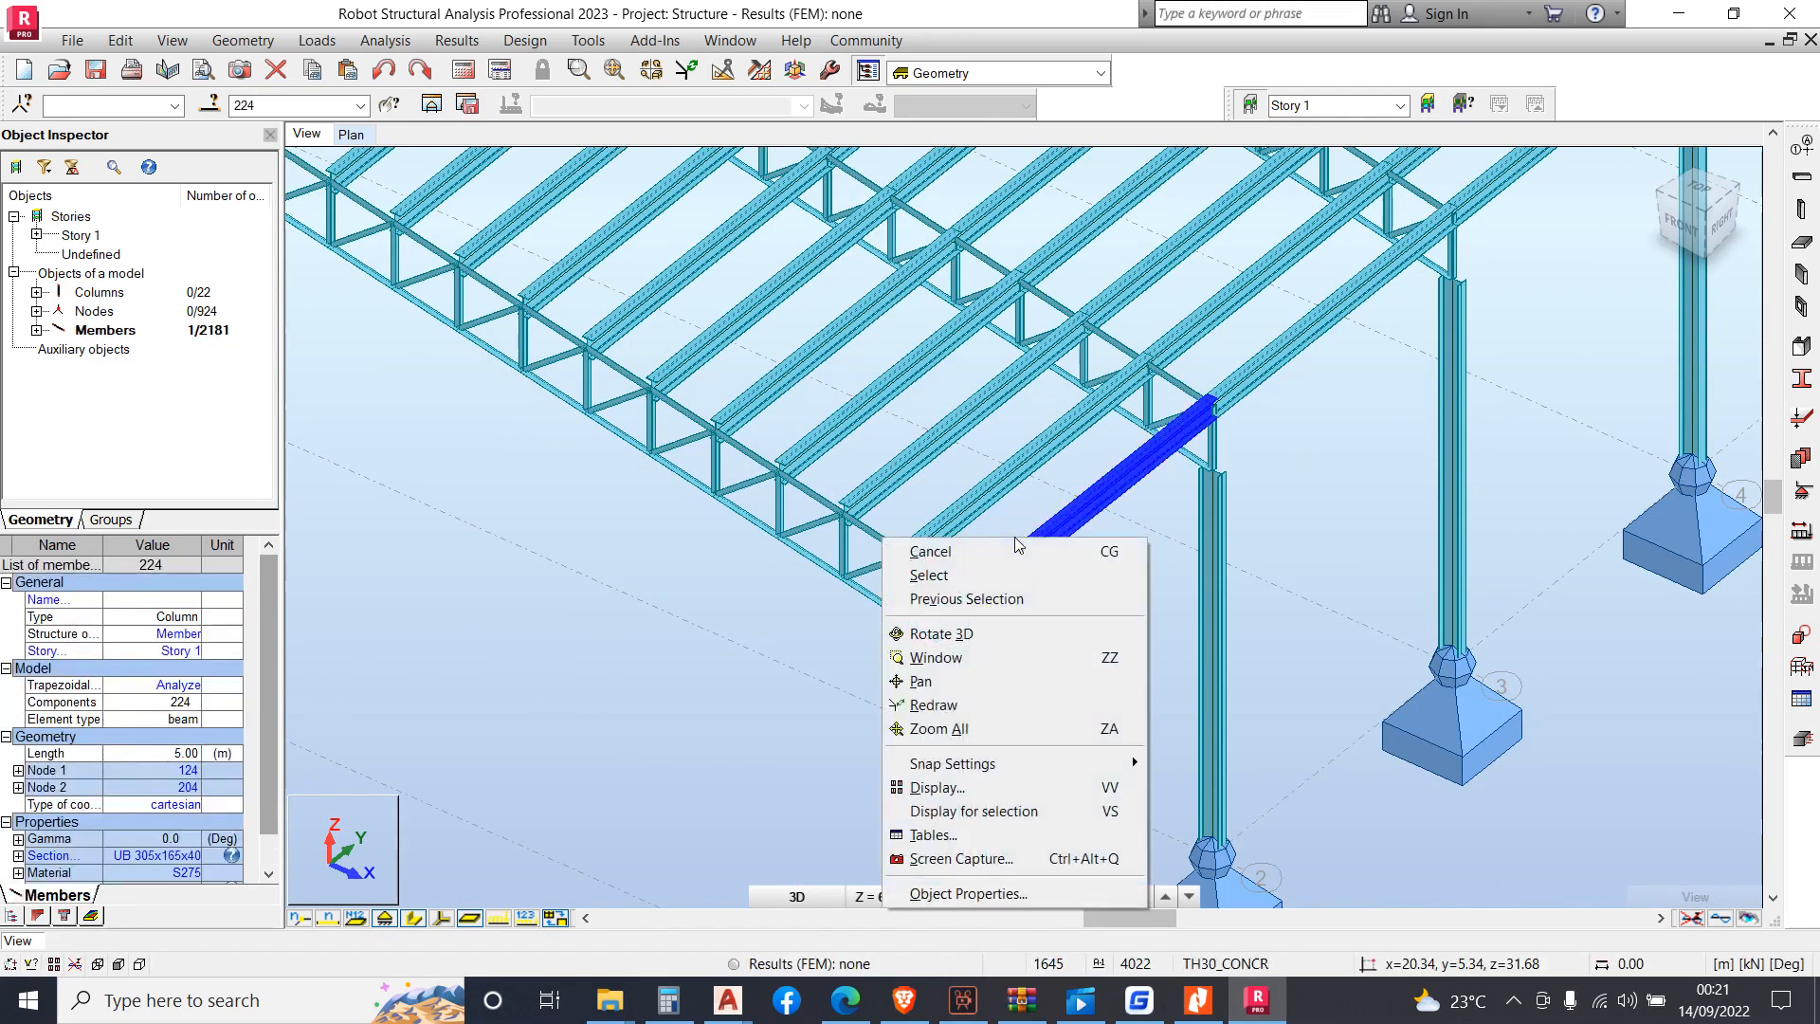
left_click(748, 599)
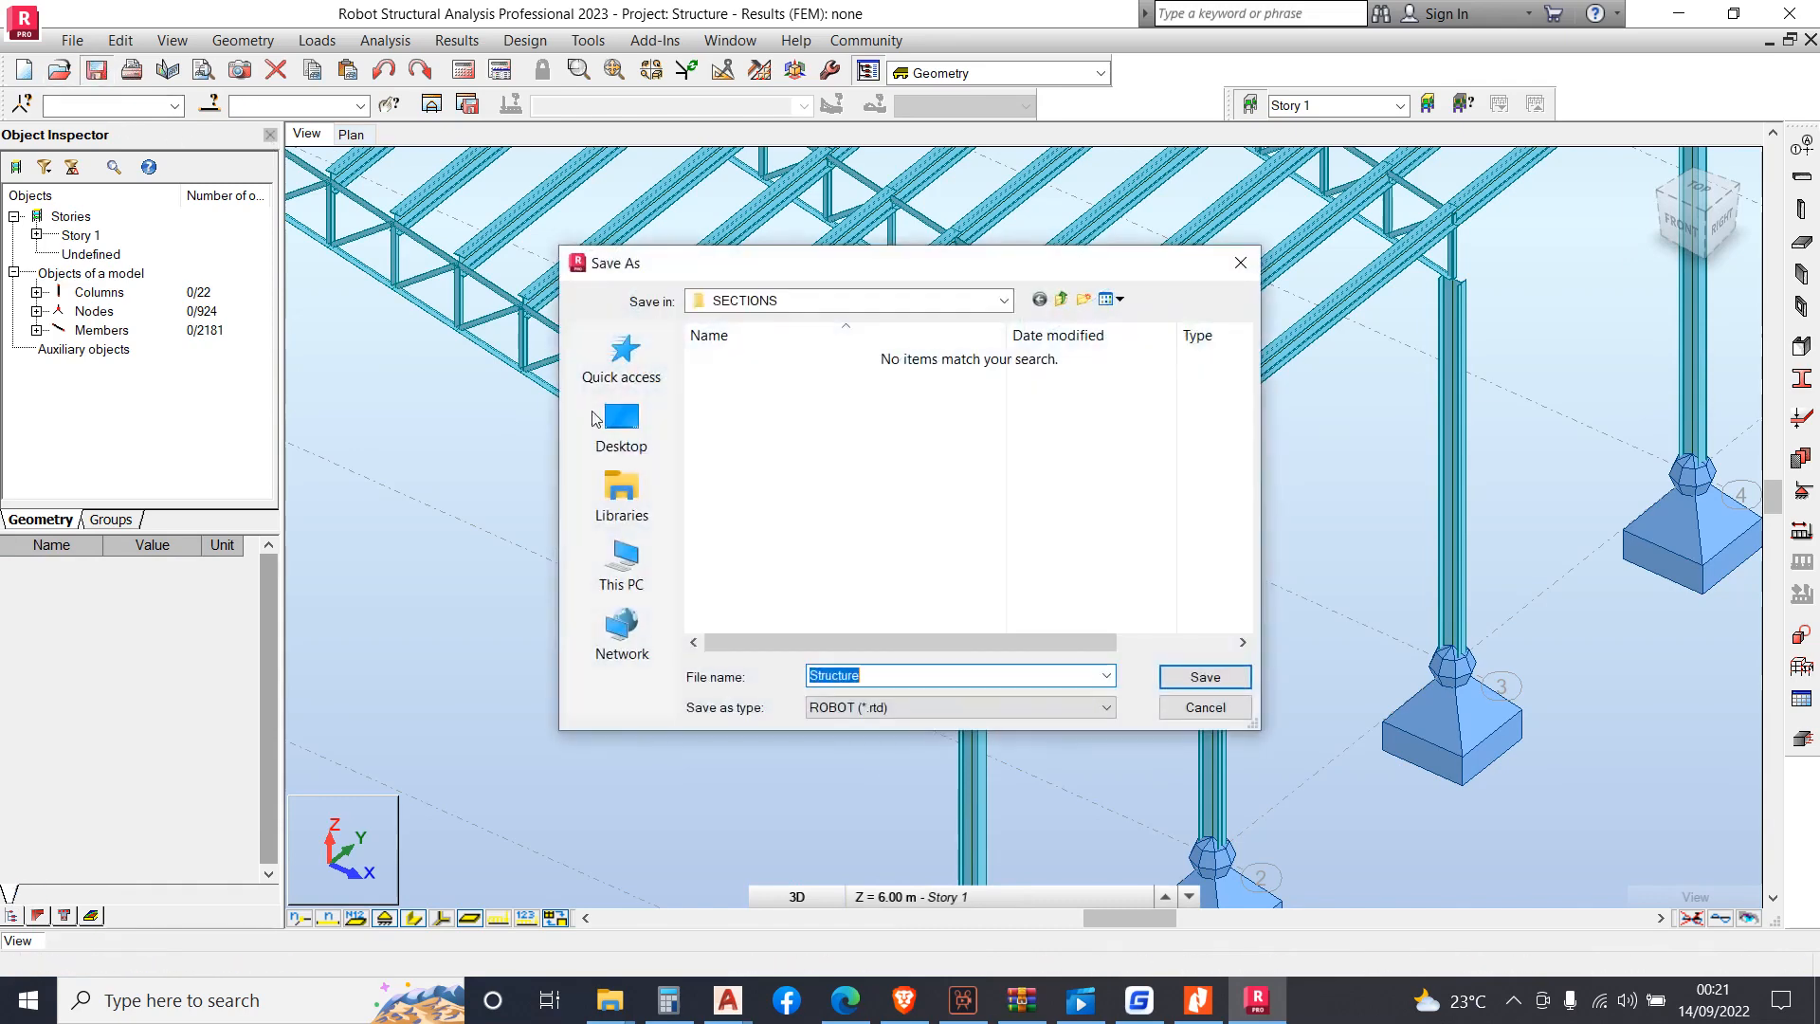
Save the project as Structure in ROBOT (*.rtd) format in a new folder "robot 2023 40m SPAN TRUSS" inside ROBOT TRAINING
left_click(1062, 301)
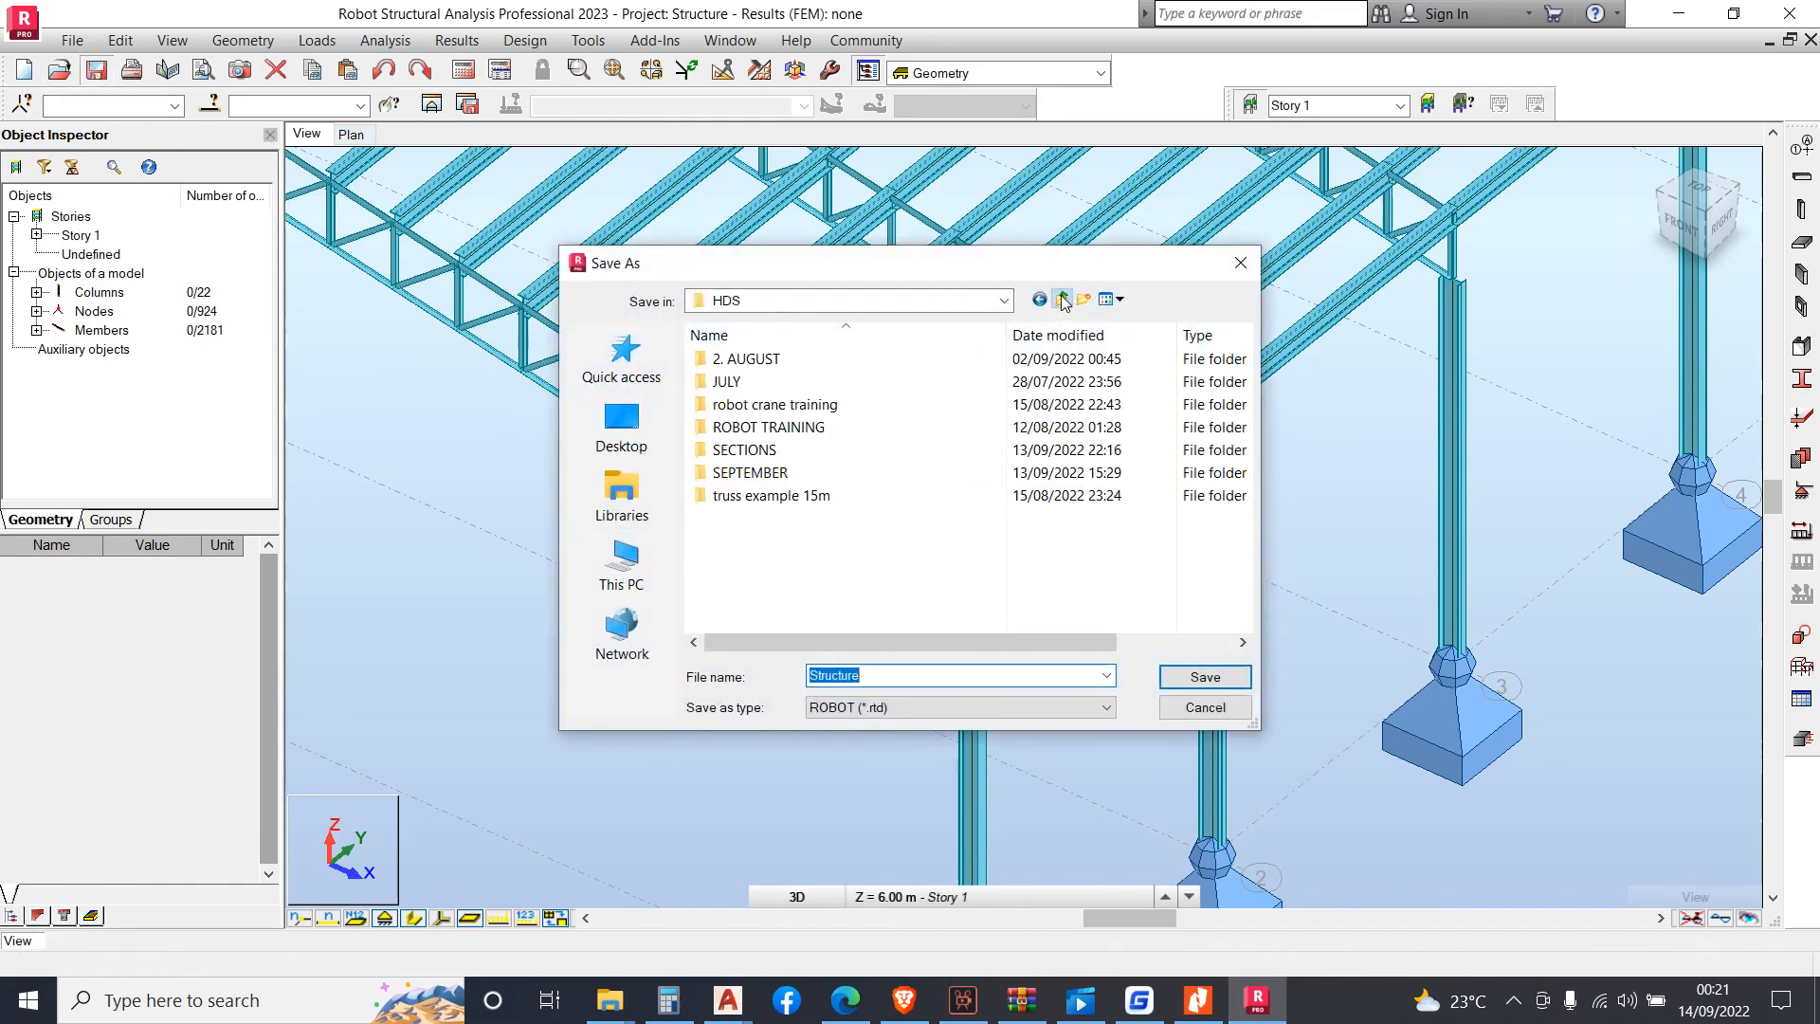
left_click(813, 427)
double_click(813, 427)
right_click(759, 415)
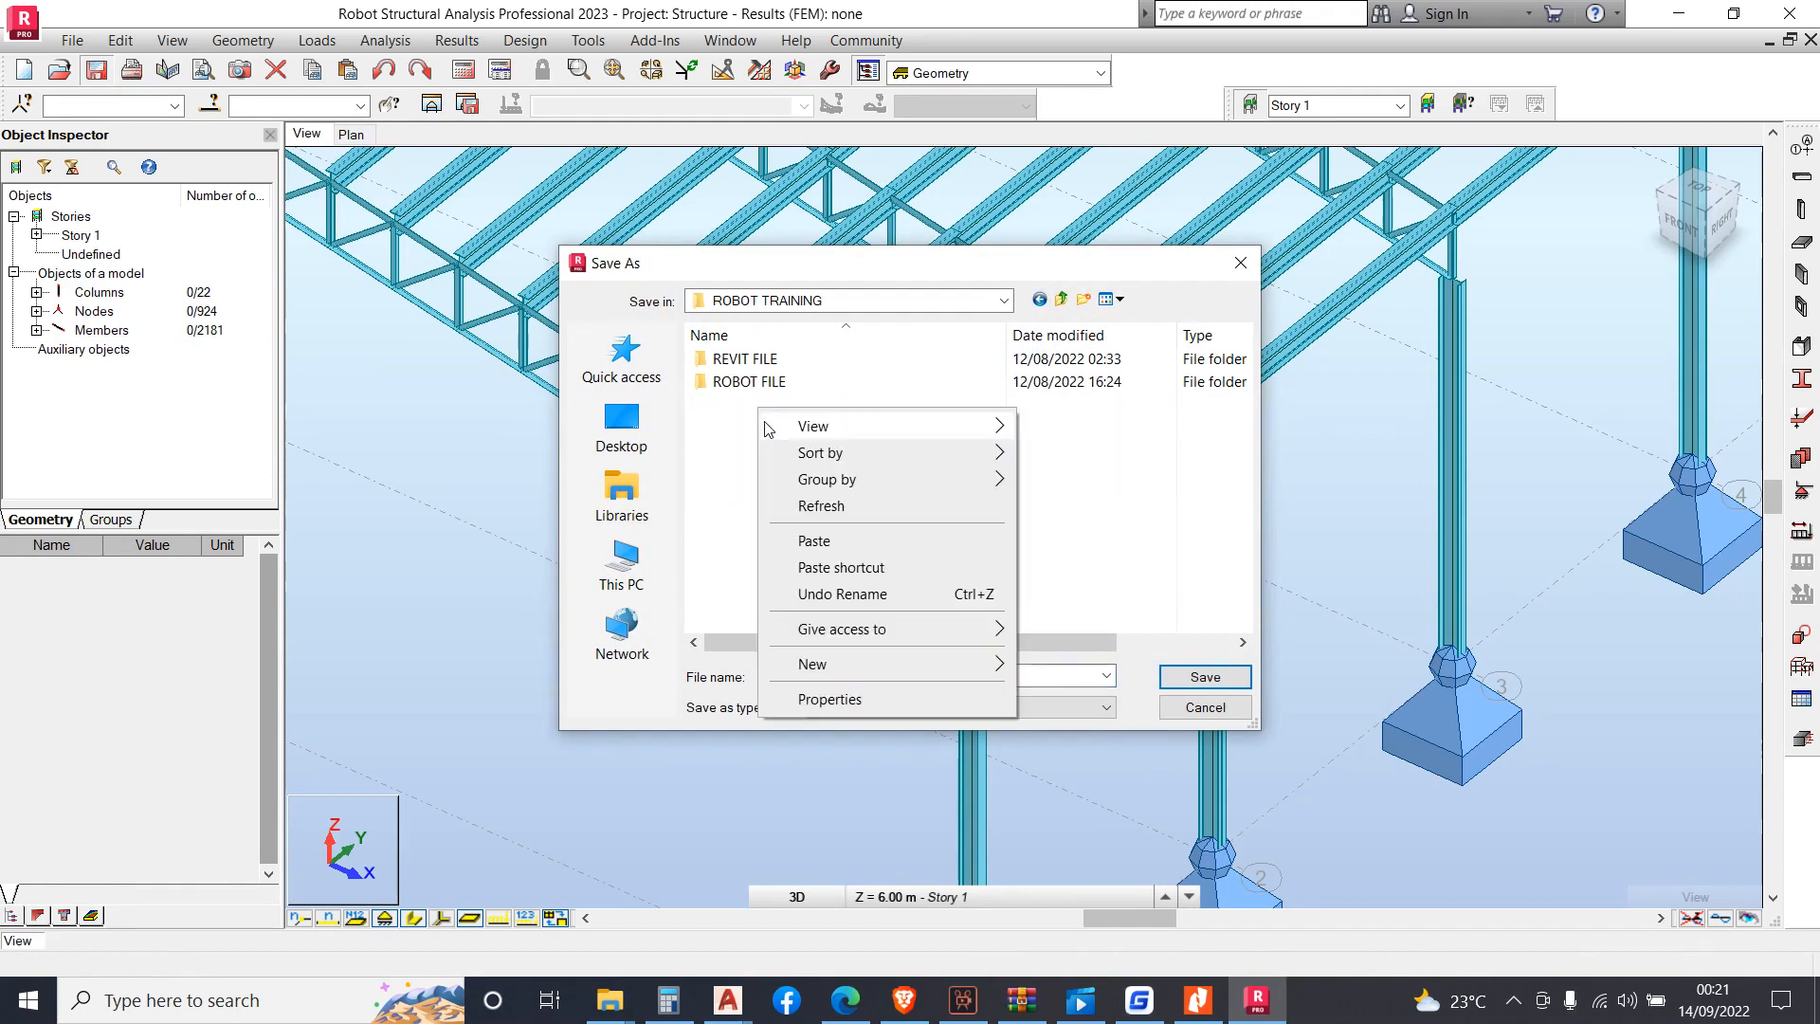
mouse_move(979, 667)
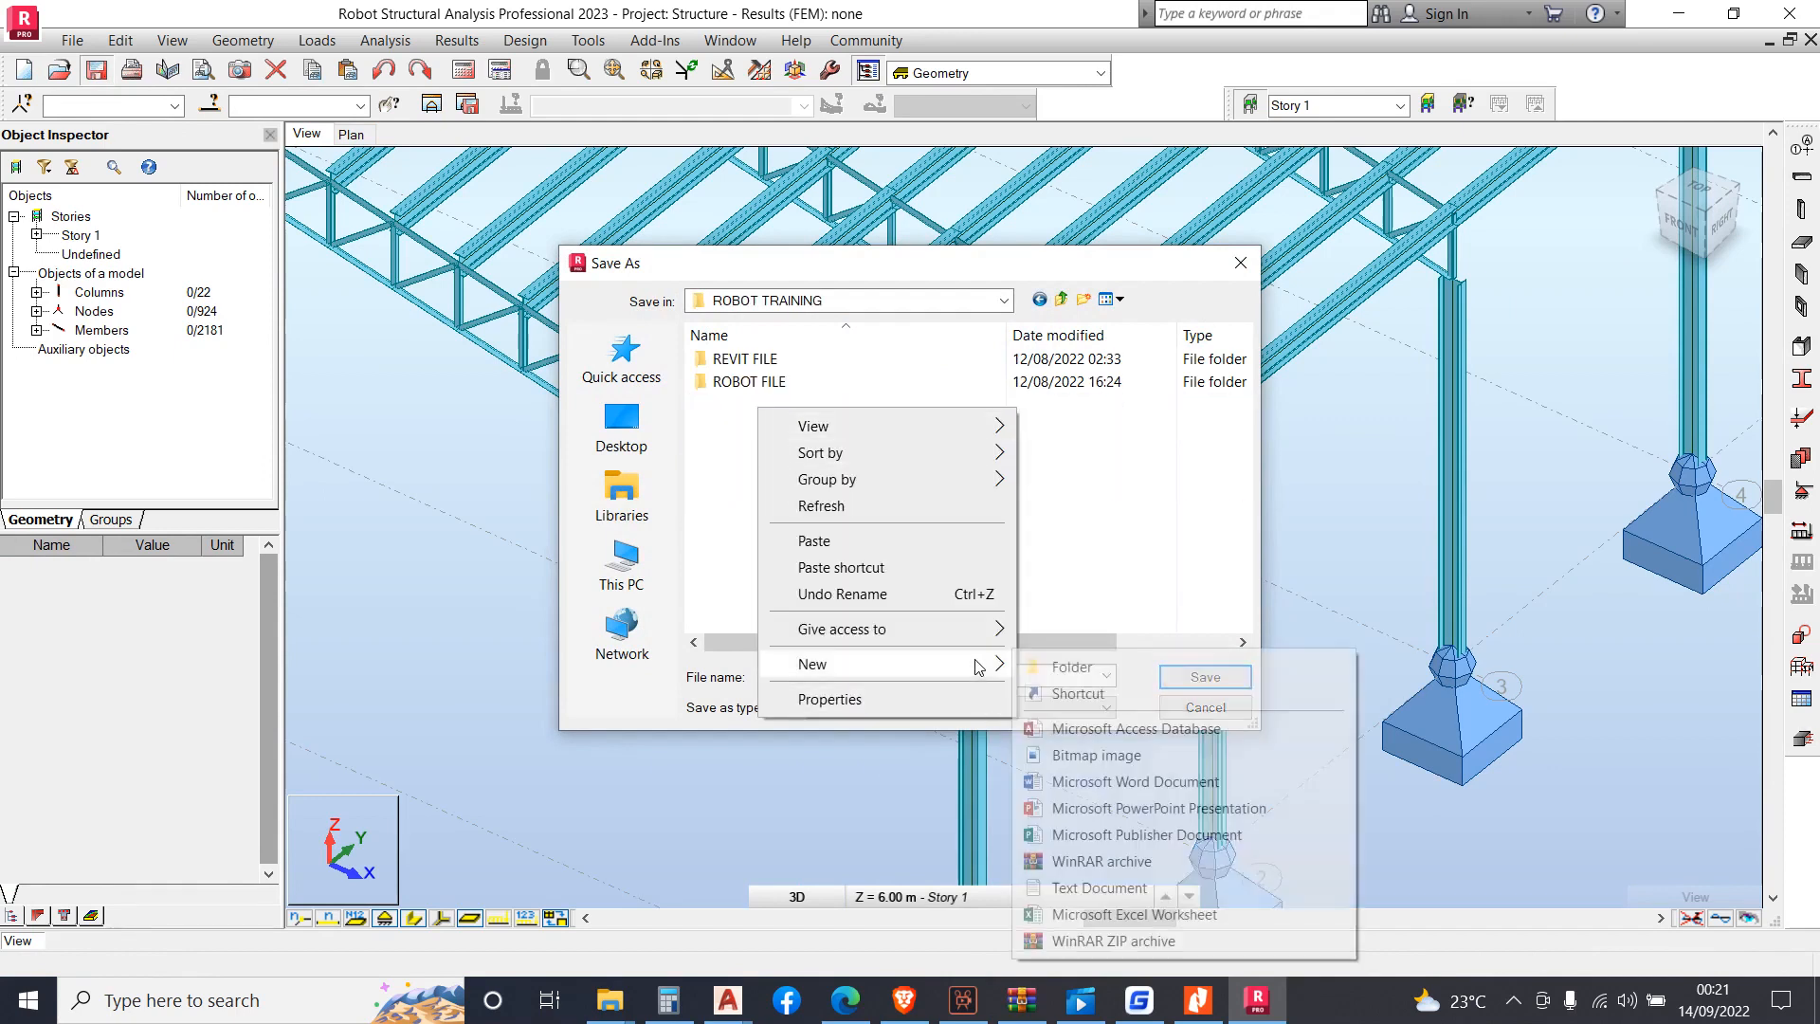
left_click(1067, 666)
type("robot 2023 40m SPAN TRUSS")
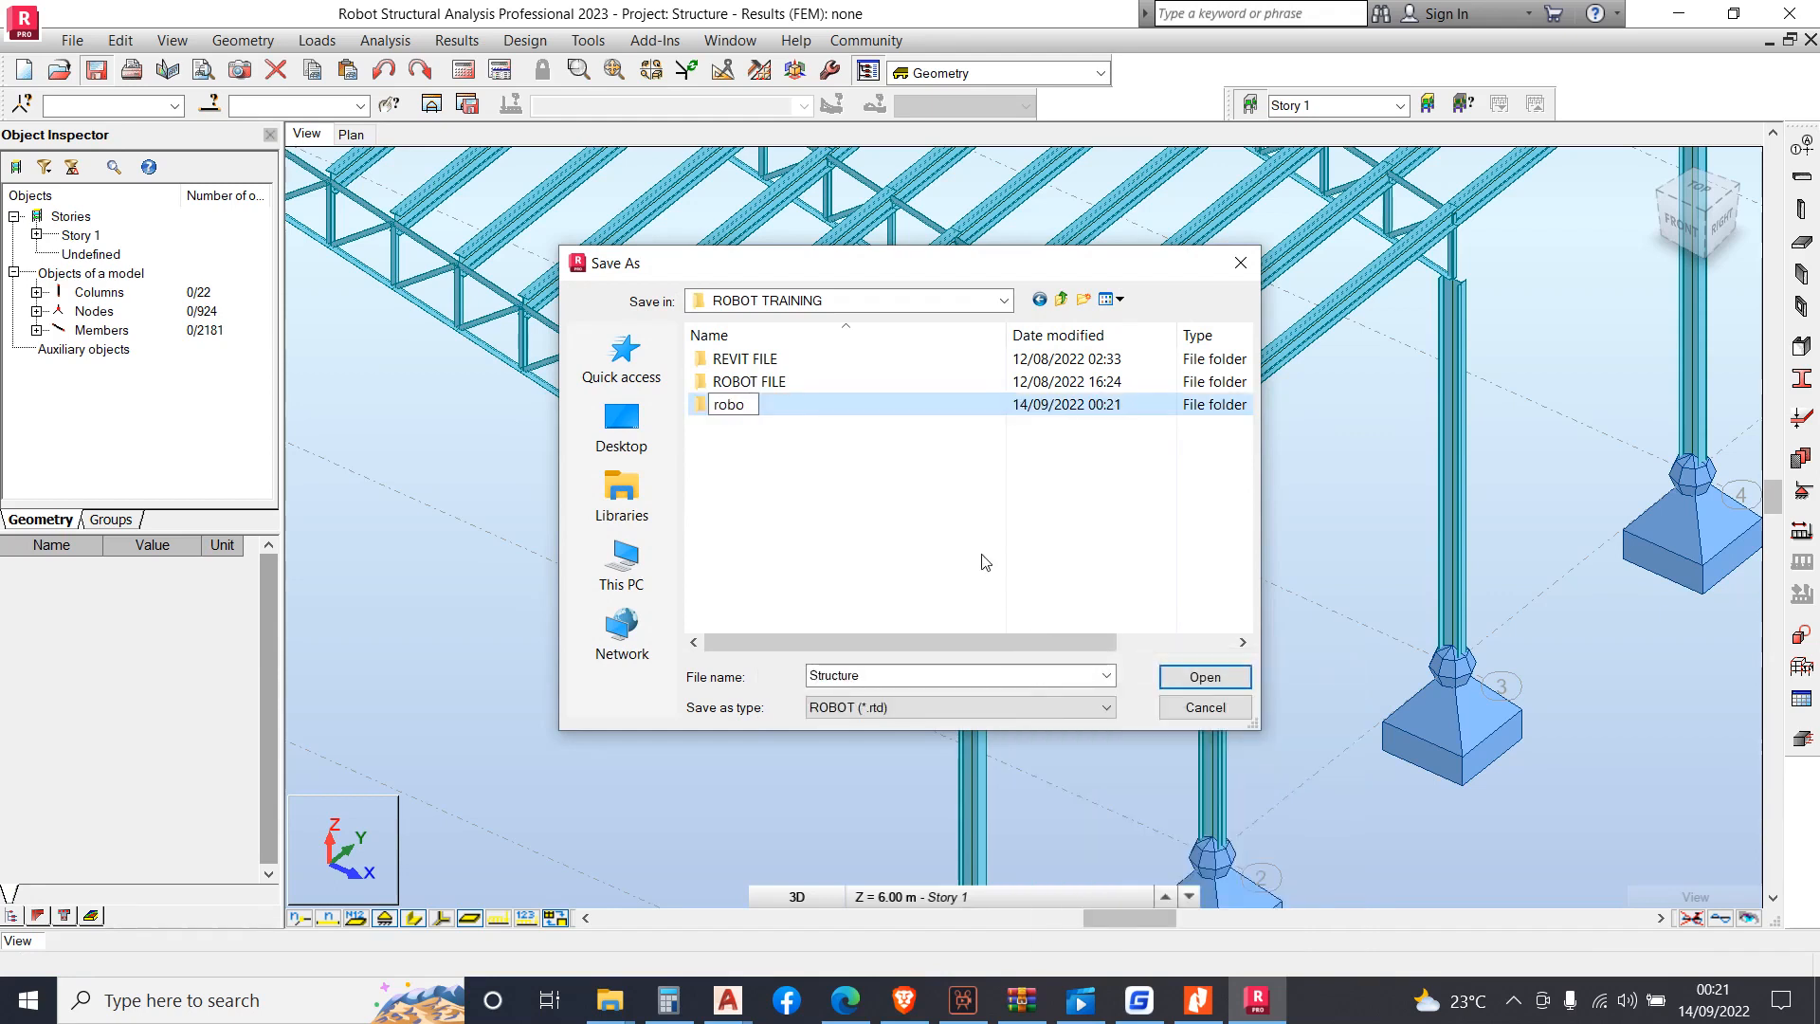
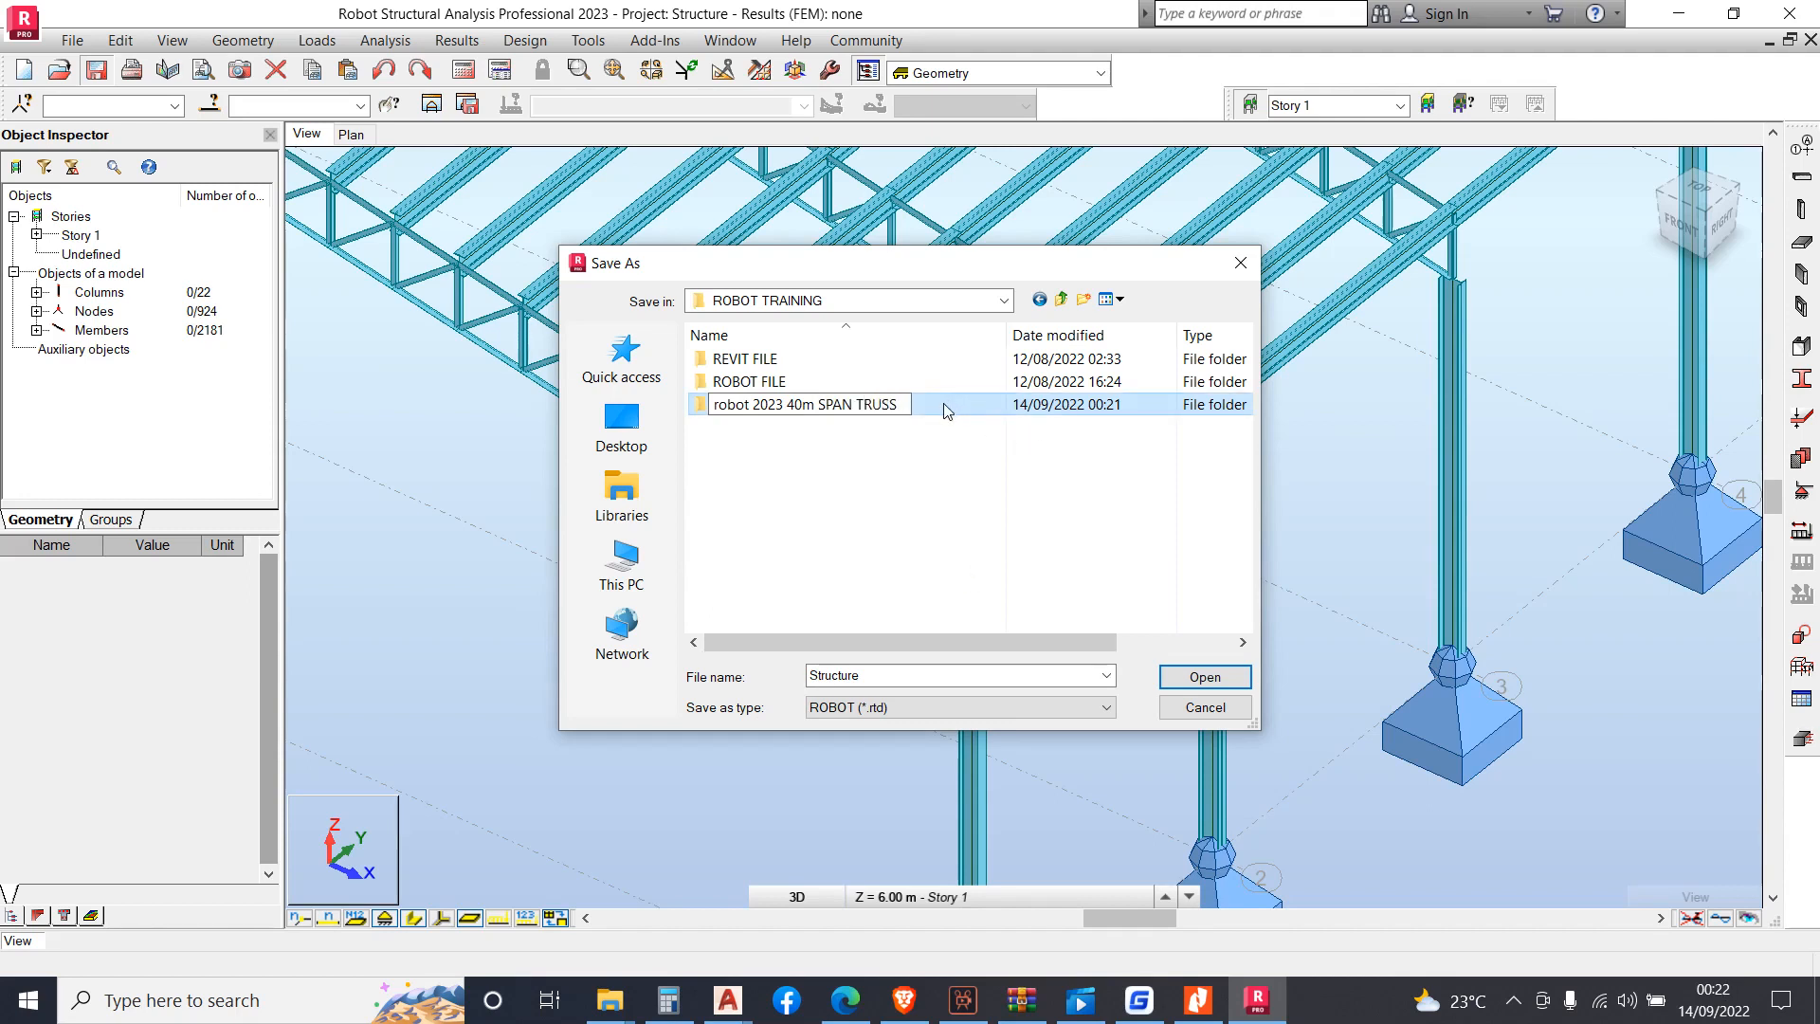
key("Return")
double_click(874, 406)
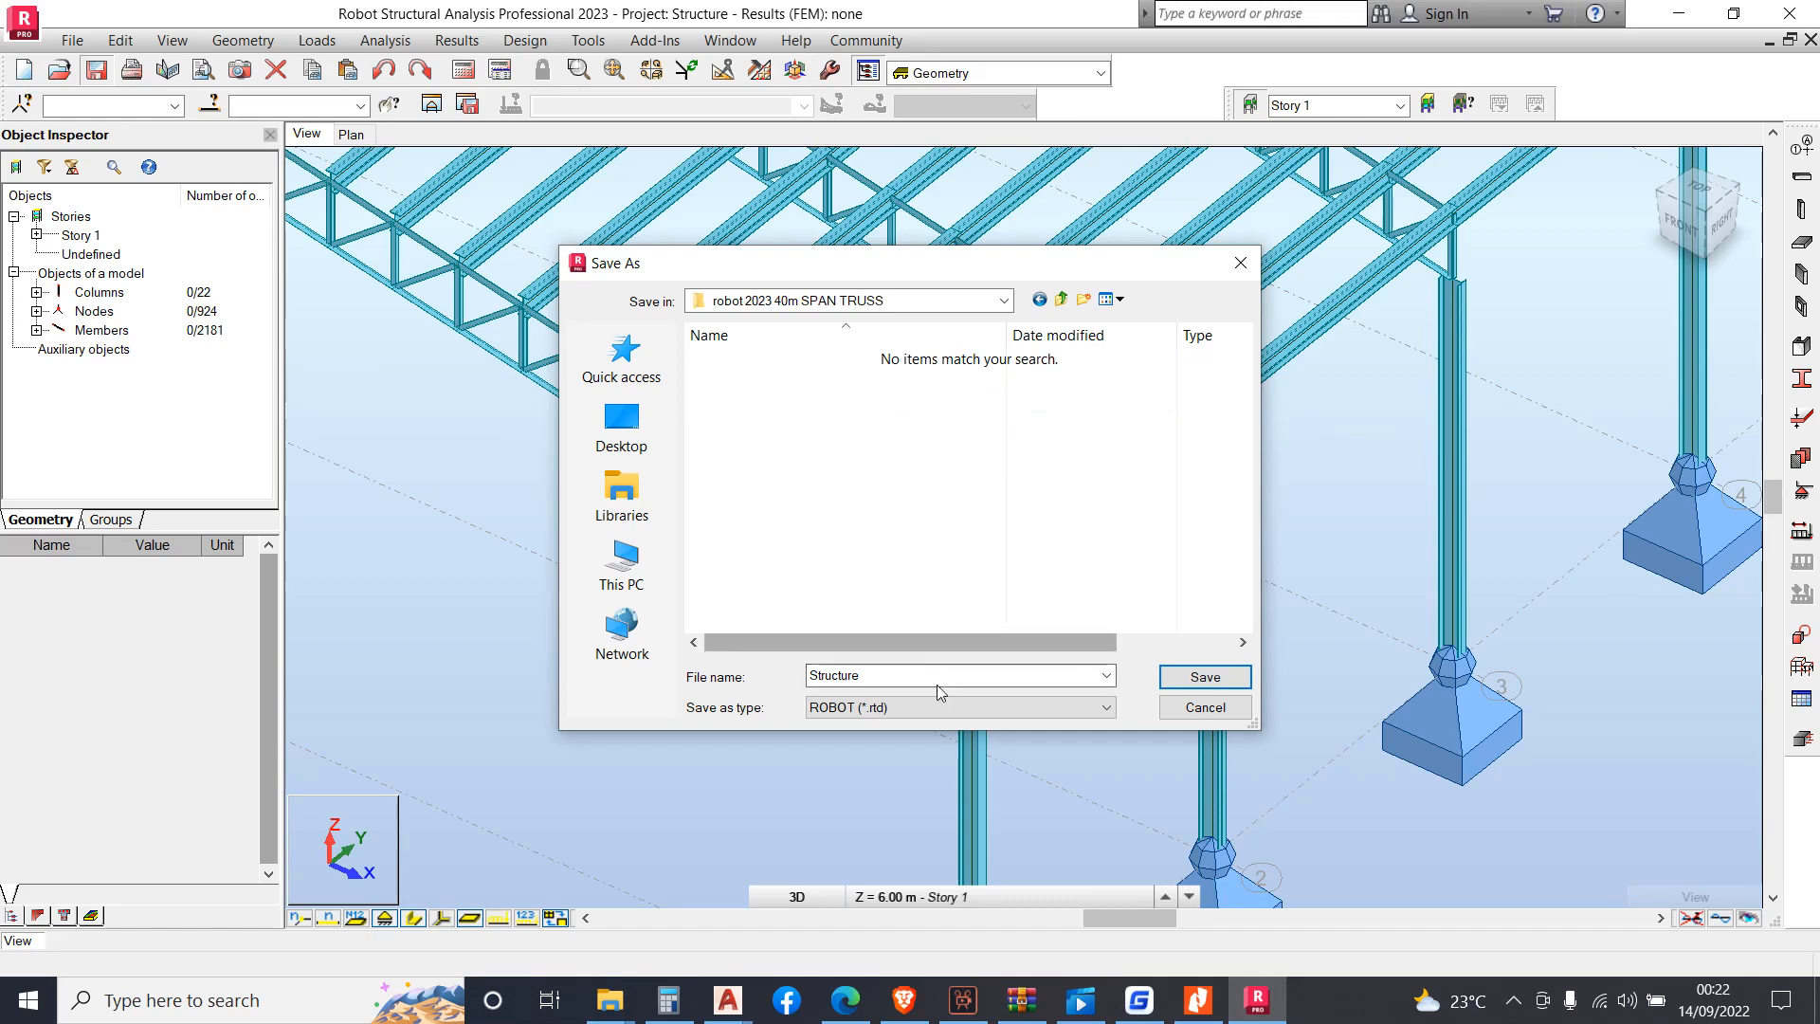
left_click(1205, 677)
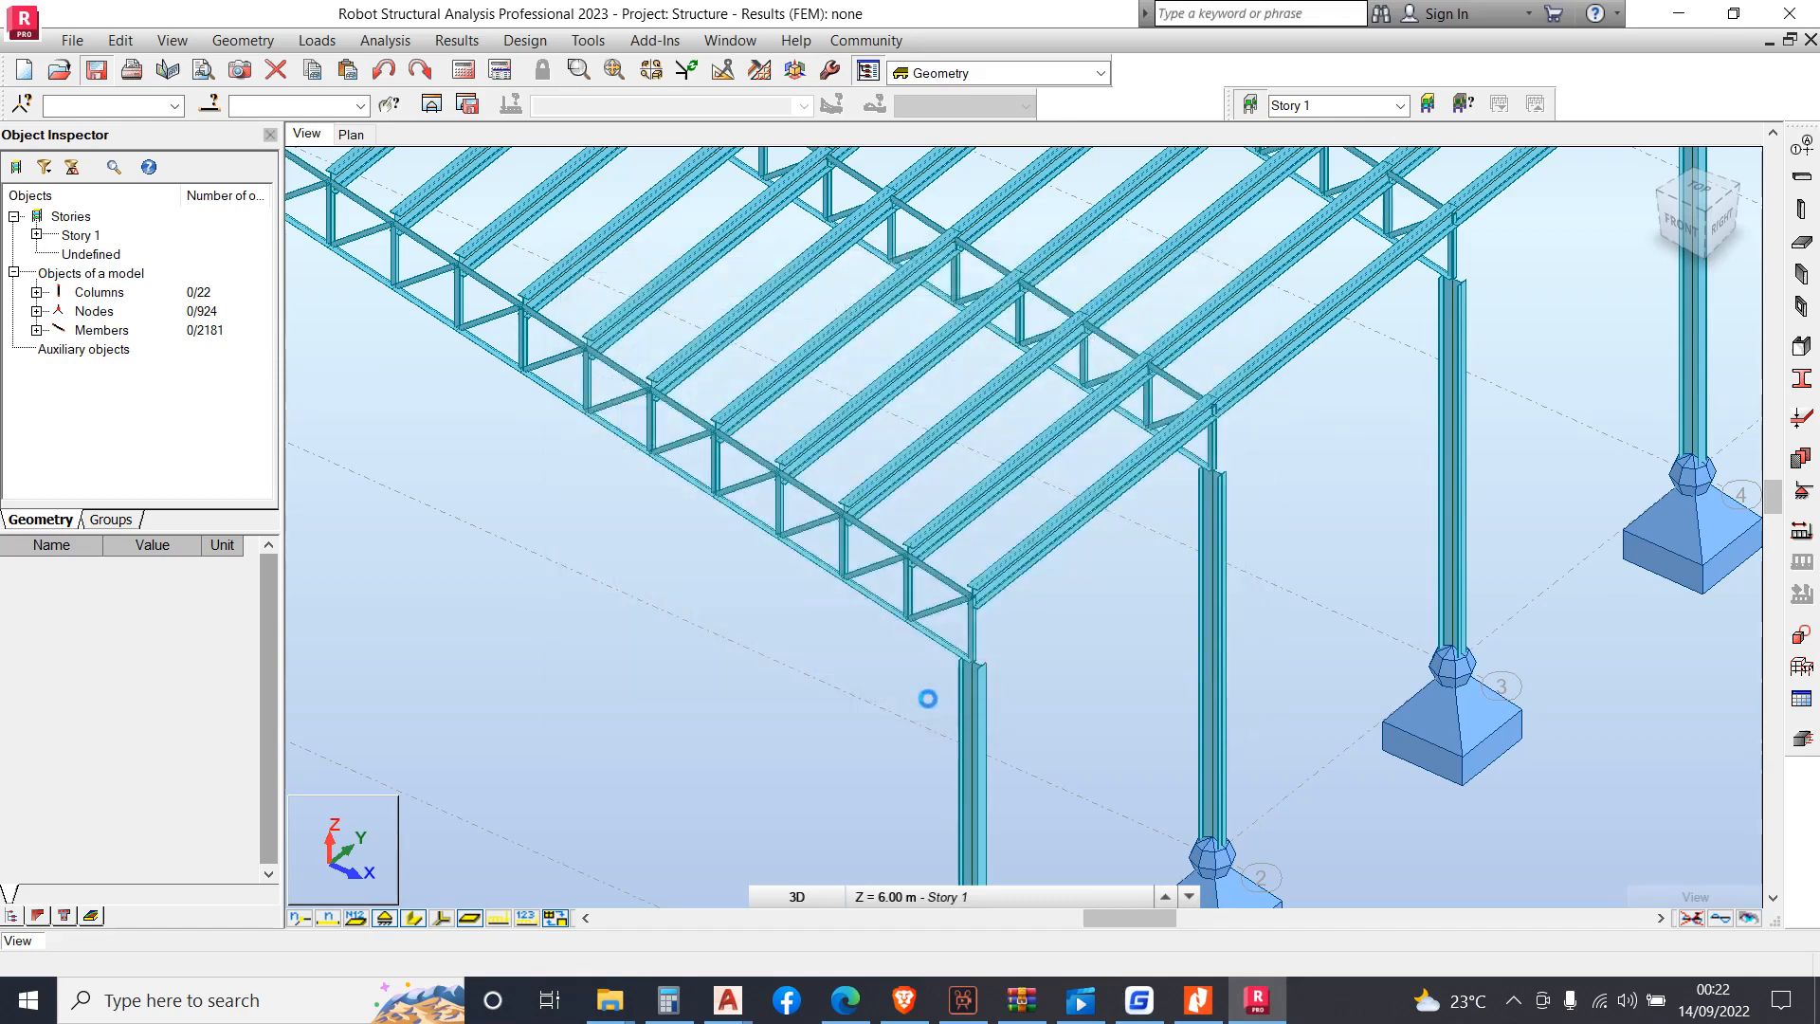
left_click(1512, 1000)
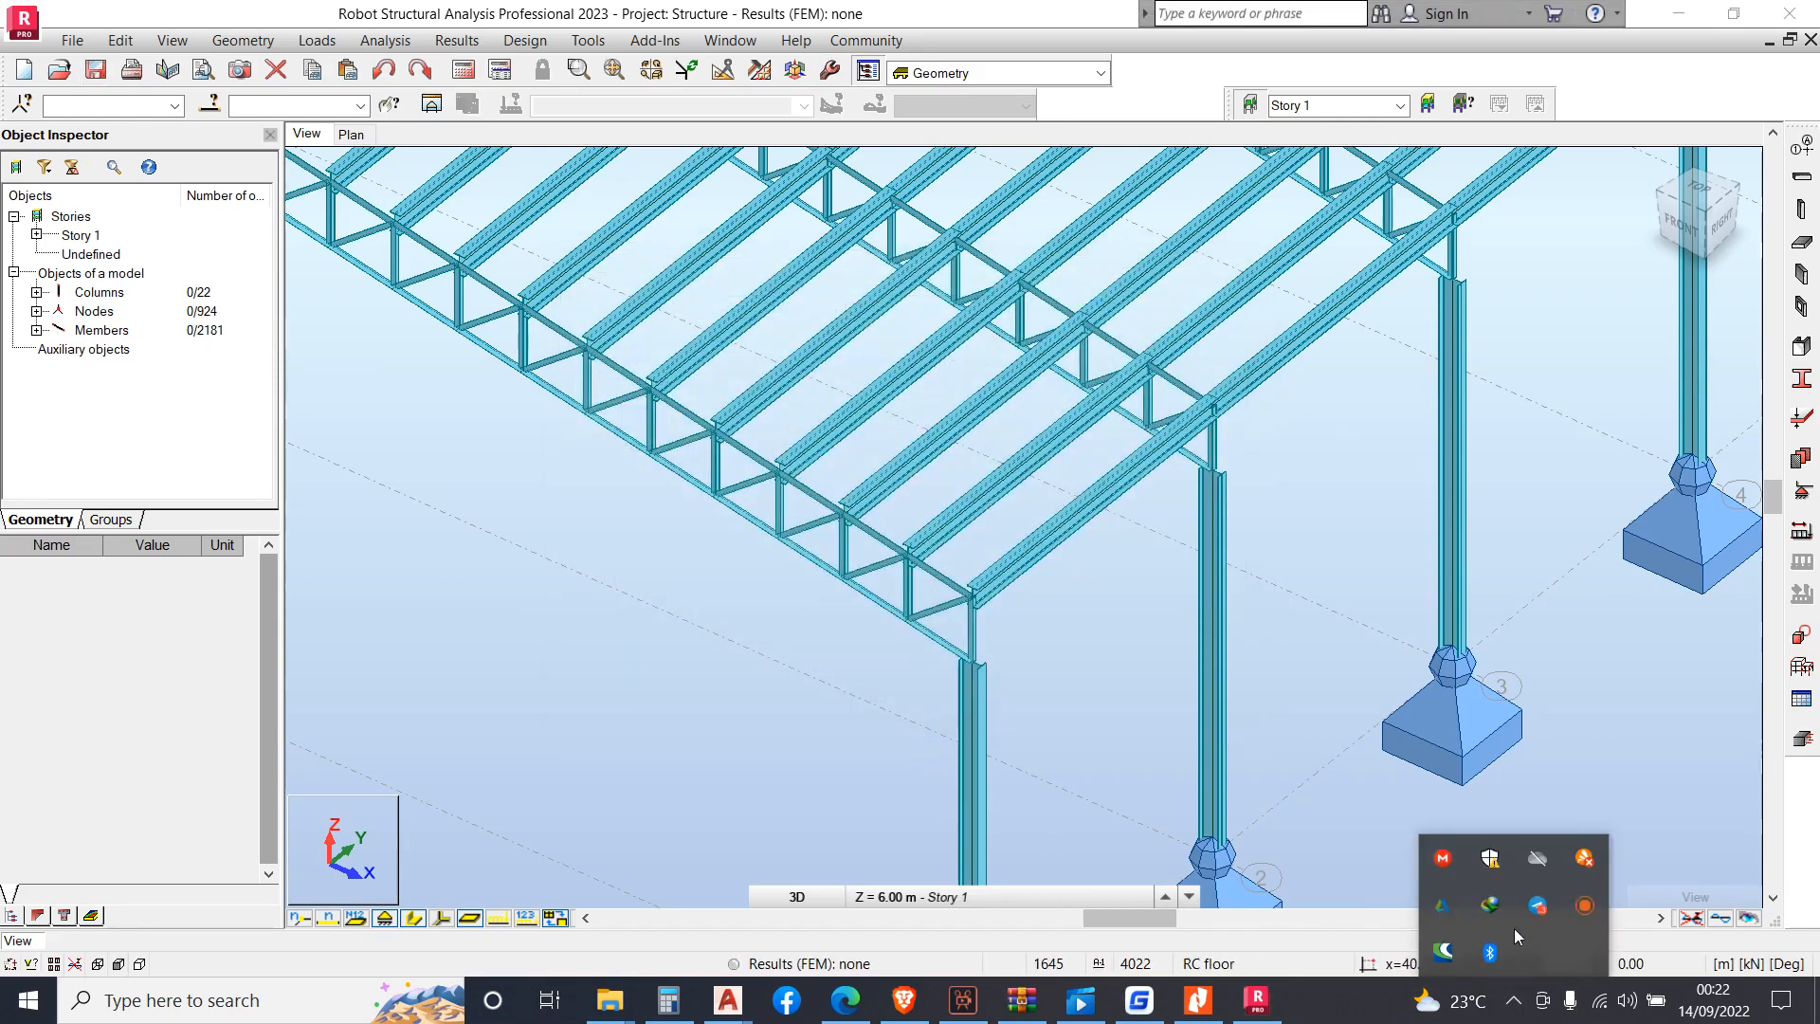
left_click(1584, 906)
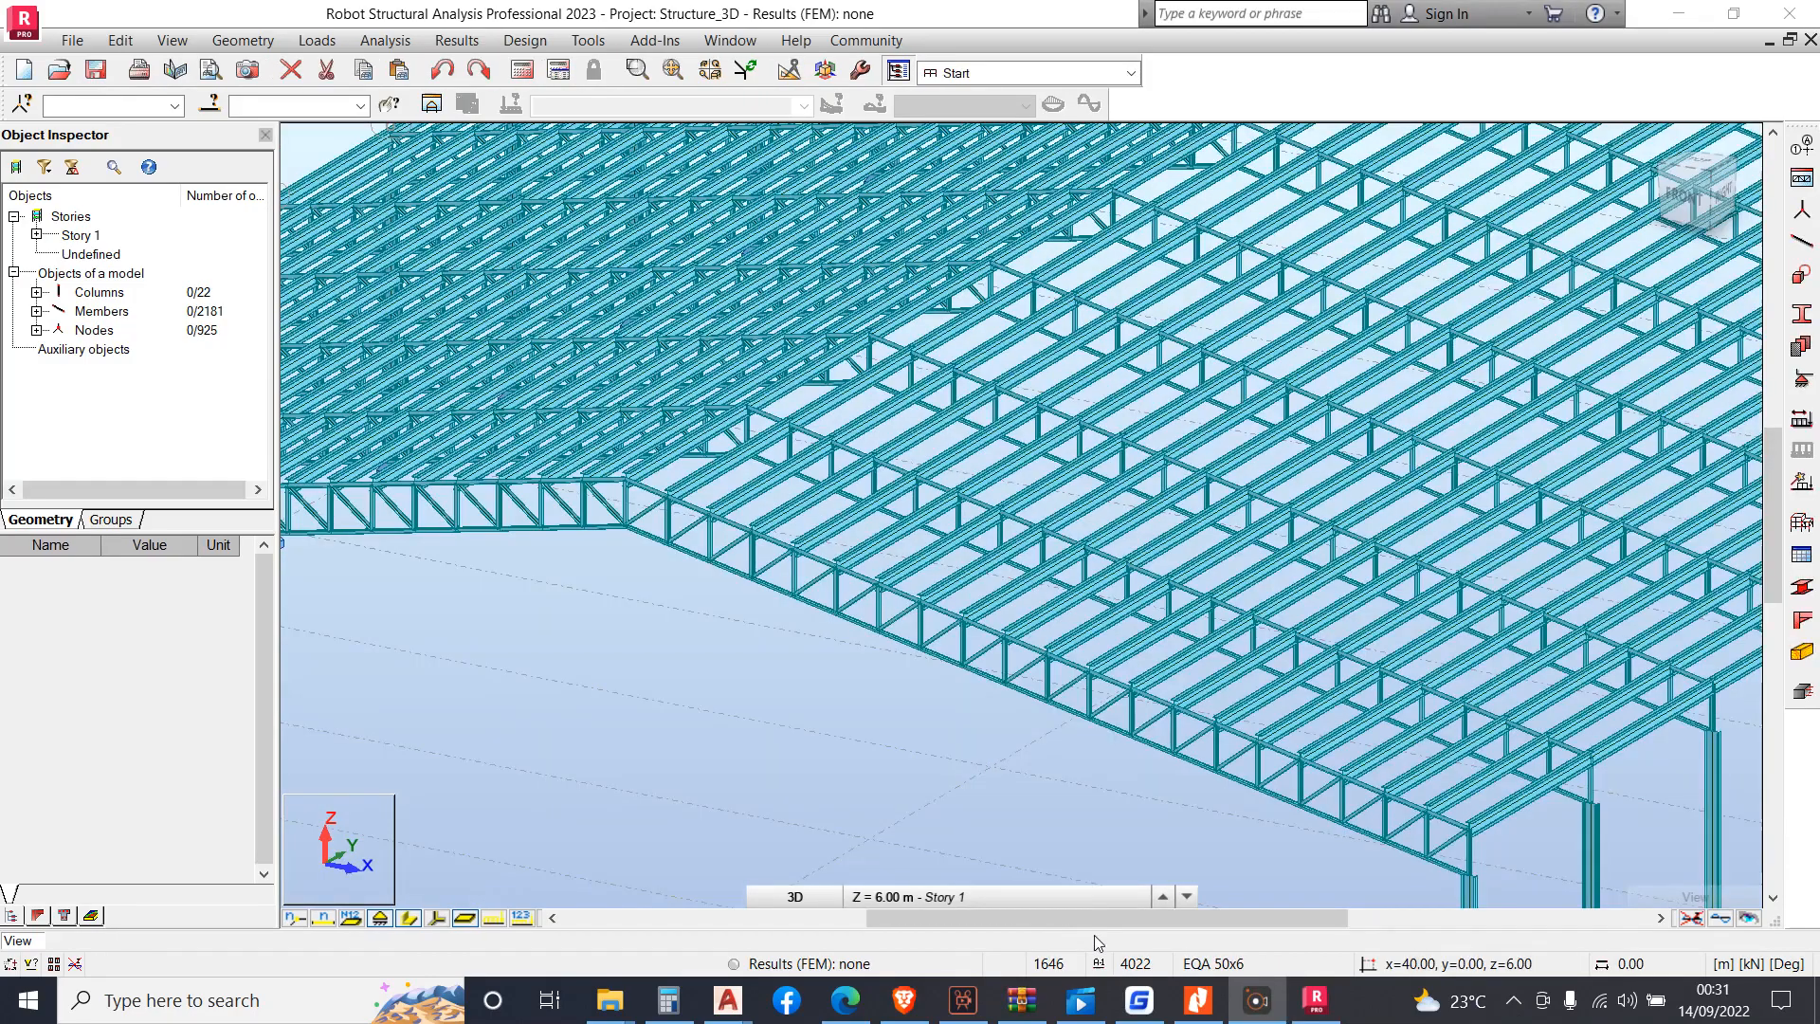
Examine the purlin and truss connections along the front slope down to the corner column in the reopened model
scroll(1024, 512, "down", 5)
scroll(1335, 823, "up", 5)
scroll(1137, 607, "up", 2)
scroll(958, 441, "up", 5)
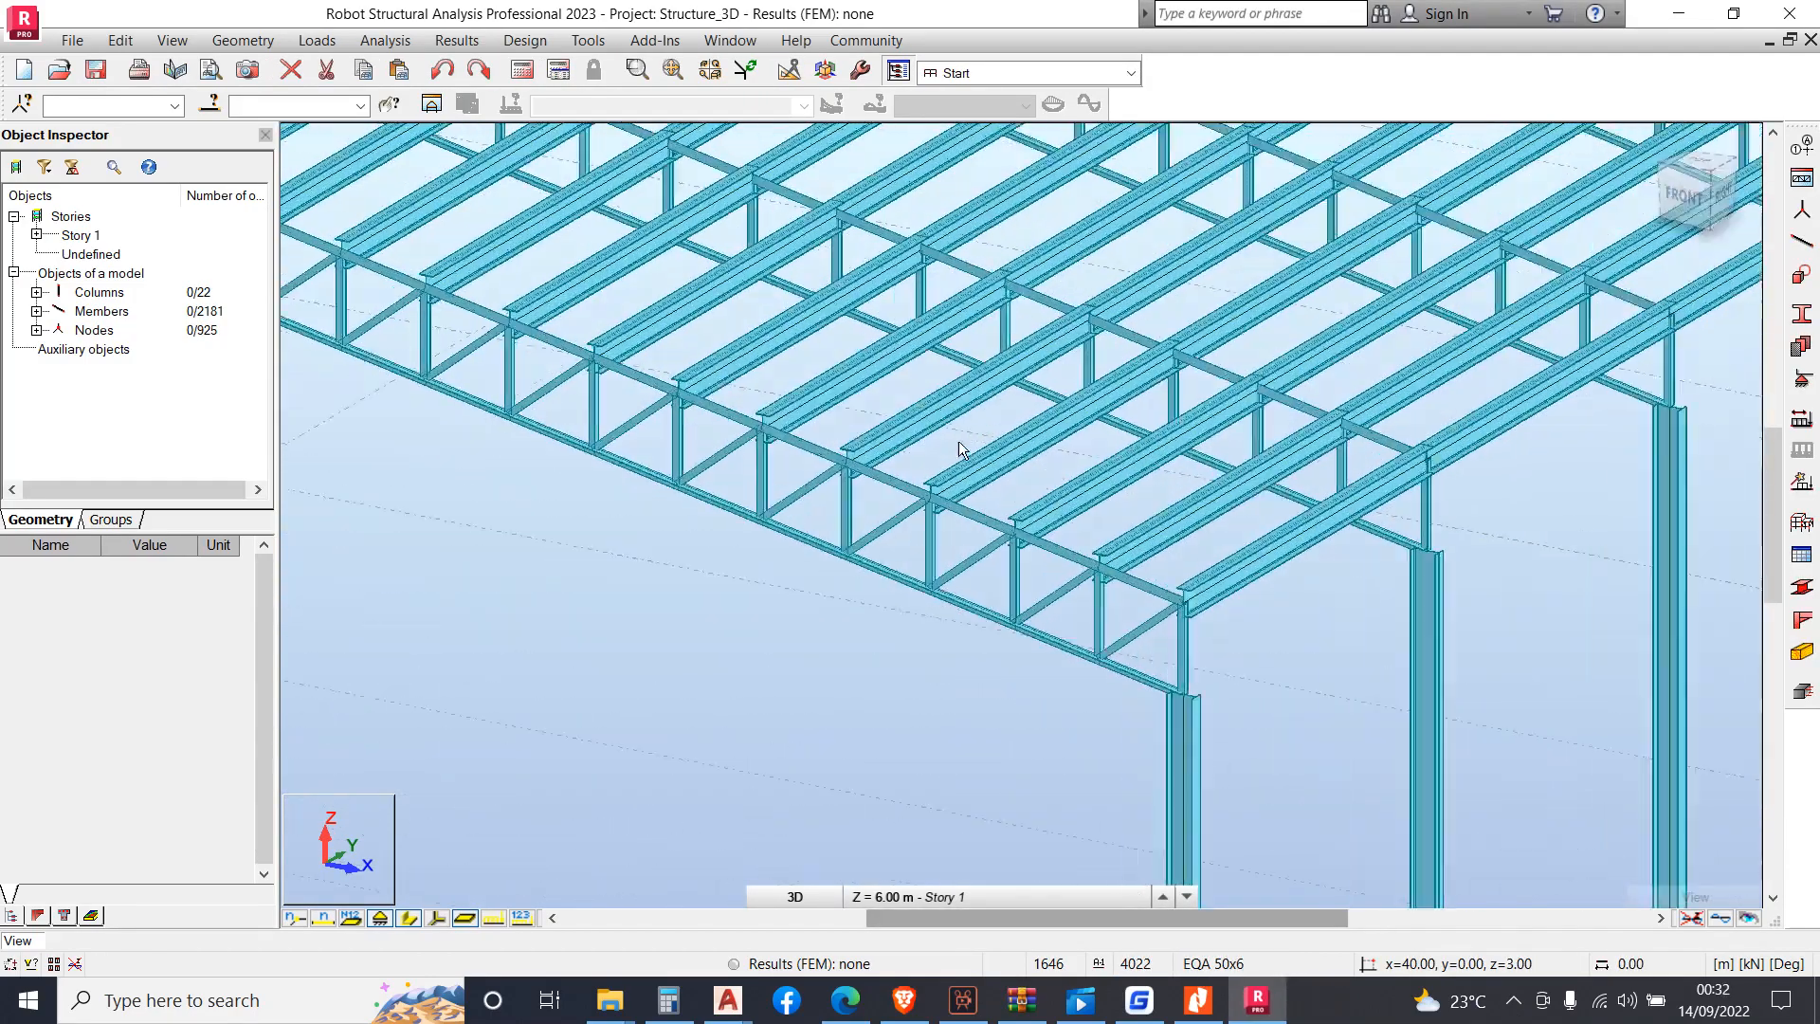
scroll(997, 410, "up", 2)
scroll(997, 412, "down", 5)
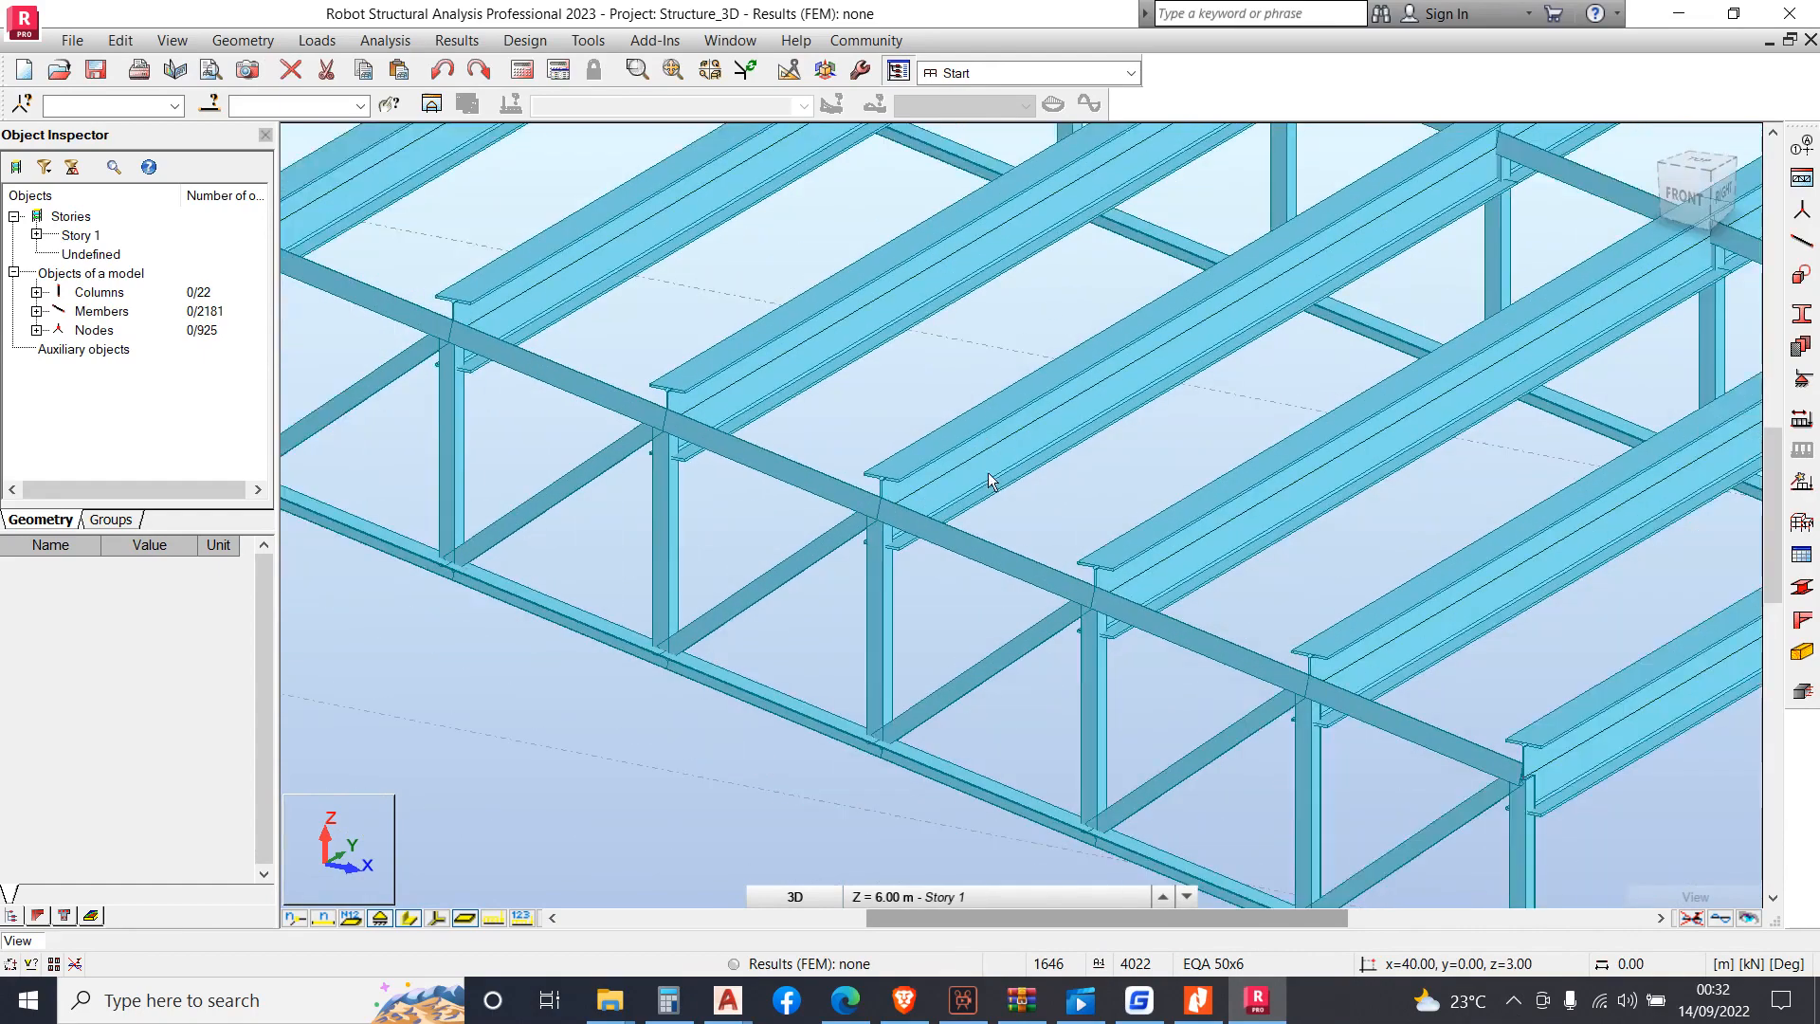
scroll(993, 498, "up", 4)
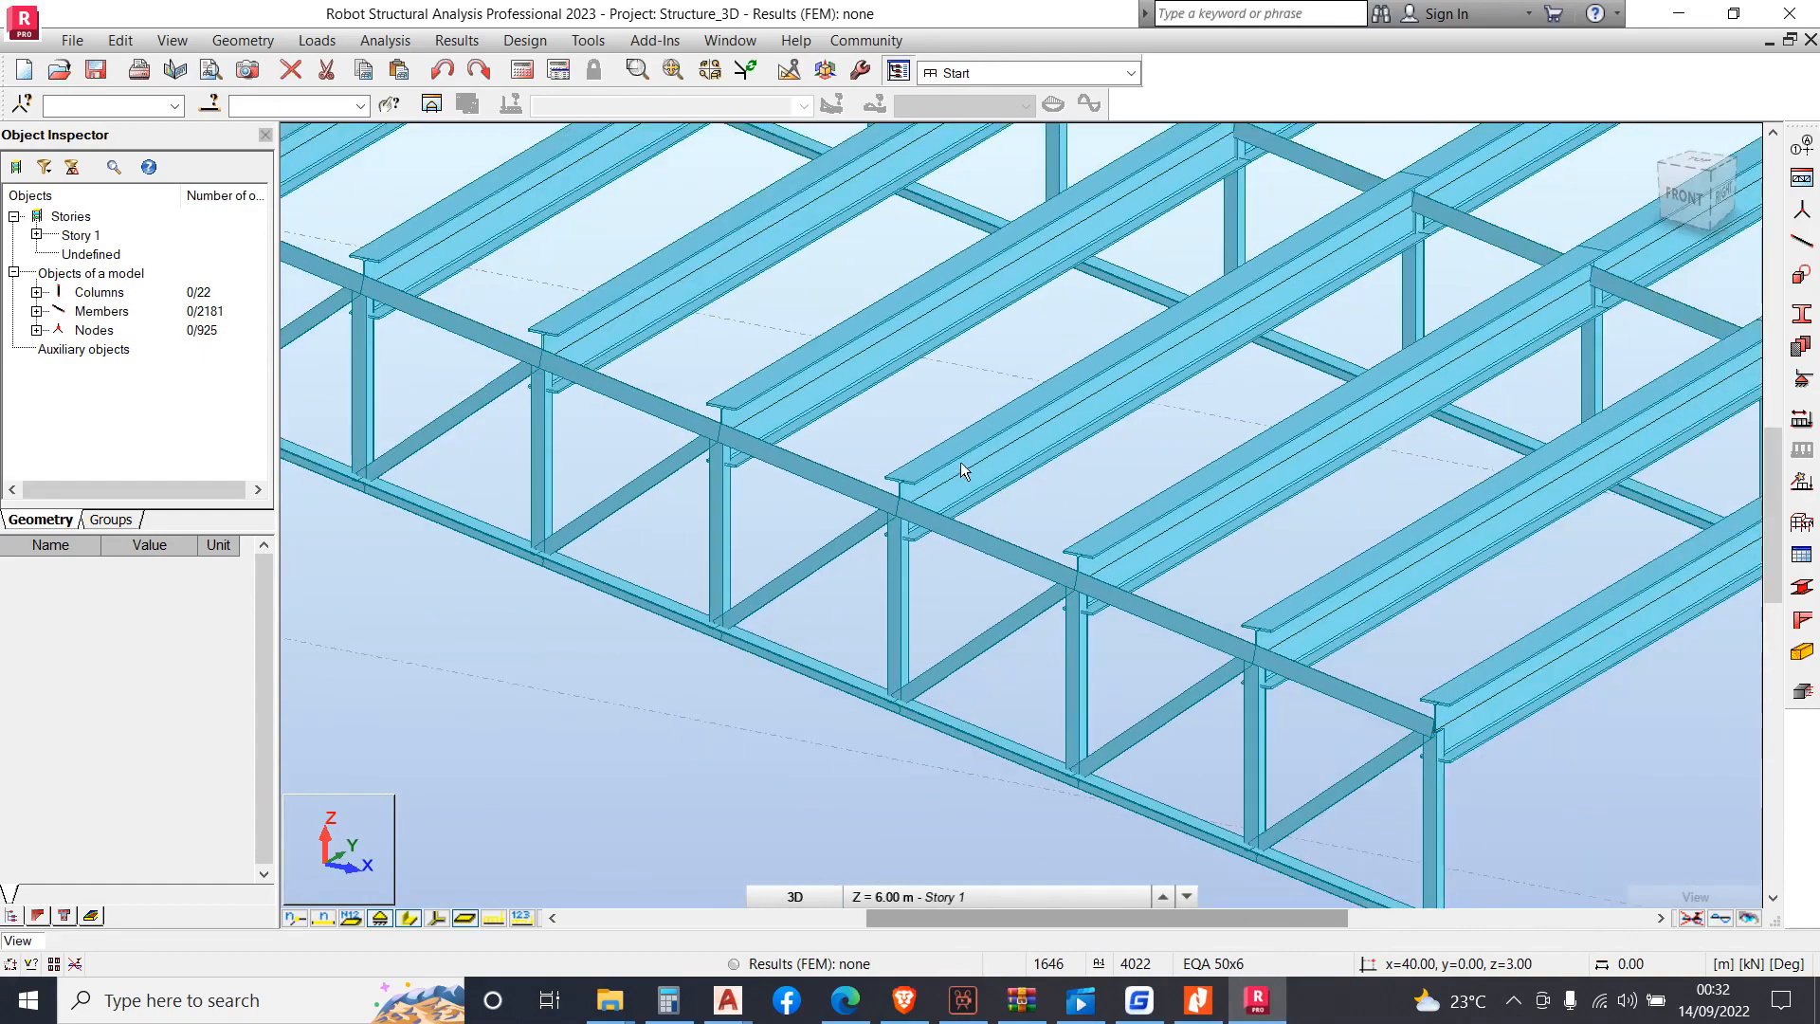
scroll(964, 478, "down", 3)
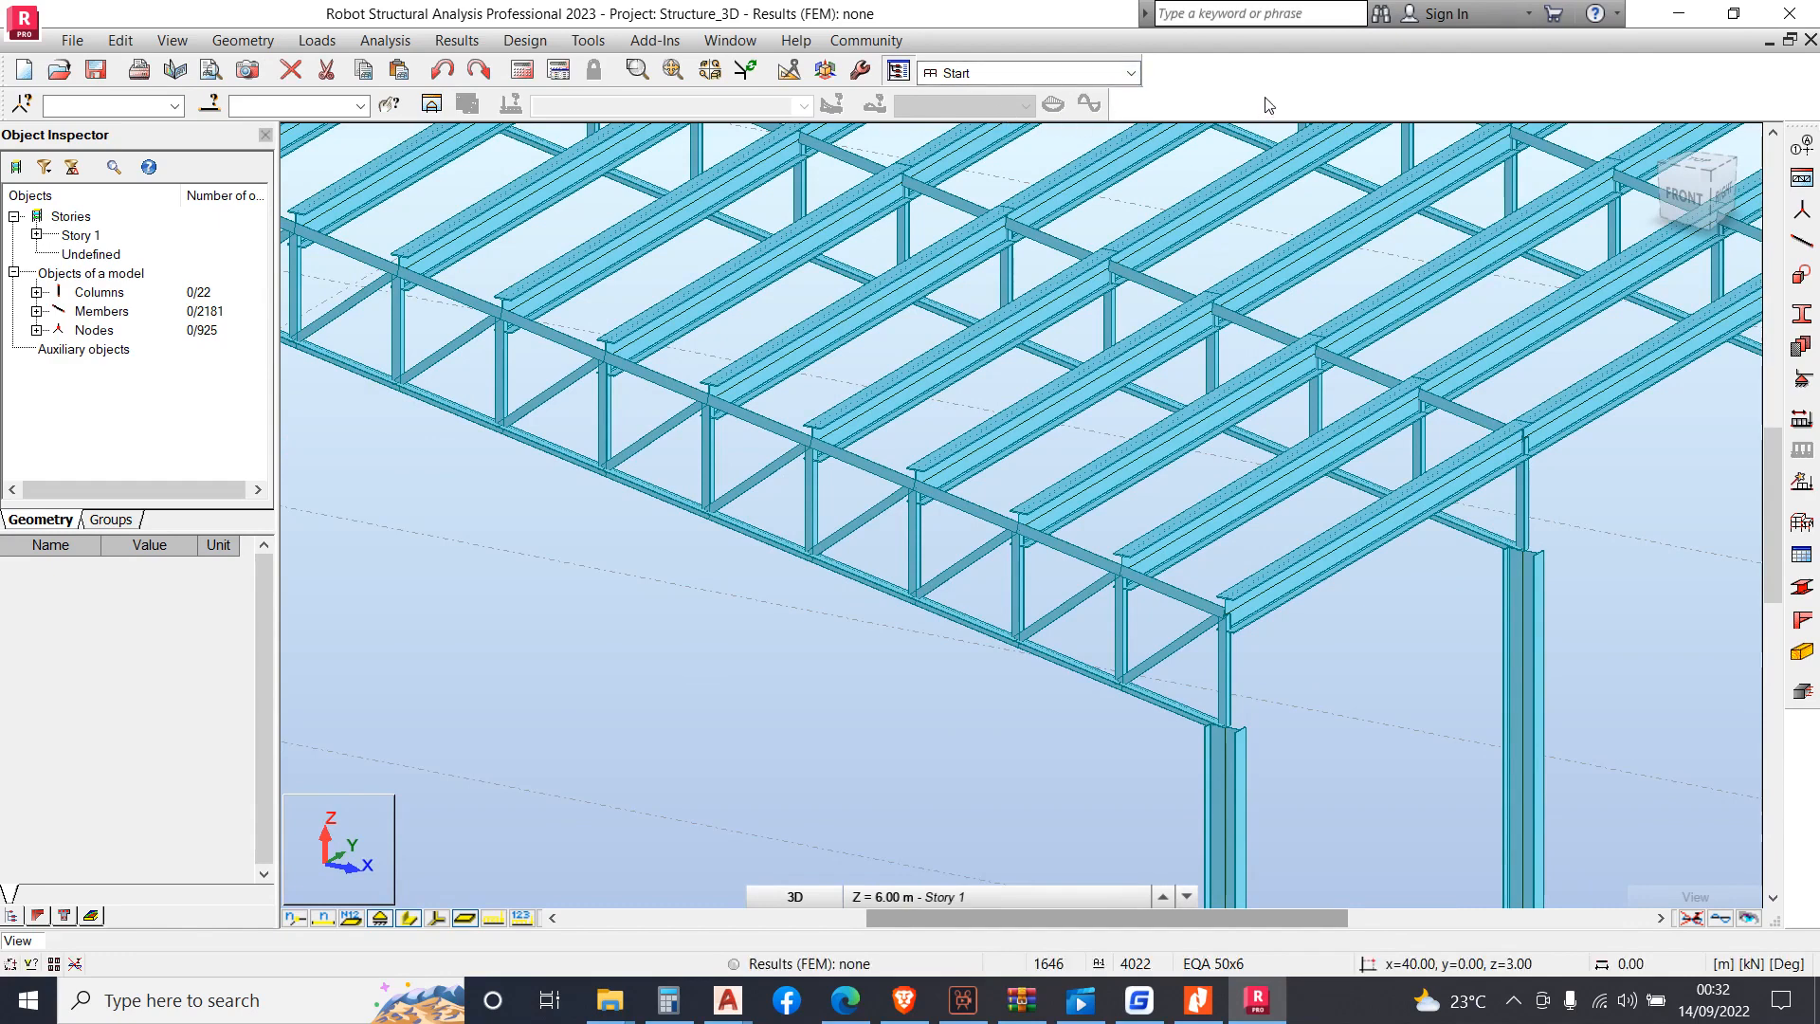
scroll(1061, 459, "down", 3)
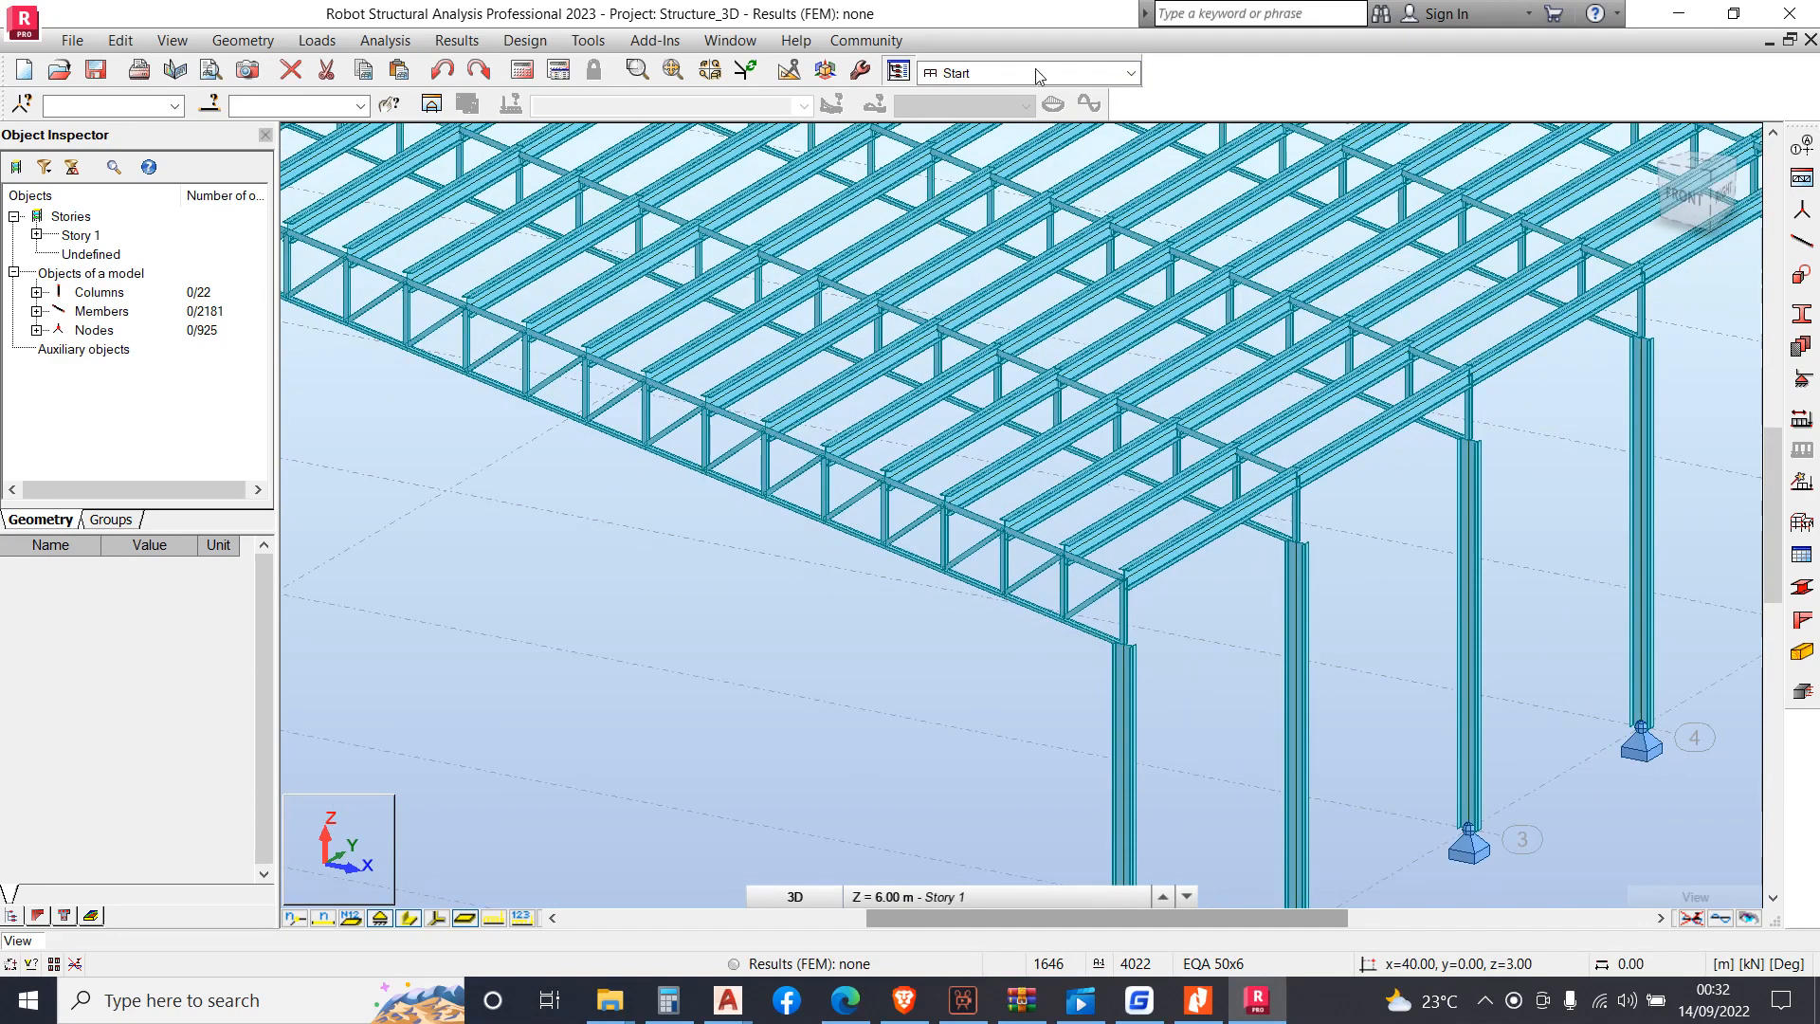
left_click(1090, 73)
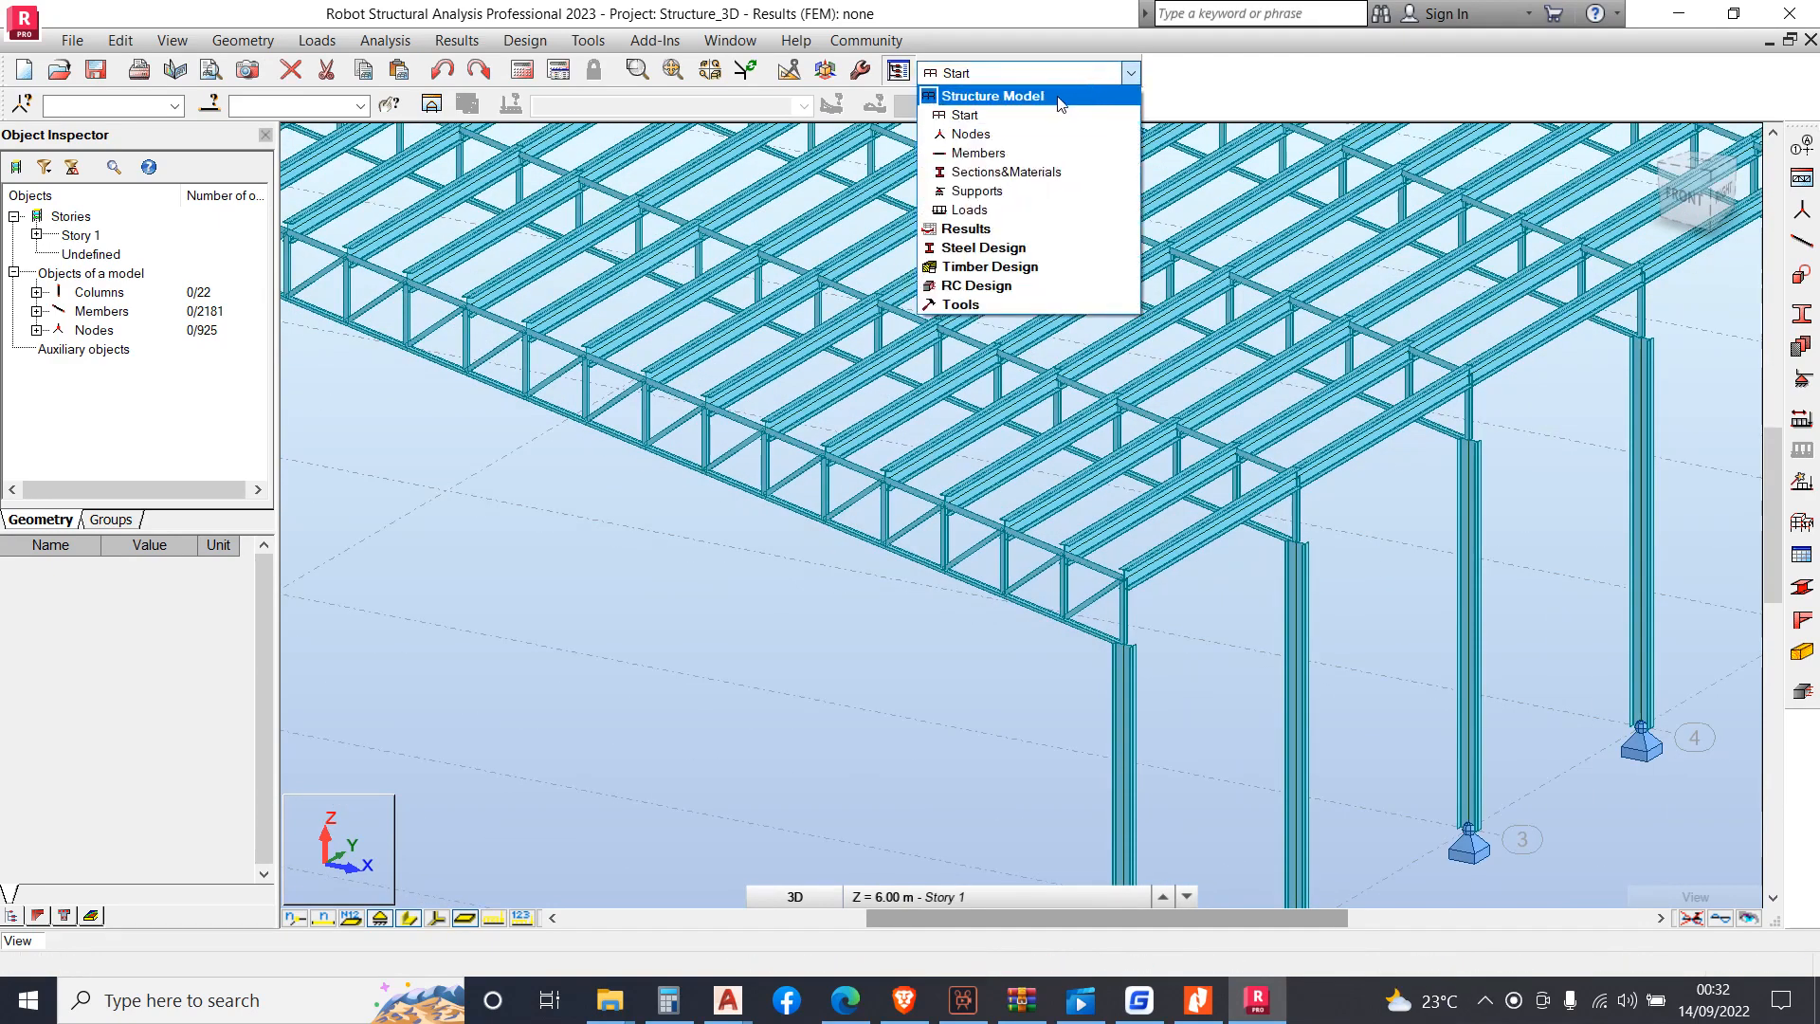
left_click(1006, 124)
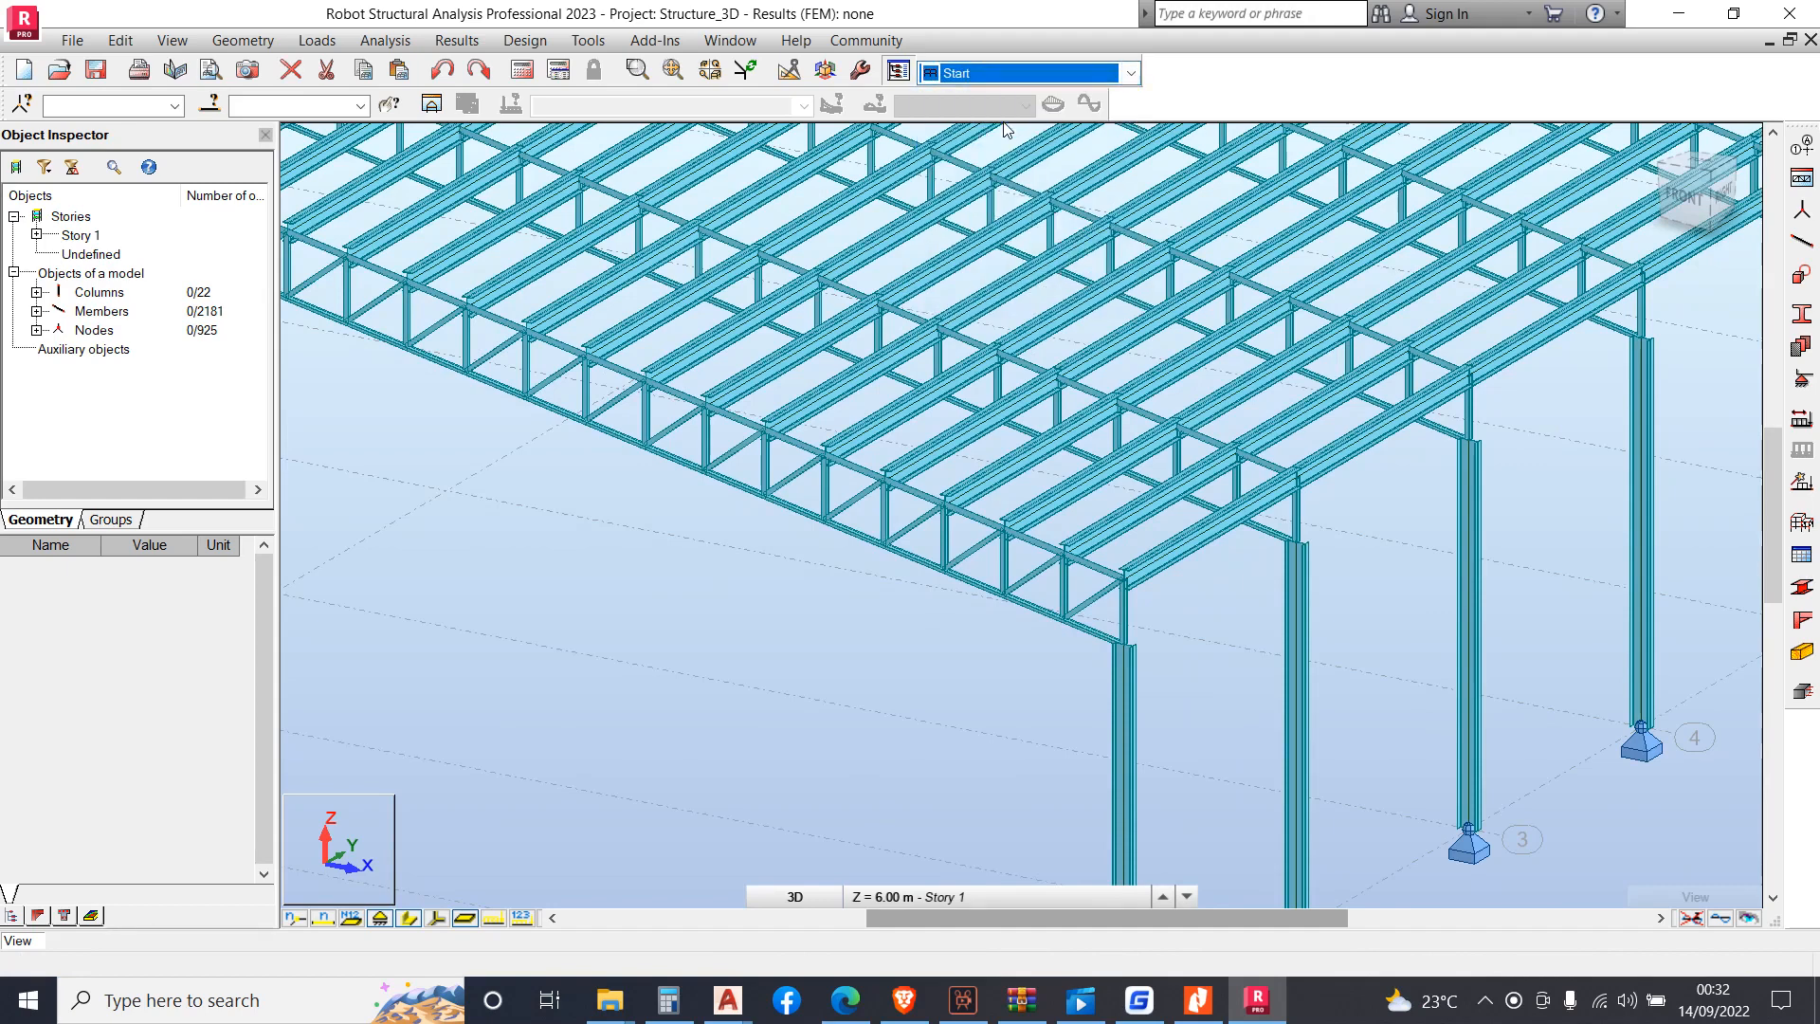
left_click(1012, 895)
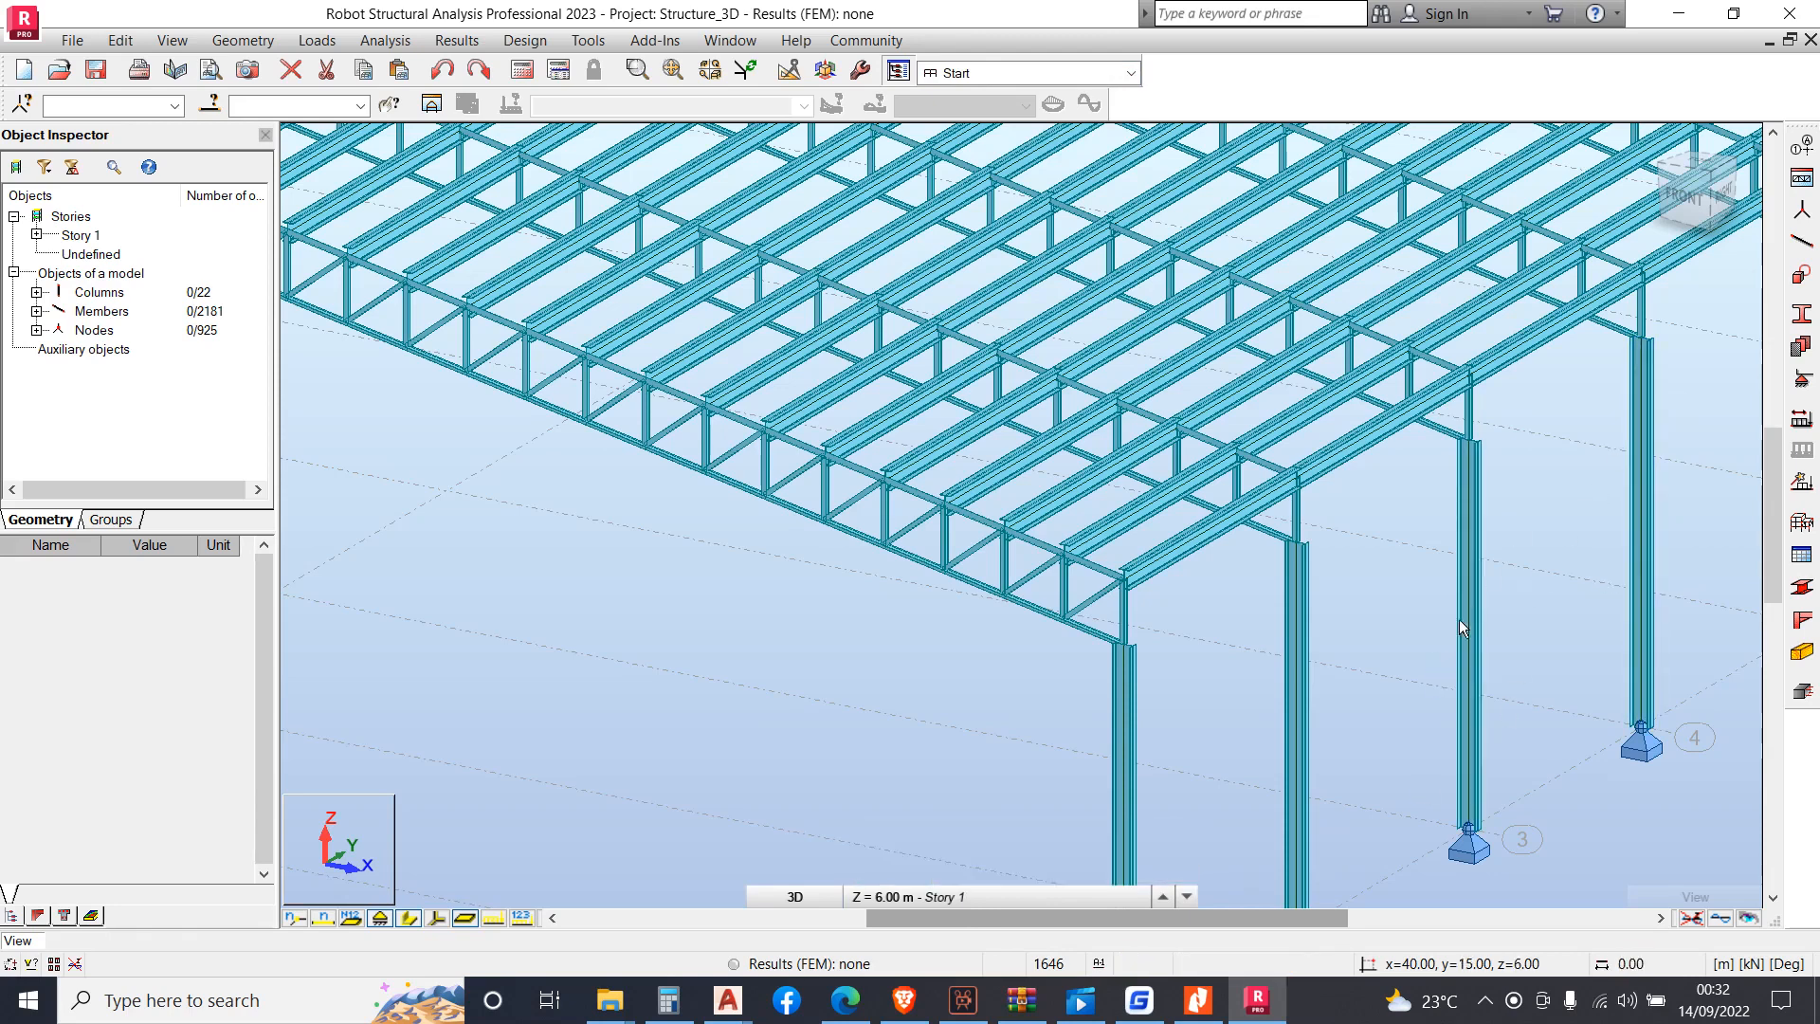
left_click(1486, 1000)
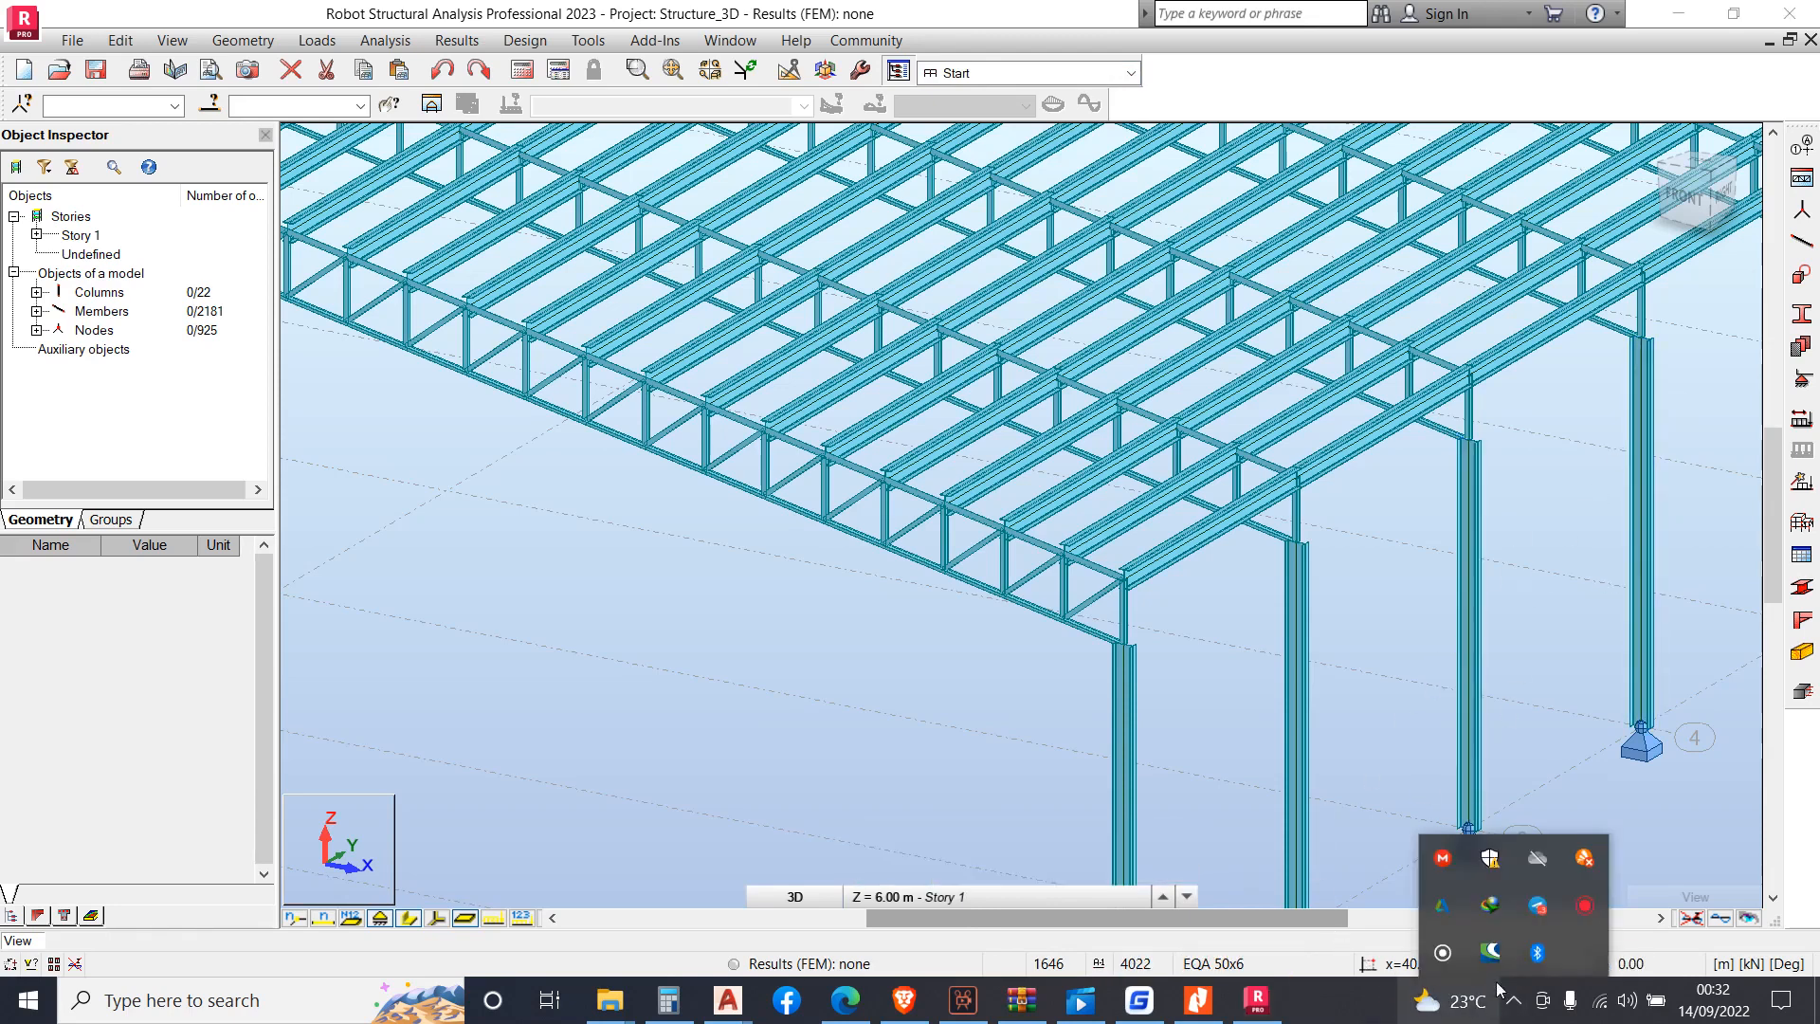
left_click(1582, 908)
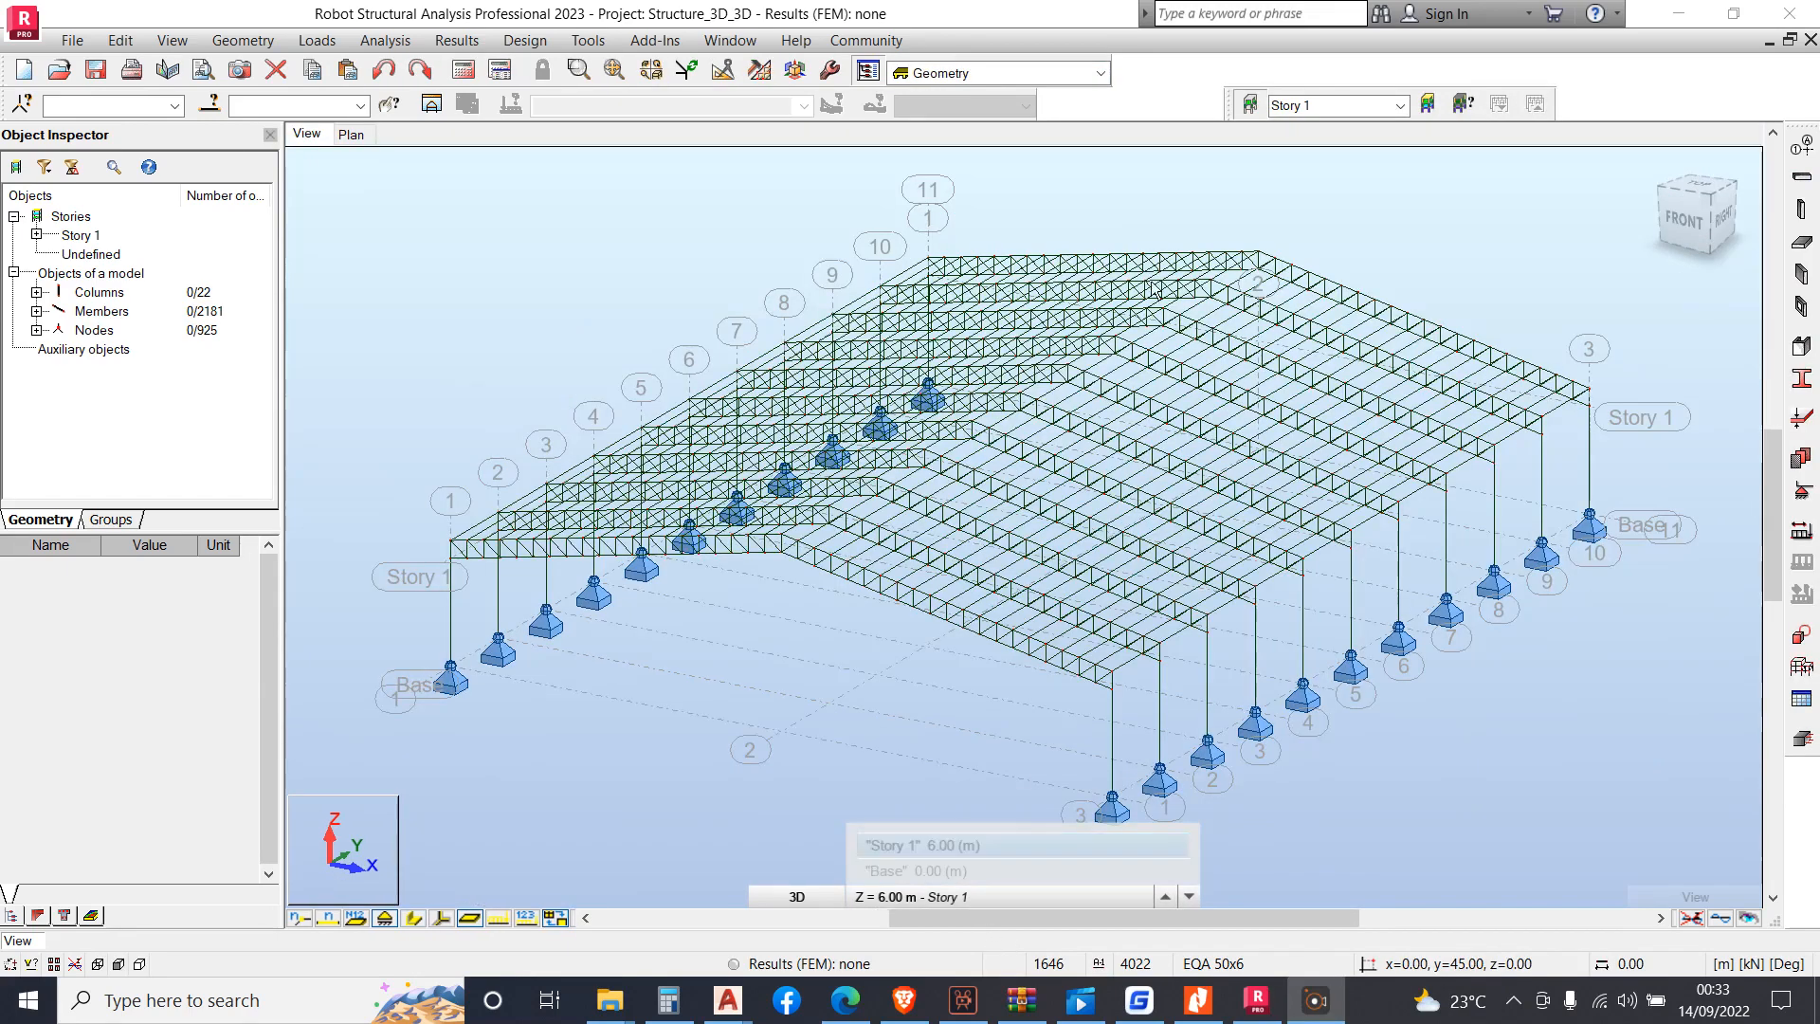
Add a second story with a top level of 11 m, apply the story definitions and close the Stories dialog
left_click(1428, 105)
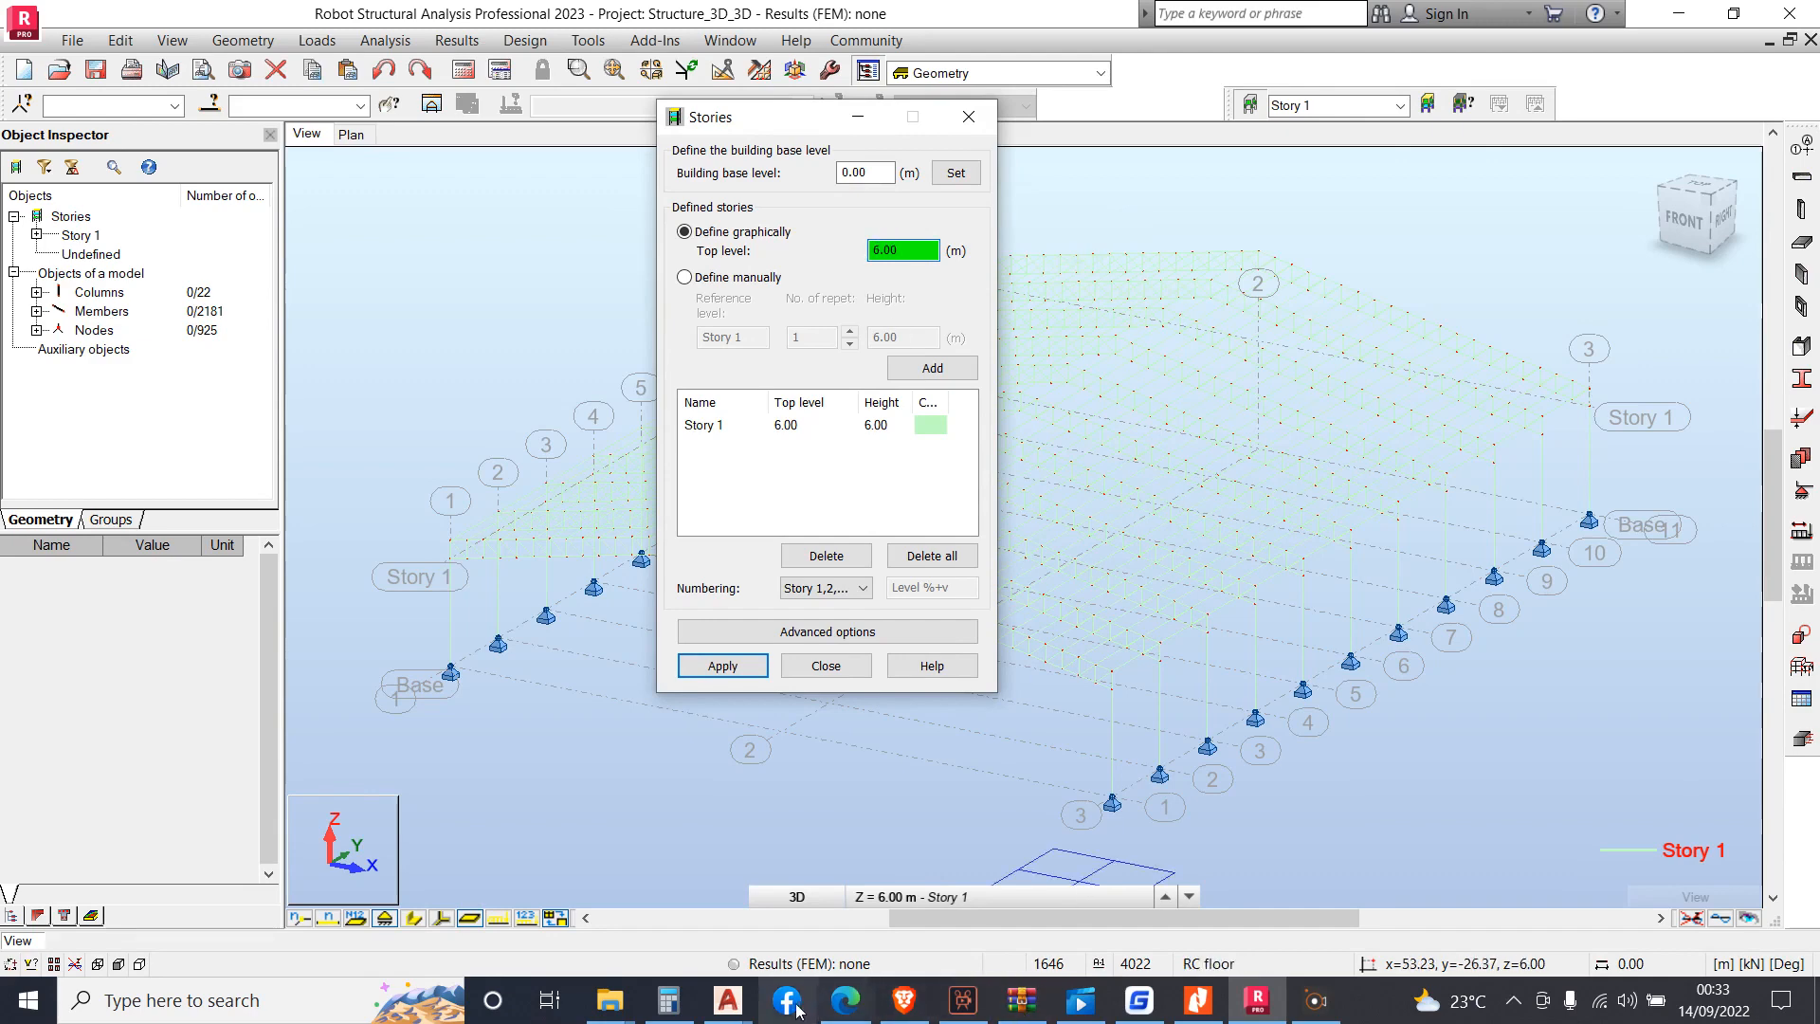
left_click(669, 1003)
left_click(669, 1002)
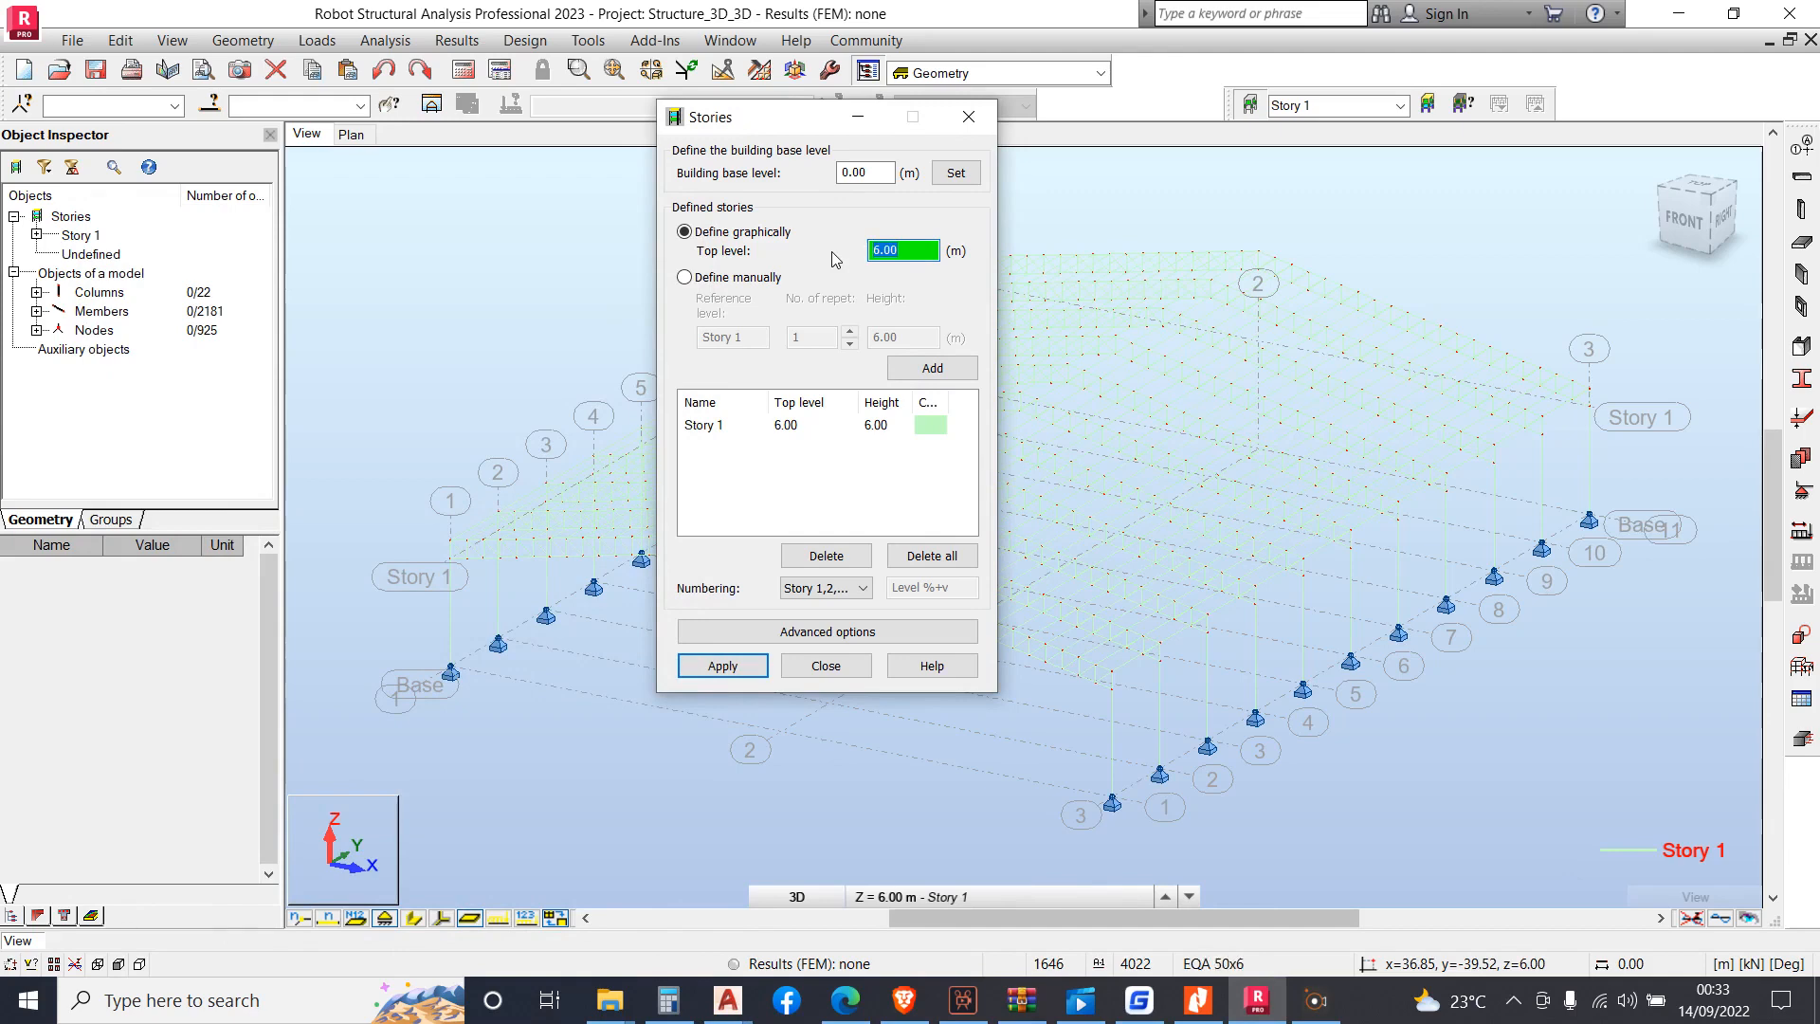
type("11")
left_click(927, 371)
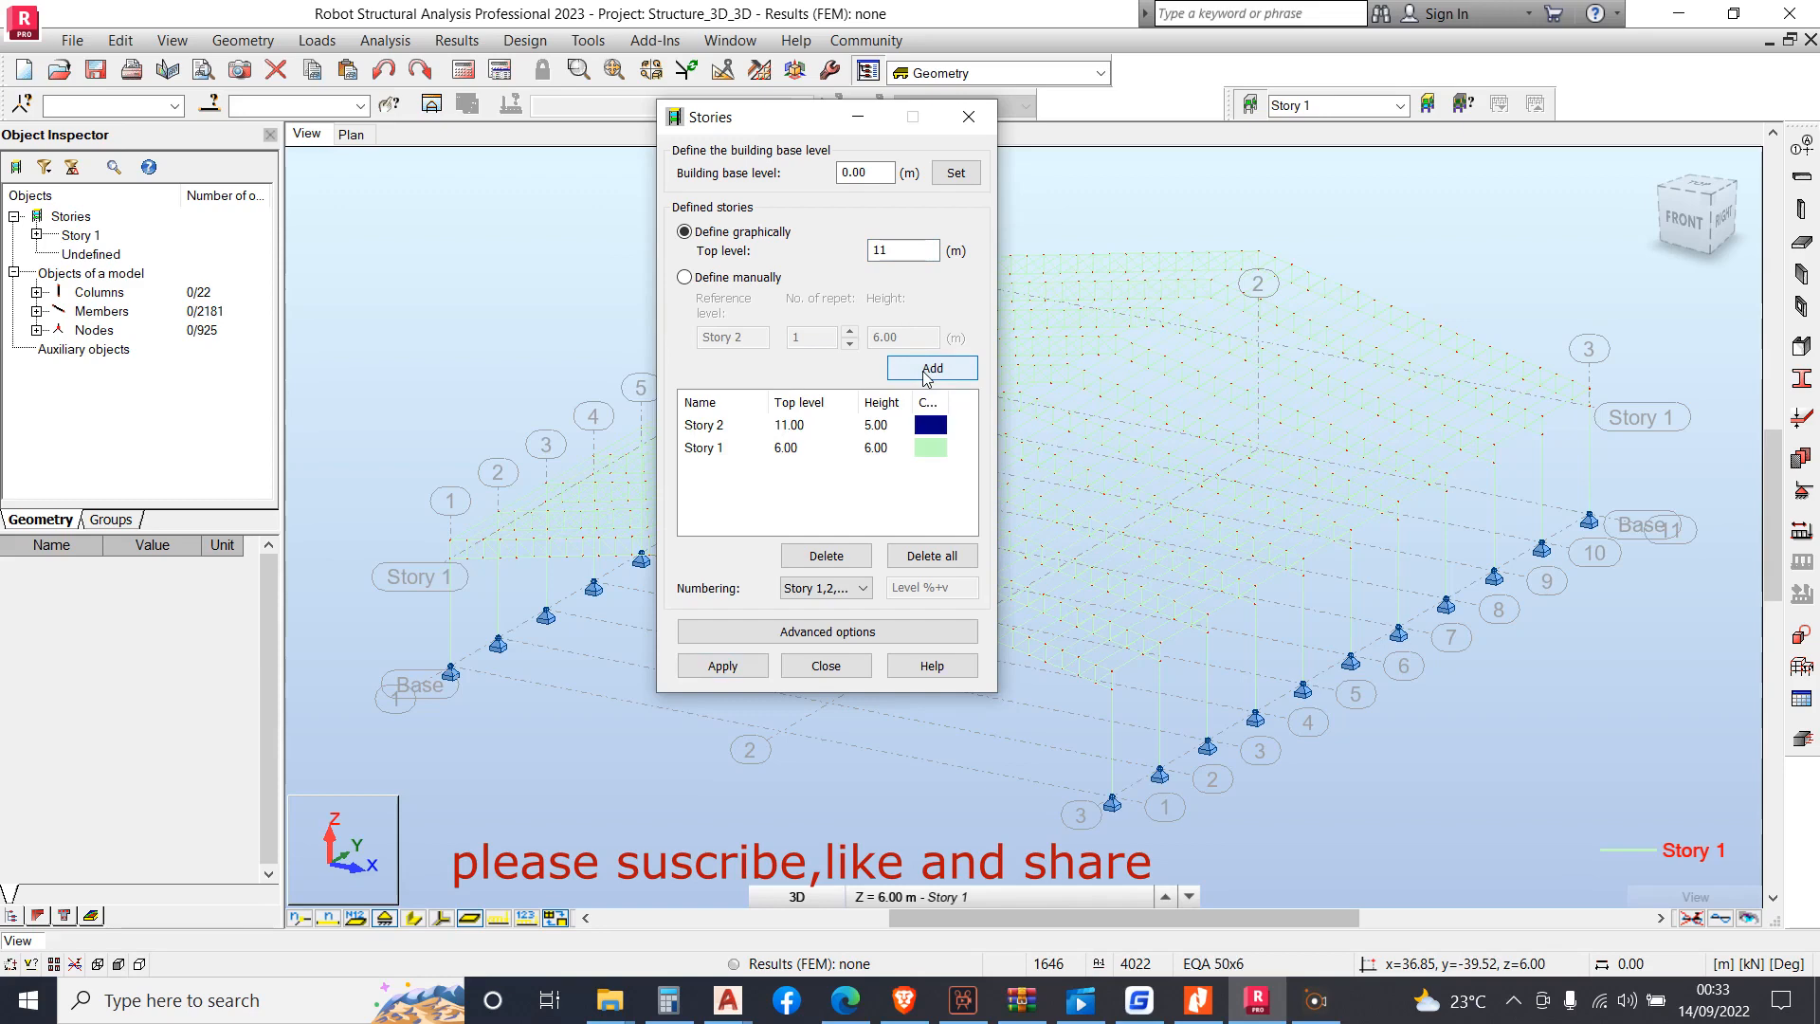
left_click(722, 665)
left_click(791, 666)
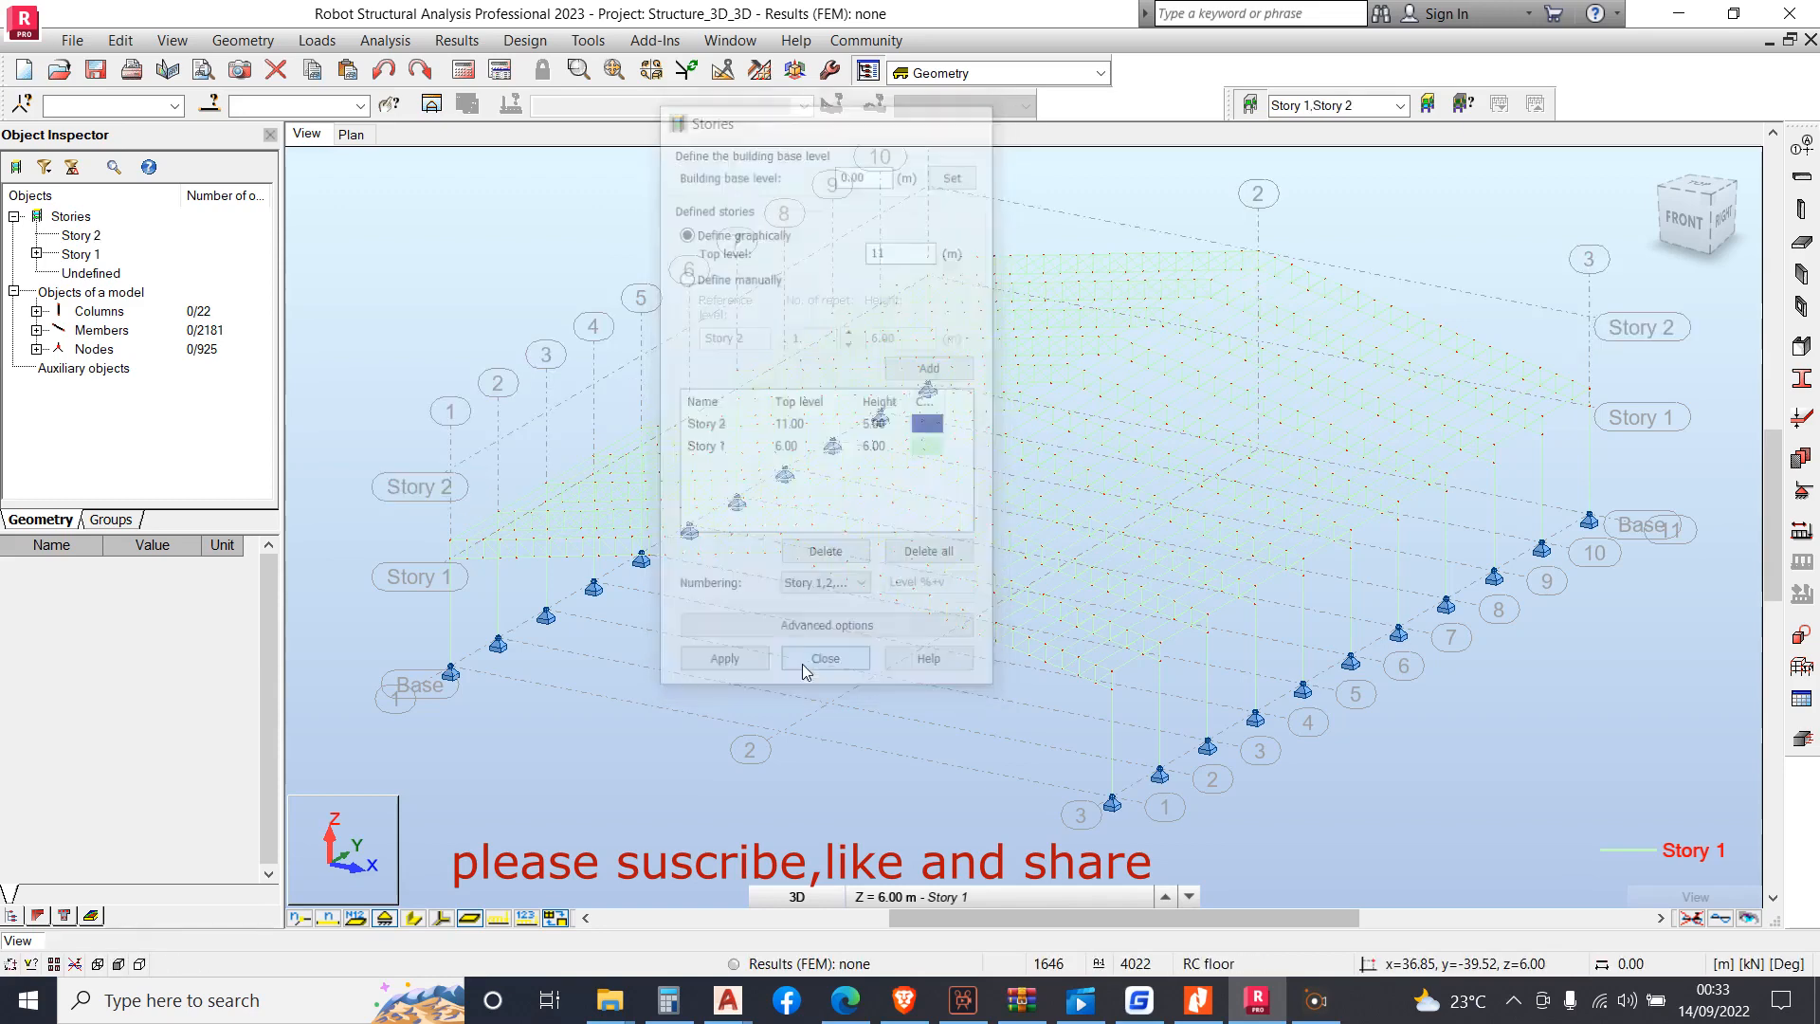
Select a purlin between the first two front trusses, then extend the selection to all members of the same member type
scroll(1042, 626, "up", 2)
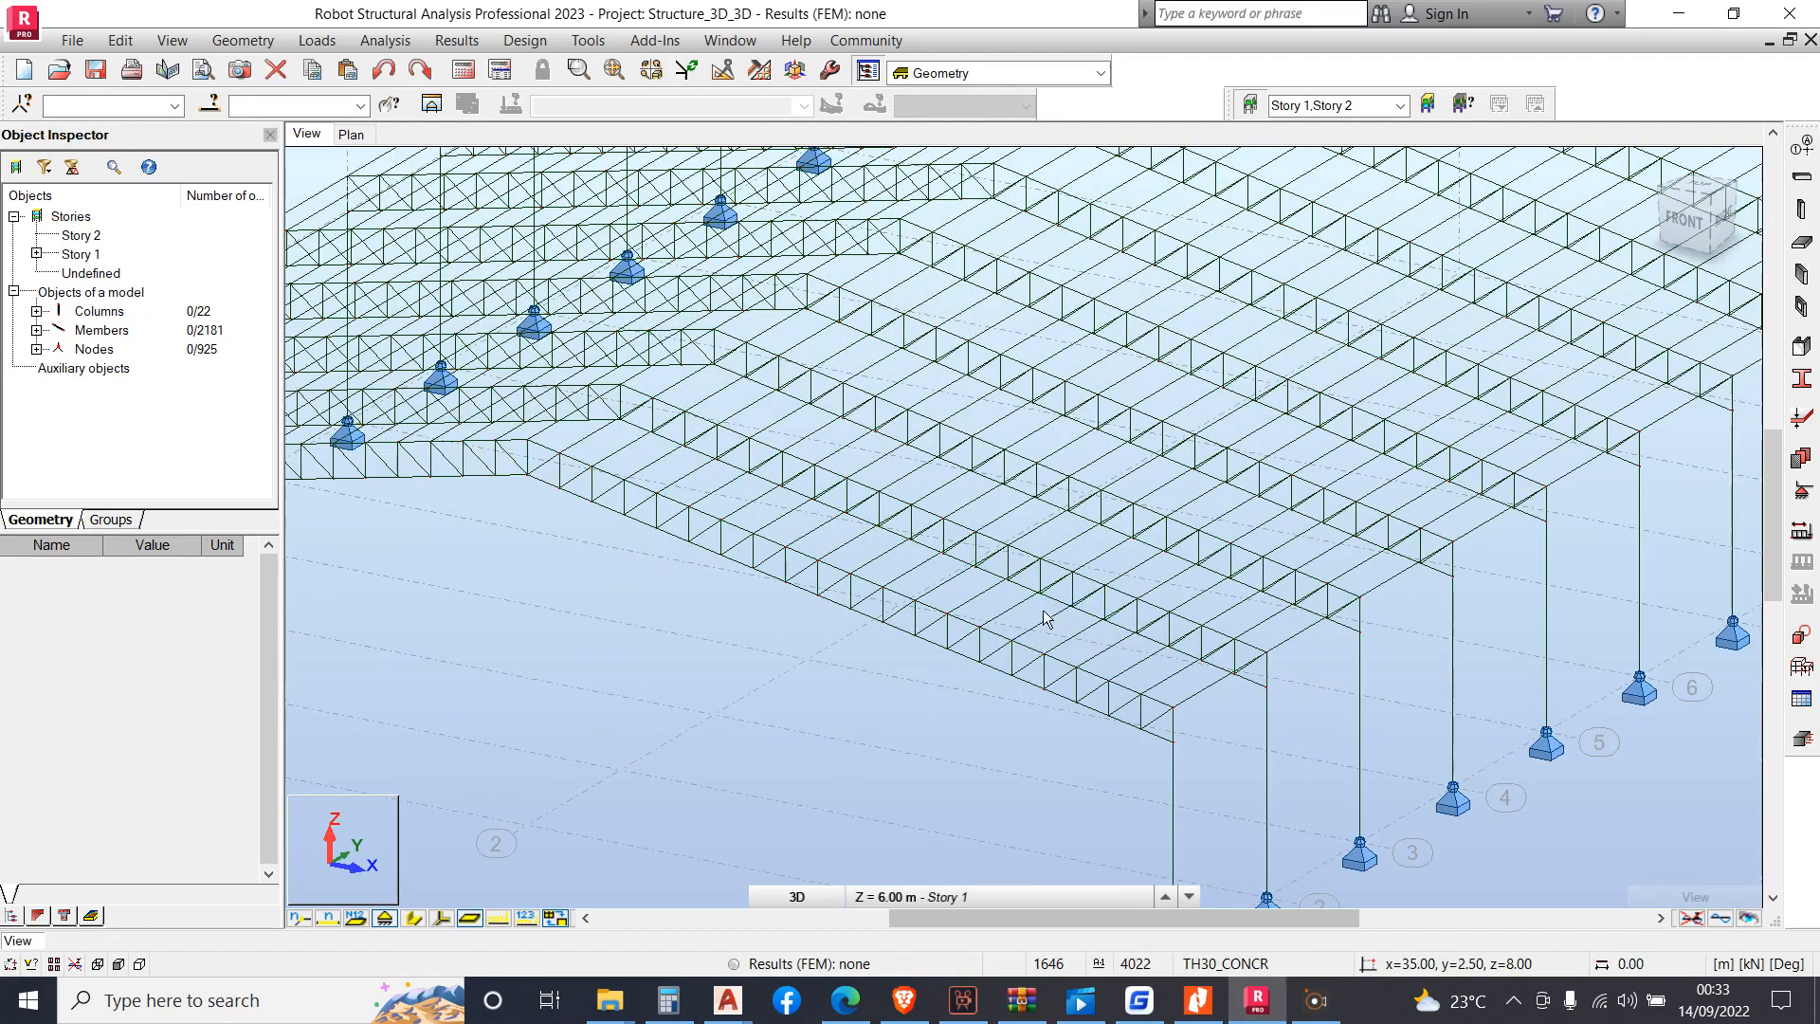
left_click(1045, 628)
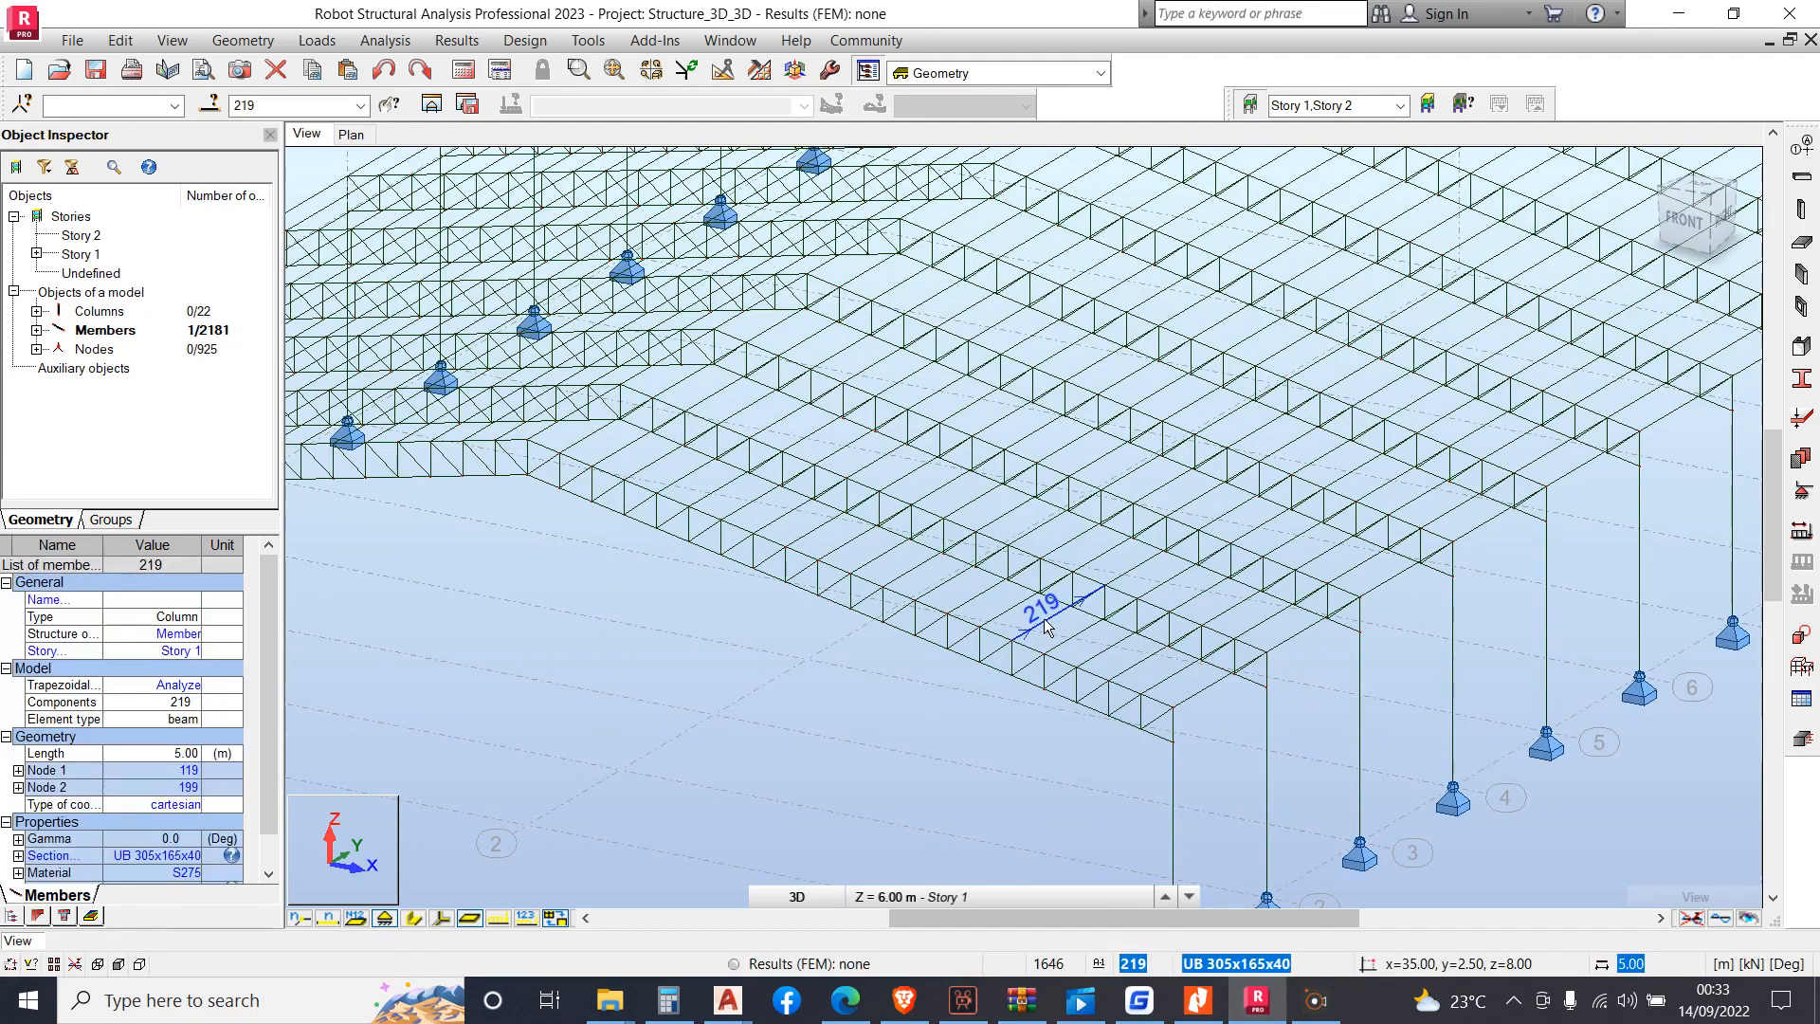
right_click(1050, 618)
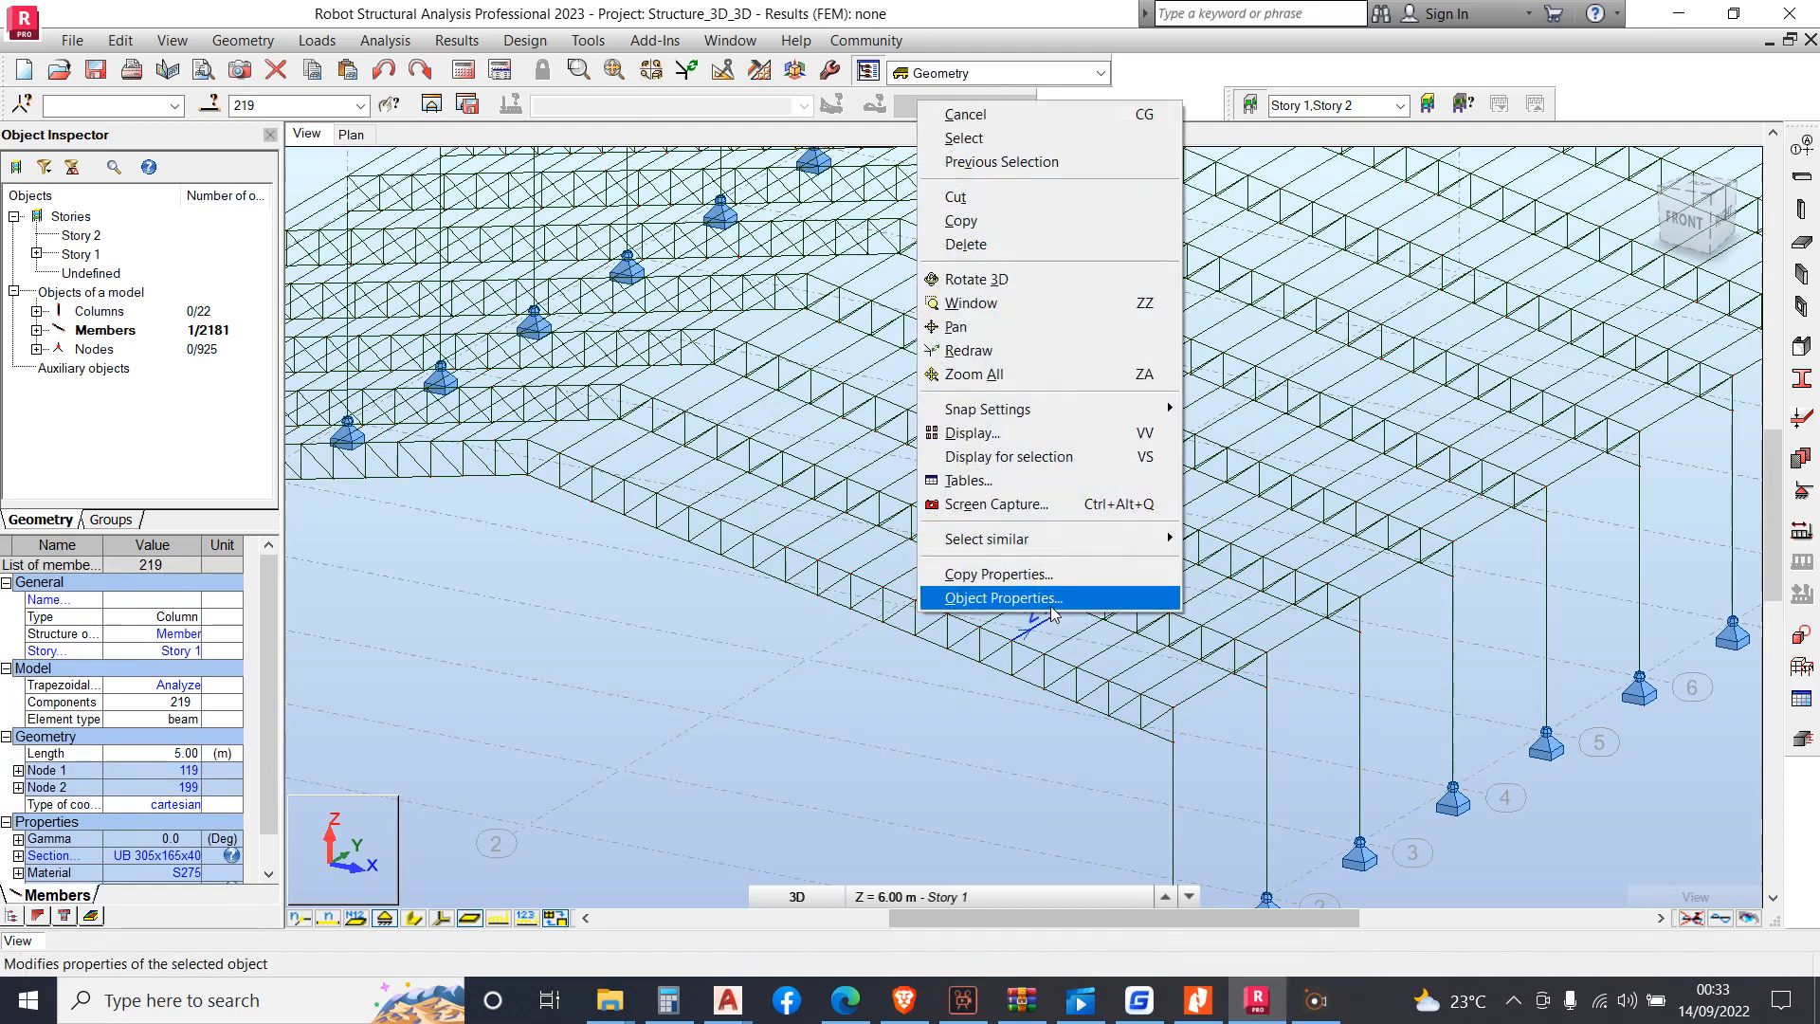
mouse_move(1171, 552)
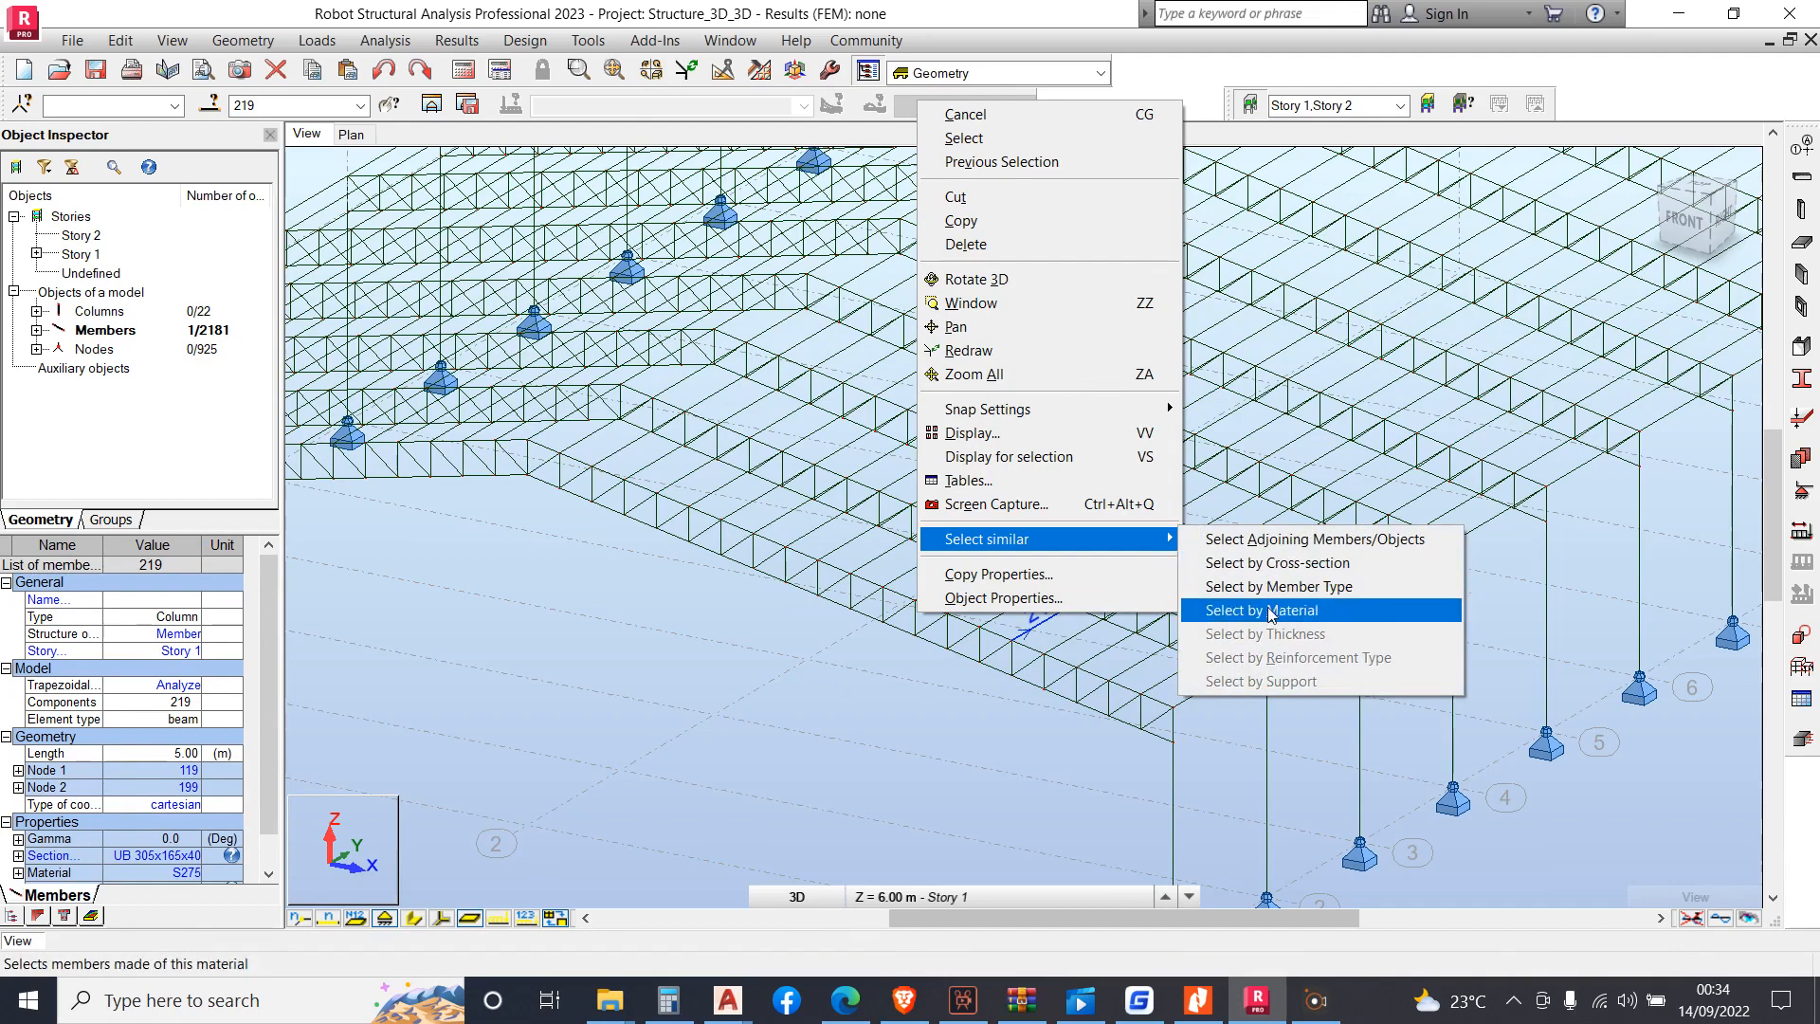
left_click(1293, 582)
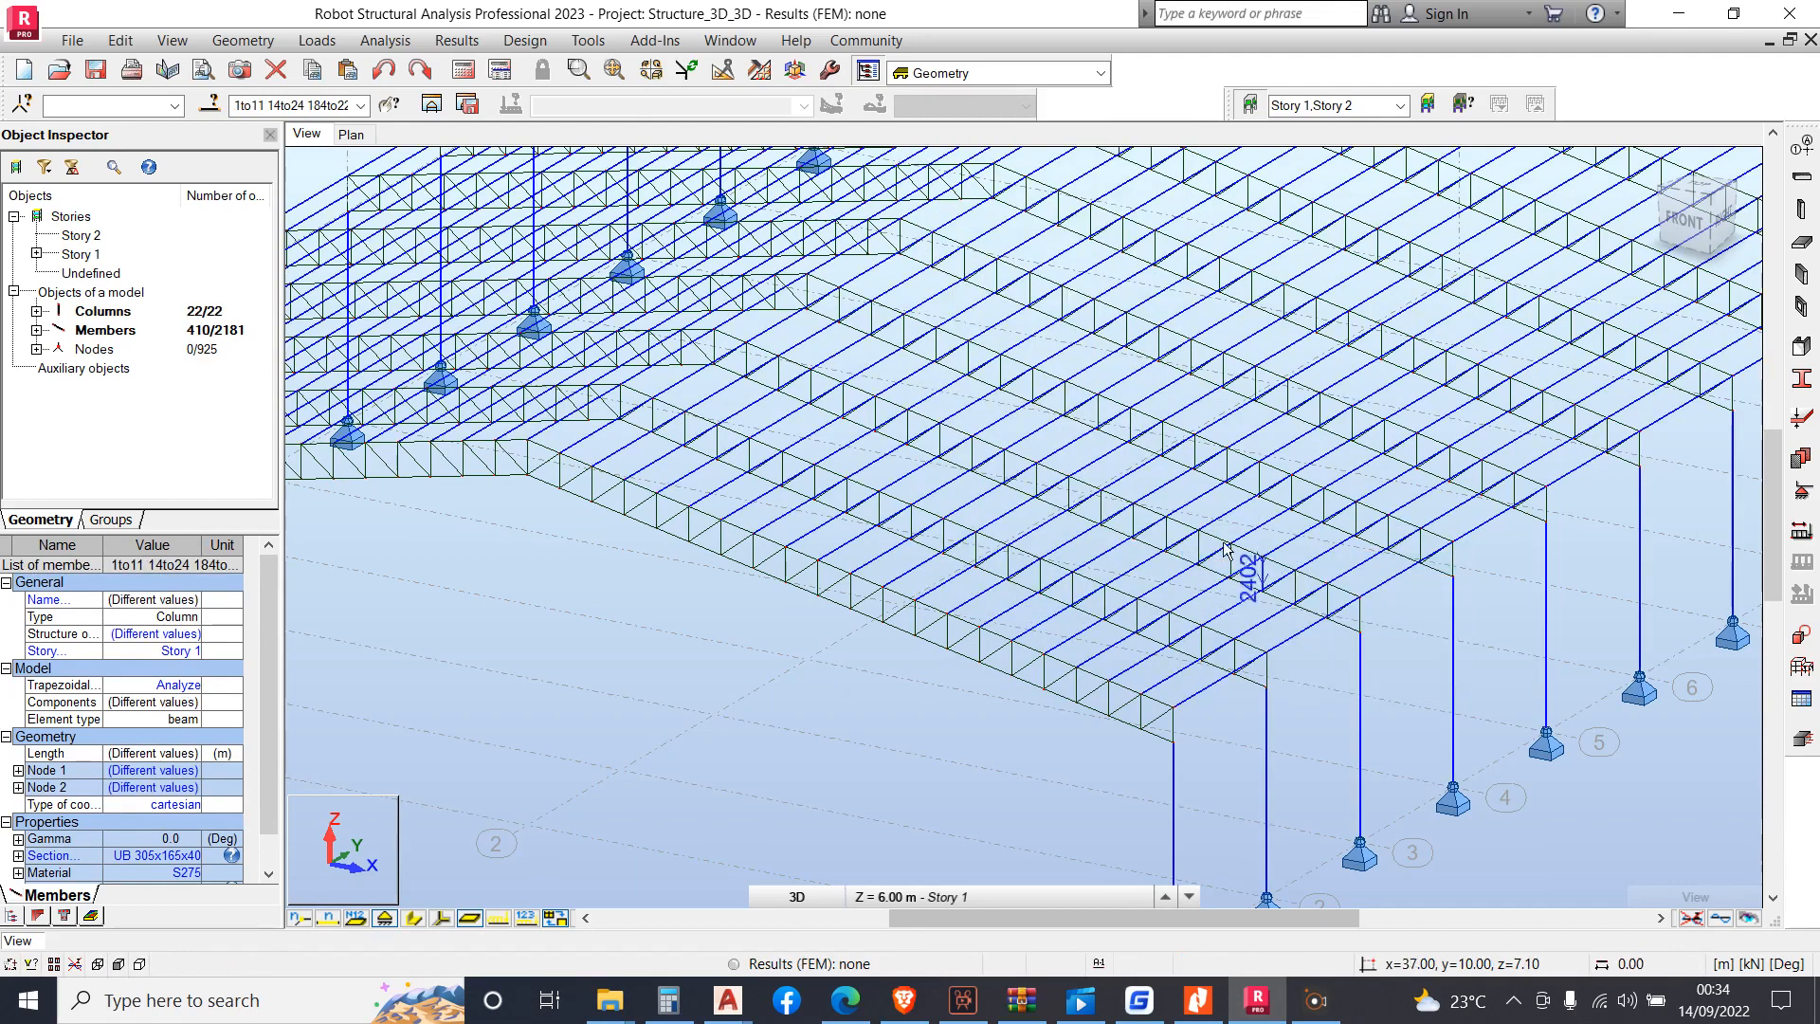
Remove the columns from the selection in the front view, leaving only the purlins selected, and return to a 3D view
scroll(1166, 545, "down", 6)
left_click(1685, 223)
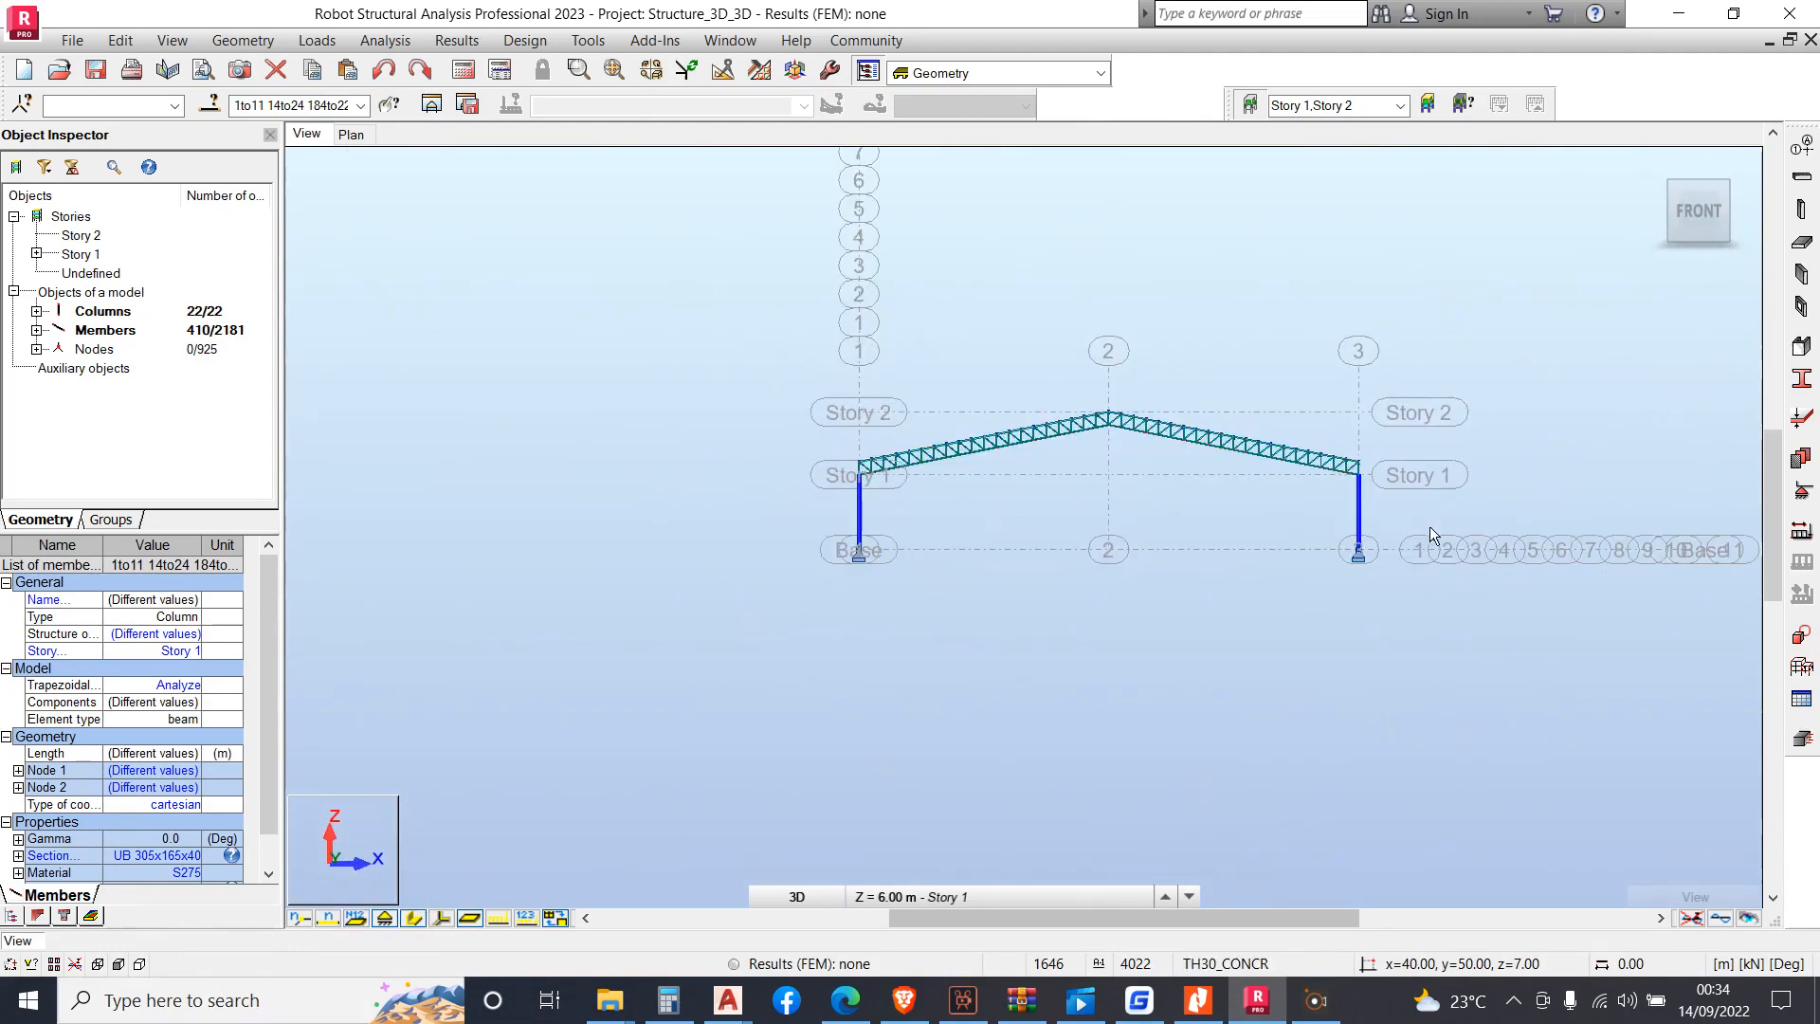
left_click_drag(1391, 527, 813, 519)
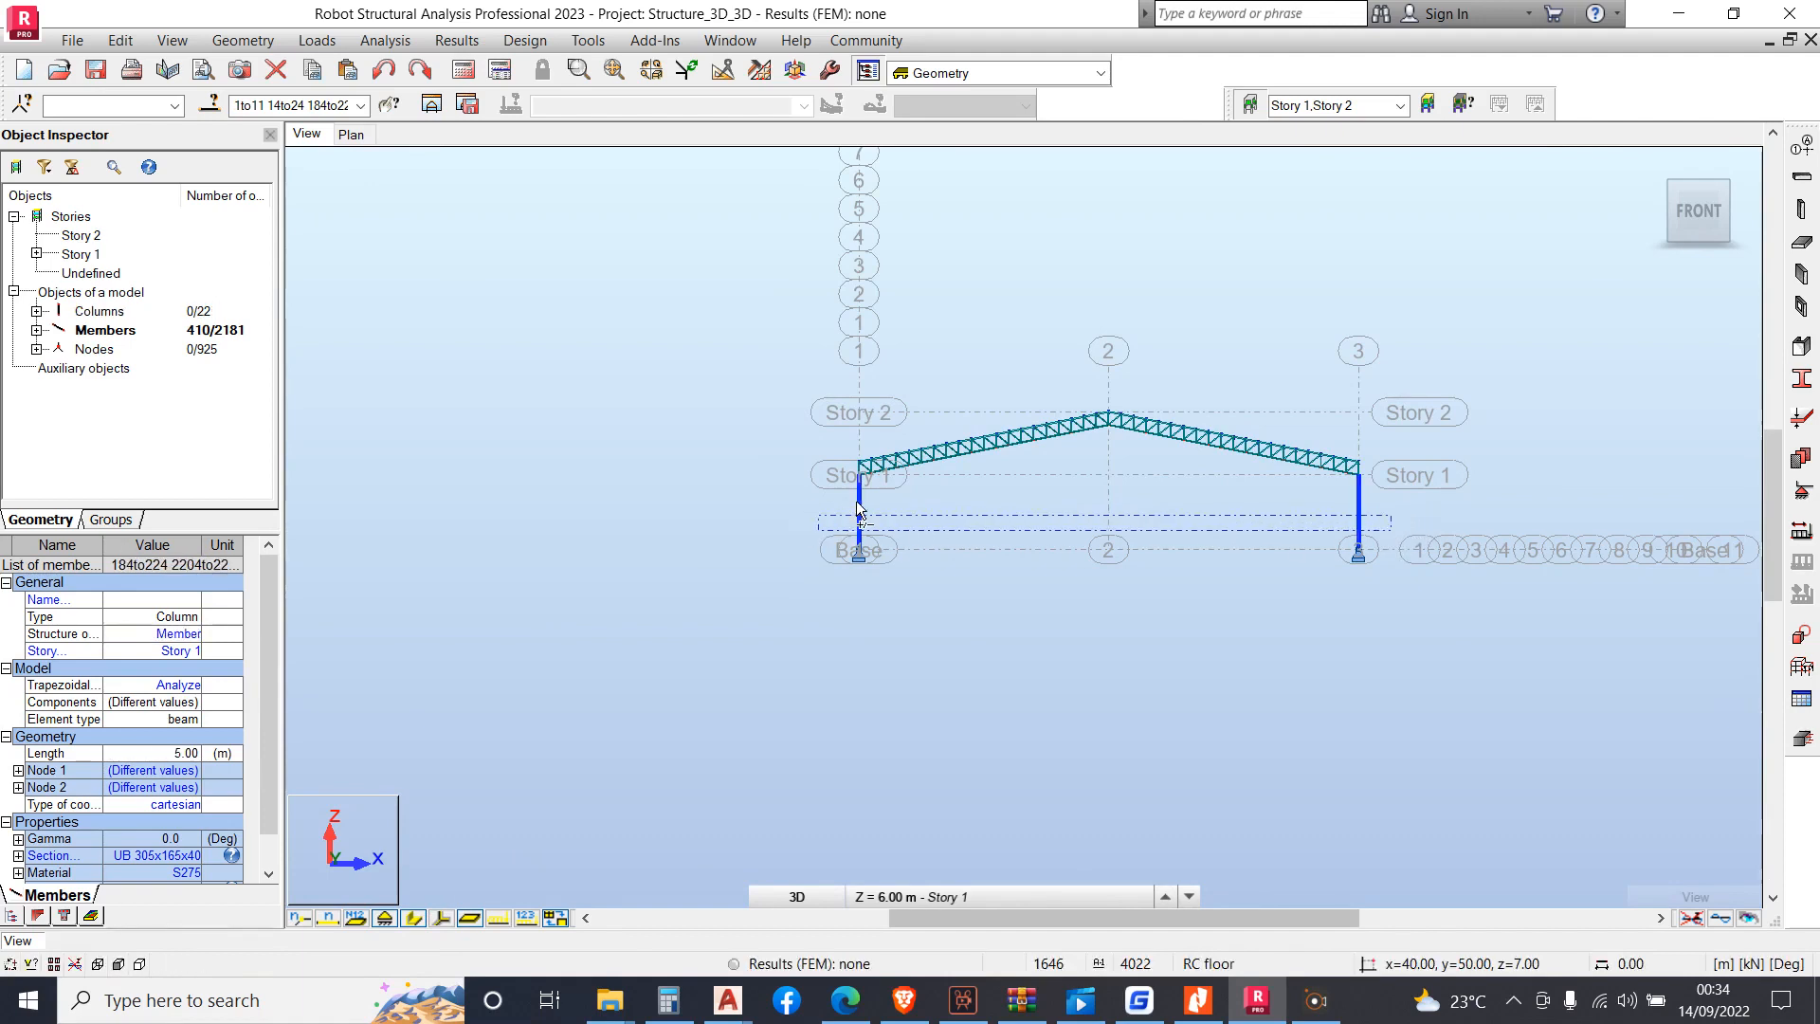
right_click(1406, 371)
left_click(1465, 469)
left_click_drag(1458, 449, 1162, 471)
scroll(1162, 471, "up", 4)
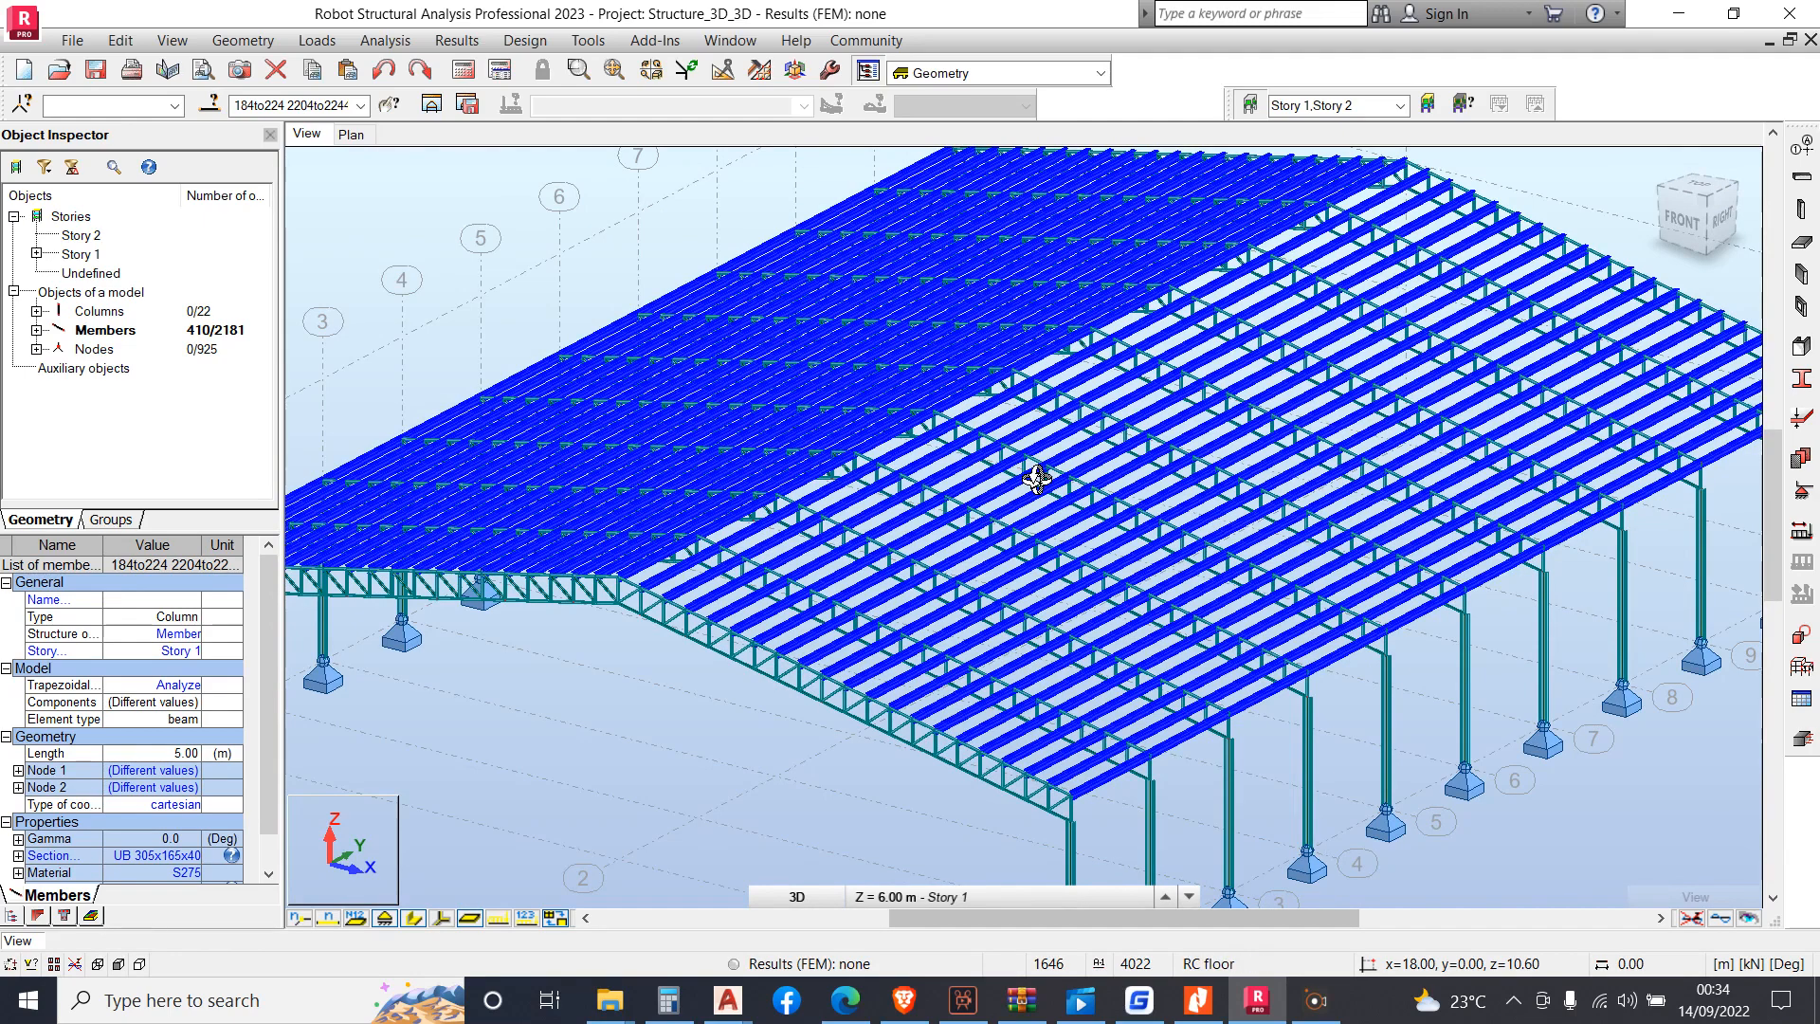
Check which sections are available for the selected purlins, without assigning a different one
left_click(197, 857)
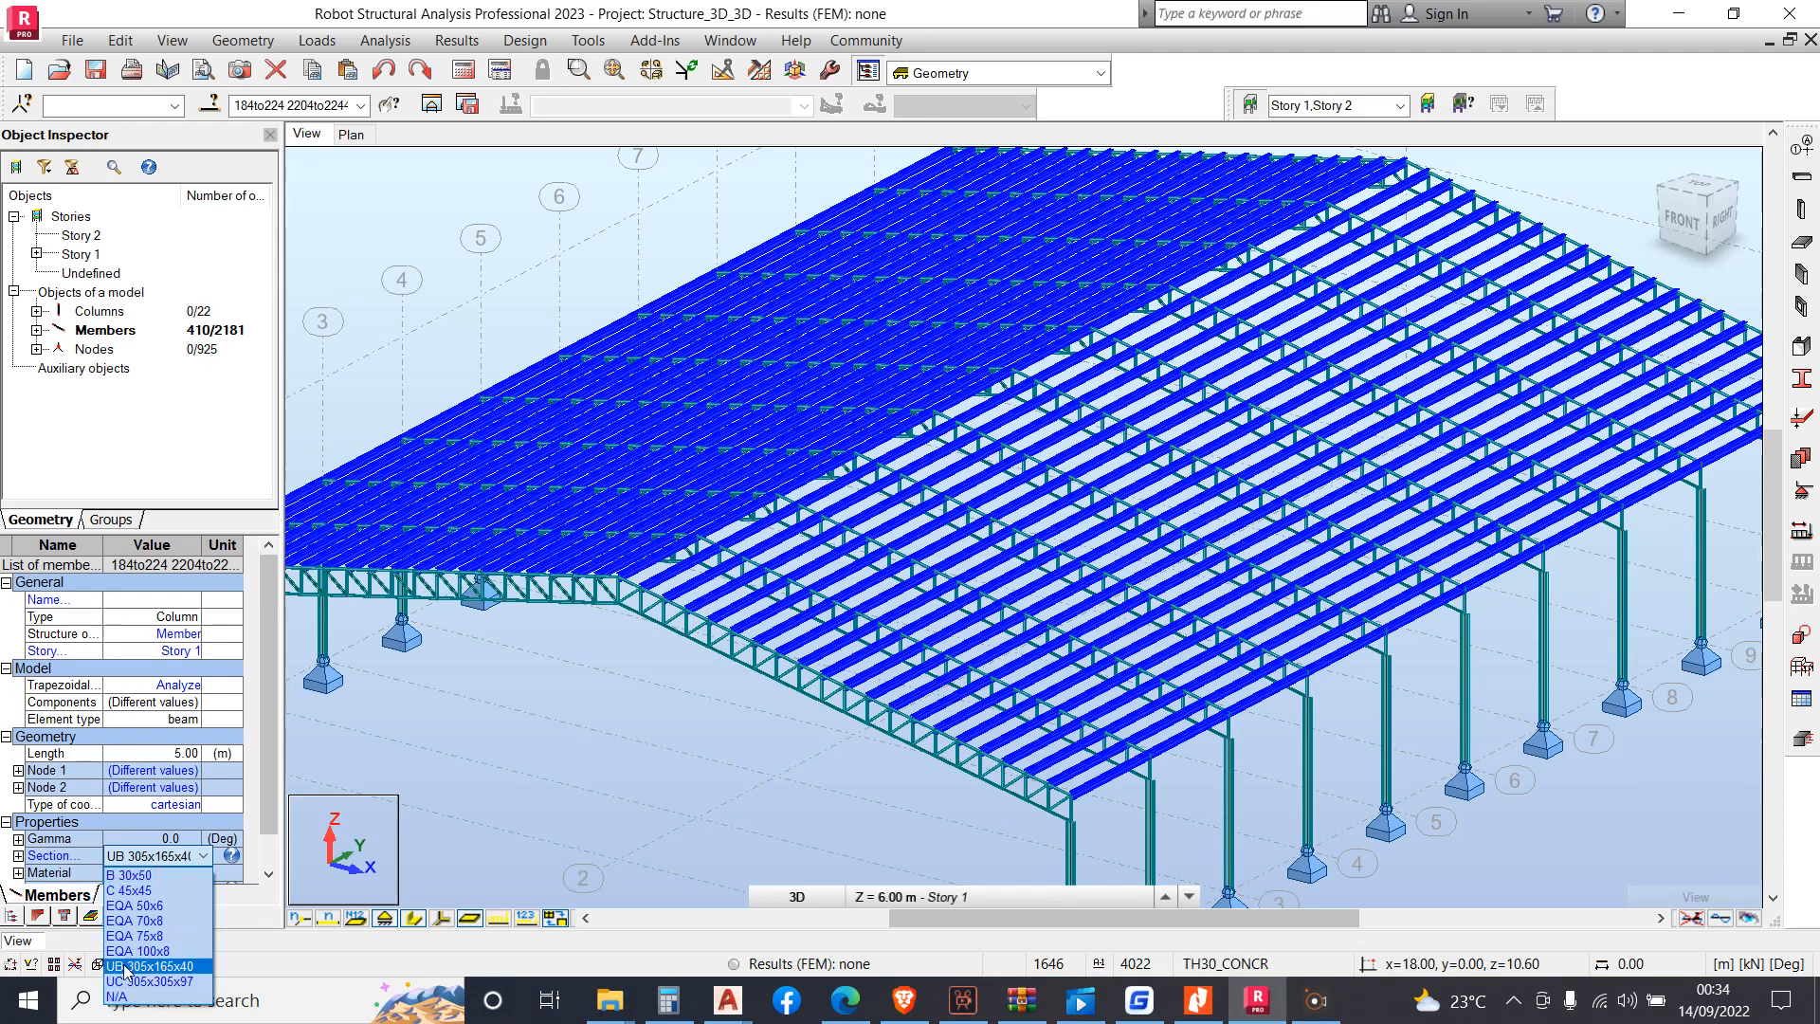
left_click(214, 861)
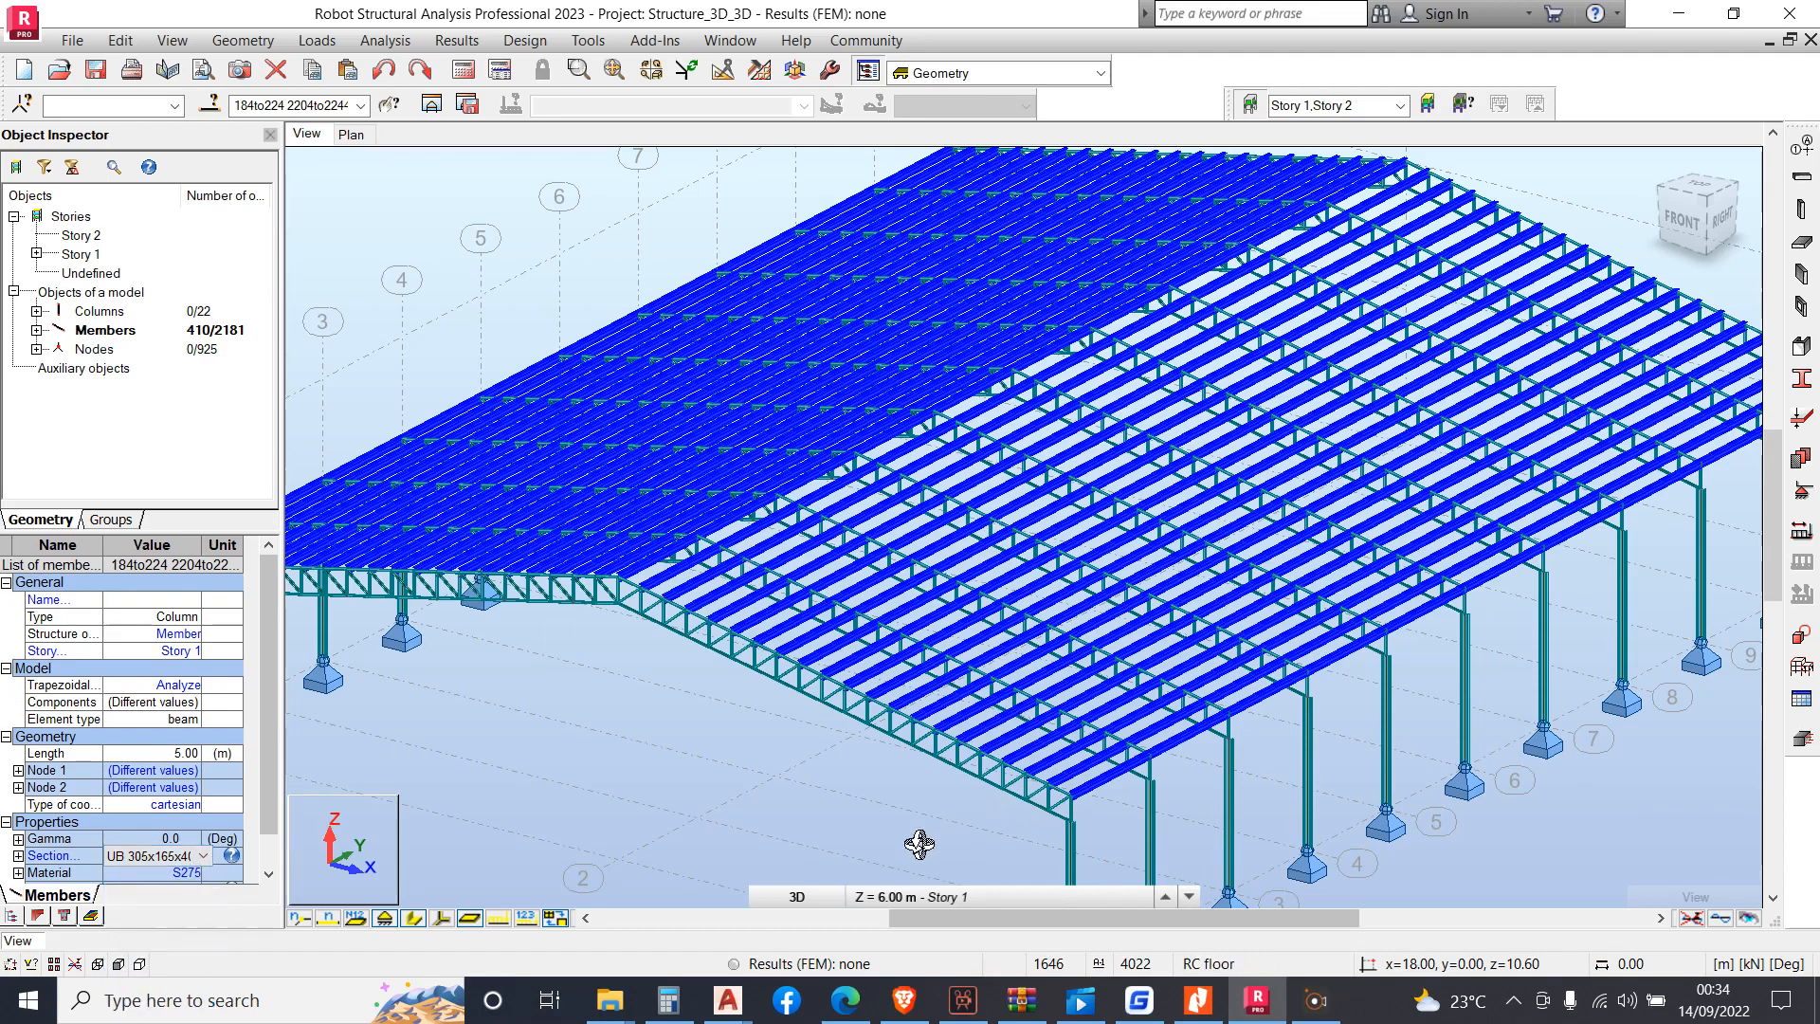
left_click(752, 901)
left_click(752, 900)
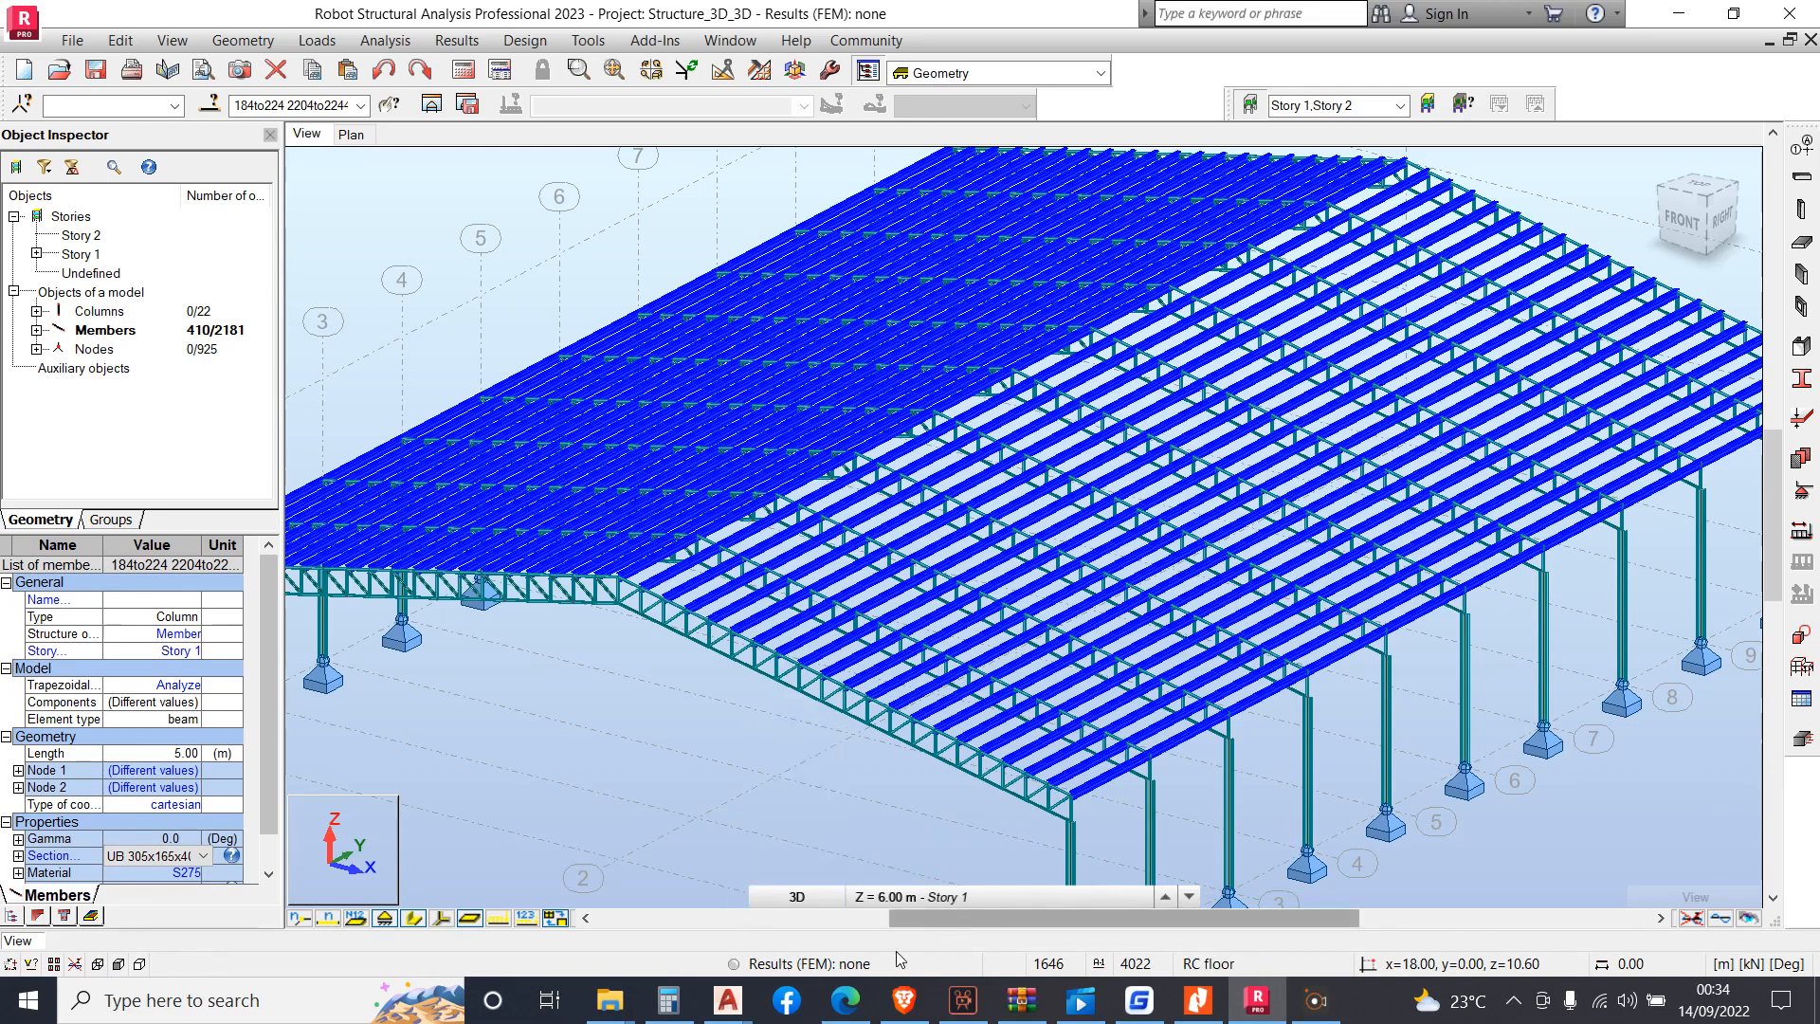
Switch to Drawing1.dwg in AutoCAD and erase the existing building outline with its pitched roof
mouse_move(735, 1003)
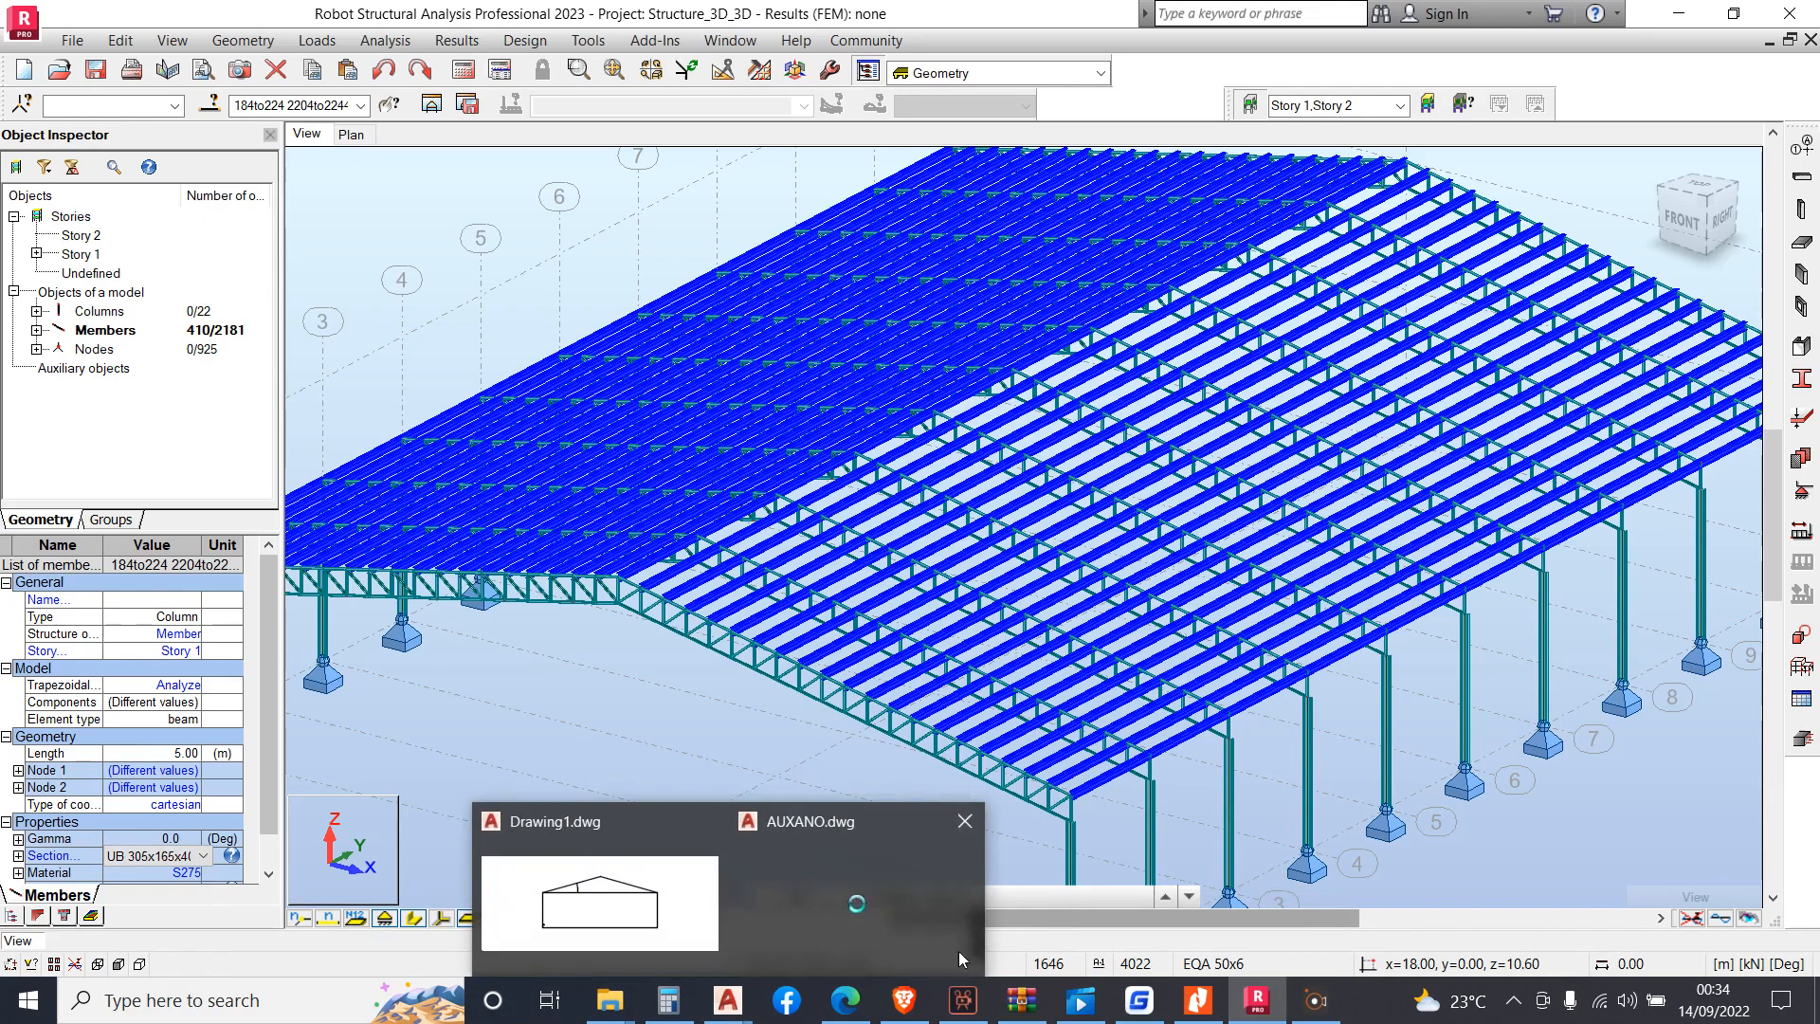
left_click(660, 892)
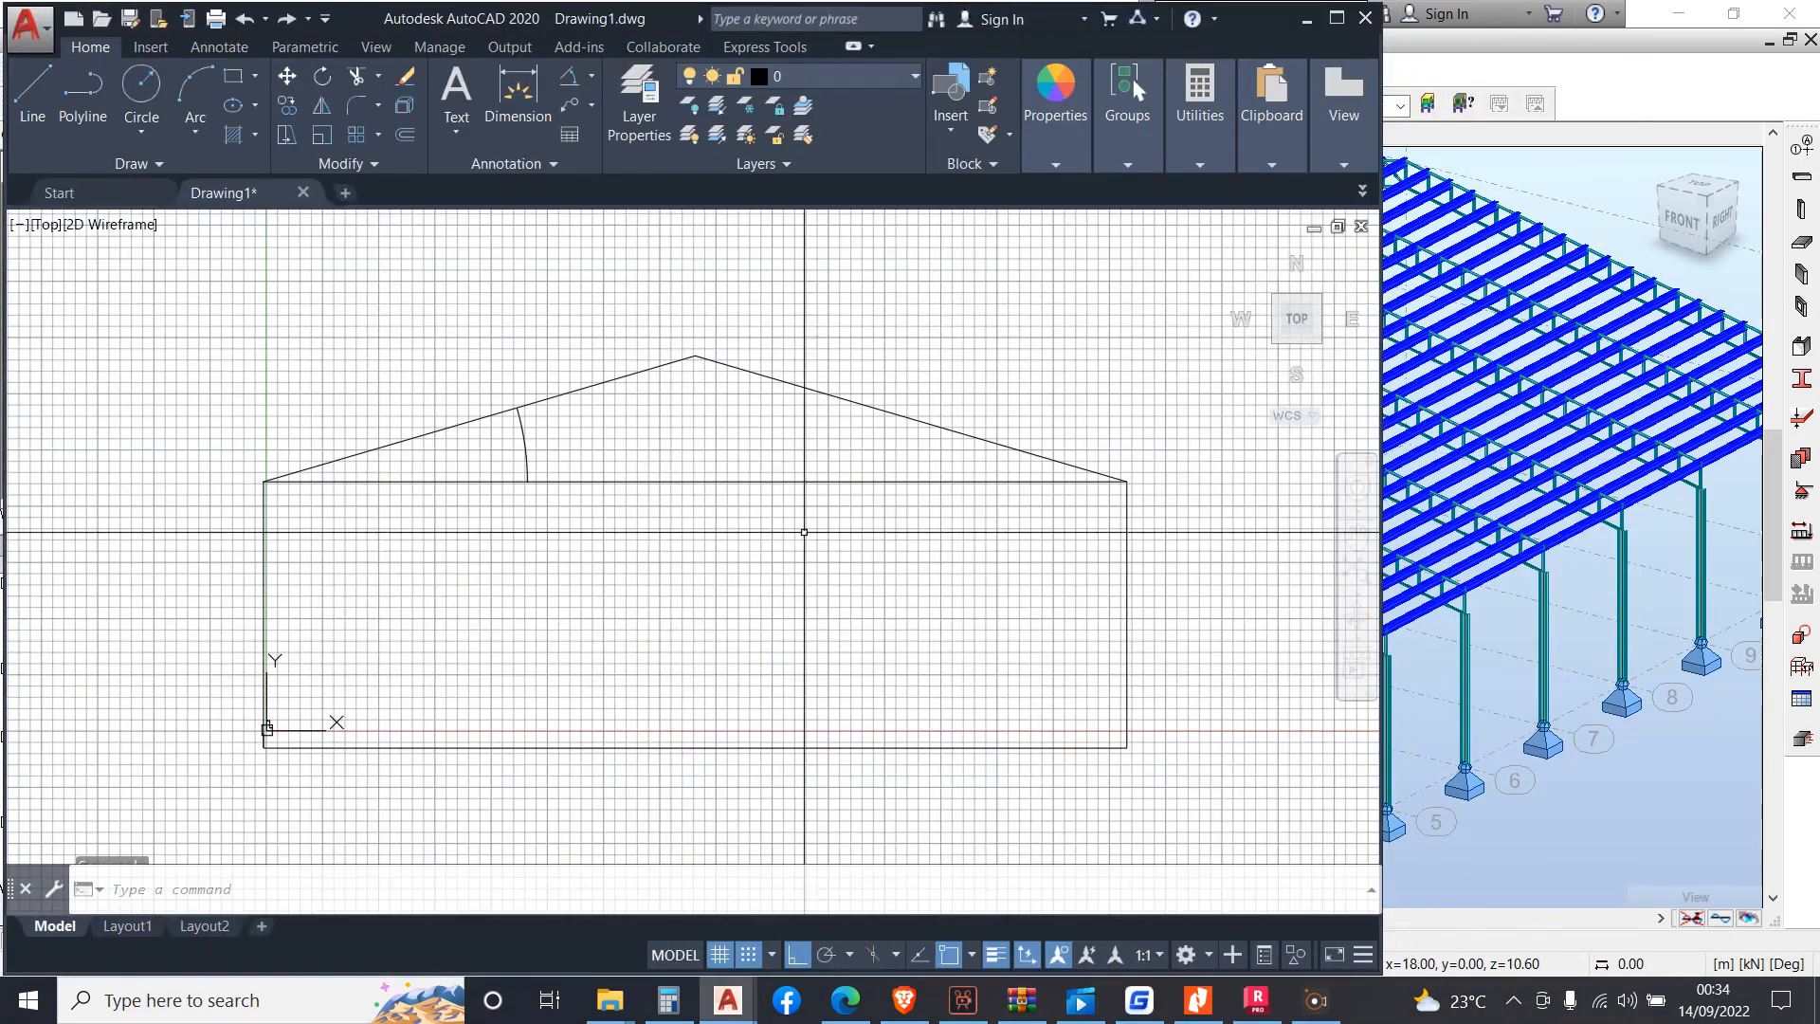
scroll(313, 393, "down", 5)
left_click(588, 520)
left_click(257, 360)
key("Delete")
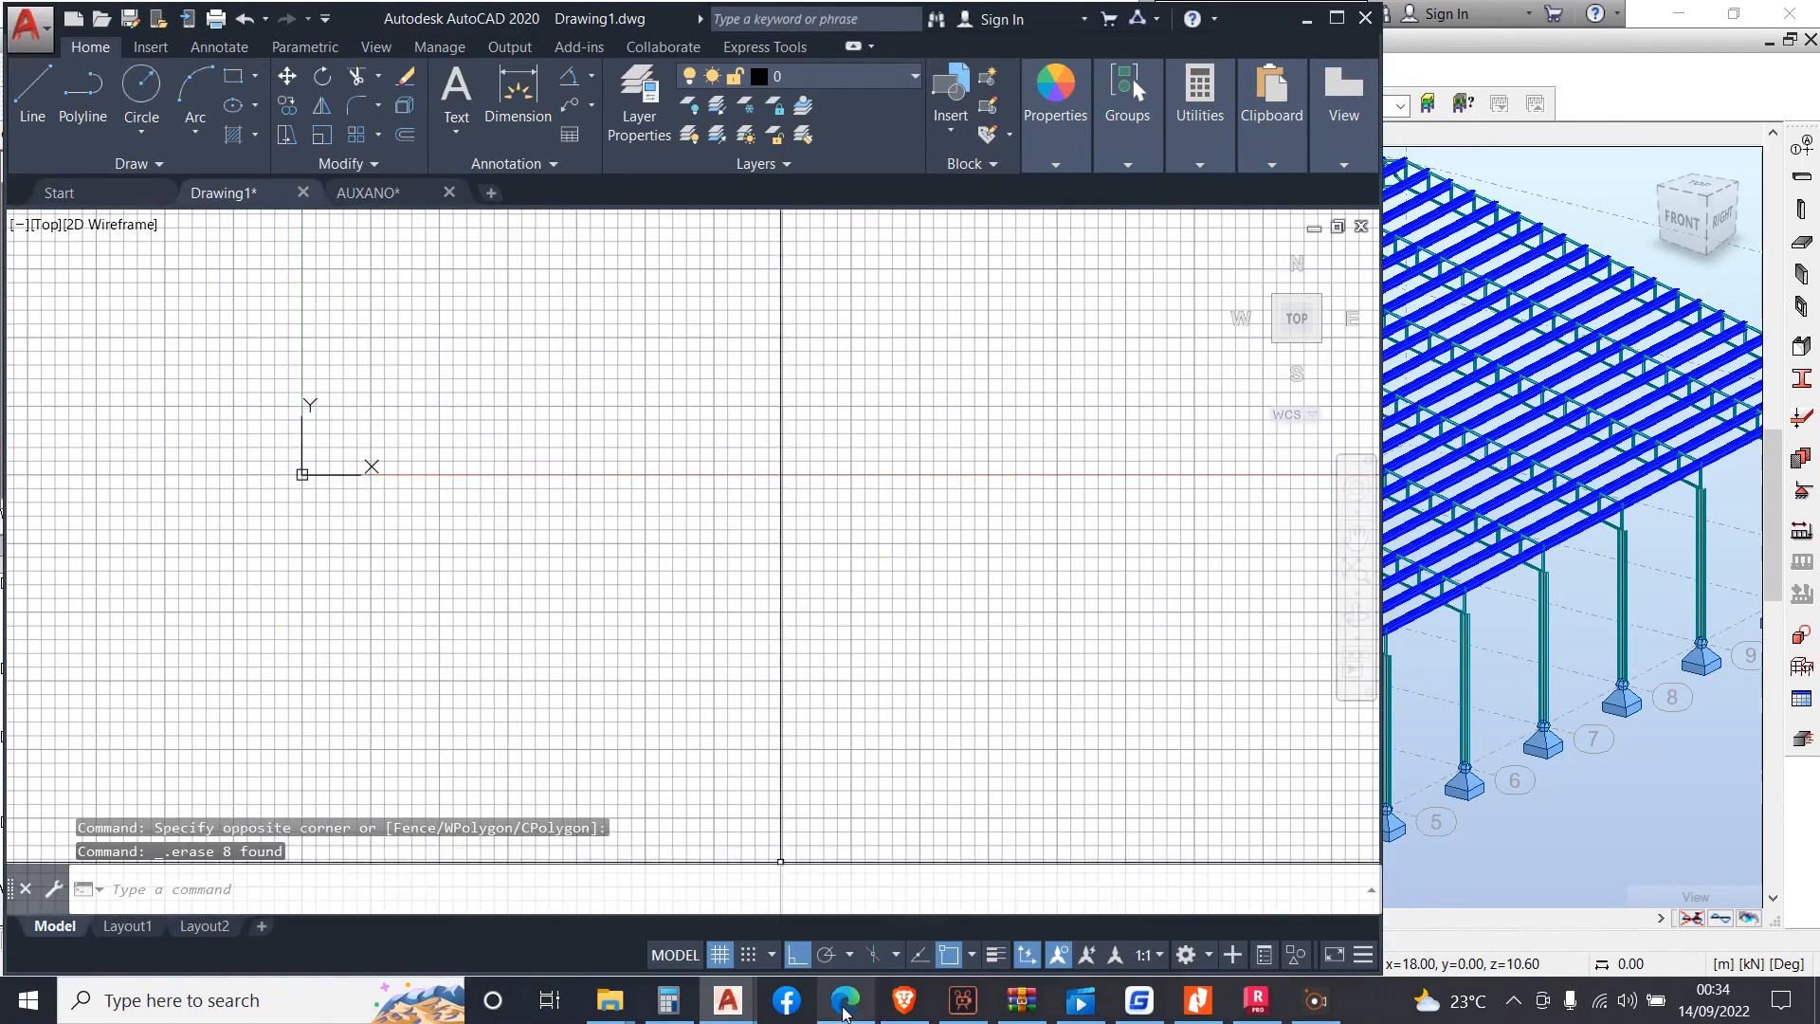
Switch to the BS 2994 document in the browser and examine Table 10 for zed sections and Table 11 for lipped zed sections
left_click(843, 1004)
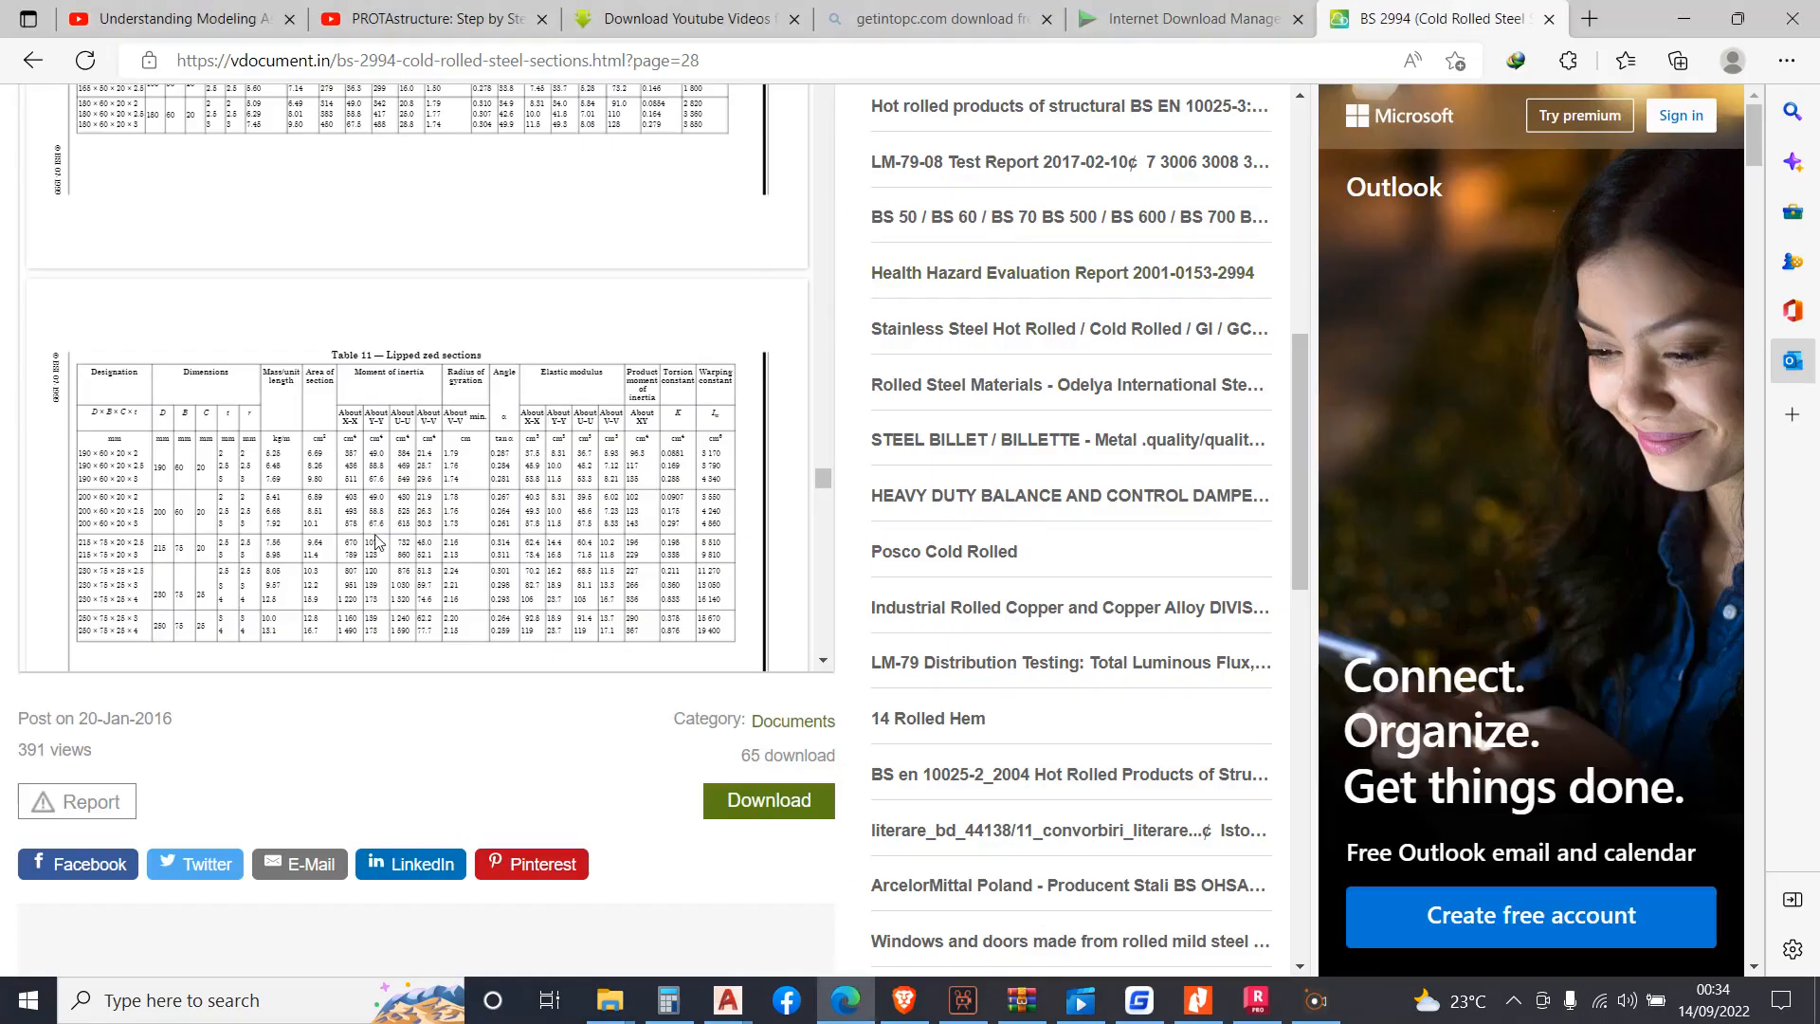
scroll(376, 540, "up", 5)
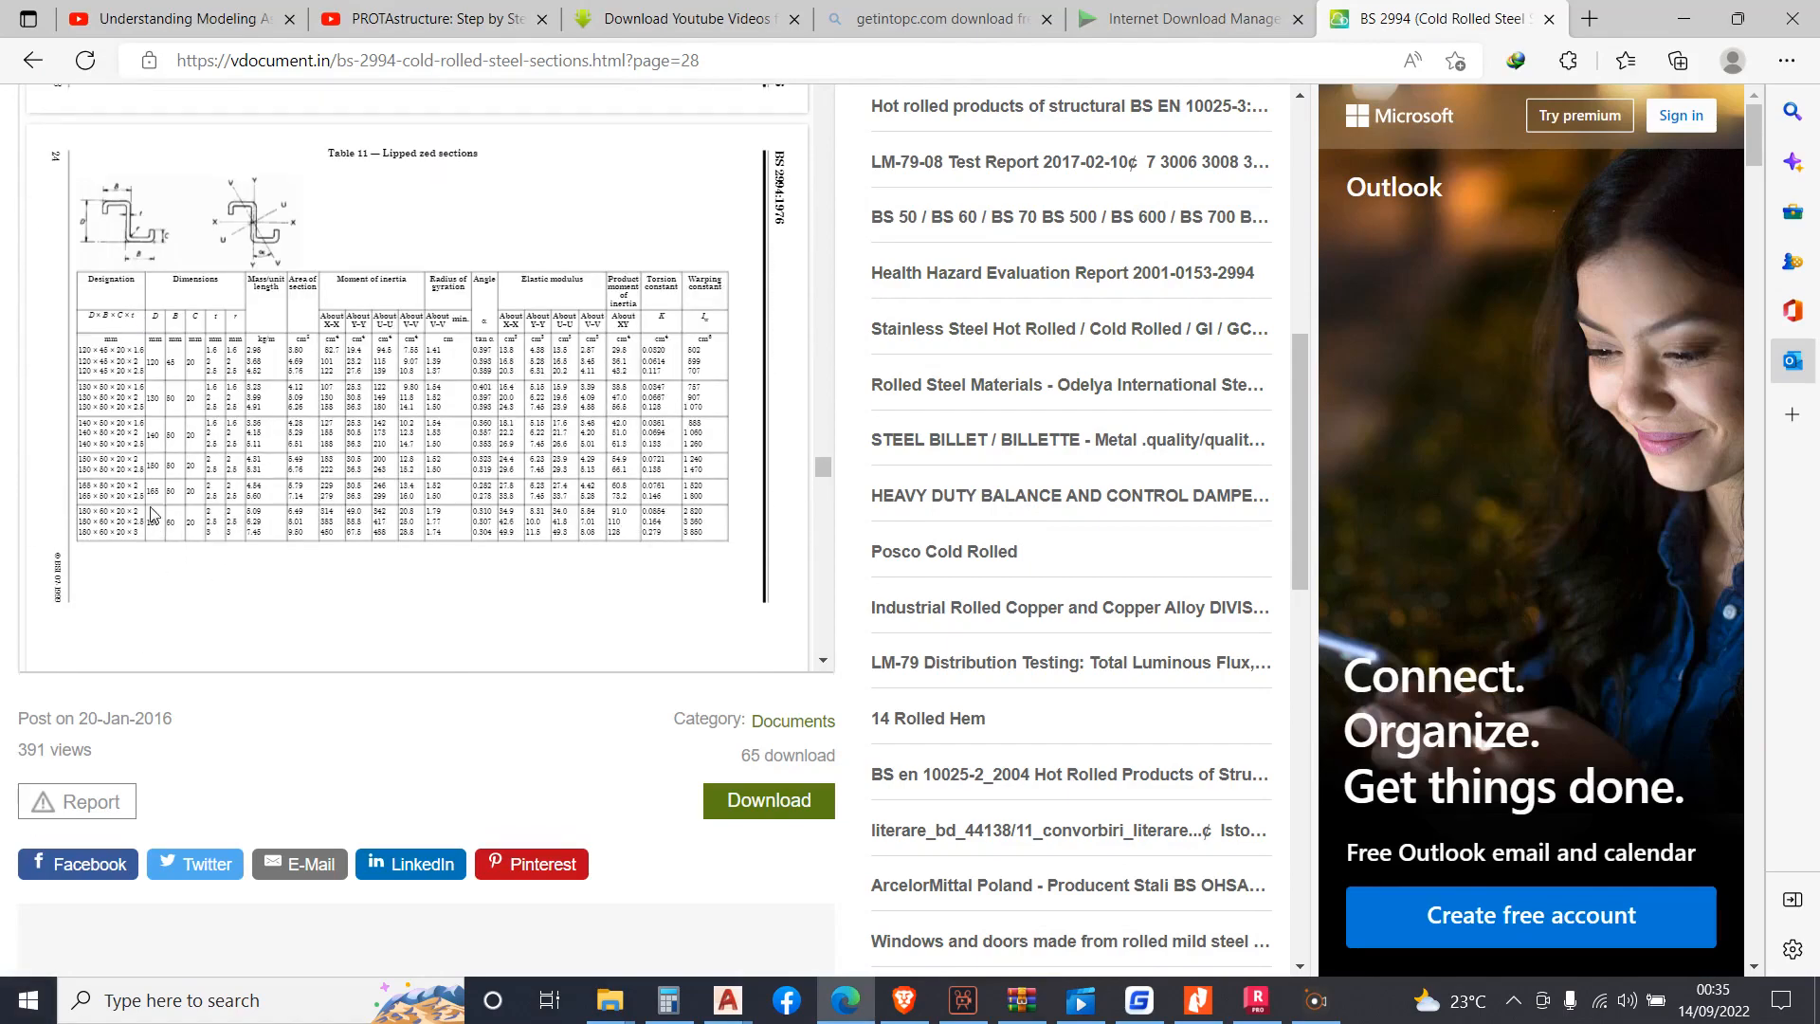
scroll(73, 315, "up", 2)
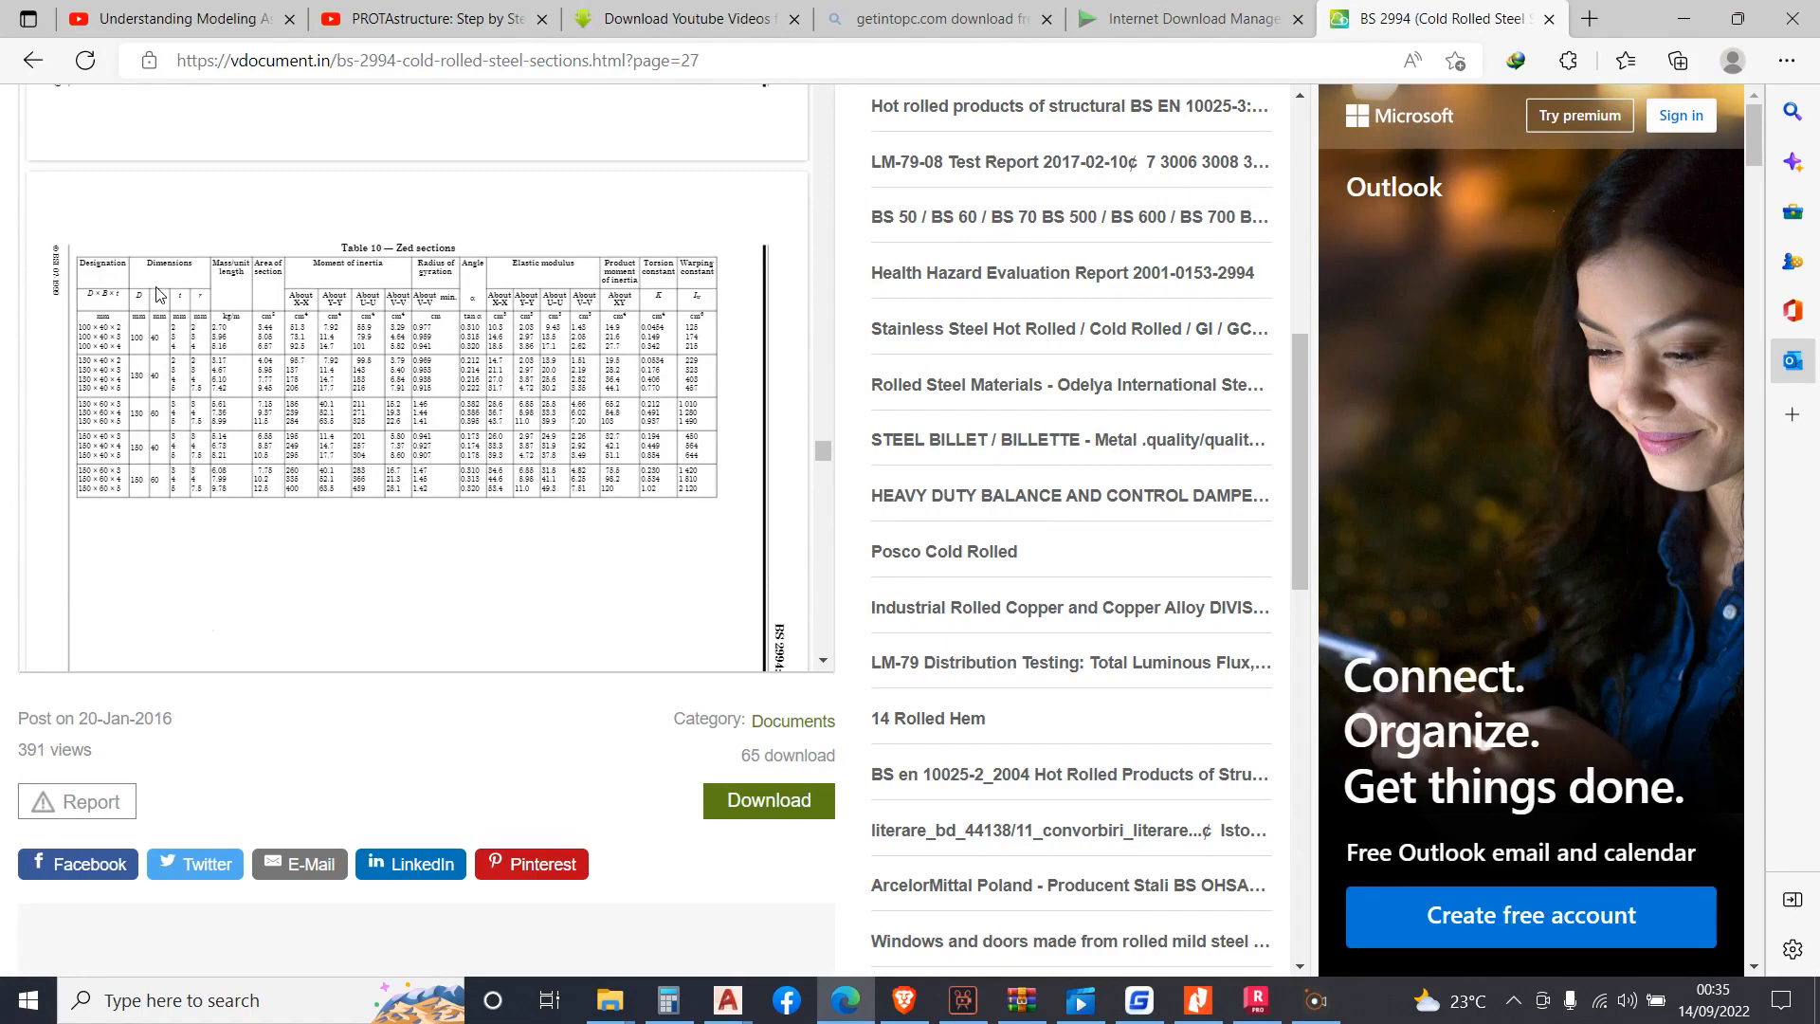
scroll(147, 434, "up", 3)
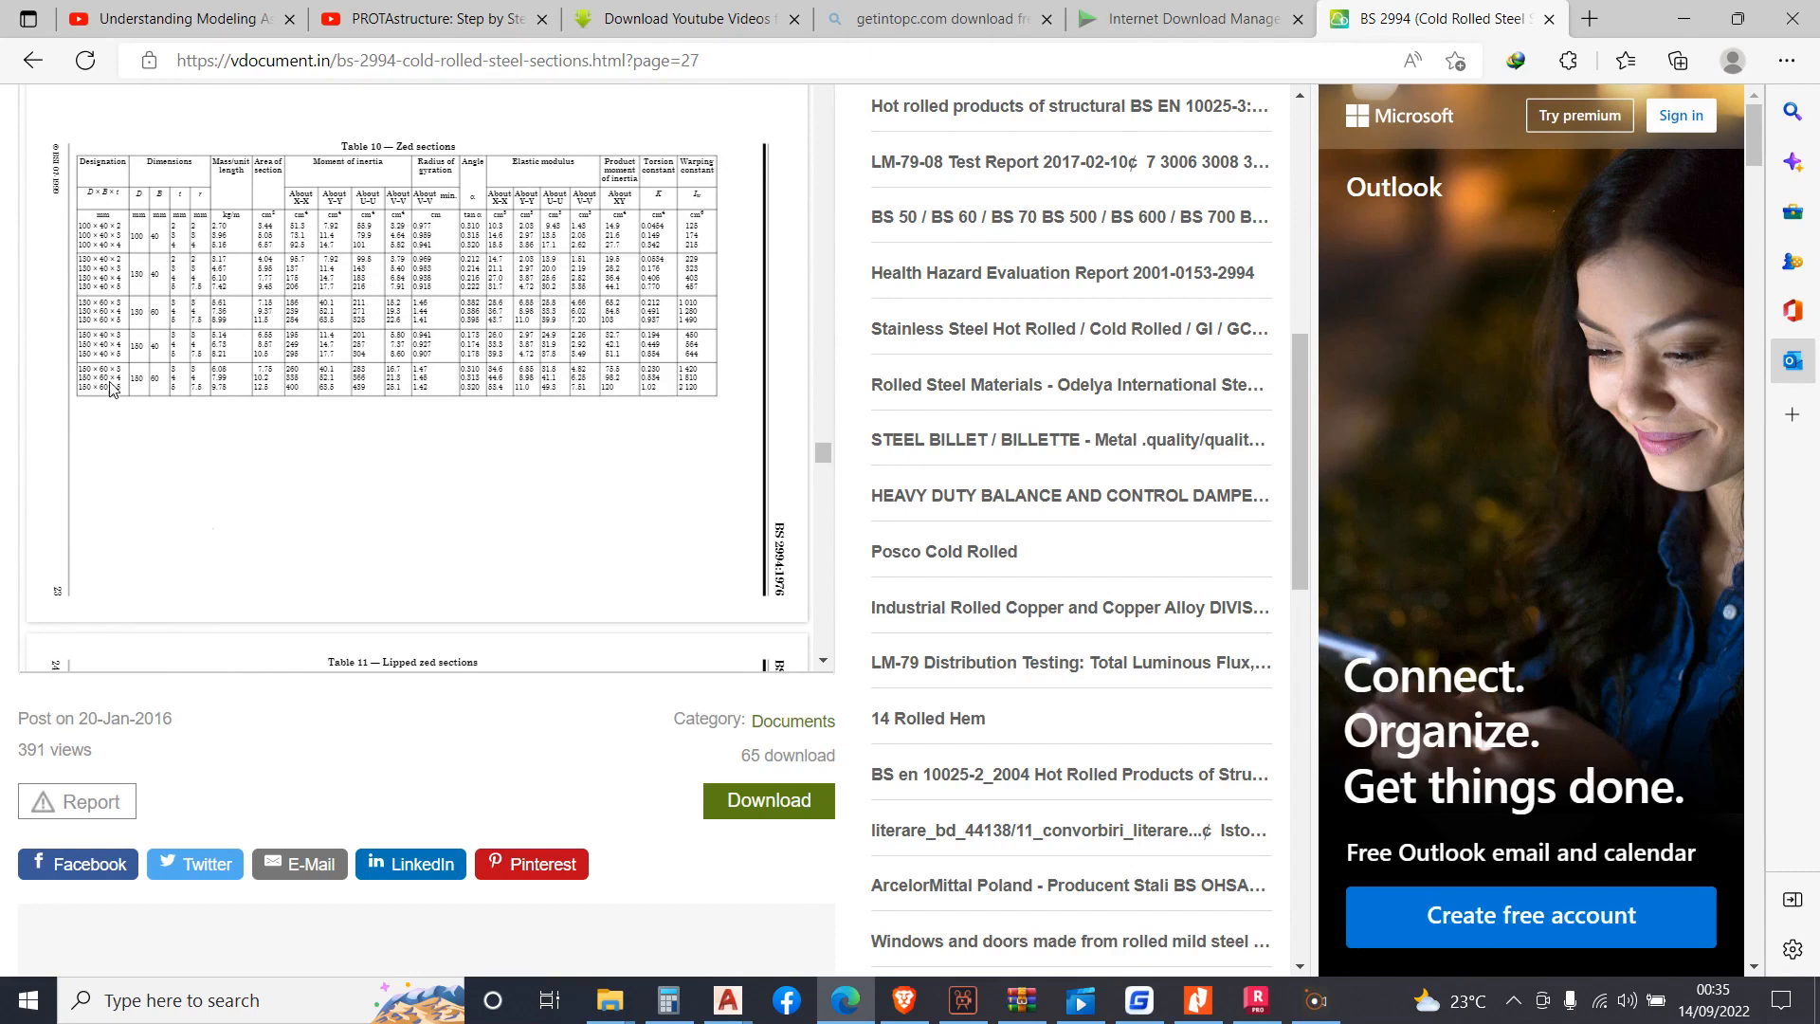
scroll(113, 411, "down", 3)
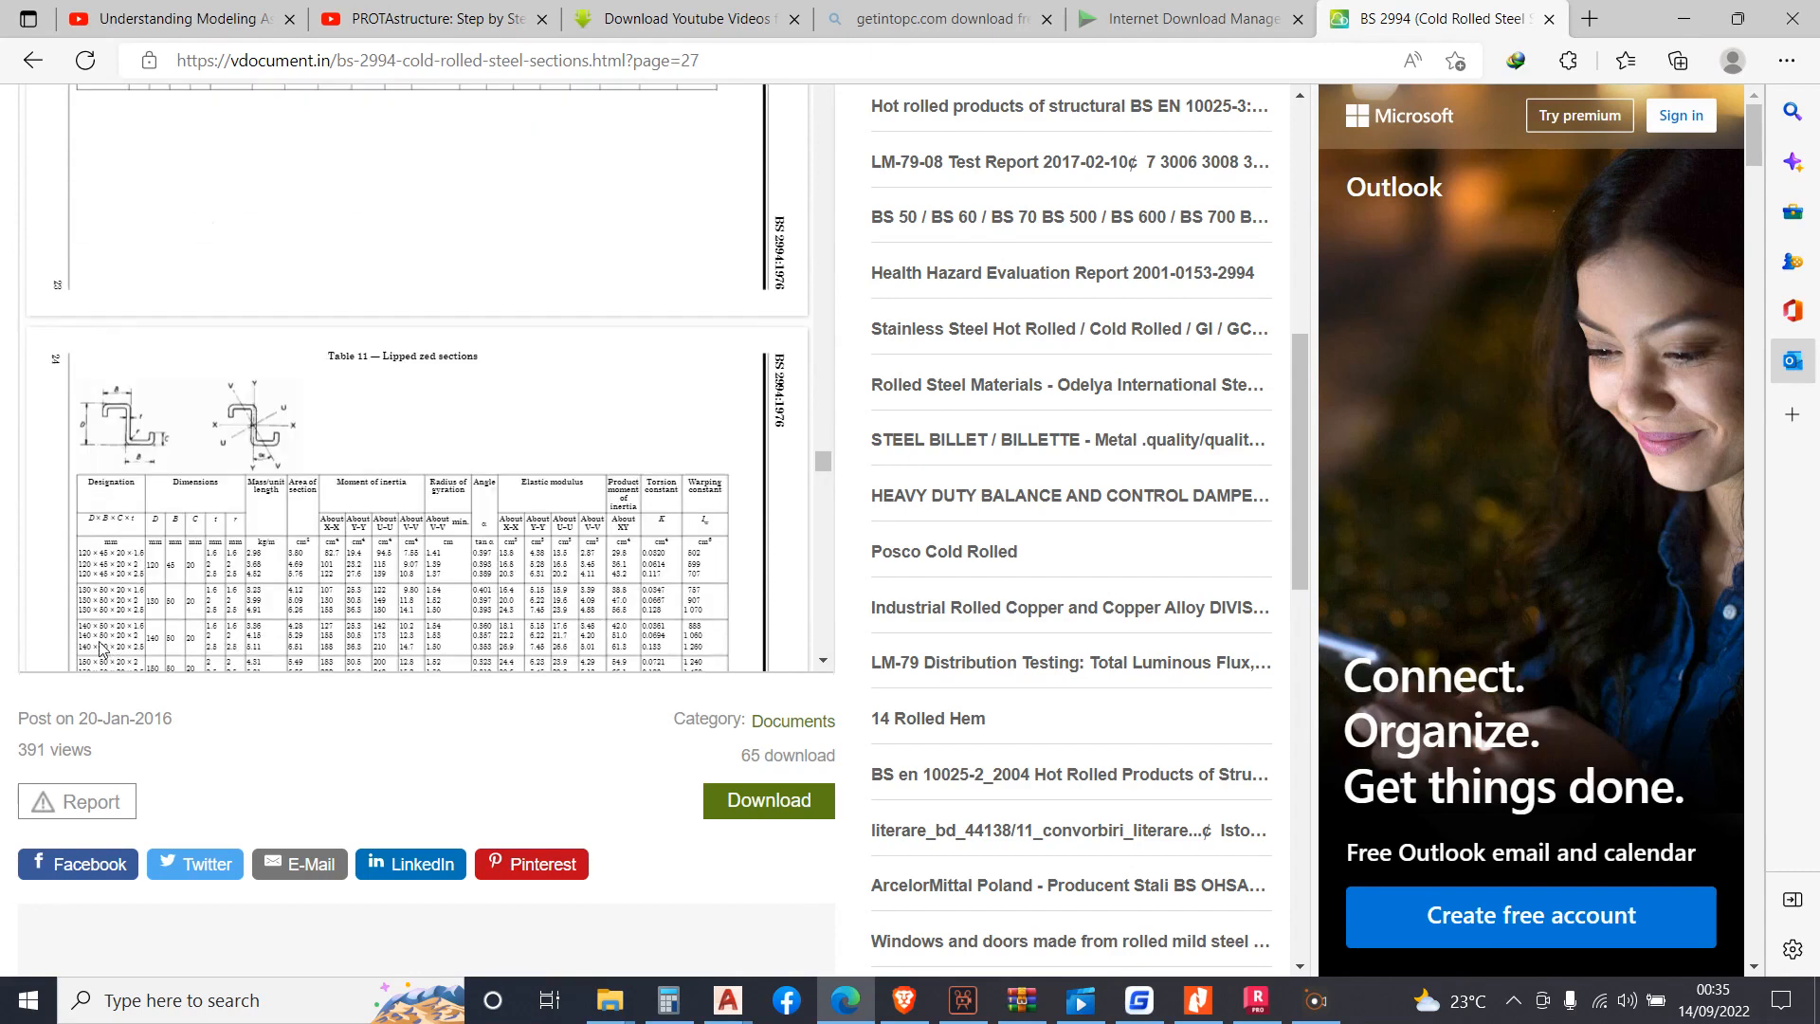
scroll(102, 647, "up", 4)
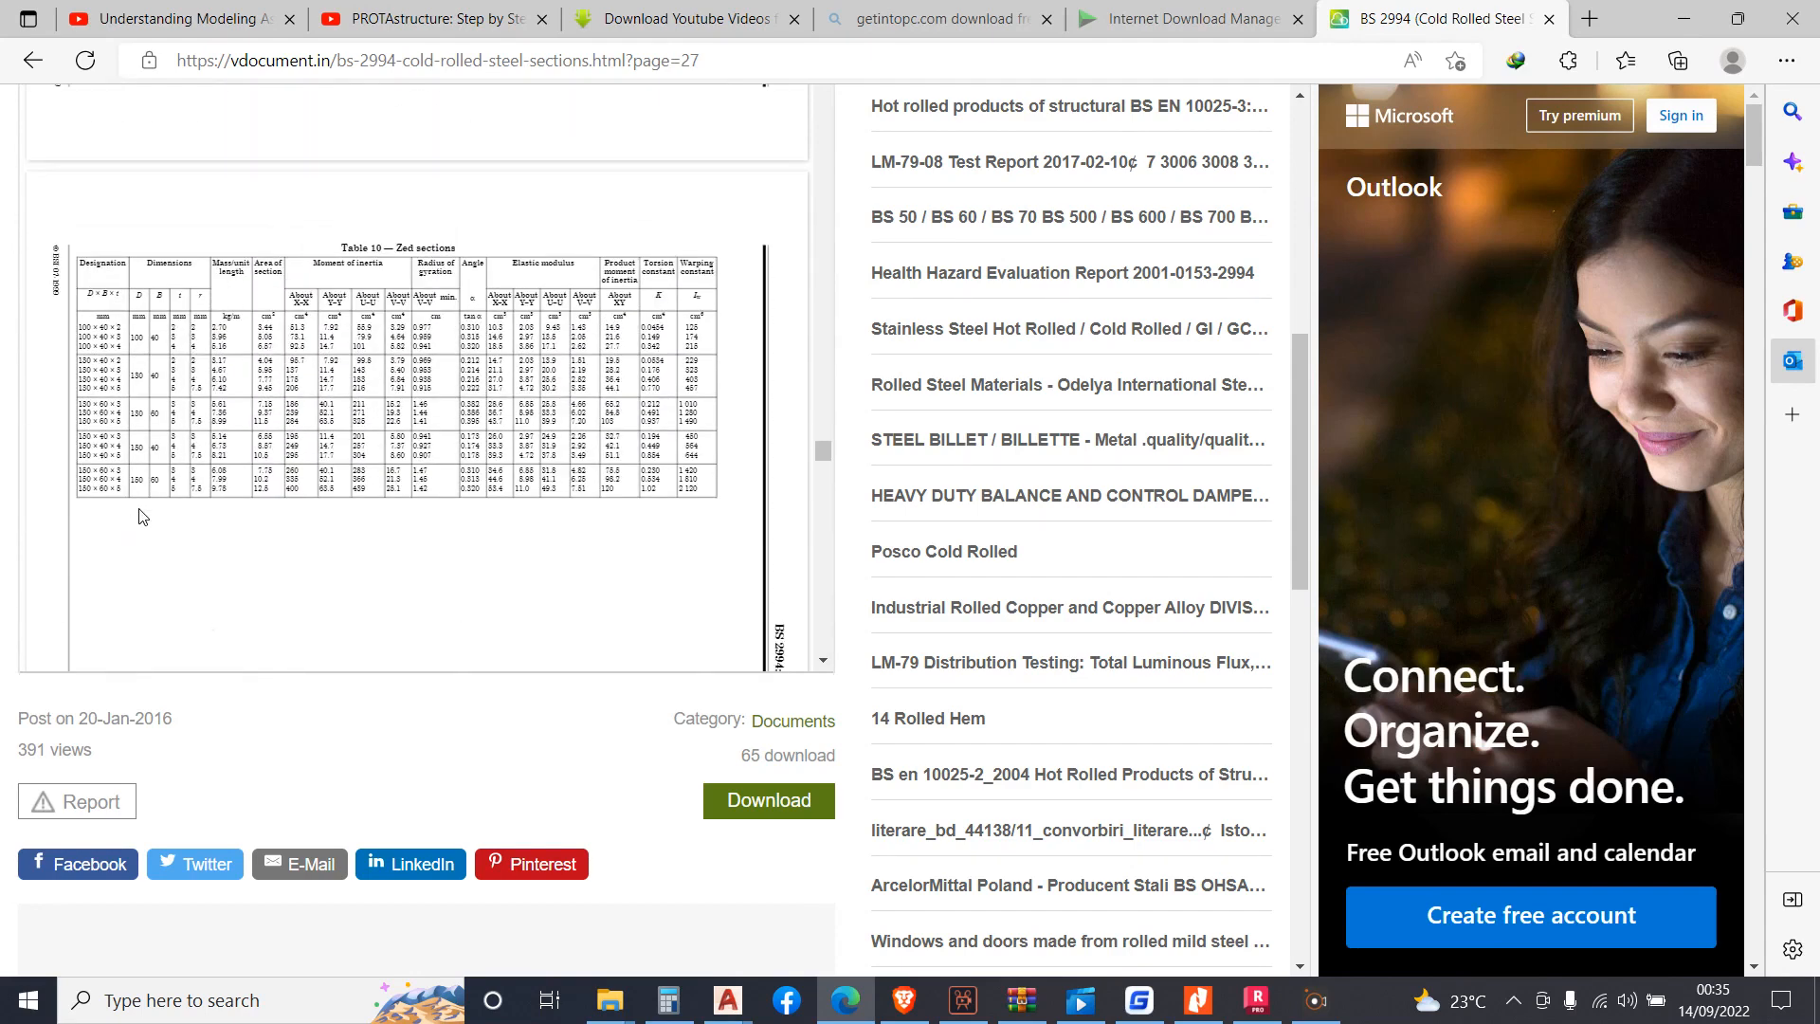
scroll(139, 516, "down", 5)
scroll(156, 524, "up", 5)
scroll(159, 522, "down", 4)
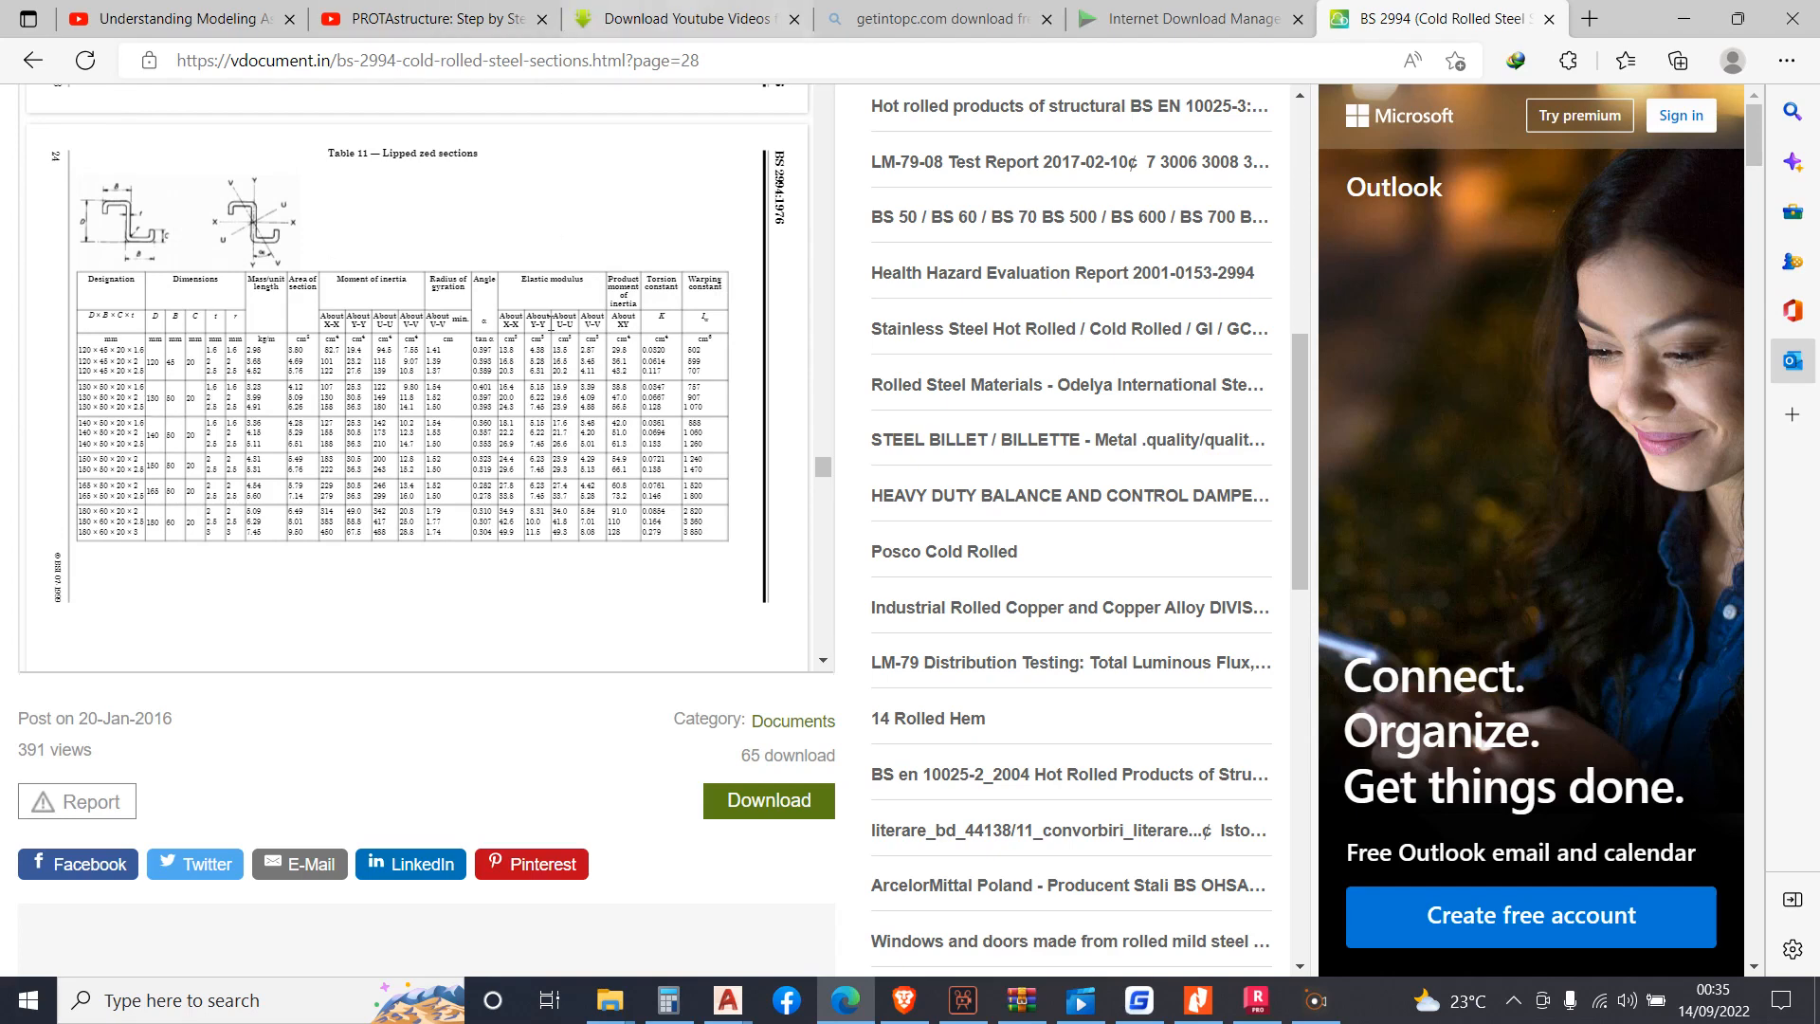
Switch back to Drawing1.dwg in AutoCAD
left_click(728, 1000)
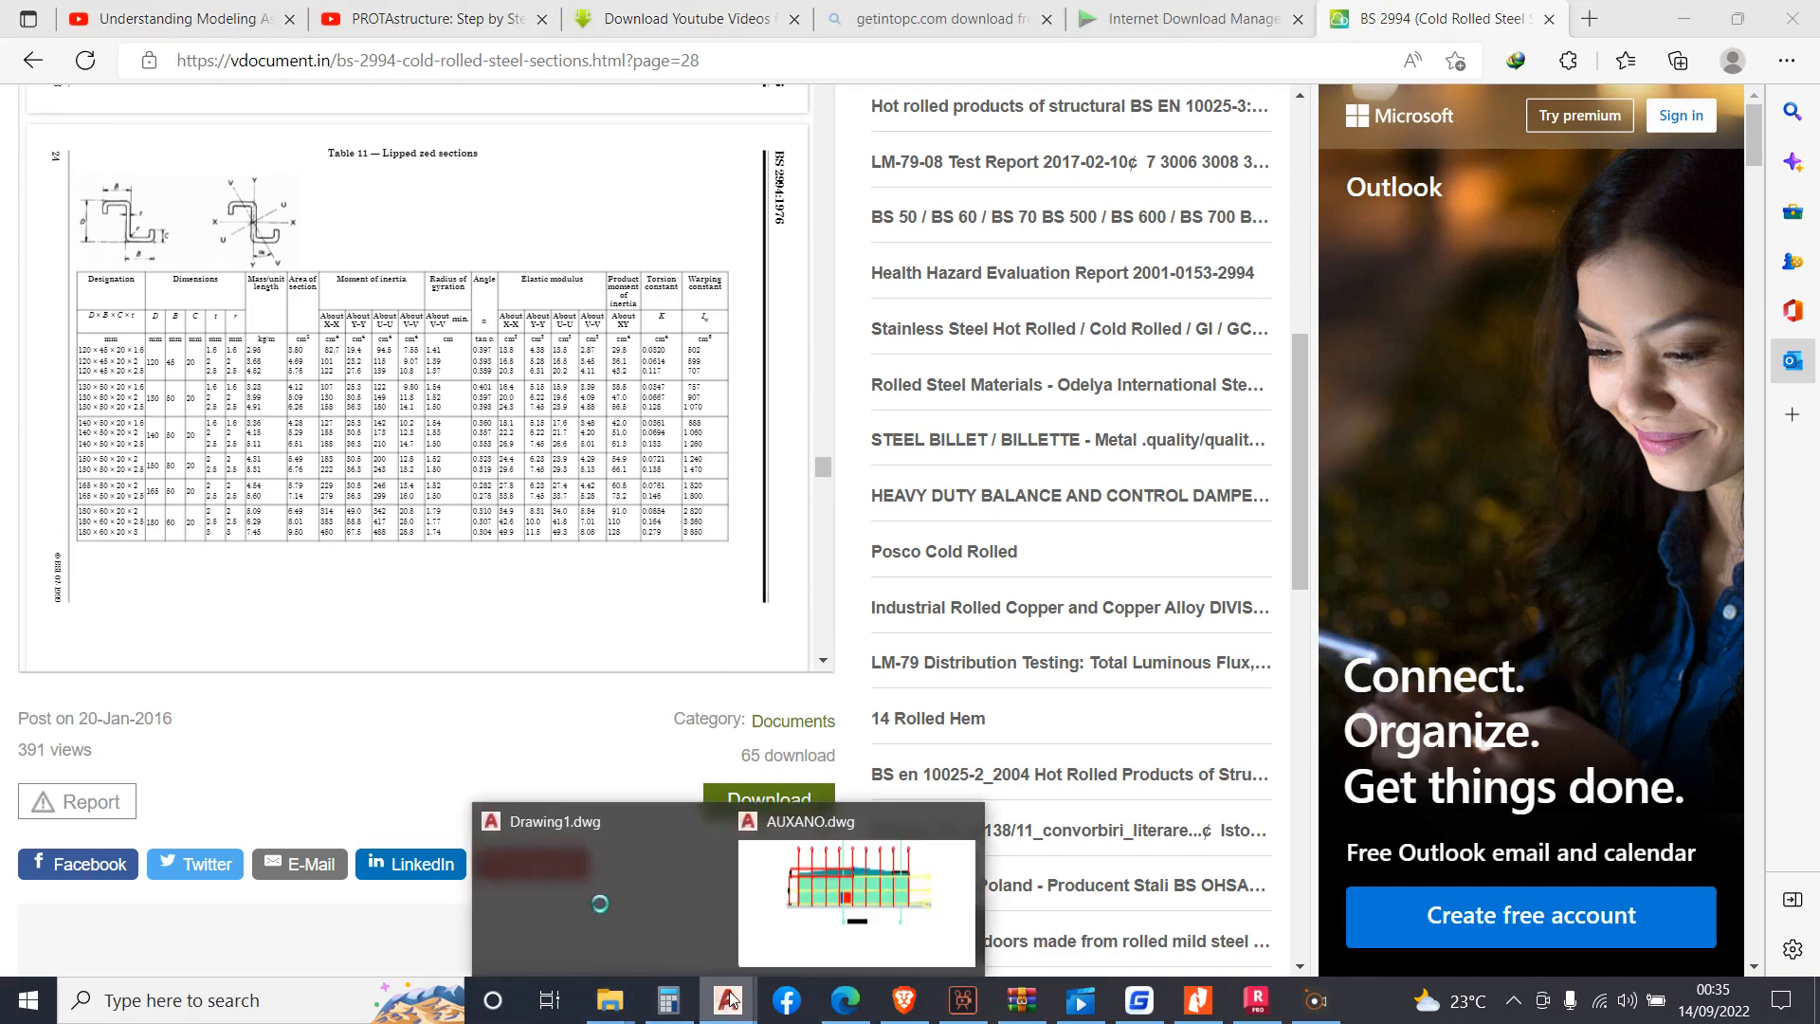
left_click(610, 899)
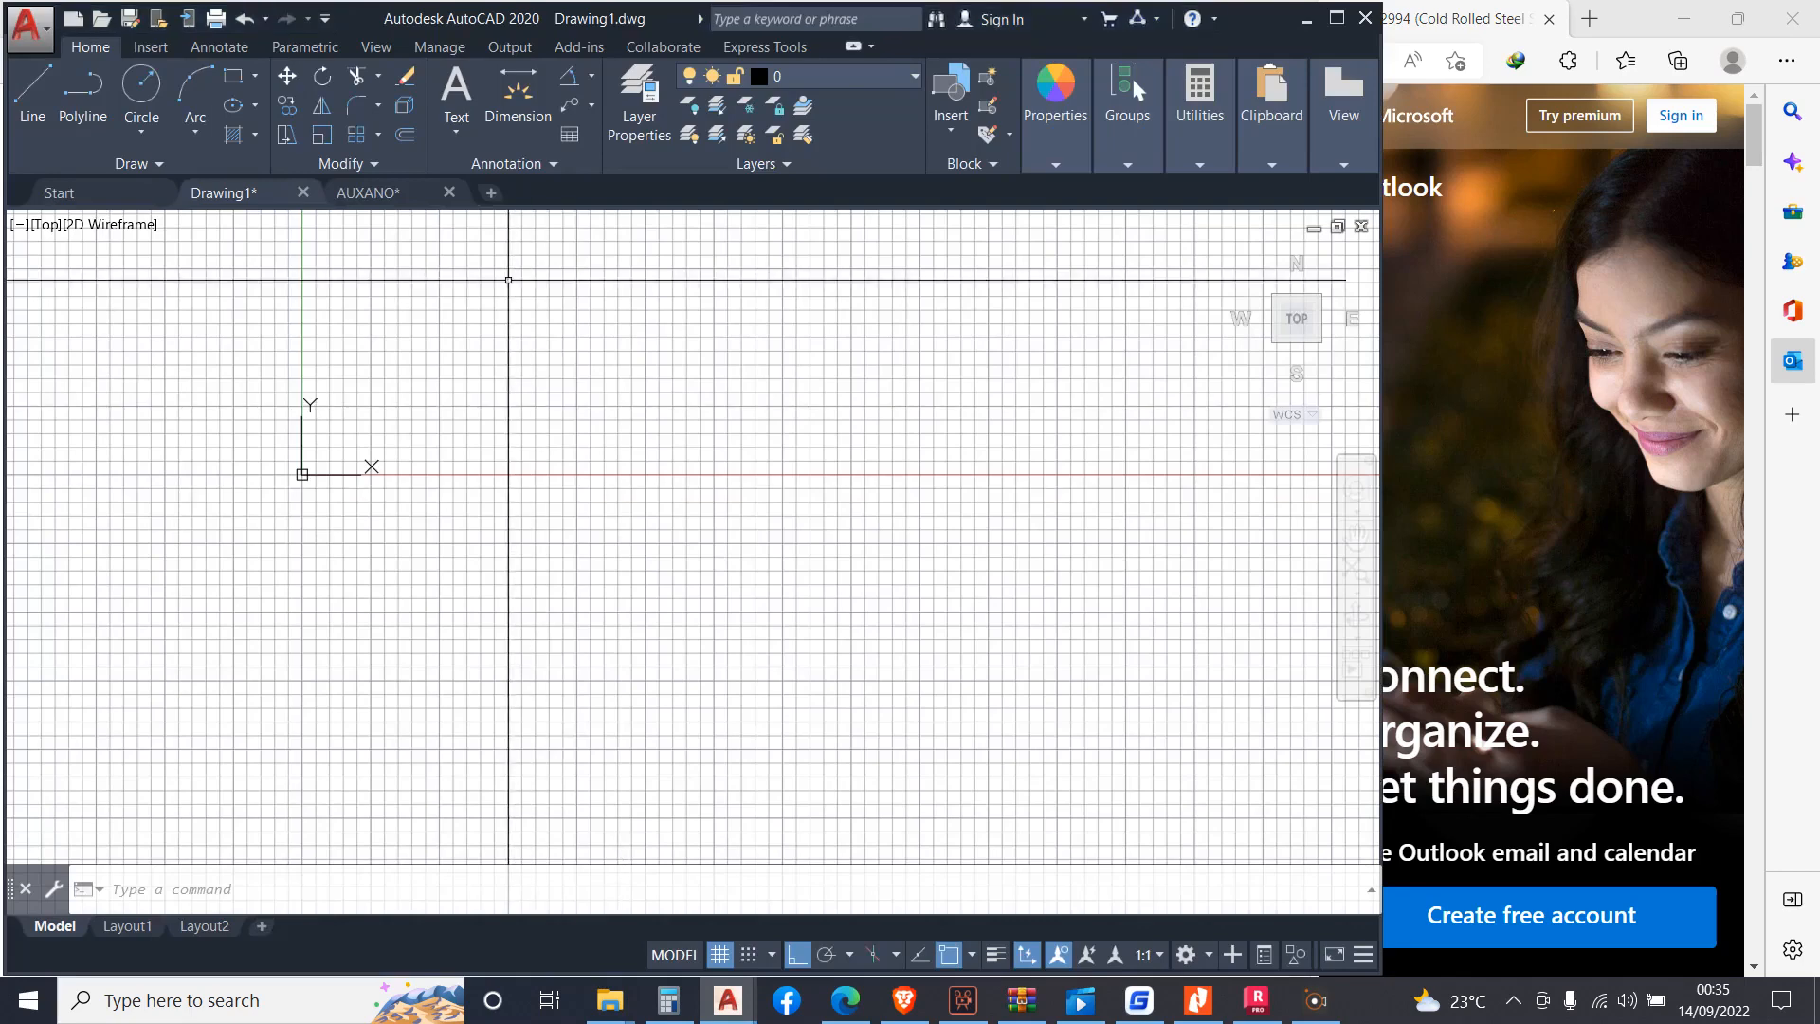
Try to draw a lipped zed outline as a polyline with consecutive segments of 20, 50 and 150
left_click(83, 90)
left_click(585, 445)
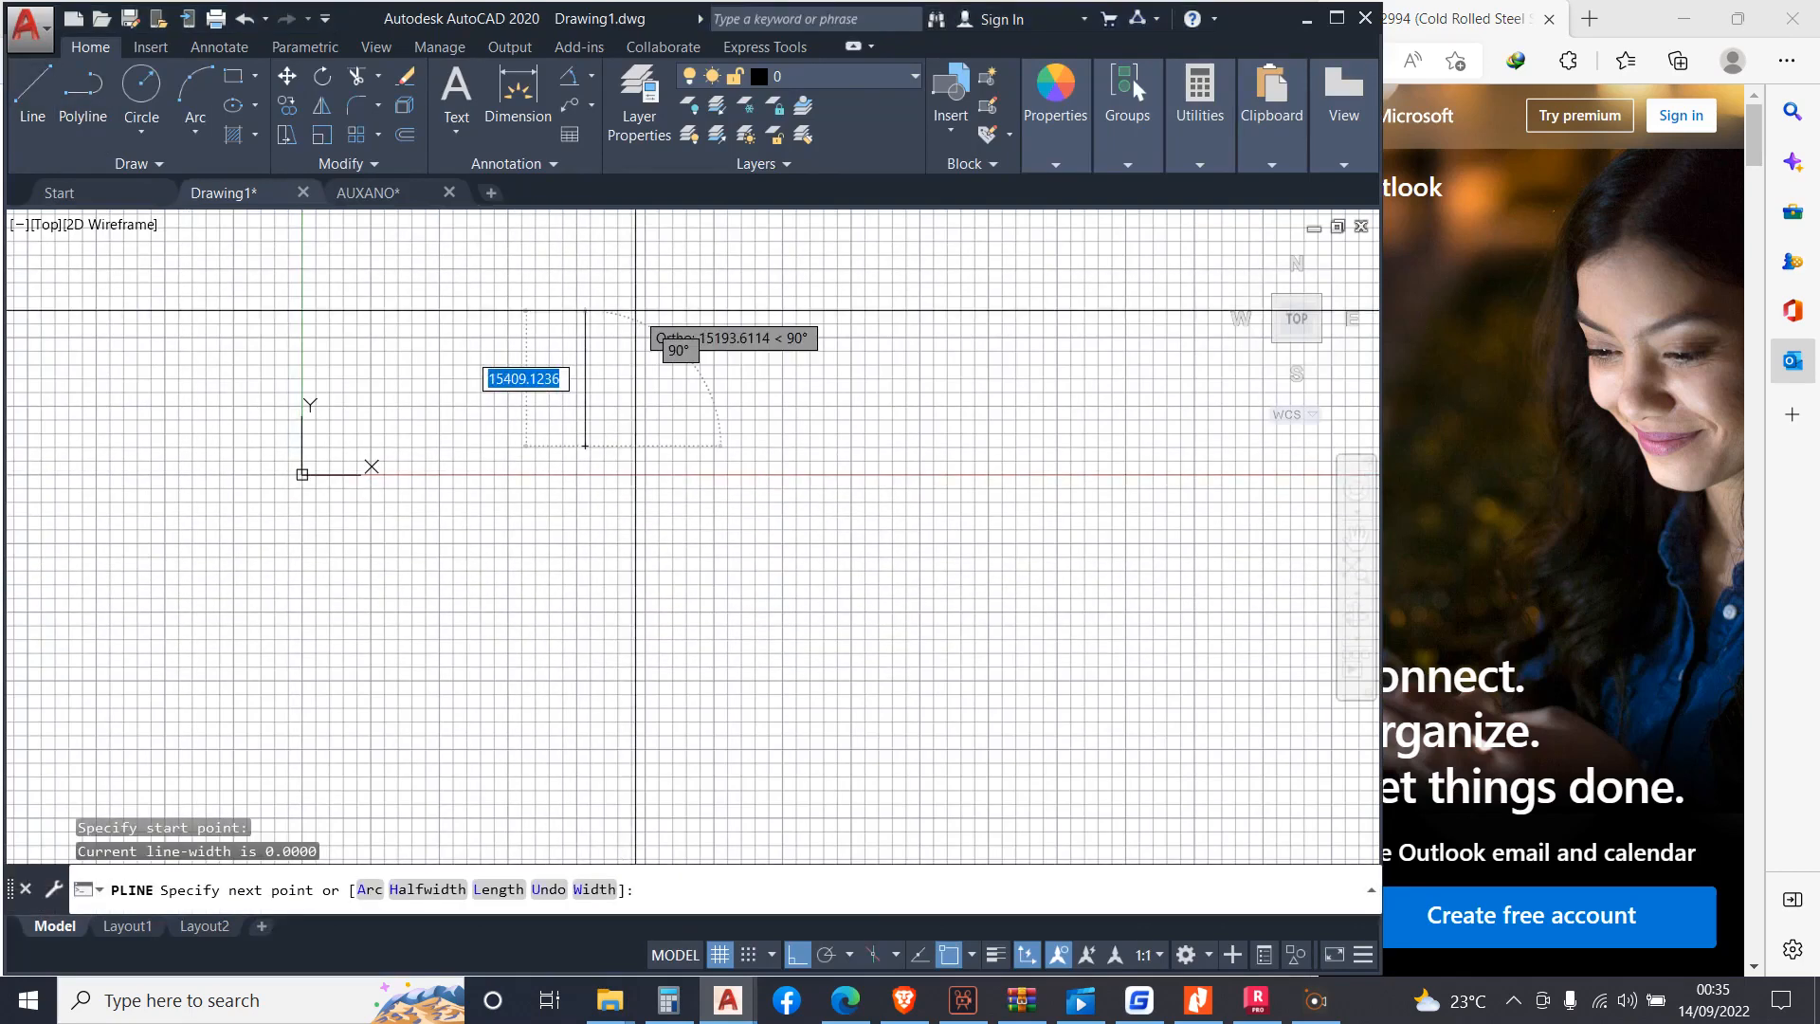
type("20")
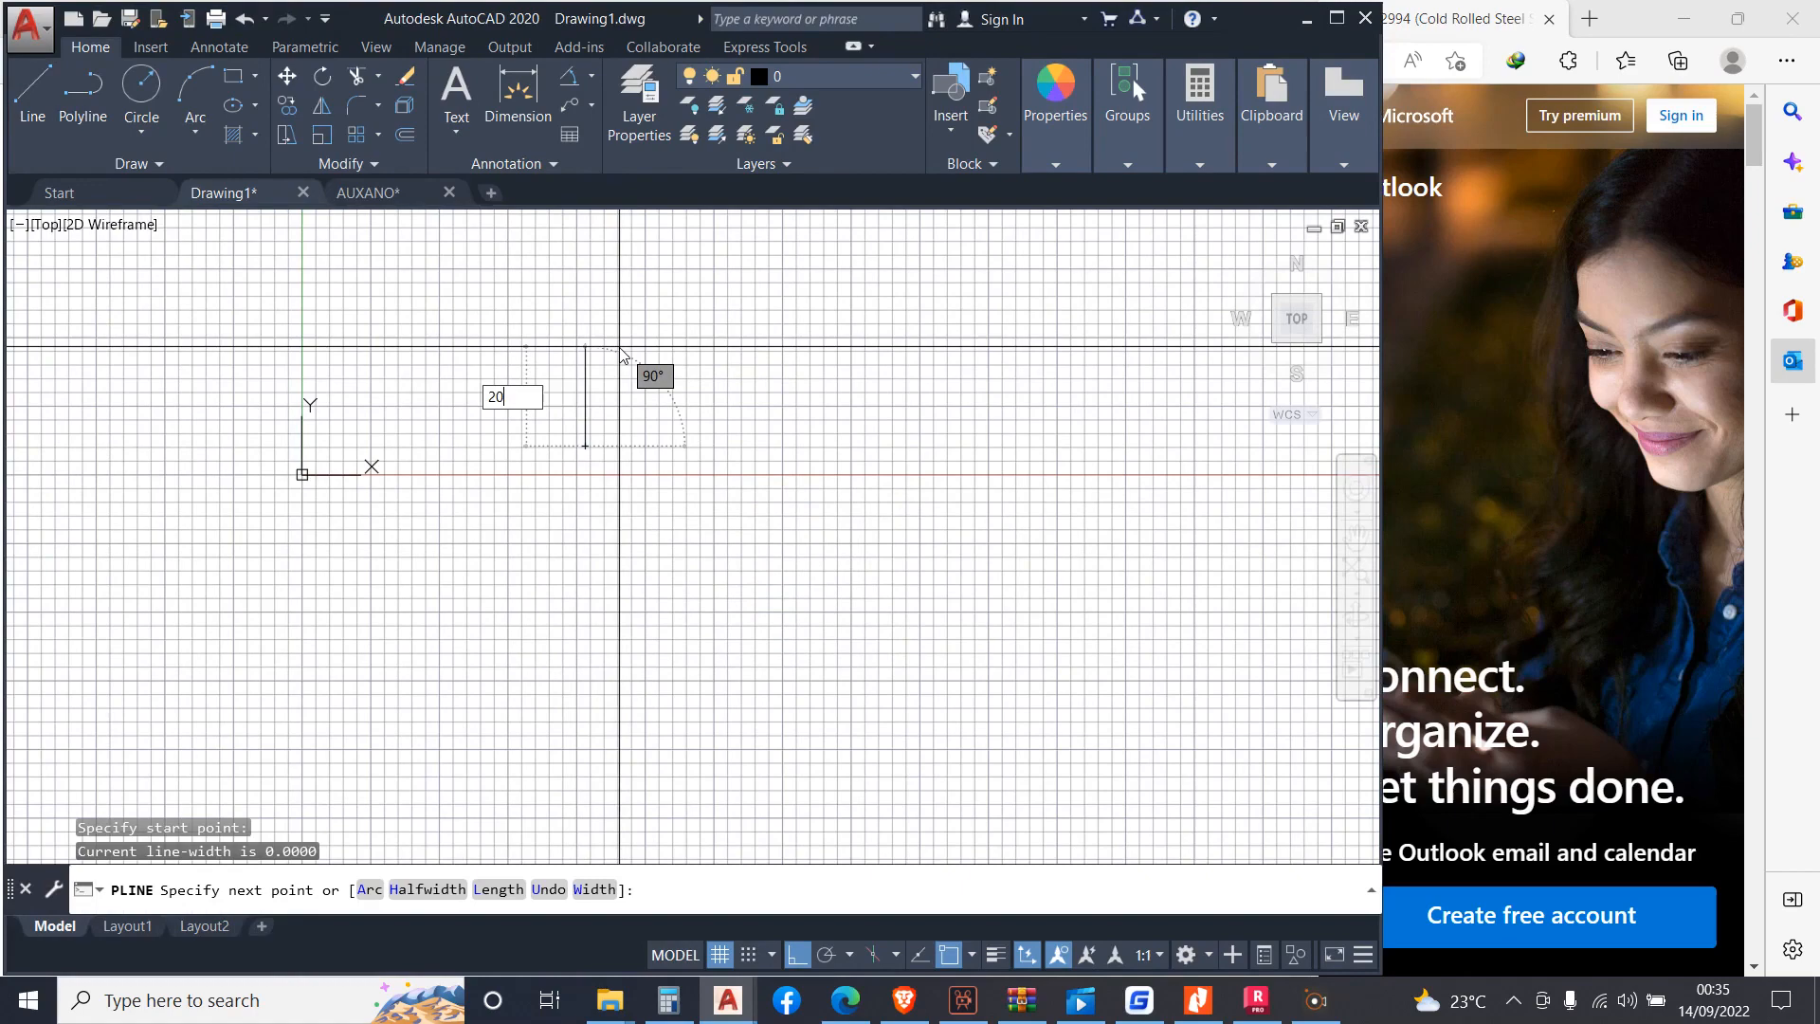
key("Return")
scroll(722, 431, "up", 3)
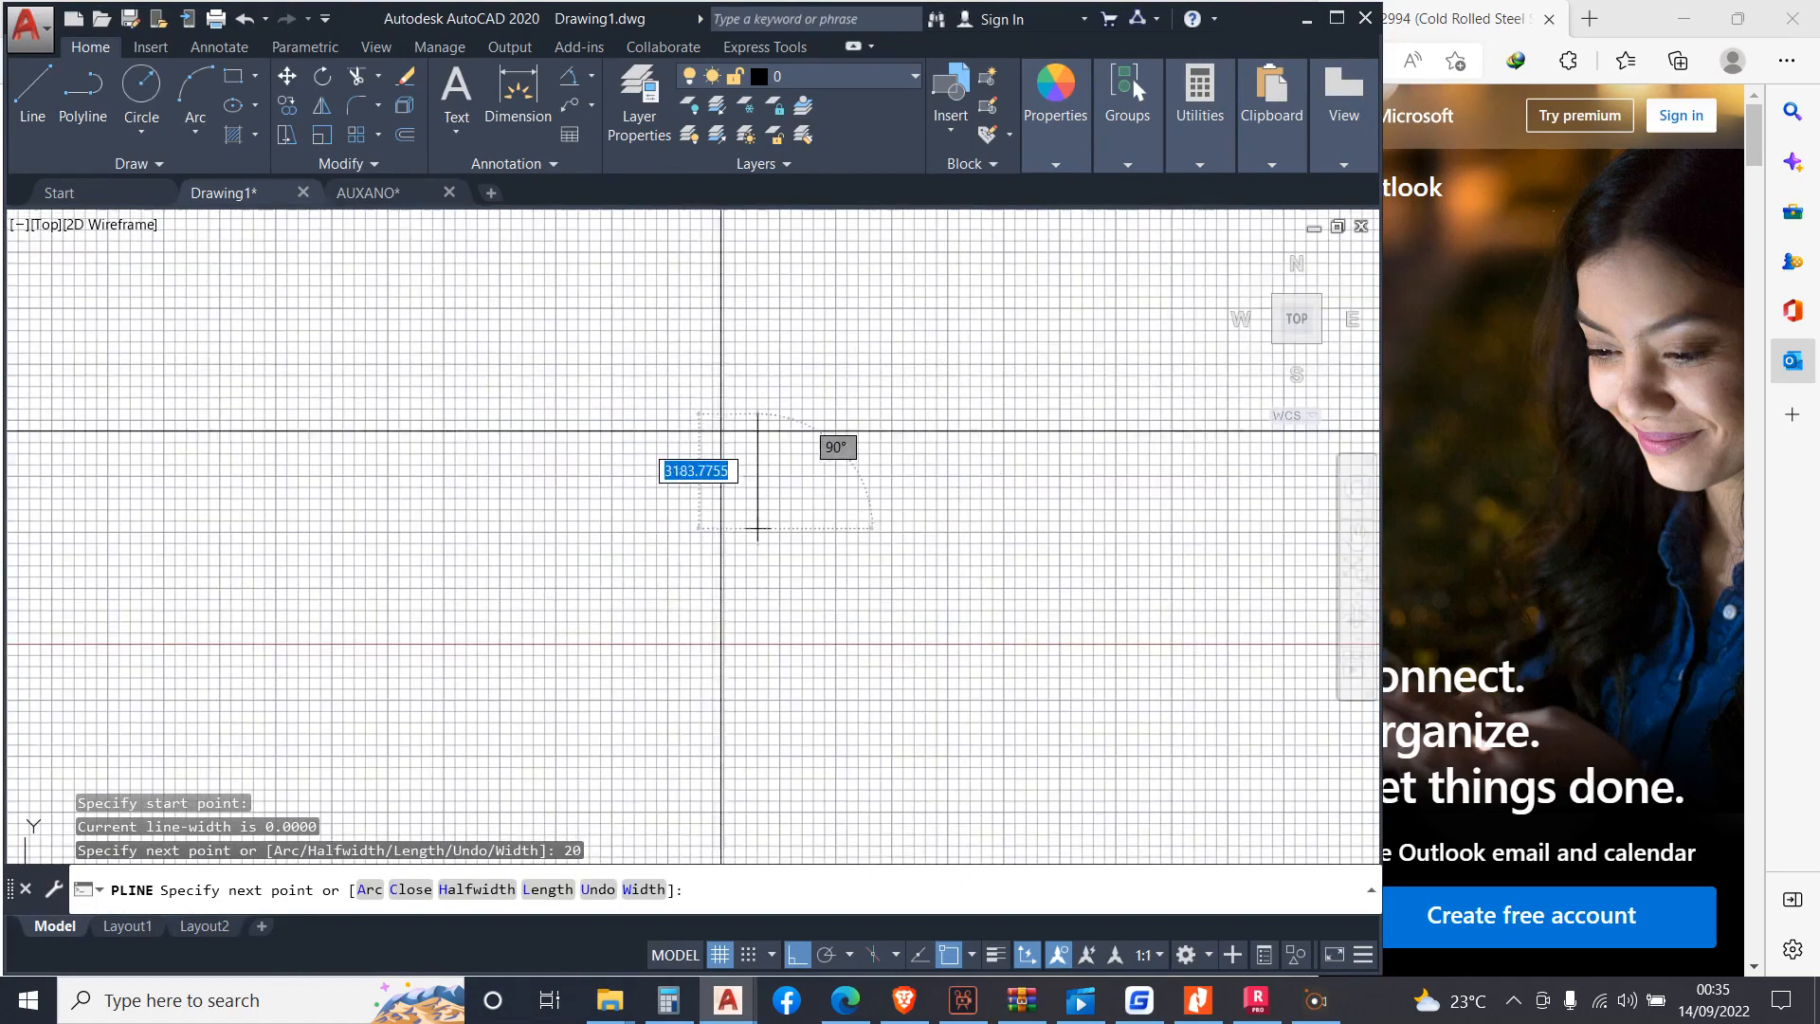
type("50")
key("Return")
scroll(891, 436, "down", 5)
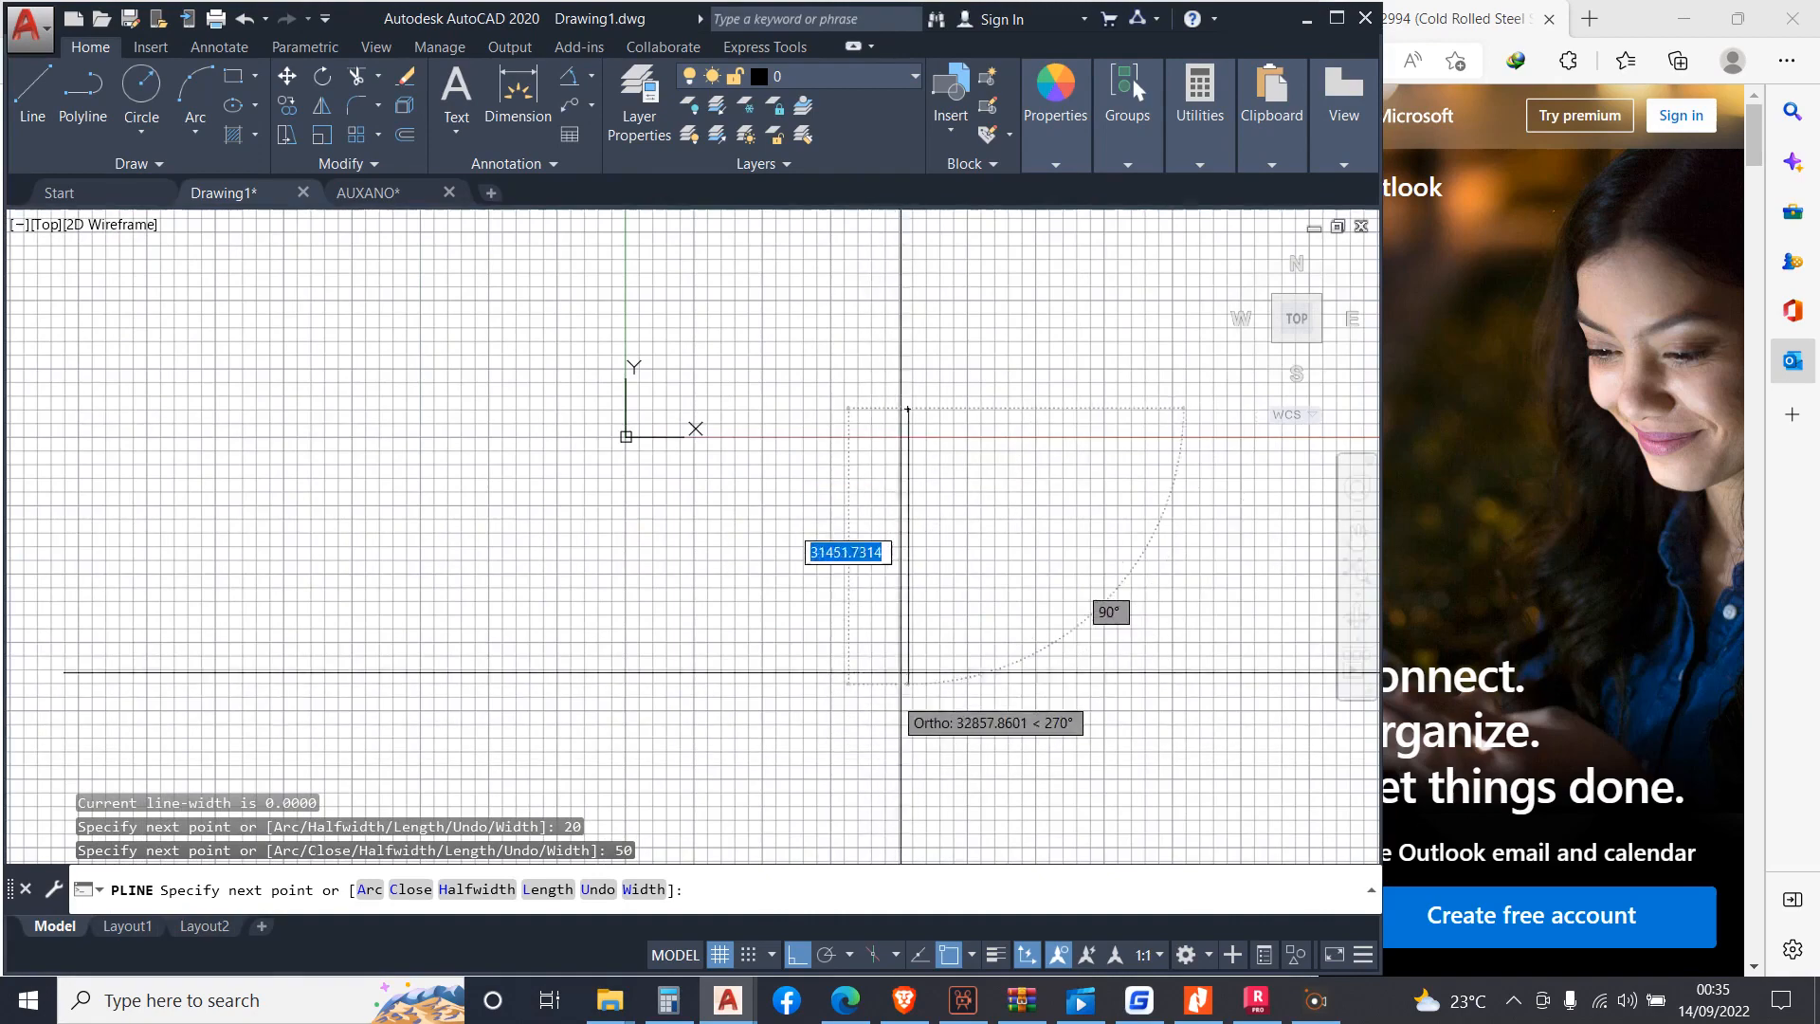
scroll(905, 491, "up", 2)
type("1")
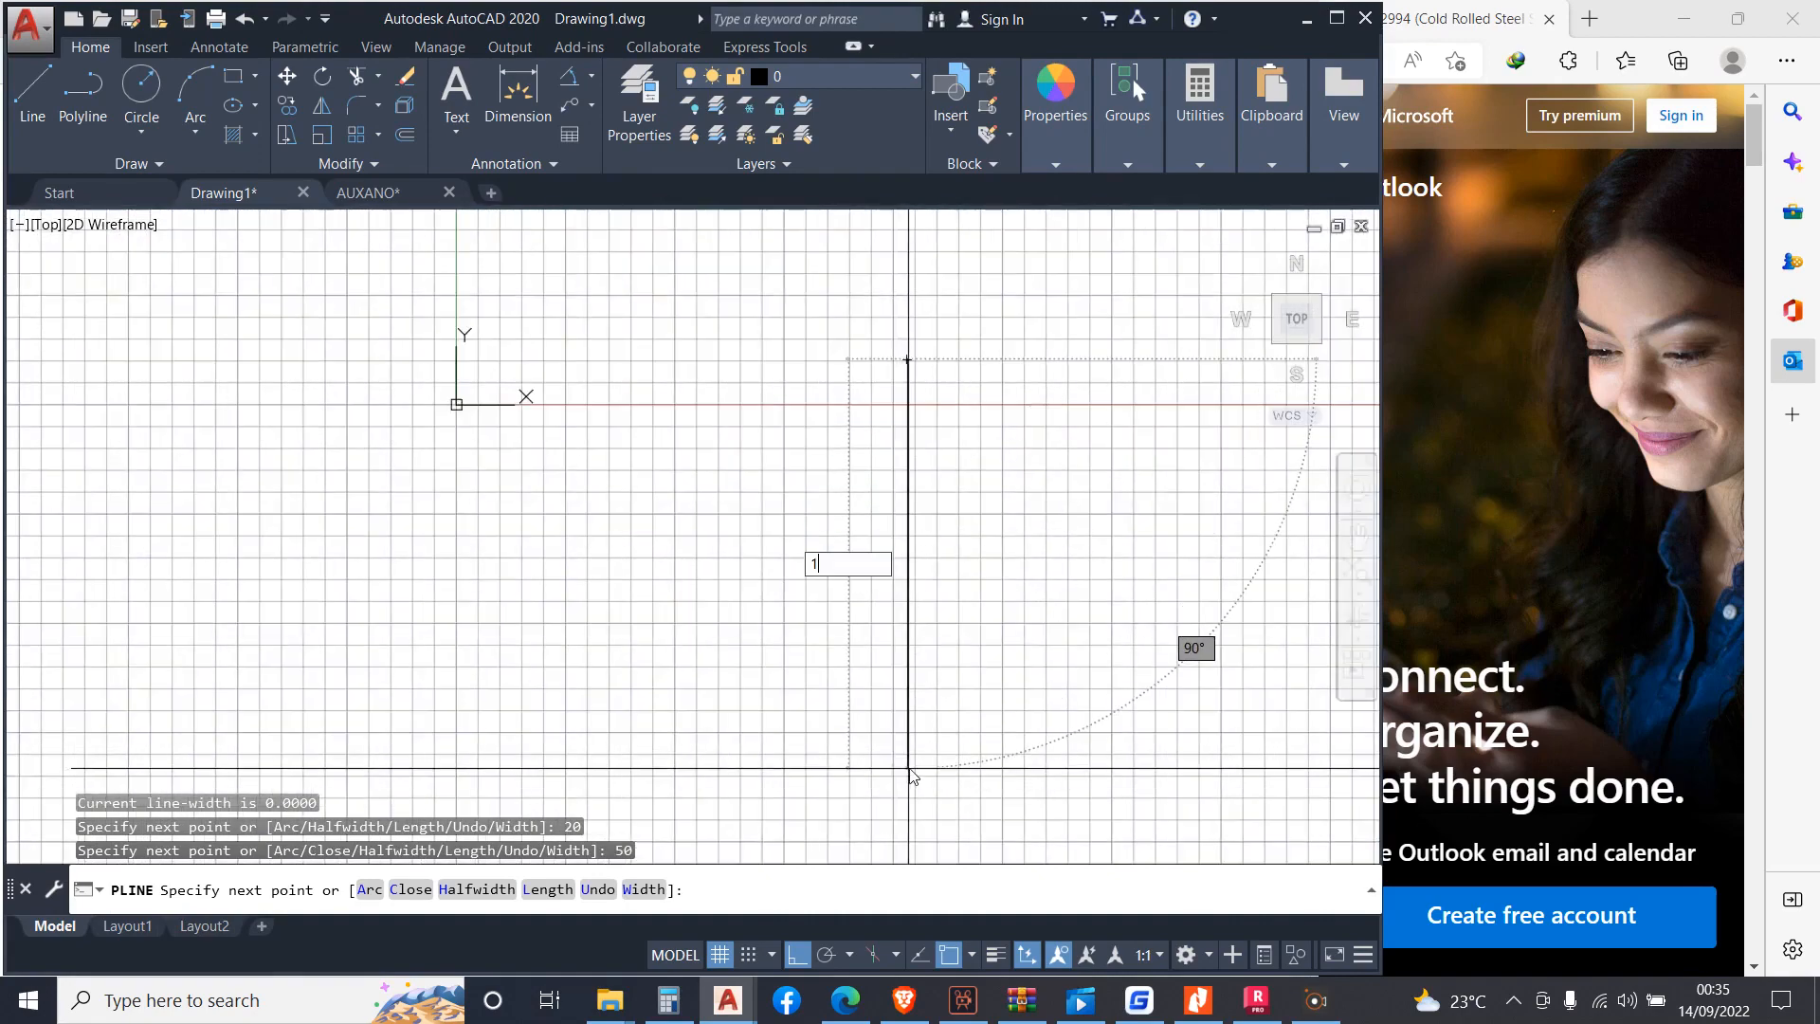
type("50")
key("Return")
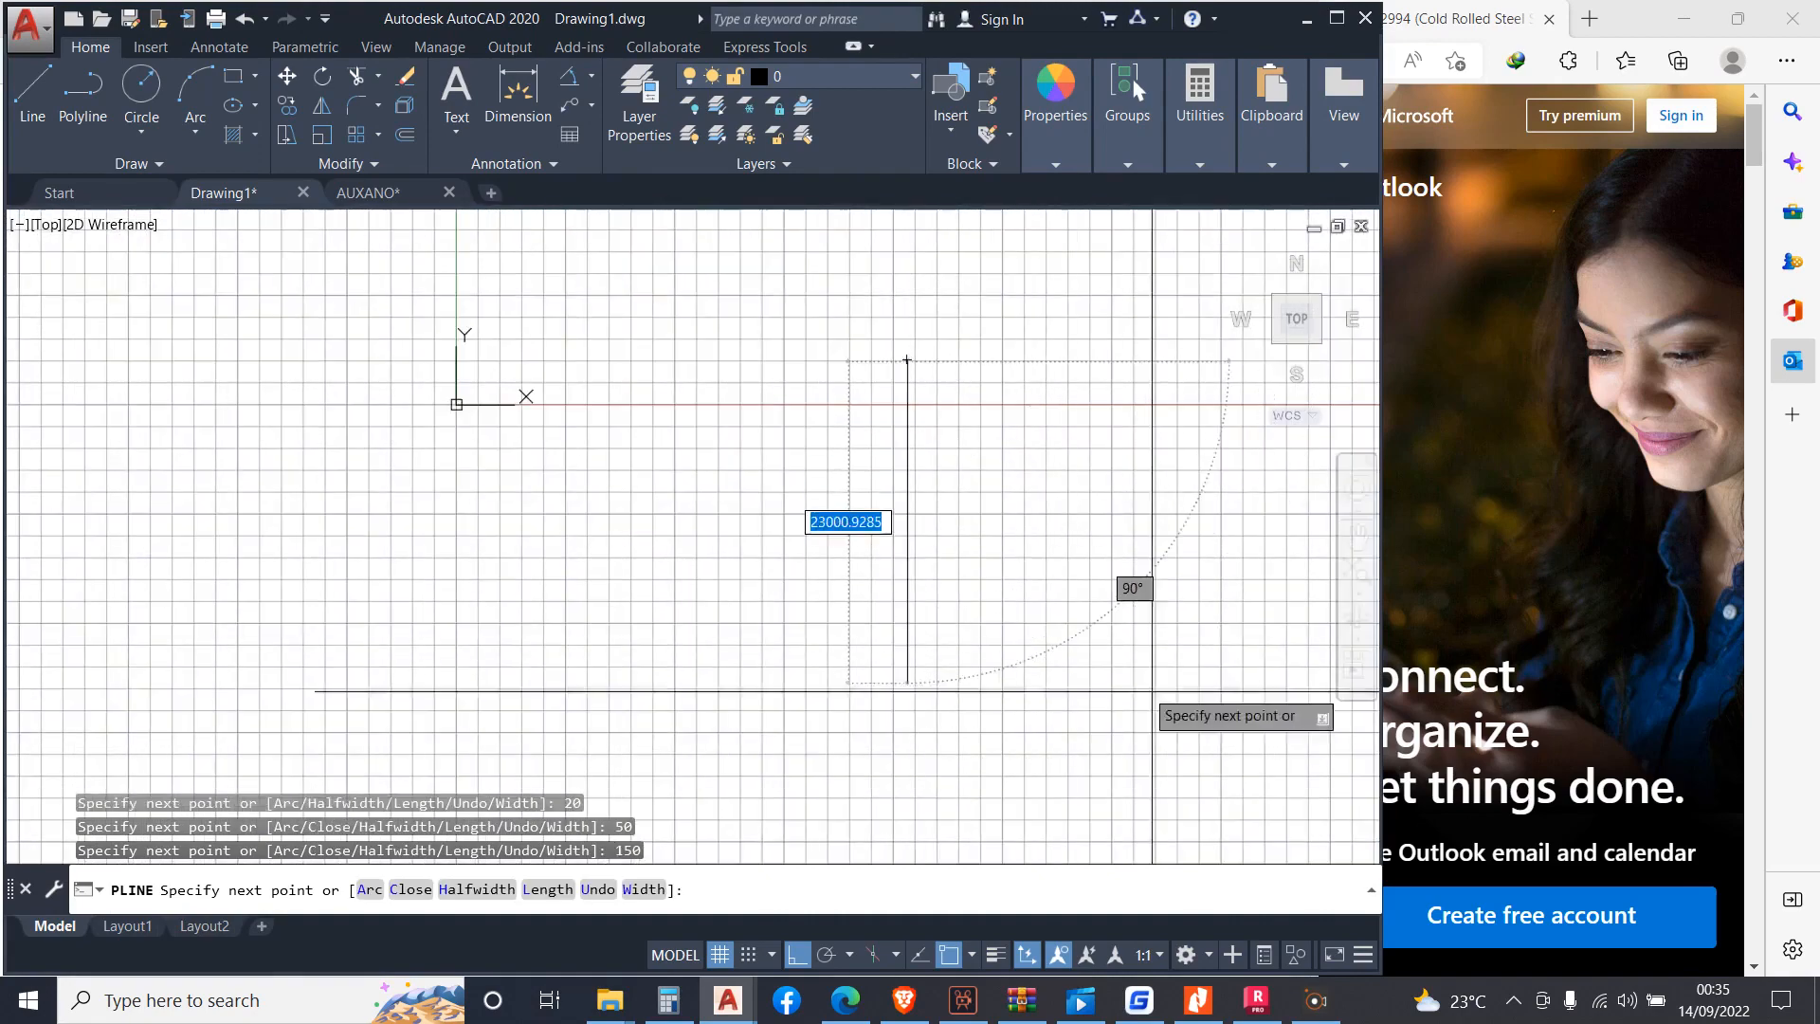
Undo the three polyline segments of the zed outline and cancel the polyline command
scroll(900, 351, "up", 8)
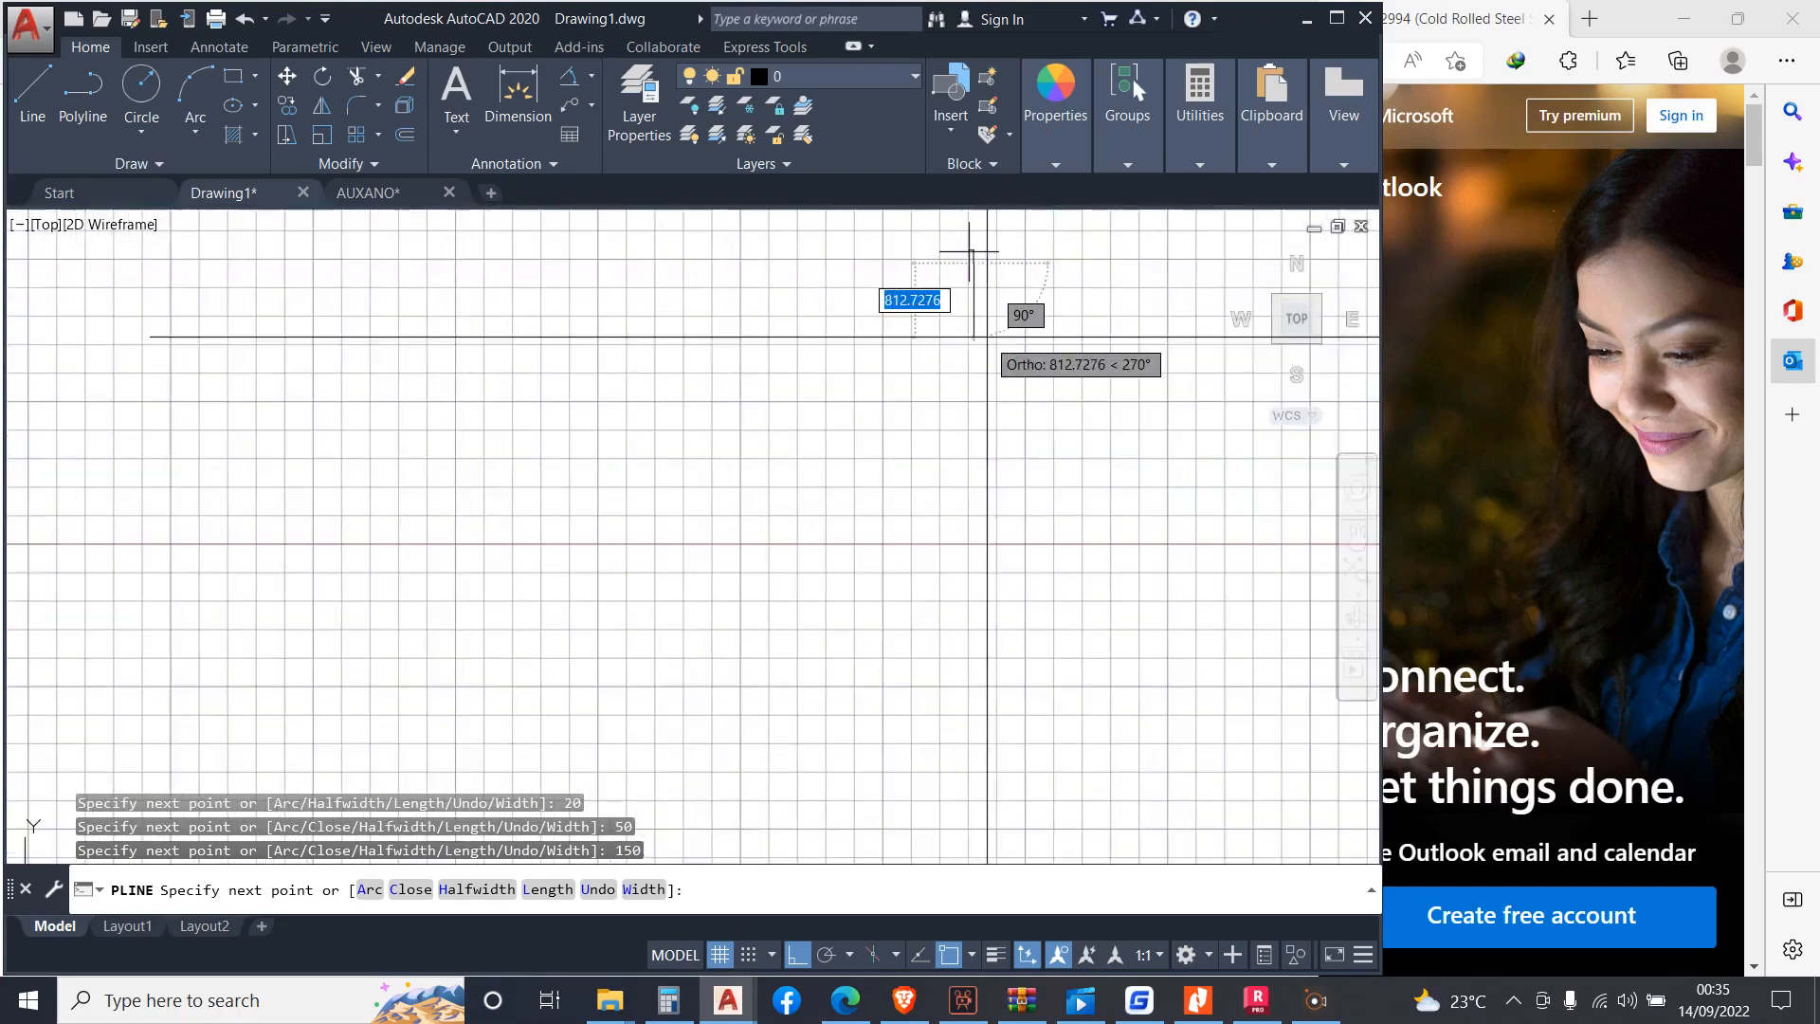
scroll(828, 315, "up", 4)
scroll(989, 644, "down", 2)
scroll(1027, 750, "up", 3)
scroll(759, 550, "down", 1)
scroll(861, 225, "up", 2)
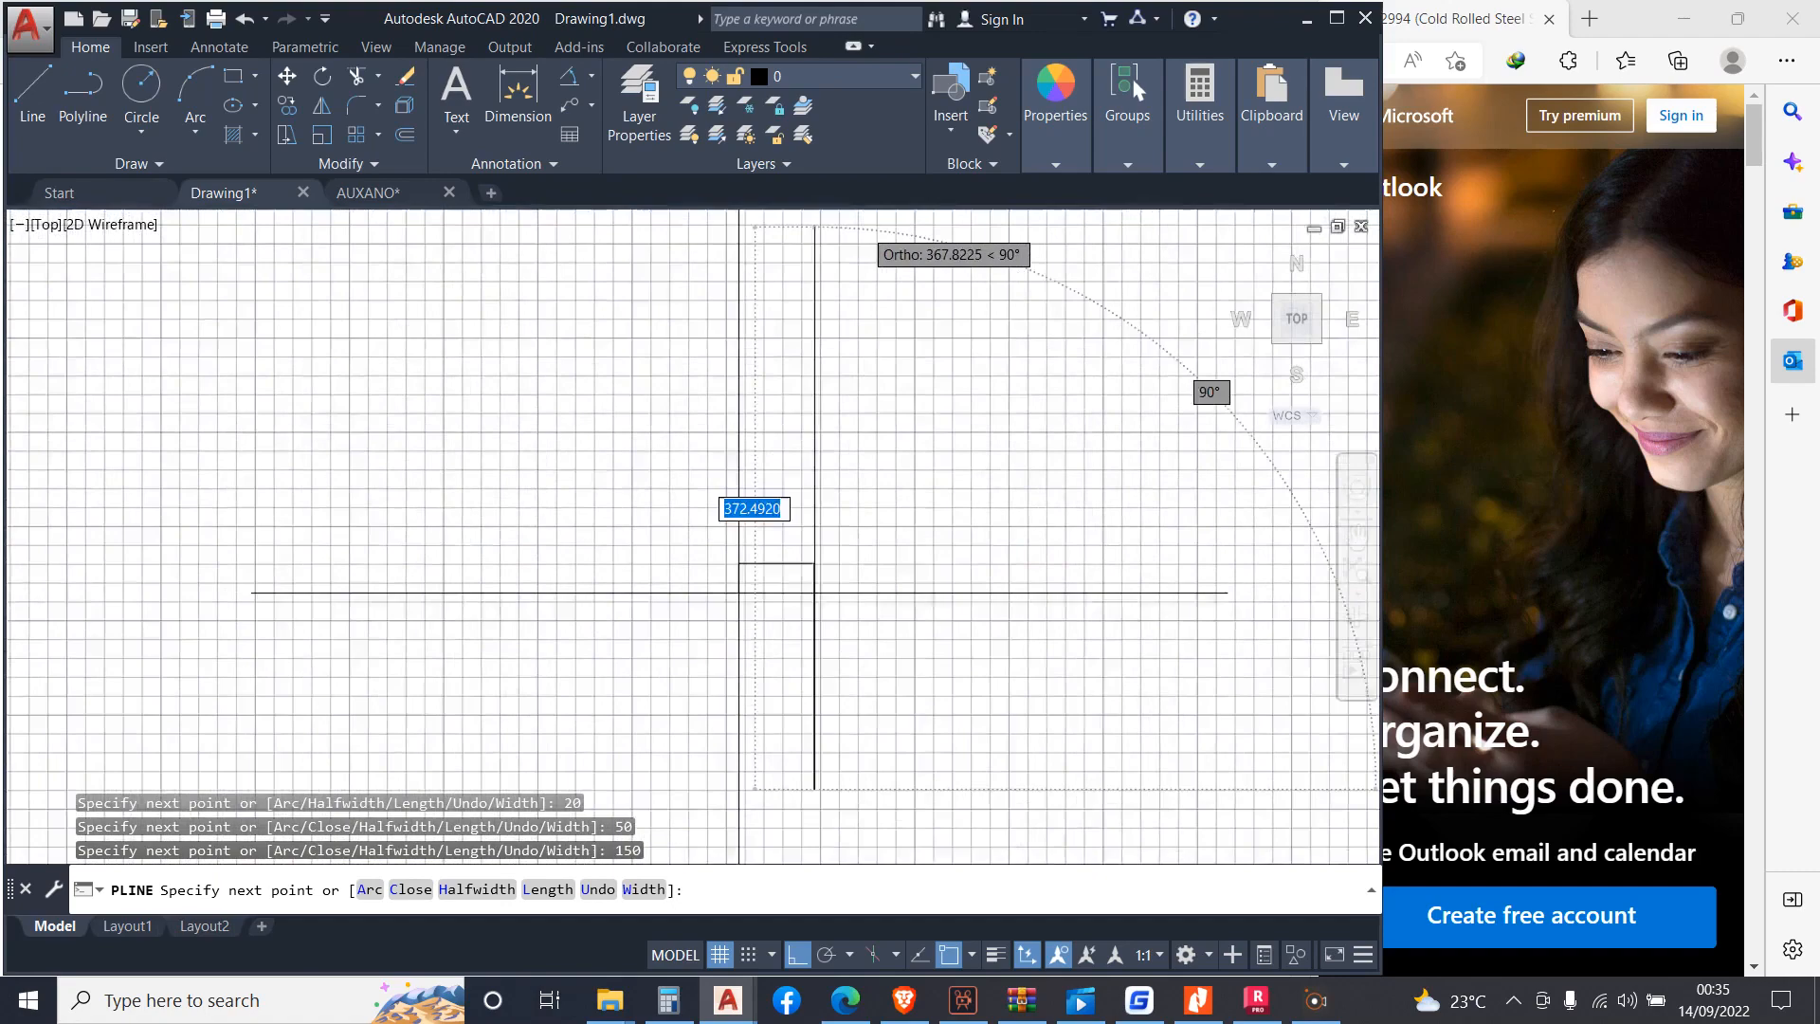
scroll(919, 406, "down", 2)
scroll(962, 590, "up", 1)
scroll(962, 589, "up", 2)
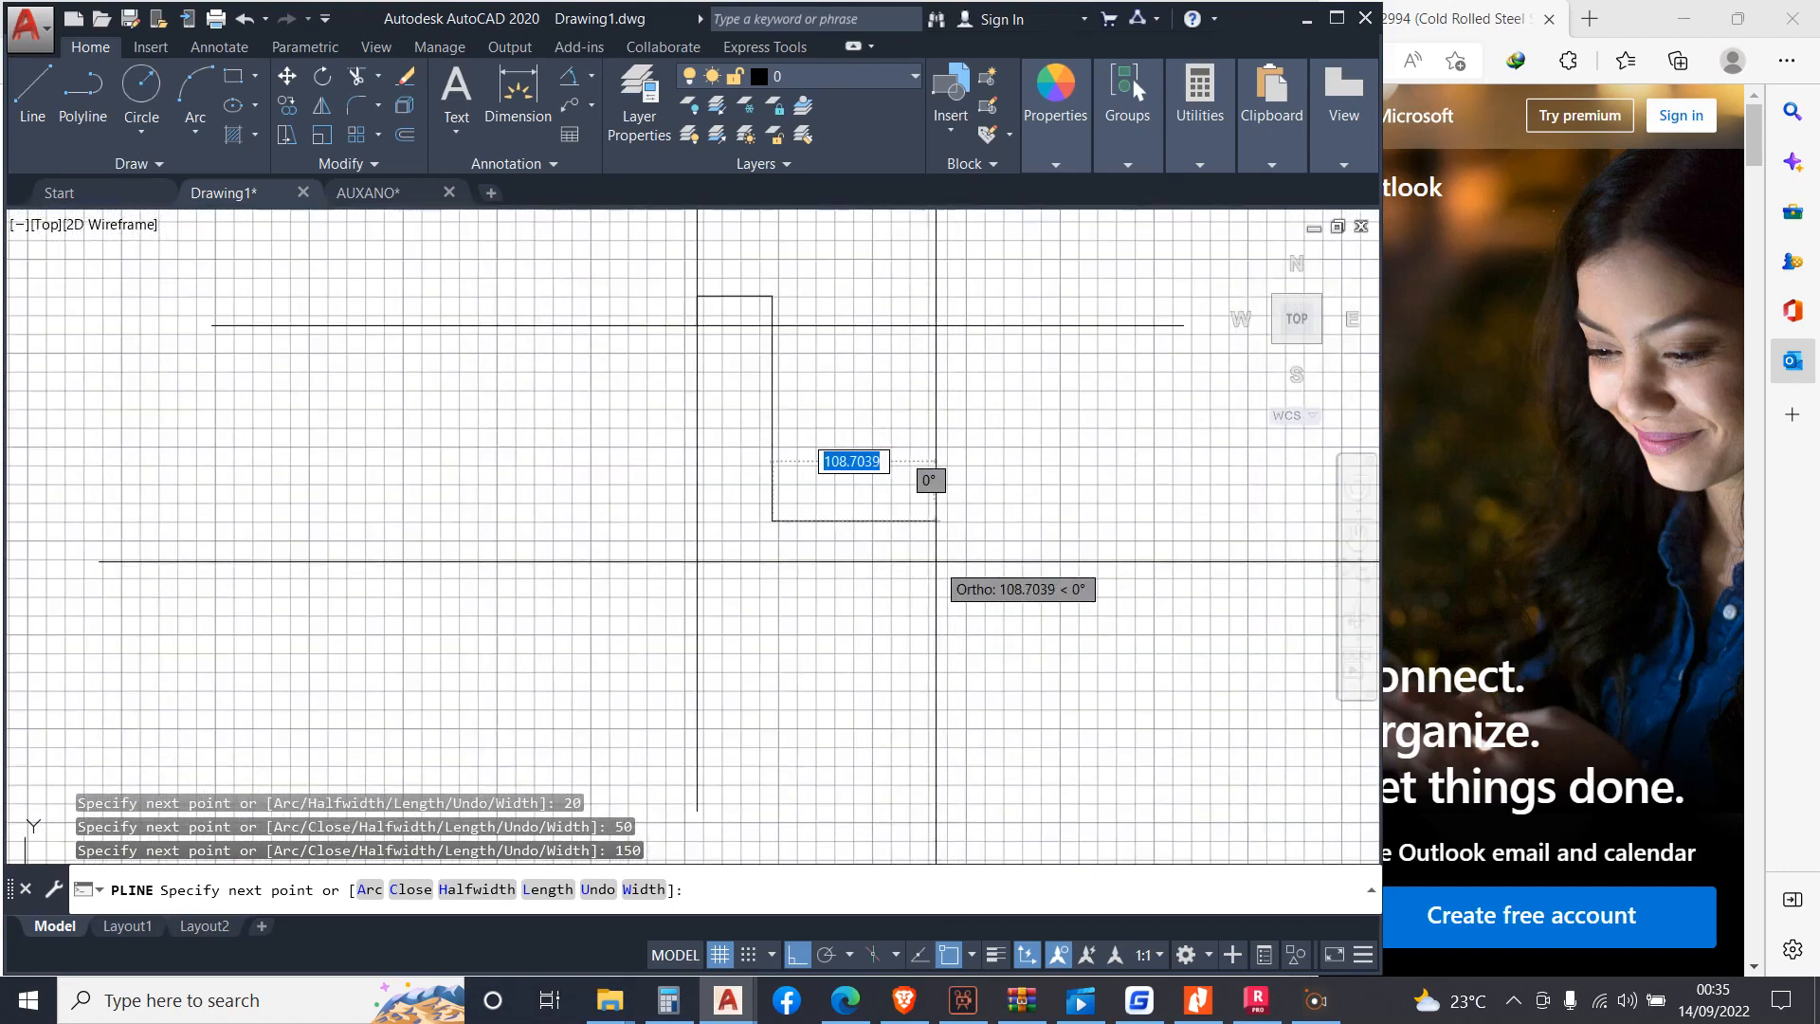
key("ctrl+z")
key("ctrl+z")
key("ctrl+z")
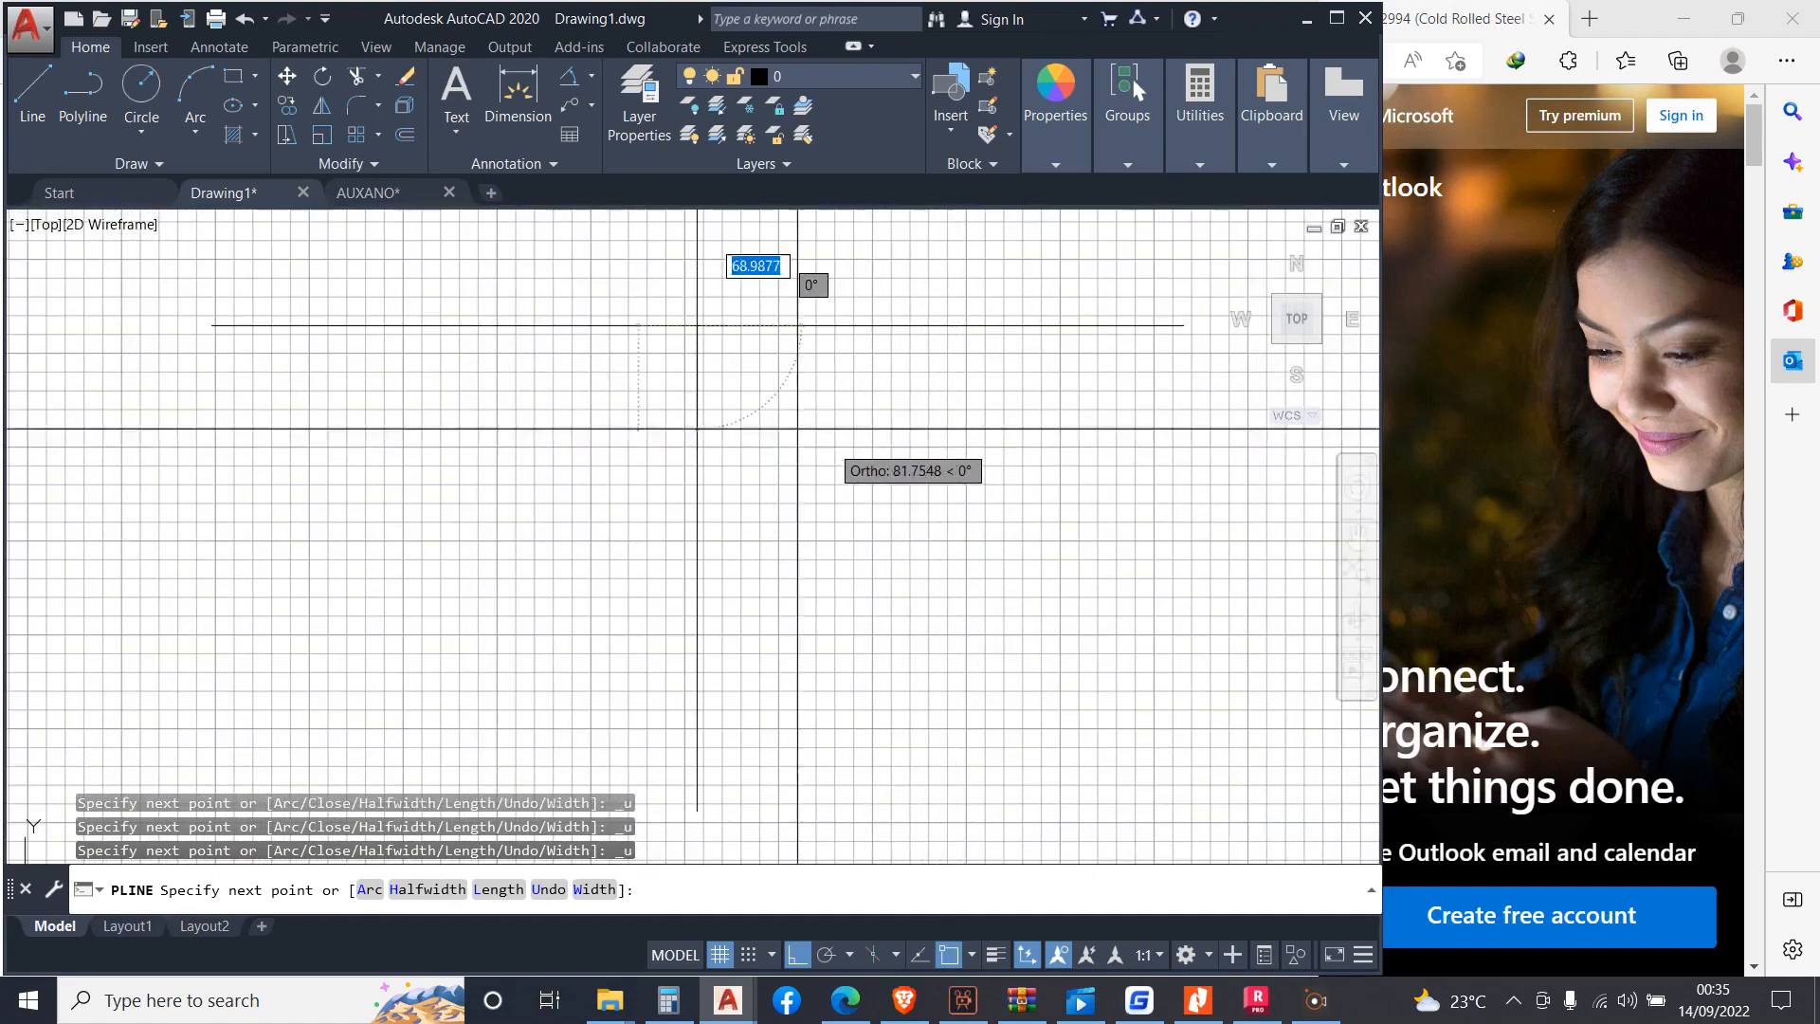
scroll(252, 629, "down", 2)
key("Escape")
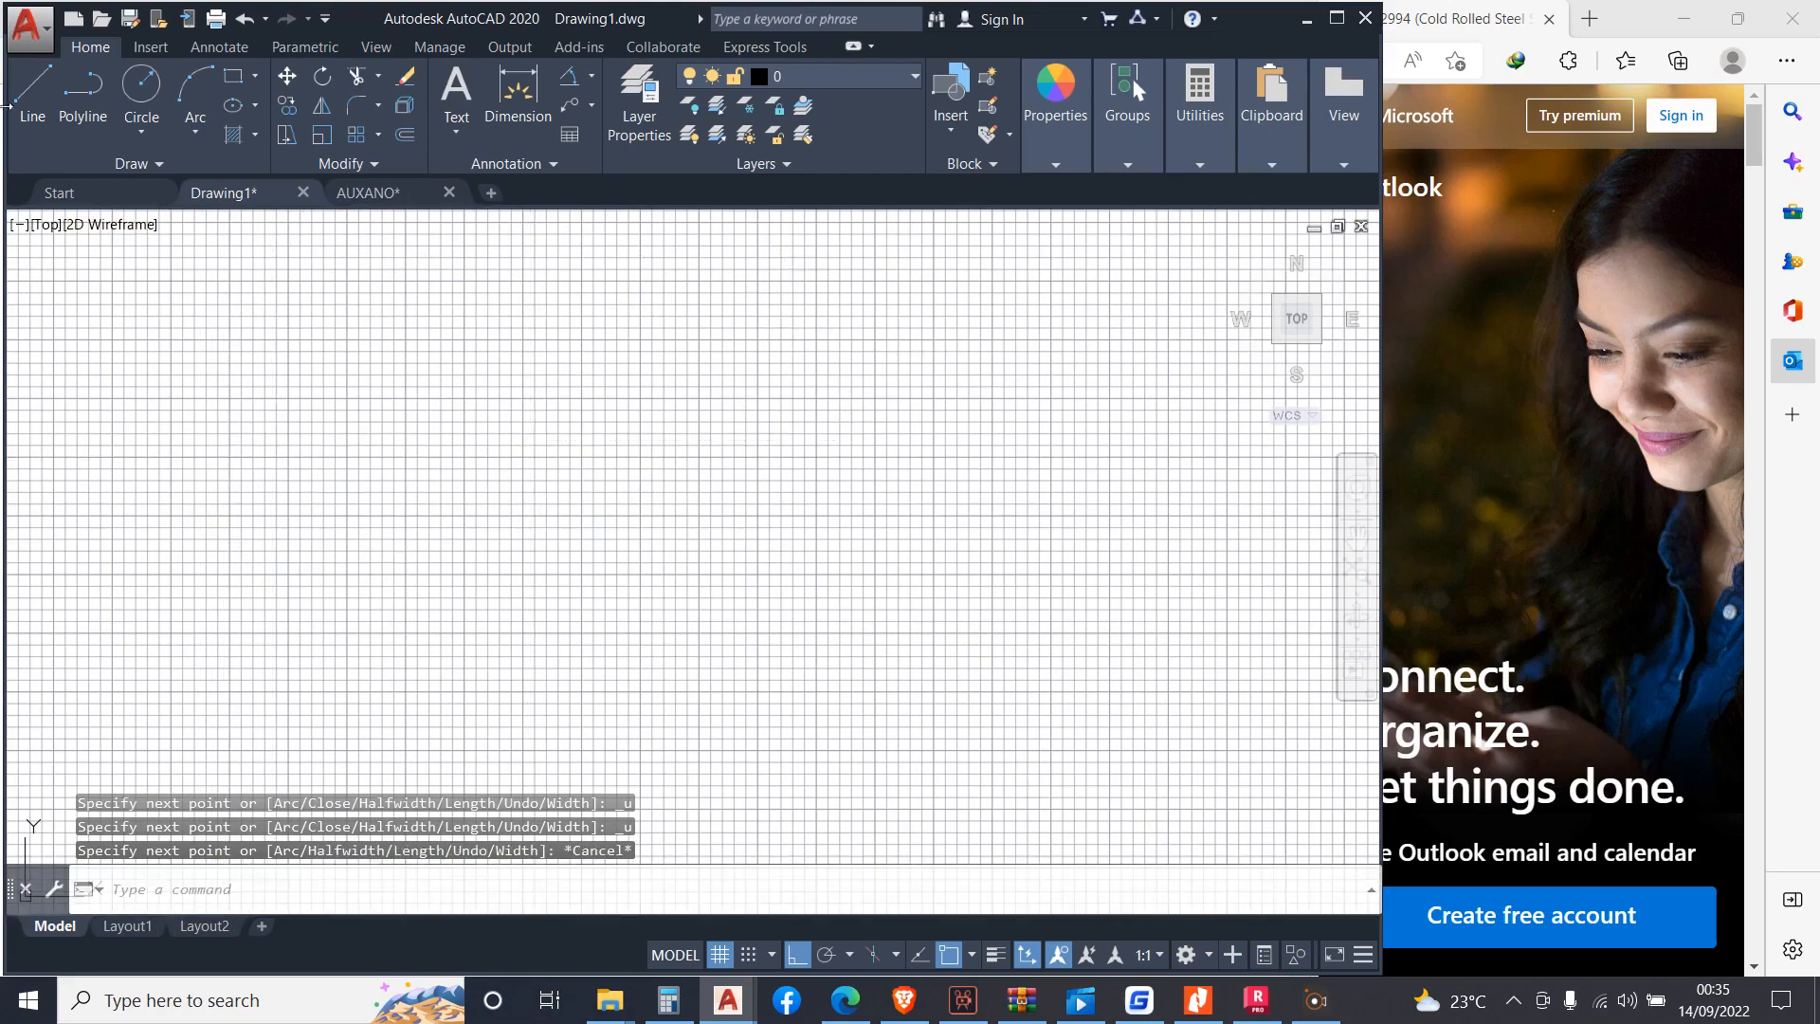
Start the zed outline as a polyline with a 20 upward lip followed by a 50 horizontal flange to the right
left_click(82, 90)
left_click(397, 403)
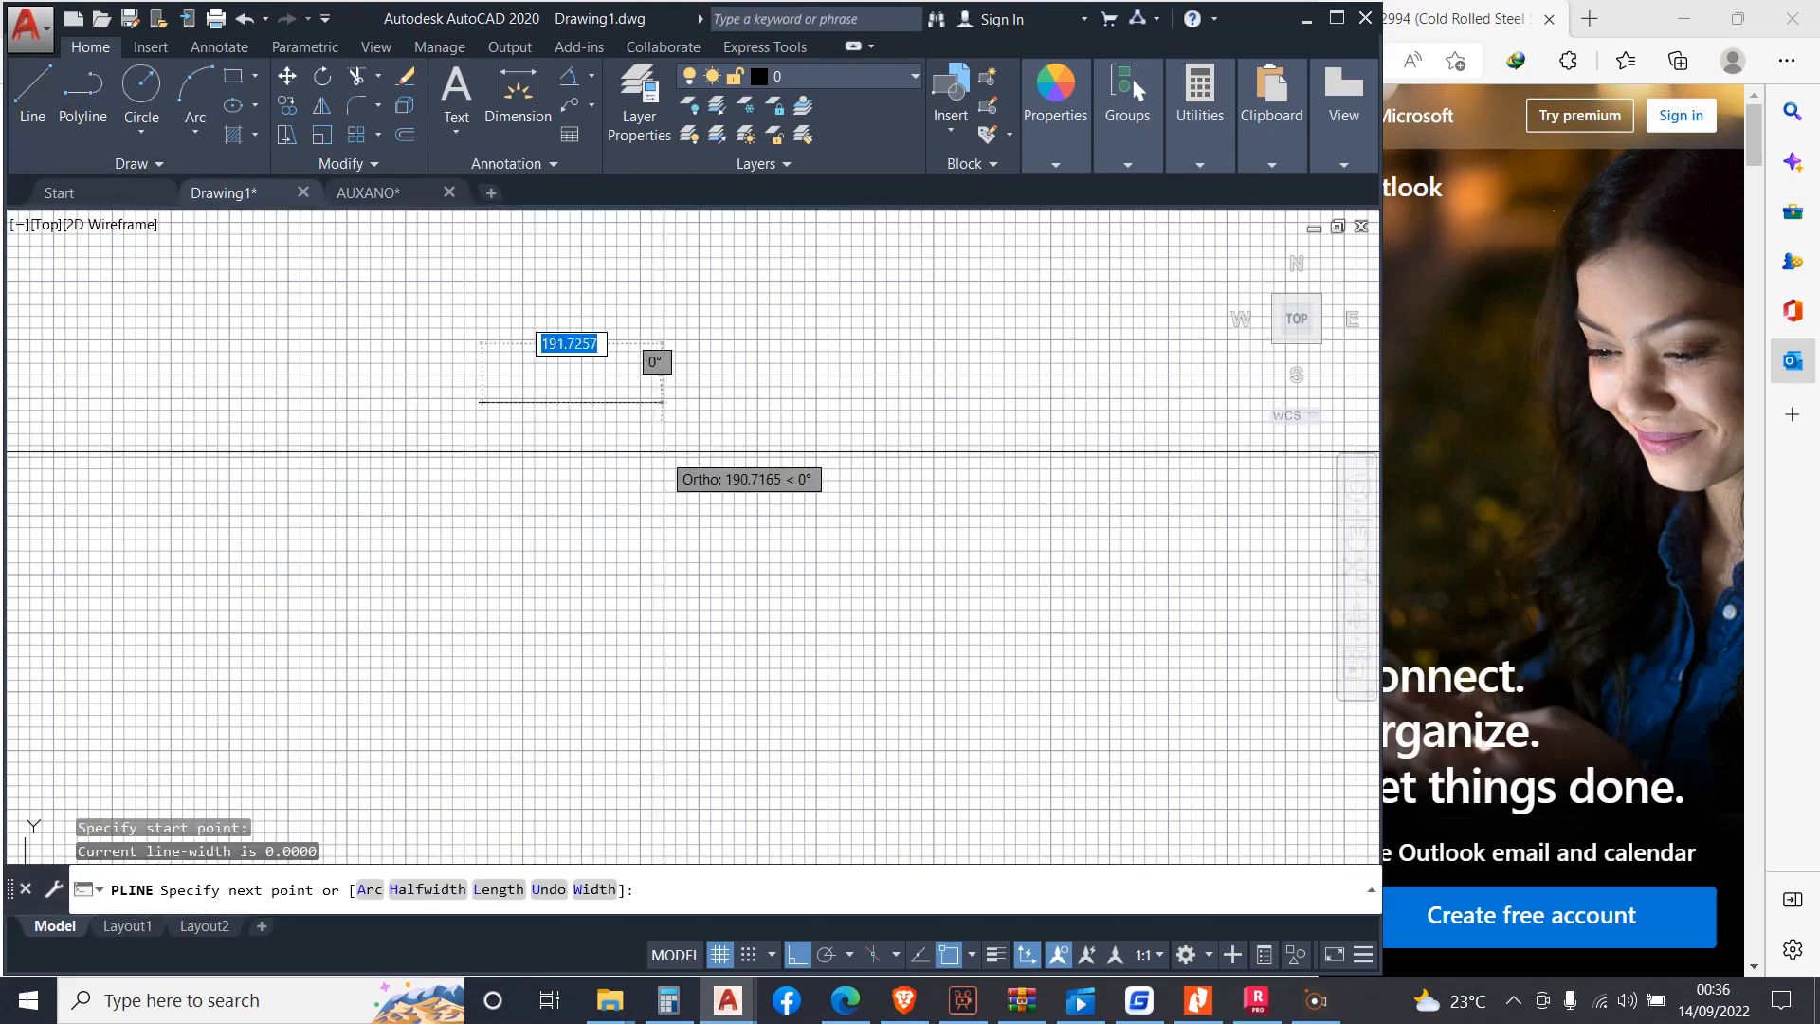
type("2")
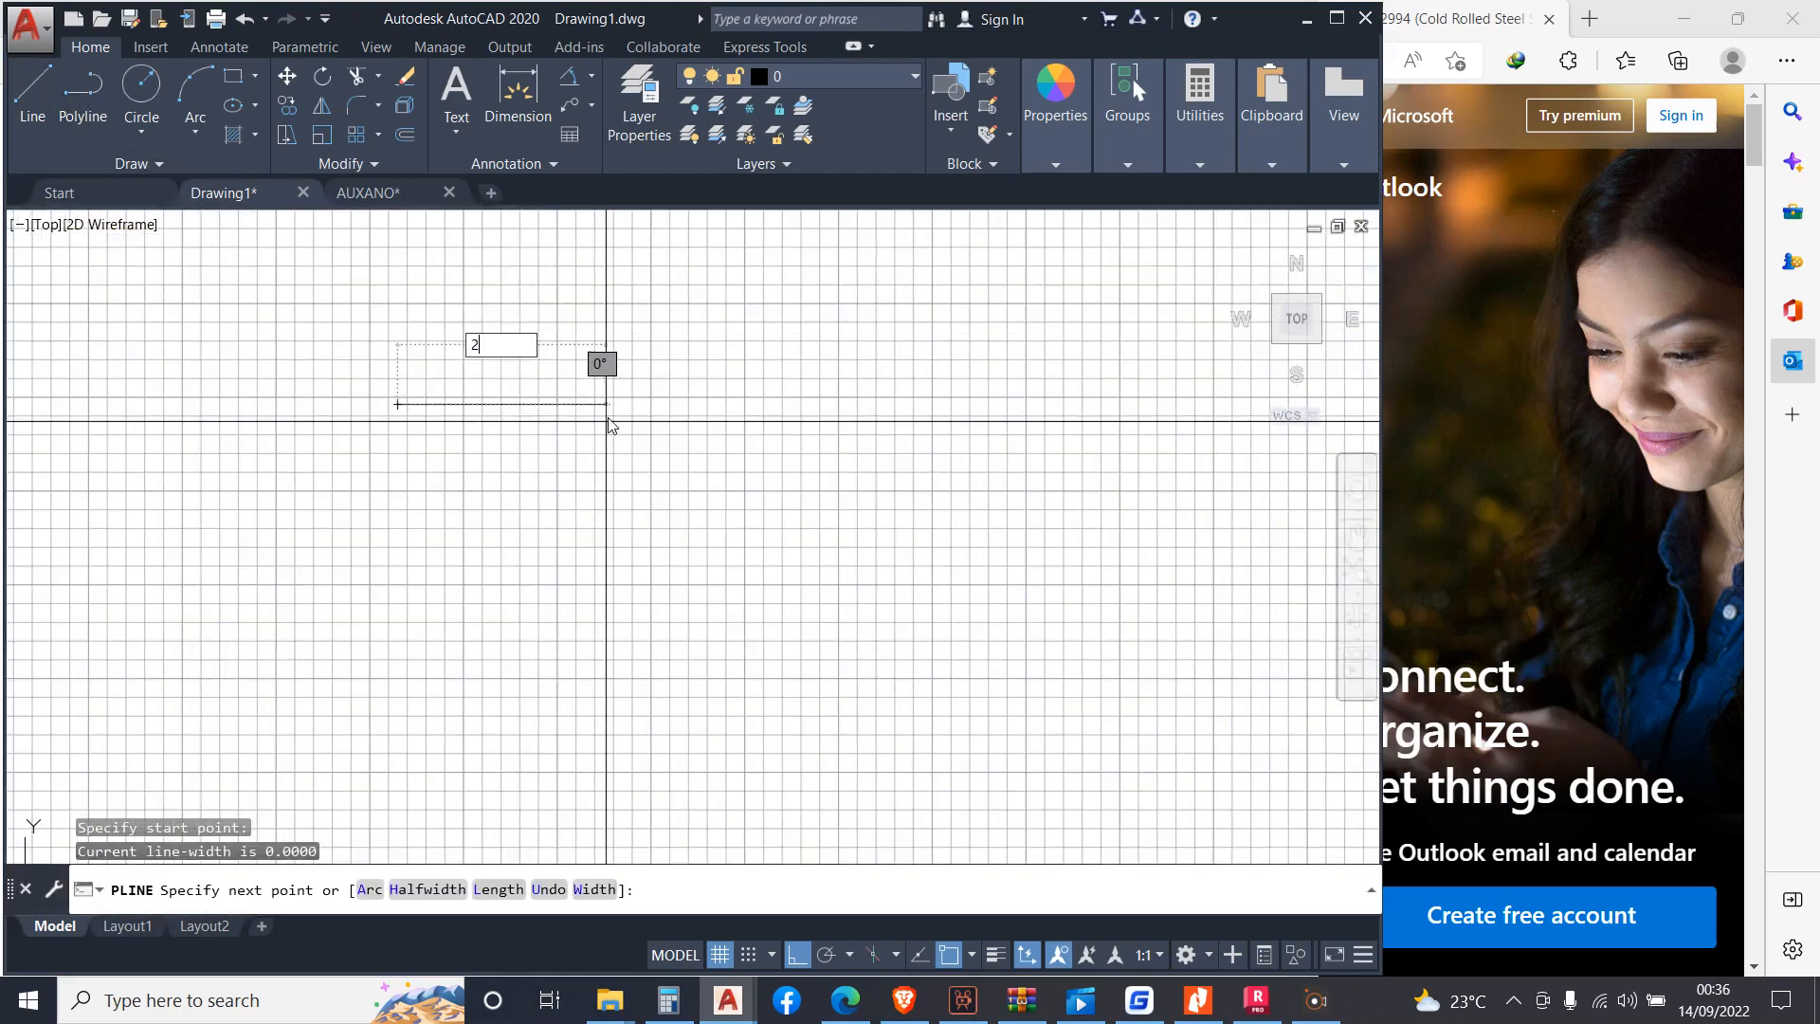
key("Return")
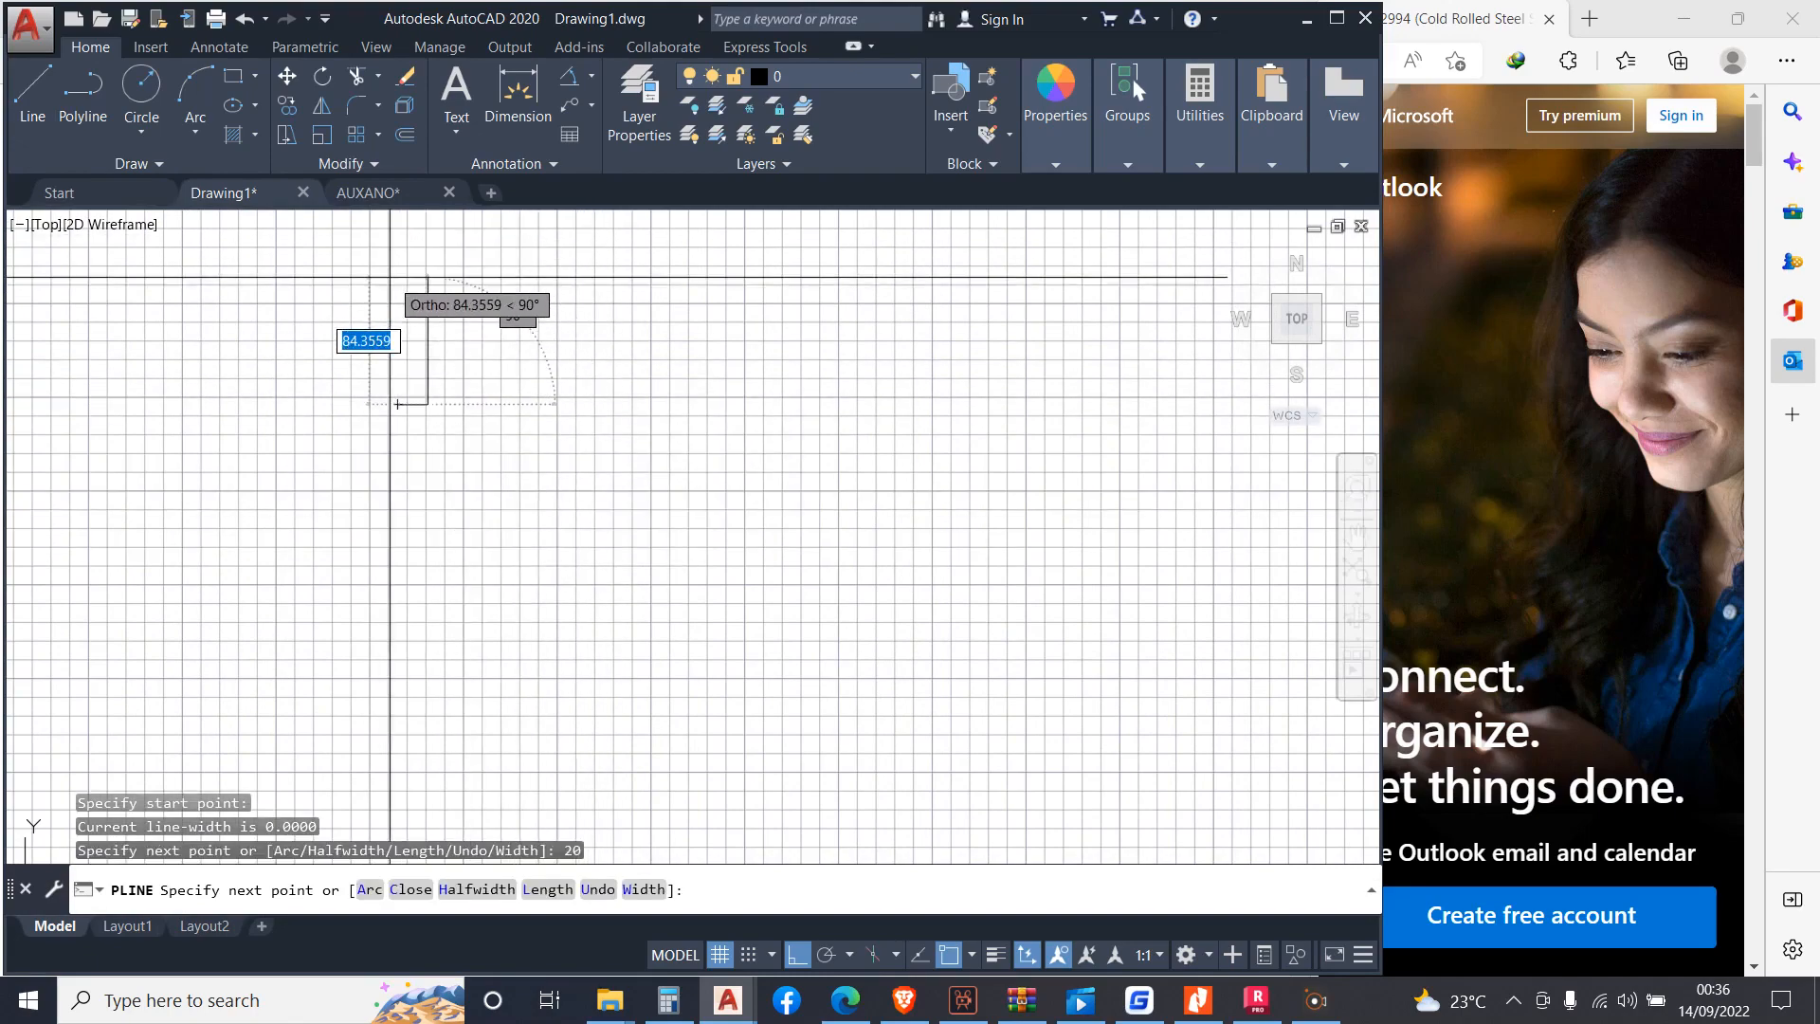
key("ctrl+z")
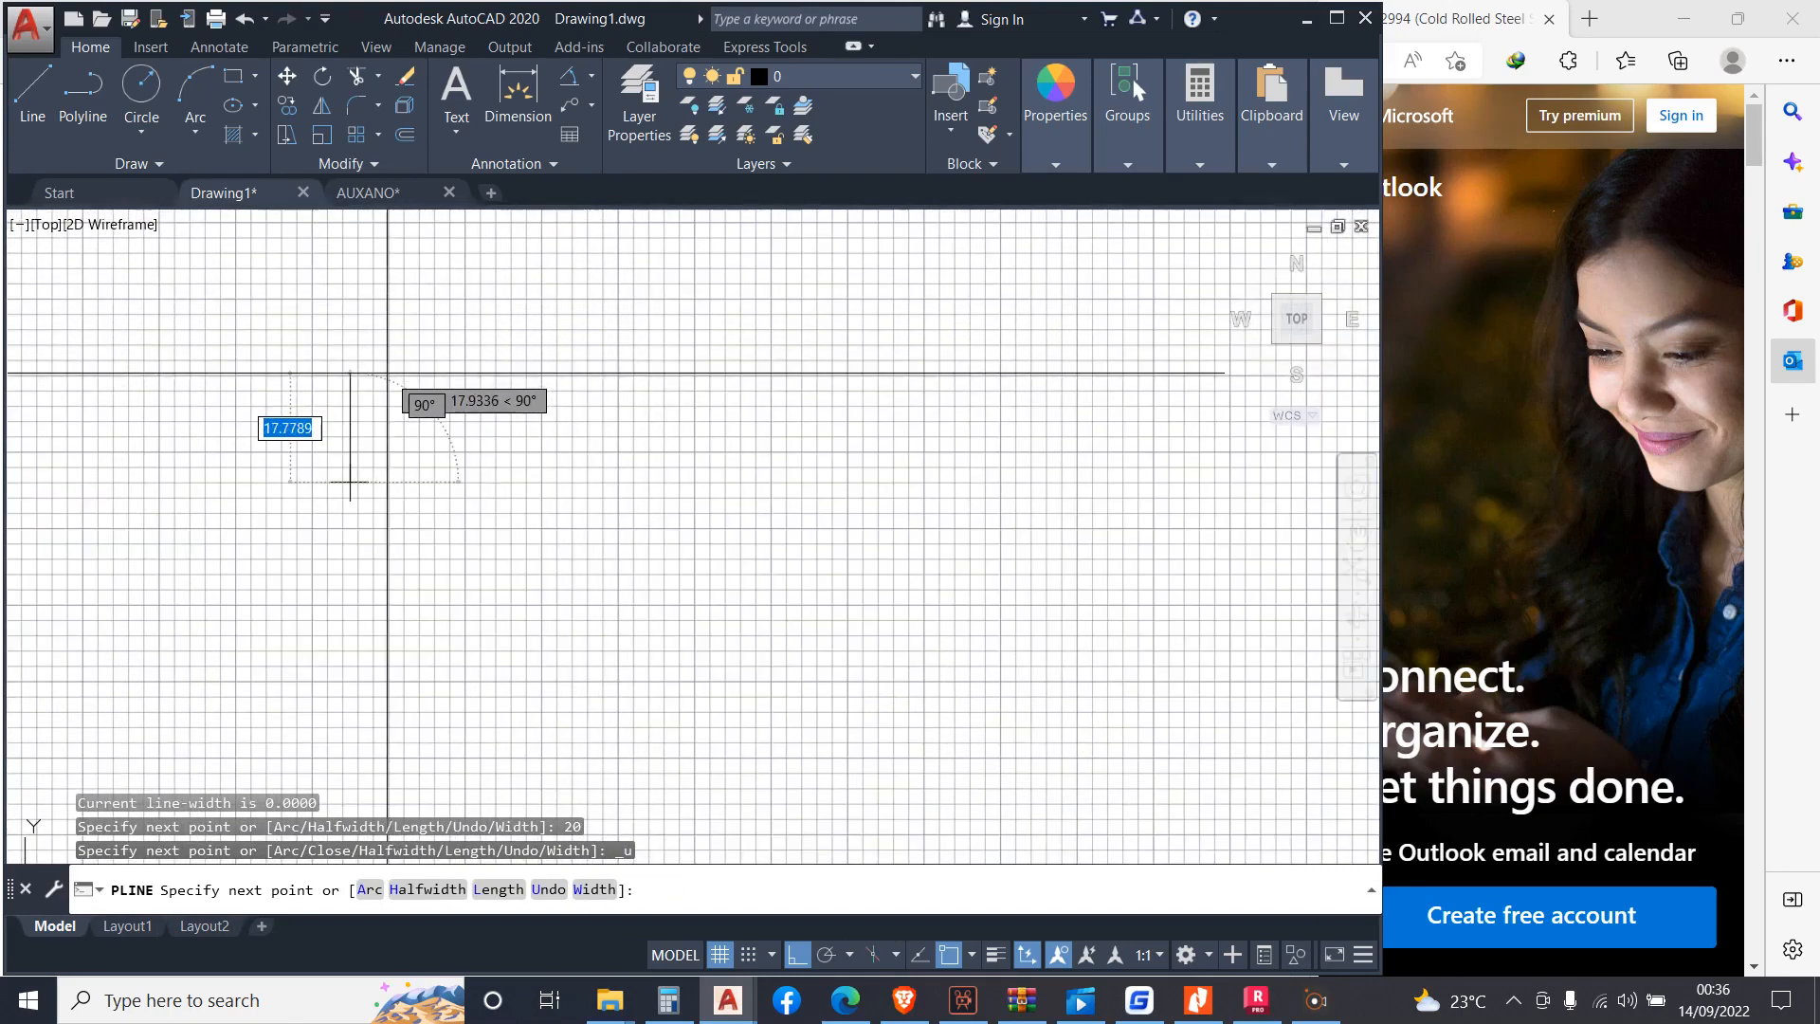
type("2")
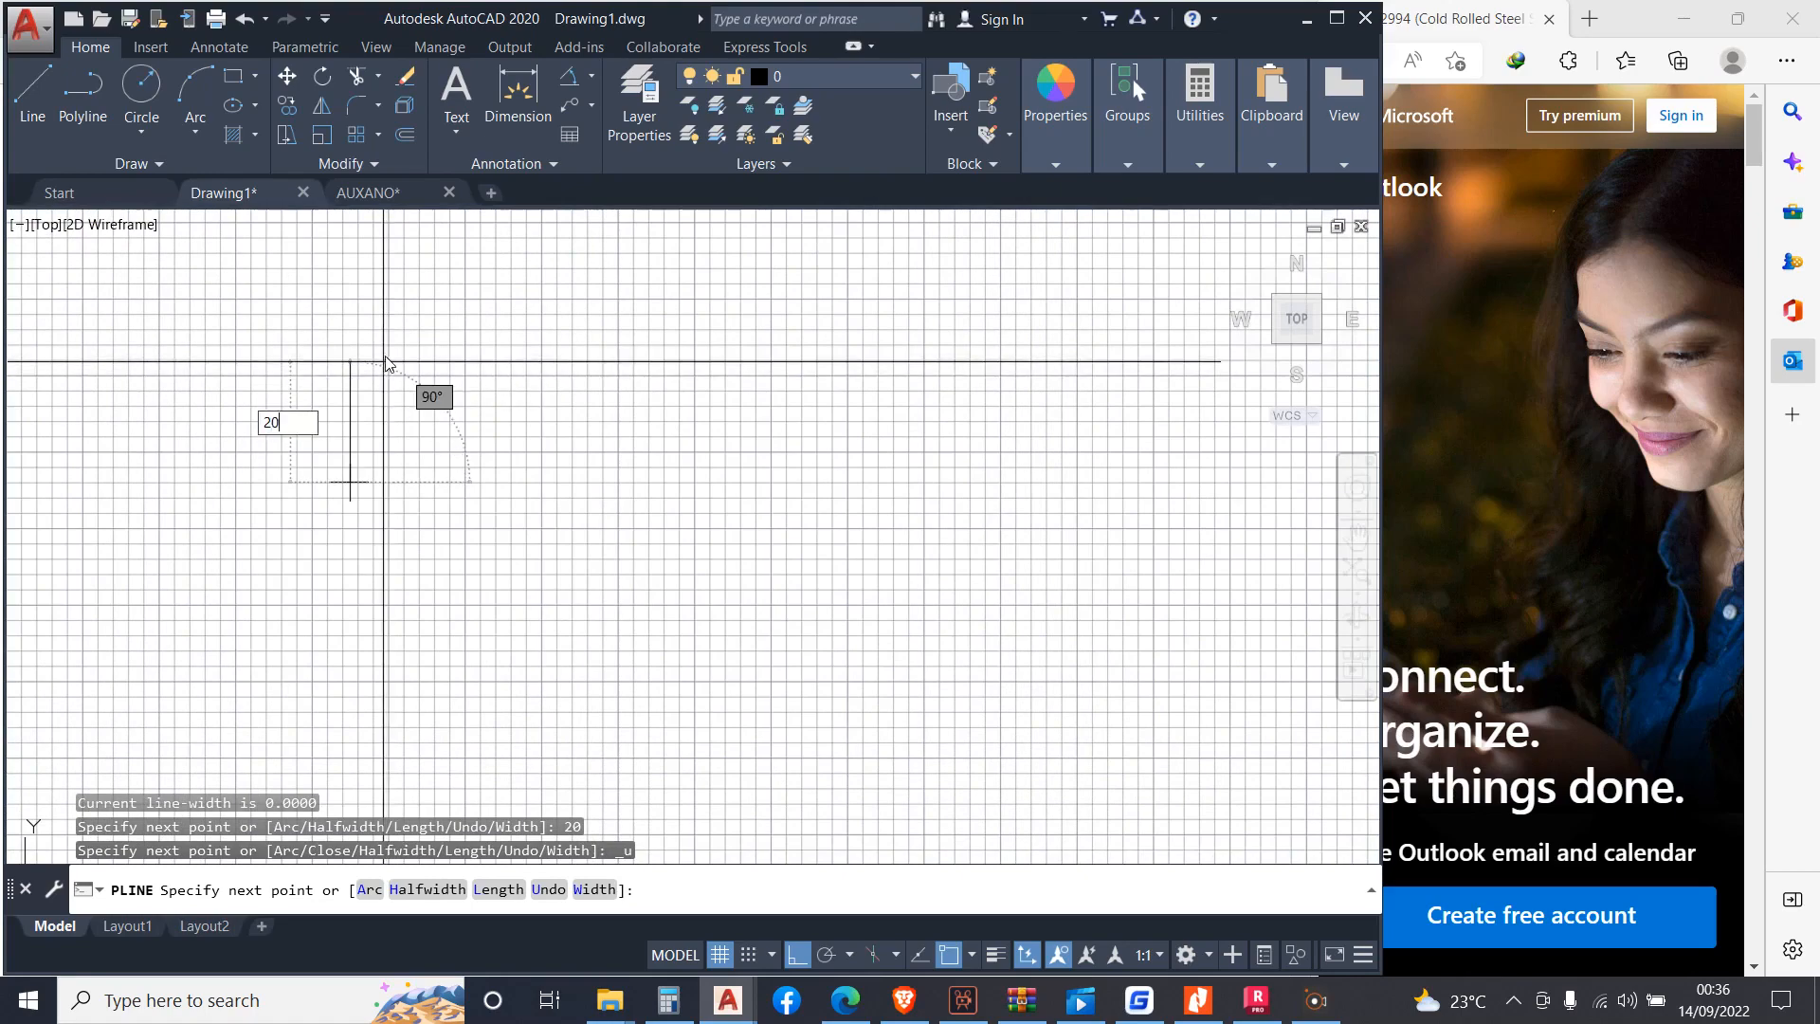
type("0")
key("Return")
scroll(633, 417, "down", 2)
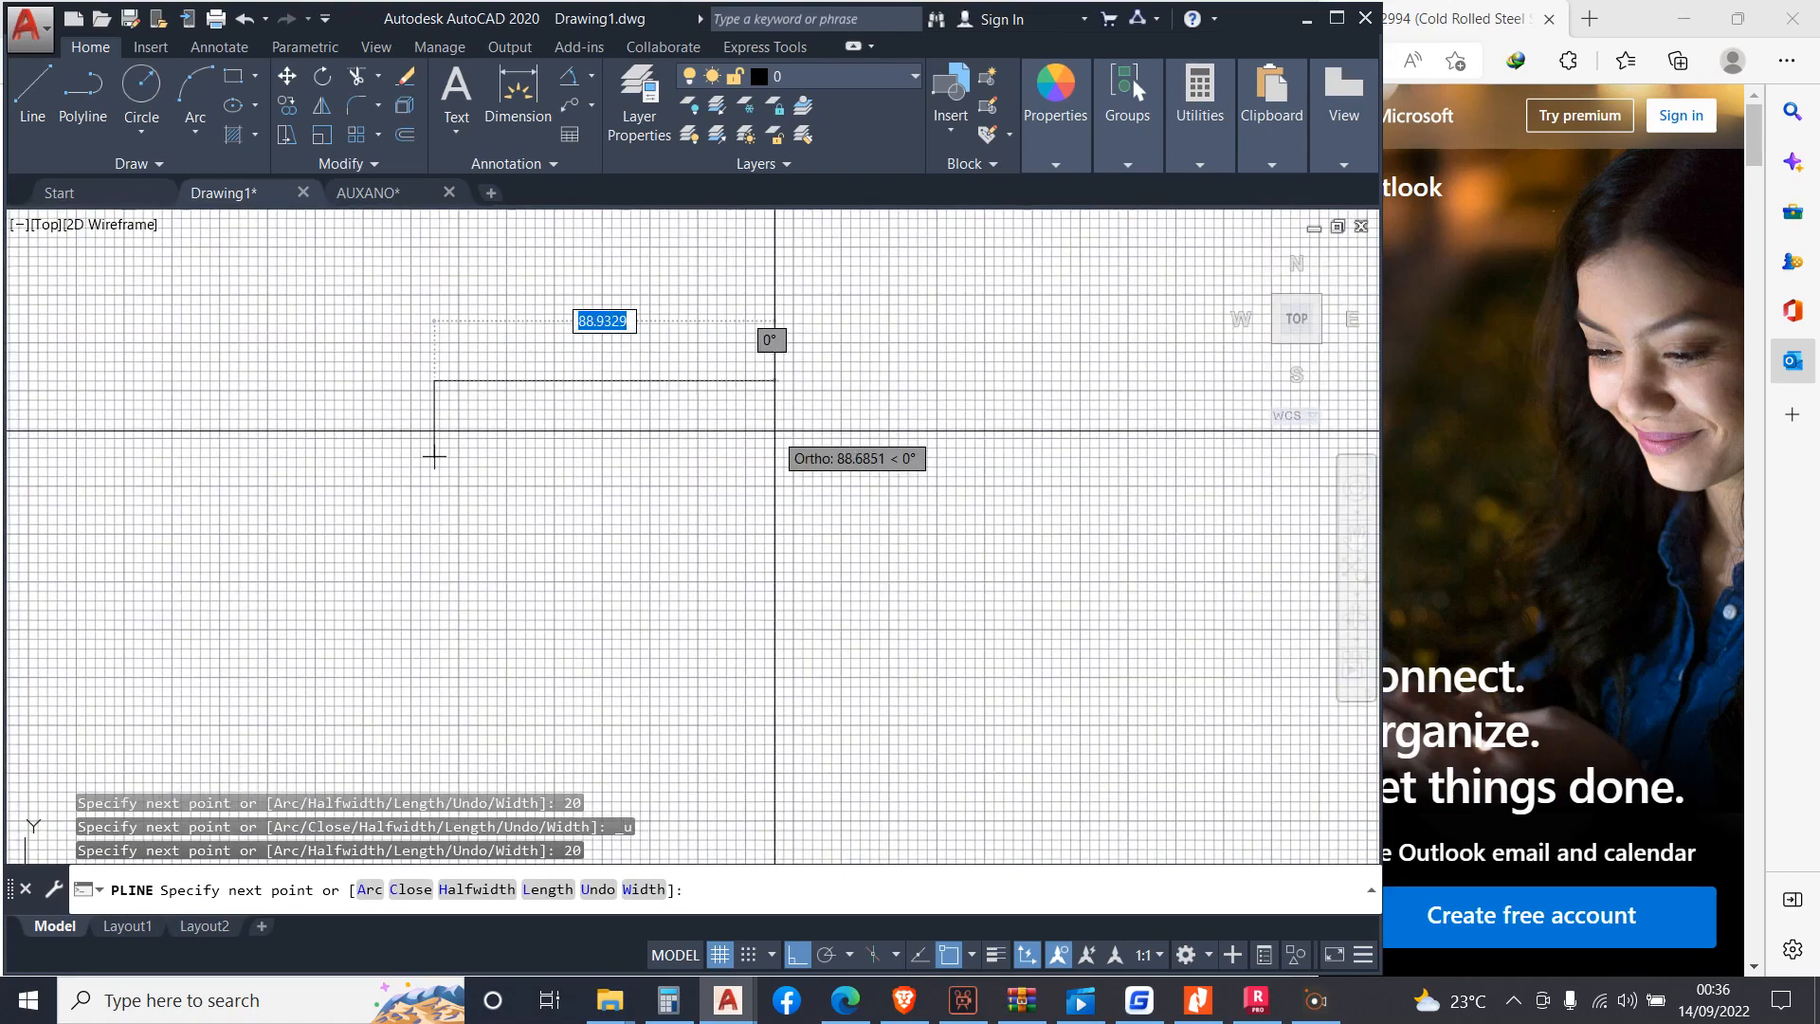
type("50")
key("Return")
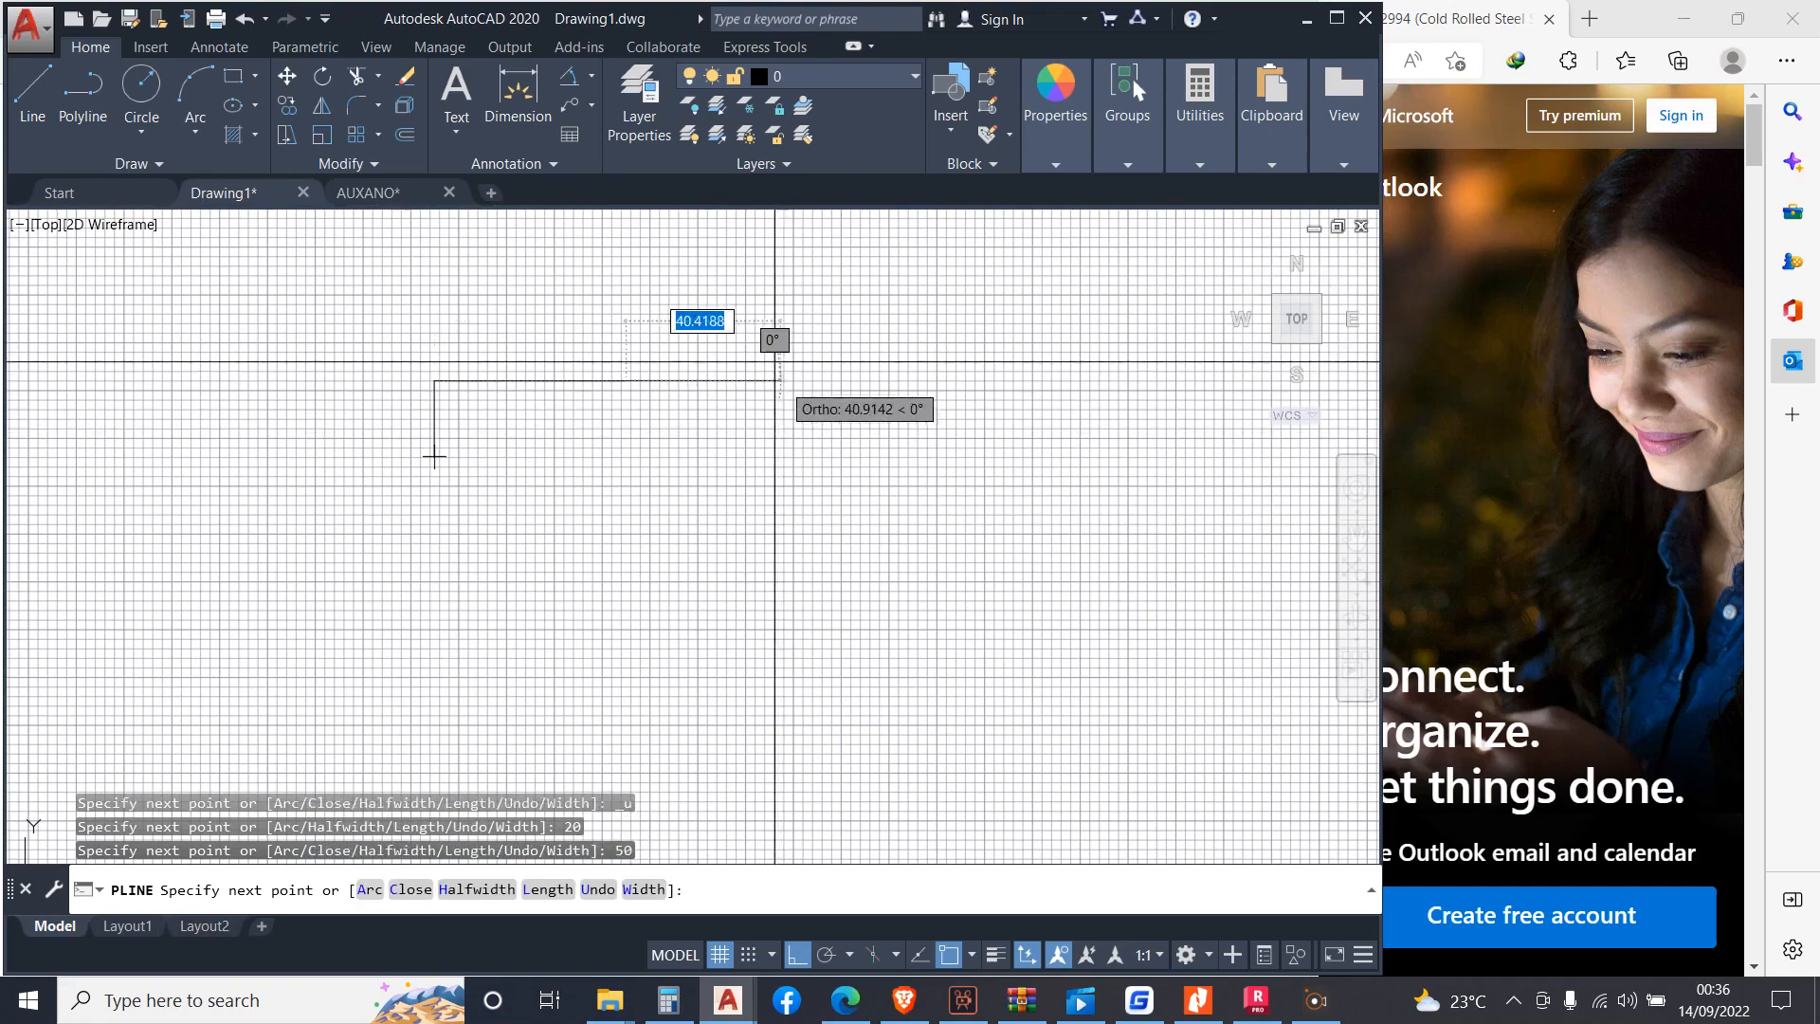
Complete the zed polyline with a 150 downward web, a 50 flange to the right and a 20 upward lip
scroll(663, 530, "down", 3)
type("15")
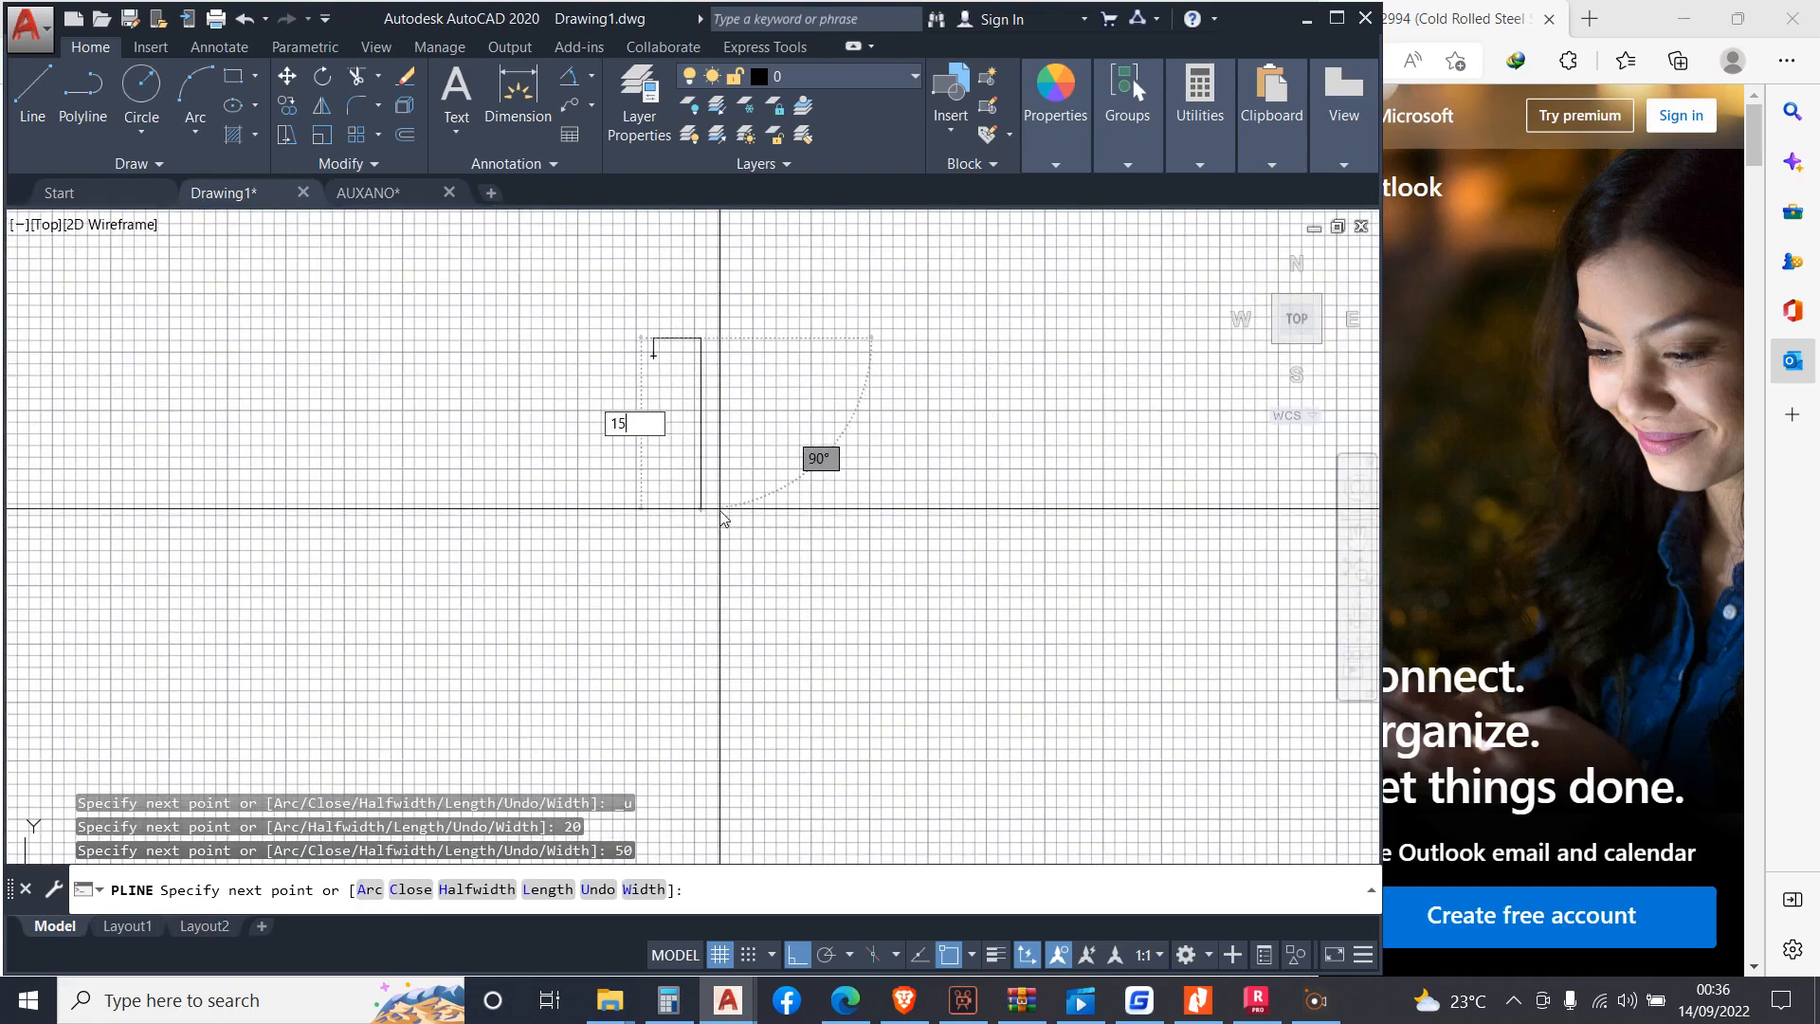
type("0")
key("Return")
scroll(770, 452, "up", 2)
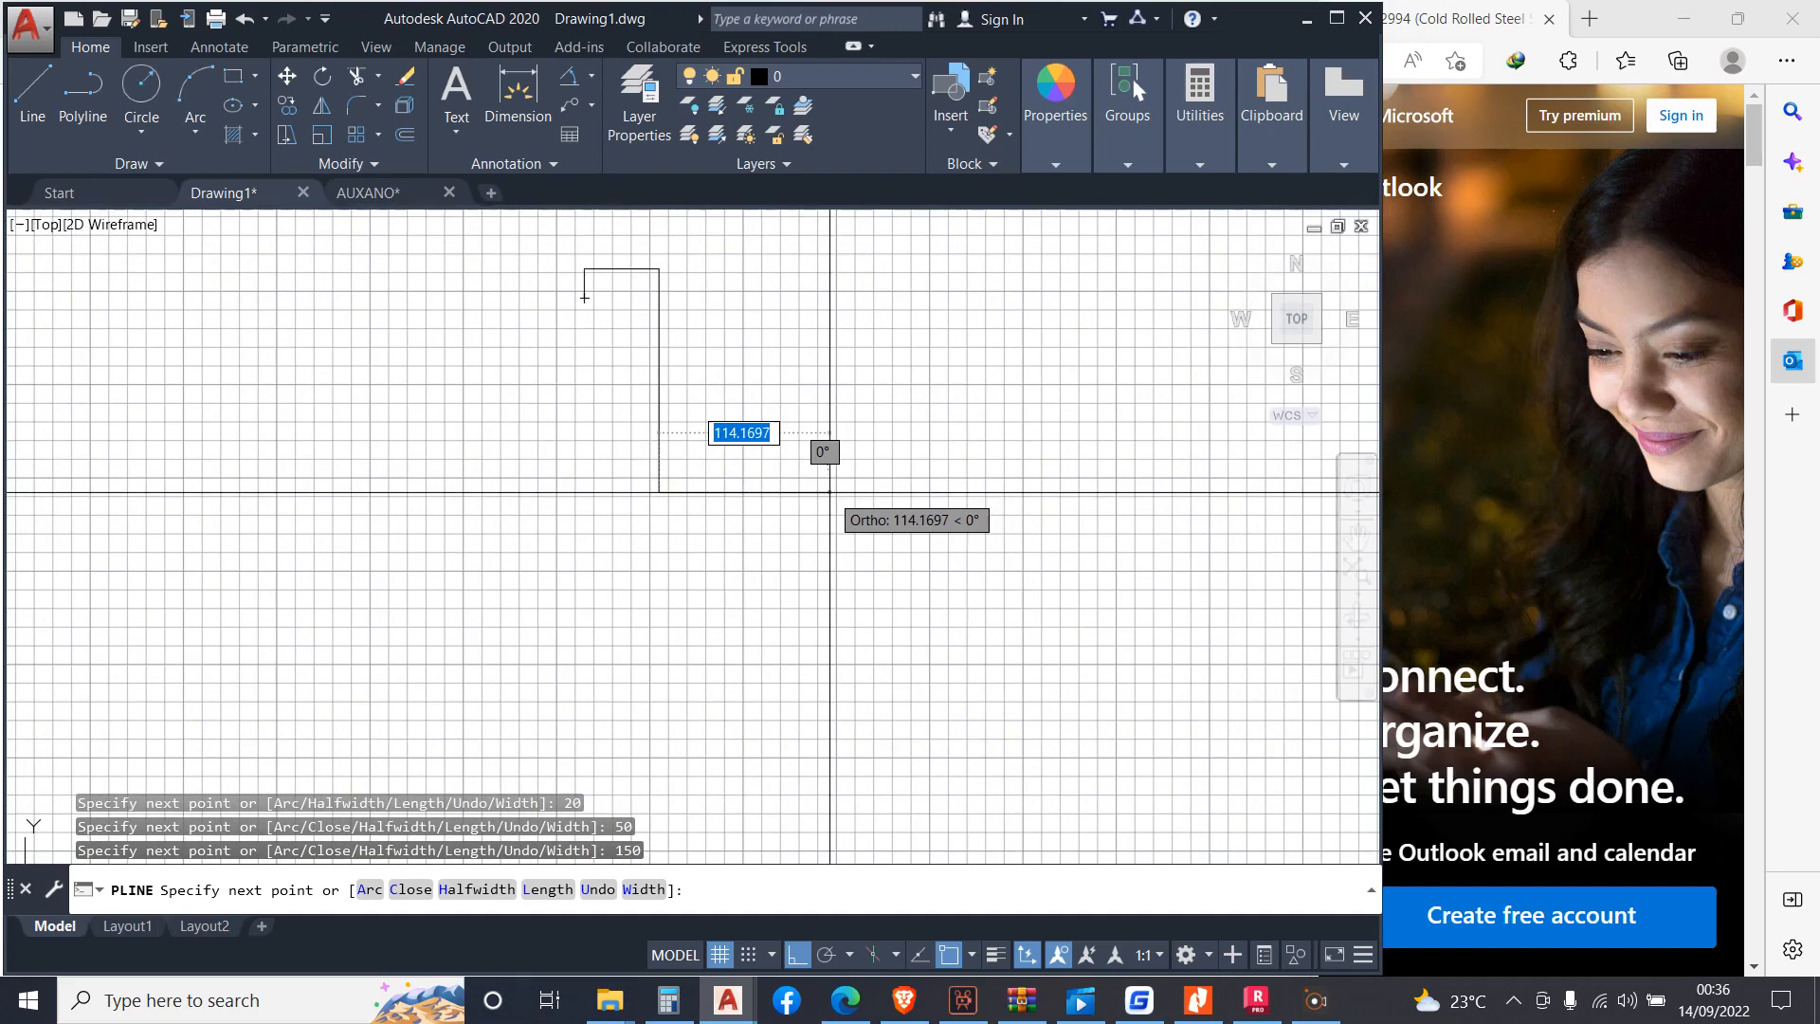
type("50")
key("Return")
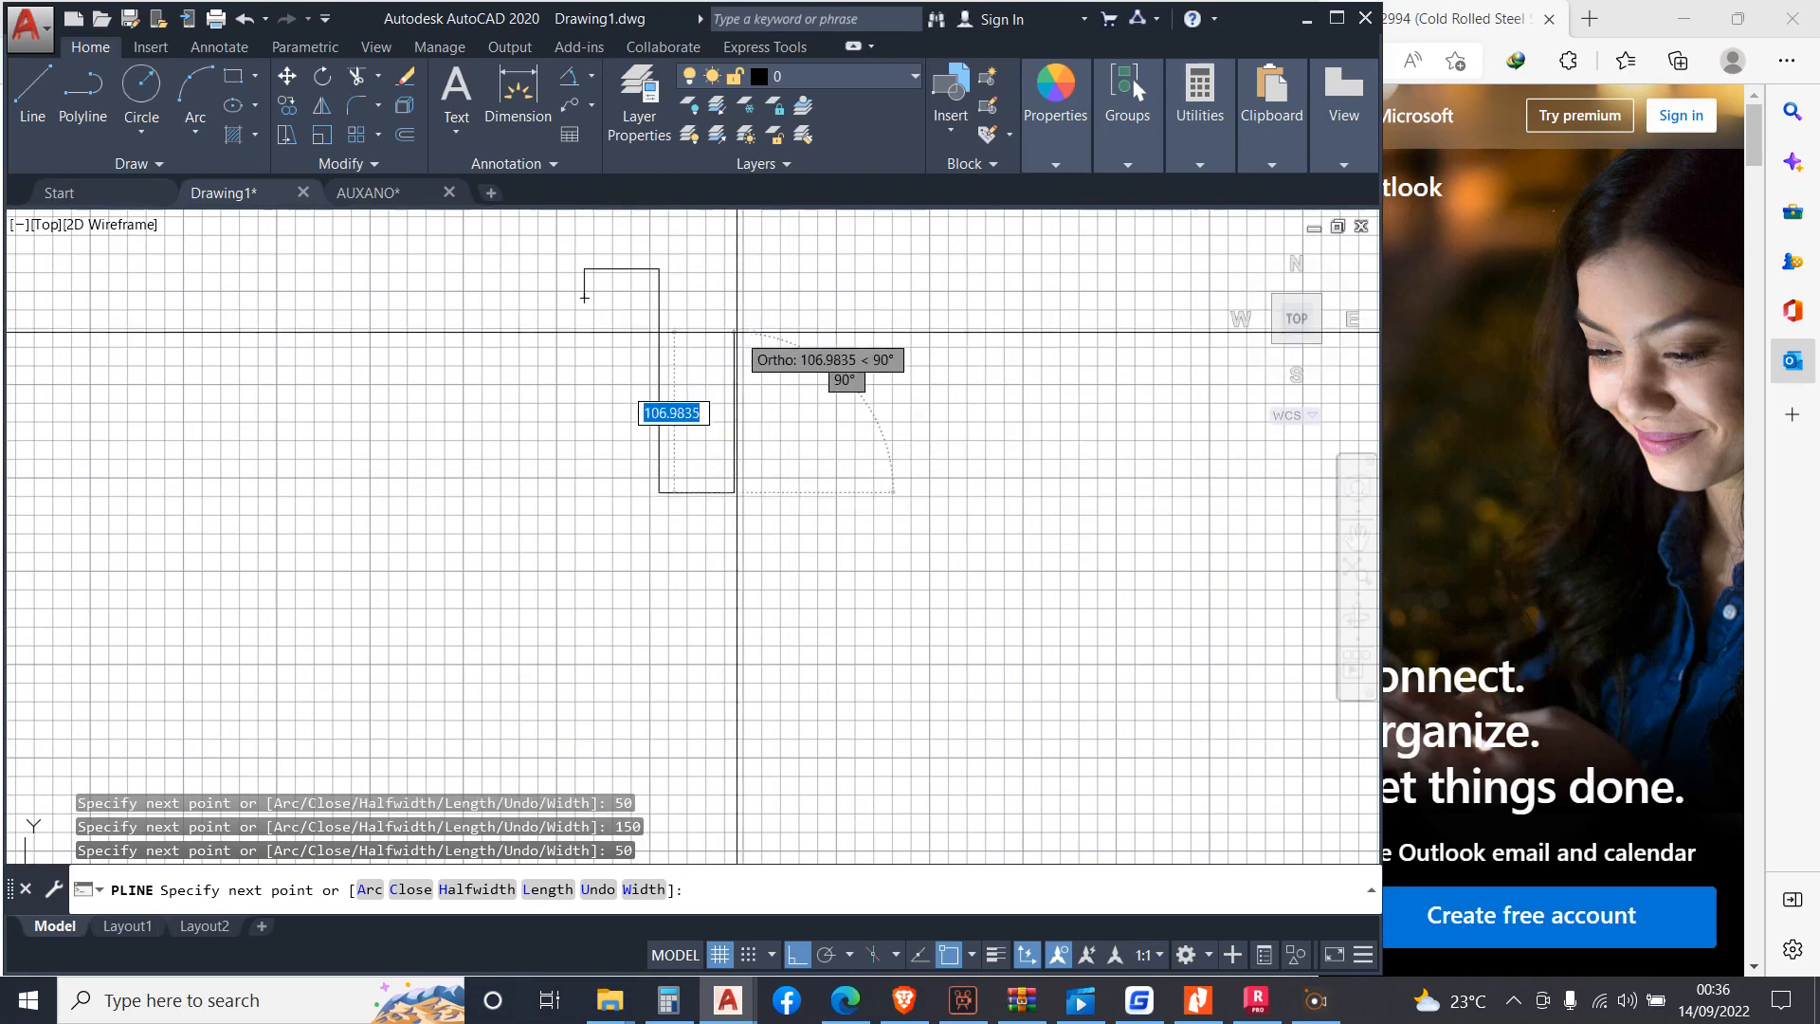
type("20")
key("Return")
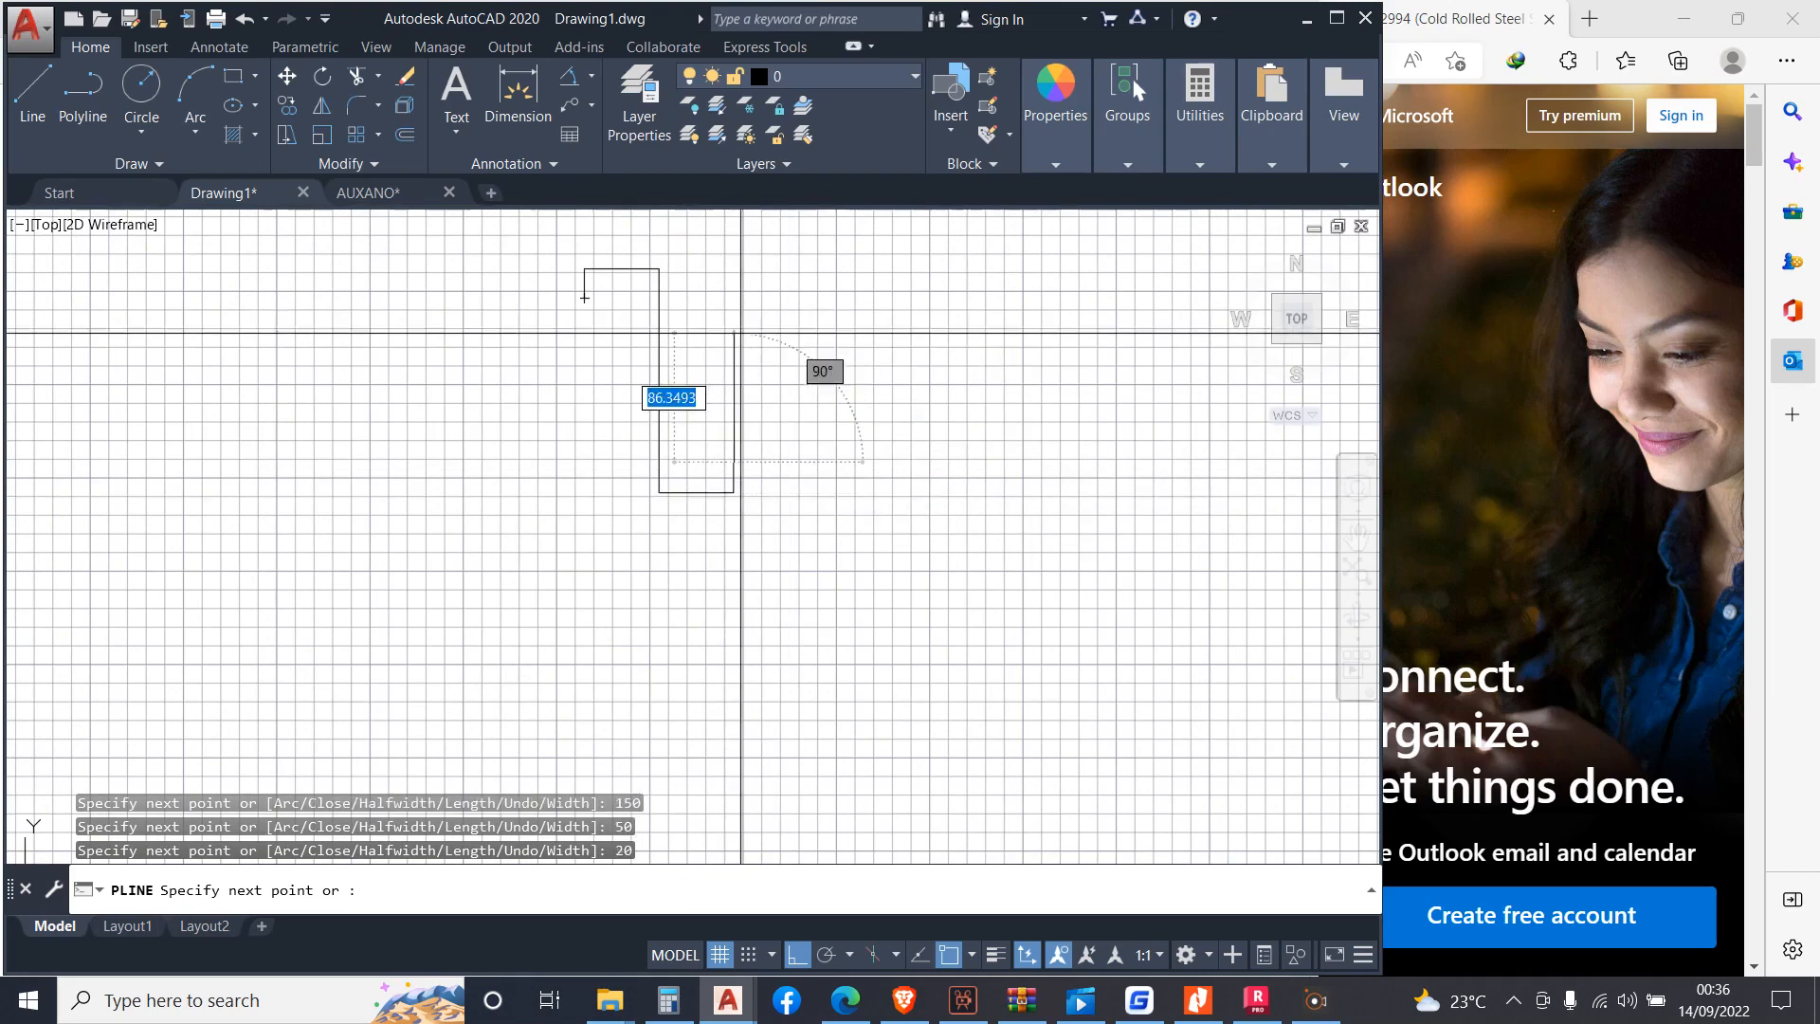
key("Escape")
key("Escape")
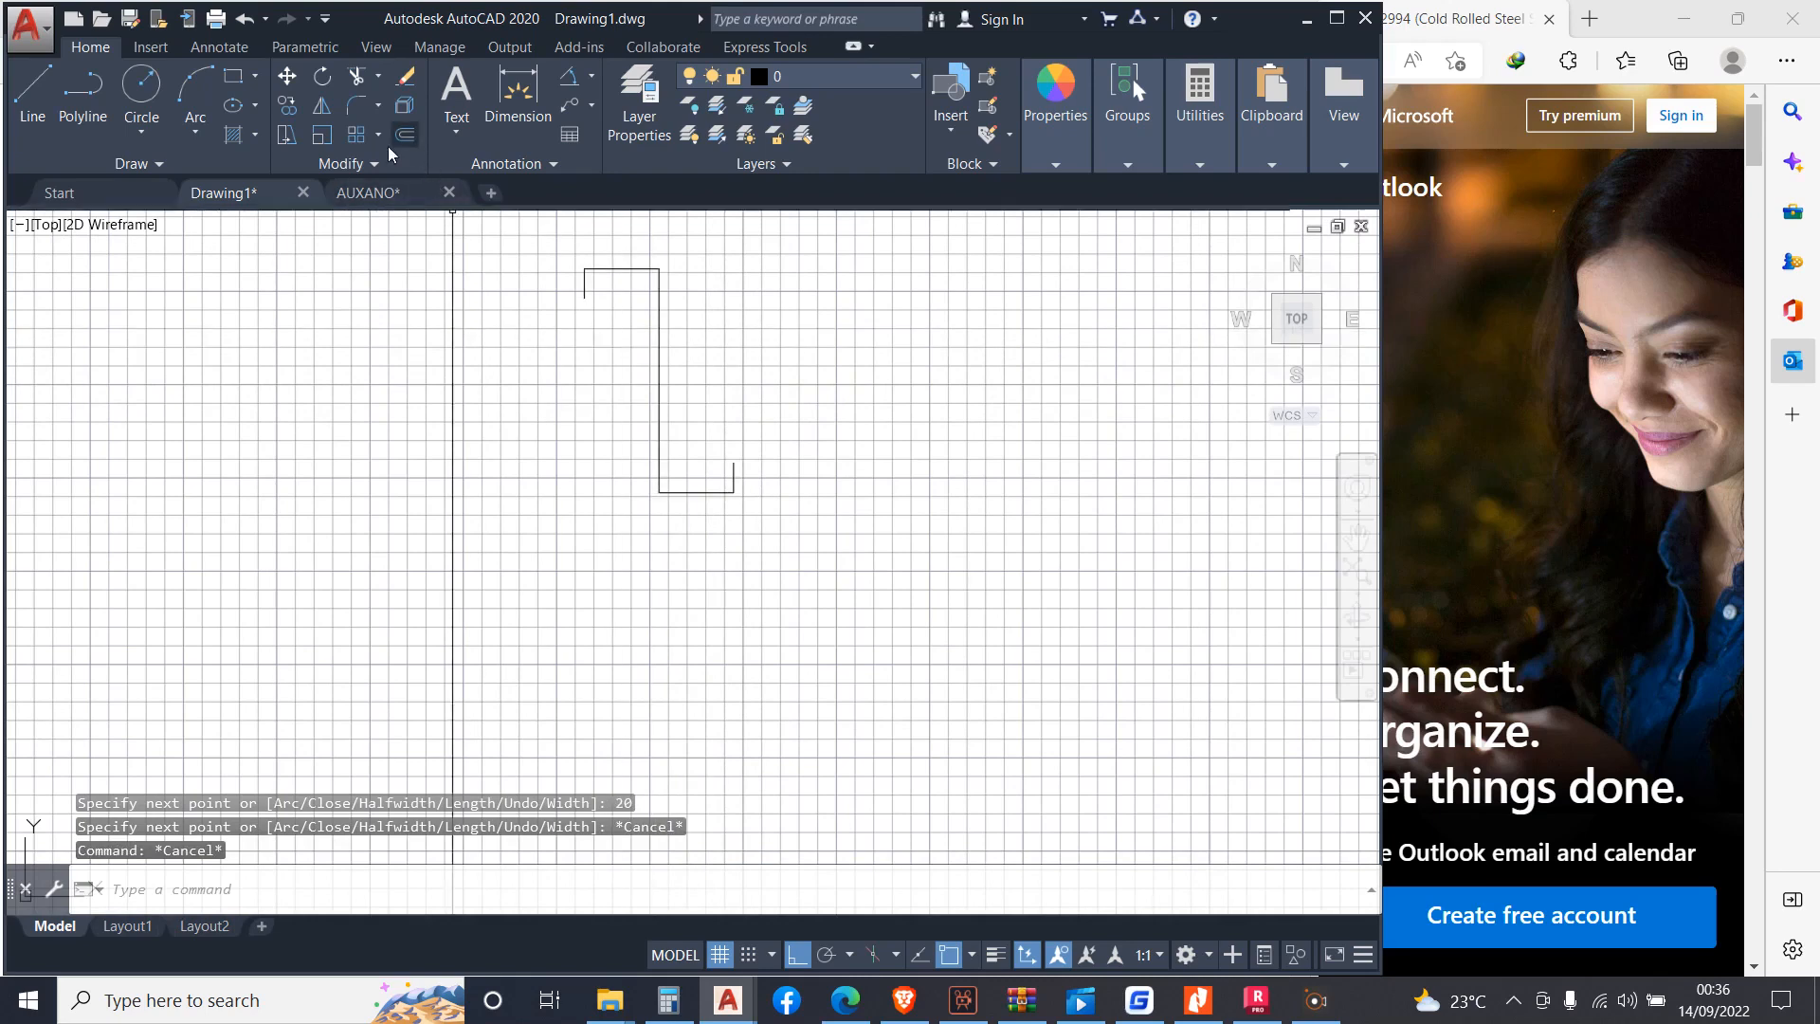
Fillet the two upper corners of the zed profile, at the lip and at the web, with radius 2
left_click(356, 105)
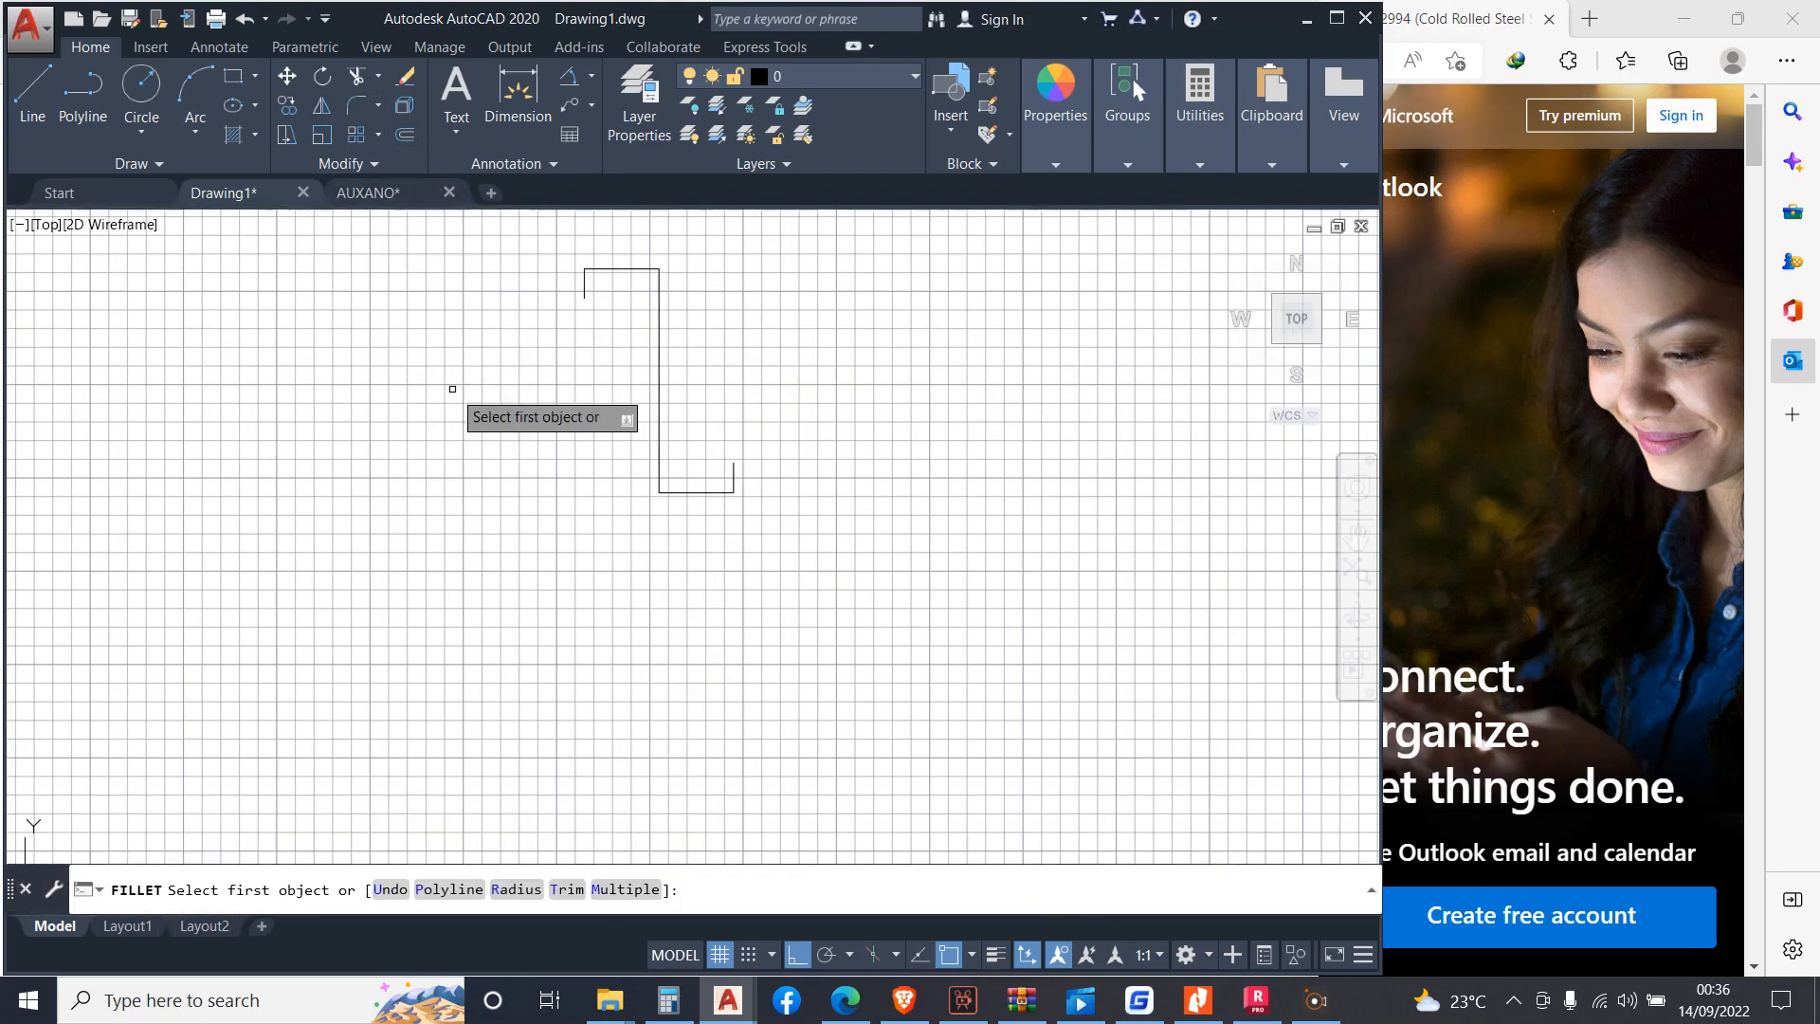
right_click(452, 388)
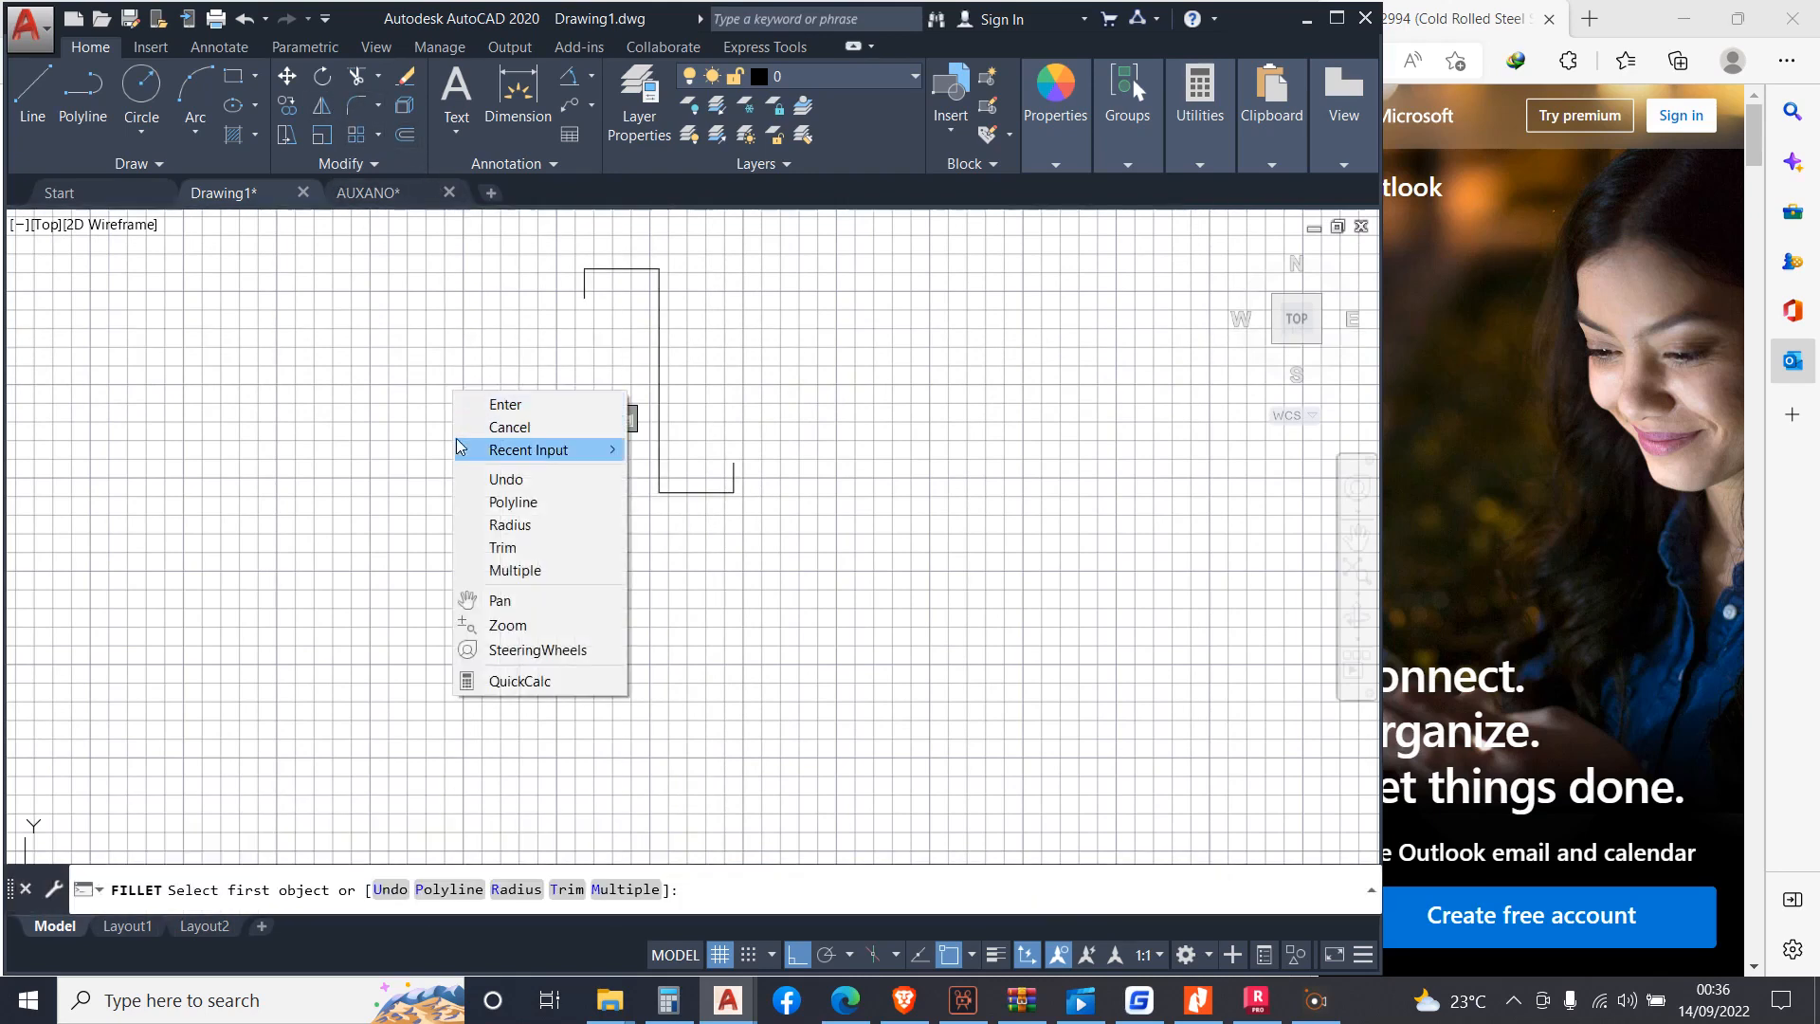
left_click(516, 521)
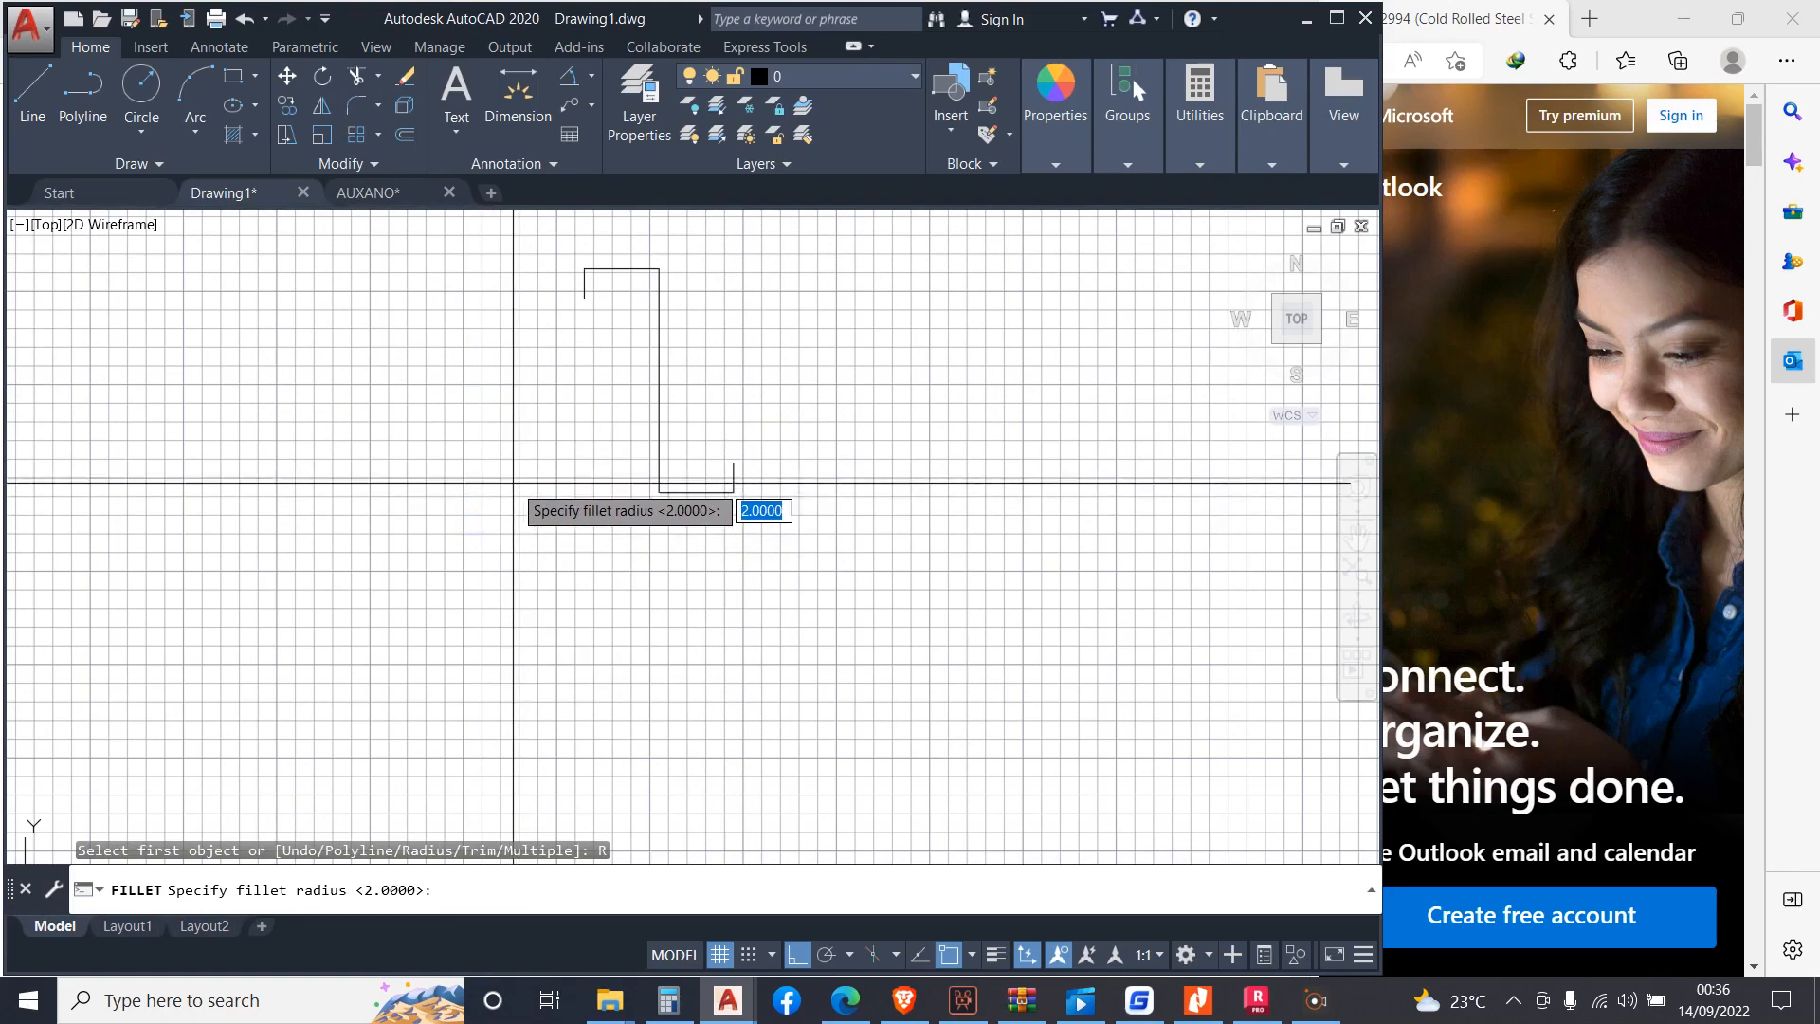
key("Return")
scroll(591, 268, "up", 4)
left_click(576, 295)
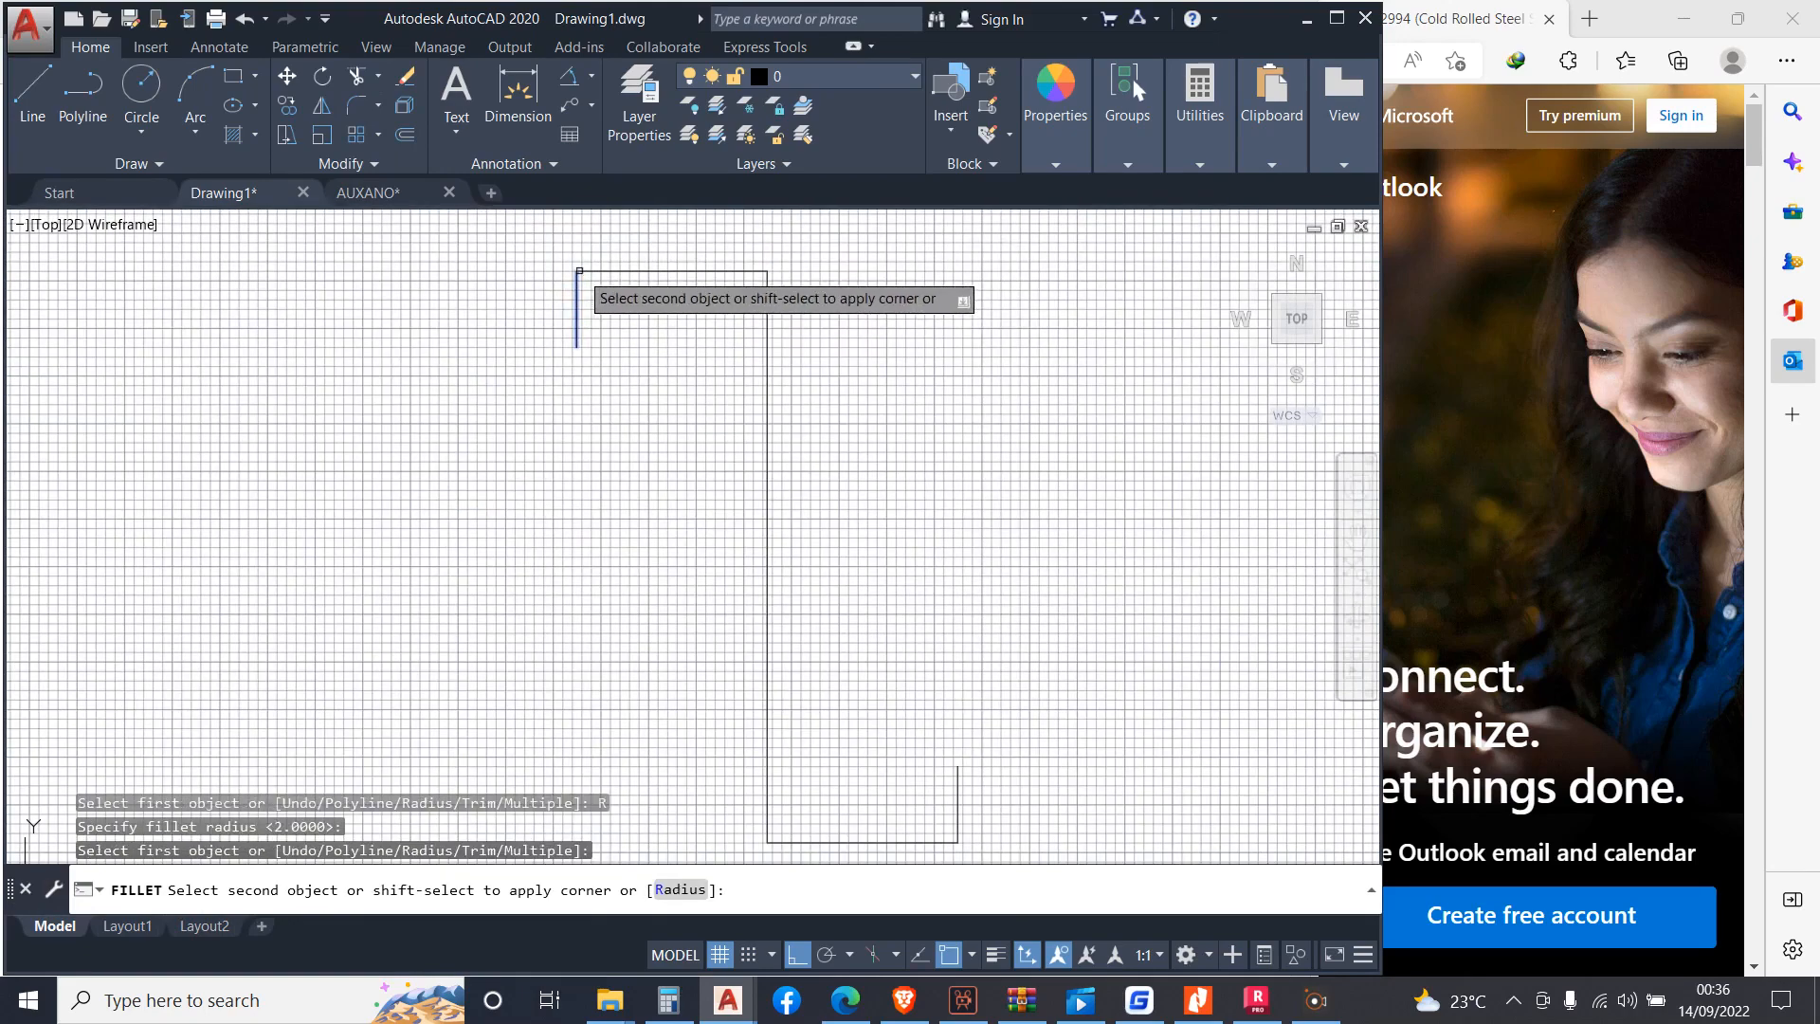
left_click(603, 269)
key("Return")
left_click(759, 272)
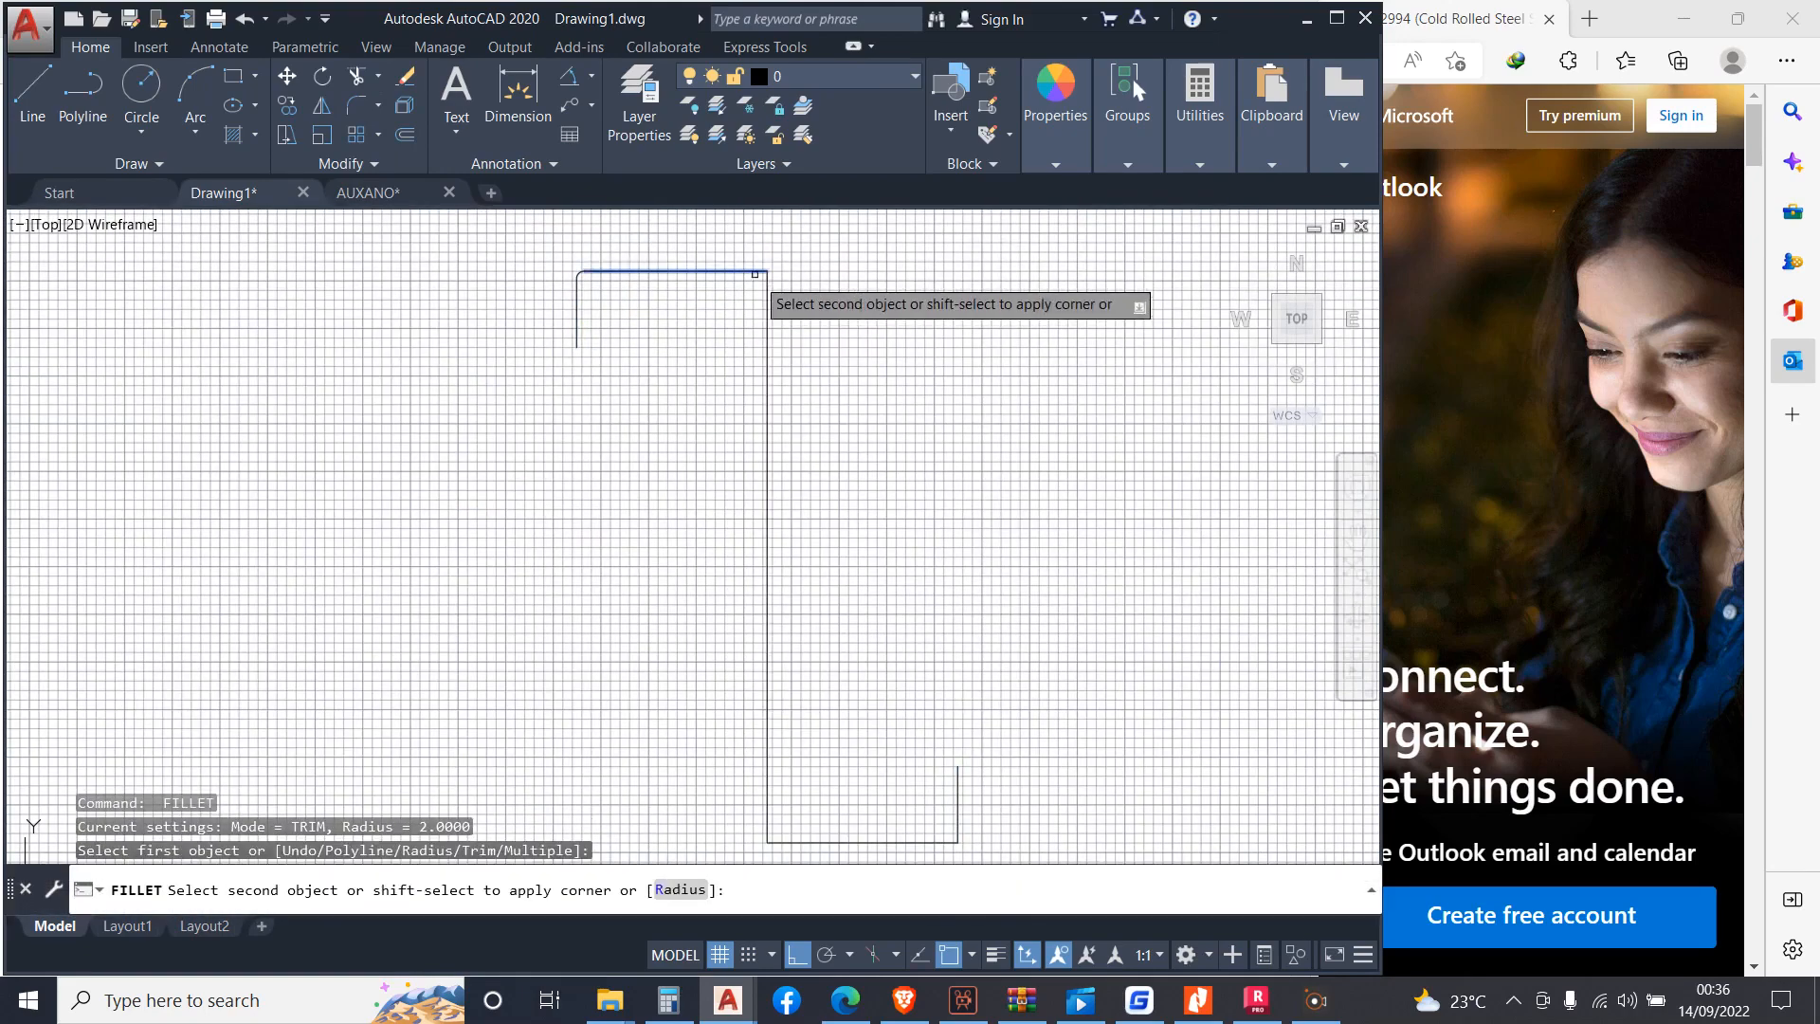
left_click(767, 311)
Fillet the two lower corners of the zed profile, at the web and at the lip, with radius 2
scroll(681, 308, "down", 5)
scroll(749, 513, "up", 5)
key("Return")
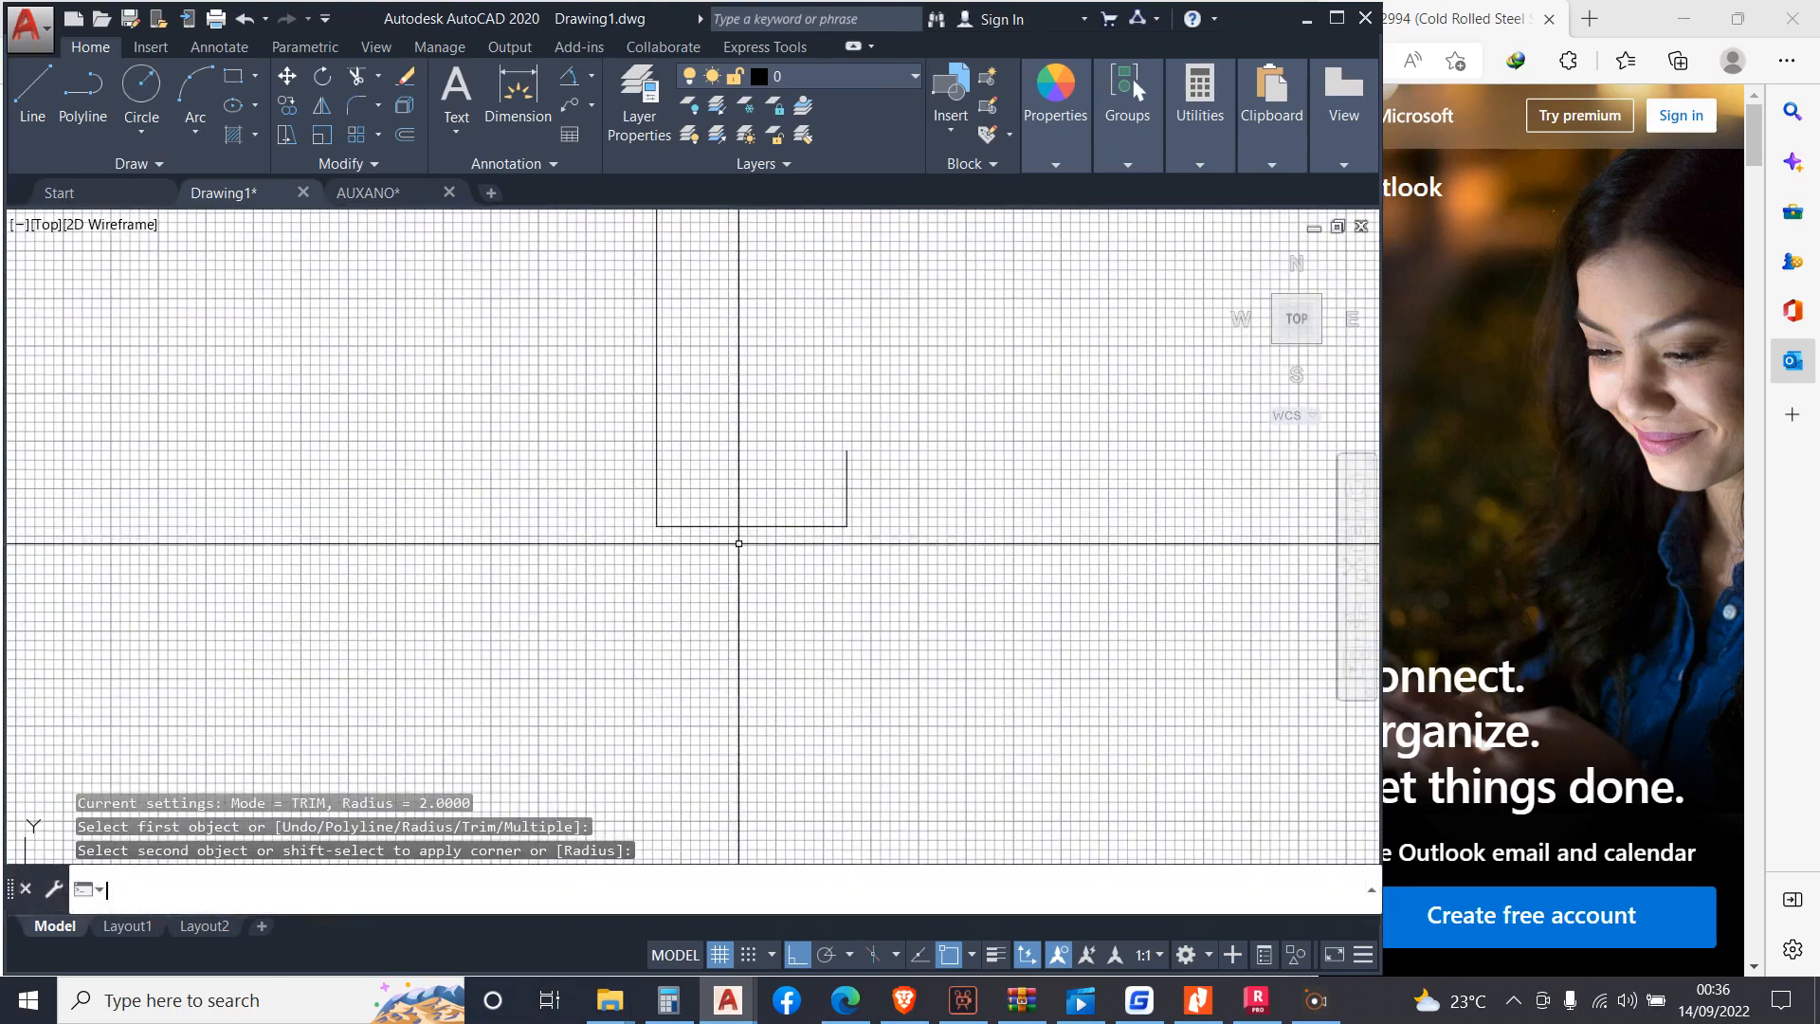
left_click(698, 523)
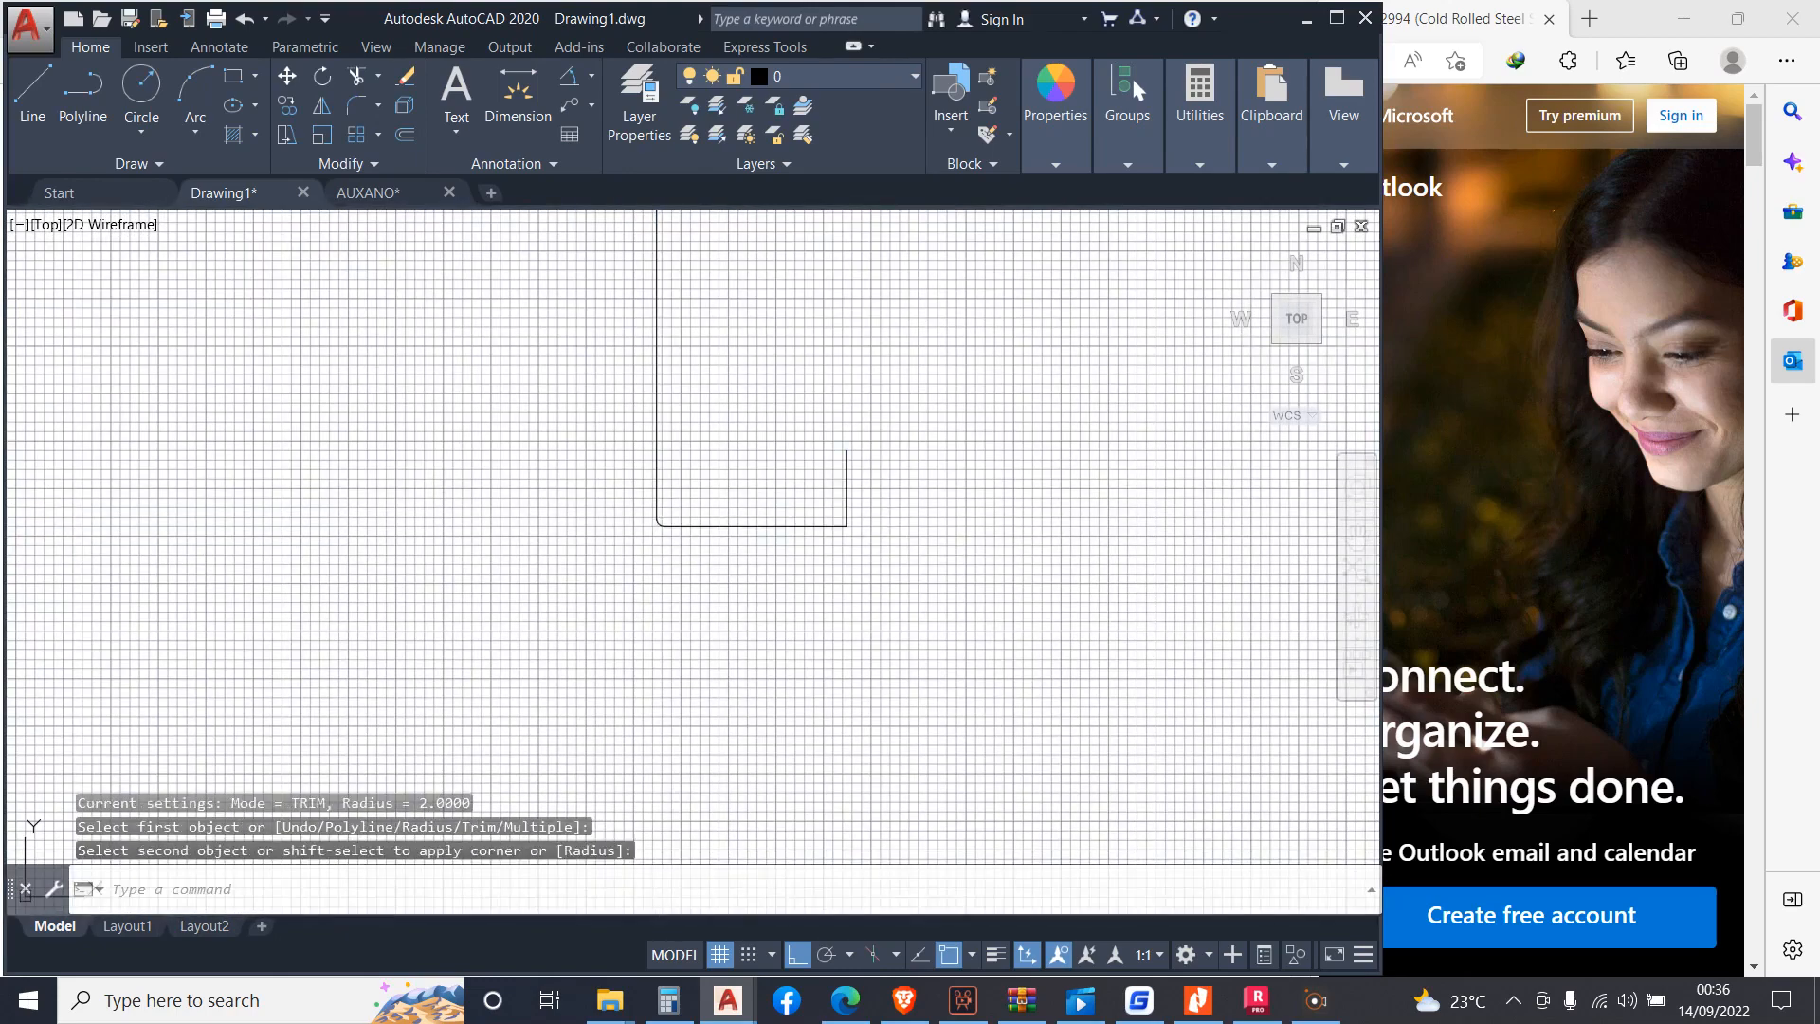
left_click(851, 495)
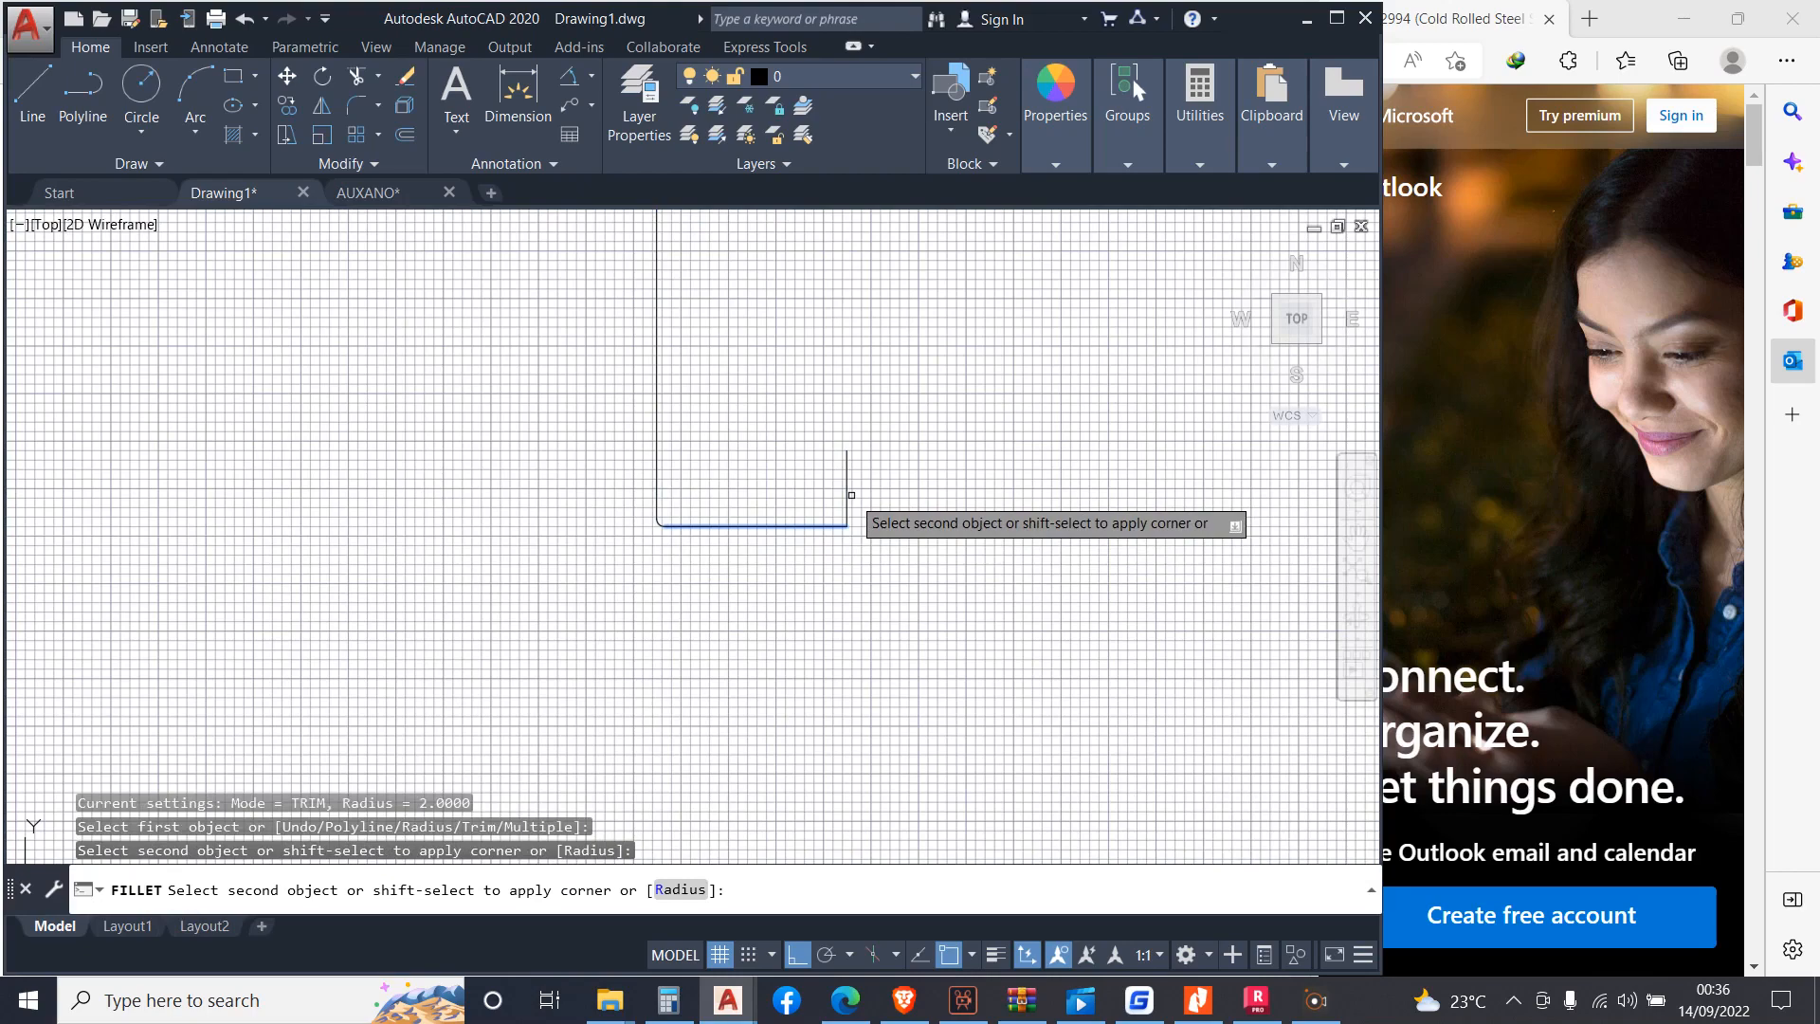
left_click(846, 491)
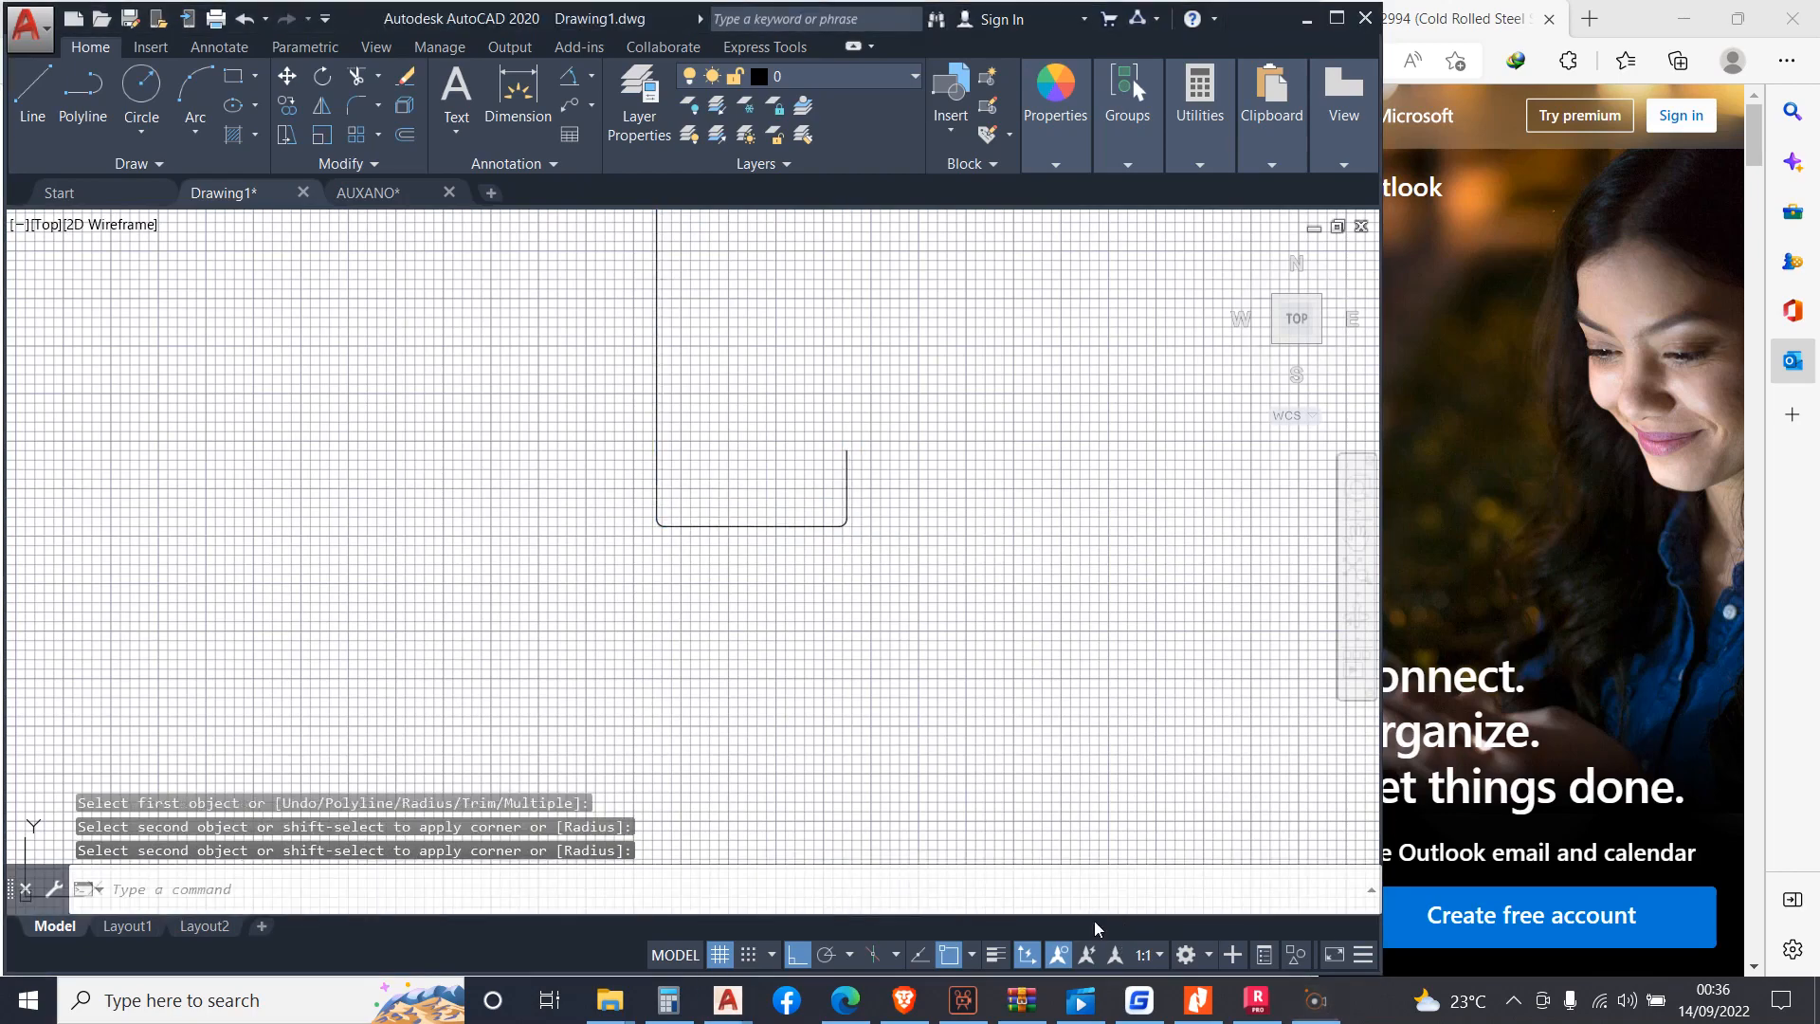
scroll(847, 641, "down", 4)
left_click(80, 117)
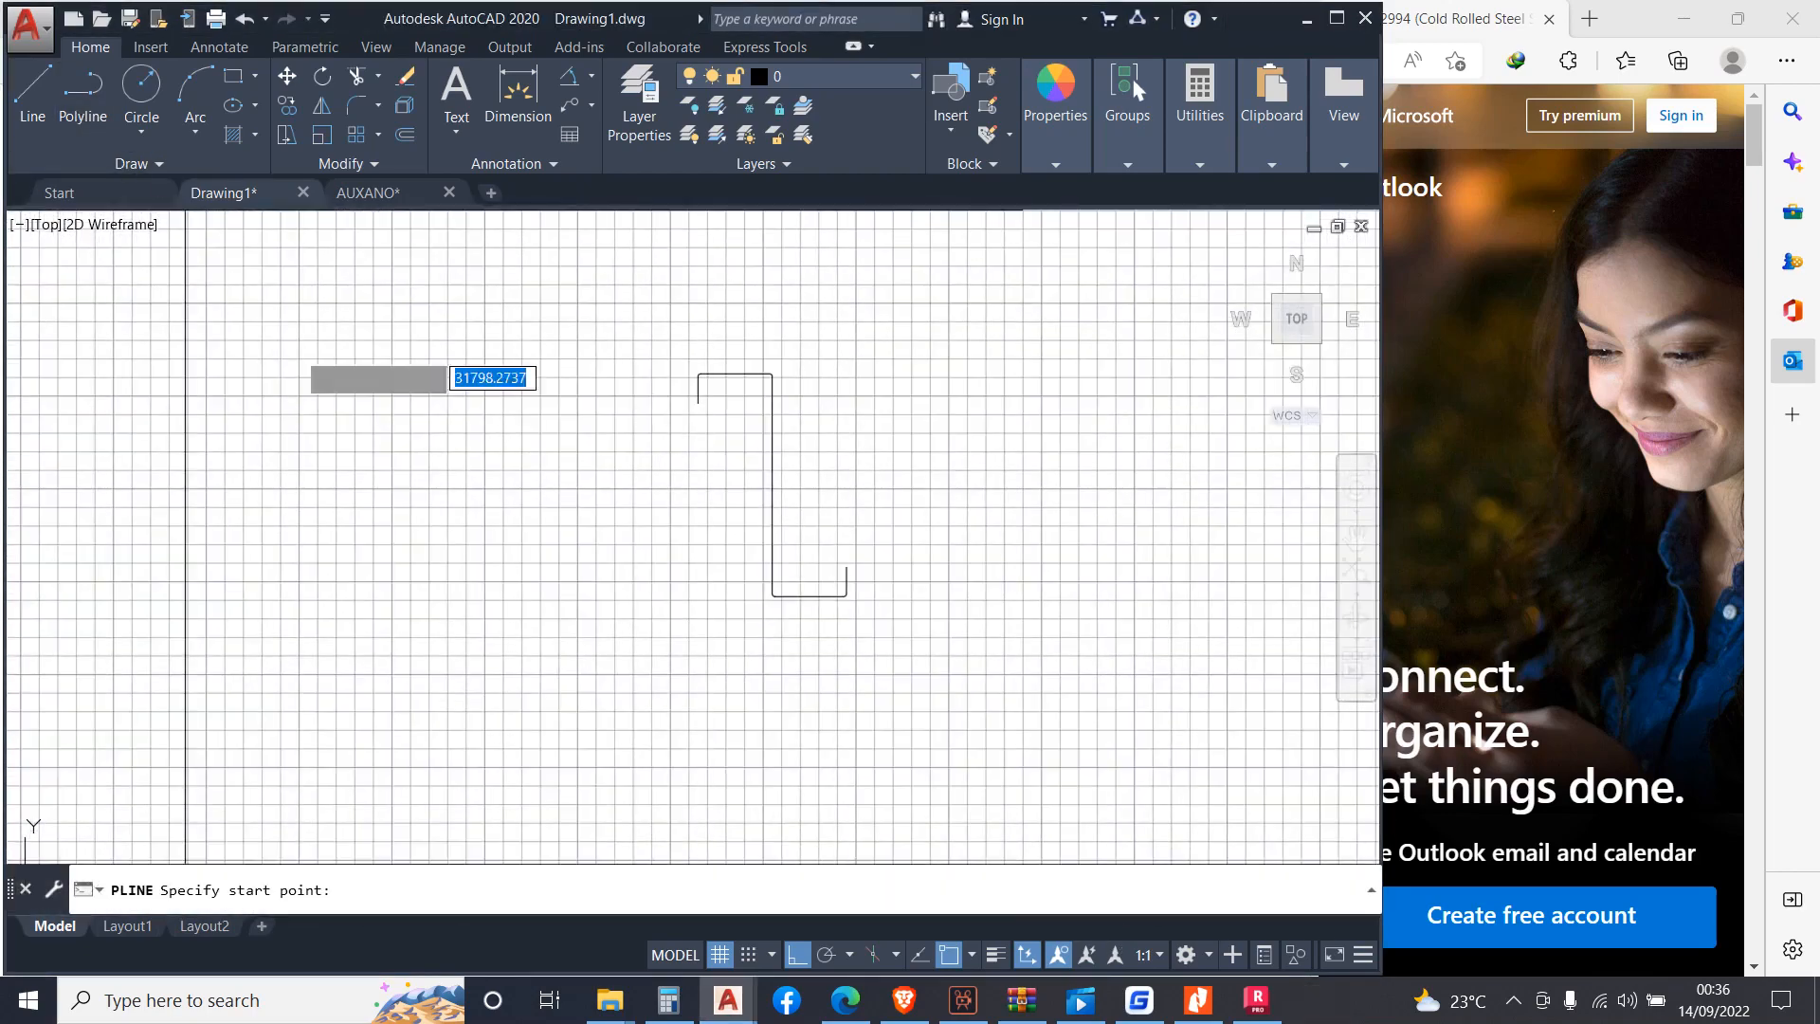
type("00")
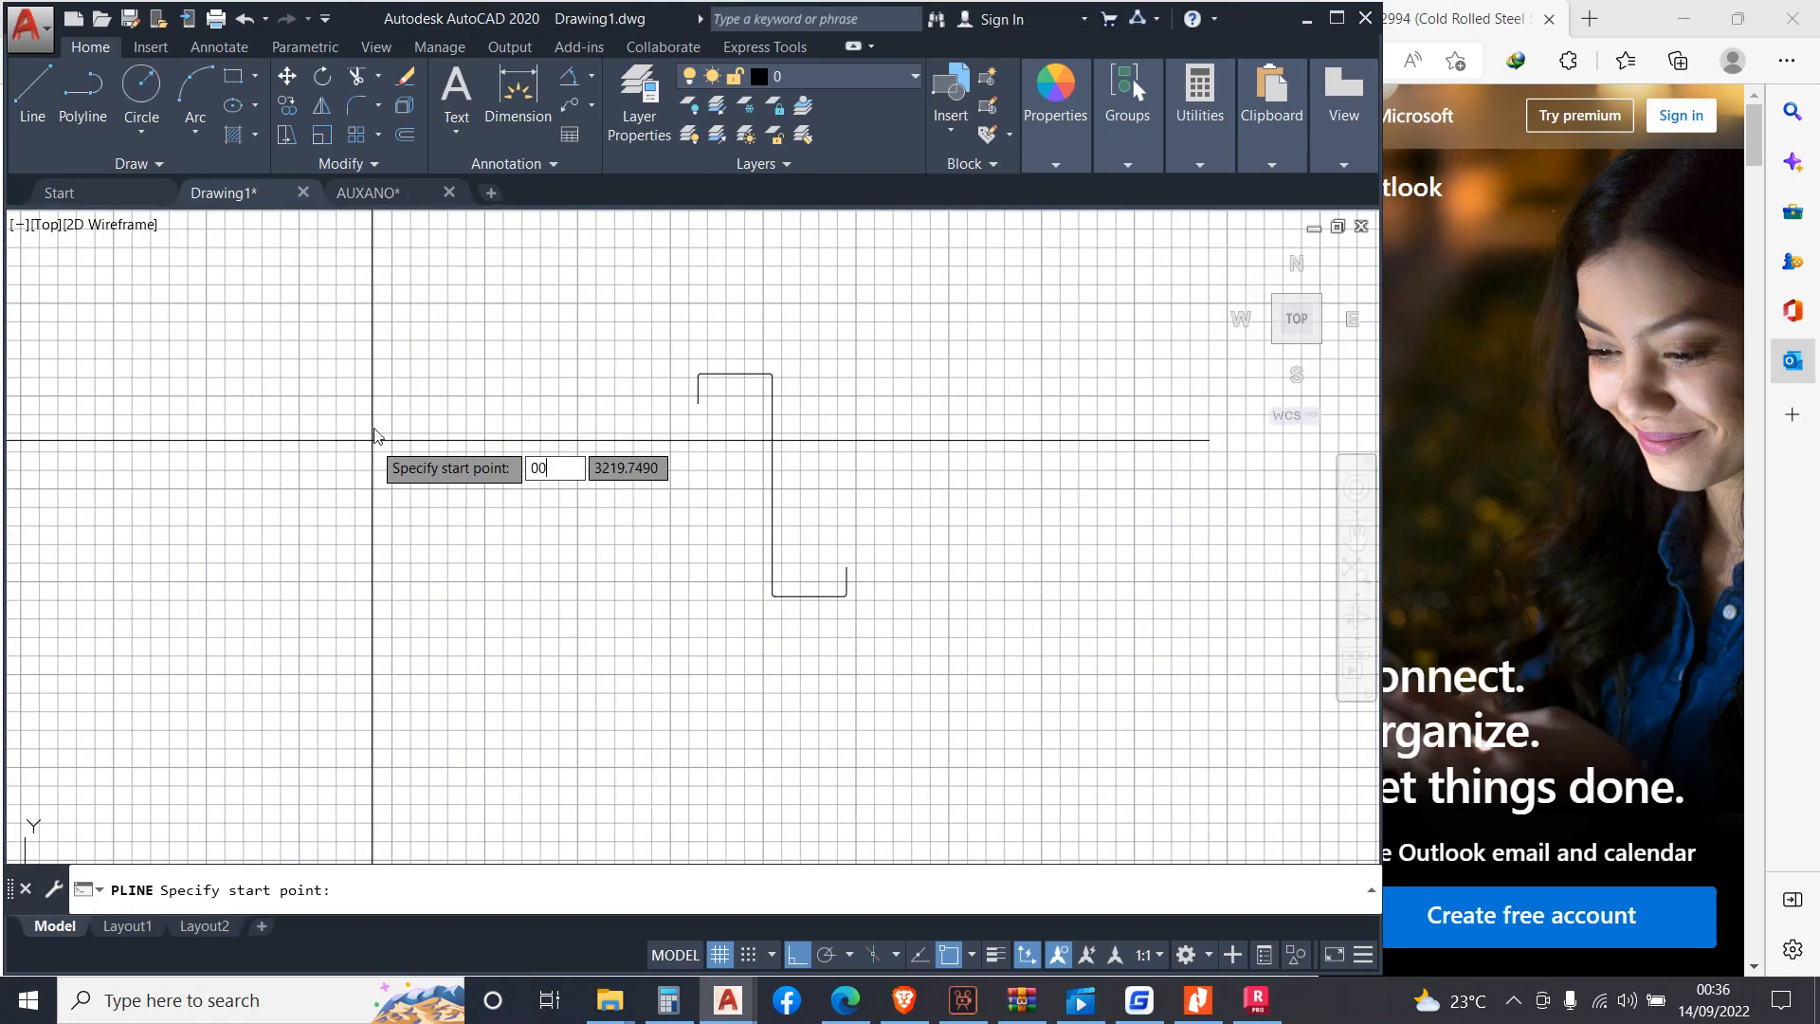
key("Escape")
Draw a horizontal line, entering 00 for its first point and ending it to the left of the zed profile
left_click(34, 95)
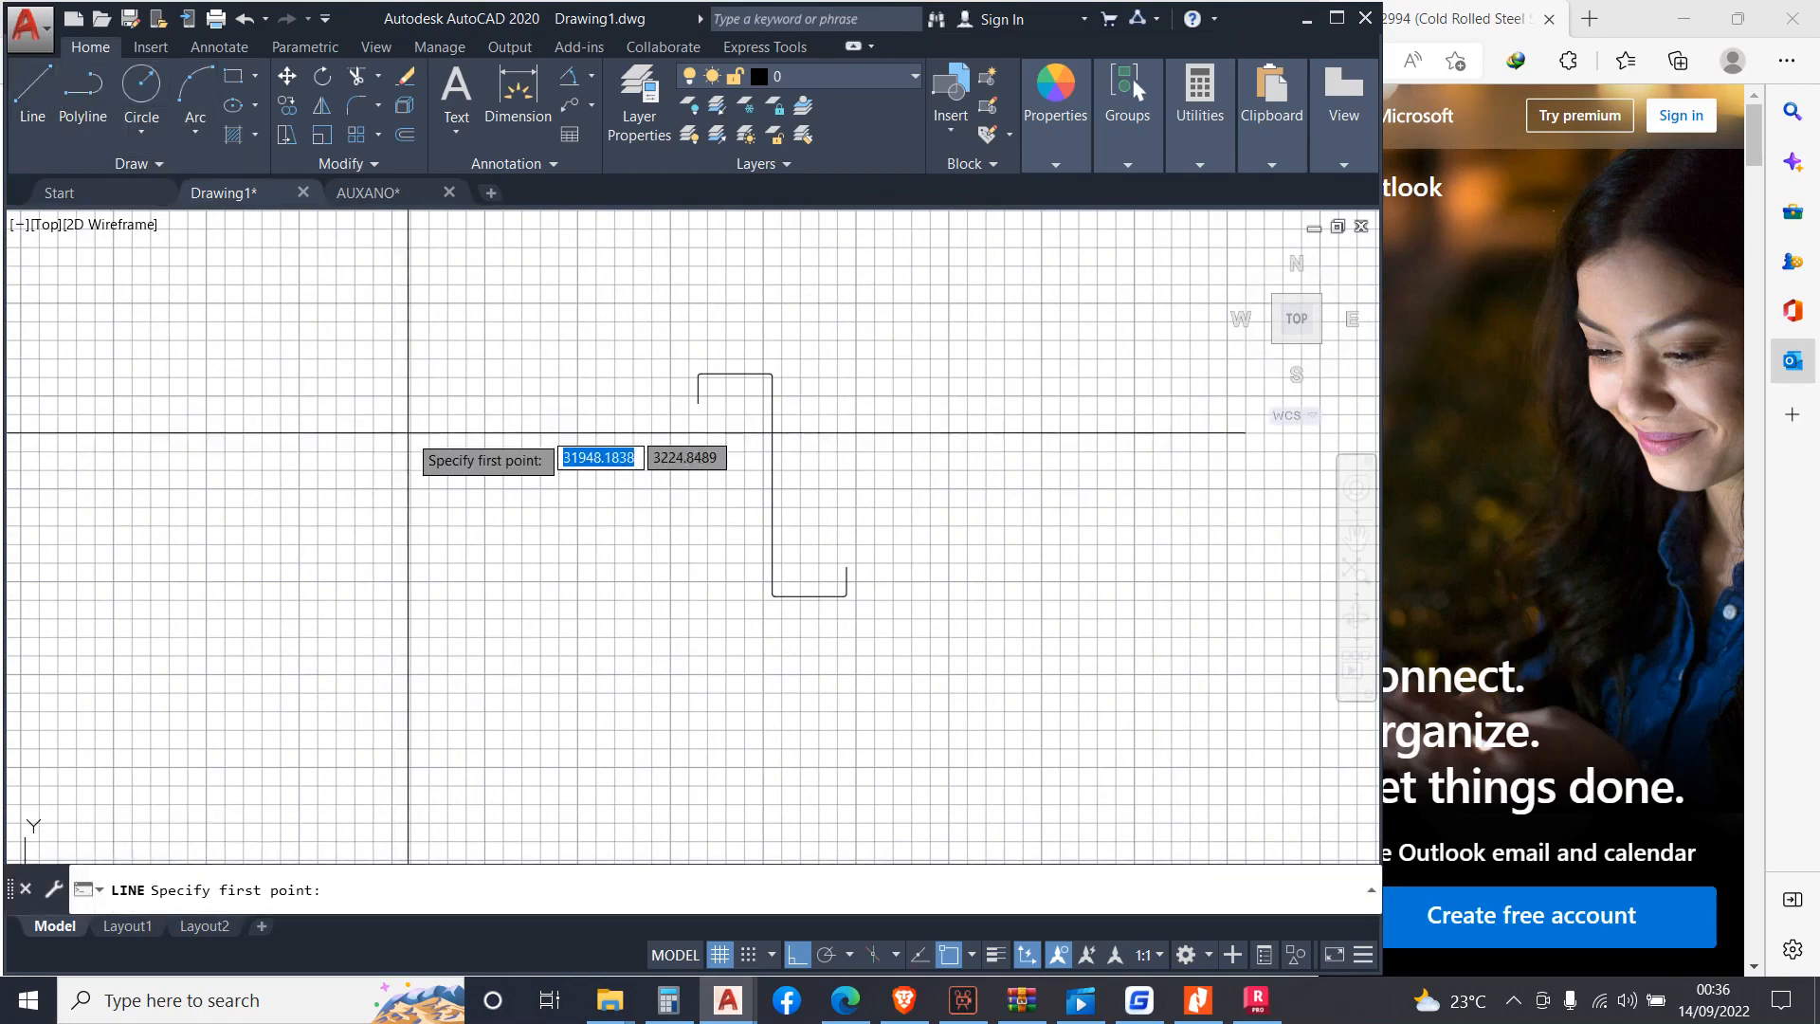
type("00")
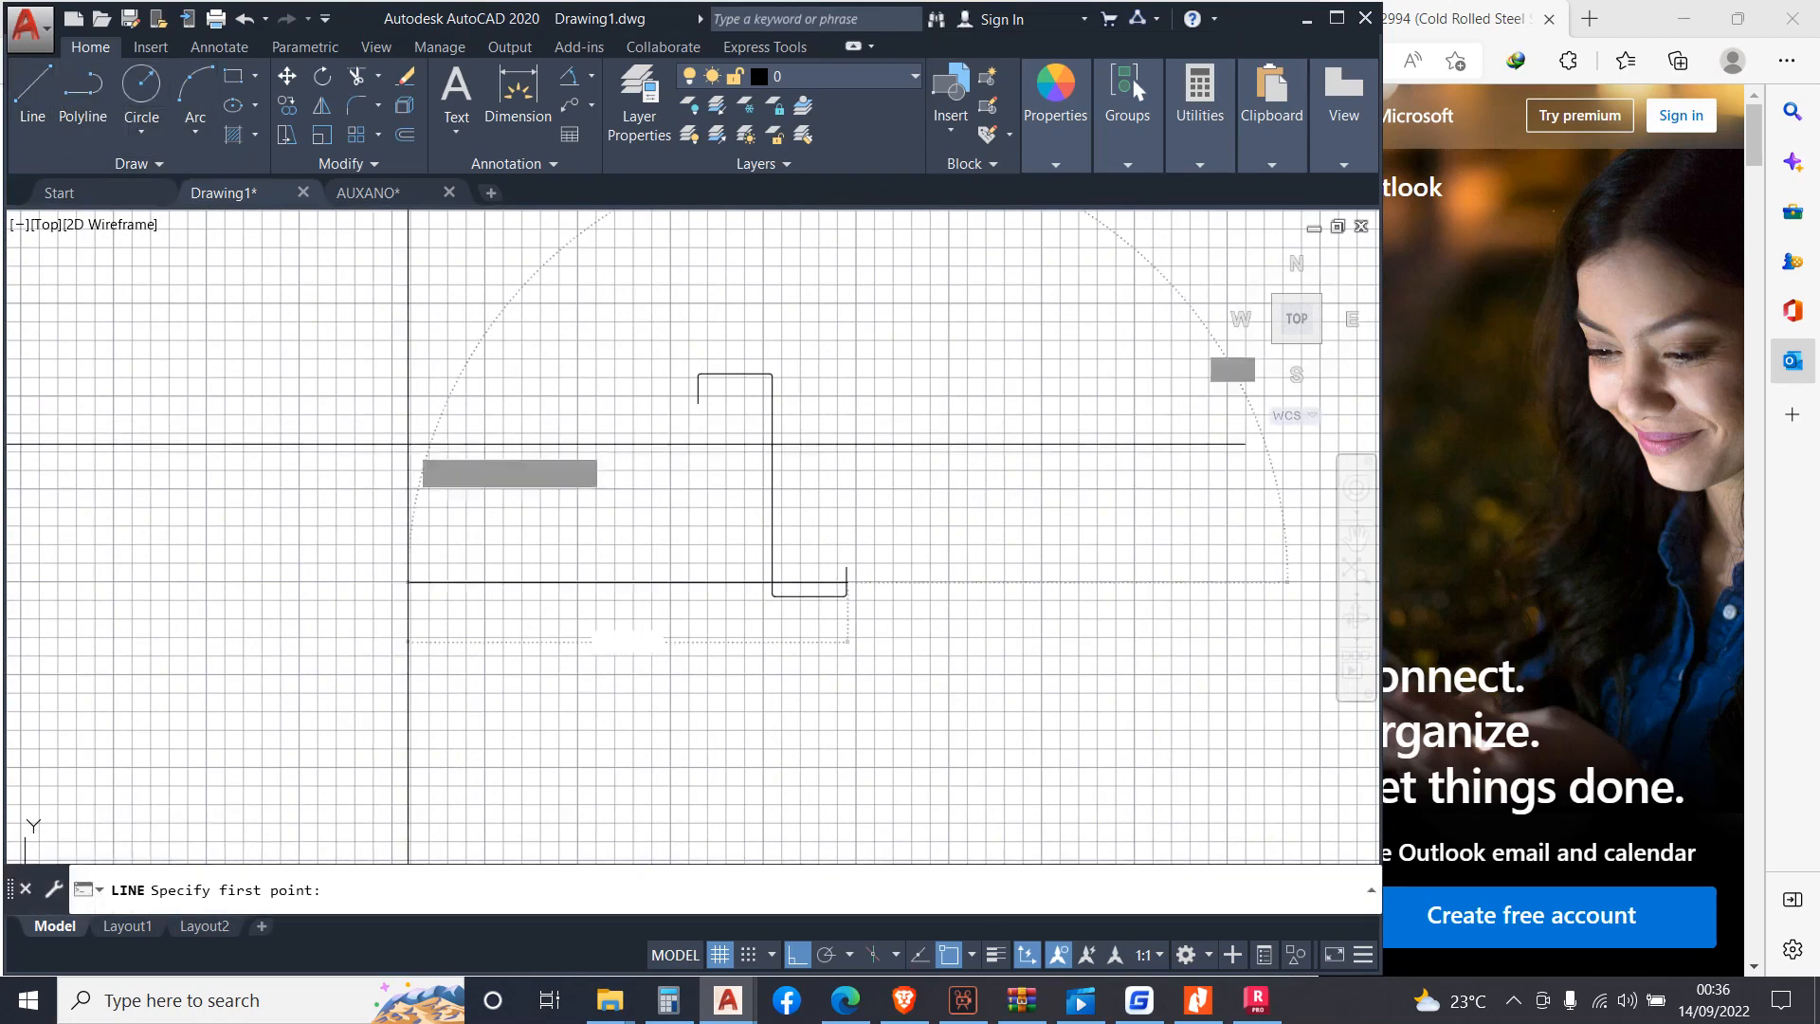
key("Return")
left_click(302, 553)
key("Escape")
Move the zed profile from the midpoint of its web to the right end of the horizontal line
left_click(585, 223)
left_click(1011, 736)
right_click(823, 410)
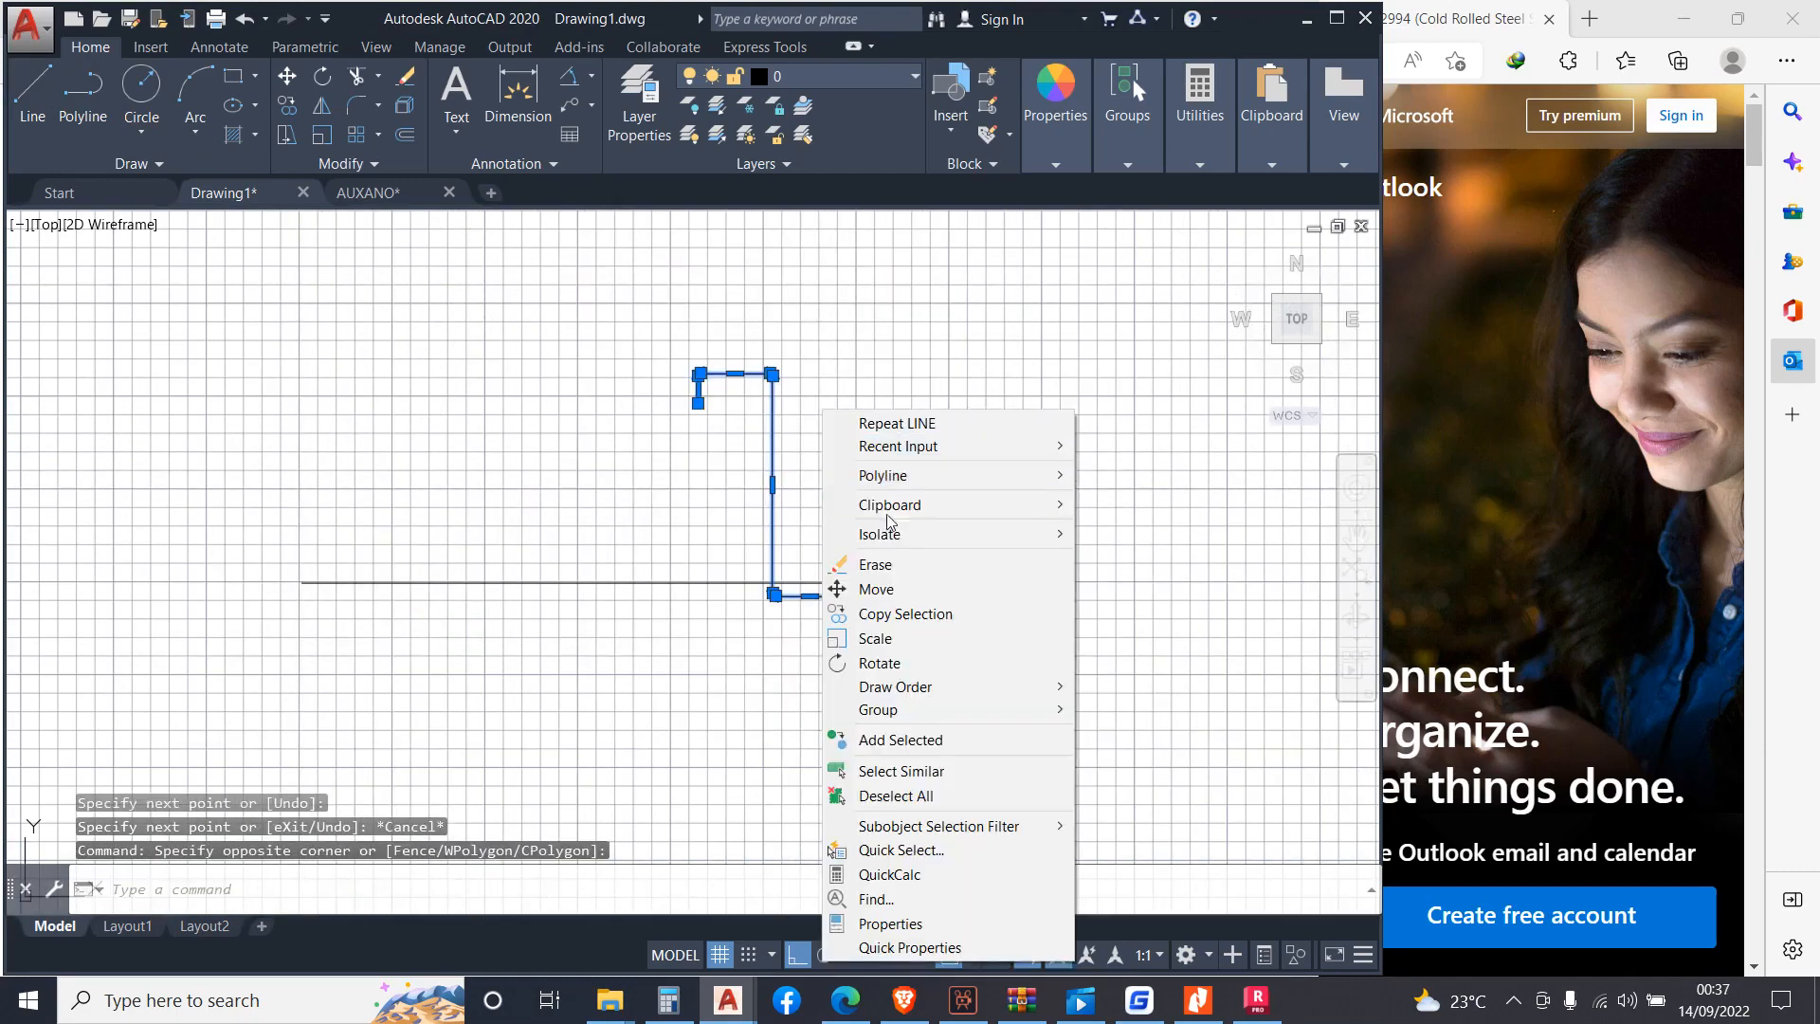
left_click(878, 589)
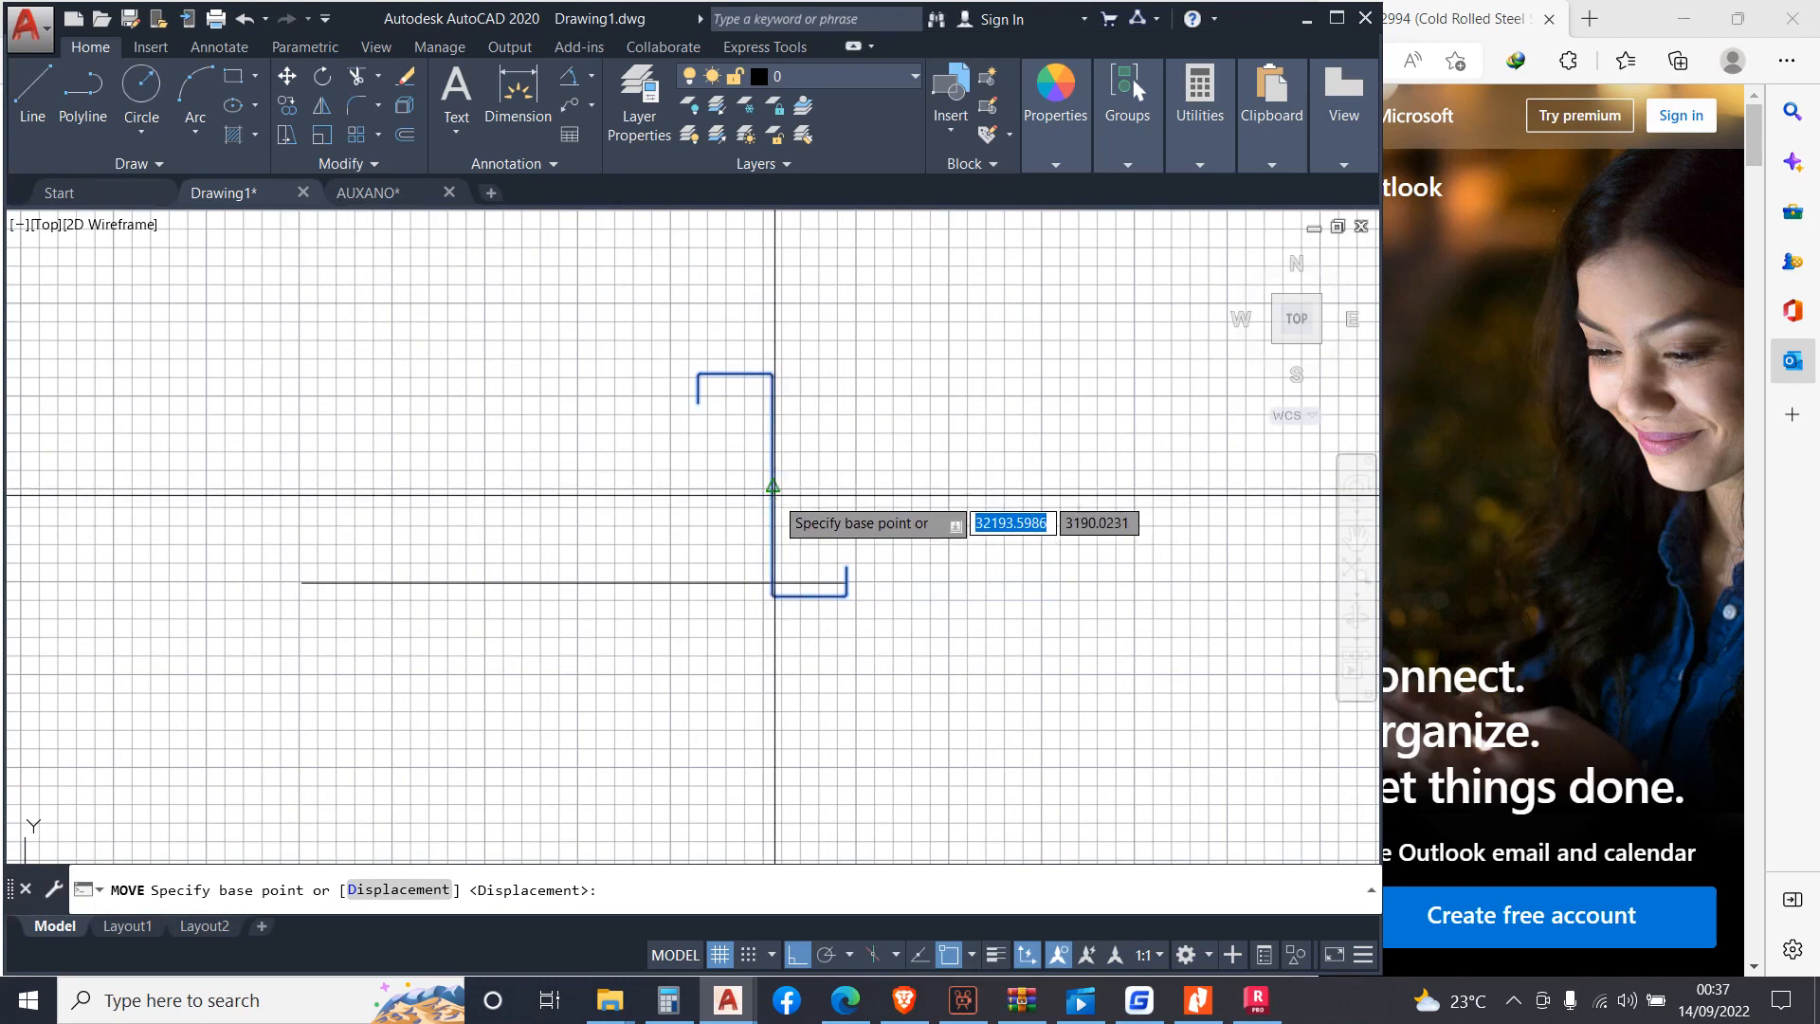
left_click(775, 489)
left_click(852, 577)
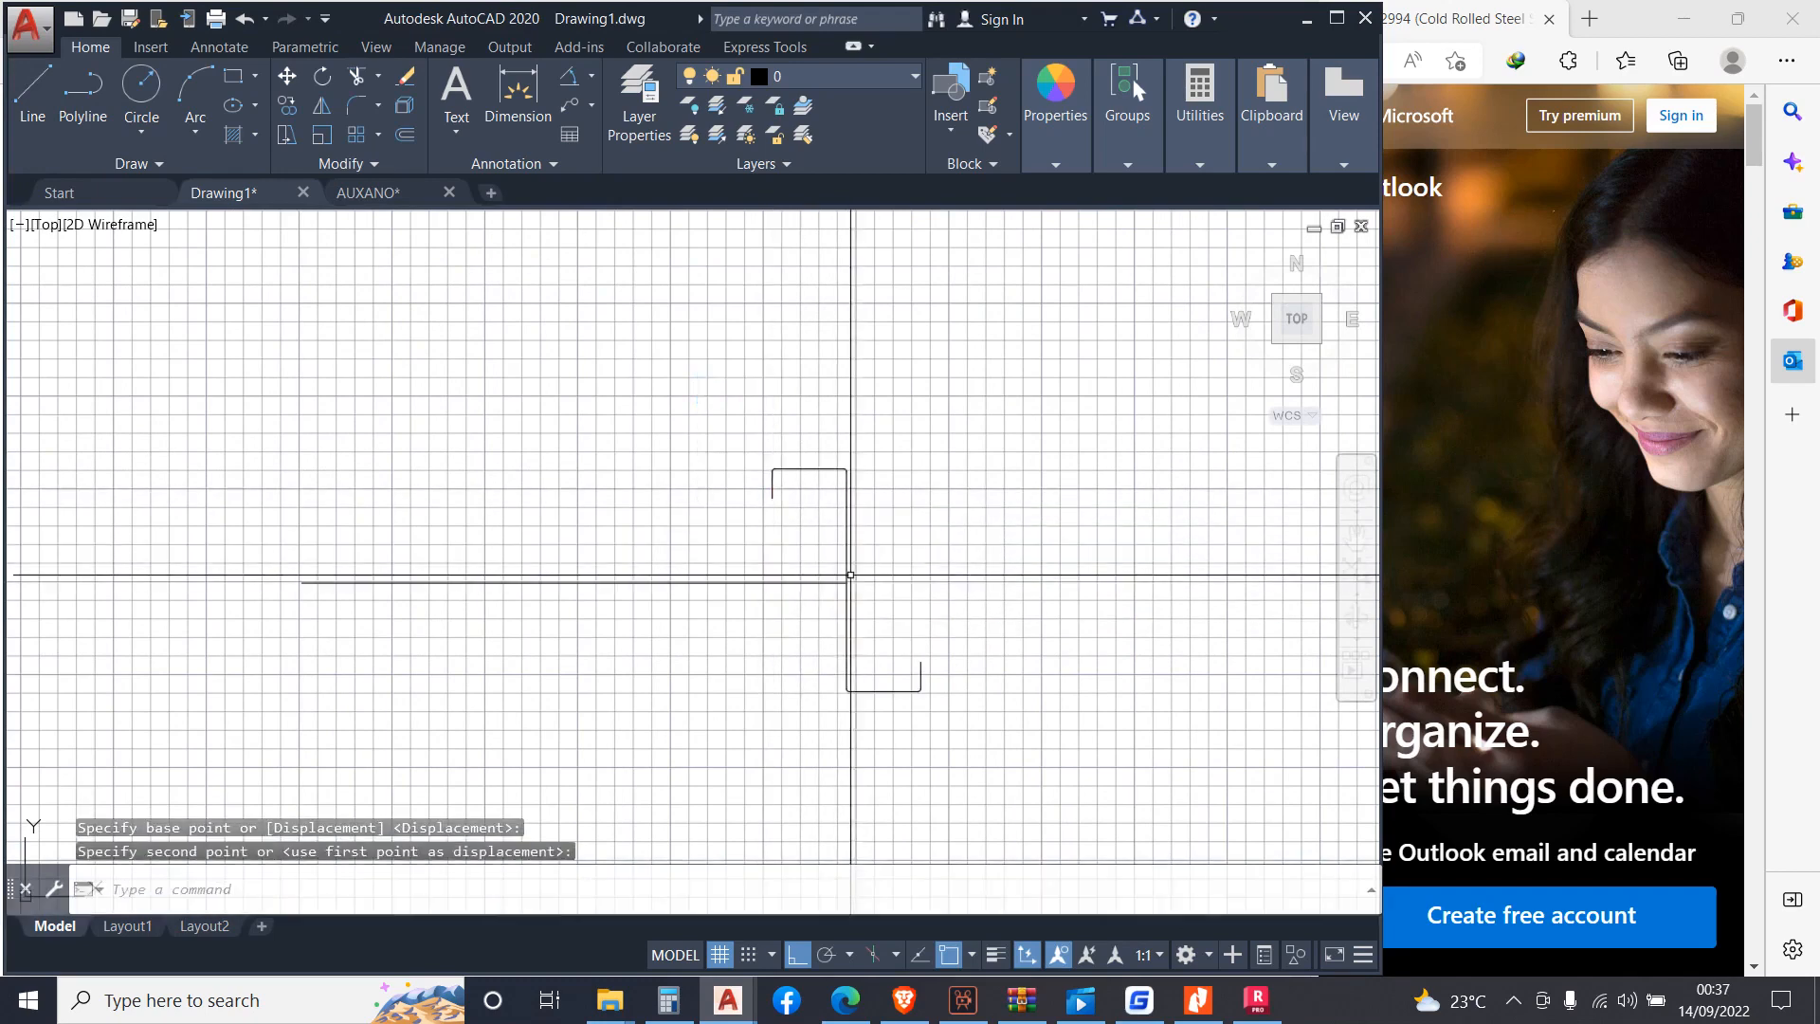
Erase the horizontal line running to the middle of the Z profile's web
key("Escape")
left_click(771, 574)
left_click(706, 603)
right_click(542, 418)
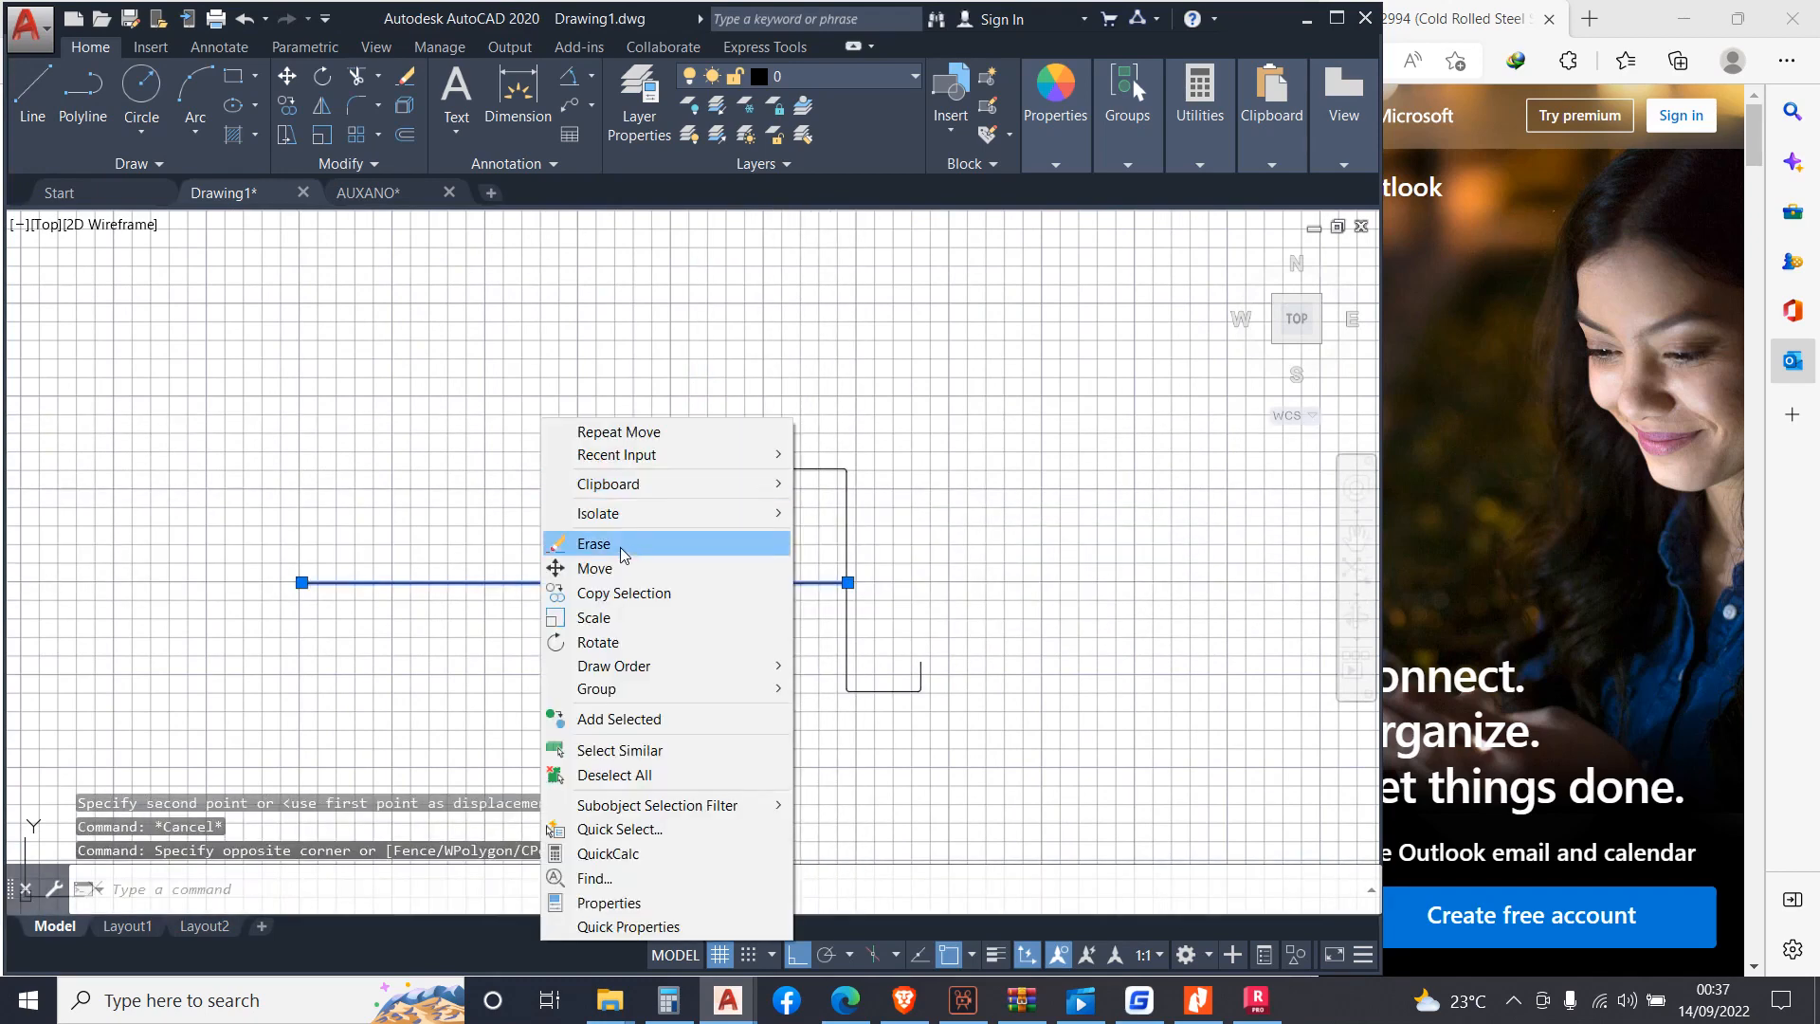
left_click(622, 551)
Start a Write Block export of the Z profile with millimeters as the insert units
left_click(654, 411)
left_click(1037, 719)
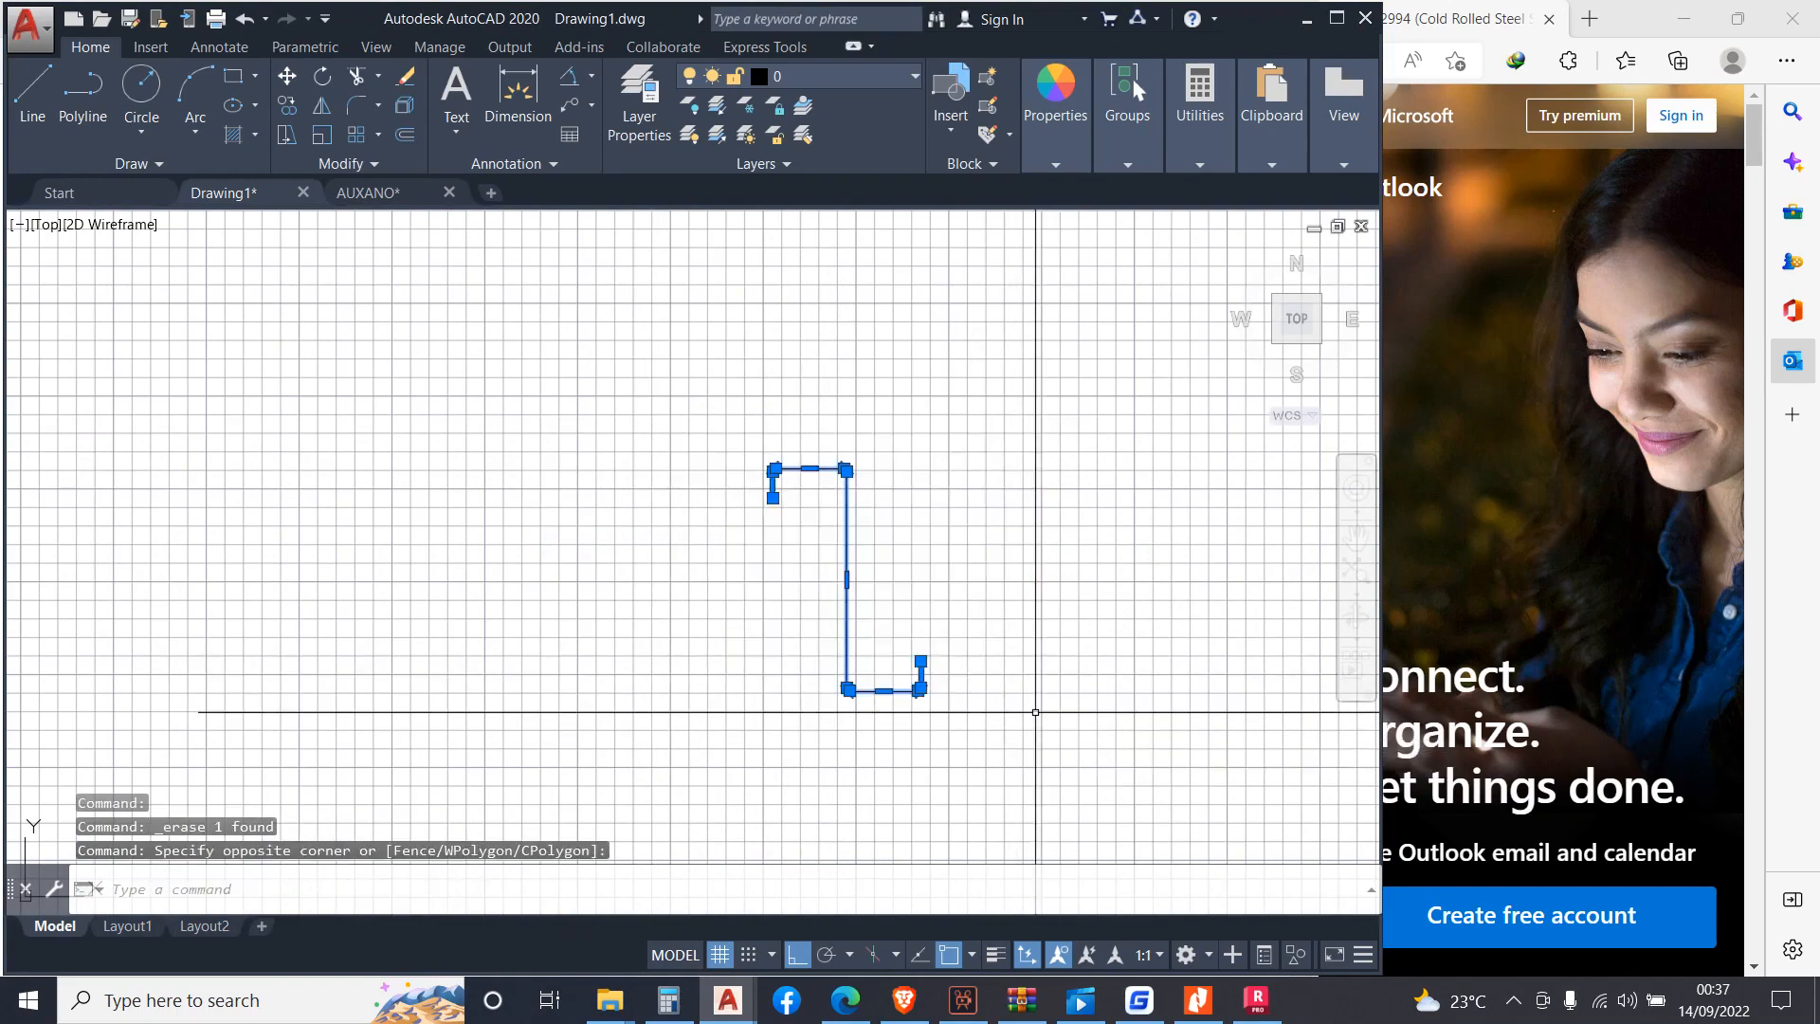
type("W")
key("Return")
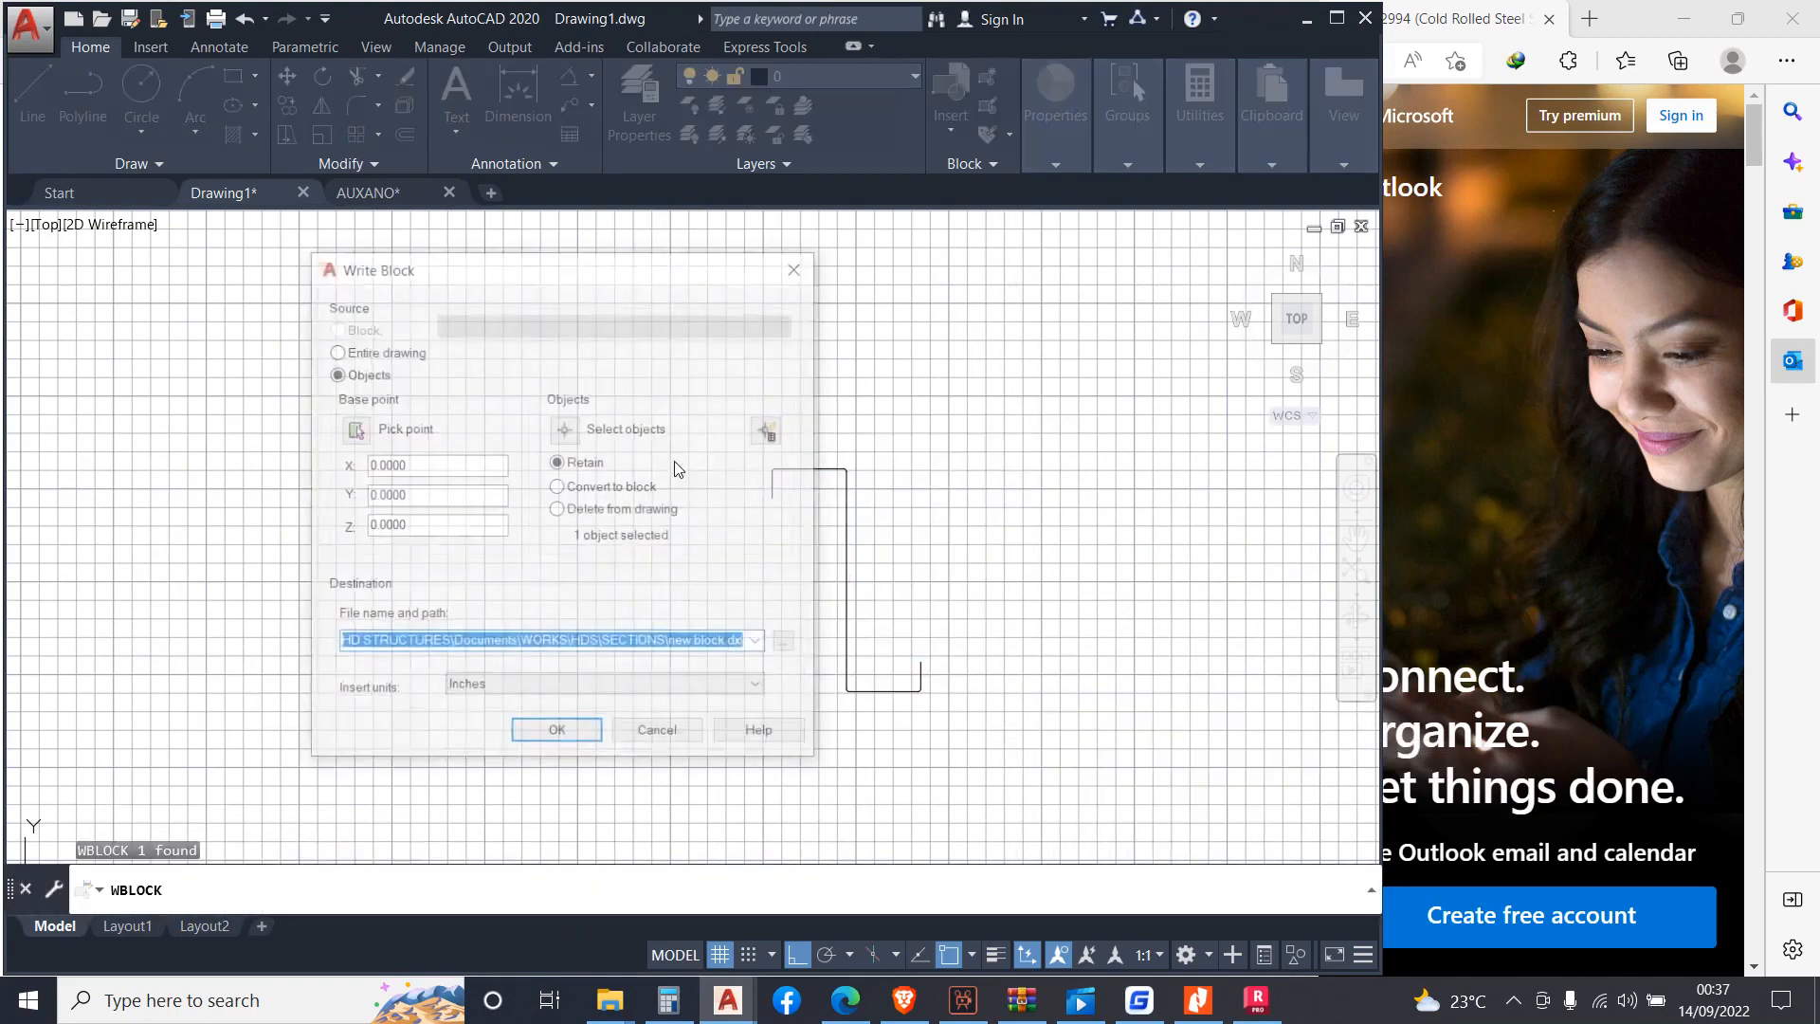
left_click(649, 690)
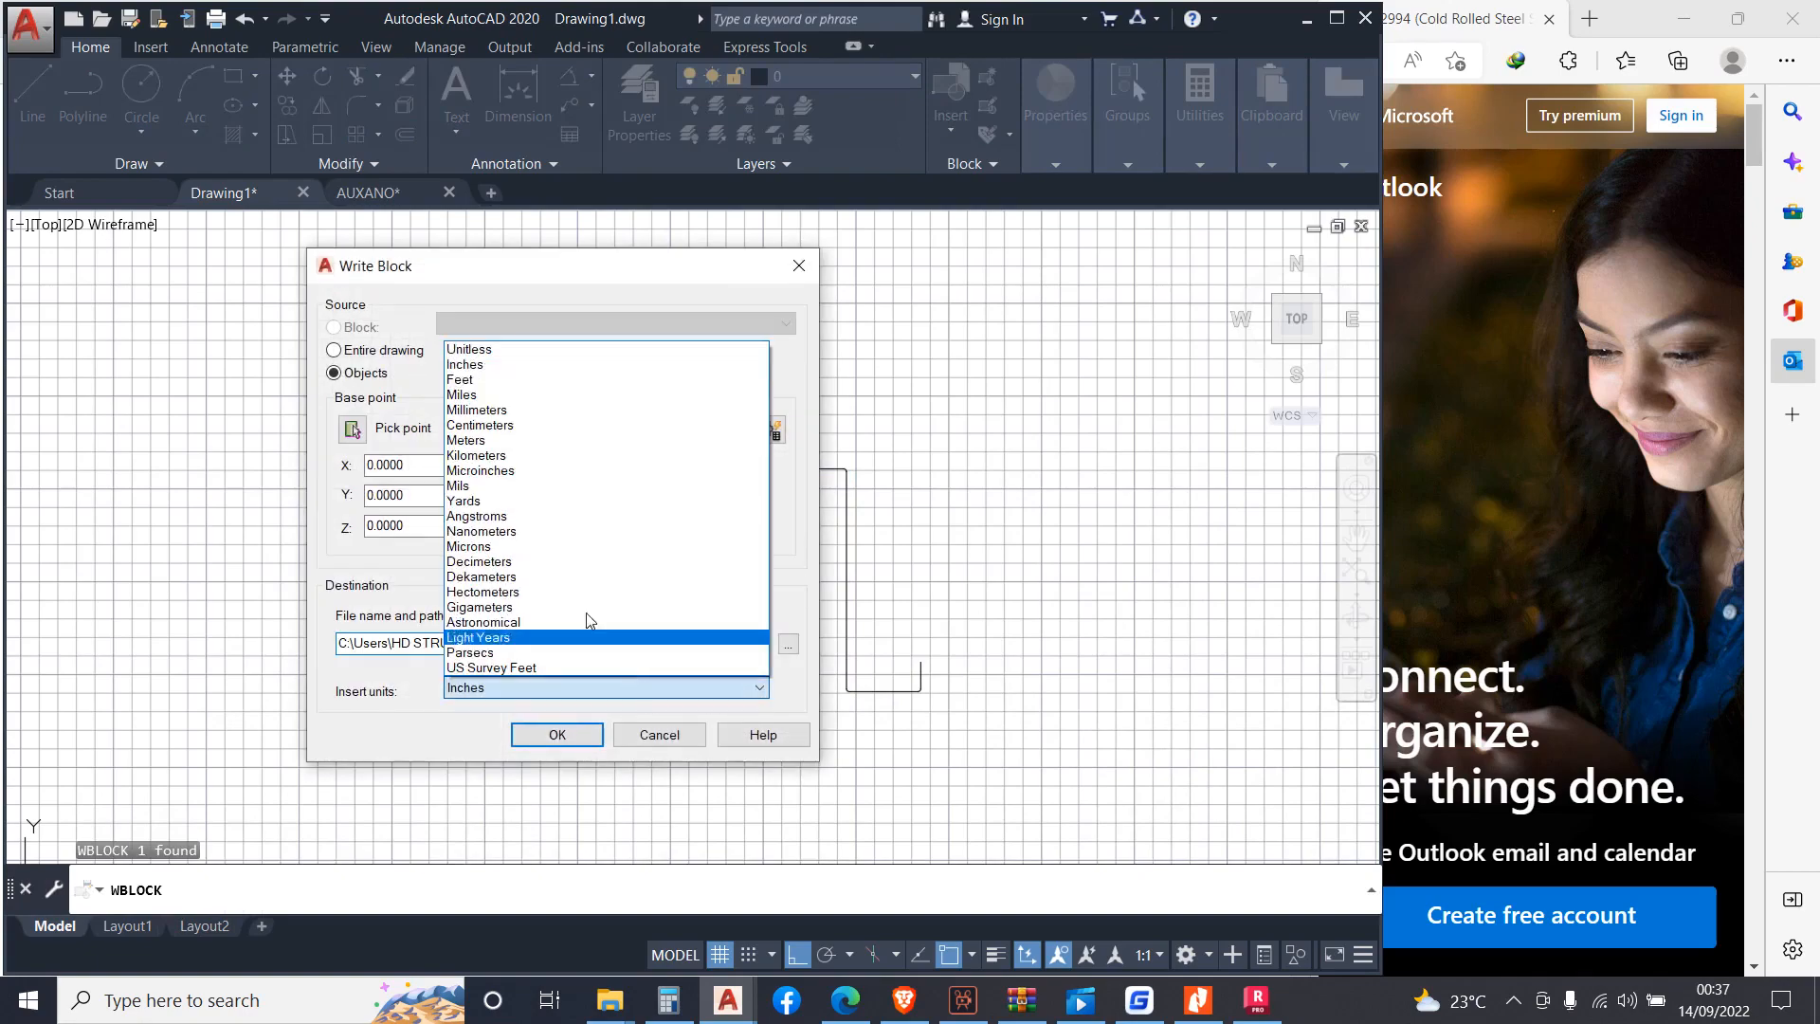
left_click(502, 414)
Write the block to the SECTIONS folder as a DXF file named 150X50X20X2
left_click(785, 644)
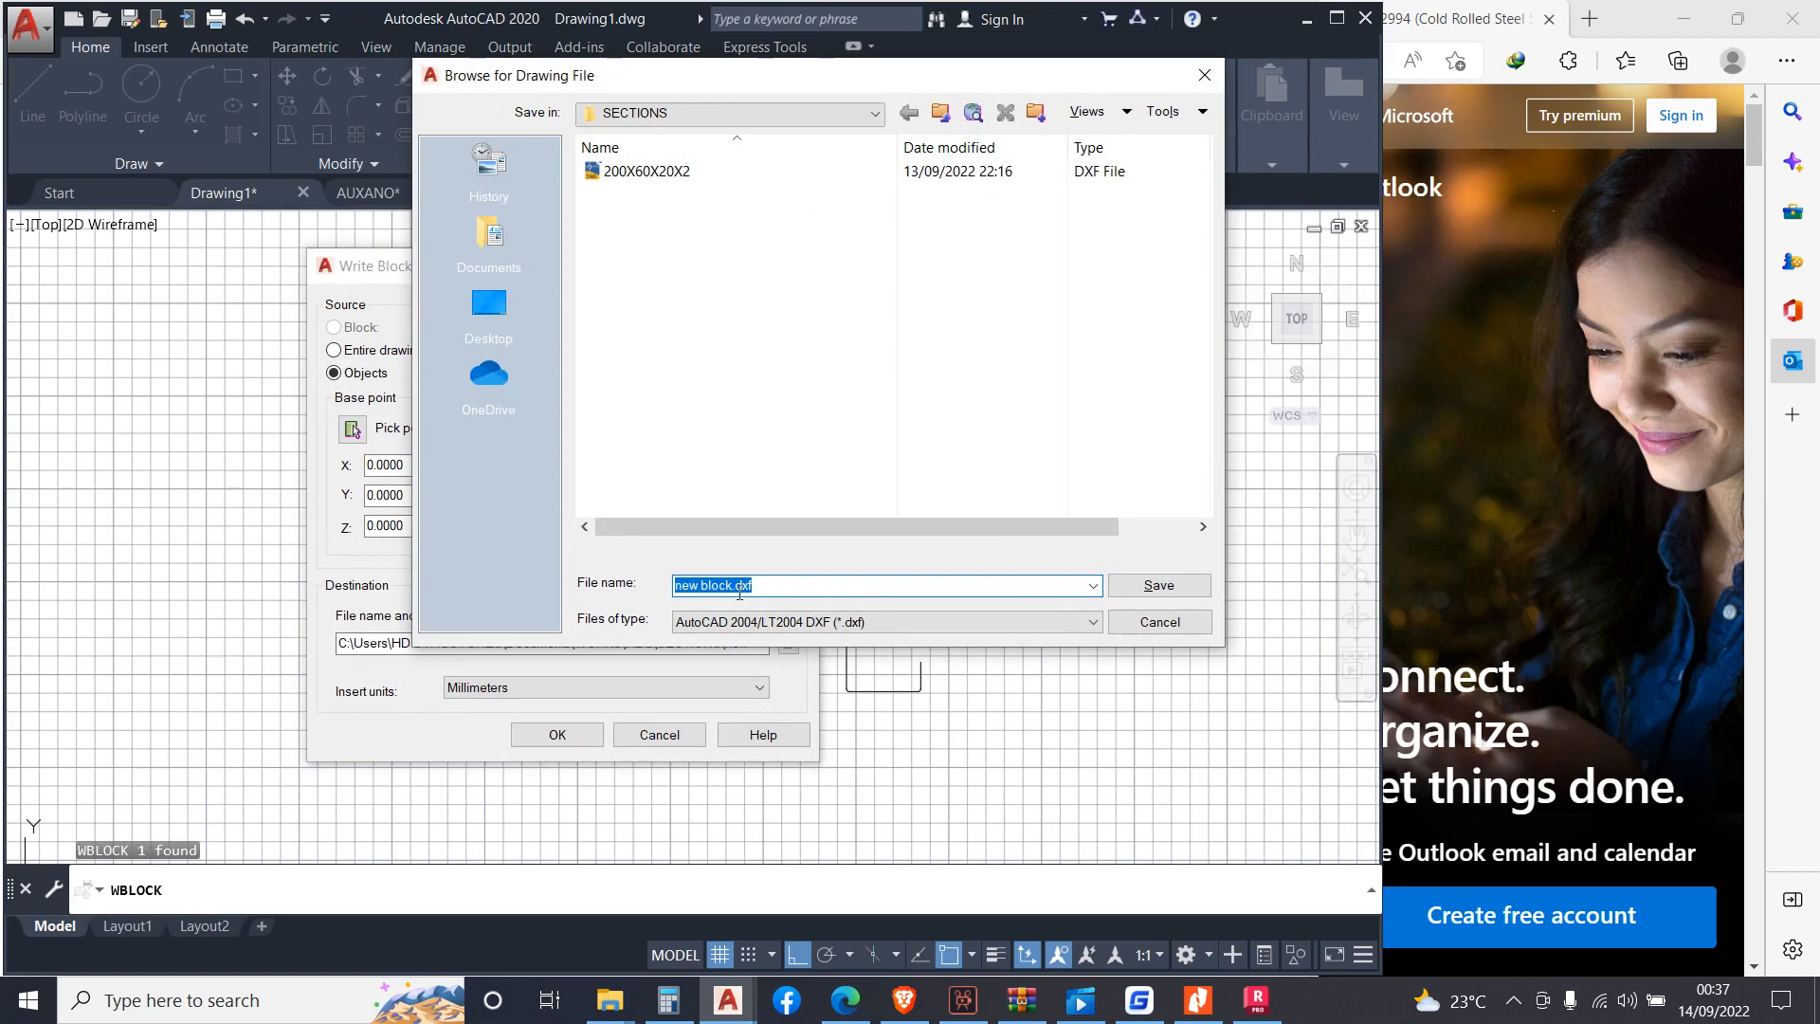
type("2")
key("BackSpace")
type("150X50X20X2")
left_click(1118, 587)
left_click(584, 743)
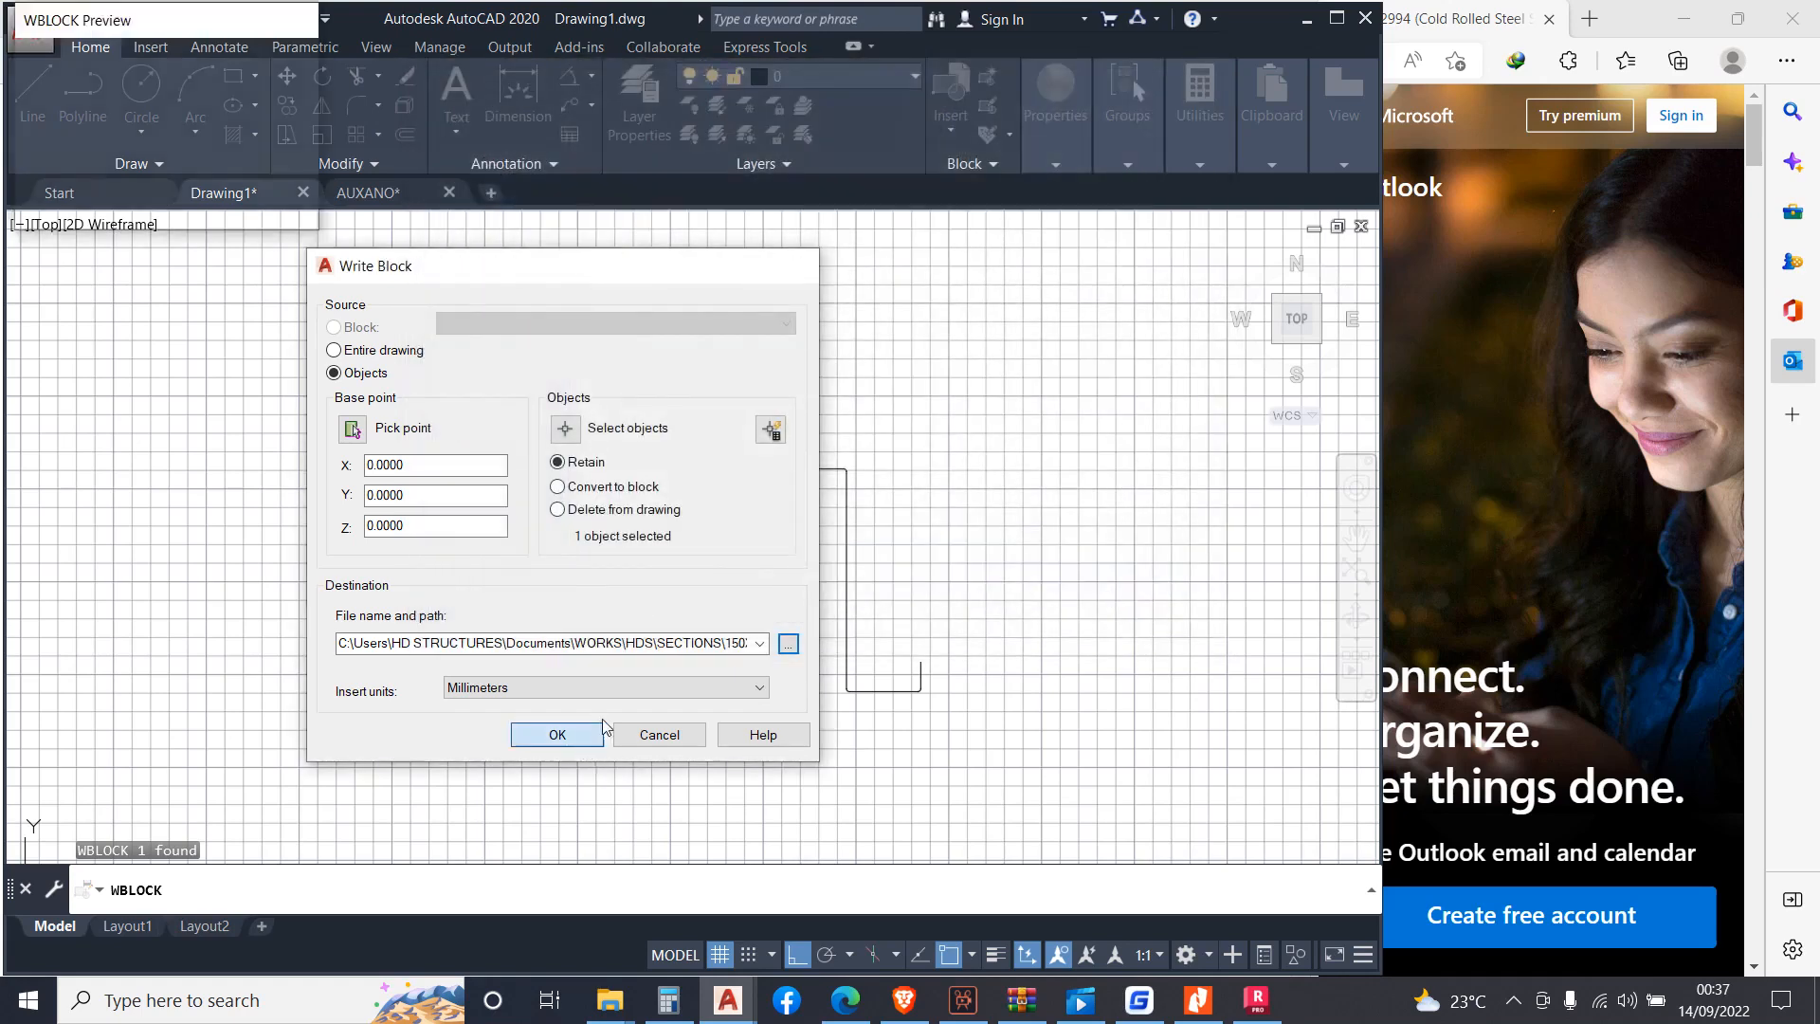
Switch to Robot Structural Analysis and open Section Definition with a new thin-walled section
left_click(1257, 999)
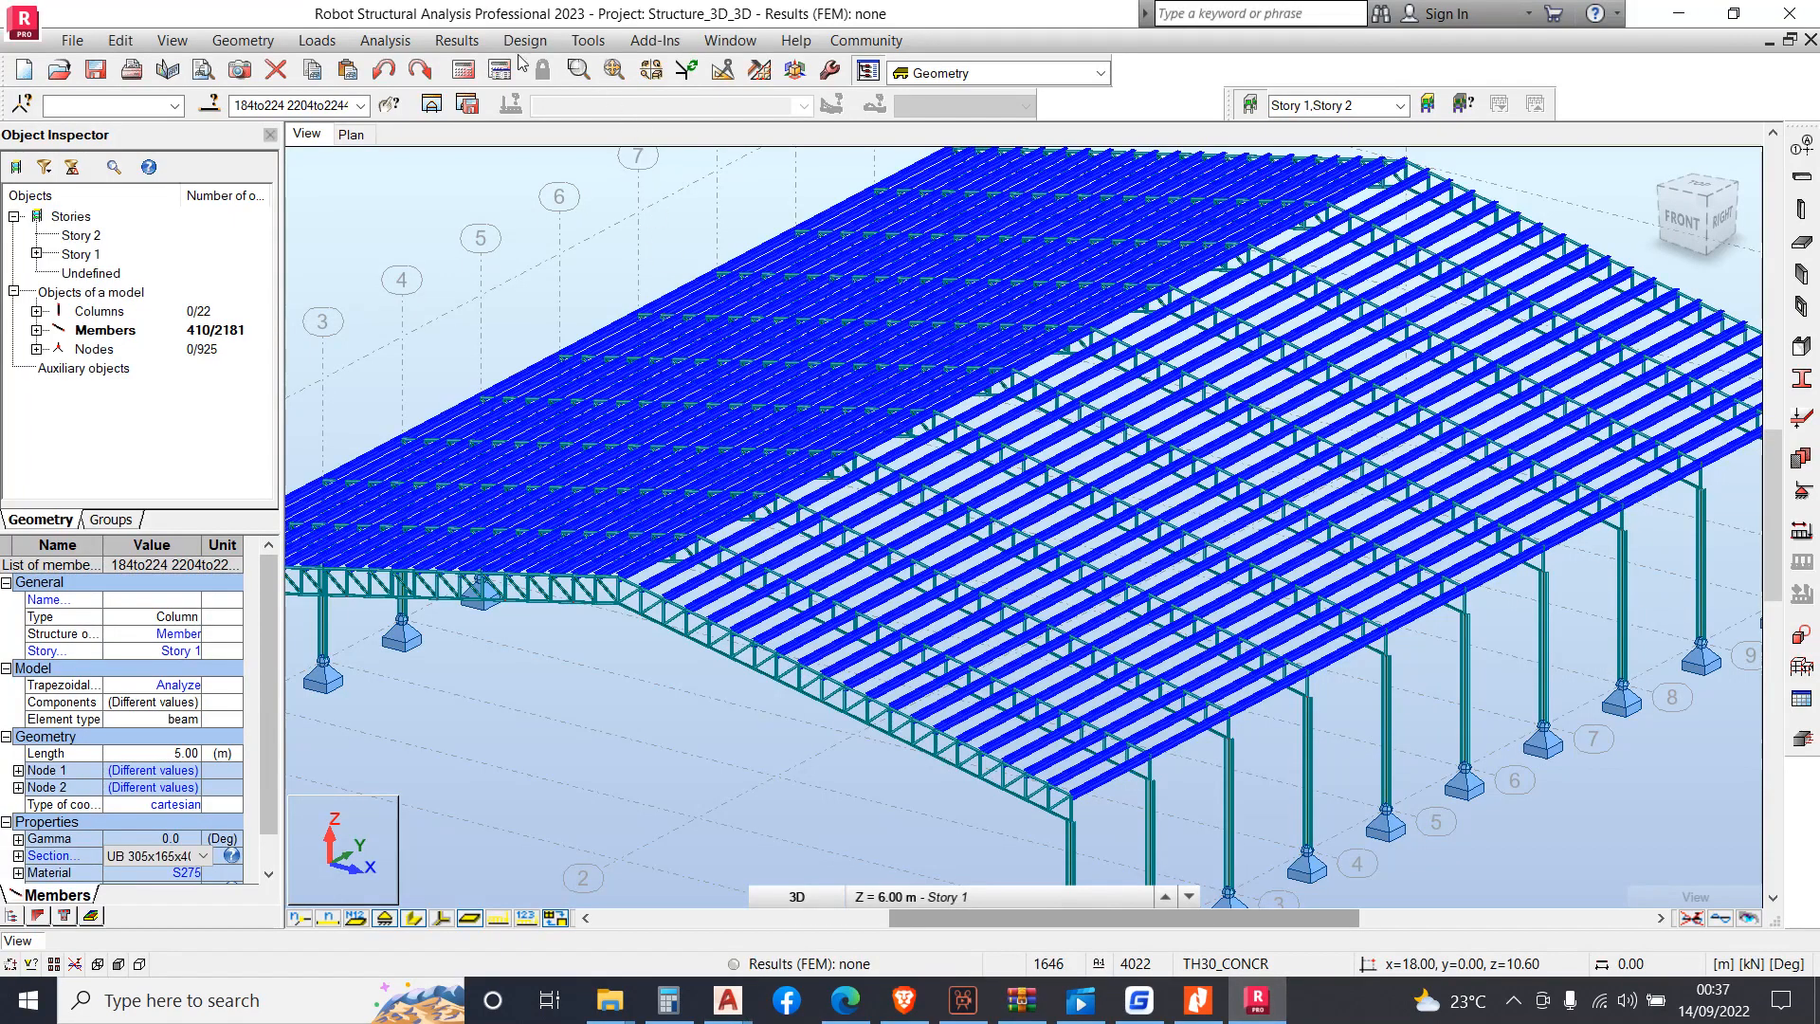
left_click(580, 41)
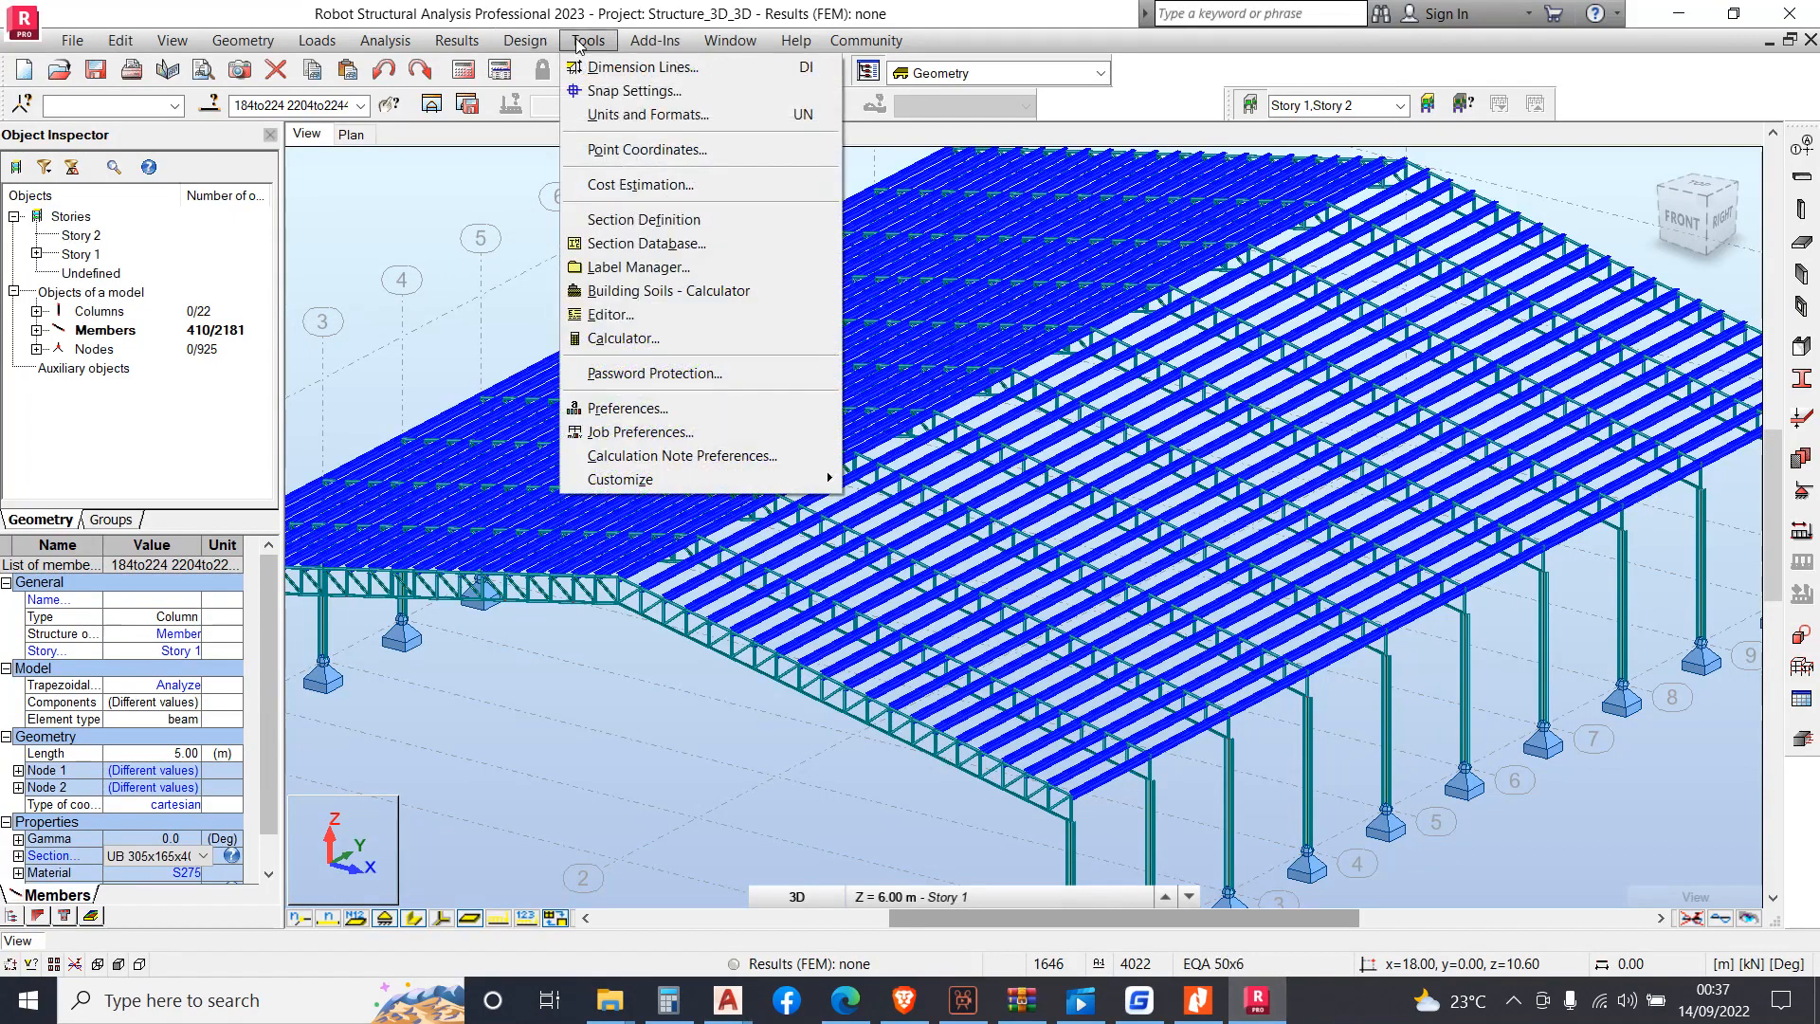
left_click(648, 220)
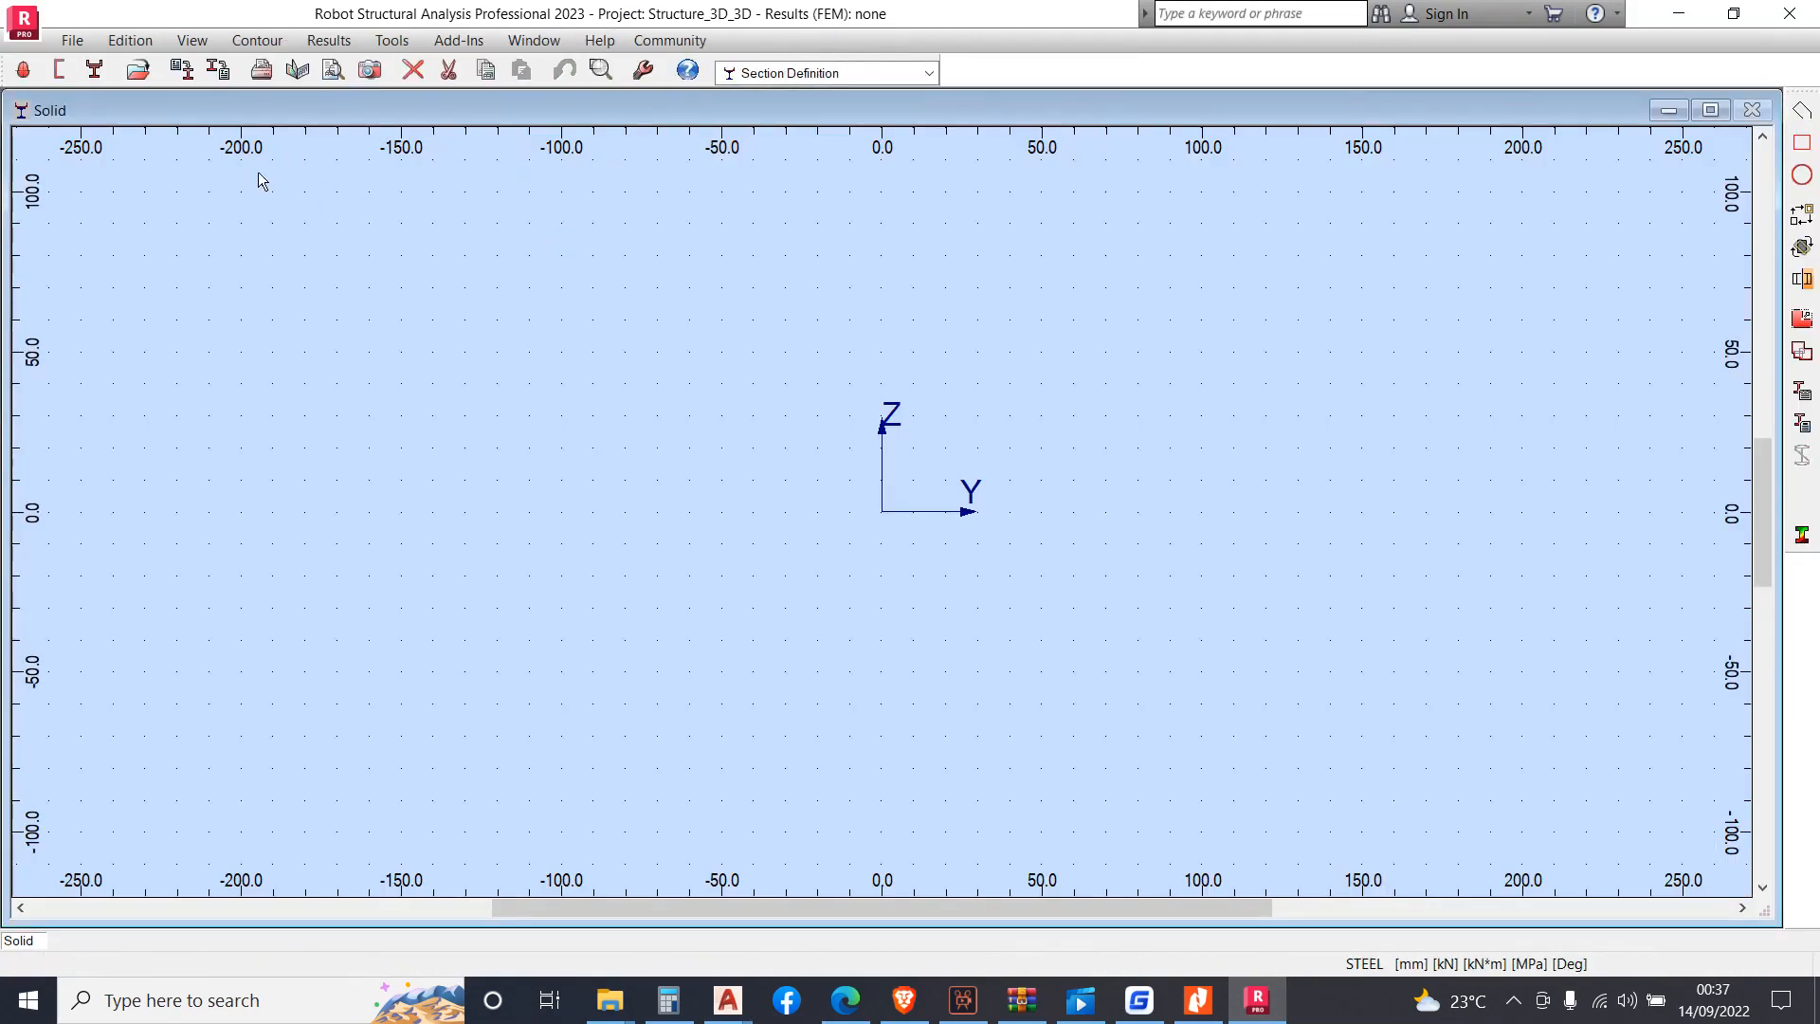
left_click(61, 72)
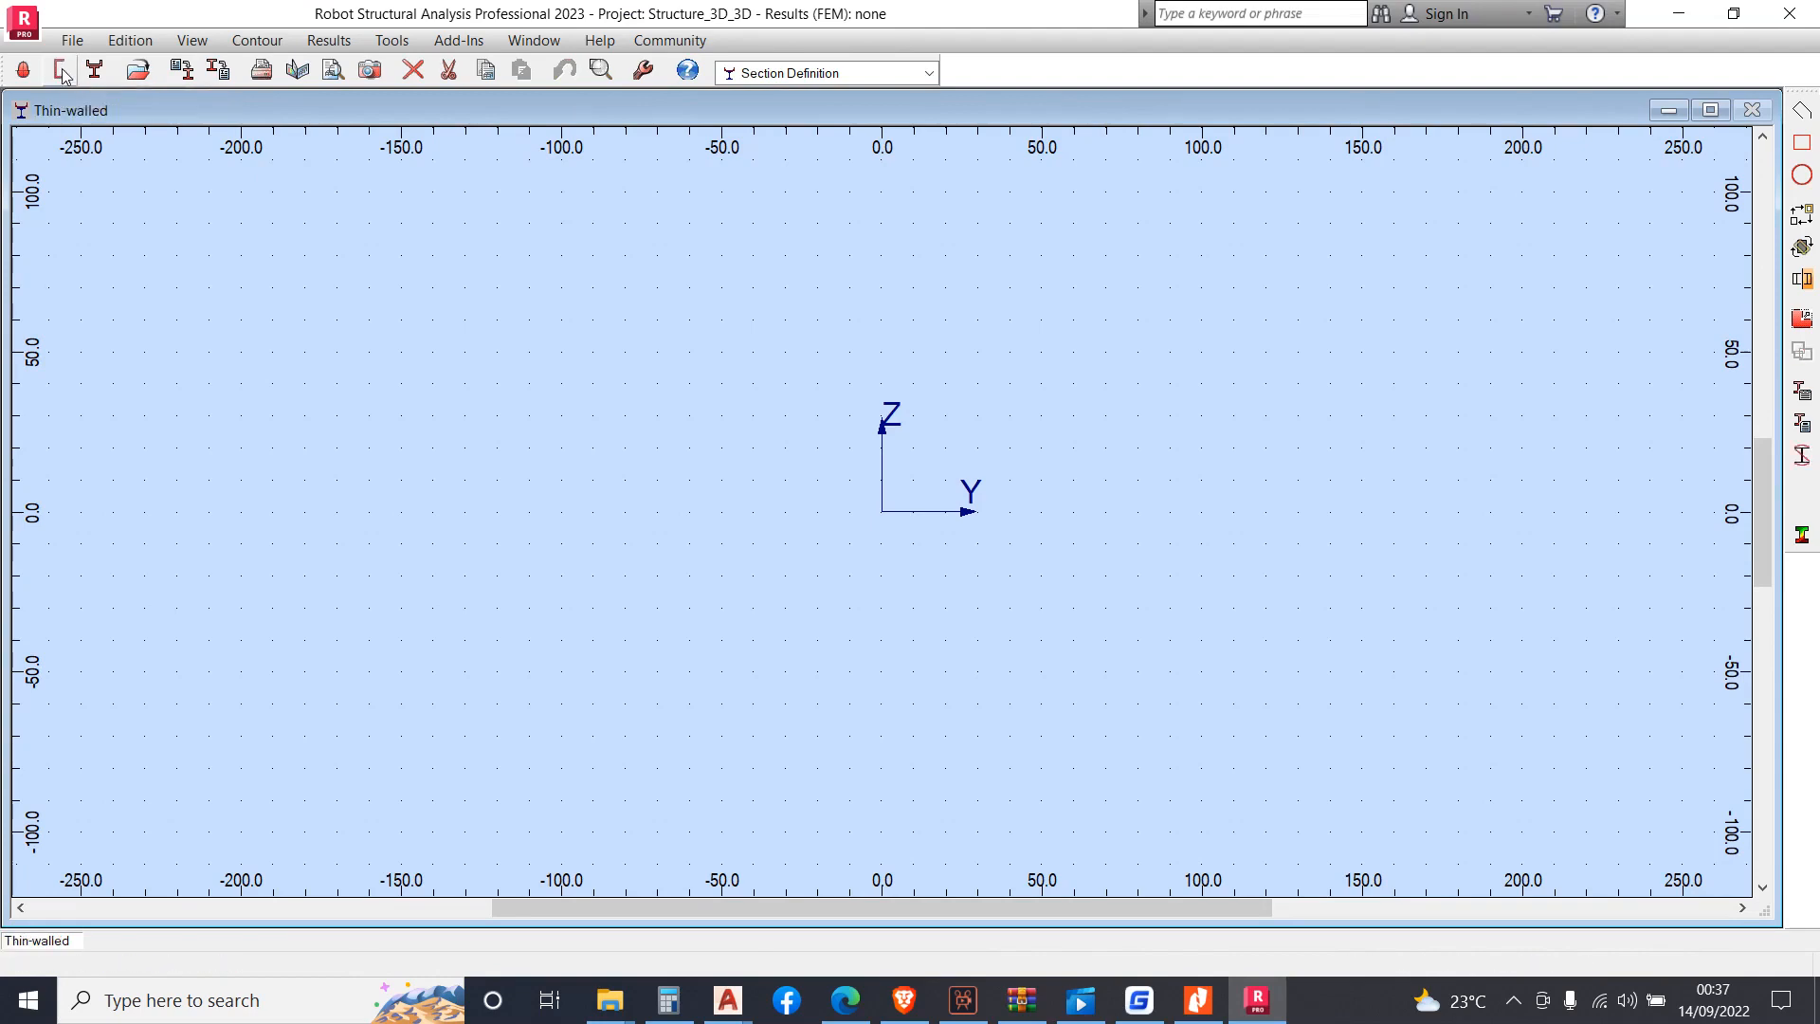
Import the DXF file 150X50X20X2 from the HDS > SECTIONS folder, keeping the default arc discretization parameters
left_click(66, 41)
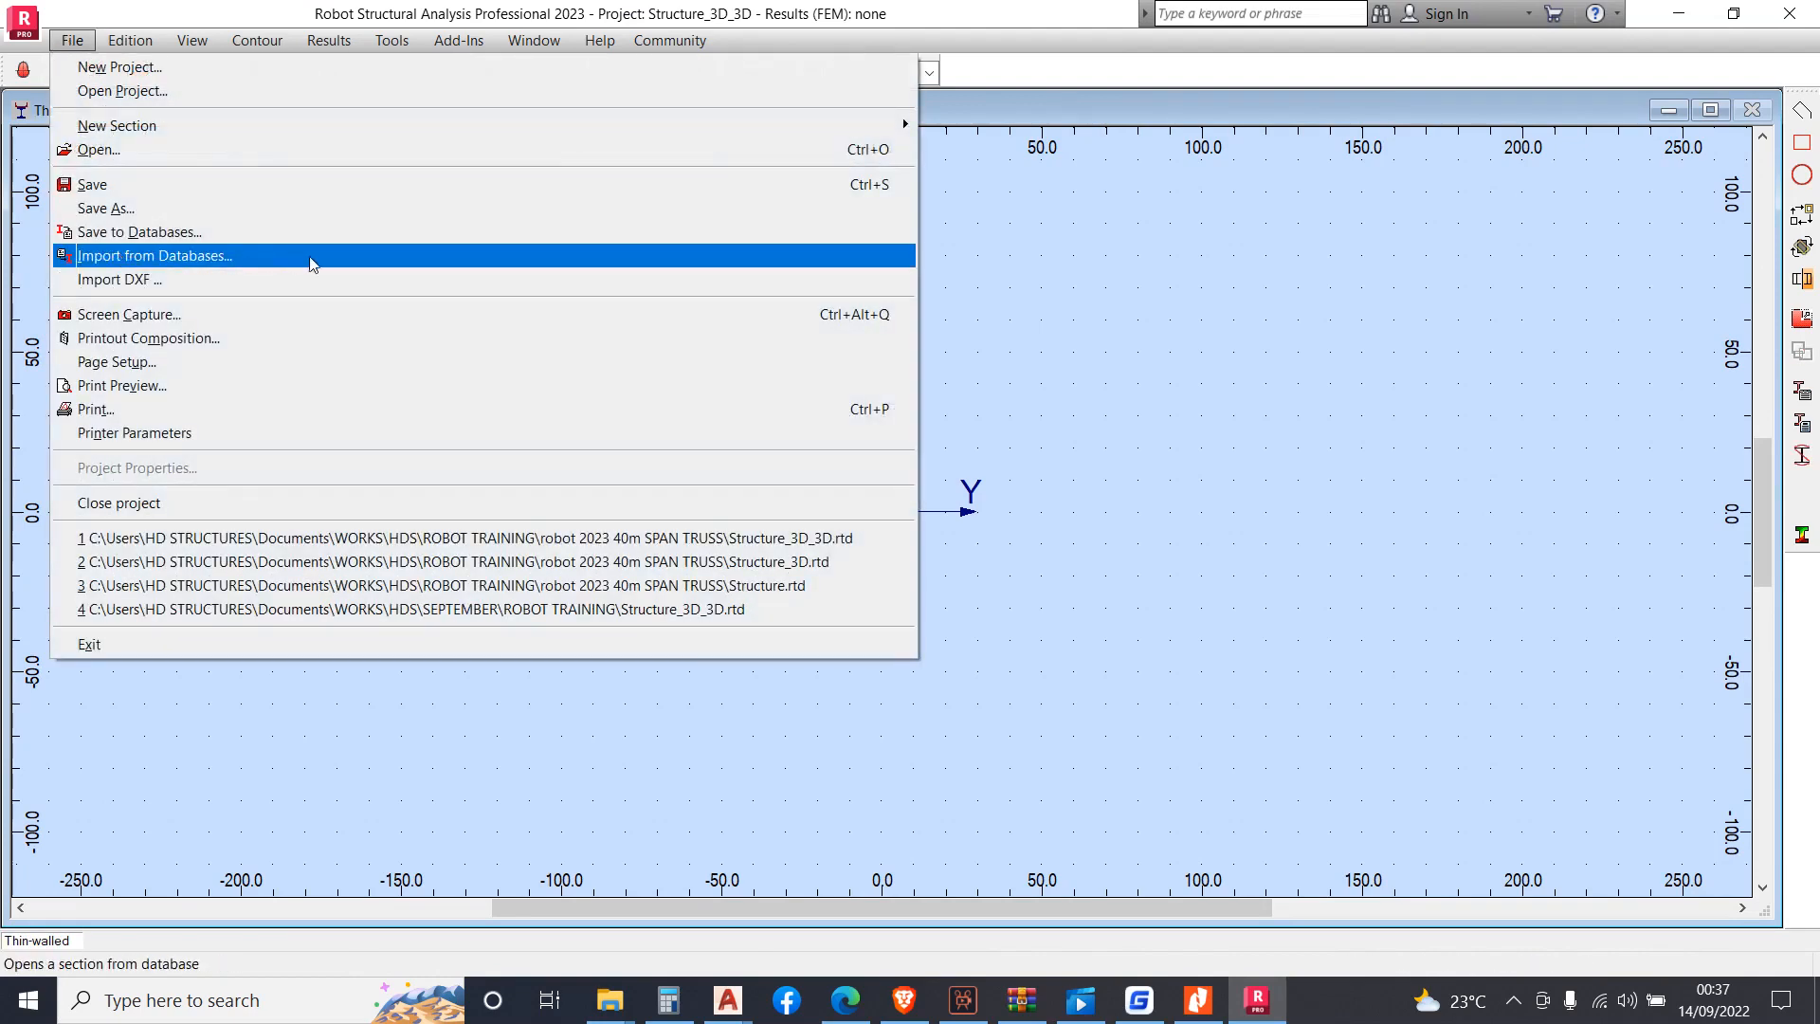
left_click(574, 280)
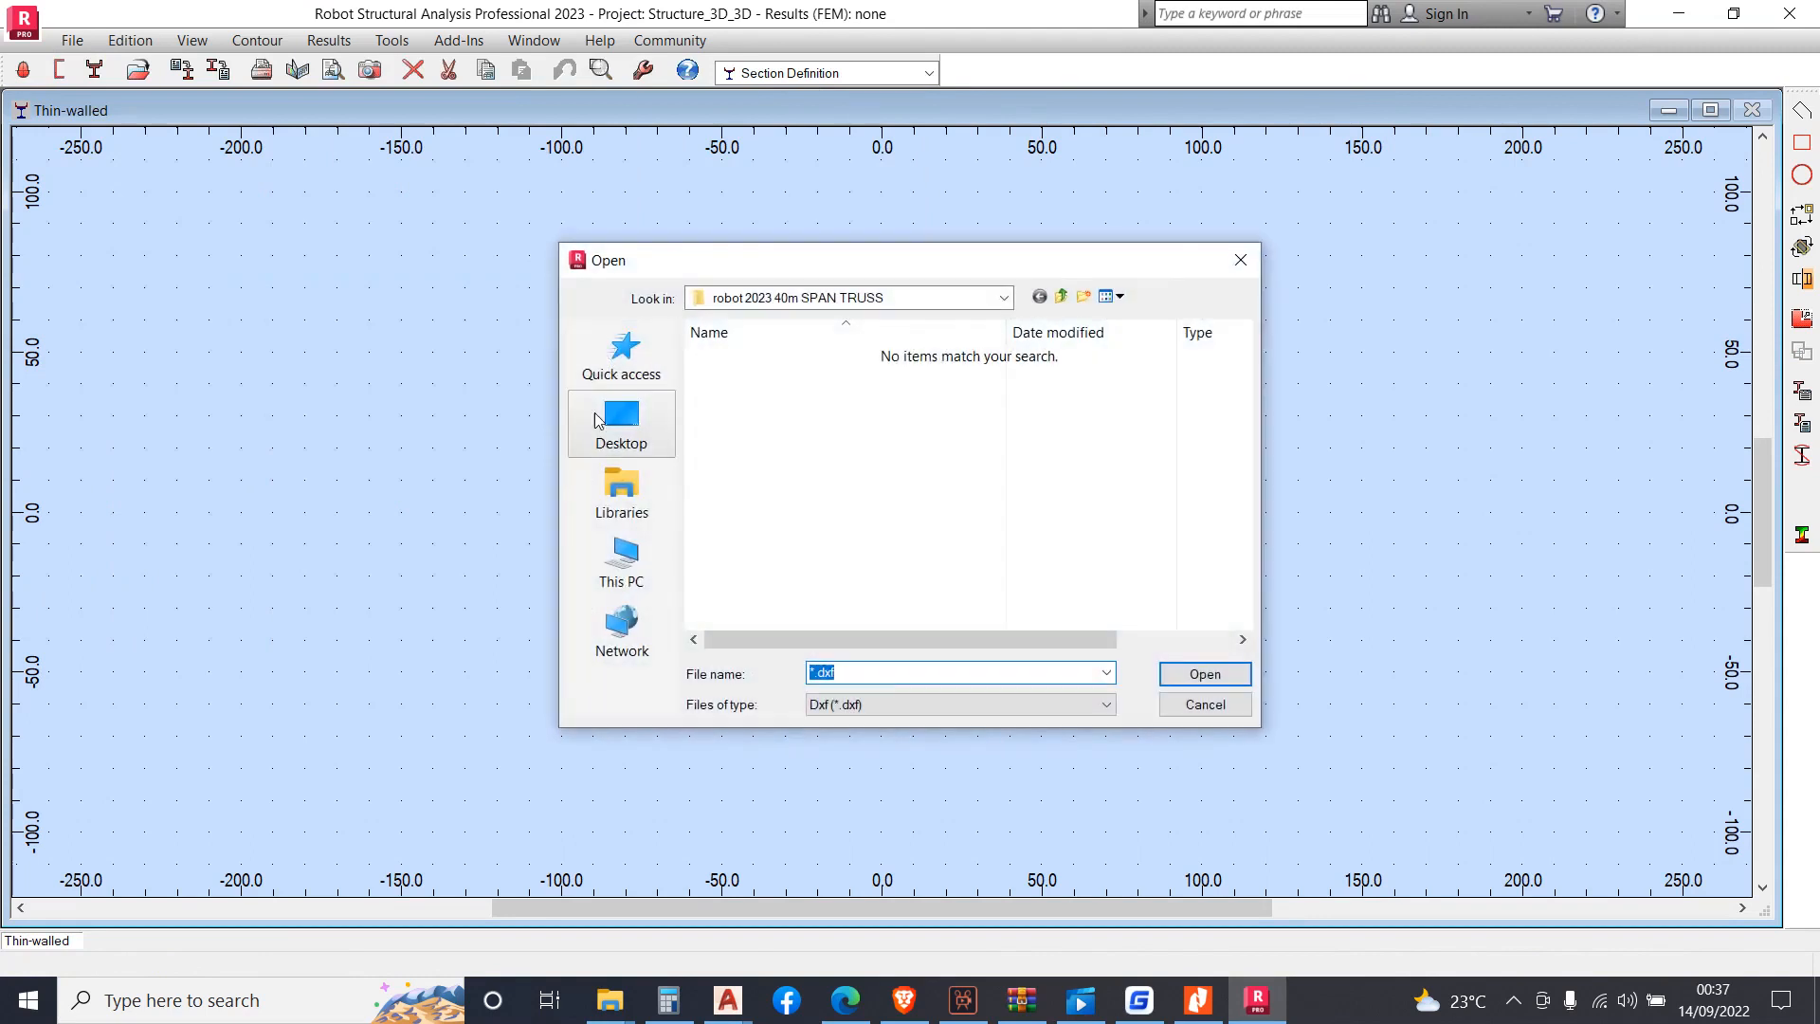
left_click(1062, 298)
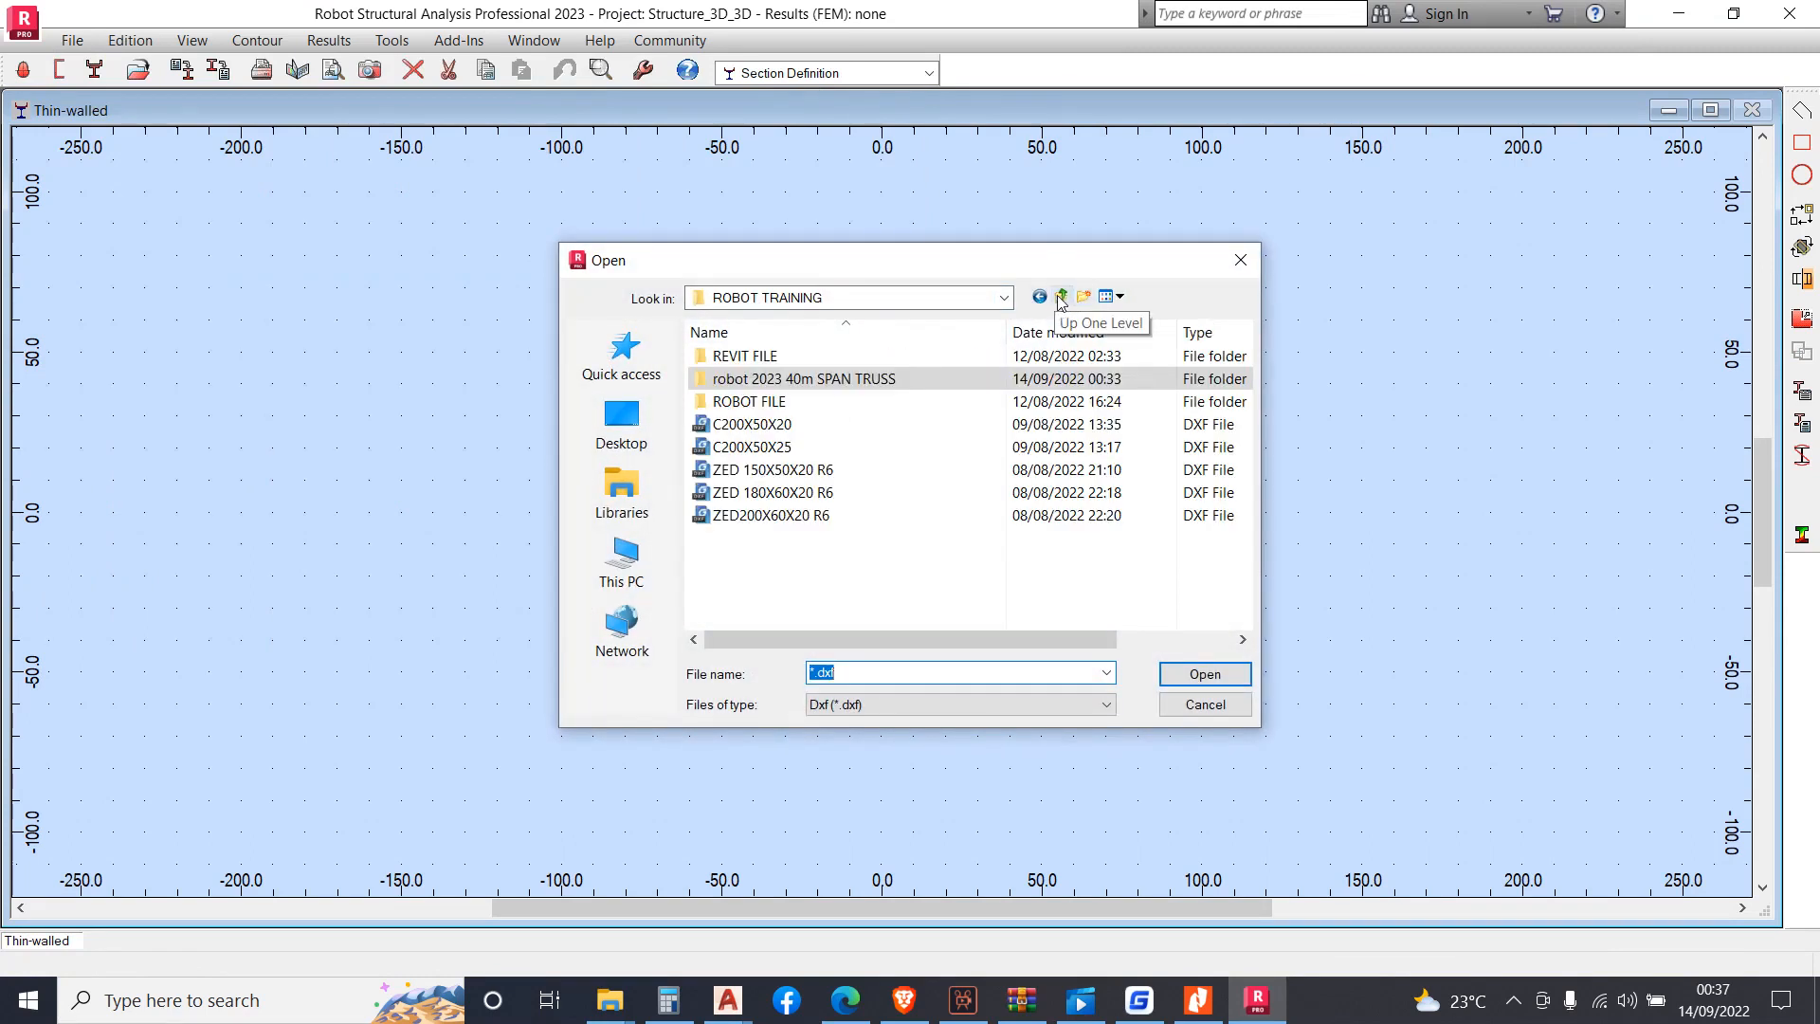
left_click(1063, 298)
left_click(1062, 298)
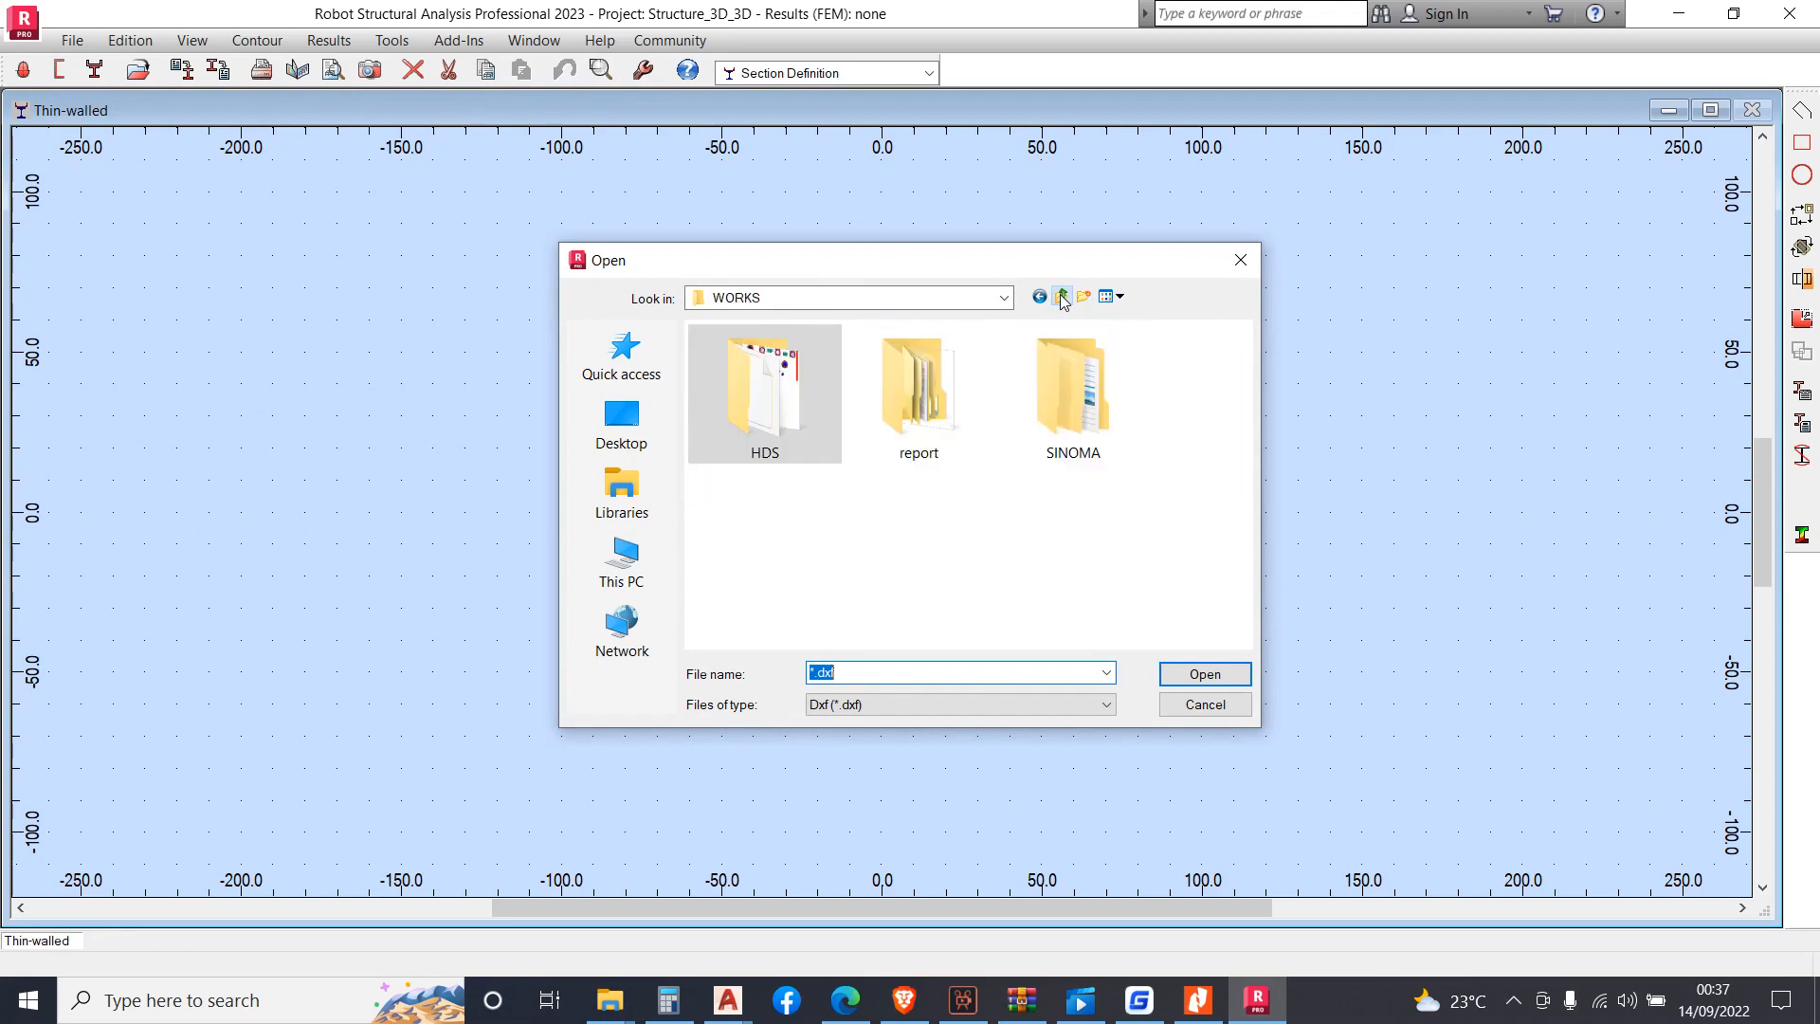
double_click(773, 417)
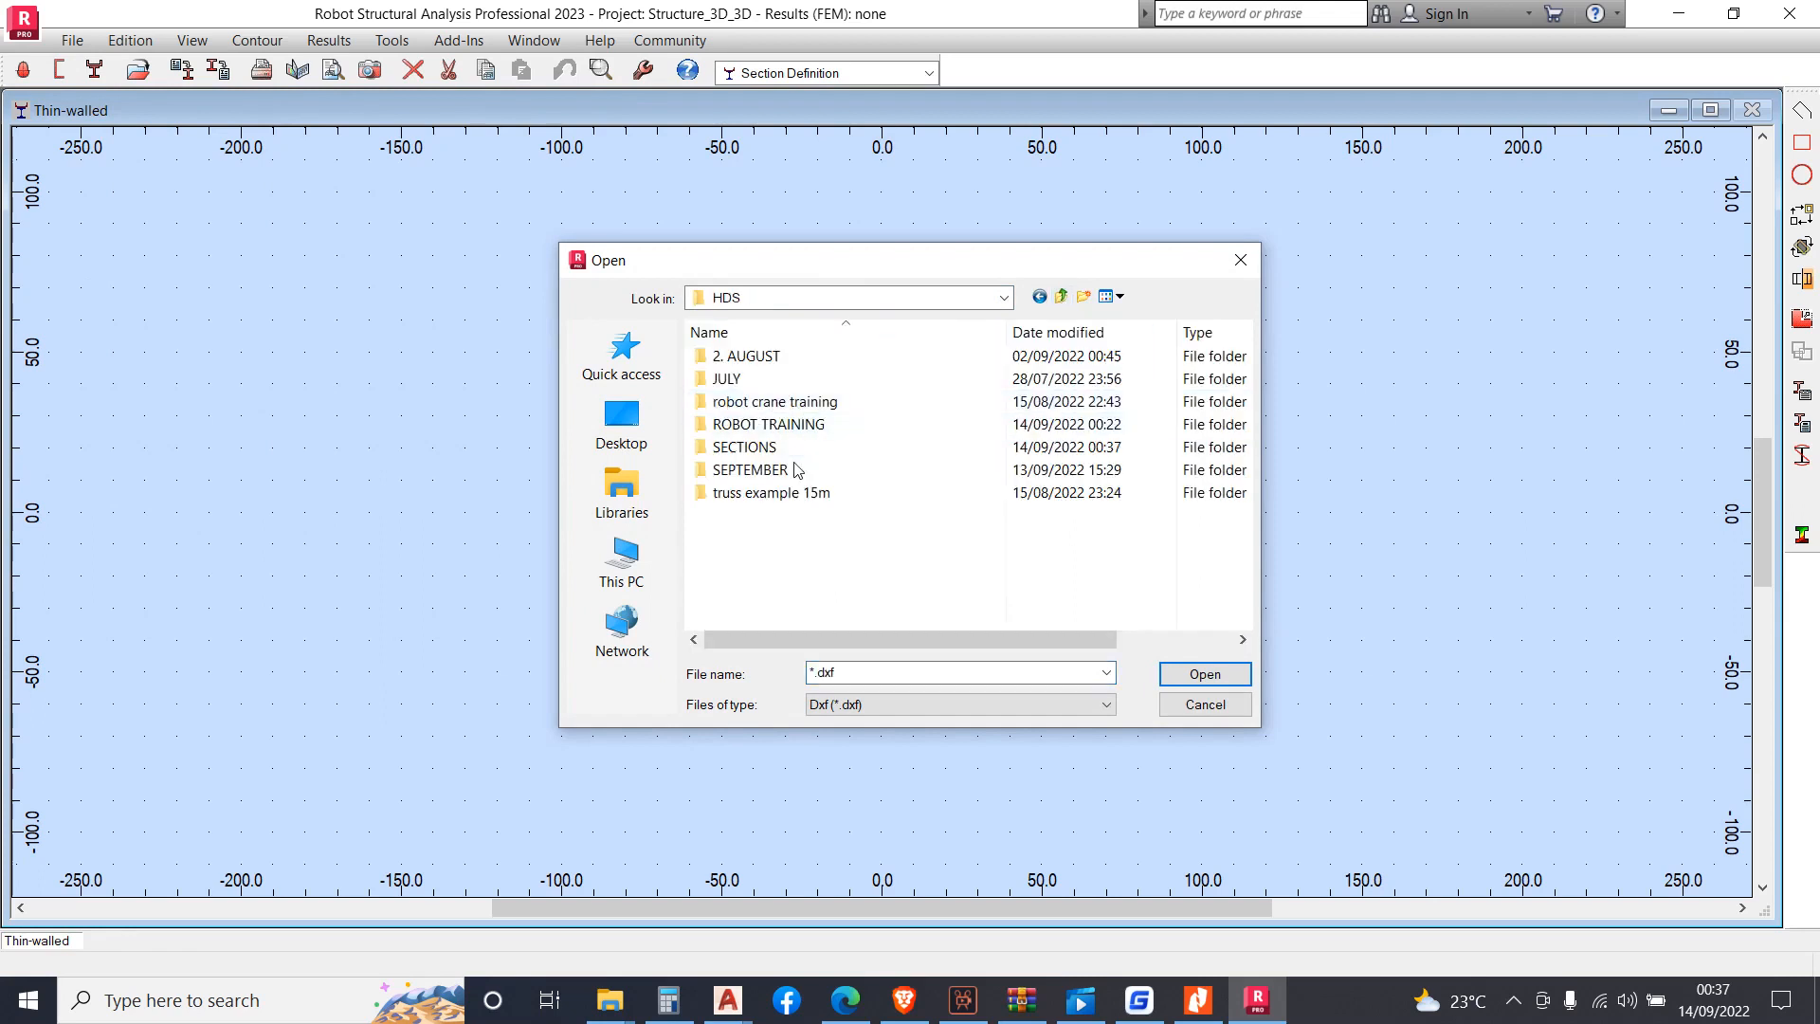
double_click(797, 448)
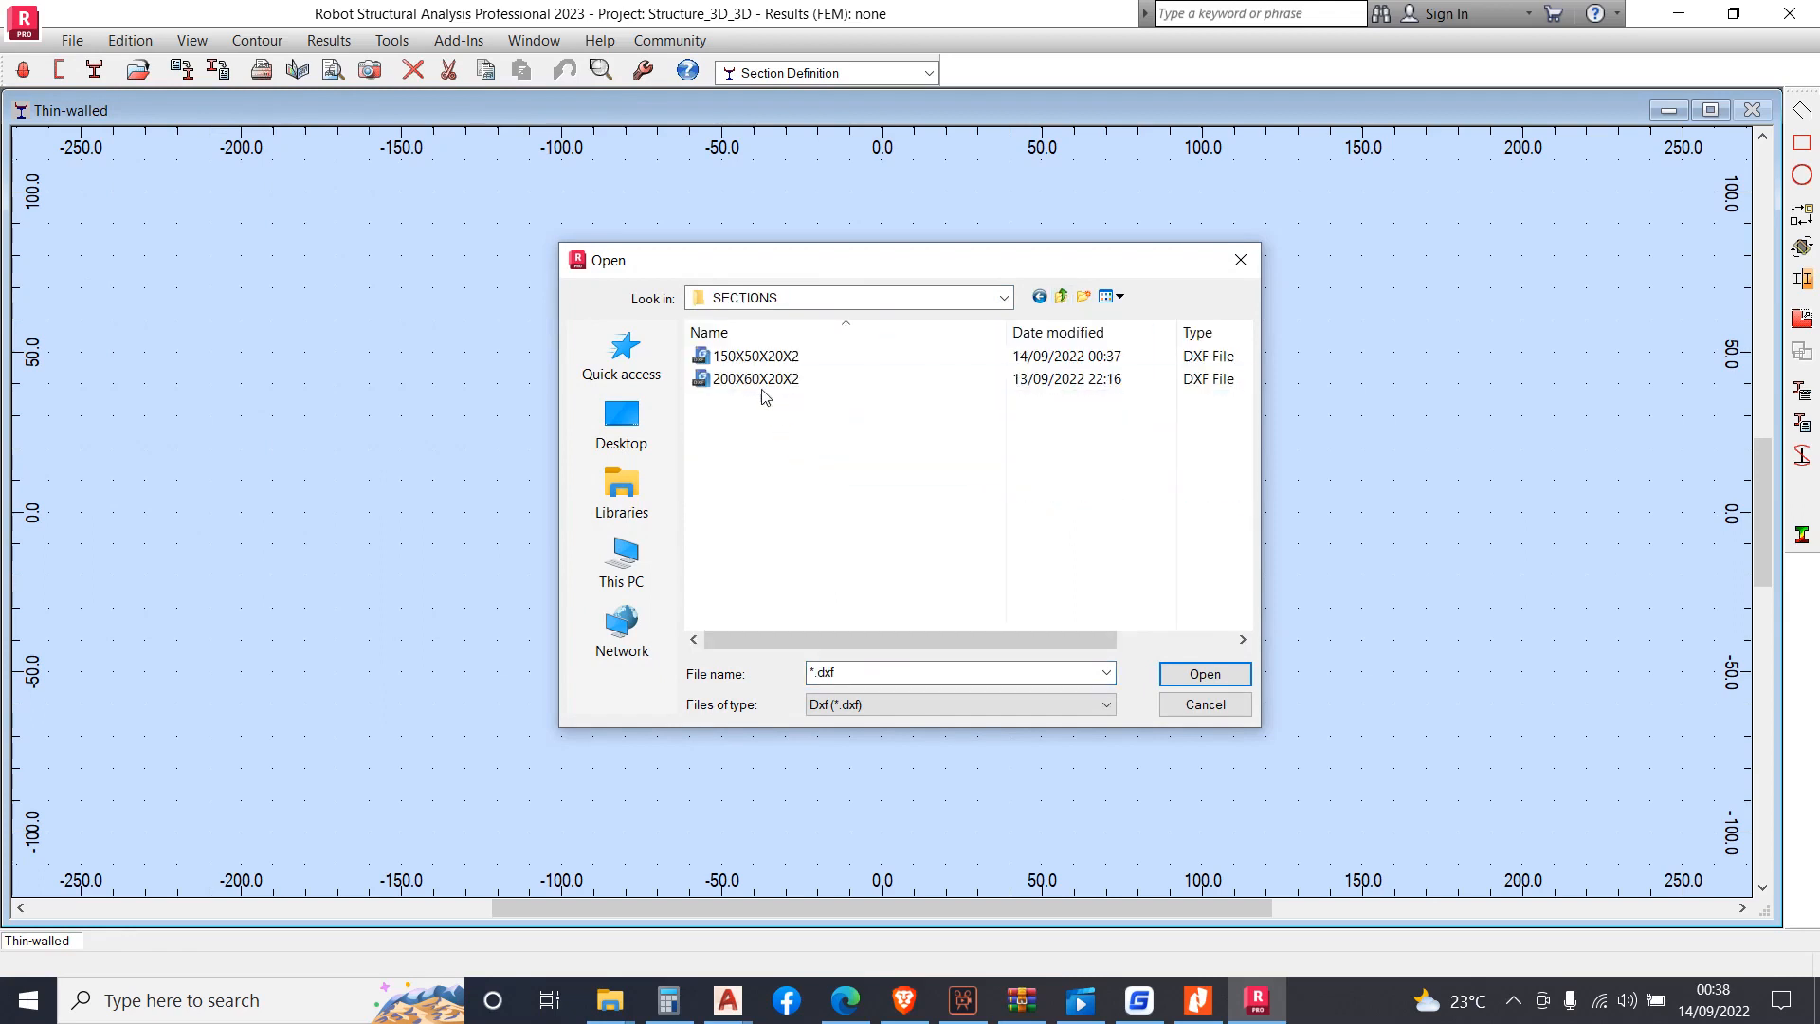
left_click(747, 380)
left_click(756, 358)
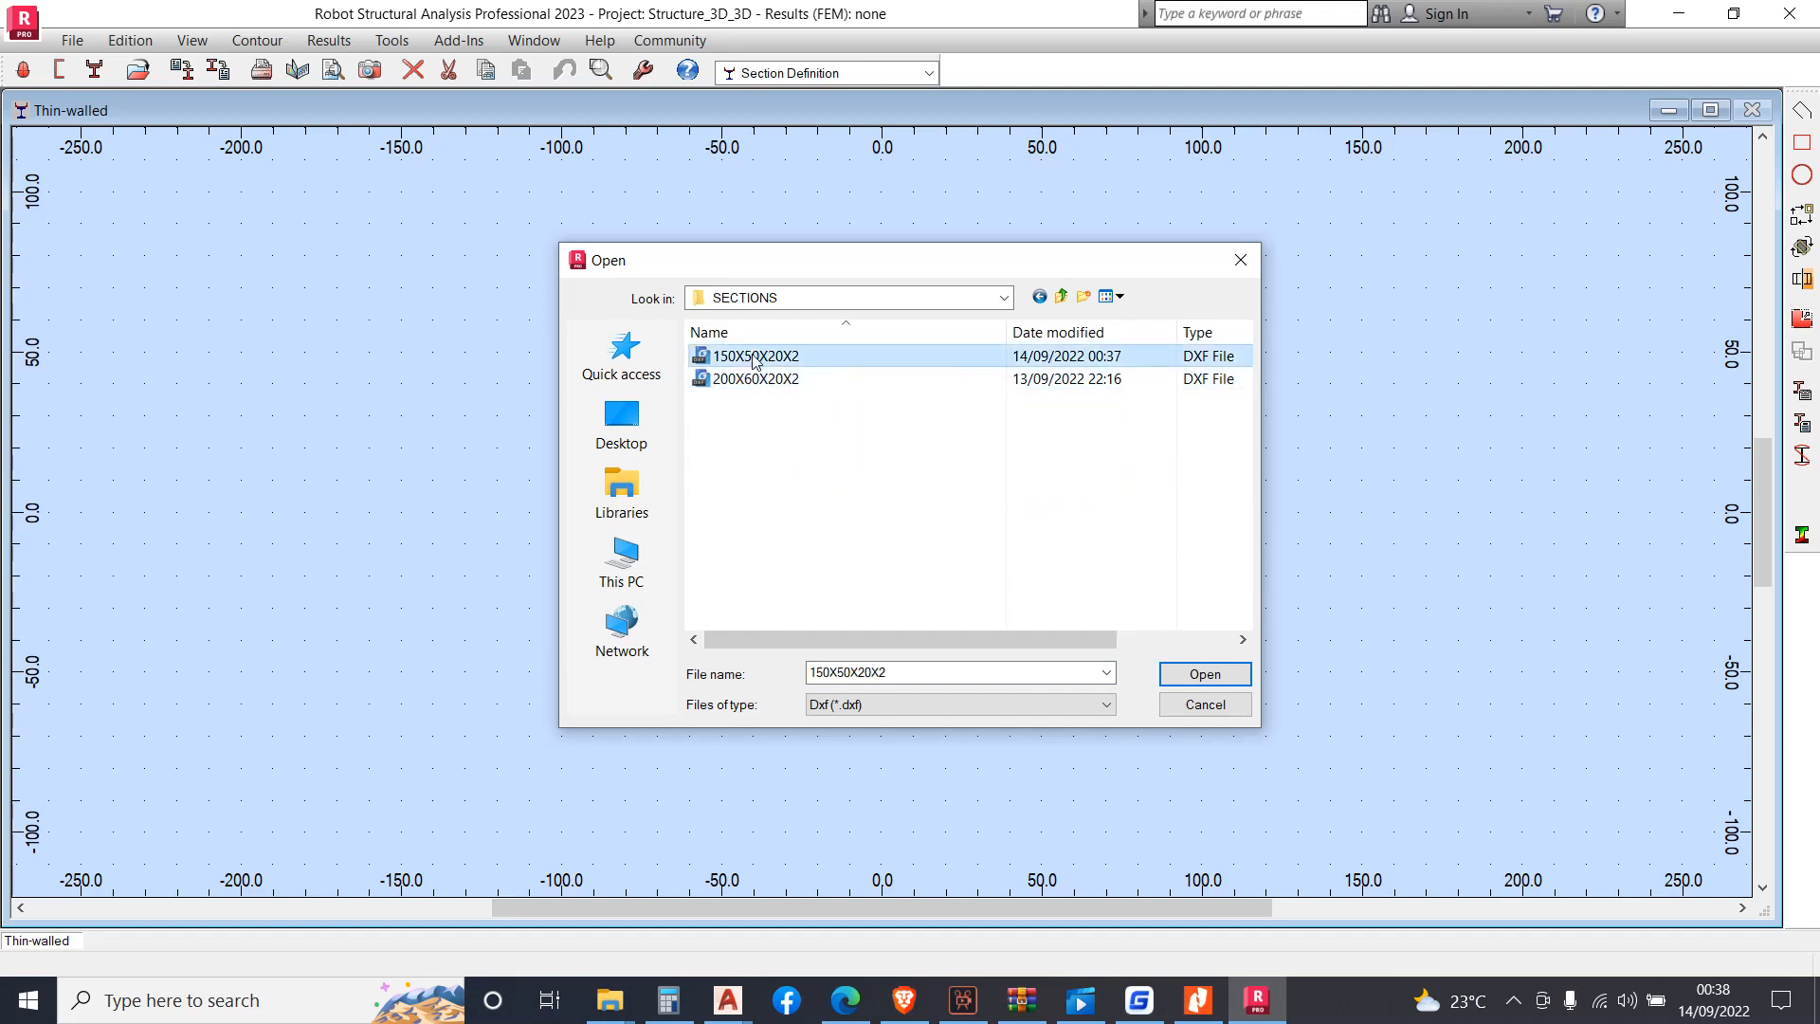
left_click(1207, 674)
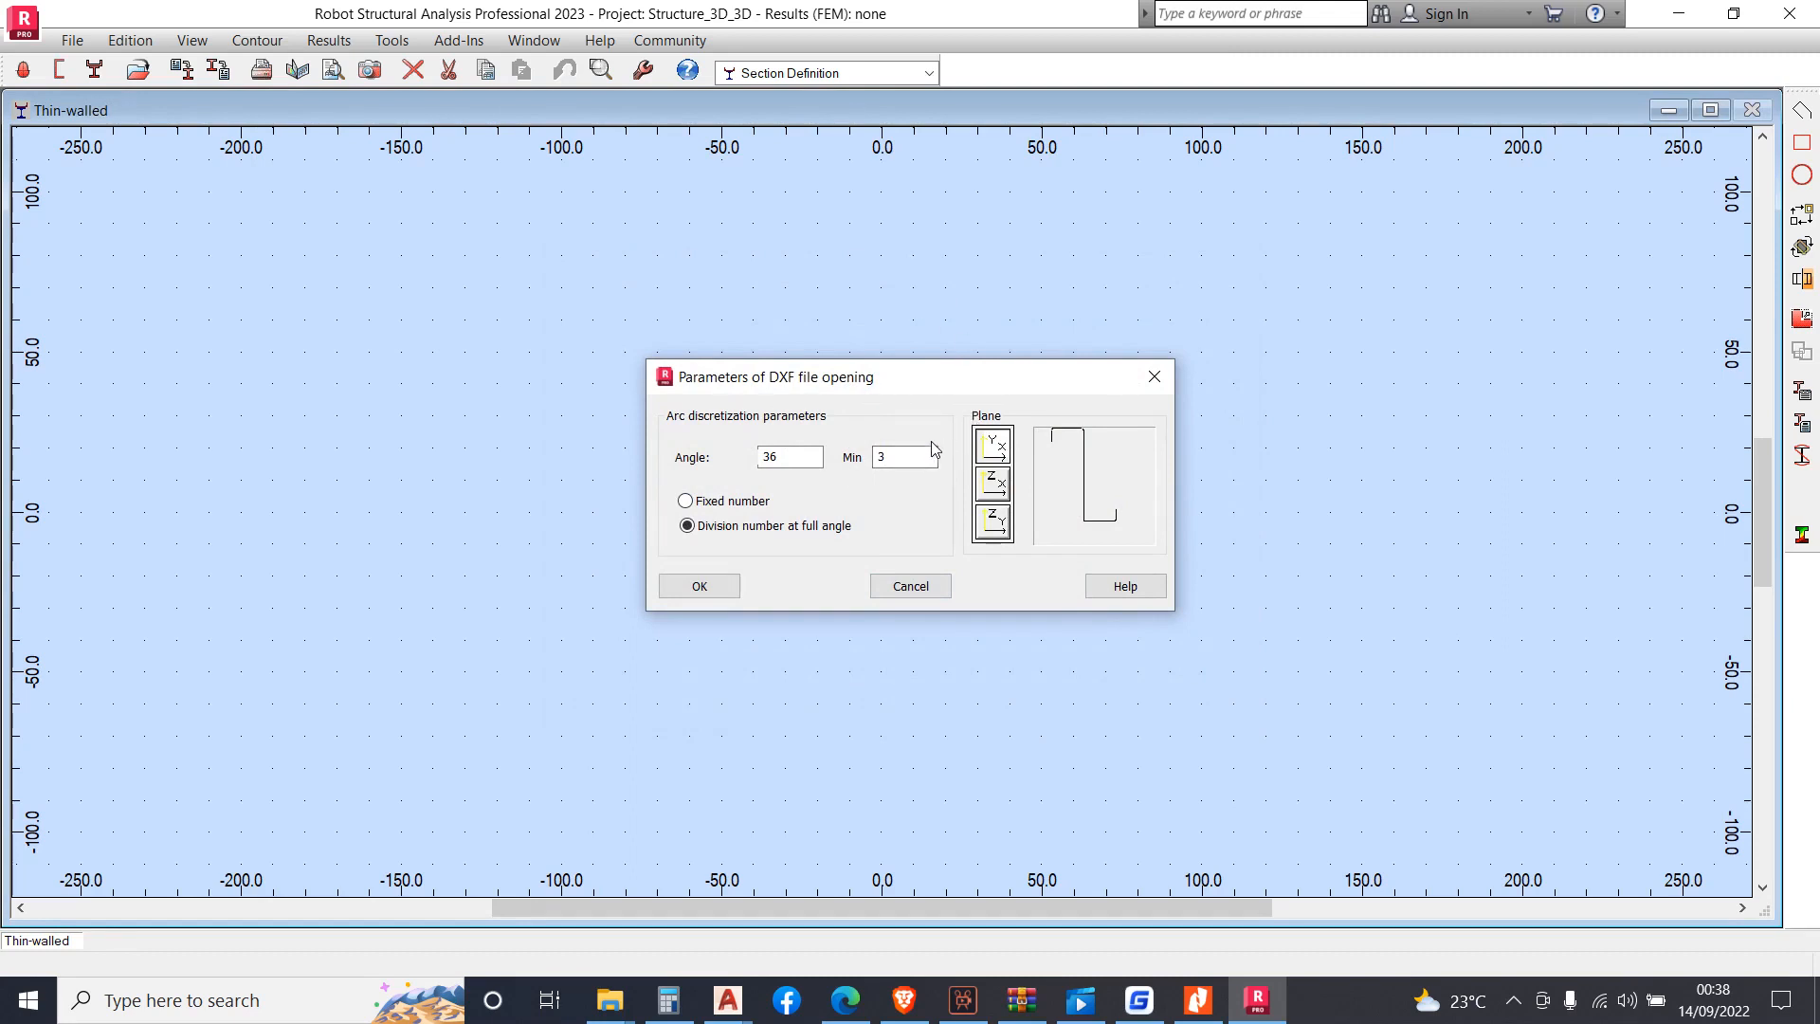
left_click(723, 590)
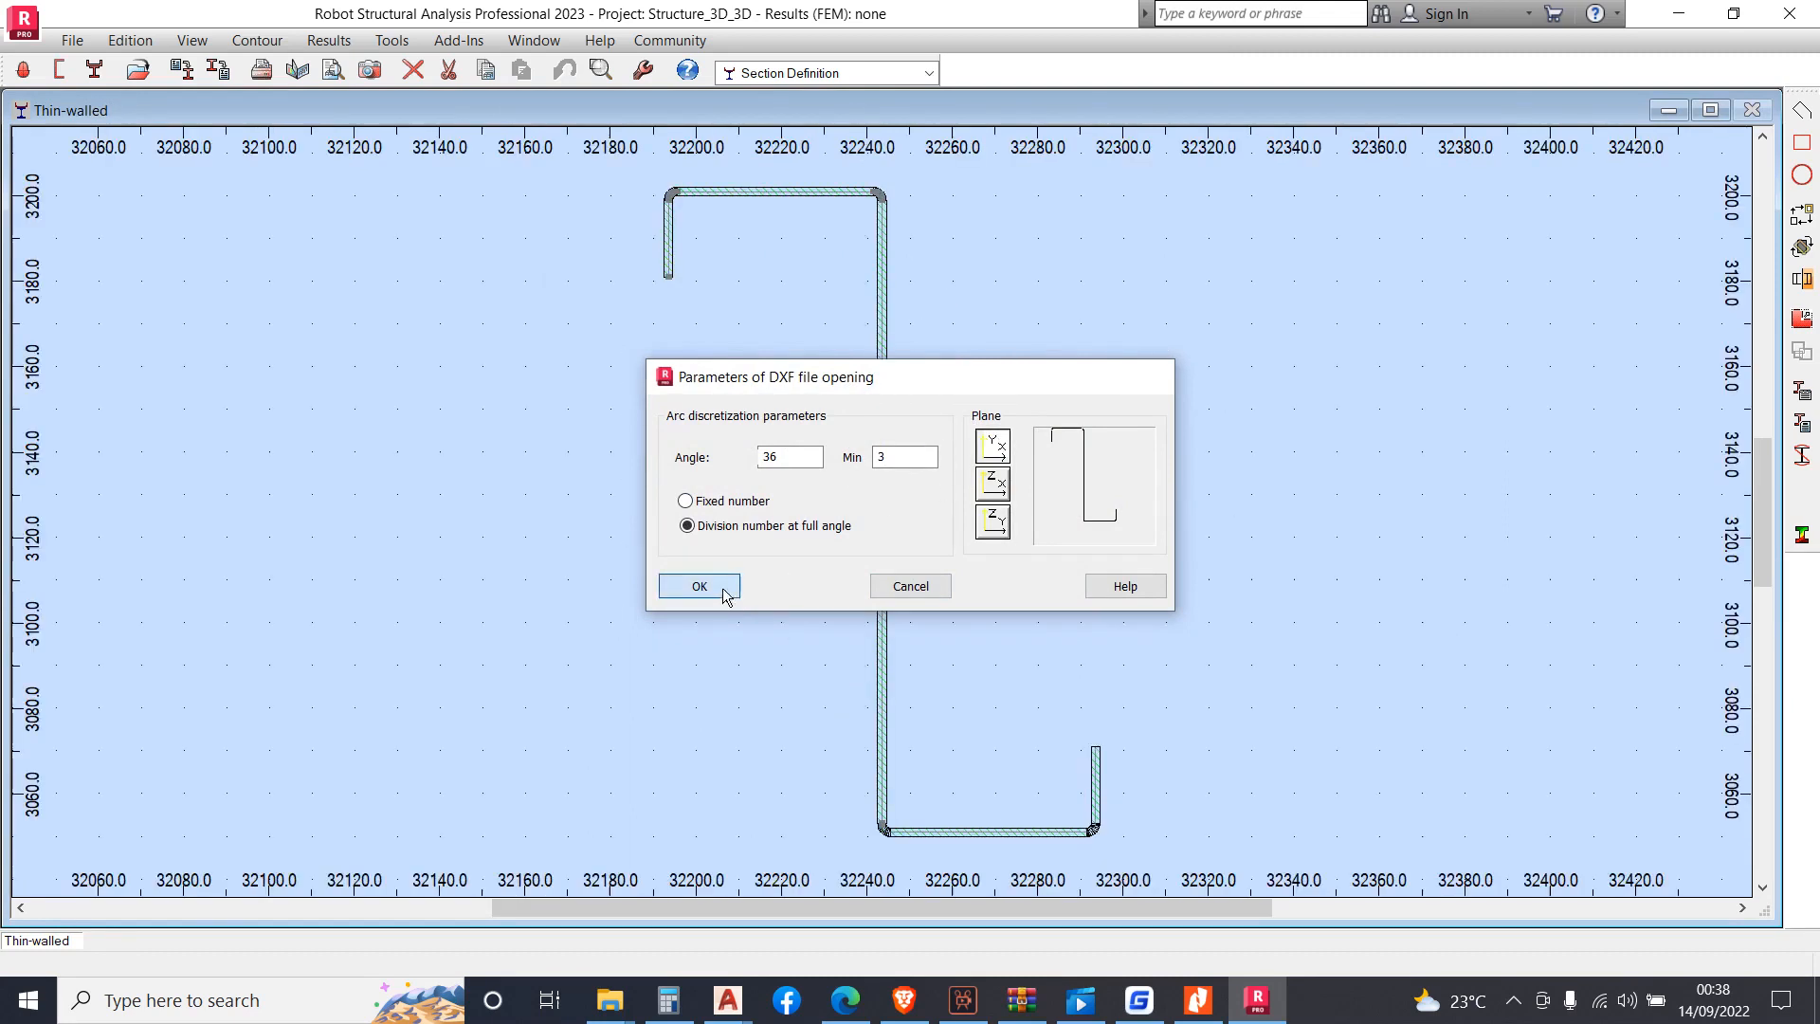
Select the entire Z section and set its material to S275 in its properties
scroll(813, 481, "down", 2)
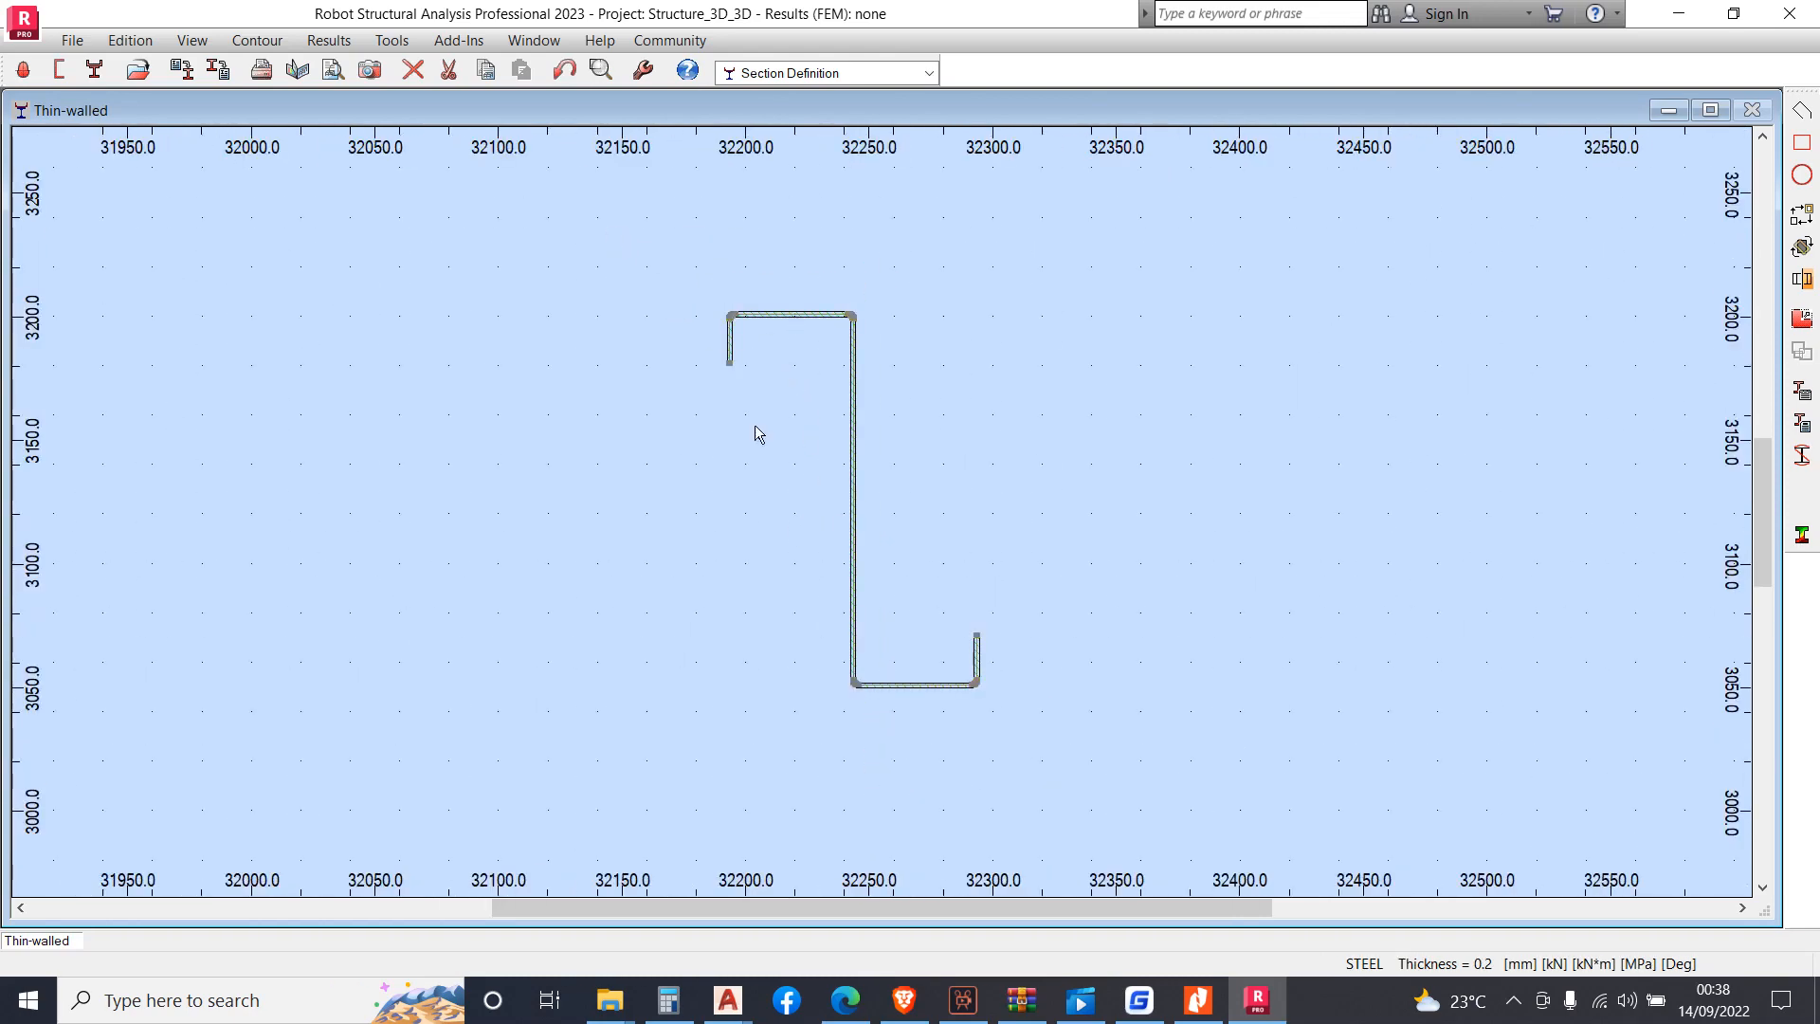
left_click_drag(1130, 775, 1130, 778)
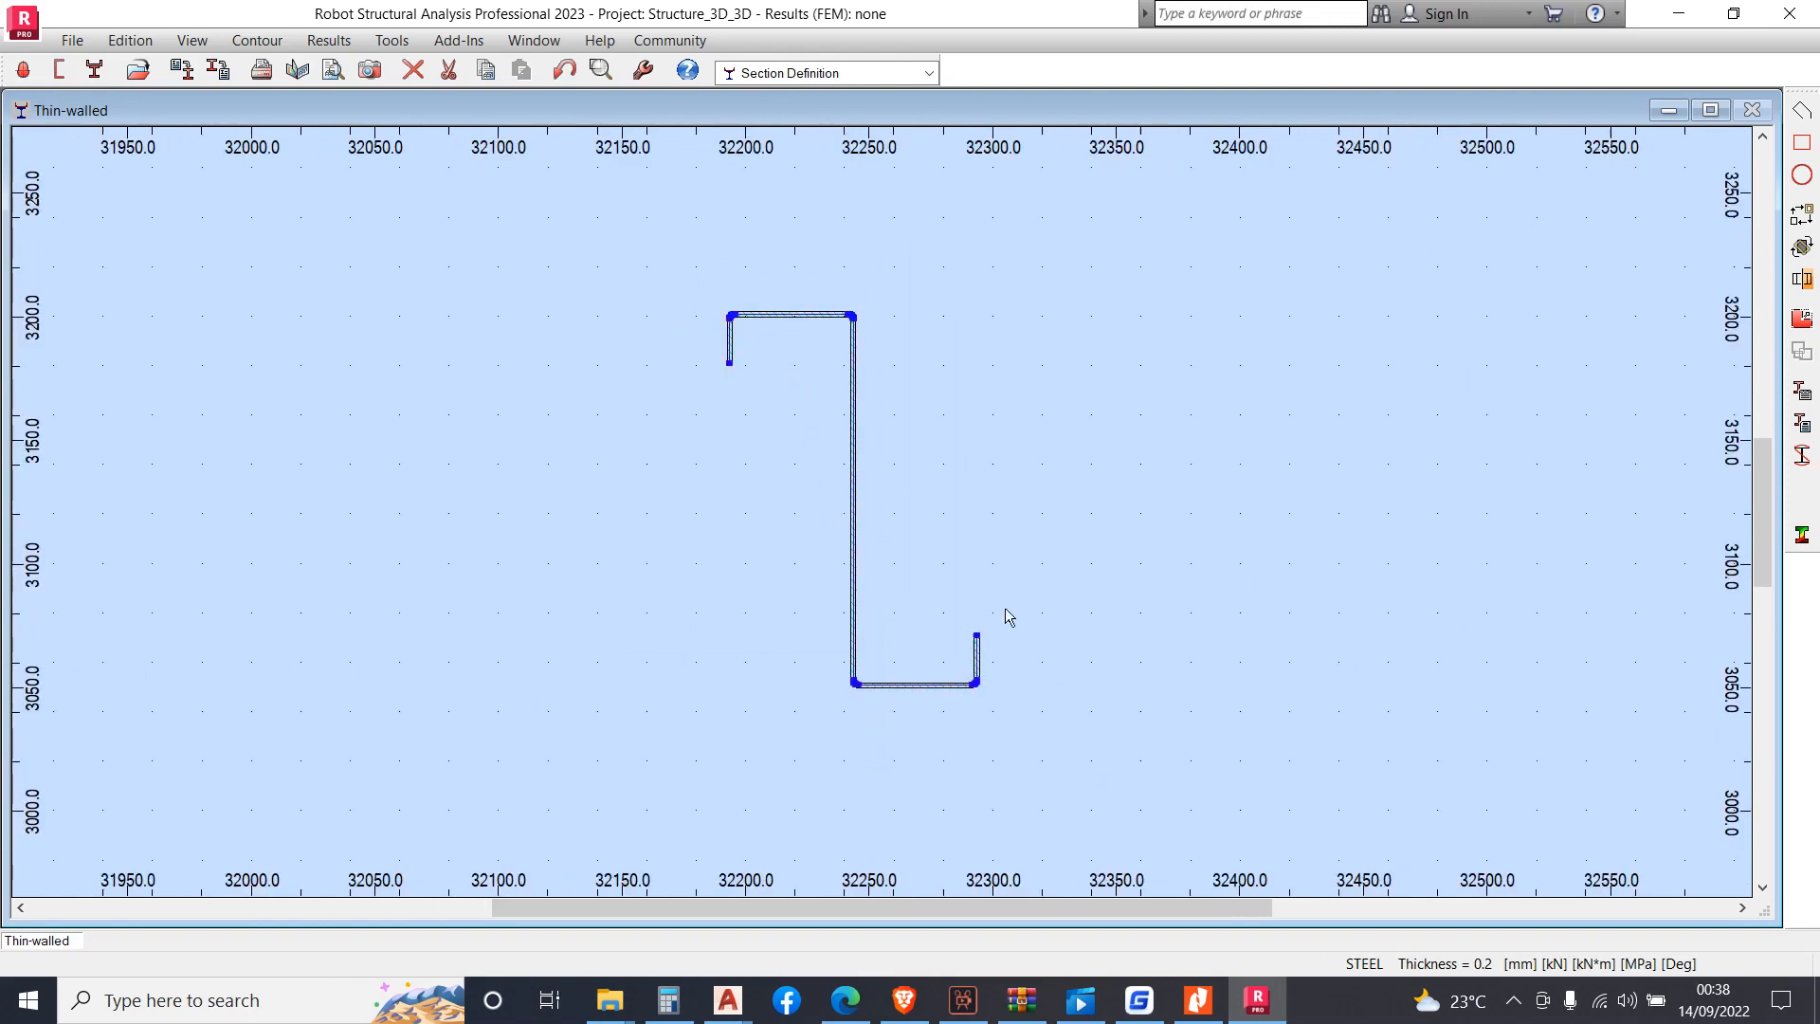
right_click(846, 480)
left_click(870, 631)
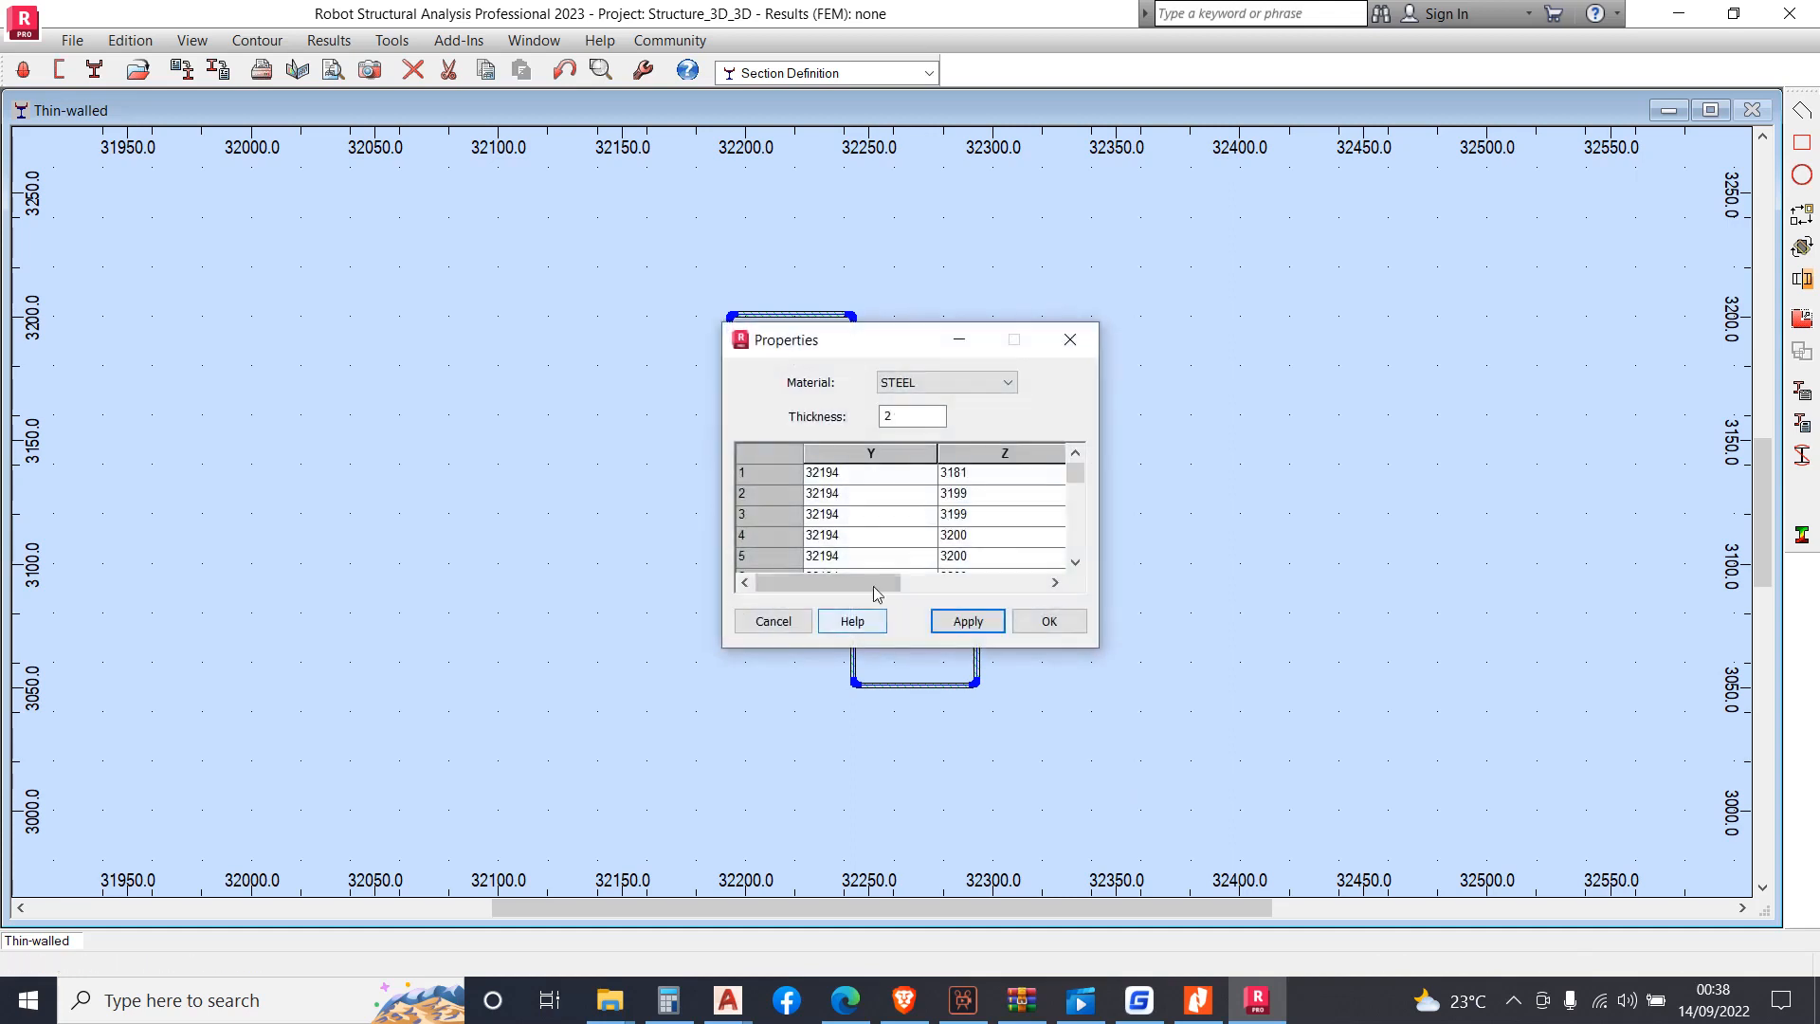
left_click(929, 382)
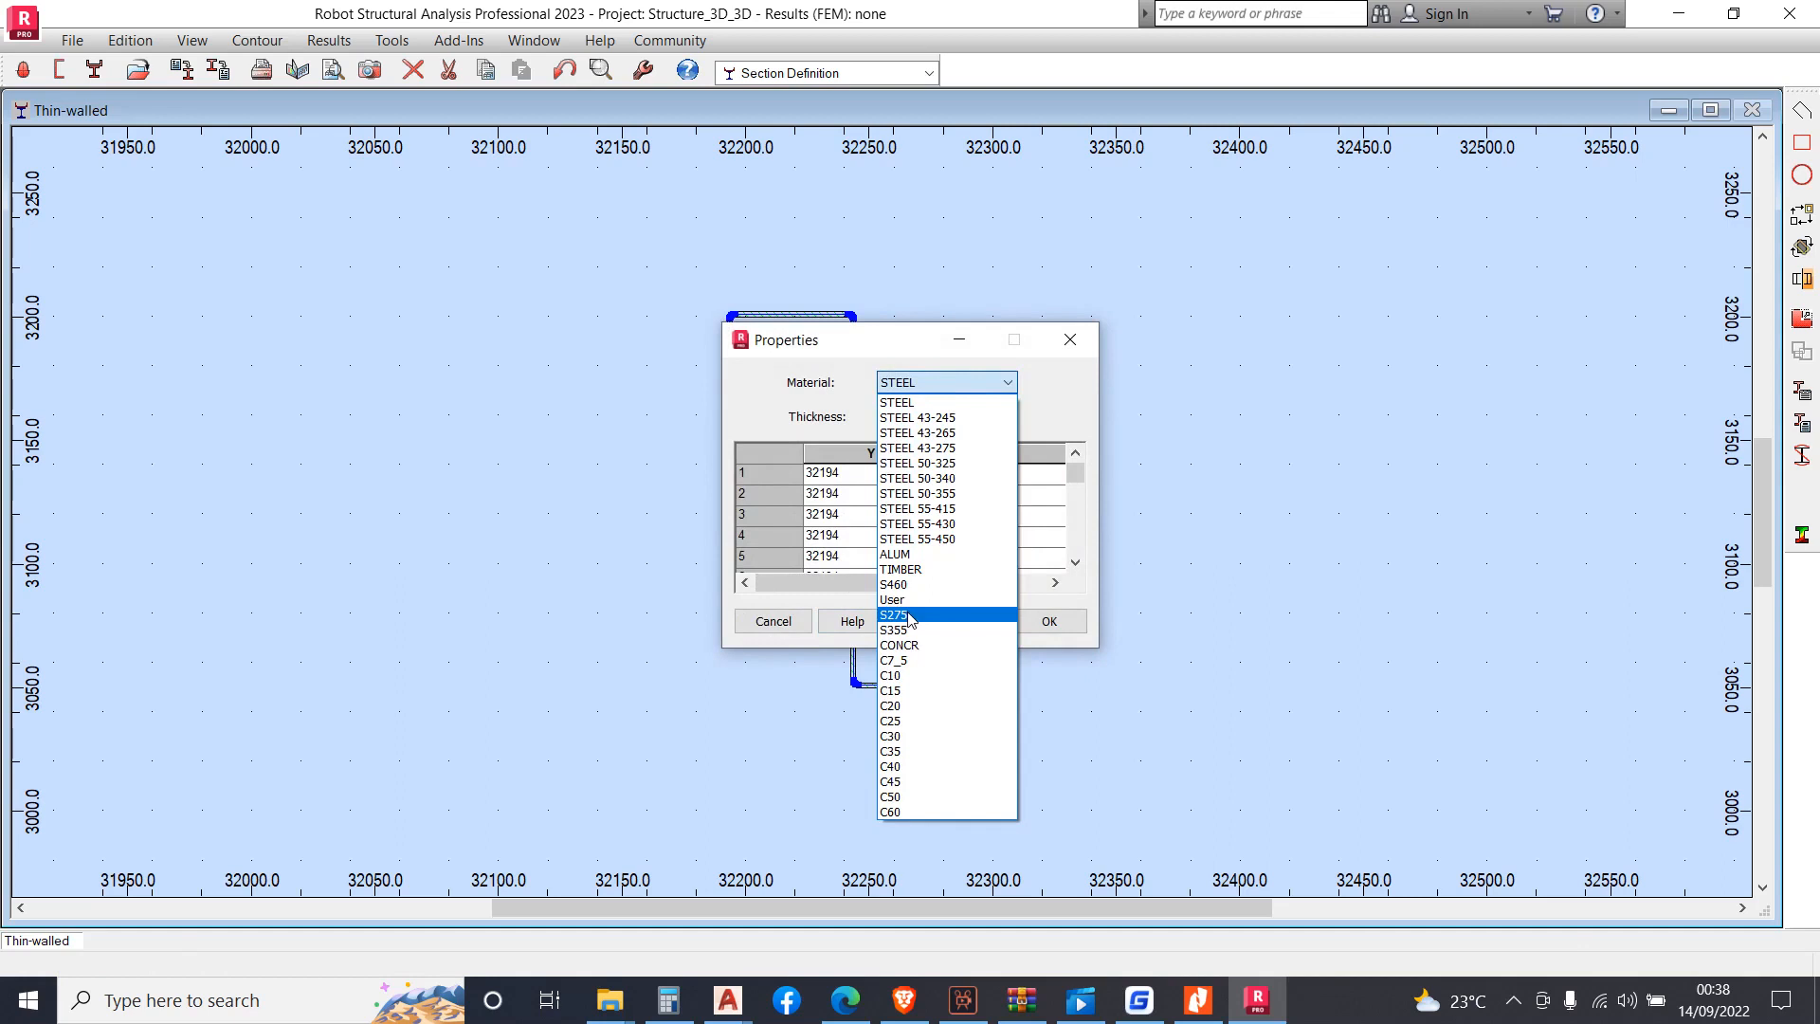
left_click(910, 615)
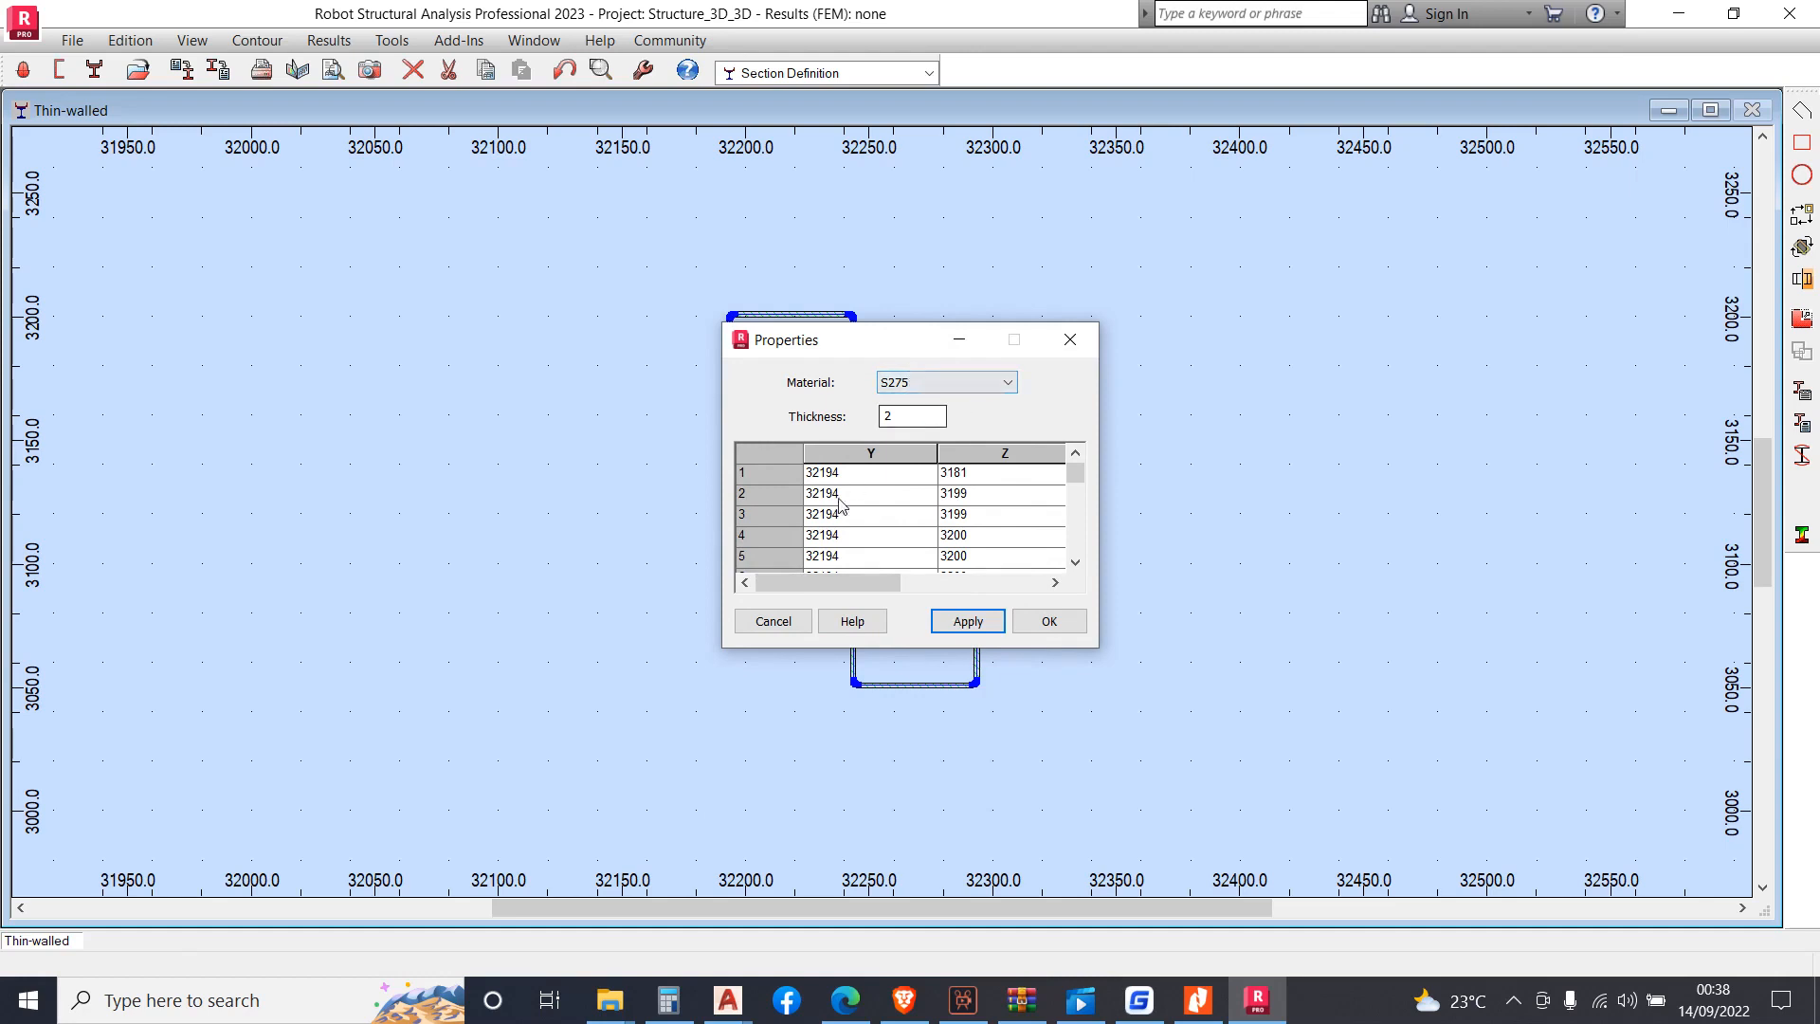
left_click(968, 621)
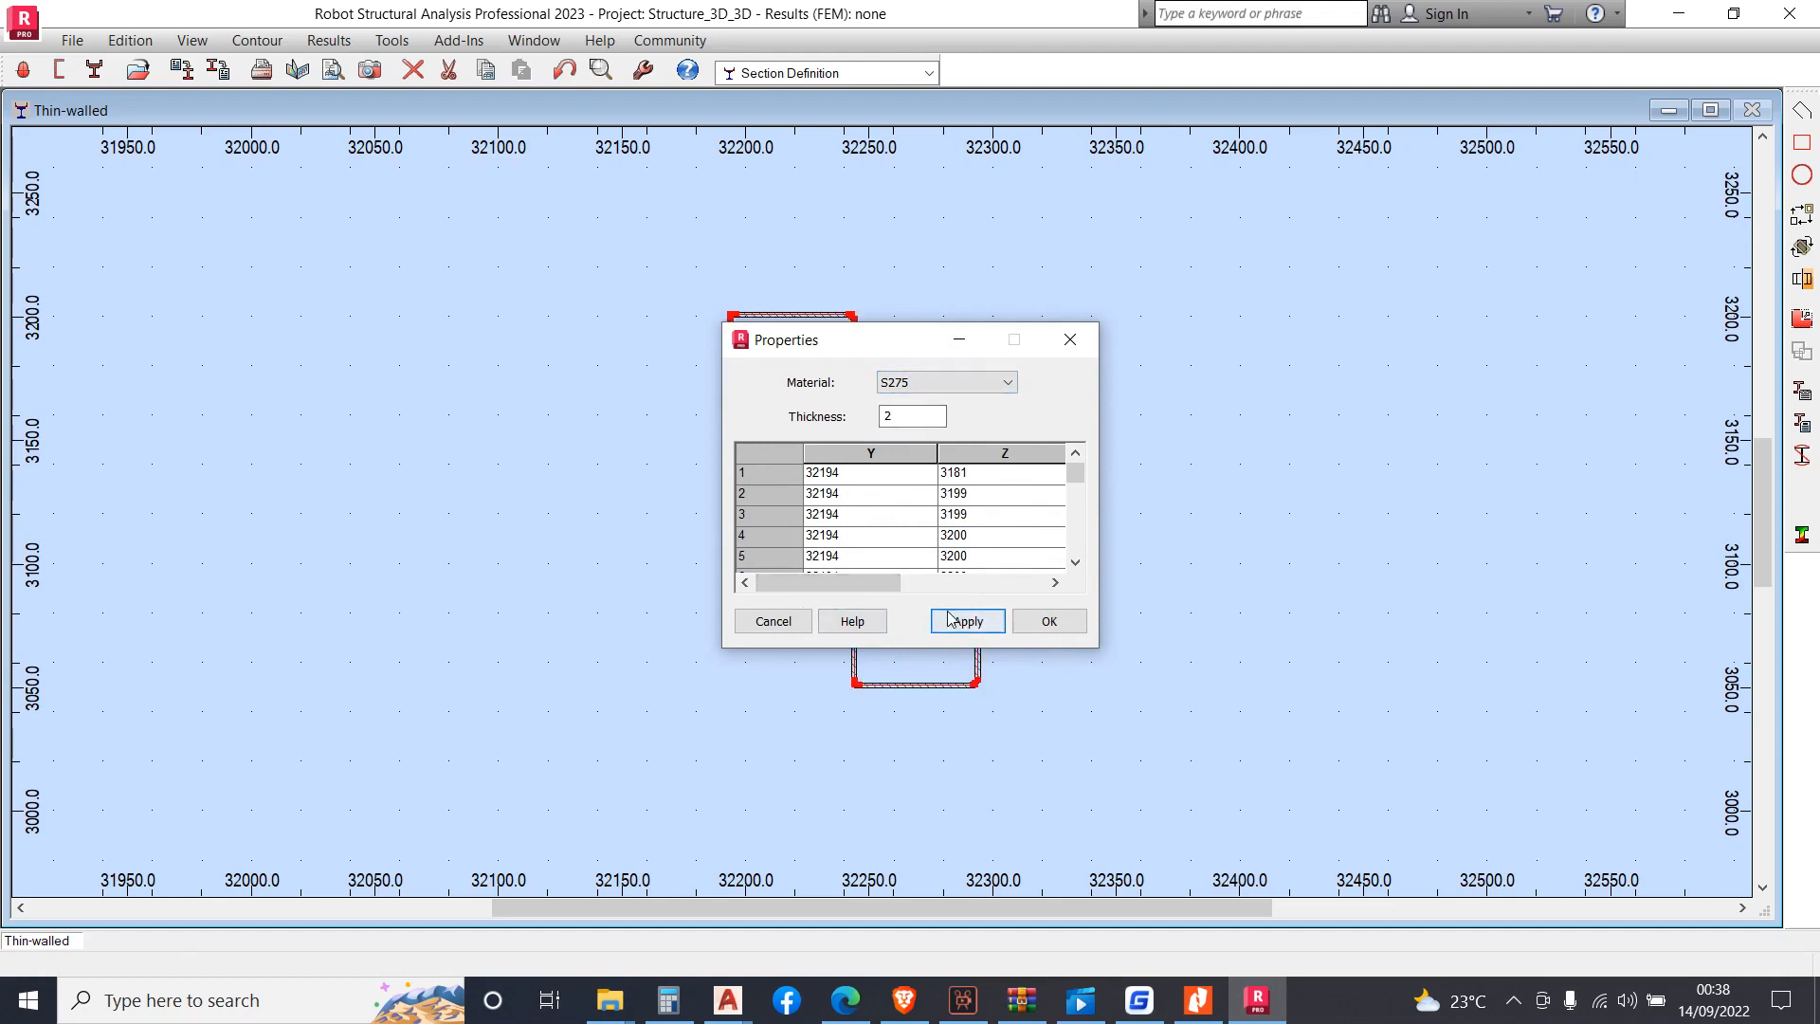
left_click(1047, 622)
scroll(682, 285, "up", 5)
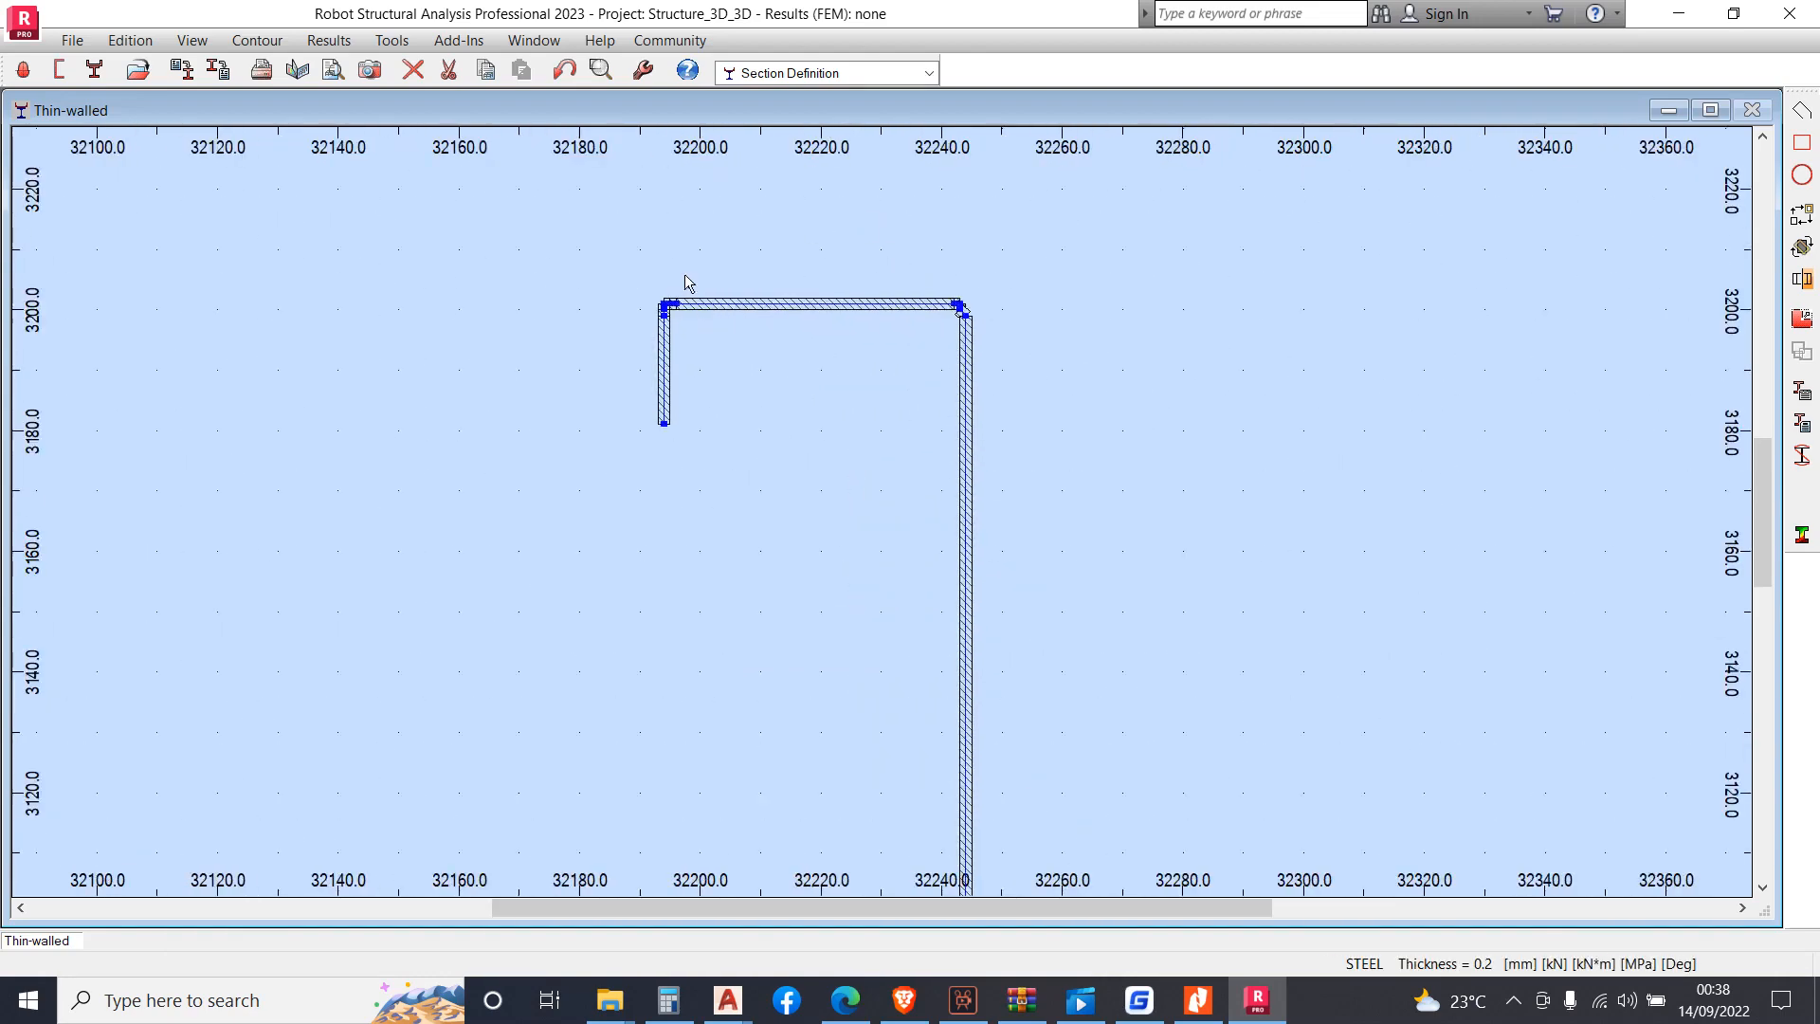
scroll(660, 252, "down", 1)
scroll(743, 369, "down", 3)
scroll(503, 341, "up", 2)
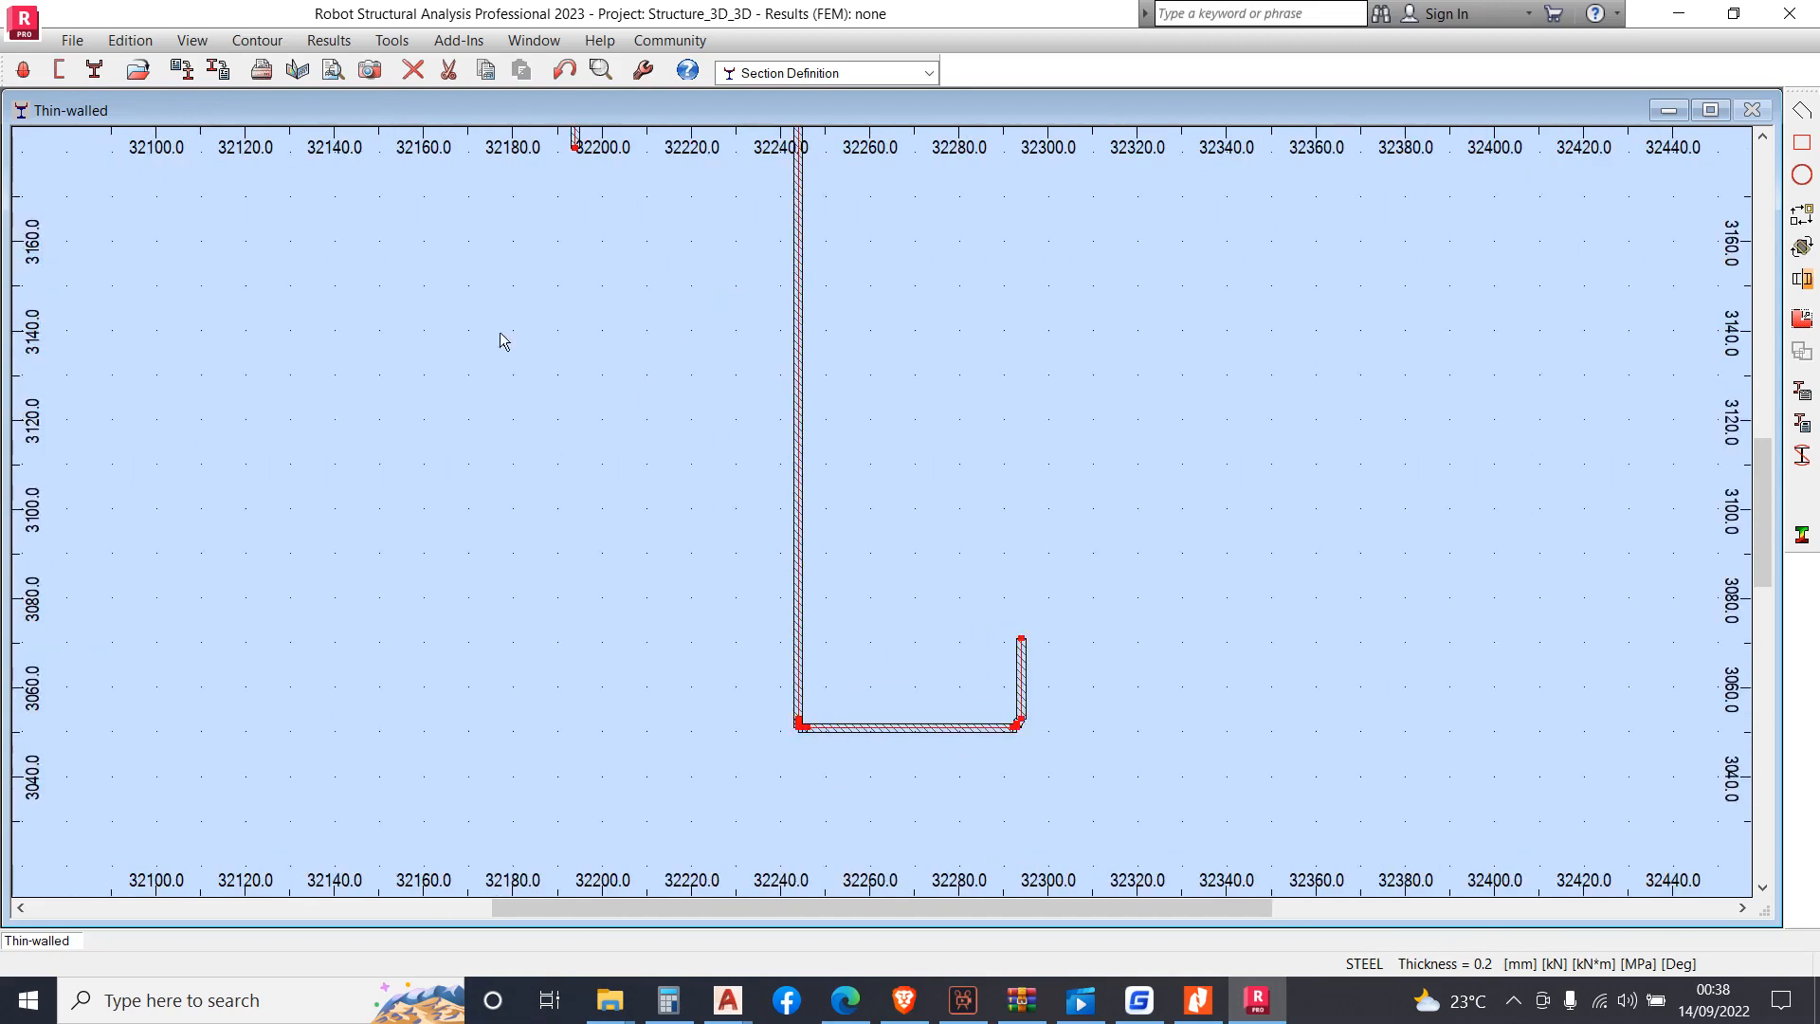
scroll(213, 260, "down", 1)
Save the section to the User database with the name CZ and dimensions 150, 50 and 20
left_click(67, 42)
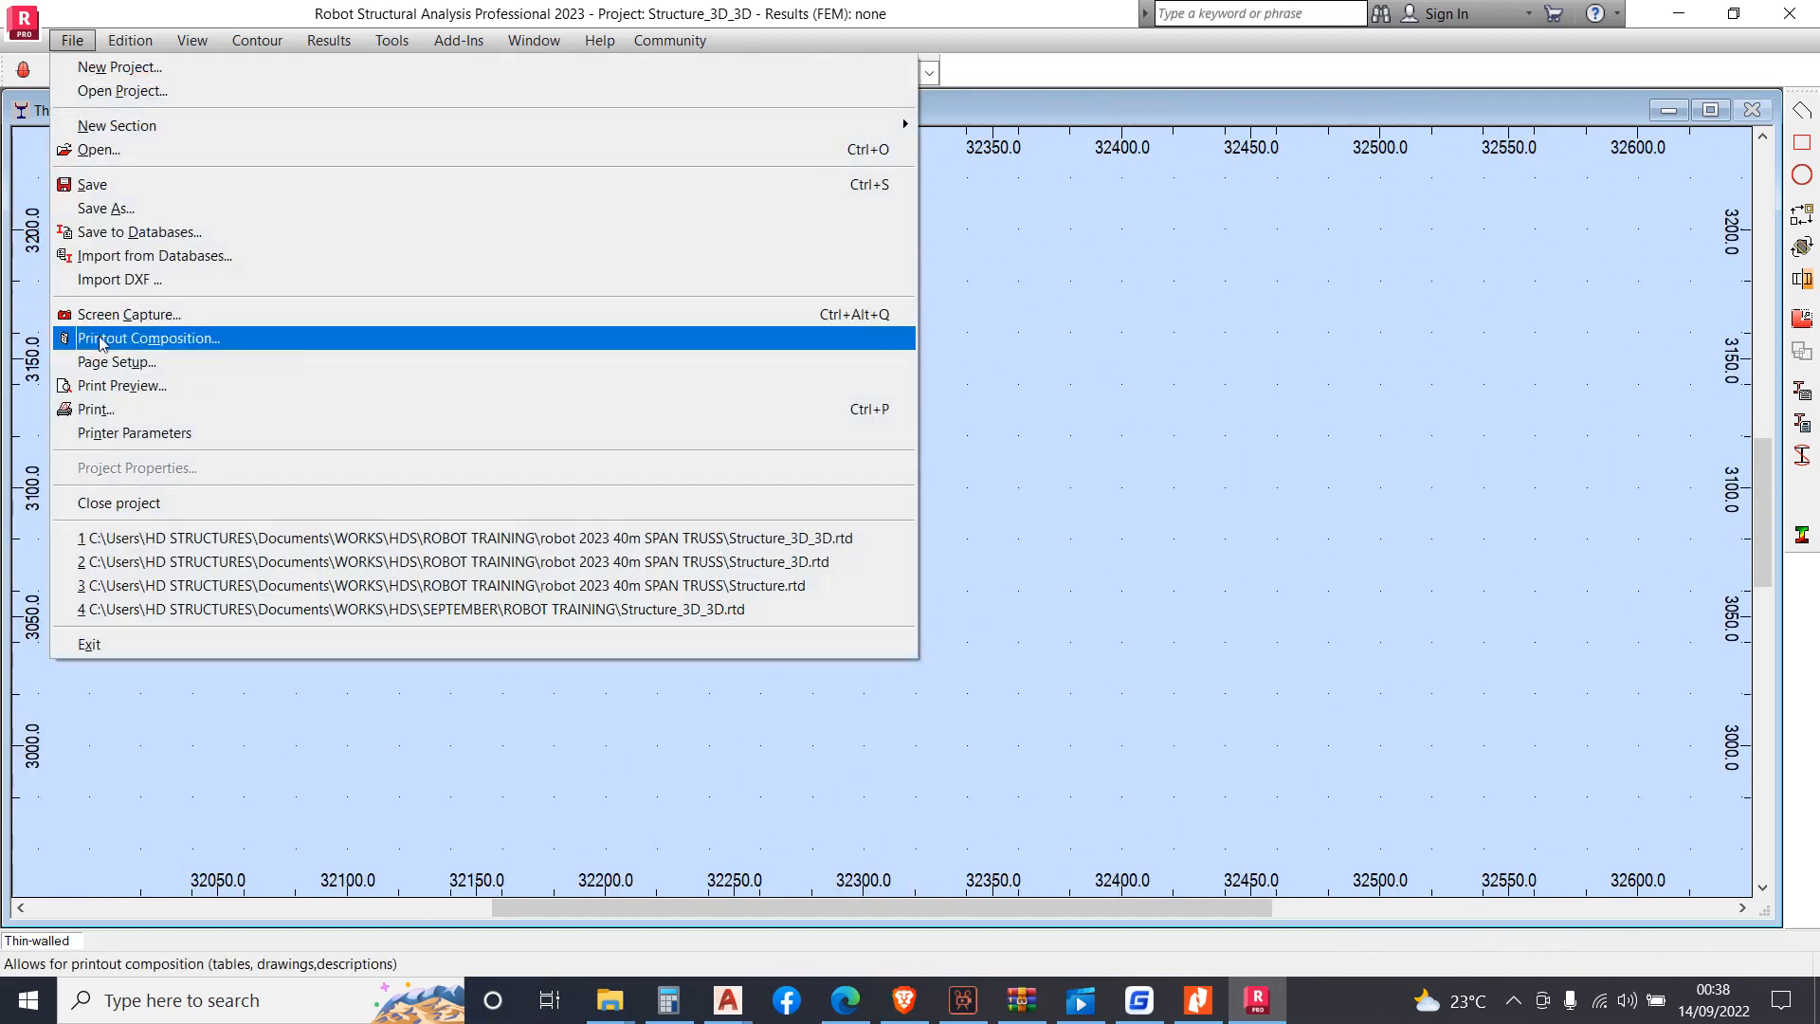
left_click(180, 231)
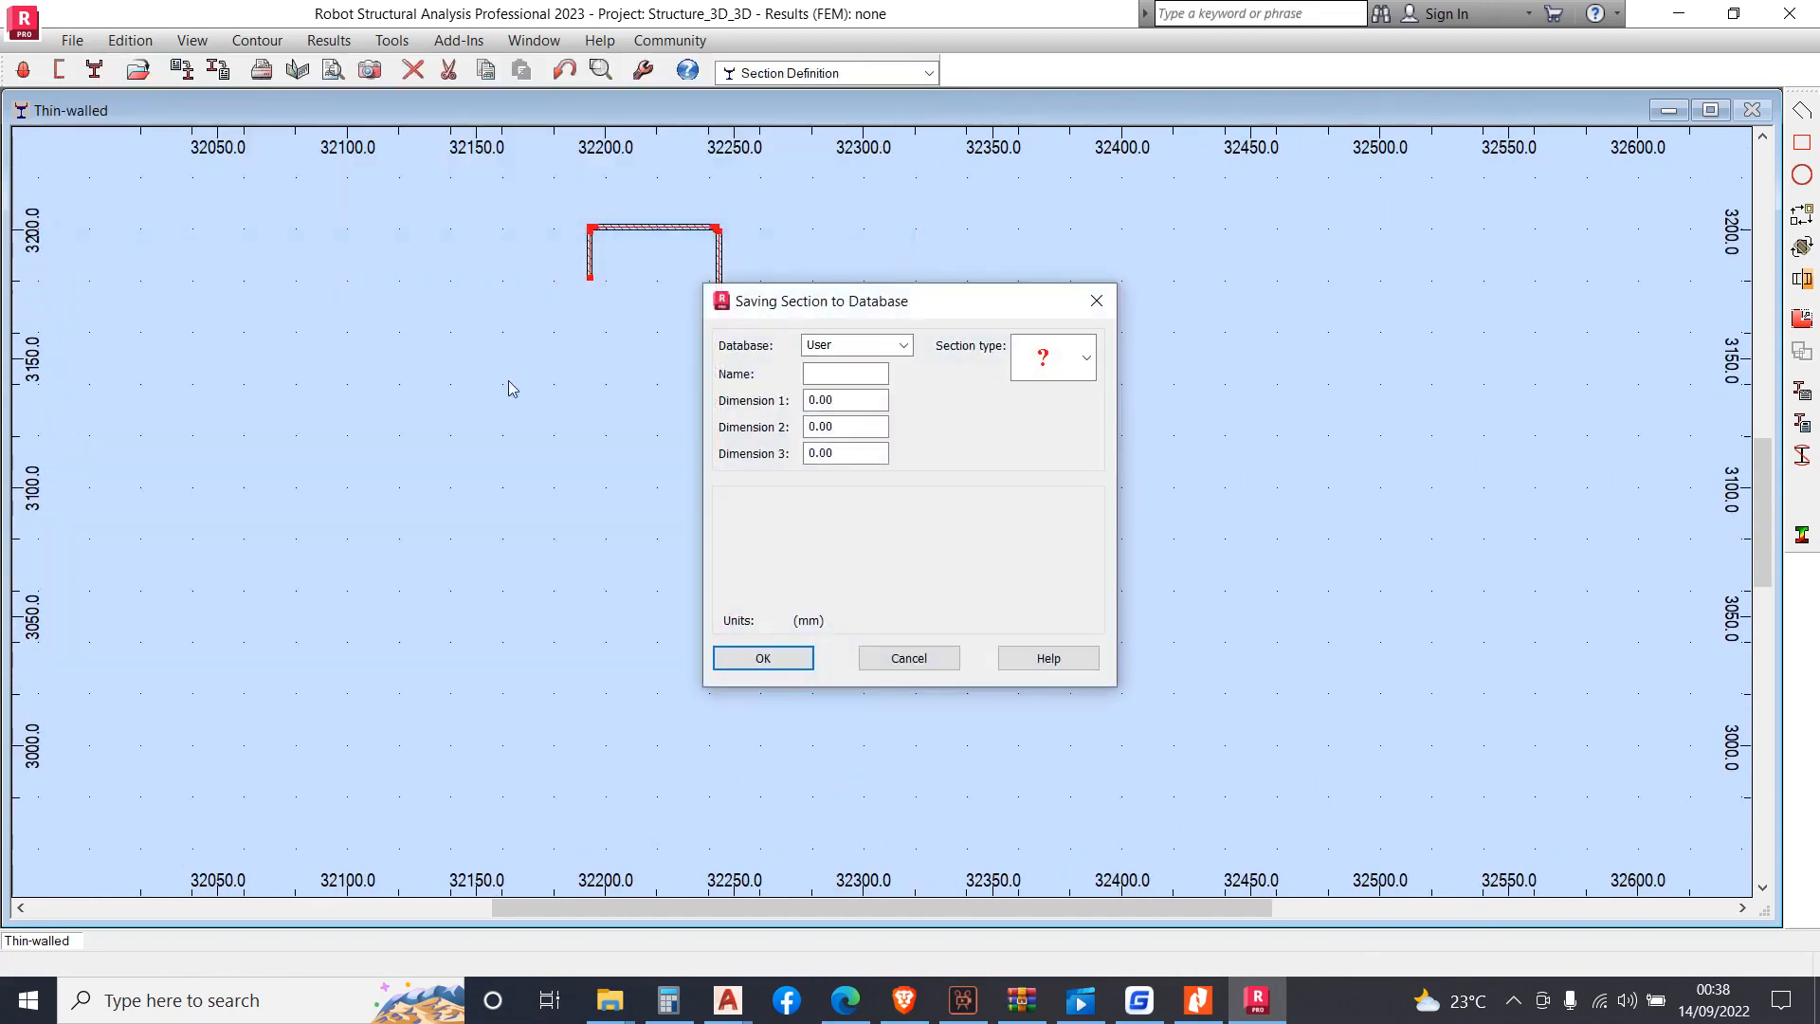
left_click(851, 375)
left_click(869, 397)
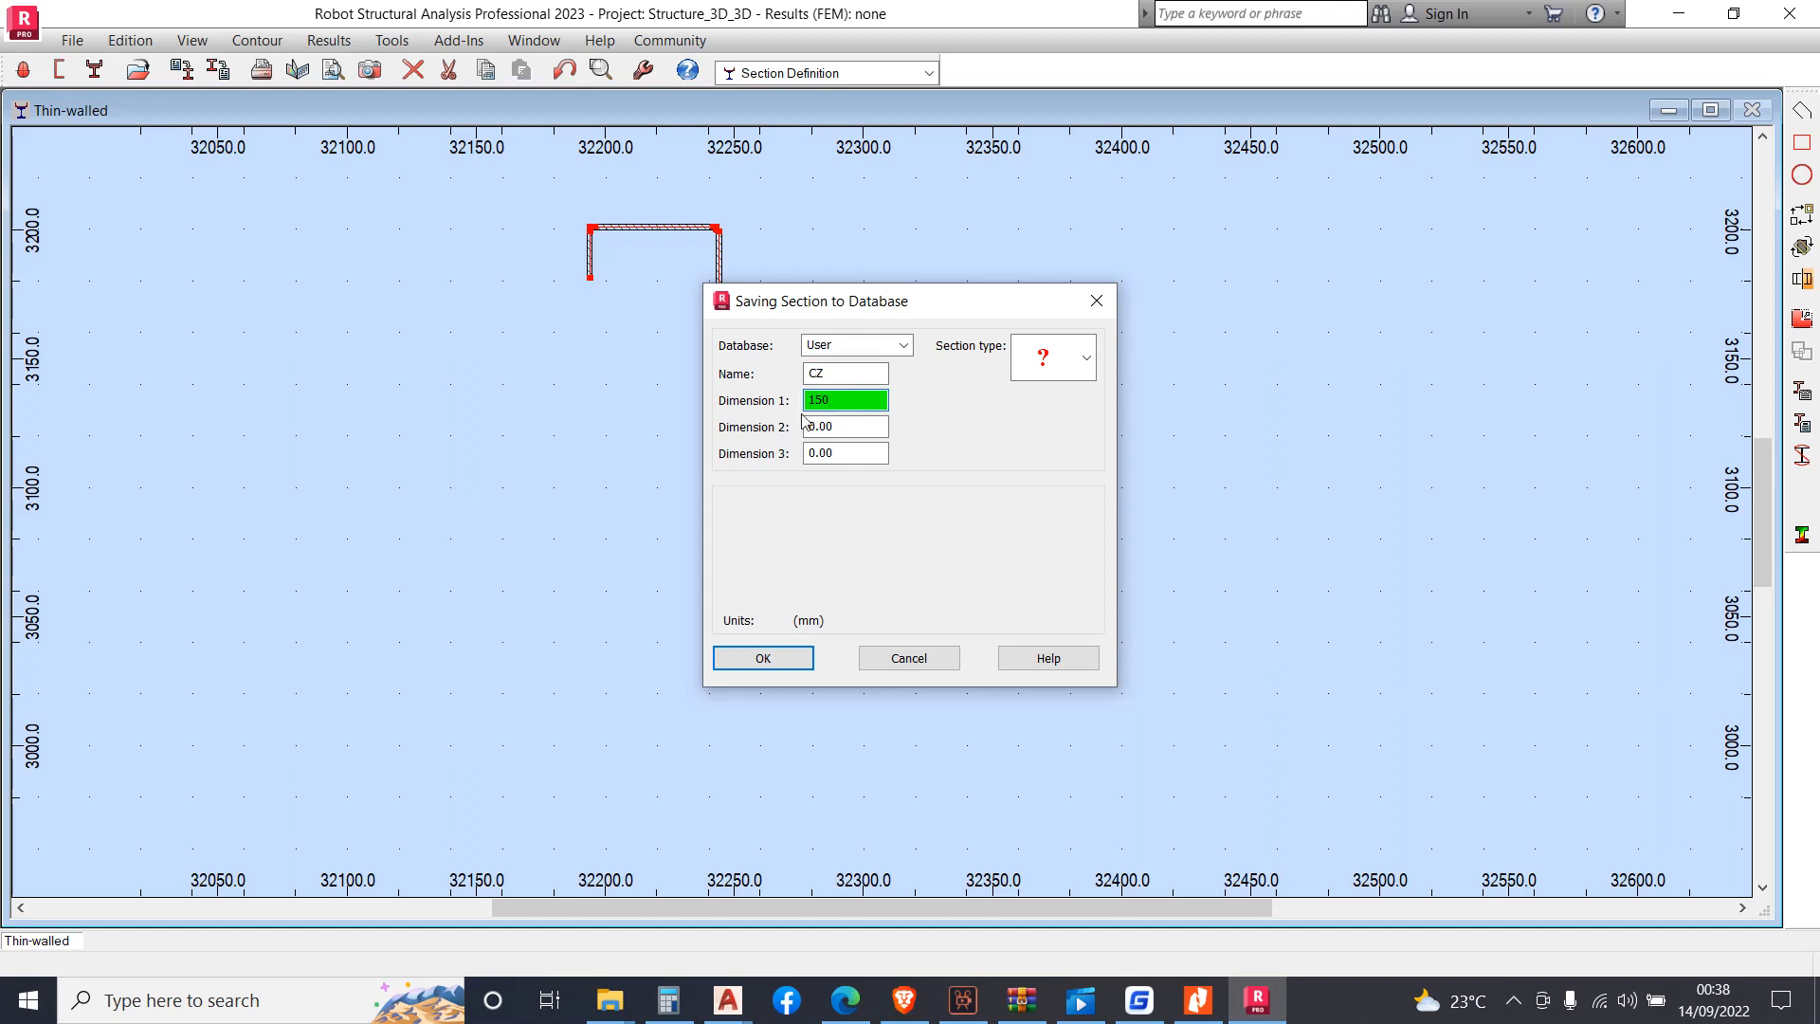
left_click(858, 426)
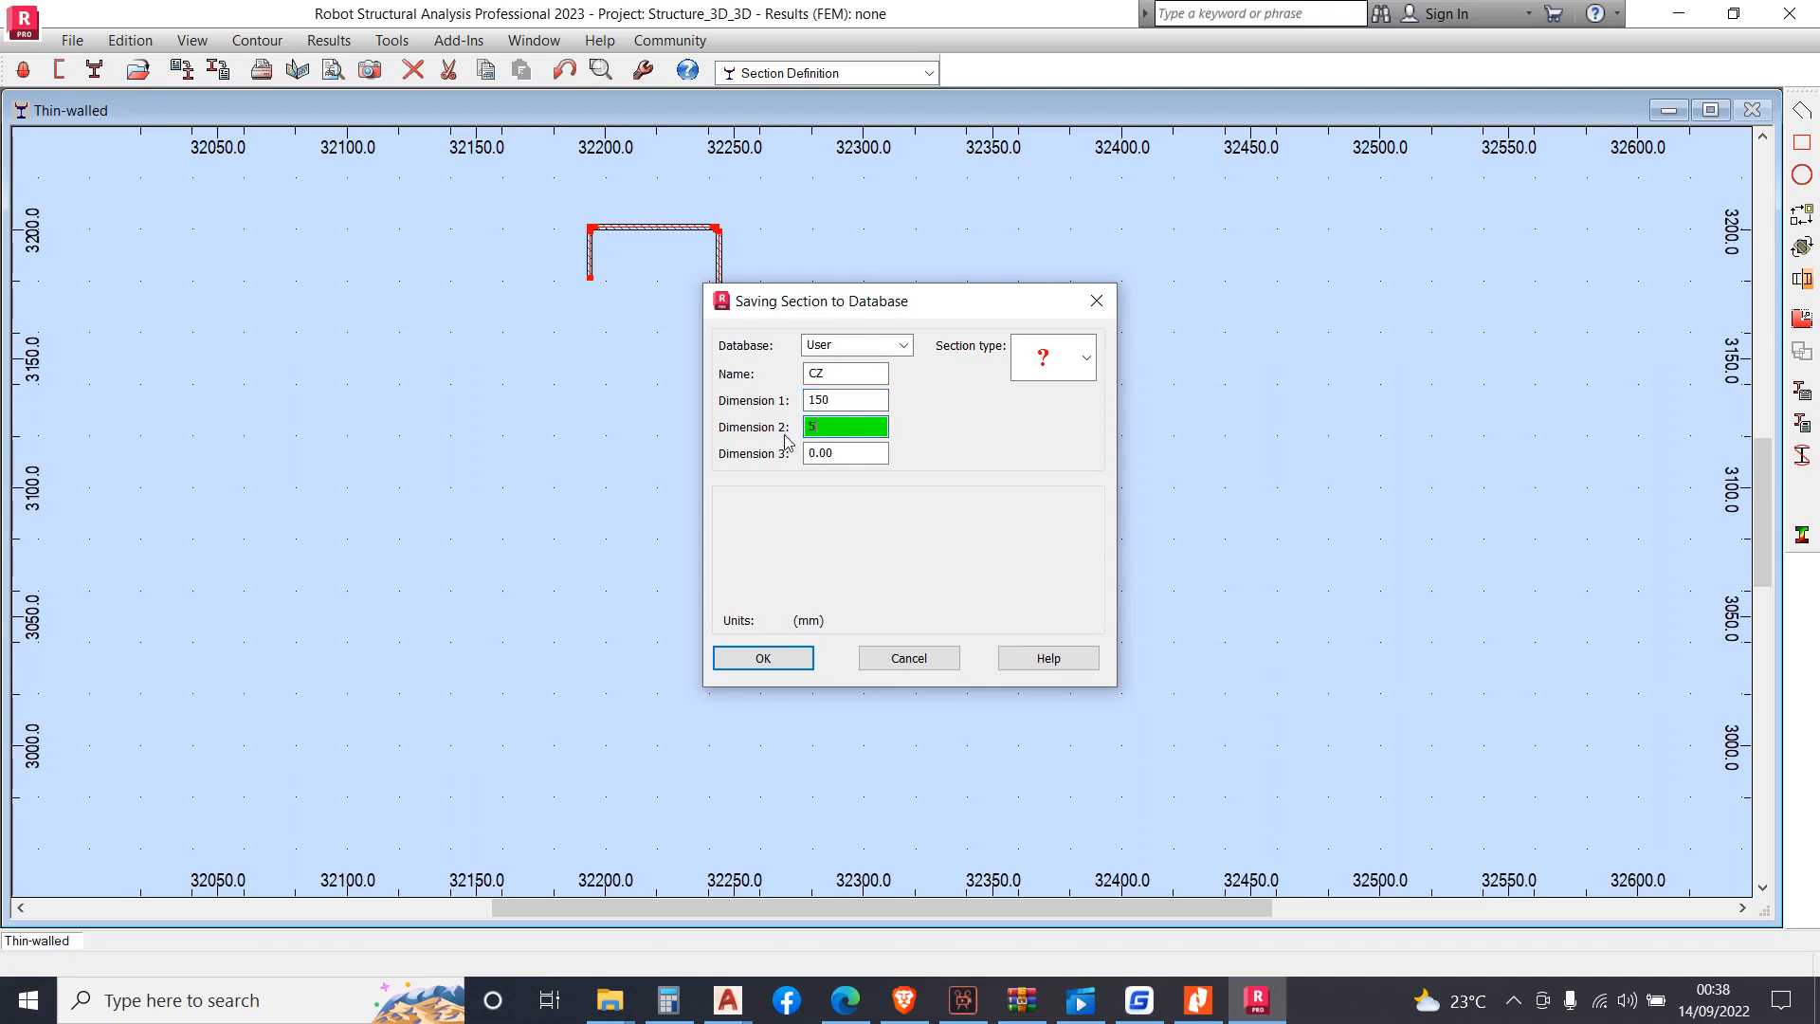
left_click(879, 454)
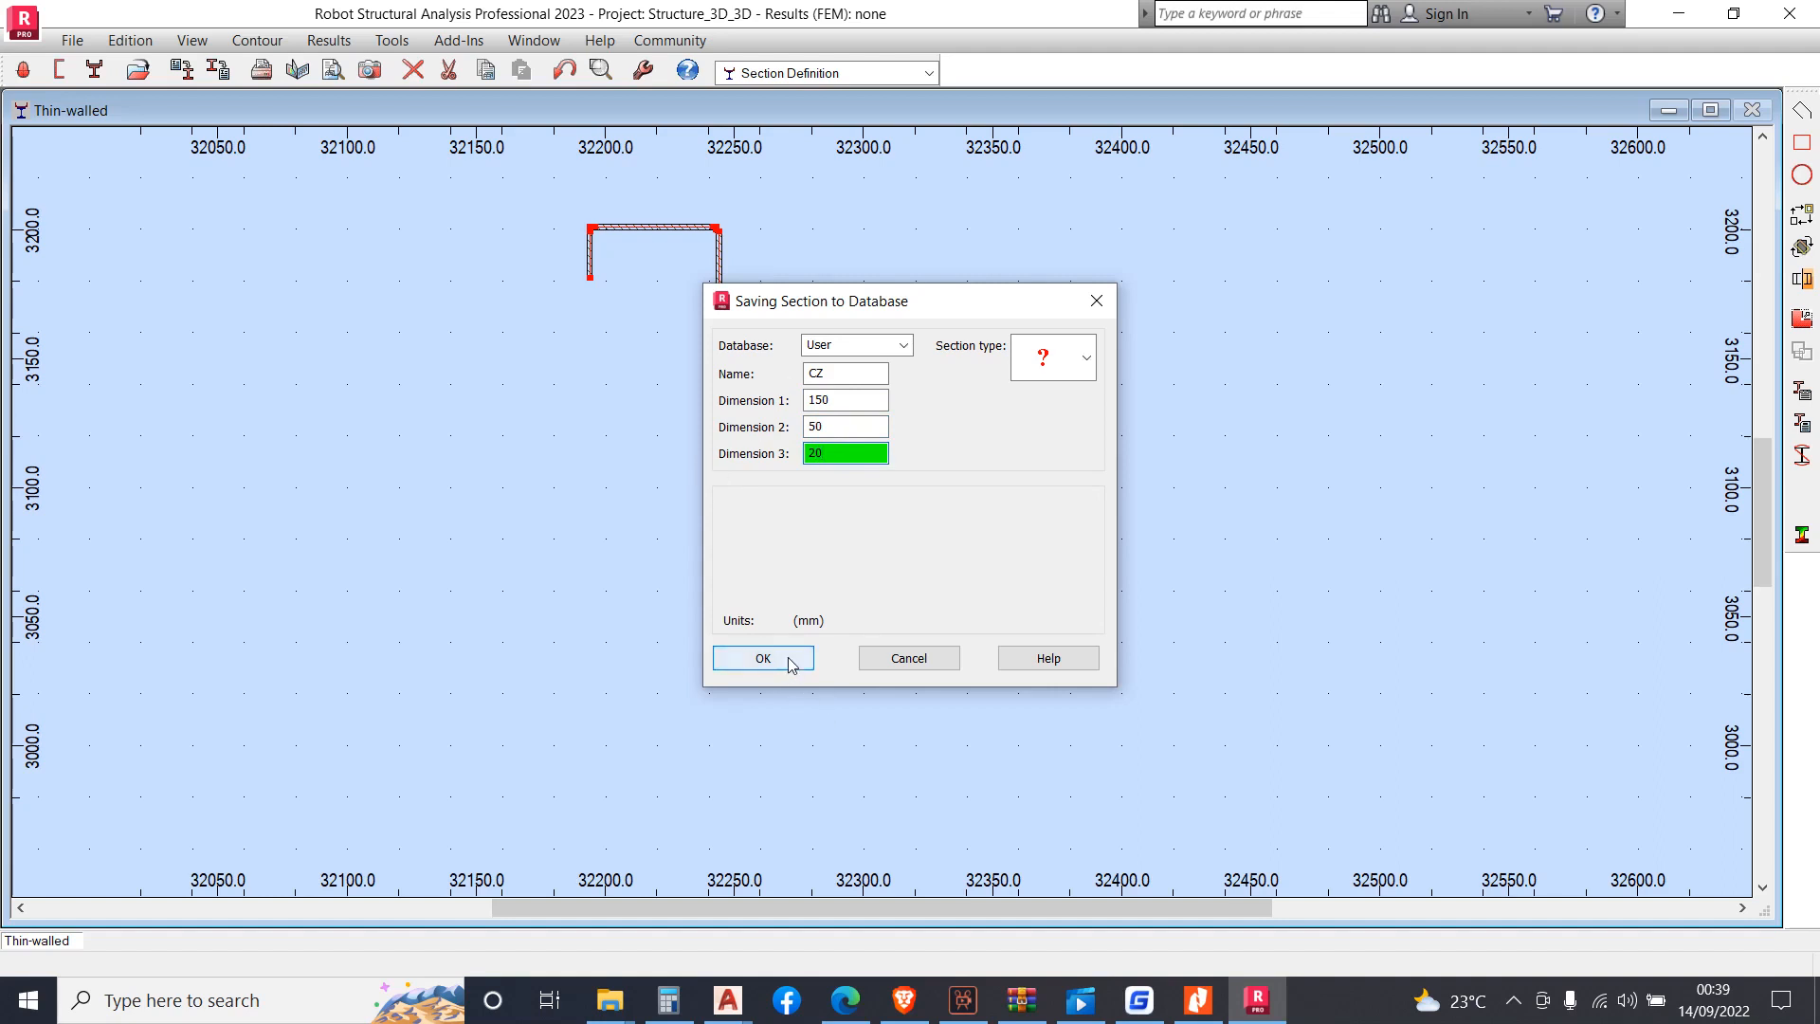
left_click(891, 340)
left_click(1085, 358)
left_click(1085, 359)
left_click(784, 661)
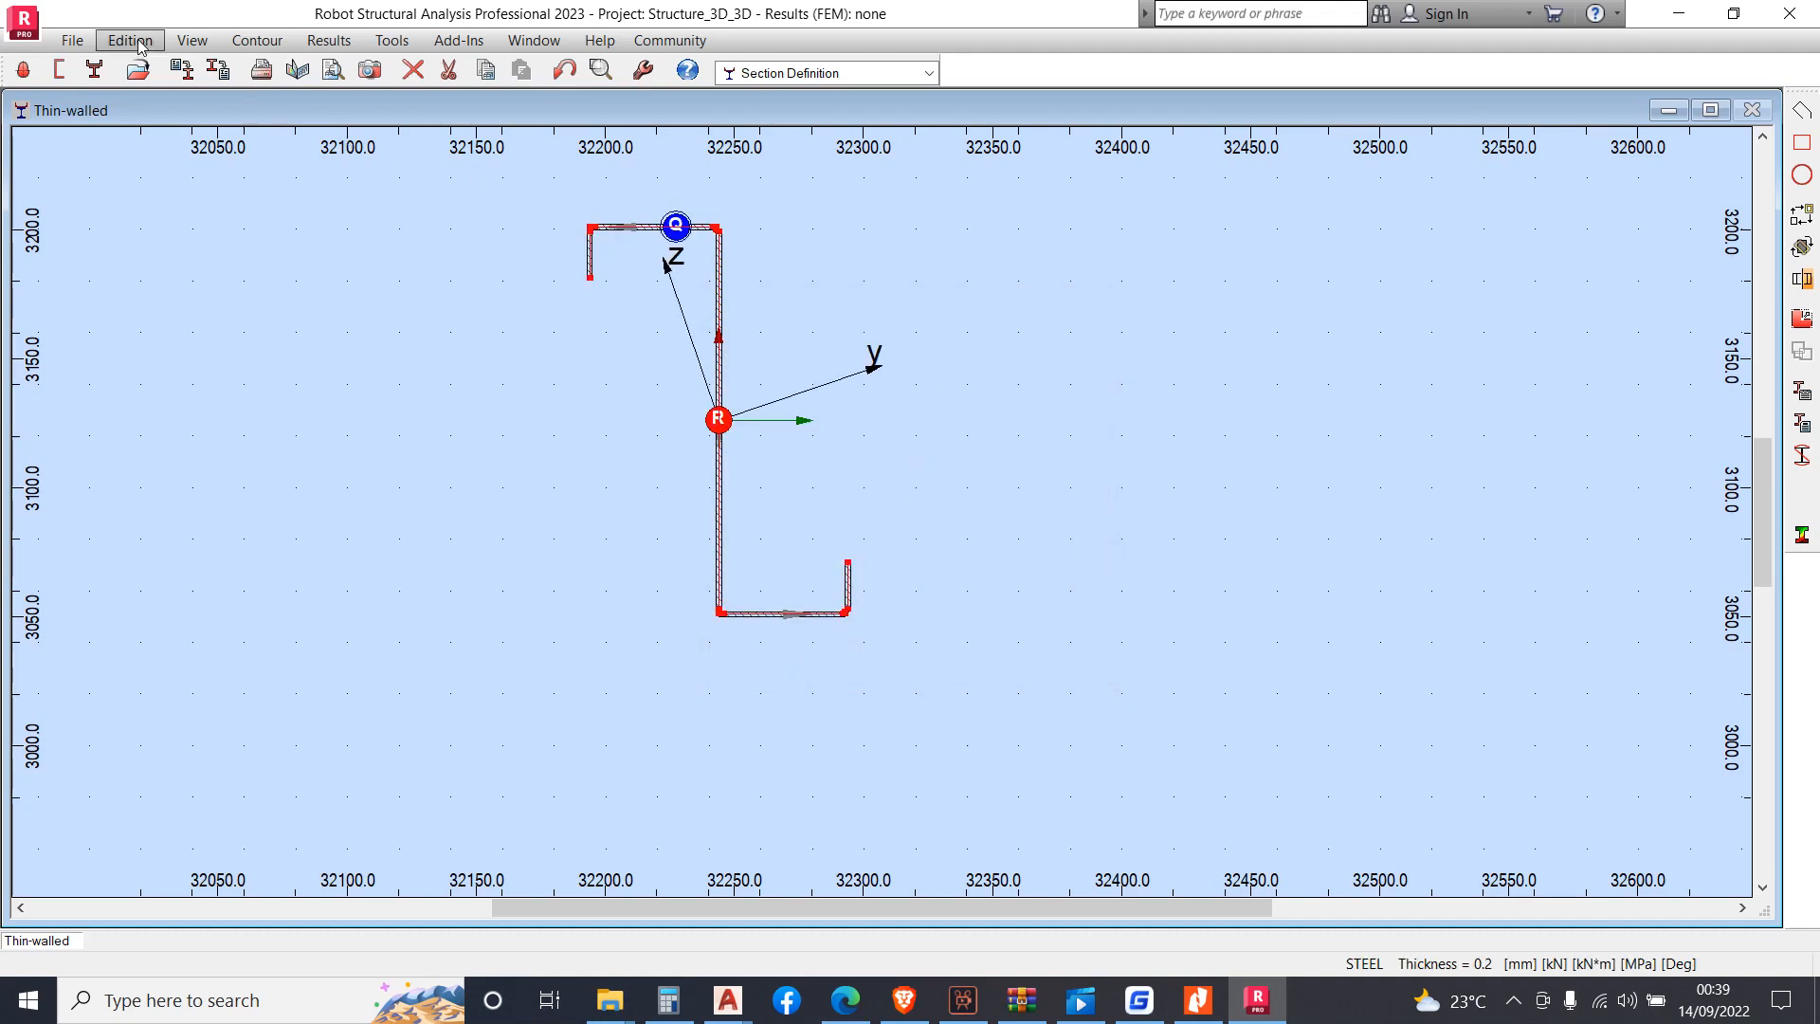
left_click(86, 50)
left_click(487, 49)
left_click(72, 40)
left_click(195, 203)
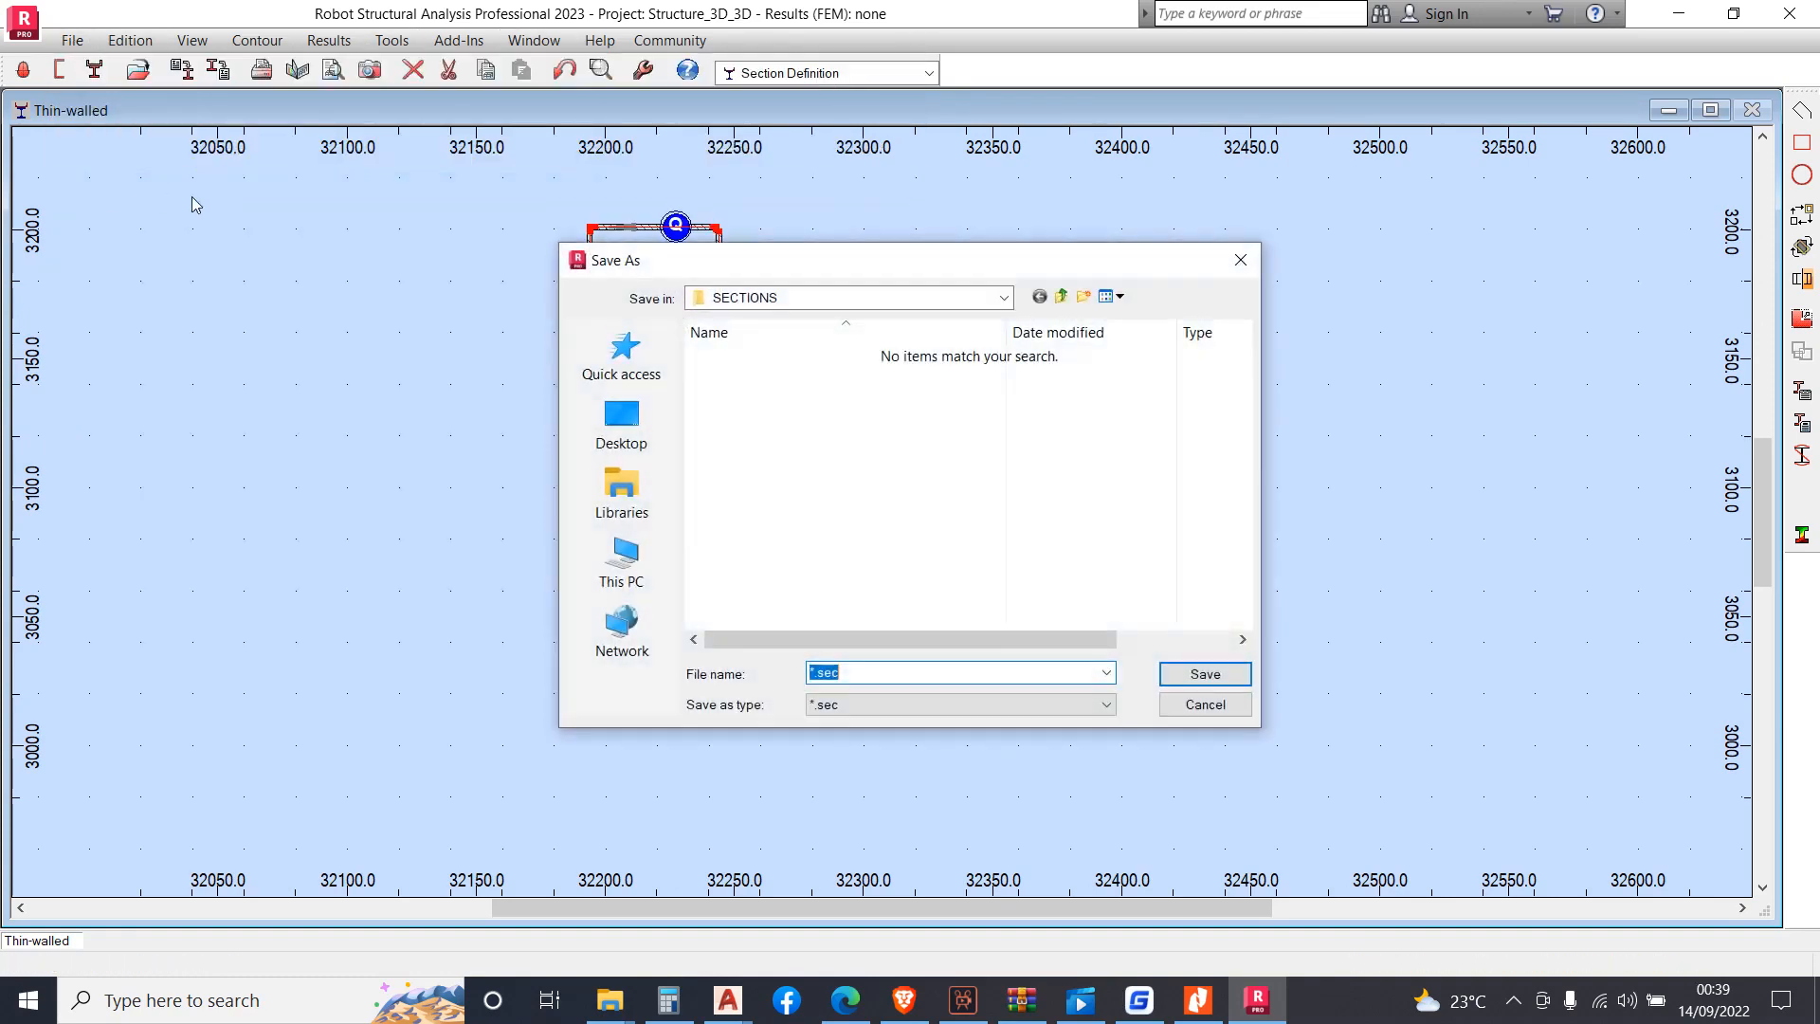
key("Escape")
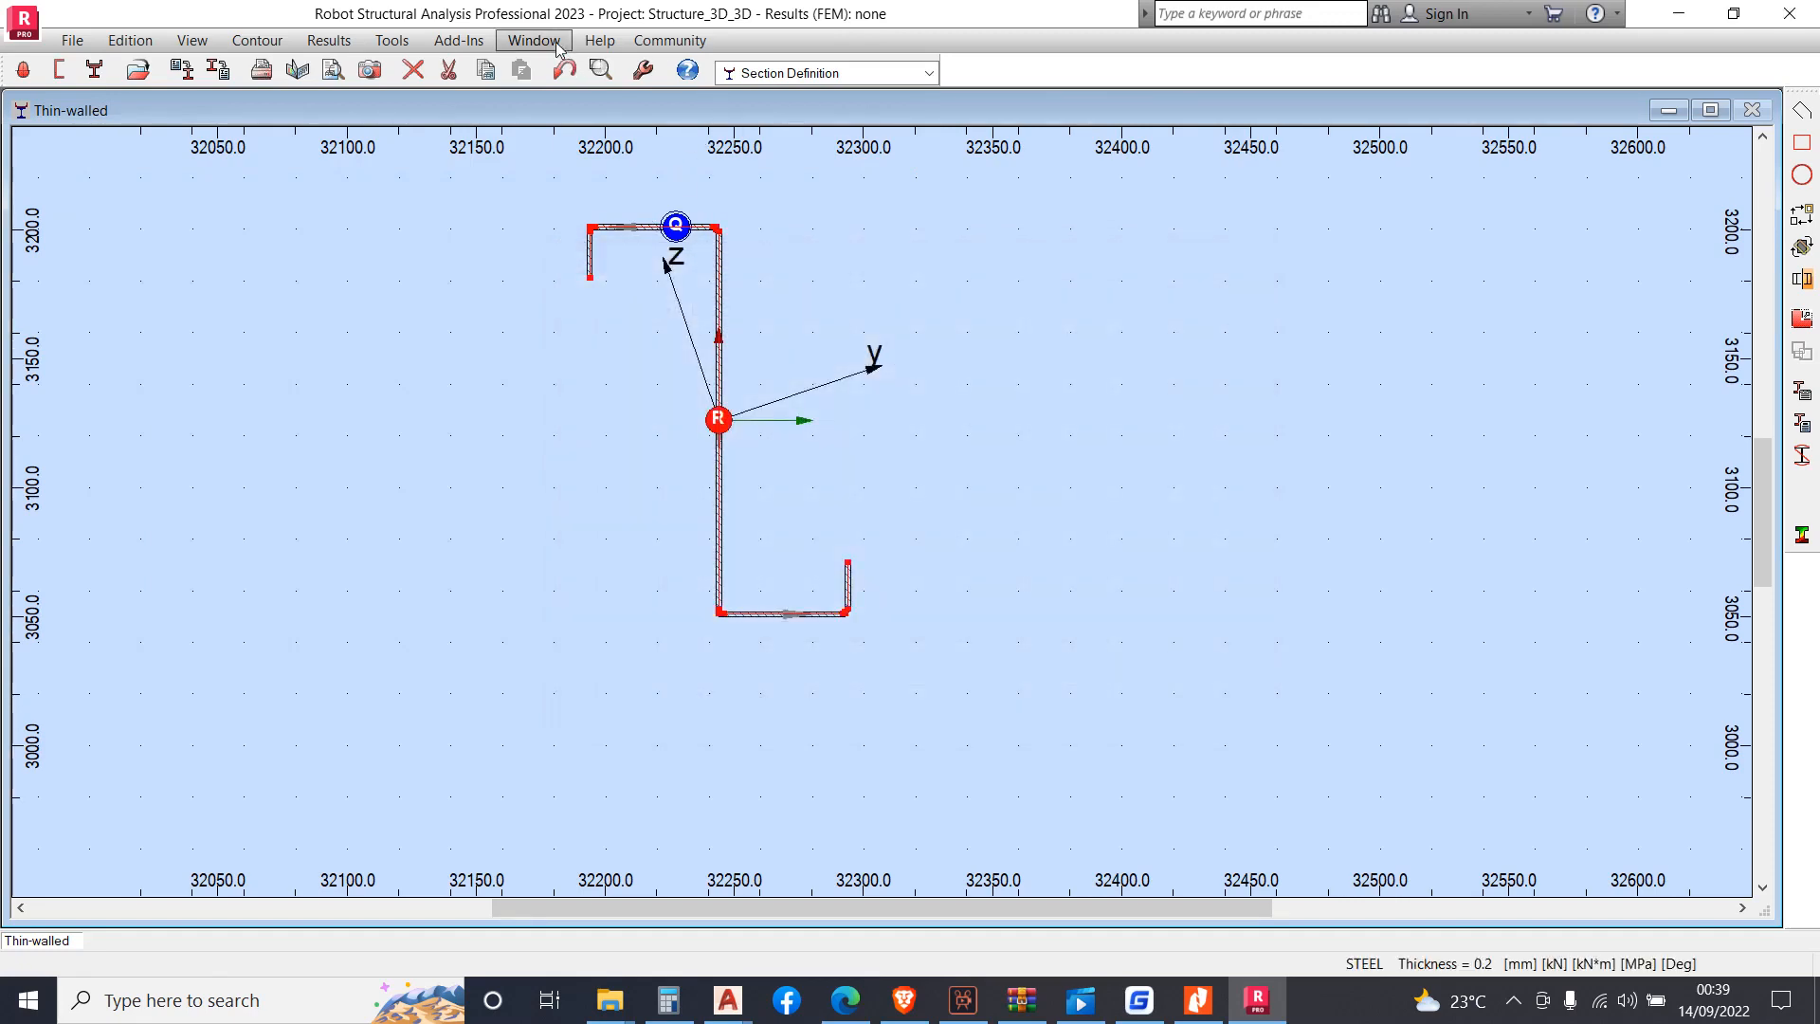
Return to the Geometry layout of the structure and open a new section definition for the selected purlins
left_click(837, 82)
left_click(817, 96)
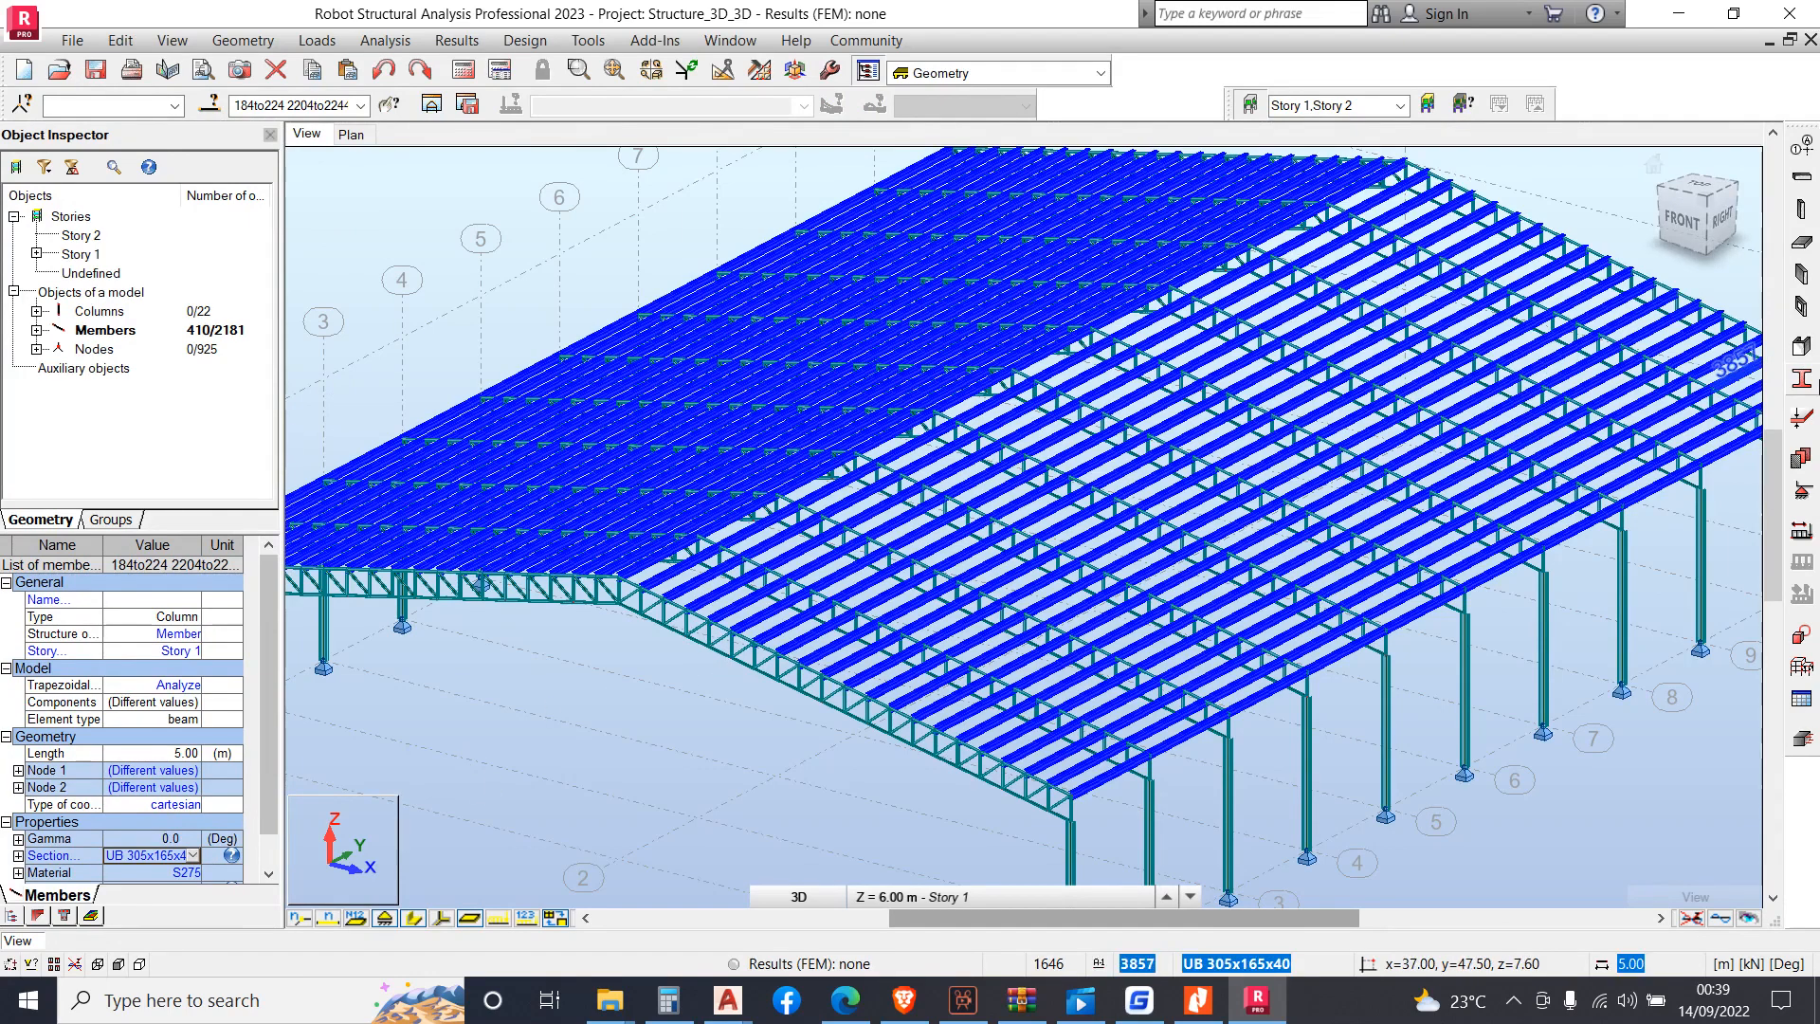
left_click(1801, 378)
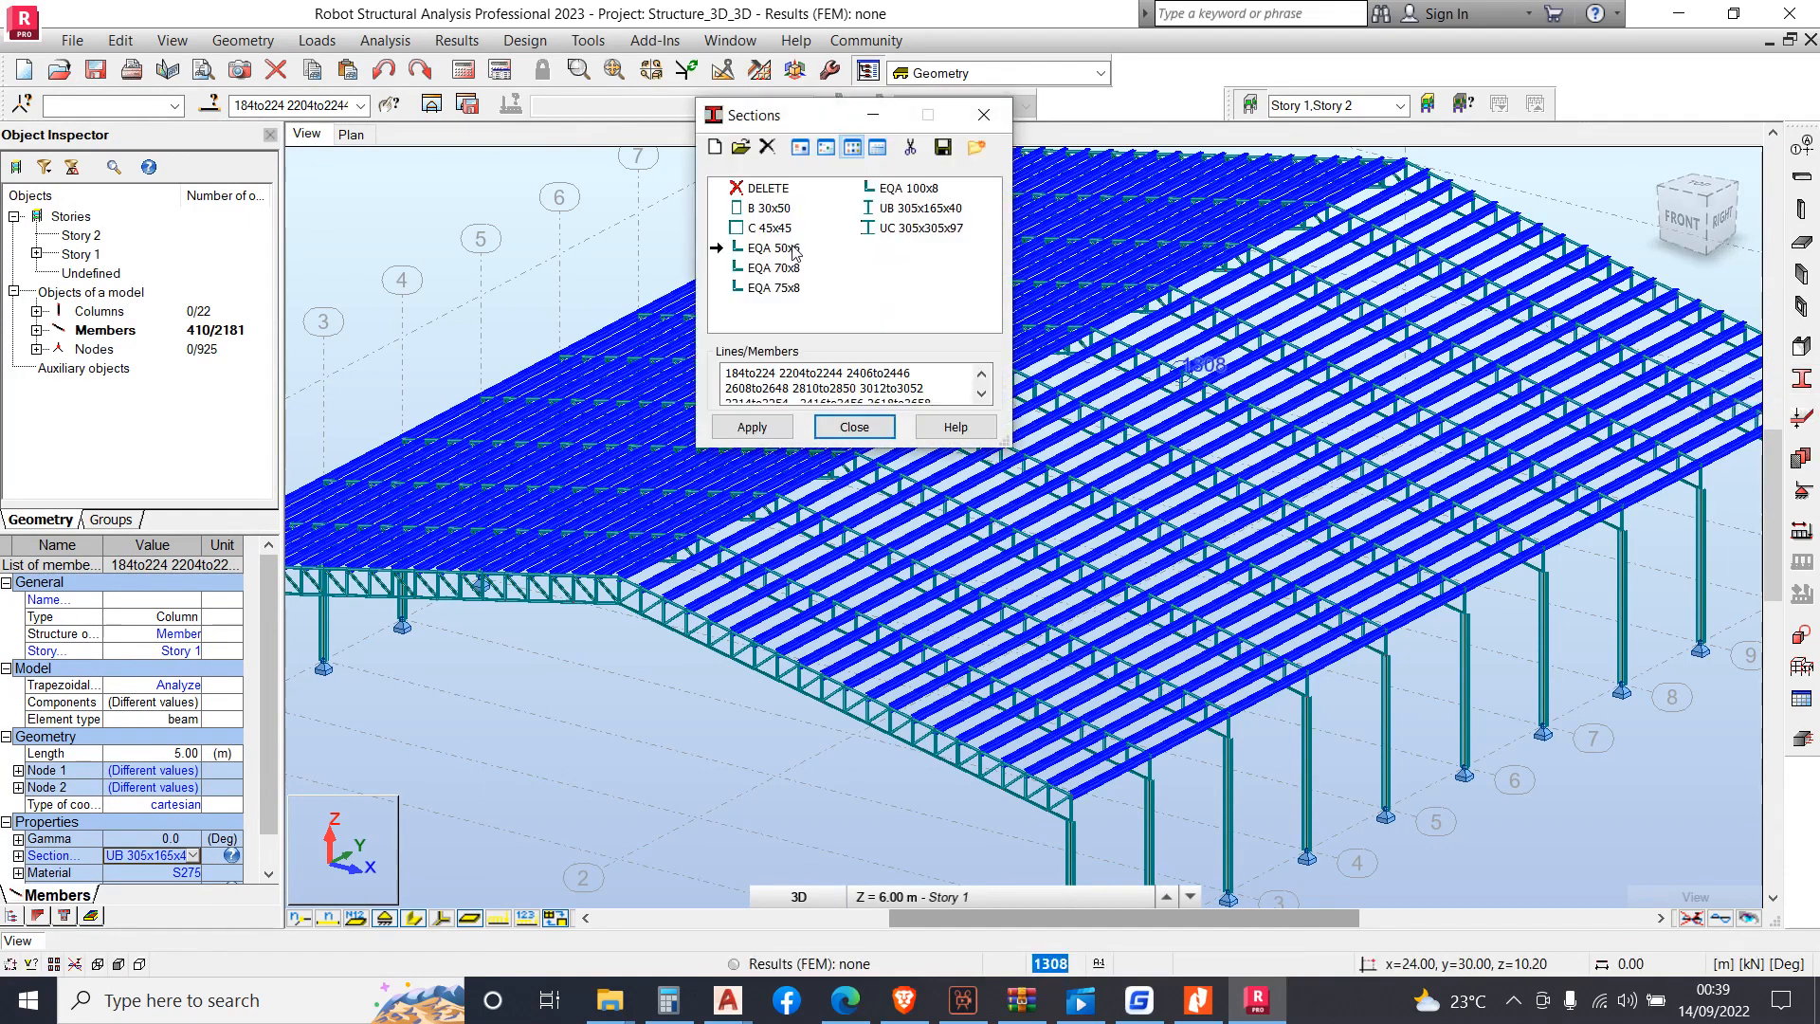
left_click(717, 155)
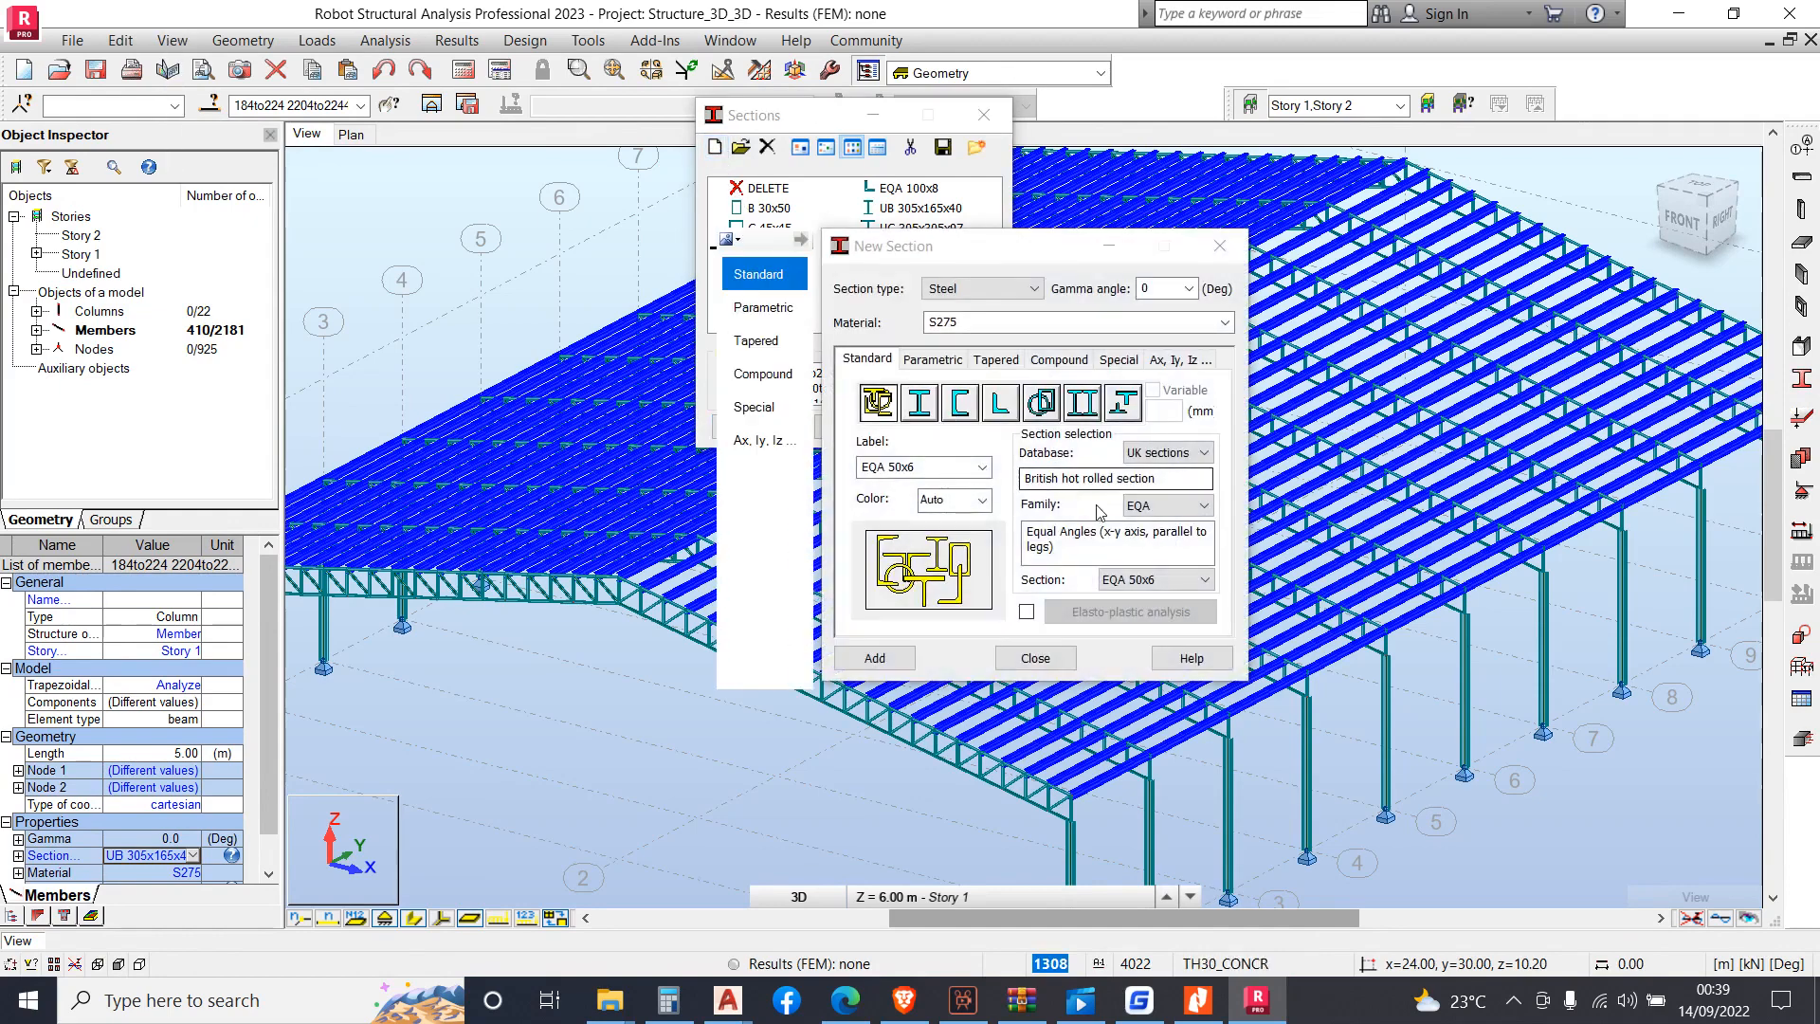
Add the CZ 150x50x20 section from the CZ family of the User database and apply it to the selected purlins
left_click(1164, 452)
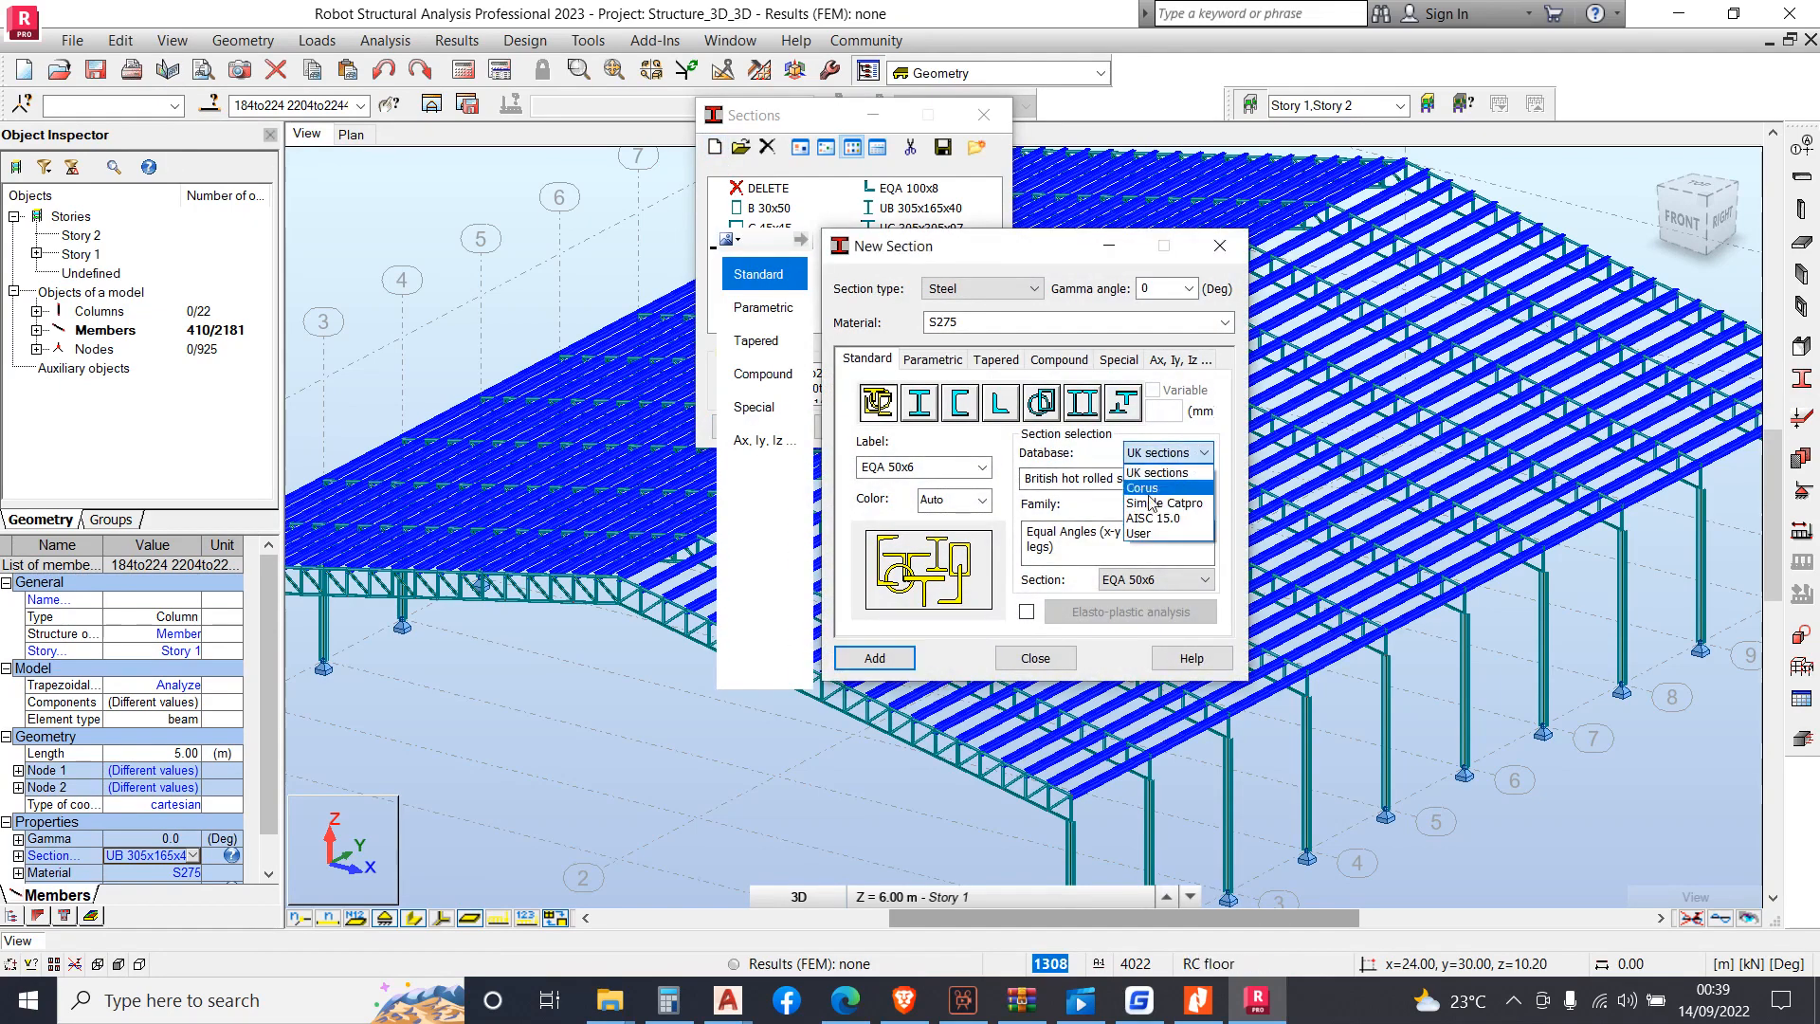
left_click(1135, 519)
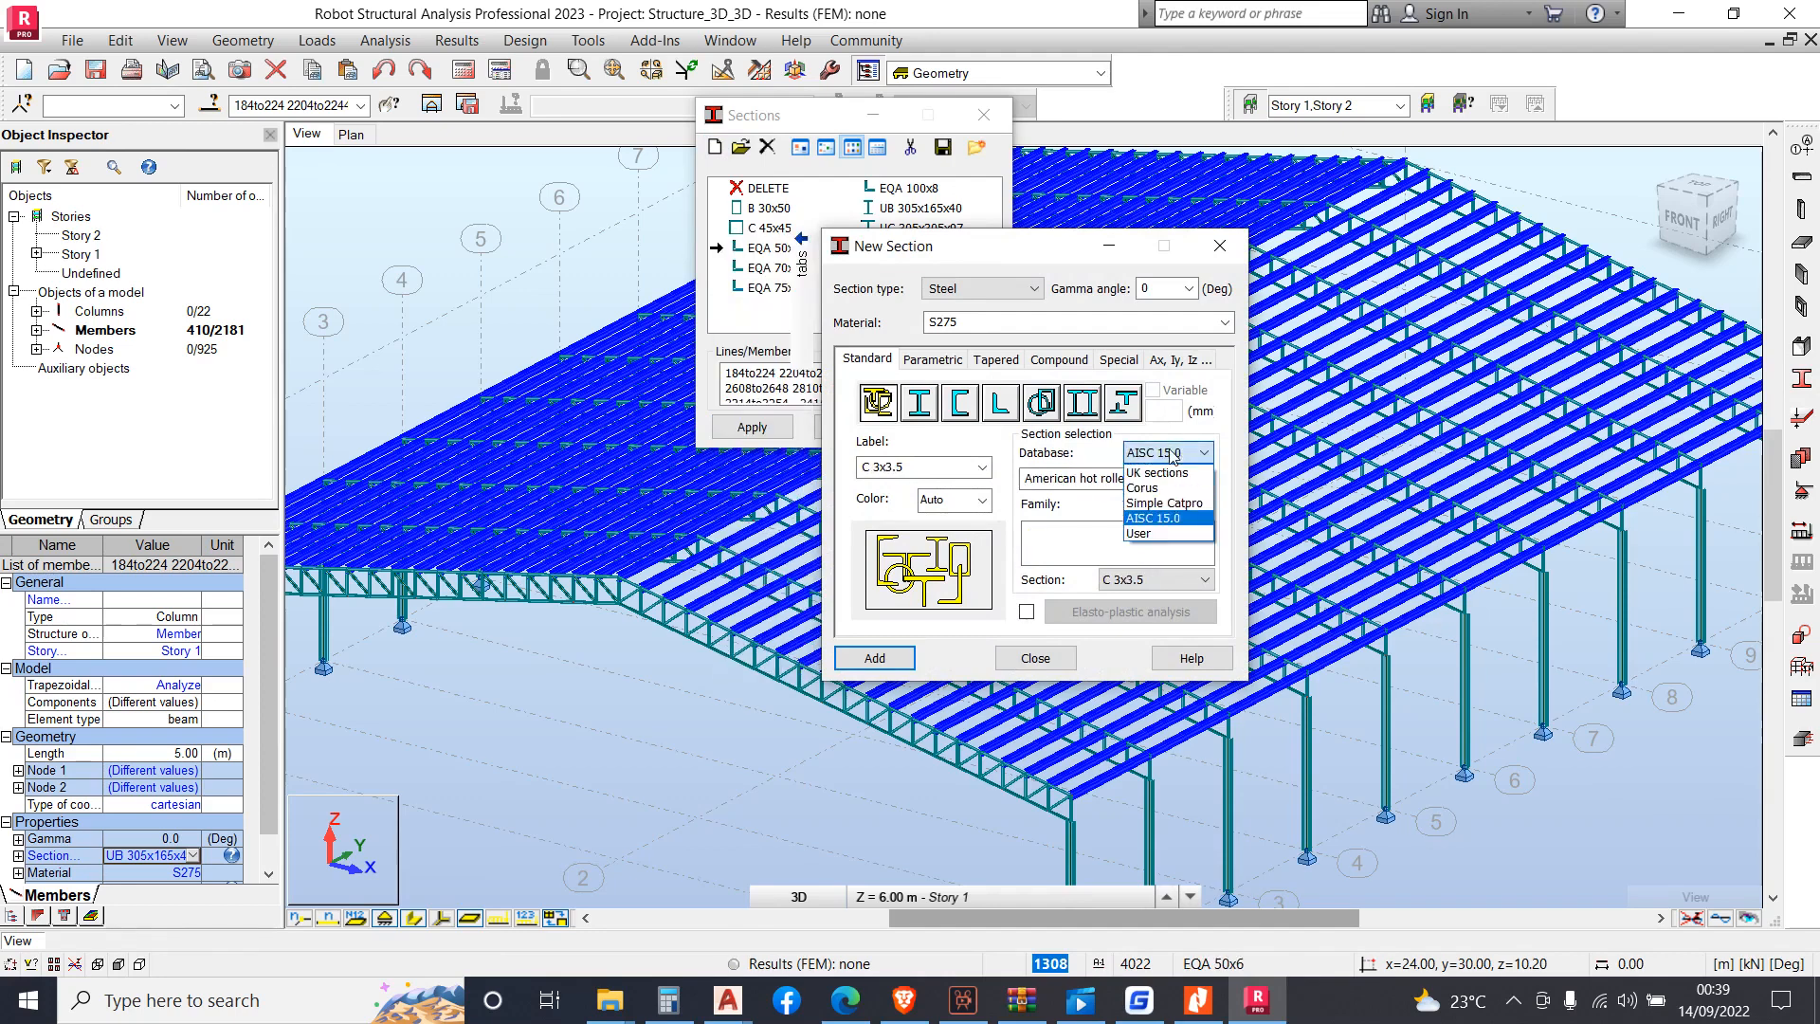
left_click(1152, 533)
left_click(1174, 505)
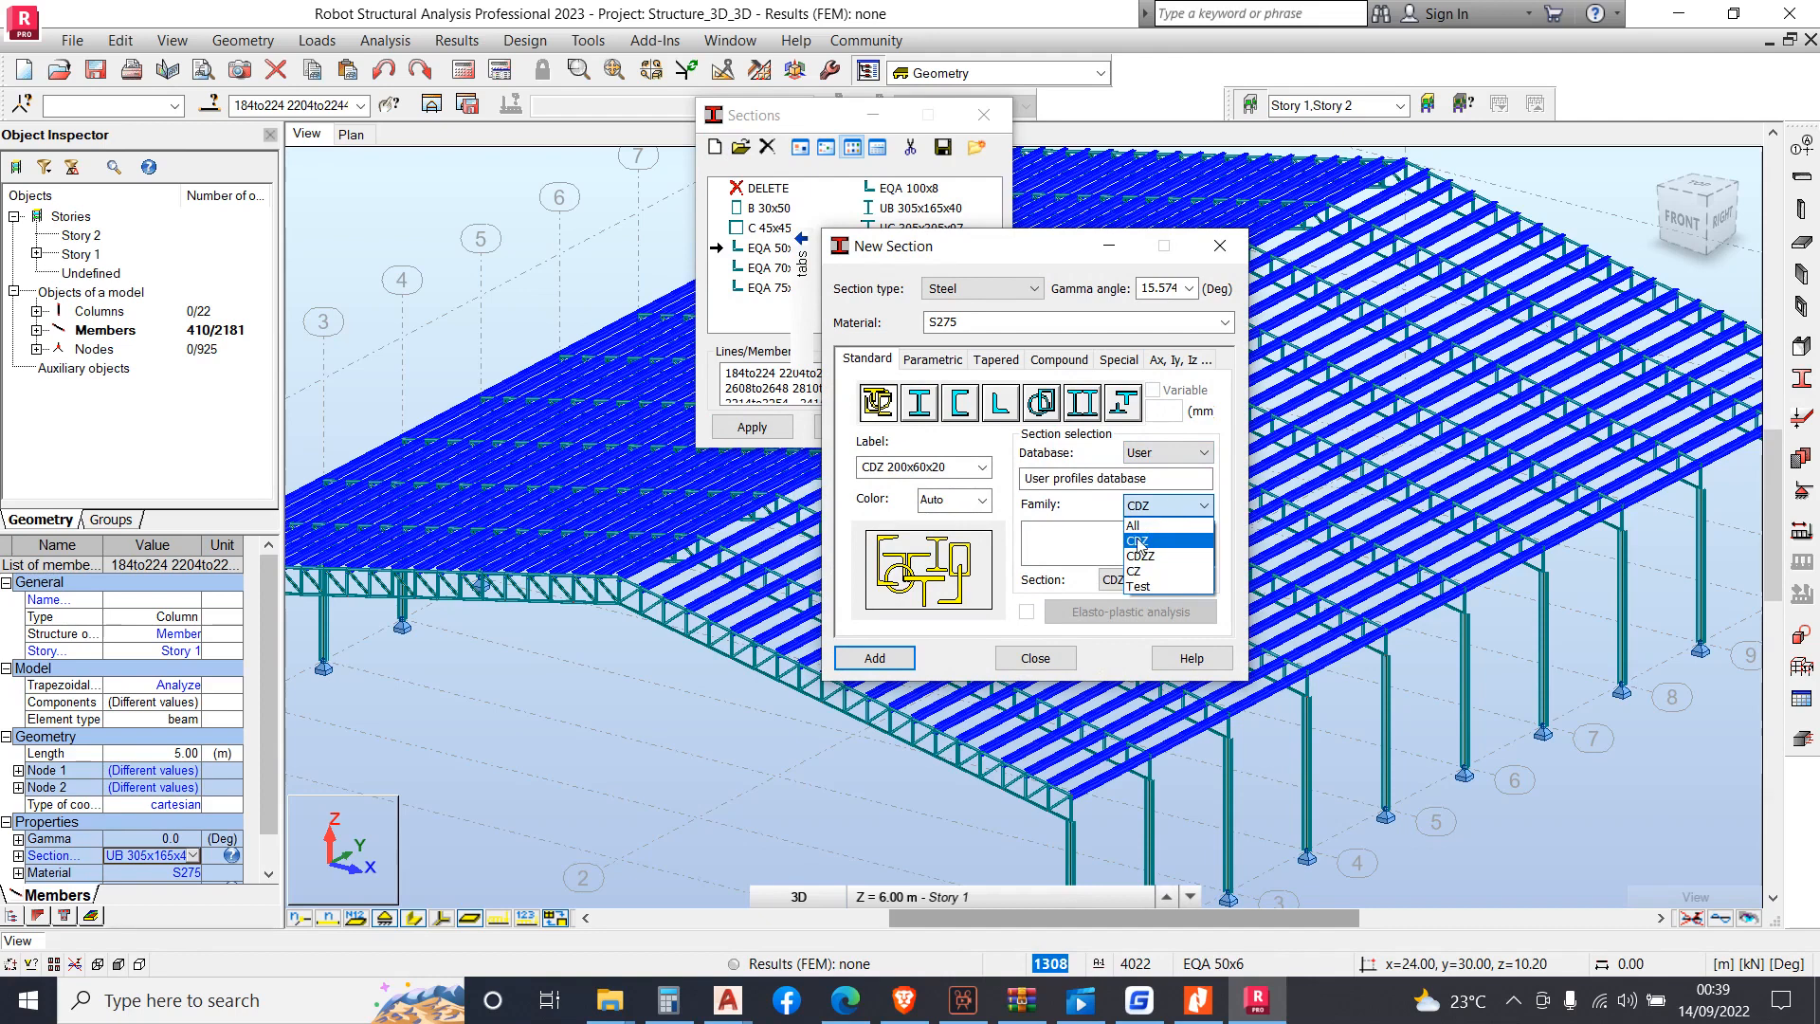
left_click(1135, 570)
left_click(1151, 513)
left_click(1149, 506)
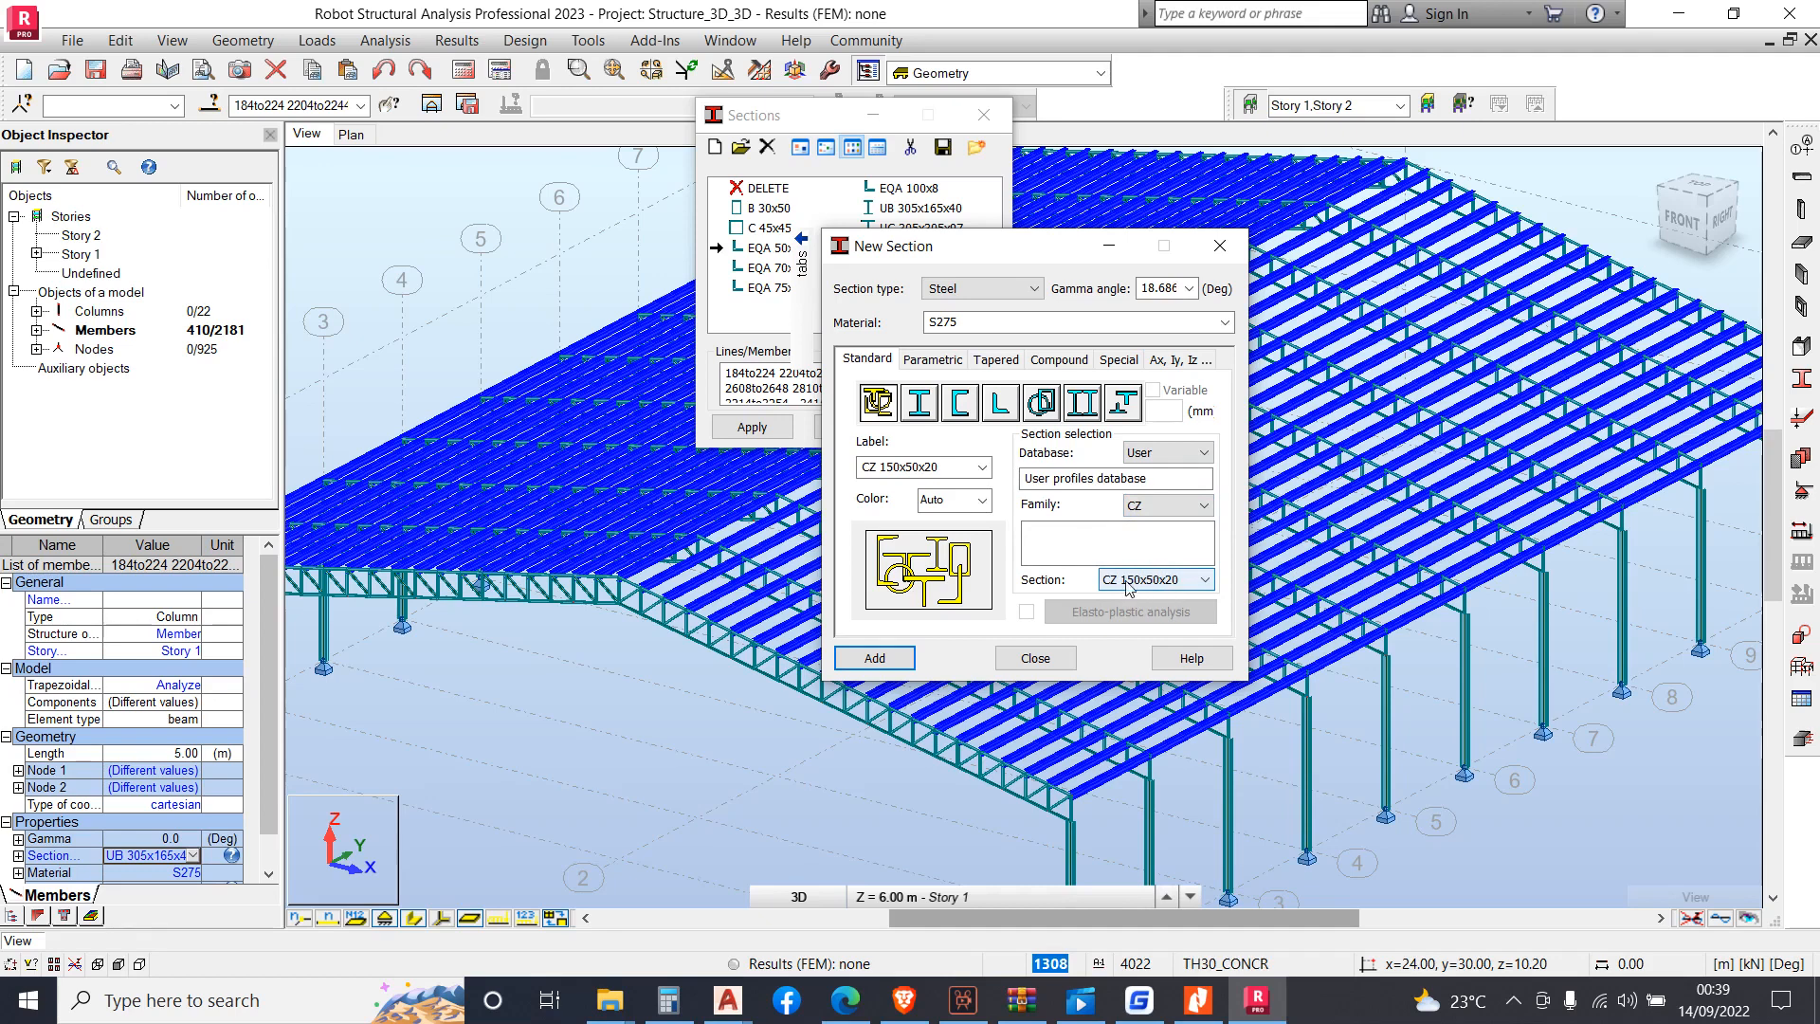
left_click(876, 661)
left_click(1014, 656)
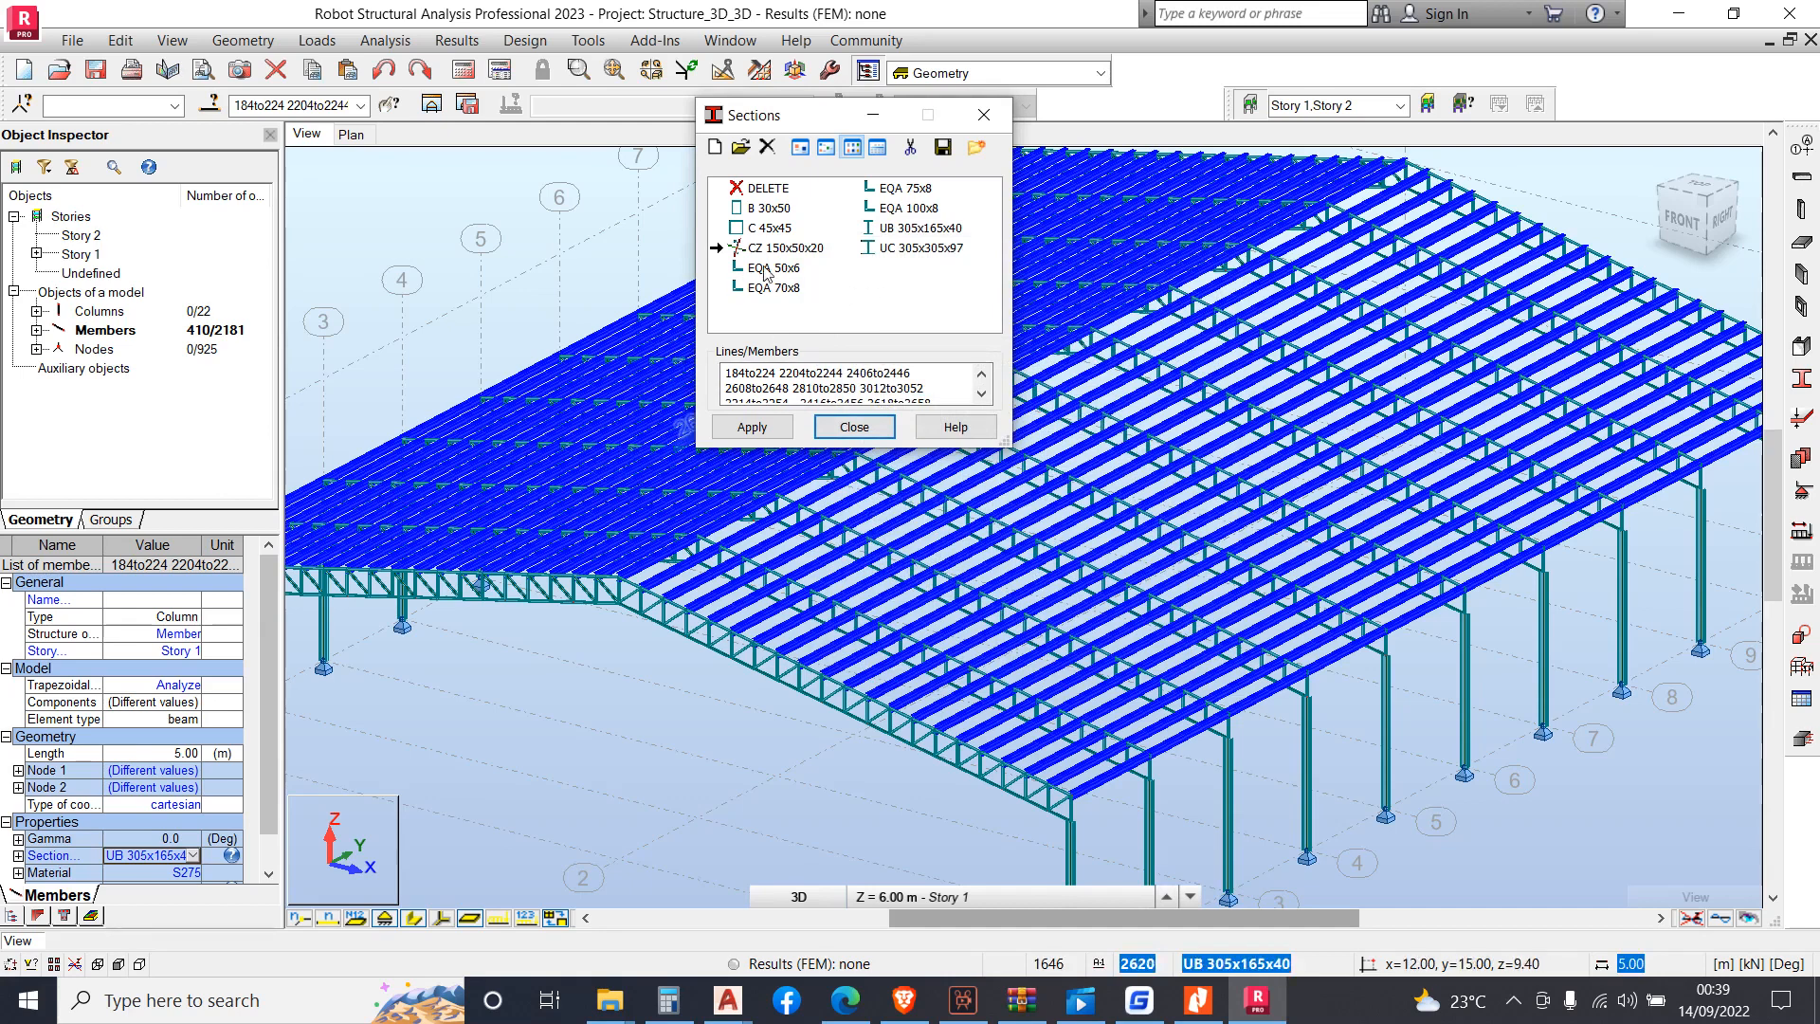
left_click(769, 429)
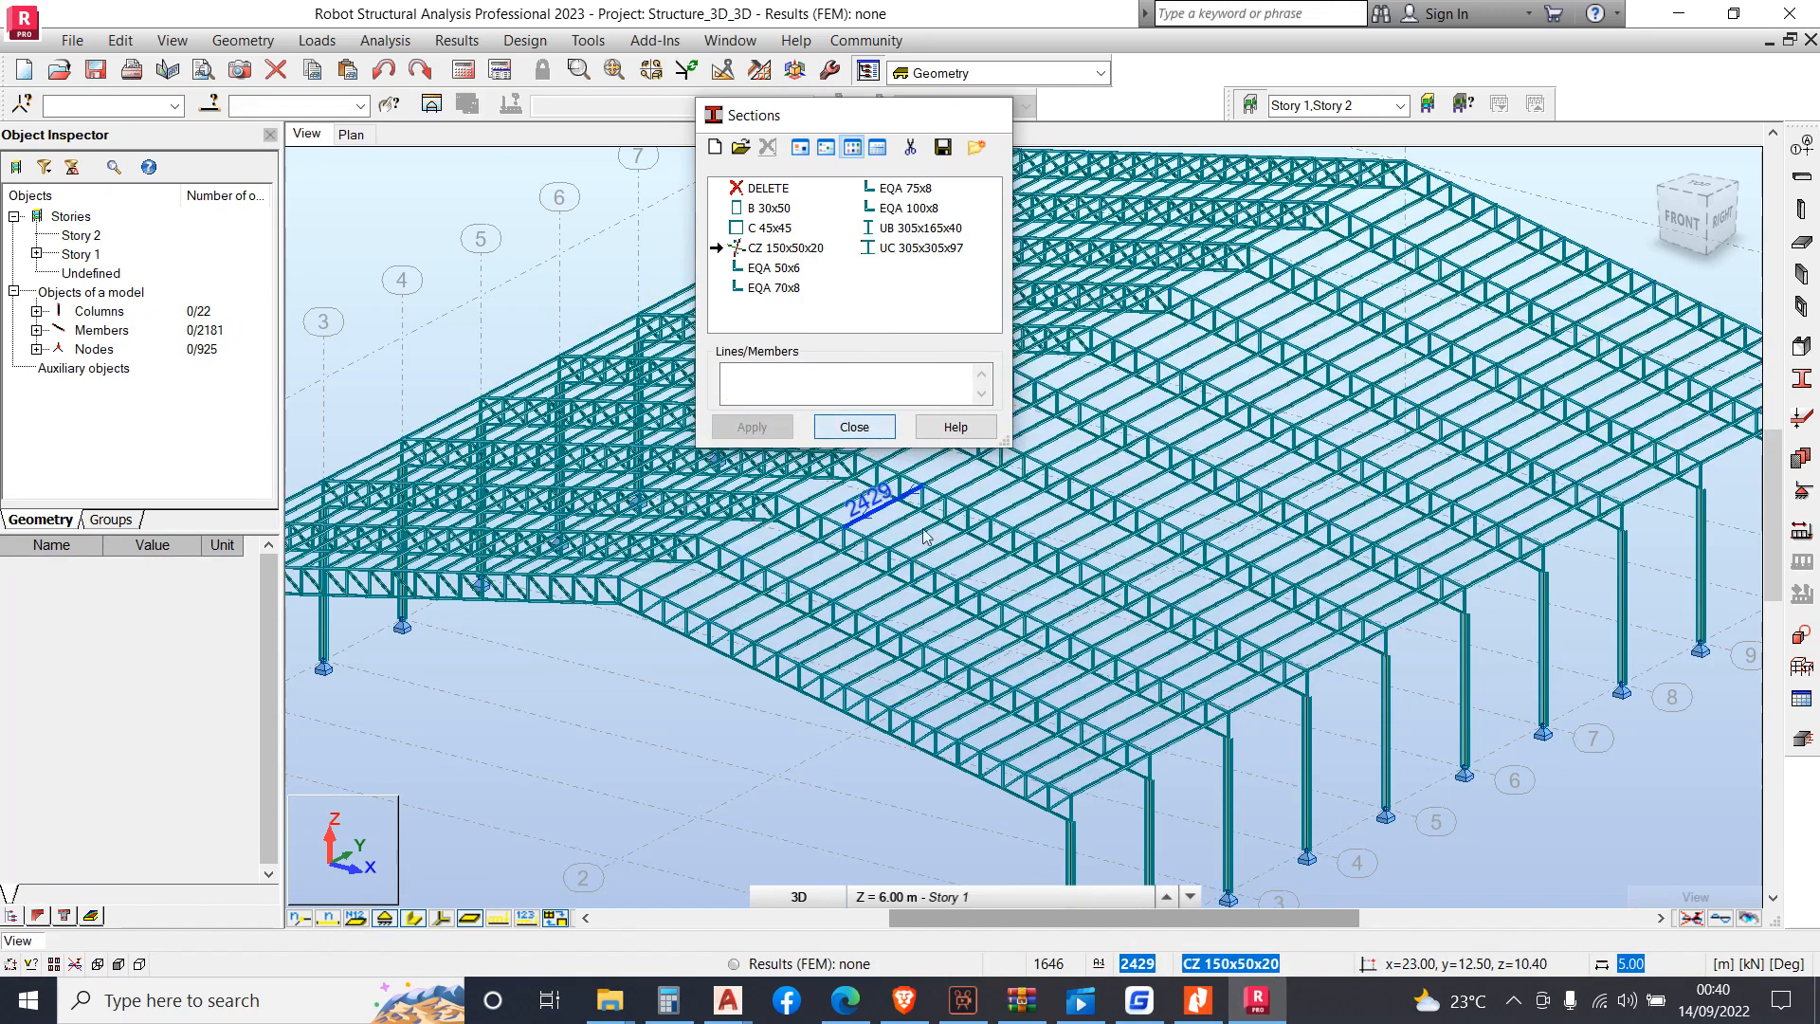
Examine the shape and orientation of the Z purlins along the roof trusses, close up and across the whole structure
scroll(1047, 745, "up", 10)
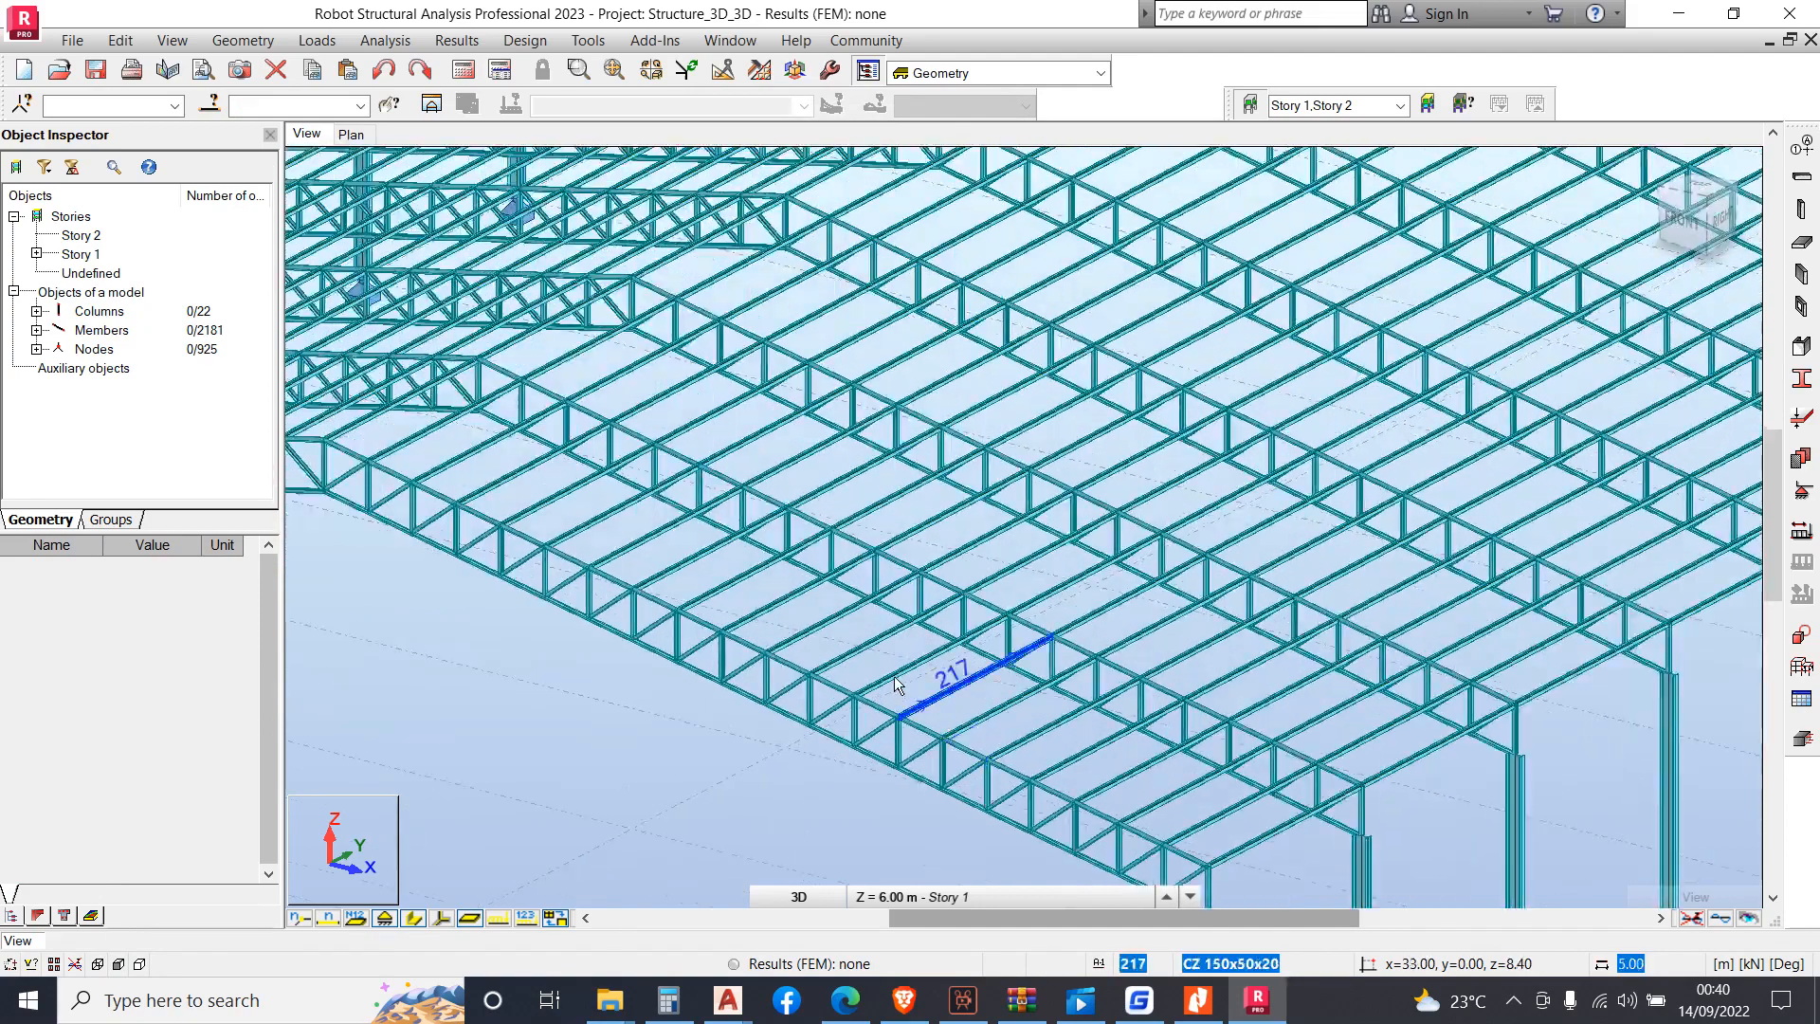
scroll(732, 686, "up", 6)
scroll(760, 419, "down", 13)
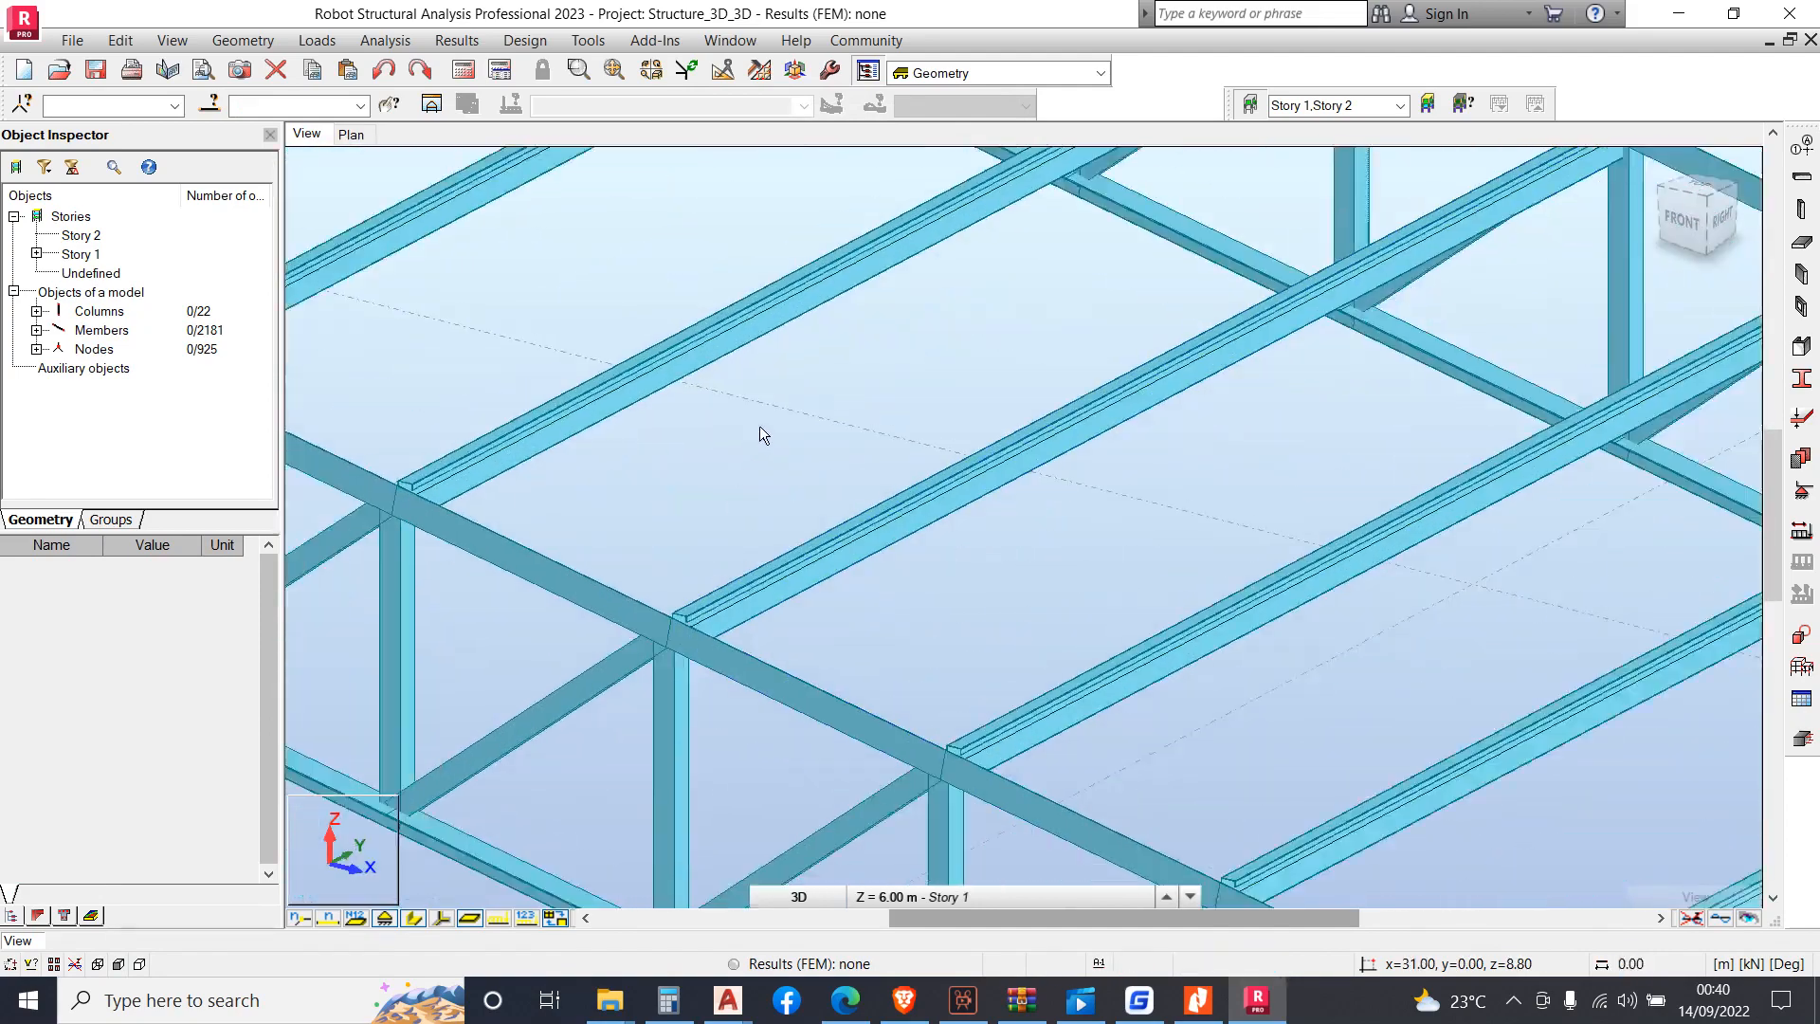
scroll(1031, 631, "up", 5)
scroll(1031, 629, "up", 10)
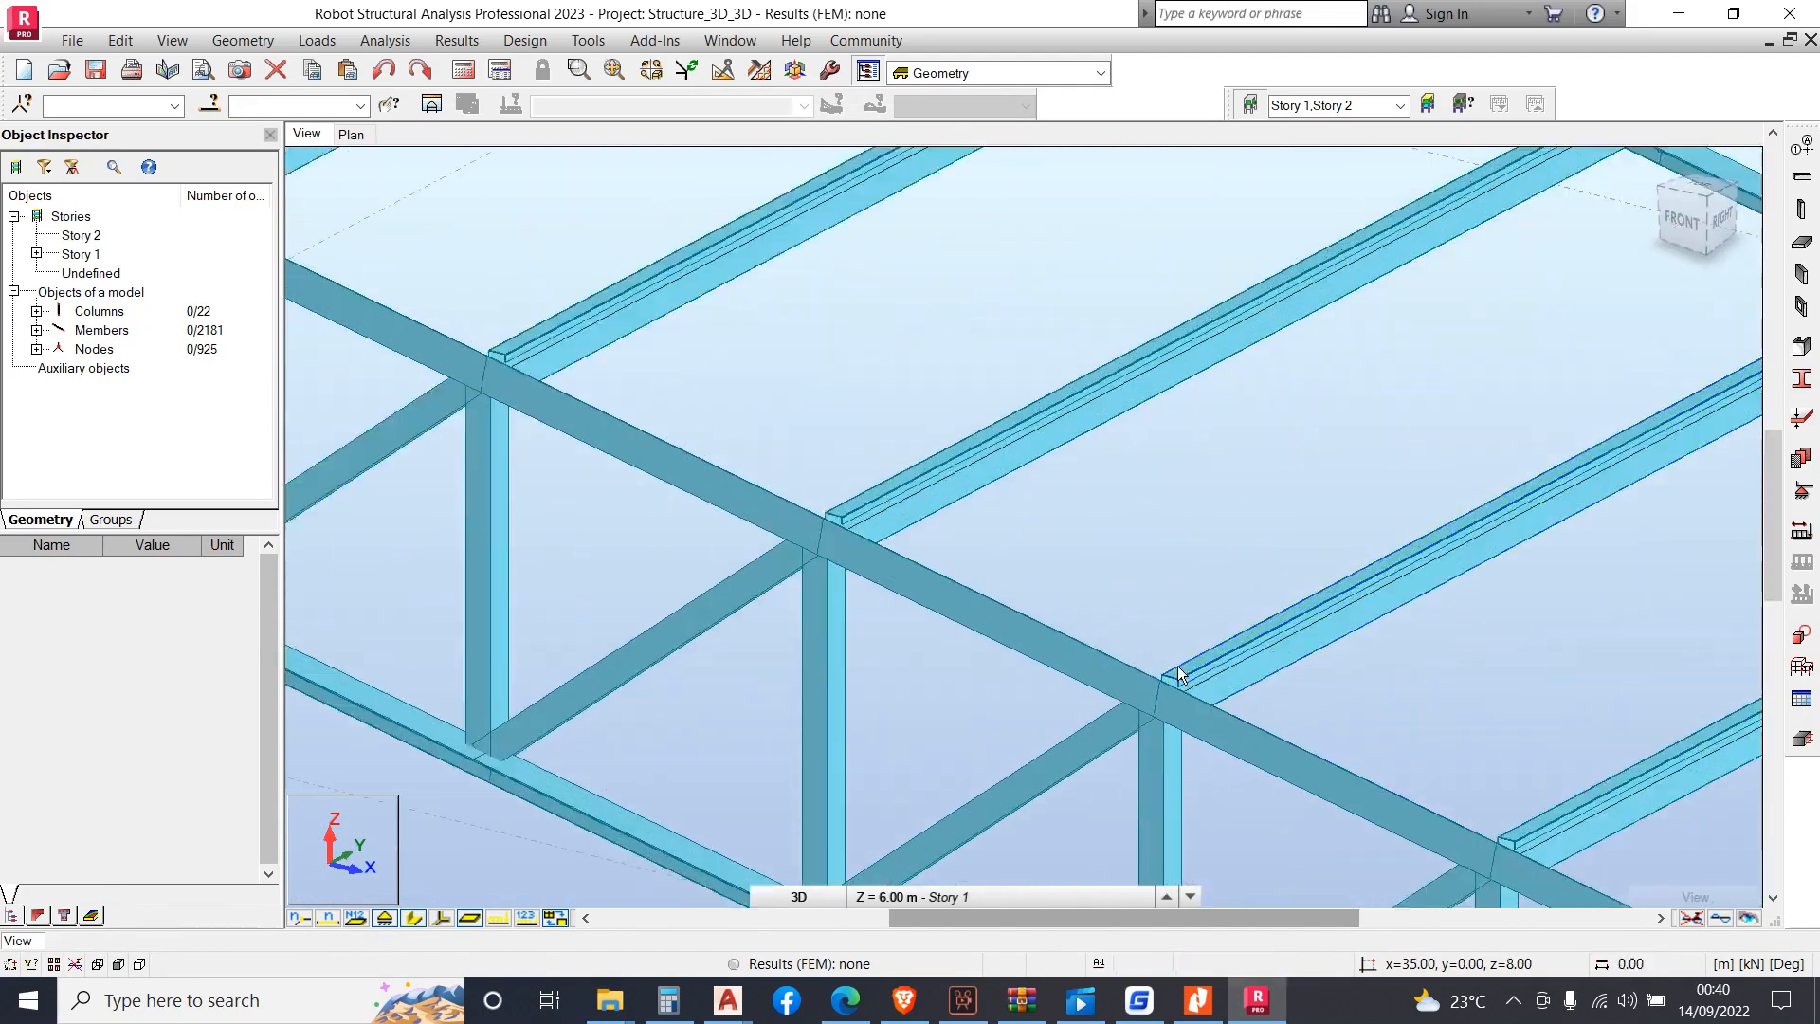
scroll(774, 560, "down", 5)
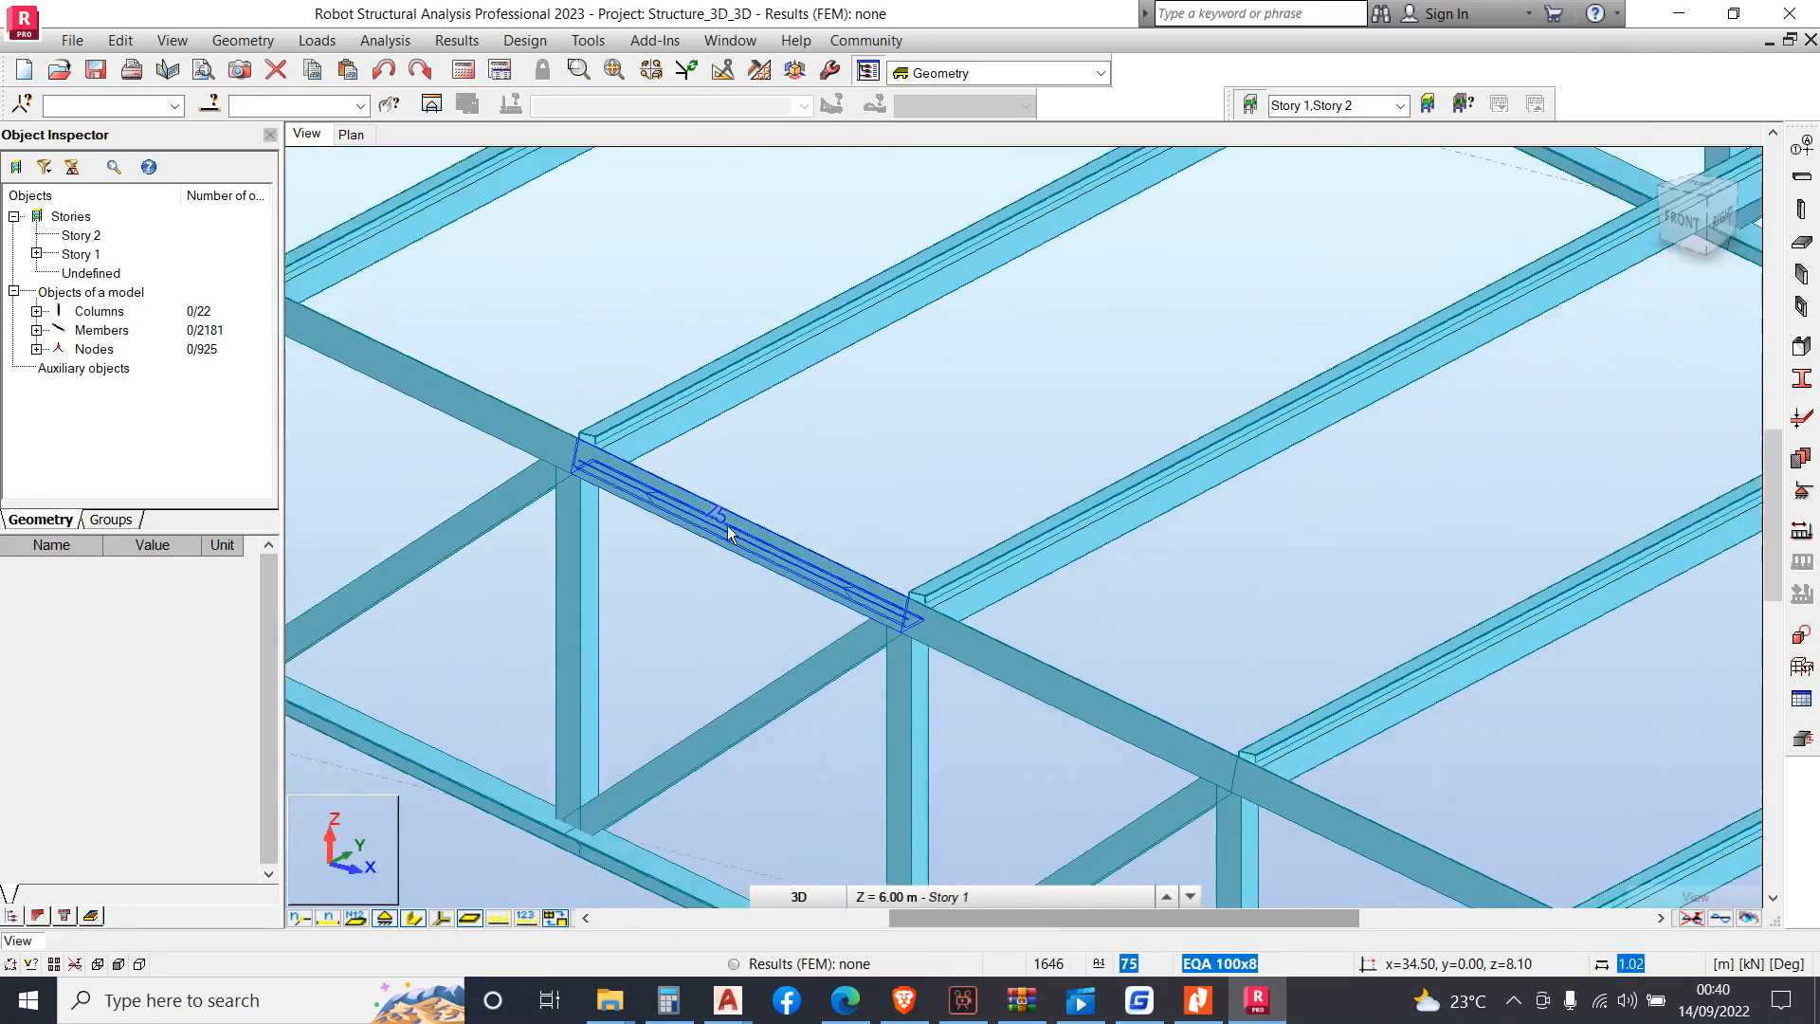
scroll(730, 533, "down", 1)
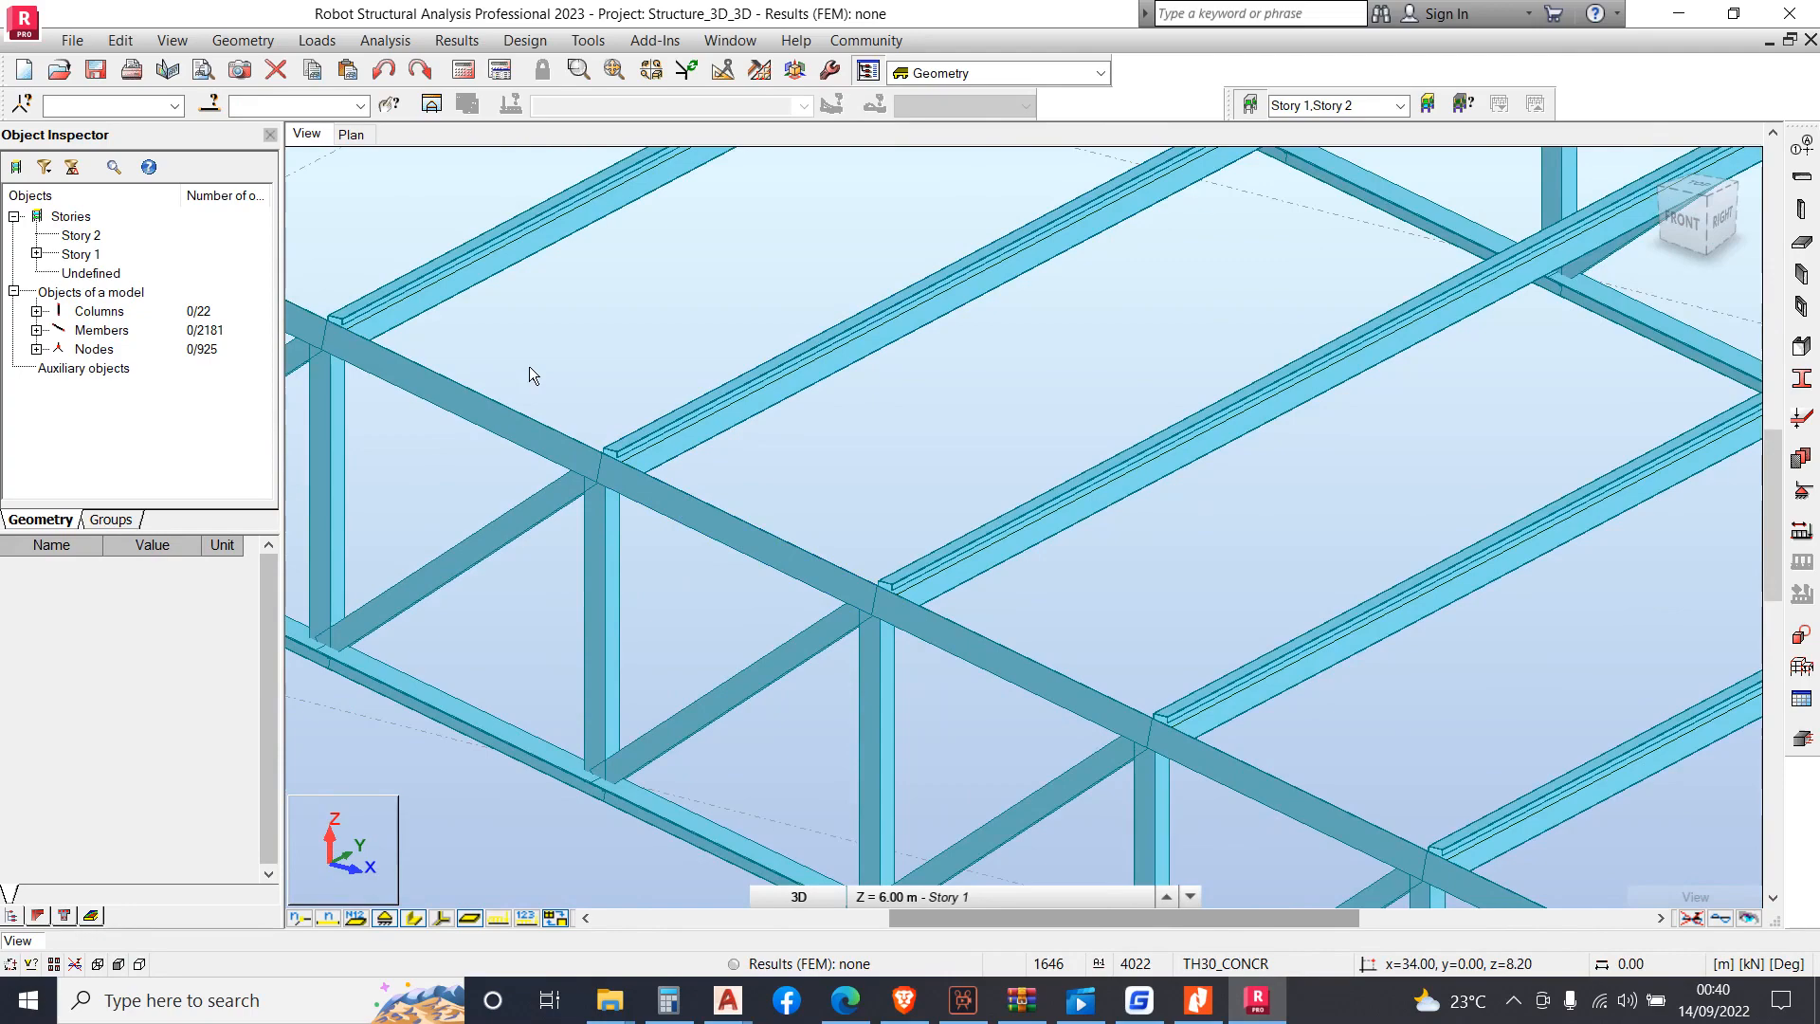
scroll(821, 626, "up", 3)
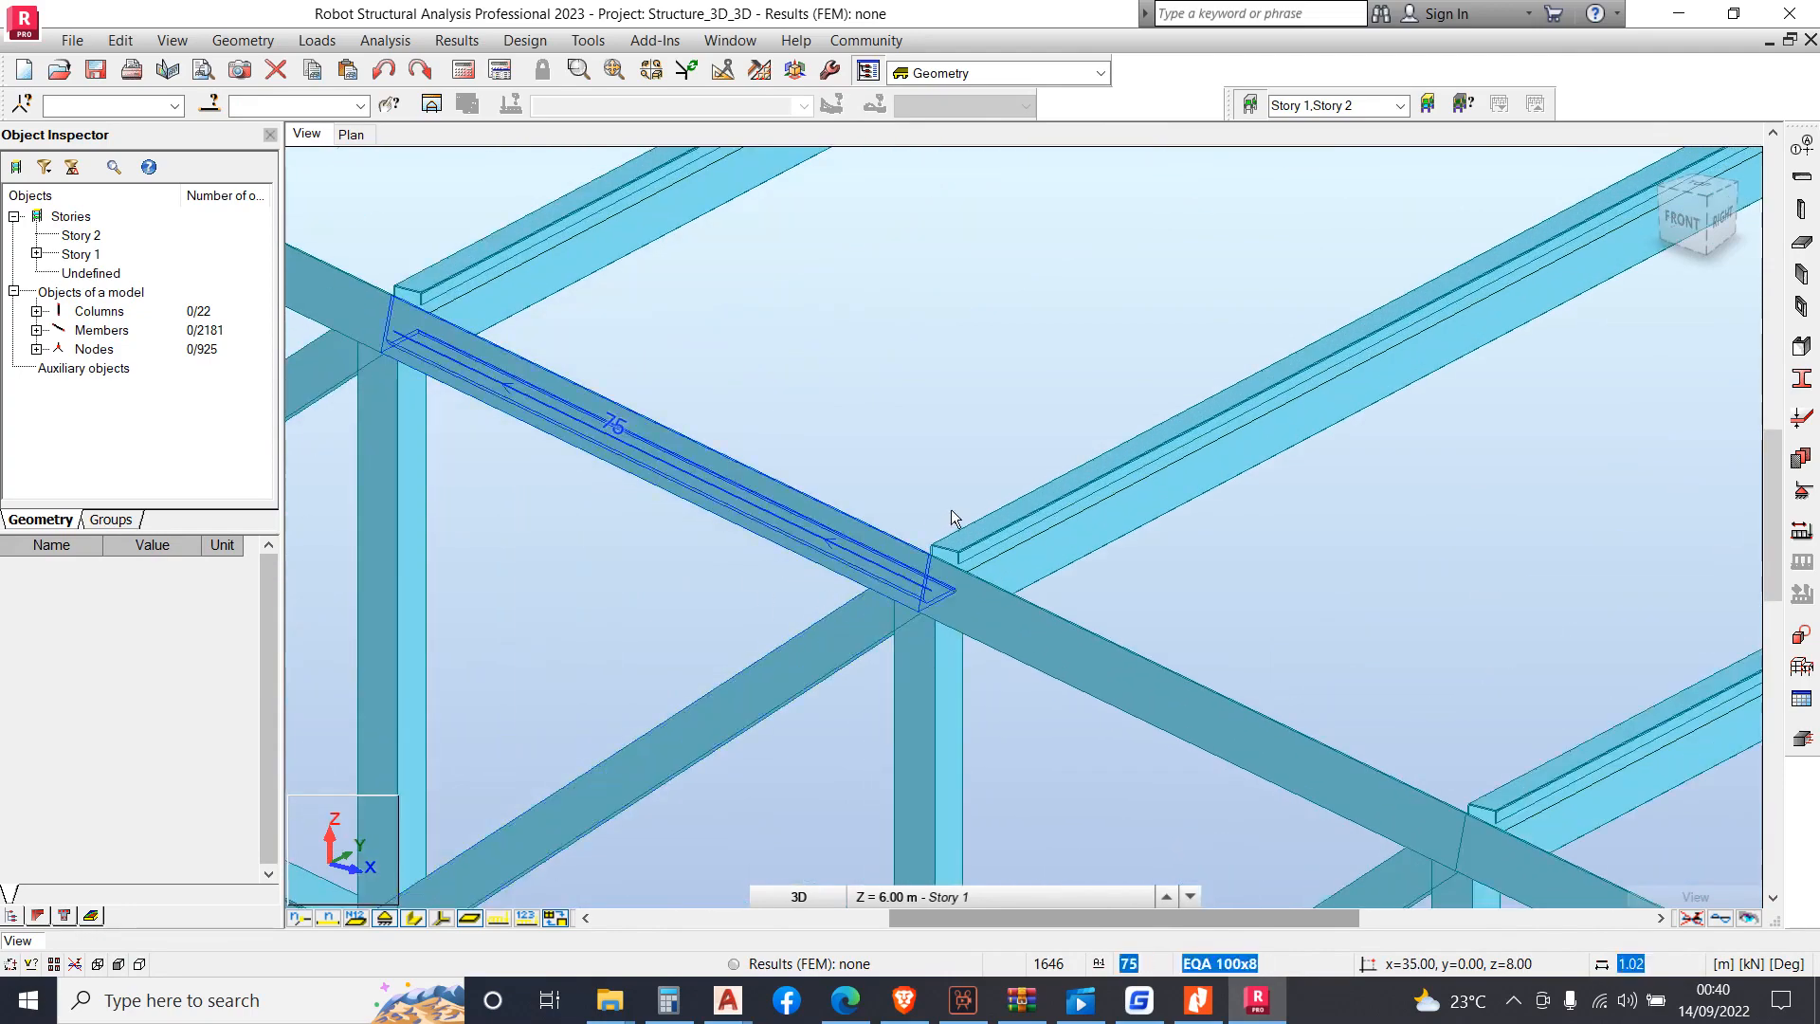
scroll(952, 512, "down", 4)
scroll(1020, 406, "down", 5)
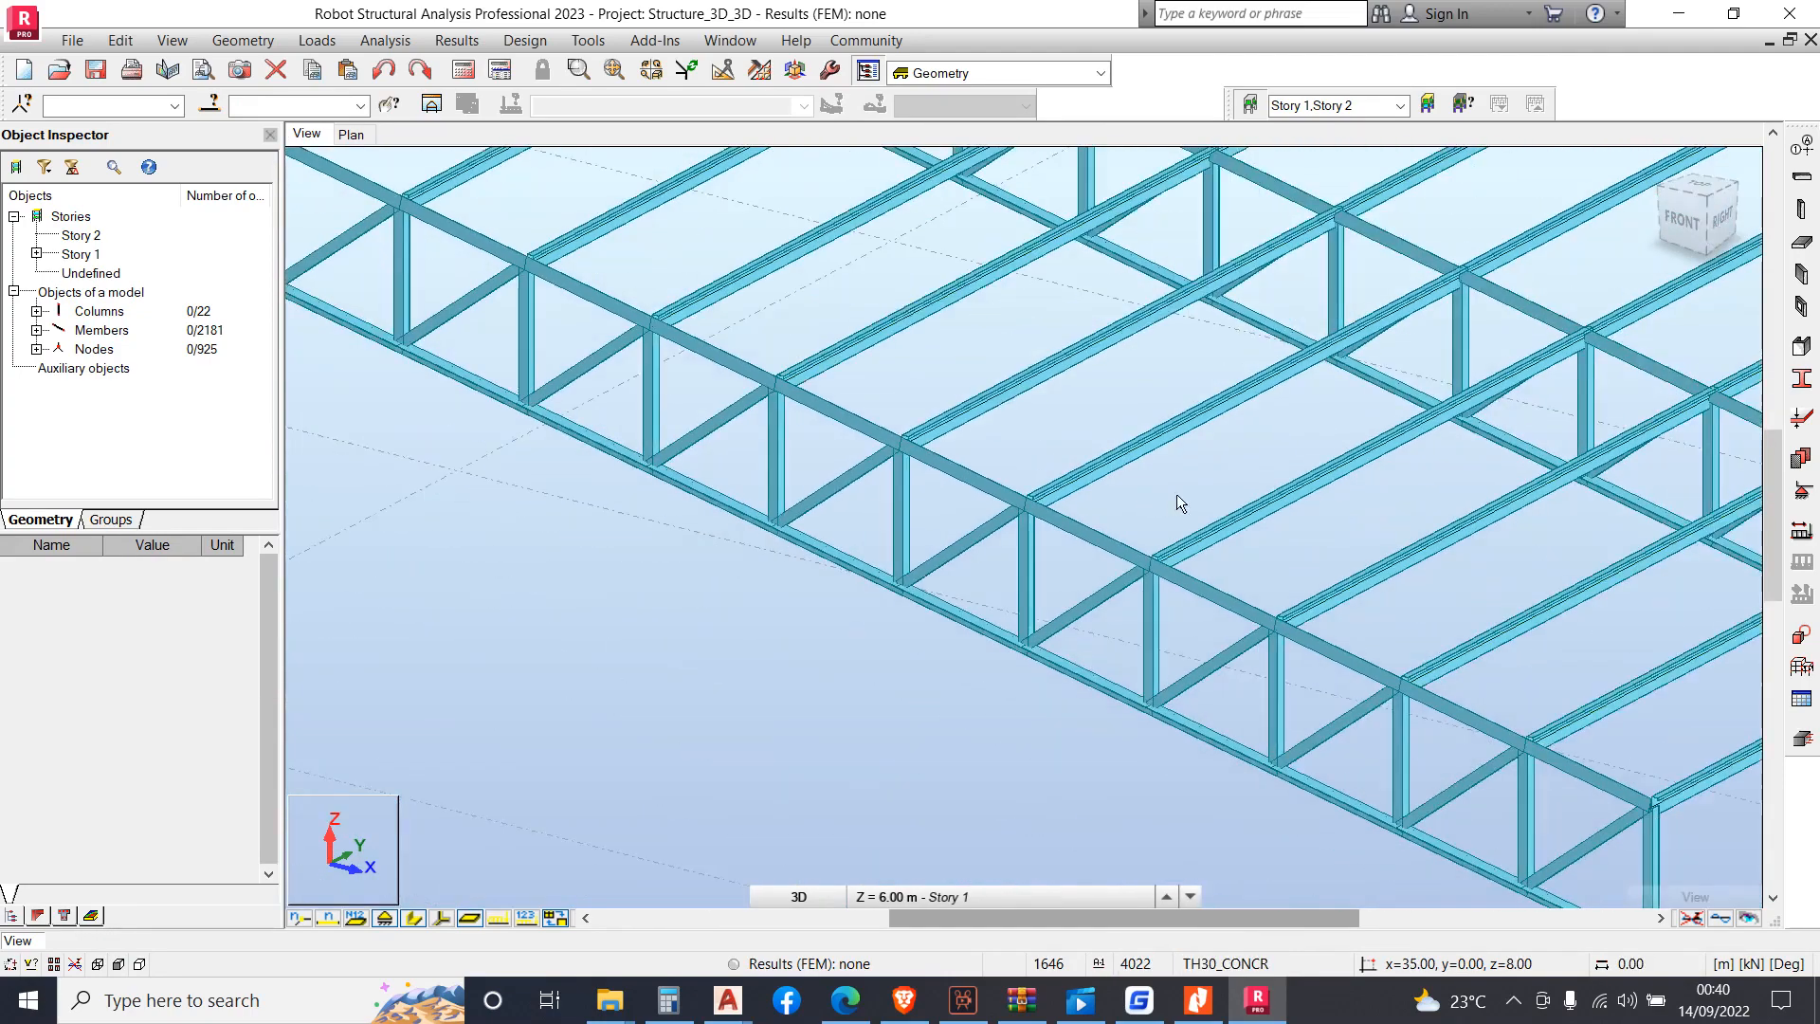
scroll(882, 583, "down", 4)
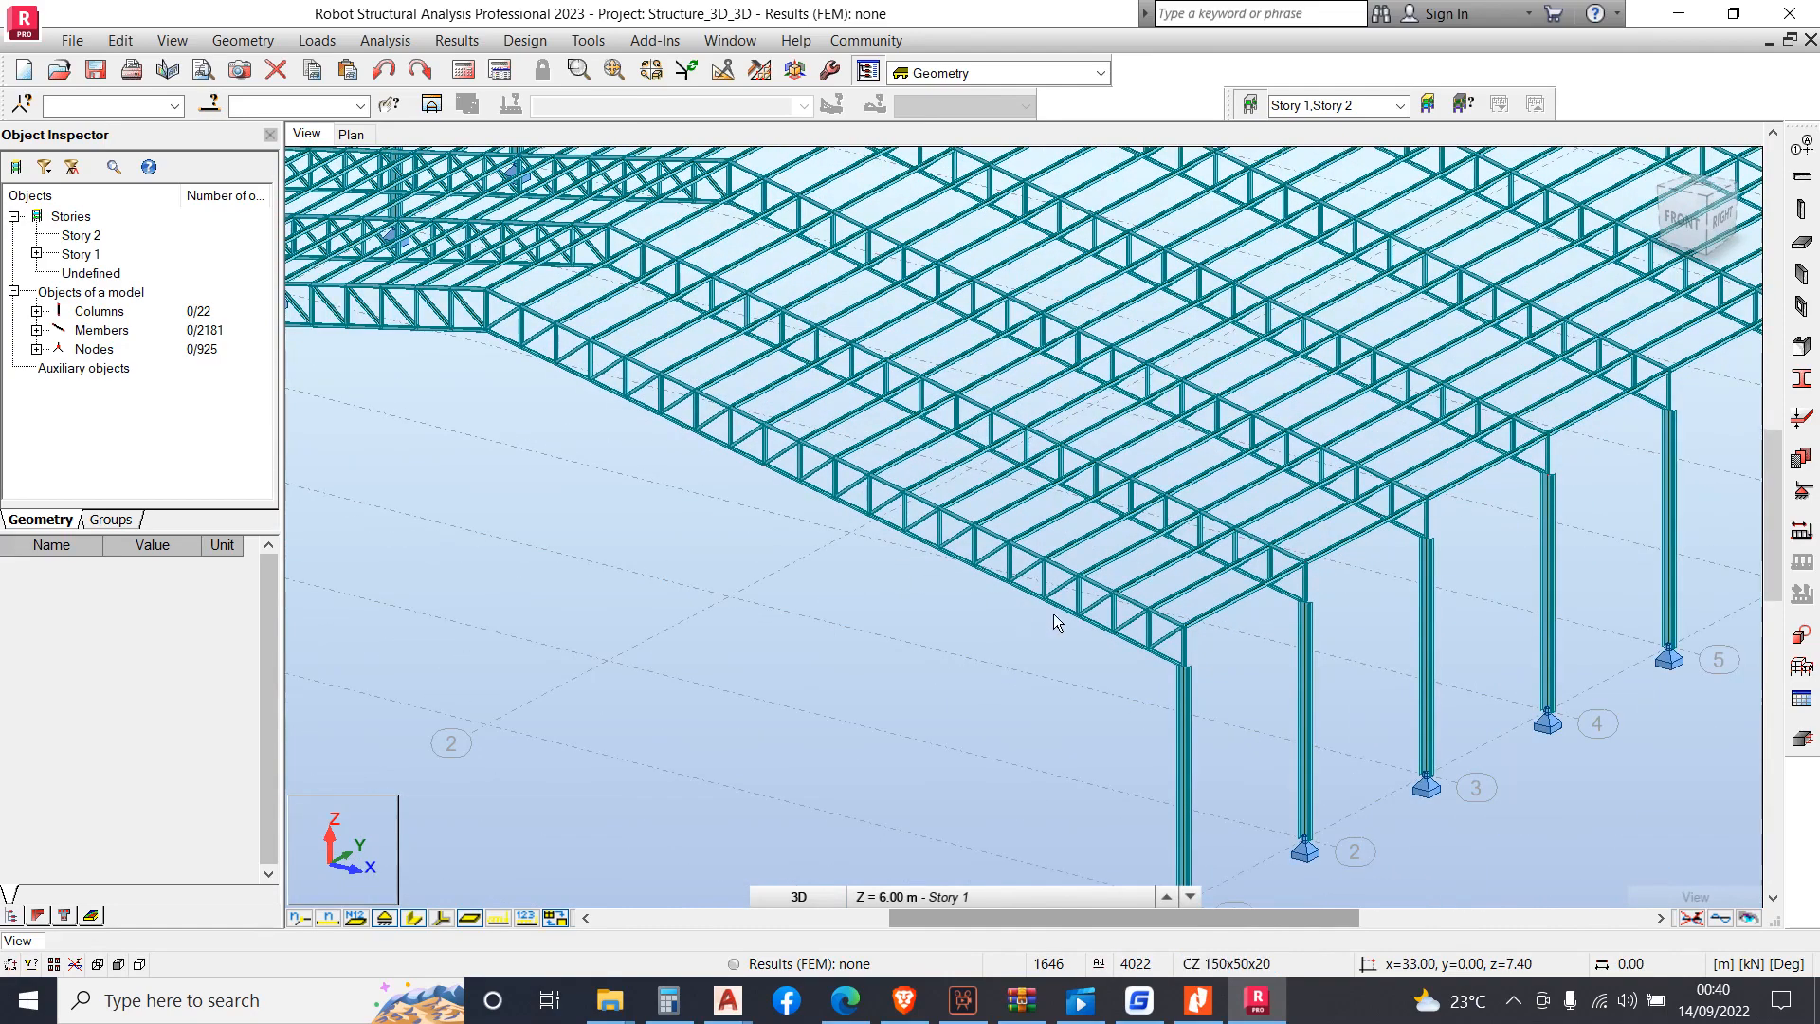
scroll(1024, 624, "down", 2)
scroll(977, 628, "down", 3)
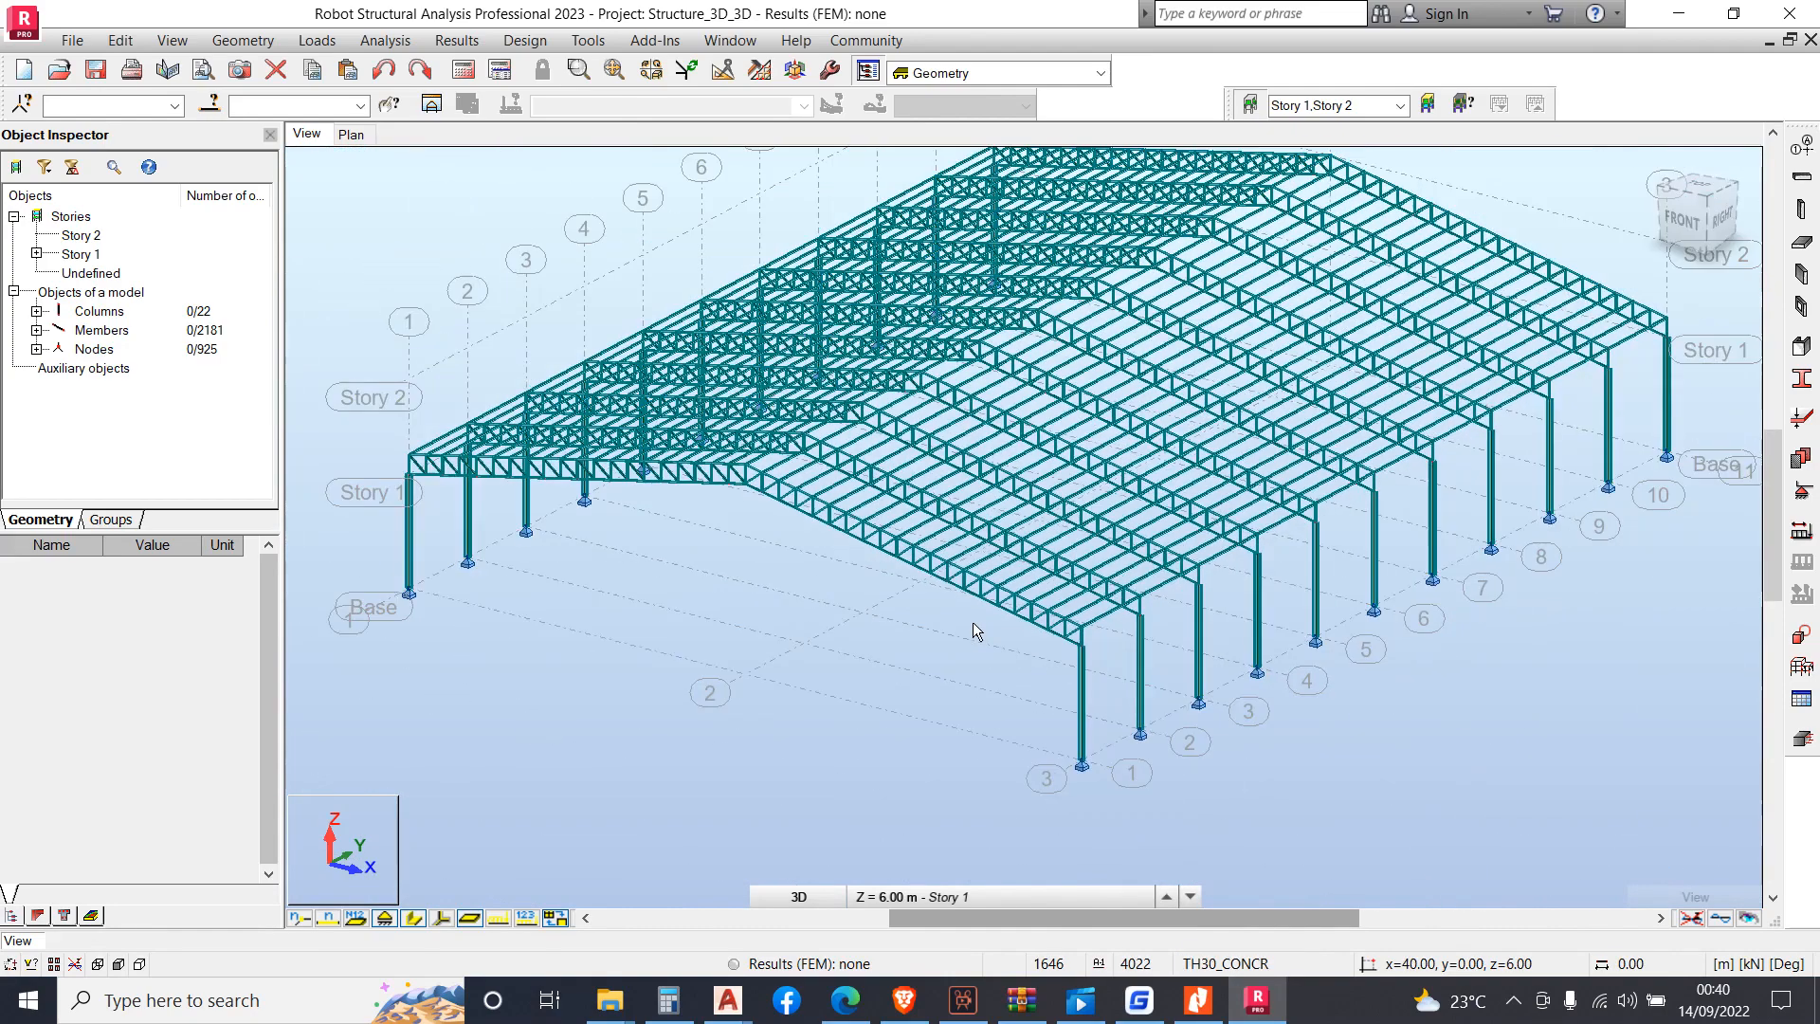
scroll(1687, 407, "up", 4)
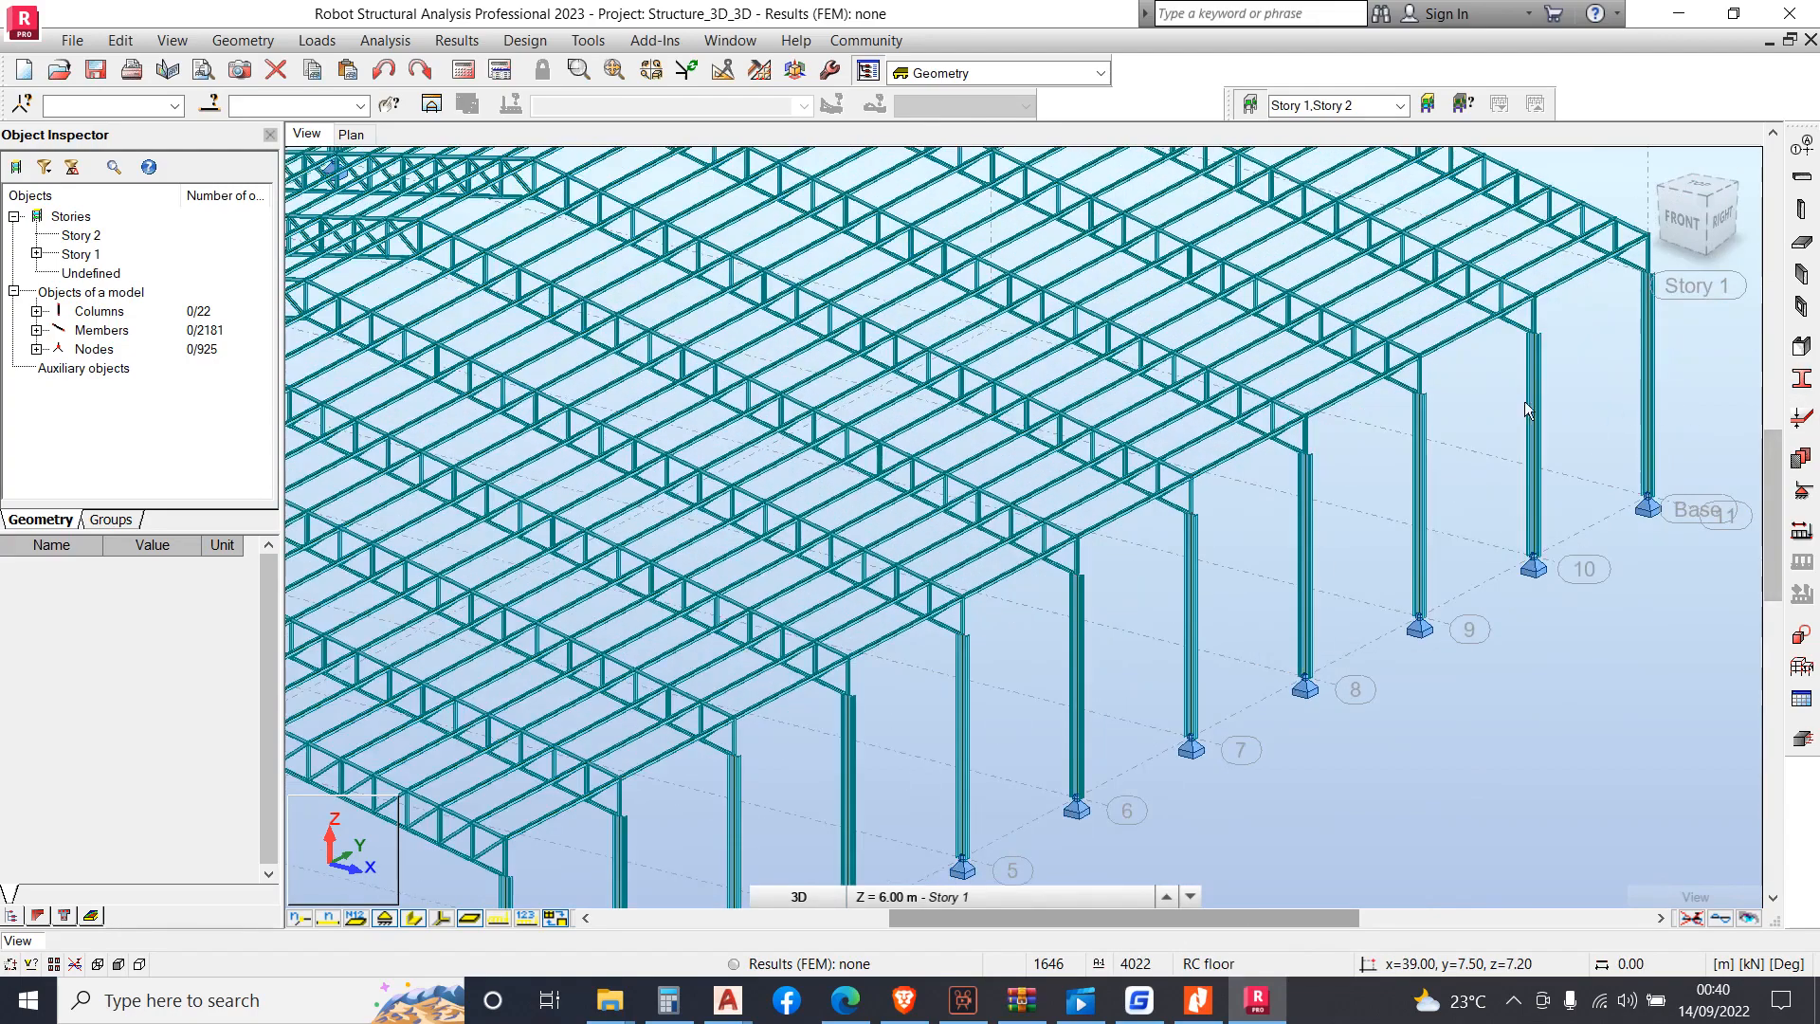
scroll(1590, 402, "down", 3)
scroll(976, 508, "up", 3)
scroll(543, 455, "up", 3)
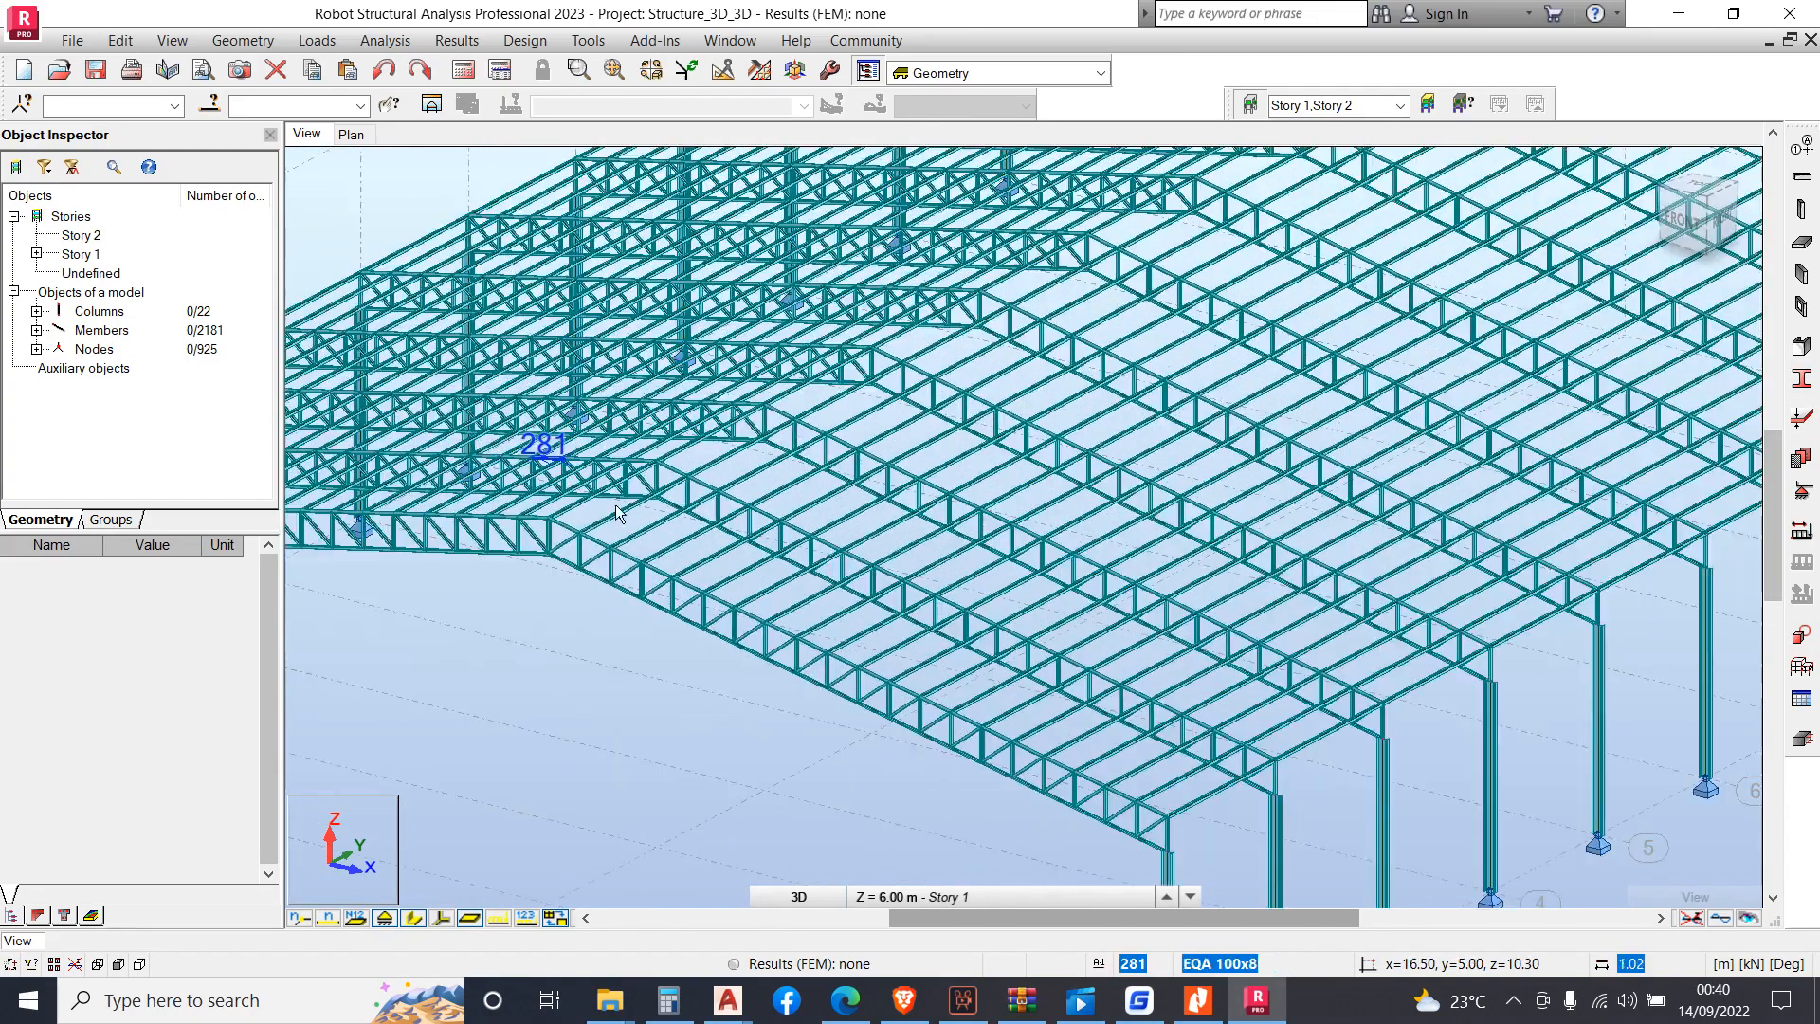
scroll(758, 458, "down", 3)
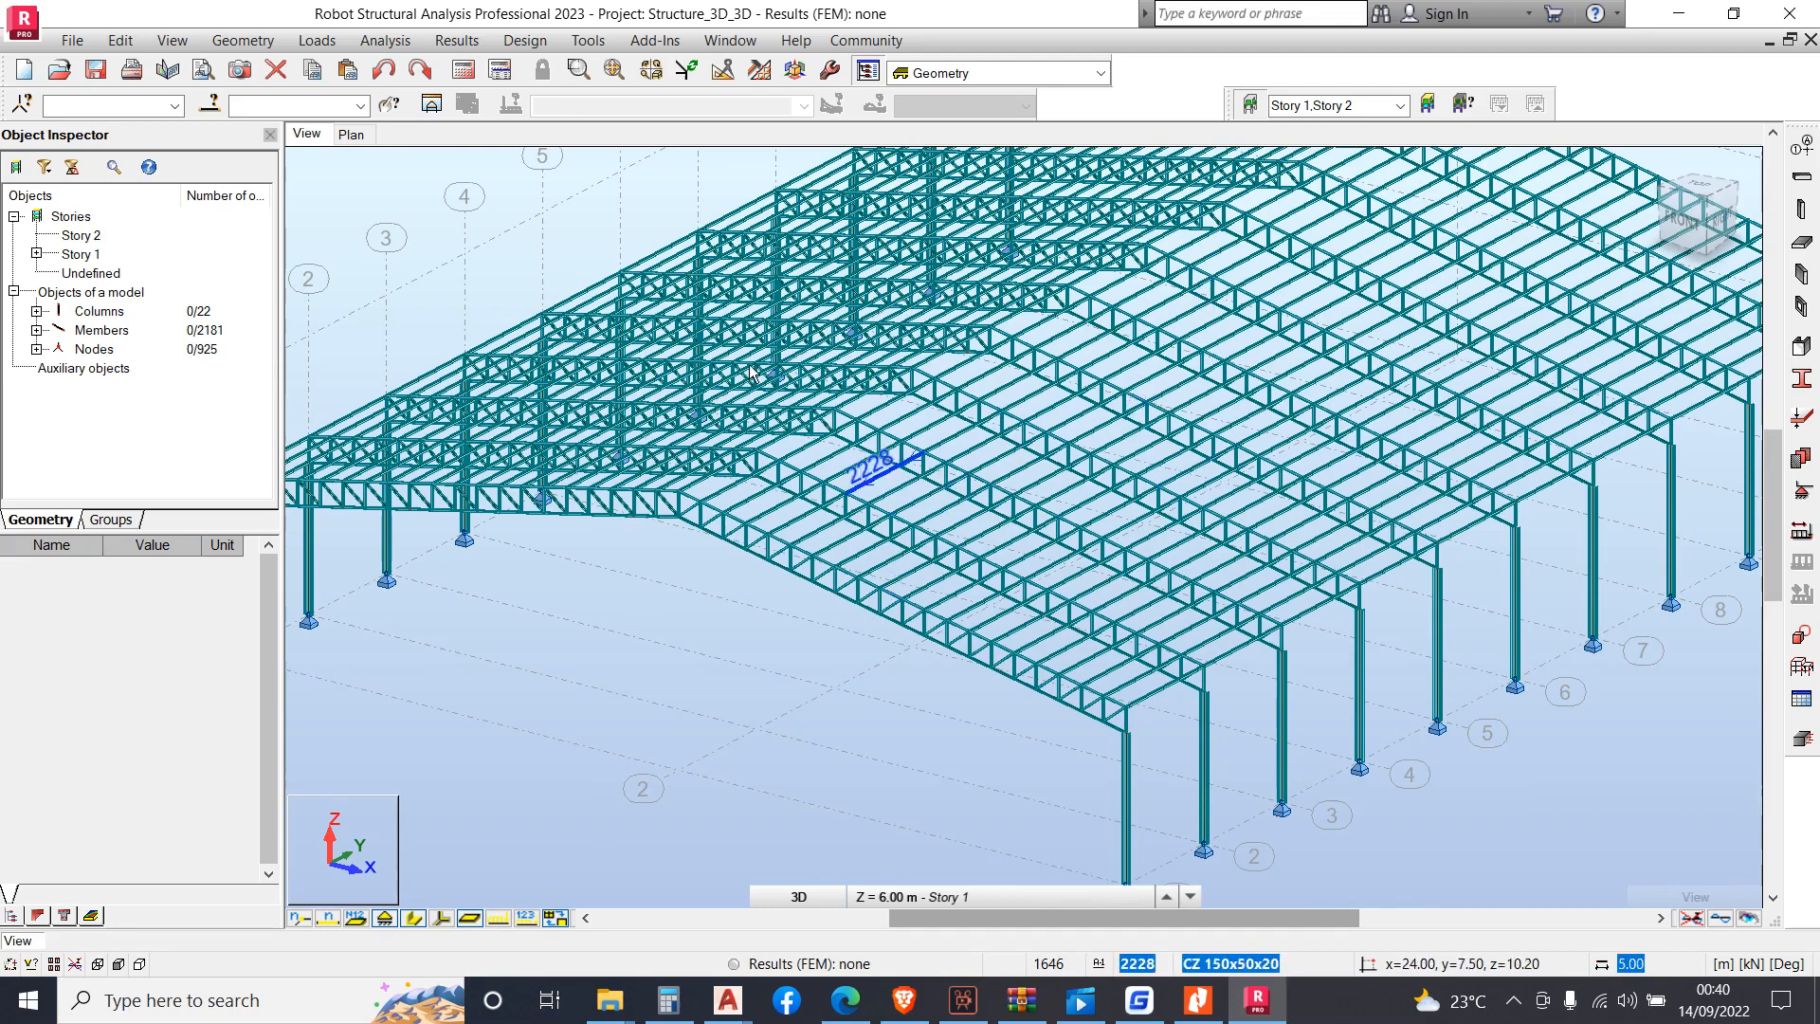
scroll(735, 349, "down", 2)
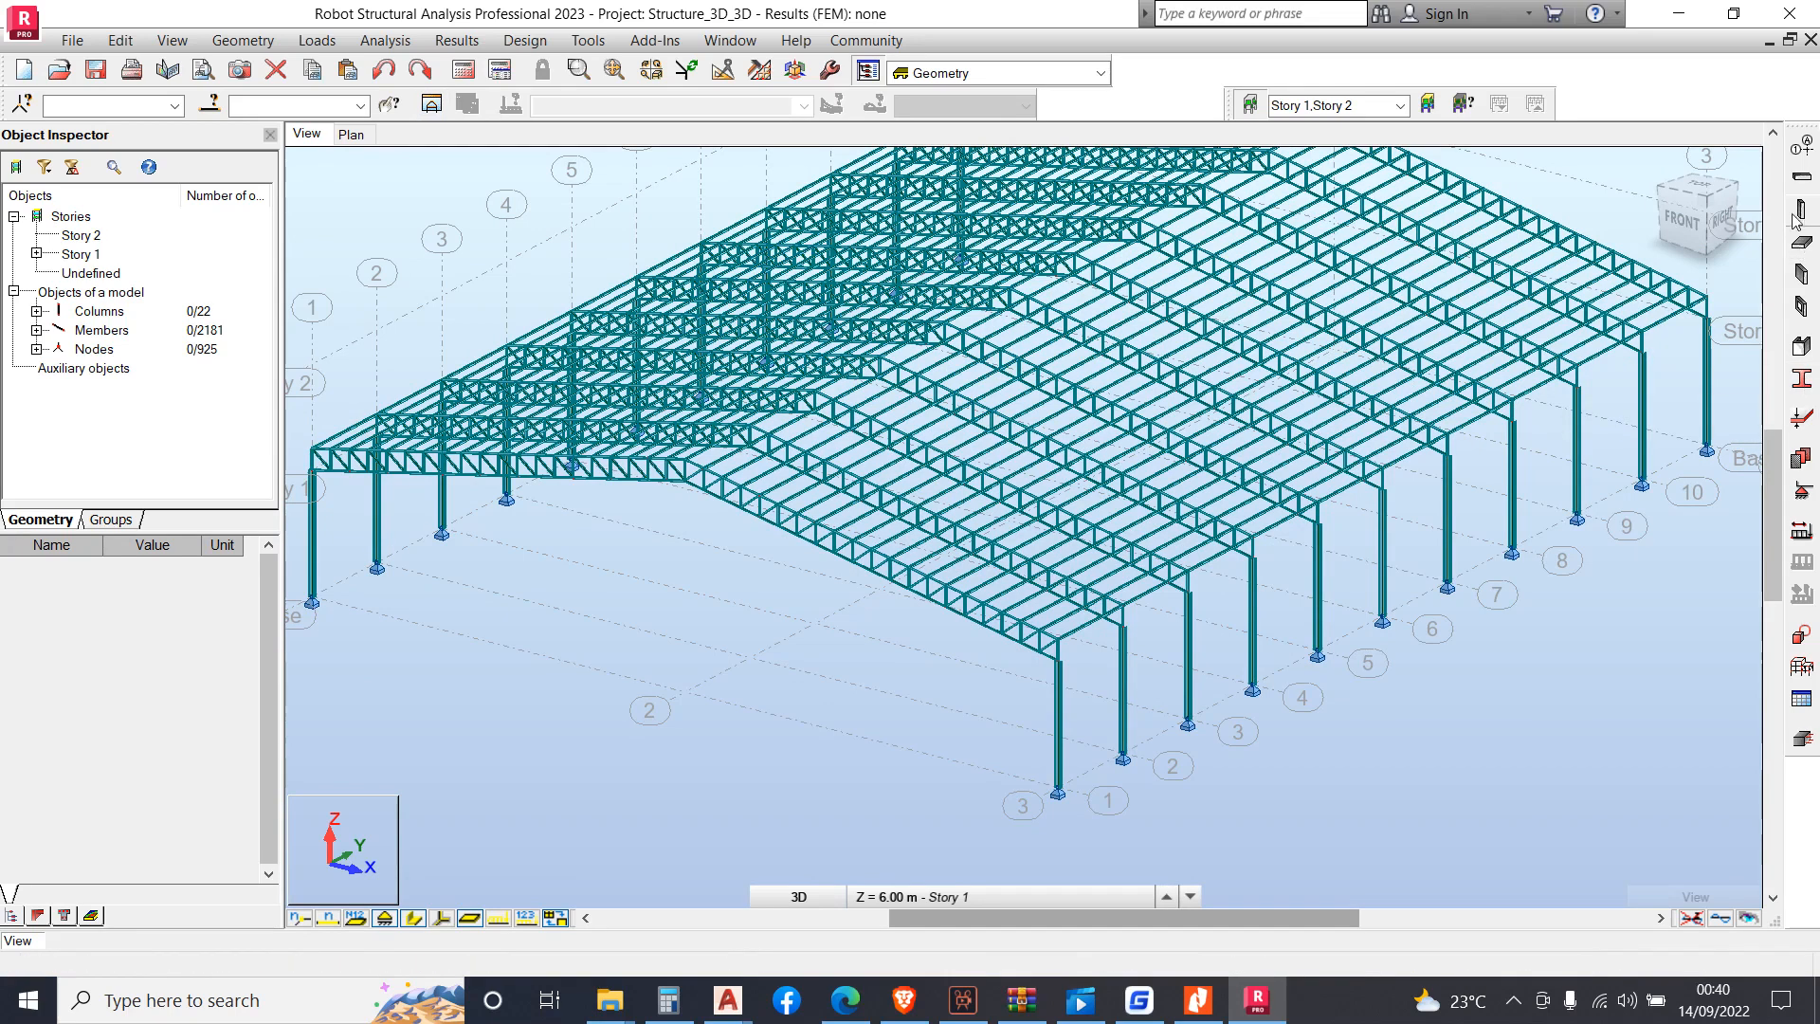
Set up a new member of type Simple member with section EQA 70x8
left_click(243, 40)
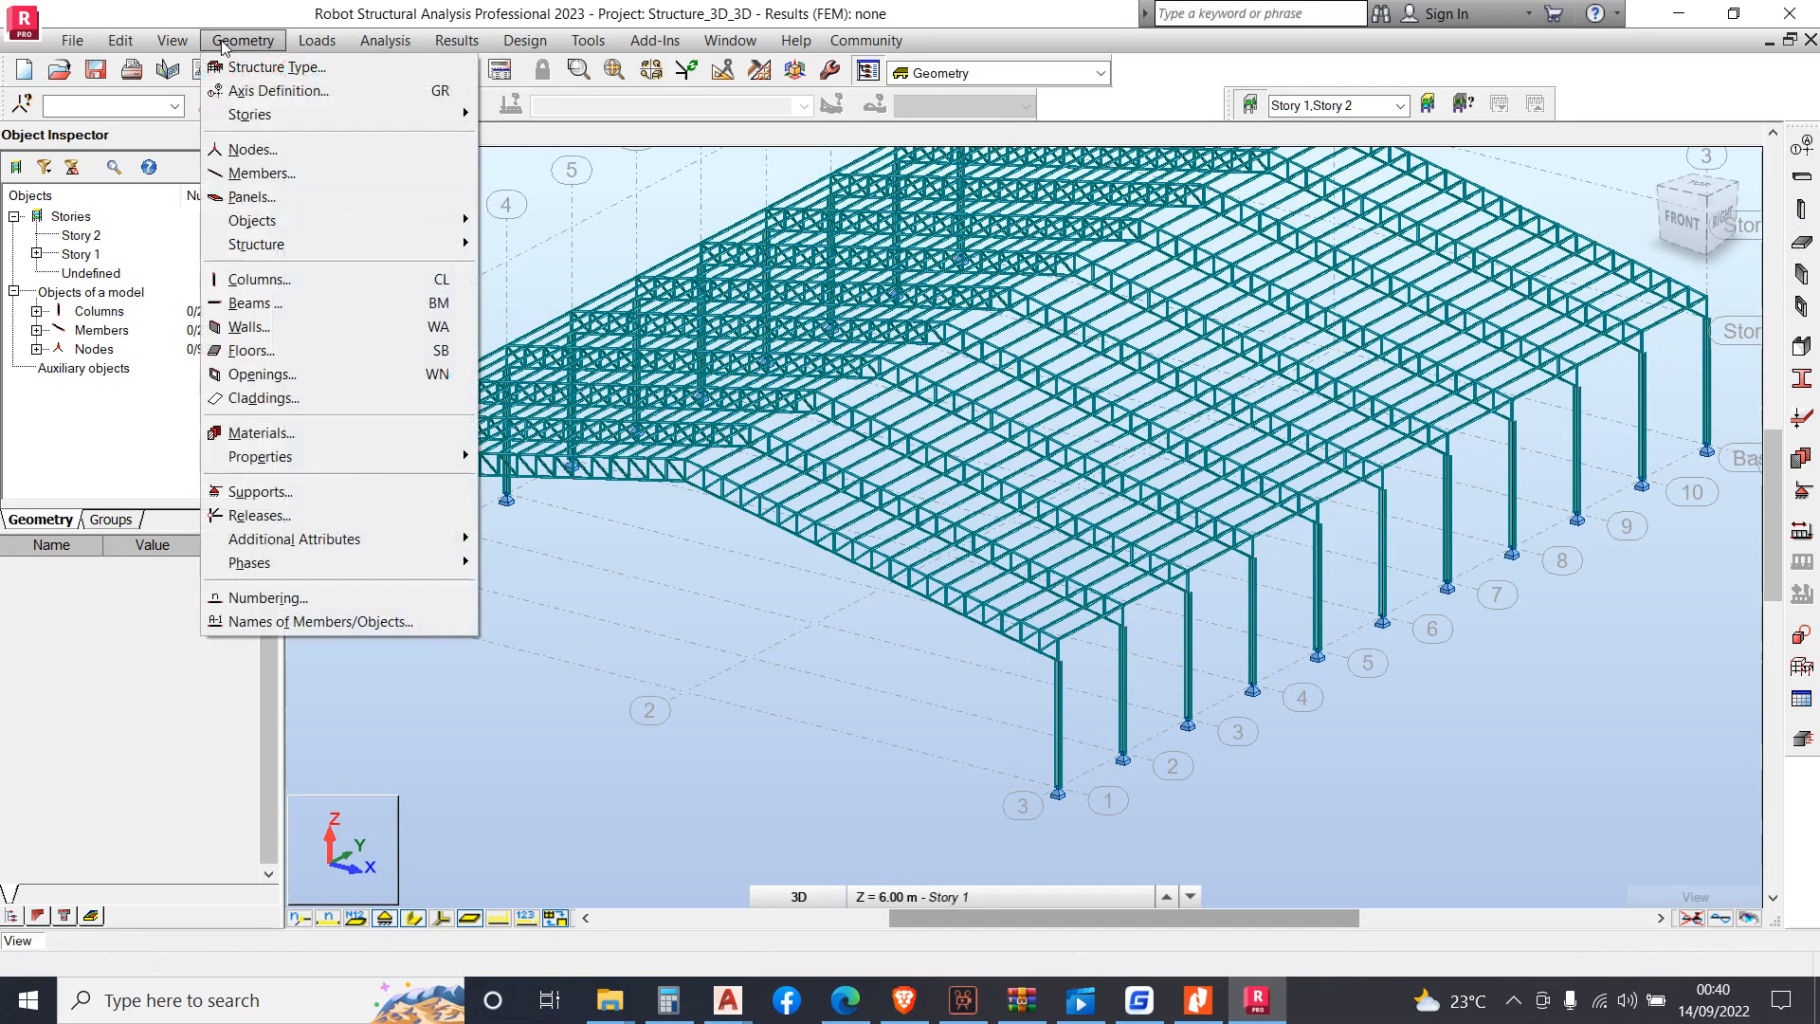
left_click(313, 174)
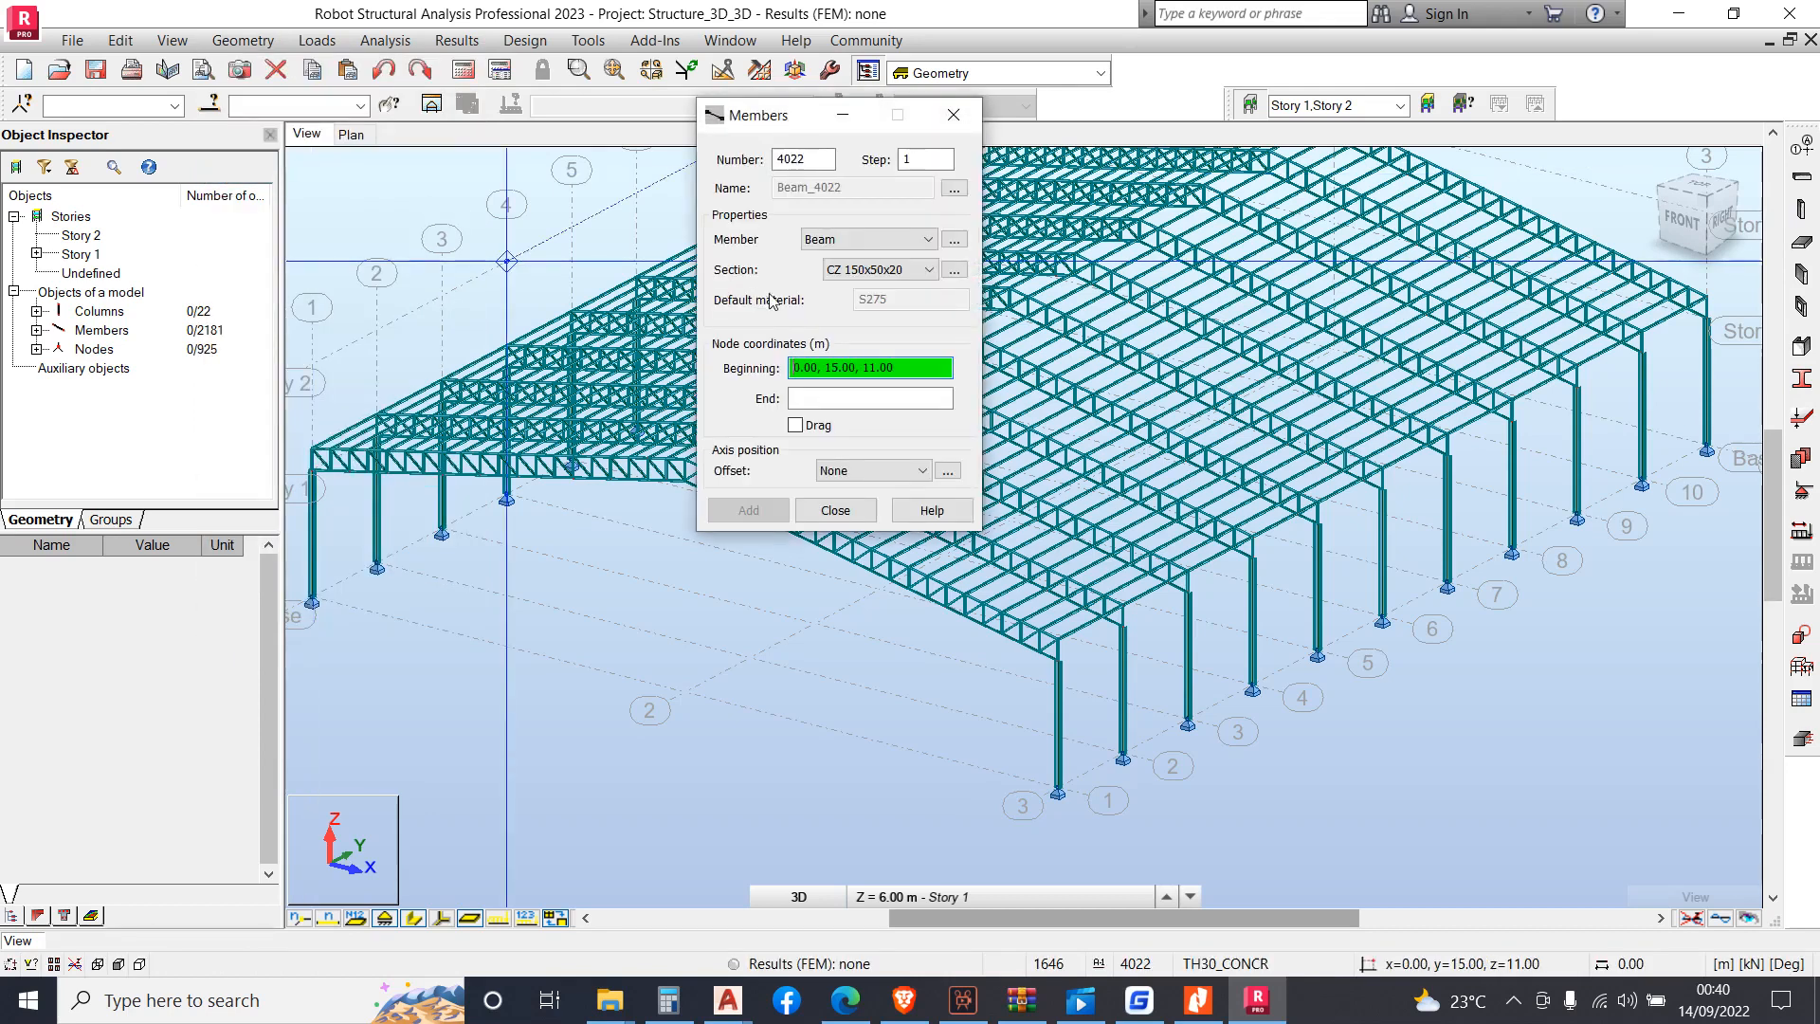
left_click(858, 242)
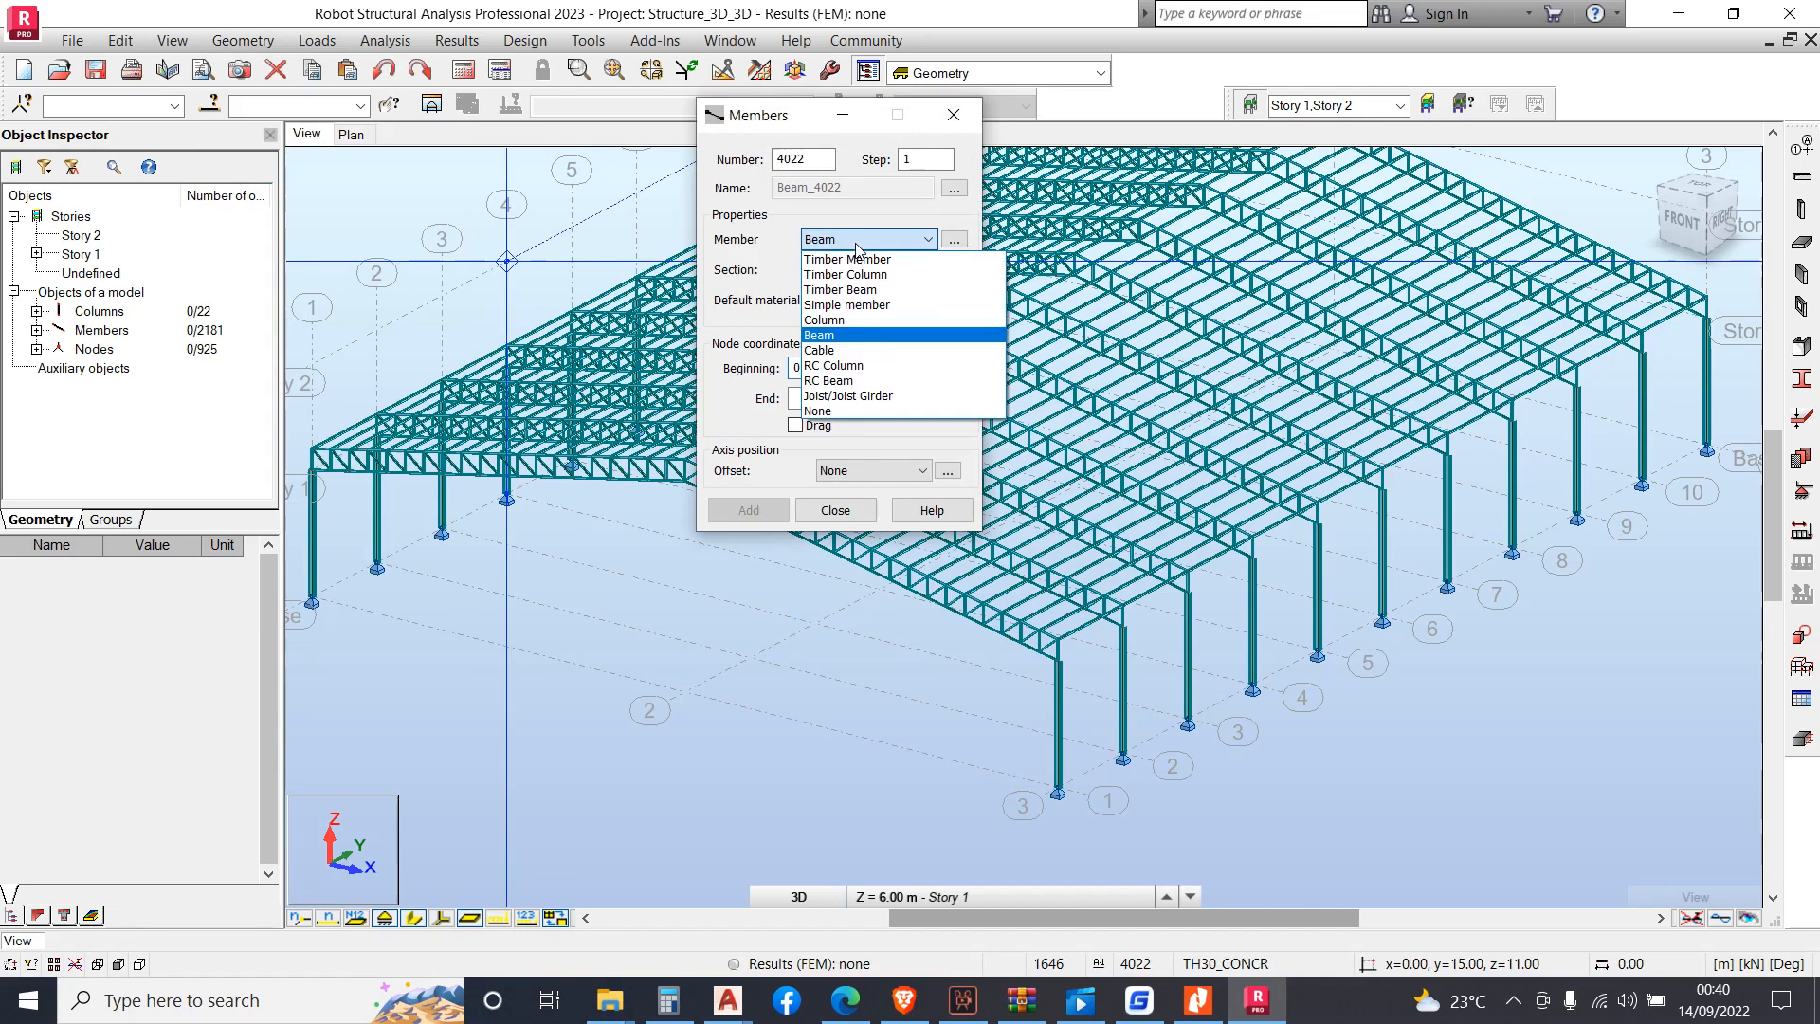
left_click(879, 306)
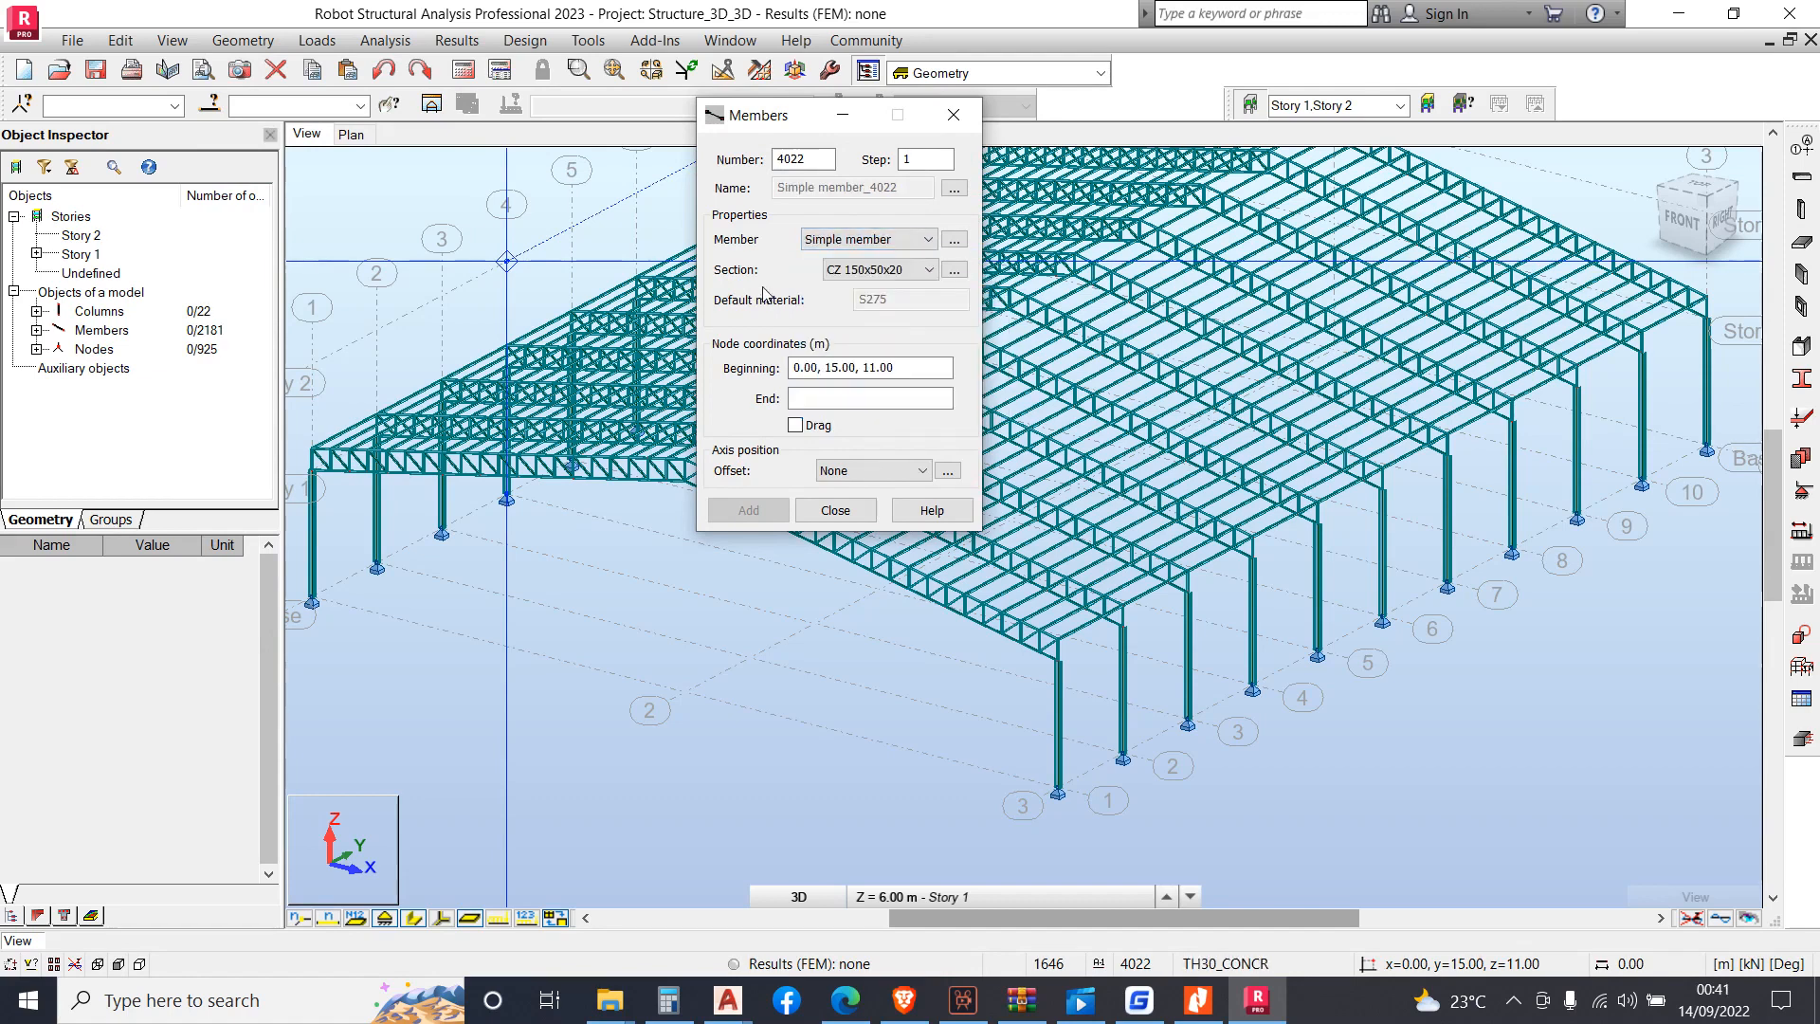
left_click(929, 271)
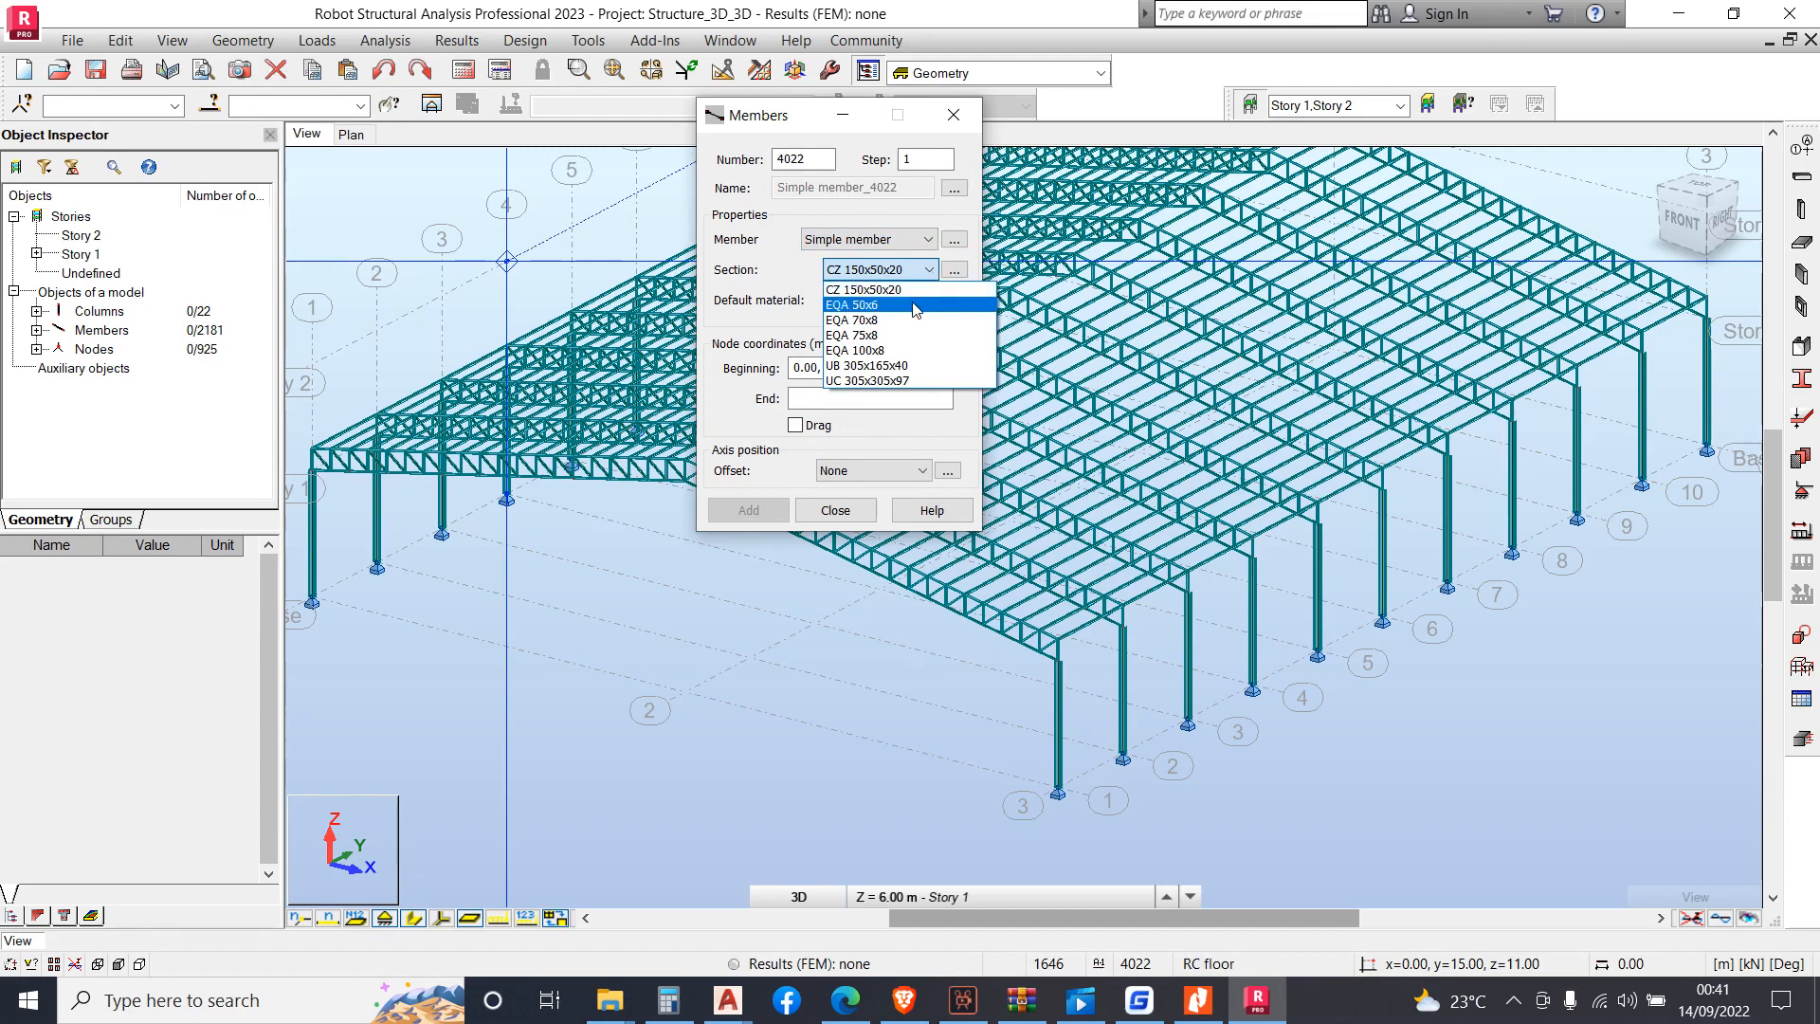
left_click(891, 321)
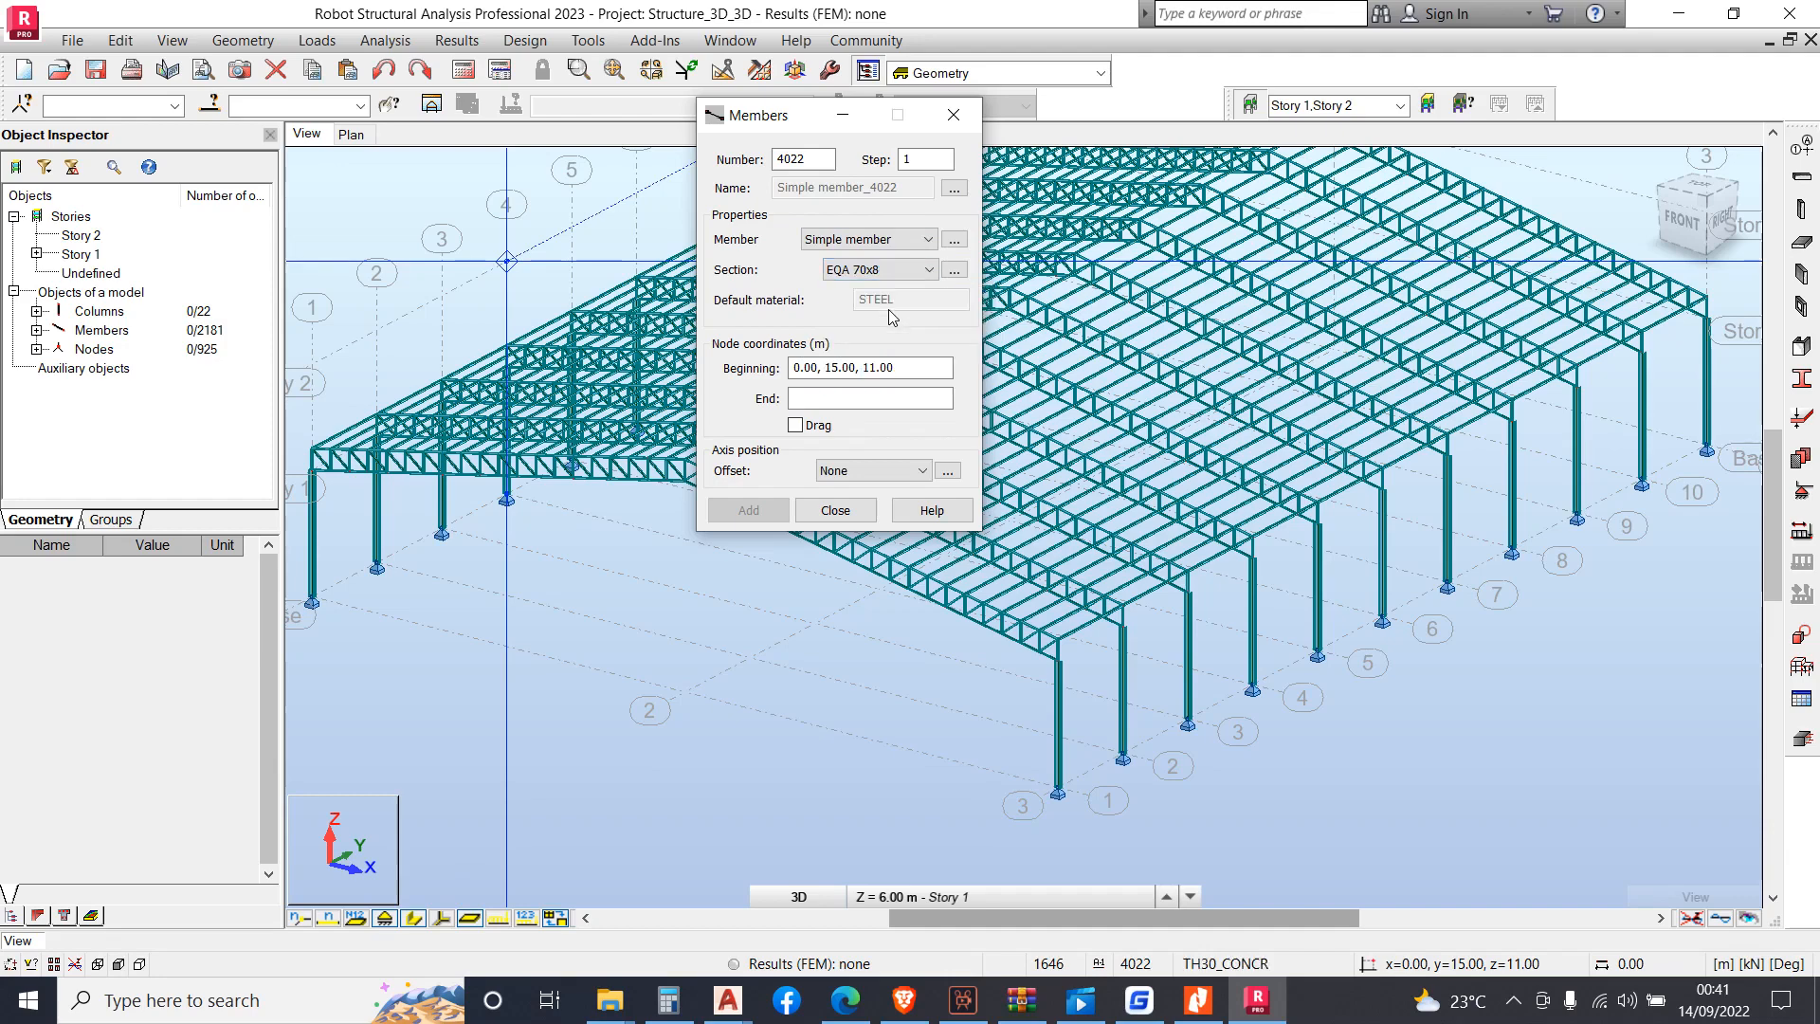
Draw two EQA 70x8 braces between the first two columns, from (40, 0, 0) to (40, 5, 3) and on to (40, 0, 6)
left_click(870, 368)
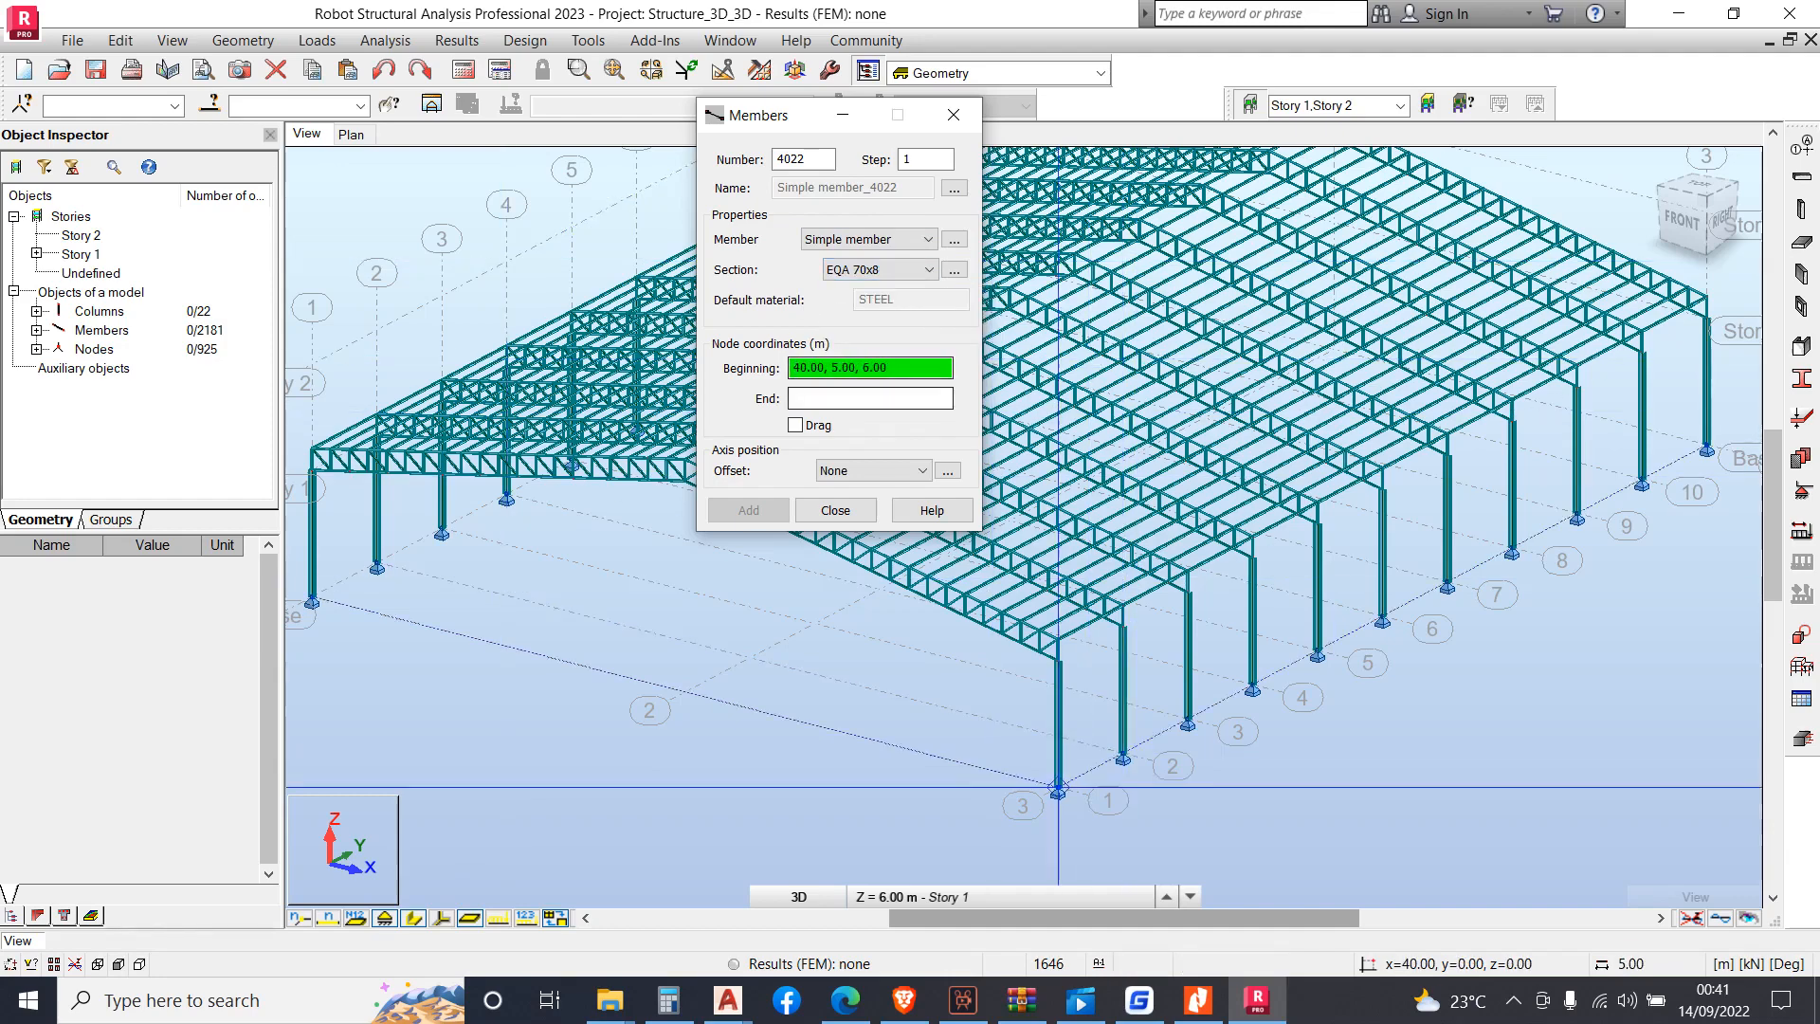
scroll(1050, 783, "up", 3)
scroll(1048, 779, "up", 1)
left_click(1048, 781)
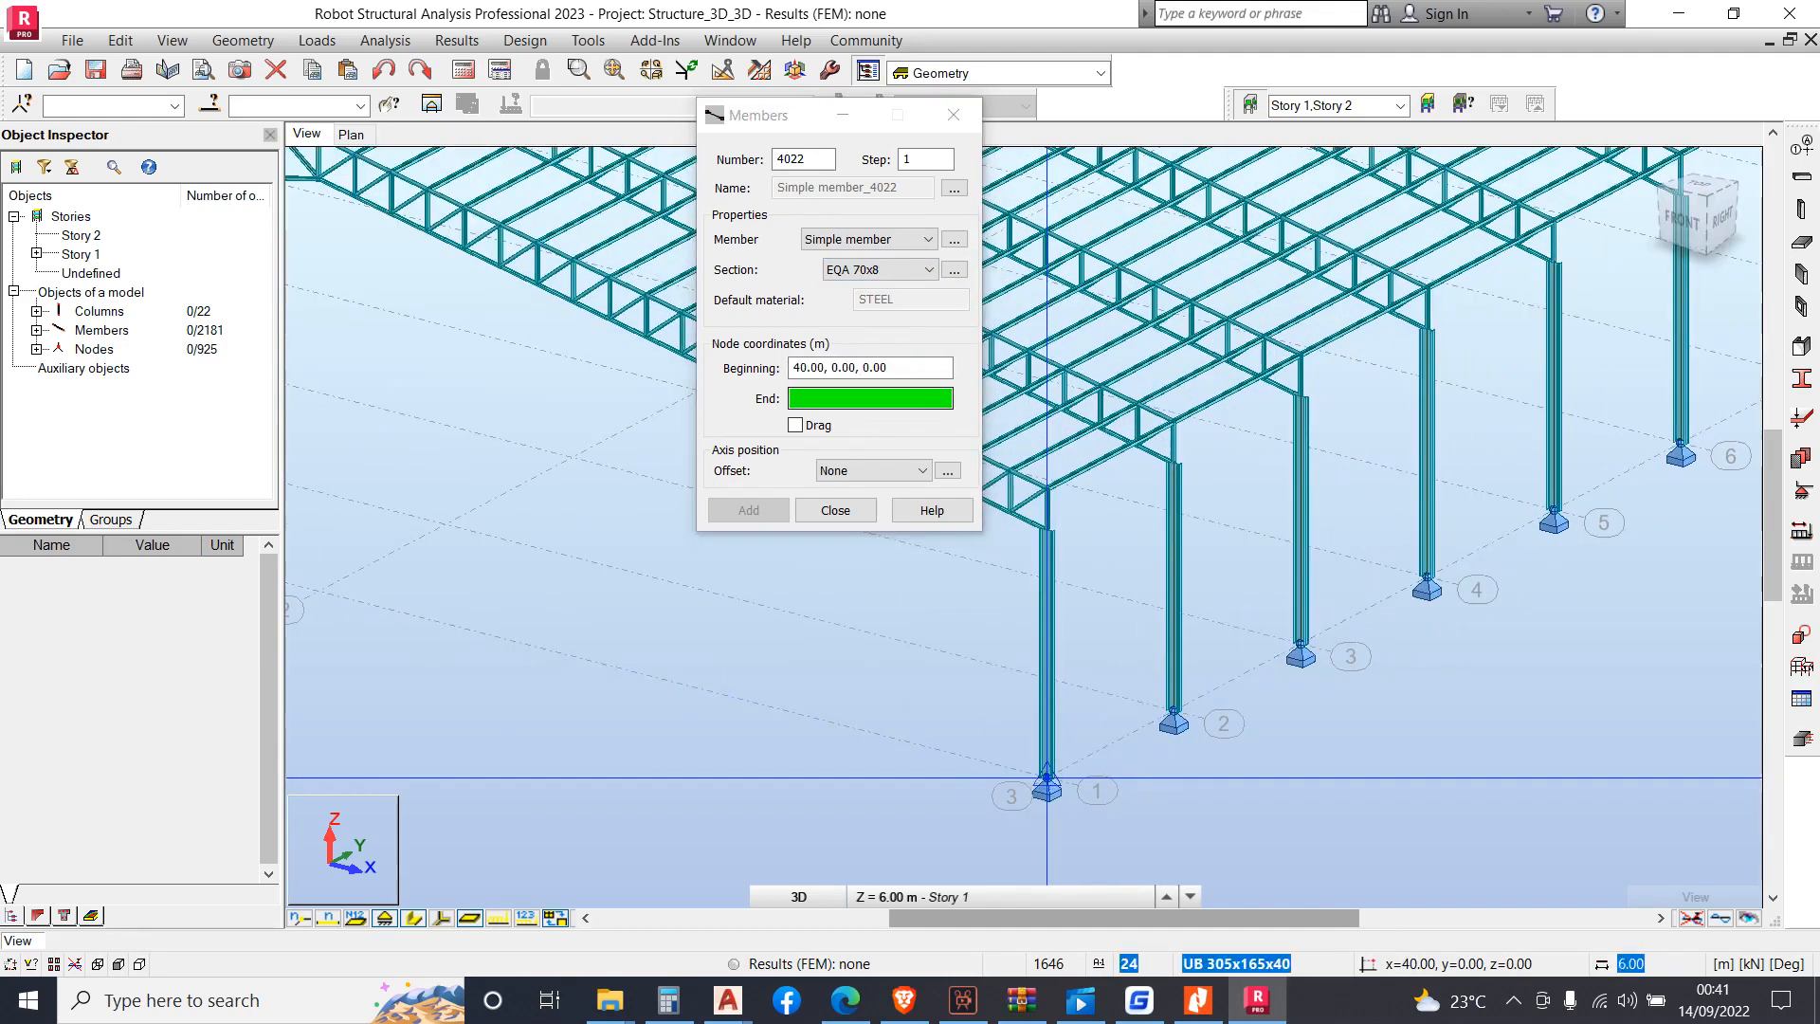
left_click(1173, 588)
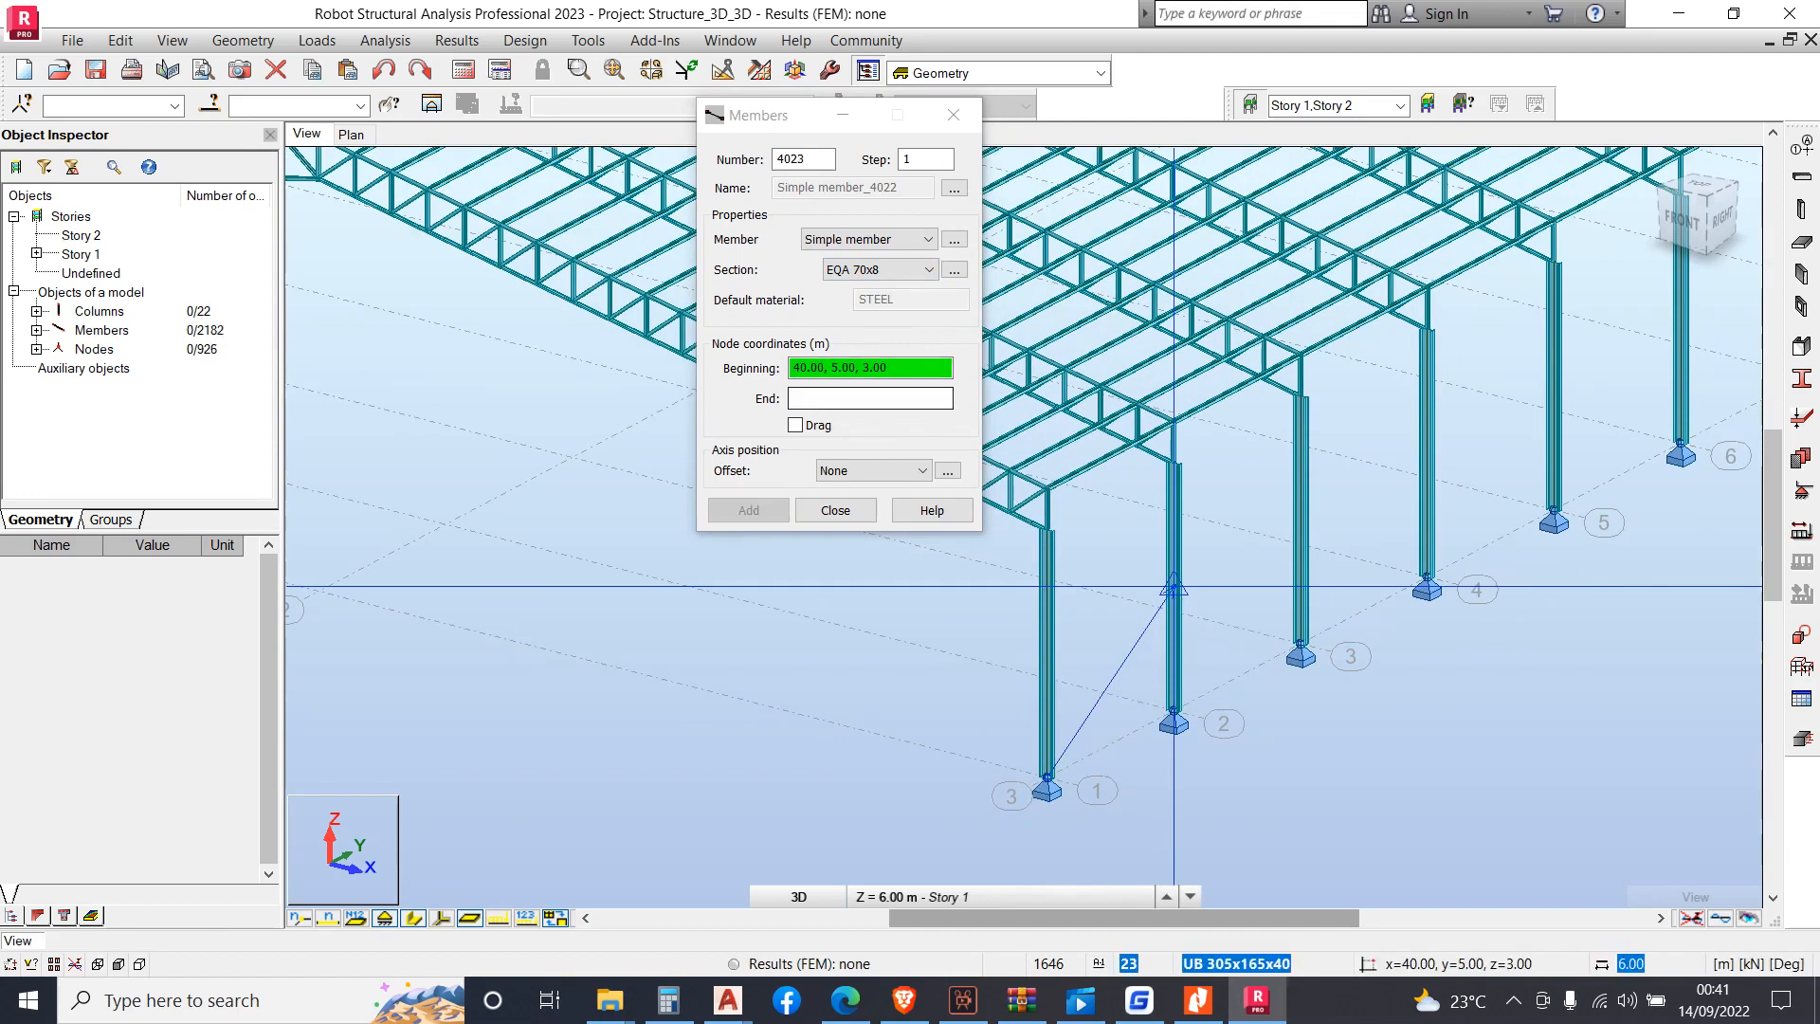
left_click(1173, 588)
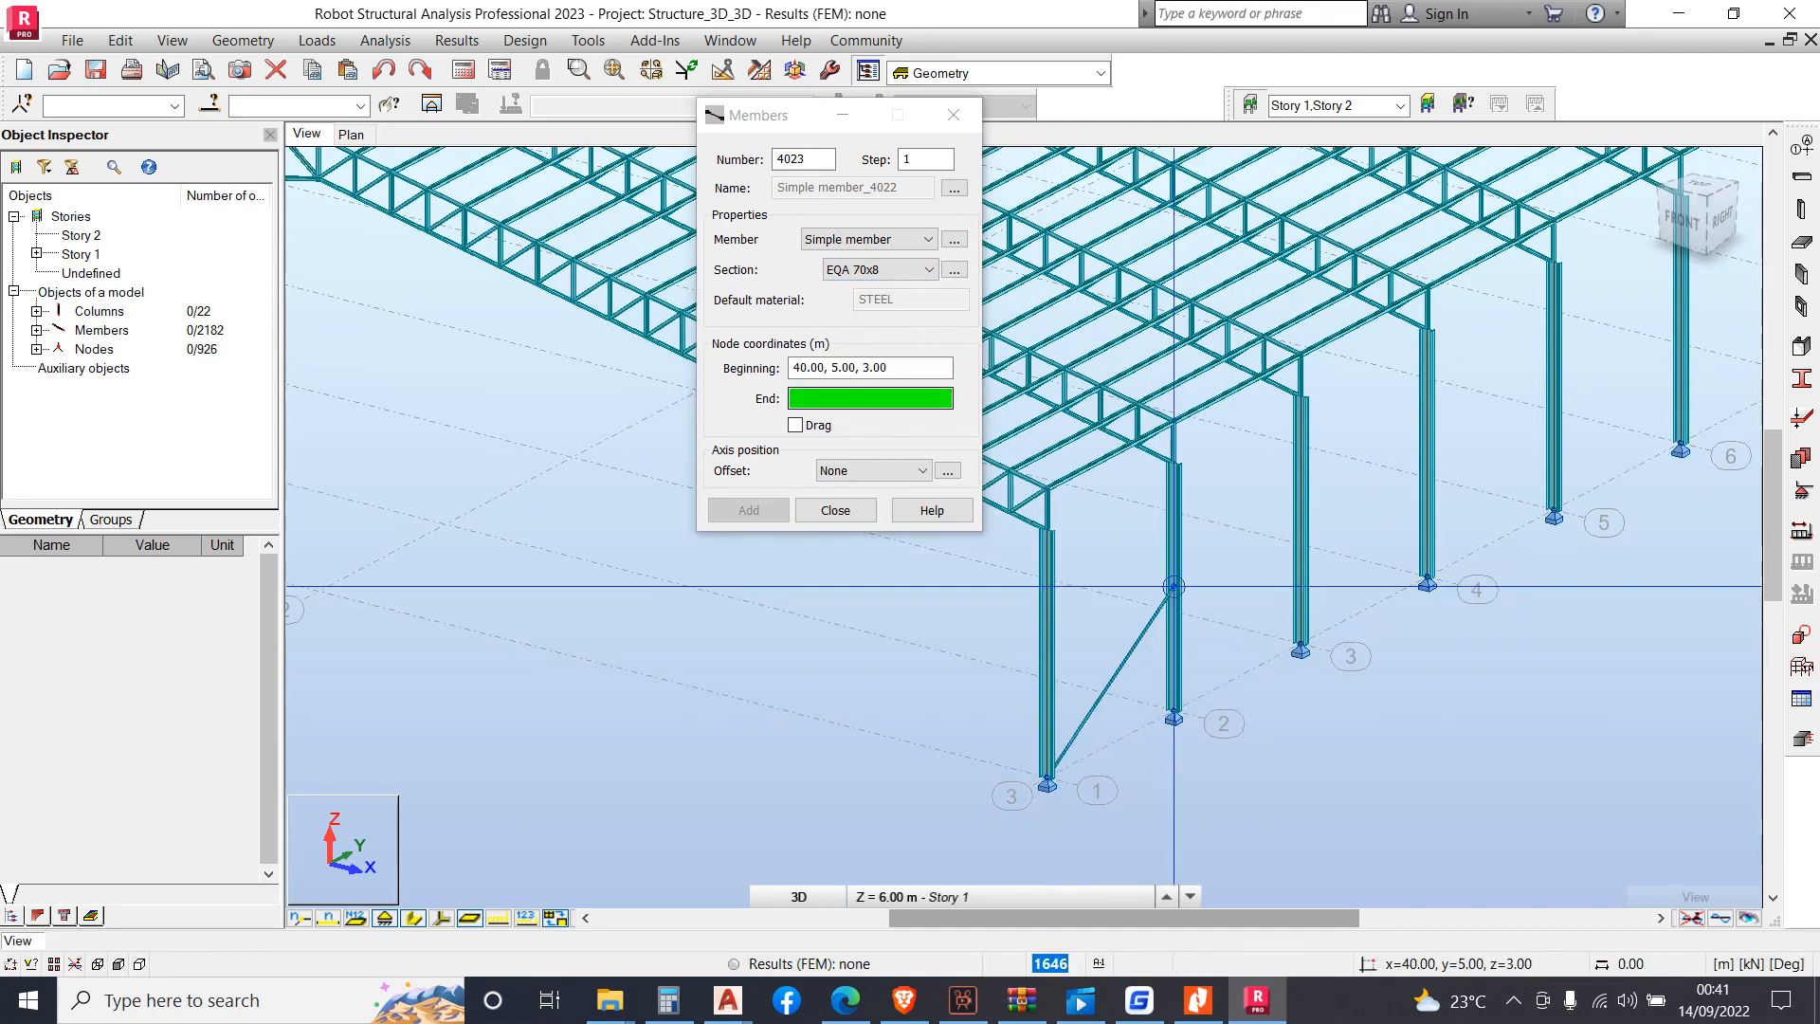
left_click(1046, 529)
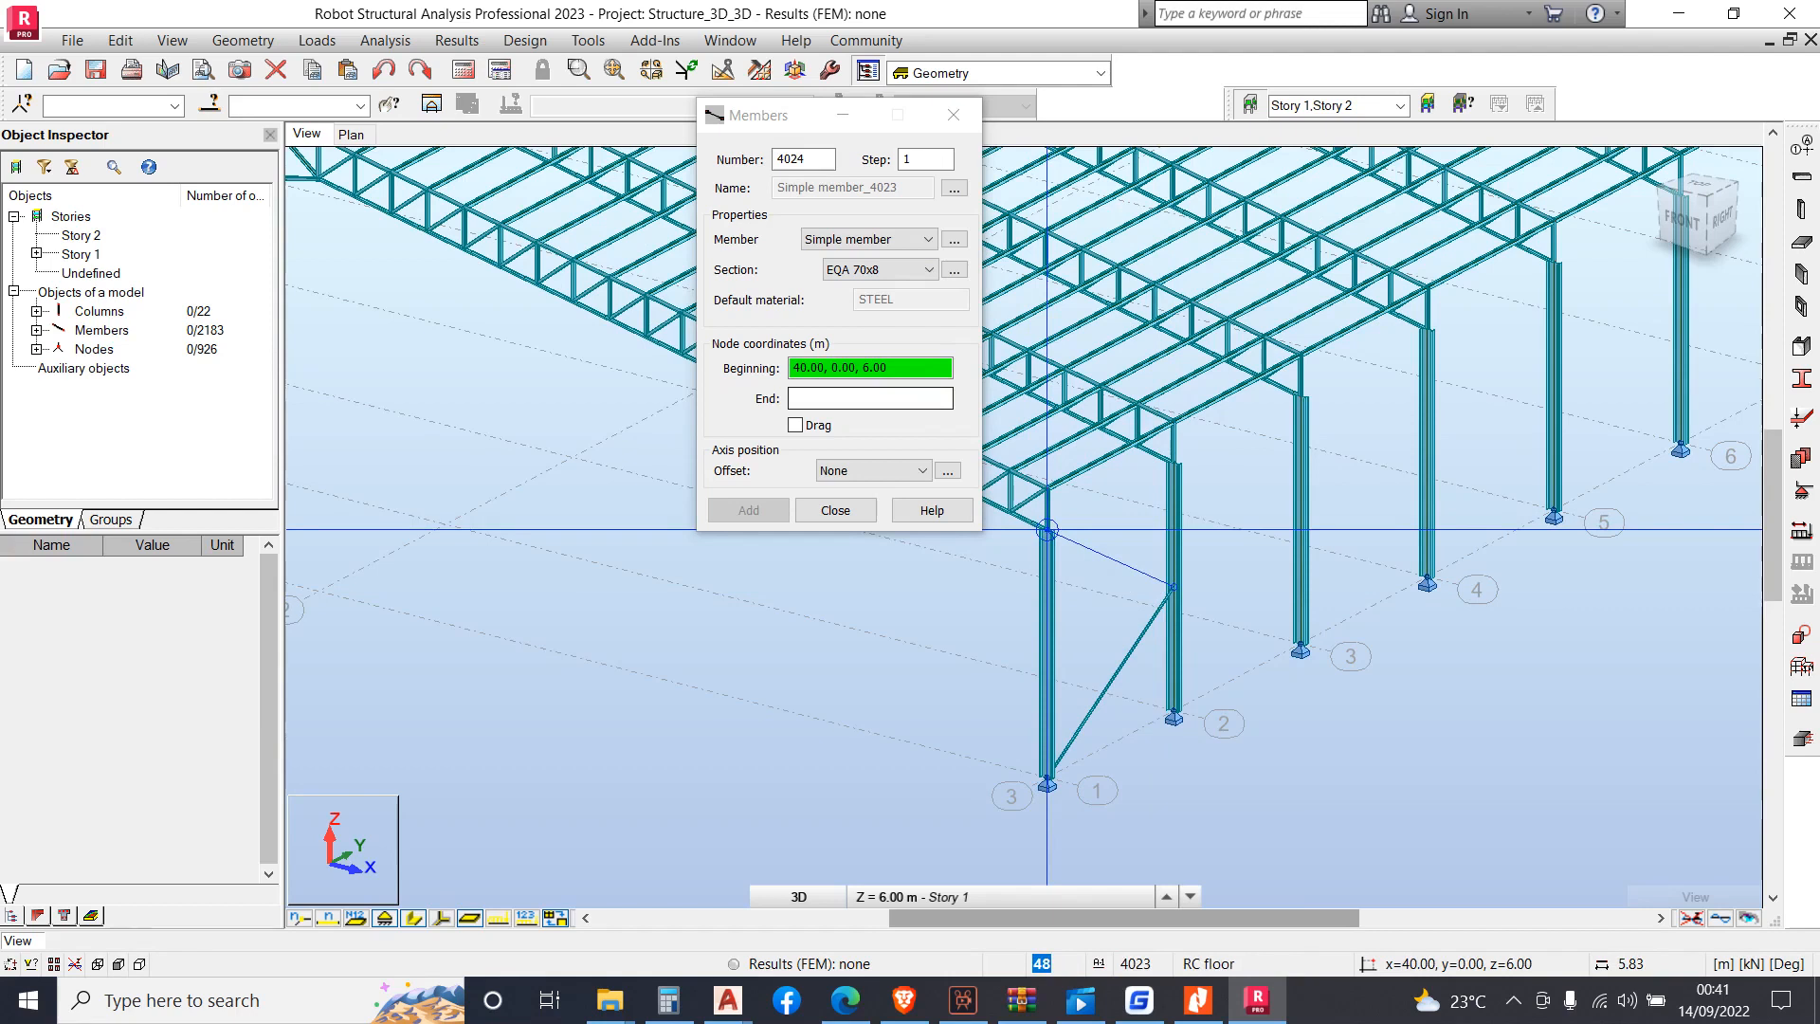
Add the opposite wall braces in the same bay, from (40, 5, 6) to (40, 0, 3) and on to (40, 5, 0)
left_click(1173, 463)
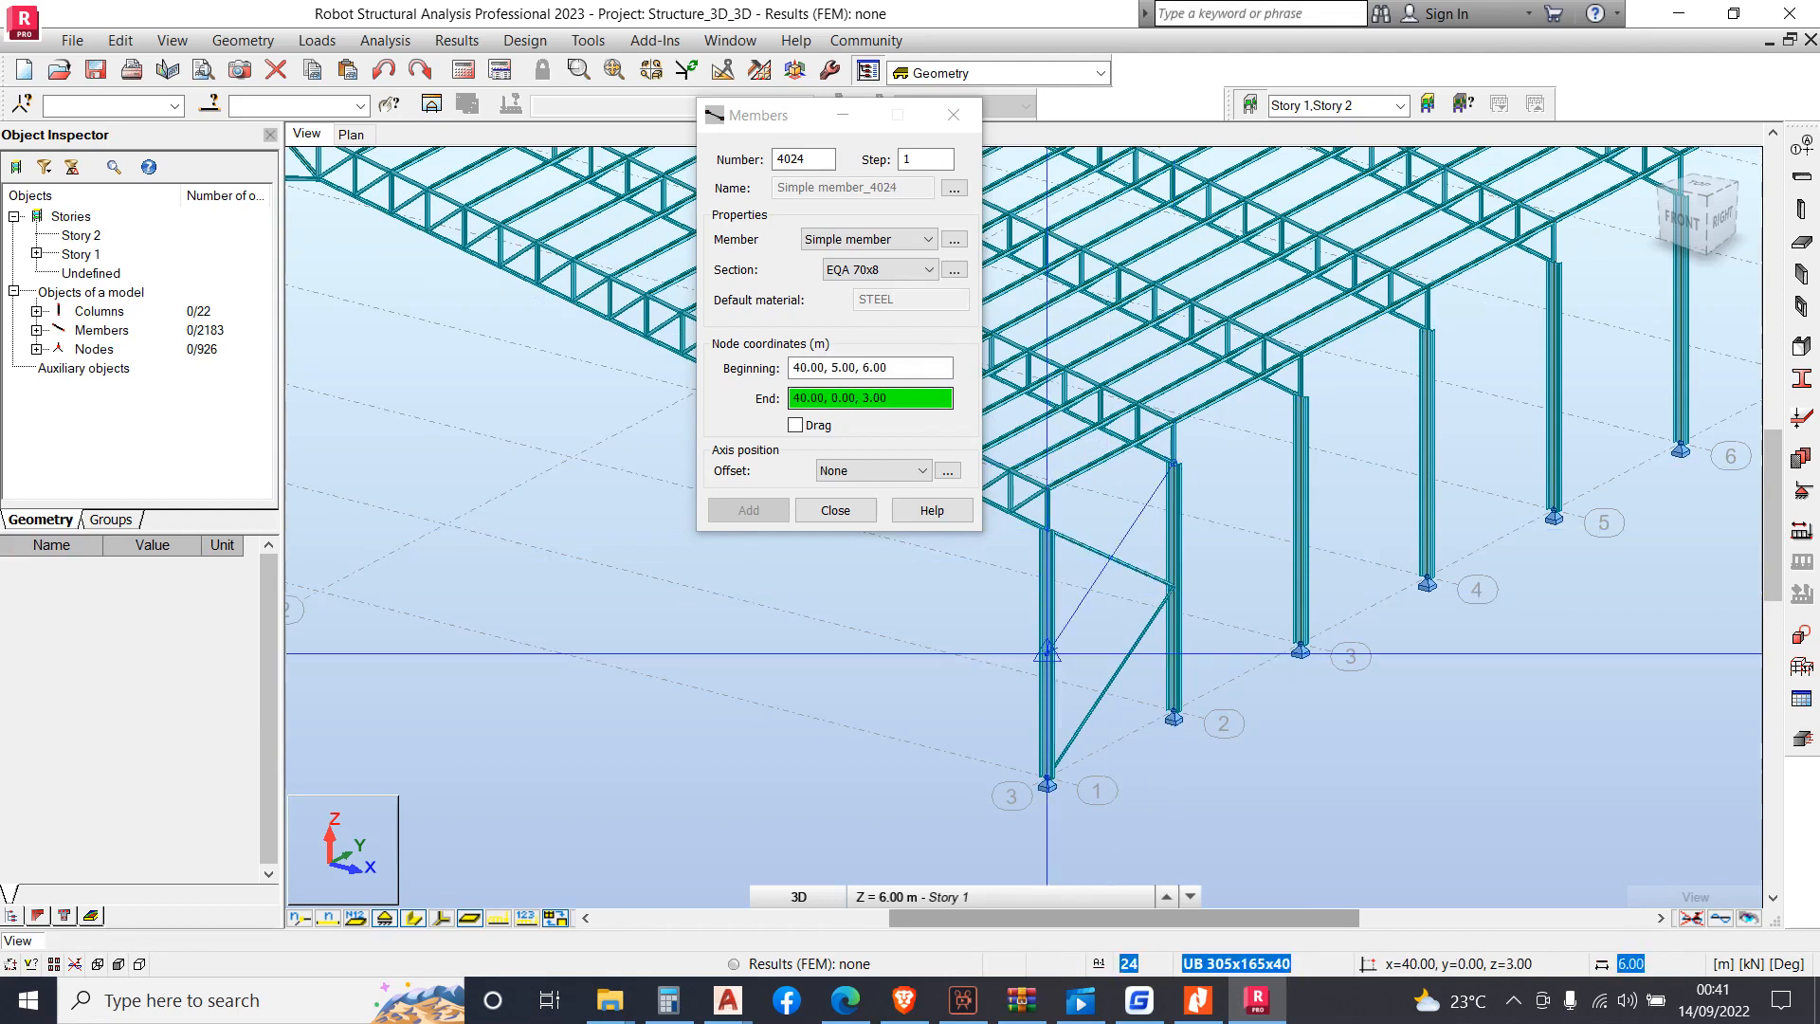
left_click(1046, 652)
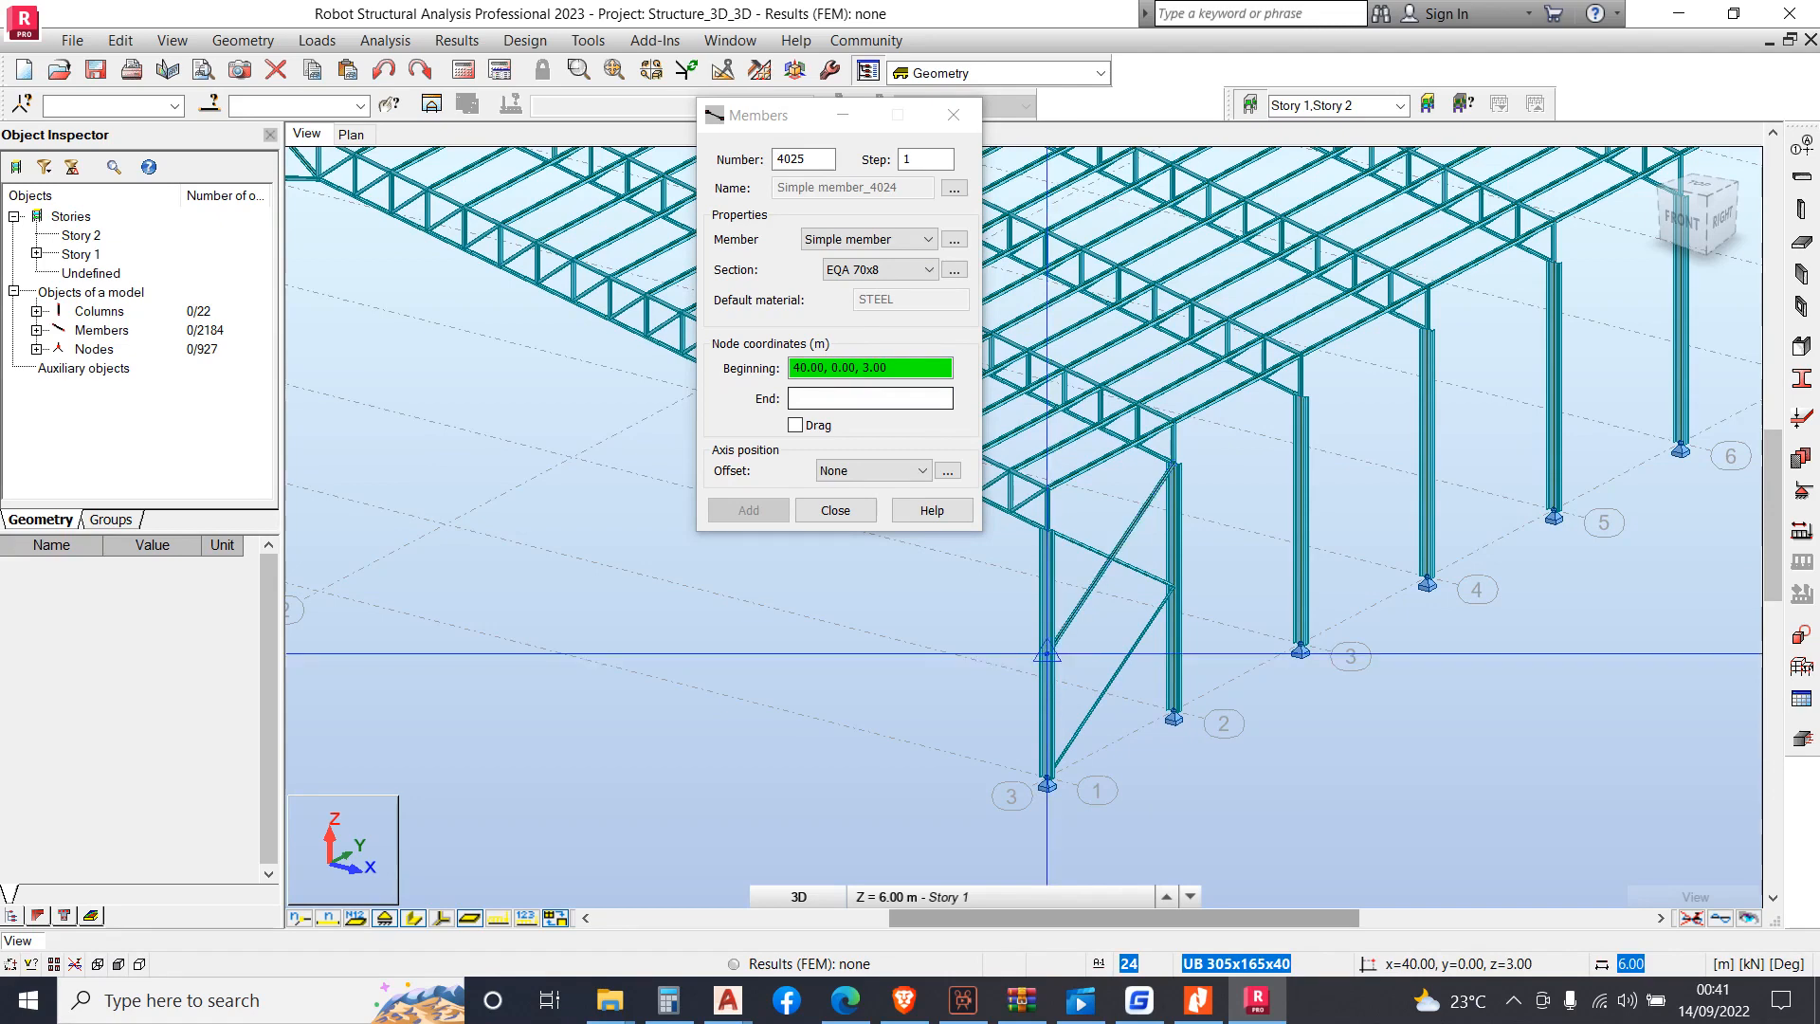
left_click(1047, 652)
left_click(1173, 711)
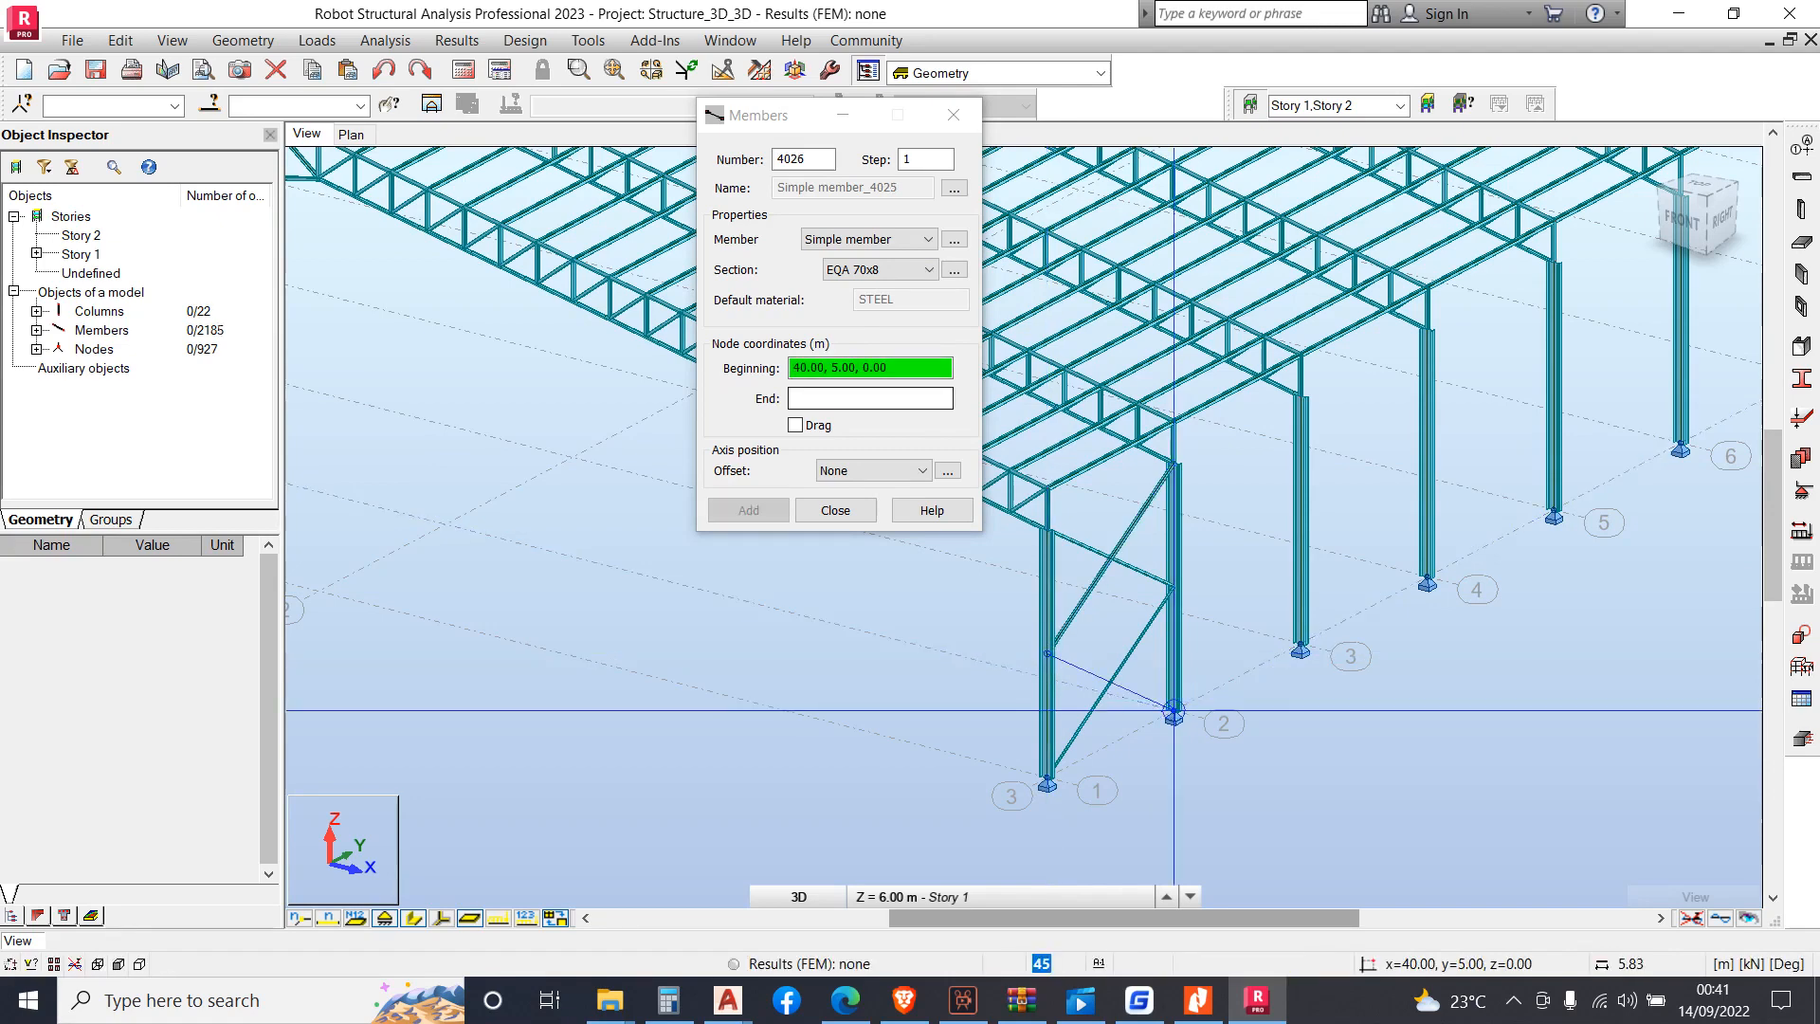
Add a horizontal EQA 70x8 member joining the two column tops, from (40, 0, 6) to (40, 5, 6)
scroll(1308, 638, "down", 6)
scroll(1052, 480, "up", 4)
scroll(1085, 480, "up", 3)
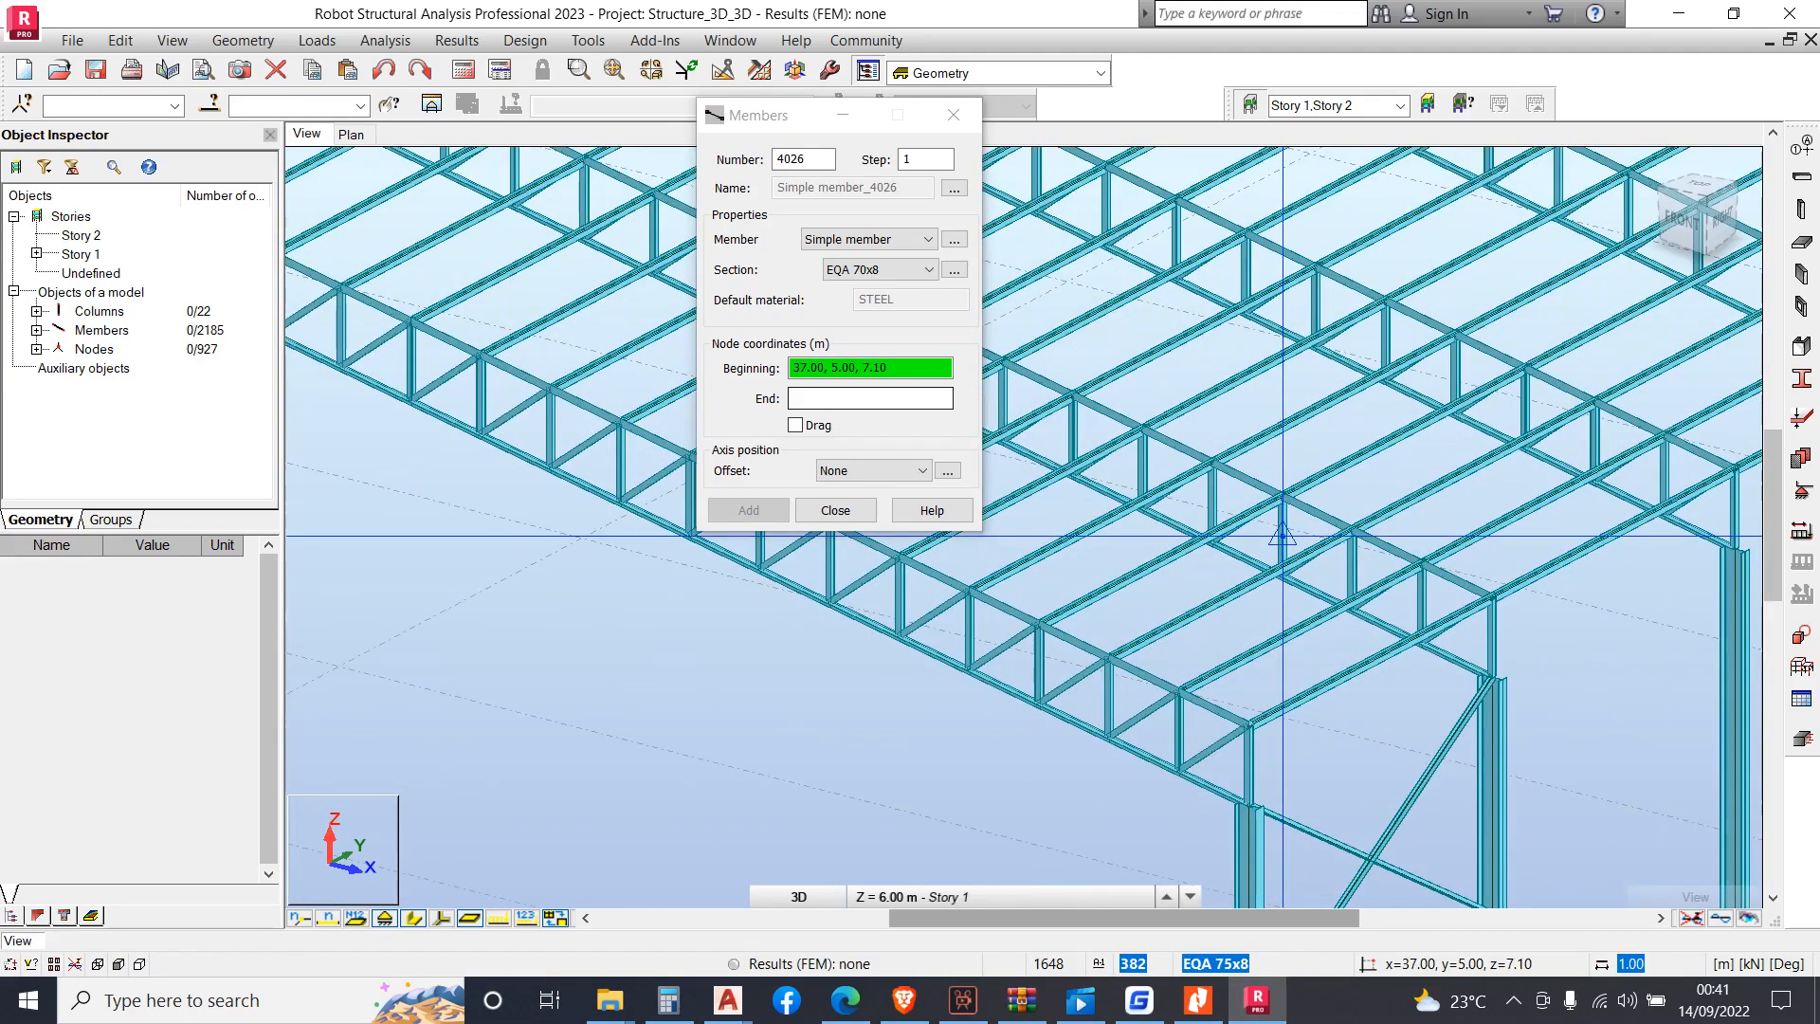
scroll(1282, 536, "down", 2)
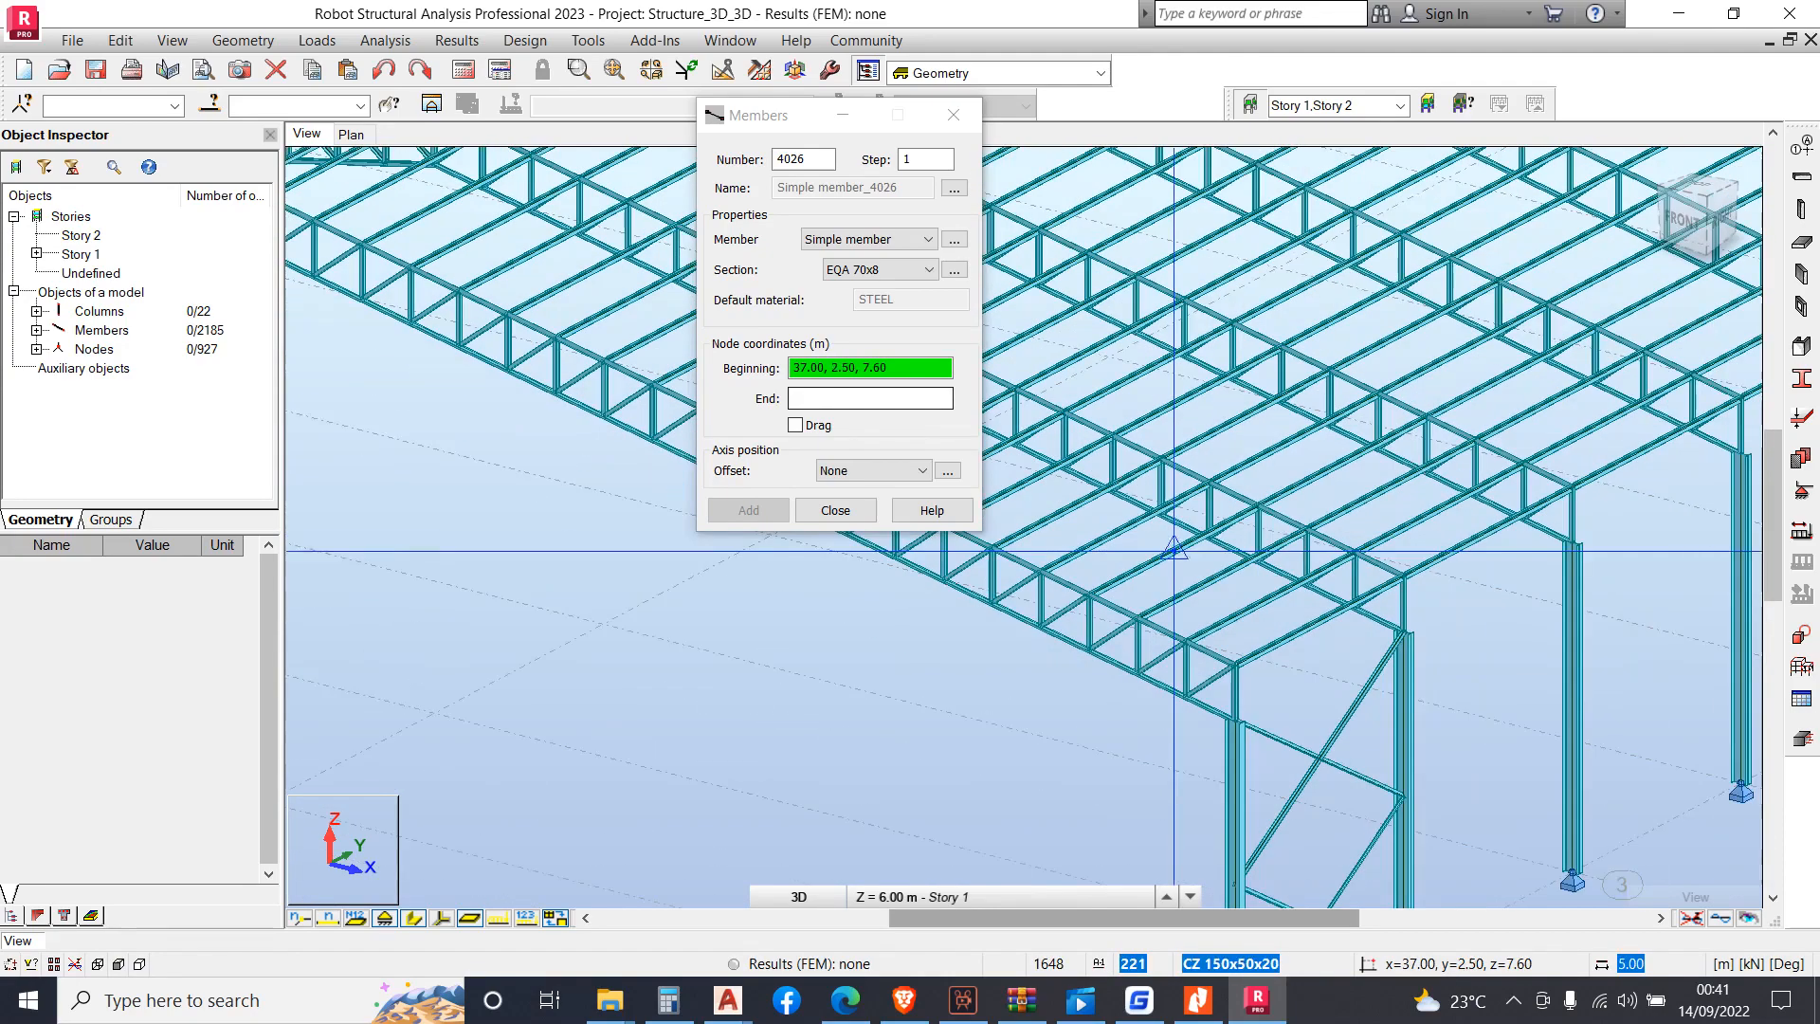
left_click(1234, 721)
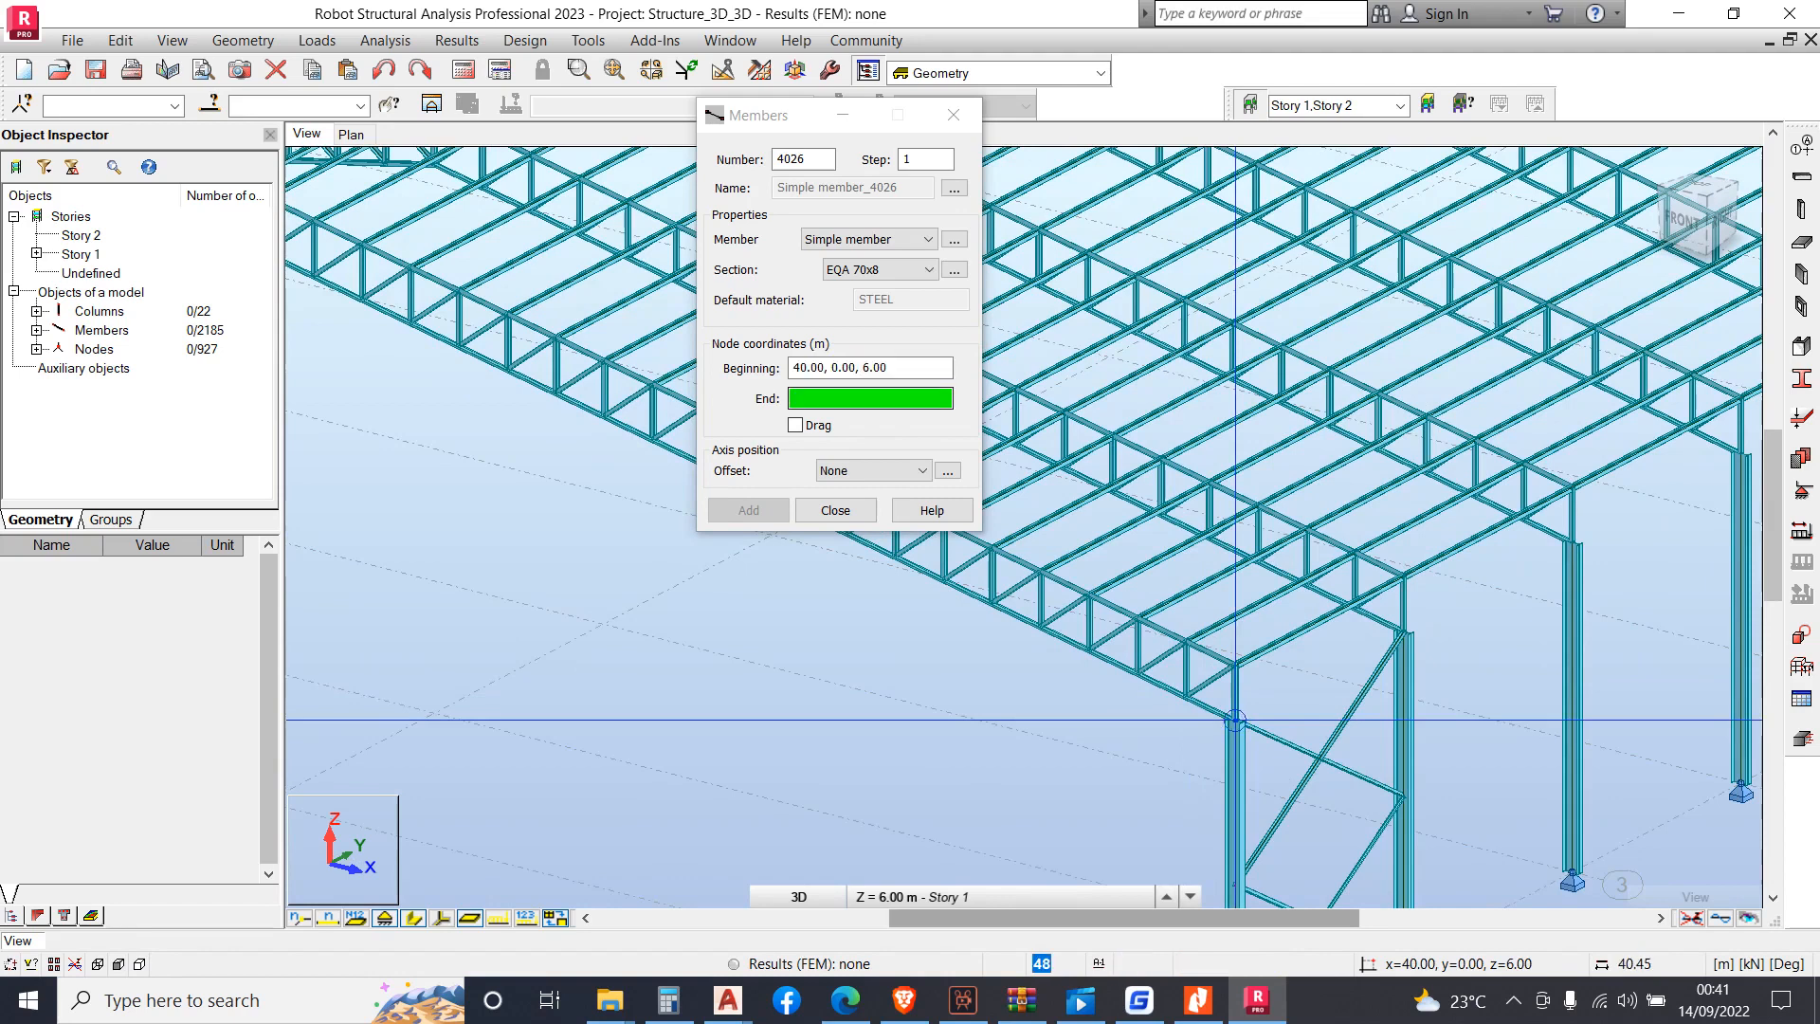
left_click(1404, 632)
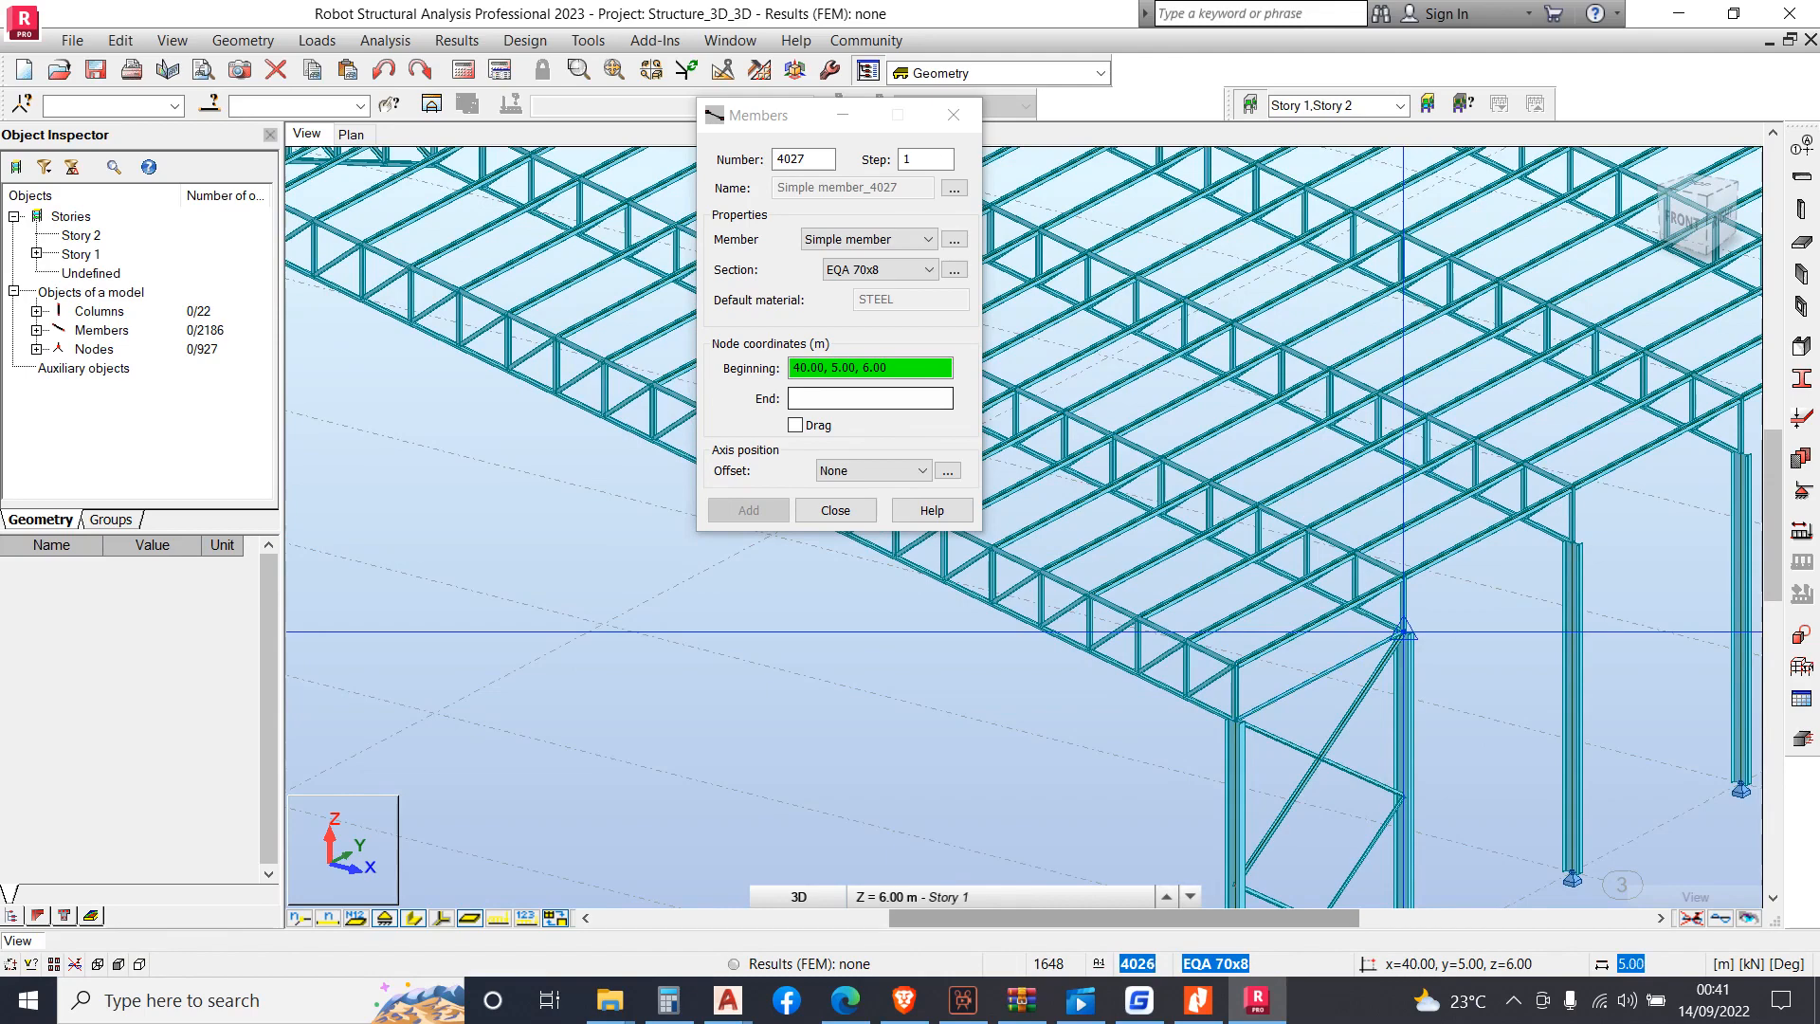
Draw a diagonal roof brace across the first bay from the eaves node (40, 0, 7) to (28.5, 5, 9.3) on the second truss
scroll(1234, 666, "up", 3)
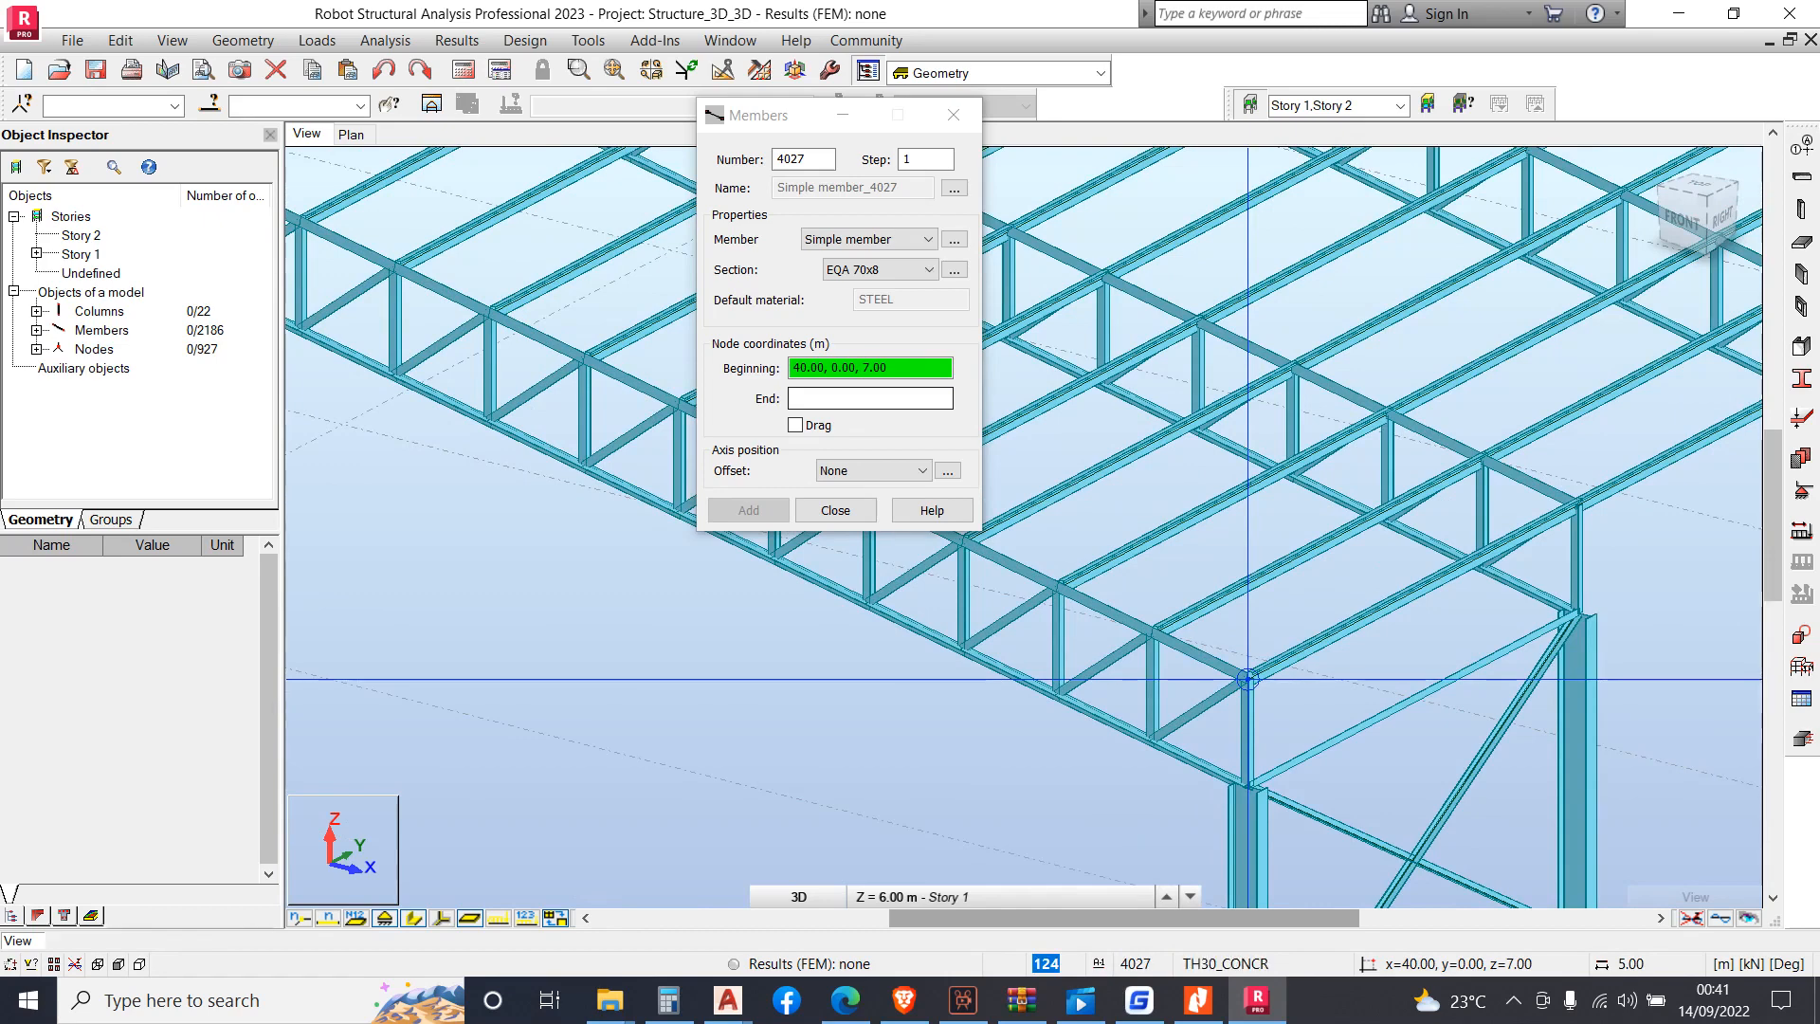
left_click(1247, 678)
scroll(1362, 605, "down", 2)
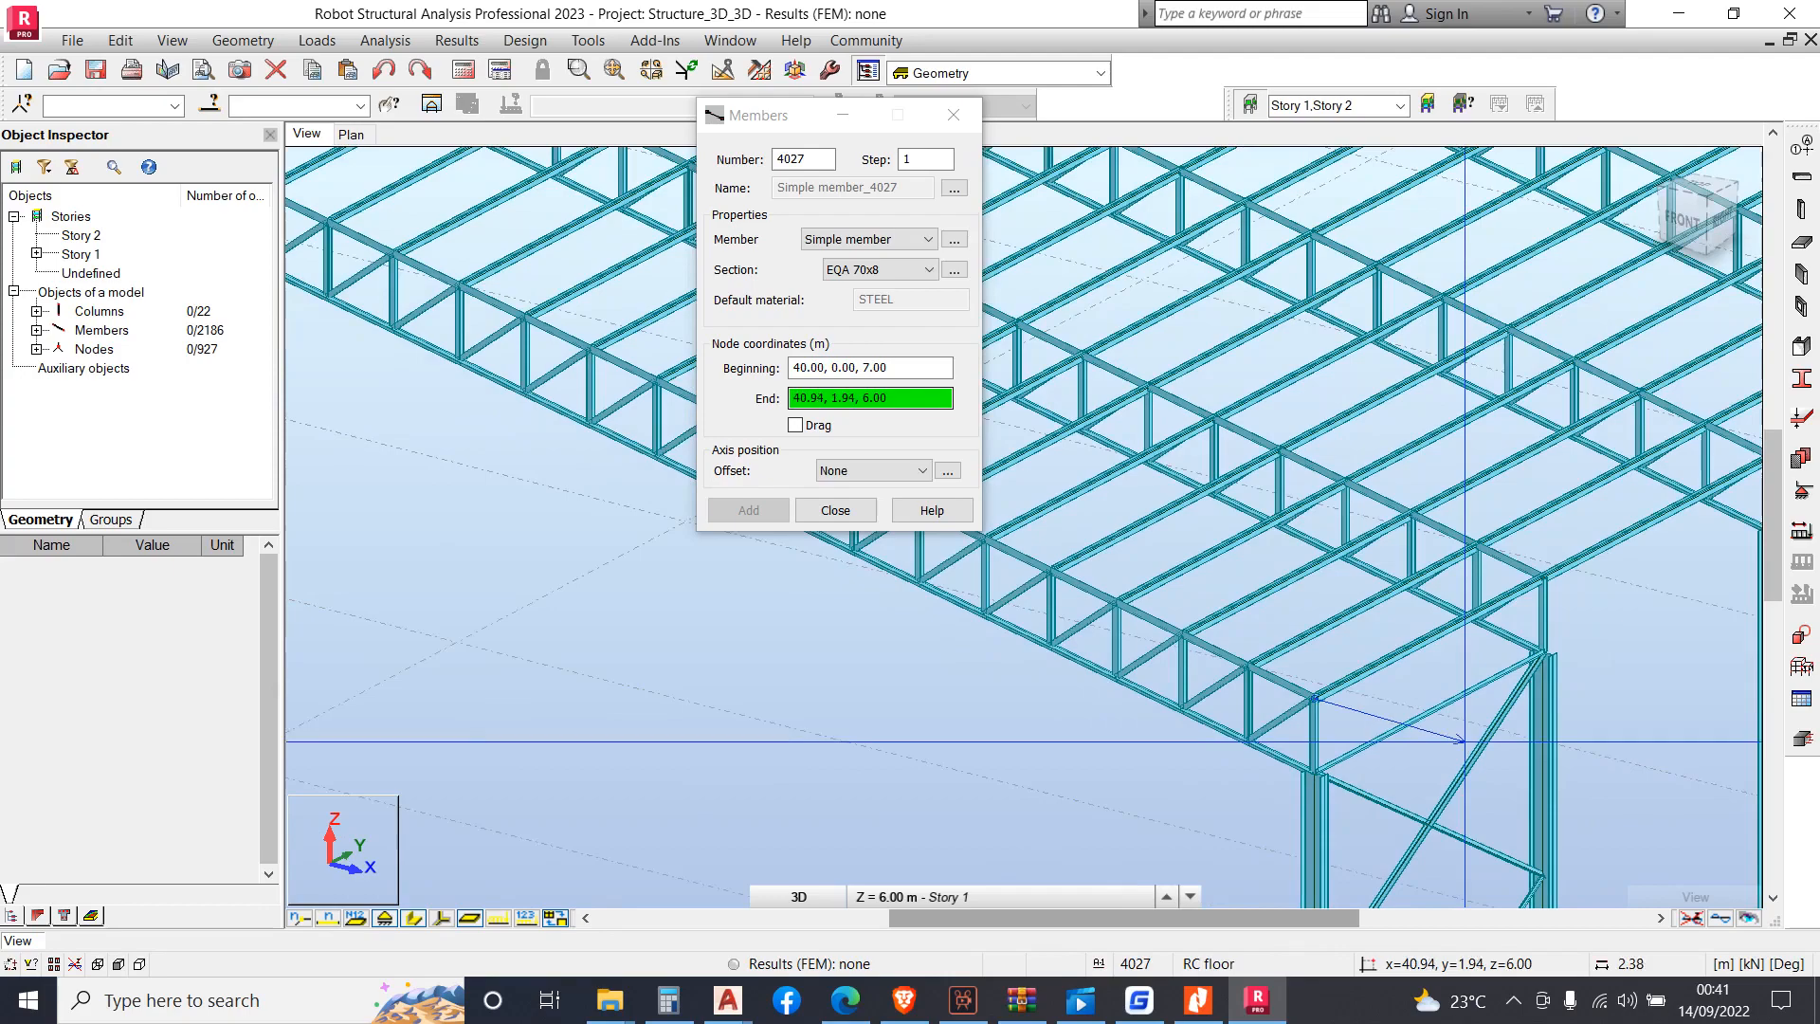
scroll(1362, 605, "down", 4)
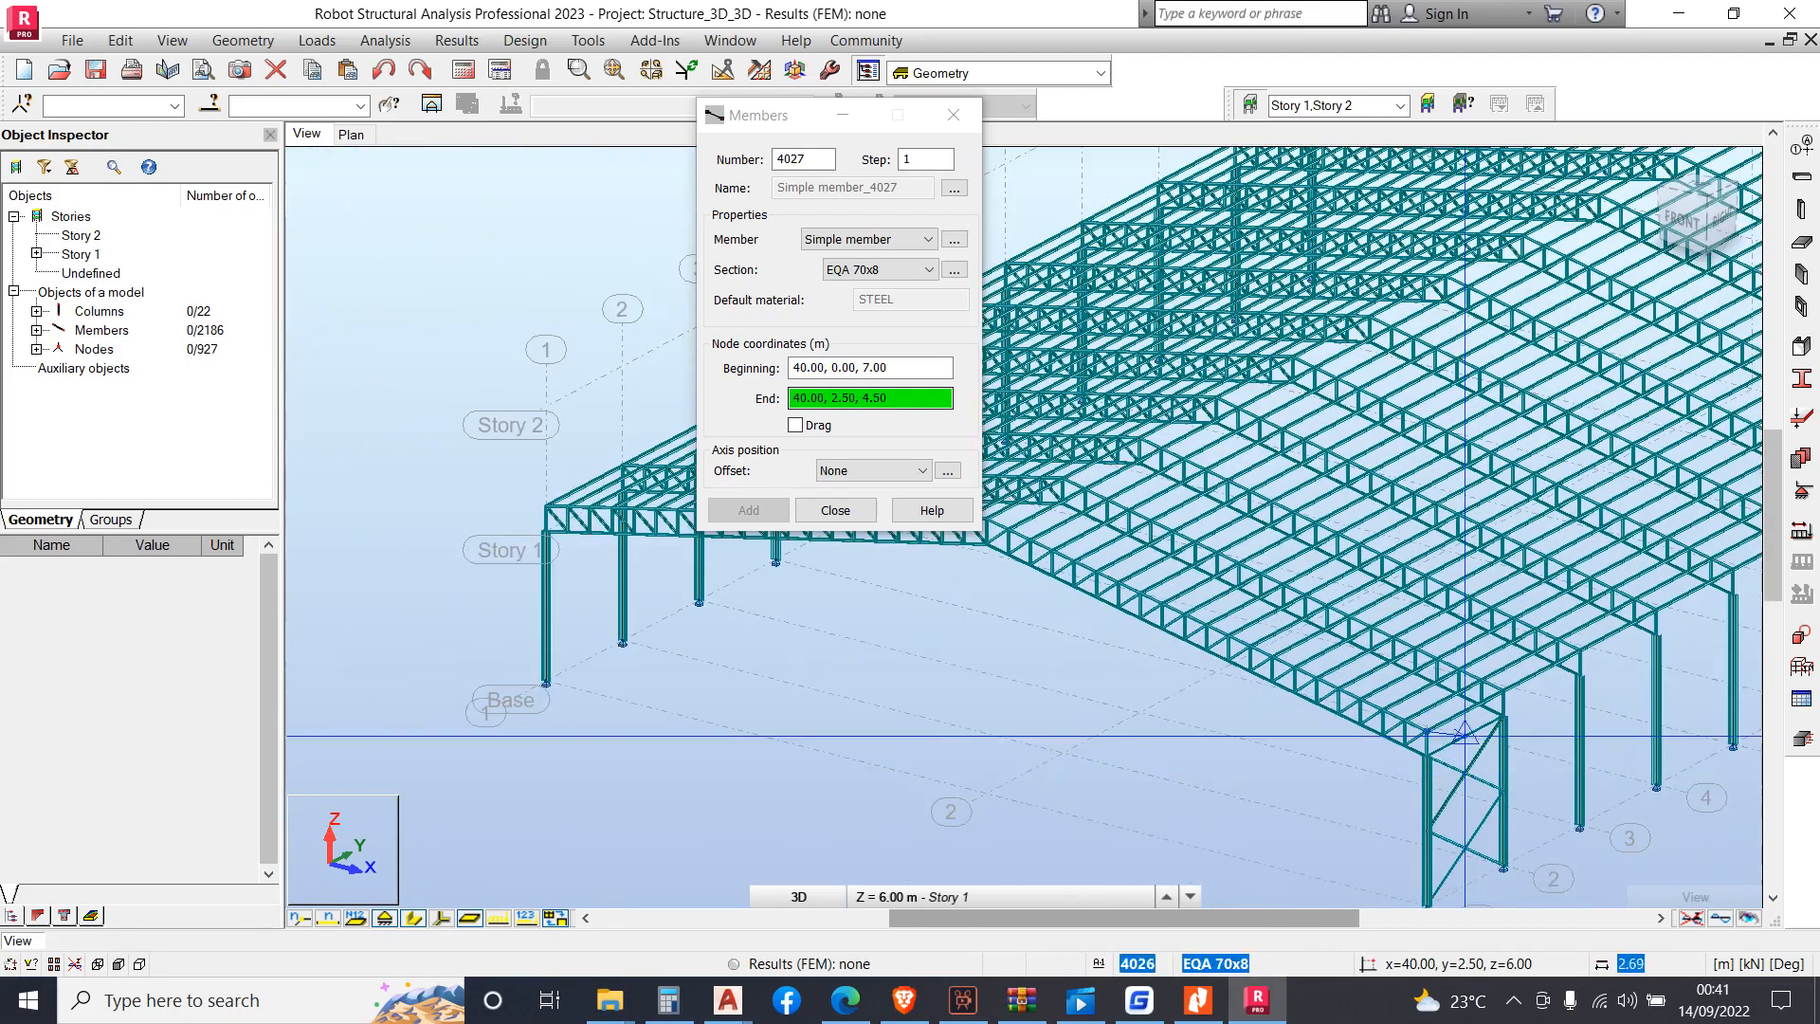
scroll(1464, 710, "down", 2)
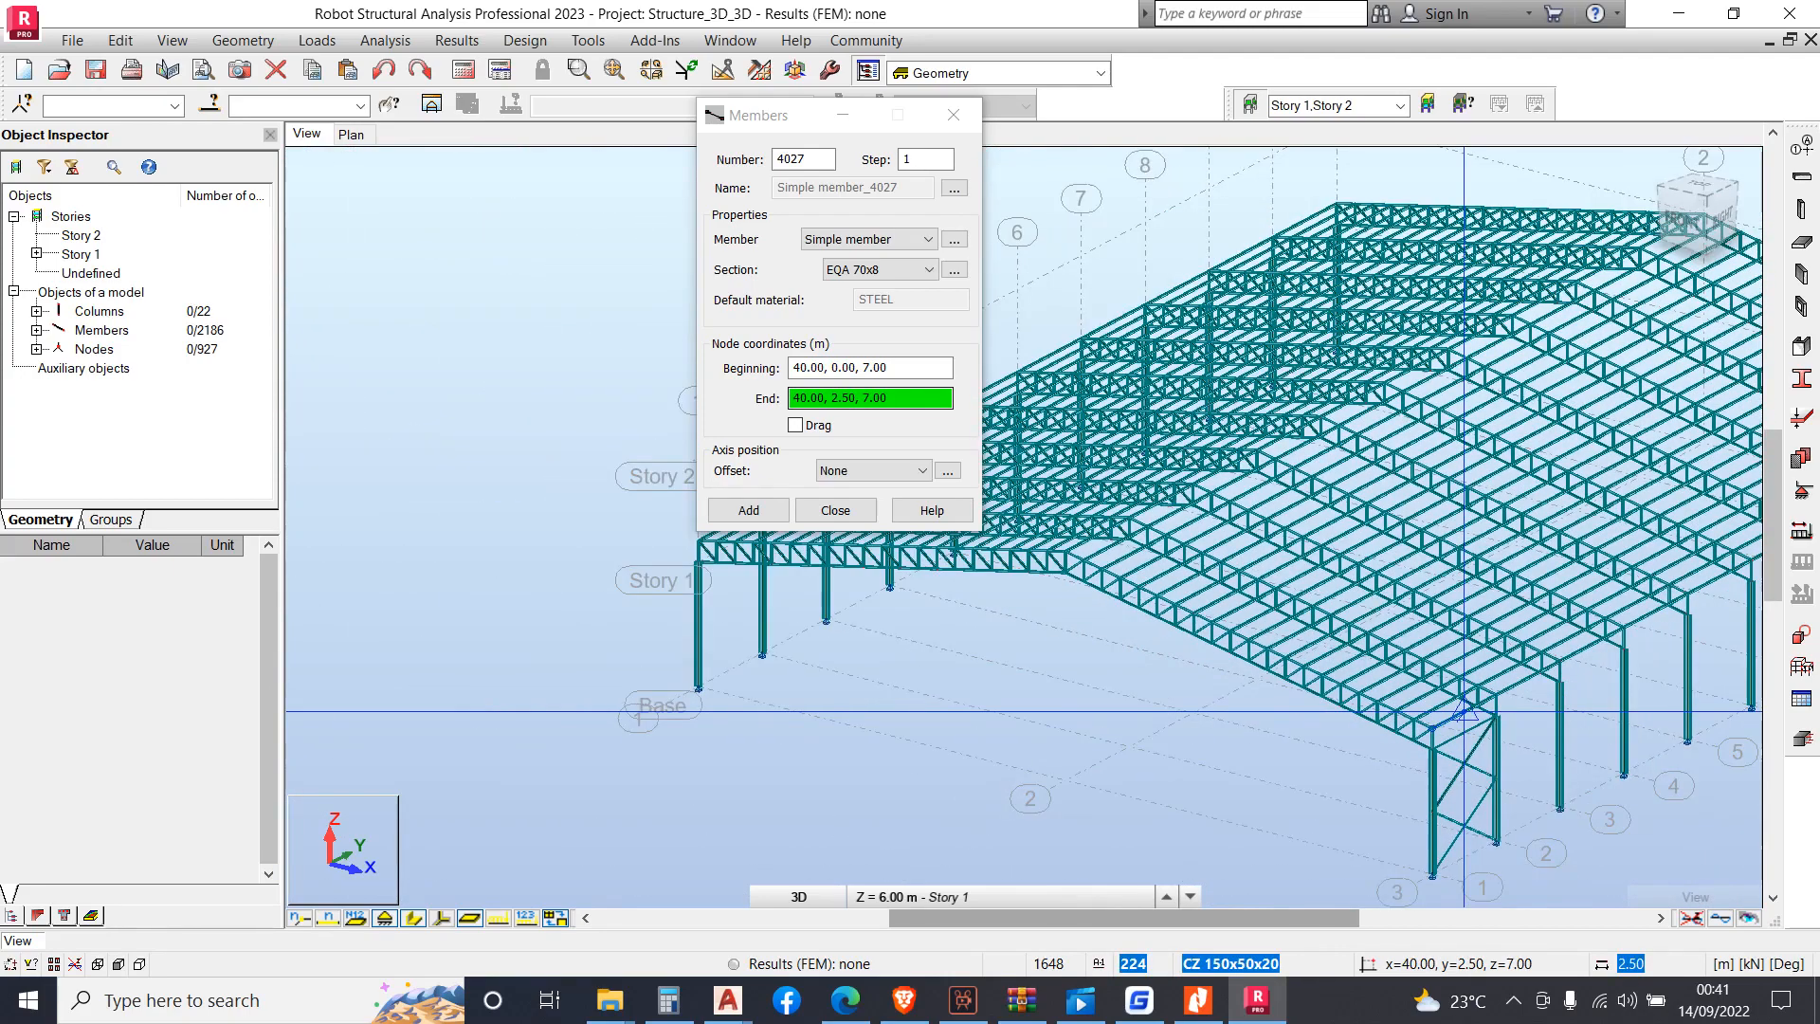
scroll(1464, 710, "up", 1)
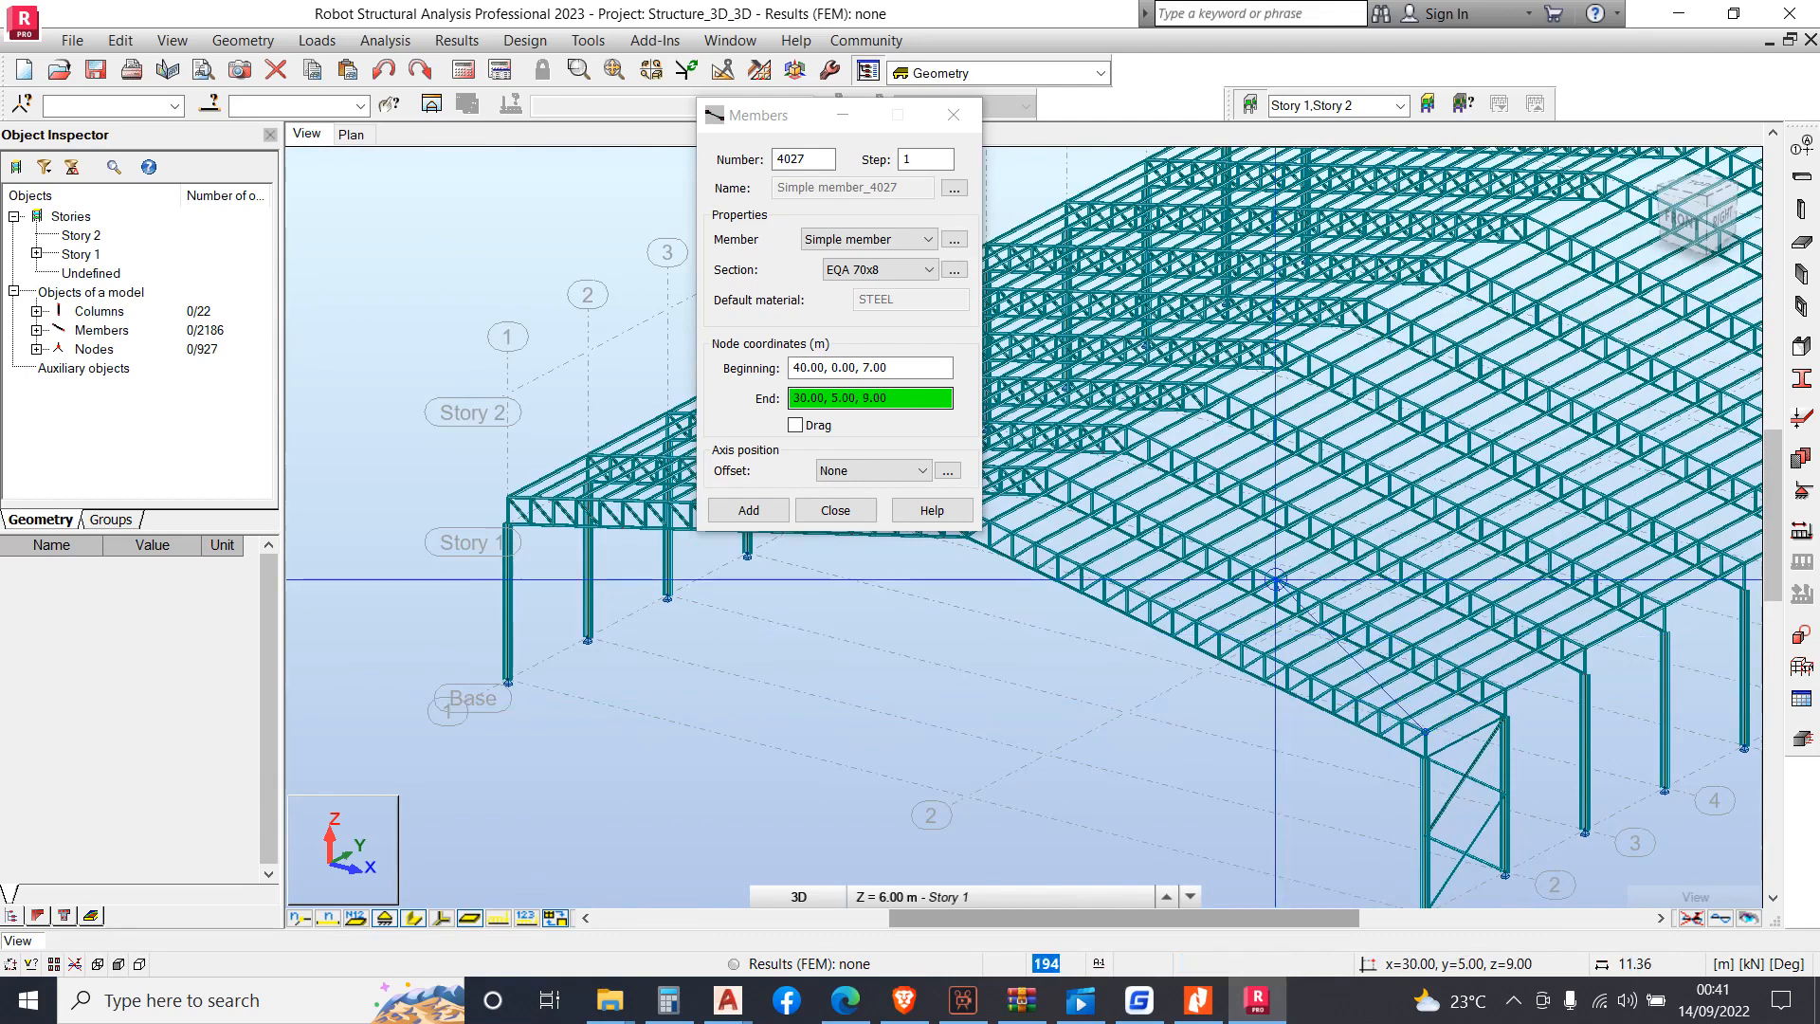
scroll(1239, 564, "up", 1)
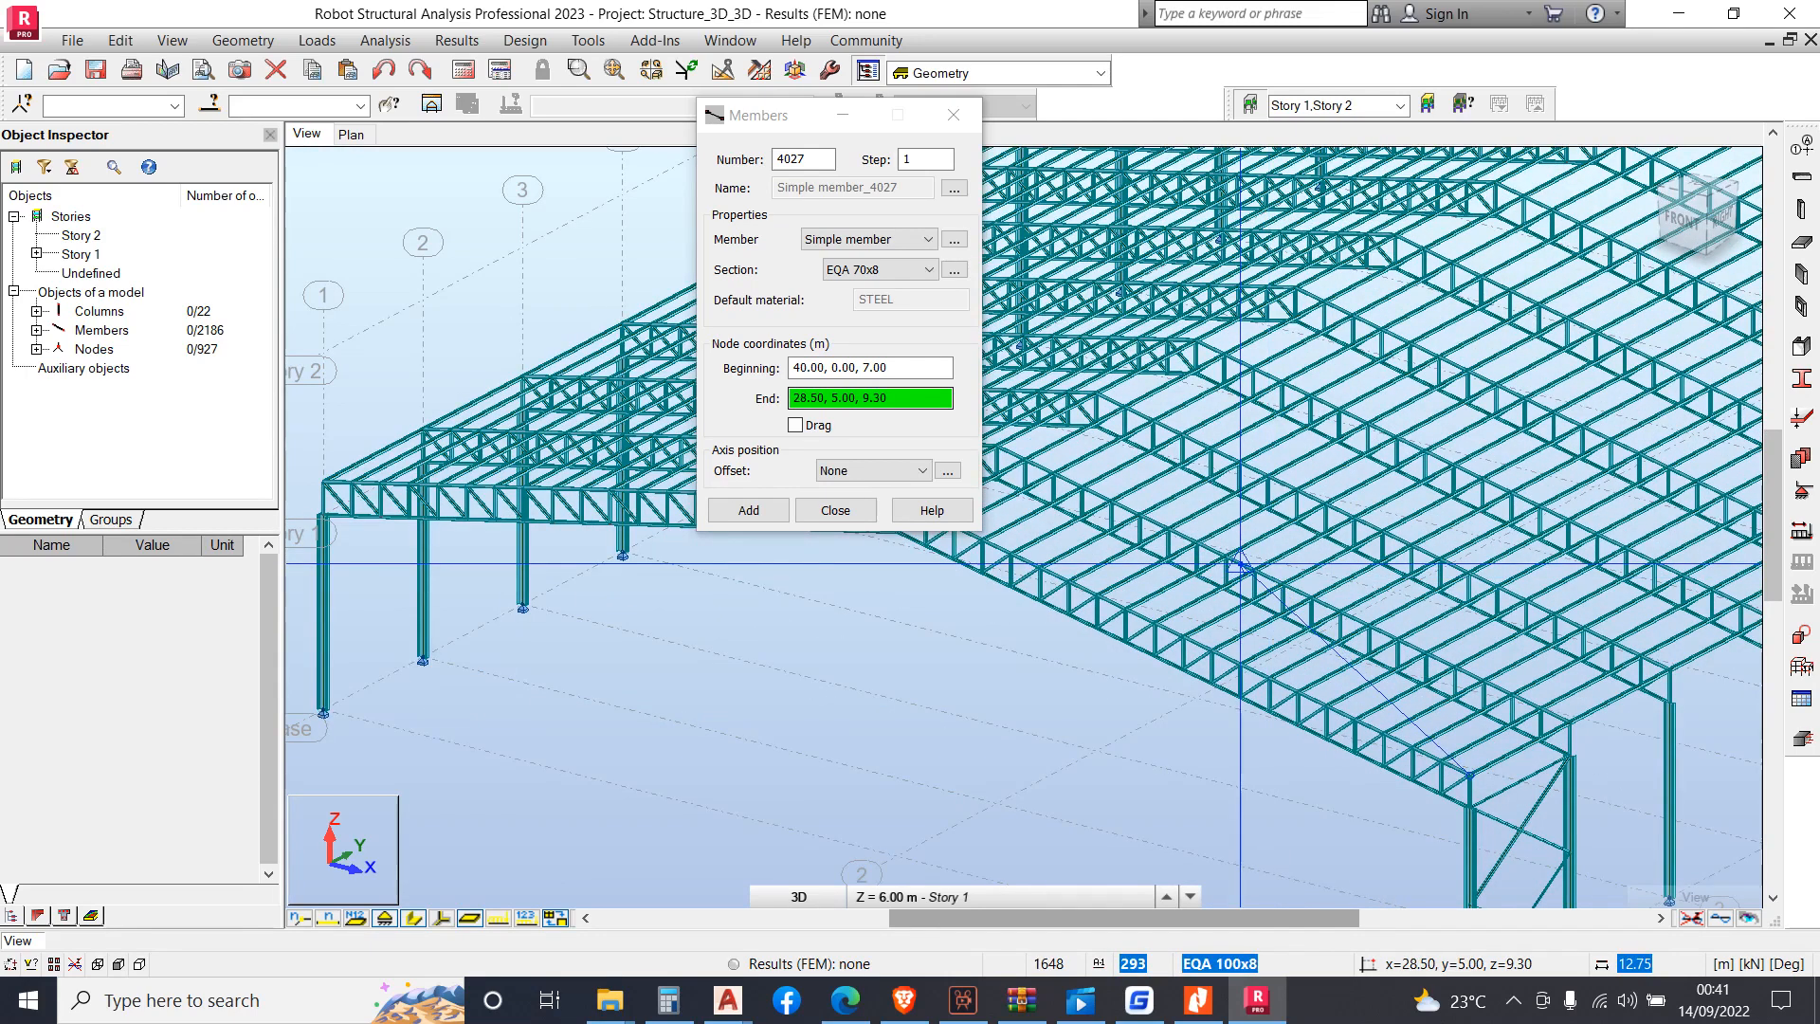
left_click(1239, 564)
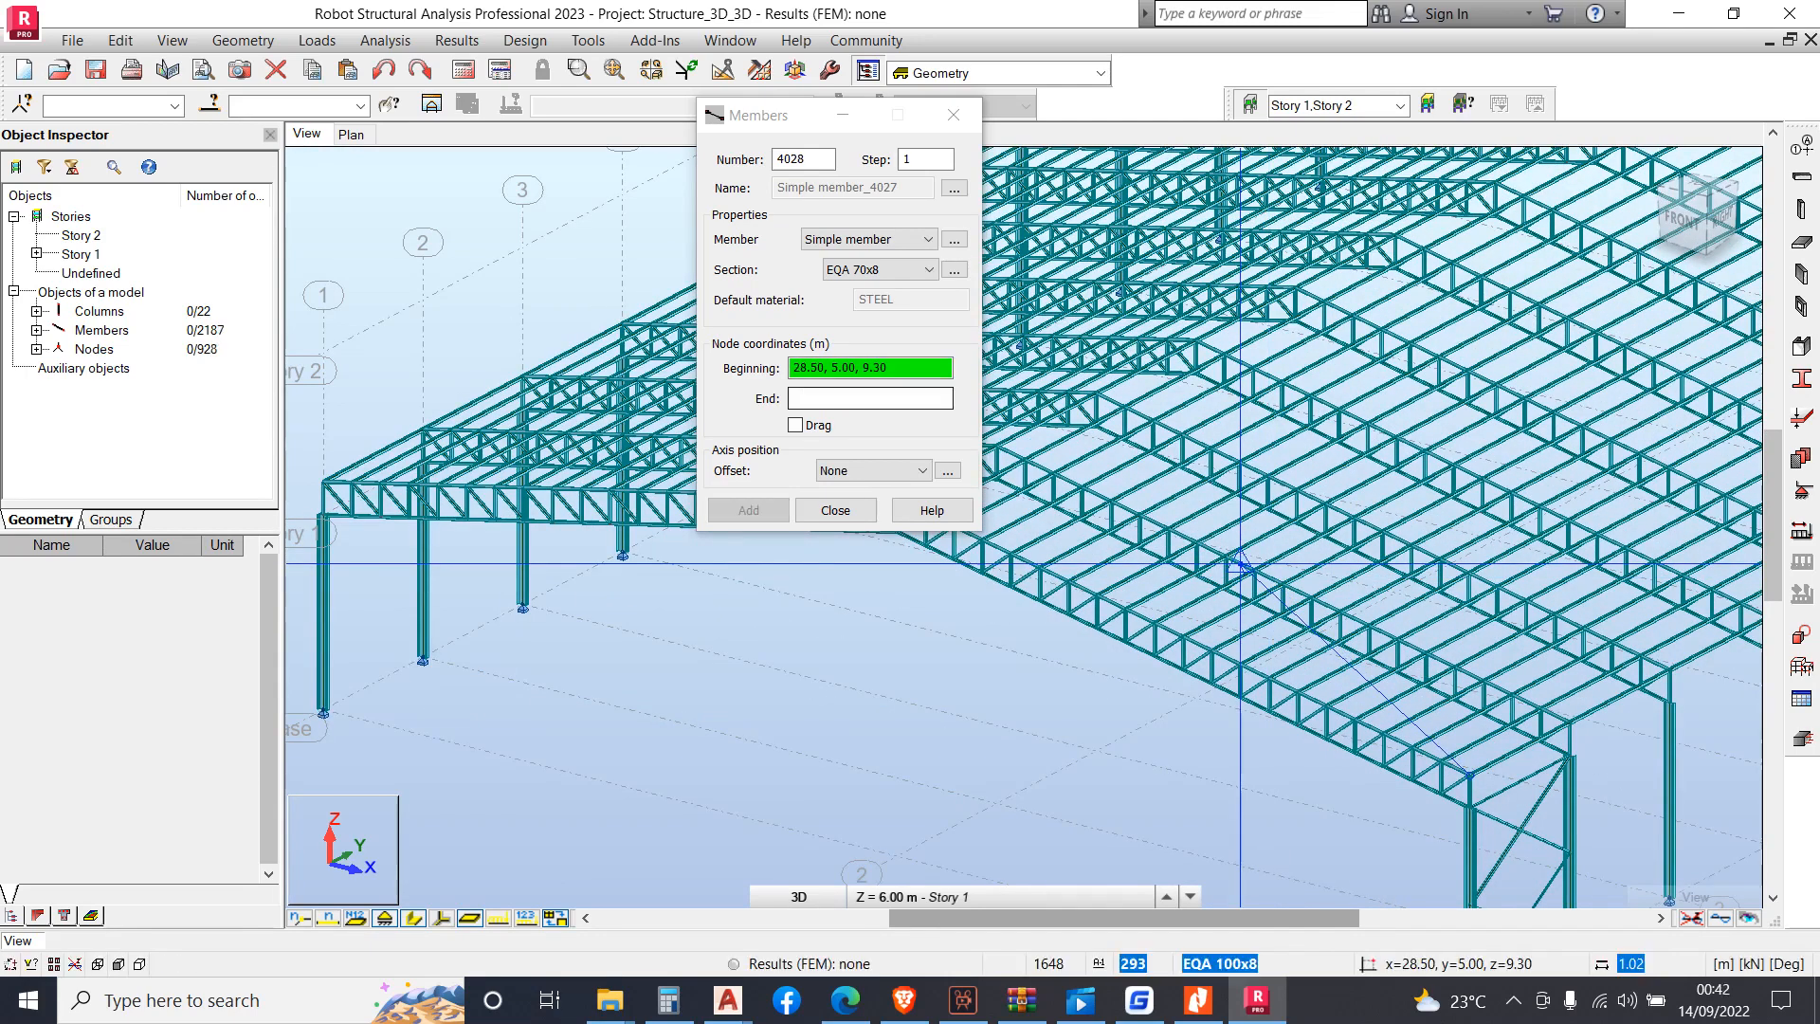
Continue the roof bracing from (28.5, 5, 9.3) to the first truss's ridge node at (20, 0, 11)
left_click(1240, 564)
scroll(1286, 573, "down", 2)
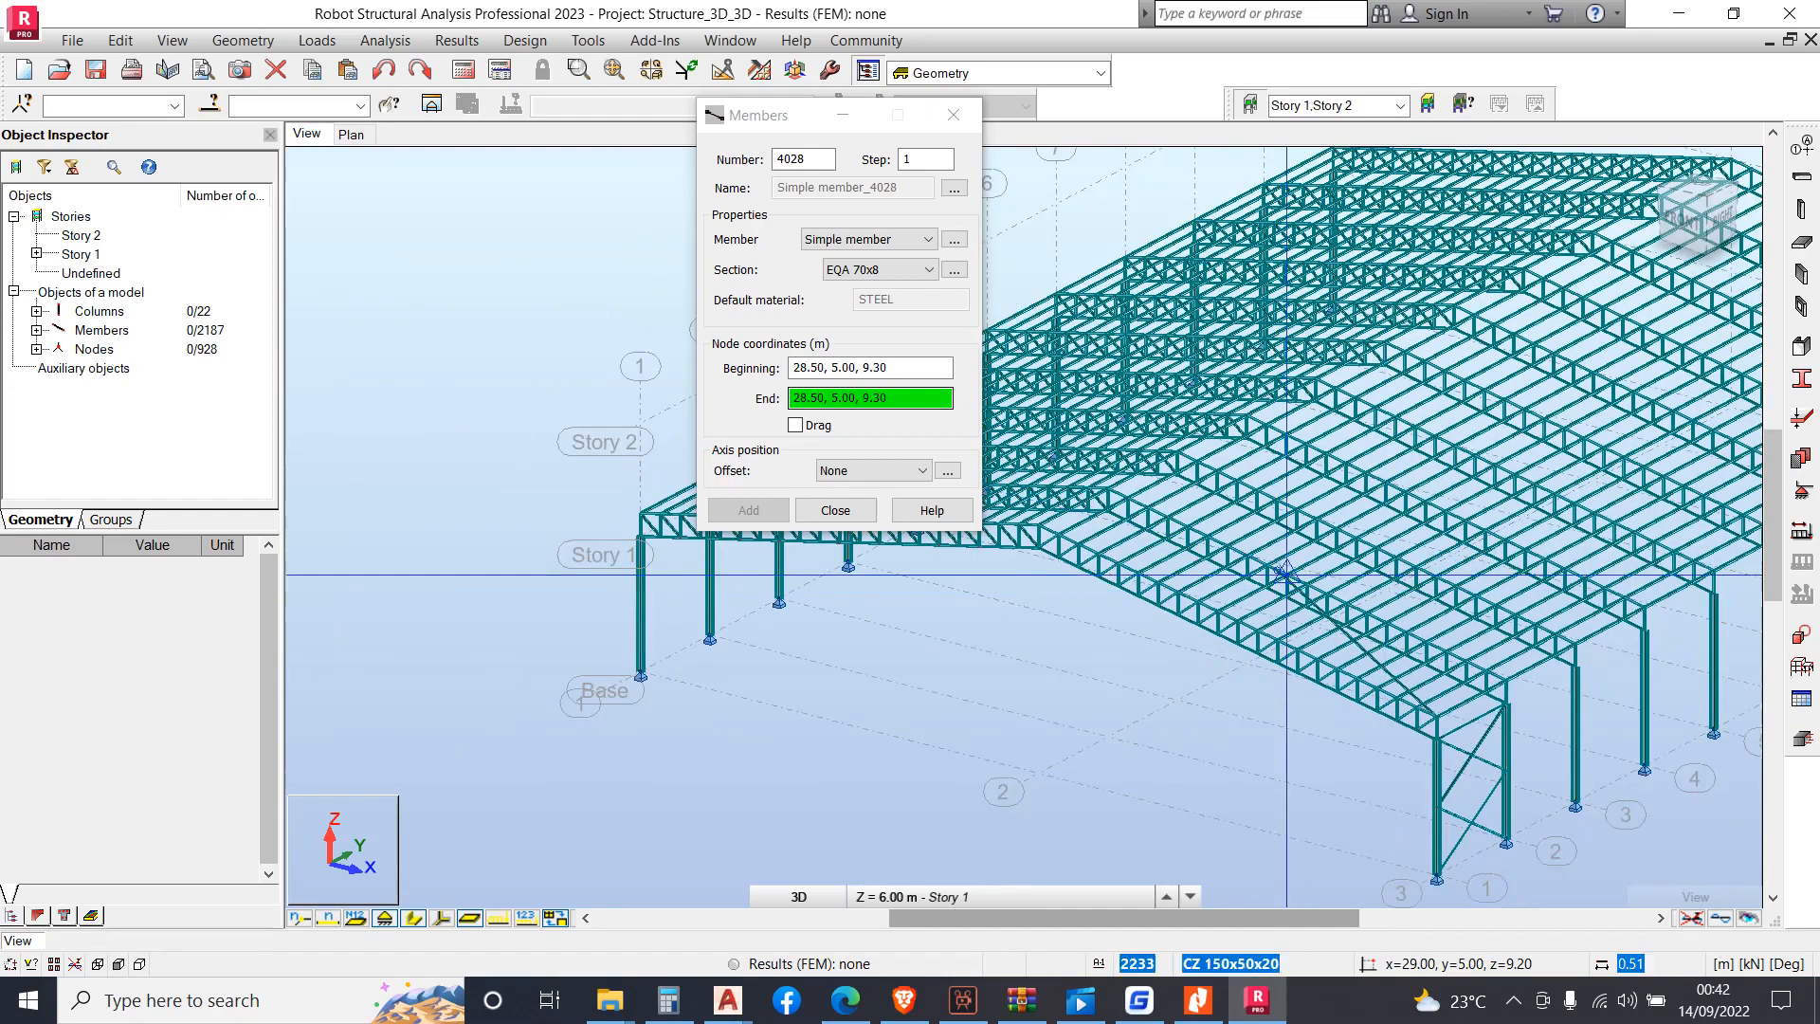
scroll(1033, 524, "up", 4)
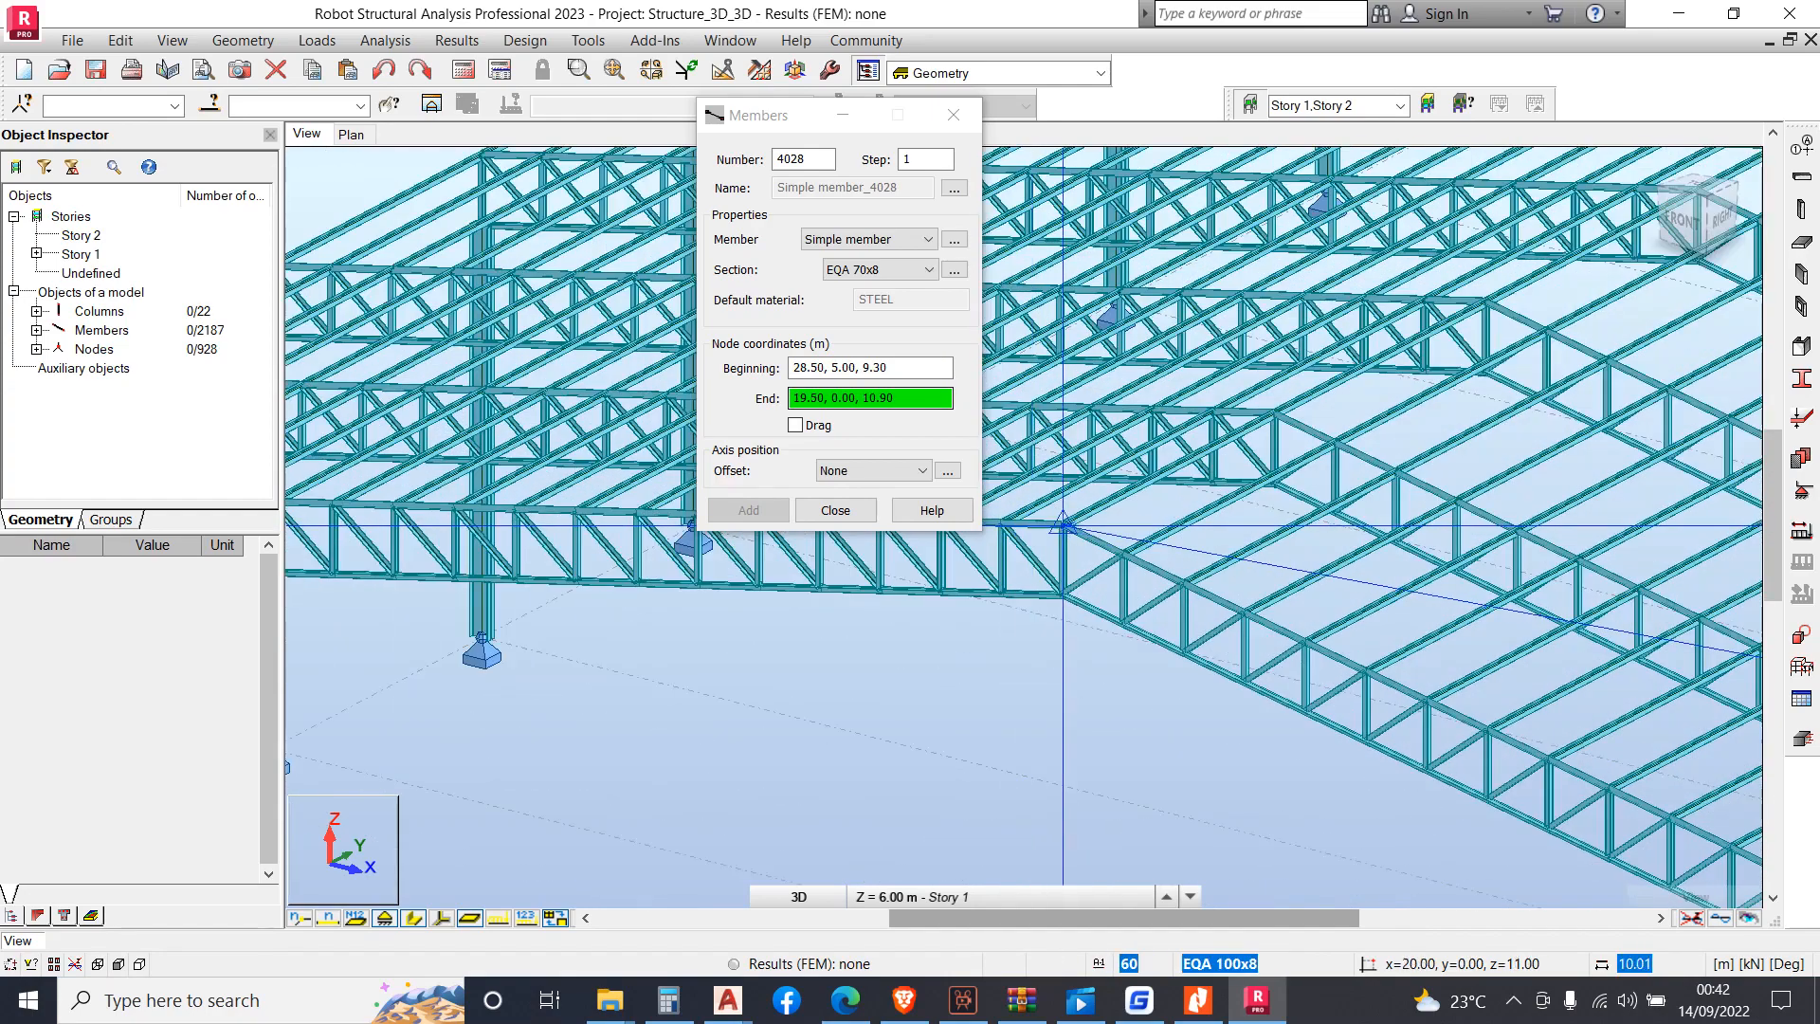
left_click(1062, 526)
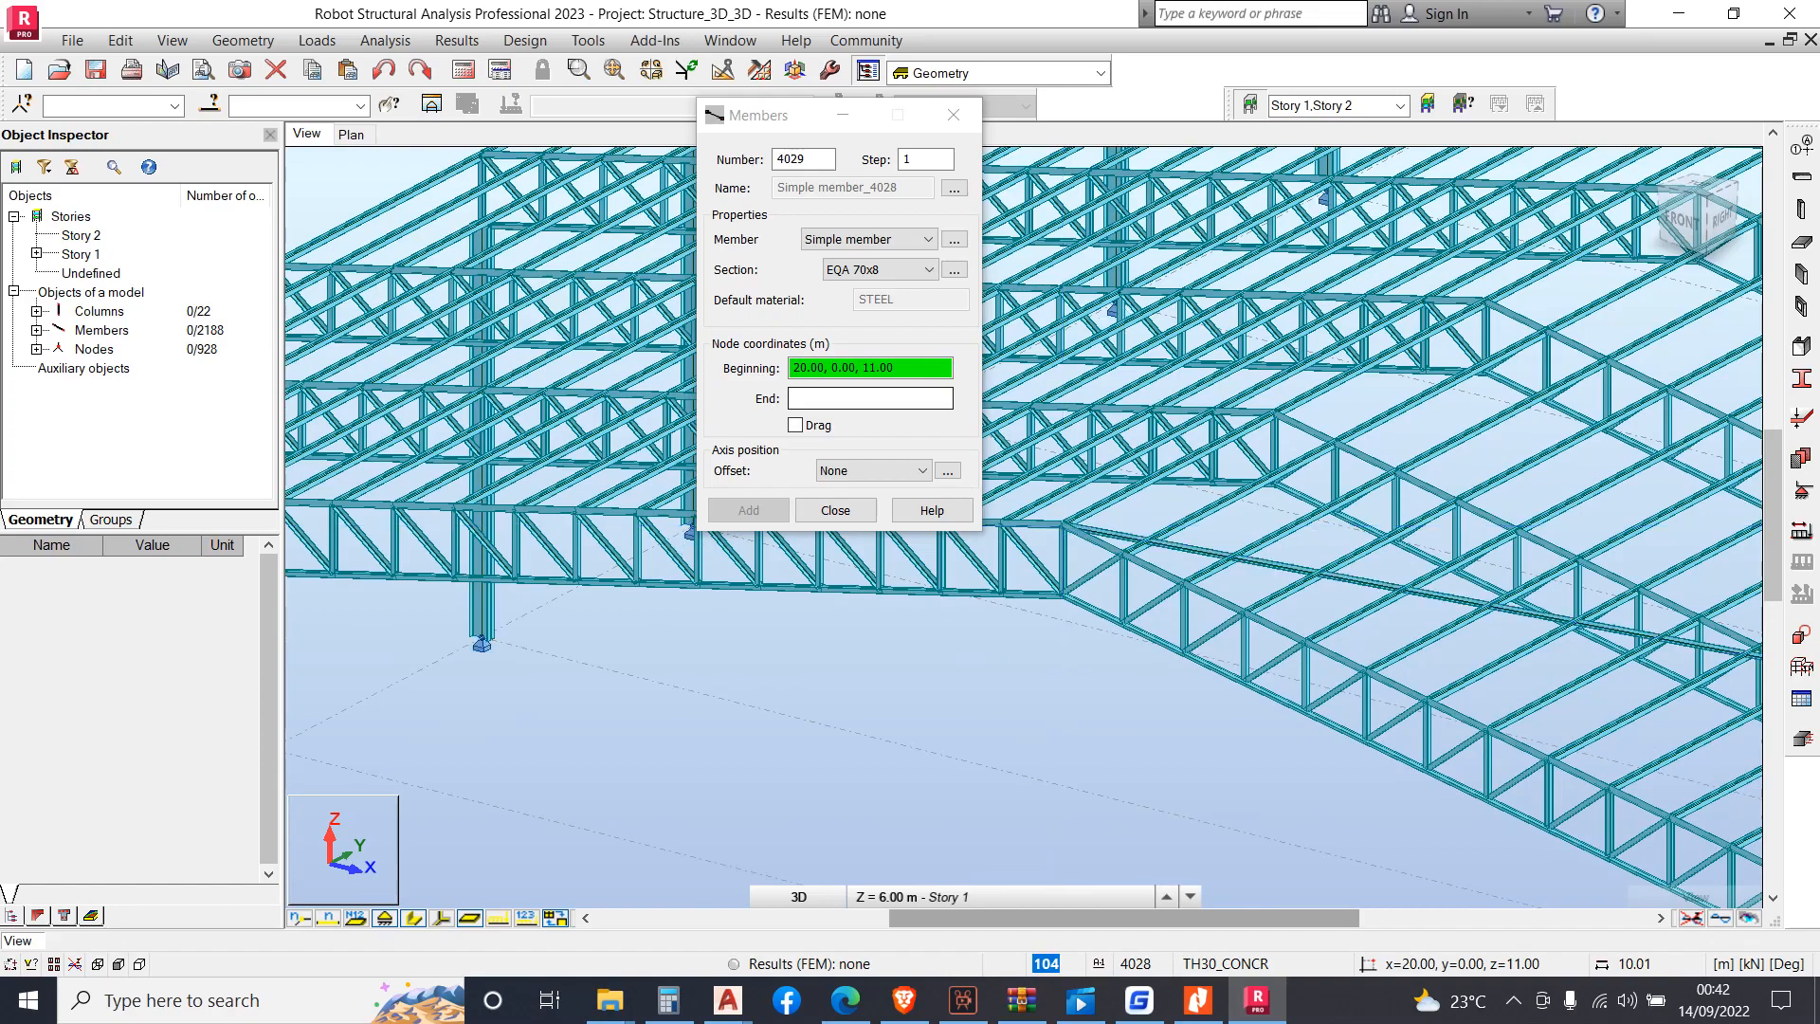
Draw the crossing roof brace from the second truss's ridge node (20, 5, 11) to (28.5, 0, 9.3) on the first truss
scroll(1063, 526, "down", 1)
left_click(1242, 431)
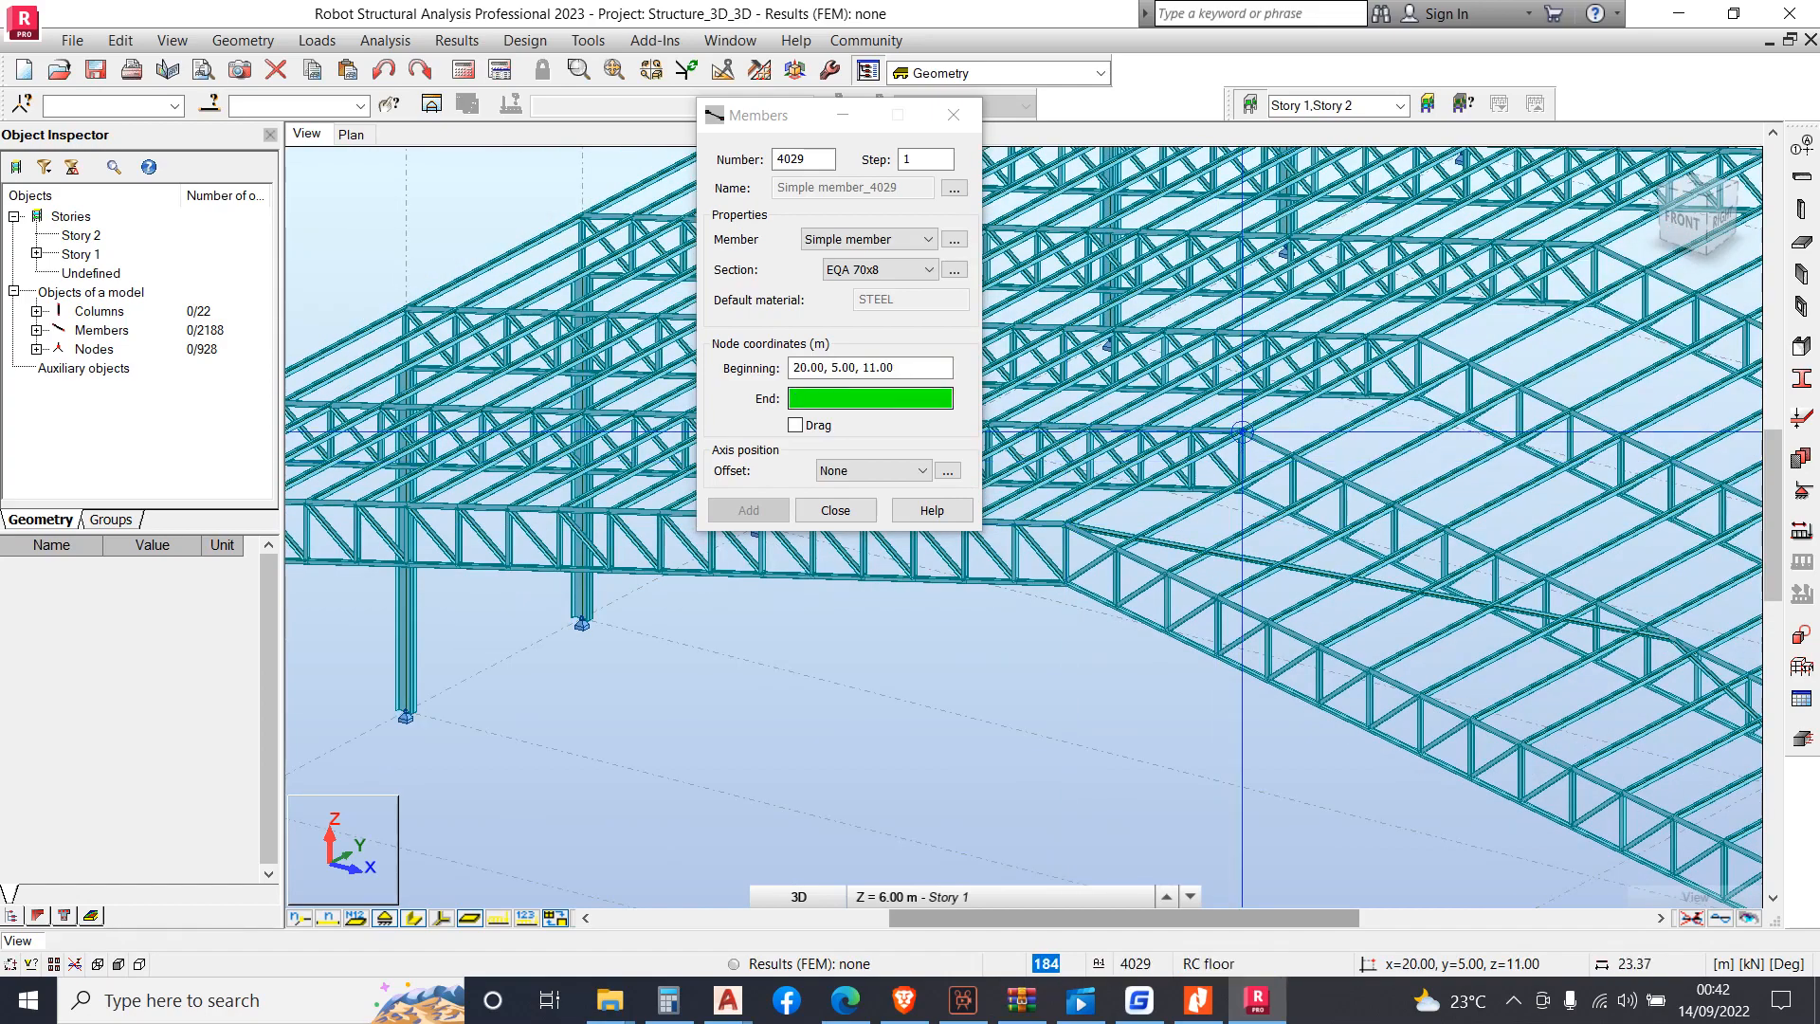
scroll(1242, 431, "up", 2)
scroll(1362, 521, "up", 2)
scroll(1520, 607, "up", 2)
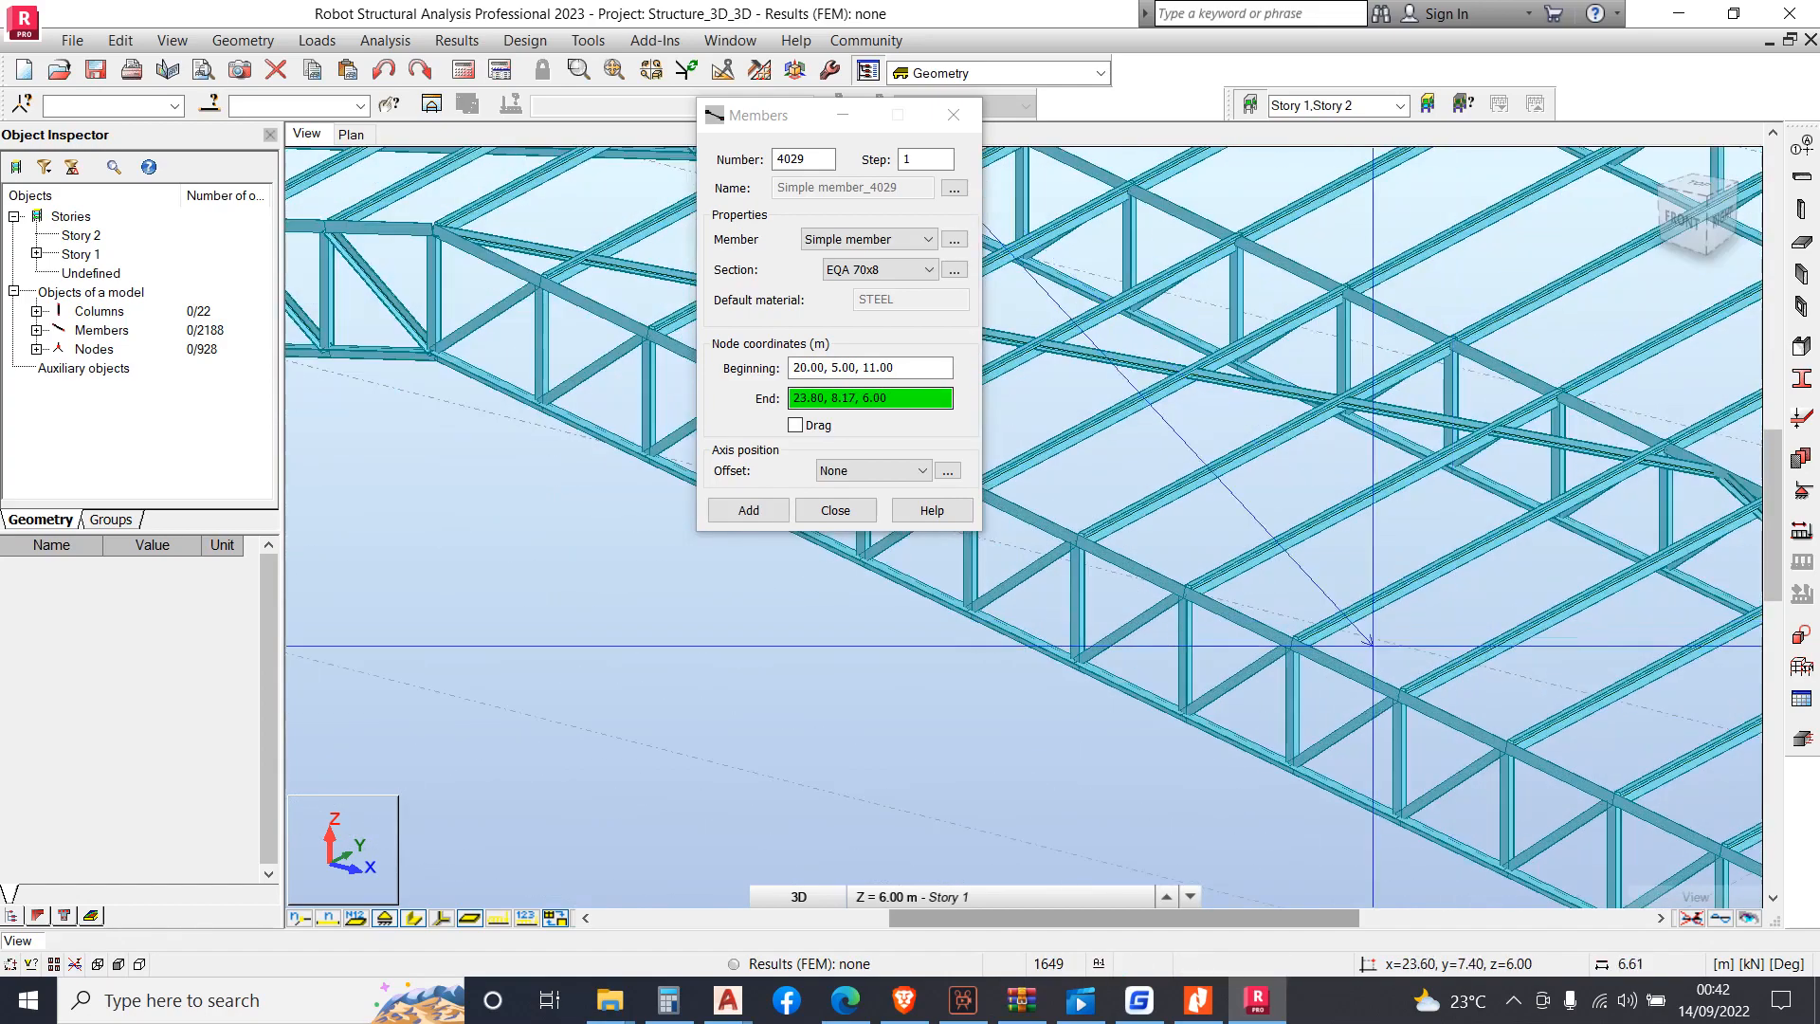
left_click(1346, 670)
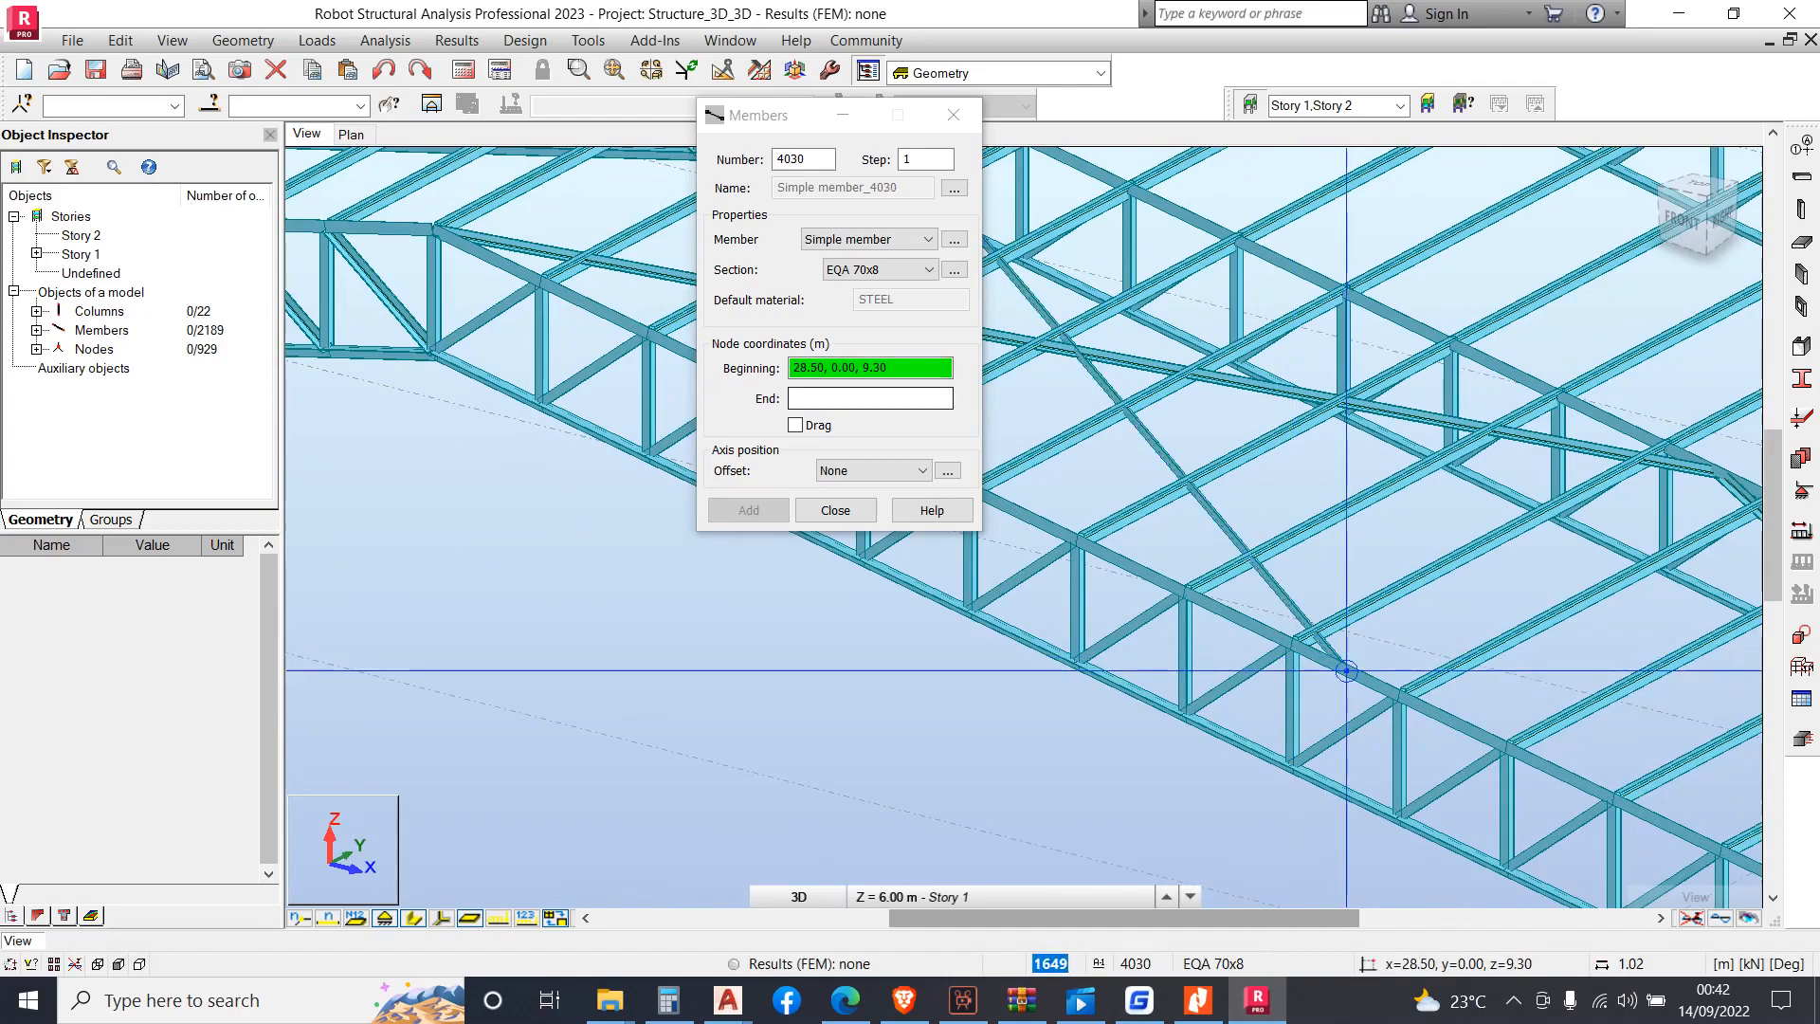
Complete the roof cross-bracing on this slope with a member from (28.5, 0, 9.3) to the eaves node (40, 5, 7)
left_click(1346, 670)
scroll(1346, 670, "down", 5)
scroll(1244, 589, "up", 5)
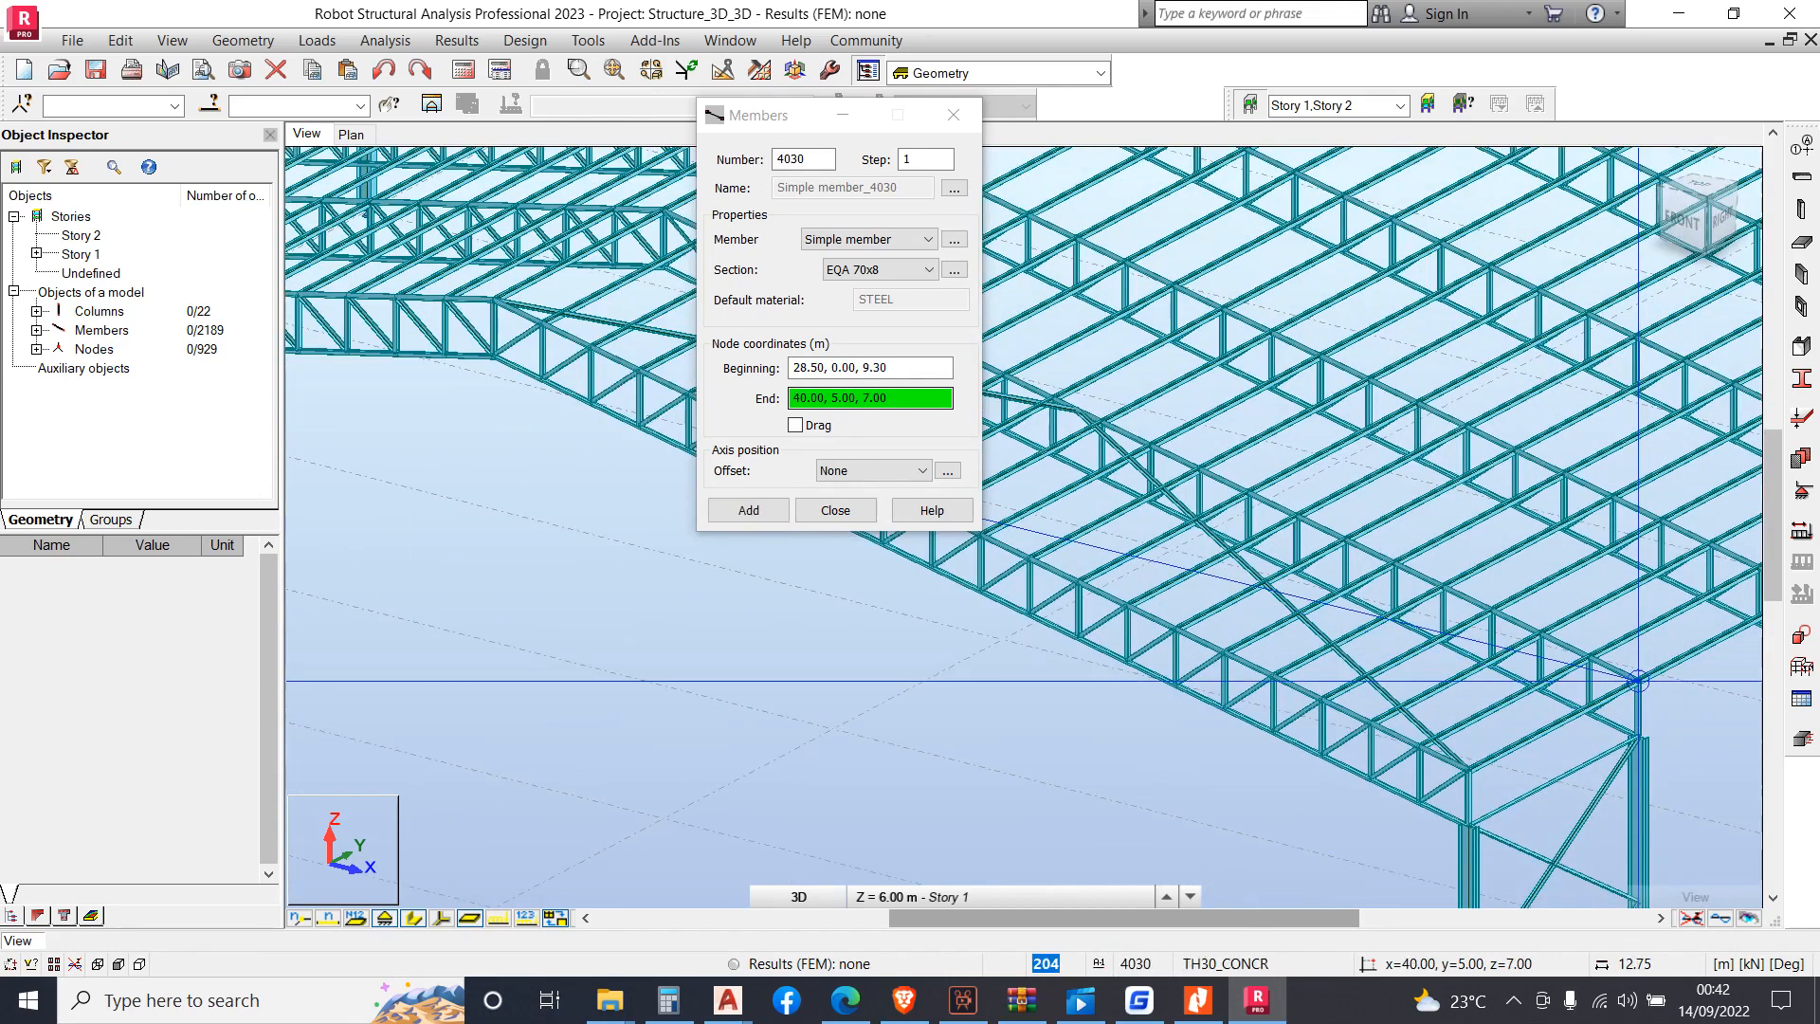
left_click(1638, 680)
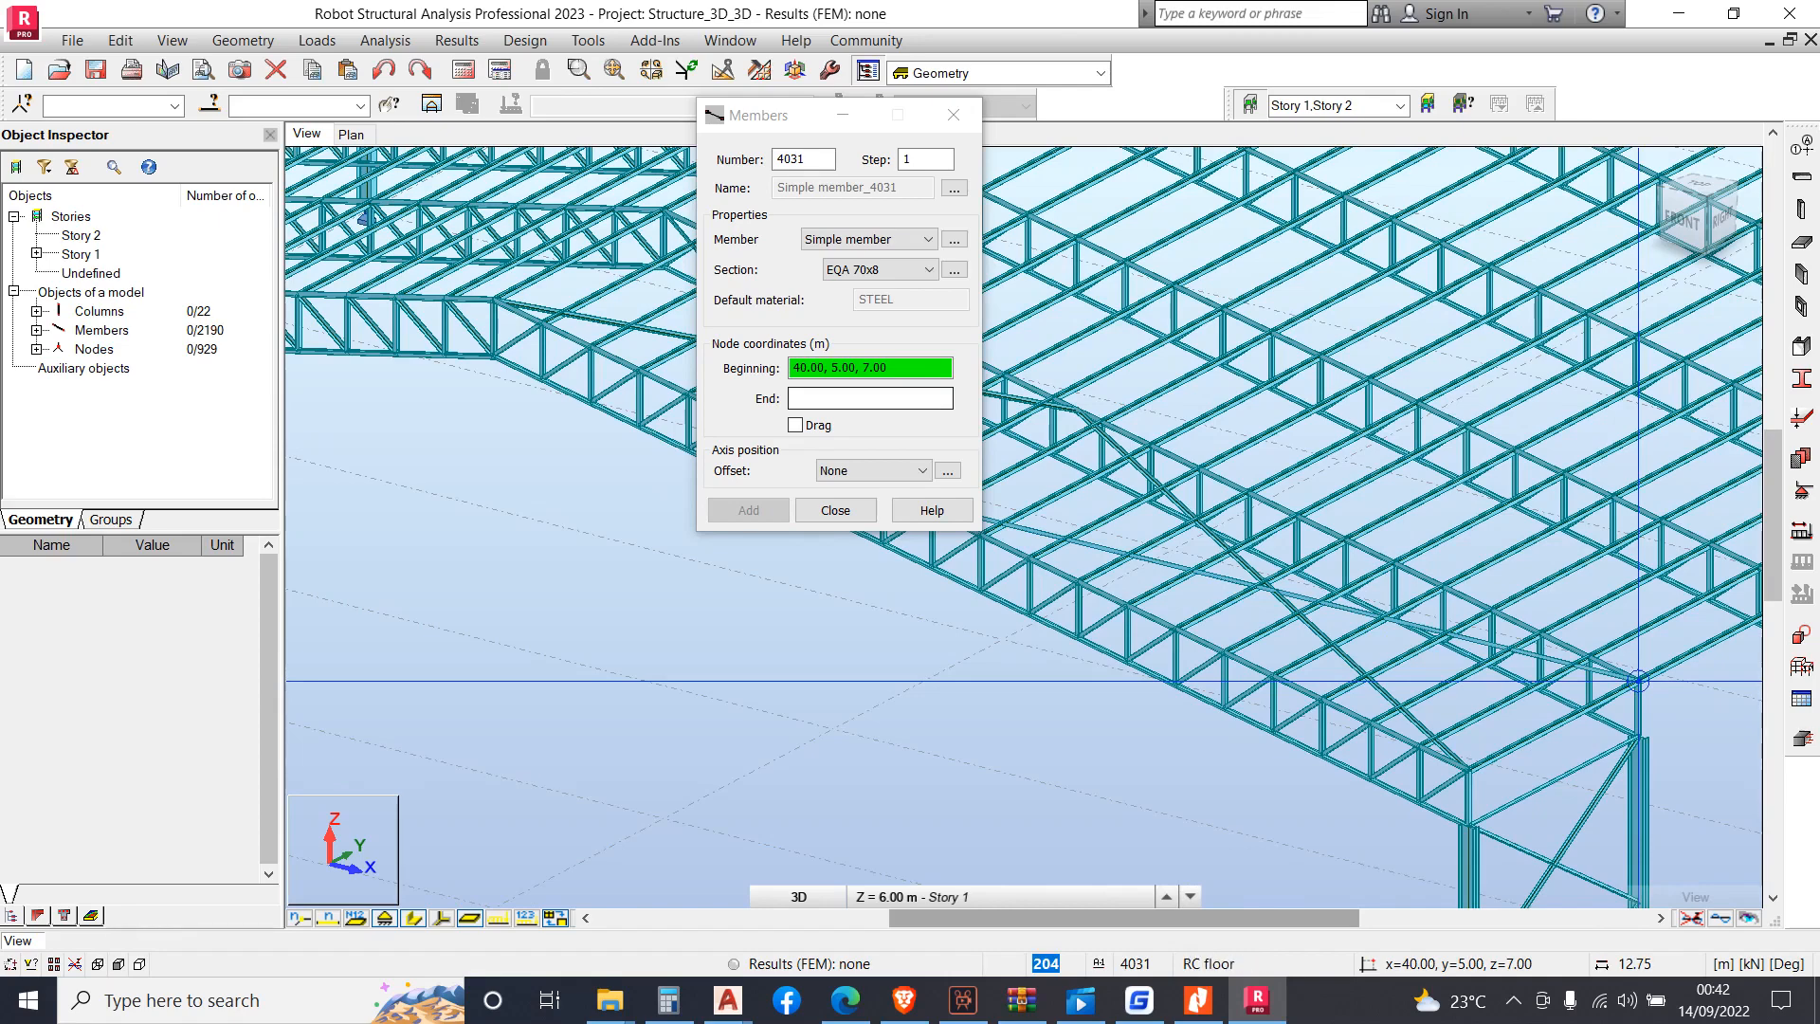
Start the bracing on the other roof slope with a member from the ridge node (20, 0, 11) to (10, 5, 9) on the second truss
scroll(1638, 679, "down", 5)
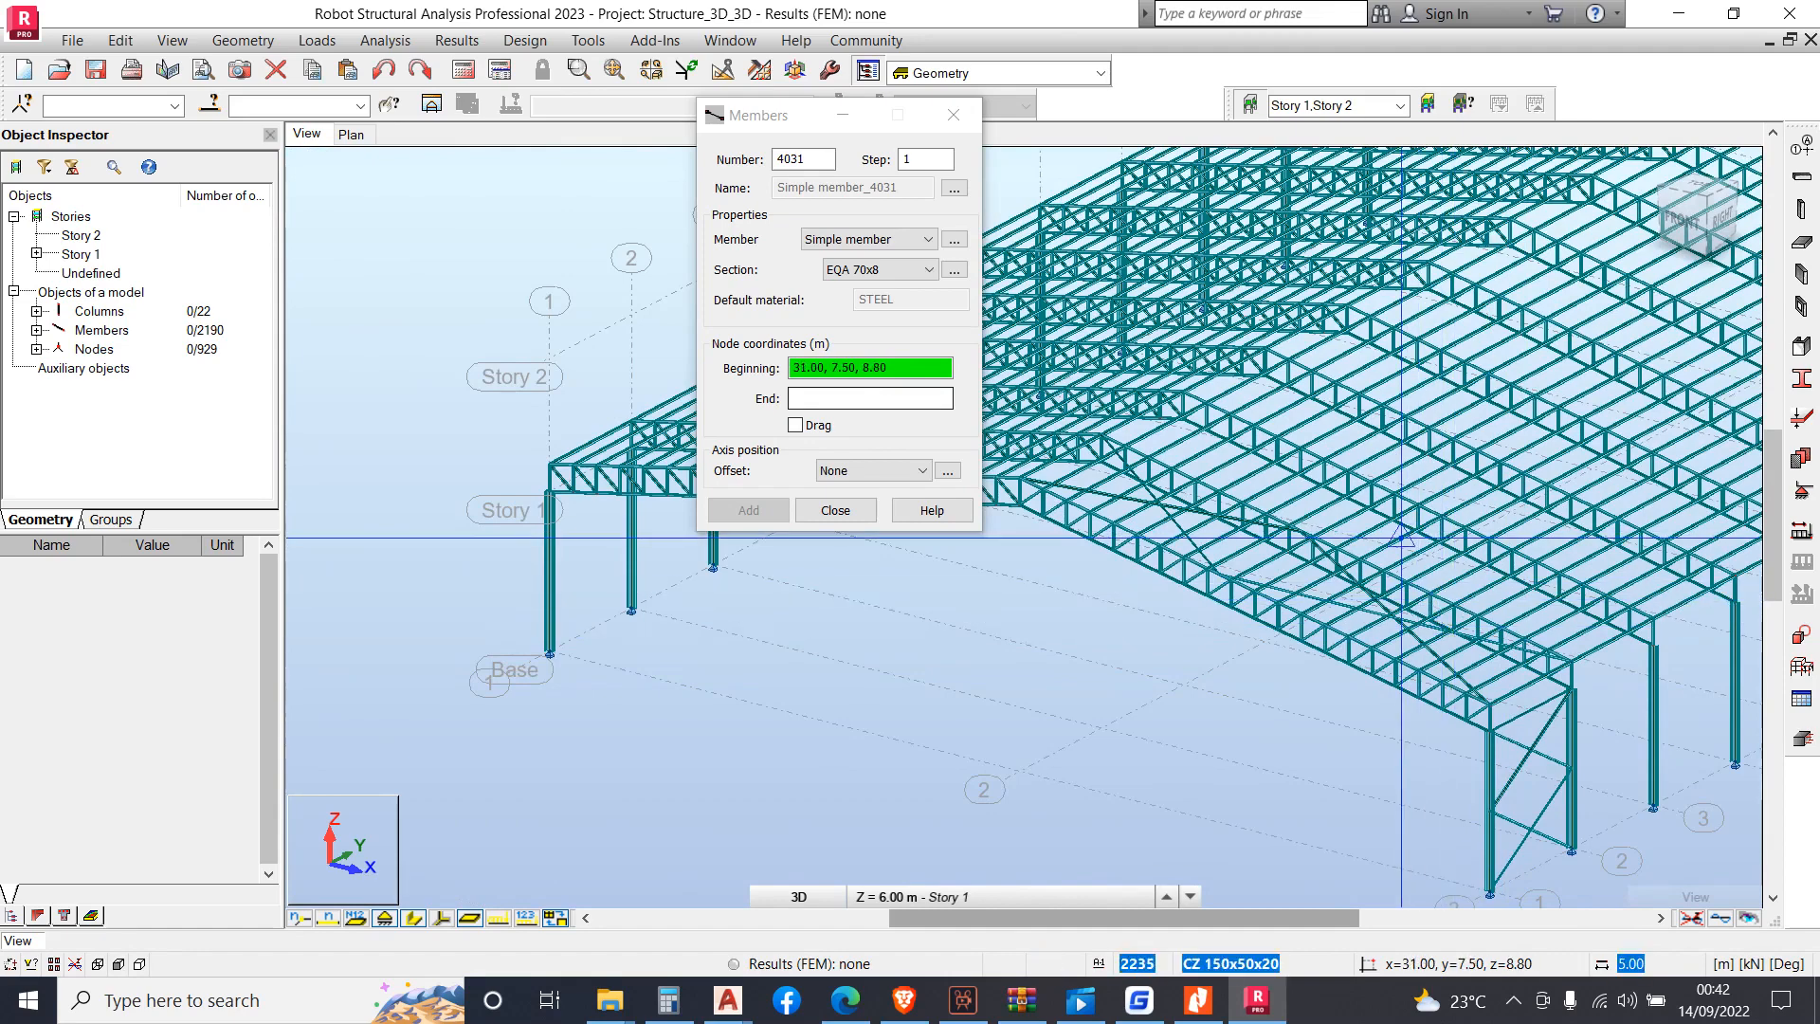
scroll(1327, 491, "down", 2)
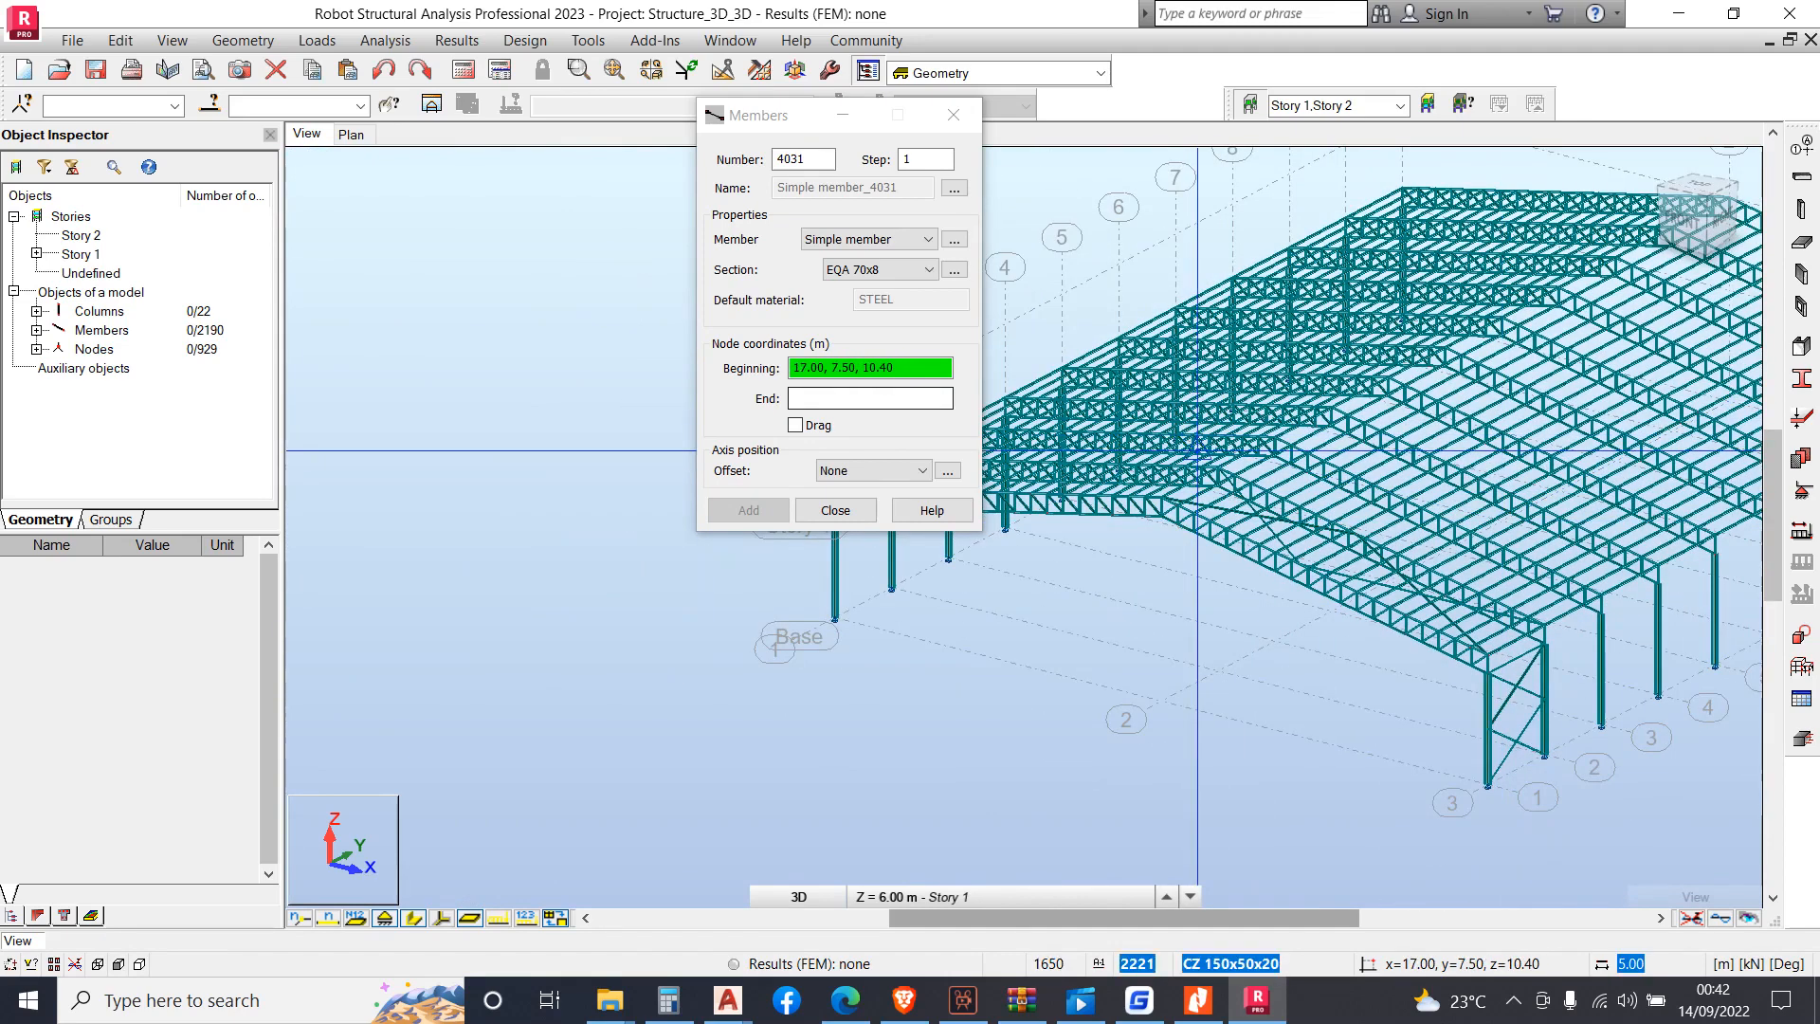
right_click(973, 565)
left_click(1053, 661)
left_click_drag(1049, 631, 1108, 660)
scroll(1486, 694, "up", 3)
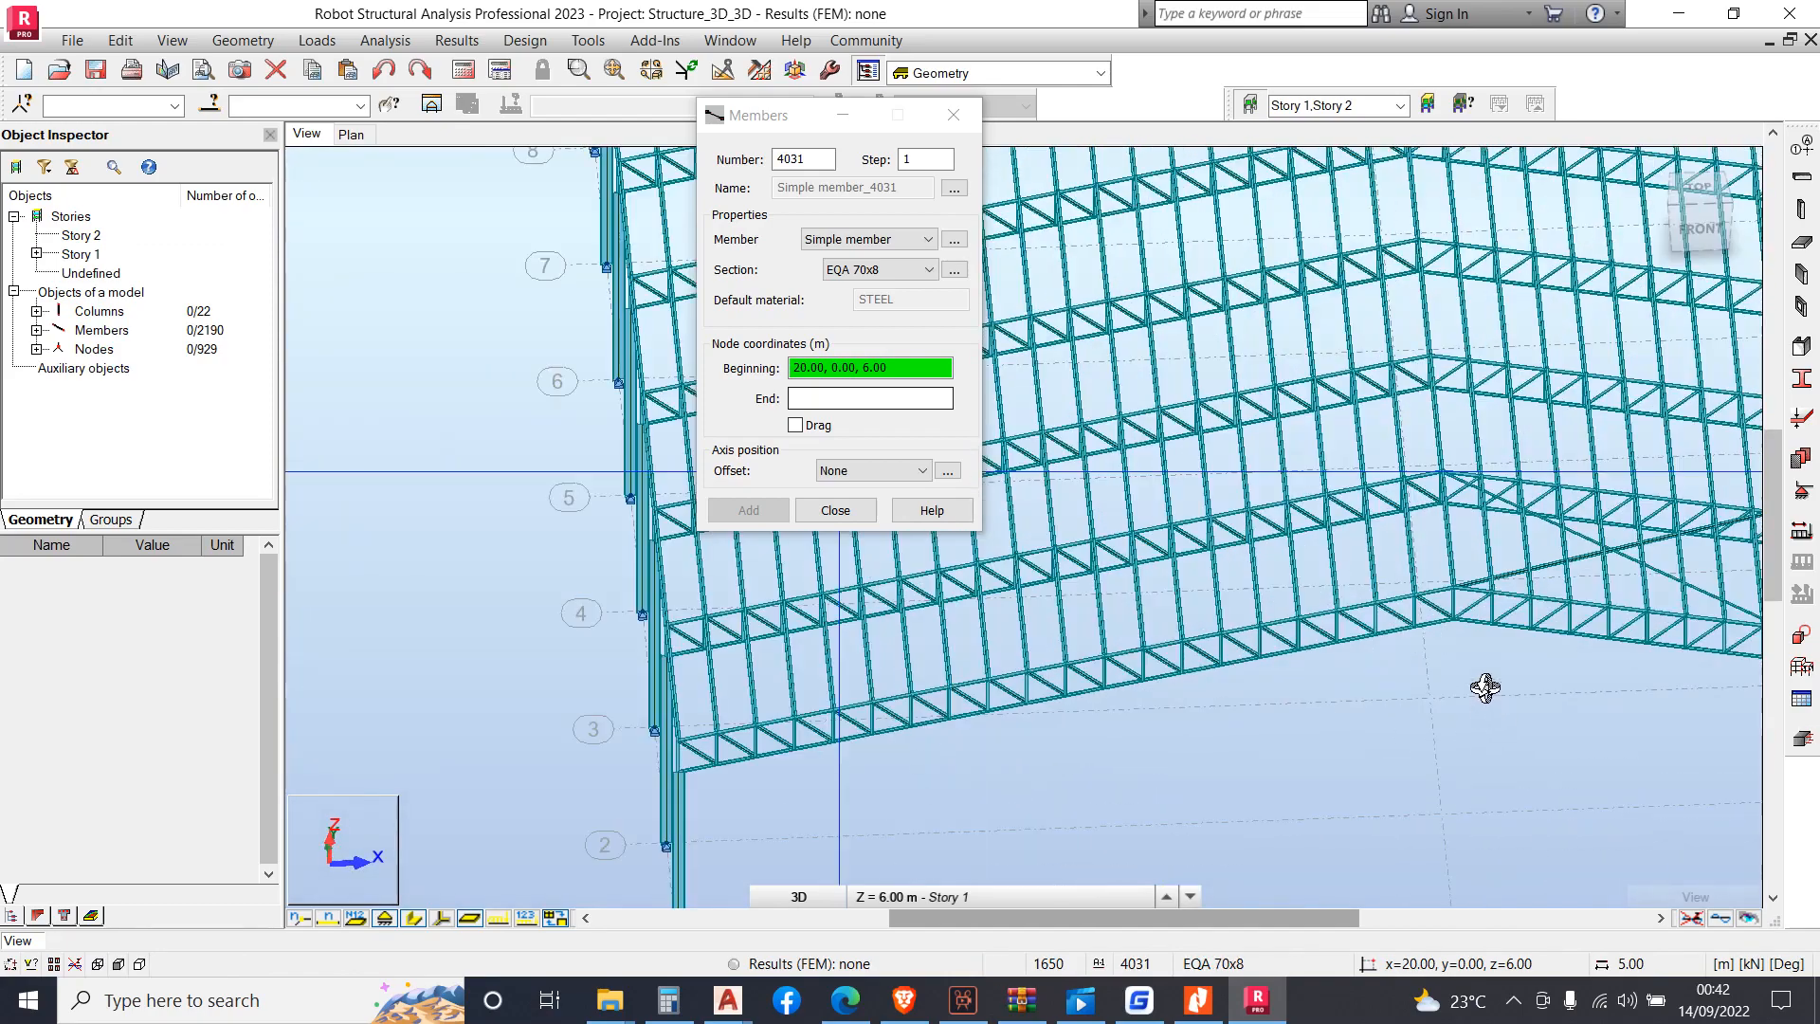
left_click_drag(1441, 677, 1264, 455)
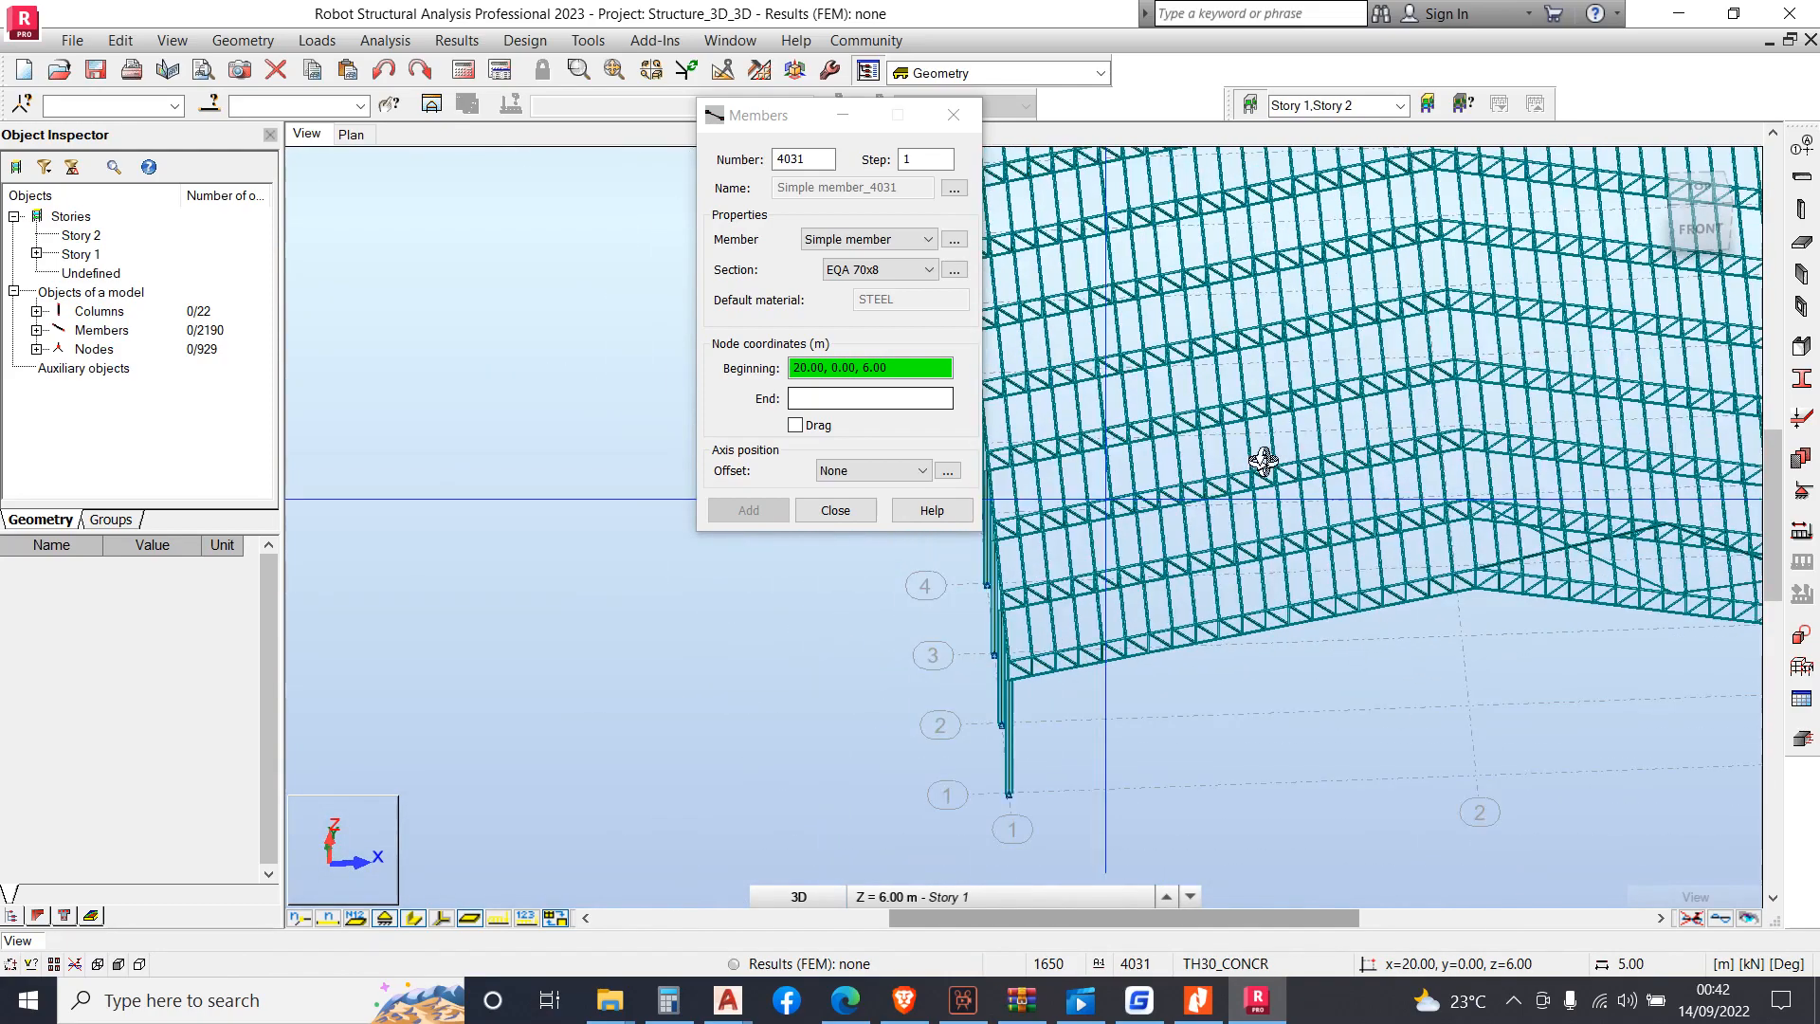
right_click(1251, 399)
left_click(1273, 435)
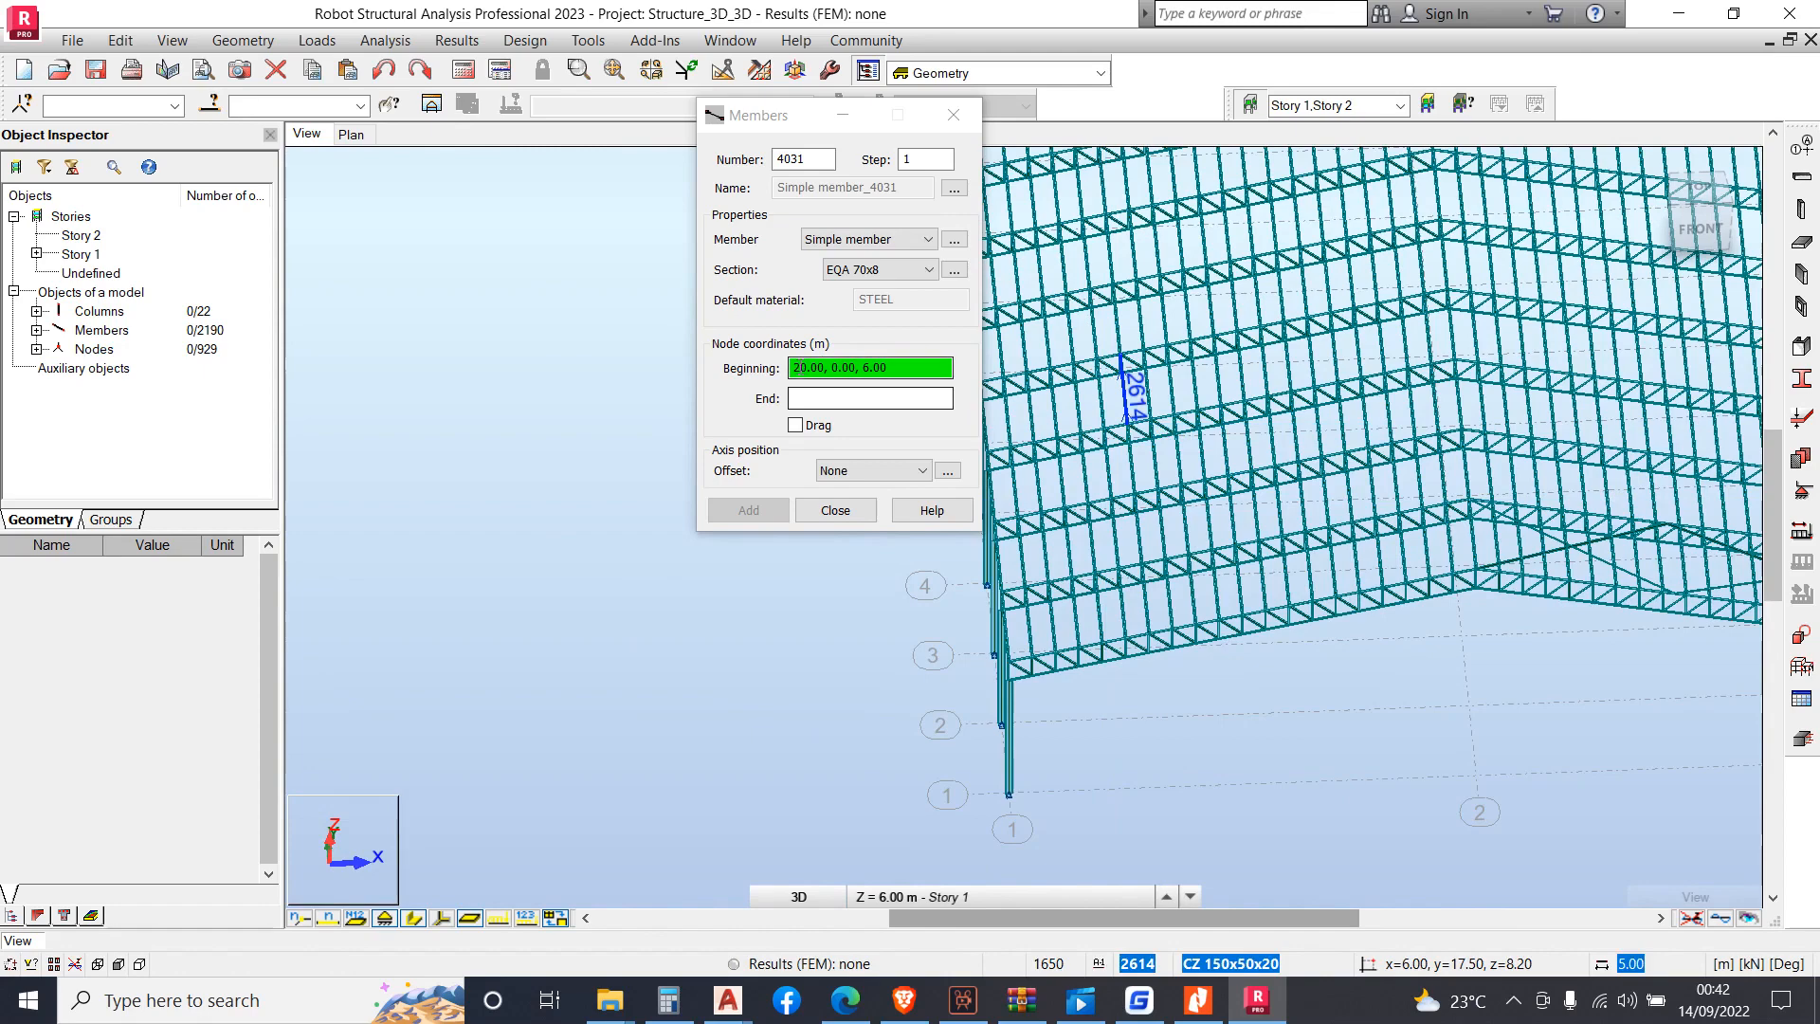
scroll(1441, 583, "up", 2)
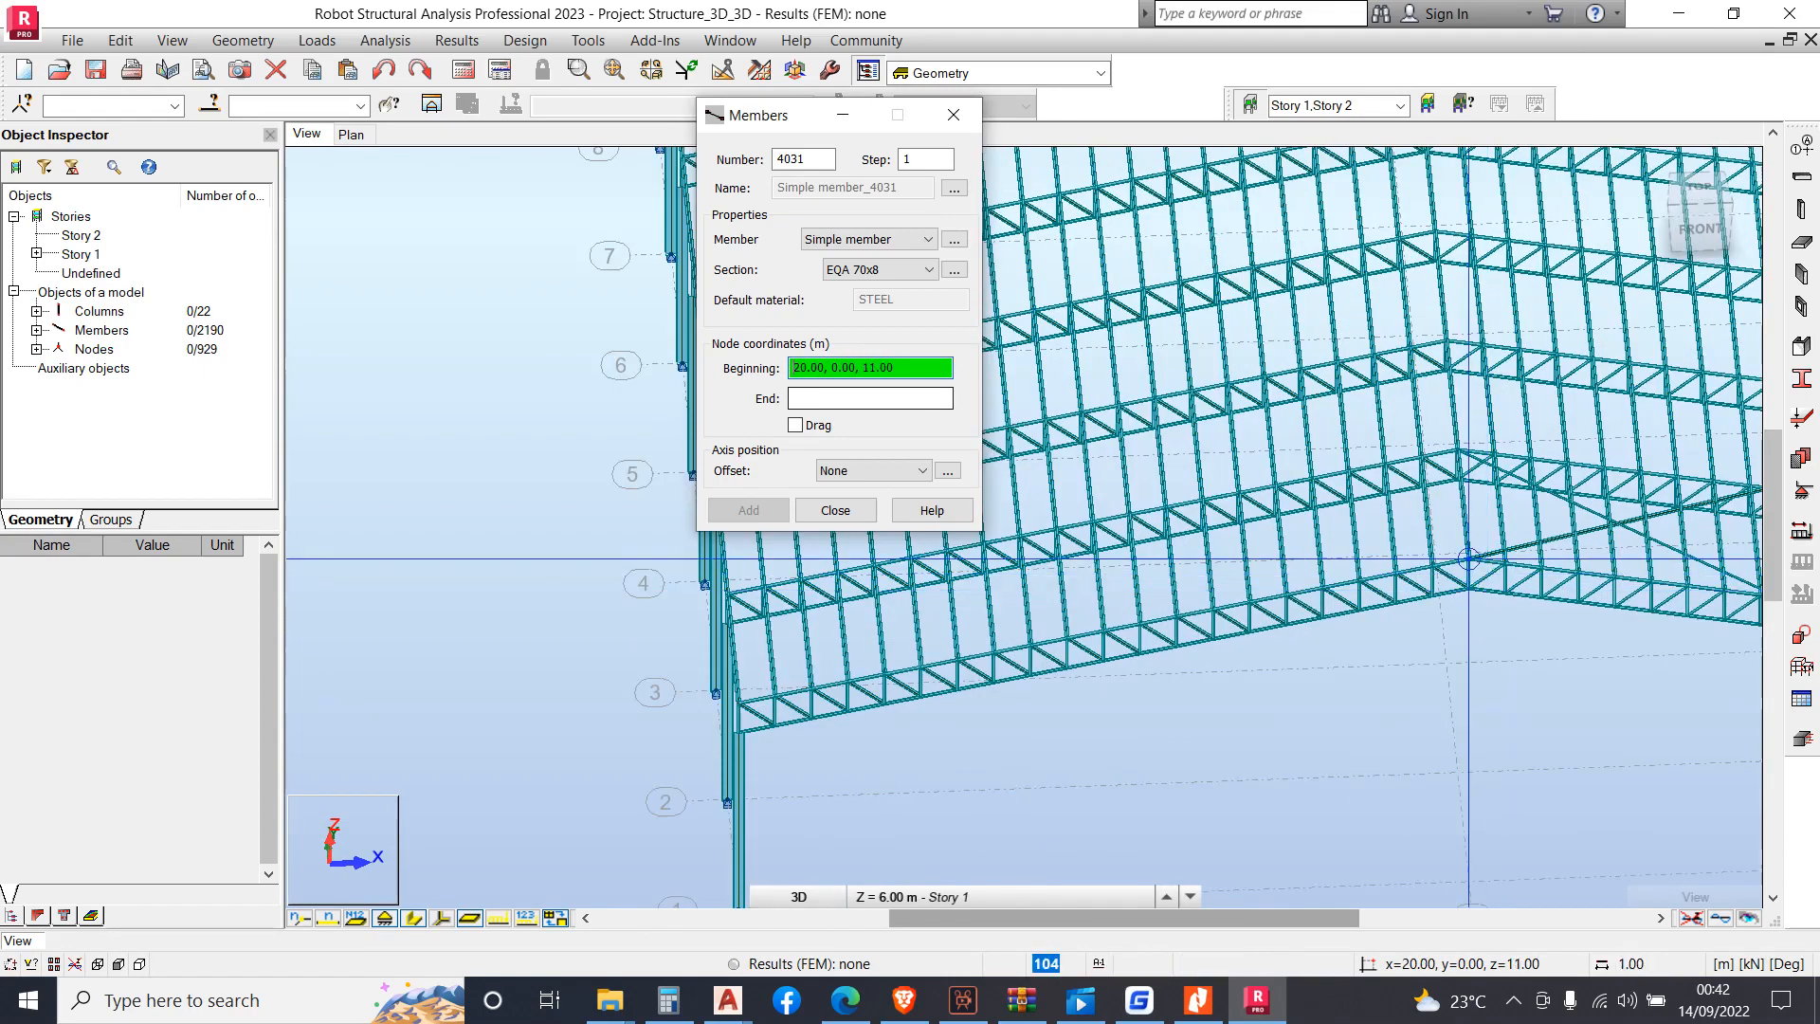
left_click(1468, 559)
scroll(1195, 530, "down", 2)
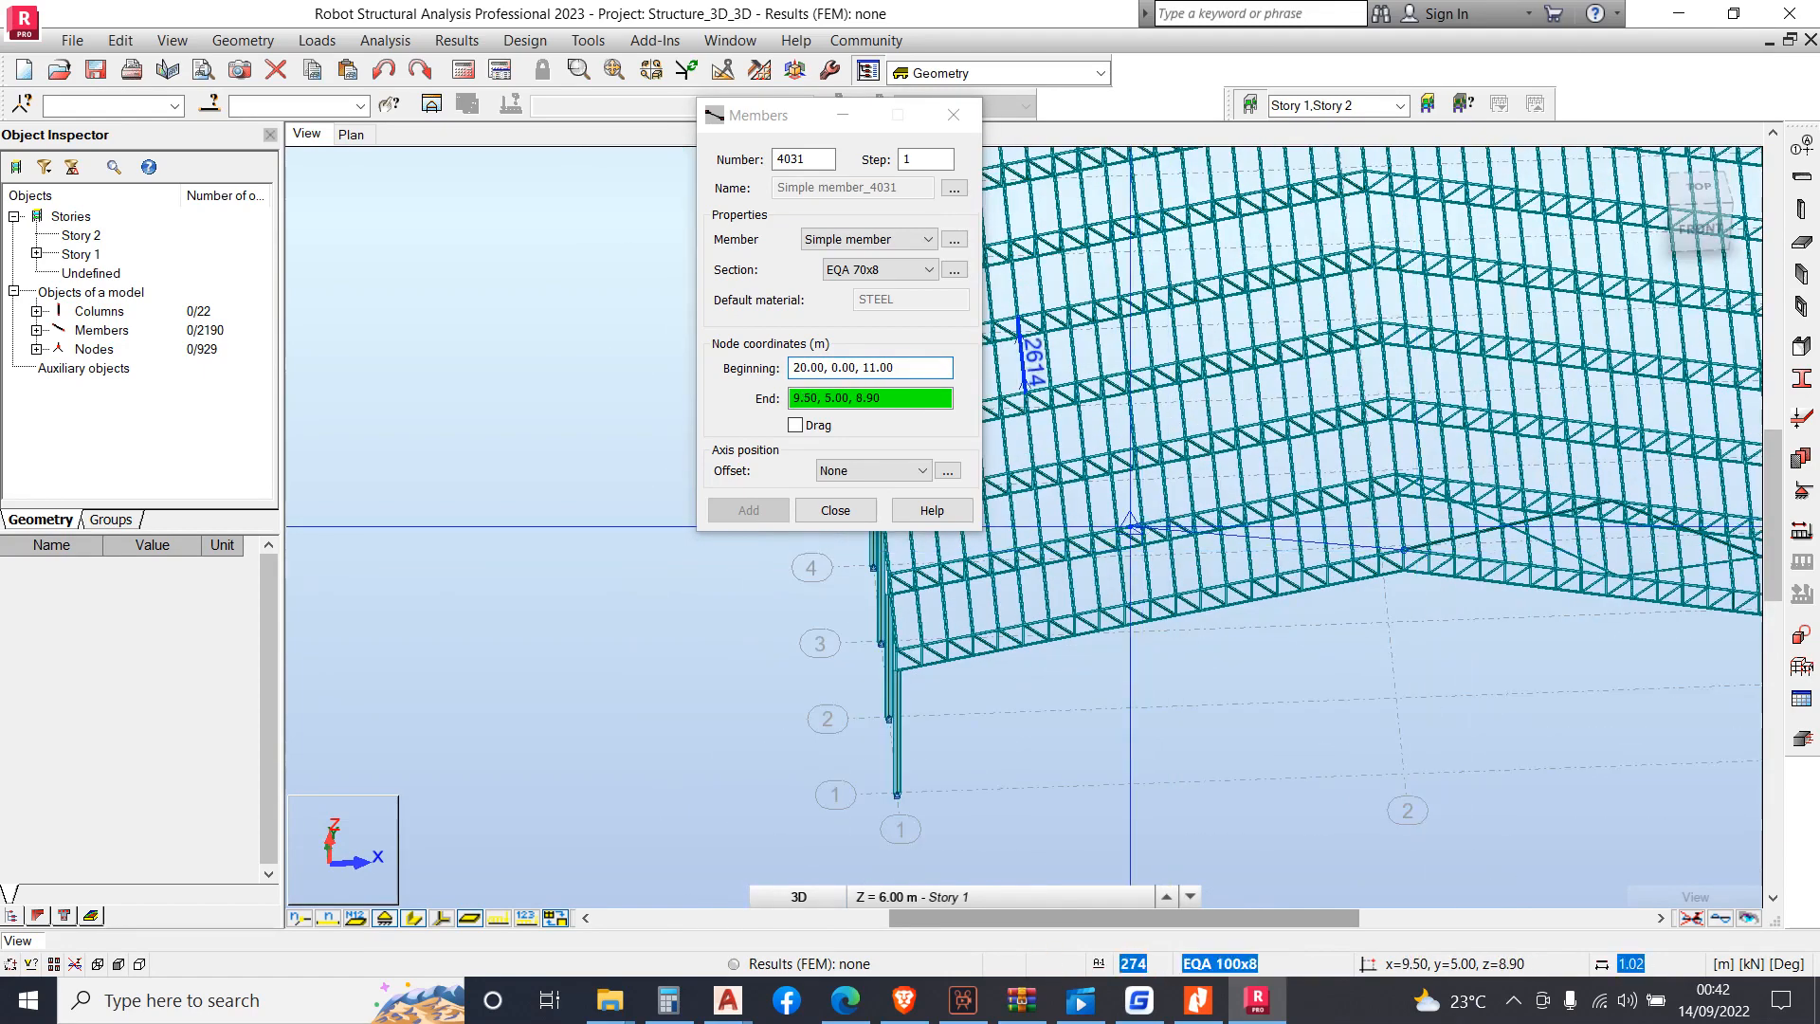
left_click(1142, 523)
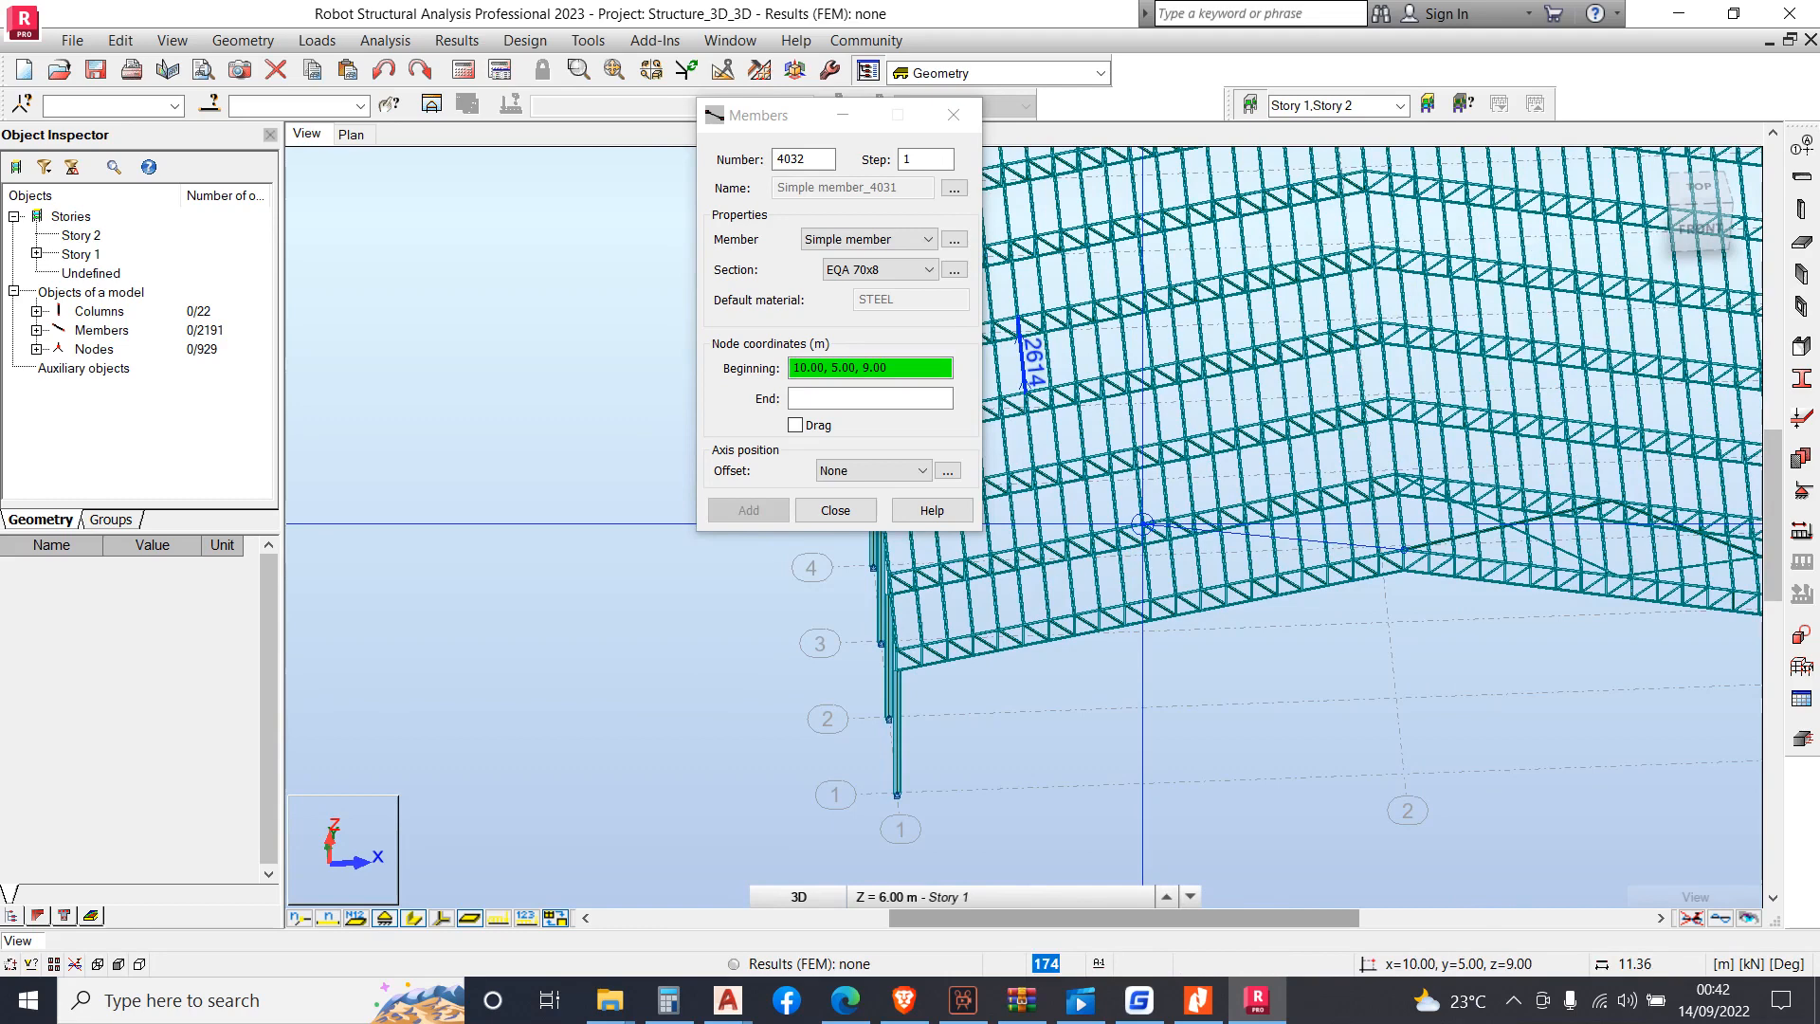
Undo the last roof brace and redraw it from the ridge node (20, 0, 11) to (9.5, 5, 8.9) on the second truss
scroll(1142, 523, "up", 1)
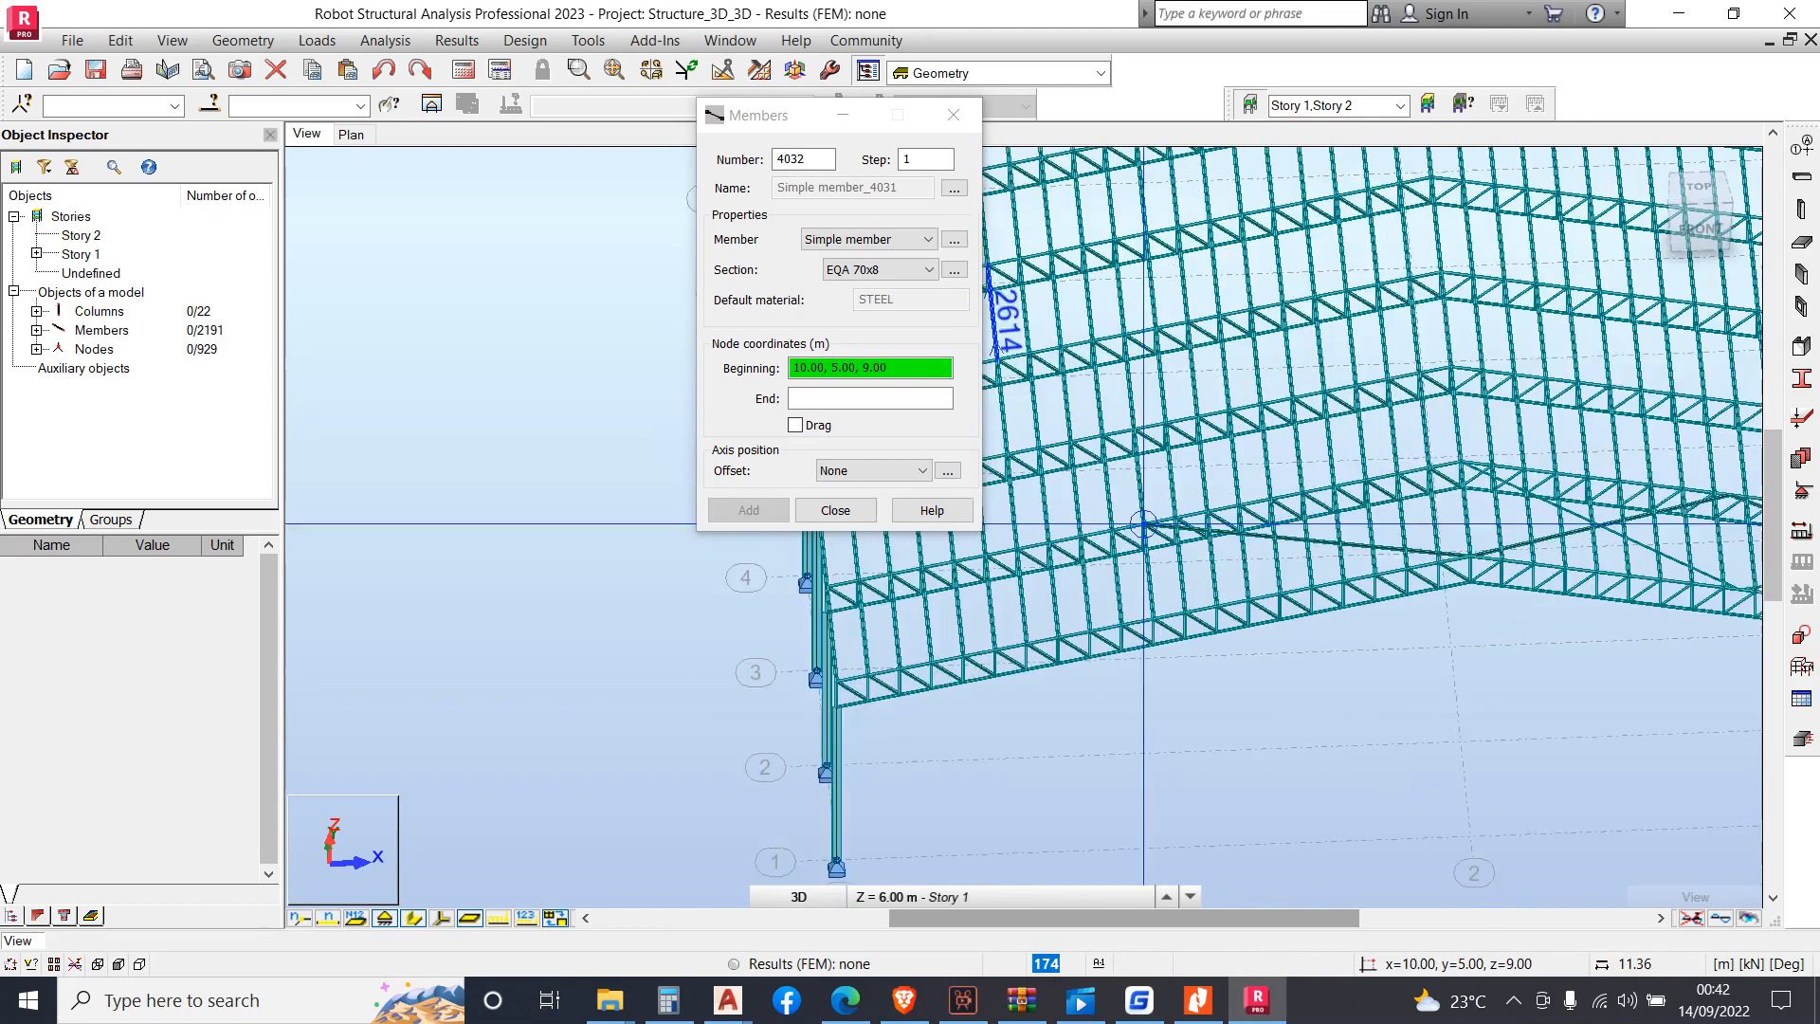
left_click(384, 69)
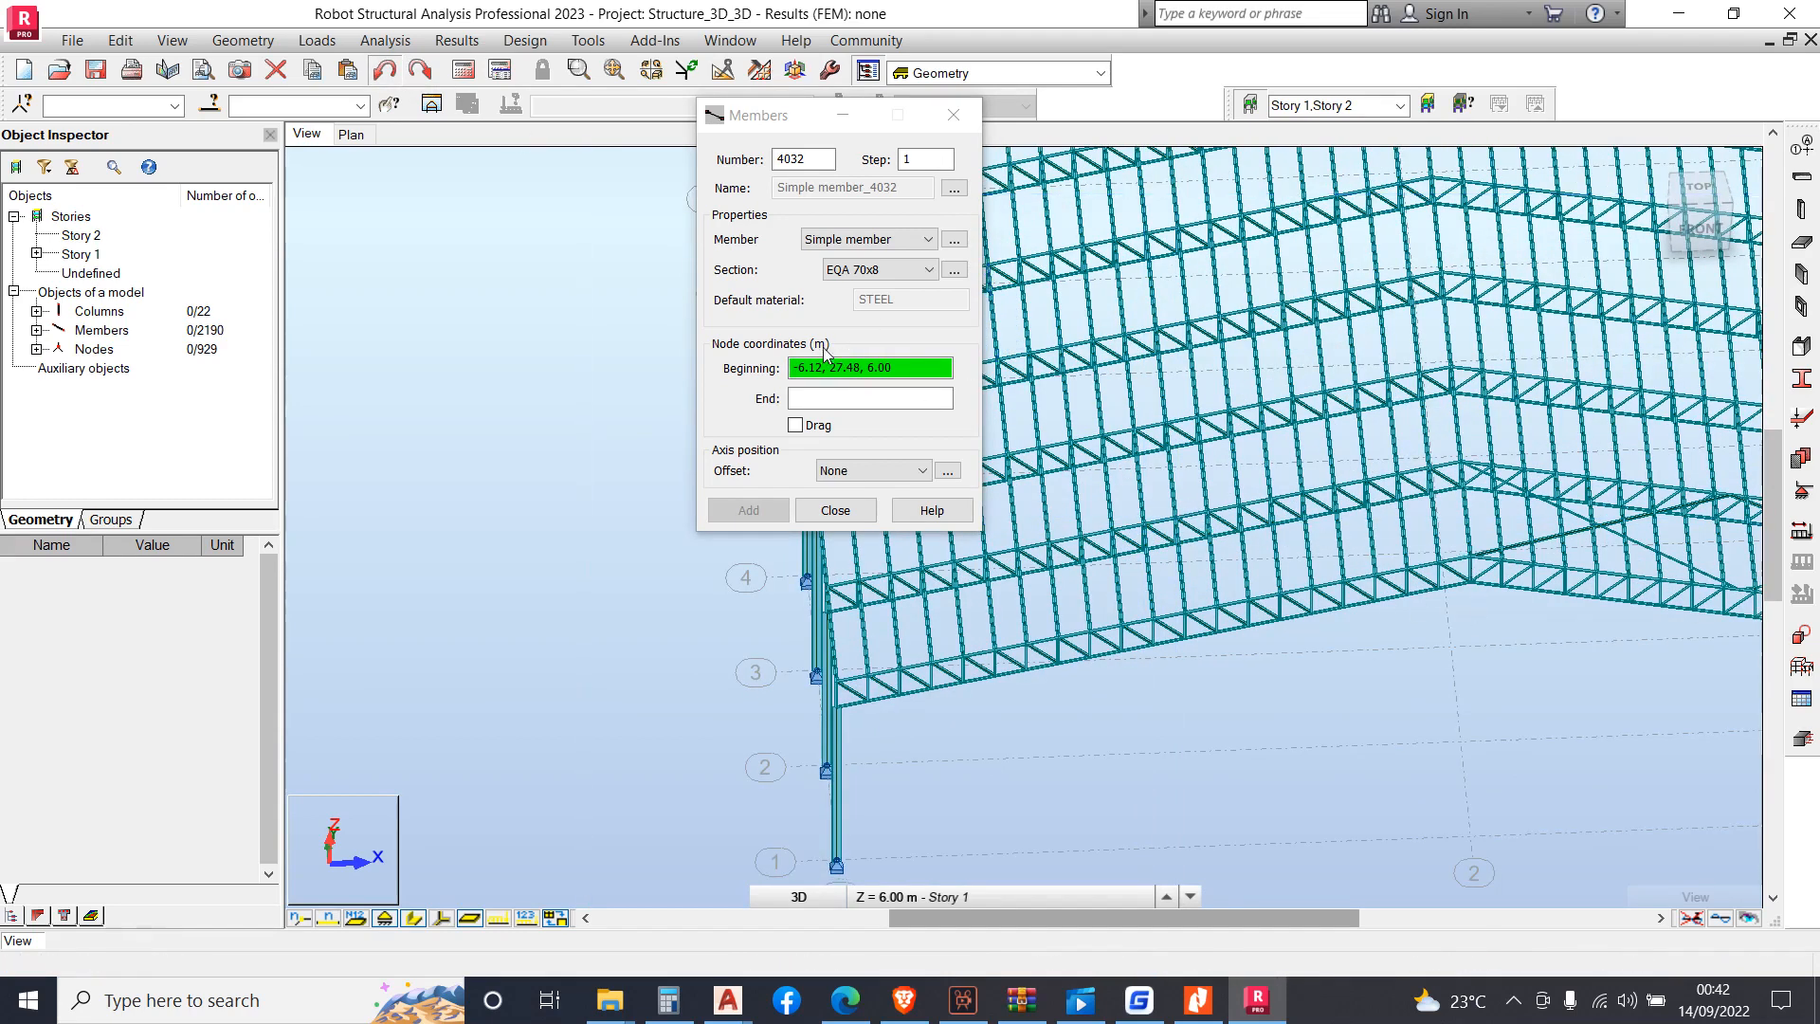
left_click(1470, 556)
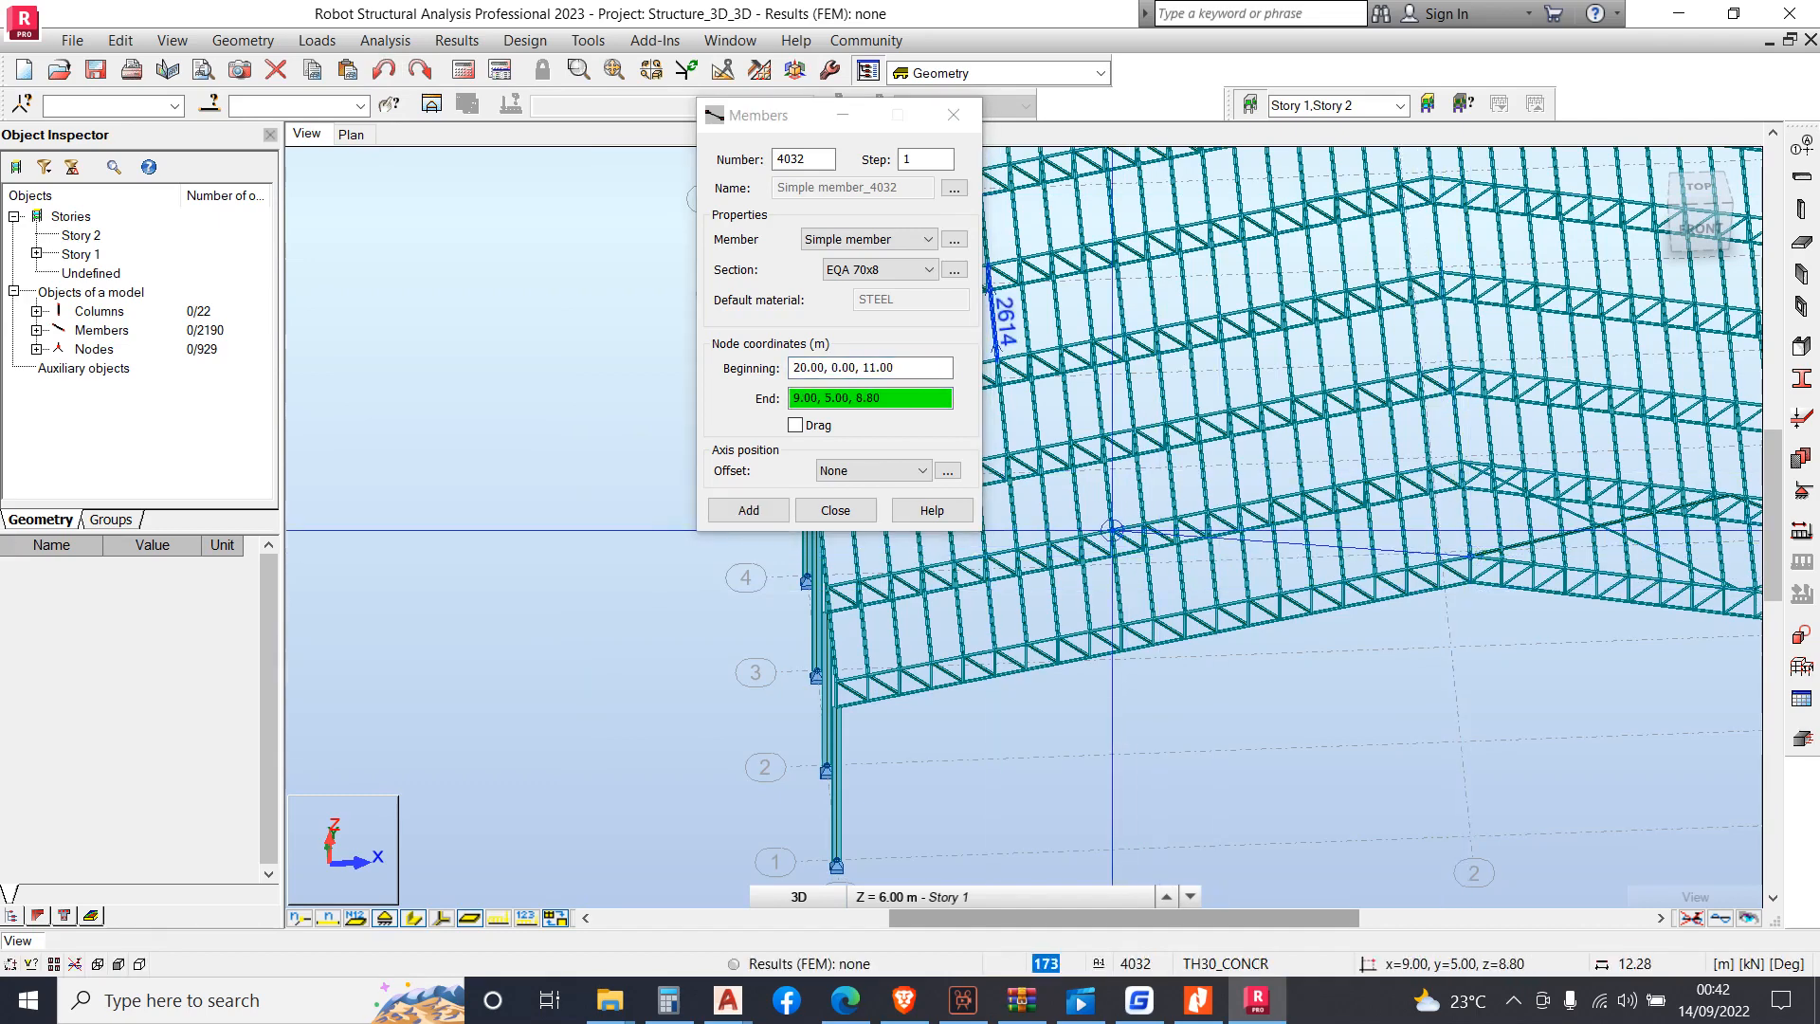
scroll(1126, 528, "up", 1)
left_click(1127, 528)
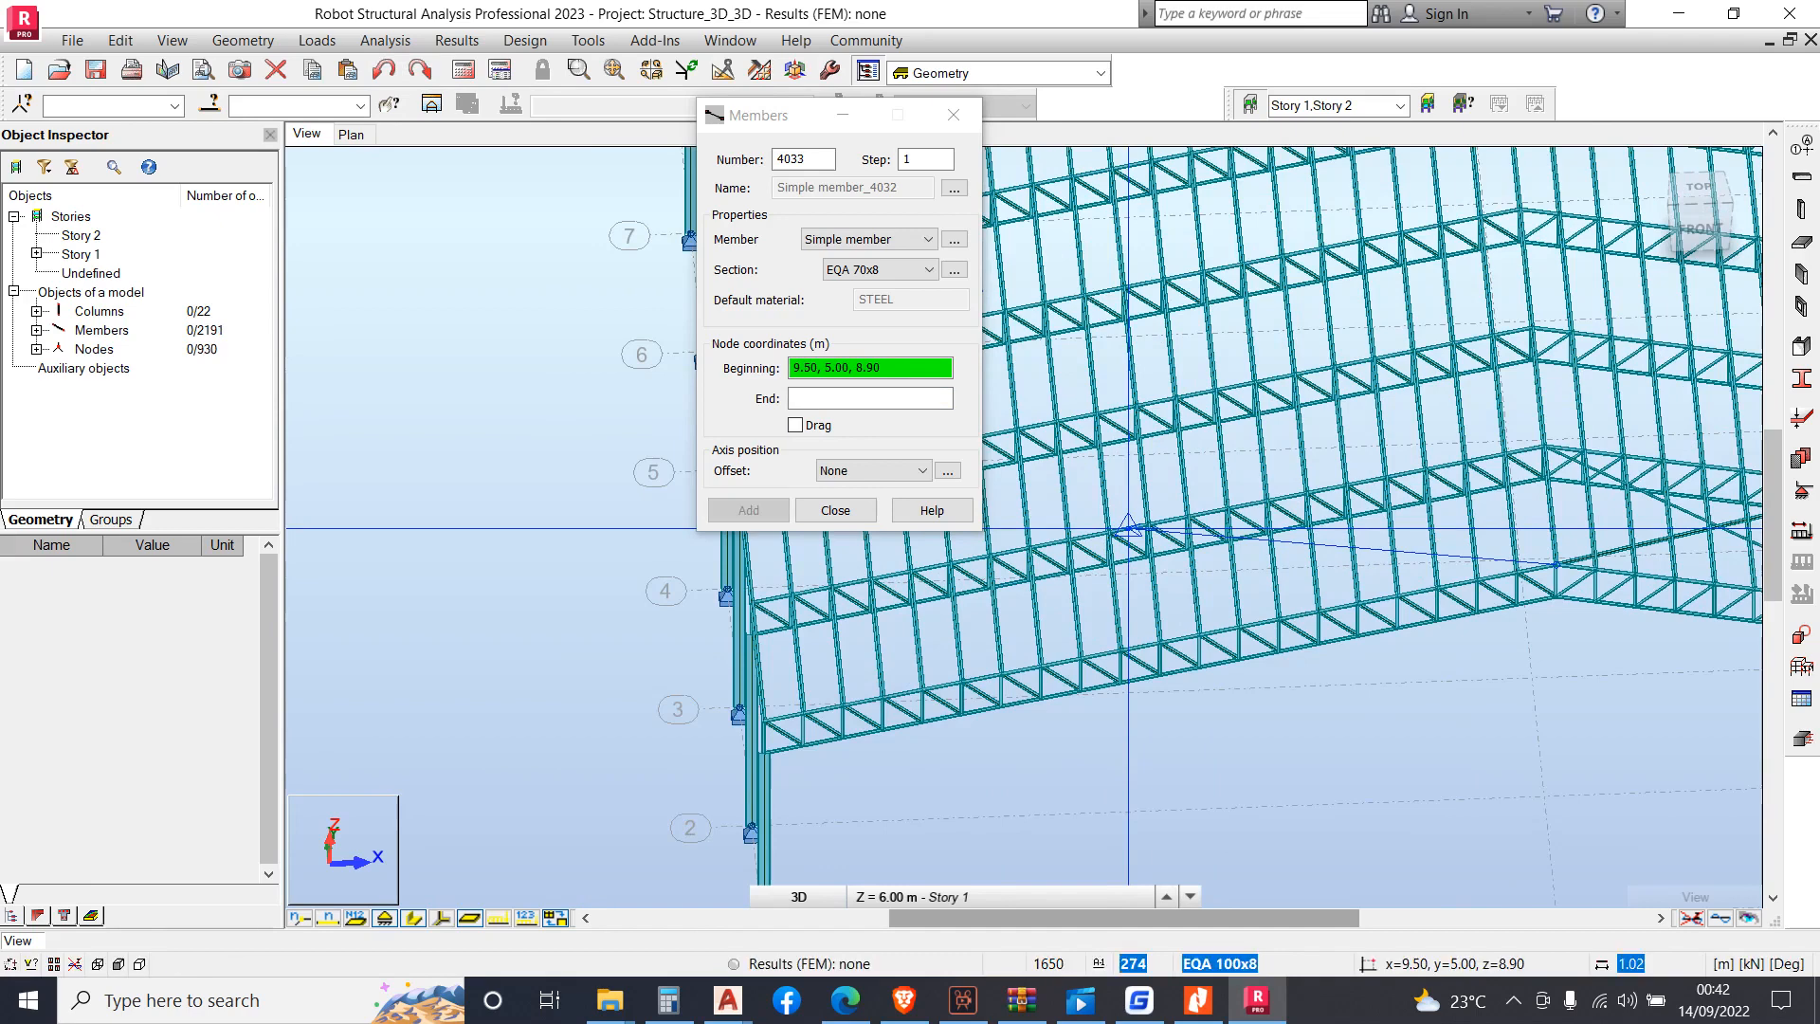
Continue the roof bracing from (9.5, 5, 8.9) to the first truss's eaves node at (0, 0, 7)
left_click(1127, 528)
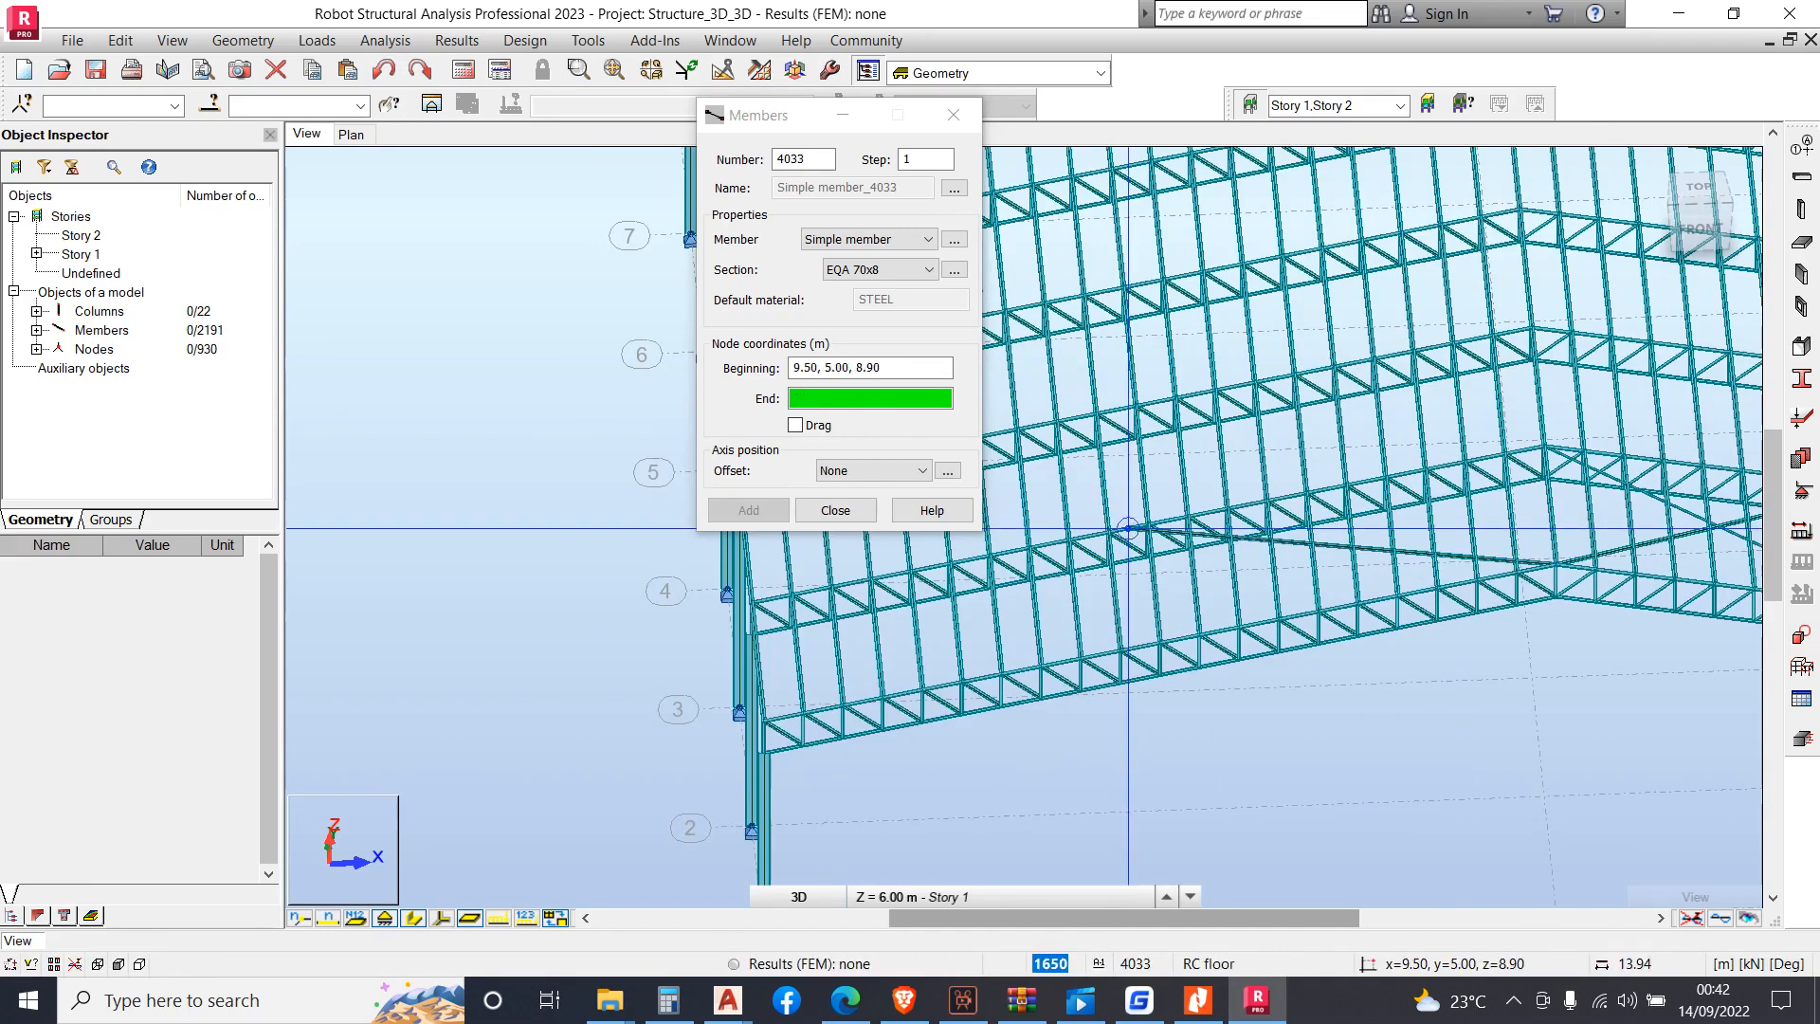
scroll(763, 720, "up", 1)
scroll(758, 722, "up", 1)
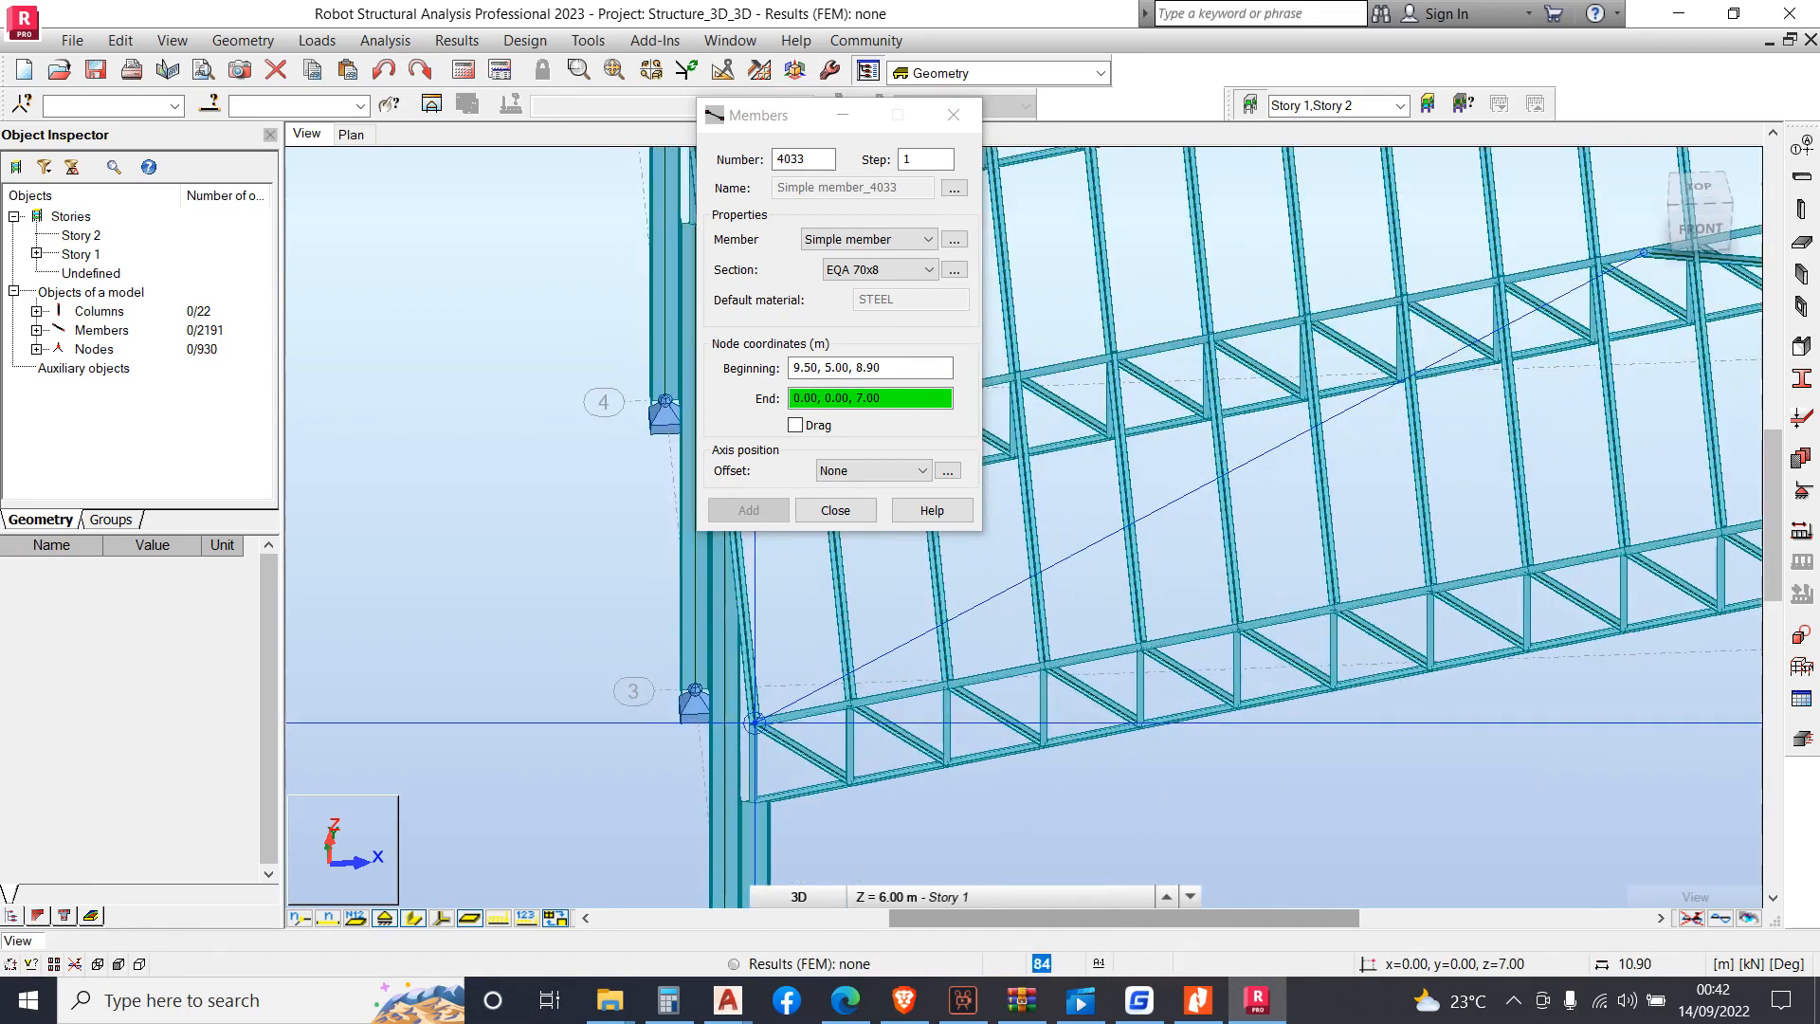
left_click(755, 722)
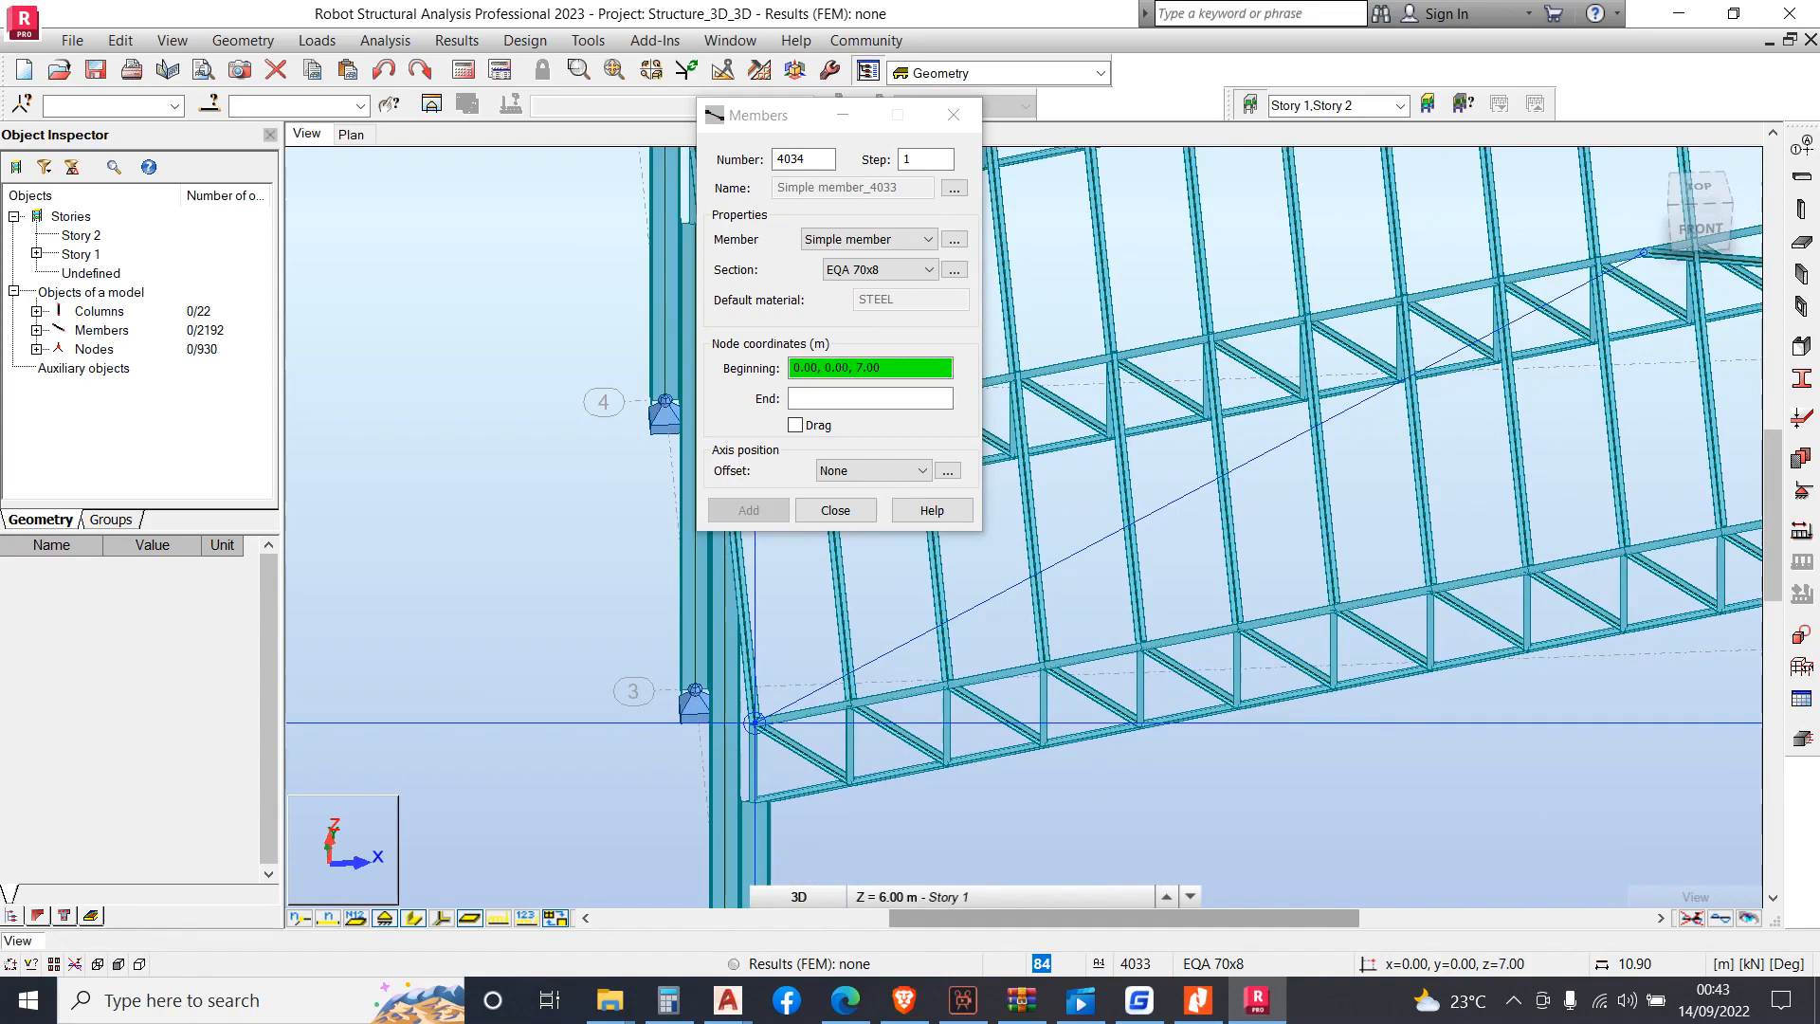
Draw the crossing roof brace from the second truss's eaves node (0, 5, 7) to (9.5, 0, 8.9) on the first truss
scroll(950, 630, "down", 3)
scroll(950, 630, "up", 3)
middle_click_drag(967, 618, 1004, 611, "shift")
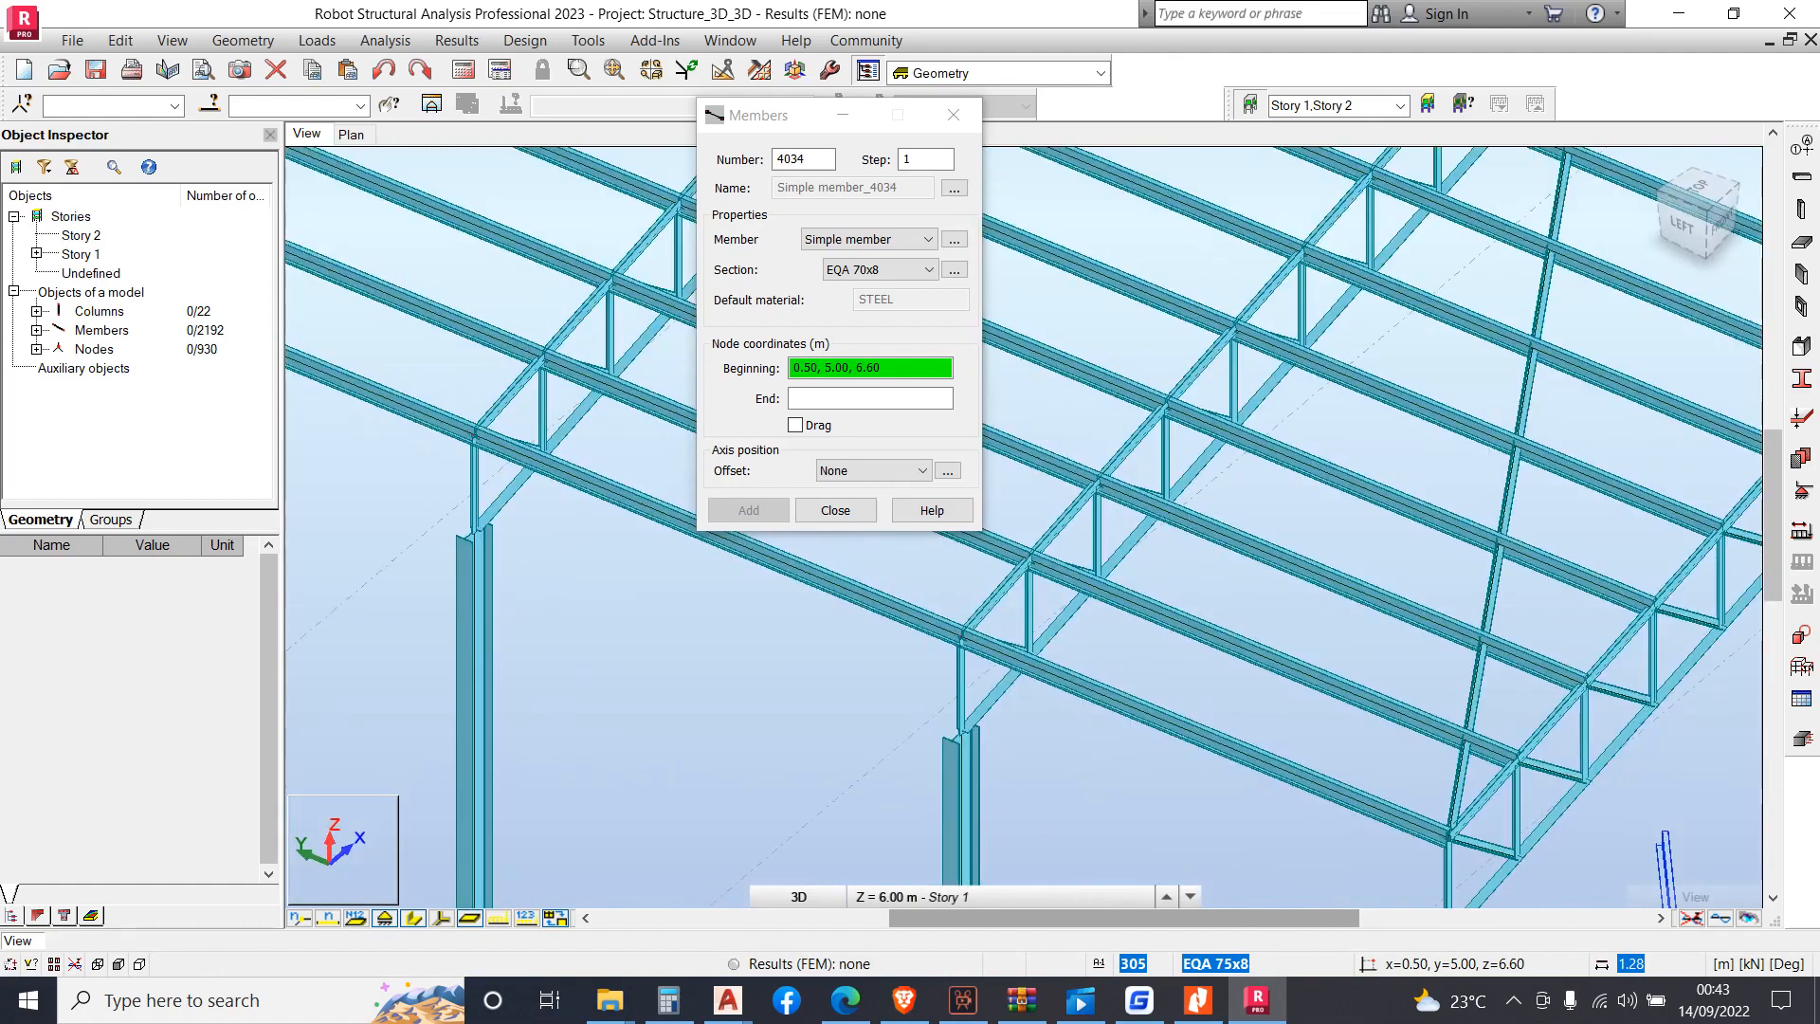
left_click(961, 633)
scroll(961, 633, "down", 3)
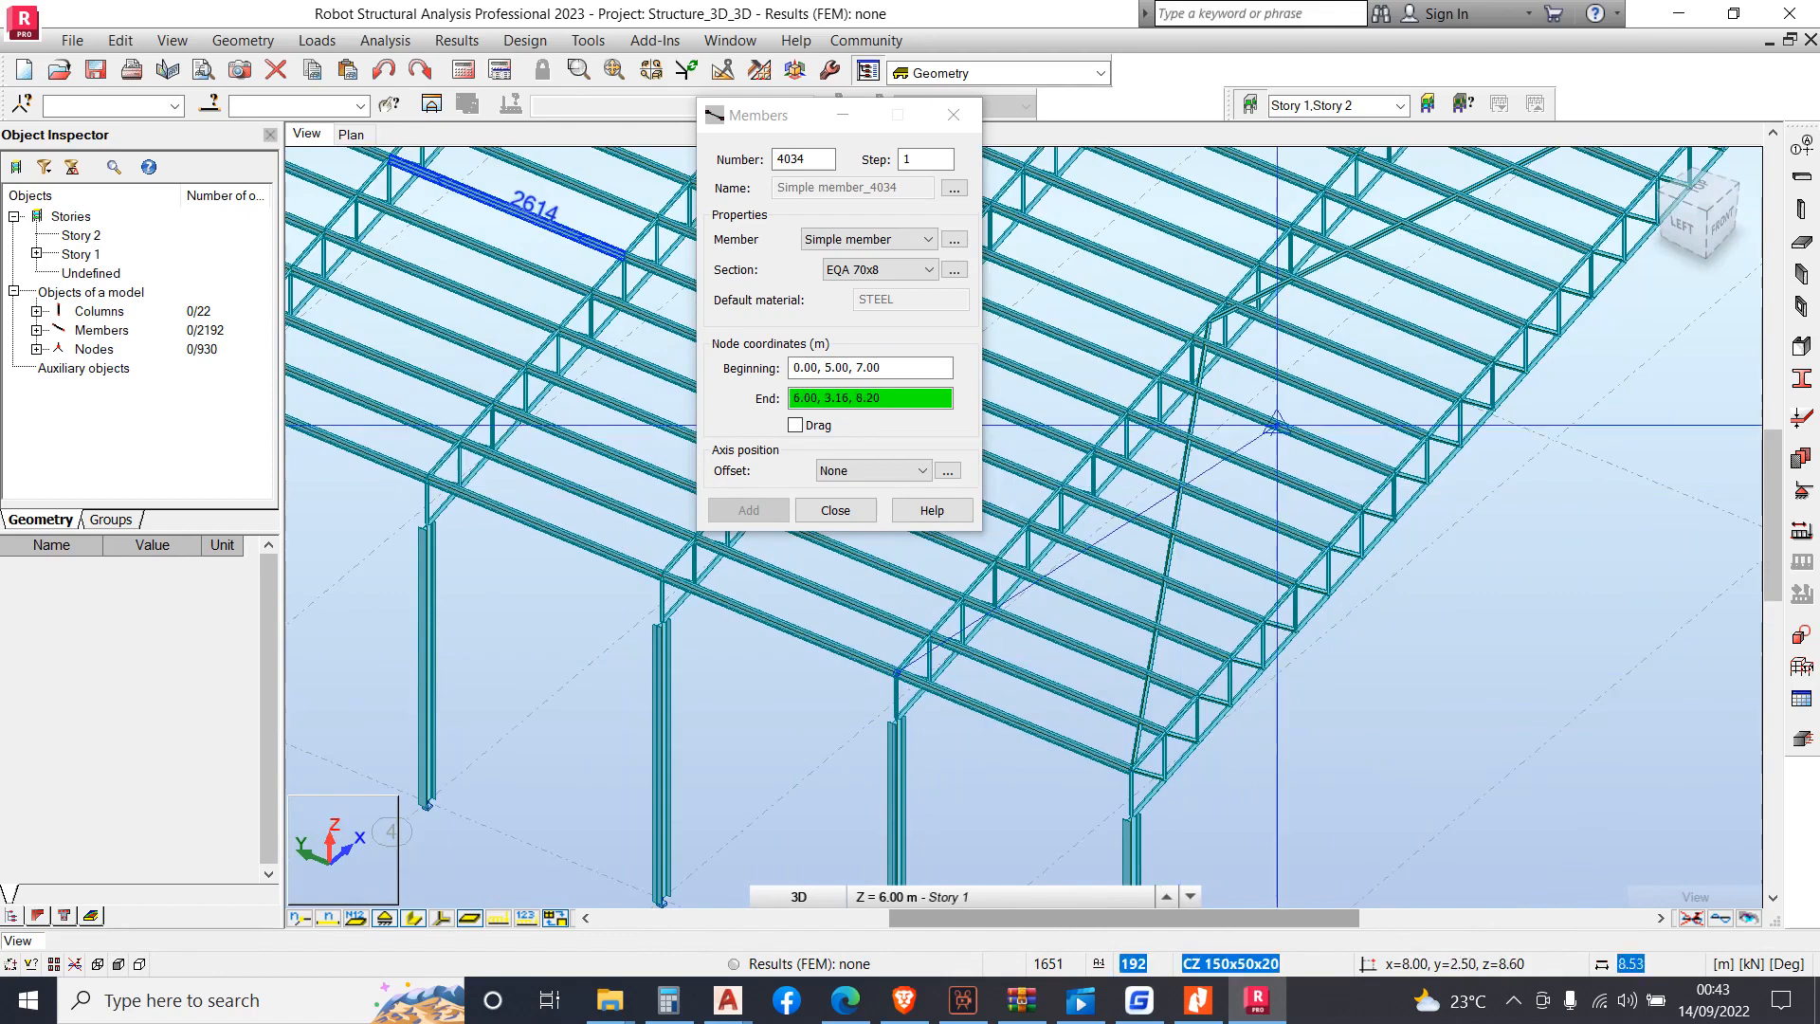
scroll(1276, 424, "up", 3)
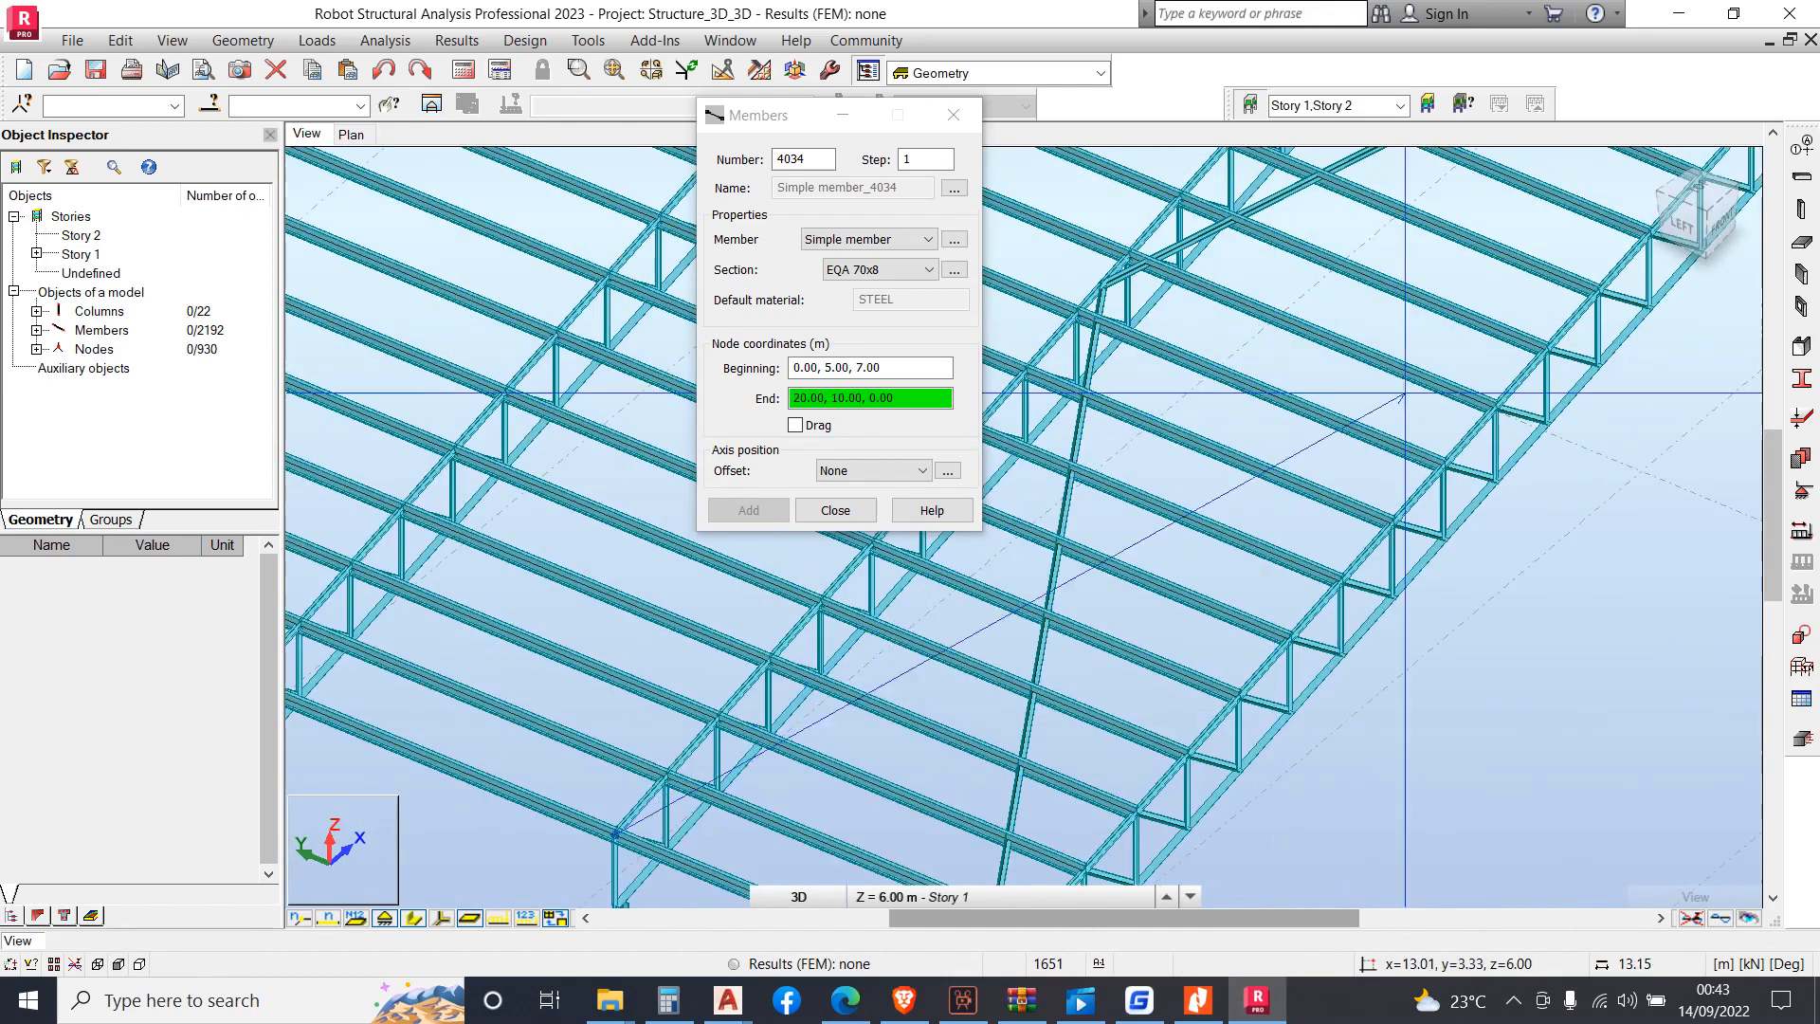
left_click(1464, 437)
Complete the cross-bracing on this slope with a member from (9.5, 0, 8.9) to the ridge node (20, 5, 11)
left_click(1470, 437)
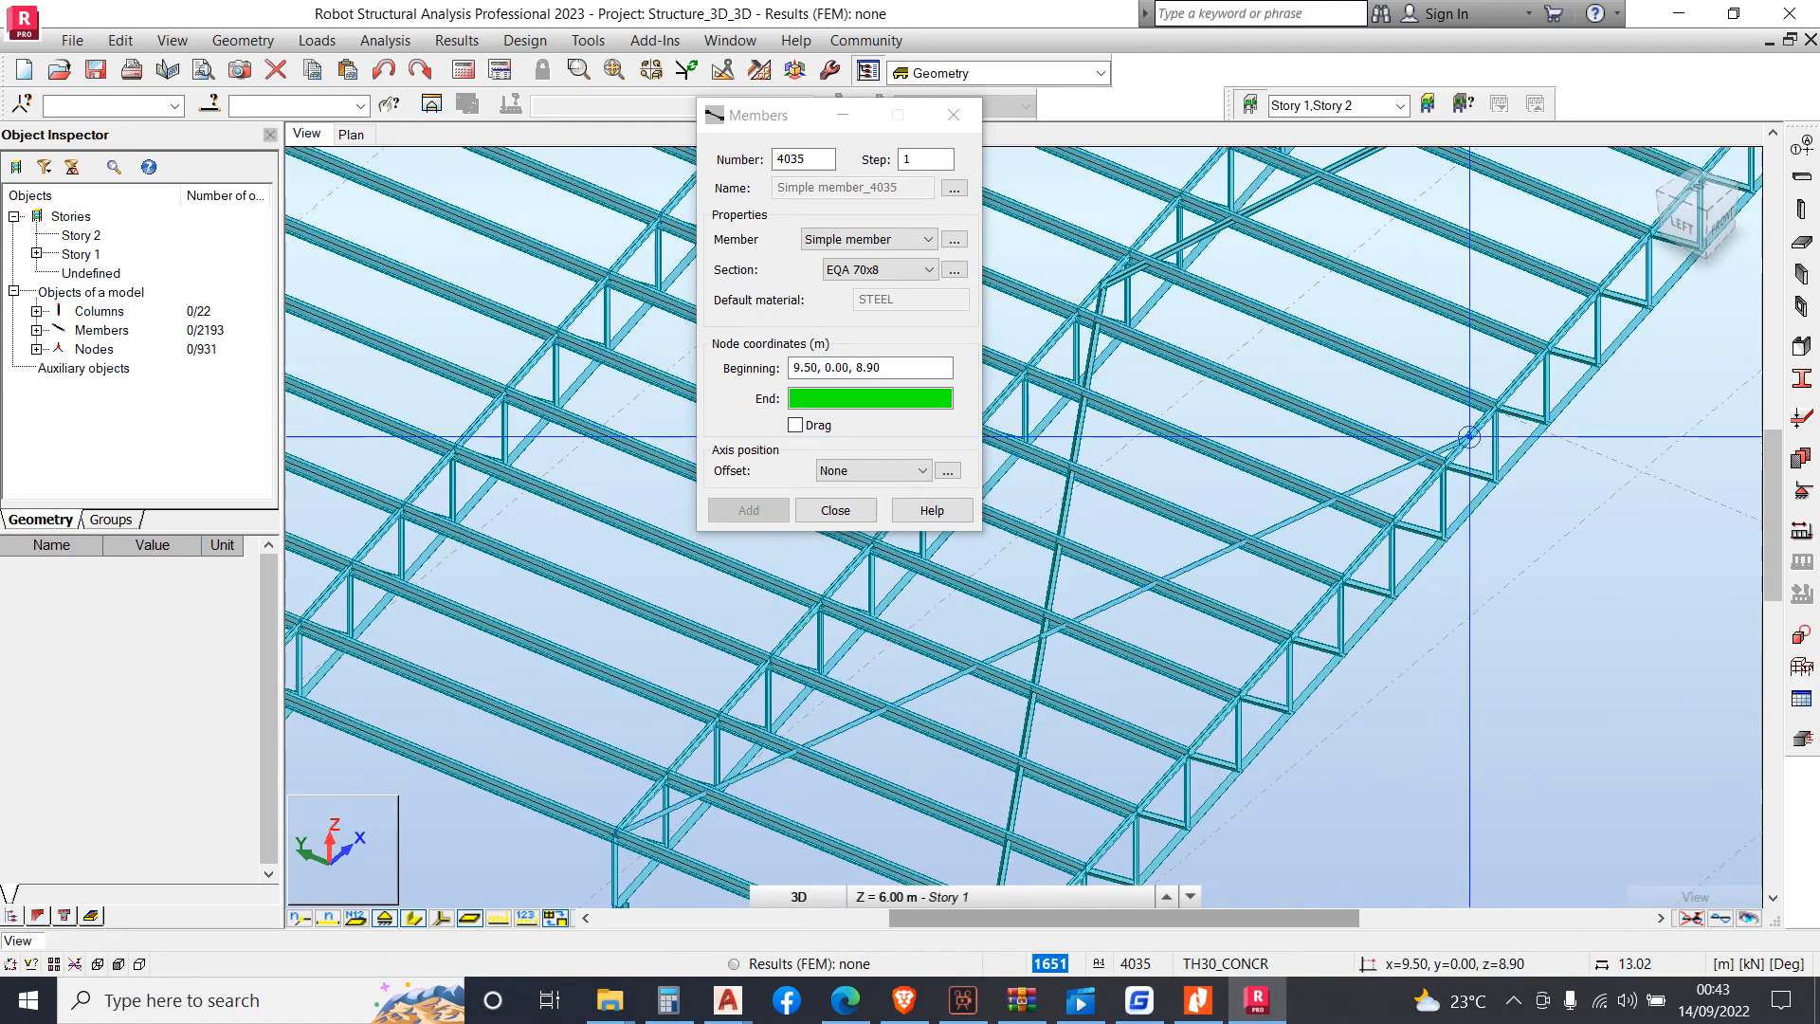
scroll(1394, 645, "down", 3)
scroll(1394, 645, "down", 2)
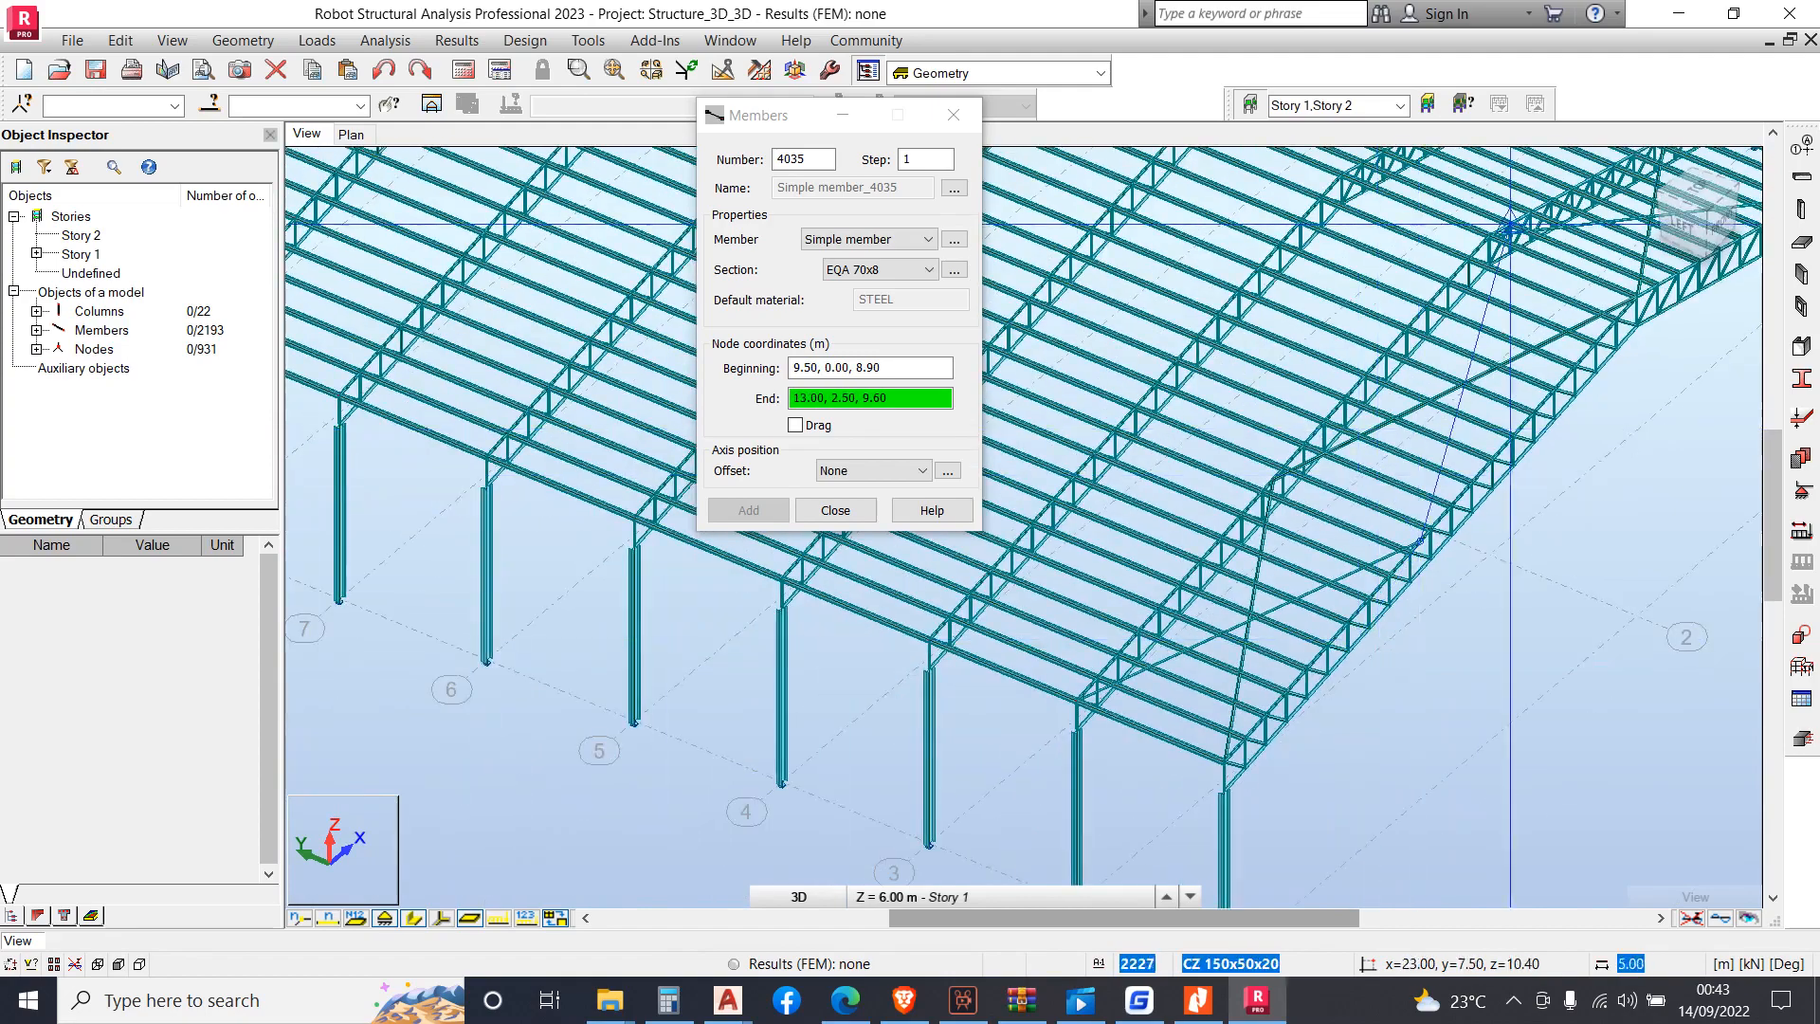
scroll(1473, 242, "up", 5)
scroll(1474, 242, "up", 3)
left_click(1473, 244)
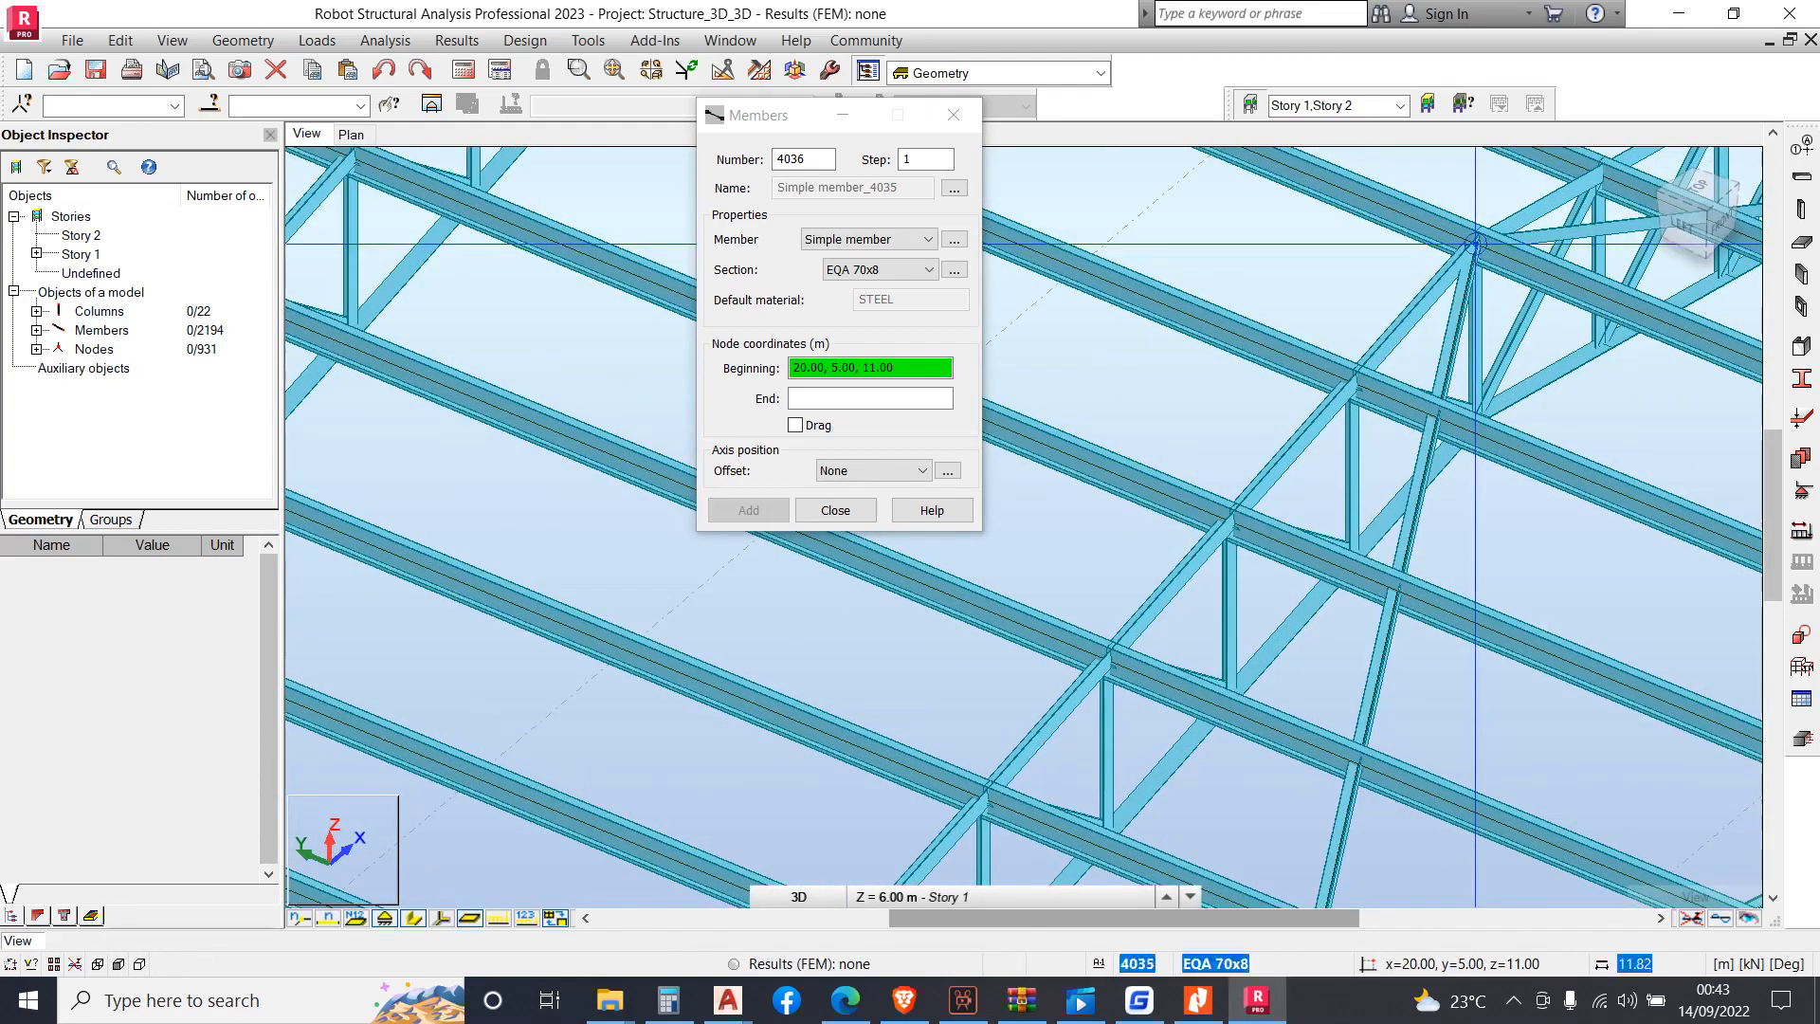
Brace the first two columns with members from the base (0, 0, 0) to (0, 5, 3) and on to (0, 0, 6)
scroll(1277, 427, "down", 4)
scroll(1276, 427, "down", 3)
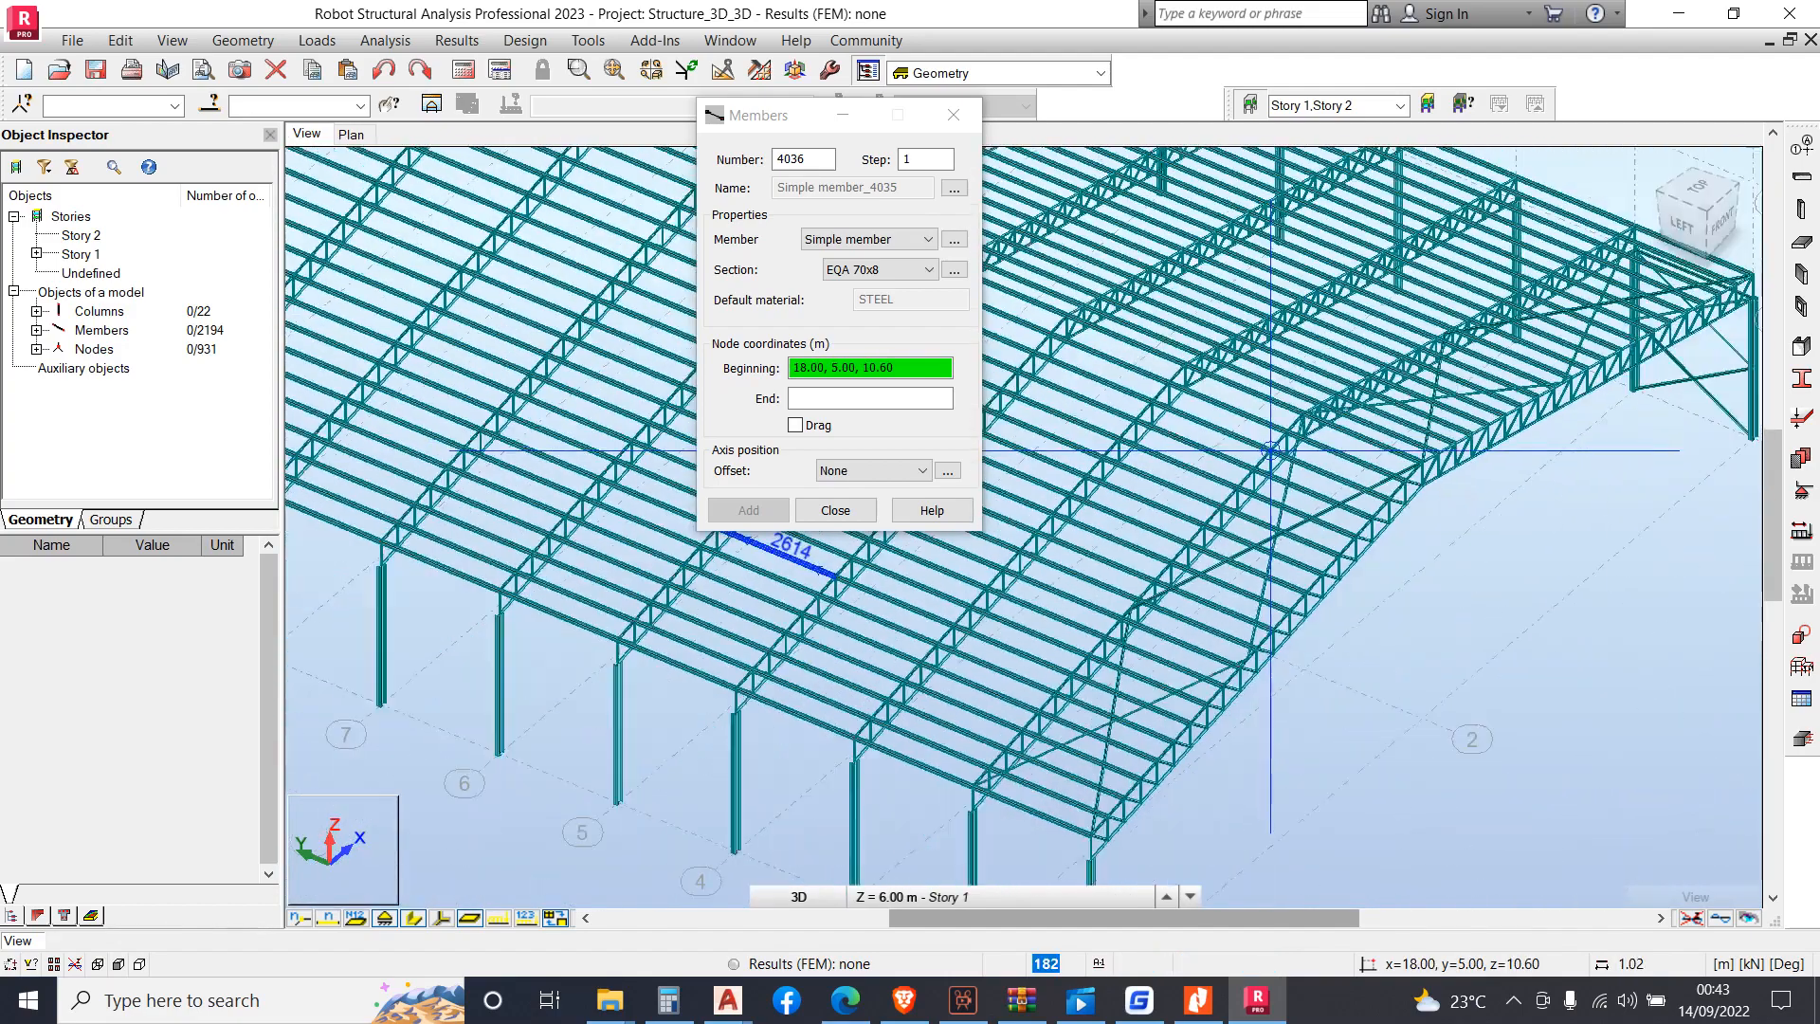
scroll(1162, 767, "up", 3)
scroll(1162, 768, "up", 1)
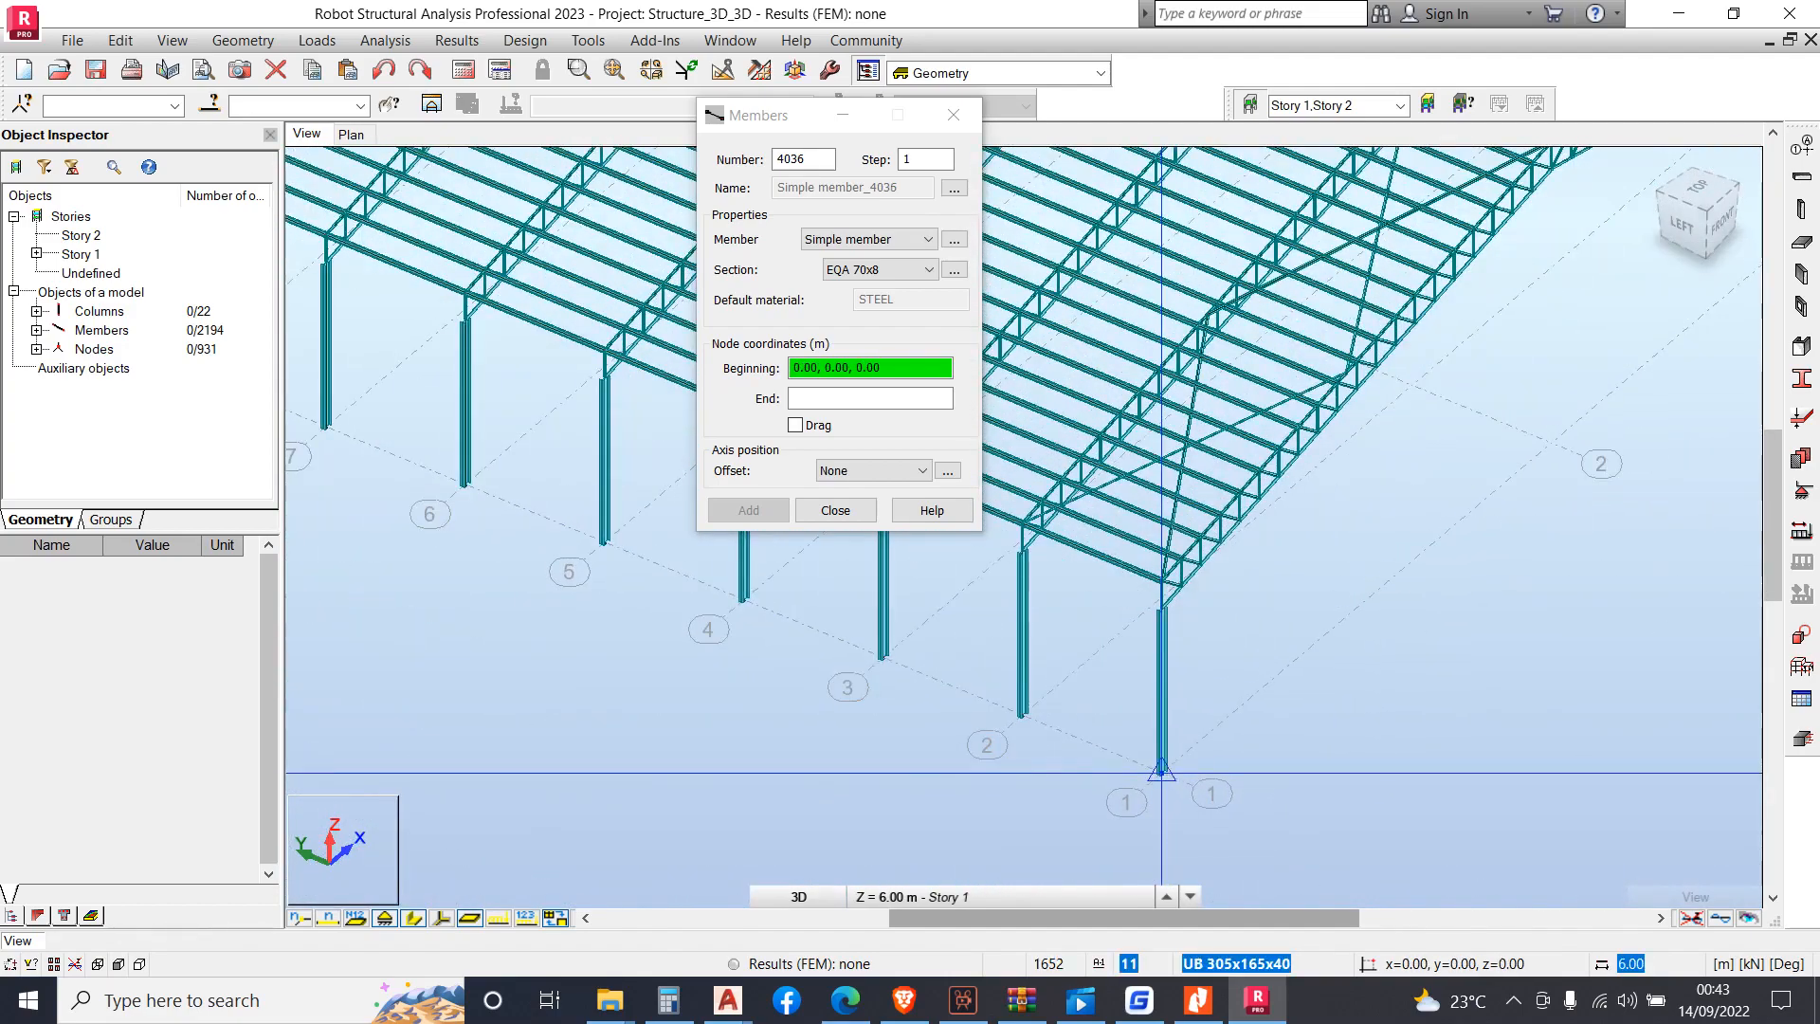
left_click(1162, 768)
left_click(1022, 632)
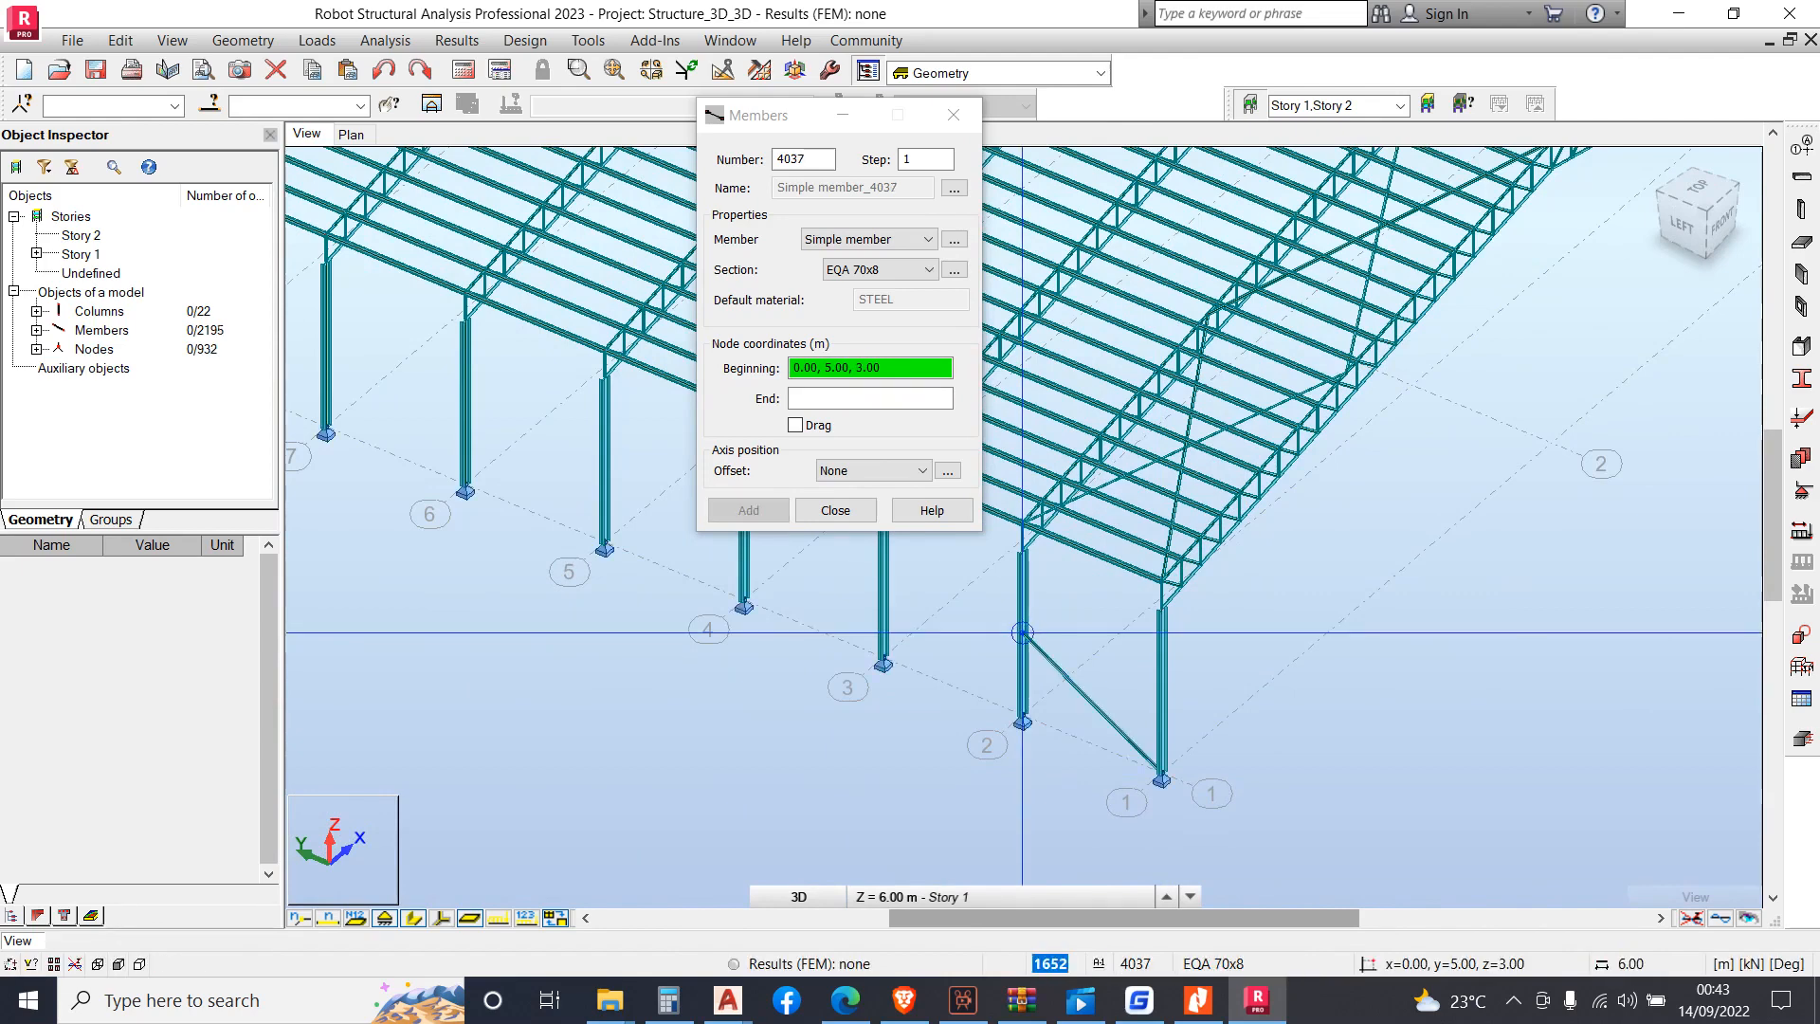
left_click(1021, 632)
left_click(1162, 609)
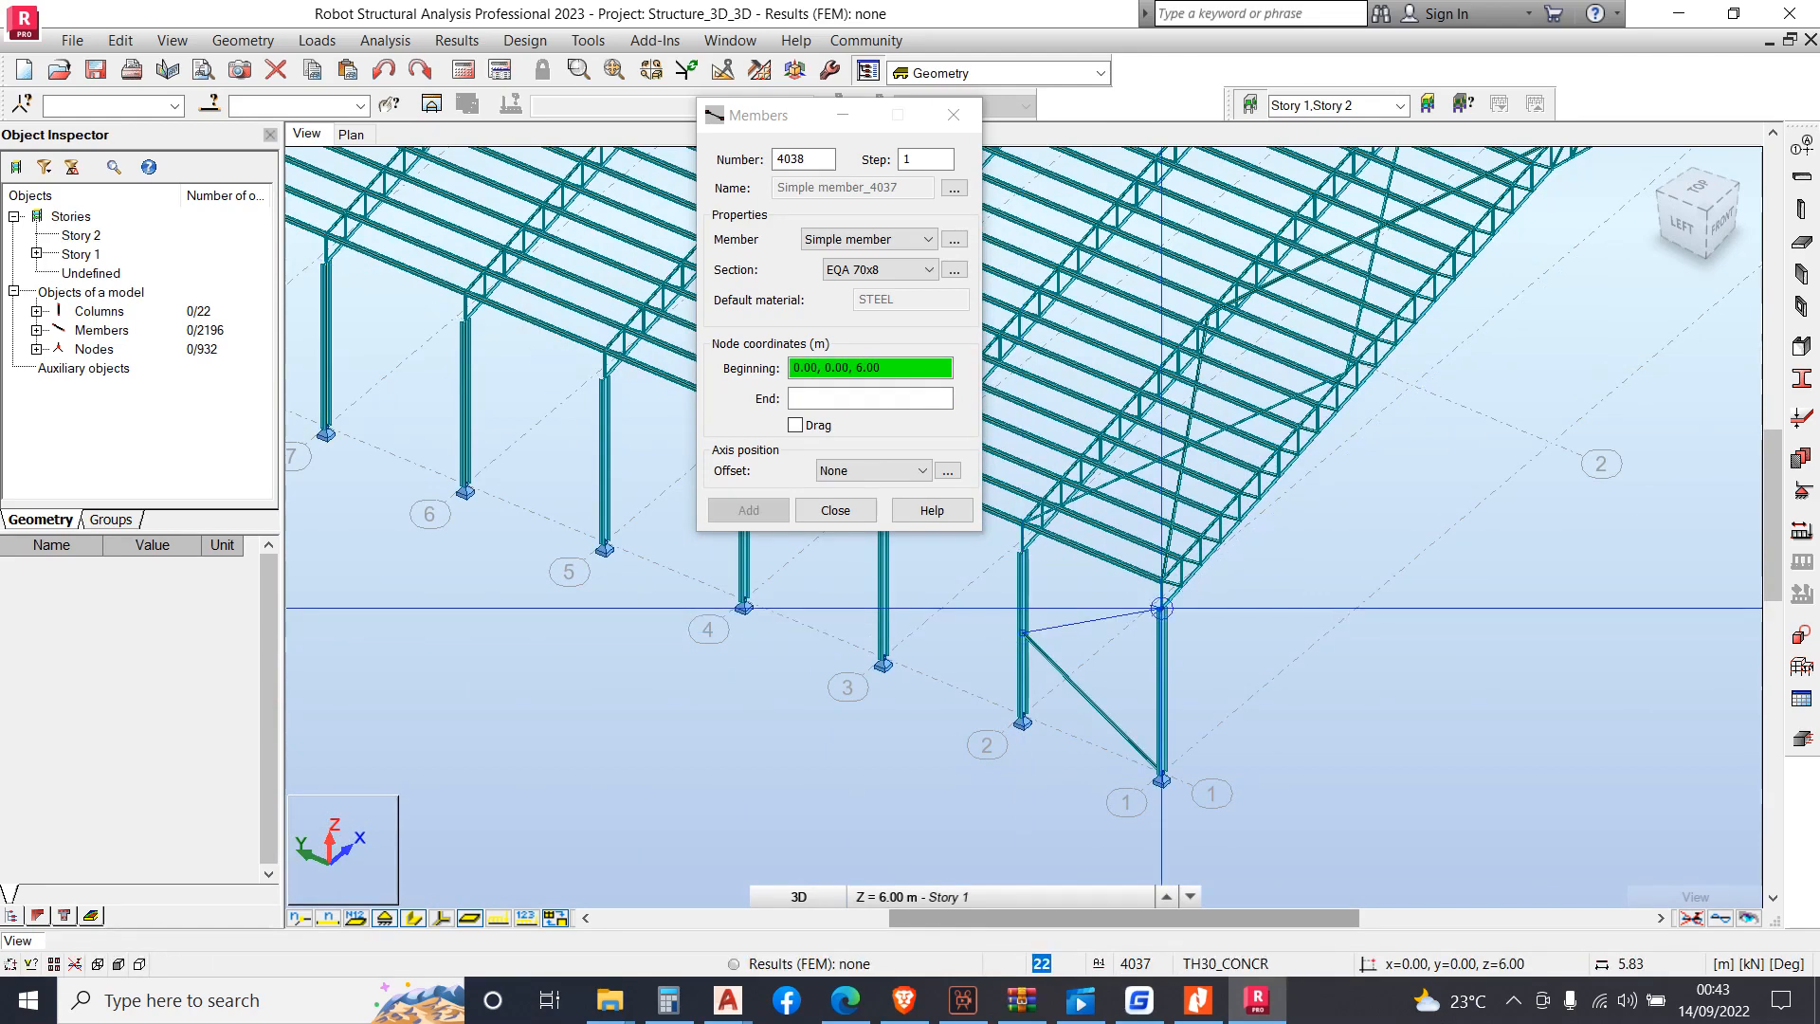
Add the crossing column braces from (0, 5, 6) to (0, 0, 3) and down to the base (0, 5, 0)
left_click(1021, 550)
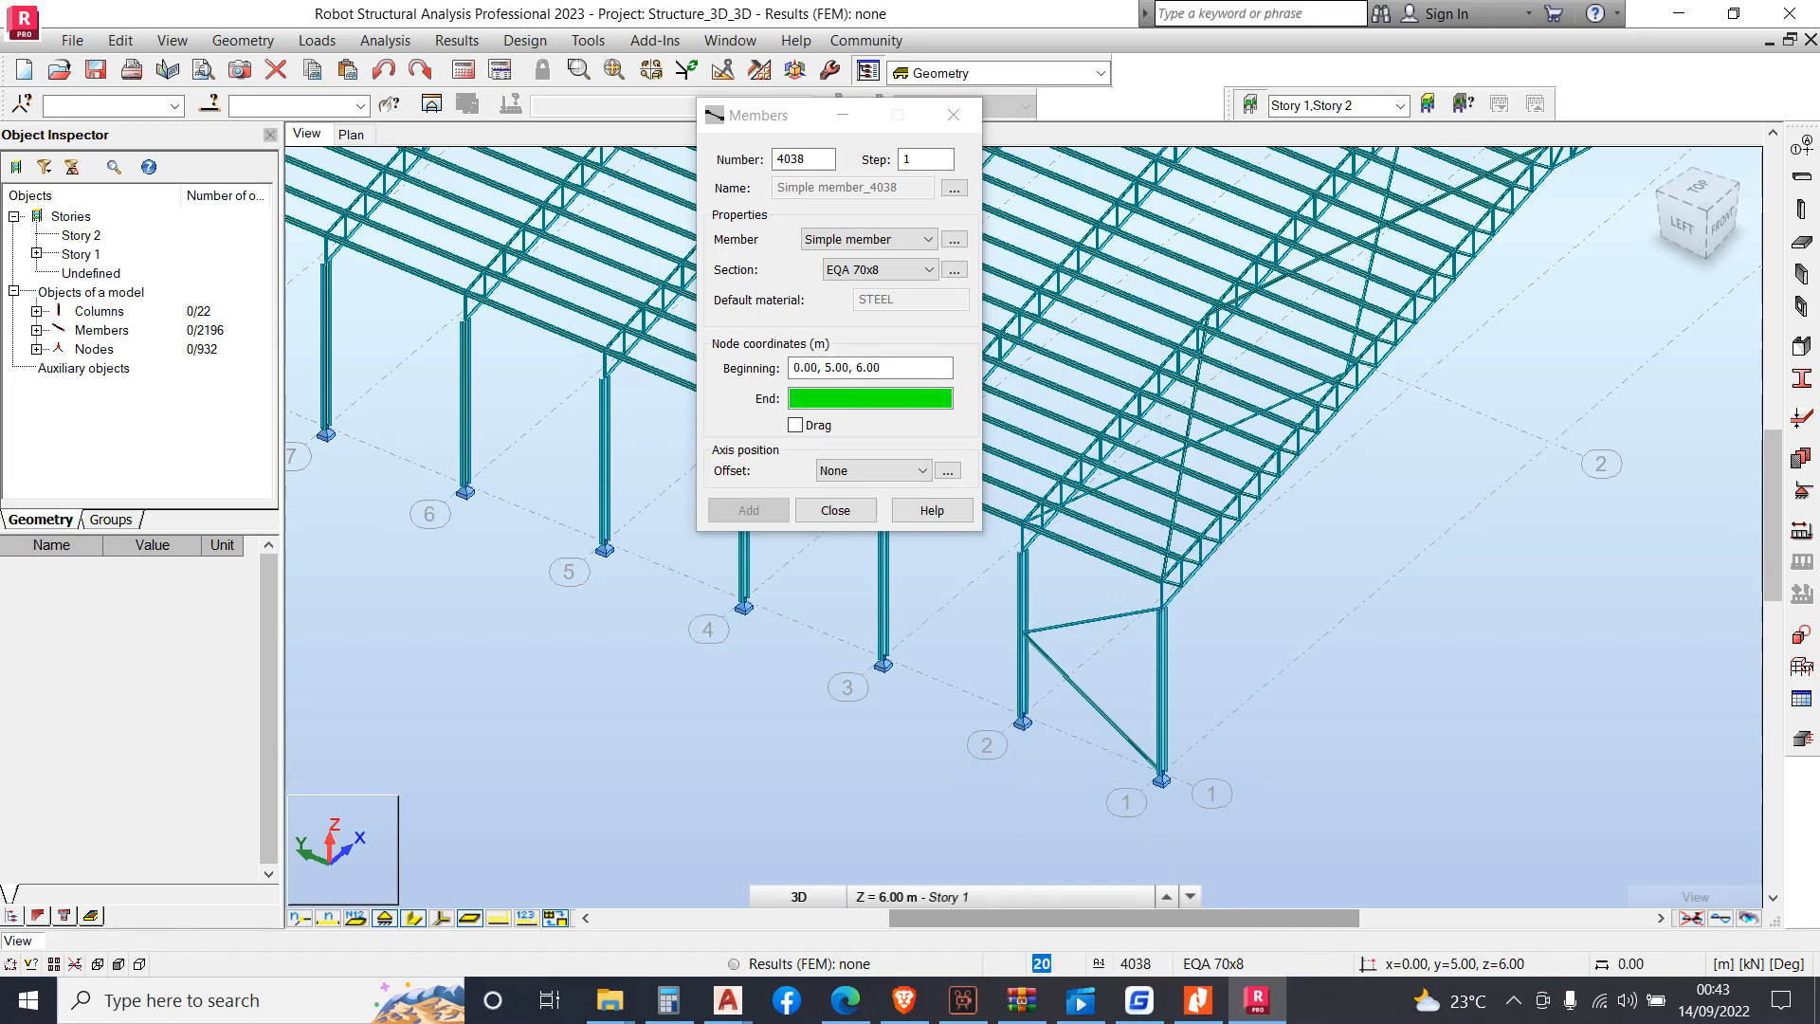
left_click(1161, 689)
left_click(1161, 689)
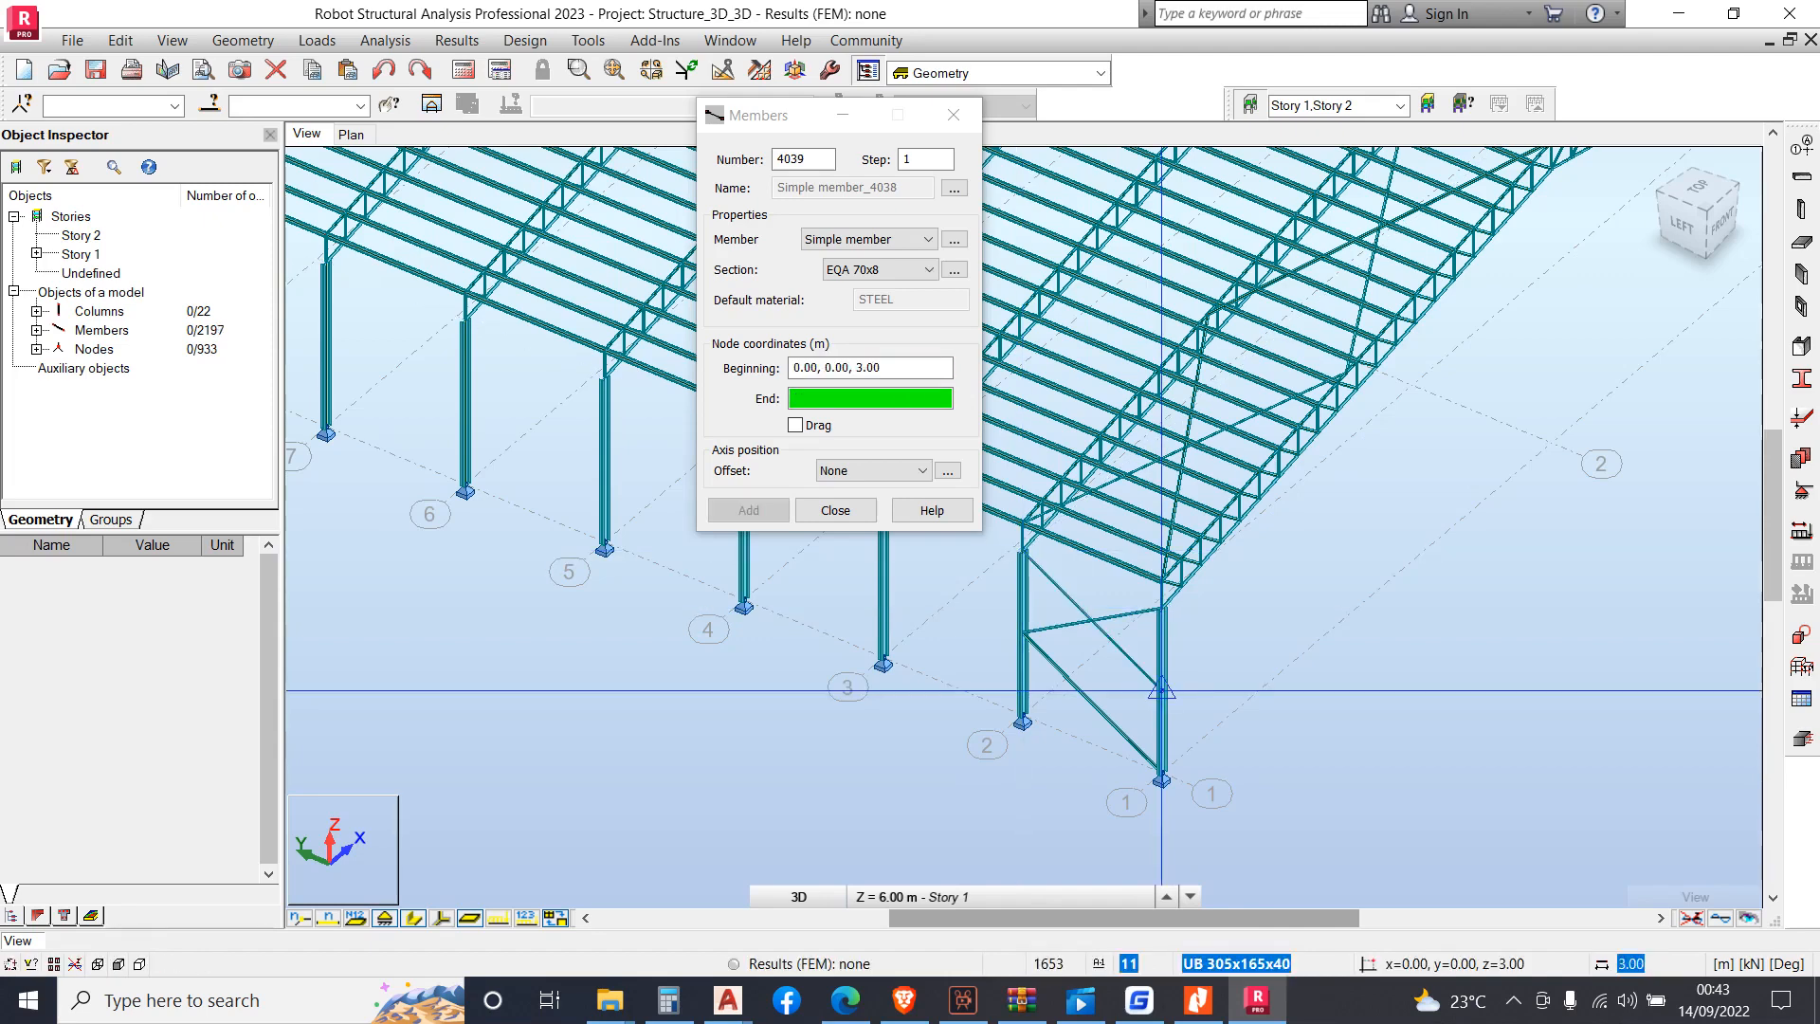
left_click(1021, 718)
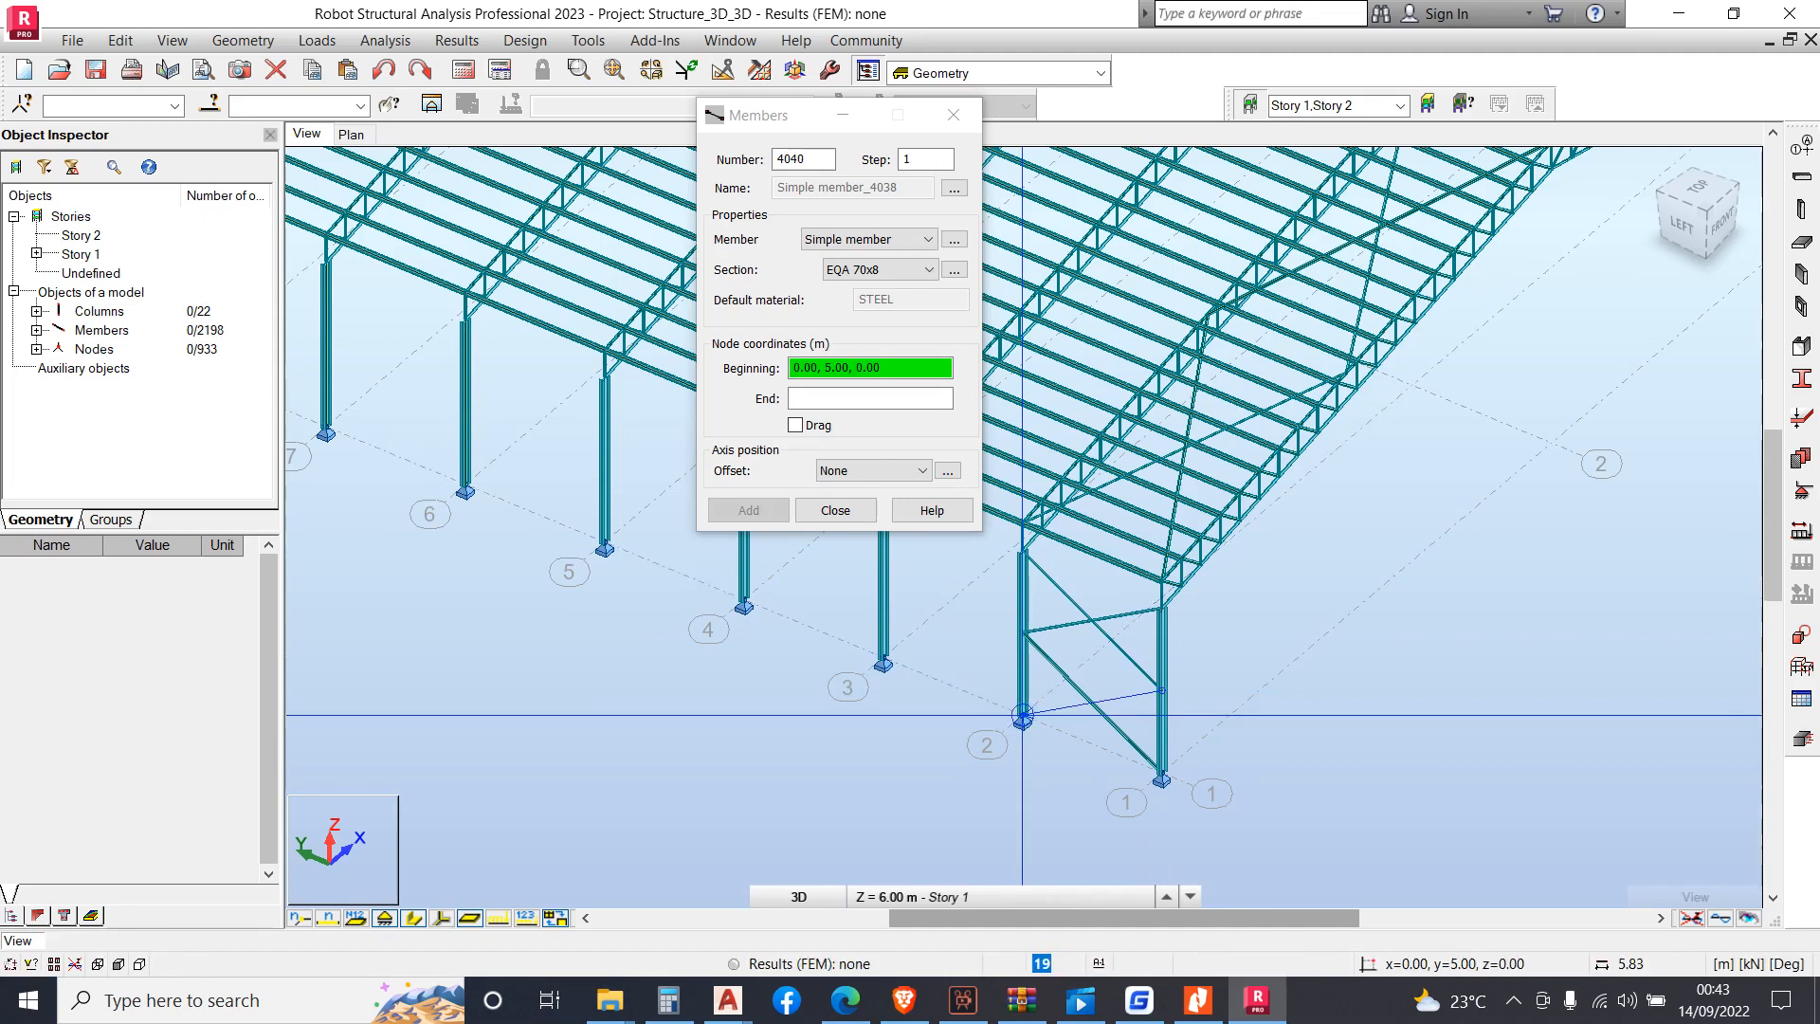
scroll(1210, 544, "down", 2)
right_click(1230, 380)
left_click(1339, 423)
scroll(1413, 674, "down", 3)
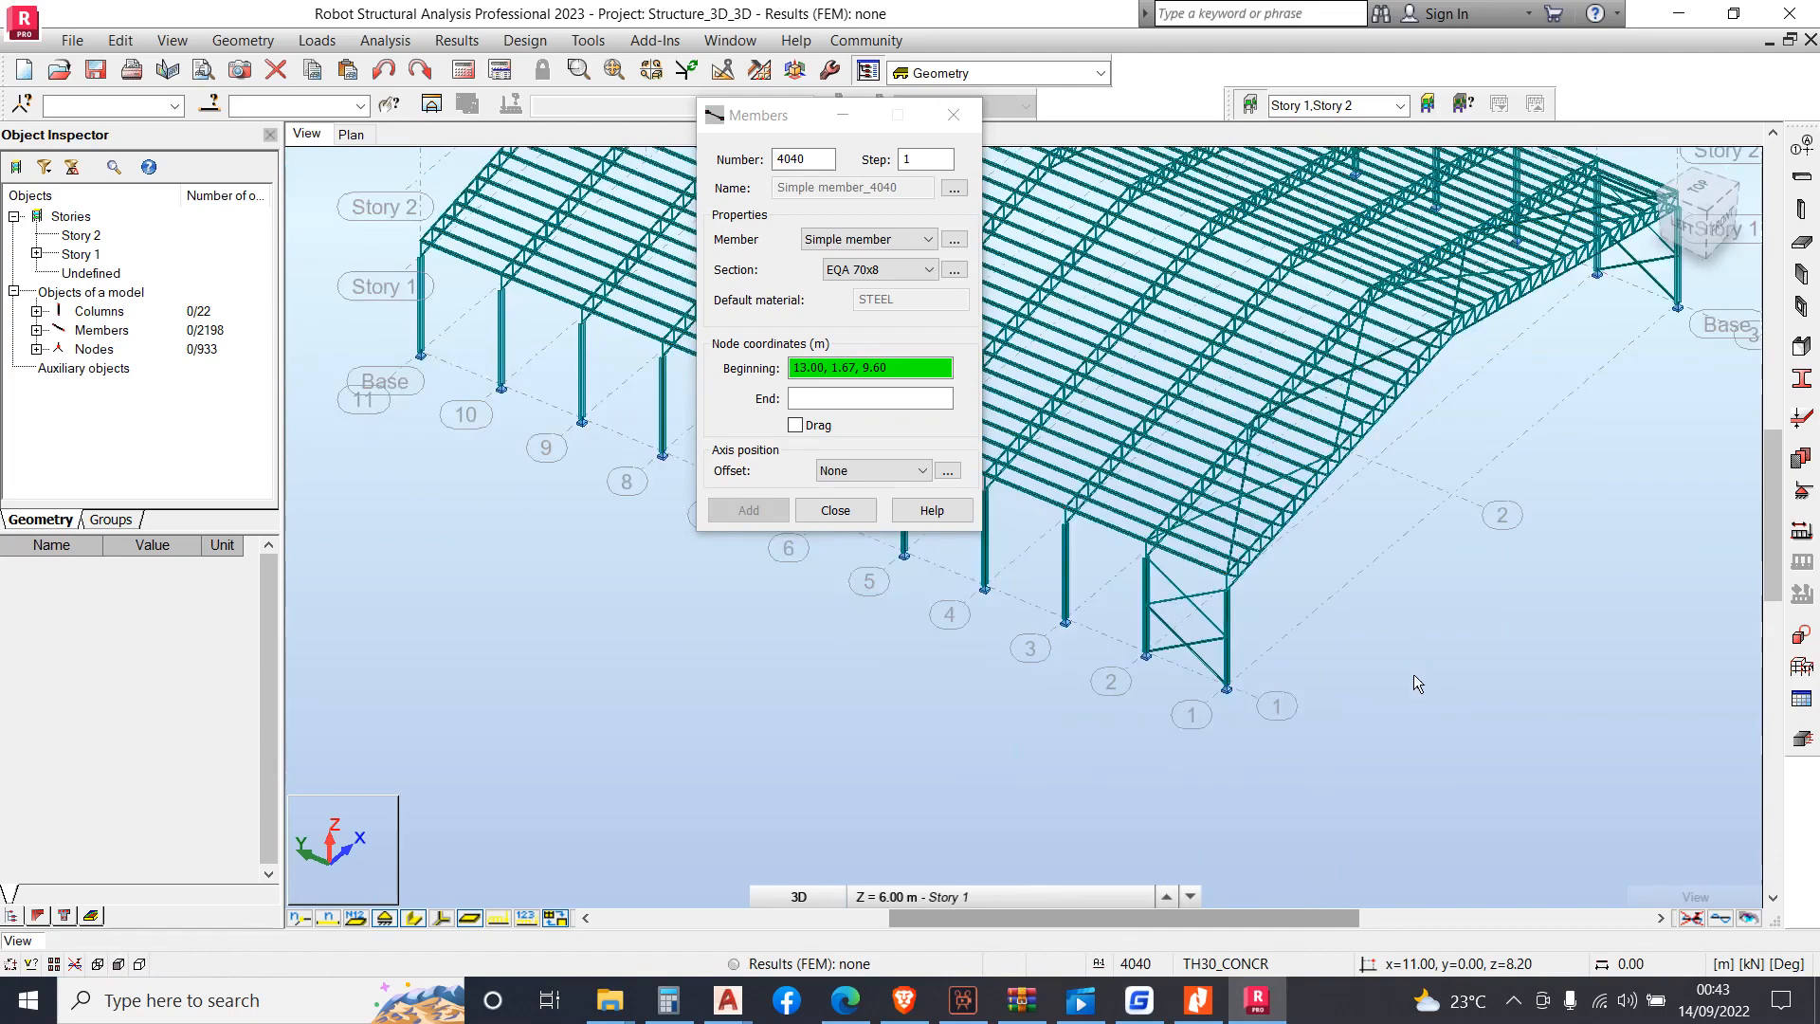
Add a horizontal member between the two column tops from (0, 5, 6) to (0, 0, 6)
scroll(1344, 707, "up", 5)
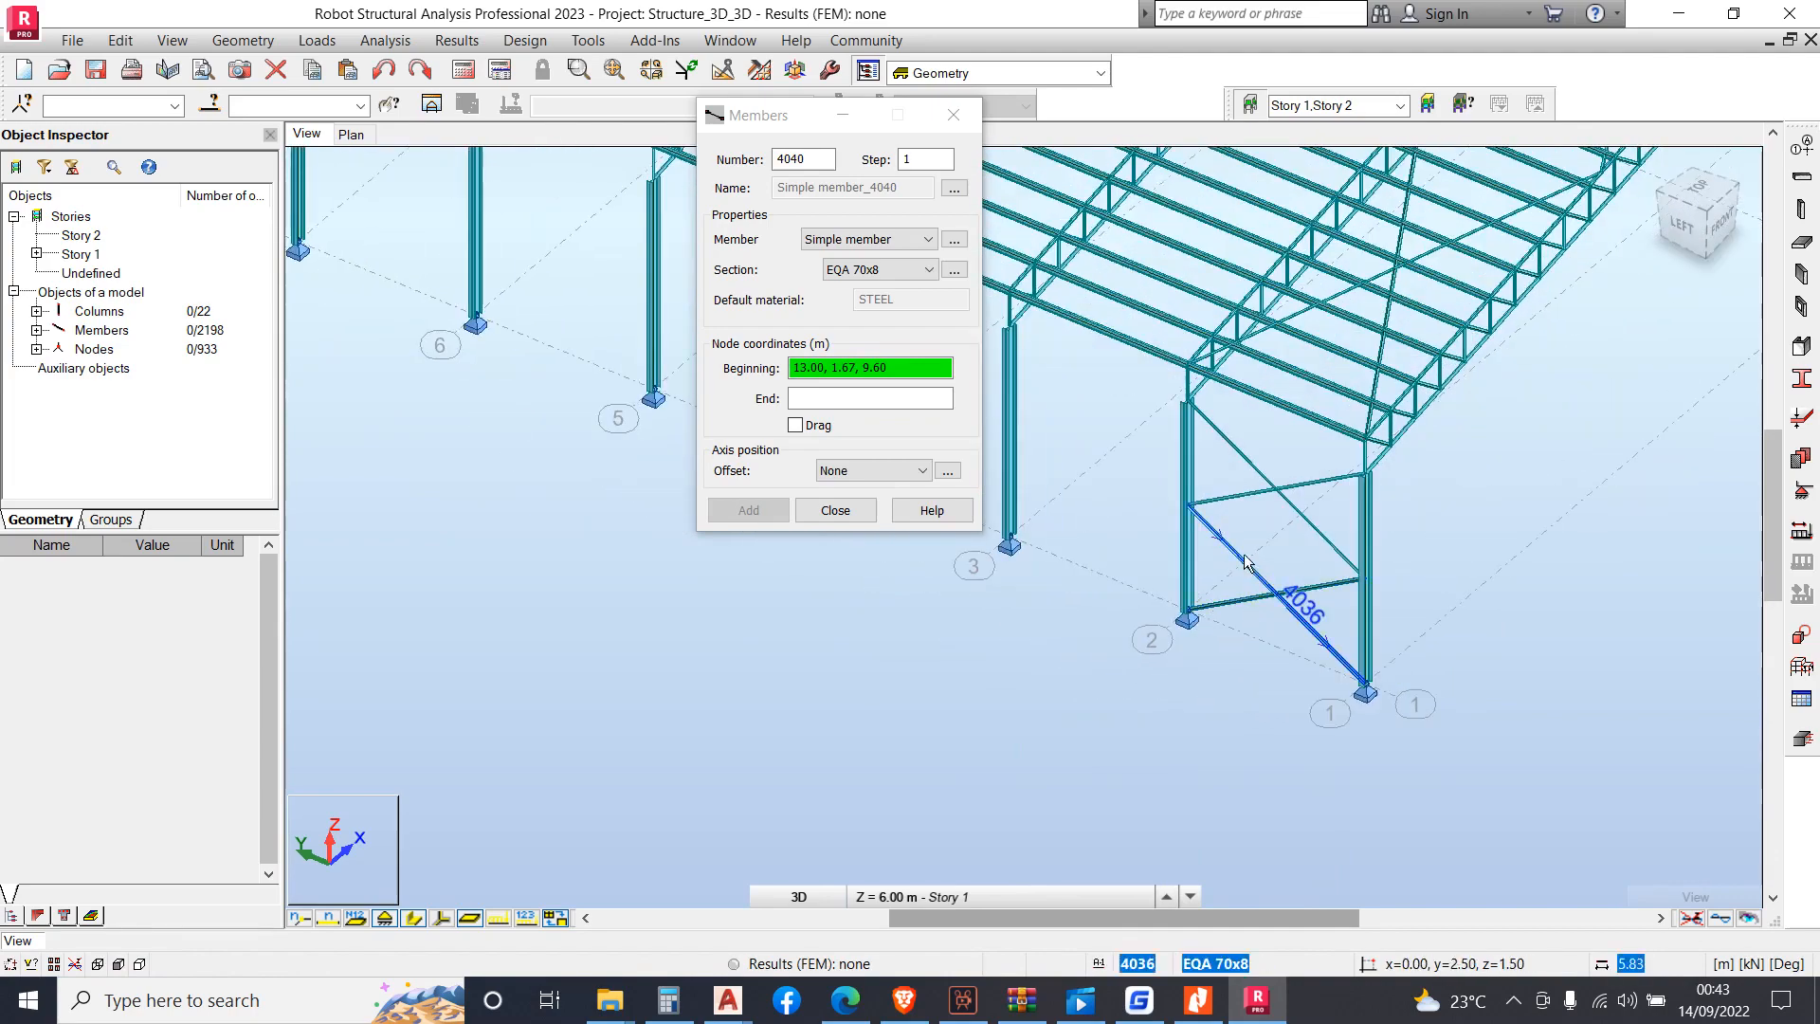
left_click(824, 366)
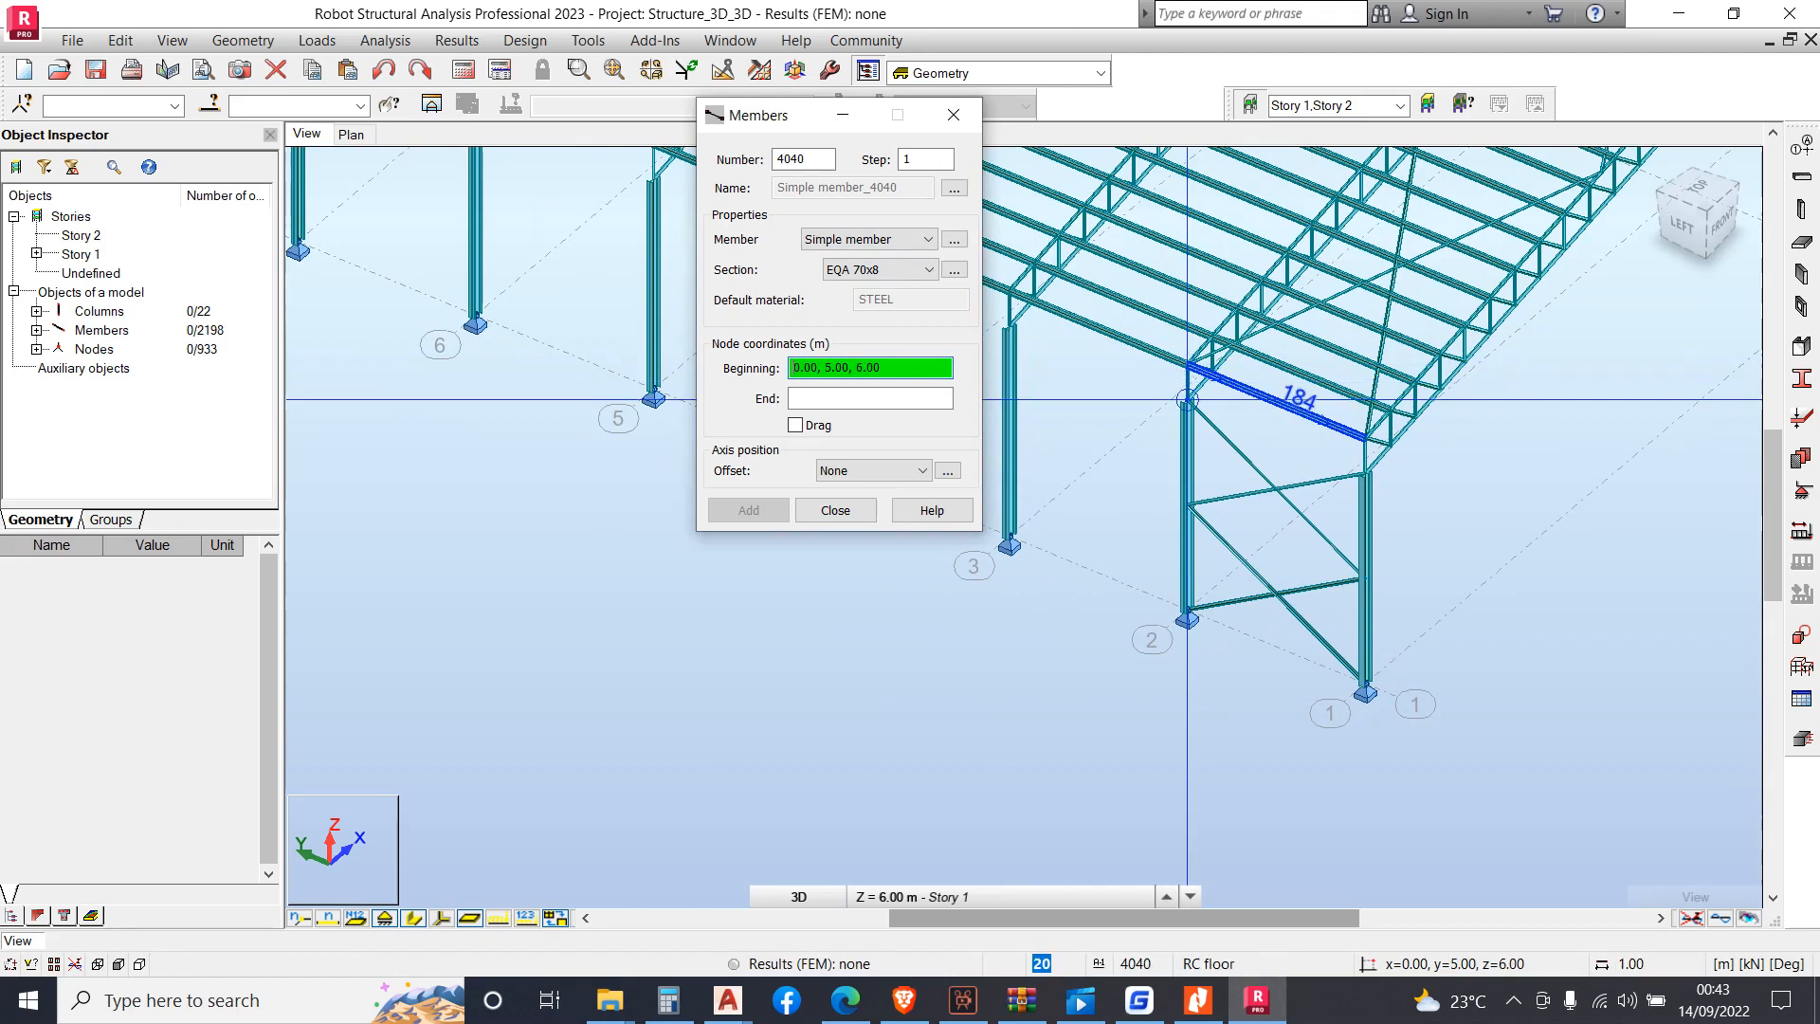
left_click(1187, 399)
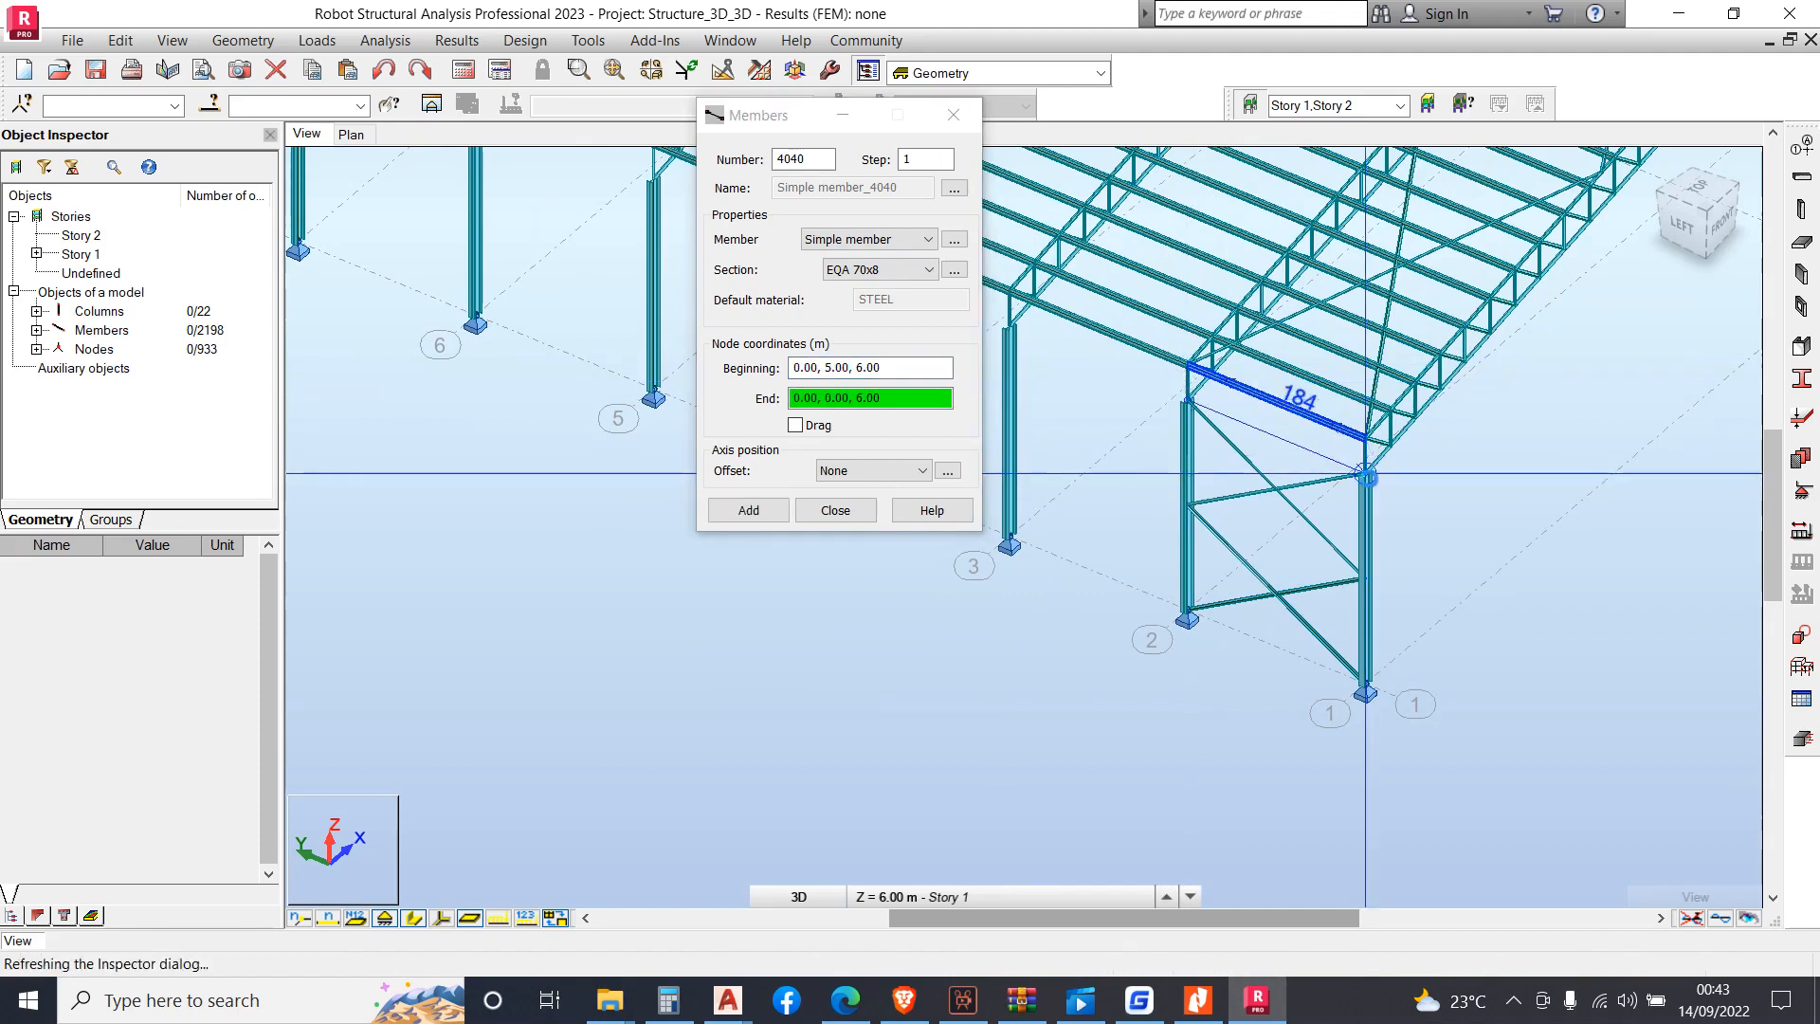
left_click(1366, 474)
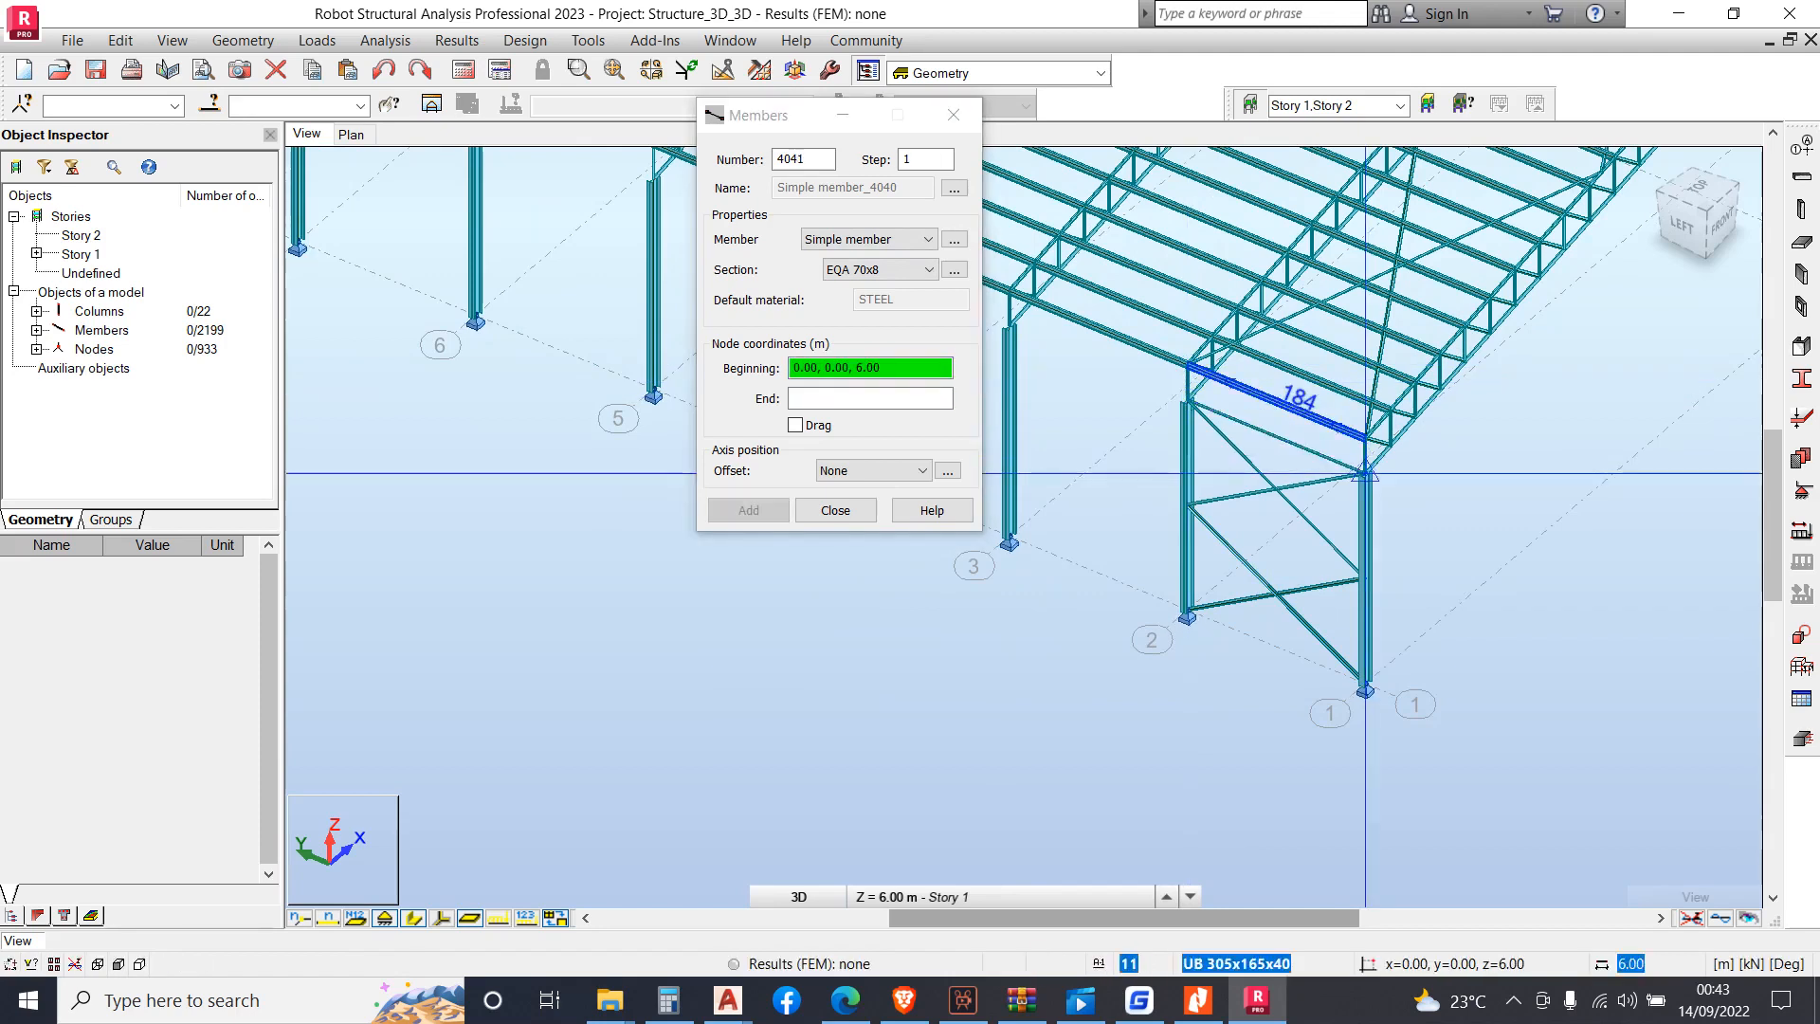
right_click(1091, 366)
left_click(1114, 391)
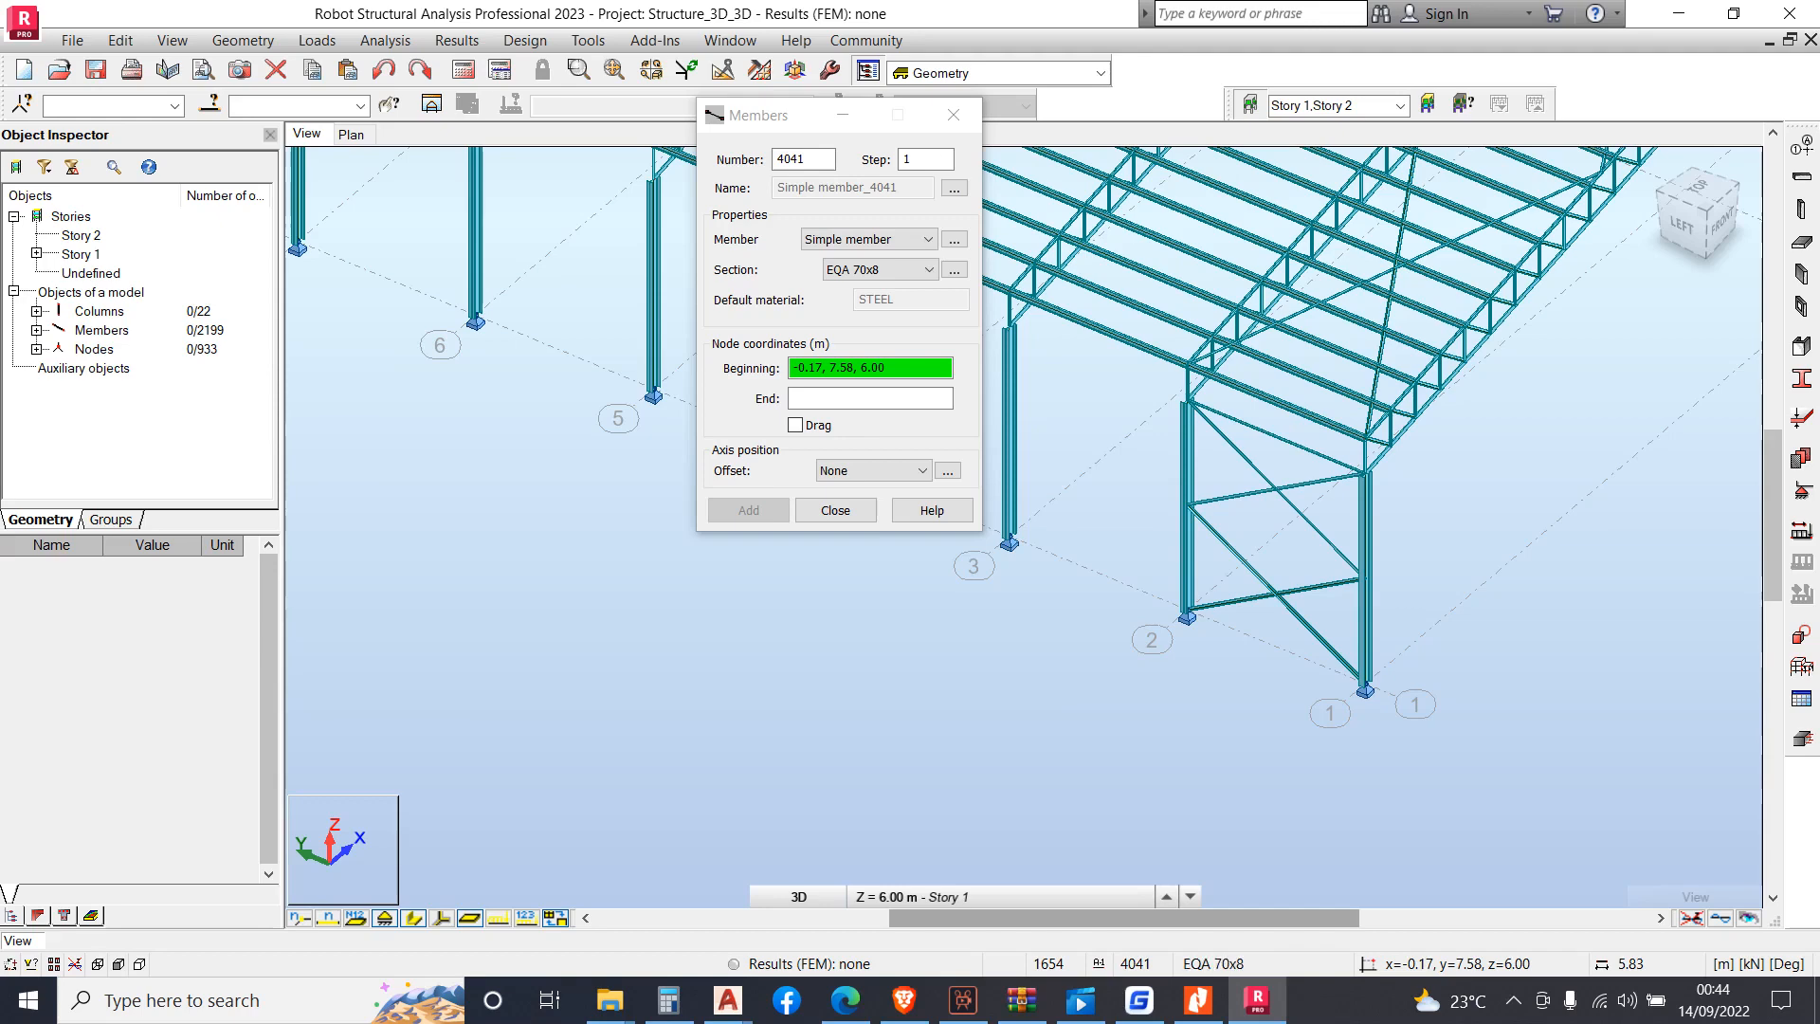
Select the roof brace at the first truss's eaves and extend the selection to all members with the same EQA 70x8 cross-section
scroll(1407, 531, "down", 2)
scroll(1275, 429, "up", 2)
right_click(1230, 337)
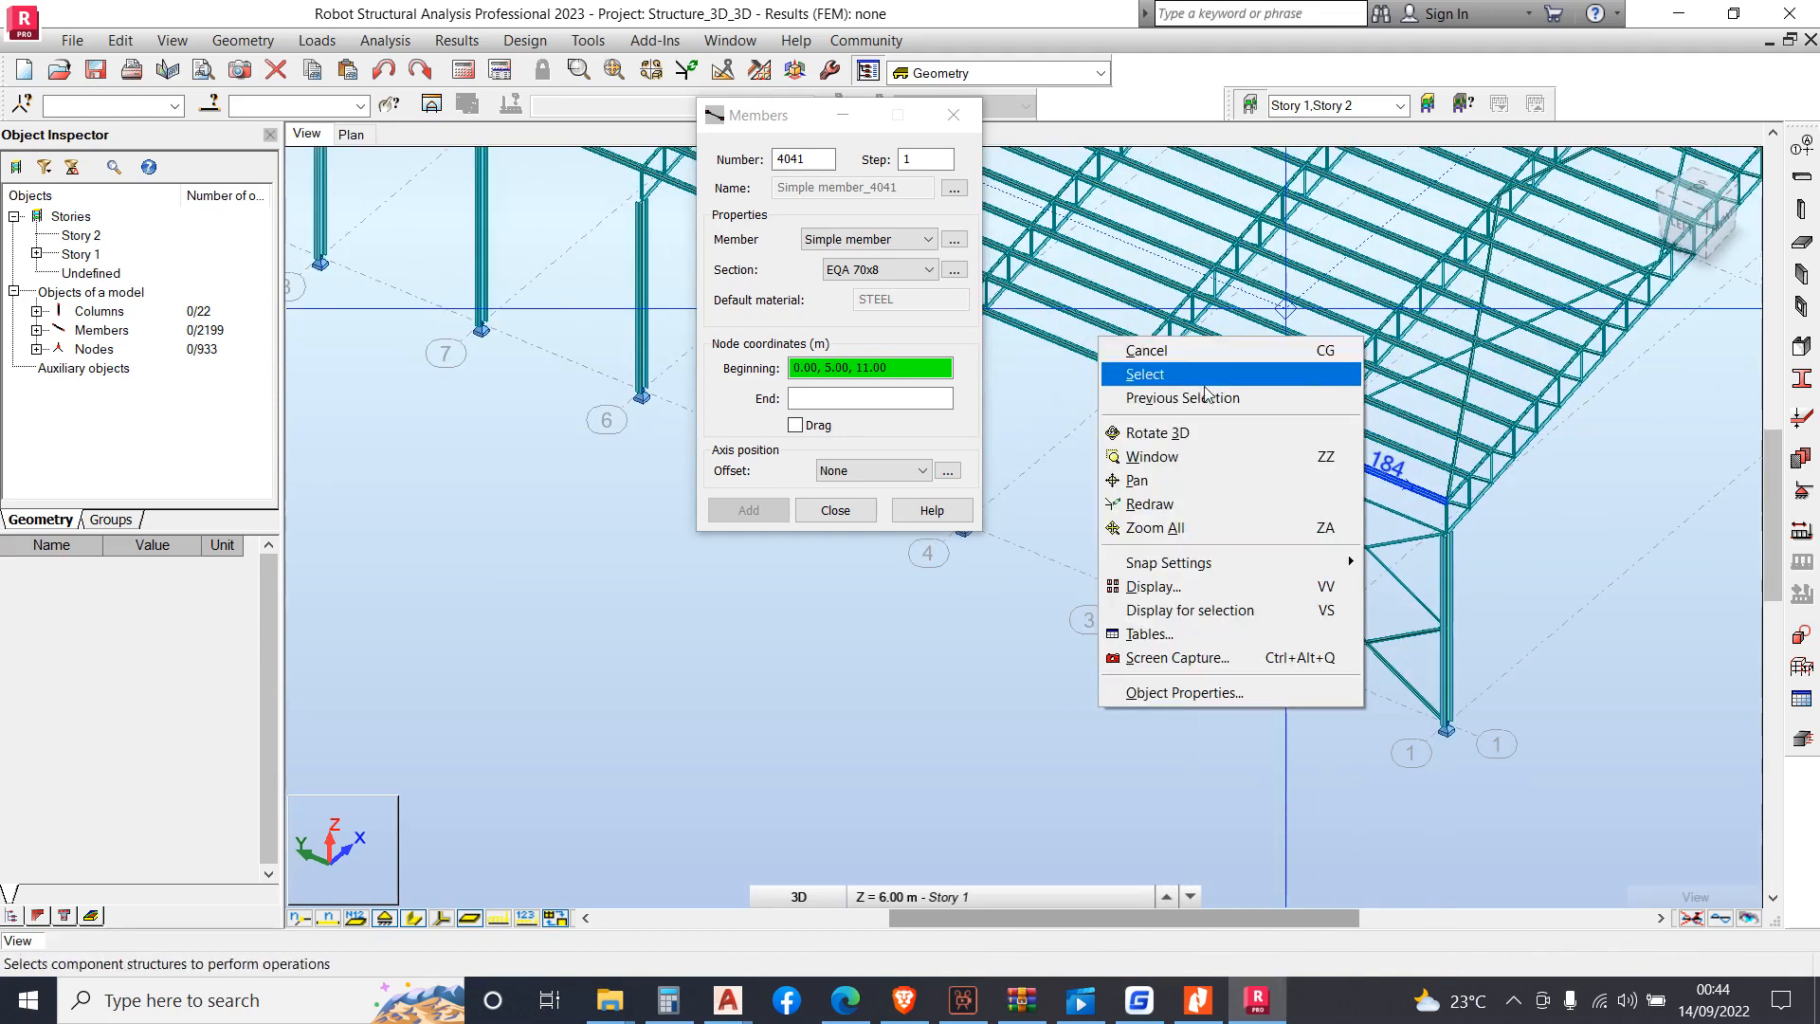
left_click(1196, 375)
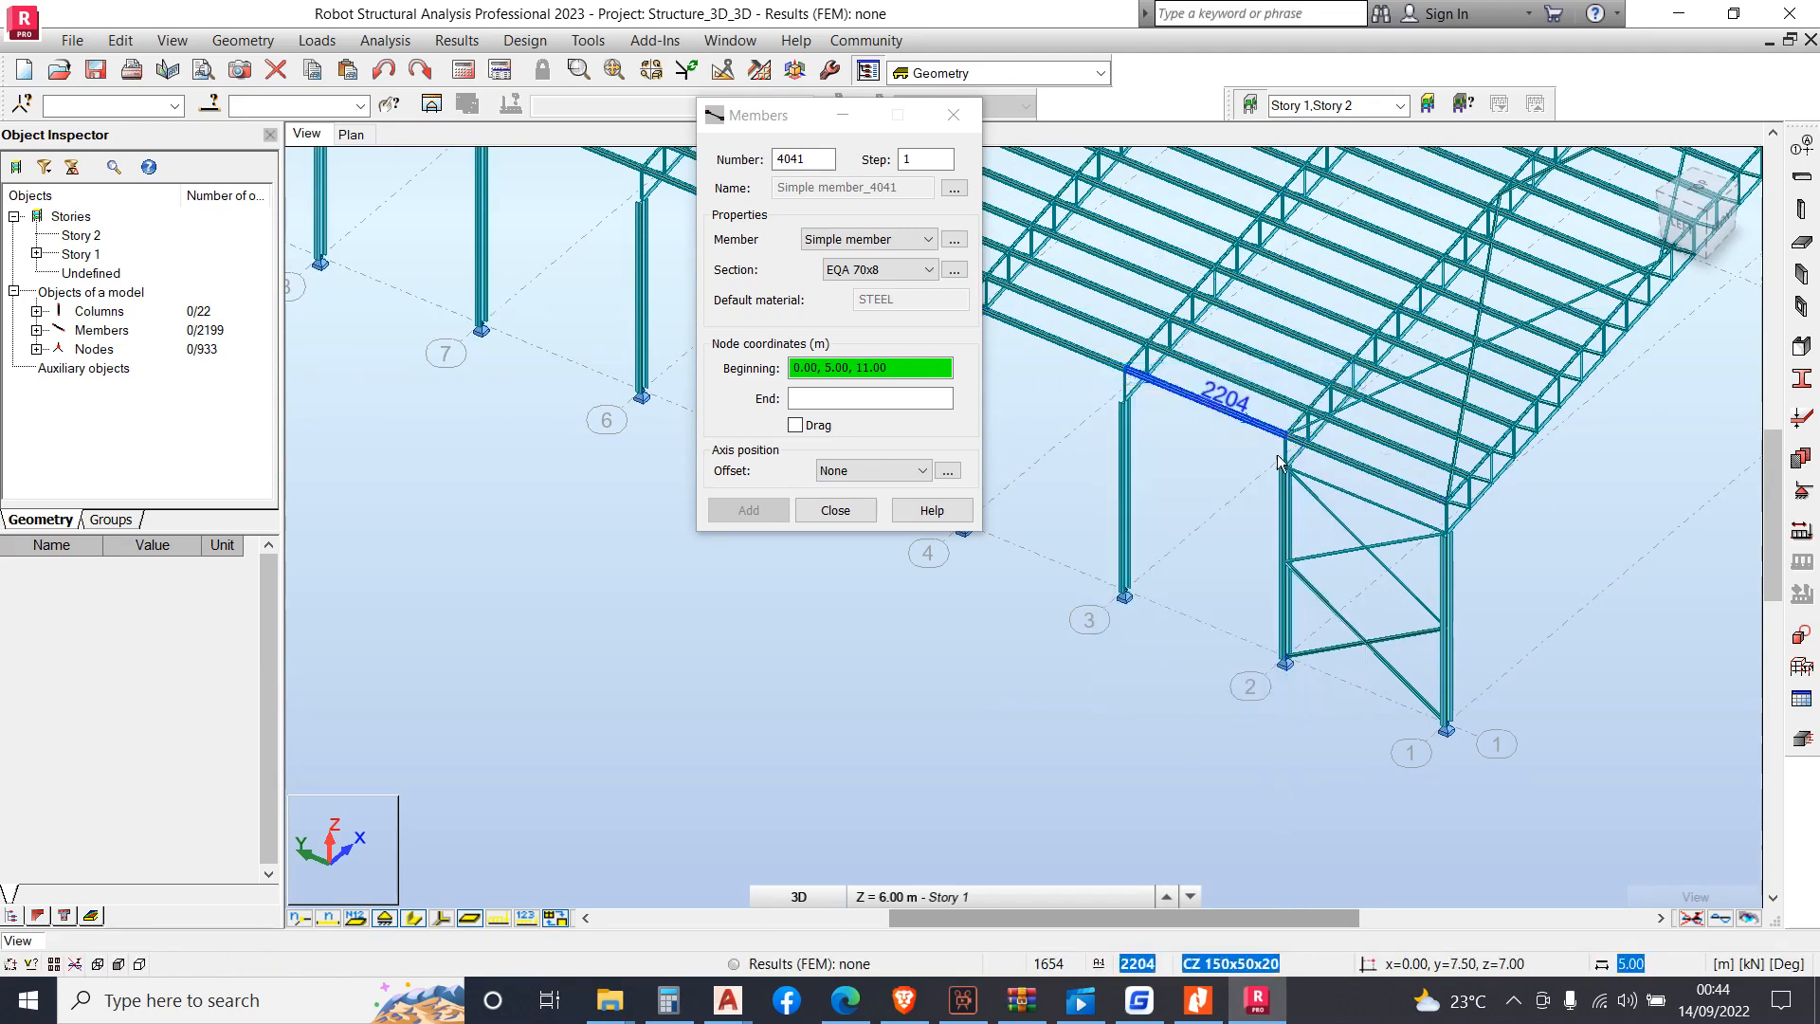
scroll(1278, 462, "up", 5)
left_click(1412, 438)
right_click(1279, 431)
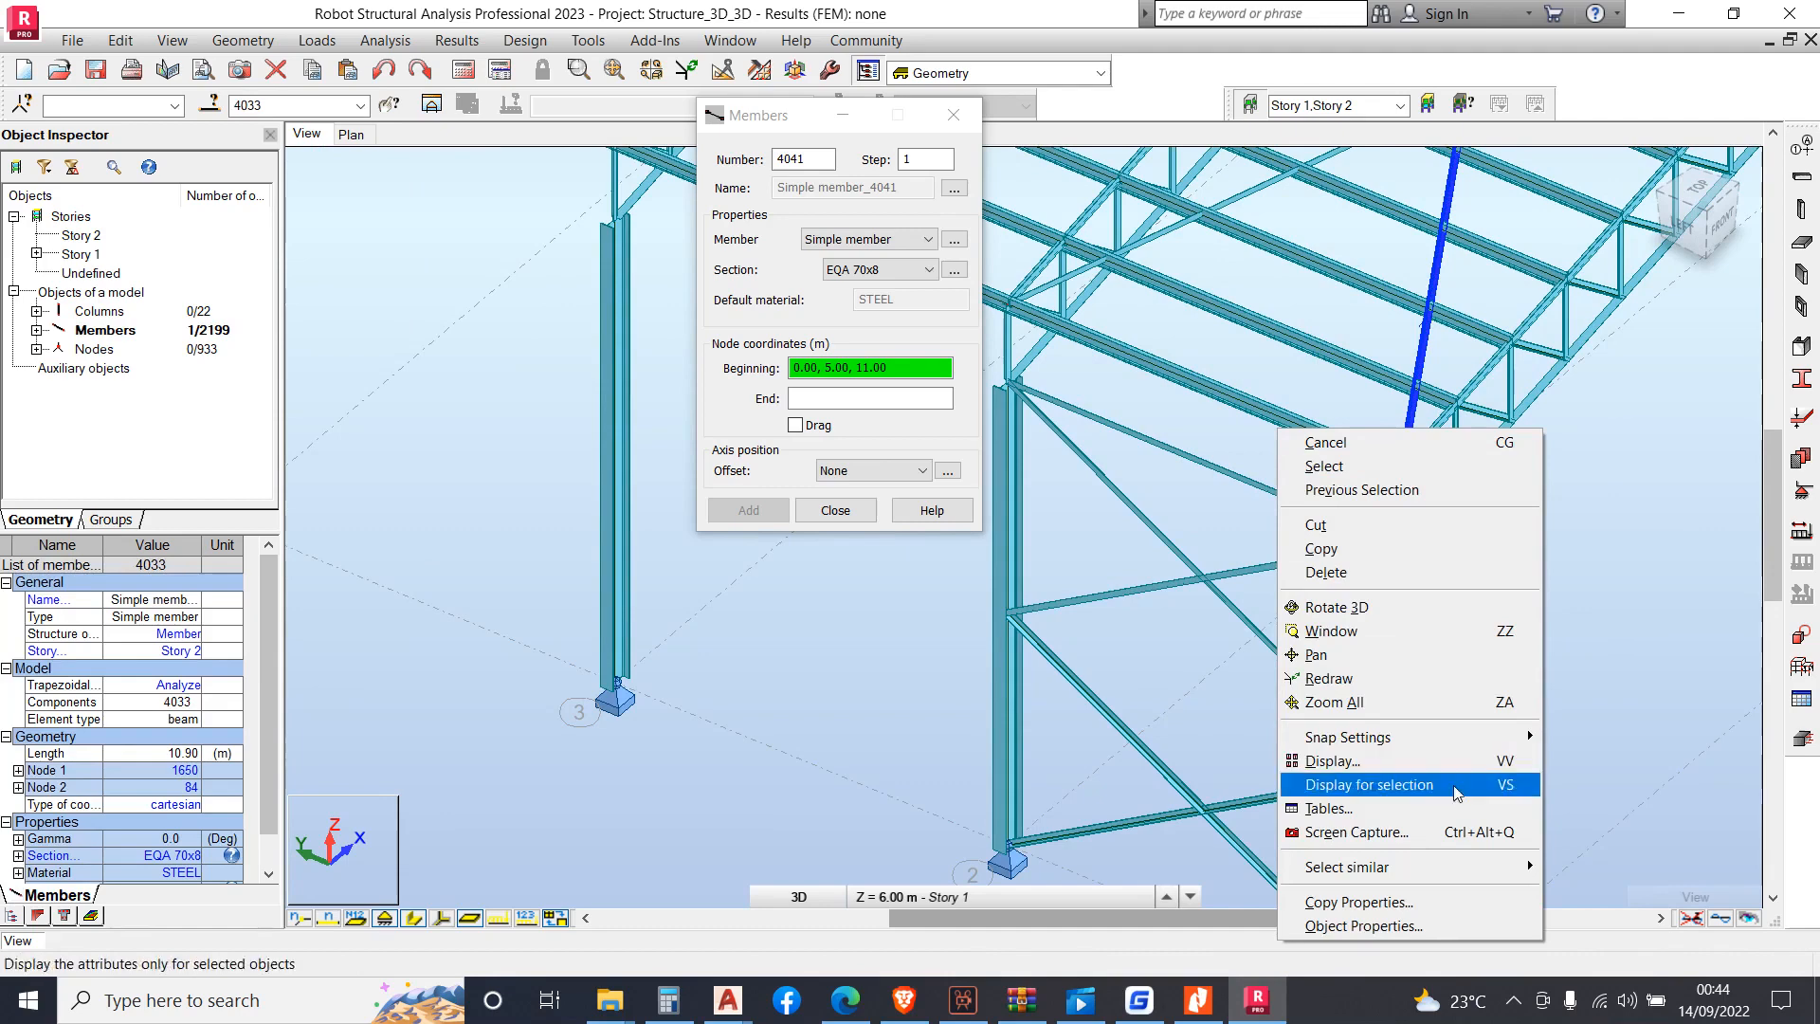
mouse_move(1401, 867)
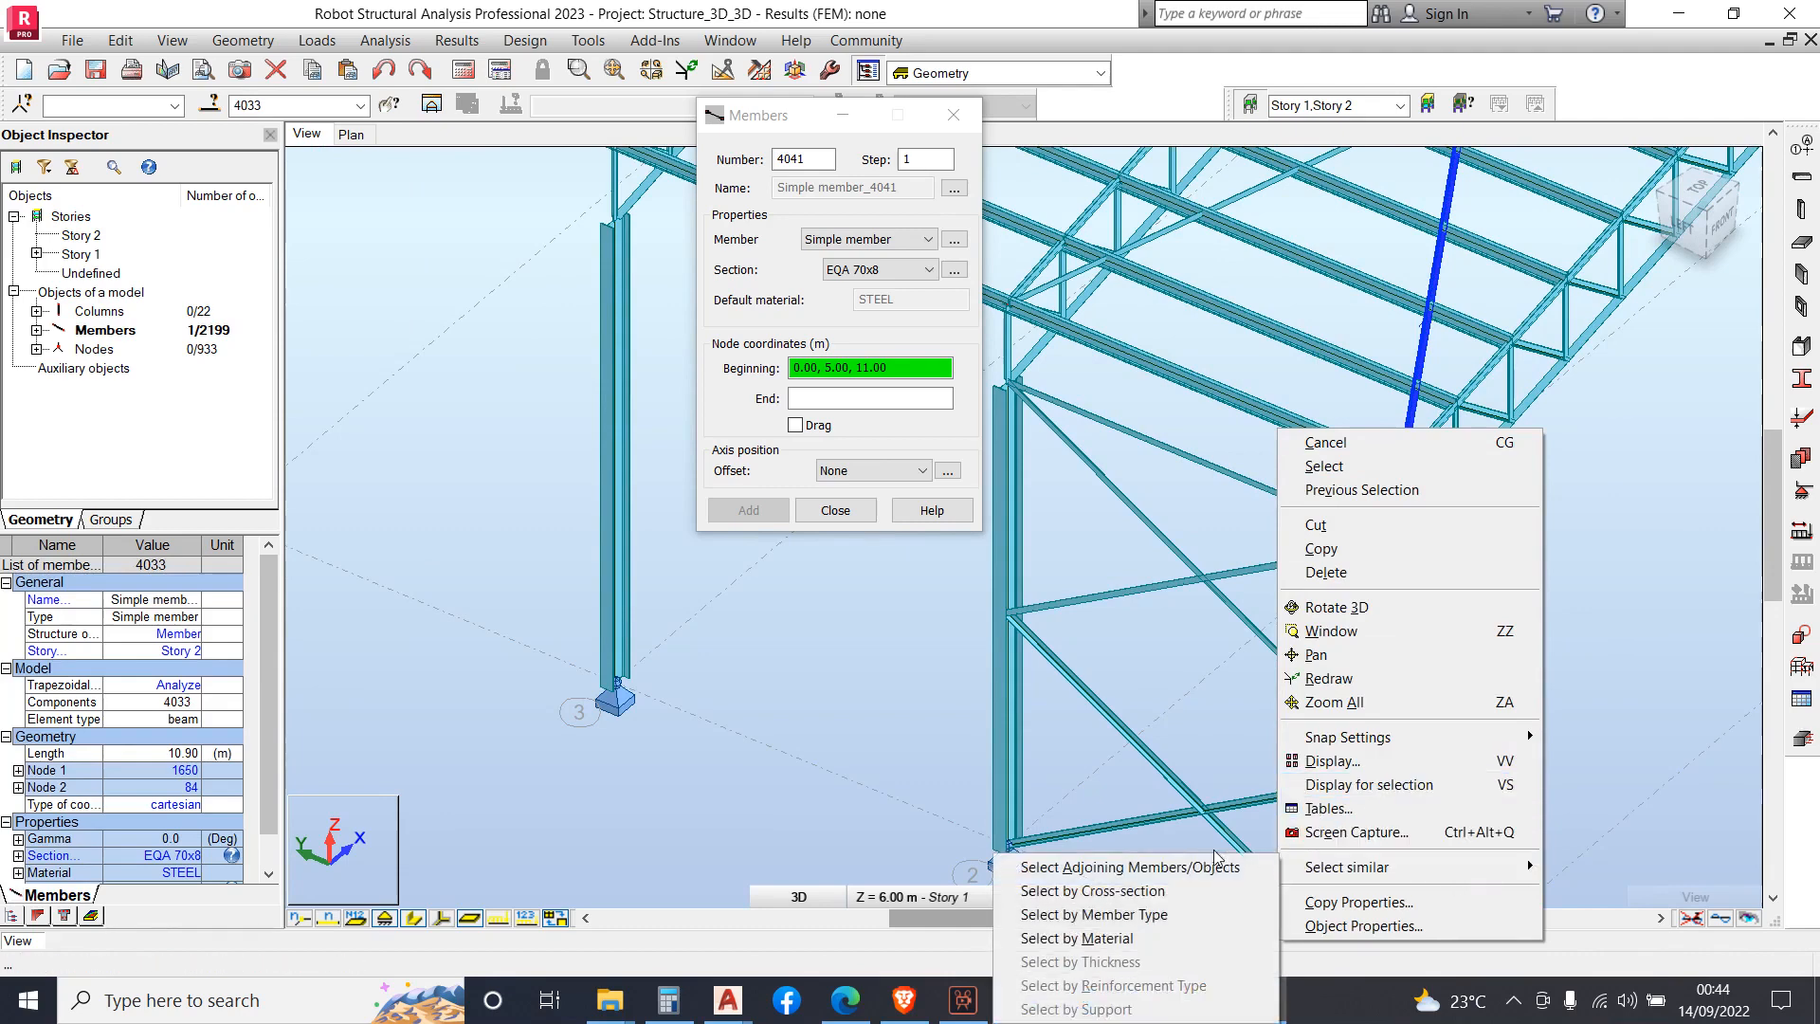
left_click(1092, 891)
scroll(1327, 583, "down", 5)
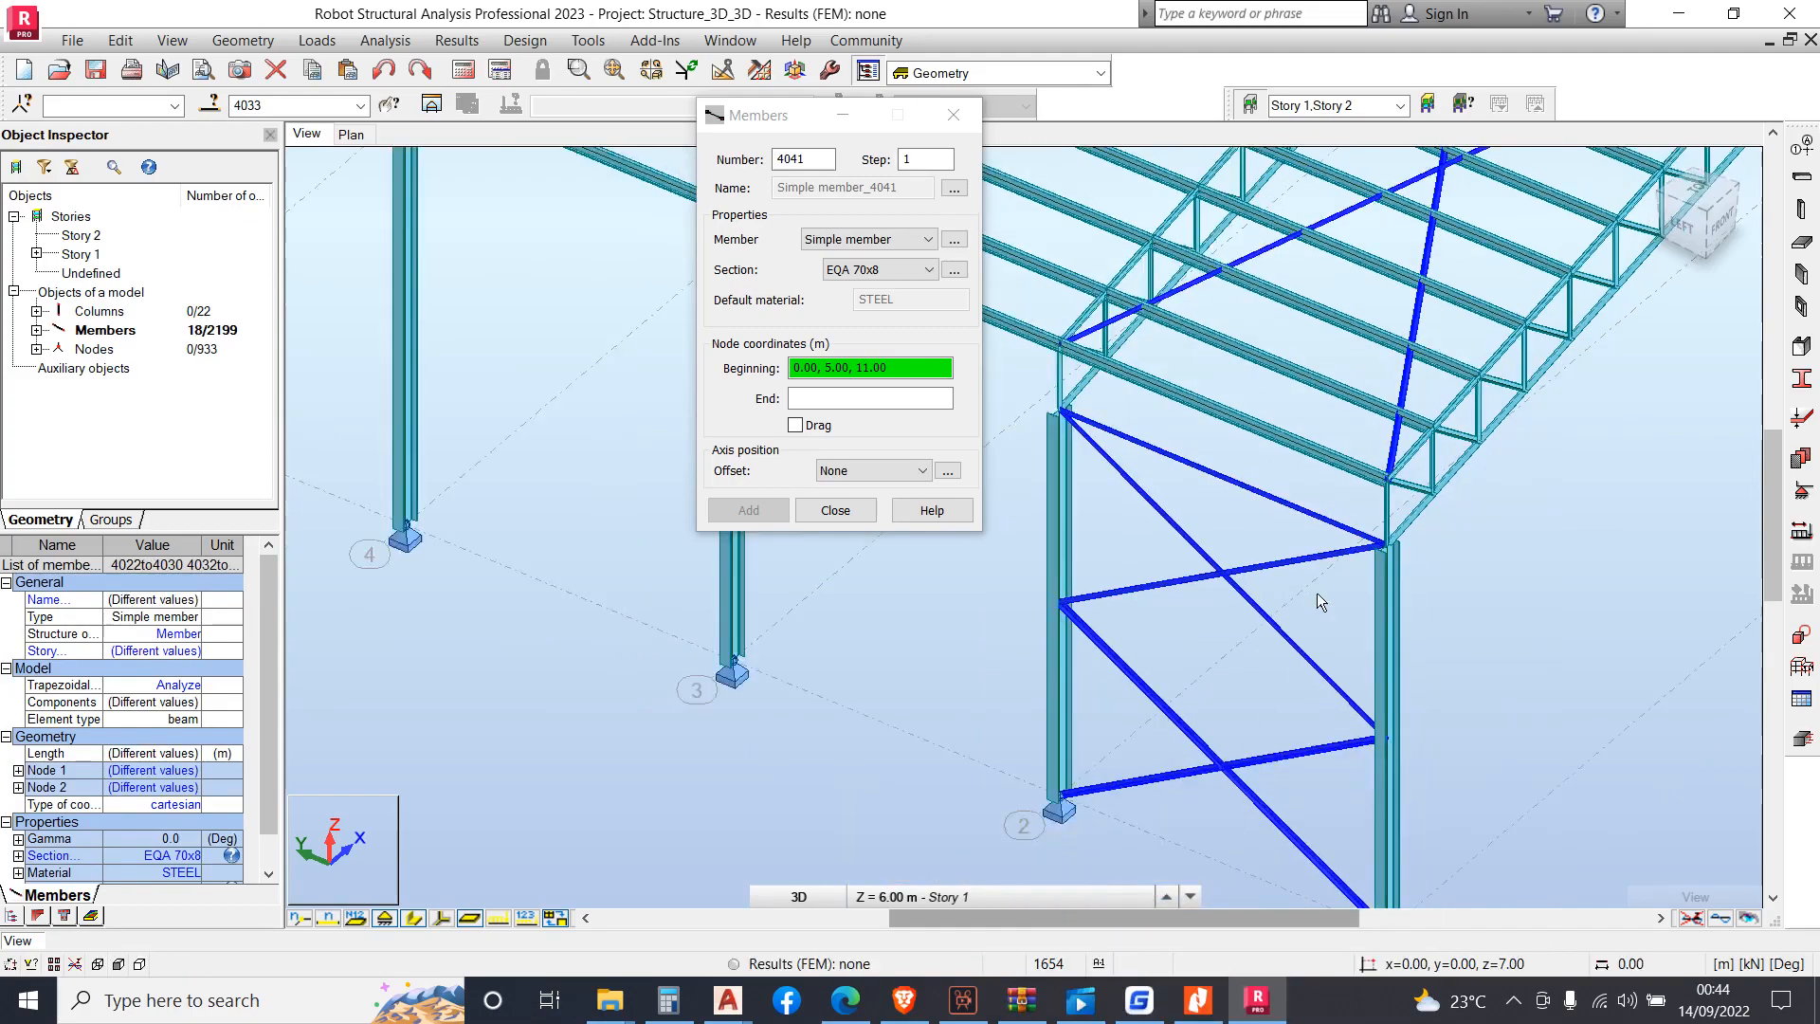
scroll(1341, 571, "down", 9)
scroll(1365, 465, "up", 5)
scroll(1500, 364, "down", 1)
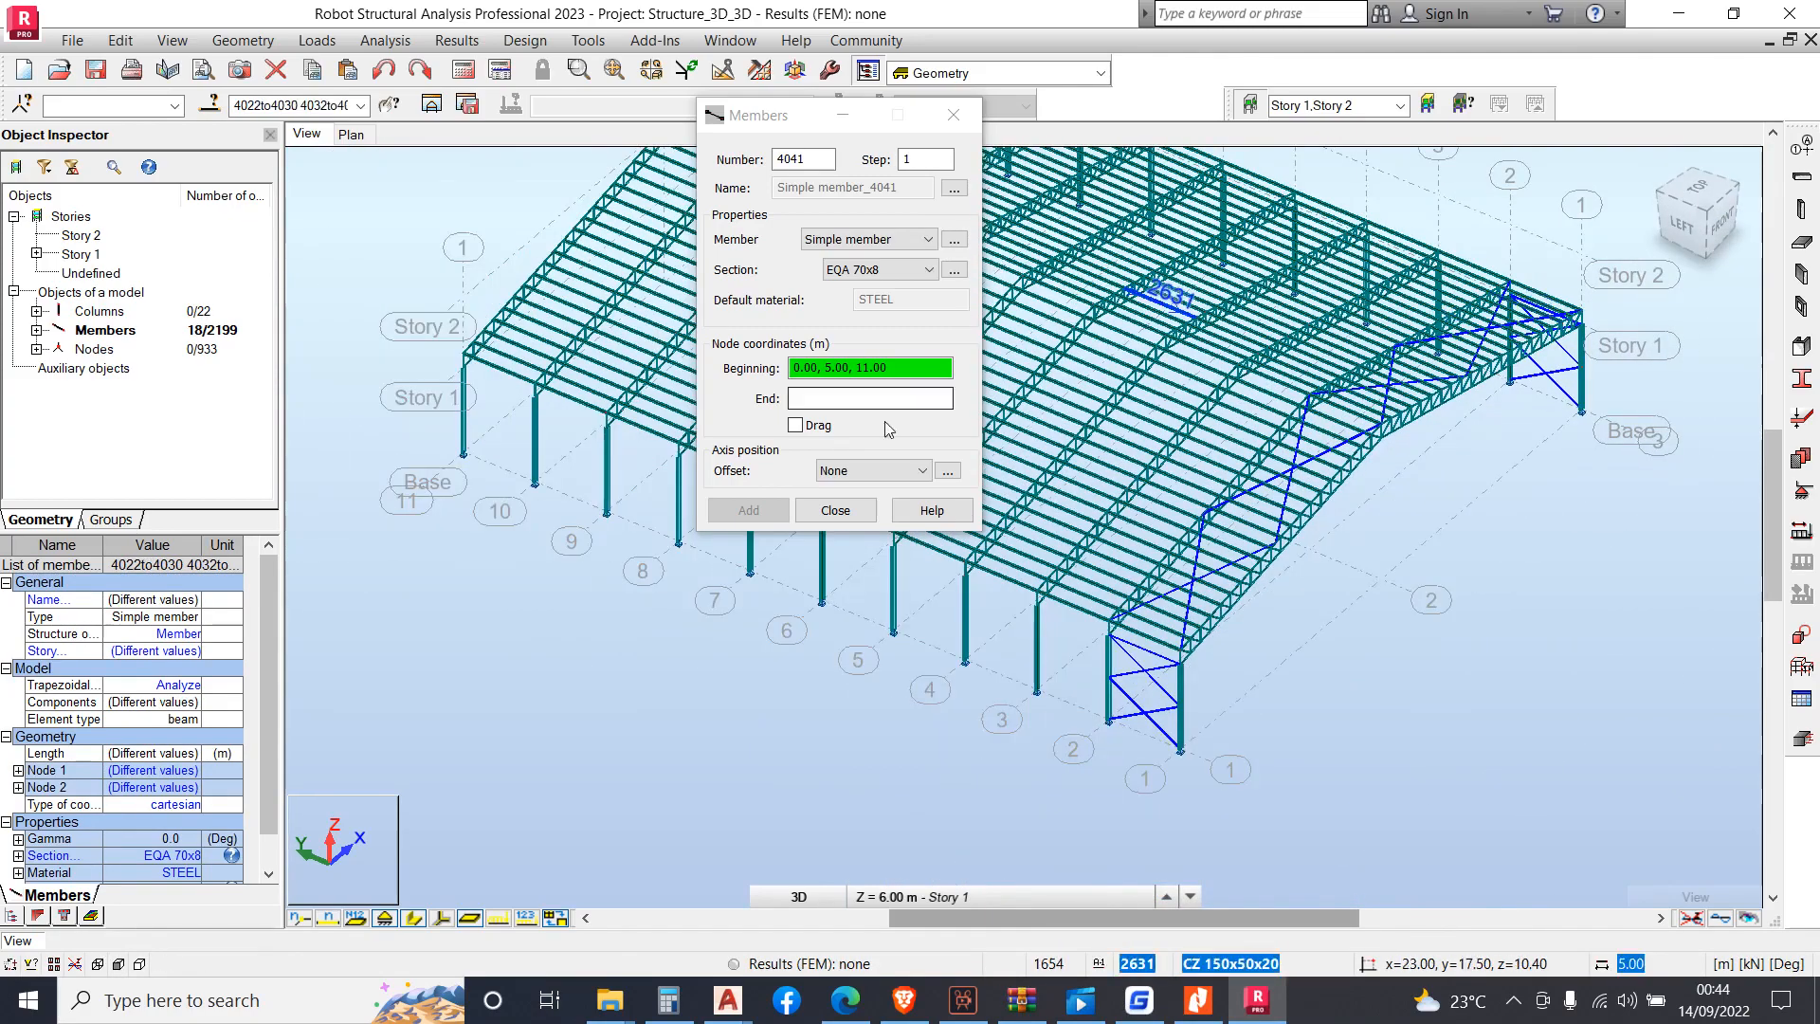
Copy the selected bracing members by a translation vector of 0, 10, 0 m into the bay between axes 3 and 4
left_click(953, 116)
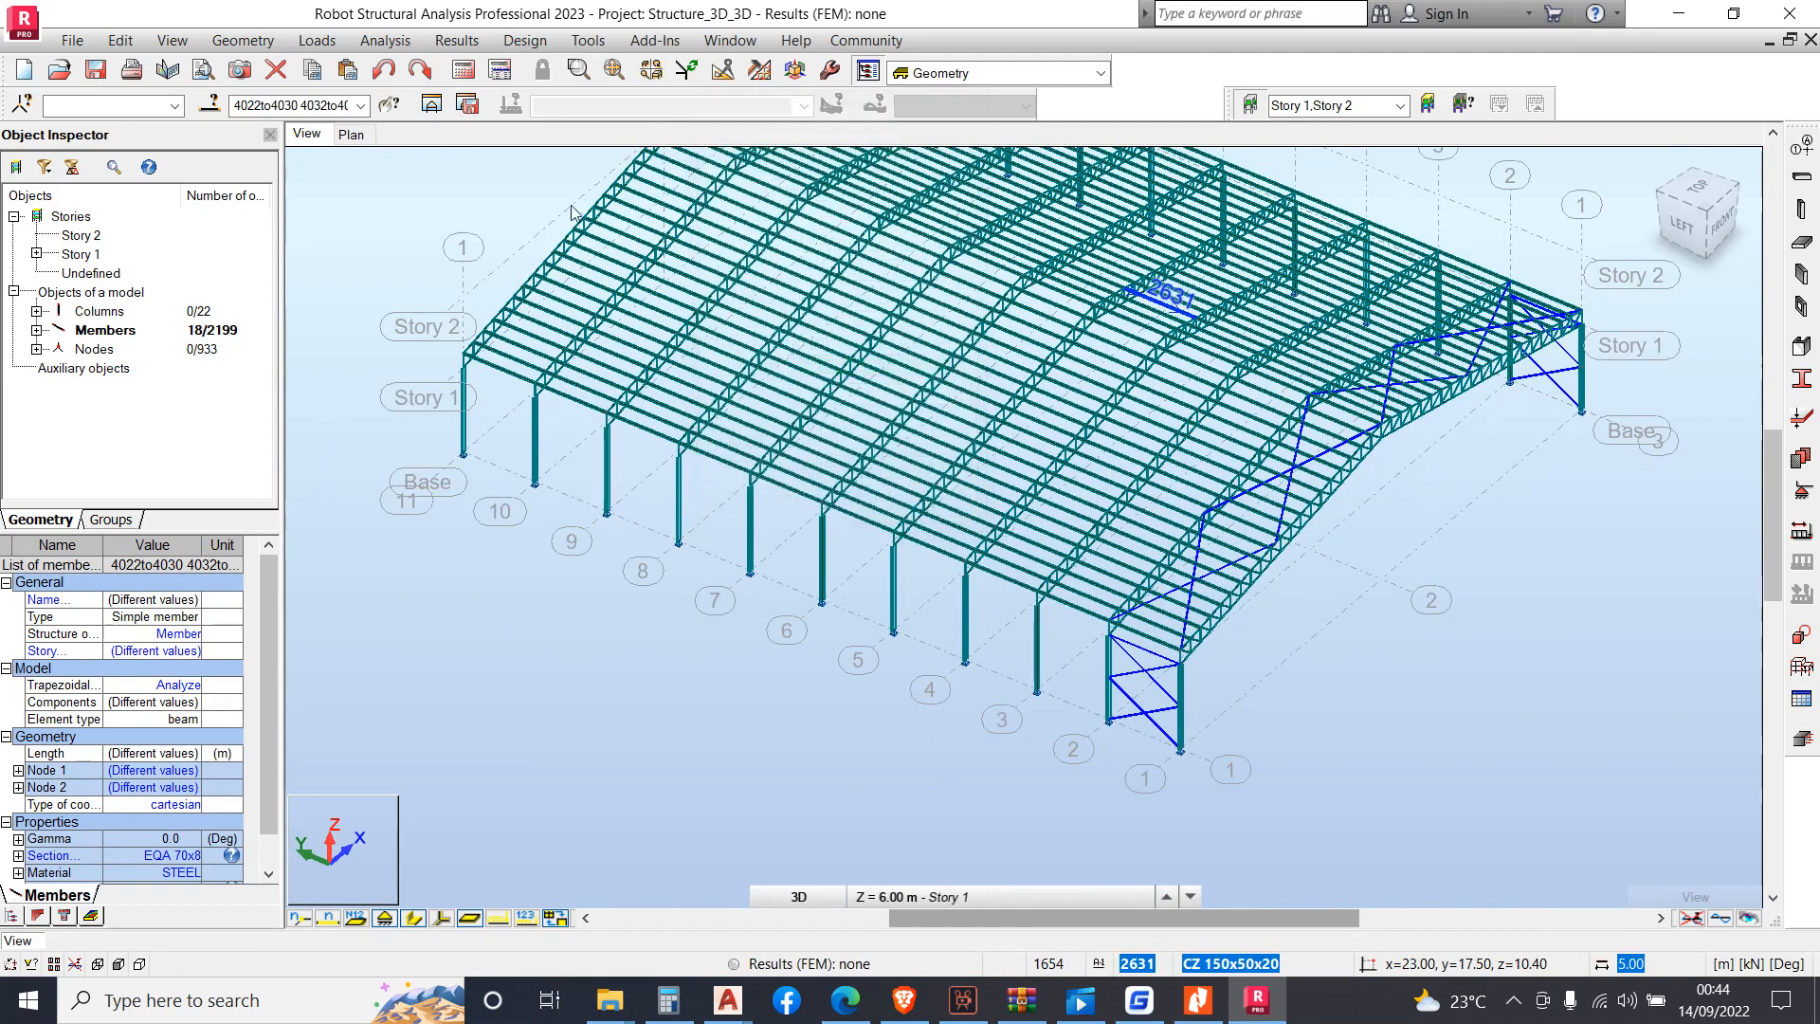
left_click(241, 41)
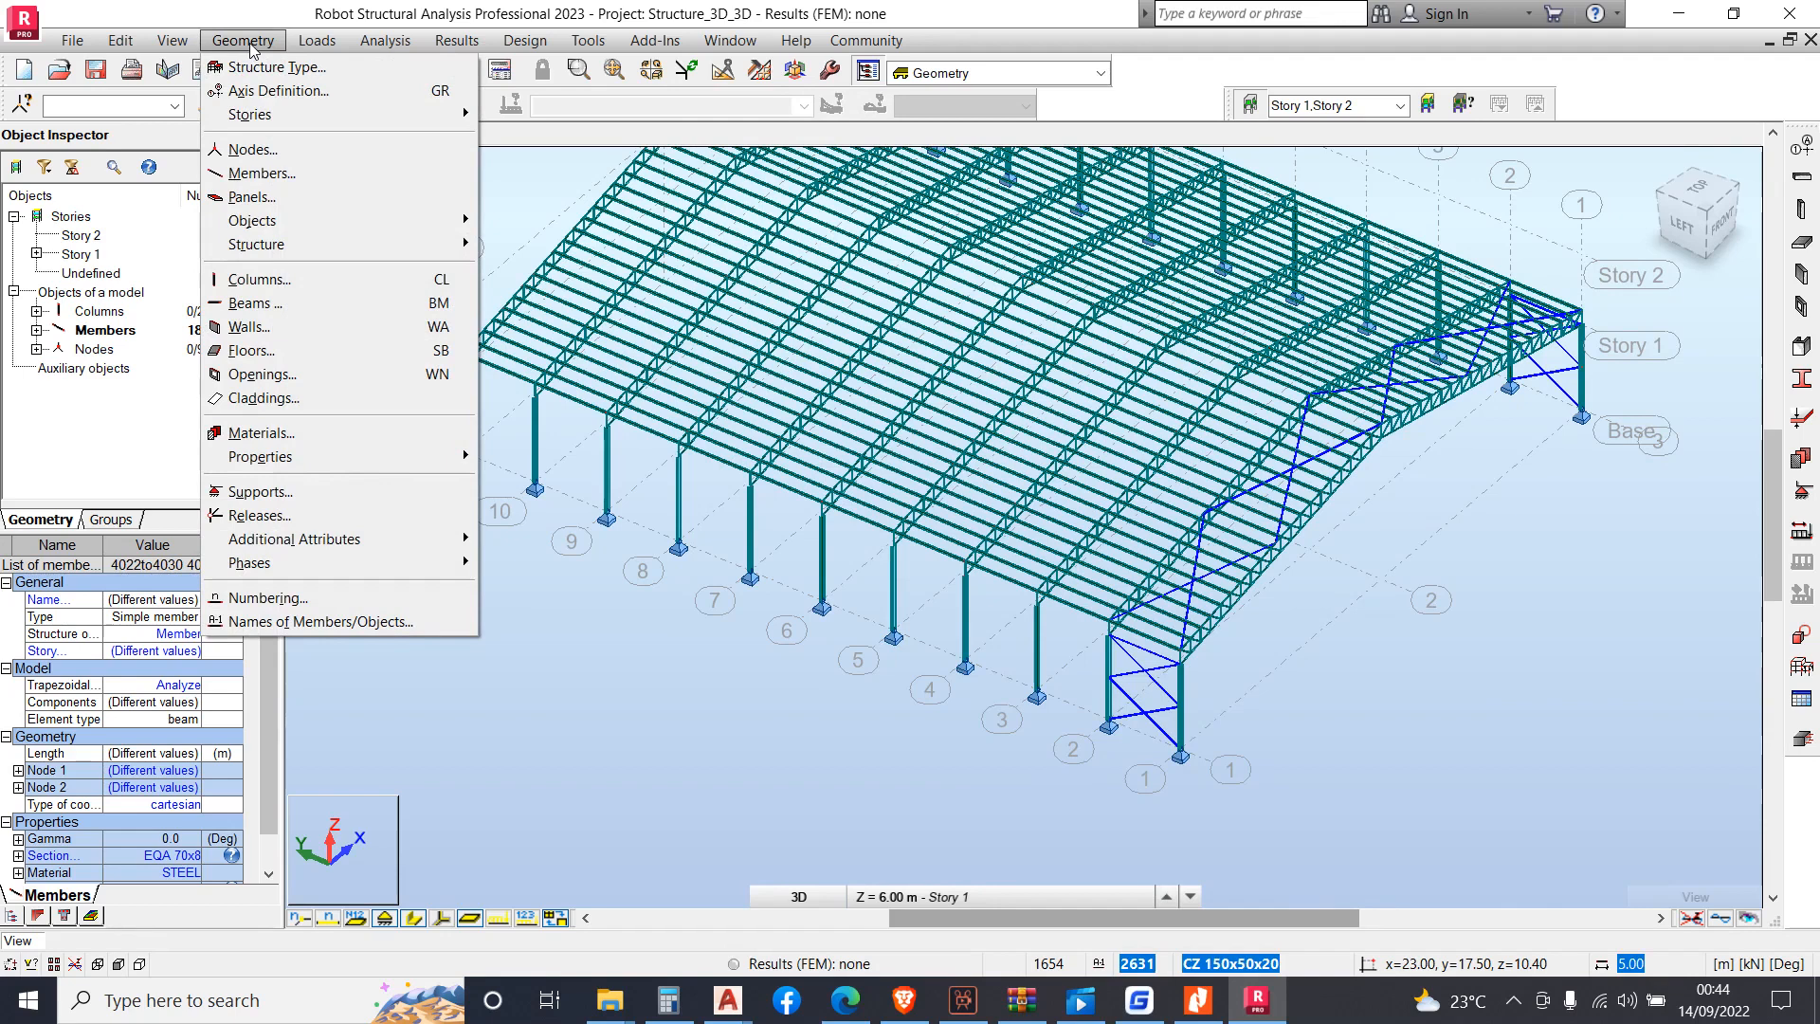
mouse_move(120, 41)
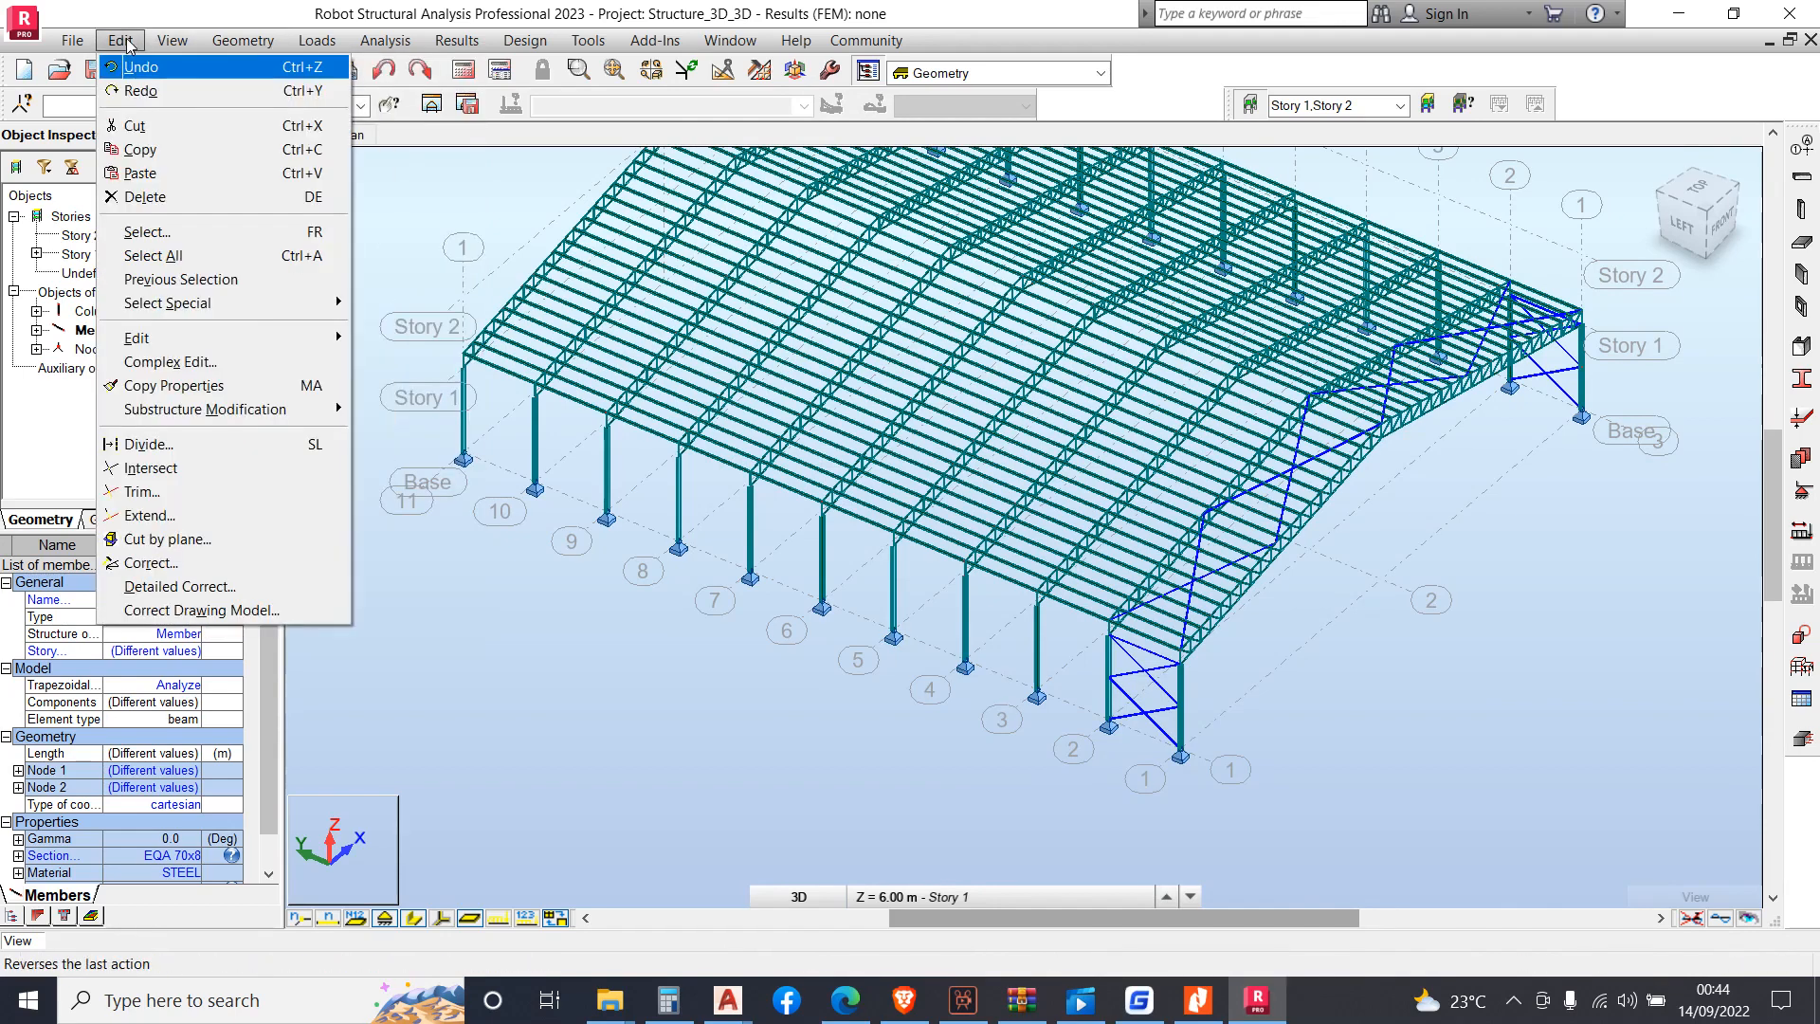
mouse_move(305, 356)
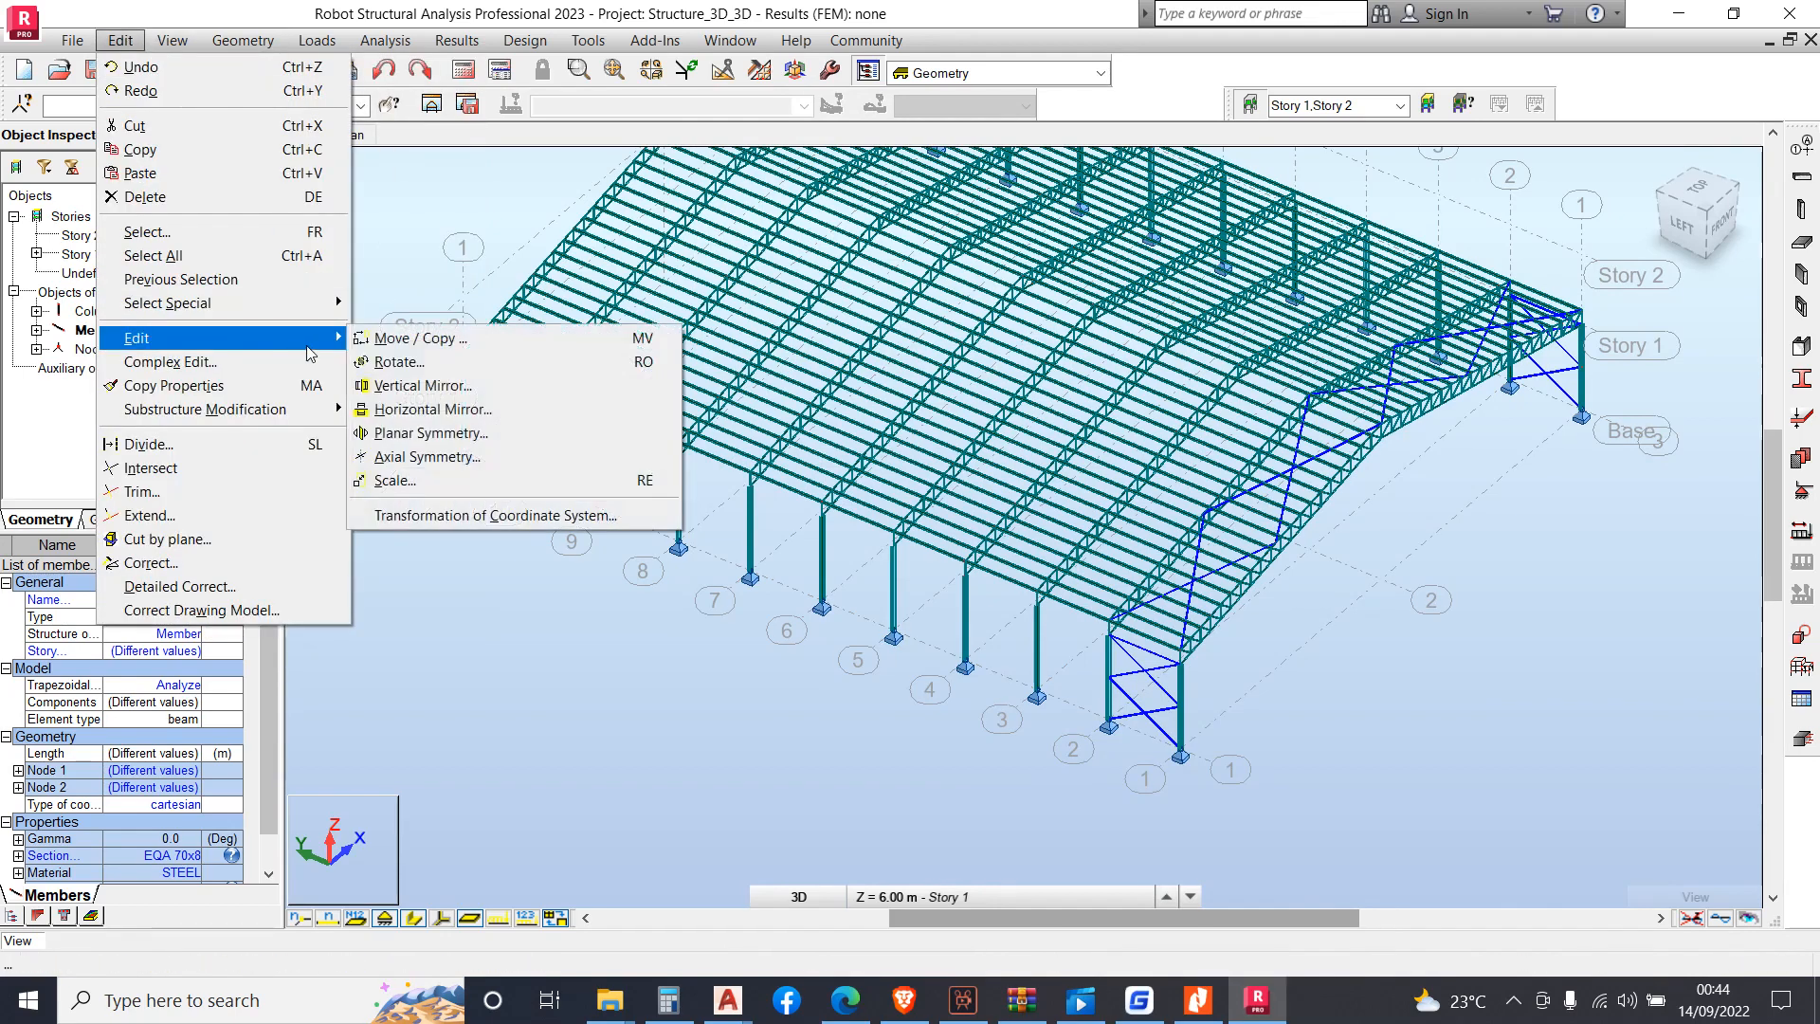
left_click(380, 359)
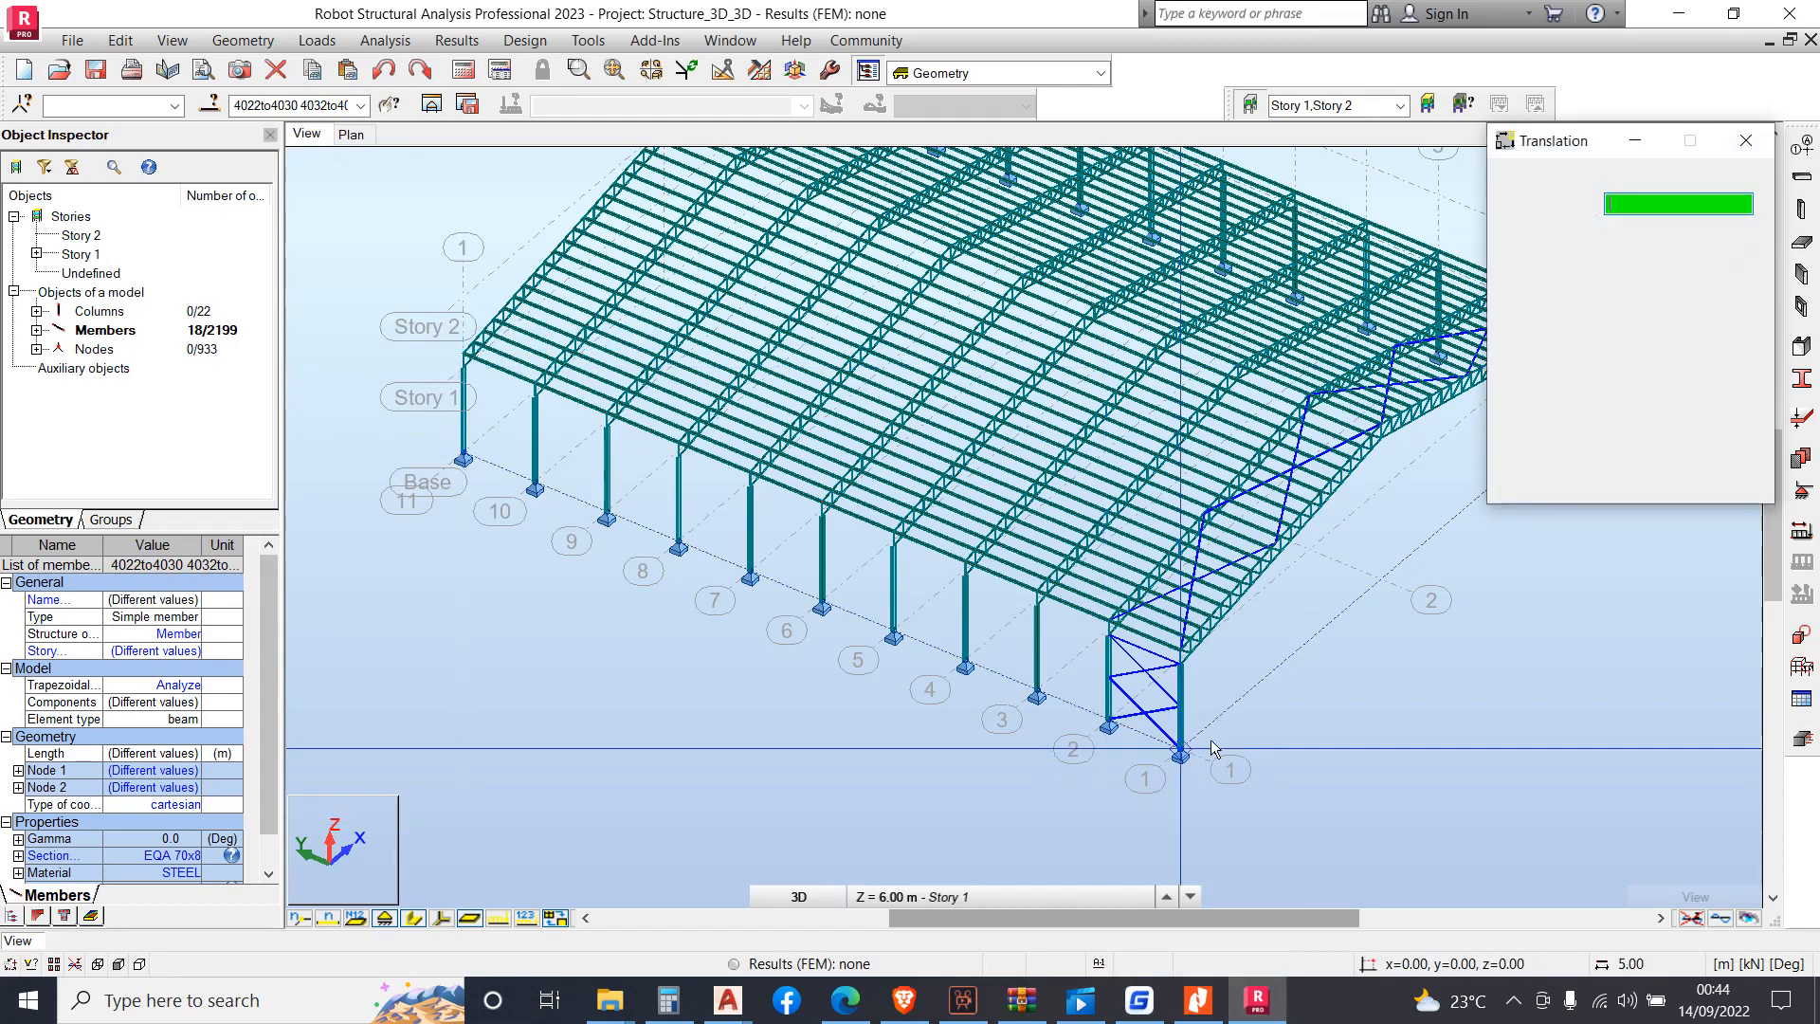
scroll(1178, 754, "up", 3)
left_click(413, 917)
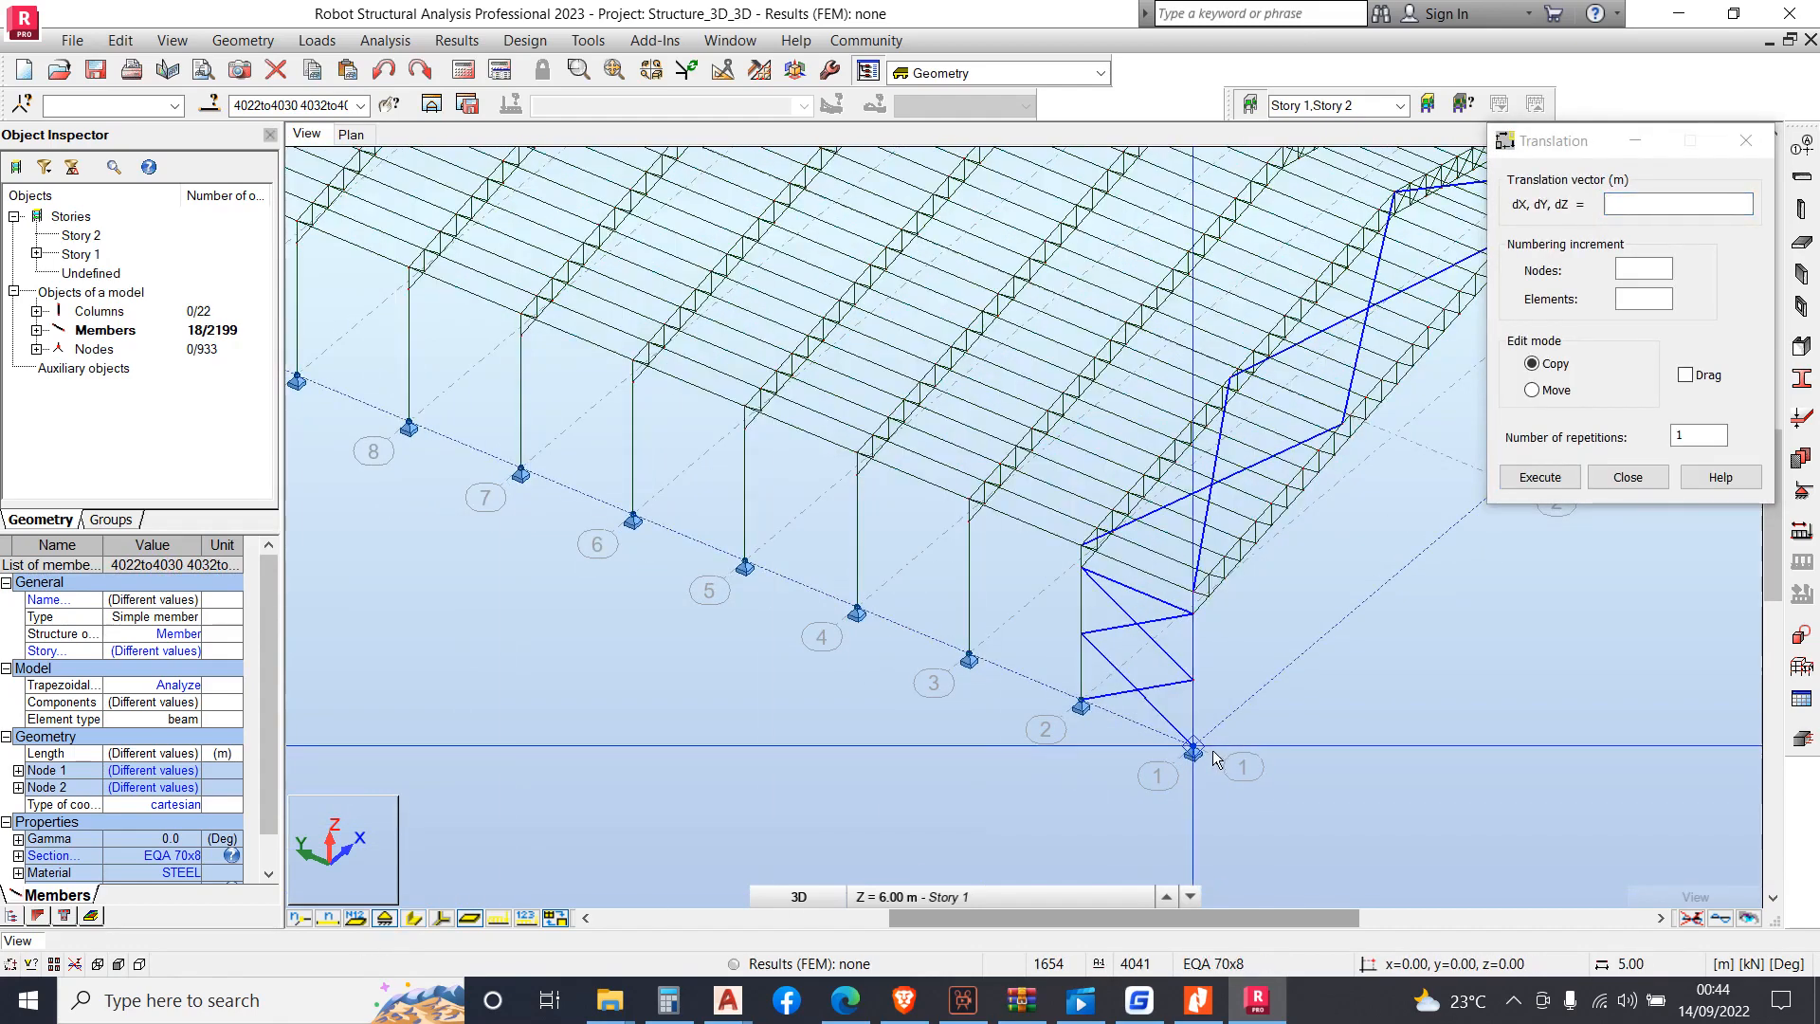
left_click(1218, 755)
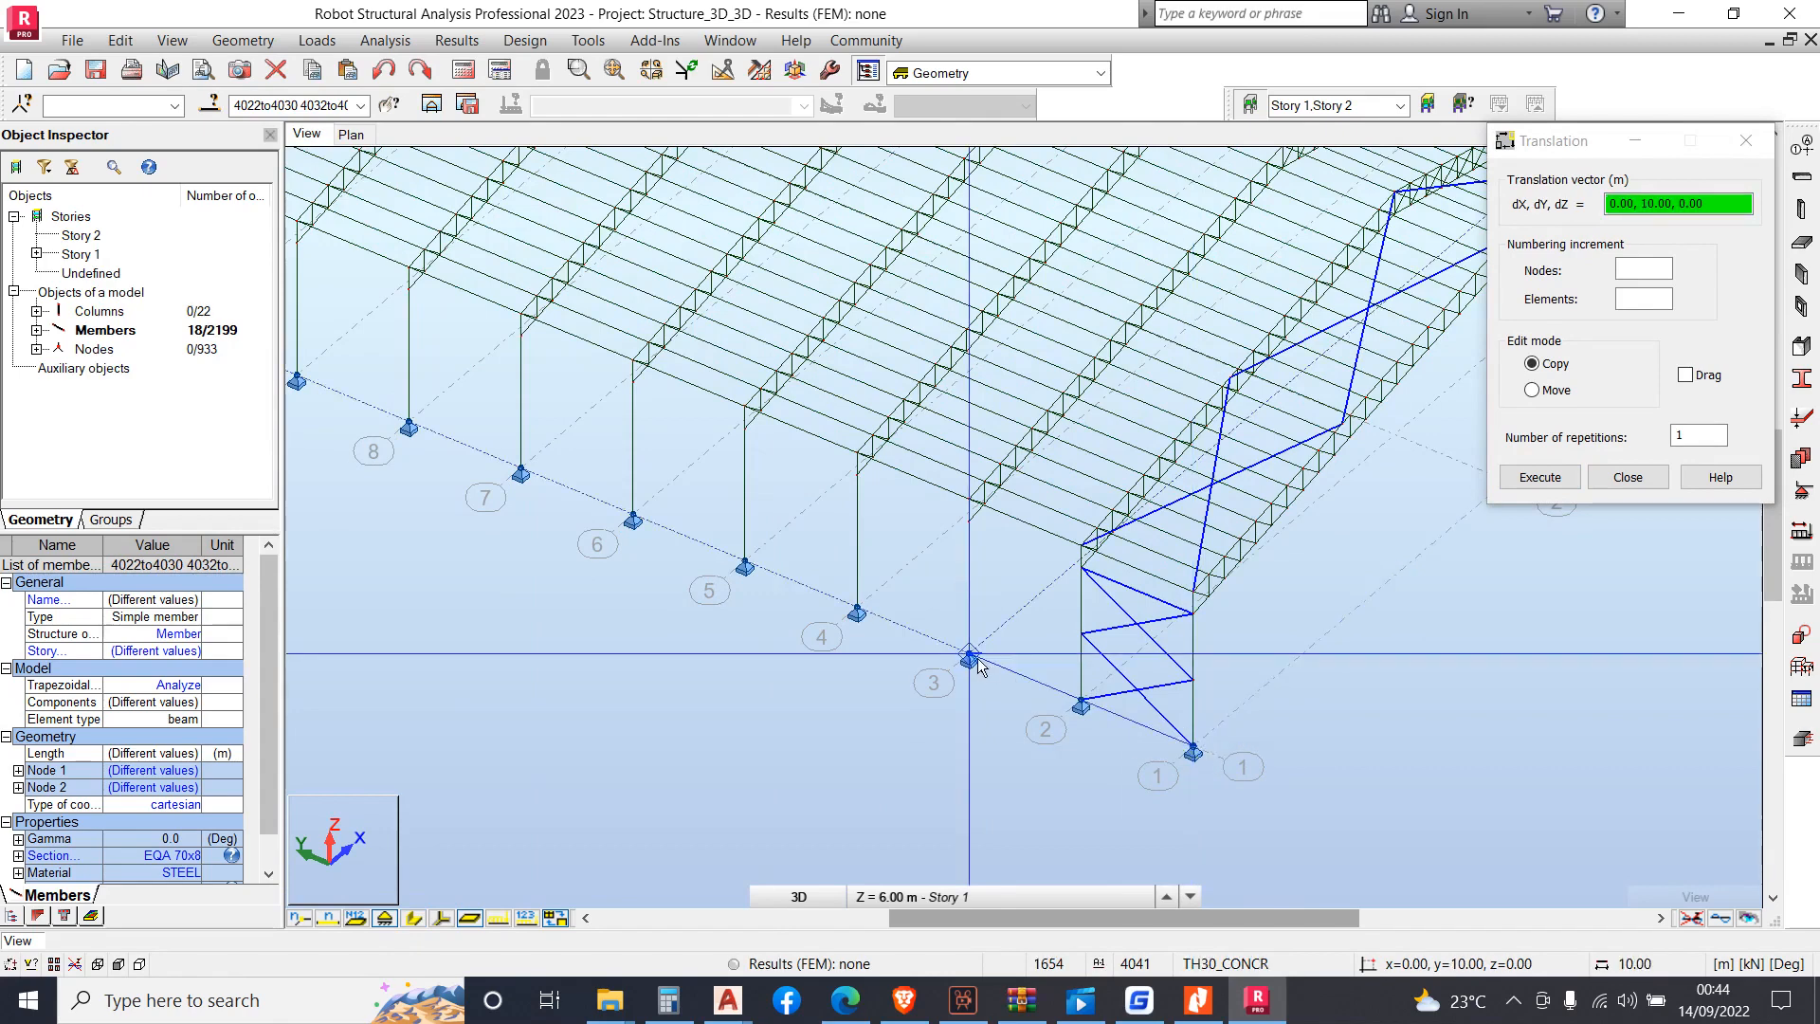
left_click(975, 662)
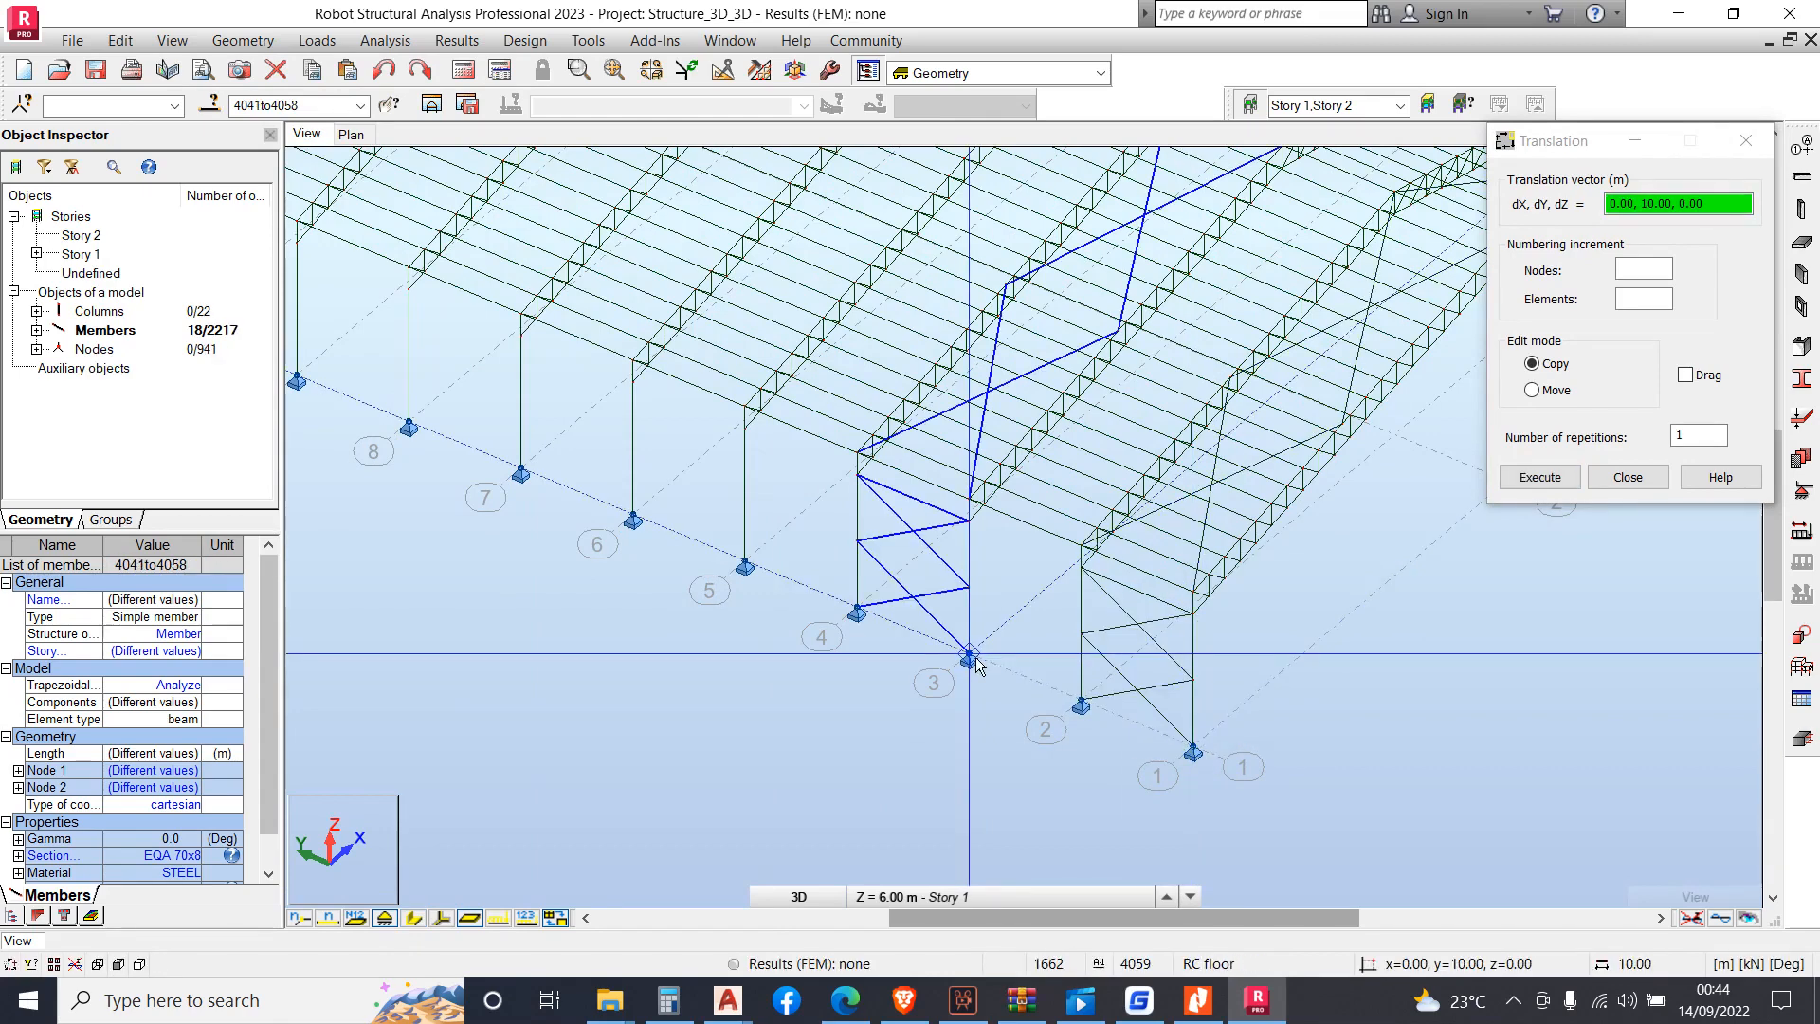
Repeat the 10 m bracing copy into the bays between axes 5 and 6, 7 and 8, and 9 and 10, and close the translation
left_click(745, 562)
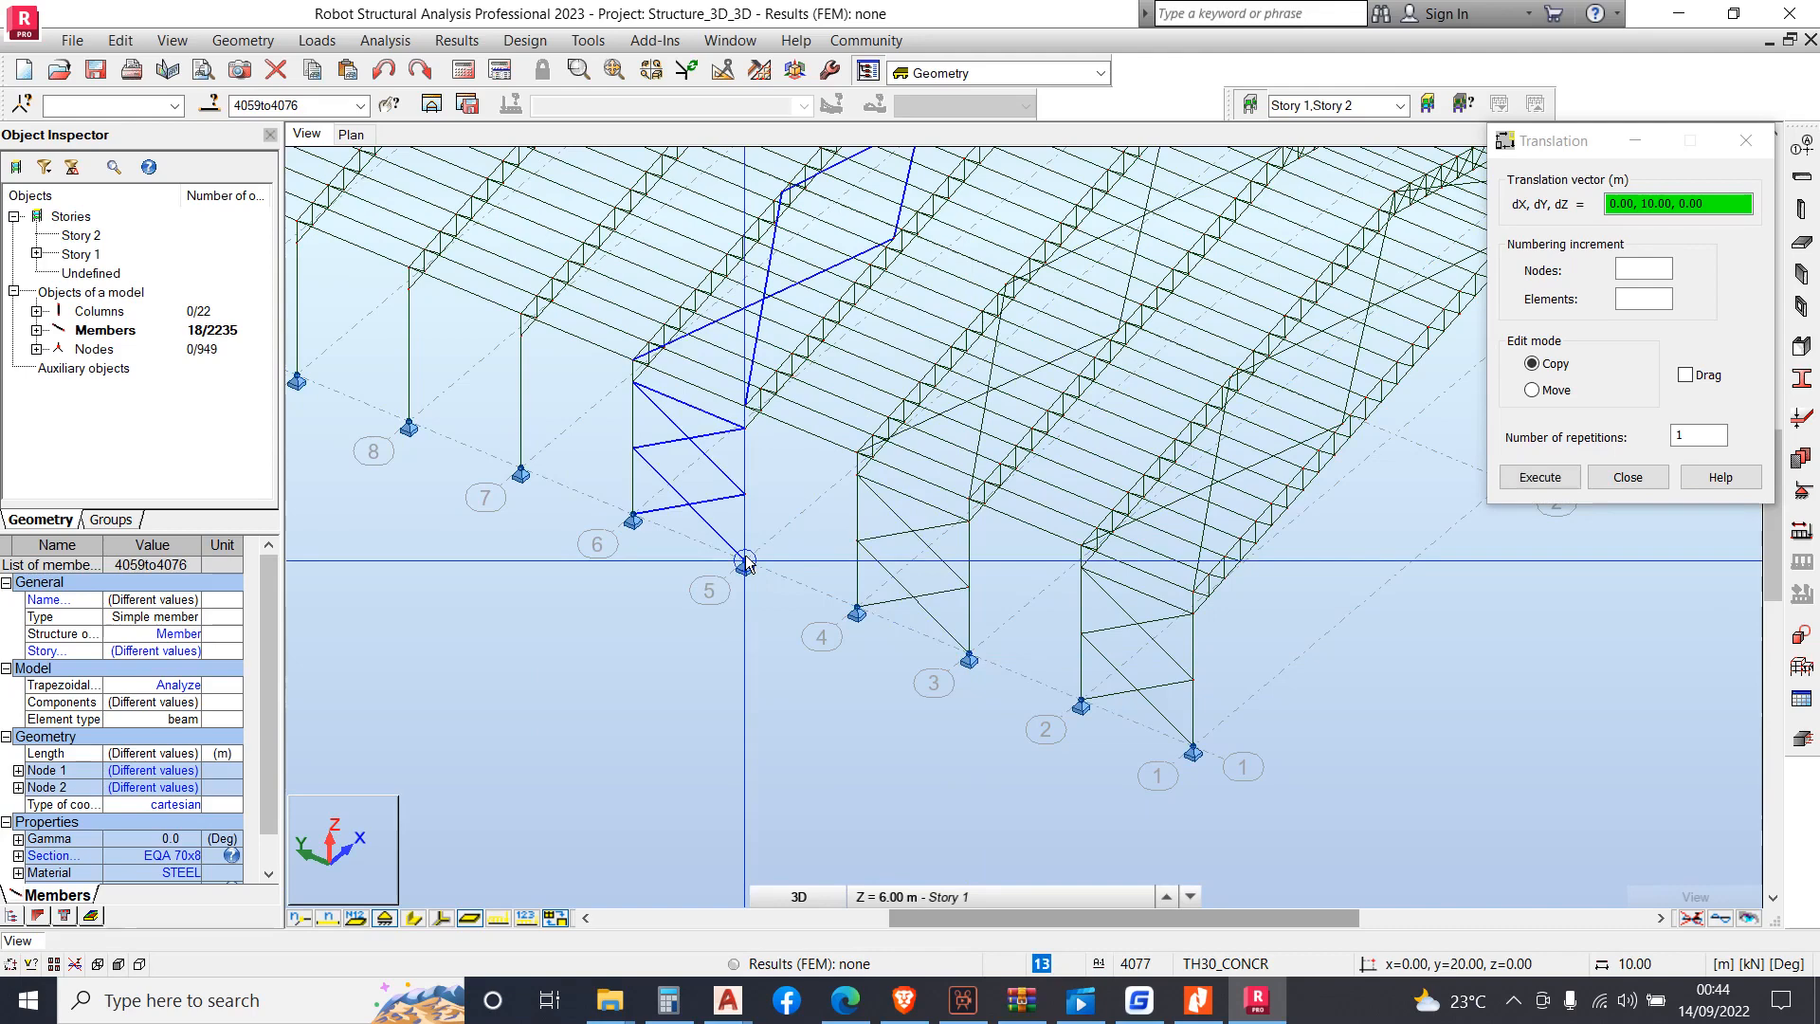
scroll(745, 562, "down", 2)
left_click(621, 517)
scroll(640, 520, "up", 2)
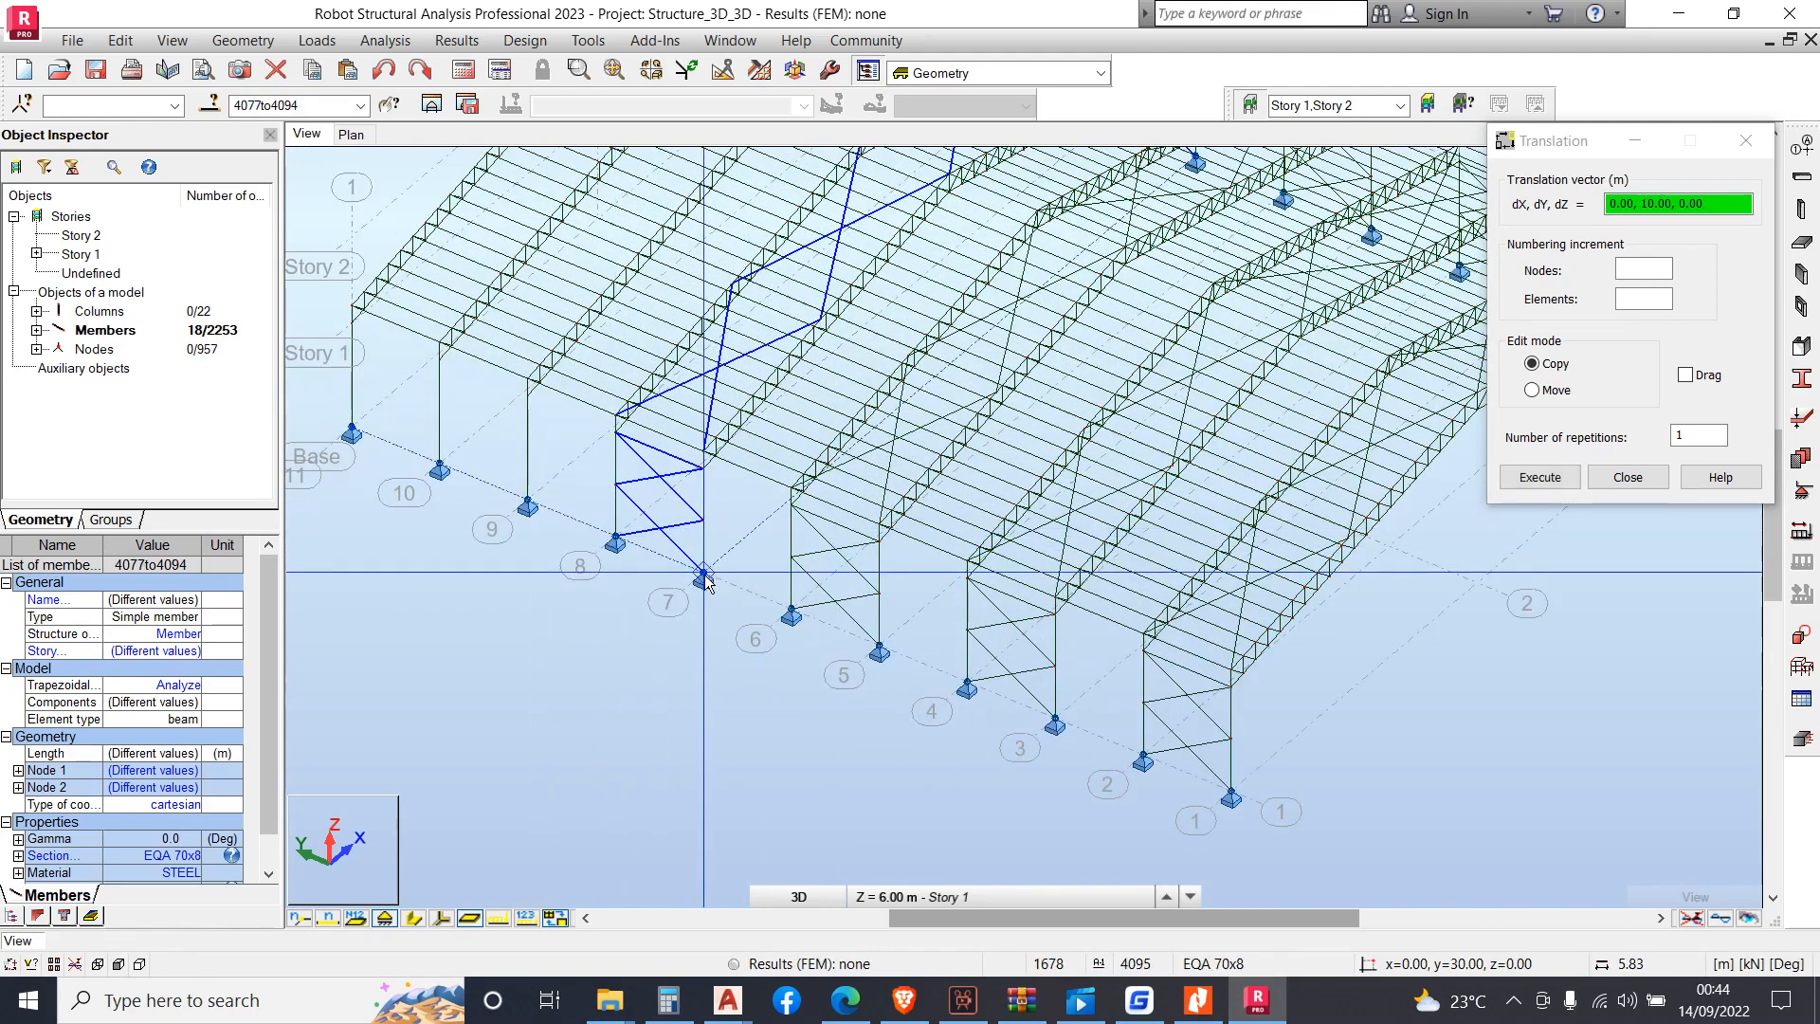
left_click(527, 504)
scroll(527, 503, "down", 3)
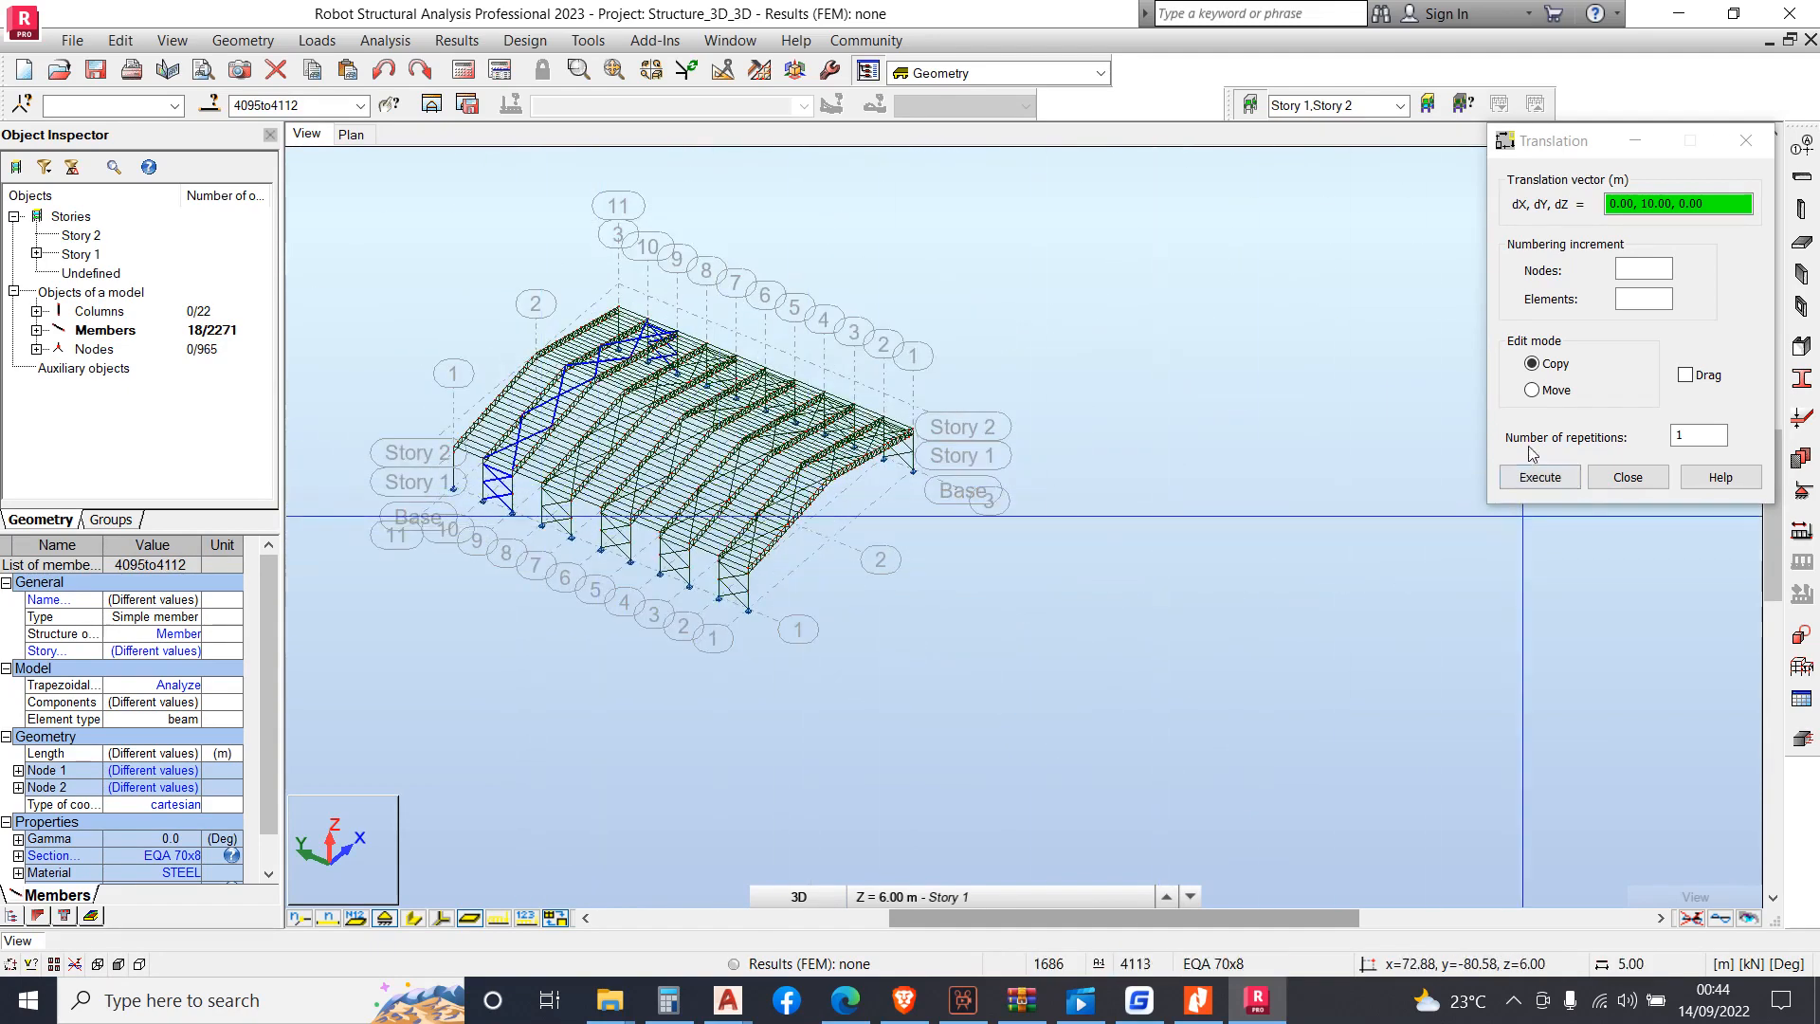
left_click(1627, 476)
Inspect the copied bracing from the front, the side and the far end of the building
right_click(1046, 408)
left_click(1002, 431)
left_click_drag(995, 431, 783, 455)
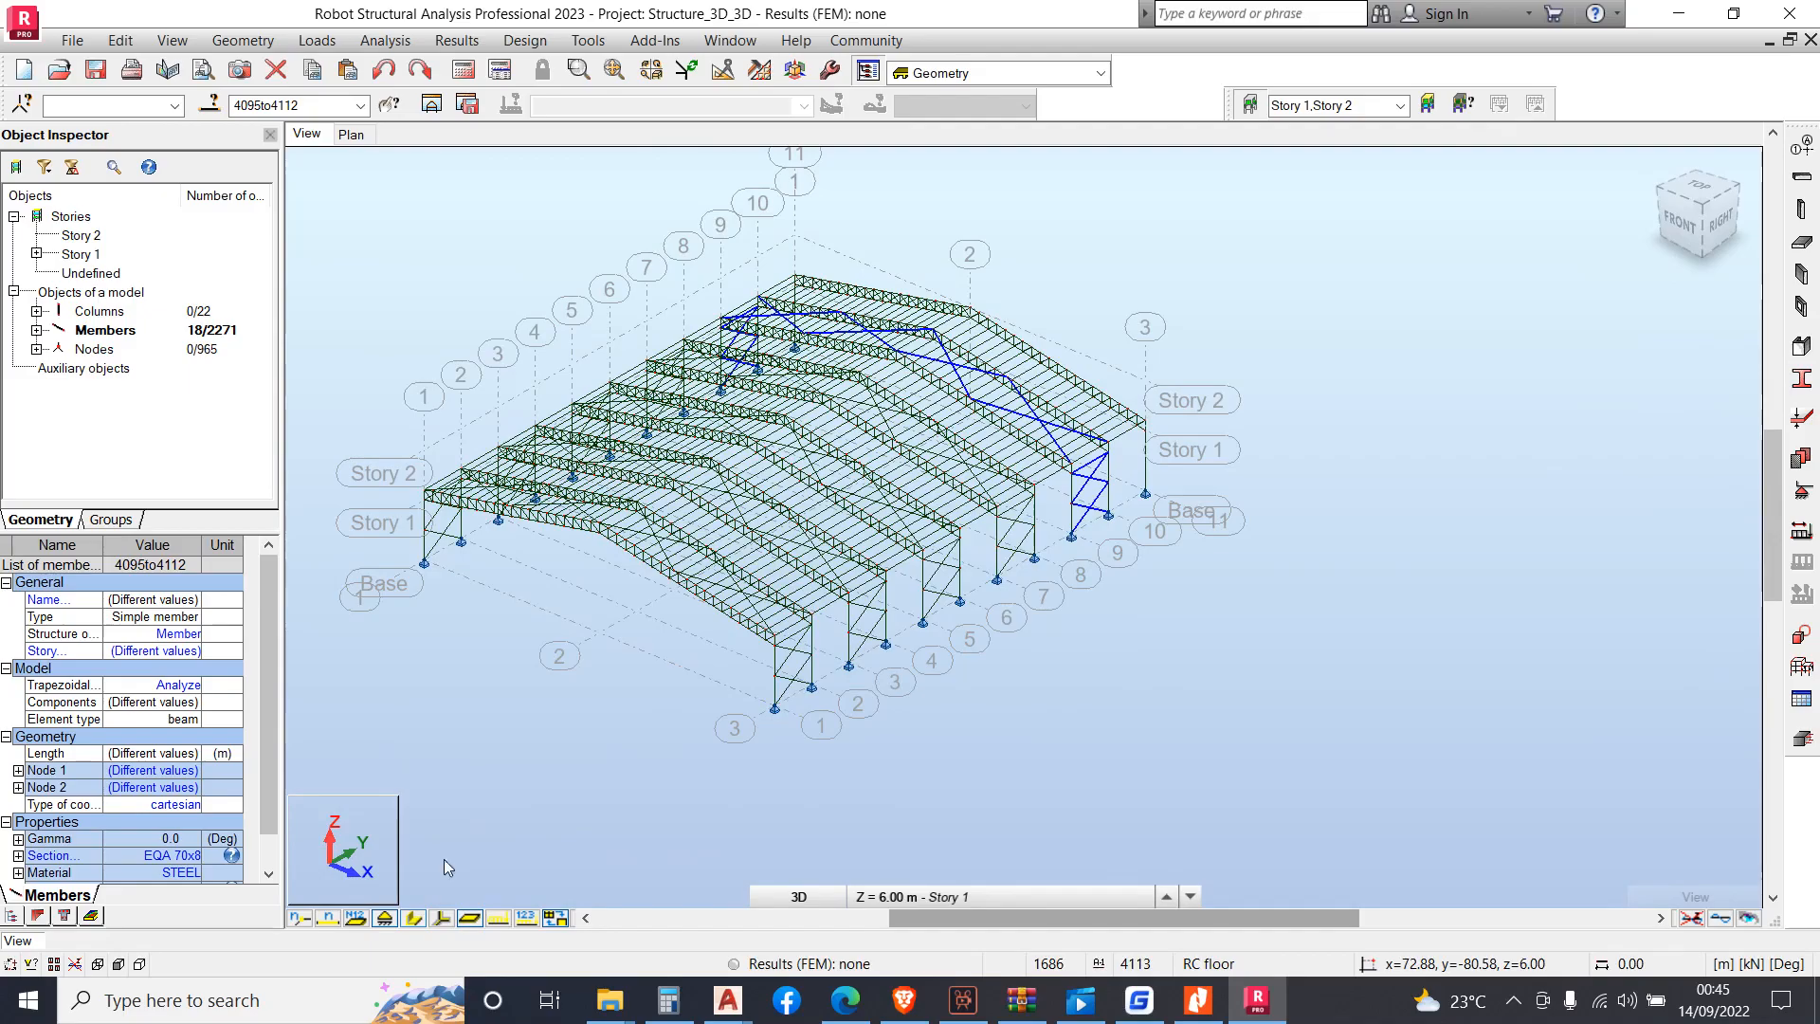
left_click_drag(568, 654, 868, 500)
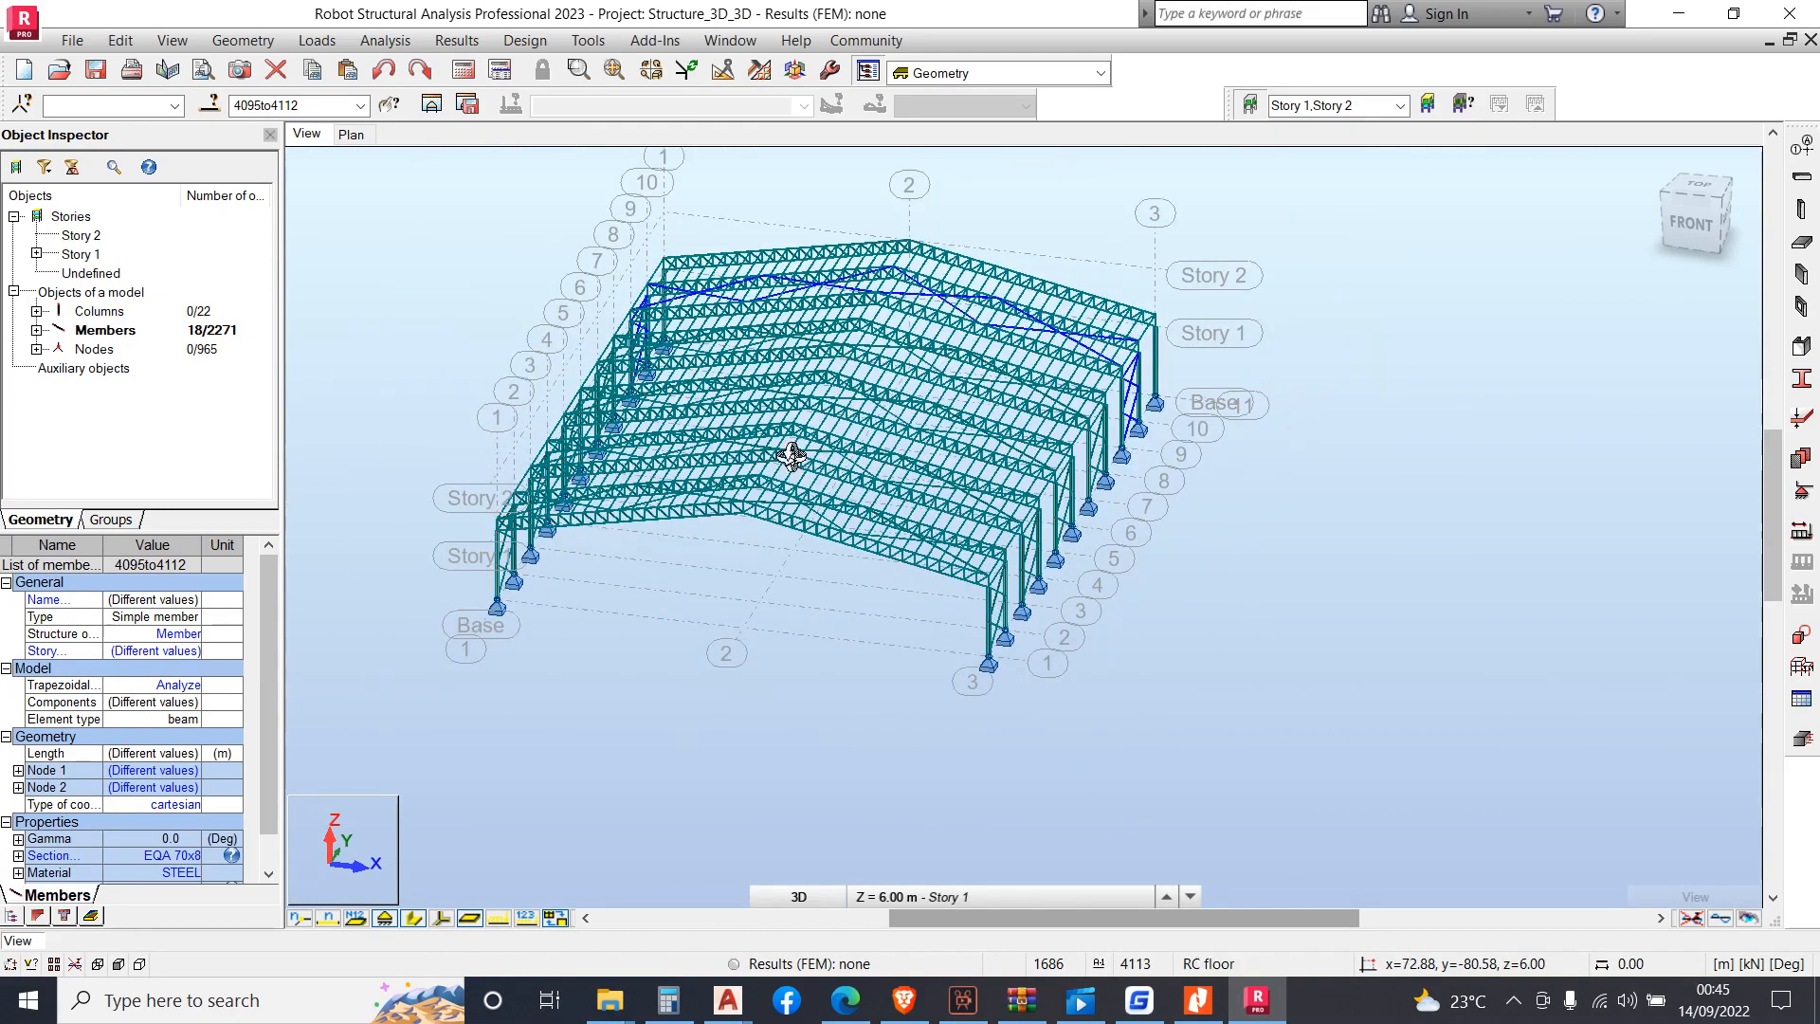
left_click_drag(654, 470, 848, 490)
scroll(1081, 329, "up", 3)
scroll(1080, 328, "down", 5)
scroll(1138, 318, "up", 6)
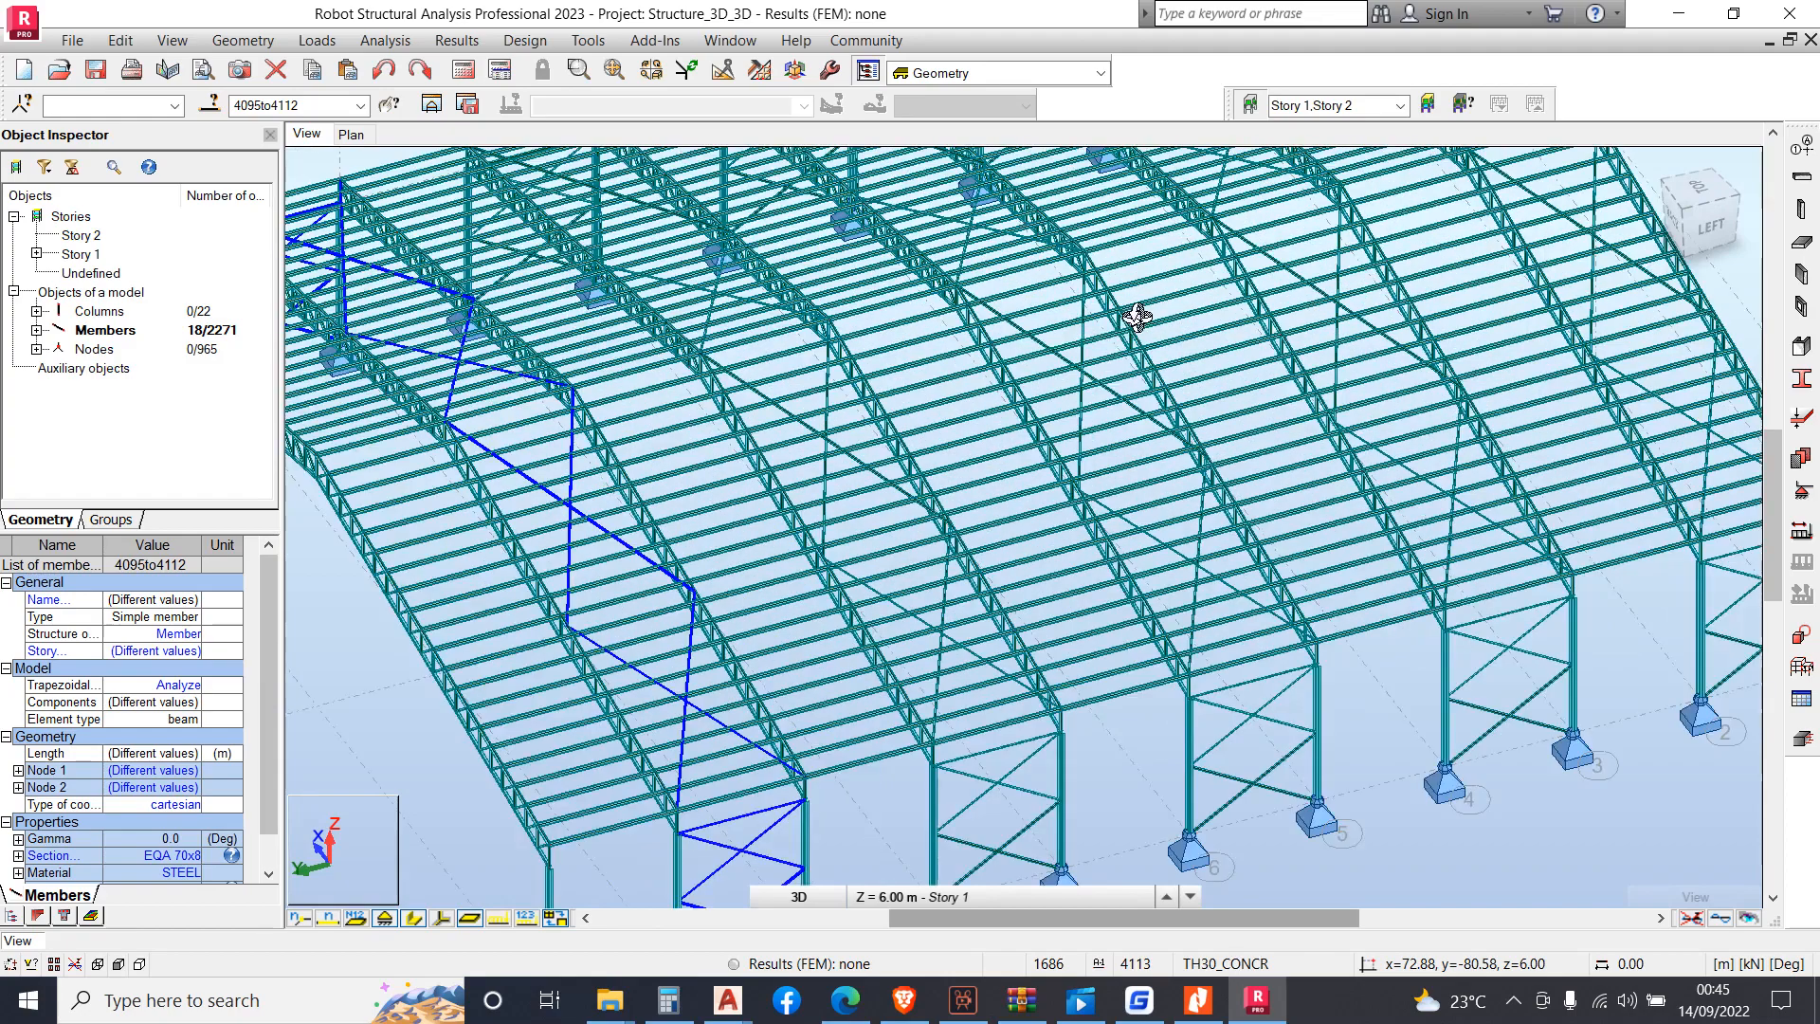
scroll(1058, 387, "down", 2)
left_click_drag(1011, 398, 1043, 394)
key("Escape")
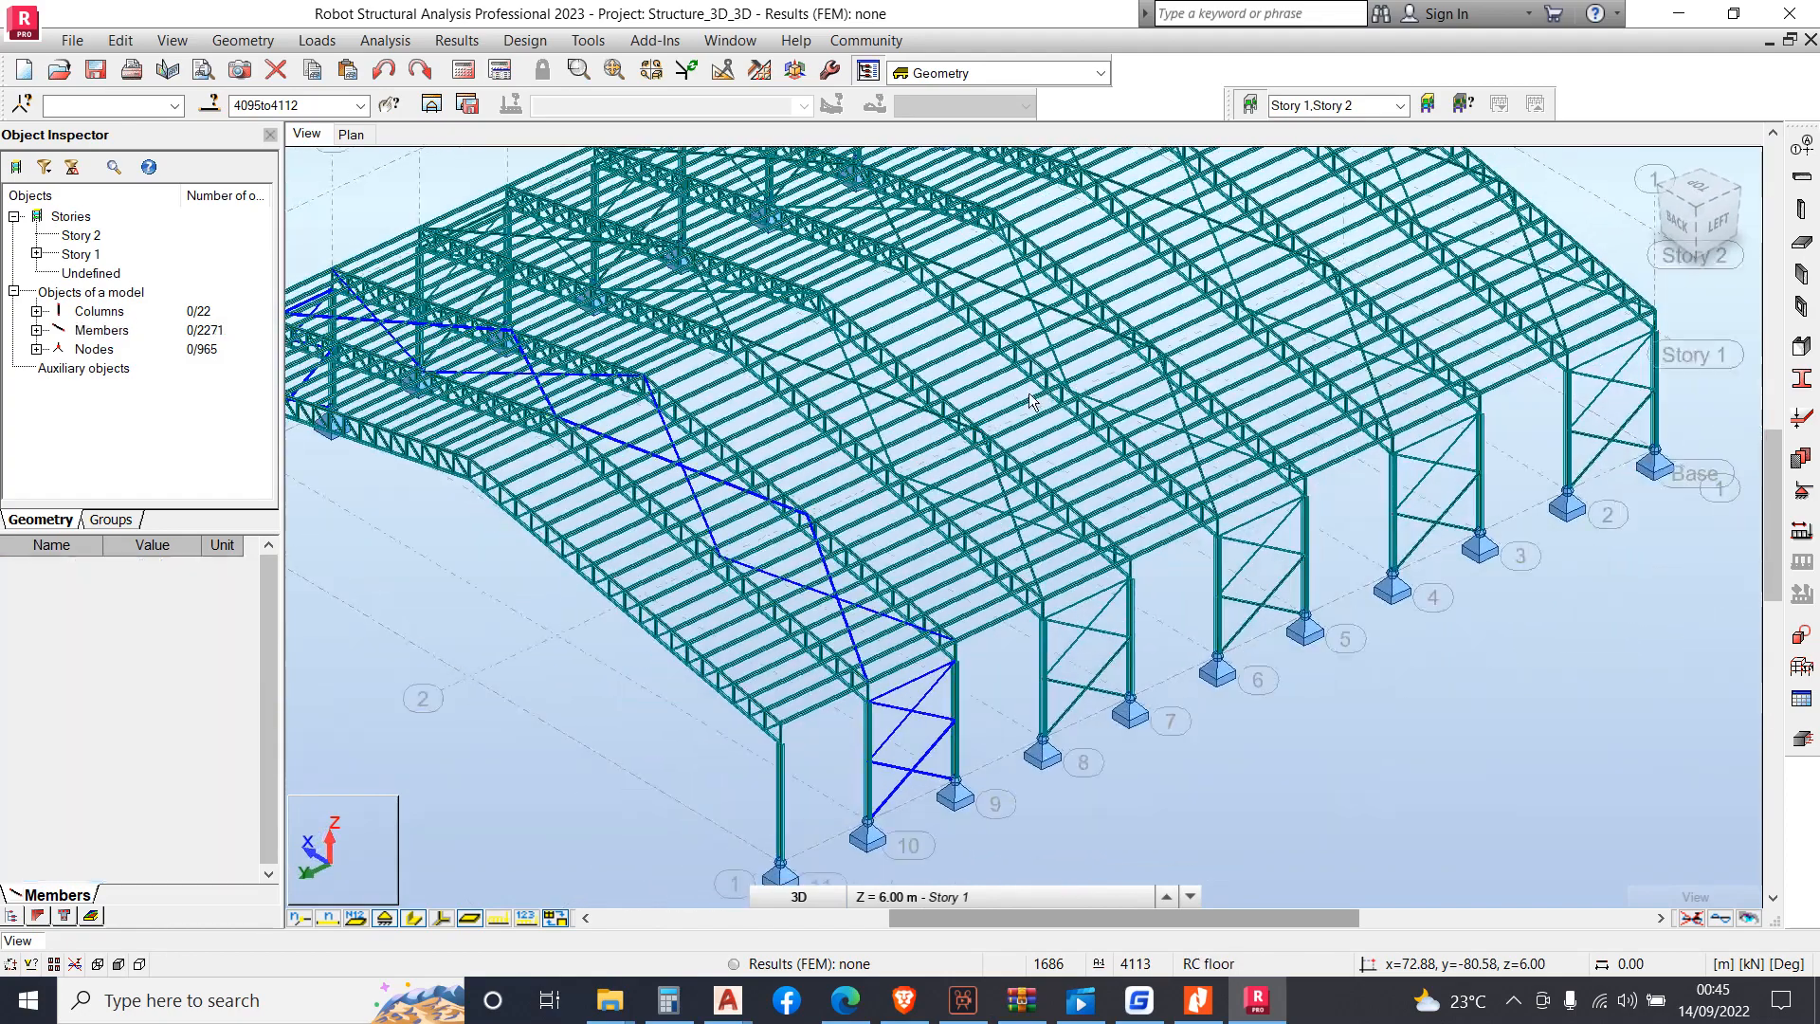
Select all EQA 70x8 bracing by cross-section from a column brace between axes 9 and 10, and set the trapezoidal property to Ignore
scroll(913, 586, "down", 2)
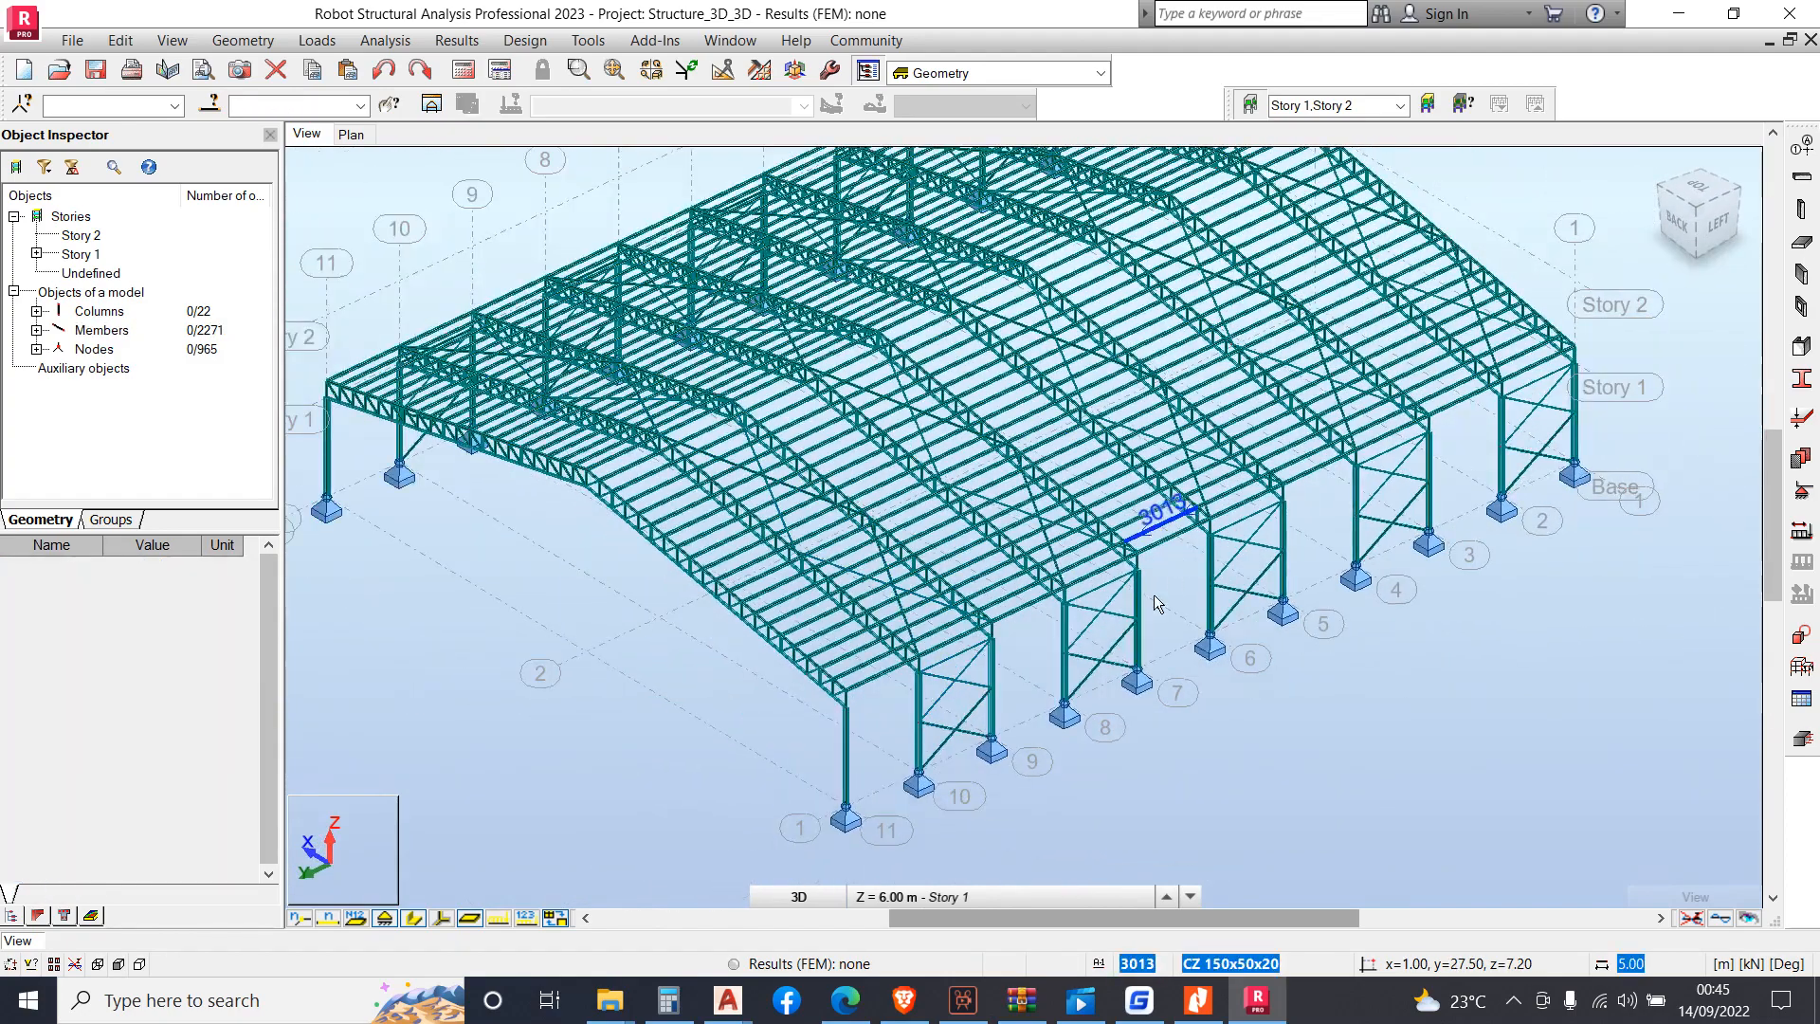
scroll(948, 593, "up", 6)
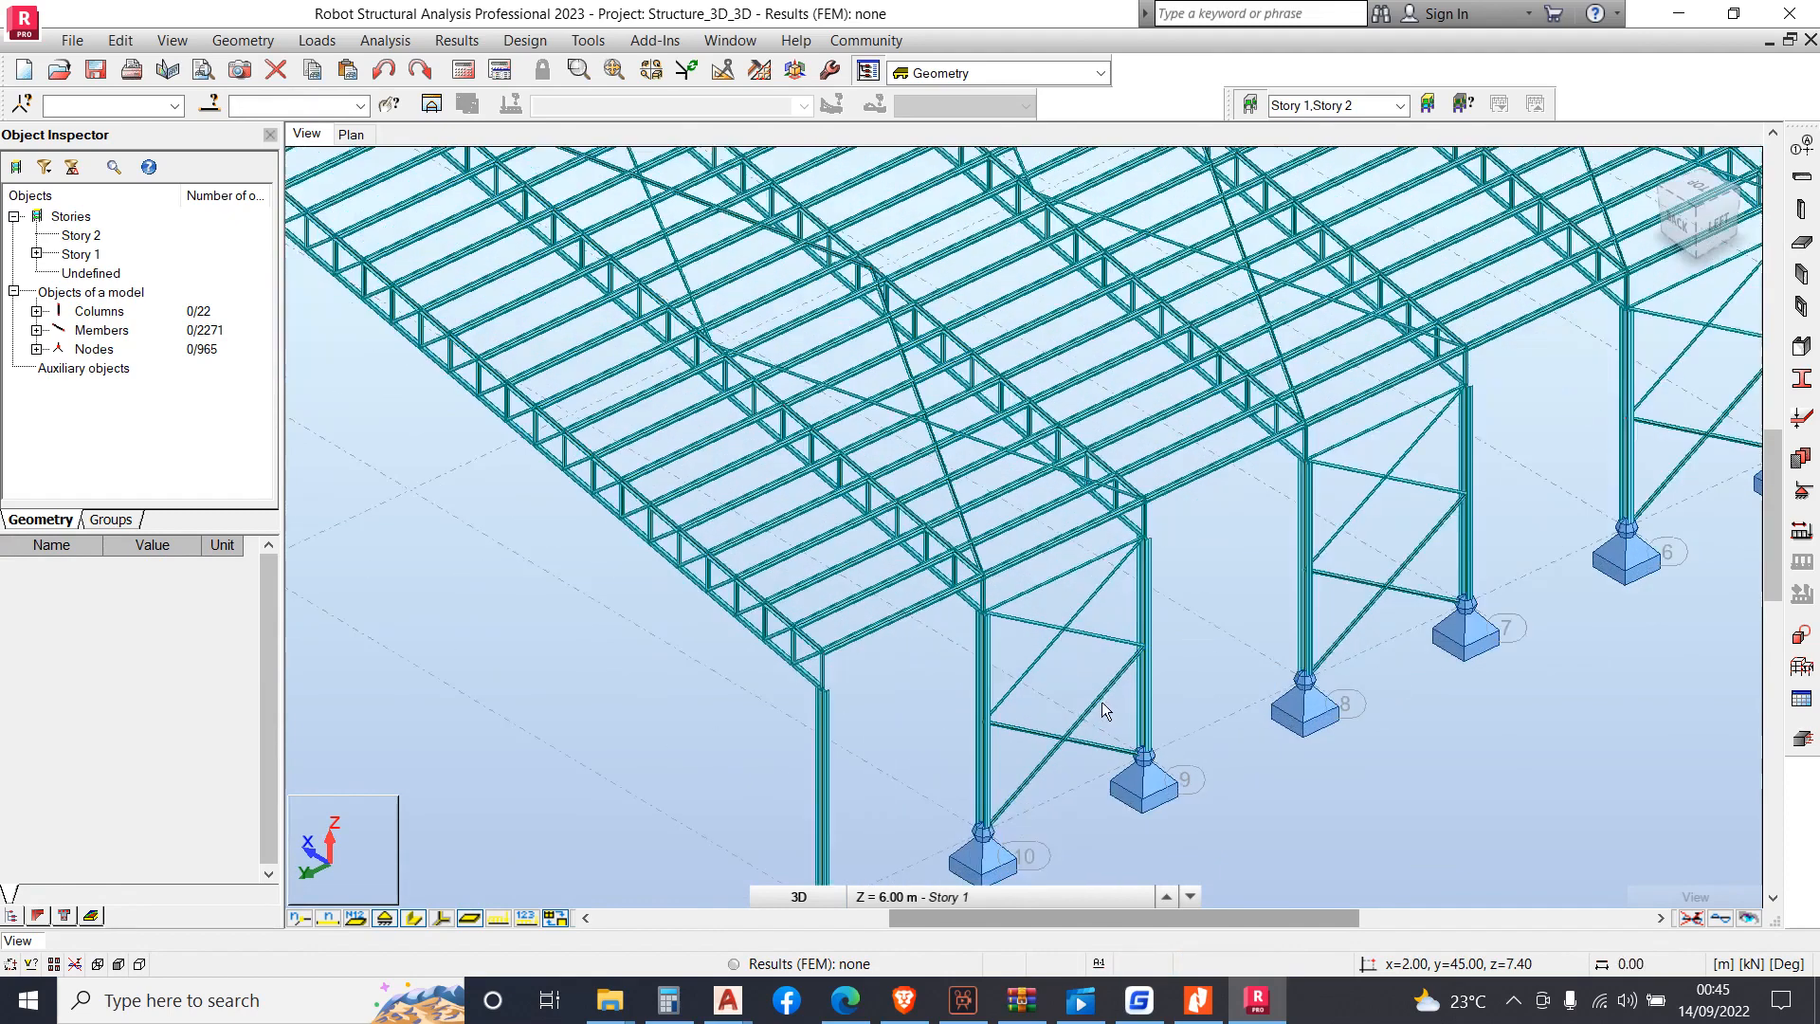
left_click(1122, 679)
right_click(1122, 679)
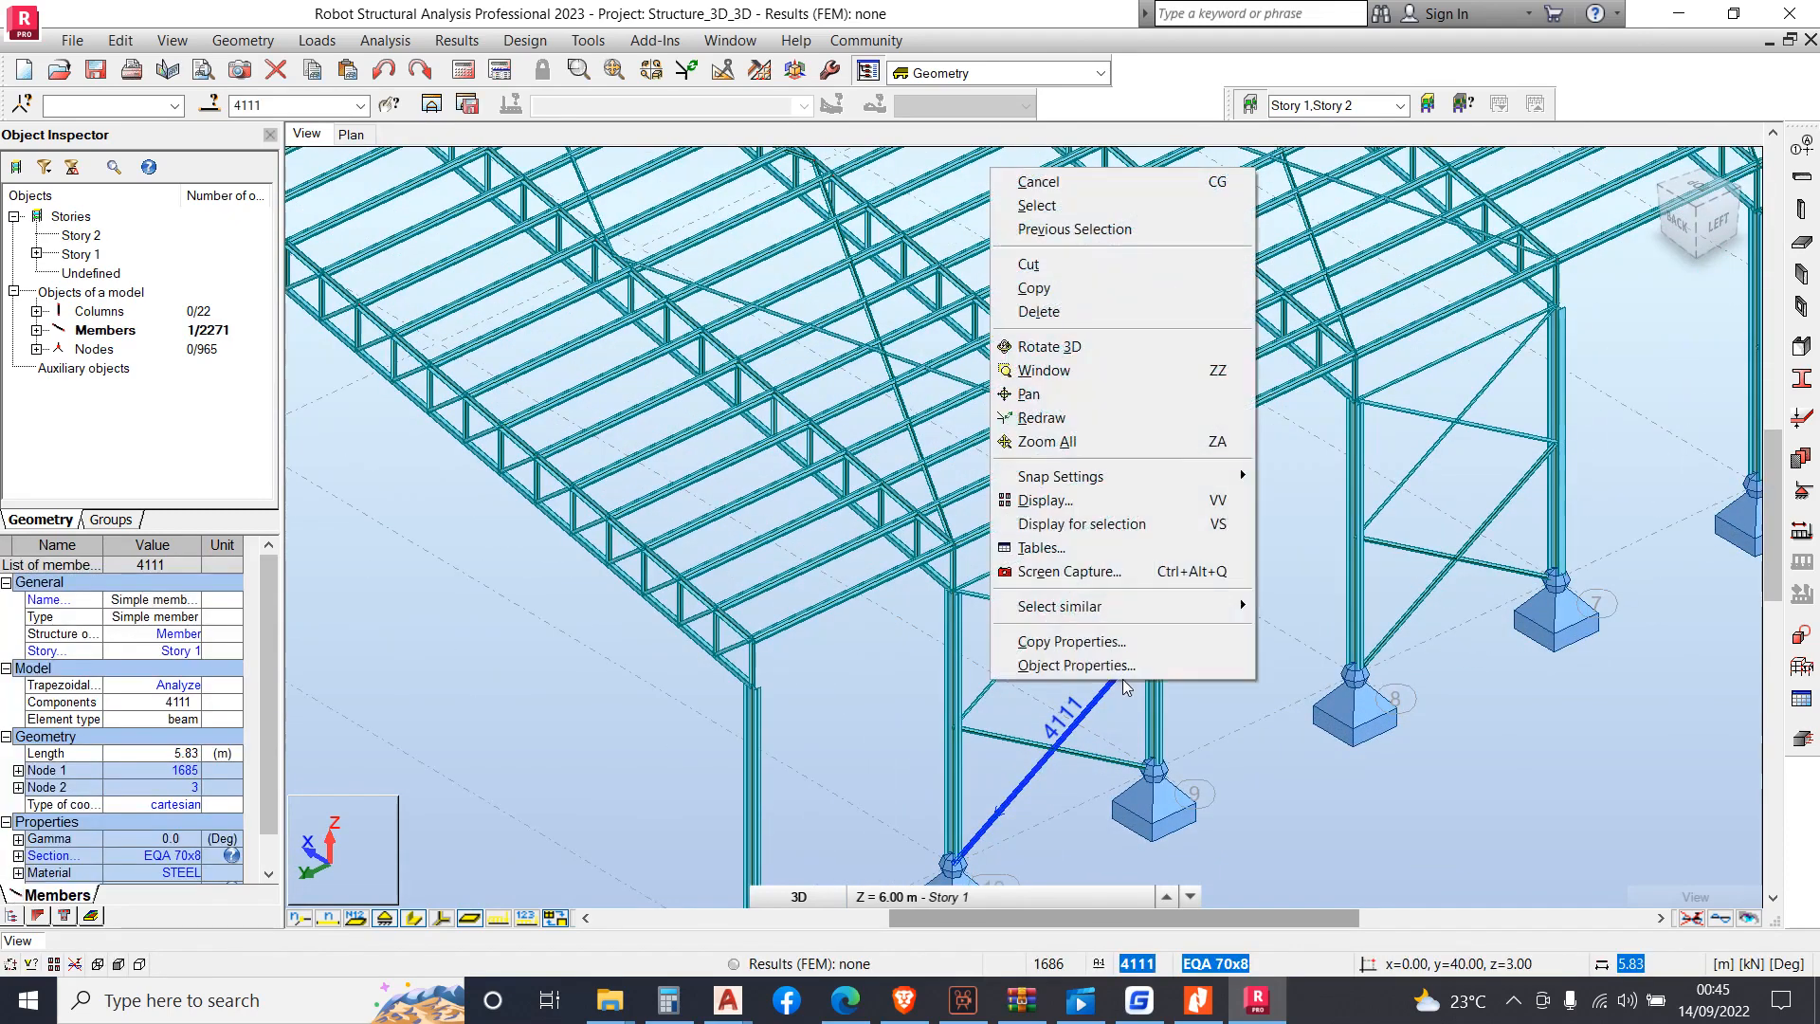
mouse_move(1232, 606)
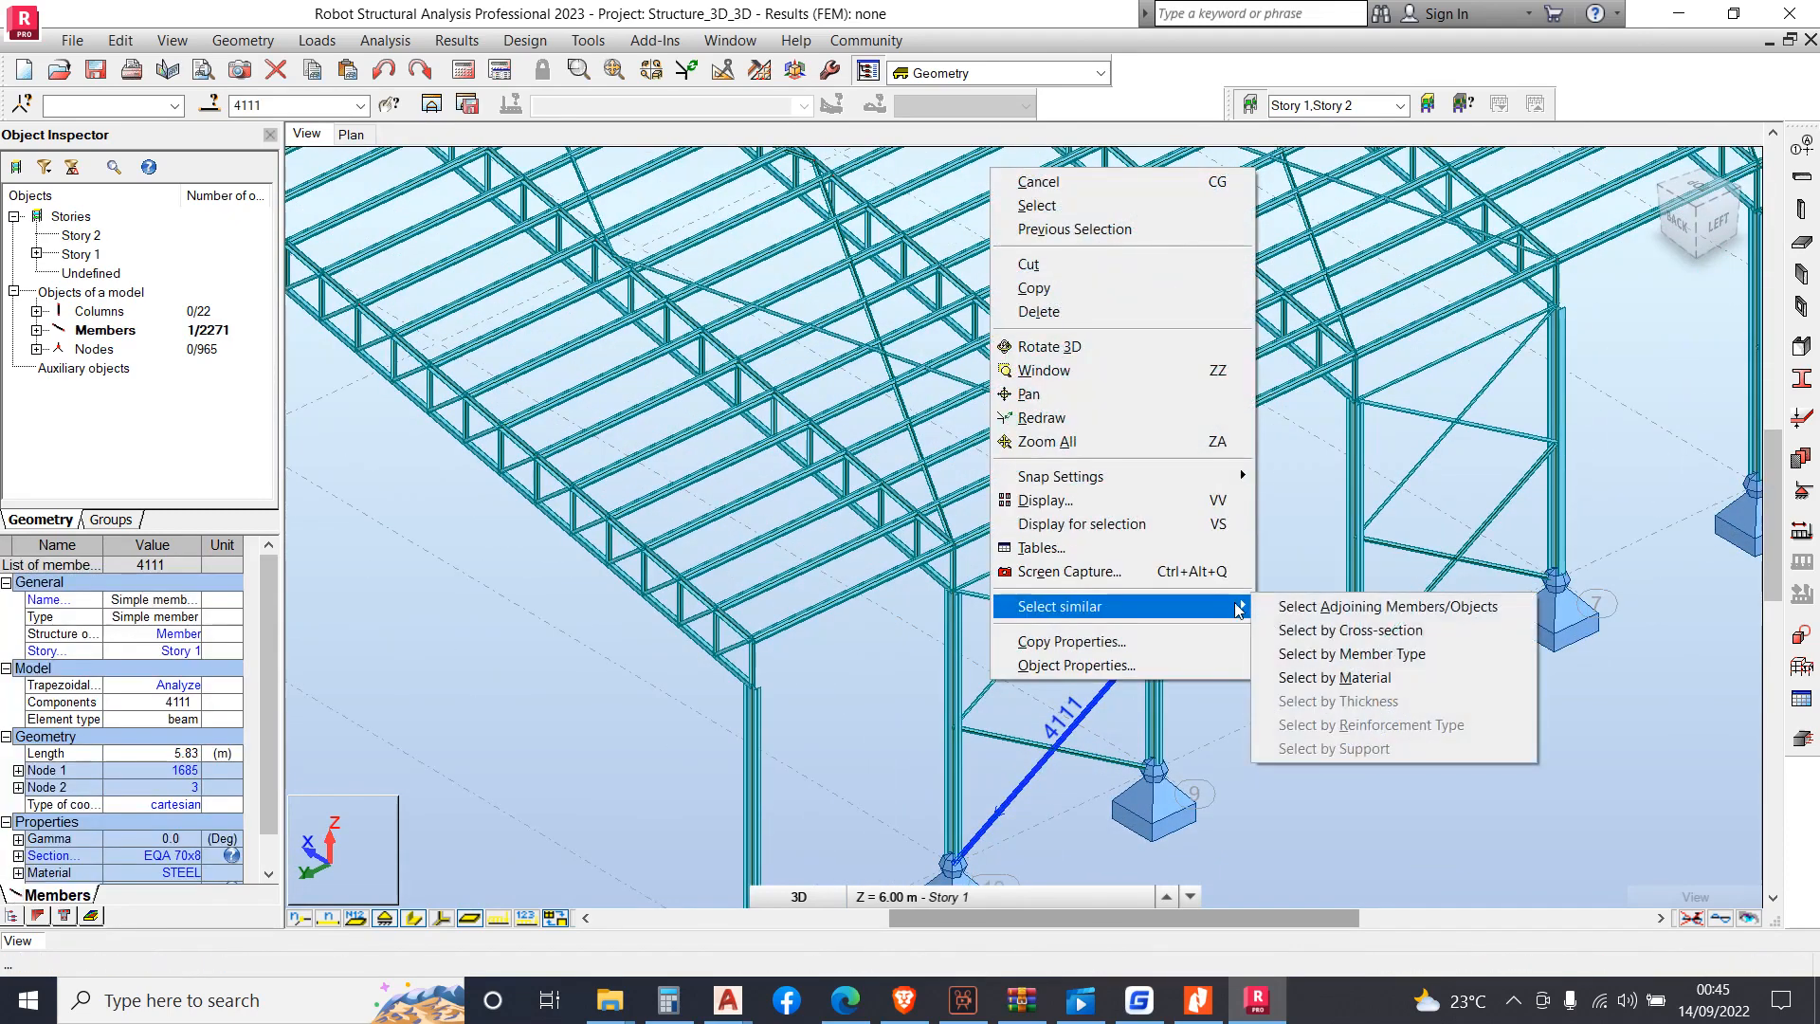
left_click(1328, 630)
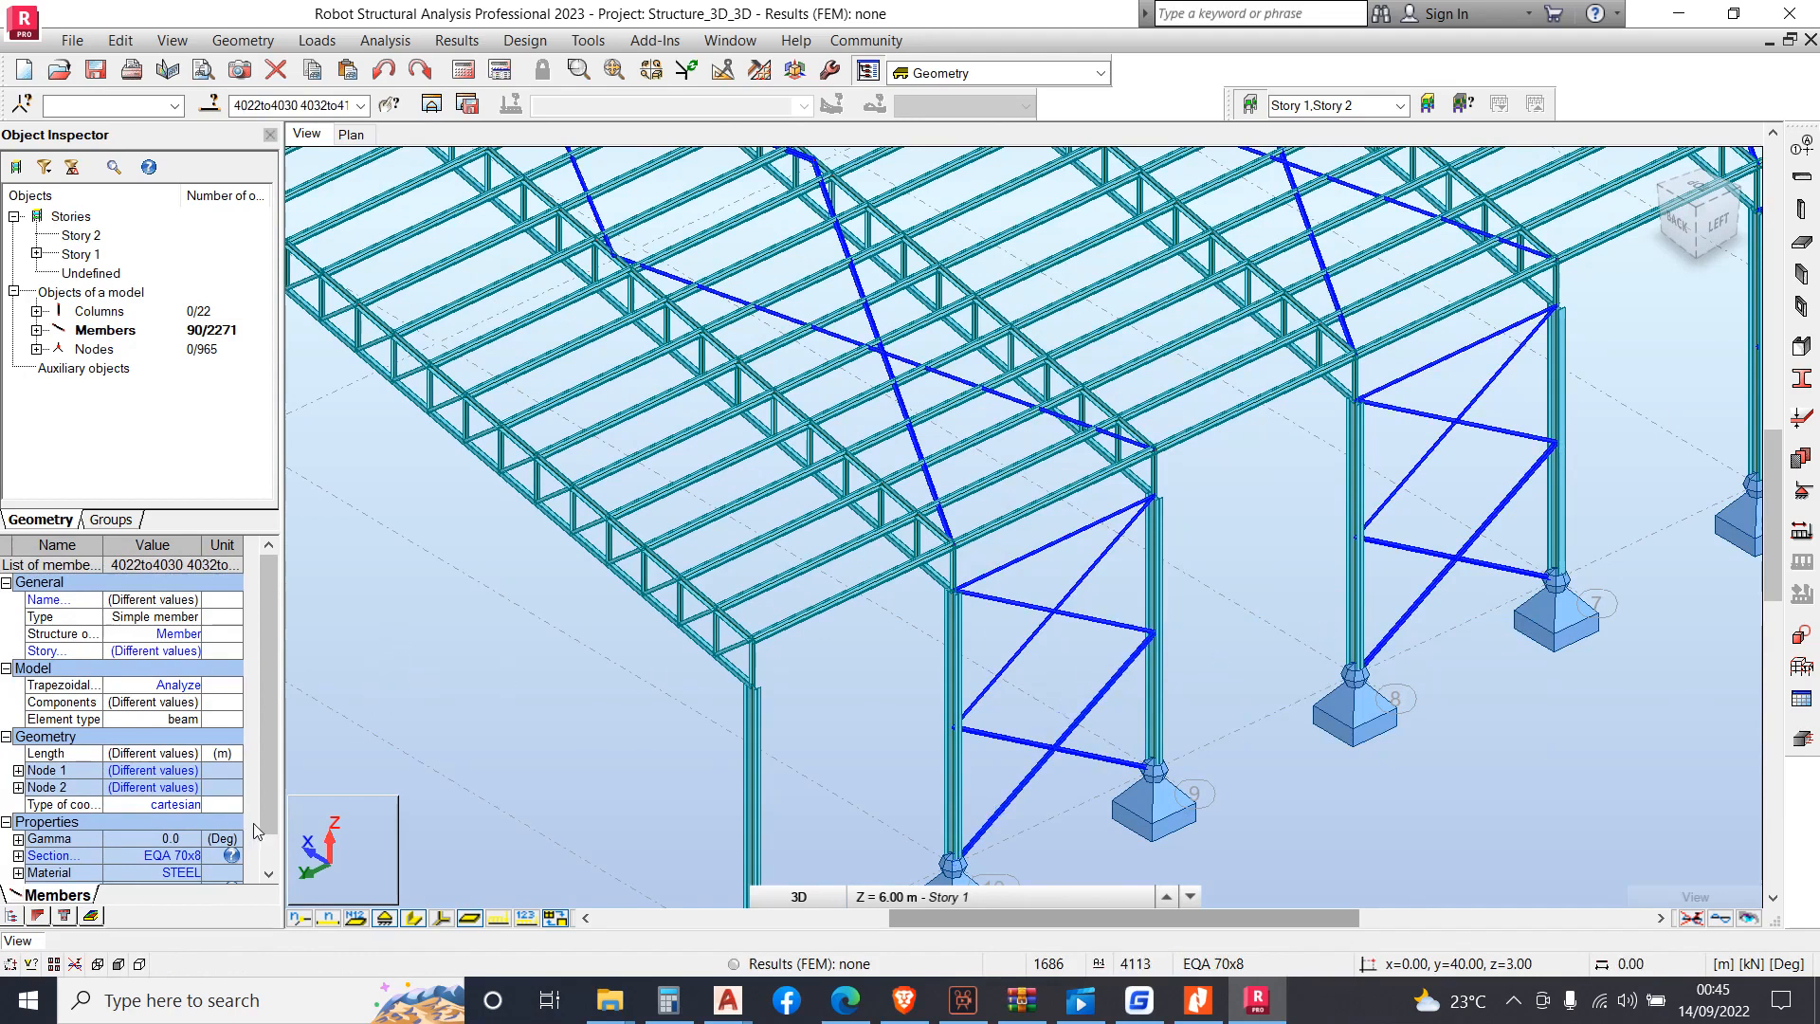
left_click(201, 691)
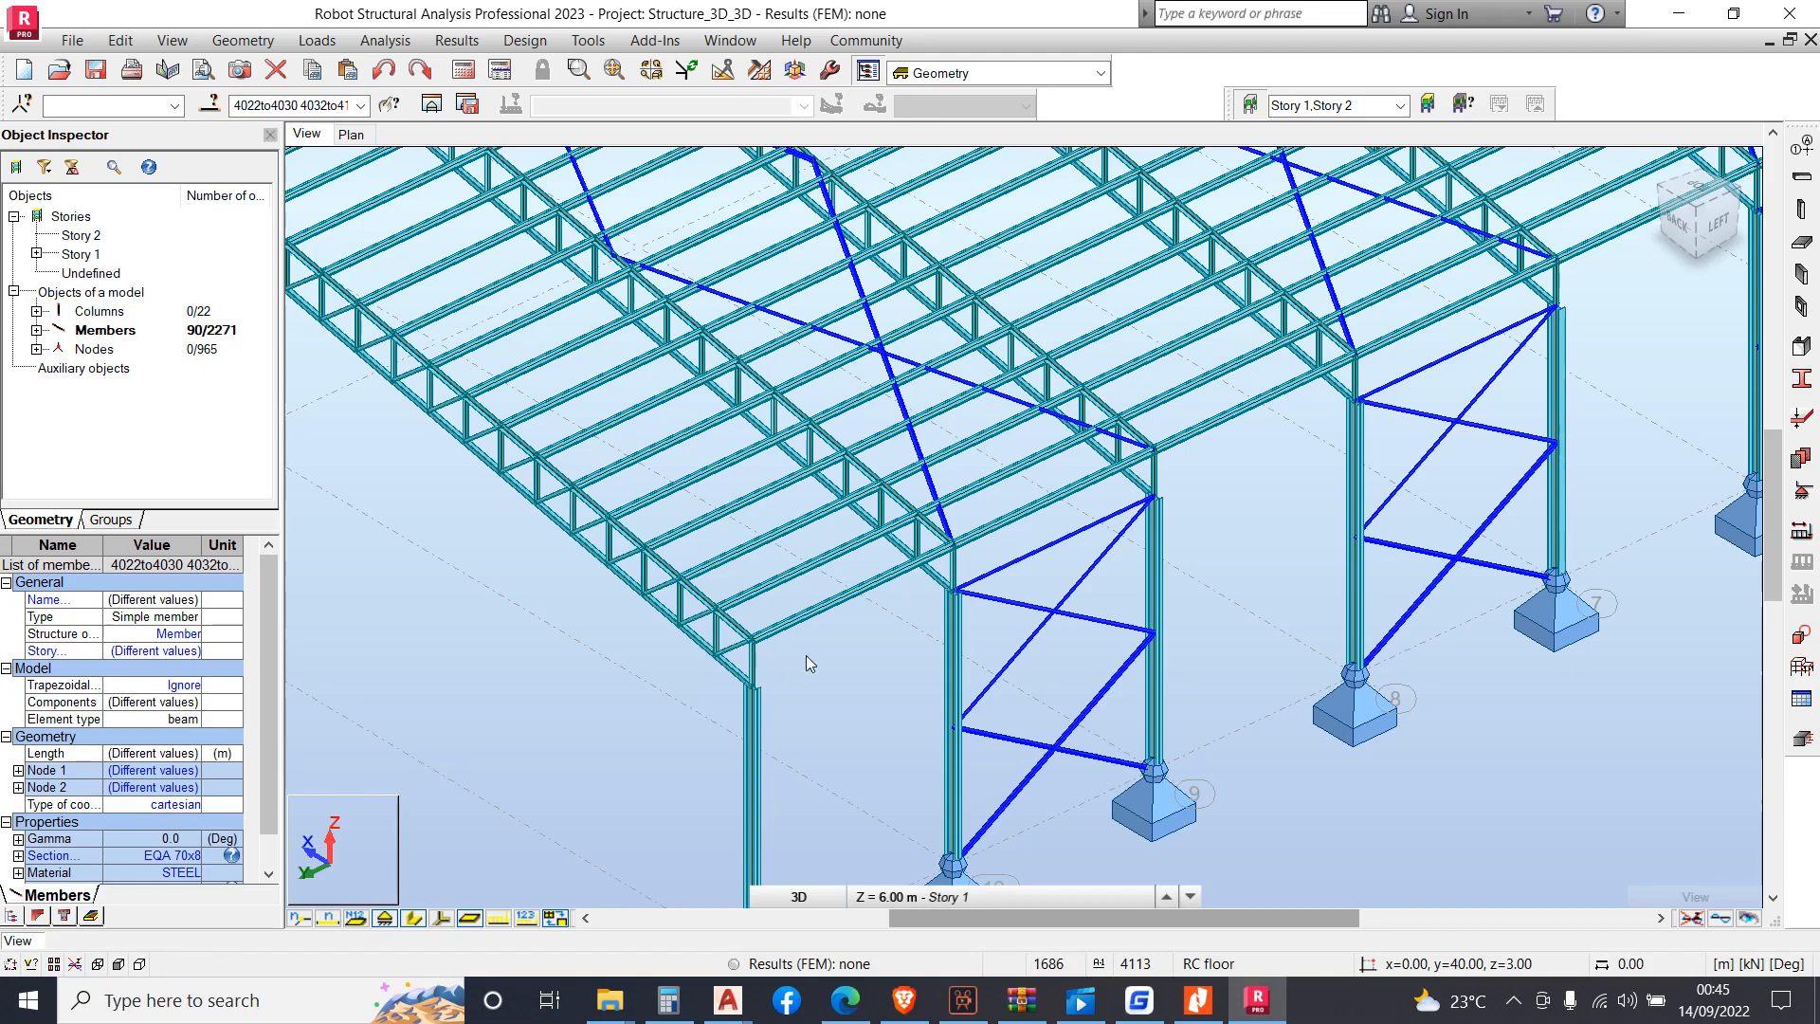
Examine the highlighted bracing in all braced bays, on the roof and along both column lines
scroll(1238, 595, "down", 2)
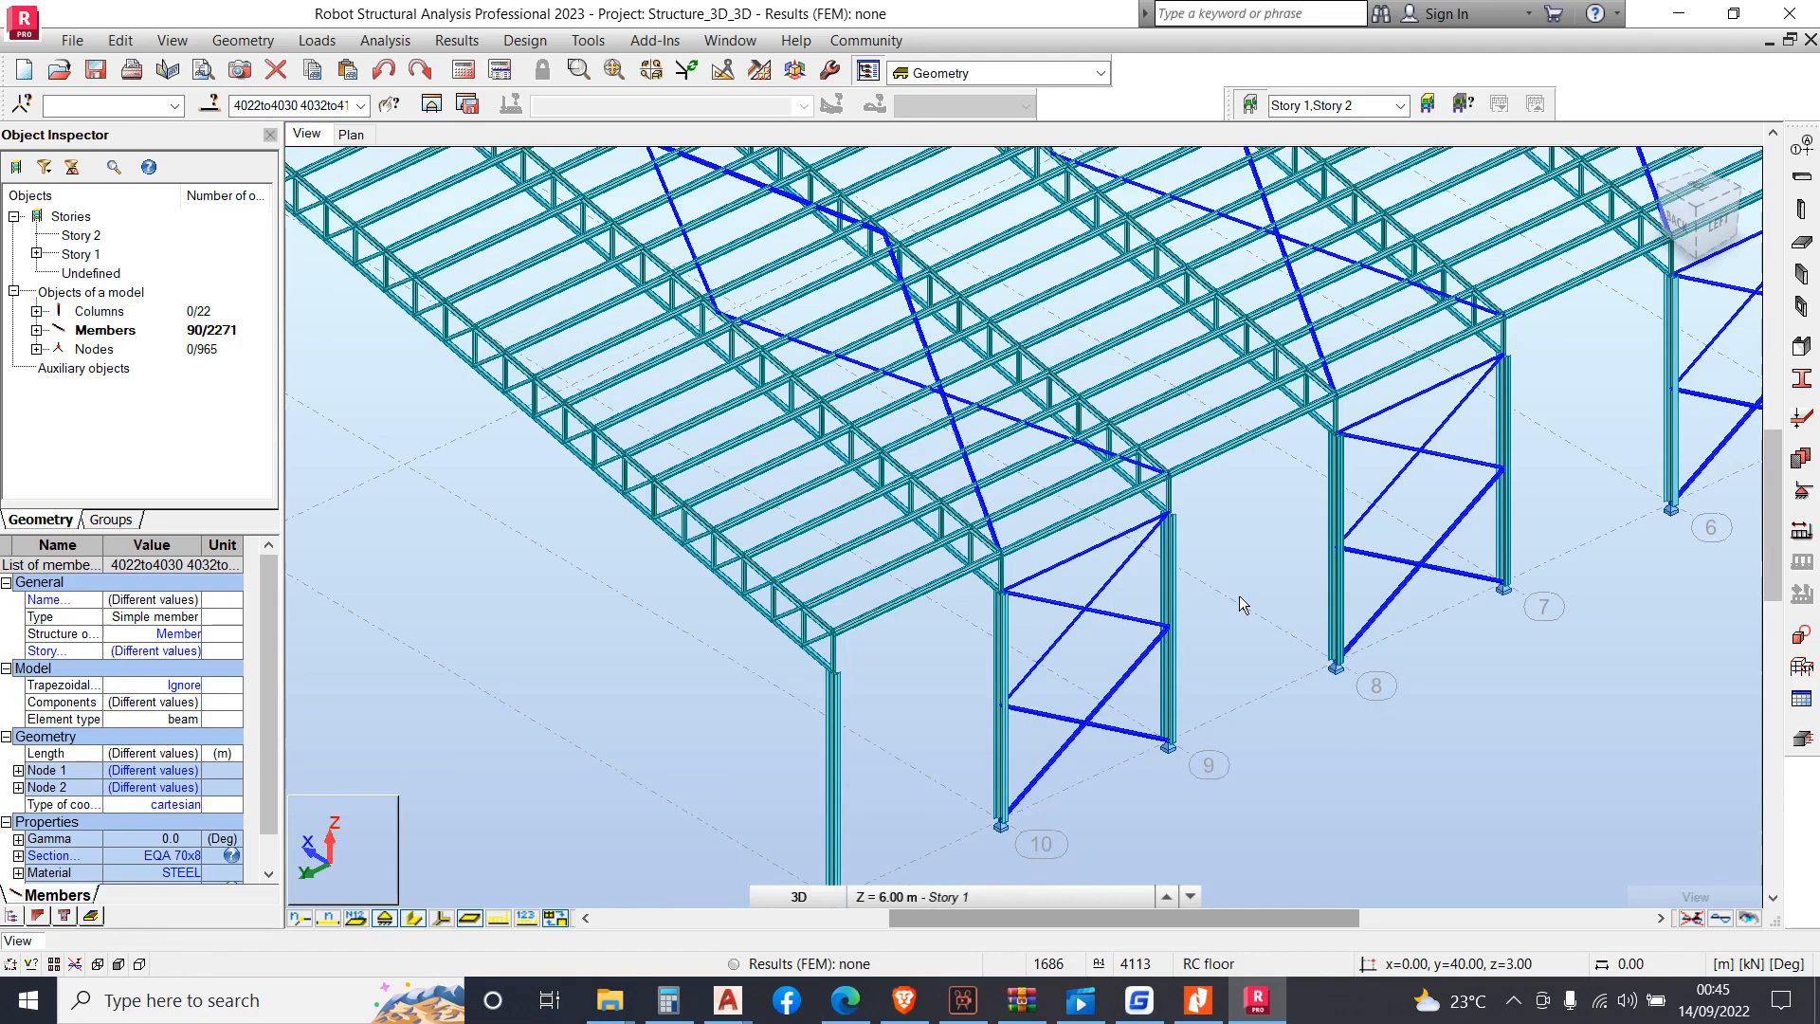
scroll(1418, 570, "down", 1)
scroll(1260, 363, "down", 4)
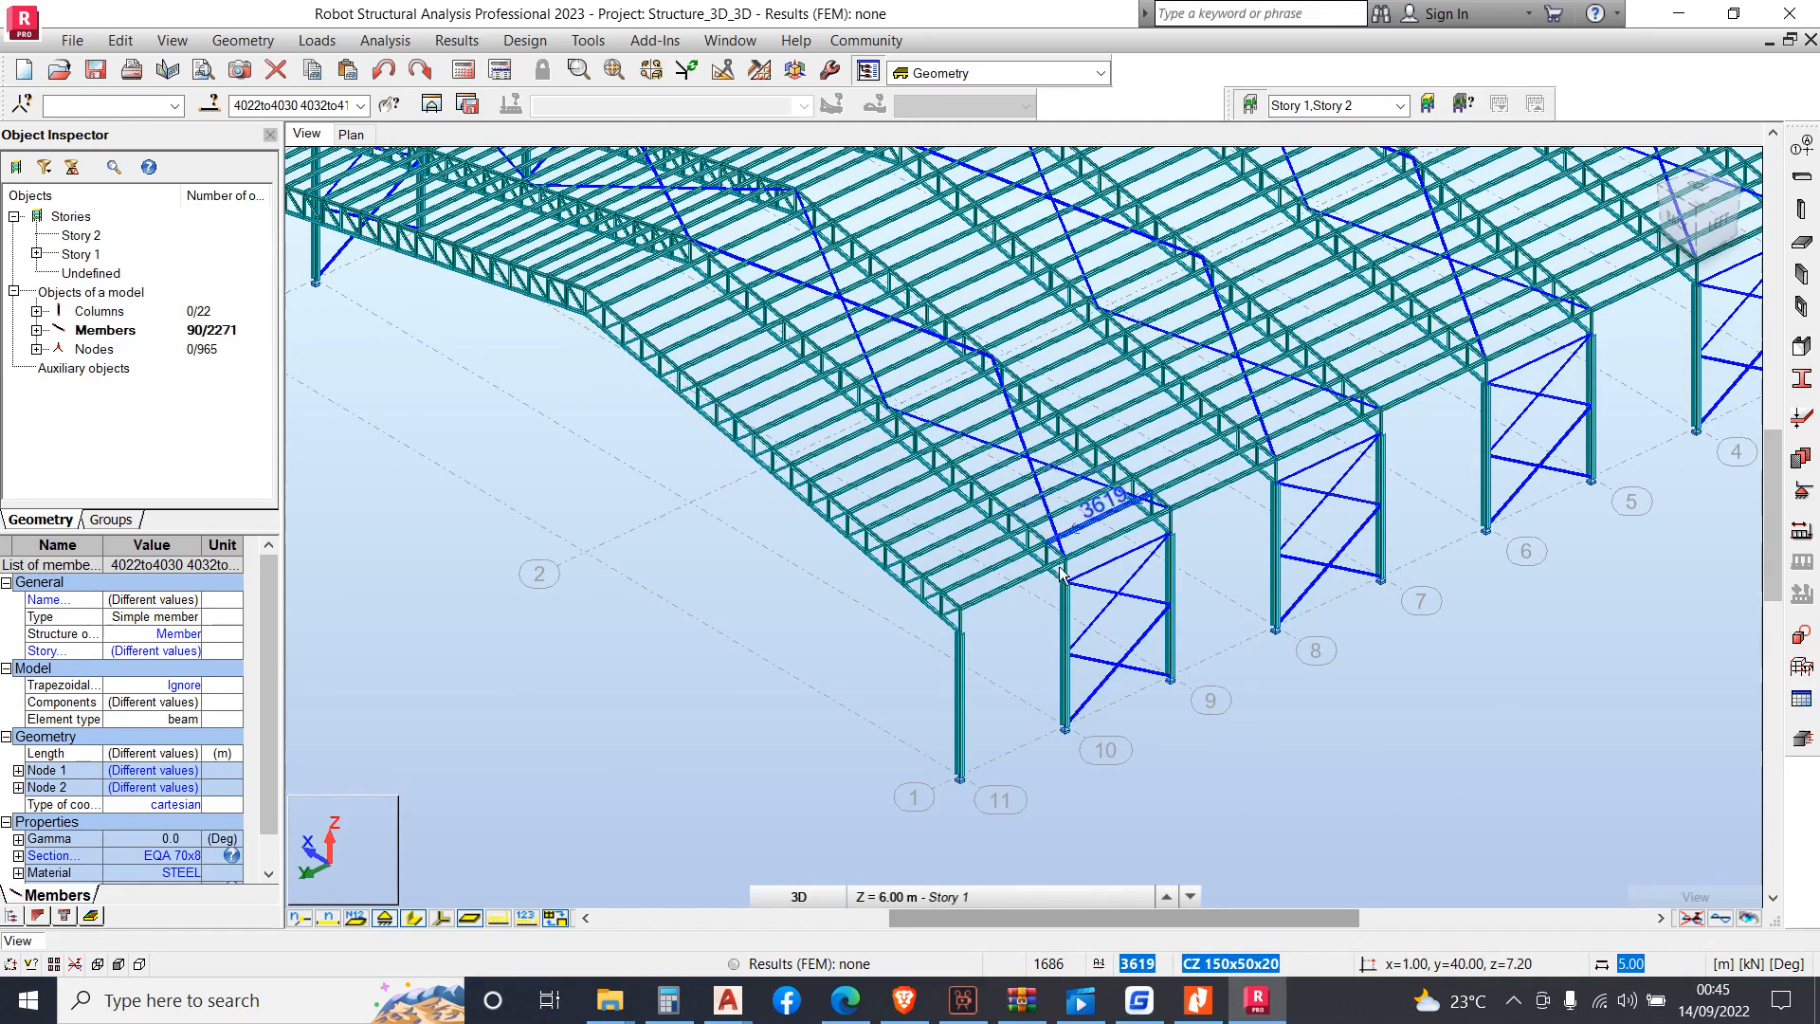
scroll(1061, 574, "down", 3)
scroll(1004, 692, "down", 3)
scroll(1005, 691, "up", 3)
scroll(941, 635, "down", 1)
scroll(947, 669, "up", 3)
scroll(1098, 740, "down", 5)
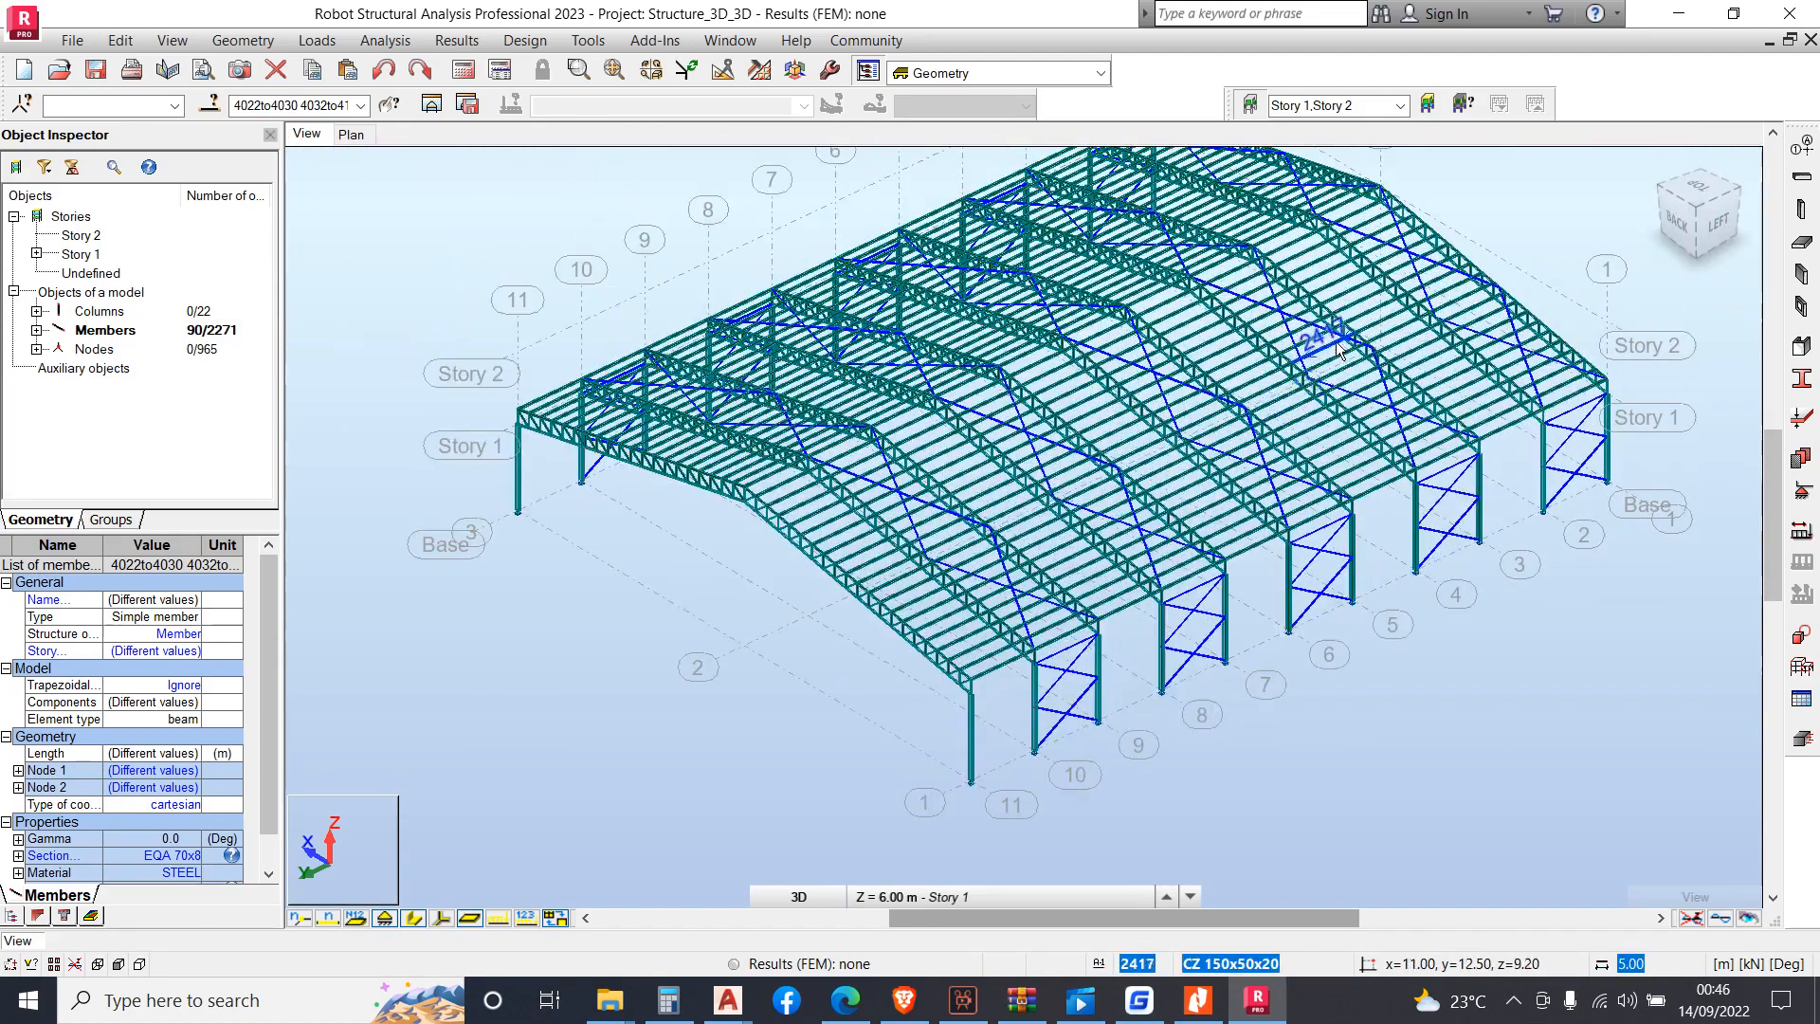
scroll(1205, 431, "up", 2)
scroll(1091, 379, "down", 2)
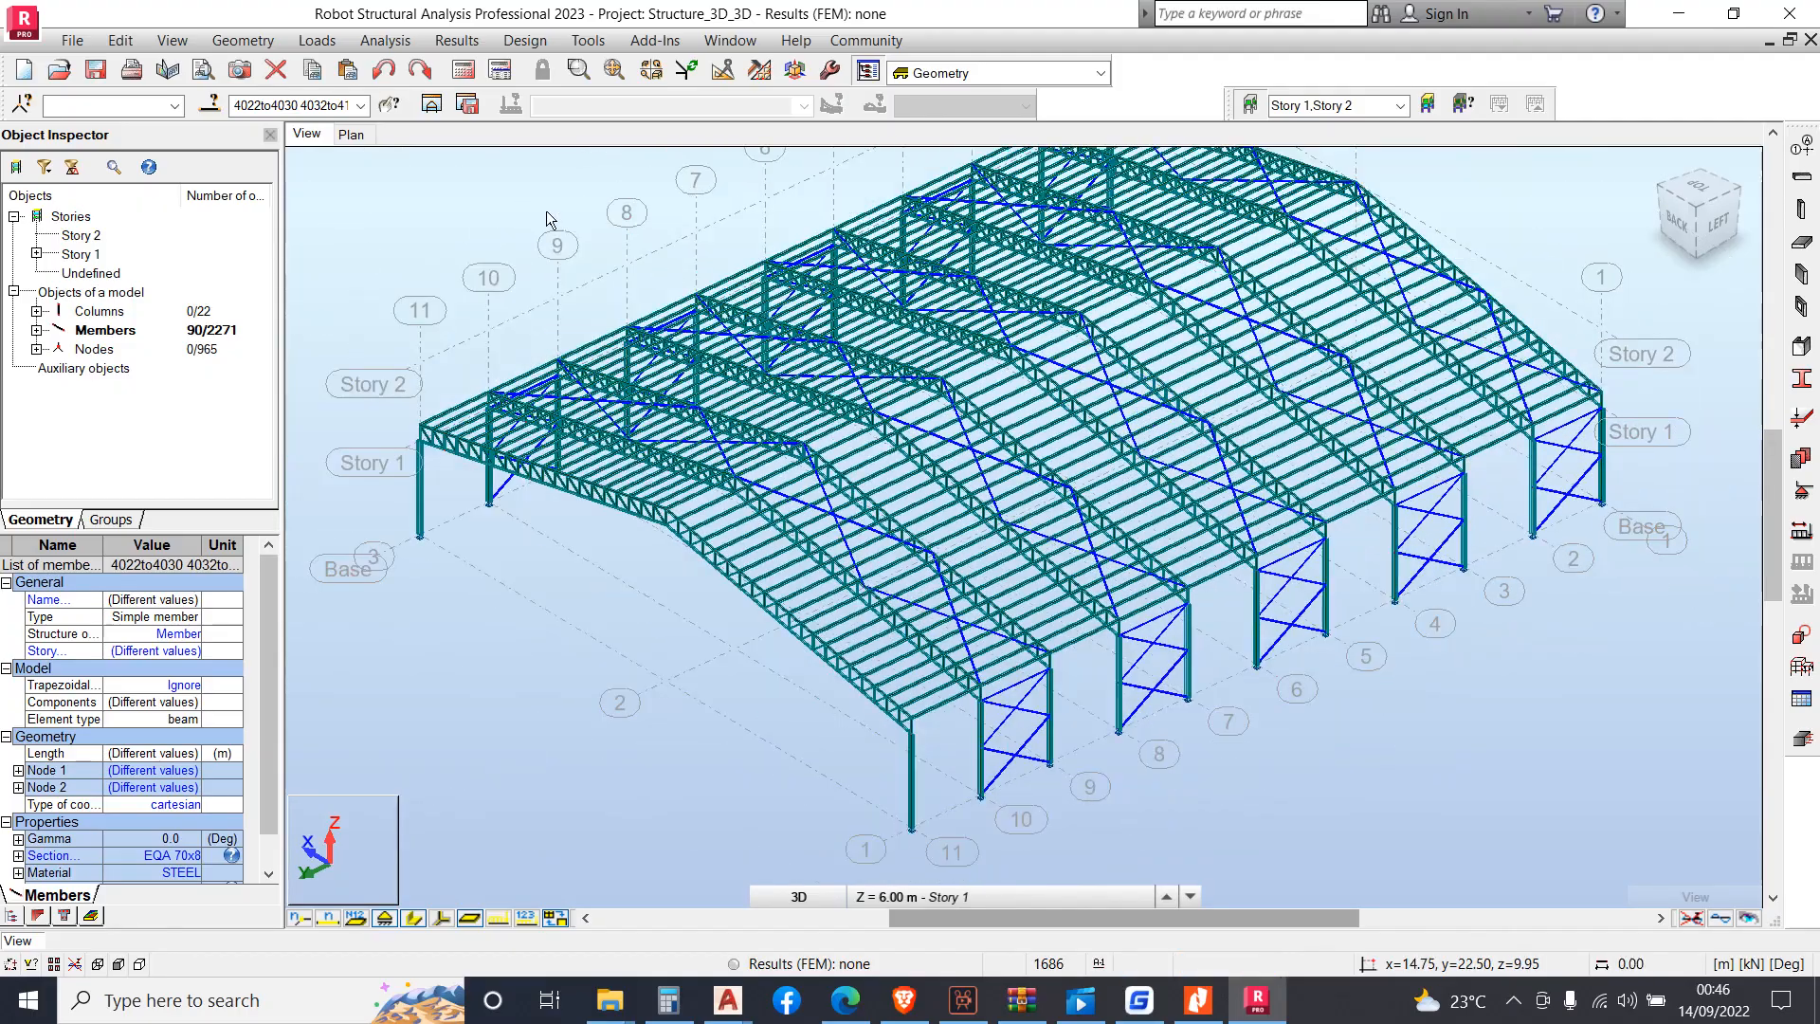
right_click(428, 237)
left_click(517, 329)
left_click_drag(517, 329, 873, 495)
scroll(842, 455, "up", 3)
left_click_drag(821, 439, 886, 430)
right_click(716, 294)
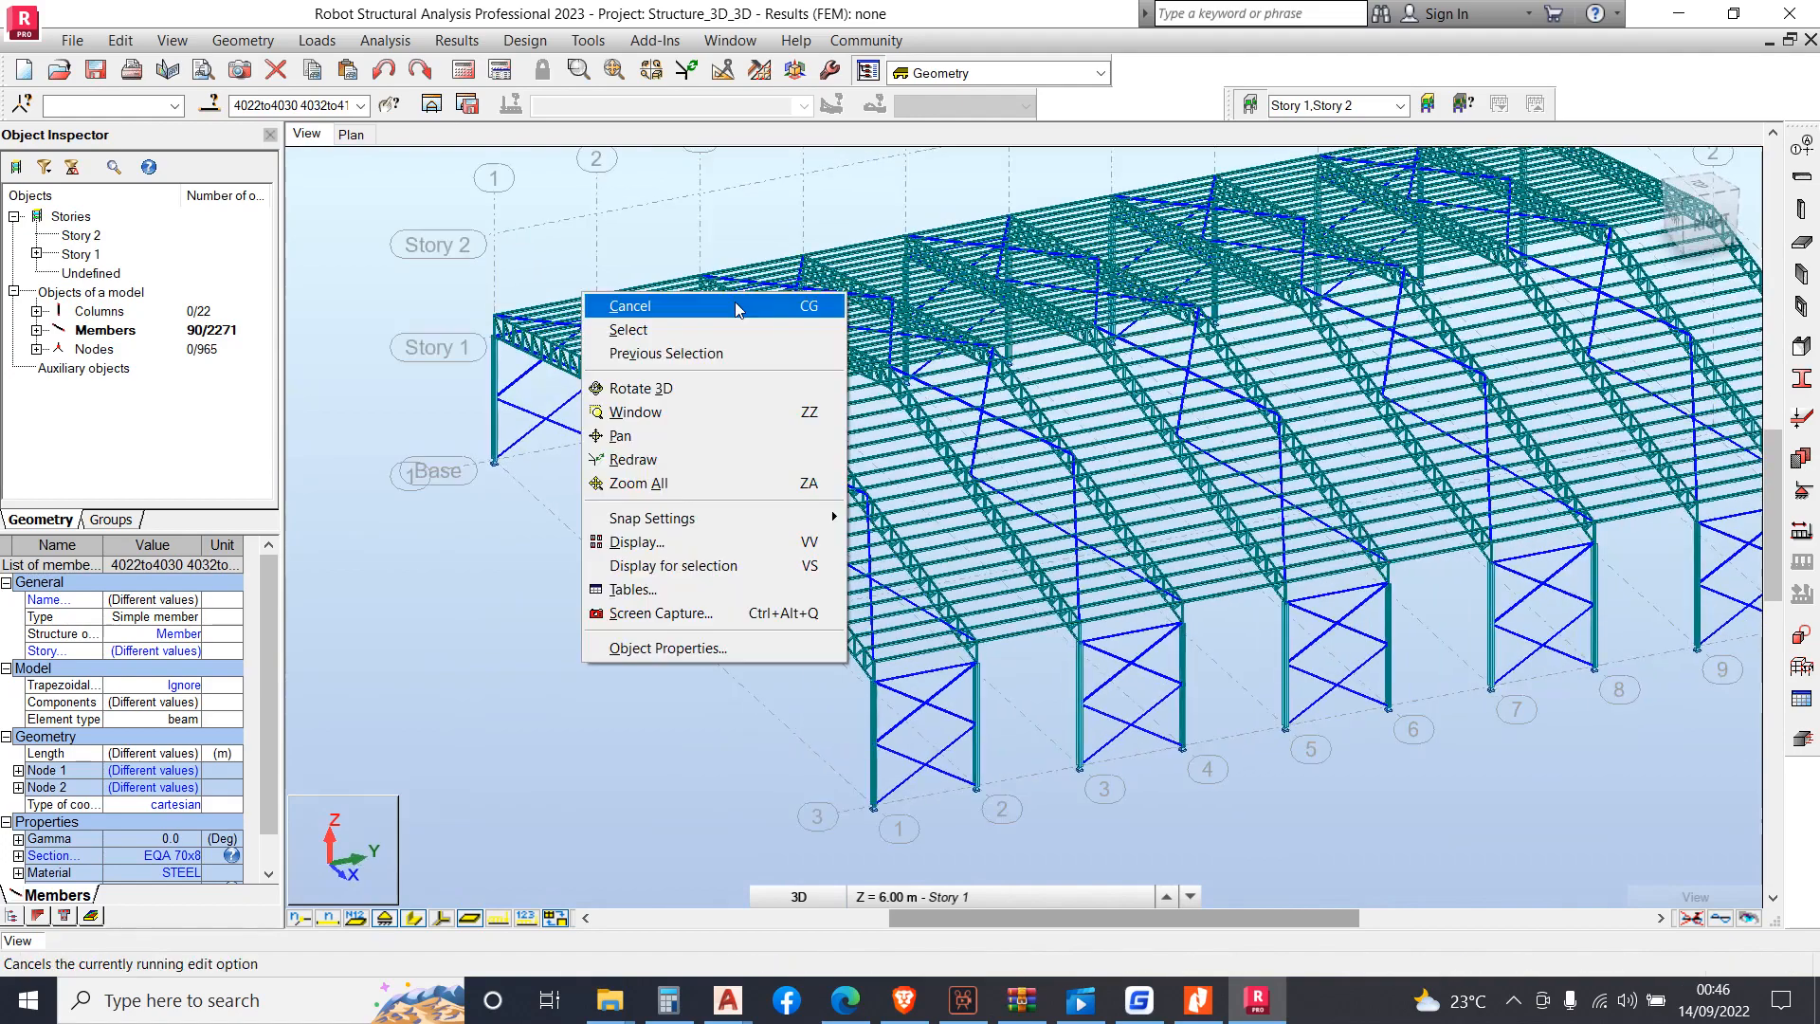
left_click(737, 305)
Select the eaves purlin in the first bay and extend the selection to all members with the same CZ 150x50x20 cross-section
scroll(925, 654, "up", 5)
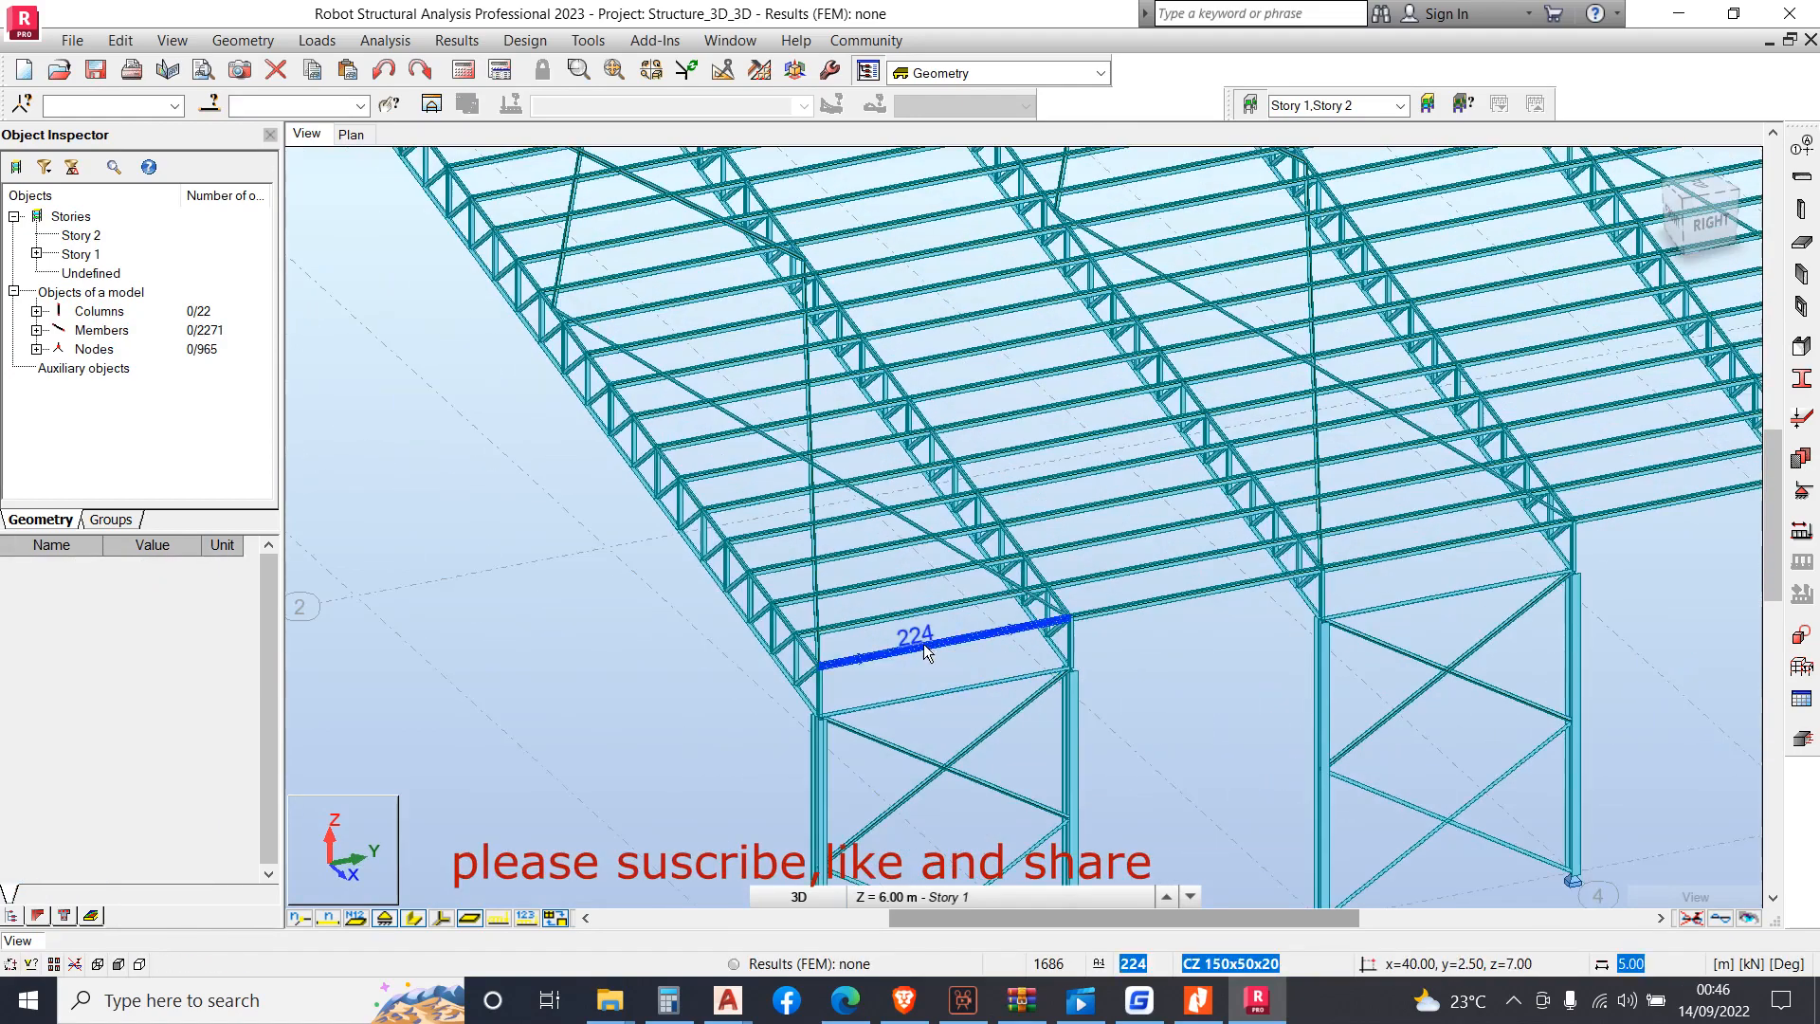
left_click(927, 652)
right_click(923, 646)
mouse_move(1035, 582)
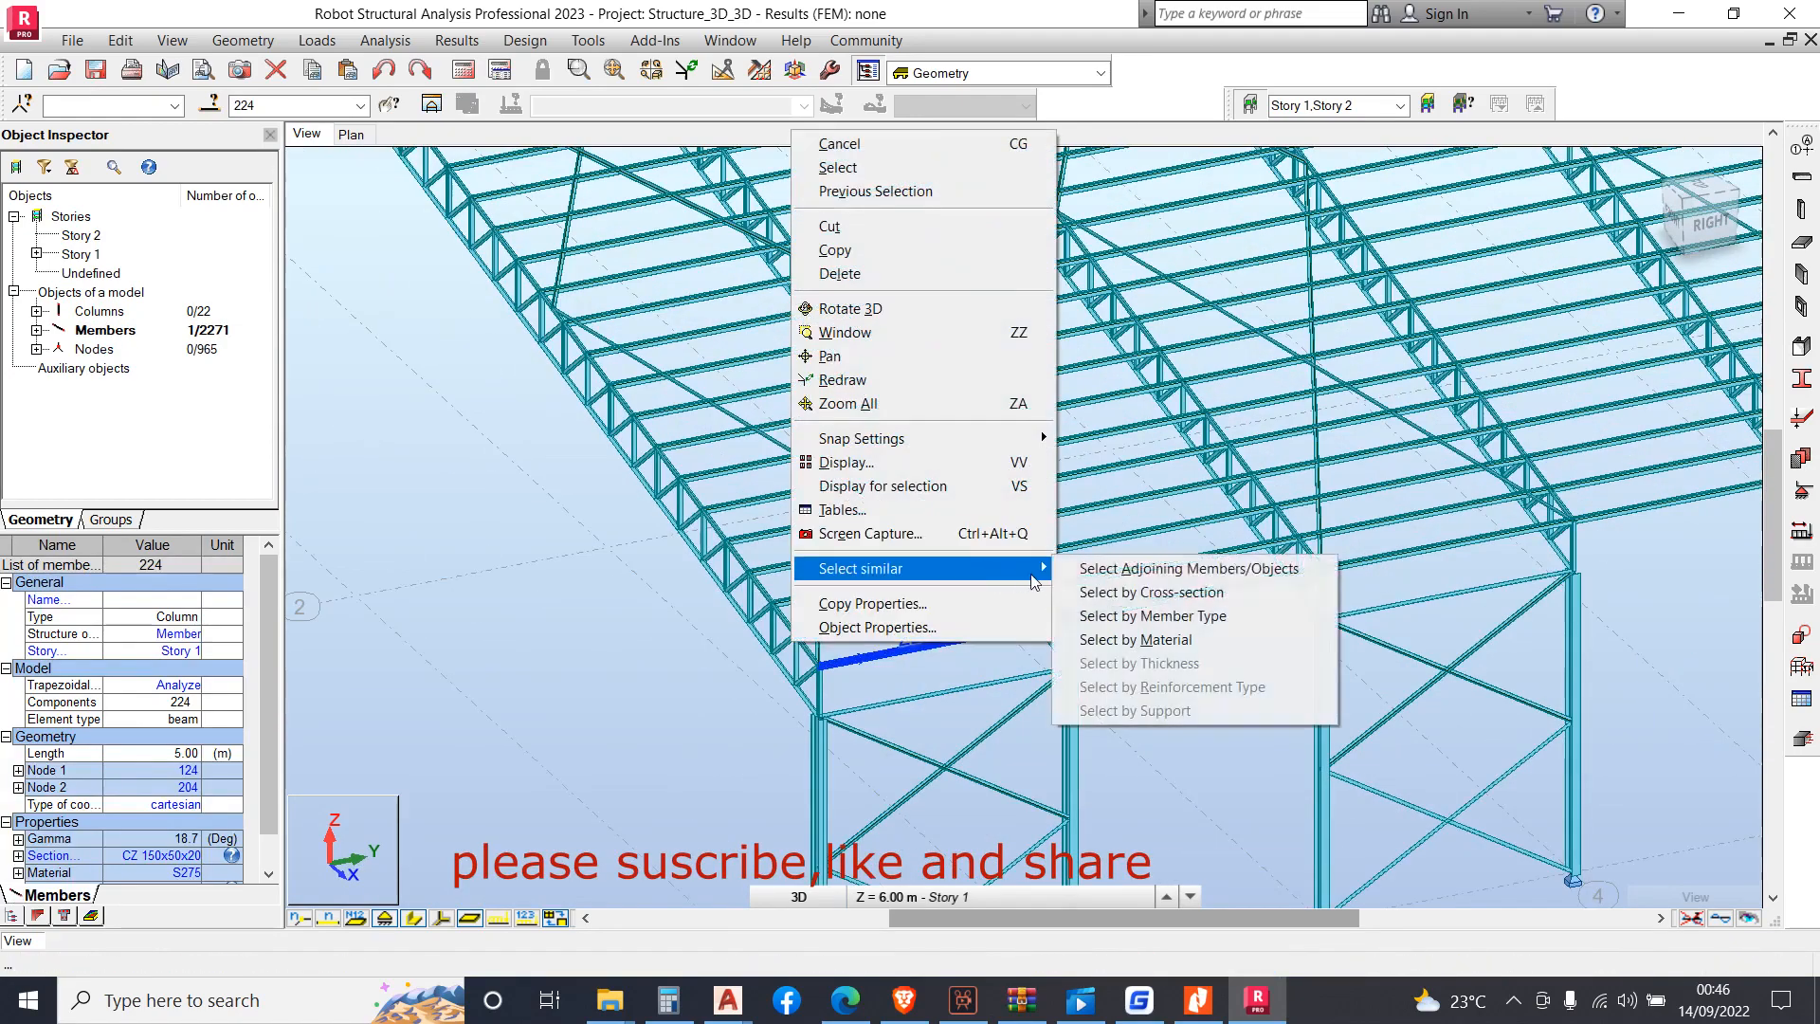
left_click(1132, 597)
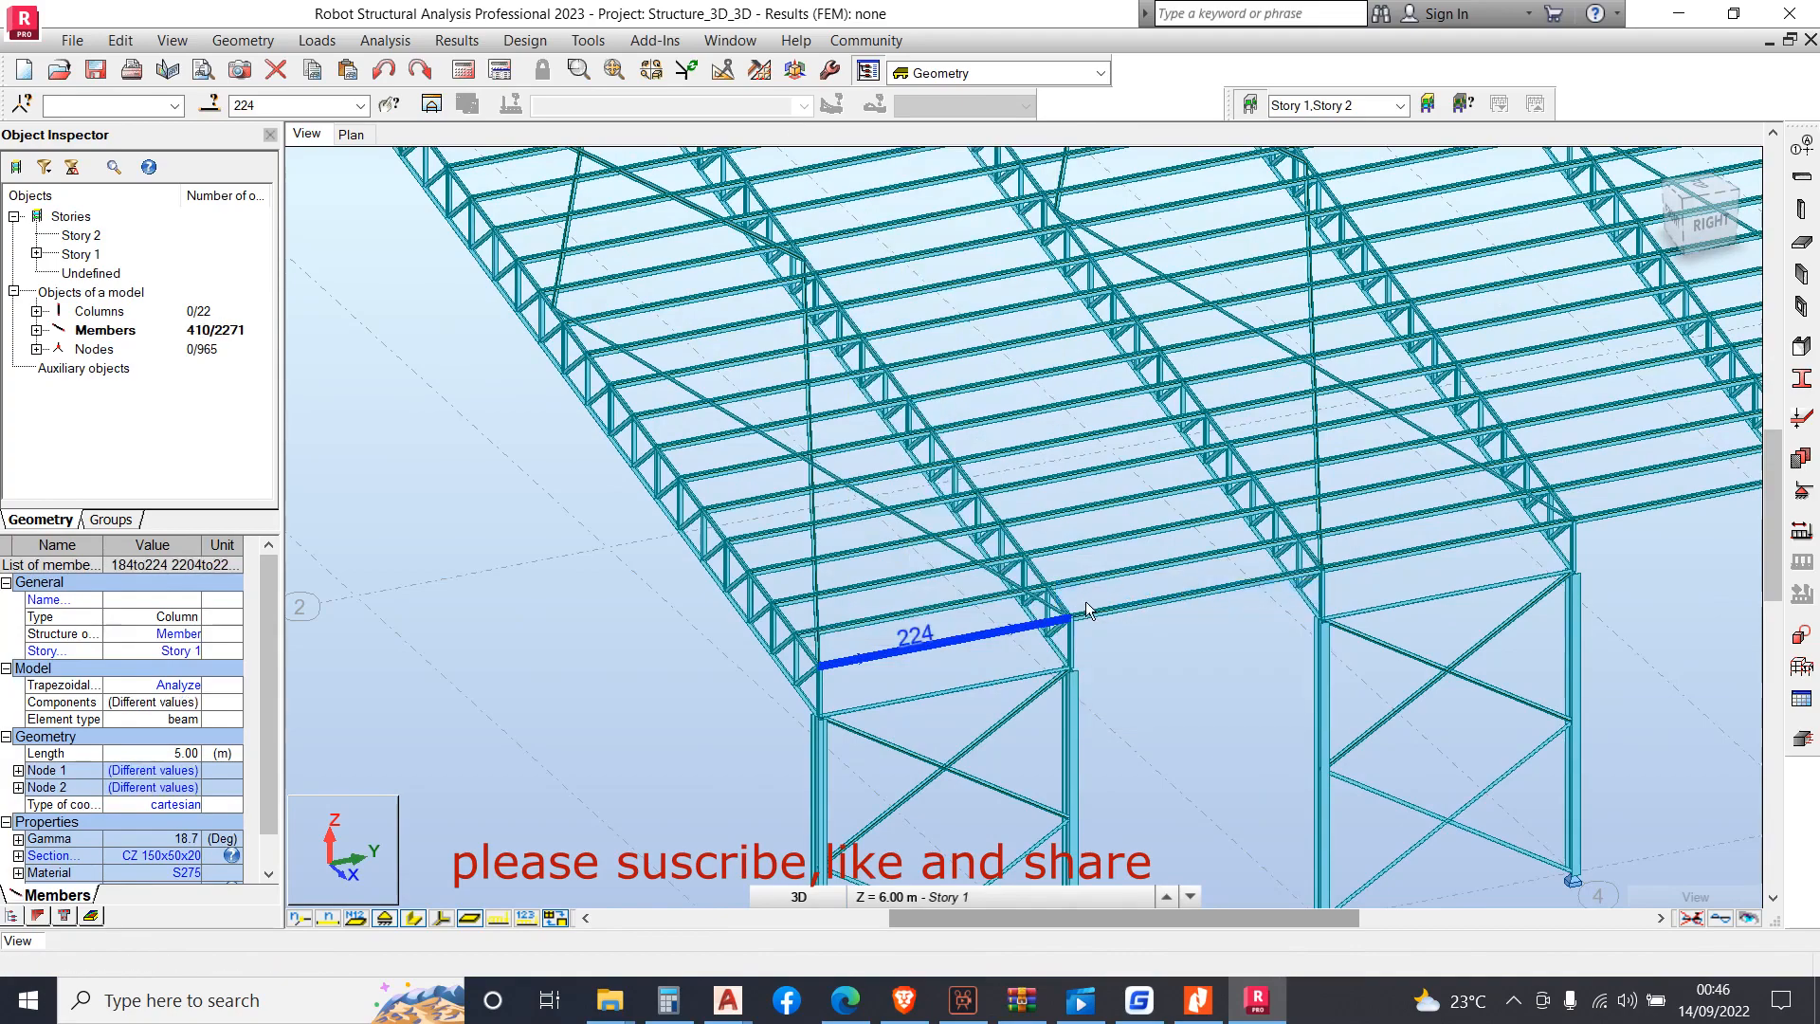
scroll(1088, 609, "down", 6)
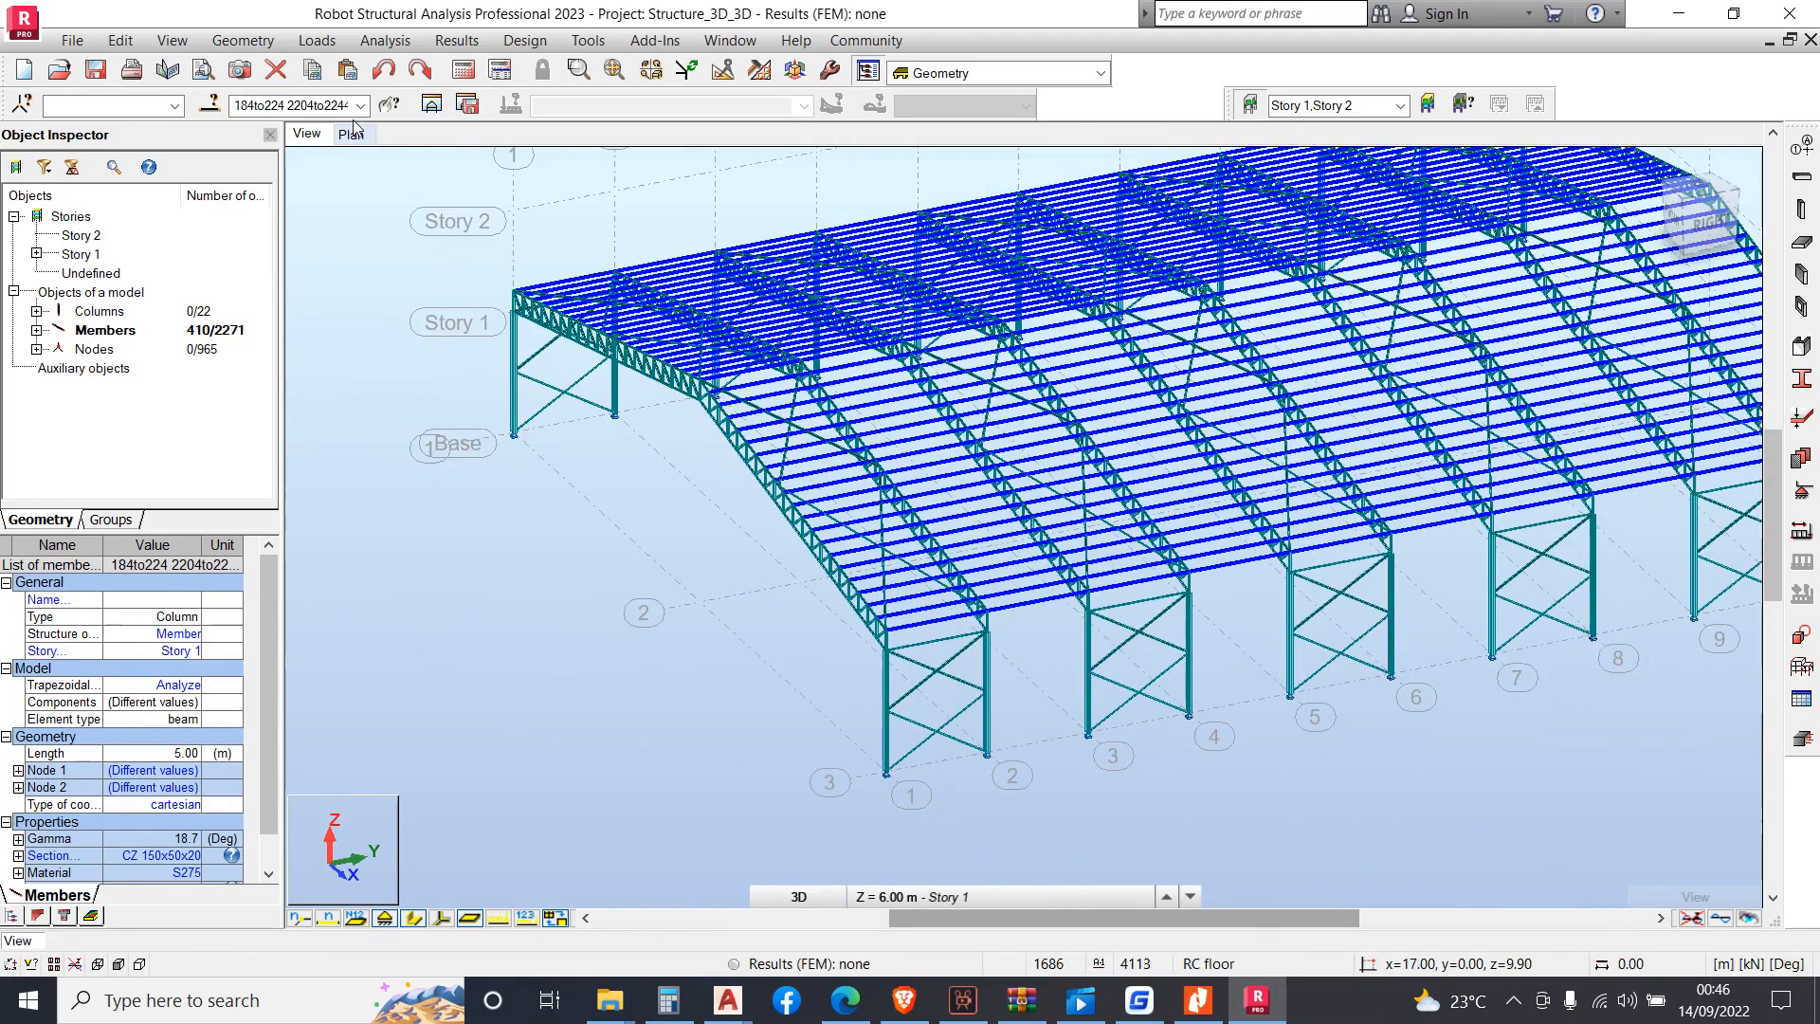
Apply the Pinned-Pinned release to the selected purlins
left_click(173, 41)
left_click(173, 40)
left_click(172, 41)
mouse_move(139, 42)
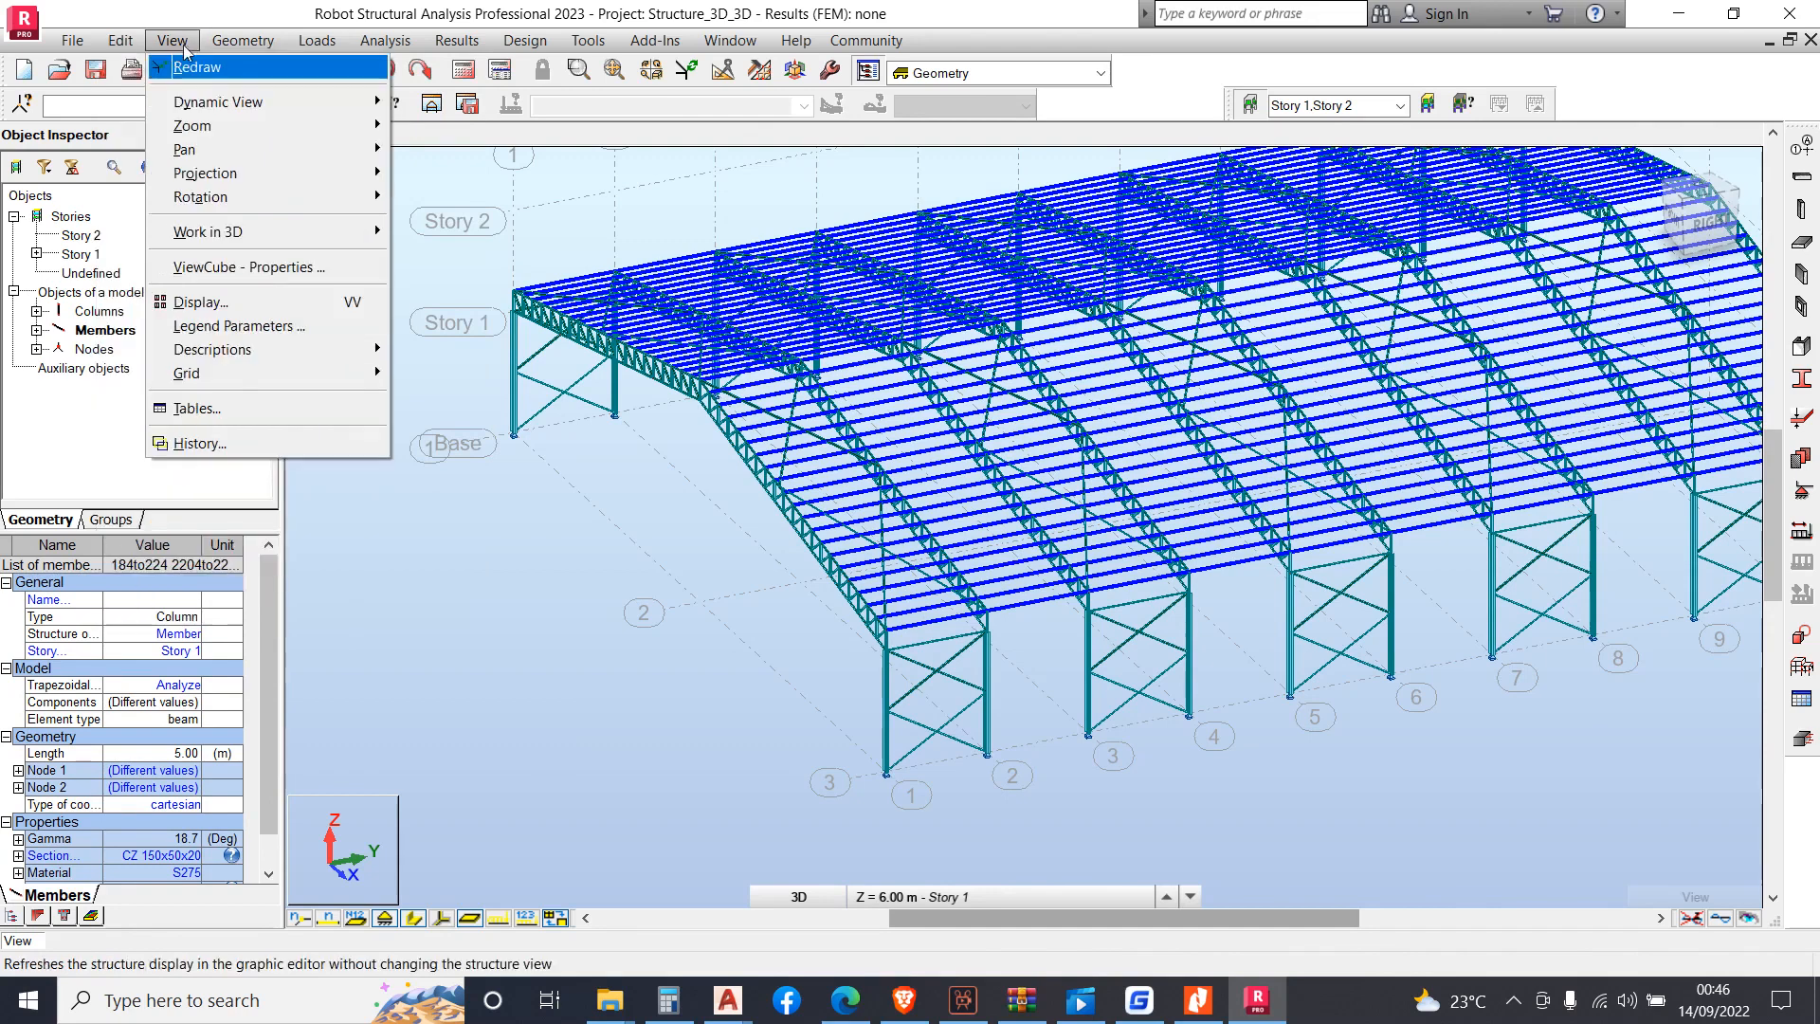
mouse_move(233, 44)
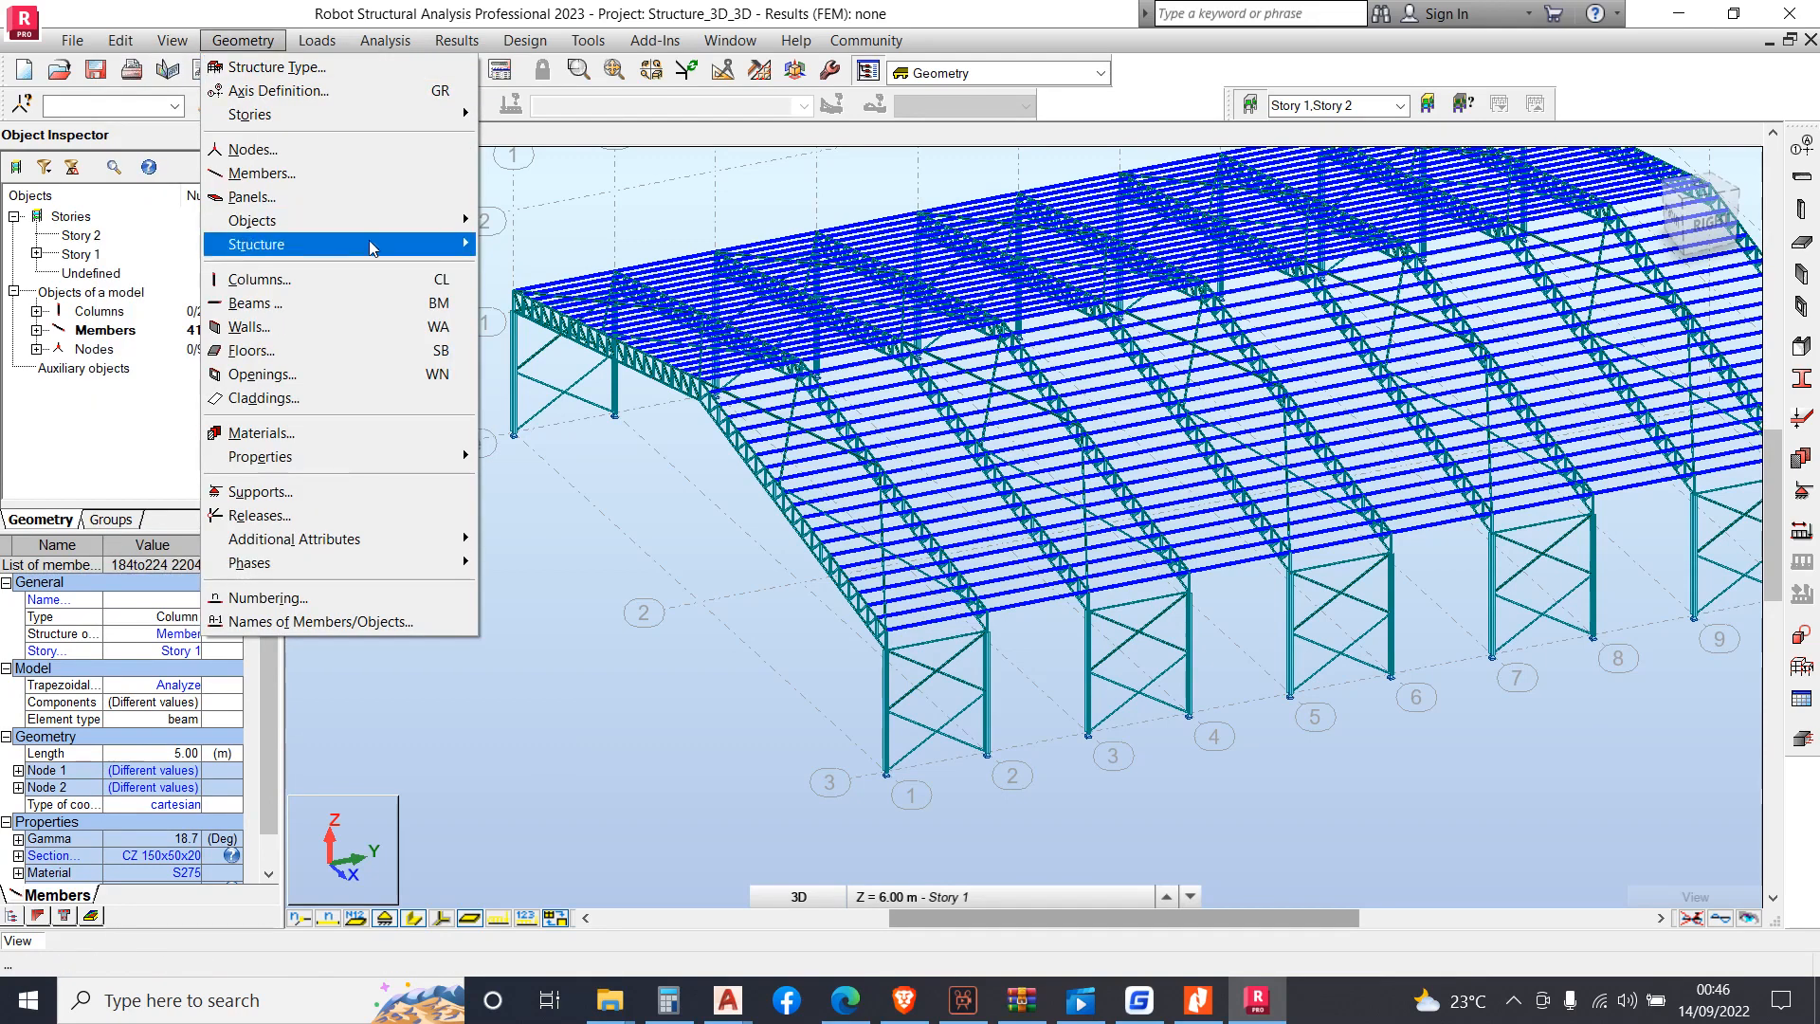
mouse_move(441, 539)
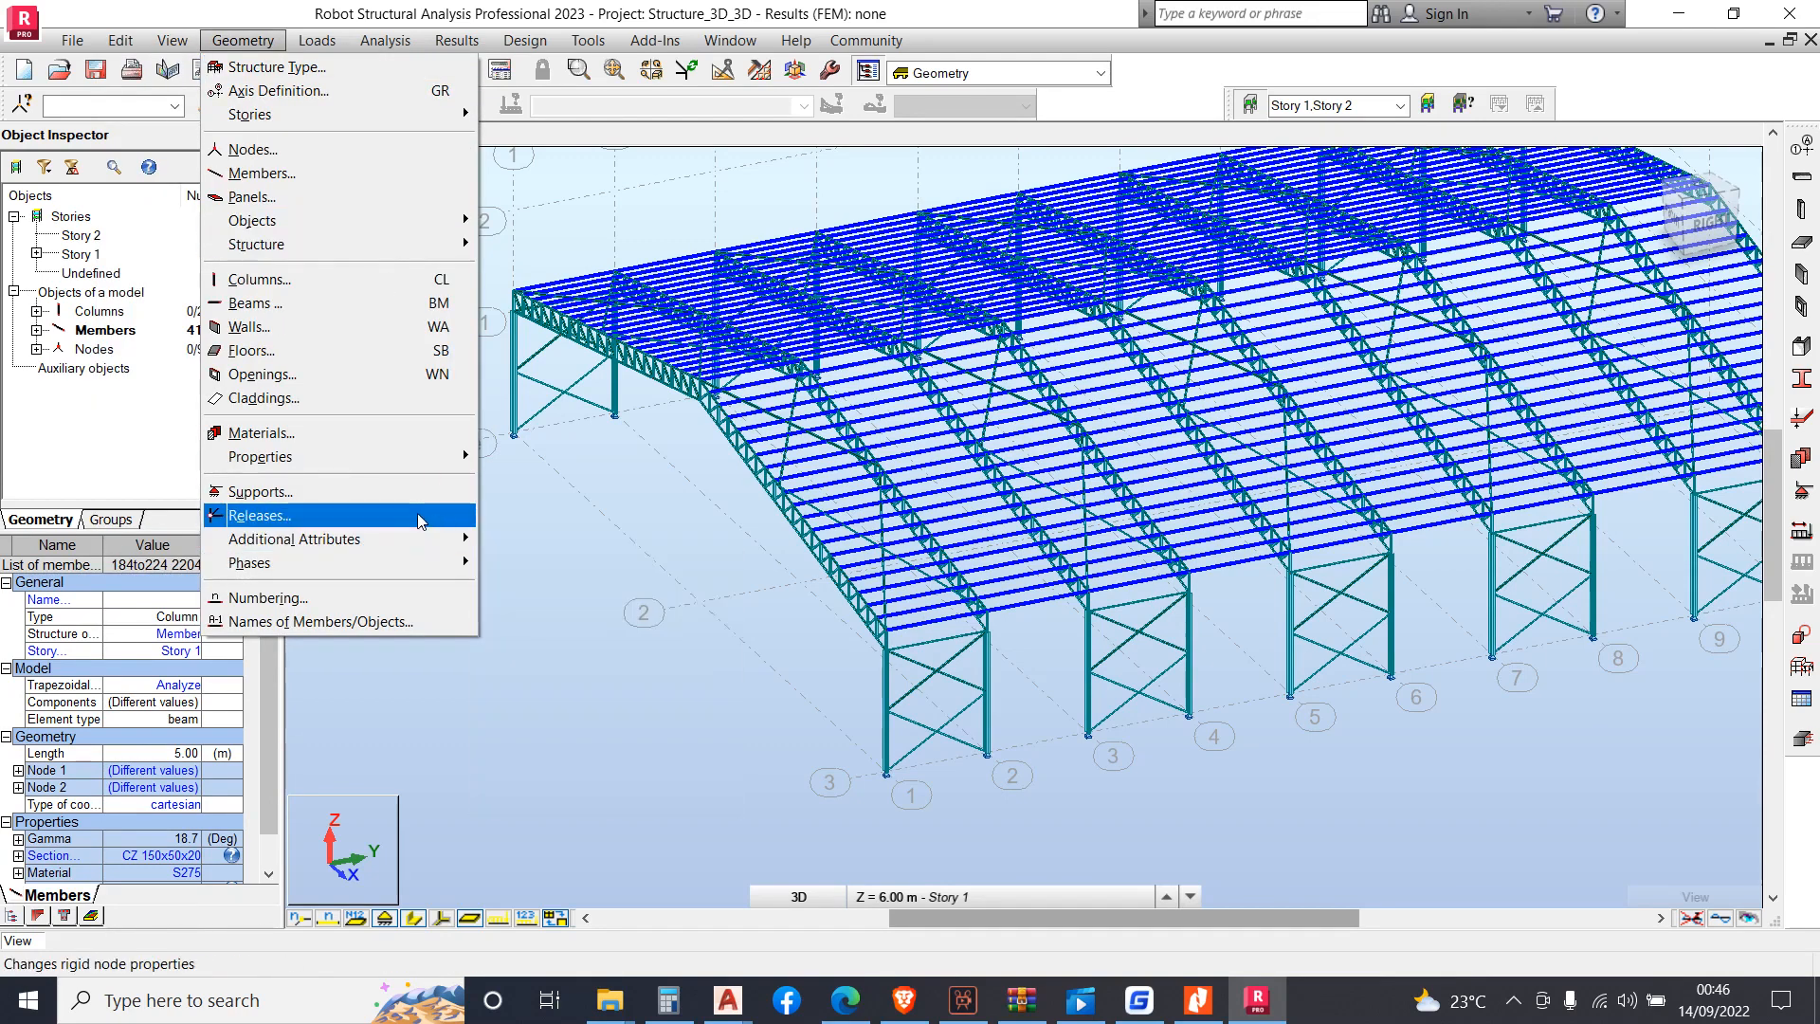
left_click(445, 514)
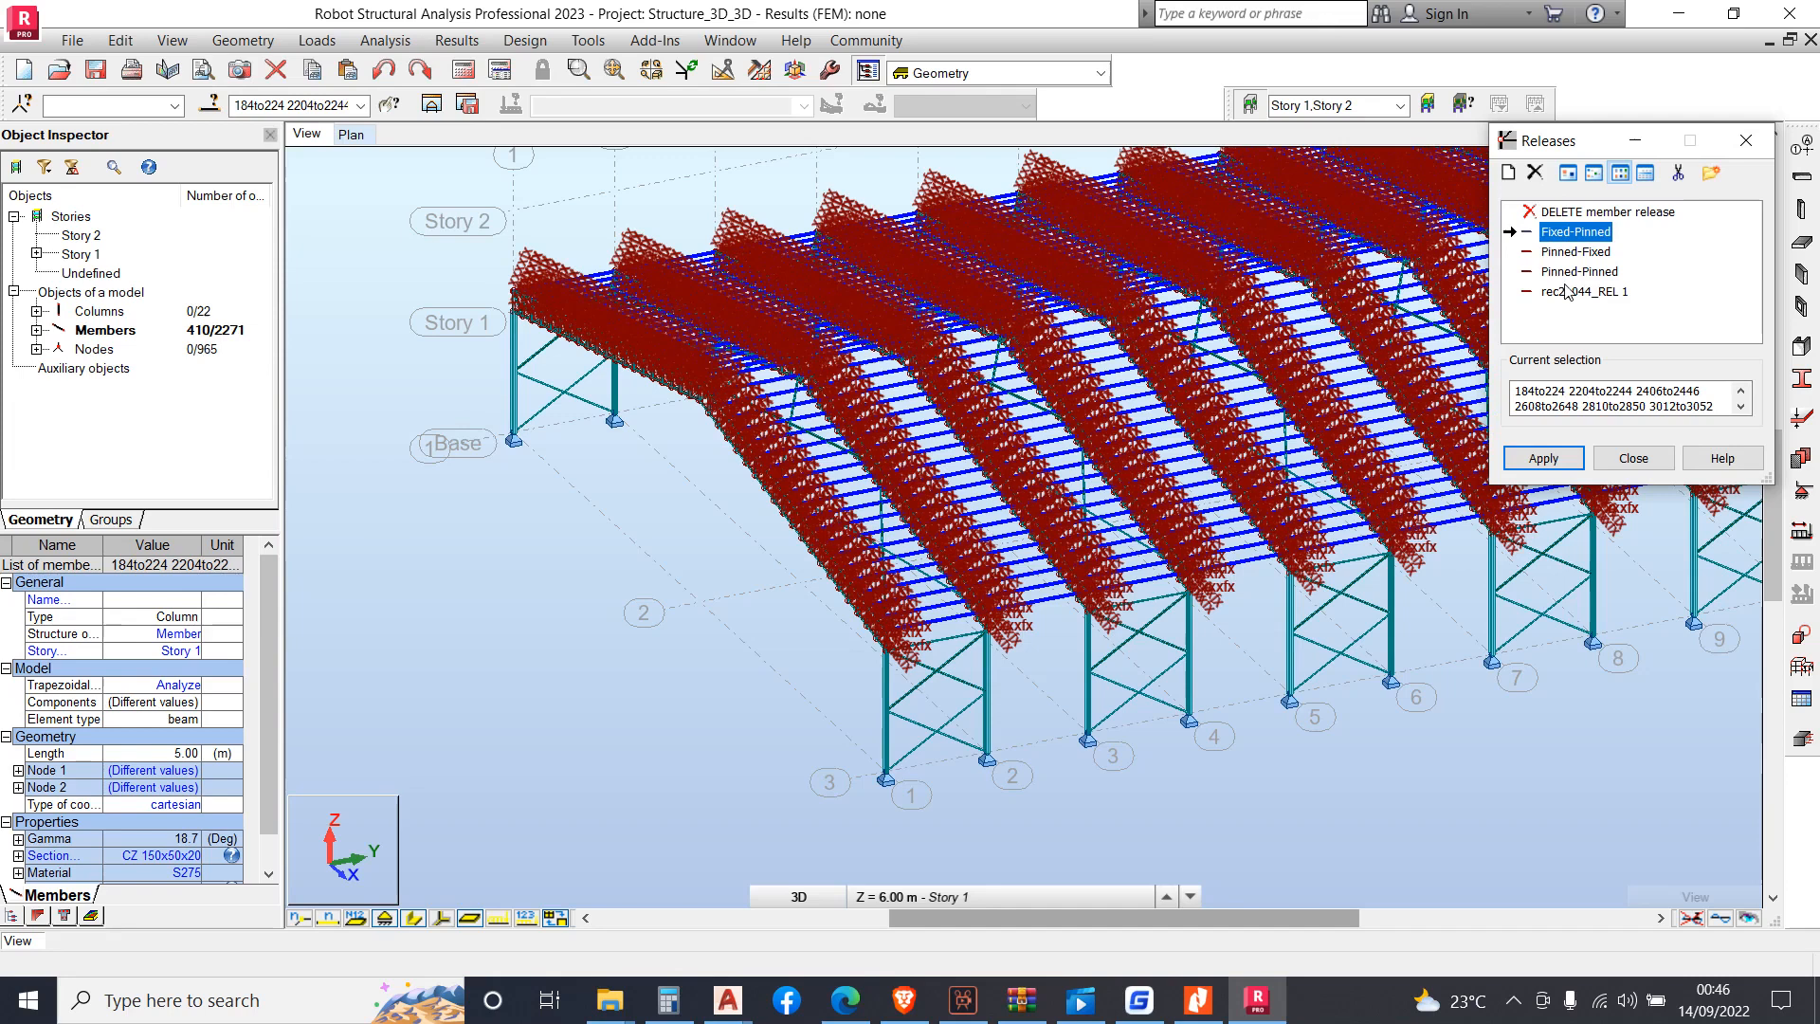
left_click(1543, 458)
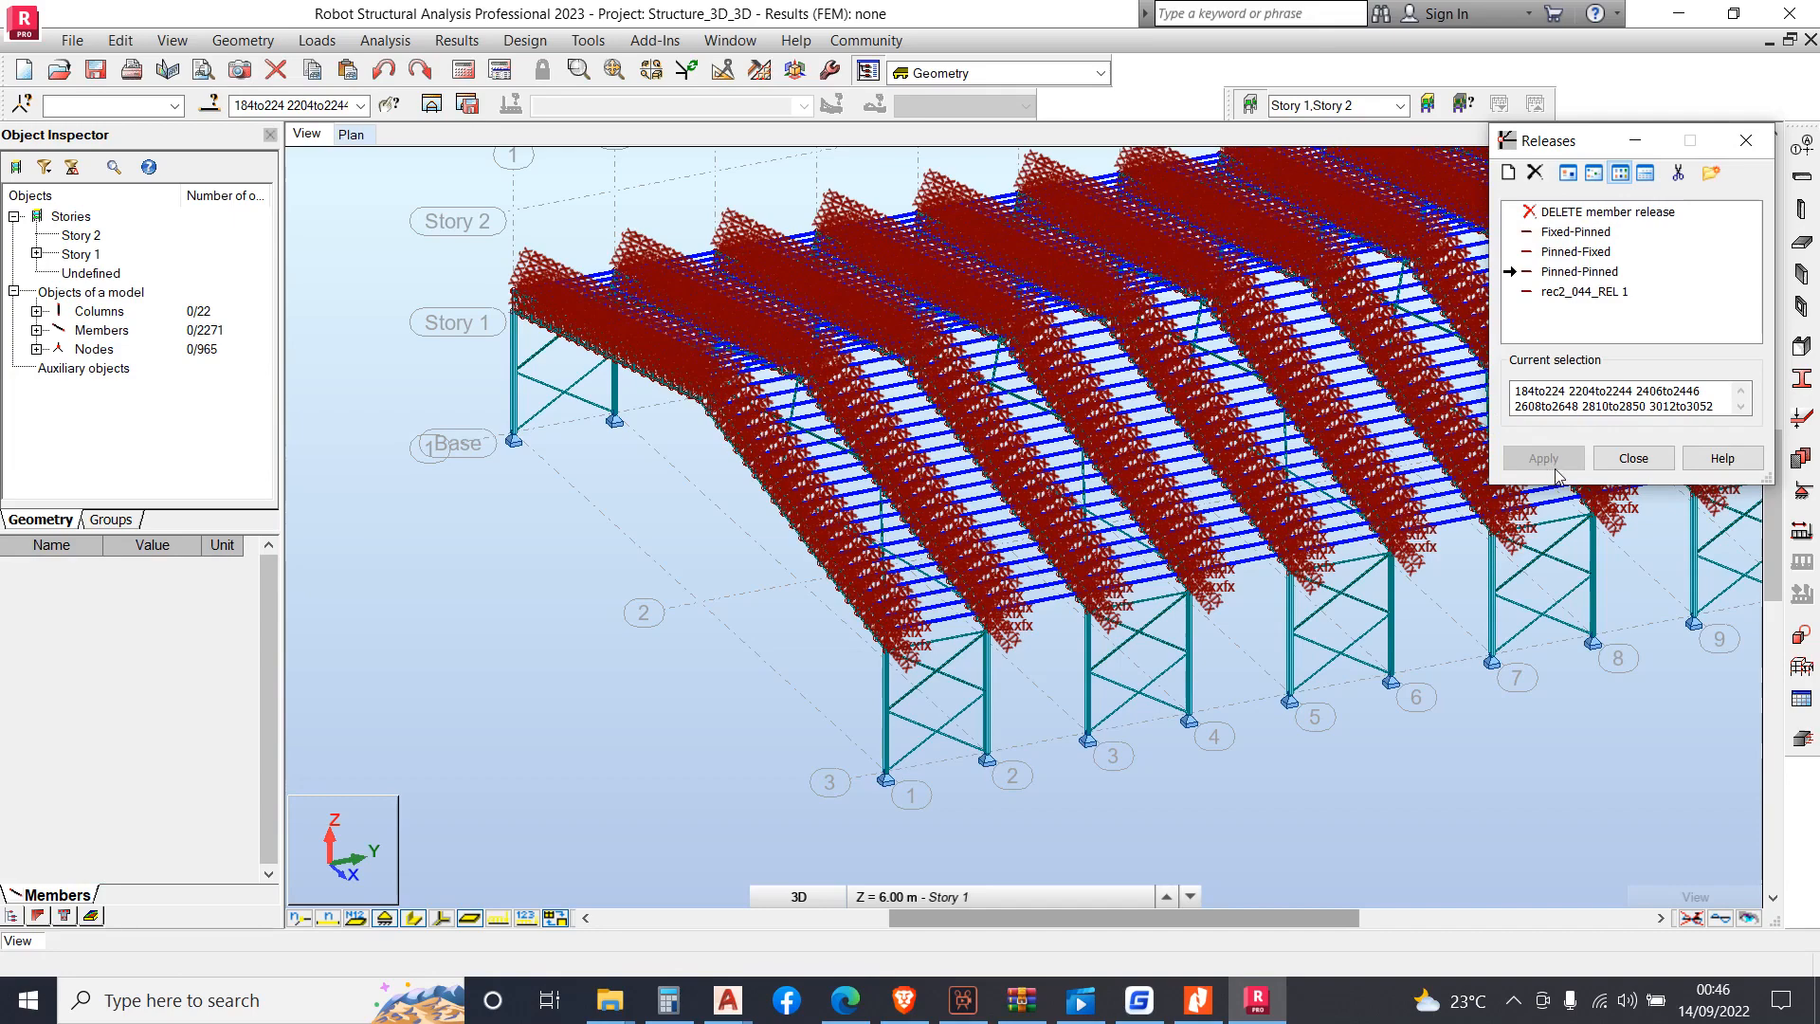
Finish the release assignment and examine the purlins and bracing across the whole frame
left_click(1631, 460)
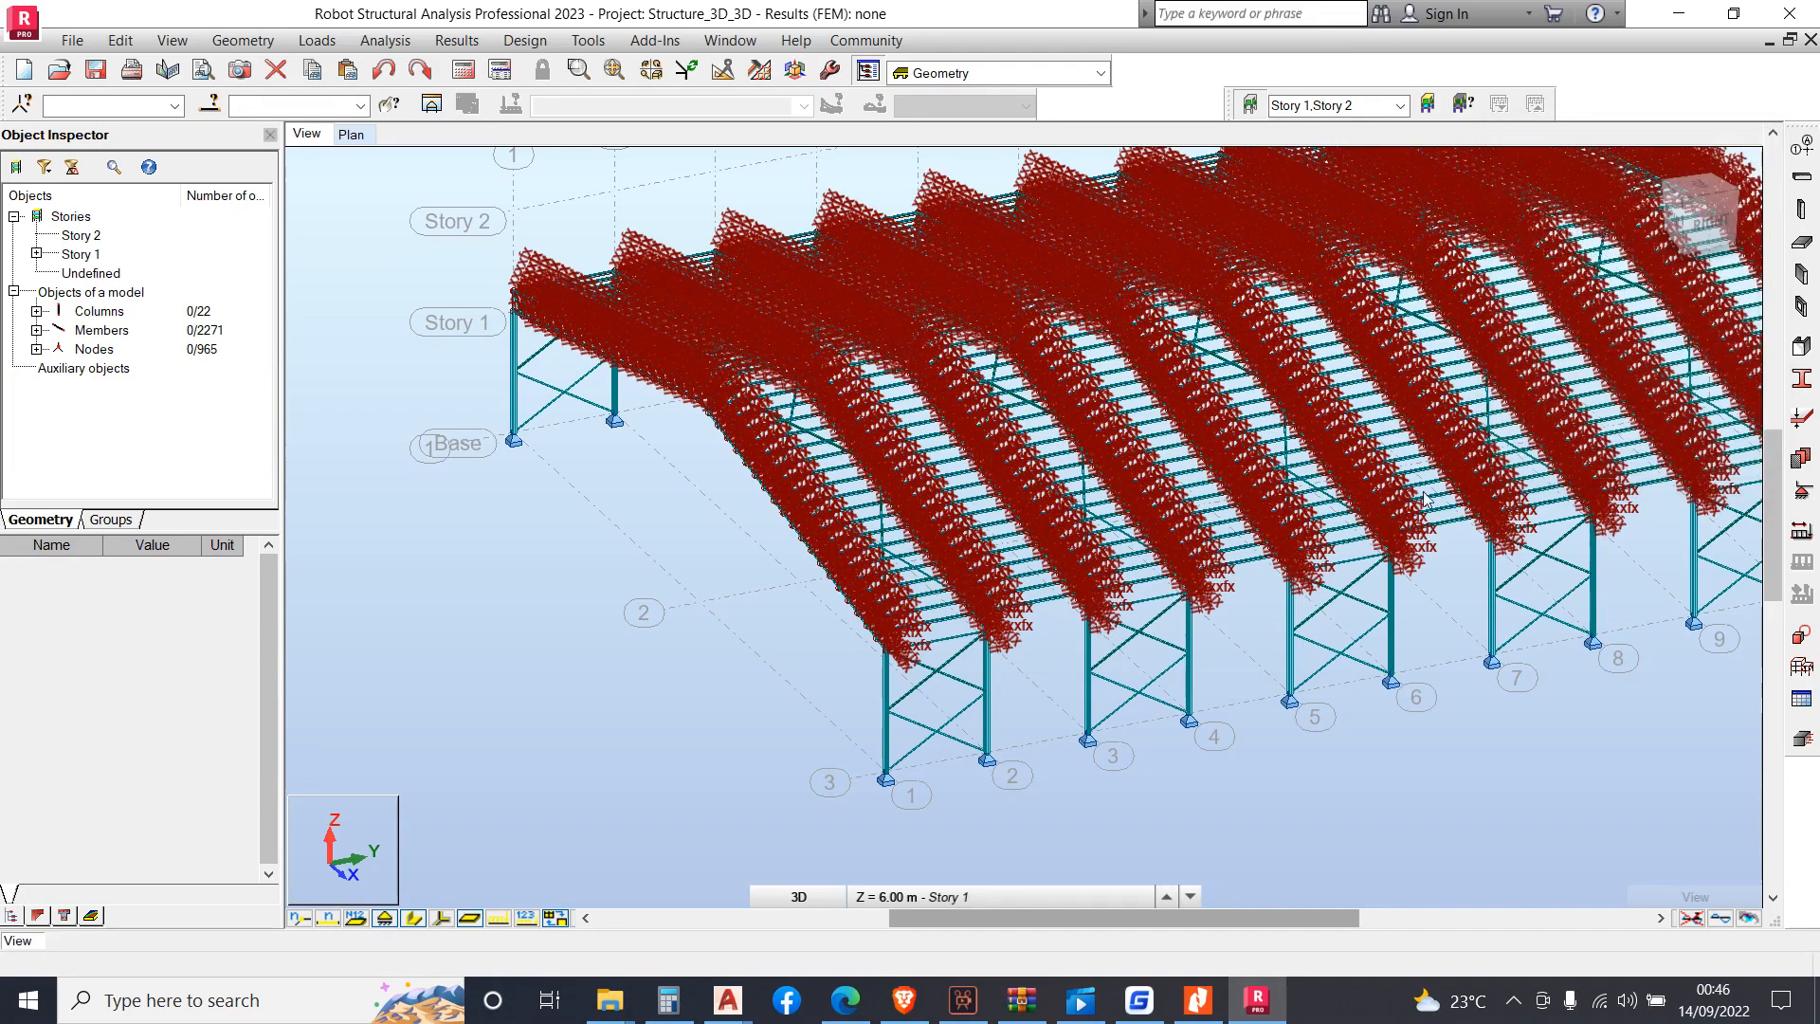
scroll(848, 597, "up", 1)
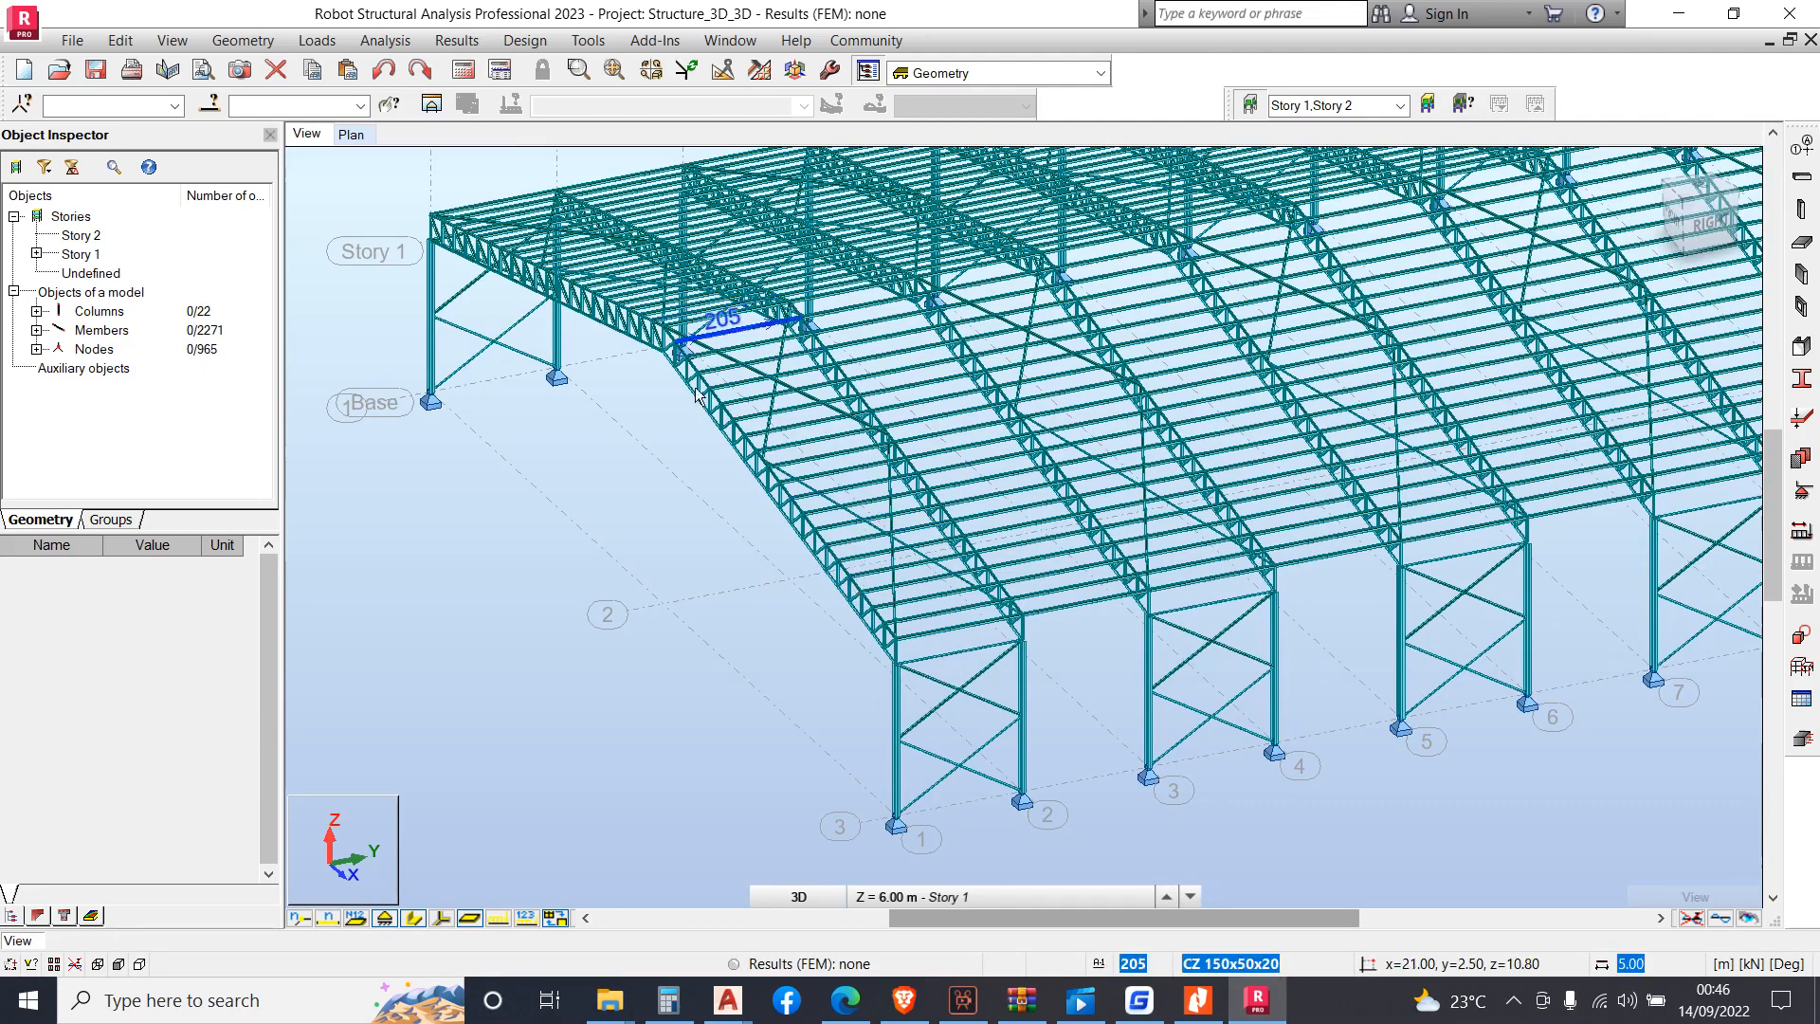
scroll(700, 403, "down", 1)
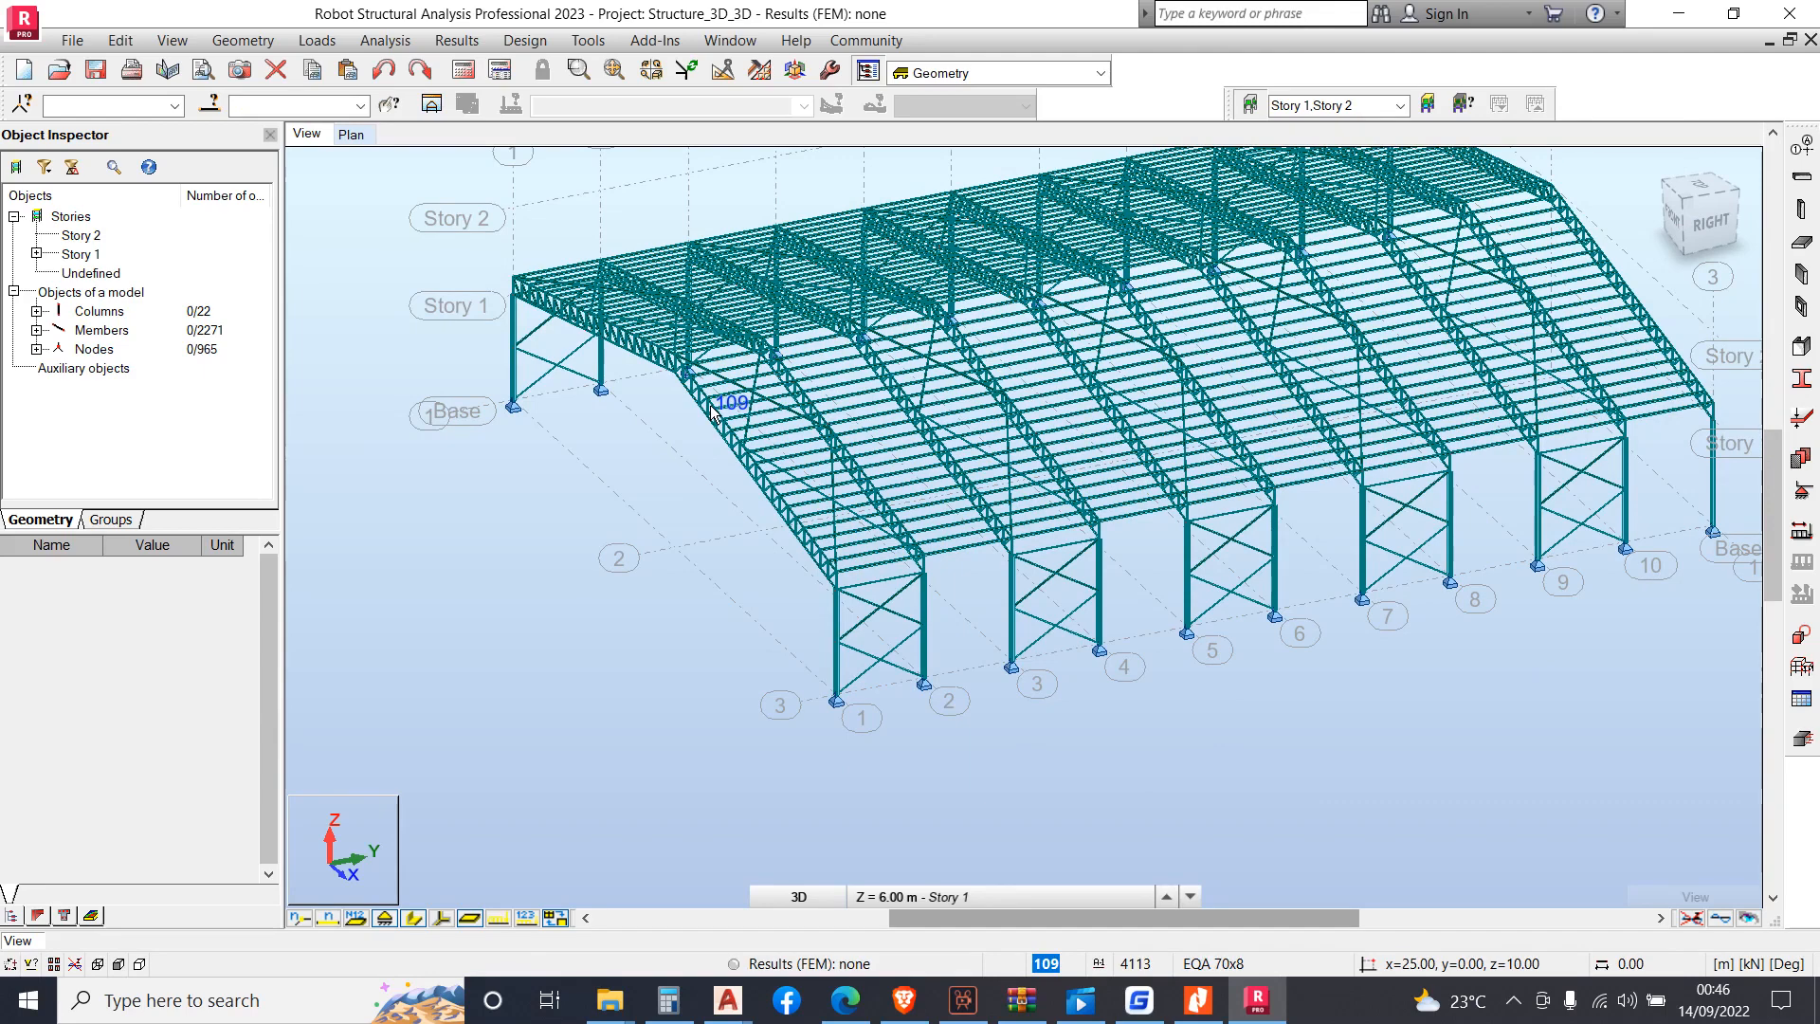
scroll(742, 260, "up", 2)
scroll(704, 278, "down", 1)
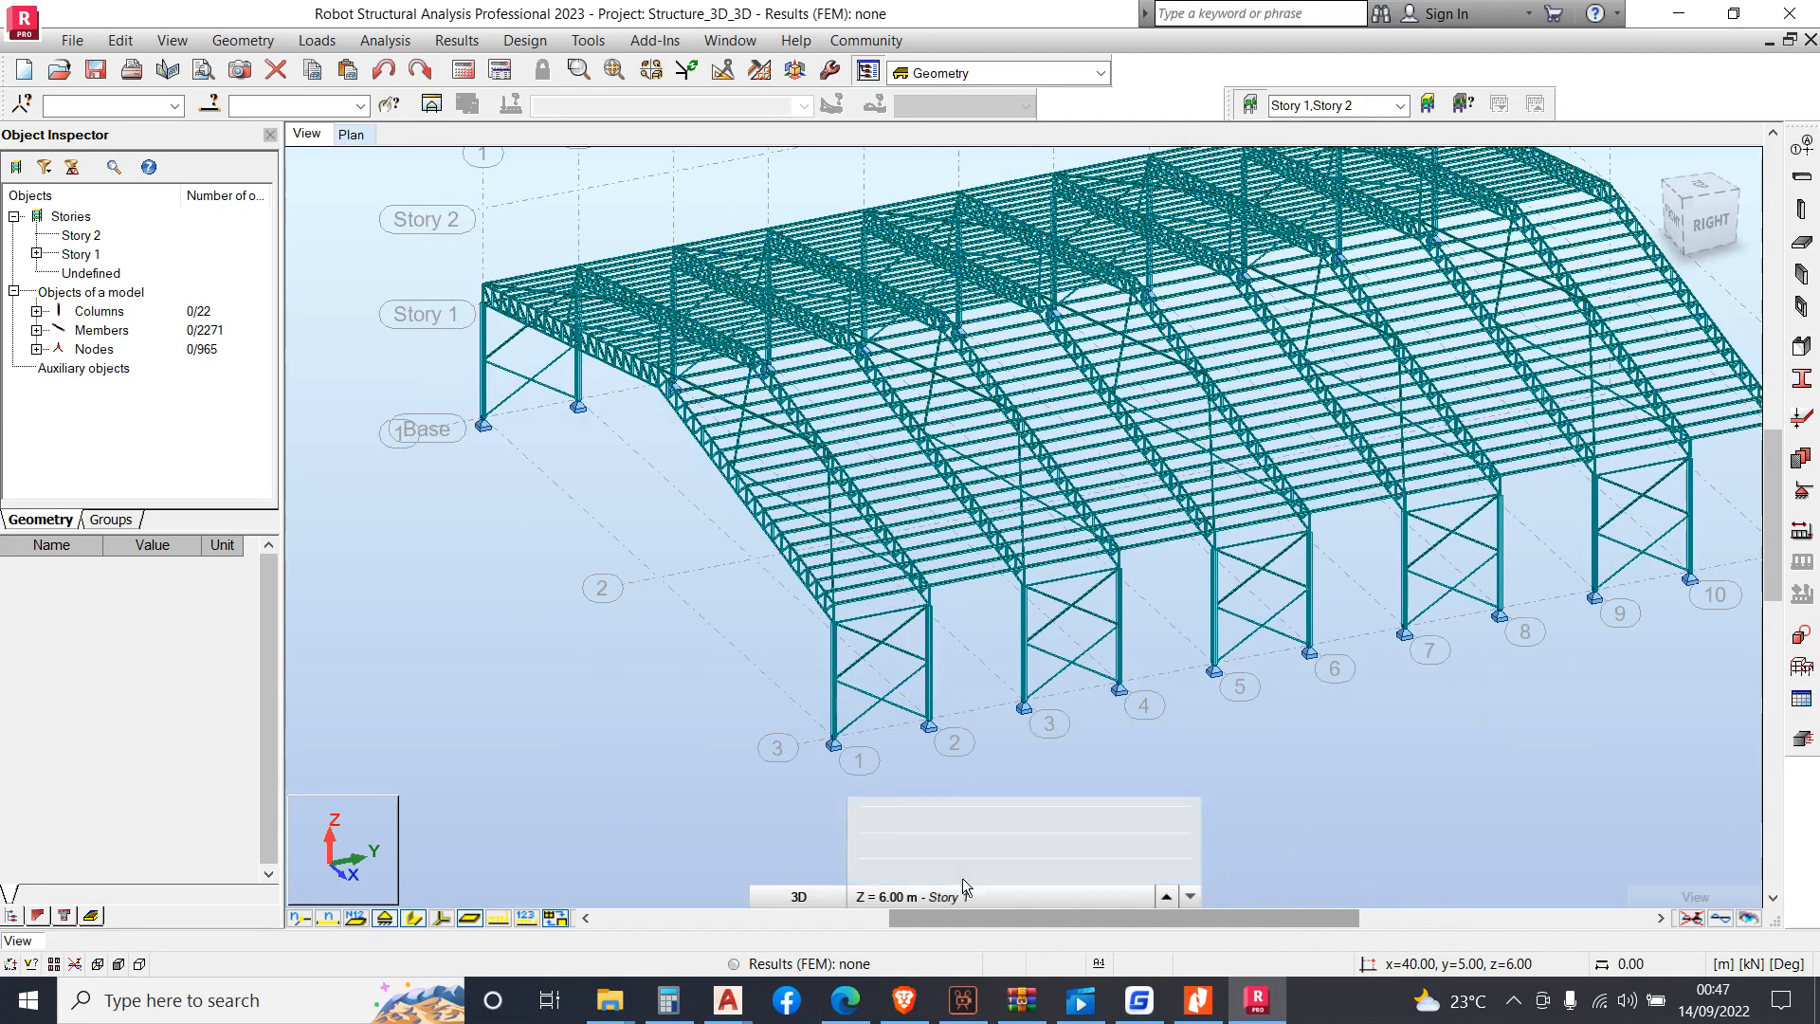
left_click(1515, 1005)
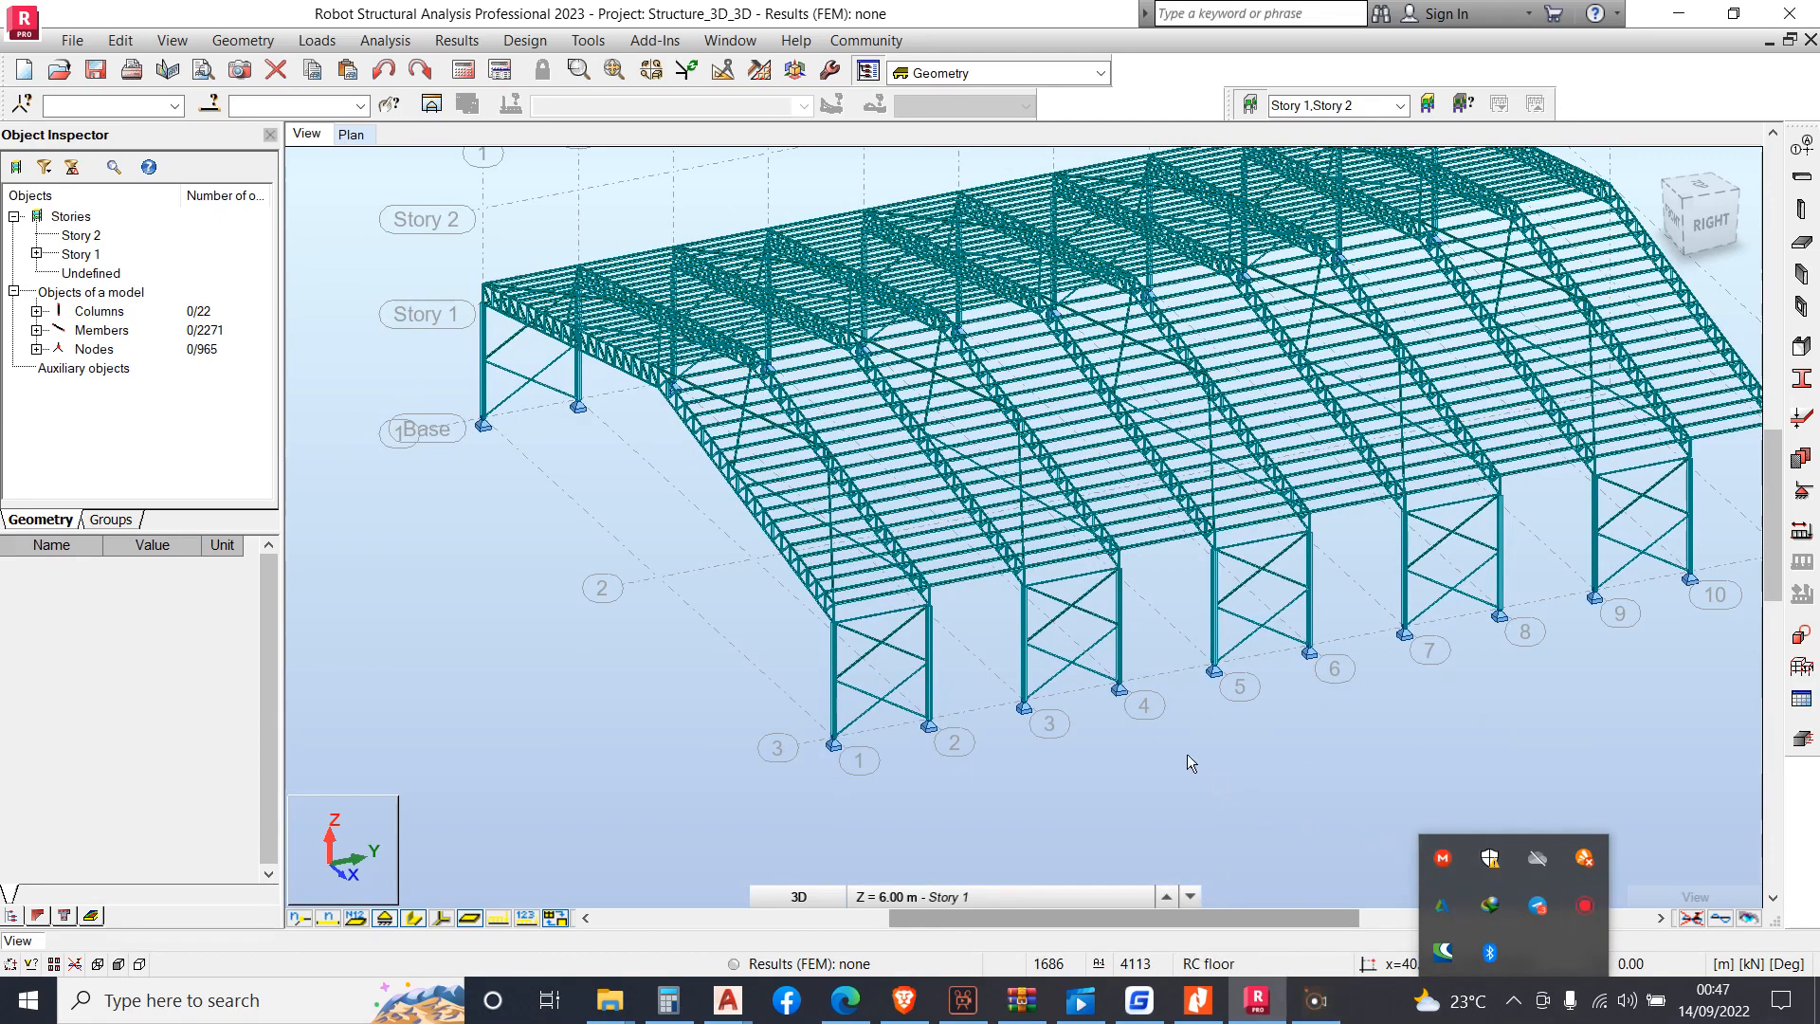
scroll(758, 545, "down", 3)
scroll(813, 375, "up", 5)
Start a new cladding with One-way X load distribution, defined as a rectangle
left_click(254, 41)
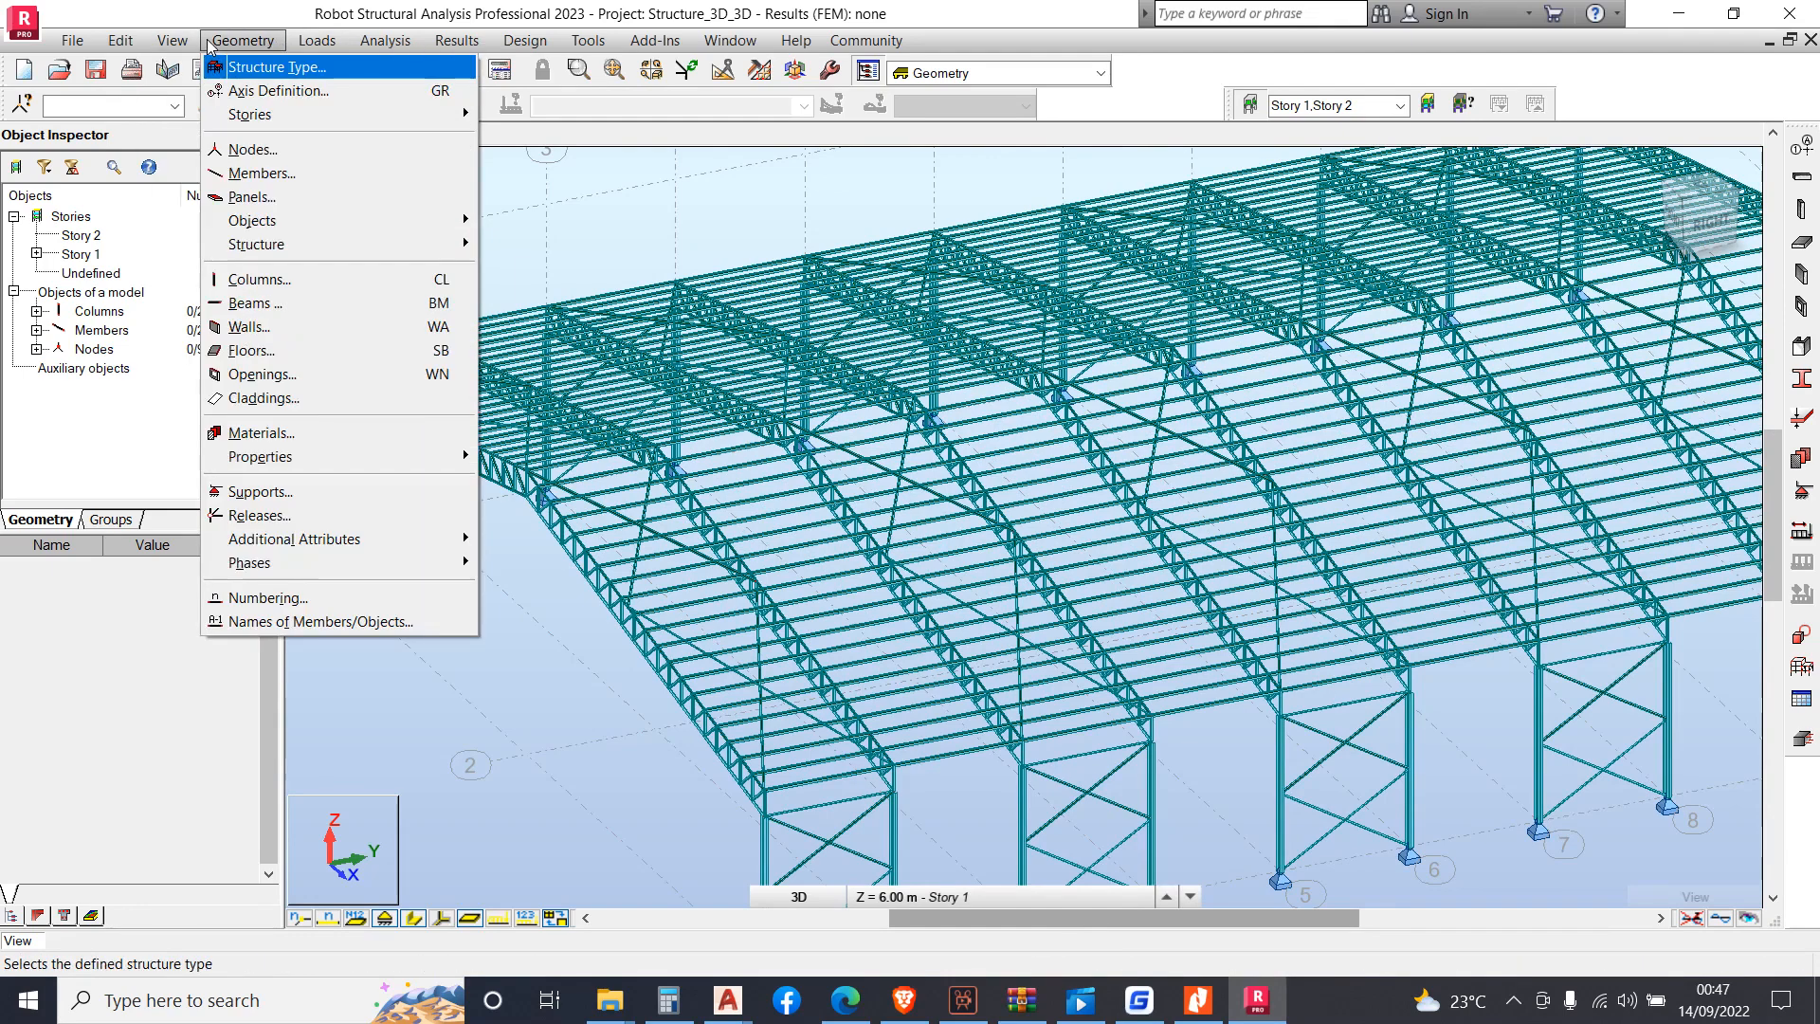
left_click(336, 400)
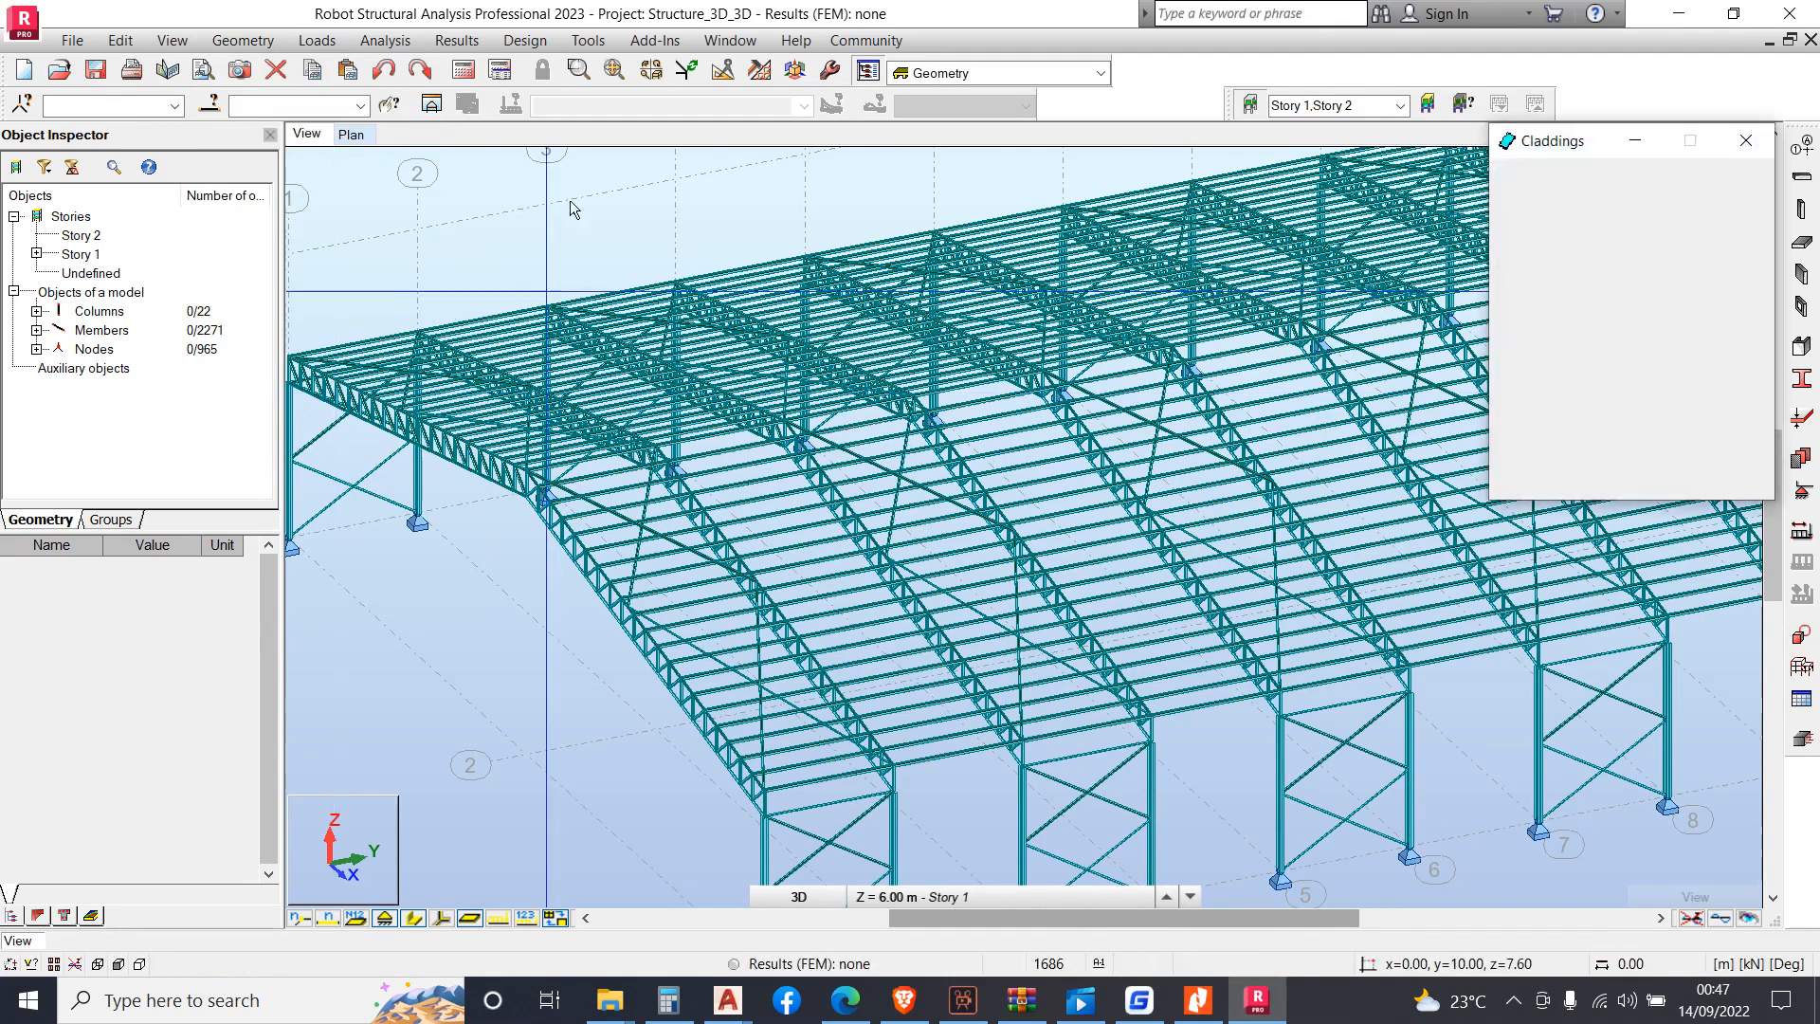
scroll(1114, 662, "down", 6)
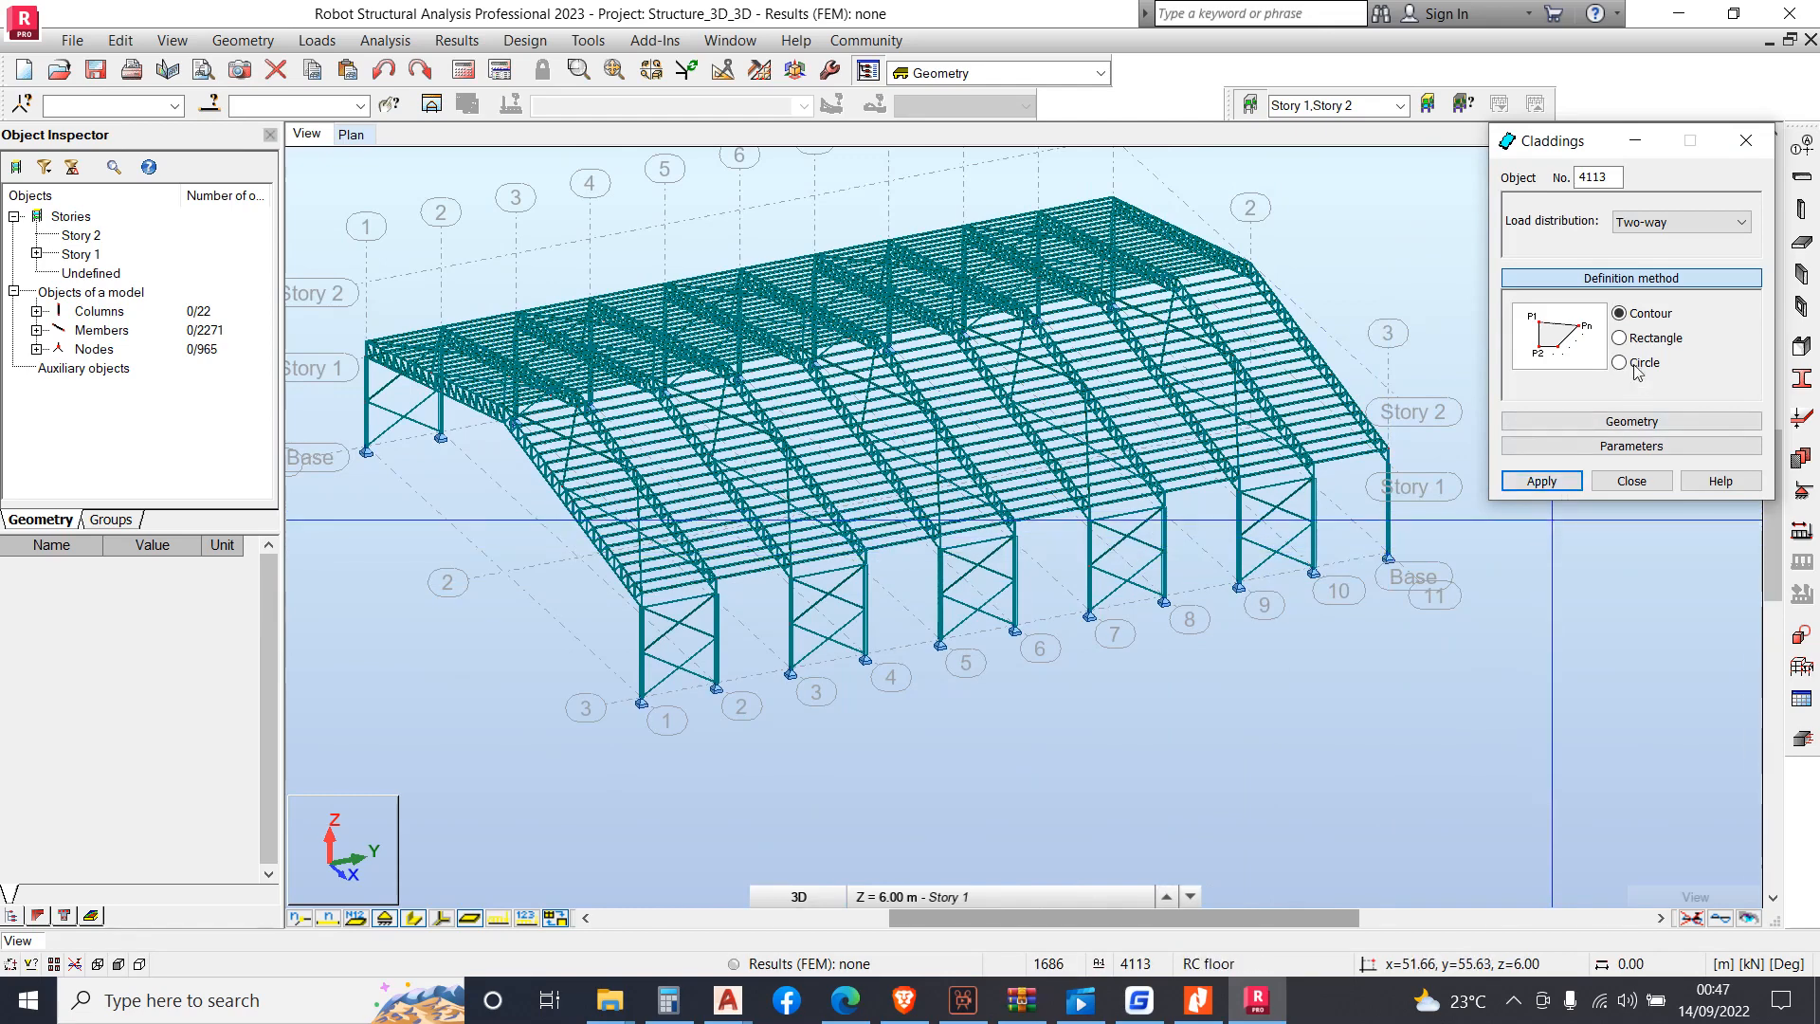
left_click(1684, 227)
left_click(1669, 256)
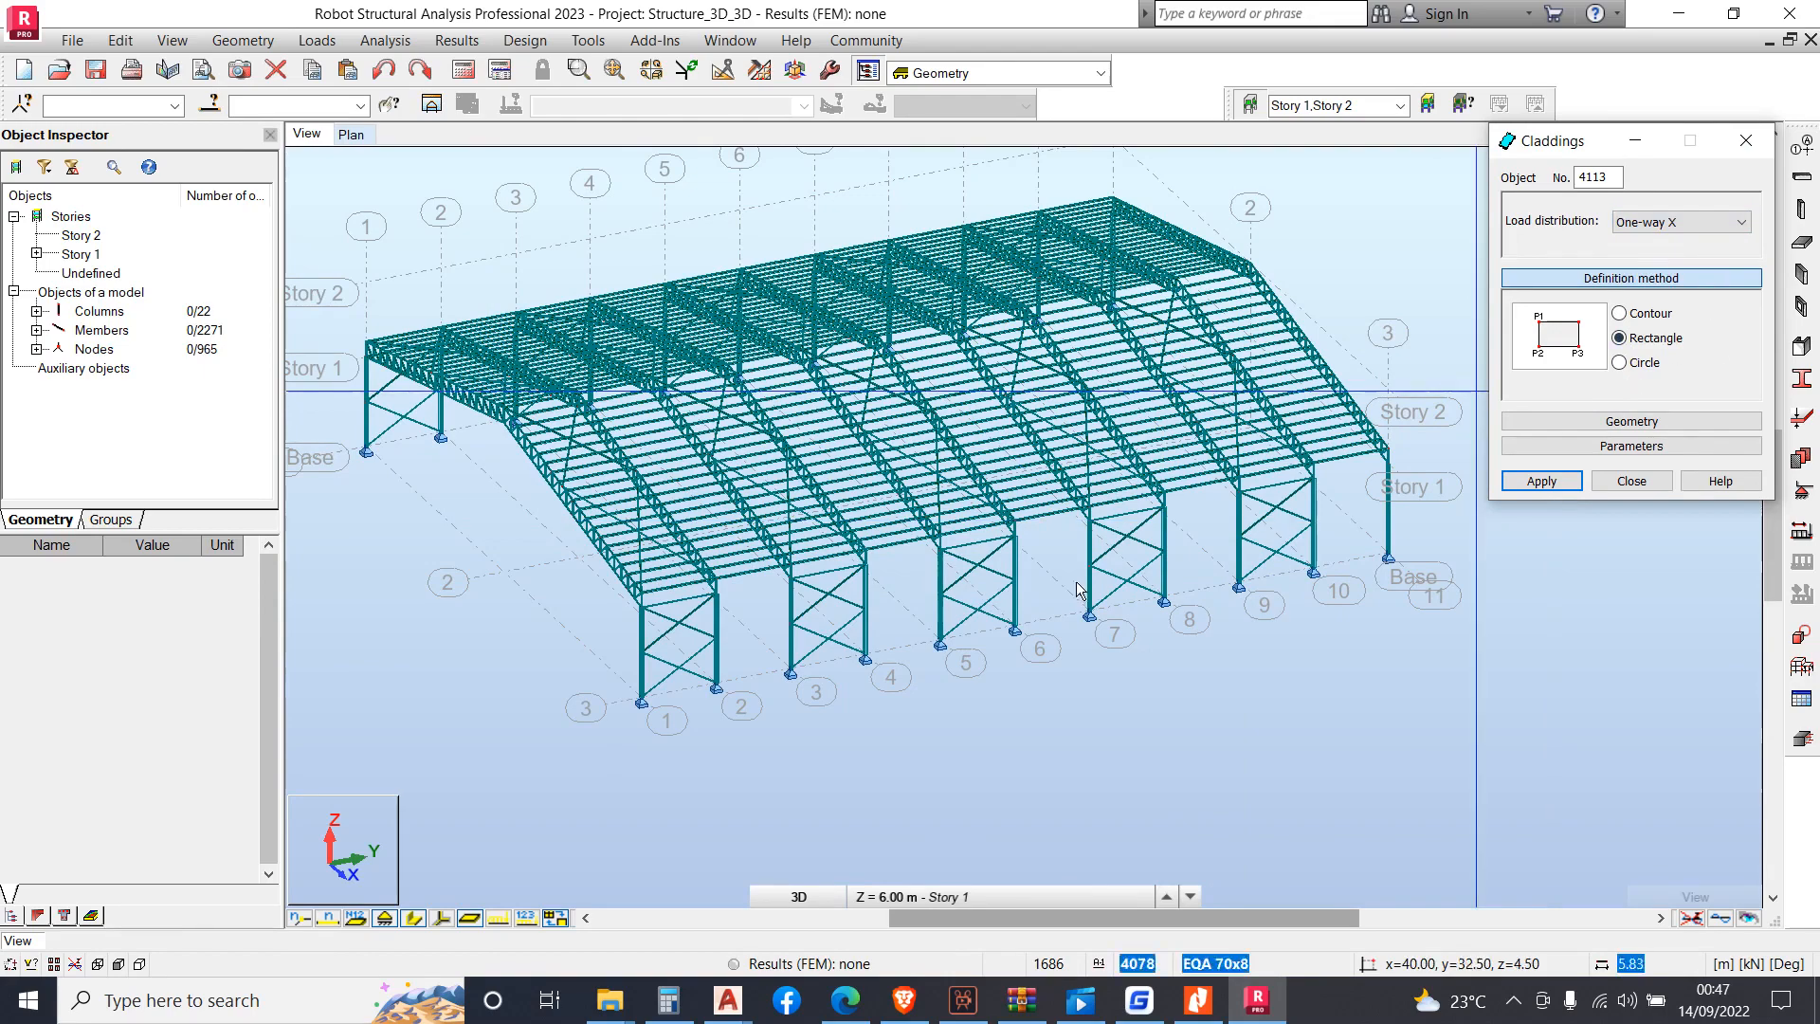
Draw a rectangular cladding over the side wall on axis 3, from axis 1 to axis 11 and from the base to z=6.00
scroll(687, 698, "up", 3)
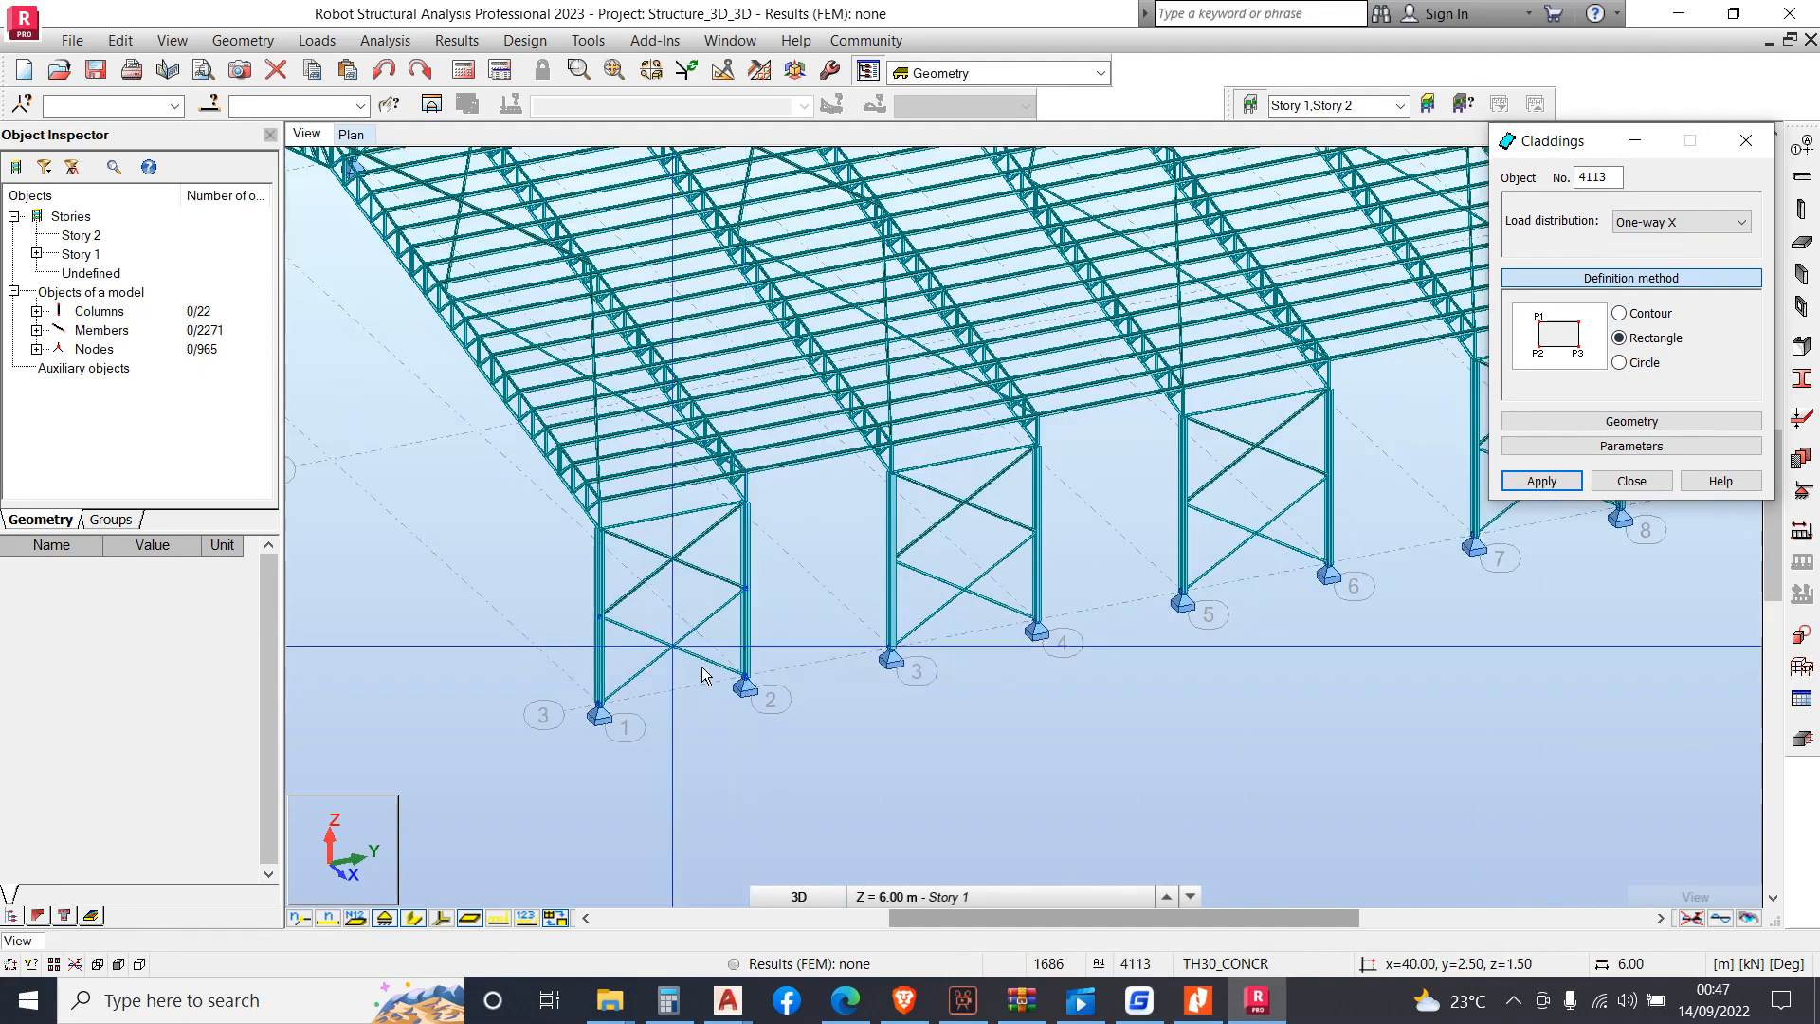
scroll(628, 620, "down", 2)
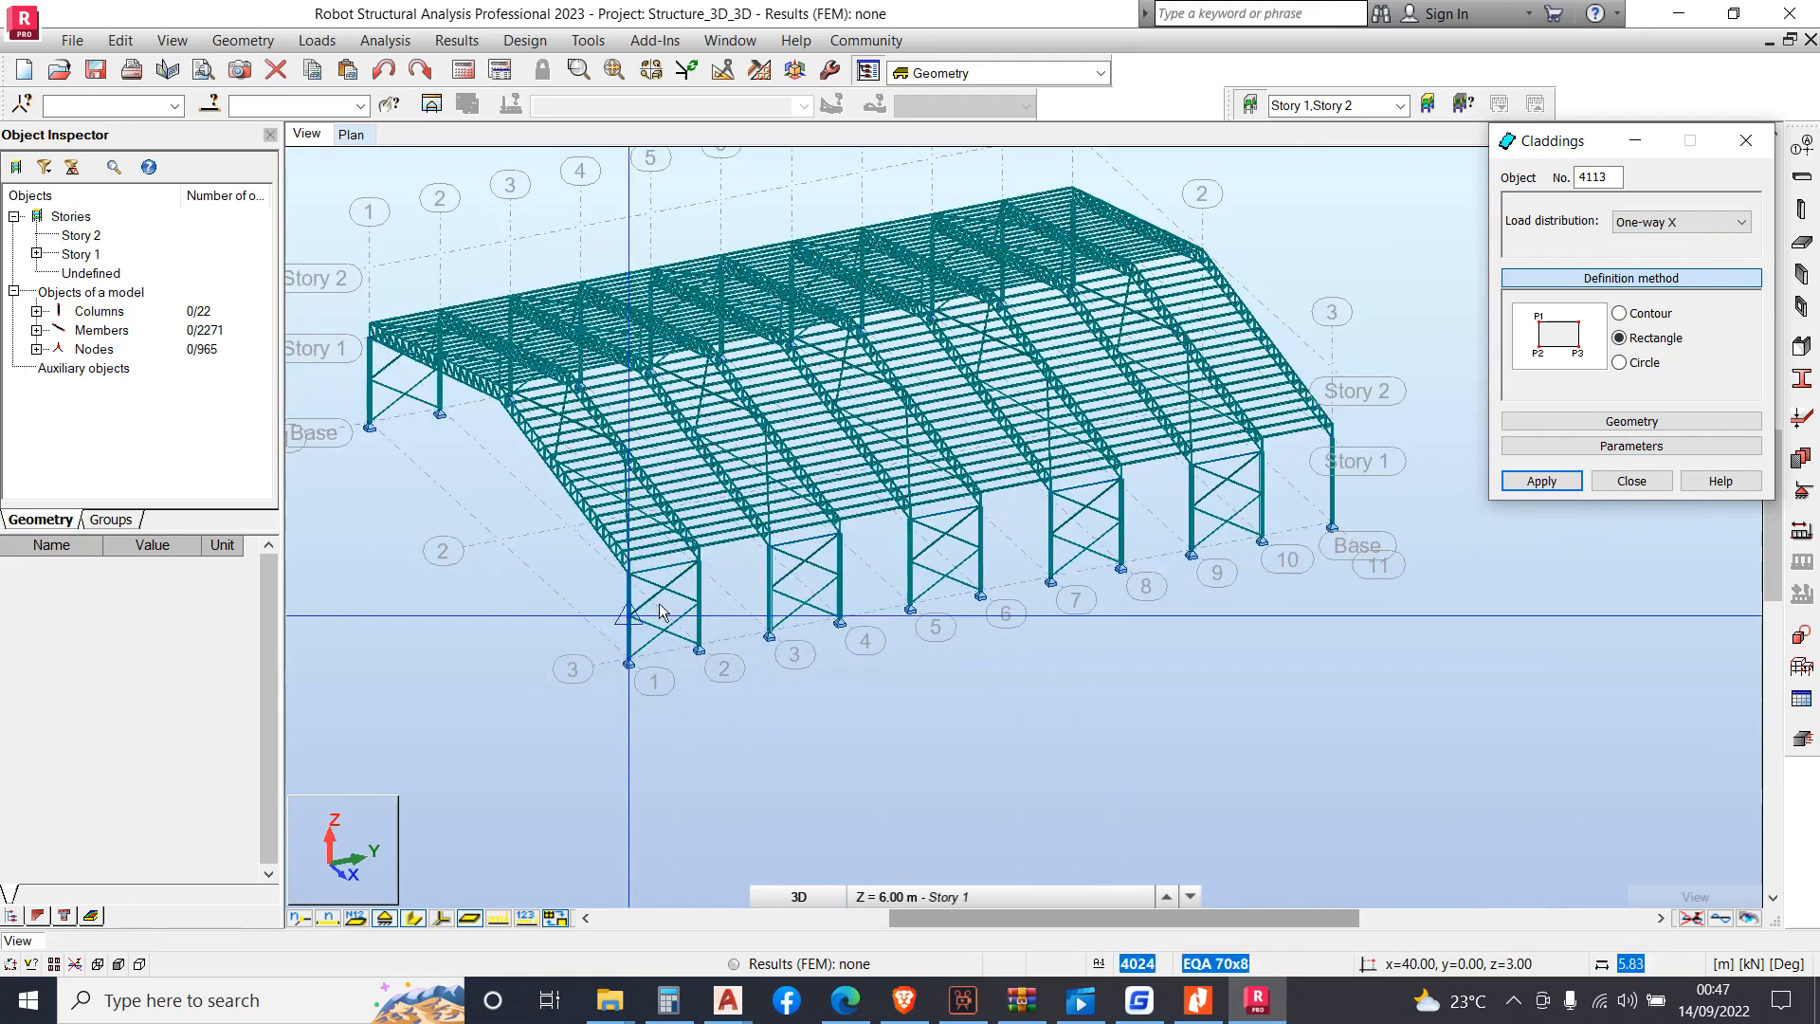
scroll(1343, 524, "up", 1)
scroll(1342, 524, "up", 1)
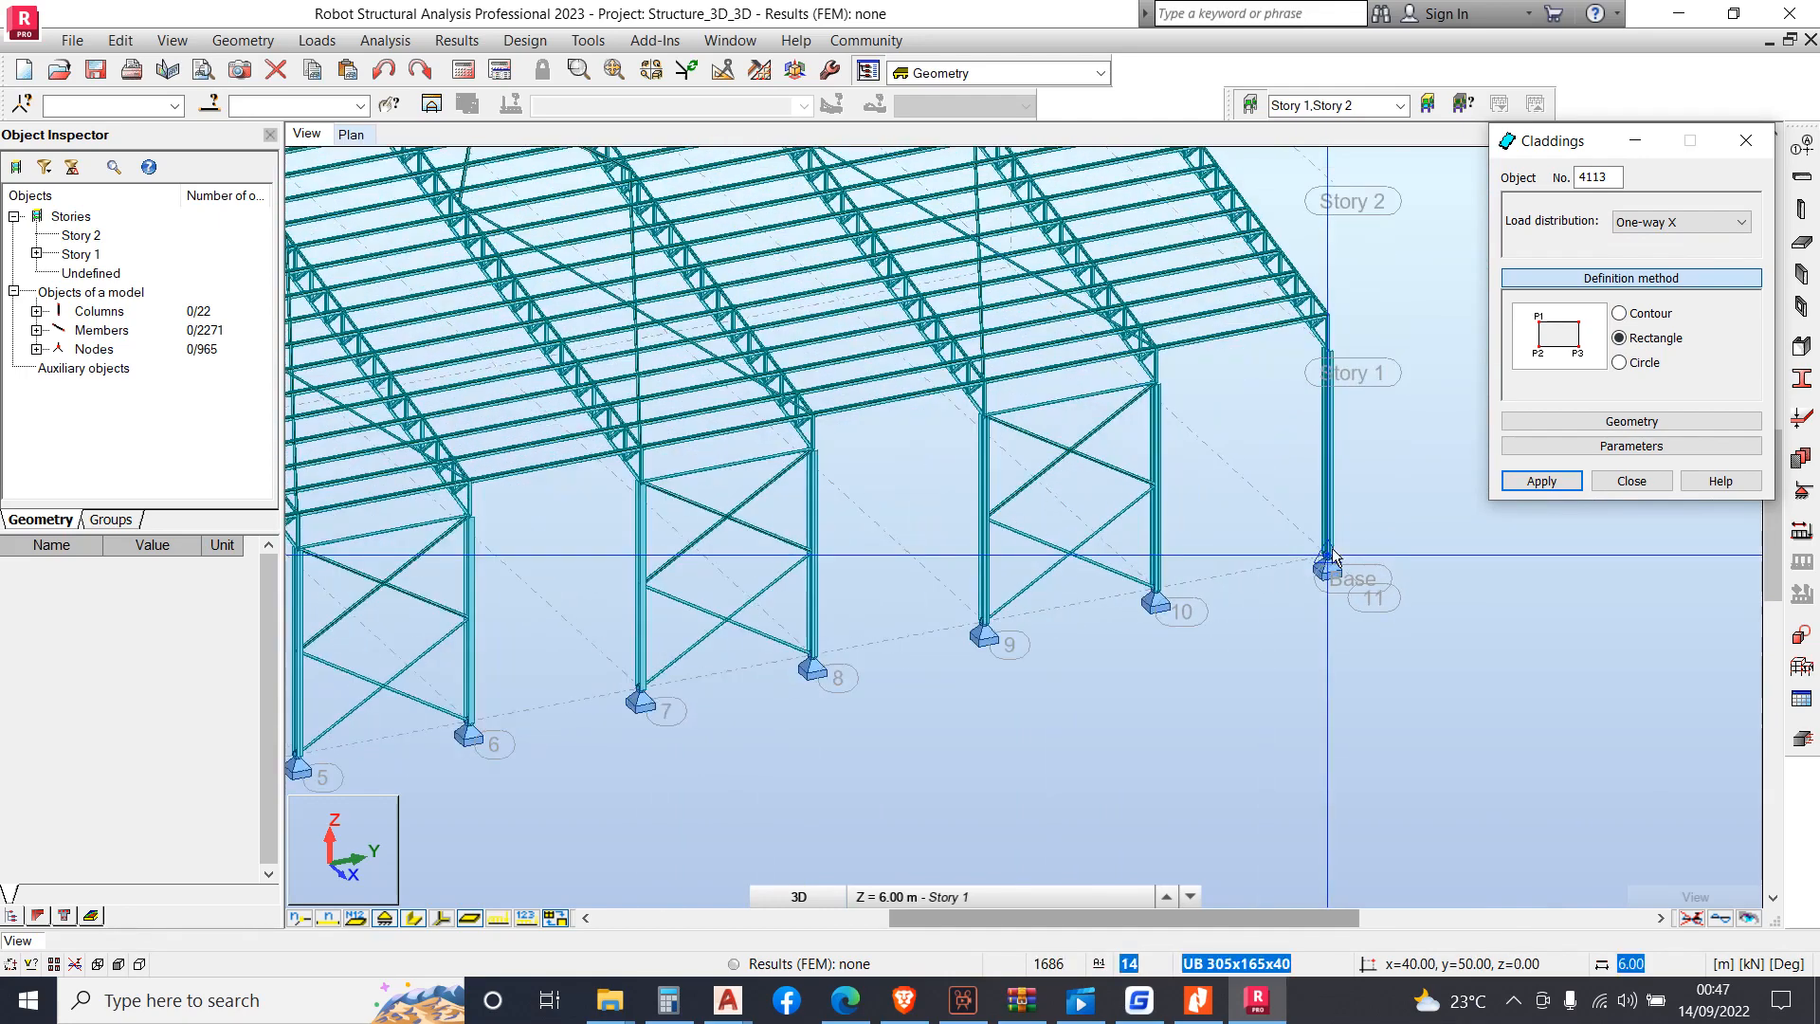
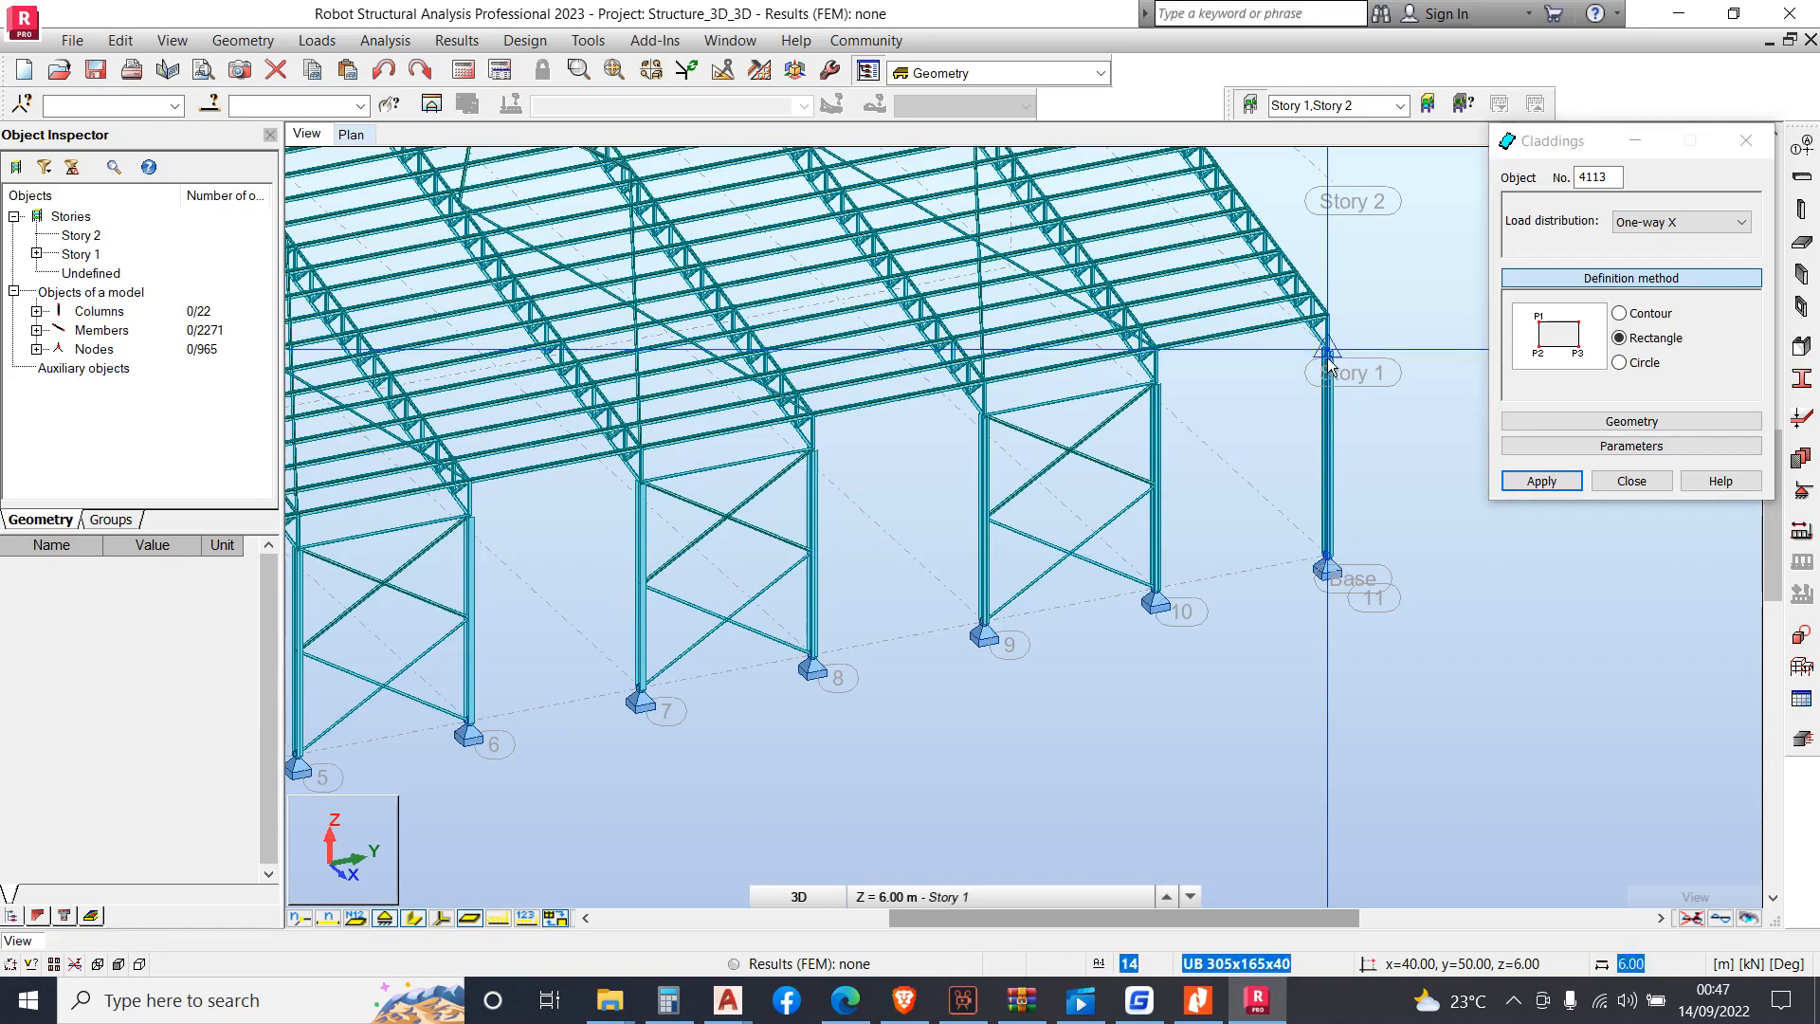
scroll(1348, 396, "down", 4)
scroll(712, 587, "up", 5)
scroll(712, 587, "up", 2)
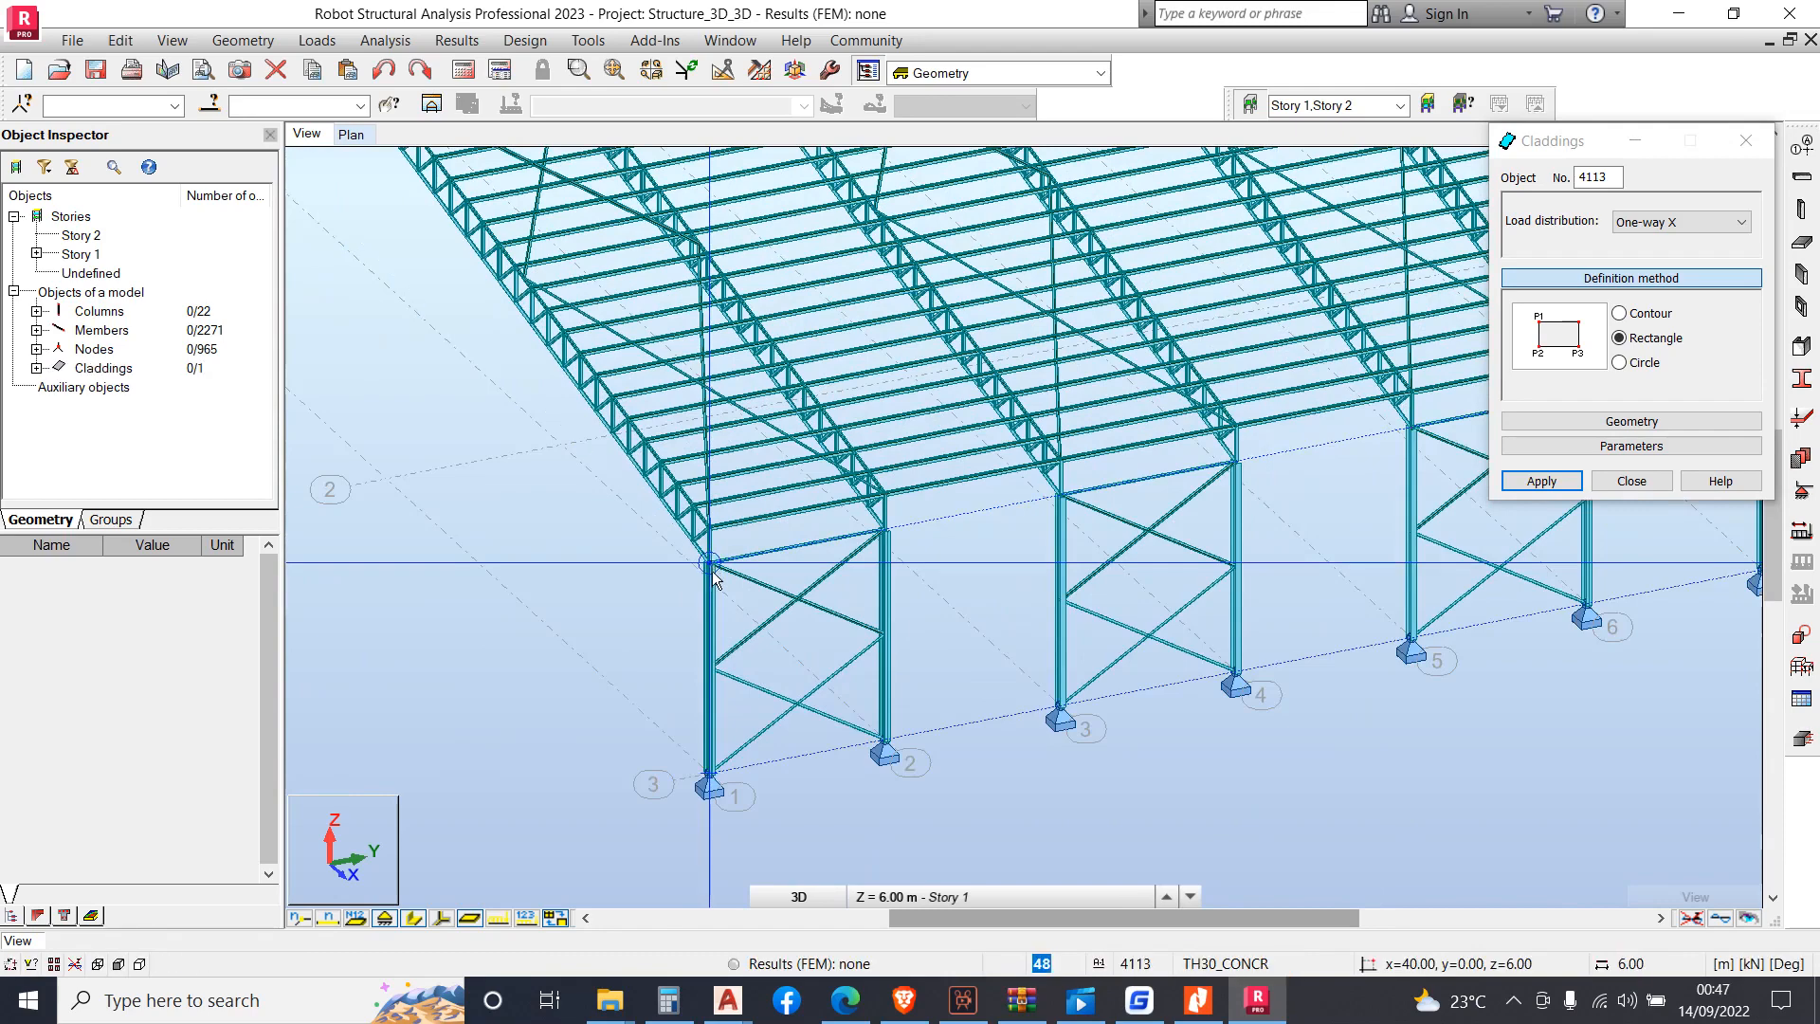
left_click(713, 573)
scroll(684, 644, "down", 3)
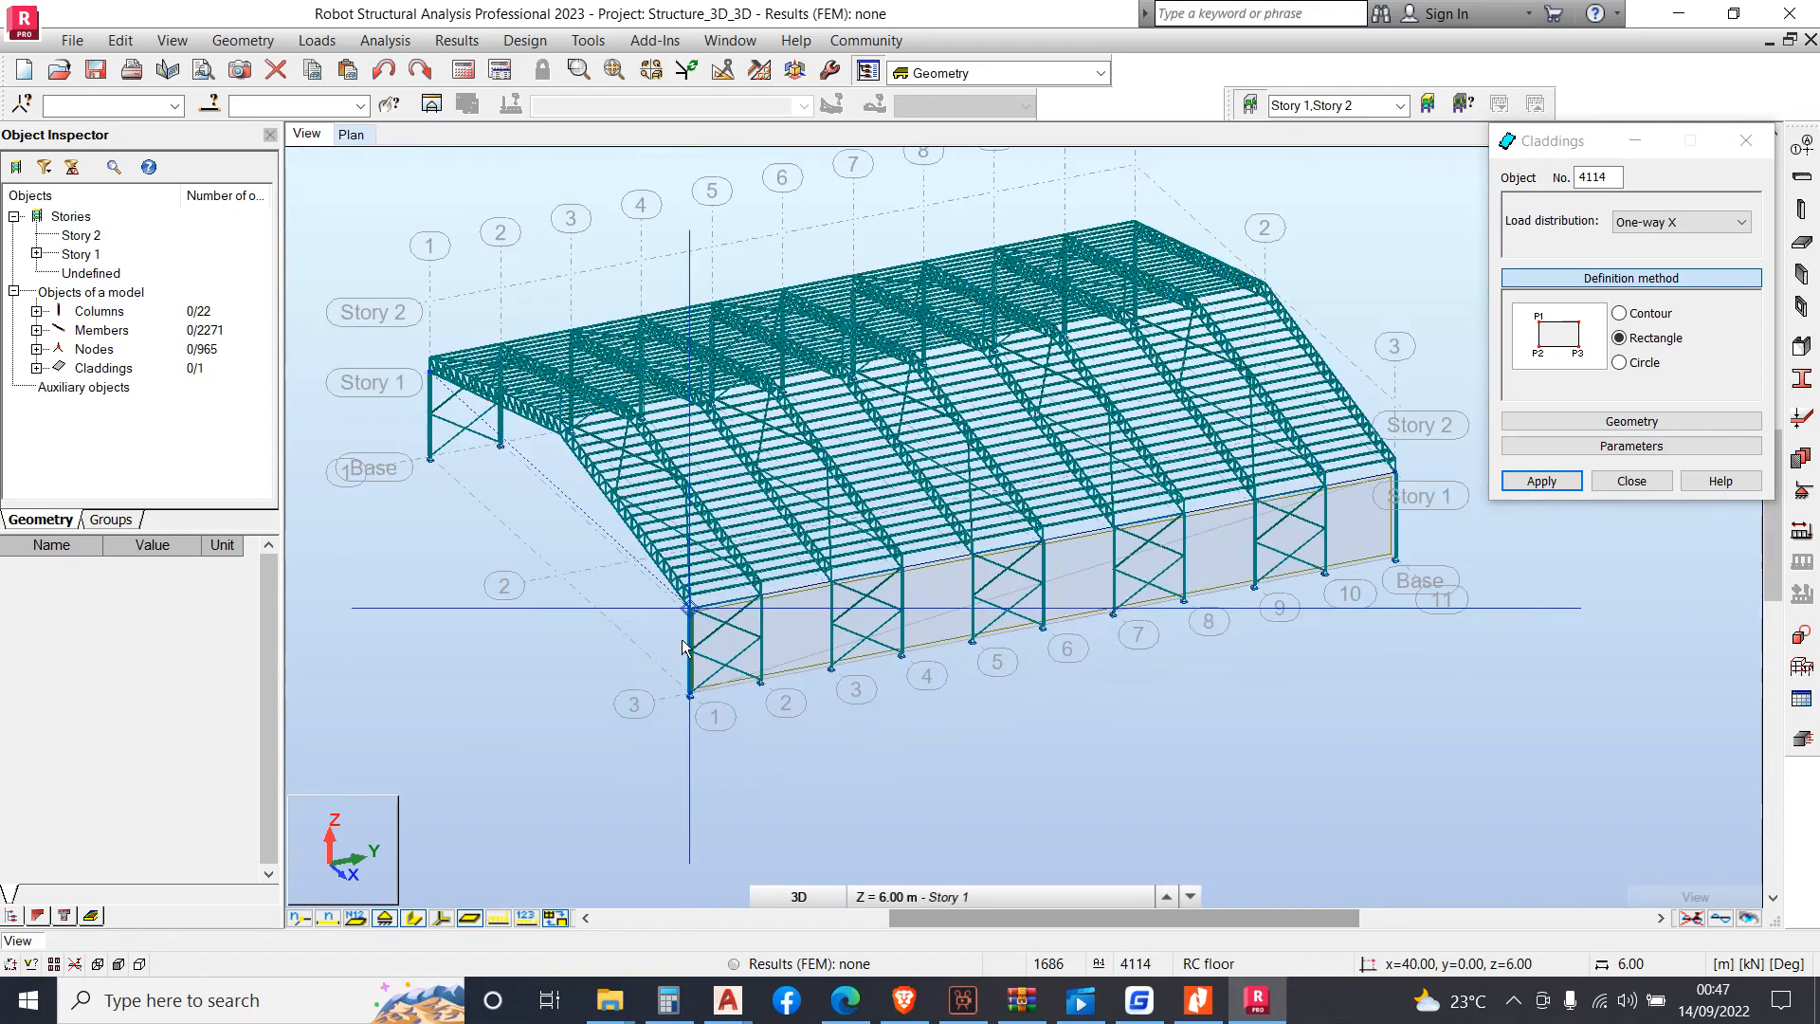
Start the roof-slope cladding rectangle at the eaves node of the first truss, x=40.00, y=0.00, z=7.00
scroll(699, 611, "up", 5)
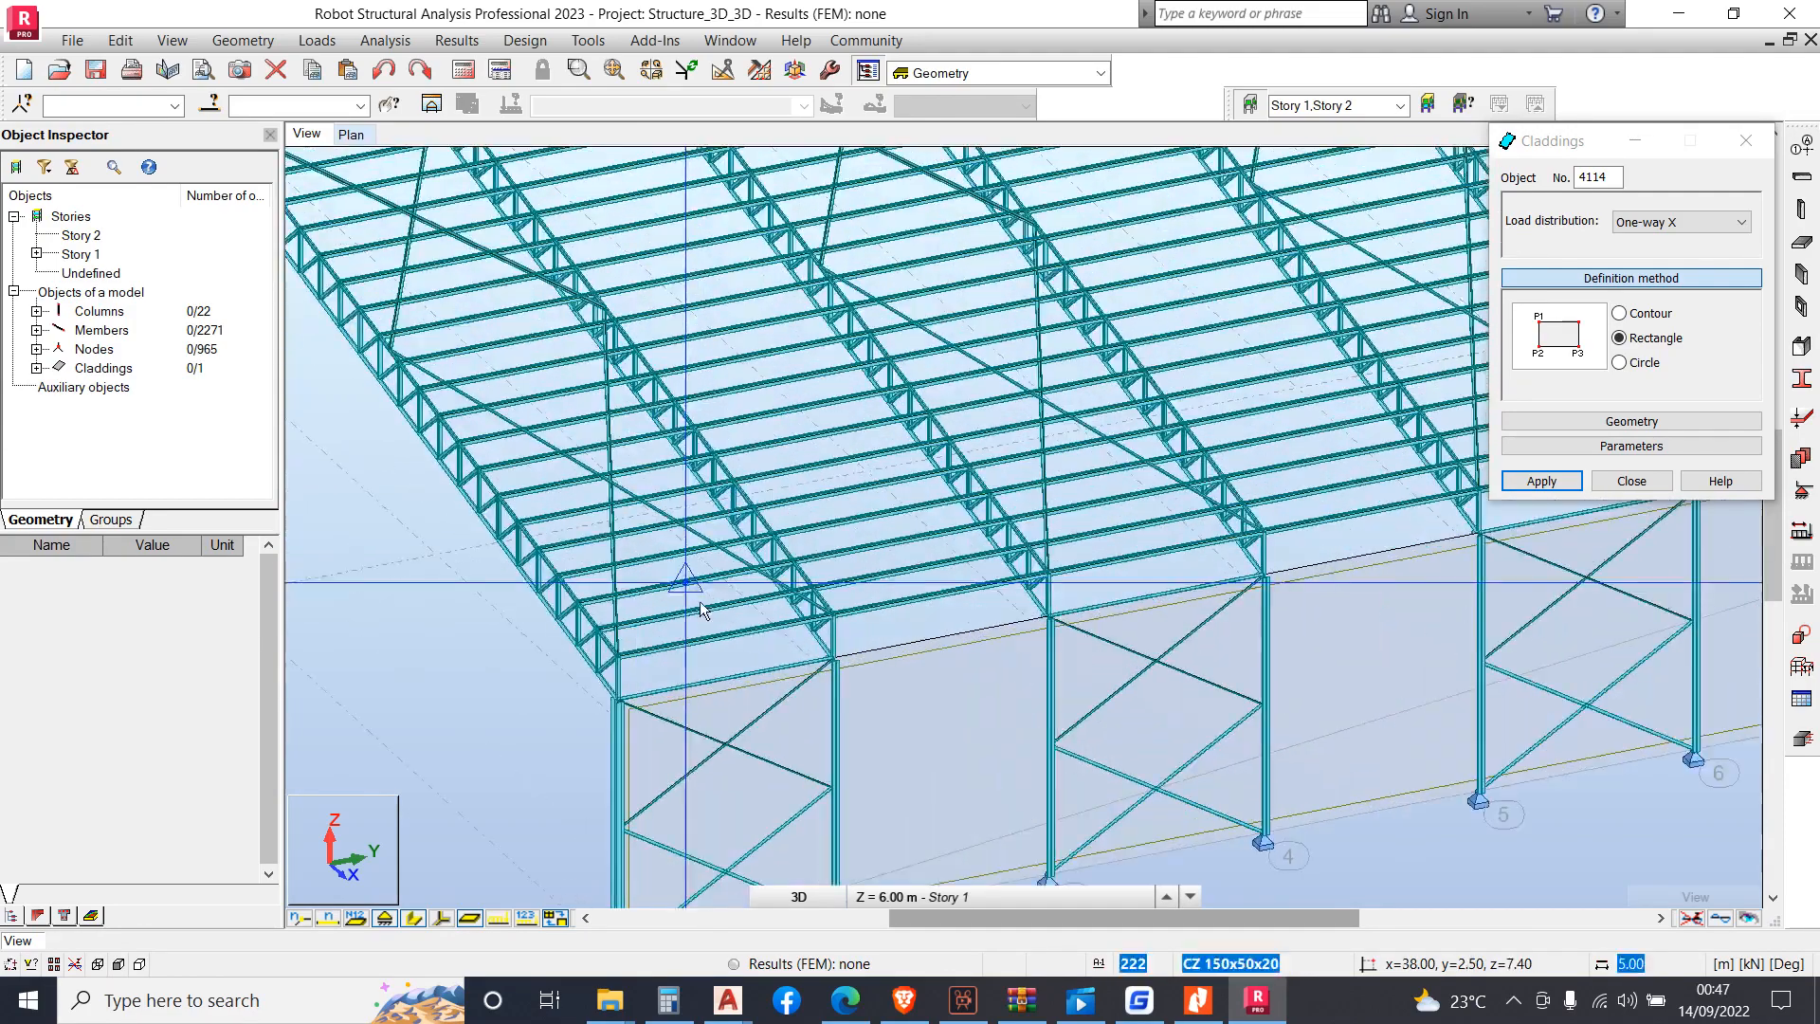
scroll(654, 635, "up", 2)
scroll(611, 671, "up", 1)
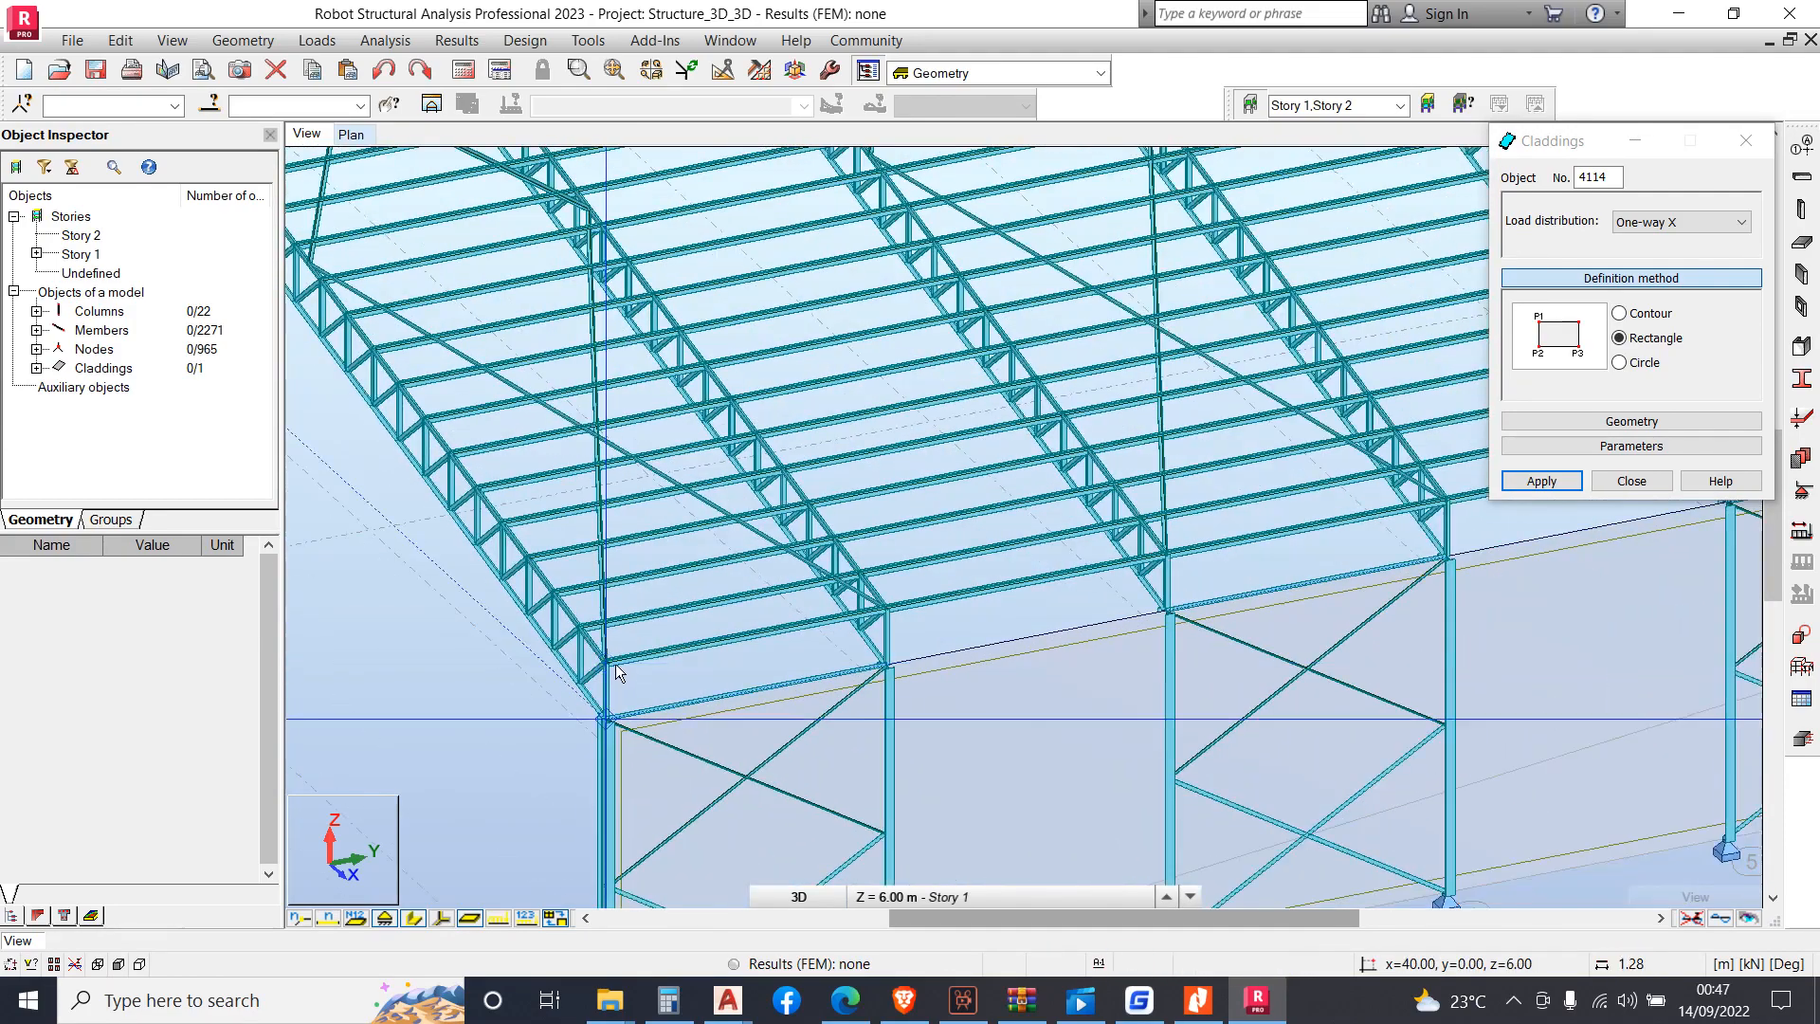
scroll(609, 659, "up", 2)
scroll(763, 622, "down", 3)
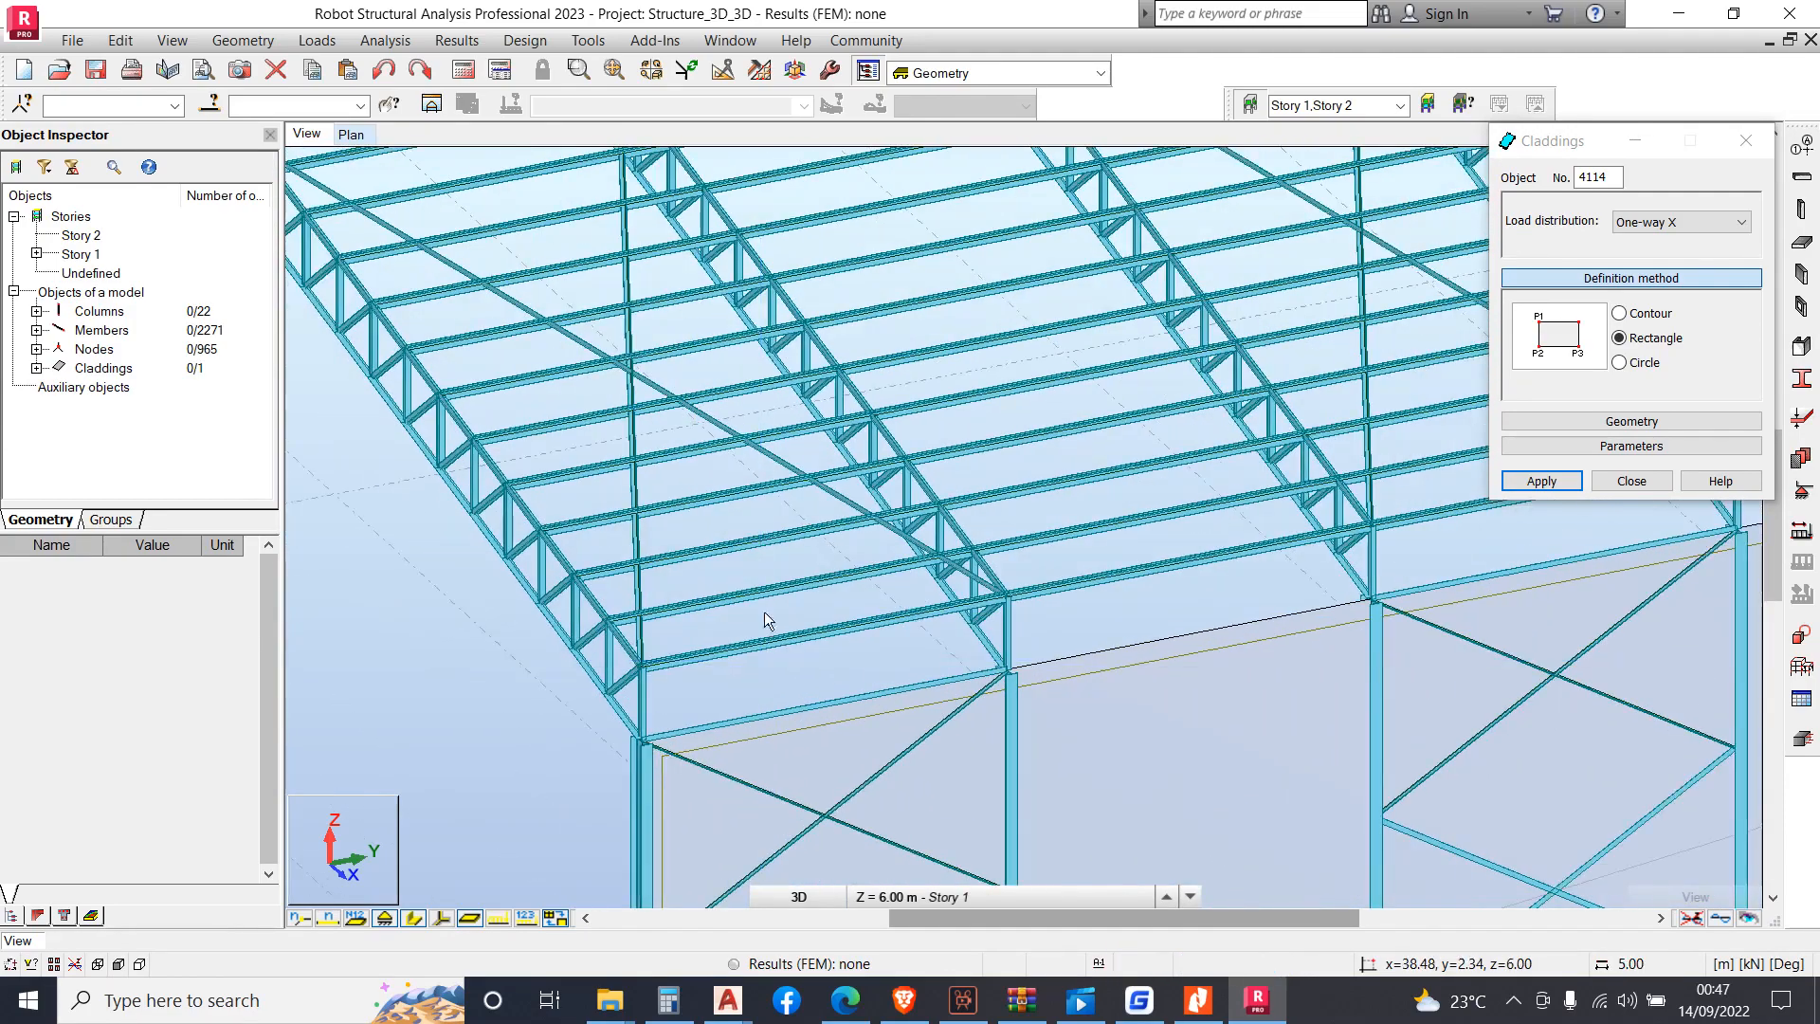
scroll(935, 685, "down", 2)
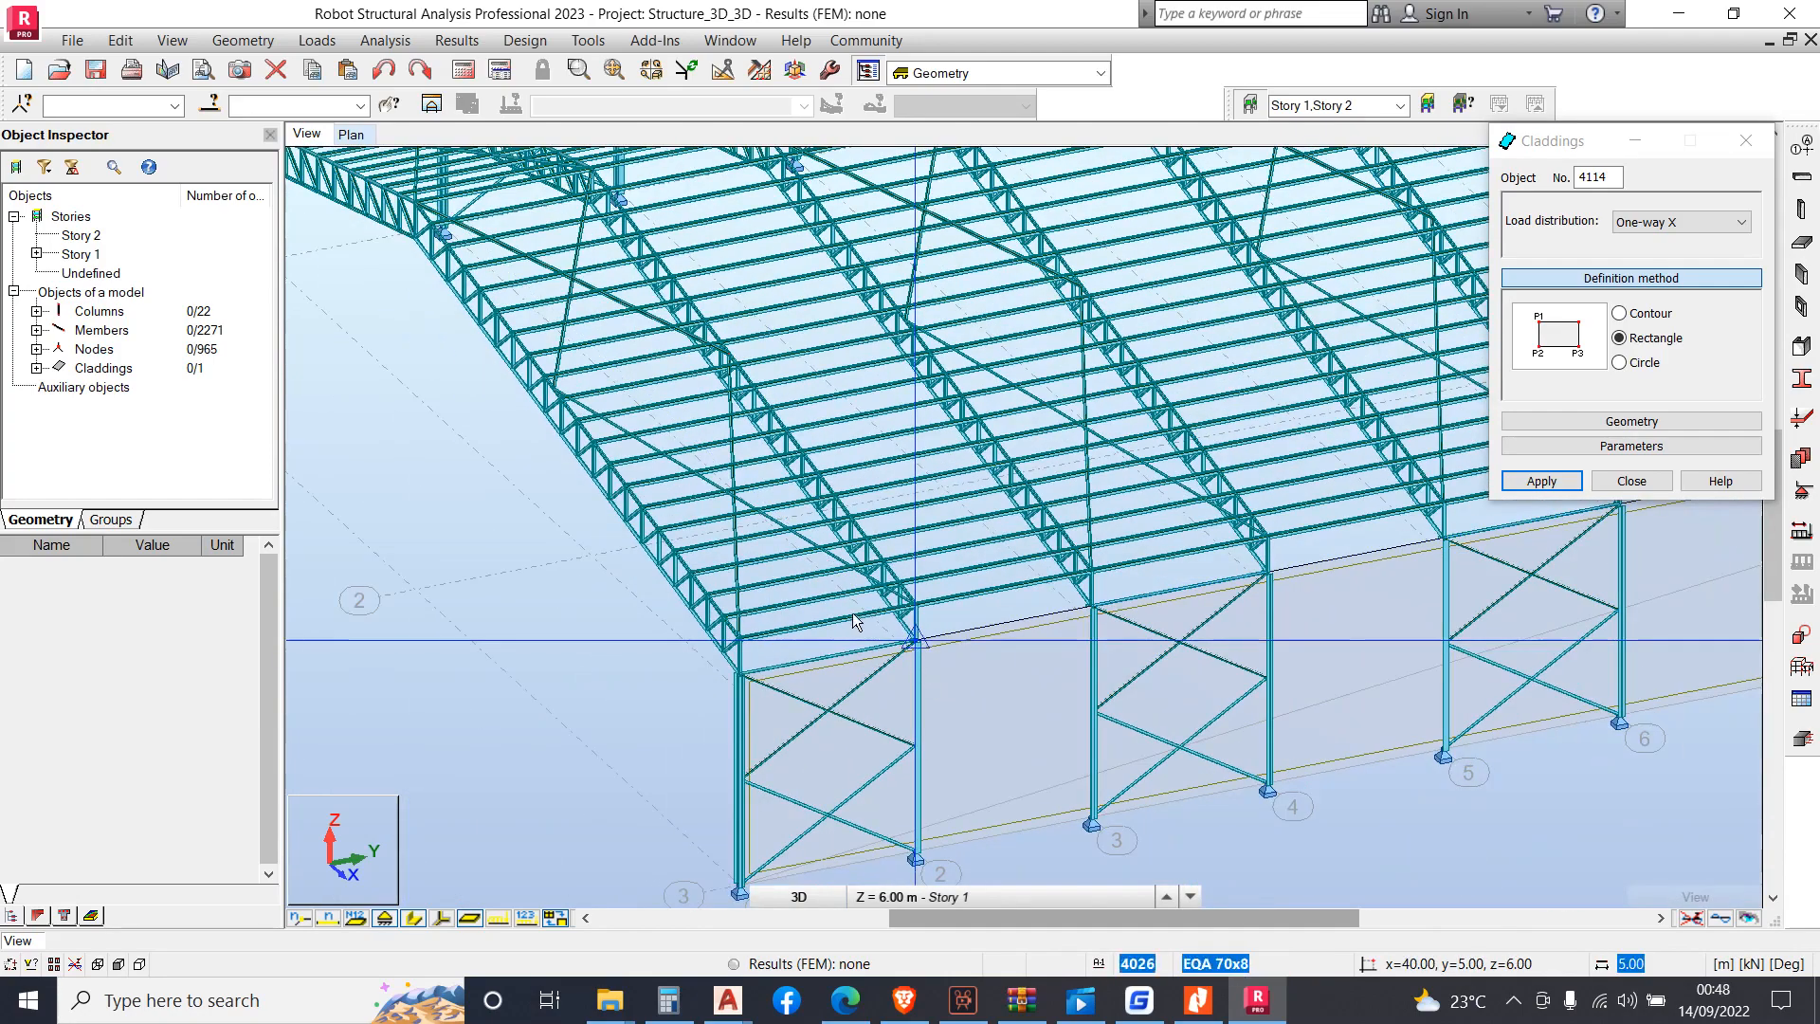
scroll(774, 618, "up", 3)
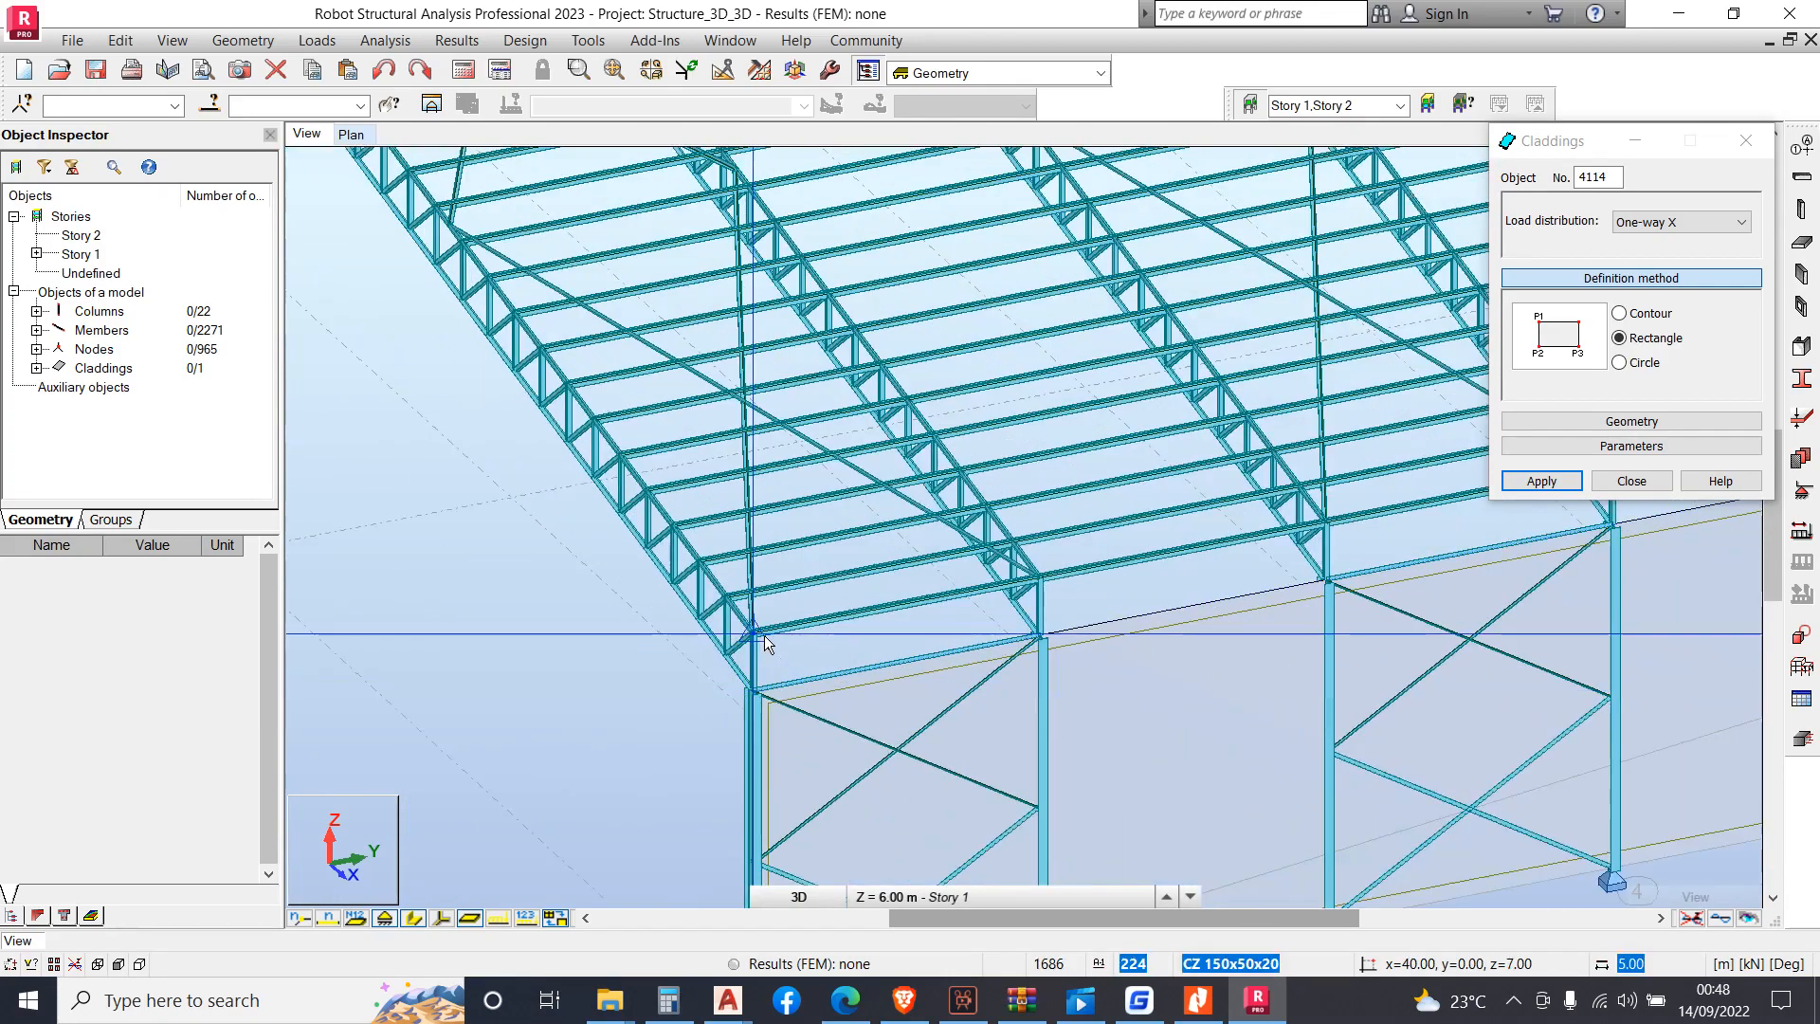
scroll(756, 640, "up", 2)
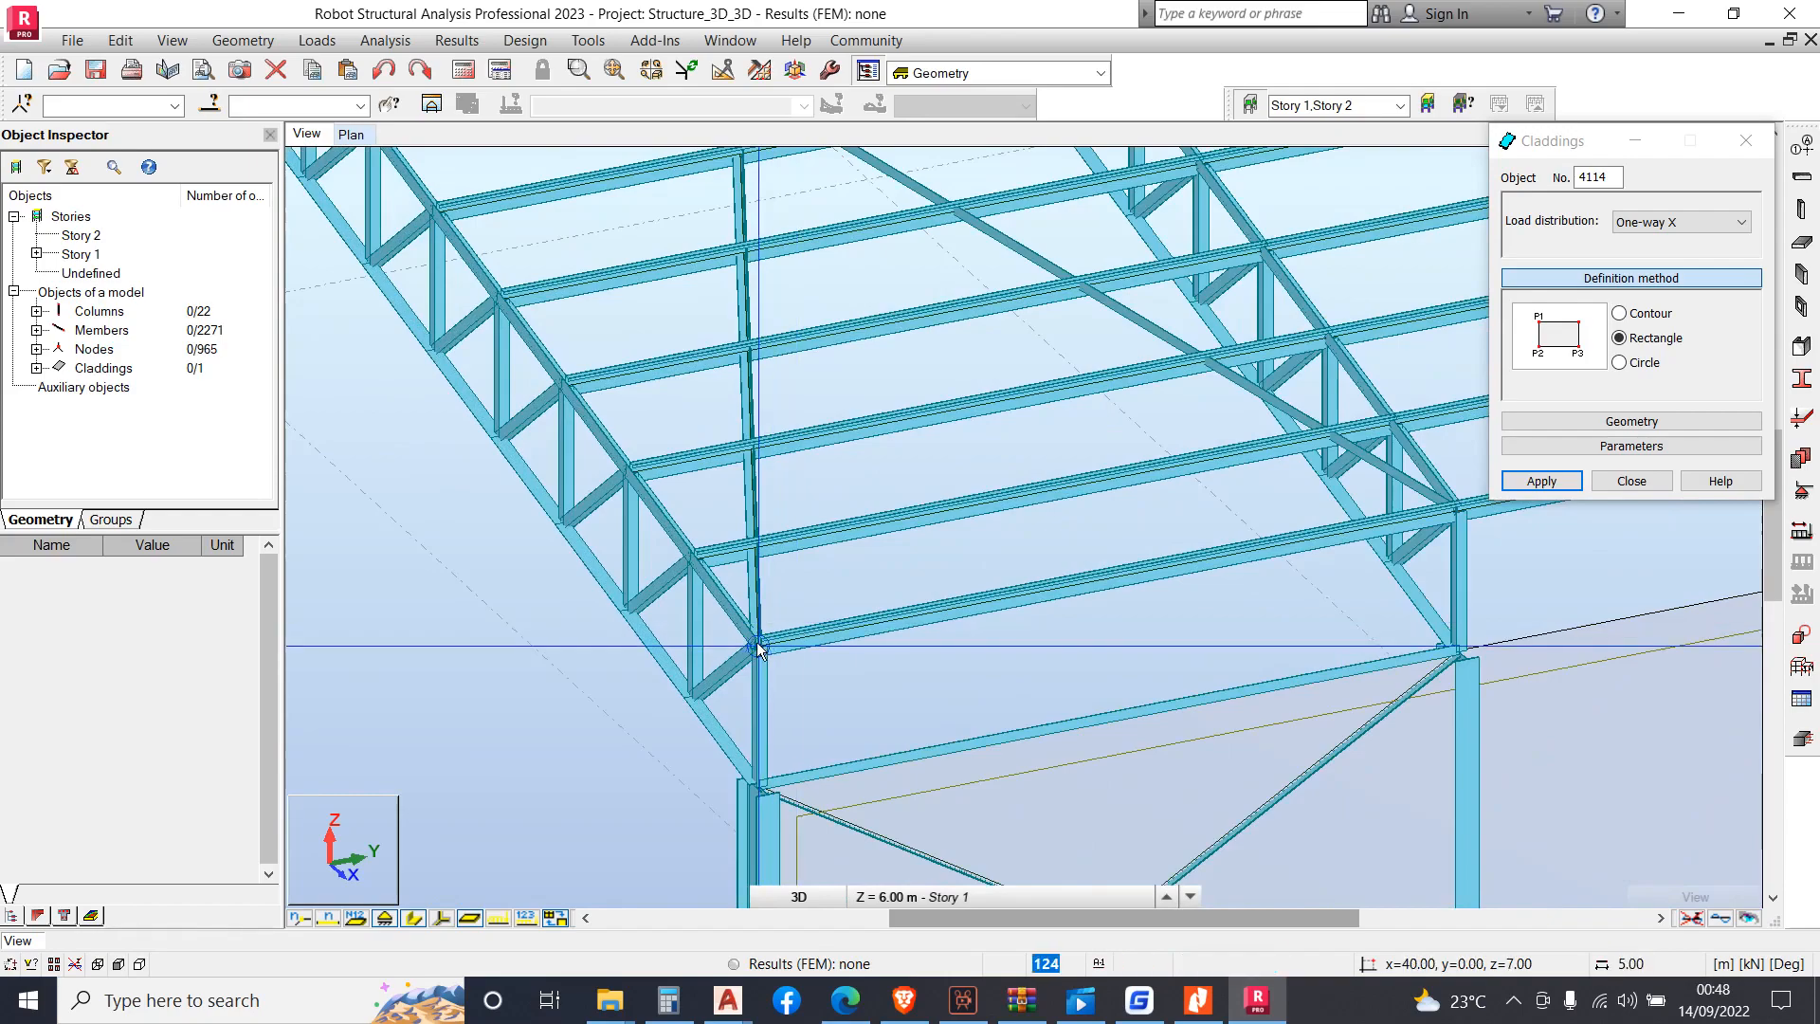
Place the roof cladding's second corner at the ridge node of the first truss, x=20.00, y=0.00, z=11.00
scroll(758, 649, "down", 4)
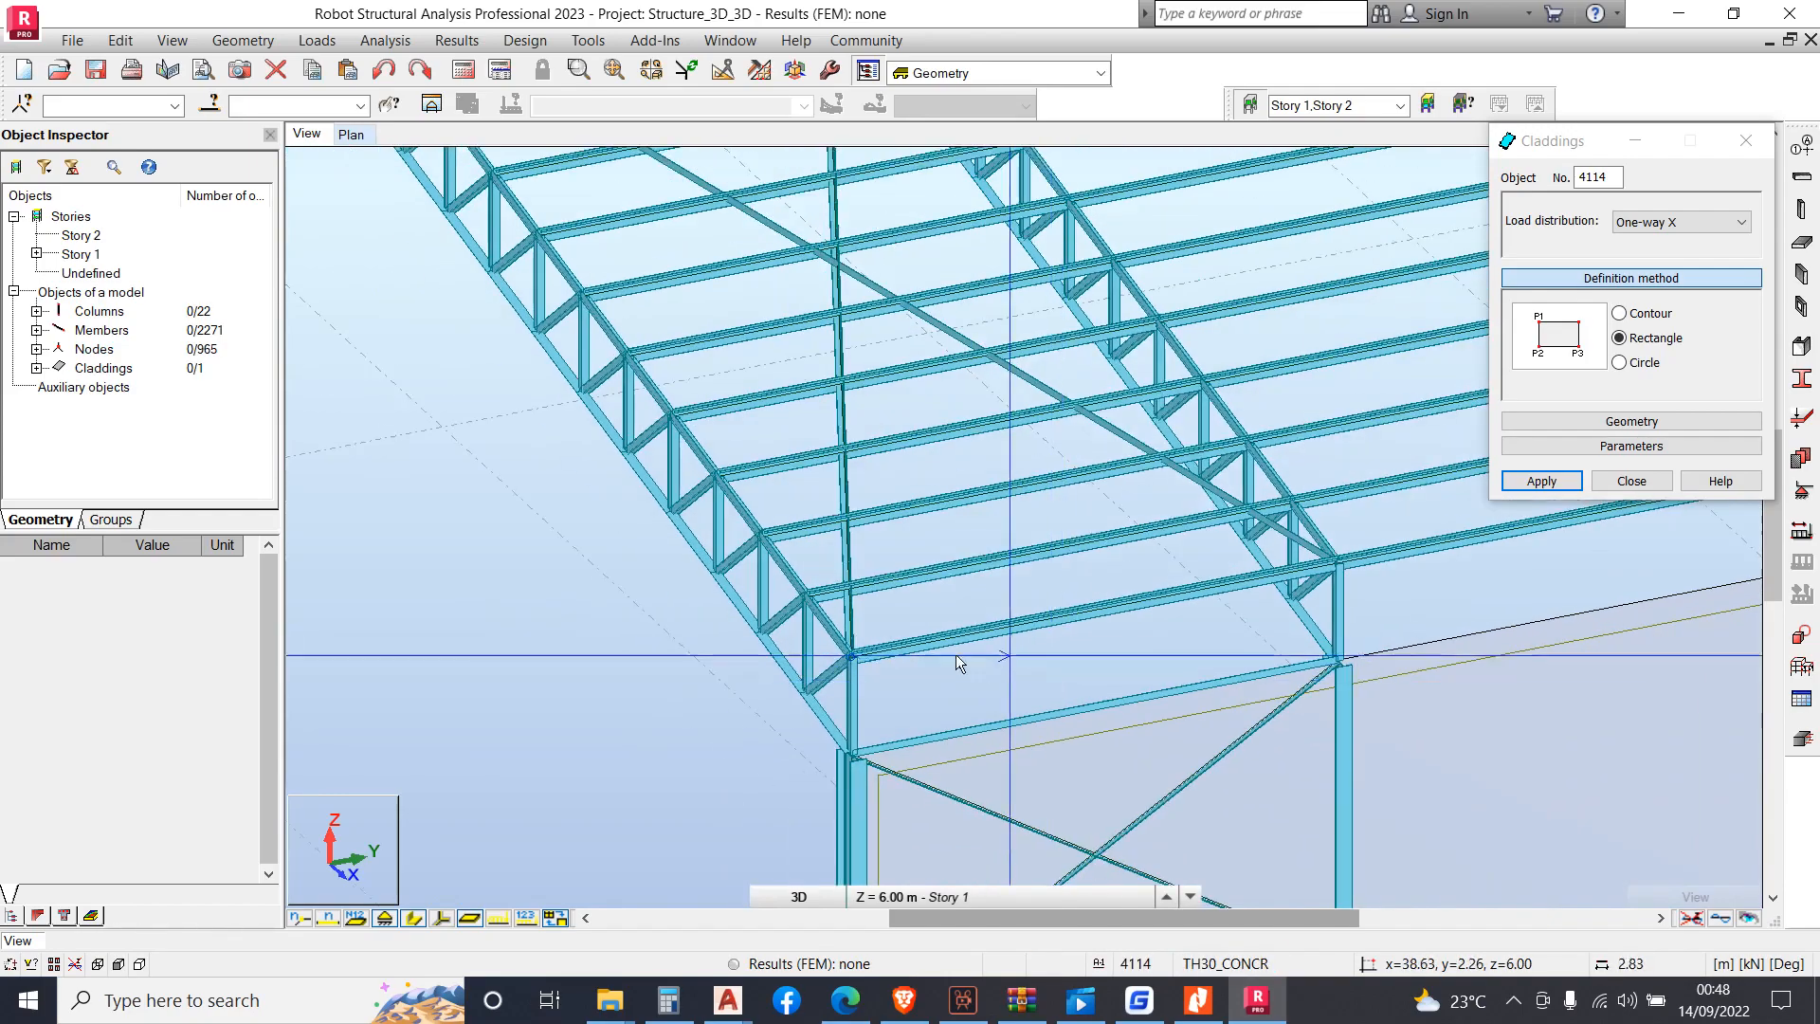
scroll(801, 639, "down", 3)
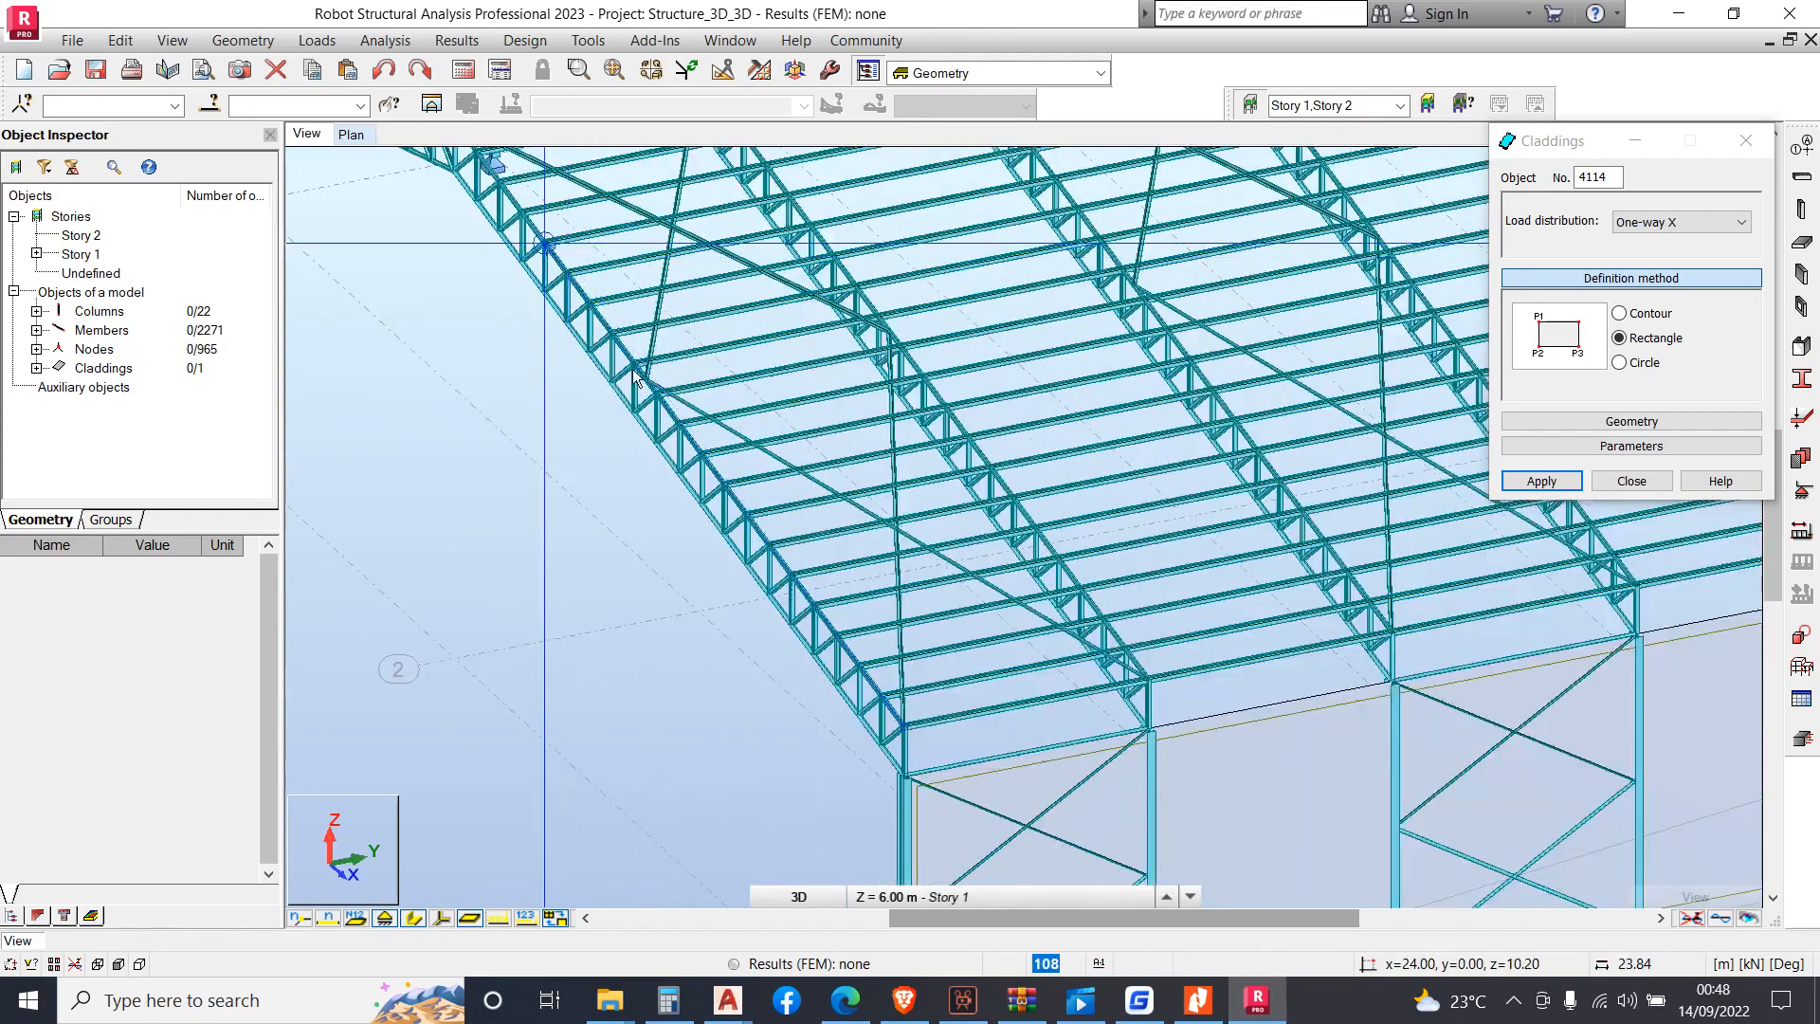
scroll(508, 274, "up", 5)
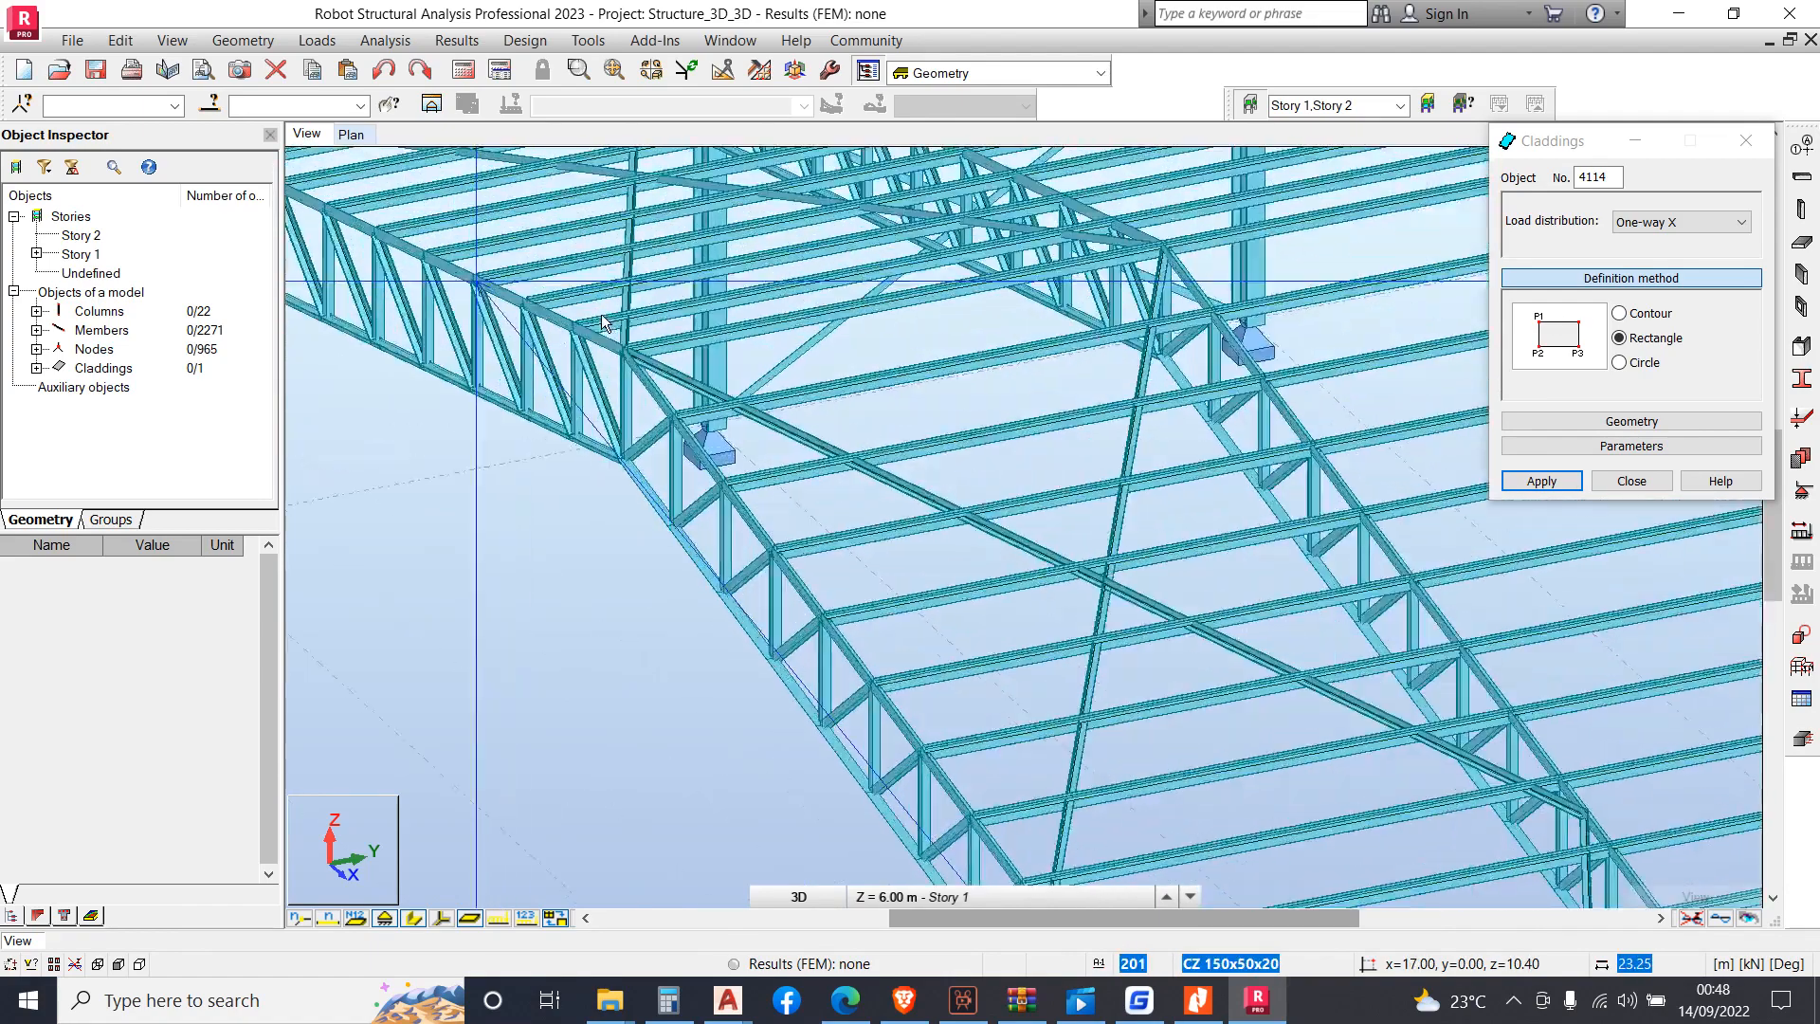
scroll(636, 384, "down", 4)
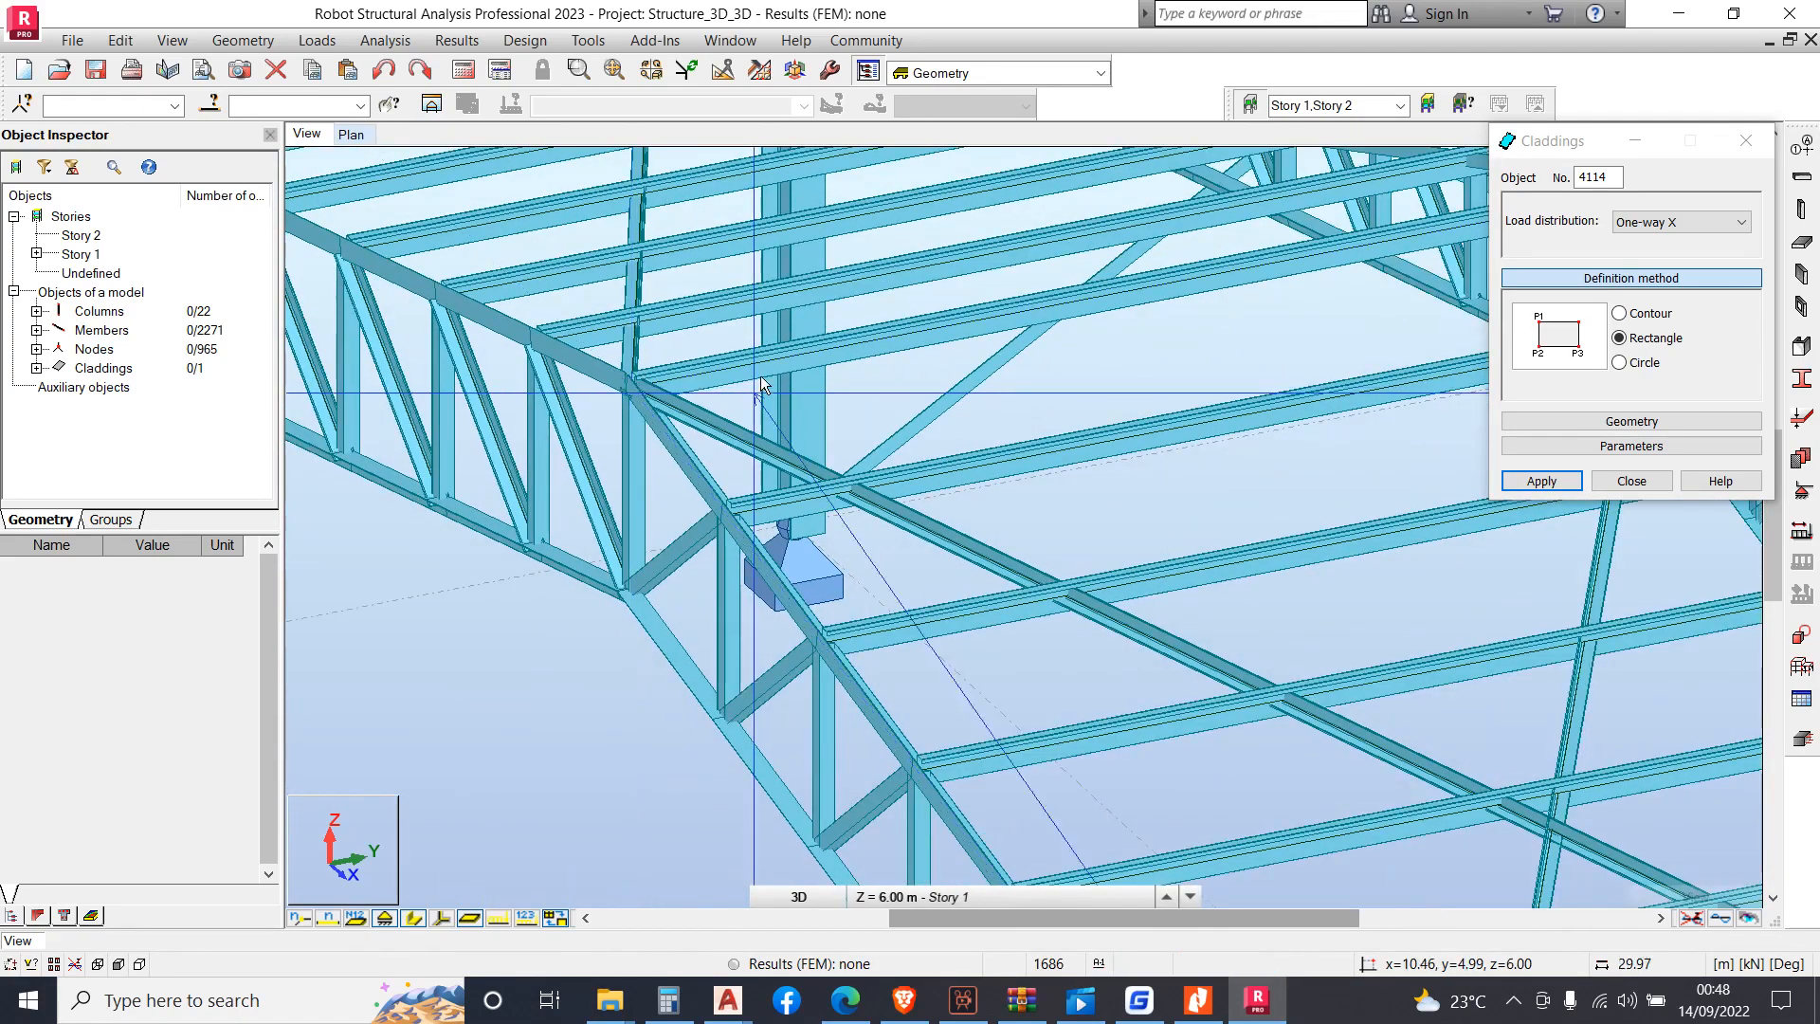
scroll(707, 397, "down", 5)
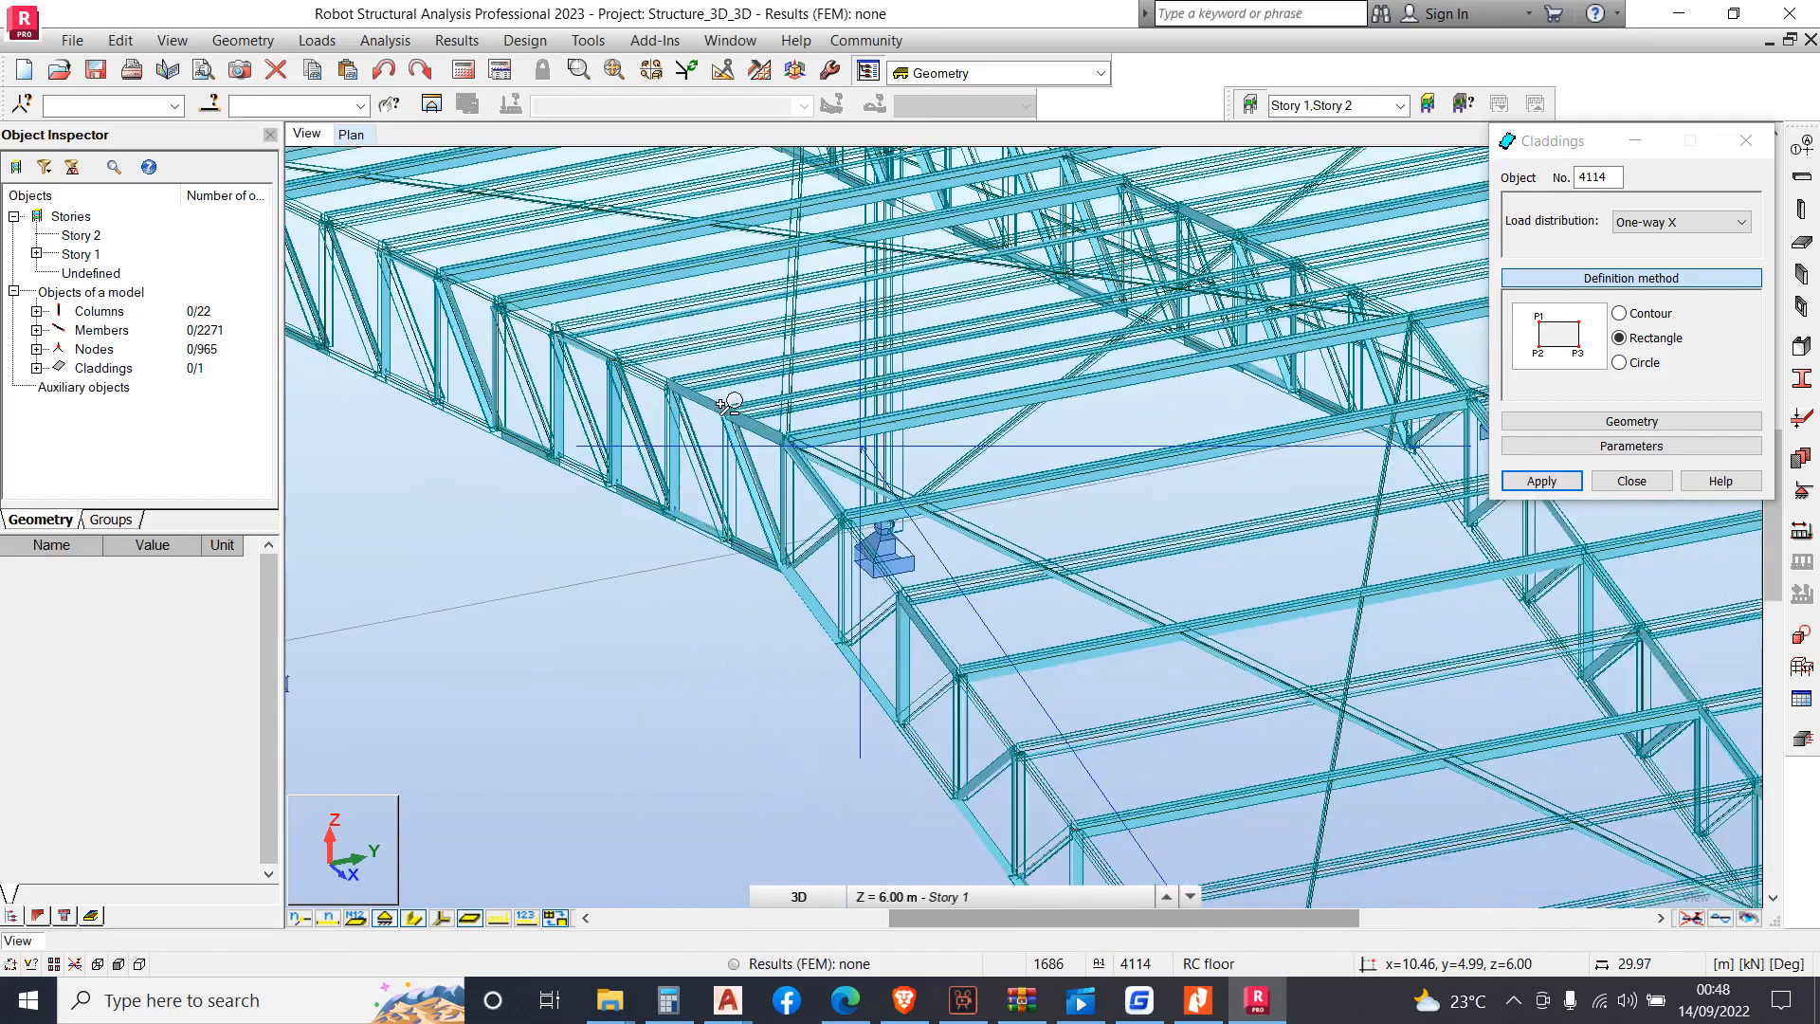
scroll(686, 464, "up", 5)
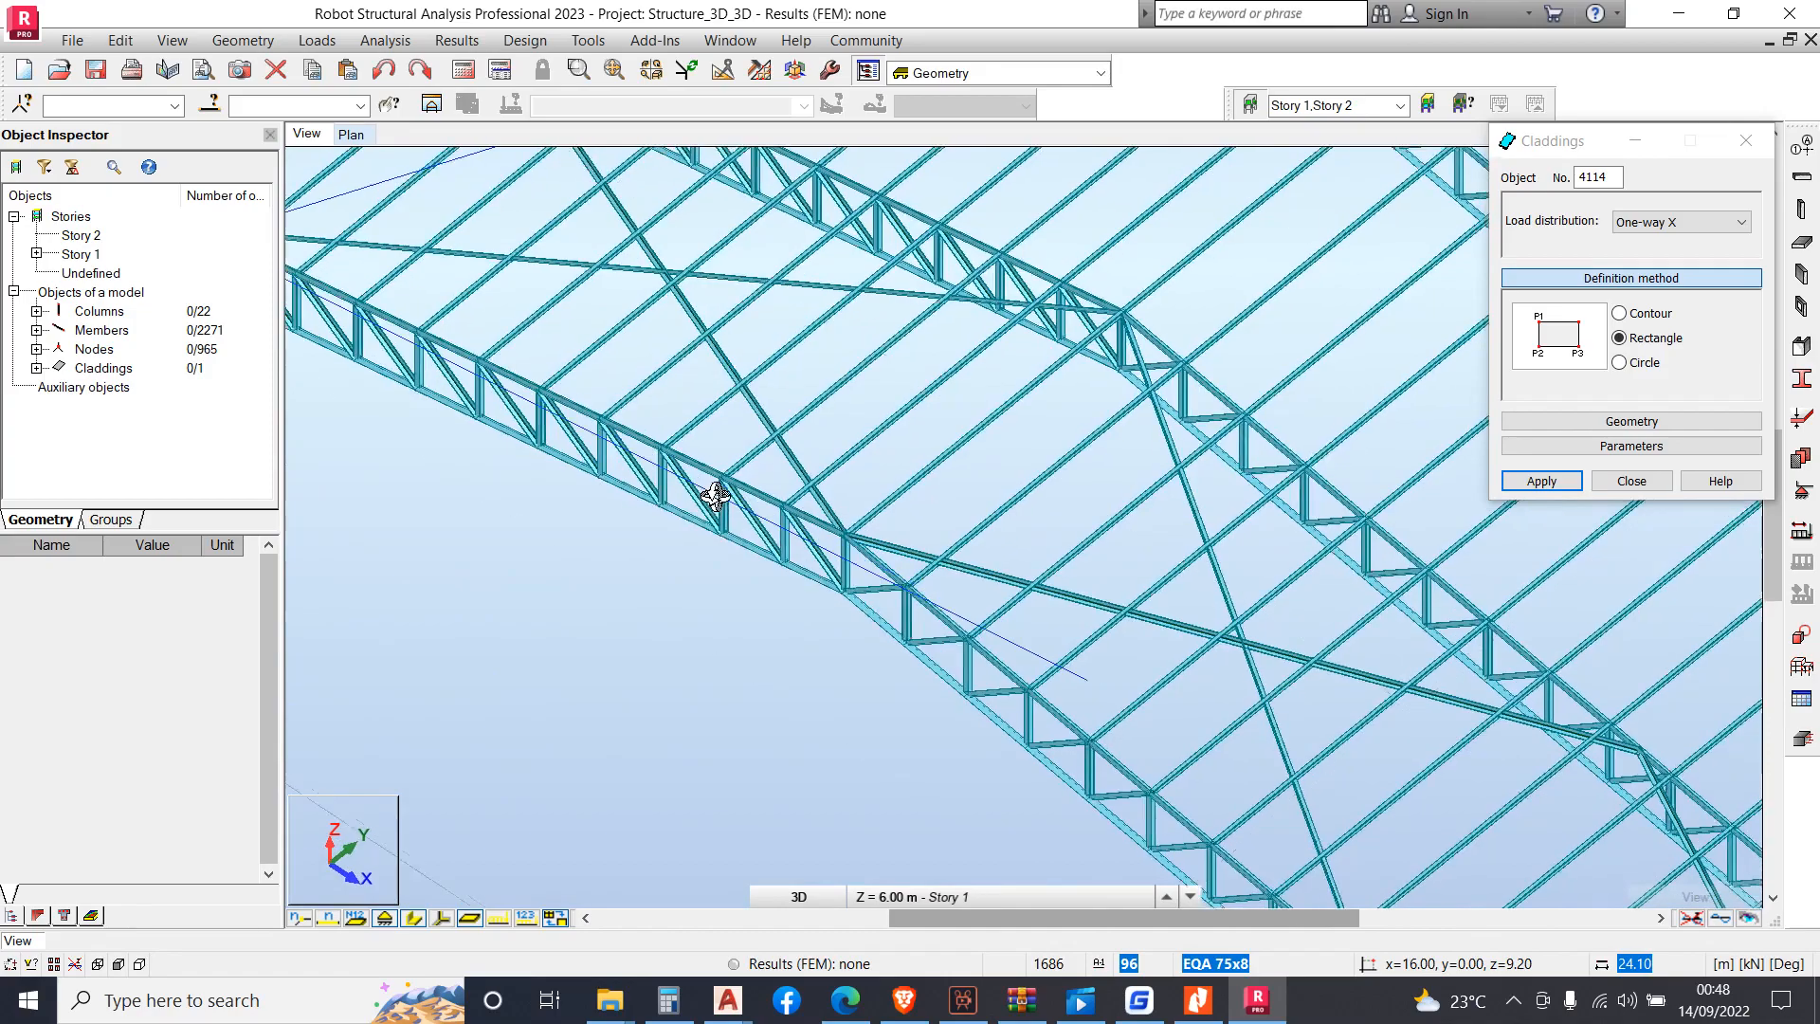
mouse_move(709, 502)
middle_mouse_down("shift")
mouse_move(691, 507)
mouse_move(744, 508)
middle_mouse_up("shift")
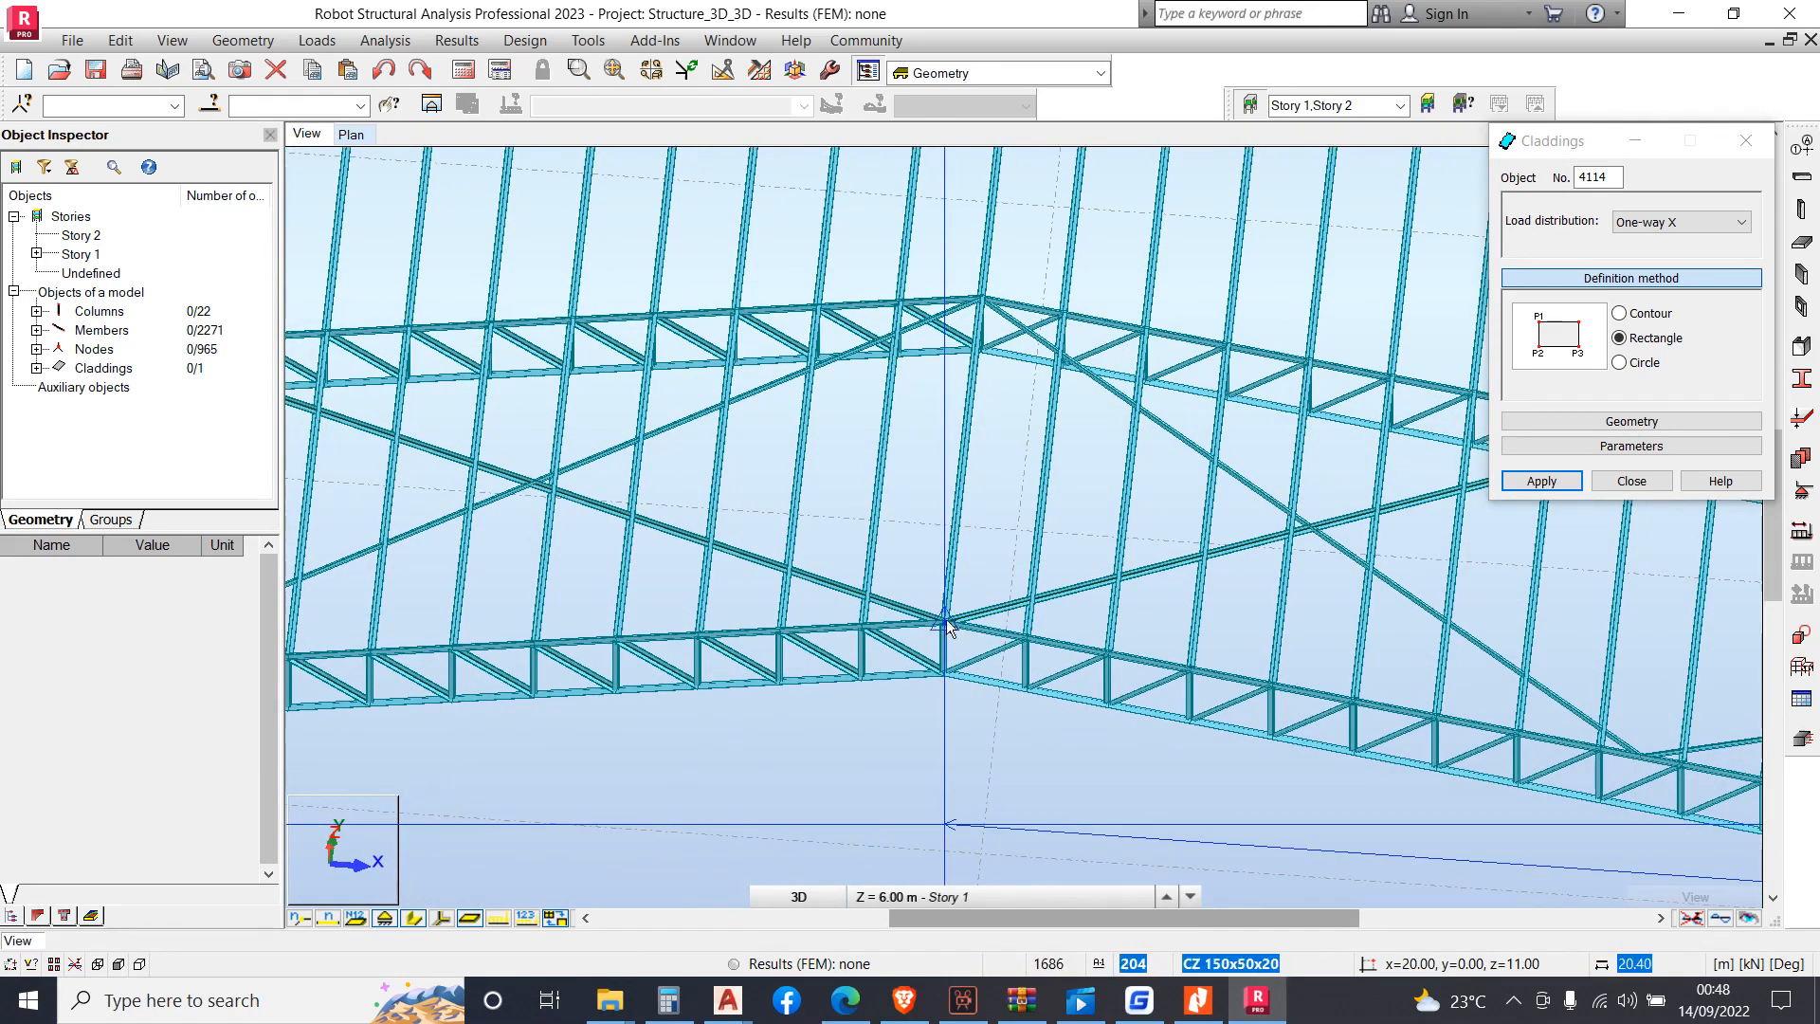
Complete the roof-slope cladding with its third corner at the ridge of the last truss, x=20.00, y=50.00, z=11.00
scroll(761, 662, "down", 5)
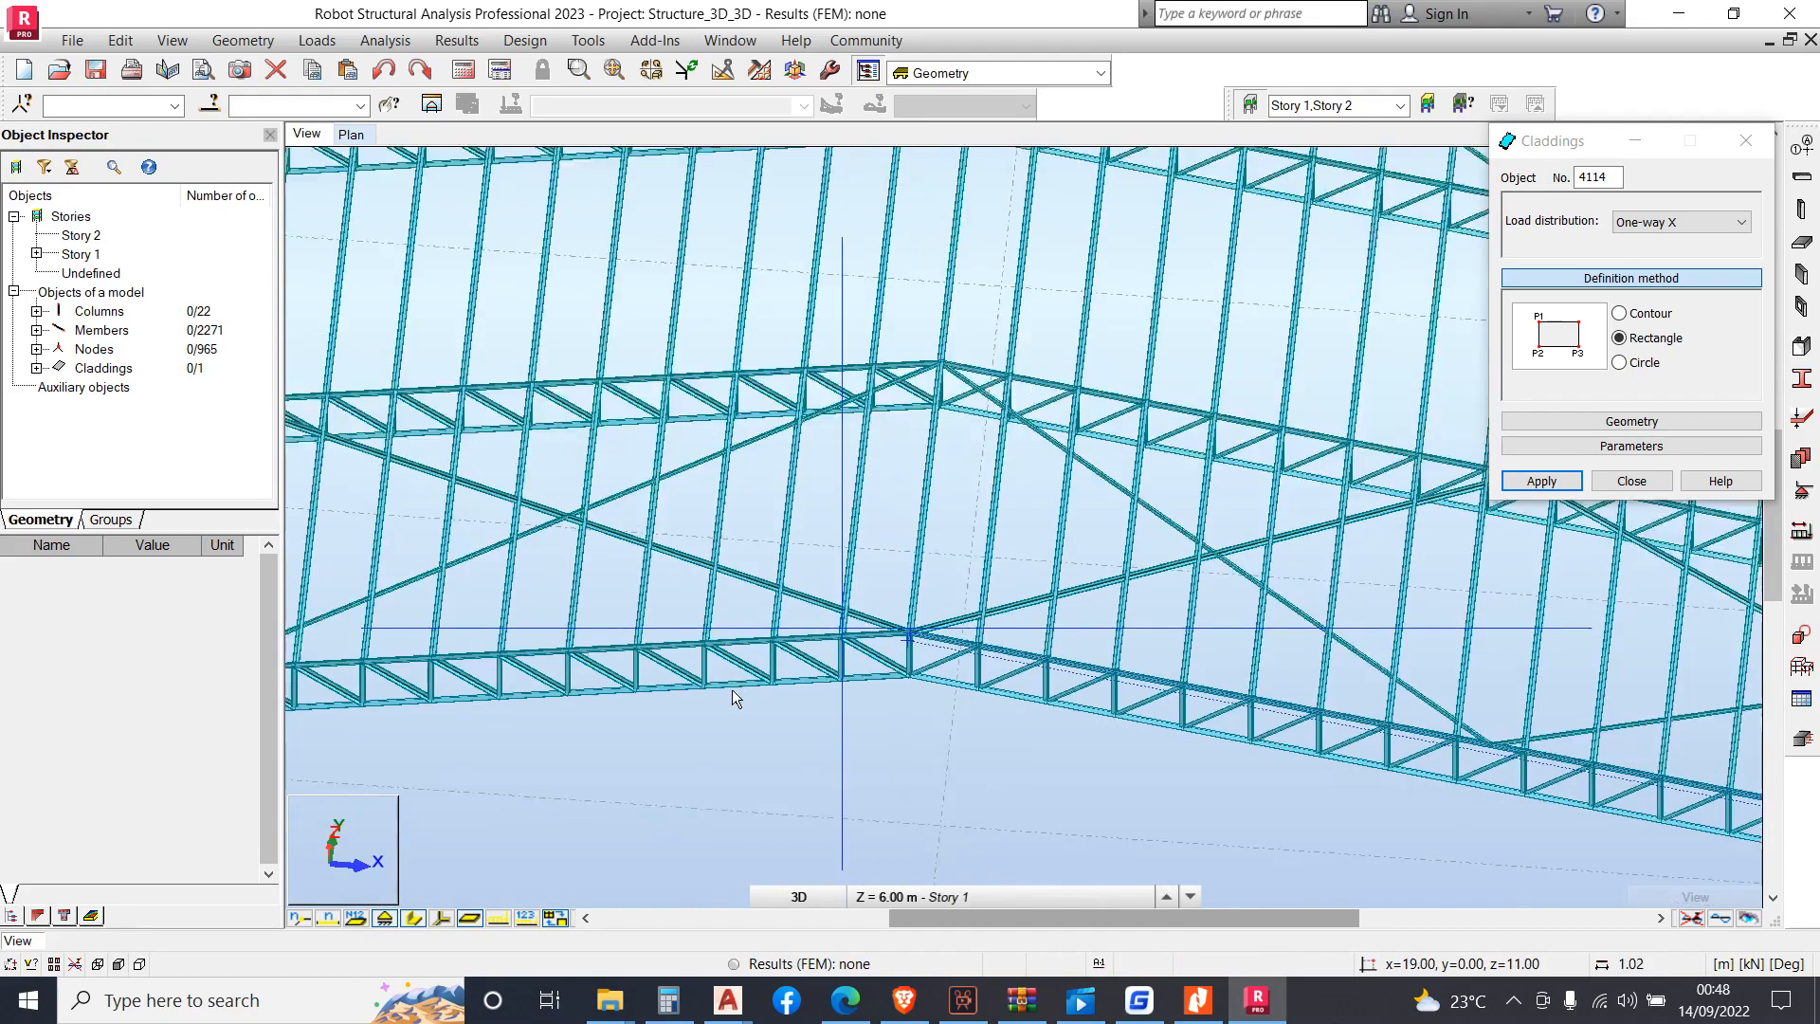
scroll(730, 708, "down", 5)
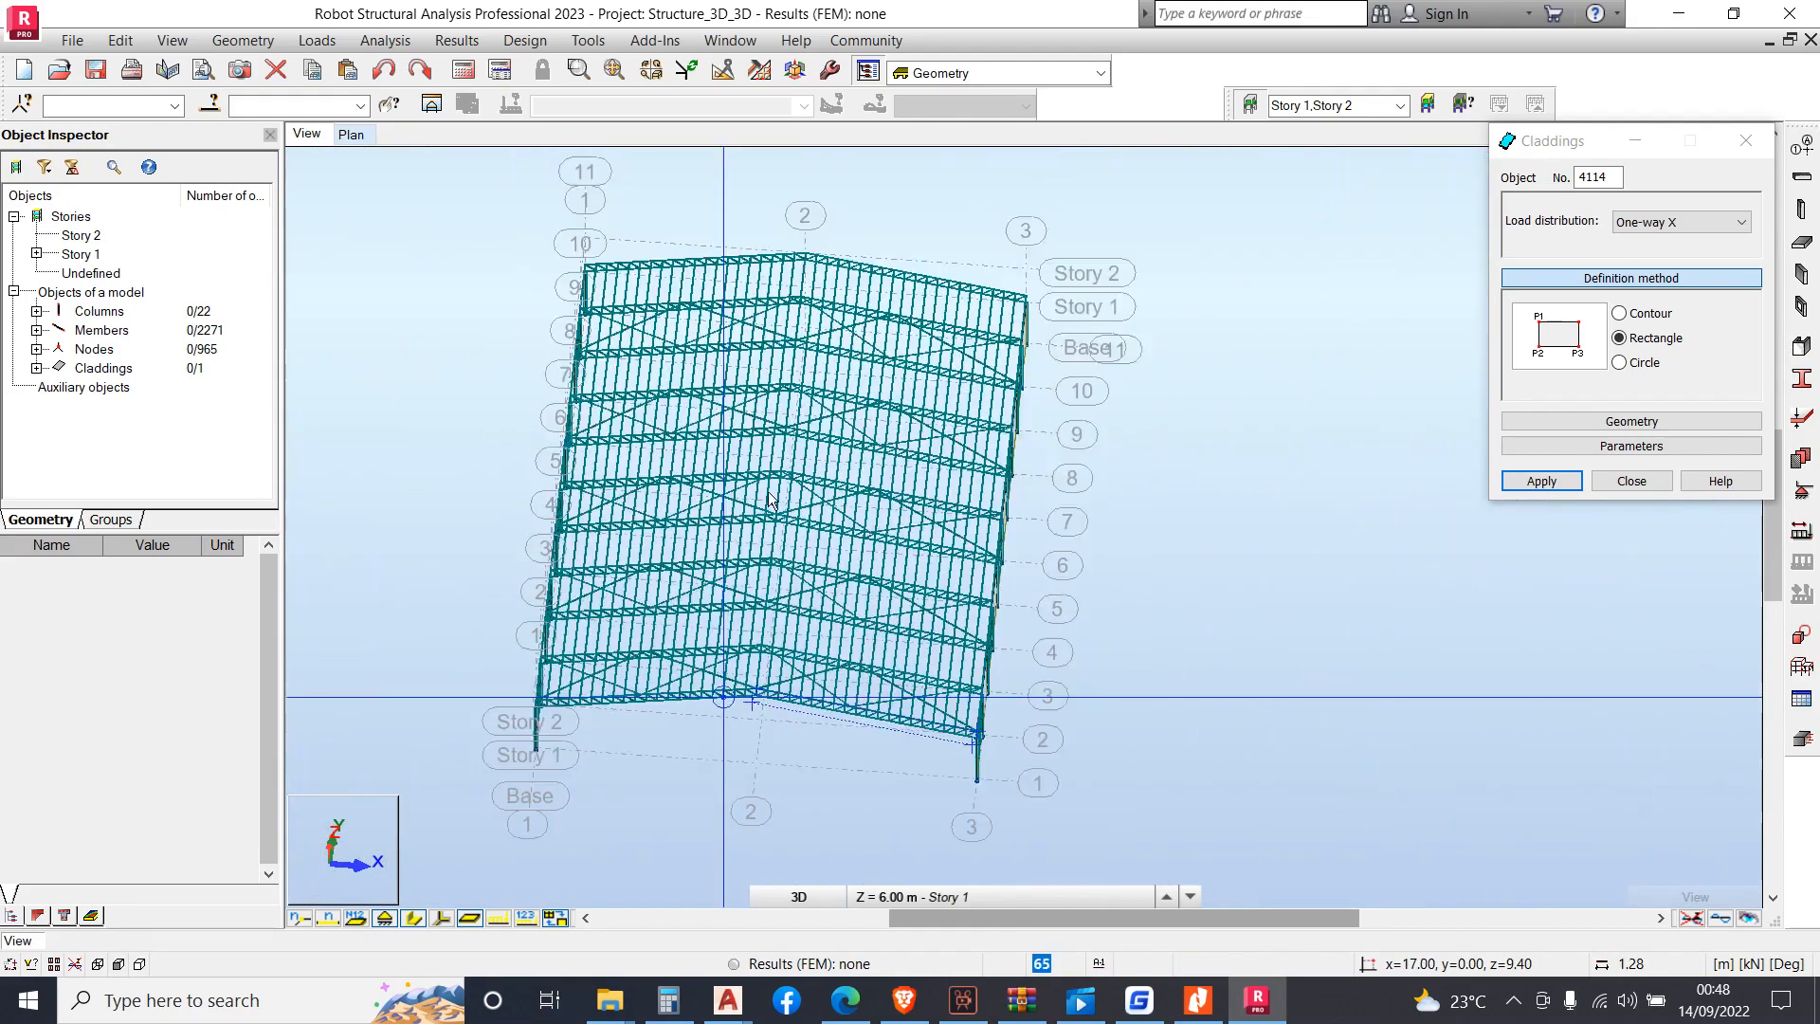
scroll(801, 327, "up", 6)
scroll(801, 327, "up", 2)
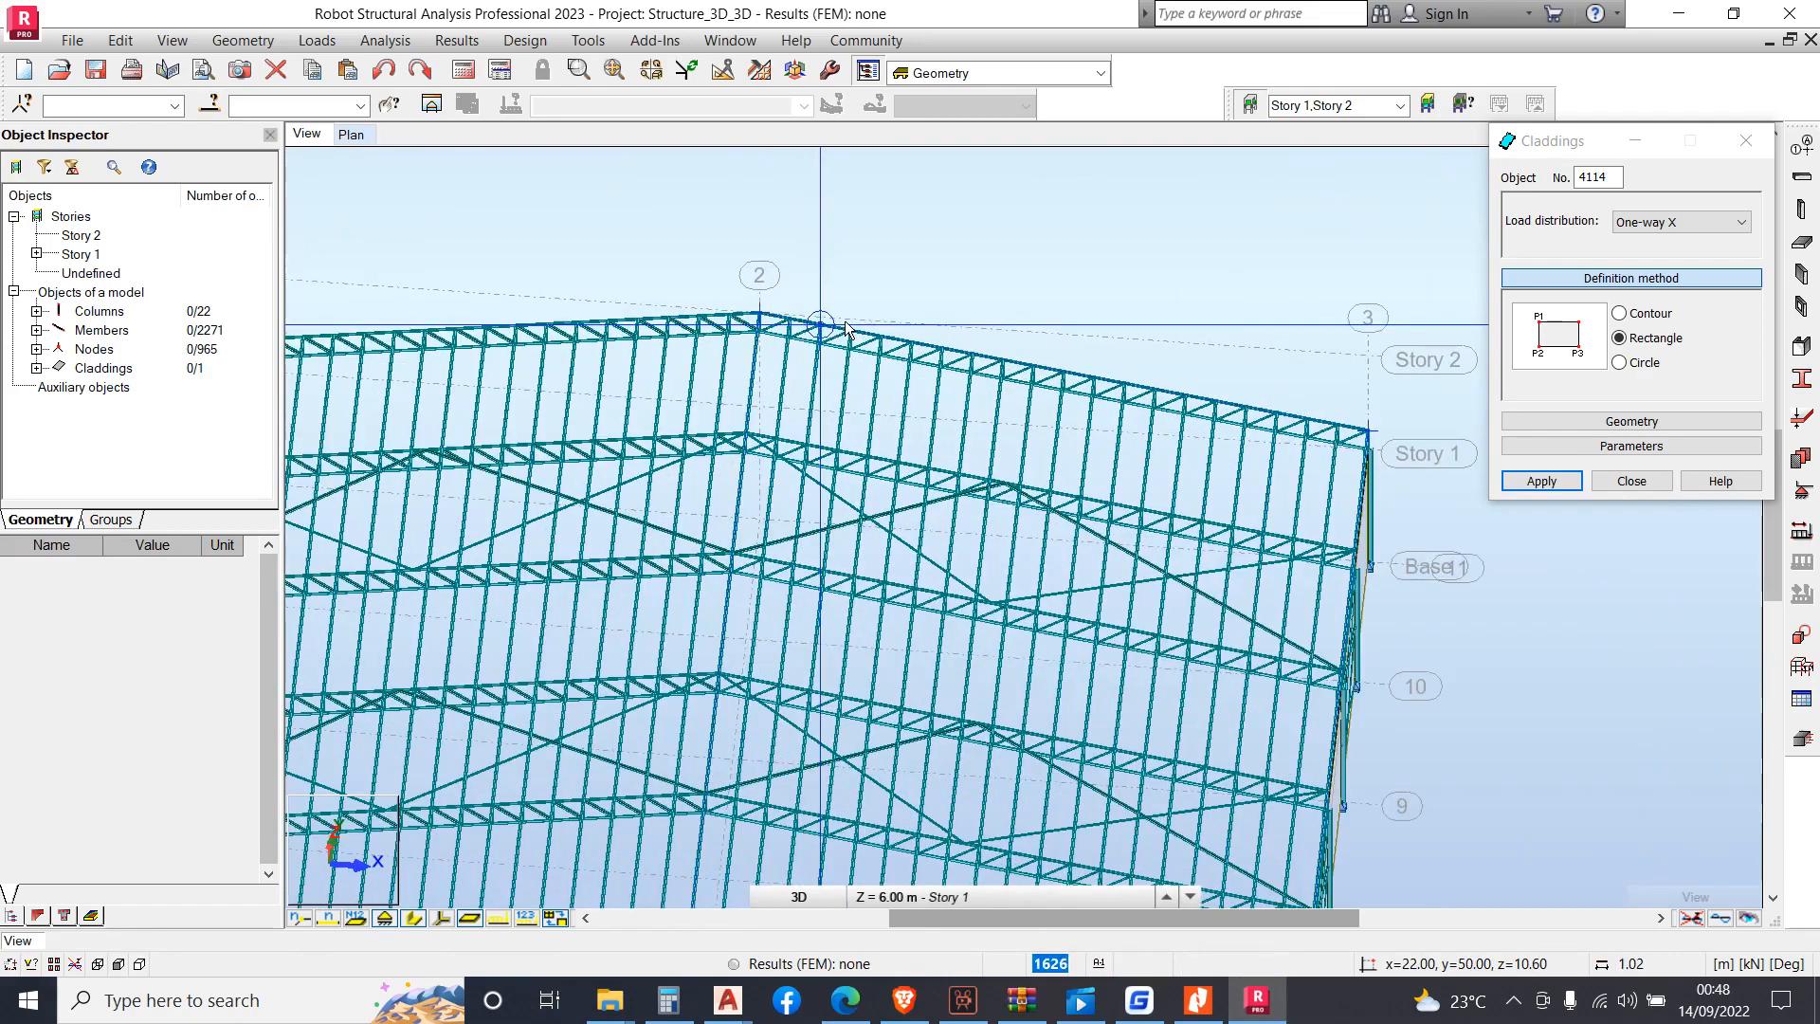
scroll(755, 313, "down", 7)
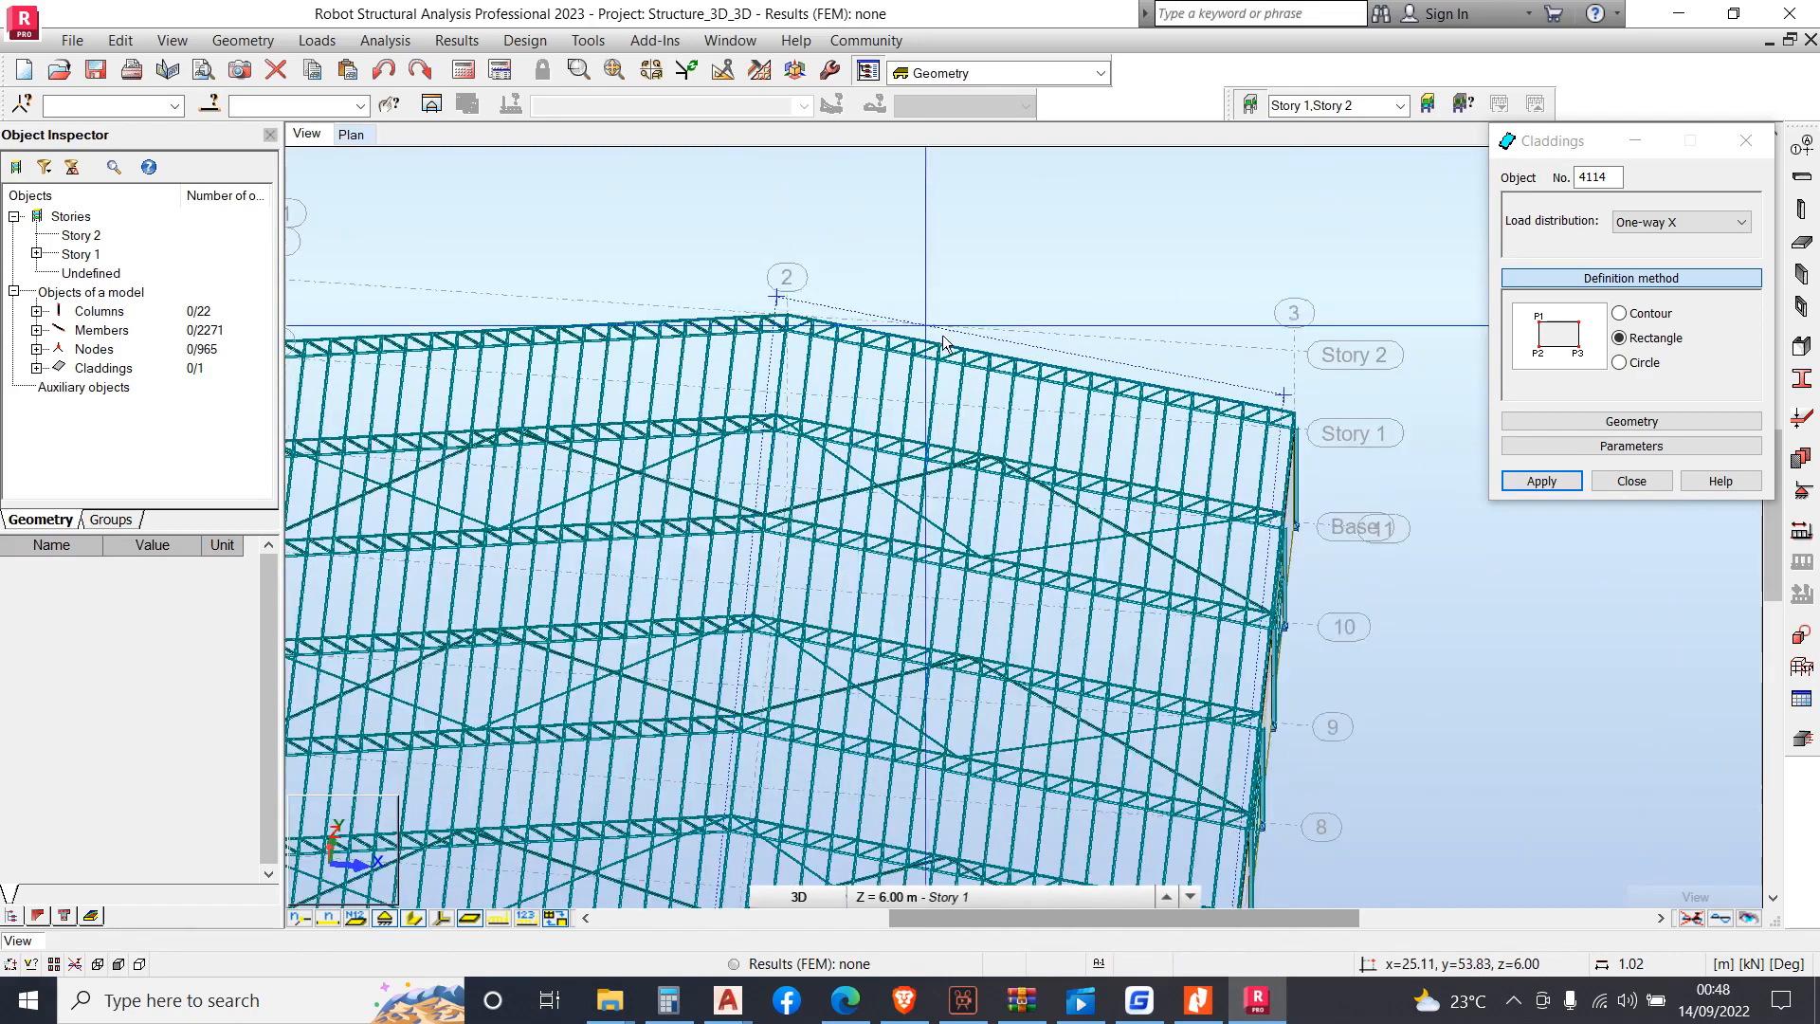
scroll(807, 732, "up", 6)
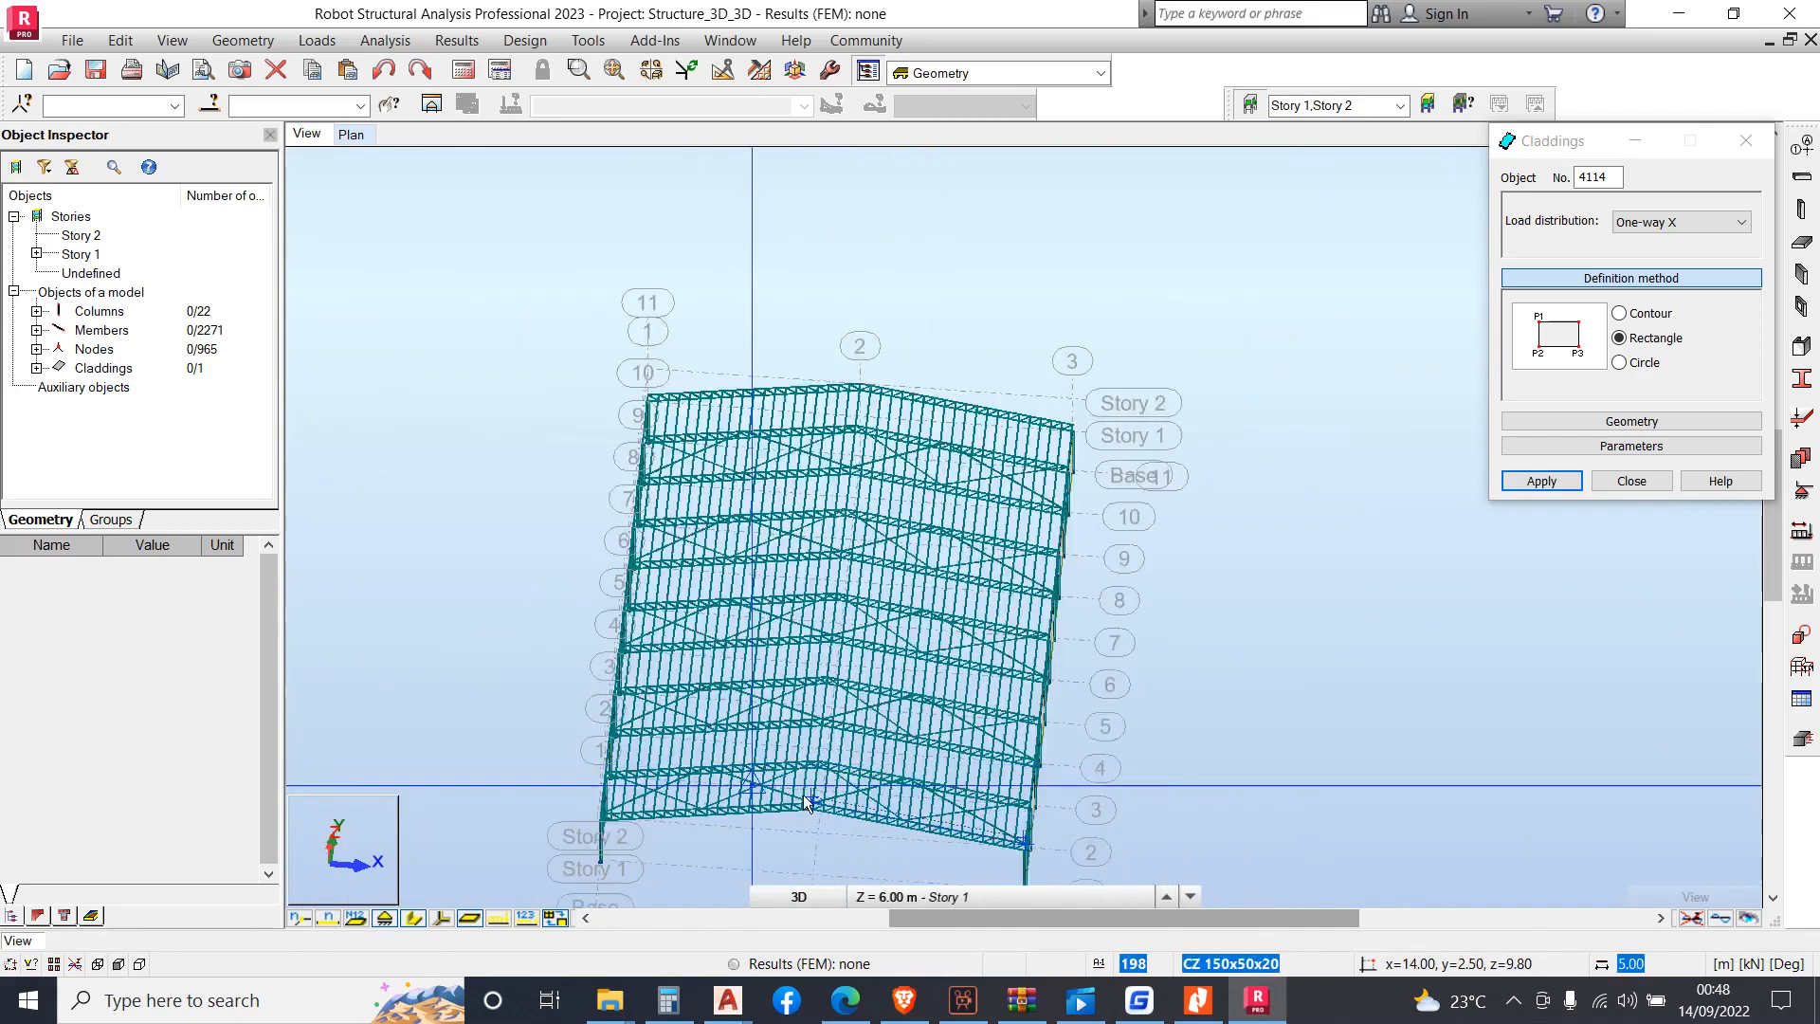
scroll(801, 813, "down", 7)
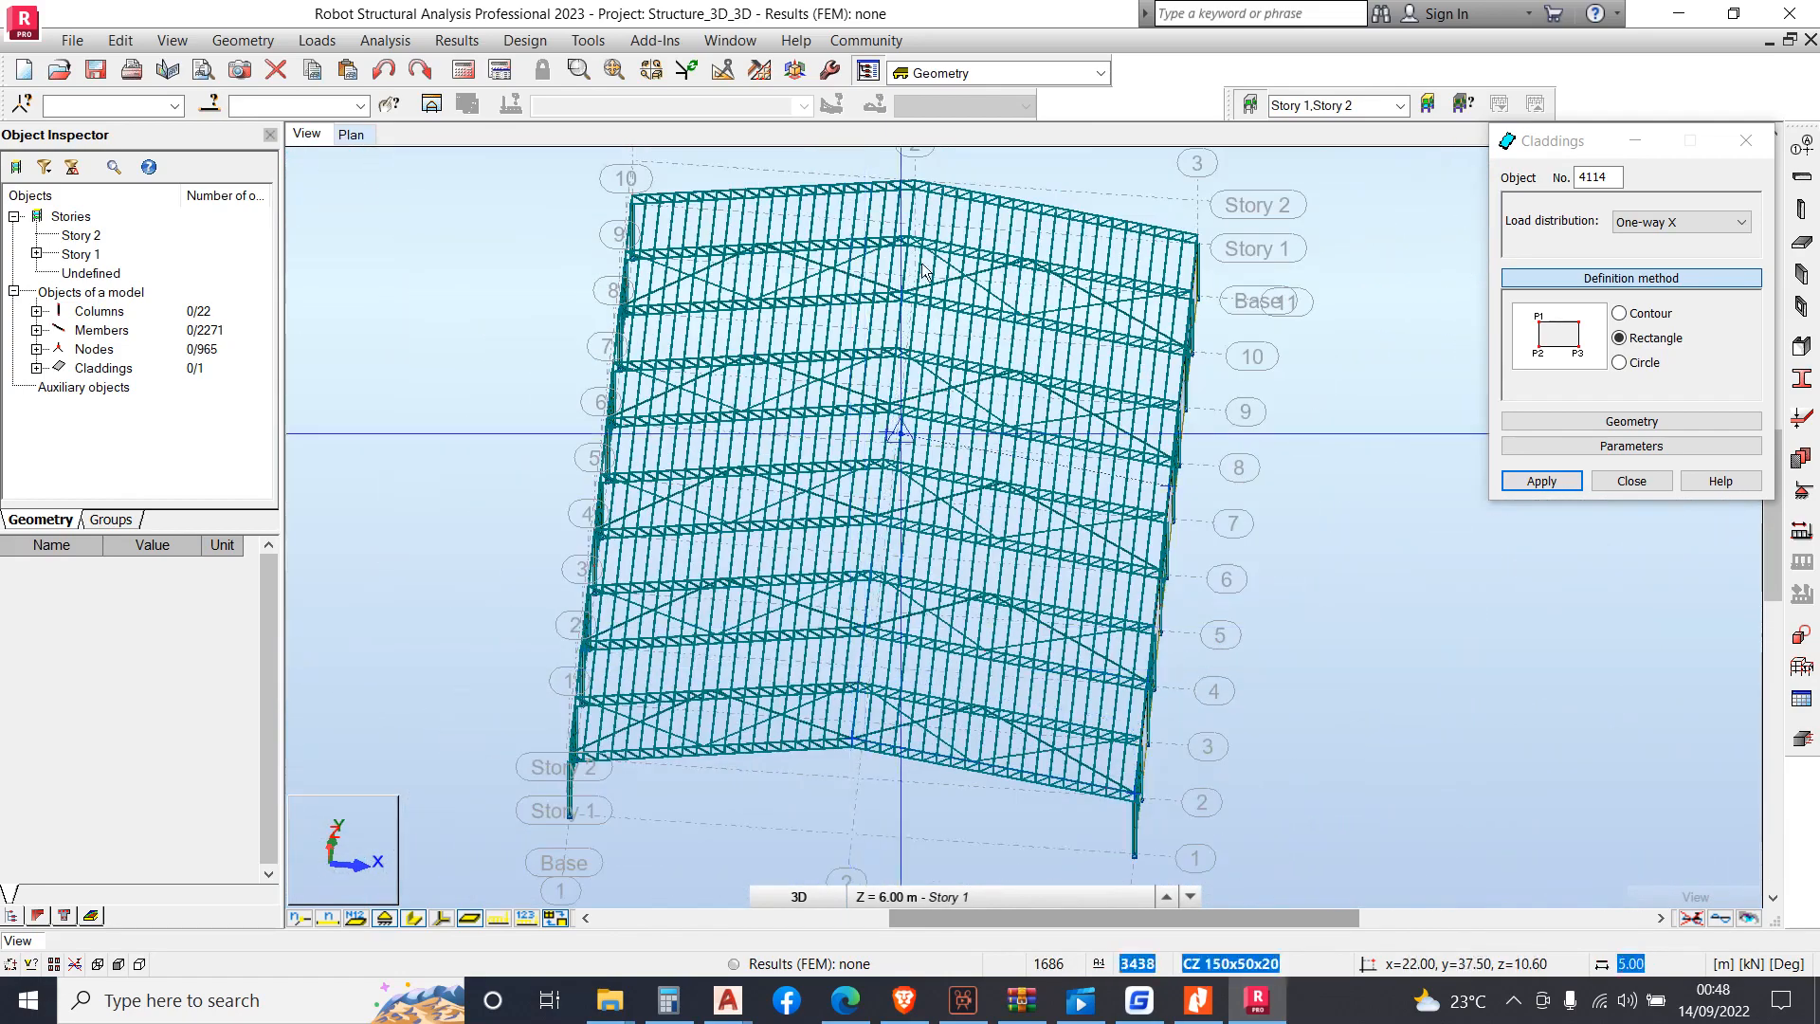
scroll(908, 189, "up", 6)
scroll(900, 203, "up", 5)
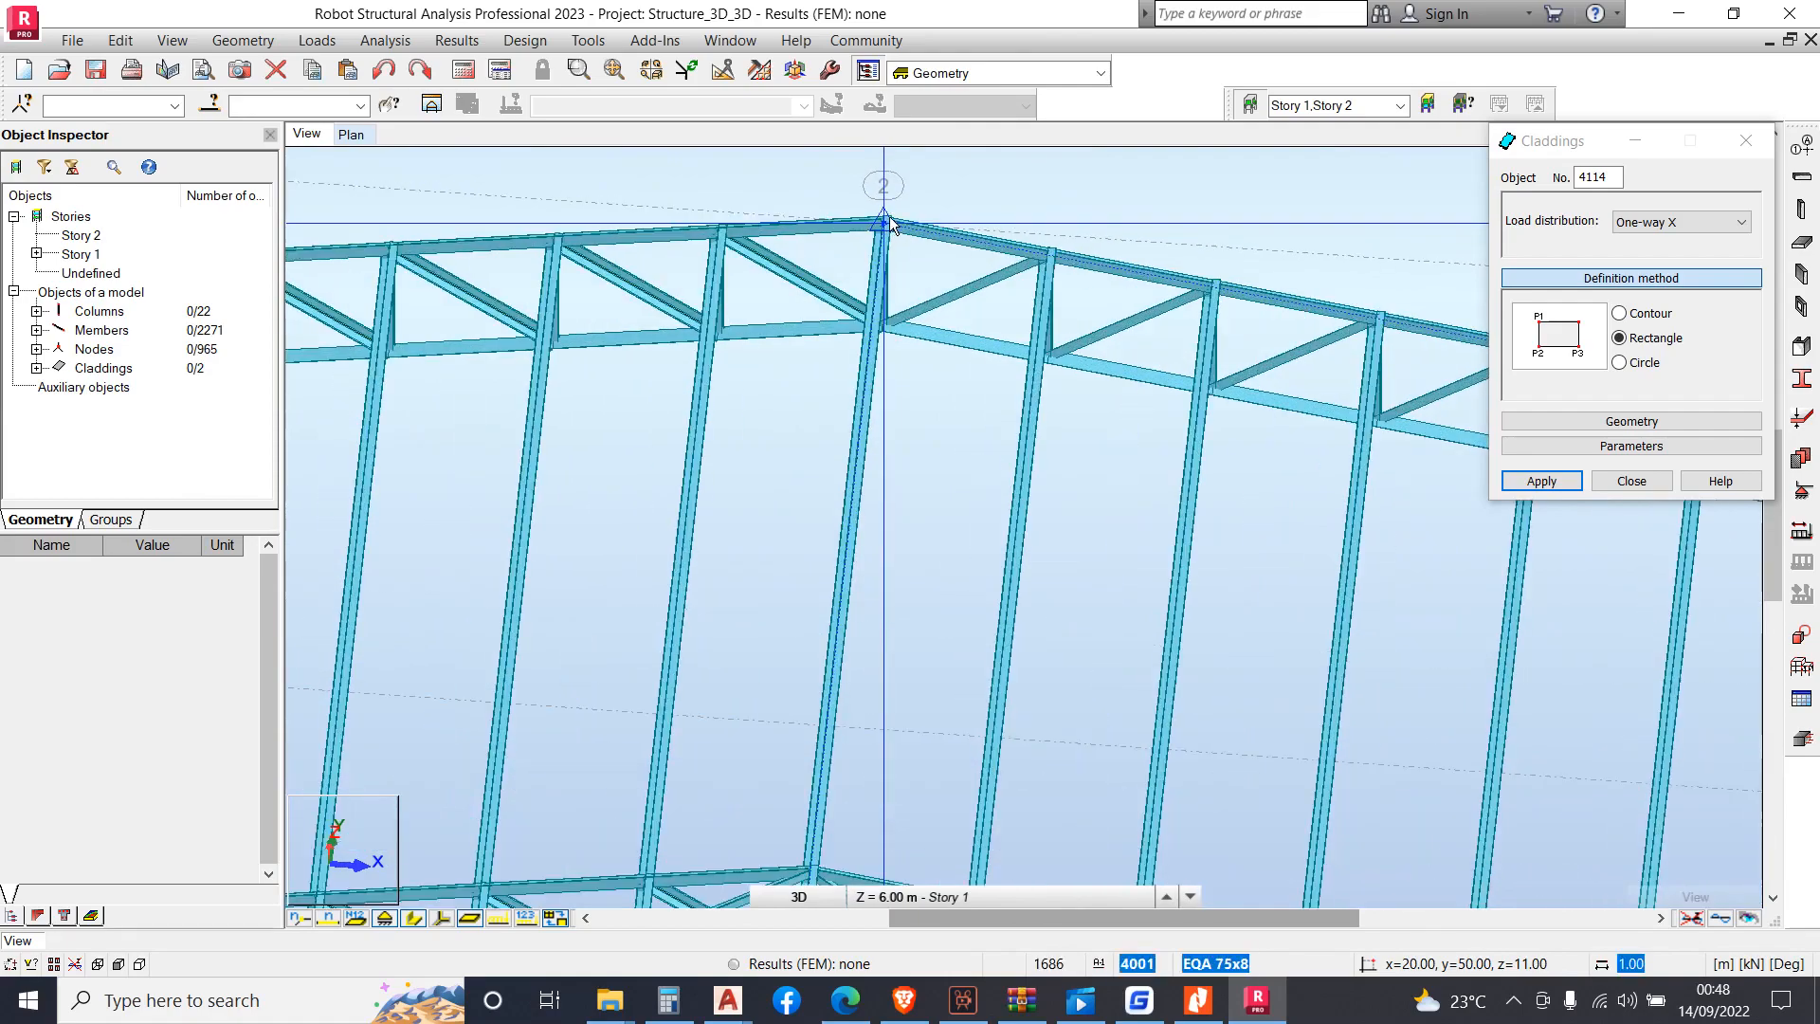
Start a rectangular cladding for the remaining roof slope at the first truss's ridge node, x=20.00, y=0.00, z=11.00
scroll(891, 232, "down", 6)
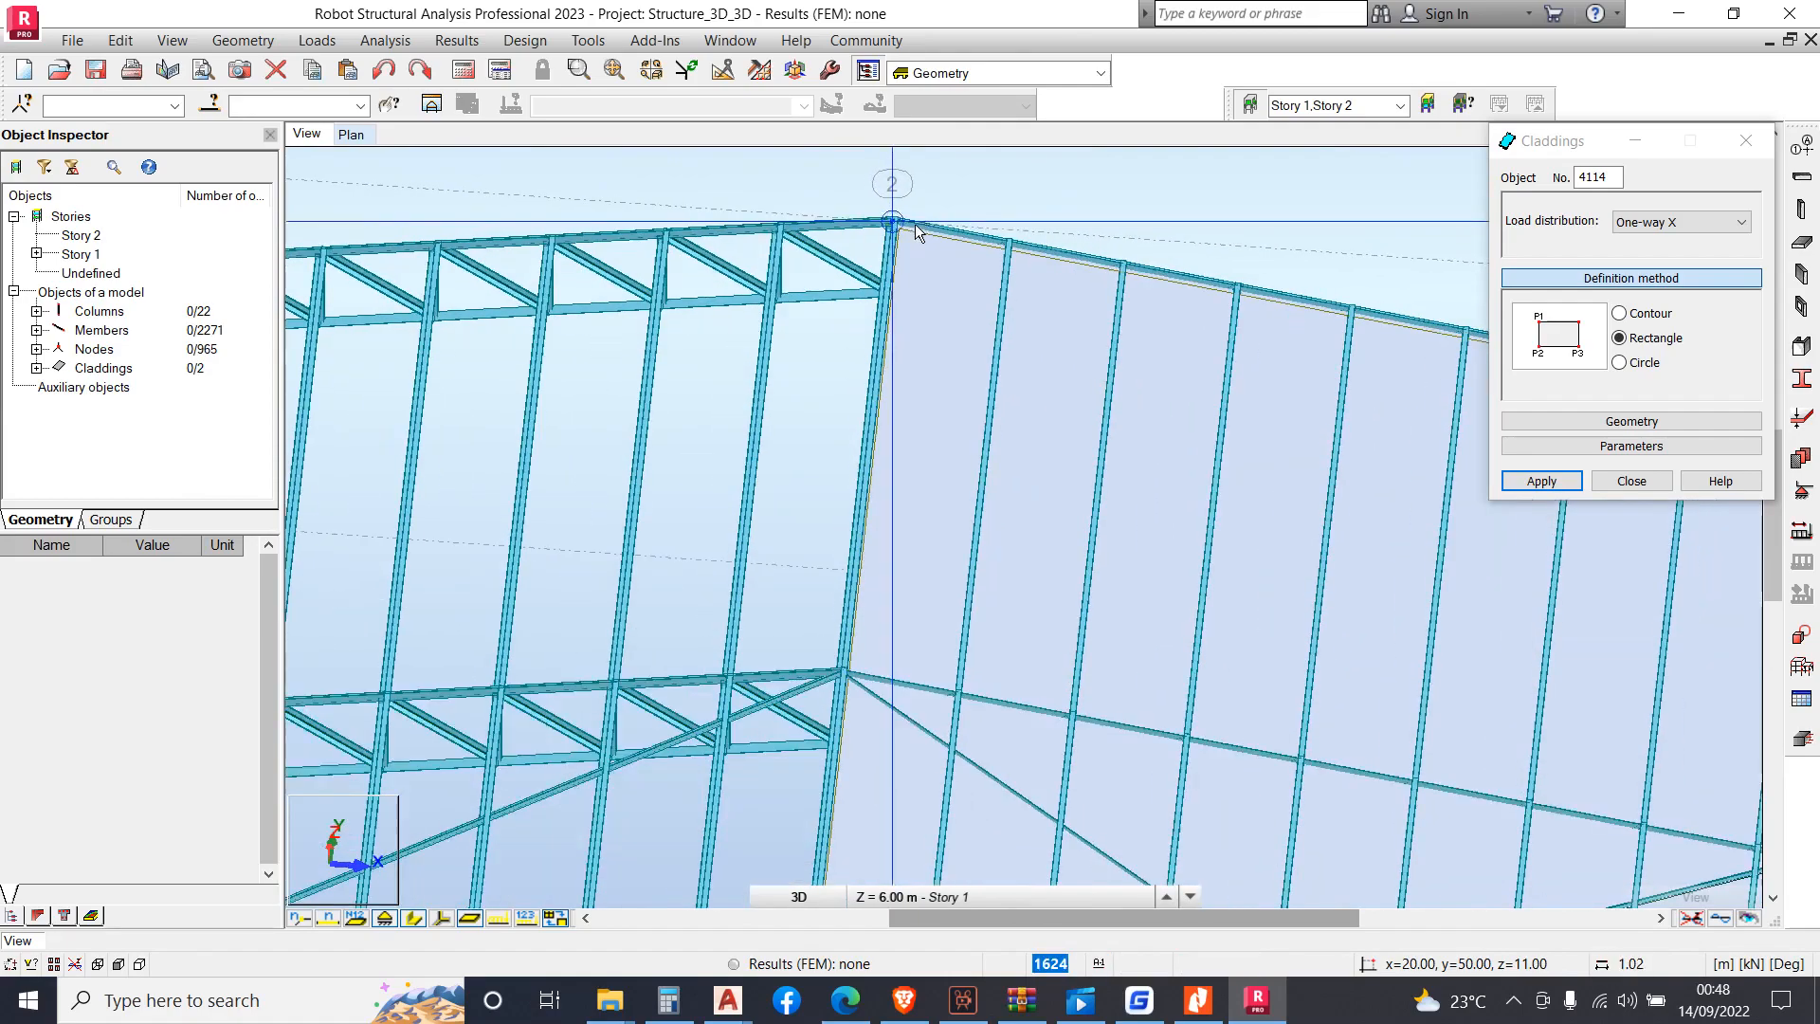
scroll(950, 239, "down", 5)
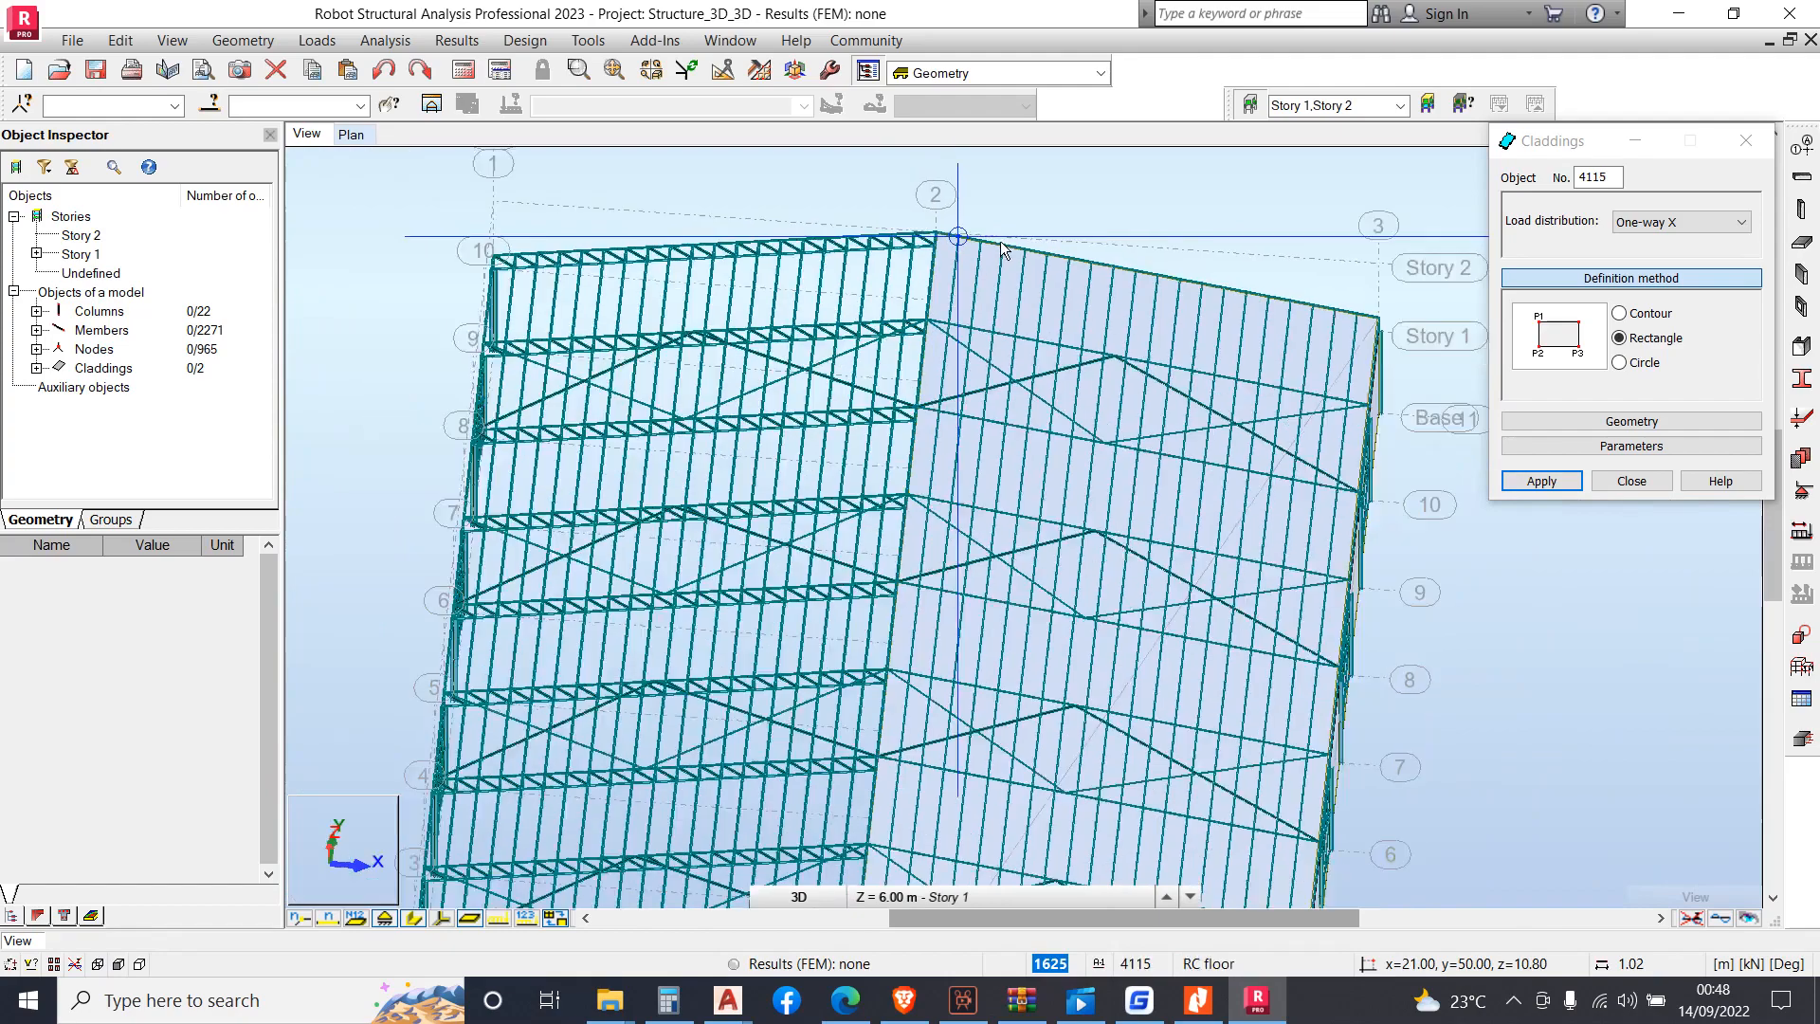
scroll(678, 564, "up", 2)
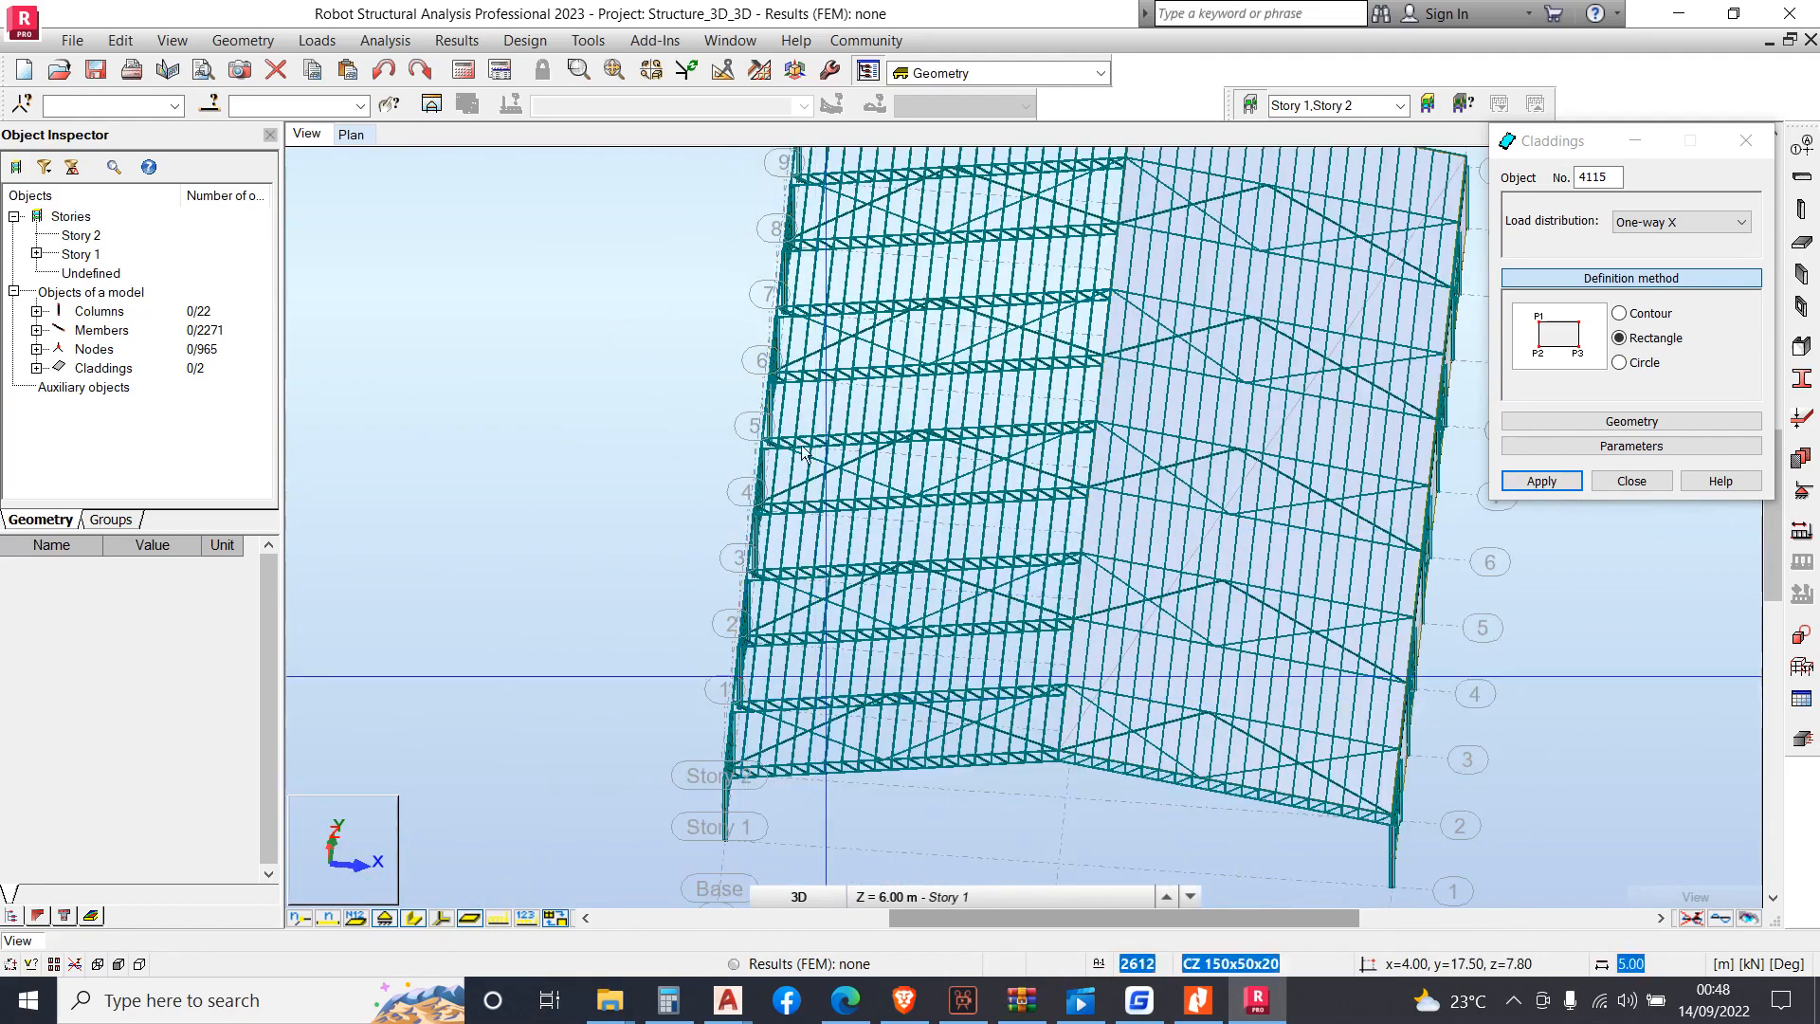
scroll(1165, 709, "up", 2)
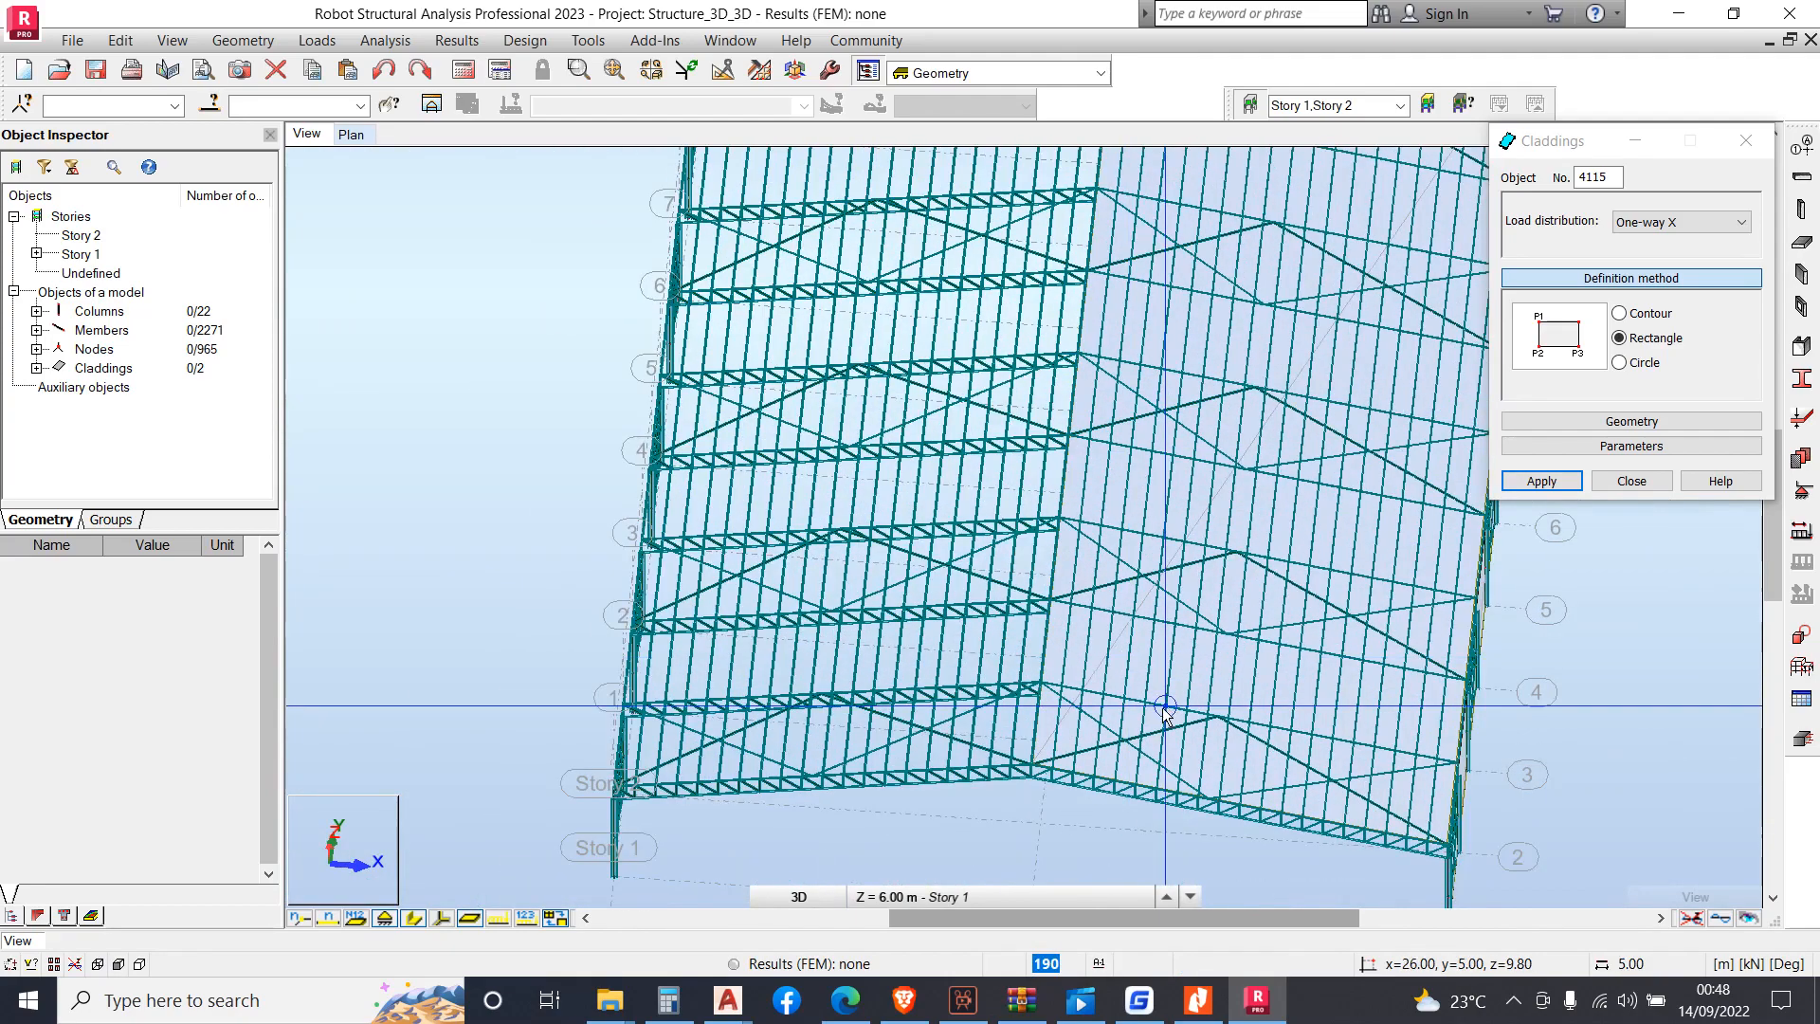
scroll(1165, 709, "up", 3)
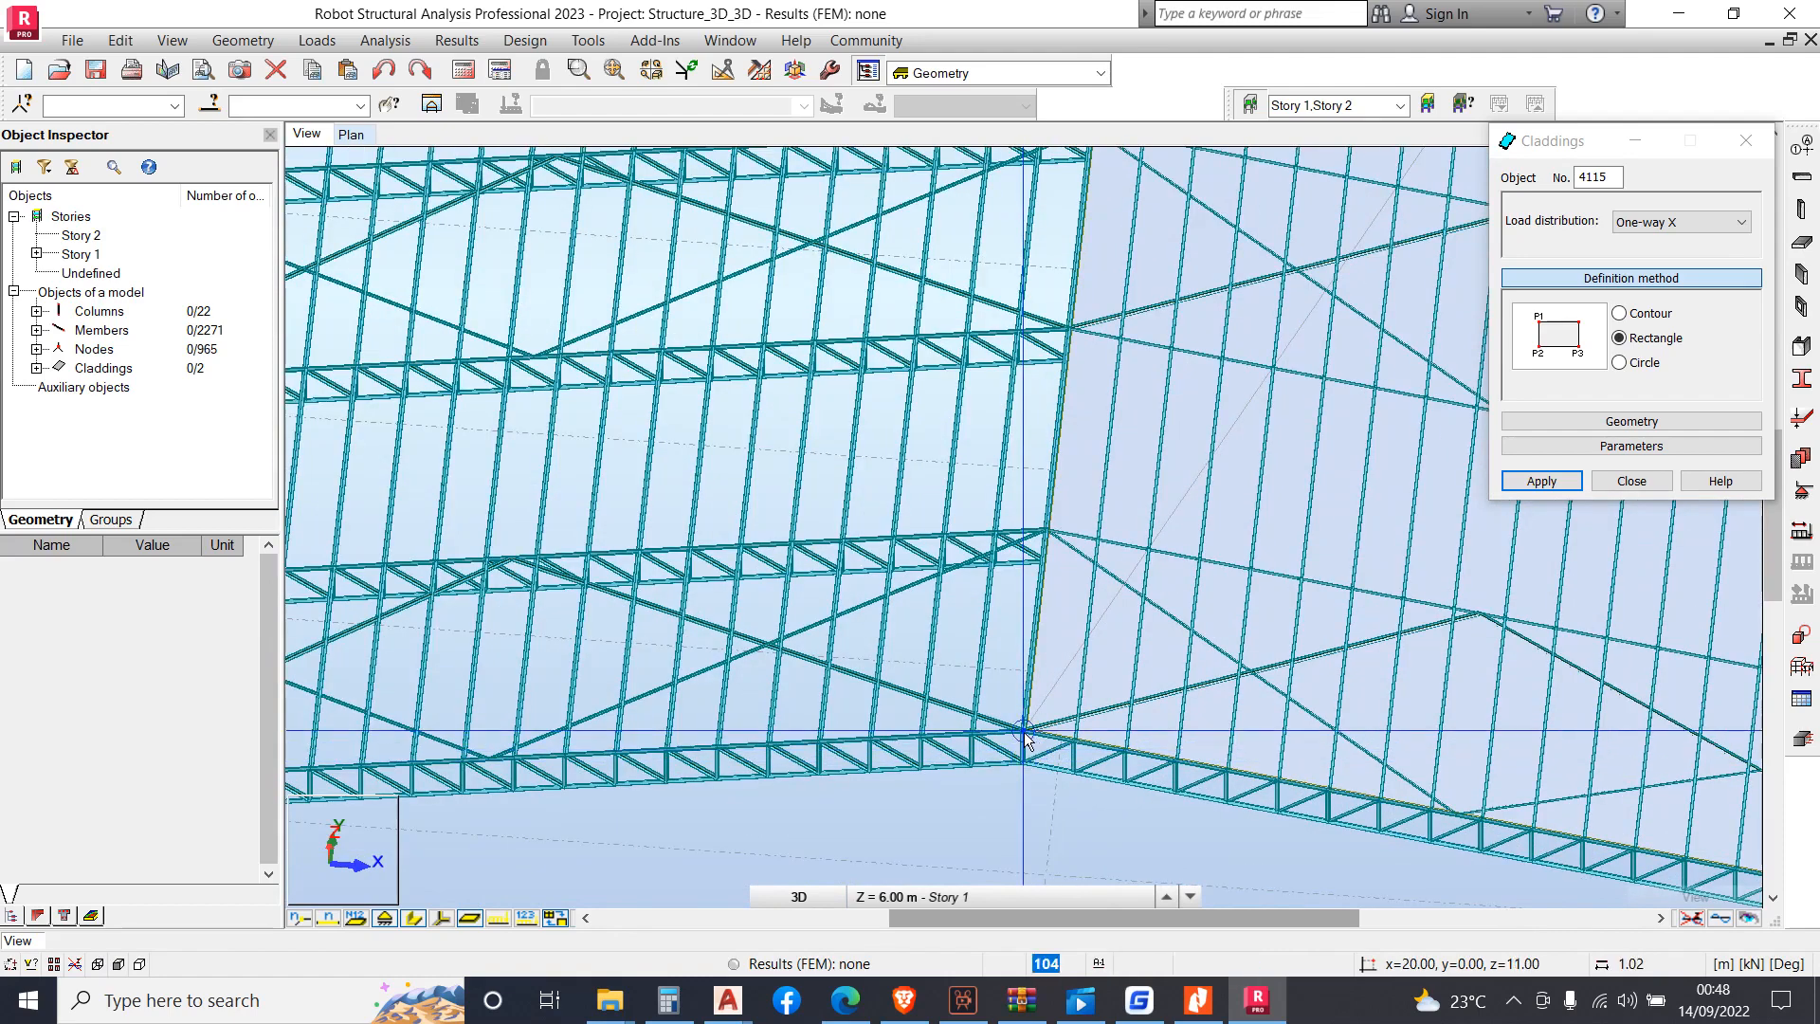
scroll(1138, 690, "down", 2)
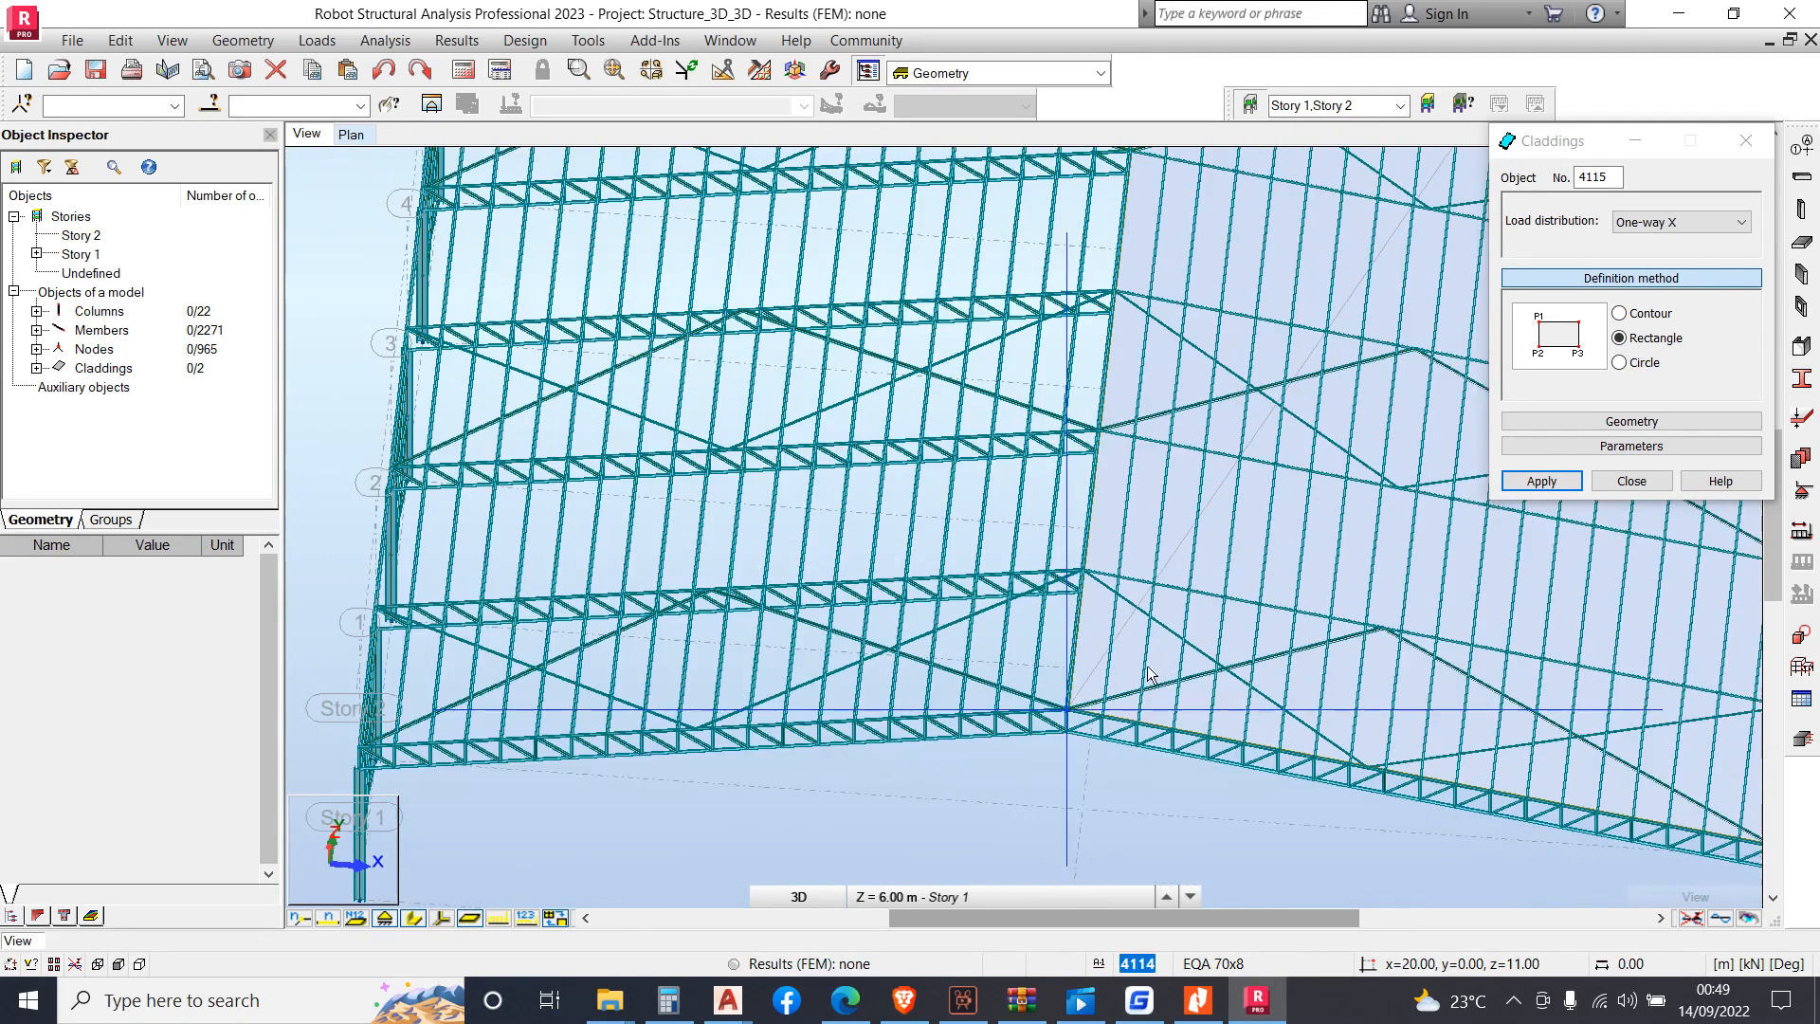
Try to complete this roof-slope cladding through the eaves nodes x=0.00, y=0.00, z=7.00 and x=0.00, y=50.00, z=7.00
scroll(359, 764, "up", 2)
scroll(359, 764, "up", 2)
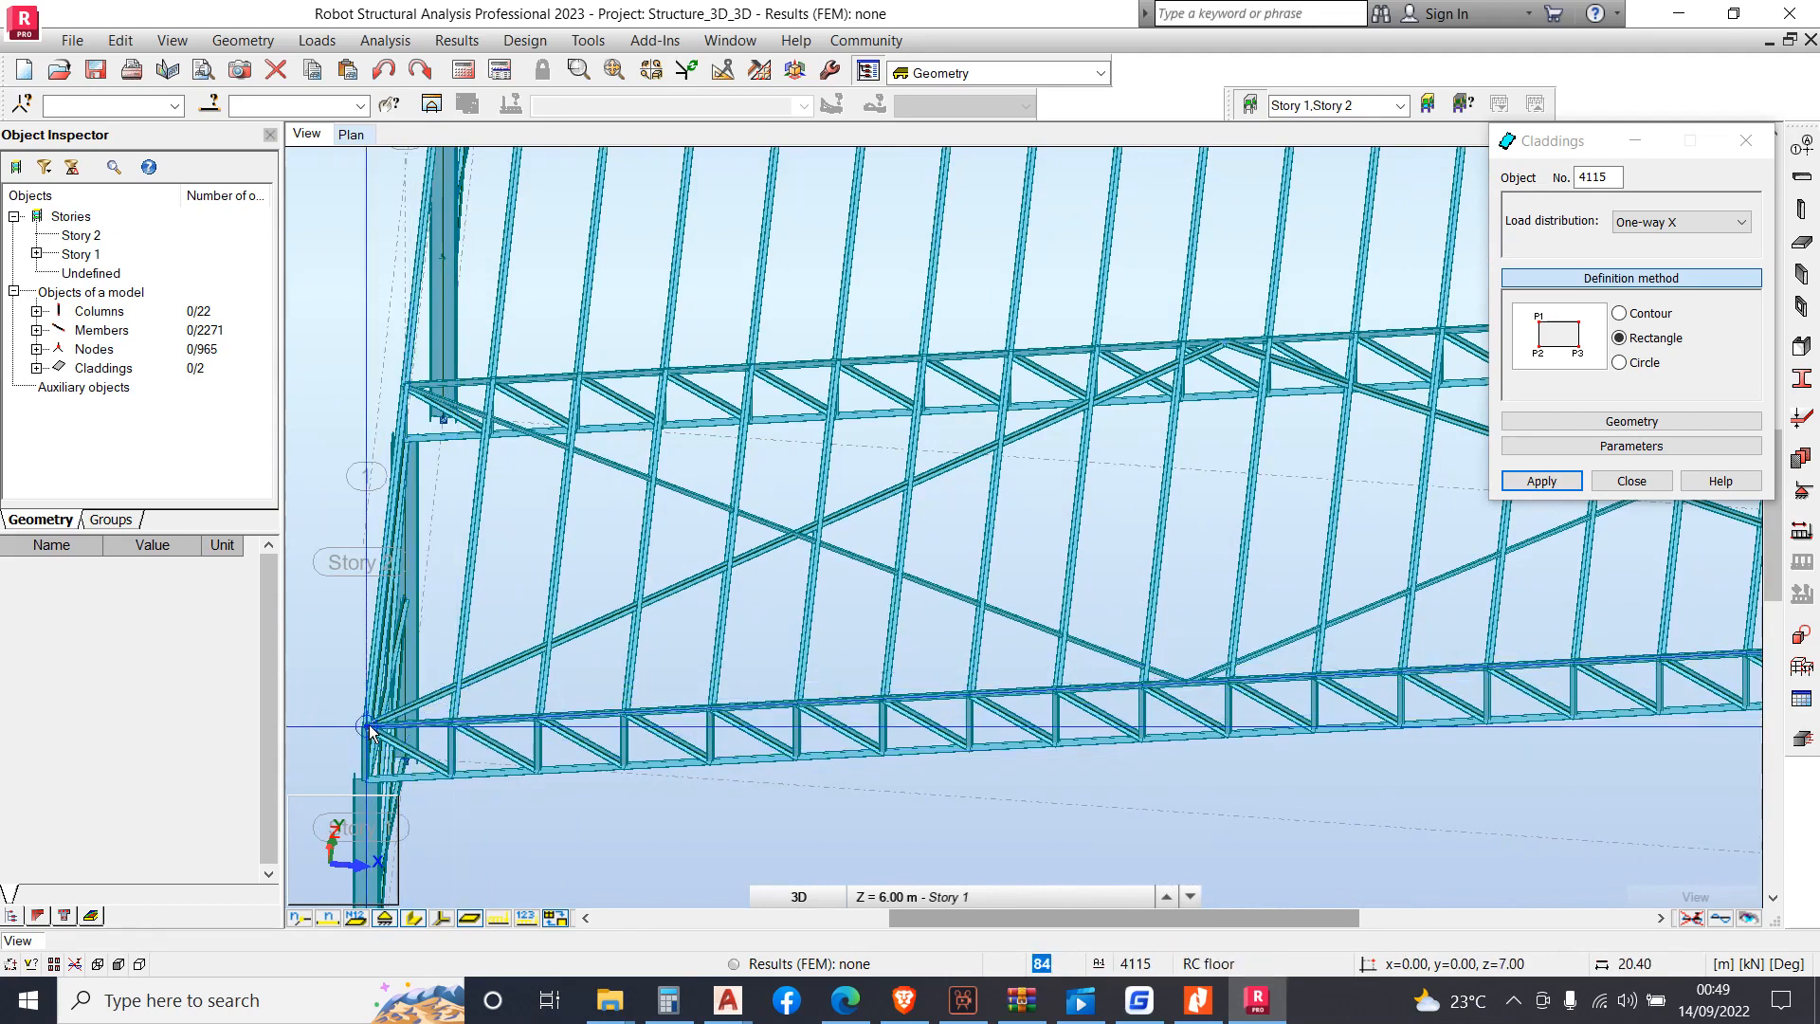
scroll(358, 711, "down", 1)
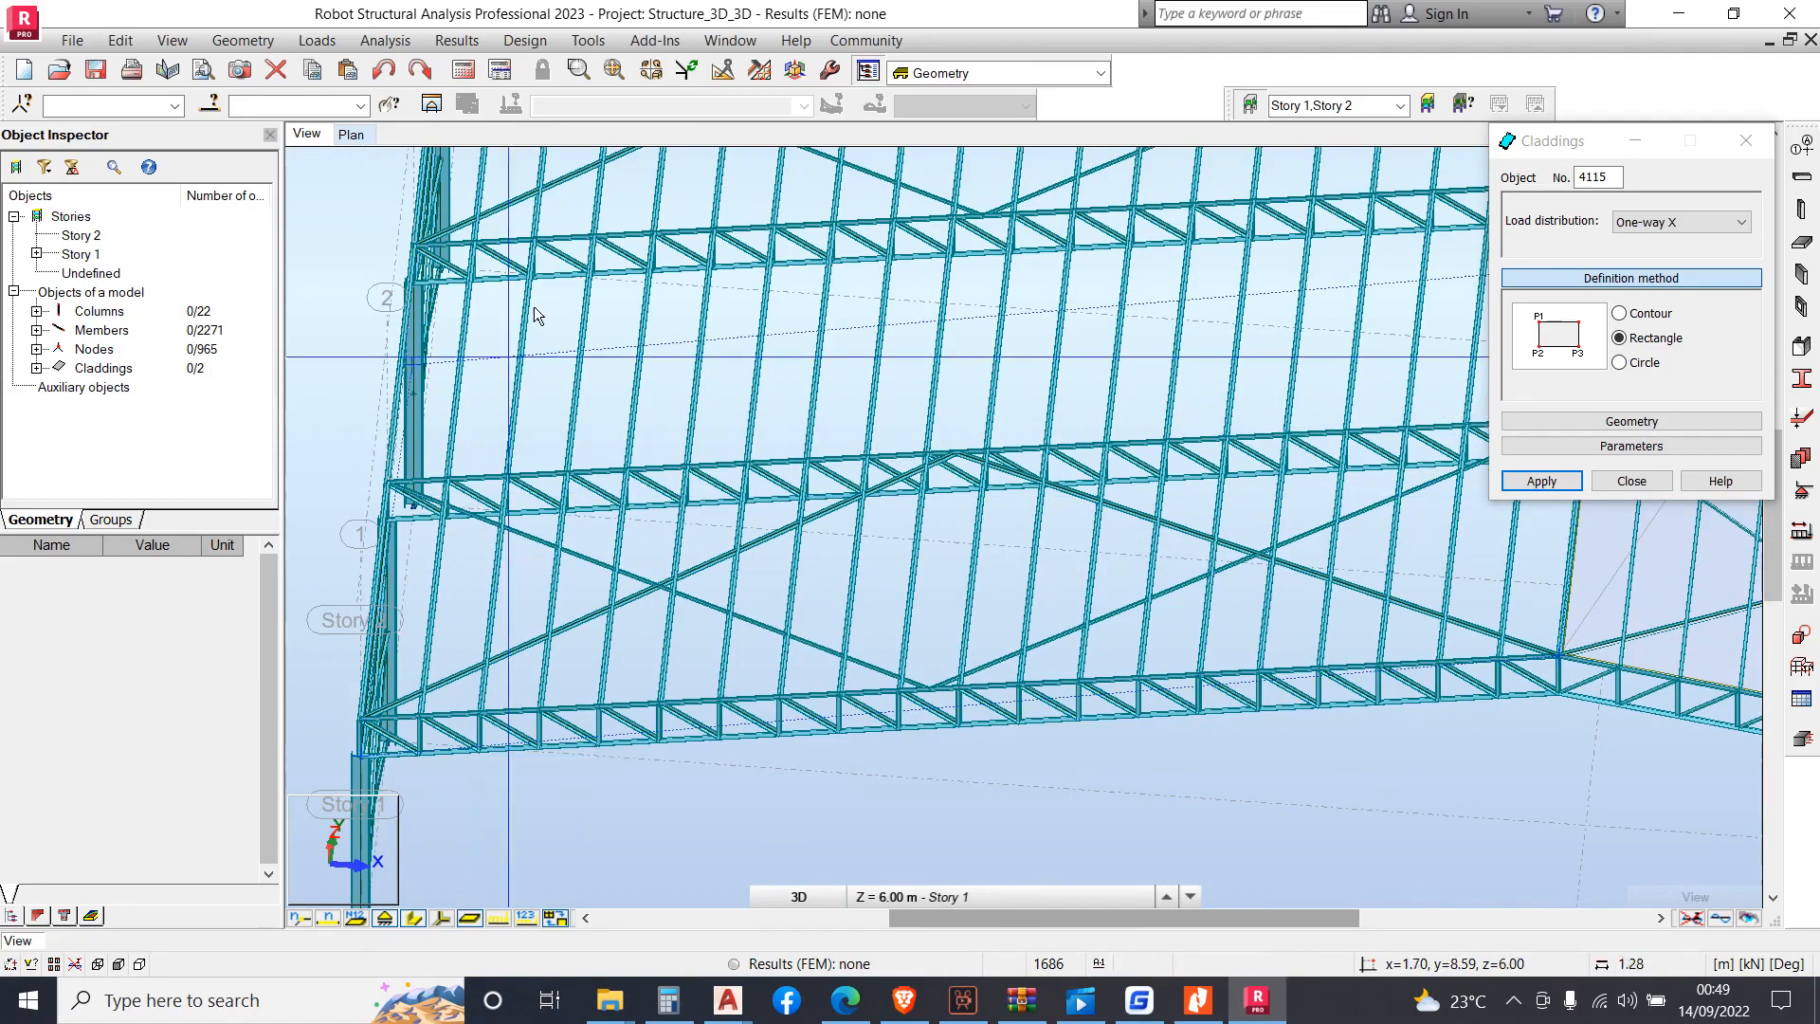
scroll(490, 708, "down", 1)
scroll(566, 791, "down", 5)
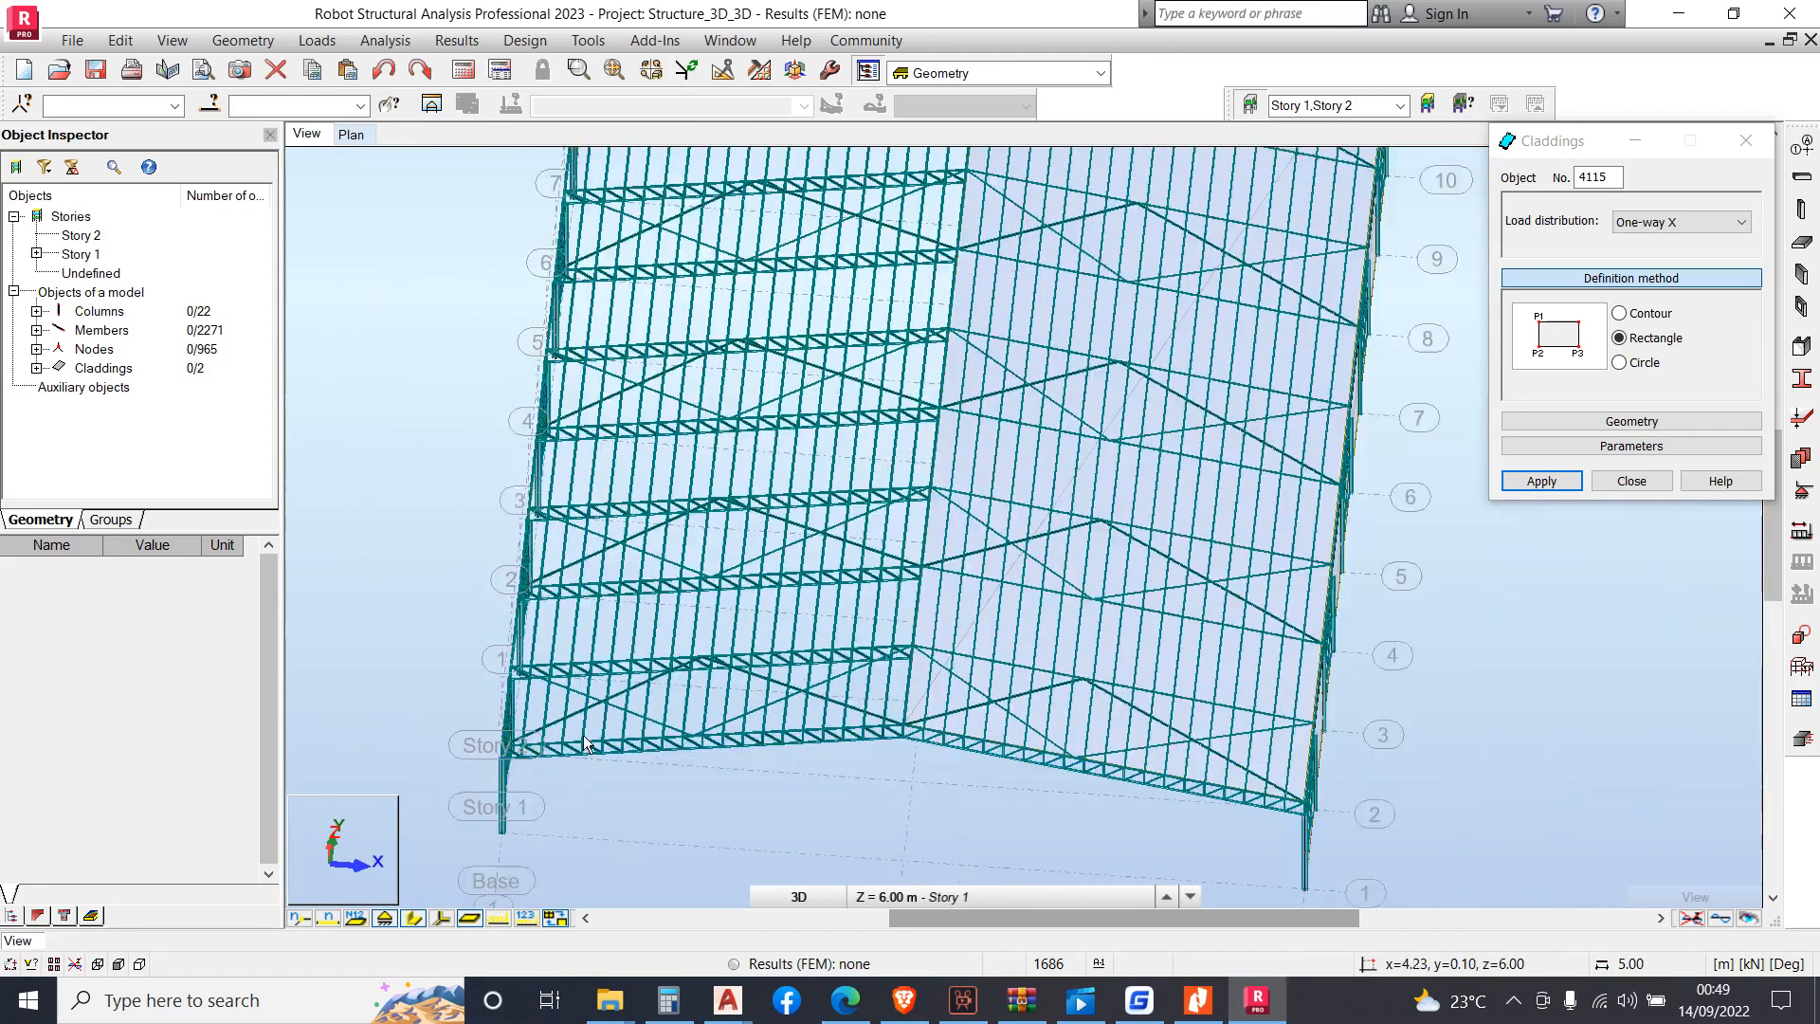
scroll(610, 275, "up", 6)
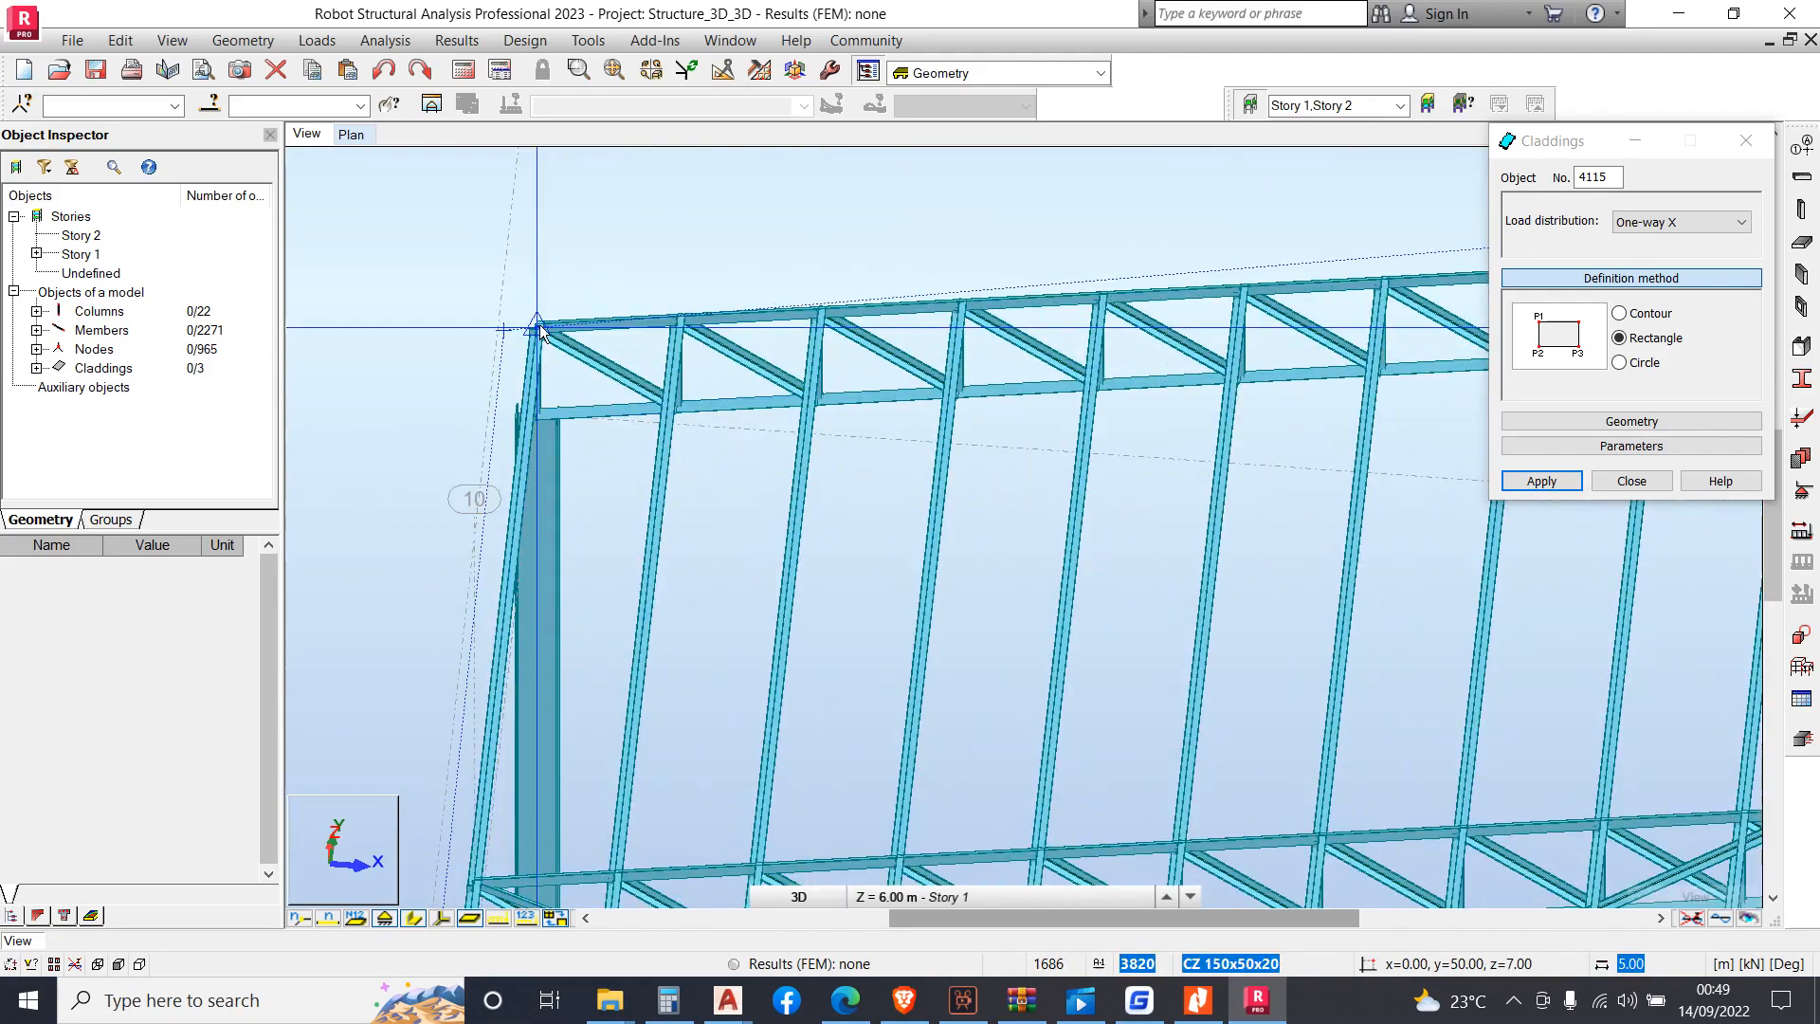
left_click(566, 320)
scroll(690, 296, "down", 6)
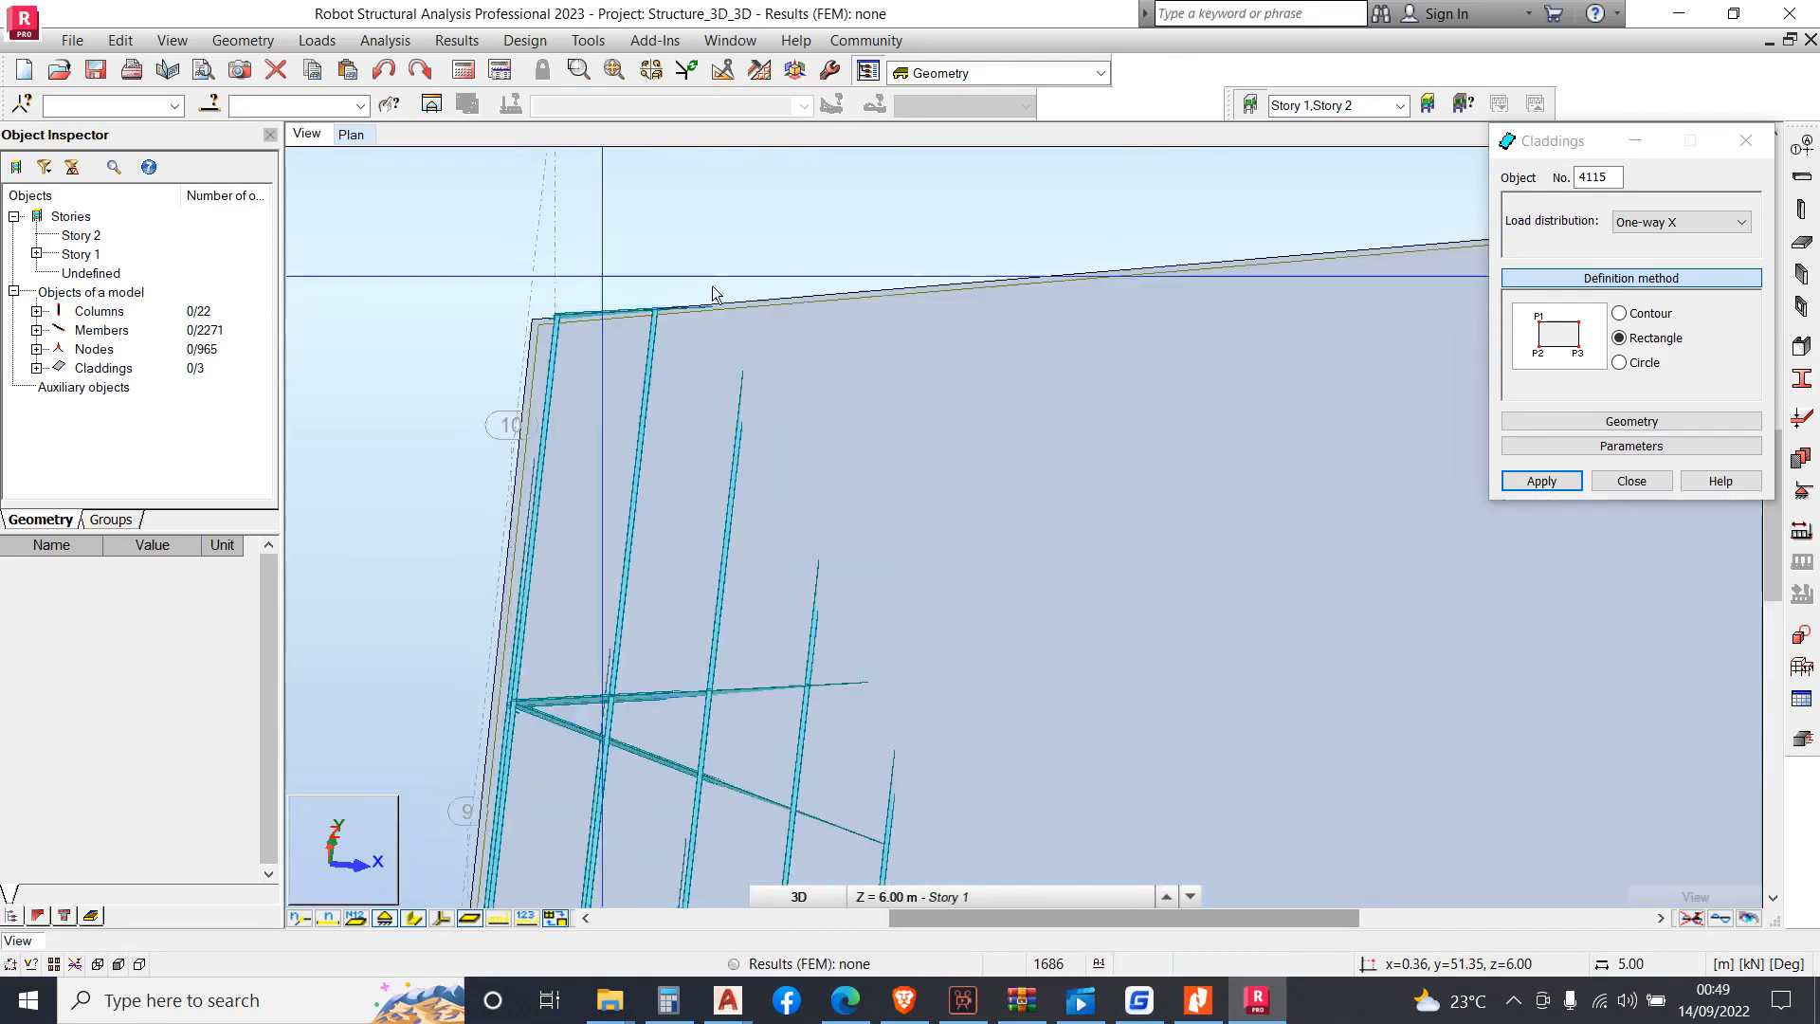
scroll(786, 279, "down", 6)
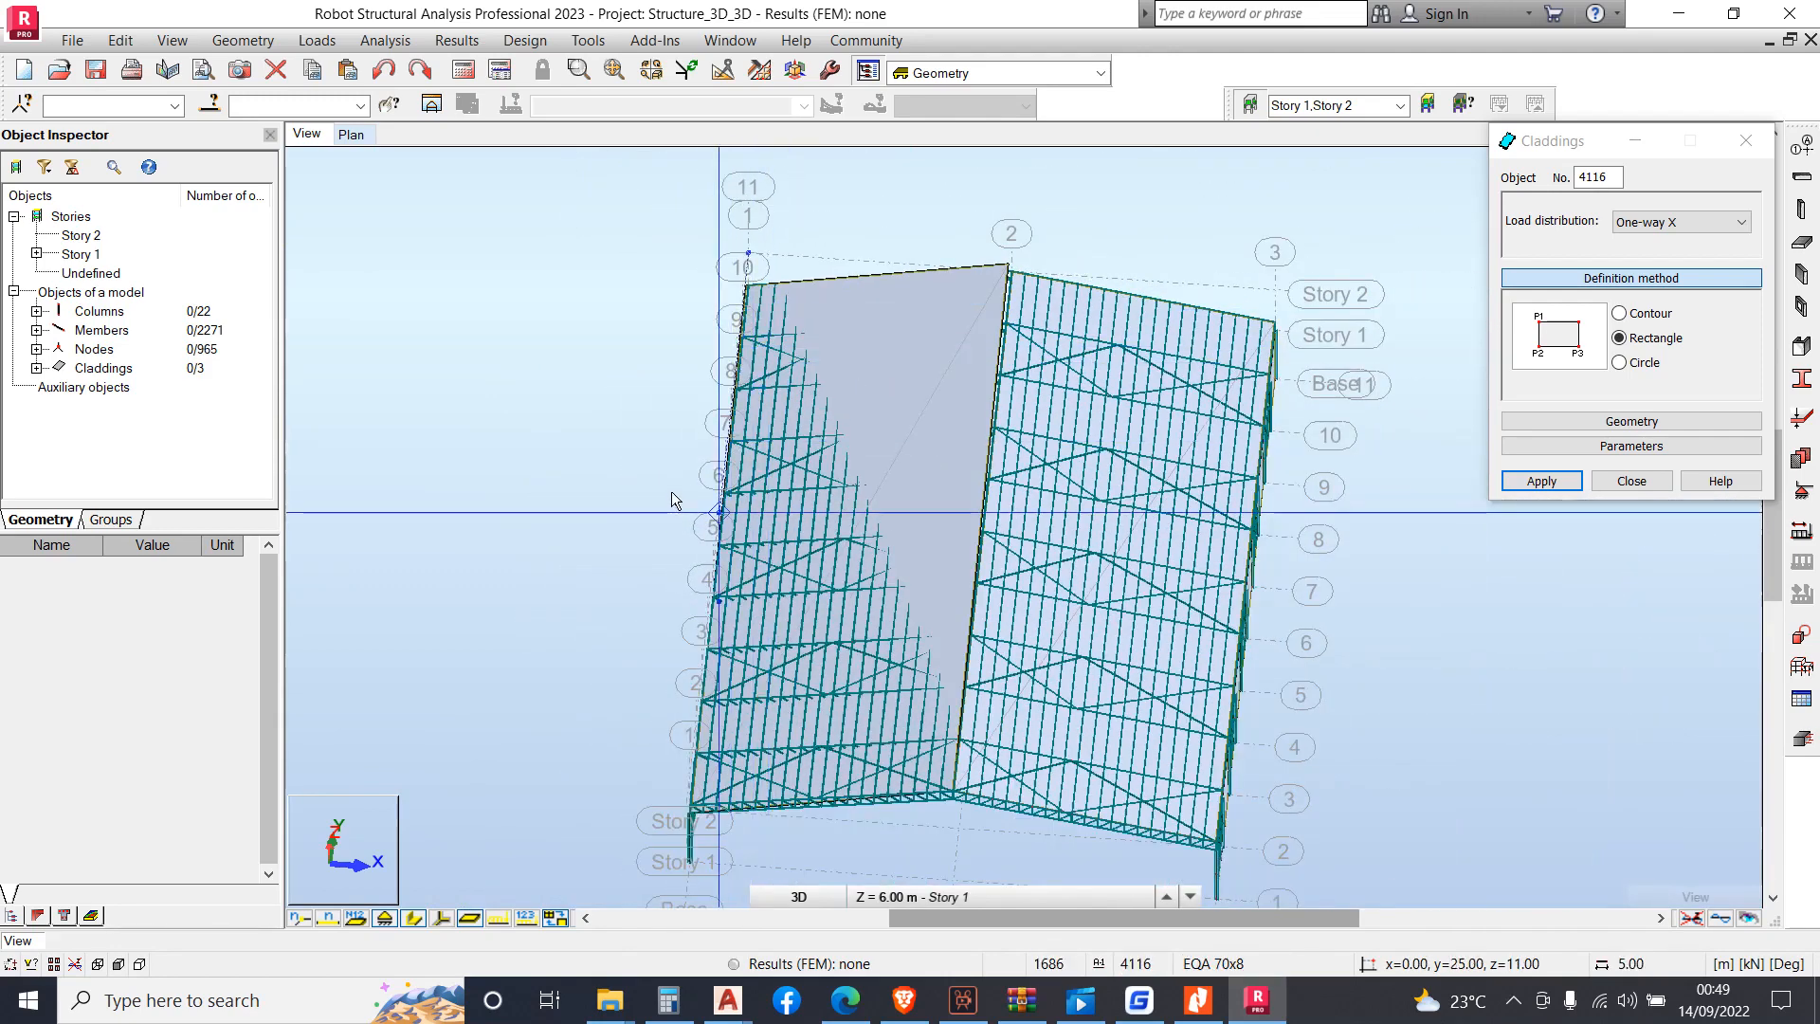
Rotate the model to check the last roof-slope cladding and undo it
right_click(937, 244)
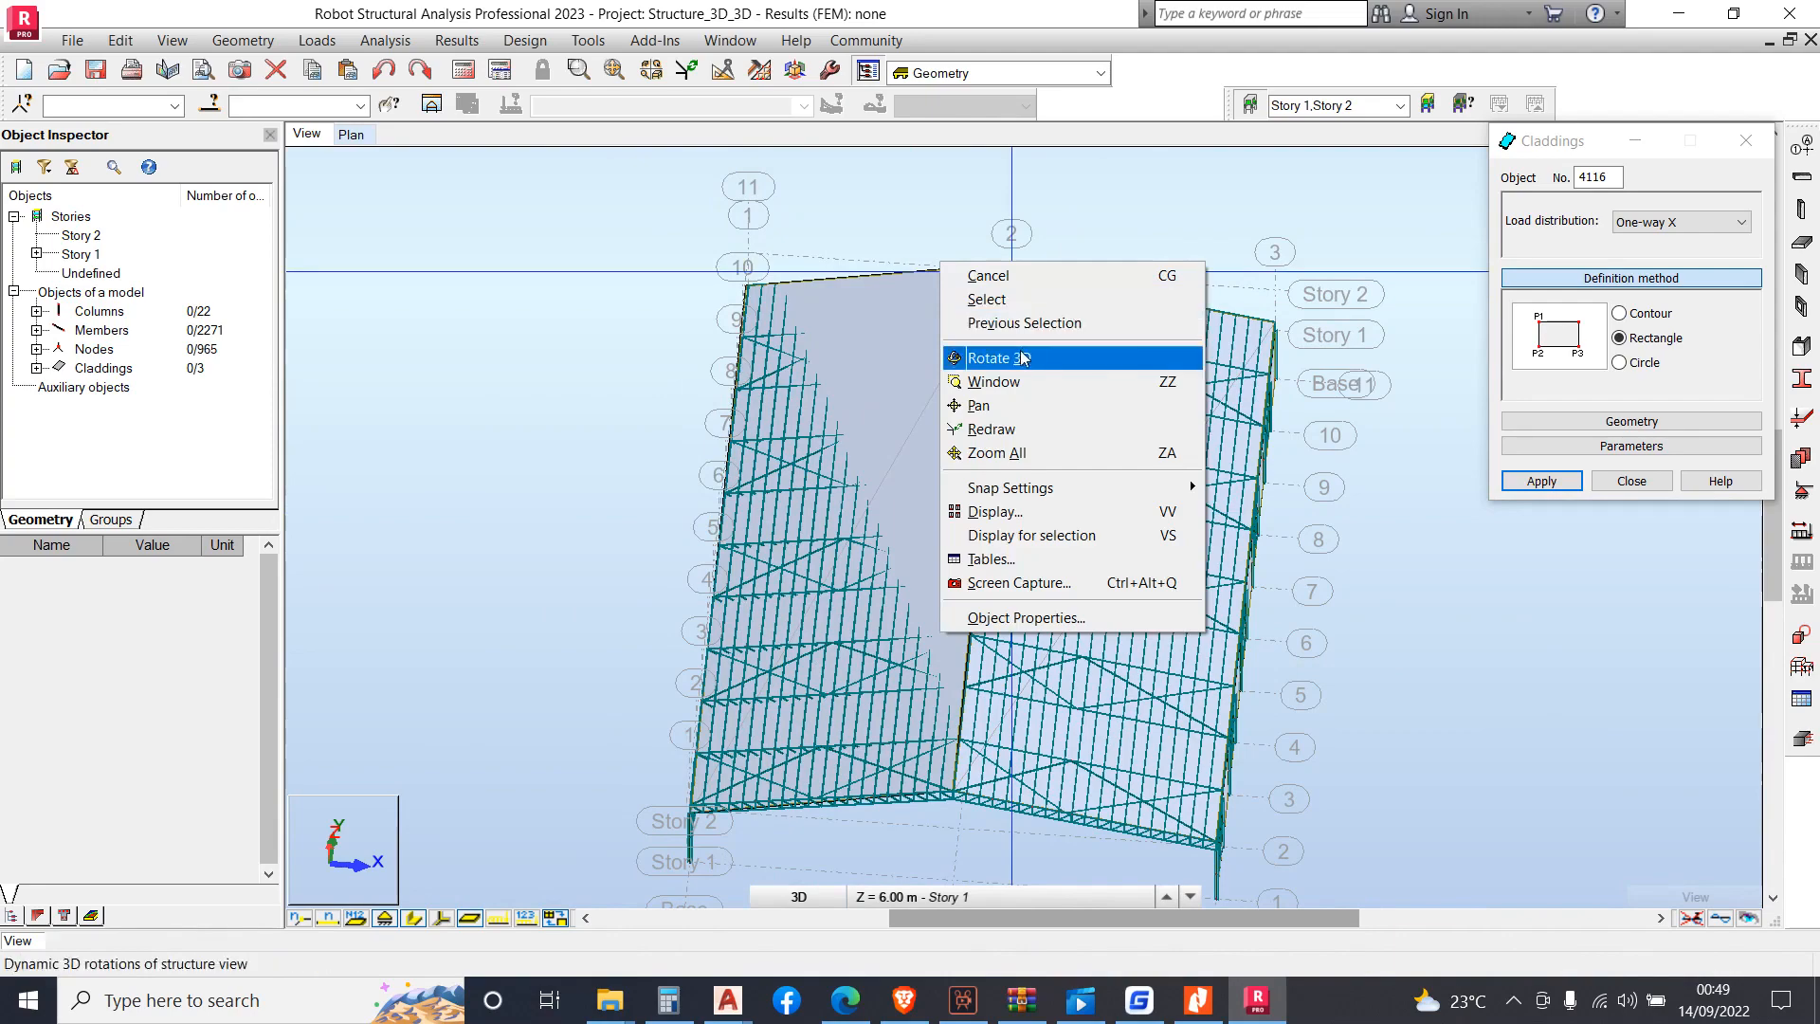
left_click(990, 349)
left_click_drag(958, 322, 960, 358)
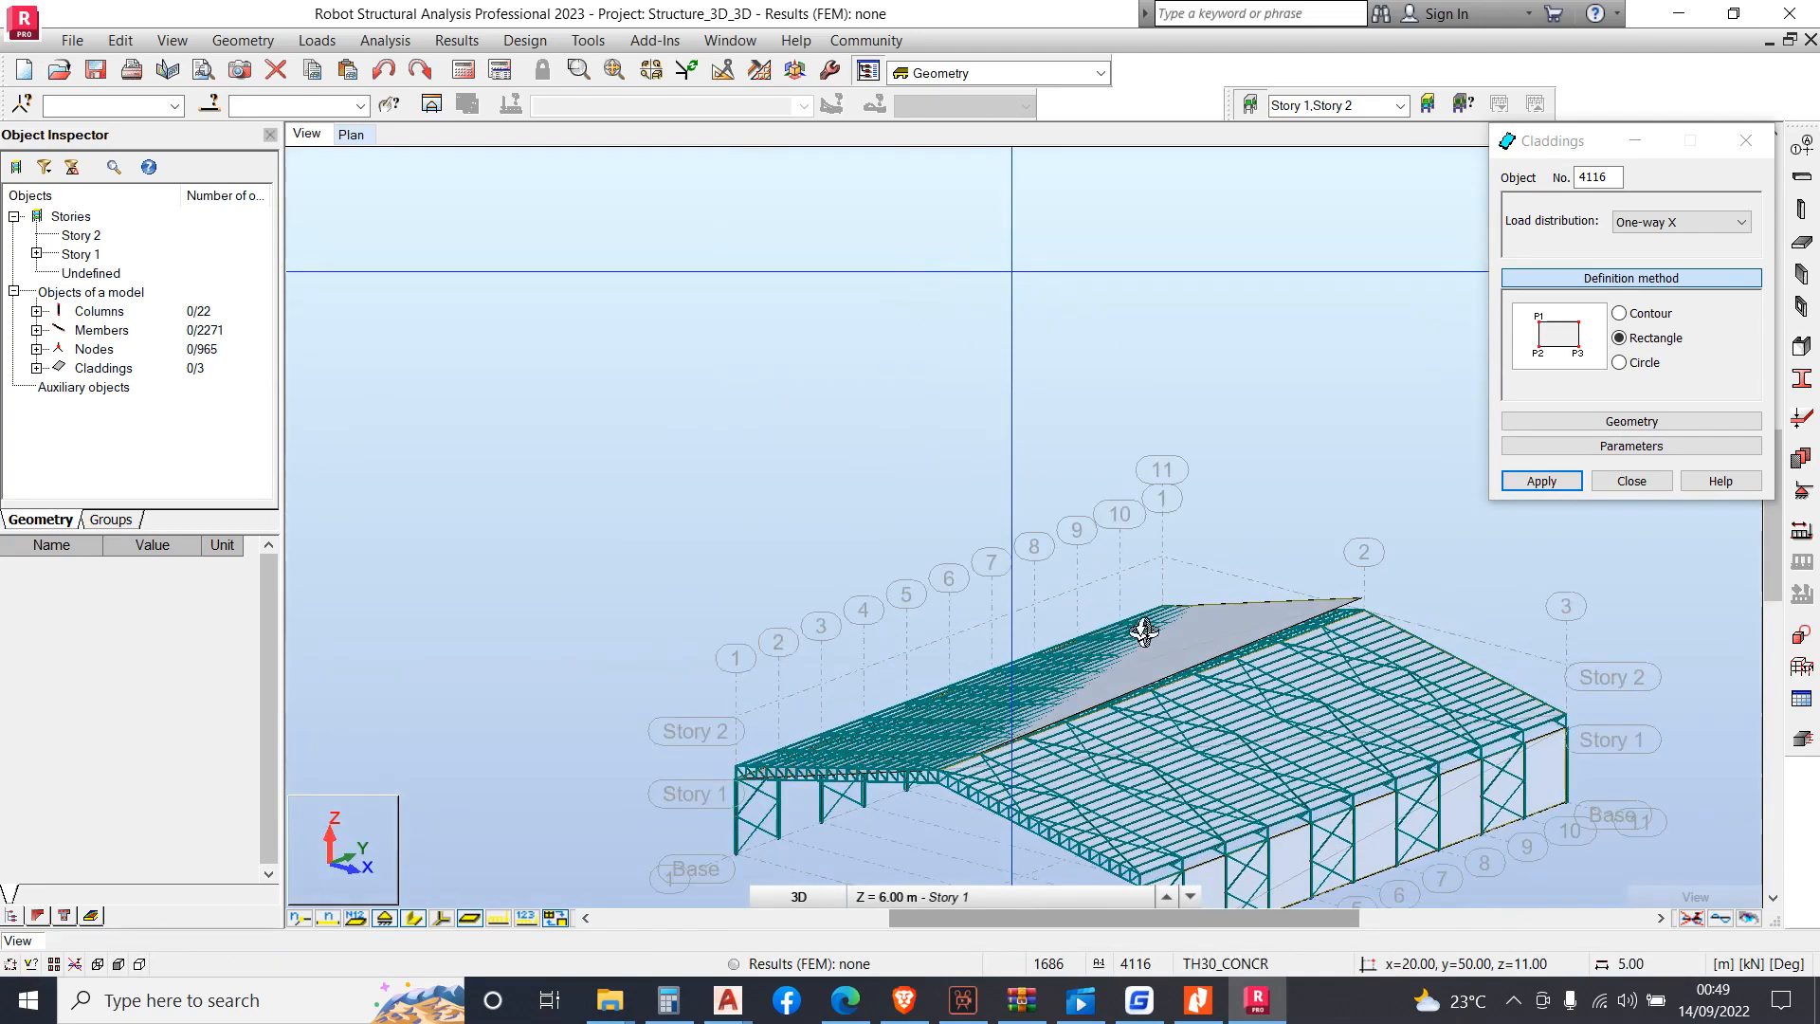
left_click(388, 72)
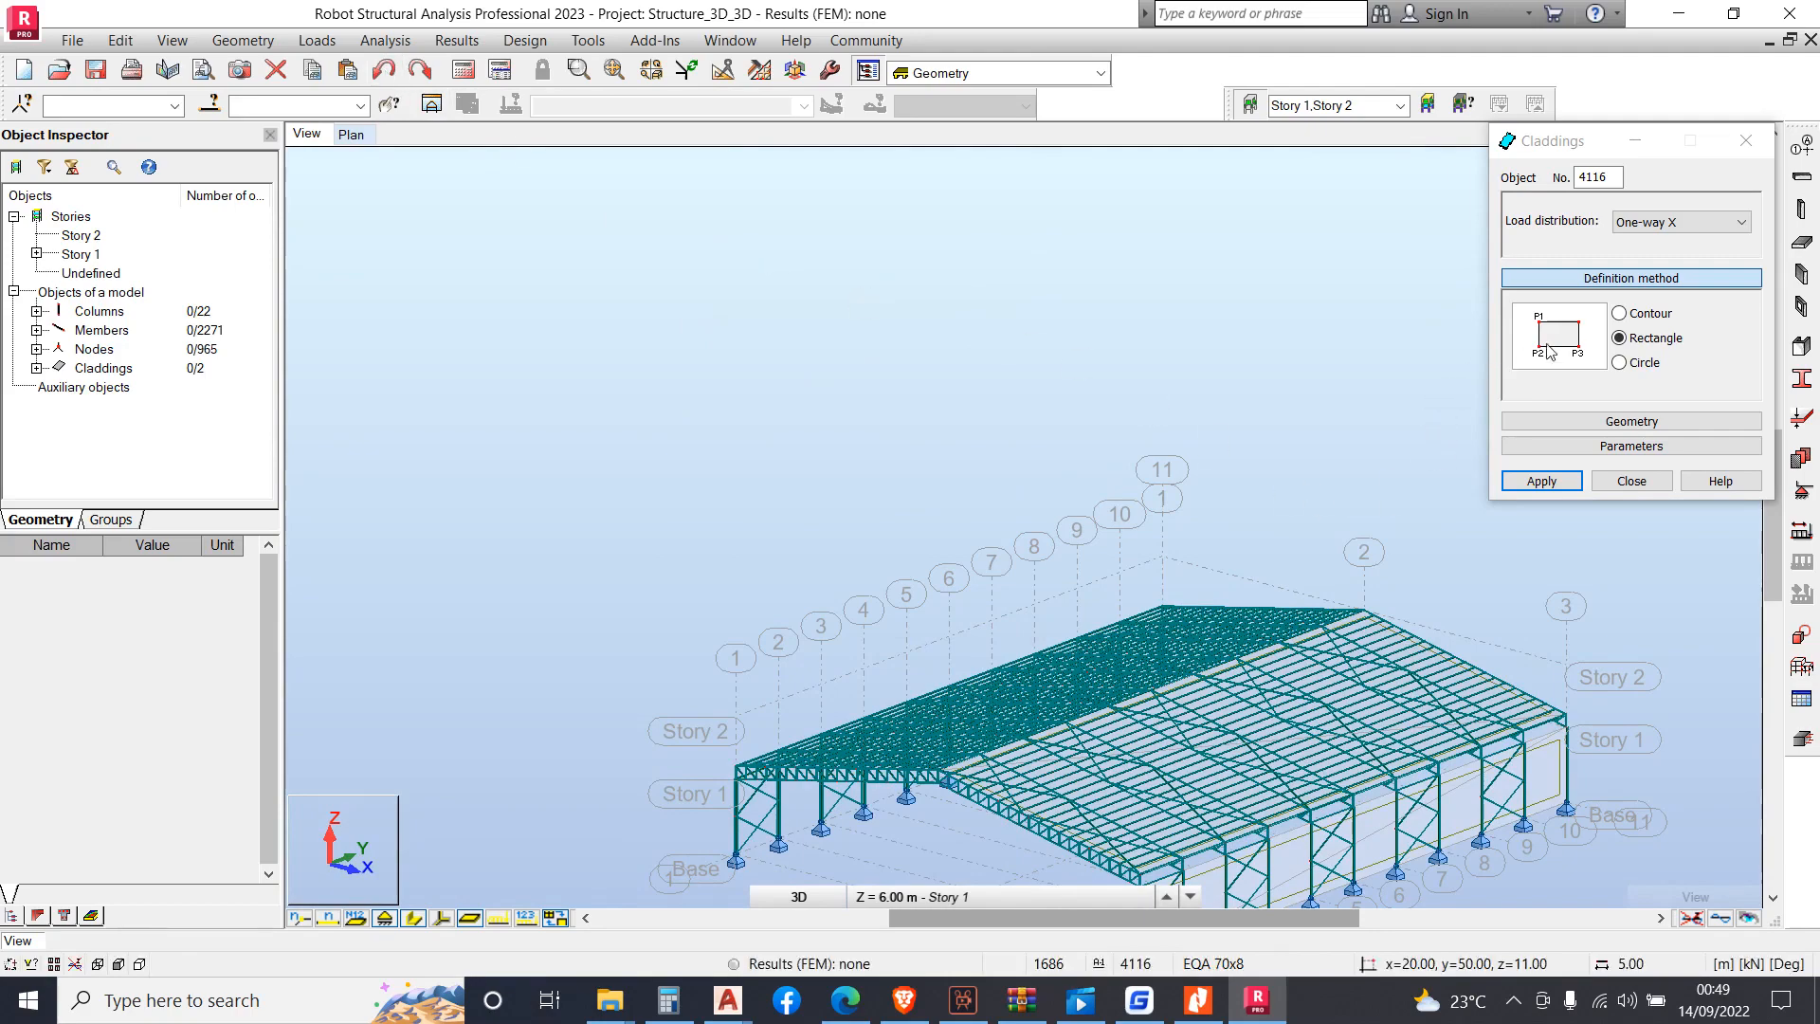
Start the rectangular cladding for the slope between axes 1 and 2 again, at the ridge node of the first truss
left_click(1616, 338)
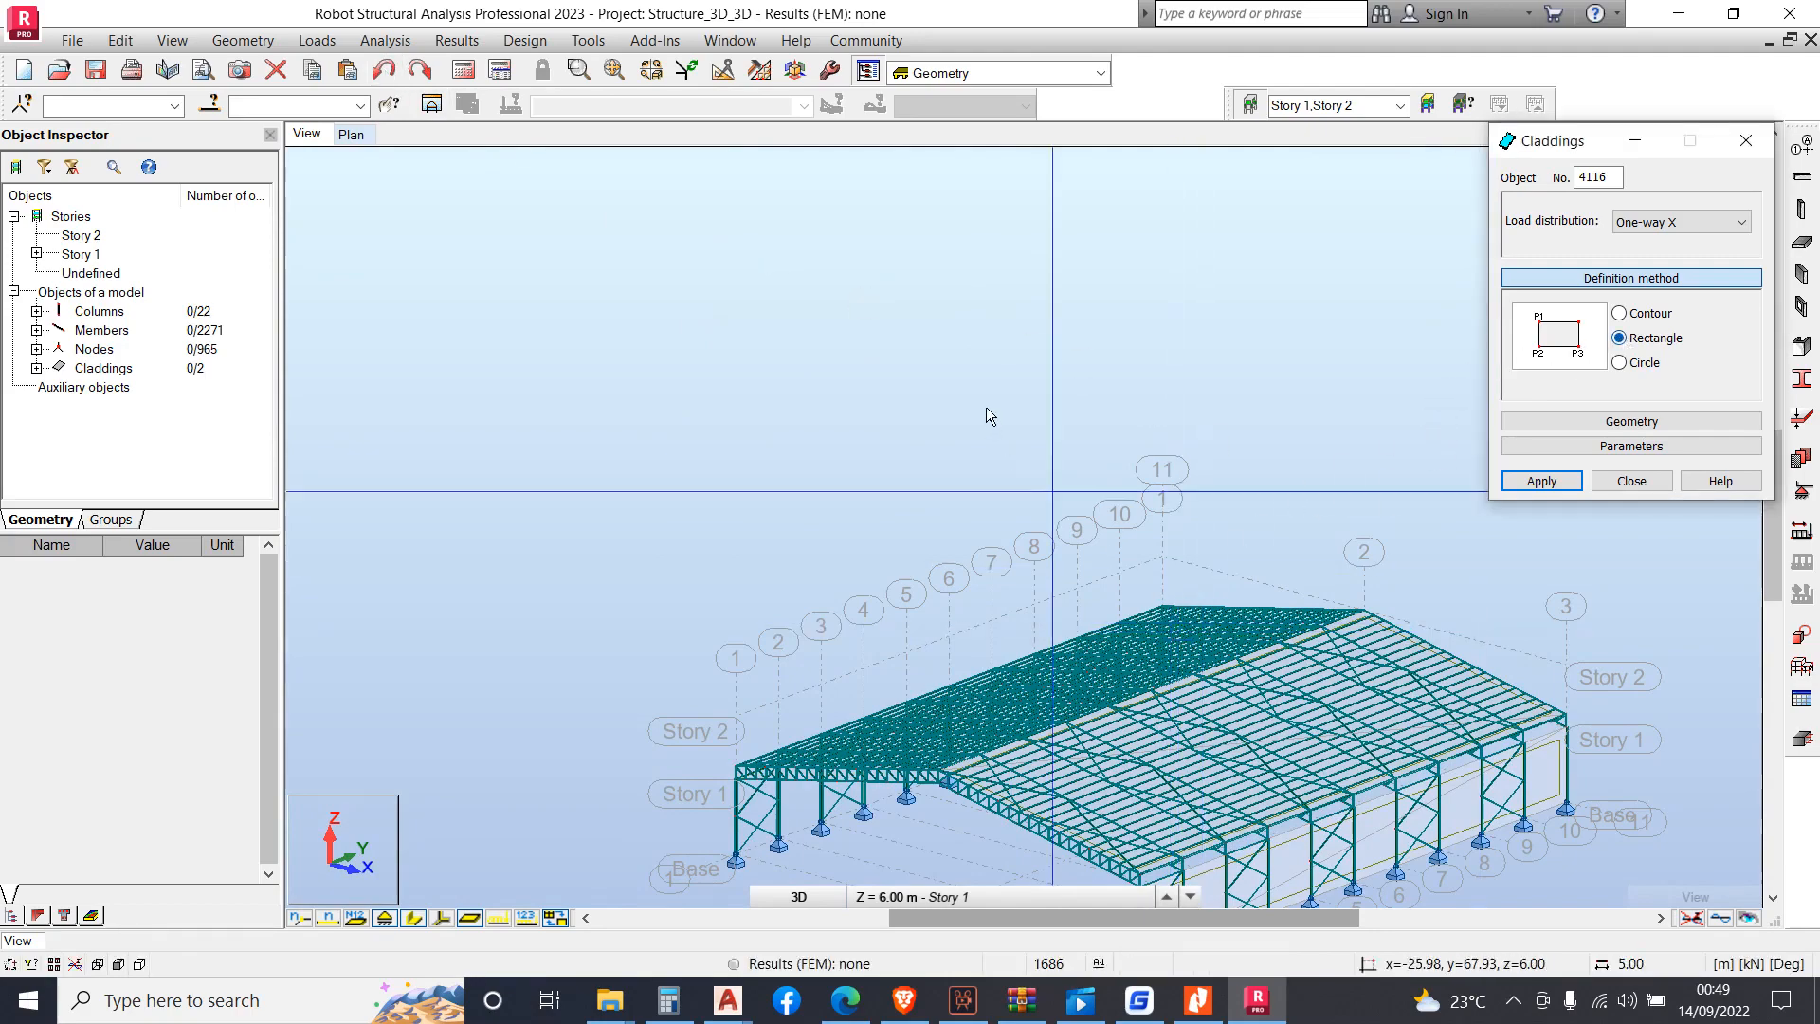
right_click(986, 499)
left_click(910, 589)
left_click_drag(935, 593, 1019, 791)
scroll(1019, 793, "up", 6)
scroll(706, 705, "down", 3)
right_click(702, 681)
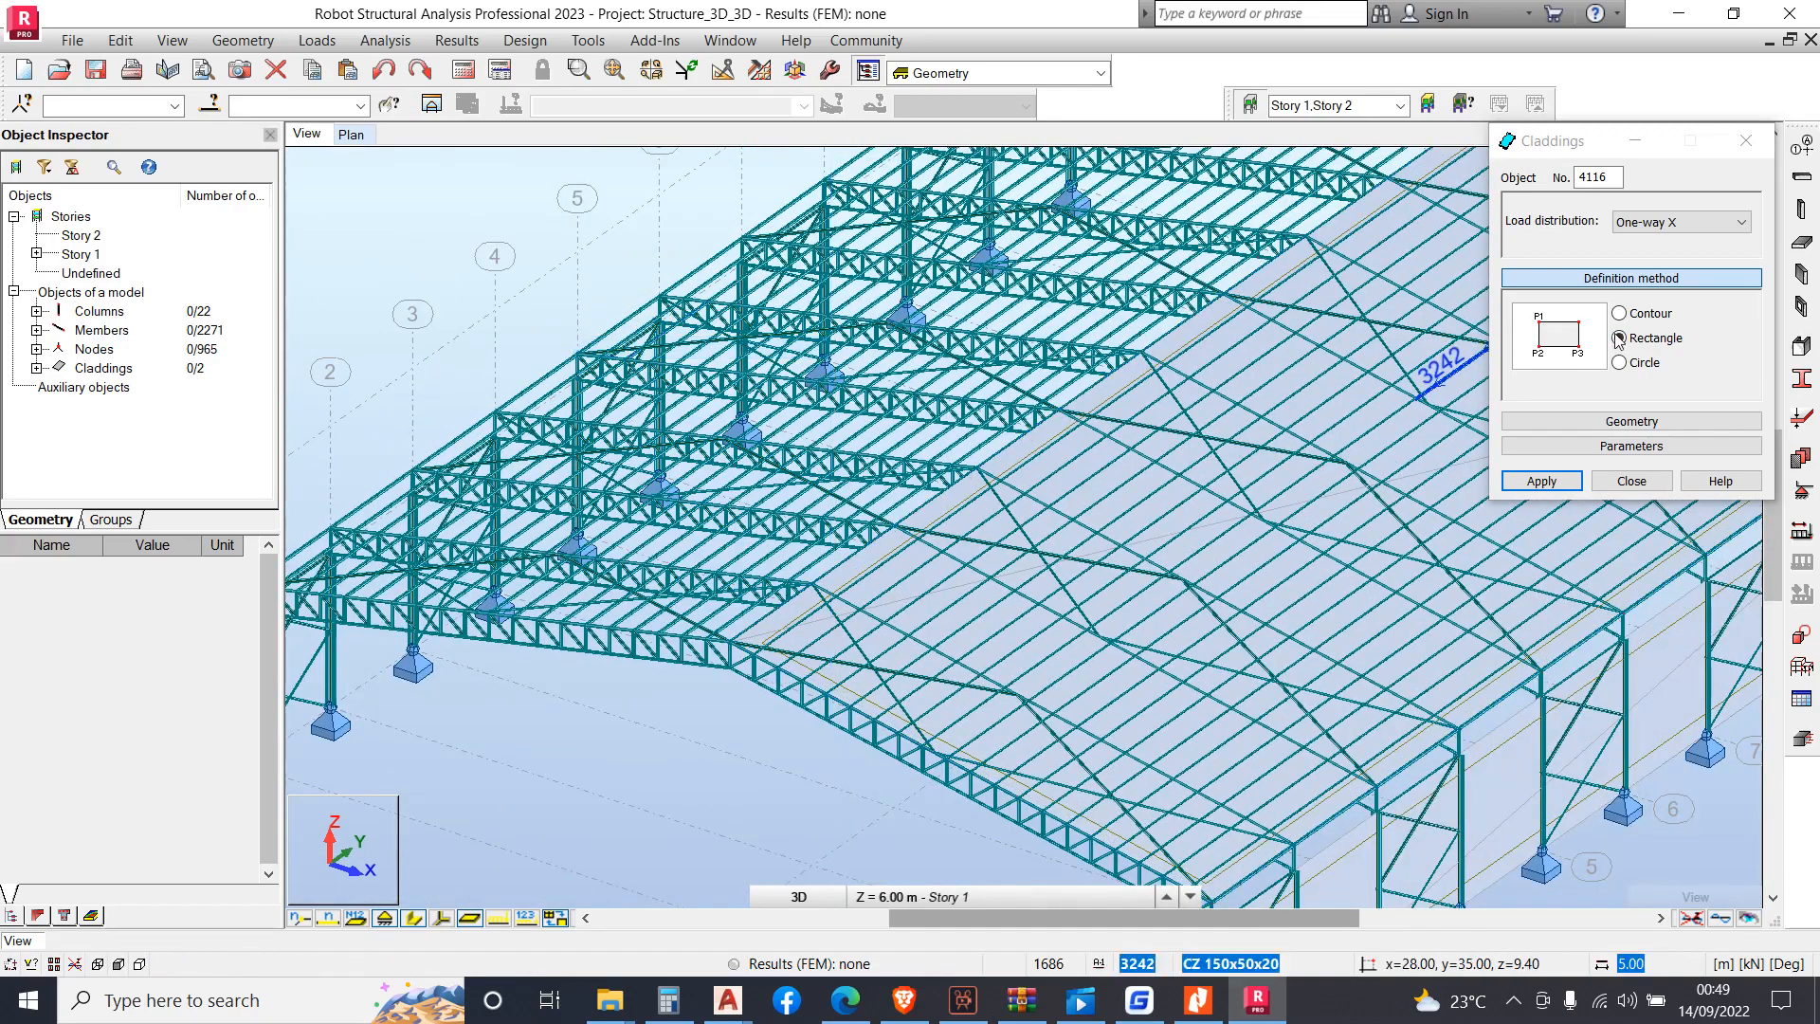
scroll(711, 650, "up", 5)
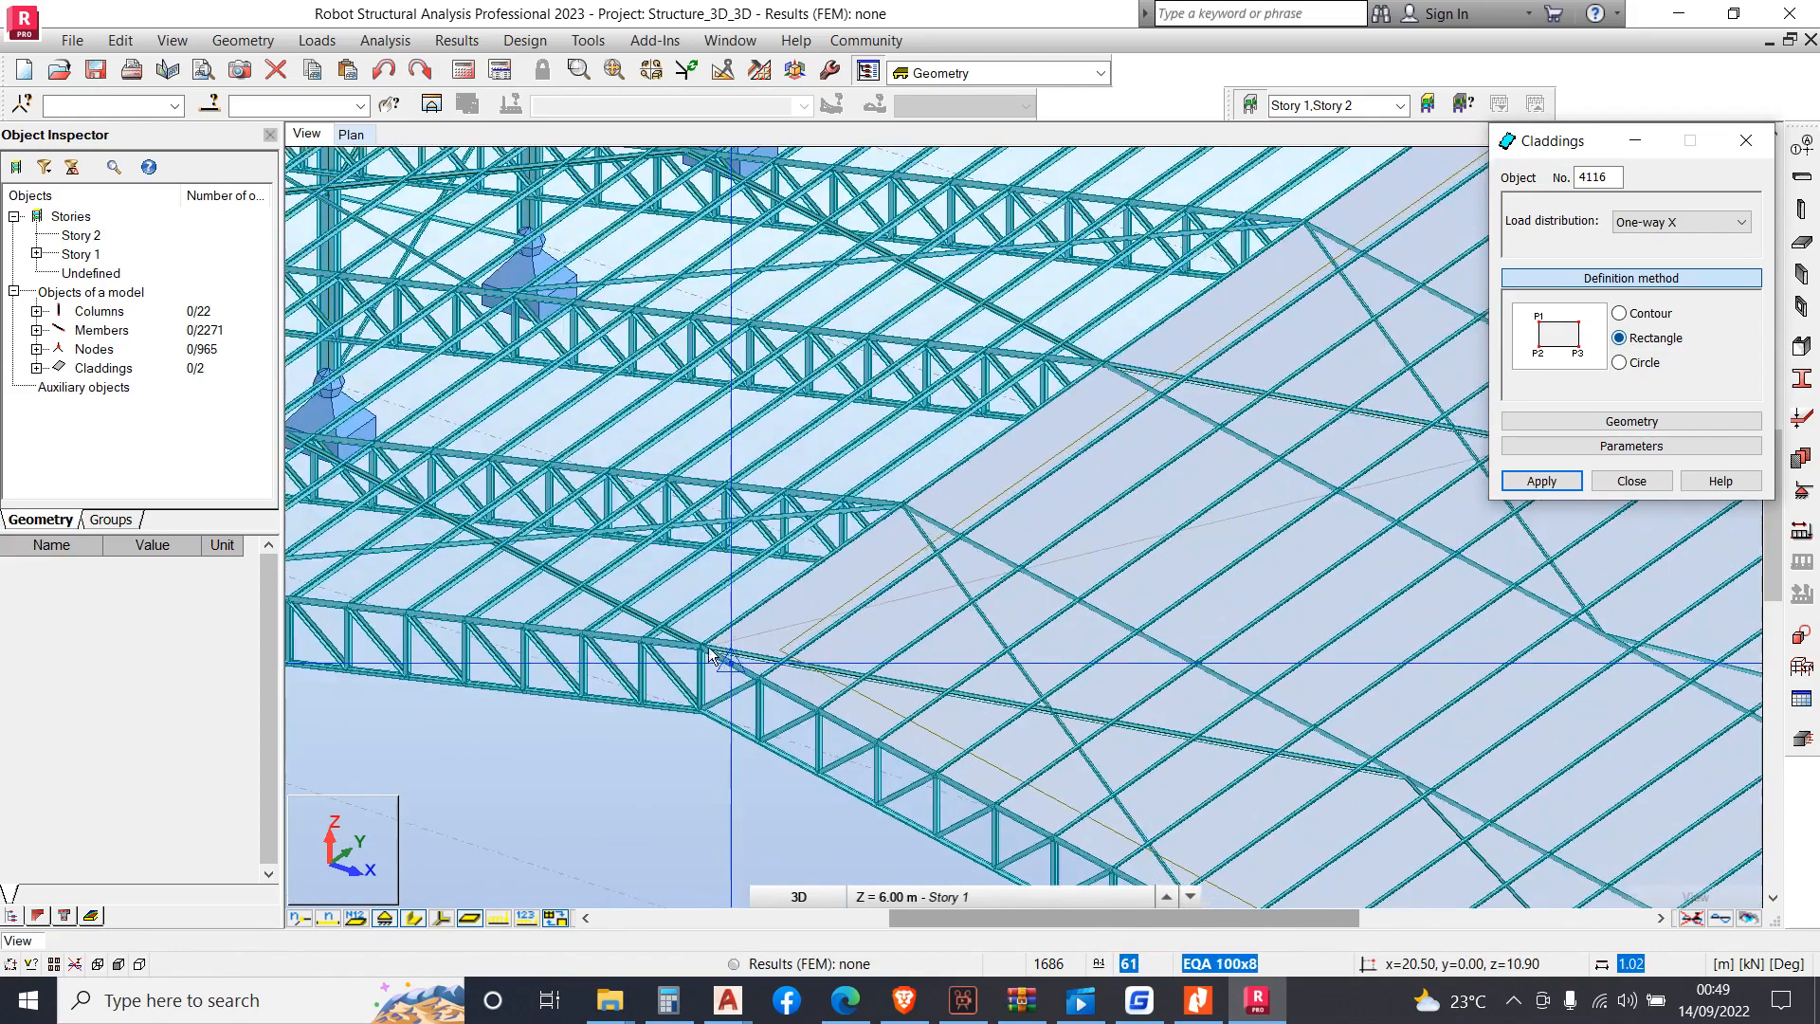
scroll(702, 652, "up", 1)
Place the roof cladding's second corner at the eaves node of the first truss, x=0.00, y=0.00, z=7.00
scroll(713, 645, "down", 6)
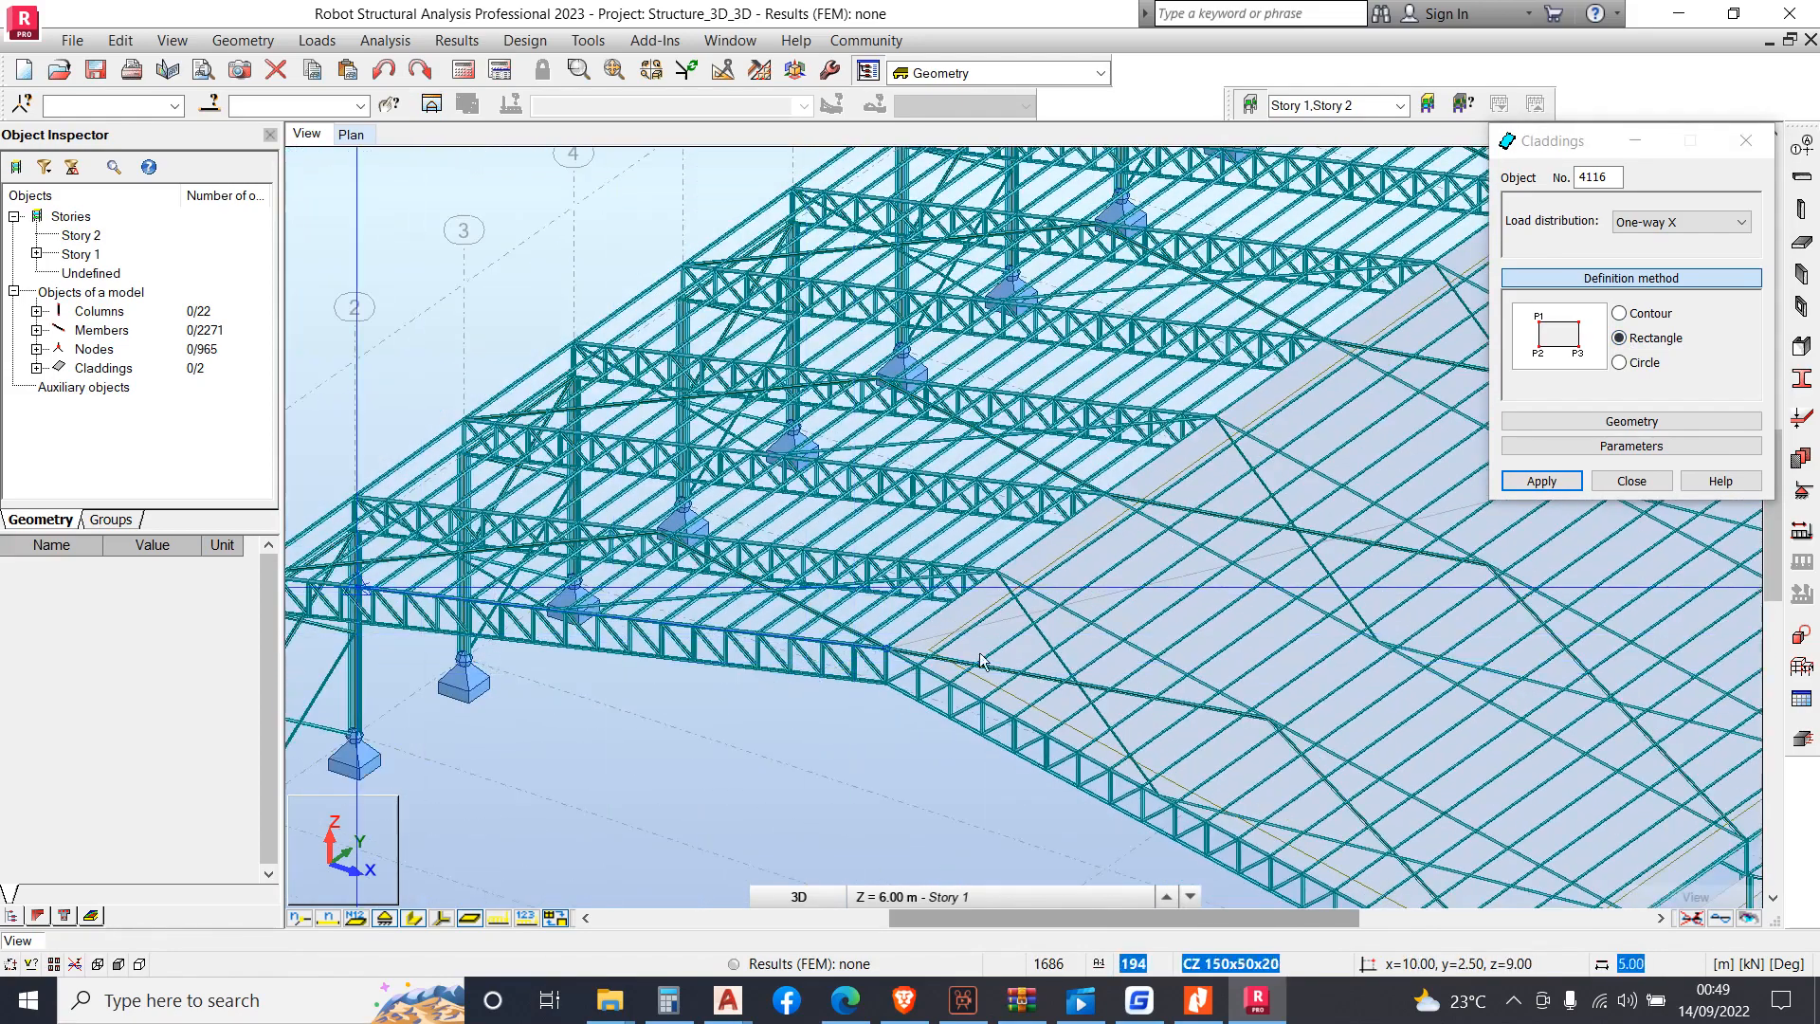
scroll(445, 607, "up", 5)
scroll(459, 609, "up", 5)
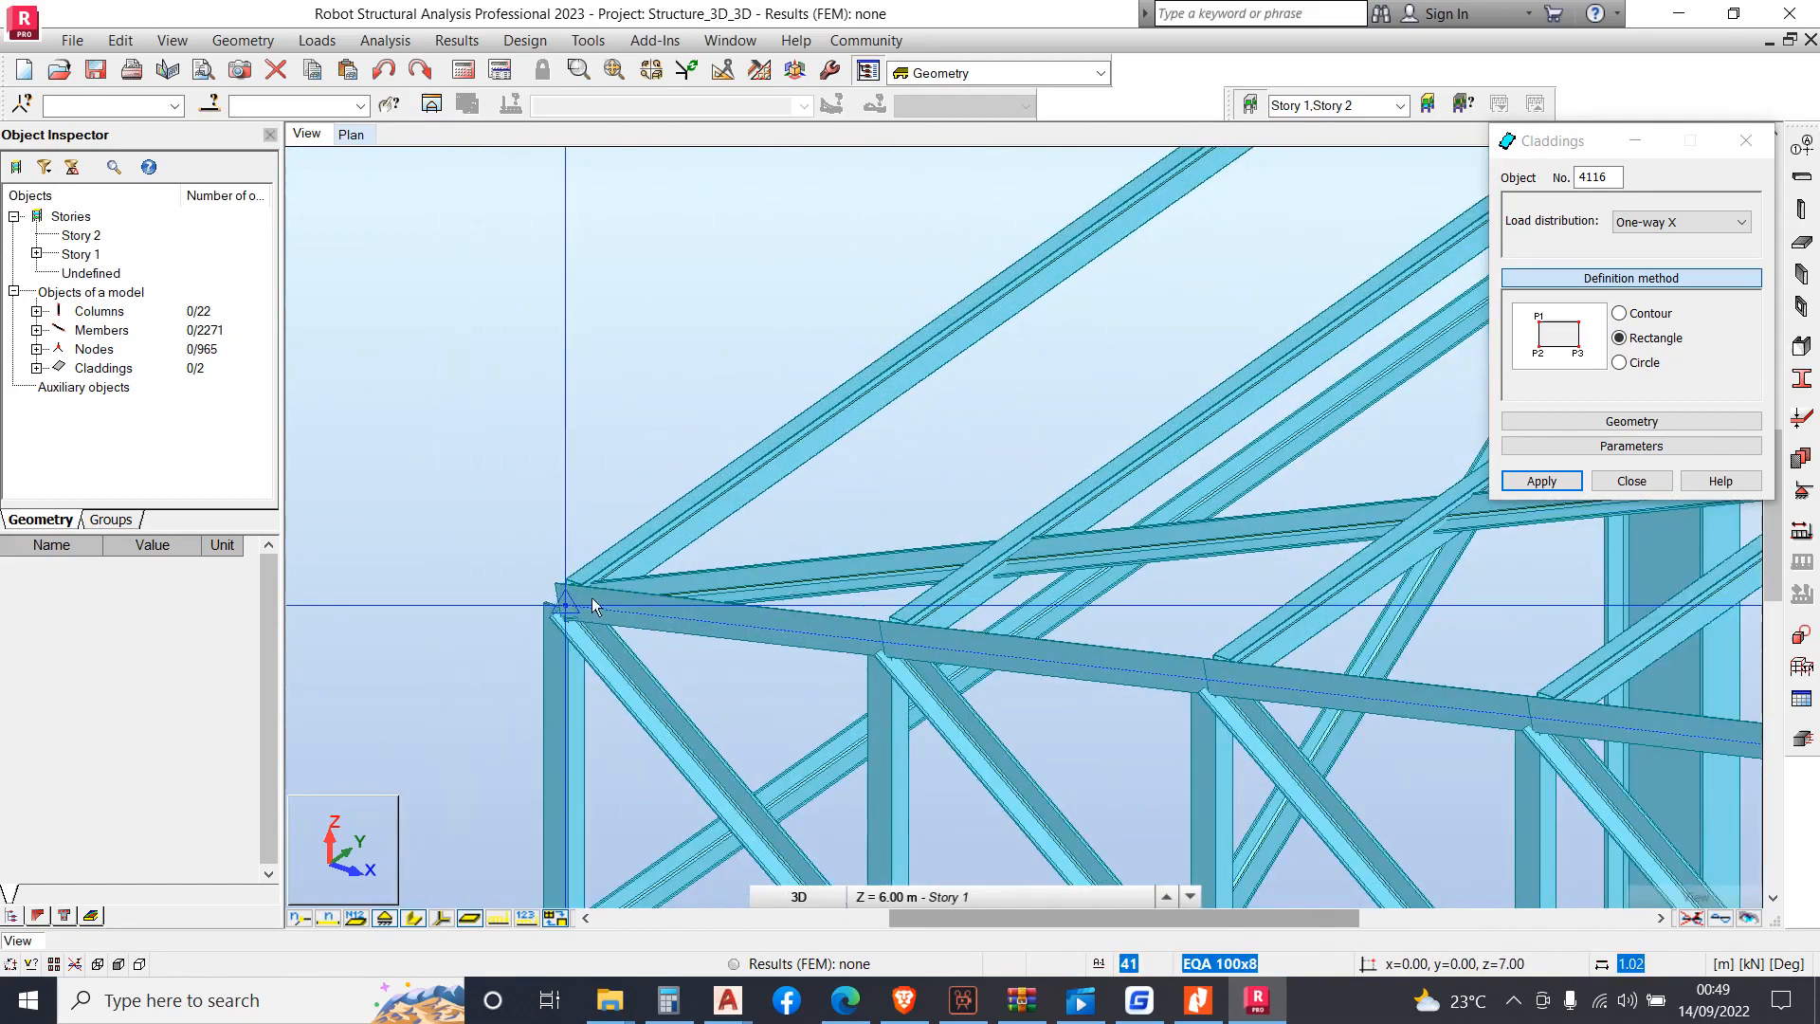
Complete the roof-slope cladding with its third corner at the eaves of the last truss, x=0.00, y=50.00, z=7.00
scroll(592, 599, "down", 6)
scroll(544, 697, "down", 6)
scroll(1045, 294, "up", 6)
scroll(1040, 374, "up", 5)
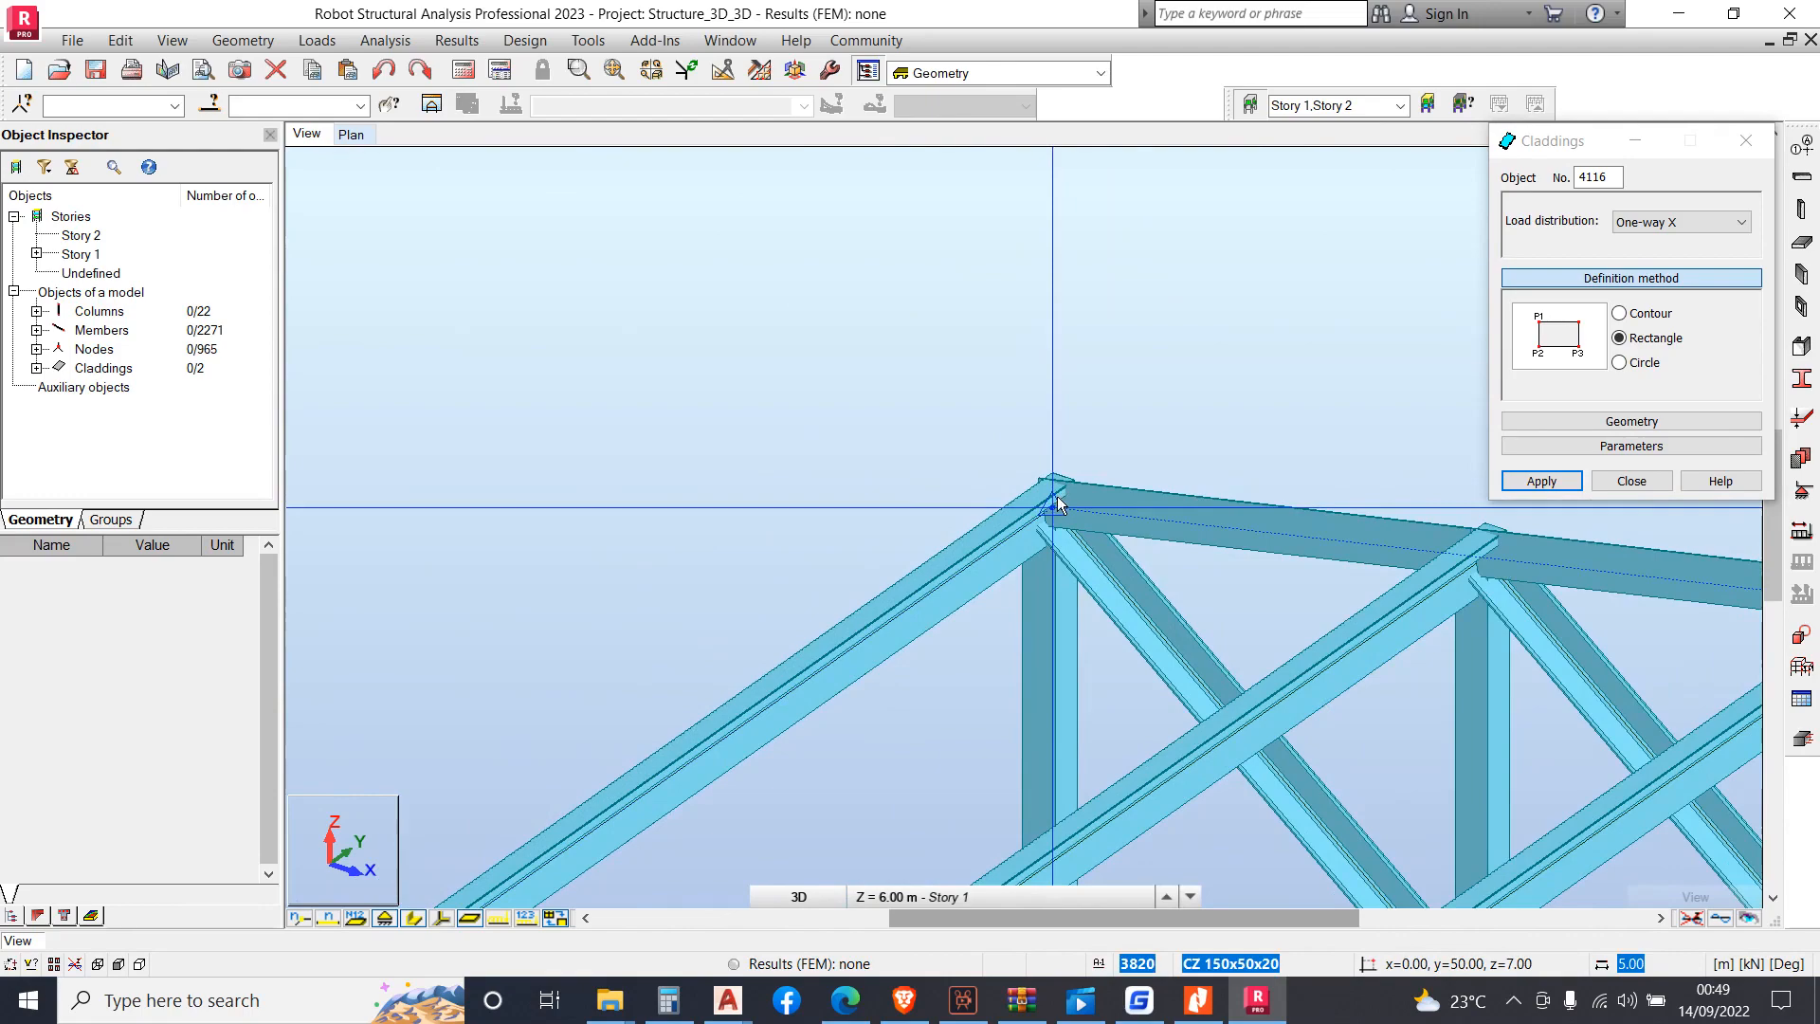
scroll(1058, 509, "down", 5)
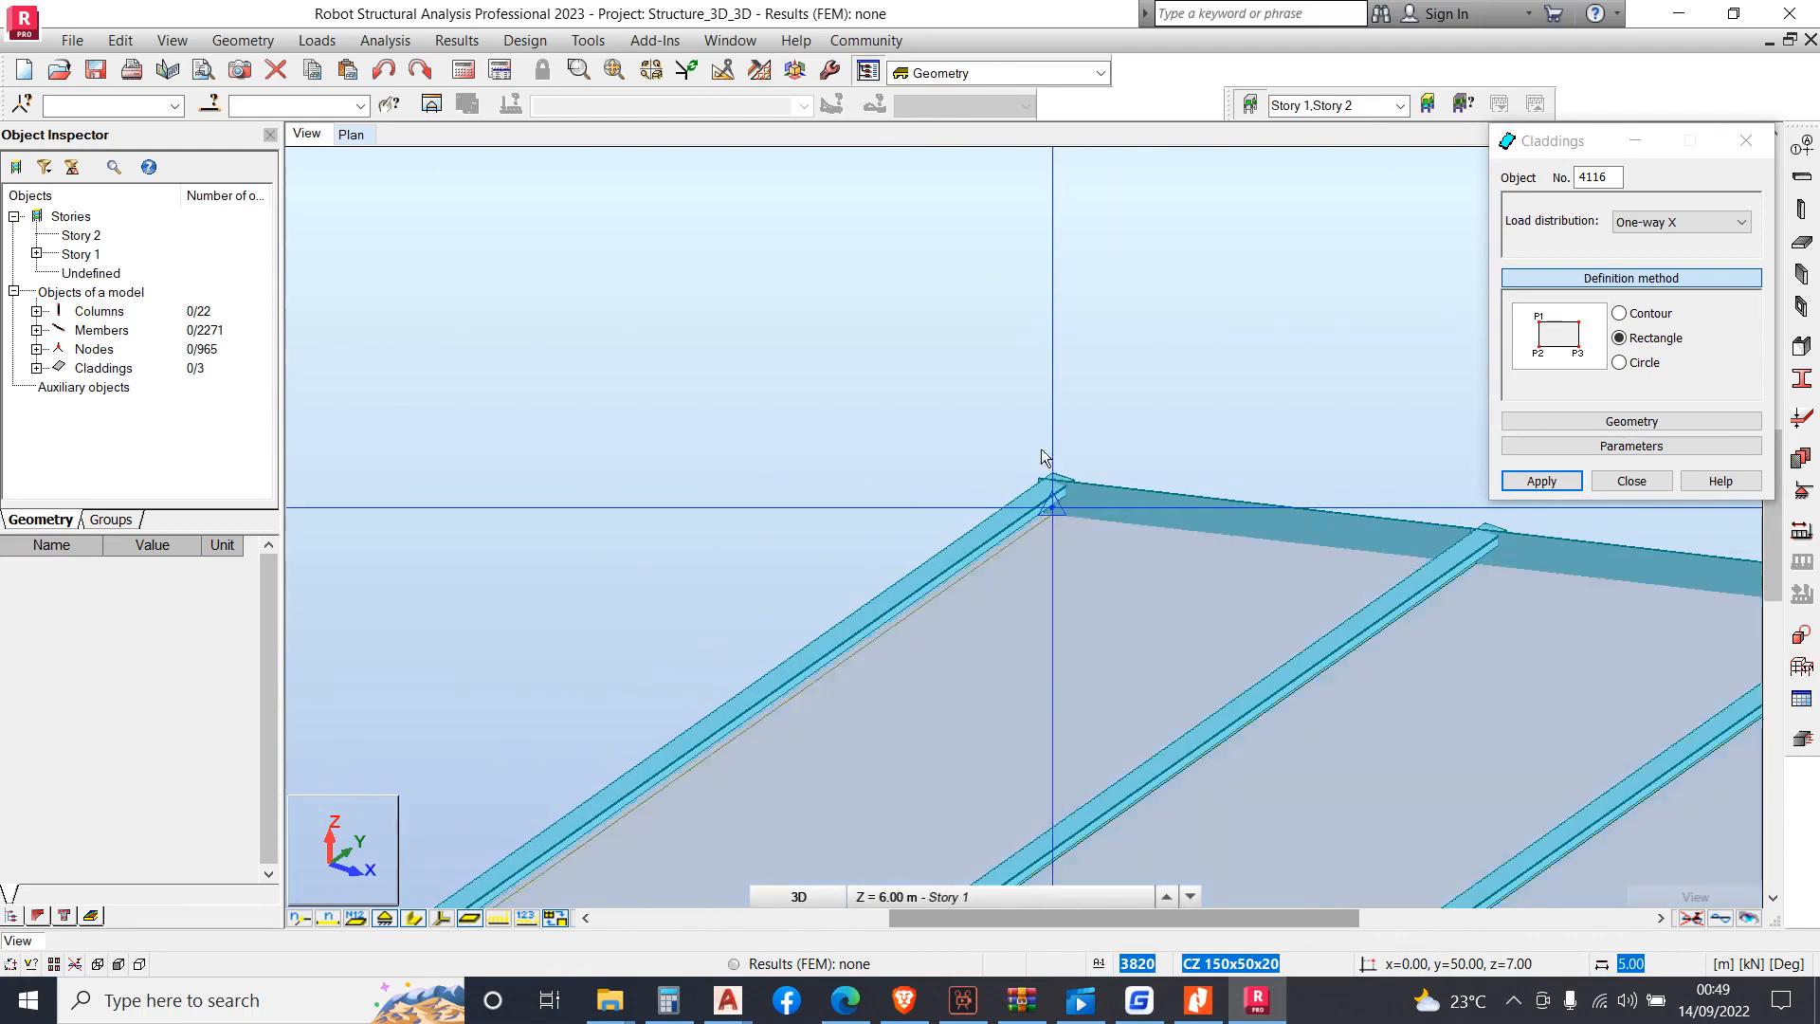
scroll(984, 391, "down", 6)
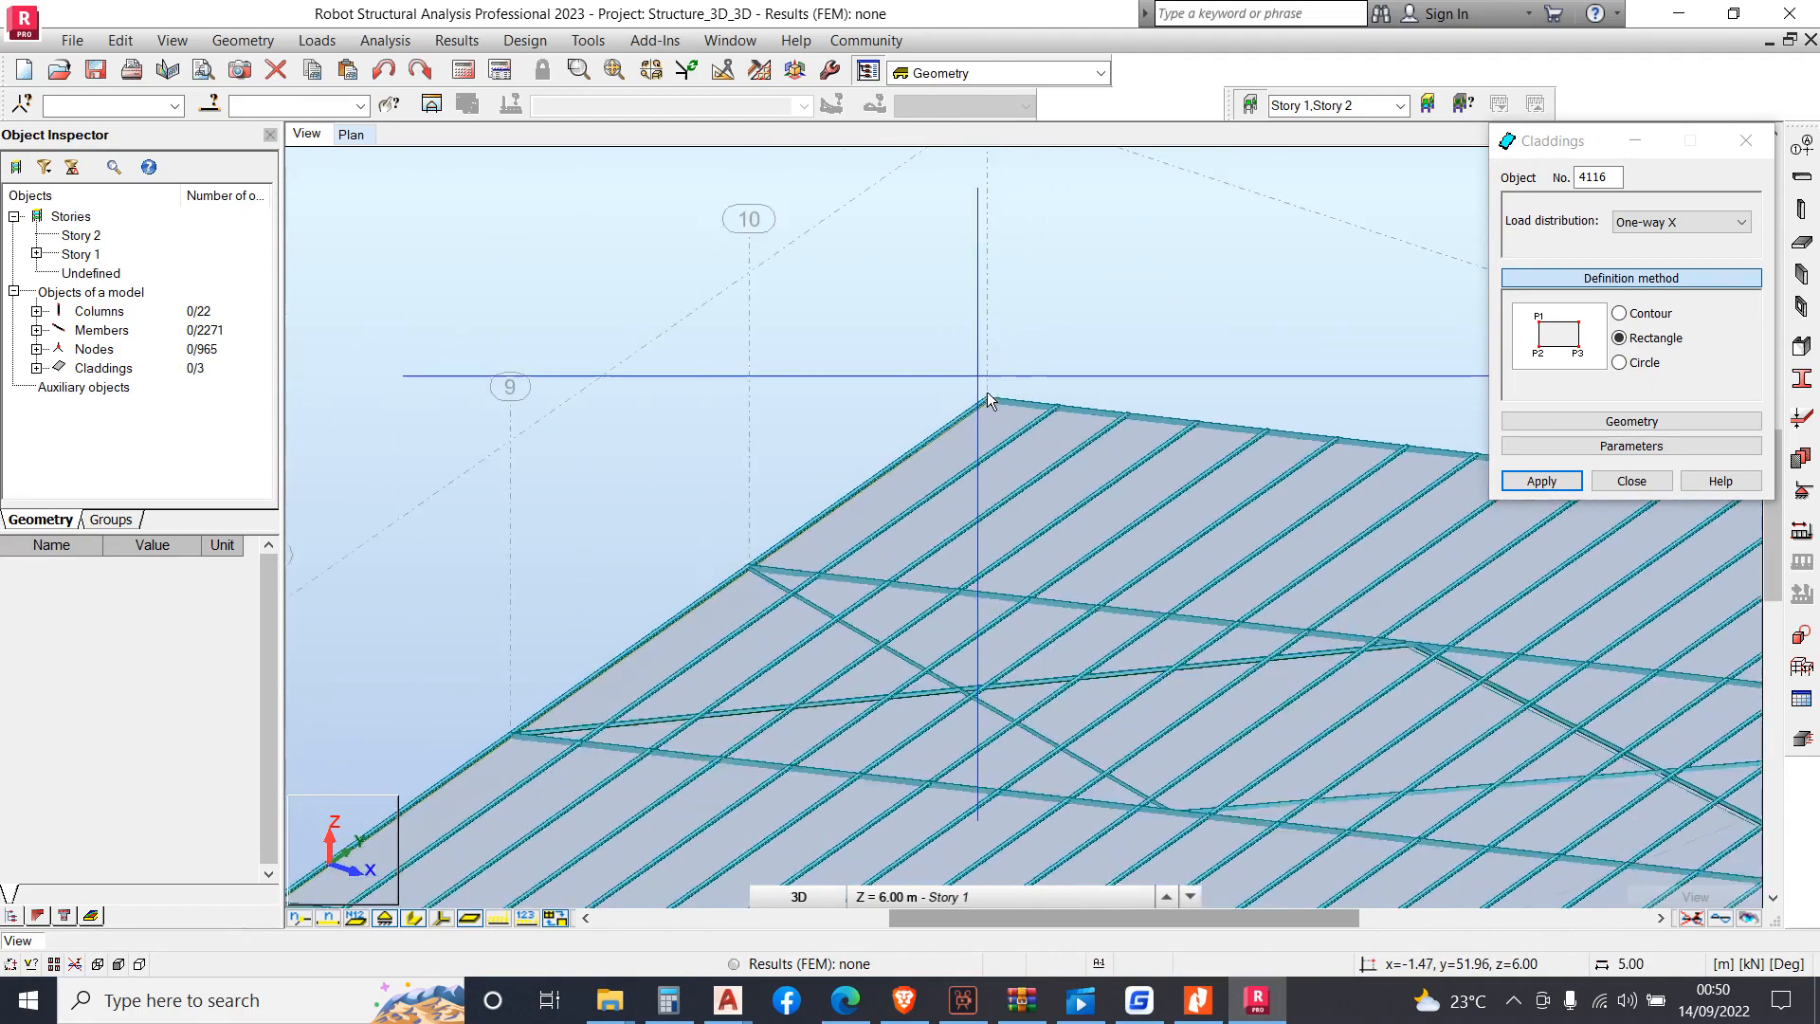
scroll(990, 403, "down", 4)
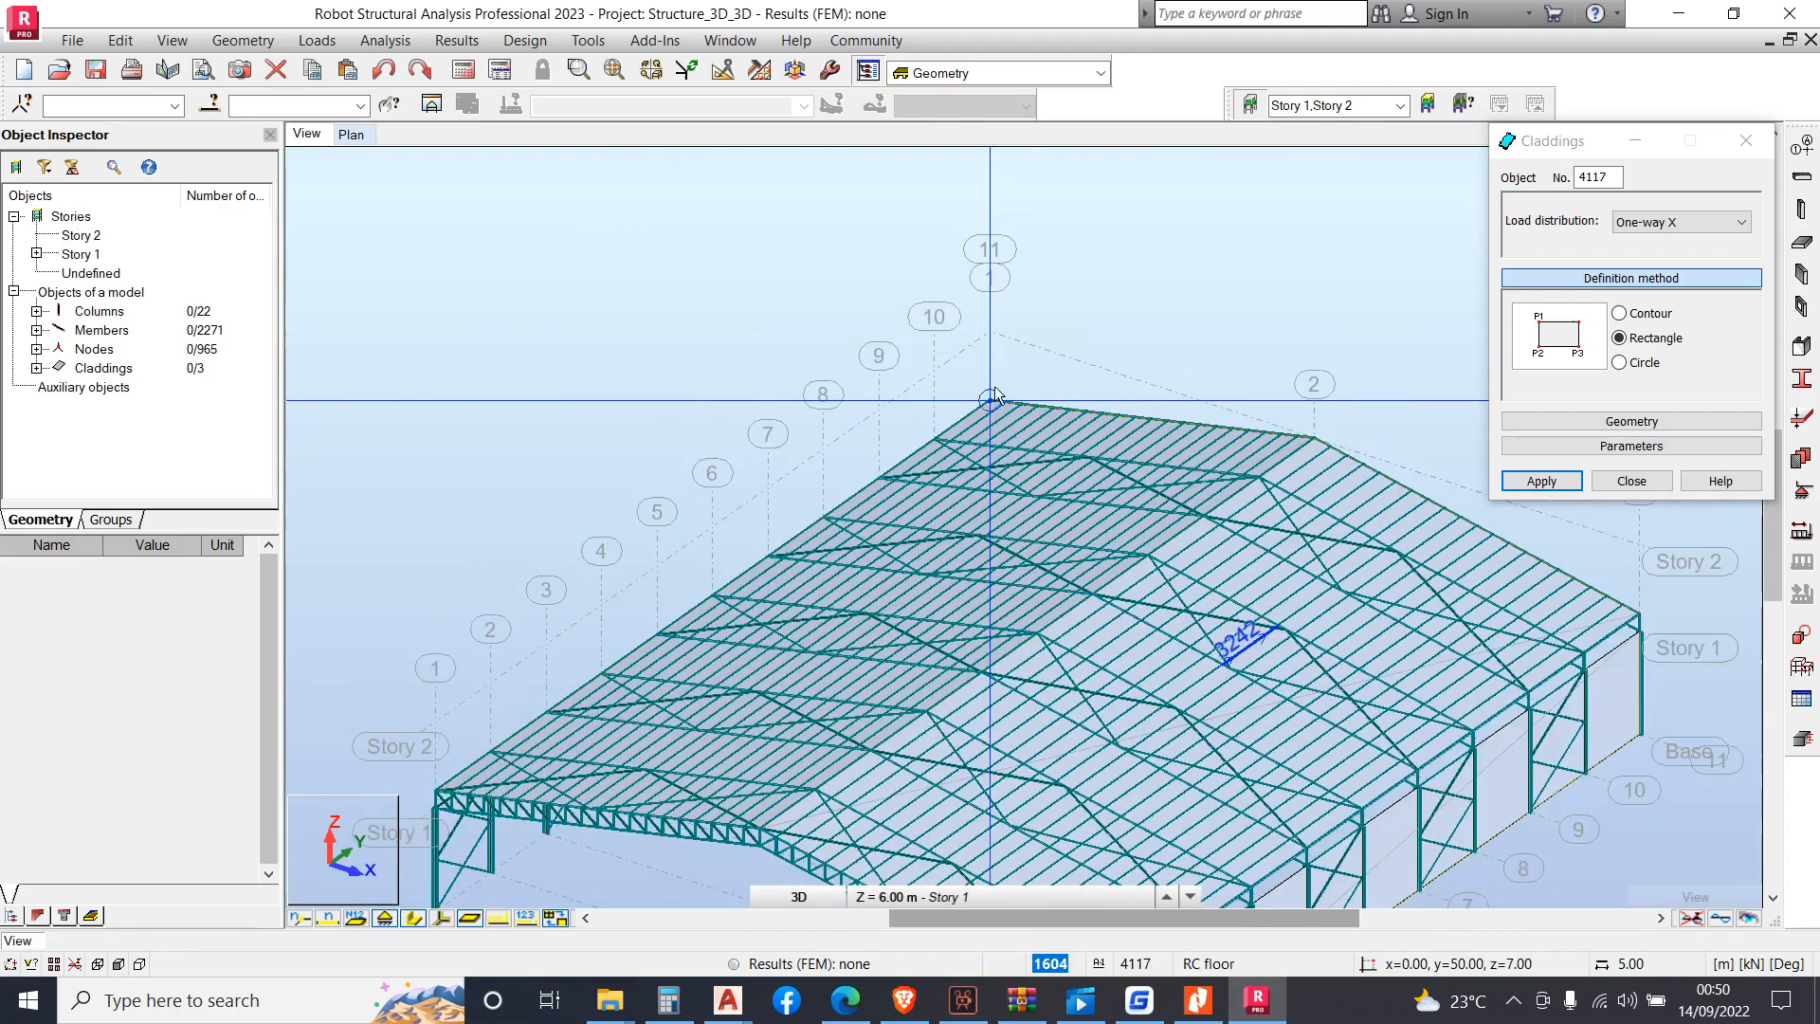
Start a rectangular cladding on the axis 1 side wall, from the top of the axis 11 column to x=0.00, y=50.00, z=0.00
right_click(494, 500)
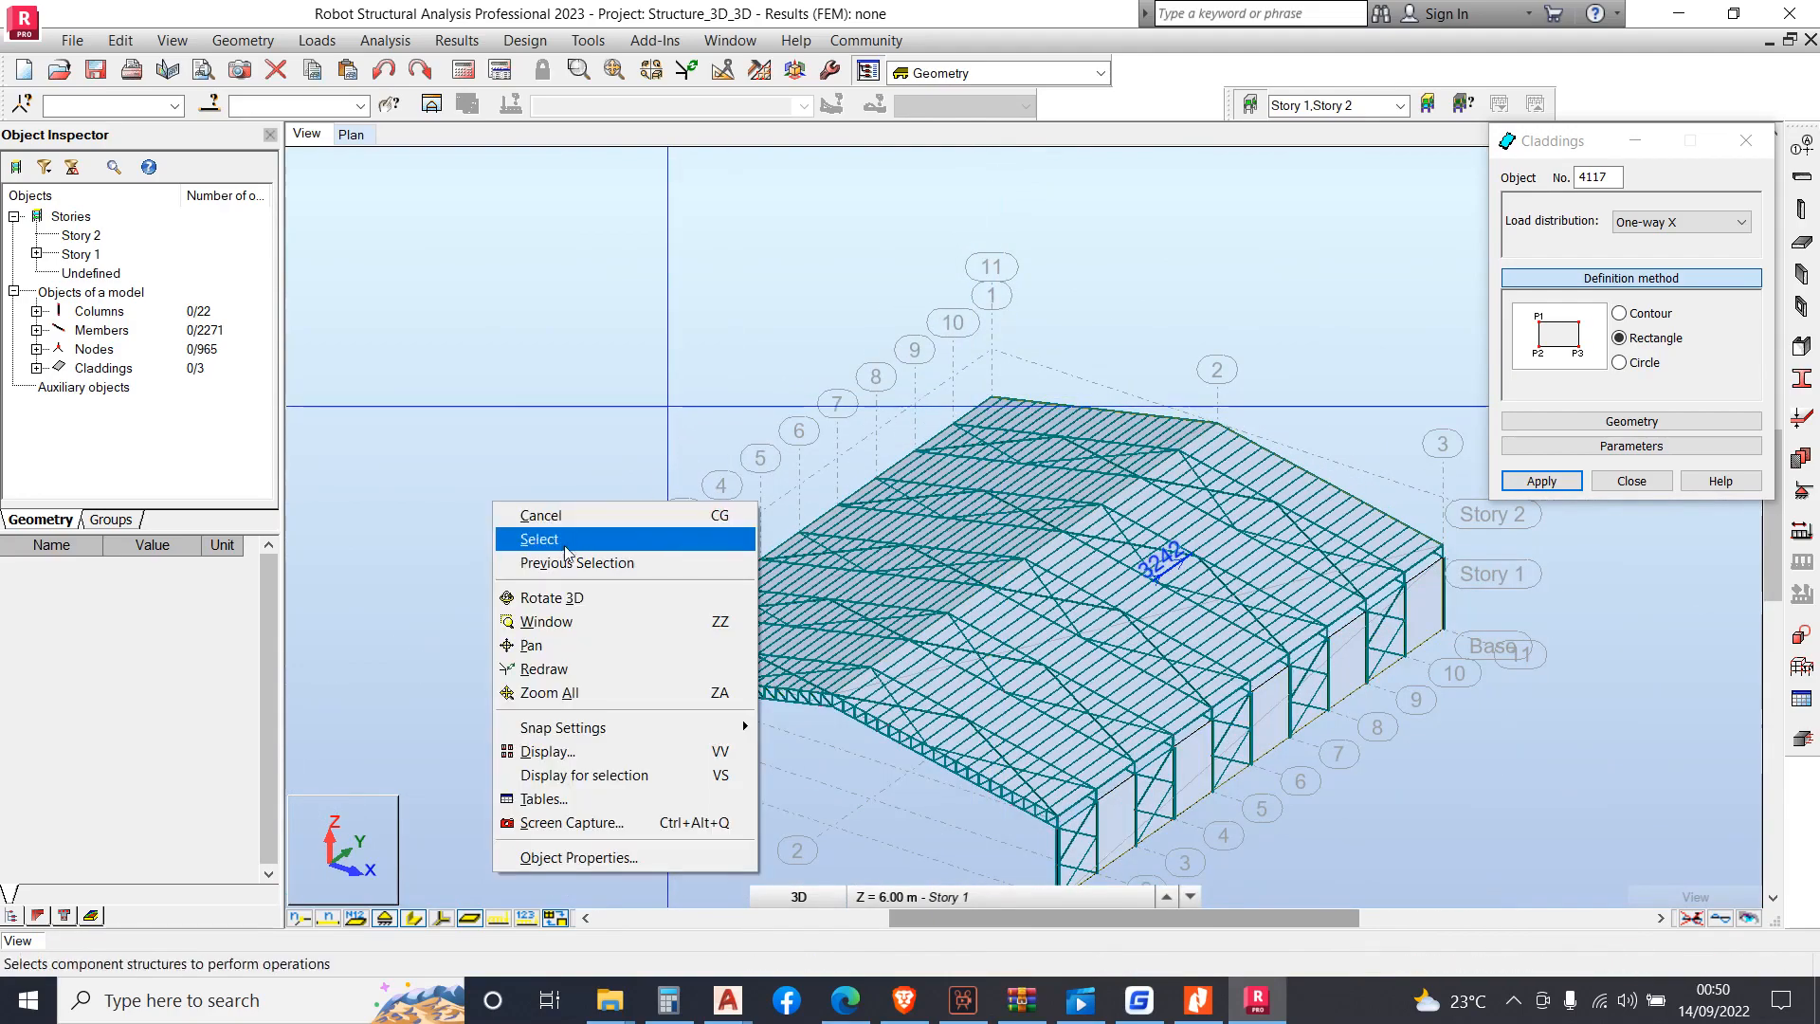
left_click(540, 593)
left_click_drag(545, 596, 819, 738)
scroll(912, 801, "up", 4)
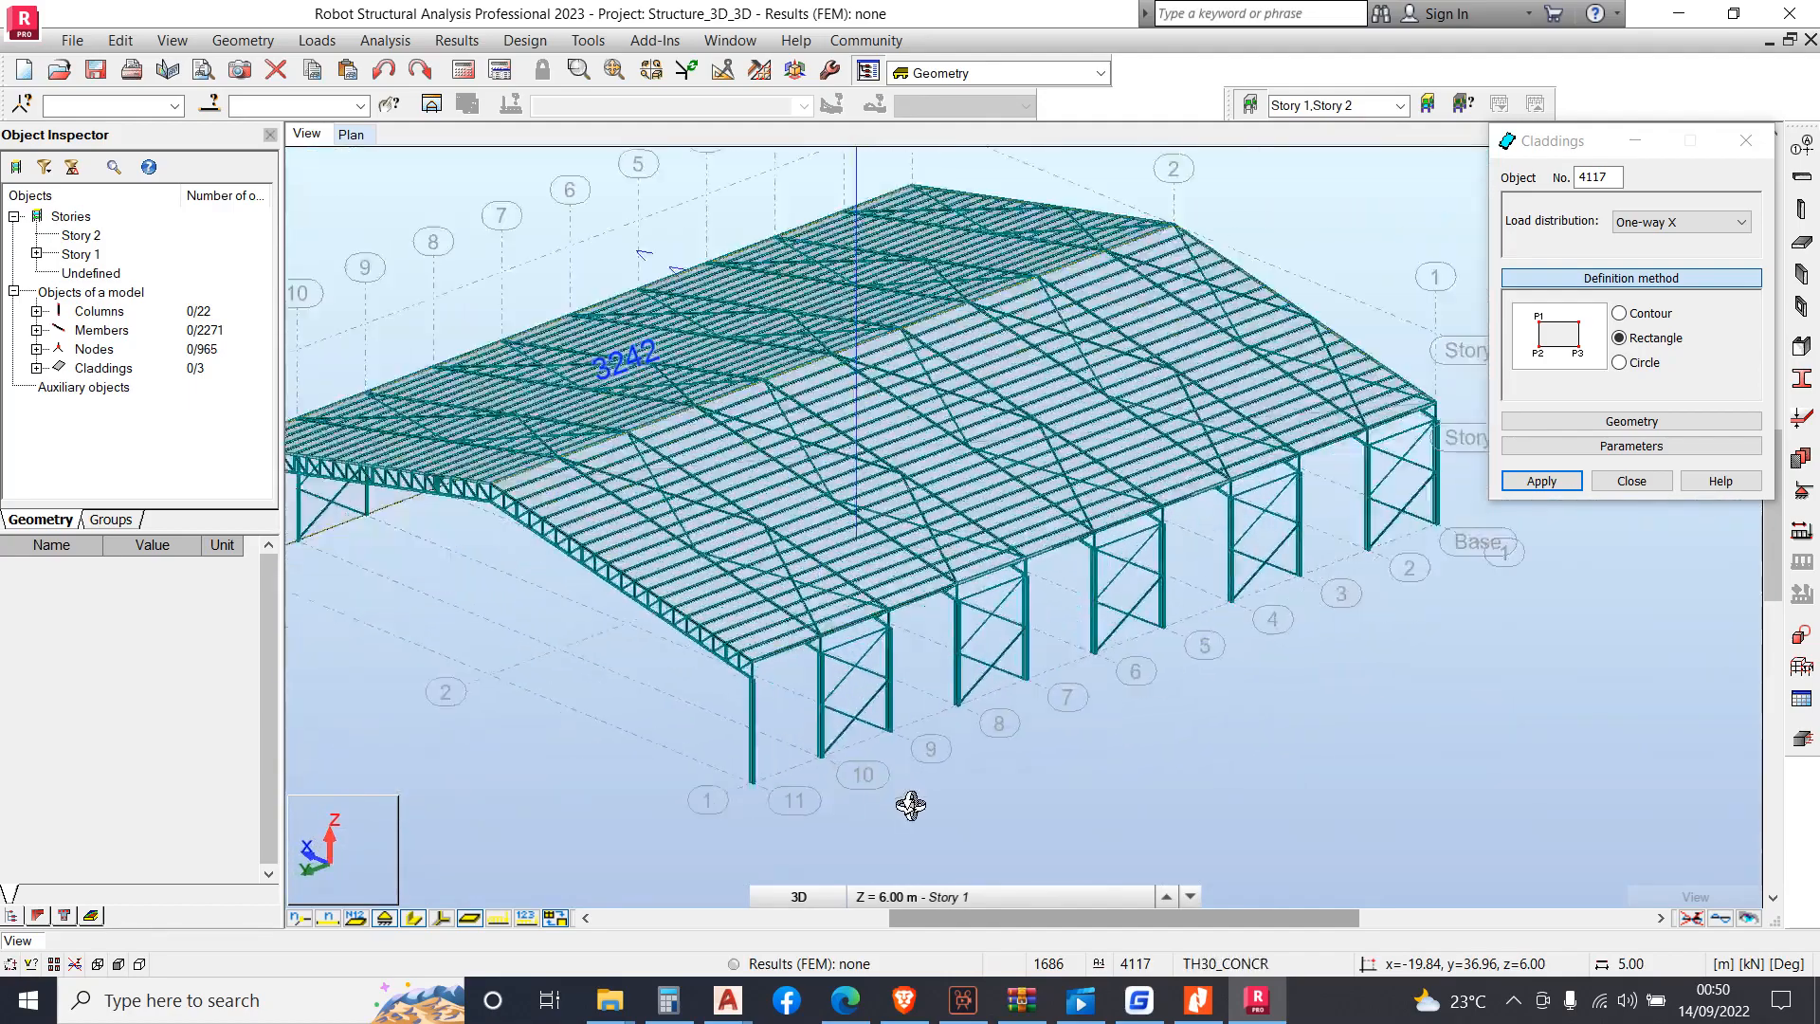
right_click(466, 492)
left_click(440, 517)
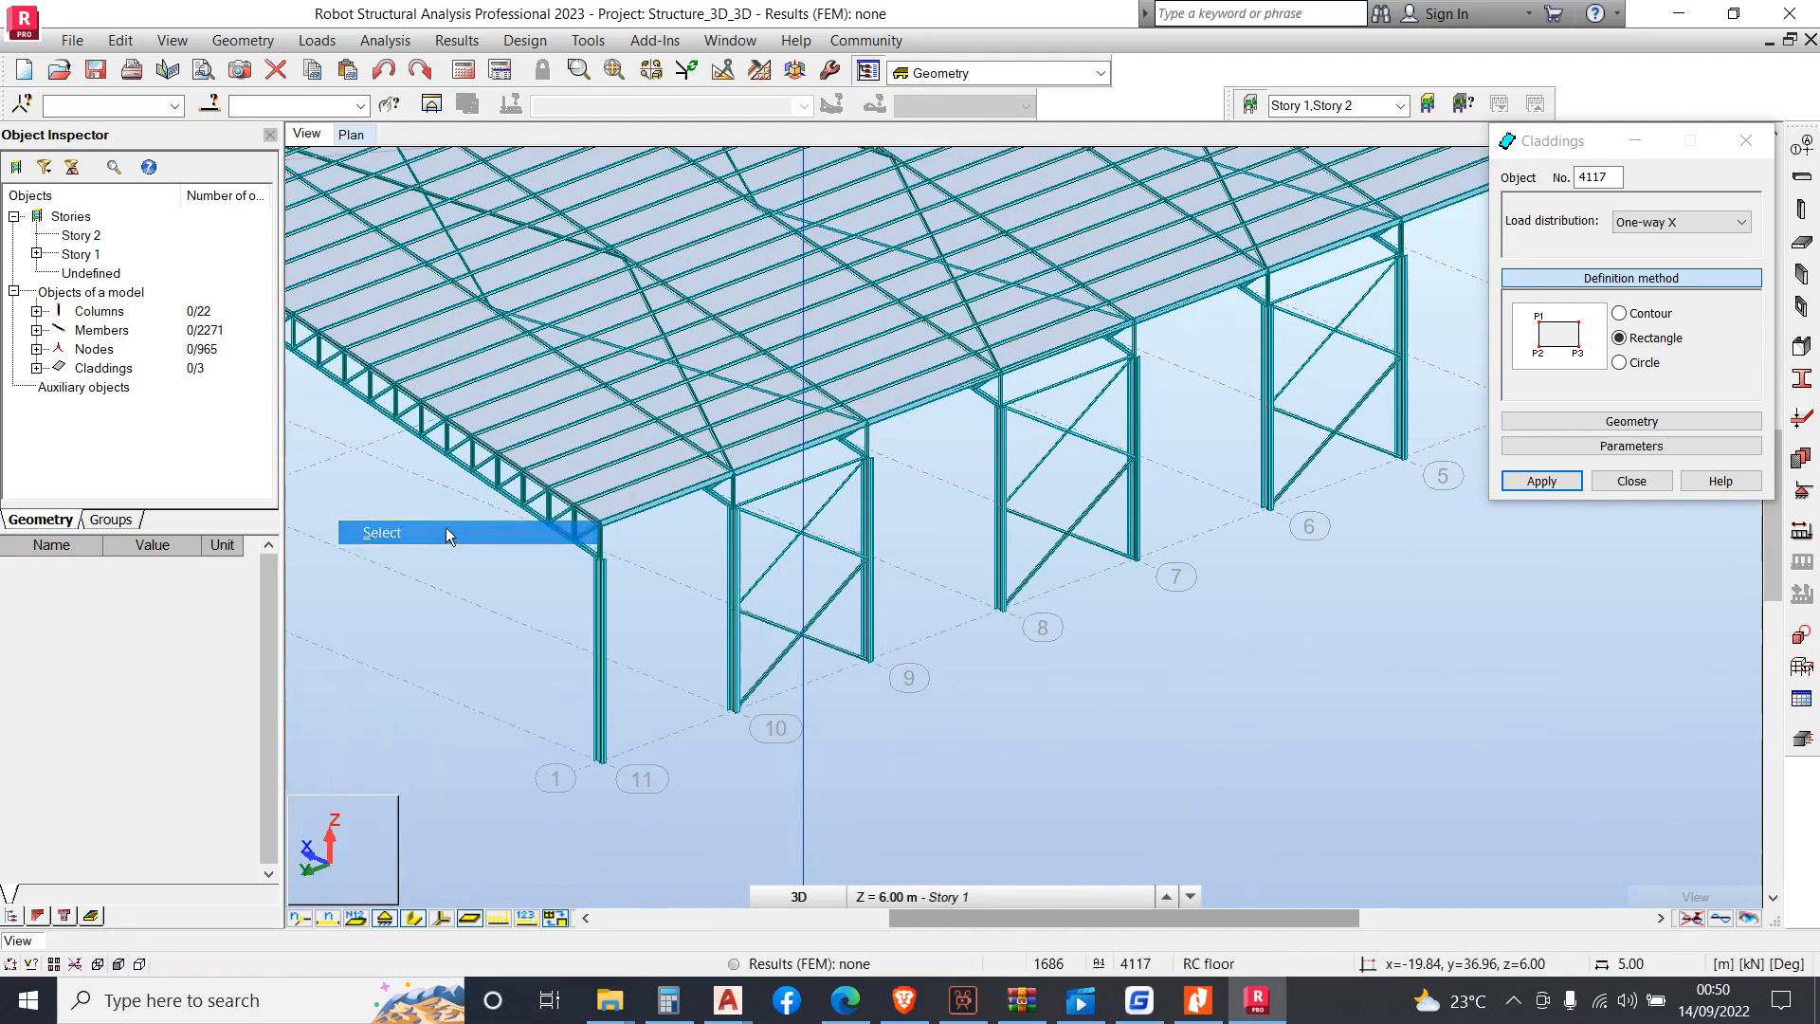
left_click(1621, 339)
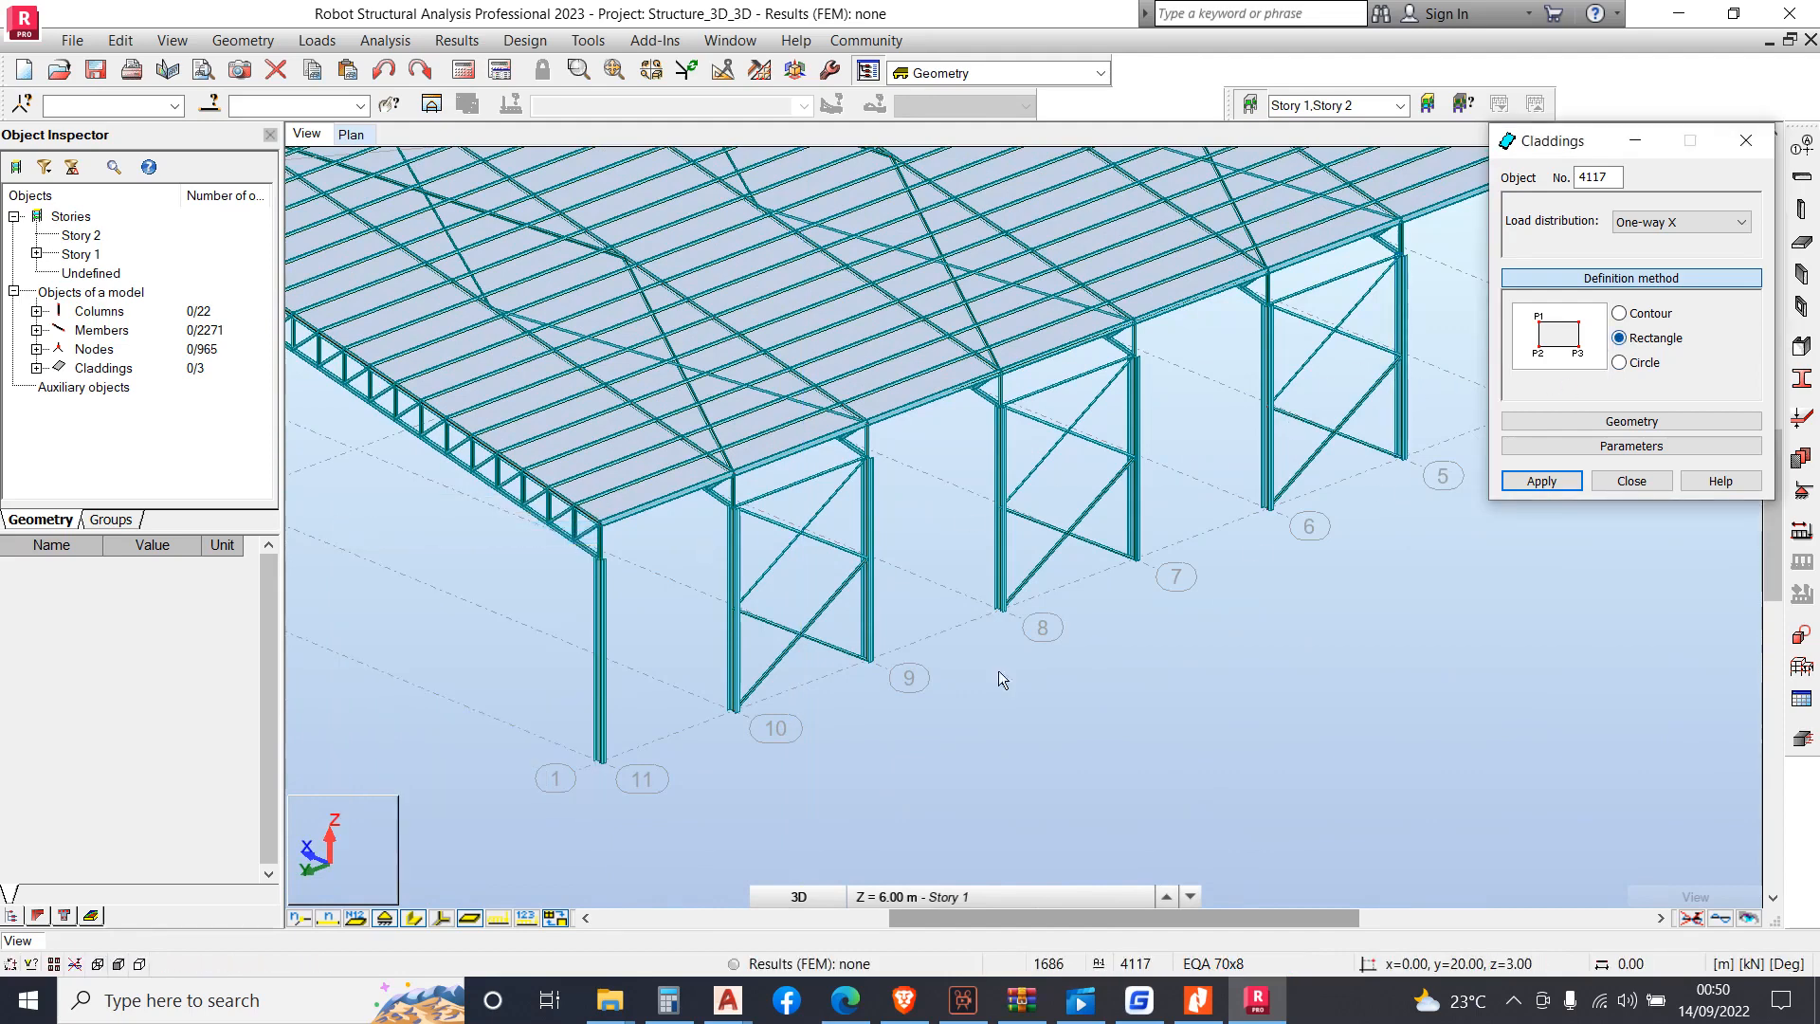
left_click(604, 566)
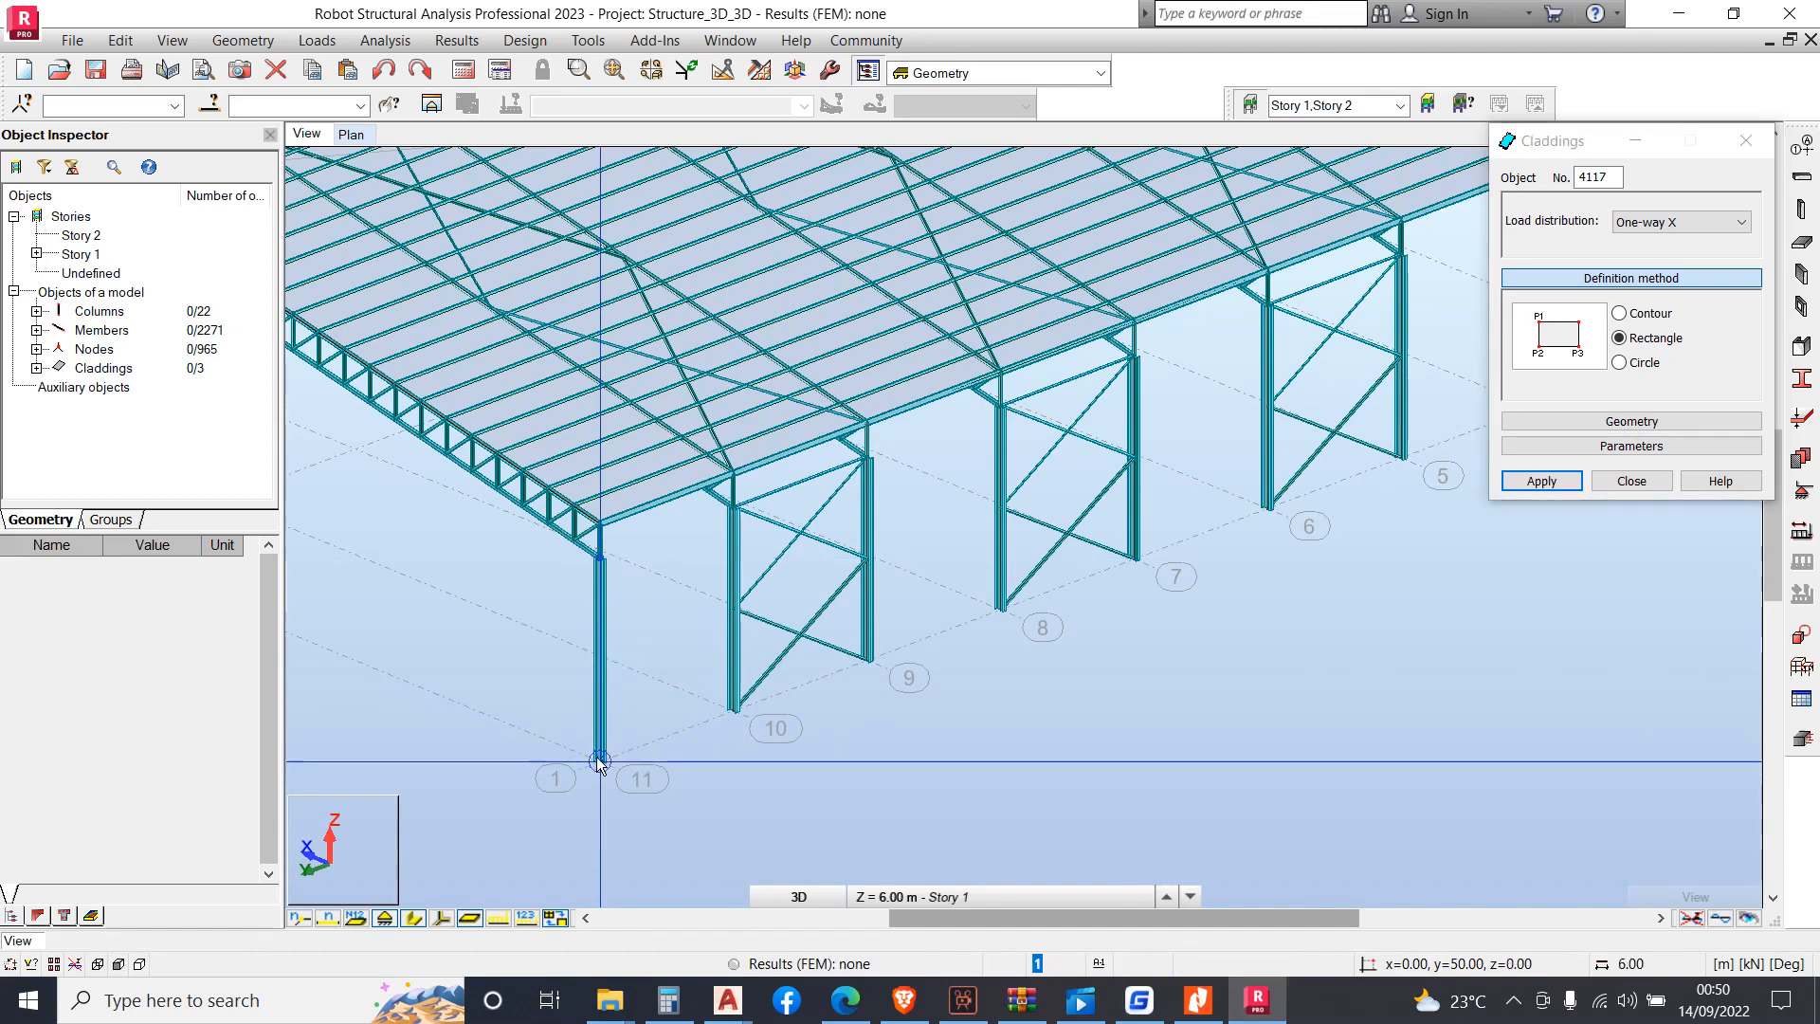
Complete the side-wall cladding with its third corner at the far column base, x=0.00, y=0.00, z=0.00, and finish defining claddings
scroll(599, 758, "down", 3)
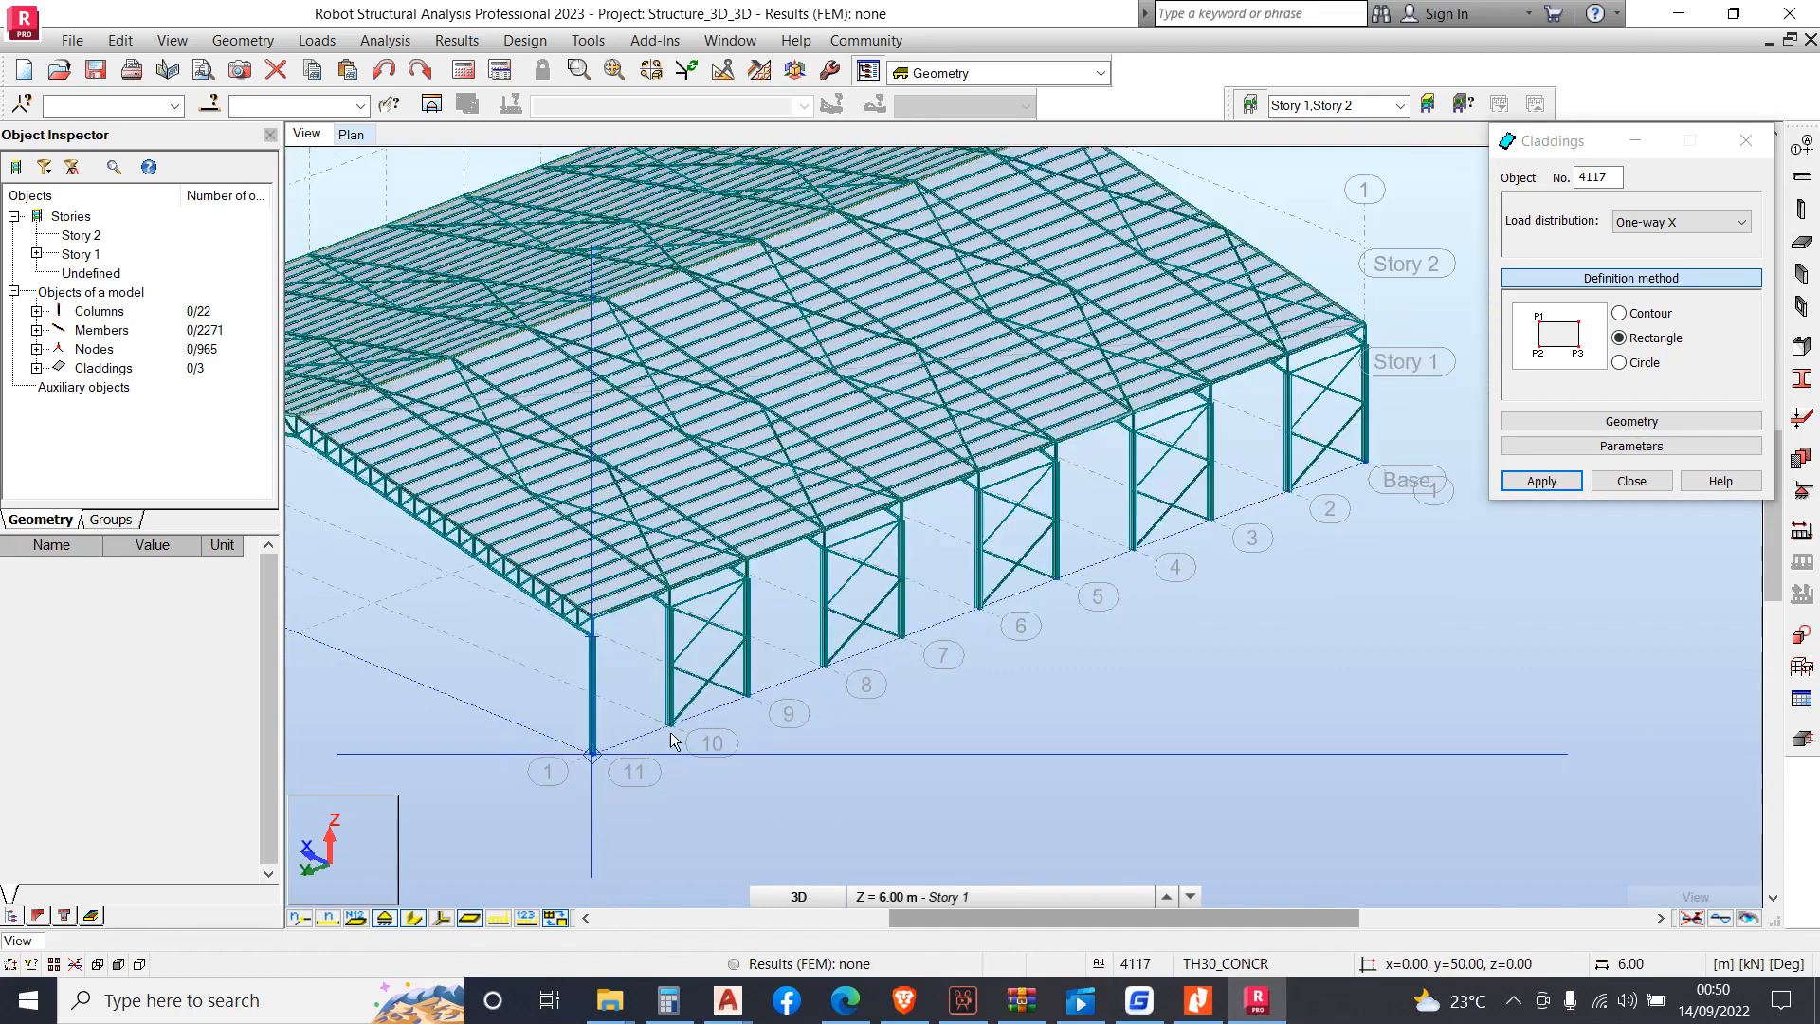
scroll(1259, 524, "up", 3)
scroll(1251, 518, "up", 5)
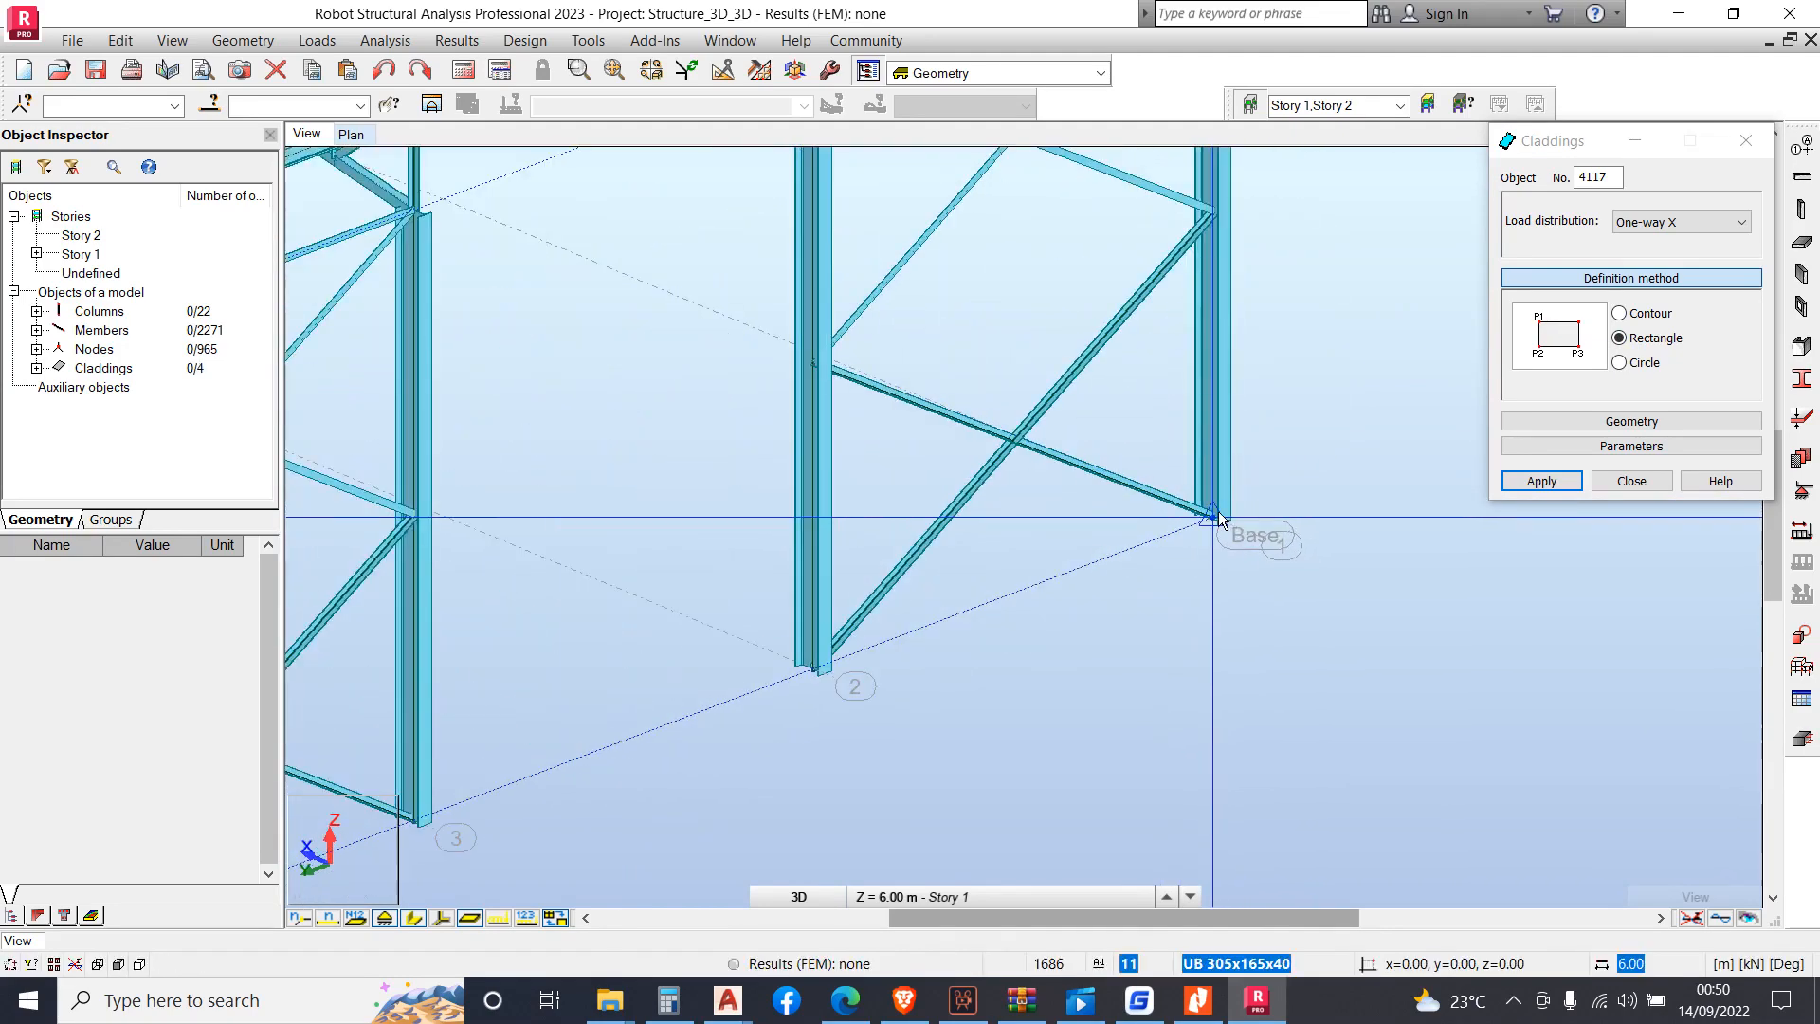
left_click(1213, 518)
scroll(1220, 519, "down", 6)
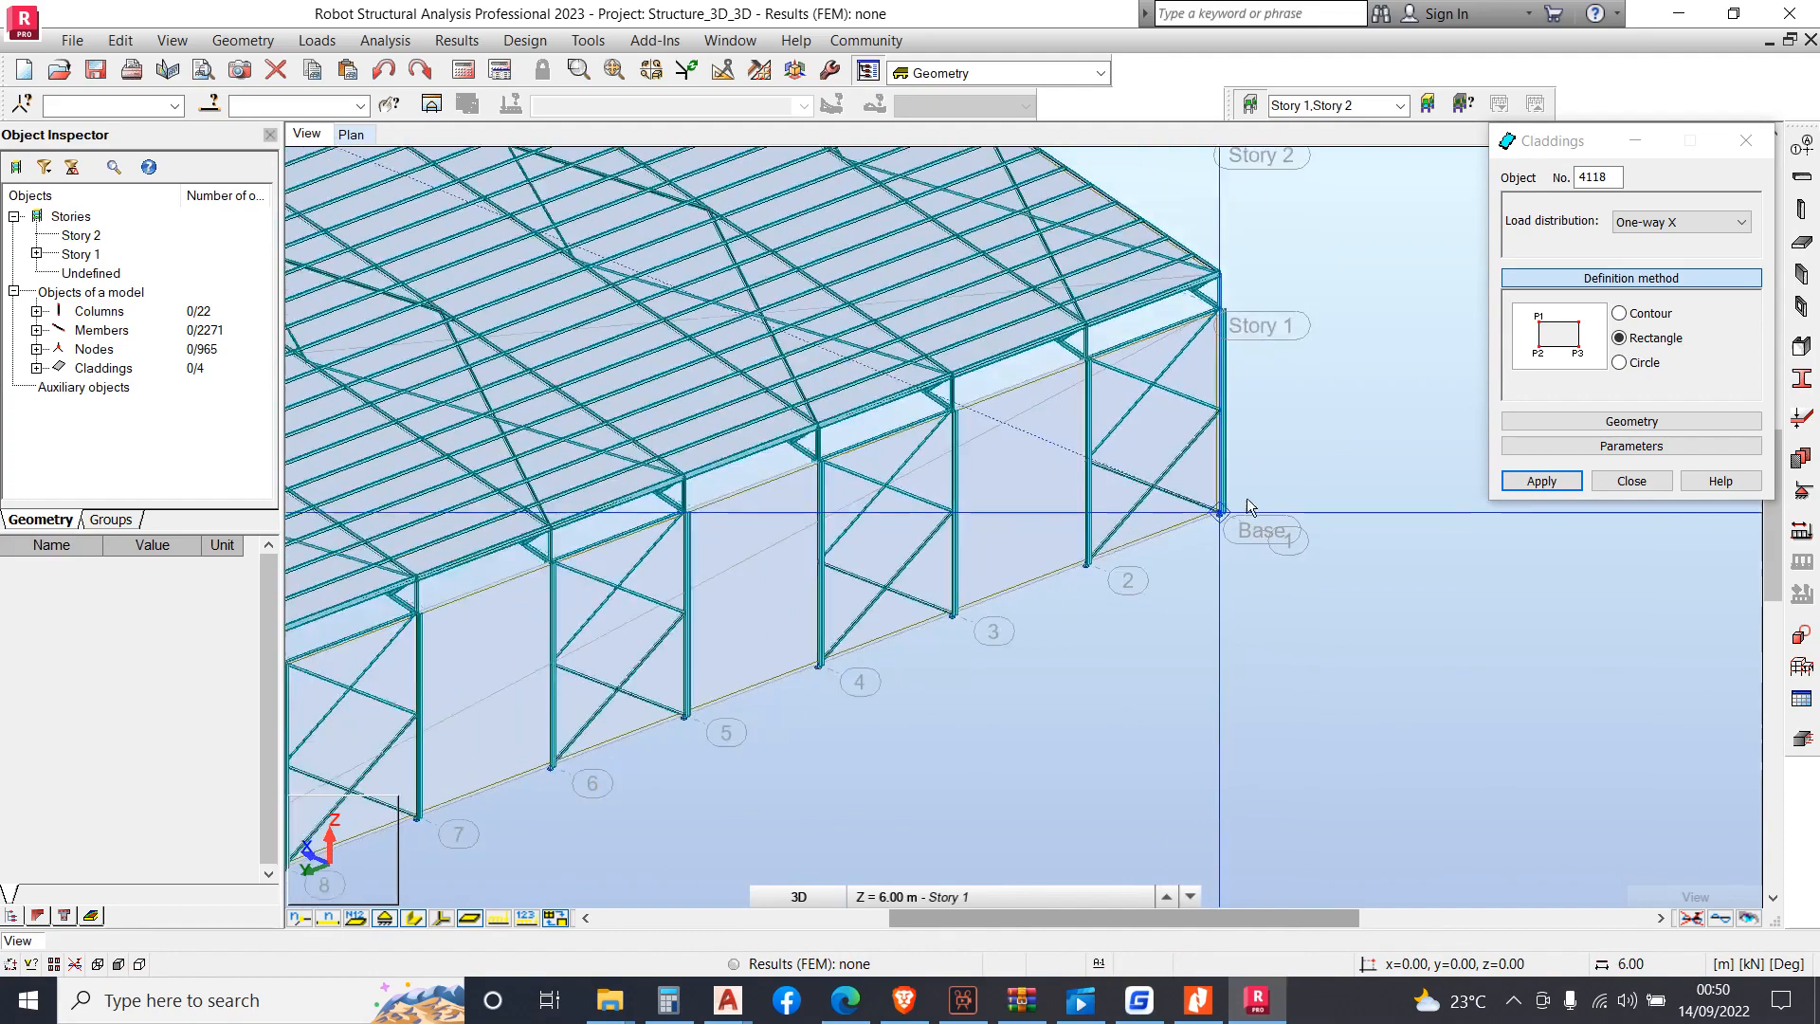
scroll(1329, 434, "down", 2)
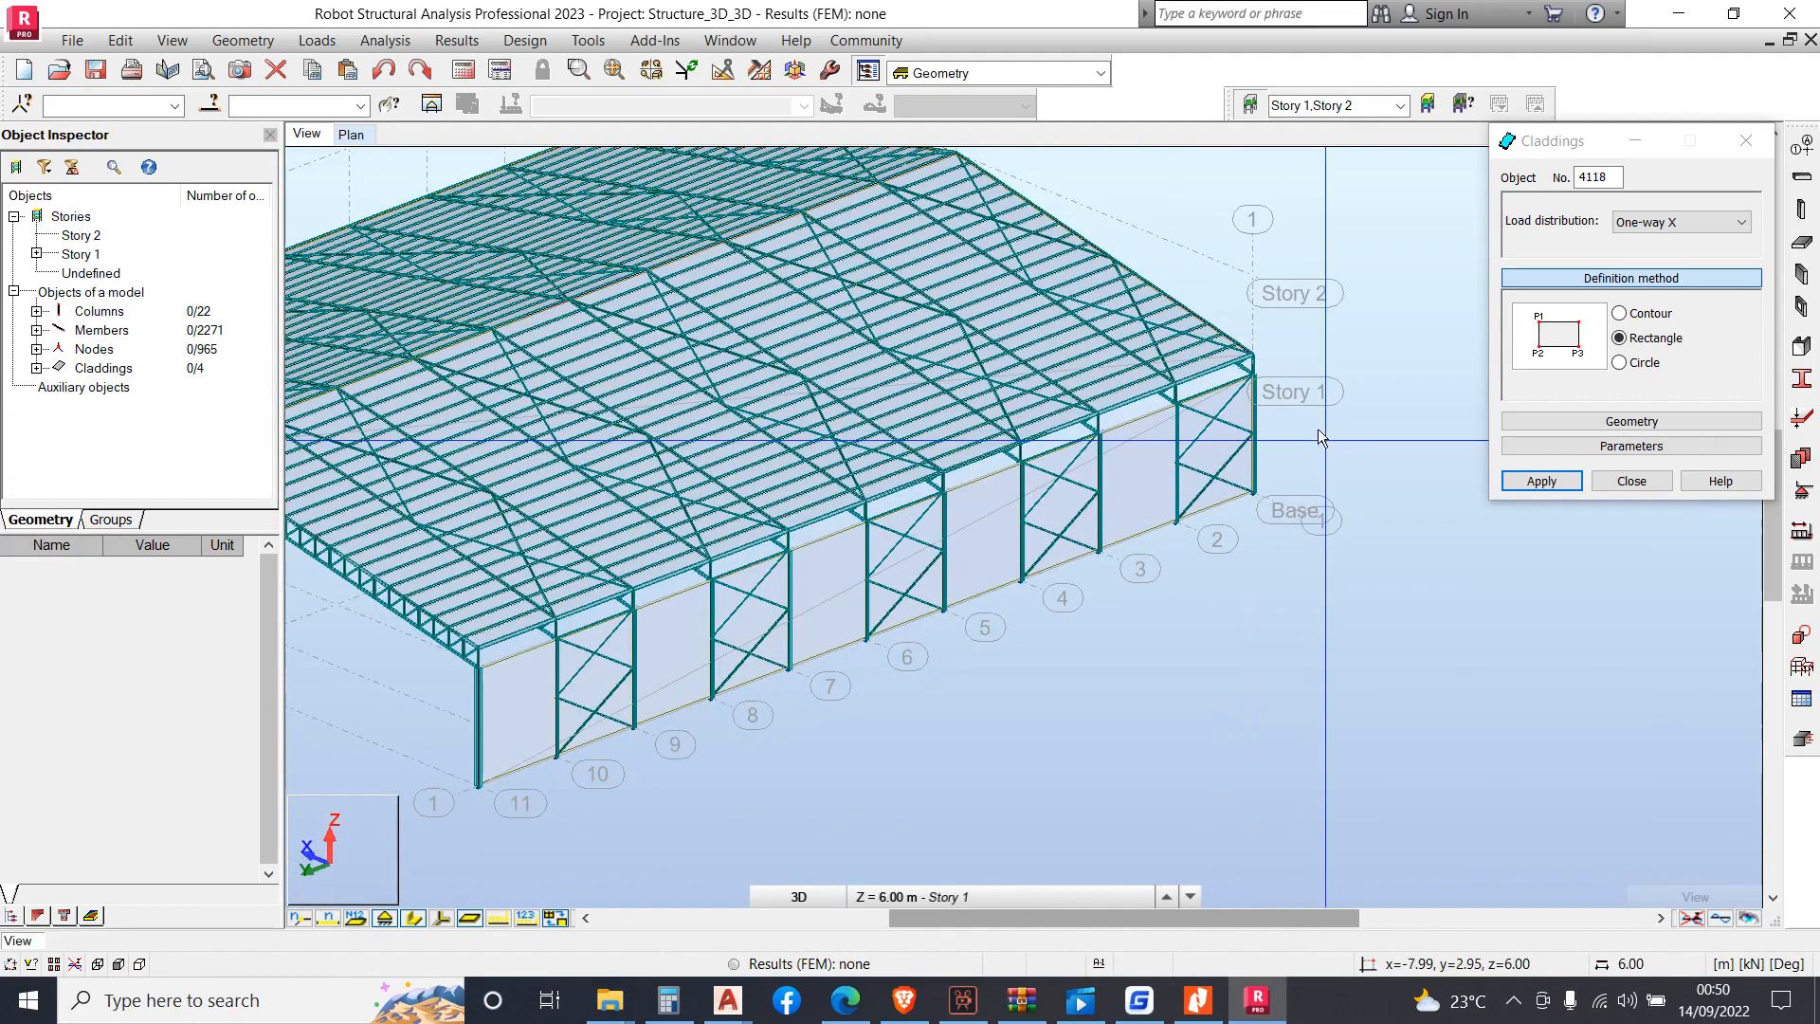
left_click(1630, 481)
scroll(1428, 447, "down", 5)
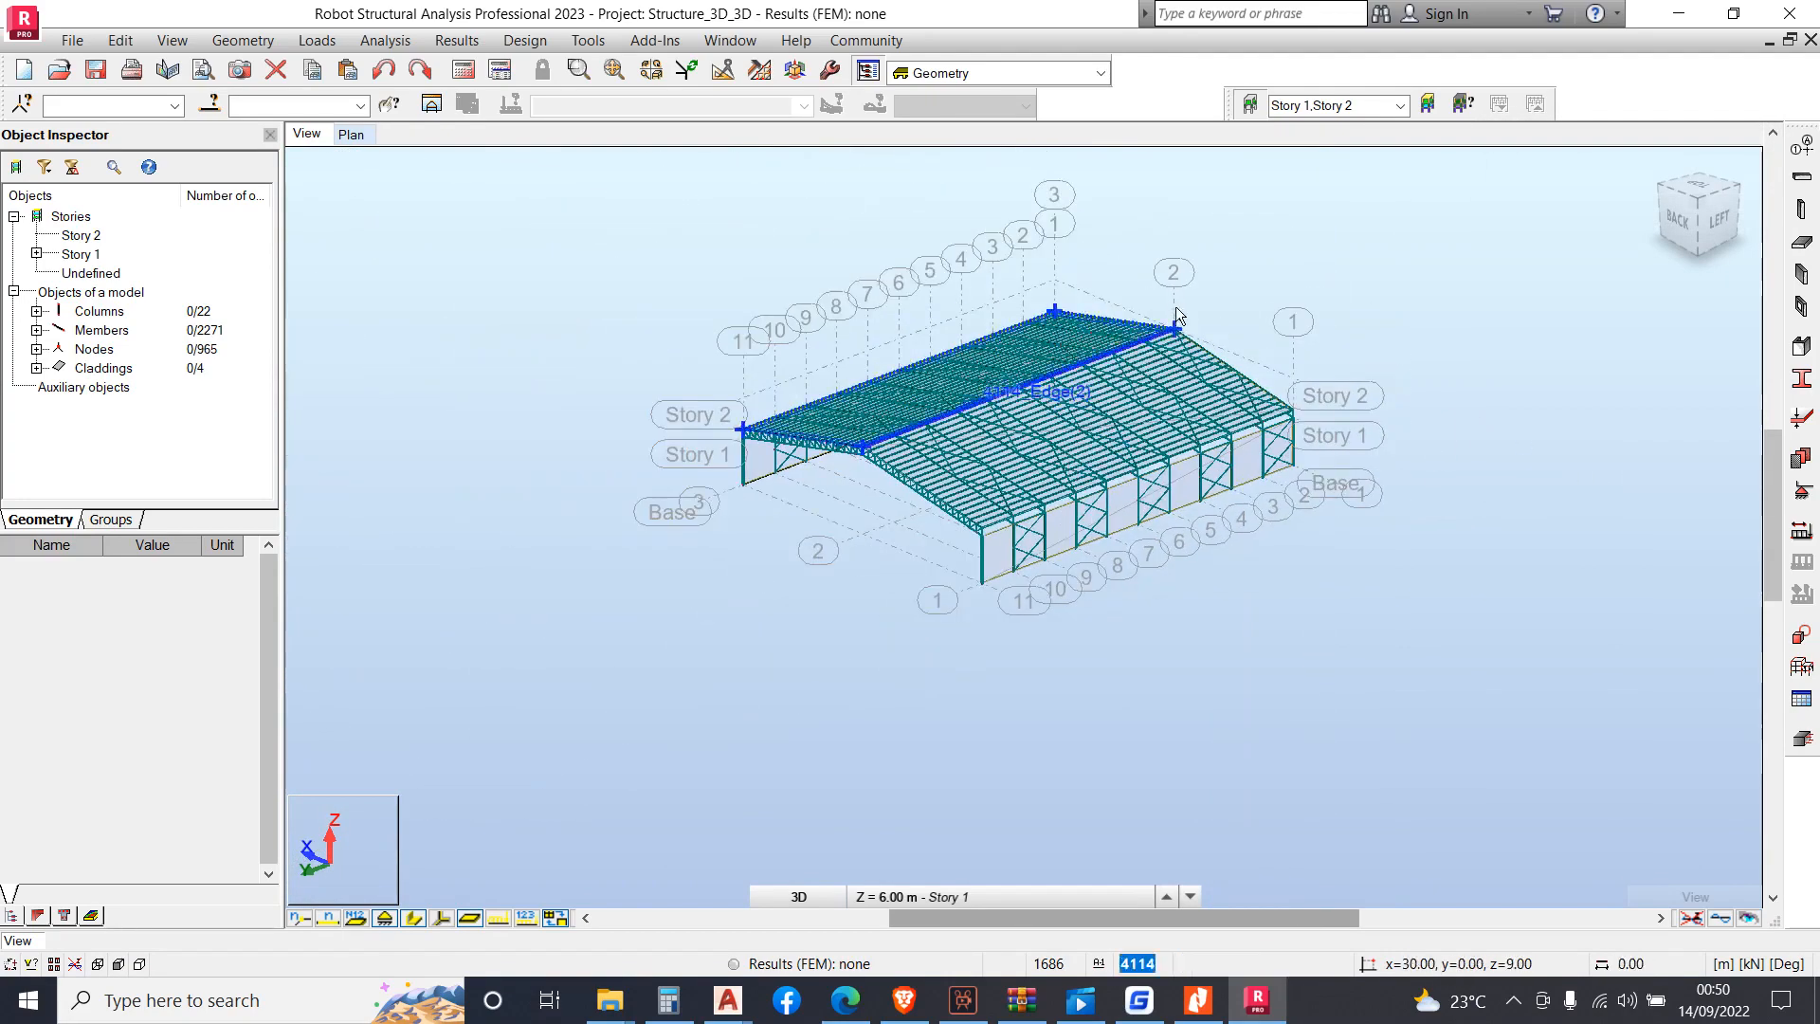
right_click(1176, 316)
left_click(1185, 410)
left_click_drag(1165, 411, 1122, 475)
scroll(1133, 458, "up", 3)
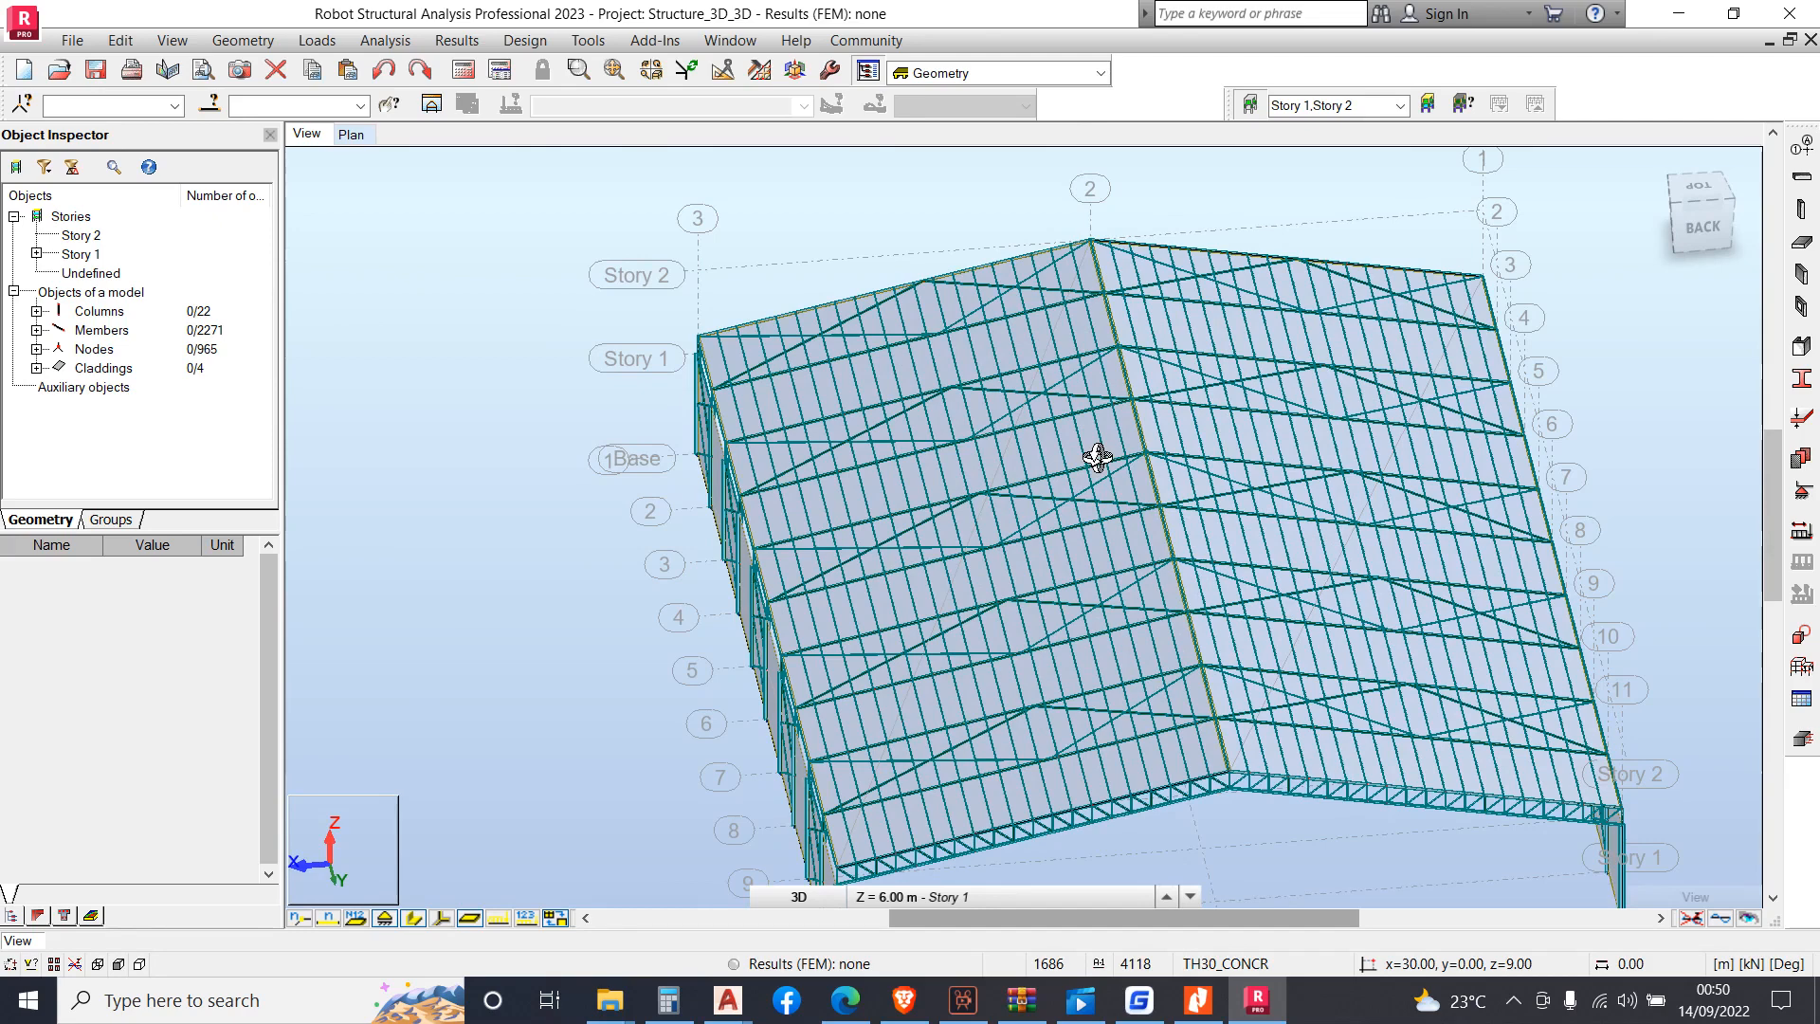
Start defining a new One-way X cladding and turn off the display of member section shapes
left_click_drag(1079, 435, 950, 410)
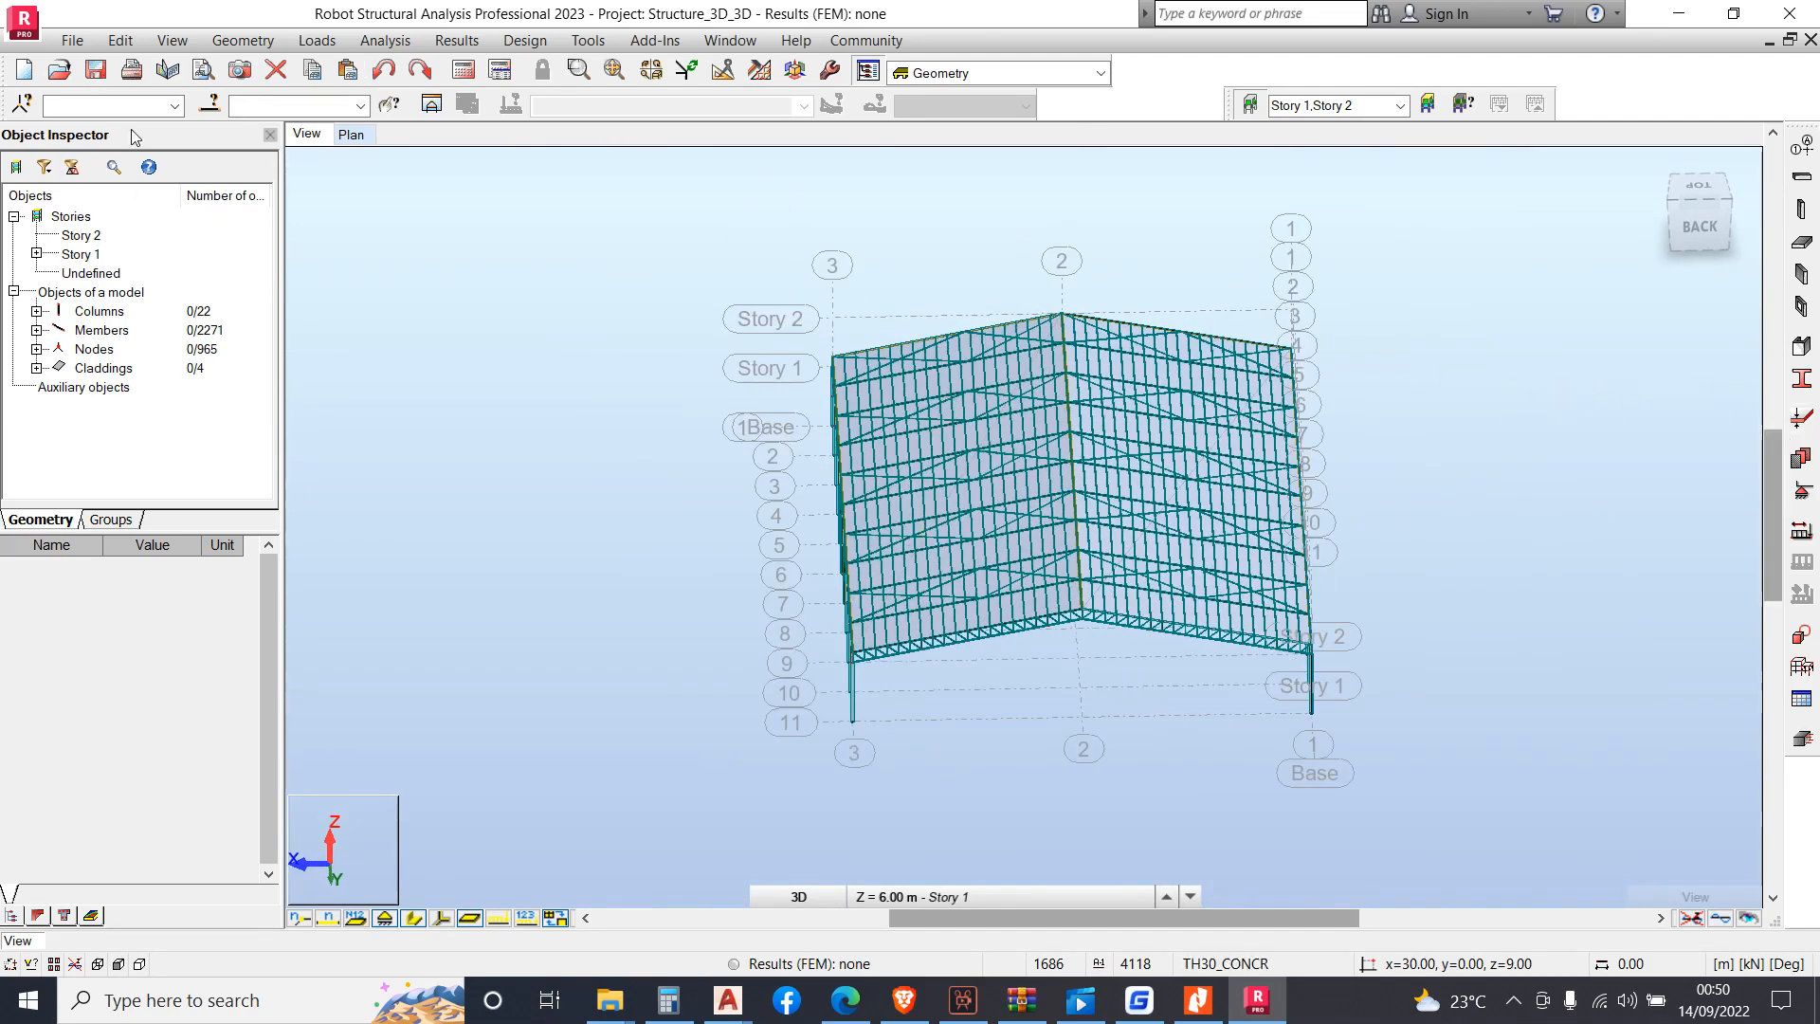
left_click(228, 42)
left_click(254, 42)
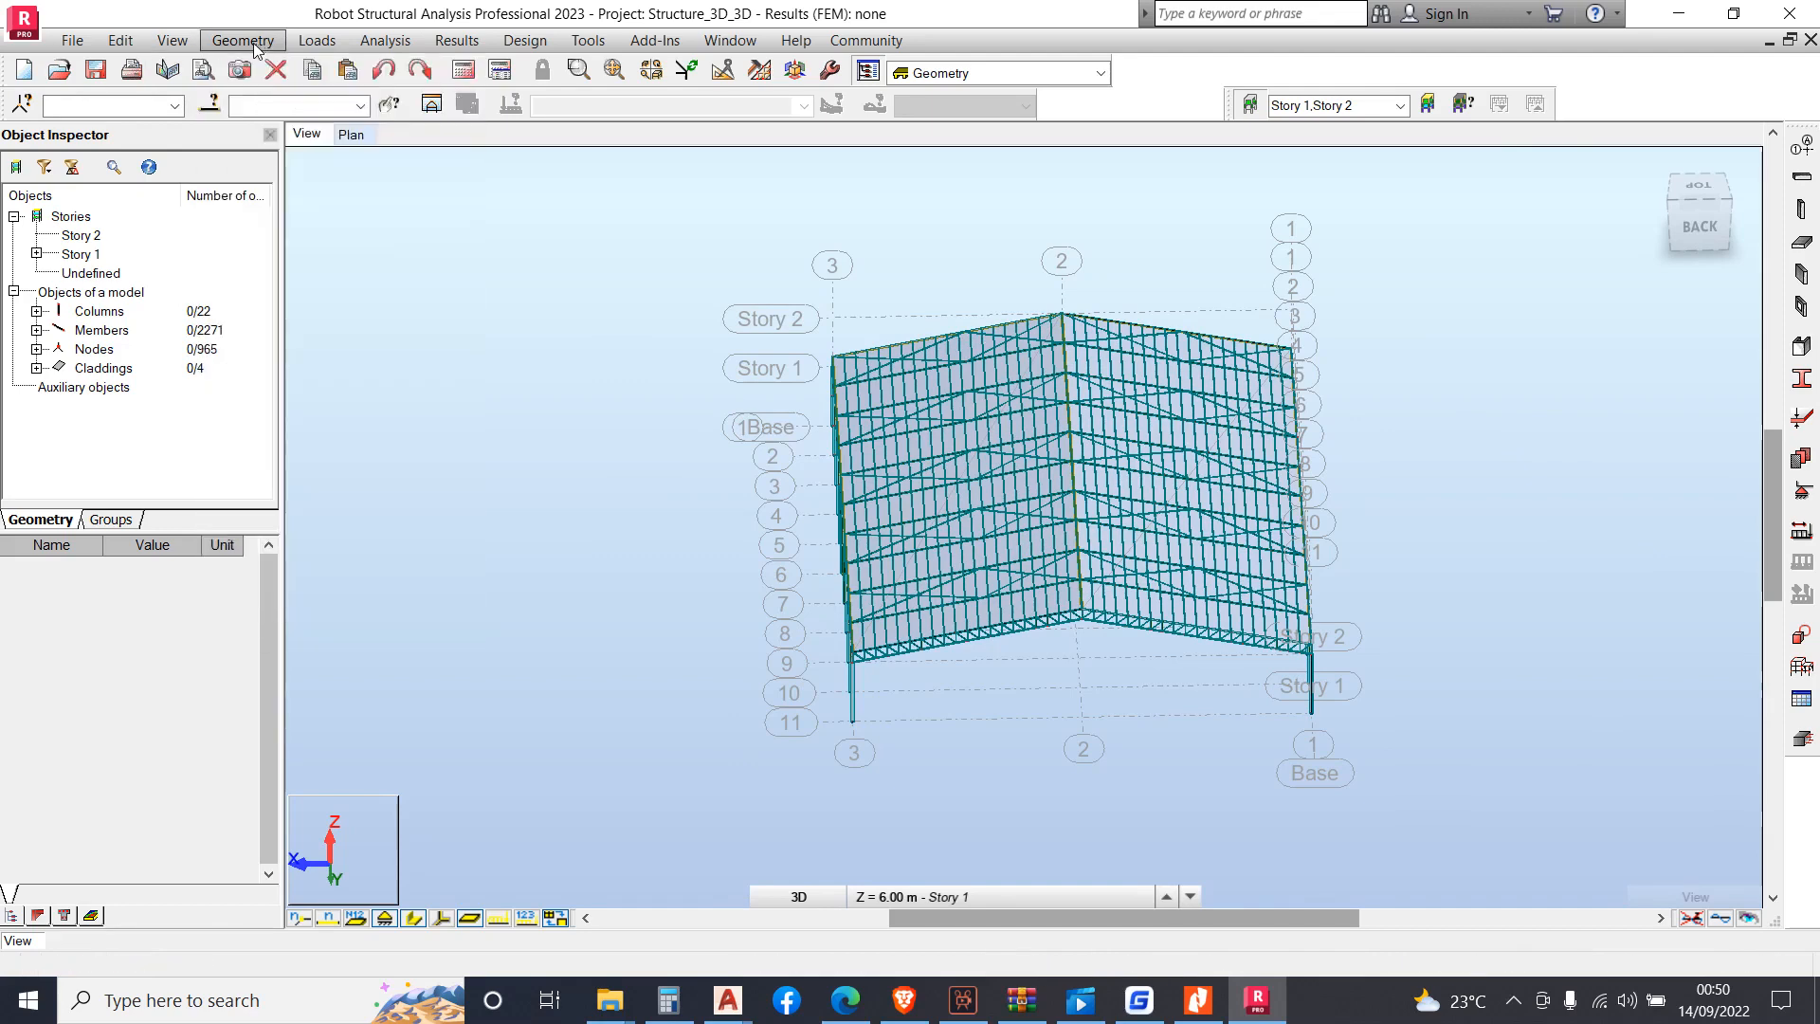
left_click(254, 44)
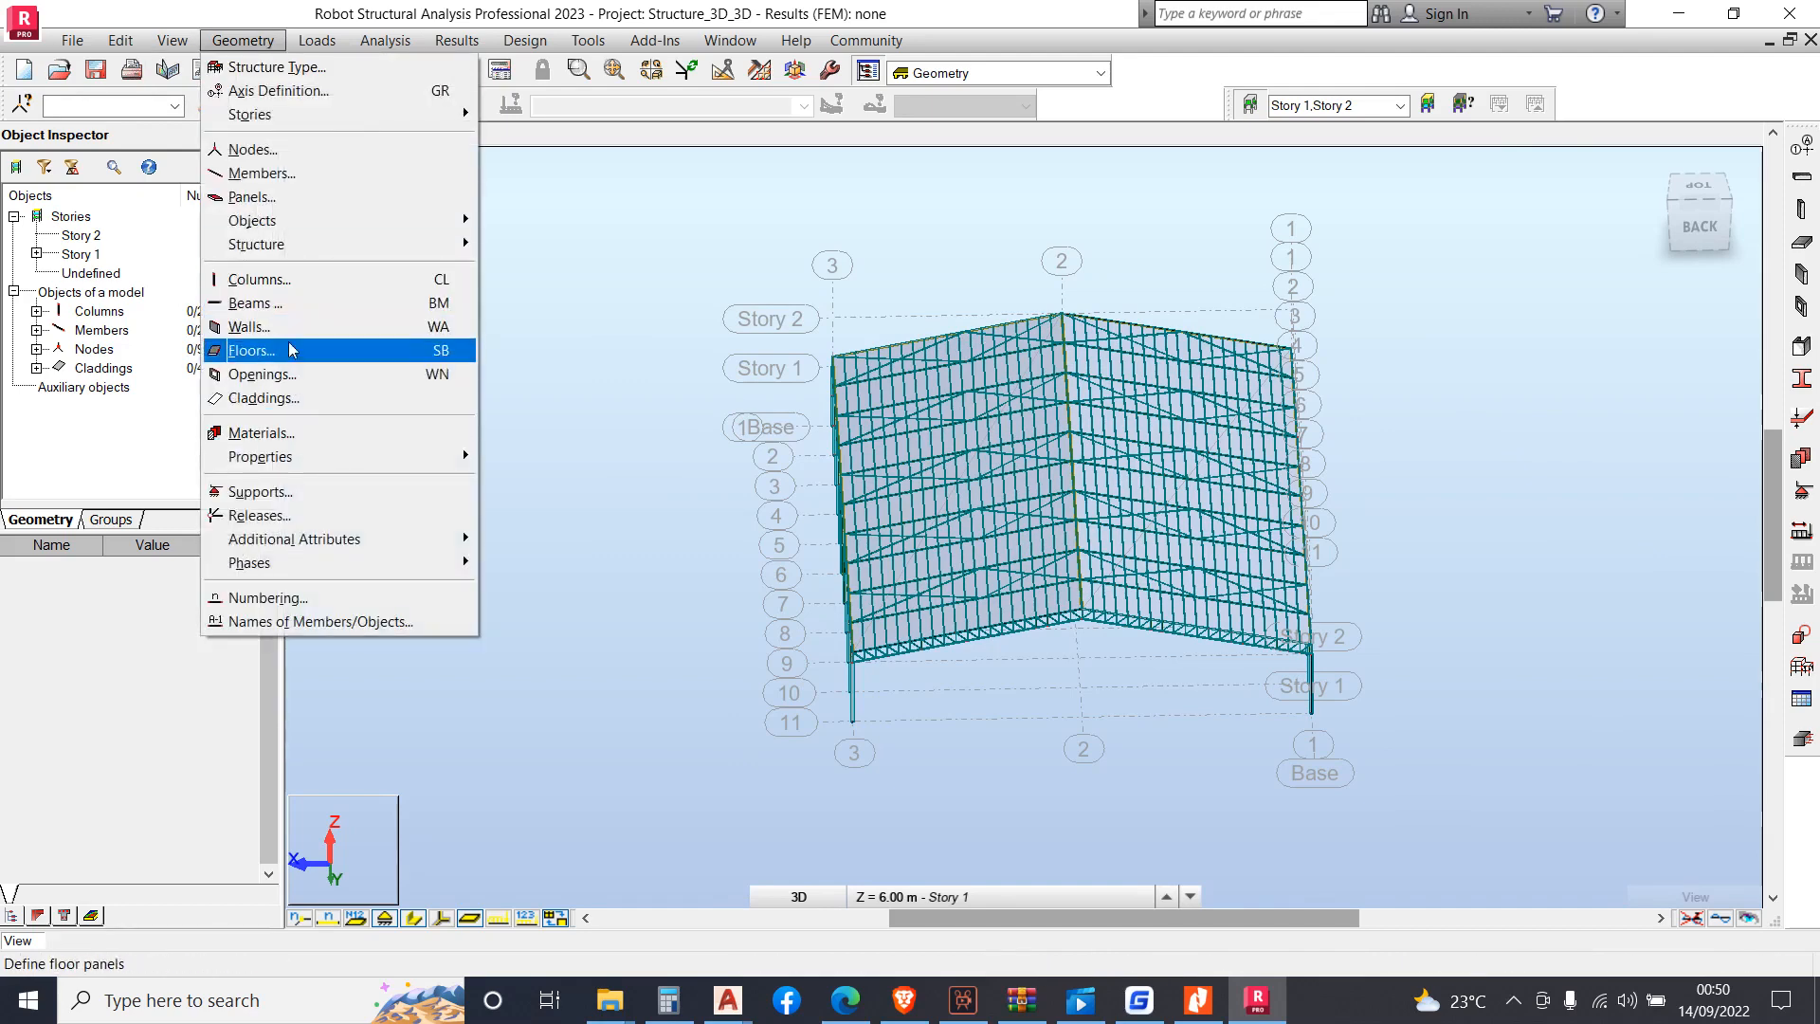
left_click(263, 398)
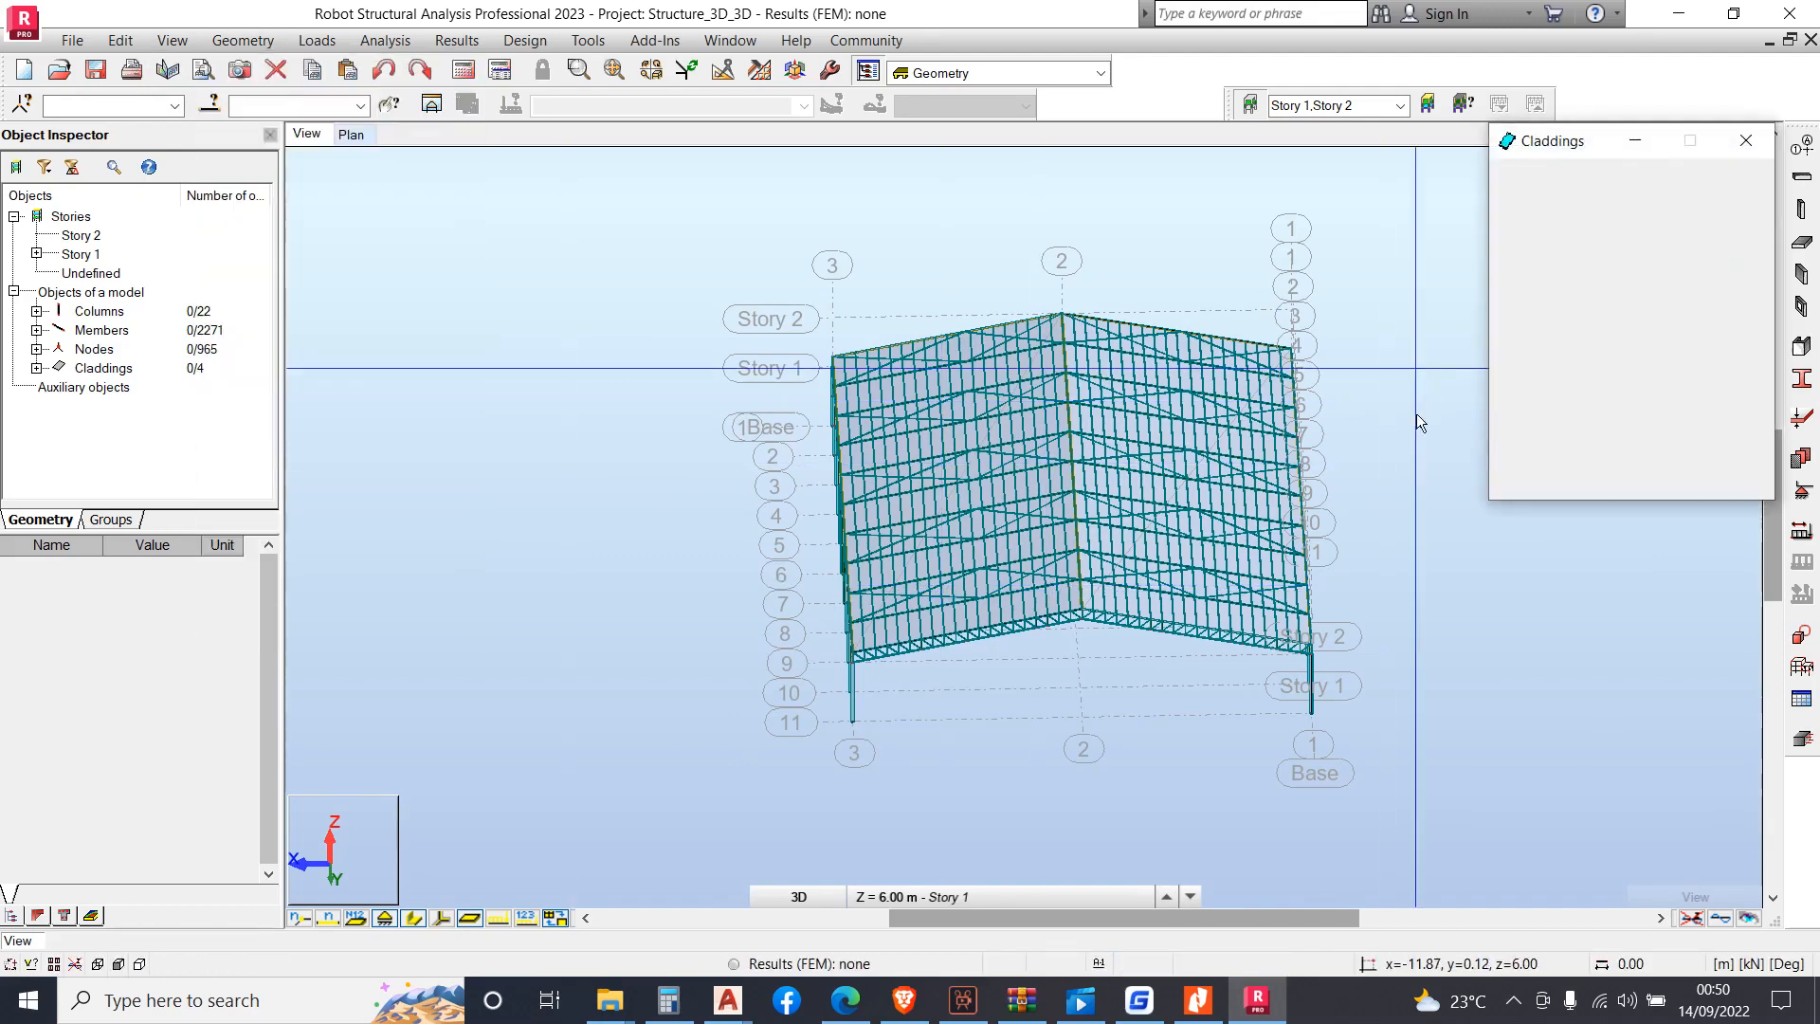
scroll(1304, 725, "up", 2)
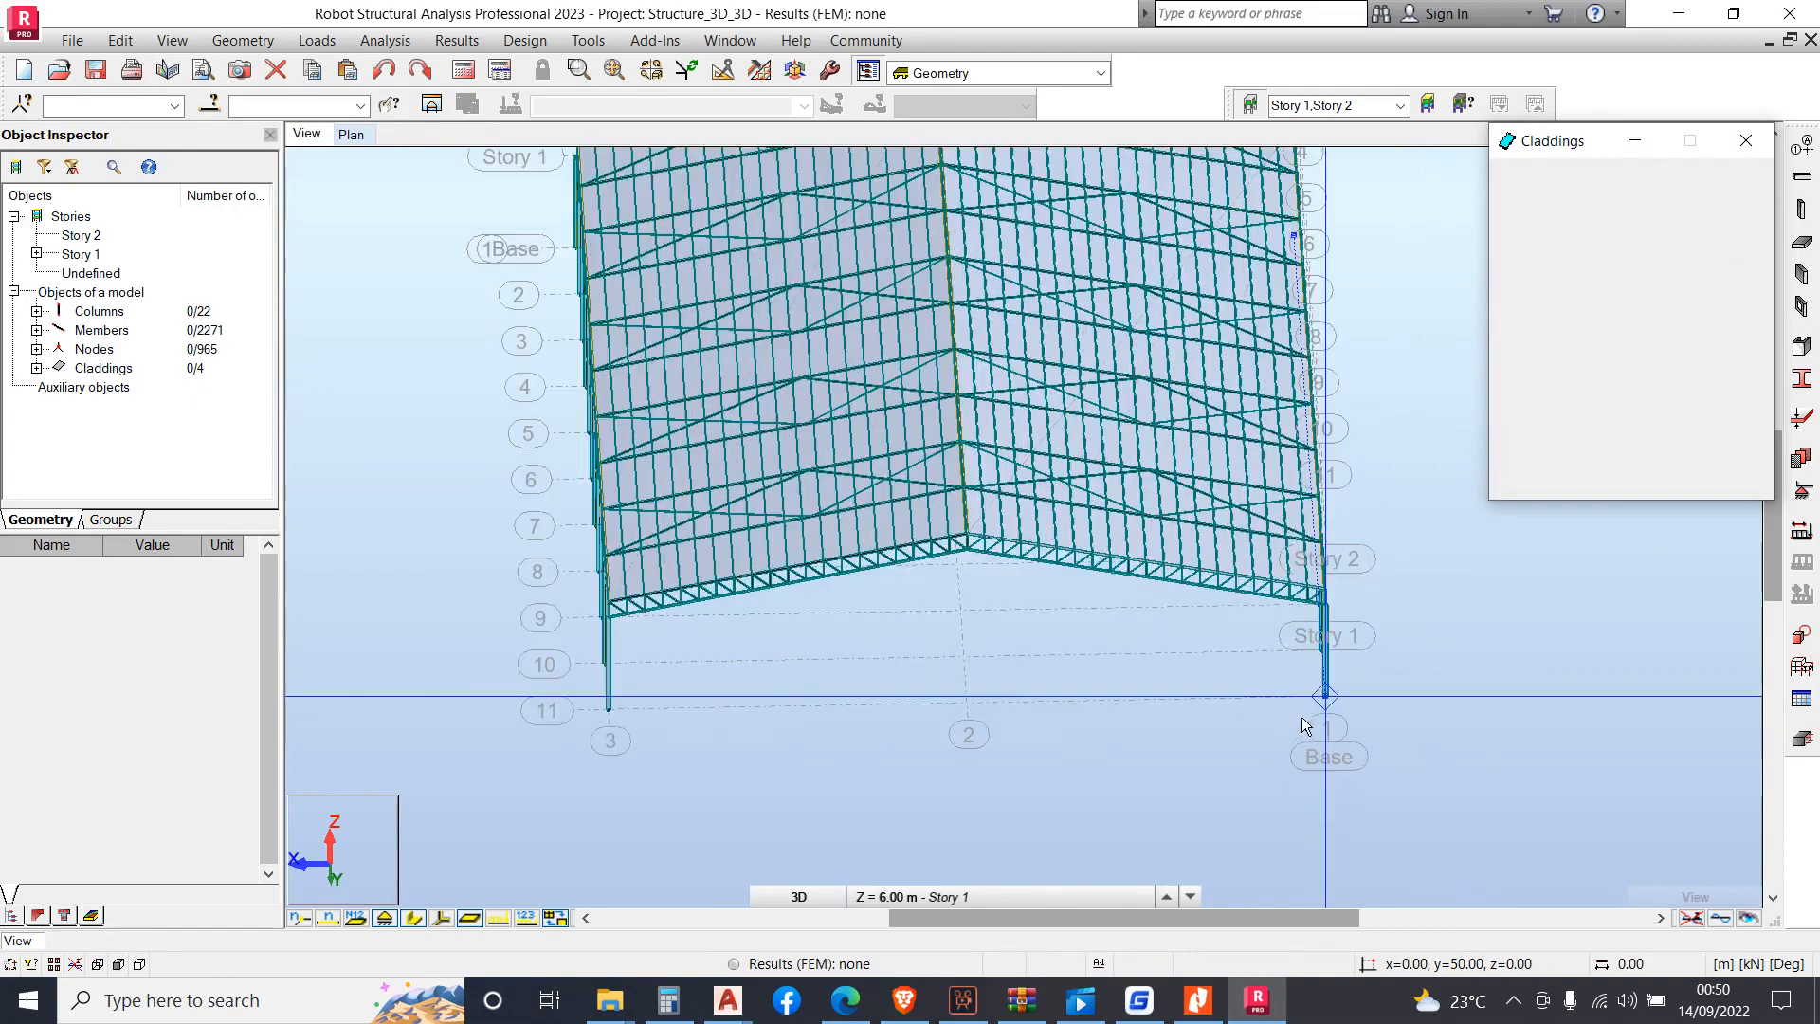
scroll(1336, 654, "up", 4)
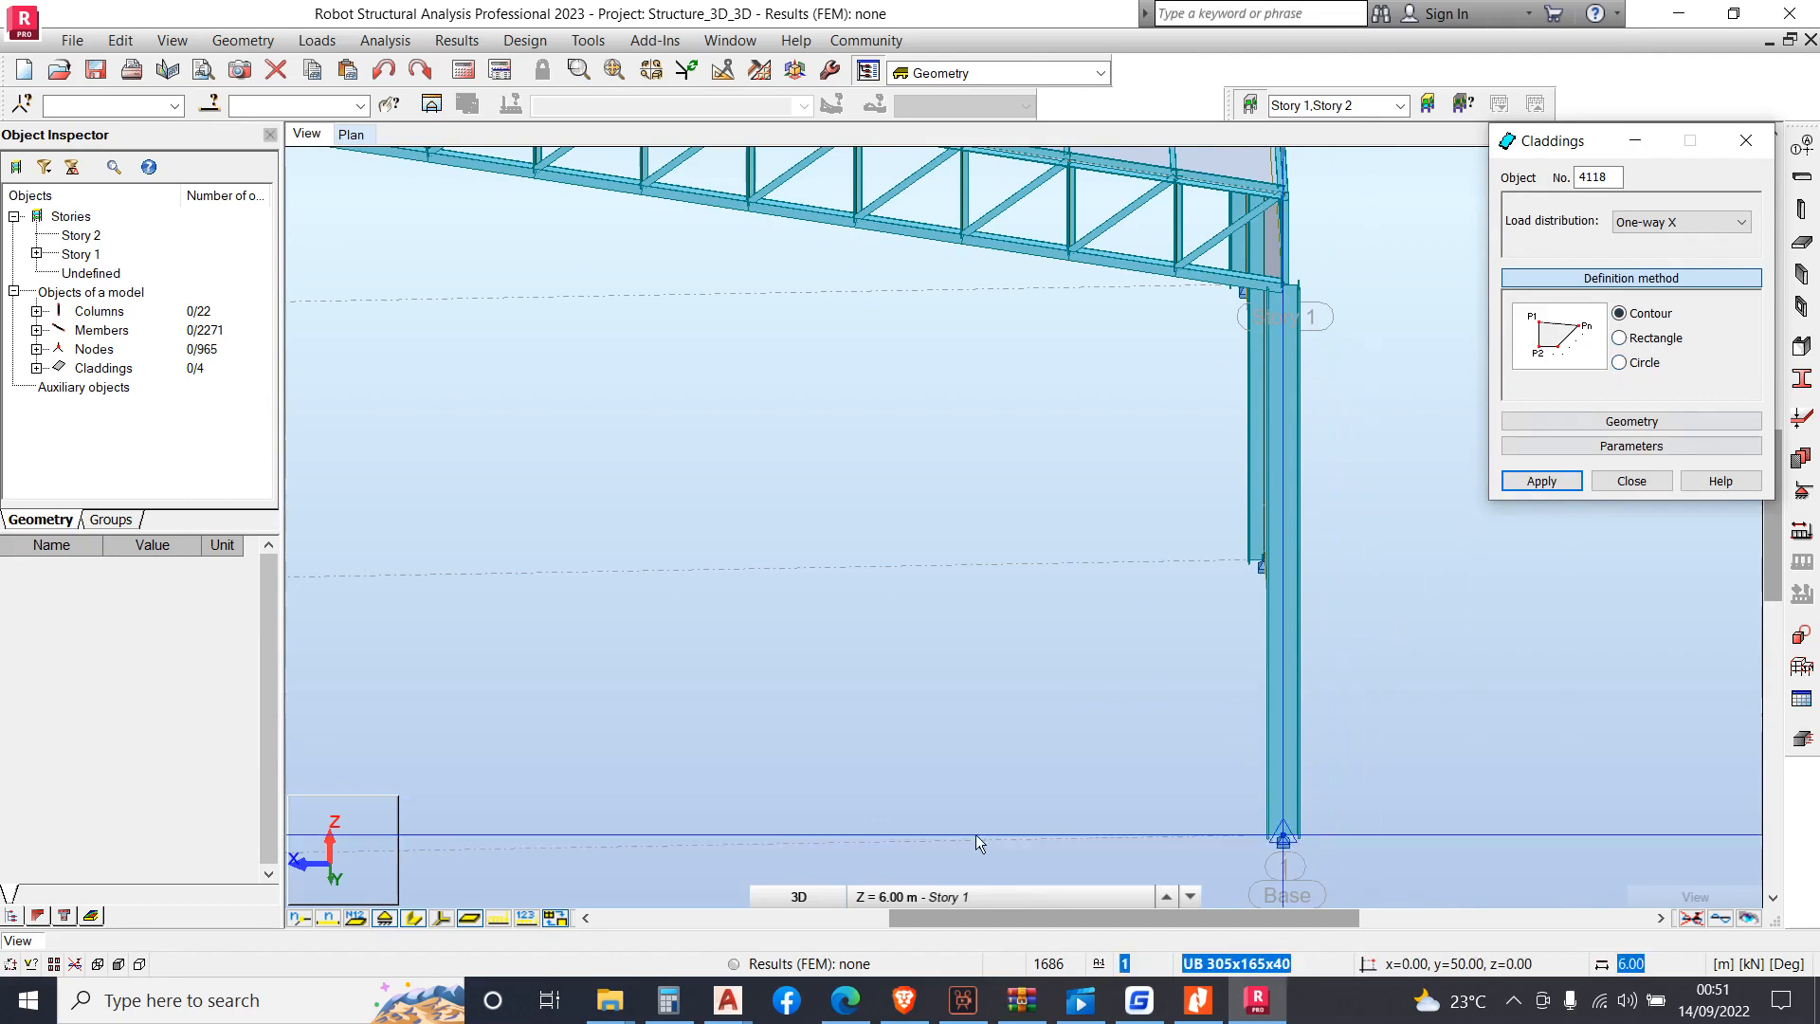
left_click(414, 917)
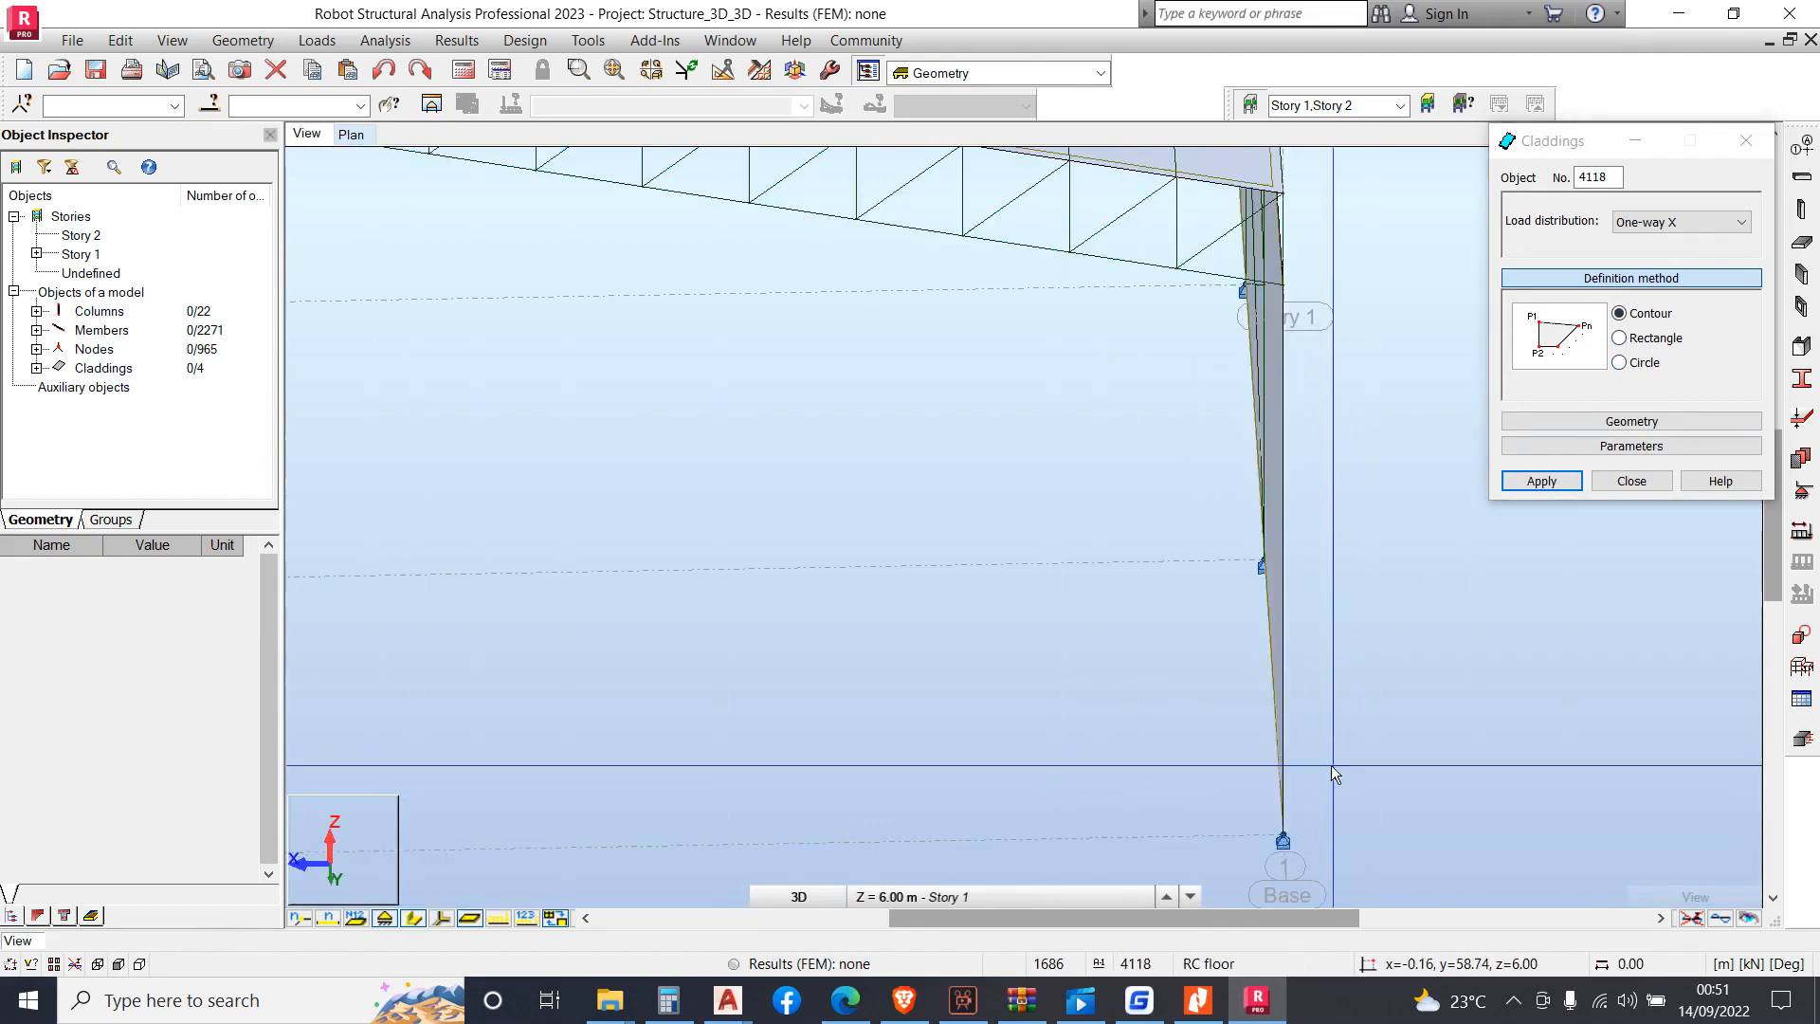
Use the contour method and place the gable cladding's first corner at the axis 1 top-chord eaves node of the axis 11 truss
scroll(1341, 683, "down", 3)
right_click(1232, 396)
left_click(1279, 492)
mouse_move(1279, 492)
left_mouse_down()
mouse_move(1178, 503)
mouse_move(1084, 480)
mouse_move(1279, 507)
left_mouse_up()
left_click(1621, 315)
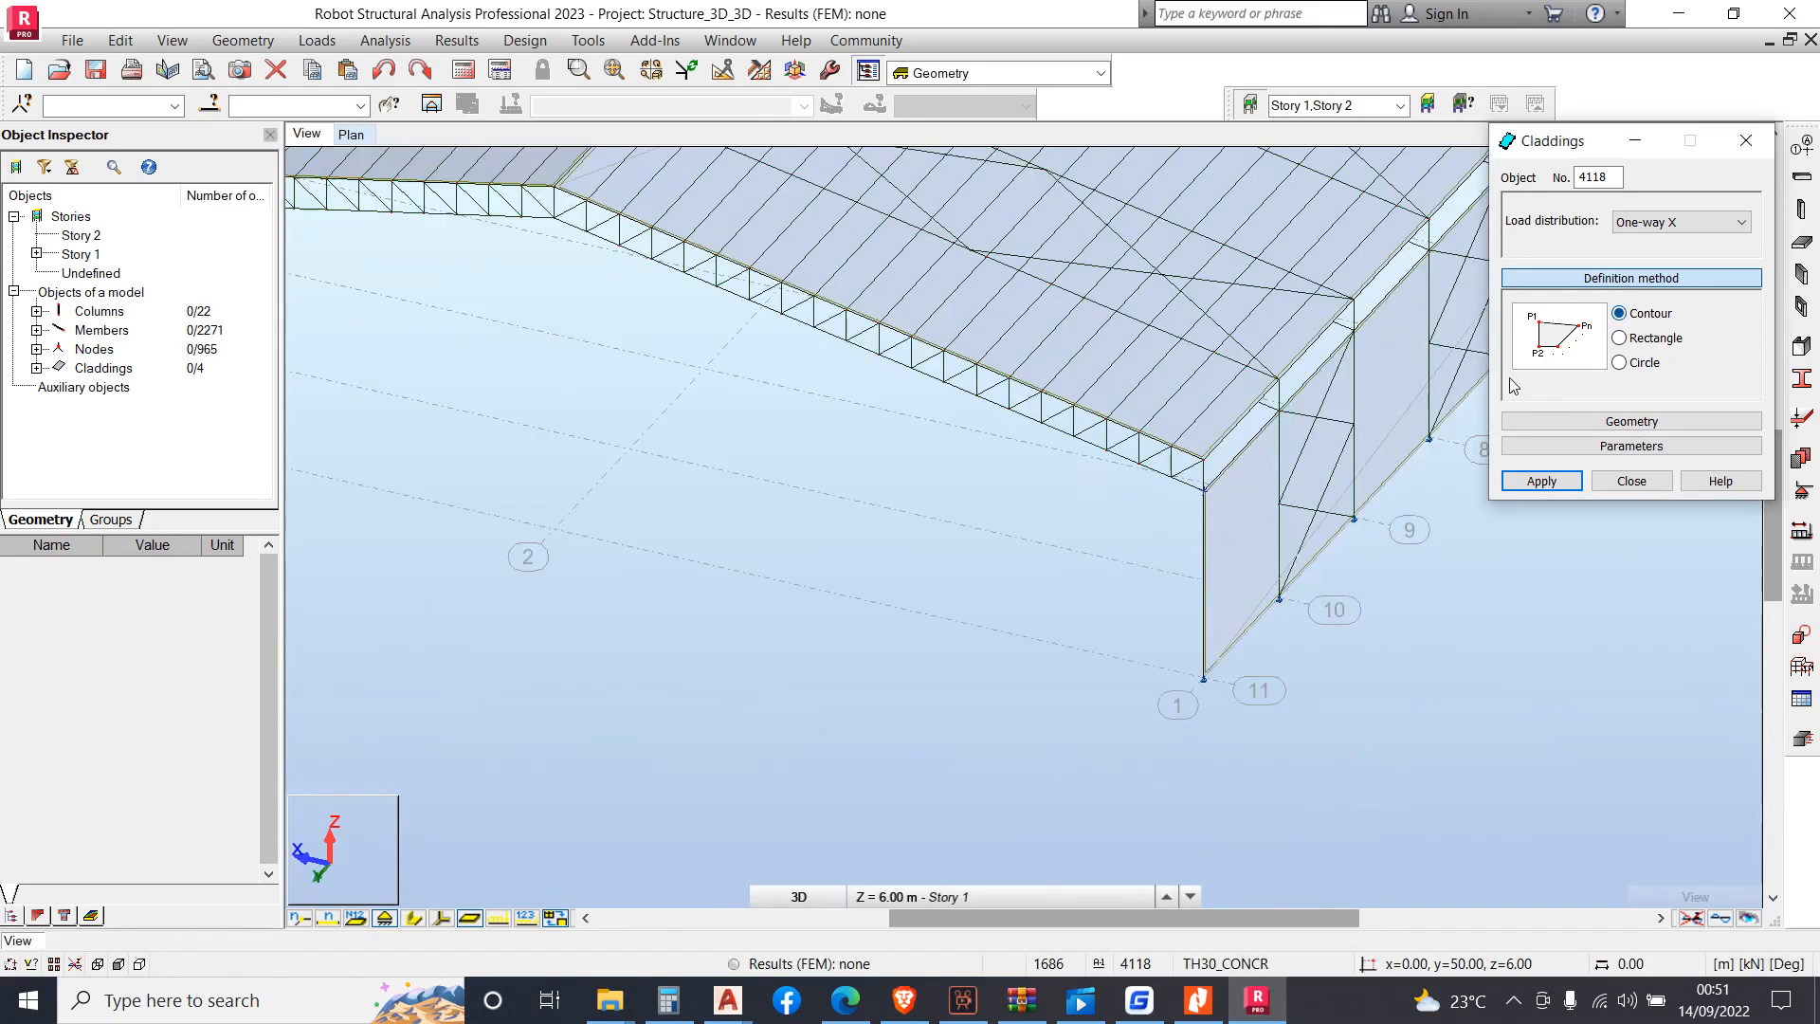
scroll(1243, 501, "up", 5)
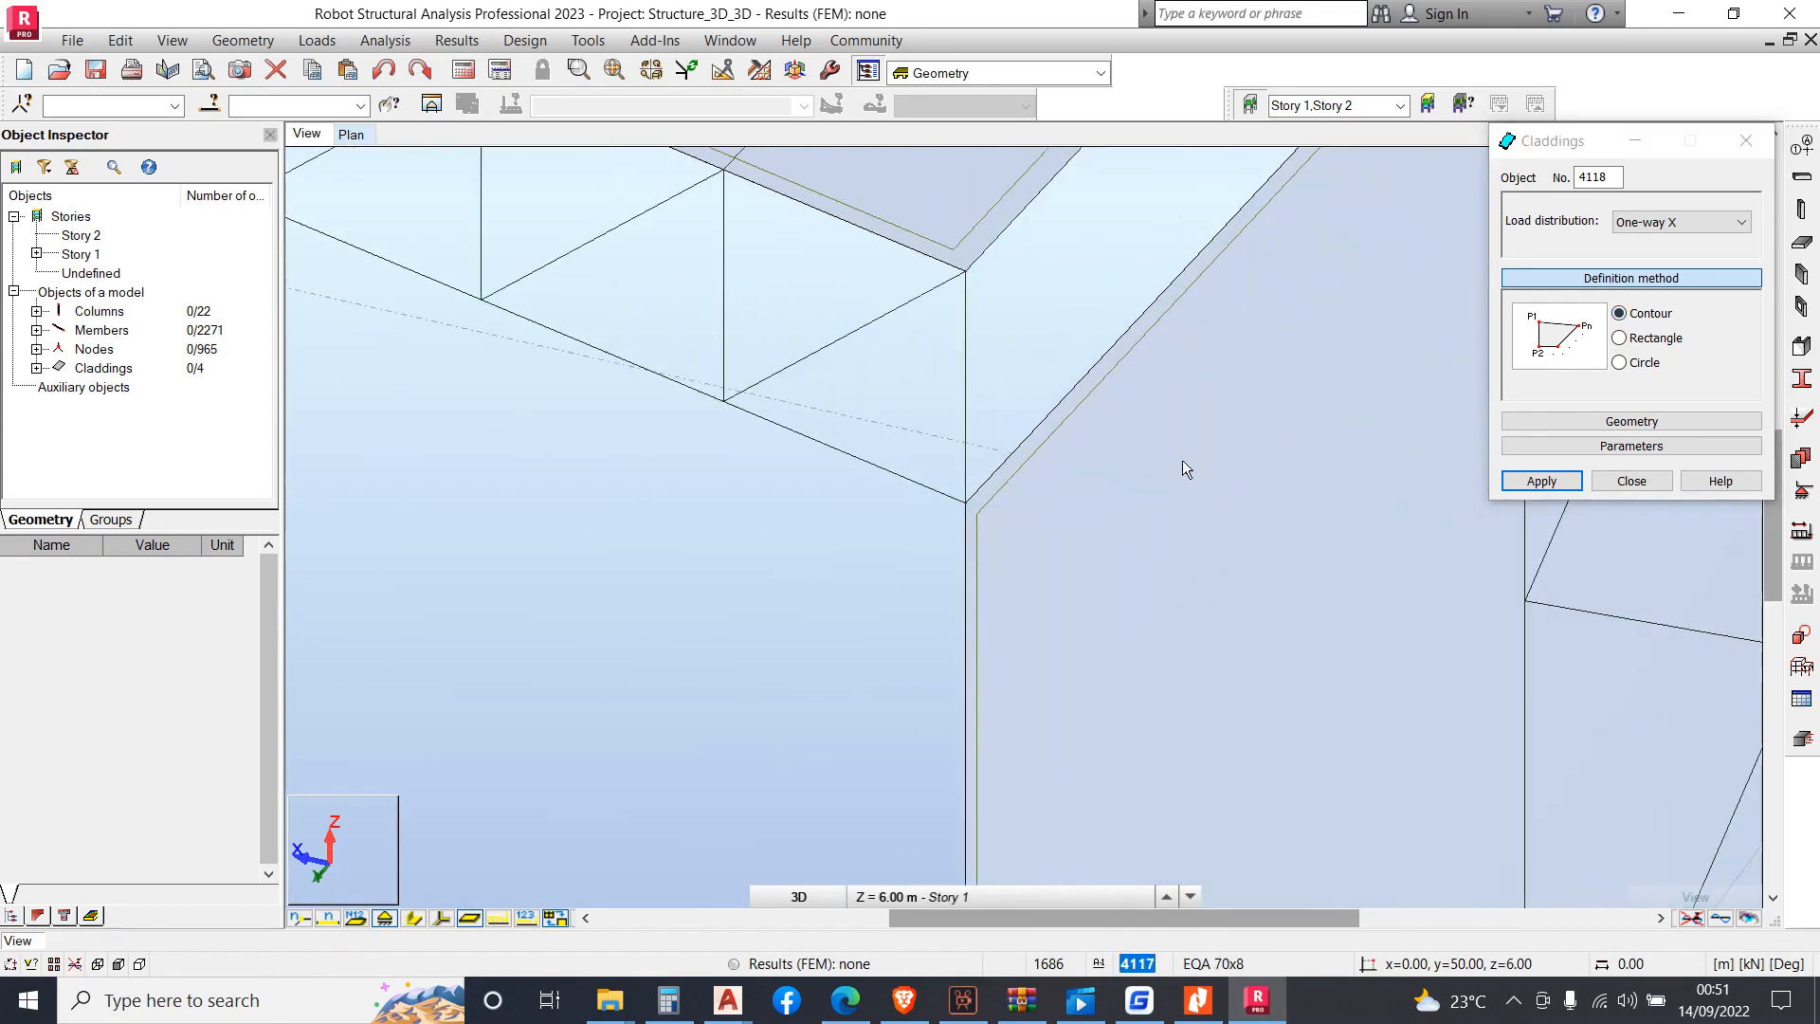
left_click(965, 270)
Continue the axis 11 gable contour through the ridge node at x=20.00, y=50.00, z=11.00 and the axis 3 eaves node
scroll(1180, 446, "down", 6)
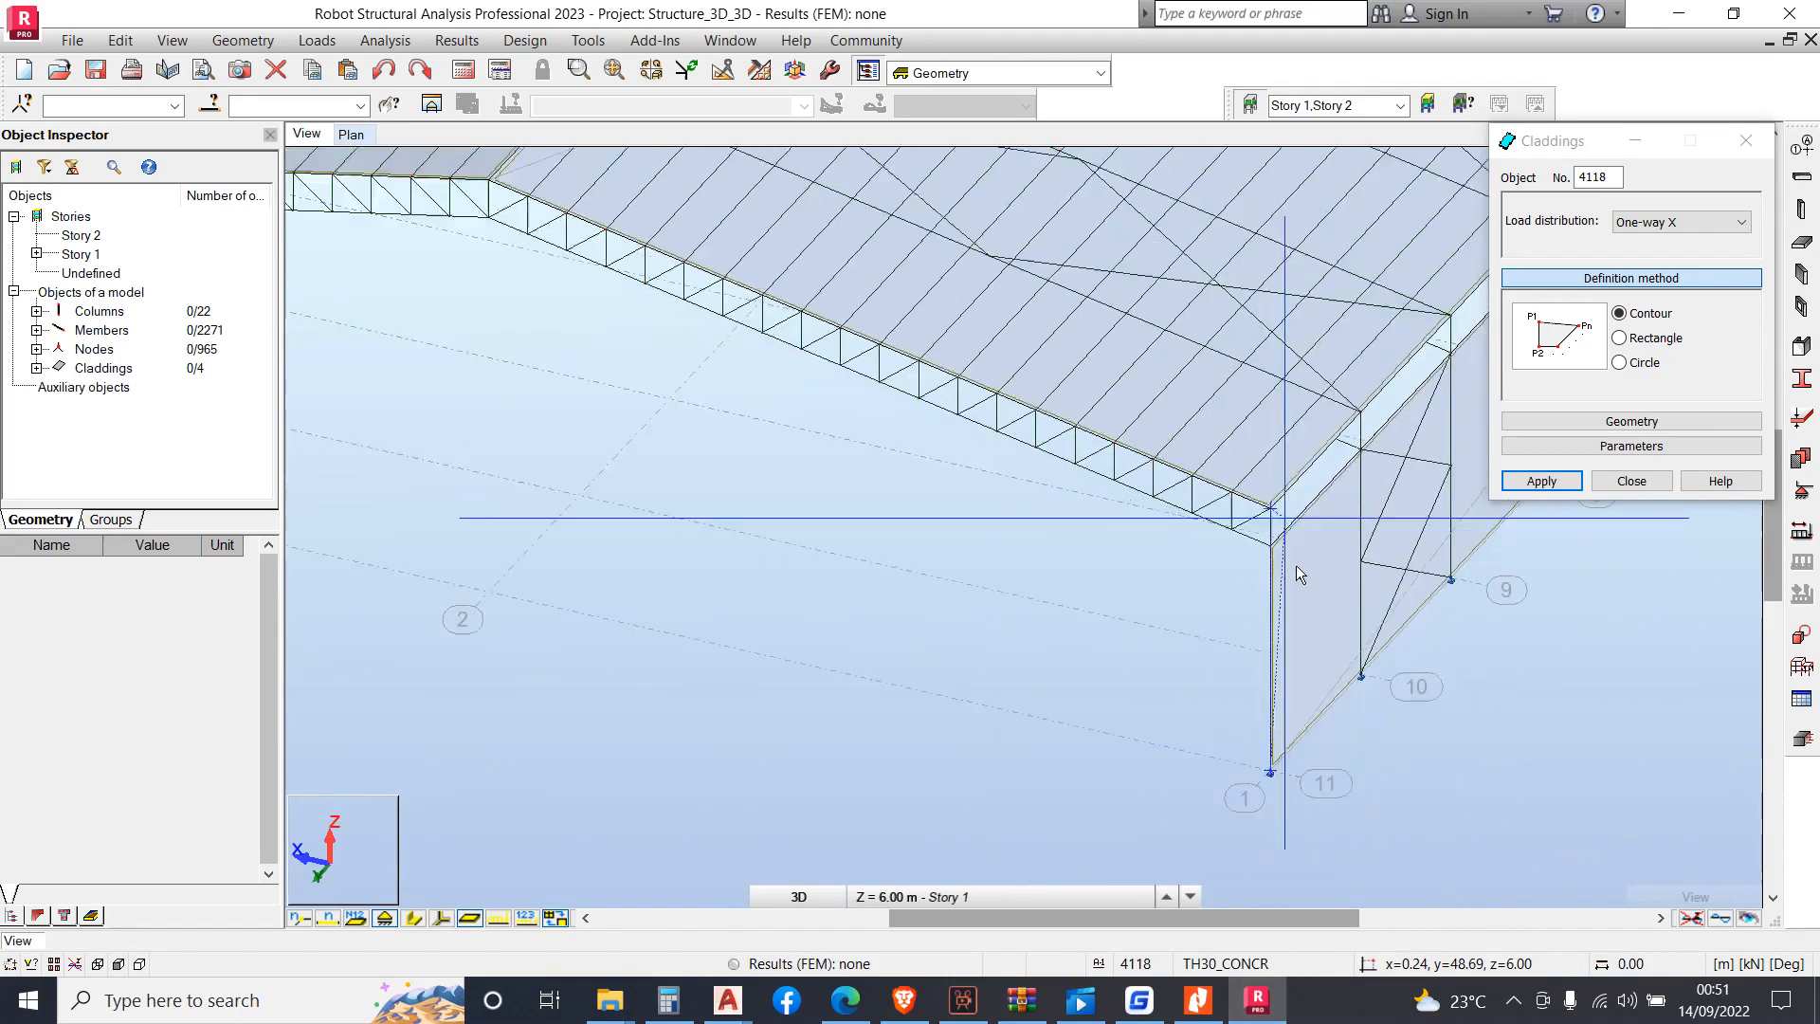
scroll(803, 367, "up", 3)
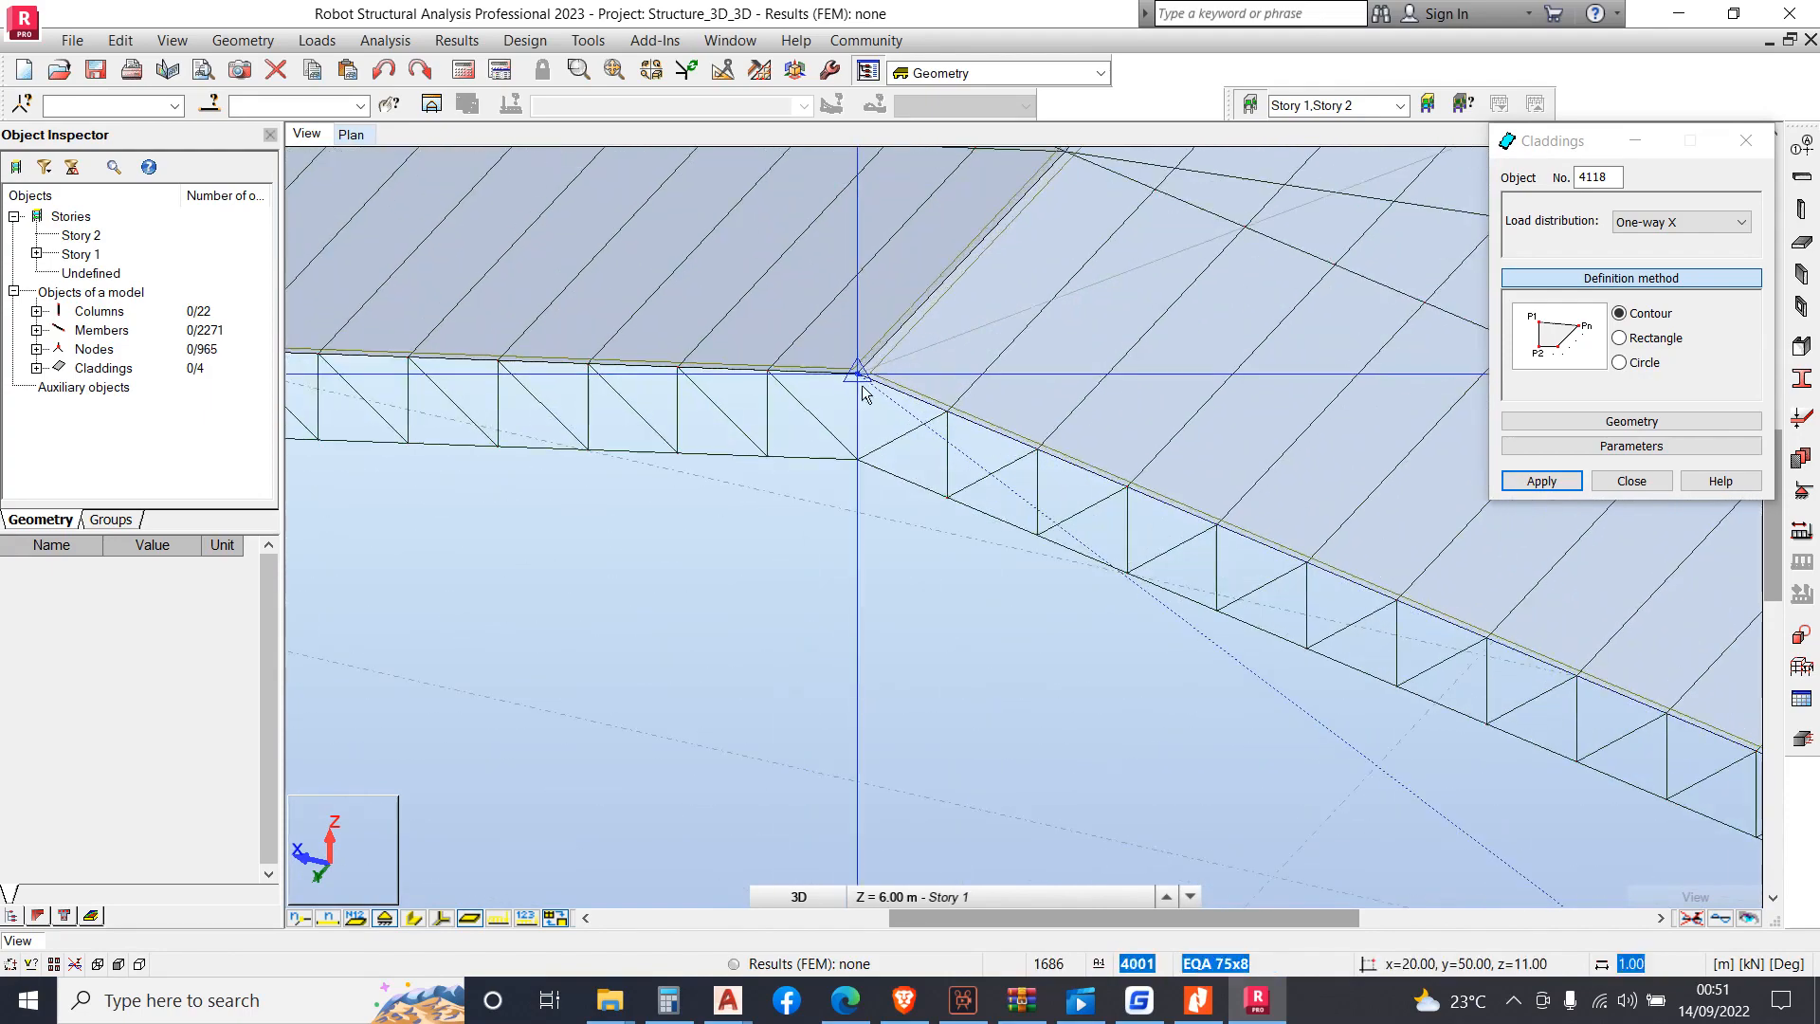
scroll(857, 375, "down", 6)
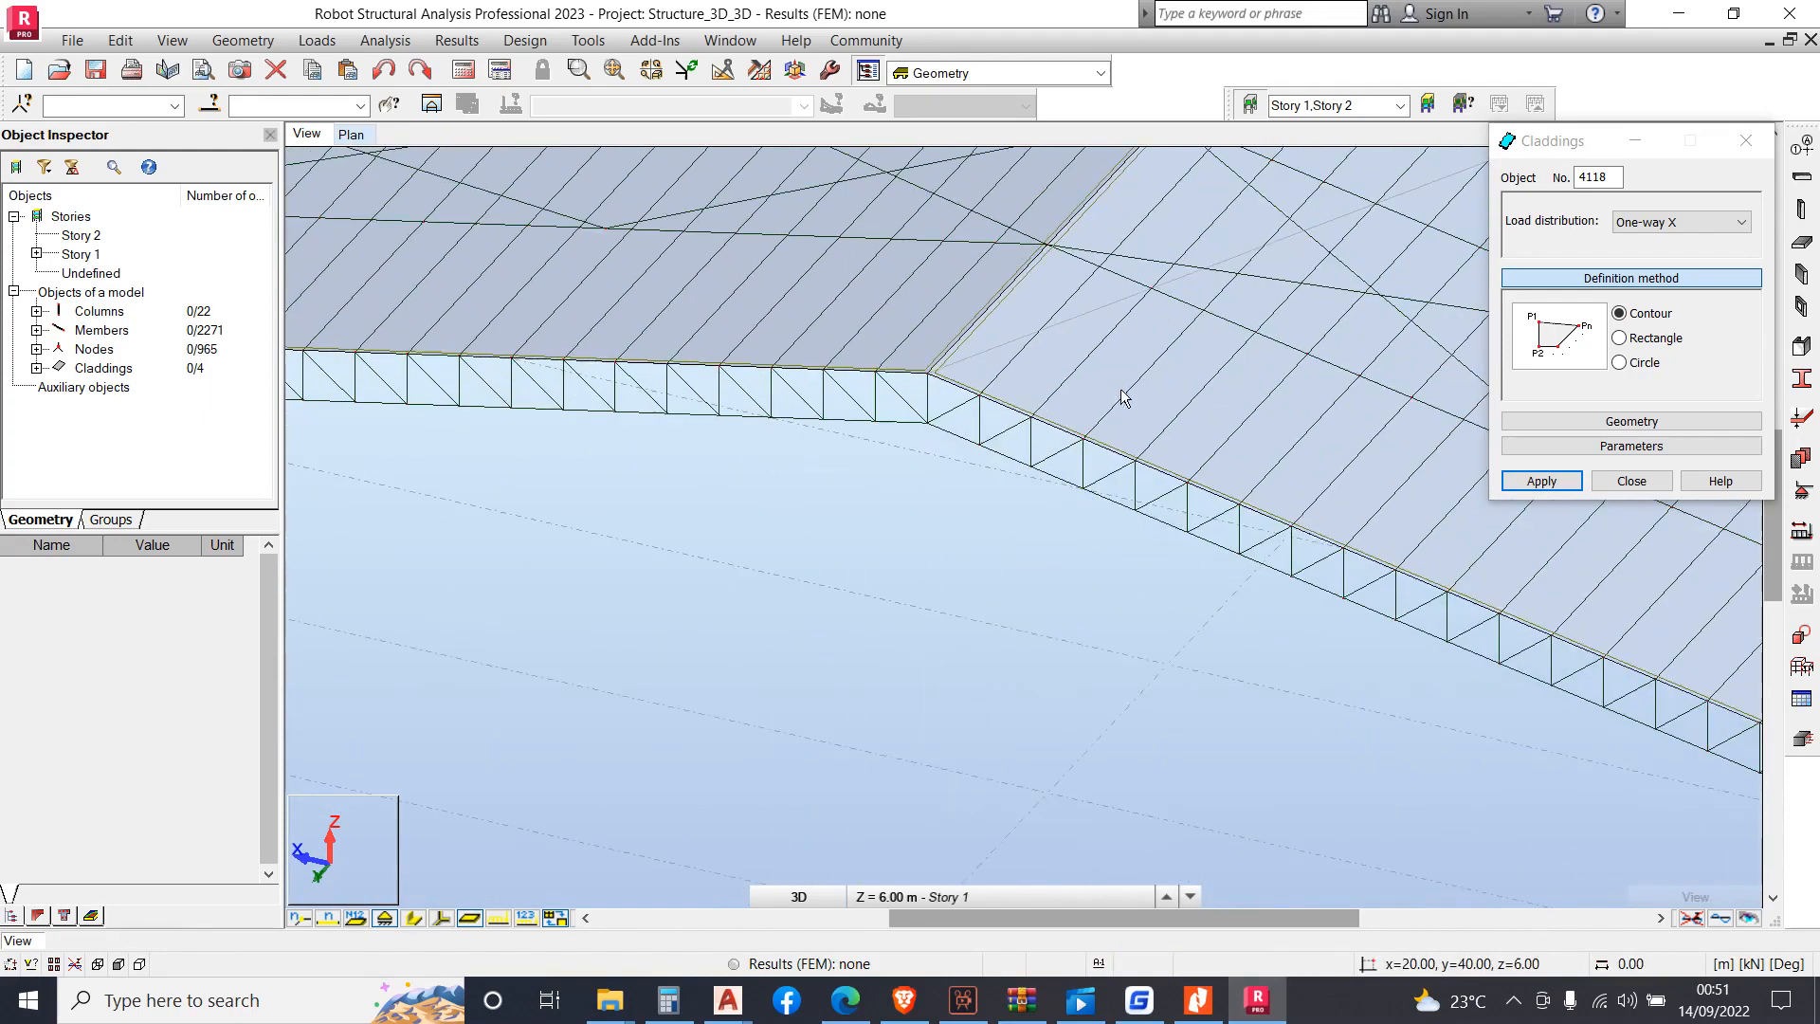
scroll(536, 434, "up", 3)
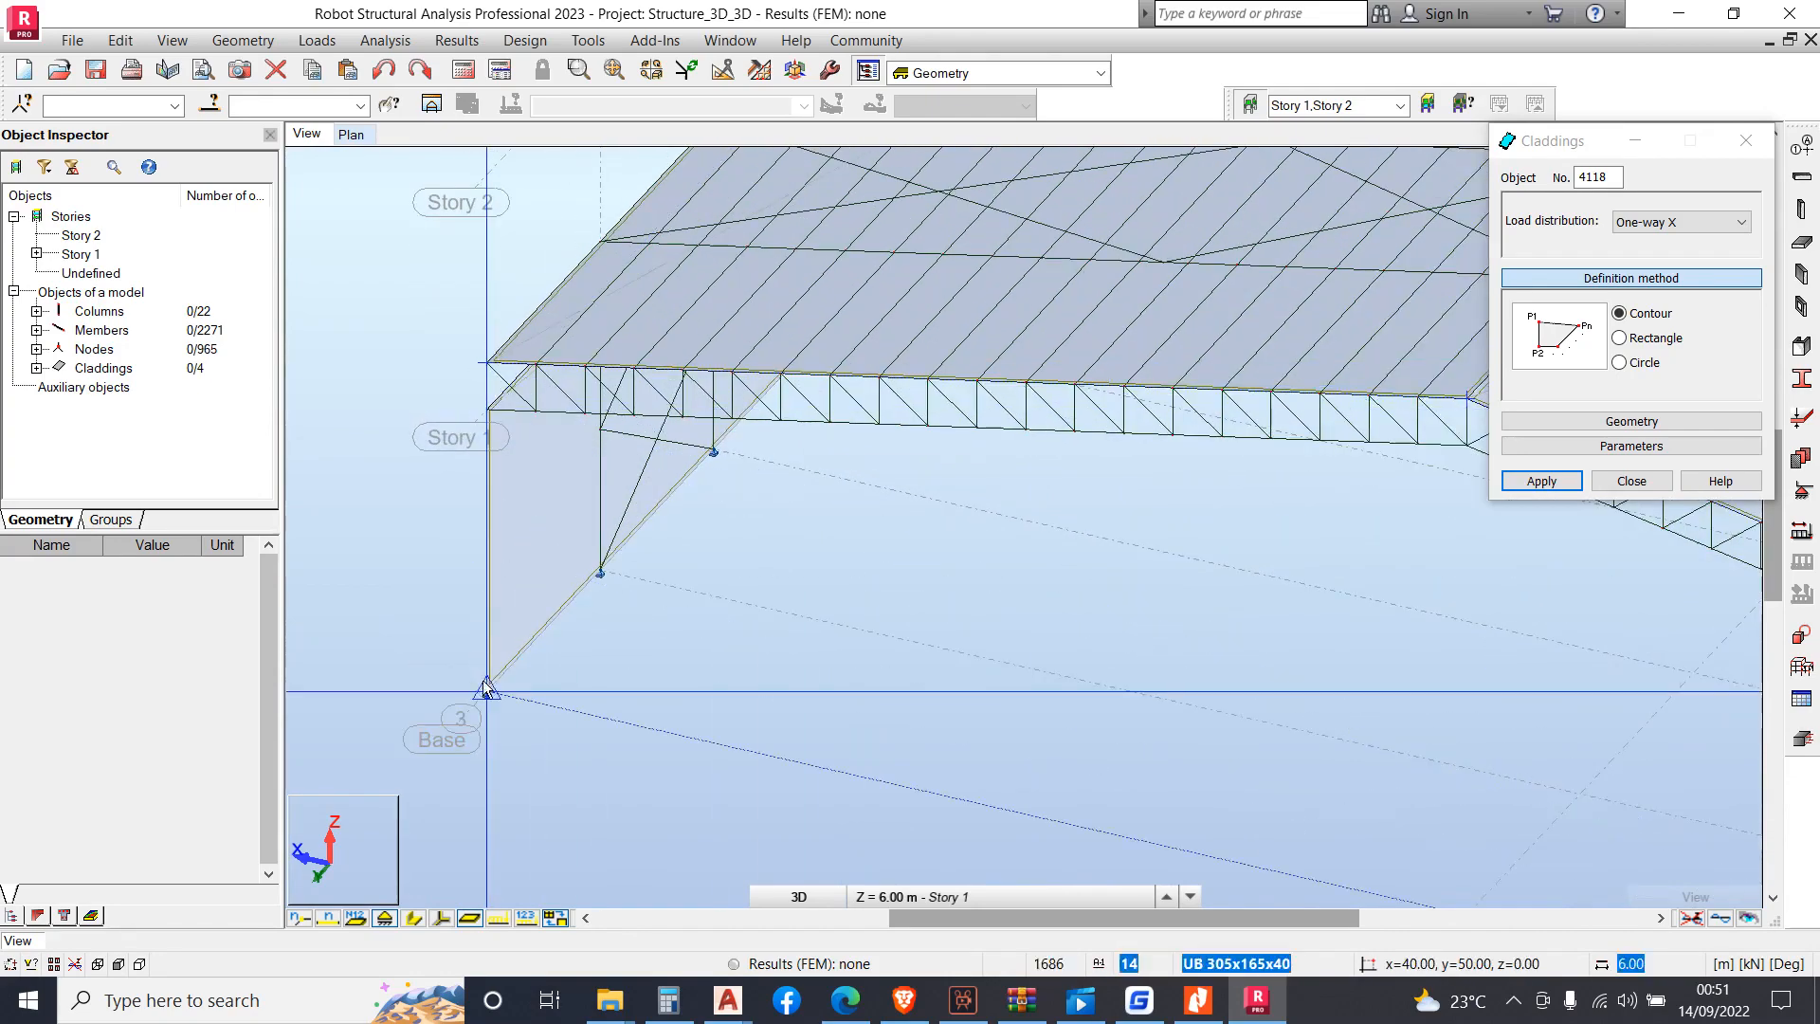
Finish the axis 11 gable cladding through the column bases at x=40.00, y=50.00, z=0.00 and x=0.00, y=50.00, z=0.00
scroll(487, 693, "down", 5)
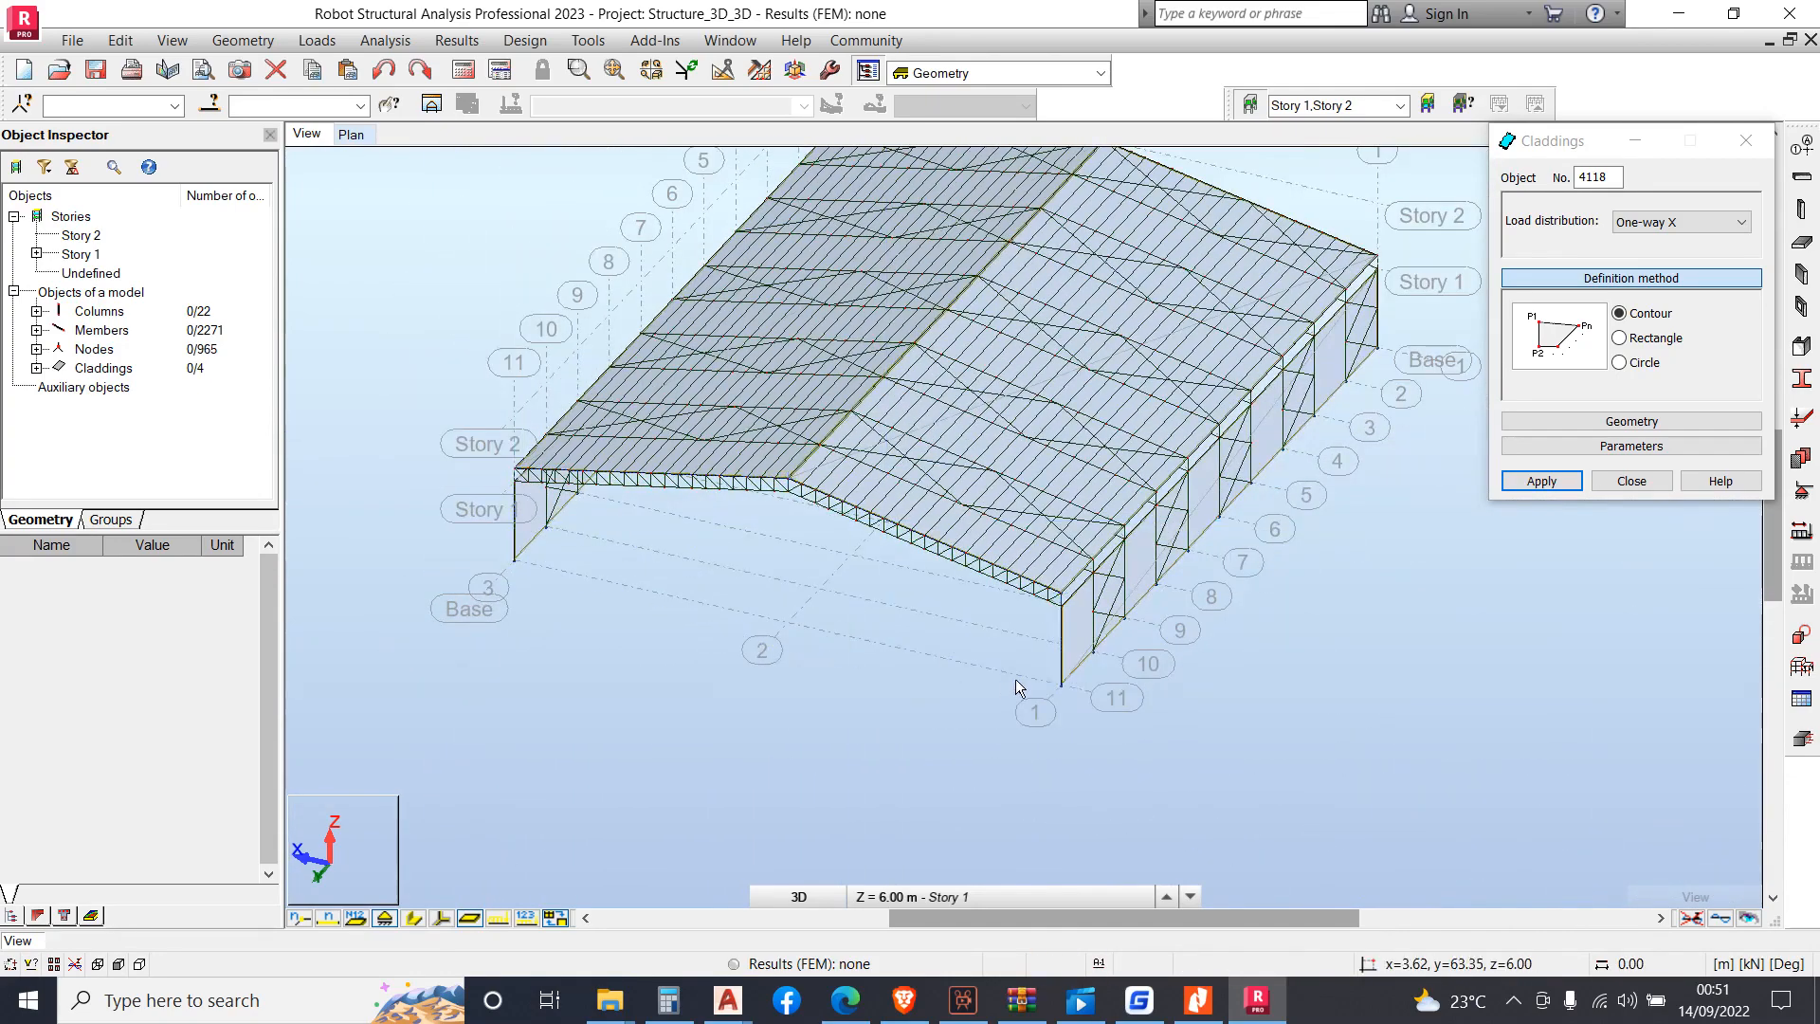
scroll(1044, 689, "up", 4)
left_click(1044, 689)
scroll(1045, 689, "down", 6)
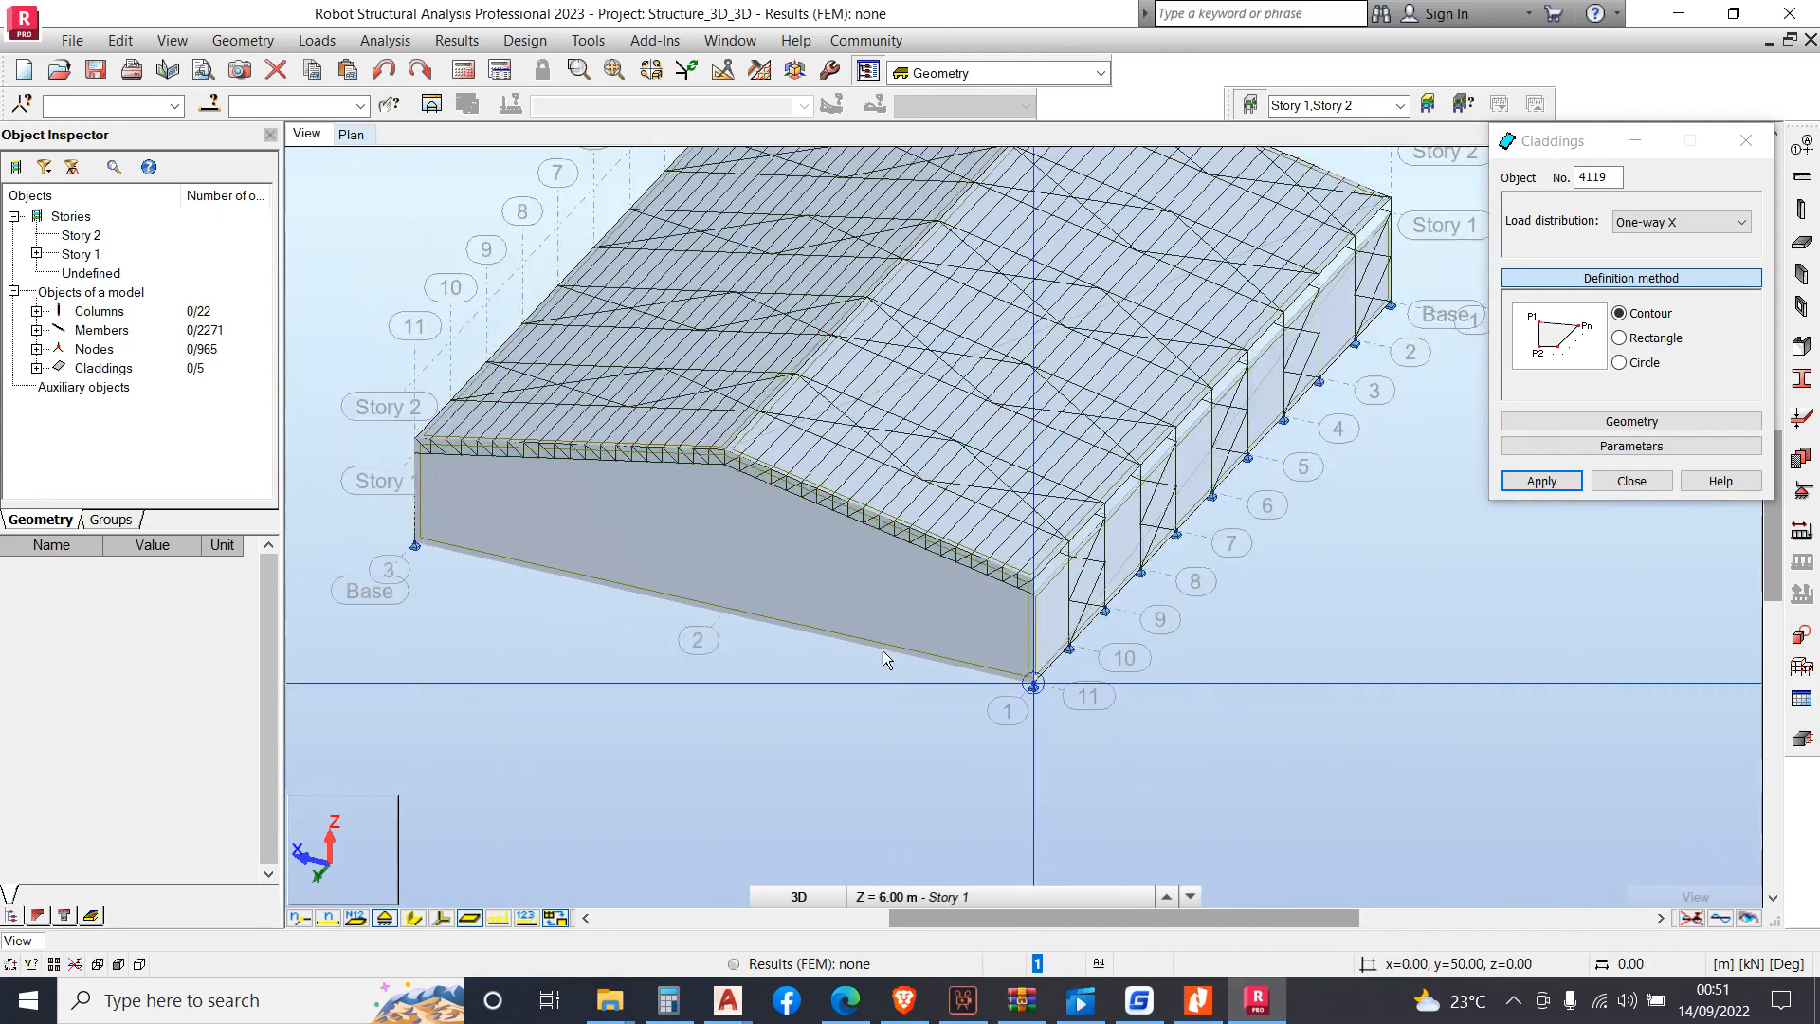
Start the opposite gable's cladding contour from the axis 1 column base at y=0.00 up to the truss's top-chord eaves node
middle_click_drag(1173, 366, 1298, 697, "shift")
scroll(1306, 698, "up", 5)
scroll(947, 663, "up", 6)
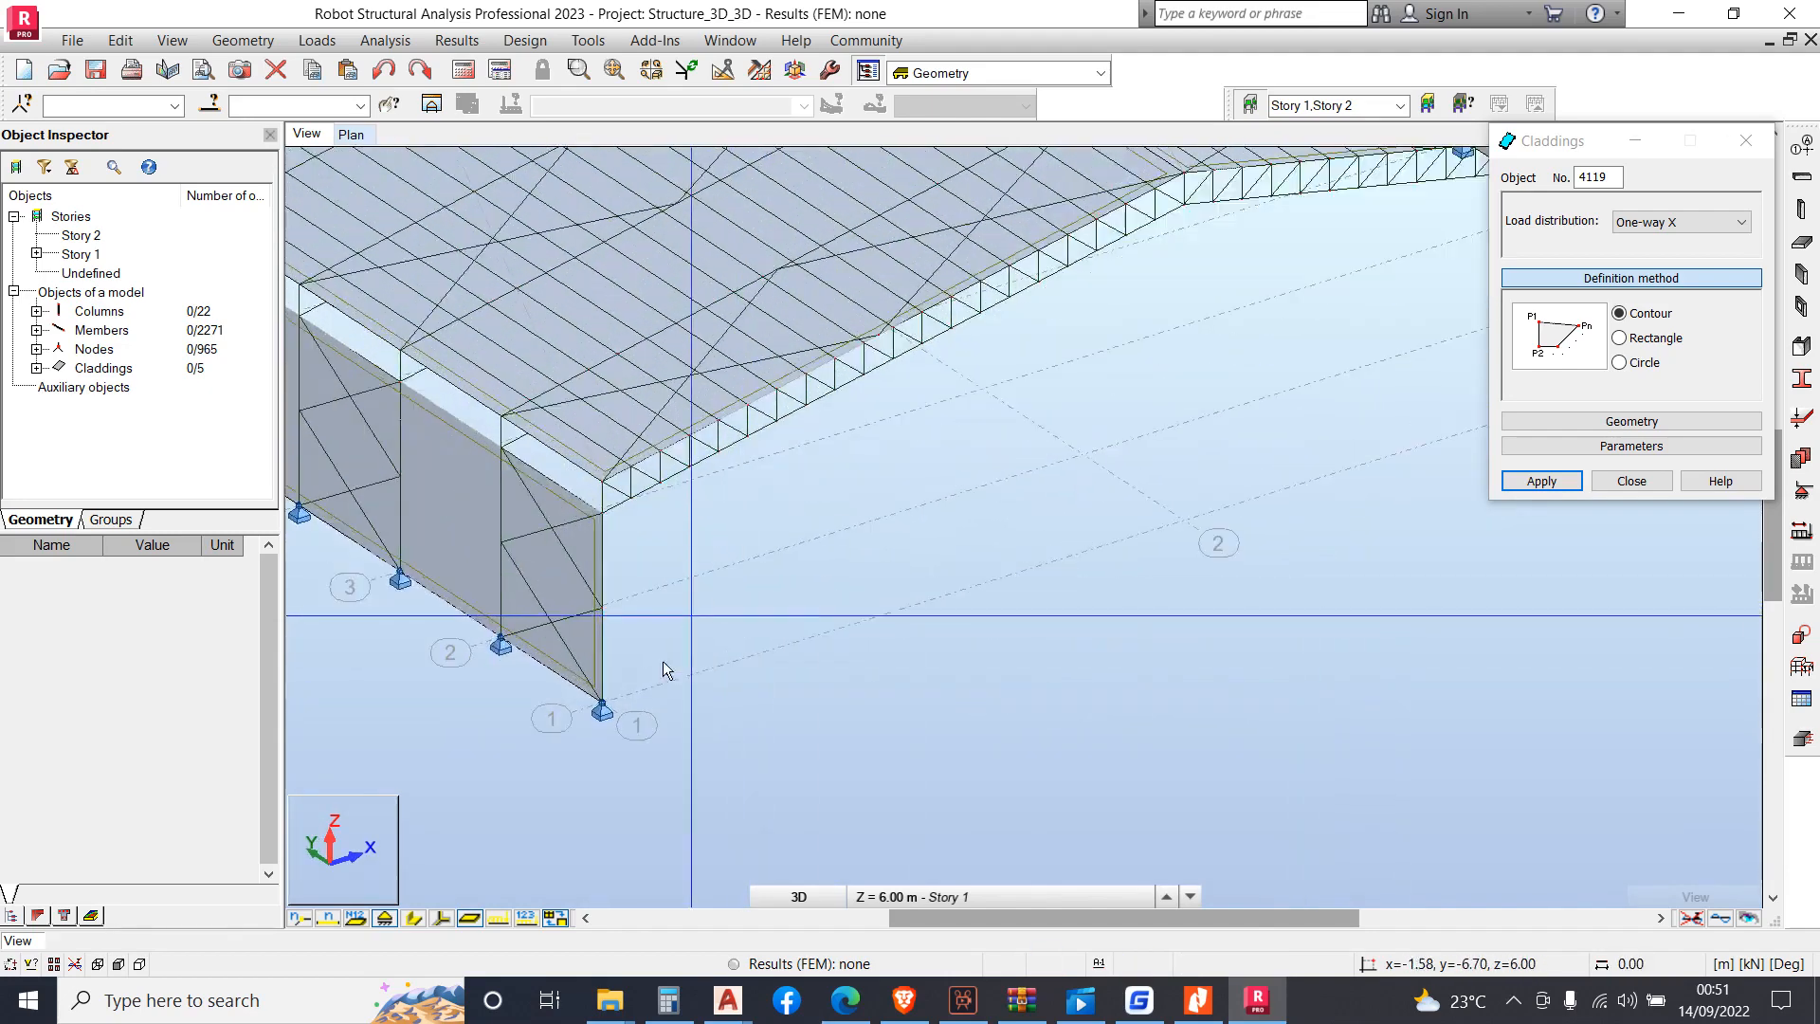
scroll(582, 732, "down", 3)
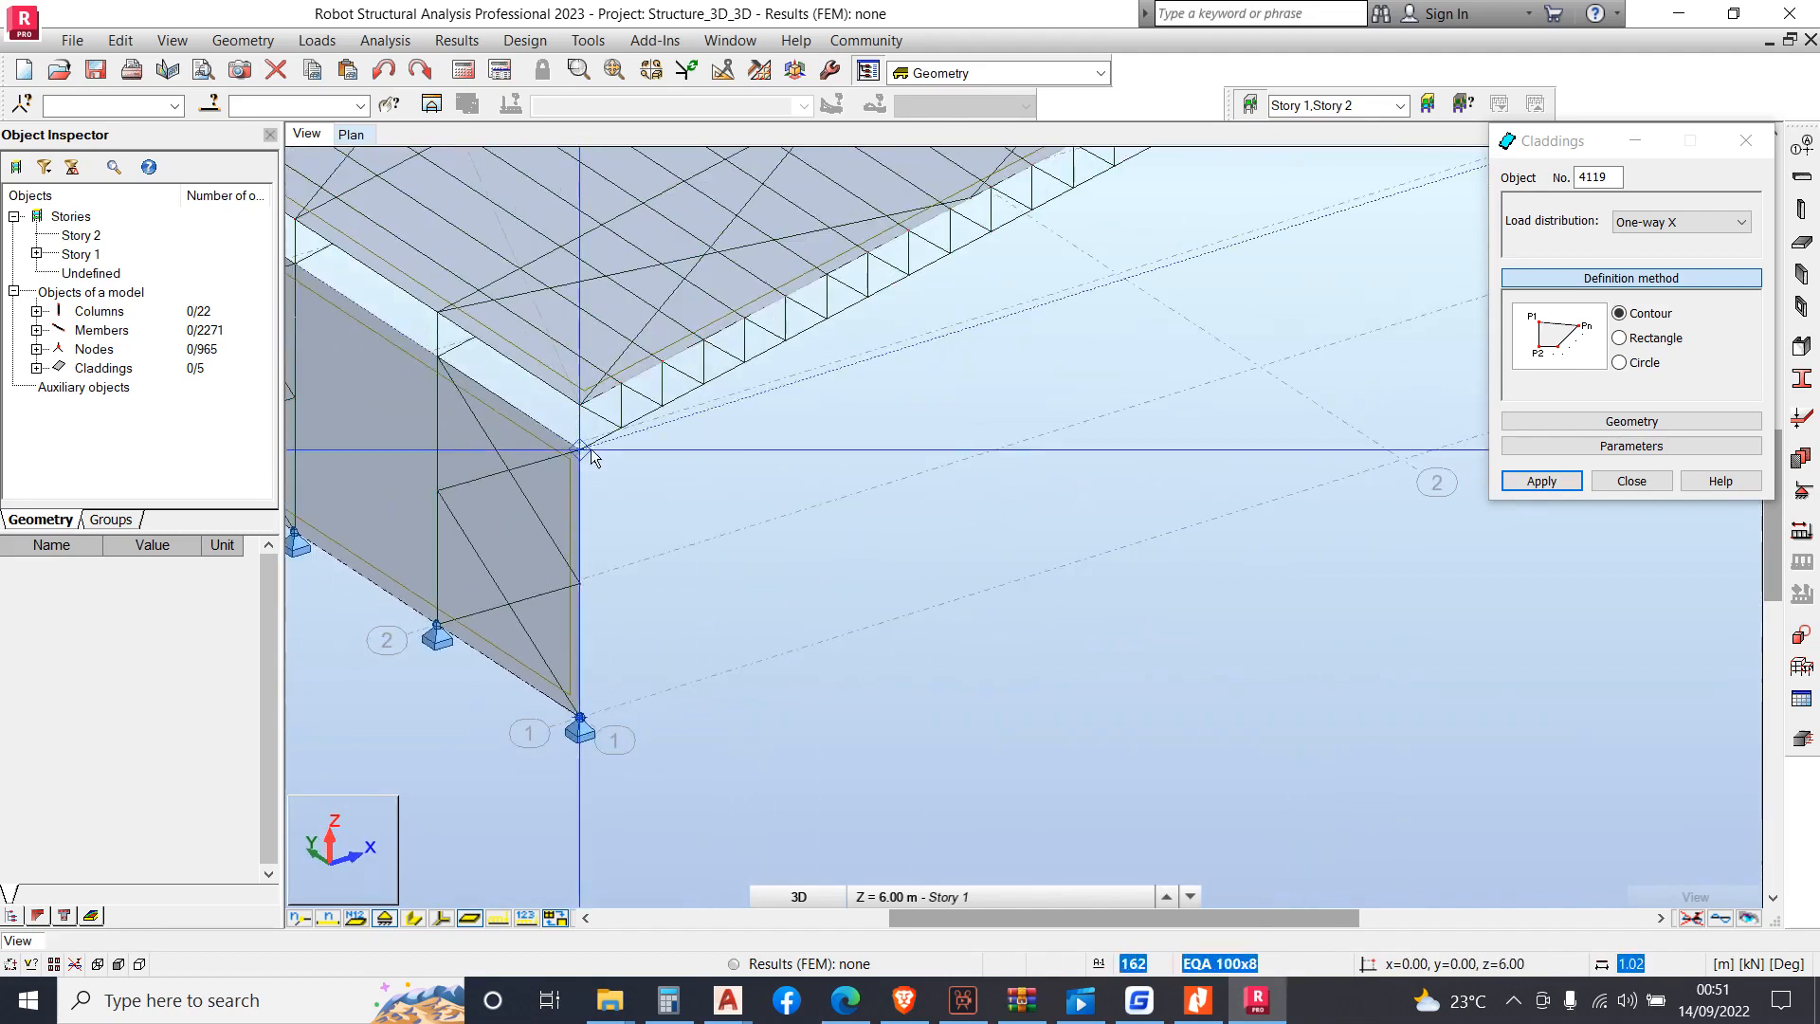
scroll(582, 409, "down", 4)
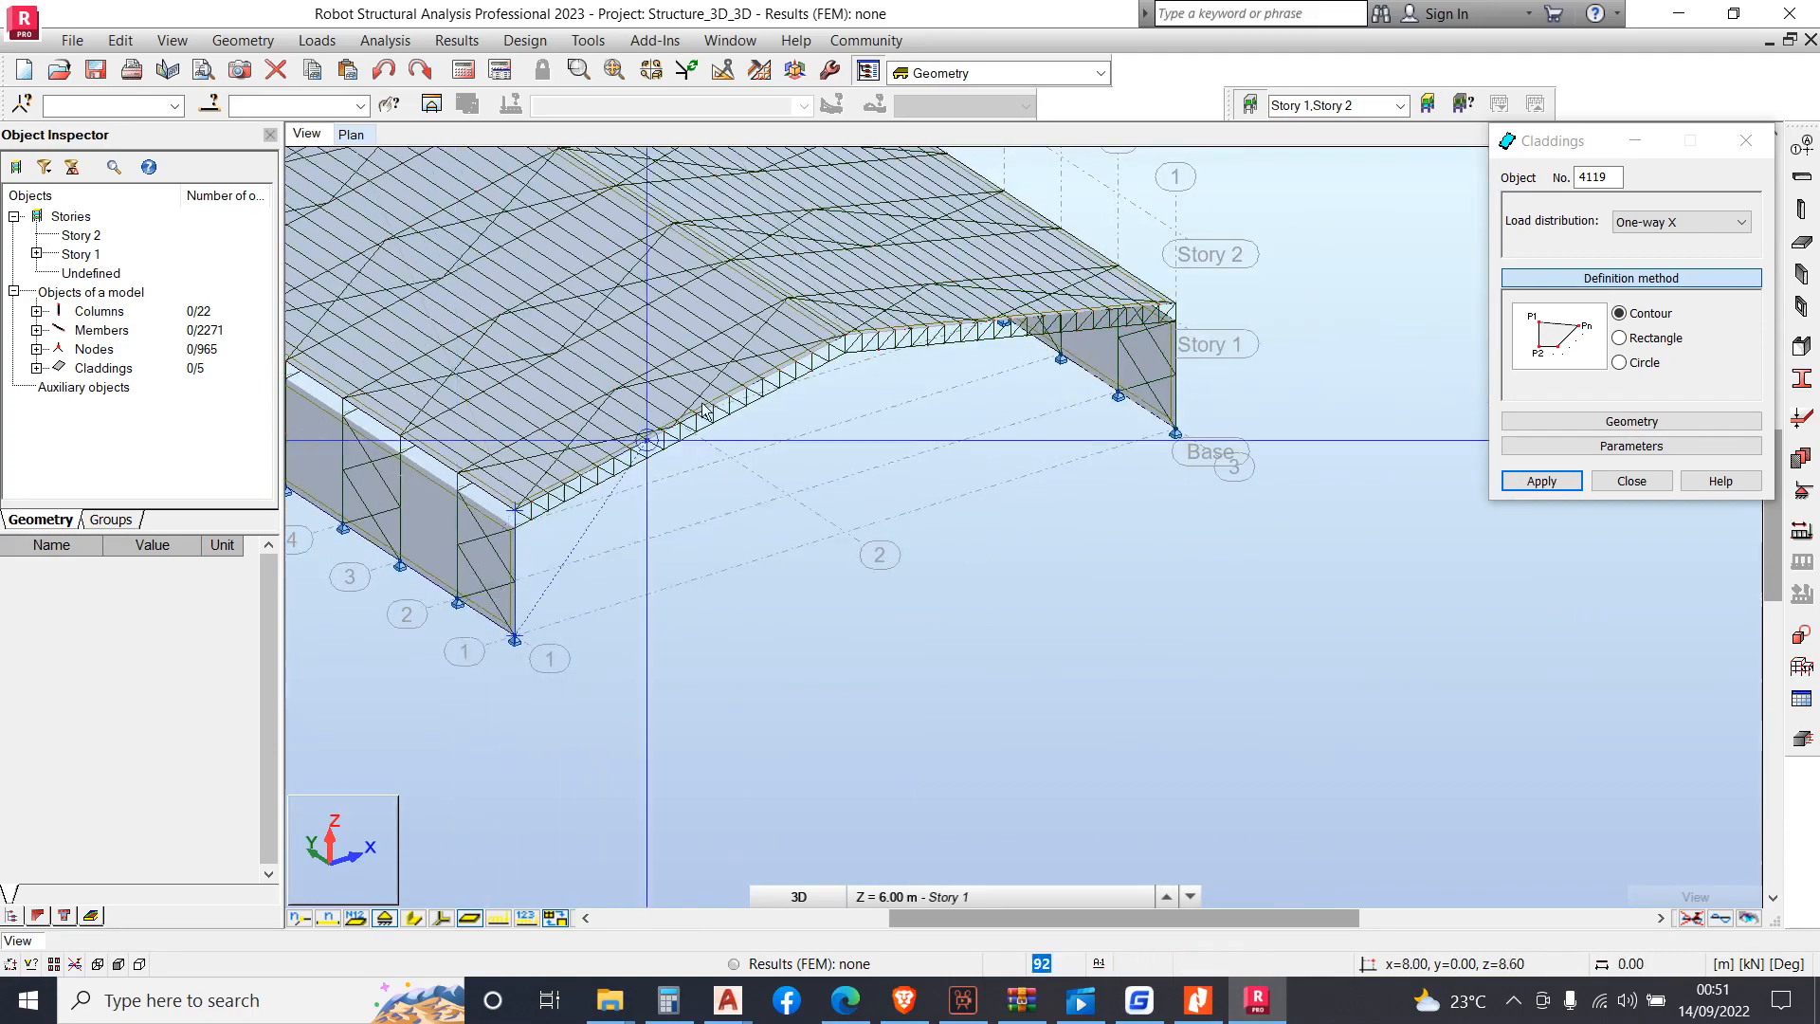
Continue the y=0.00 gable contour through the ridge node at x=20.00, y=0.00, z=11.00 and the axis 3 eaves node
scroll(891, 305, "up", 5)
scroll(900, 304, "up", 2)
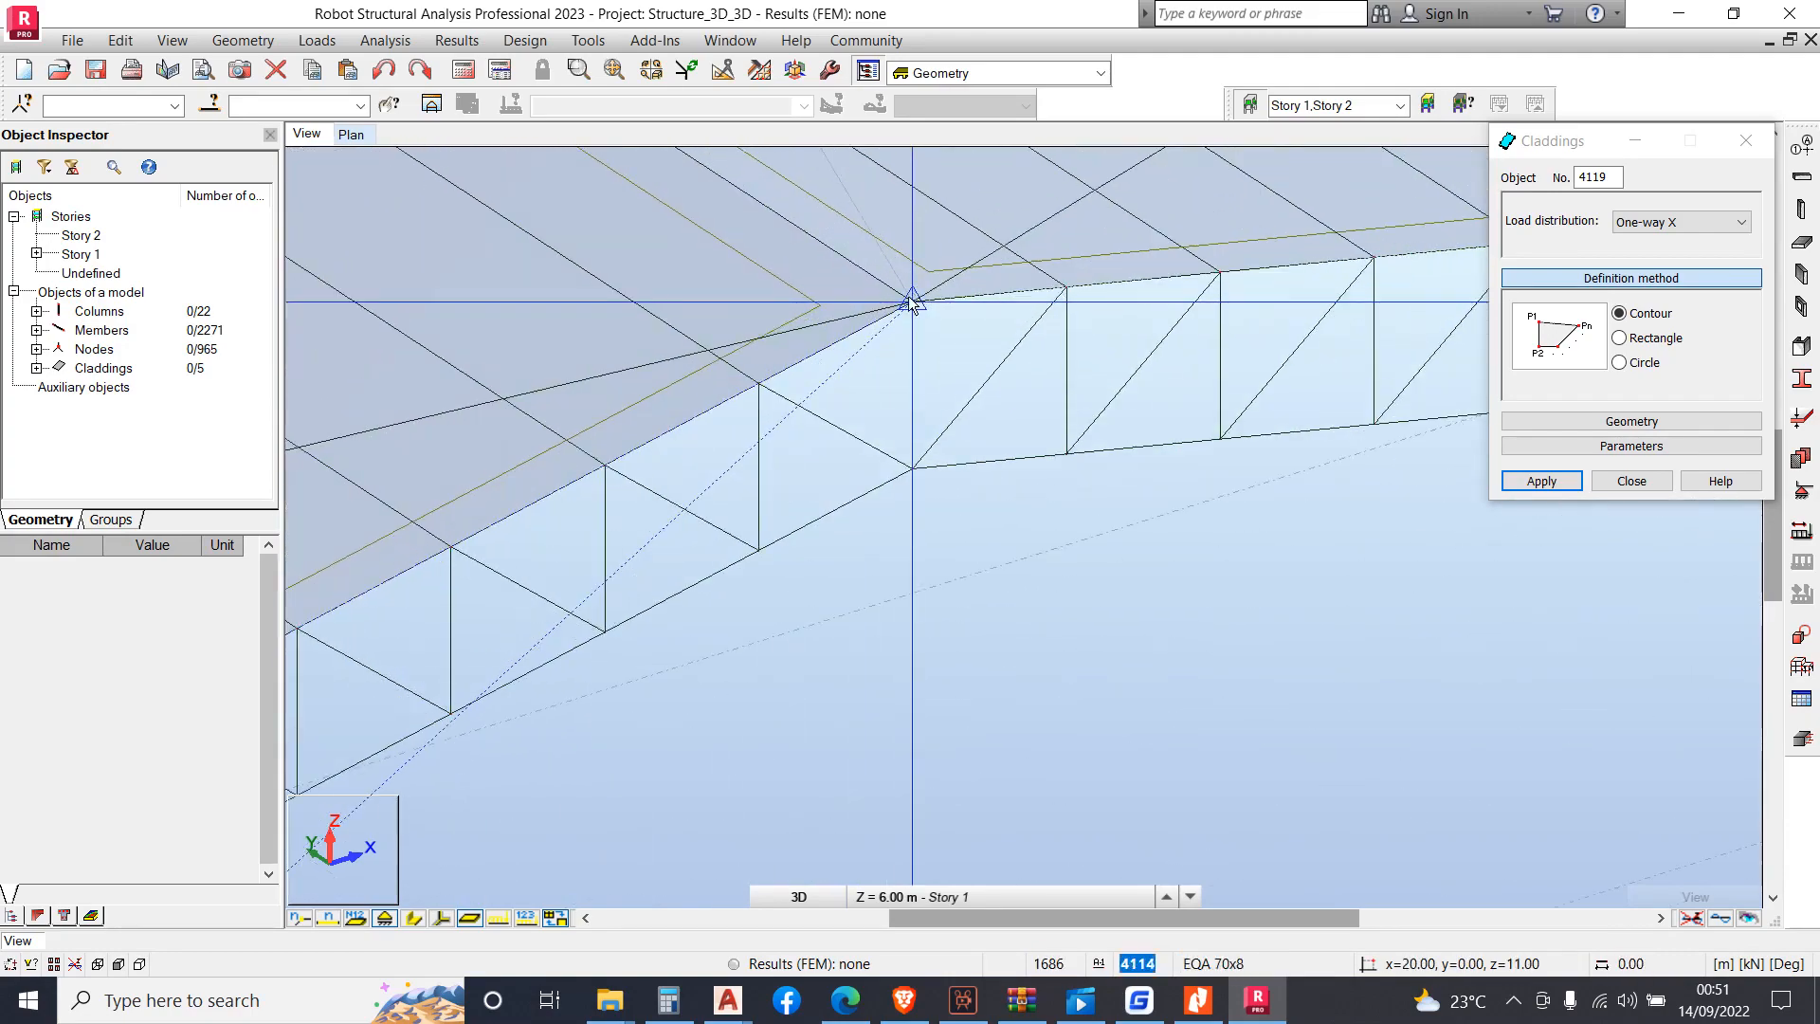
scroll(910, 303, "down", 5)
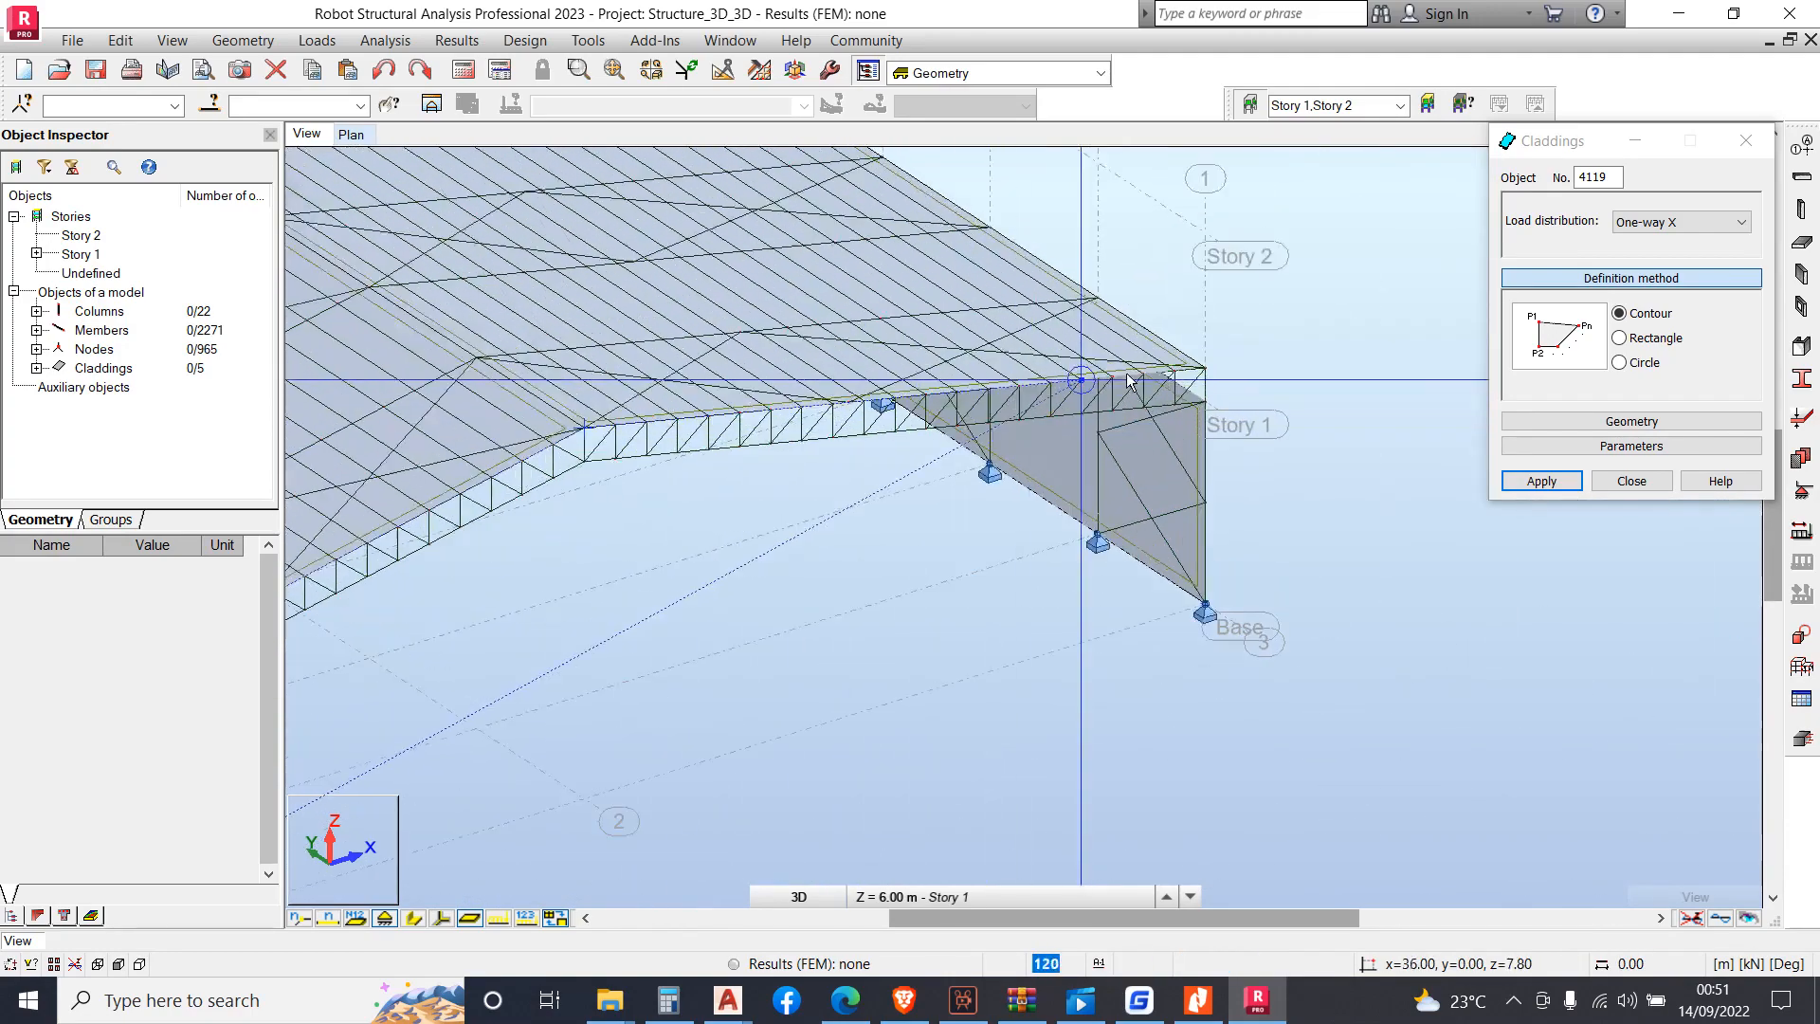
scroll(1128, 381, "up", 3)
scroll(1232, 349, "down", 4)
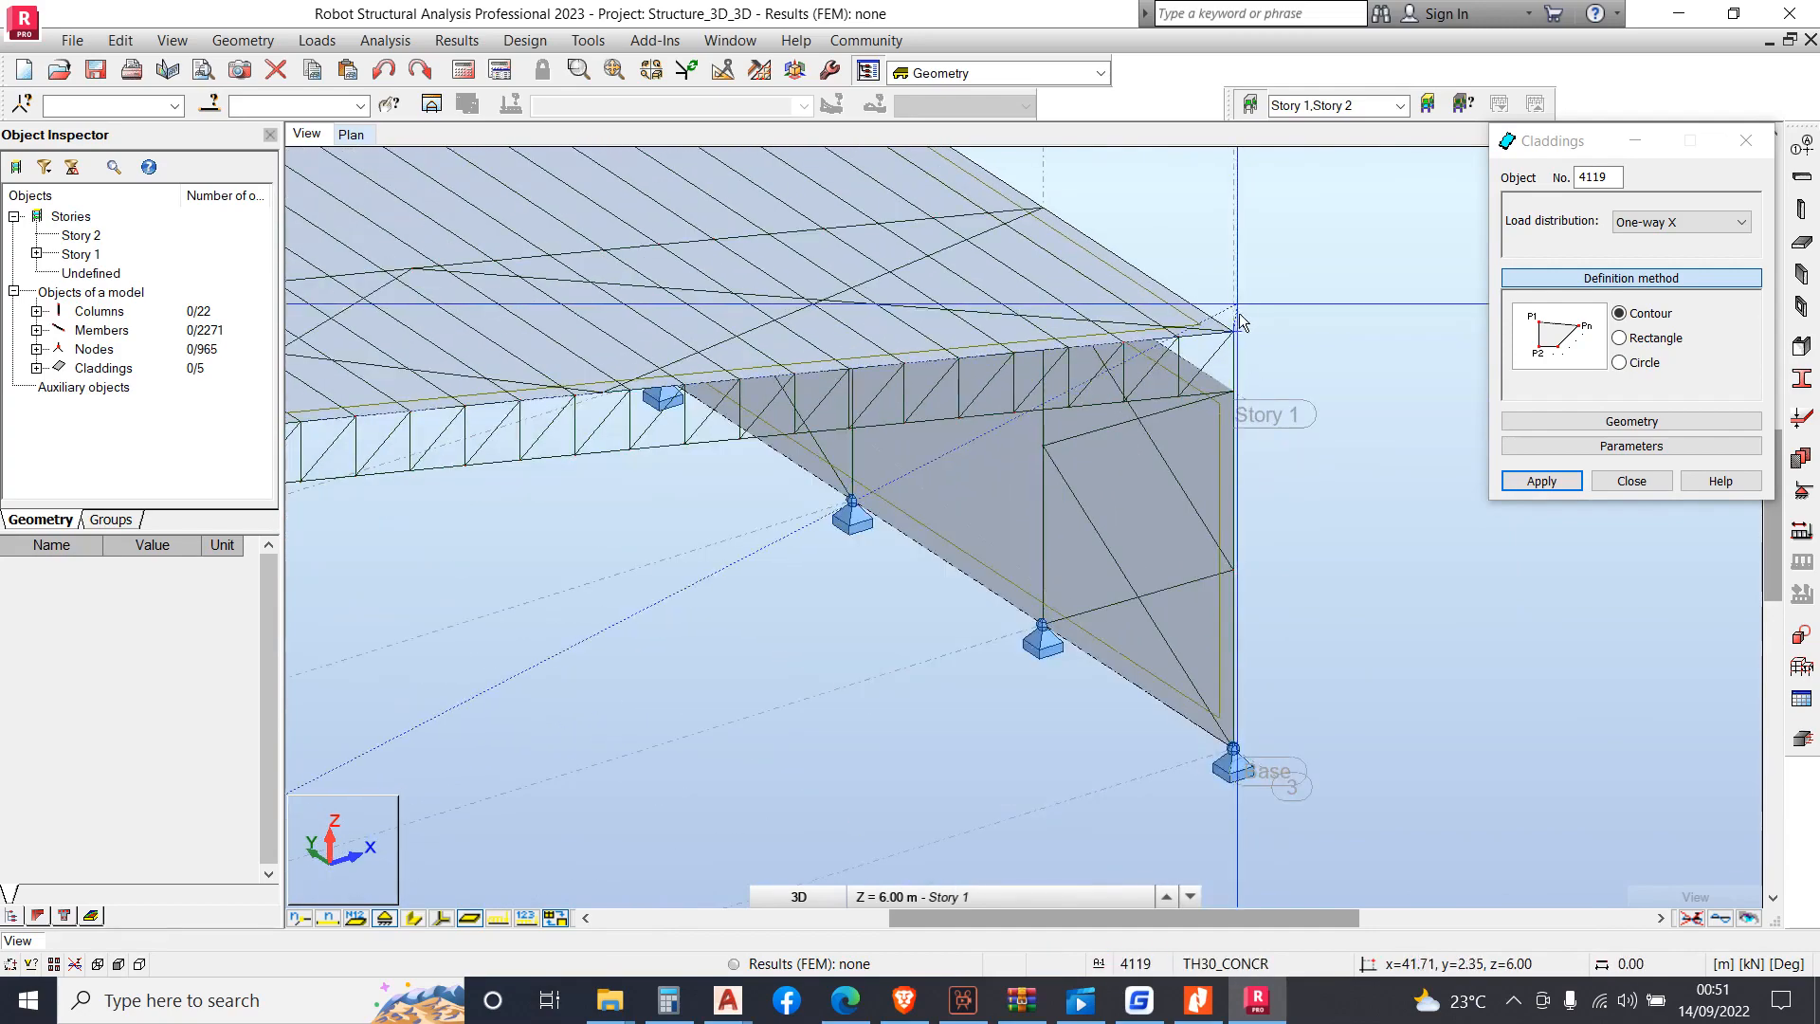
Add the column base at x=40.00, y=0.00, z=0.00 and close the gable cladding contour at the axis 1 column base
scroll(1230, 606, "up", 2)
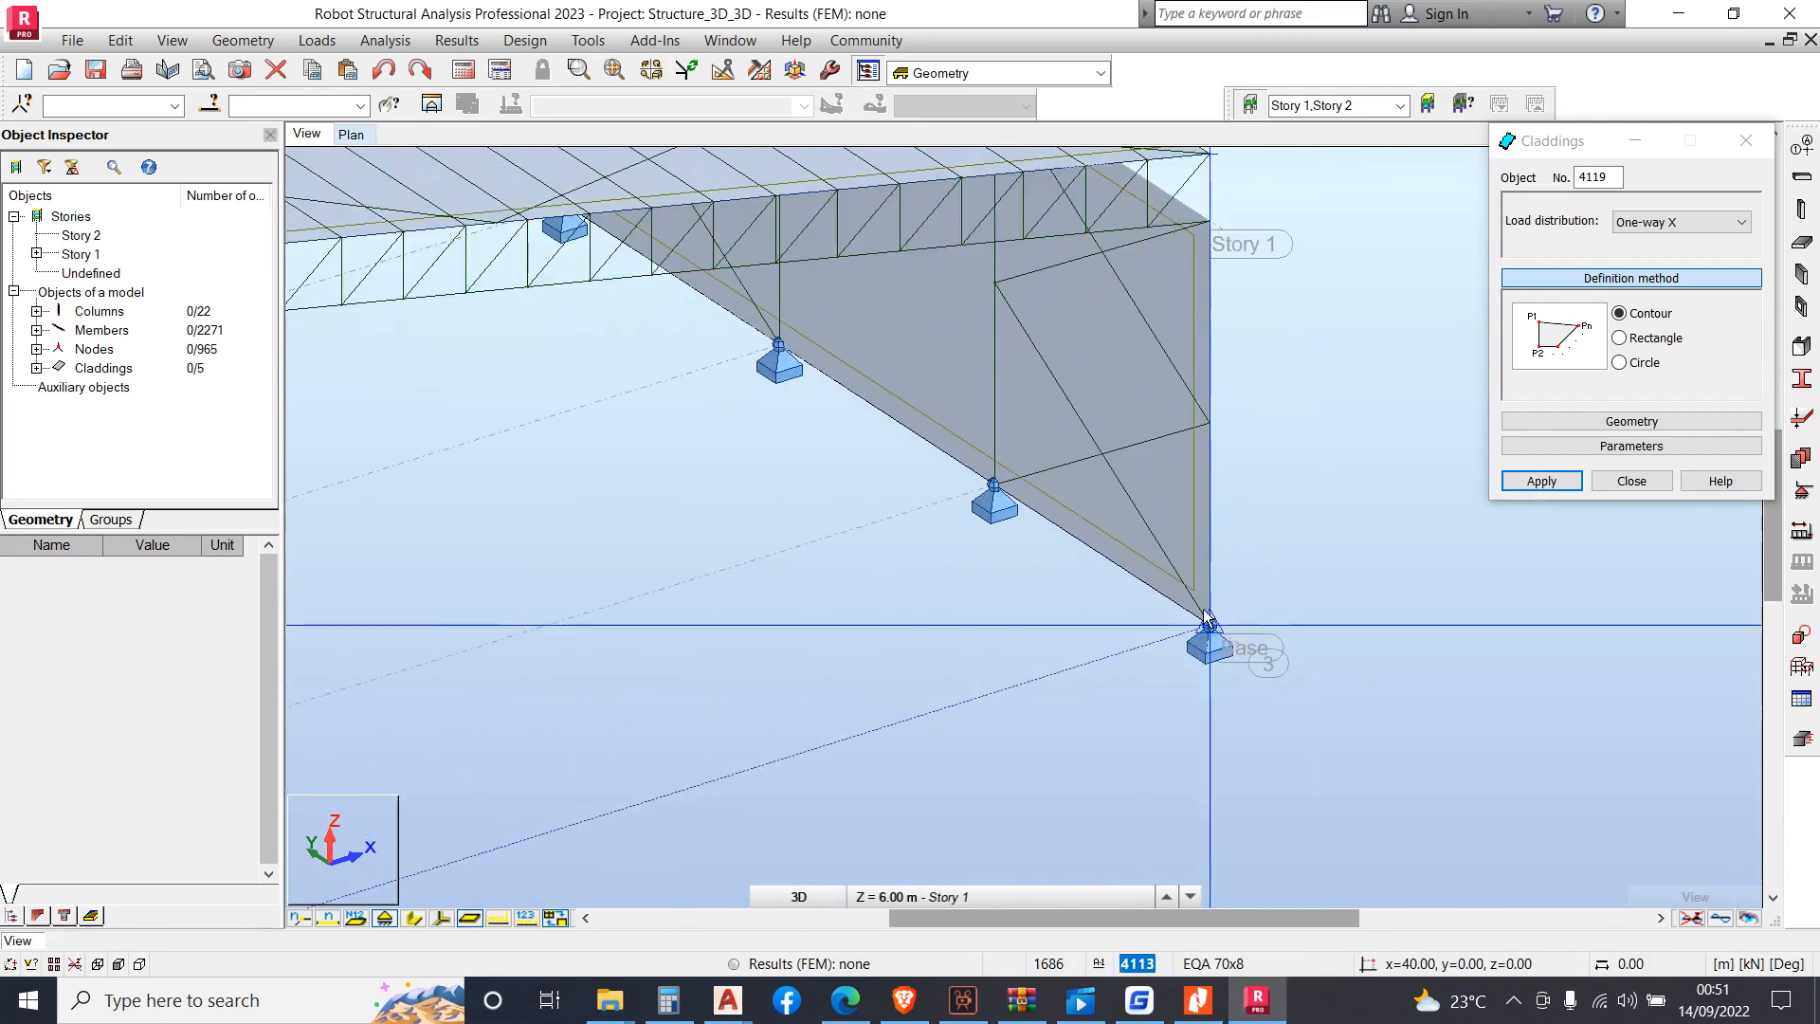
scroll(1205, 618, "down", 5)
scroll(713, 694, "up", 2)
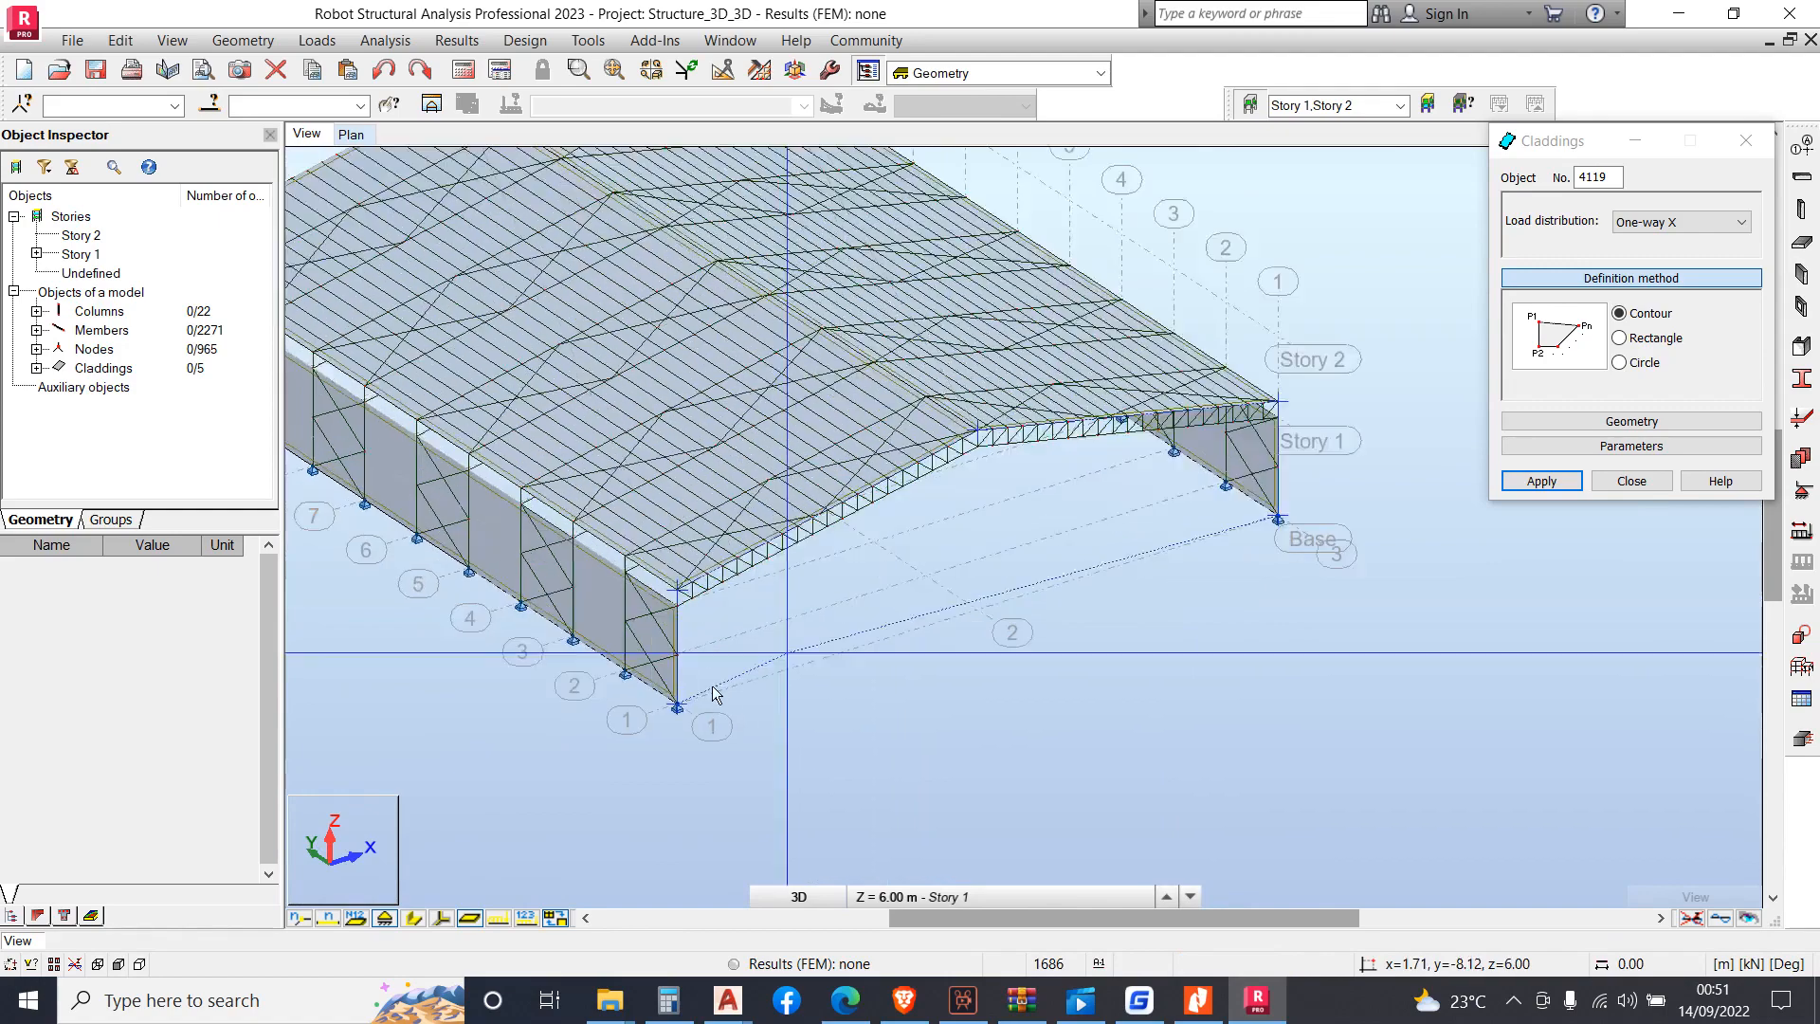
left_click(677, 707)
scroll(1046, 522, "down", 2)
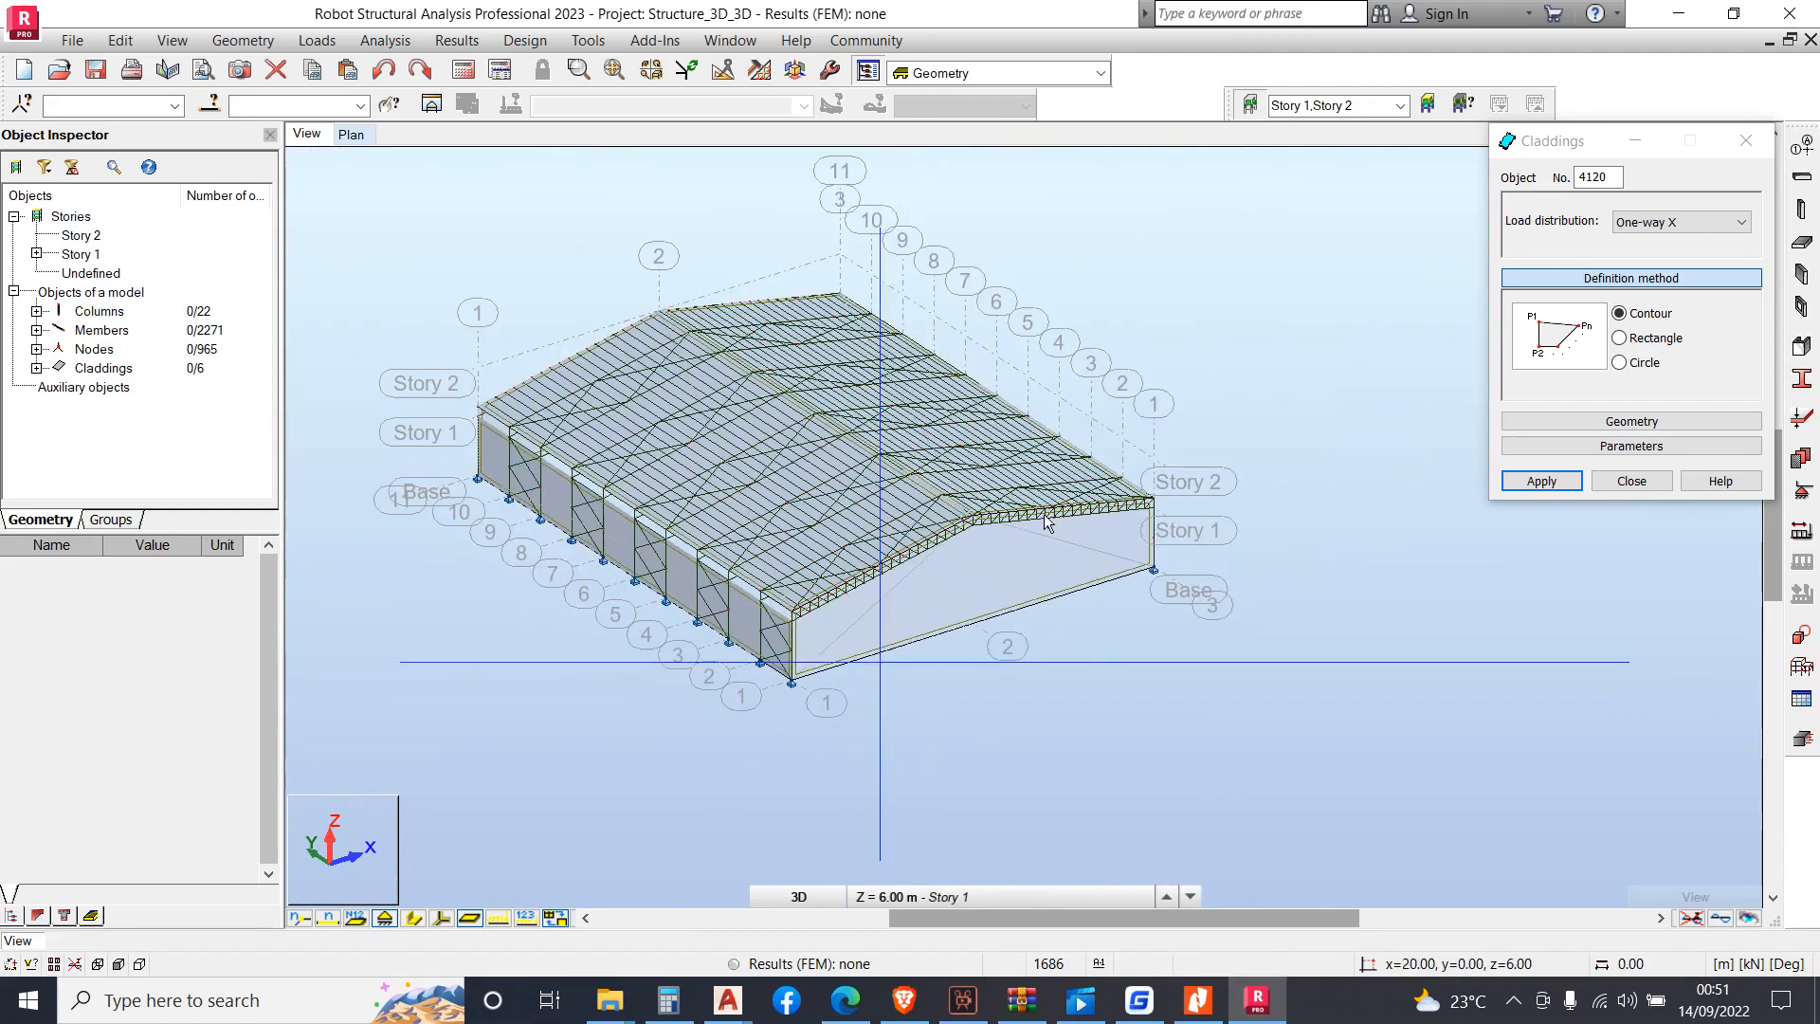
Turn the display of member section shapes back on for the clad building
right_click(1198, 348)
left_click(1151, 447)
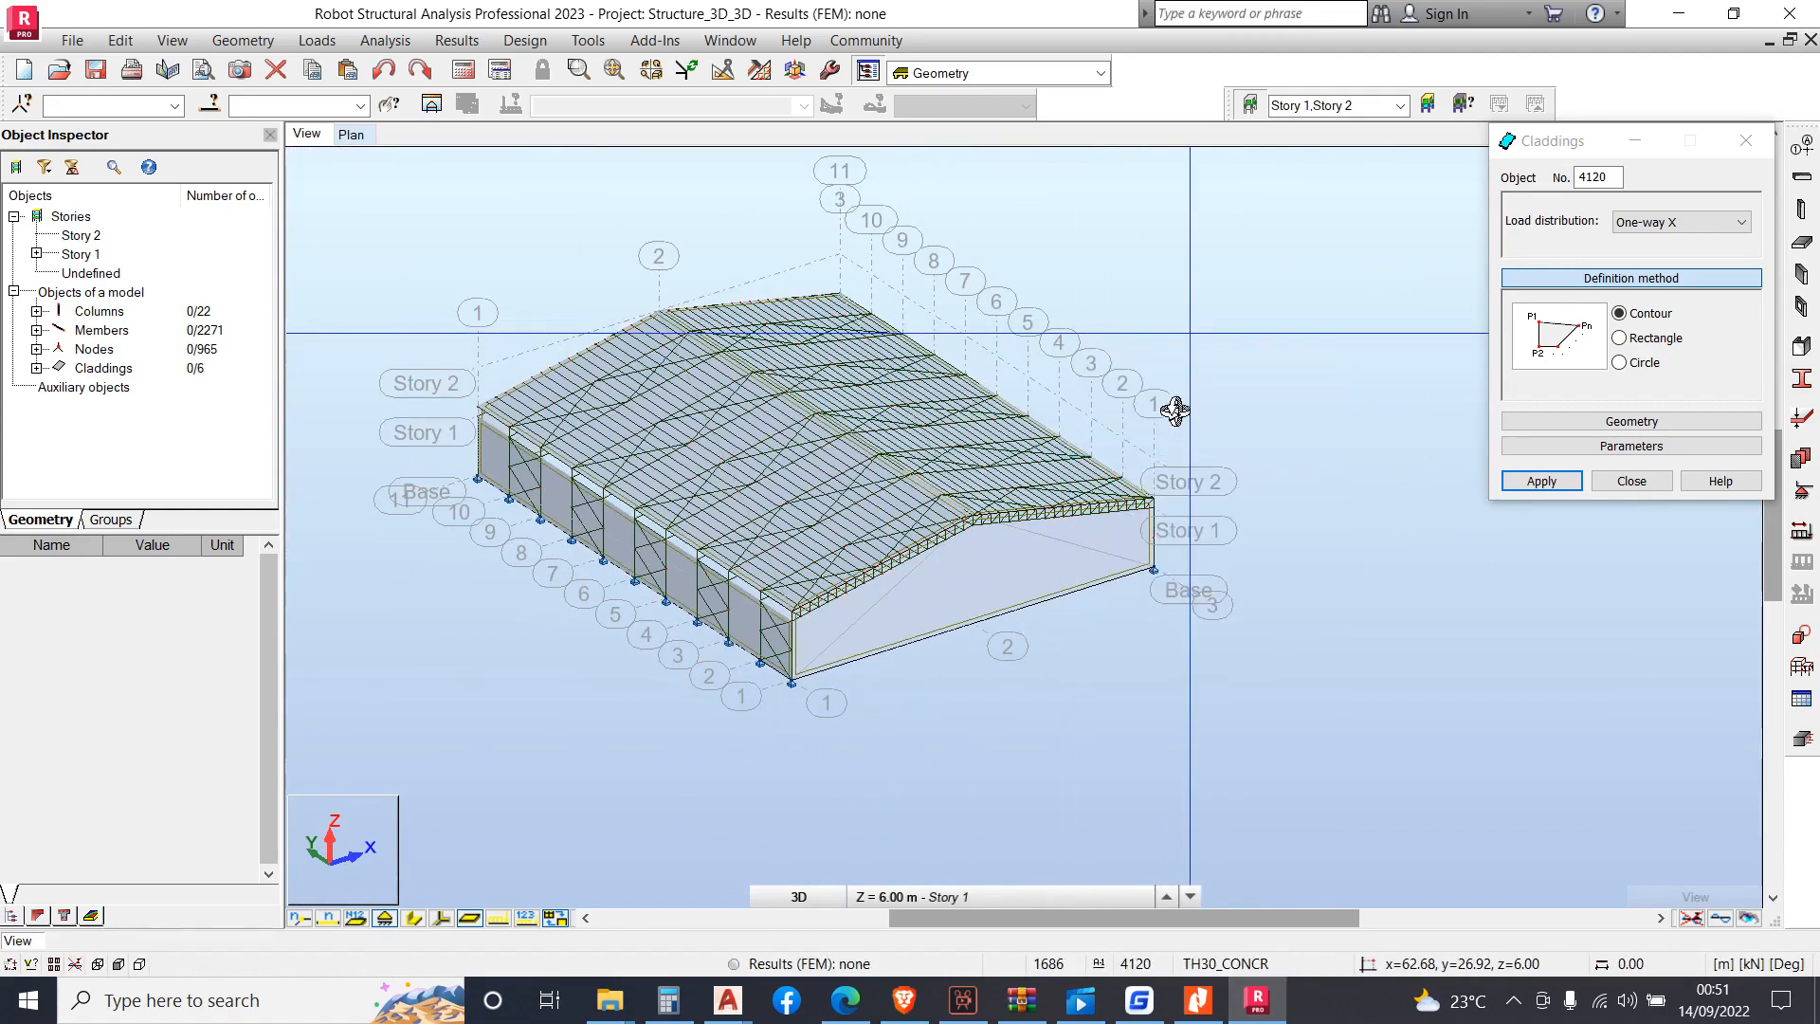
left_click_drag(1175, 410, 855, 637)
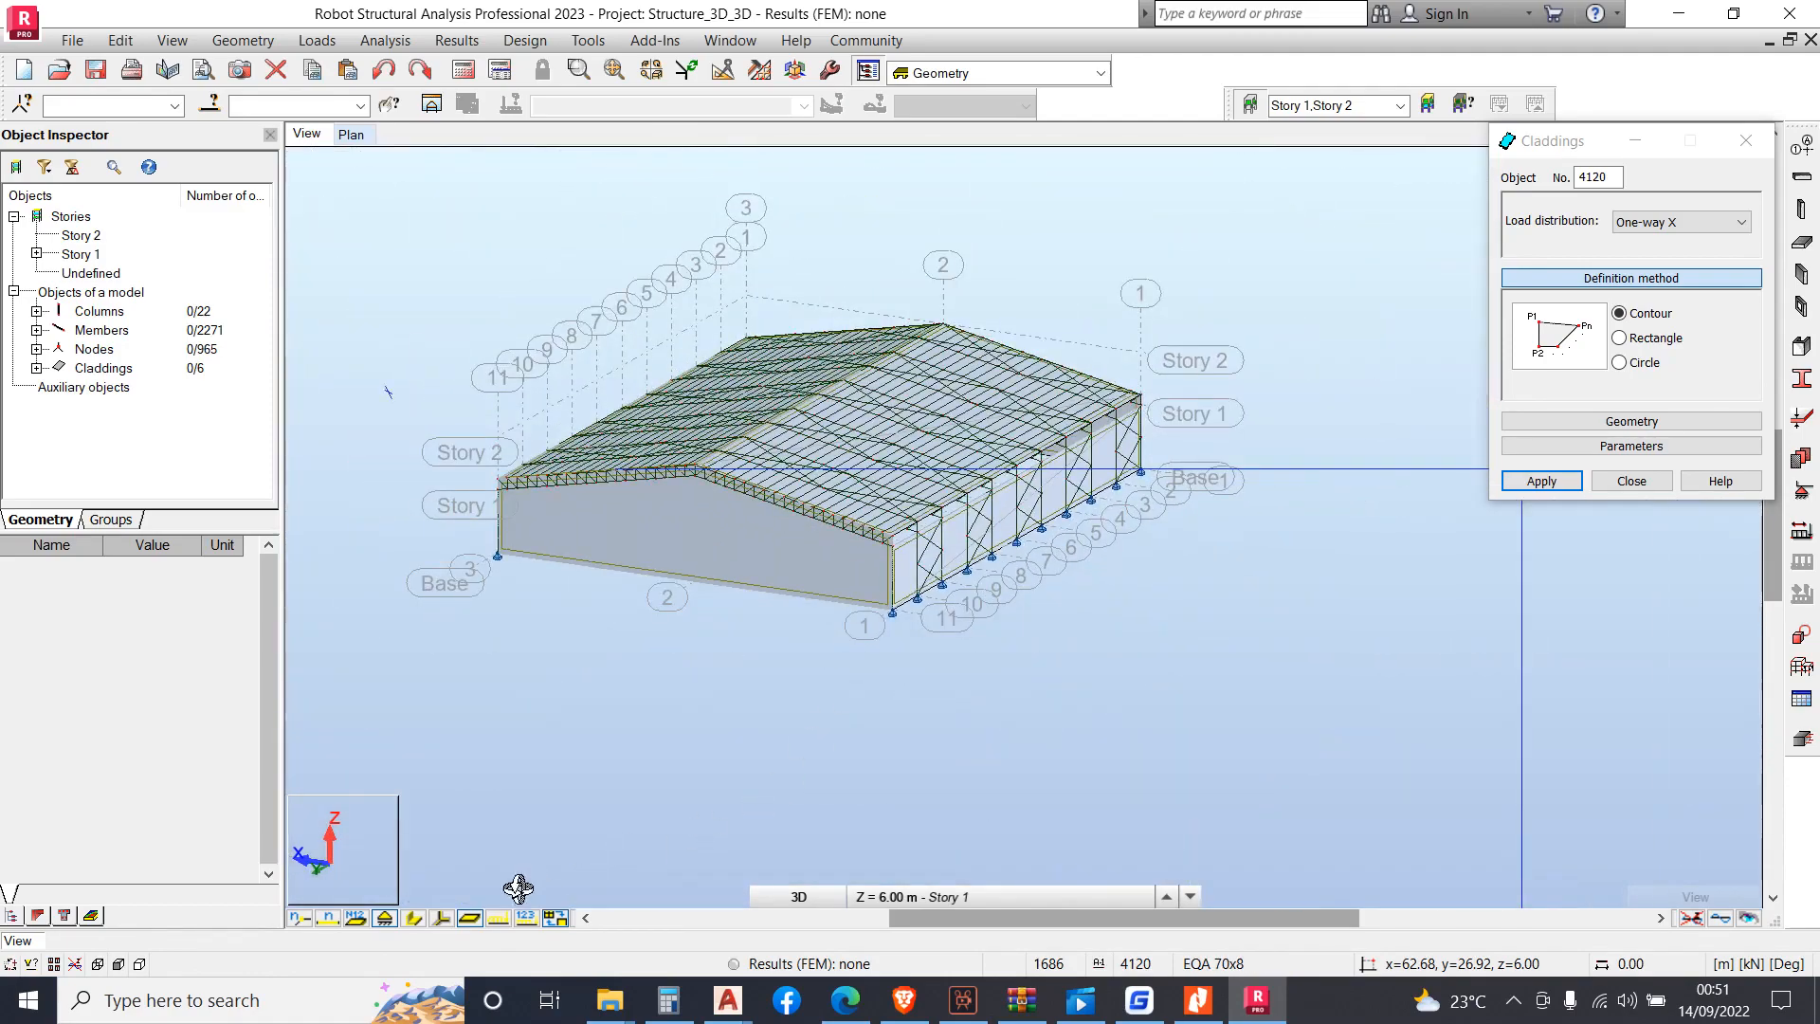
left_click(413, 919)
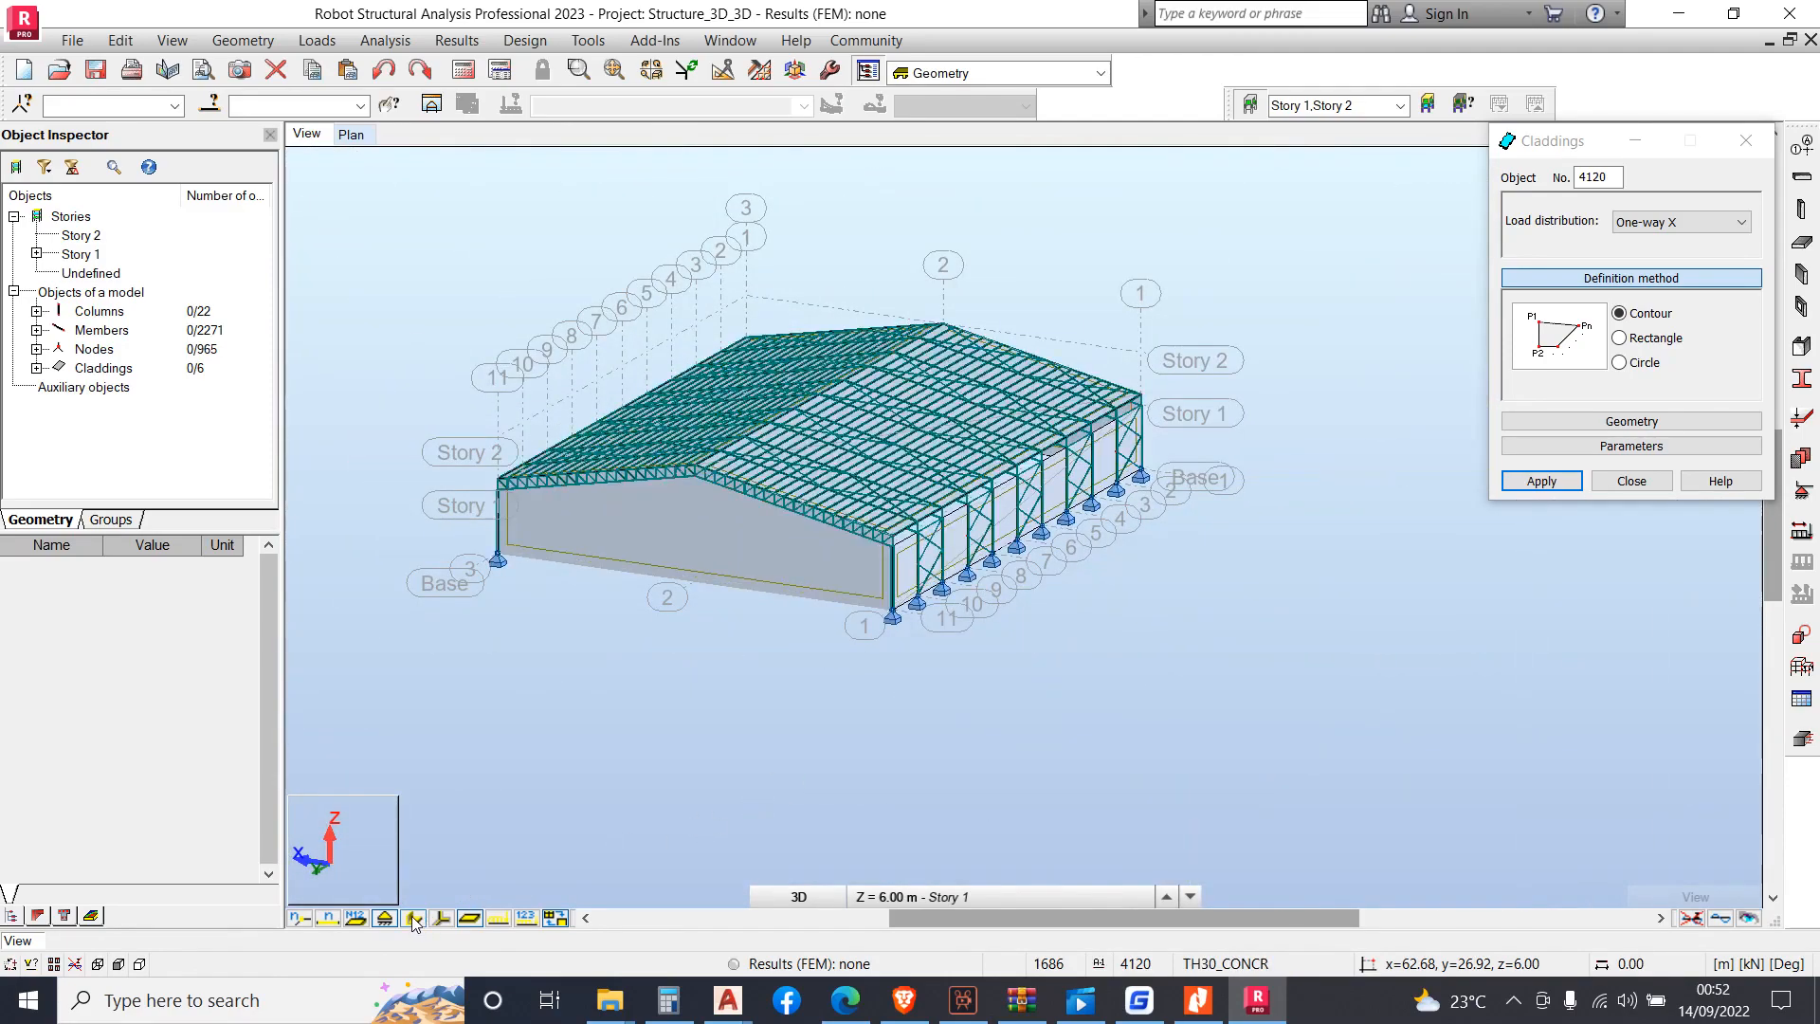
Examine the claddings on the gables, side walls and roof slopes together with the bracing from several directions
left_click_drag(876, 573, 1229, 585)
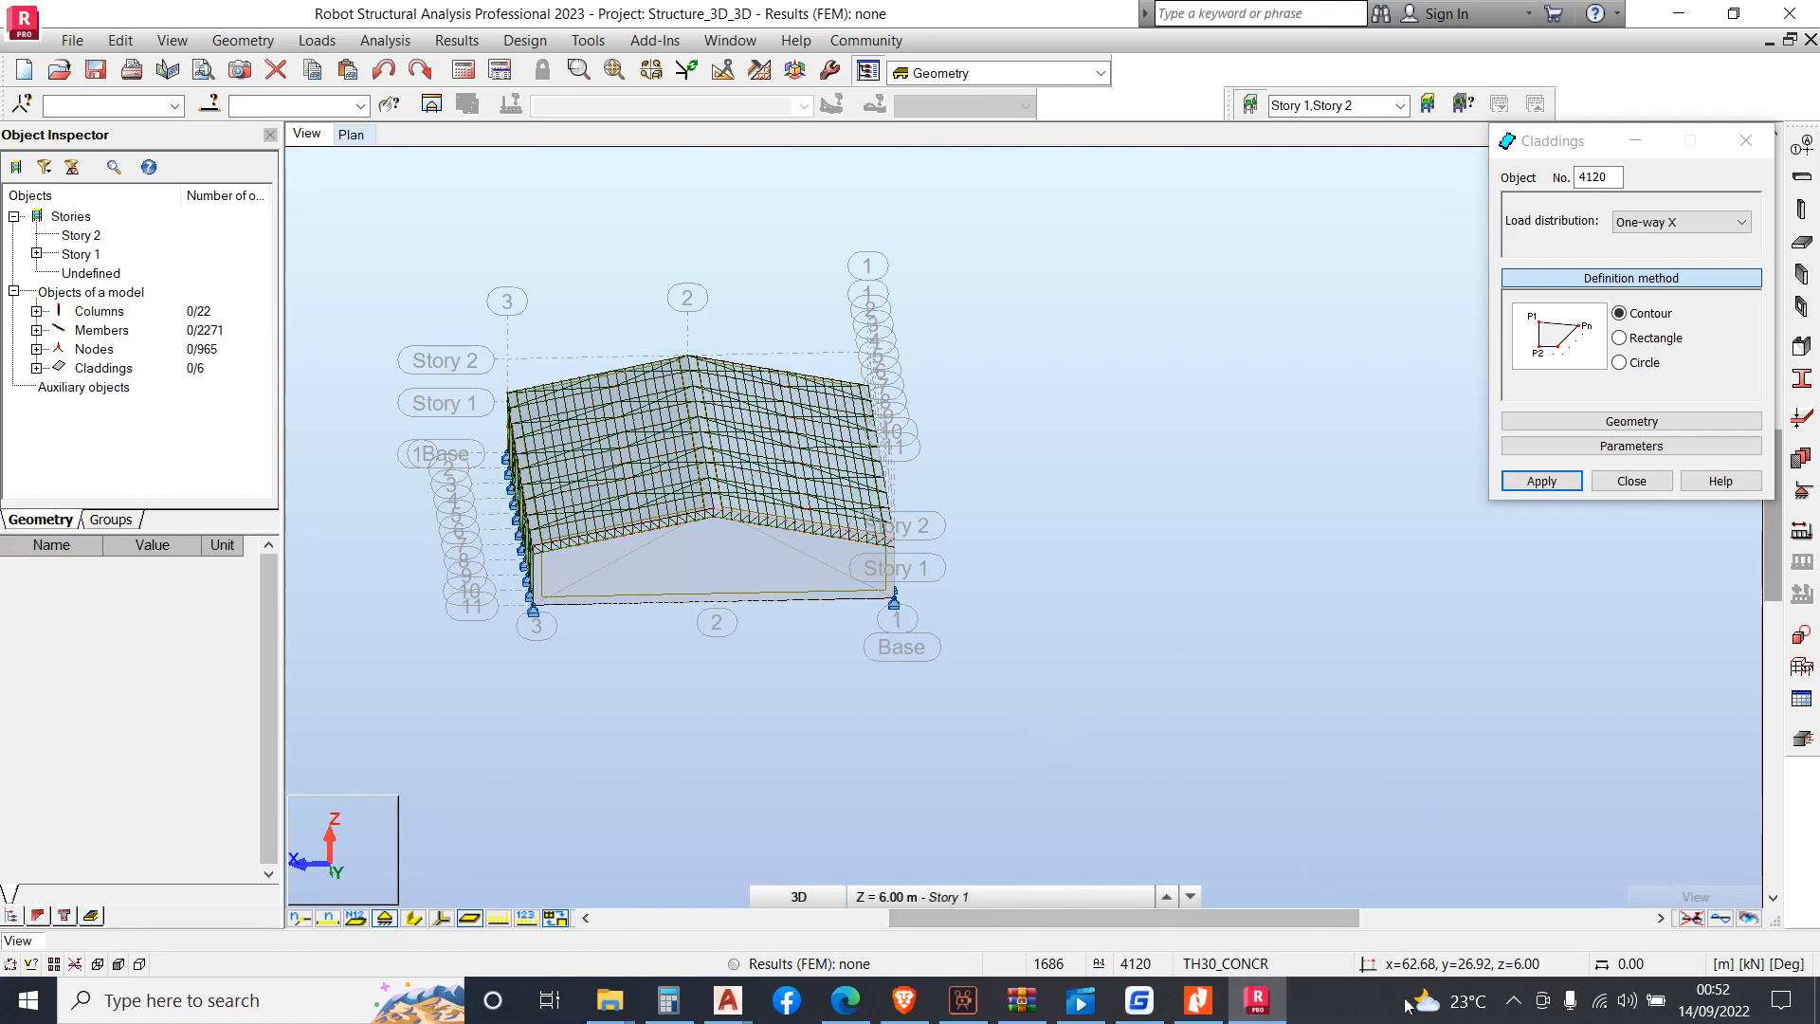
left_click(1514, 1000)
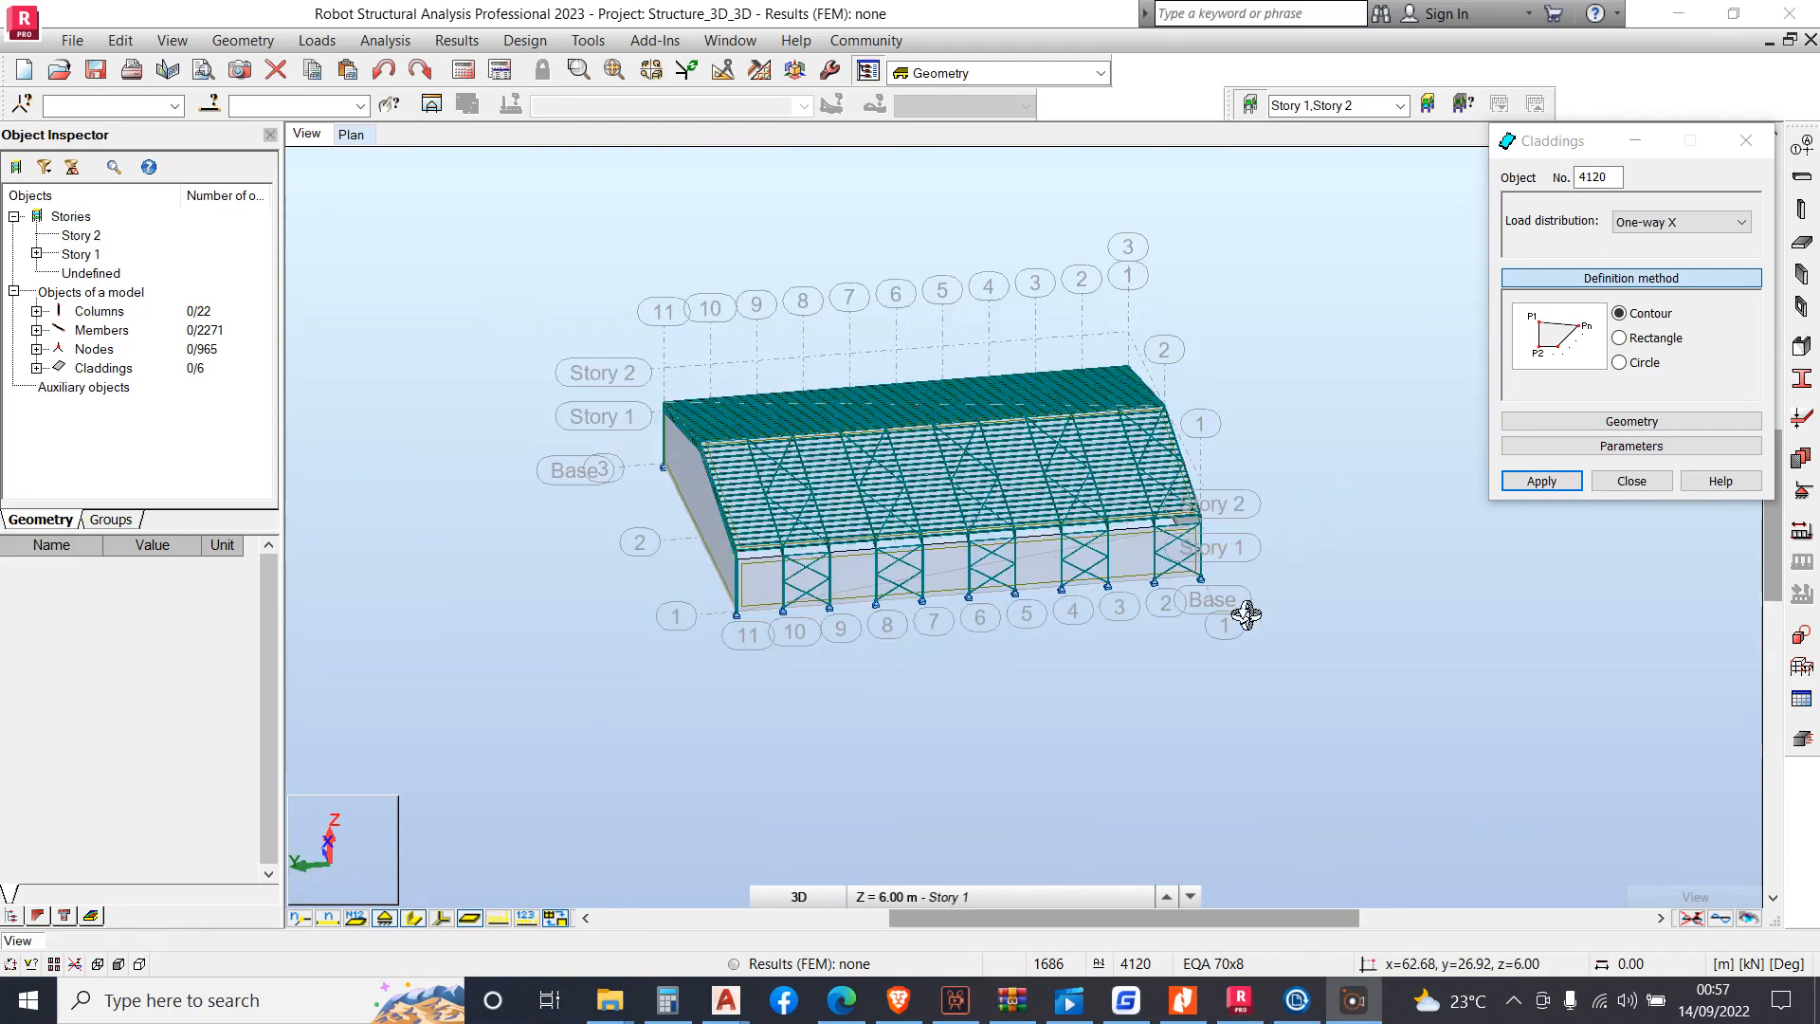
middle_click_drag(890, 516, 1031, 568, "shift")
scroll(1029, 569, "down", 2)
scroll(735, 431, "up", 4)
middle_click_drag(885, 487, 885, 504, "shift")
scroll(886, 503, "down", 5)
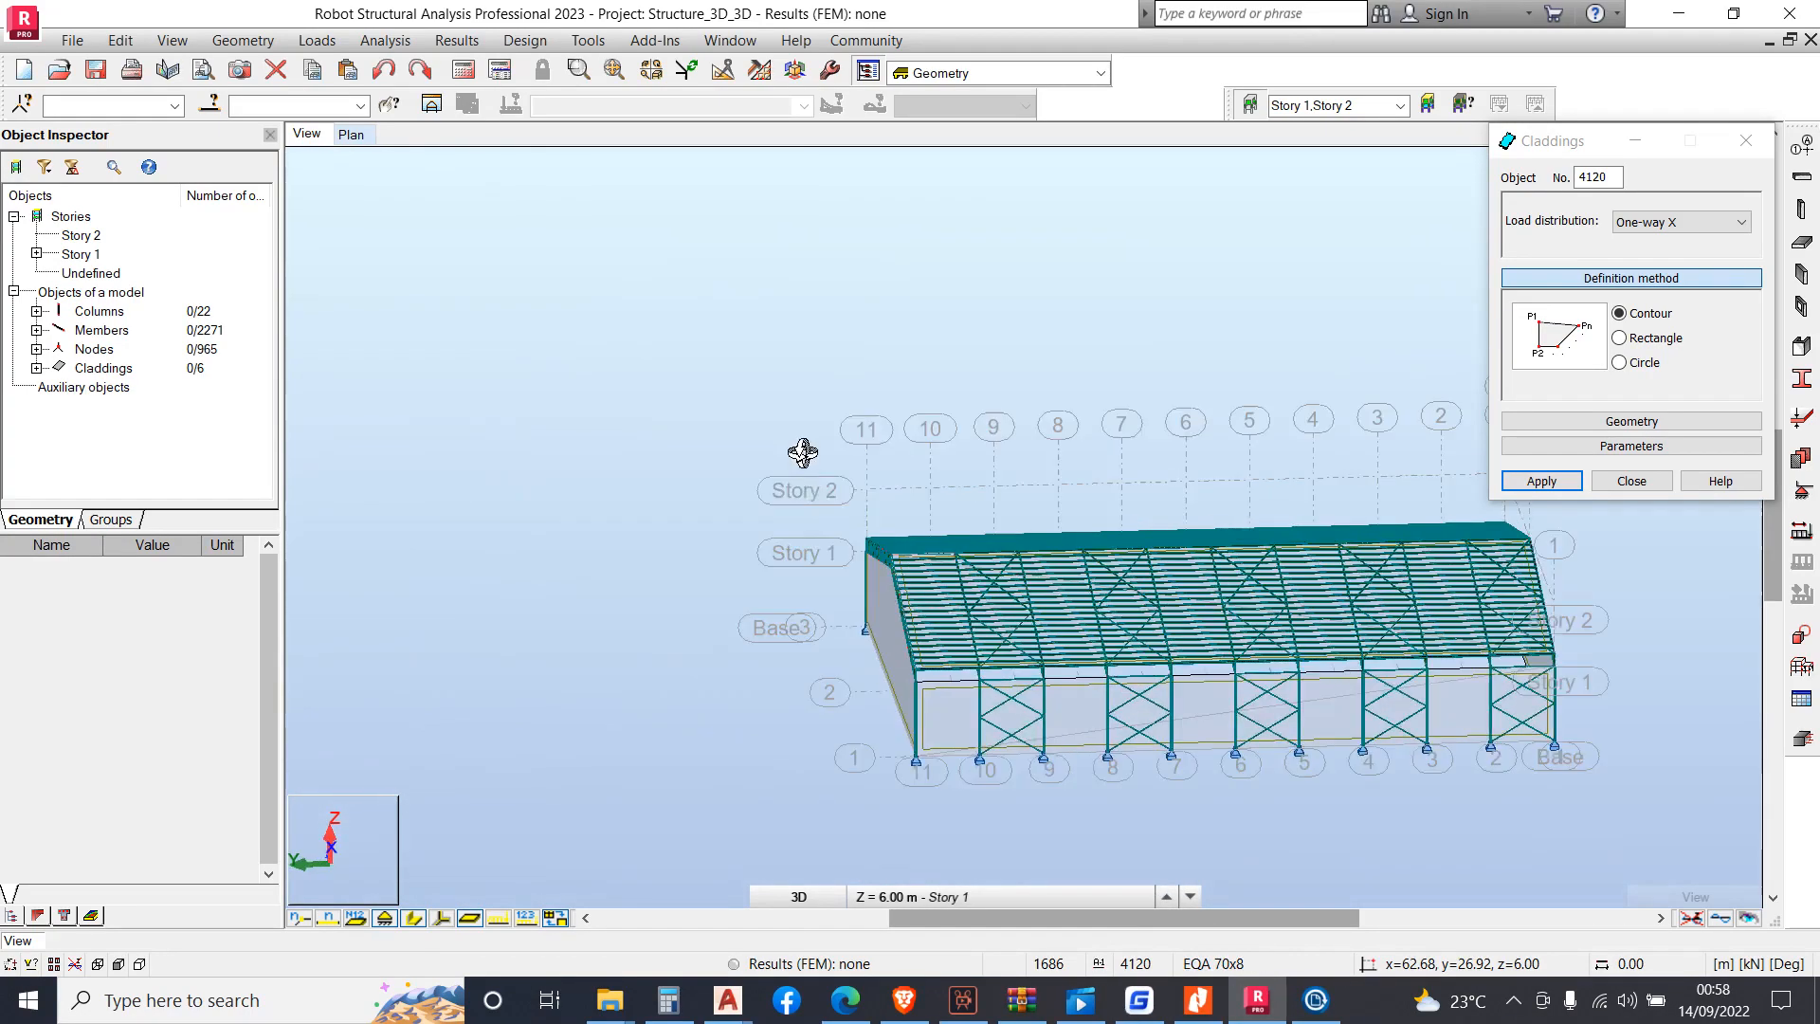
scroll(1051, 576, "up", 4)
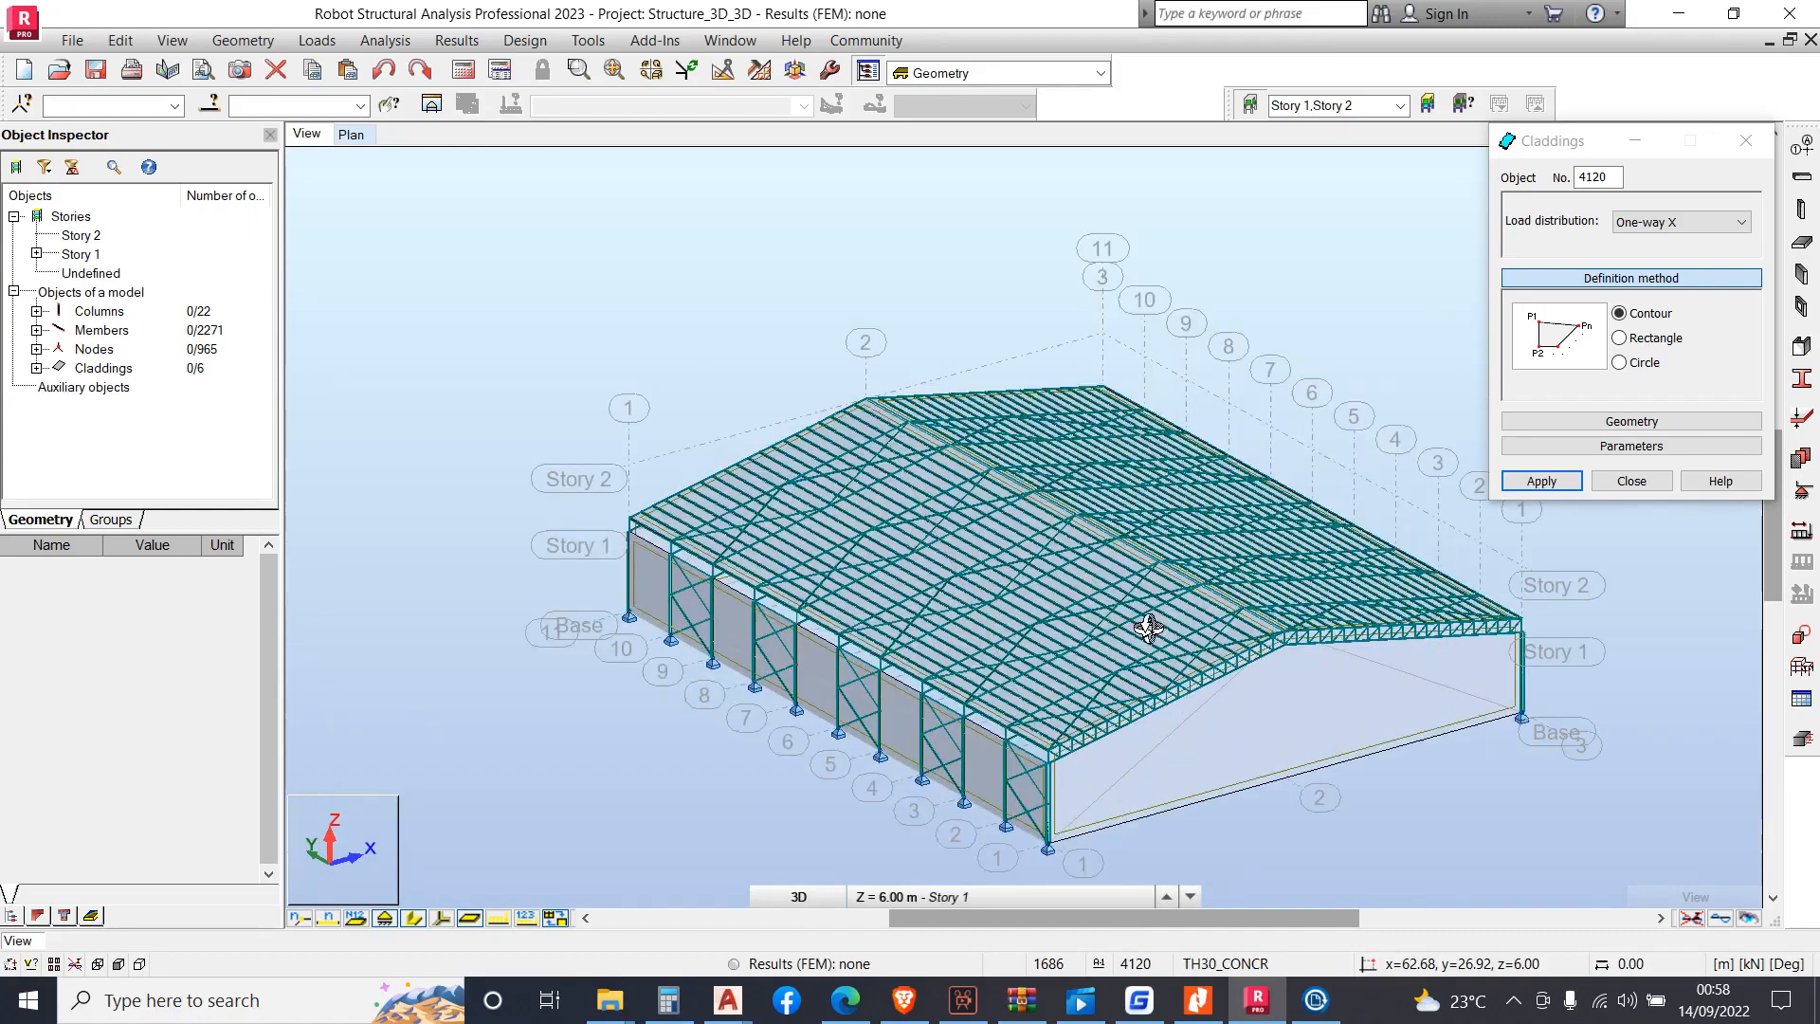
scroll(894, 461, "down", 2)
middle_click_drag(894, 492, 1115, 347, "shift")
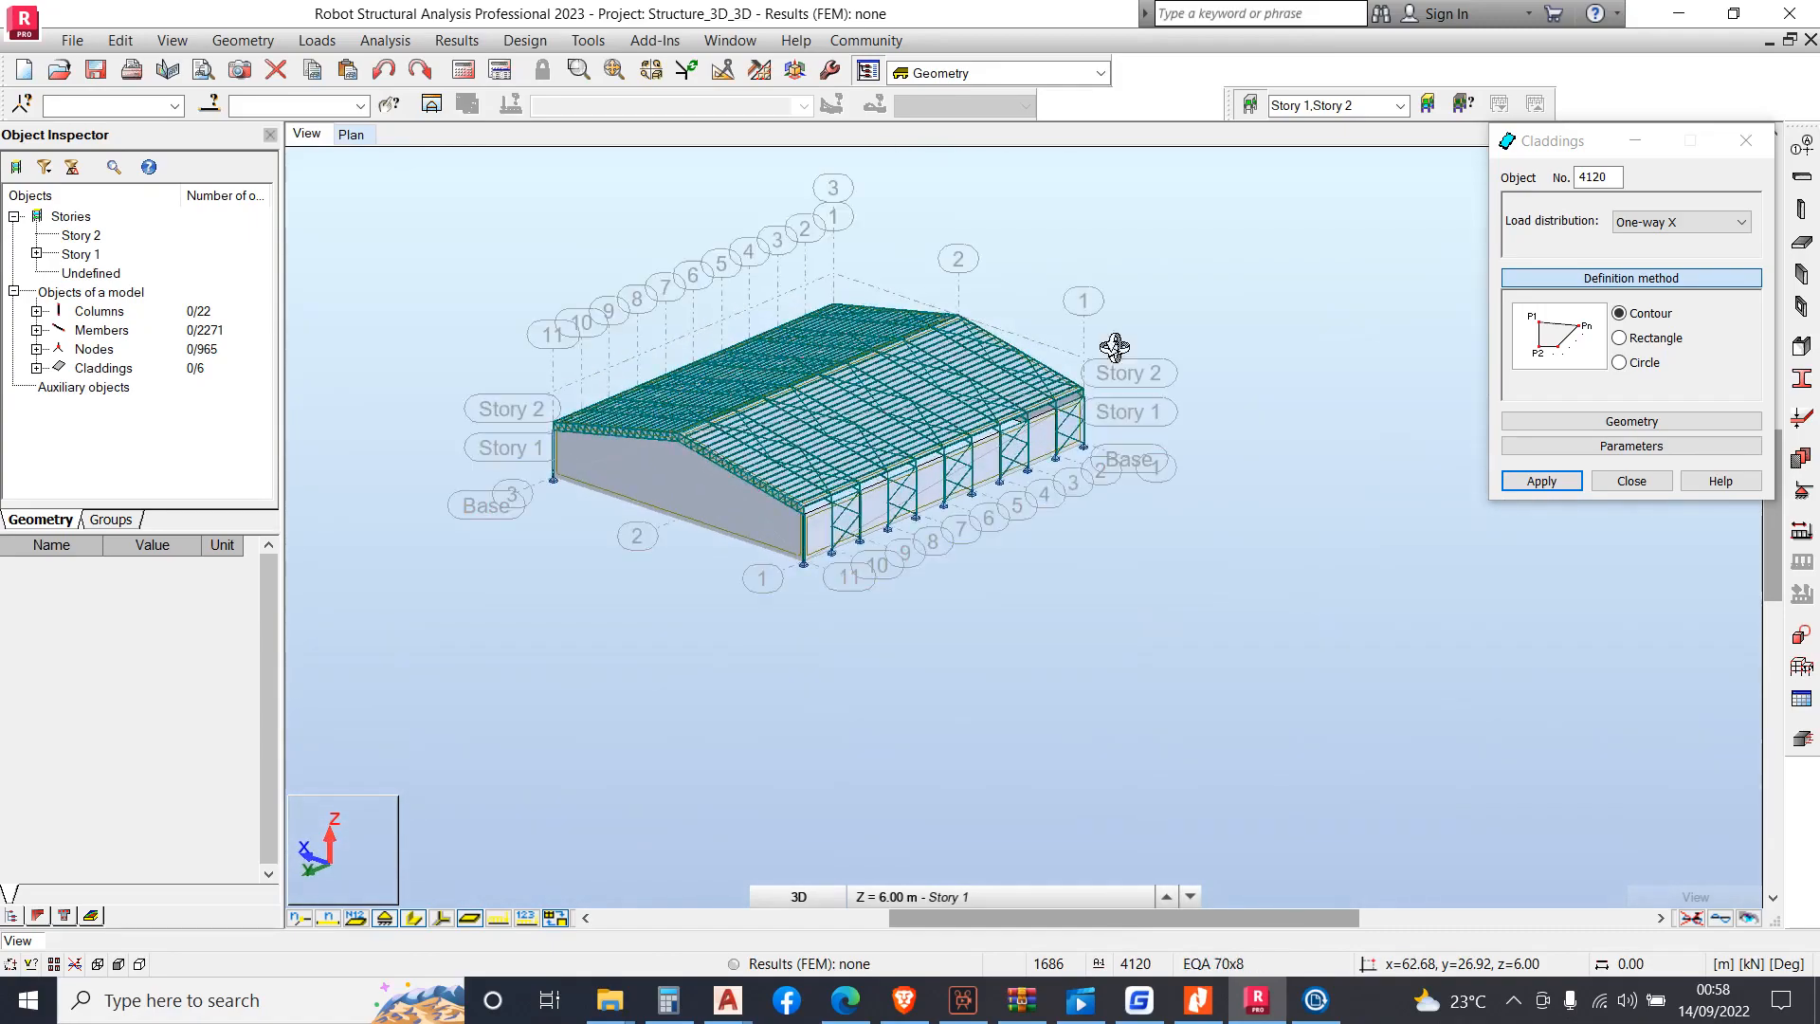
scroll(759, 387, "up", 2)
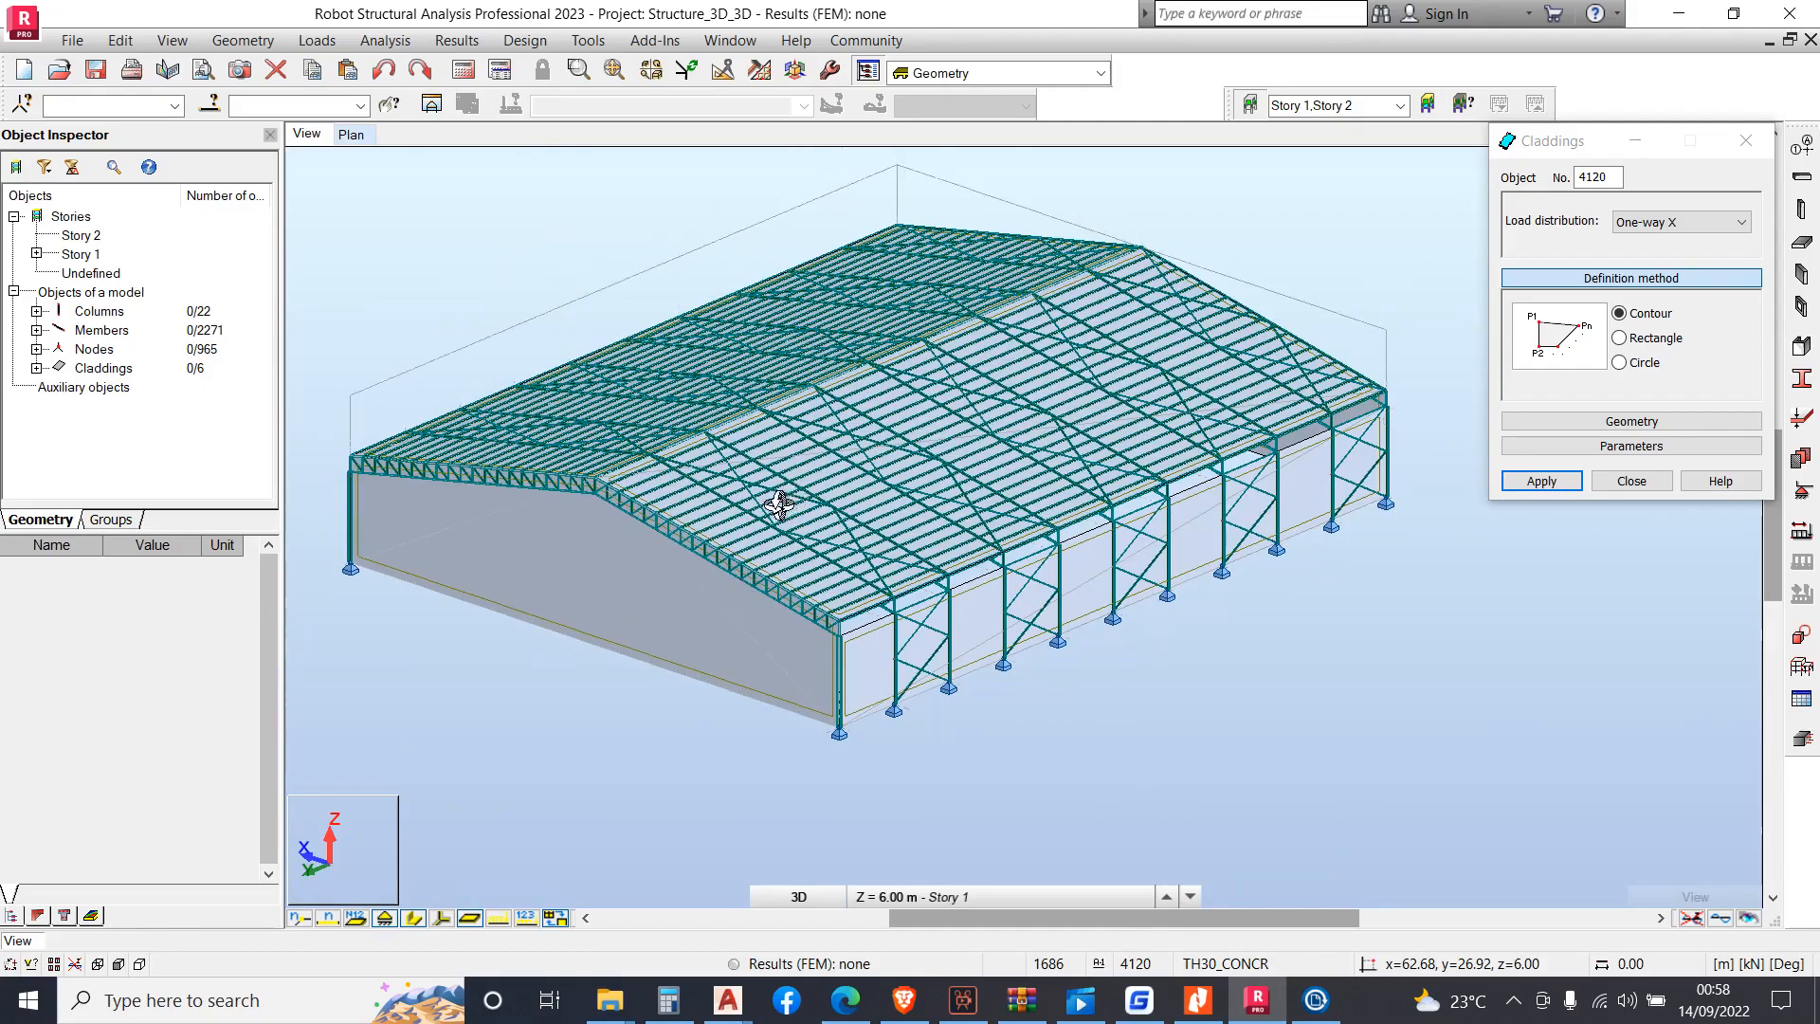
scroll(772, 508, "up", 2)
scroll(928, 620, "up", 2)
scroll(865, 528, "down", 3)
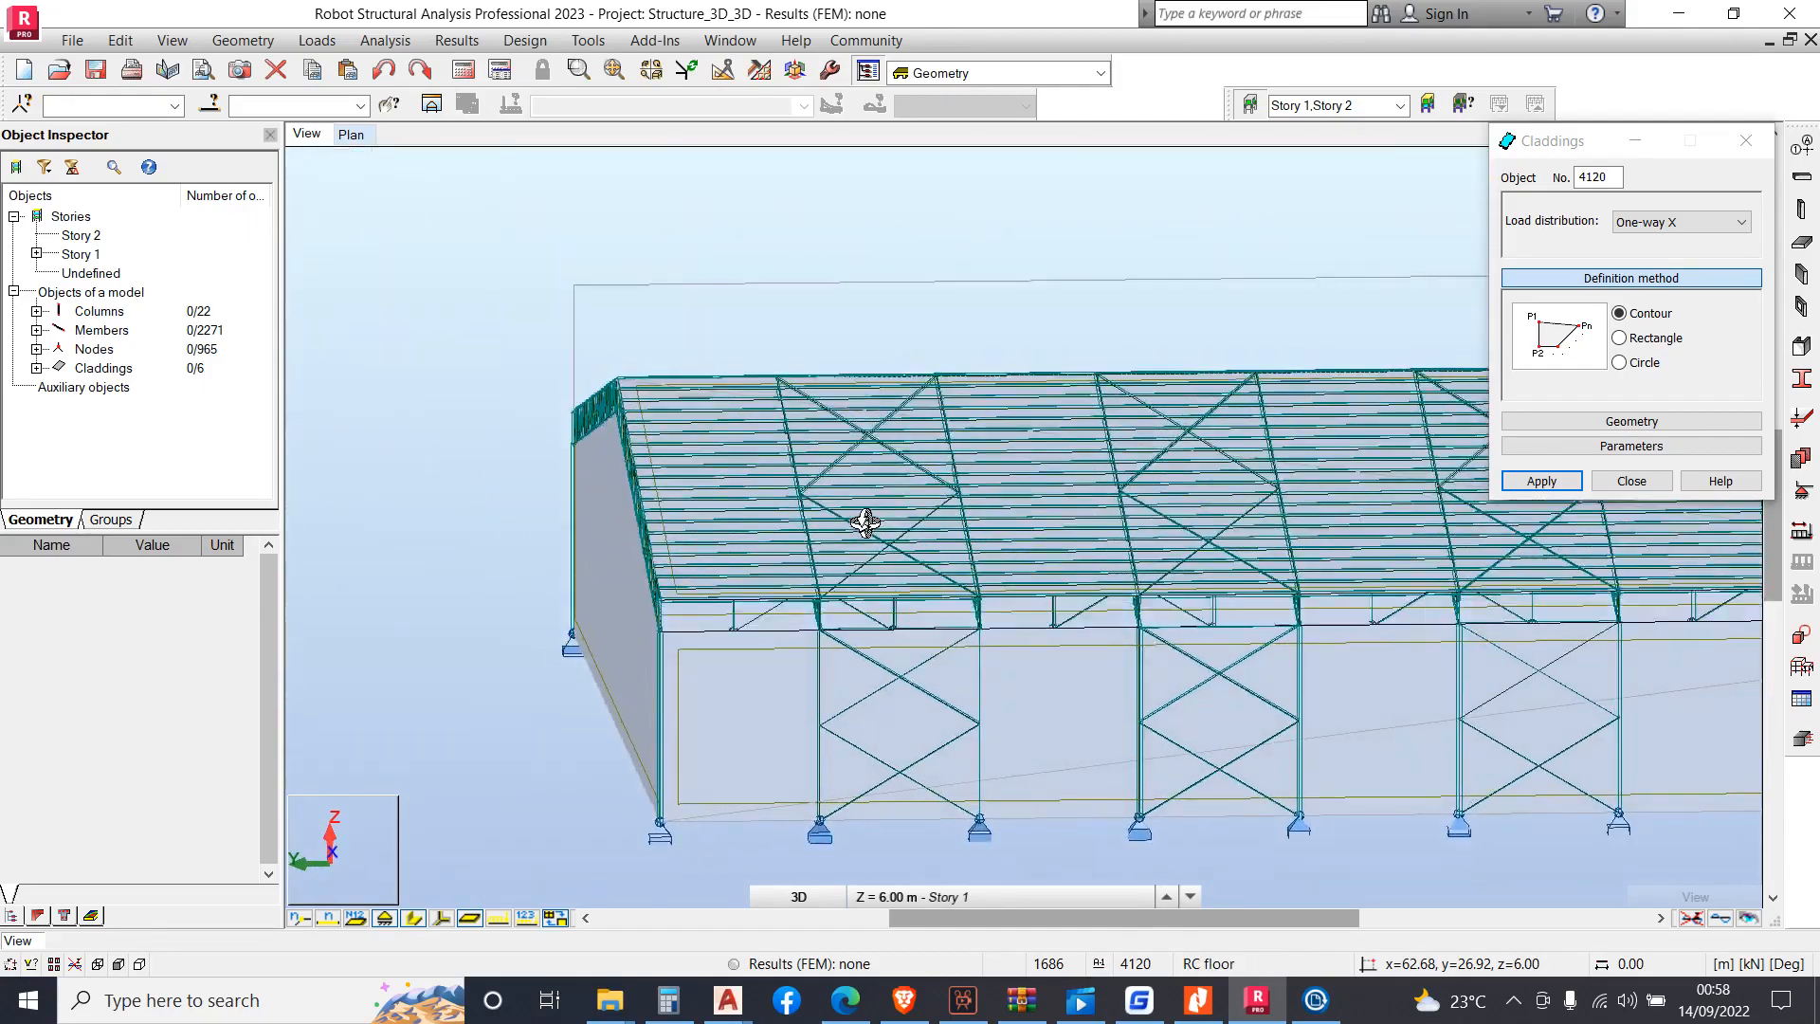
scroll(898, 534, "up", 2)
middle_click_drag(899, 535, 920, 536, "shift")
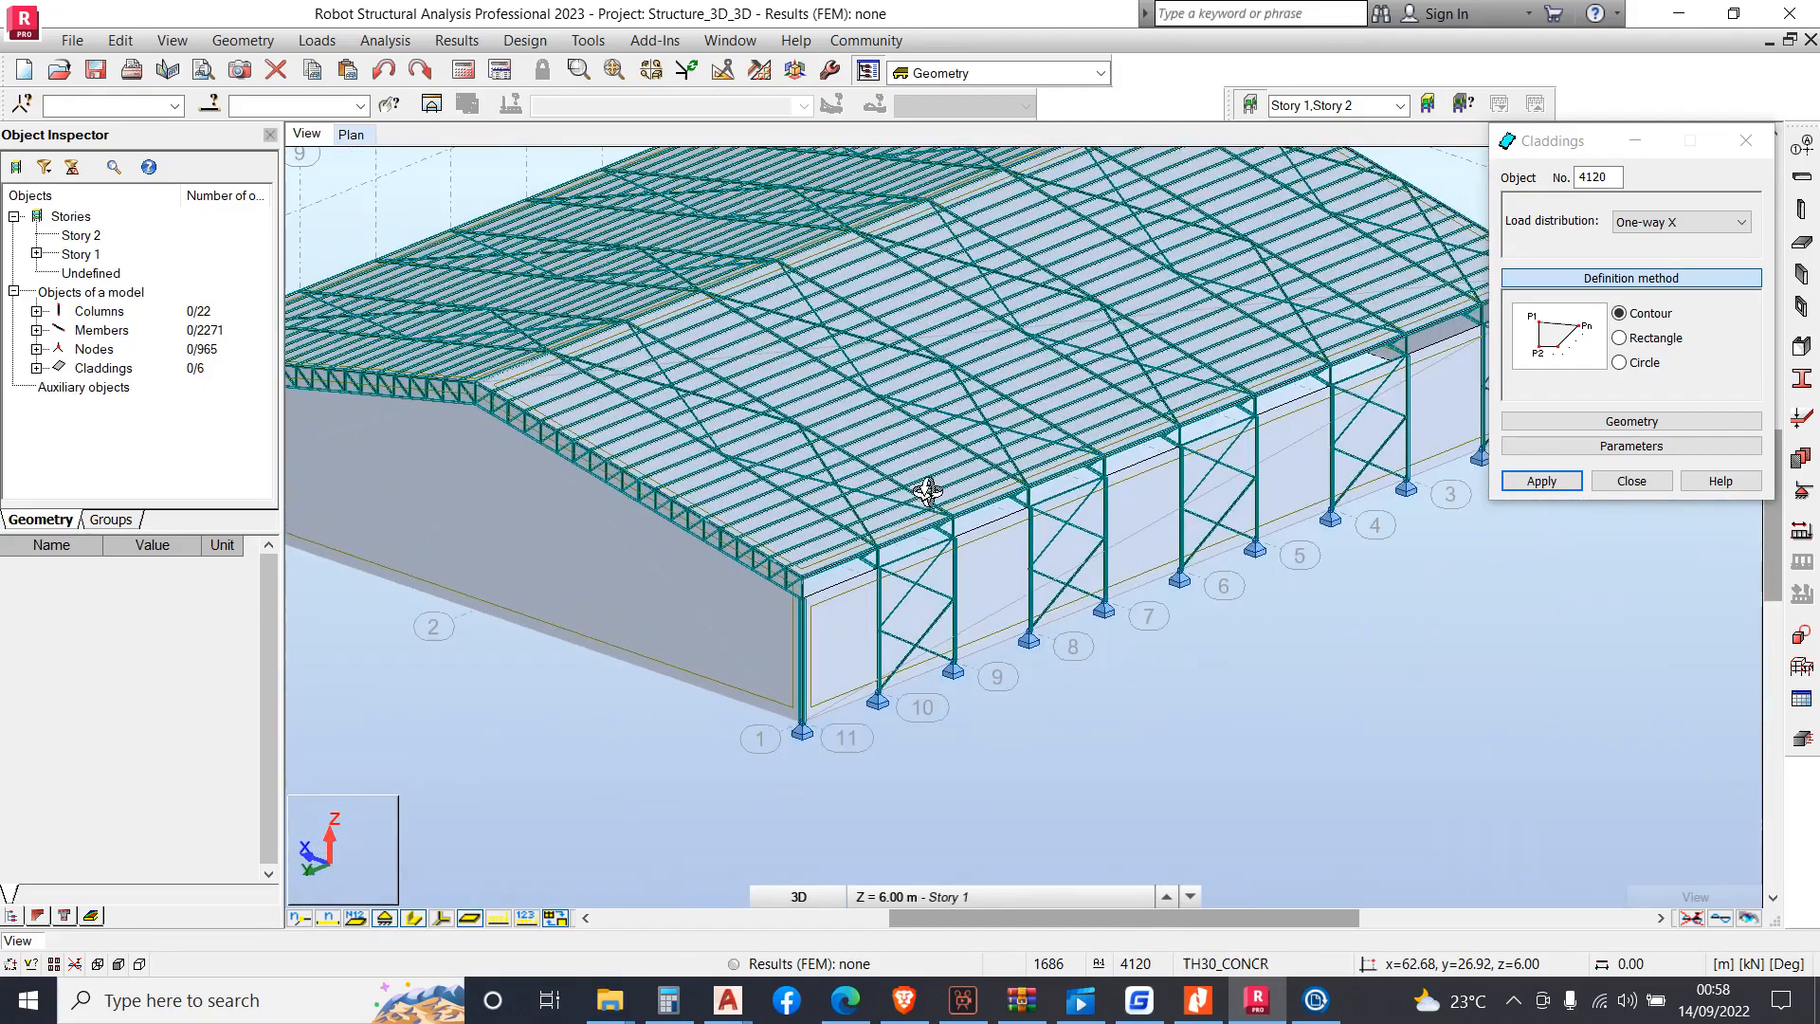
Finish defining claddings and close the cladding definition
scroll(881, 559, "down", 1)
left_click(1632, 481)
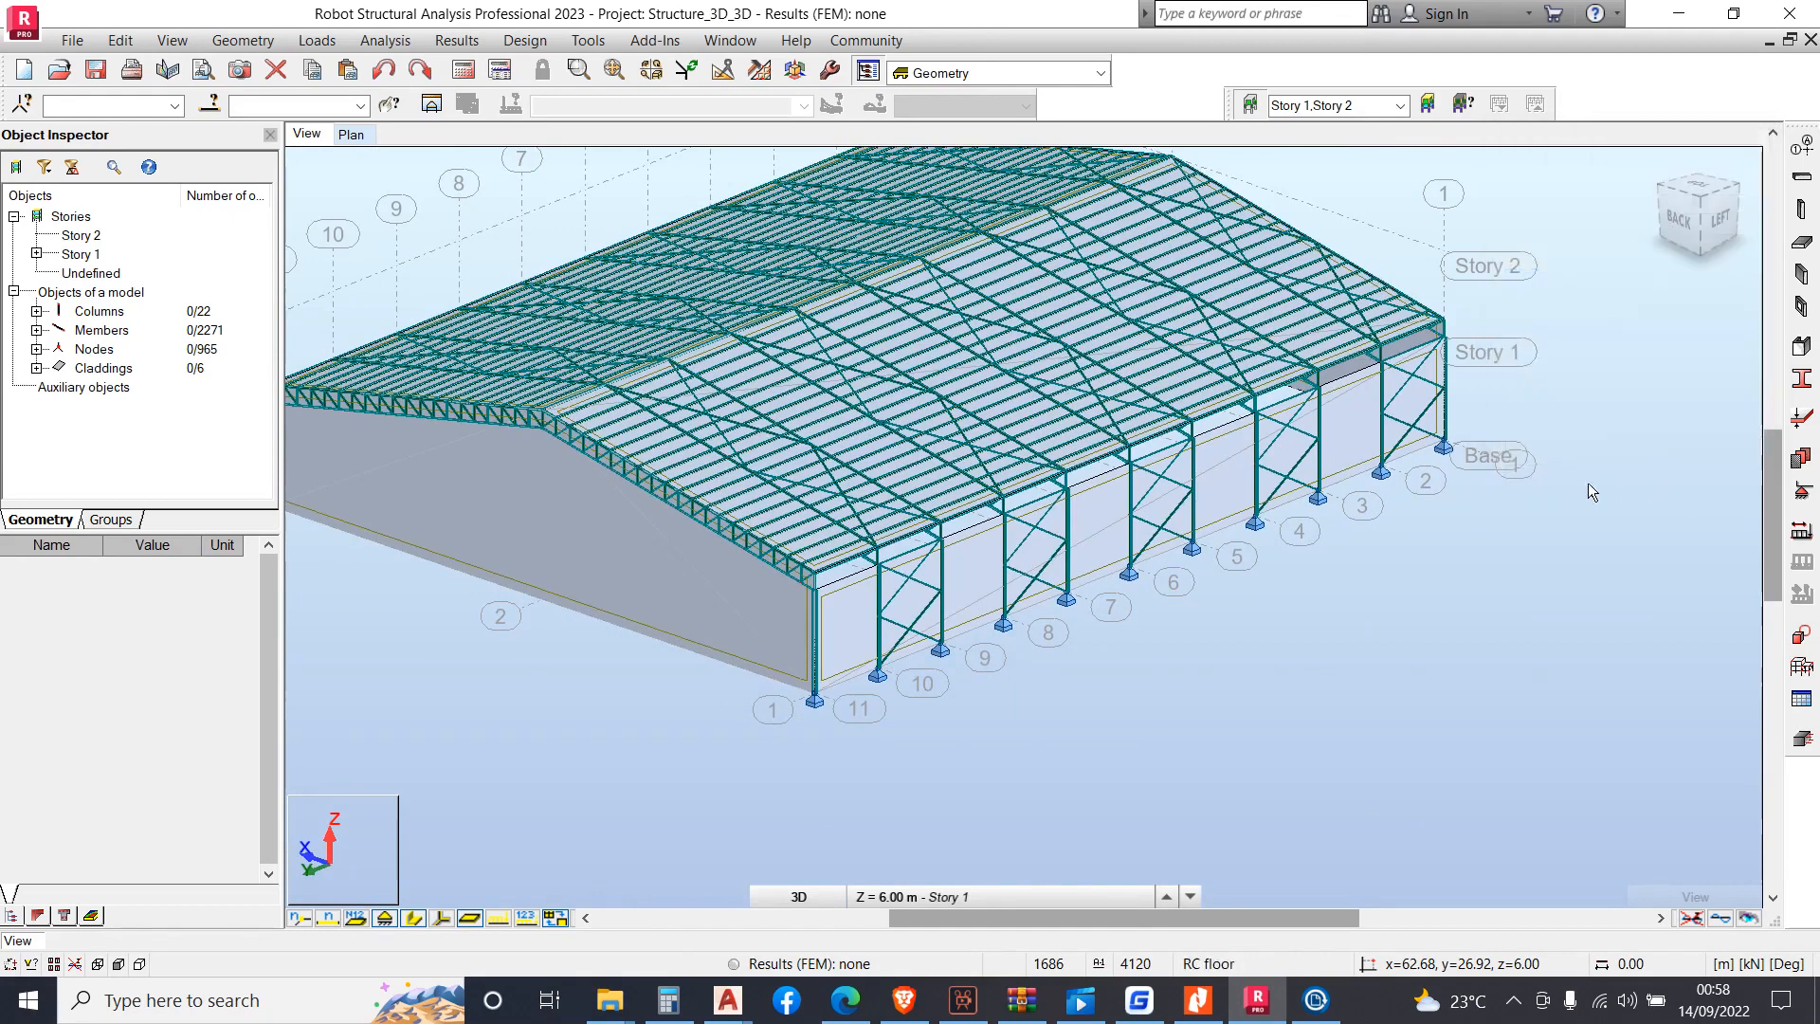
scroll(1168, 536, "down", 1)
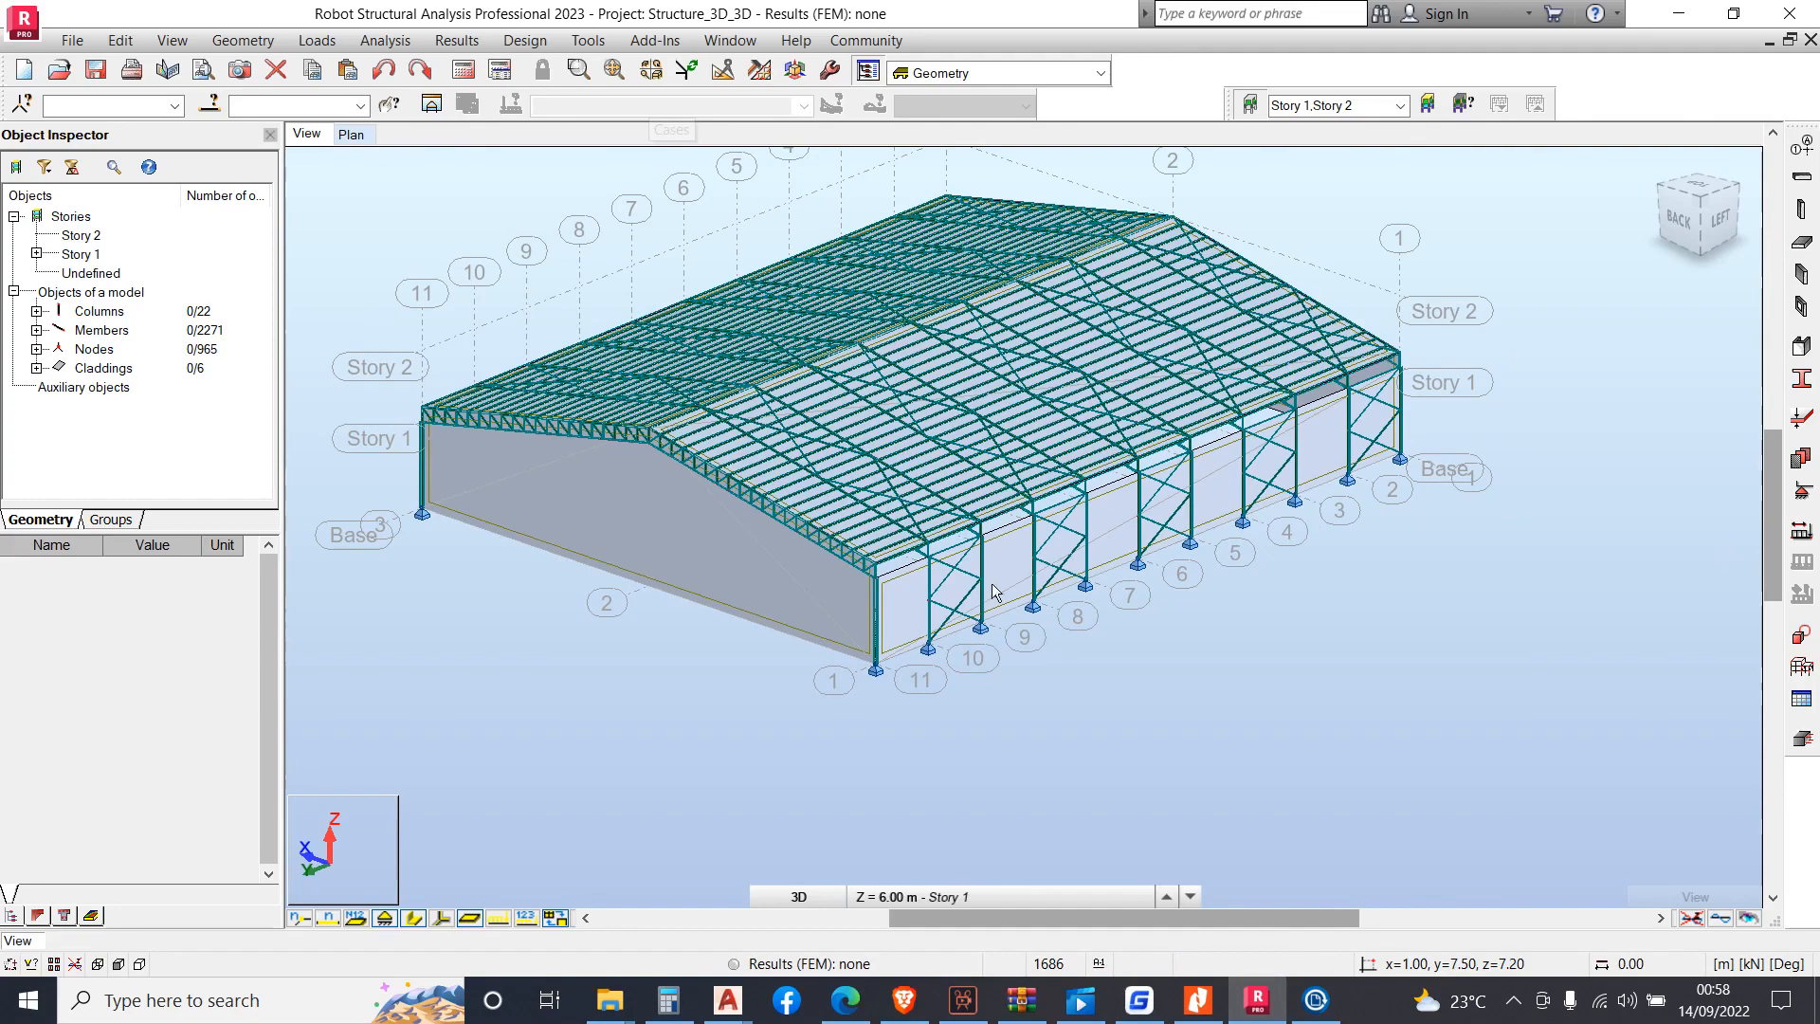
Turn on the display of the direction of load distribution under the Panels / FE display attributes
scroll(993, 591, "up", 4)
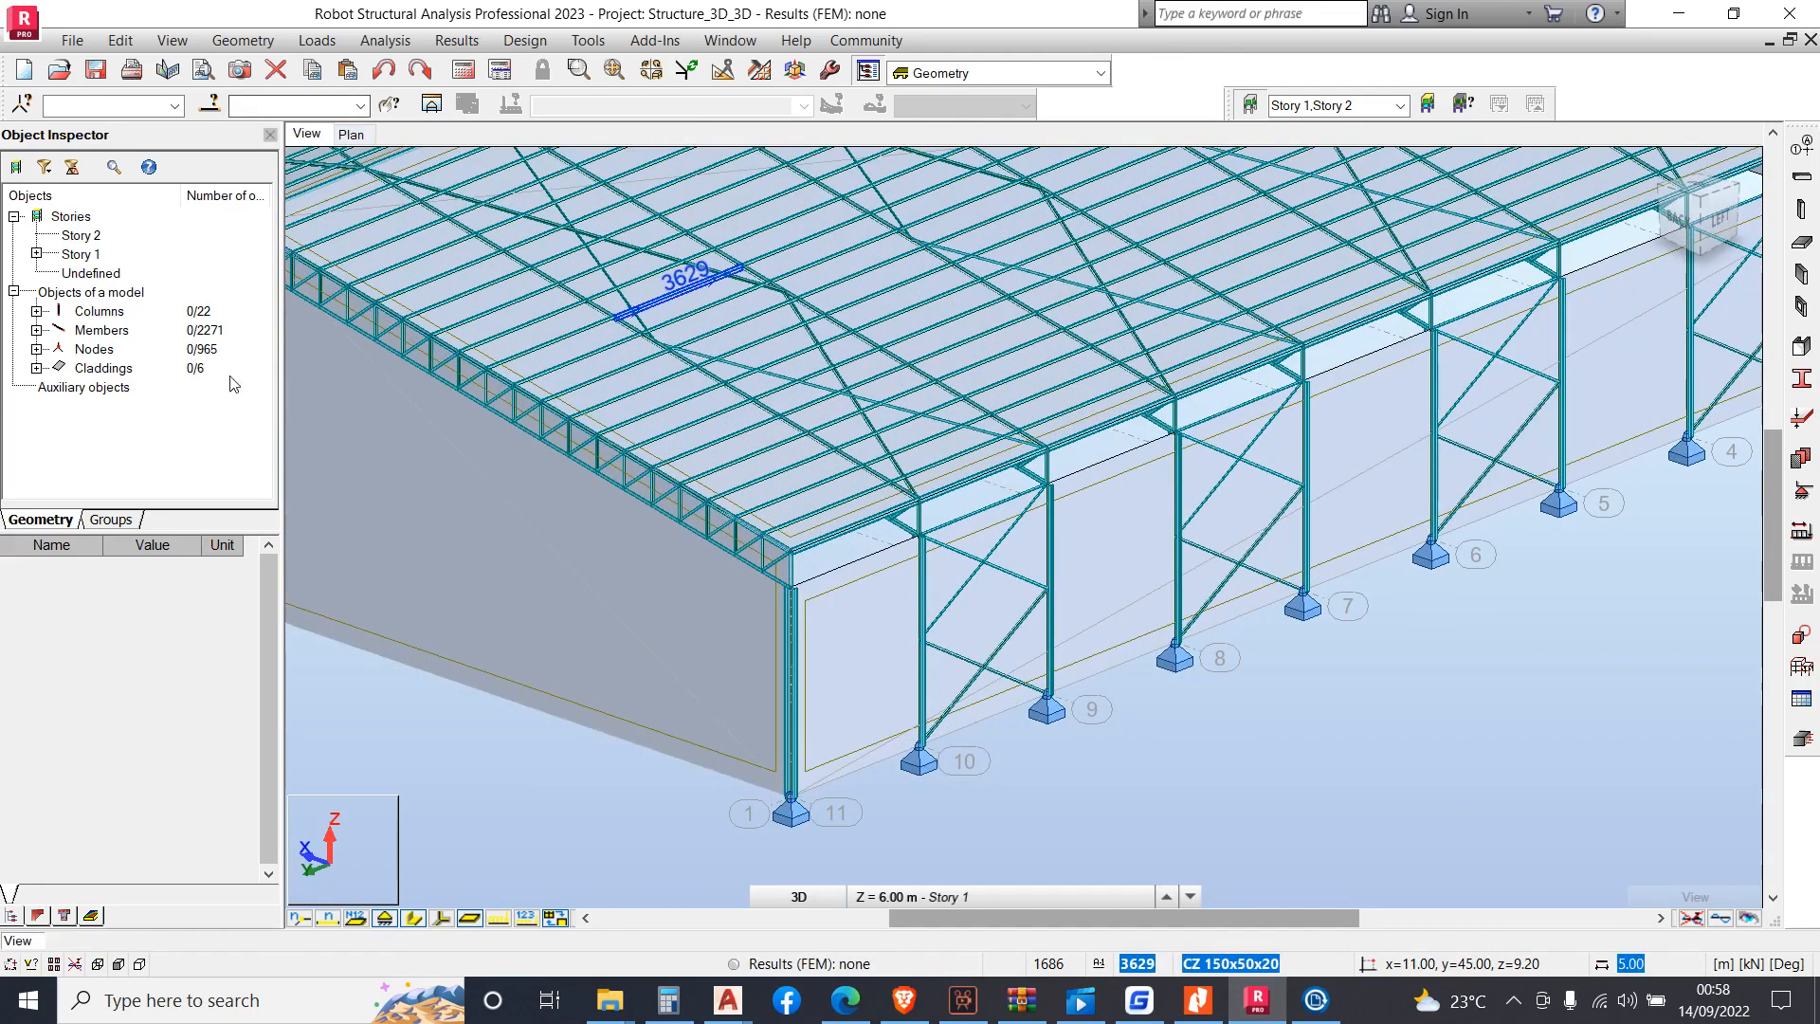
right_click(503, 375)
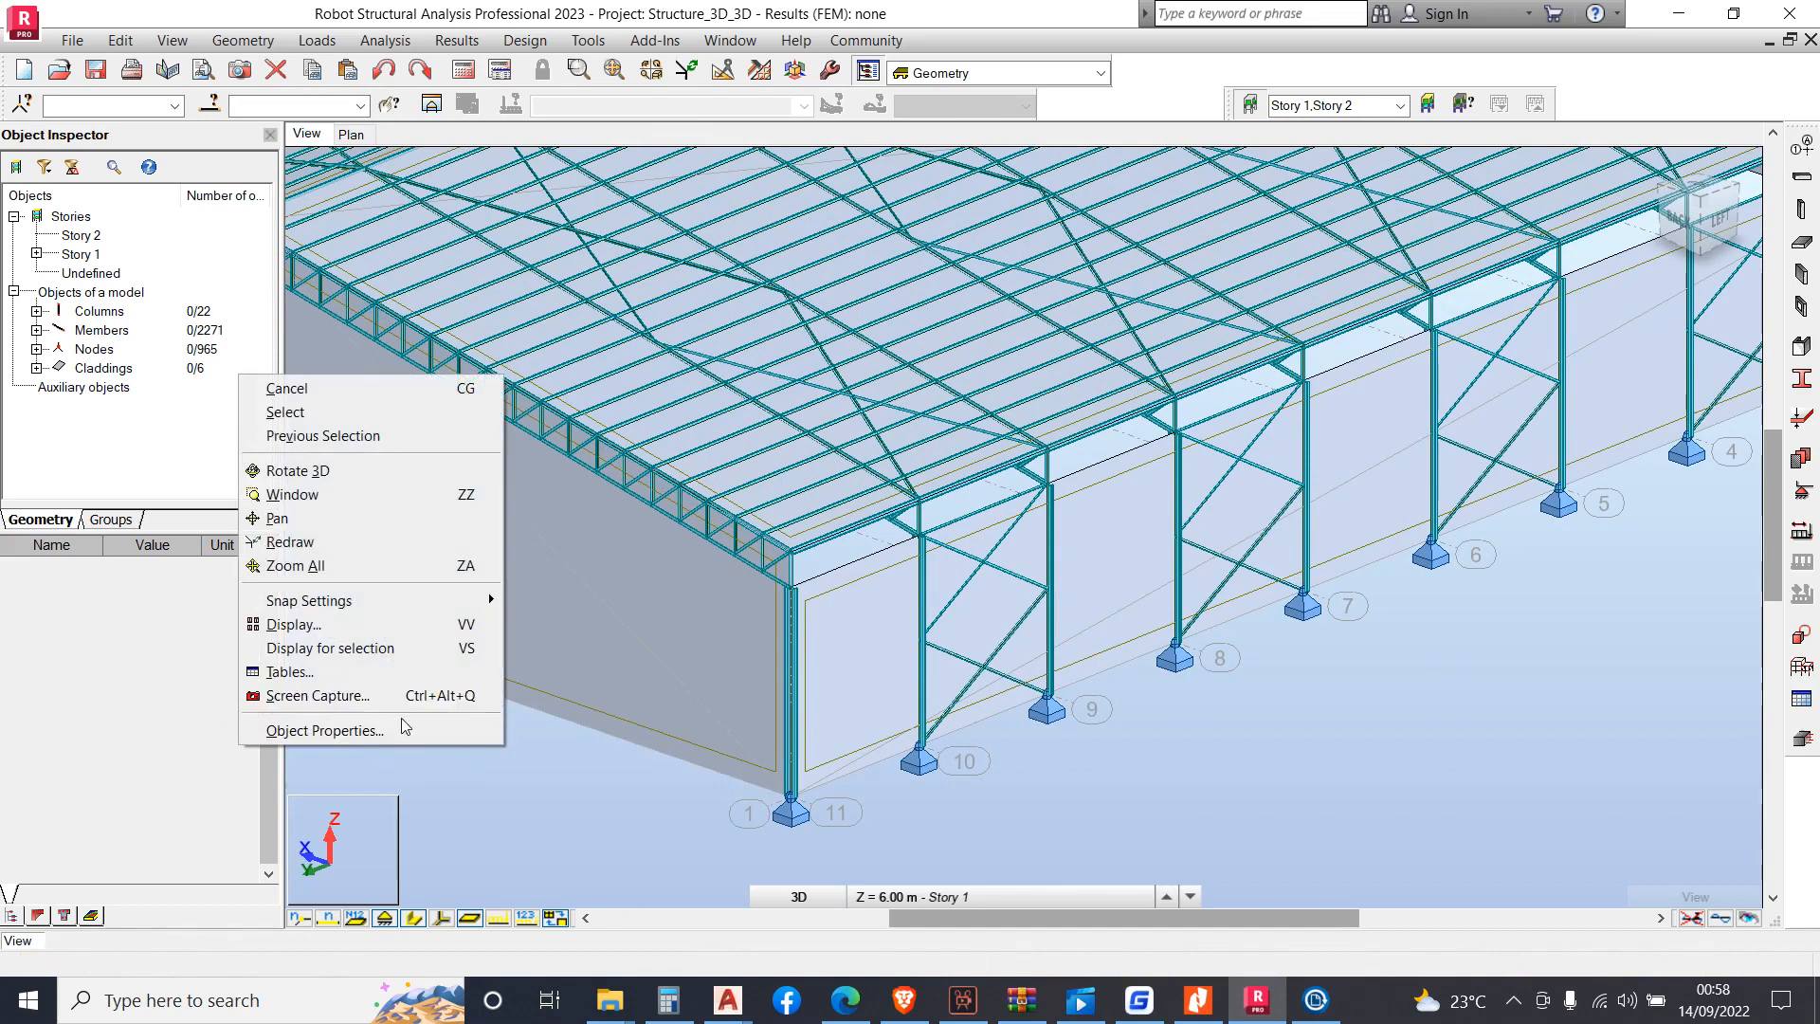
left_click(423, 624)
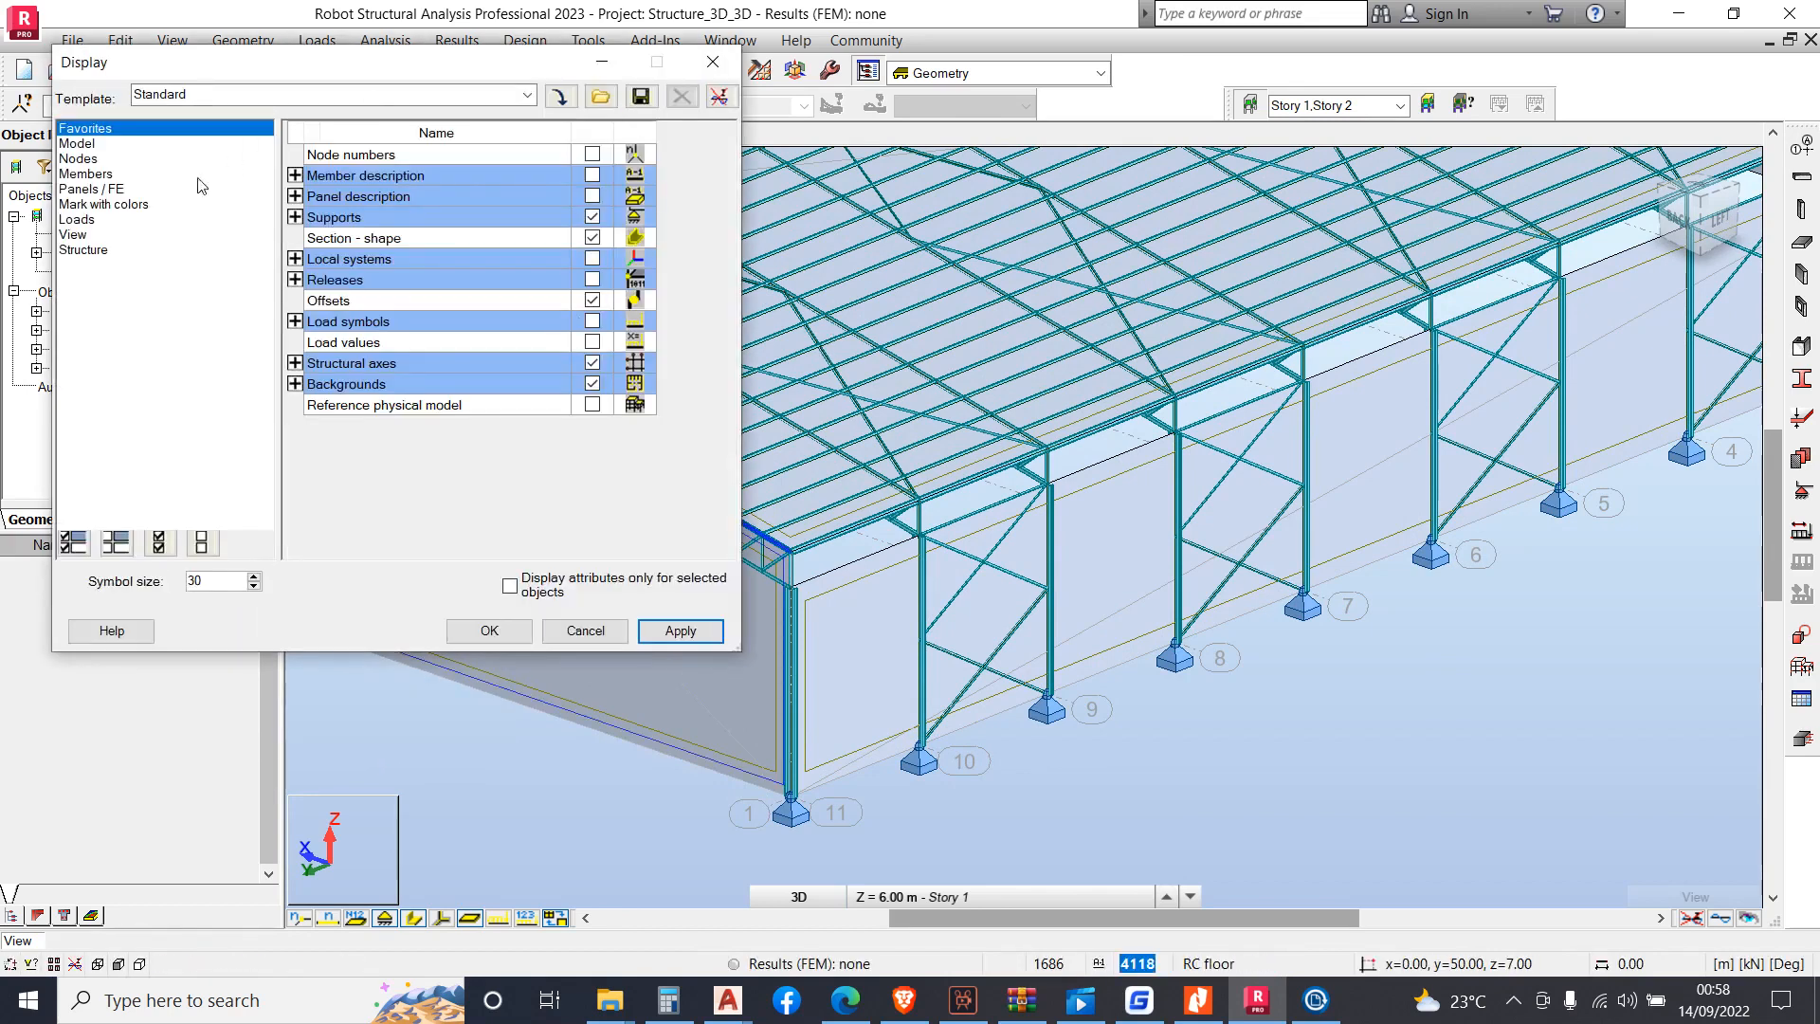
left_click(95, 188)
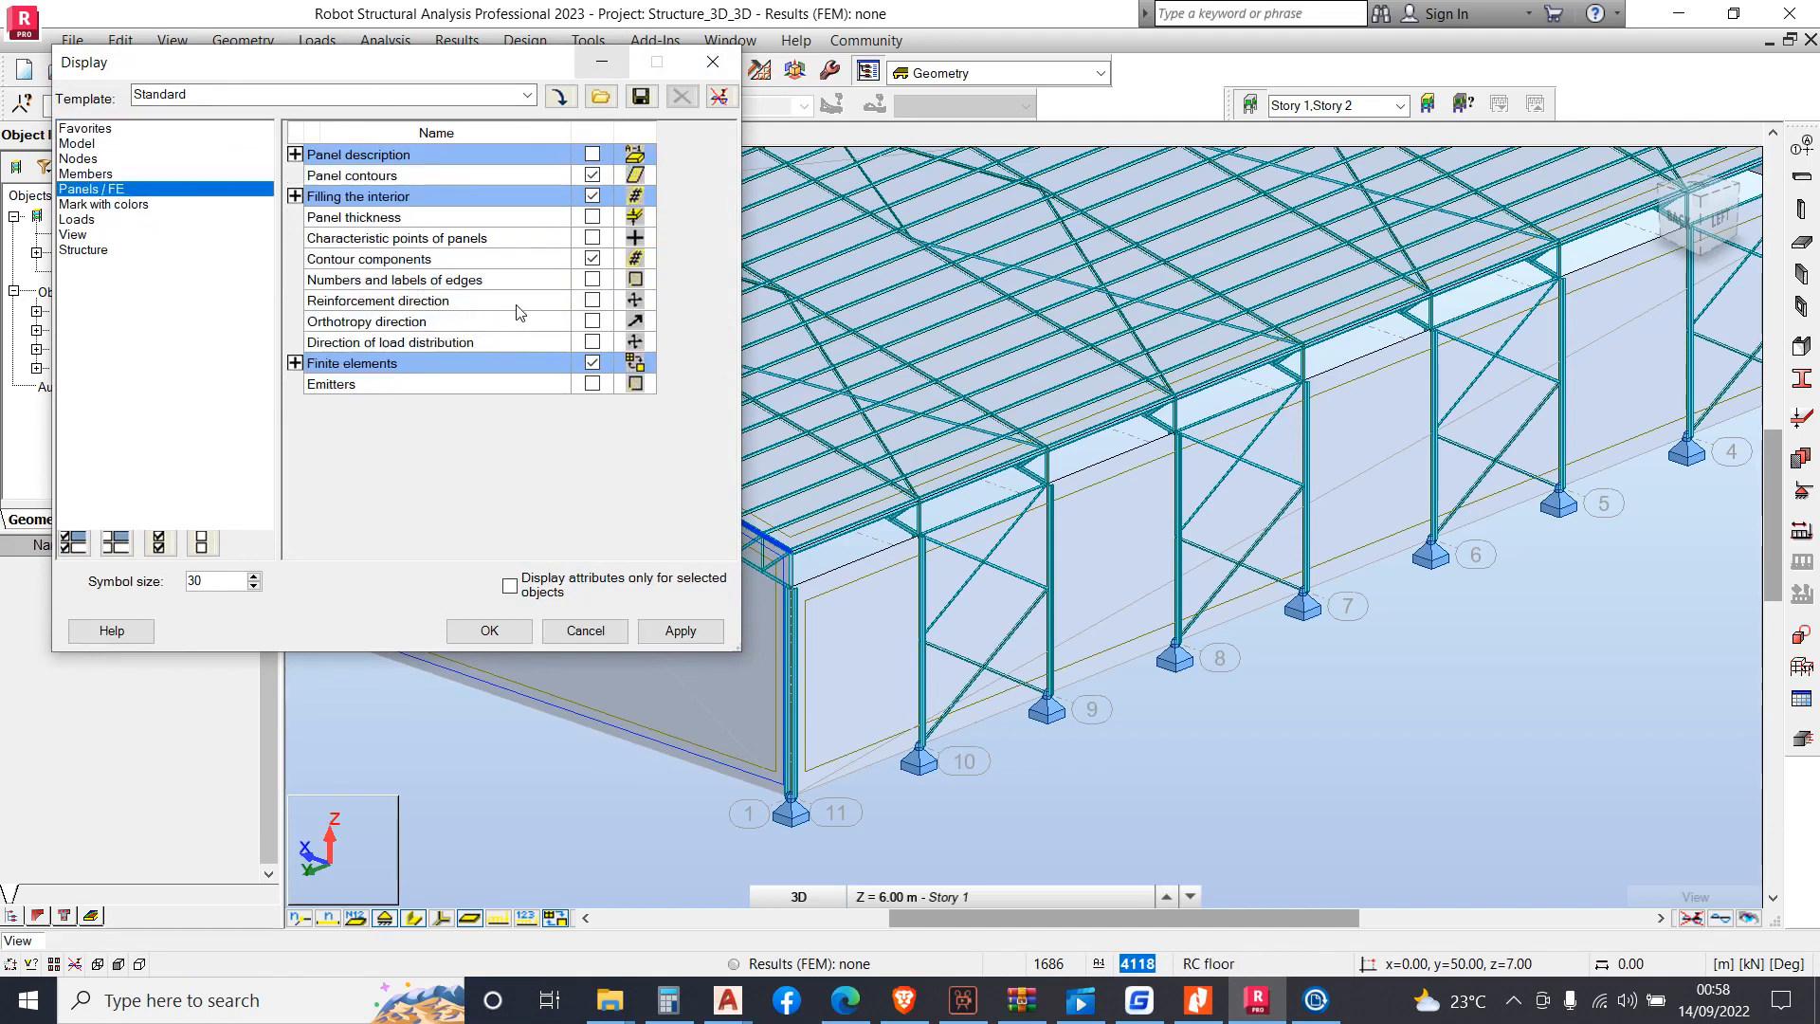
left_click(1333, 635)
scroll(1255, 672, "down", 2)
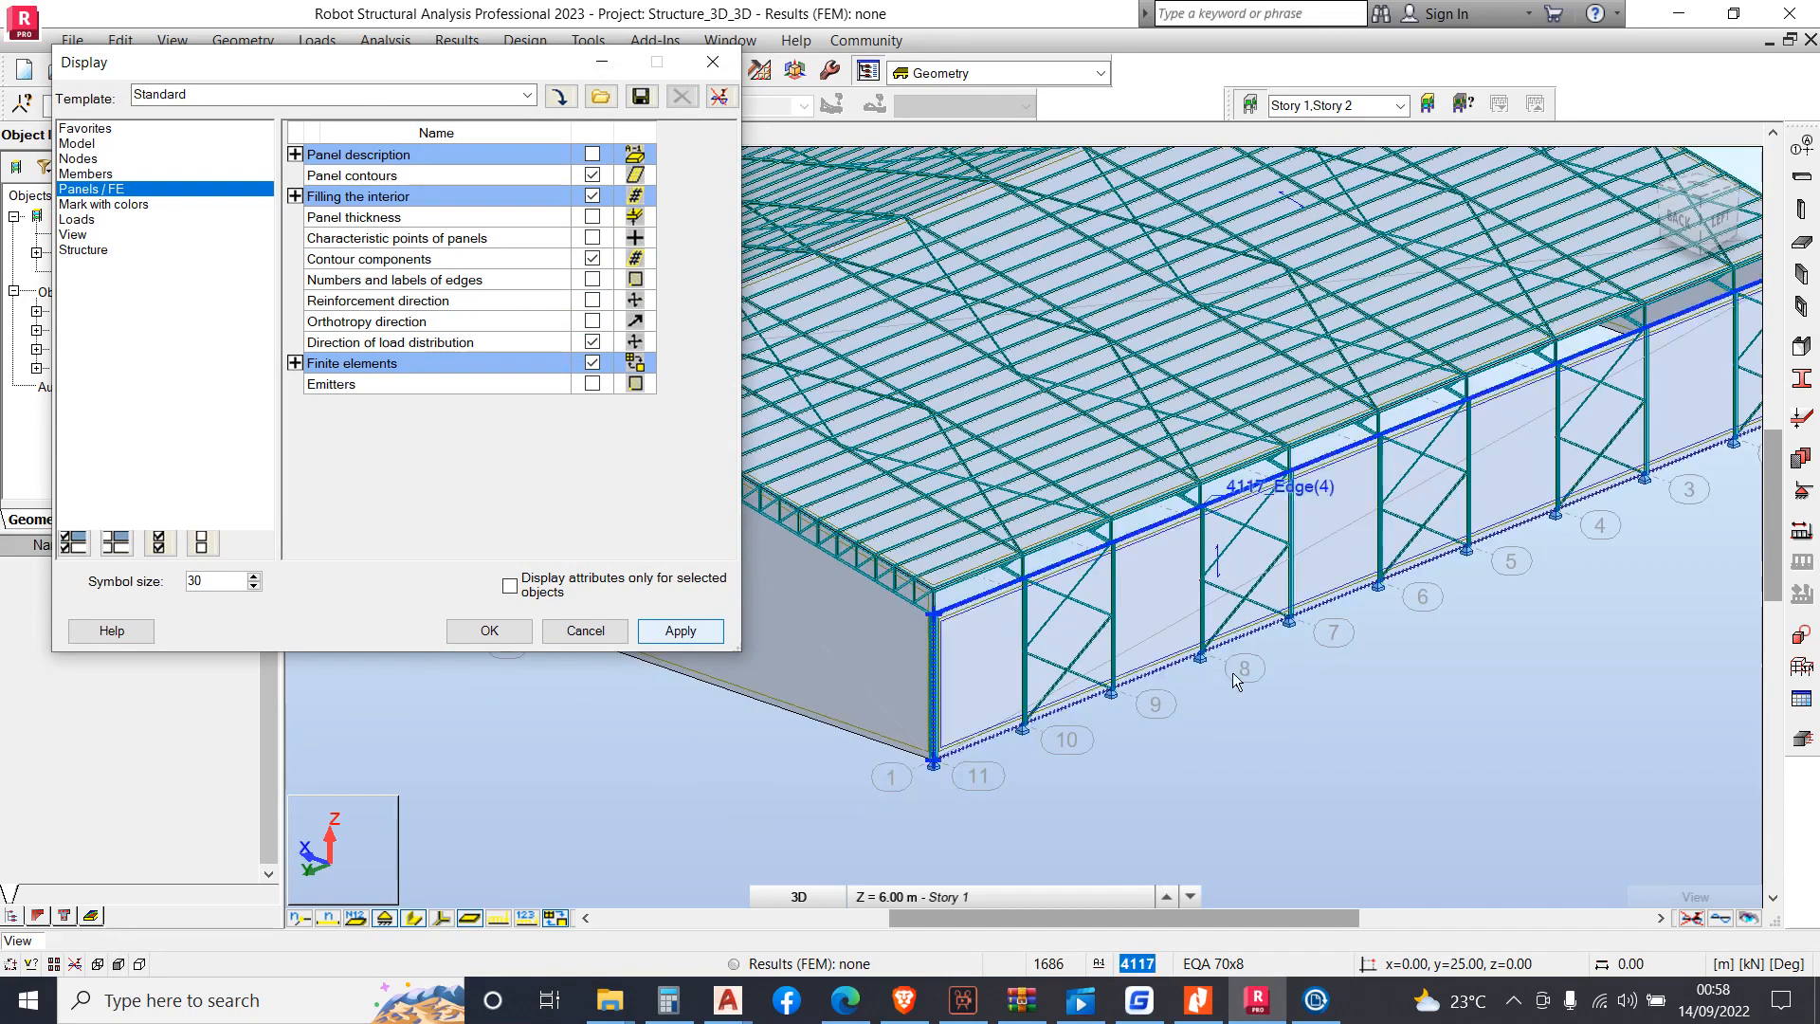
scroll(1233, 668, "down", 1)
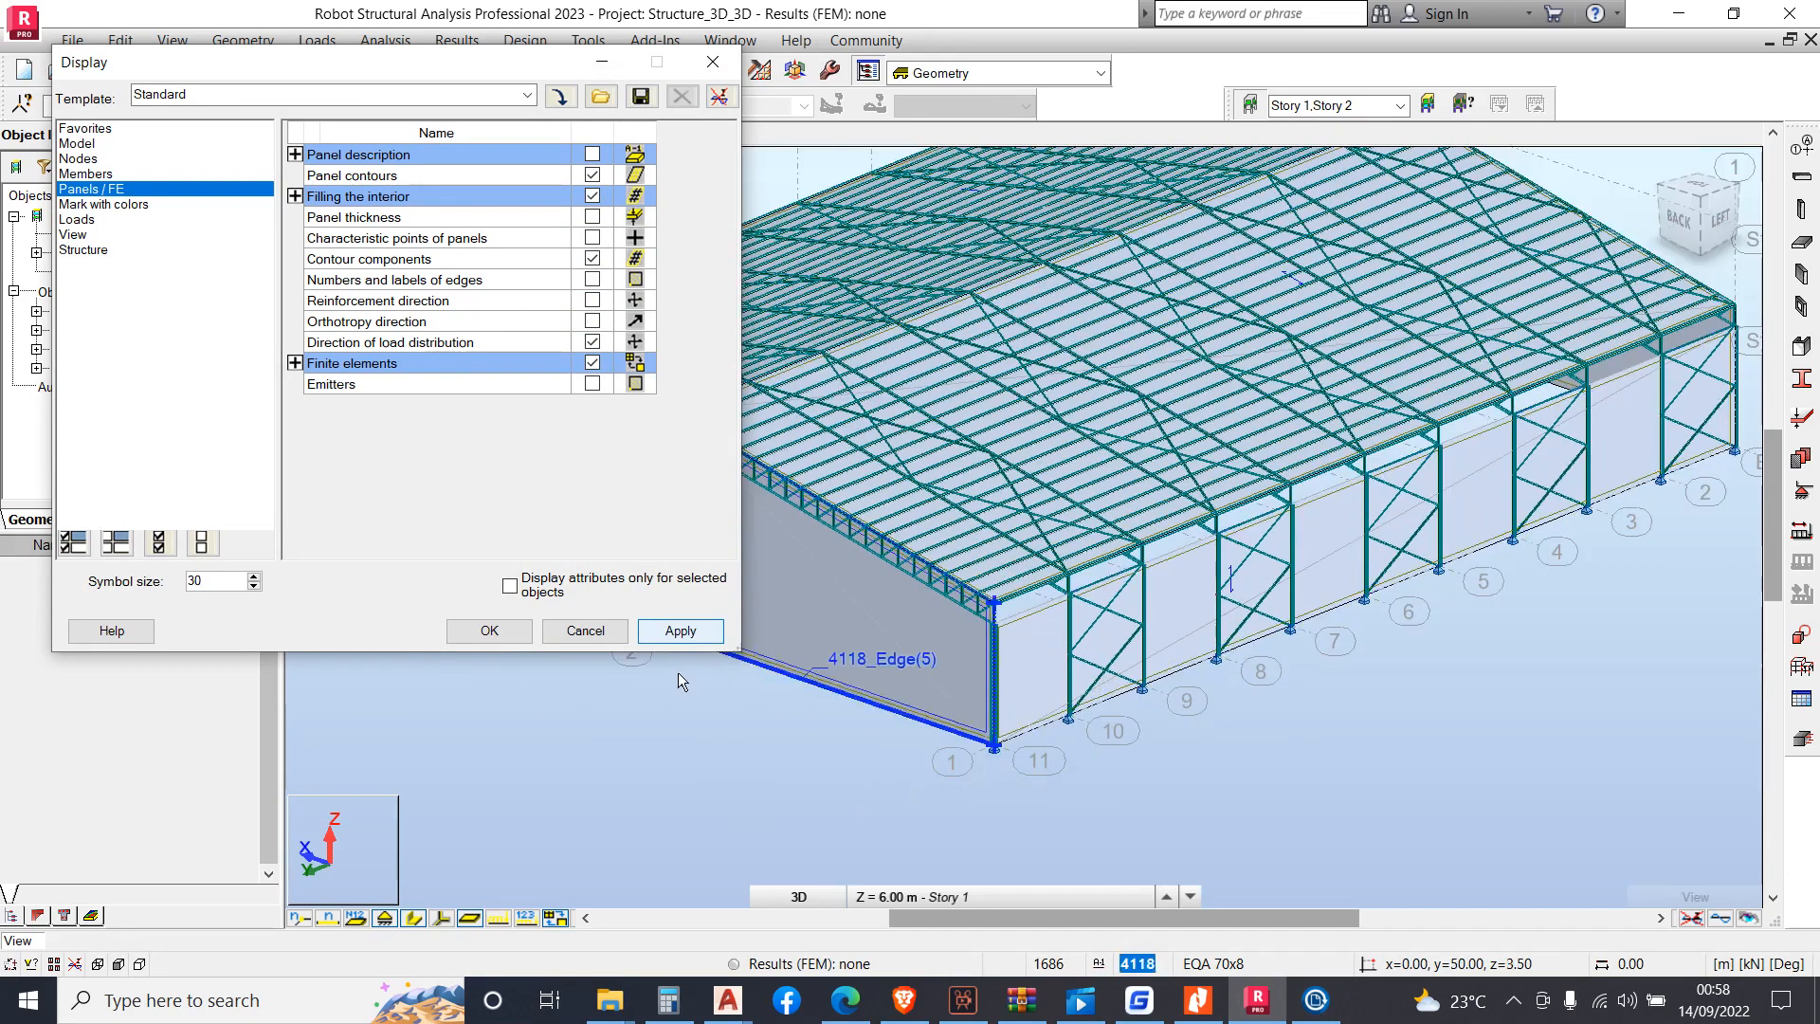
left_click(490, 631)
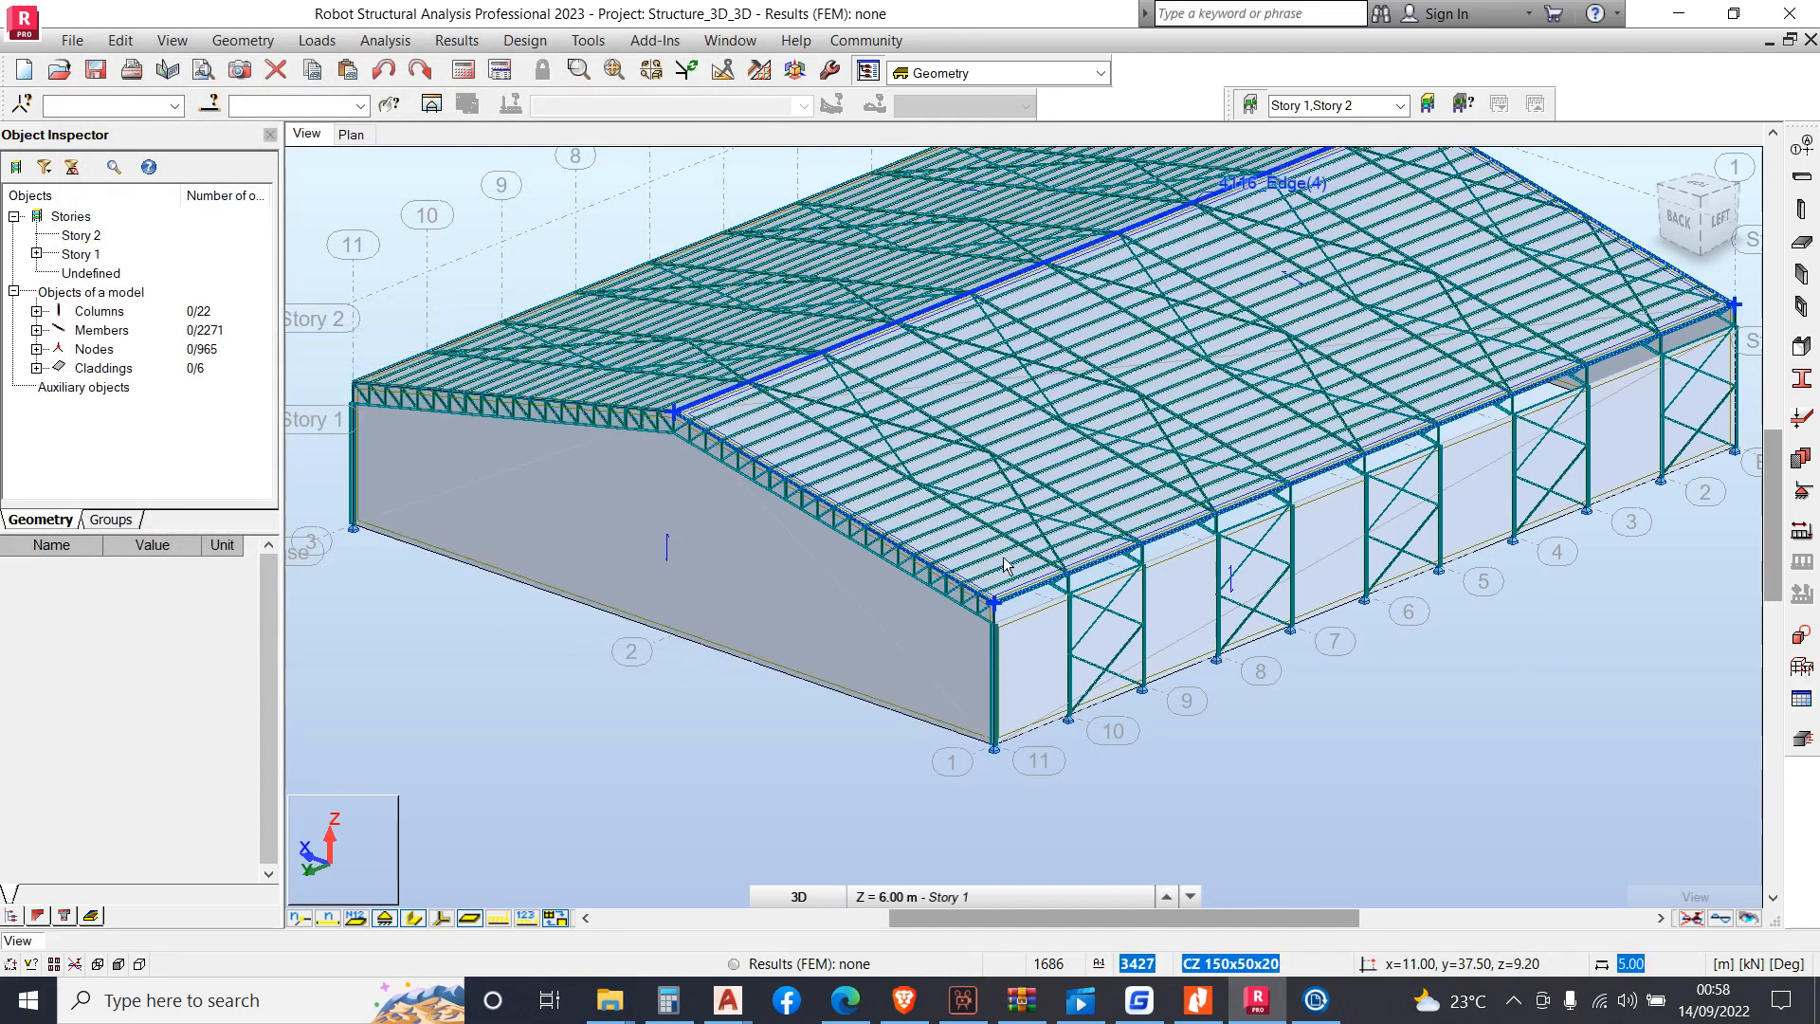
Examine the load distribution direction symbols on the axis 1 side wall cladding and the adjoining roof slope
scroll(1055, 621, "down", 1)
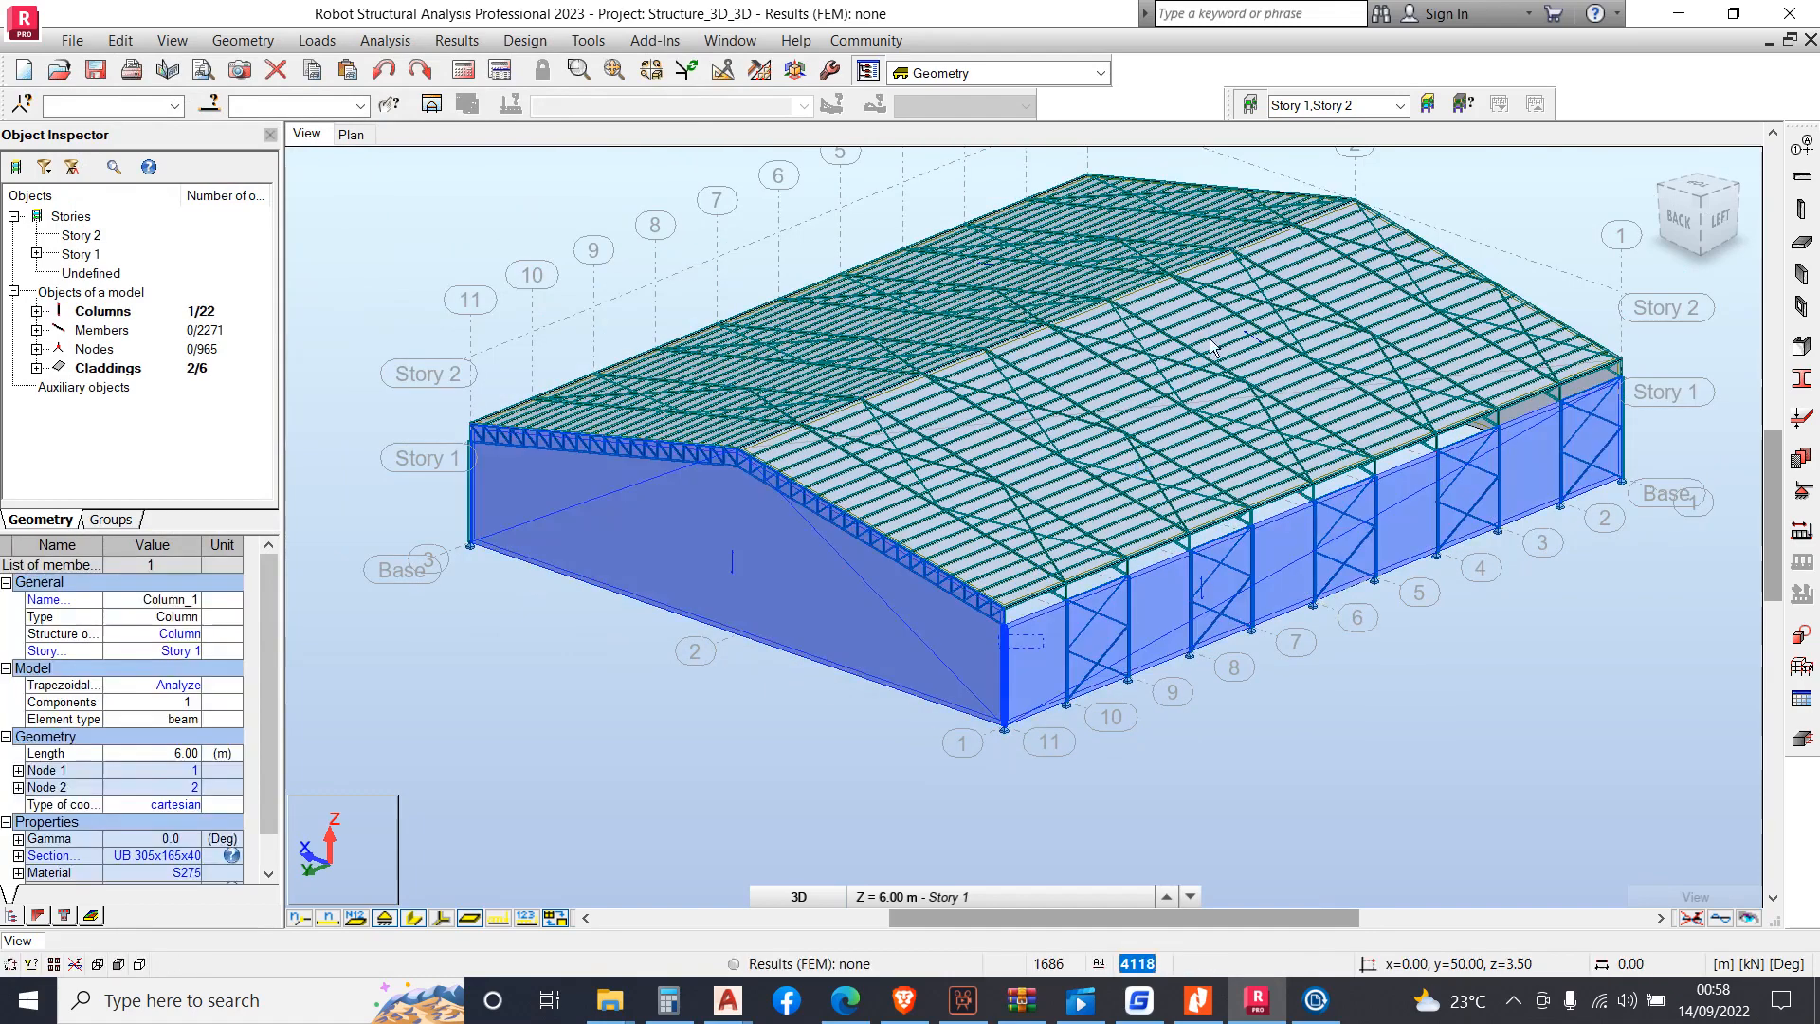
scroll(1220, 652, "up", 2)
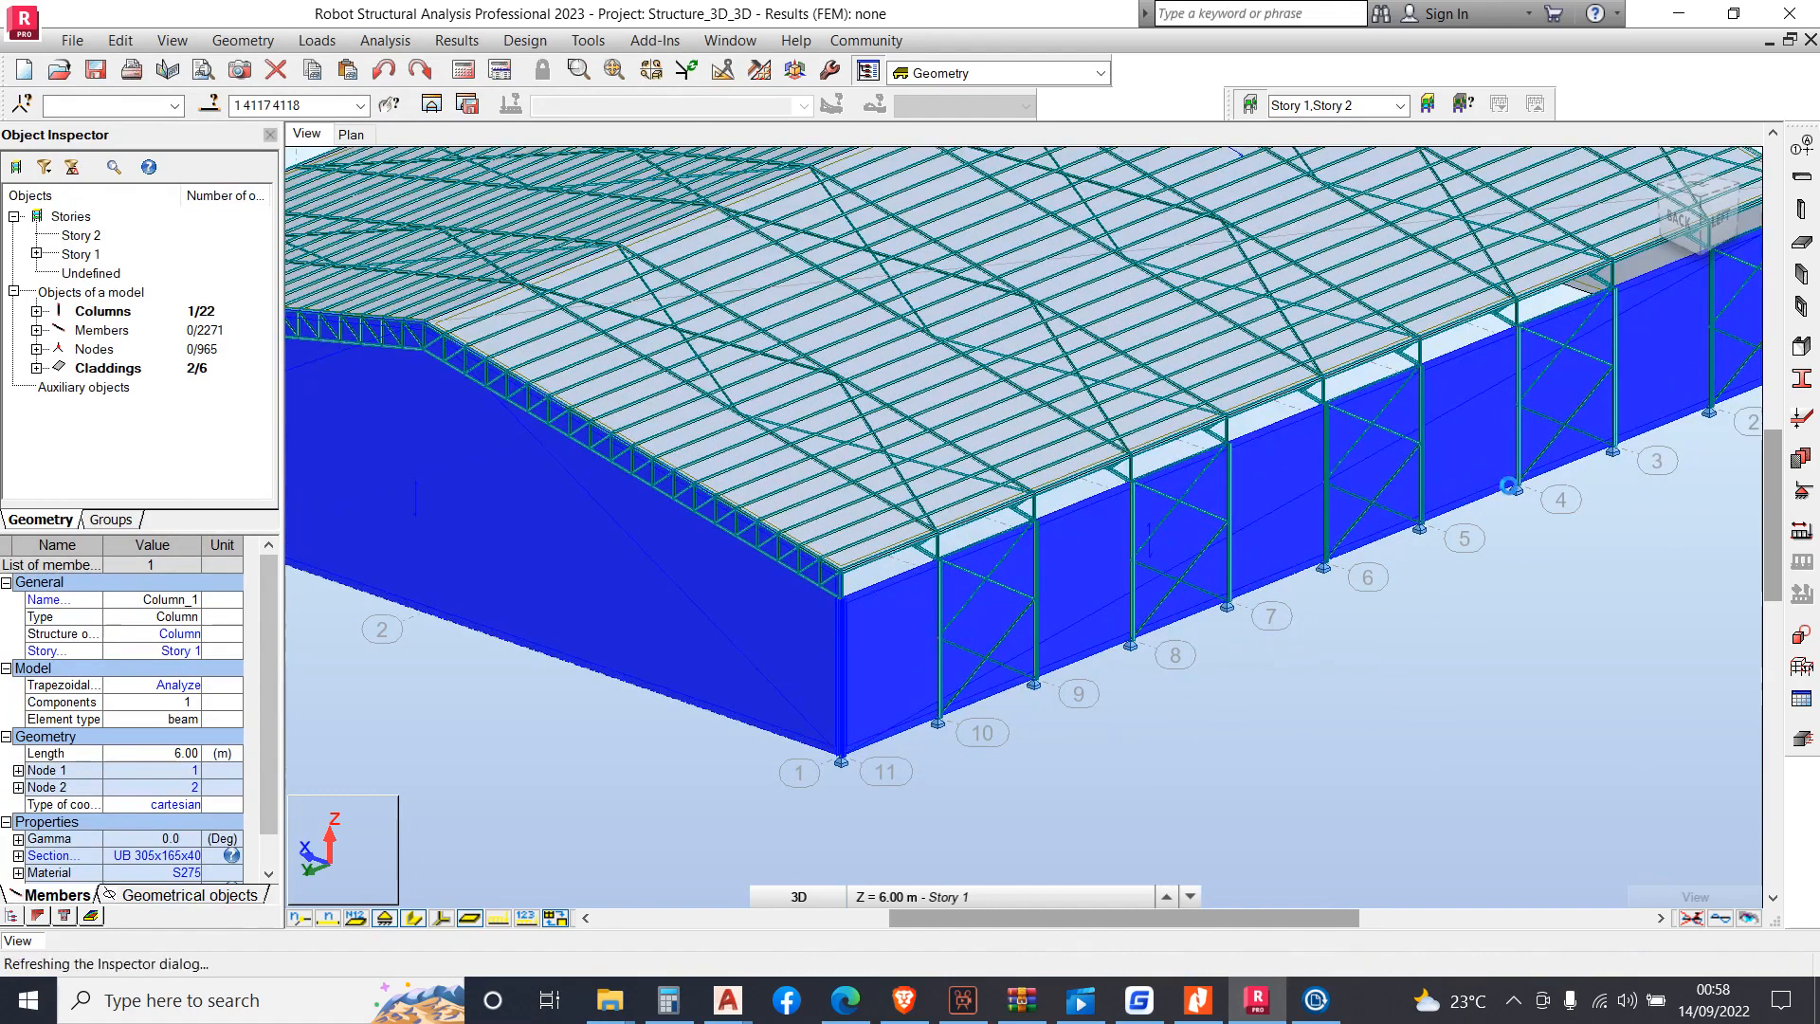
left_click(1421, 599)
scroll(1496, 472, "up", 2)
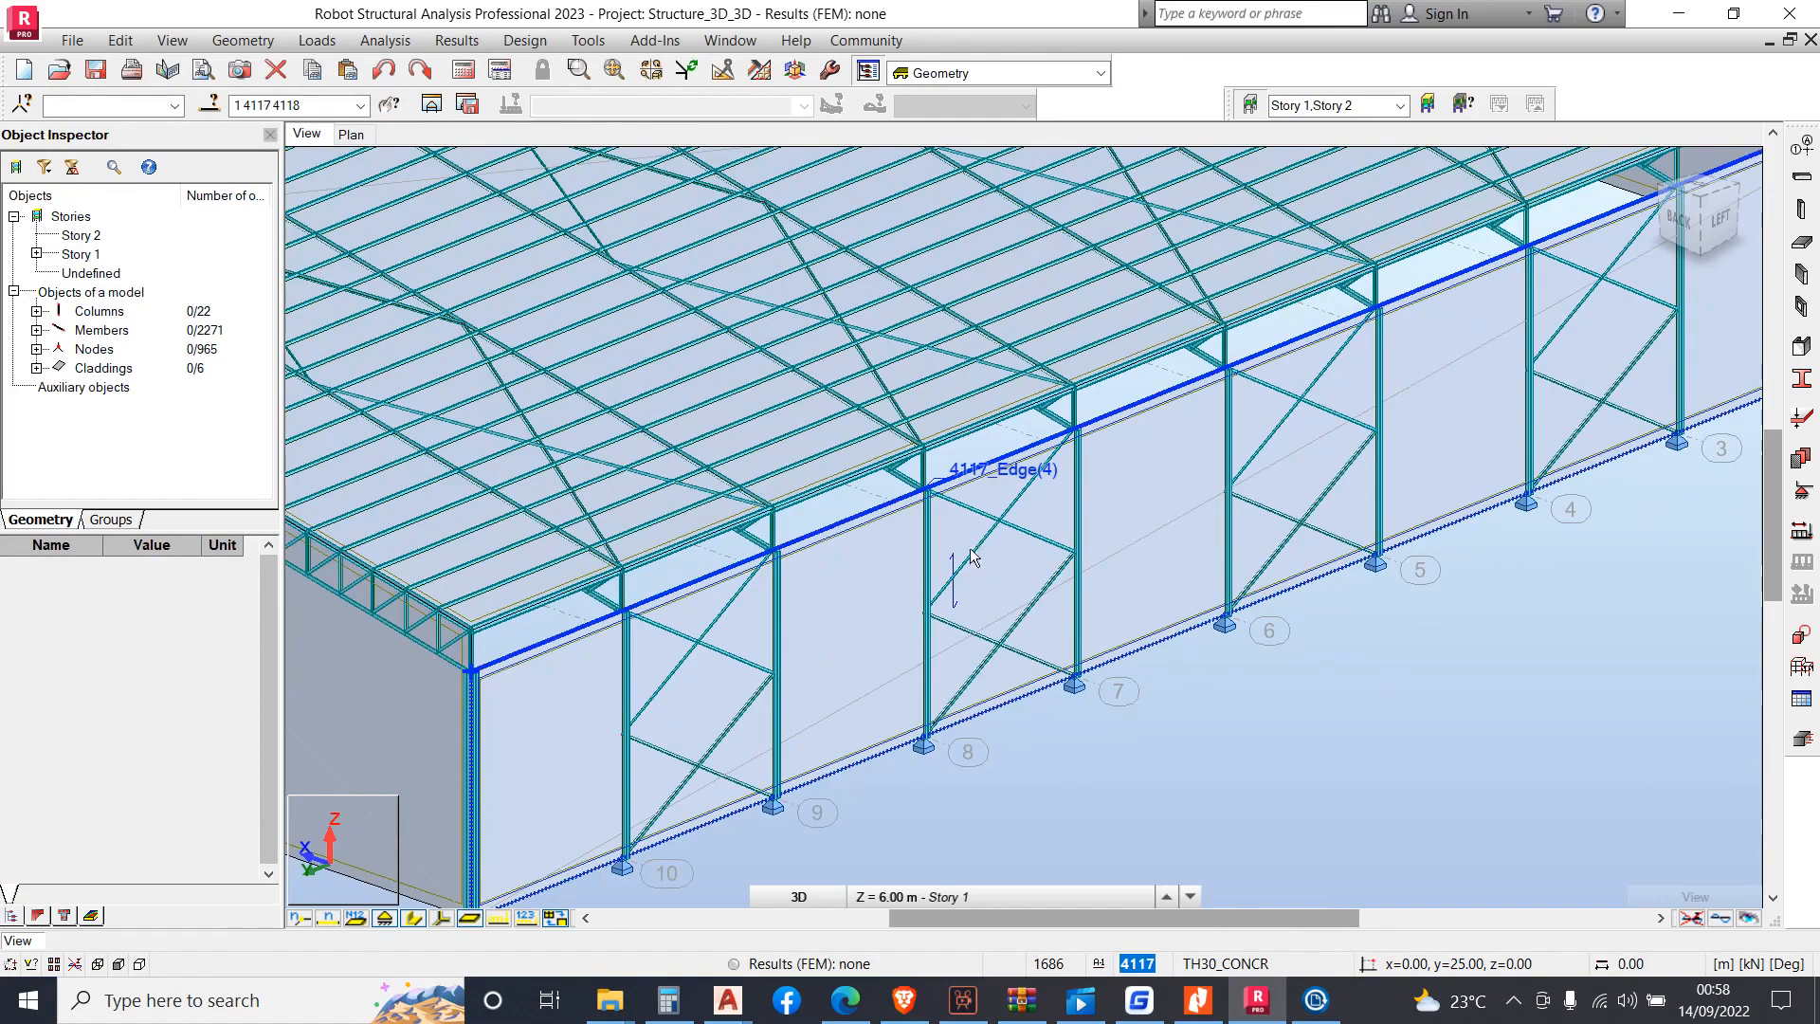
scroll(972, 556, "up", 2)
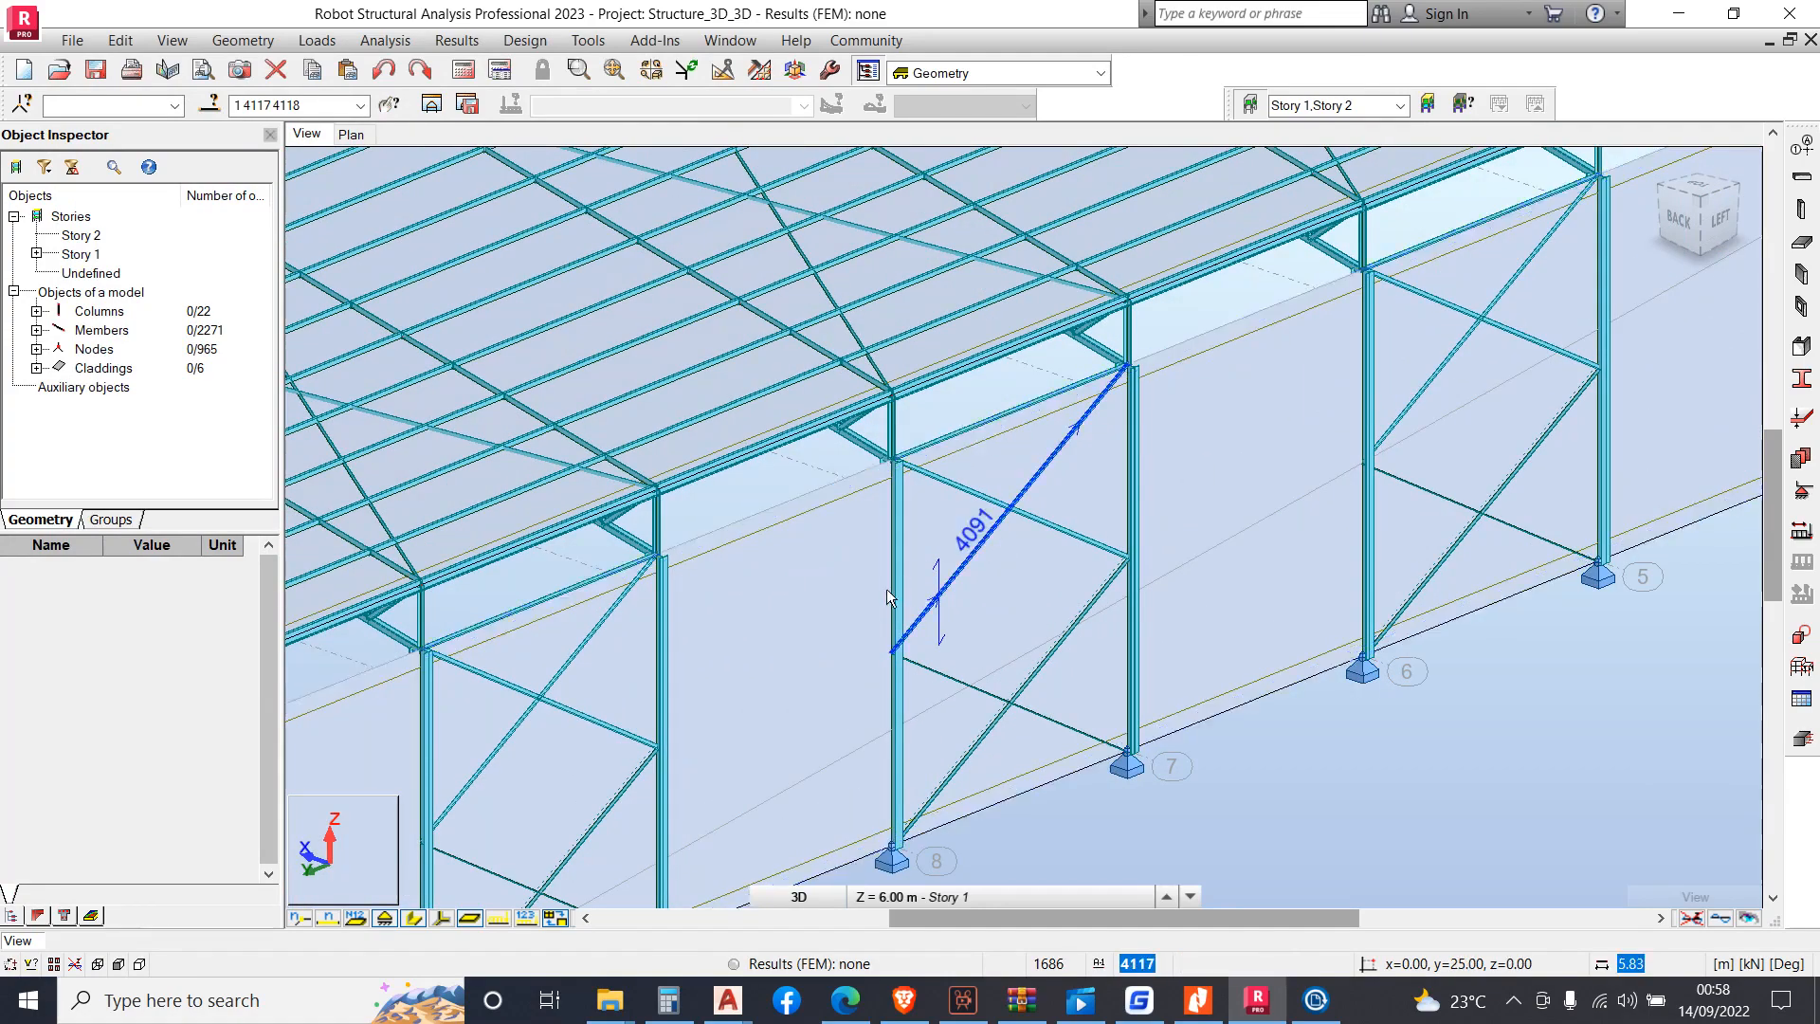
scroll(1180, 654, "down", 2)
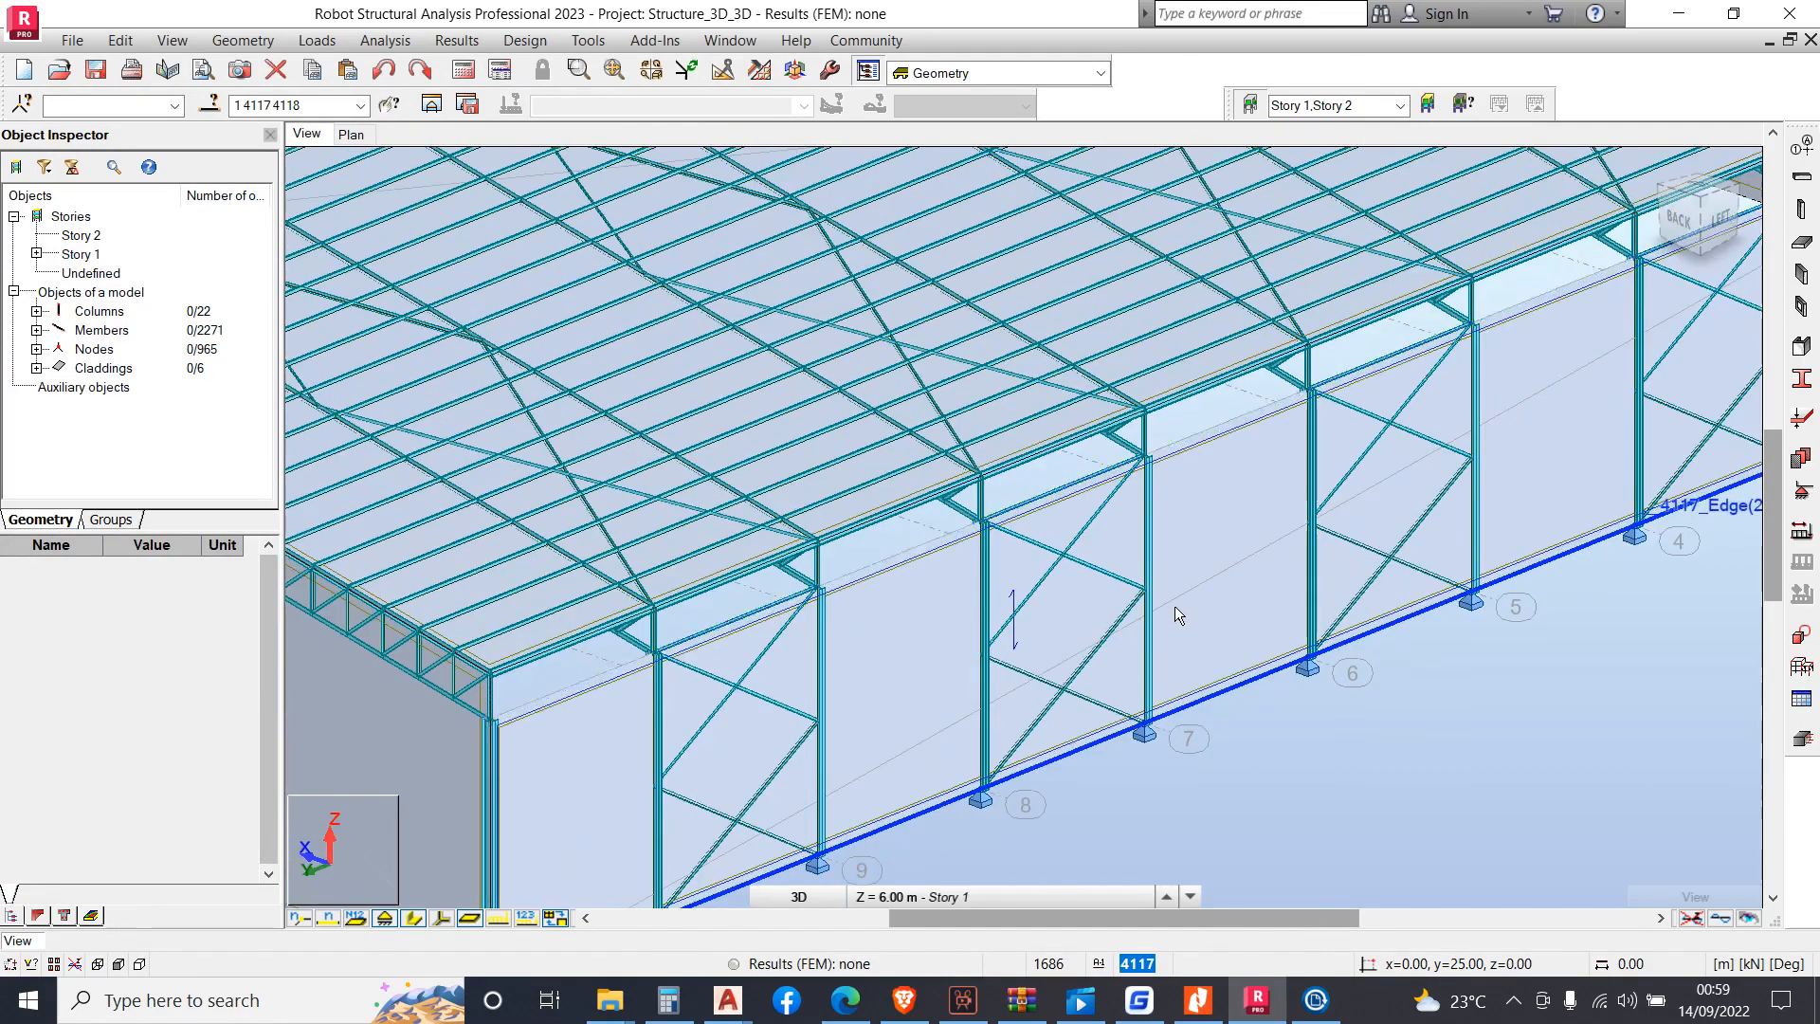
scroll(1174, 606, "down", 3)
scroll(1128, 270, "up", 3)
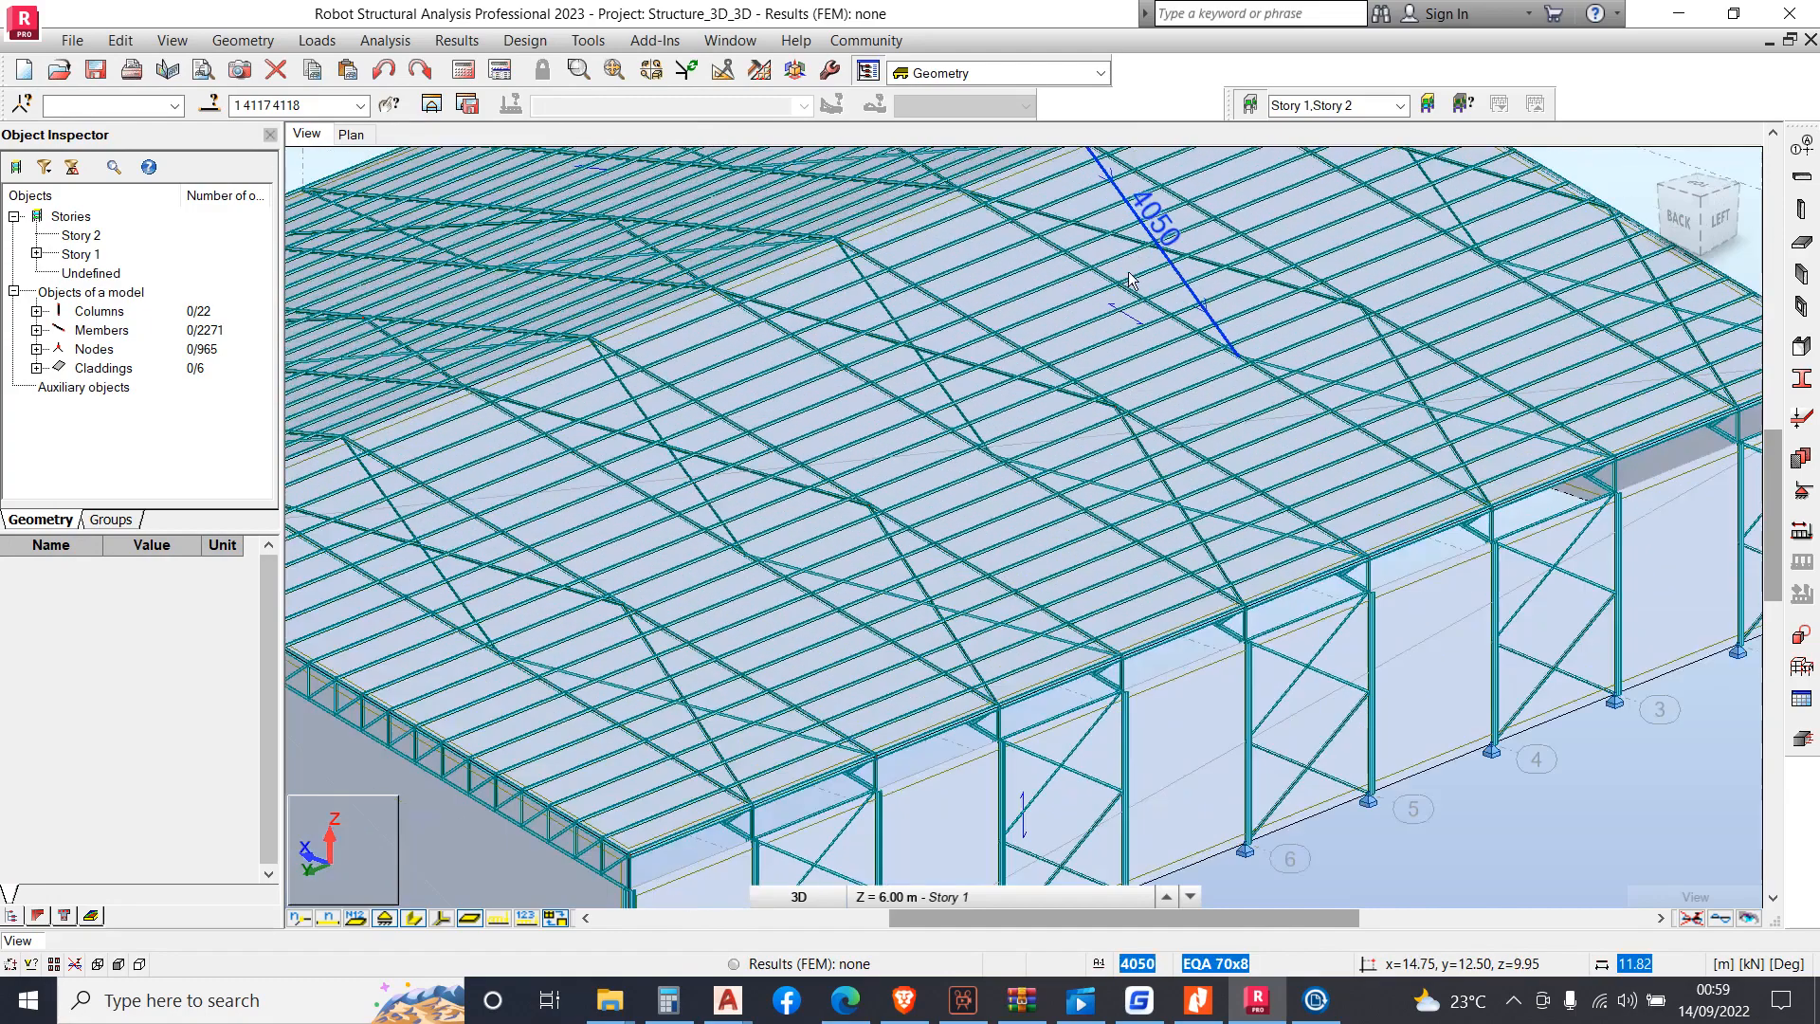
Set the load distribution of the roof slope cladding between axes 1 and 2 to One-way Y
scroll(1128, 270, "up", 5)
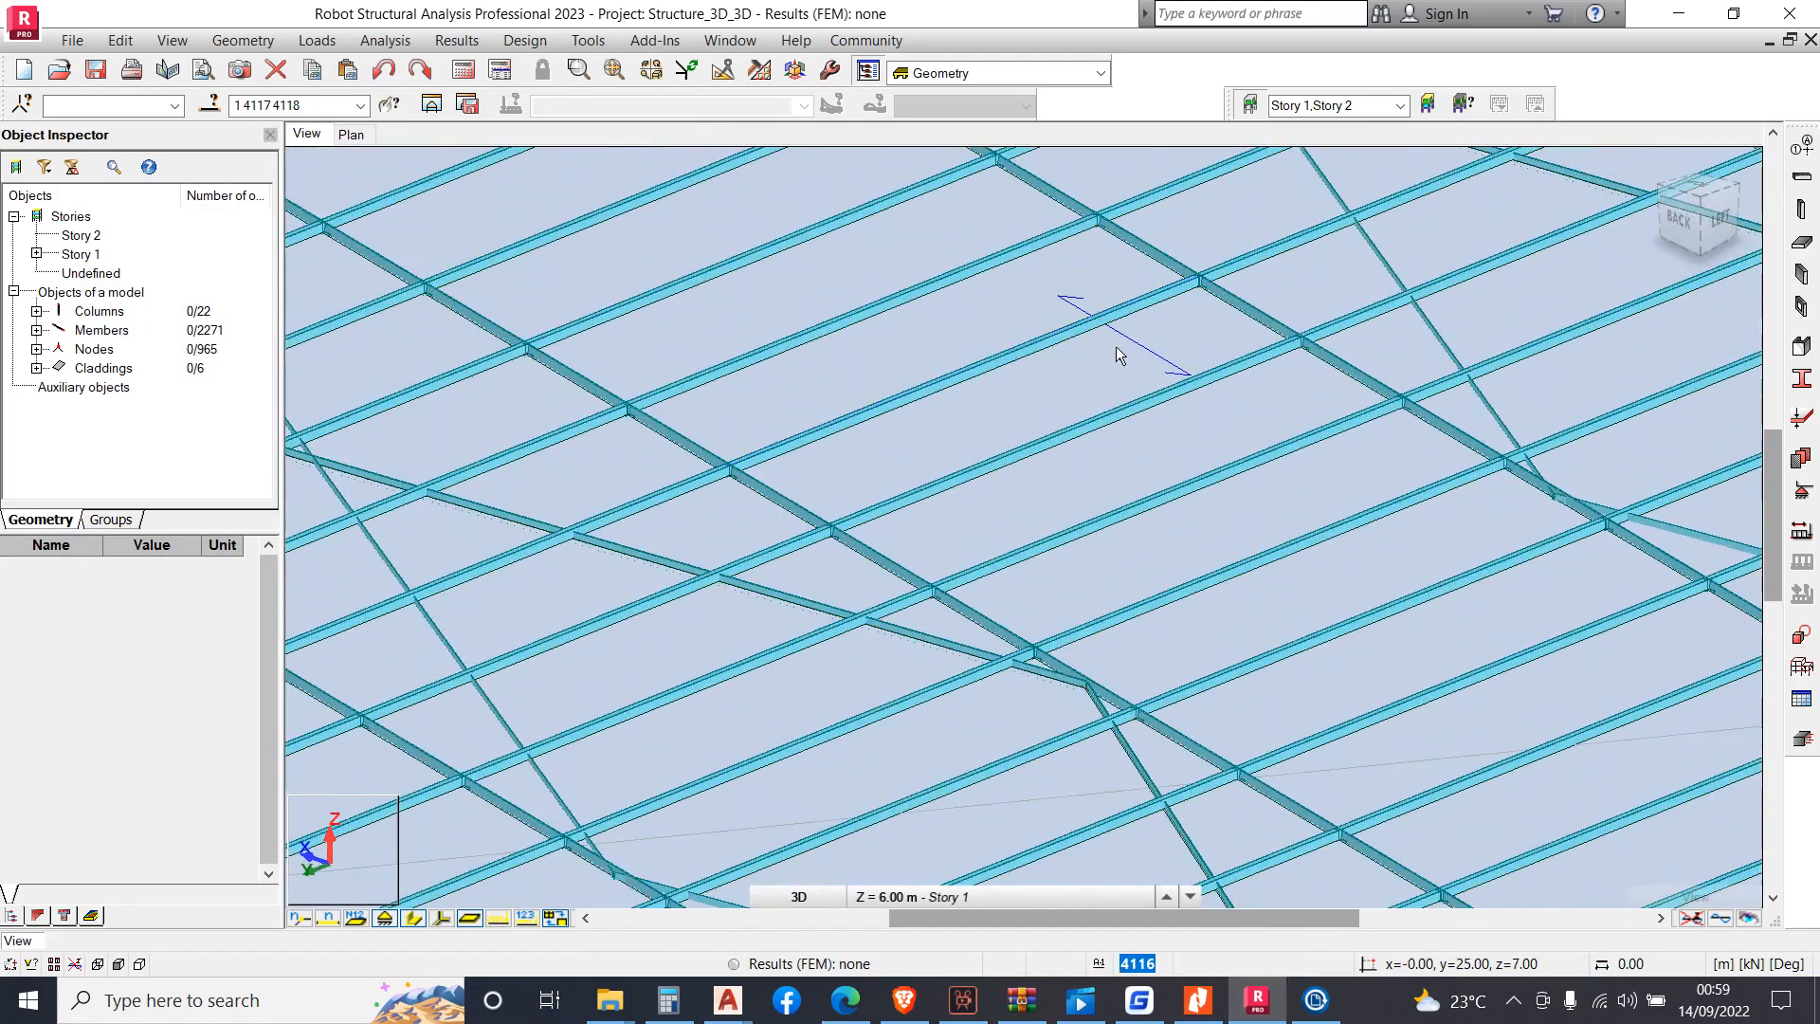
left_click(1117, 348)
scroll(1138, 374, "down", 1)
scroll(1147, 385, "down", 5)
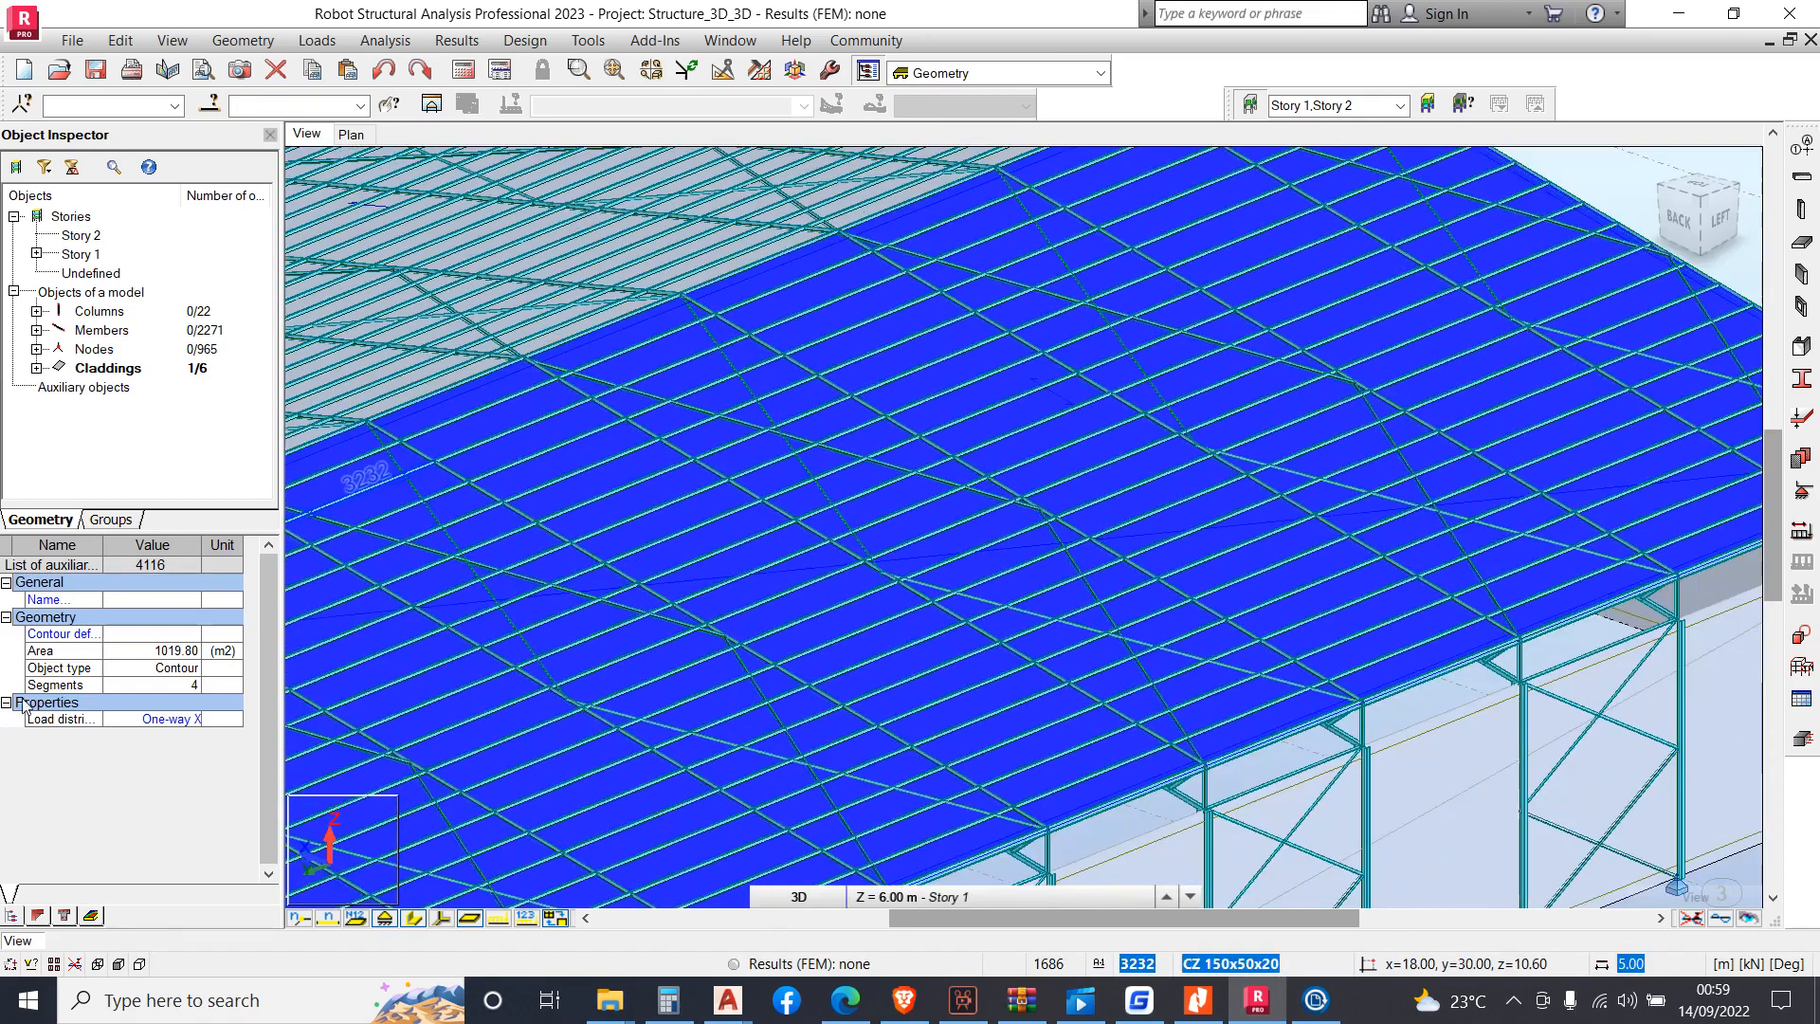
left_click(152, 719)
left_click(191, 719)
left_click(142, 753)
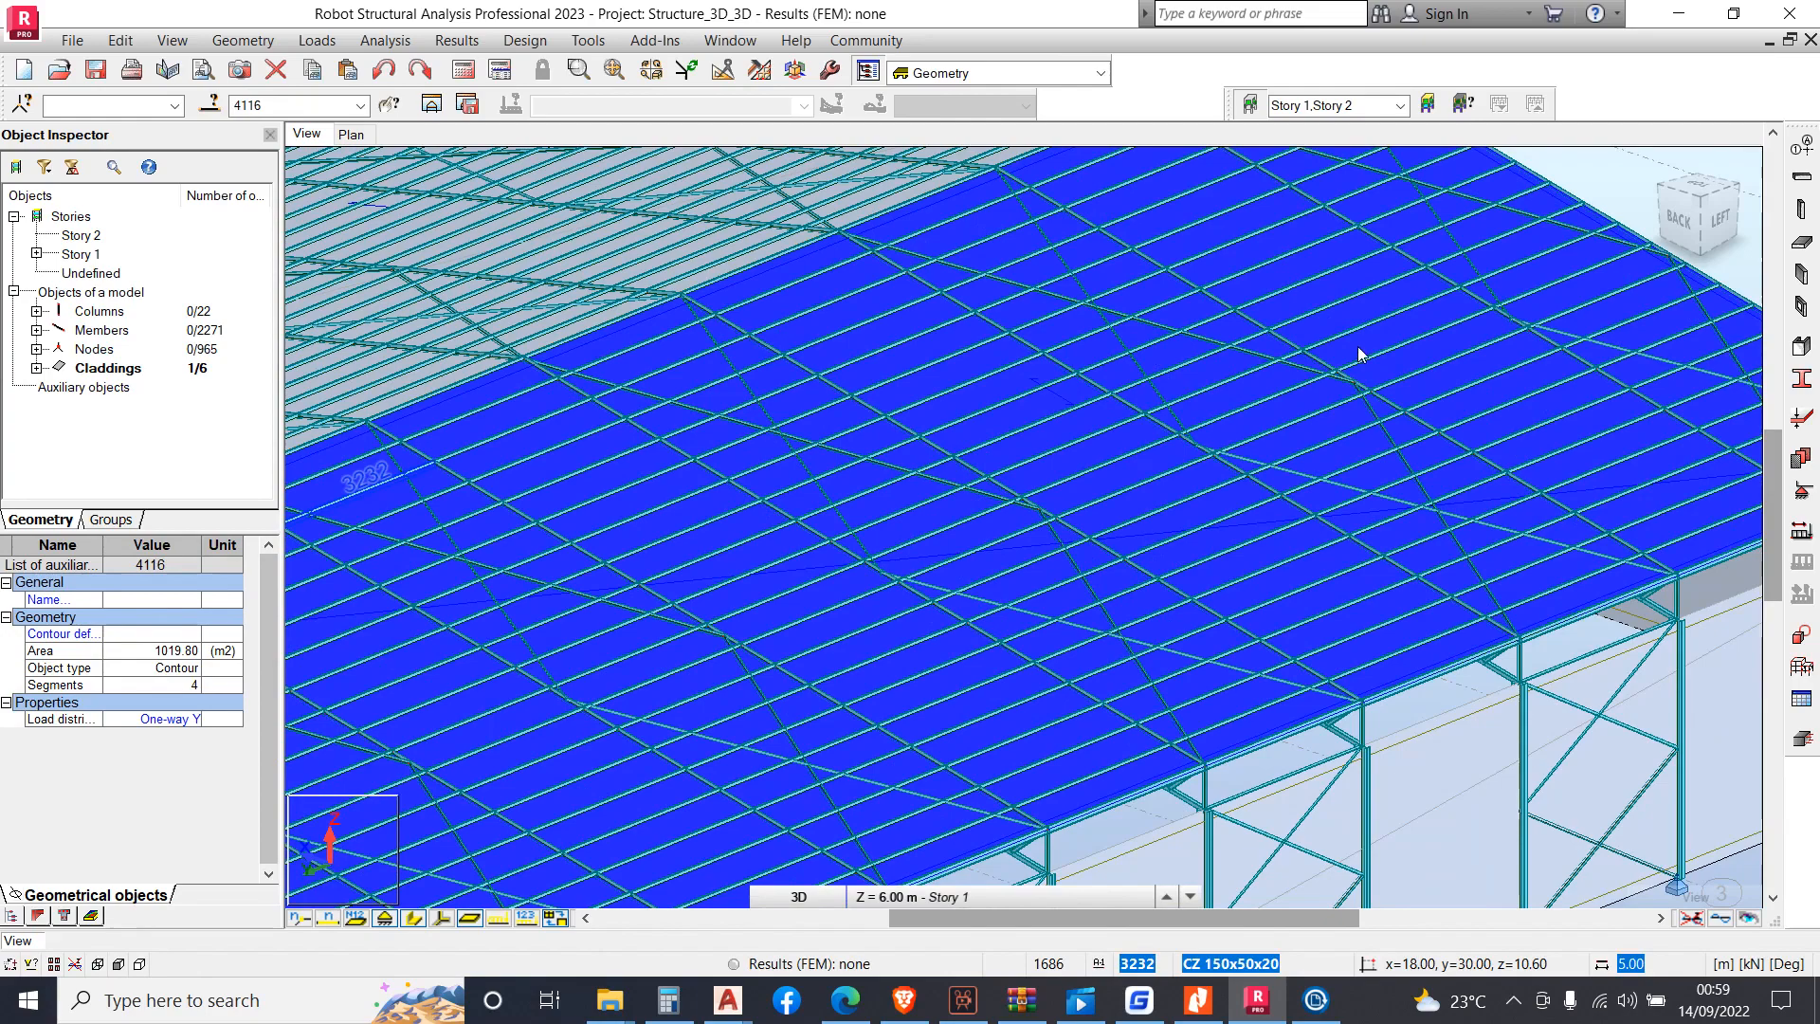
scroll(1359, 355, "down", 2)
left_click(1257, 271)
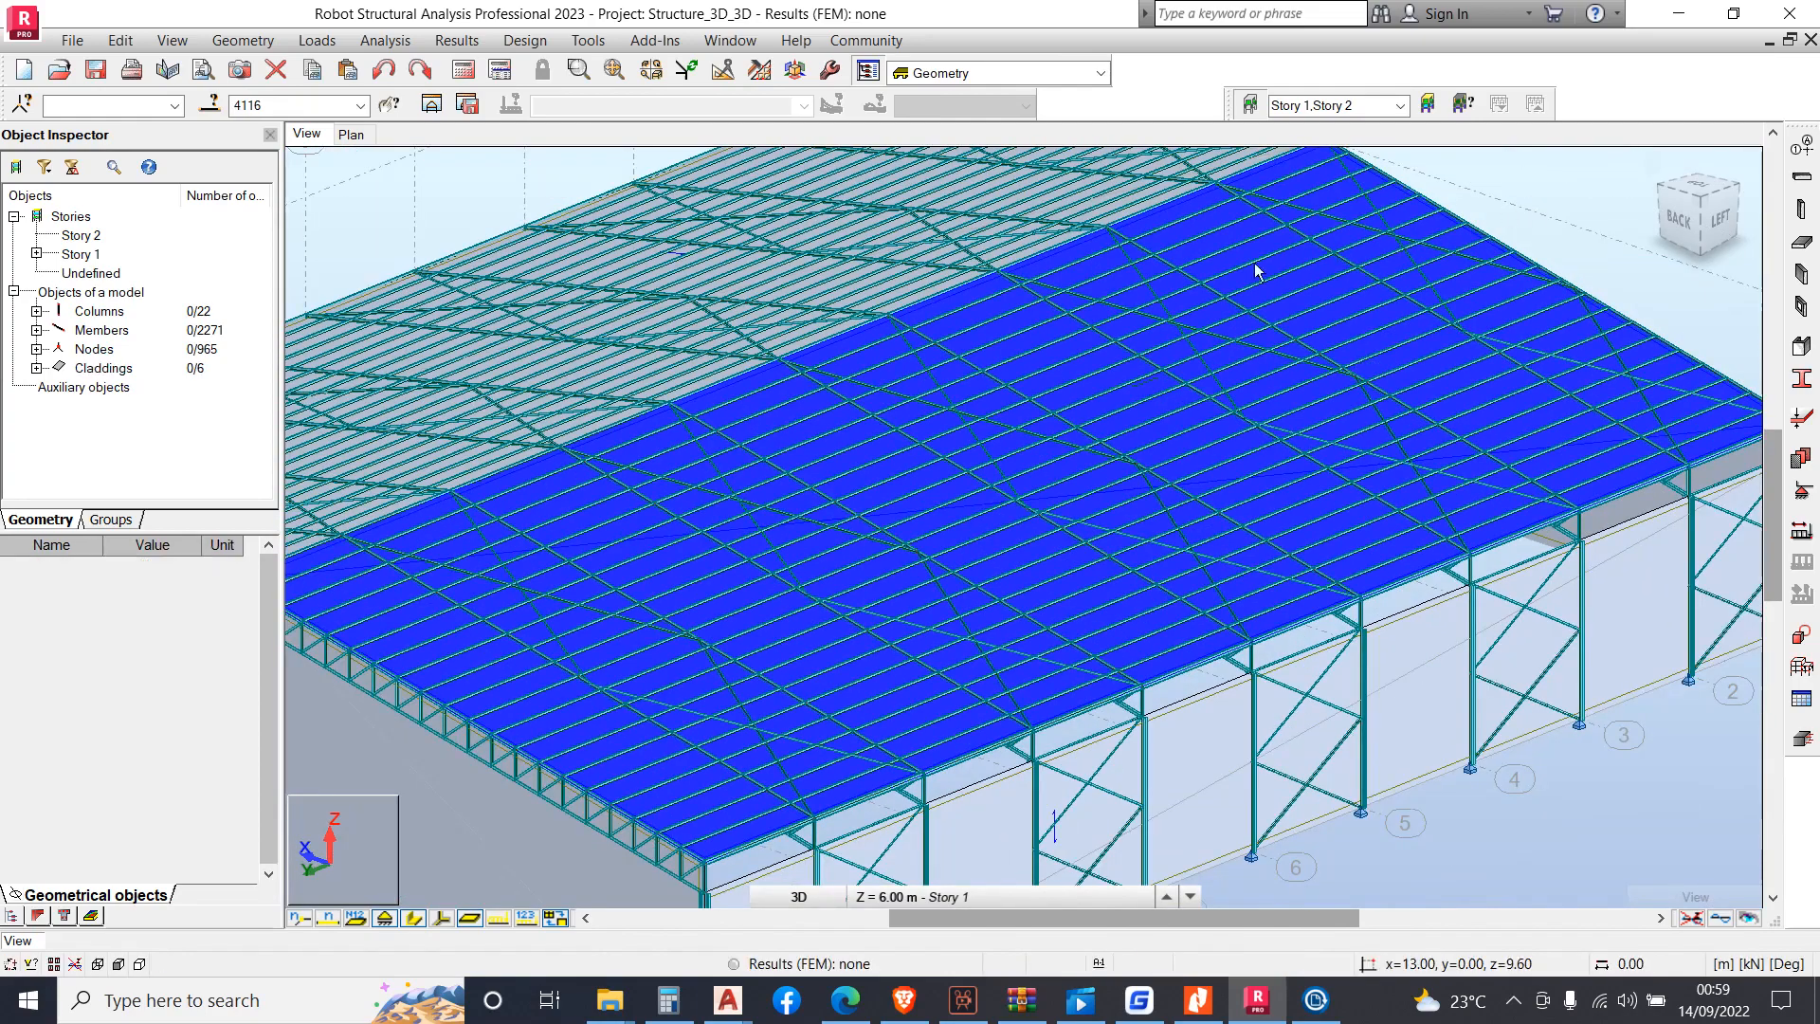
Set the load distribution of the roof slope cladding between axes 2 and 3 to One-way Y
scroll(1092, 394, "up", 4)
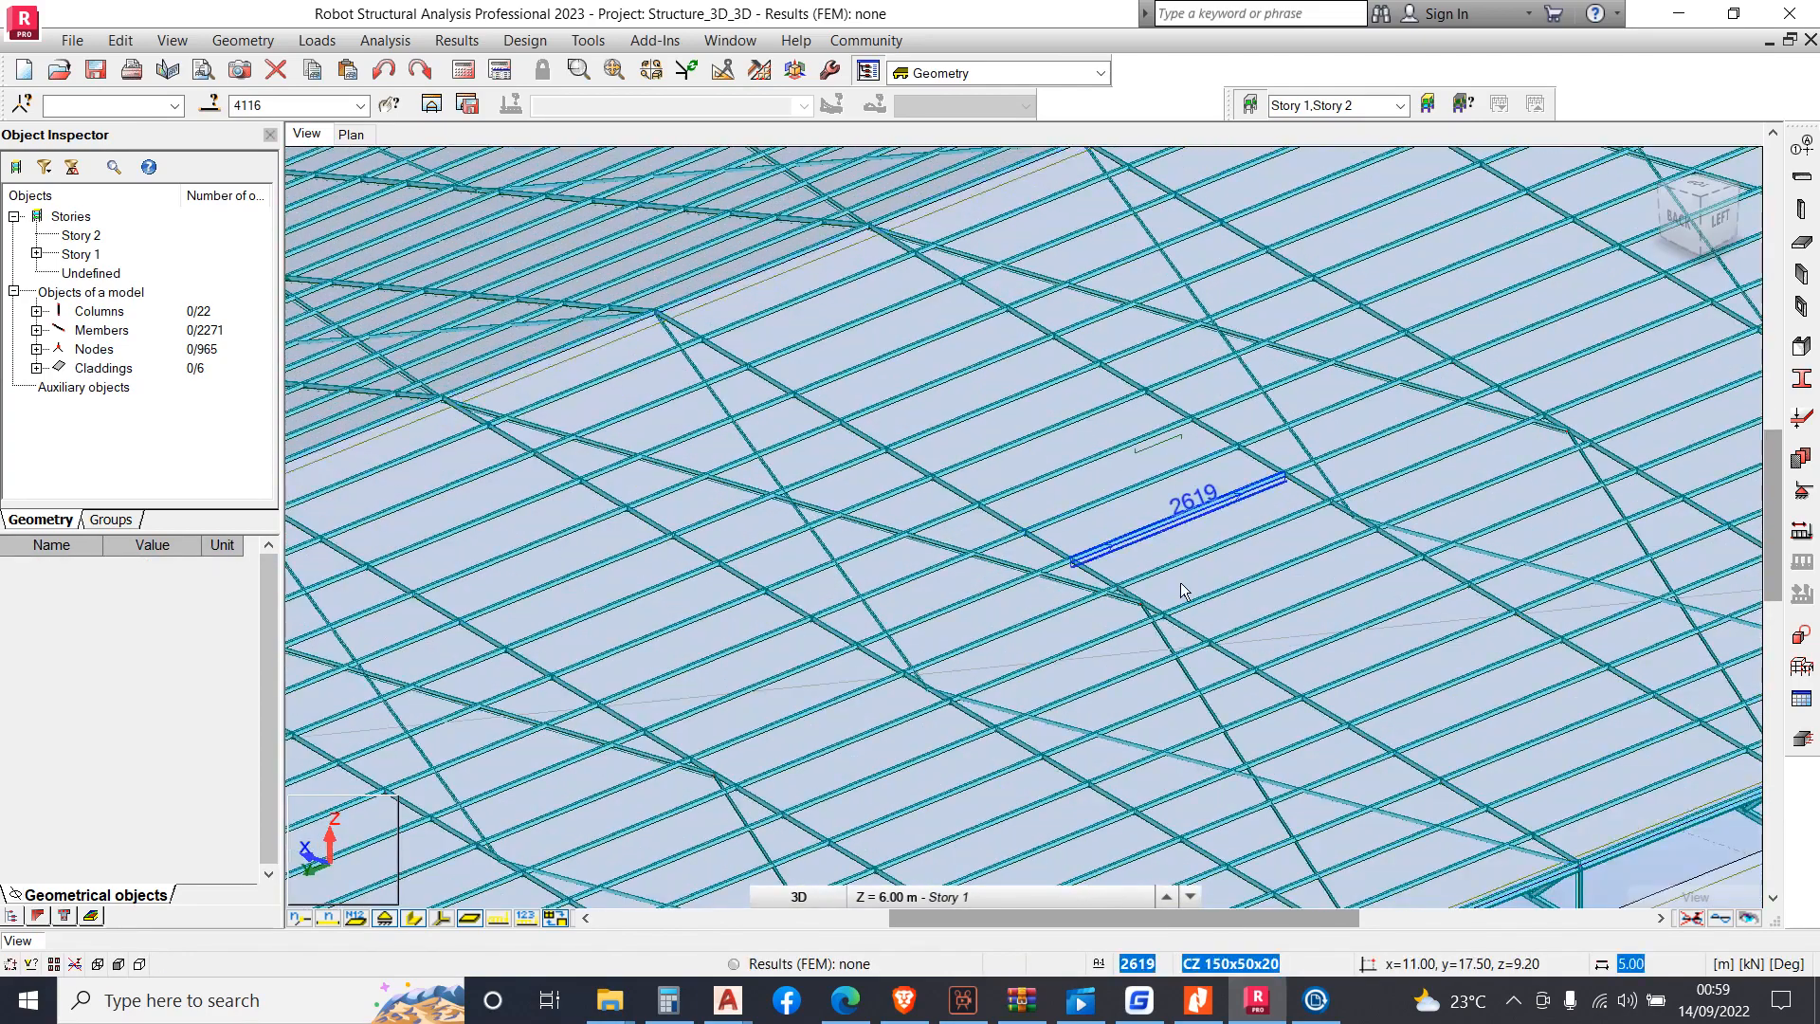
scroll(1365, 740, "down", 1)
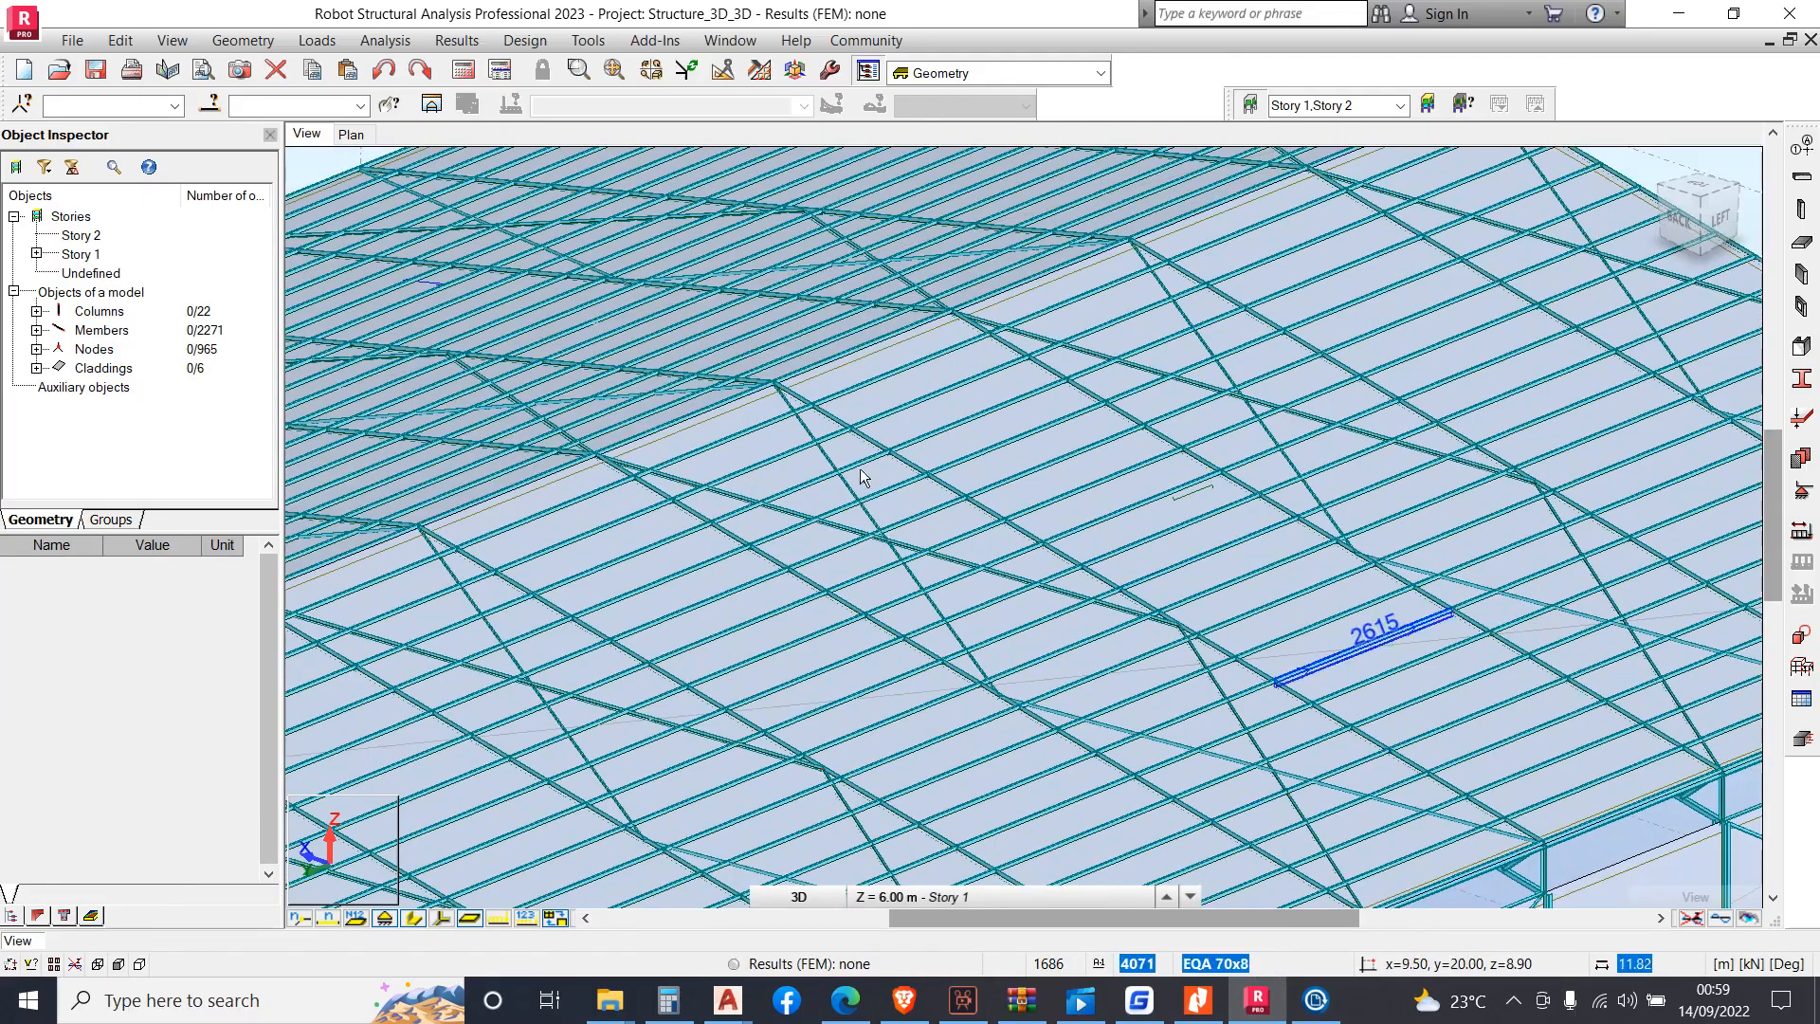
scroll(863, 477, "down", 3)
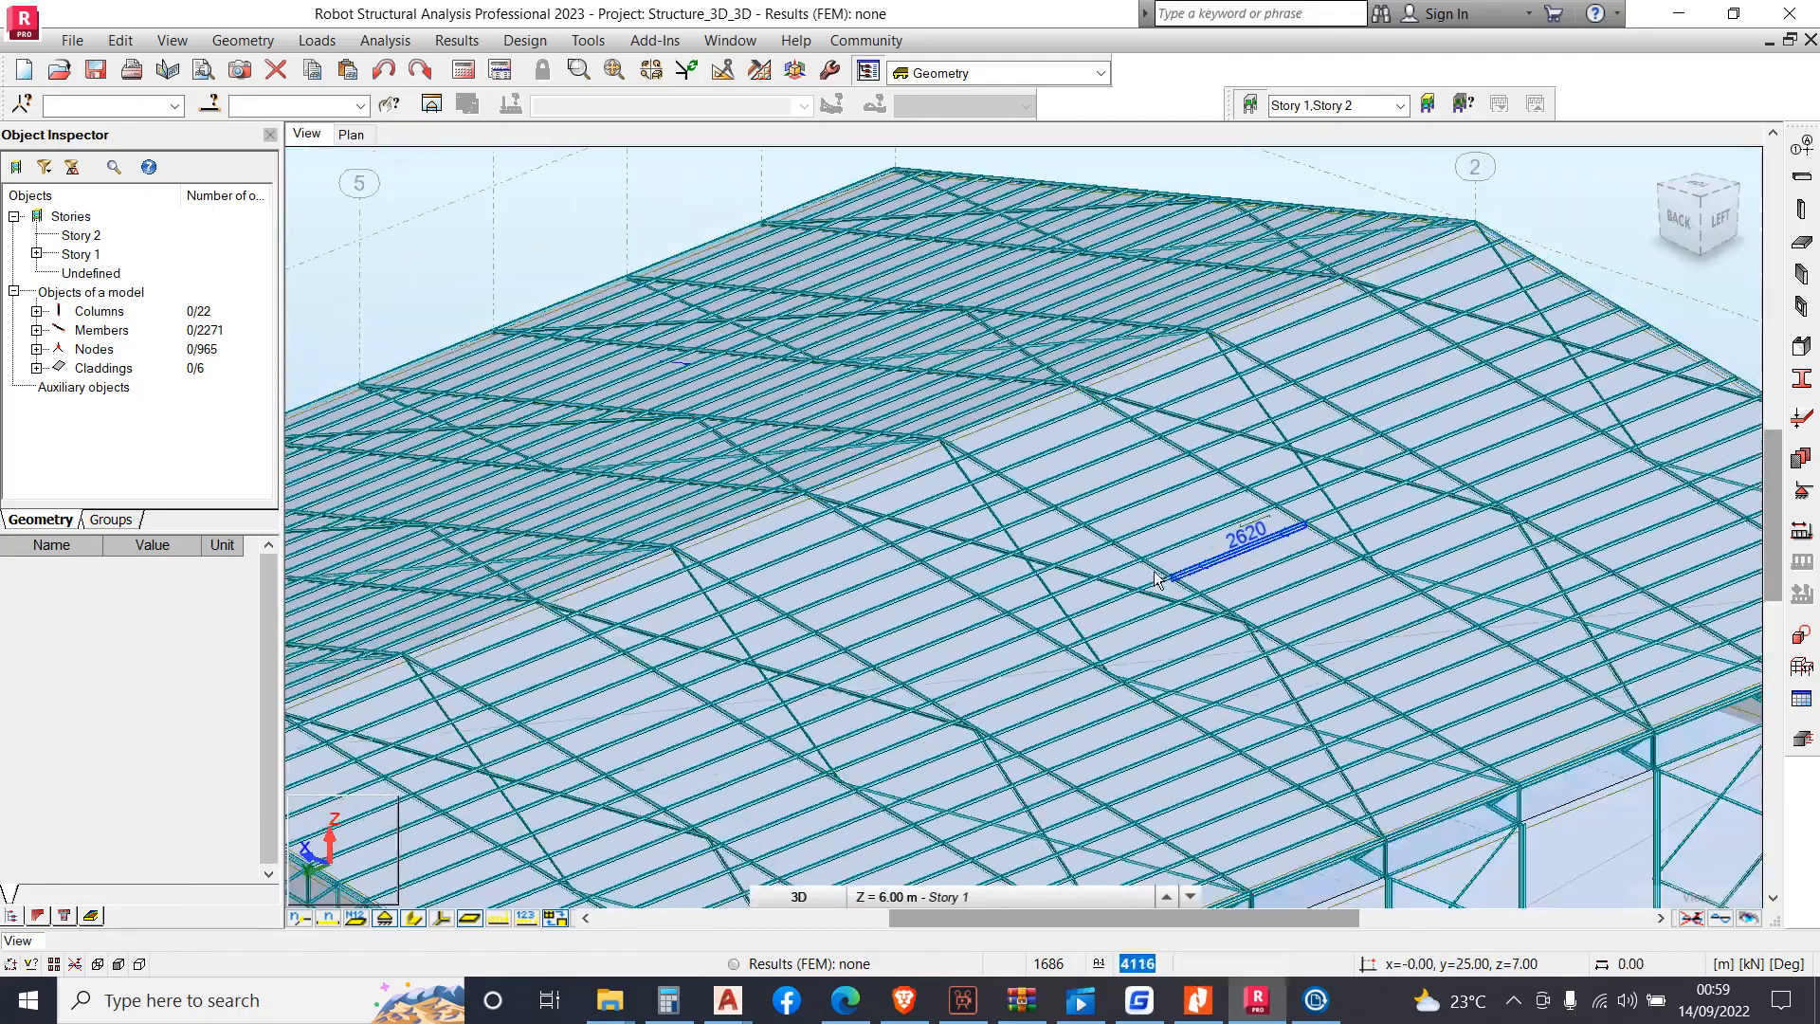
scroll(1155, 578, "down", 4)
scroll(368, 343, "up", 6)
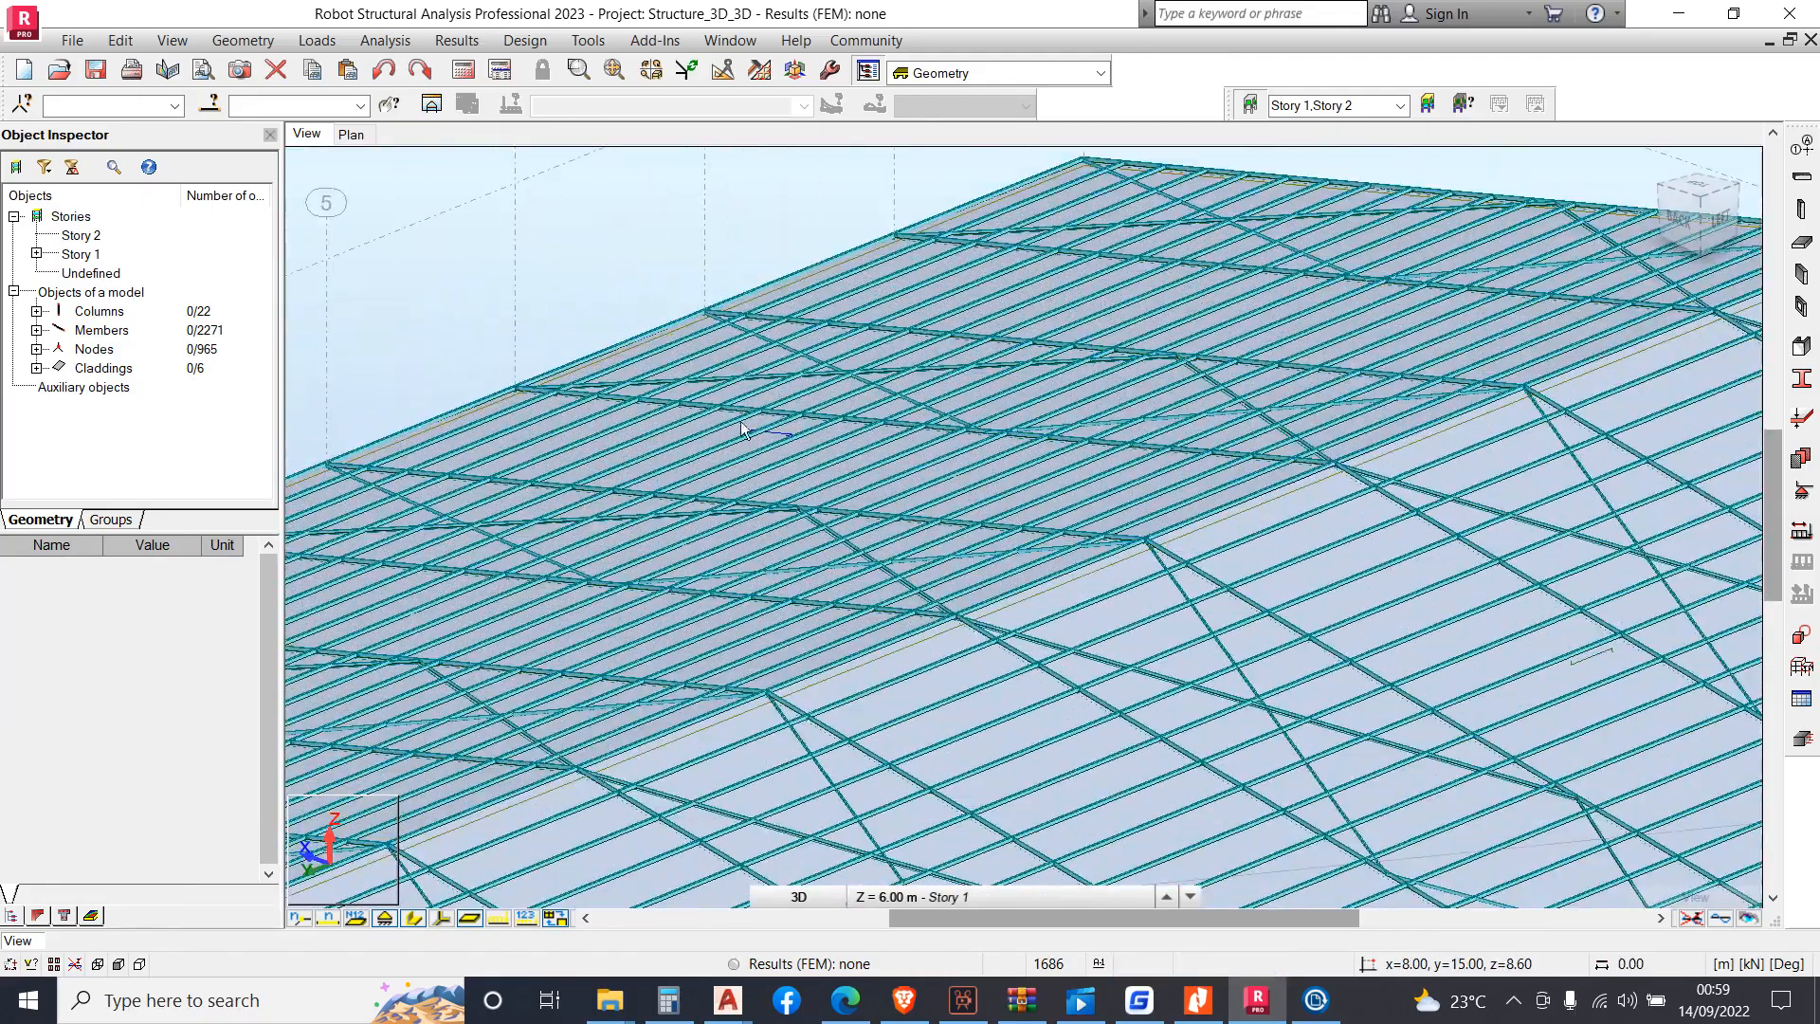
scroll(731, 433, "up", 4)
left_click(762, 452)
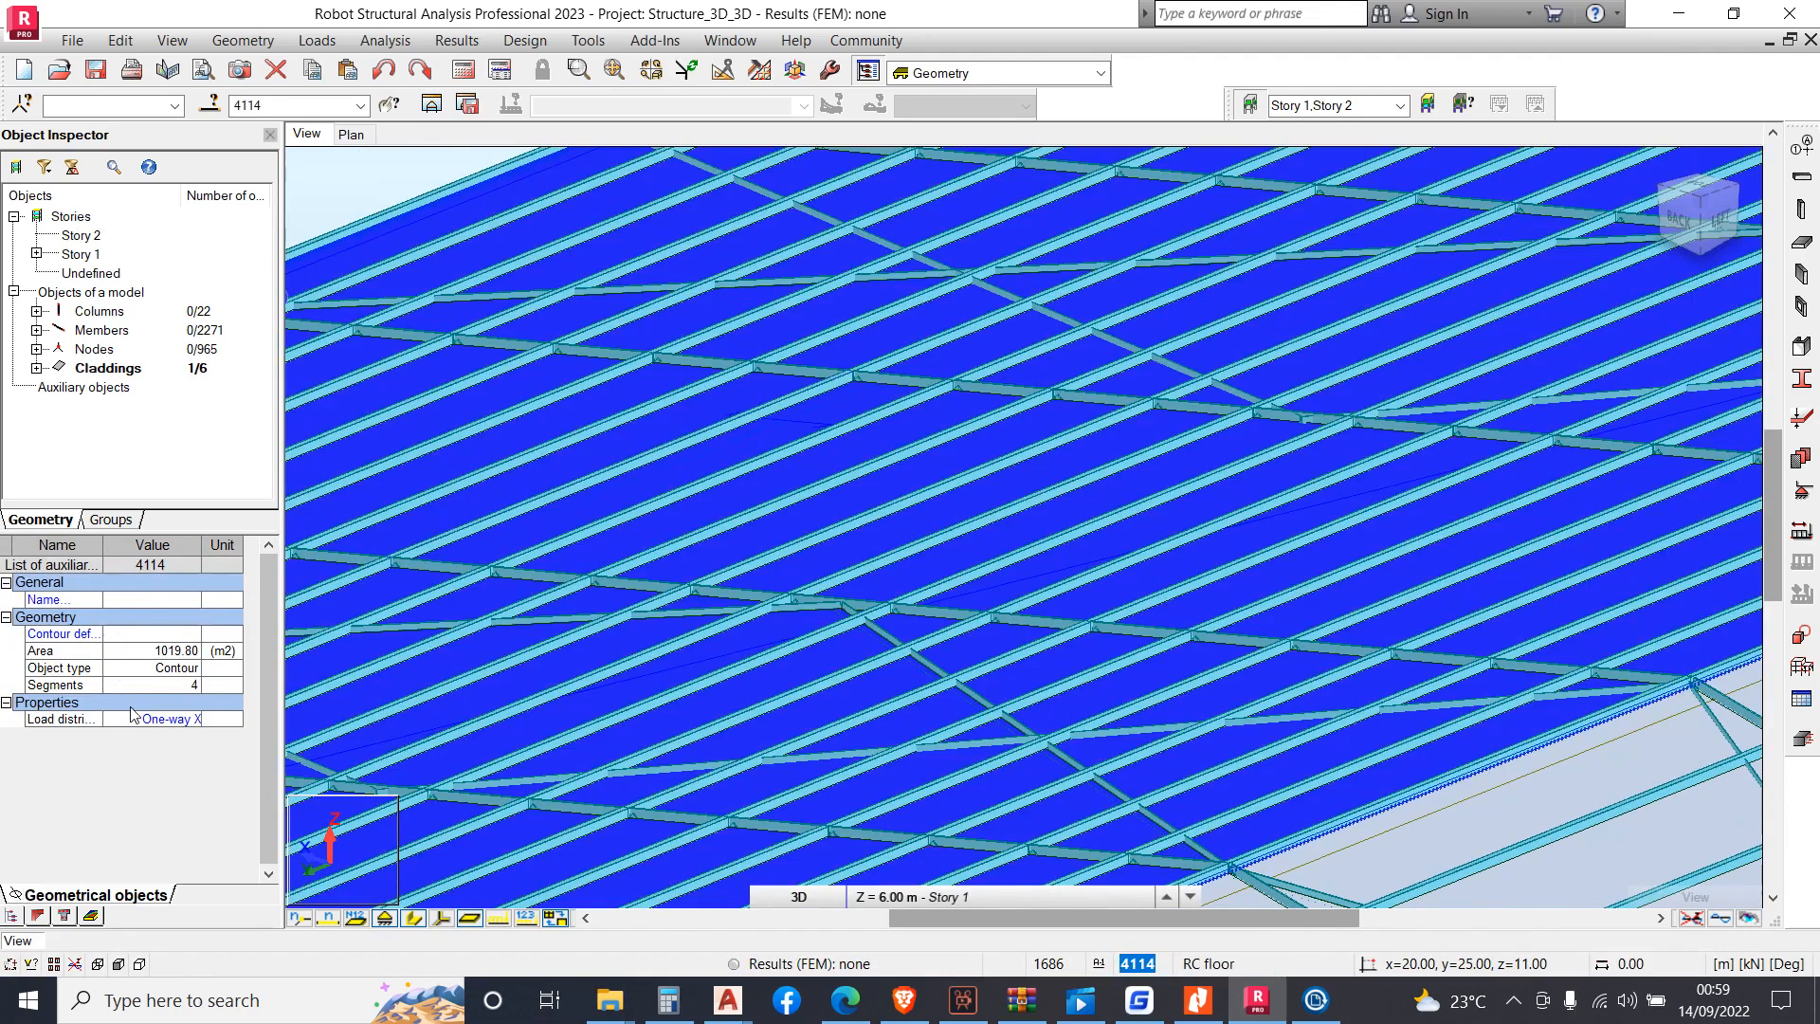
left_click(158, 718)
left_click(155, 753)
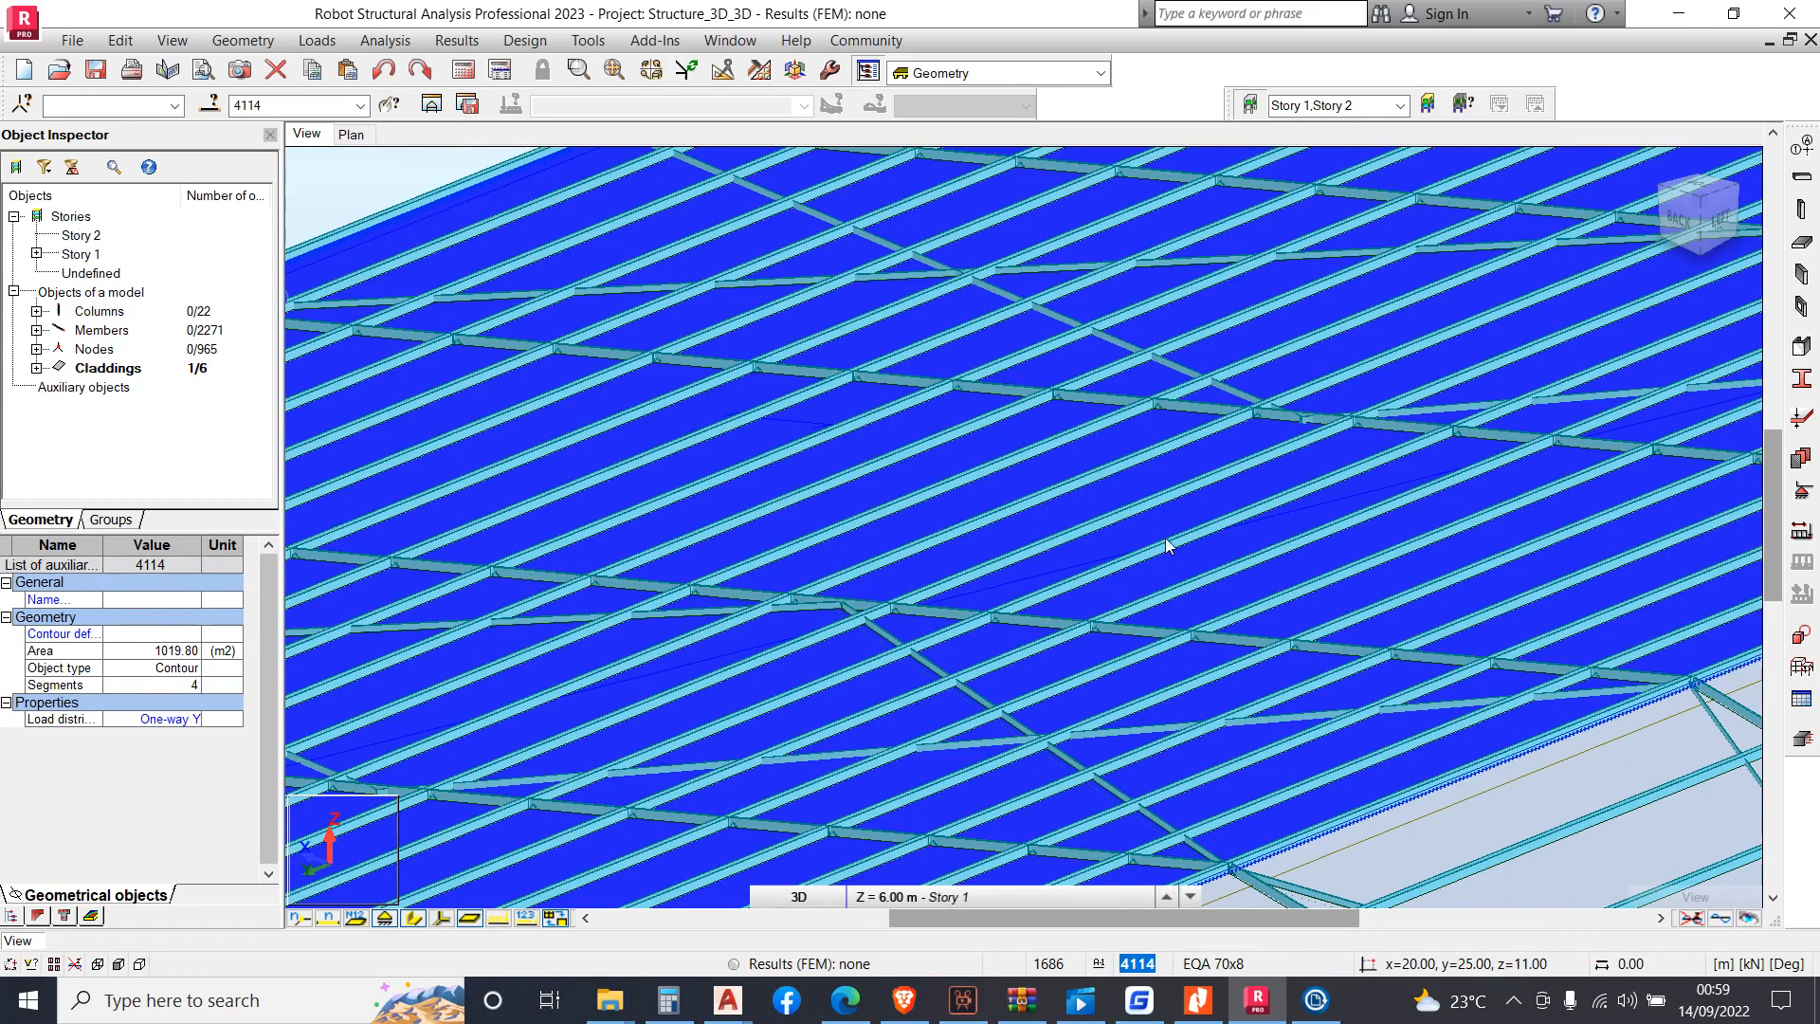
Check the load distribution direction symbol on the gable cladding at axis 11
scroll(1150, 508, "down", 6)
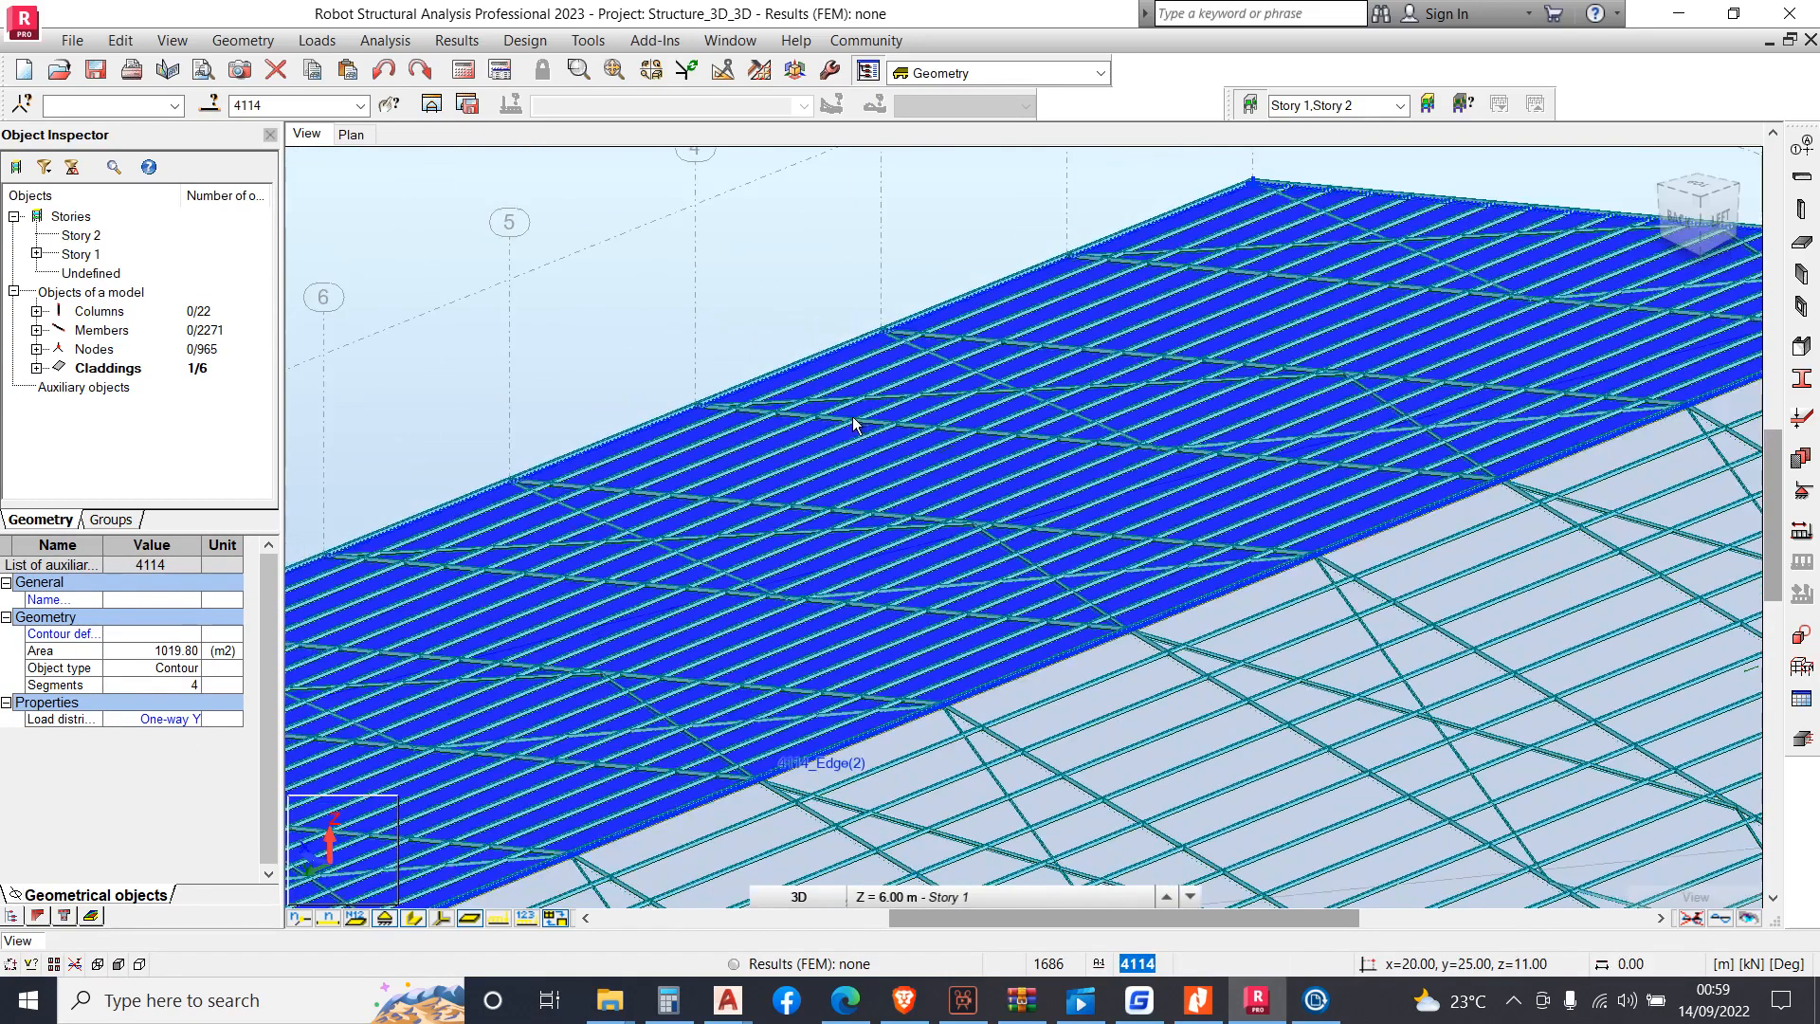
scroll(853, 418, "down", 8)
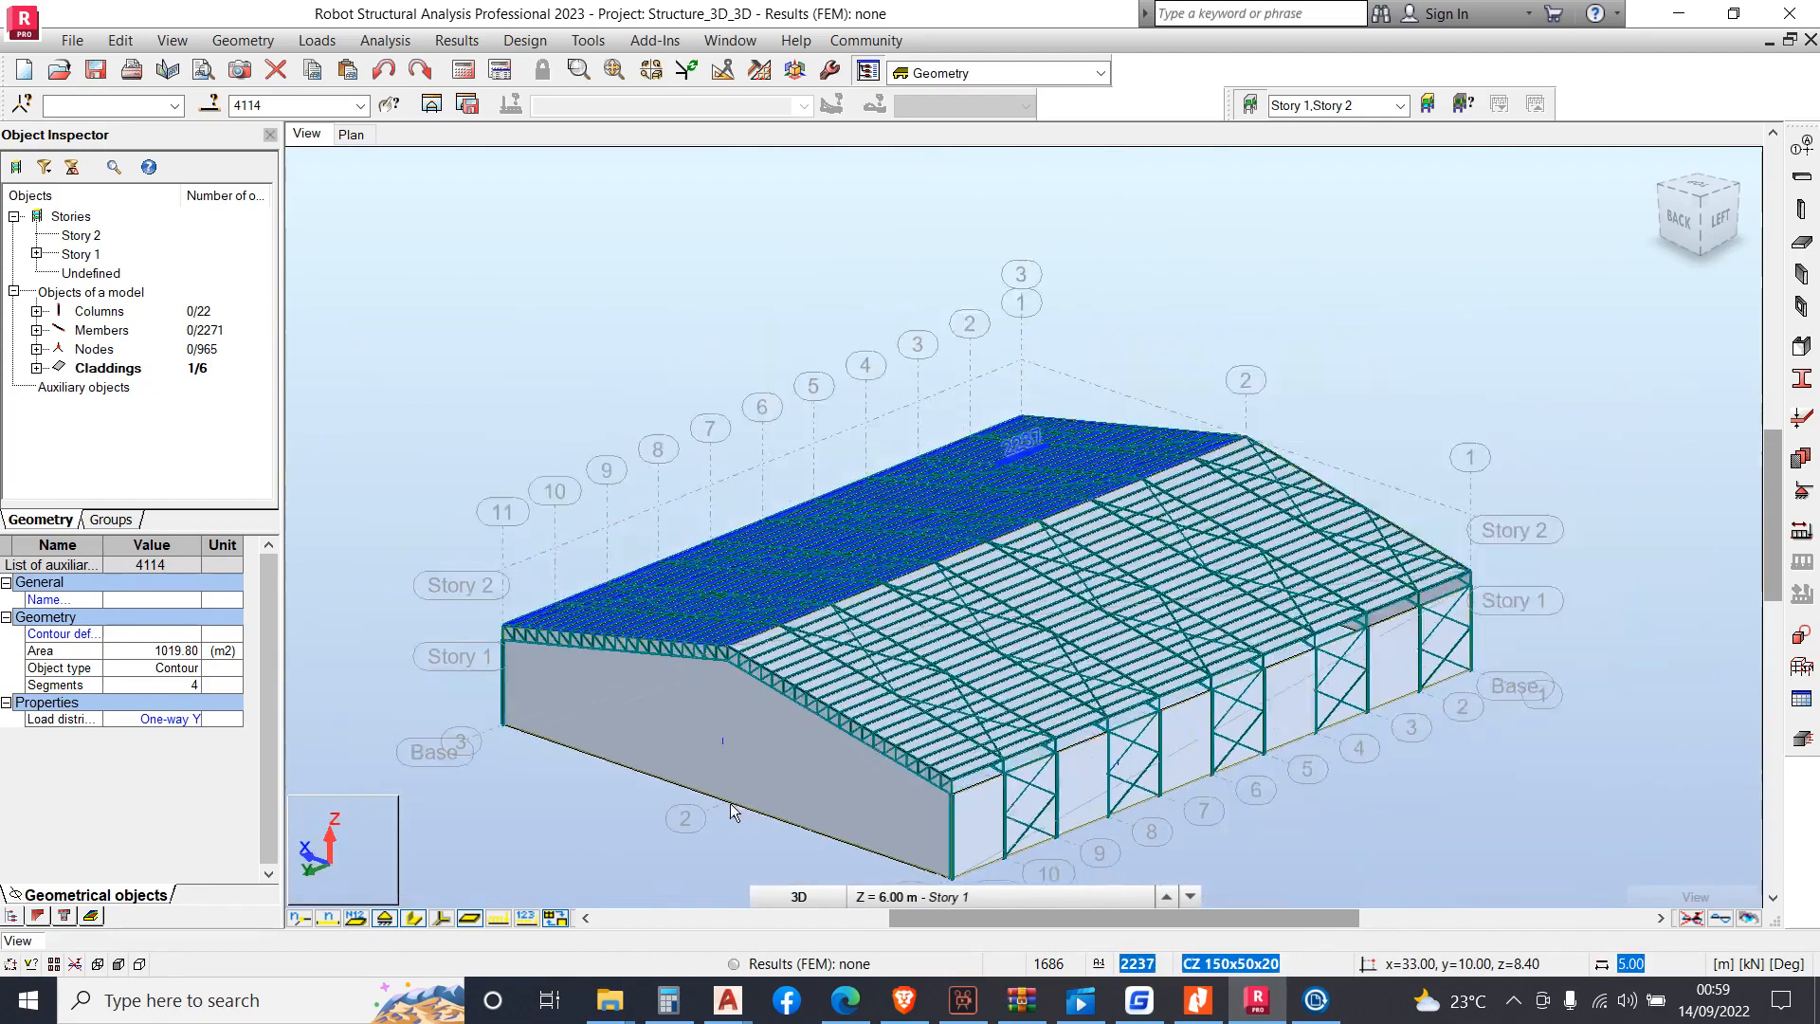
scroll(731, 810, "up", 8)
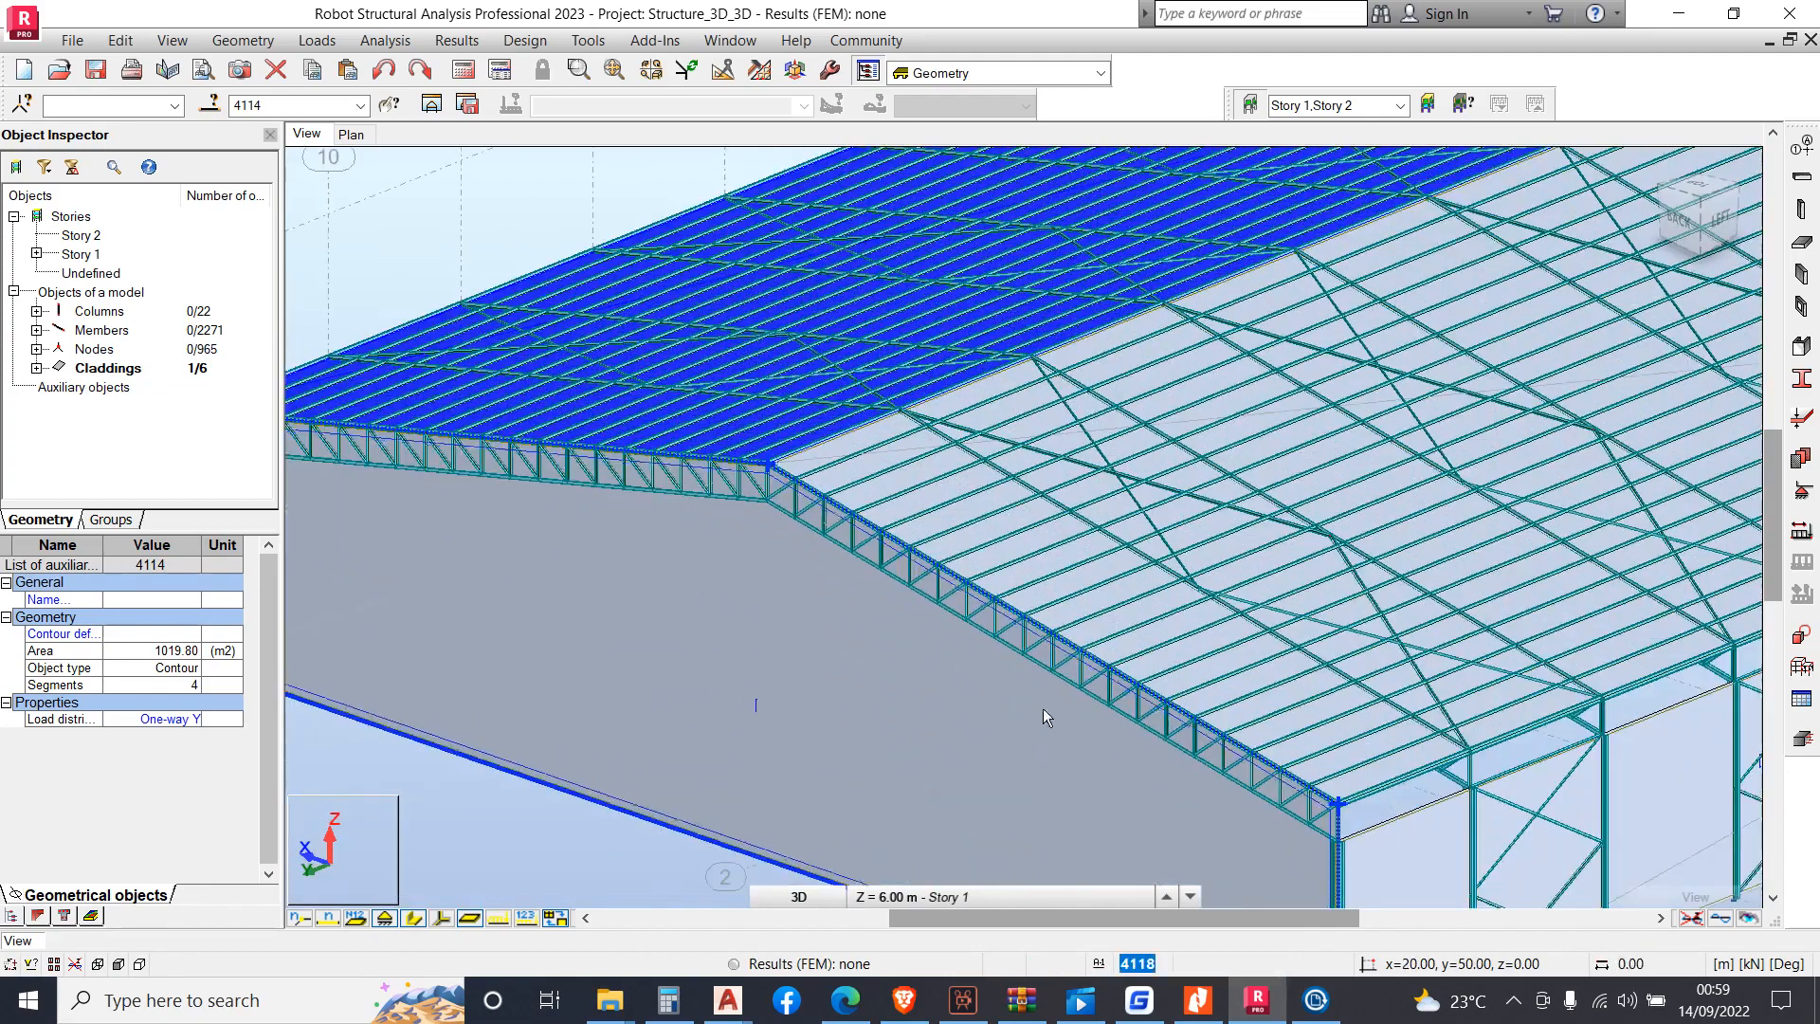
scroll(964, 708, "down", 8)
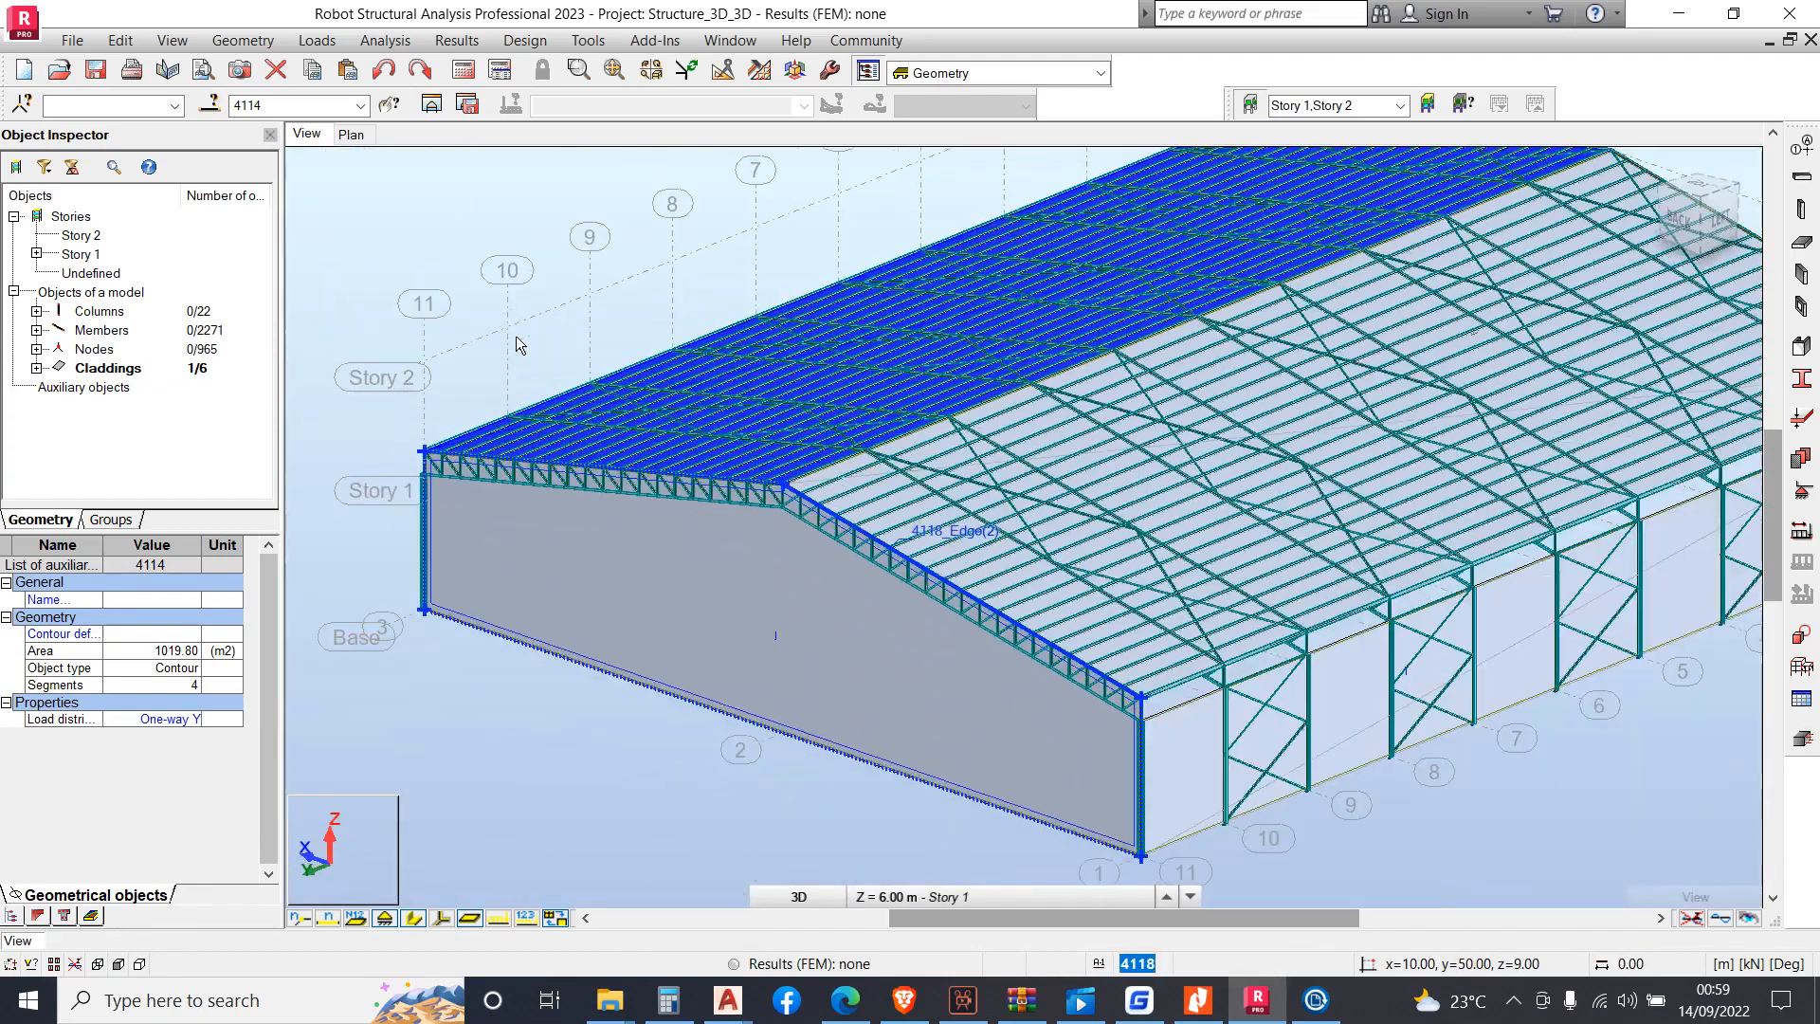
scroll(519, 345, "down", 5)
Clear the cladding selection and inspect the load distribution directions on the axis 3 side wall and the axis 1 end gable
right_click(375, 313)
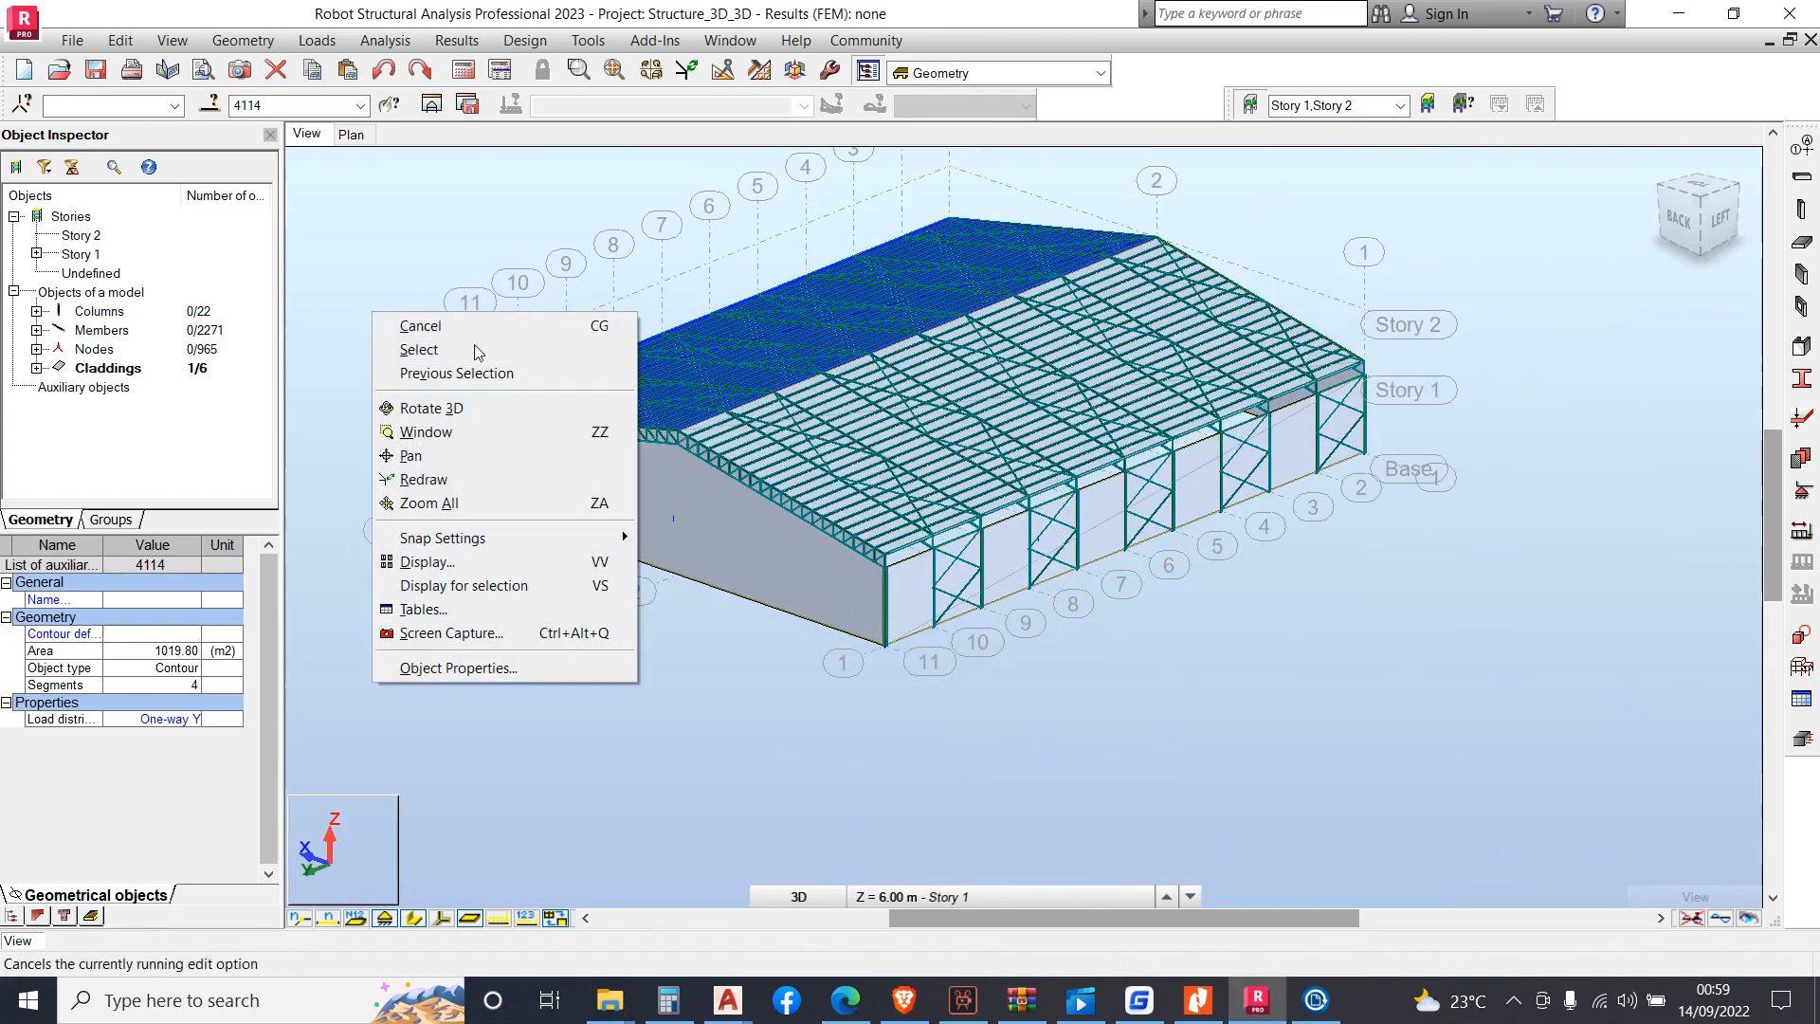
left_click(467, 407)
left_click_drag(467, 408, 743, 378)
scroll(1011, 440, "up", 3)
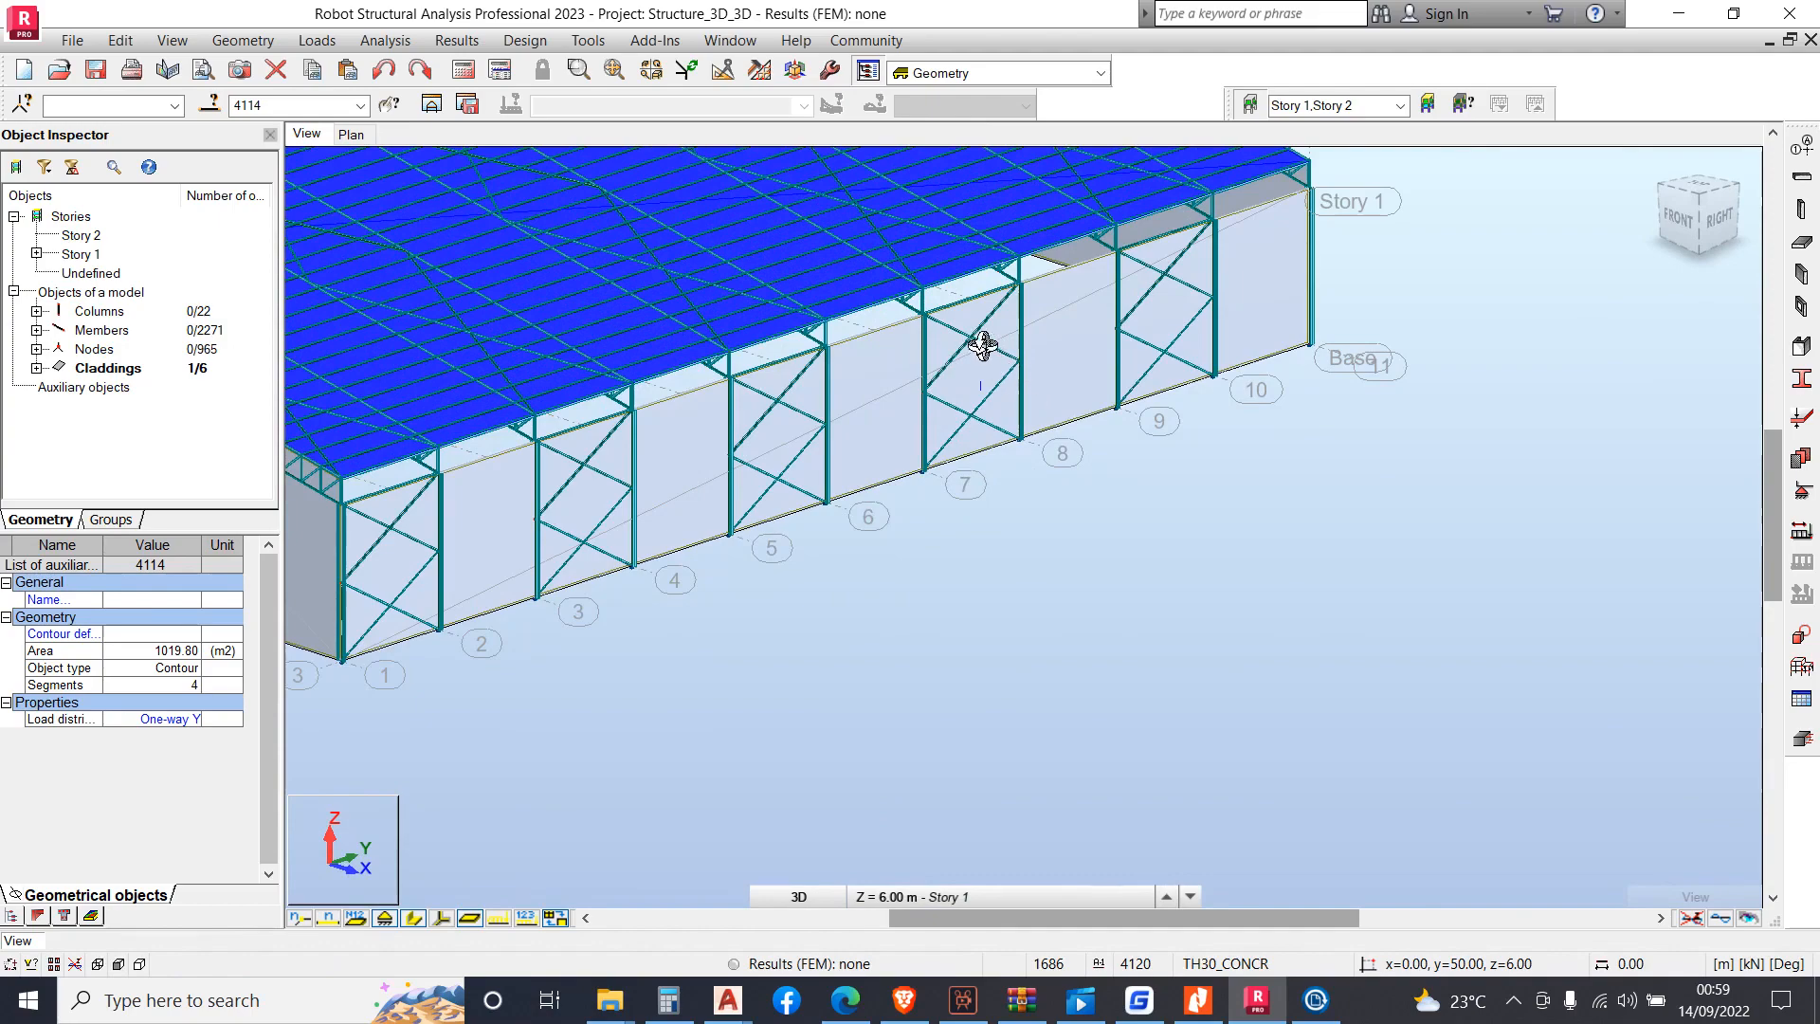
right_click(992, 347)
left_click(1011, 363)
scroll(1243, 476, "down", 2)
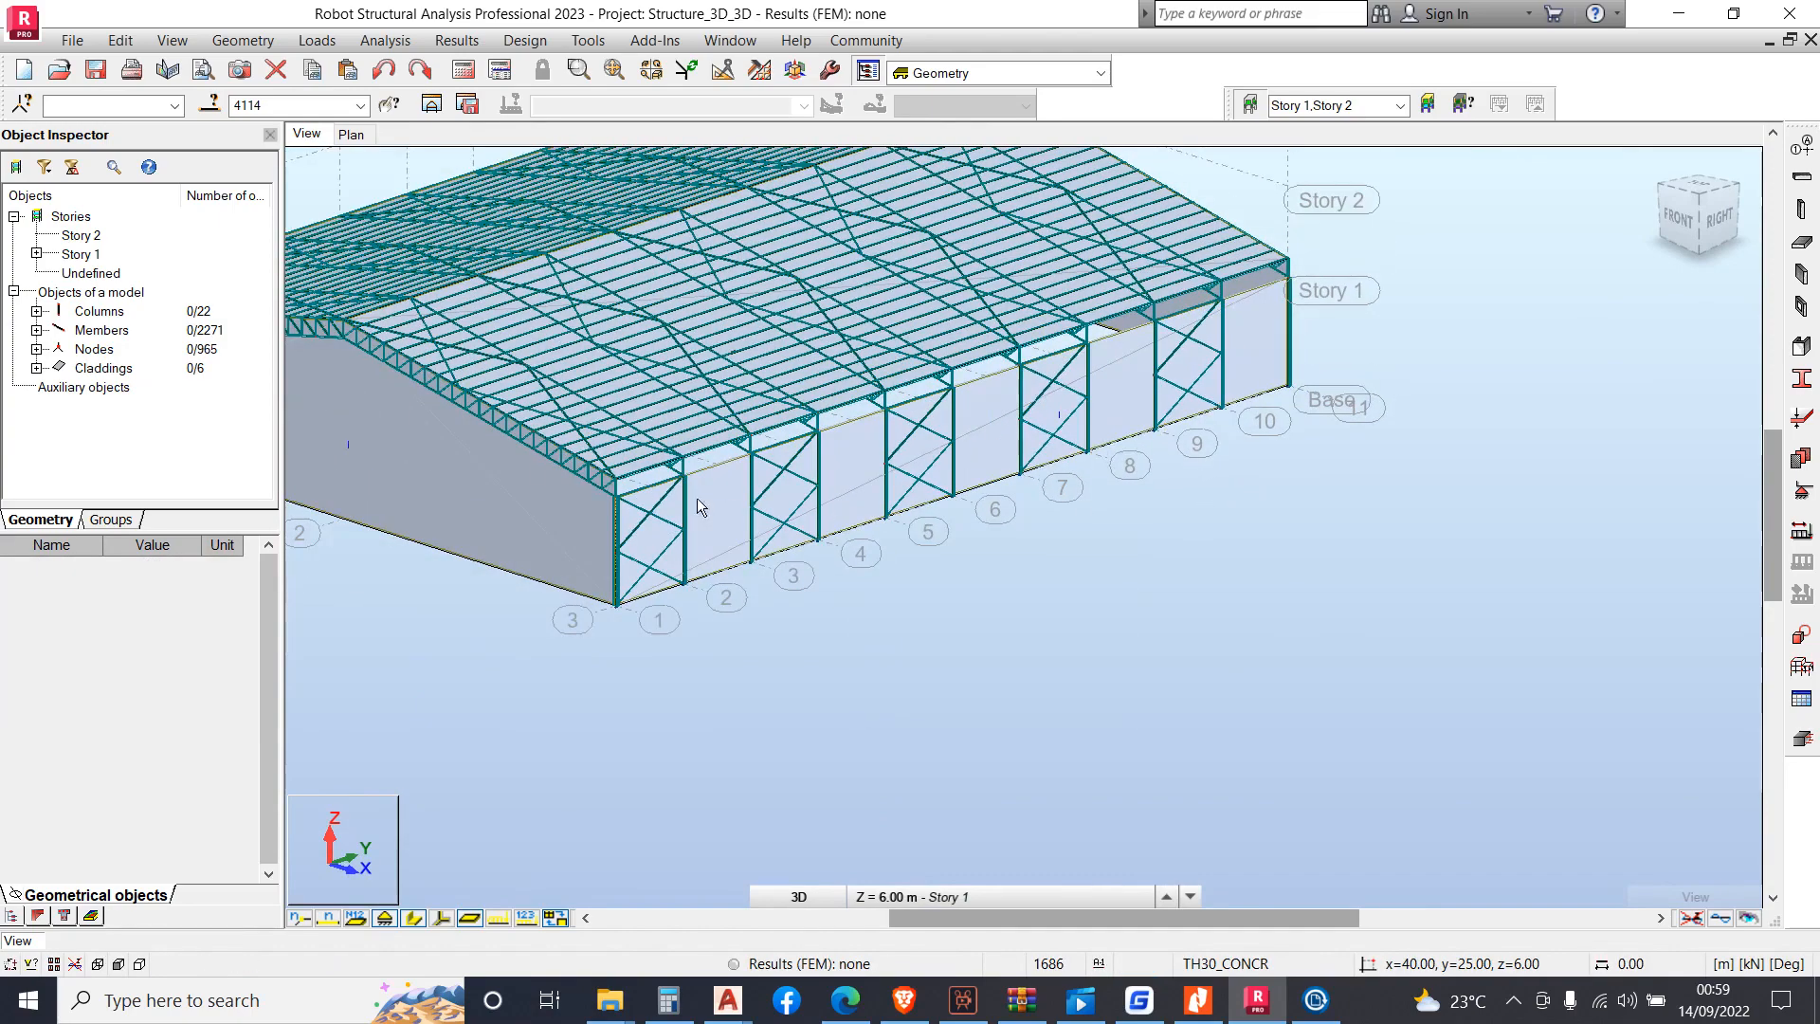
scroll(341, 410, "up", 1)
scroll(717, 487, "up", 1)
scroll(991, 533, "up", 1)
scroll(924, 588, "down", 2)
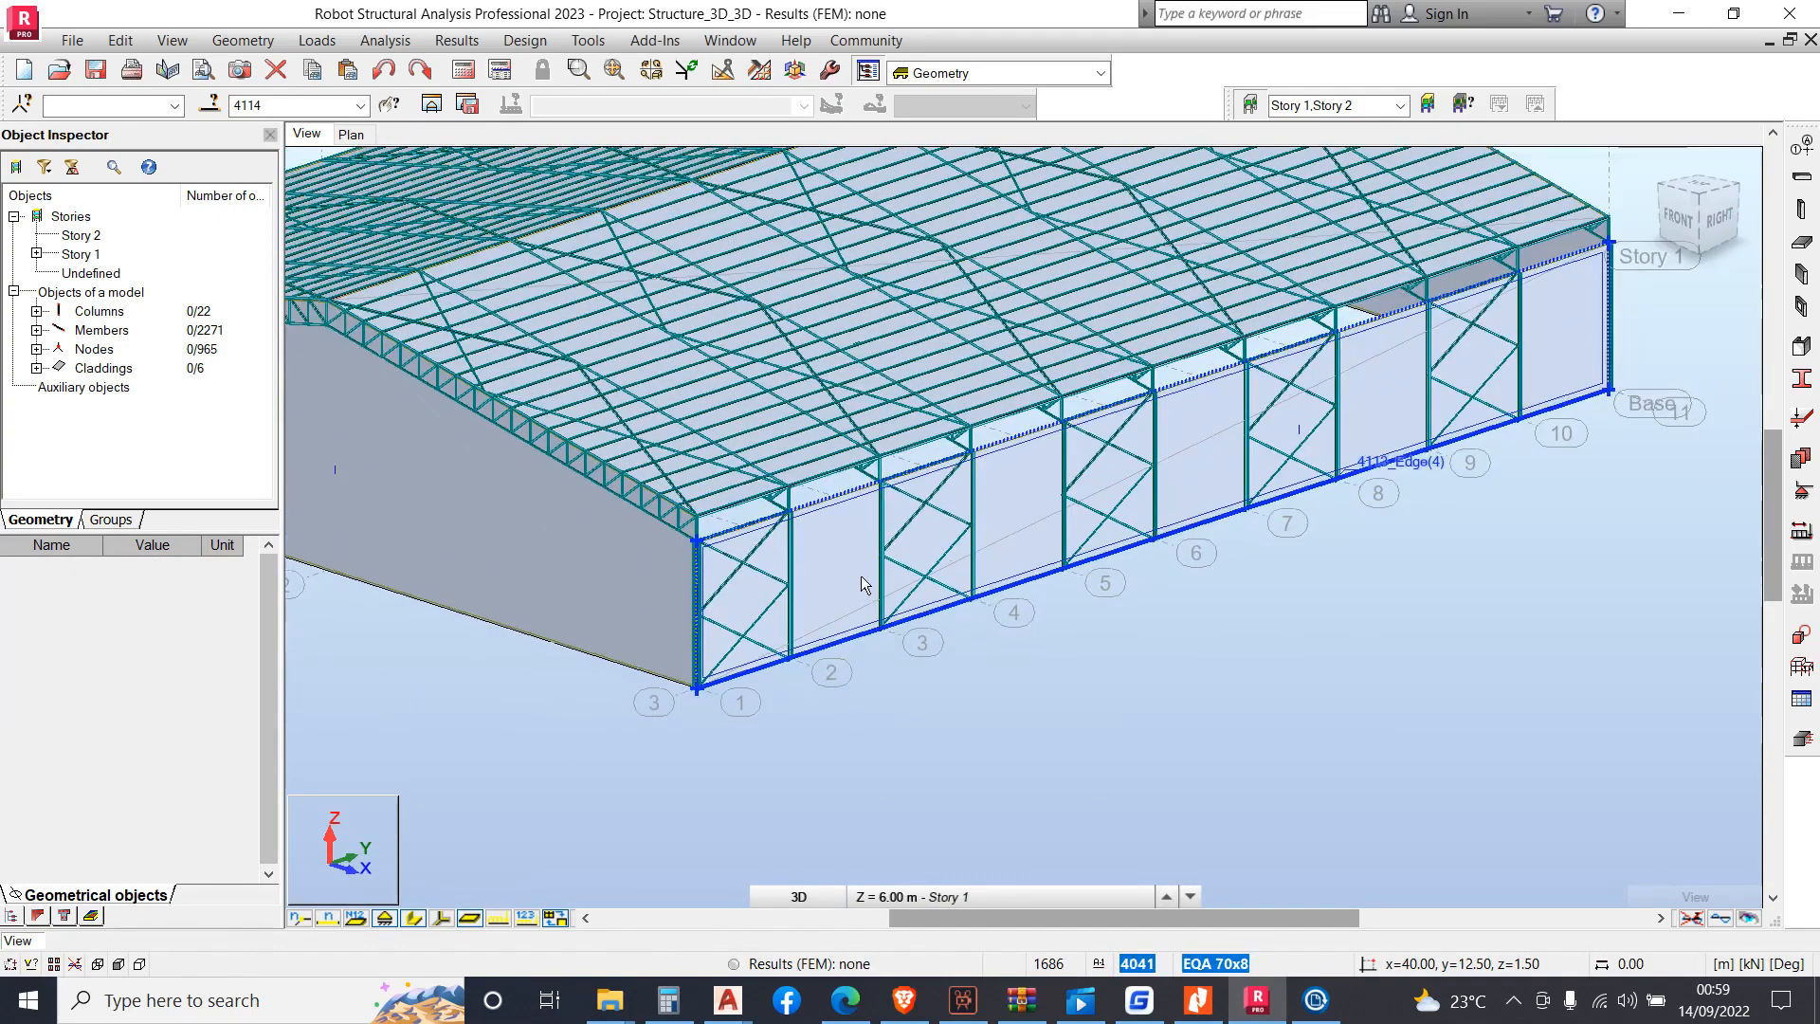
scroll(860, 580, "down", 1)
scroll(996, 389, "down", 2)
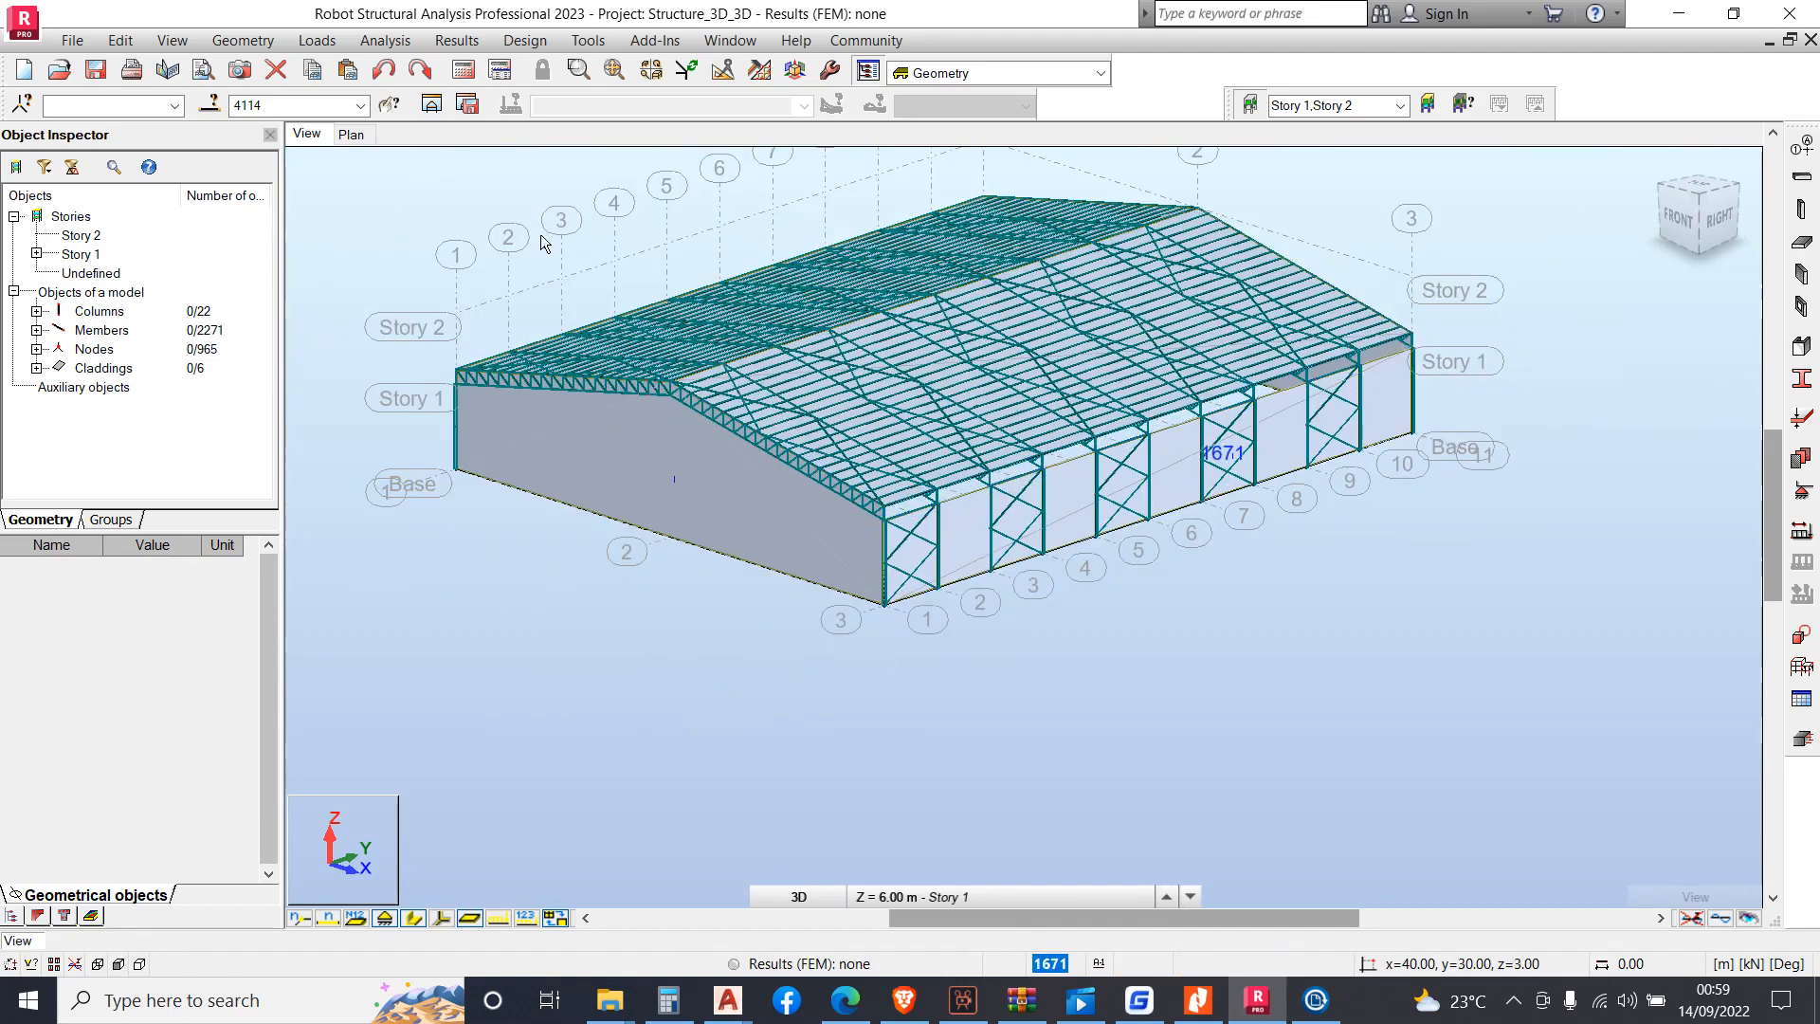
Set up a wind load simulation with directions X+ and Y+ and a wind velocity of 30 m/s
left_click(243, 41)
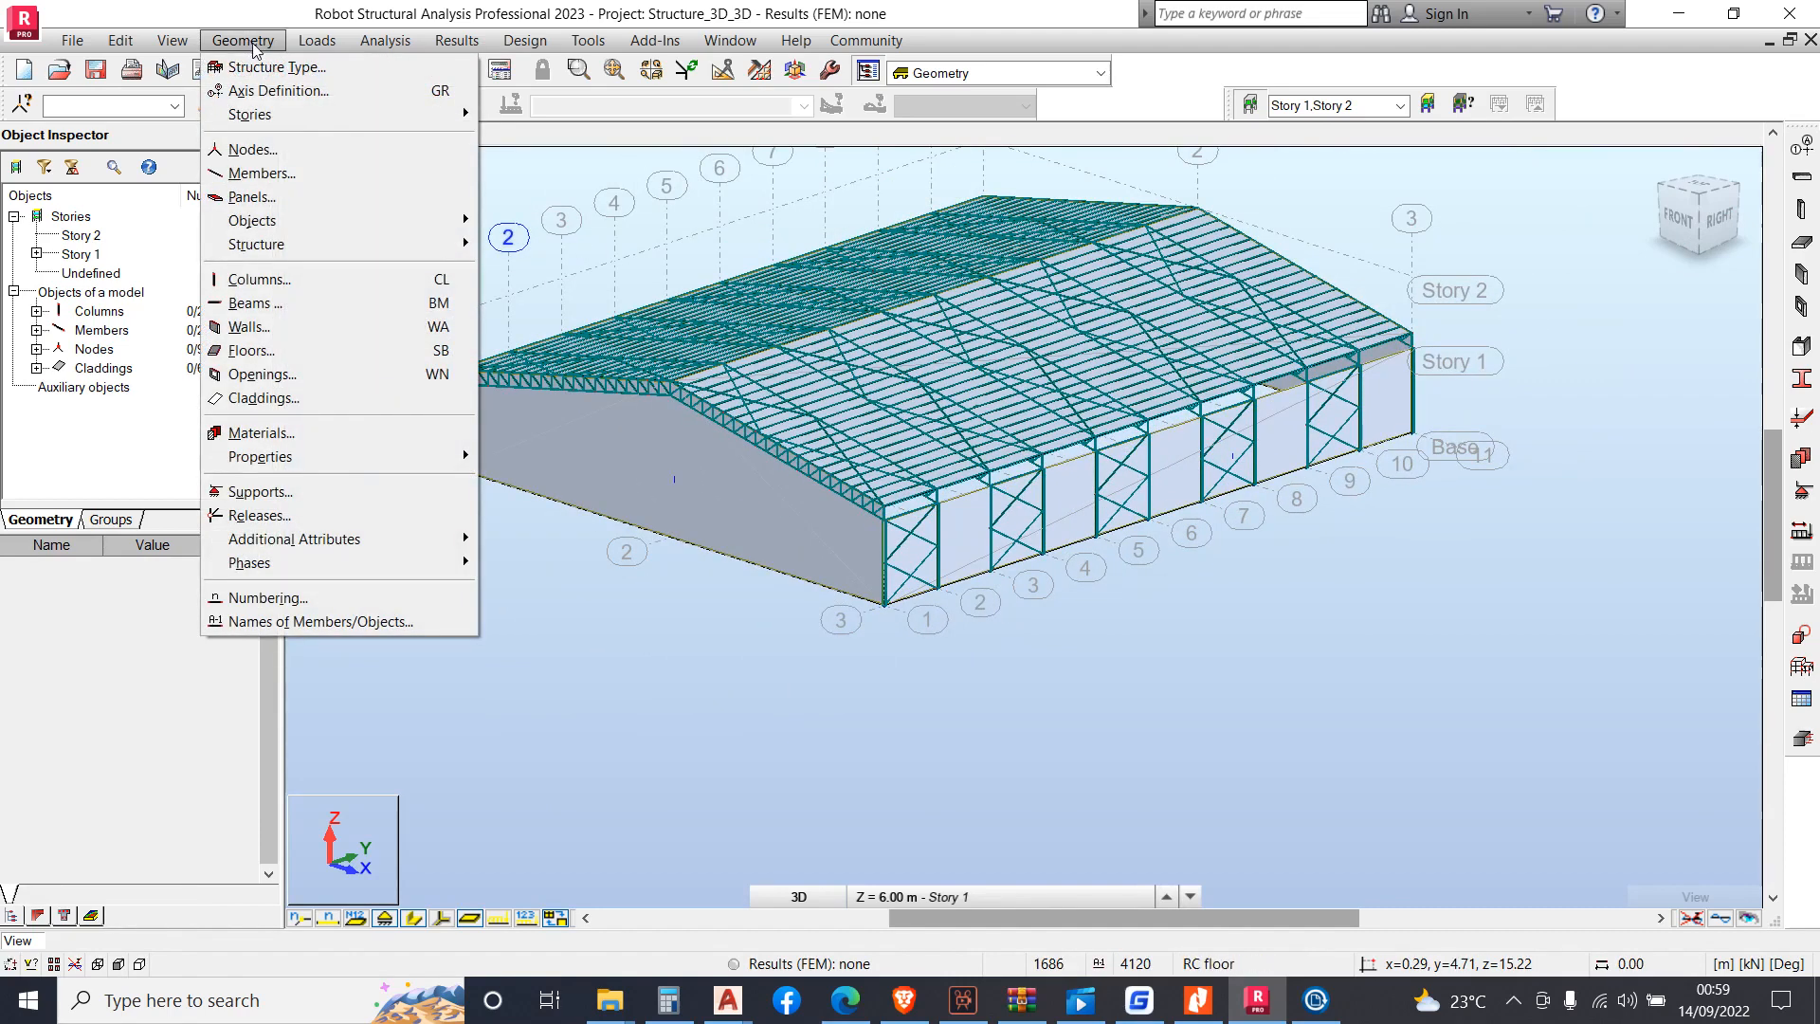
mouse_move(309, 48)
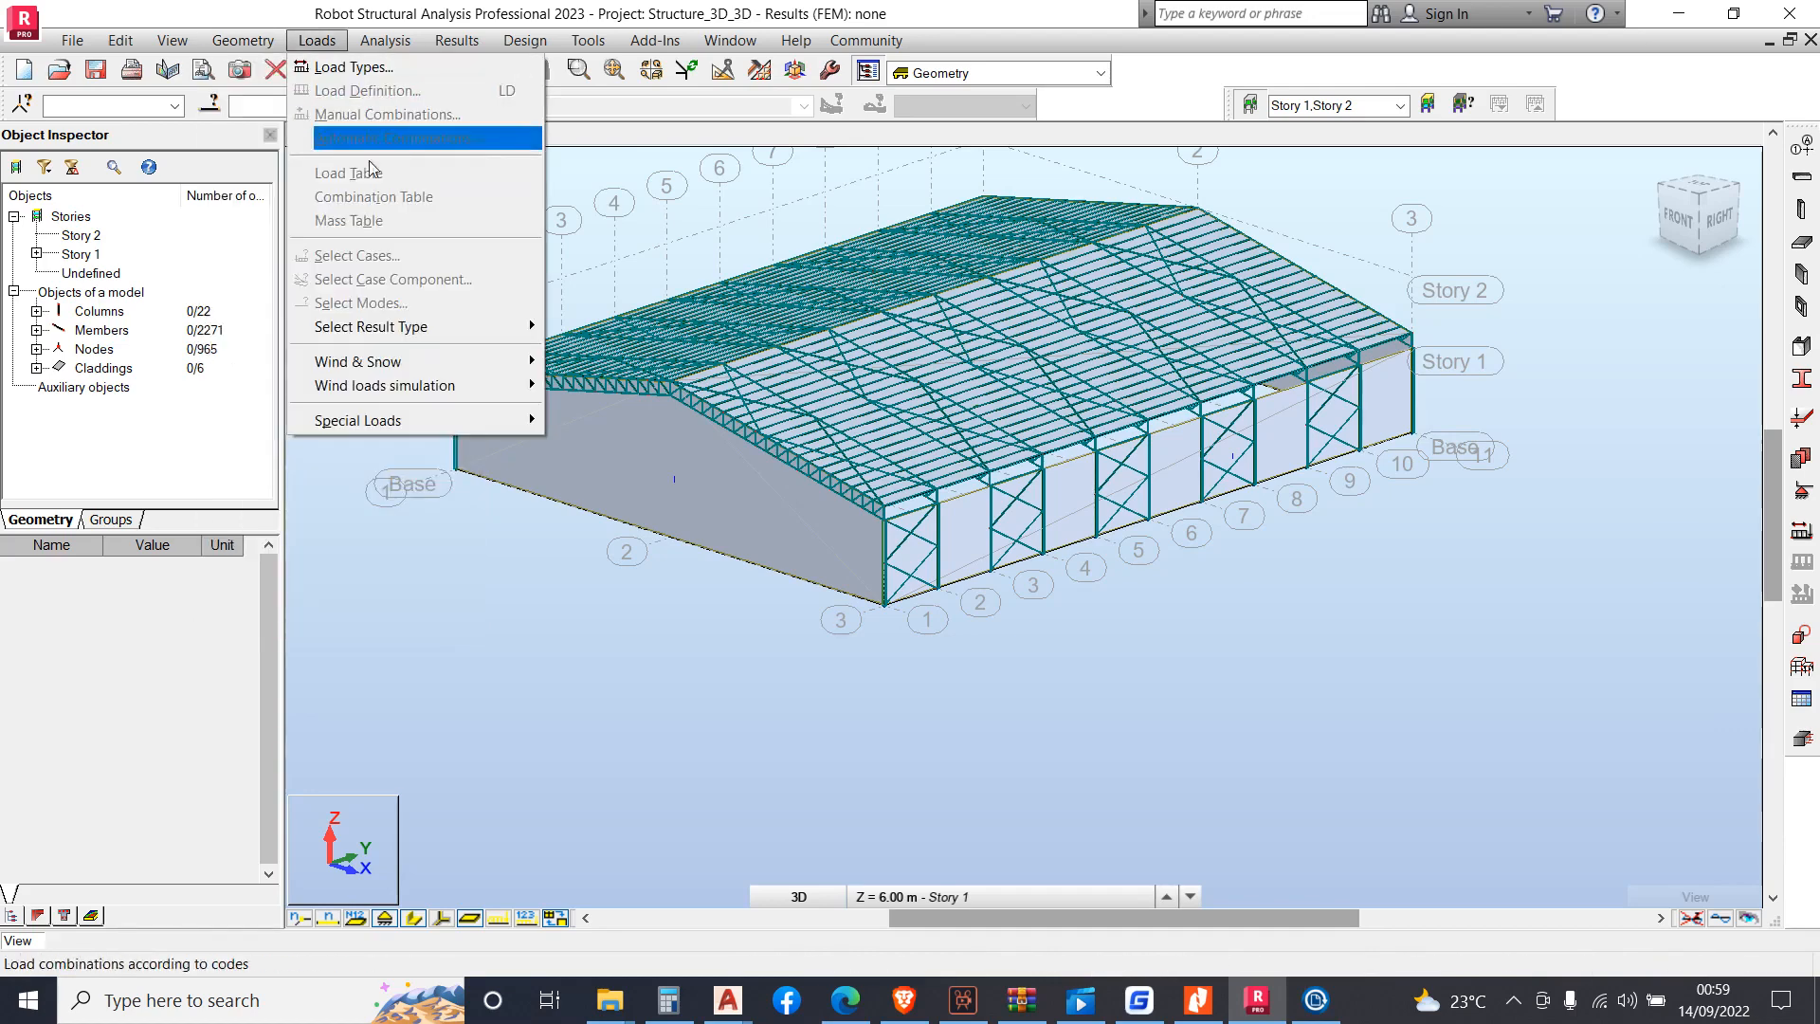
mouse_move(451, 386)
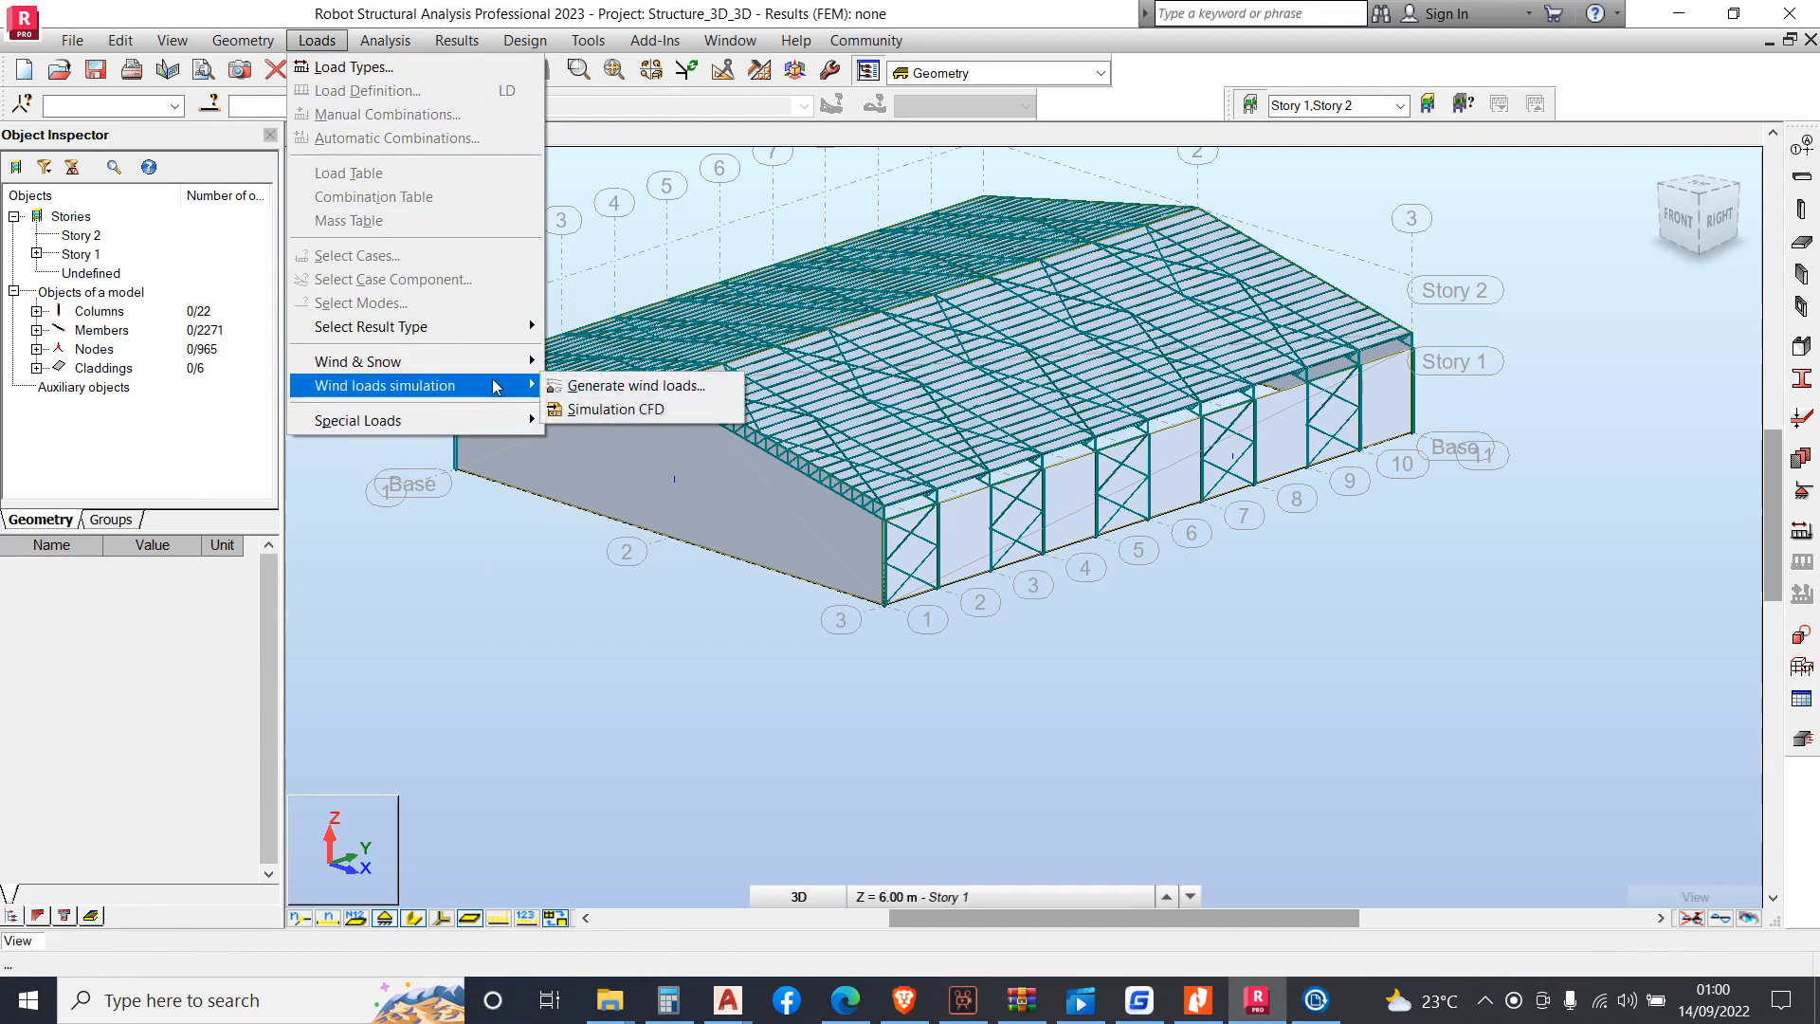
left_click(591, 391)
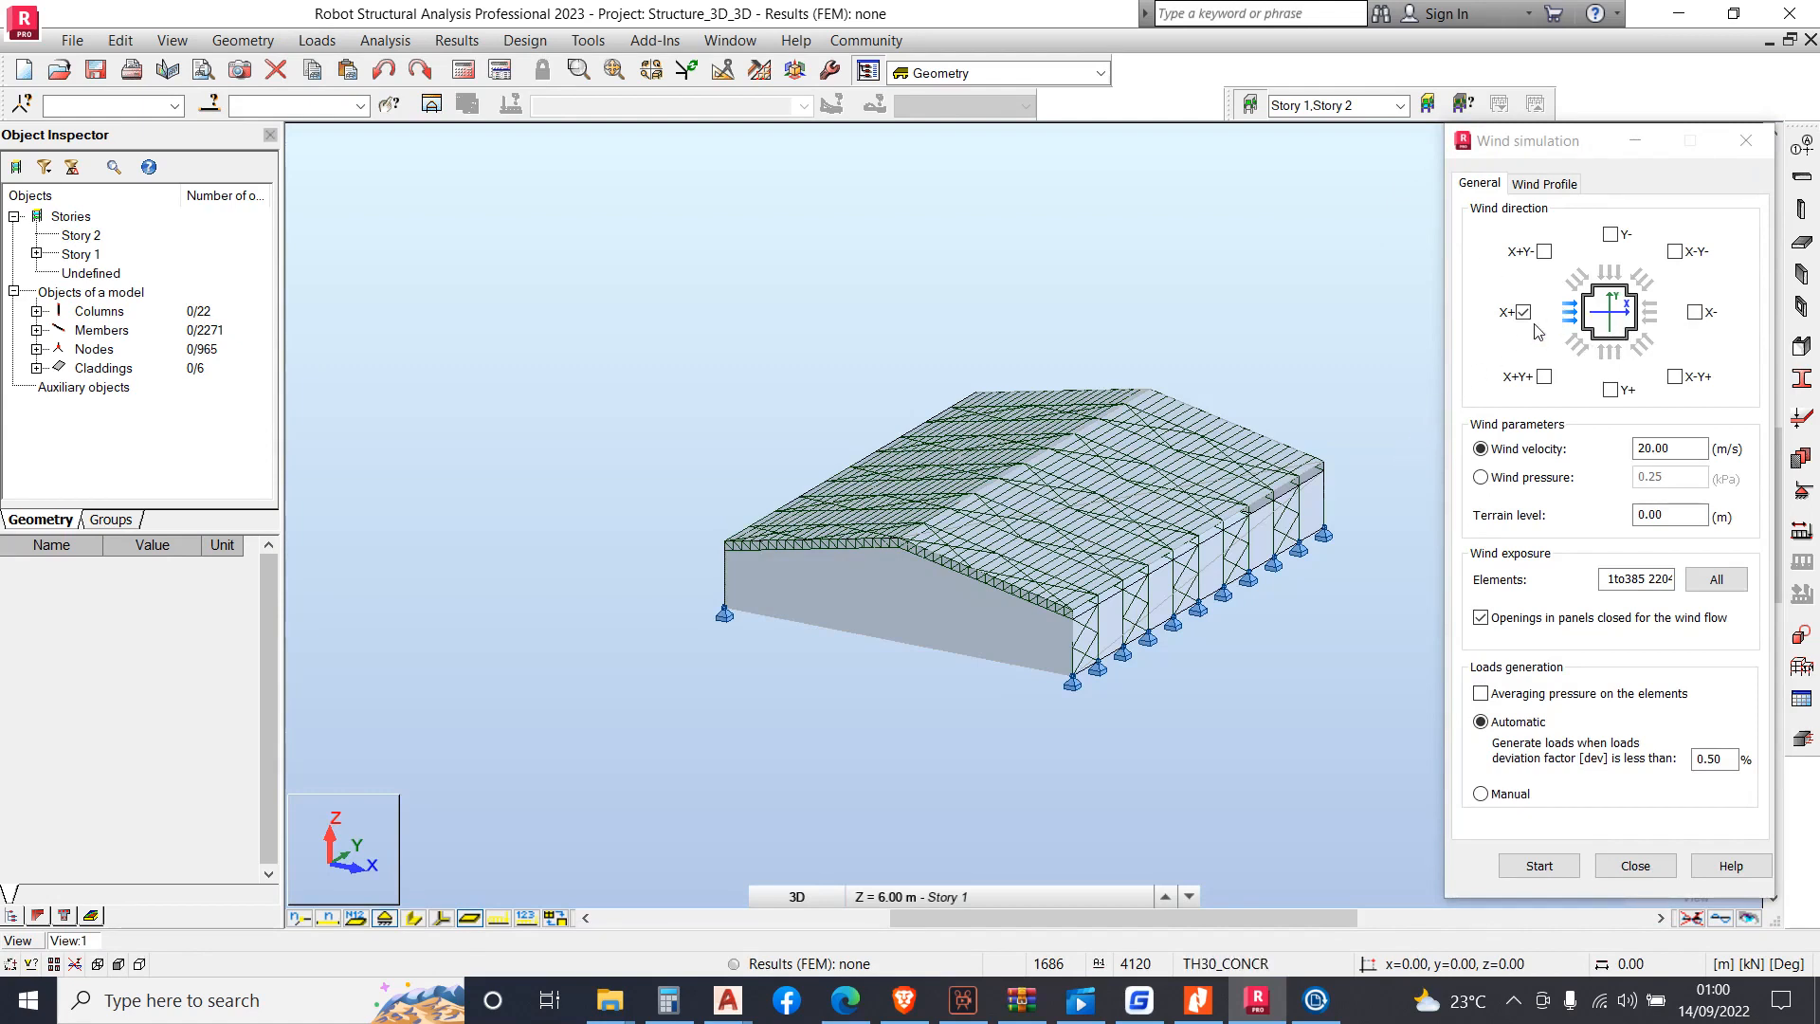
left_click(1617, 389)
left_click(1610, 389)
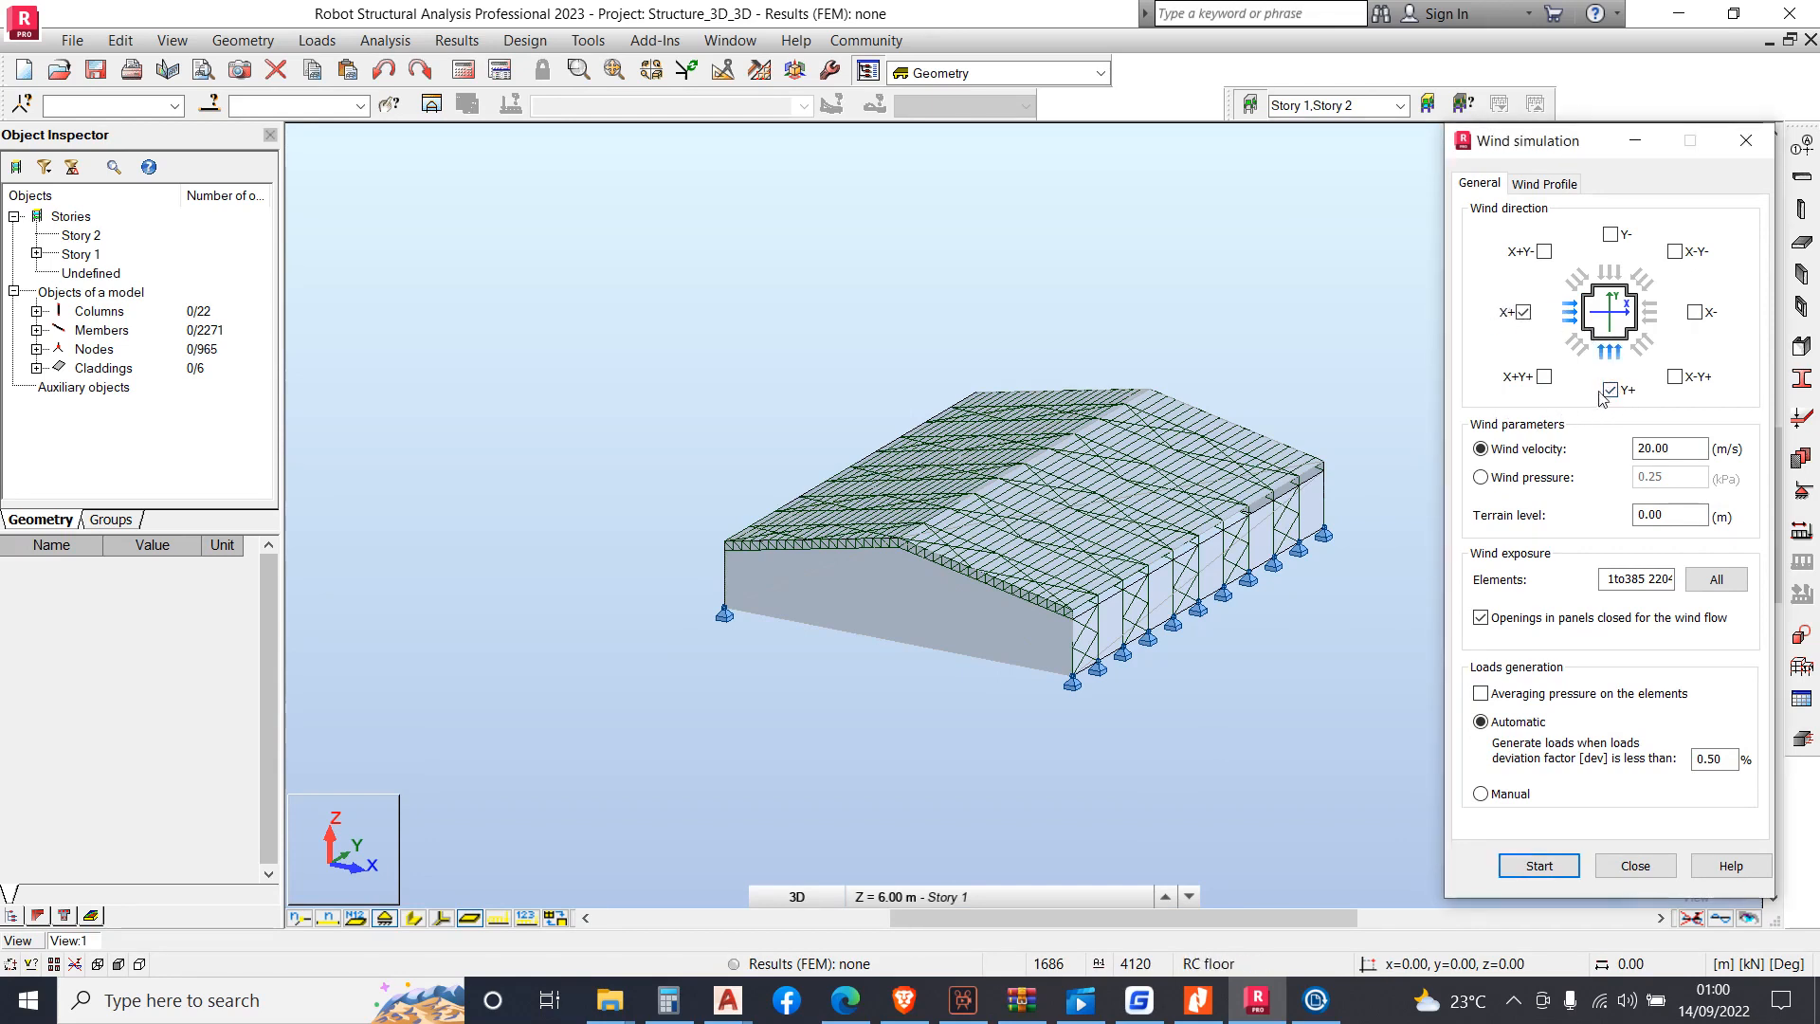
double_click(1654, 447)
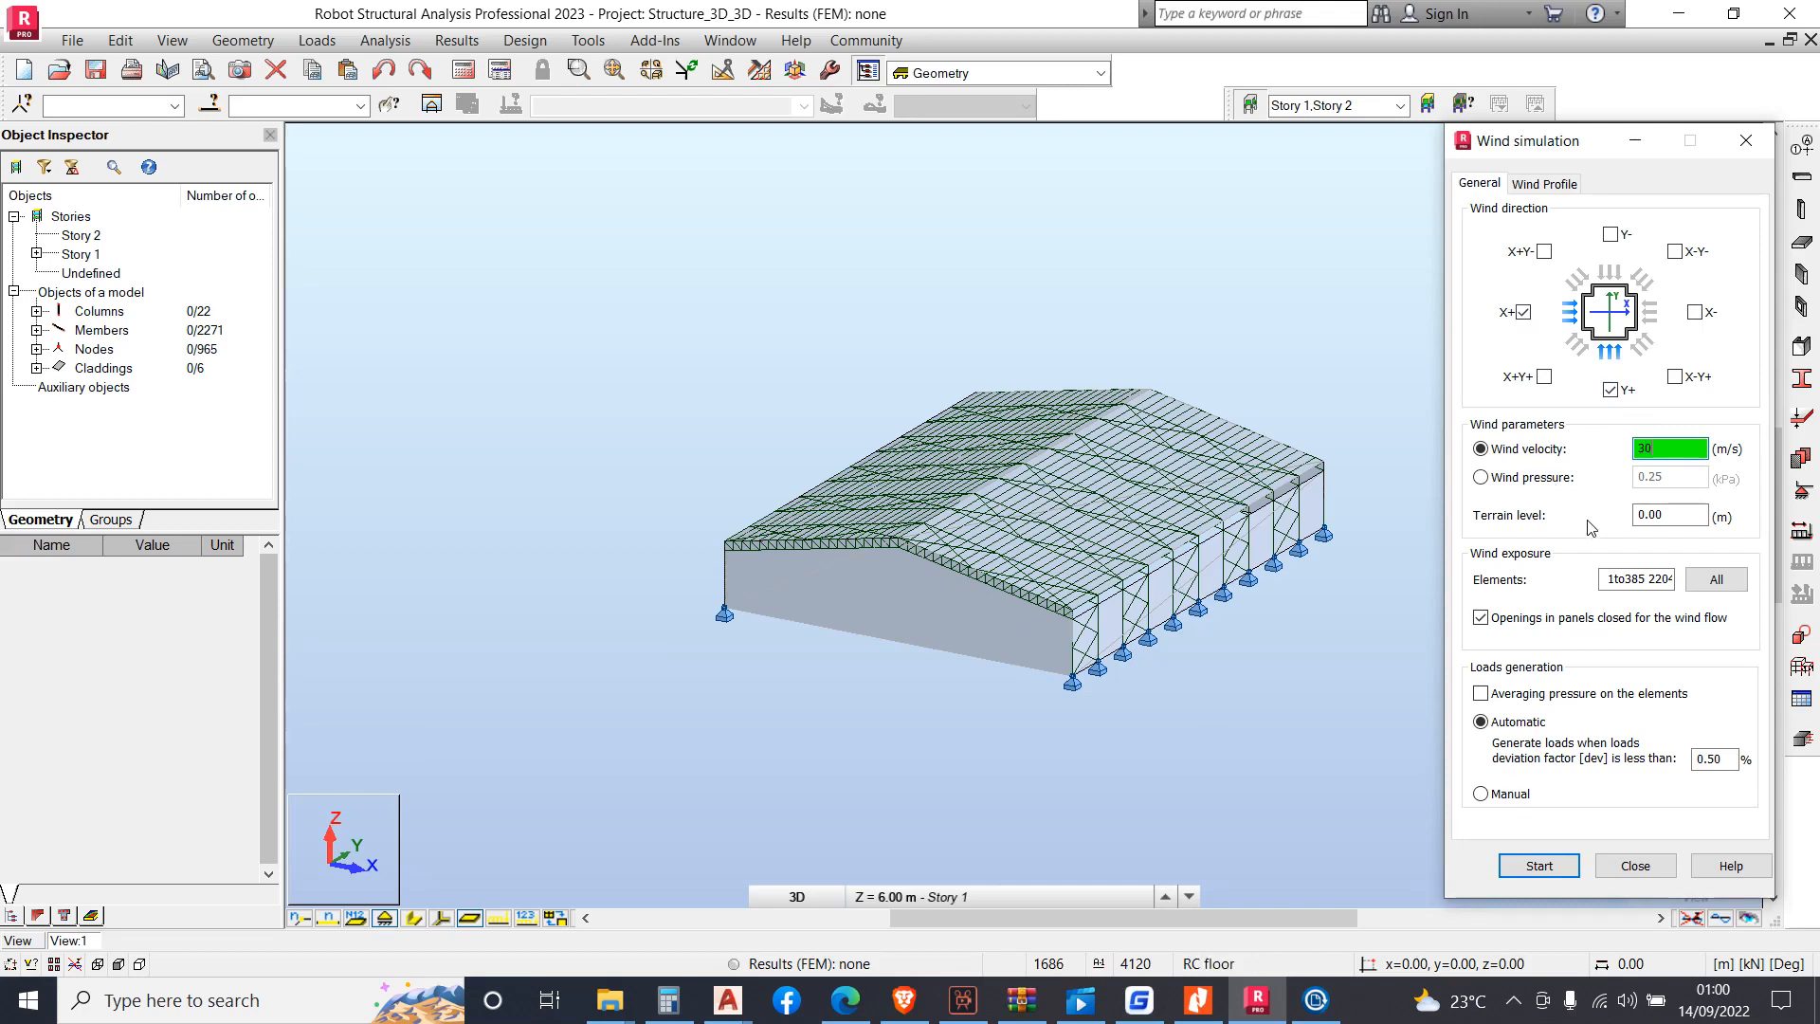
Select all claddings that share the material of the front gable cladding at axis 1
left_click(973, 638)
right_click(978, 633)
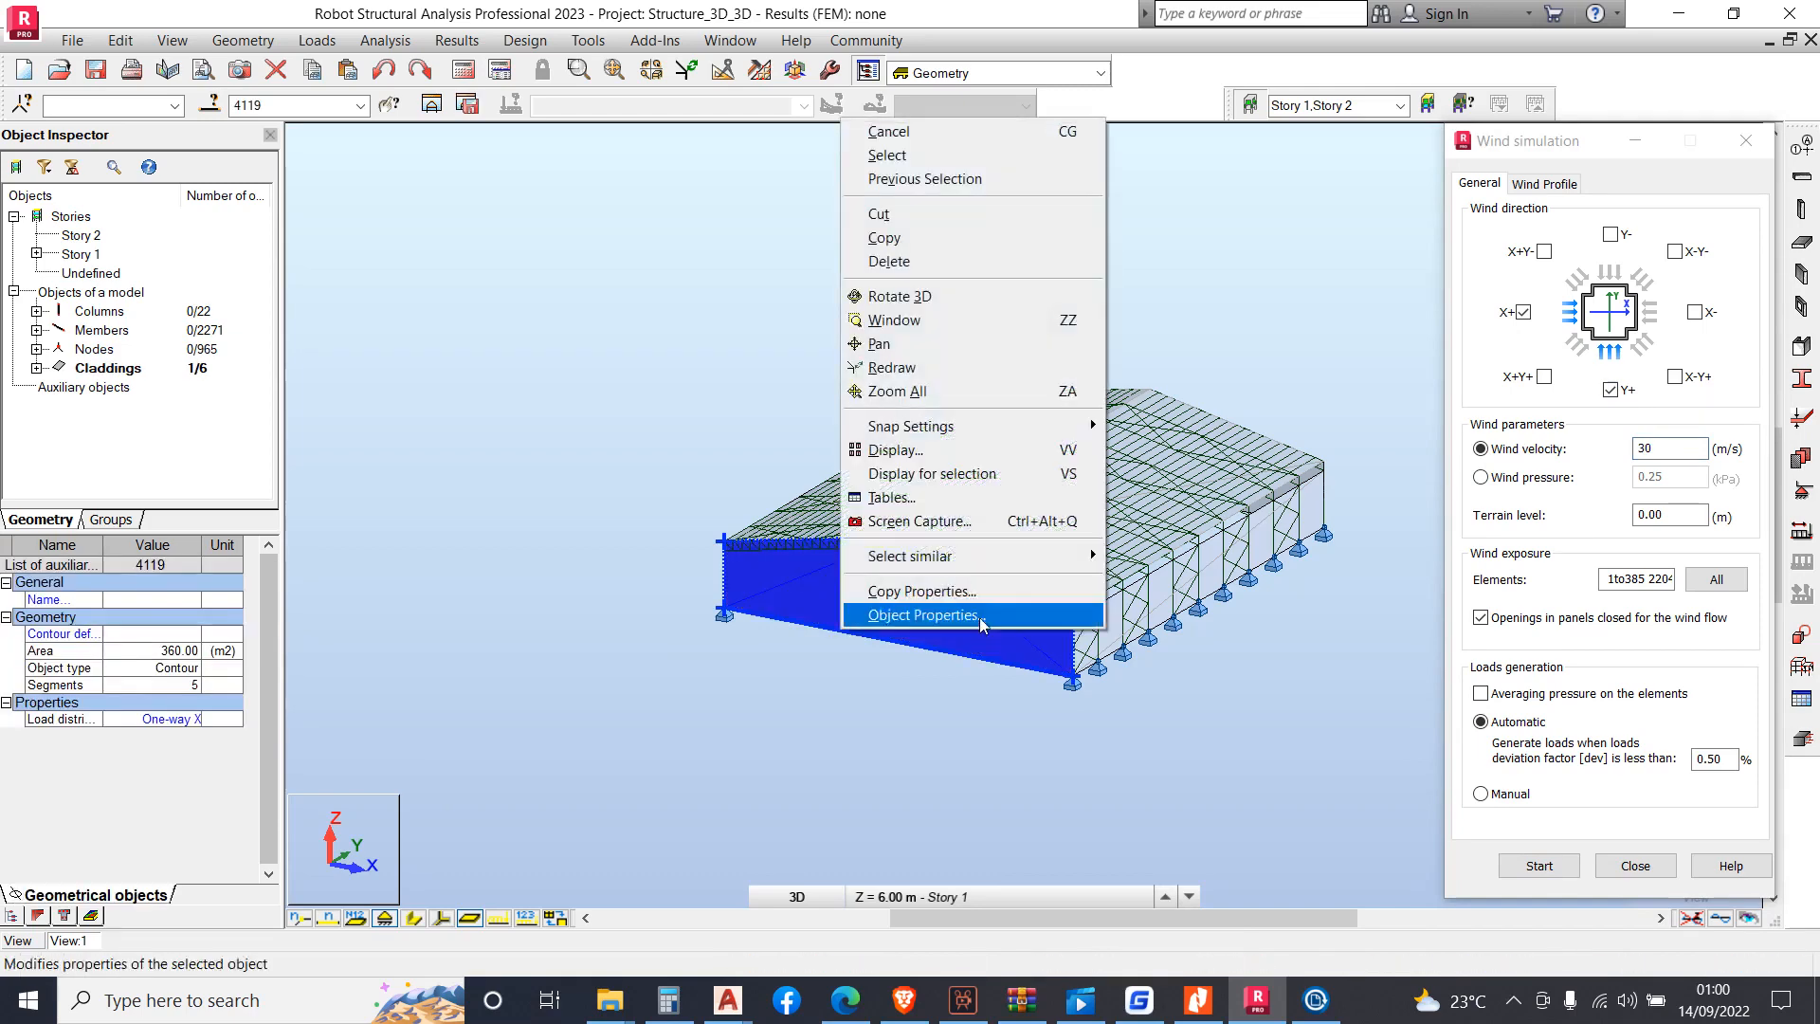
mouse_move(1080, 560)
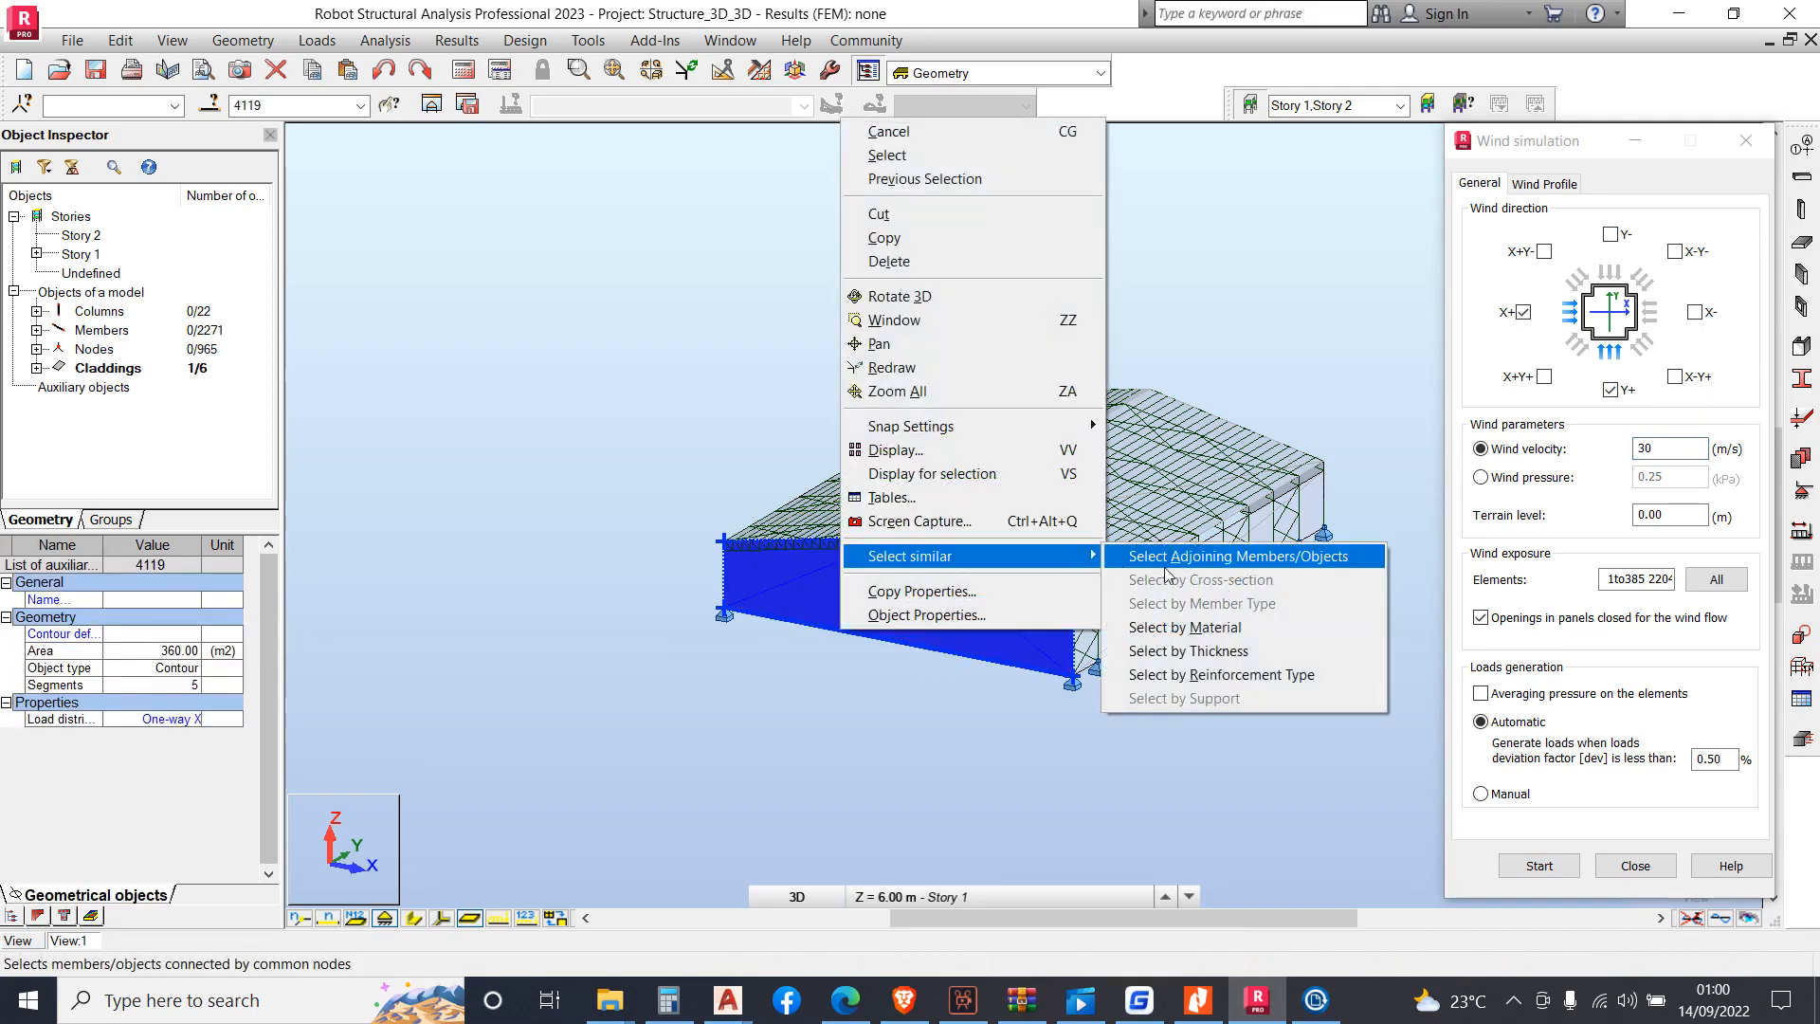
left_click(1187, 627)
Copy the selected claddings' object numbers and use them as the wind-exposed elements of the simulation, replacing the existing list
left_click(291, 109)
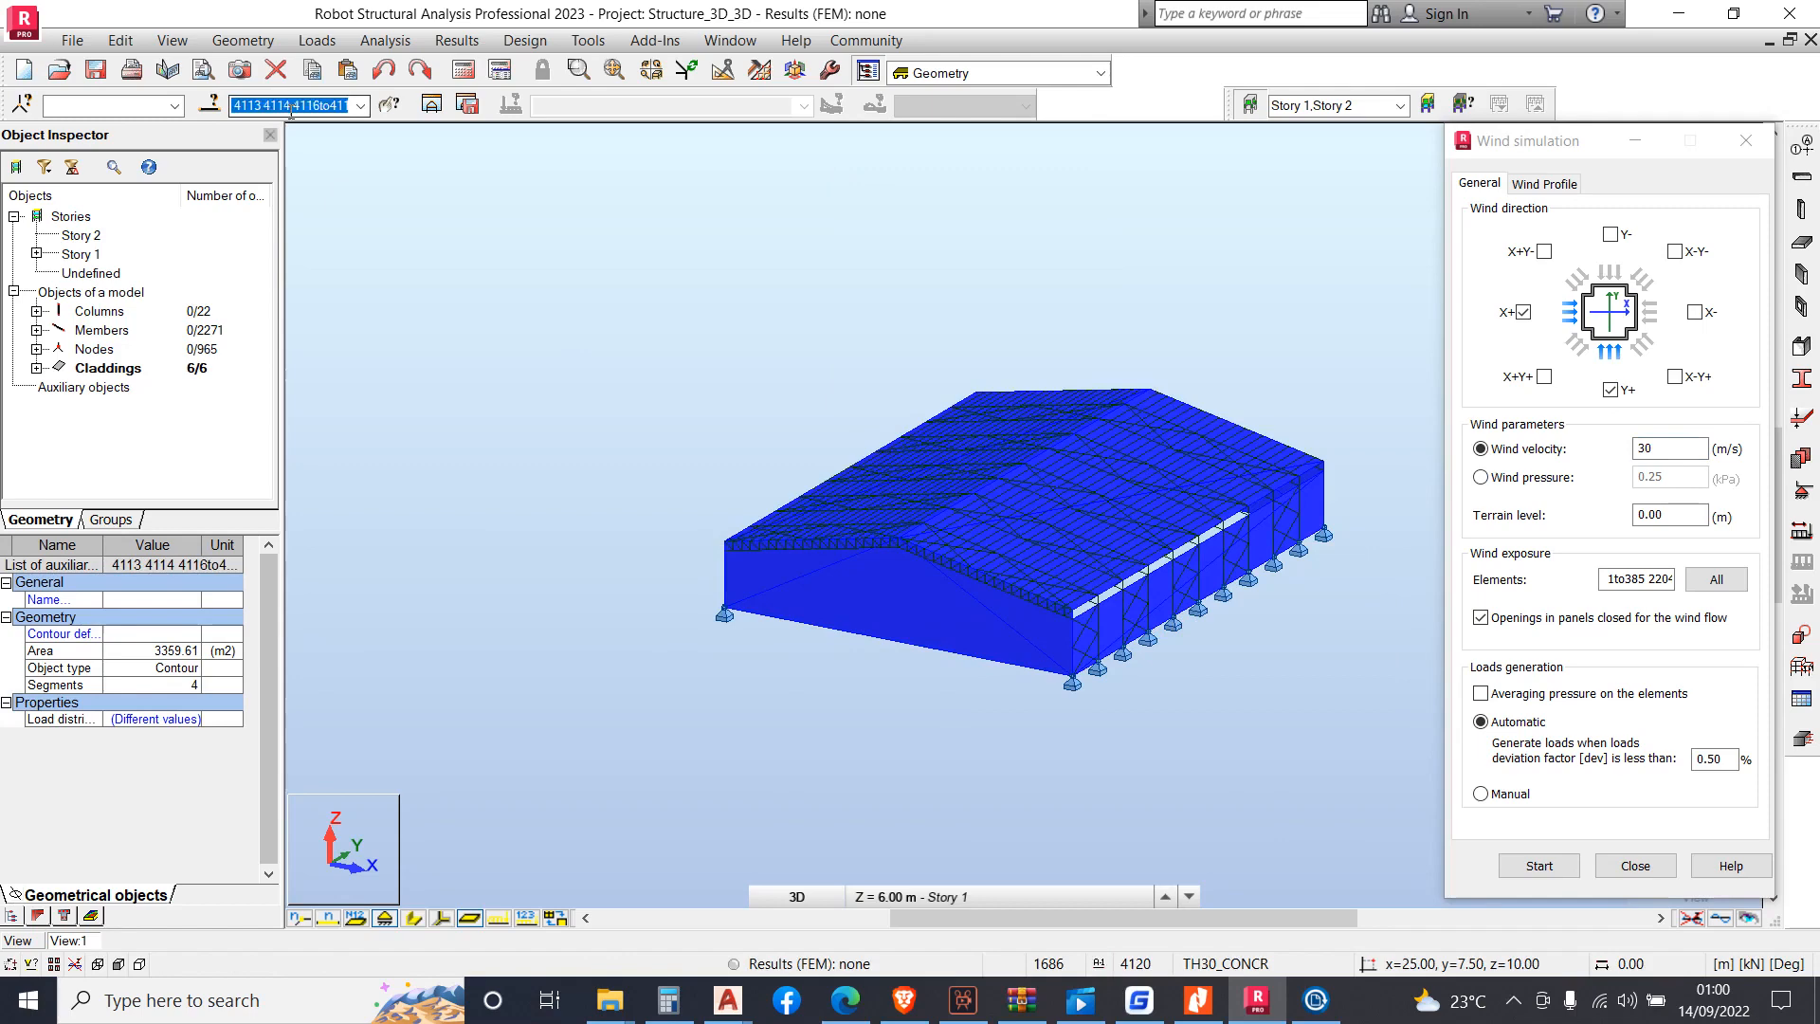
right_click(291, 109)
left_click(325, 175)
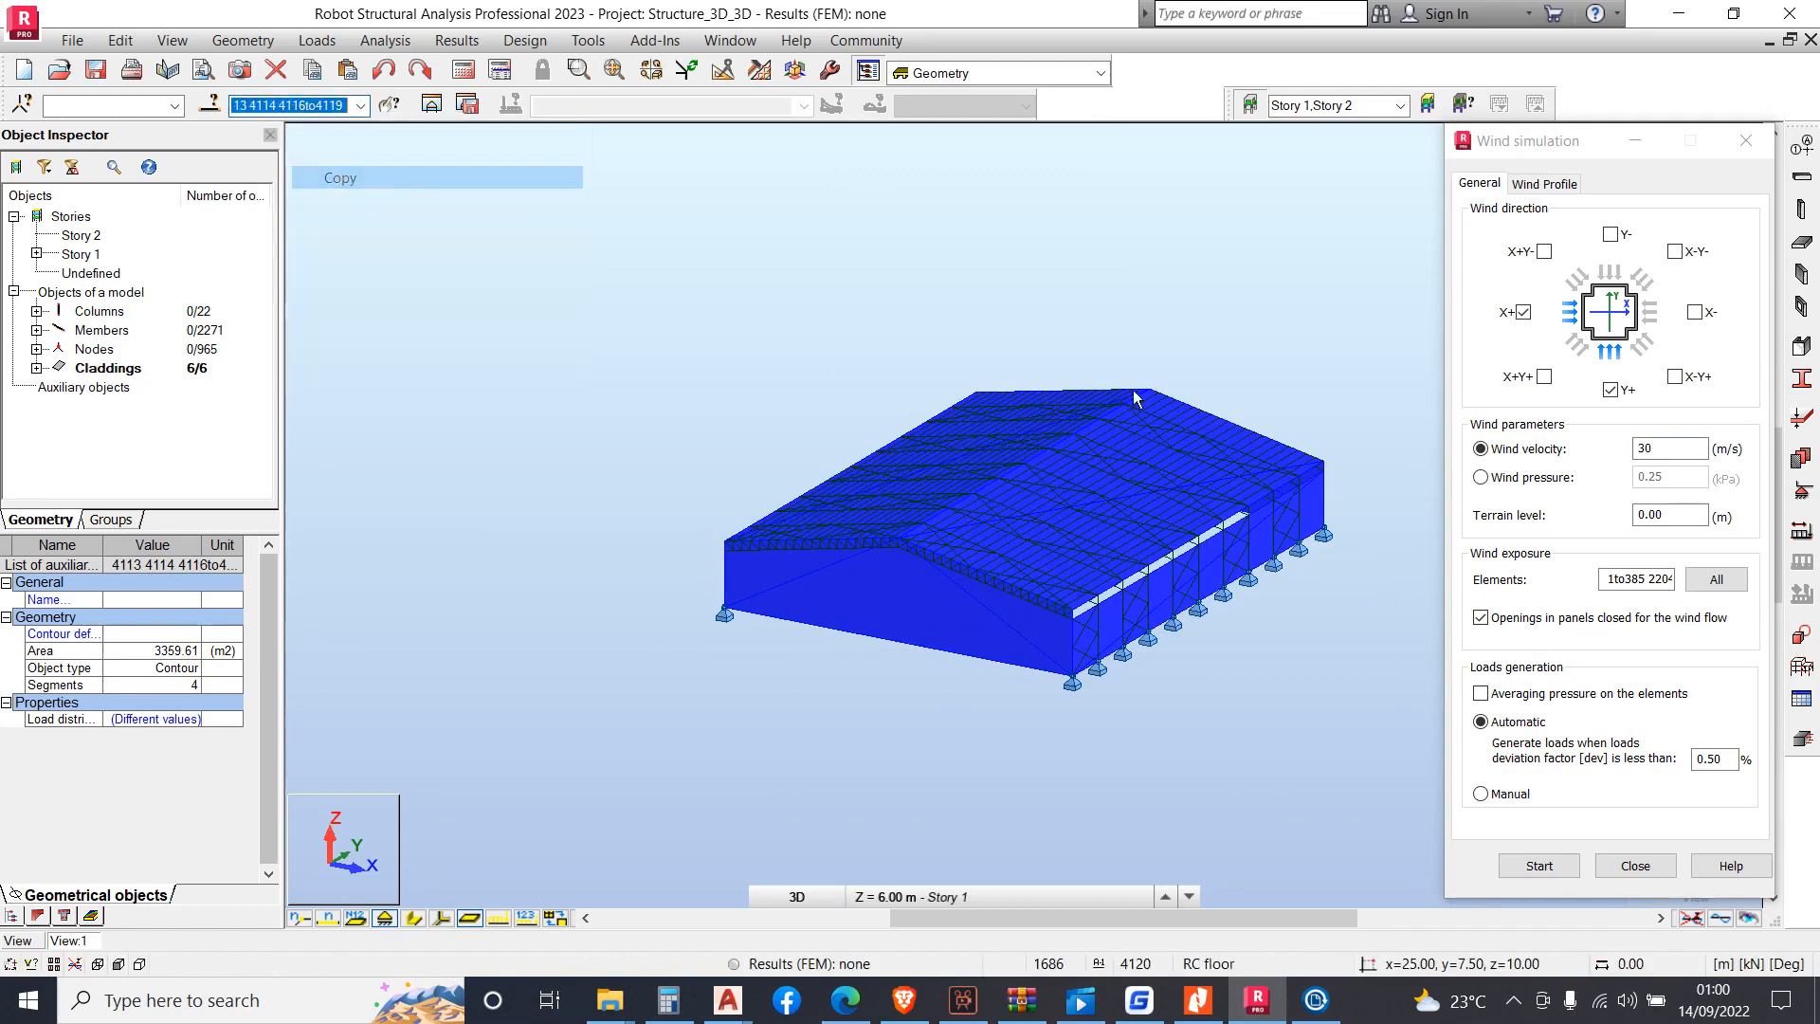
left_click(1614, 580)
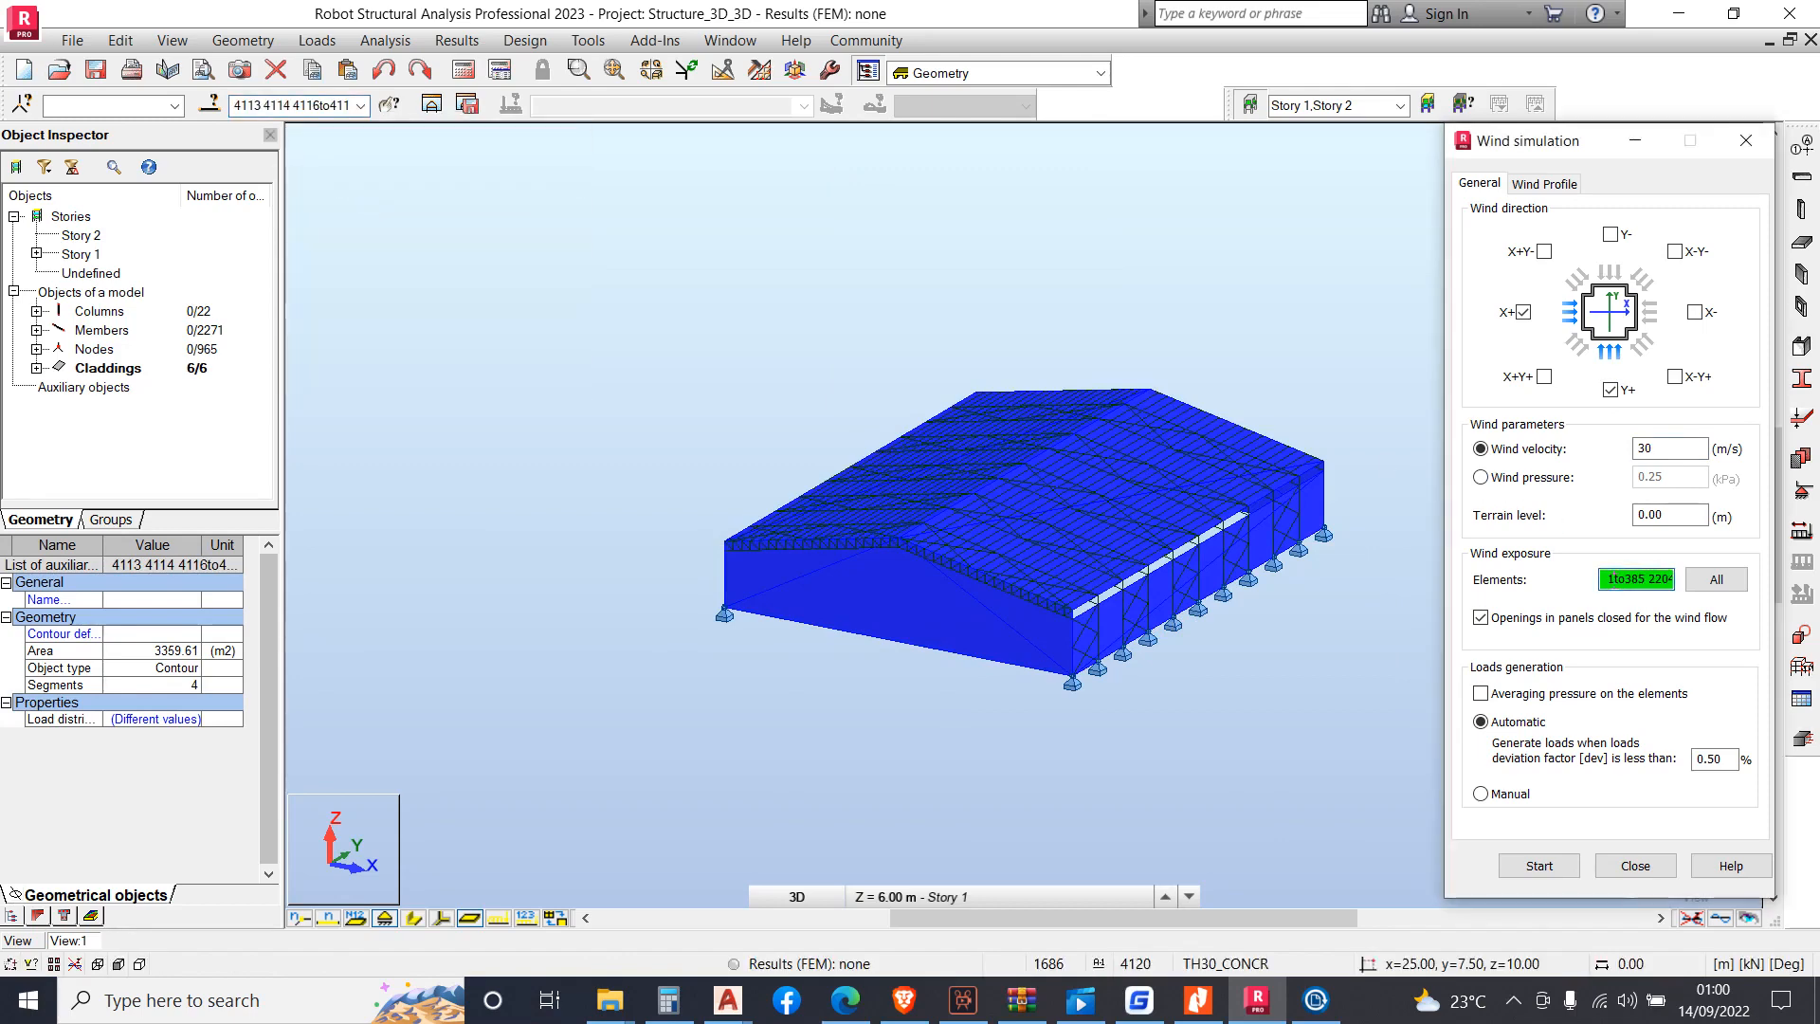
double_click(1621, 577)
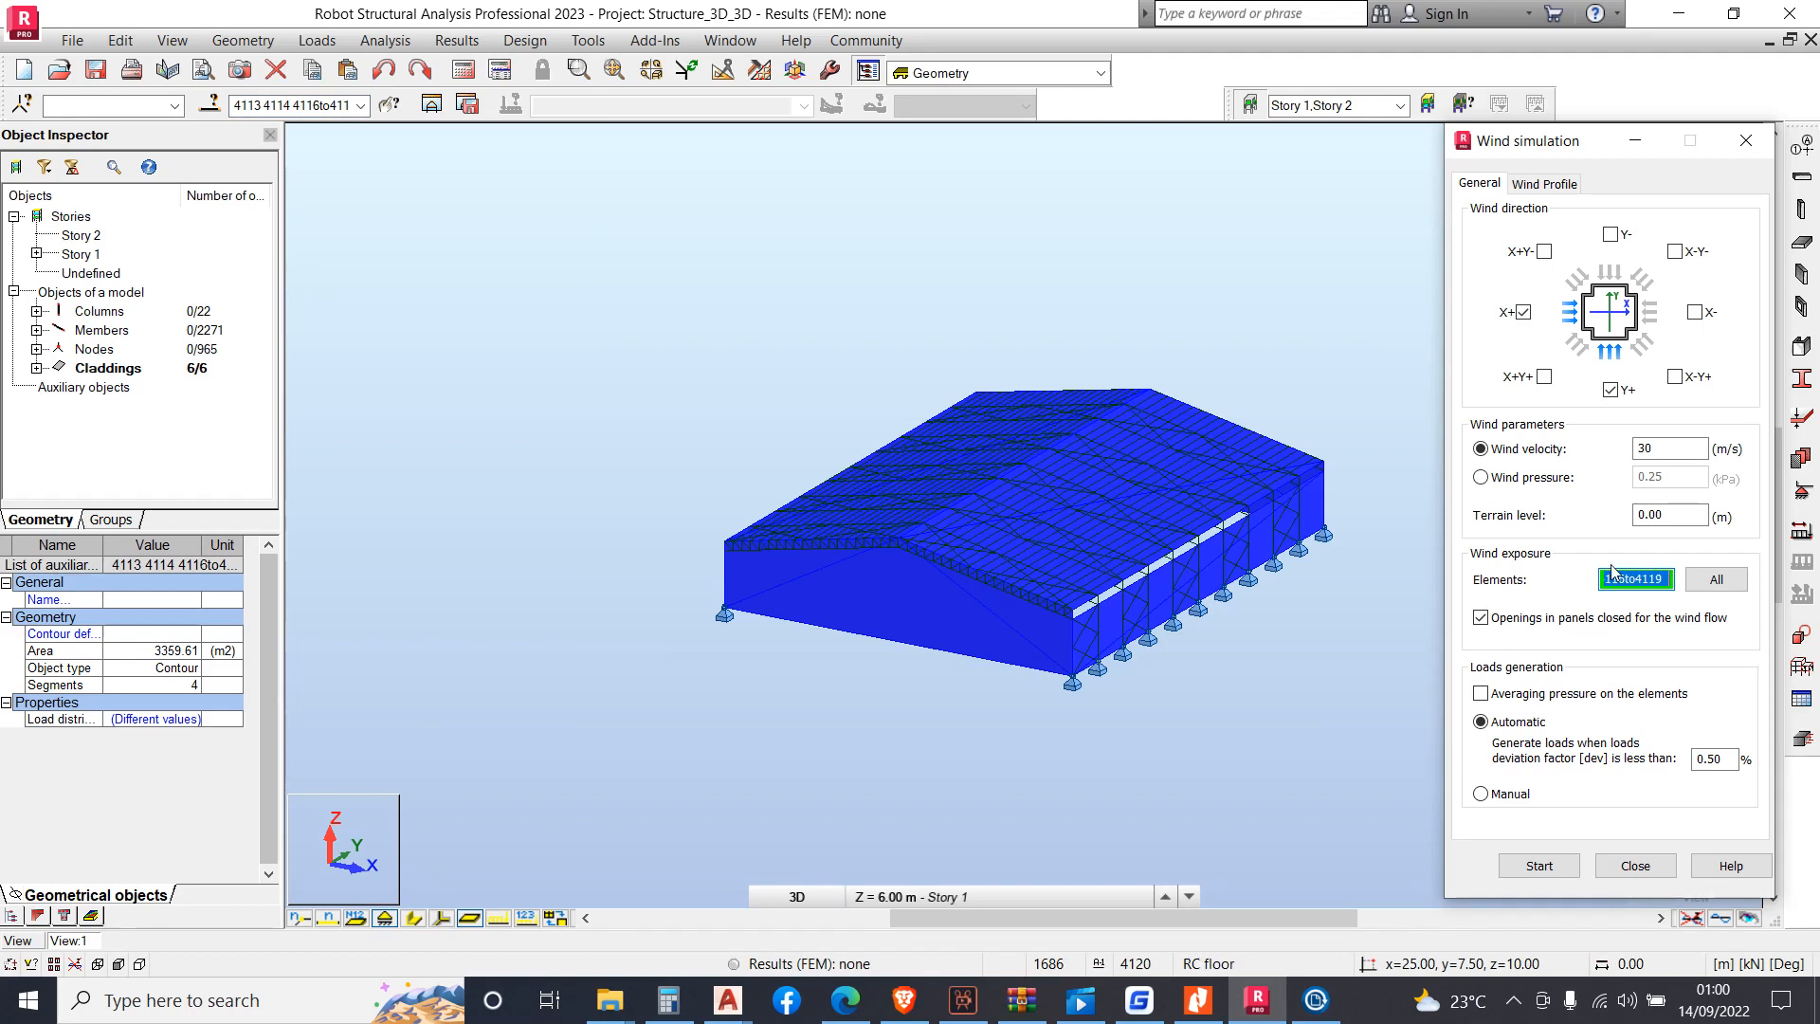
key("BackSpace")
key("ctrl+v")
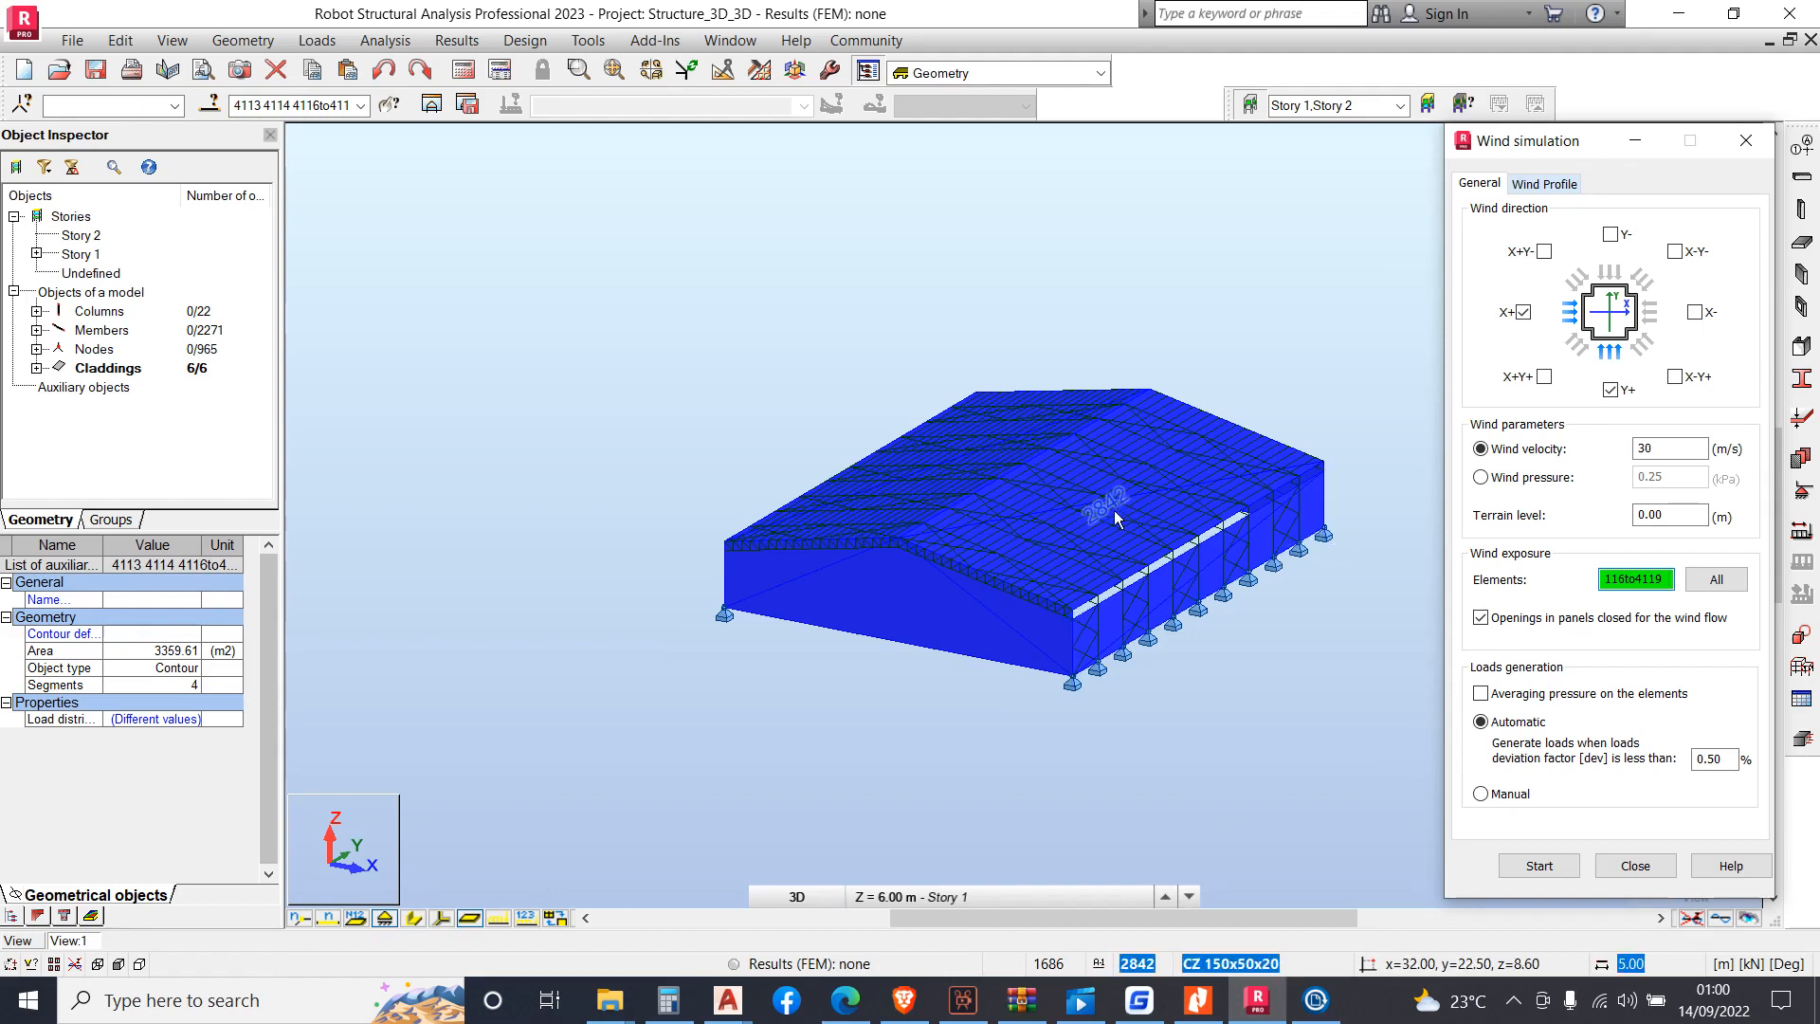
Run the wind simulation and inspect the Wind Y+ pressure map on the roof, gable and side wall
left_click(1543, 865)
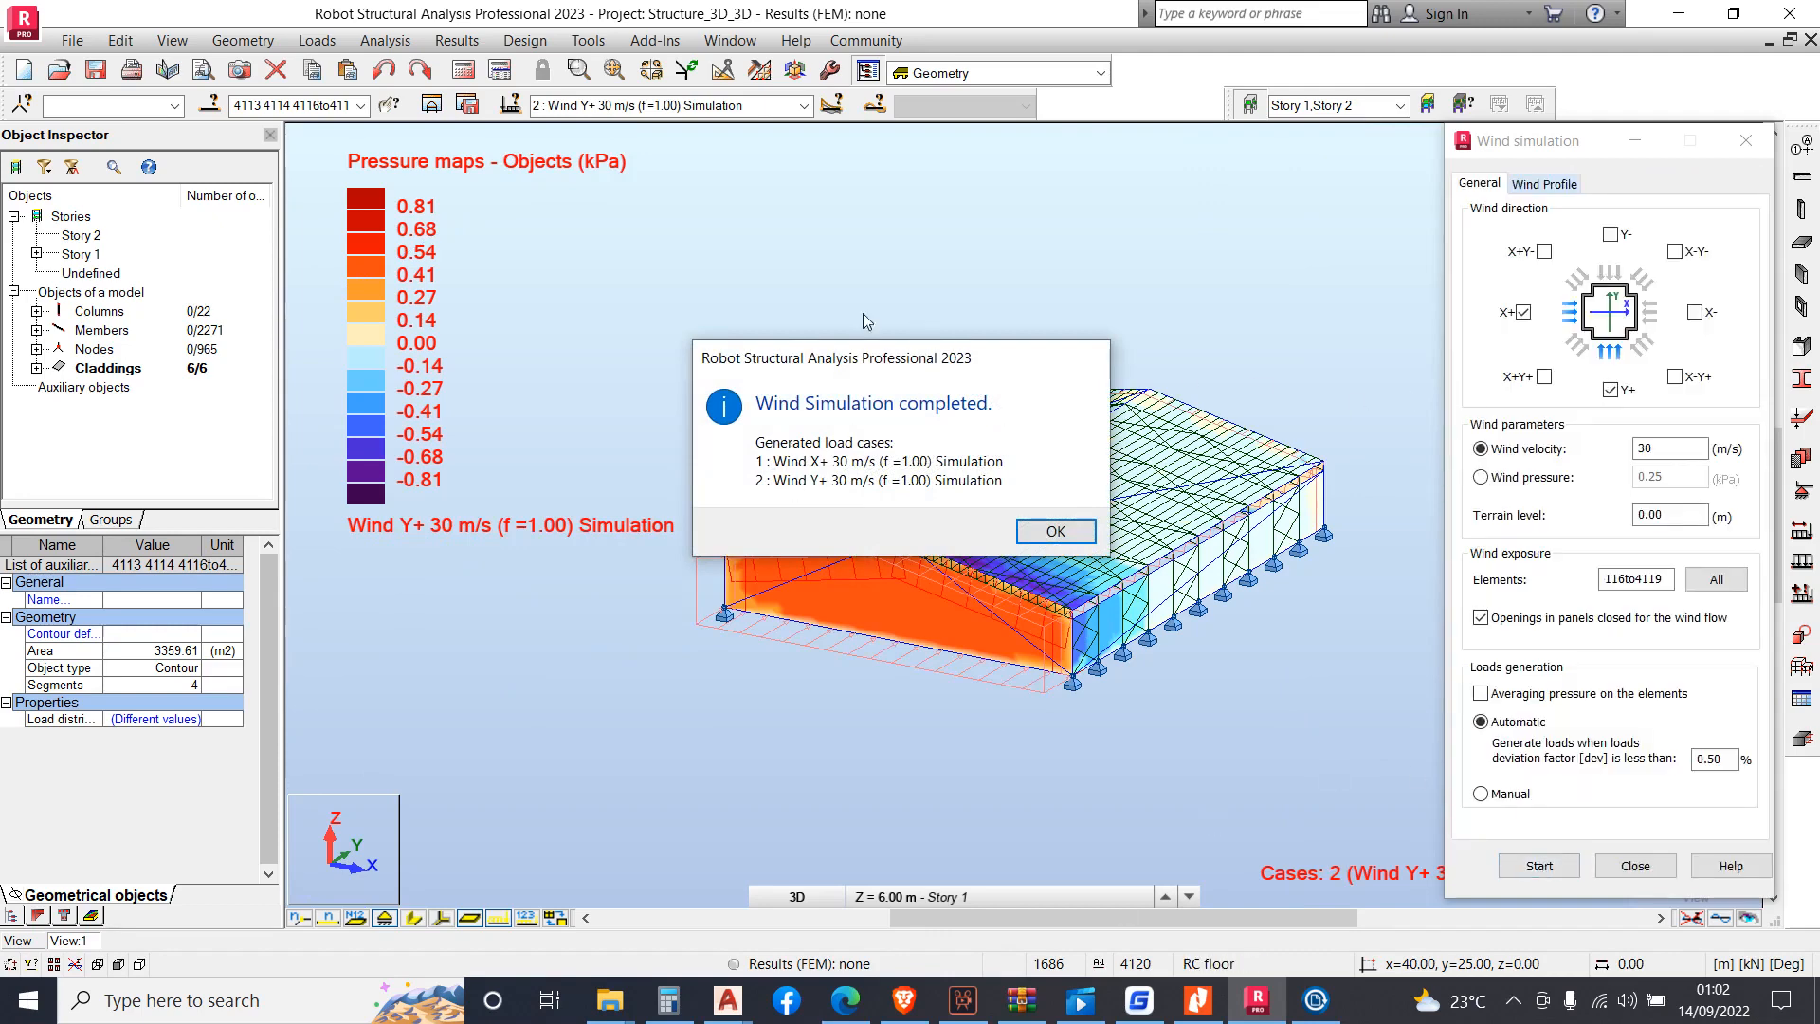
left_click(1054, 532)
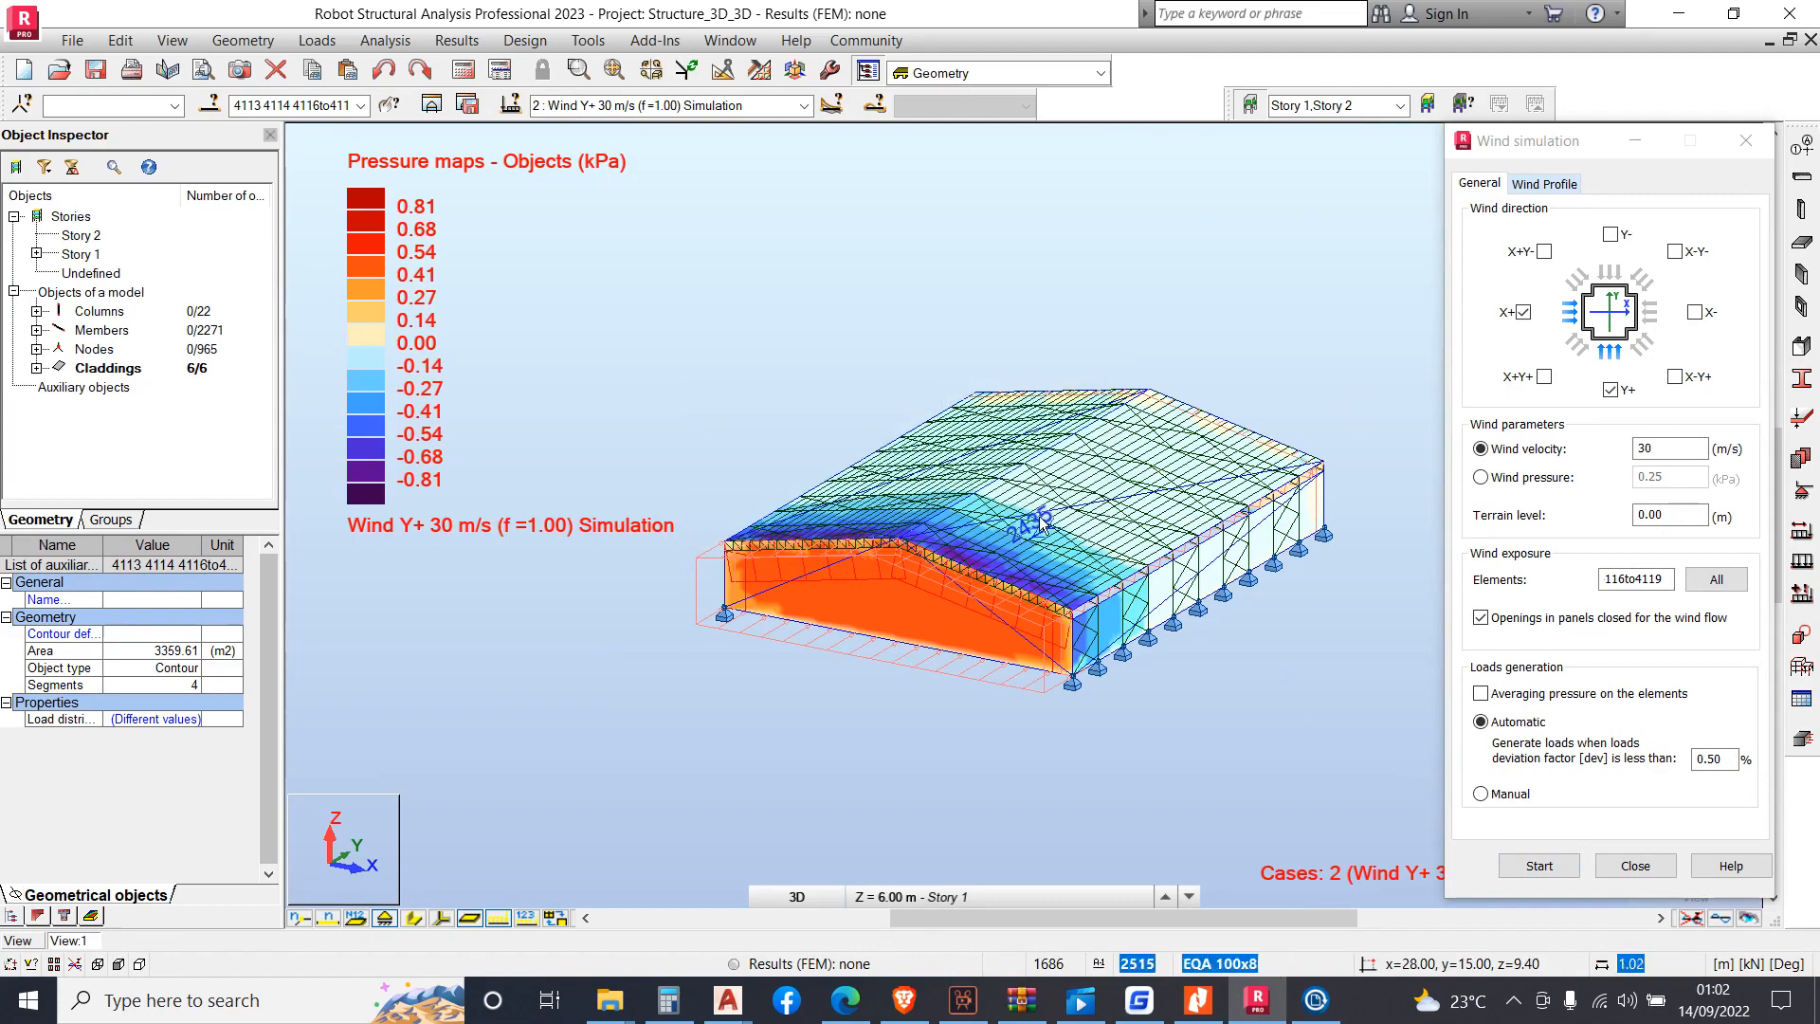
scroll(1319, 582, "up", 3)
scroll(1320, 576, "down", 2)
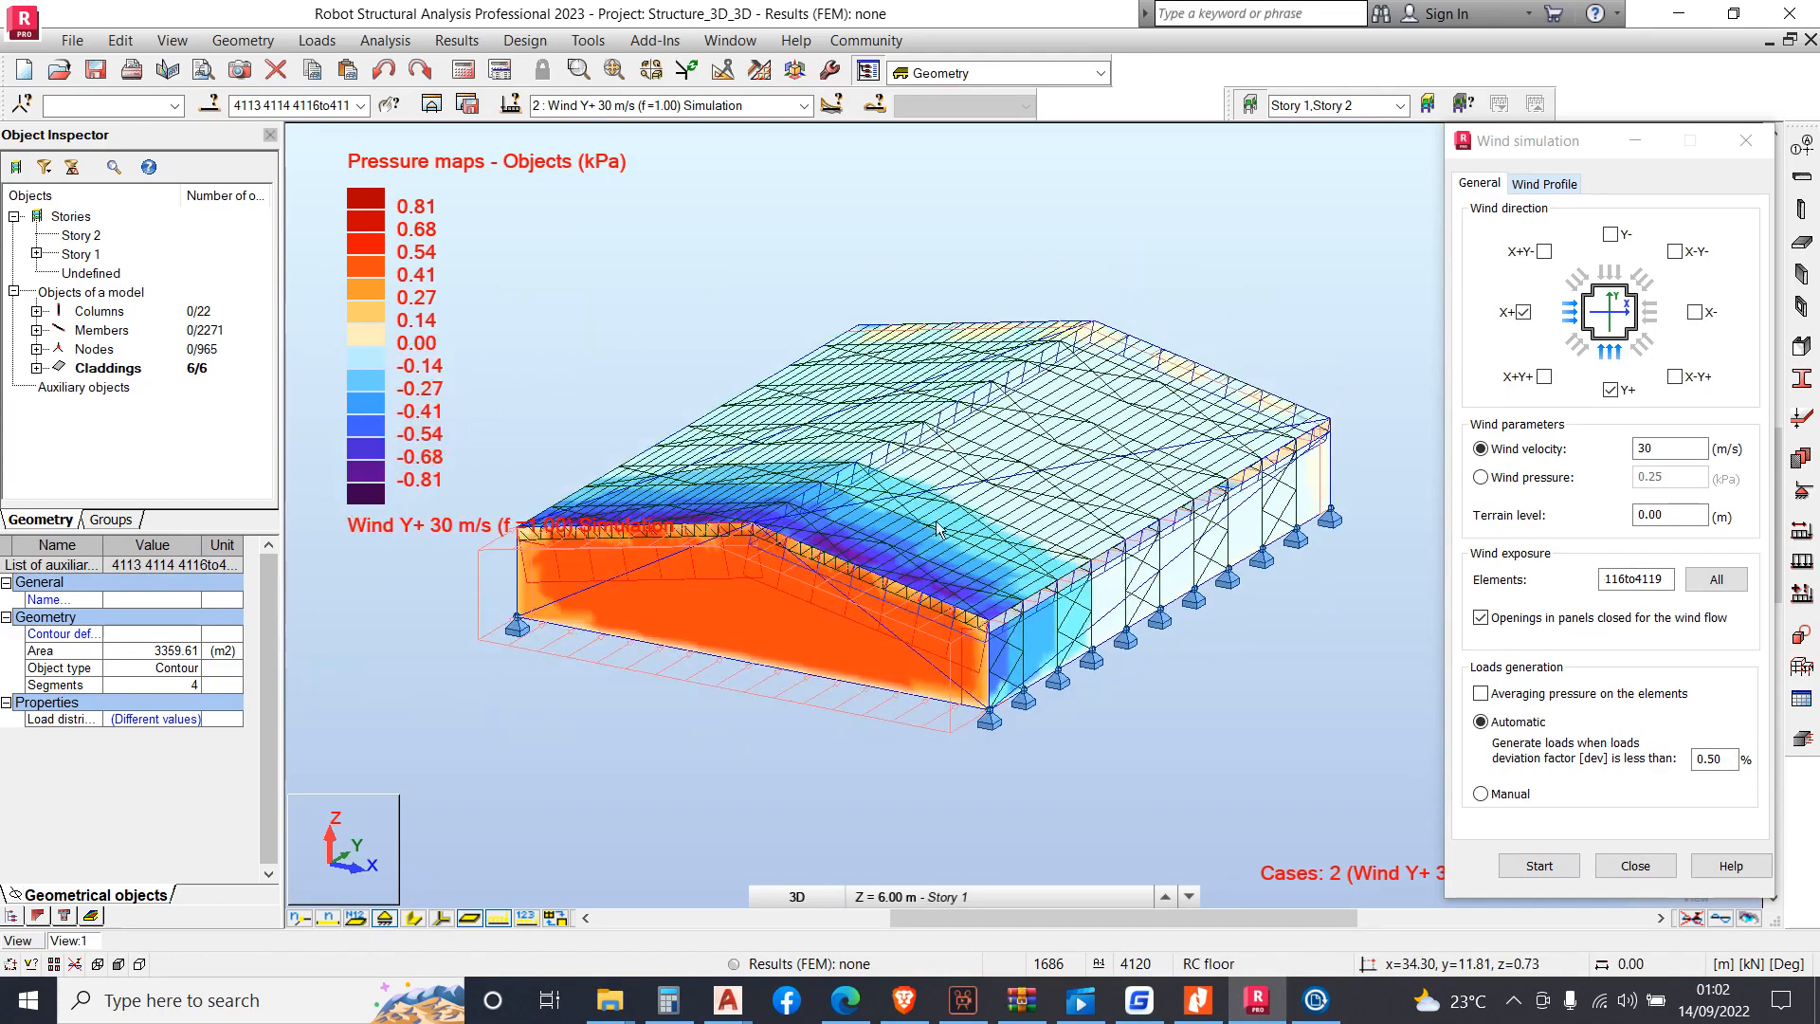
scroll(832, 464, "up", 1)
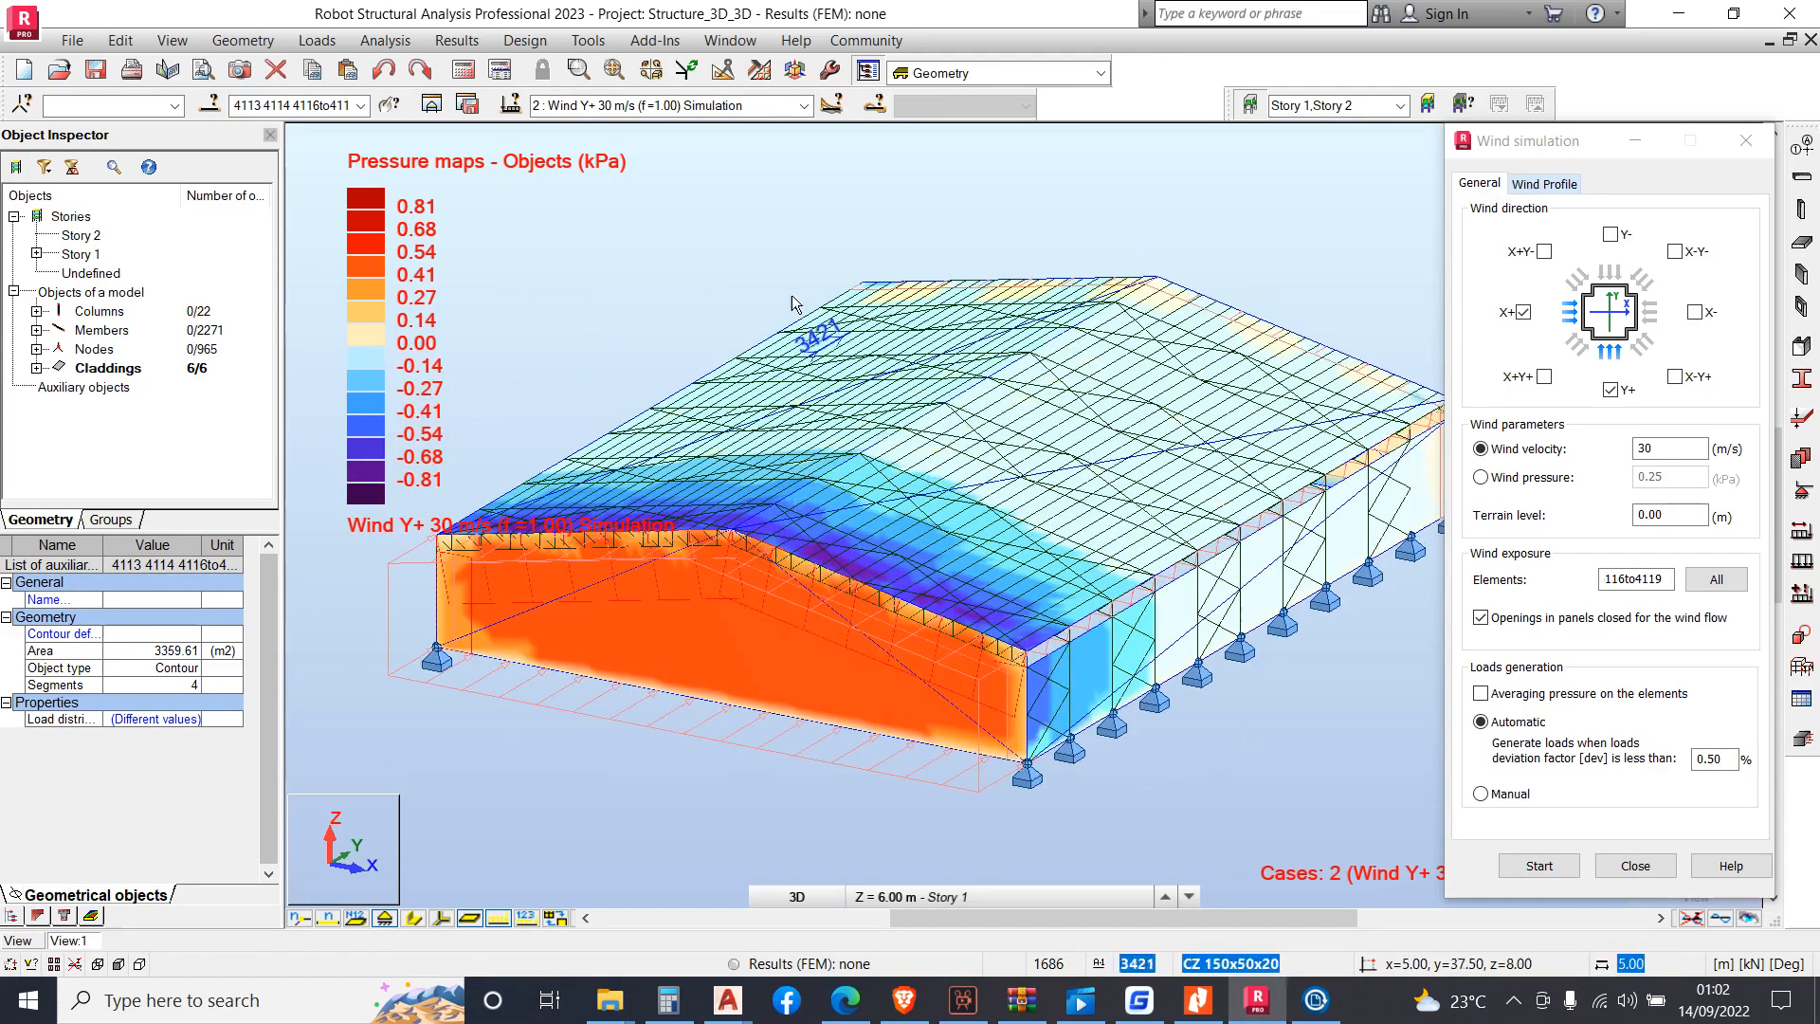
right_click(570, 230)
left_click(634, 326)
left_click_drag(635, 337, 967, 431)
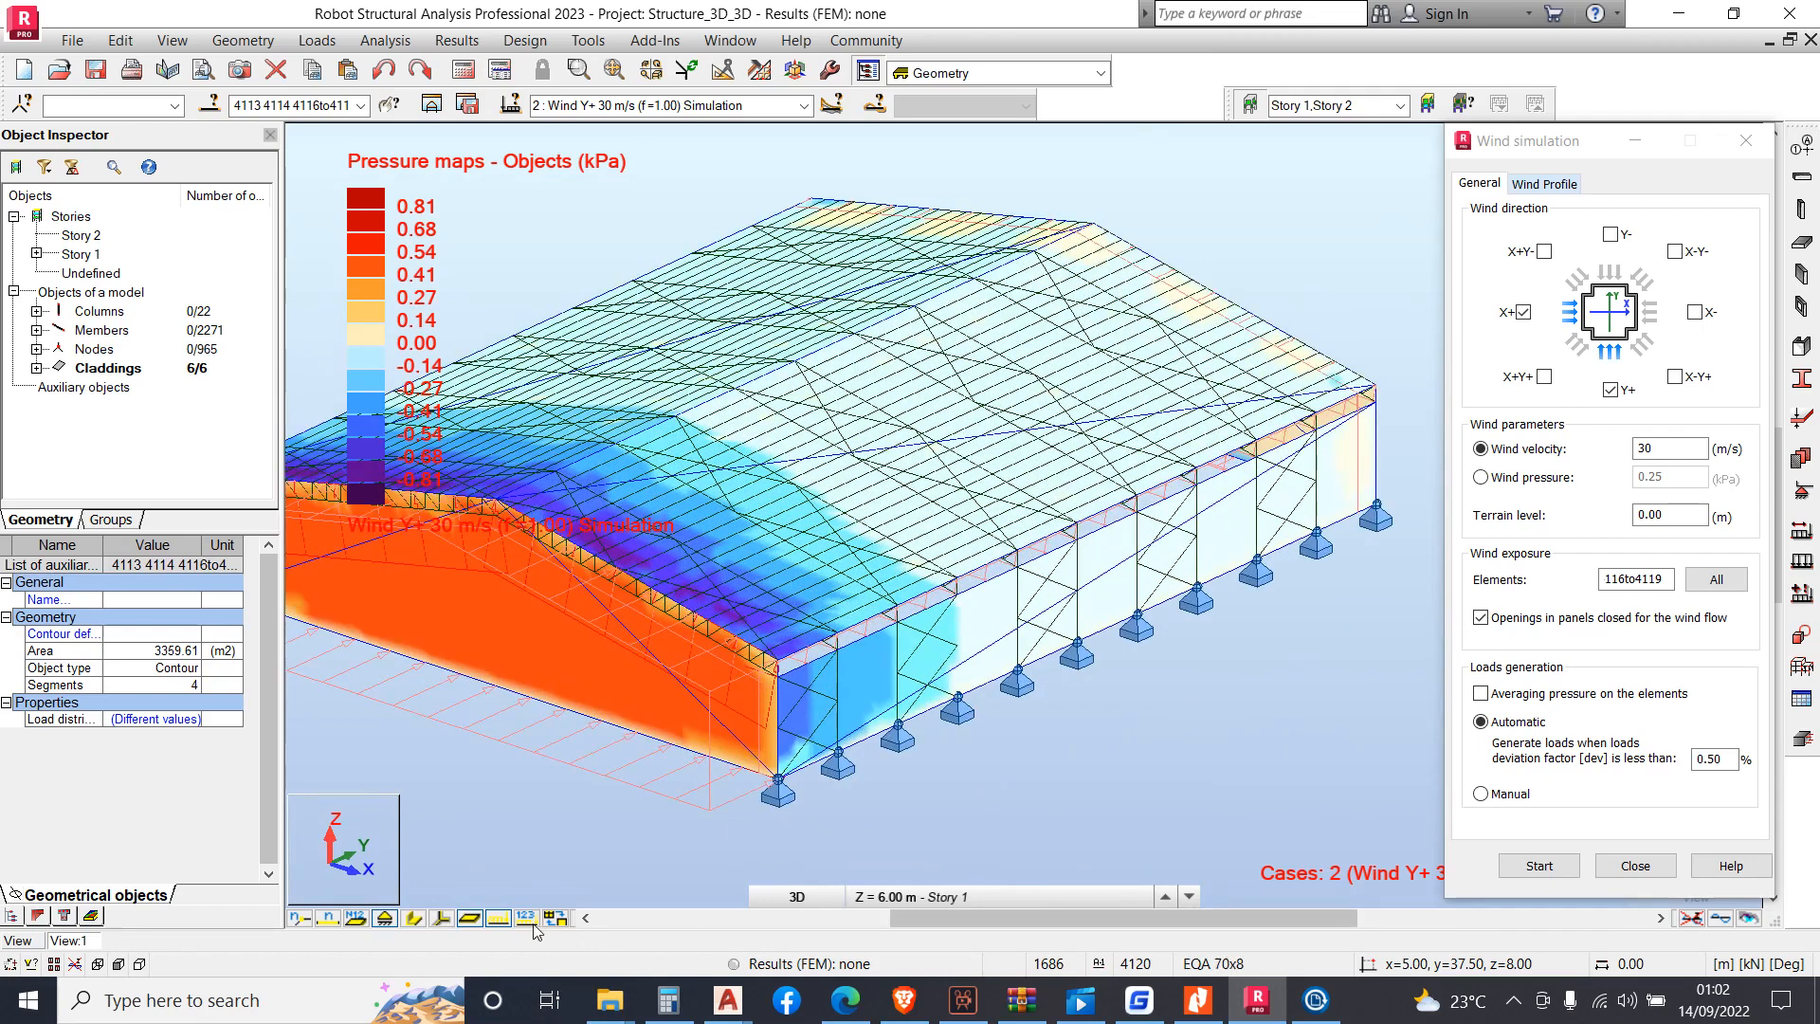
left_click(804, 106)
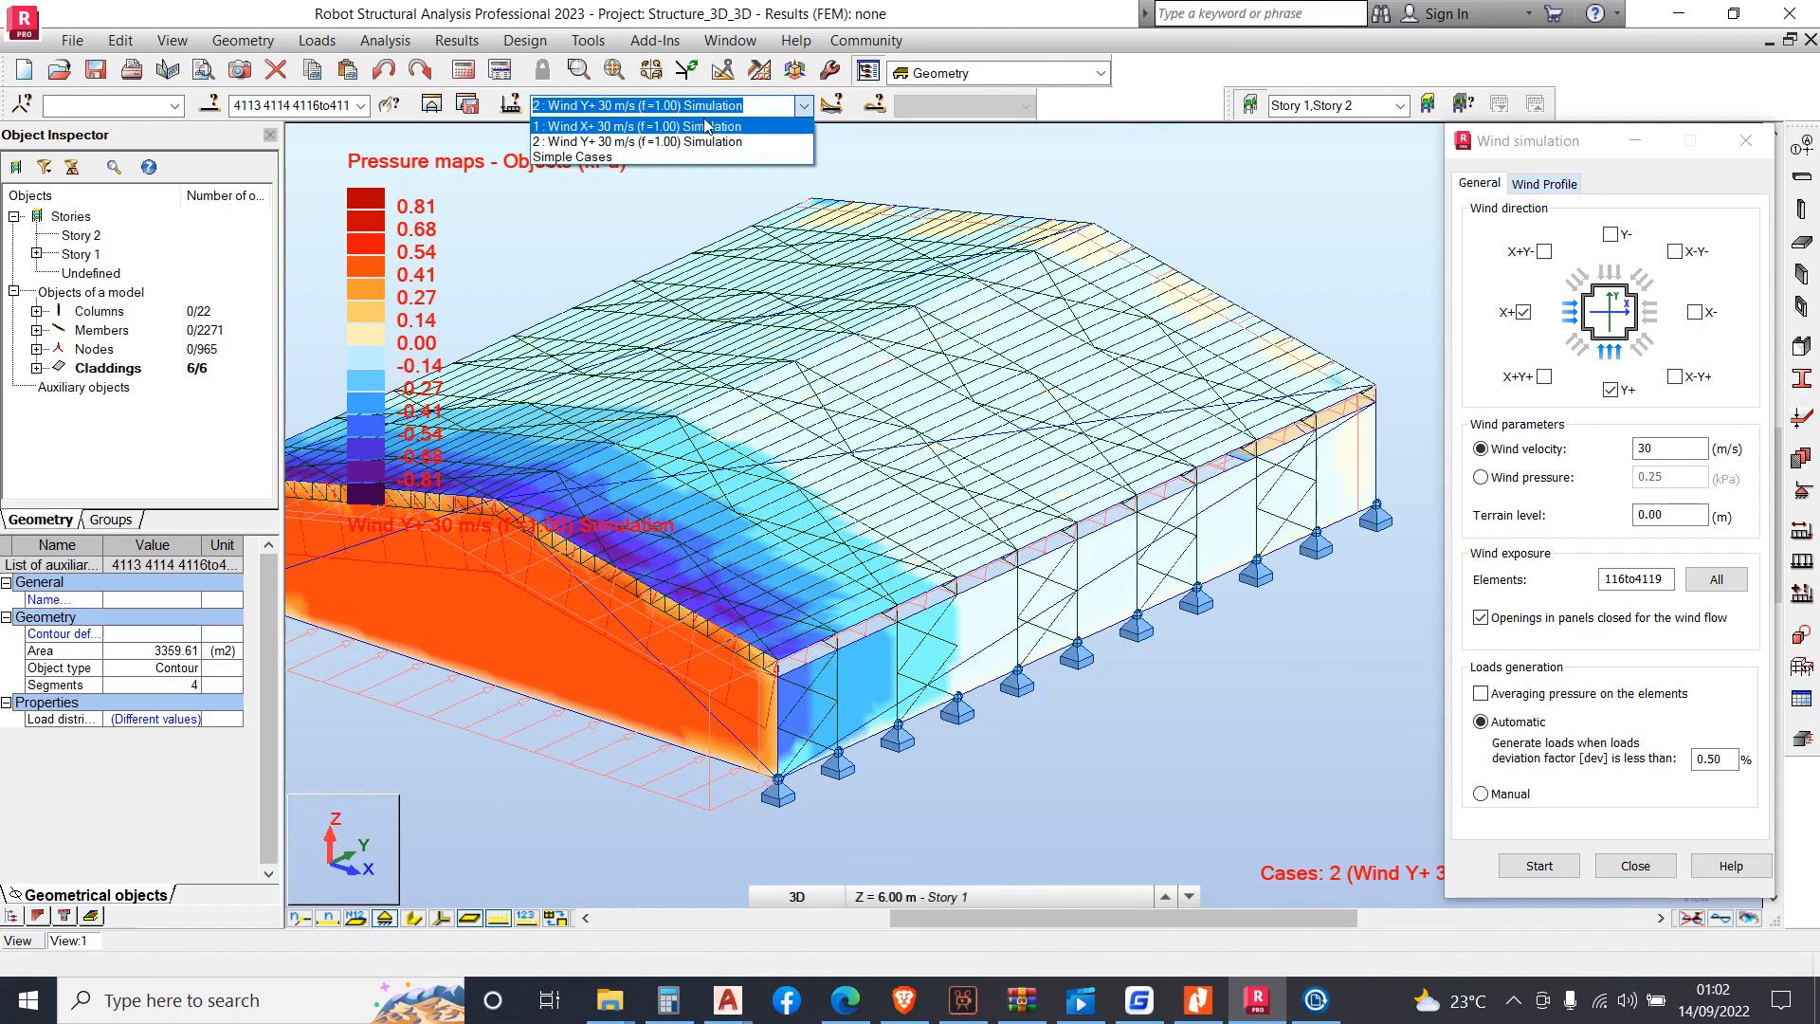
left_click(802, 103)
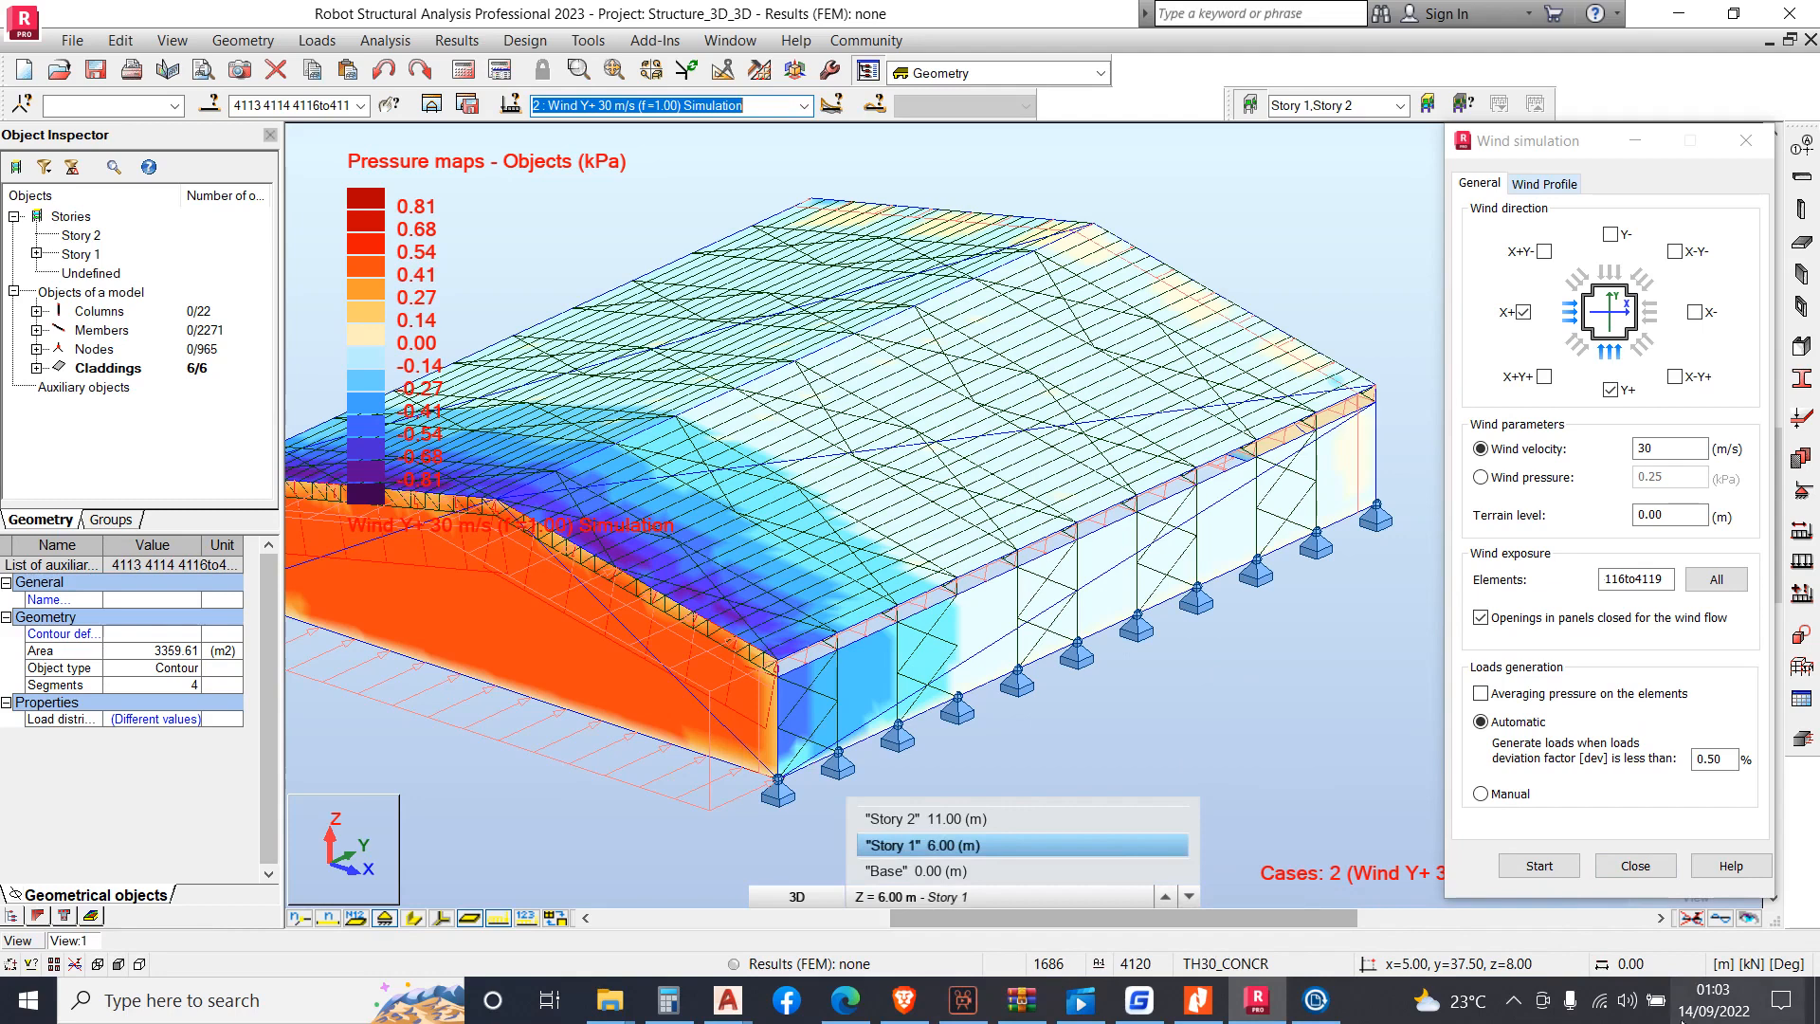
left_click(1514, 1004)
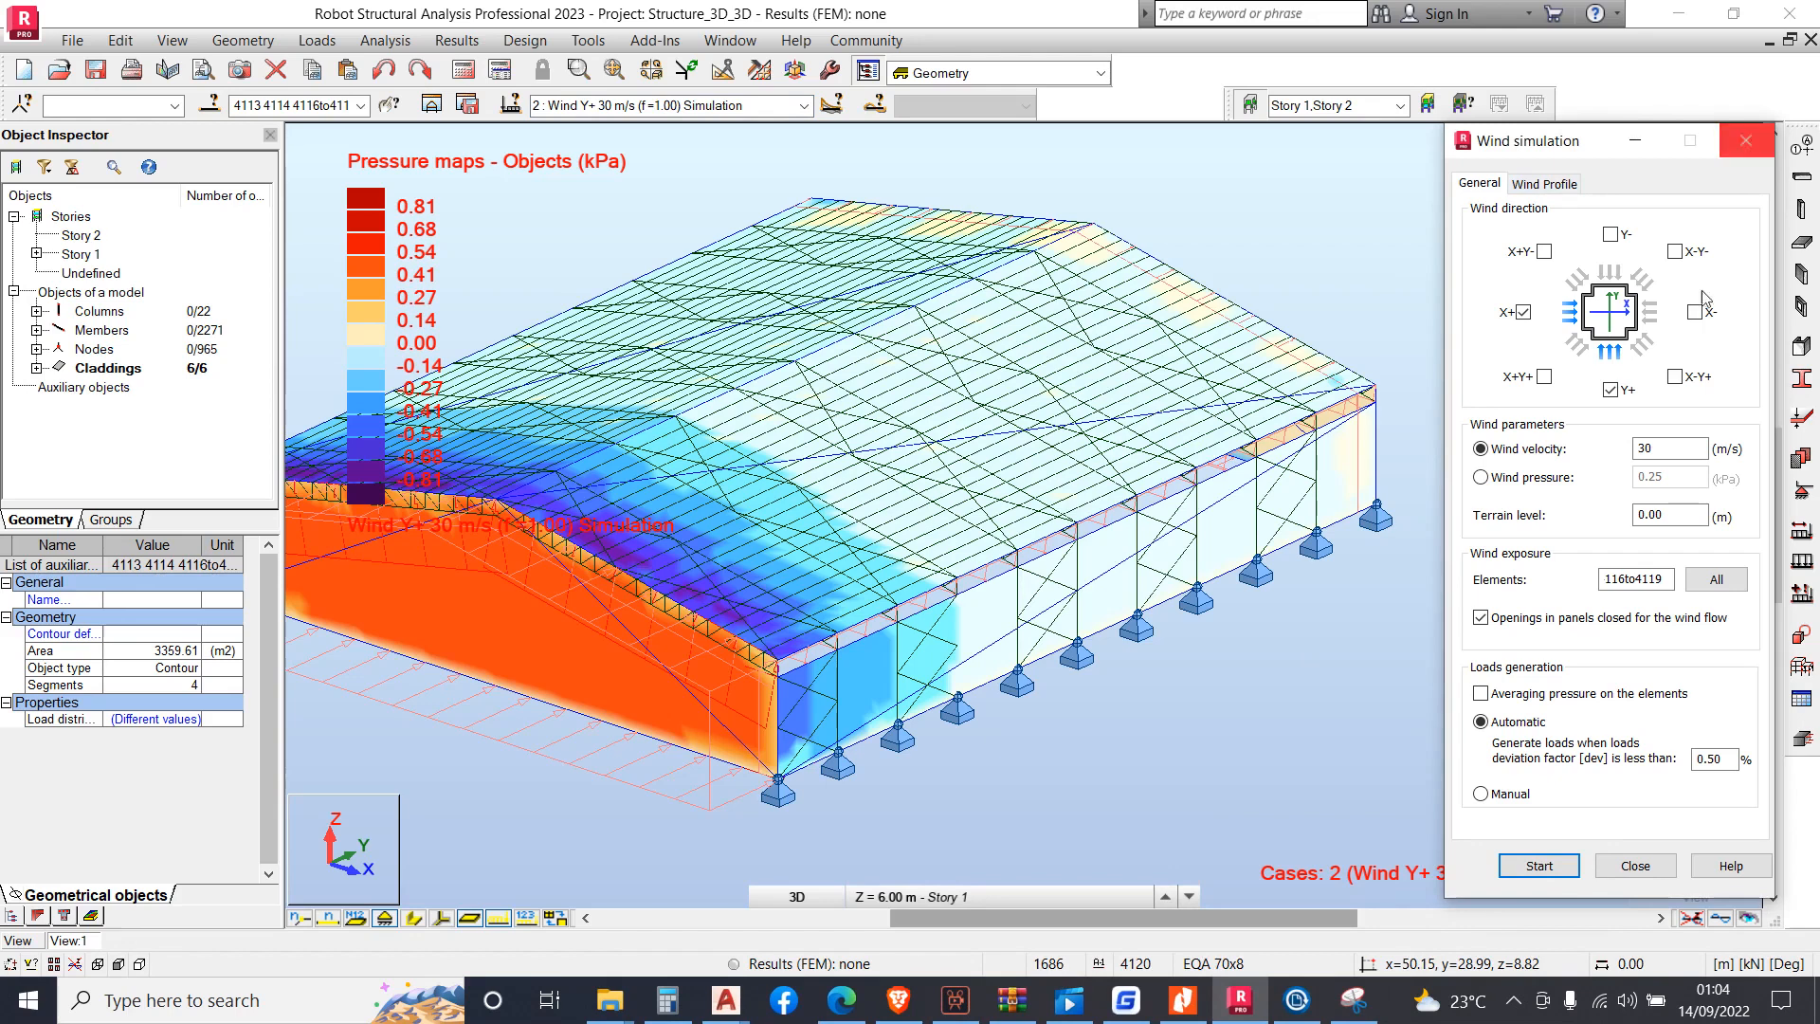
Close the wind simulation setup and open the choice of load cases for the model view
left_click(1635, 858)
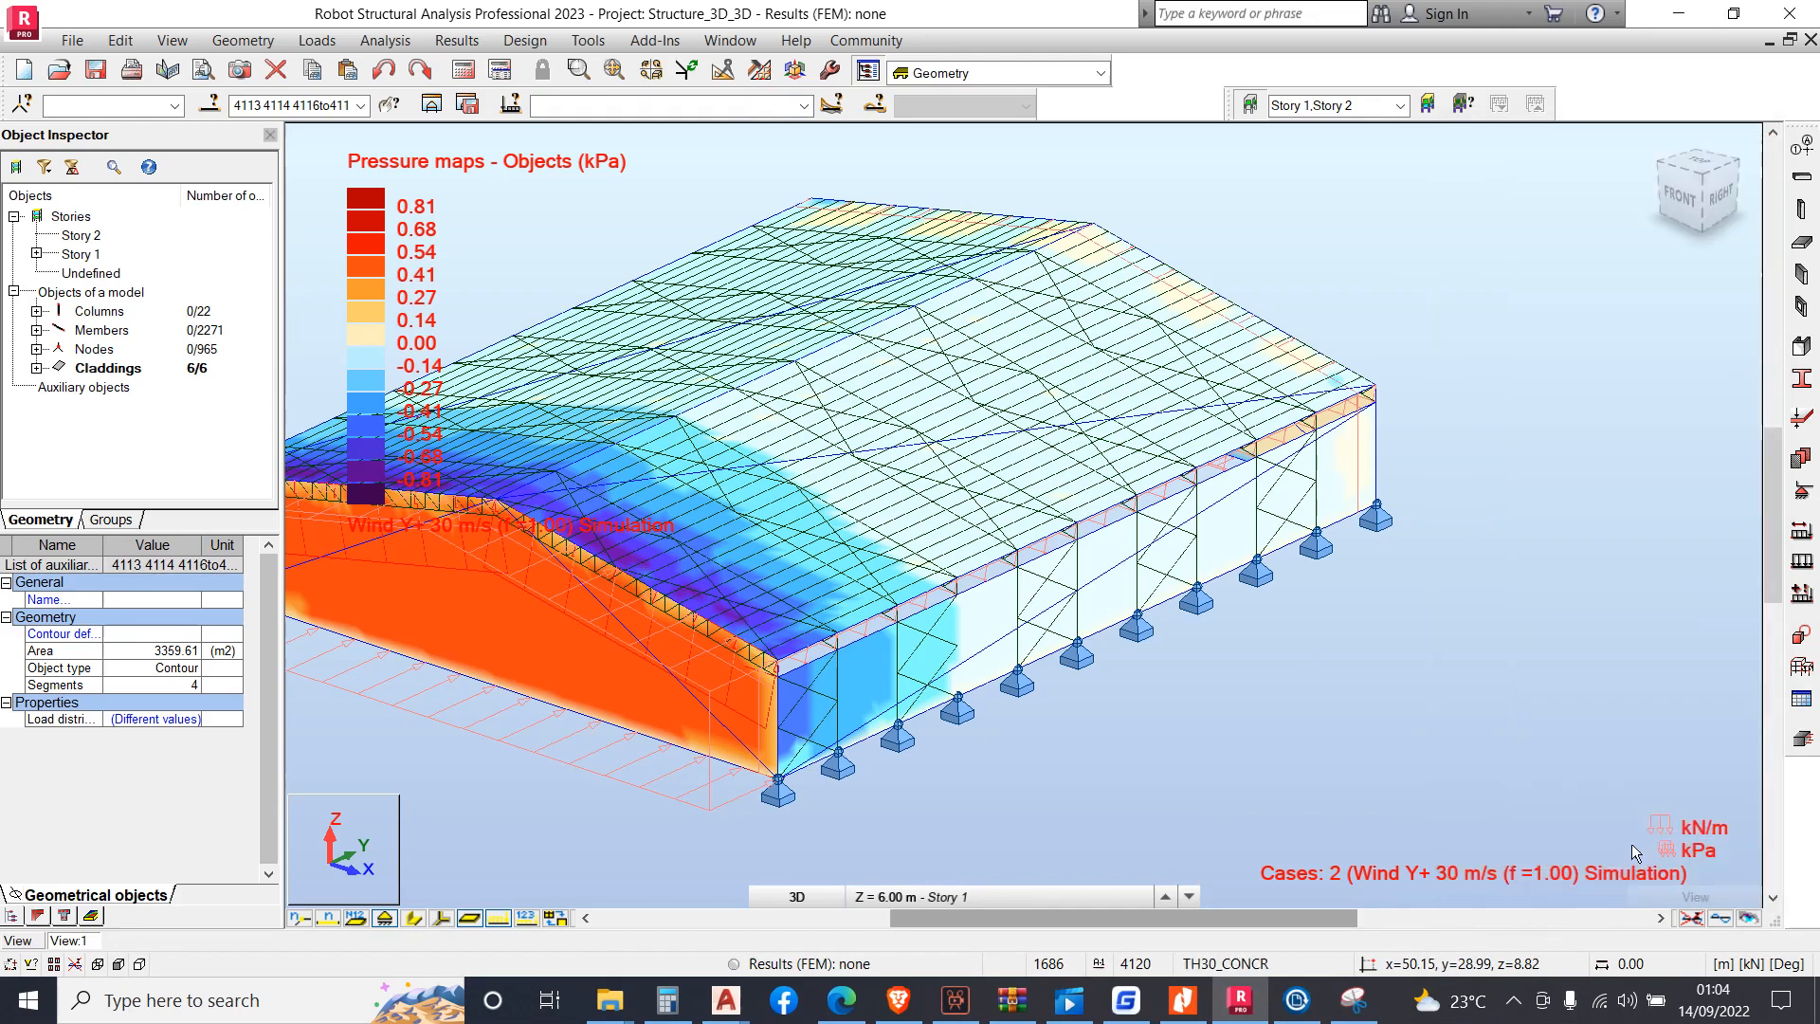
left_click(802, 106)
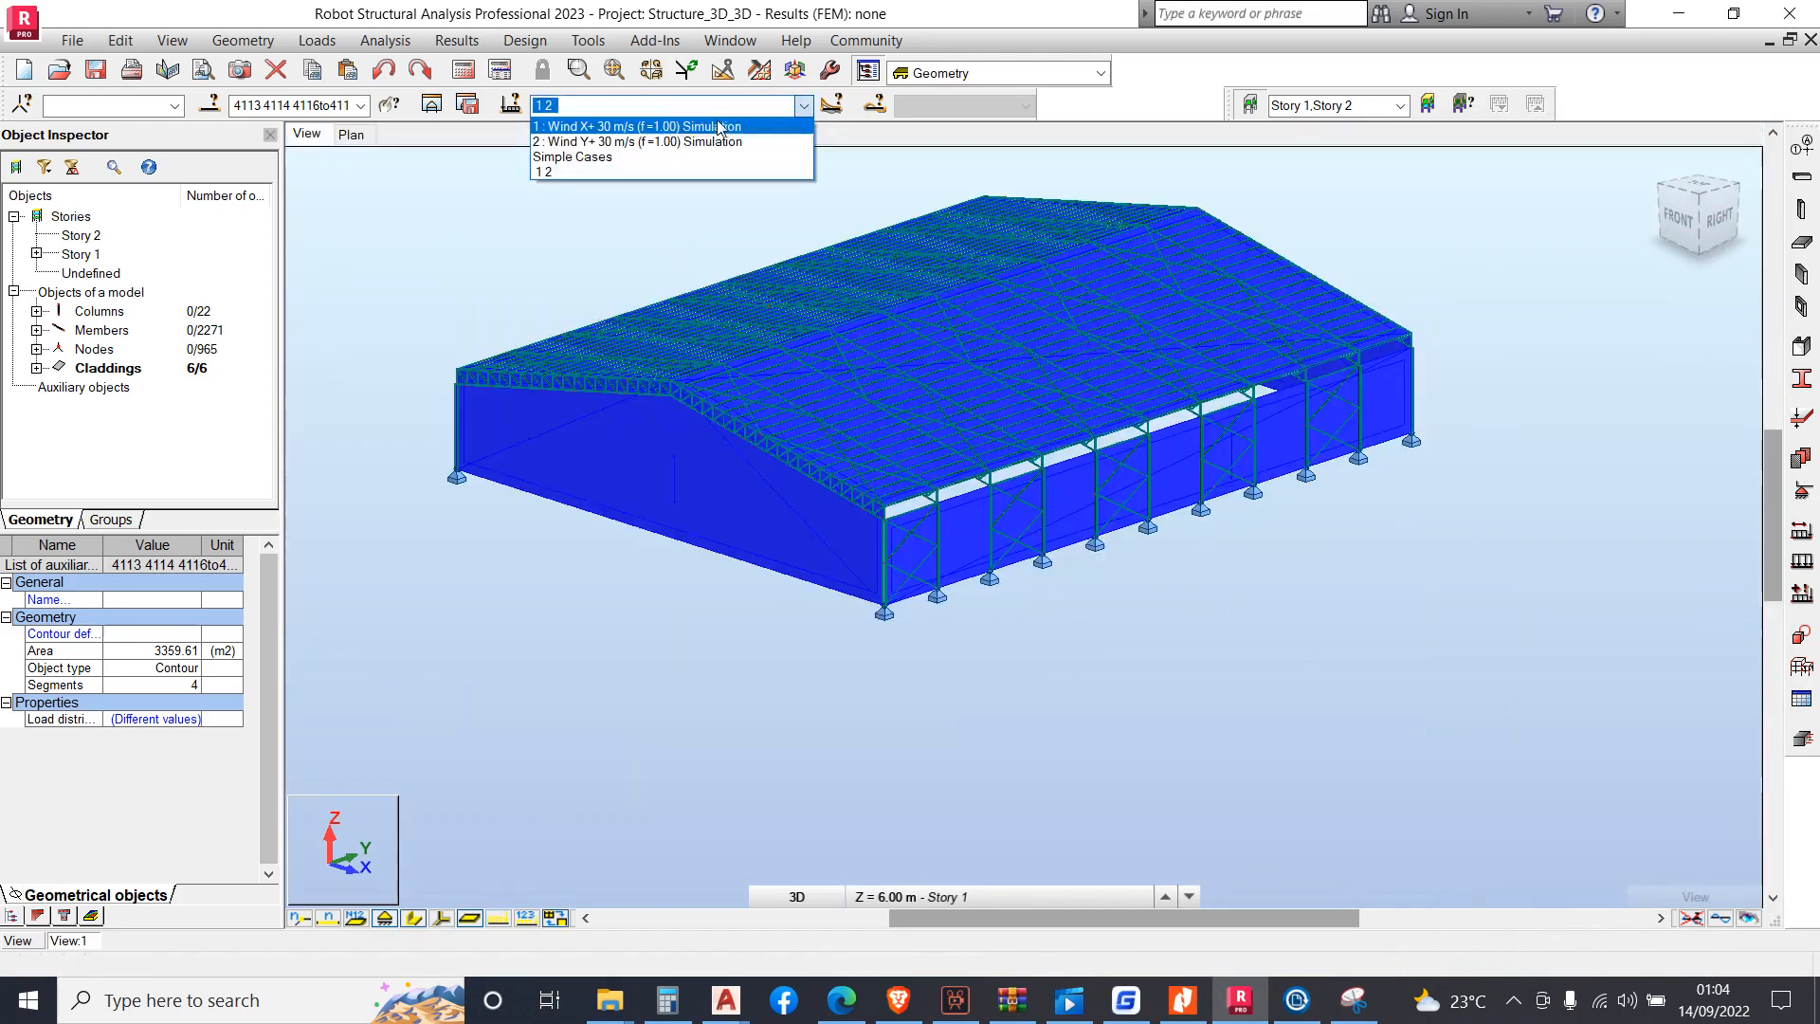
Clear the current selection of all claddings in the model
scroll(1293, 190, "up", 3)
left_click(1292, 189)
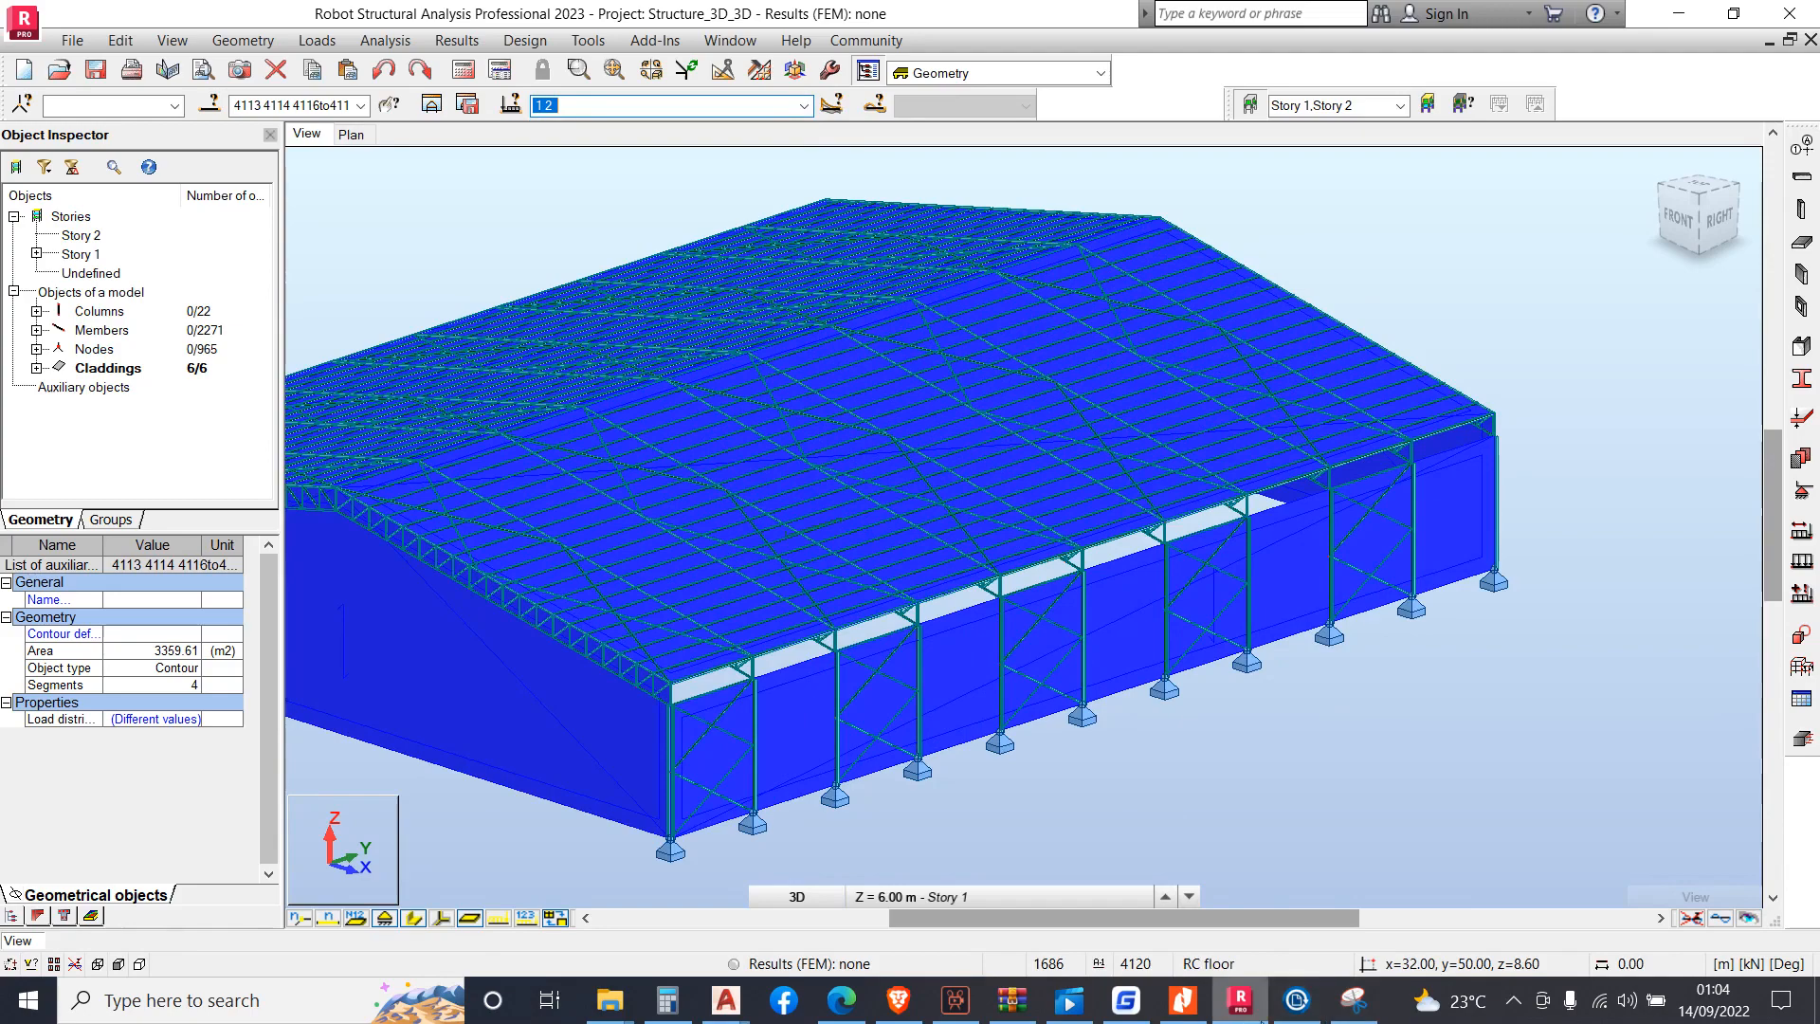
left_click(1519, 1005)
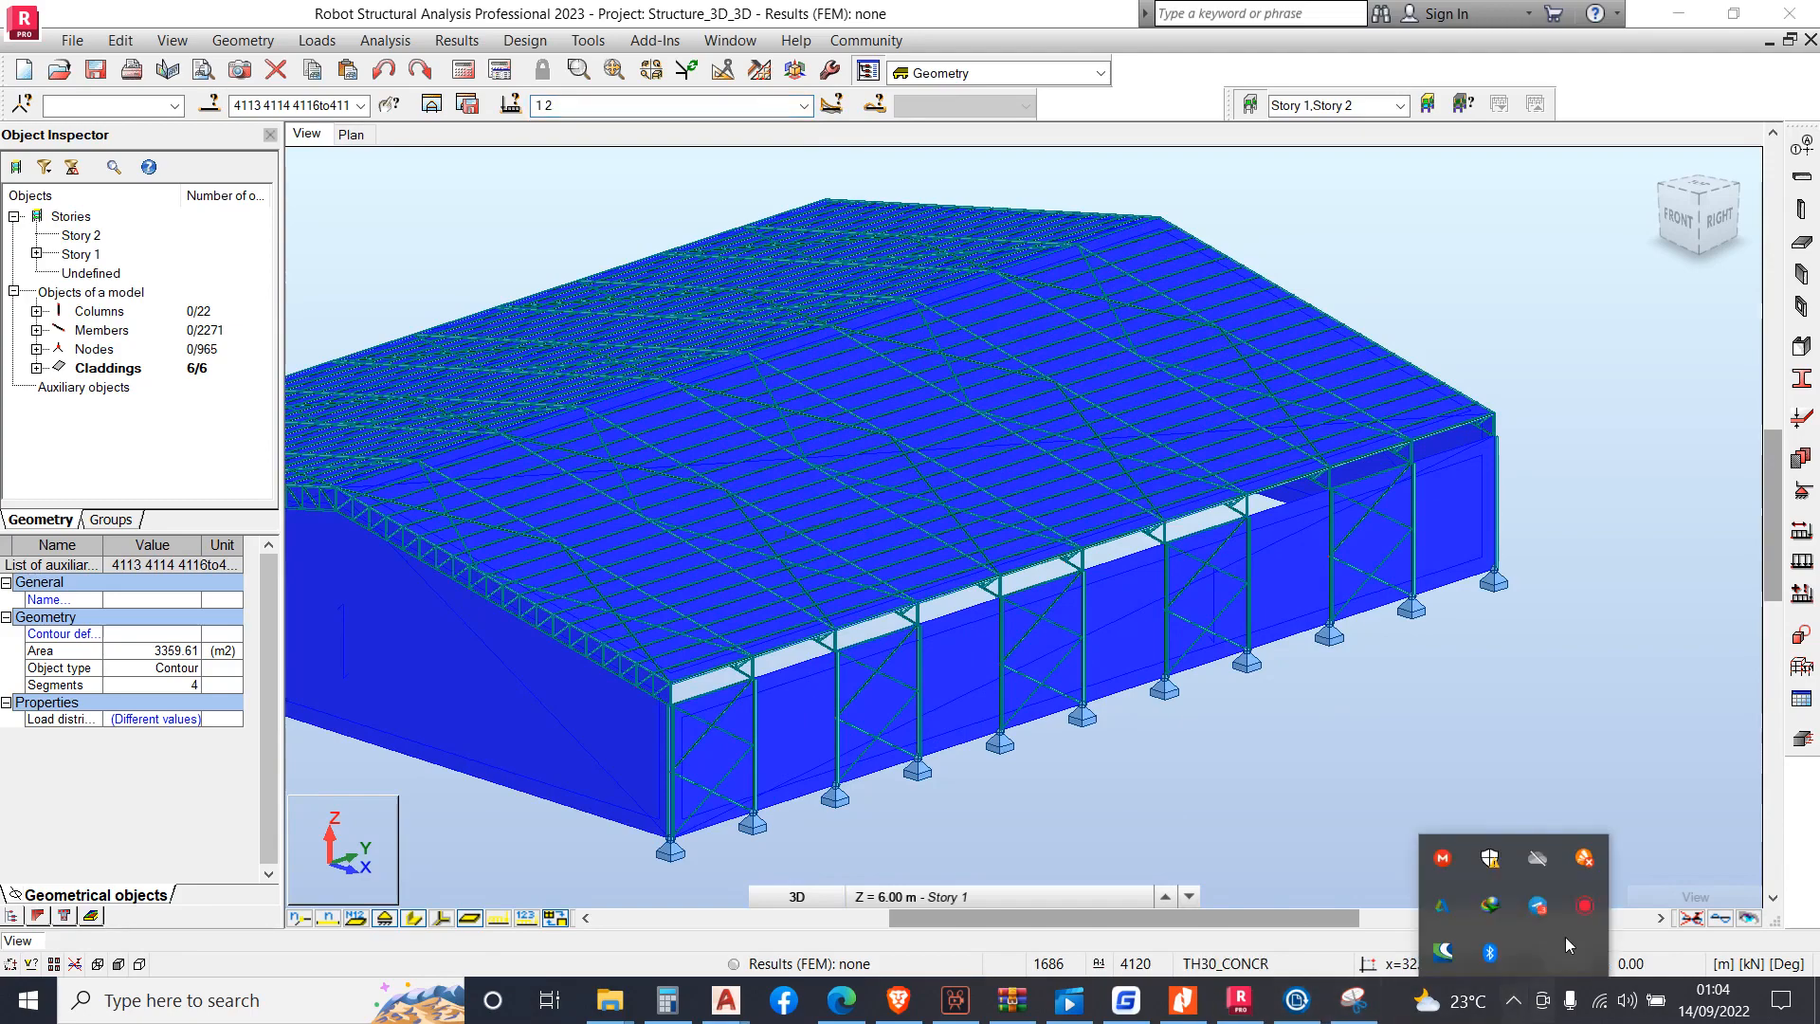
left_click(1583, 896)
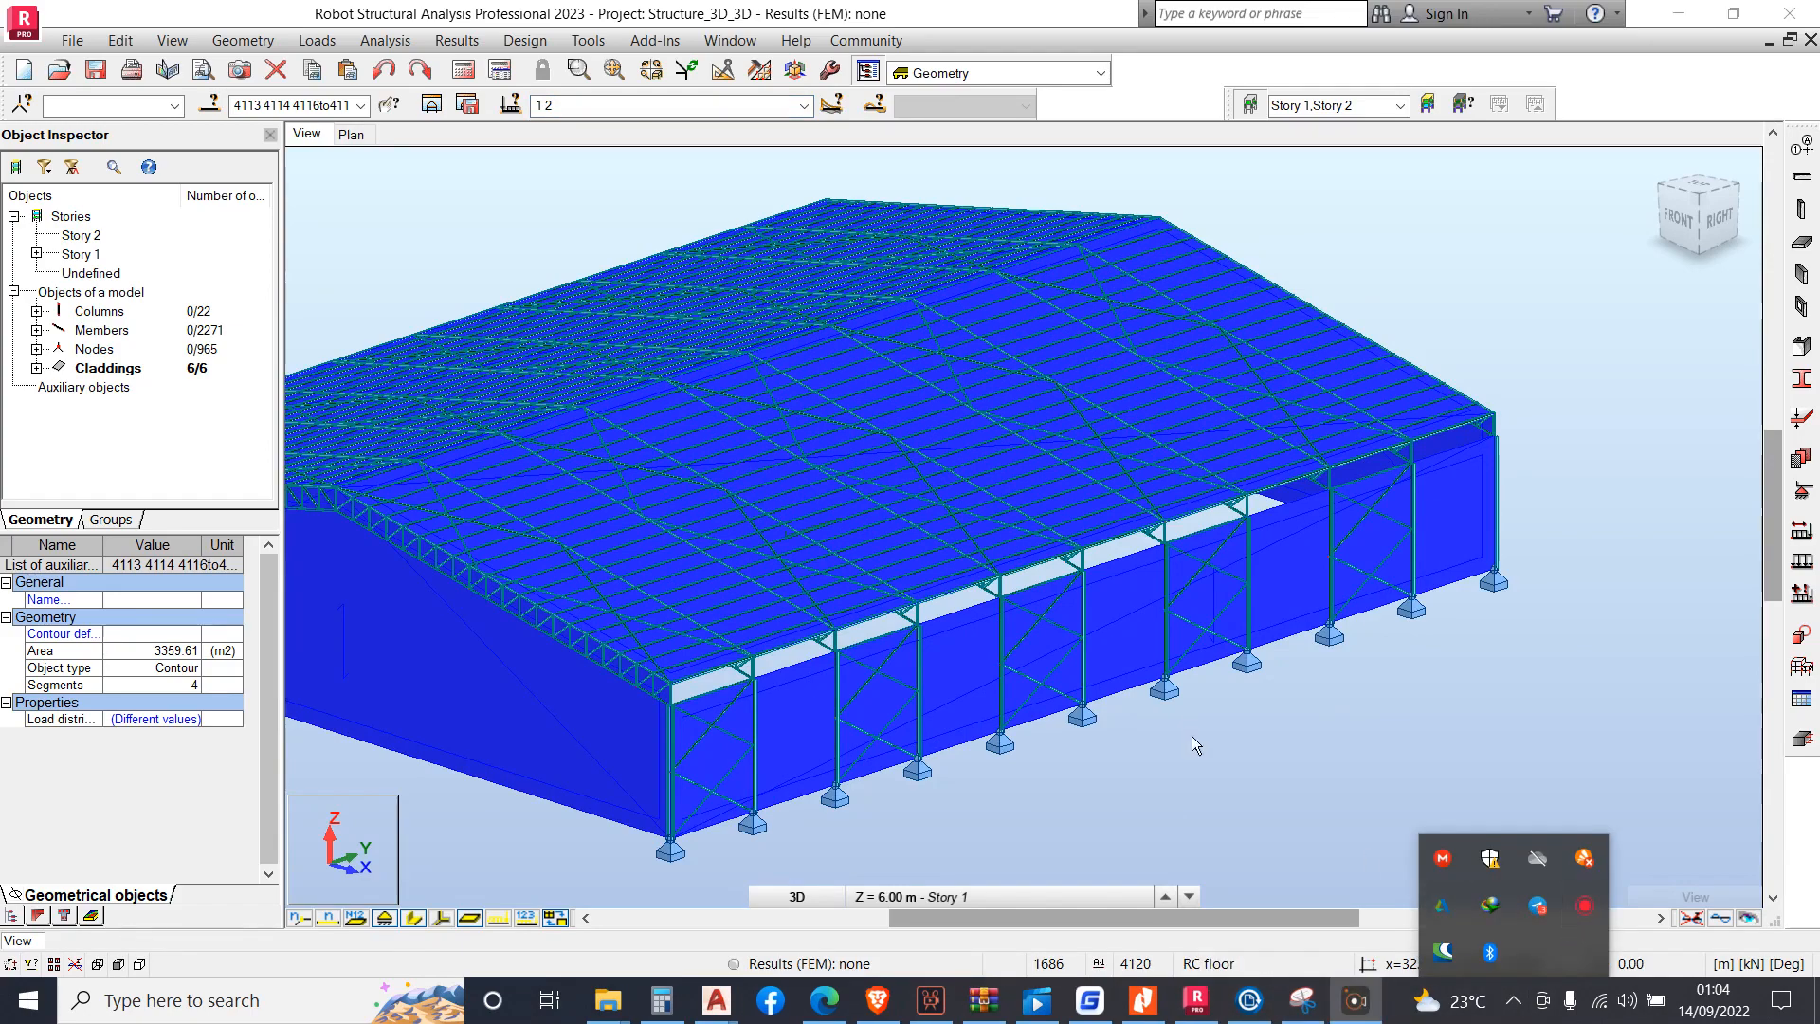
left_click(1321, 787)
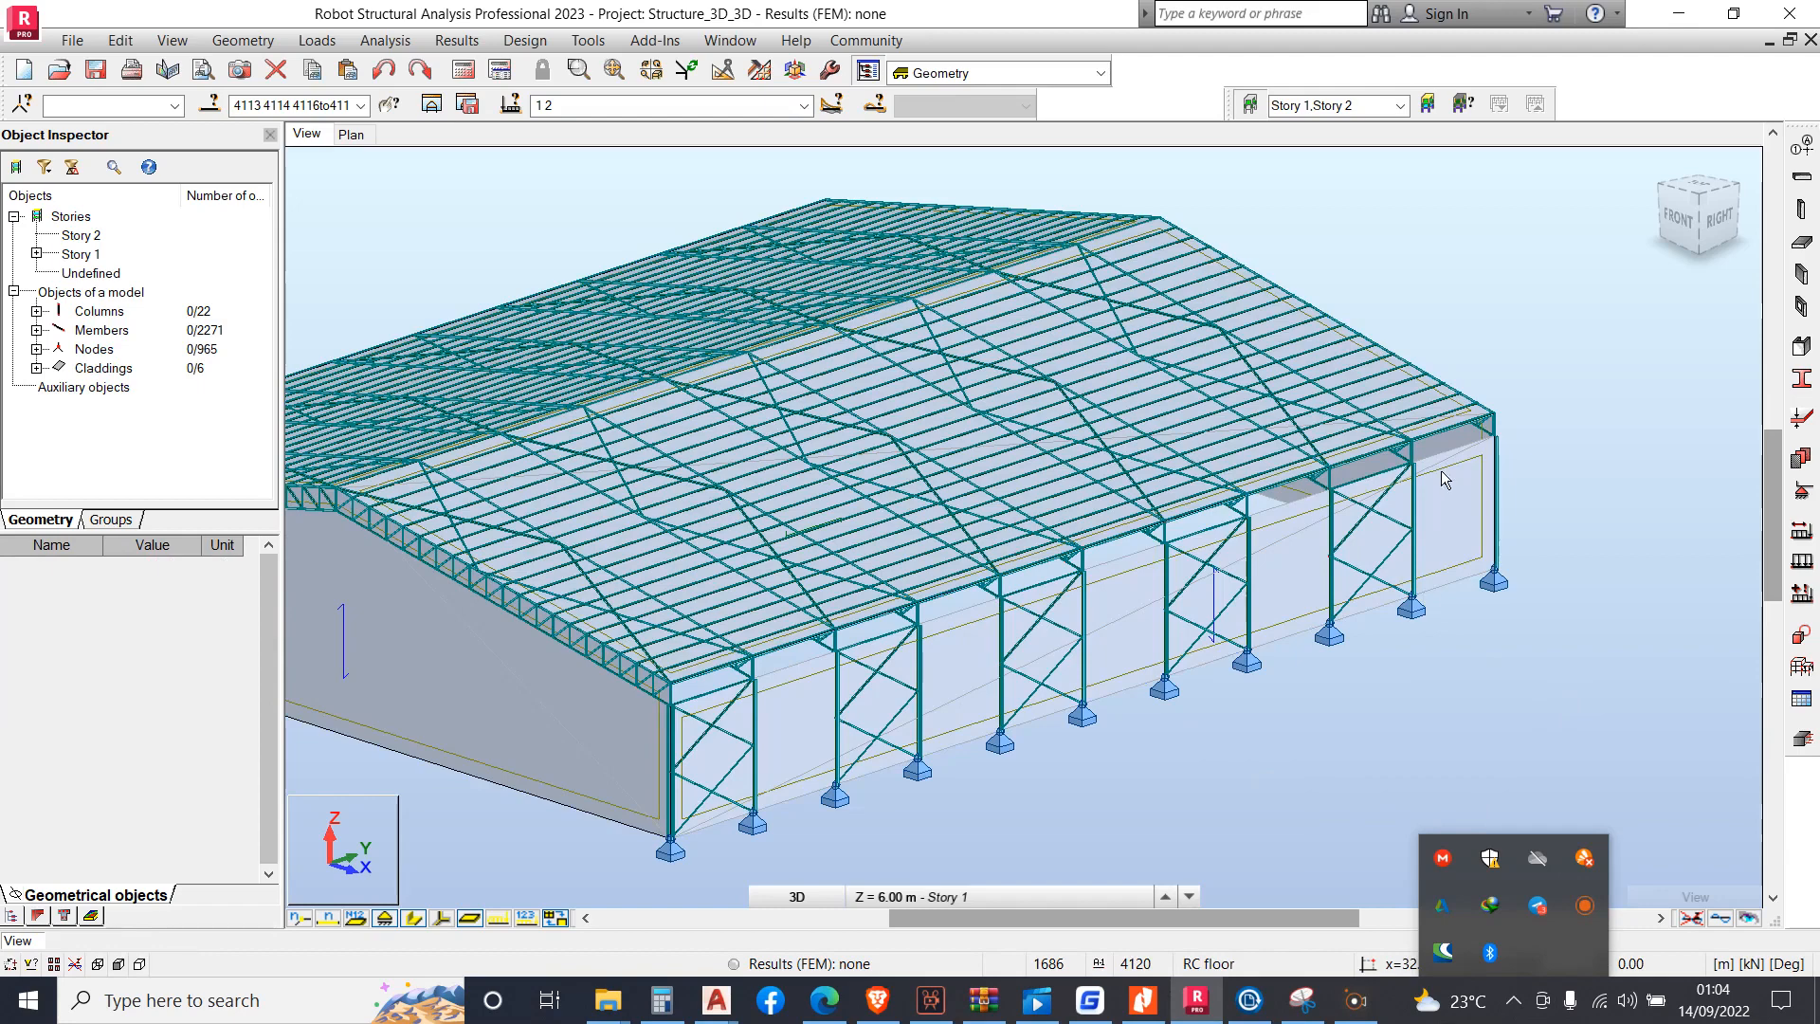
left_click(1645, 543)
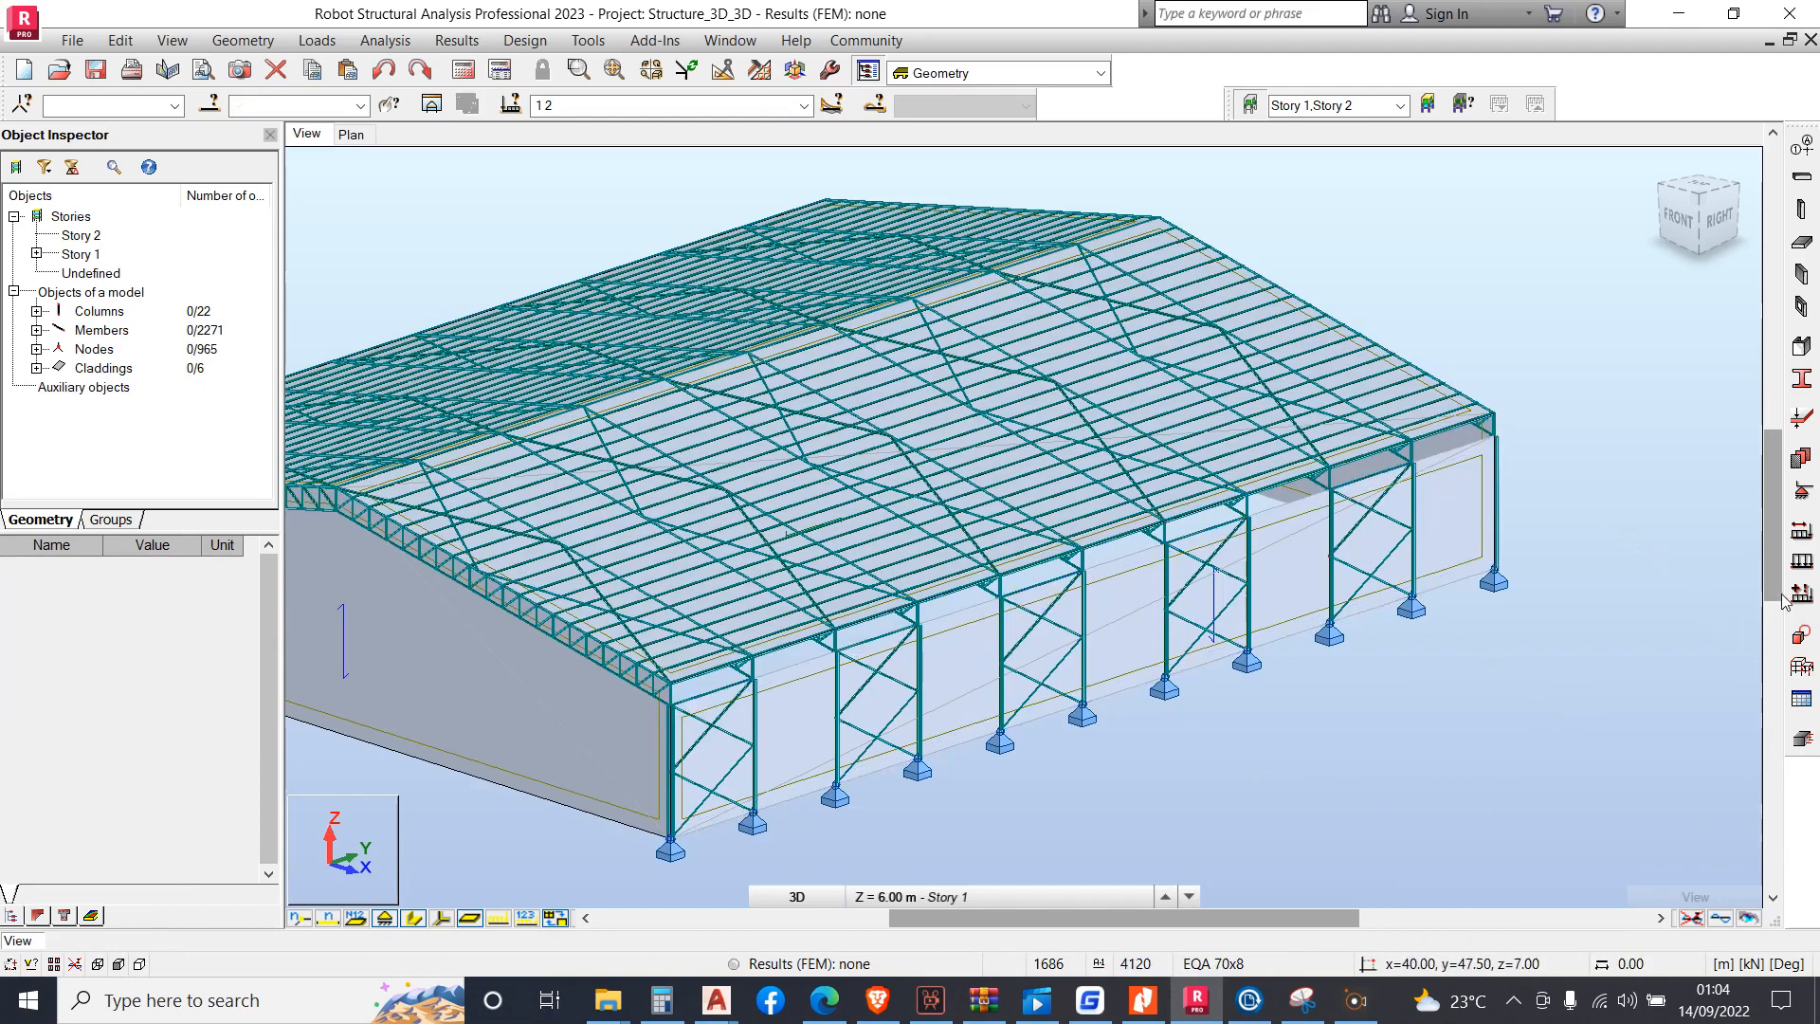
Add a load case named DL with dead nature to the list of load cases
left_click(1800, 533)
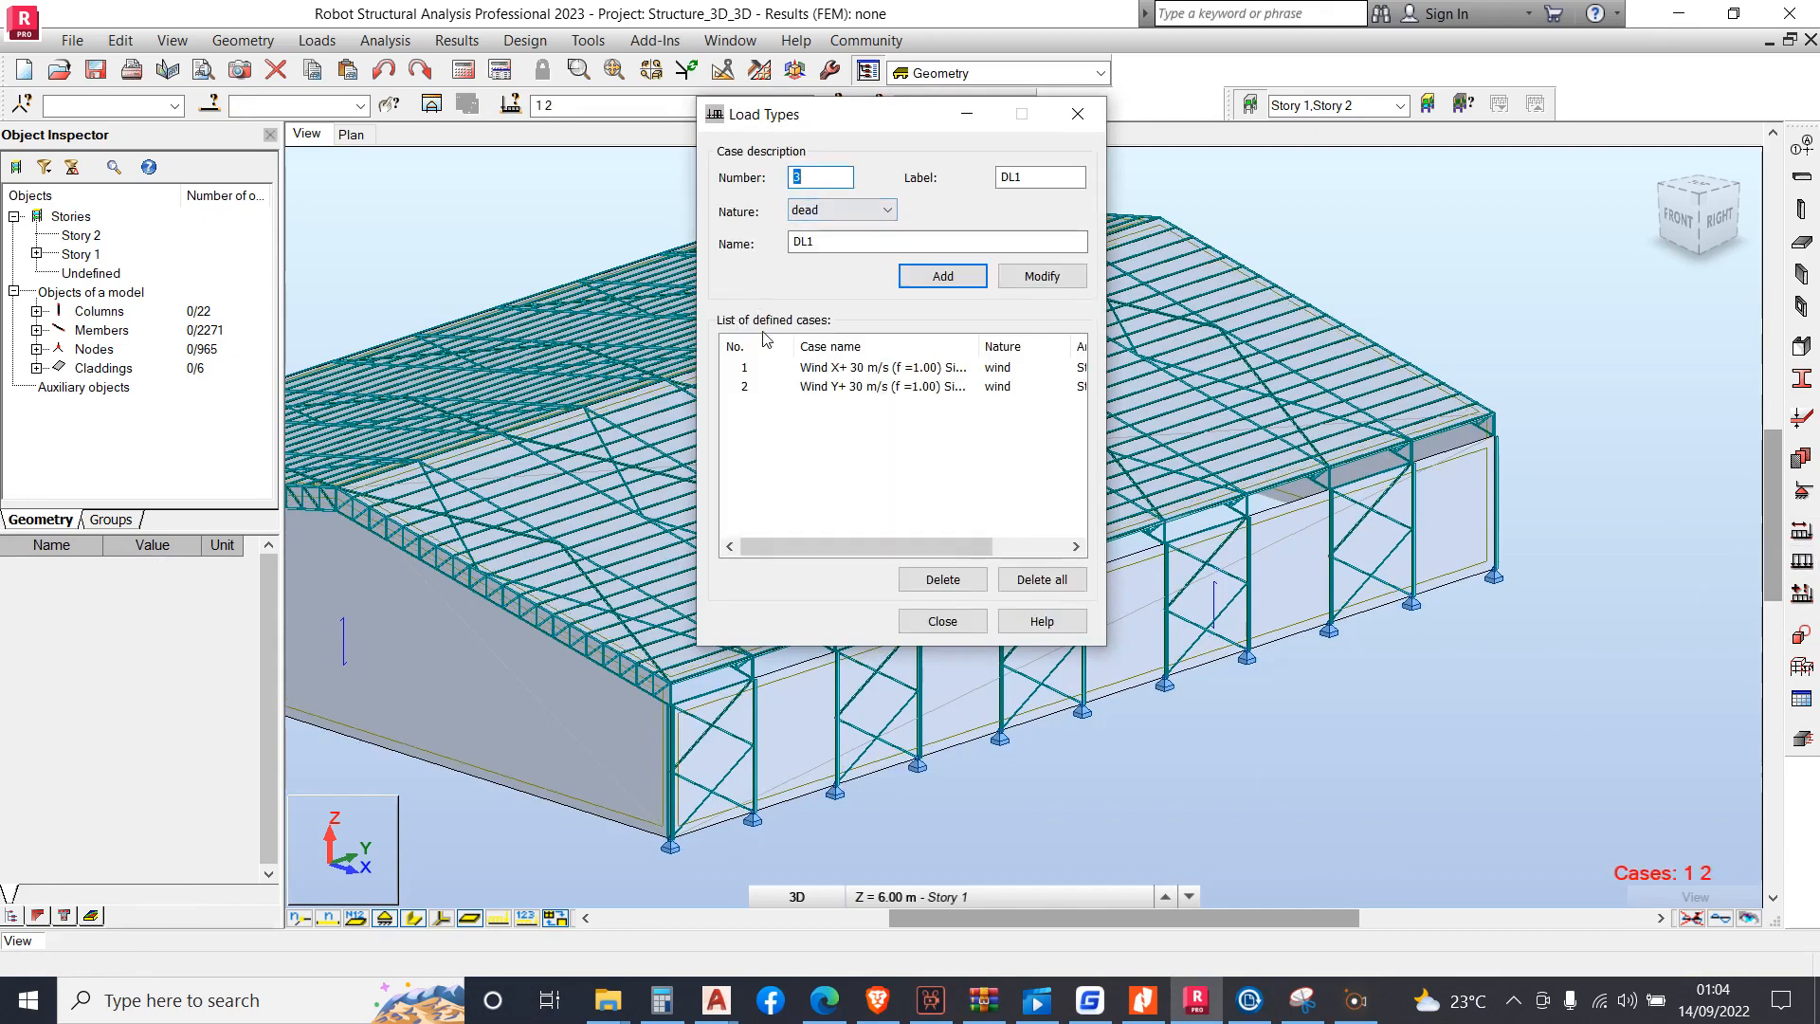
left_click(808, 241)
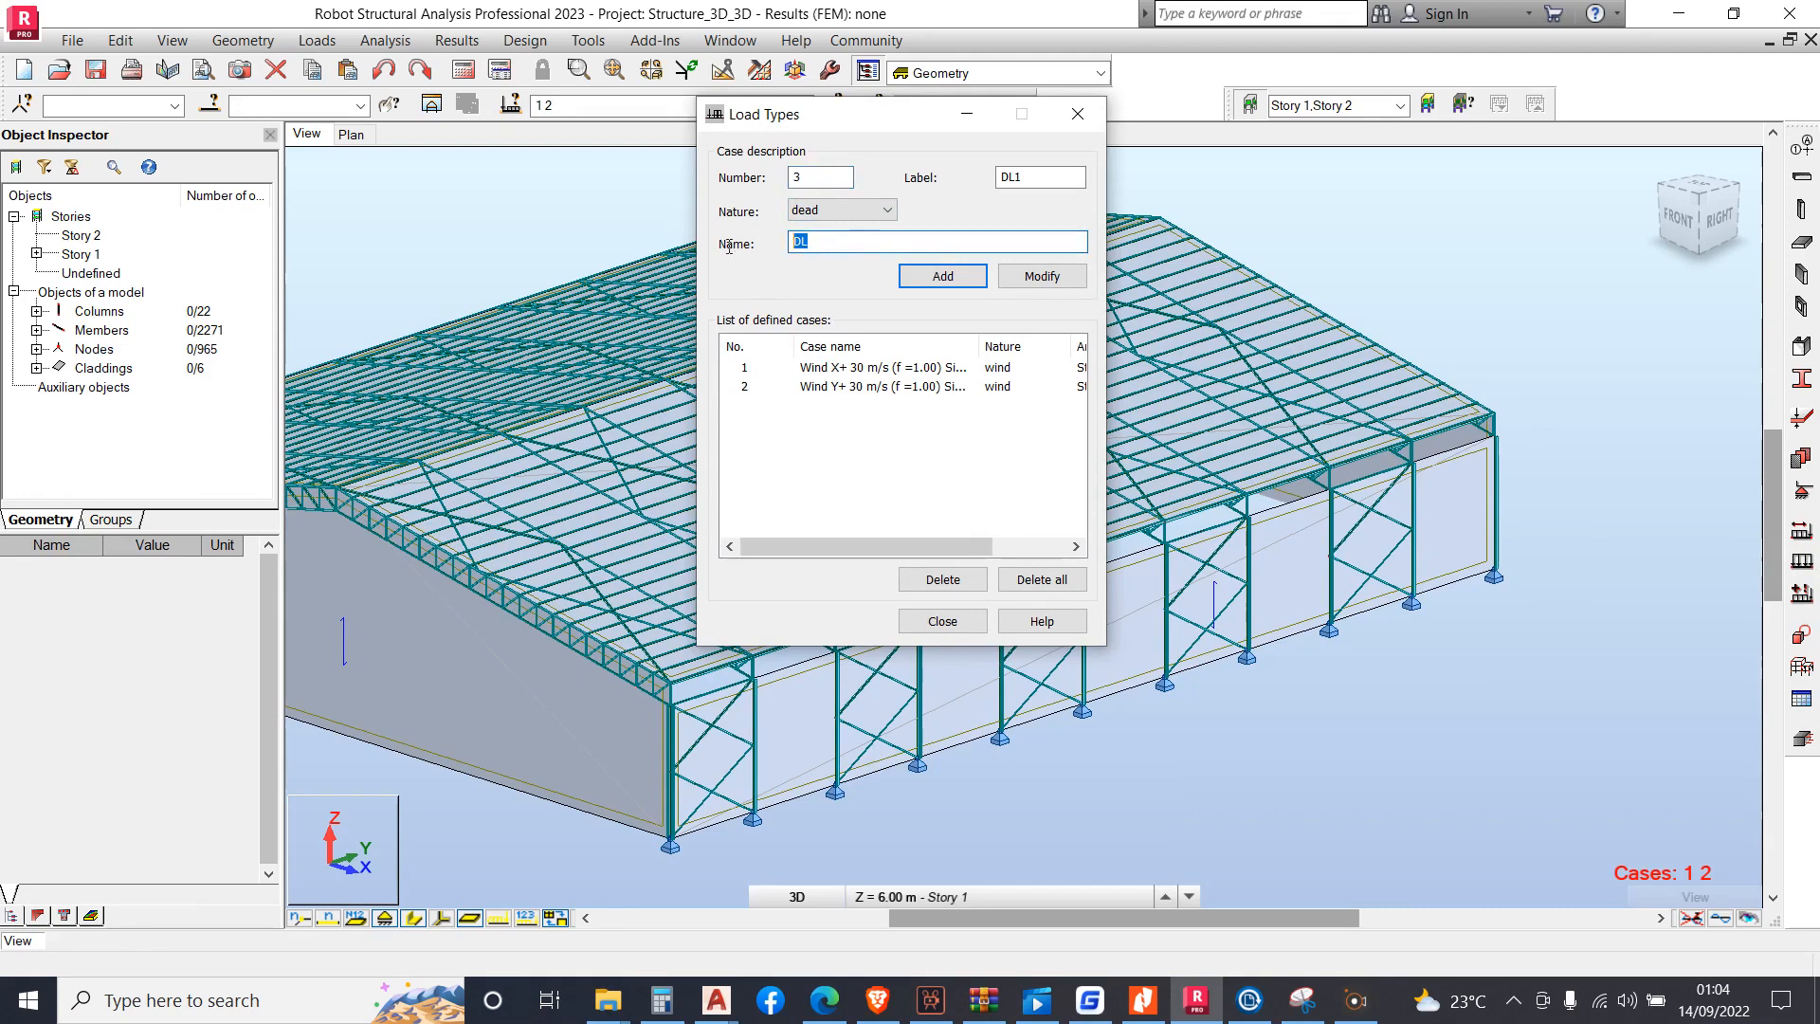
left_click(896, 248)
key("Return")
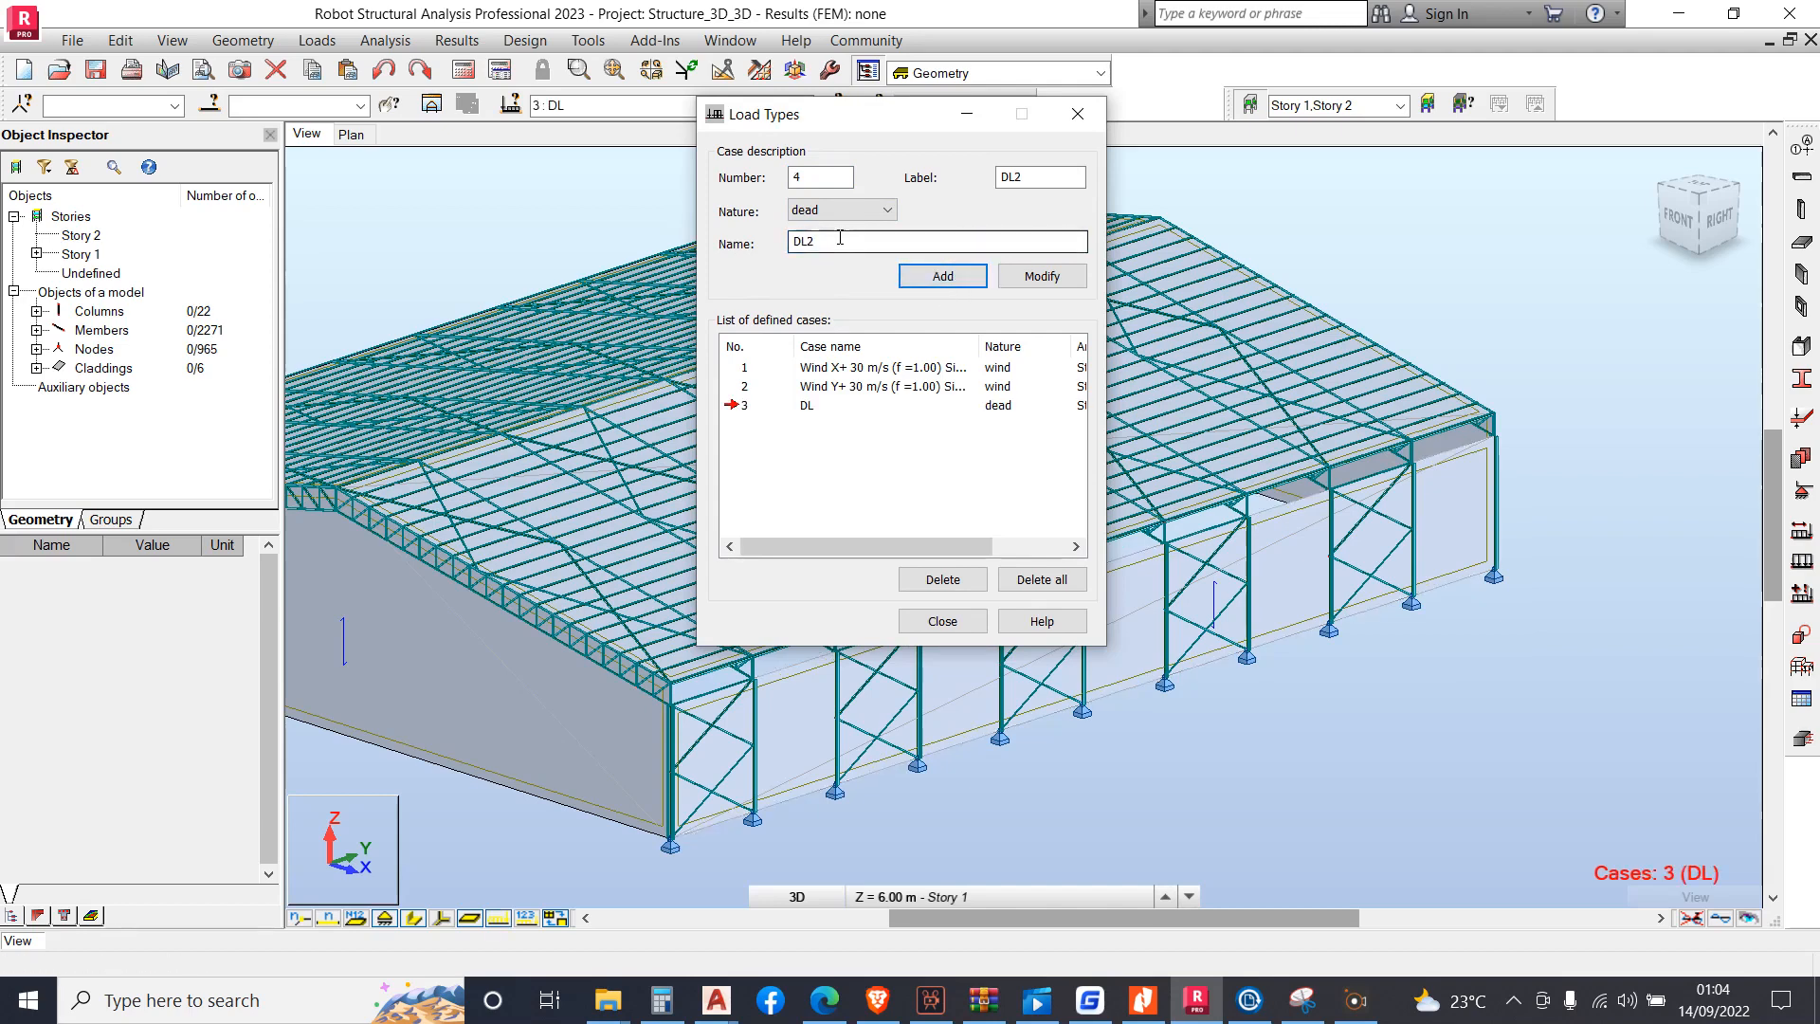
Add a second dead-nature load case named SW for the structure's self-weight
double_click(836, 238)
type("SW")
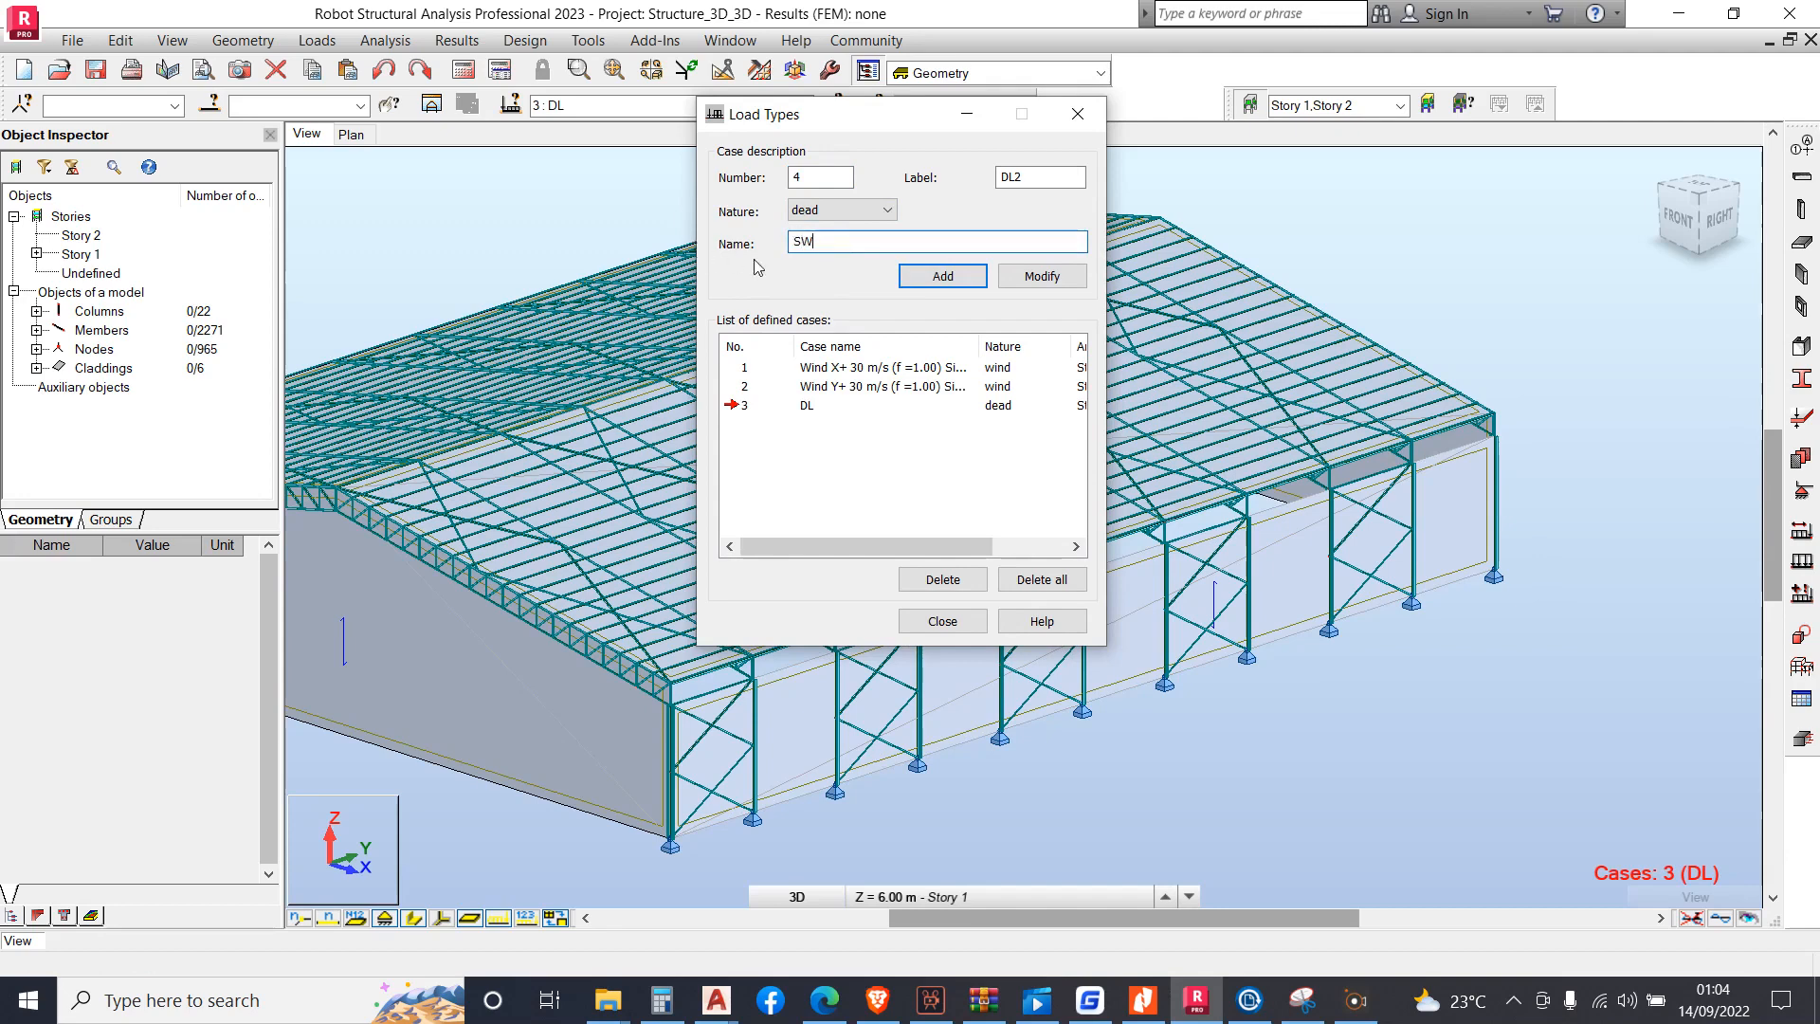
left_click(941, 275)
left_click(931, 280)
Add a load case named LL with live nature and finish defining the load types
left_click(839, 210)
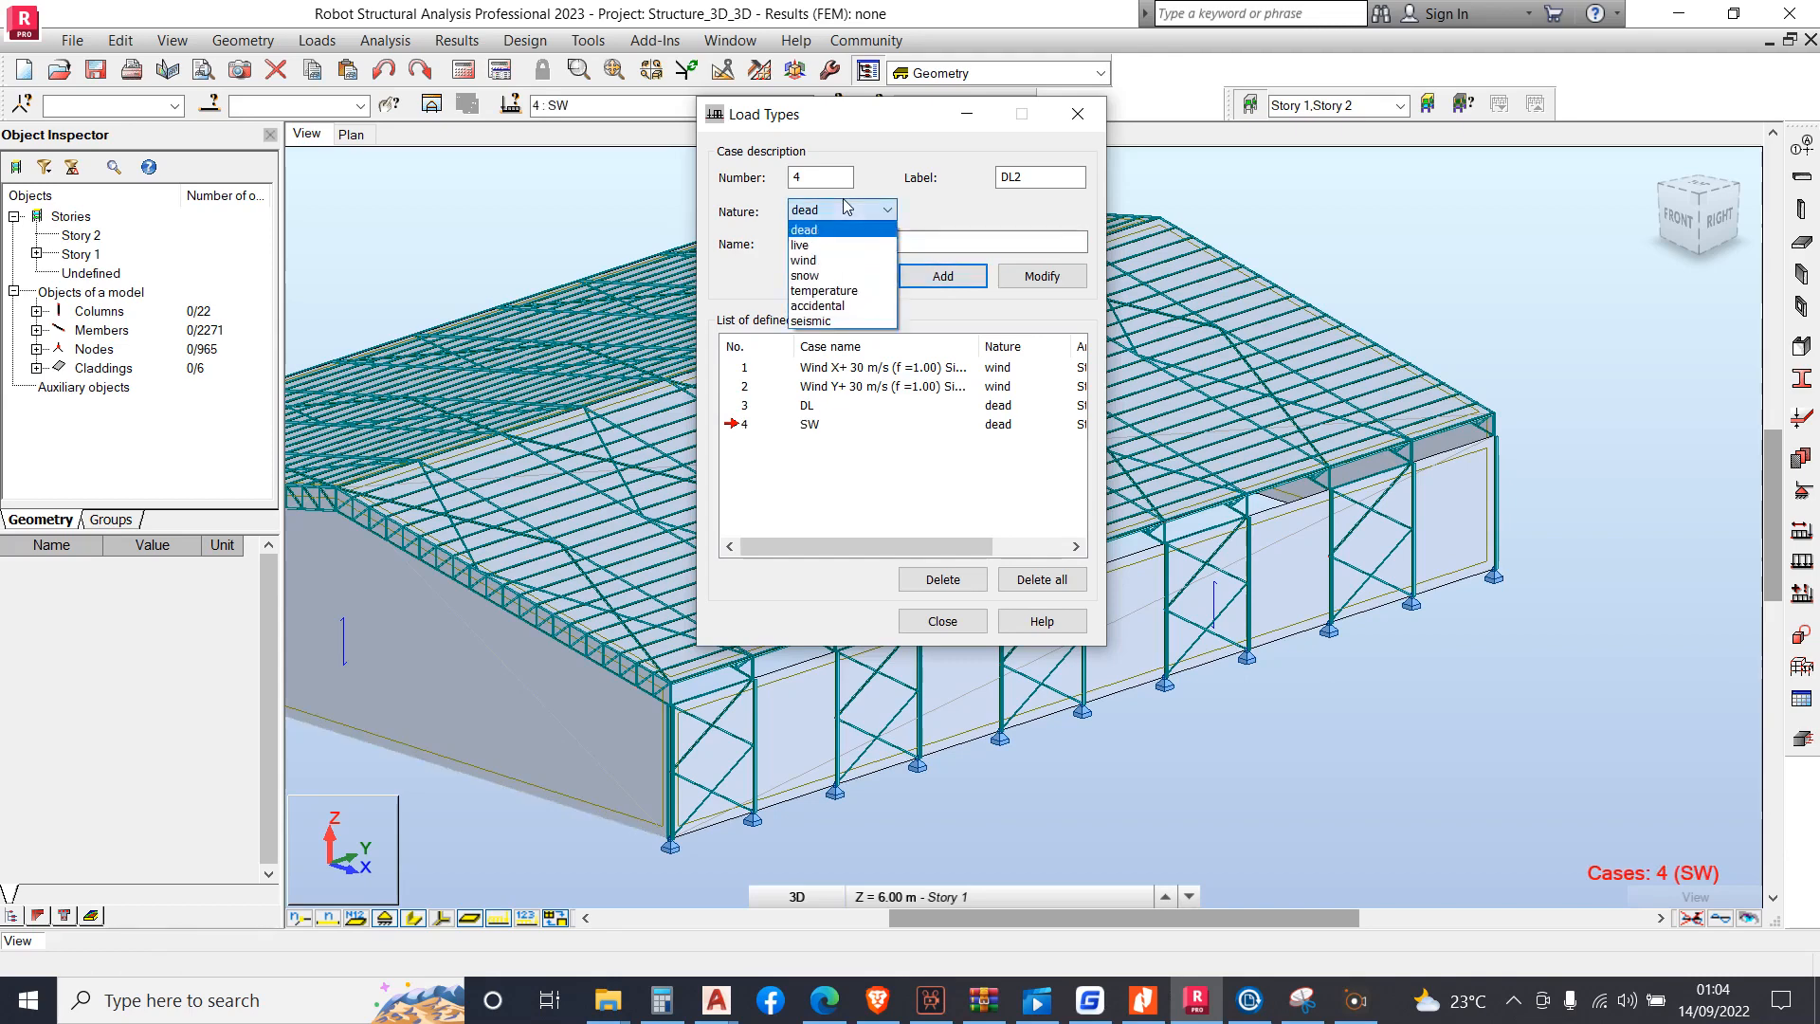
left_click(834, 245)
left_click_drag(834, 242, 741, 244)
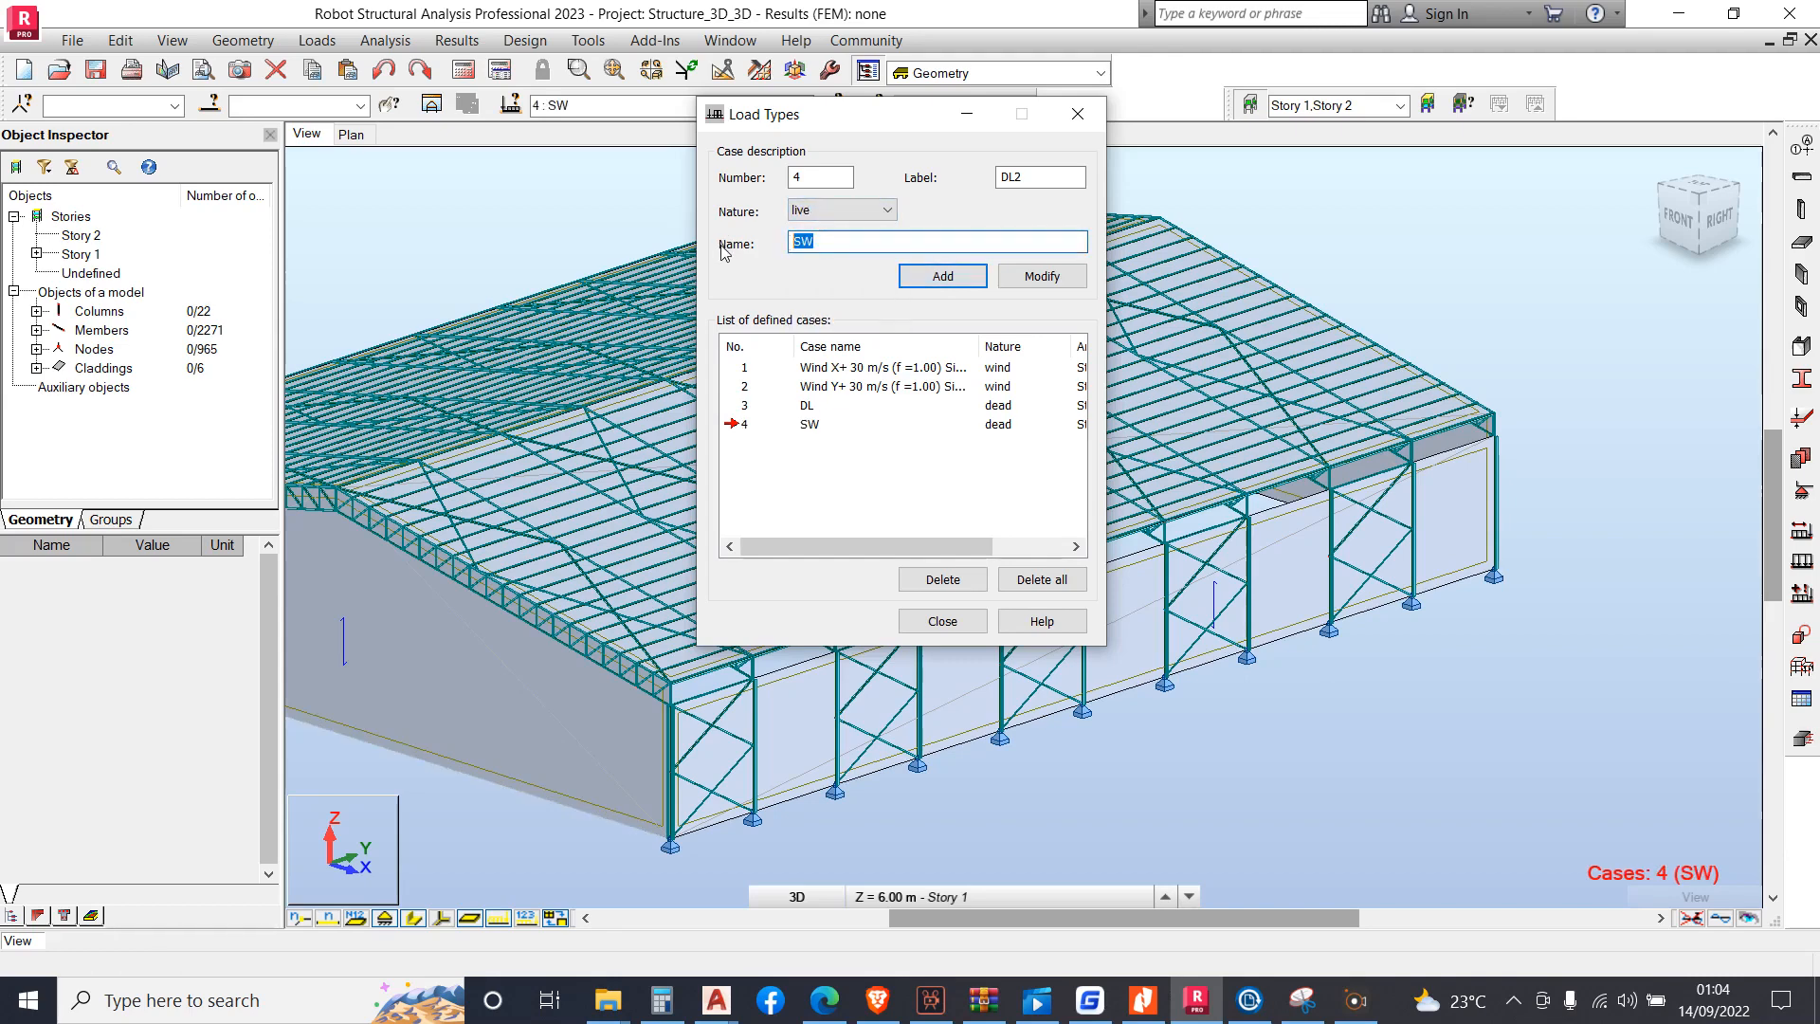
type("LL")
left_click(922, 281)
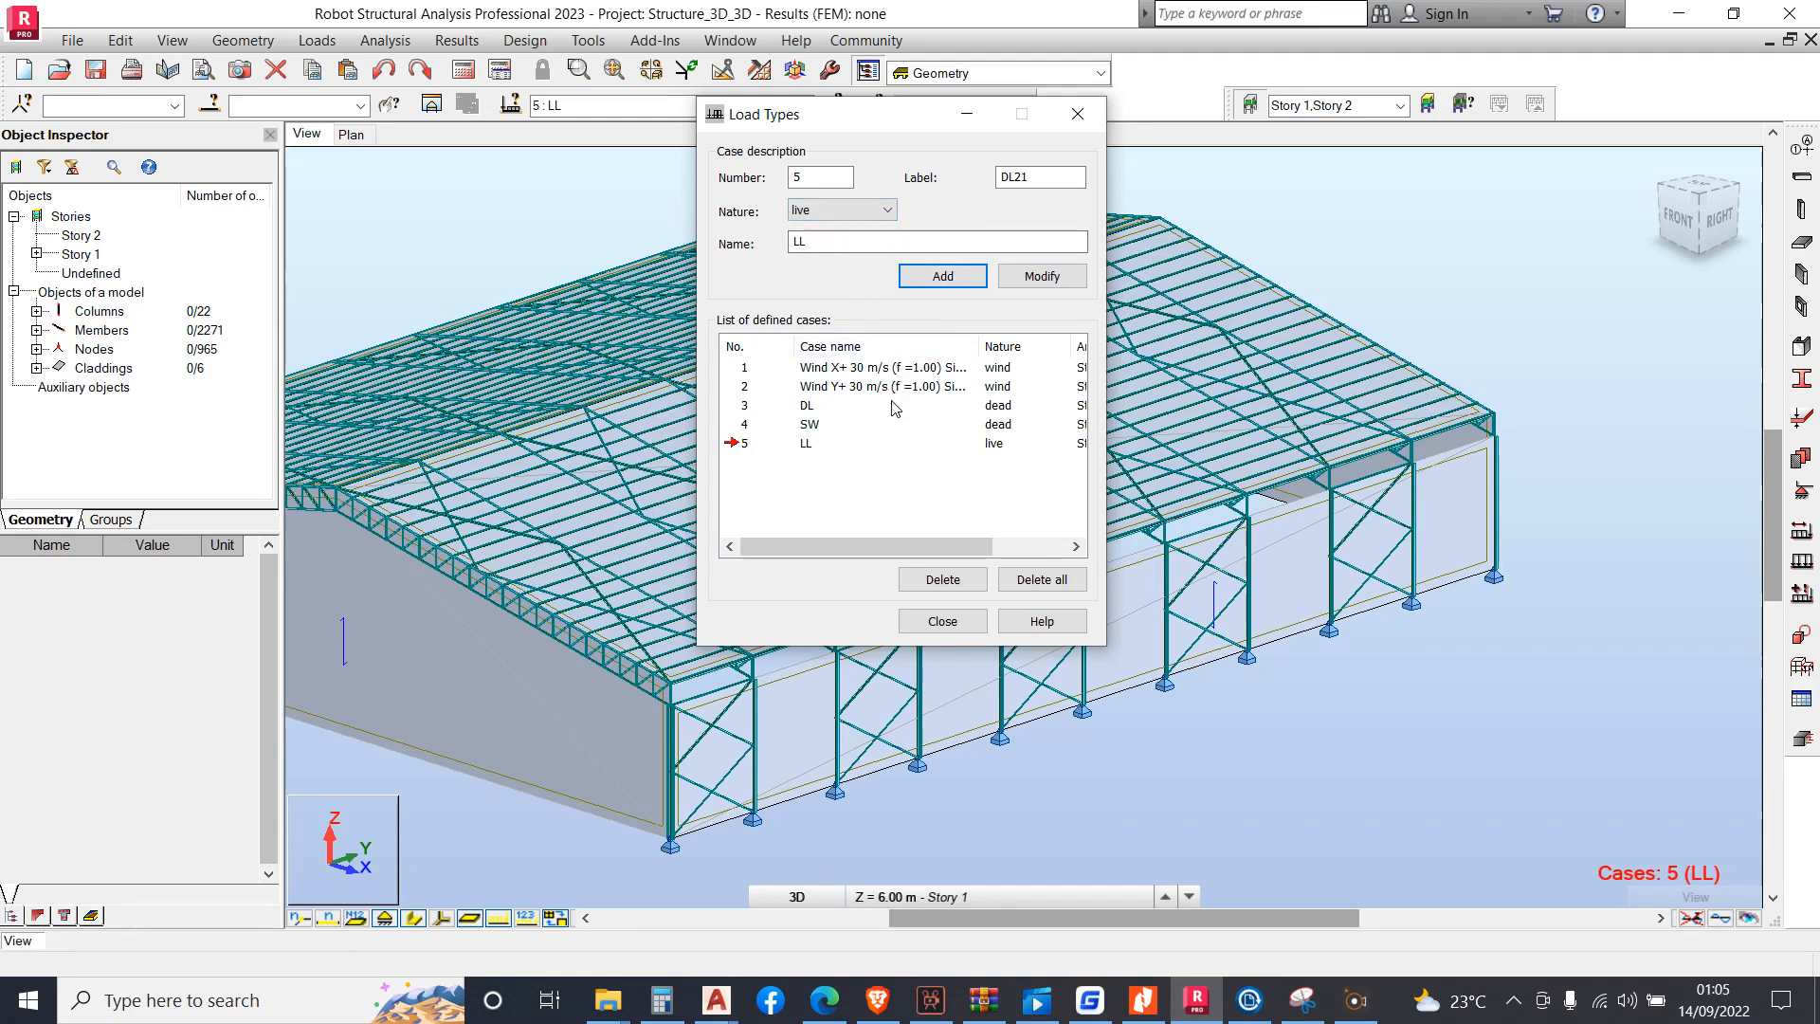
left_click(938, 619)
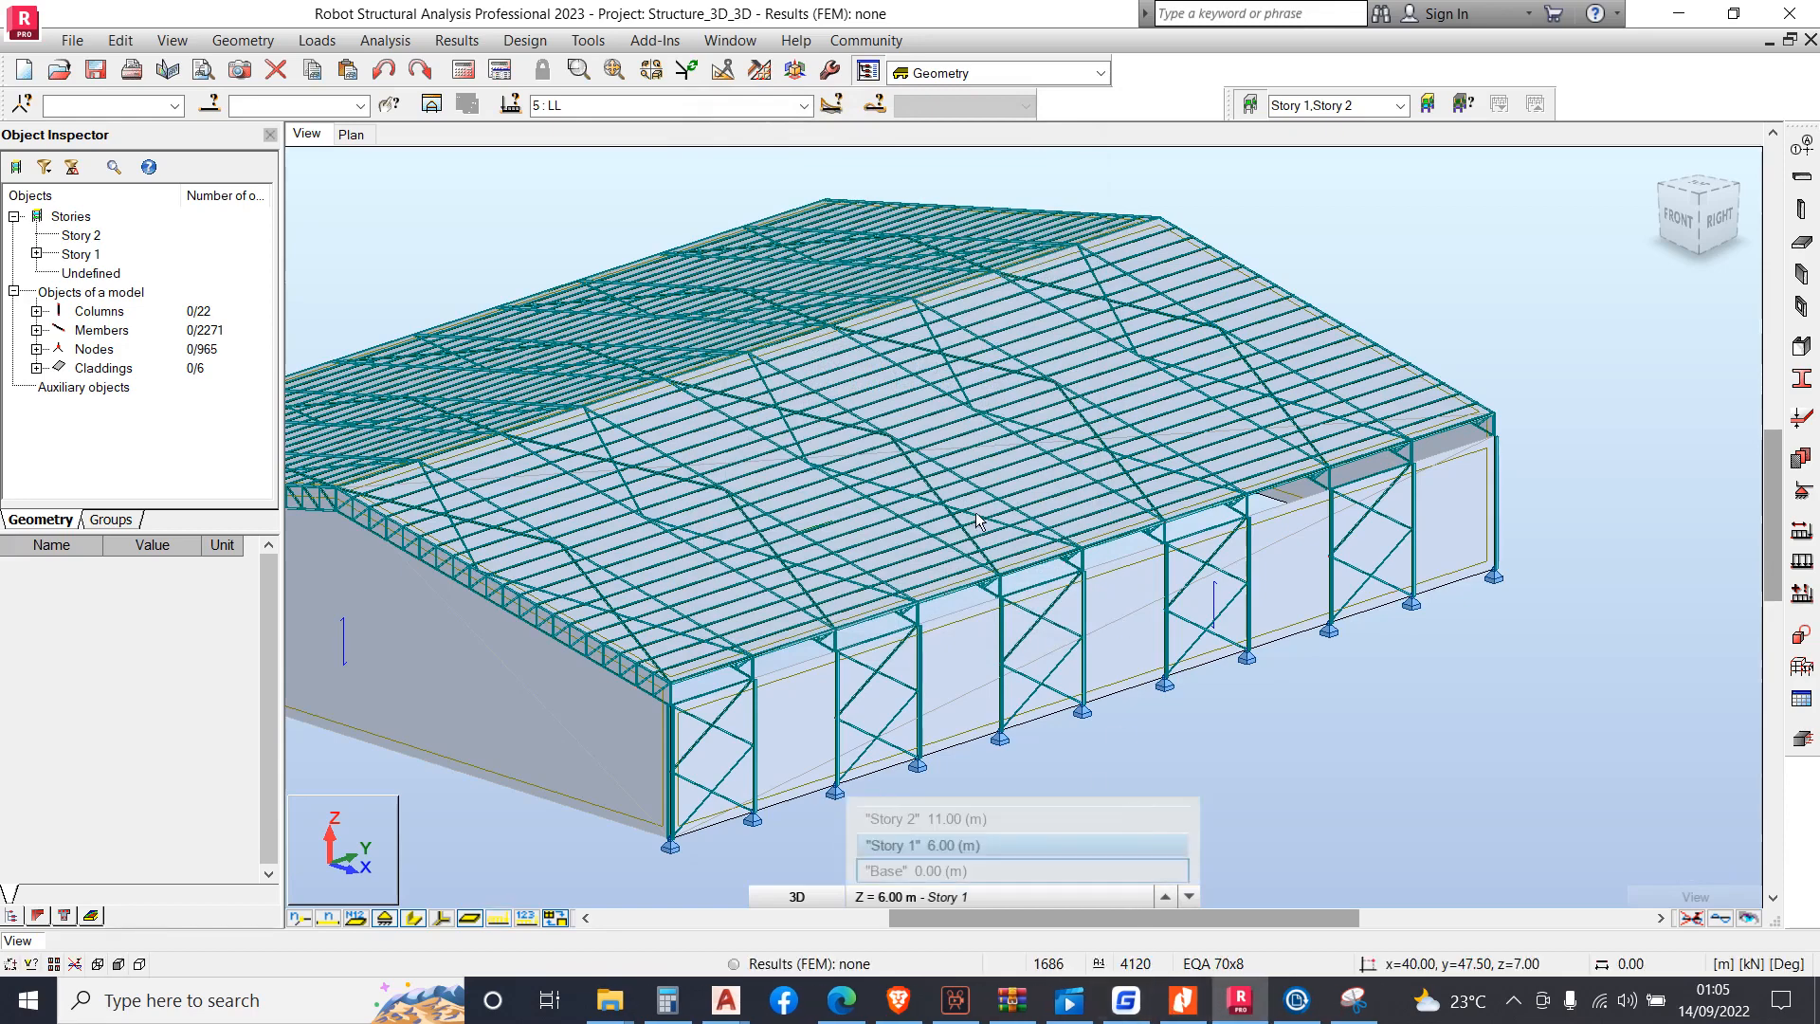
Apply self-weight to the whole structure in the -Z direction under load case SW
scroll(629, 766, "up", 1)
scroll(629, 766, "up", 1)
scroll(838, 514, "down", 1)
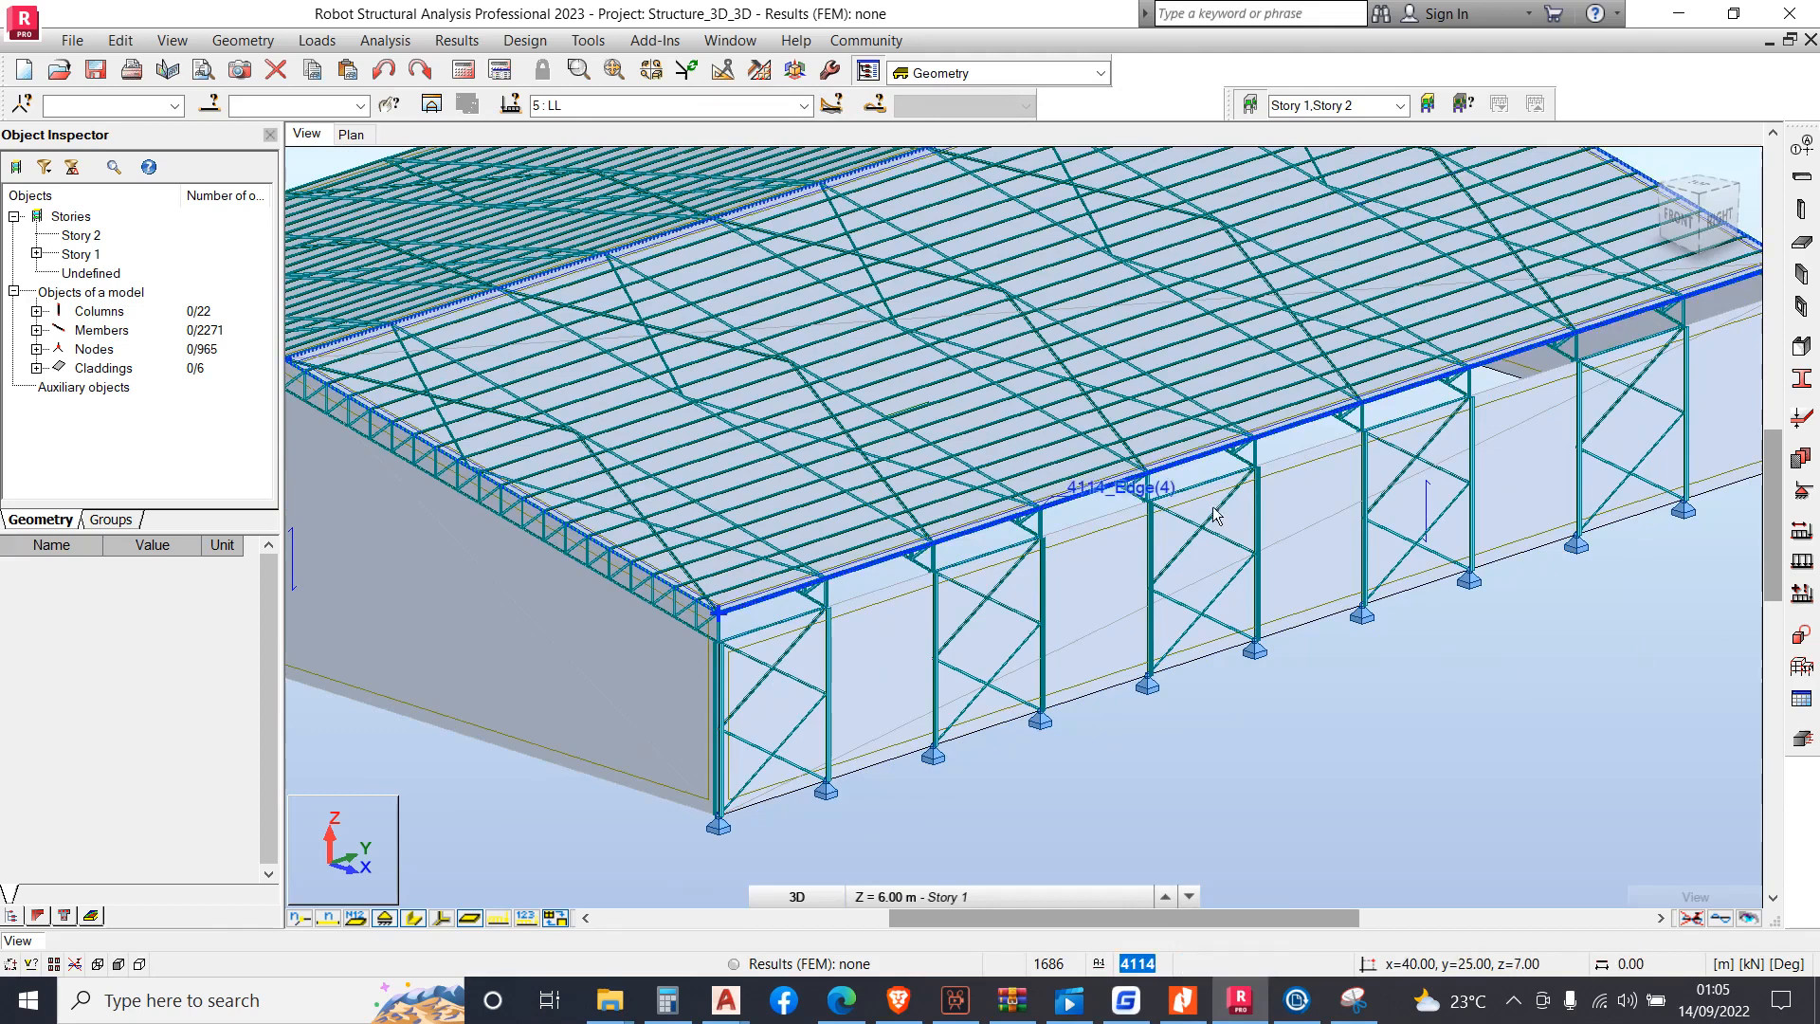
left_click(1805, 566)
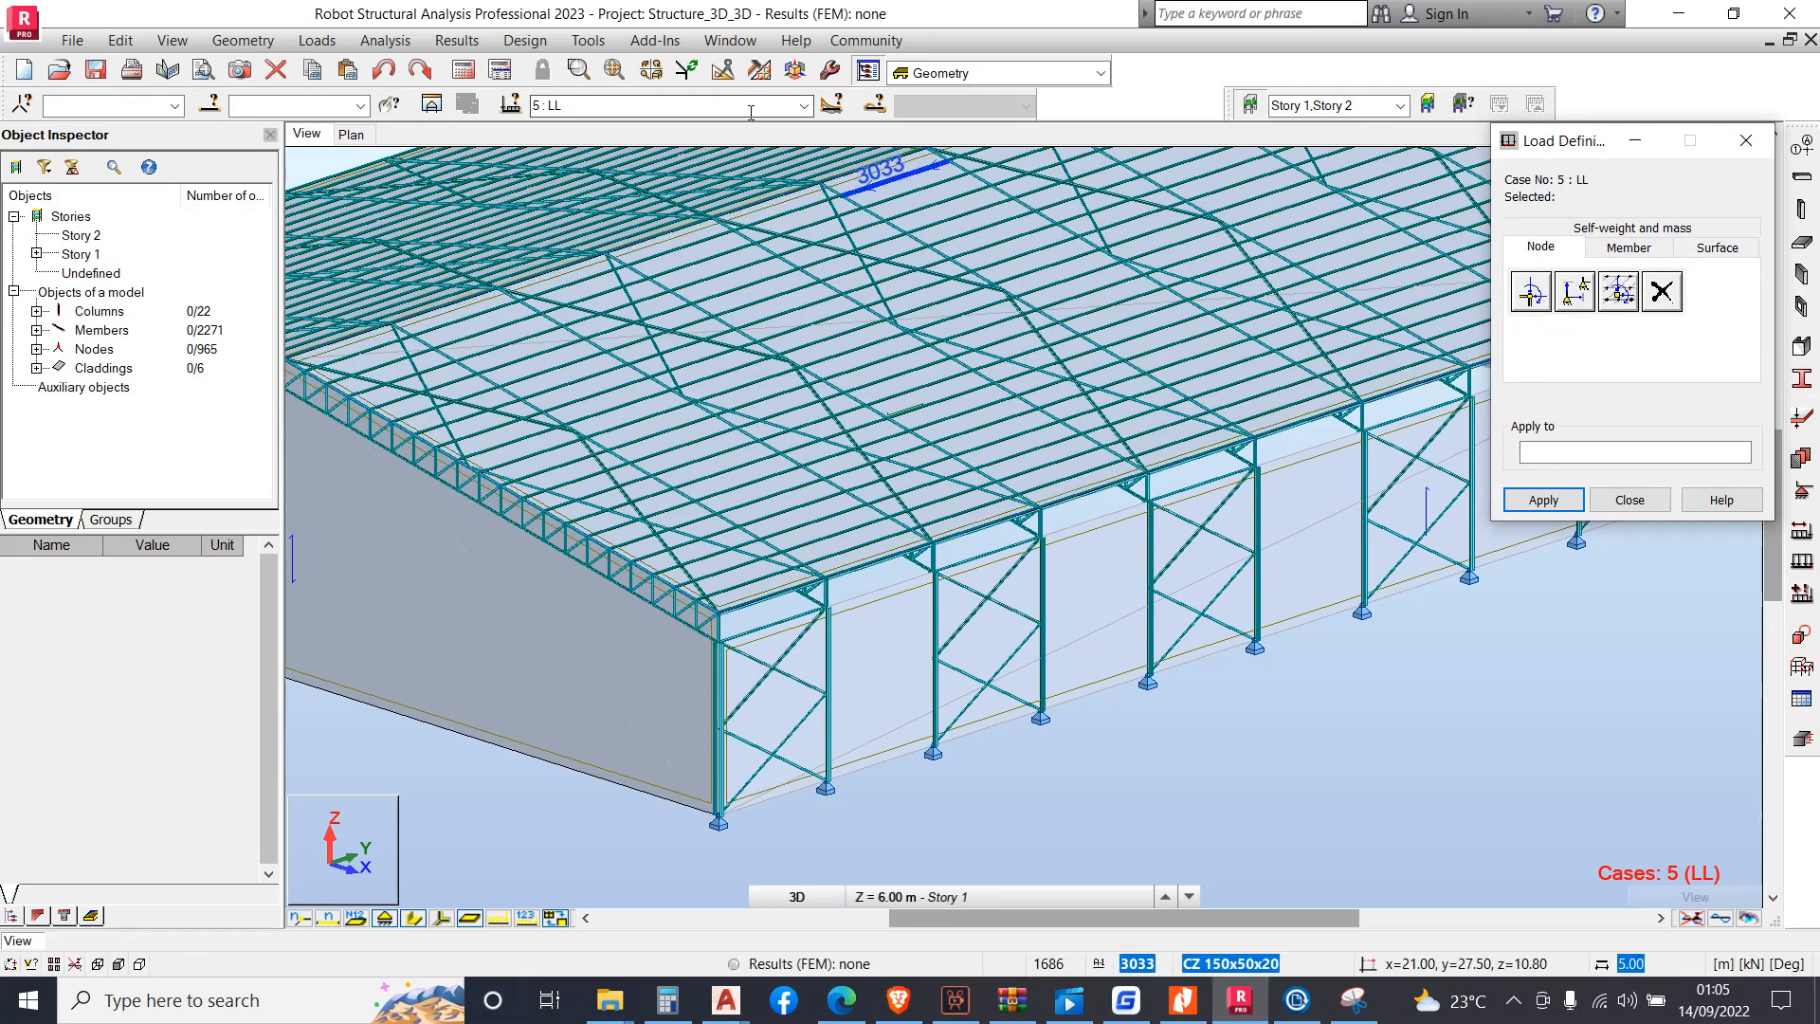
left_click(802, 106)
left_click(569, 161)
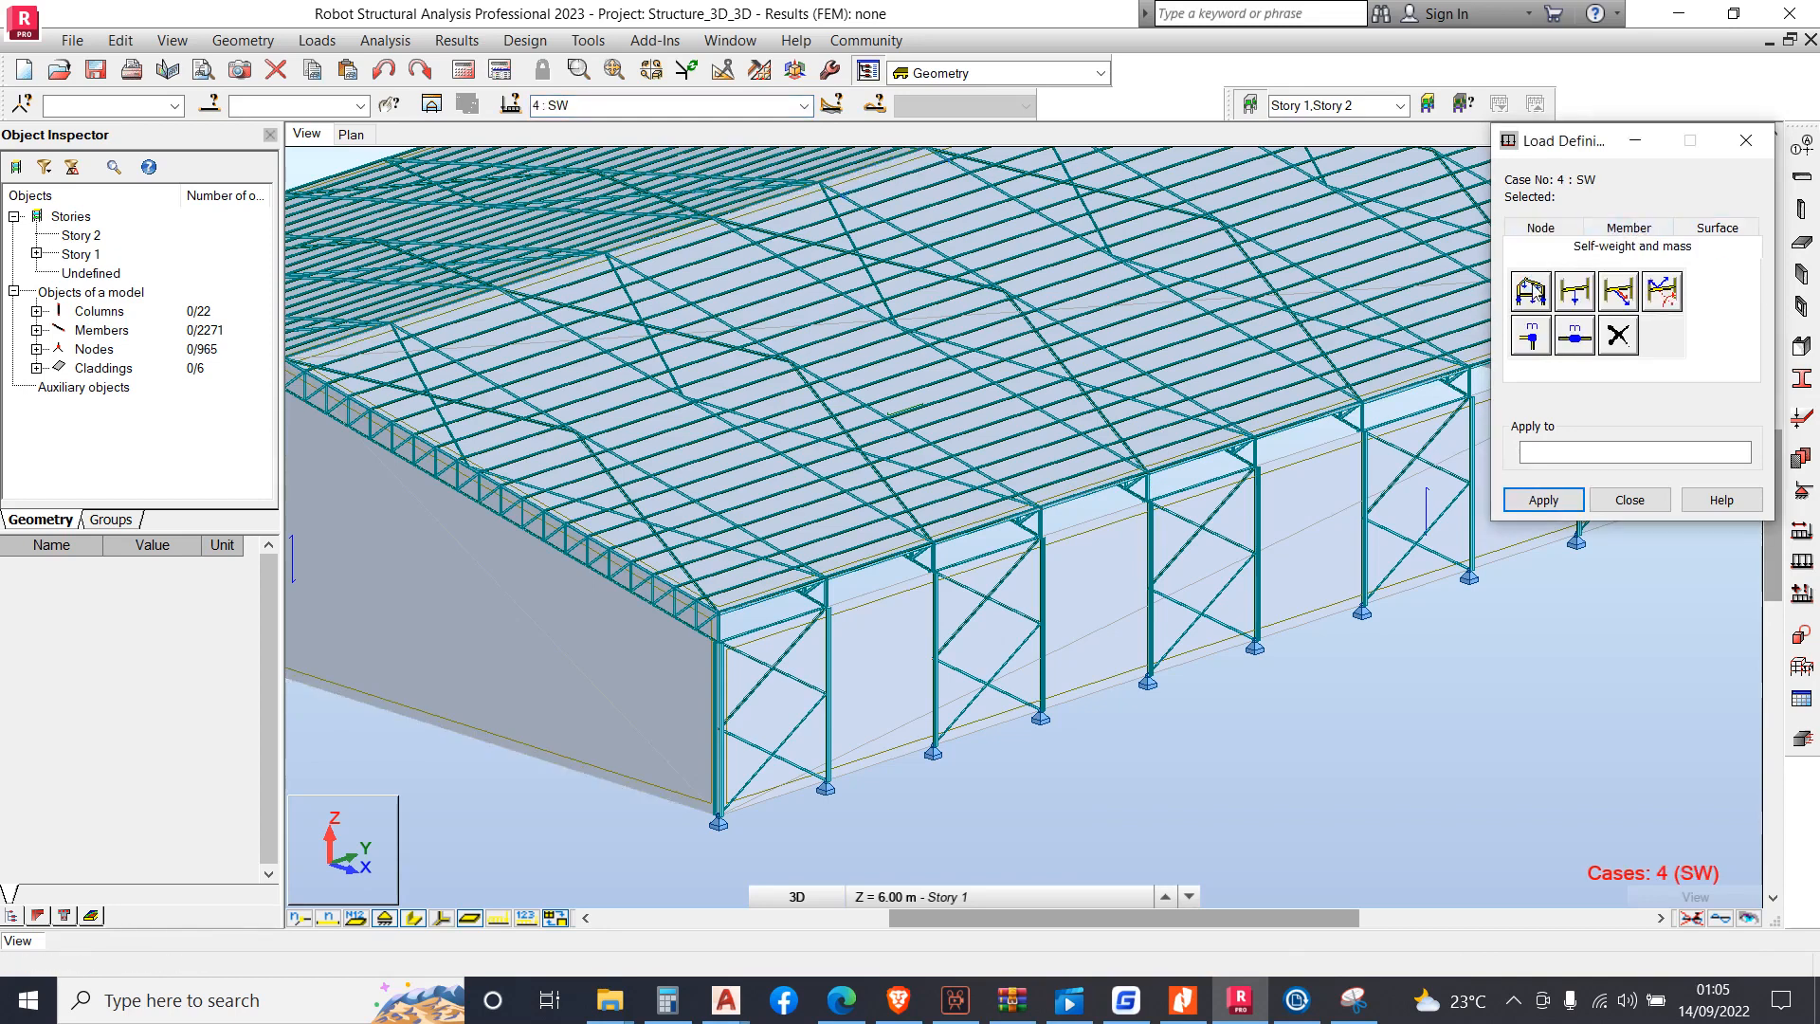
left_click(1532, 291)
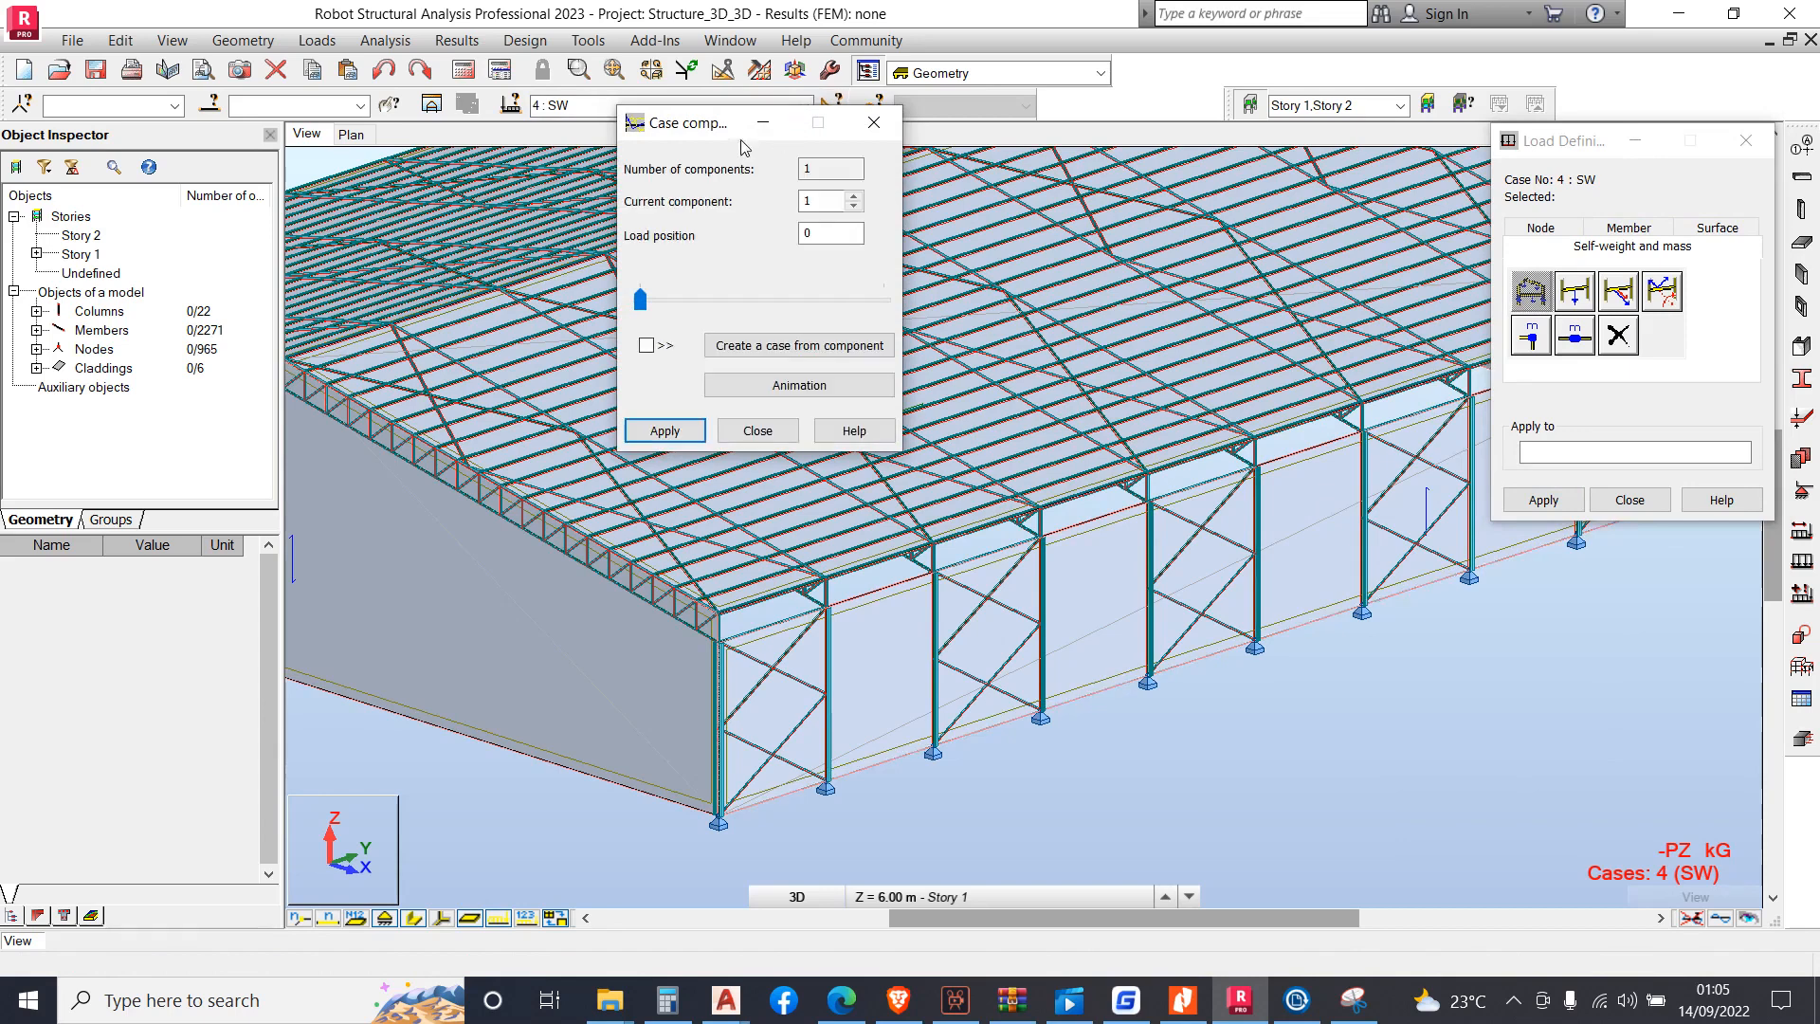
left_click(870, 125)
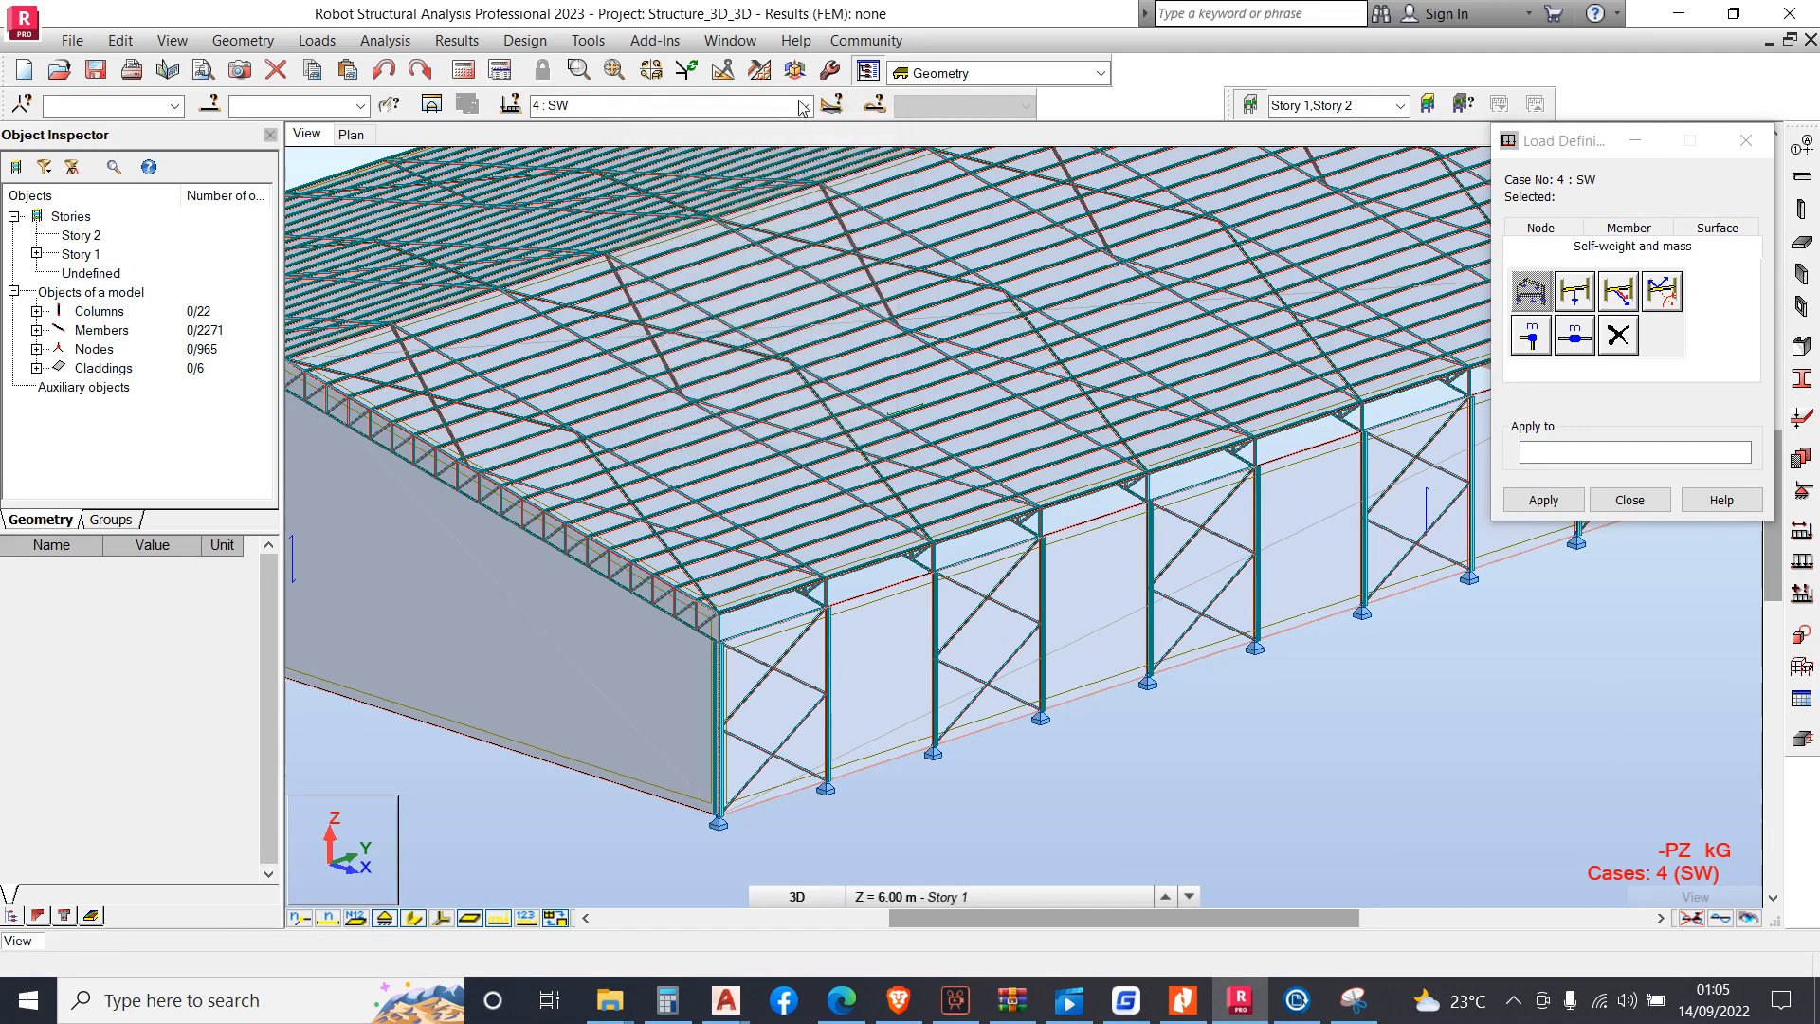
Make load case DL current and define a uniform planar surface load along the global Z axis
left_click(803, 106)
left_click(804, 106)
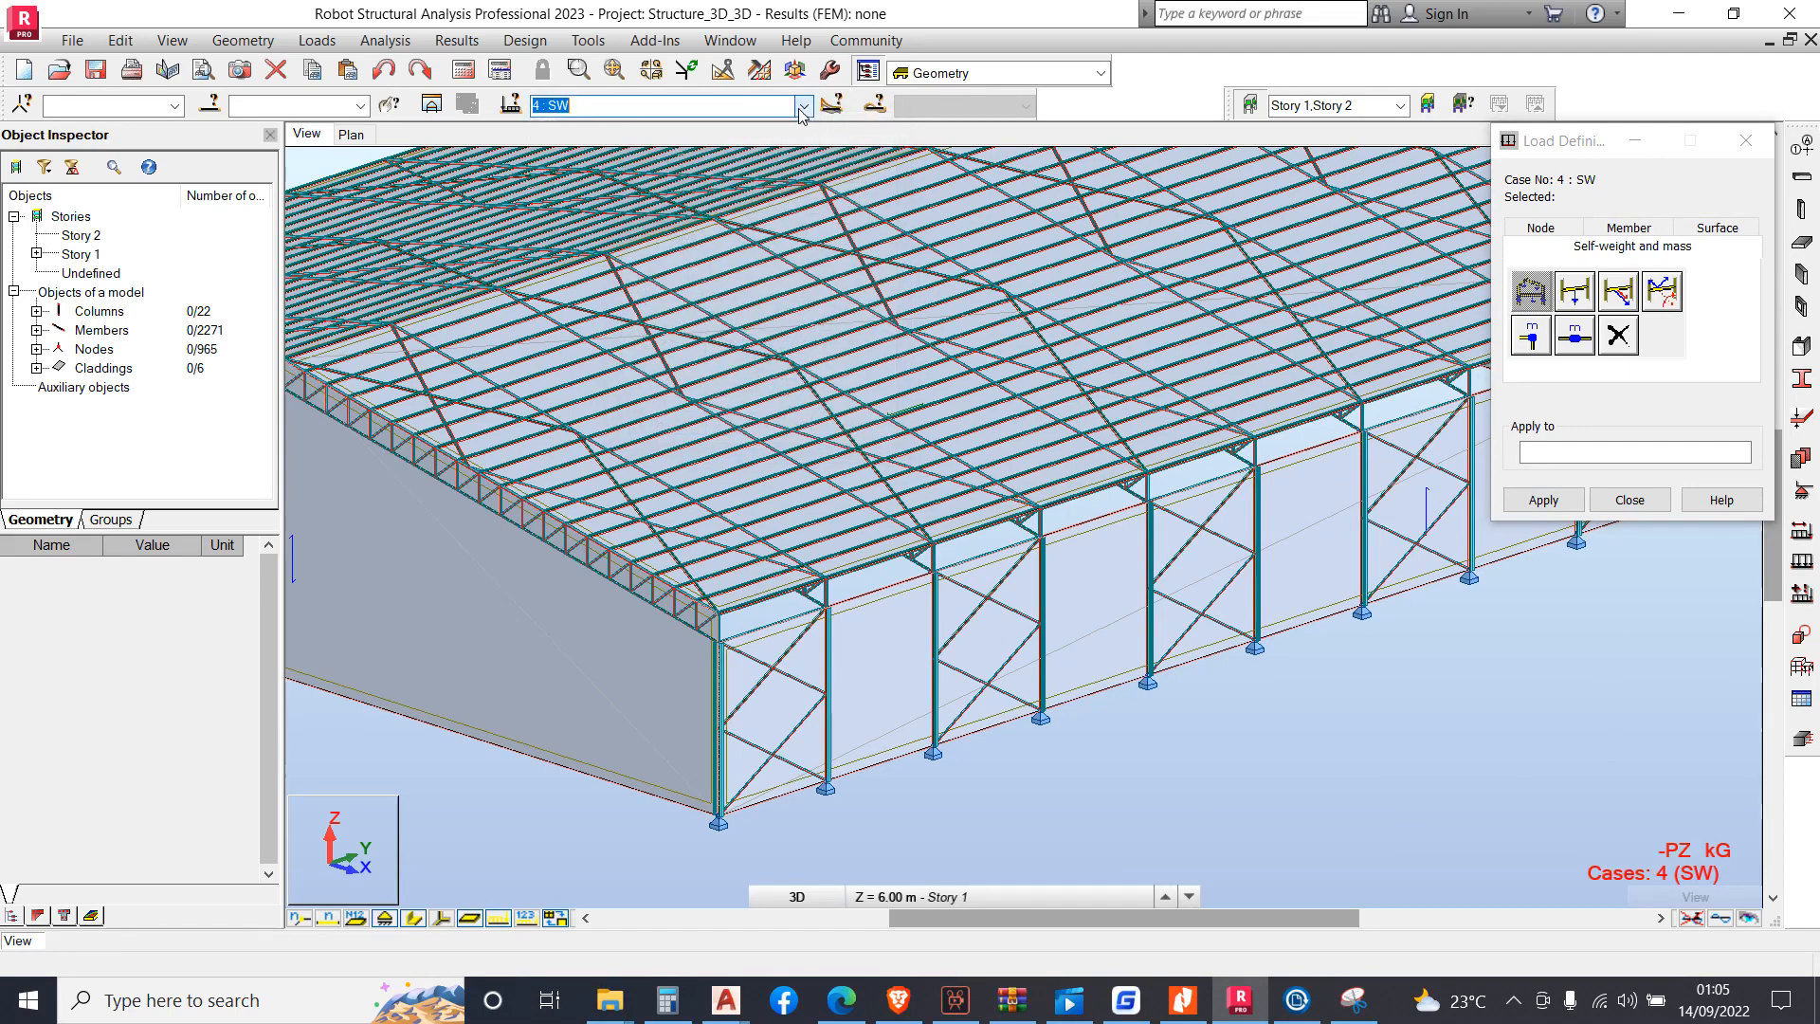
left_click(803, 106)
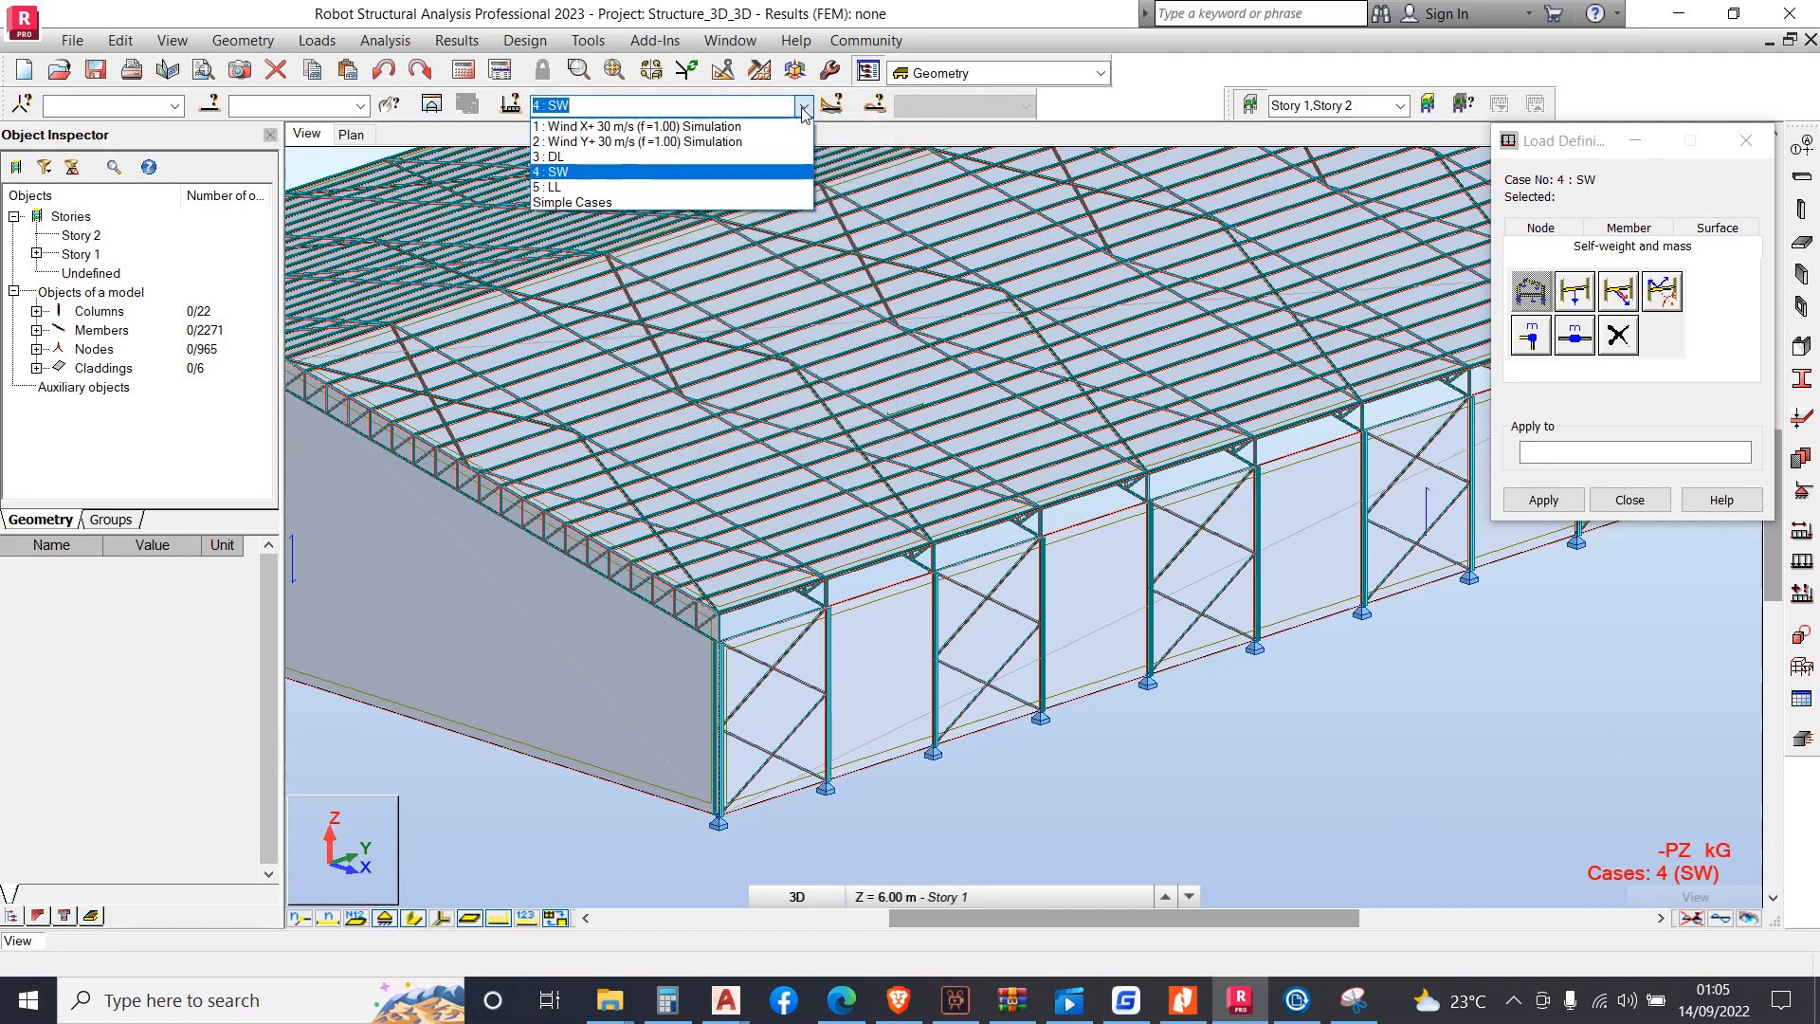
left_click(642, 158)
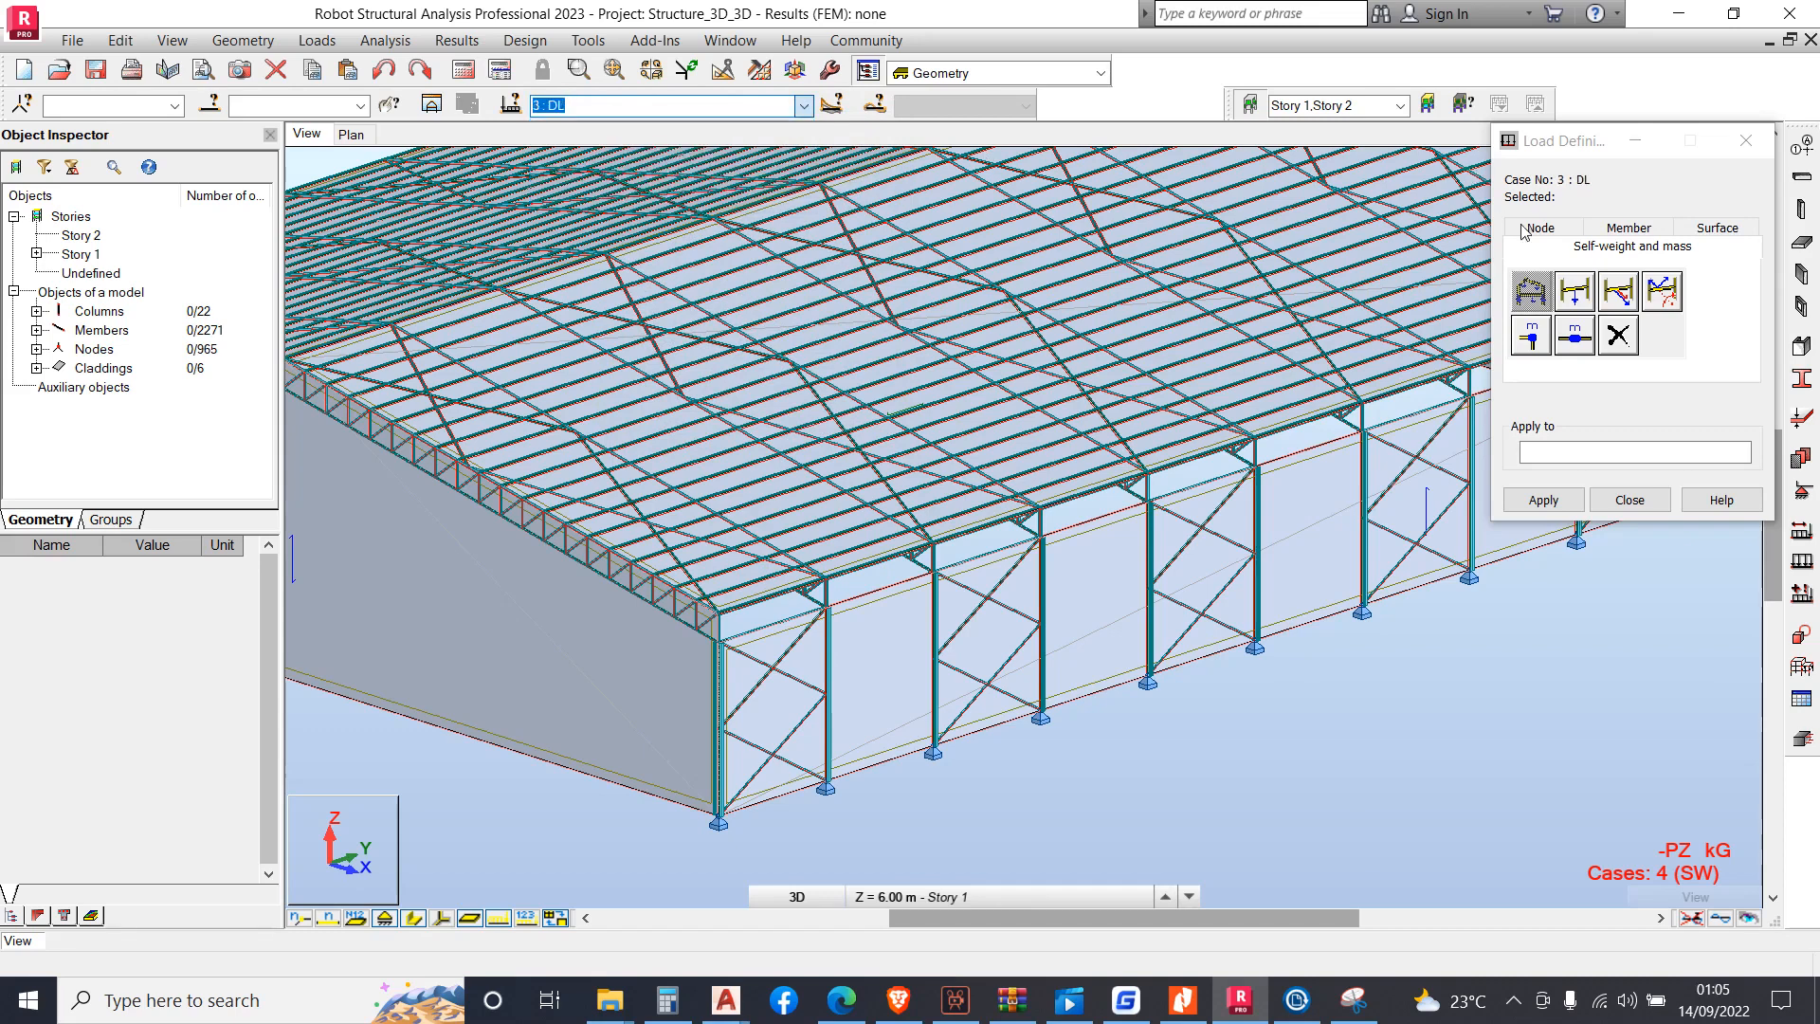
left_click(1718, 227)
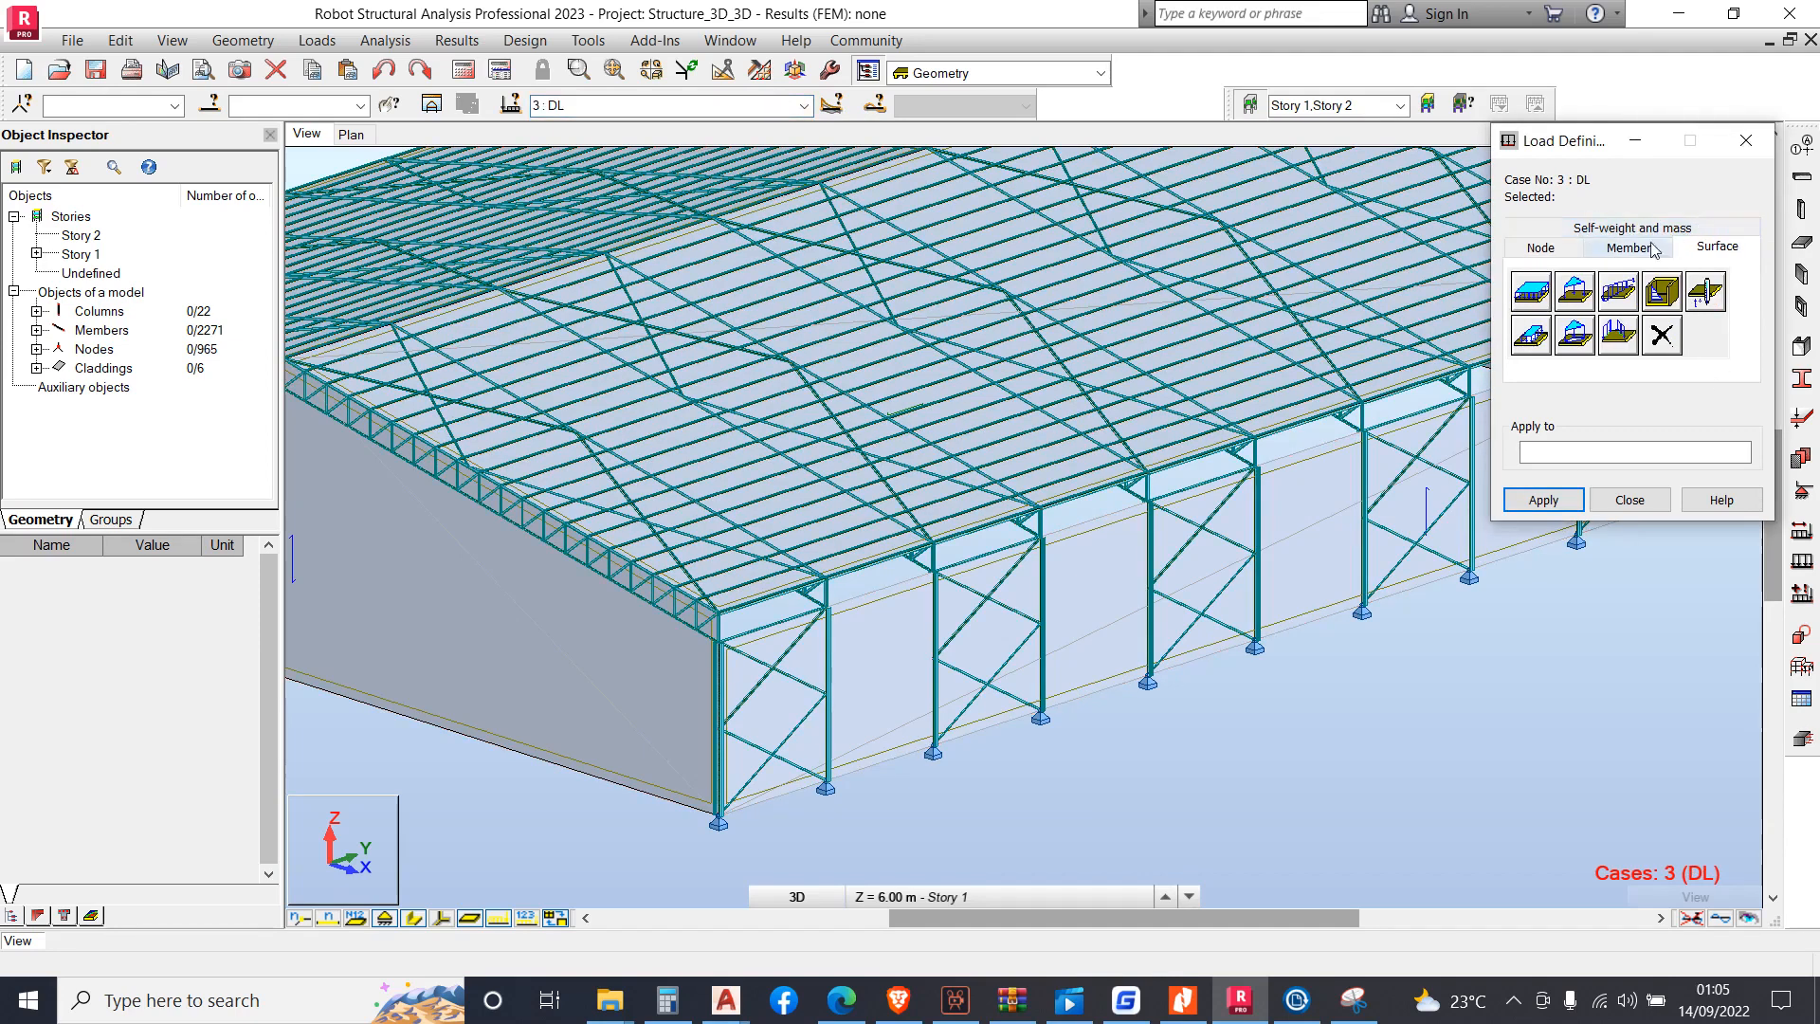
left_click(1530, 290)
key("Tab")
key("Tab")
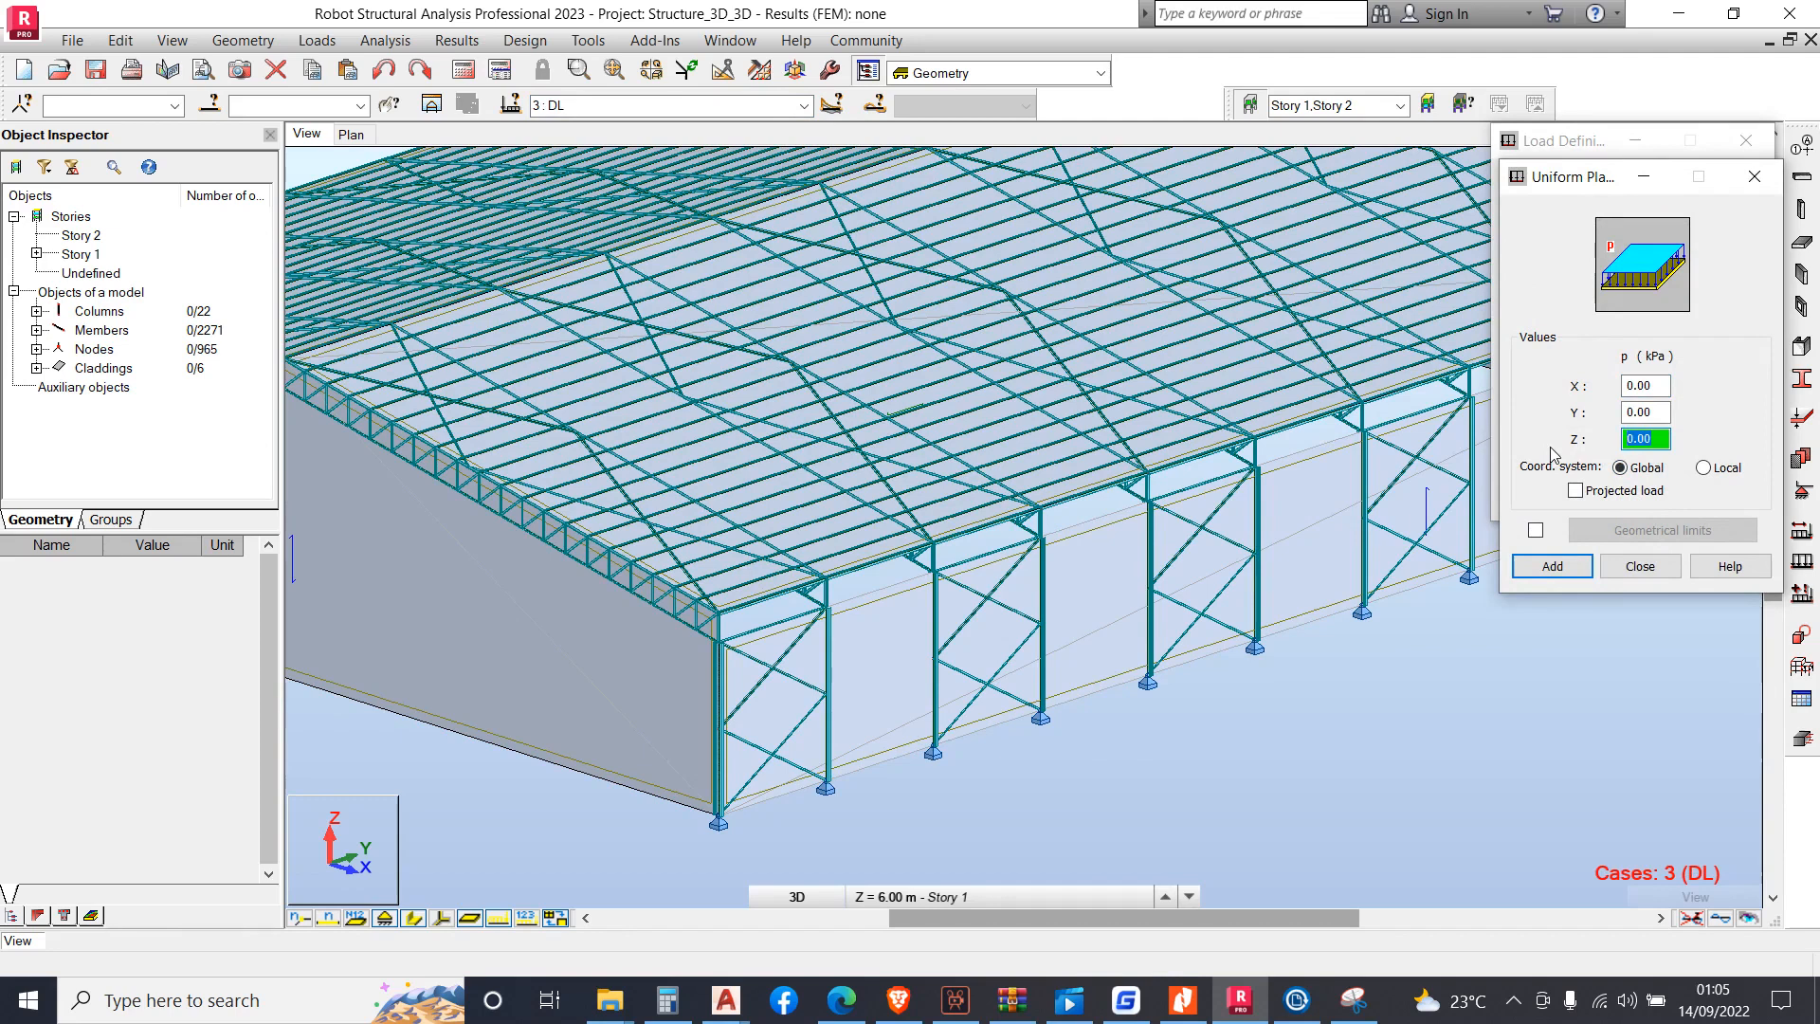
key("BackSpace")
left_click(1552, 565)
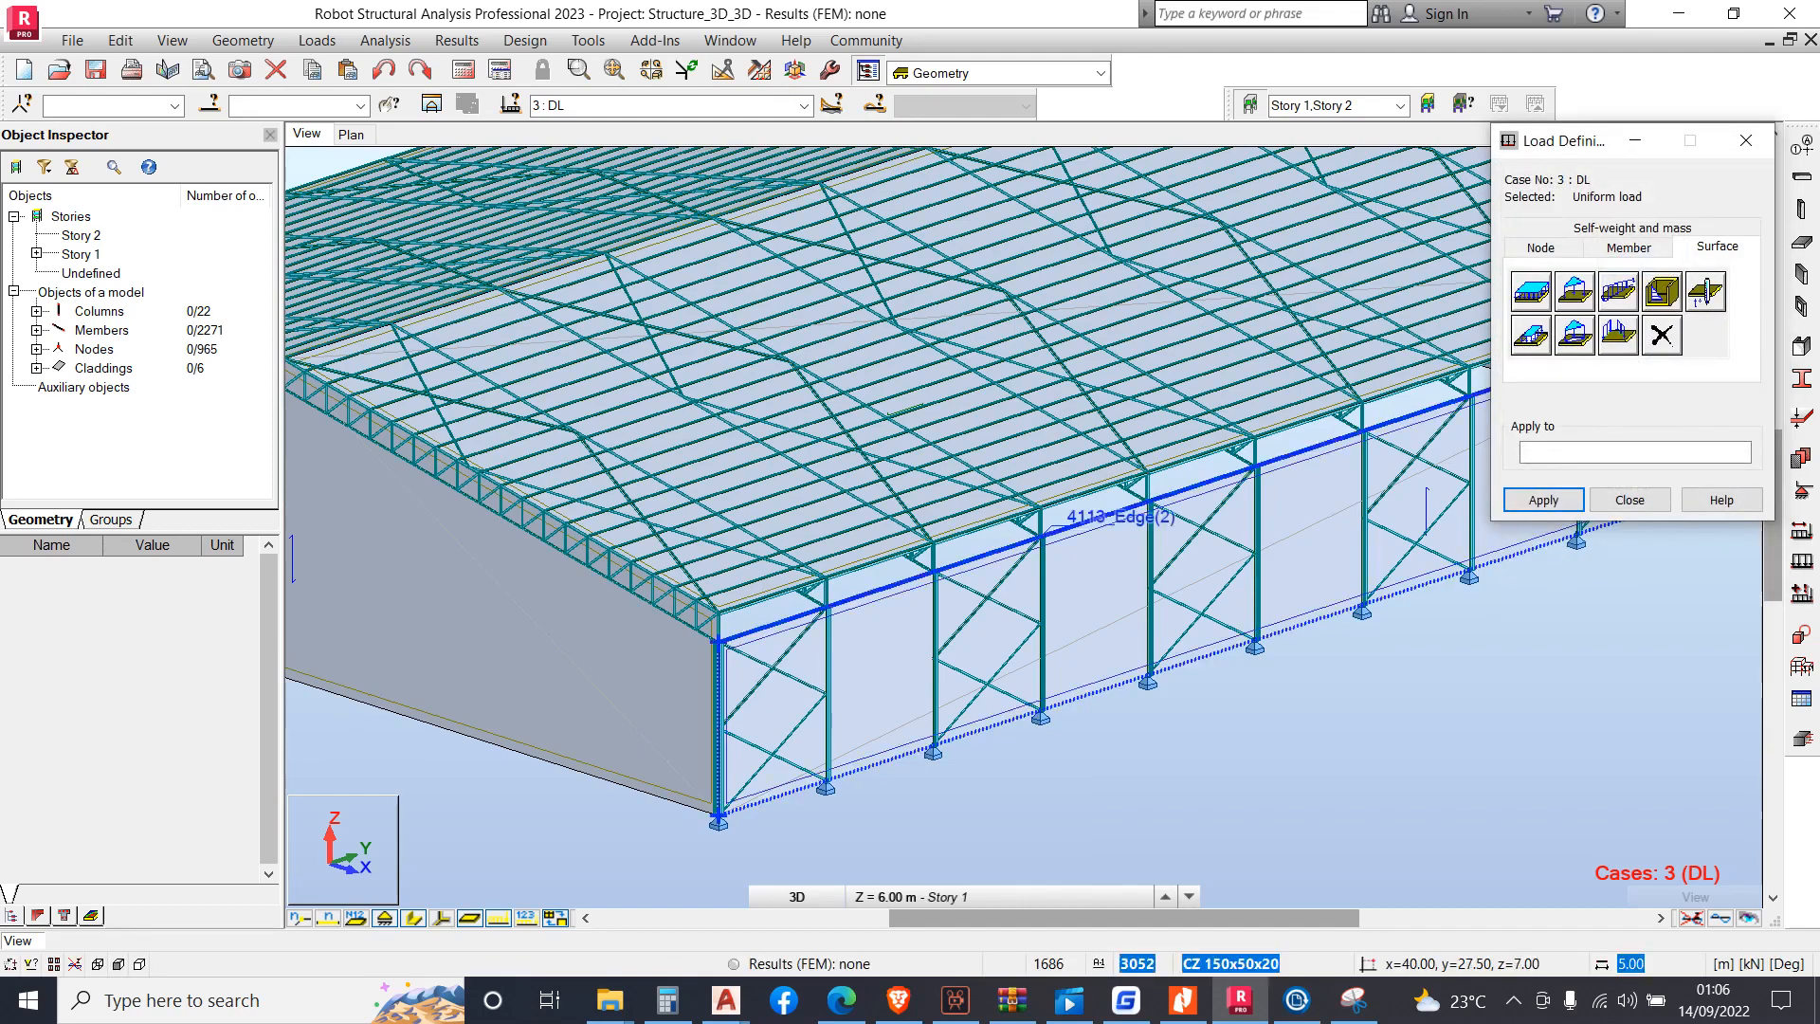
Apply the defined uniform dead load to the claddings on both roof slopes
scroll(1154, 330, "up", 1)
scroll(1164, 346, "up", 2)
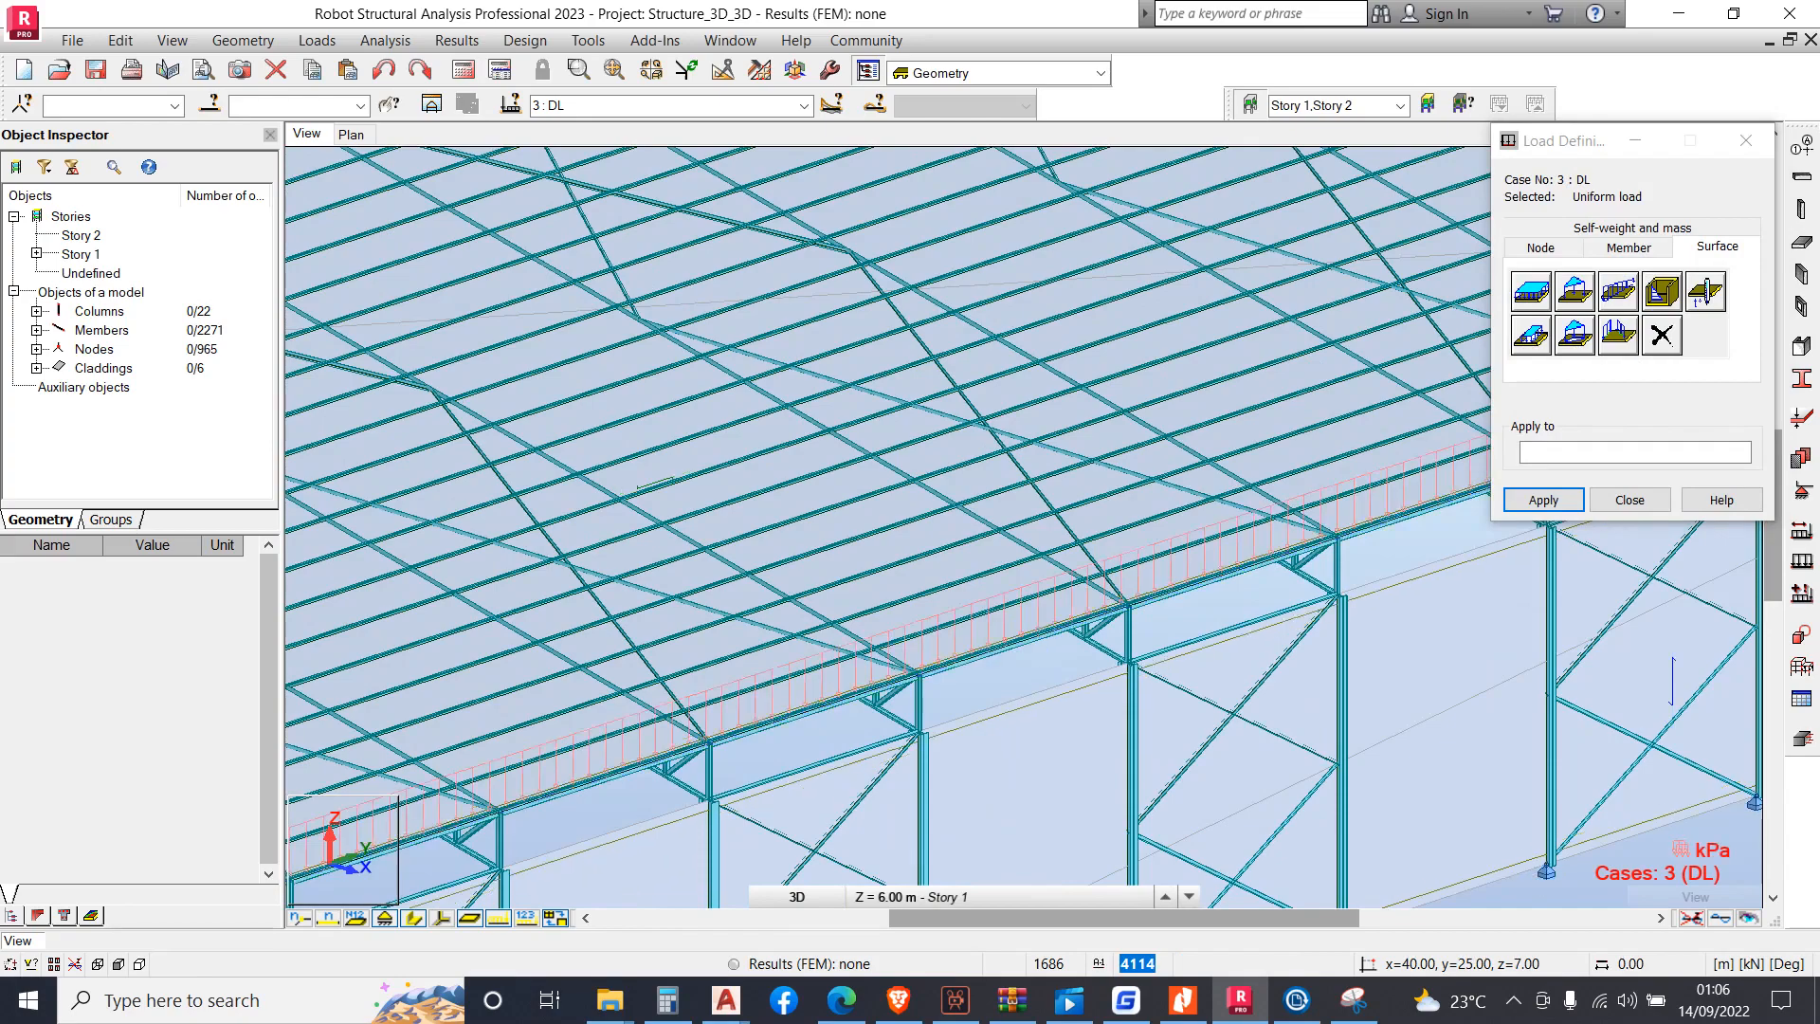
scroll(985, 512, "down", 3)
scroll(986, 512, "up", 3)
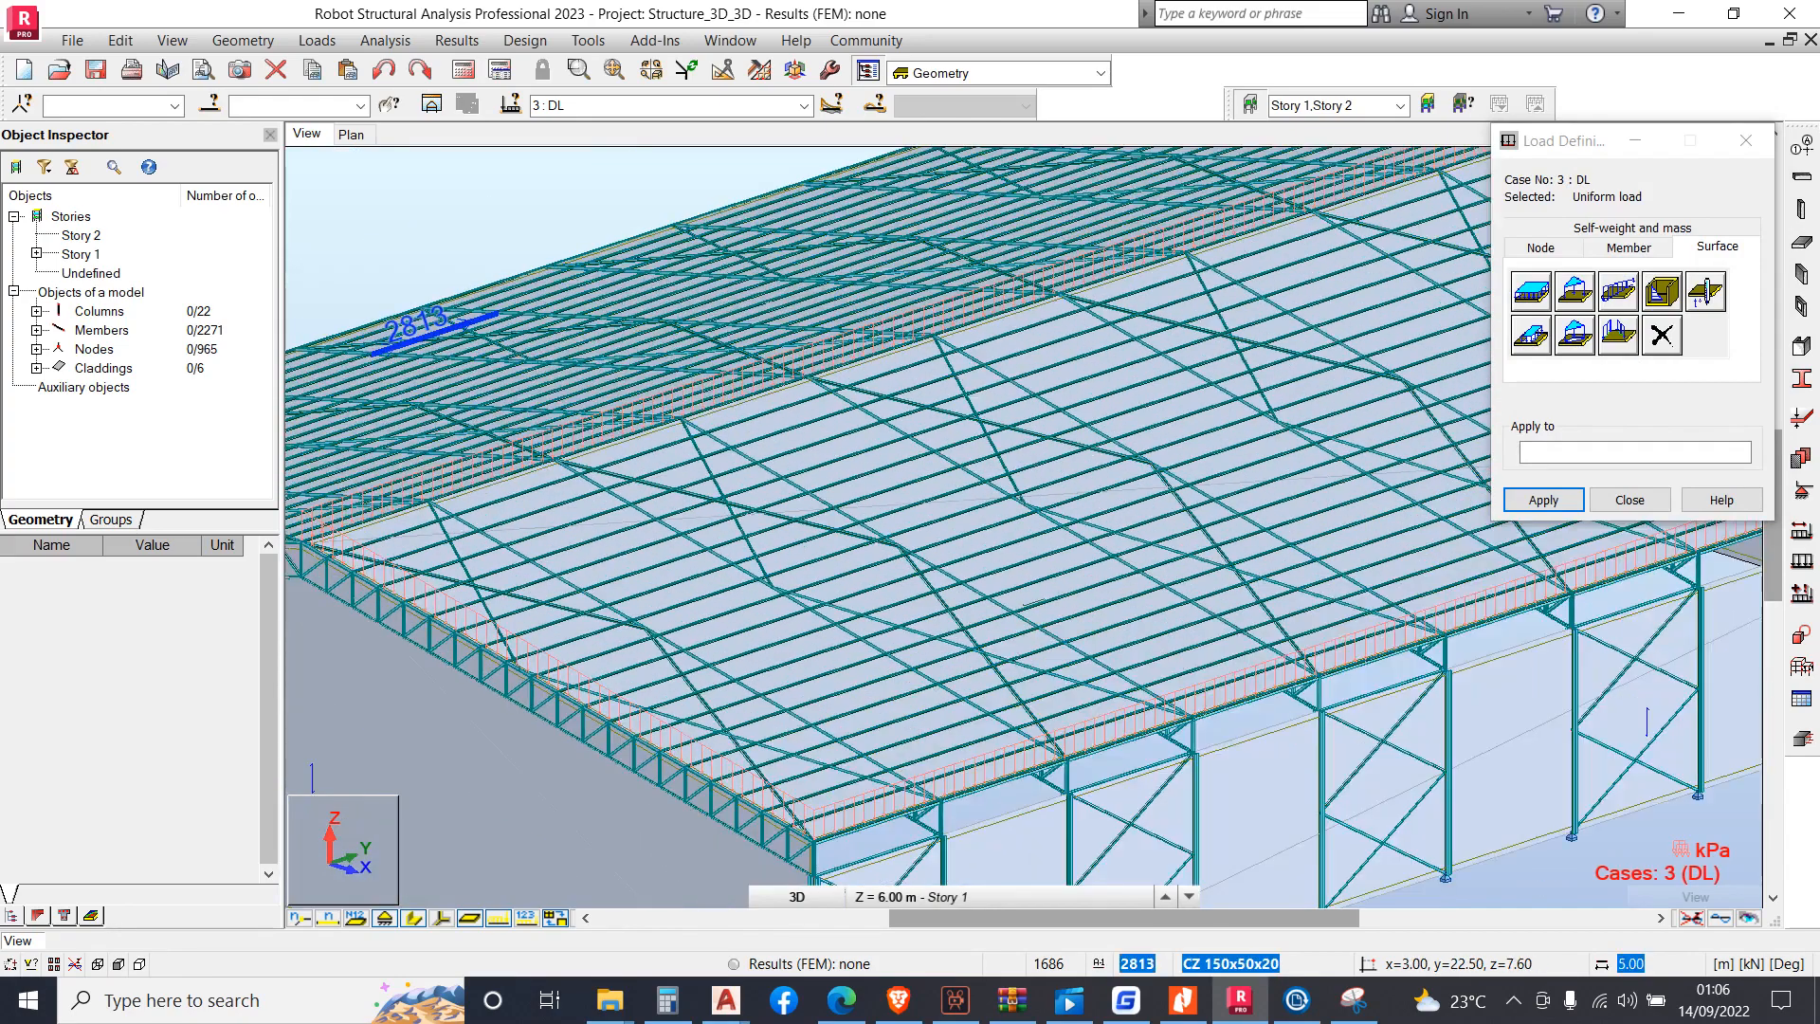
scroll(607, 398, "up", 2)
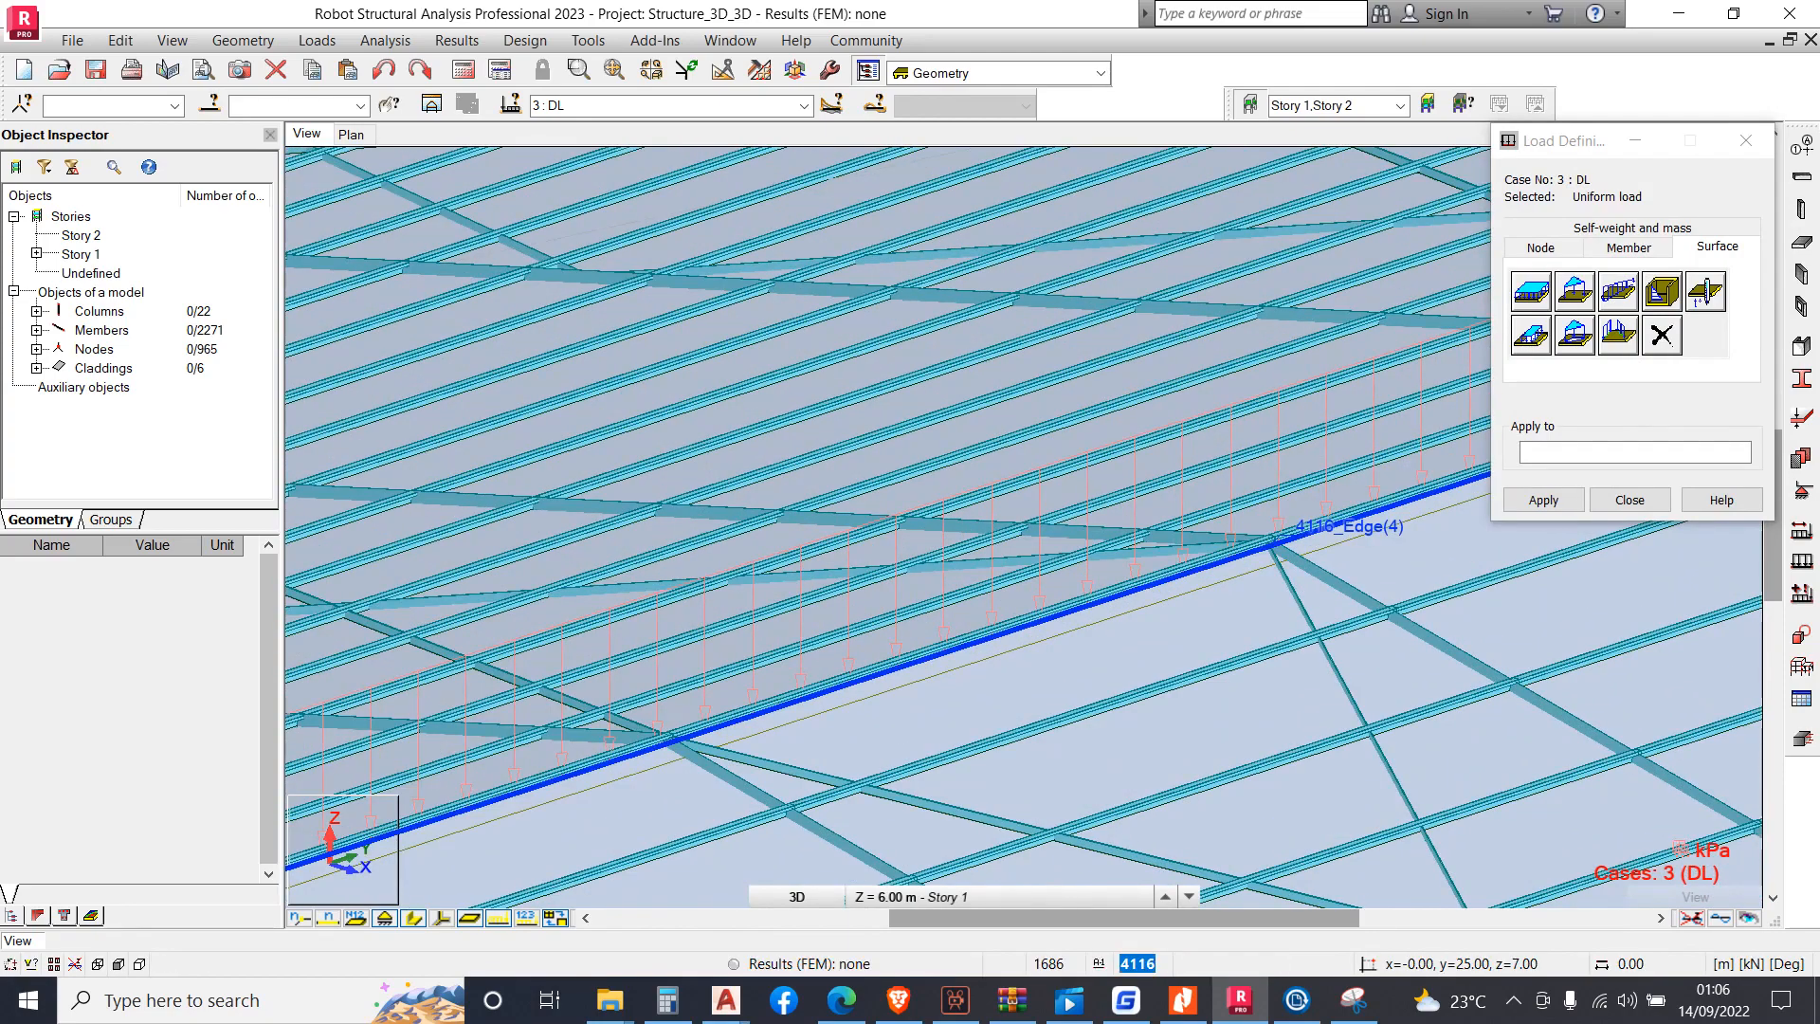
scroll(1275, 539, "down", 4)
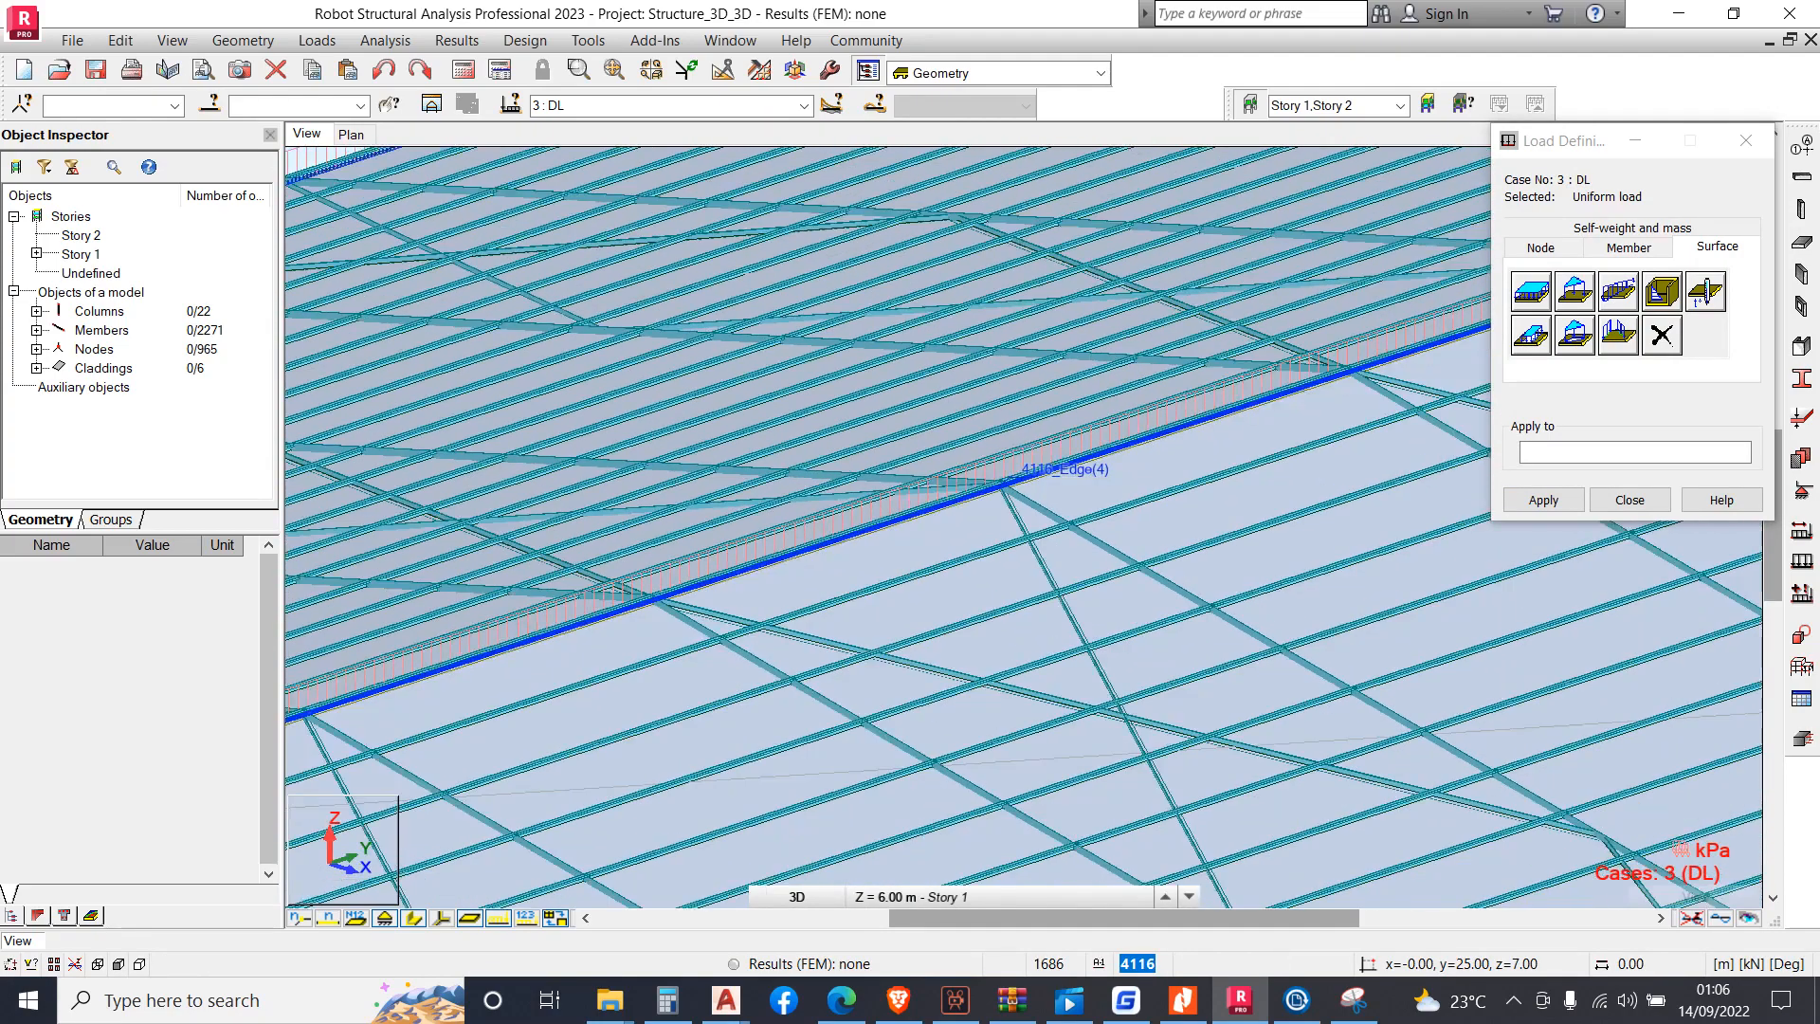
scroll(587, 389, "down", 2)
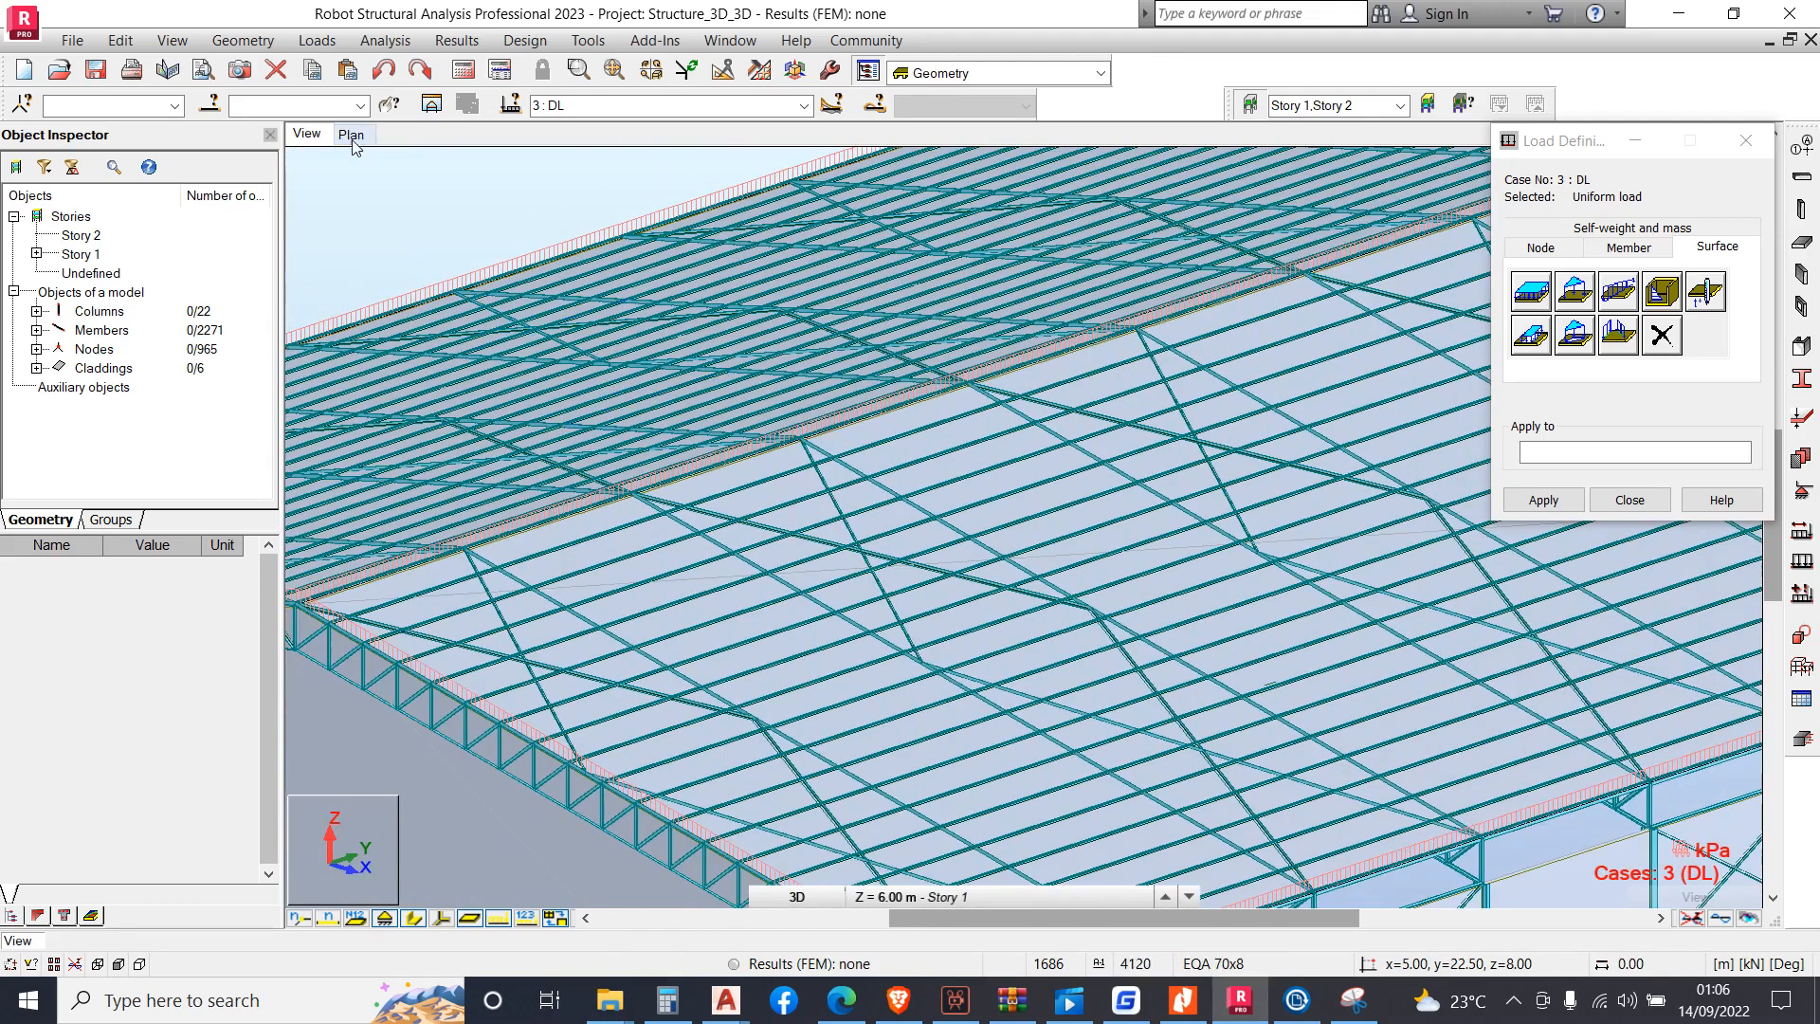
Make load case LL current and select the claddings on both roof slopes
left_click(803, 106)
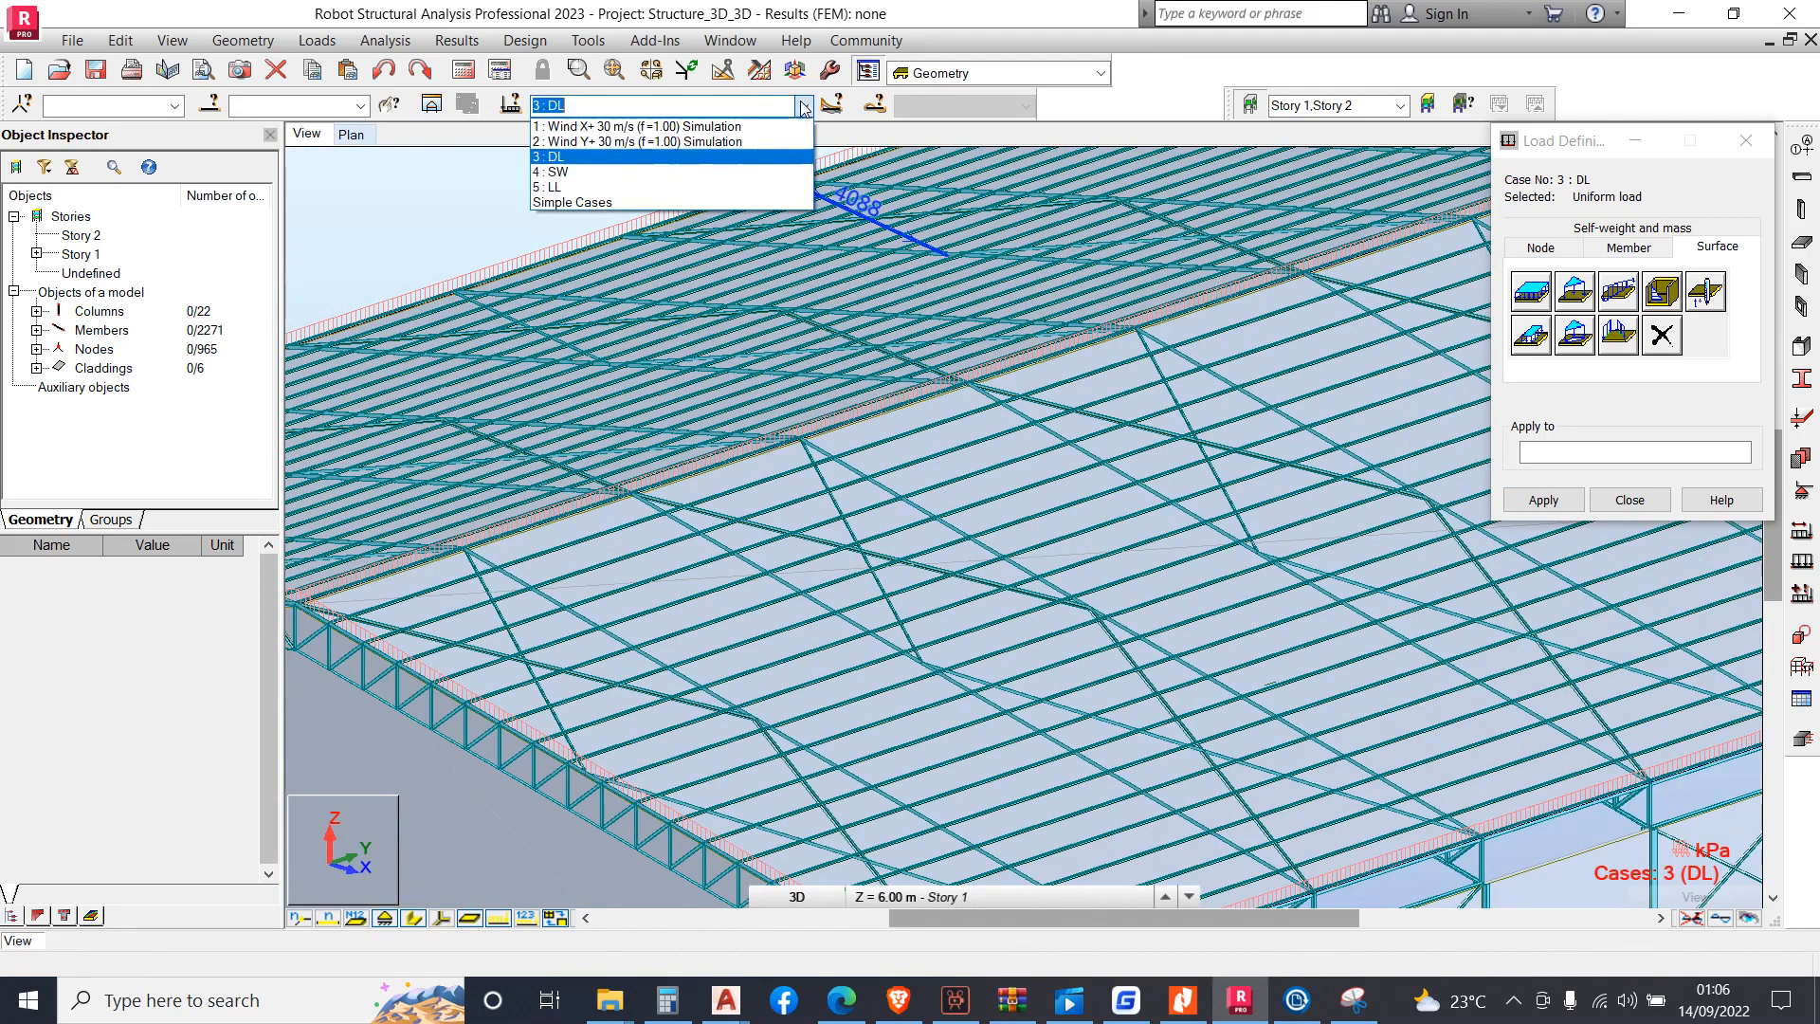
left_click(646, 187)
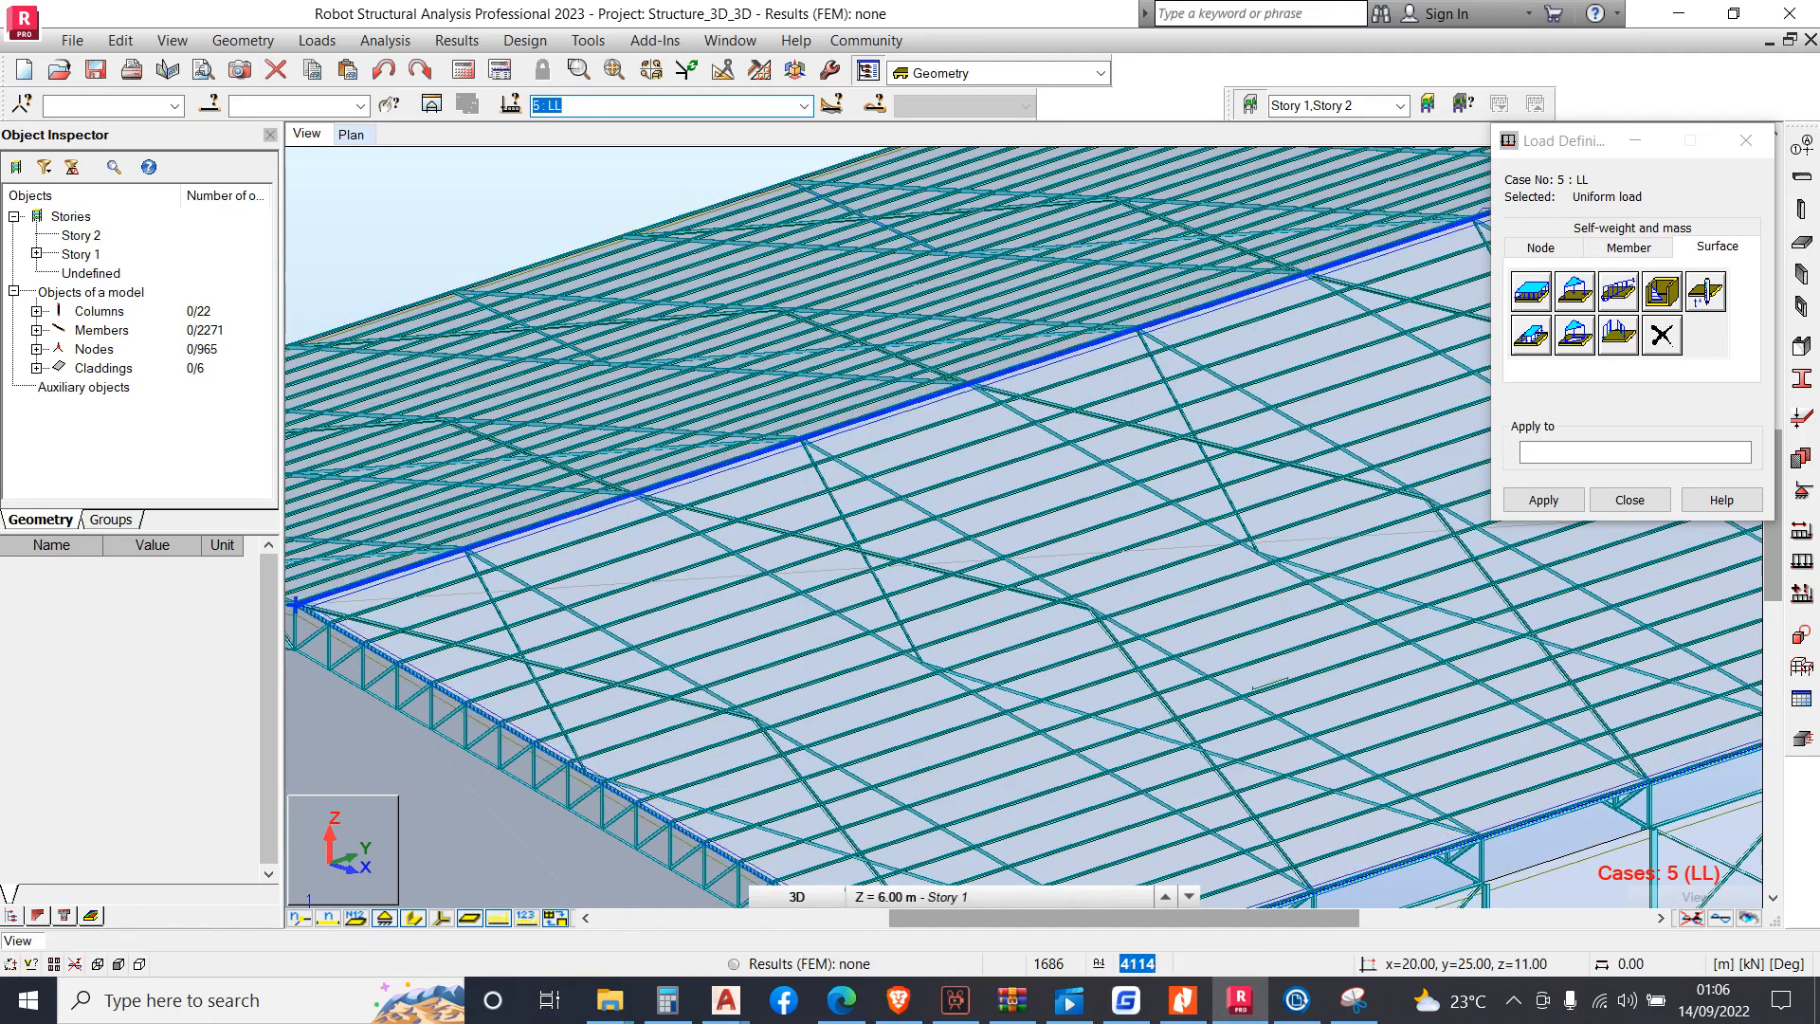
right_click(352, 195)
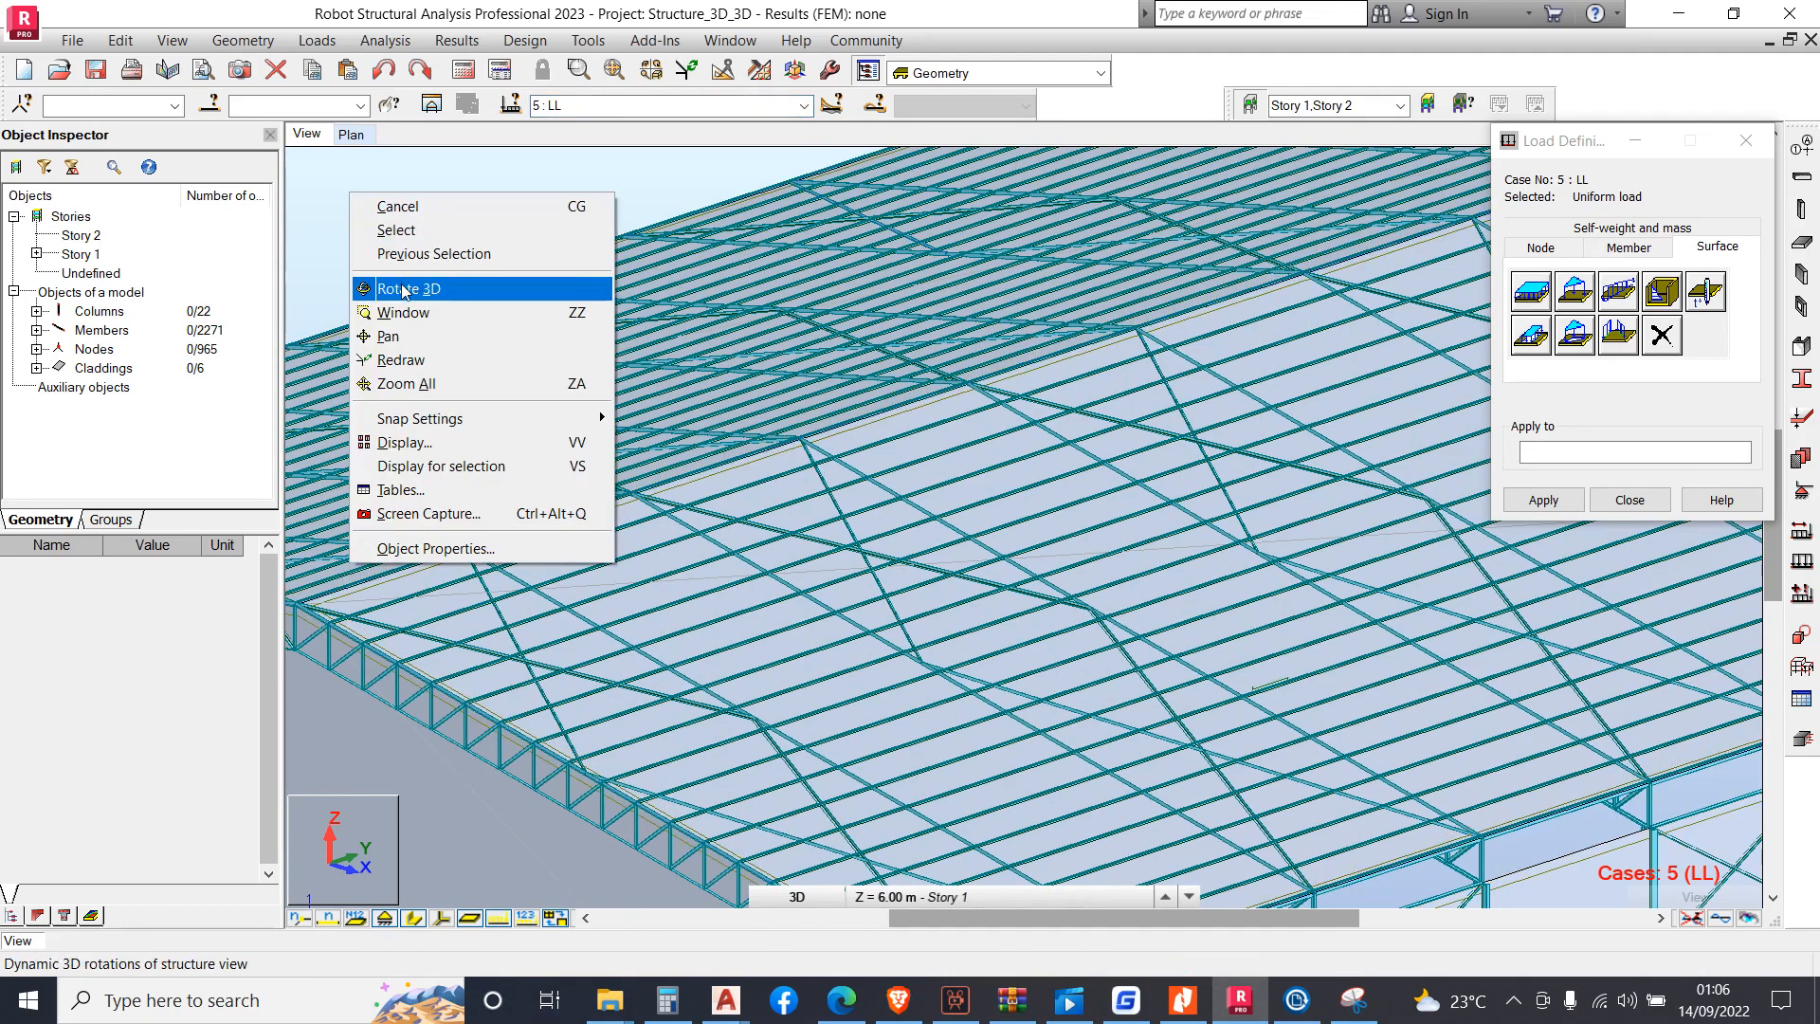
left_click(407, 229)
scroll(798, 285, "up", 1)
scroll(798, 284, "up", 3)
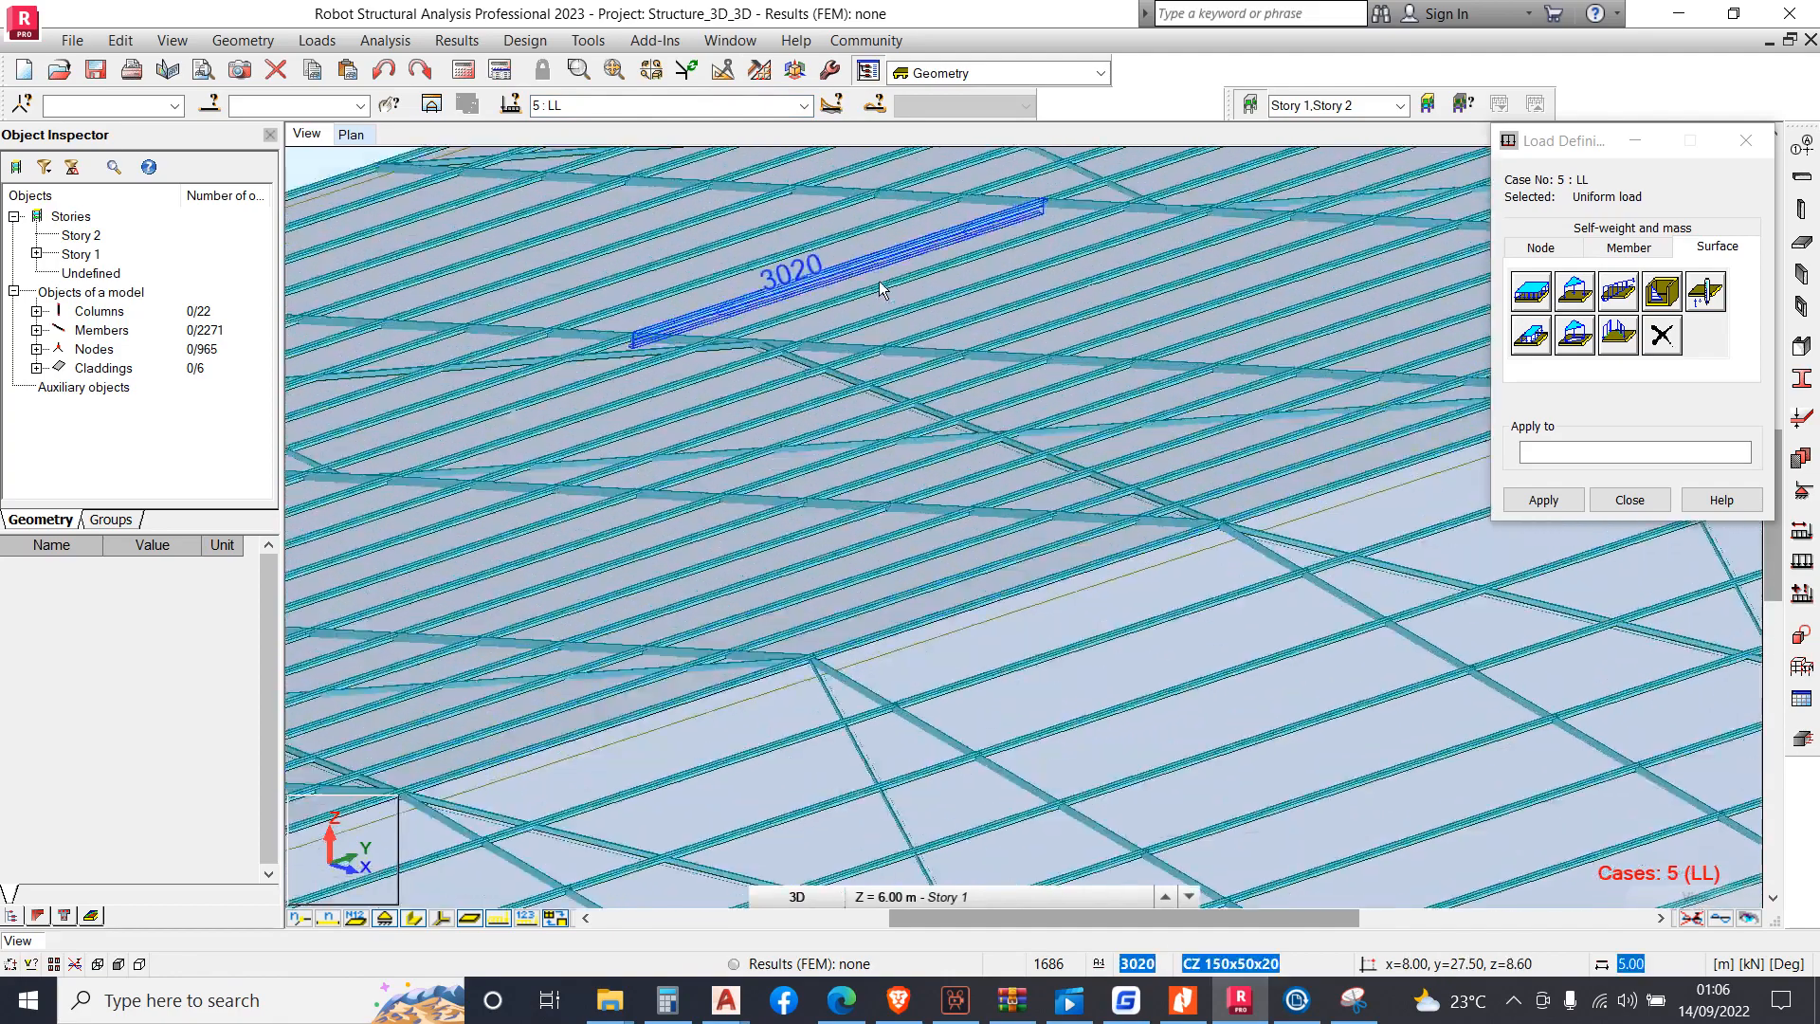
left_click(888, 281)
scroll(888, 282, "down", 4)
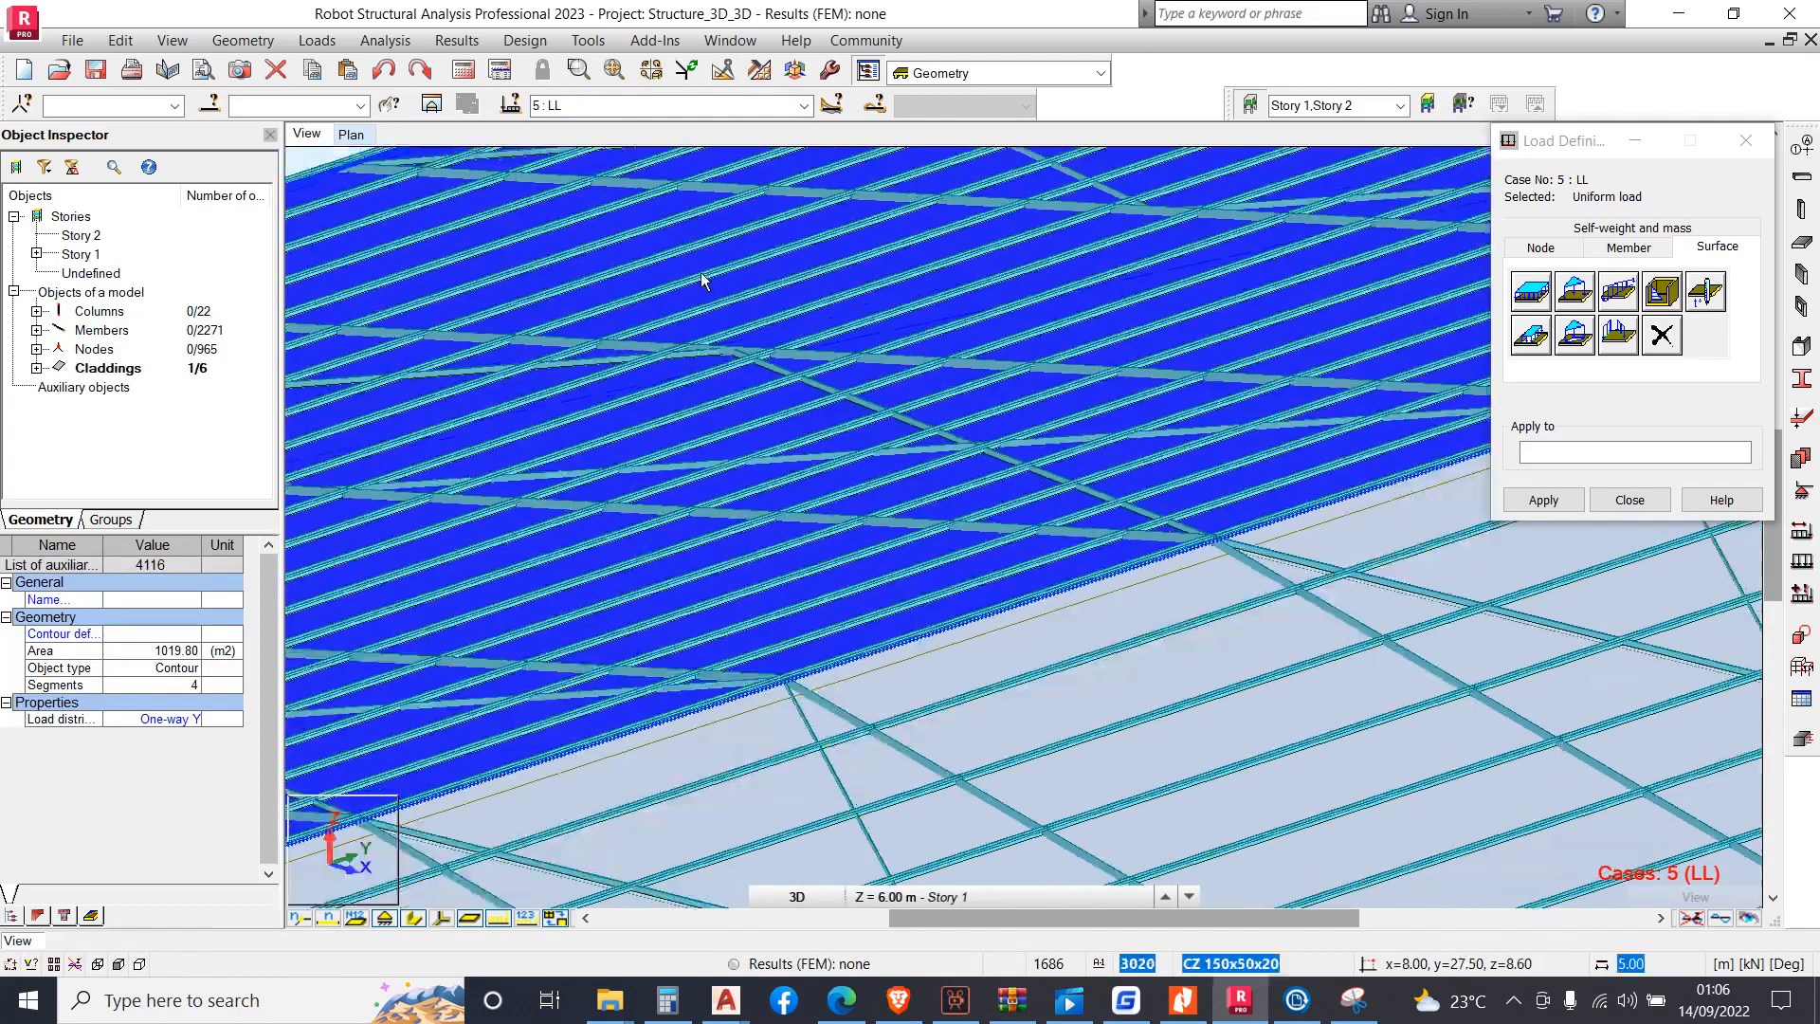
scroll(1168, 548, "up", 3)
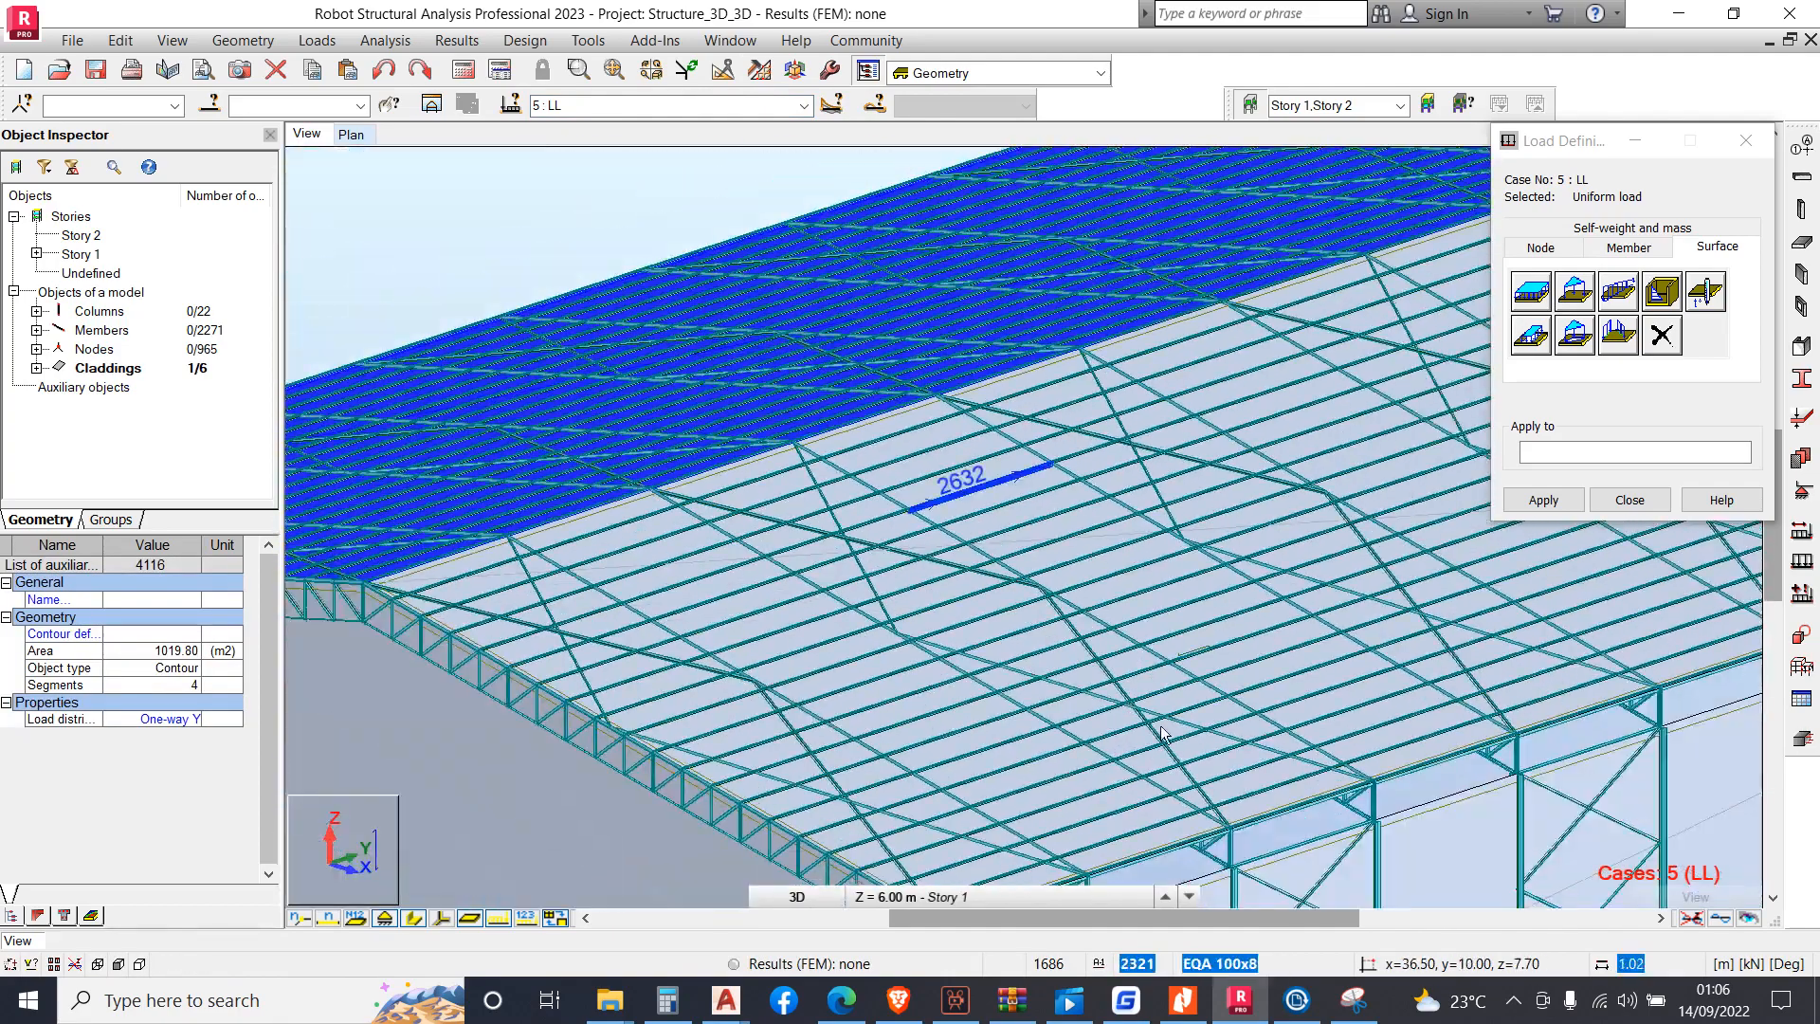
left_click(1160, 527)
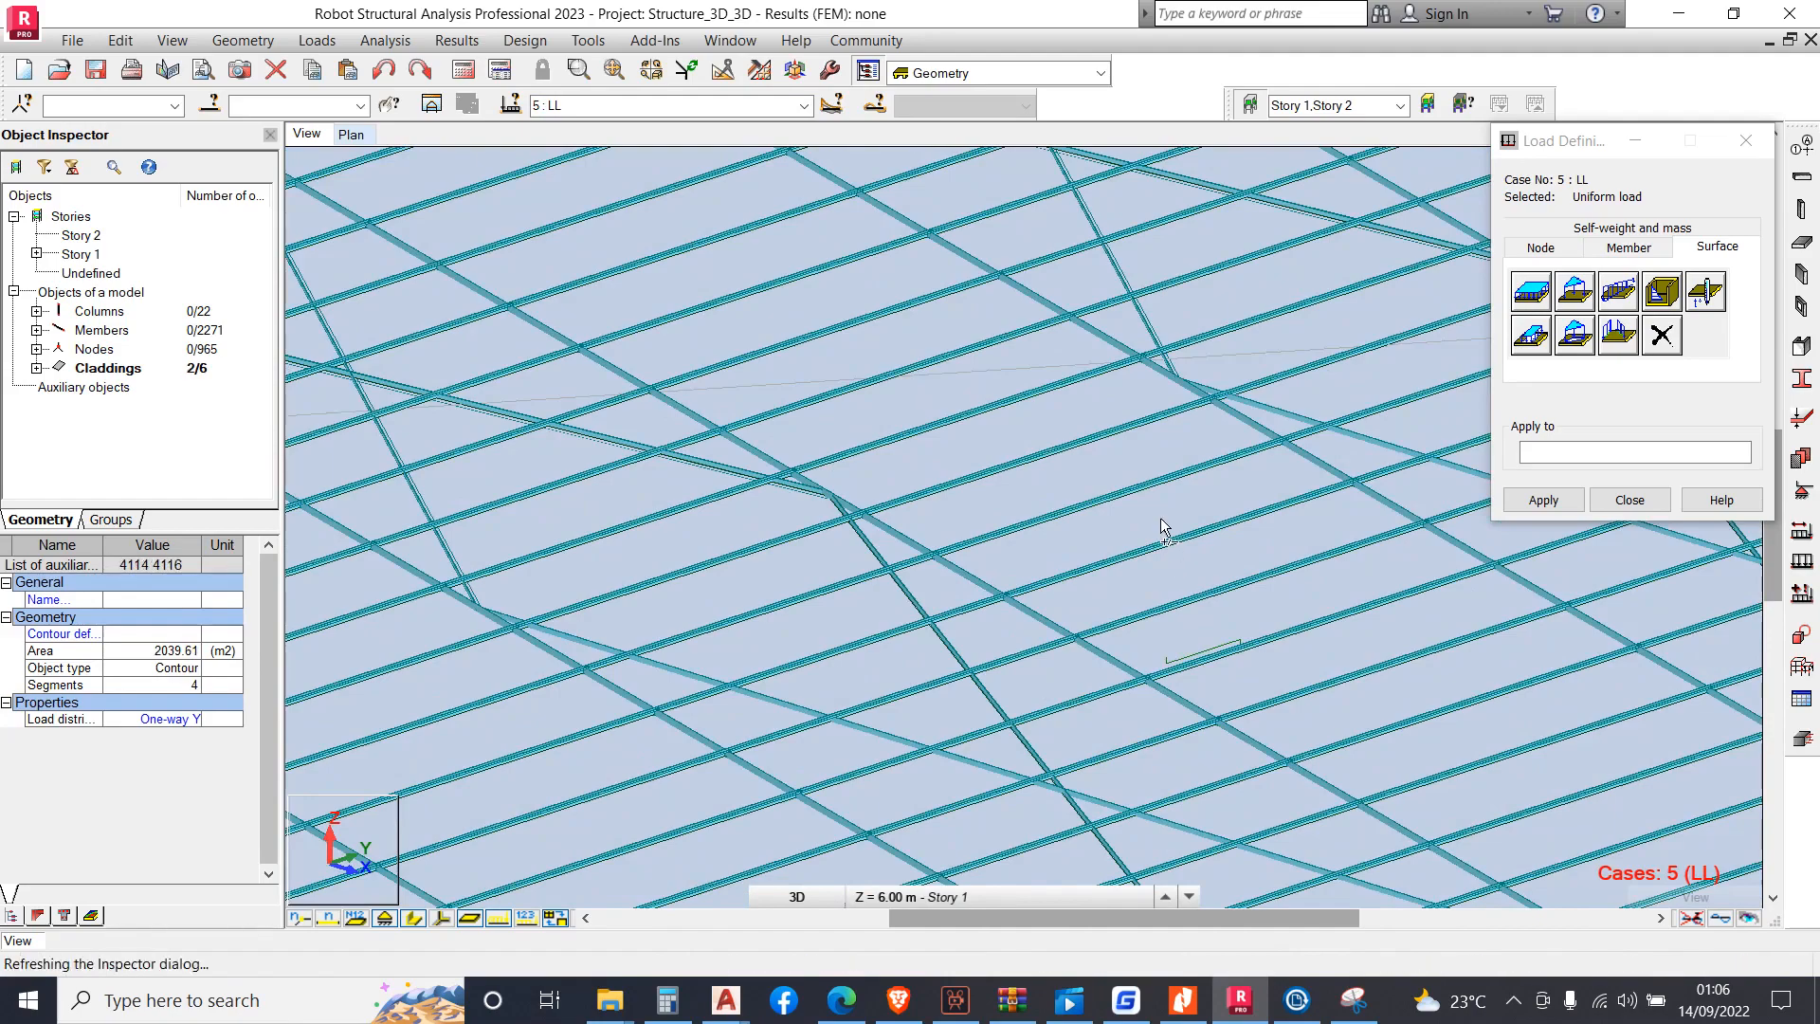
scroll(1003, 578, "down", 5)
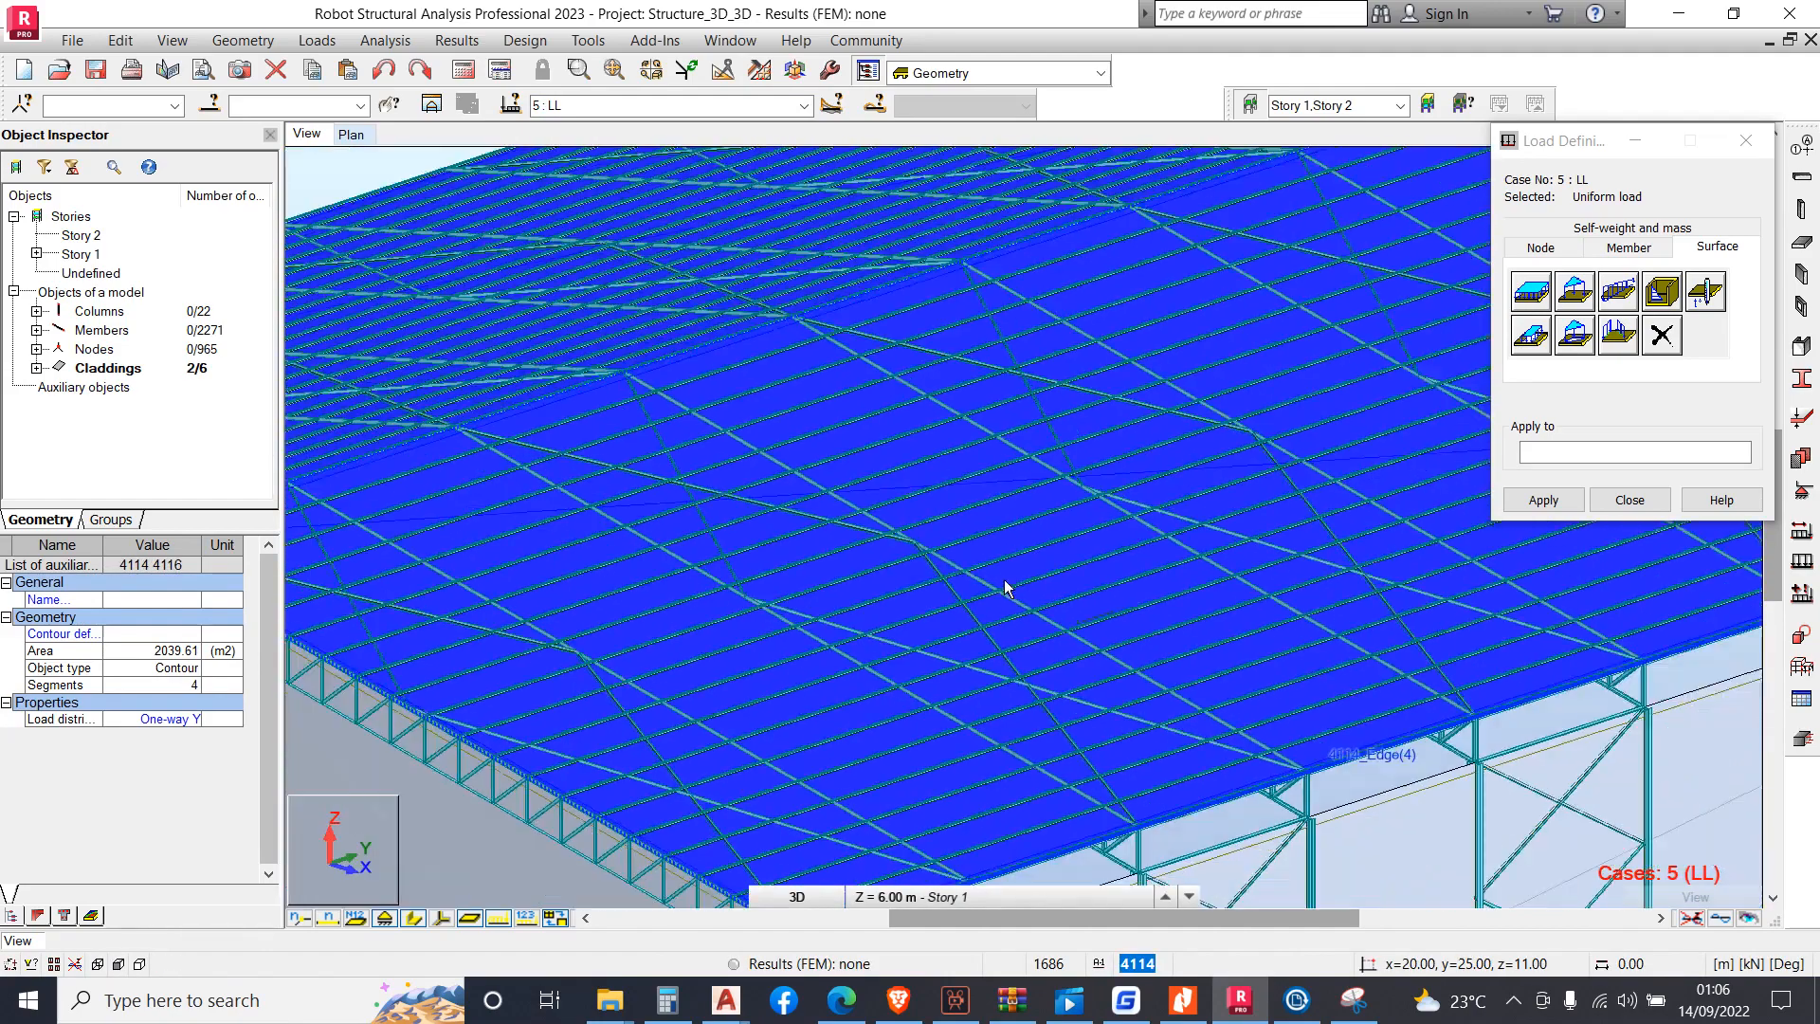
scroll(1004, 566, "down", 1)
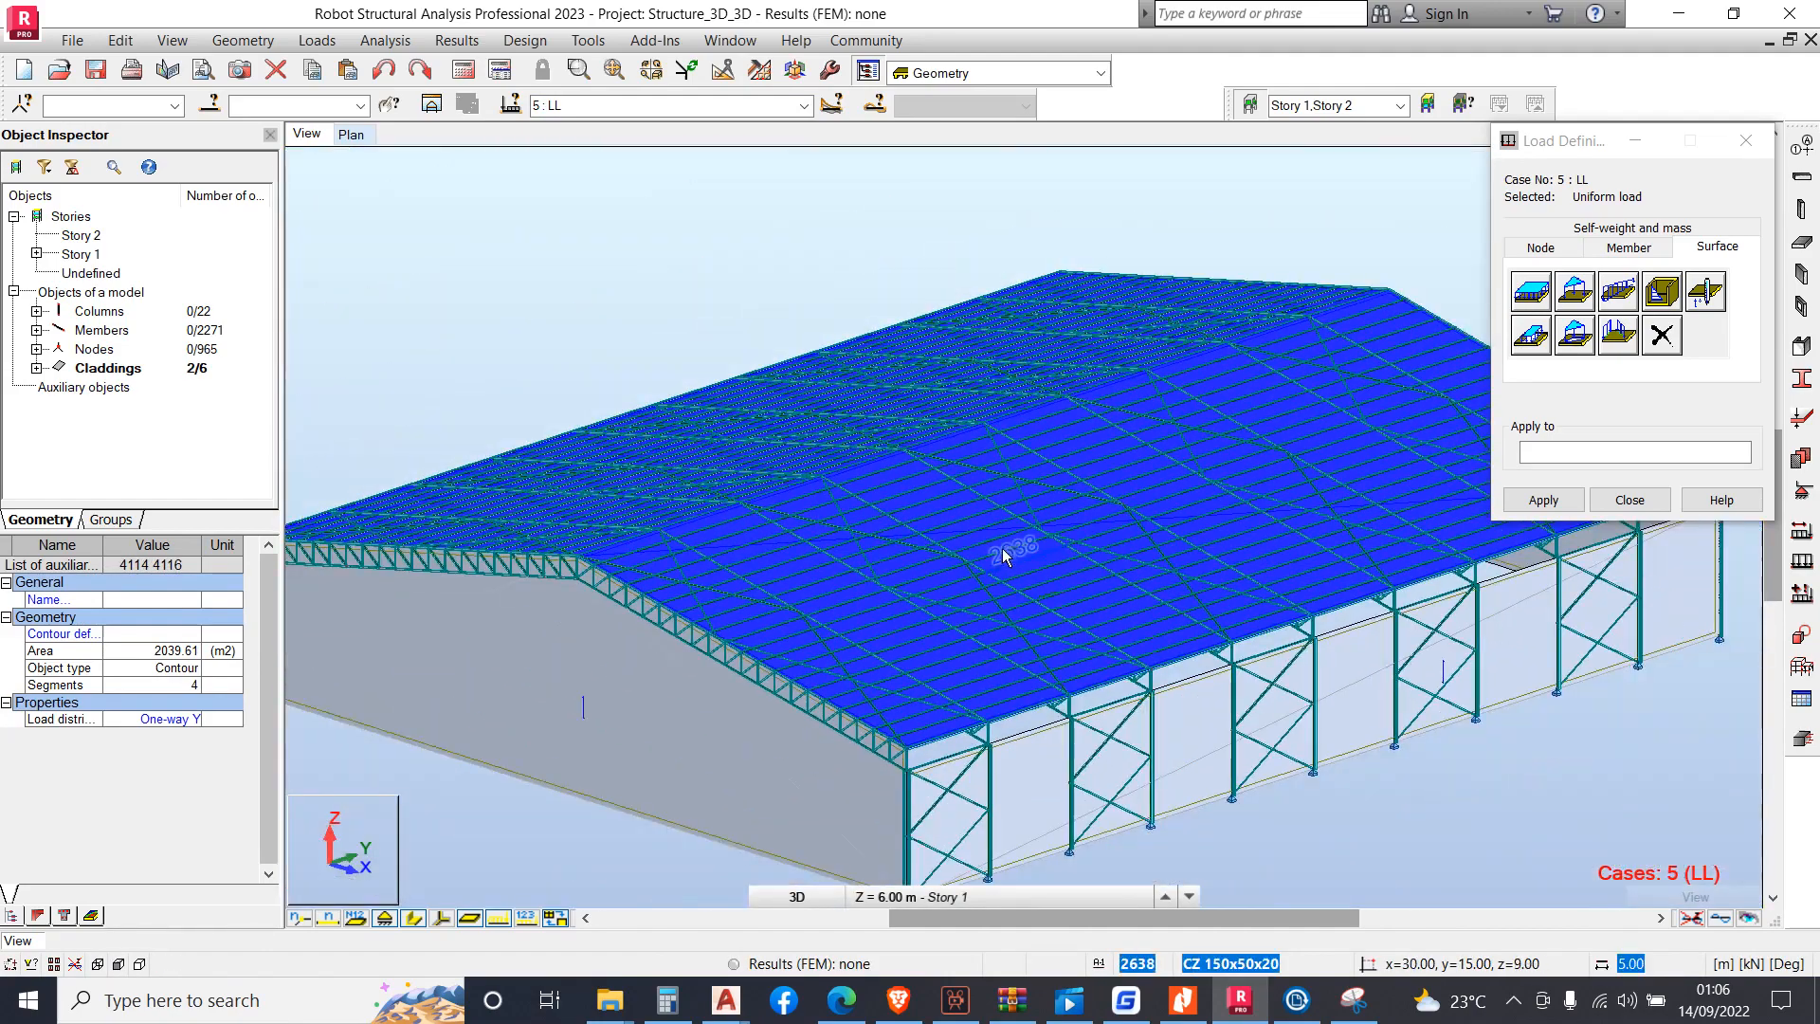
Define a uniform planar load of -0.5 kPa along the global Z axis and apply it to the selected roof claddings
left_click(1532, 291)
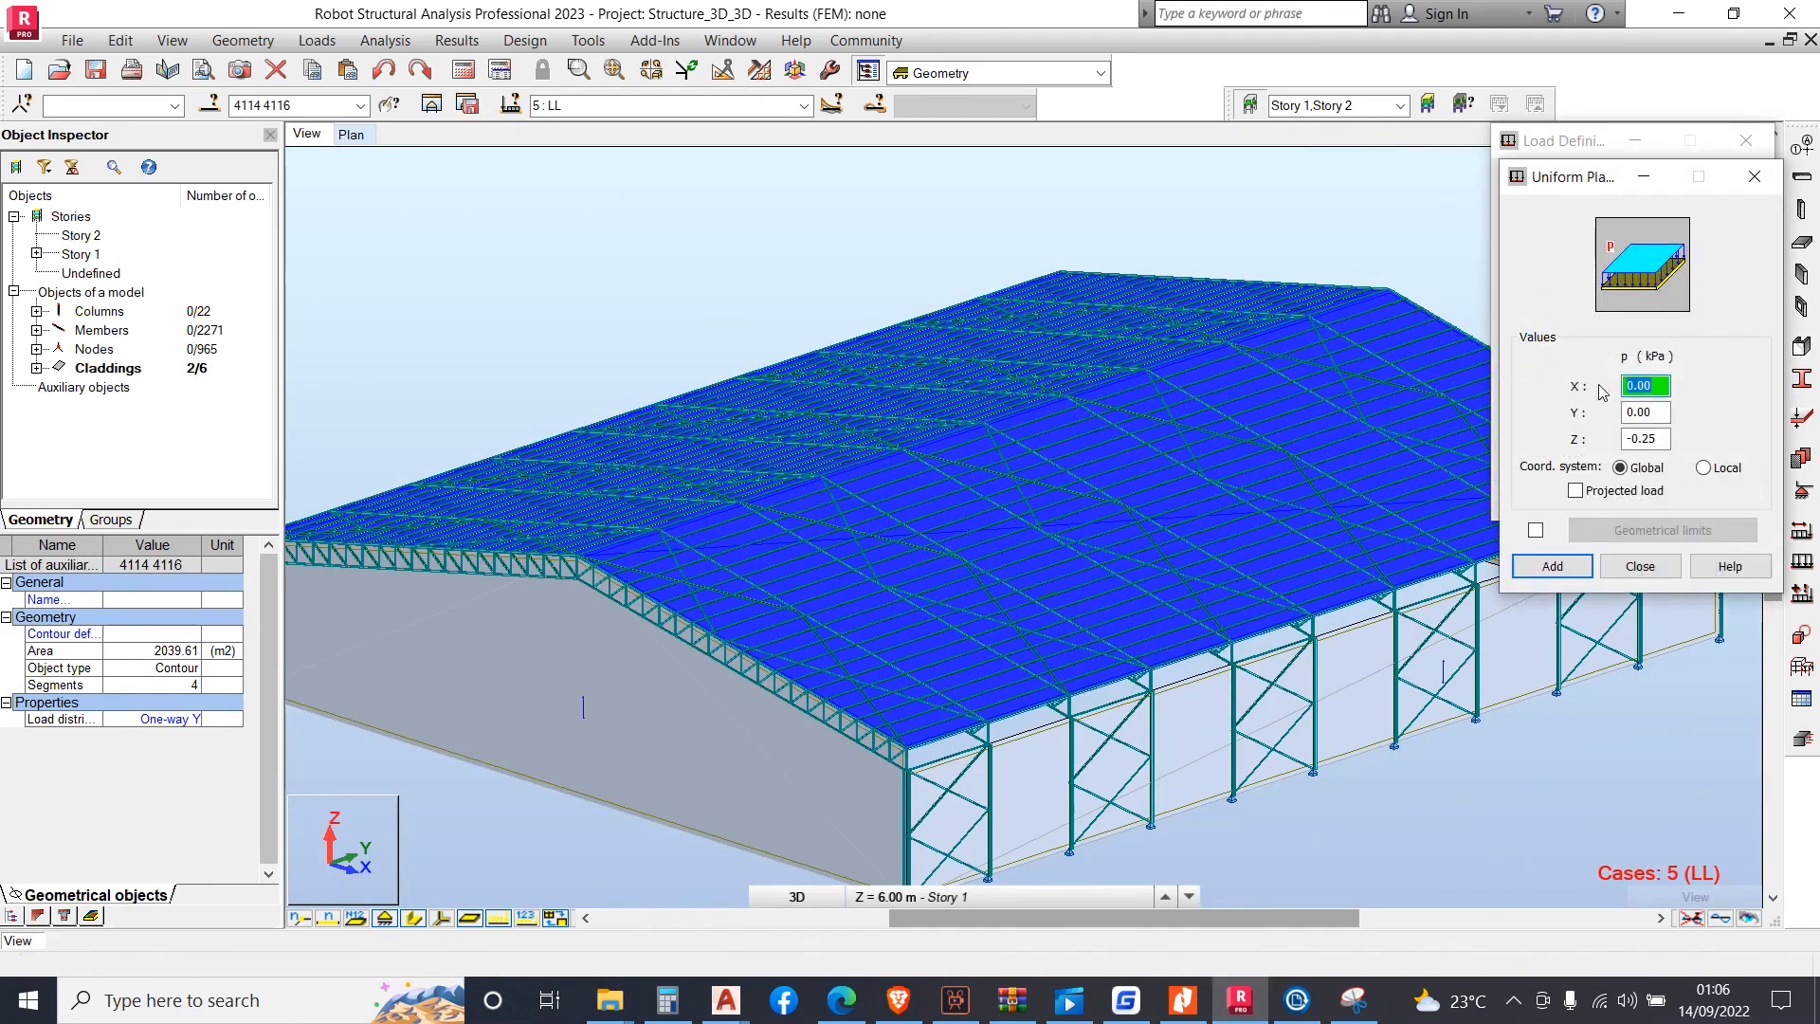
double_click(1646, 440)
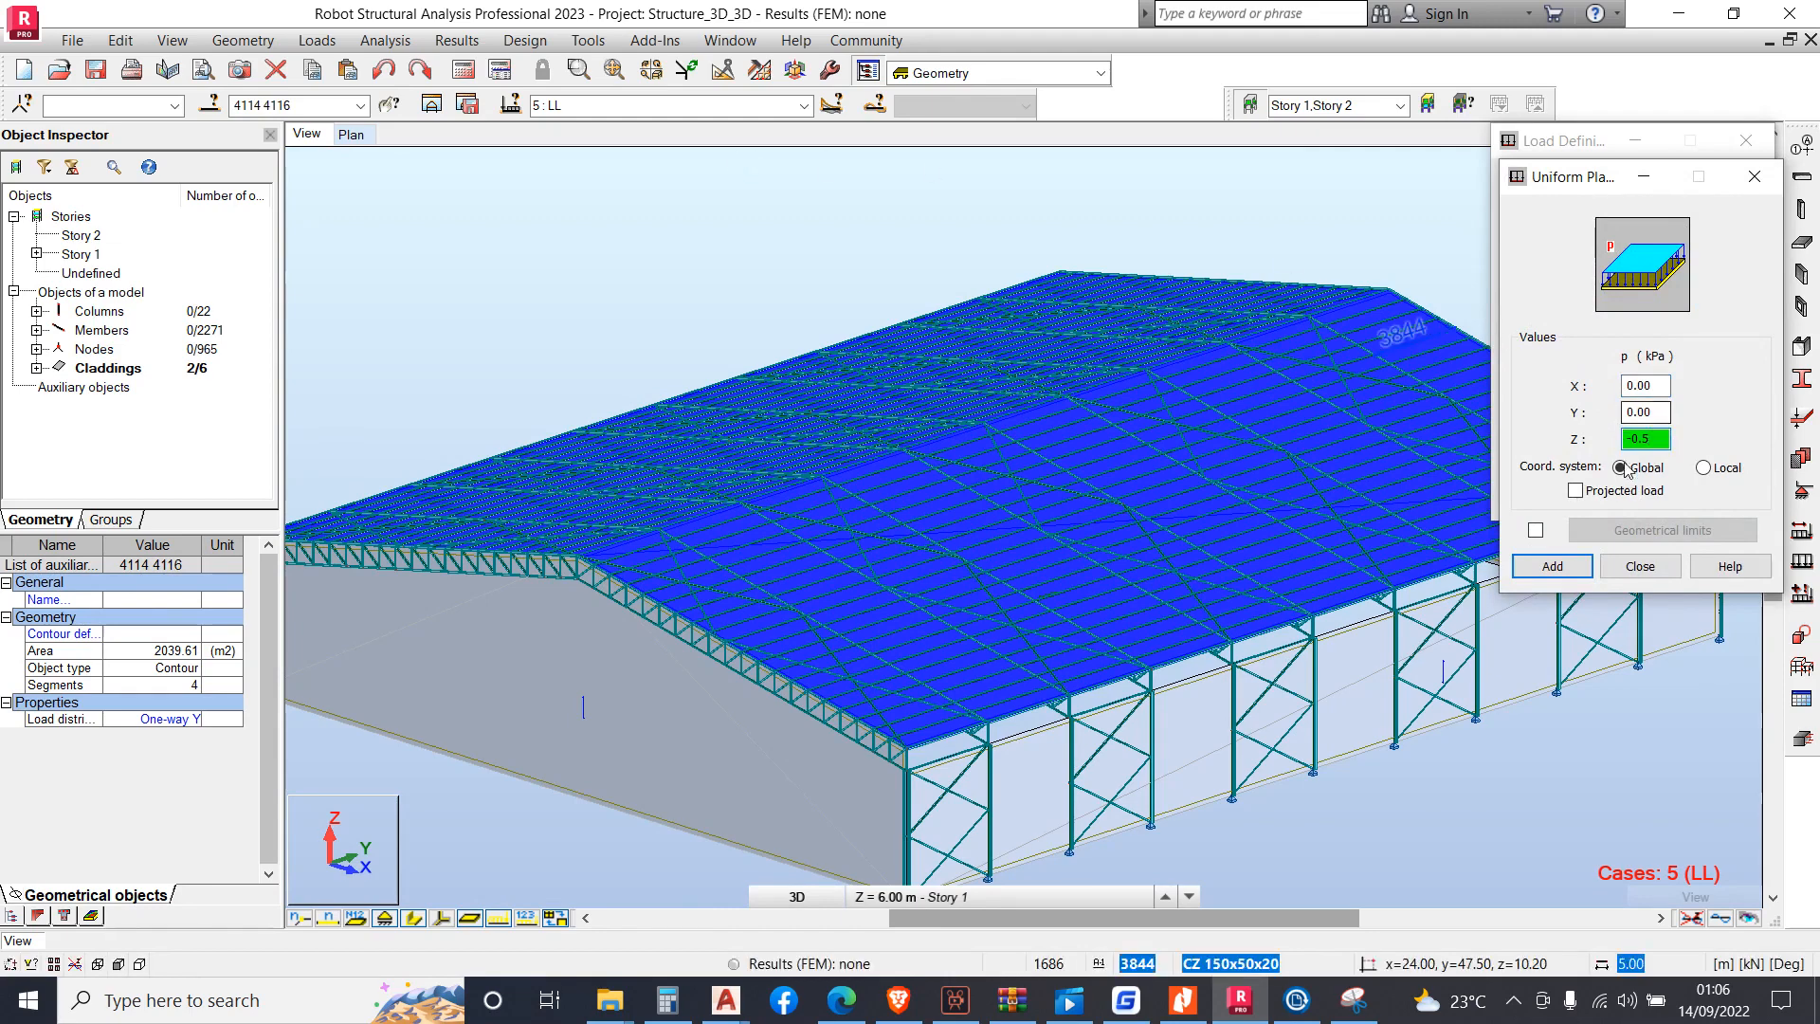
left_click(1552, 566)
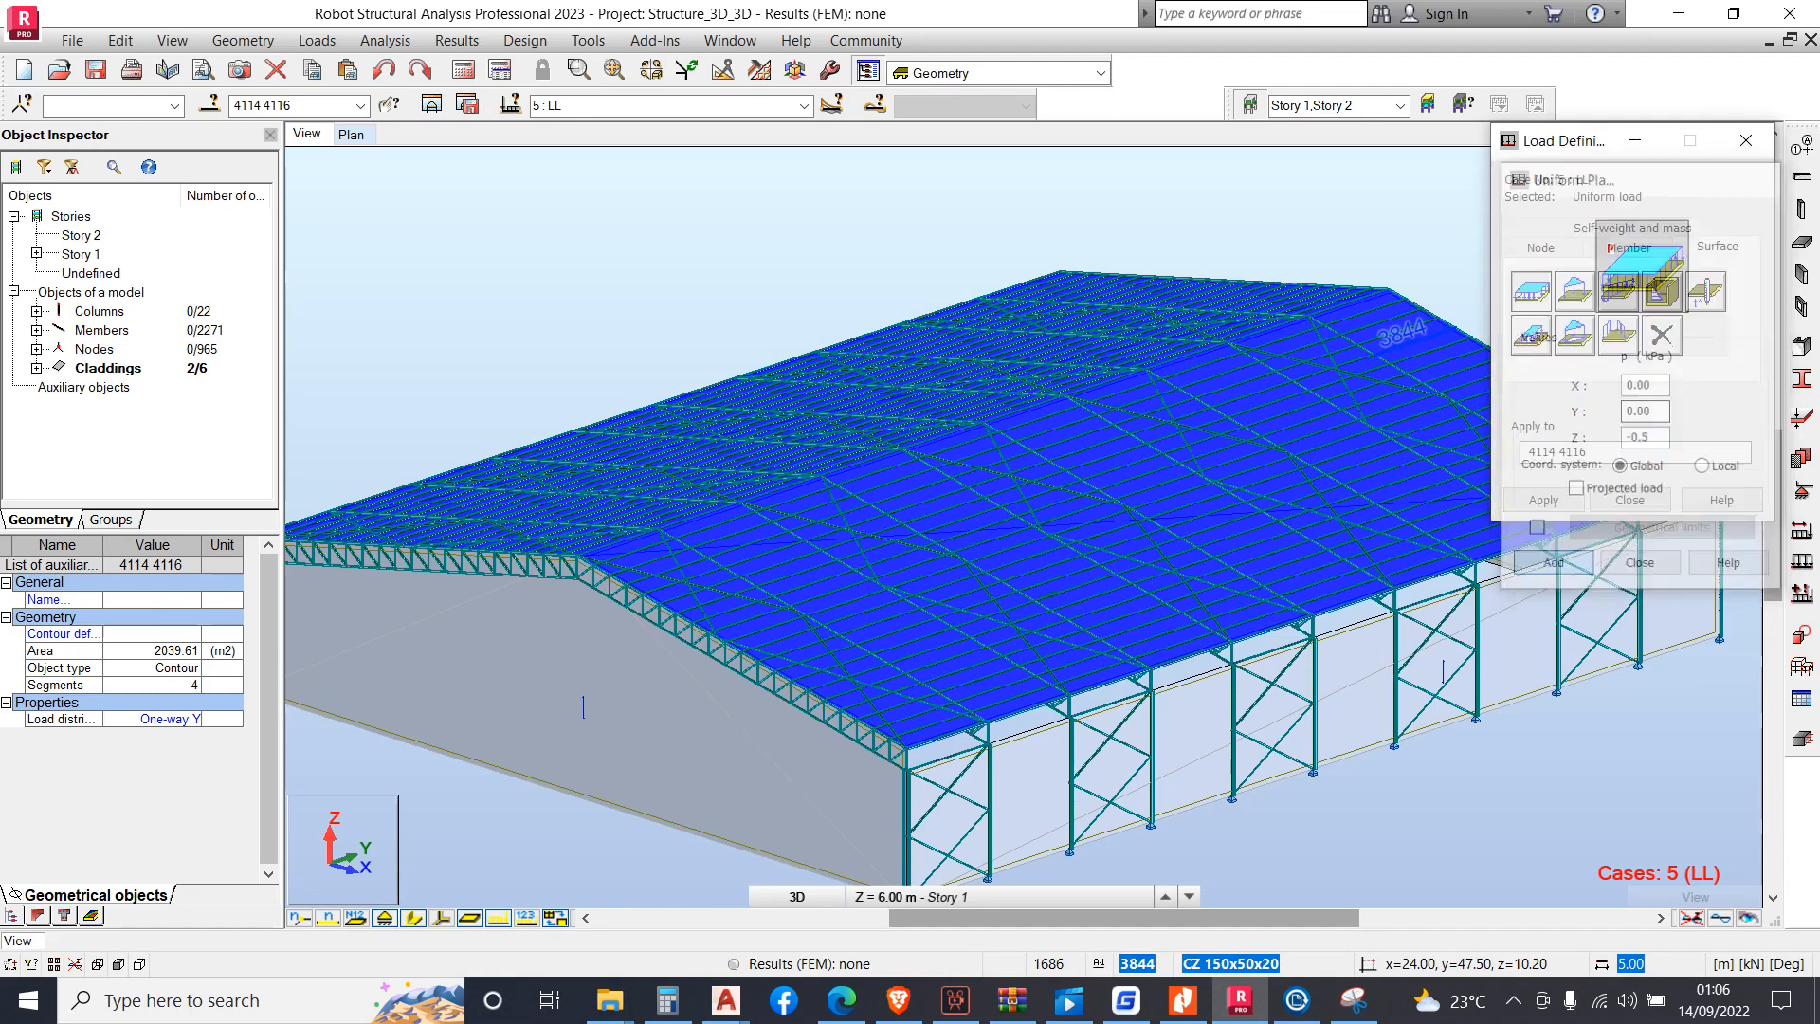
left_click(1543, 499)
left_click(1630, 499)
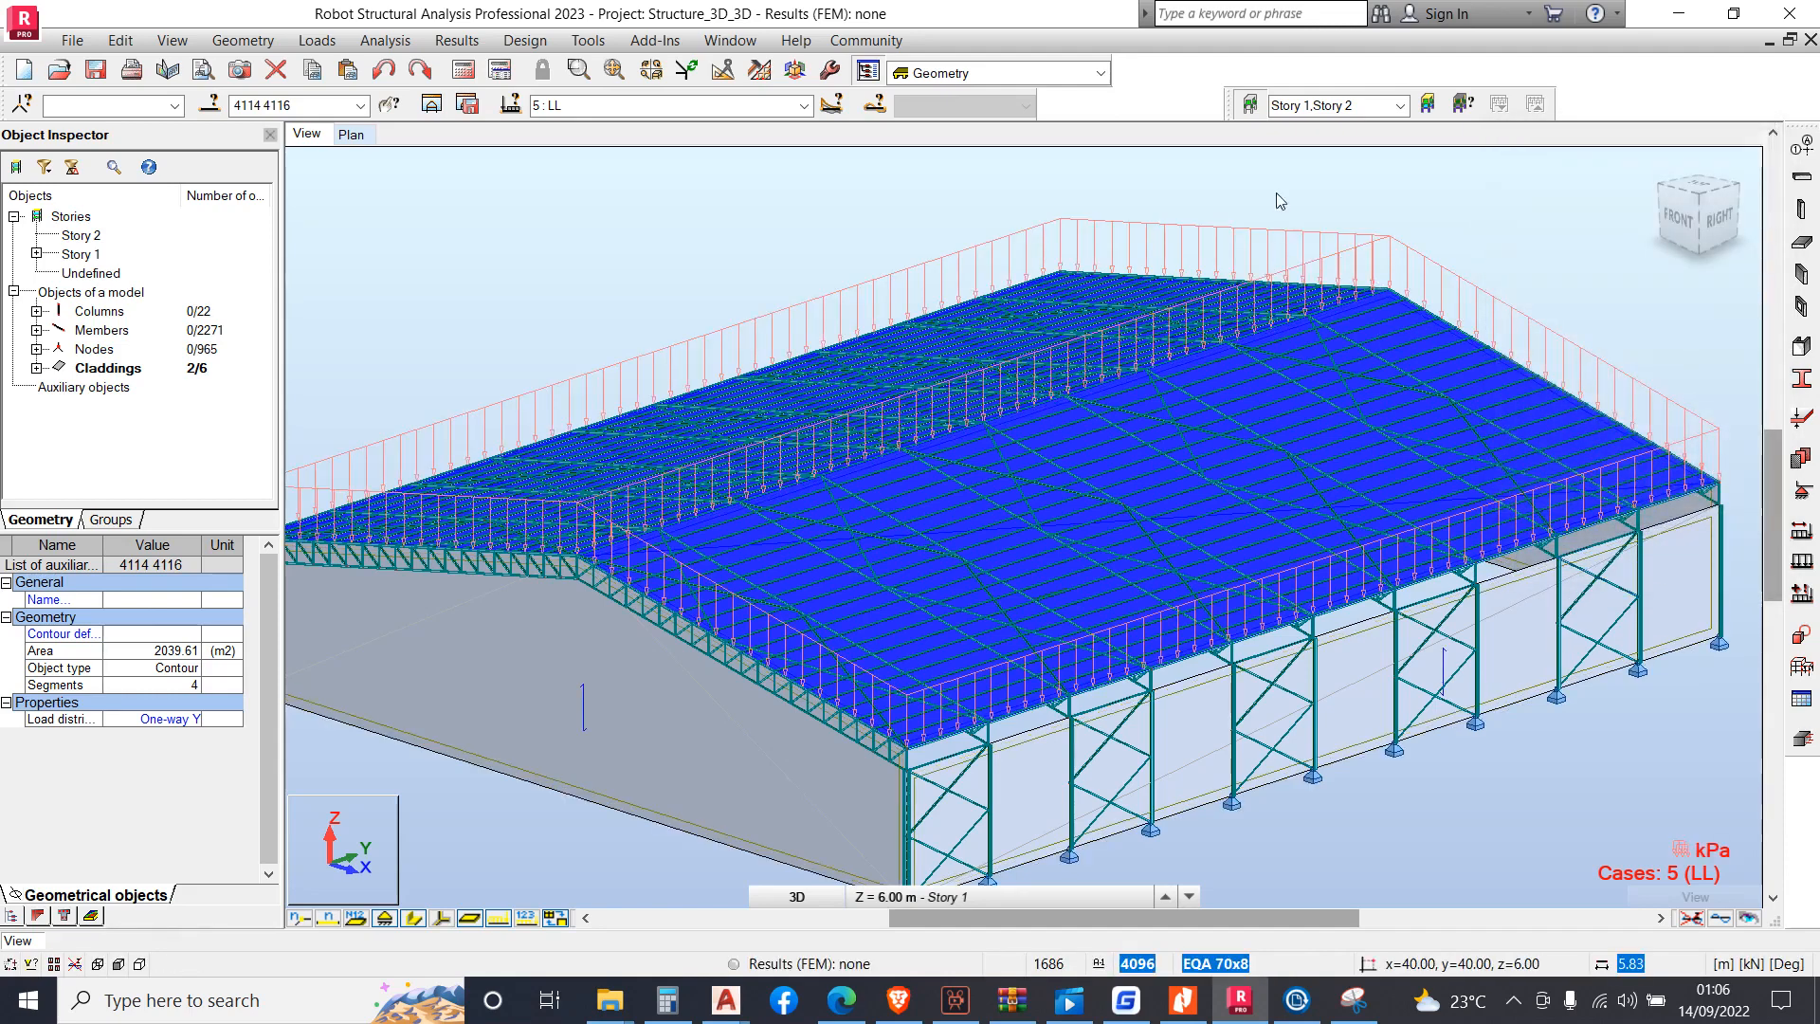
Clear the cladding selection and display the load value labels on the model
right_click(564, 266)
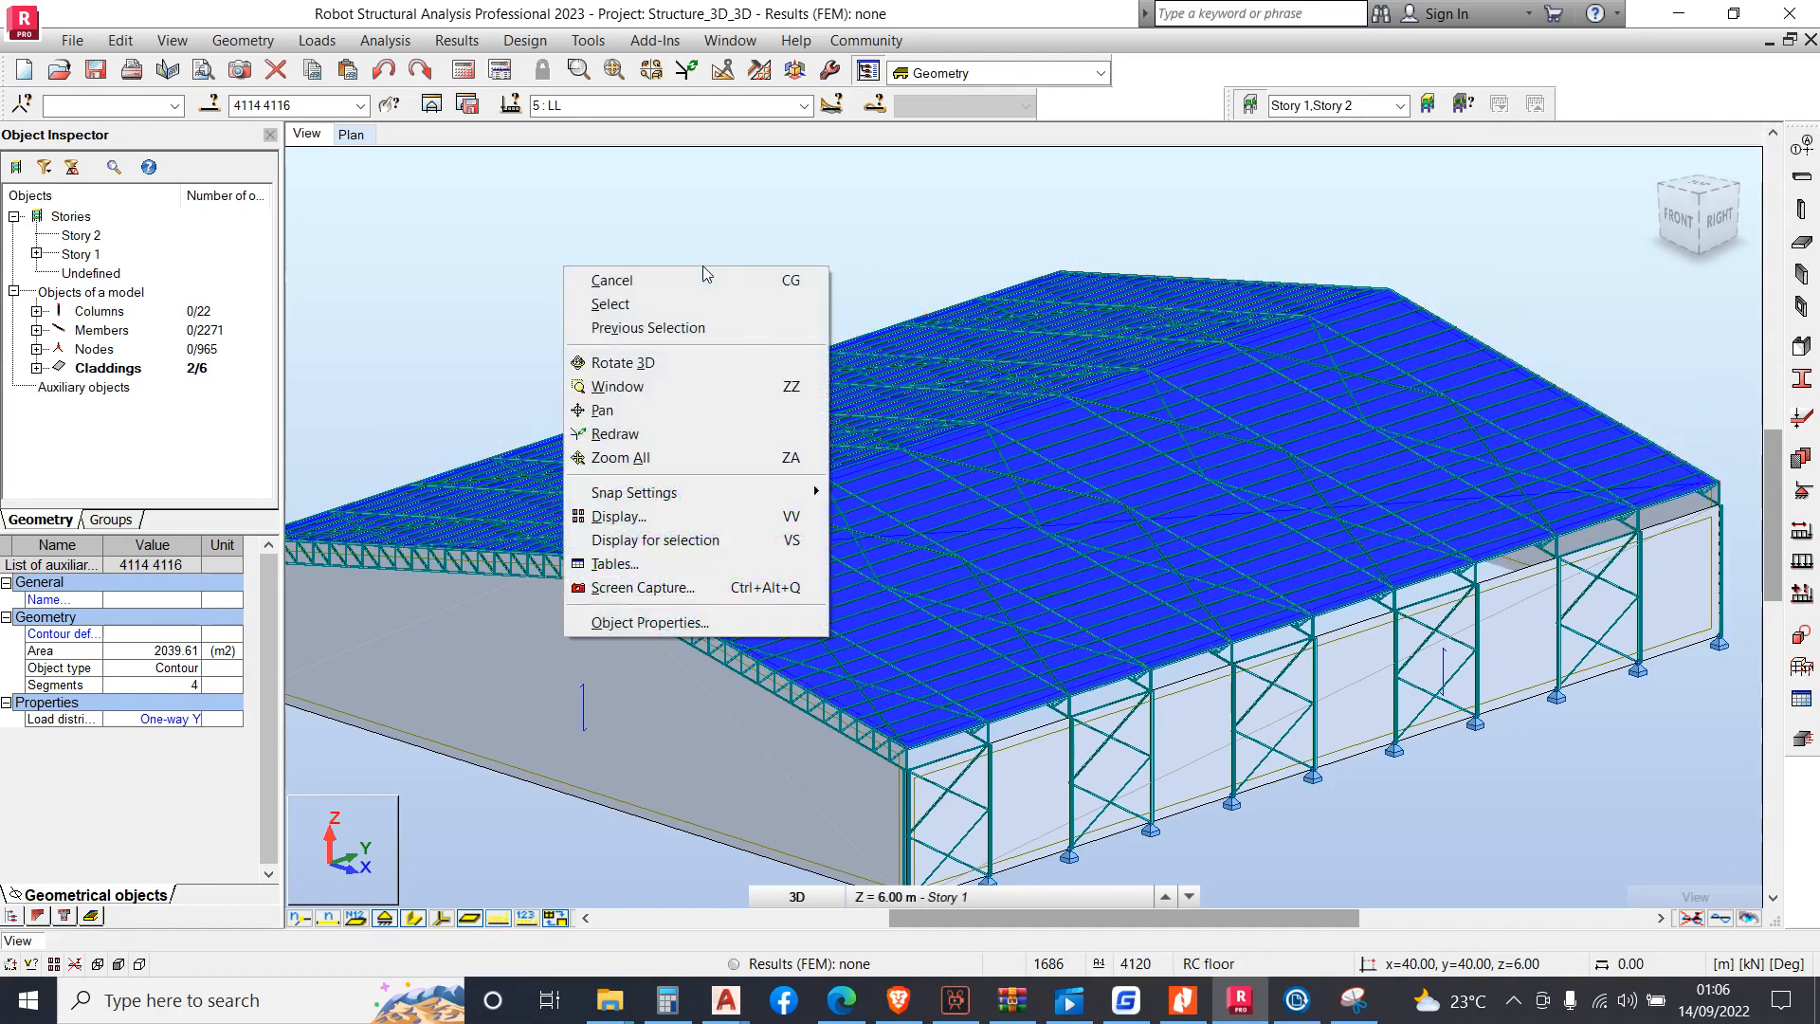
left_click(387, 403)
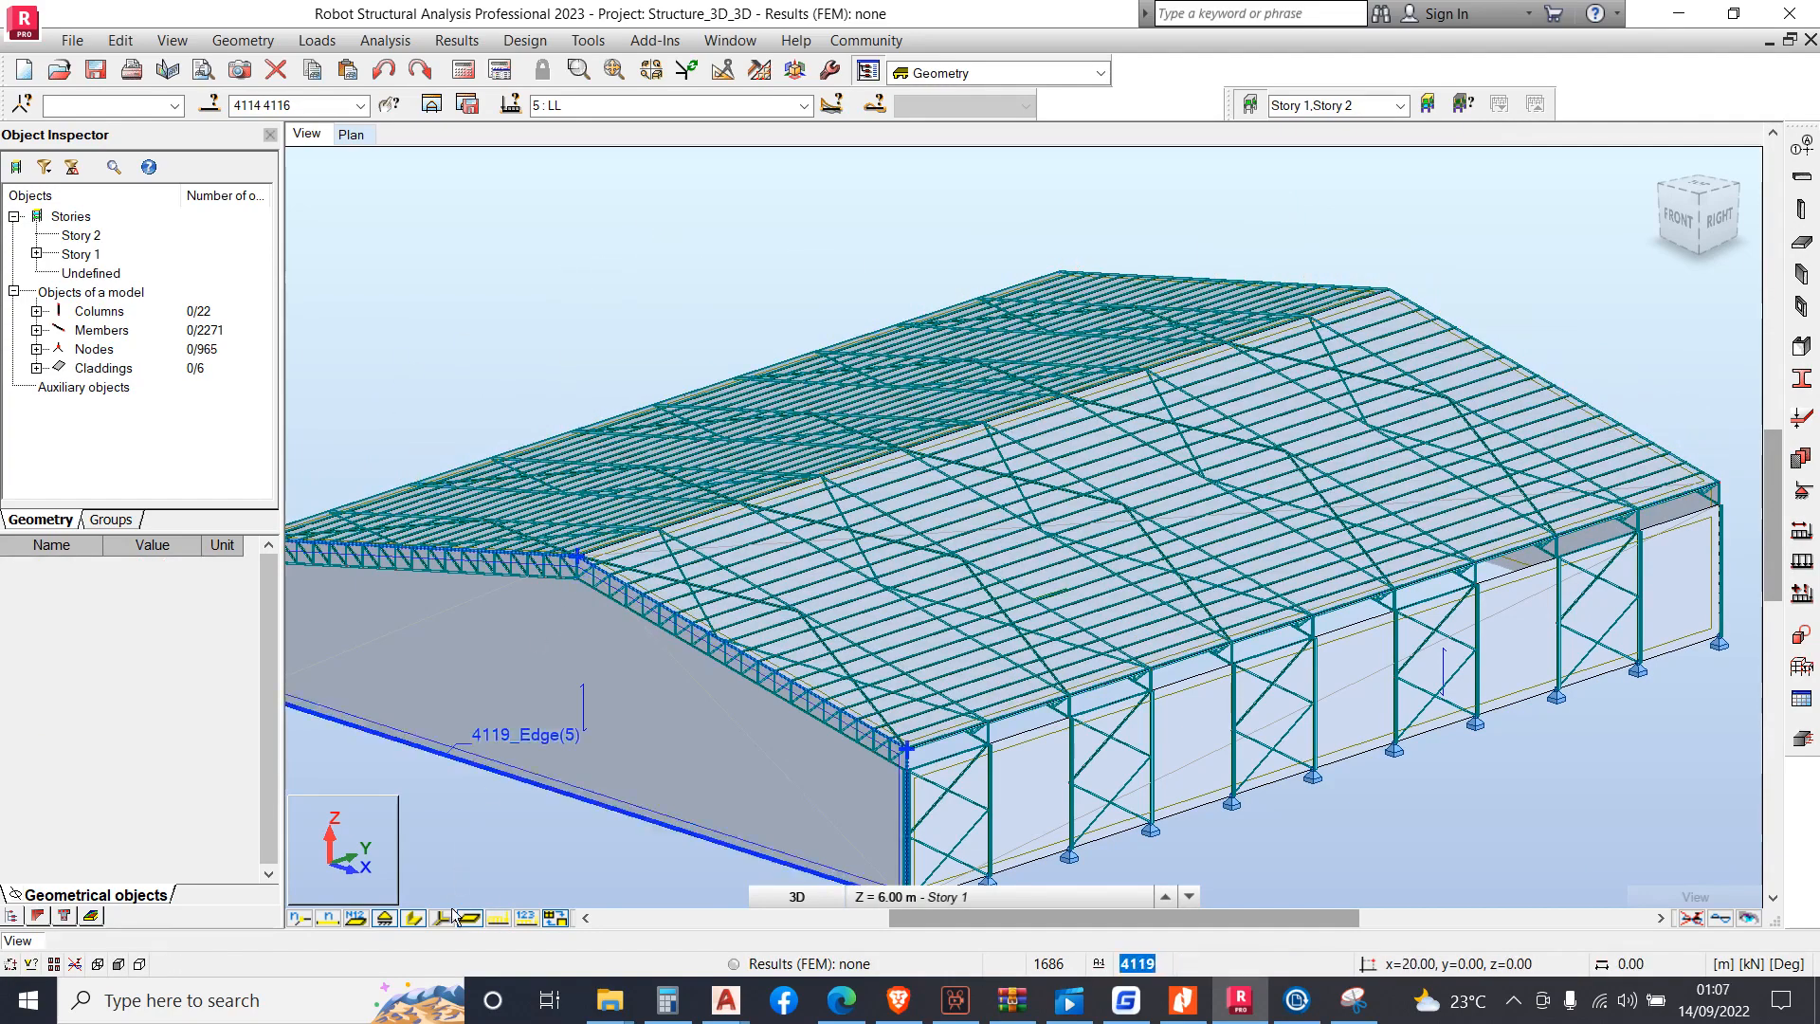
left_click(525, 918)
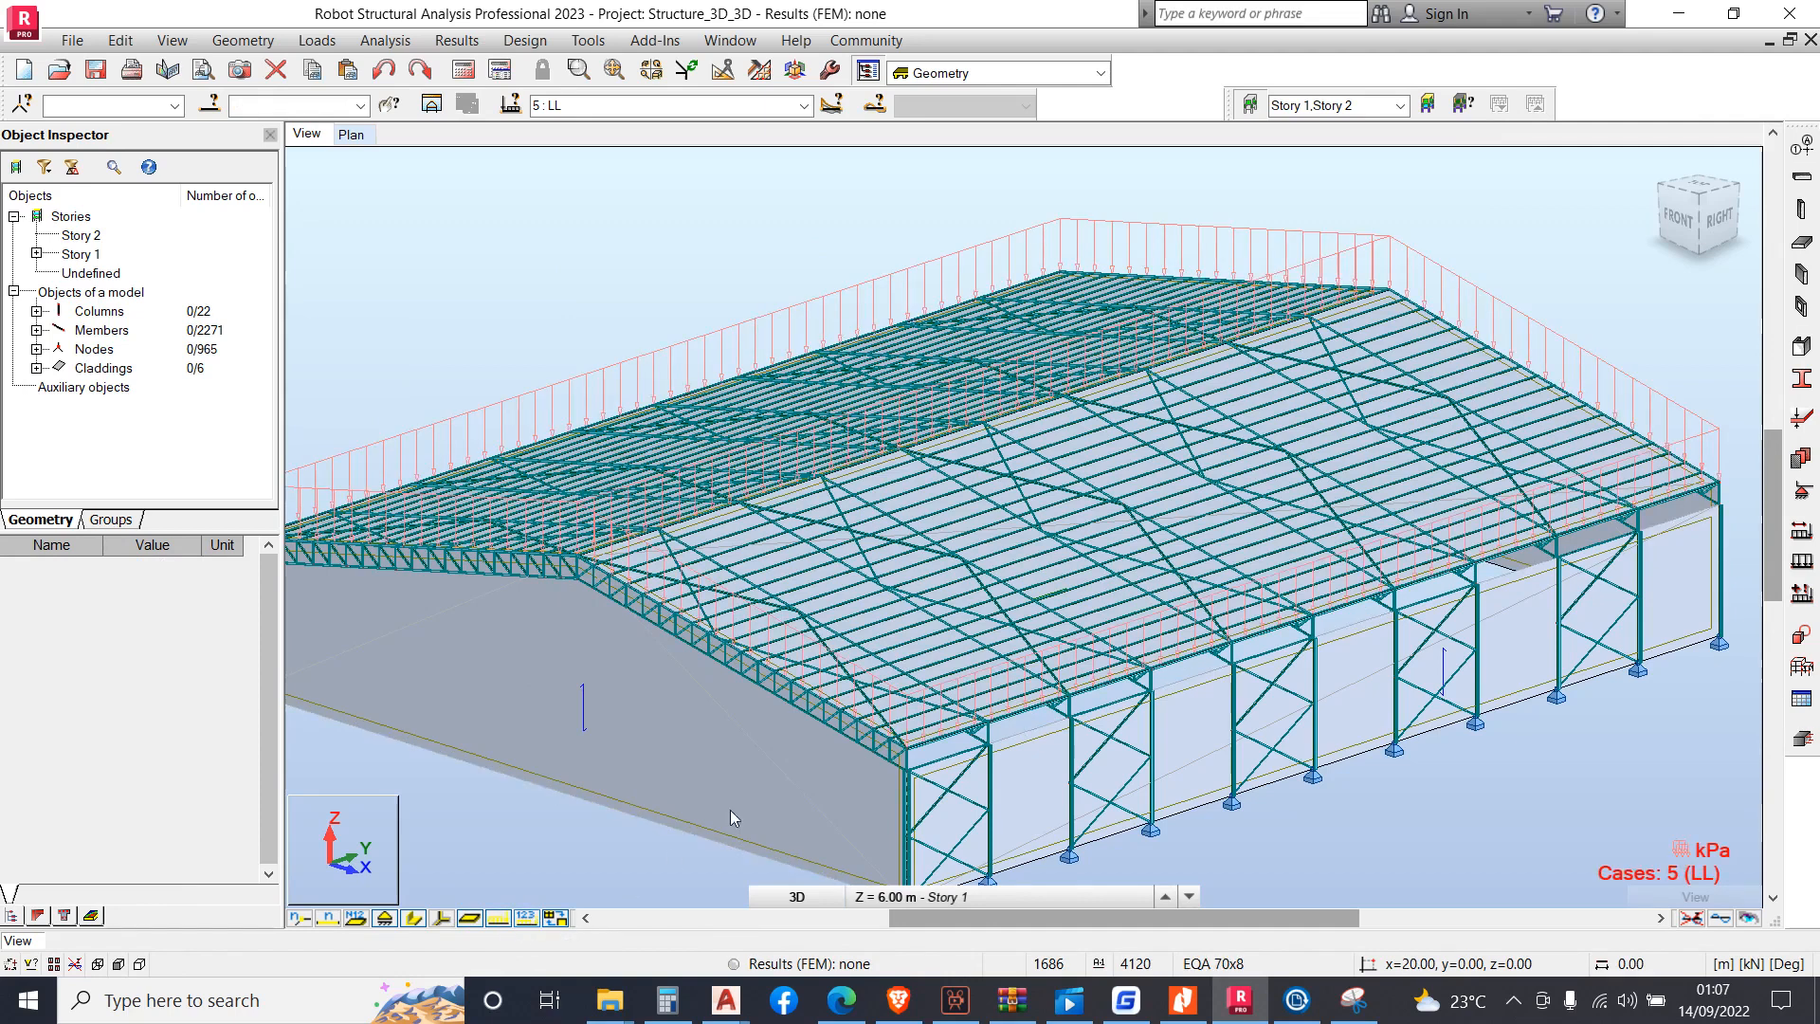
scroll(706, 495, "down", 2)
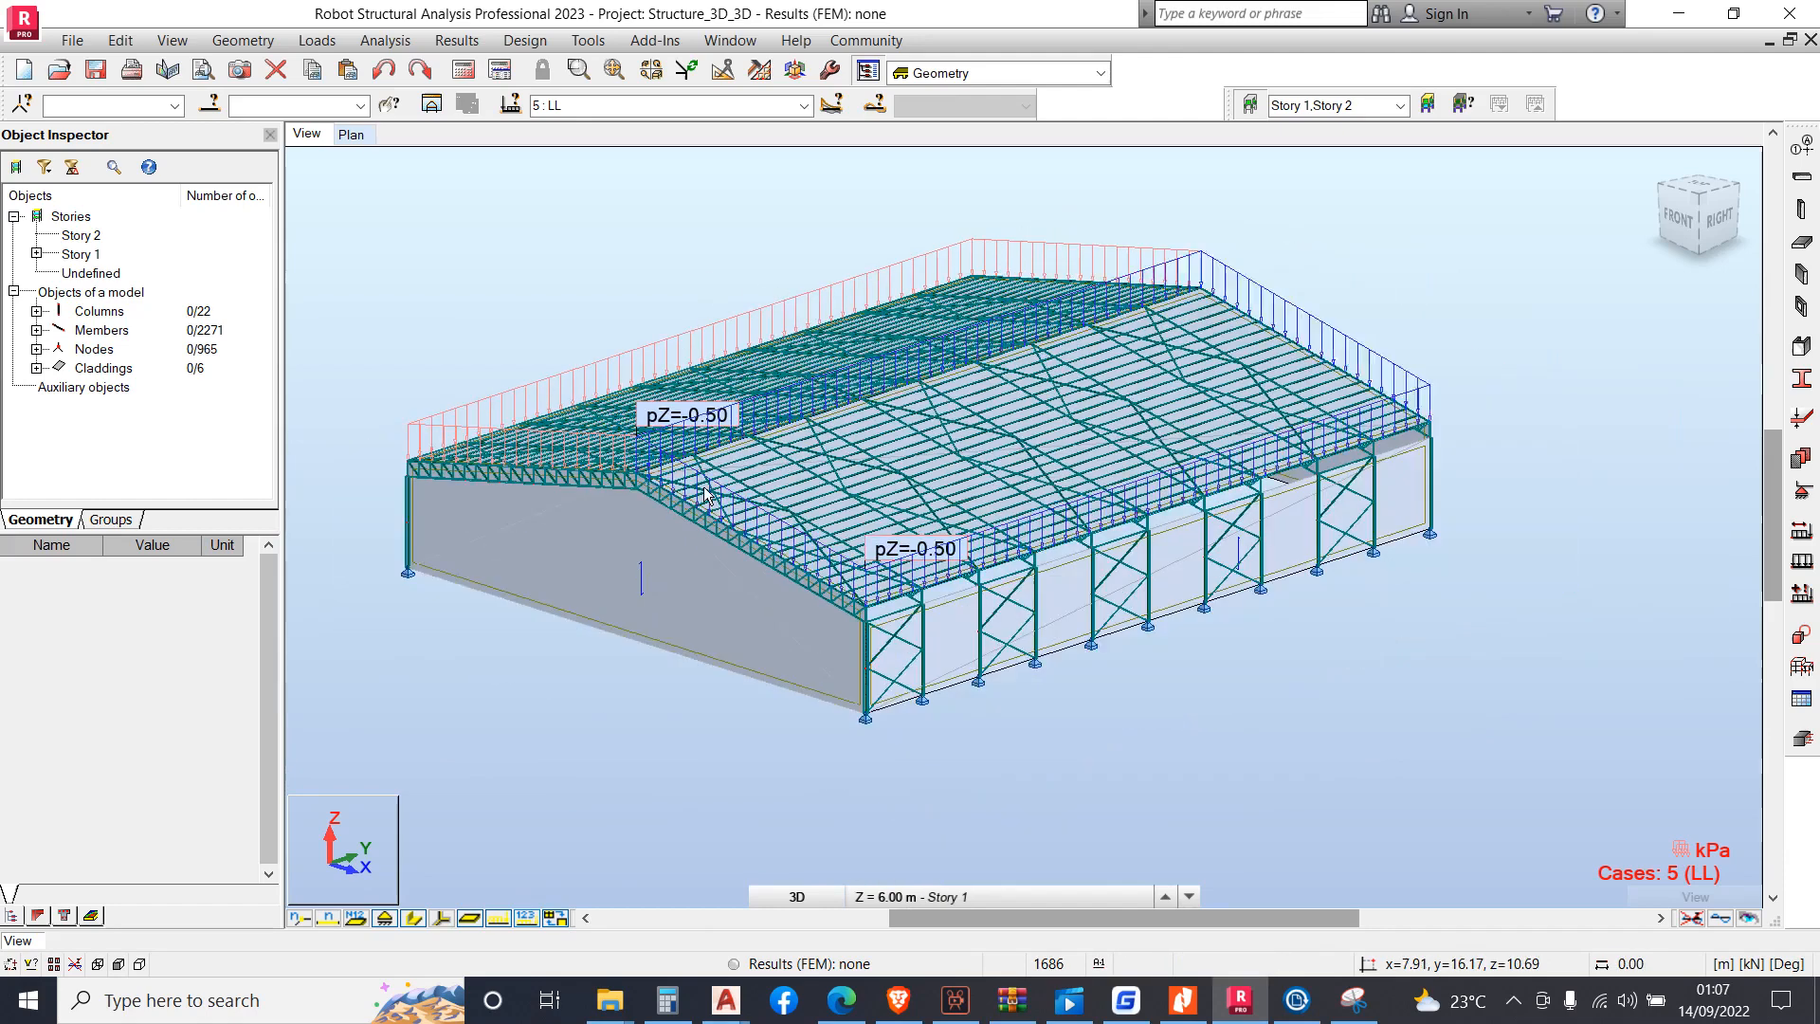
scroll(706, 494, "up", 1)
Make load case DL current and examine its surface loads on the roof
left_click(804, 106)
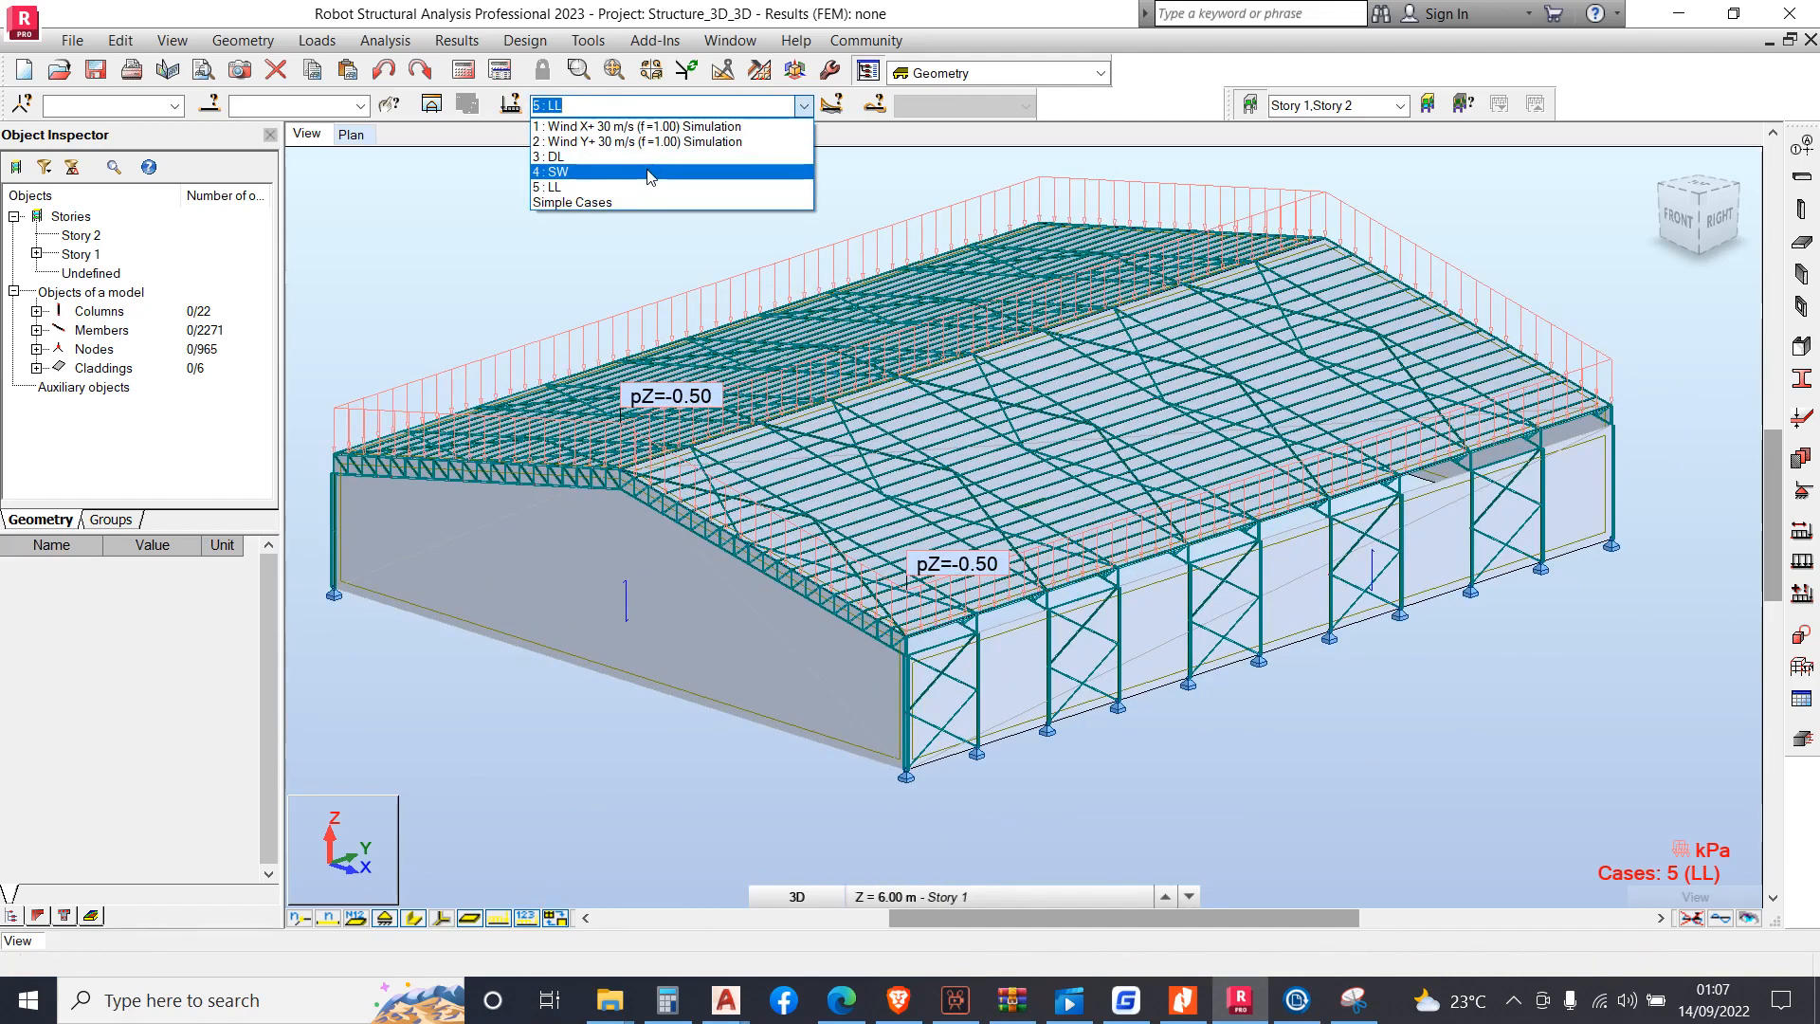
left_click(635, 157)
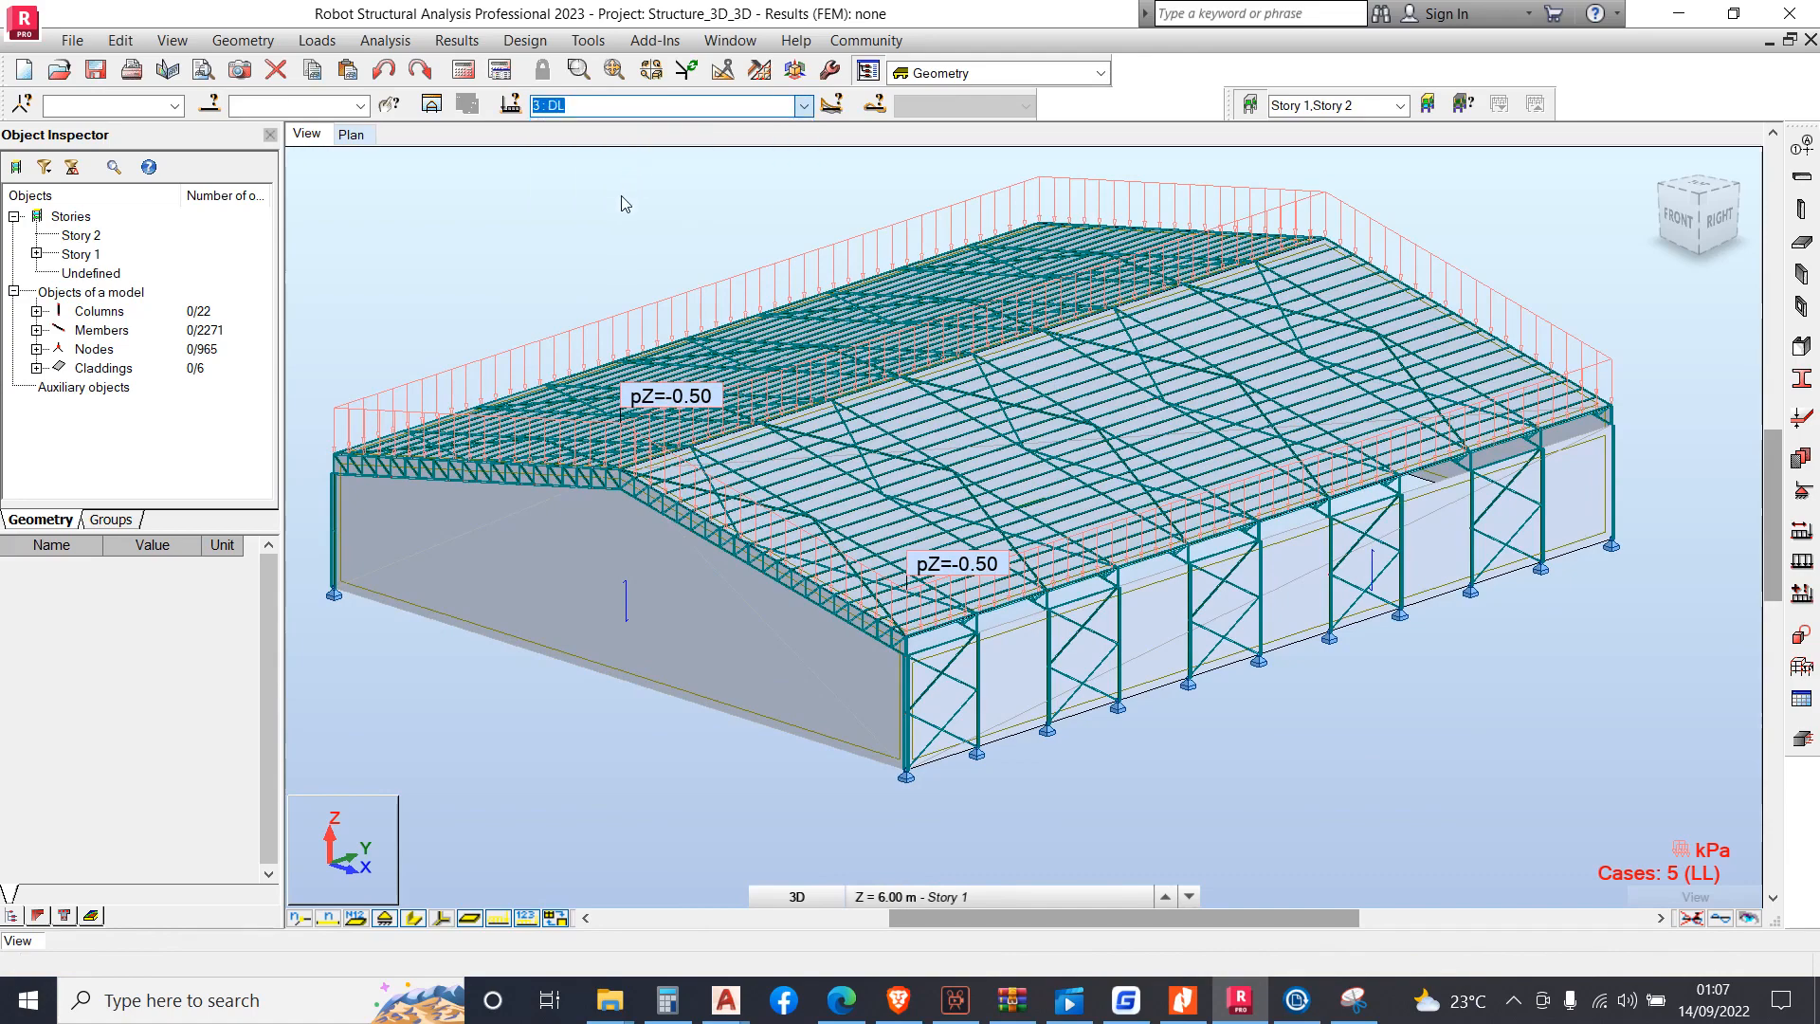
scroll(1185, 493, "down", 2)
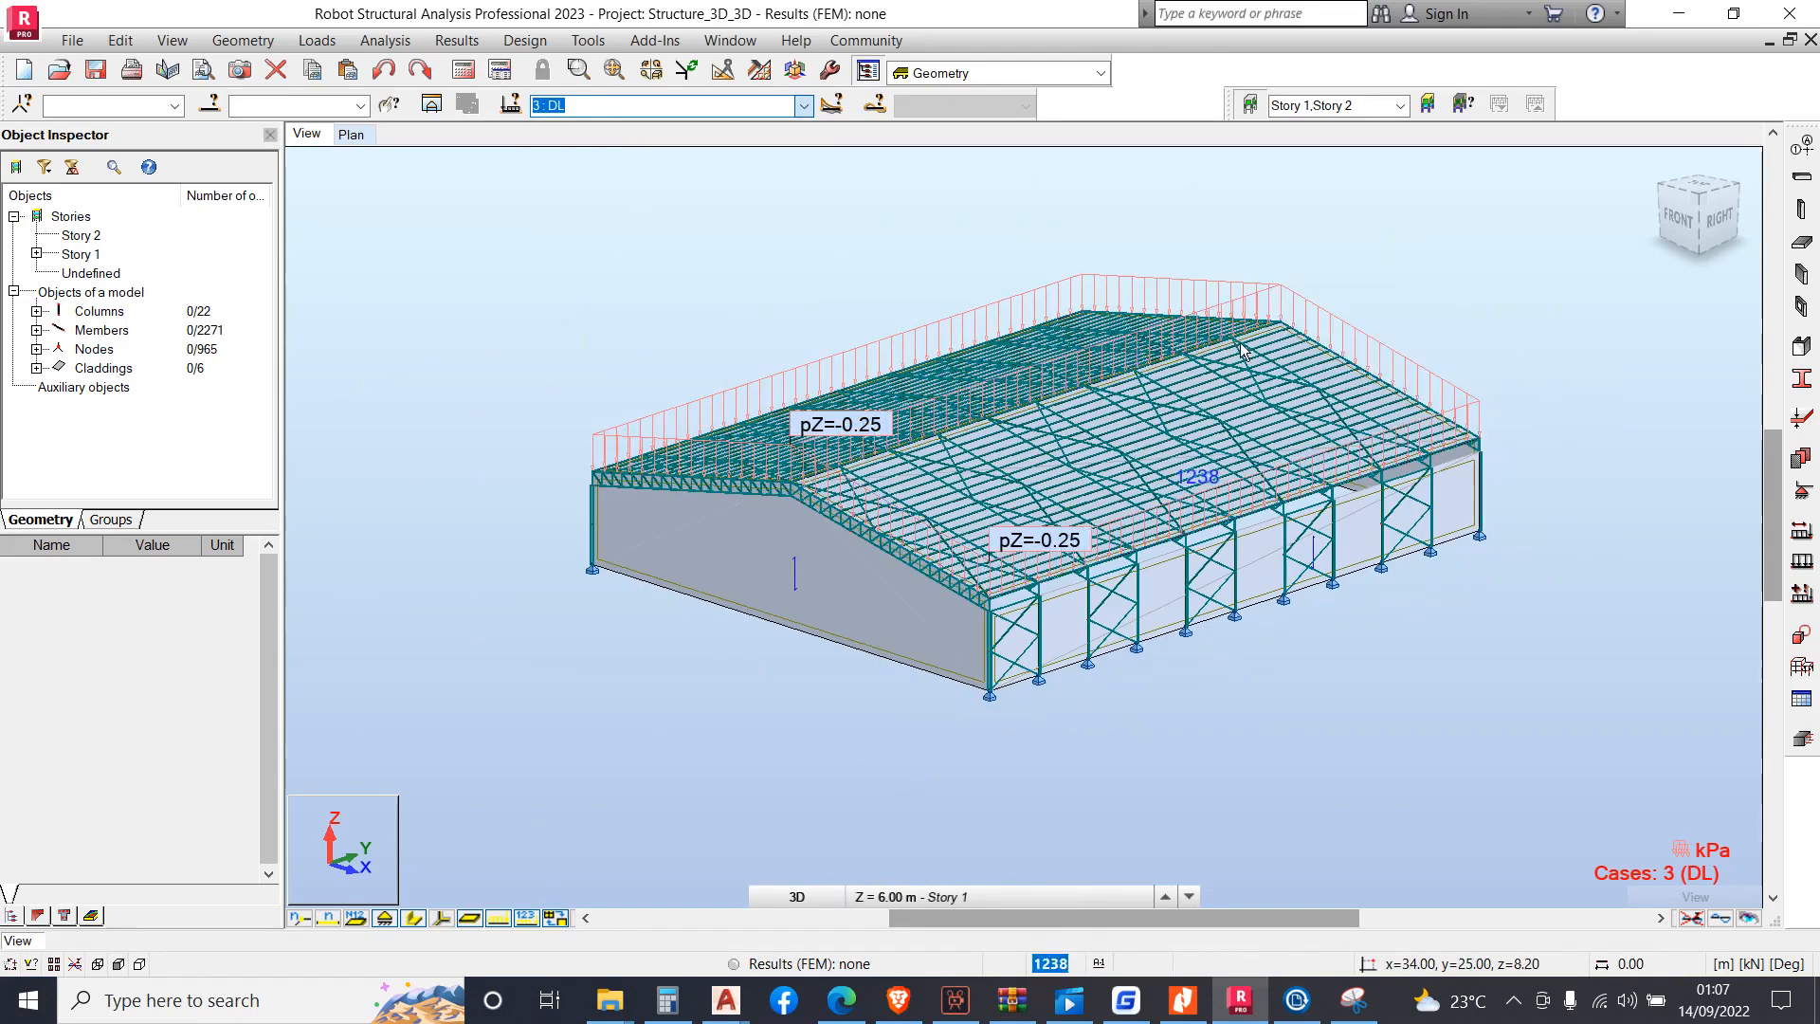
right_click(1292, 267)
left_click(1213, 364)
left_click_drag(1158, 390, 995, 297)
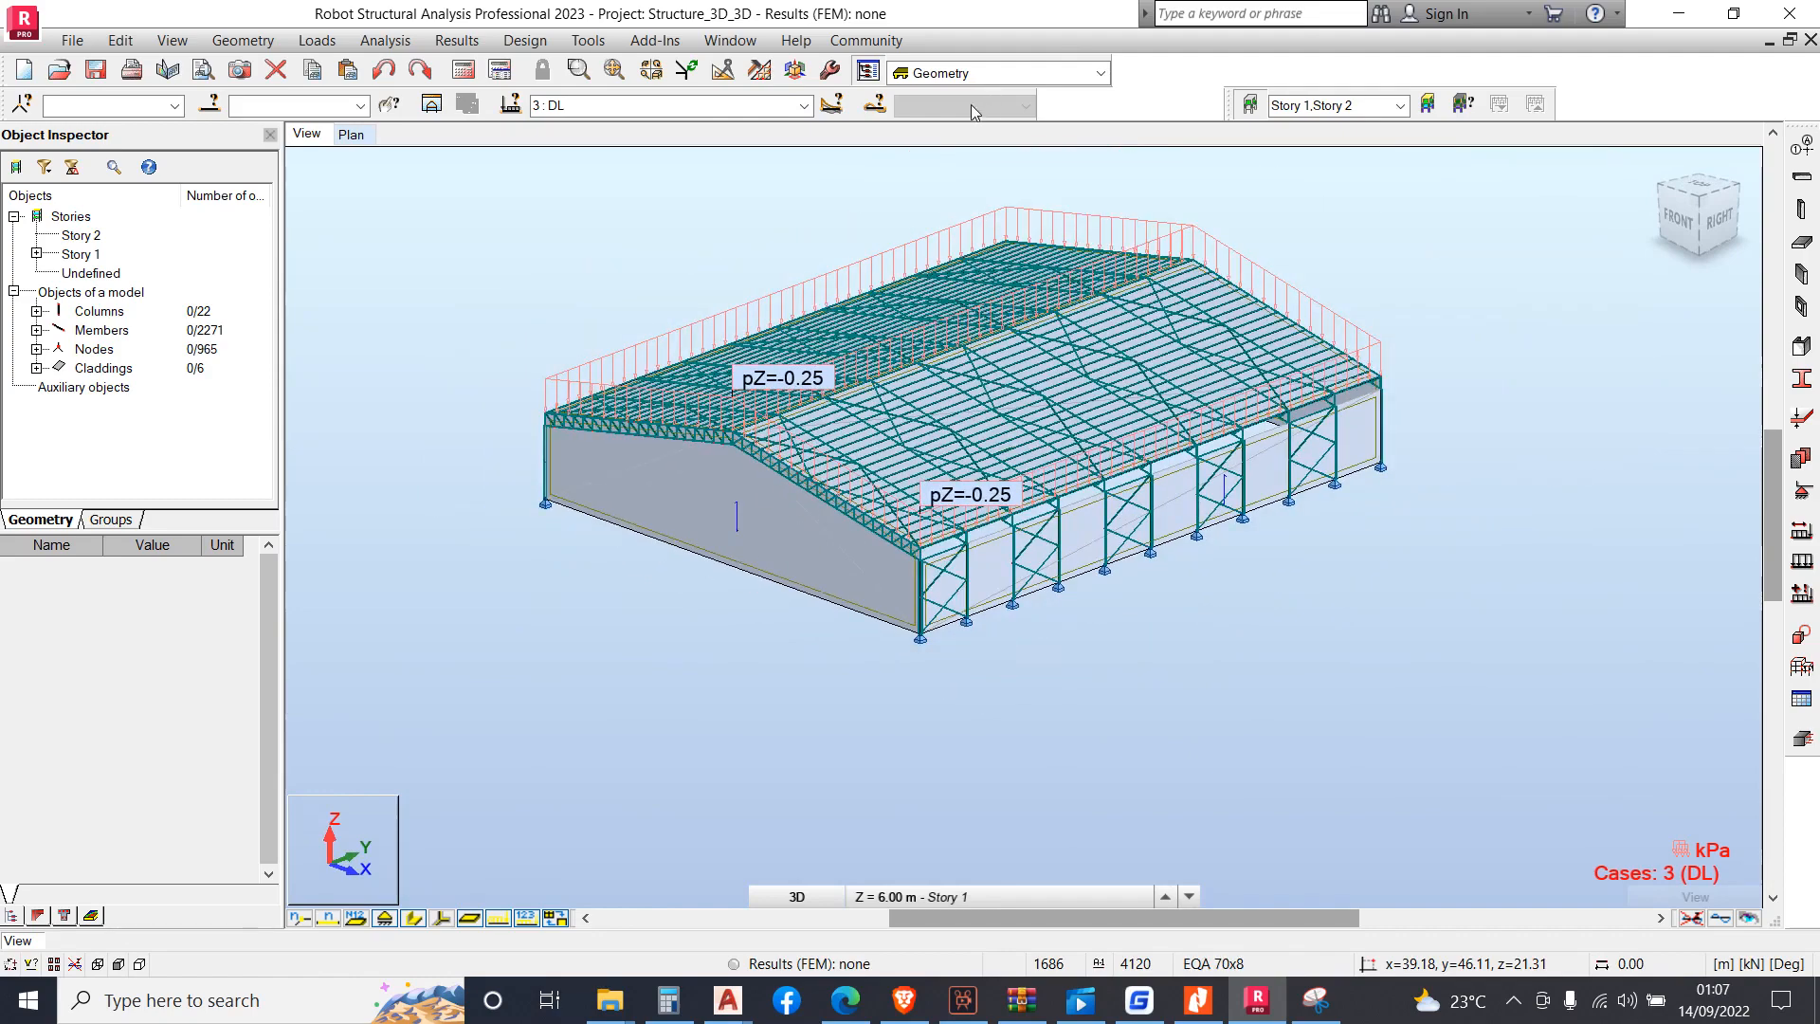
left_click_drag(687, 156, 658, 272)
Save the project, and save a copy named Structure ANALYSIS in the robot 2023 40m SPAN TRUSS folder
left_click(95, 69)
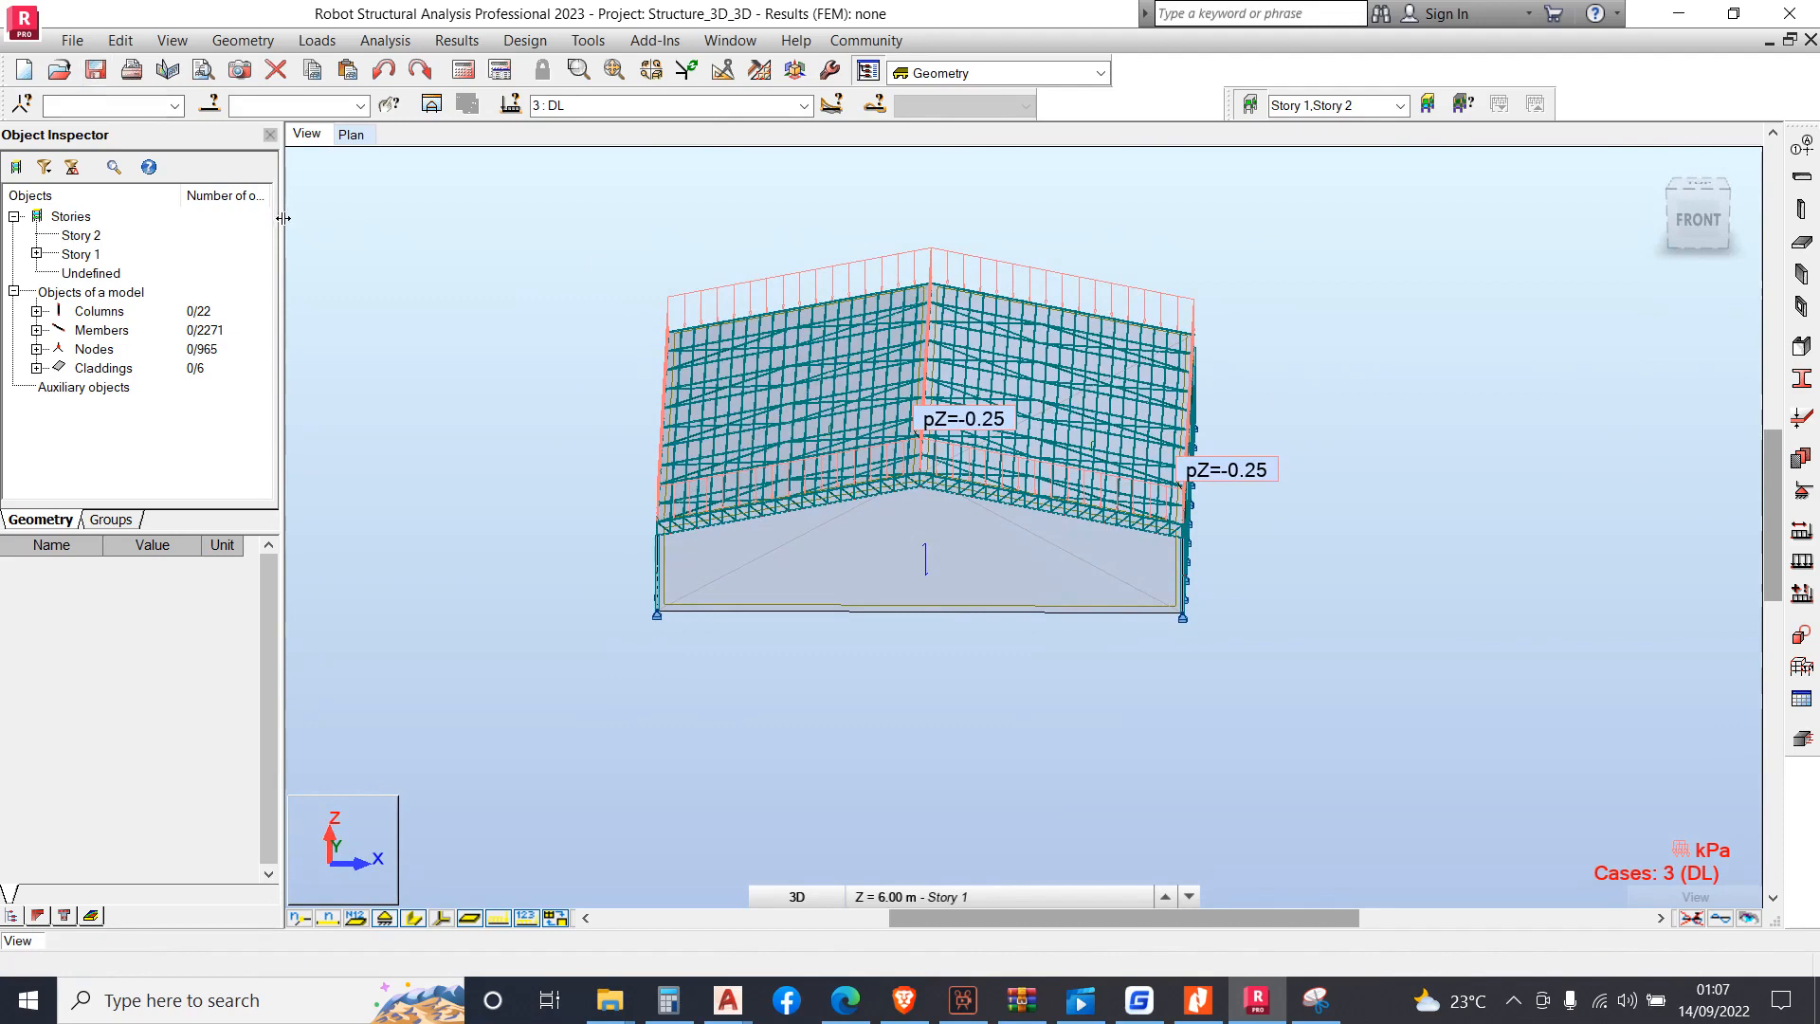
left_click(72, 40)
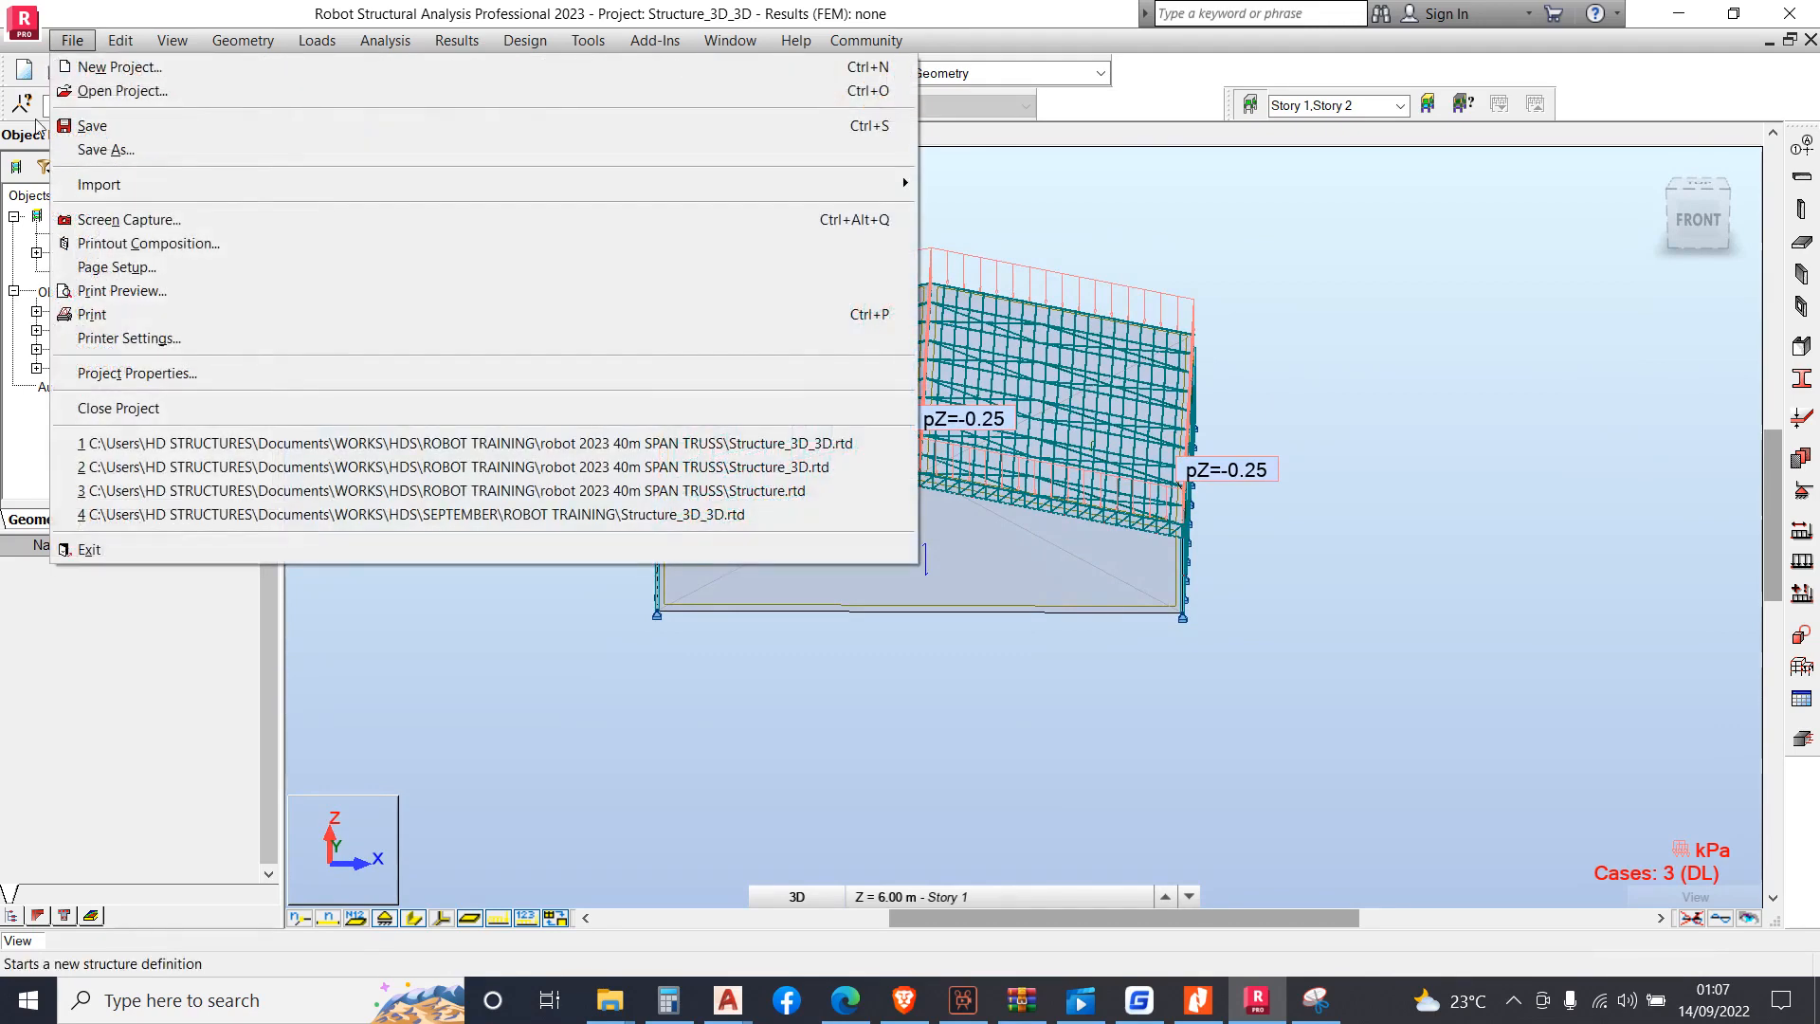
left_click(105, 147)
left_click(866, 669)
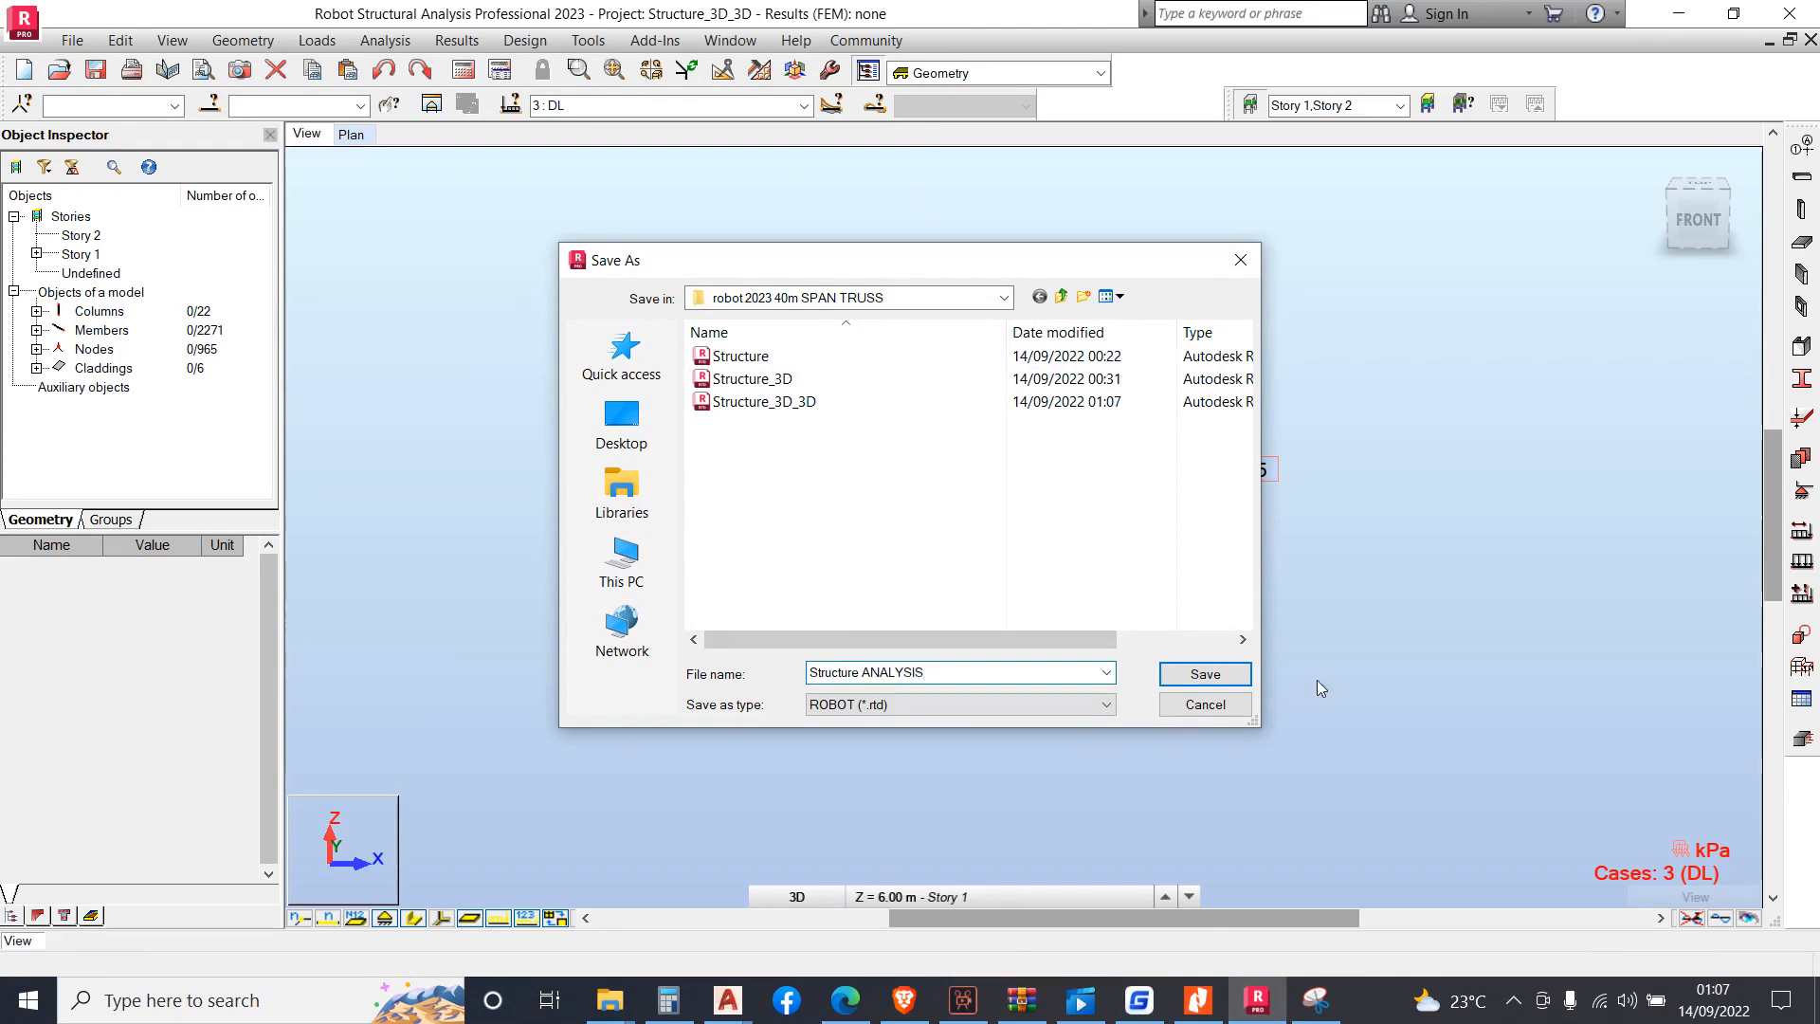
left_click(1205, 672)
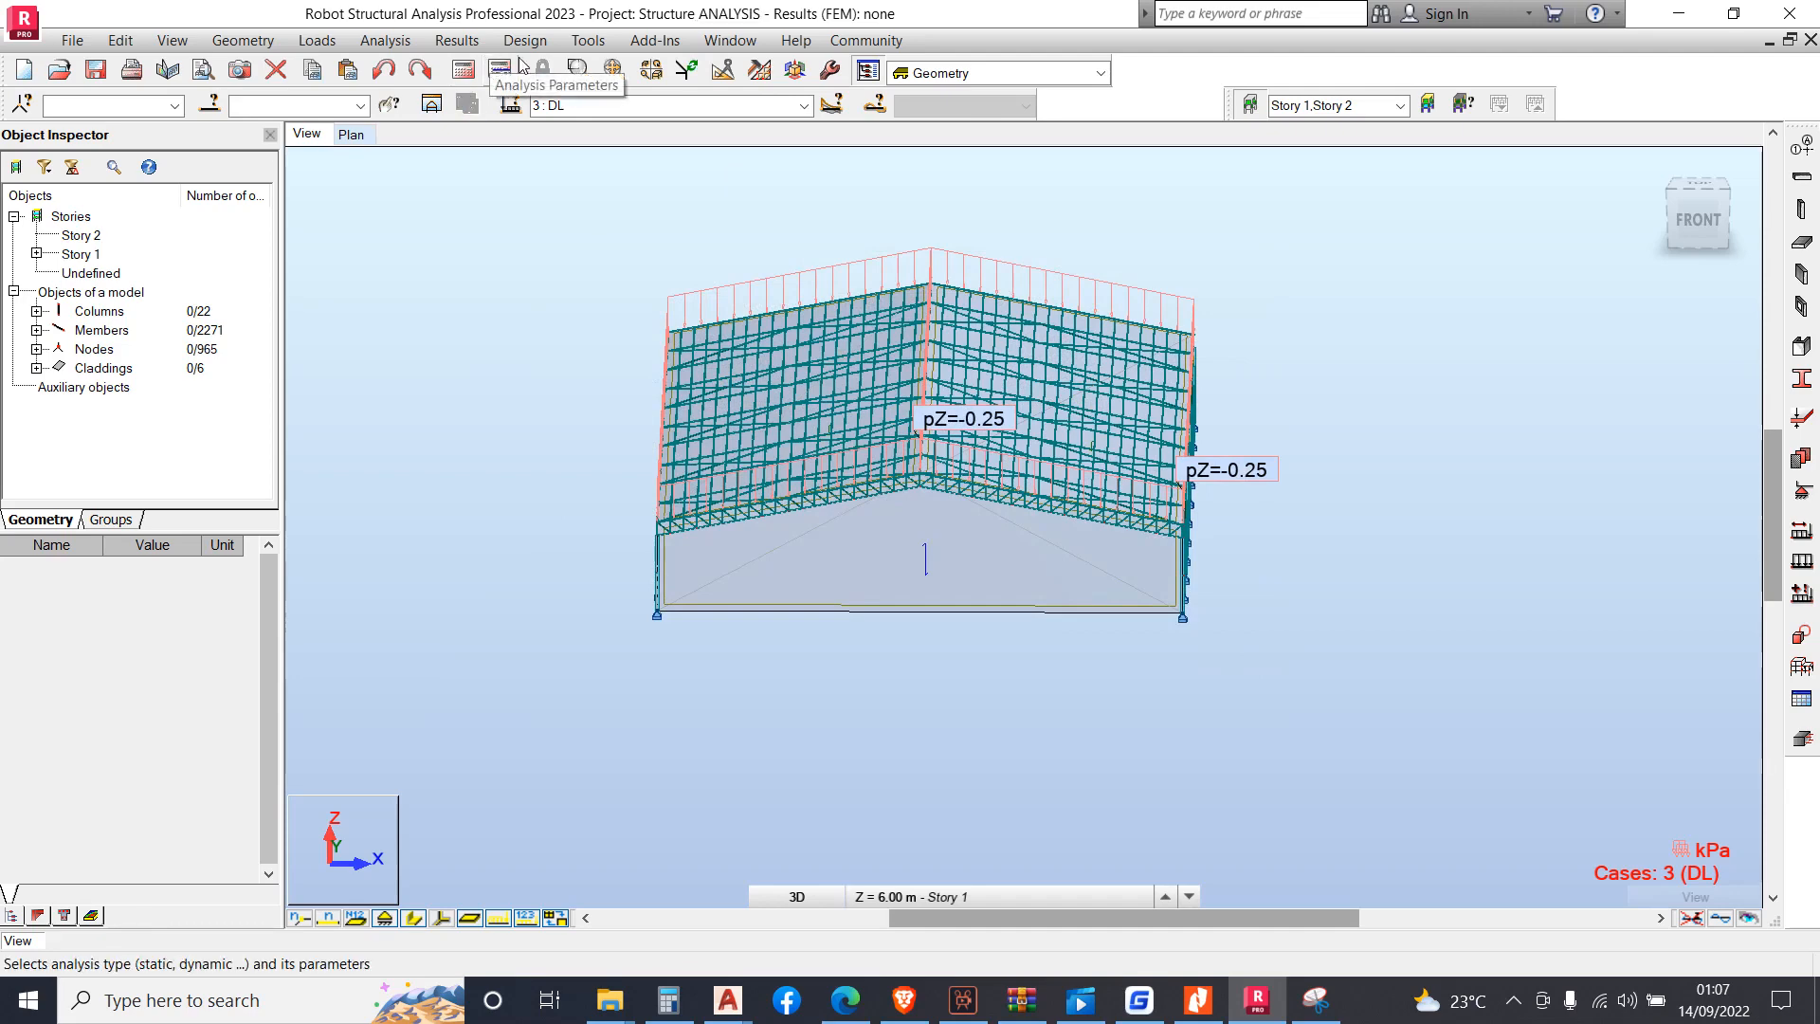
Run the structural calculations, continuing past the instability warning, and dismiss the calculation messages
left_click(464, 72)
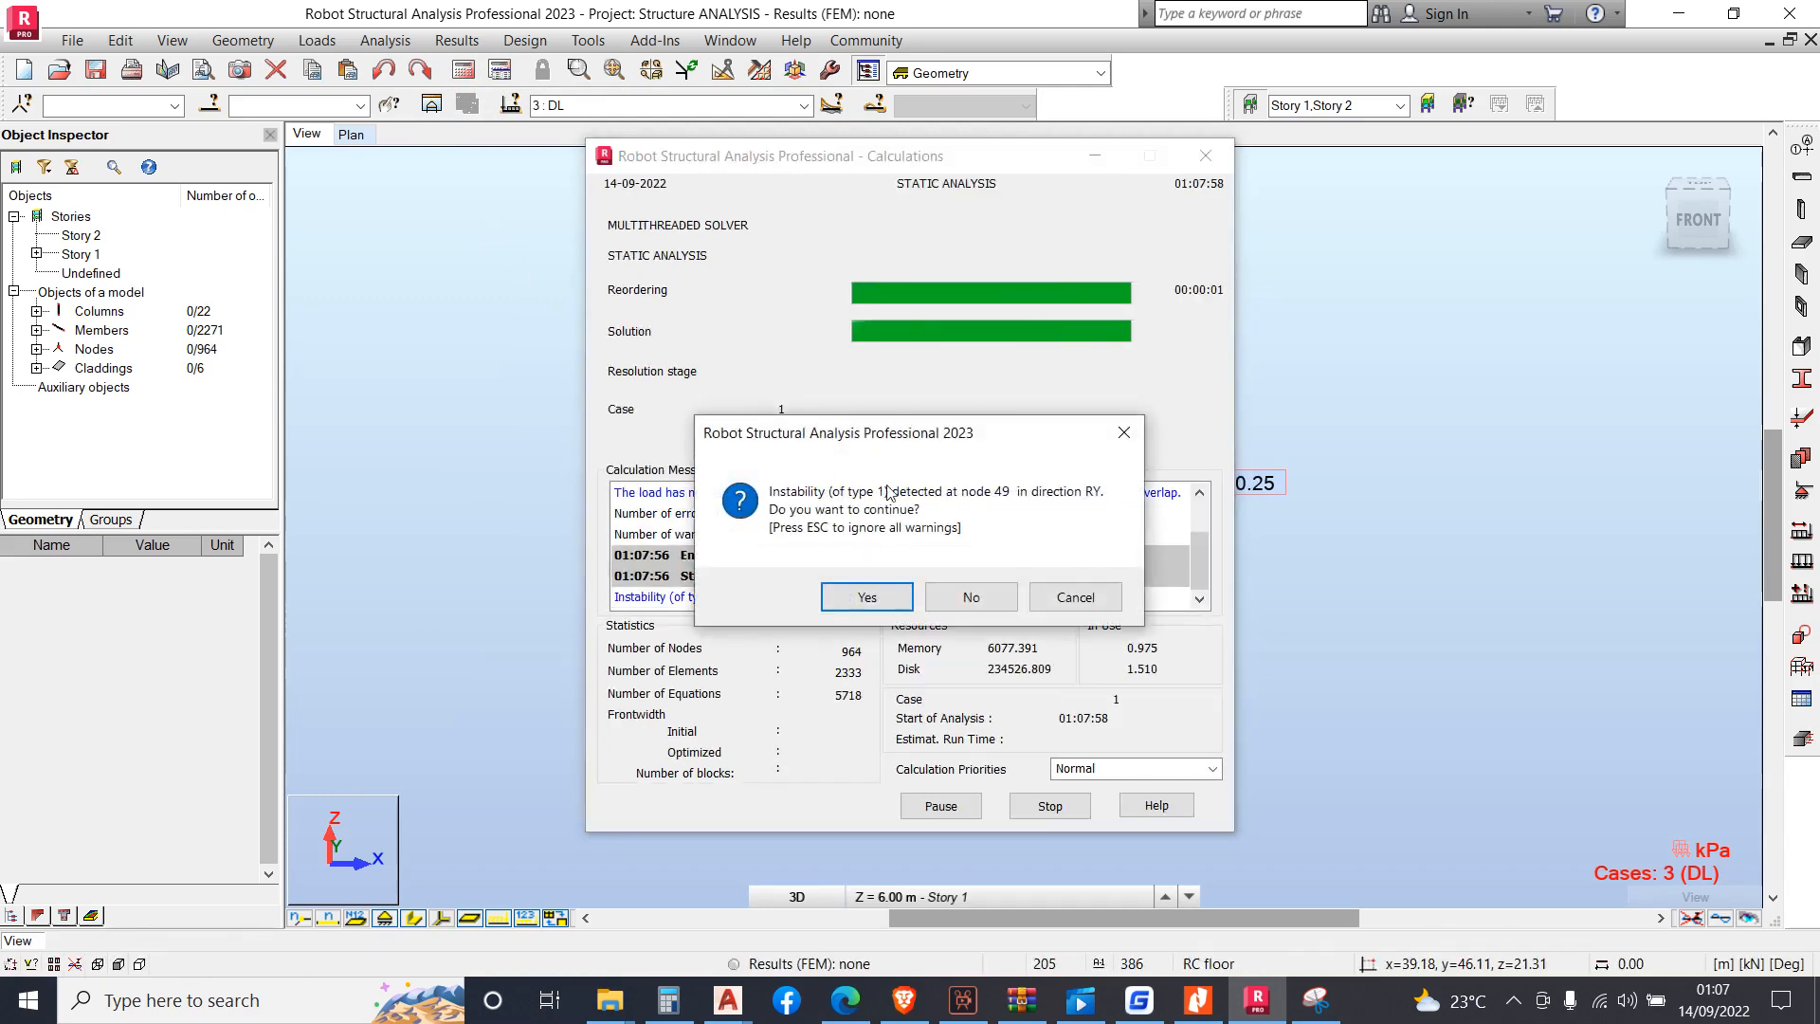
left_click(891, 599)
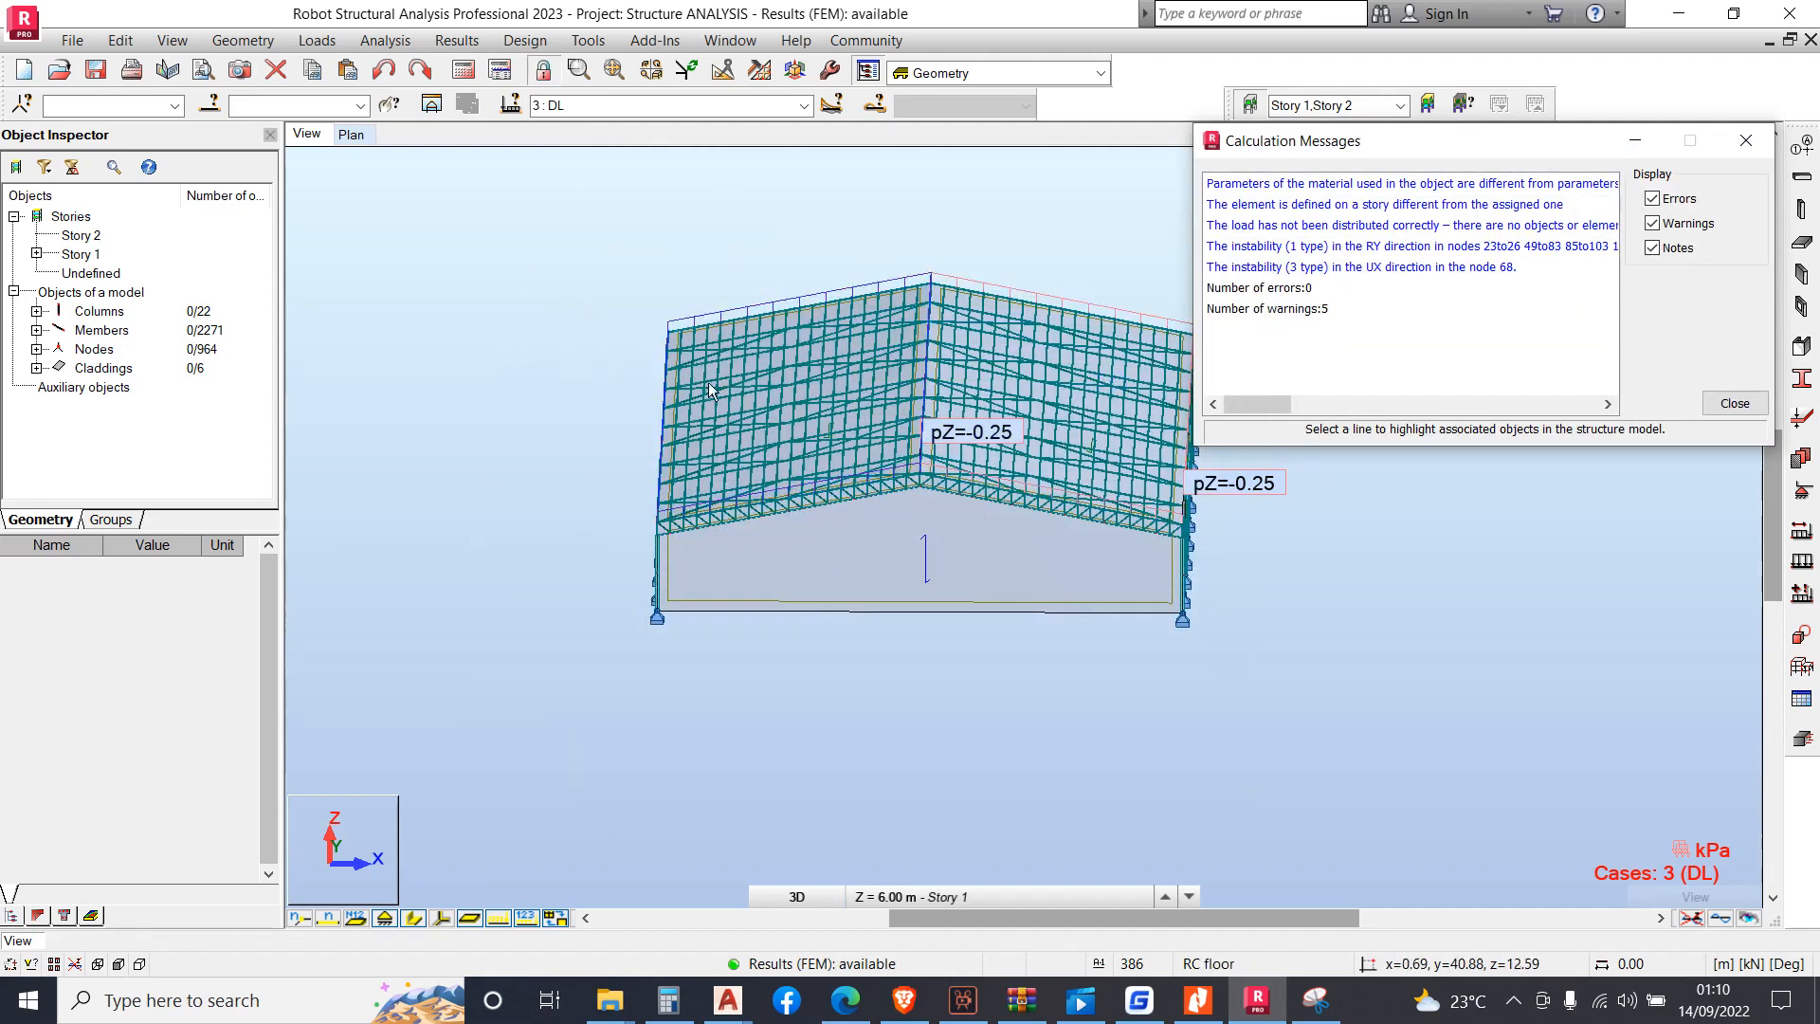
left_click(1735, 403)
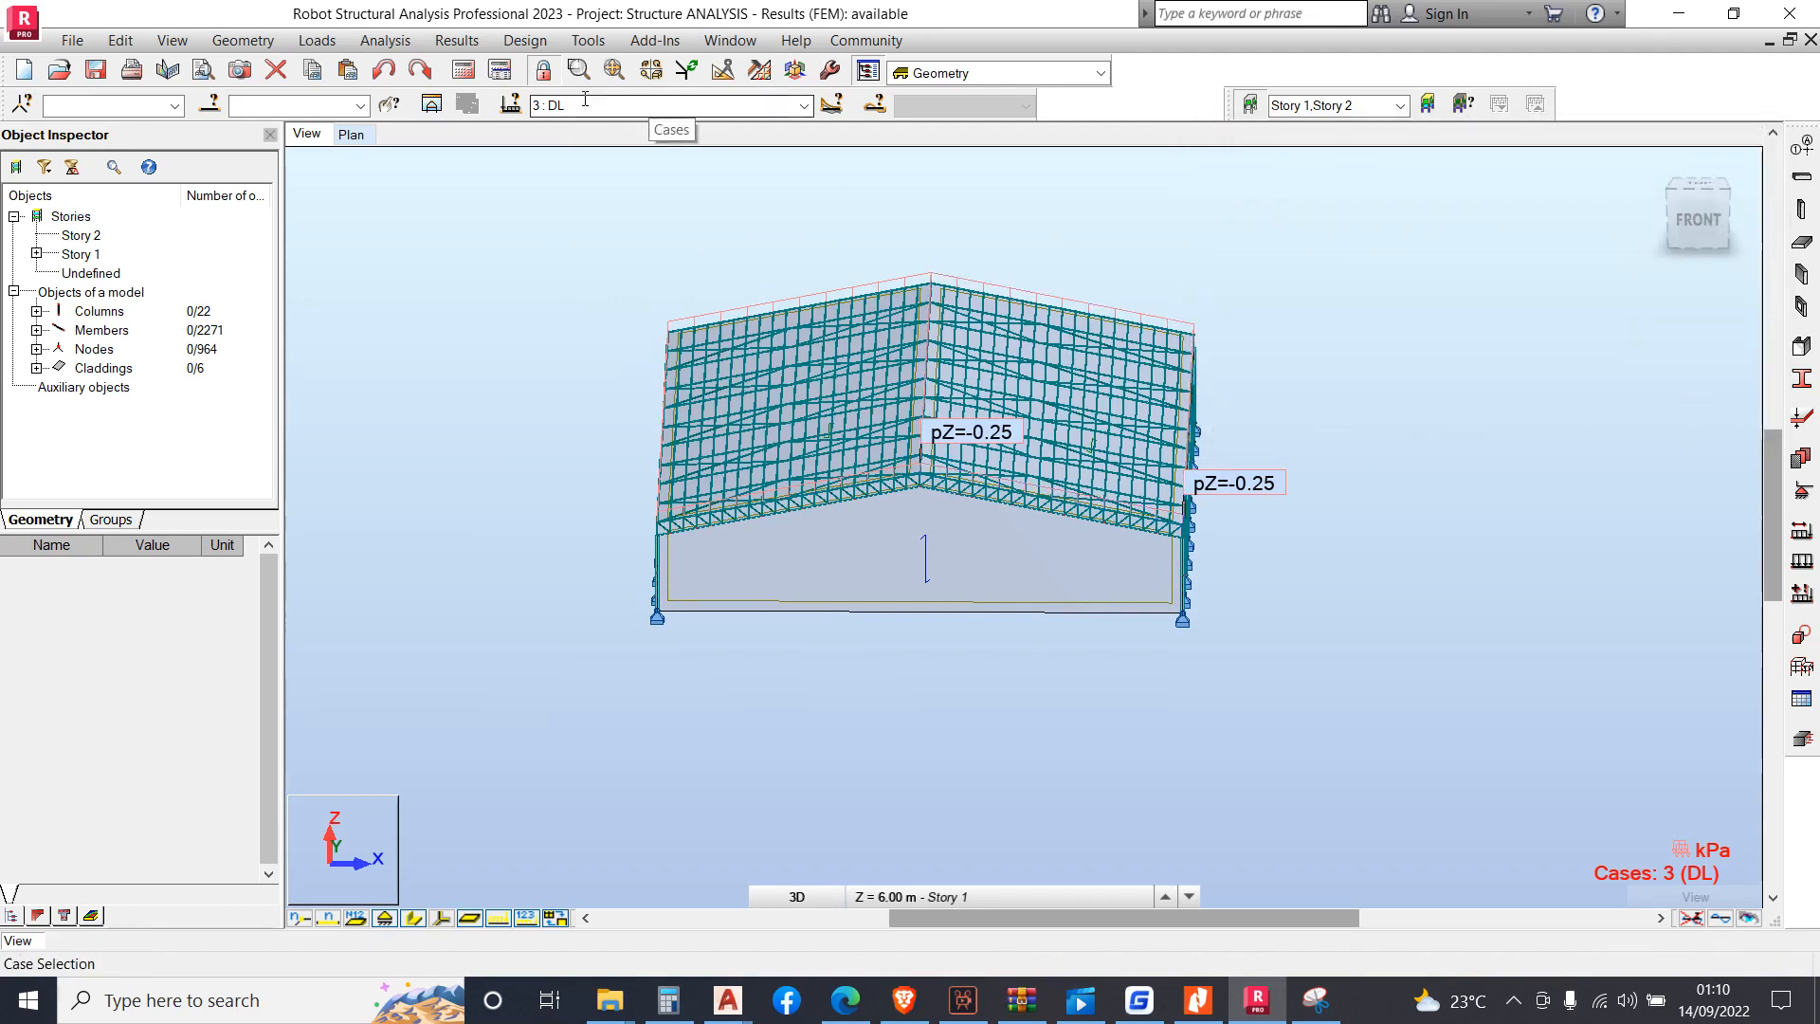
left_click(805, 106)
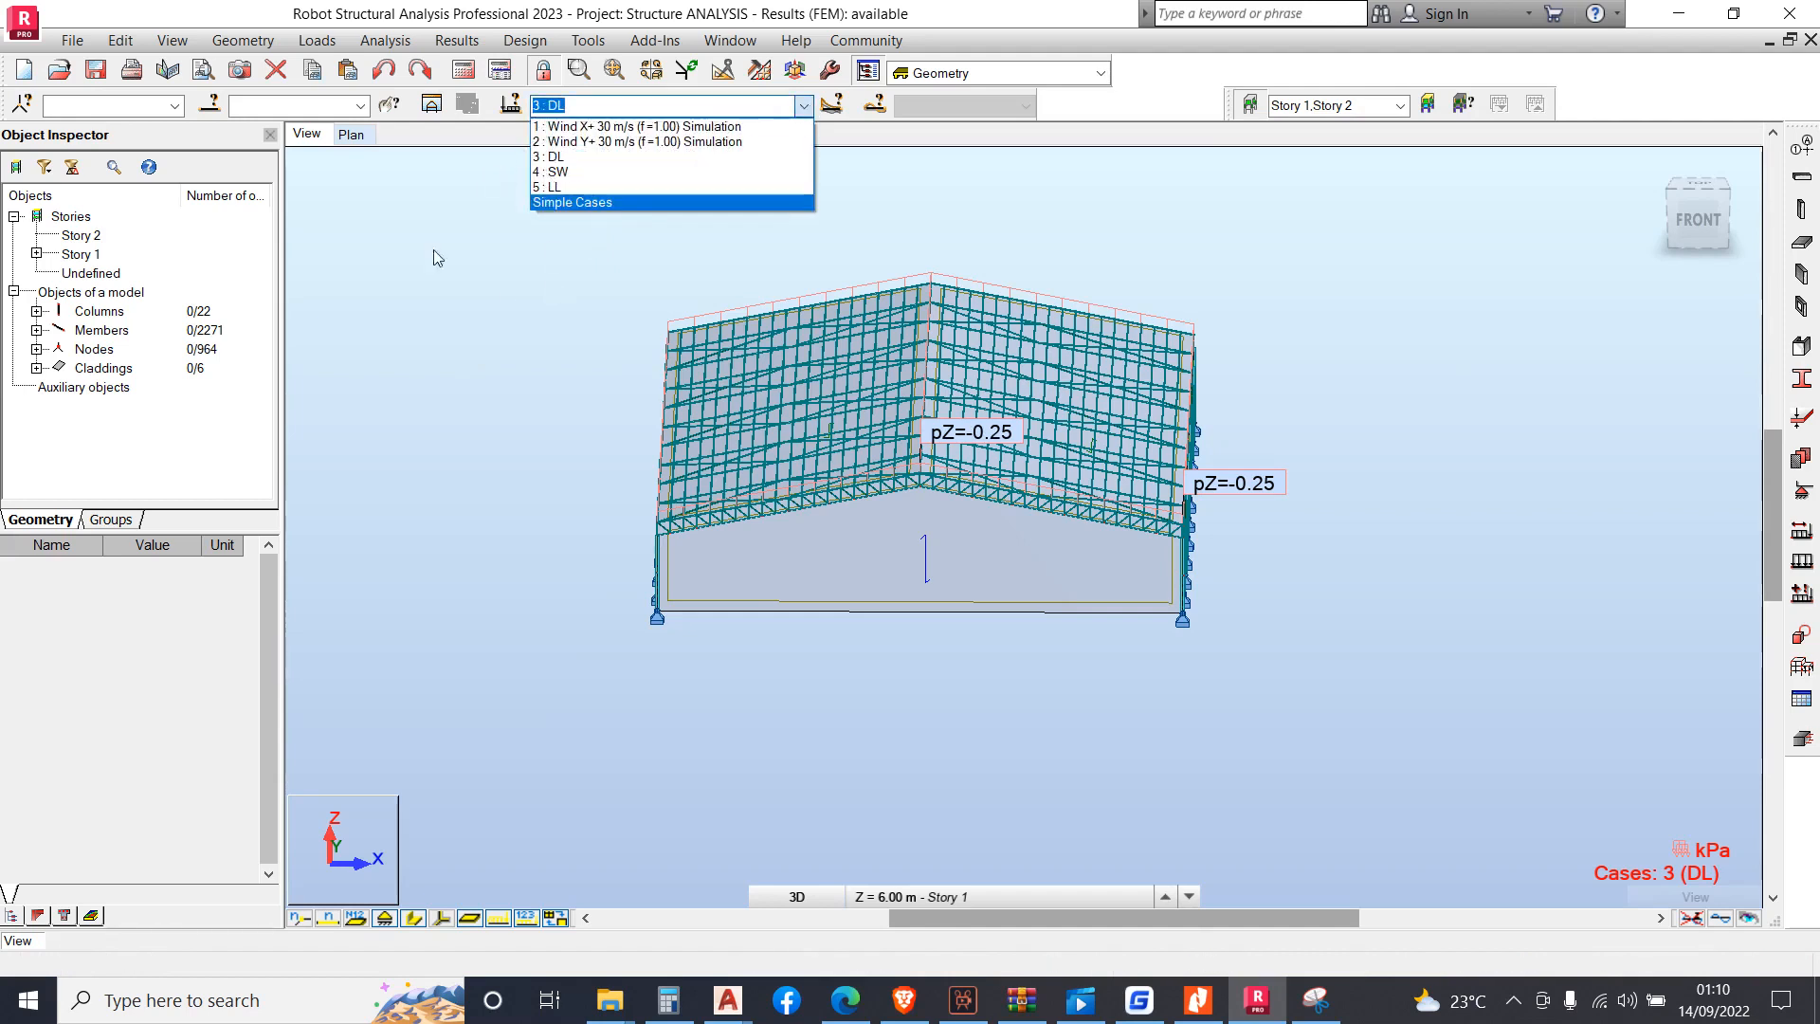
left_click(366, 229)
Create a manual load combination named COMB1 of type ULS, accepting the change to the result status
left_click(316, 40)
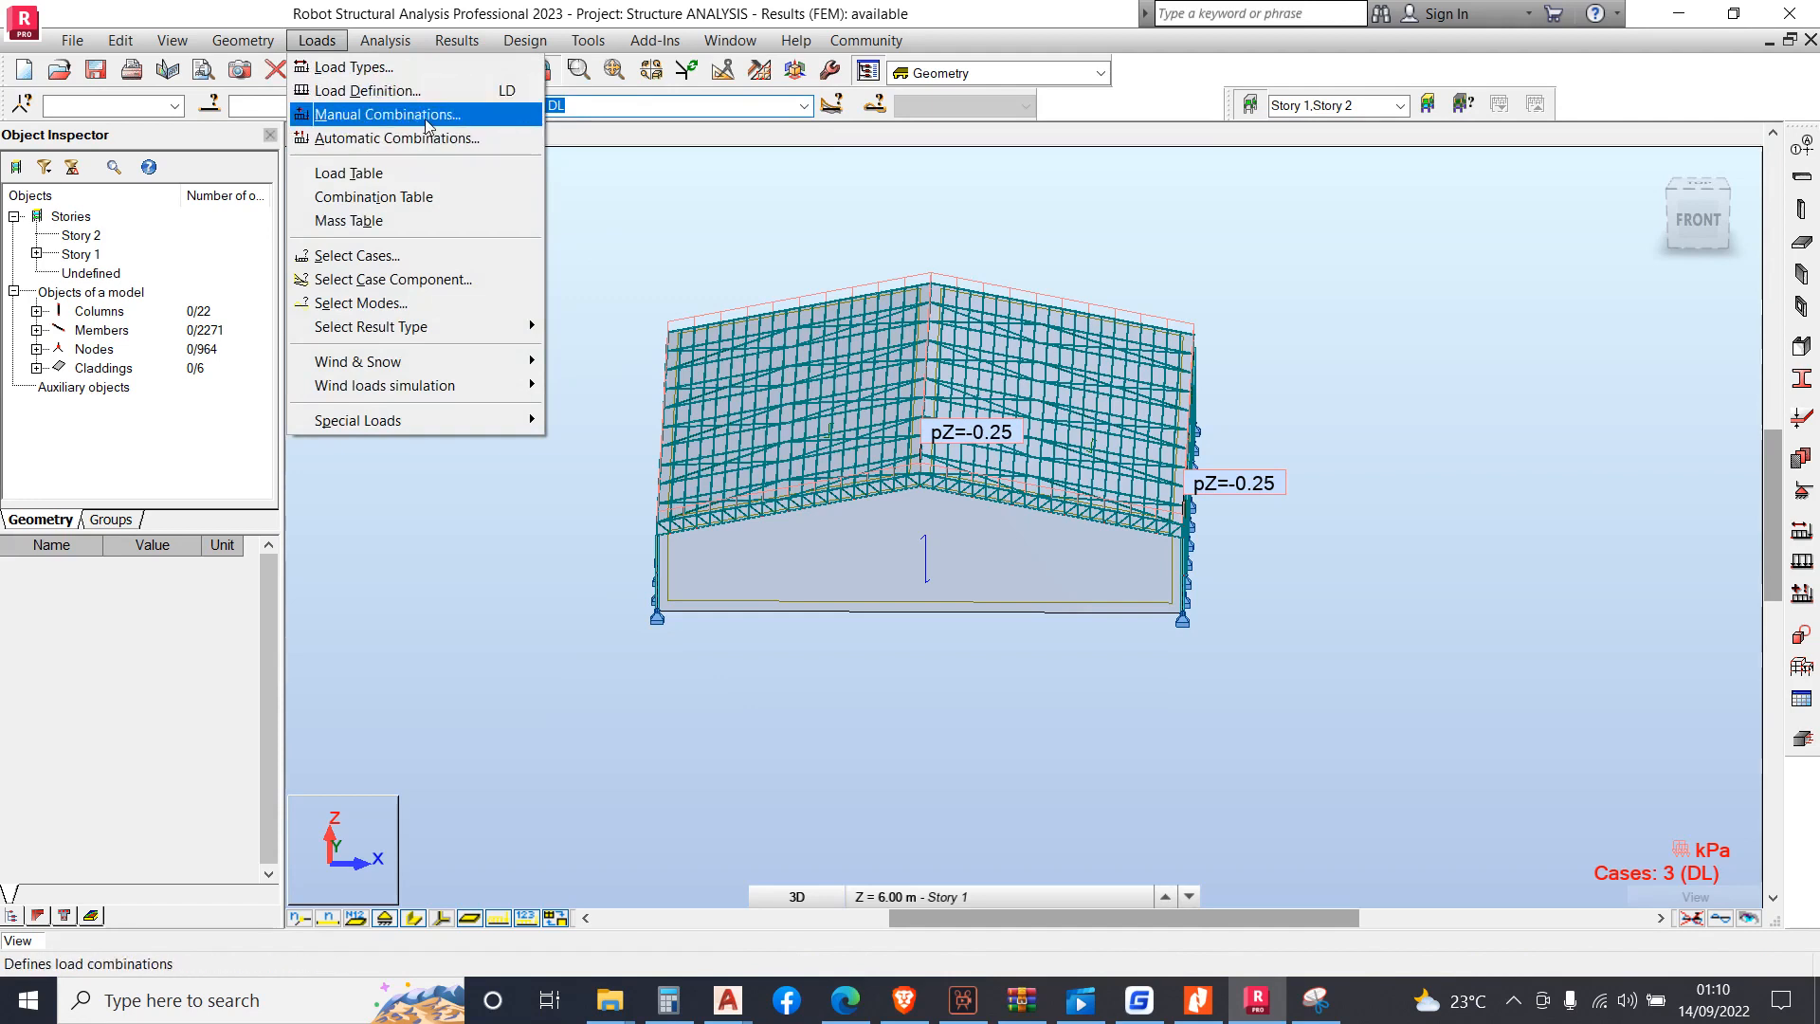
left_click(389, 113)
left_click(830, 510)
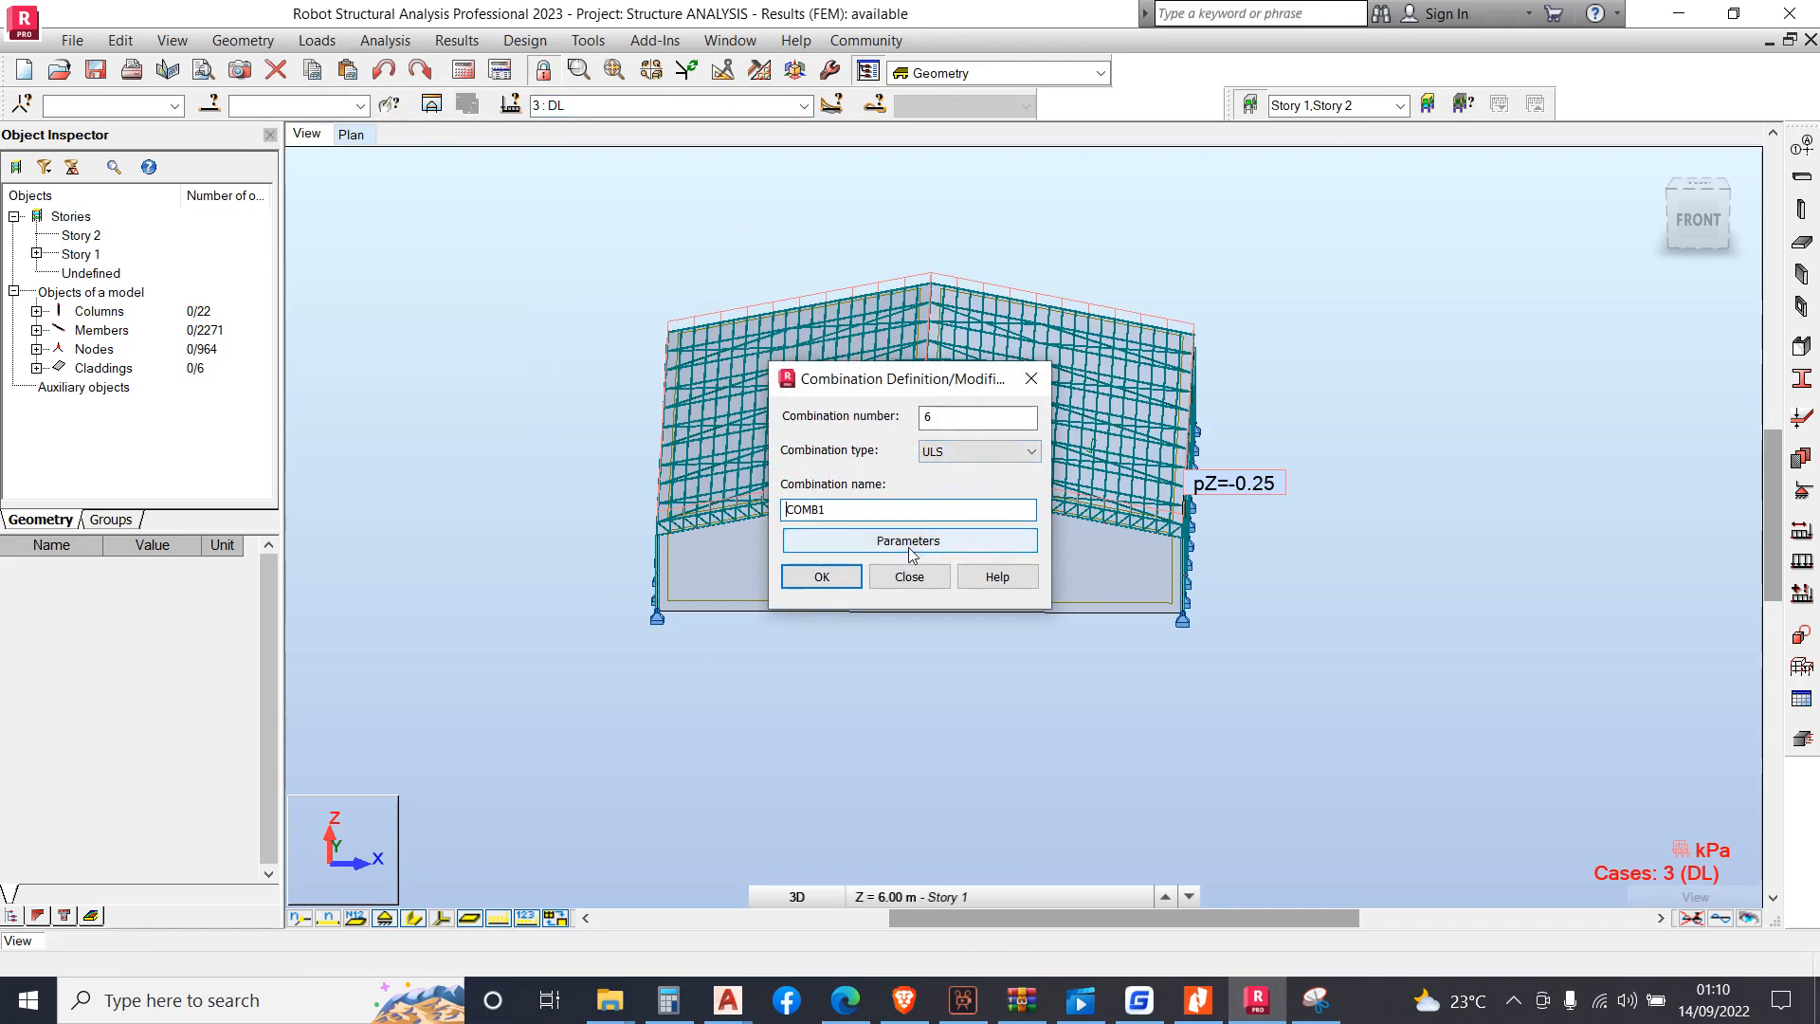
left_click(821, 576)
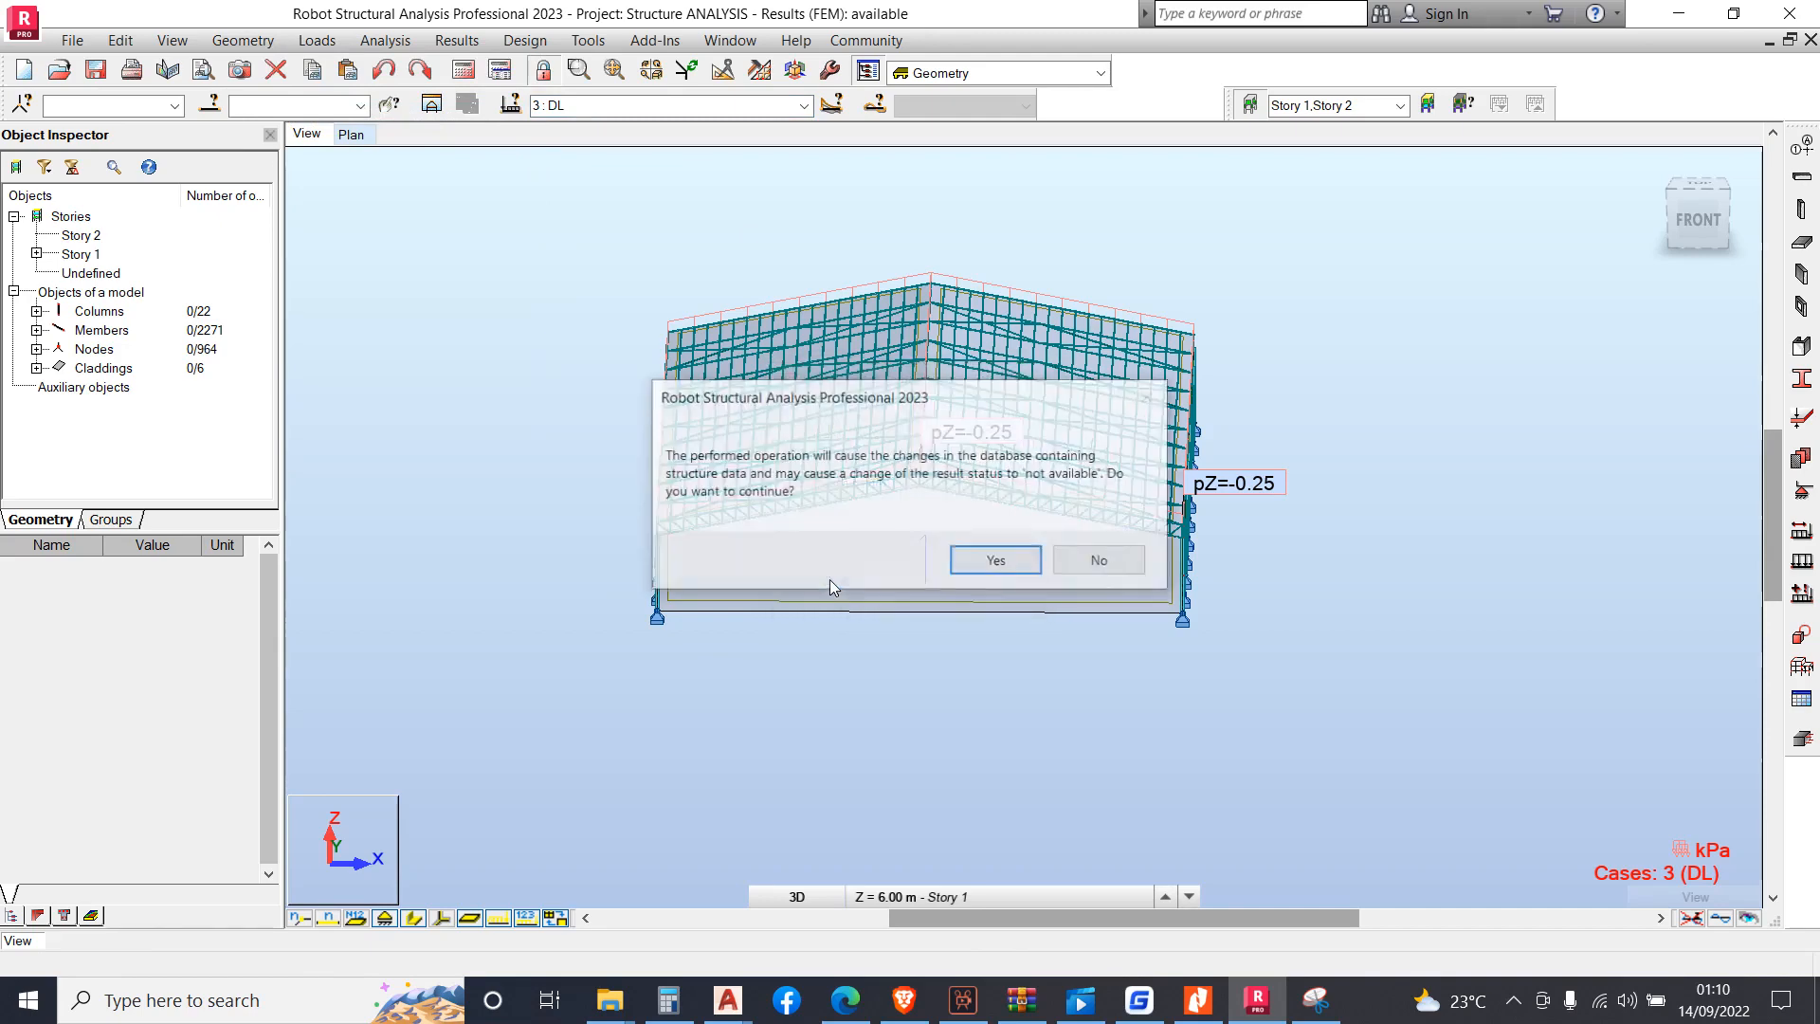
left_click(1001, 561)
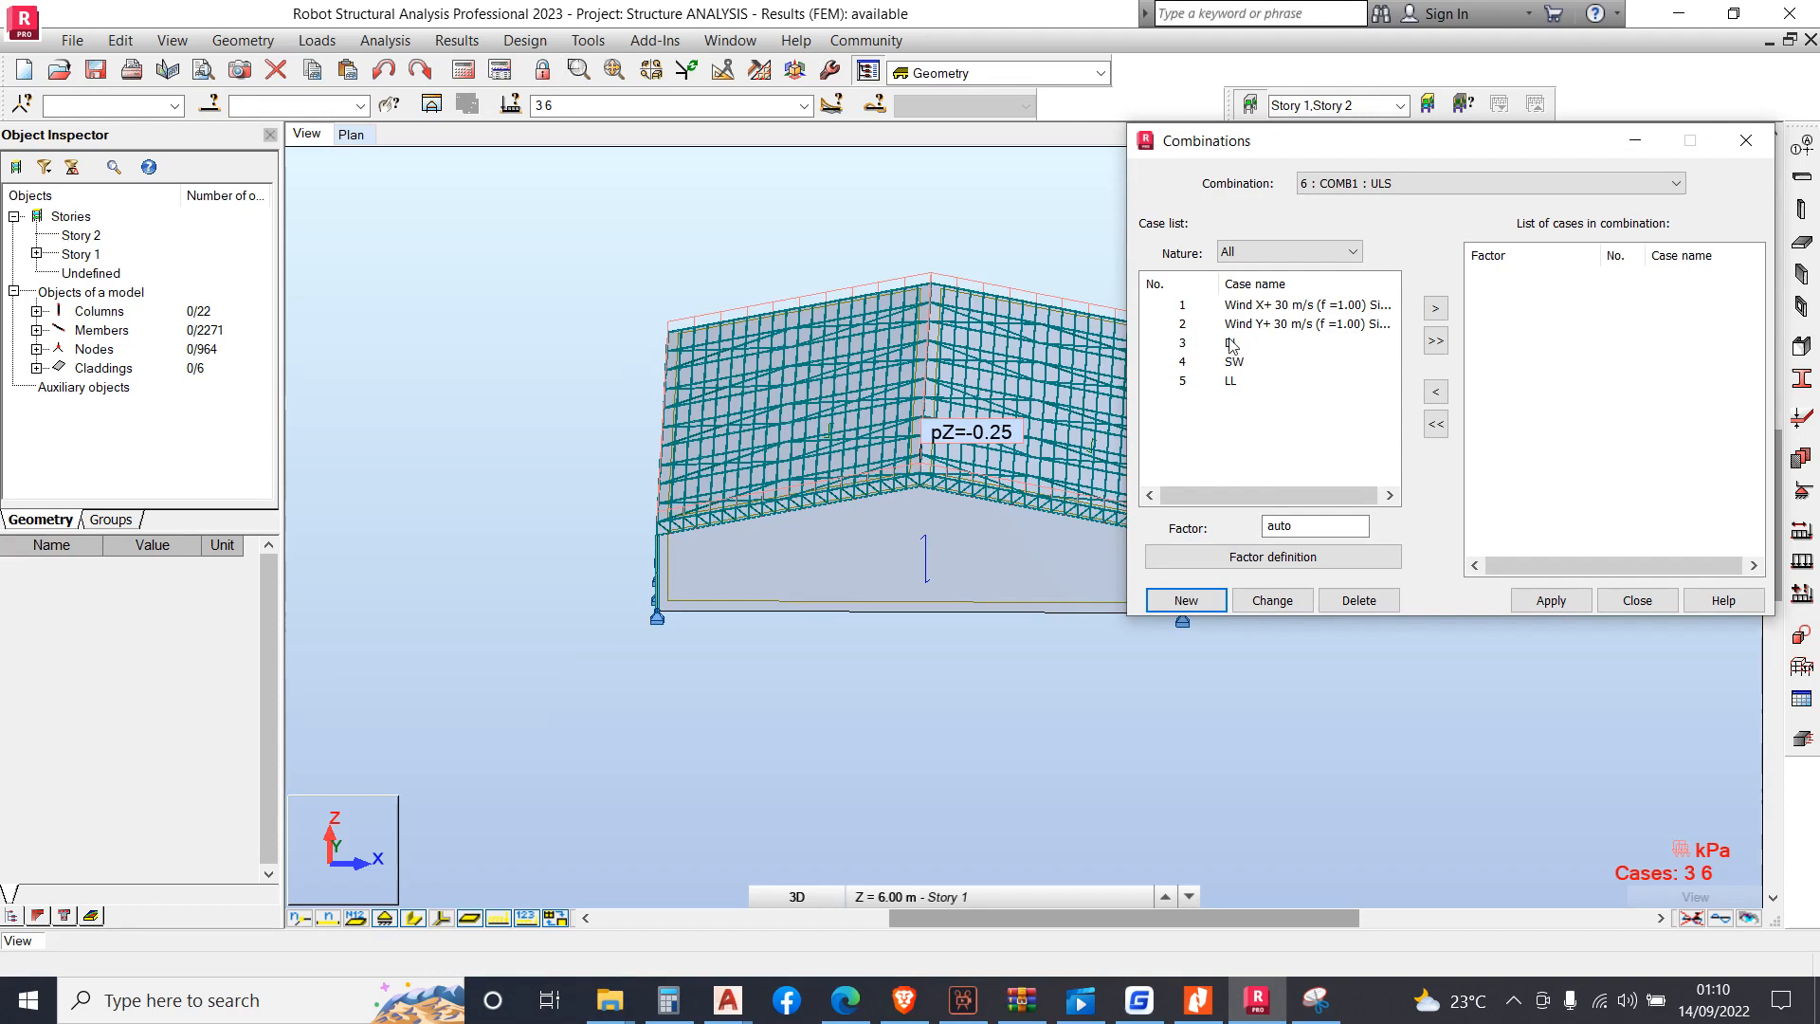
Add load cases DL, SW and LL to combination COMB1 with automatic factors and apply the combination
left_click(1184, 343)
left_click(1184, 363, "ctrl")
left_click(1184, 383, "ctrl")
left_click(1433, 310)
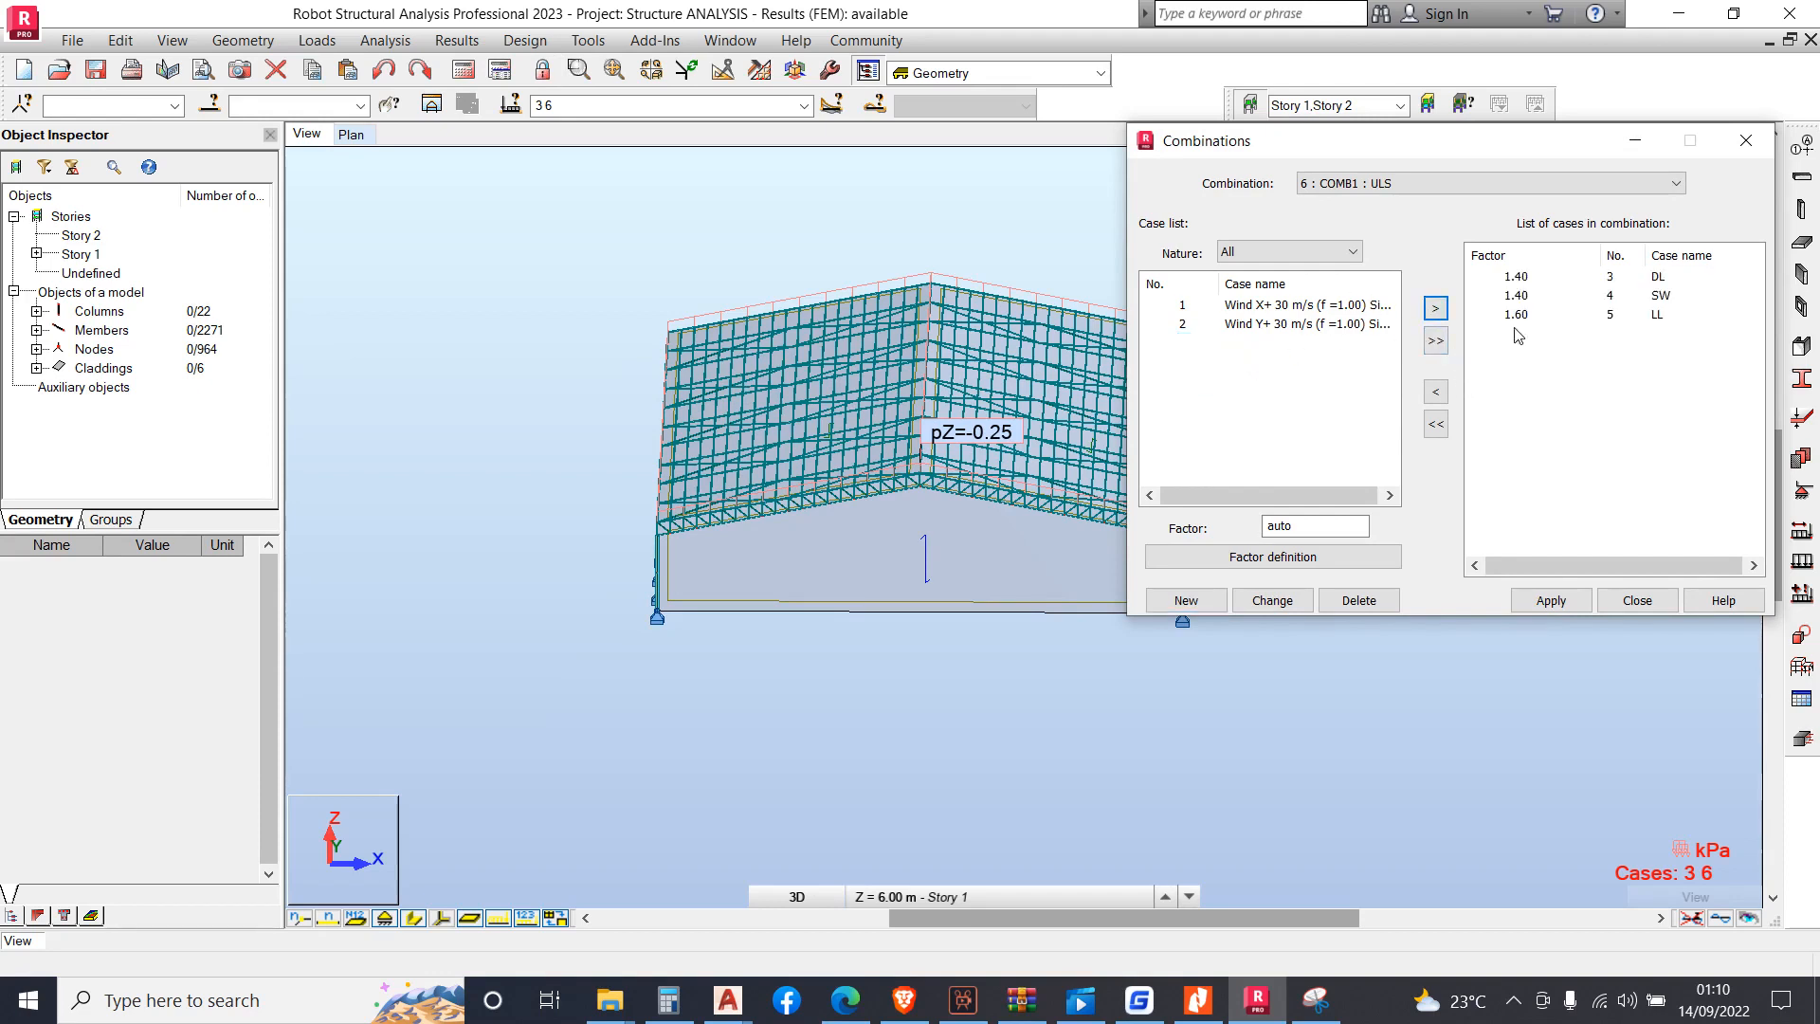
left_click(1549, 603)
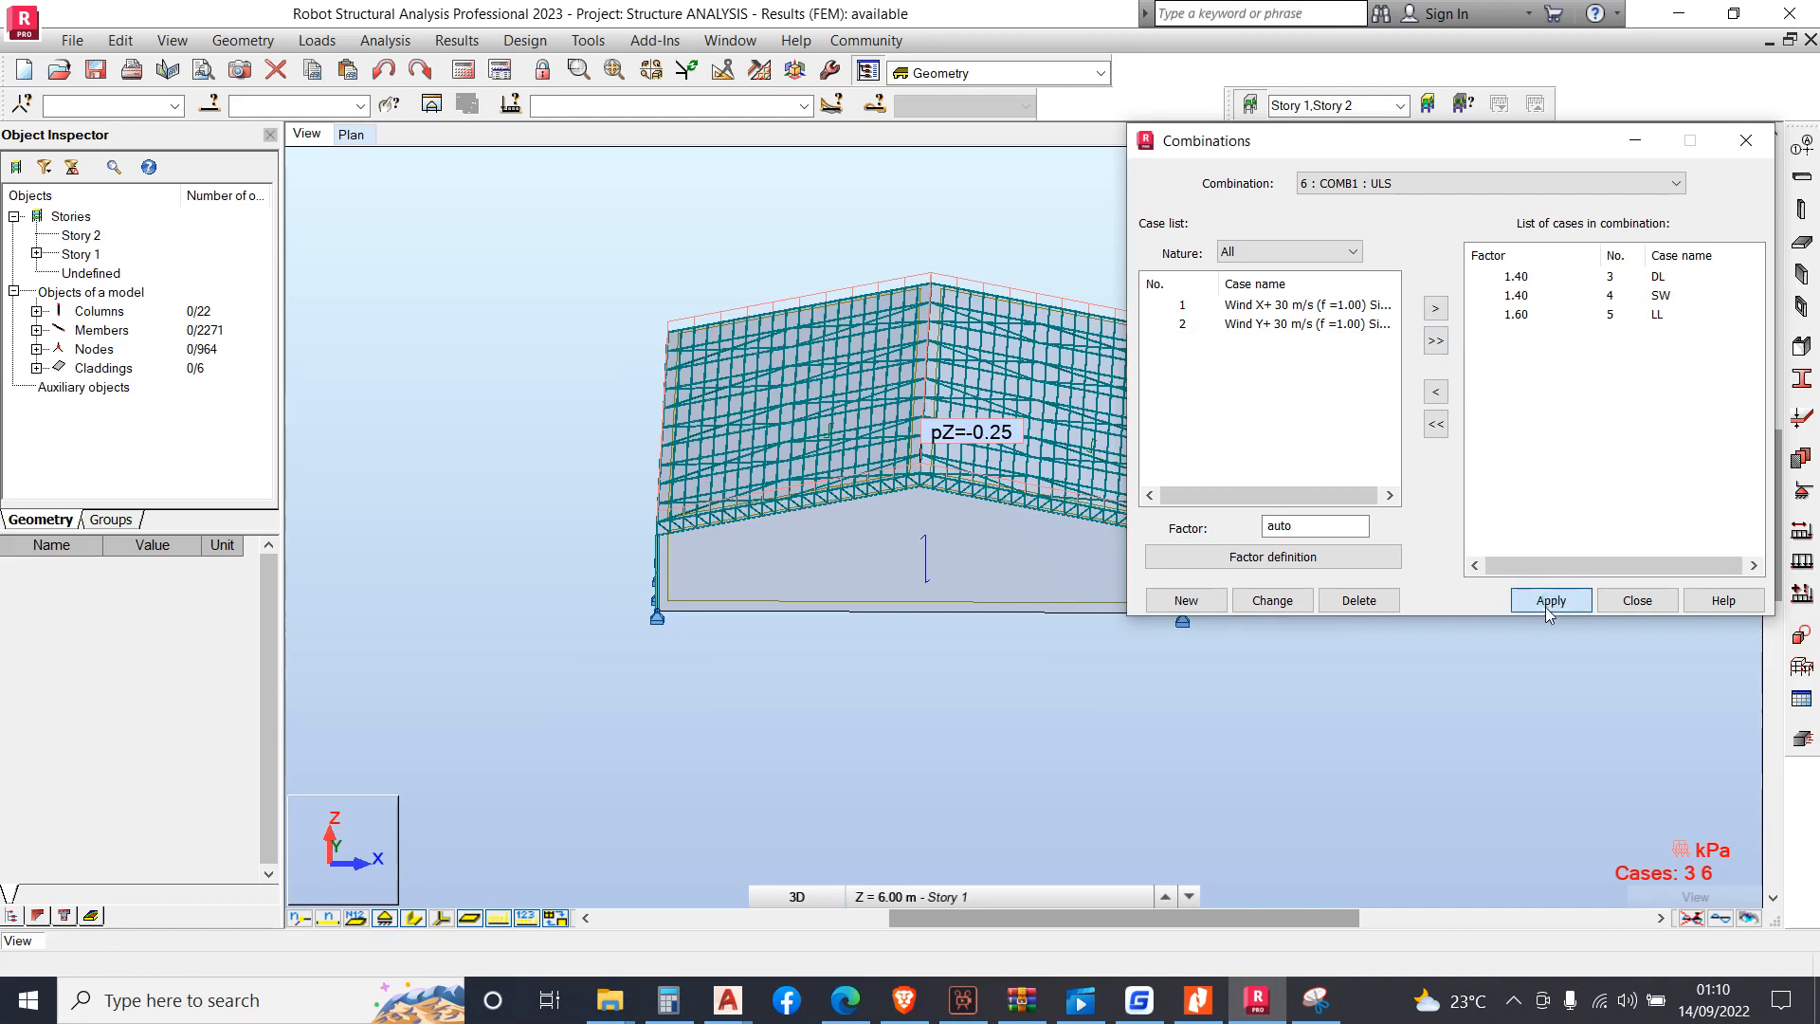
Close the load combinations, change the structure type to the 3D truss, and display the hall in the 3D view
left_click(1623, 602)
left_click(385, 39)
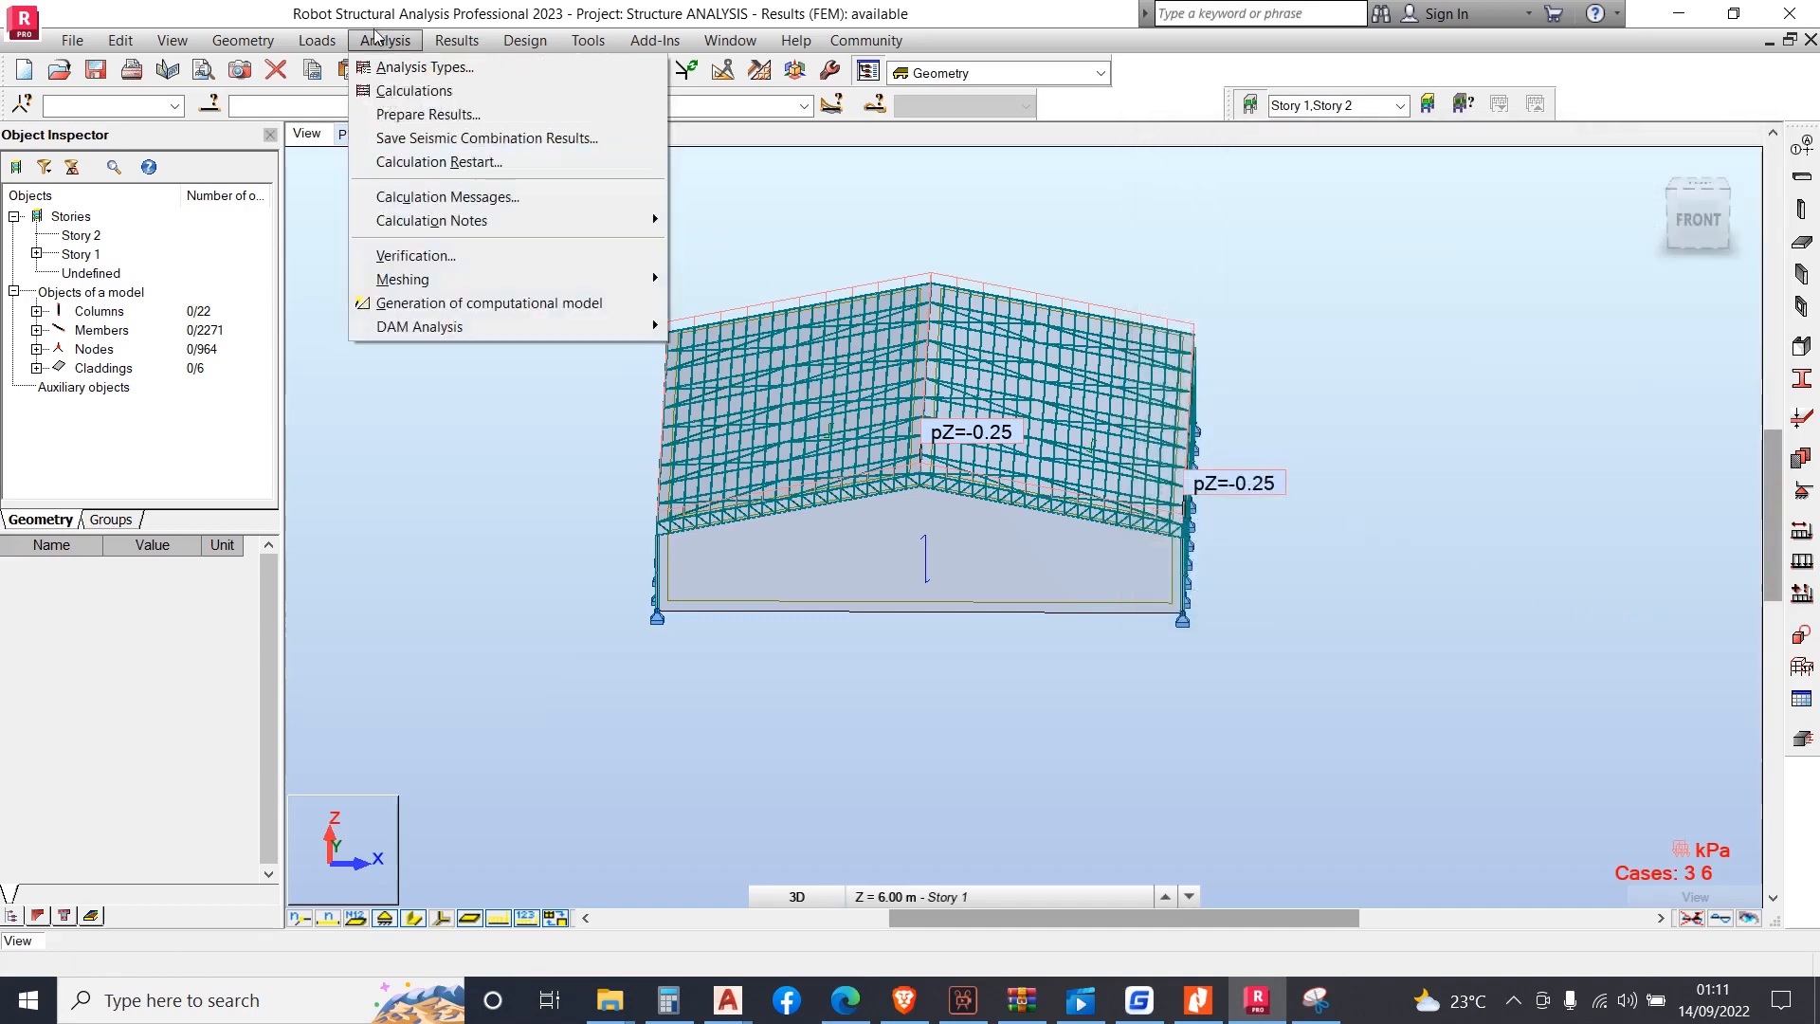
mouse_move(259, 43)
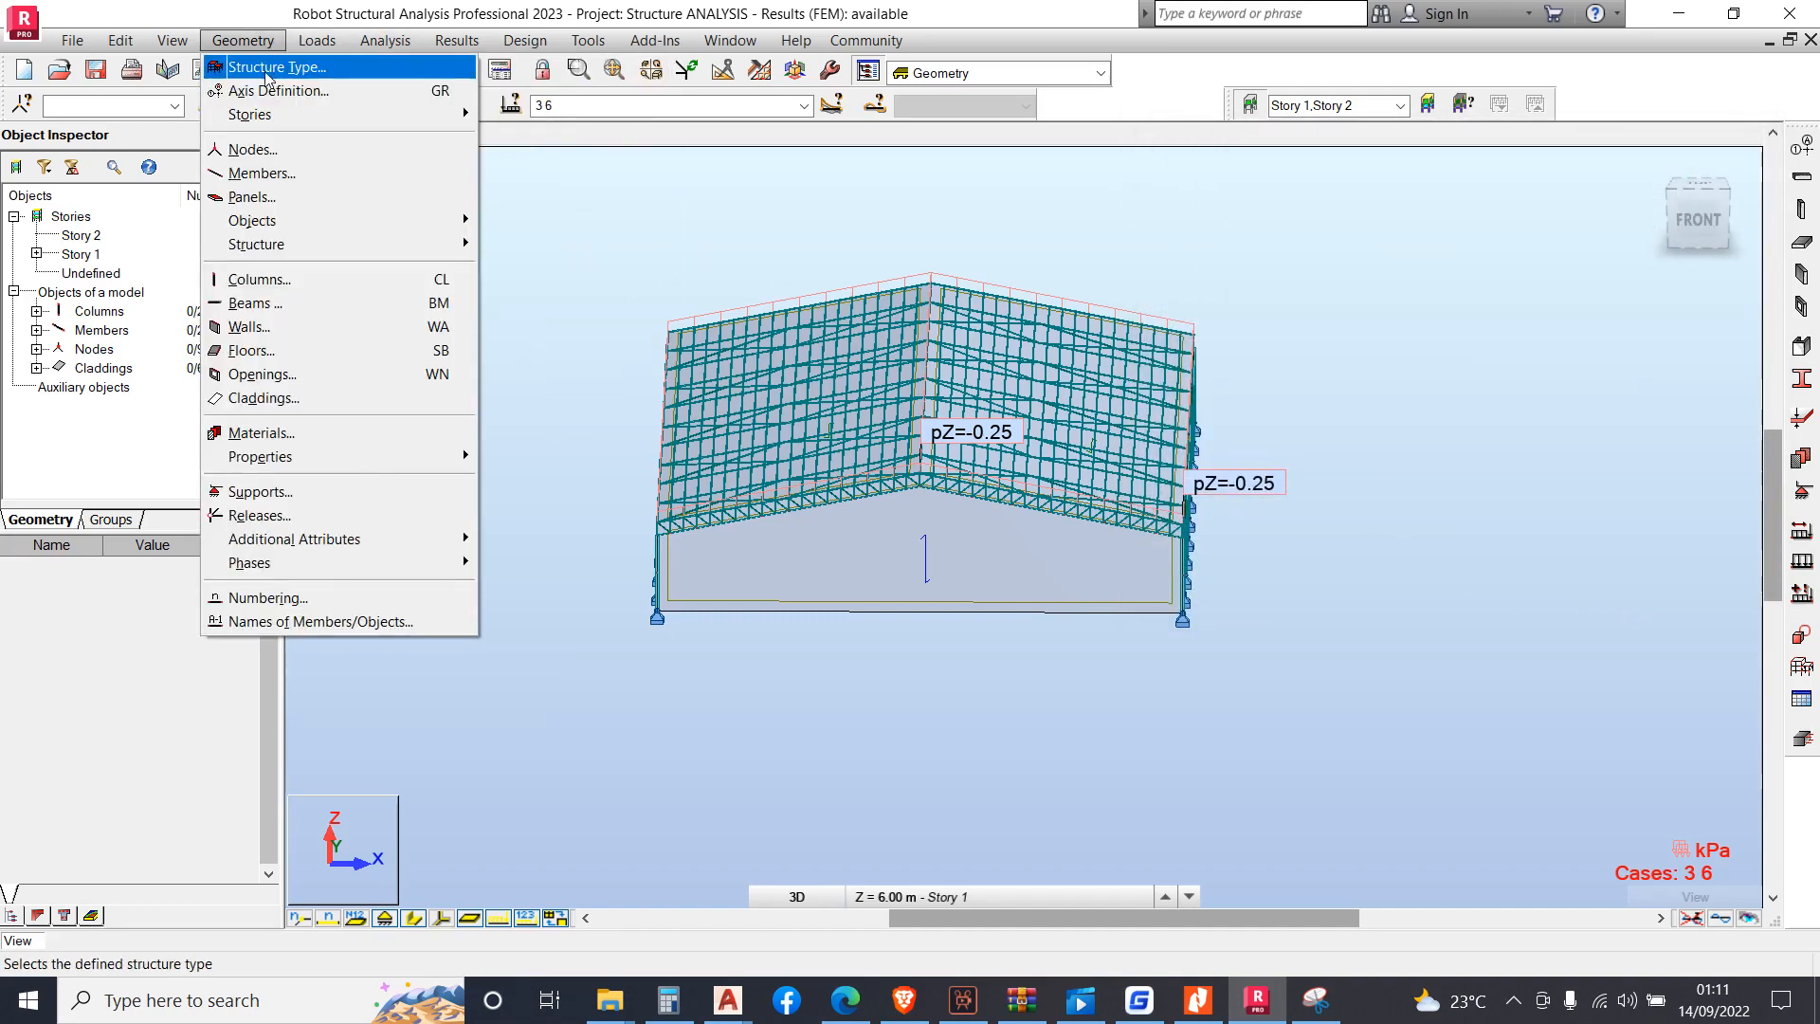
left_click(272, 70)
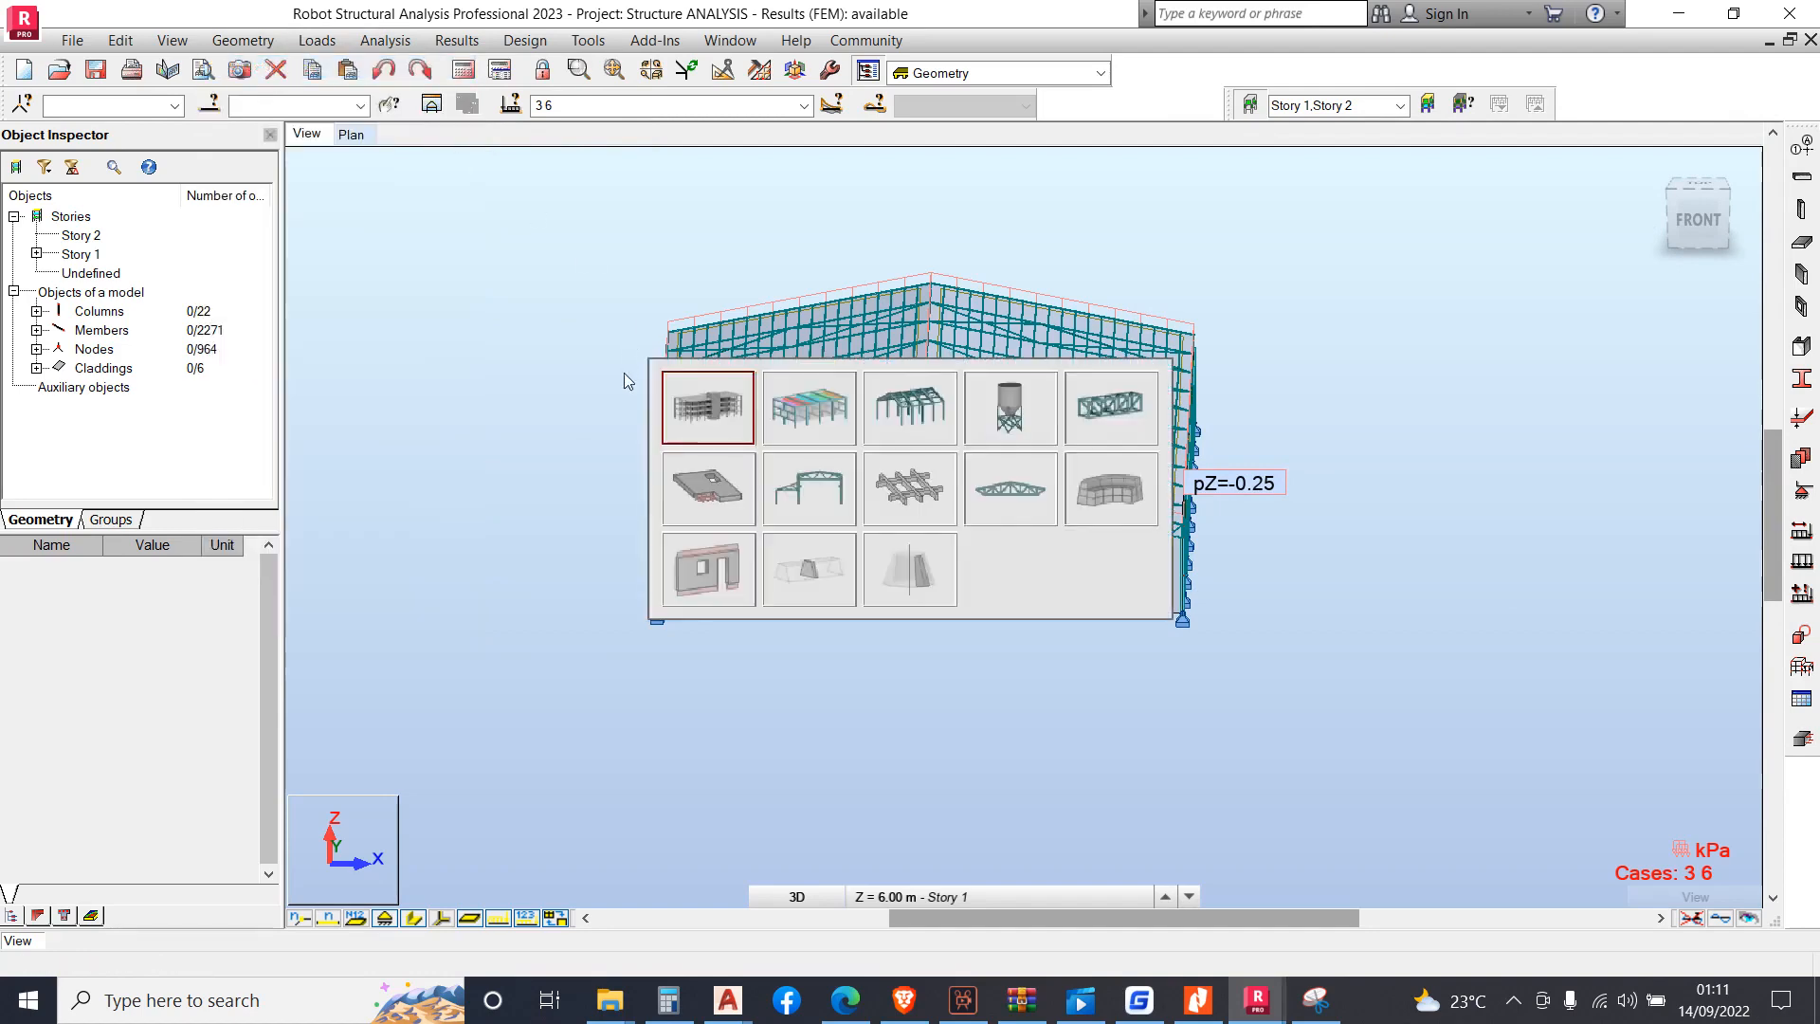
left_click(1106, 417)
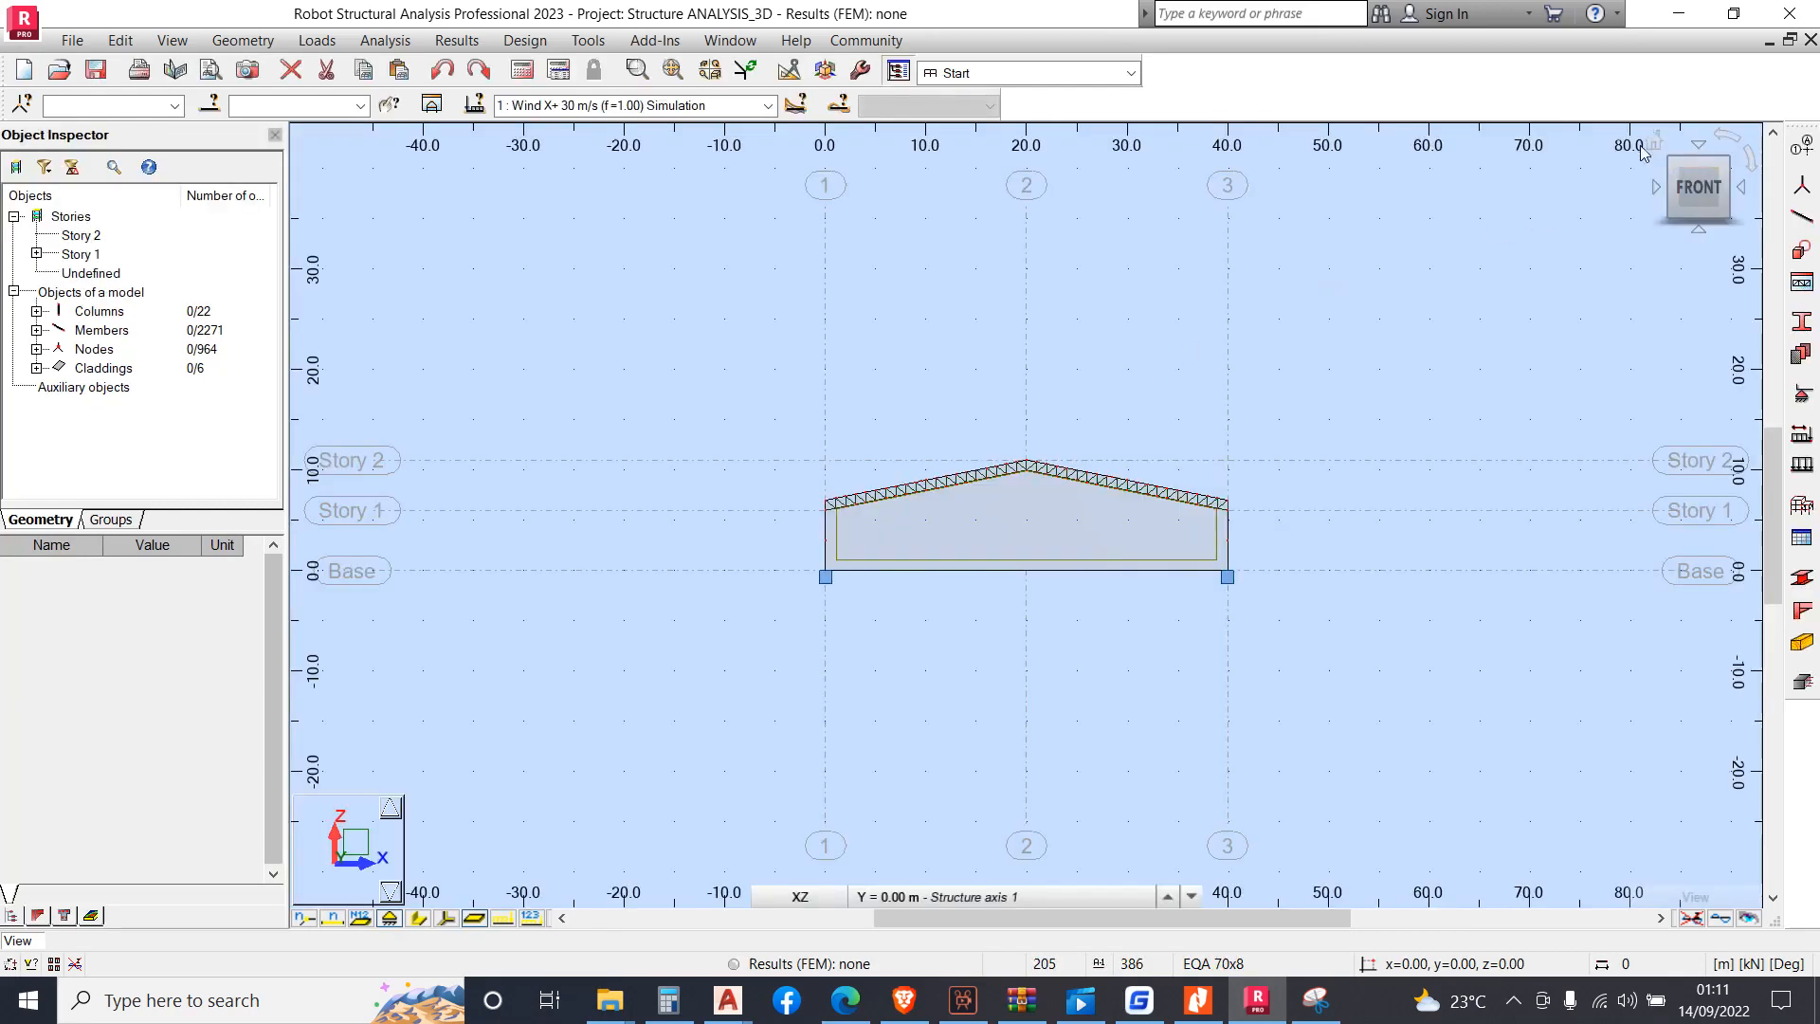
left_click(1655, 145)
left_click(1655, 145)
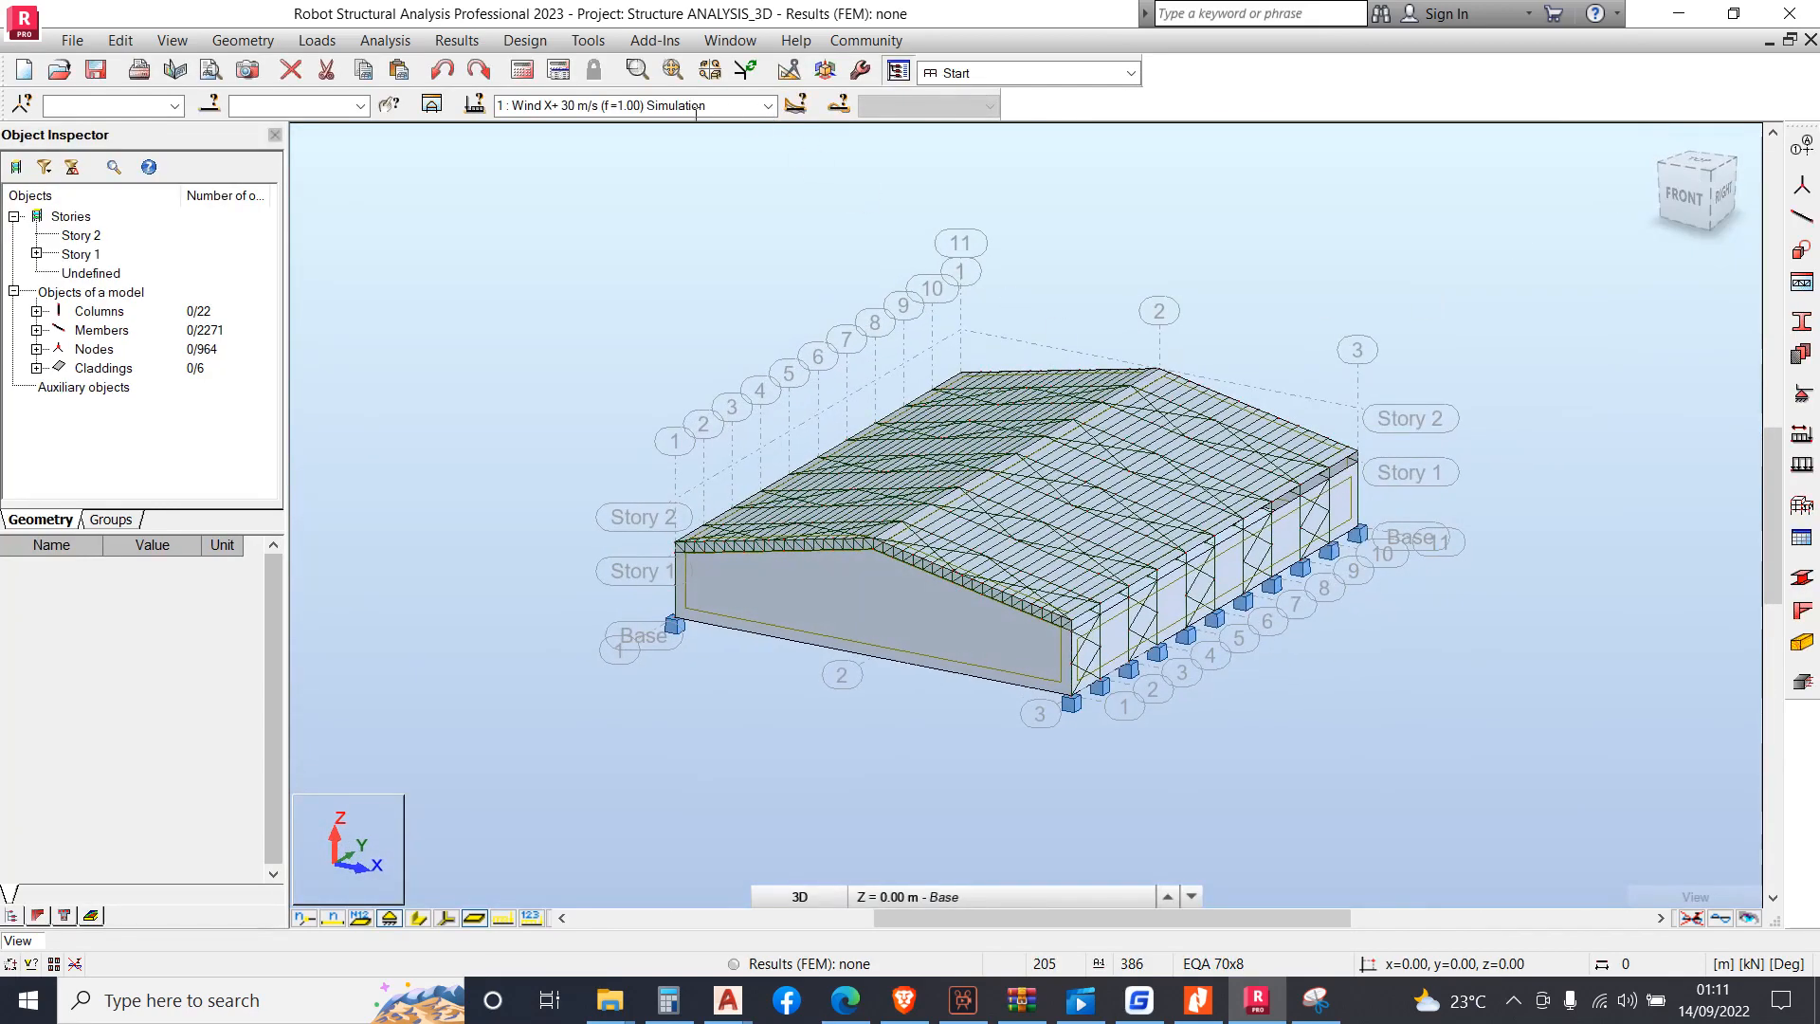
Run the structural calculations again, ignoring all instability warnings, and dismiss the calculation messages
left_click(522, 72)
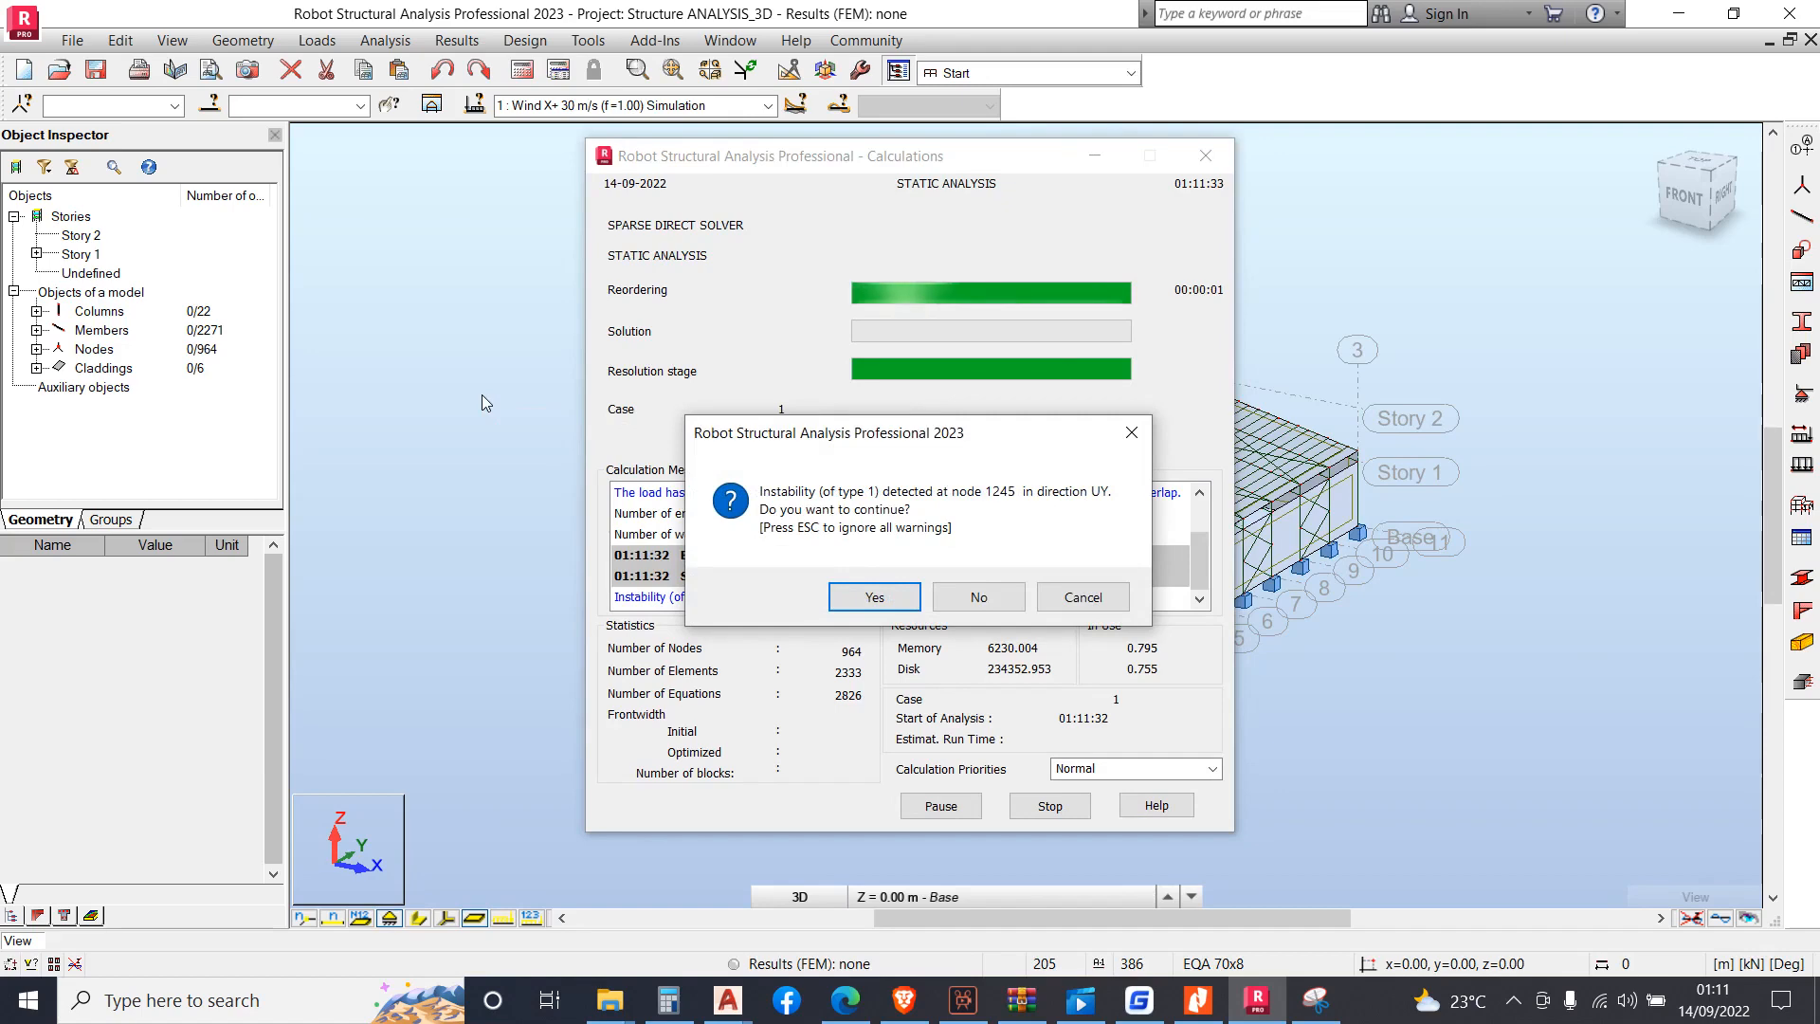
key("Escape")
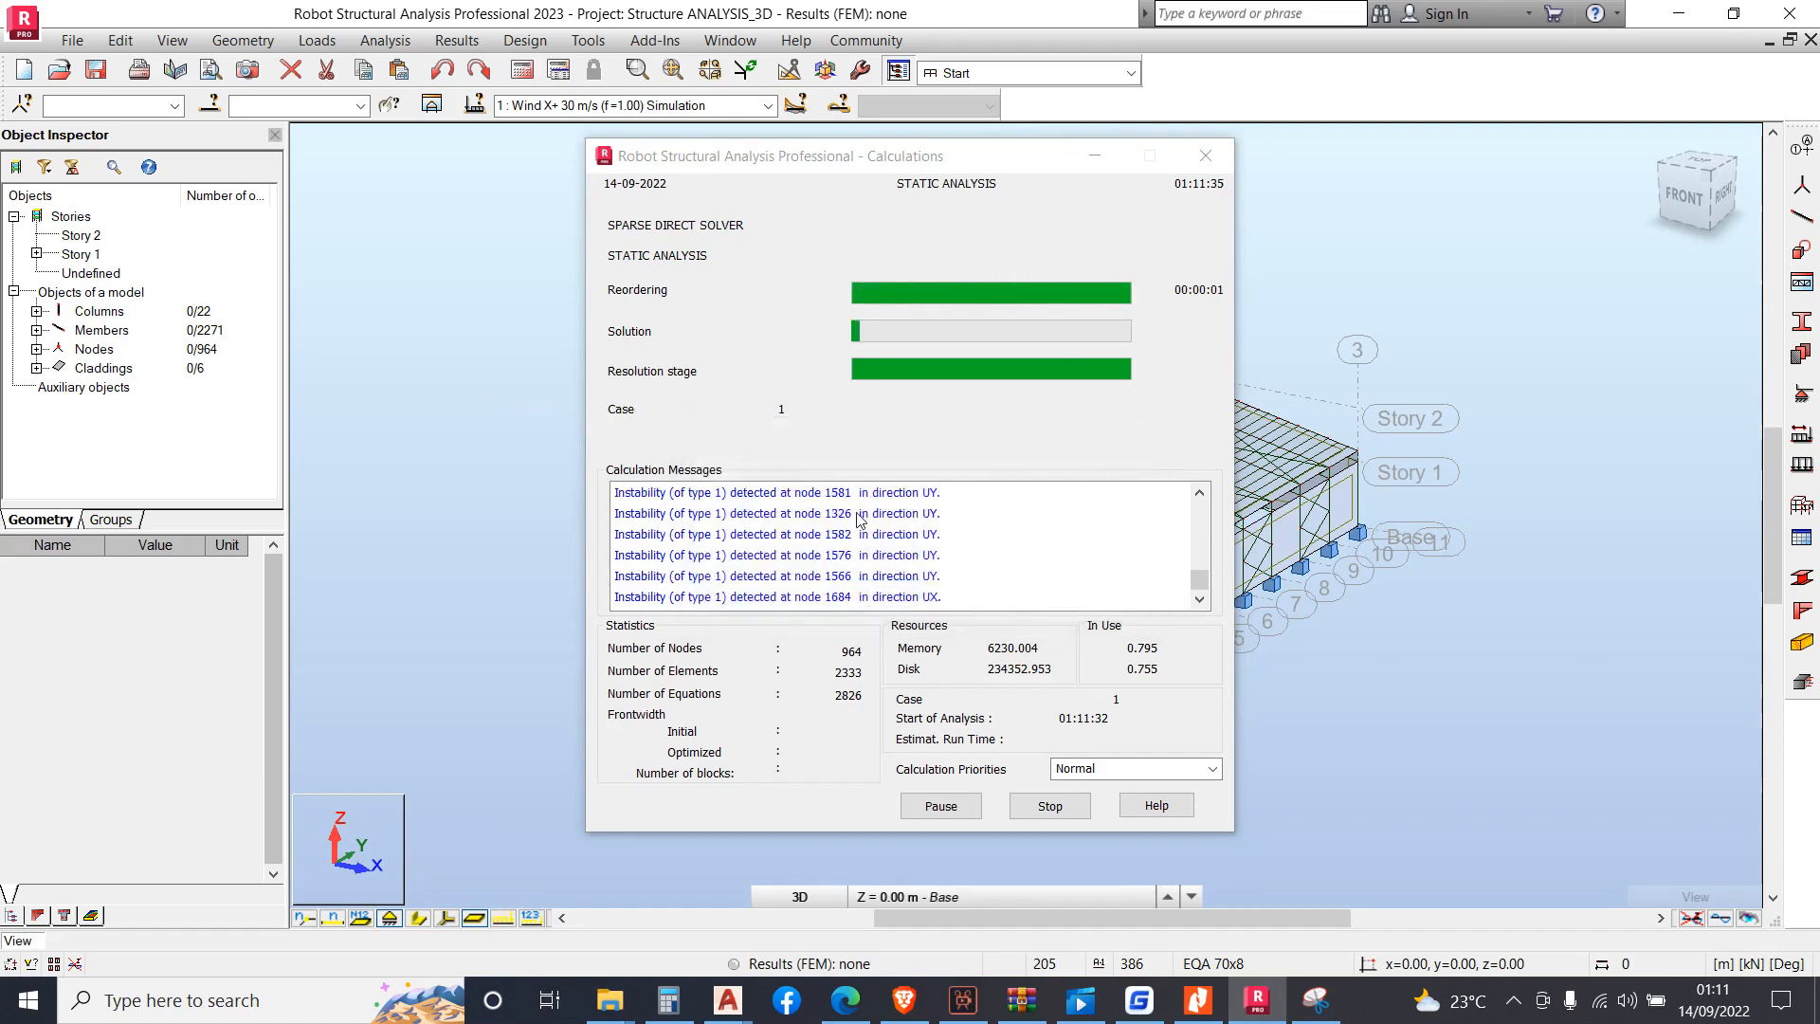
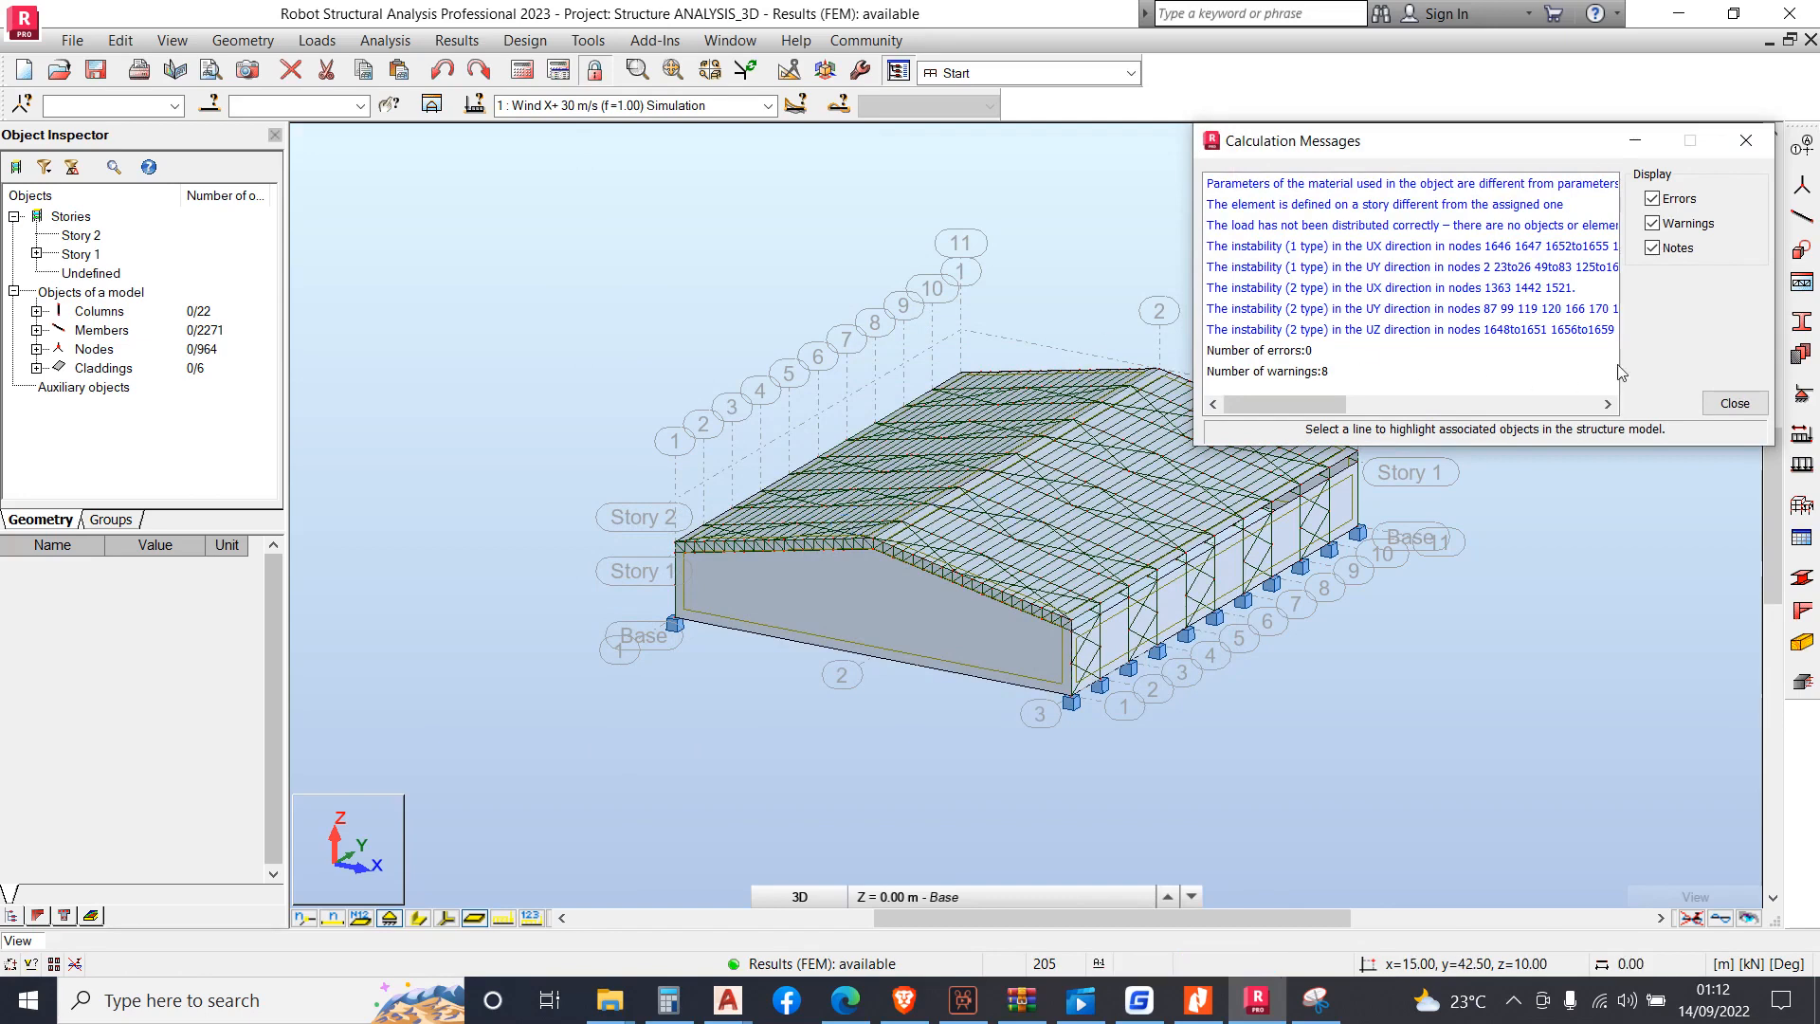
left_click(1733, 403)
Display the FZ support reactions on the model, with diagrams for linear supports and value descriptions switched on
left_click(525, 40)
mouse_move(486, 45)
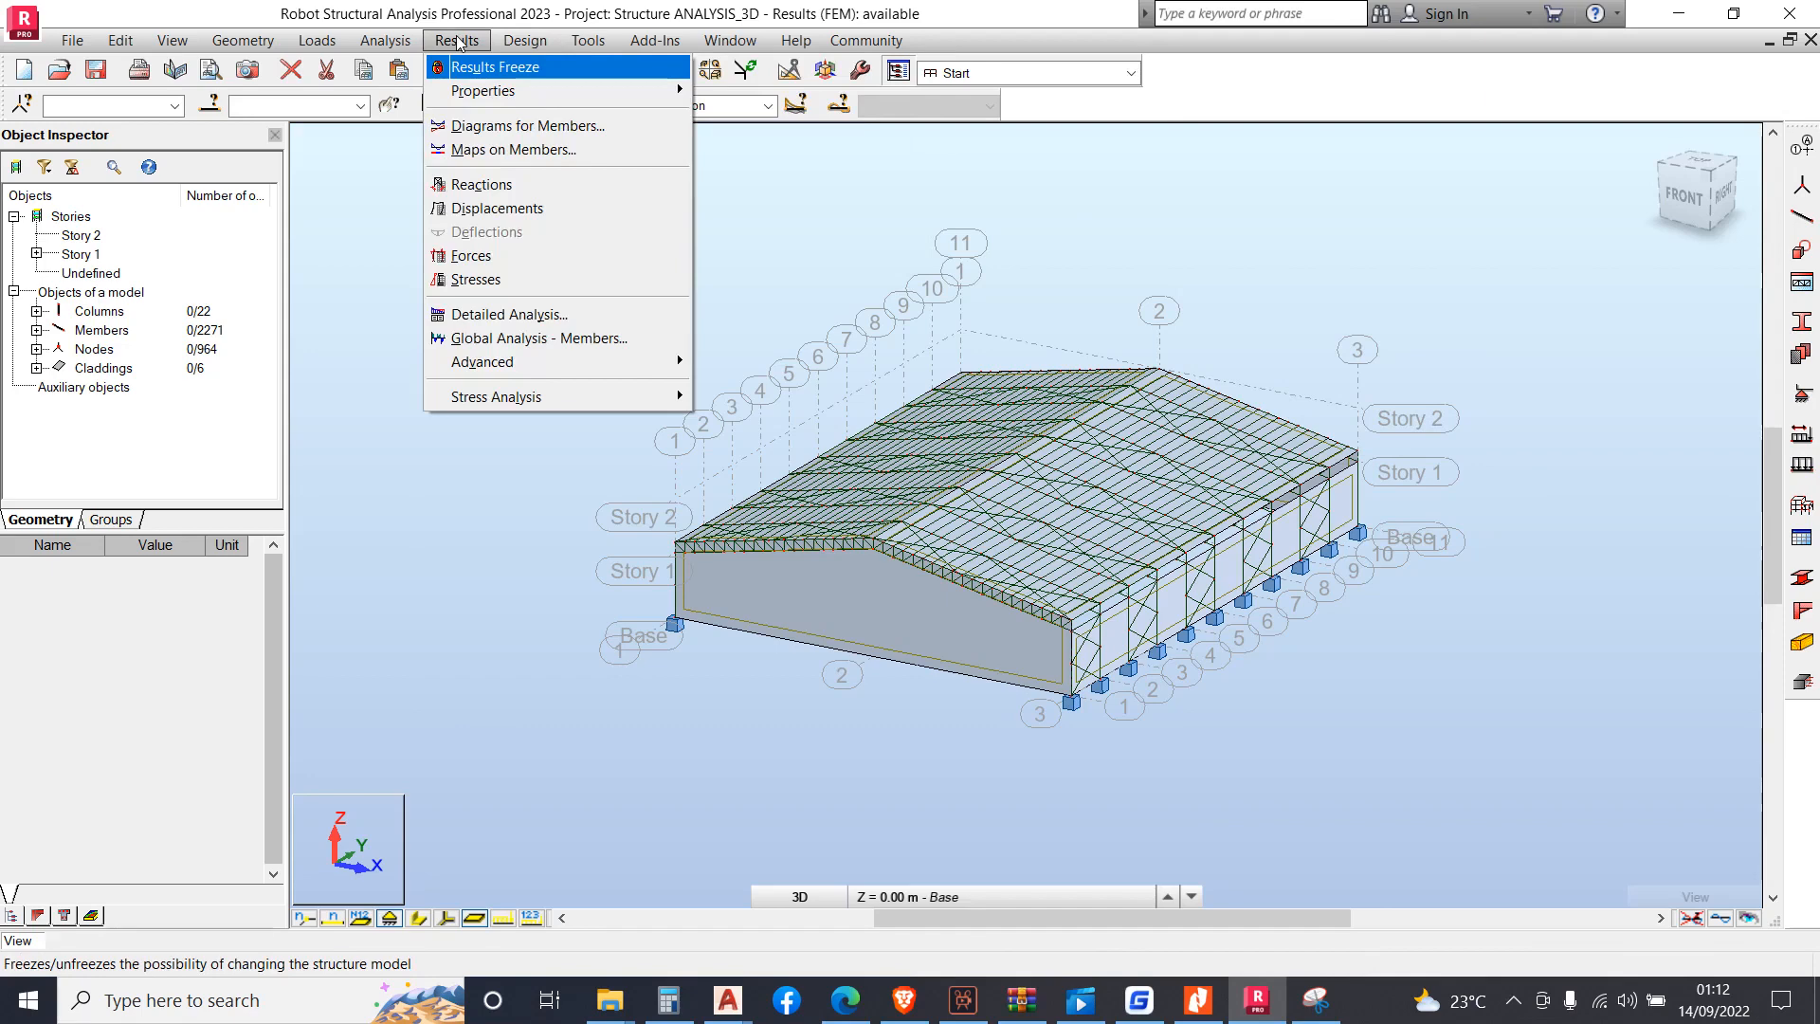
left_click(474, 132)
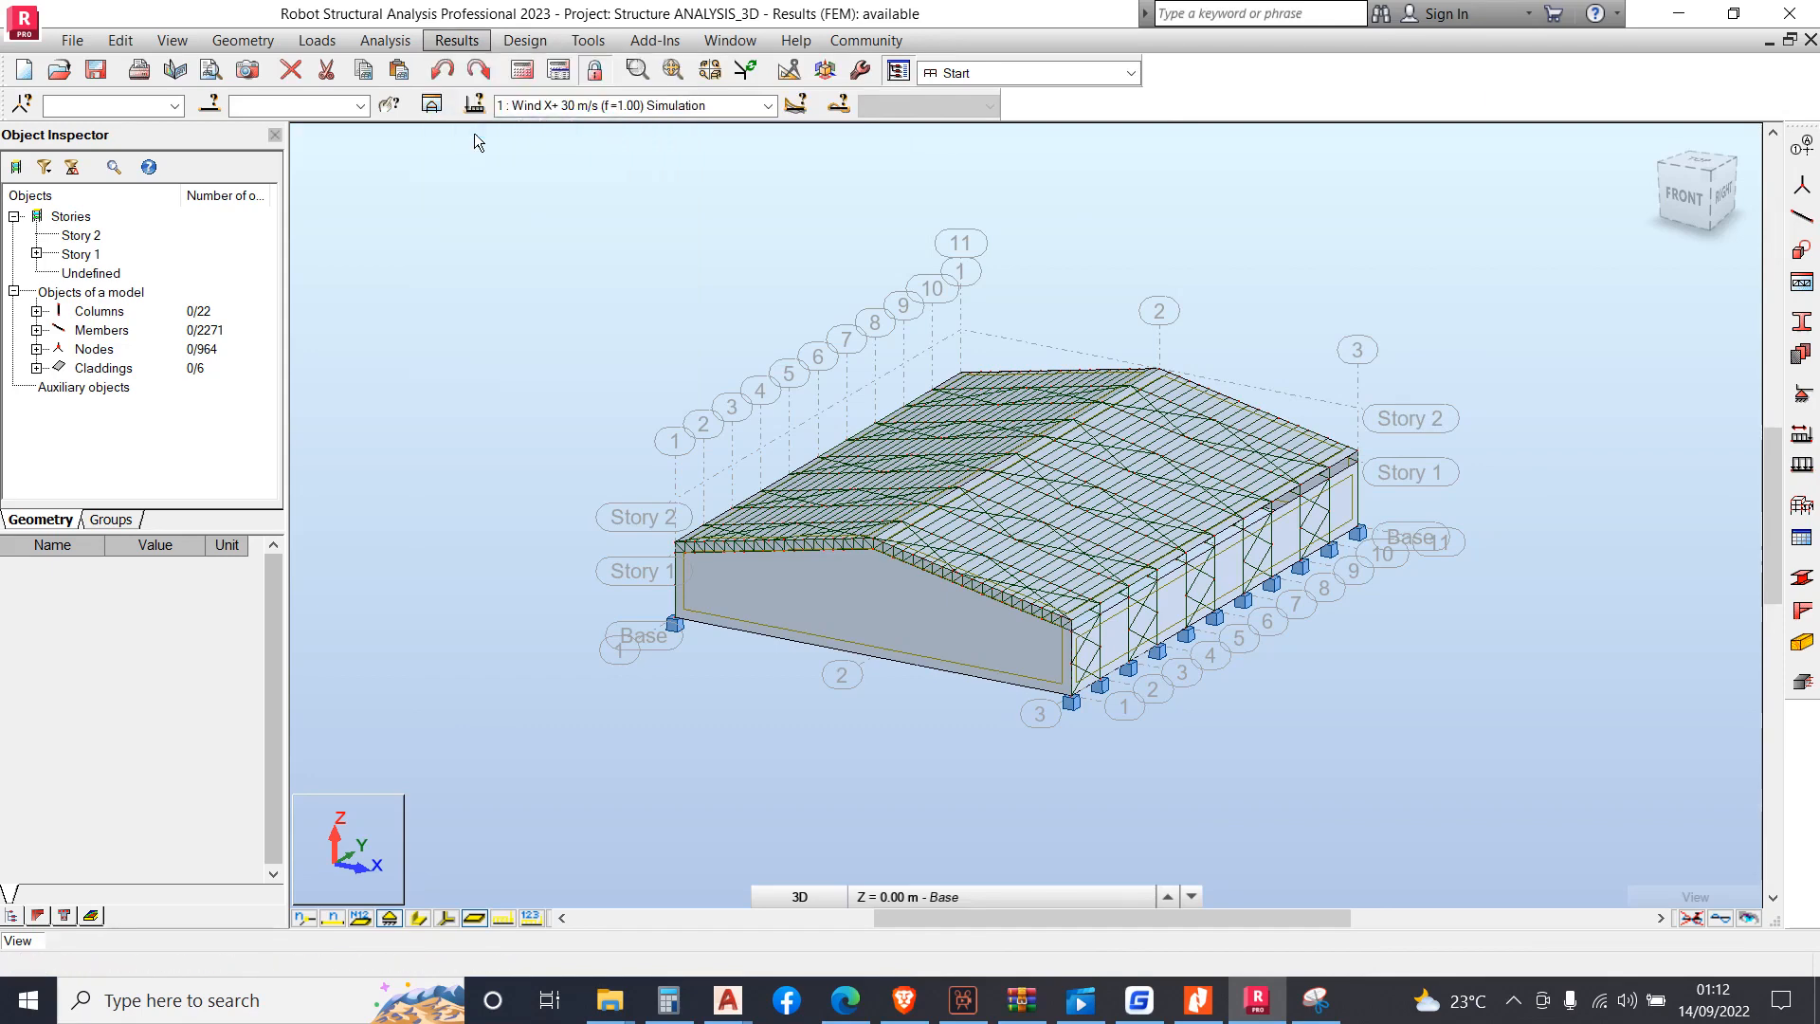
scroll(805, 365, "down", 2)
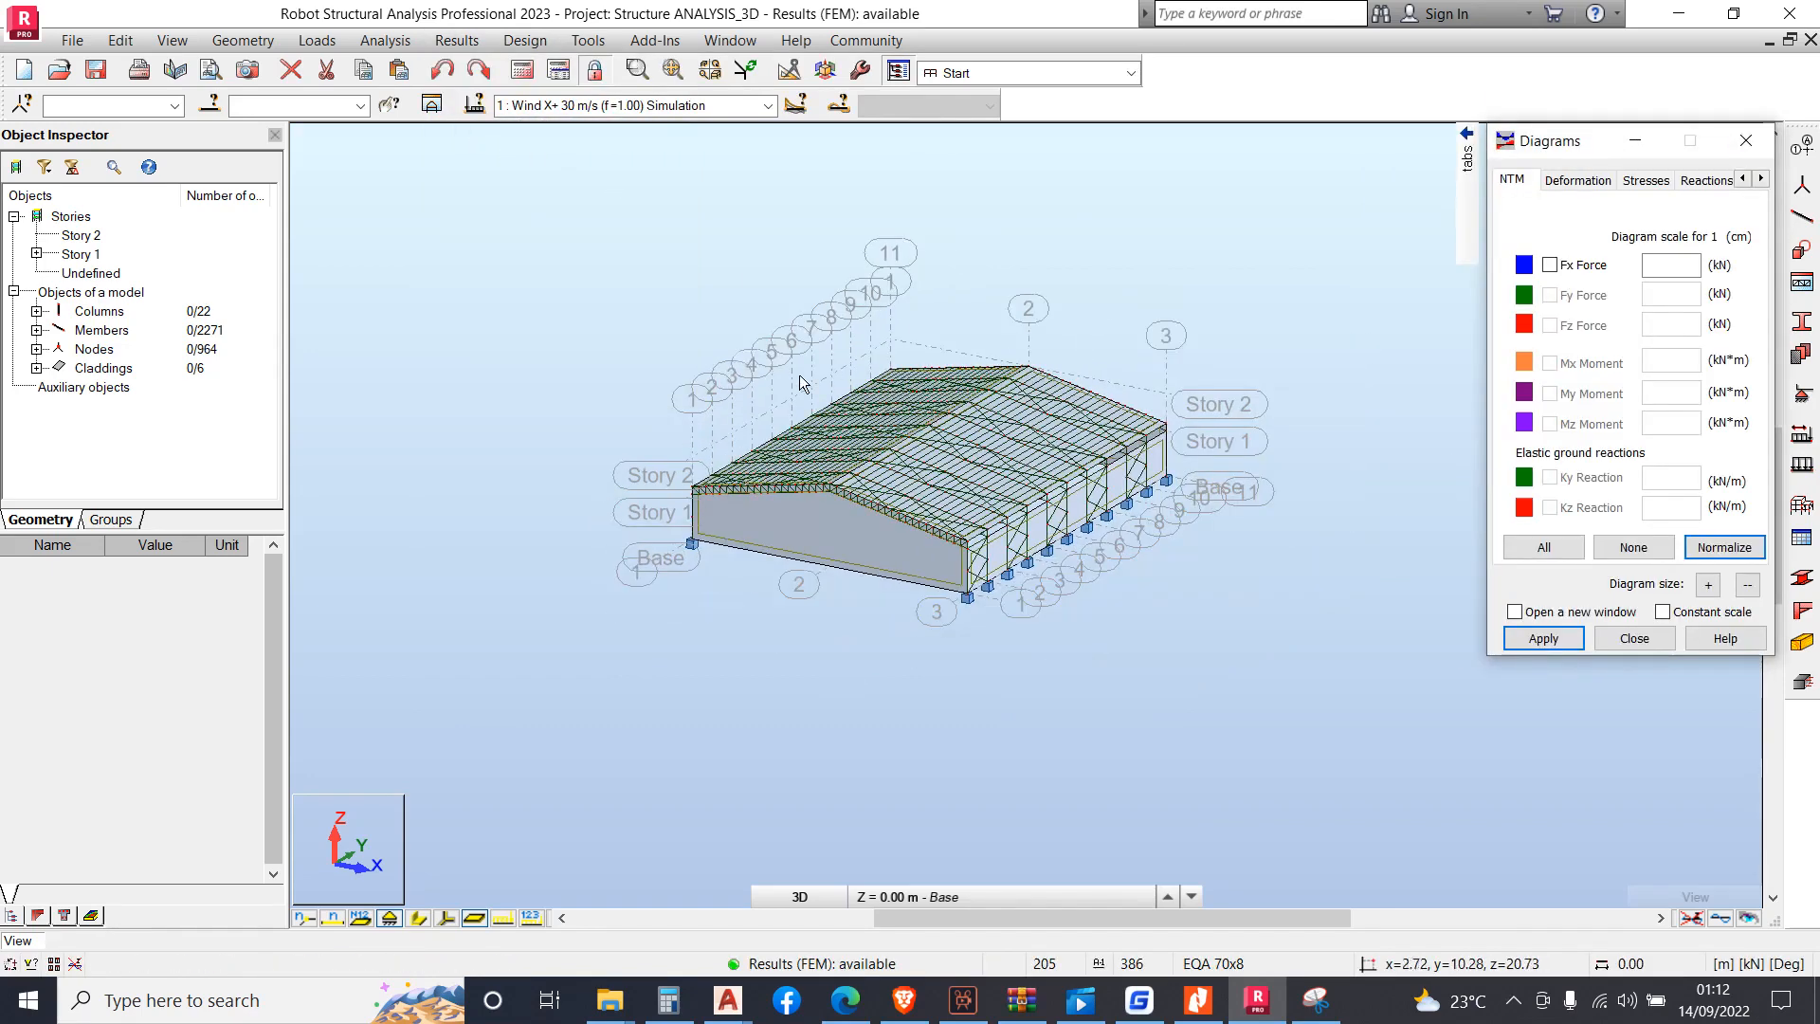
left_click(1706, 180)
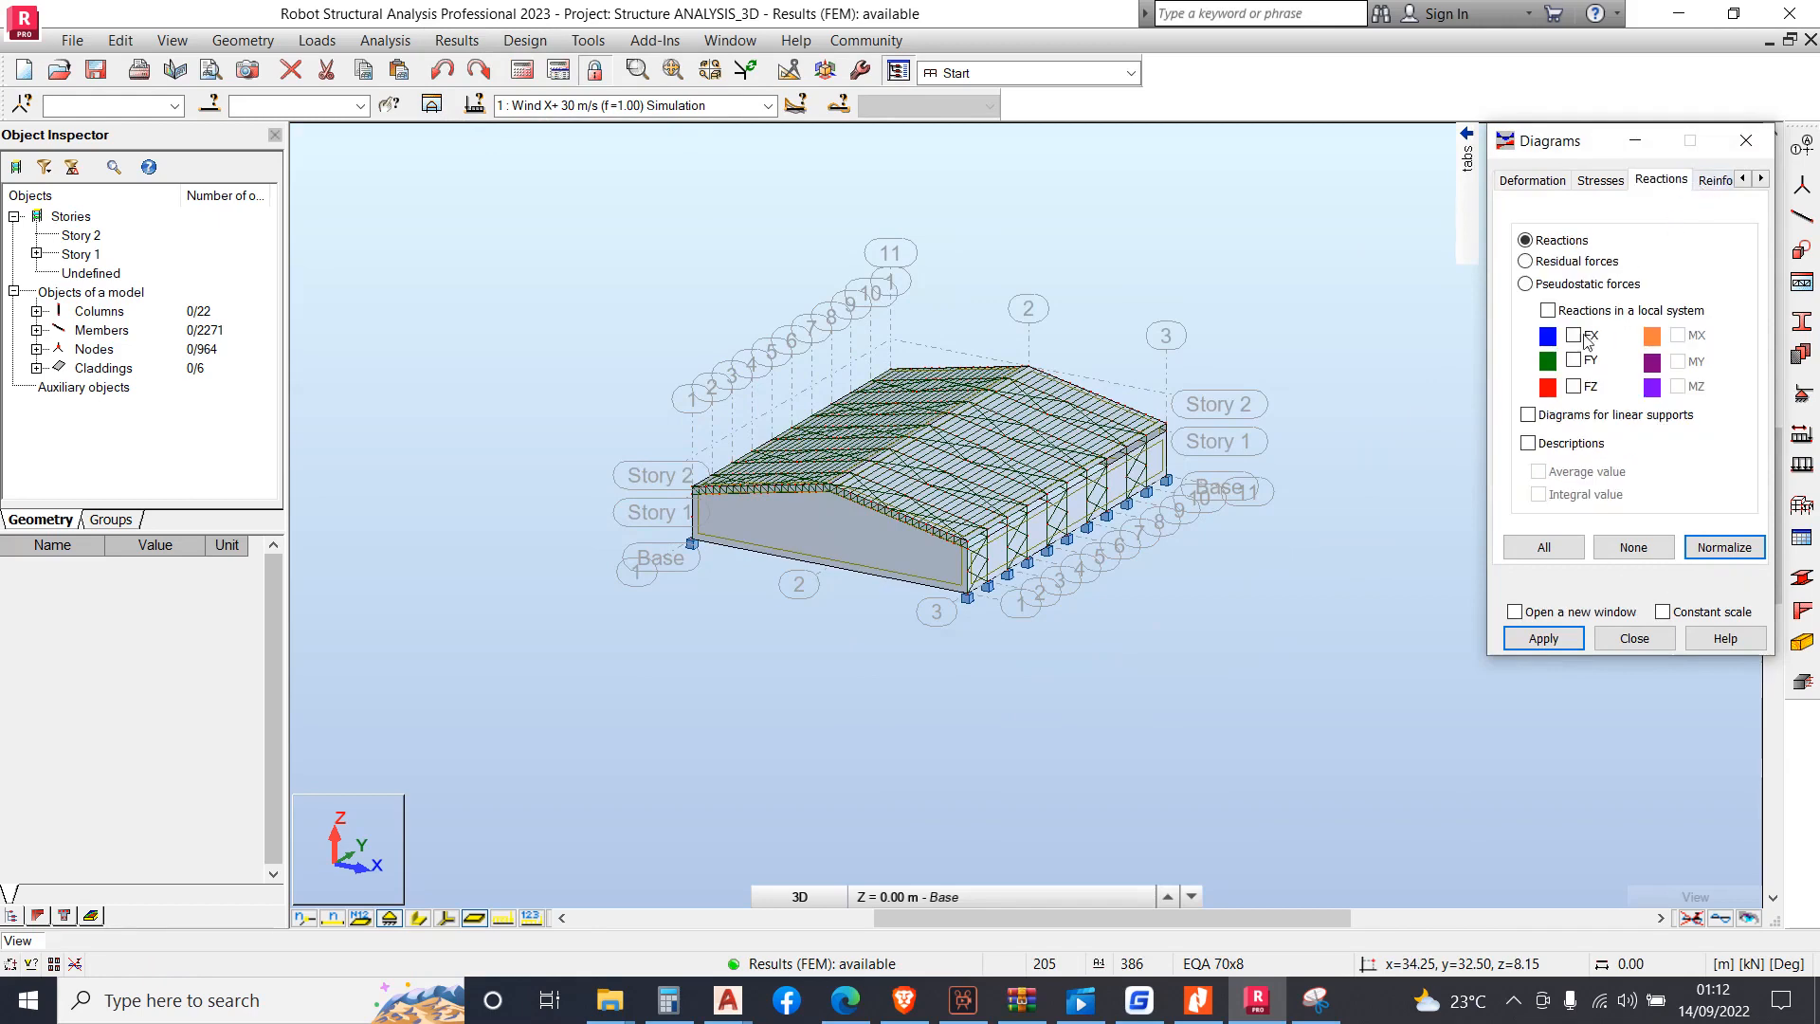
left_click(1575, 387)
left_click(1528, 416)
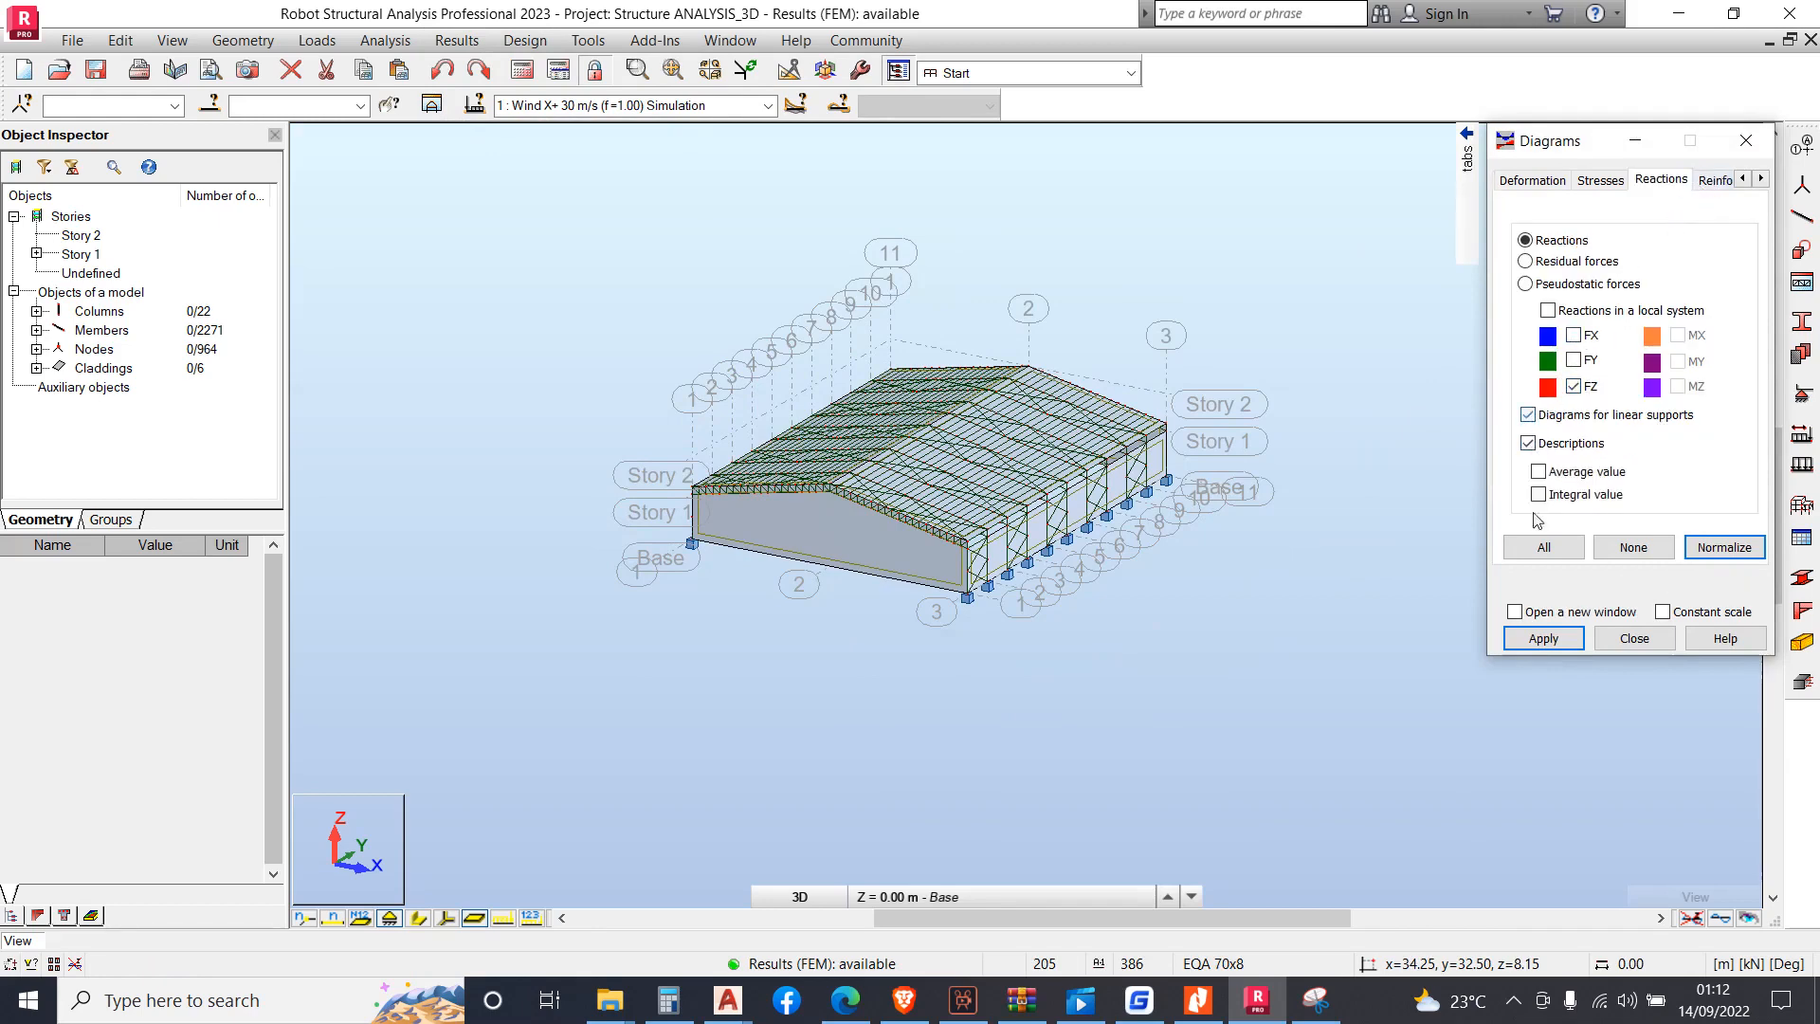
left_click(1545, 638)
scroll(1130, 594, "up", 3)
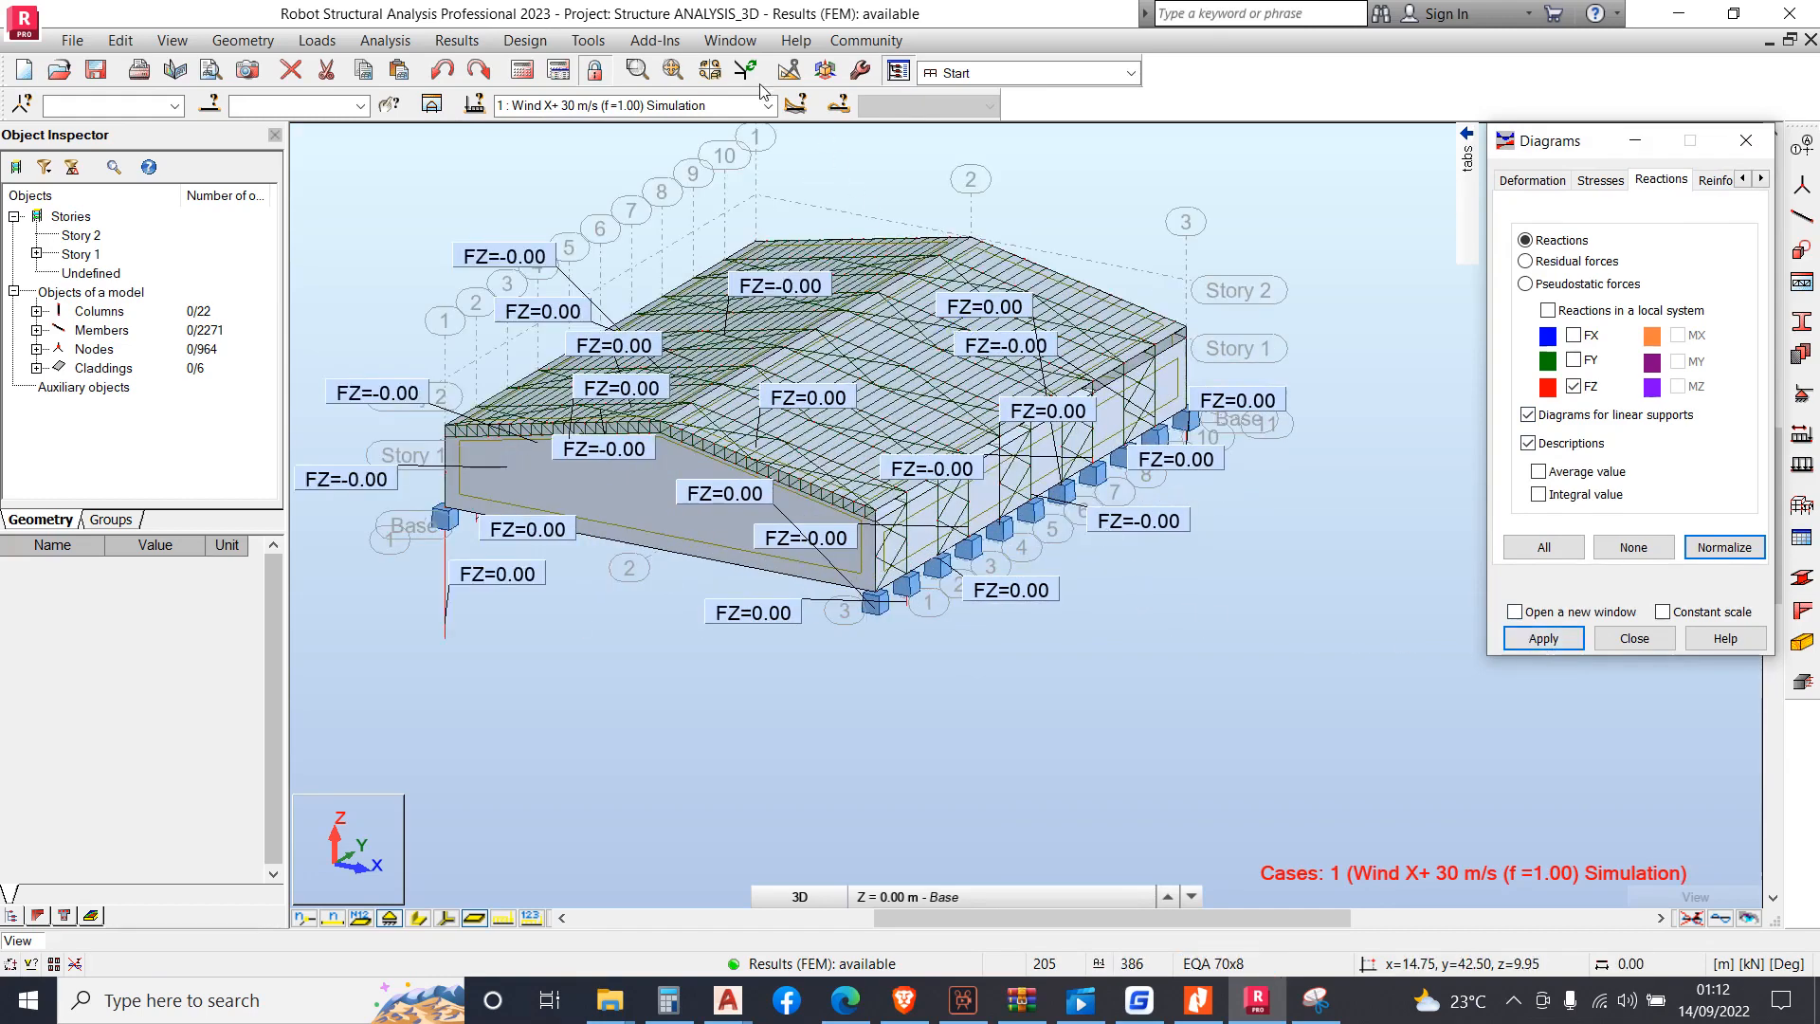
Show the FZ reactions for combination COMB1 and examine the supports along both sides of the hall
left_click(767, 105)
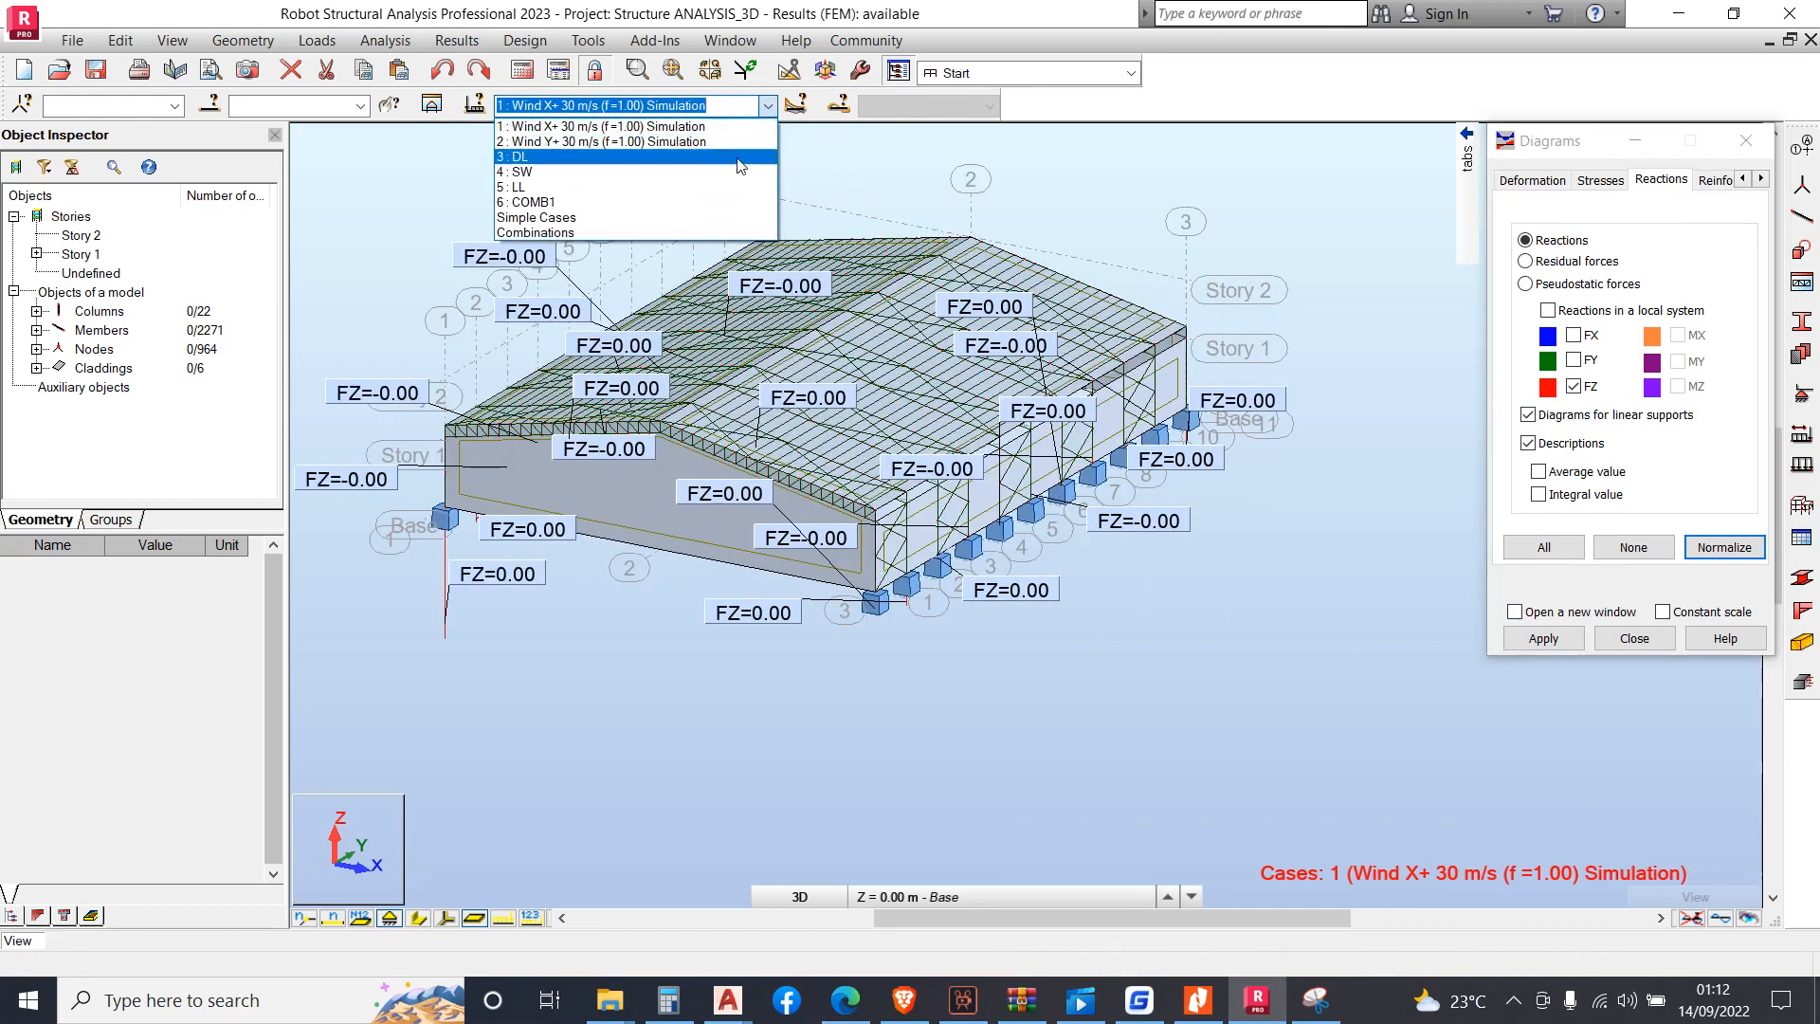
left_click(660, 202)
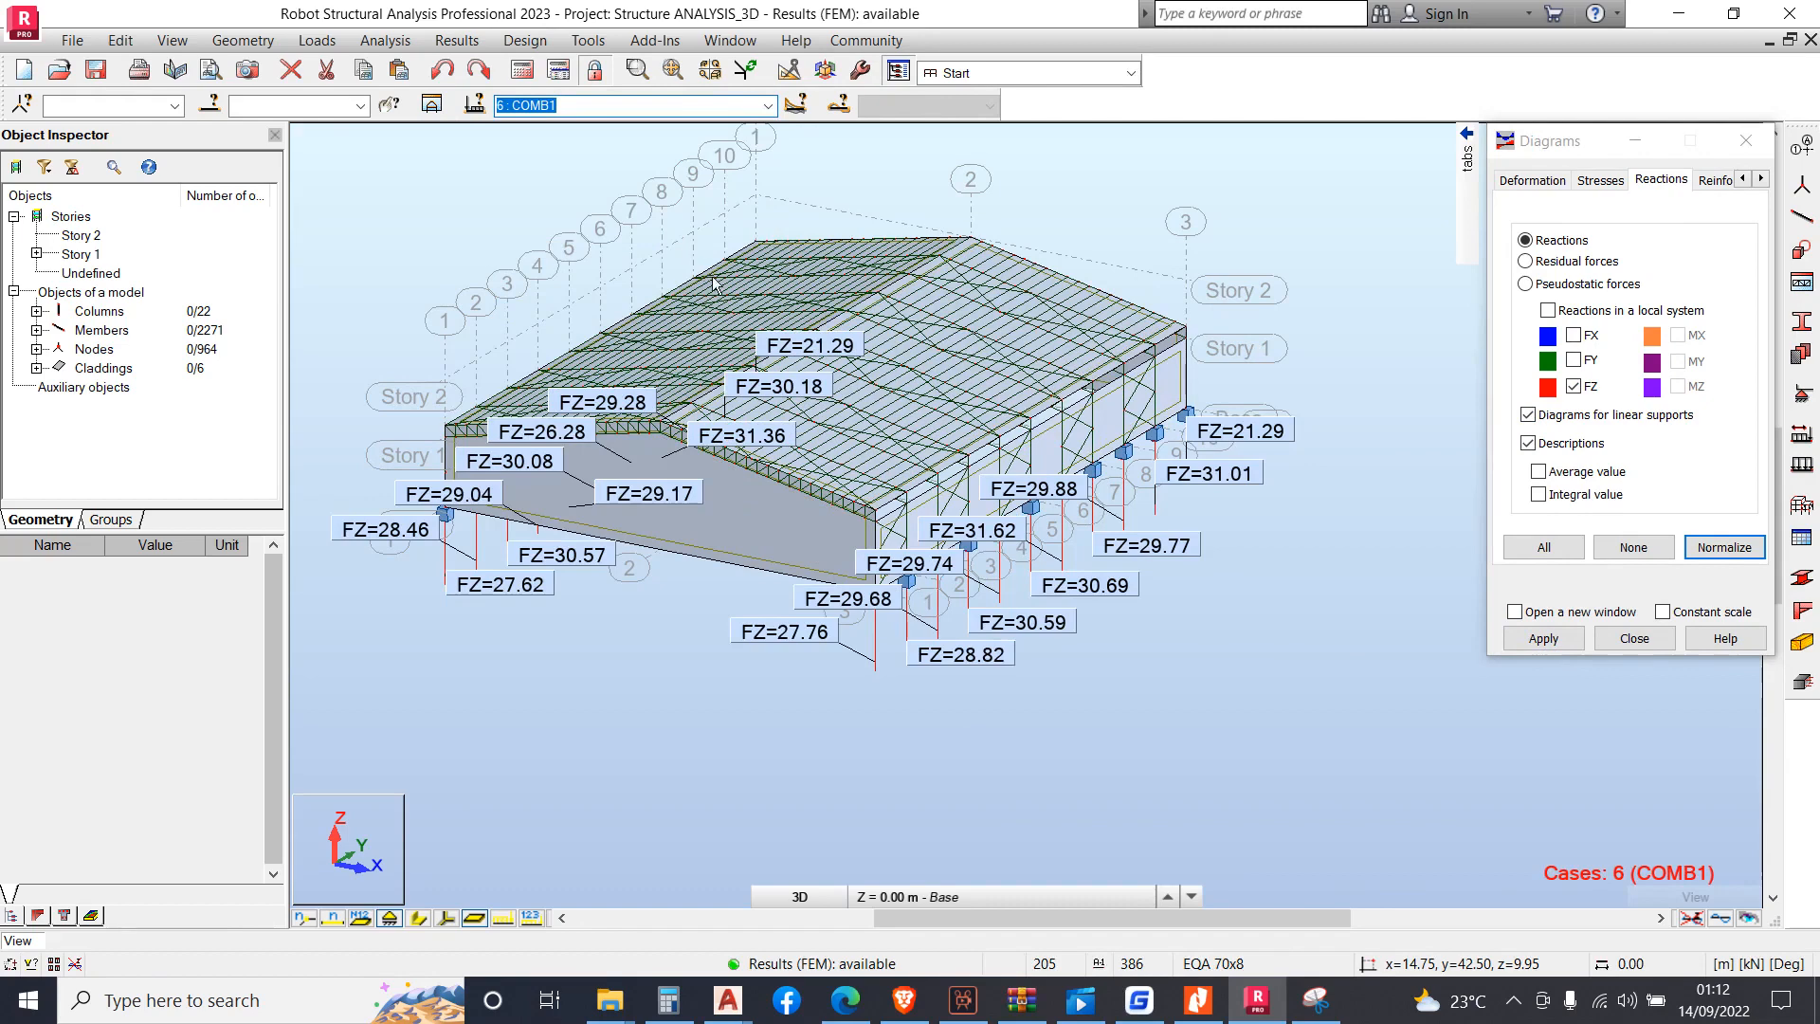
scroll(650, 316, "up", 2)
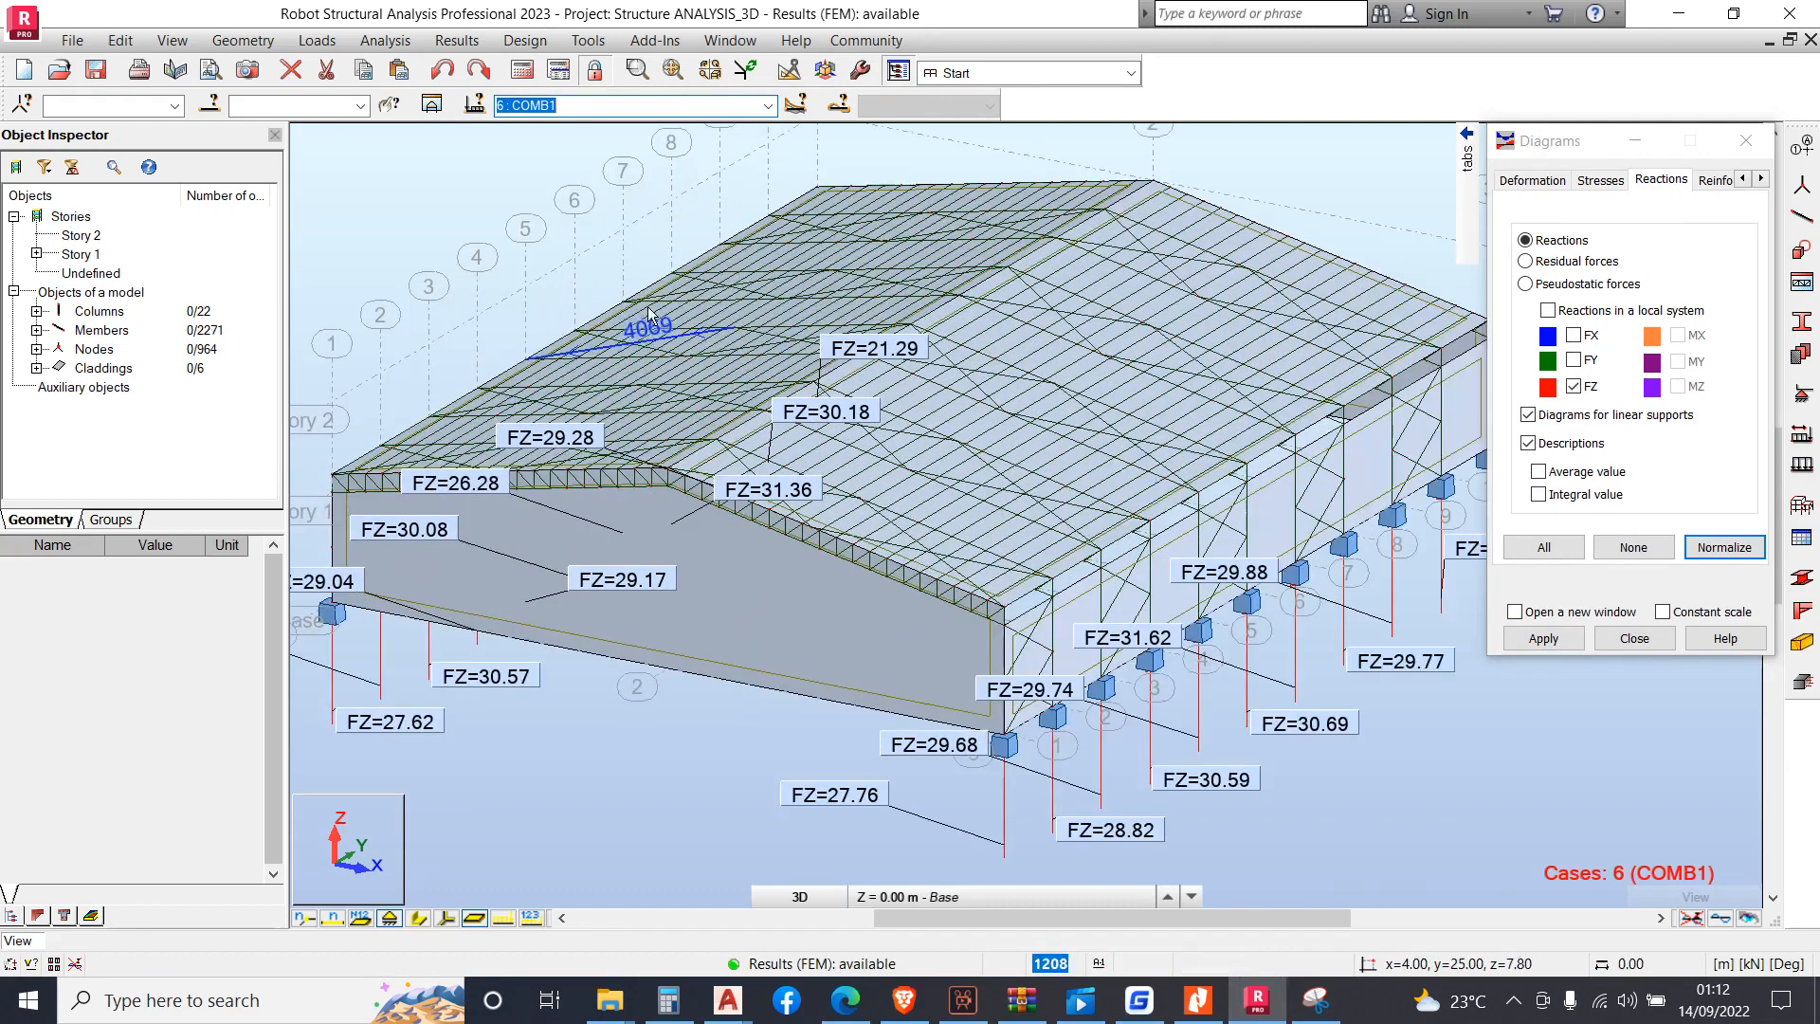
scroll(626, 308, "down", 2)
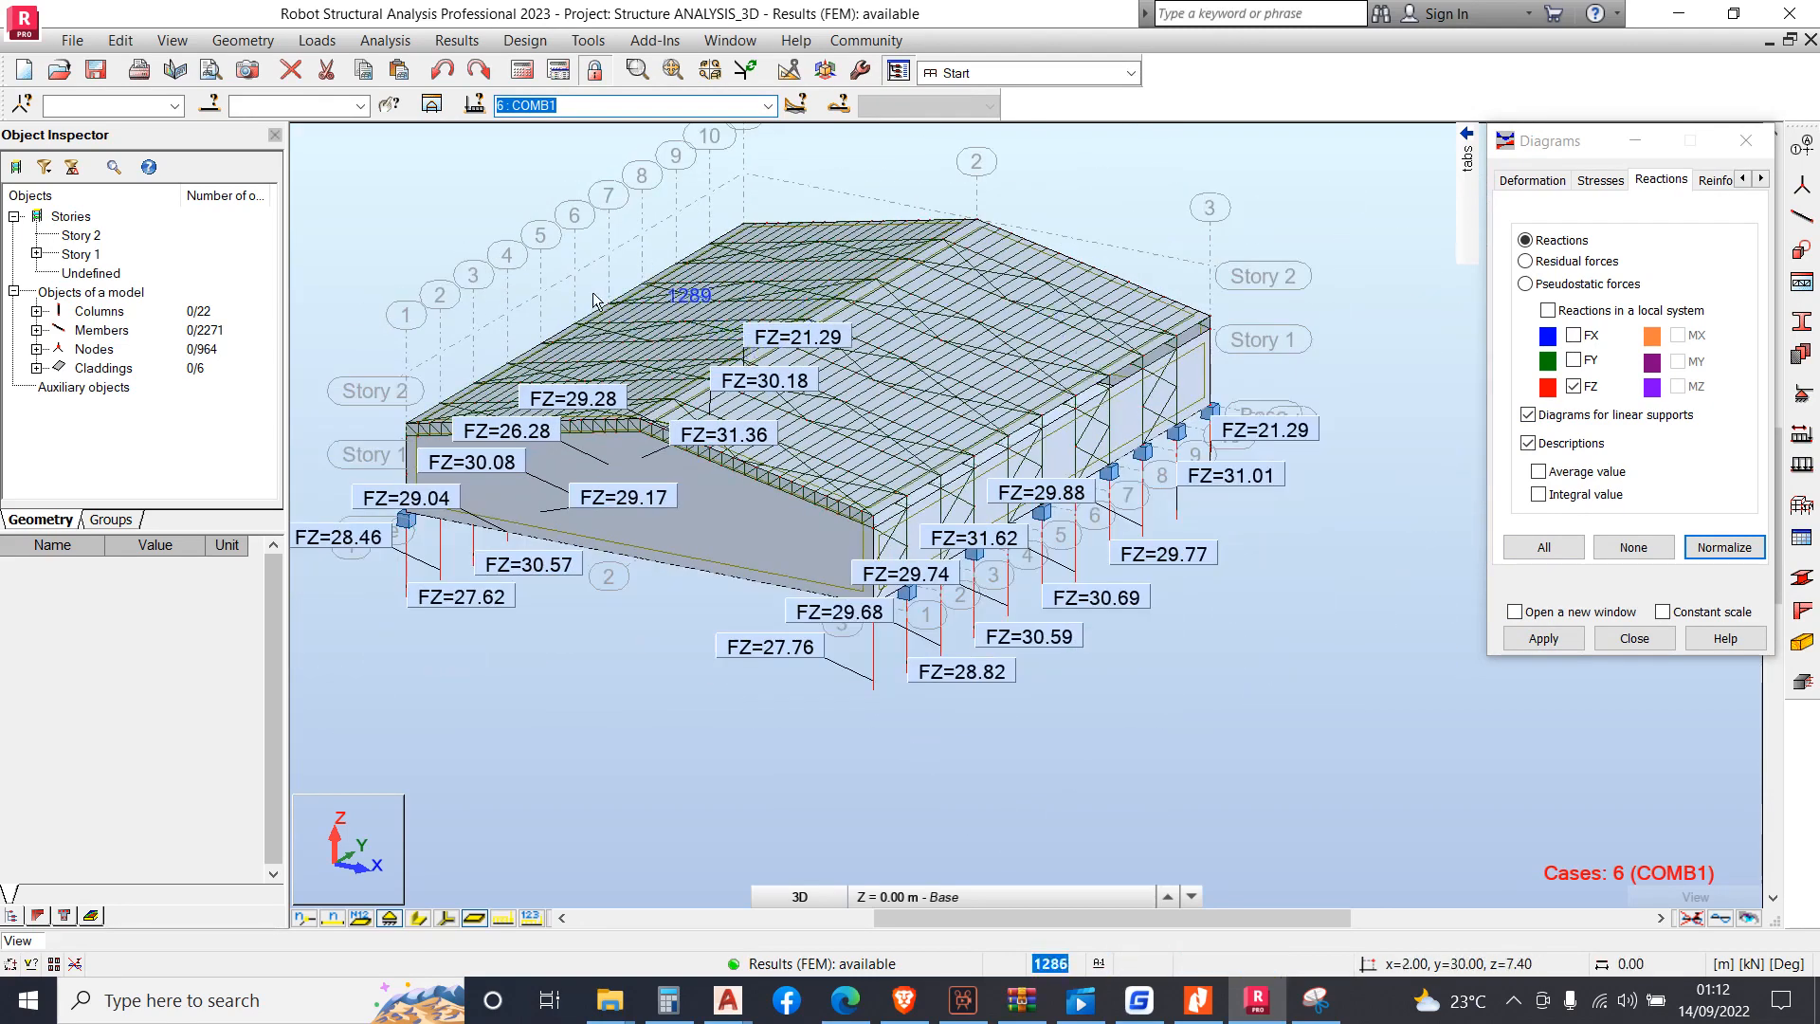
right_click(590, 190)
left_click(388, 284)
left_click_drag(388, 284, 610, 515)
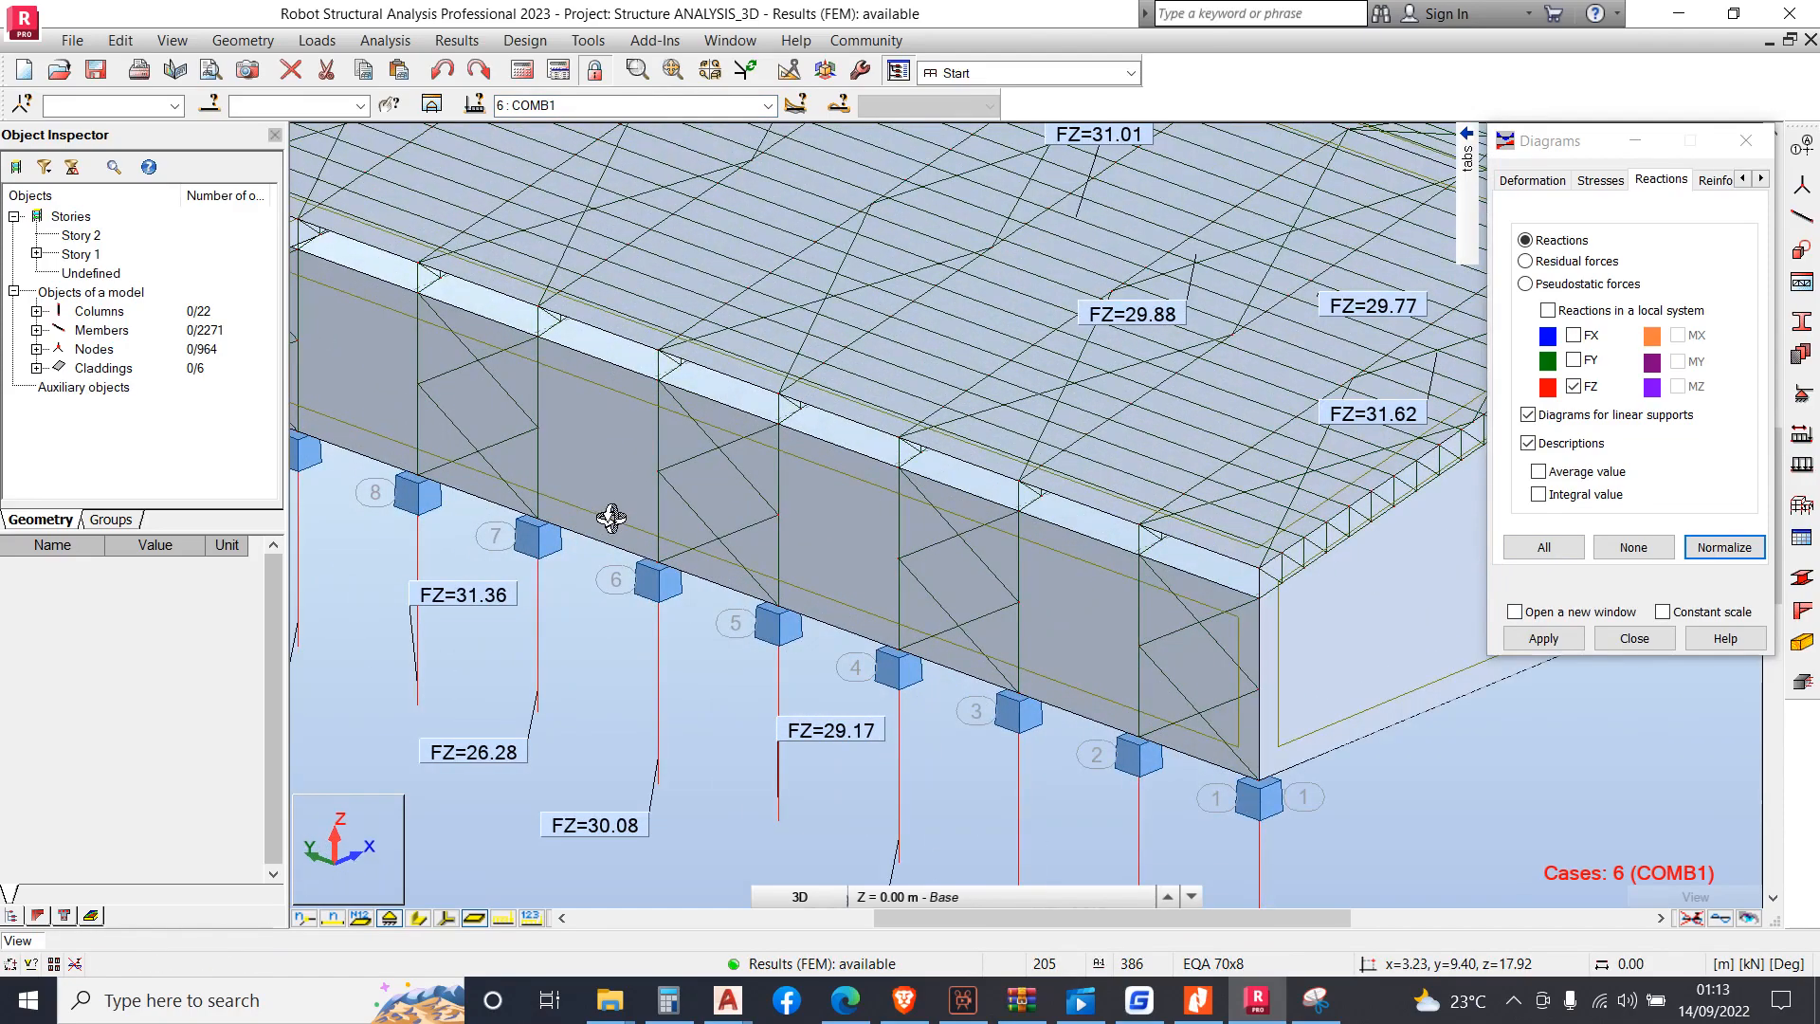
scroll(611, 518, "down", 4)
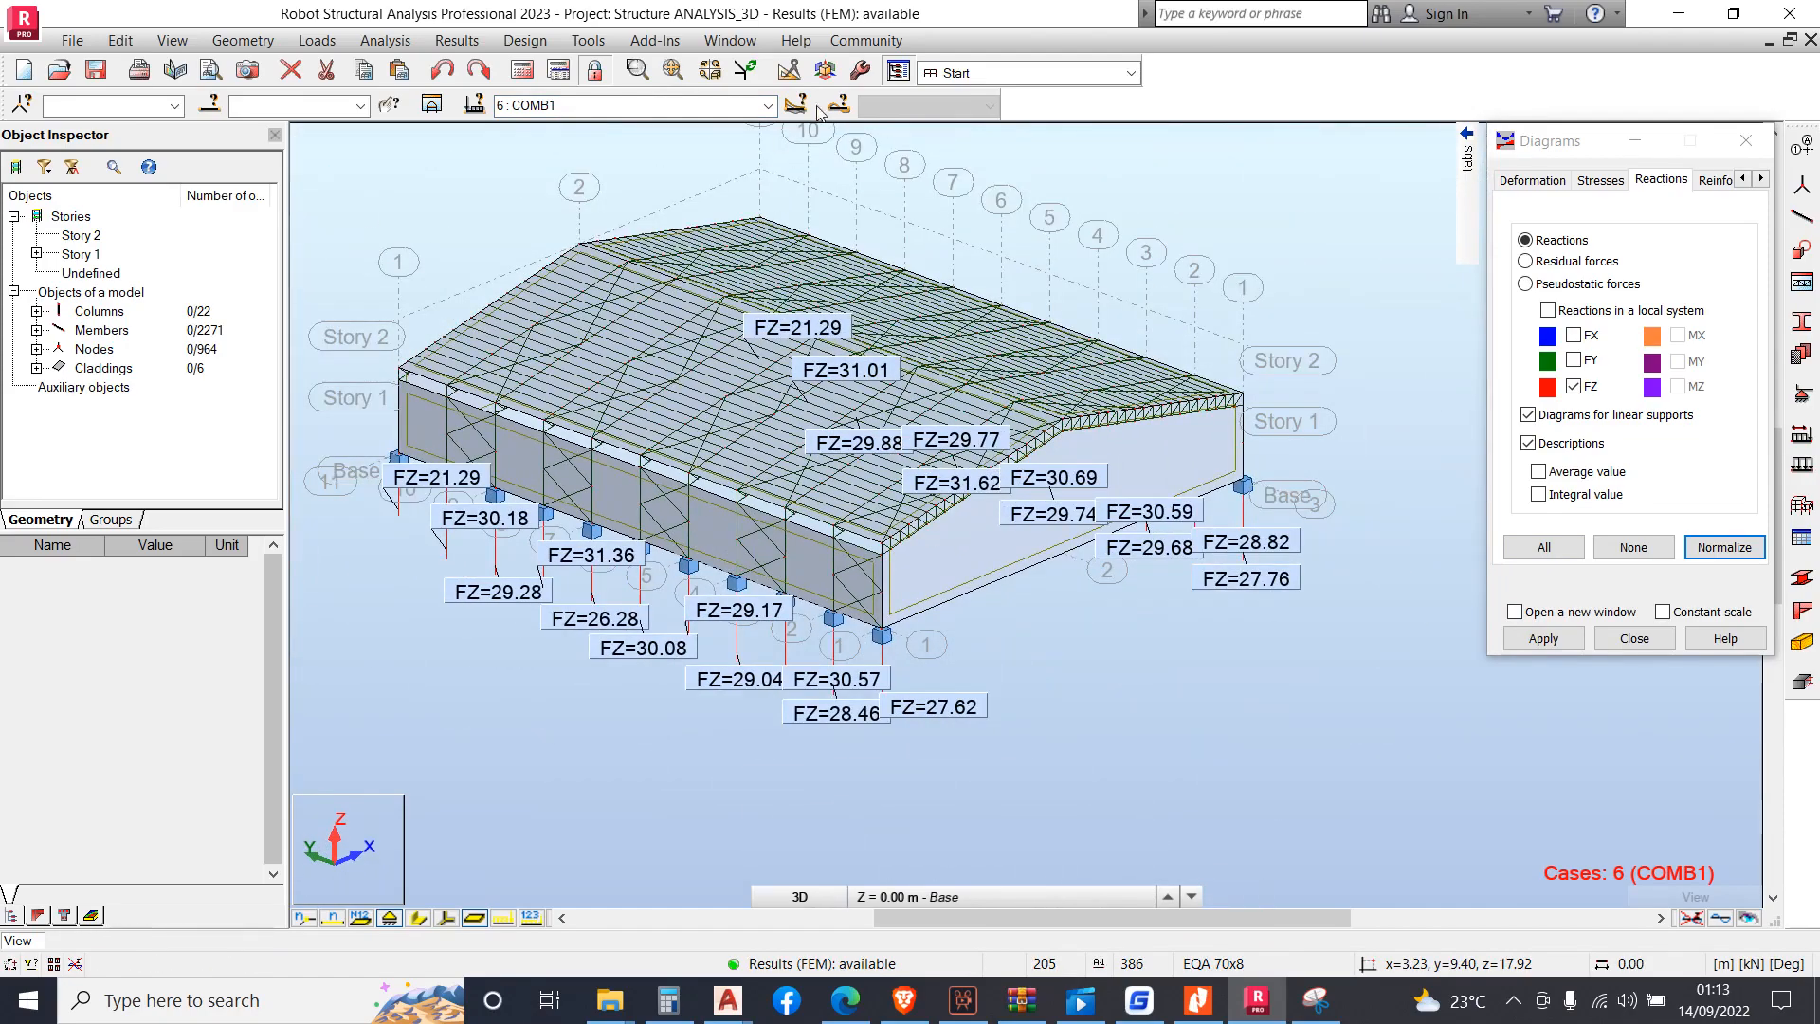
Compare the FZ support reactions for load cases DL, SW and LL in turn
left_click(768, 105)
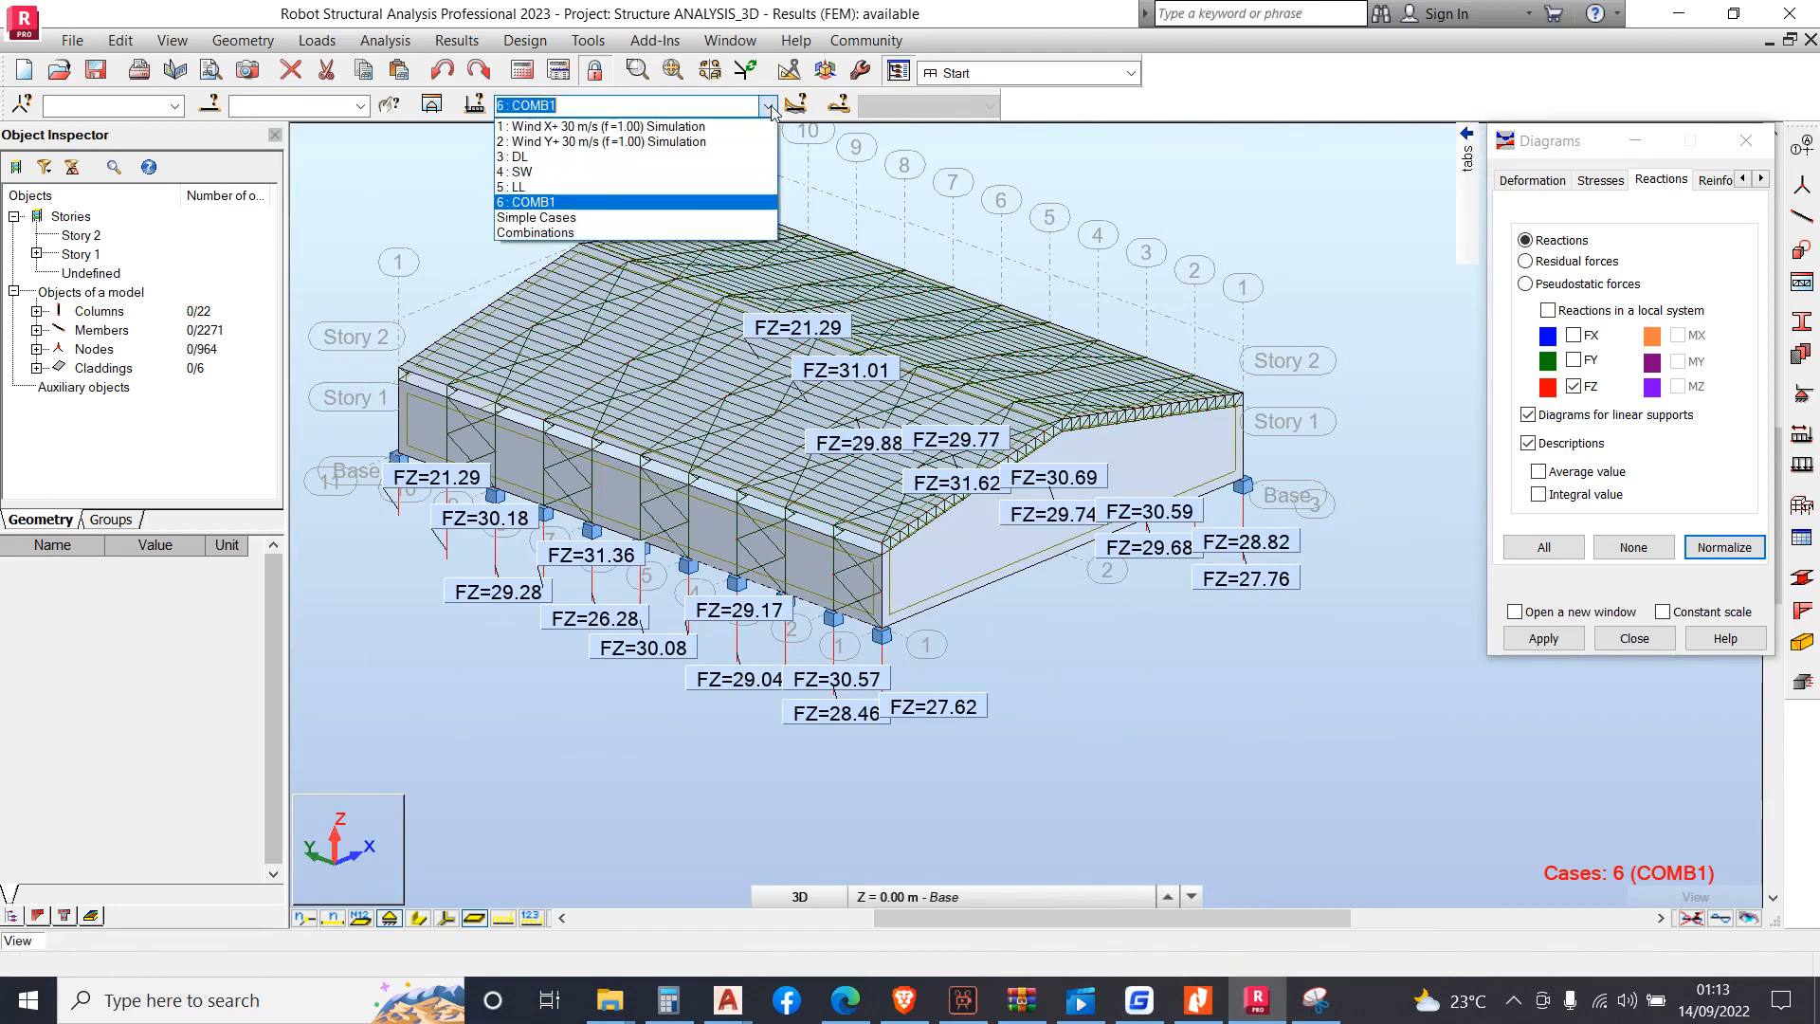
left_click(645, 157)
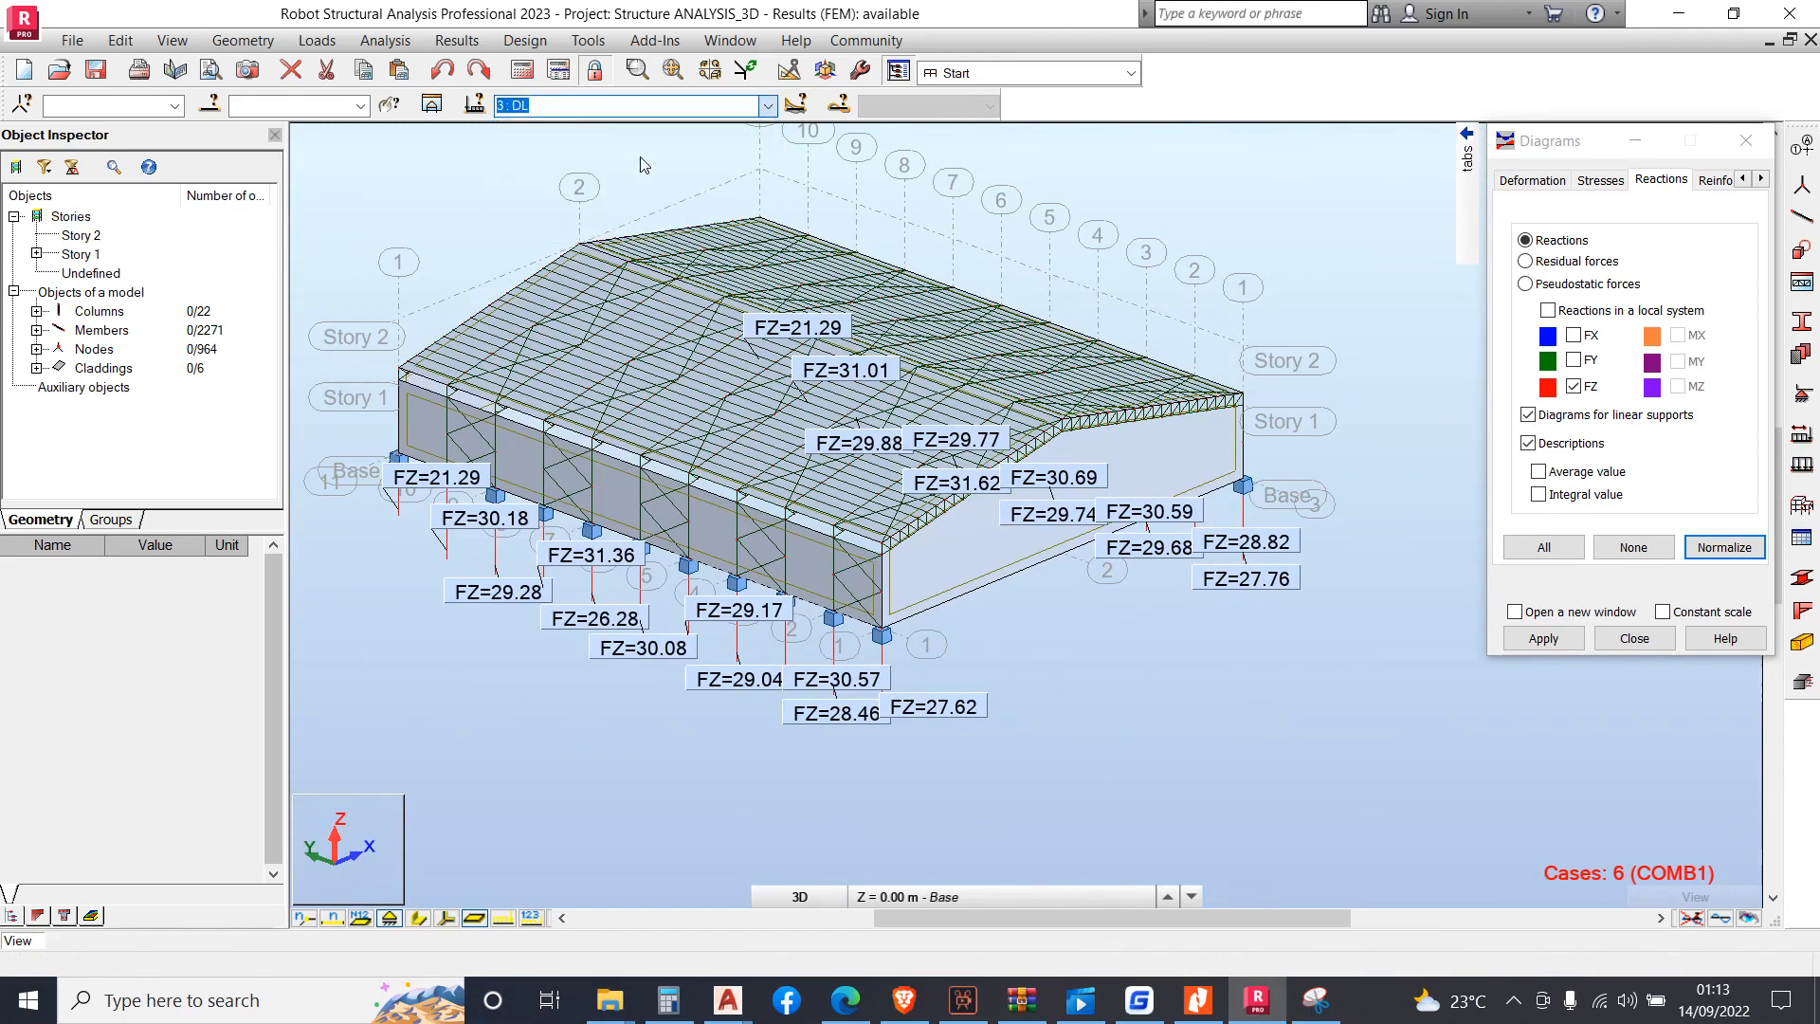
left_click(769, 108)
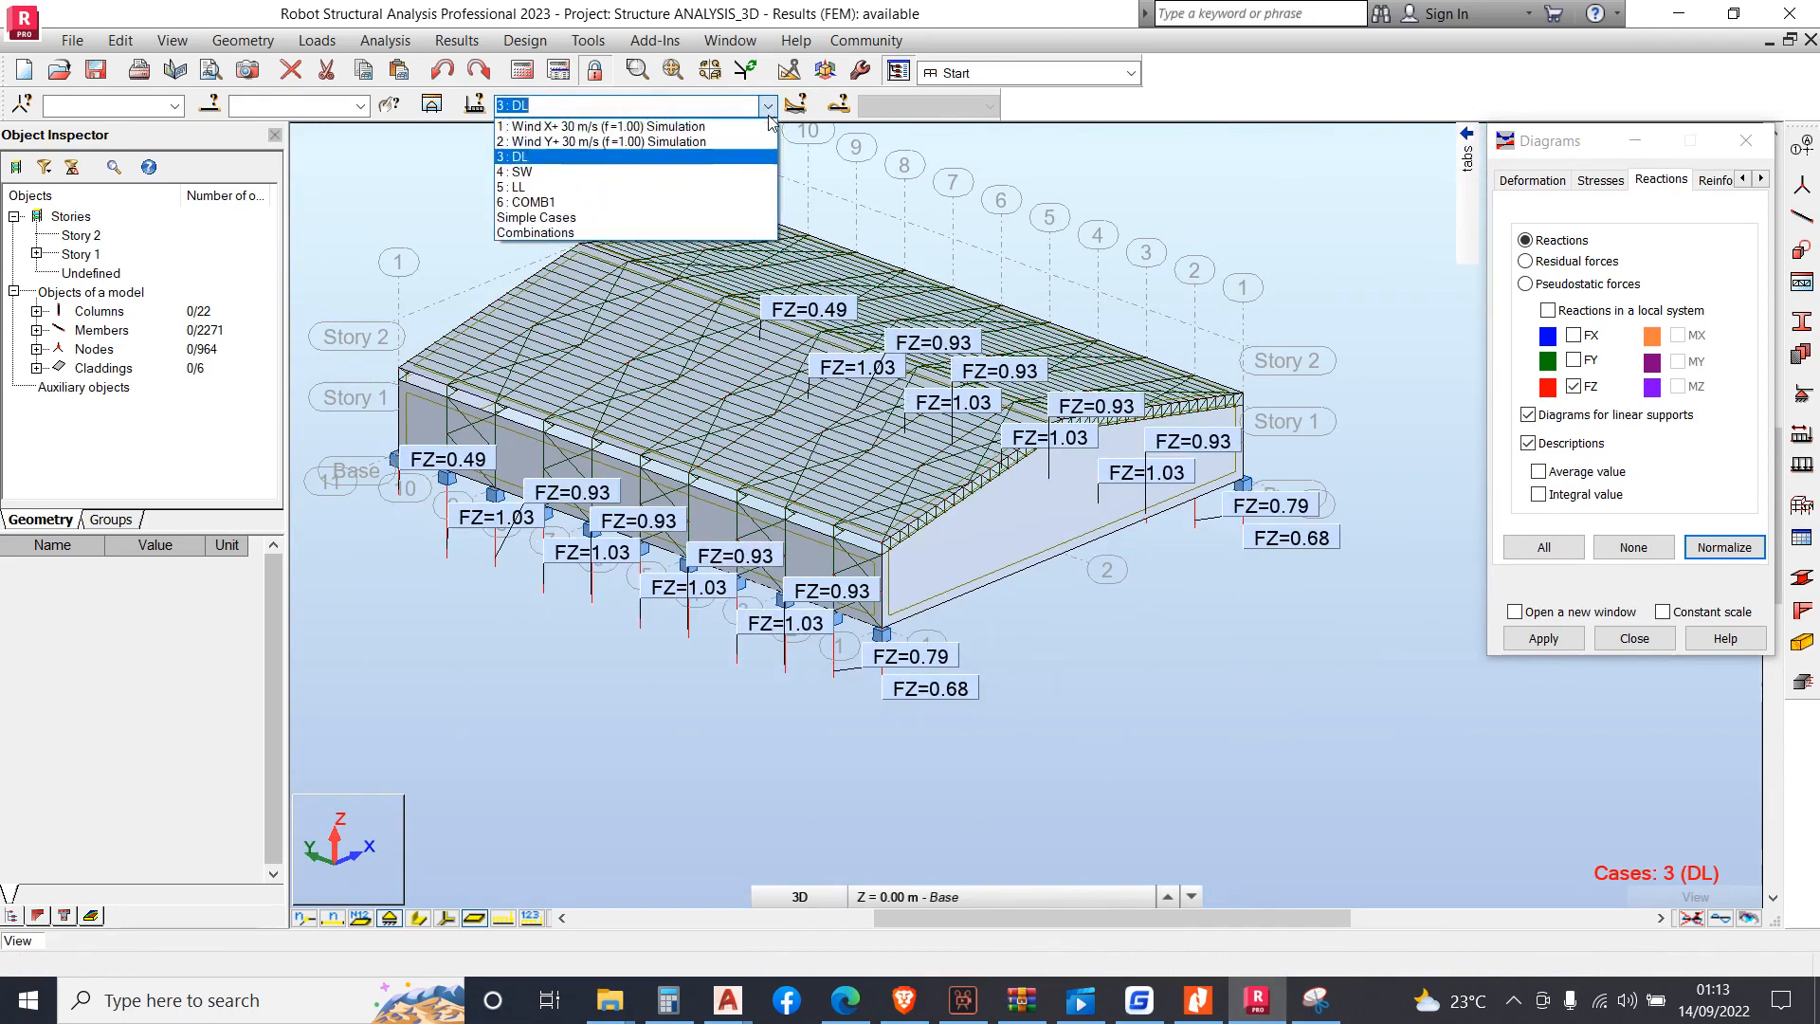
left_click(640, 167)
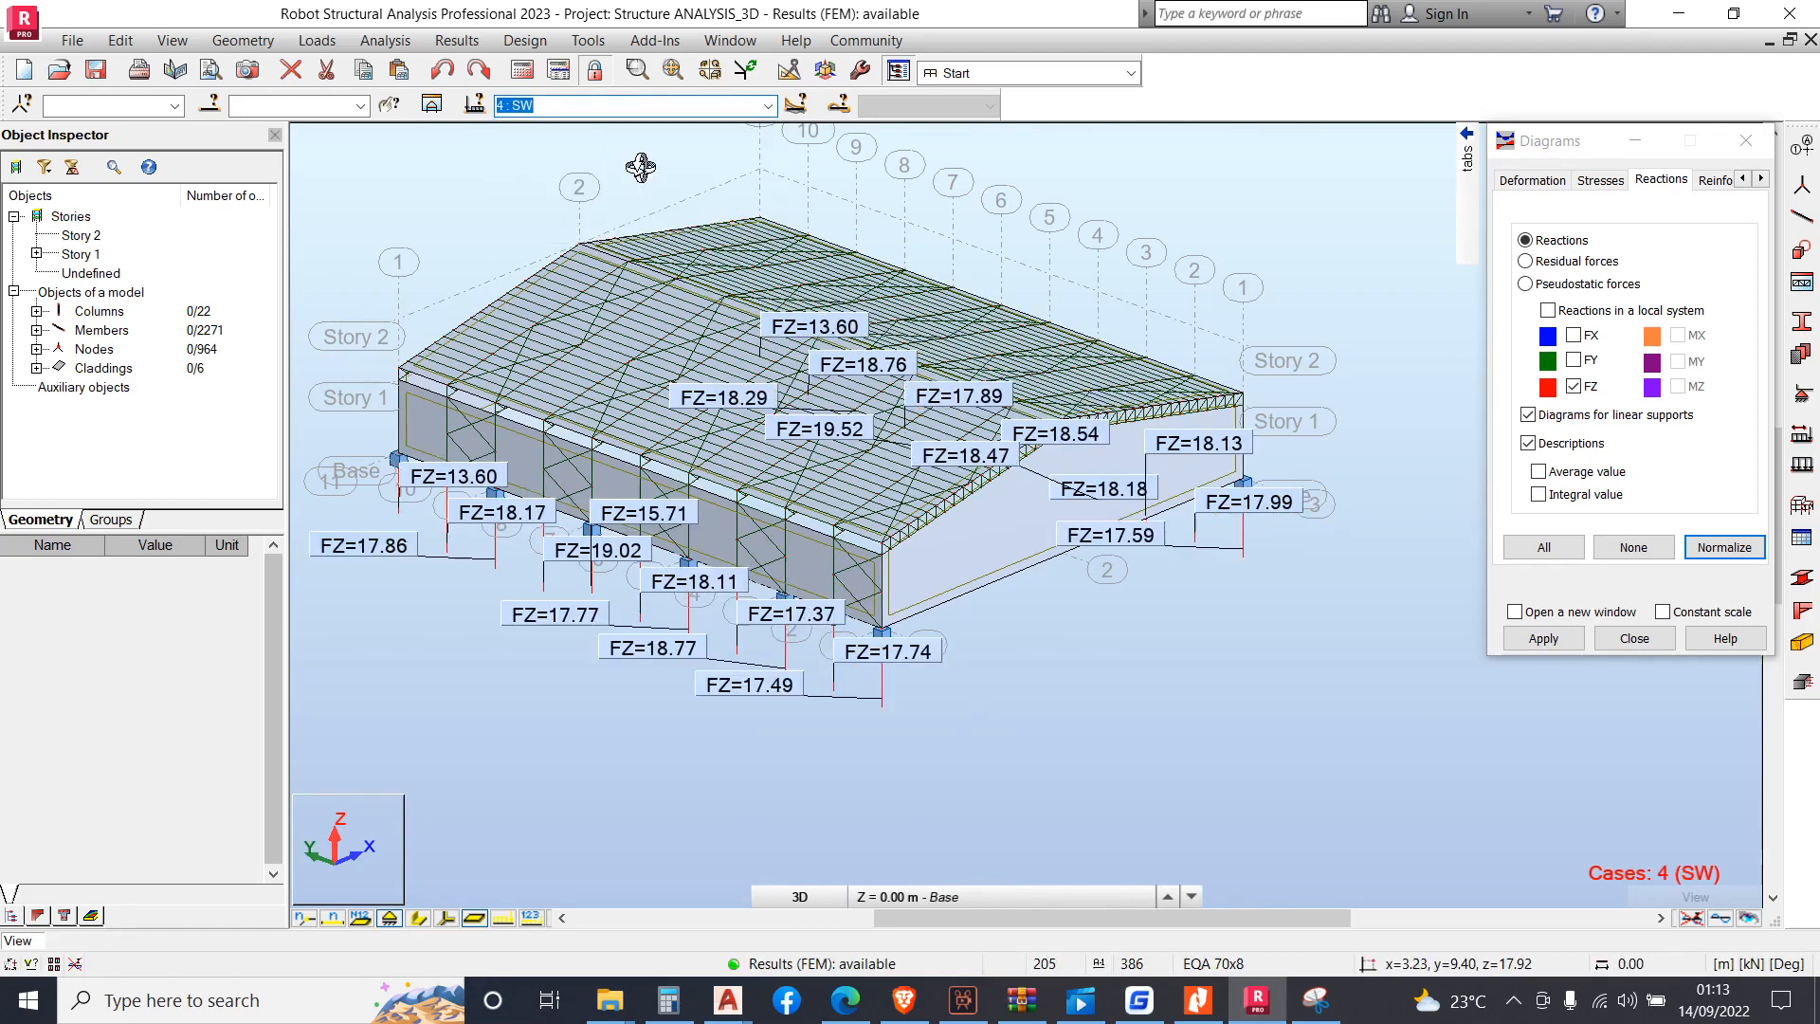
left_click(768, 105)
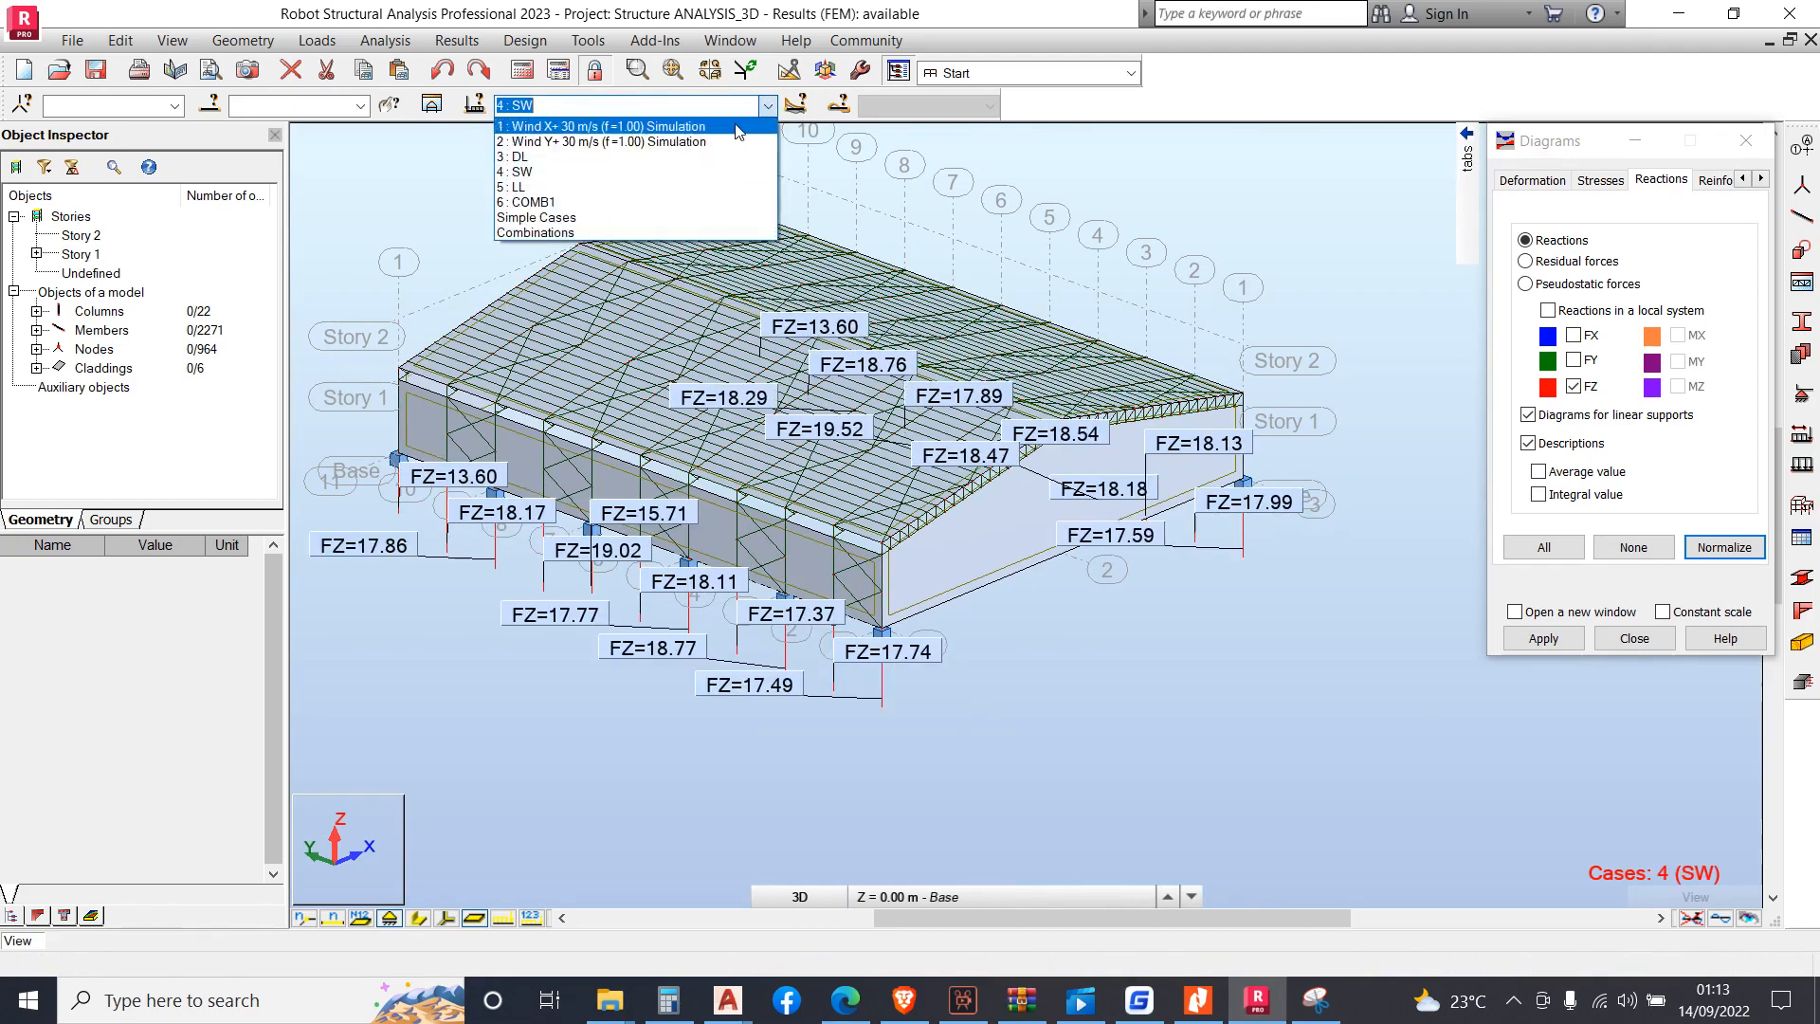
left_click(646, 187)
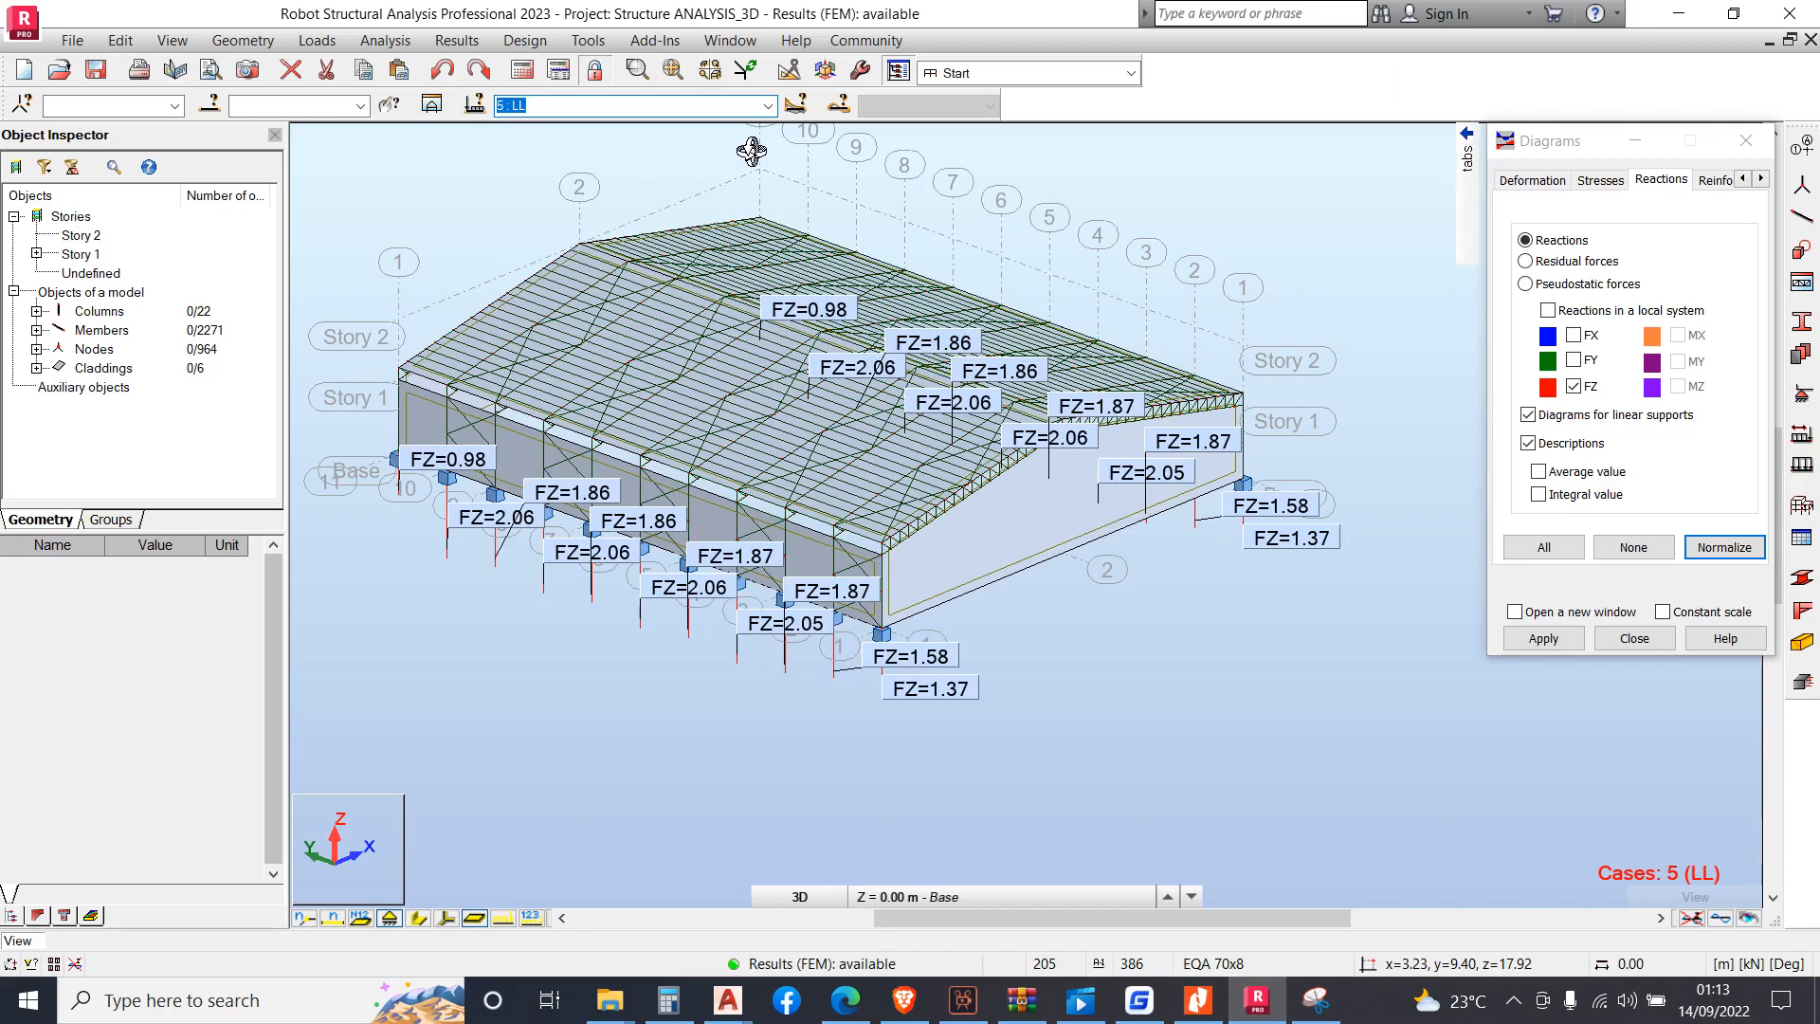
left_click_drag(703, 256, 618, 252)
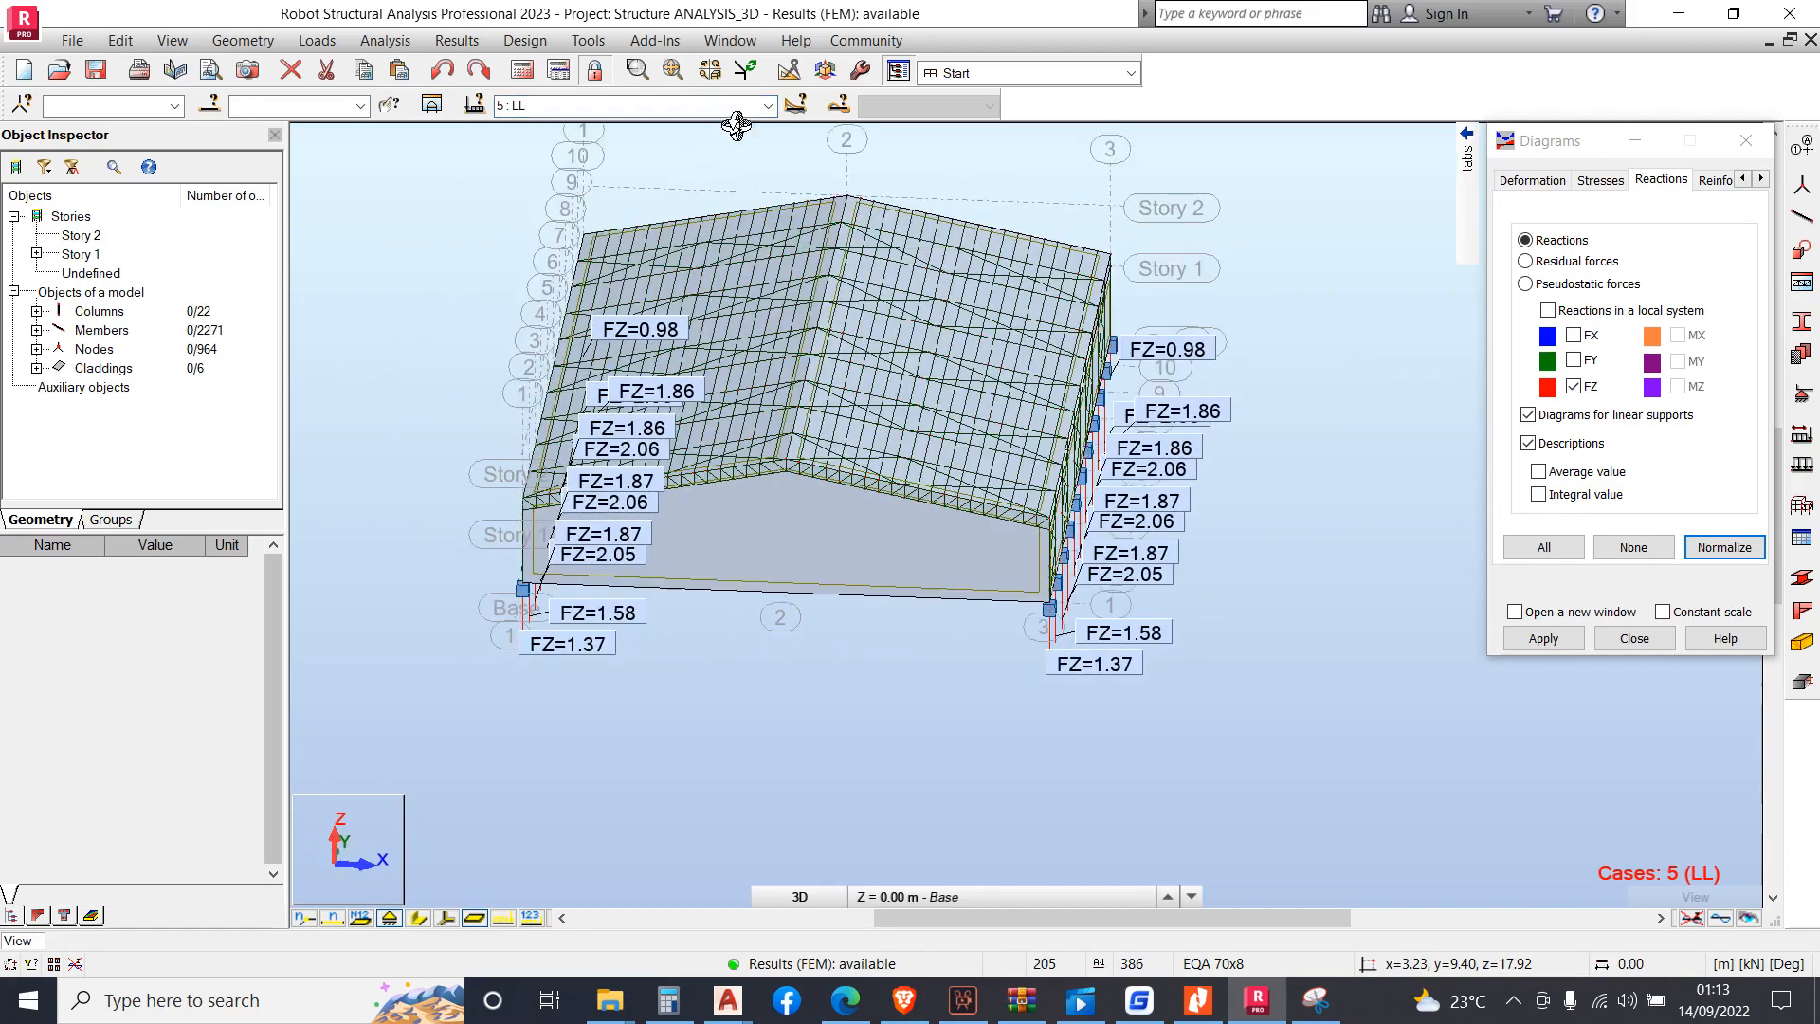
left_click(768, 105)
left_click(767, 107)
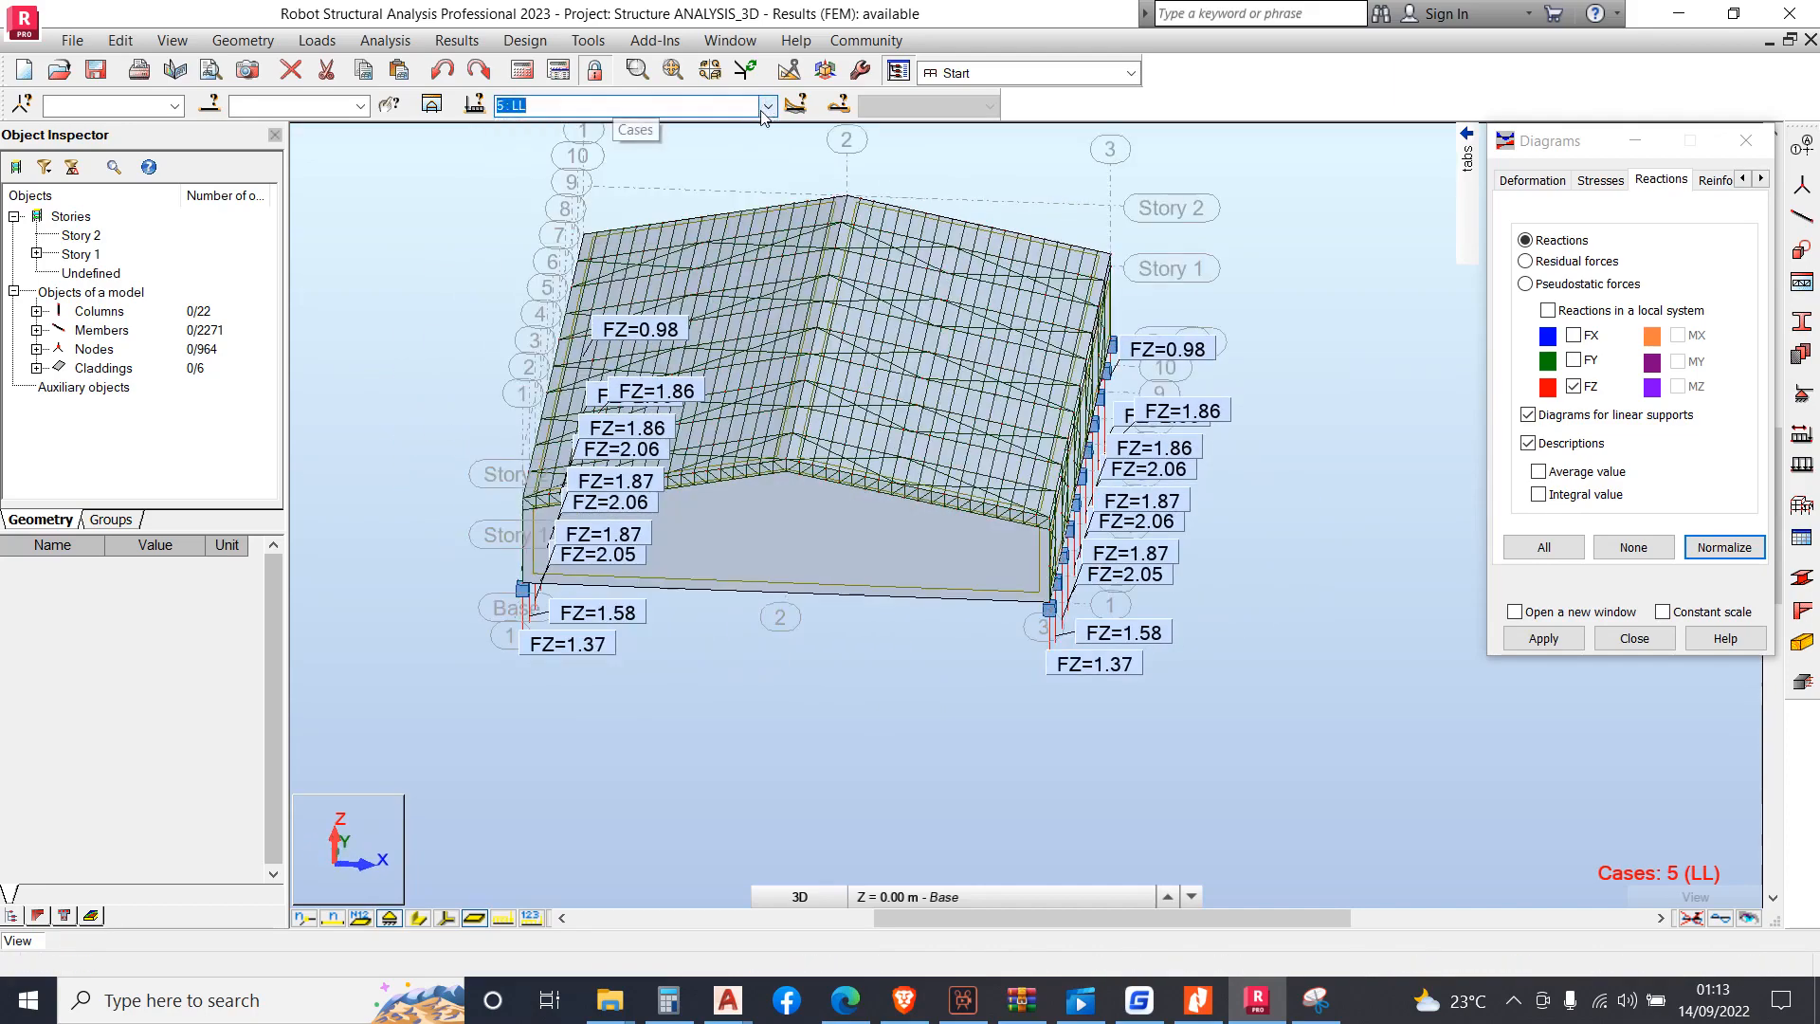
left_click(767, 106)
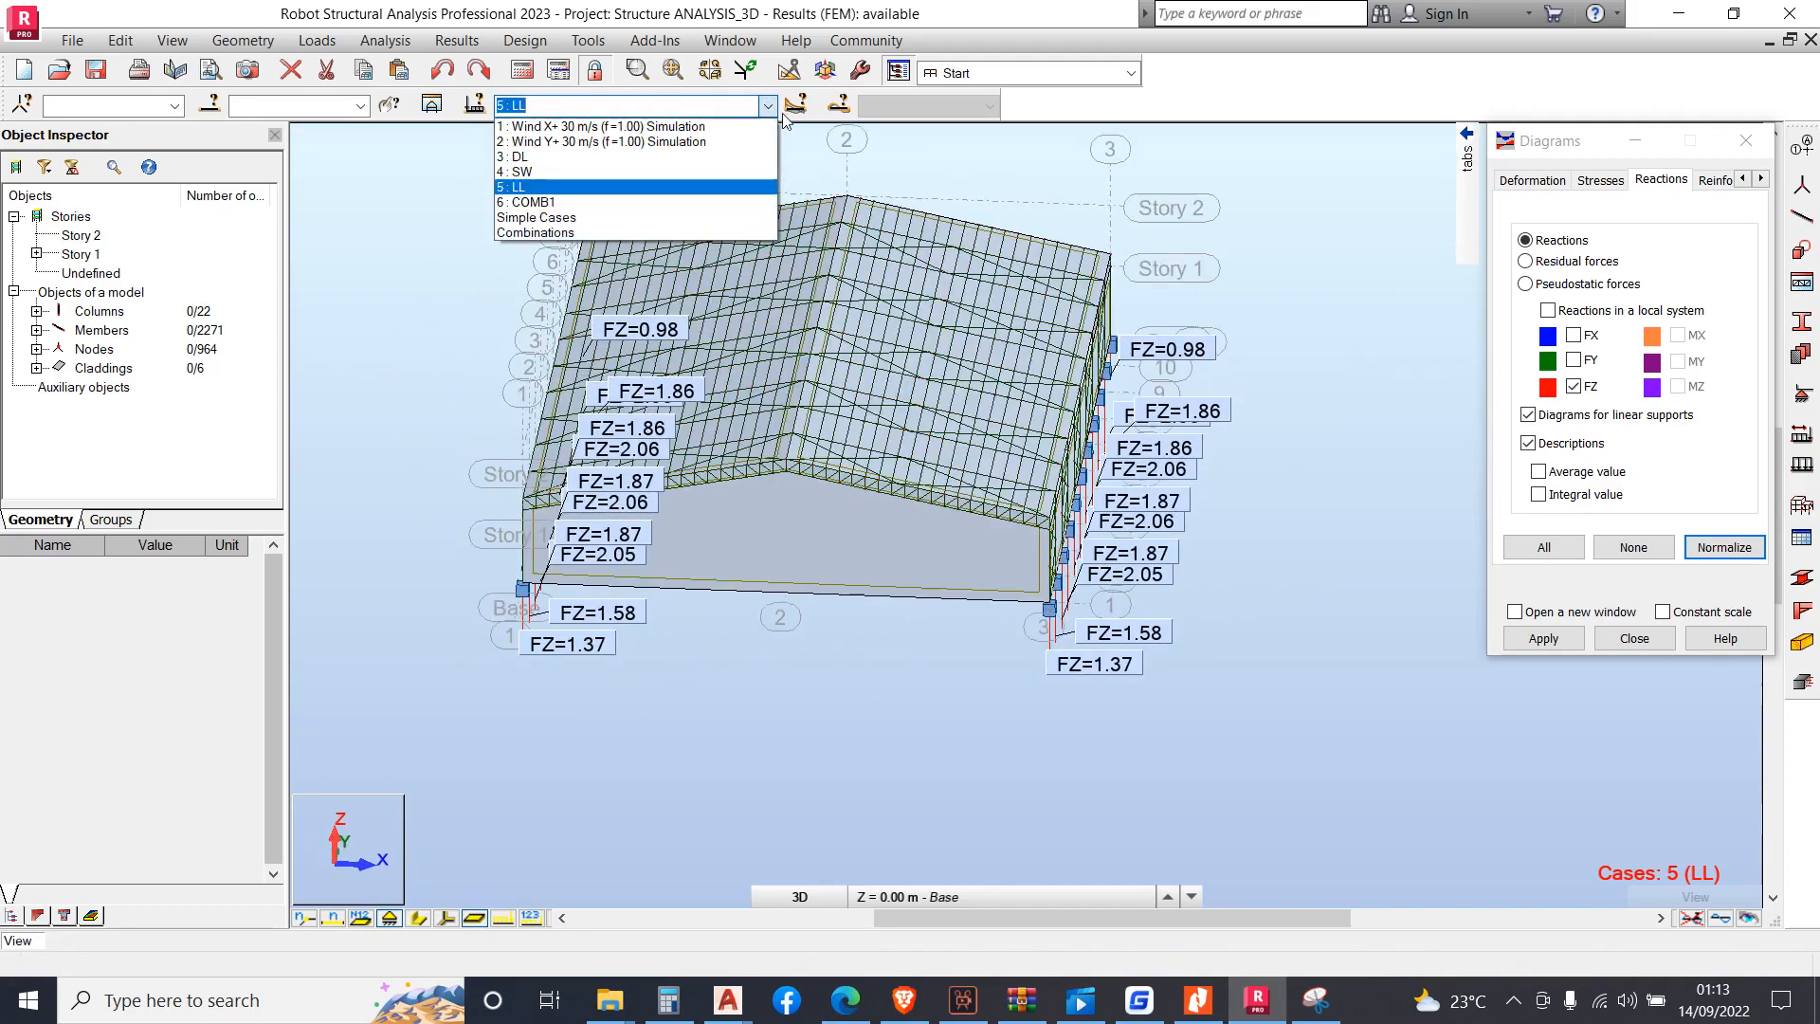
Switch off the panel fill on the roof and walls and examine the exposed trusses and support reactions
left_click(472, 917)
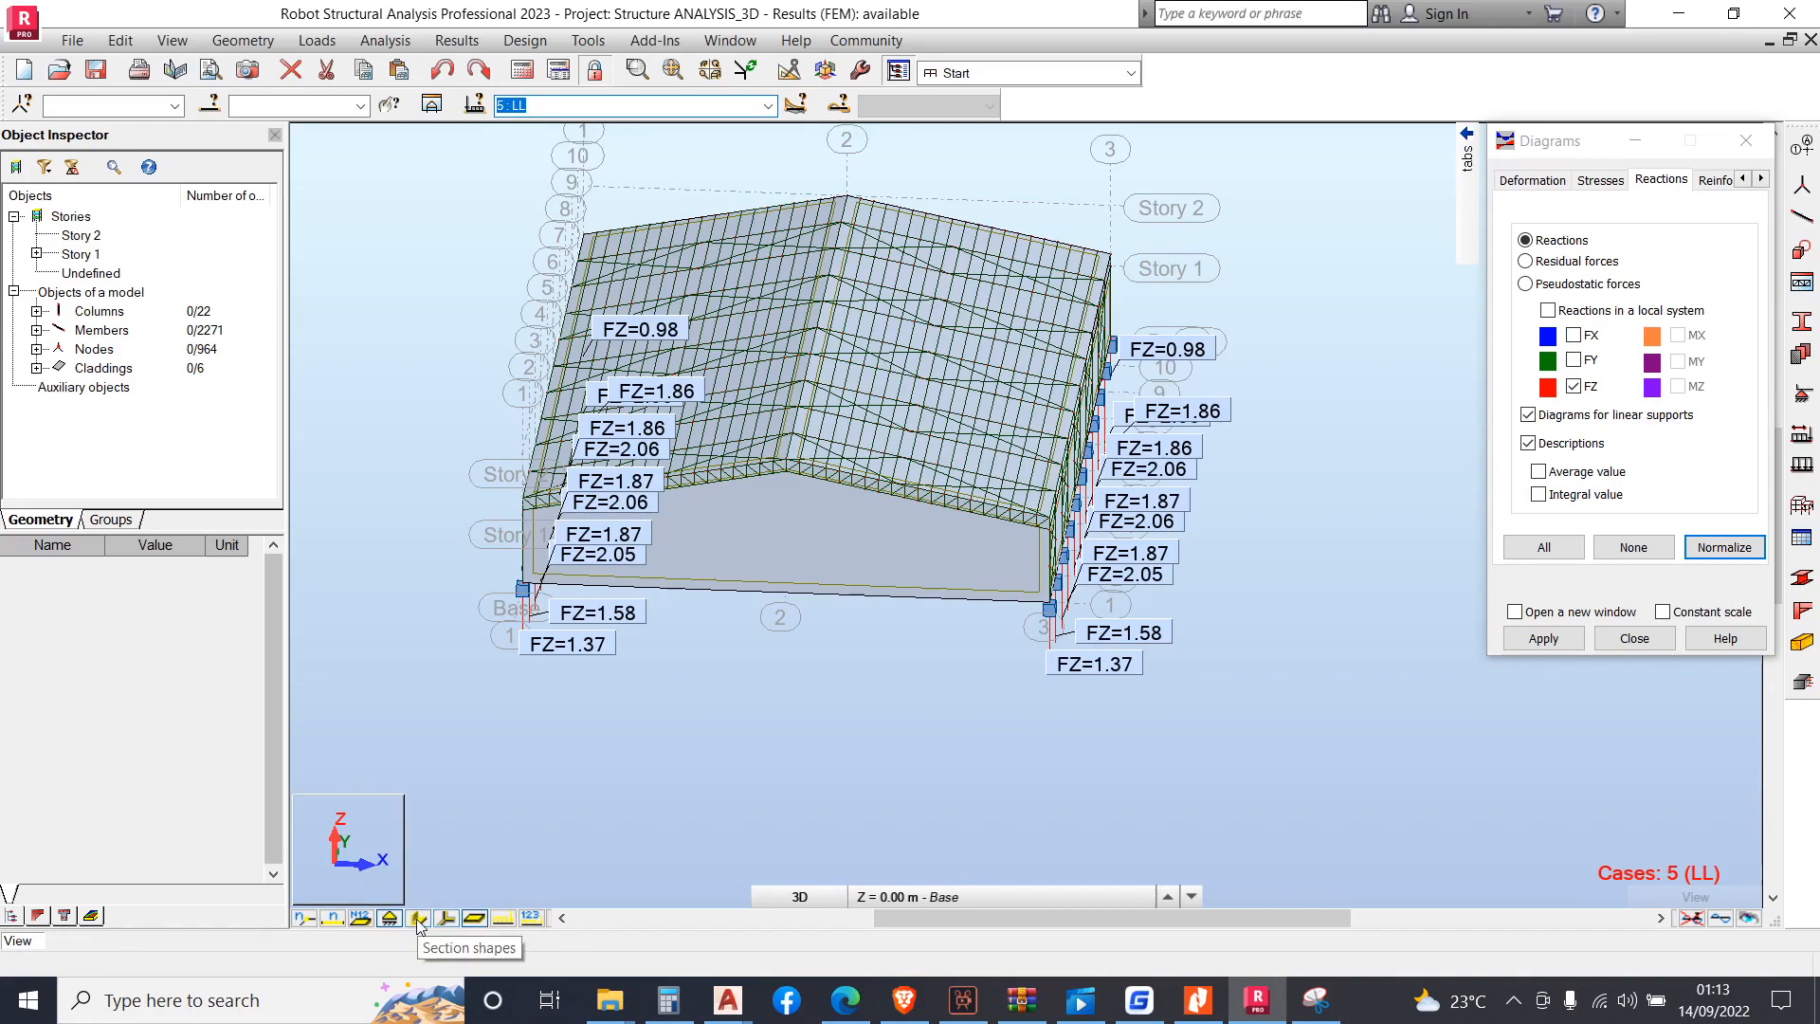
left_click(475, 918)
mouse_move(650, 520)
middle_mouse_down("shift")
mouse_move(755, 521)
mouse_move(621, 528)
middle_mouse_up("shift")
scroll(842, 391, "up", 3)
scroll(842, 392, "up", 2)
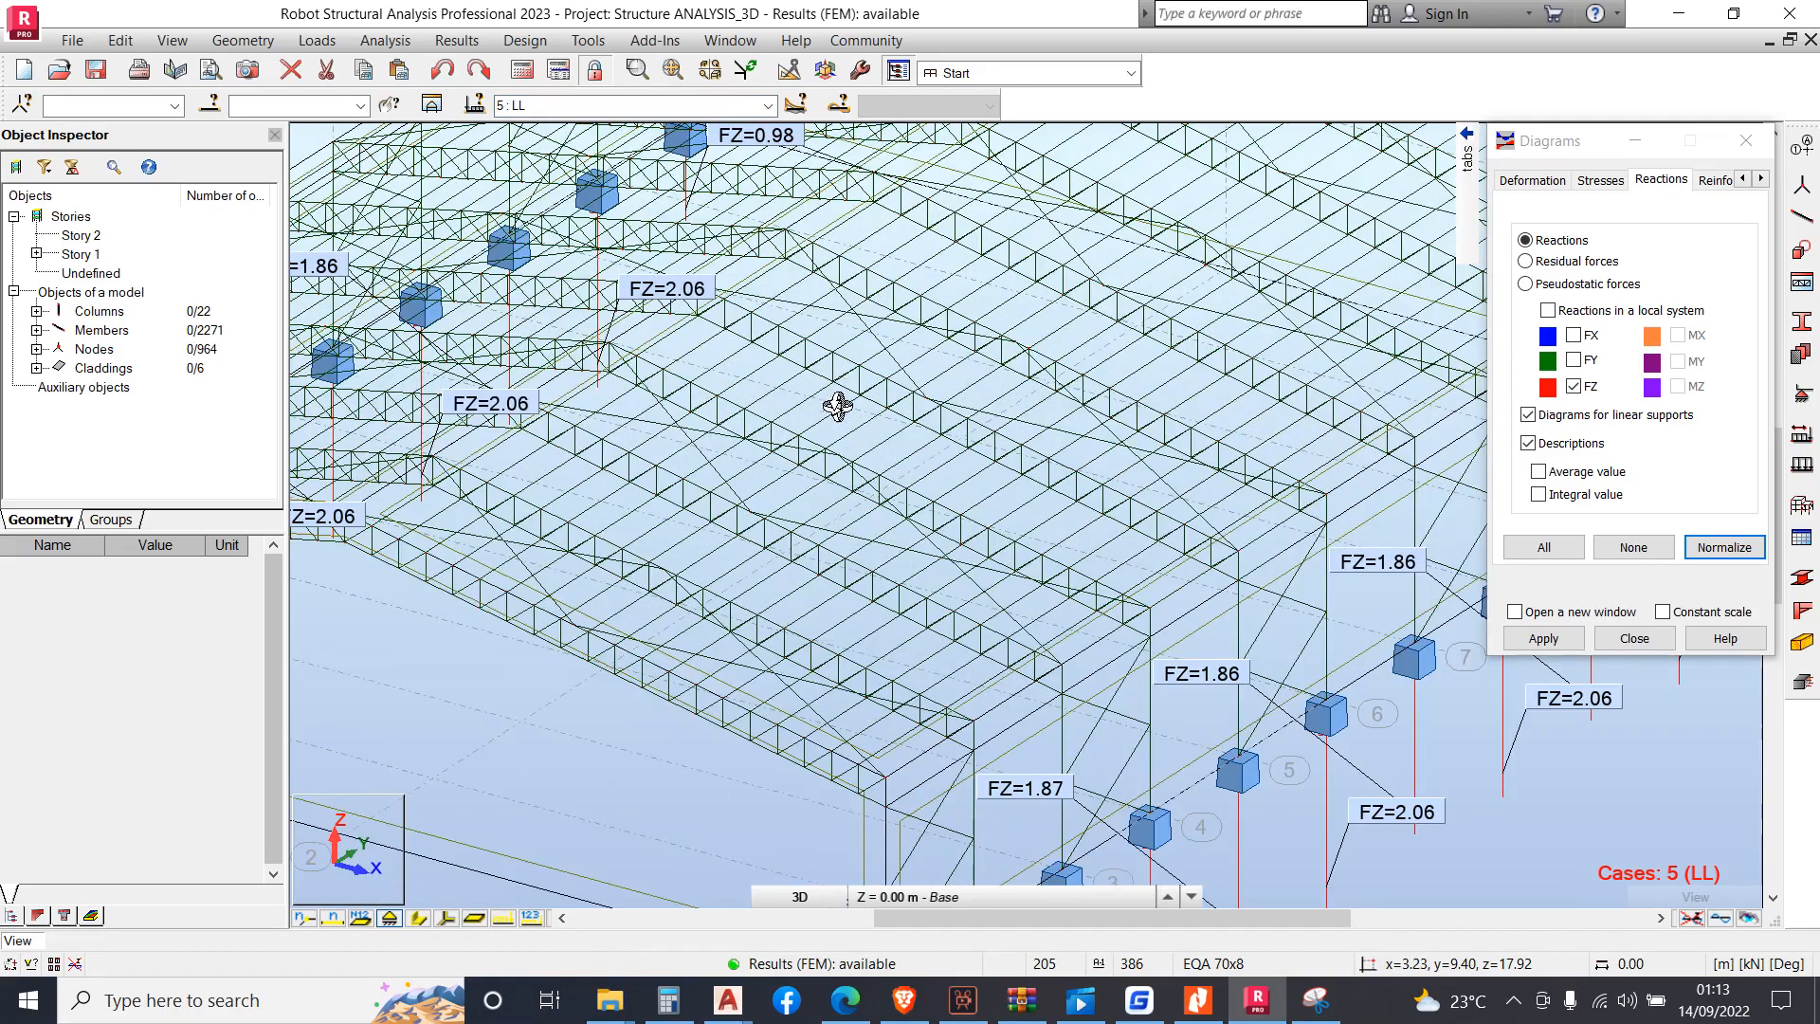
middle_click_drag(800, 410, 938, 438, "shift")
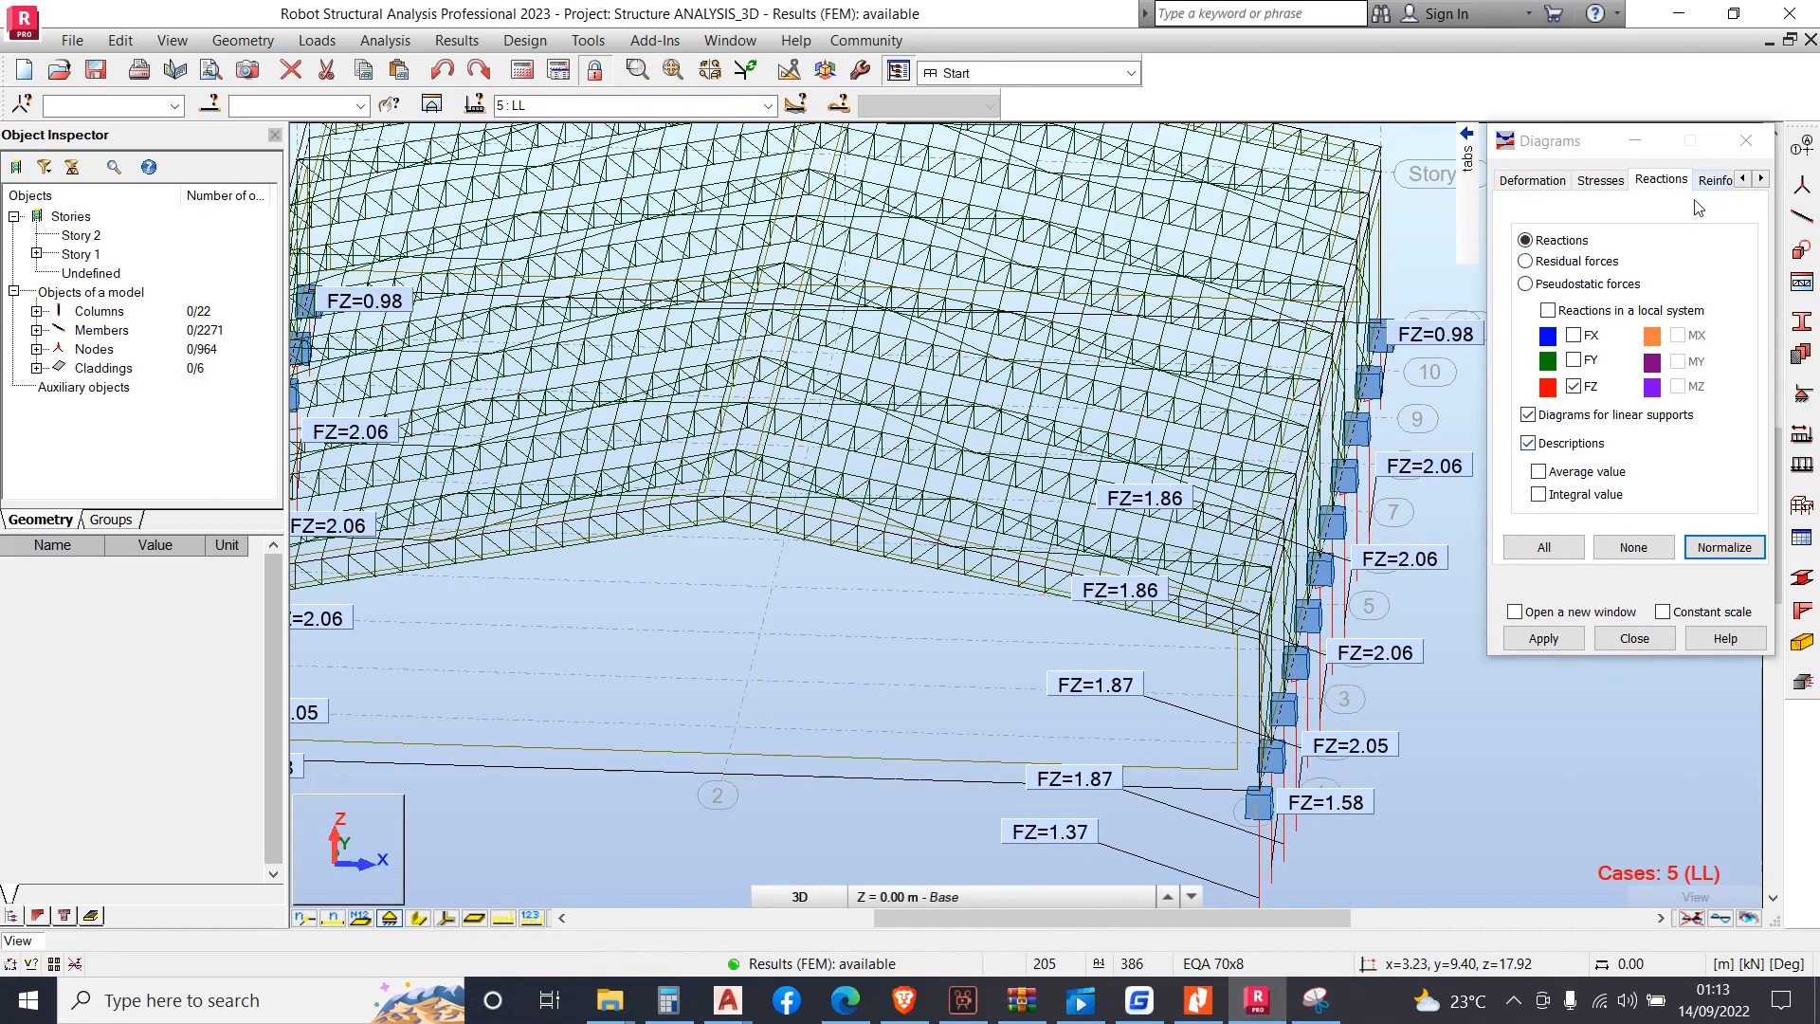
Turn off the linear support diagrams and reaction descriptions, apply the change, and close the diagram settings
left_click(1528, 415)
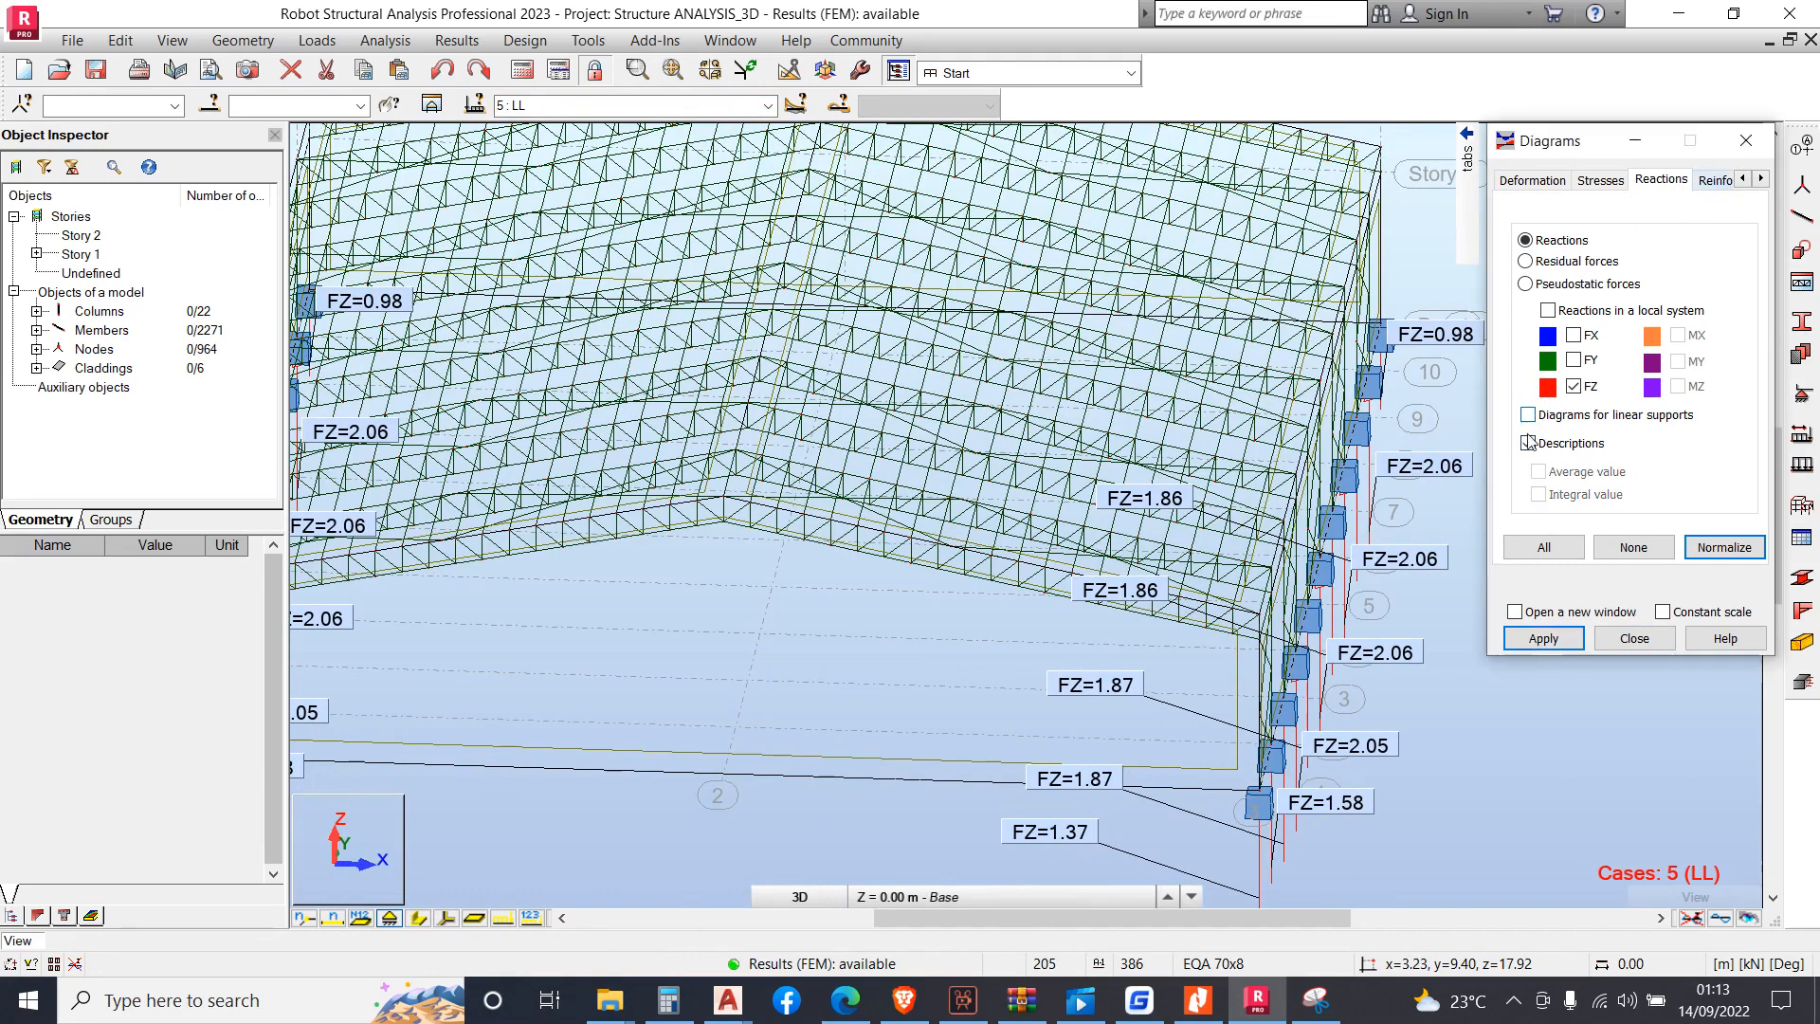
left_click(1542, 641)
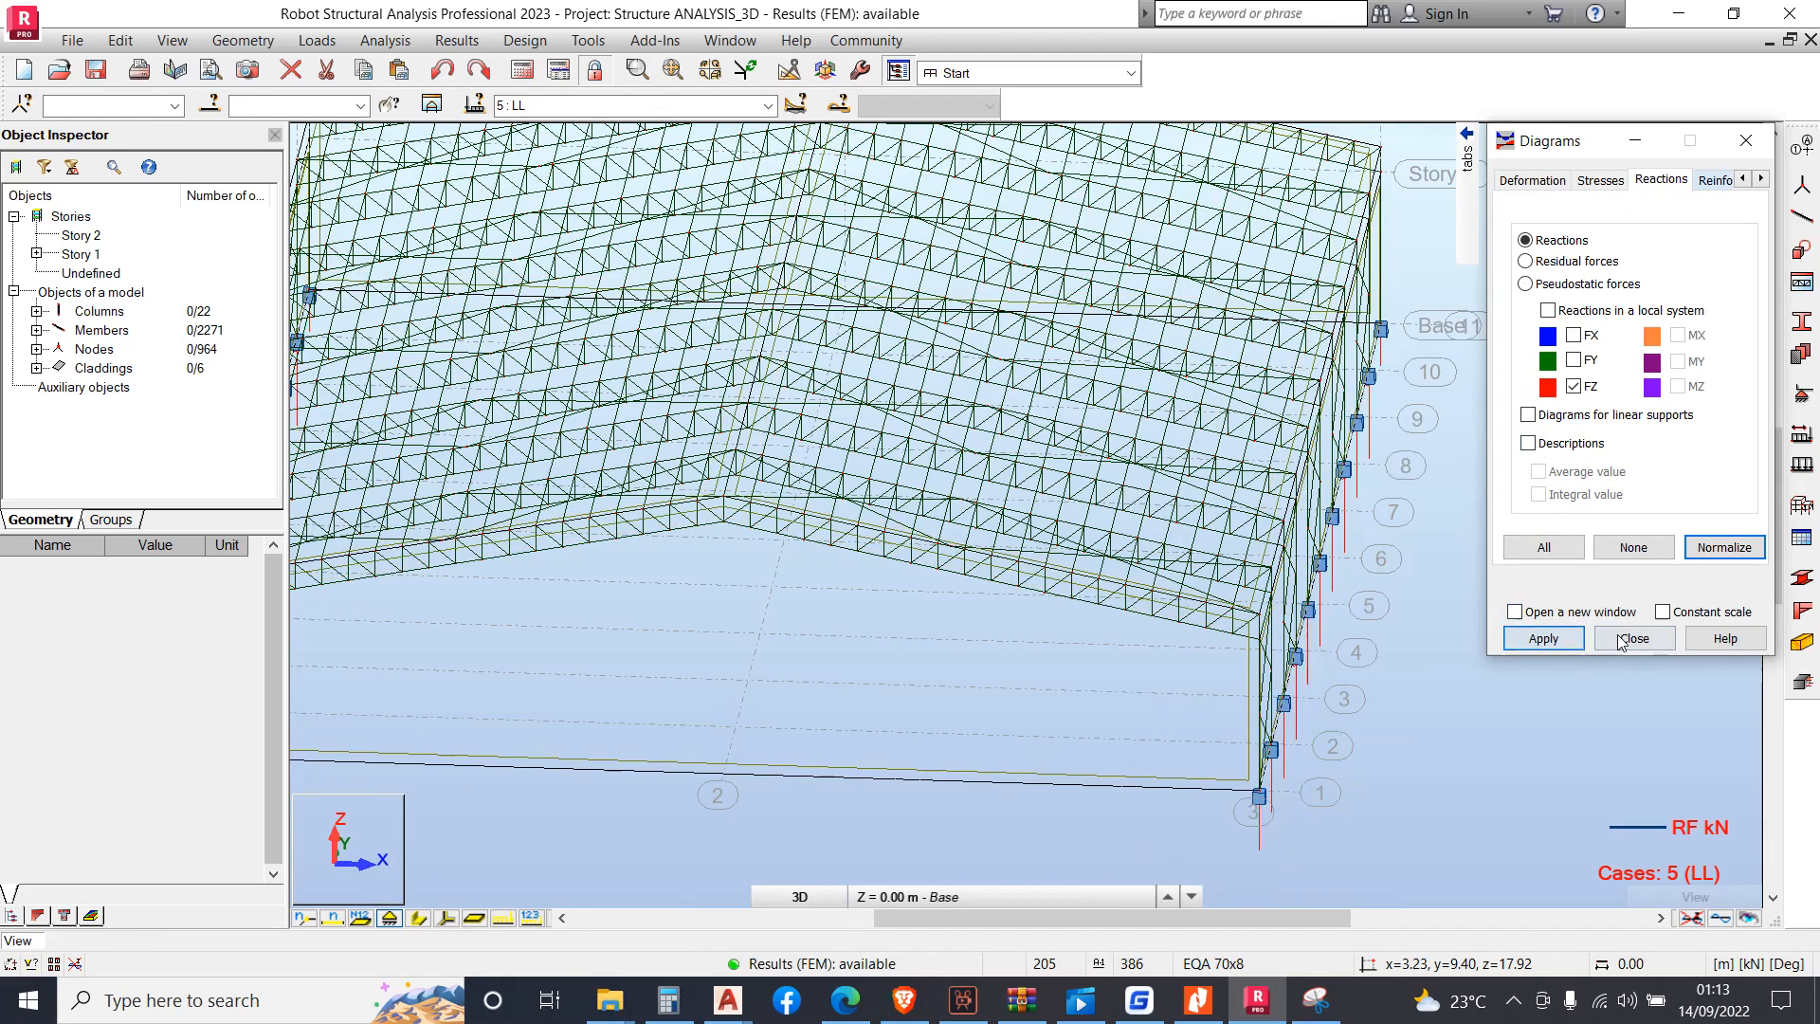
left_click(1621, 637)
scroll(1329, 623, "down", 3)
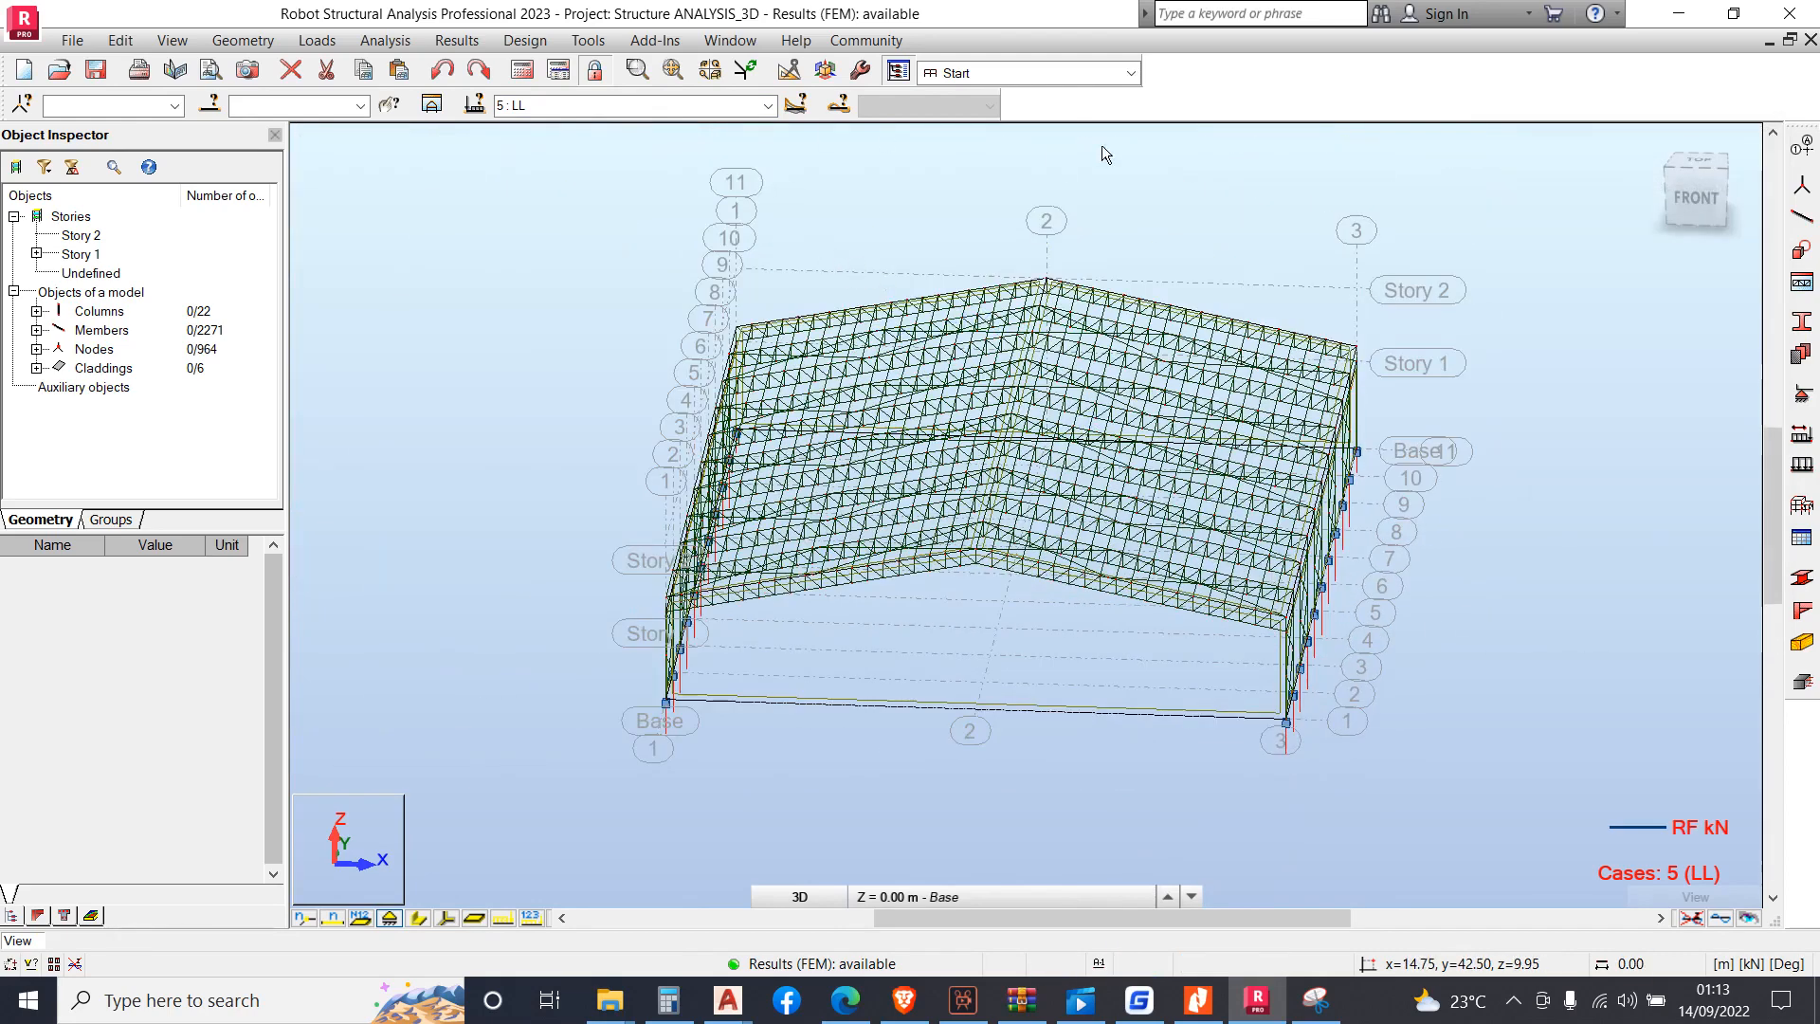
Switch the workspace layout to Steel/Aluminum Design under Steel Design
left_click(1126, 74)
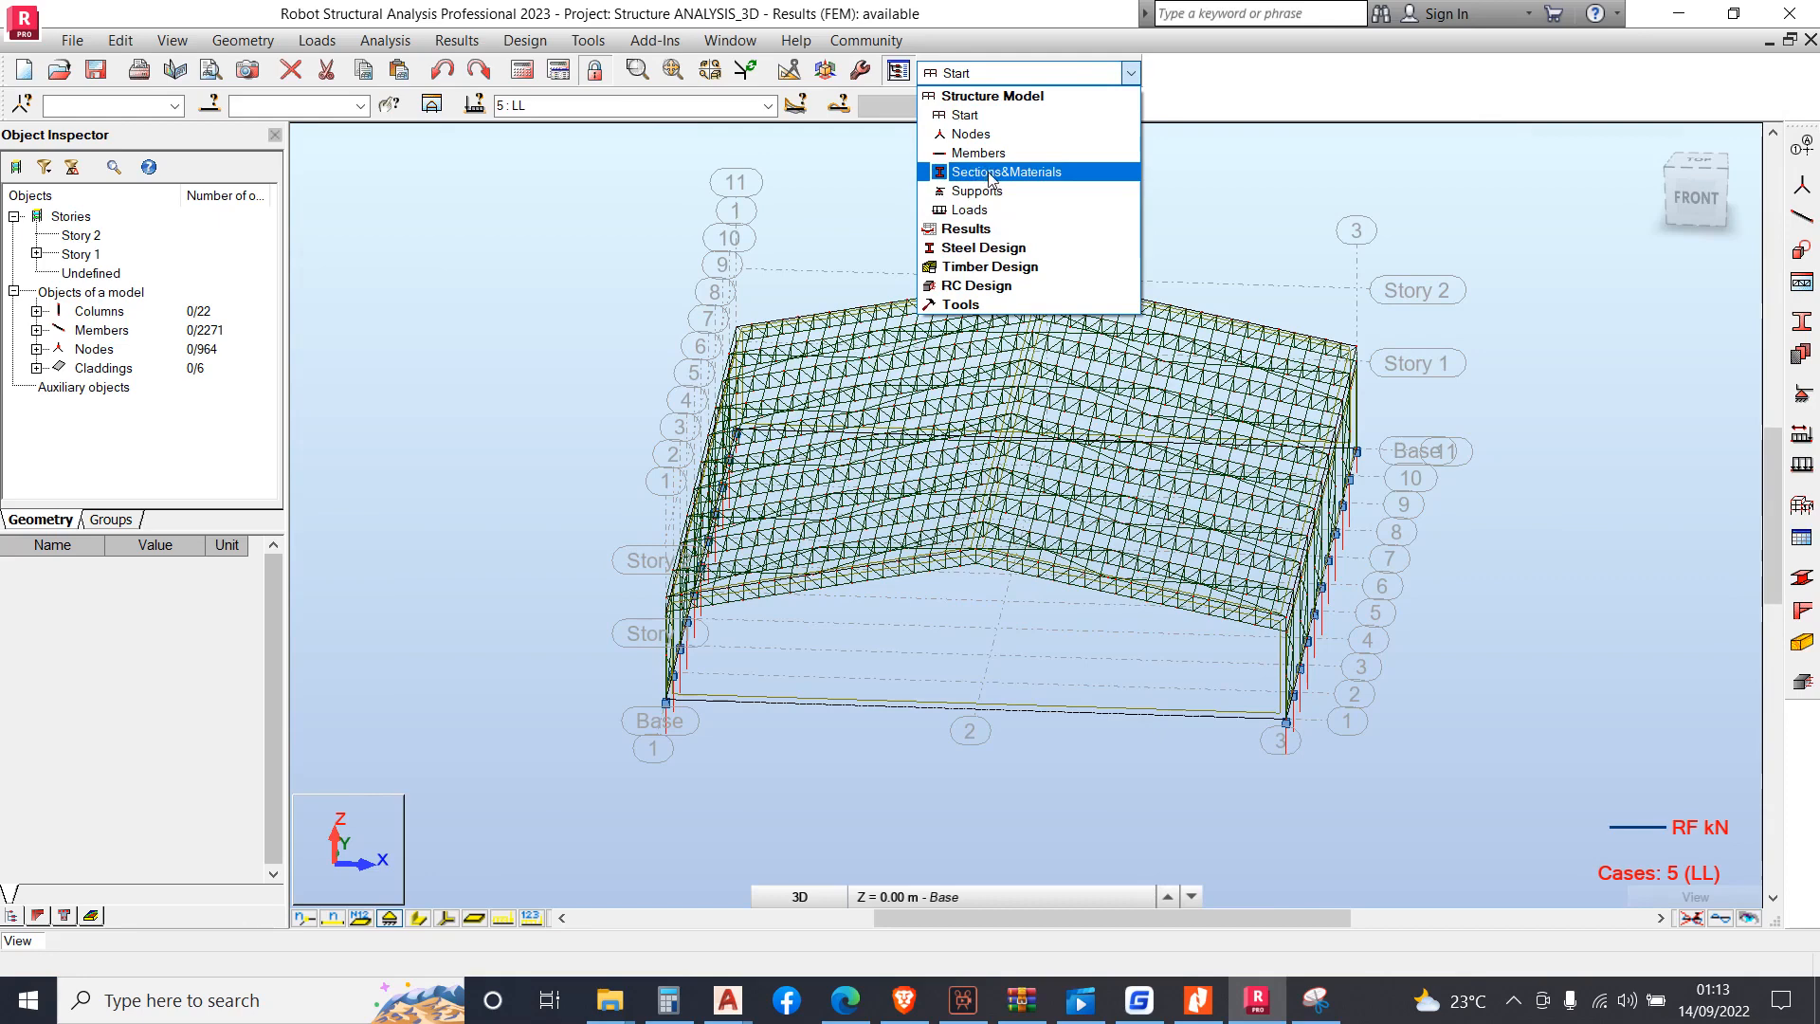
left_click(975, 248)
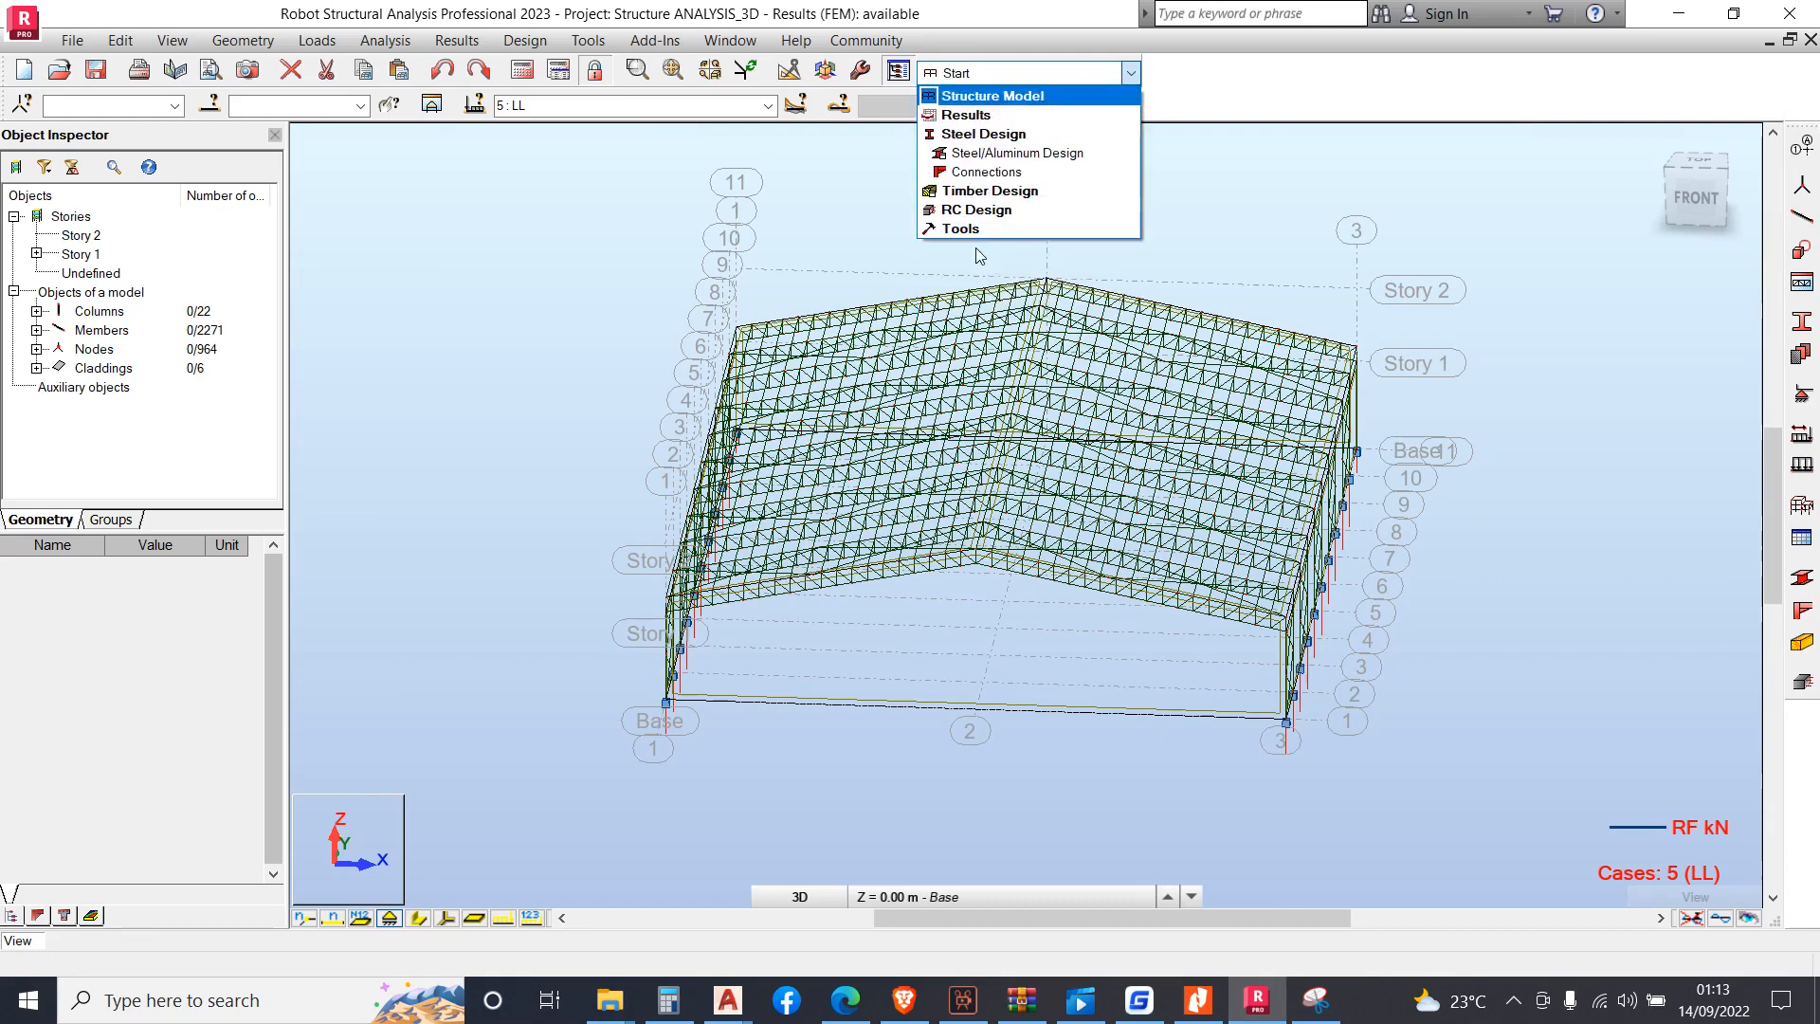
left_click(1007, 154)
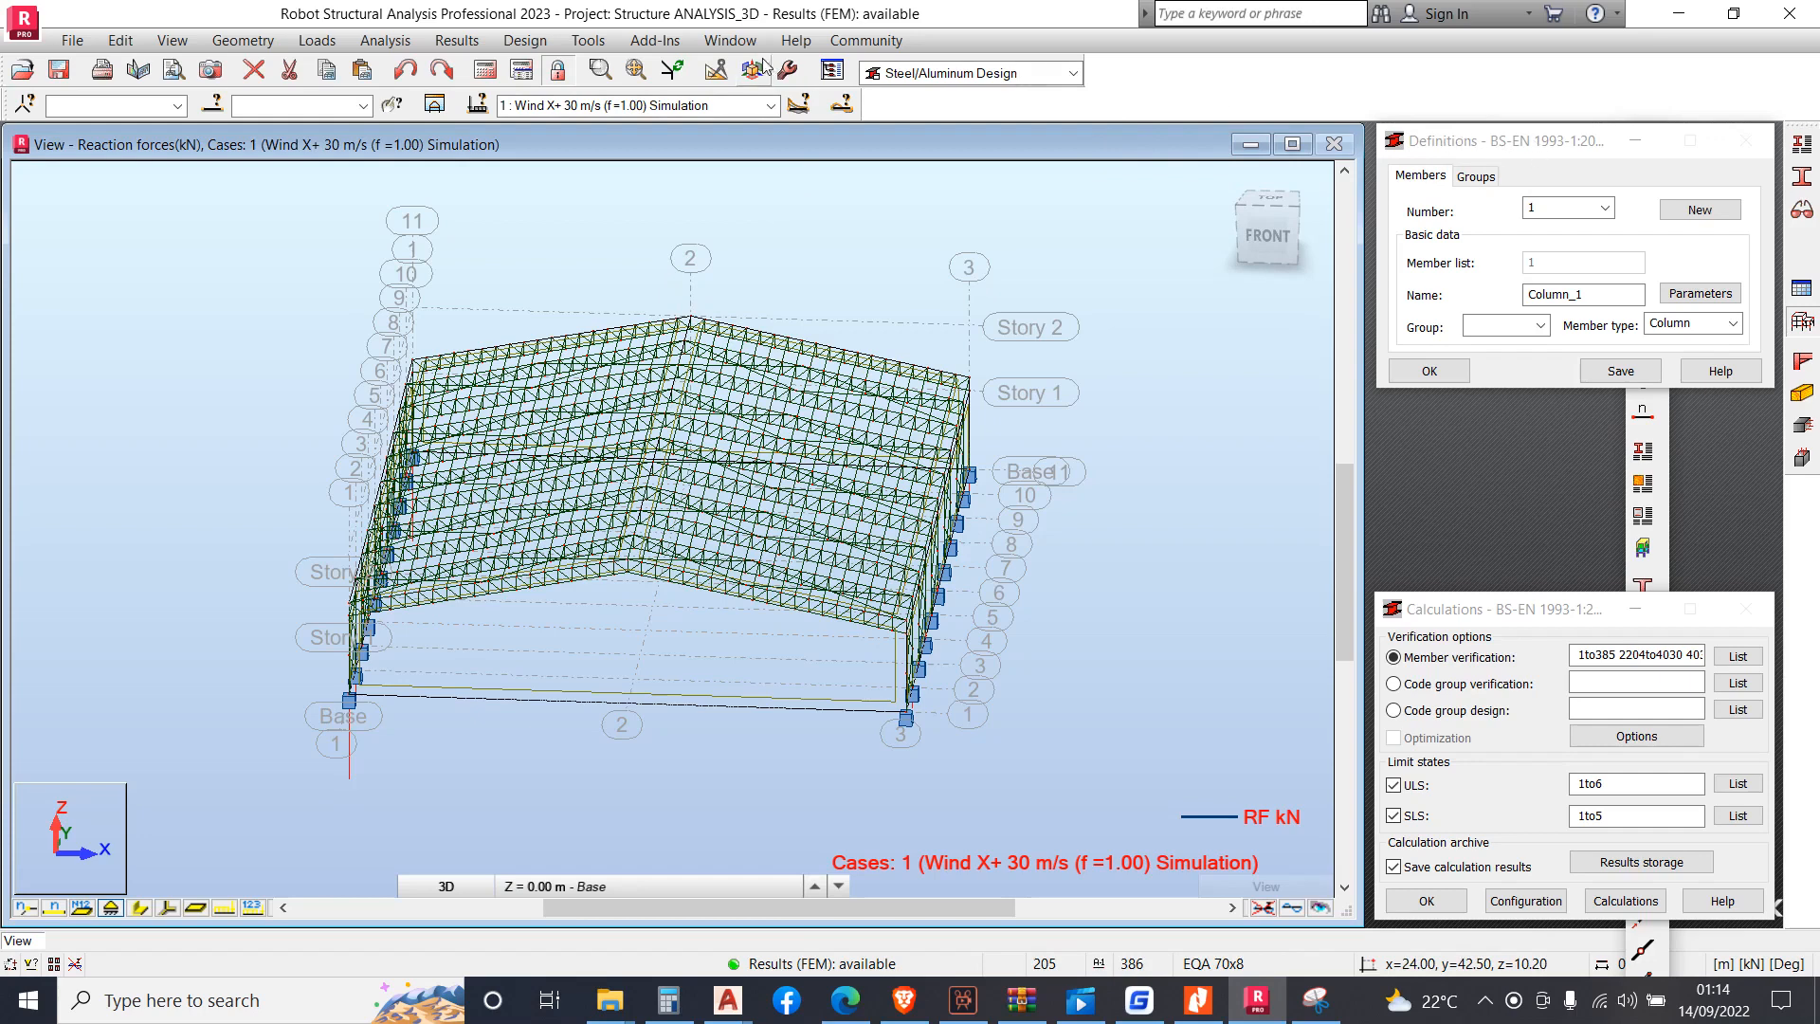
Open the job preferences and check the load design codes and the structure analysis categories
left_click(586, 41)
mouse_move(505, 47)
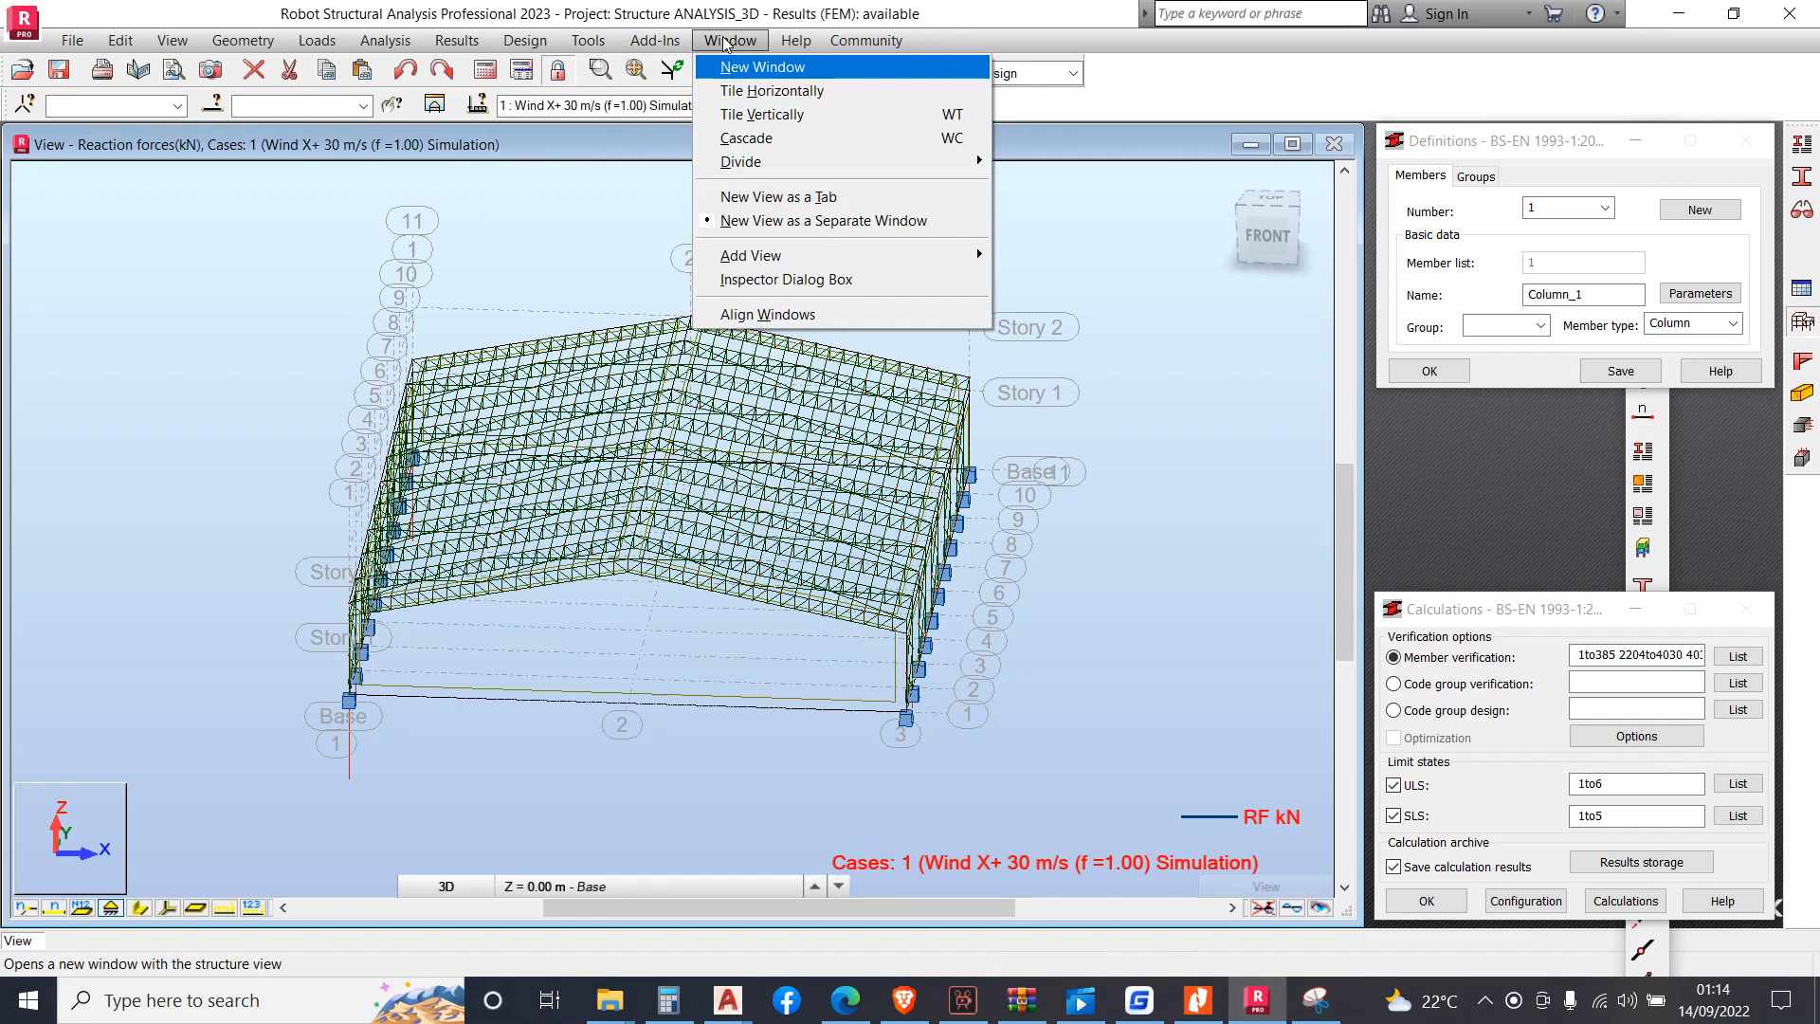
mouse_move(681, 43)
mouse_move(588, 40)
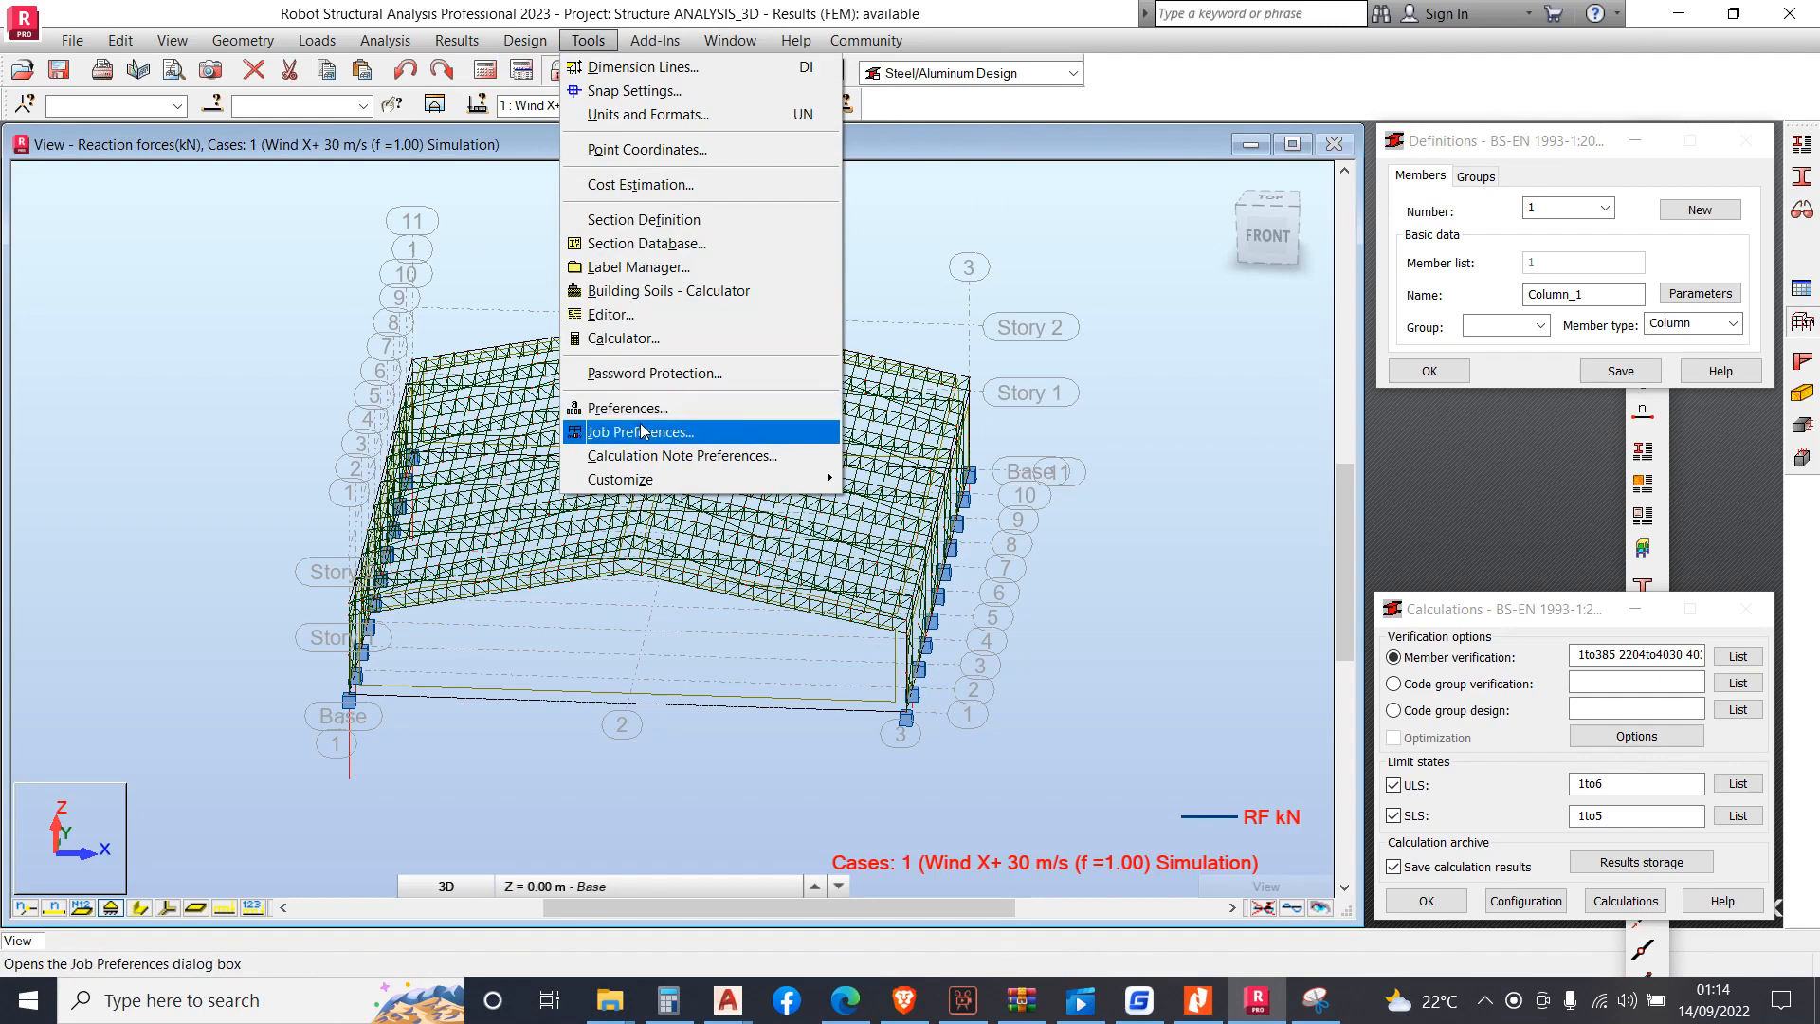
left_click(641, 431)
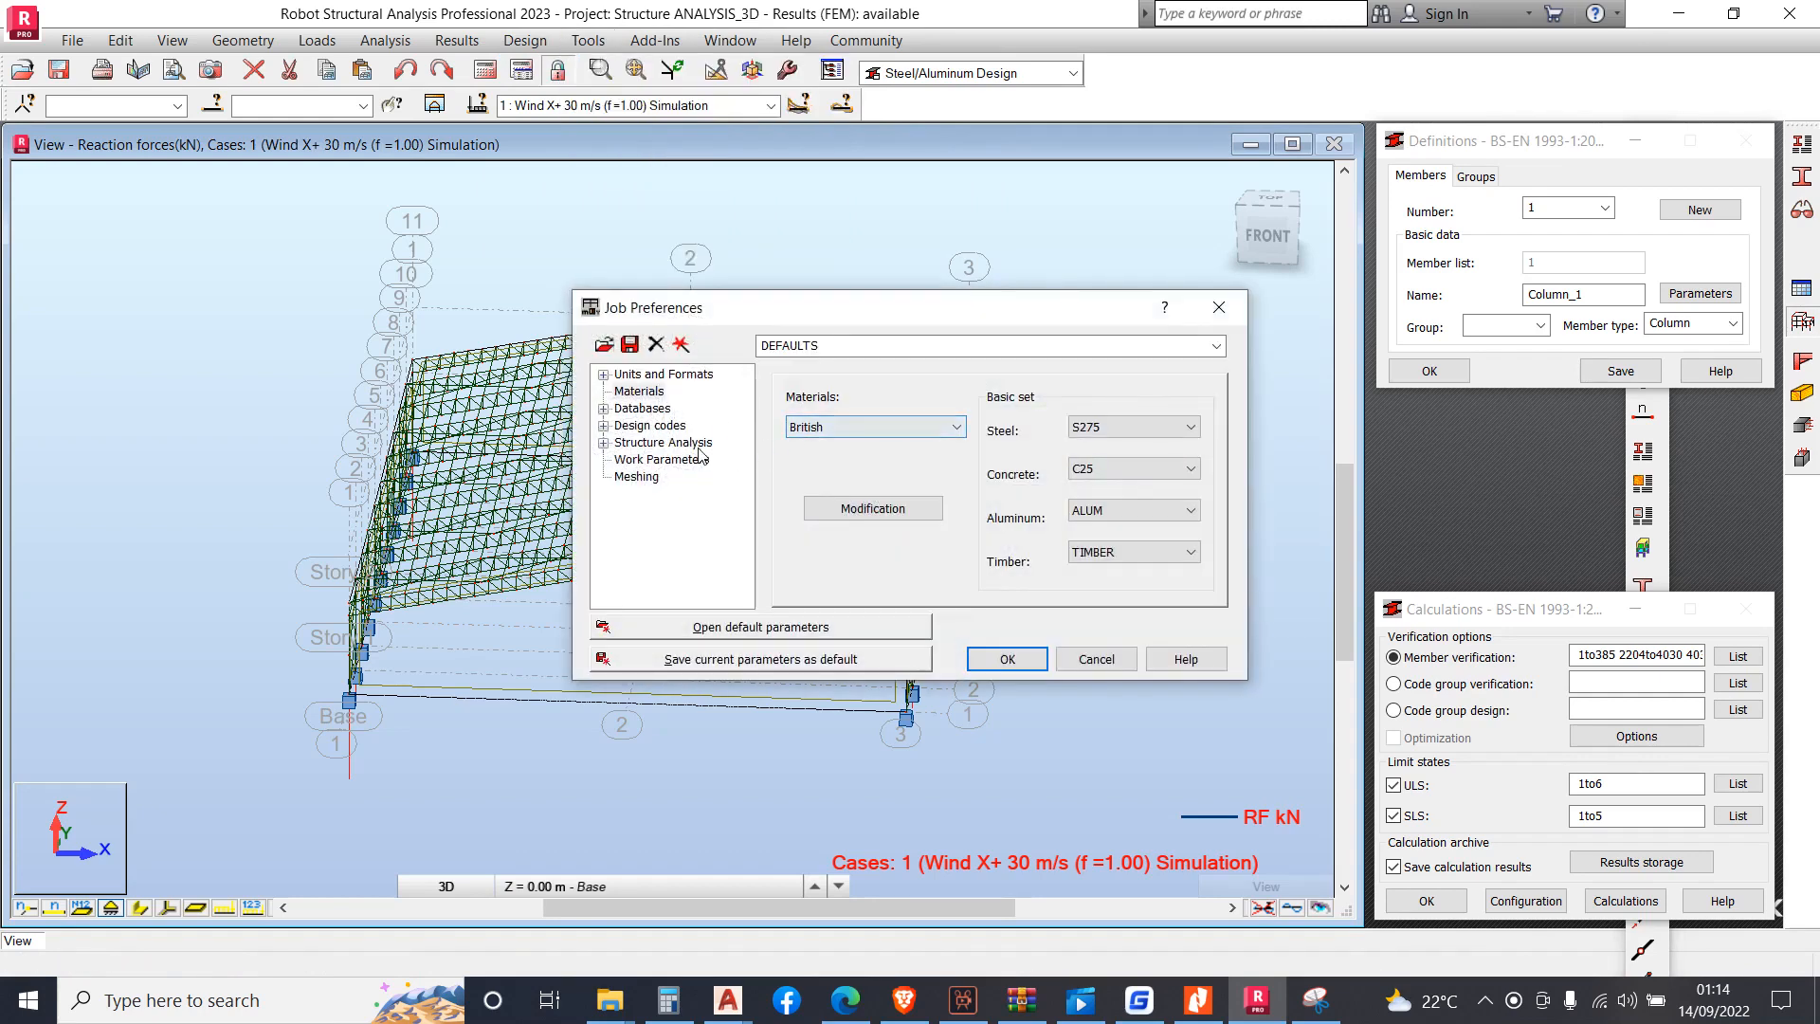
left_click(606, 428)
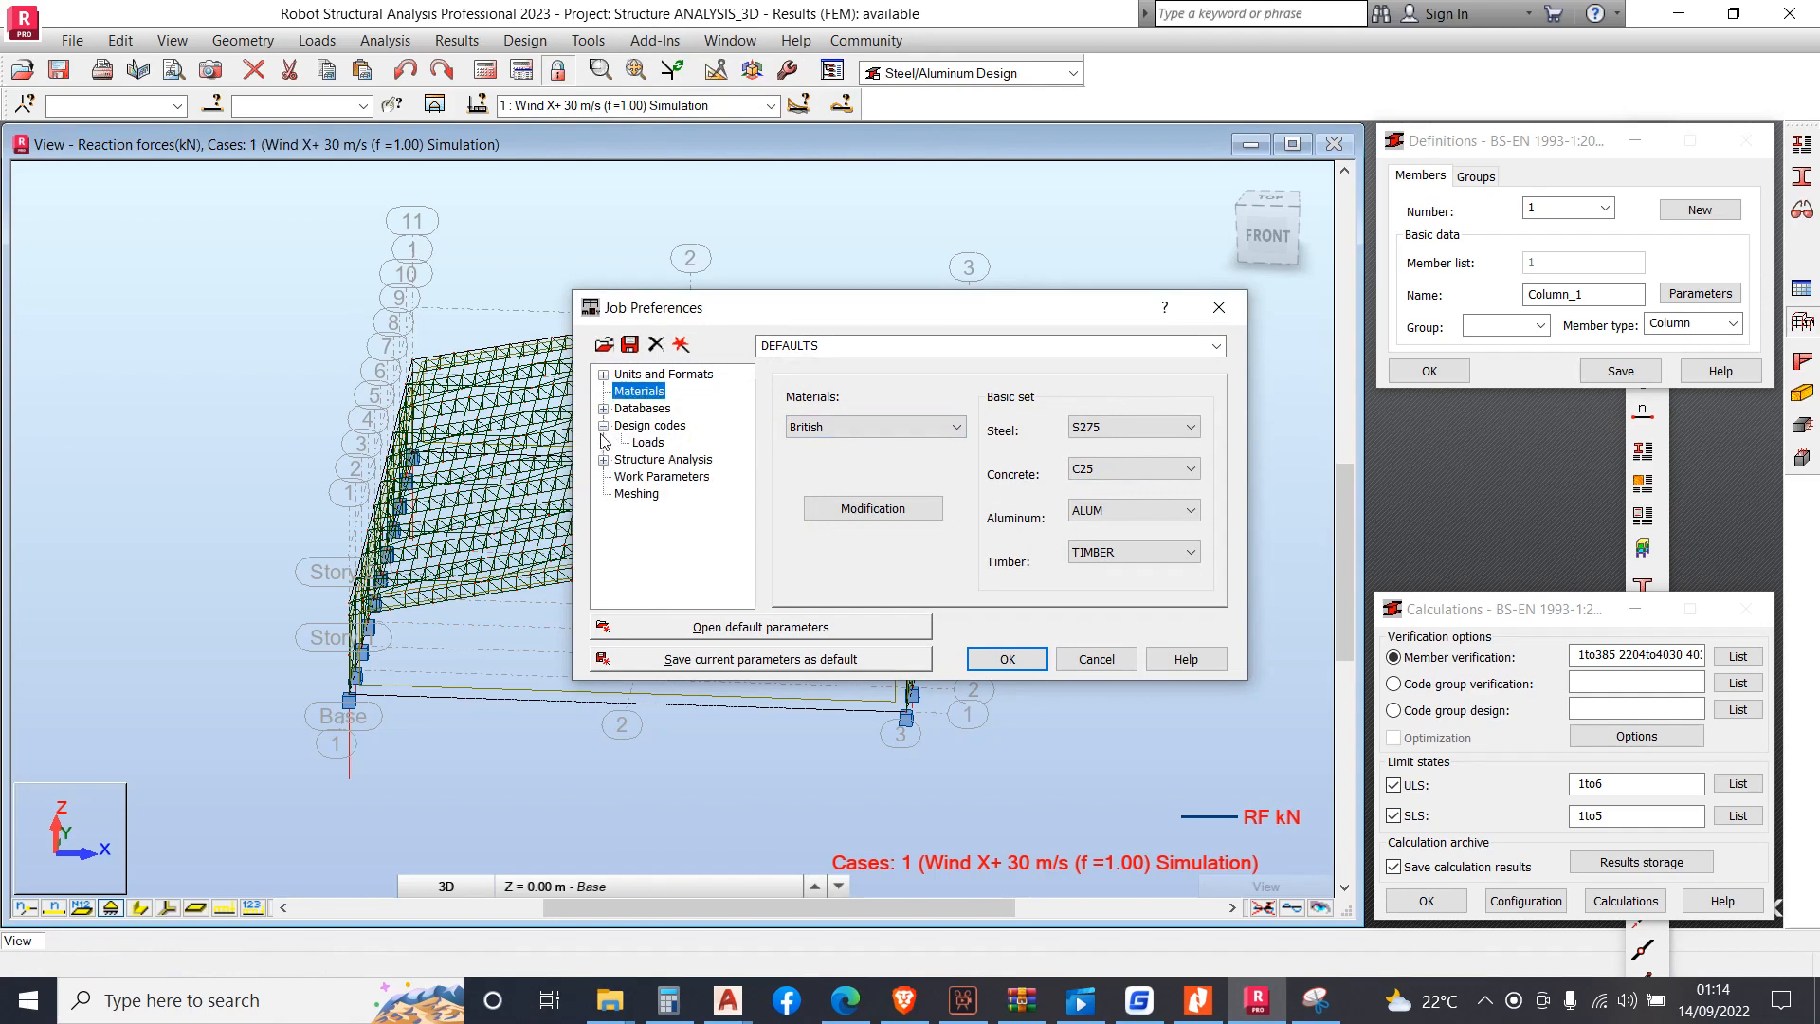
left_click(648, 443)
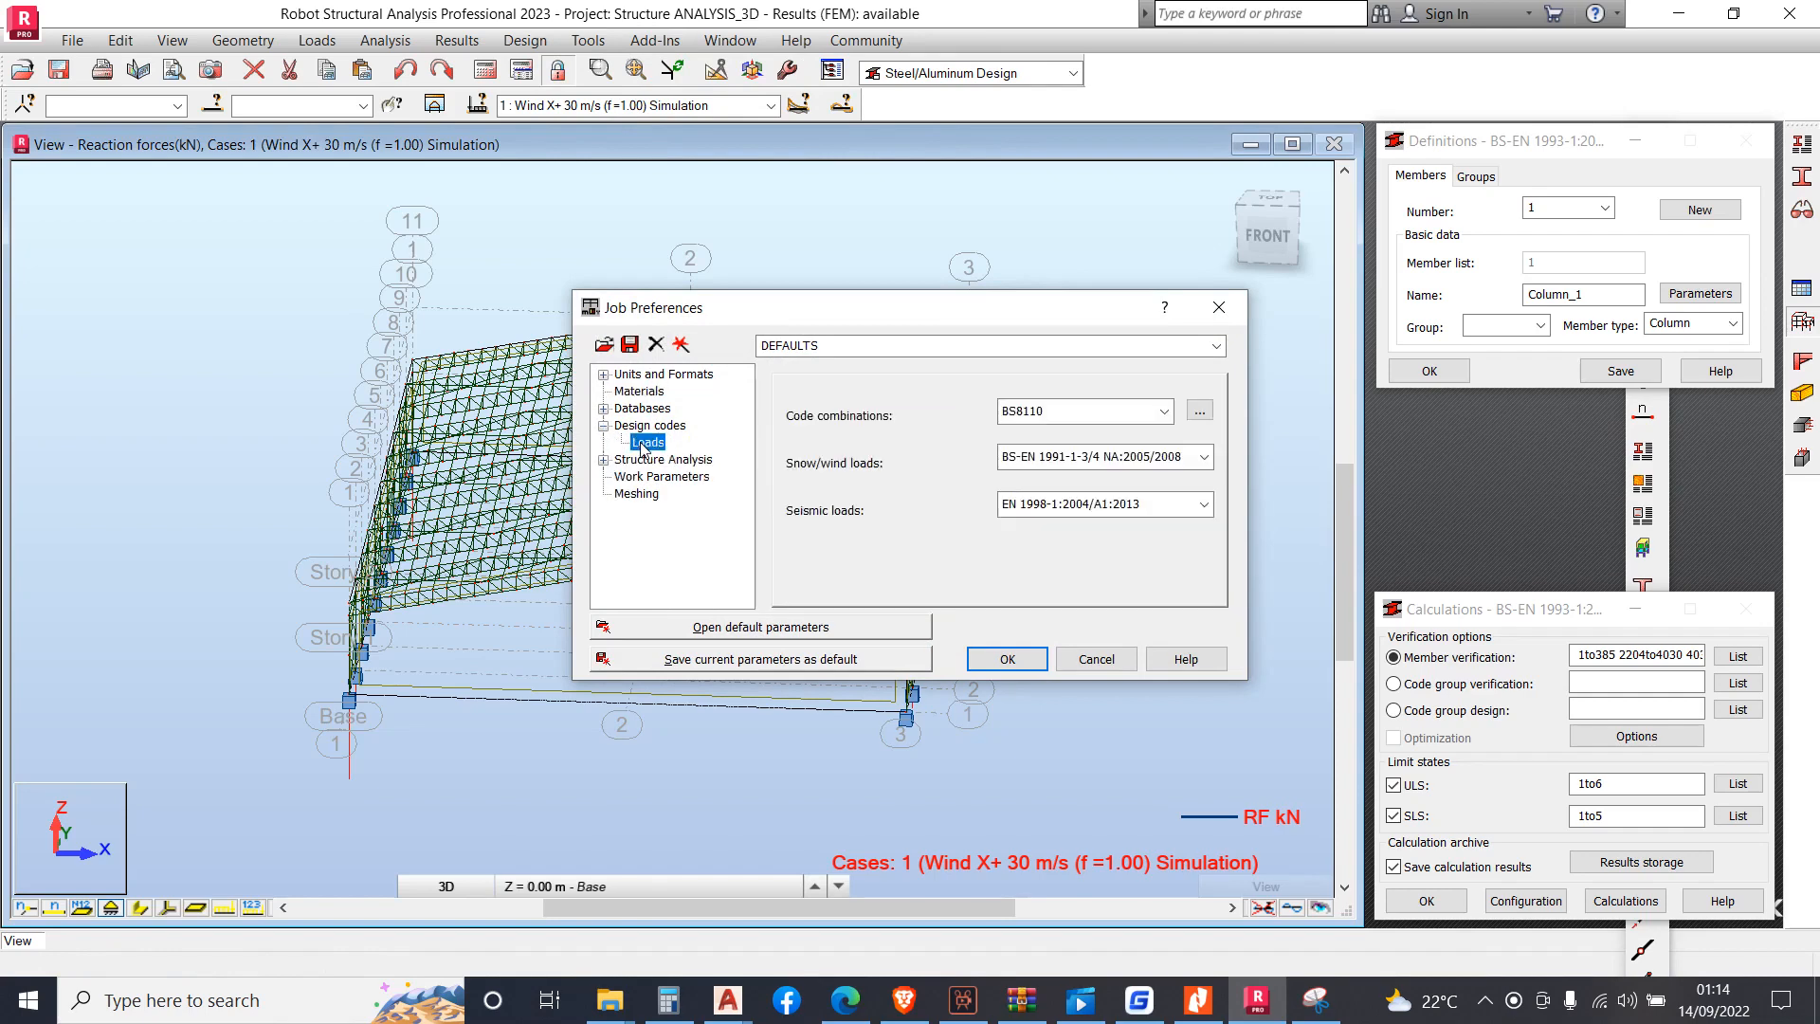
left_click(604, 461)
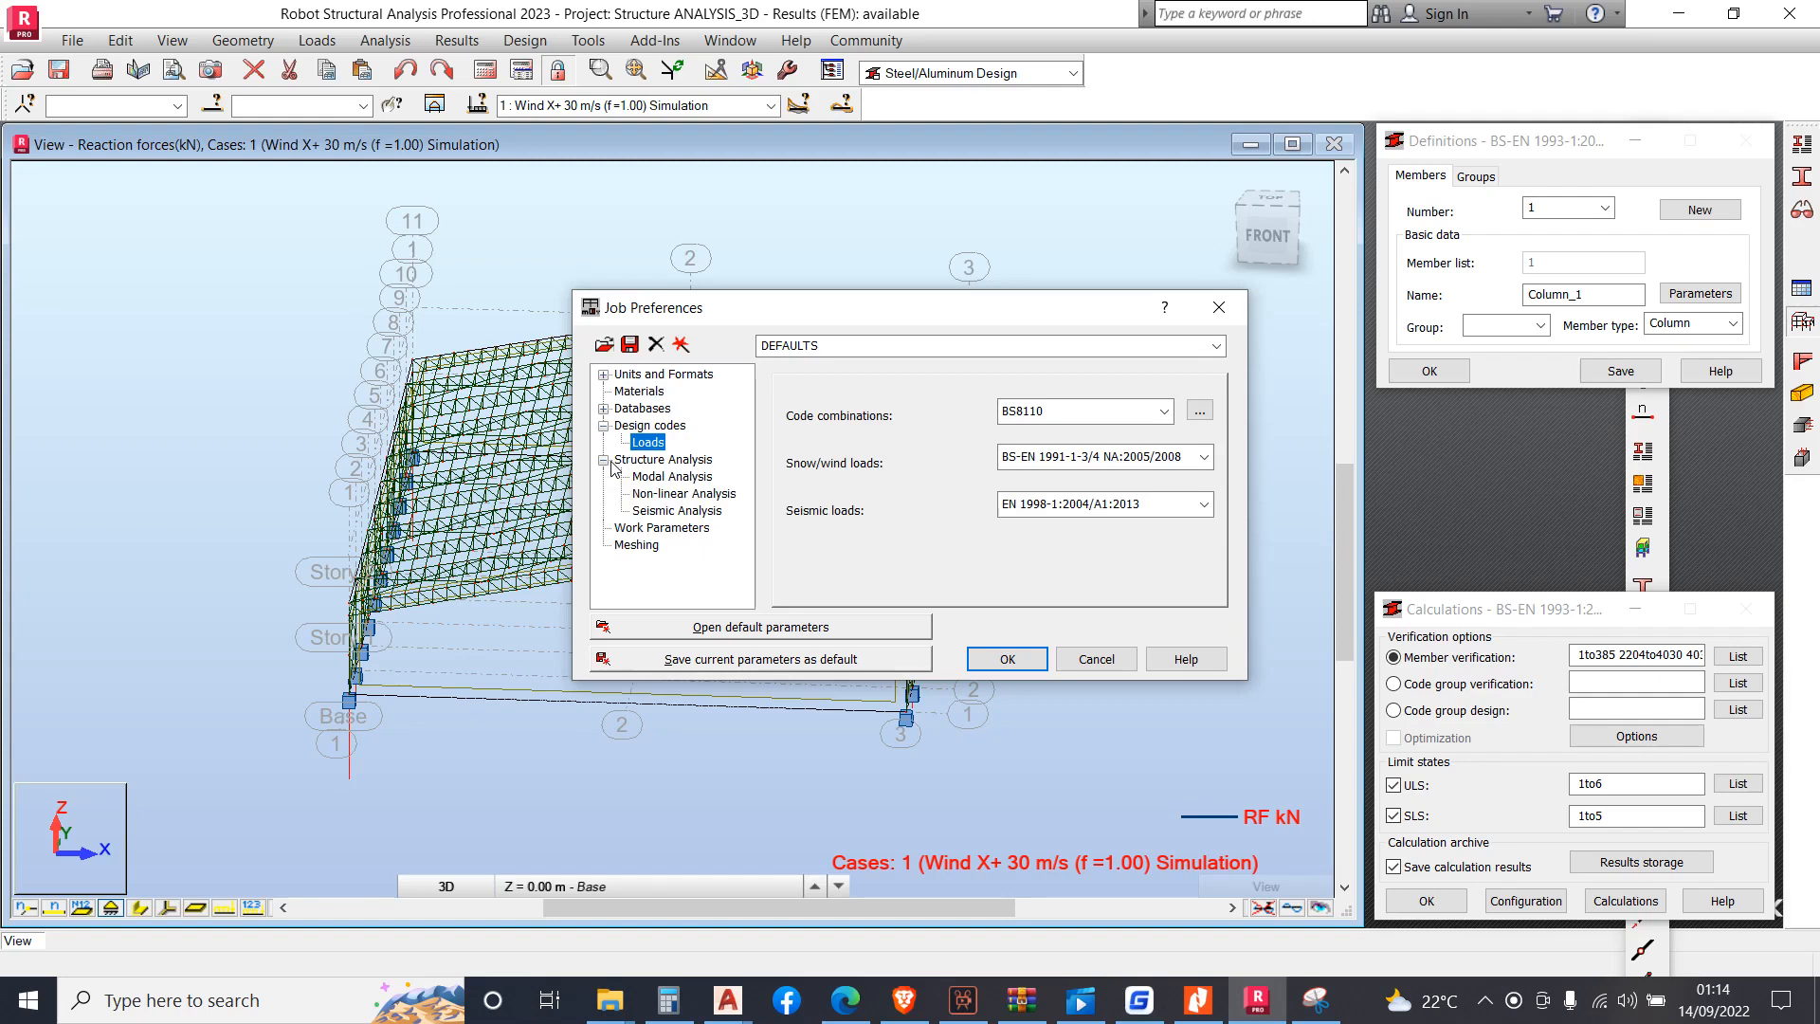
left_click(604, 461)
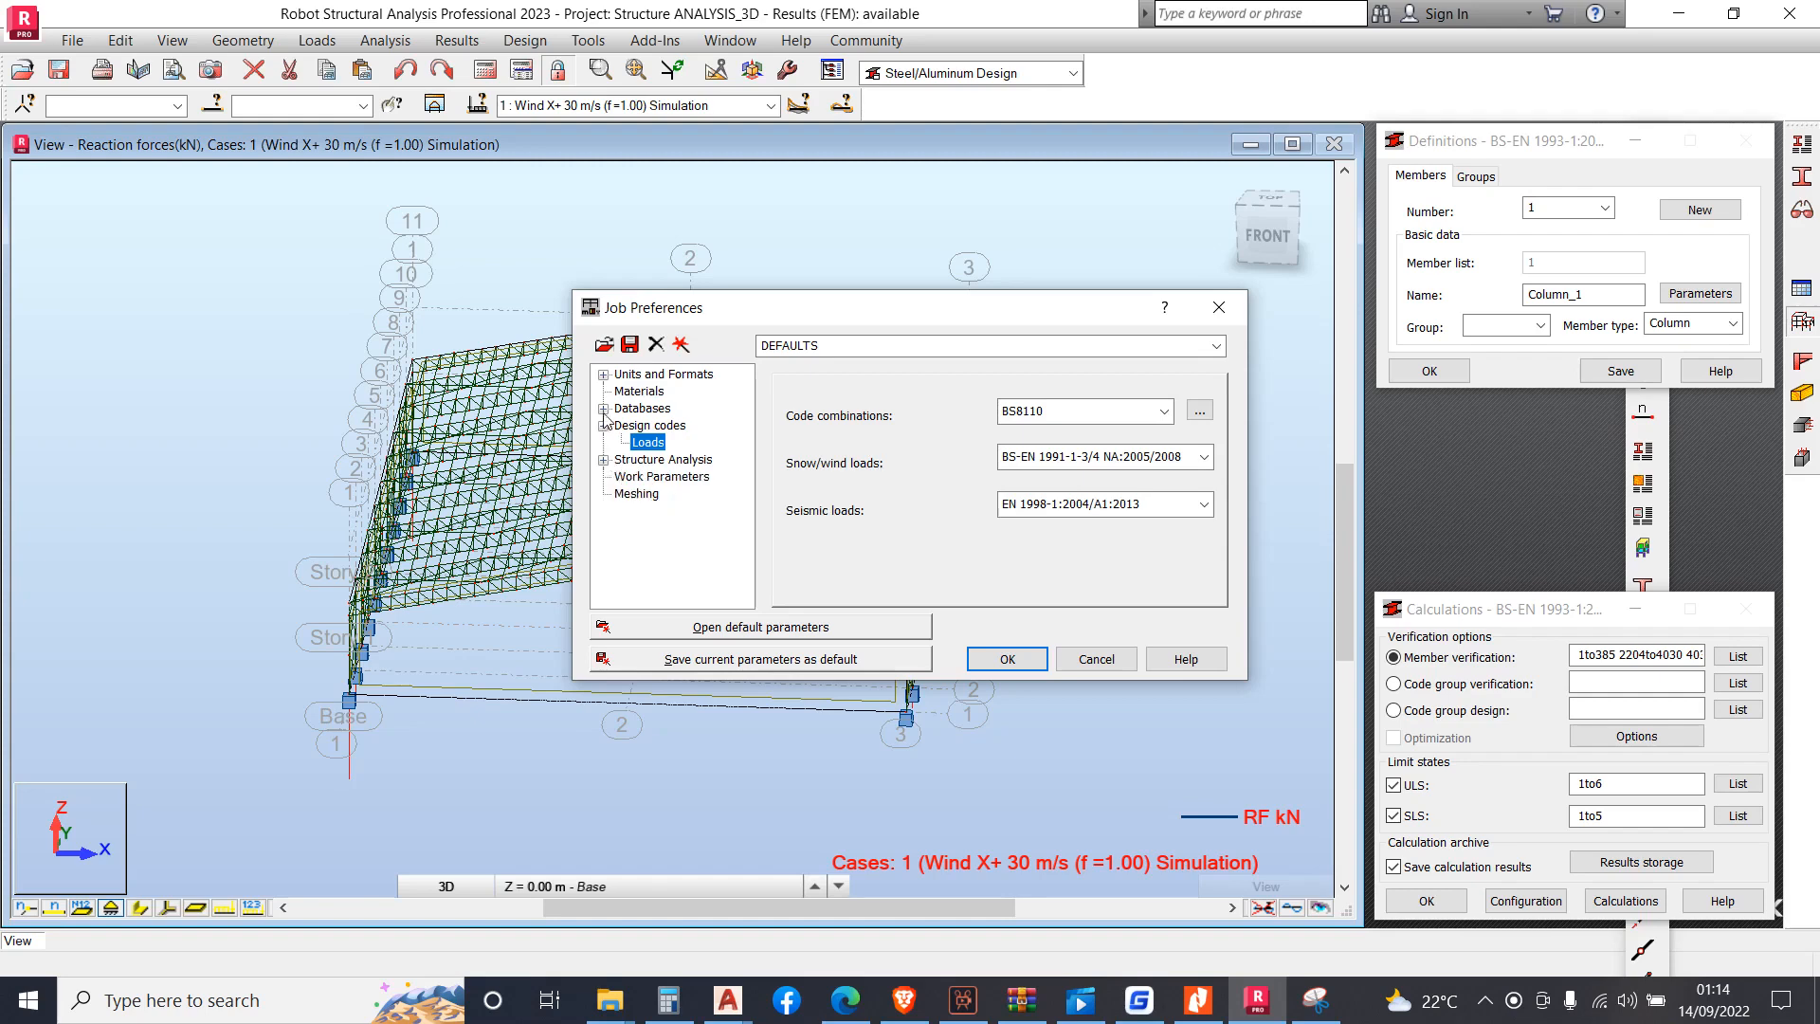
Examine the job's section, vehicle load, standard load, building soil, bolt, reinforcing bar and wire fabric databases
left_click(603, 410)
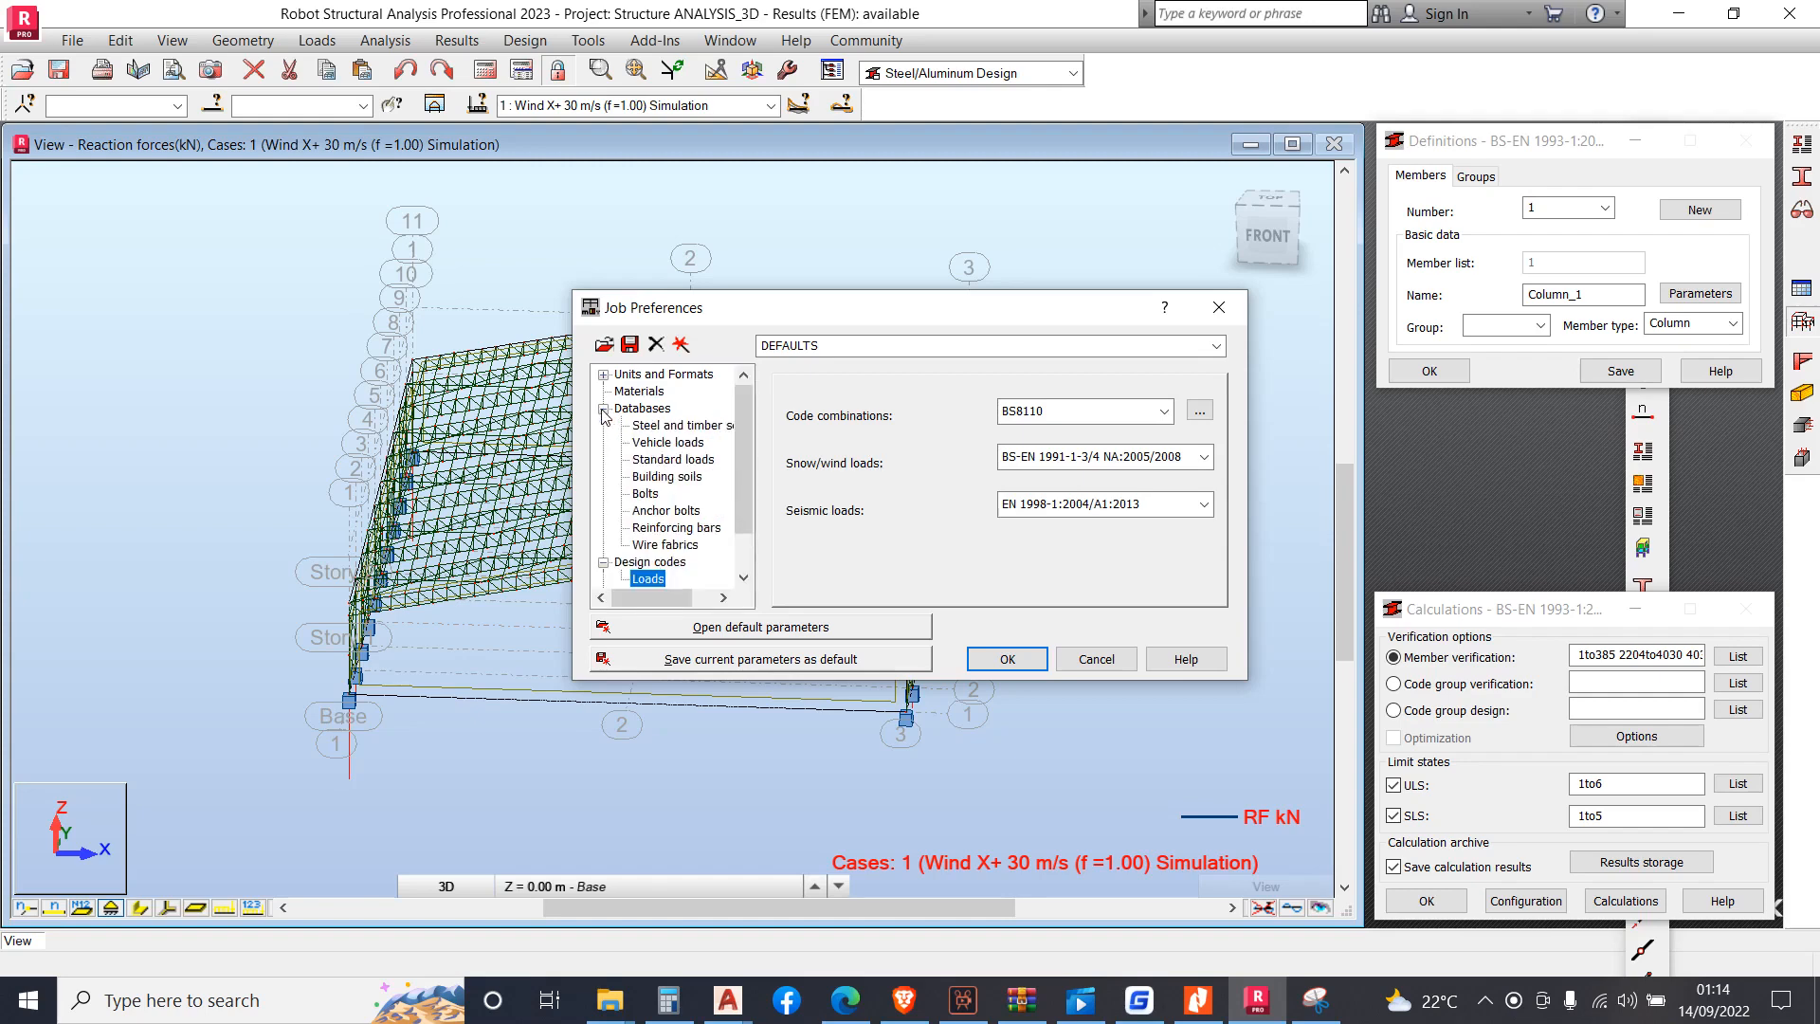
left_click(671, 427)
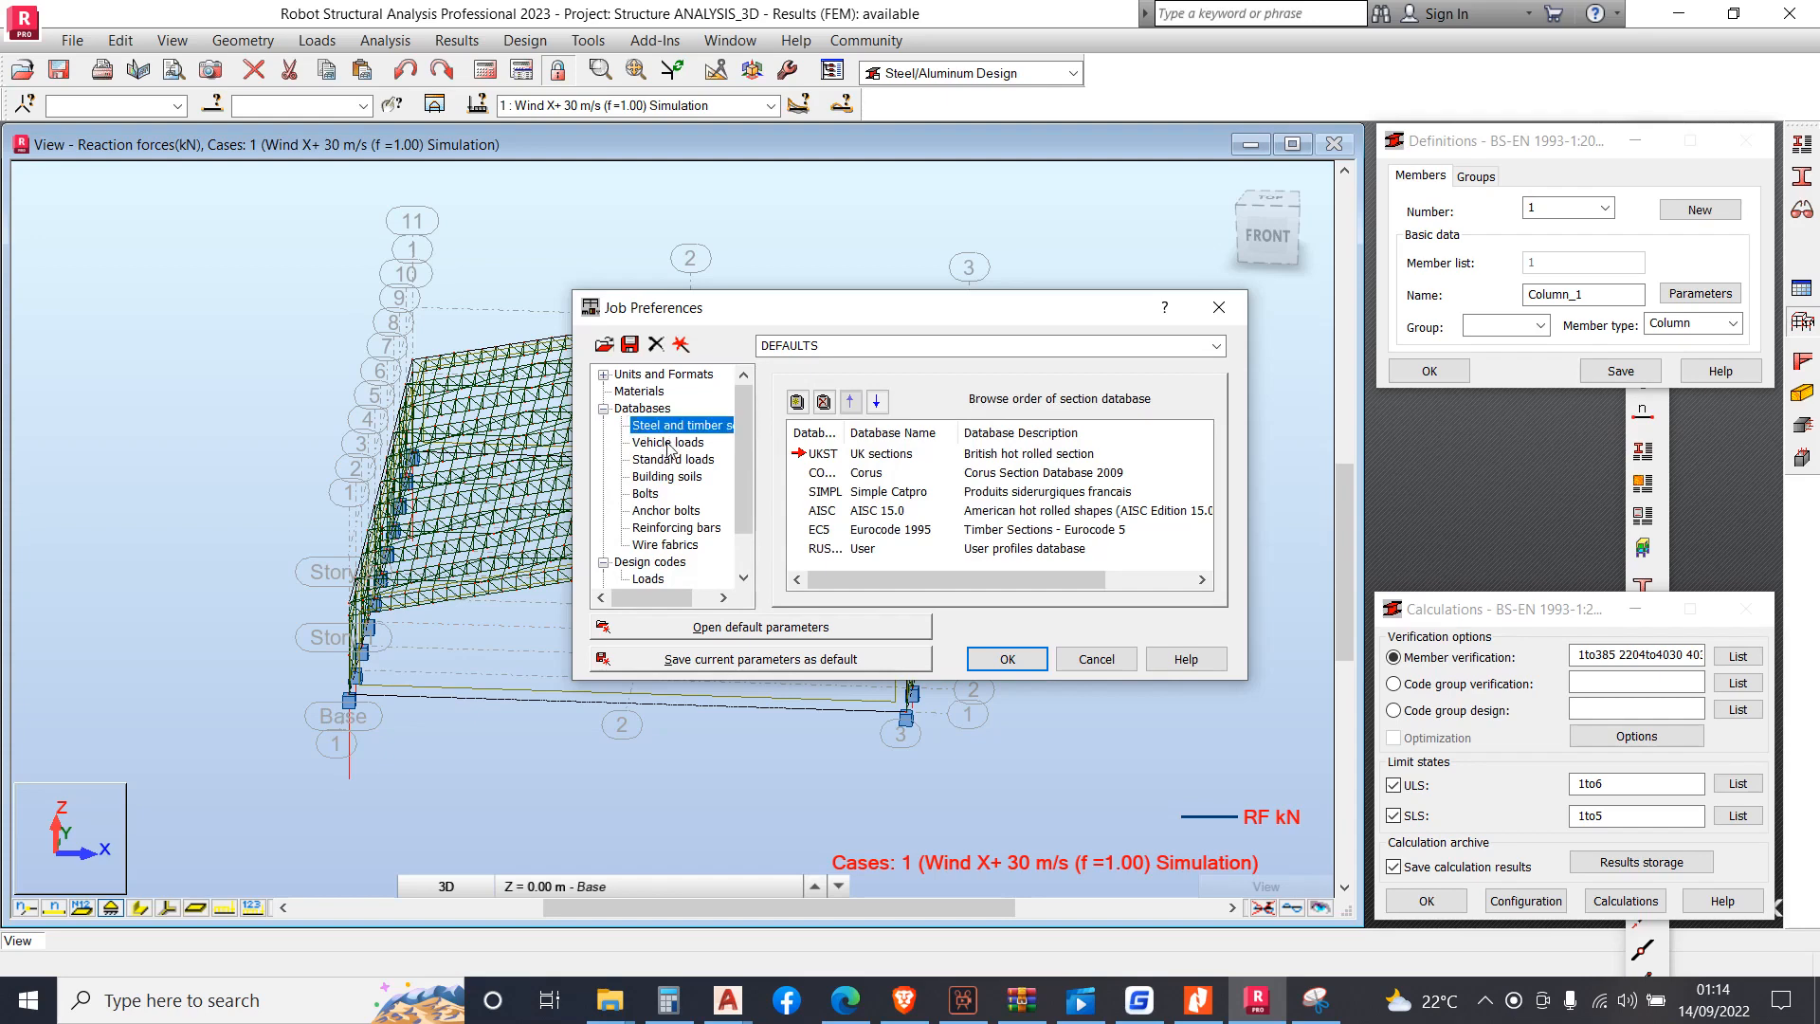
left_click(655, 443)
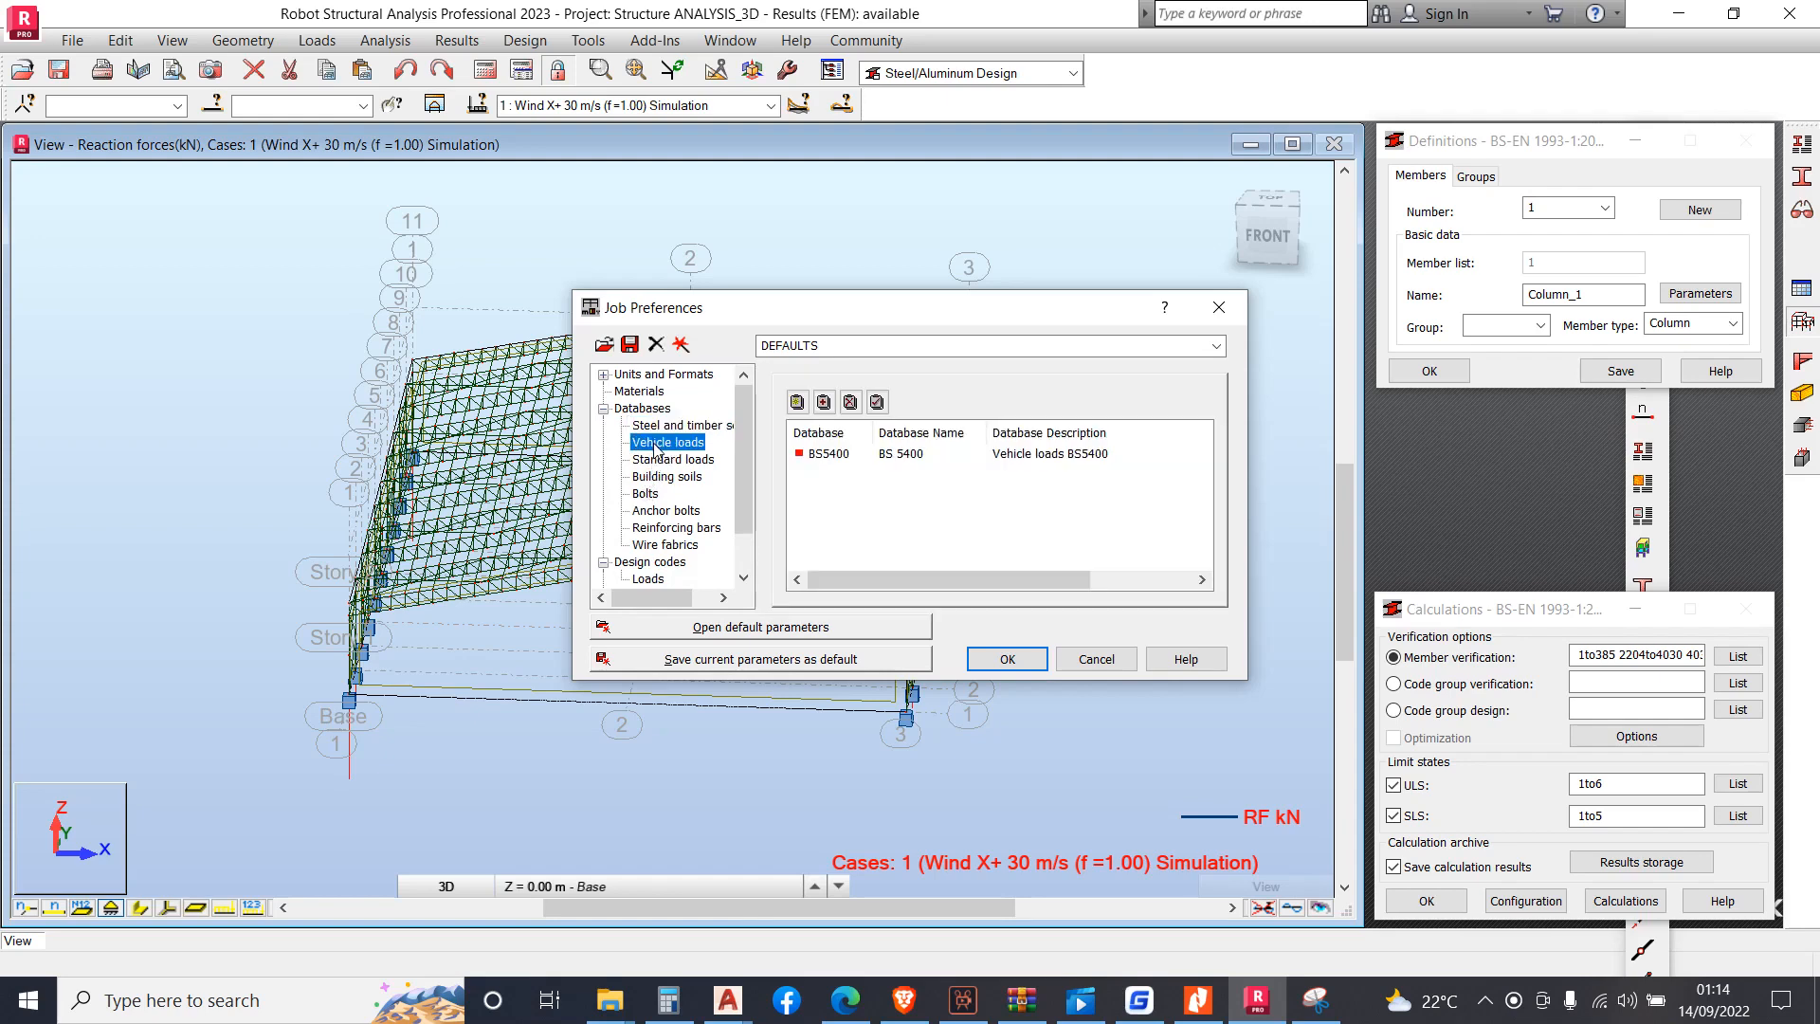
left_click(662, 460)
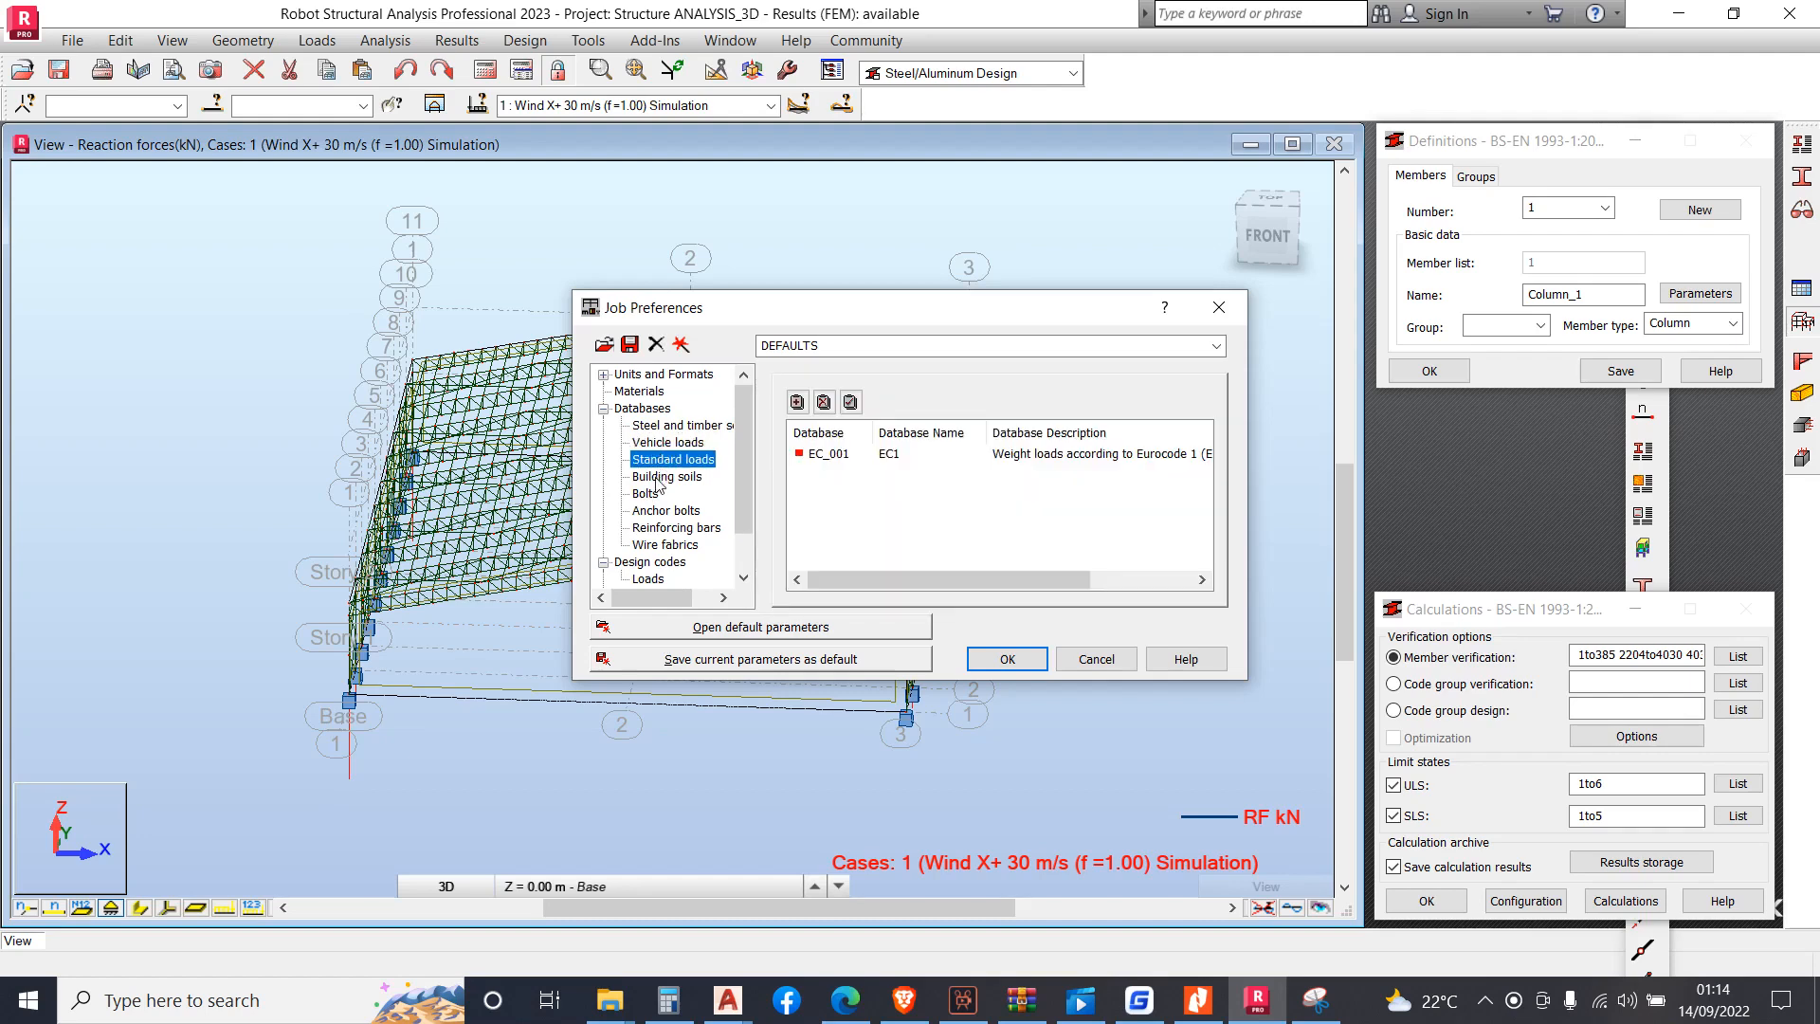
left_click(659, 479)
left_click(653, 493)
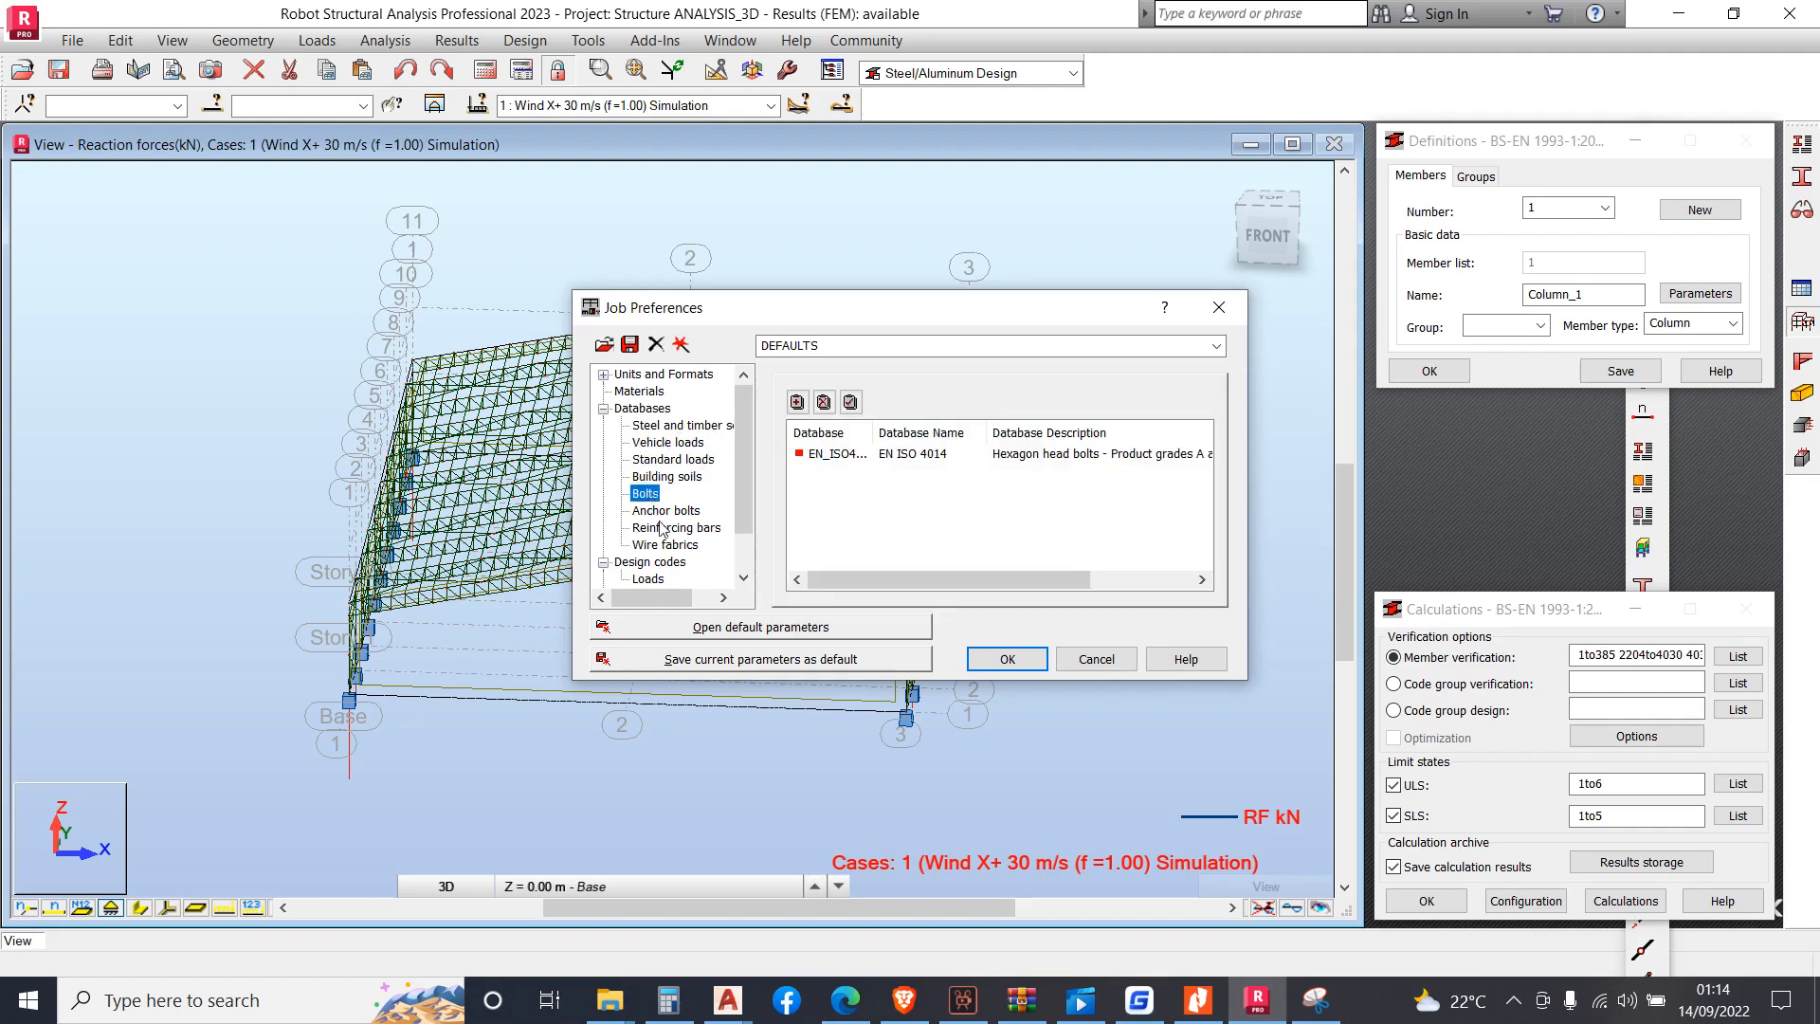
left_click(663, 528)
left_click(661, 546)
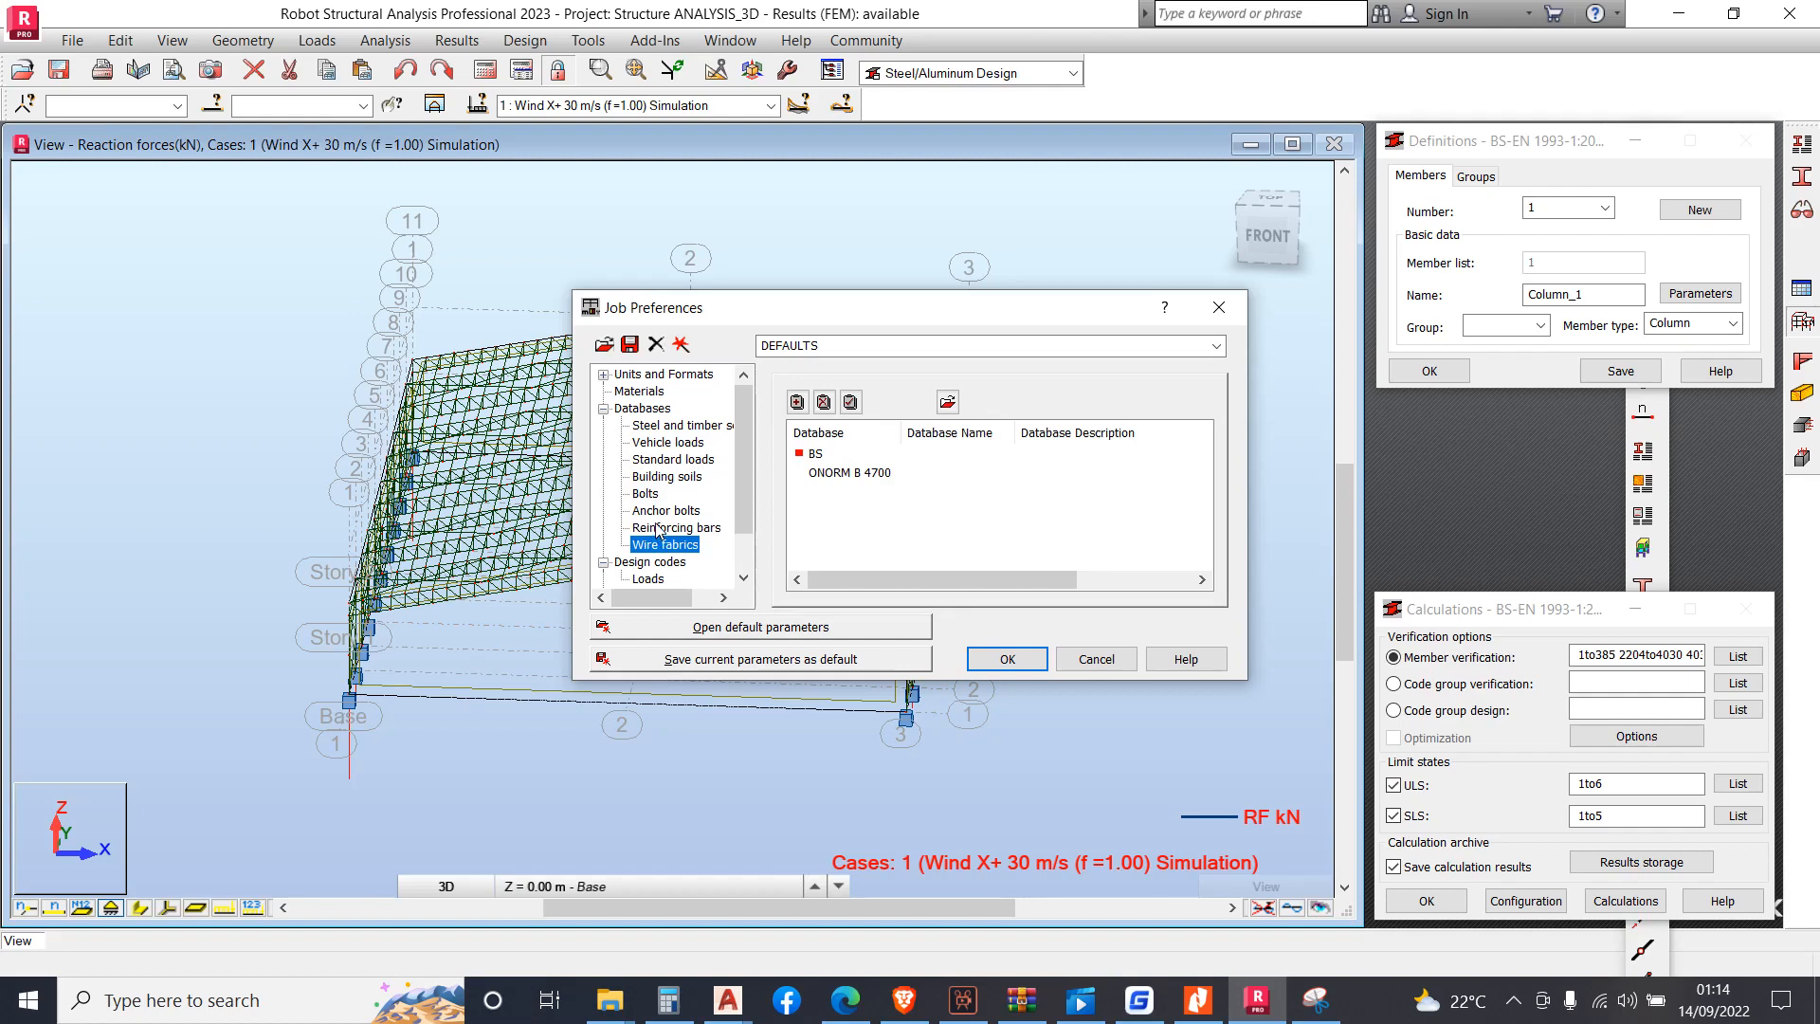
left_click(647, 494)
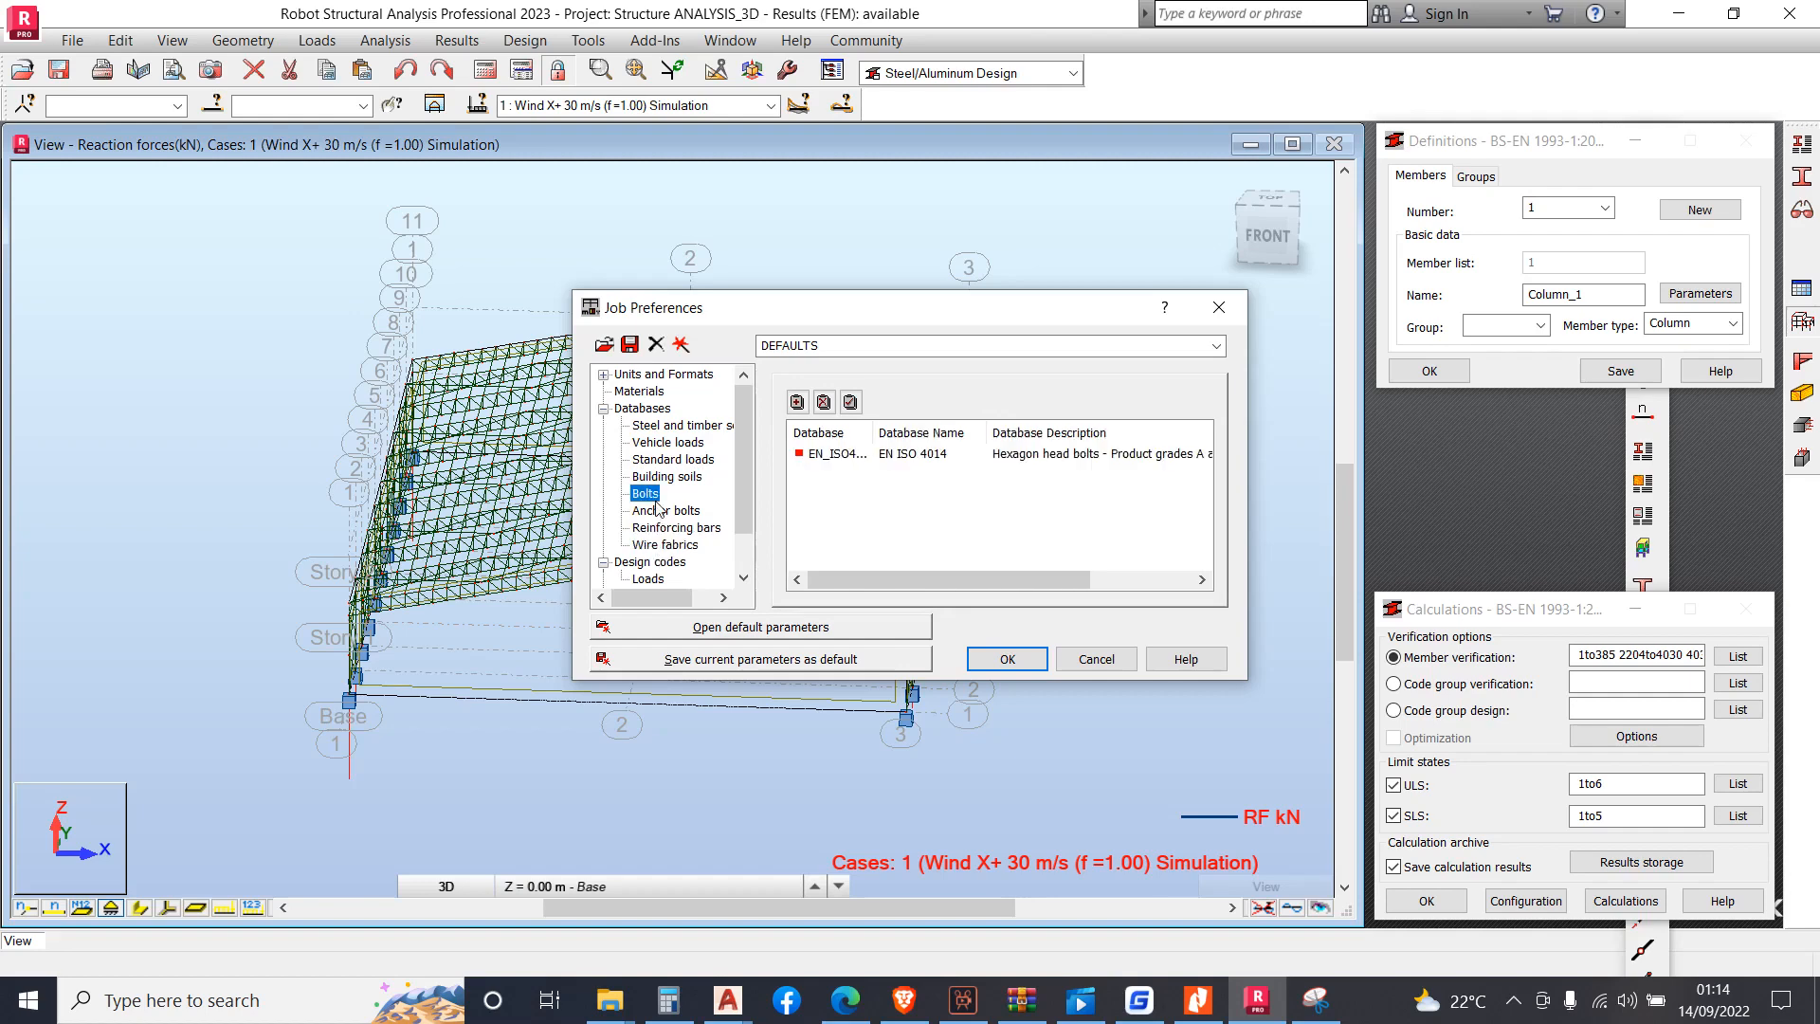
Check the default materials and the units category, and close the job preferences without saving changes
left_click(631, 392)
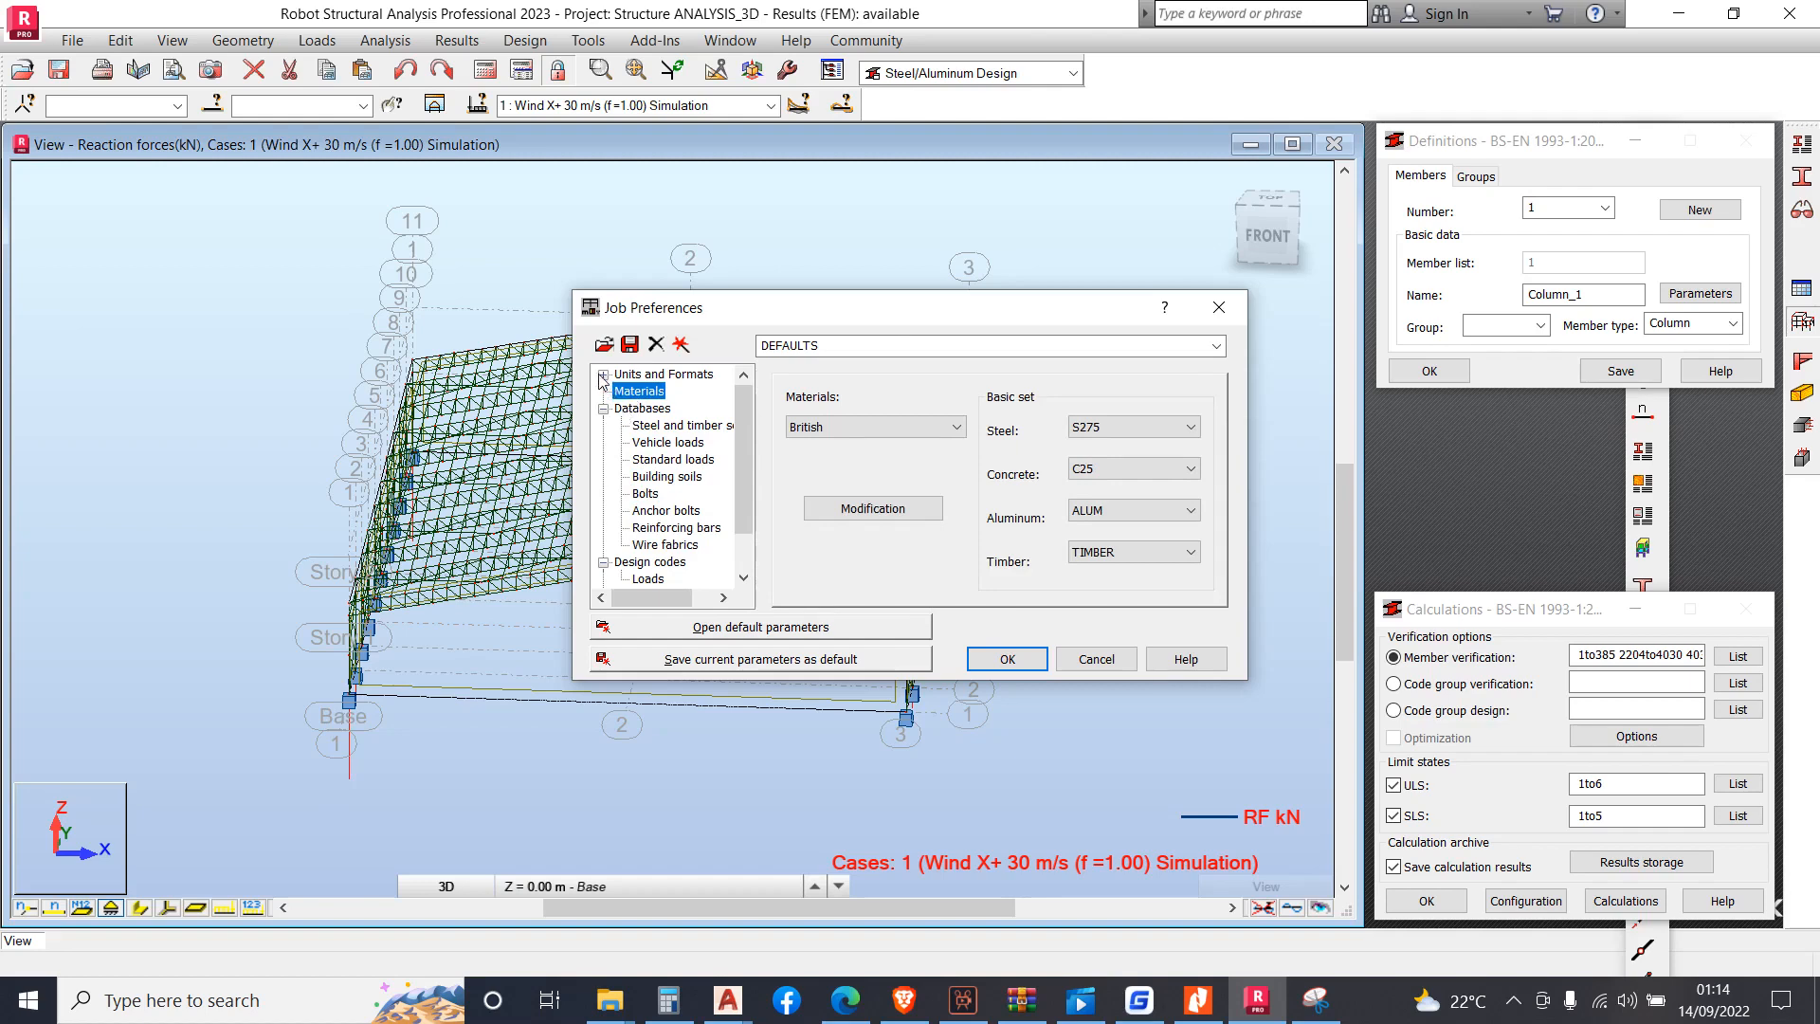
left_click(603, 377)
left_click(603, 377)
left_click(1078, 662)
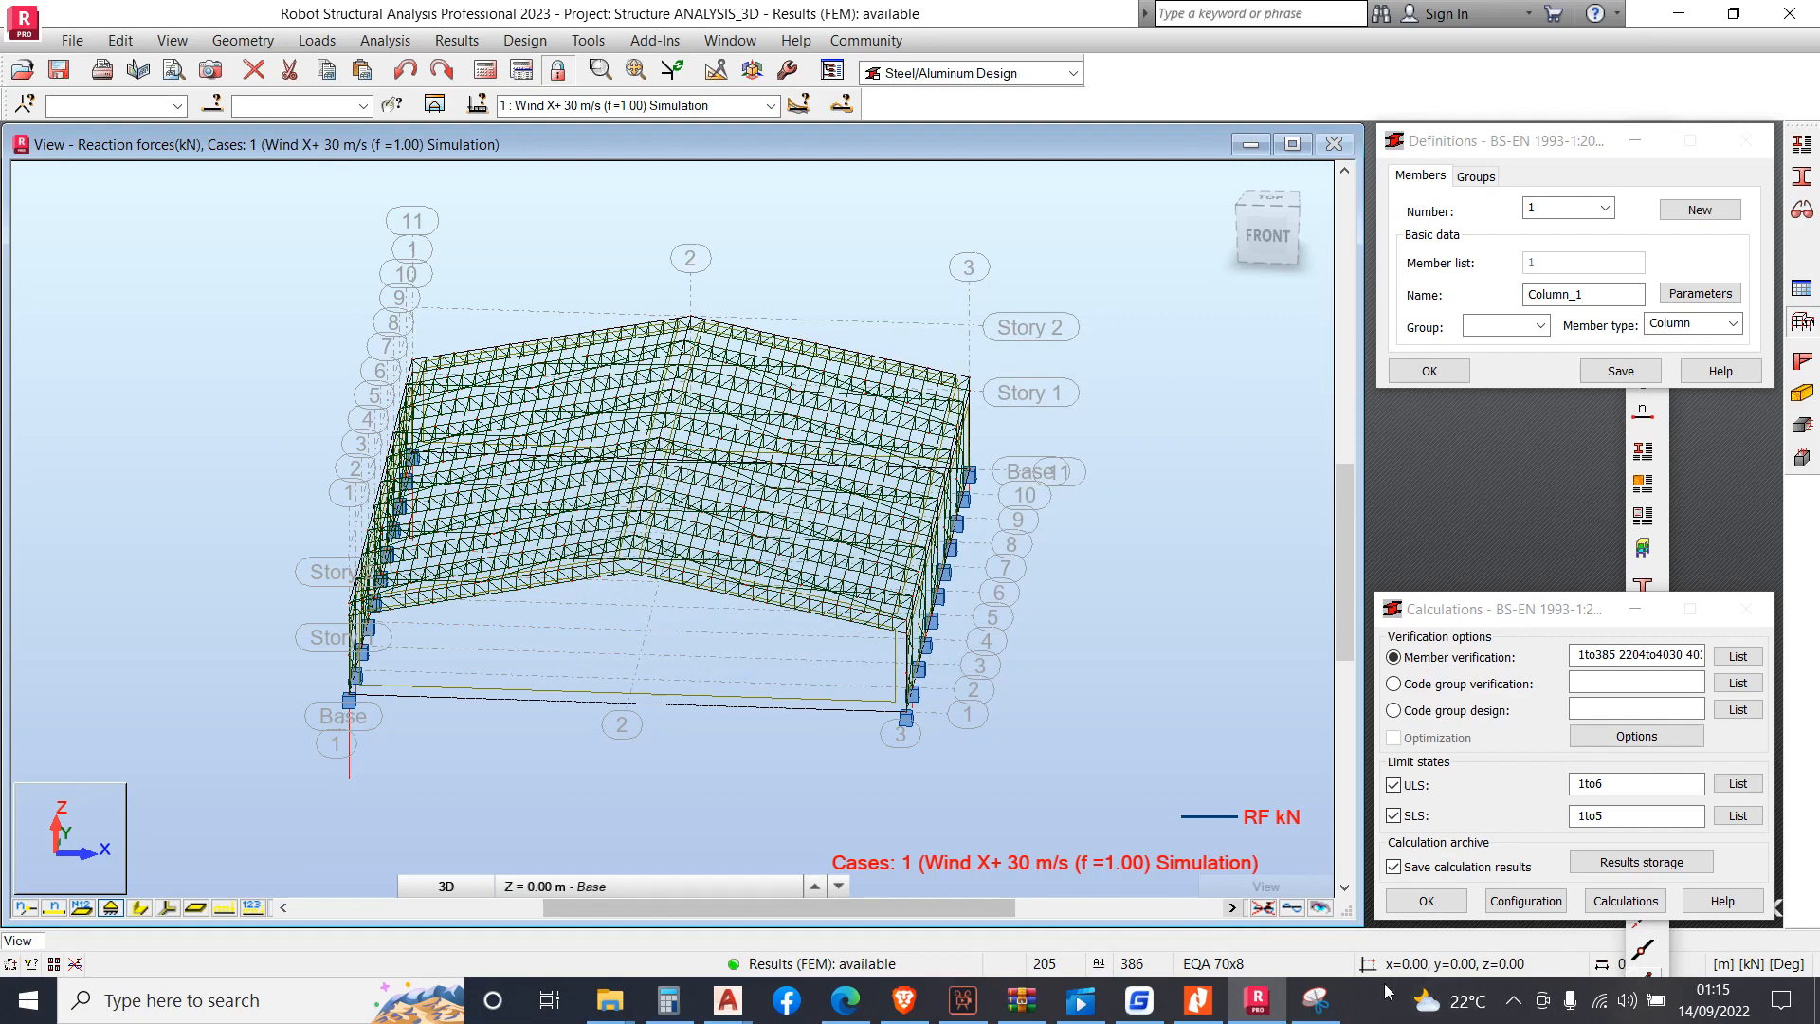
left_click(1515, 999)
left_click(1584, 907)
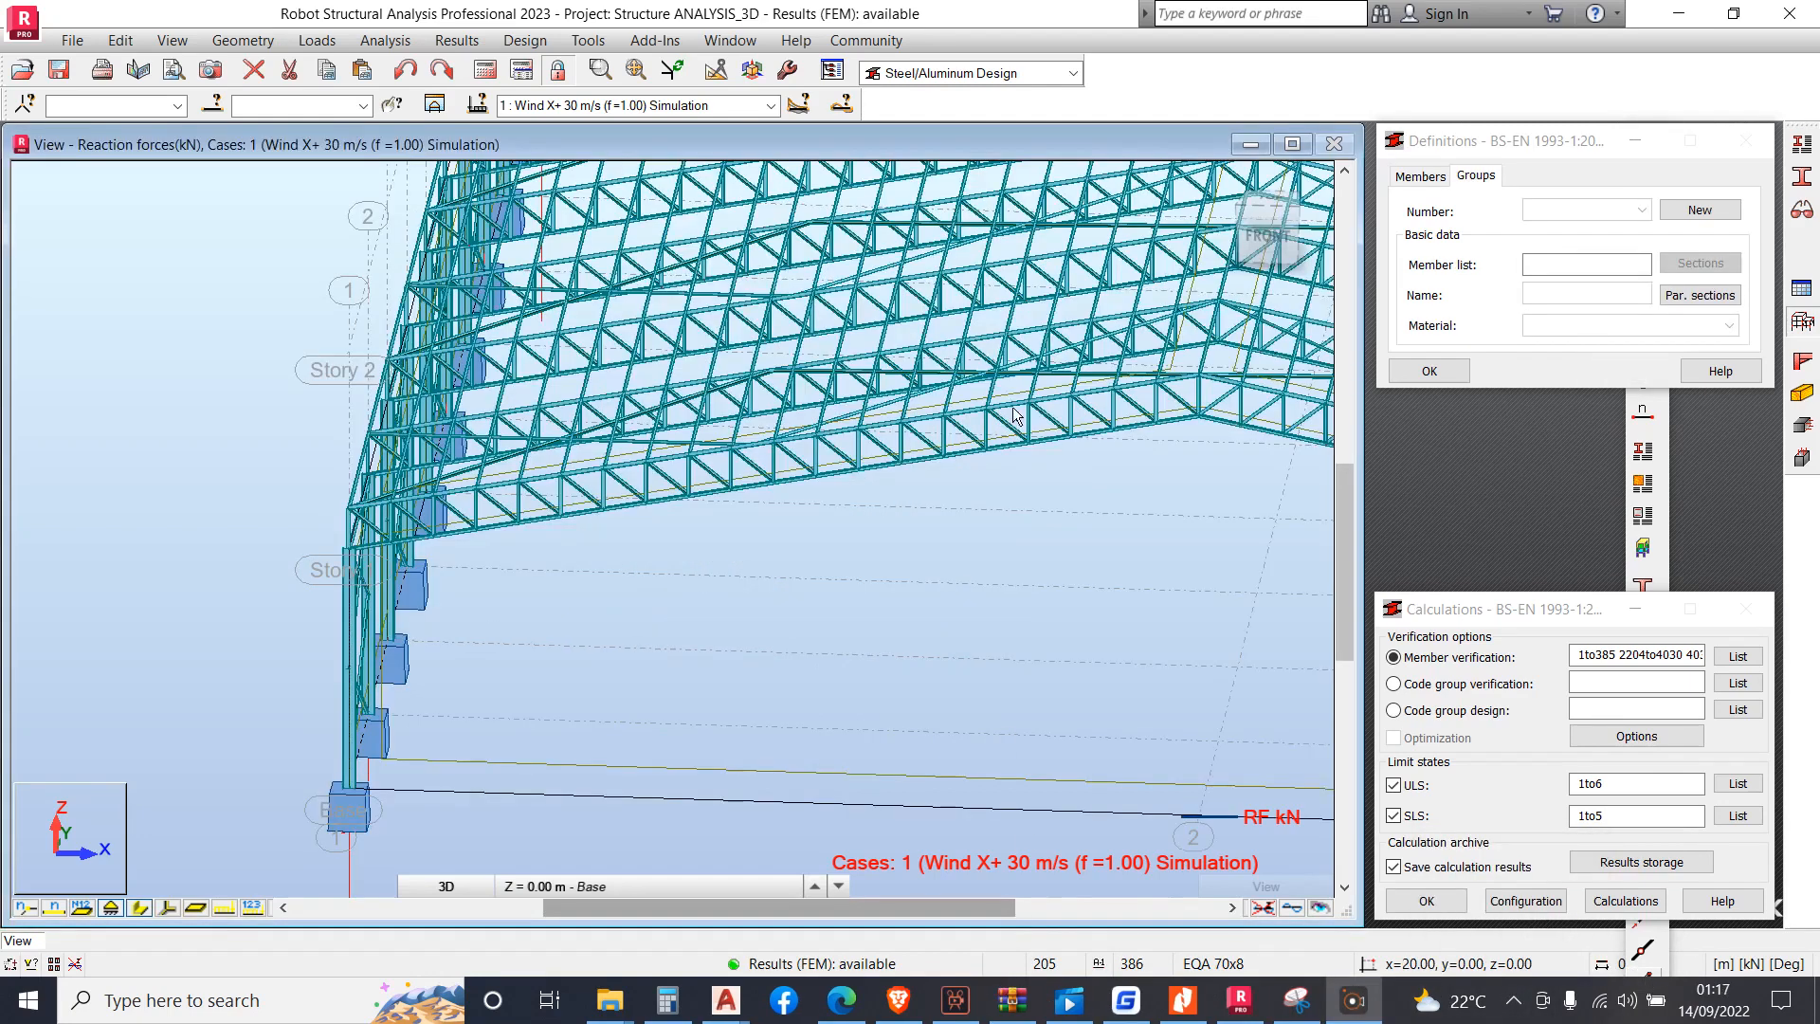
scroll(606, 464, "down", 2)
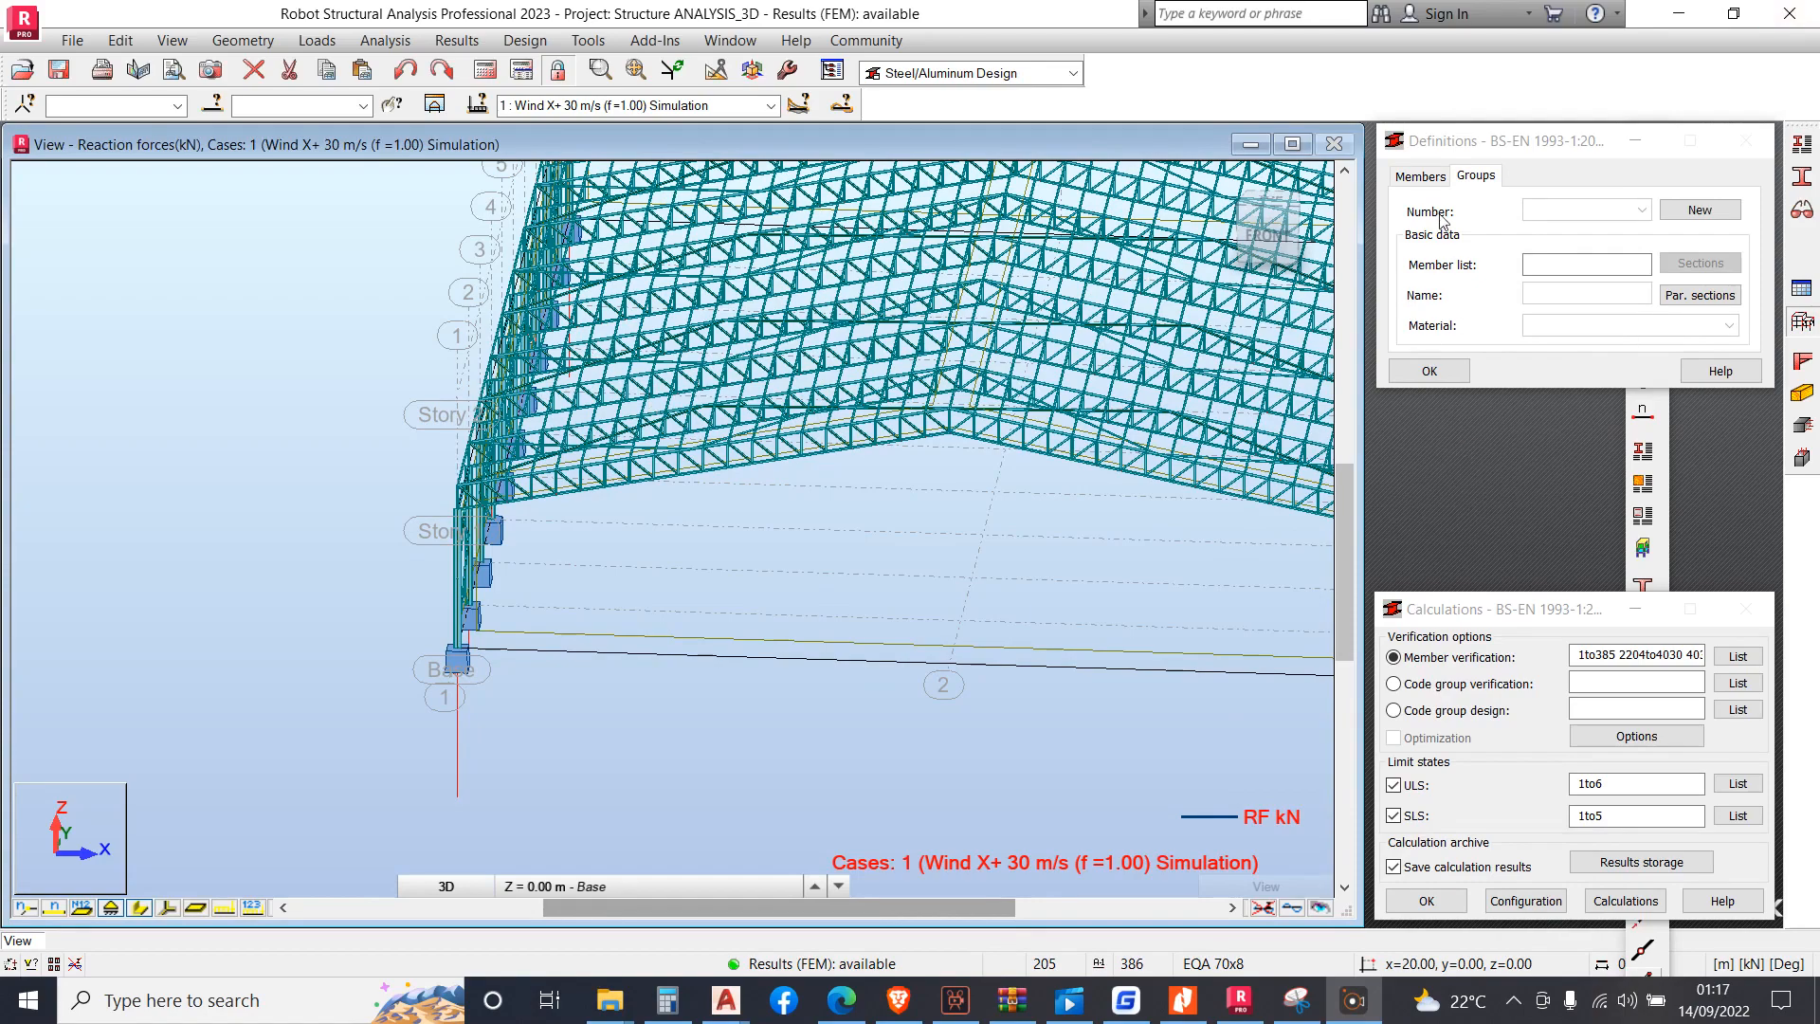
scroll(1042, 446, "down", 3)
scroll(984, 445, "up", 2)
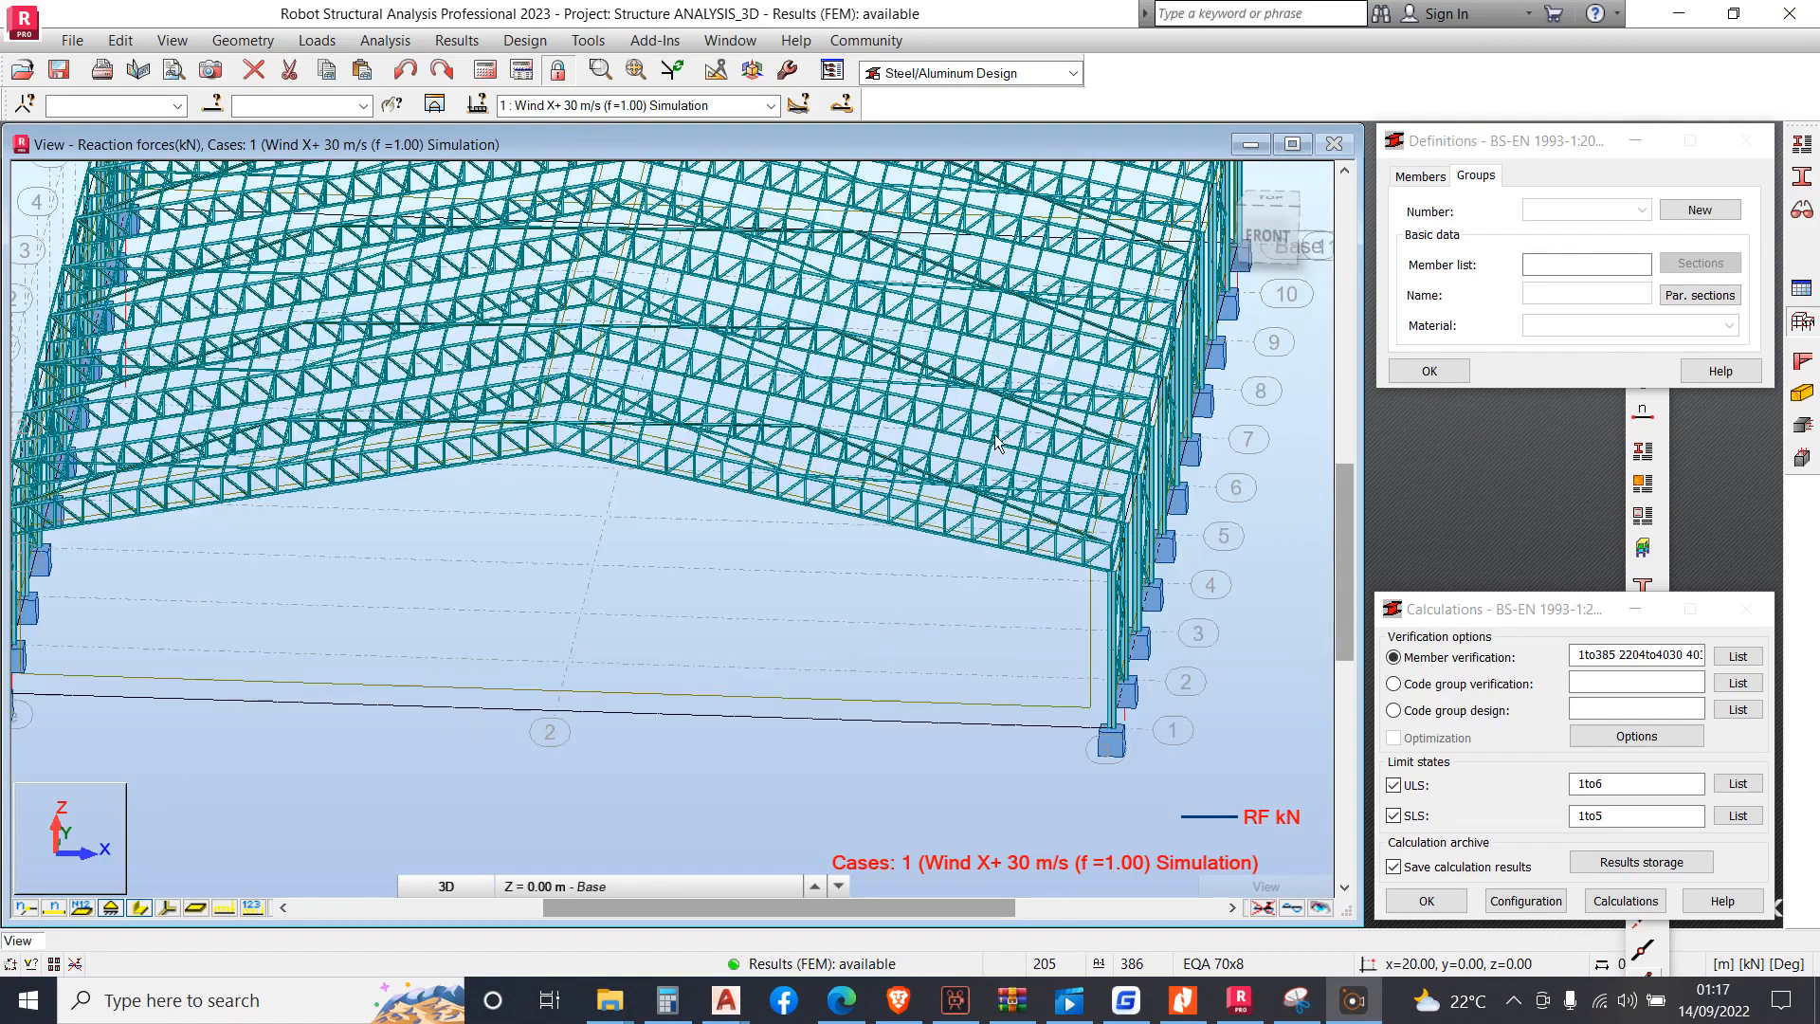
scroll(1069, 561, "down", 1)
scroll(1114, 555, "up", 5)
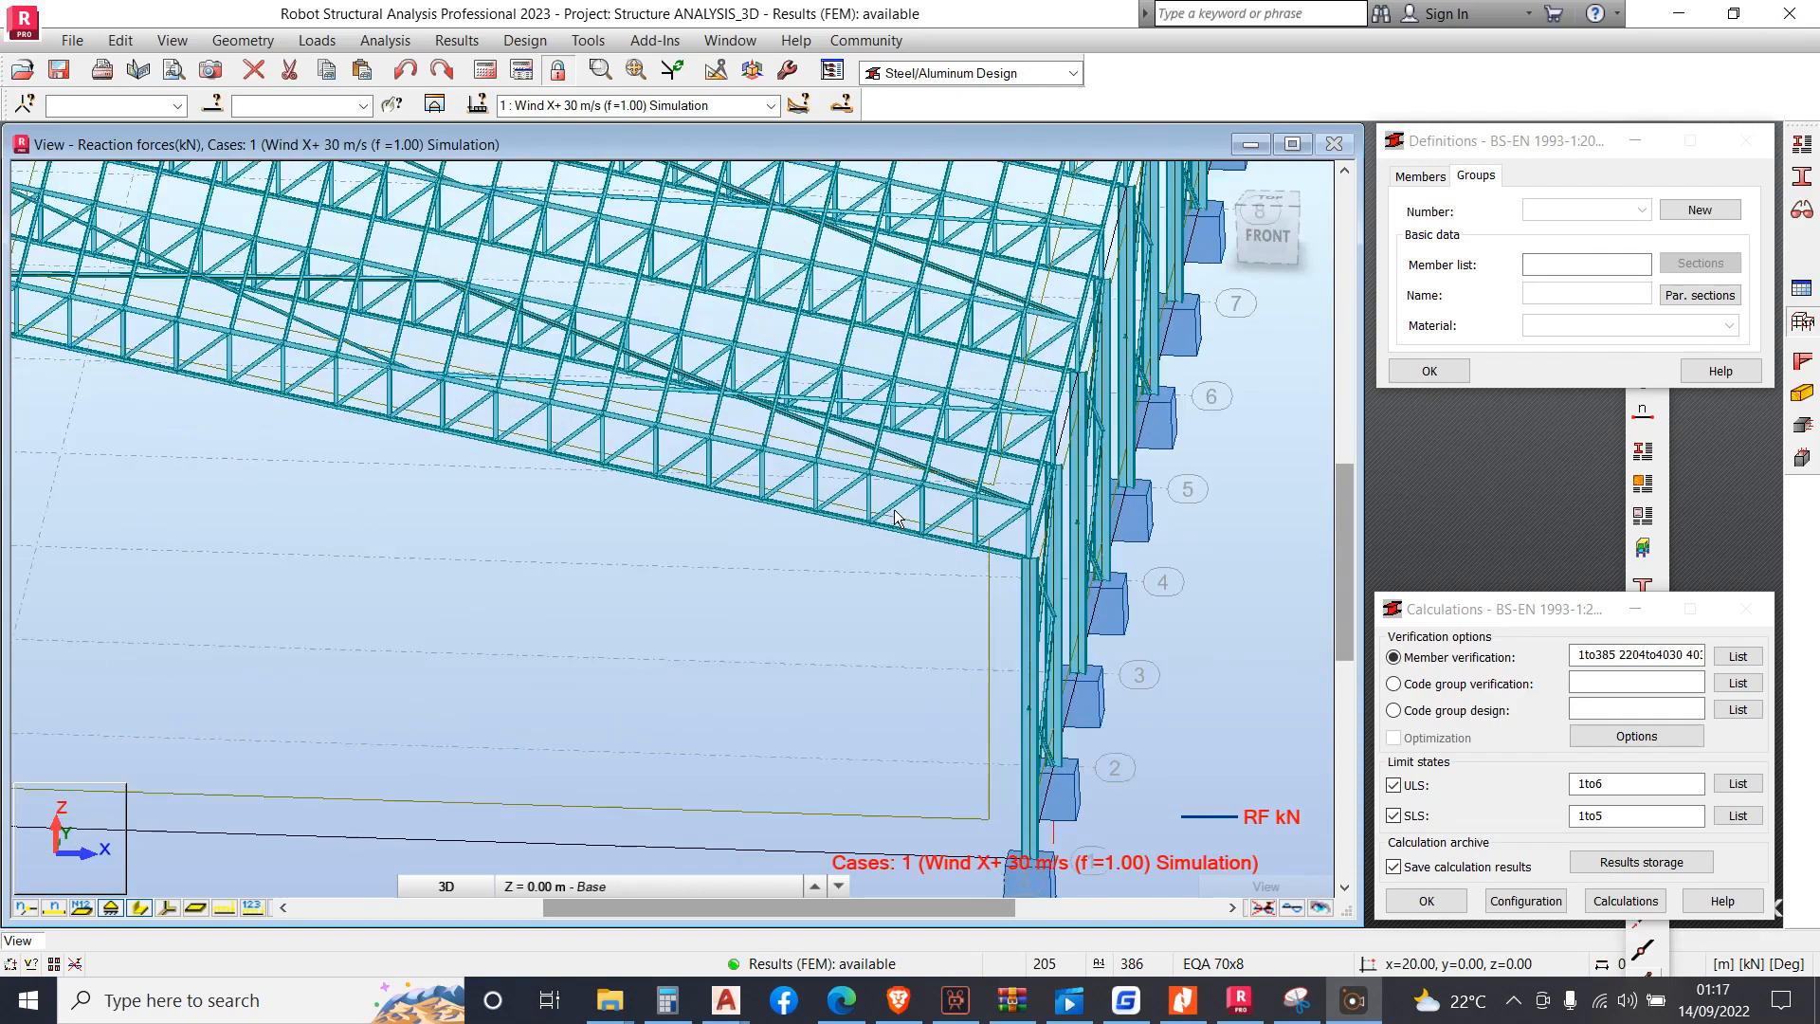
scroll(1009, 555, "up", 2)
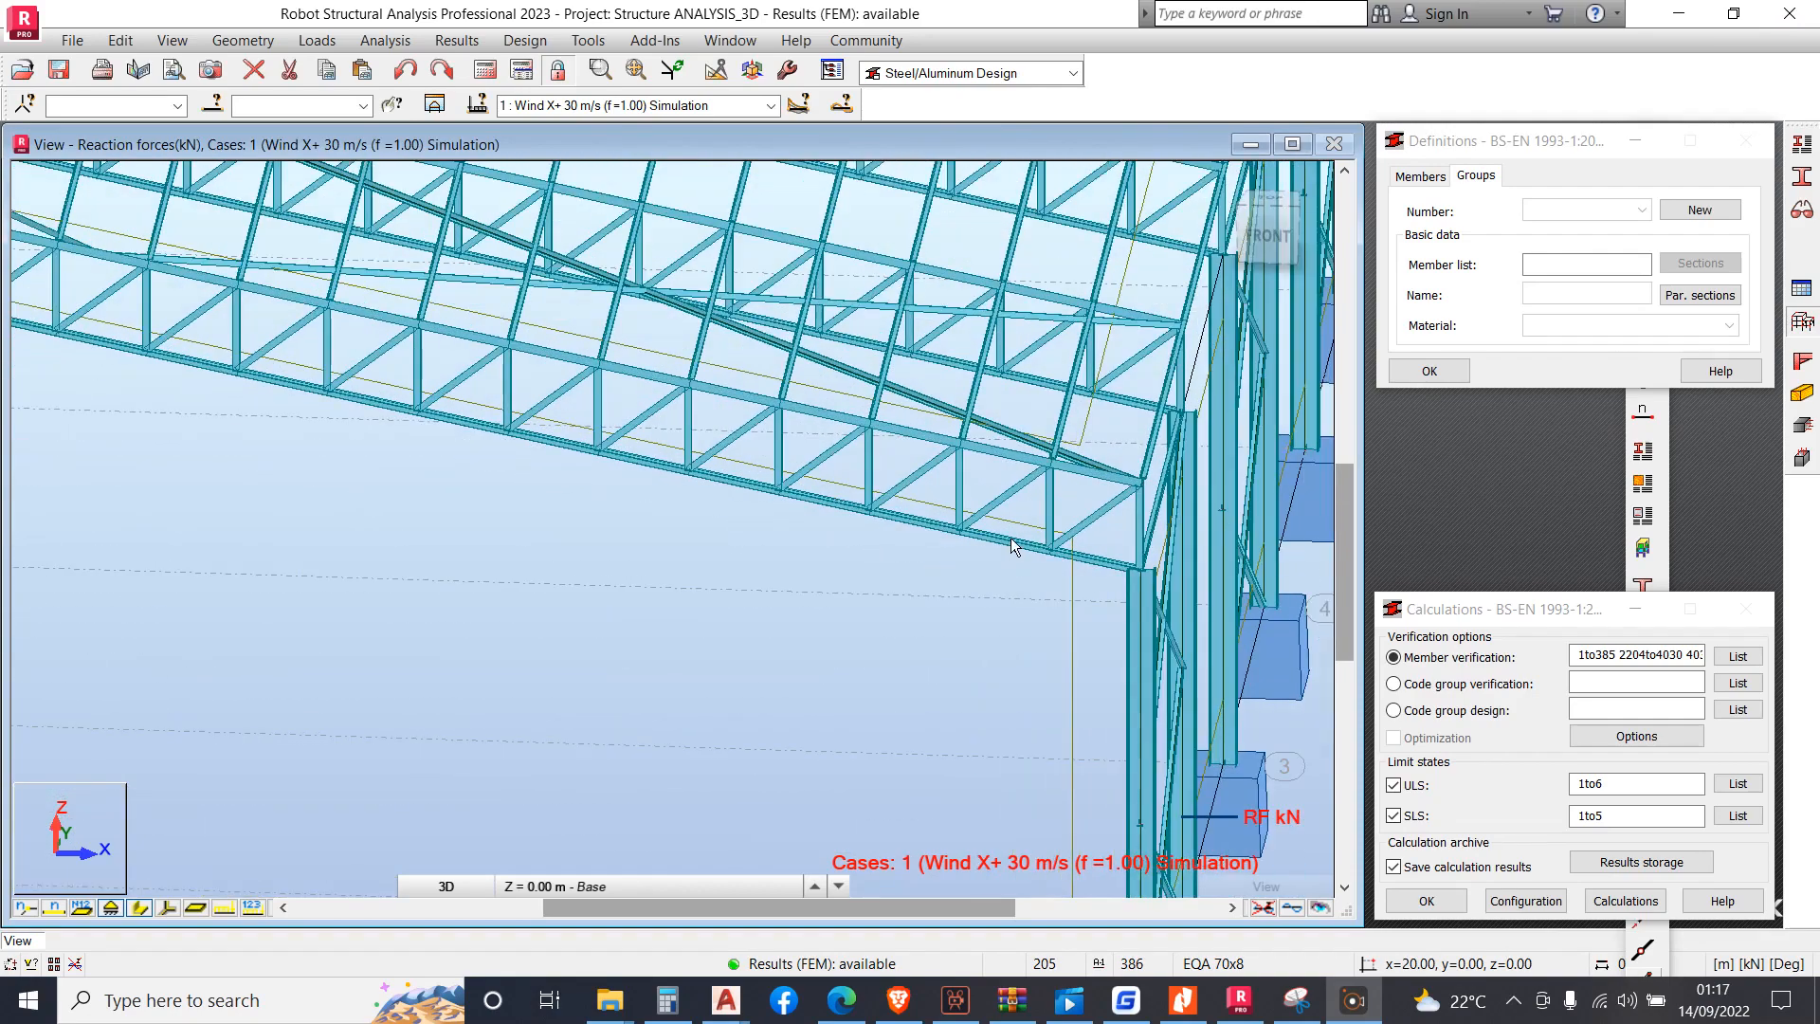
Switch the workspace layout back to the structure model's Start layout
left_click(1058, 82)
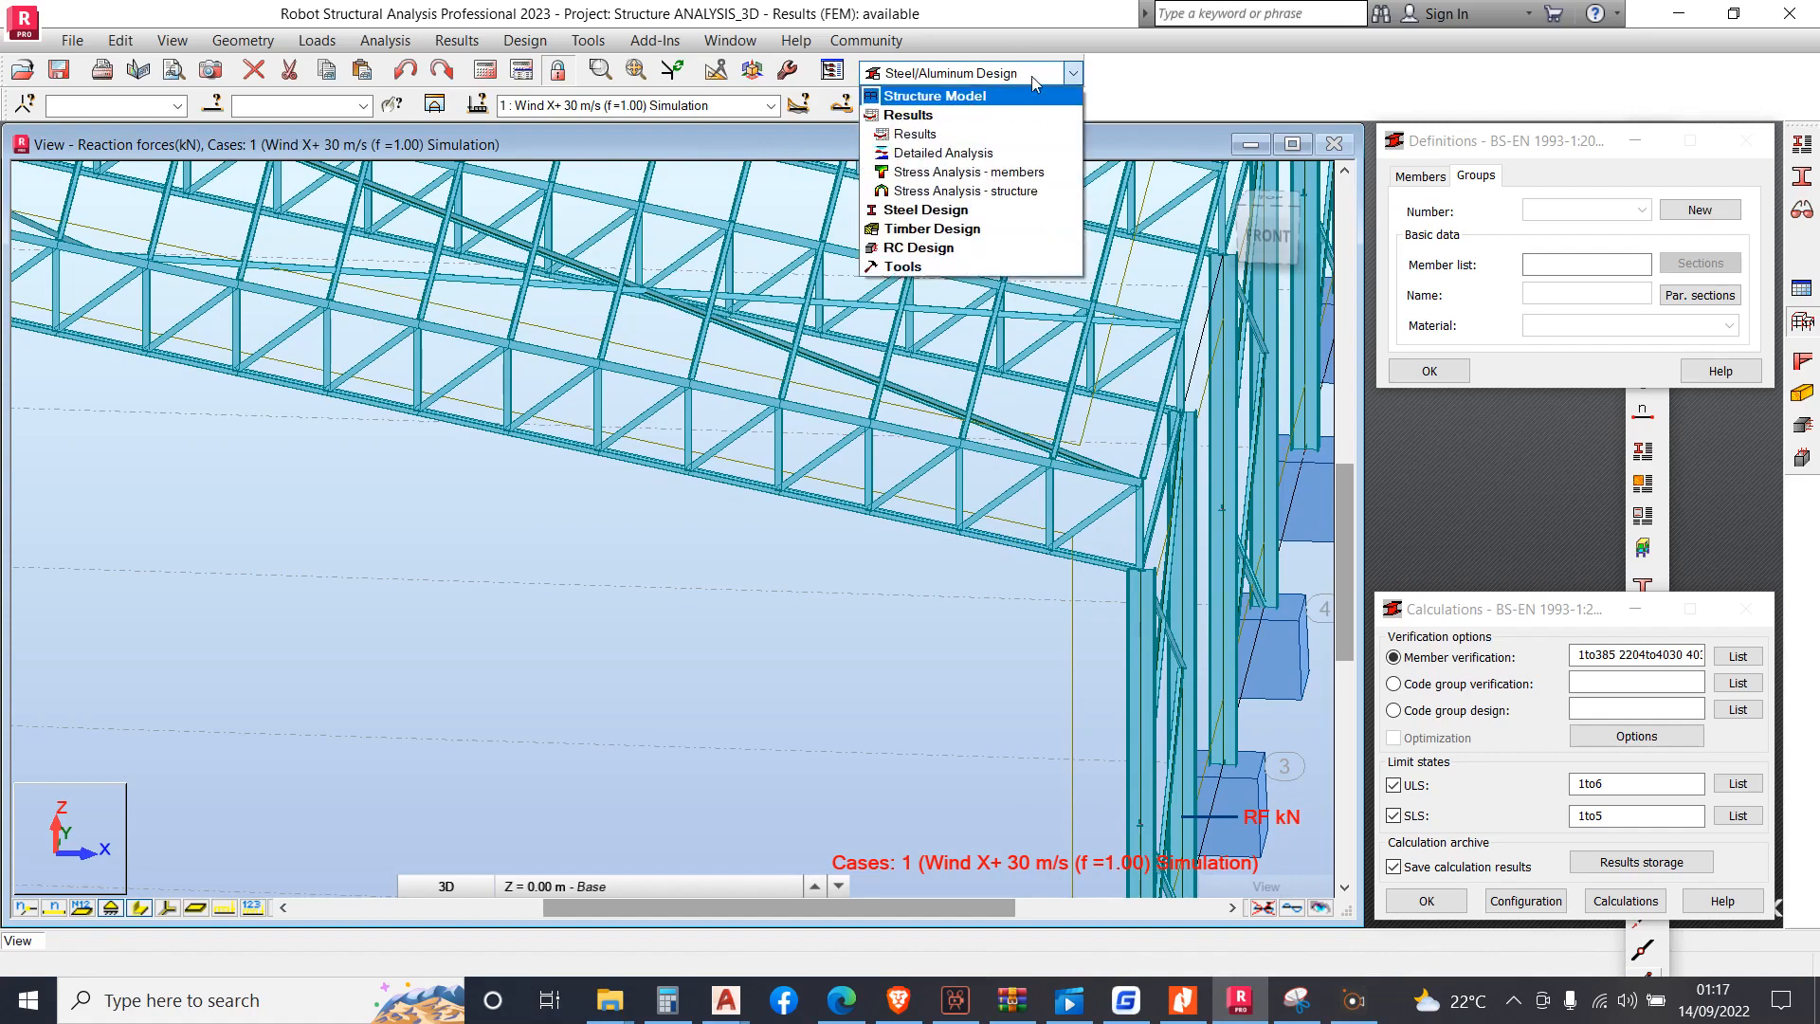
left_click(1031, 77)
left_click(1032, 76)
left_click(987, 104)
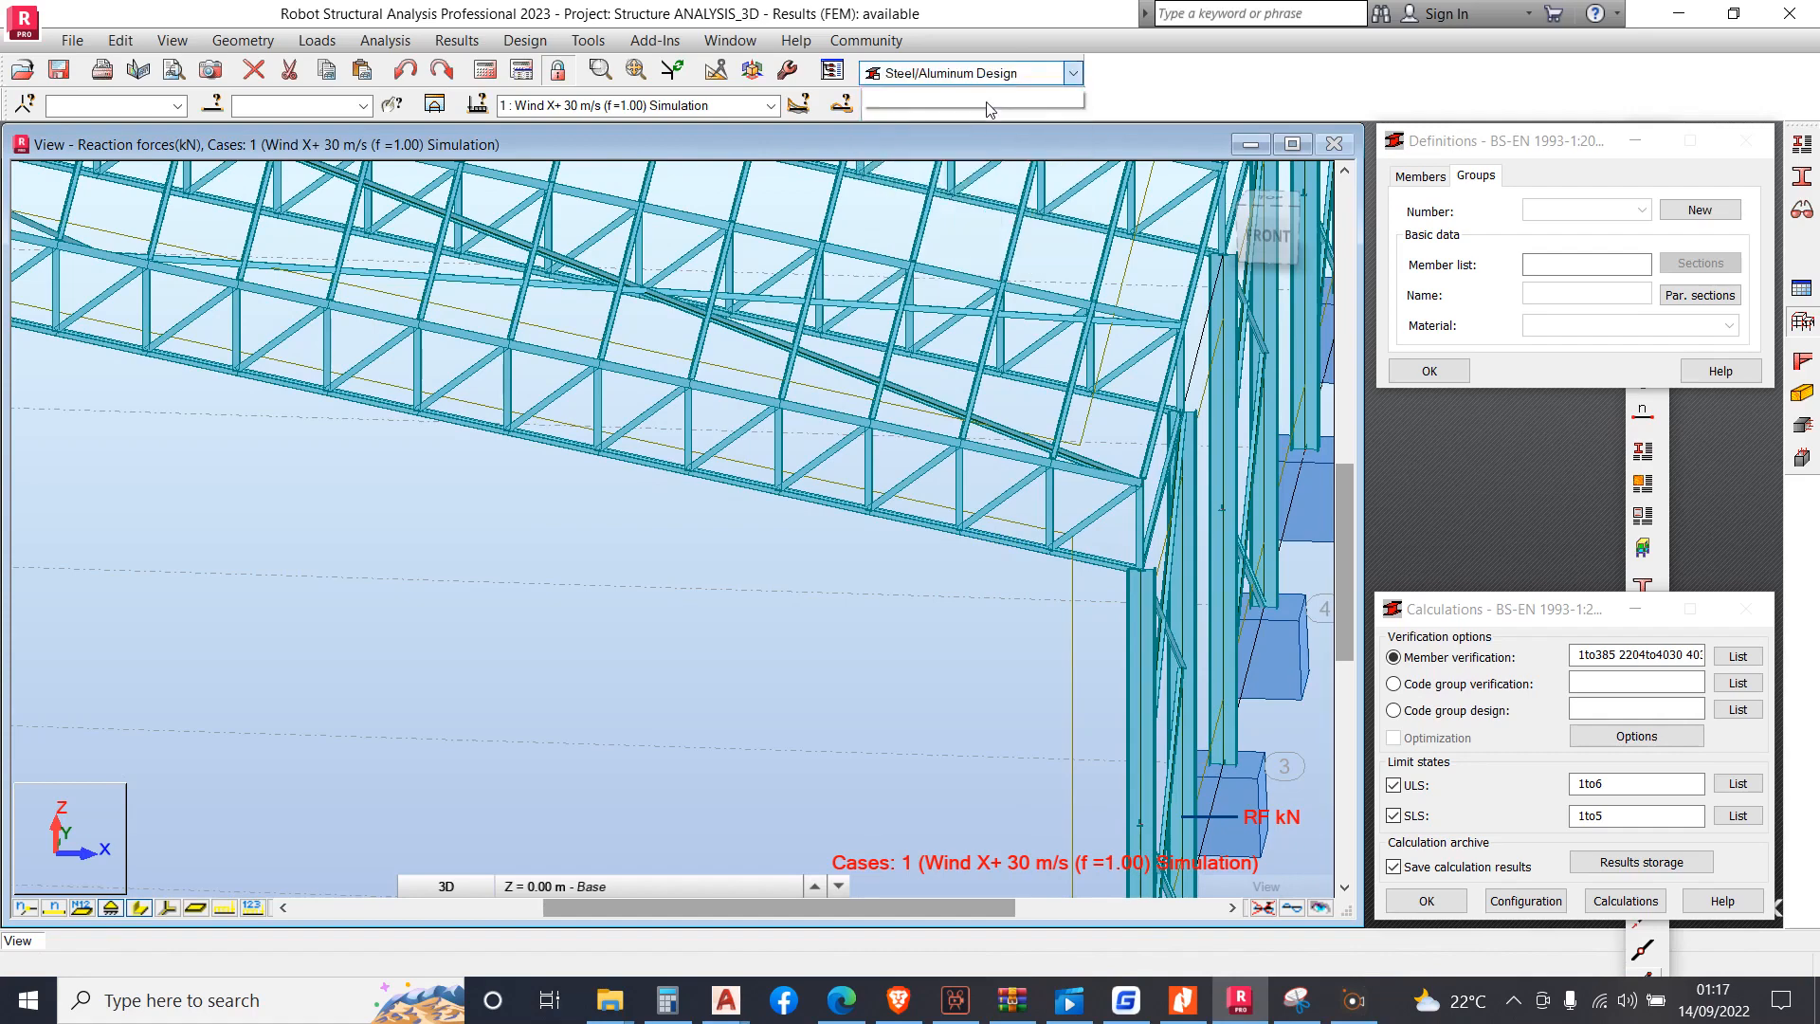
left_click(970, 124)
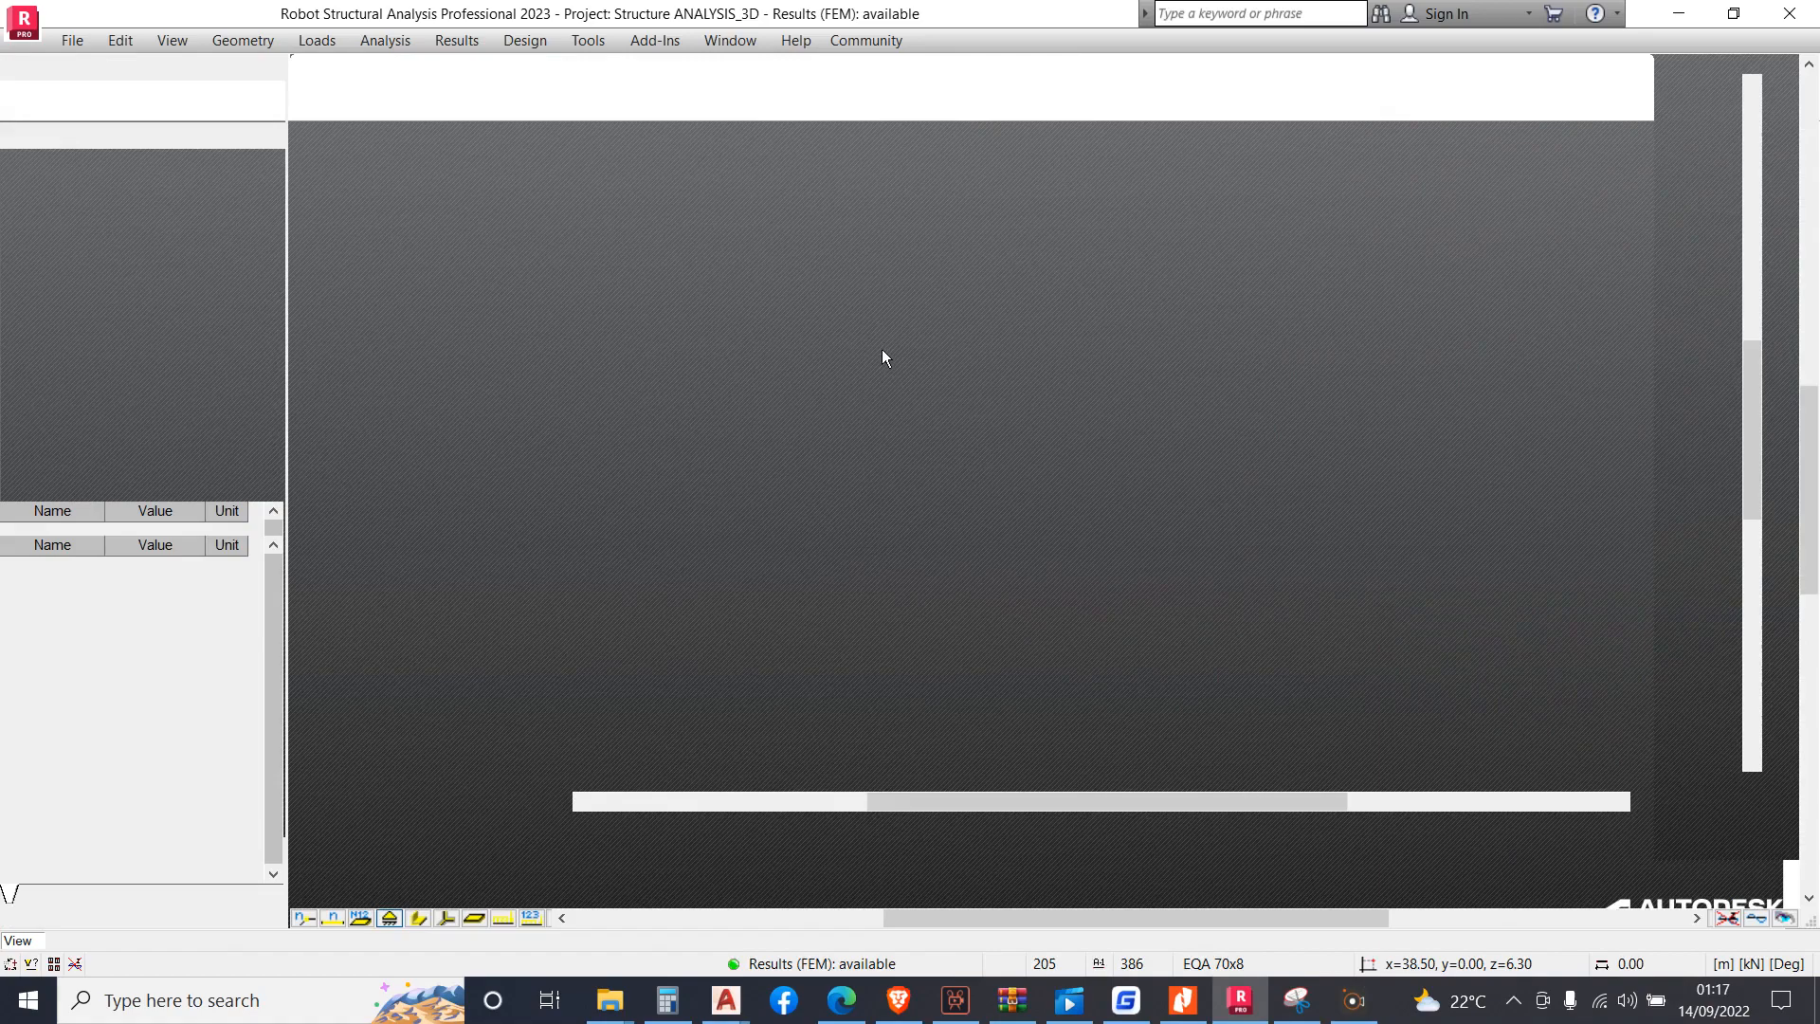
Select the front corner column at the origin and all members with the same cross-section
scroll(625, 664, "up", 5)
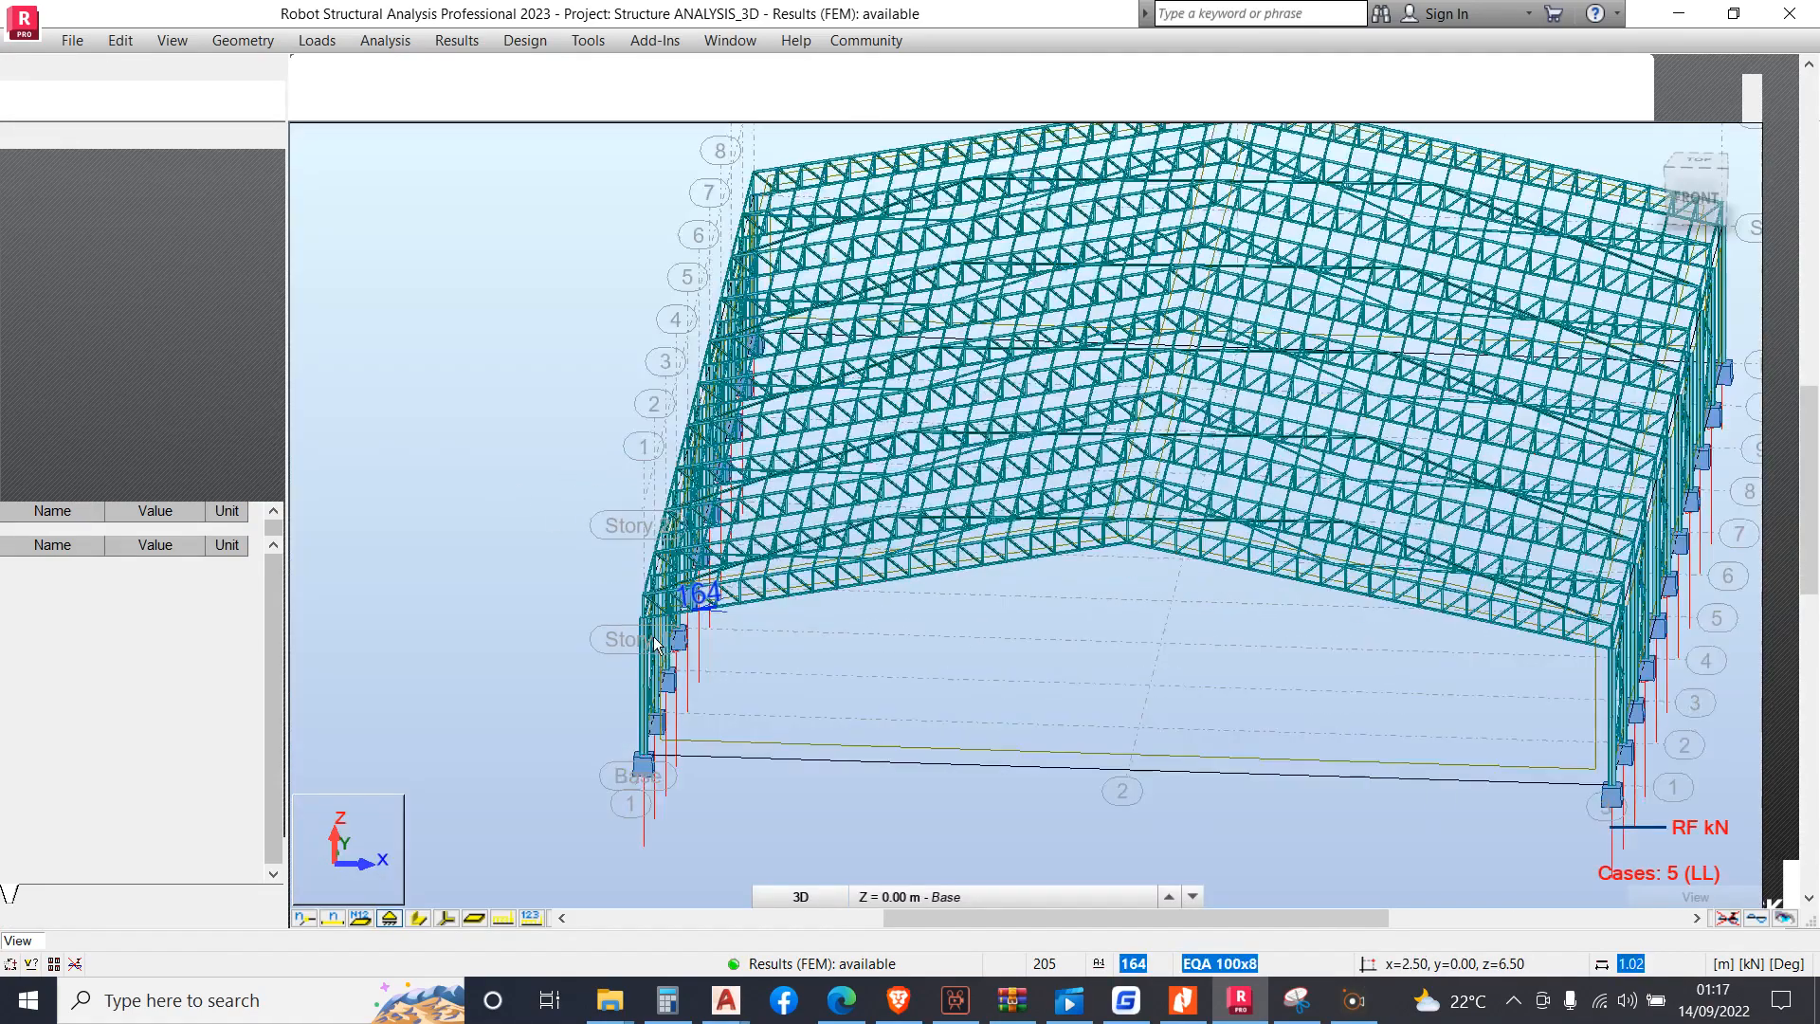
left_click(647, 694)
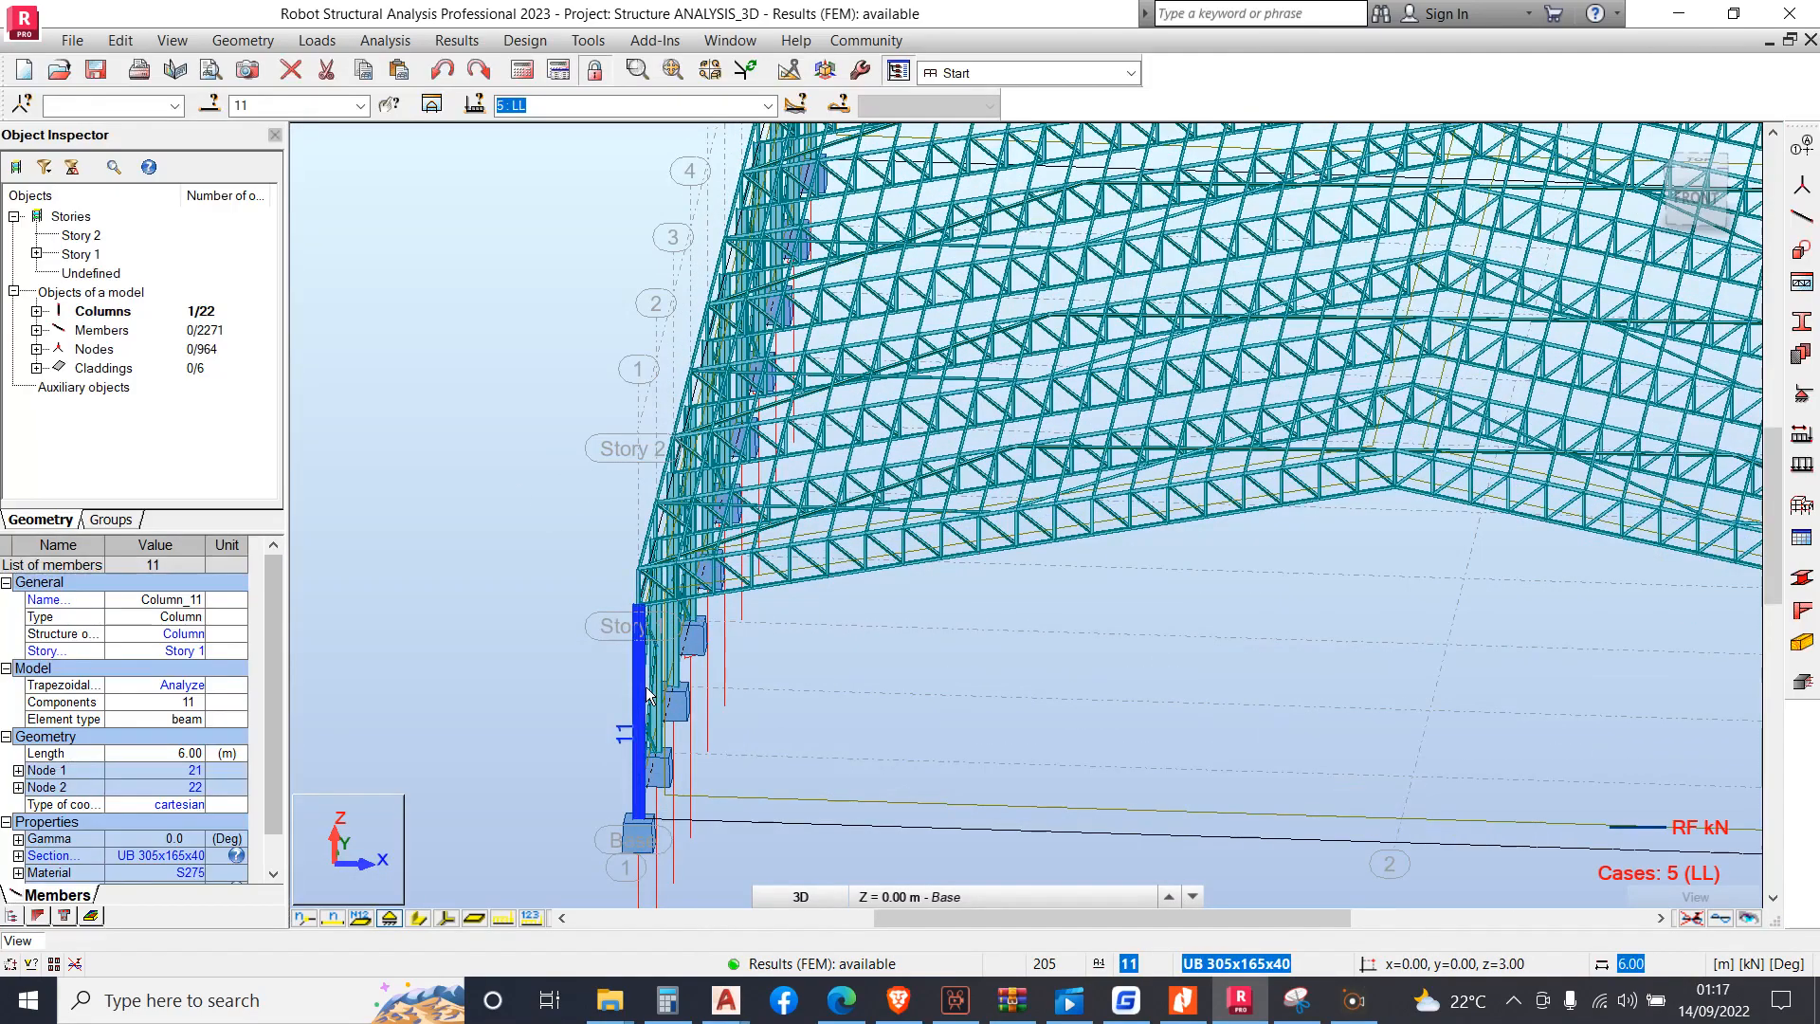
right_click(648, 689)
mouse_move(739, 608)
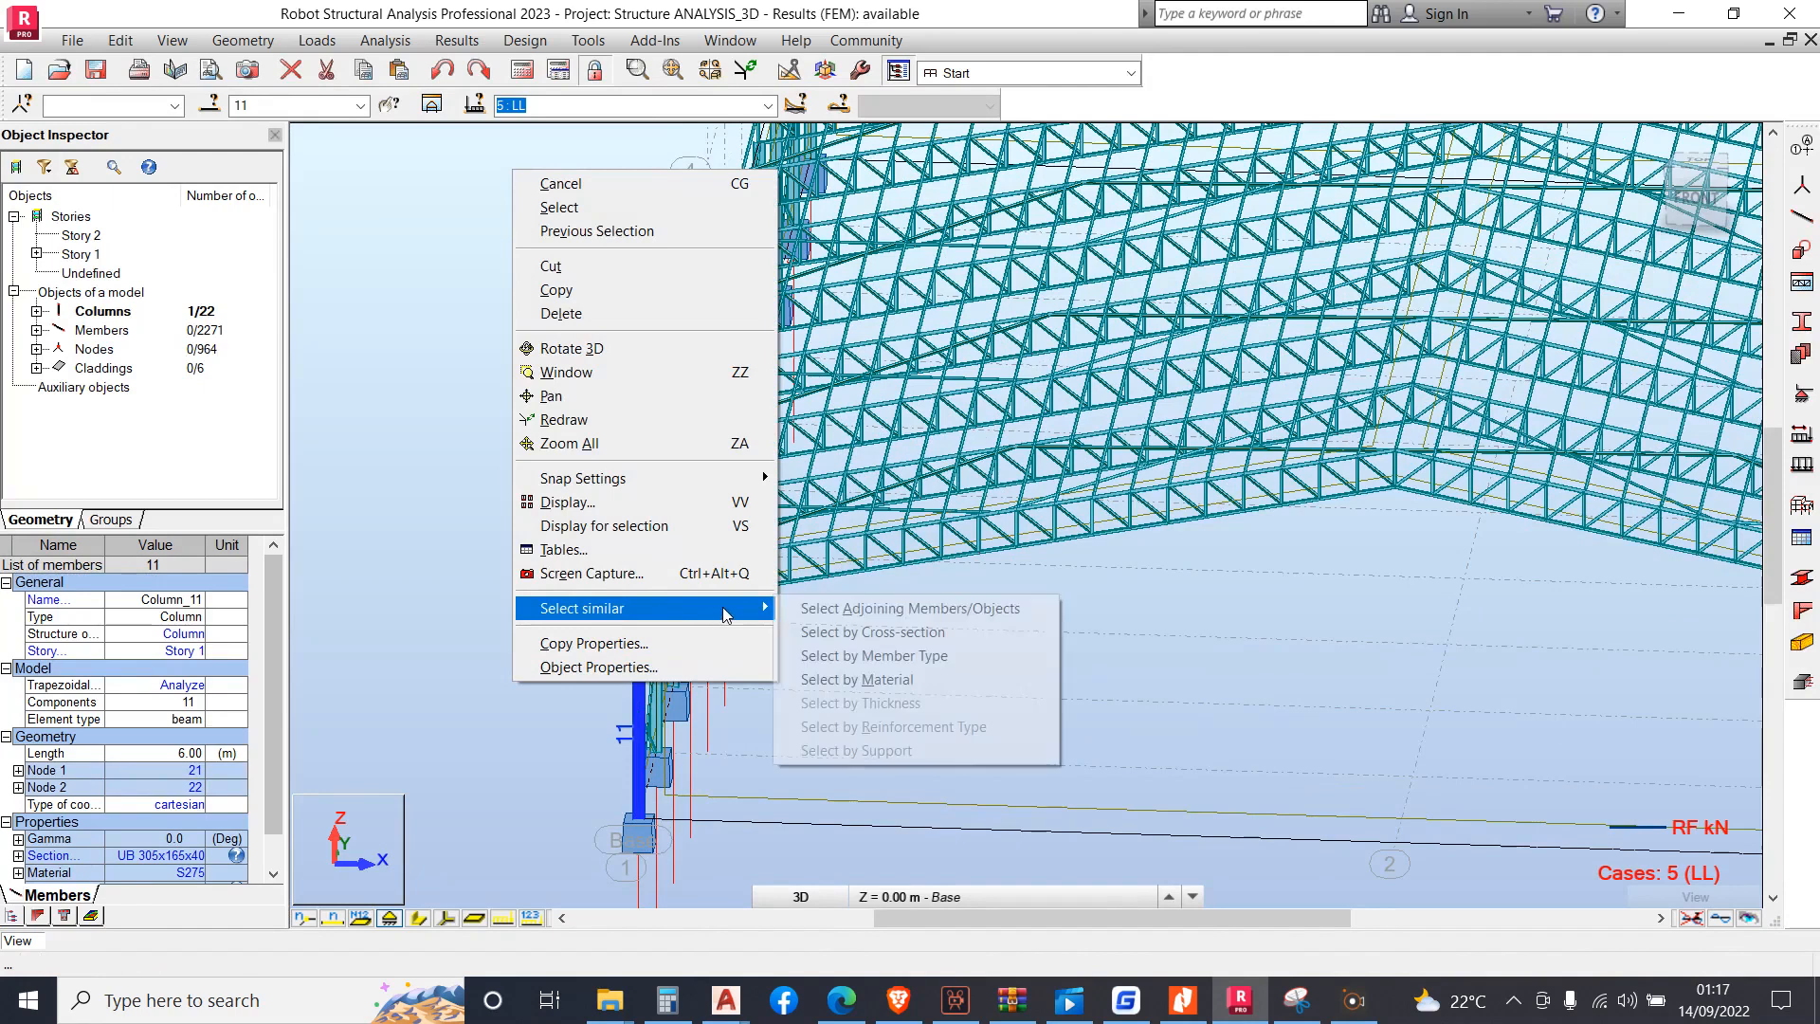
left_click(856, 631)
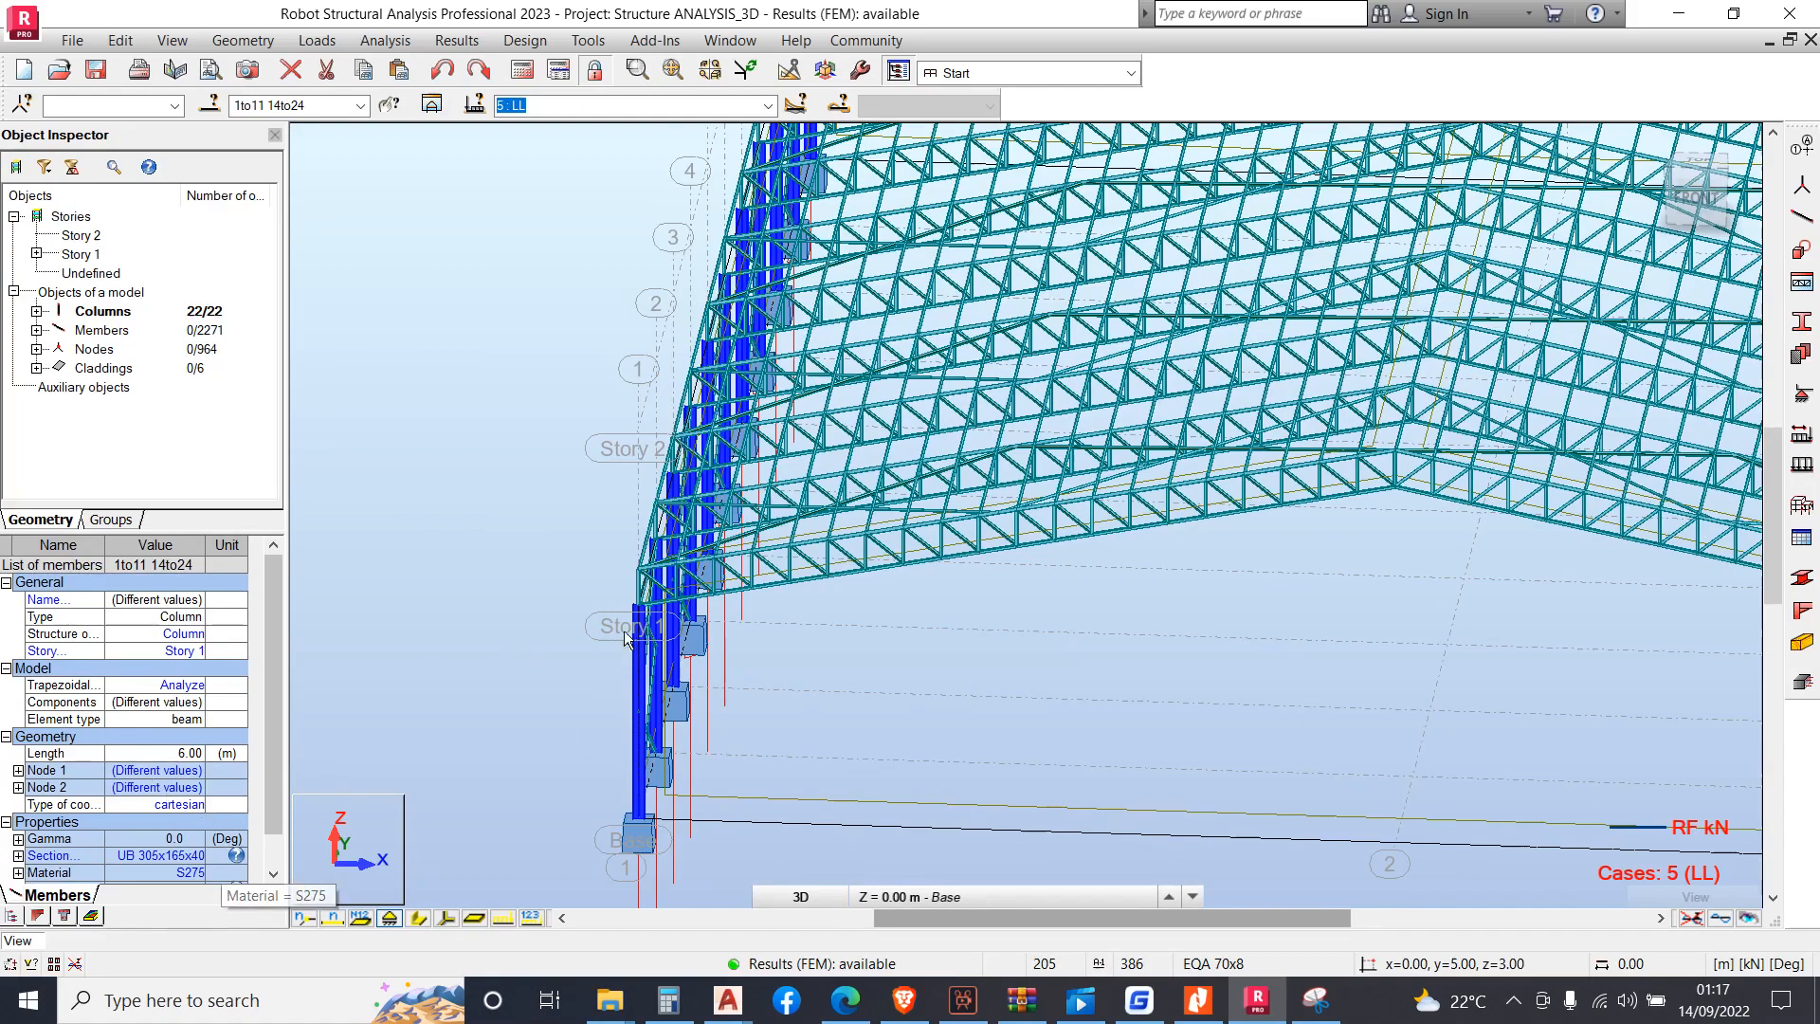
Clear the column selection and select the second truss's bottom chord member at the eave with all members sharing its cross-section
right_click(336, 432)
left_click(419, 528)
left_click_drag(516, 480, 1030, 405)
key("Escape")
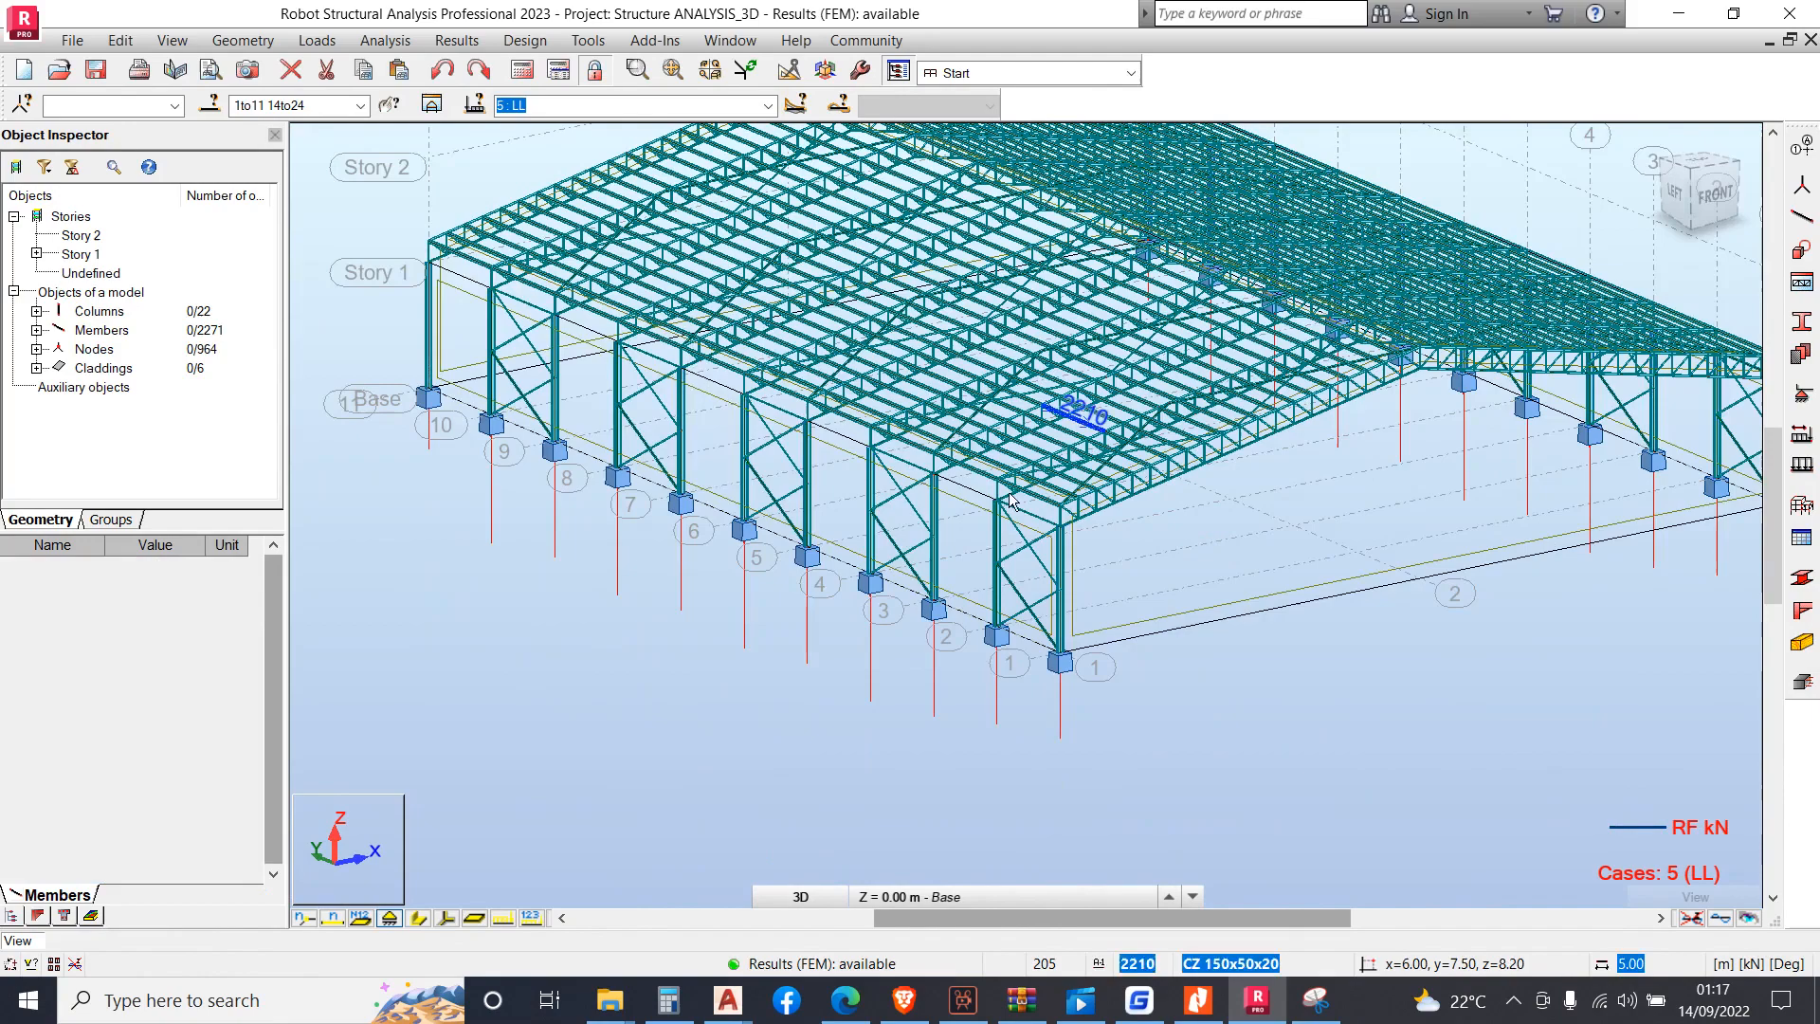
scroll(1033, 512, "up", 6)
scroll(1035, 518, "up", 2)
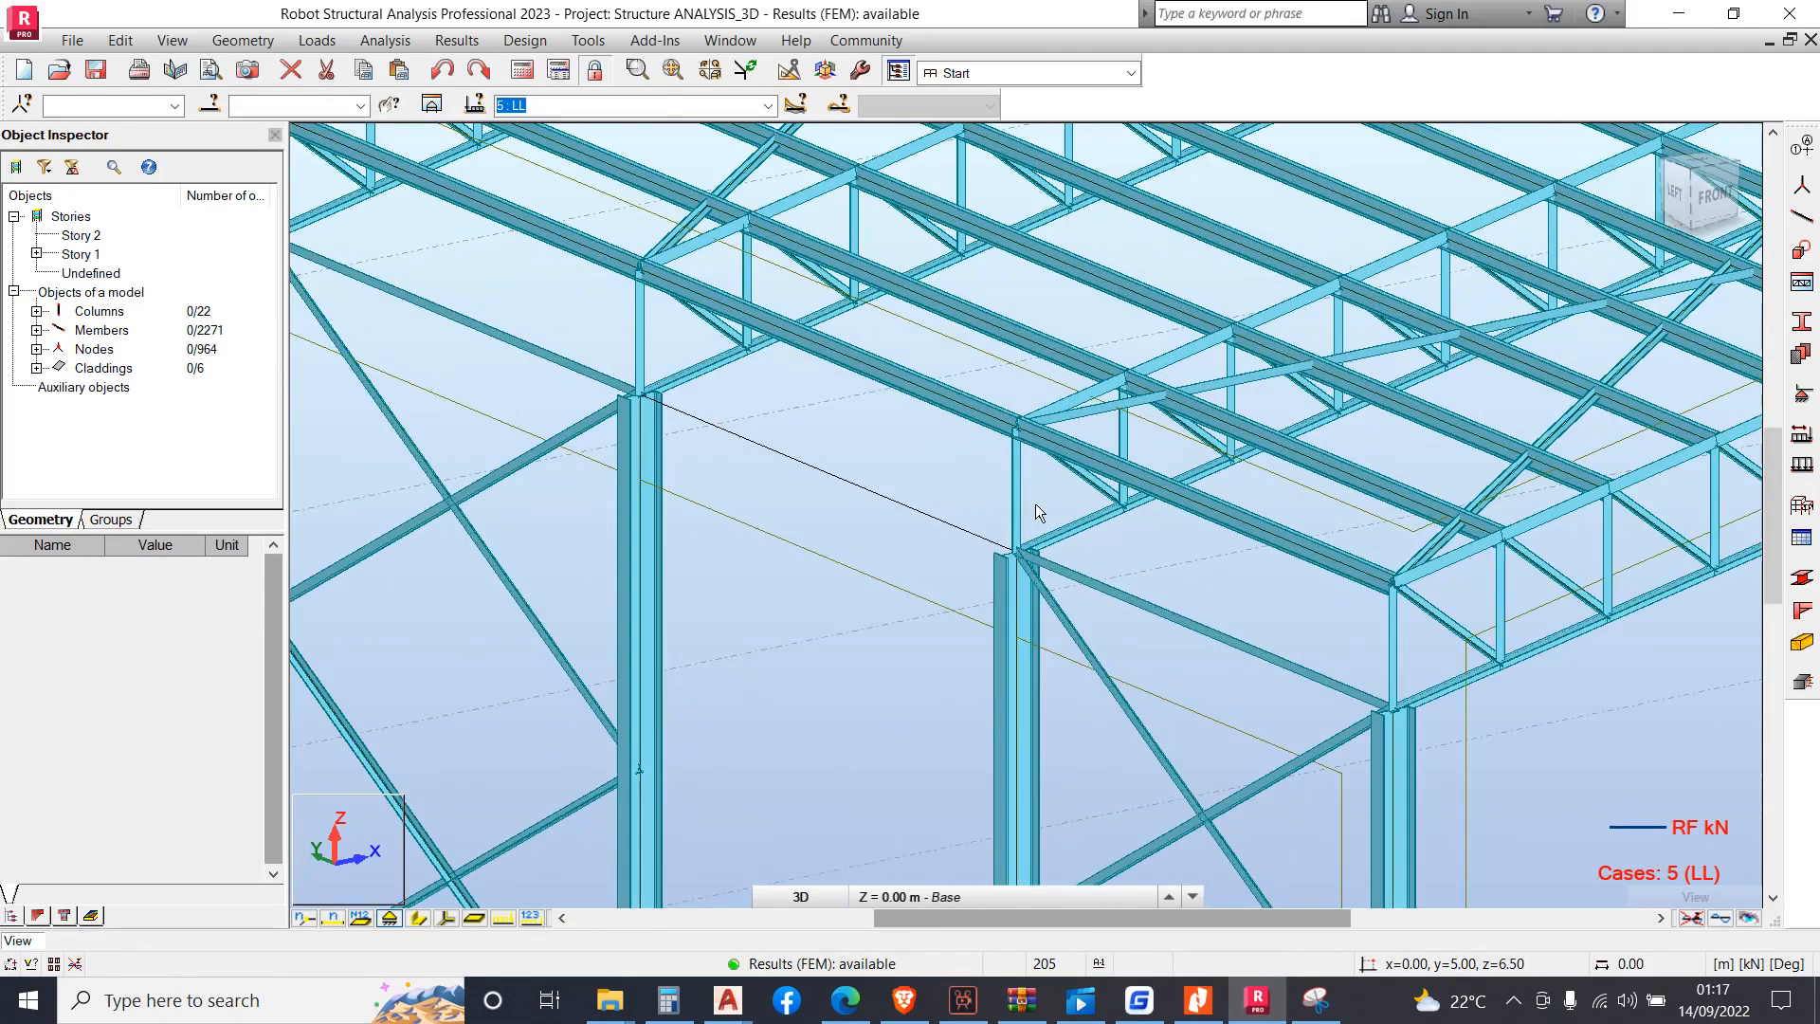
left_click(1086, 527)
right_click(1087, 529)
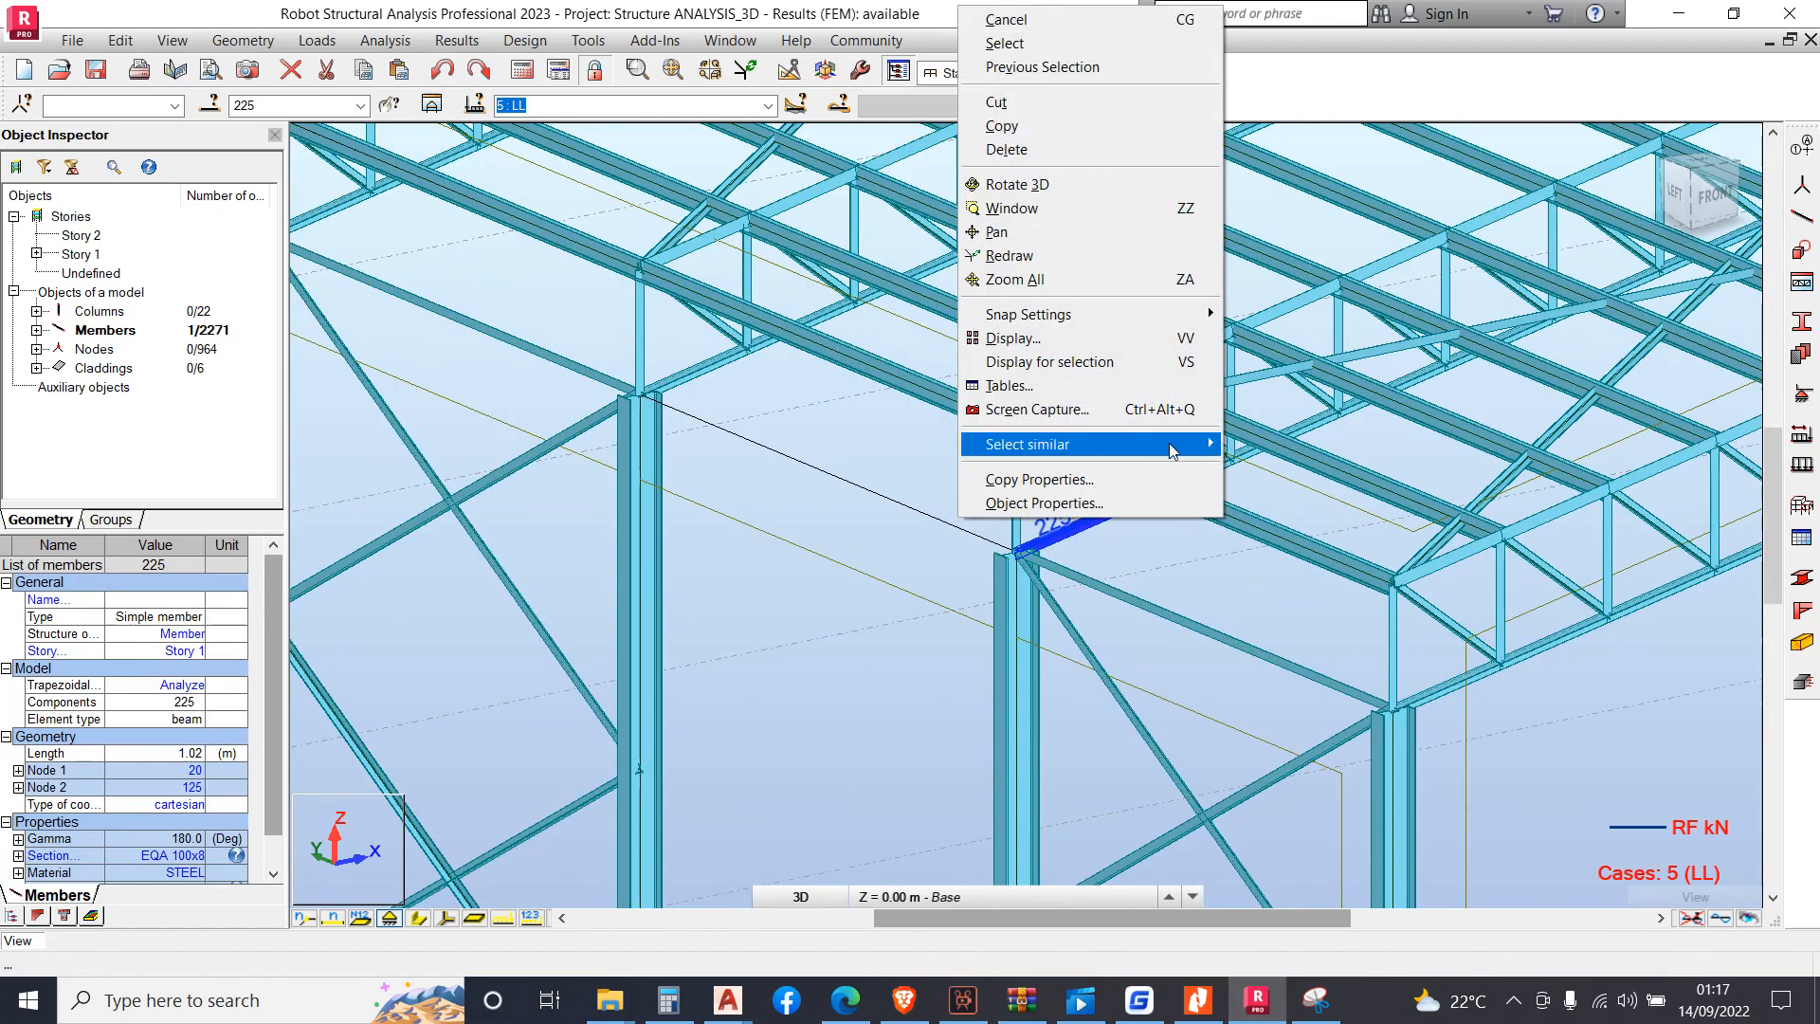
mouse_move(1124, 439)
left_click(1365, 467)
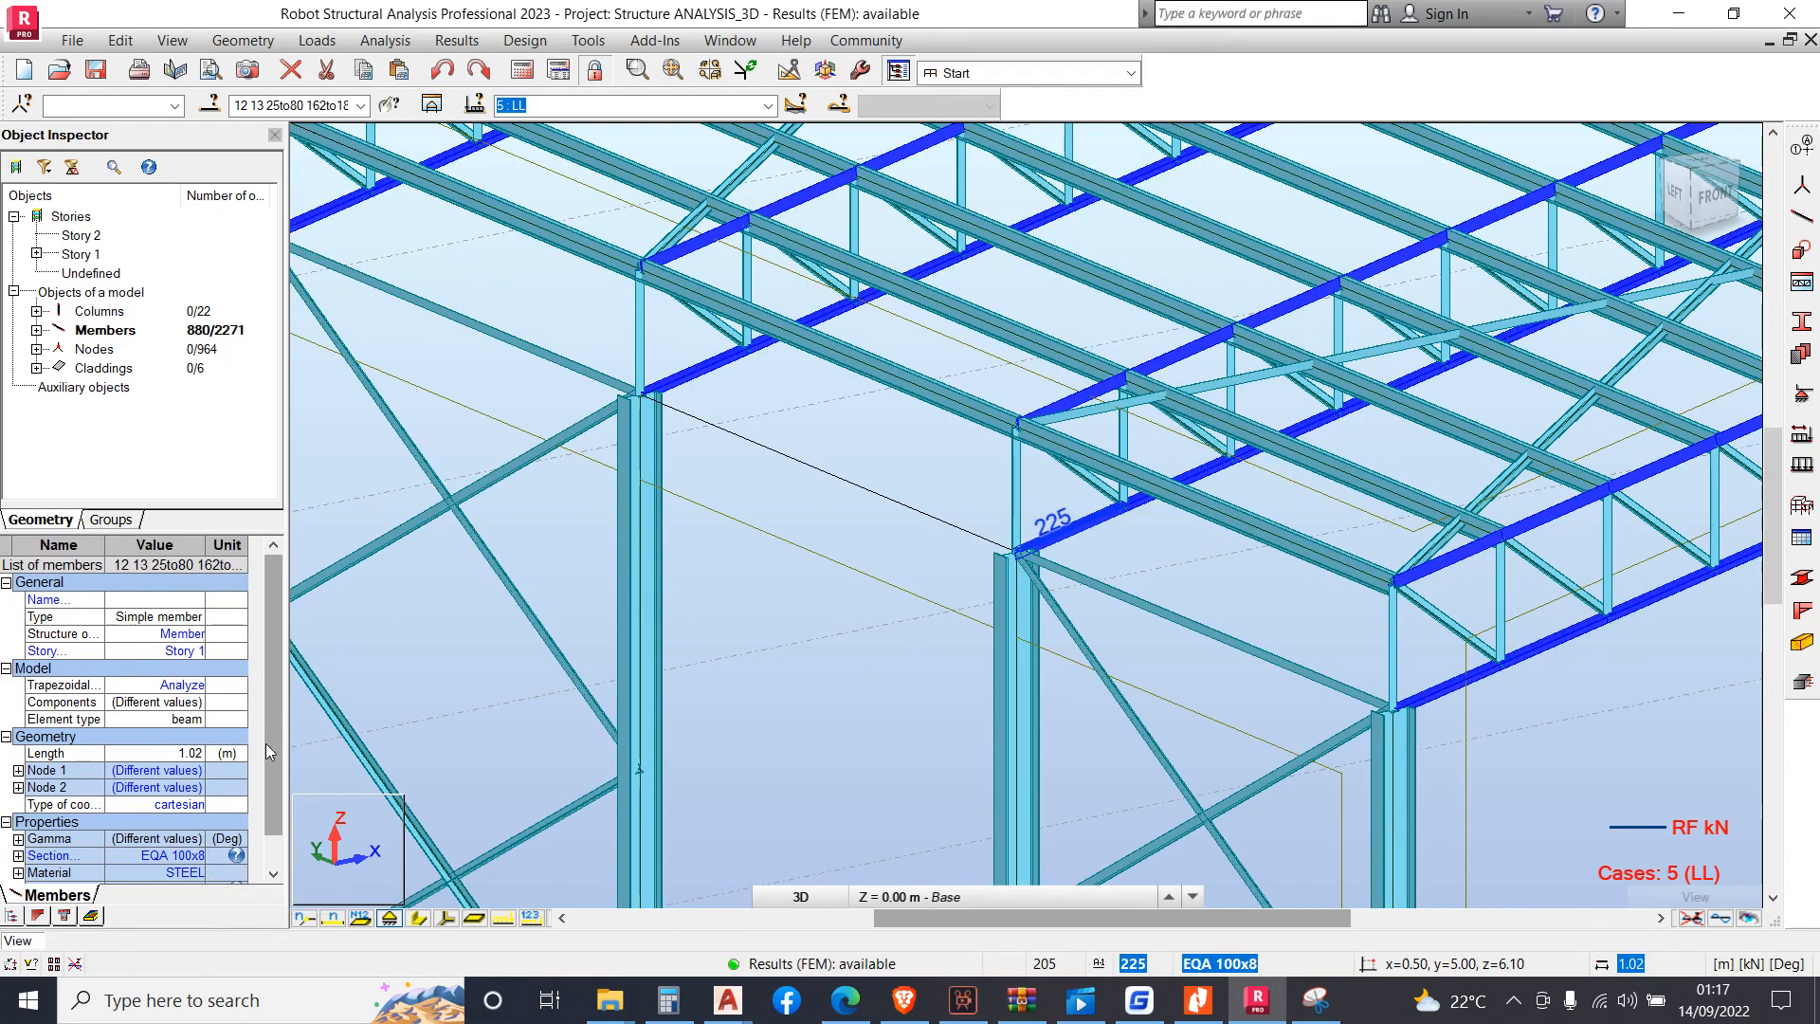
Set the material of the selected EQA 100x8 truss chord members to S275, accepting the change to the result status
scroll(270, 754, "down", 2)
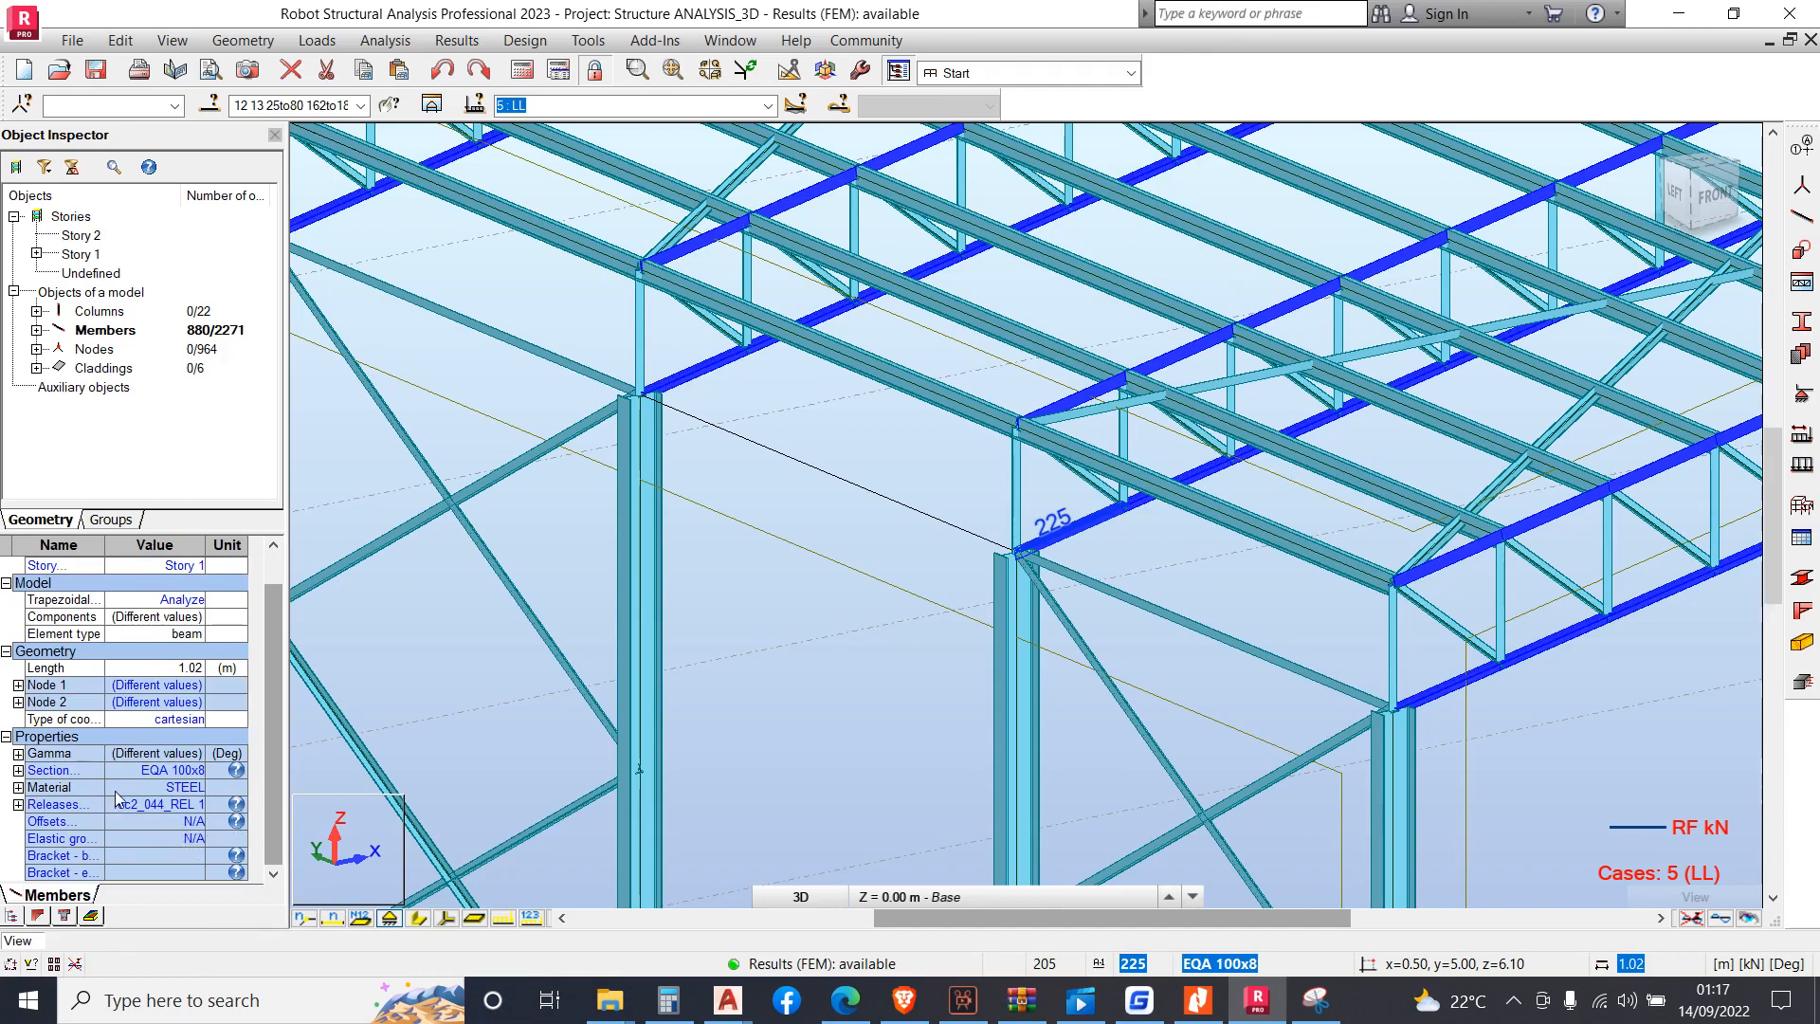
left_click(196, 790)
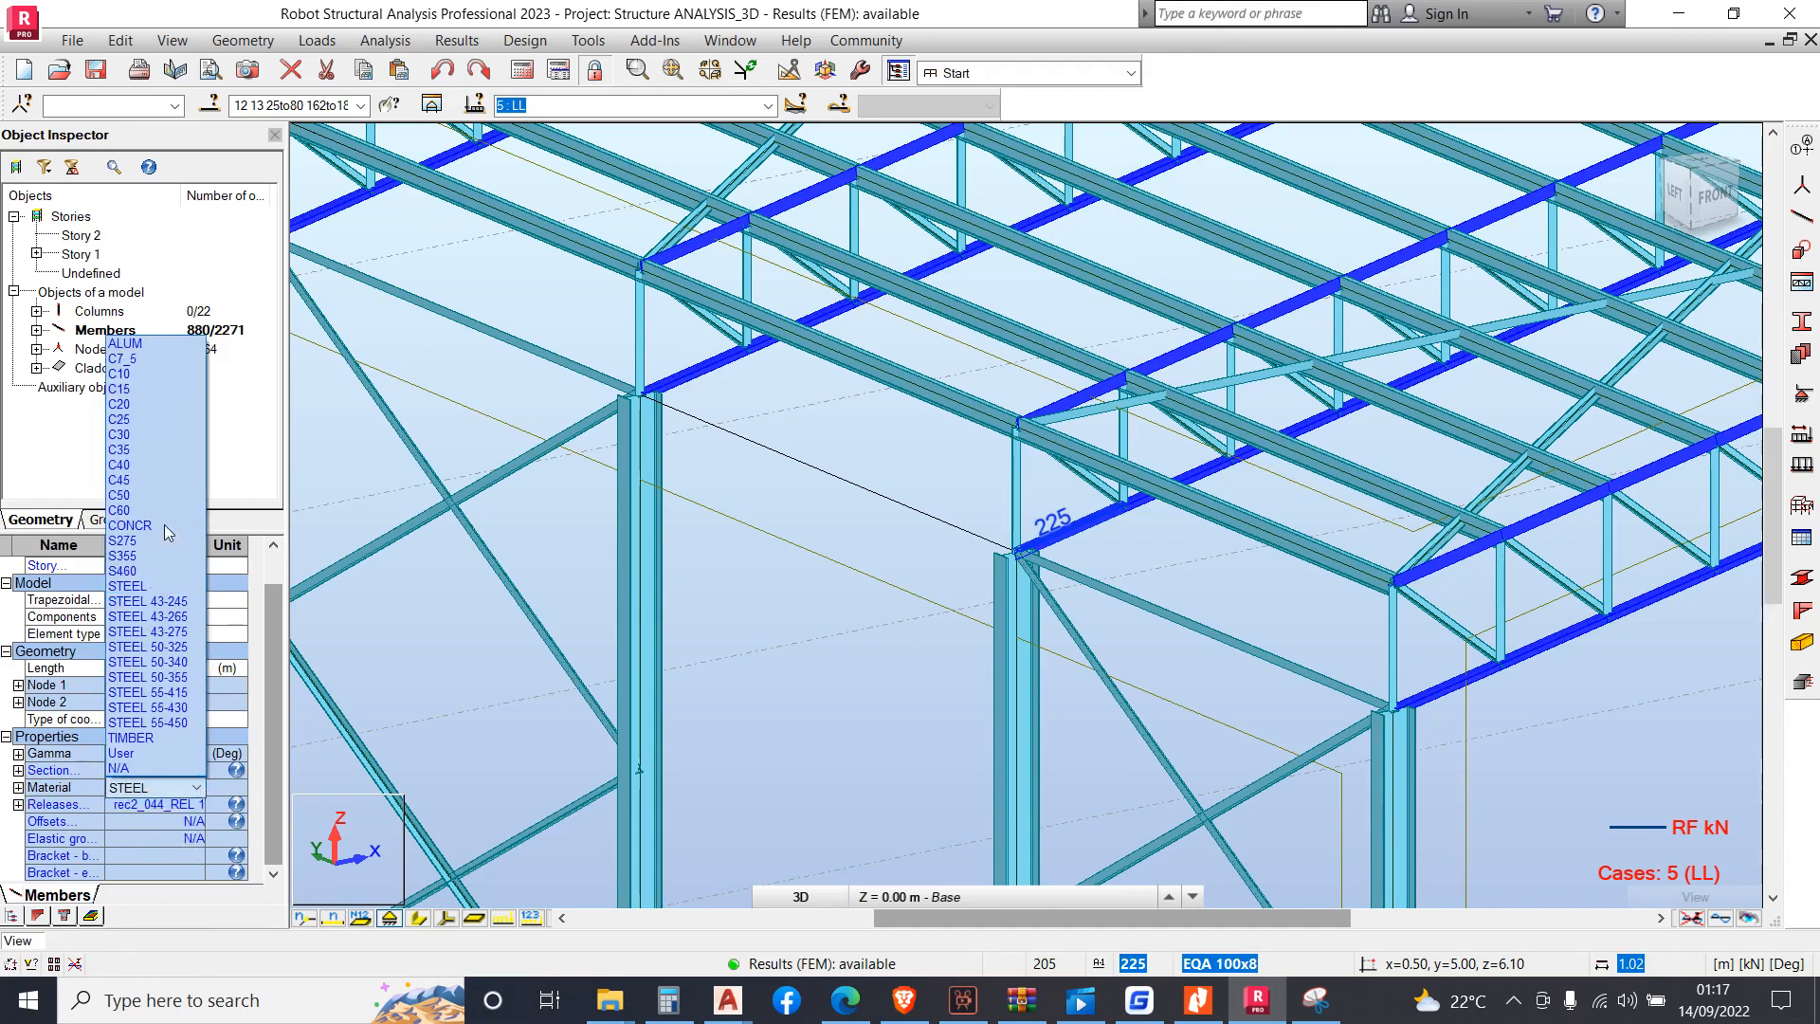
left_click(139, 542)
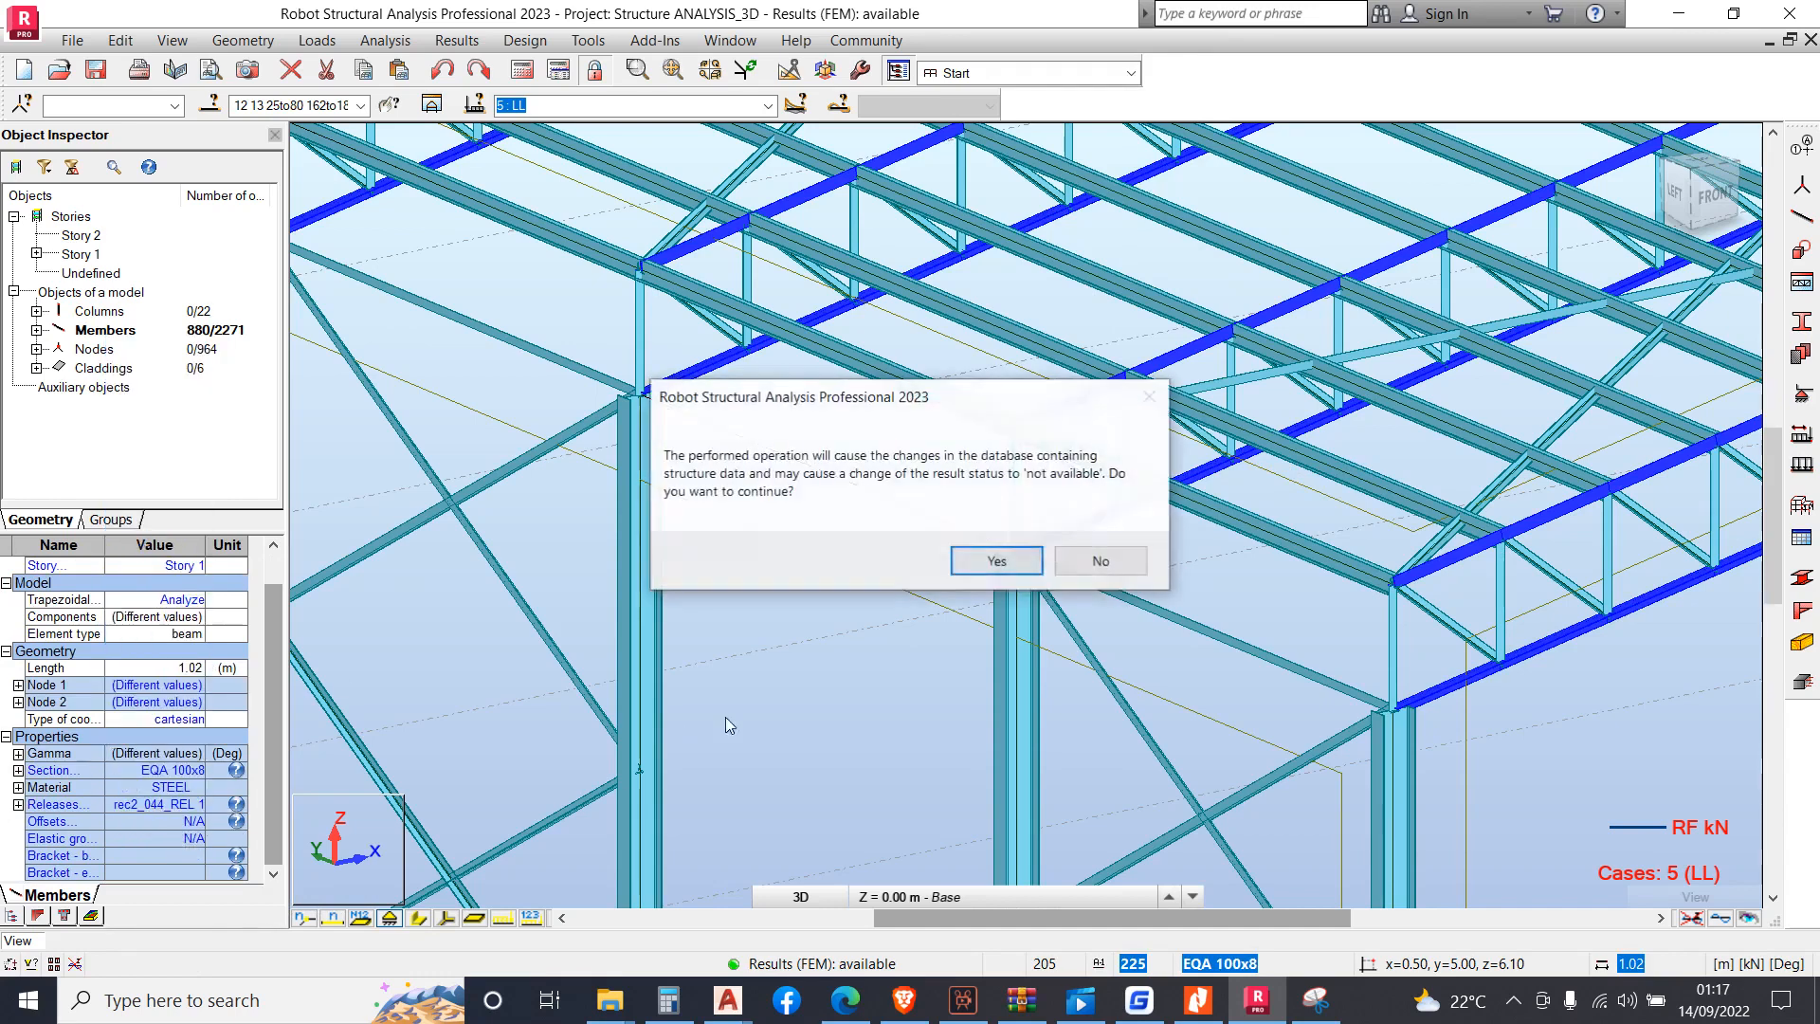
left_click(995, 568)
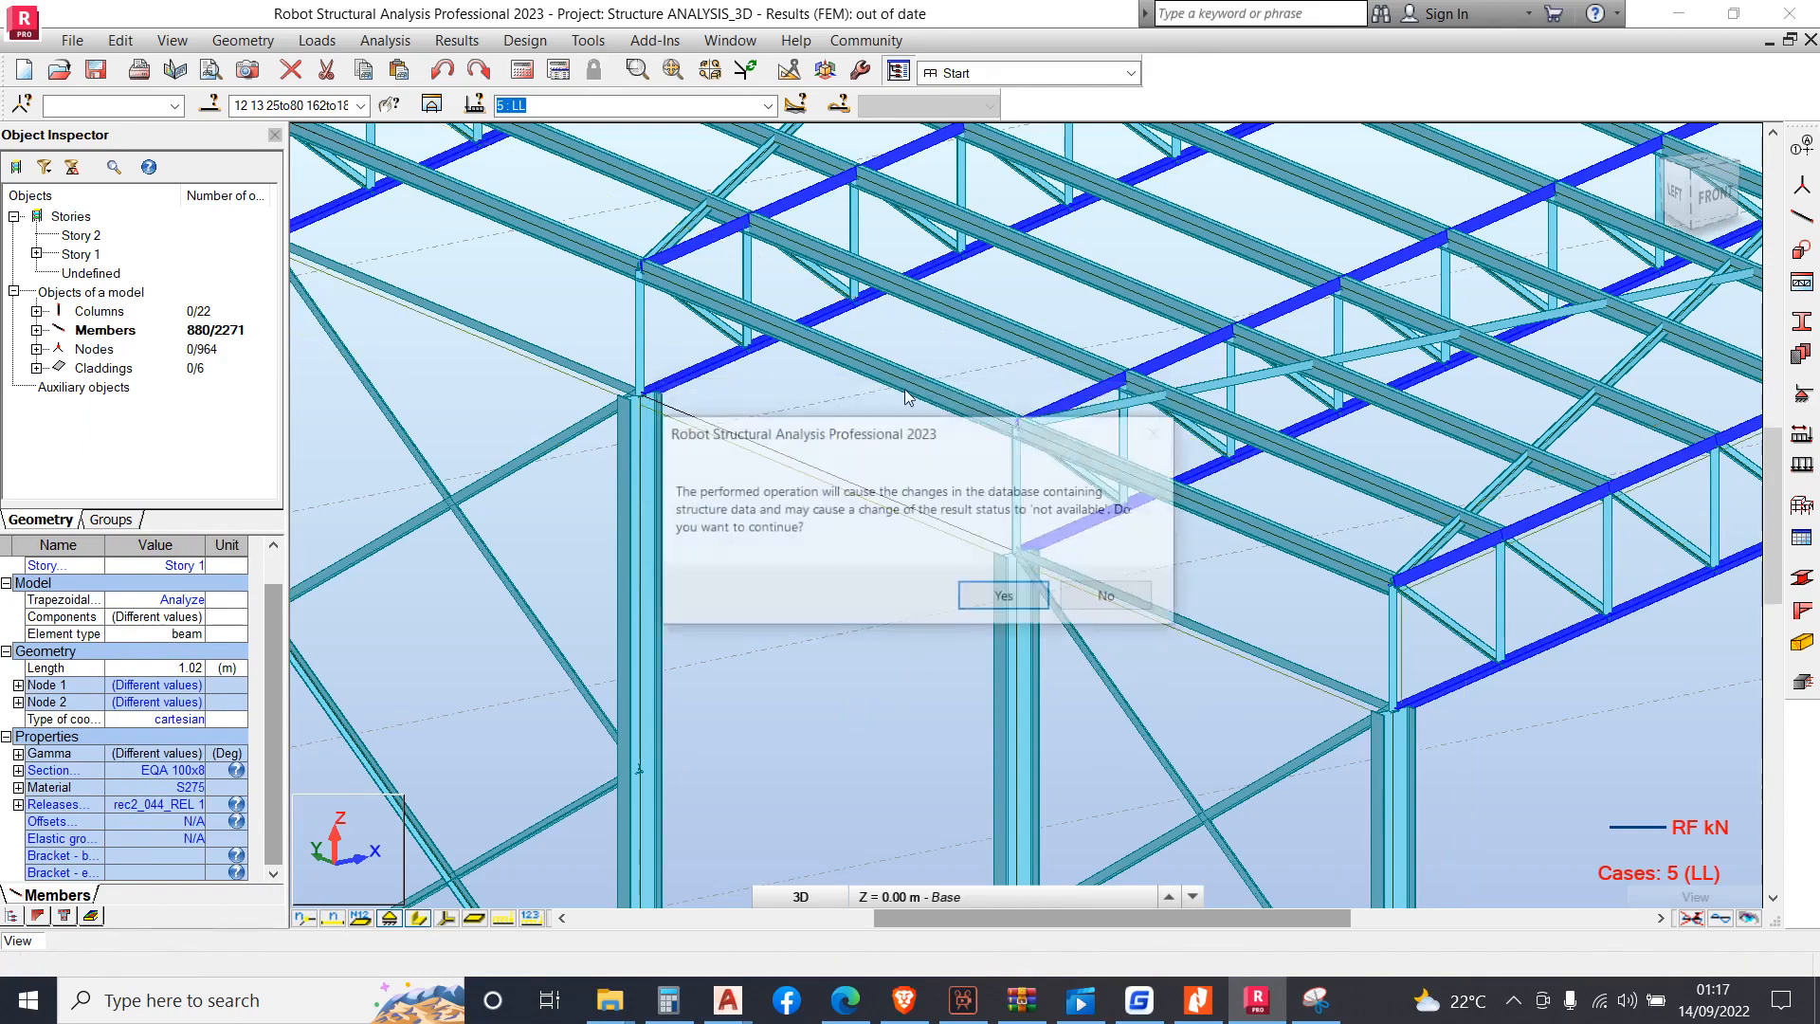
left_click(1007, 596)
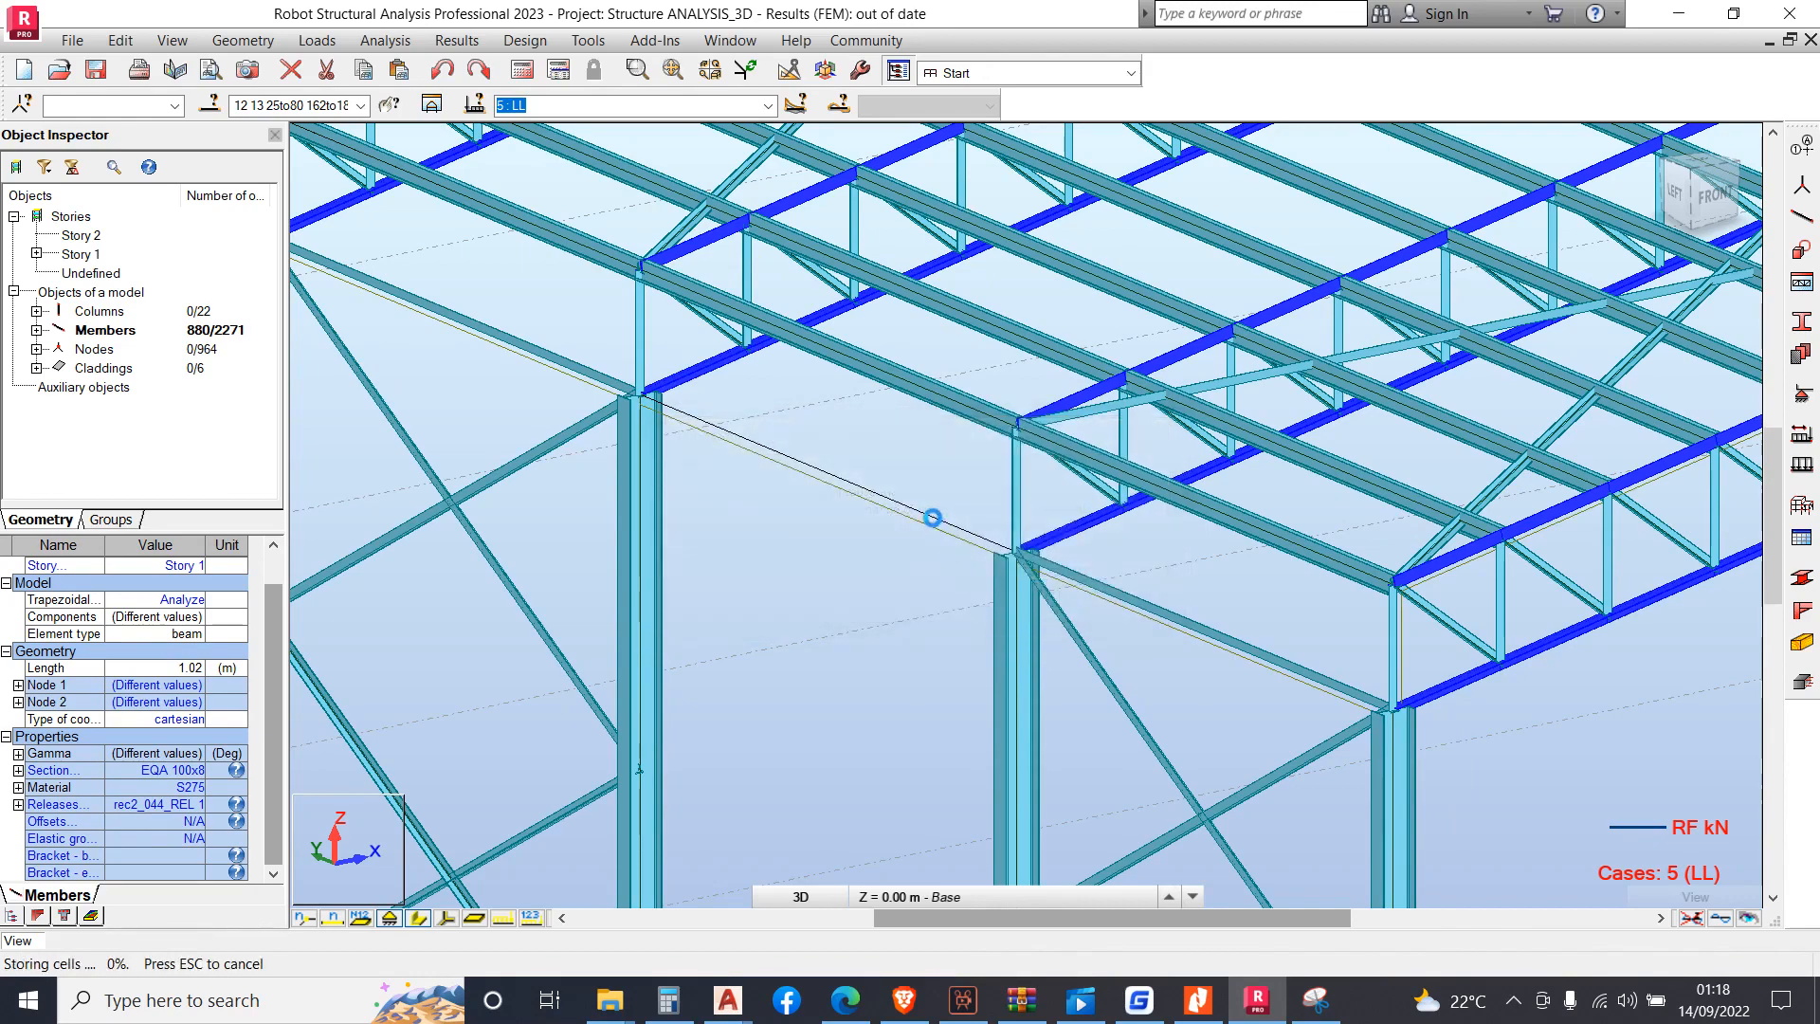
Select a side-wall bracing diagonal with all members sharing its cross-section and set their material to S275
scroll(932, 518, "down", 5)
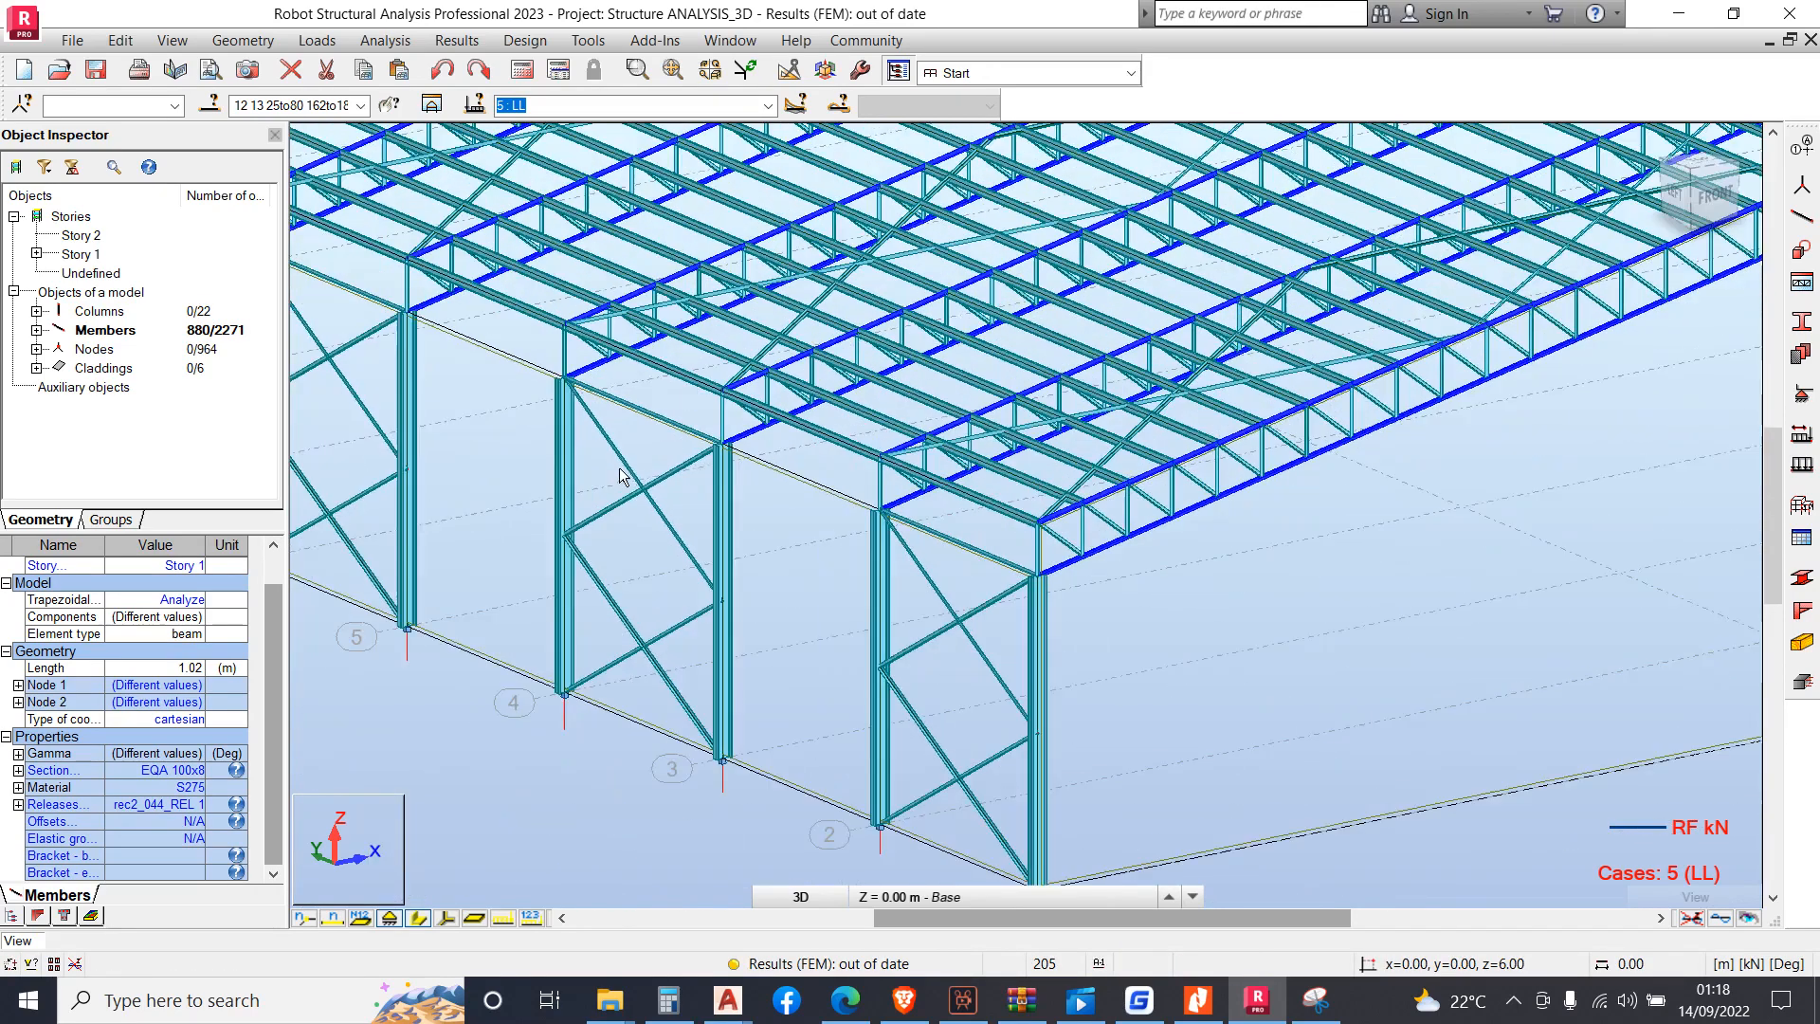
left_click(625, 471)
right_click(628, 472)
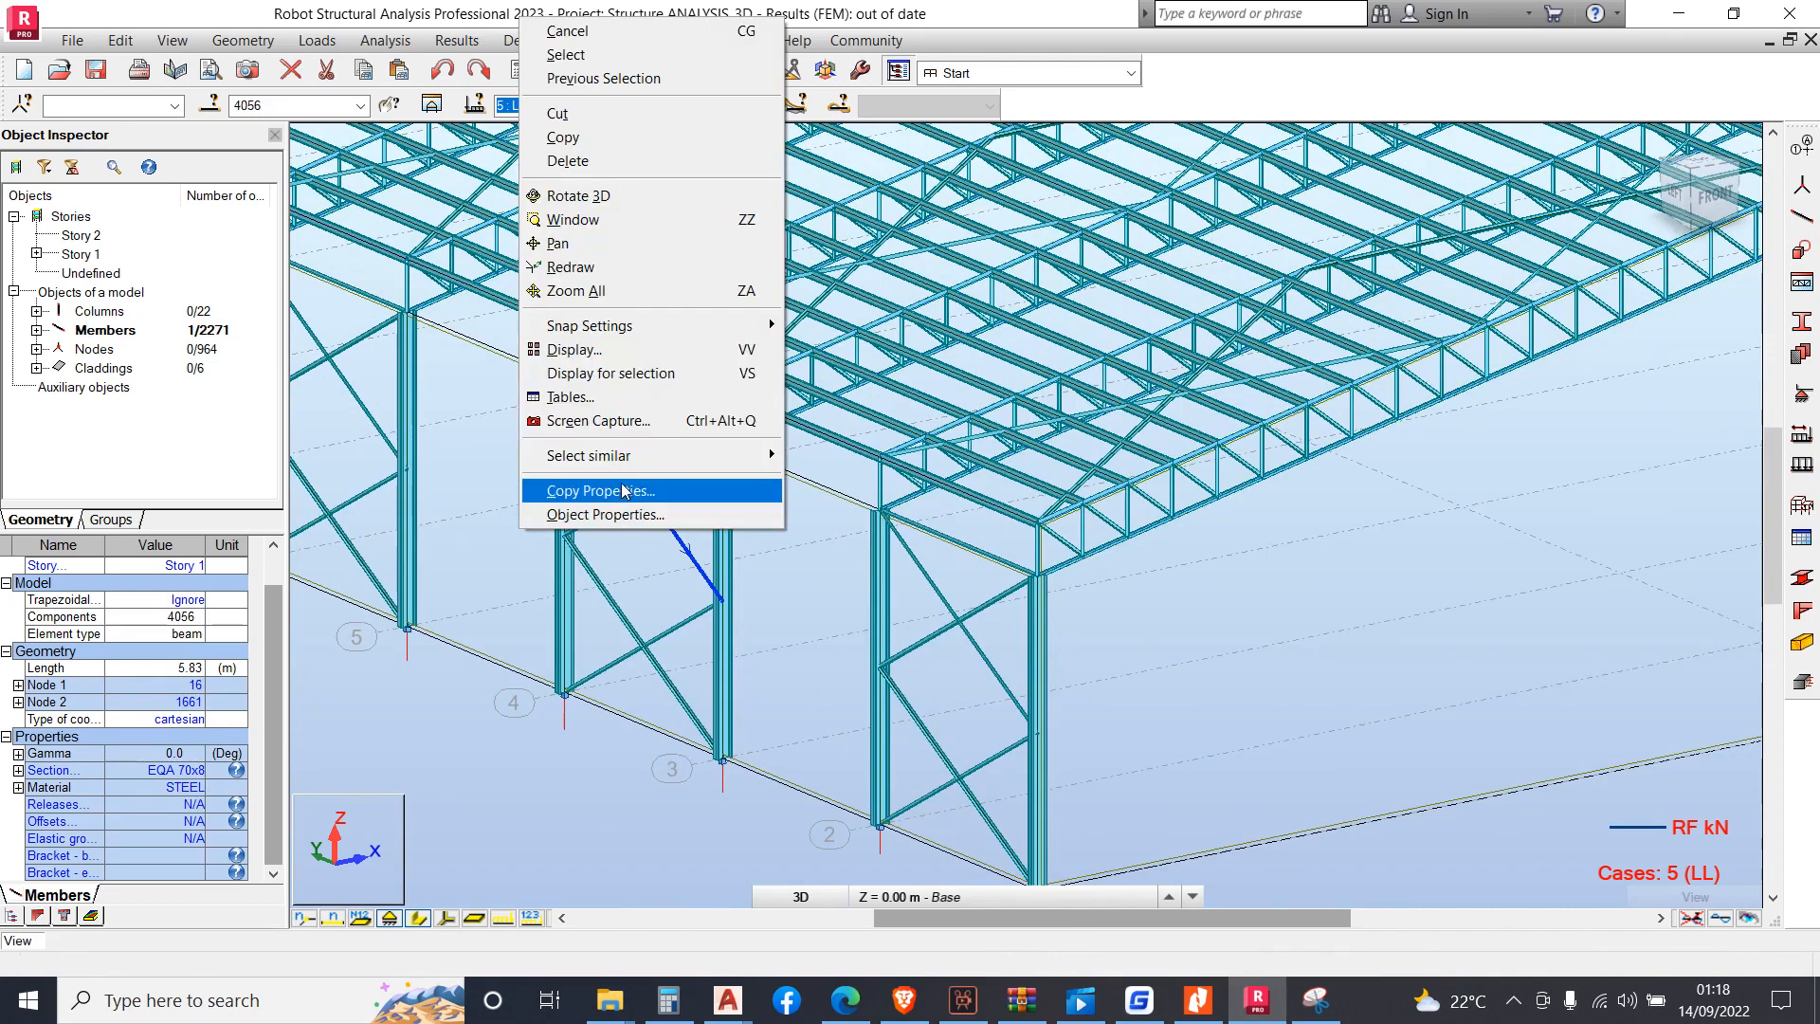
mouse_move(766, 465)
left_click(882, 478)
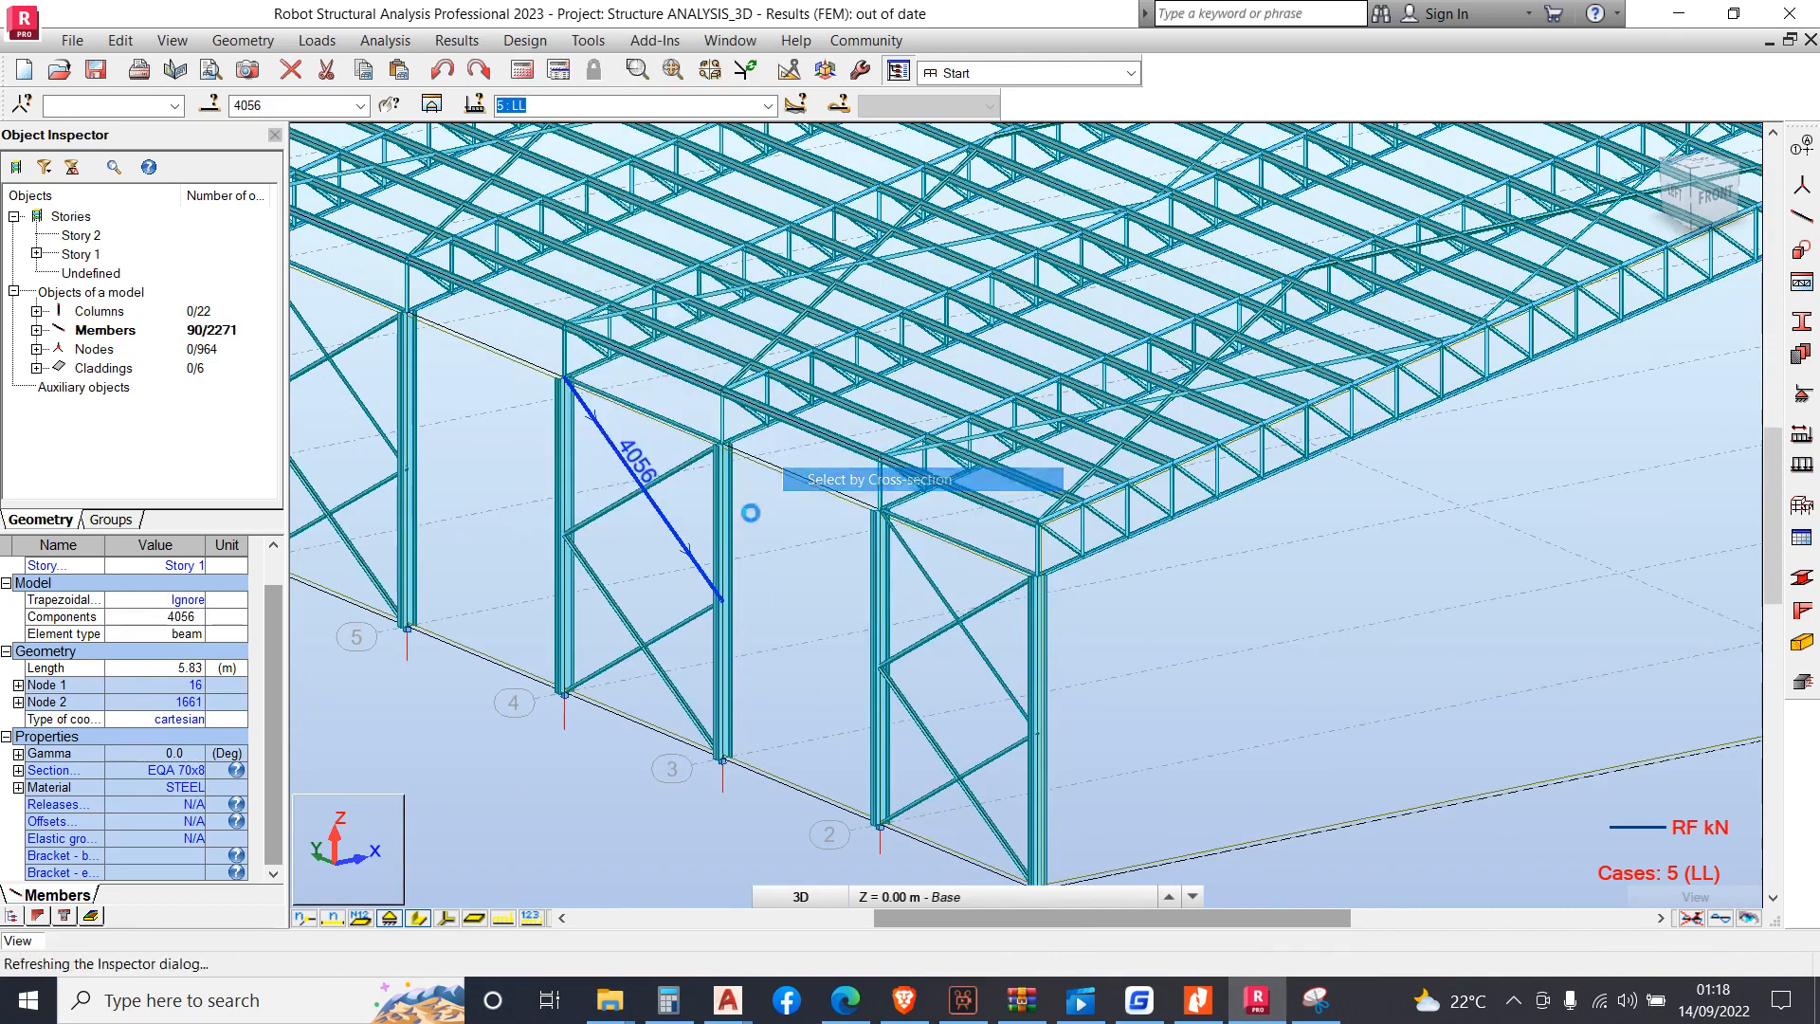
left_click(189, 788)
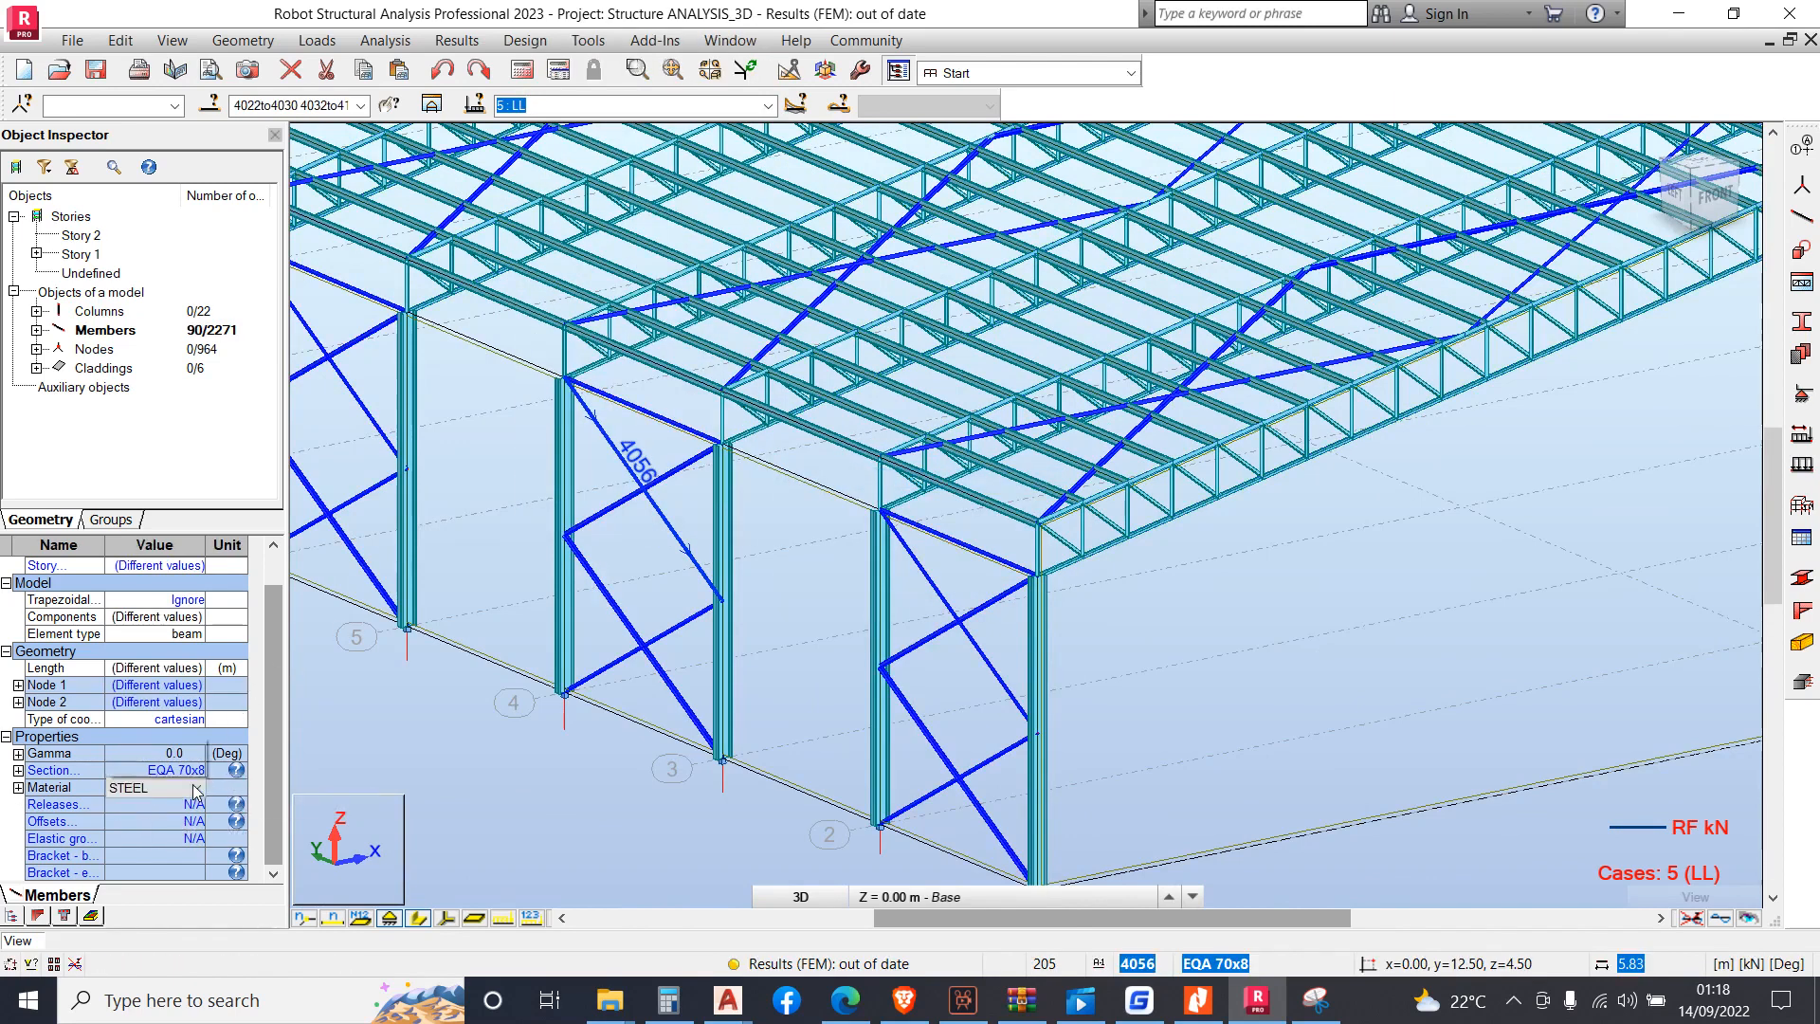
left_click(197, 787)
left_click(143, 541)
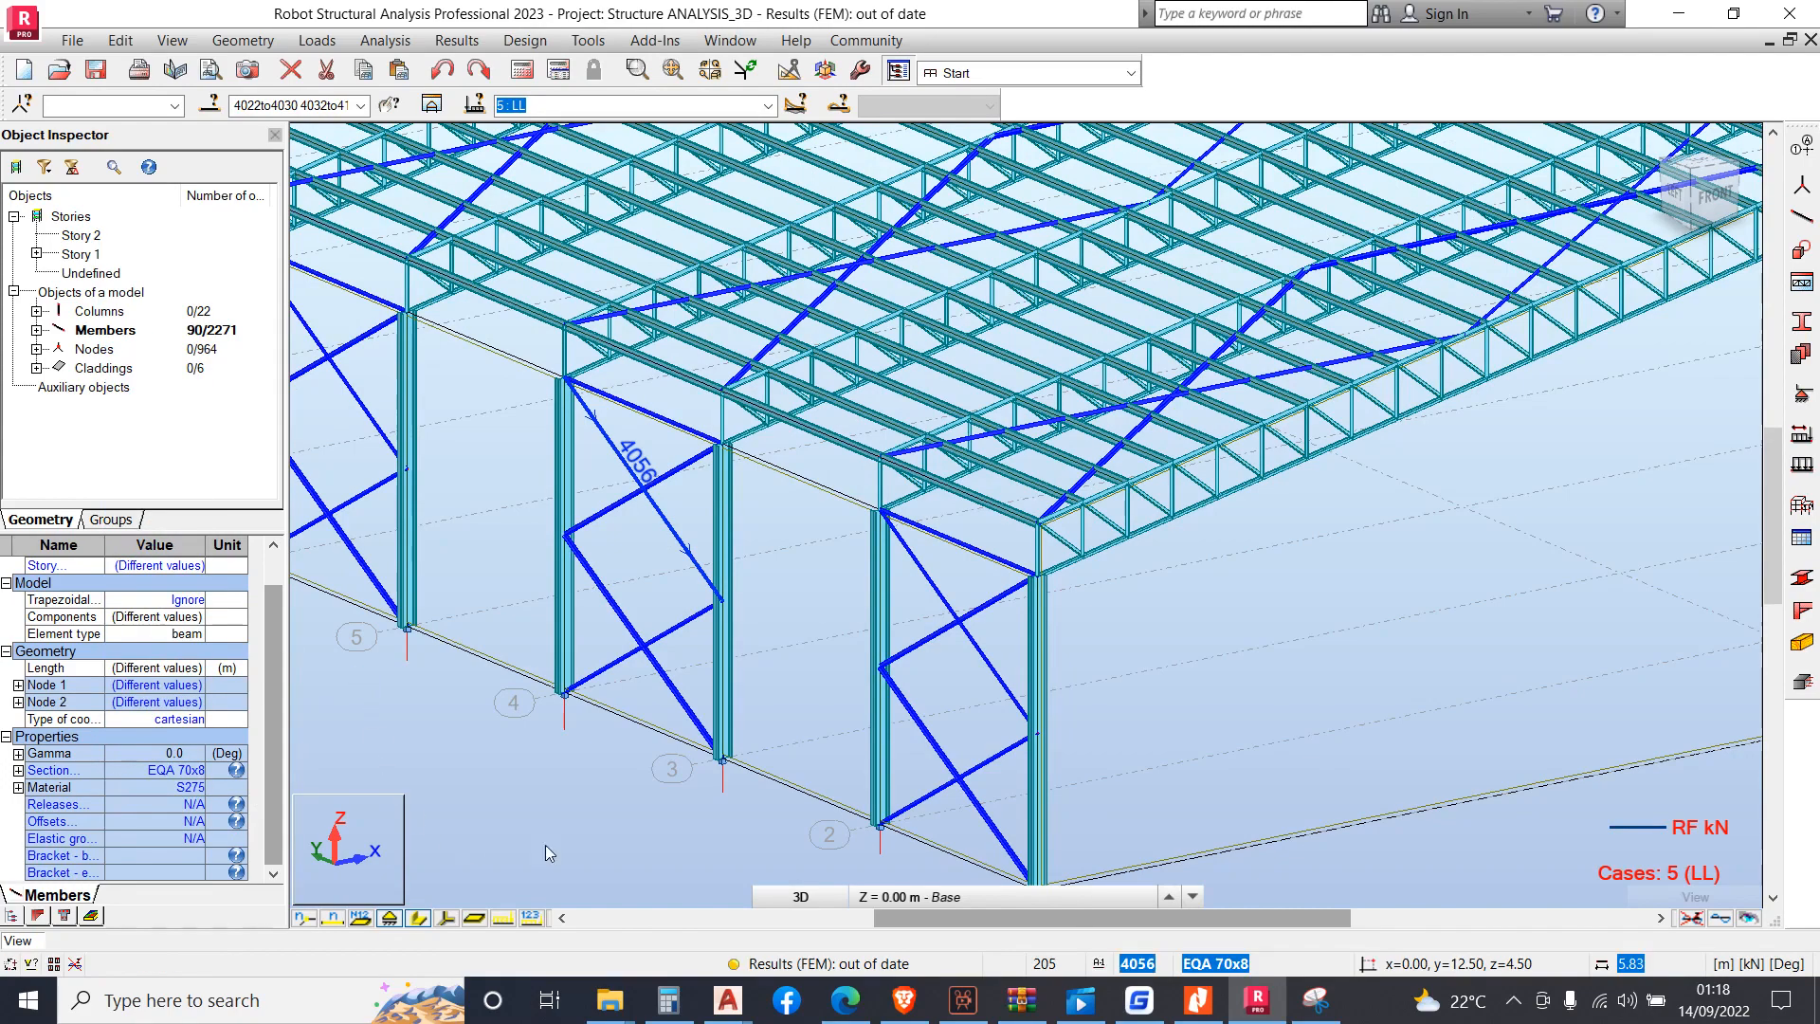
Select a web vertical of the end truss with all members sharing its cross-section to check their material
scroll(959, 637, "down", 3)
scroll(1221, 525, "up", 5)
scroll(1137, 482, "up", 2)
left_click(1086, 398)
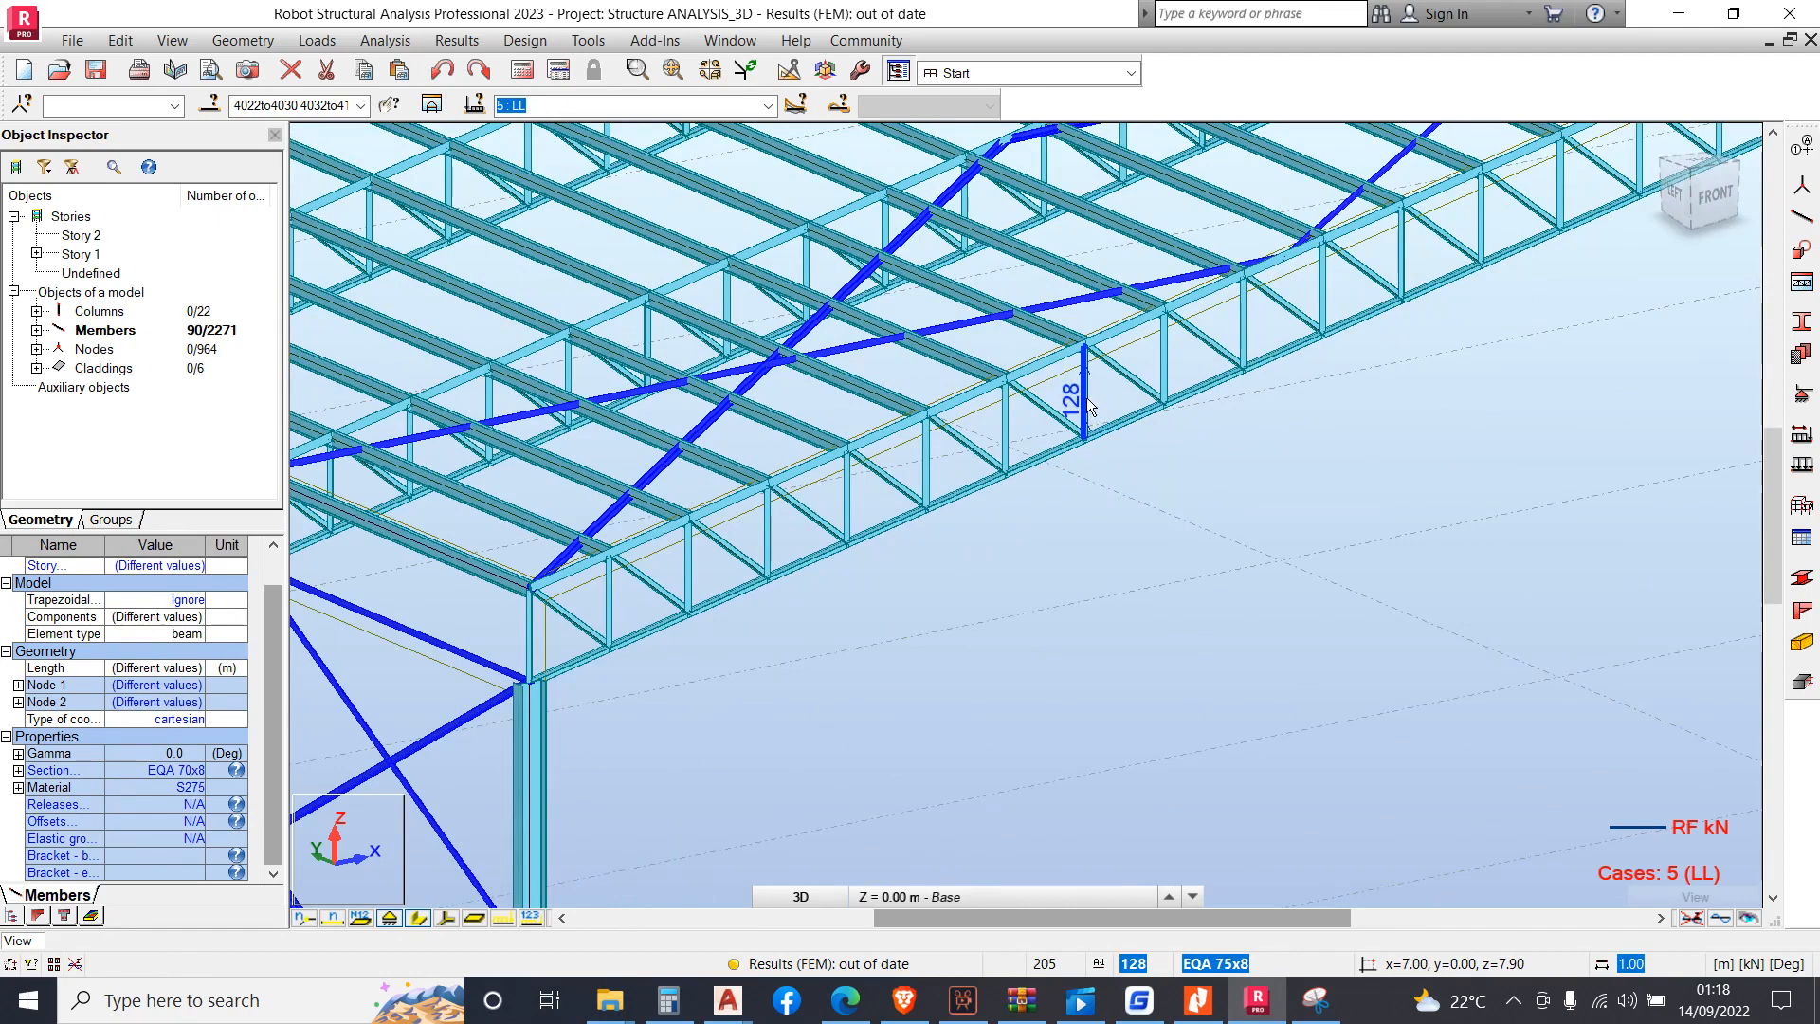
right_click(1059, 454)
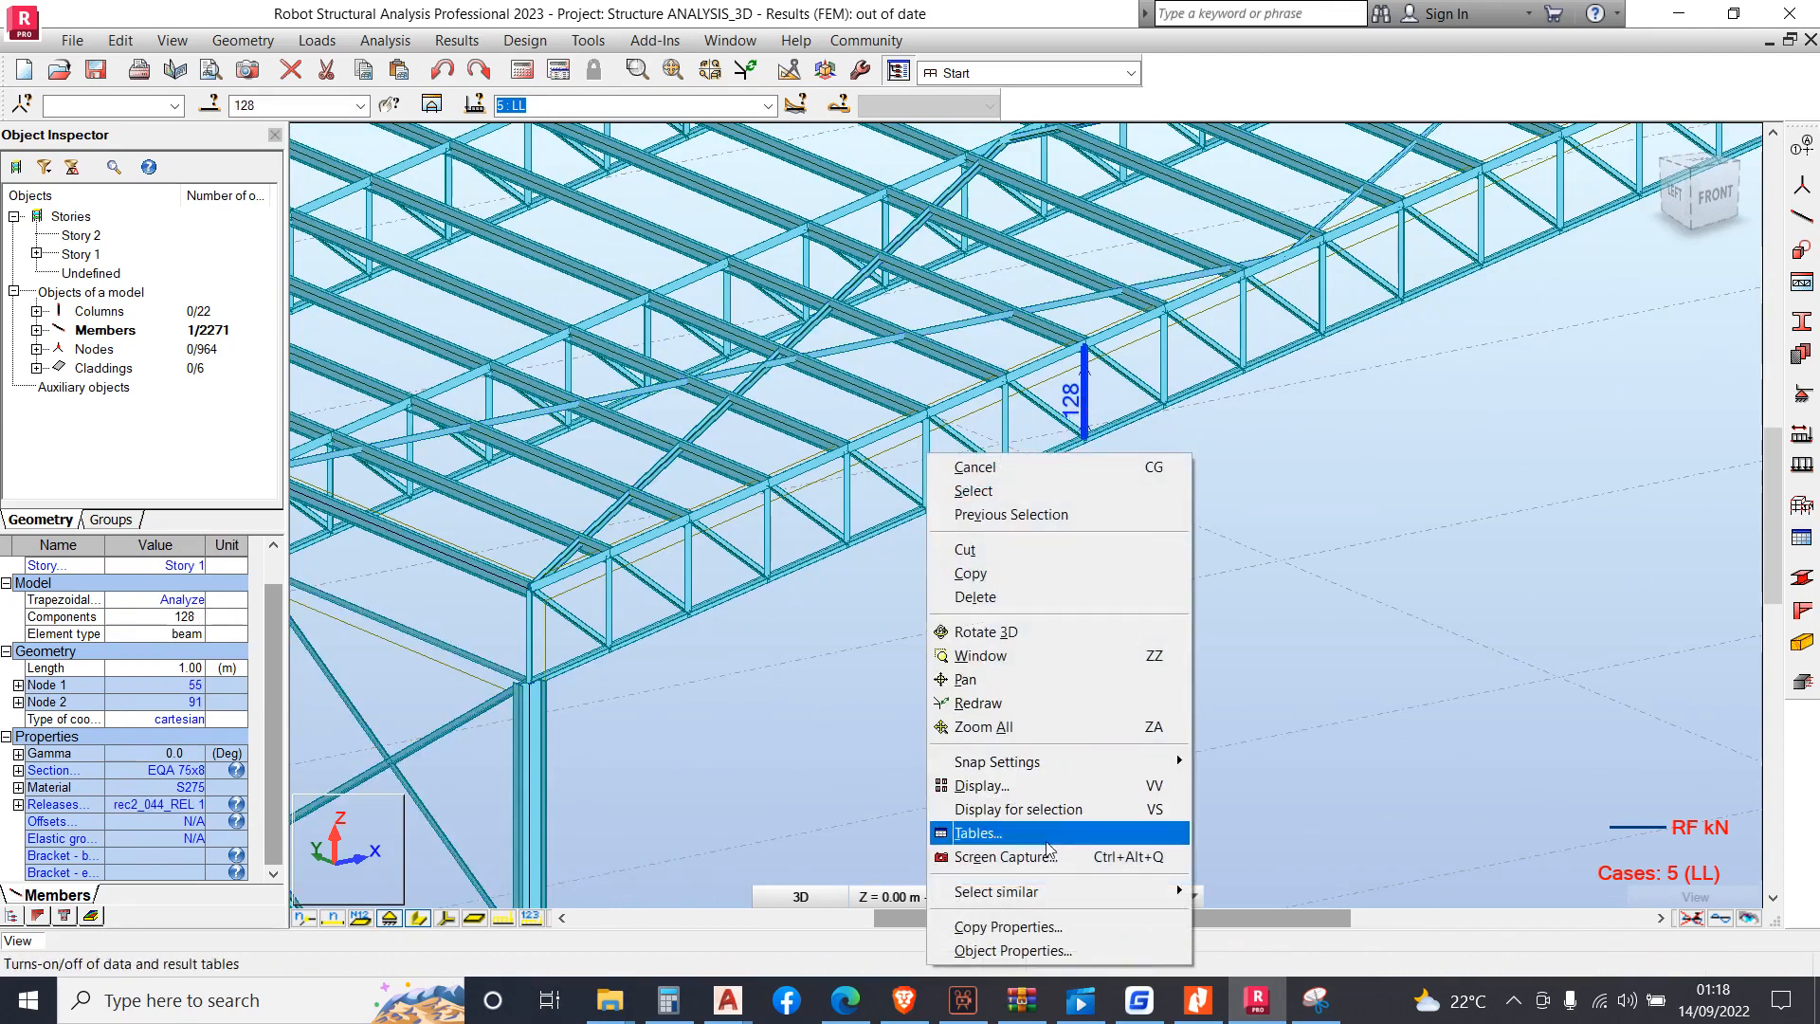
mouse_move(1059, 900)
left_click(1317, 773)
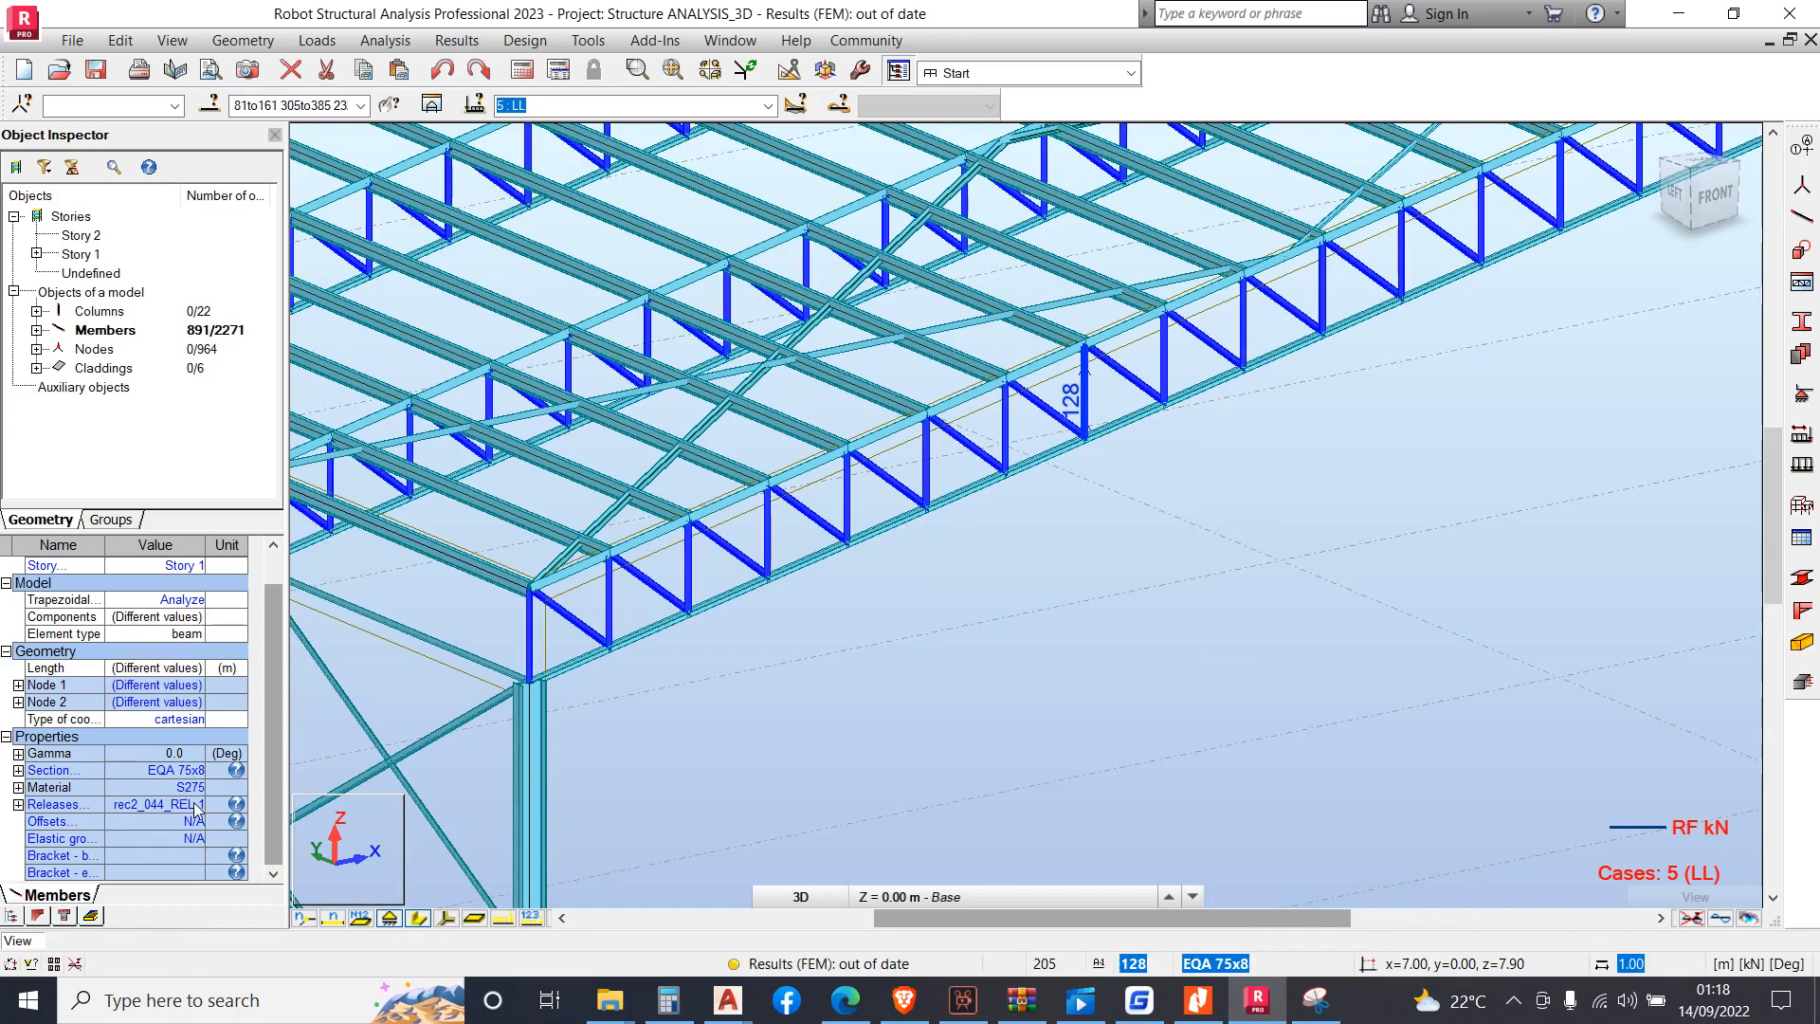
Clear the member selection and examine the roof trusses, purlins and bracing from the opposite side of the hall
scroll(817, 461, "down", 2)
scroll(817, 460, "down", 5)
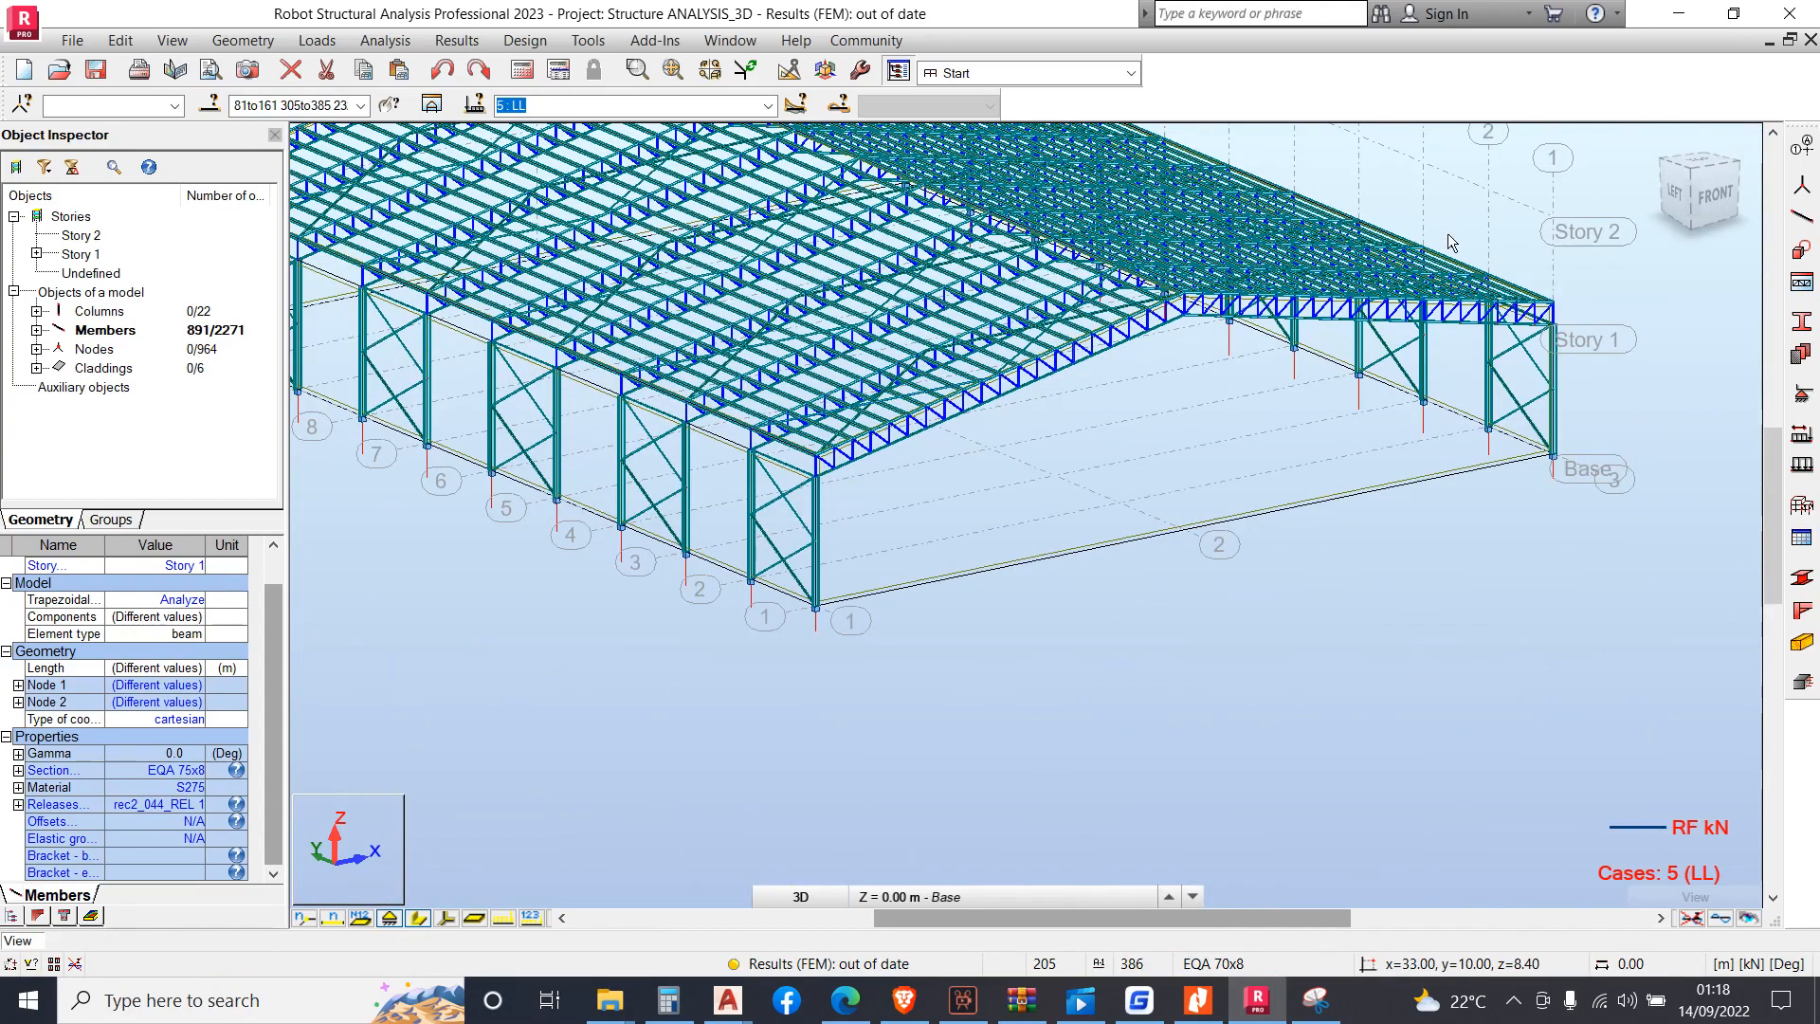
right_click(1408, 302)
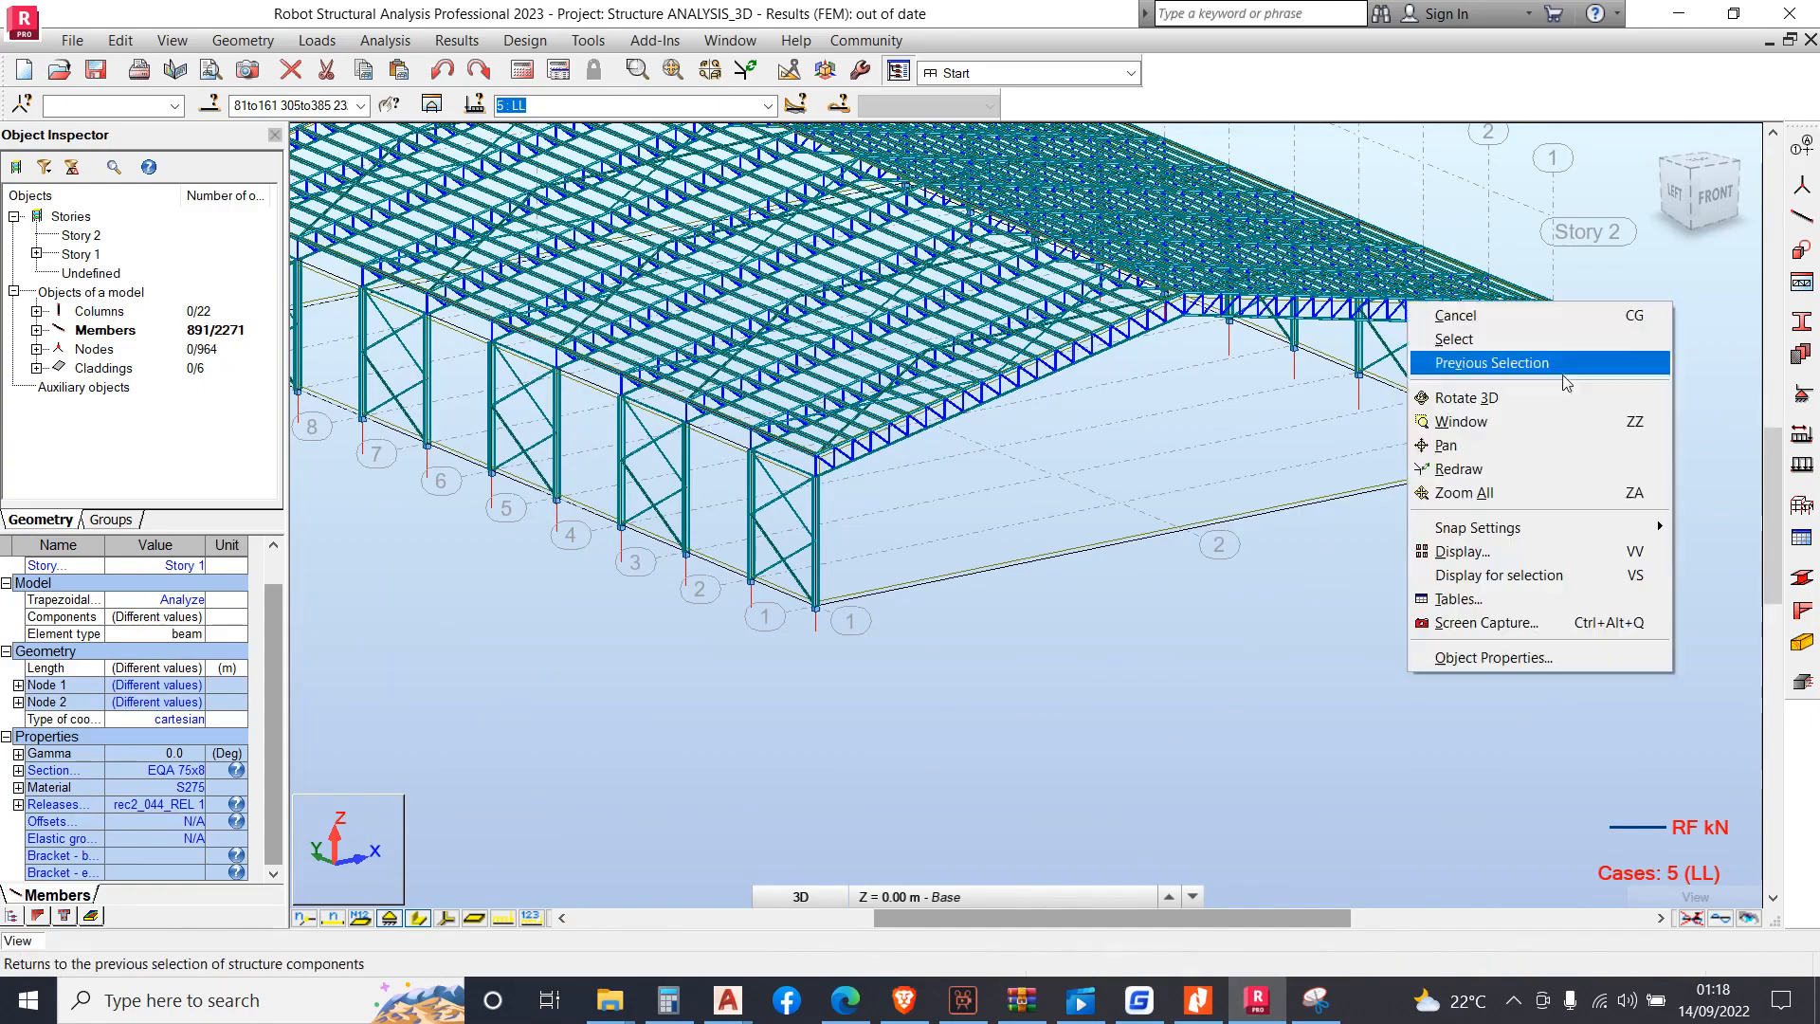
left_click(1509, 394)
left_click_drag(1450, 394, 1196, 473)
scroll(1044, 576, "up", 6)
scroll(903, 510, "down", 2)
left_click_drag(858, 502, 947, 475)
scroll(952, 462, "down", 3)
scroll(910, 507, "down", 3)
scroll(700, 441, "up", 3)
scroll(694, 429, "up", 2)
scroll(524, 467, "down", 3)
scroll(1185, 625, "up", 4)
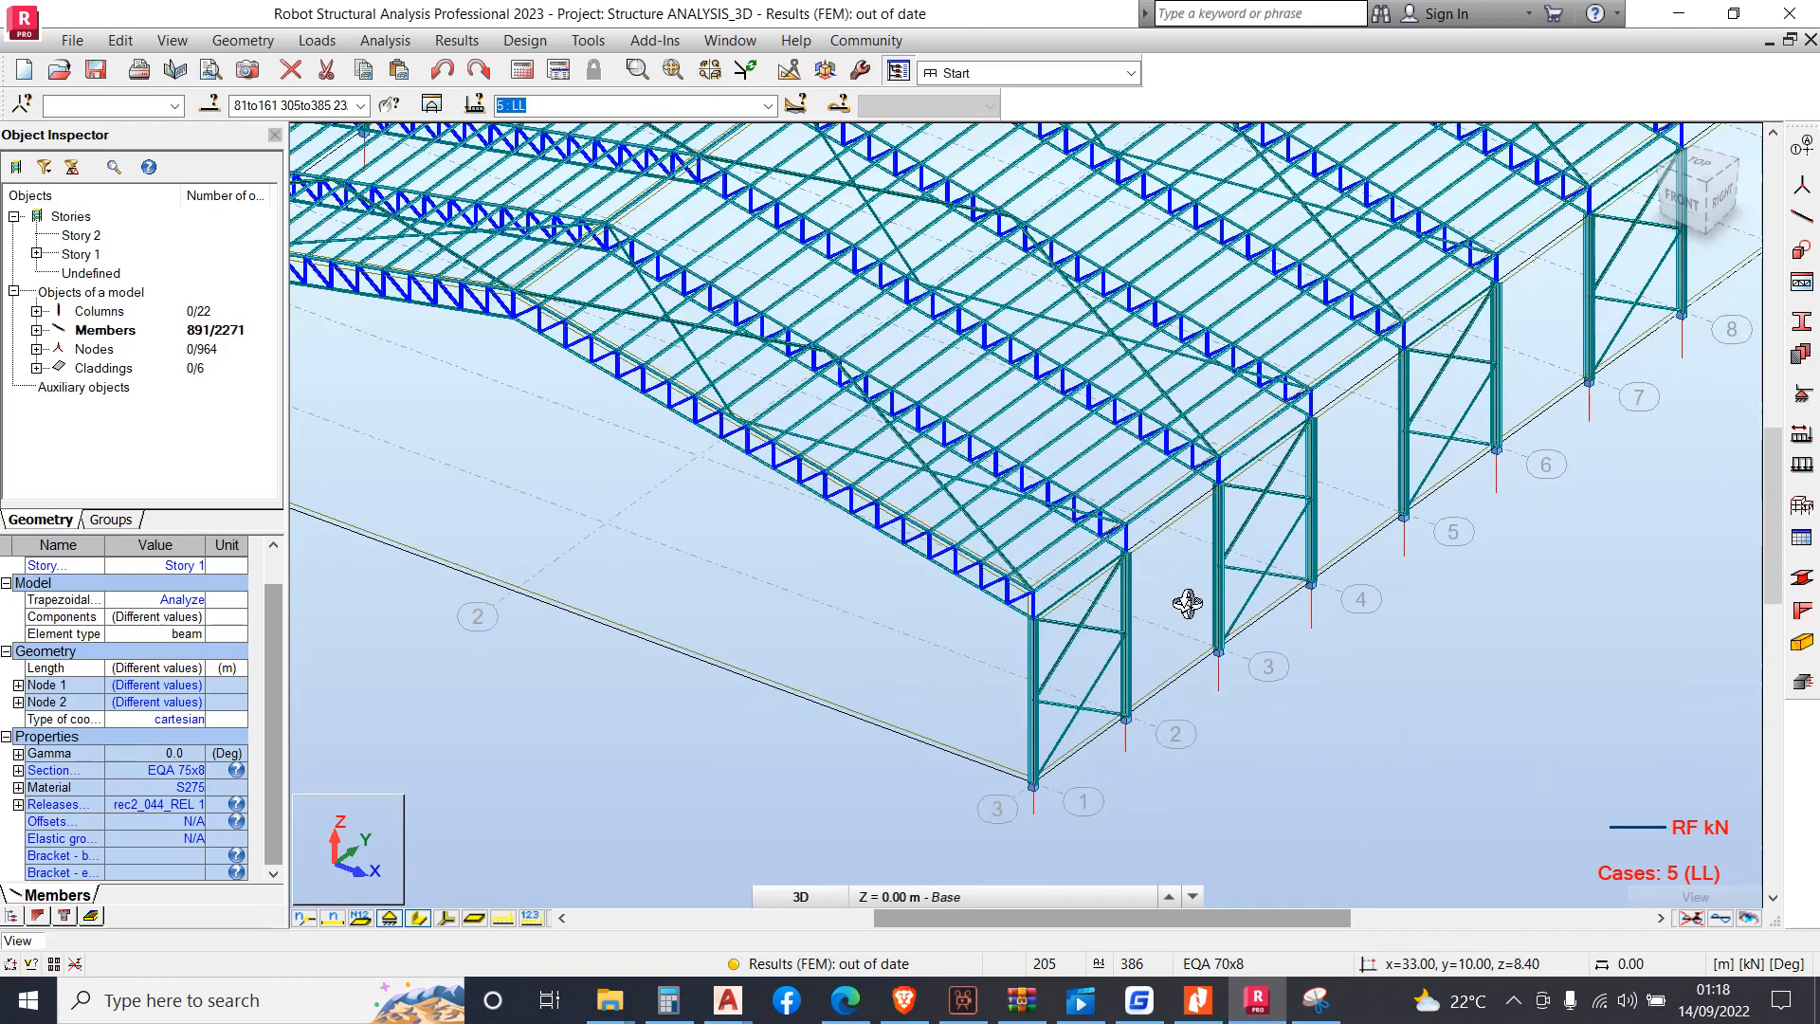
left_click(1170, 597)
scroll(633, 320, "down", 3)
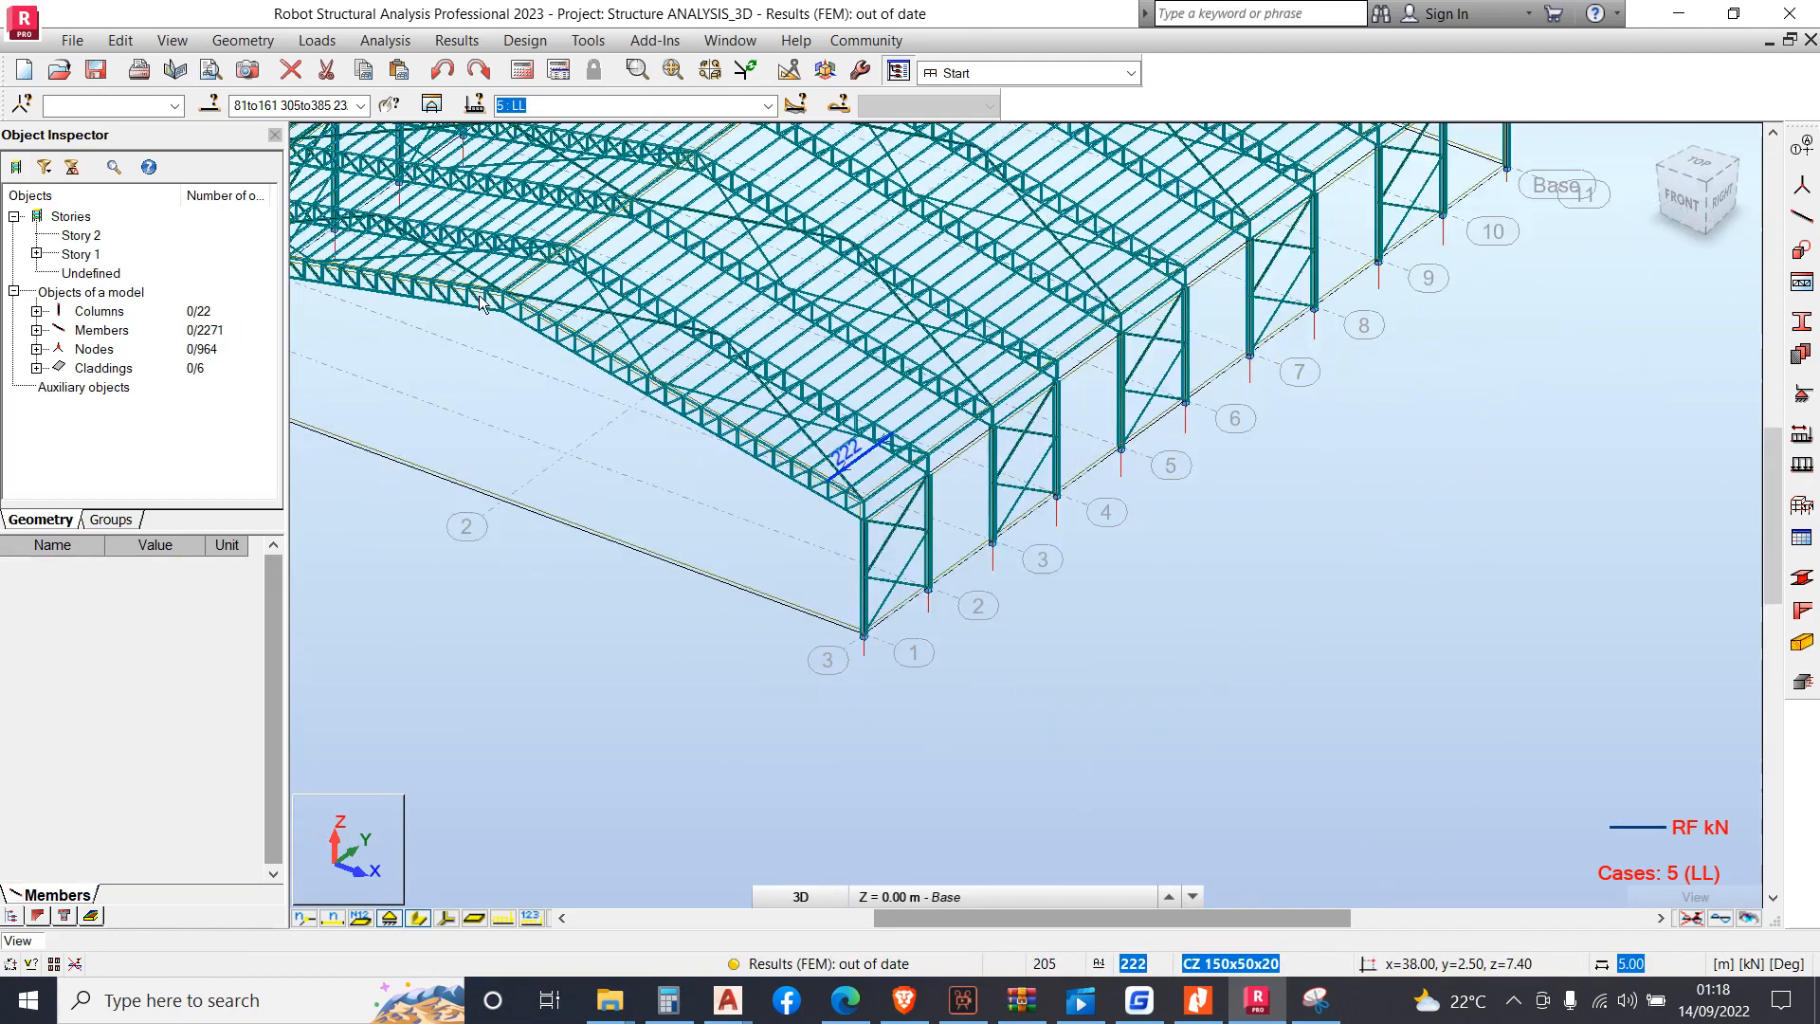
scroll(633, 320, "up", 3)
scroll(439, 301, "up", 2)
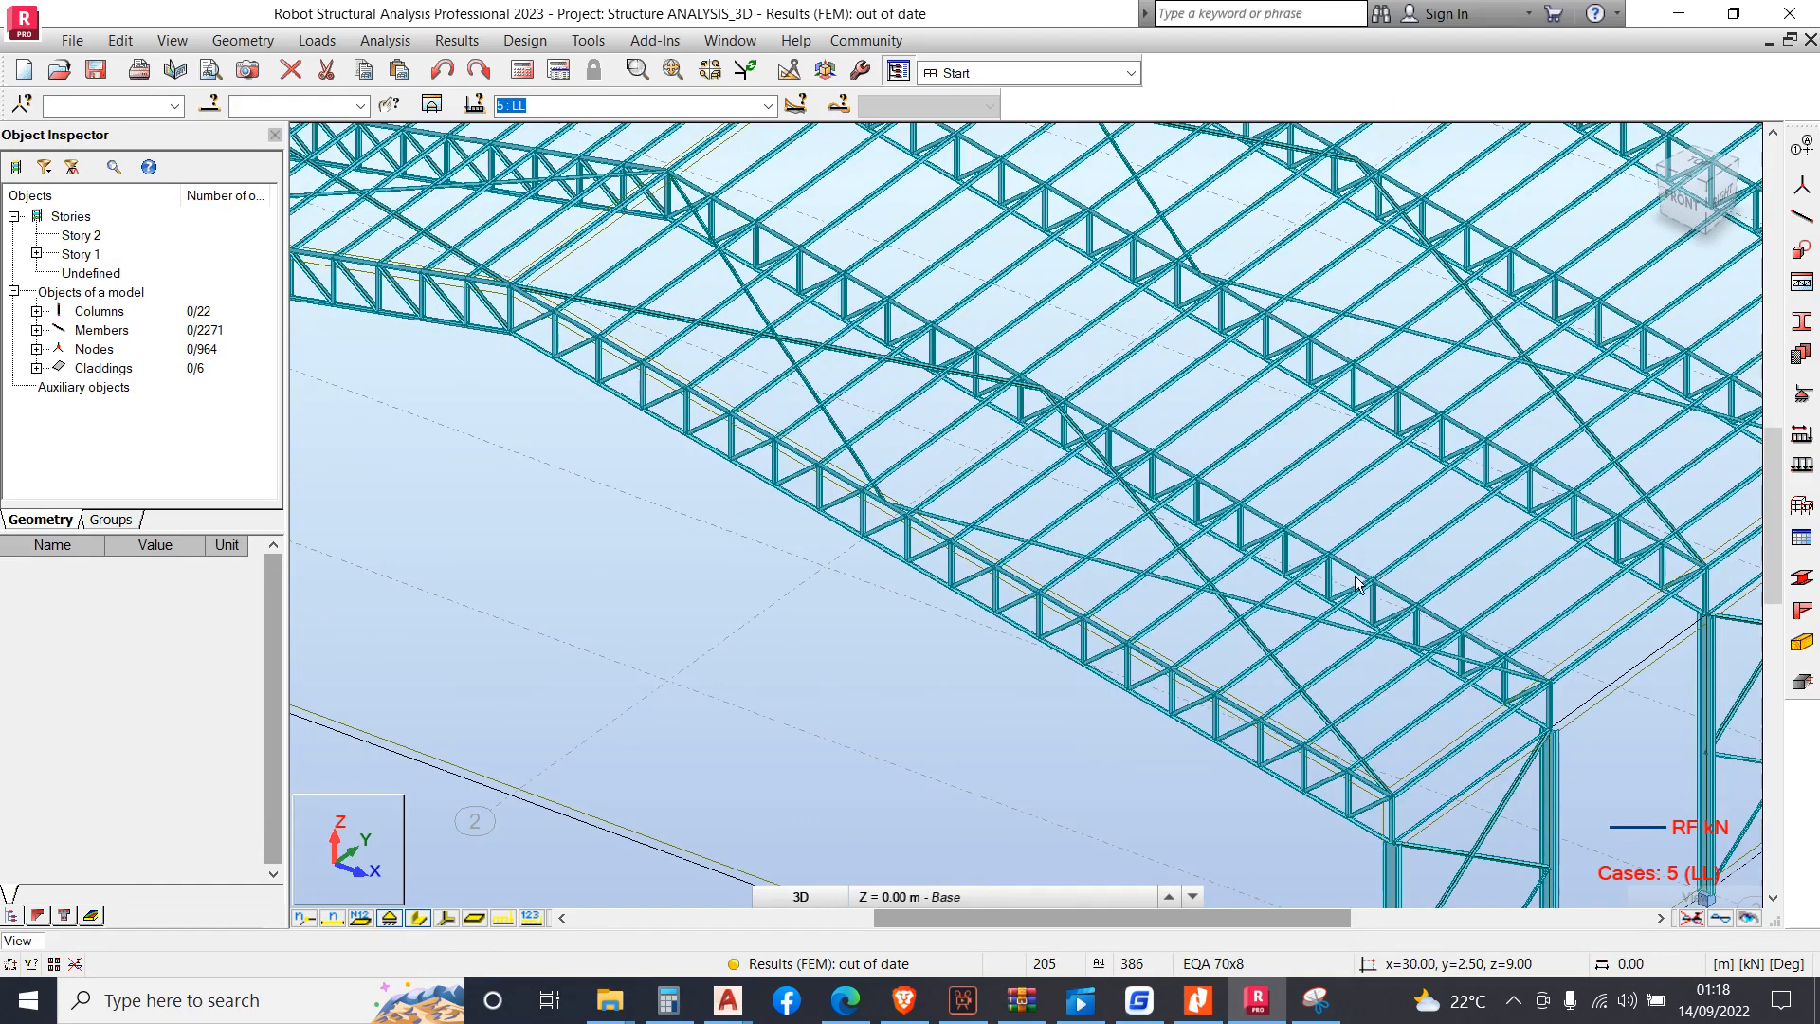
scroll(713, 481, "down", 3)
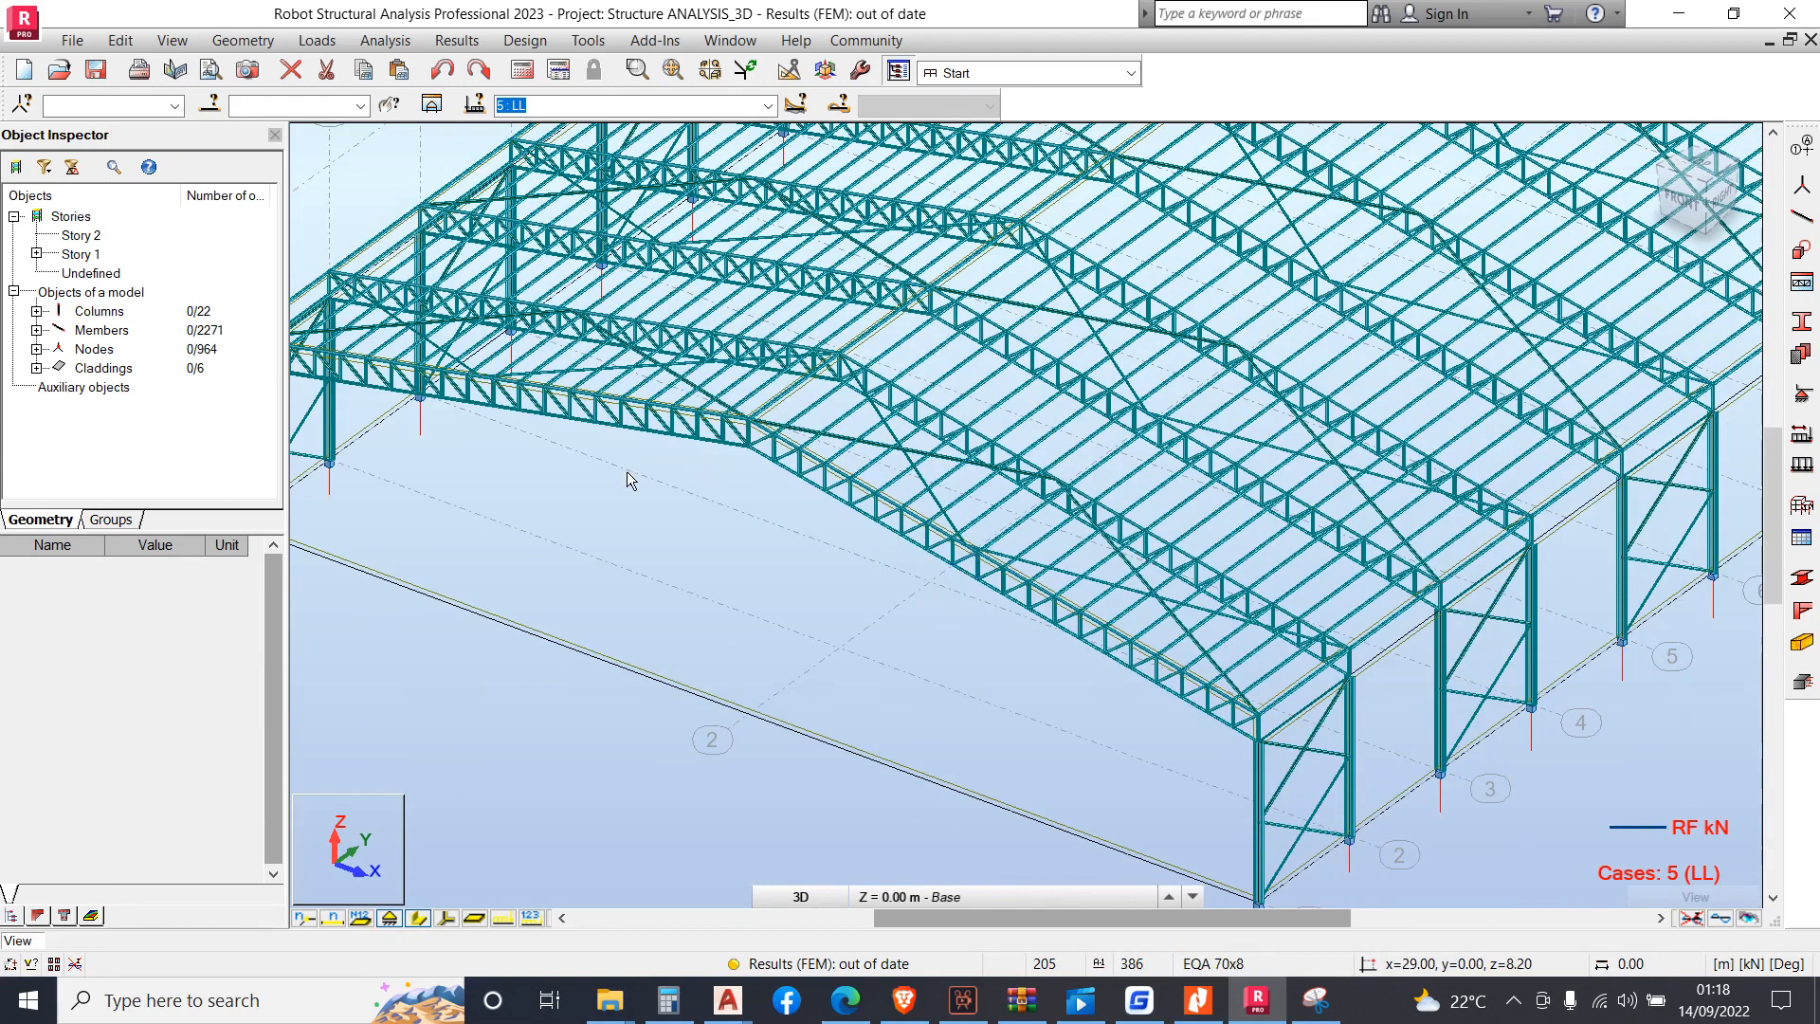
Change the structure type from space truss to 3D frame
left_click(303, 45)
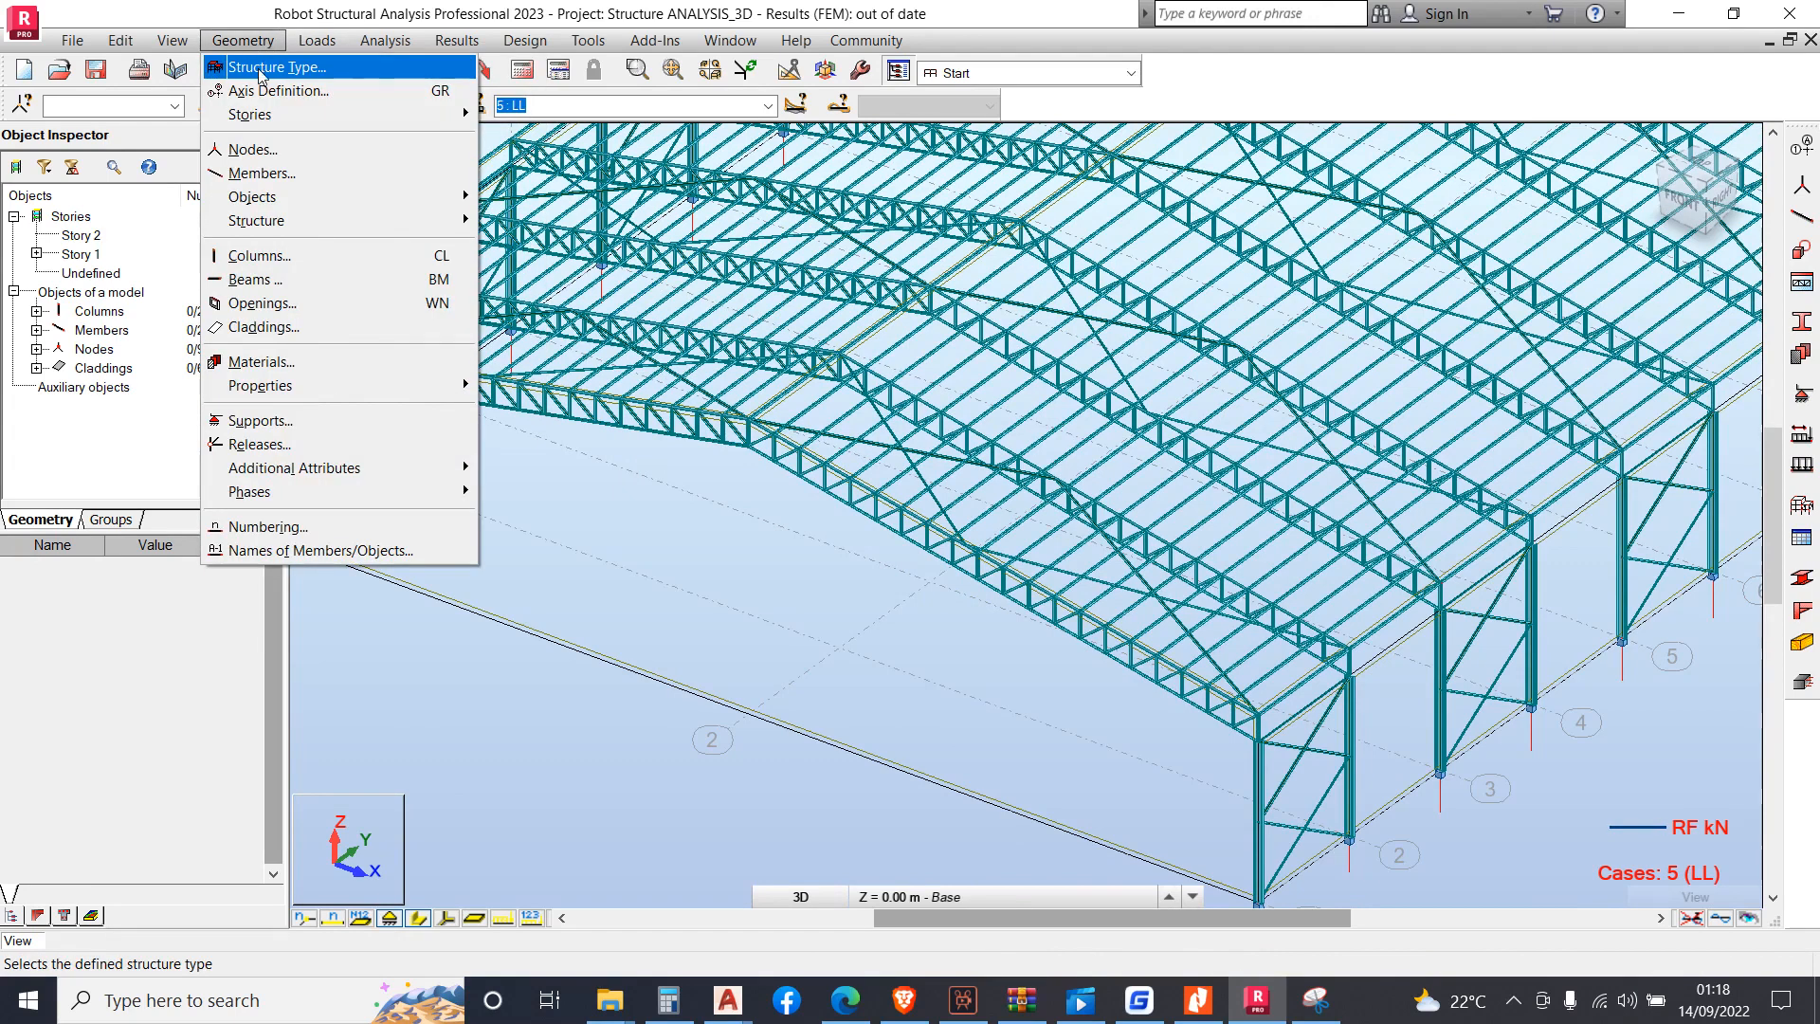
left_click(262, 76)
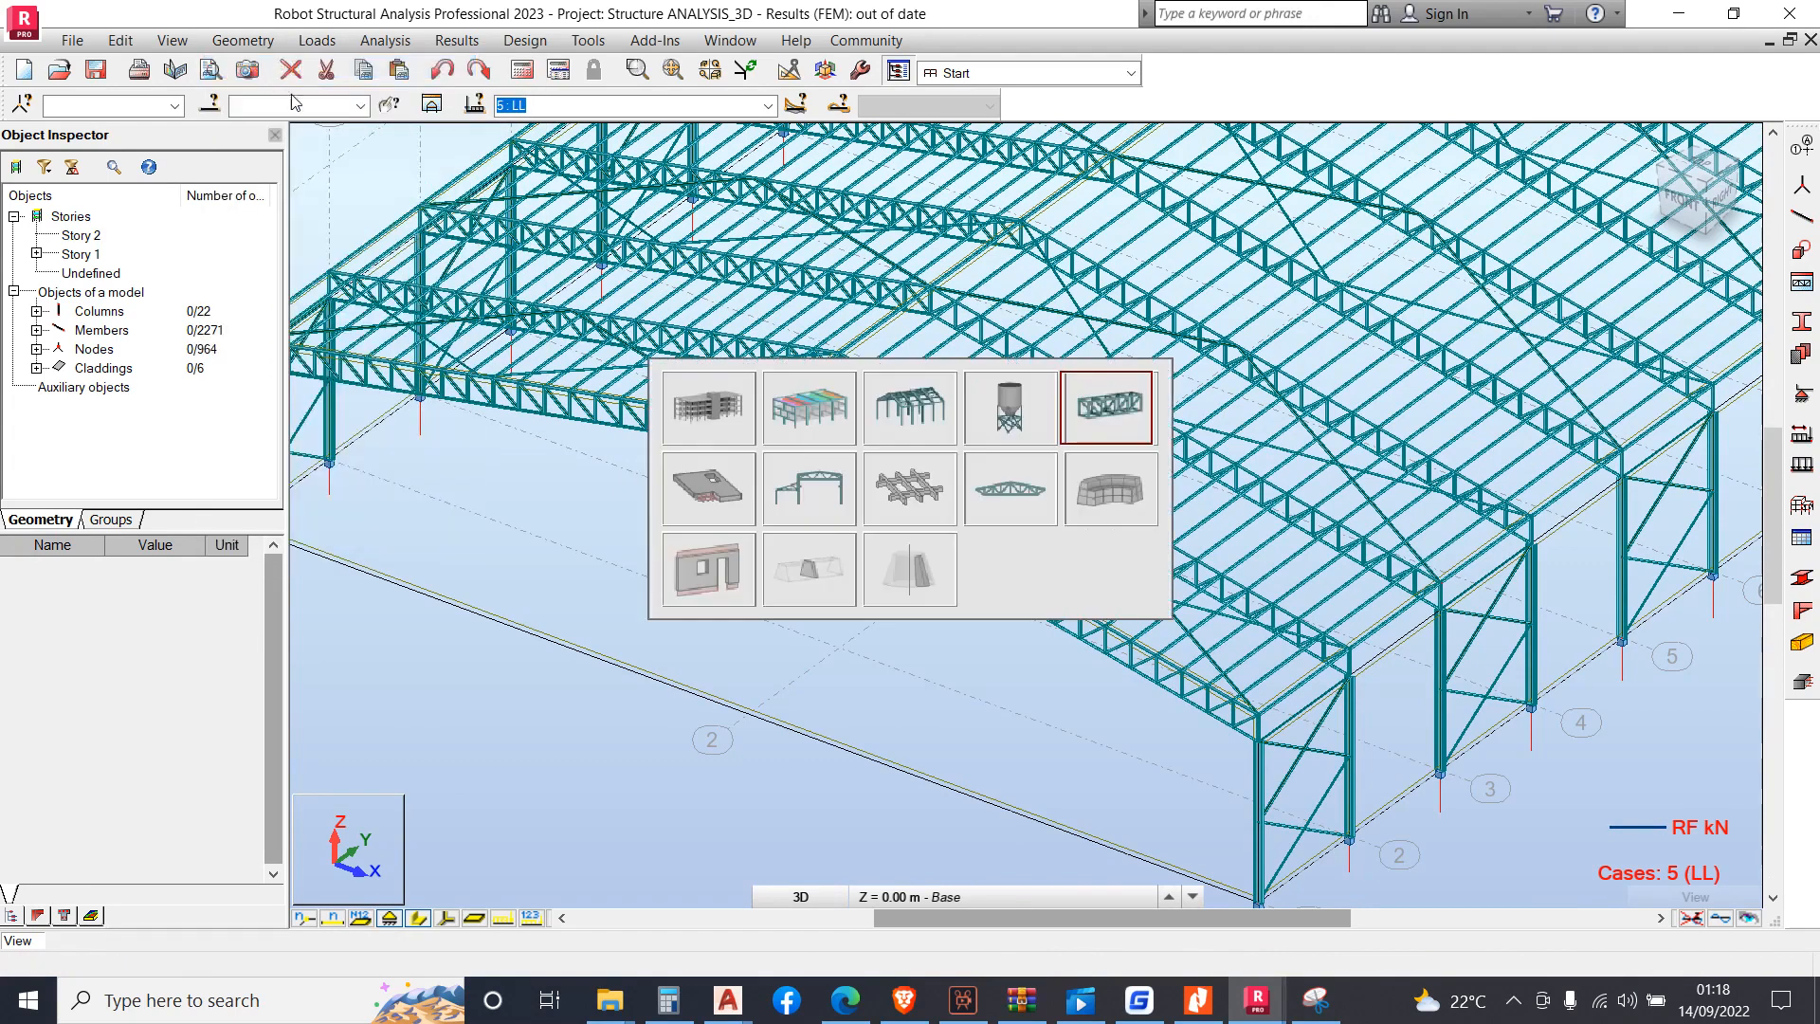
left_click(916, 415)
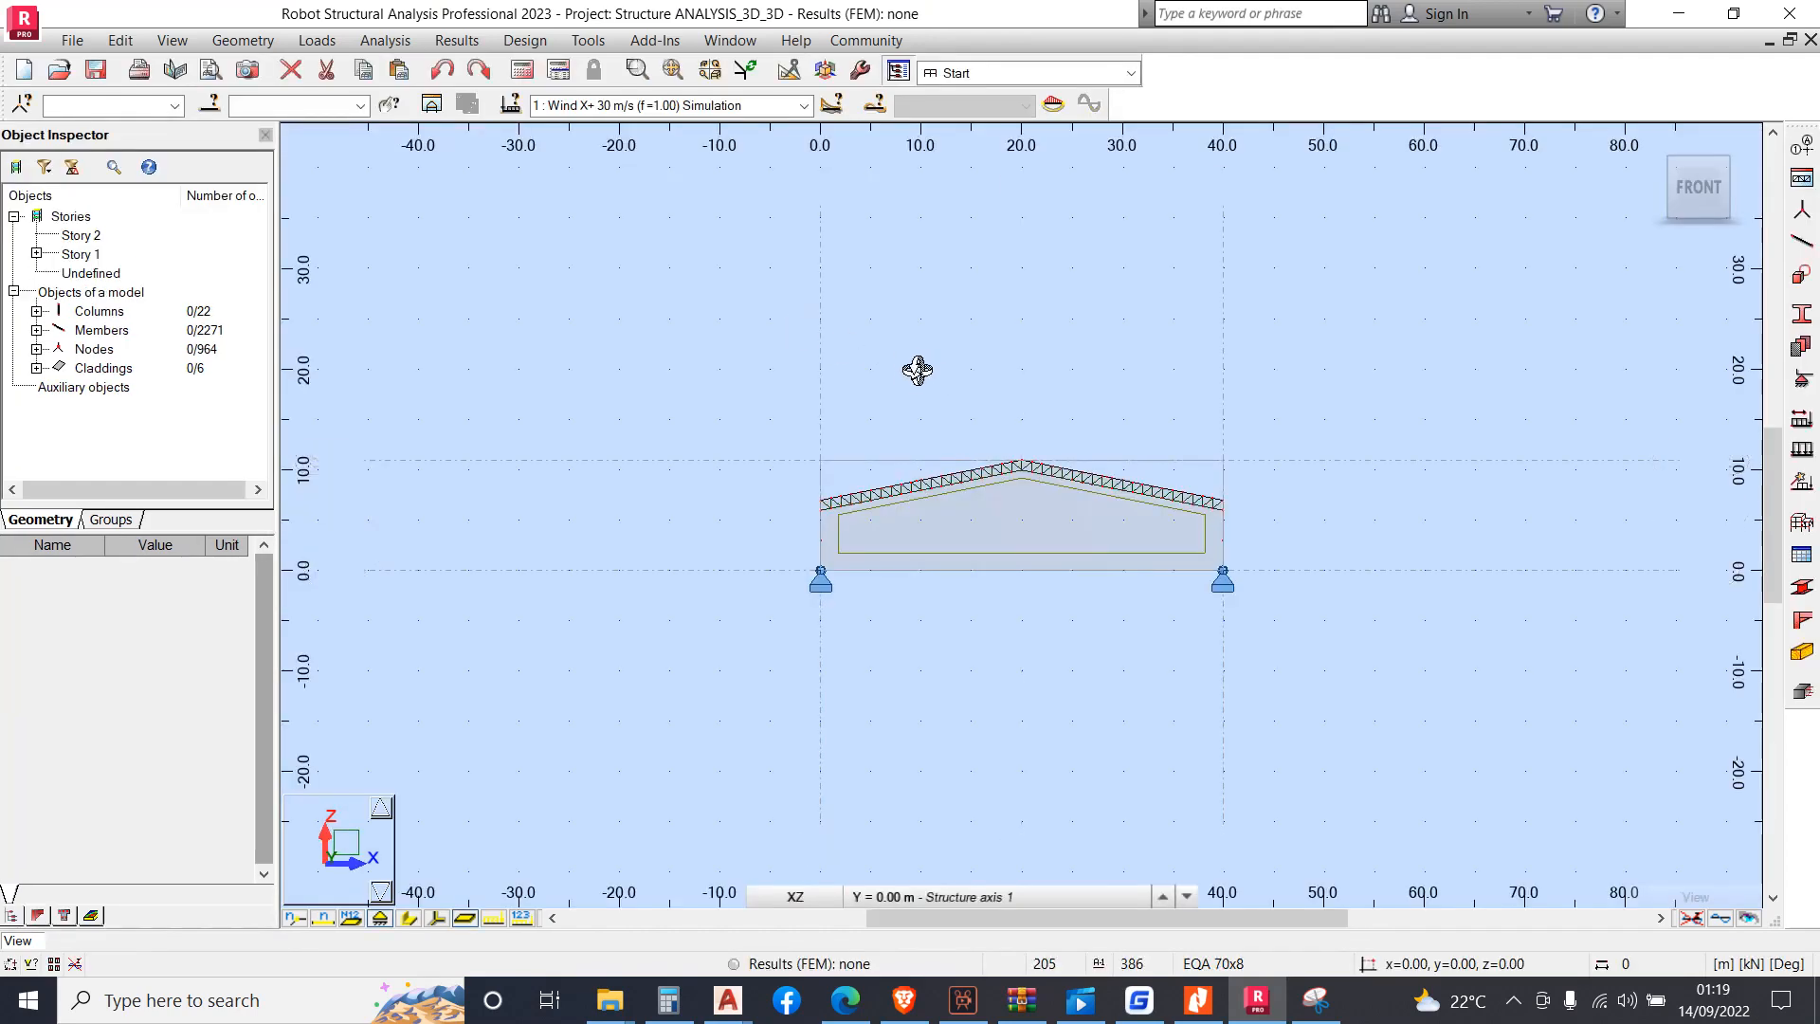
Run the structural calculations on the 3D frame model and close the calculation messages
scroll(1225, 524, "up", 1)
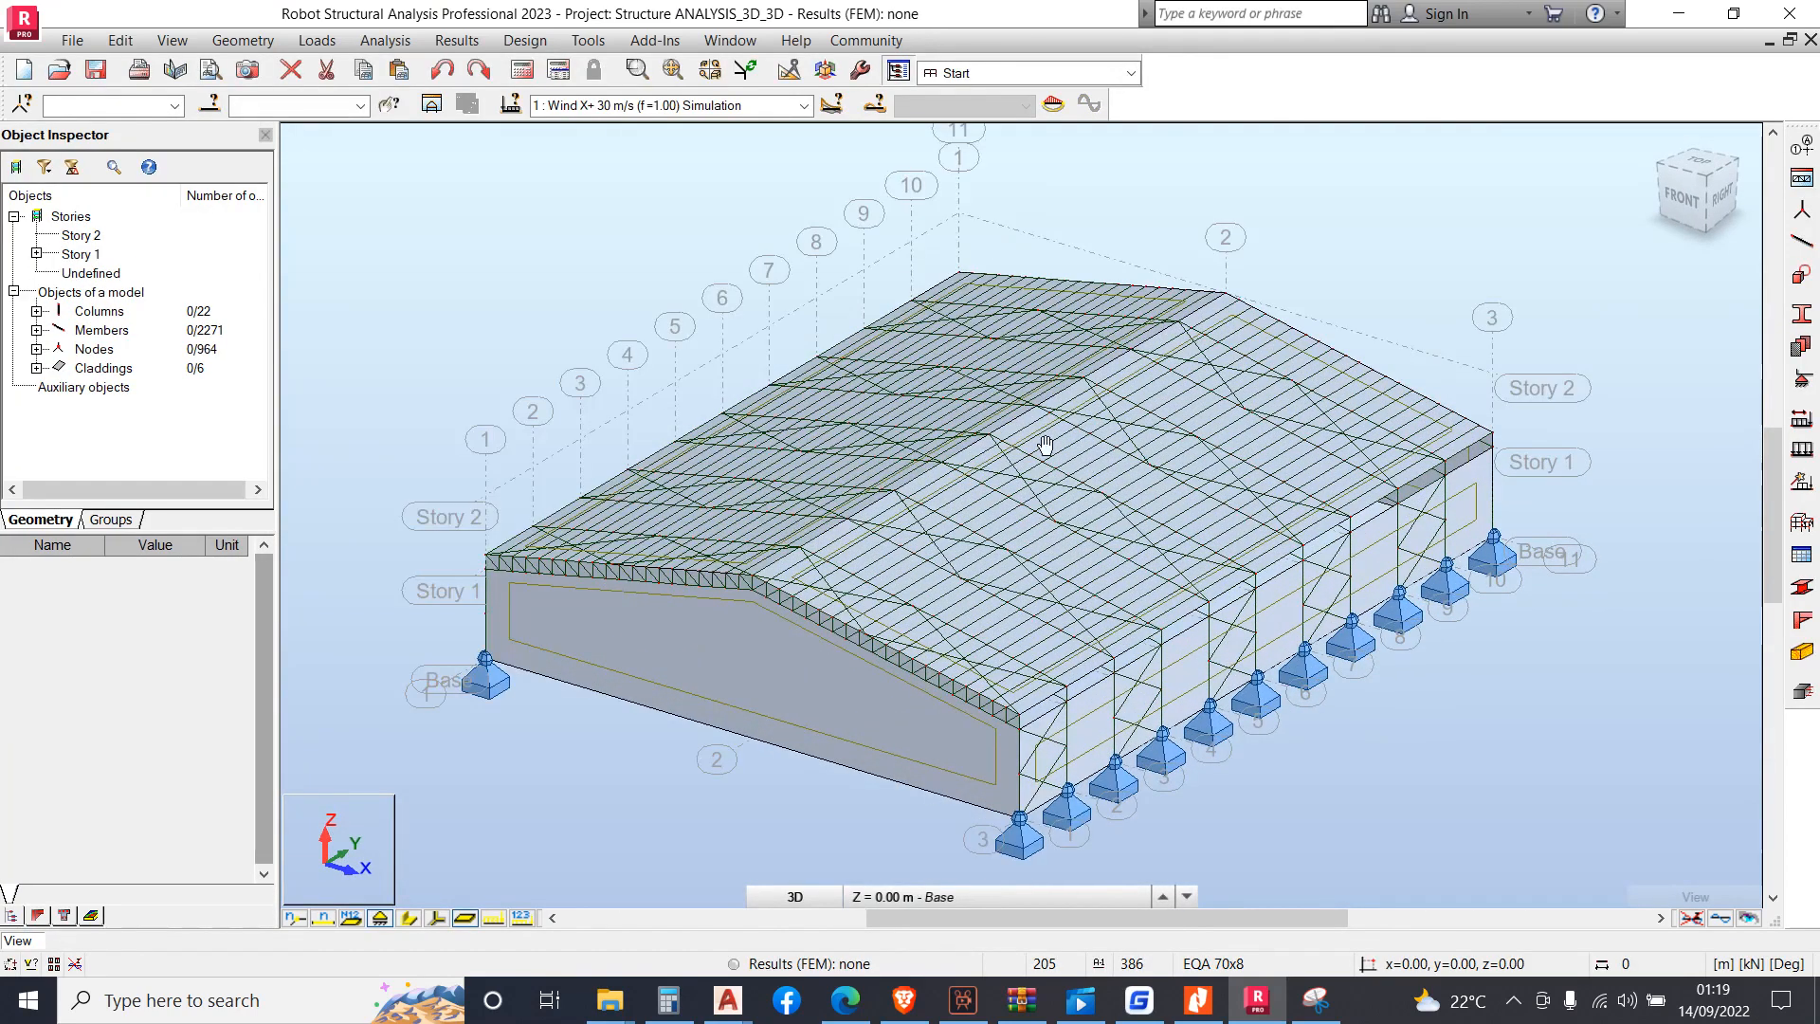
left_click(522, 73)
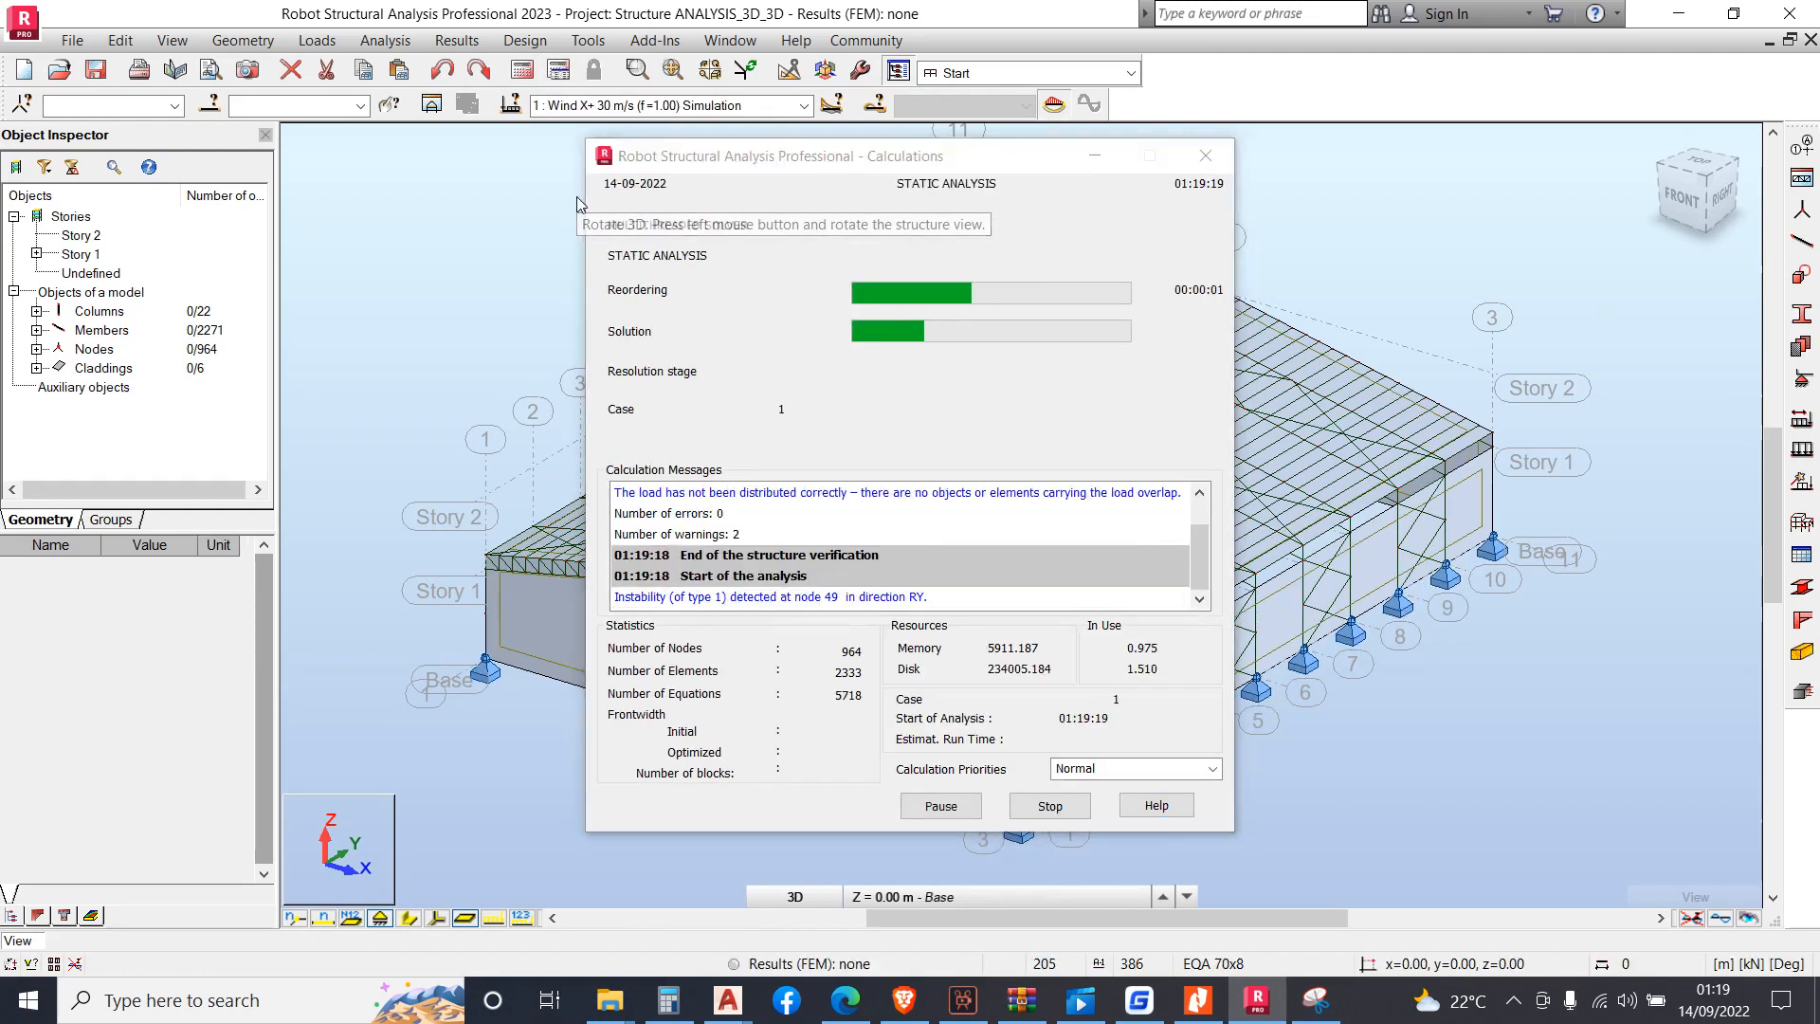
key("Escape")
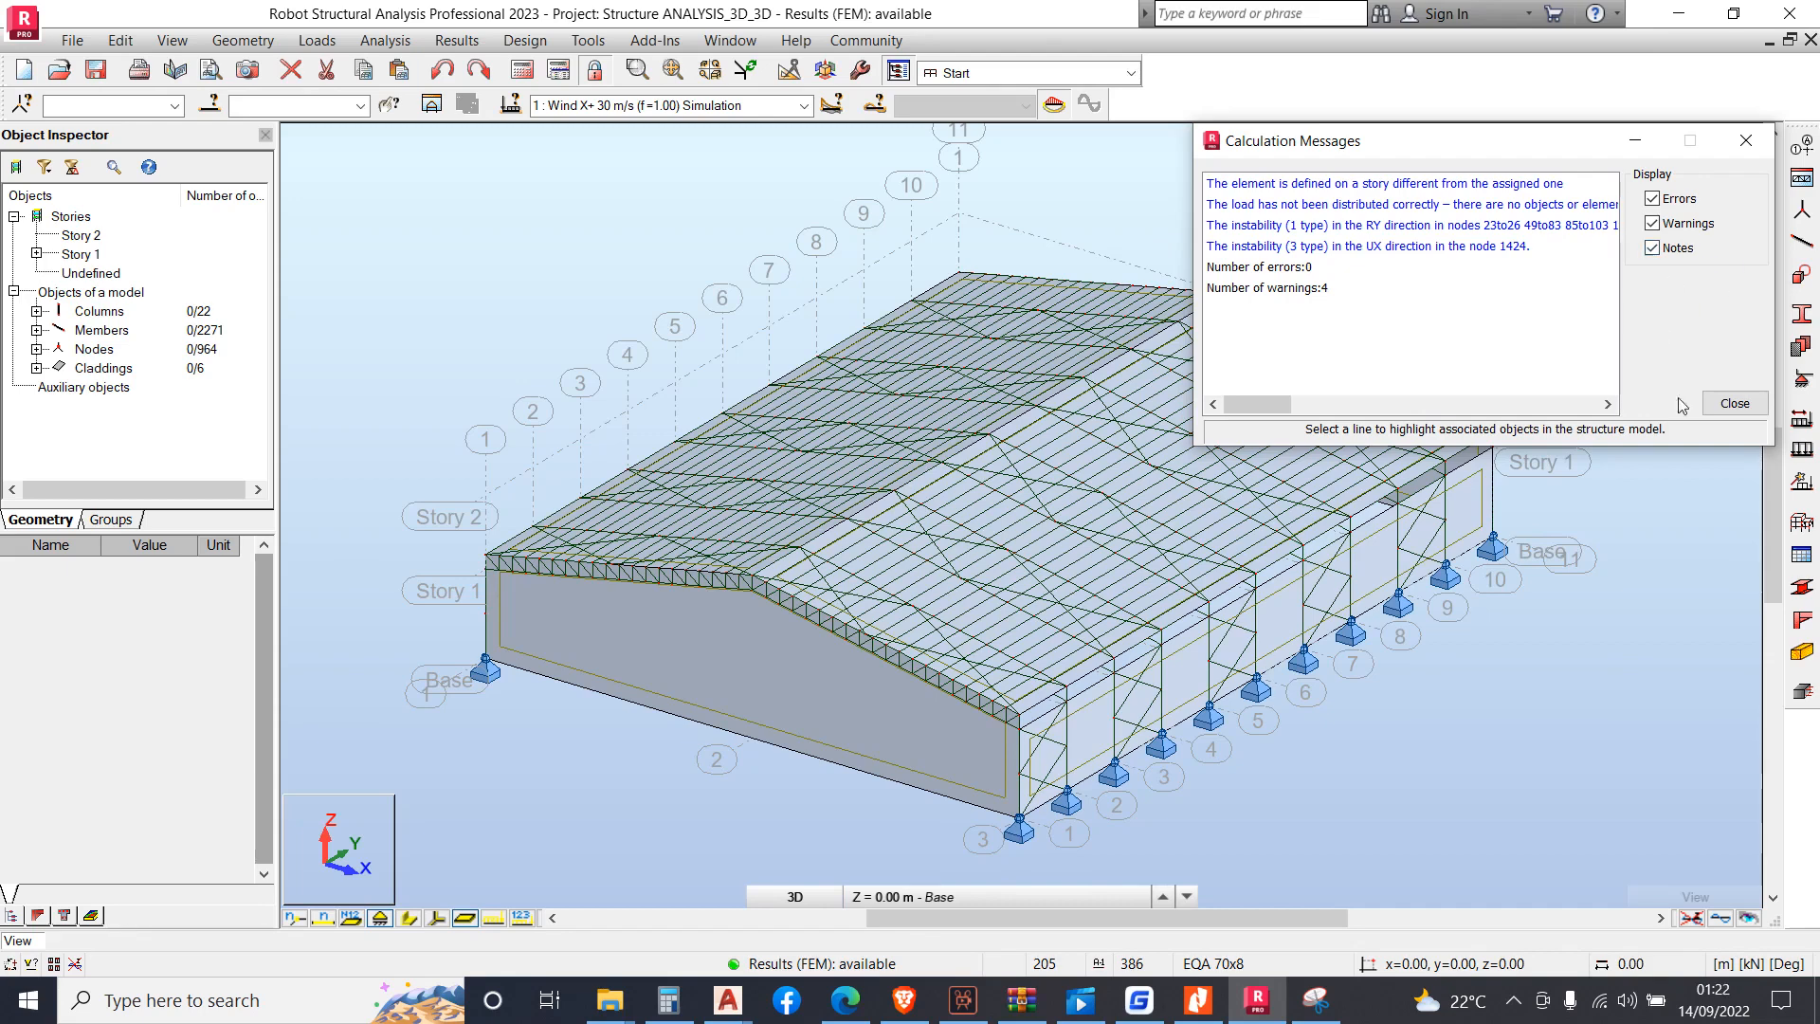
left_click(1733, 405)
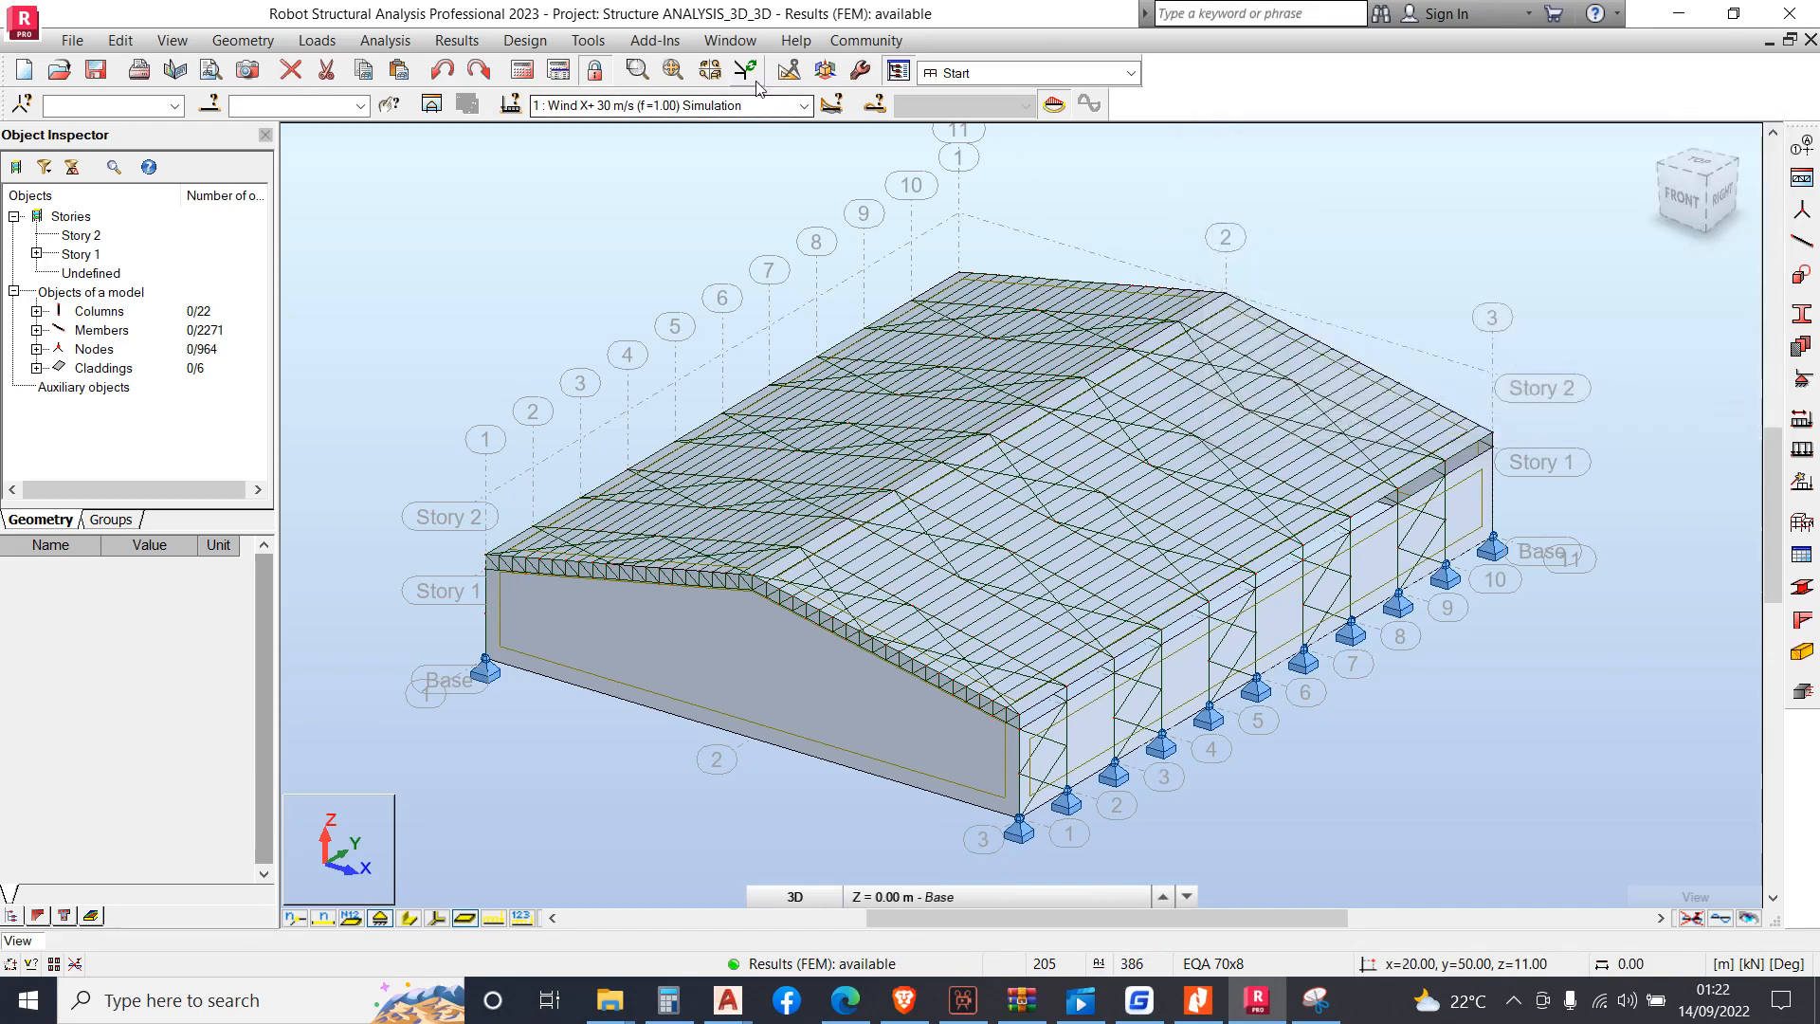
left_click(1129, 74)
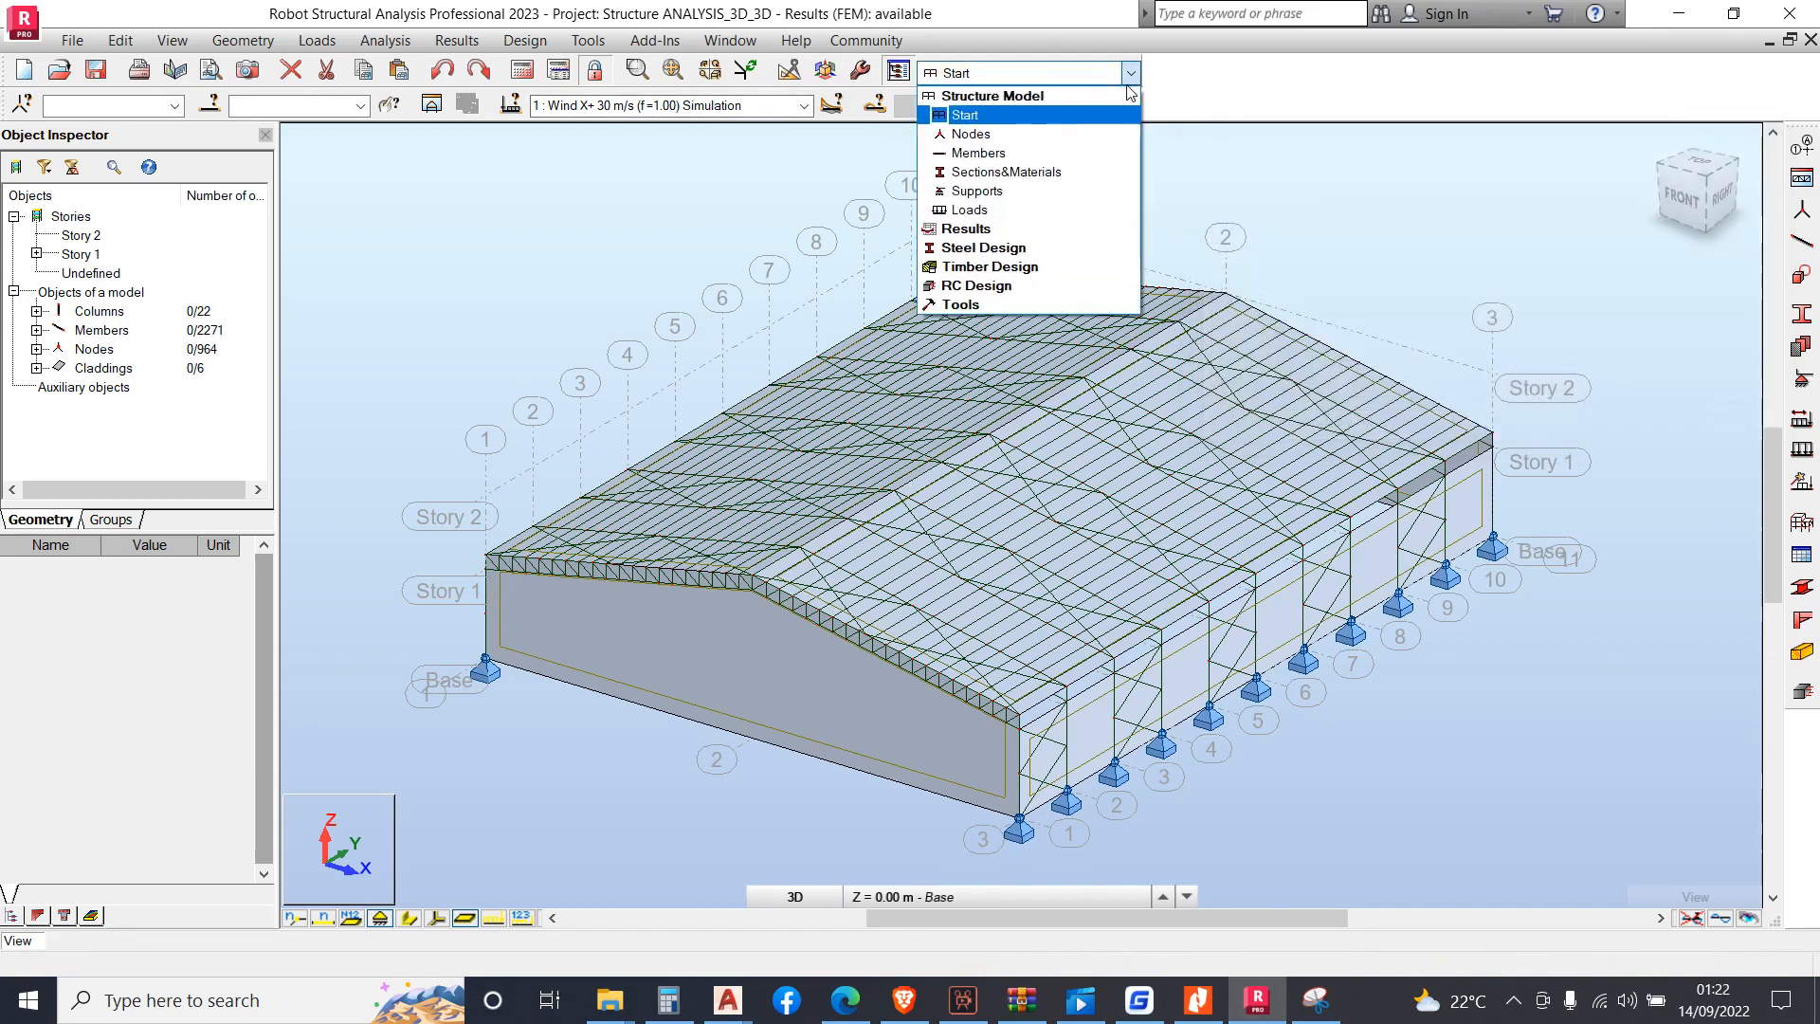
scroll(417, 436, "down", 1)
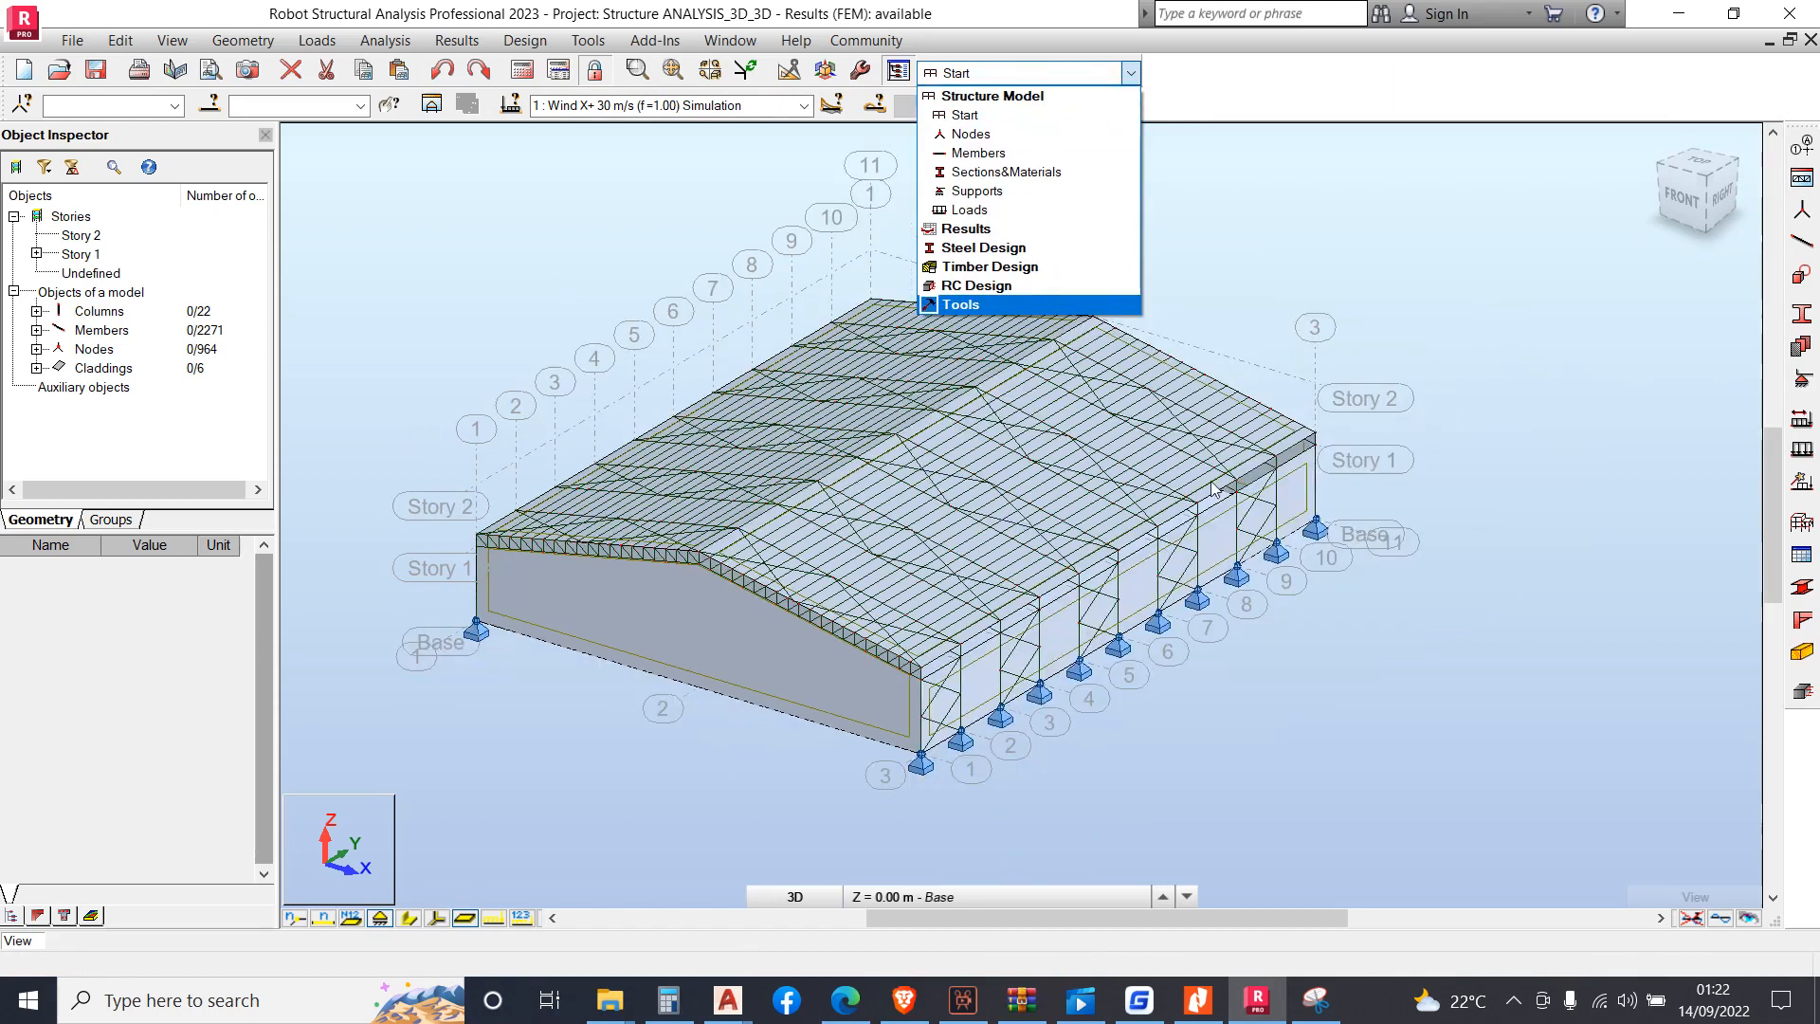
left_click(1333, 256)
Display the FZ support reactions with descriptions and diagrams for linear supports on the hall model
left_click(457, 39)
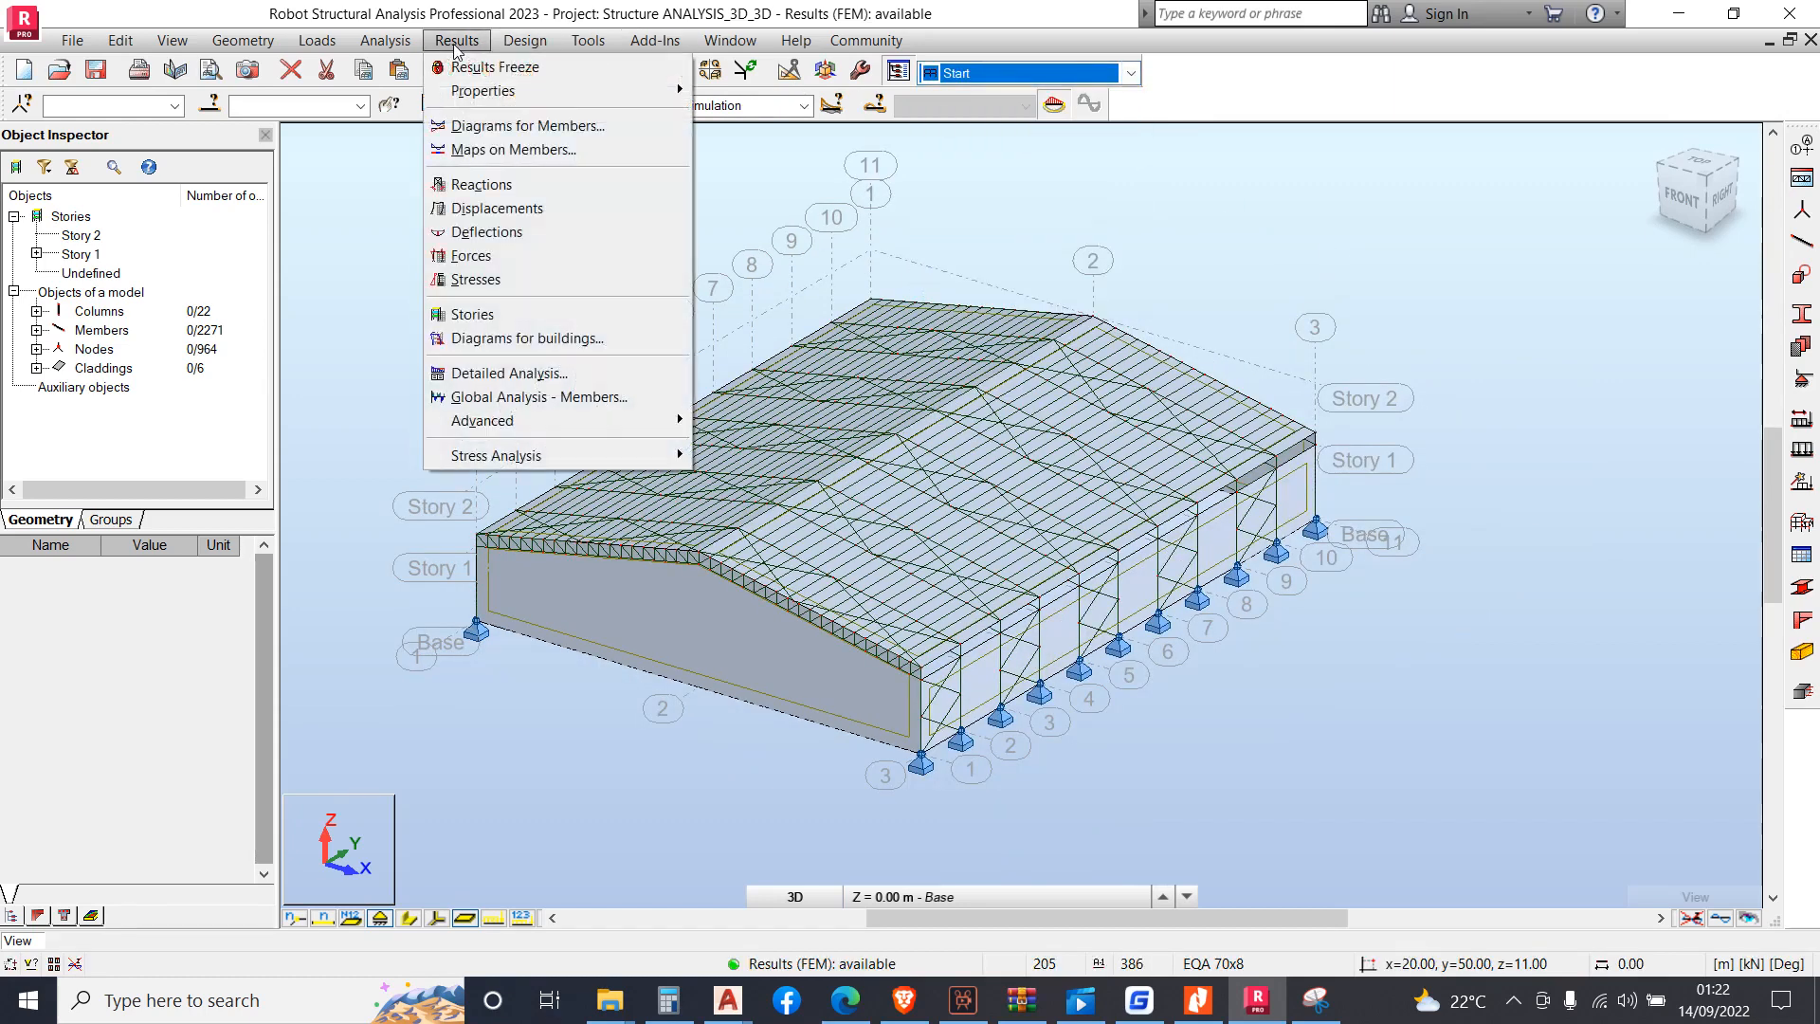
left_click(474, 130)
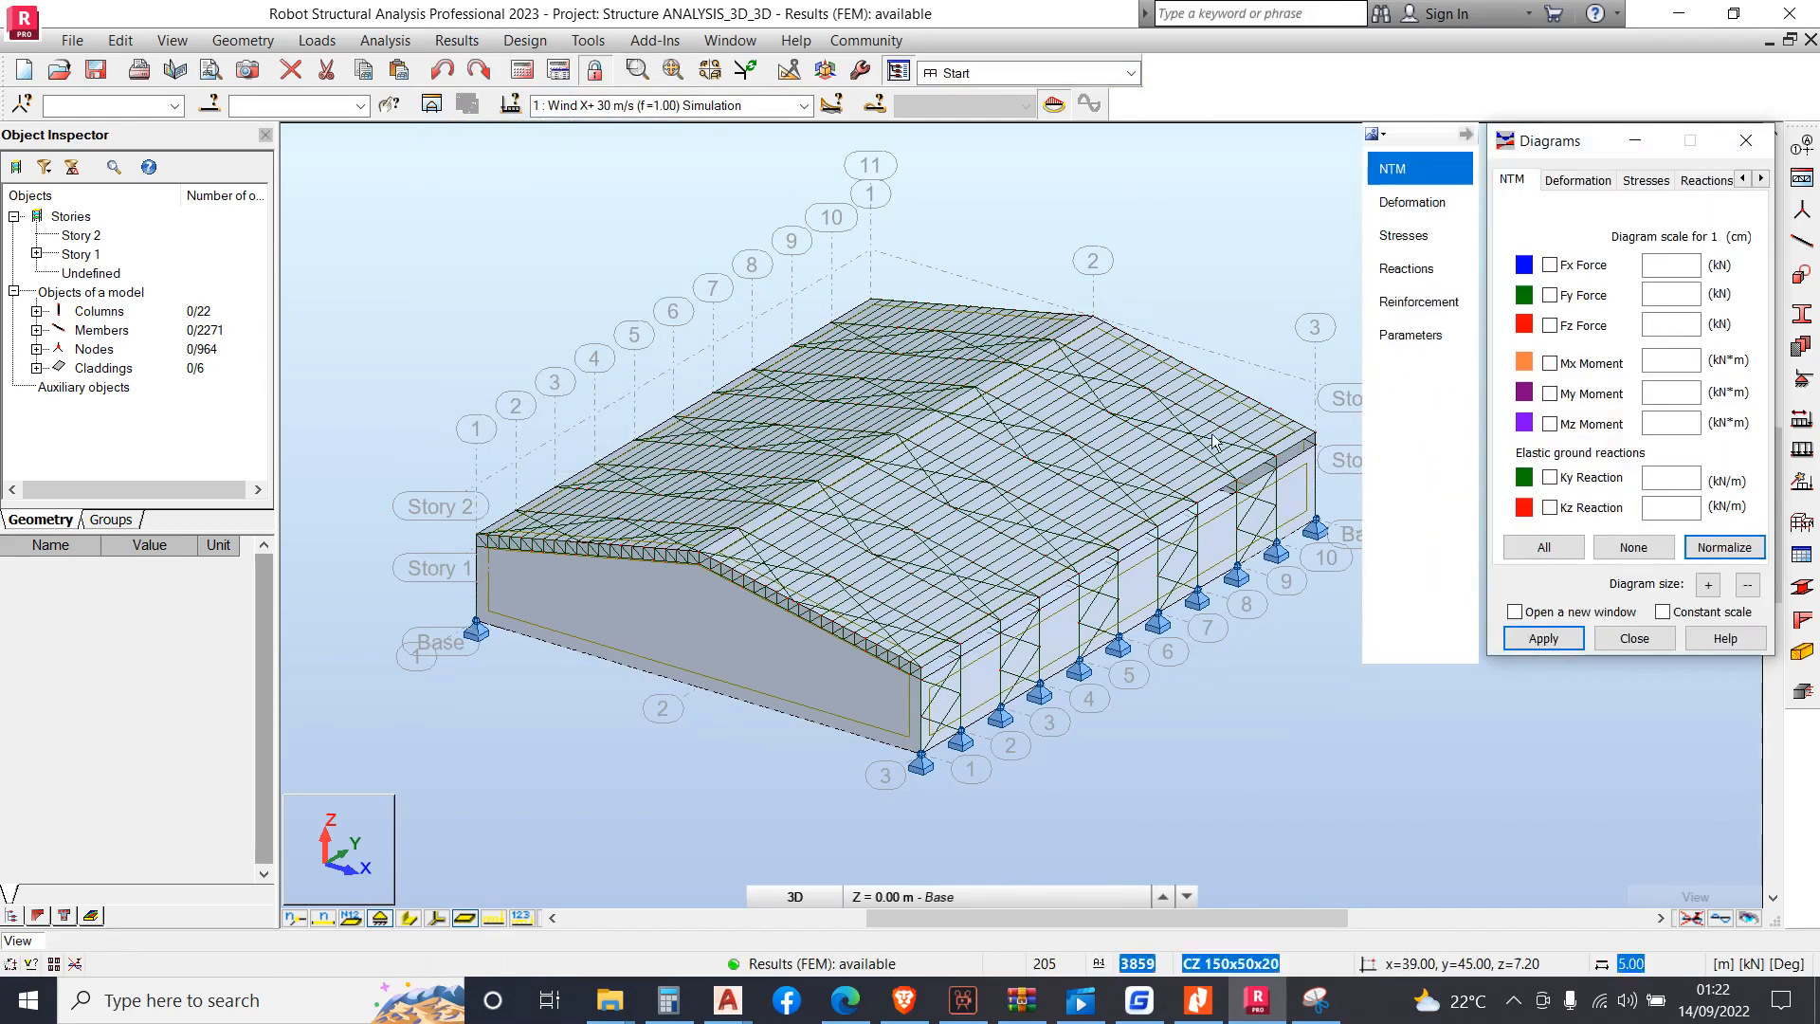
left_click(1706, 181)
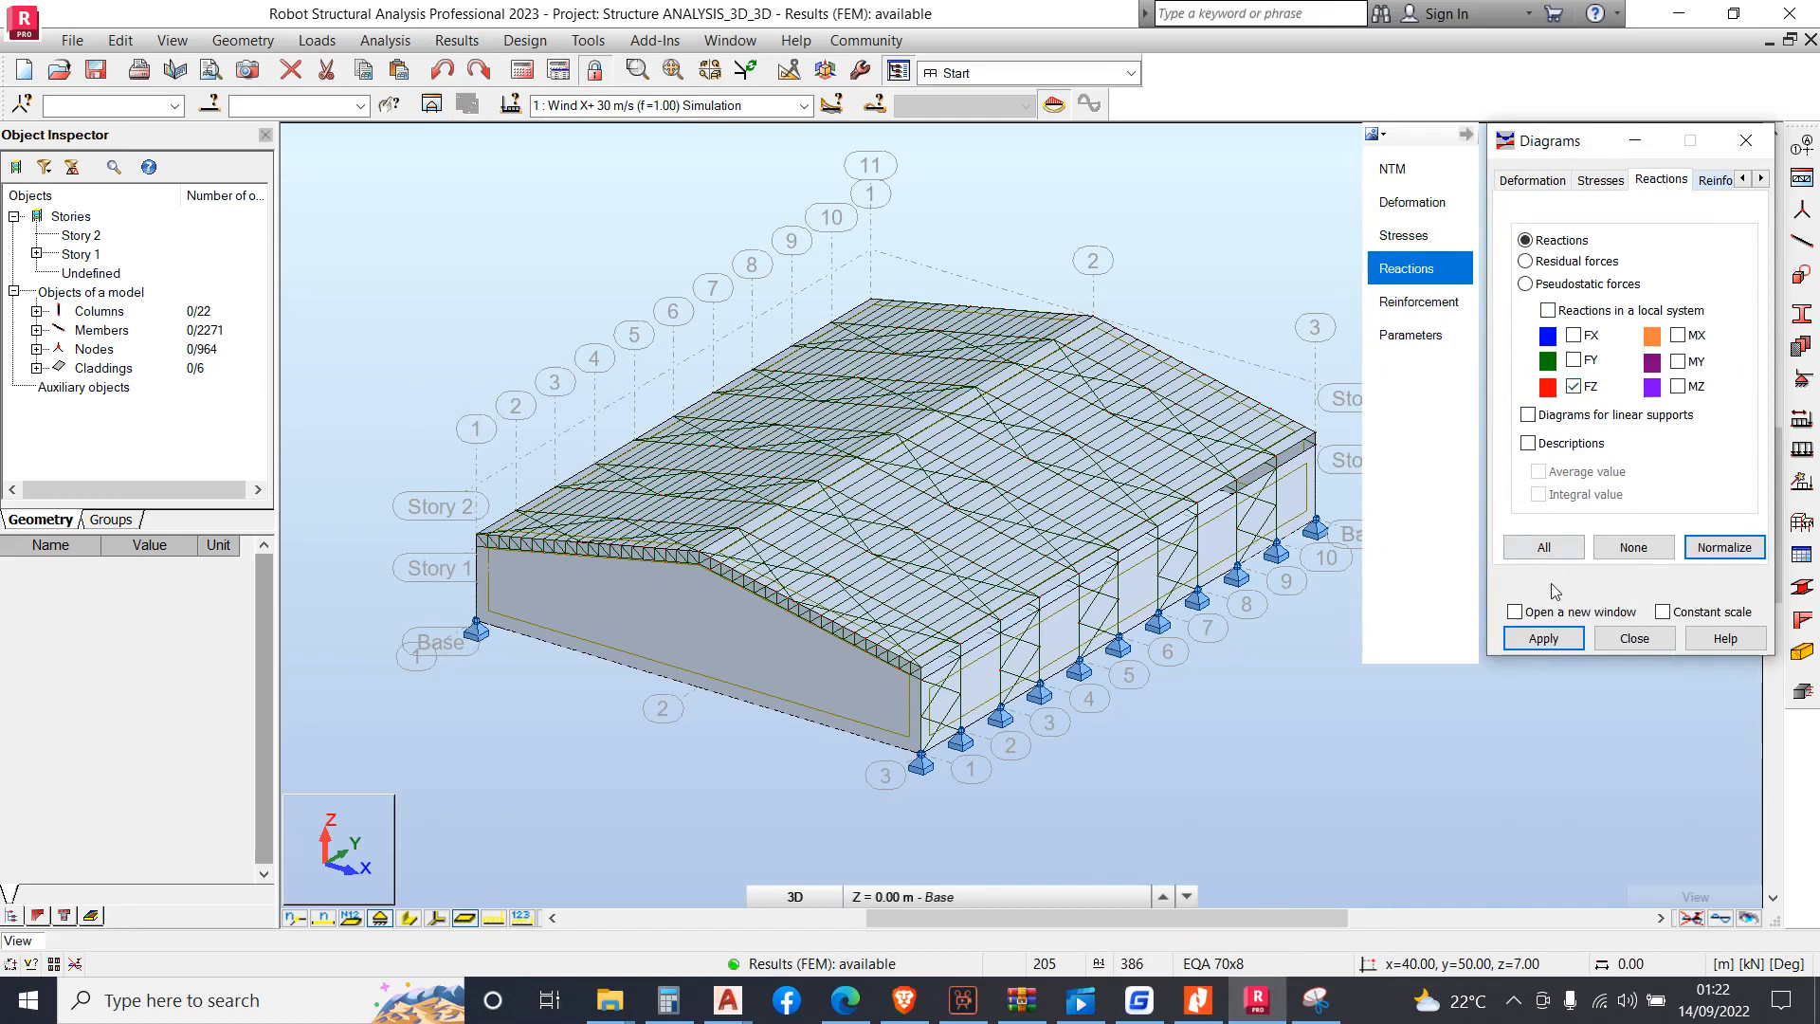
left_click(1528, 415)
left_click(1545, 639)
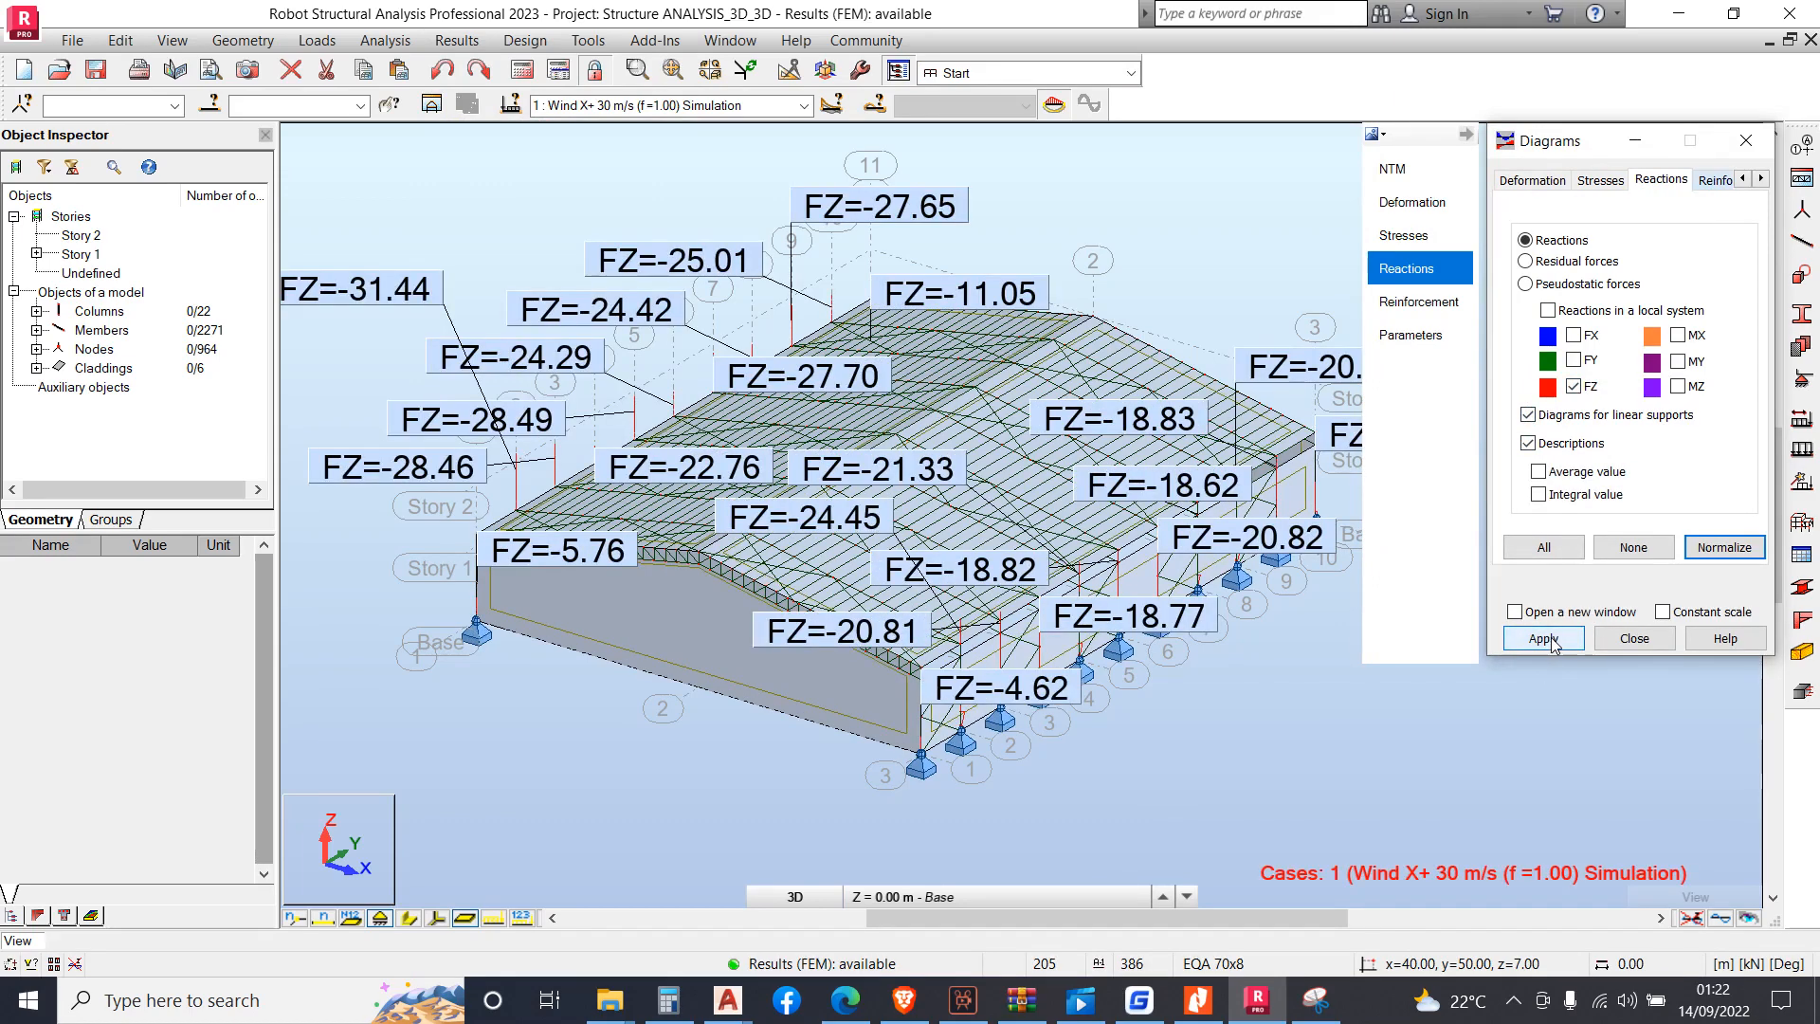
Switch the displayed reactions to load case 3: DL
scroll(747, 424, "down", 2)
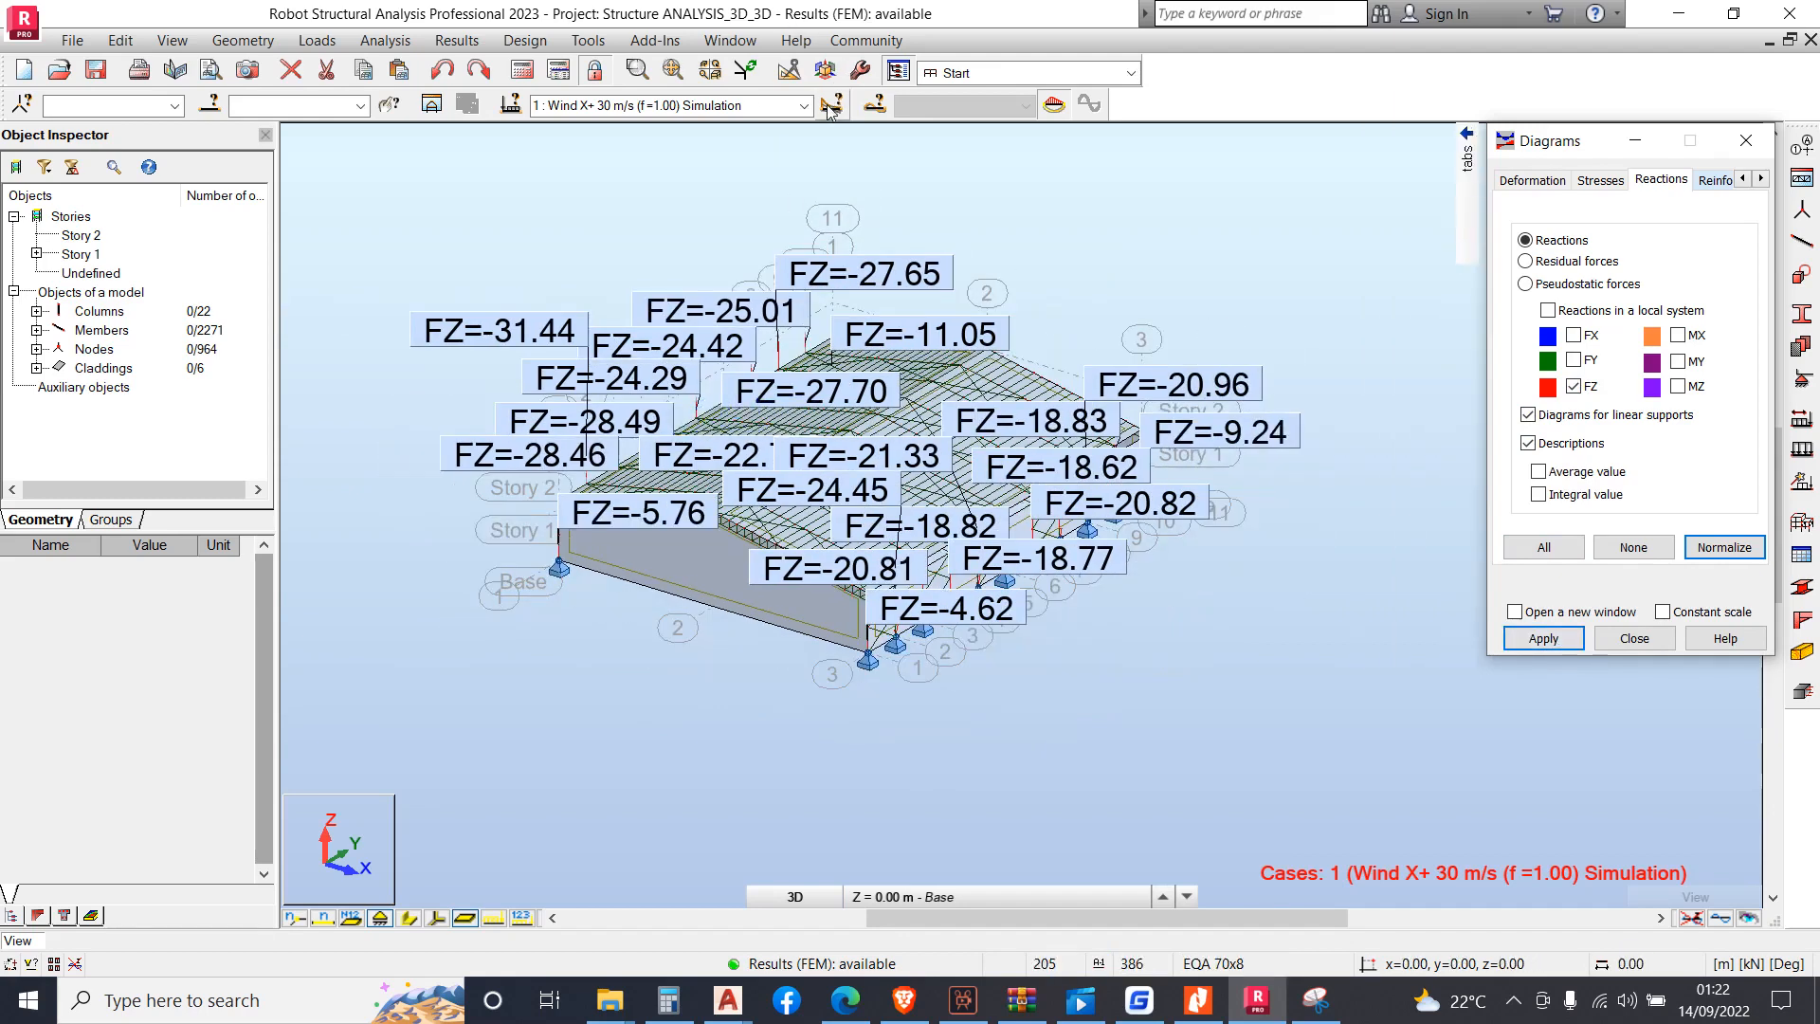
left_click(804, 106)
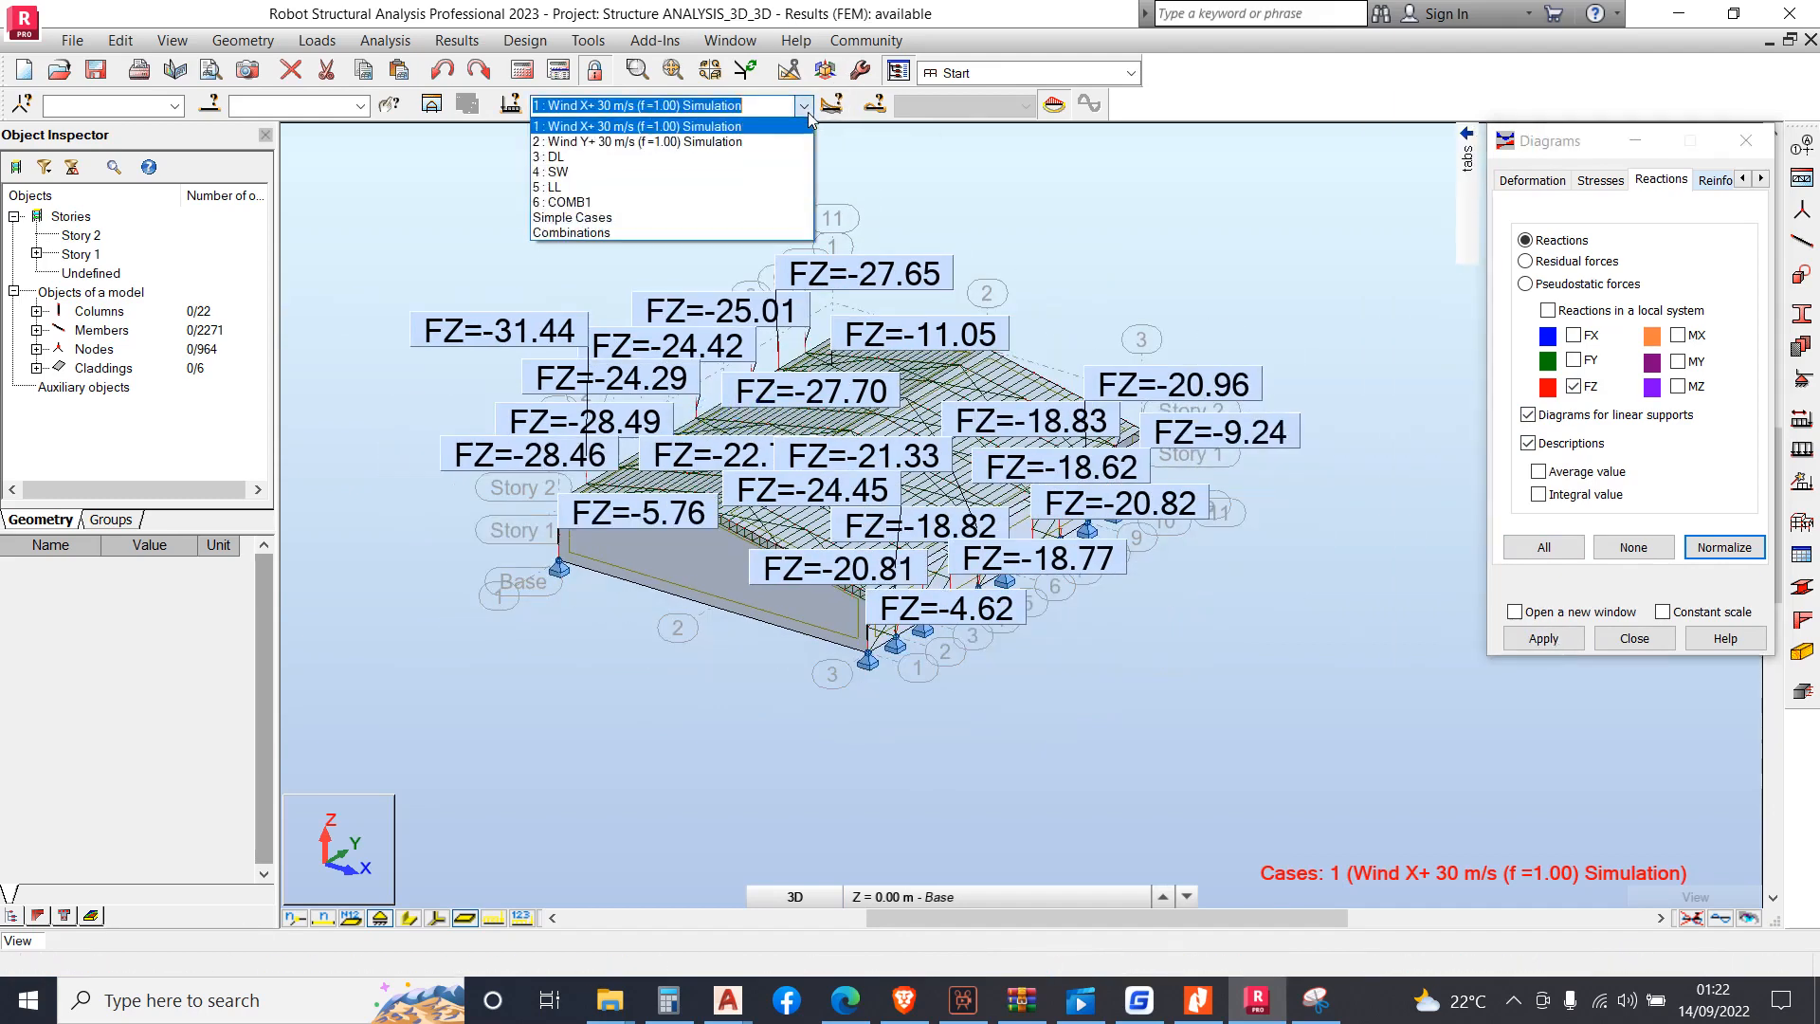
left_click(640, 157)
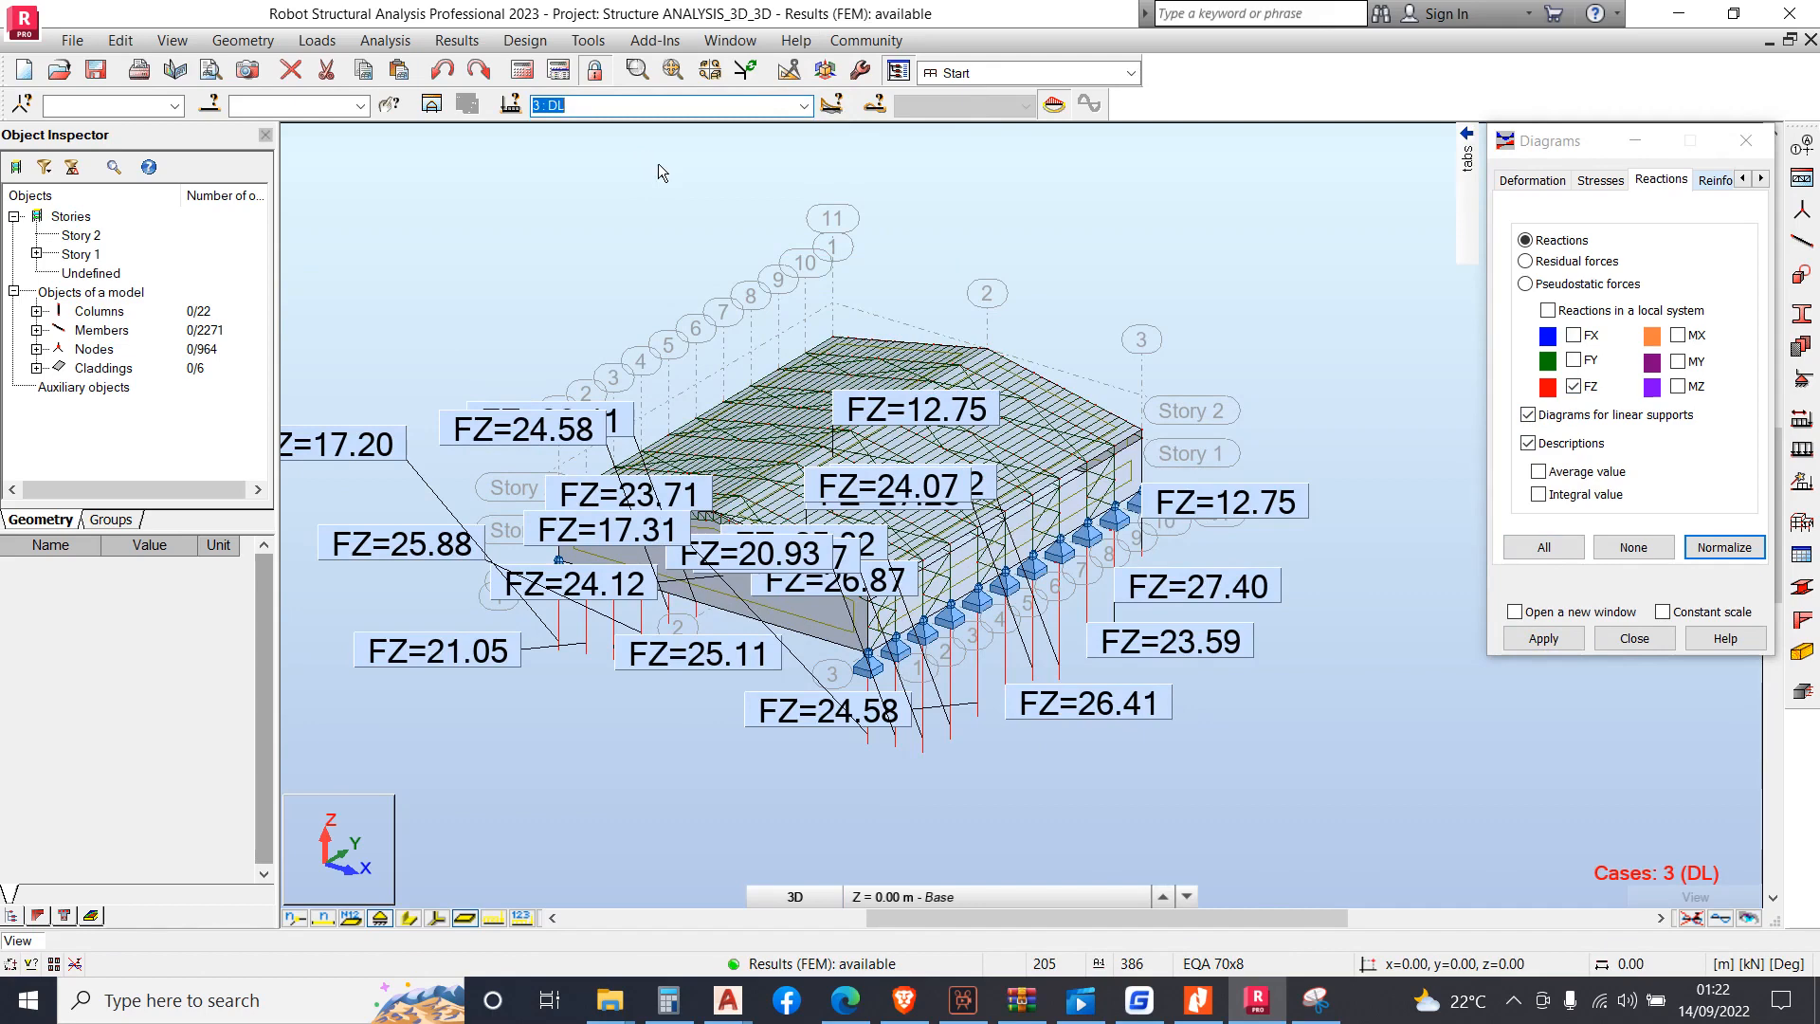
Switch the displayed FZ support reactions to load case 4: SW
scroll(1042, 673, "up", 2)
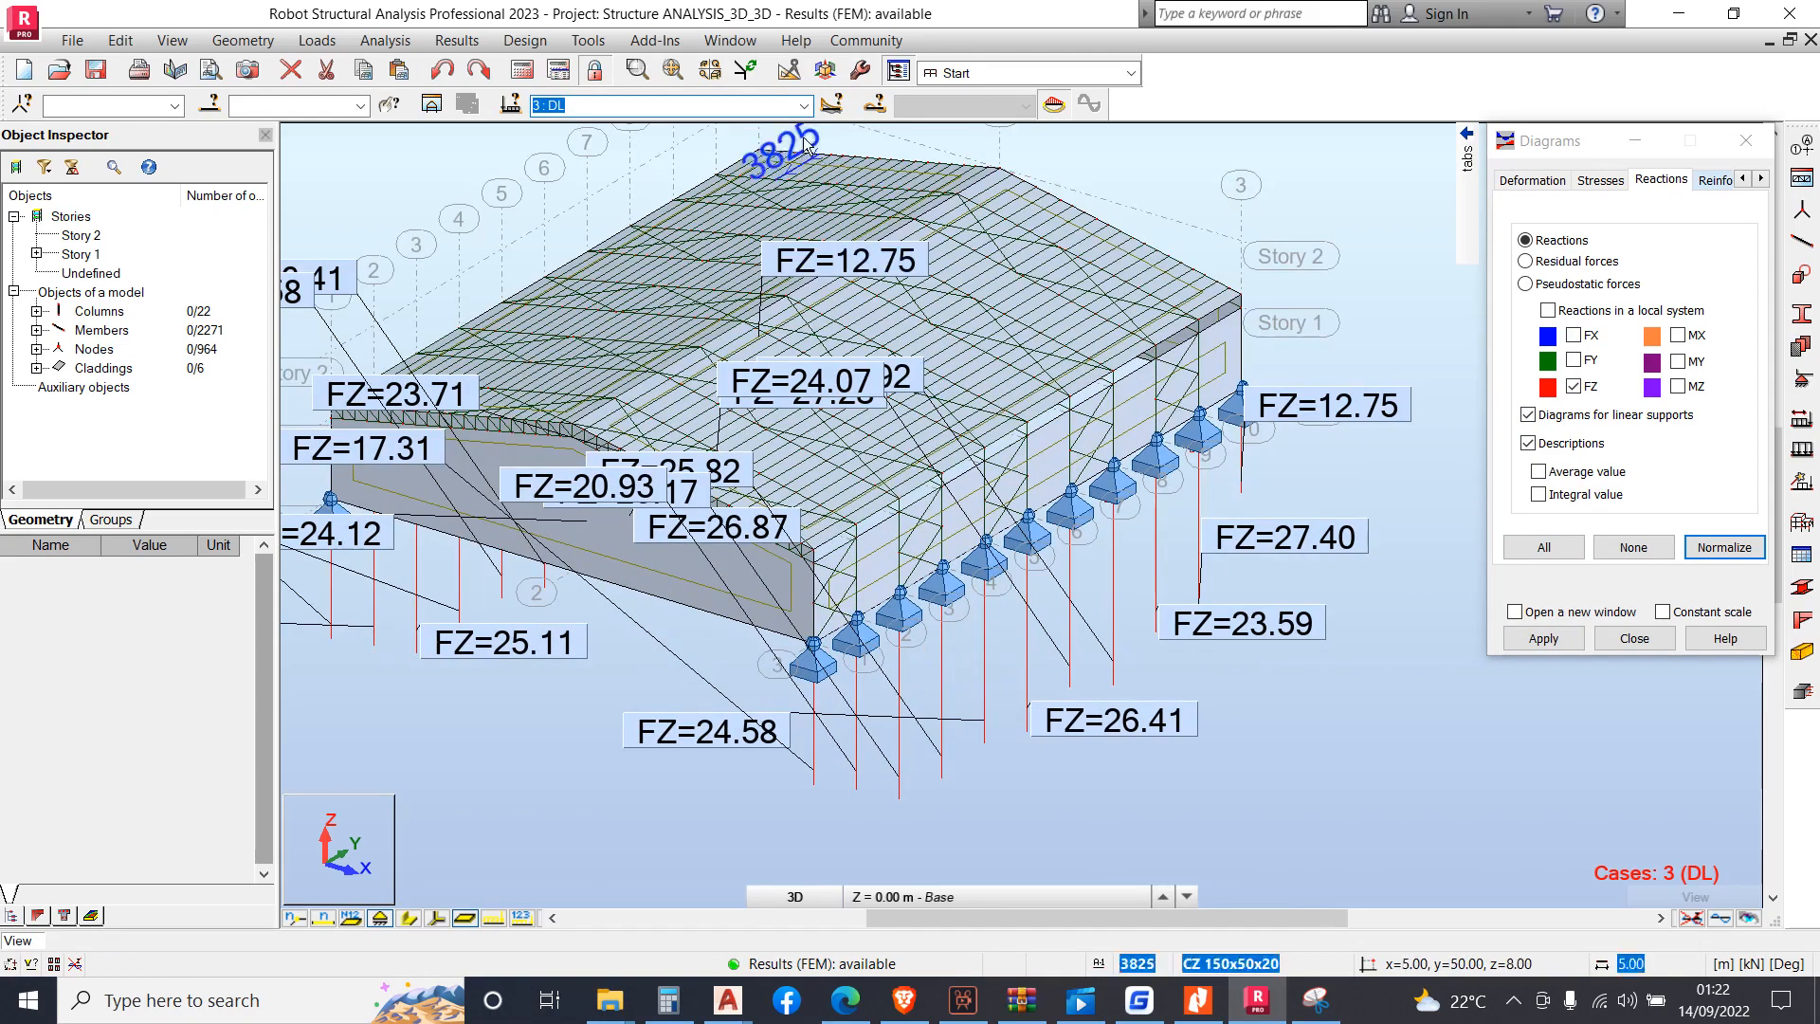
left_click(831, 105)
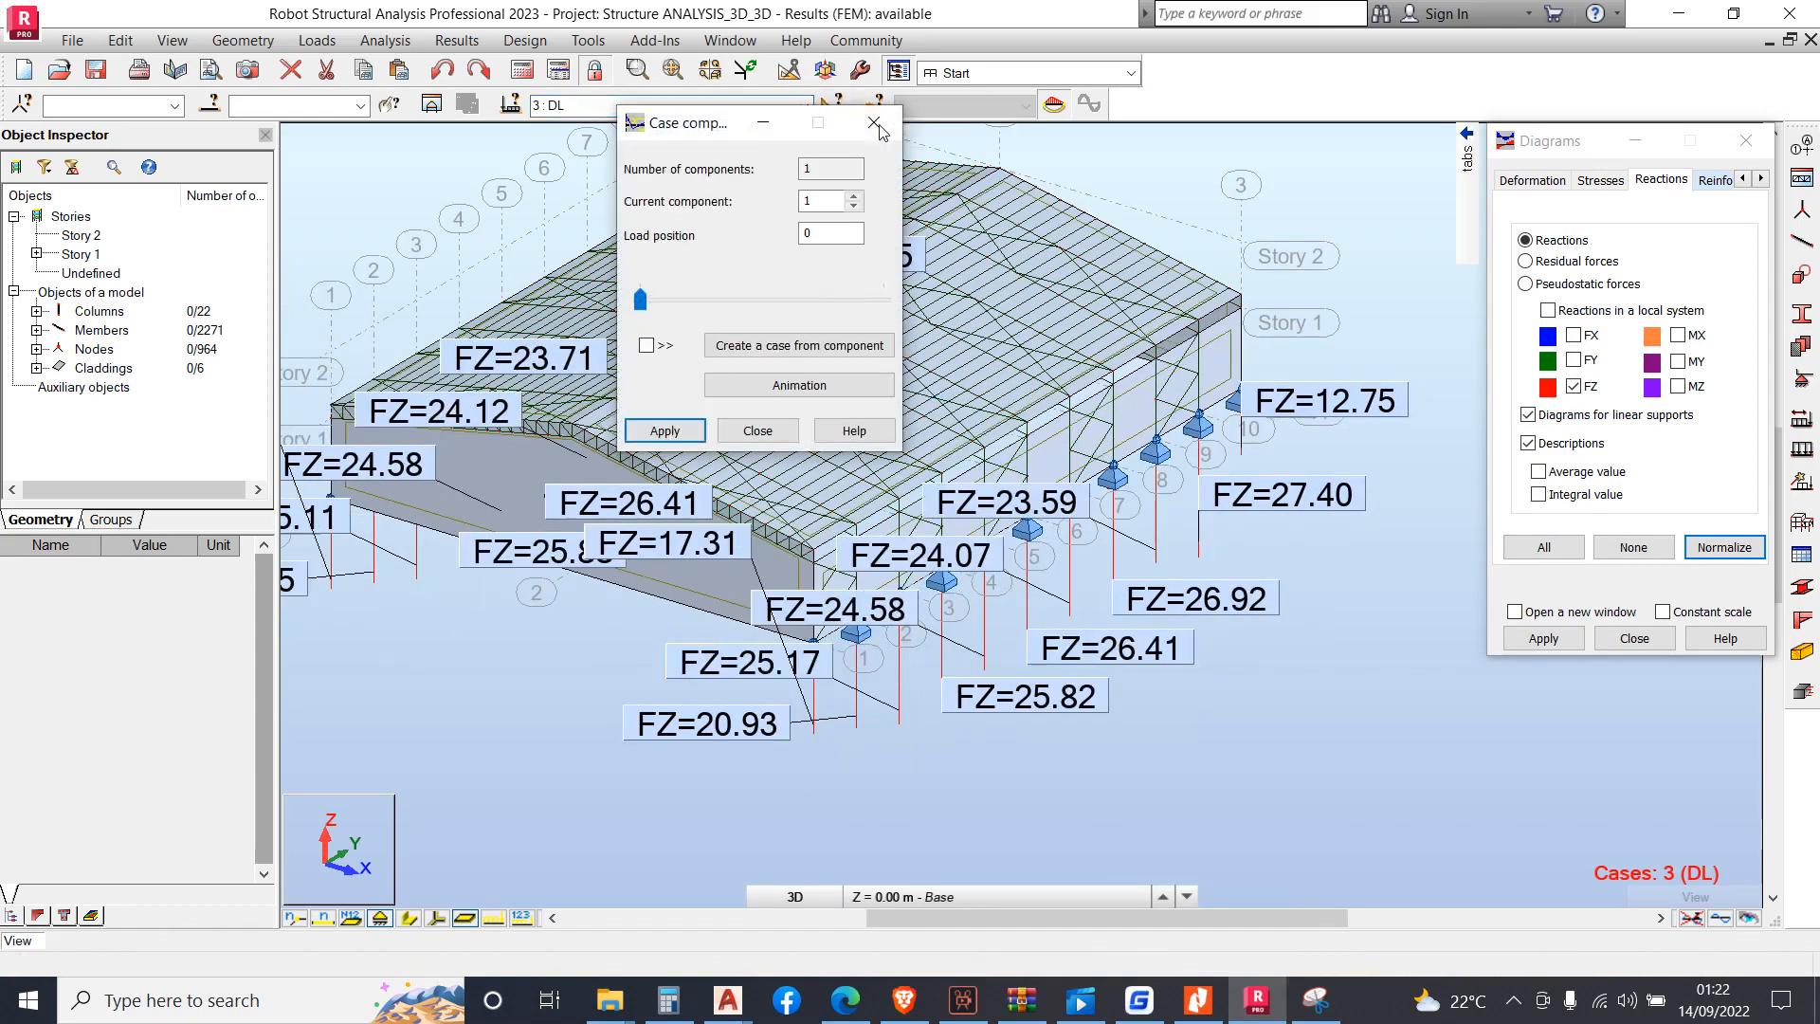
left_click(874, 124)
left_click(803, 105)
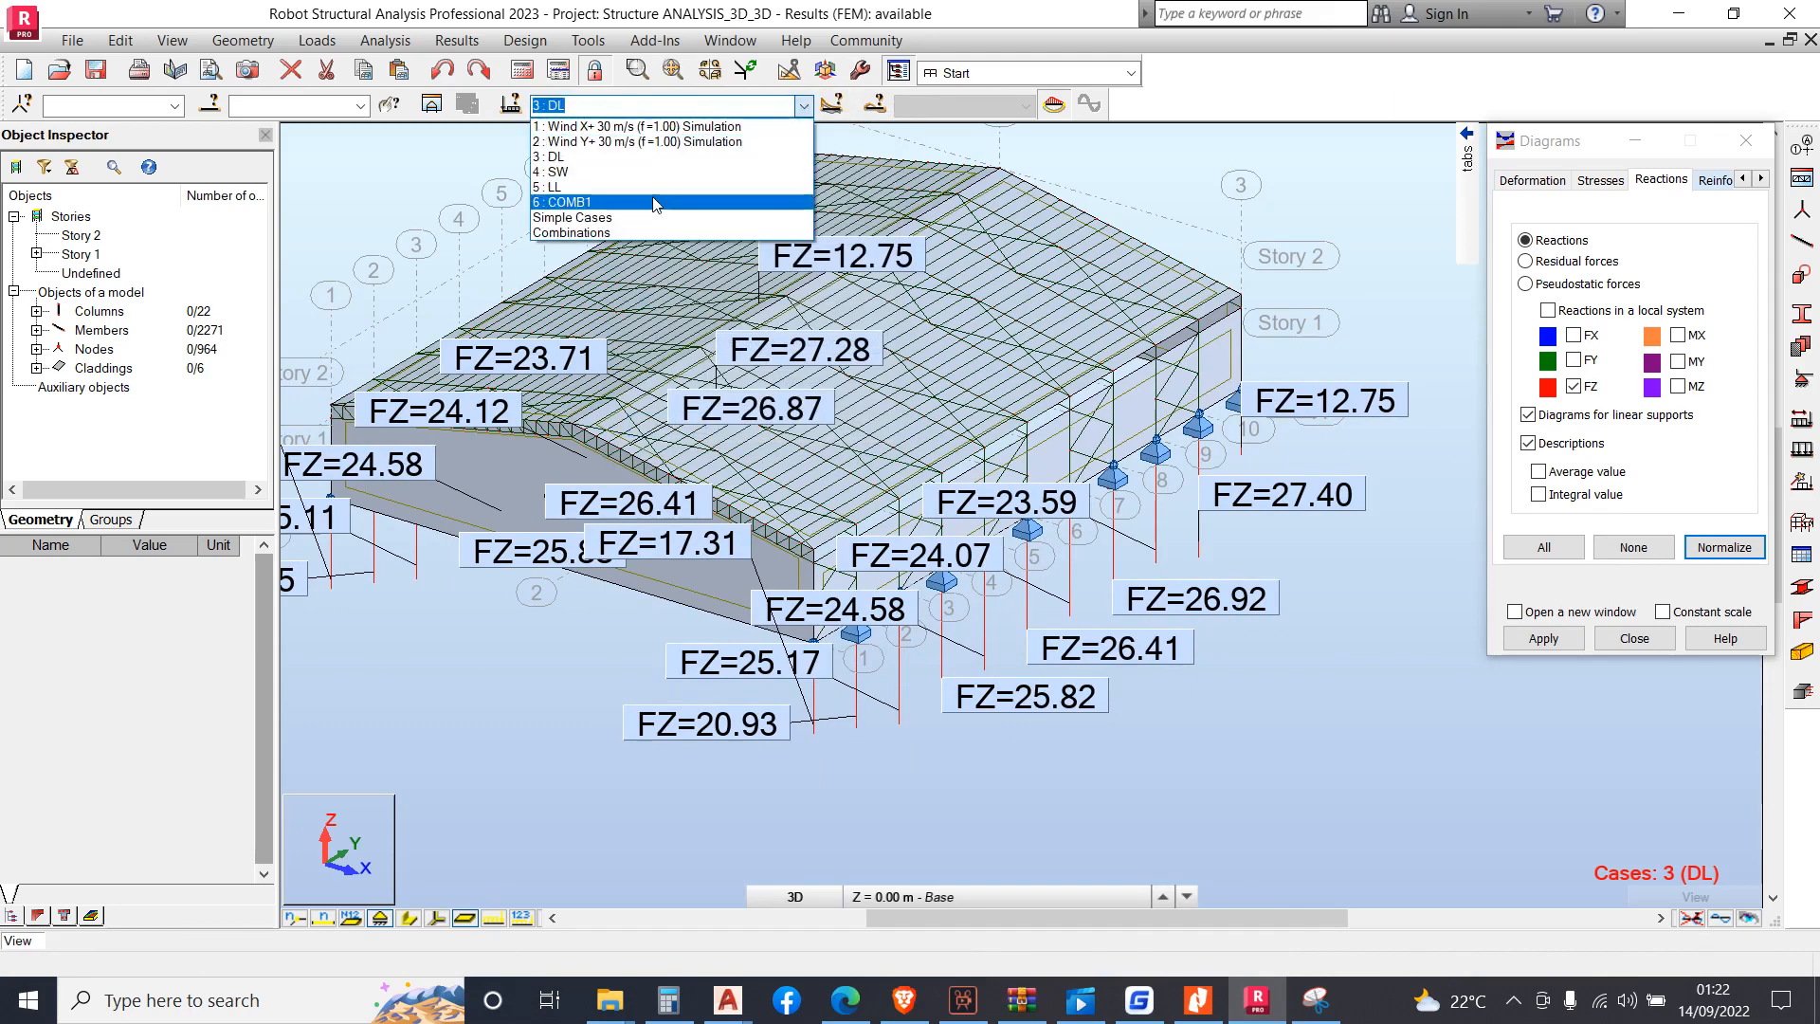
left_click(637, 172)
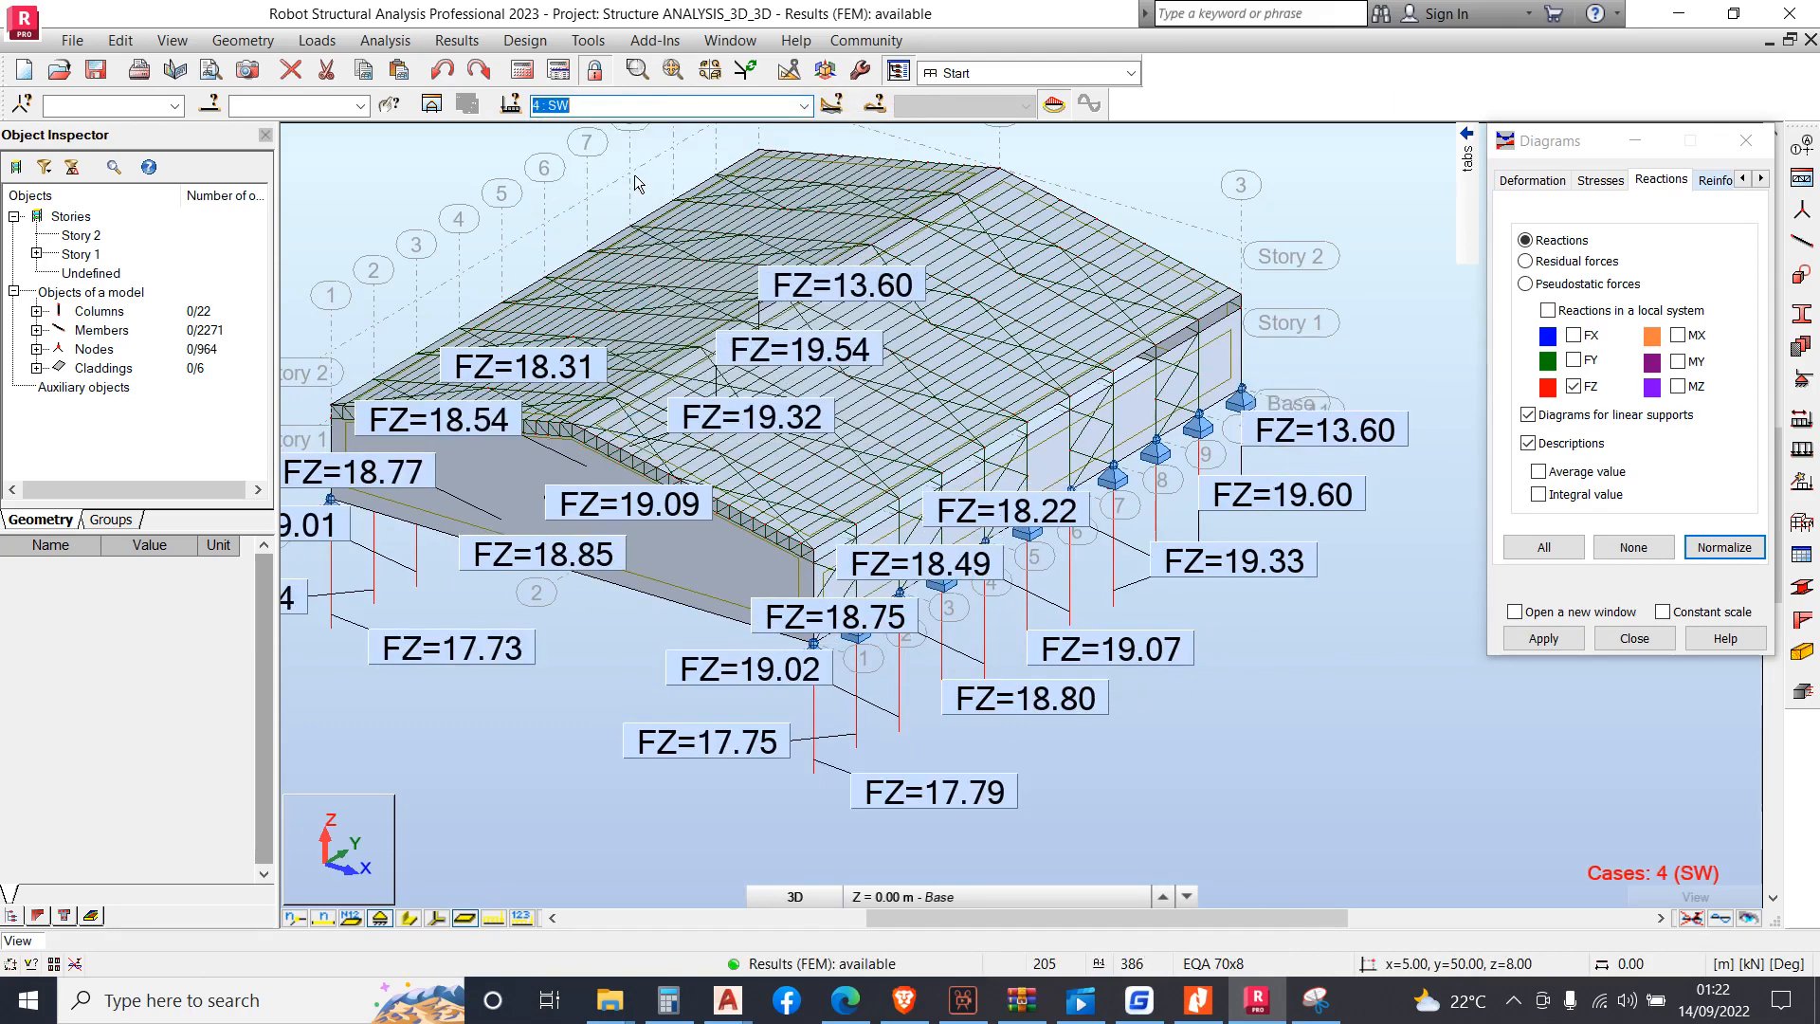
Switch the displayed FZ support reactions to combination 6: COMB1 and review them across the hall
left_click(805, 107)
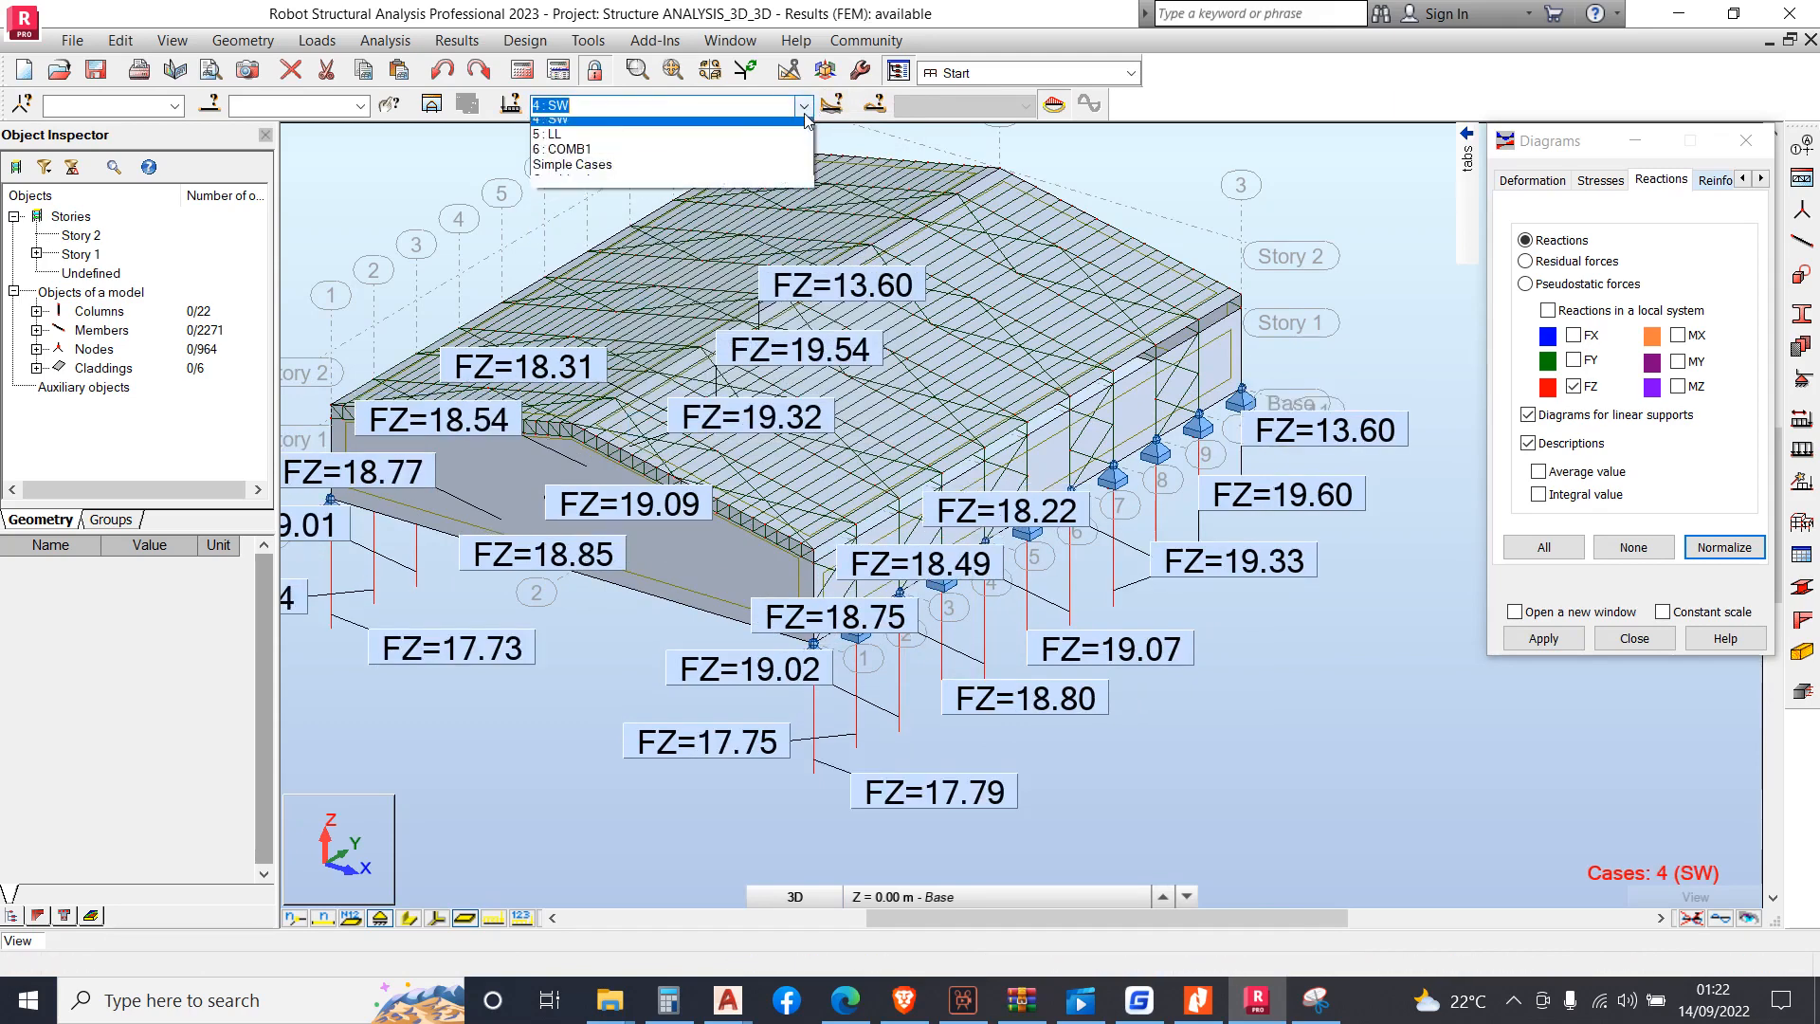
left_click(679, 202)
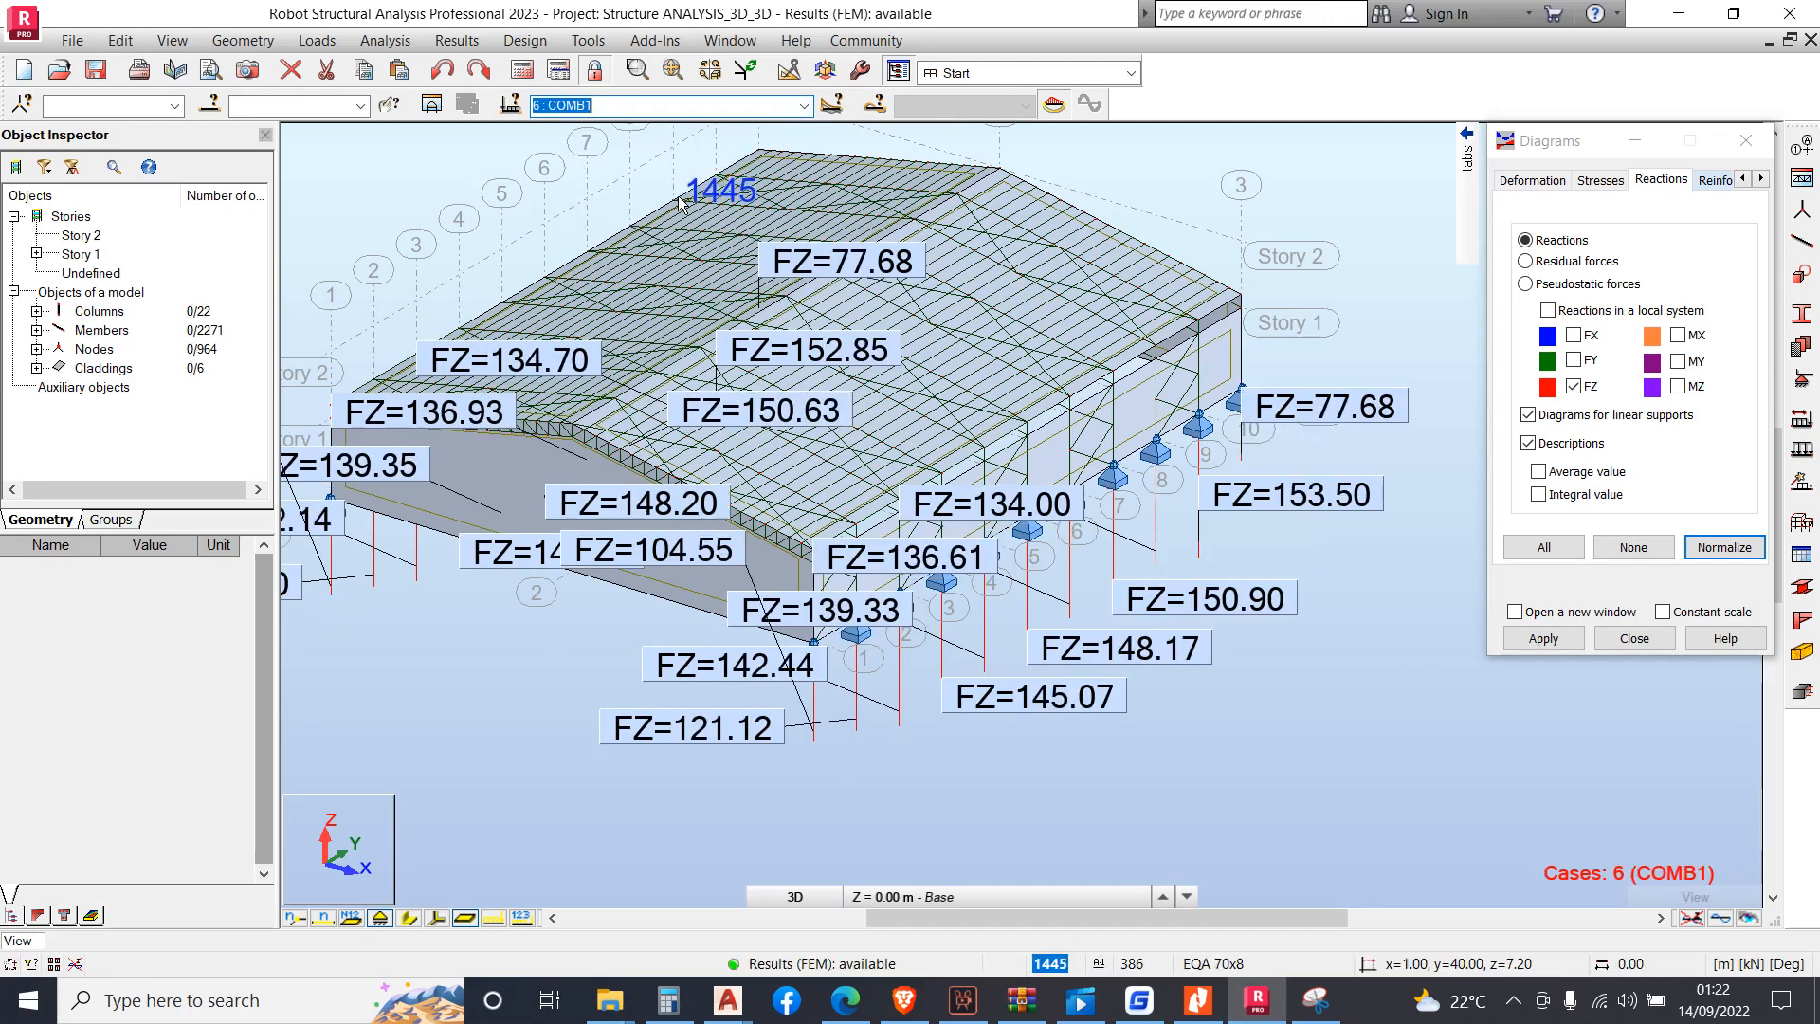
scroll(916, 325, "down", 3)
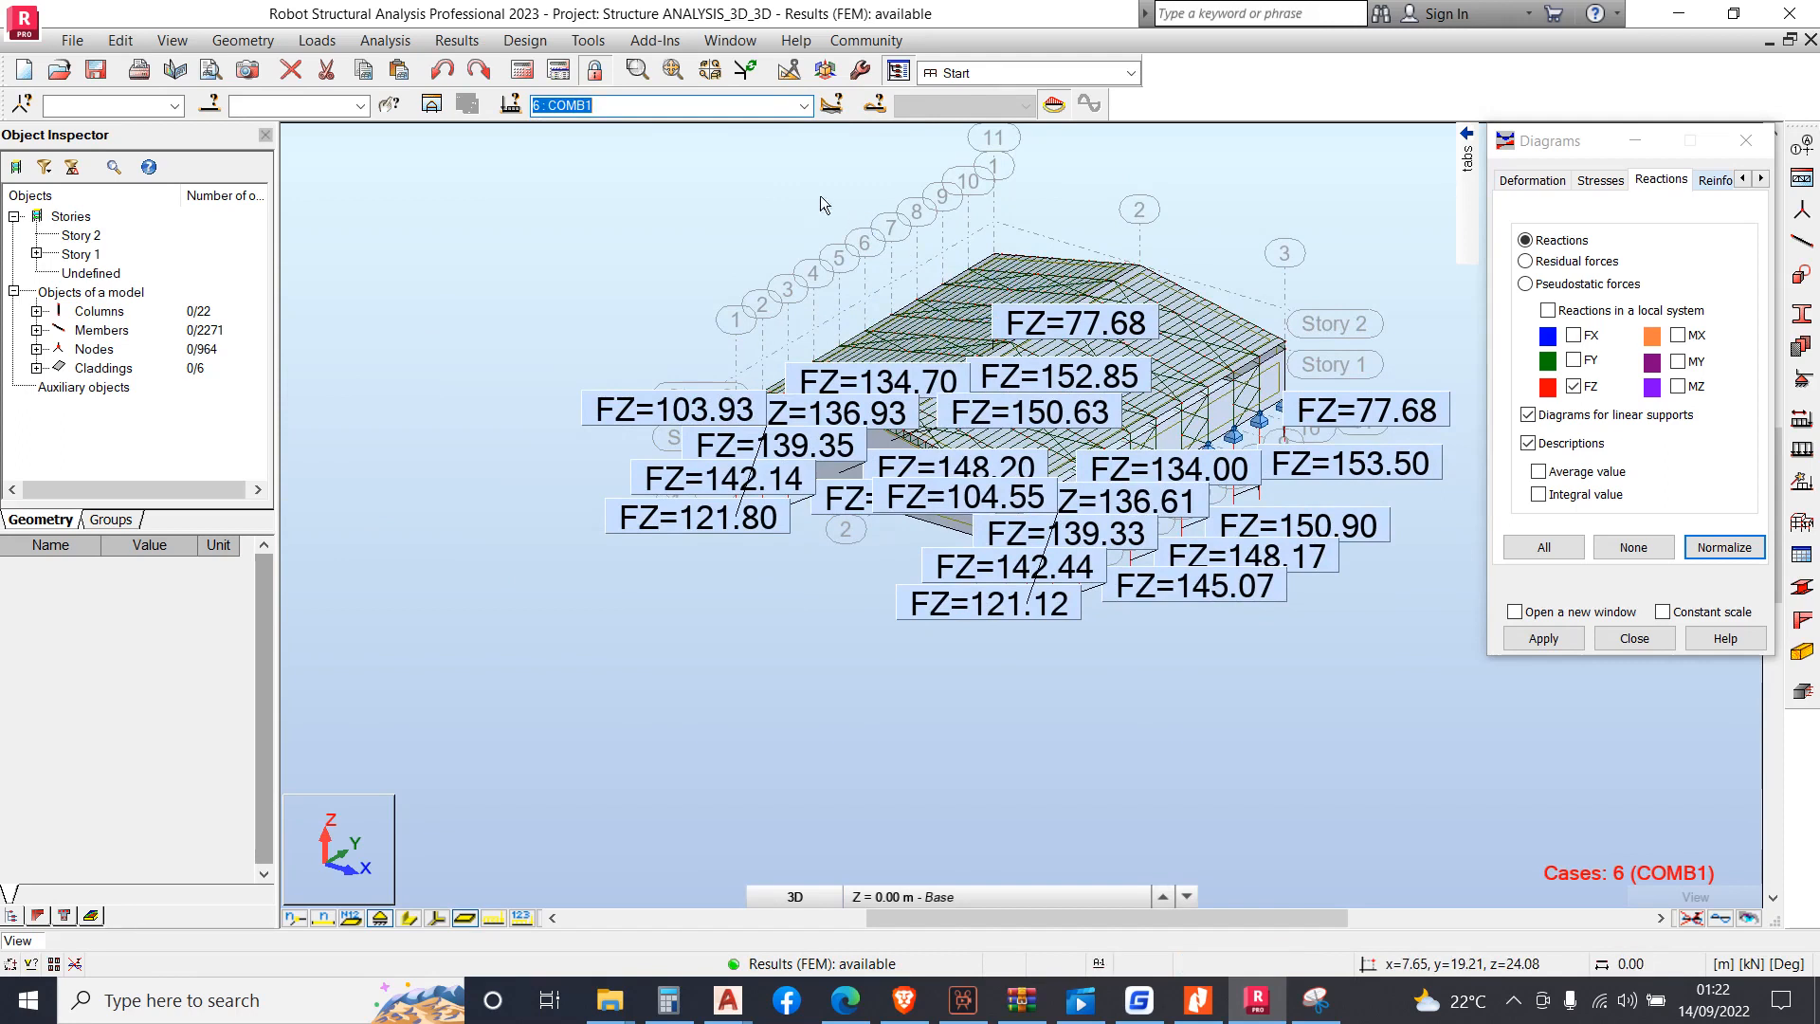
Turn off the FZ reactions, the linear support diagrams and their descriptions on the hall model
left_click(1573, 387)
left_click(1528, 414)
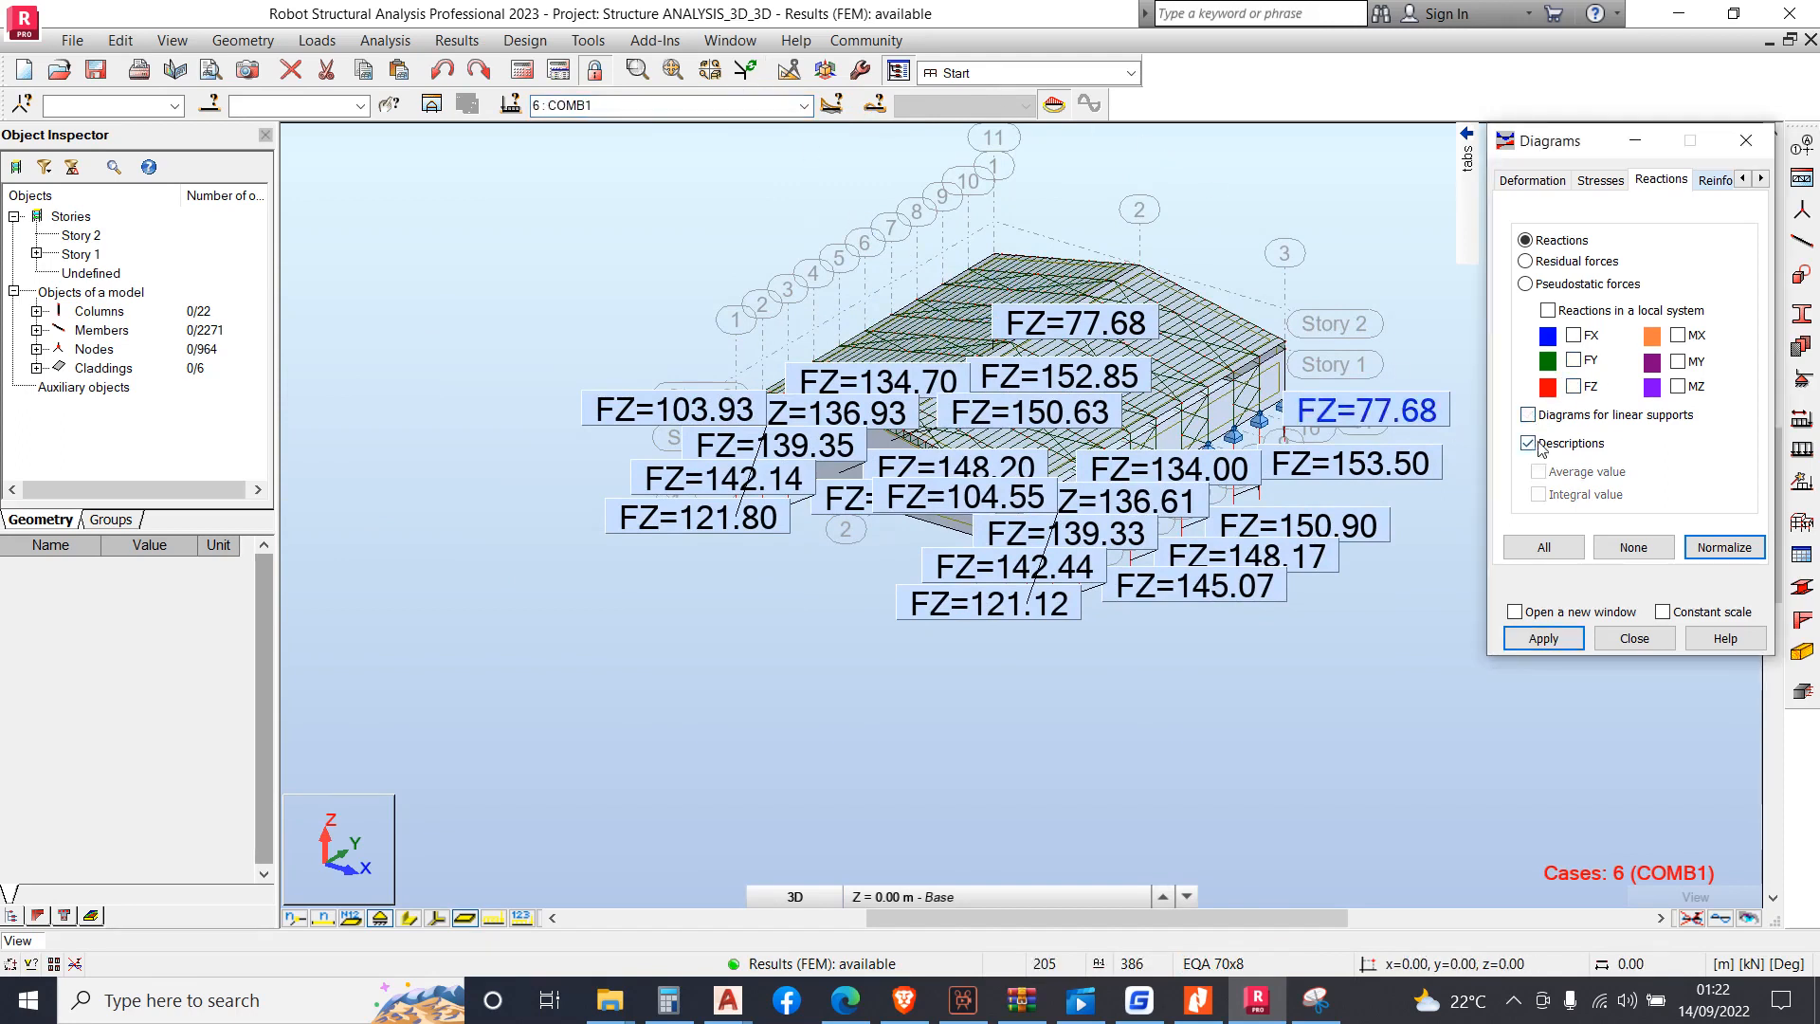
left_click(1543, 638)
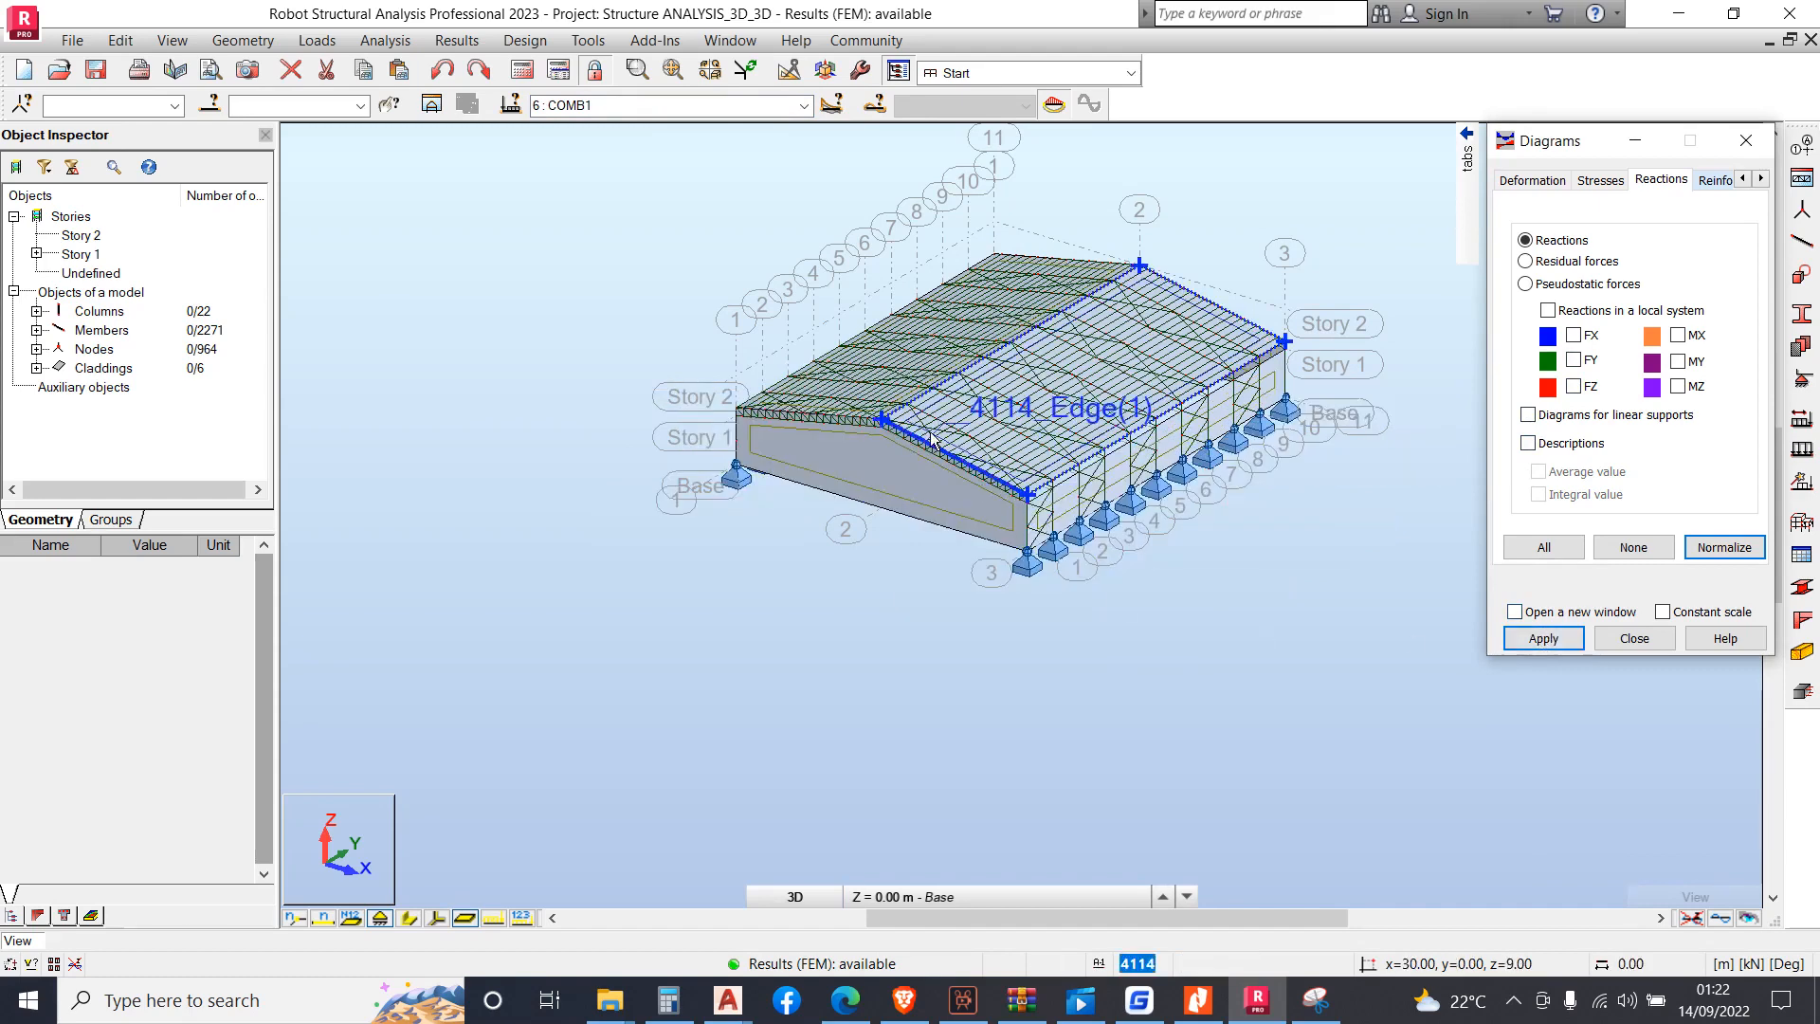
scroll(1268, 402, "up", 4)
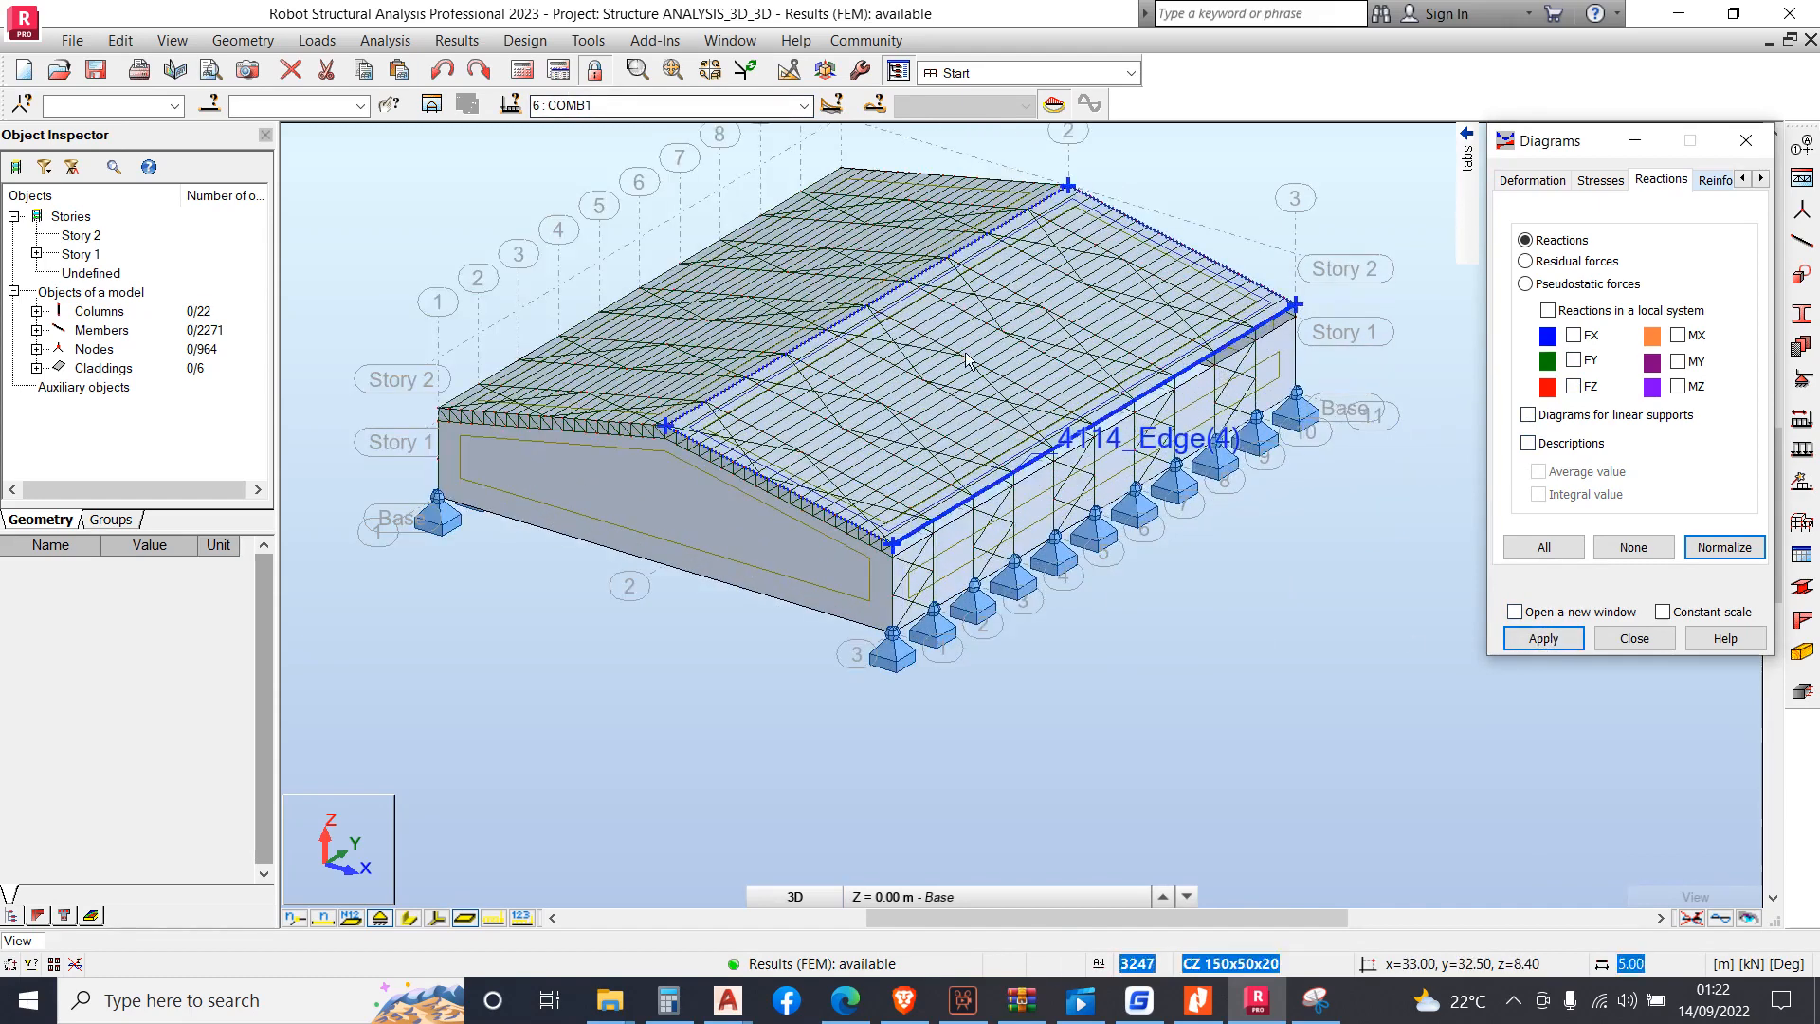
scroll(917, 333, "down", 5)
Switch the workspace layout to Steel/Aluminum Design
left_click(1027, 76)
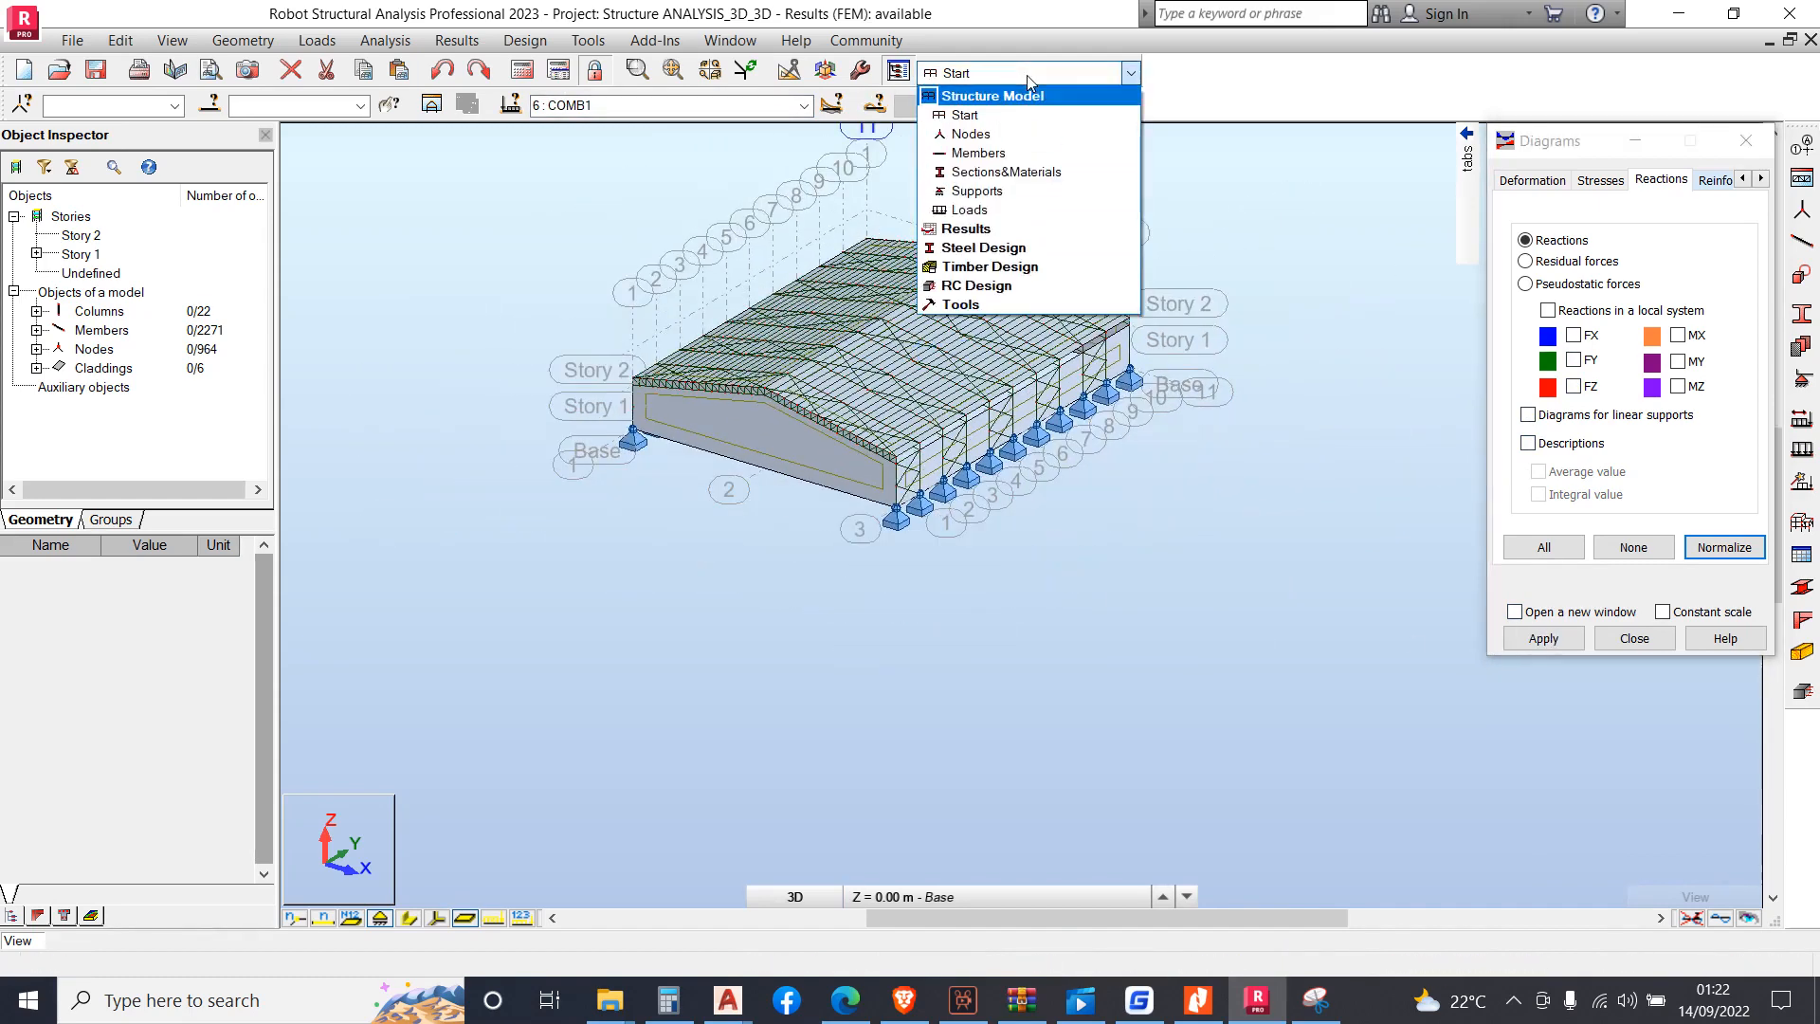
left_click(1017, 248)
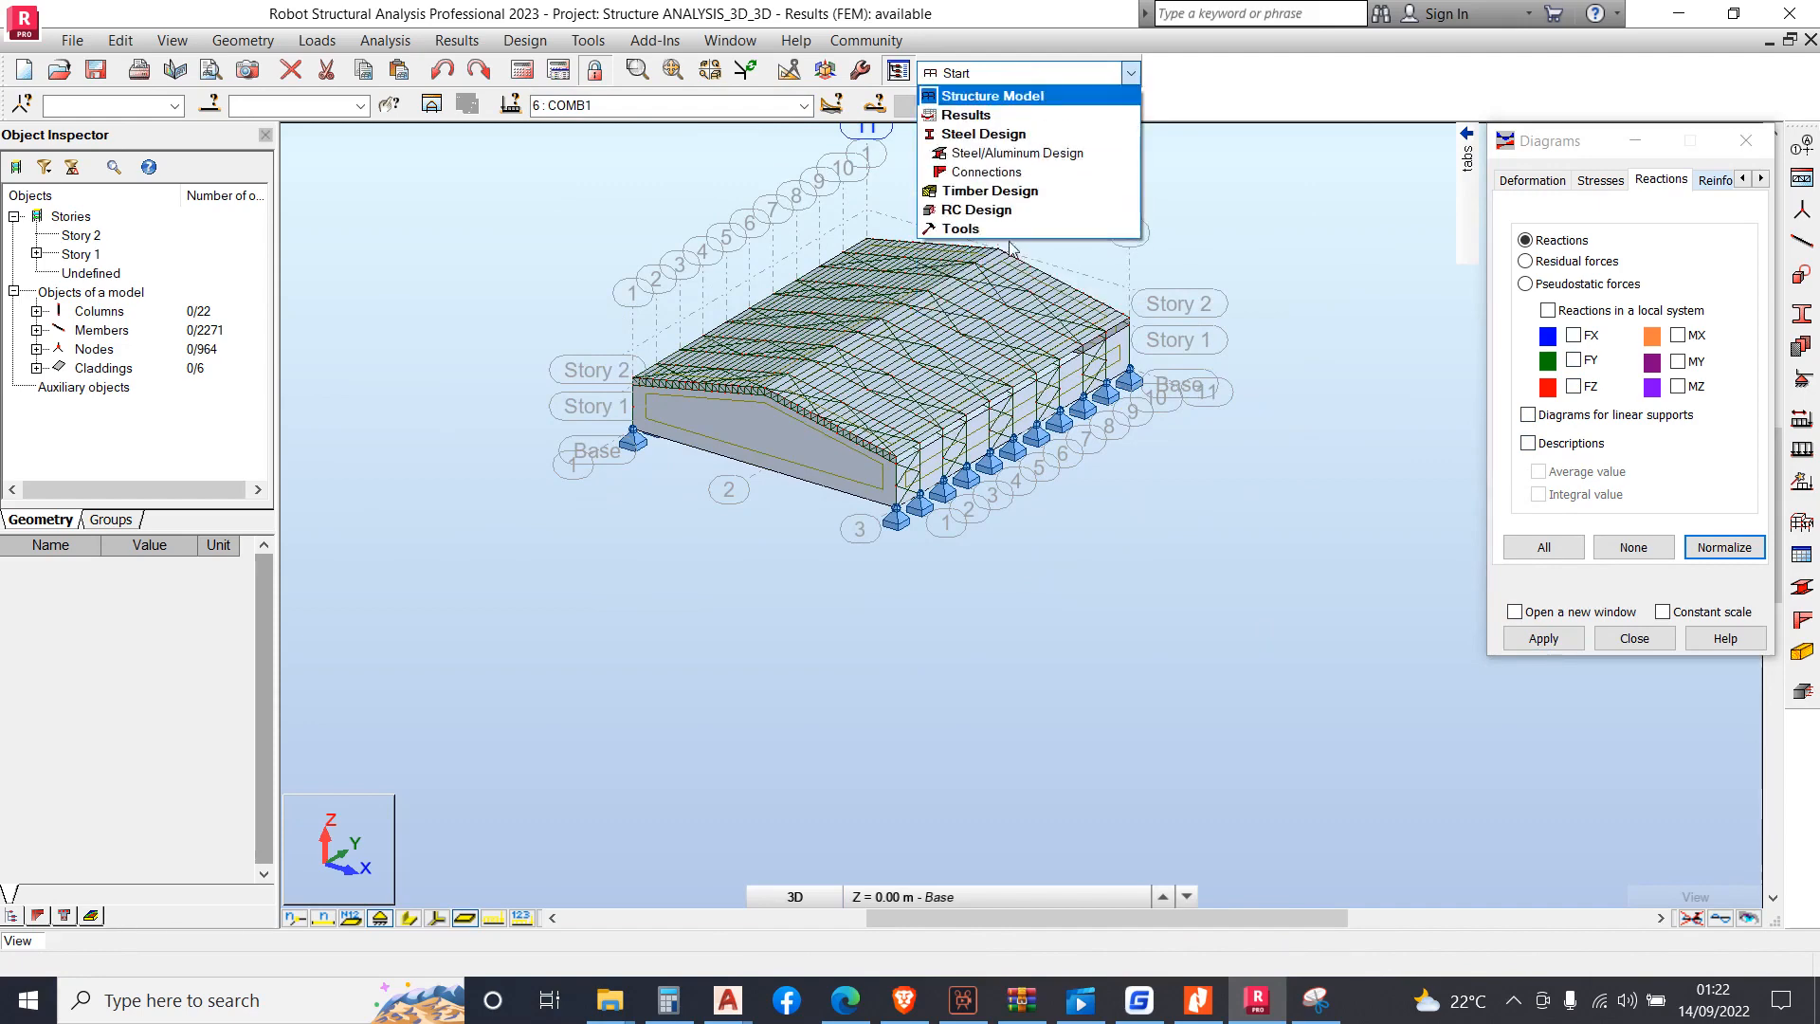
left_click(1019, 161)
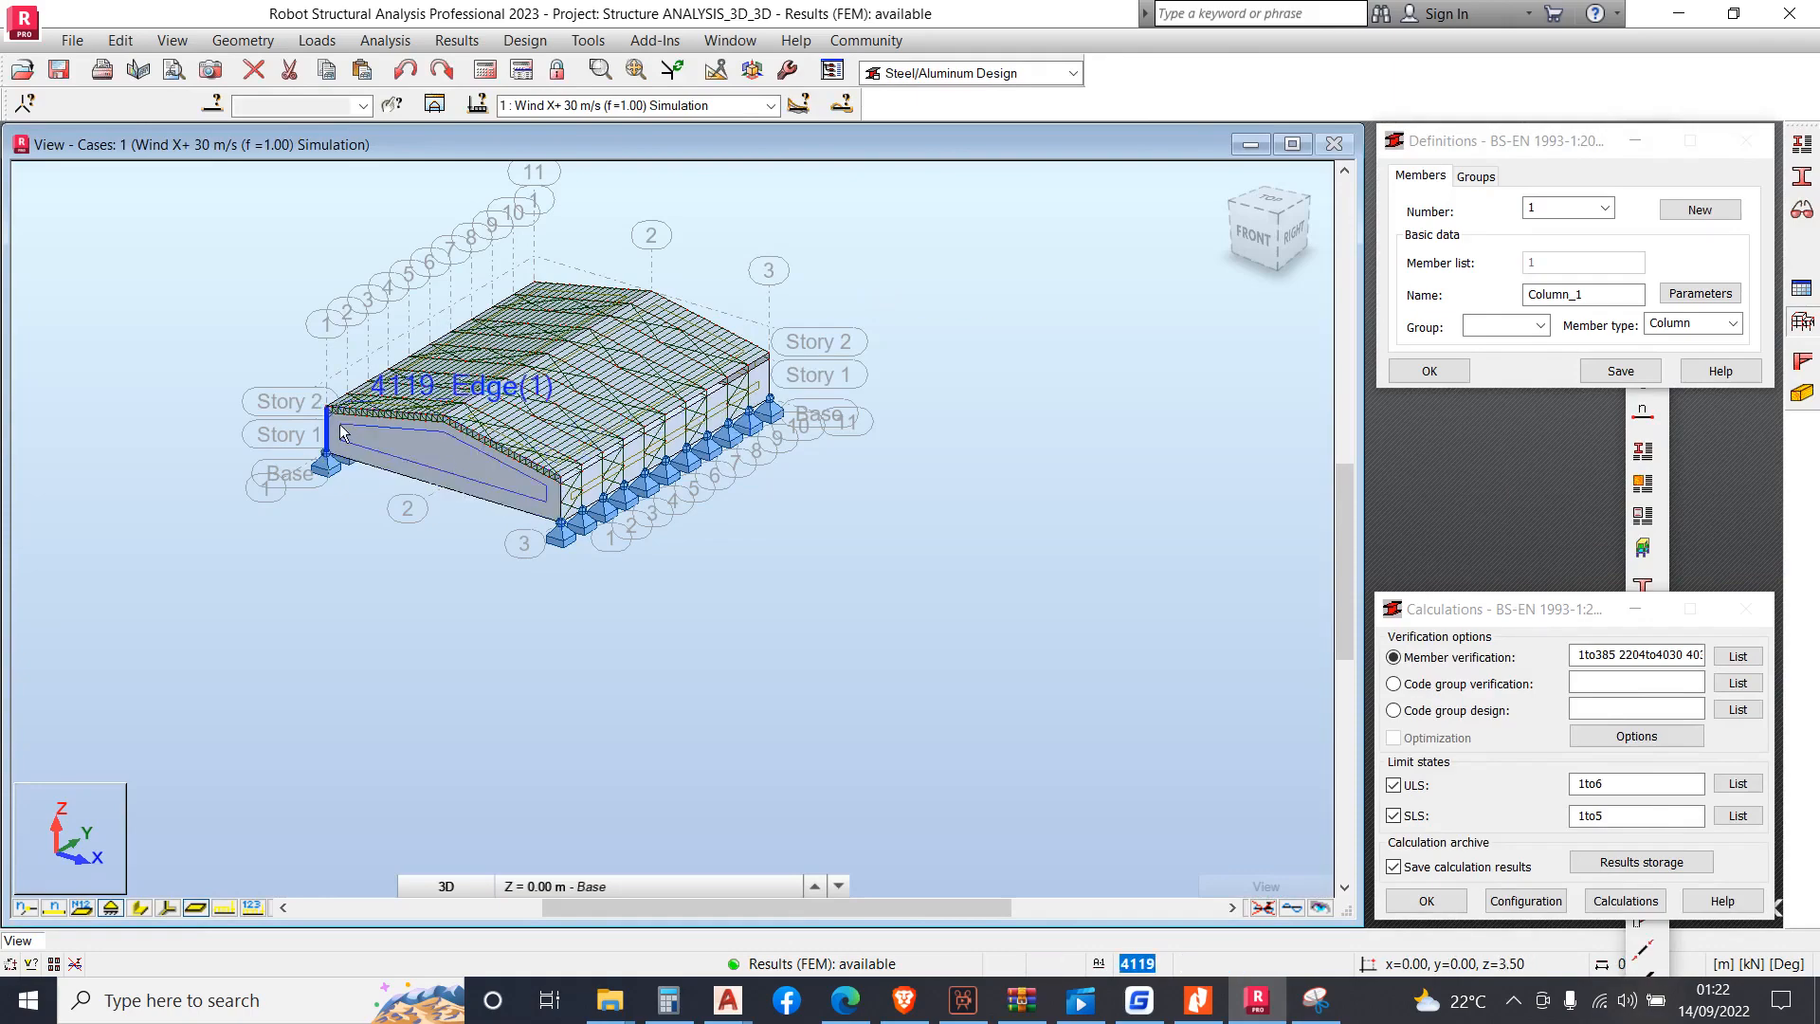
Hide the cladding surfaces in the design view and display the members with their section shapes
scroll(678, 385, "up", 3)
scroll(933, 584, "up", 2)
scroll(931, 496, "down", 1)
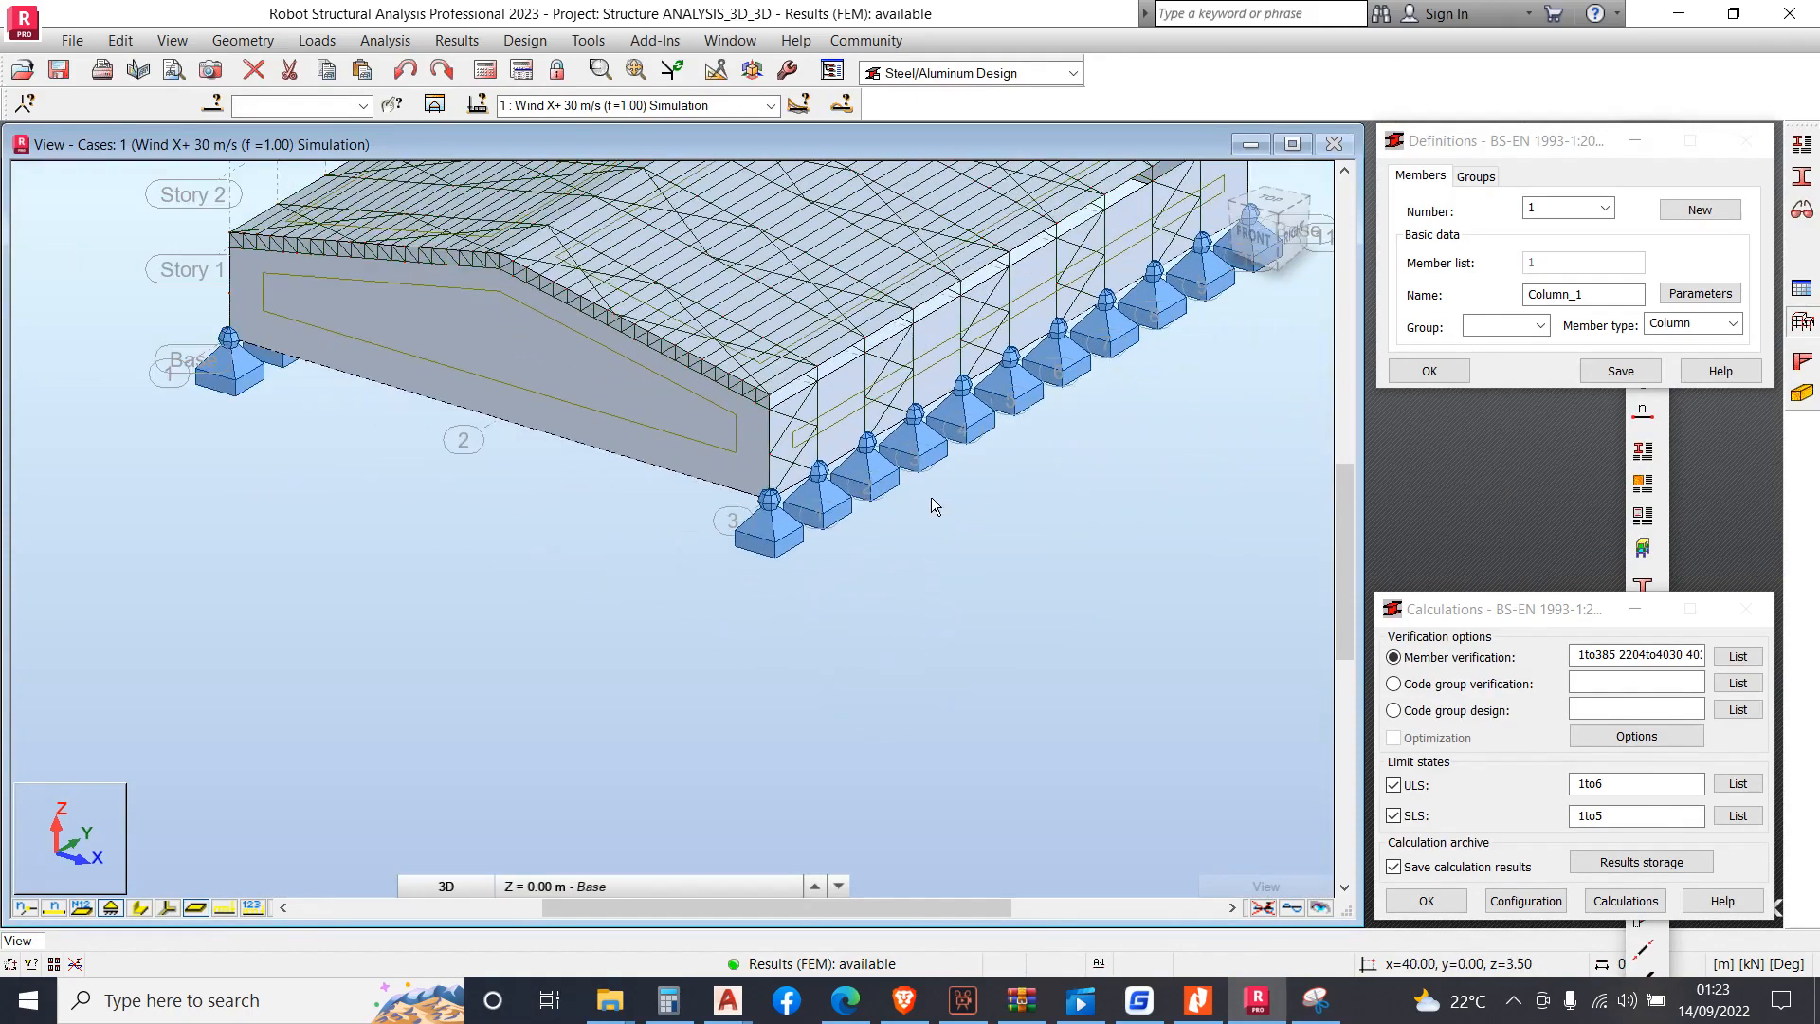
scroll(910, 427, "up", 3)
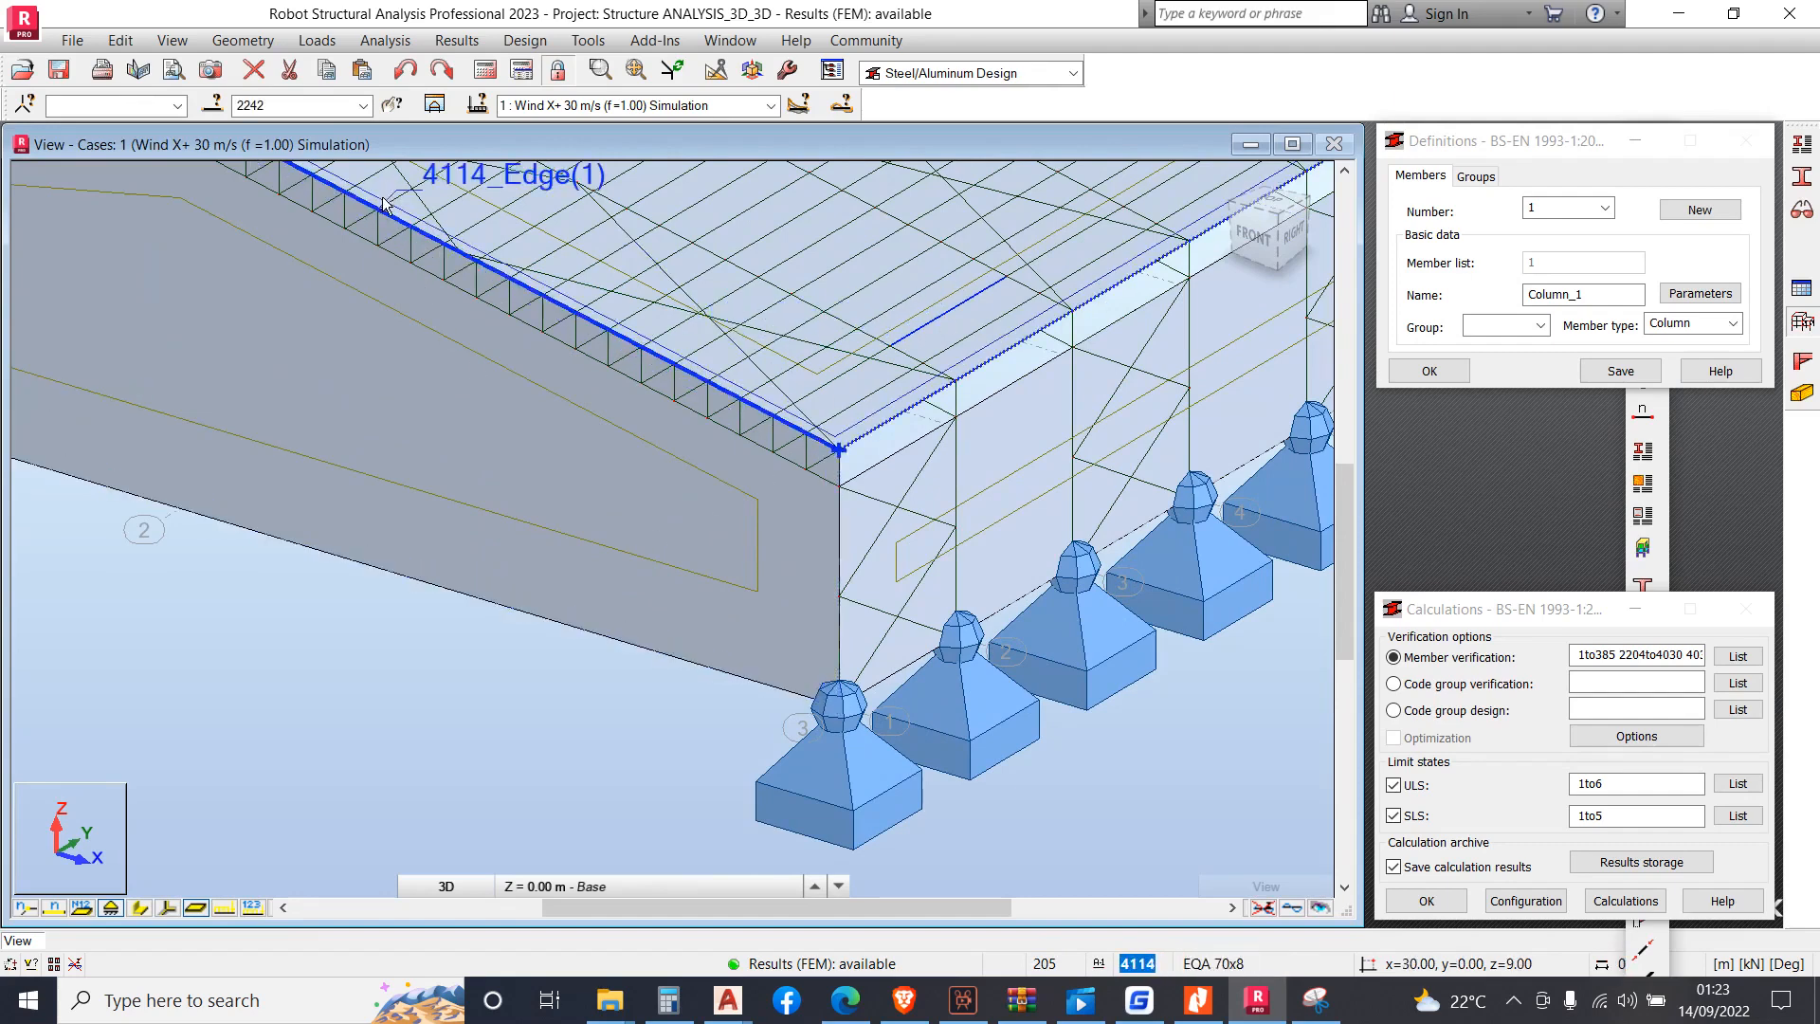
left_click(1515, 1000)
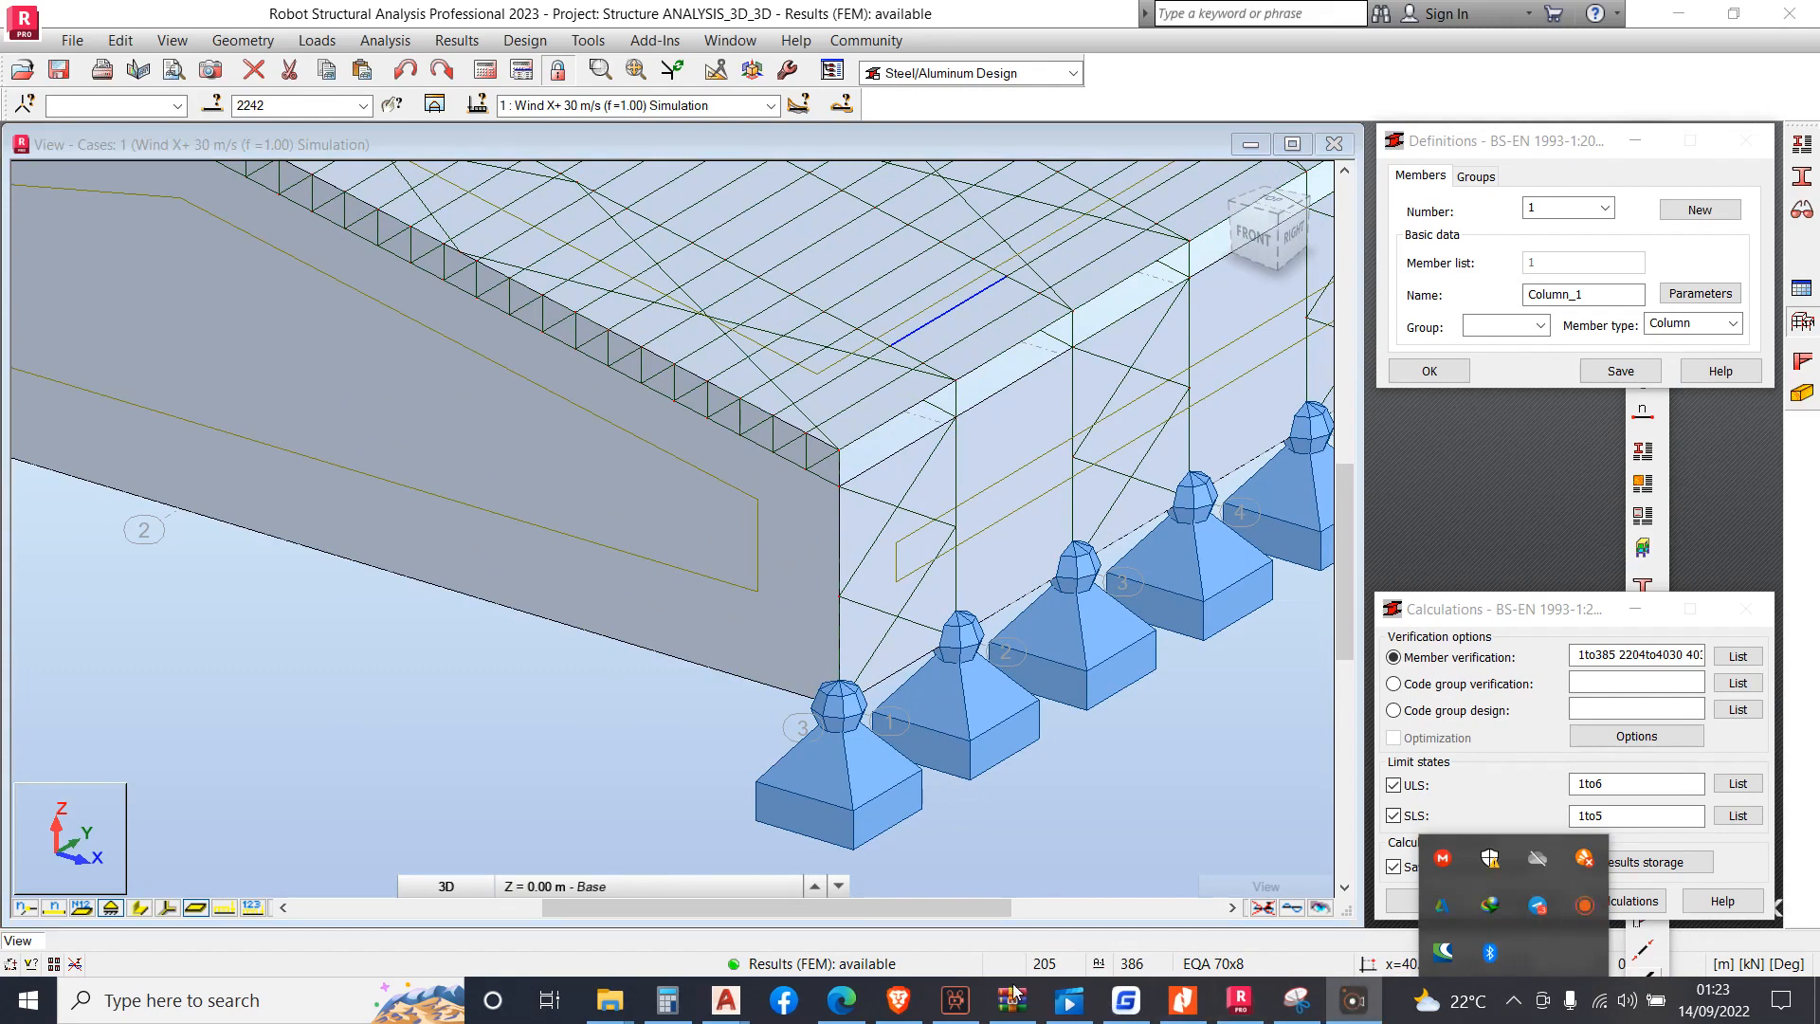
left_click(446, 886)
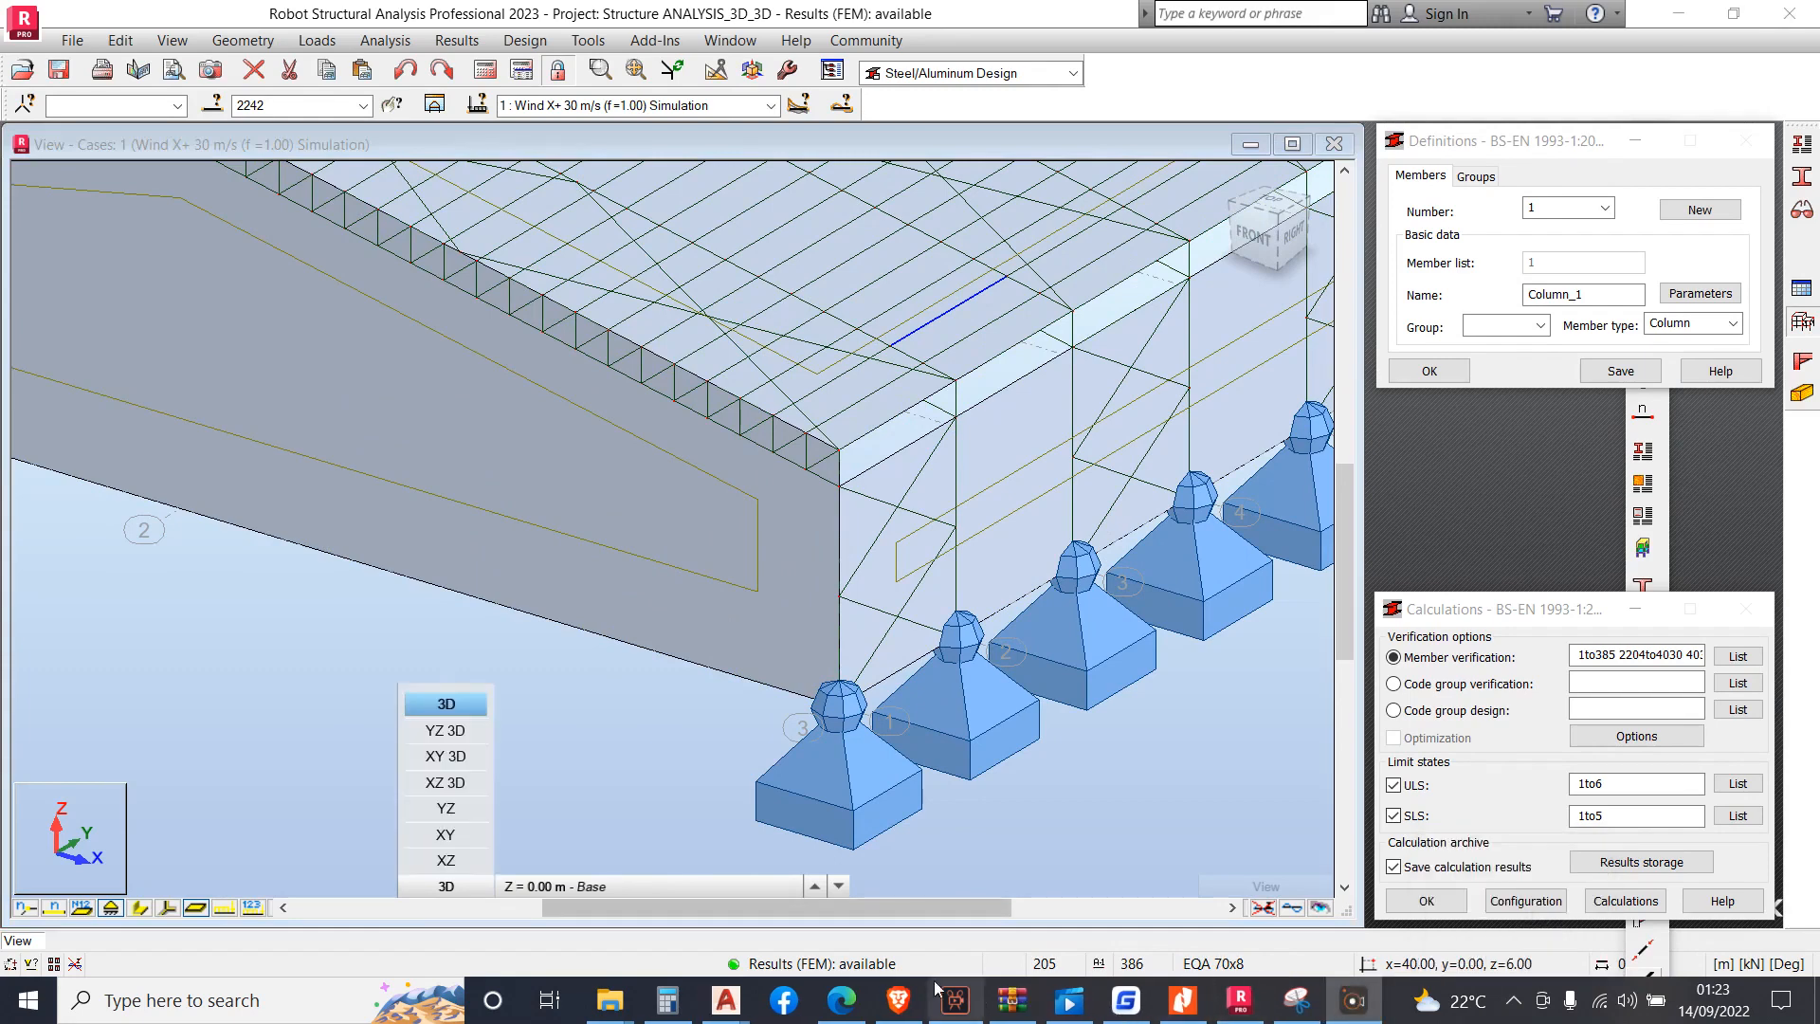
left_click(225, 908)
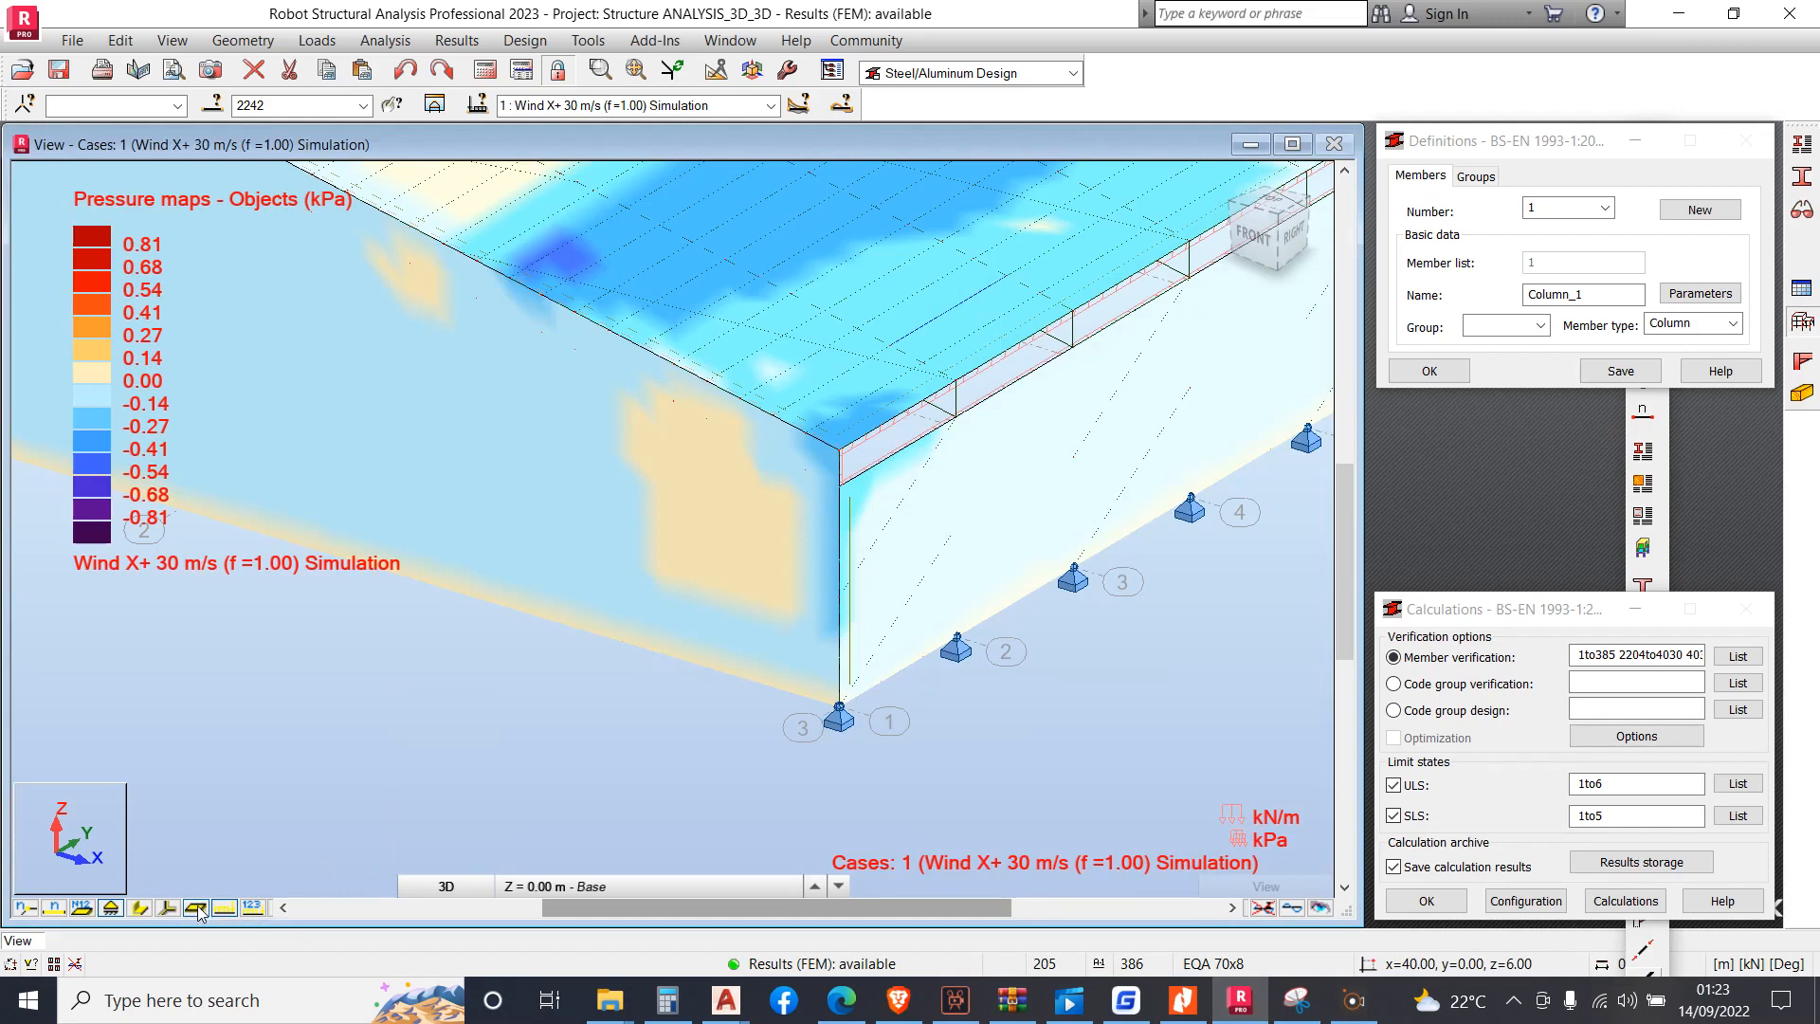
left_click(225, 908)
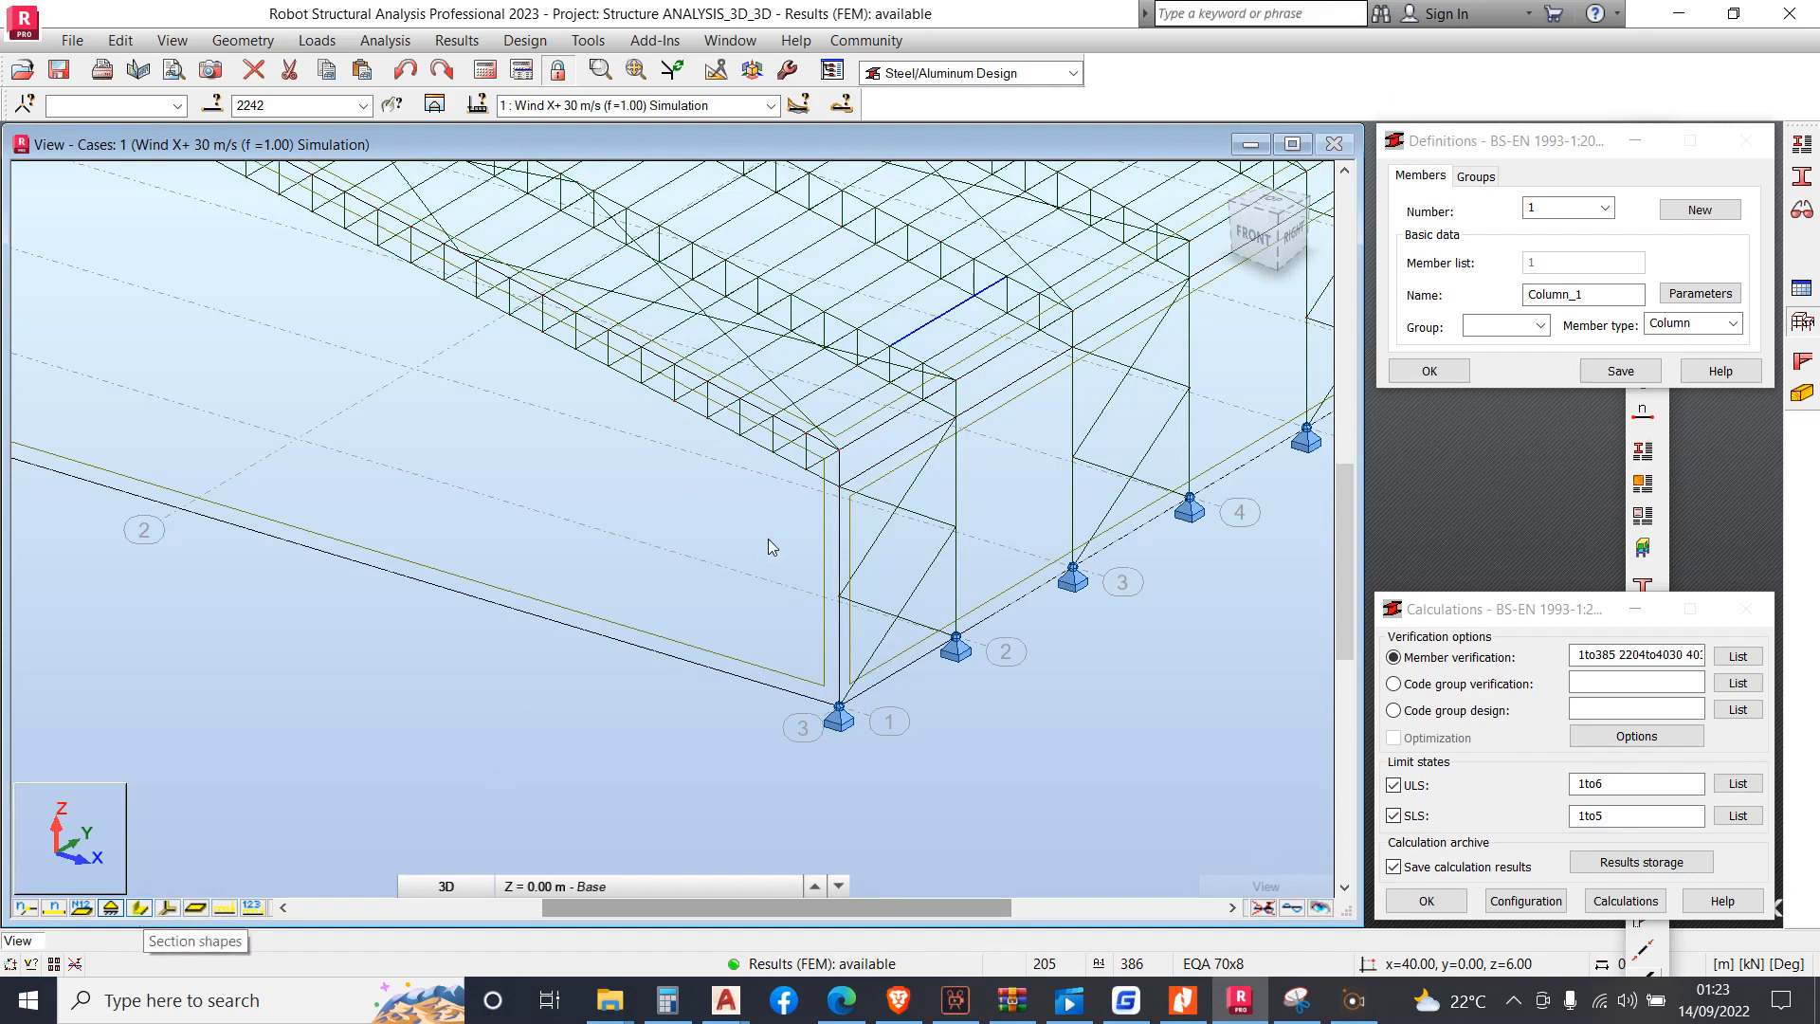
scroll(798, 582, "down", 1)
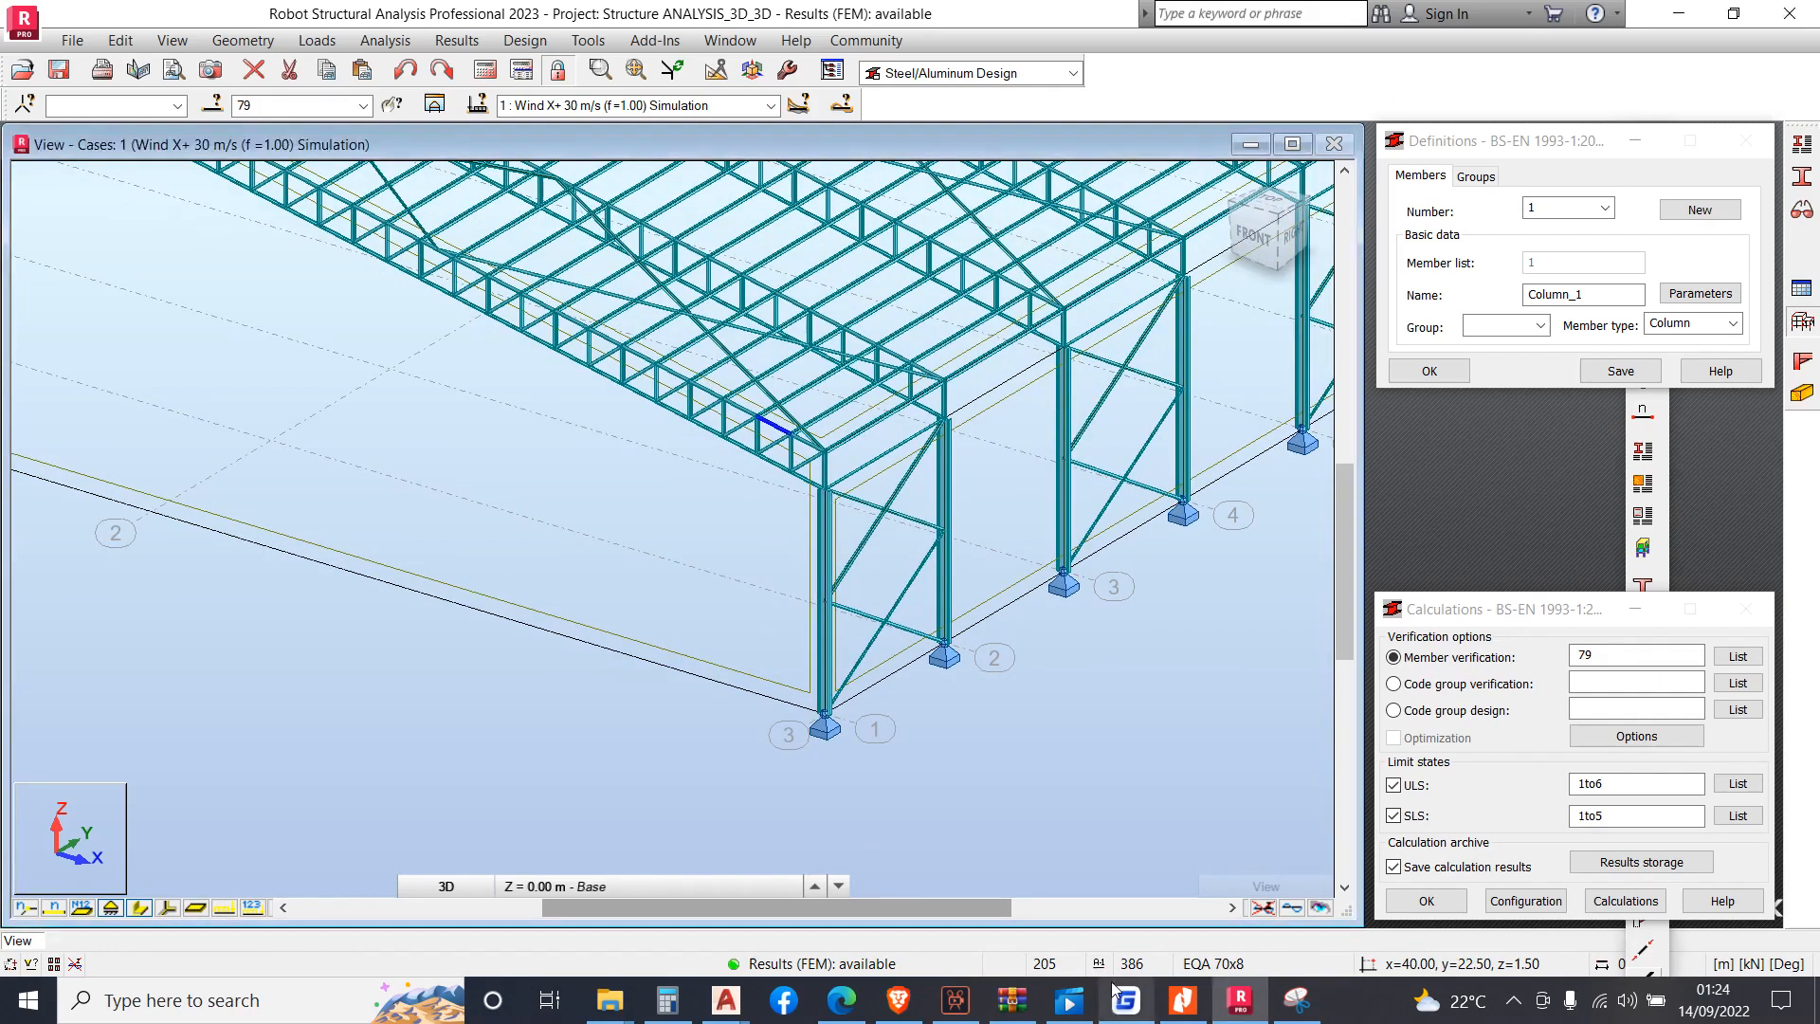
scroll(796, 503, "down", 2)
Rotate the hall to a front view and select all members sharing the EQA 100x8 cross-section of a truss bottom chord bar
right_click(435, 549)
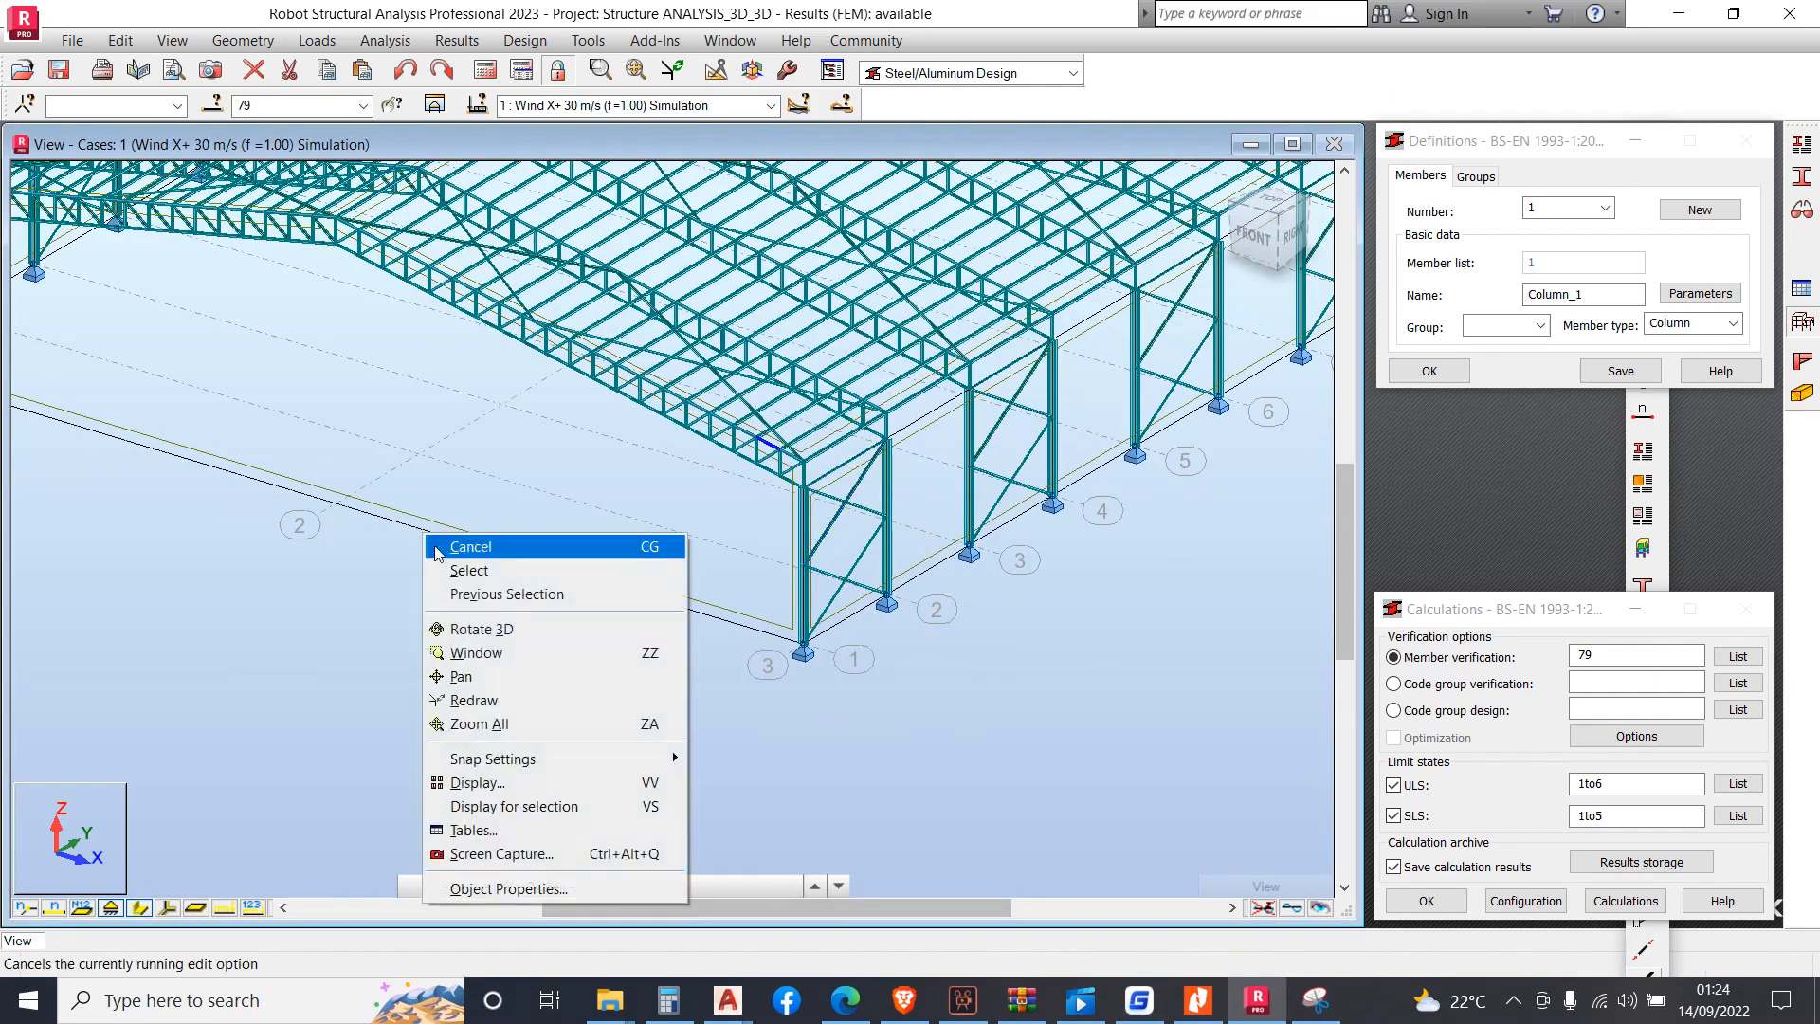
left_click(479, 629)
left_click_drag(512, 609, 678, 524)
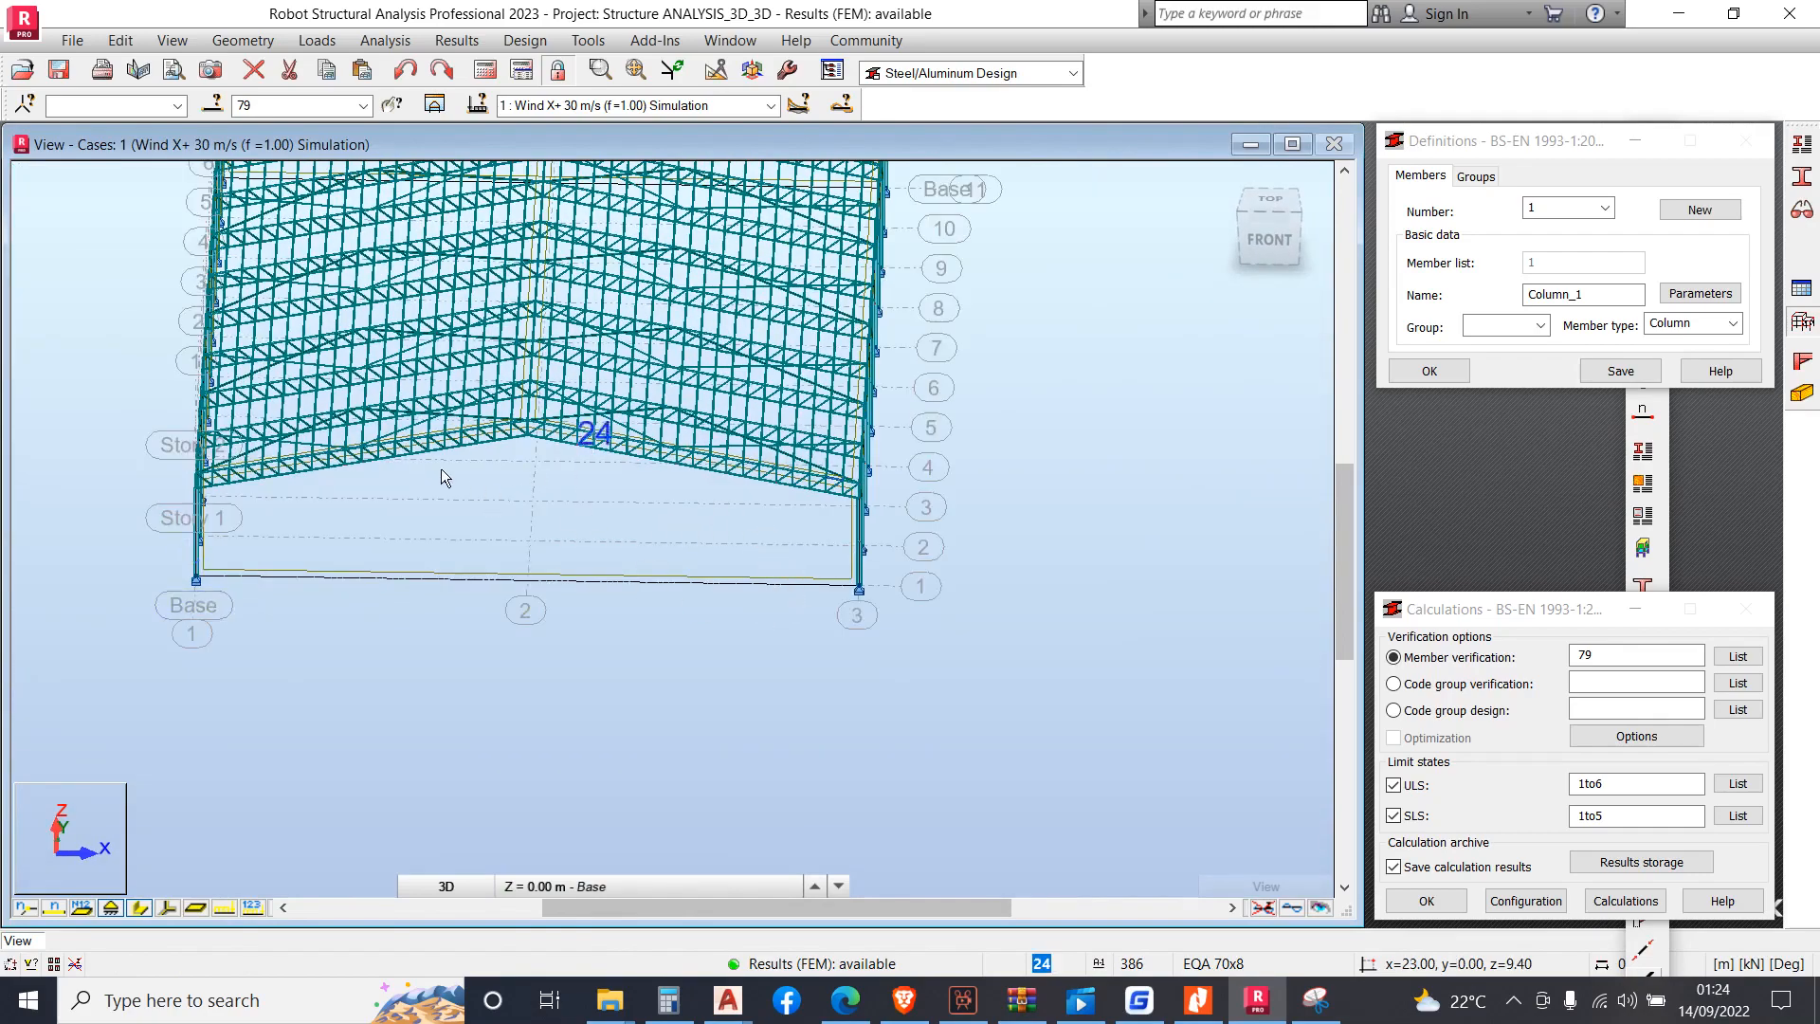
scroll(441, 468, "up", 3)
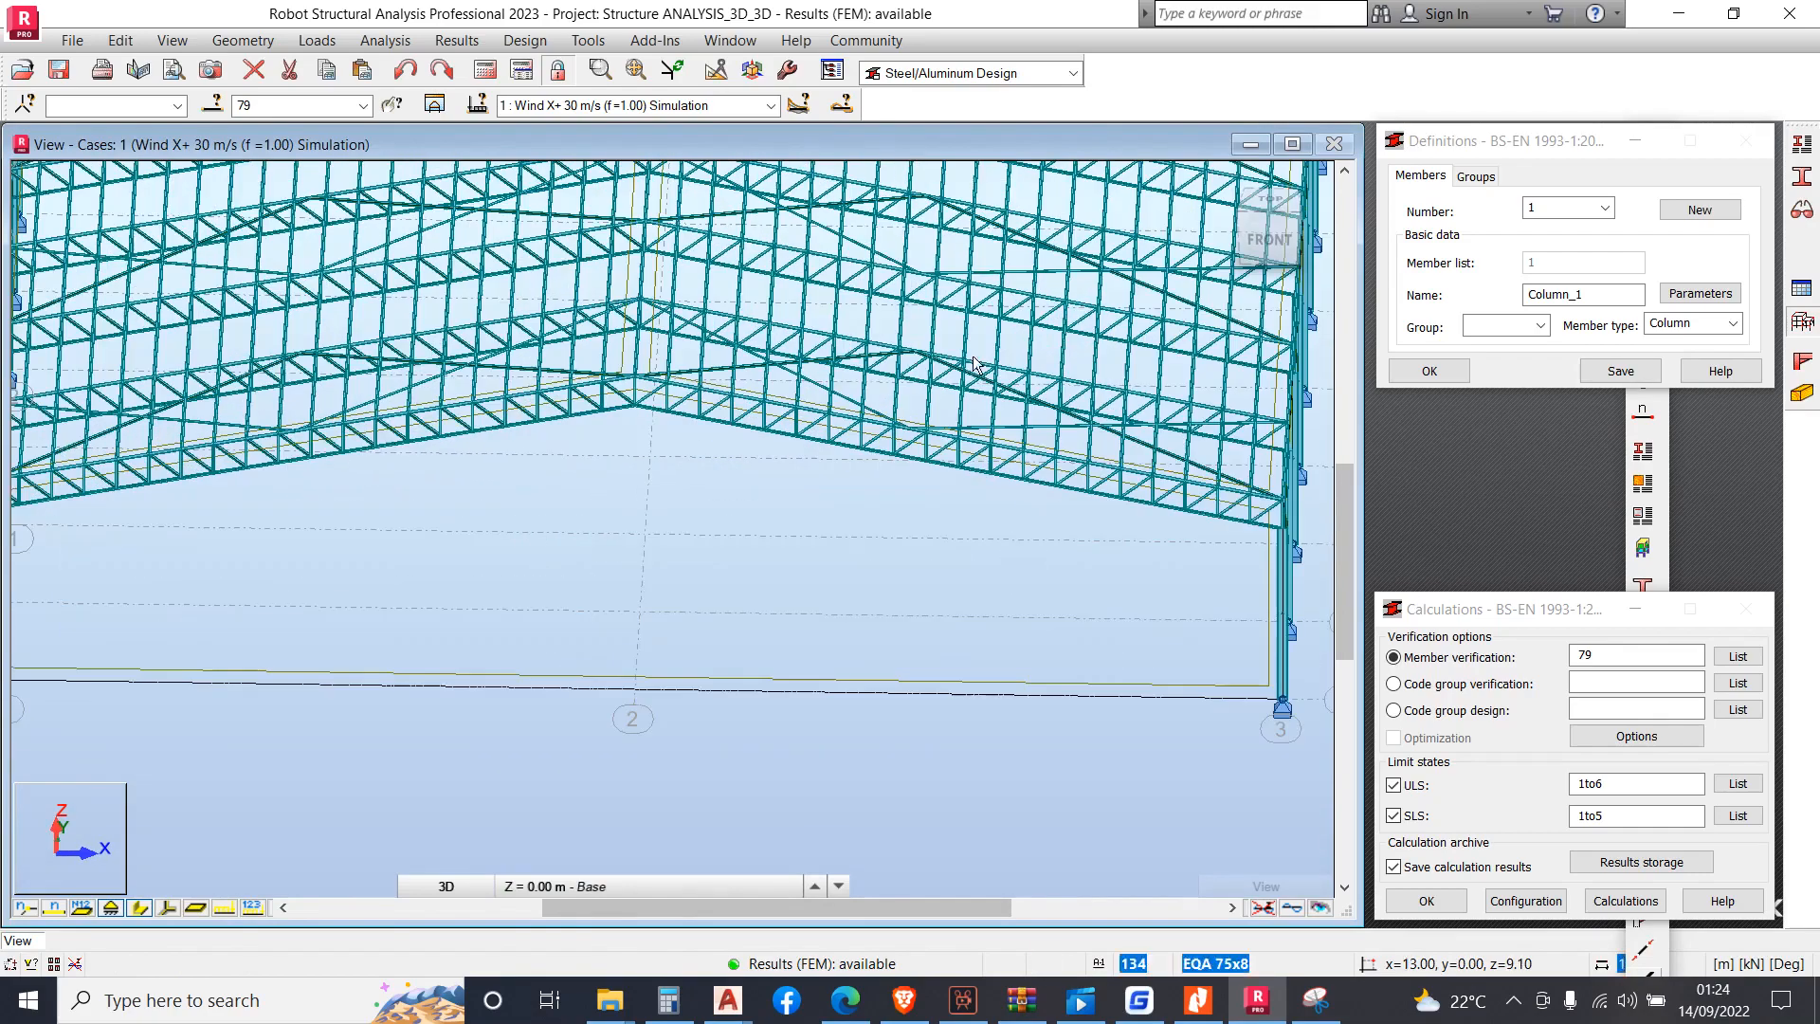
left_click(1484, 178)
left_click(1420, 176)
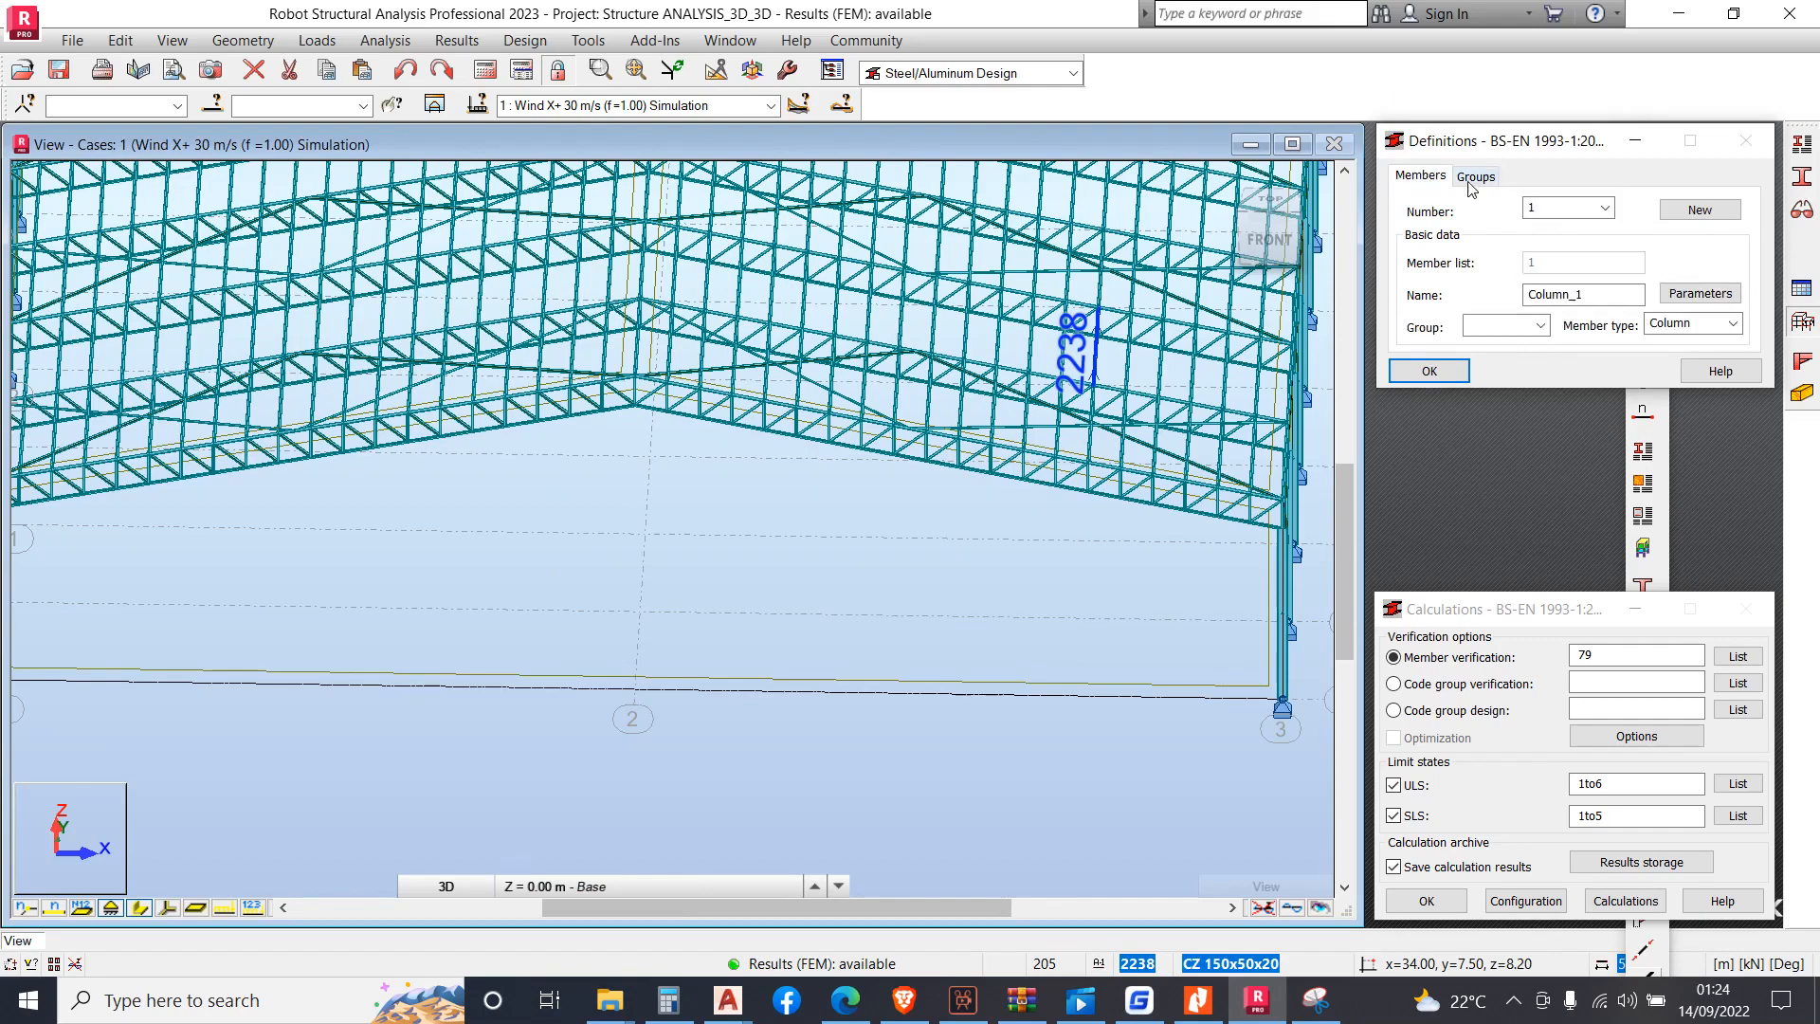
scroll(862, 458, "up", 3)
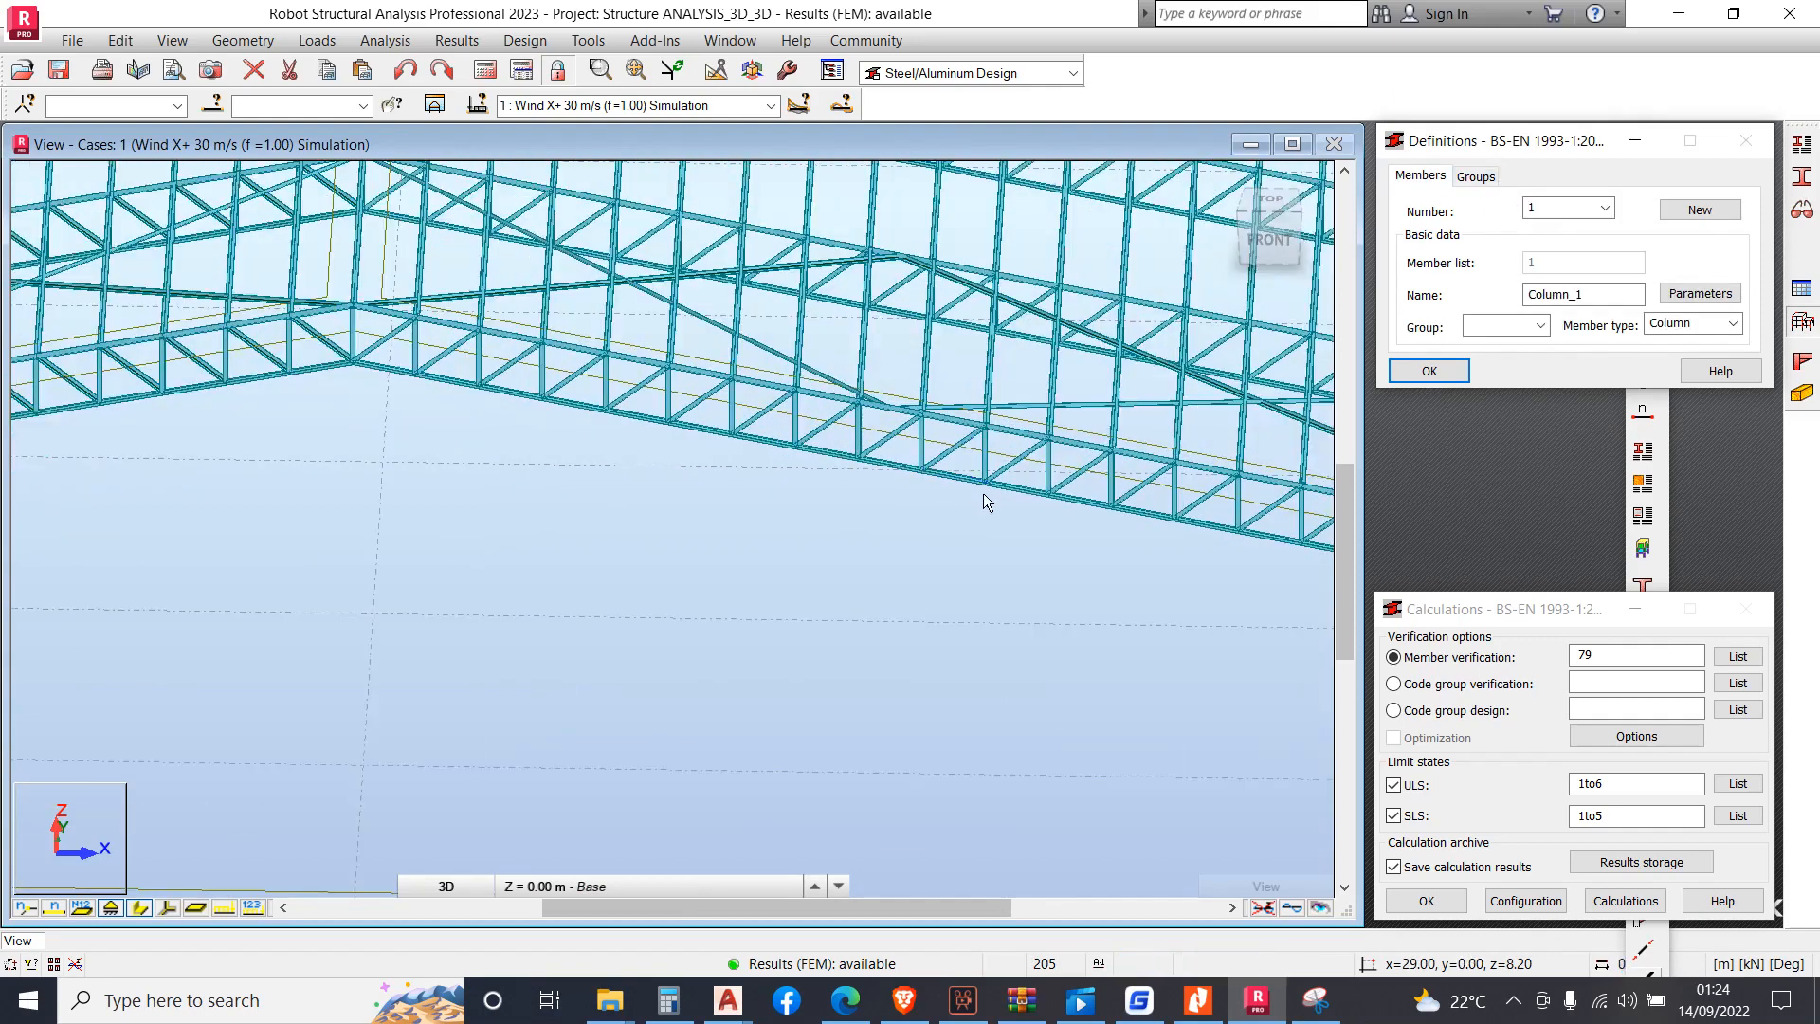
left_click(858, 460)
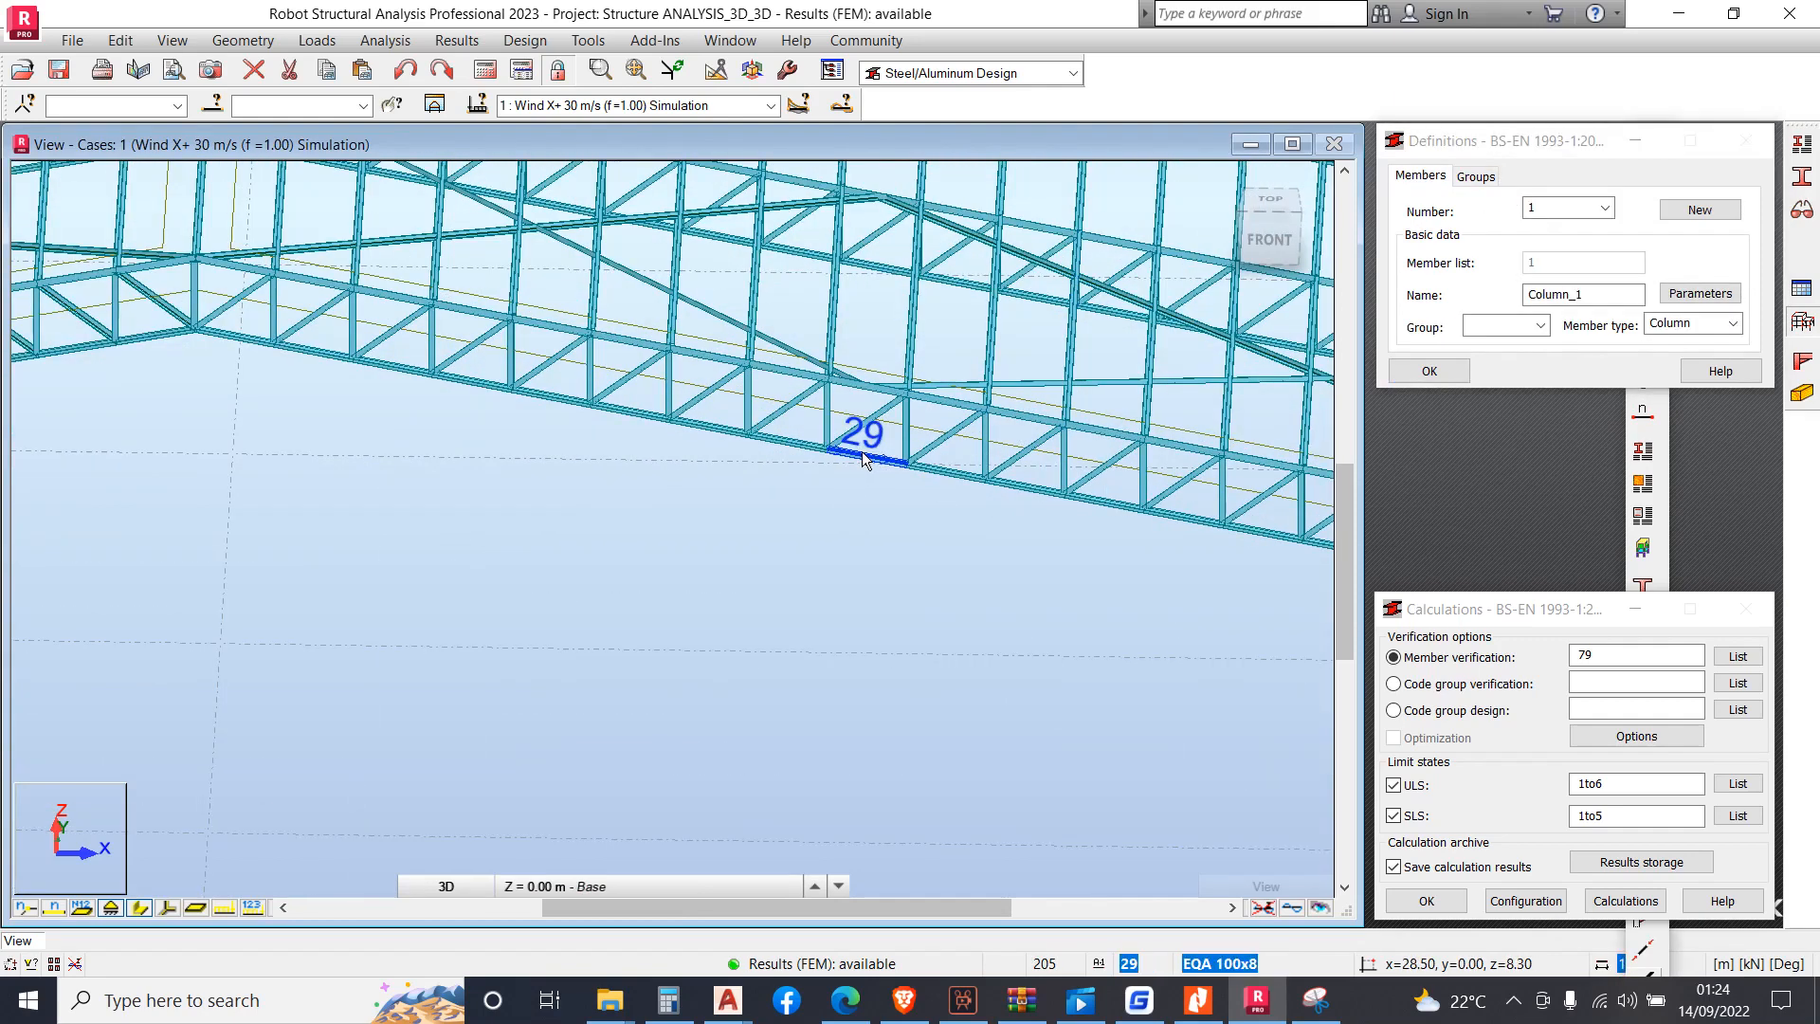
right_click(862, 459)
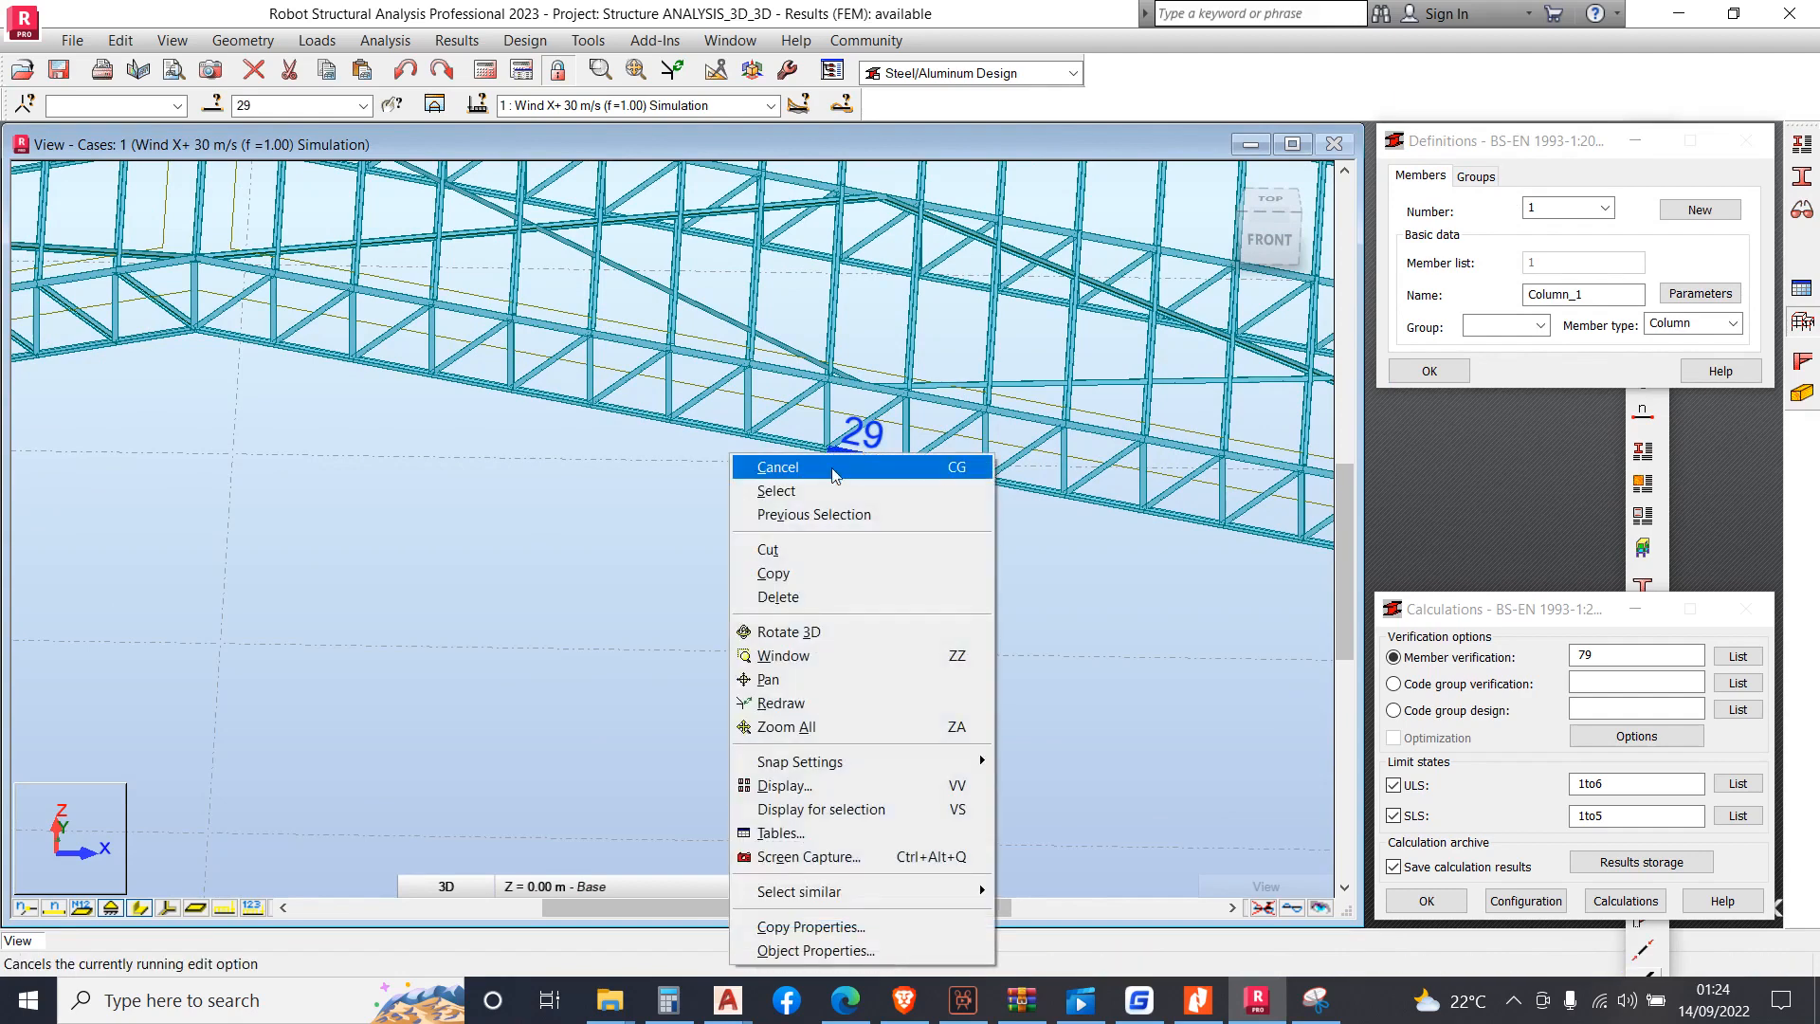
mouse_move(914, 891)
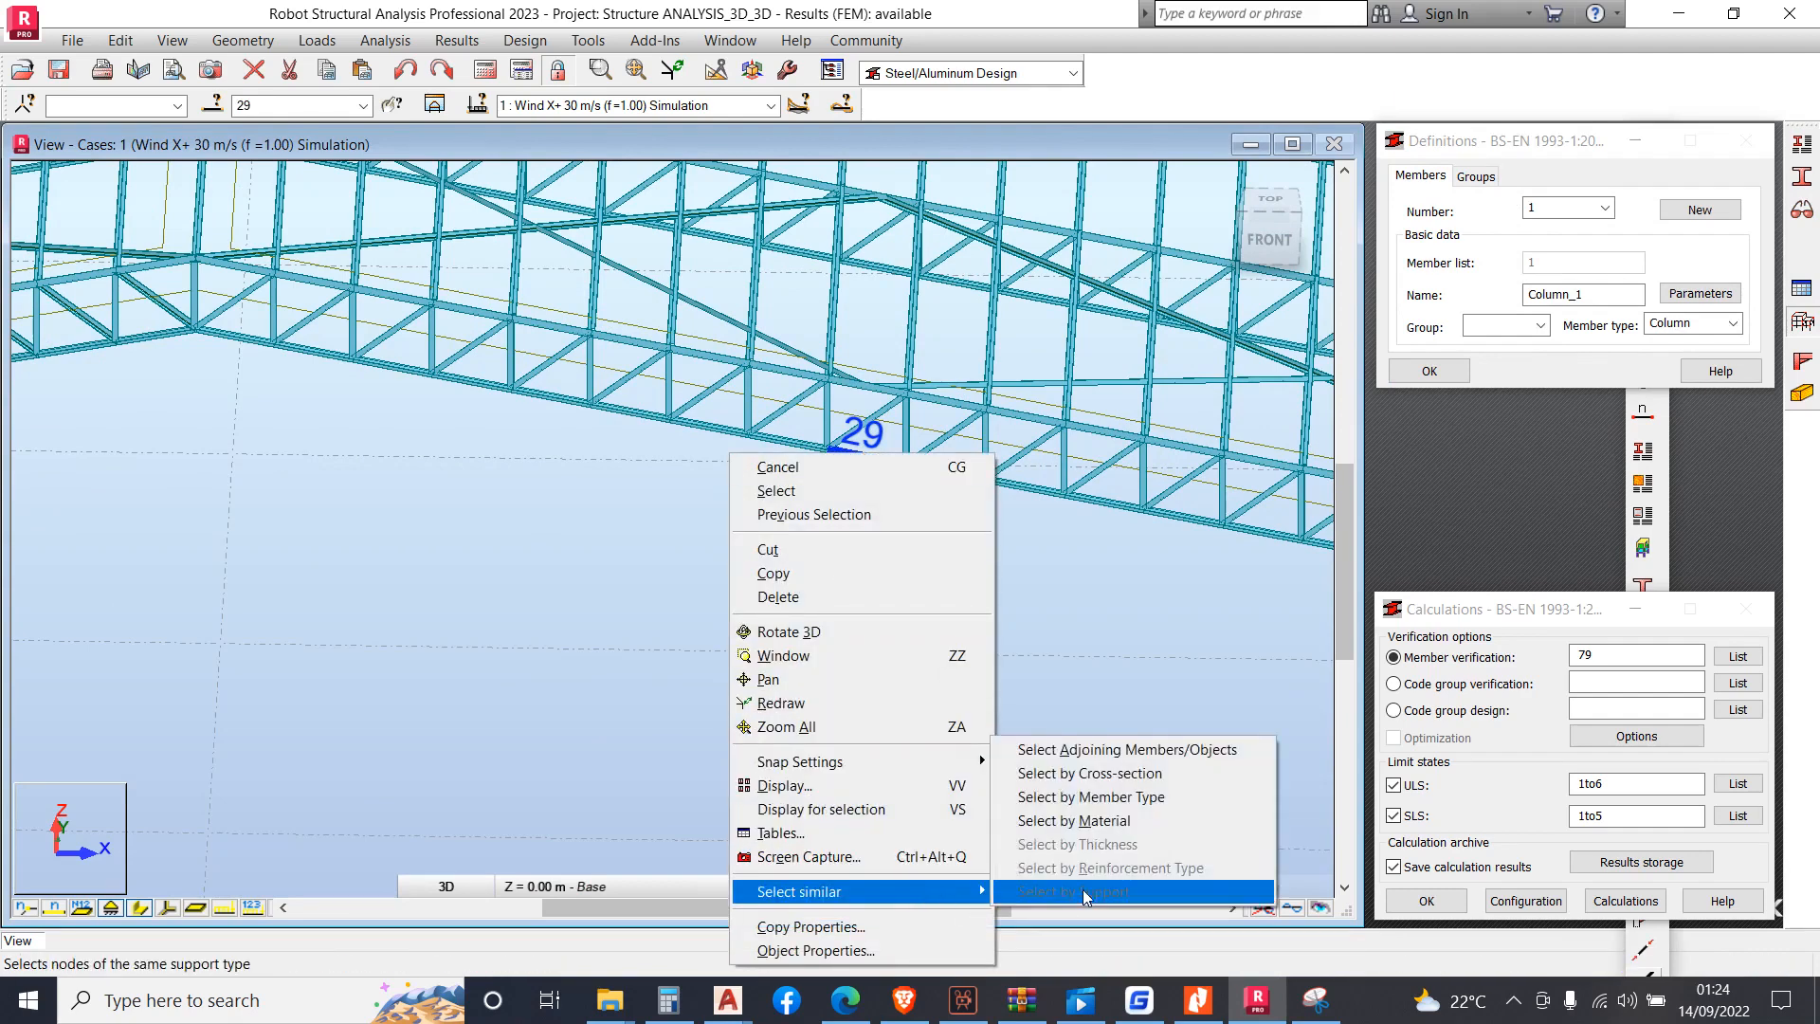
left_click(1090, 773)
scroll(743, 512, "down", 10)
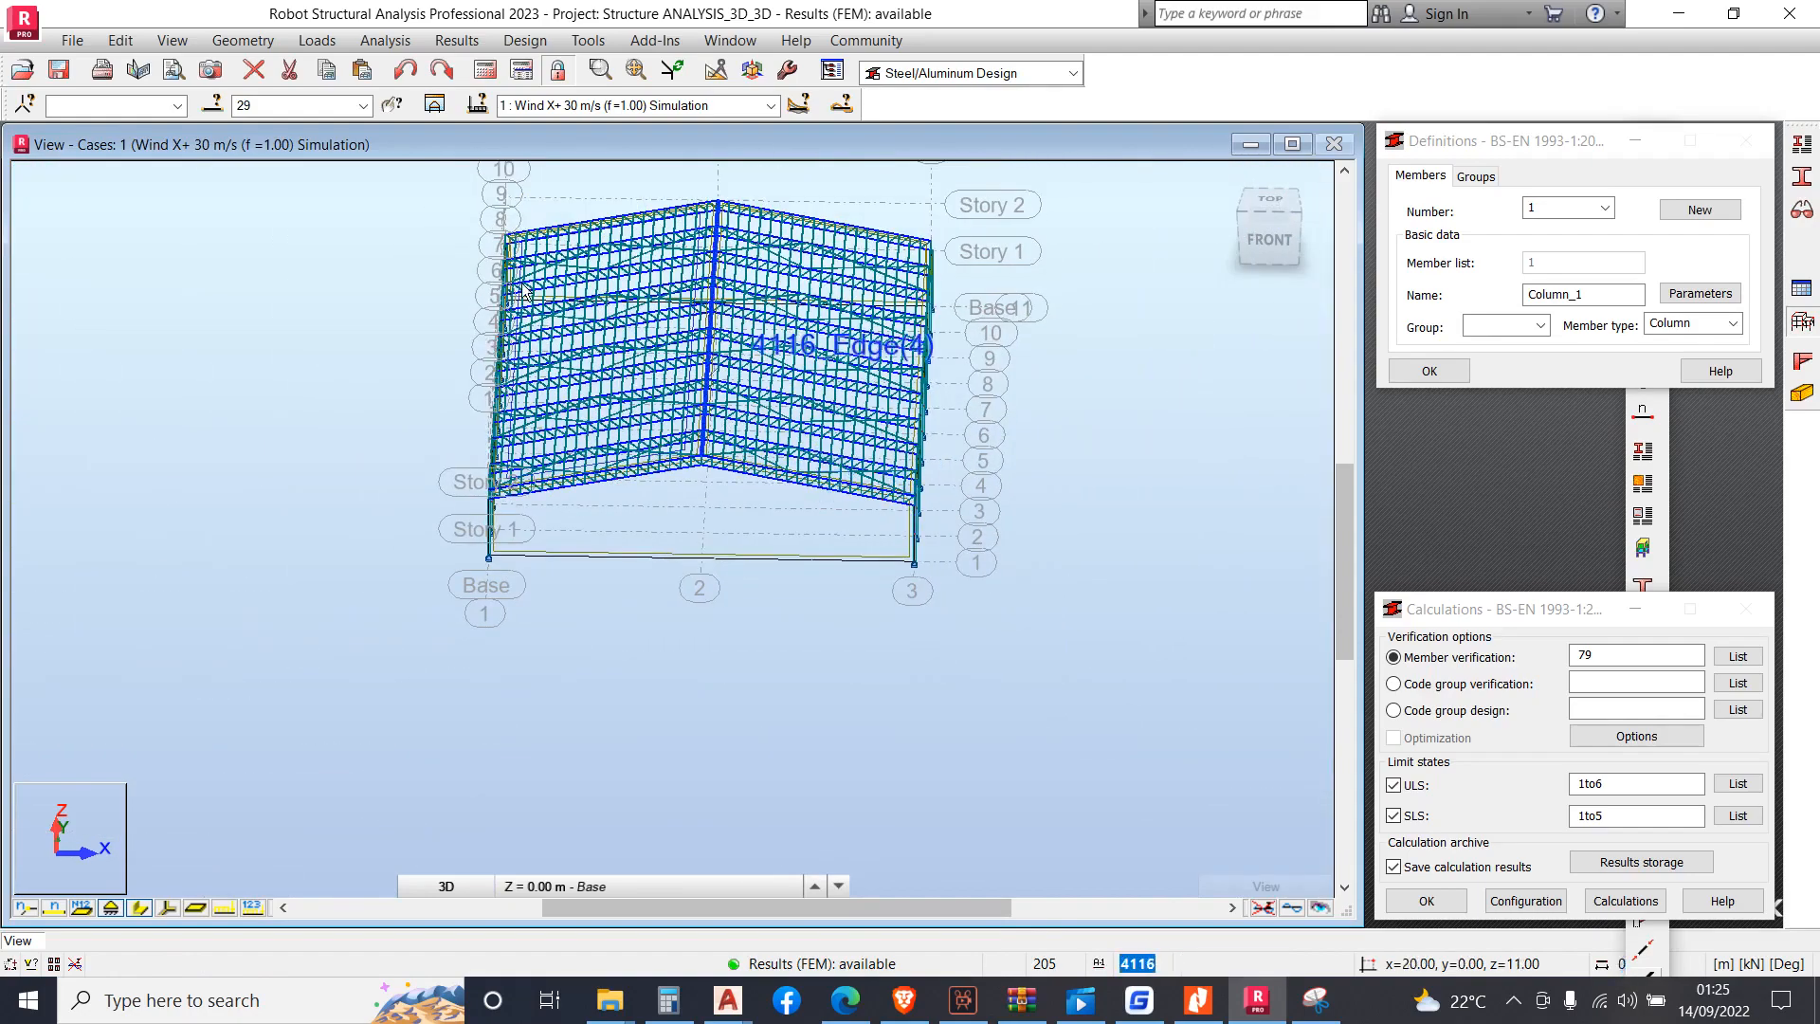
Copy the list of selected member numbers for the EQA 100x8 bars
left_click(284, 105)
right_click(280, 106)
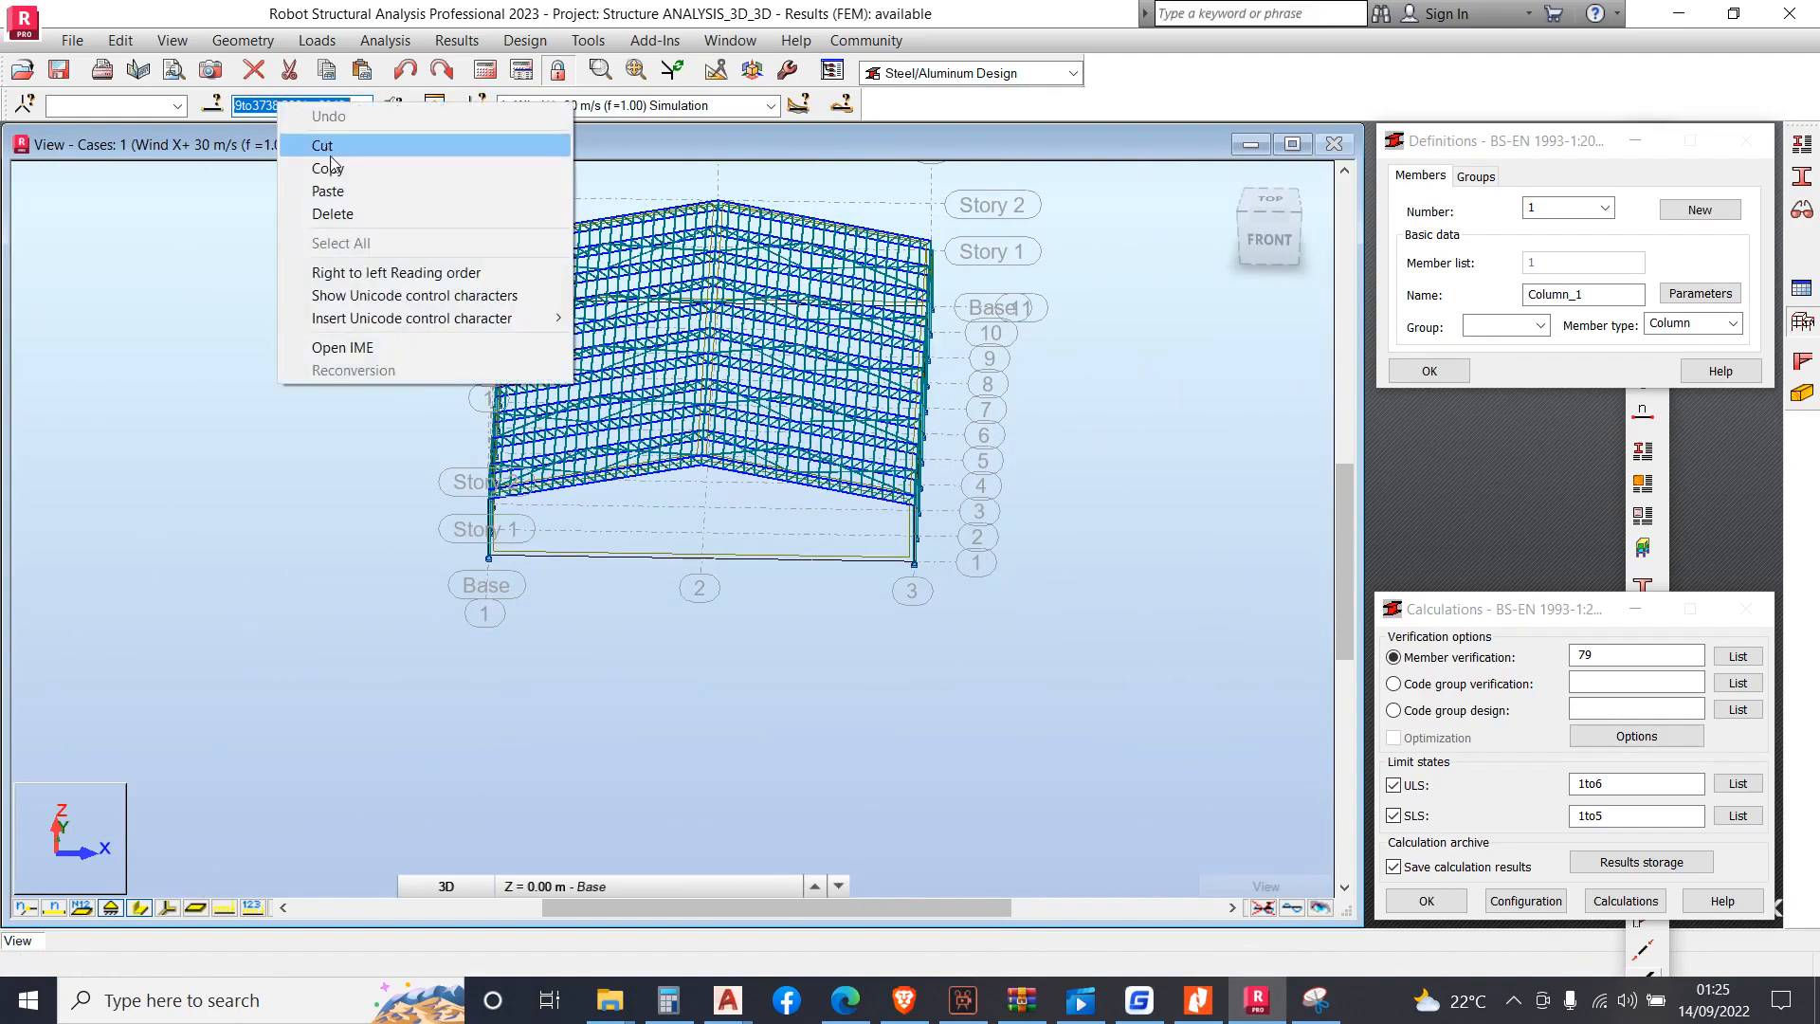
left_click(328, 168)
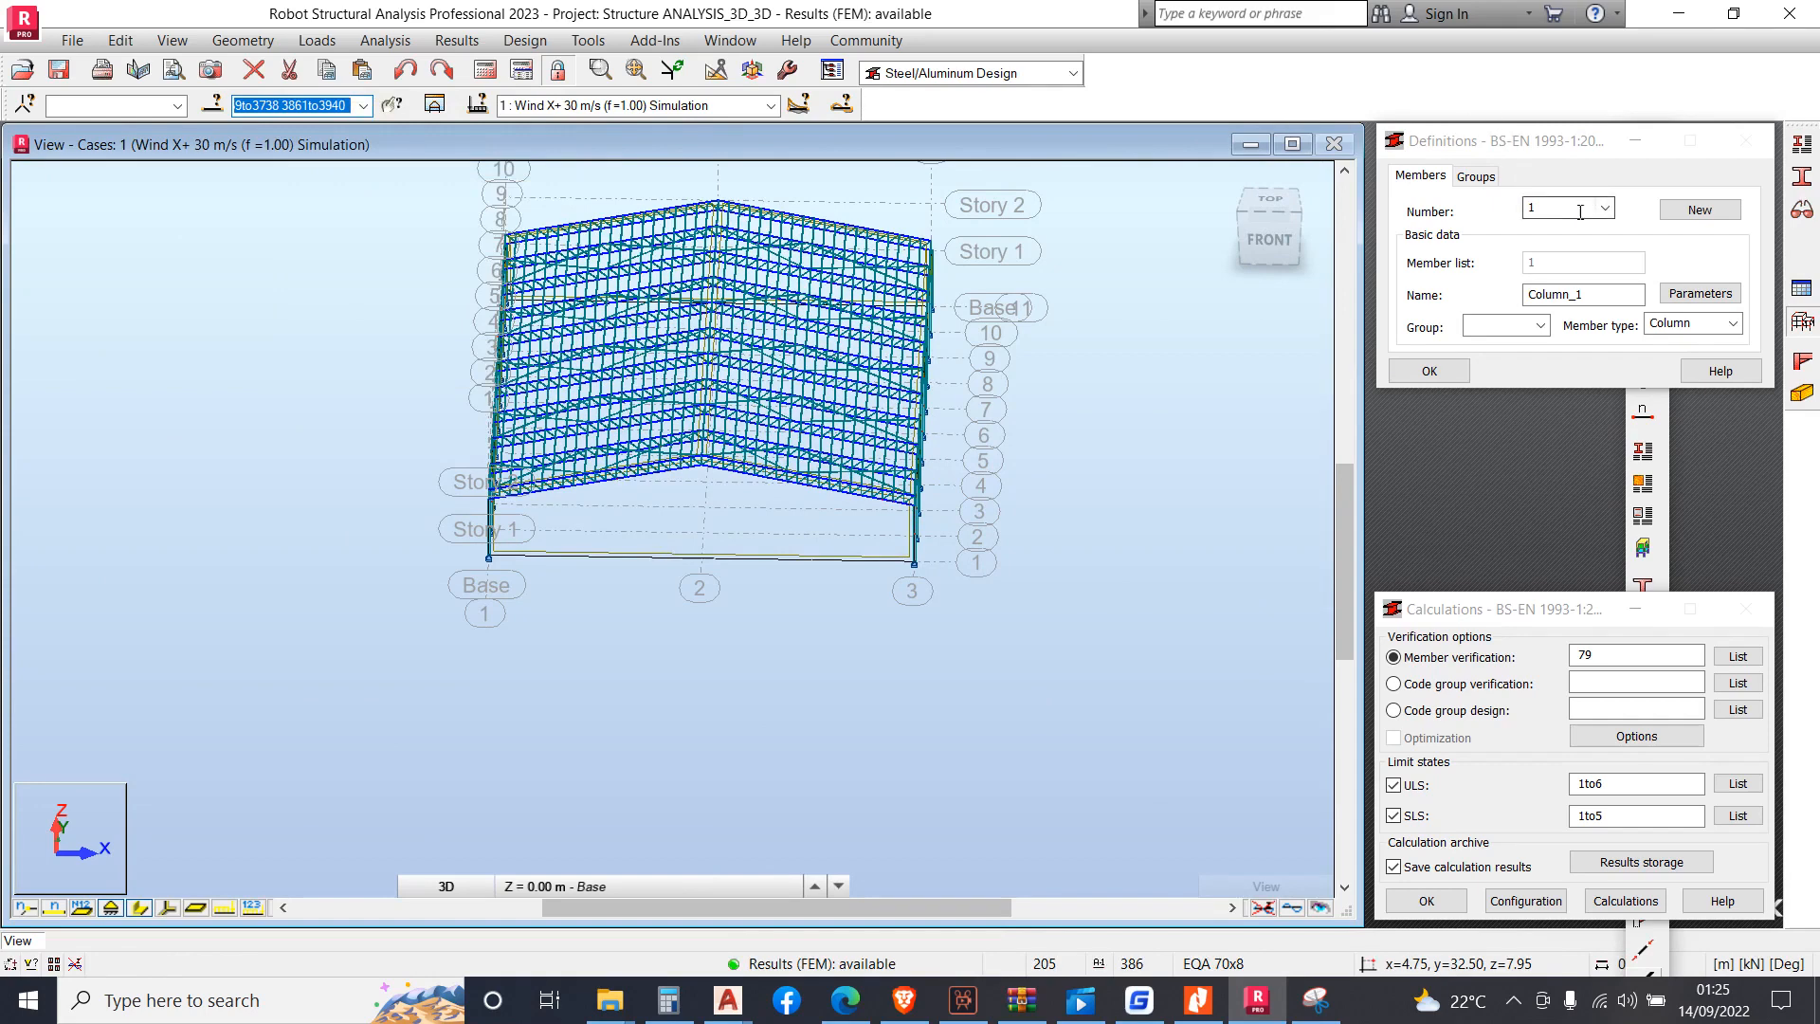
Create design group 1 from the copied EQA 100x8 member list, name it T AND, and save it
left_click(1476, 177)
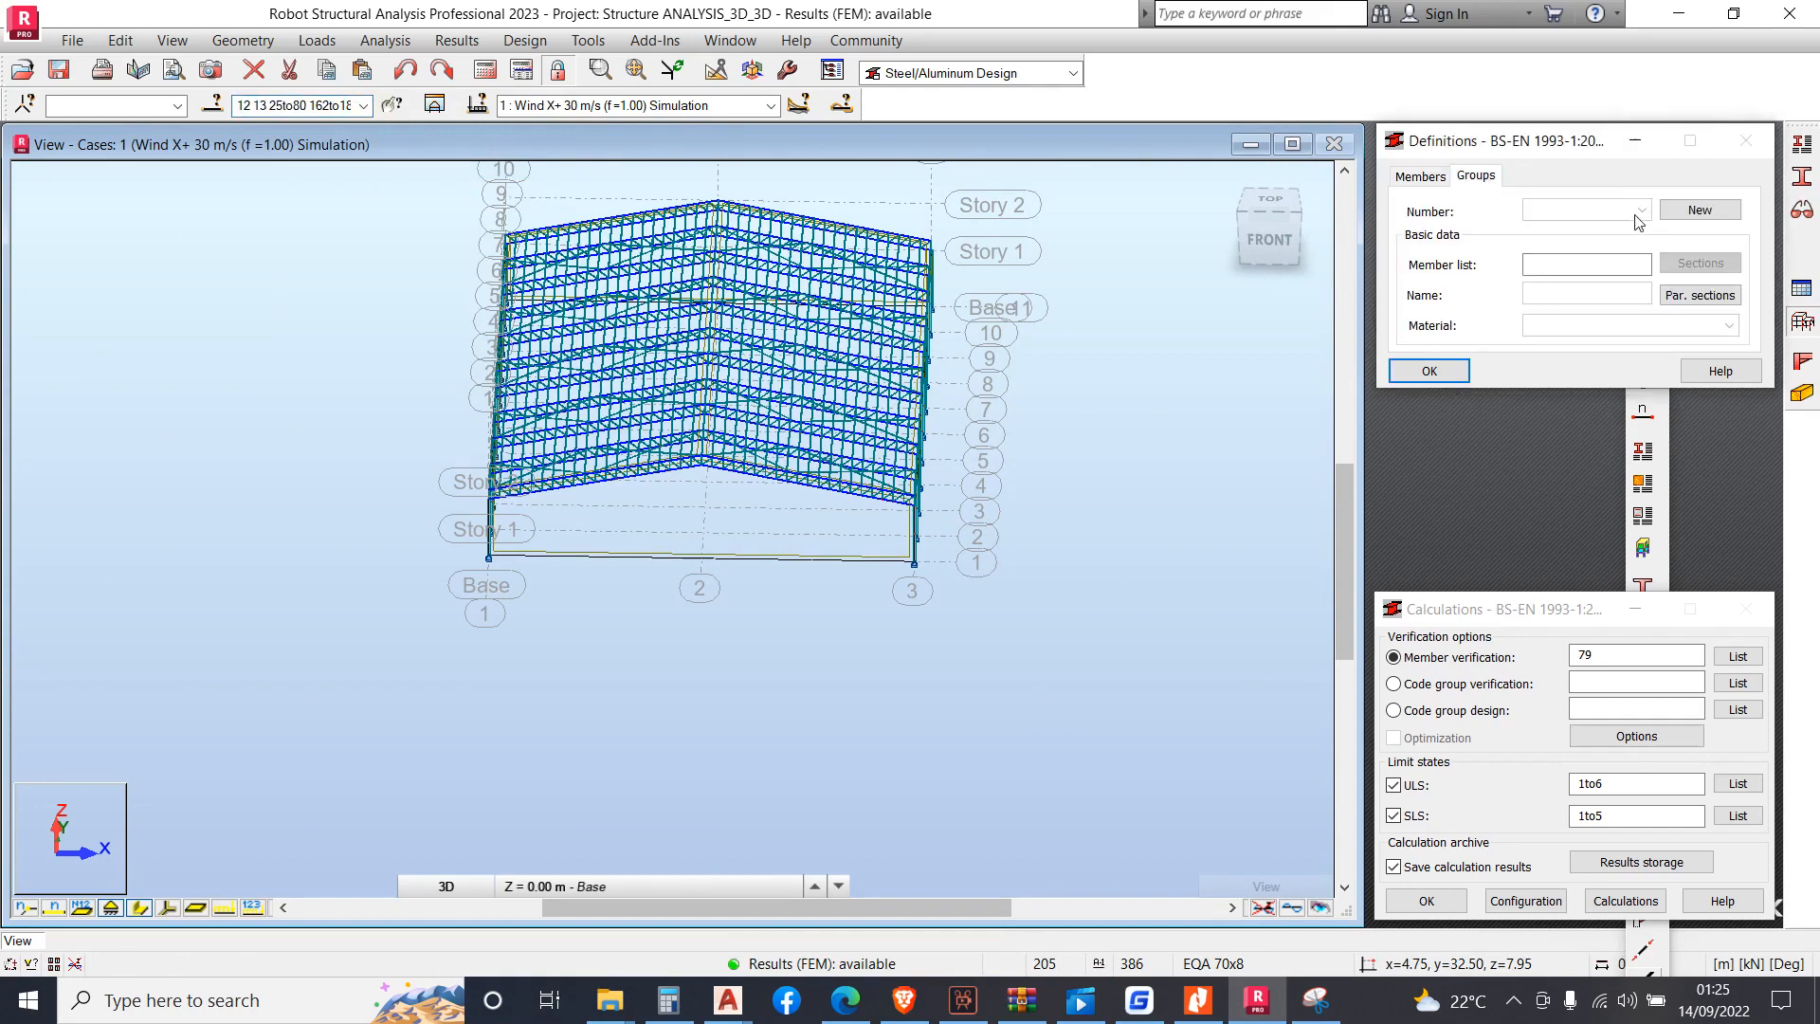
left_click(1721, 214)
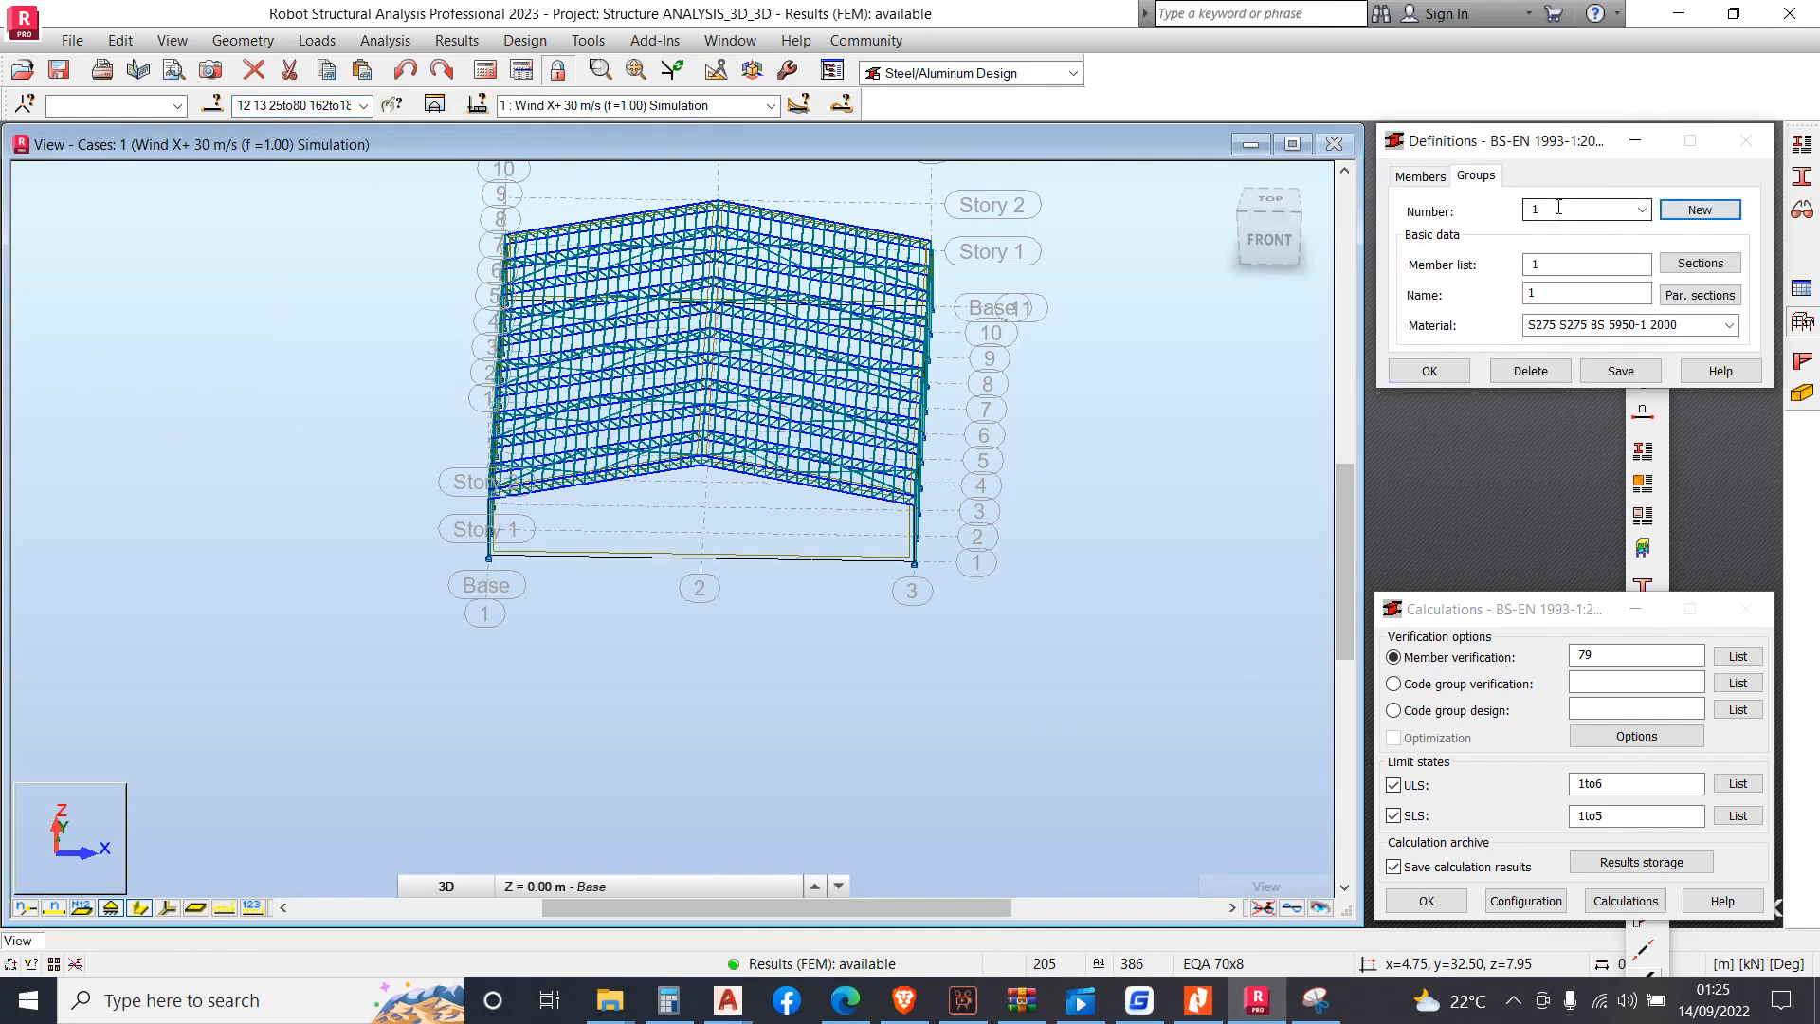
left_click(1551, 263)
double_click(1545, 264)
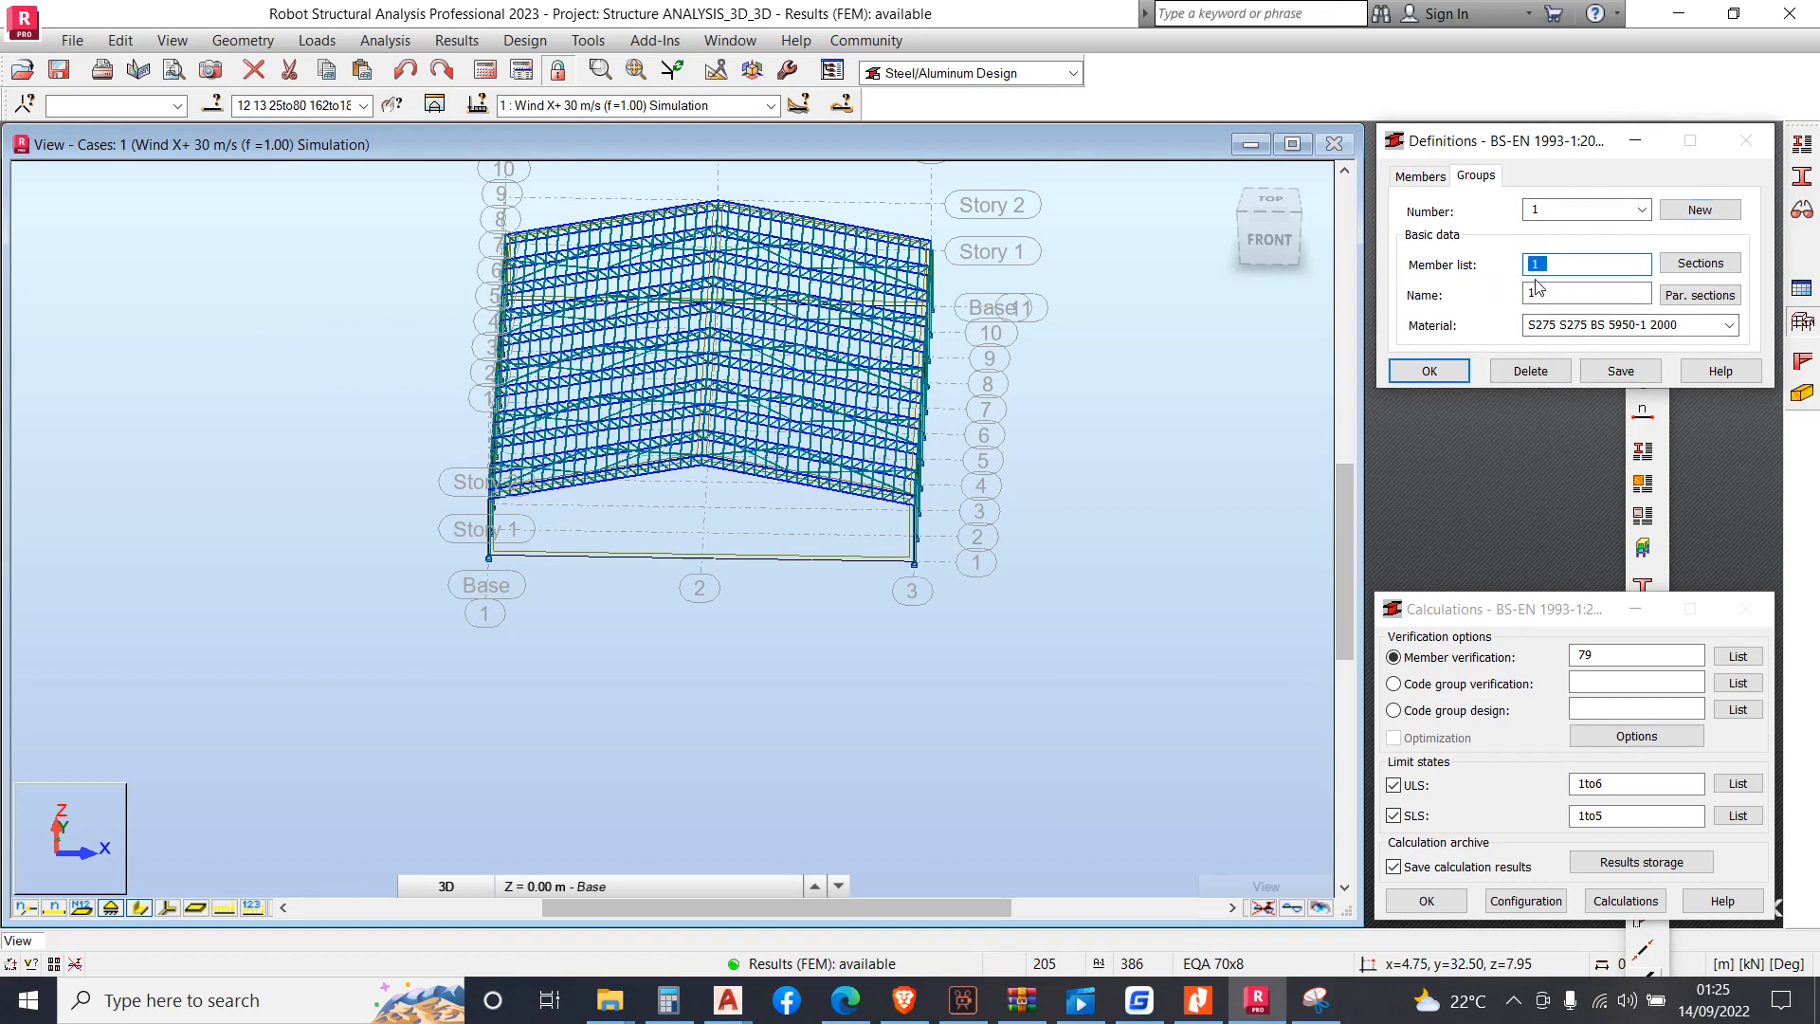
key("ctrl+v")
left_click(1565, 293)
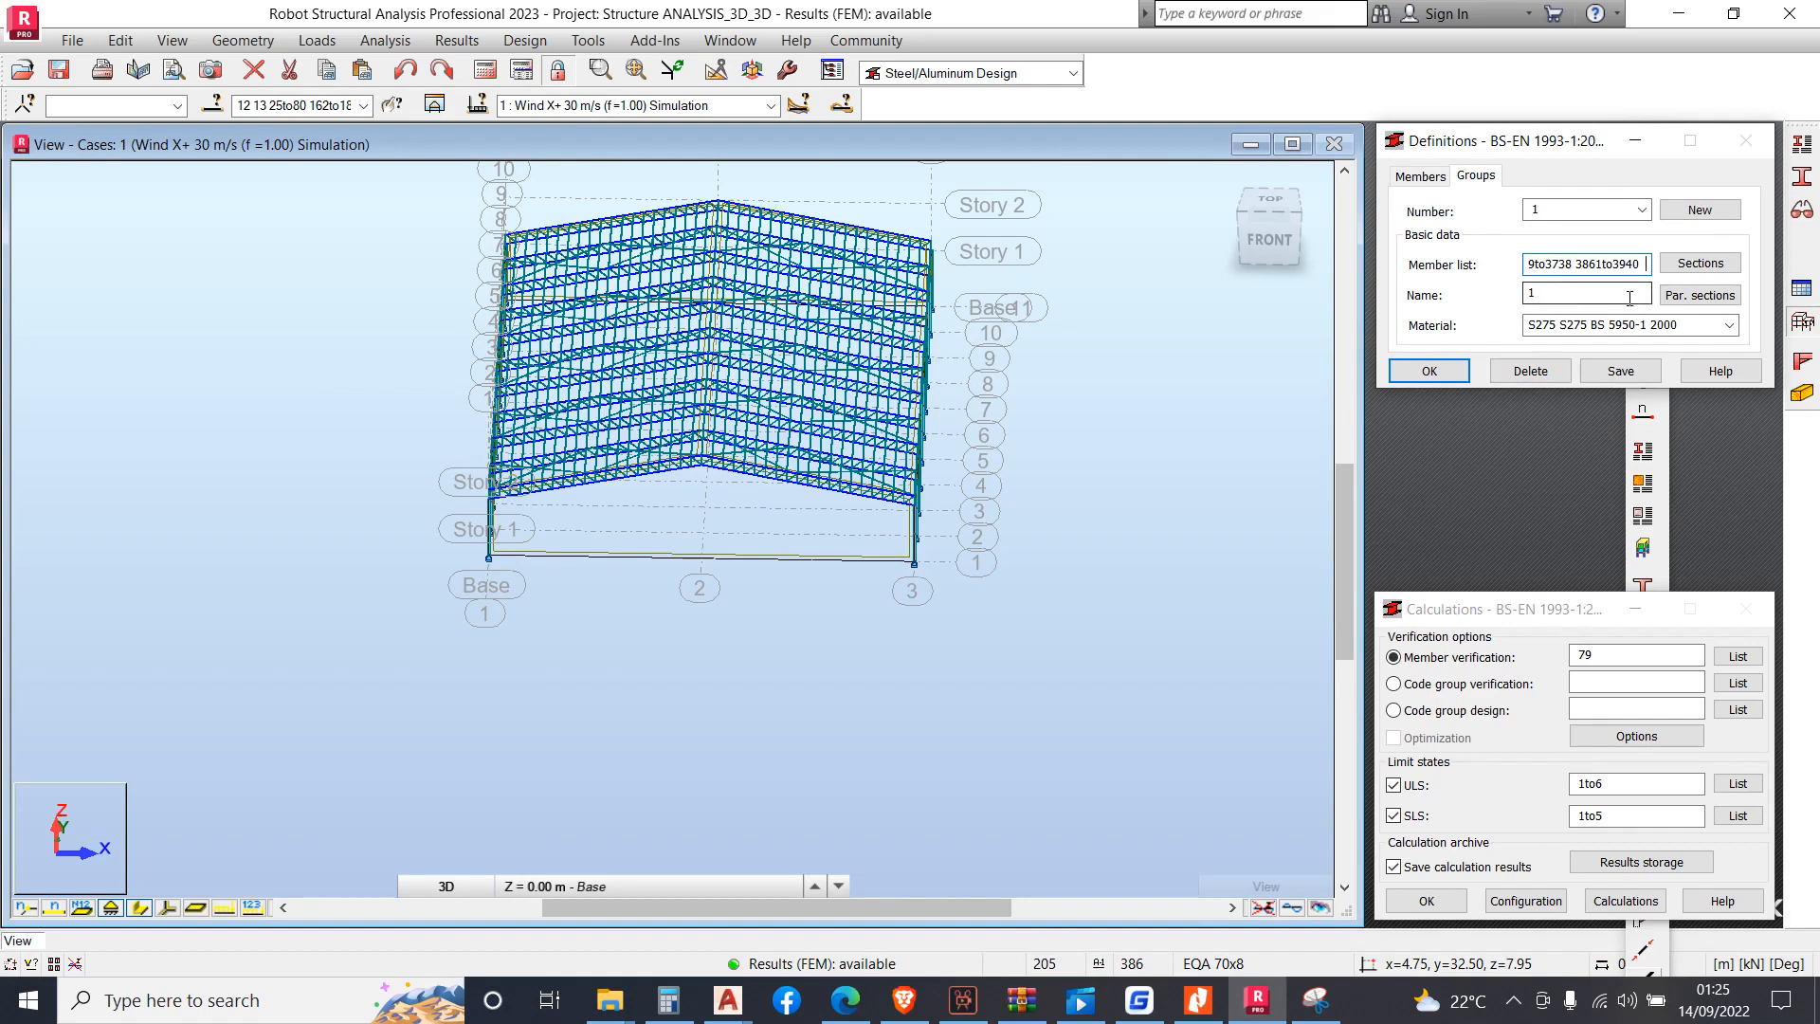
left_click_drag(1629, 299, 1472, 298)
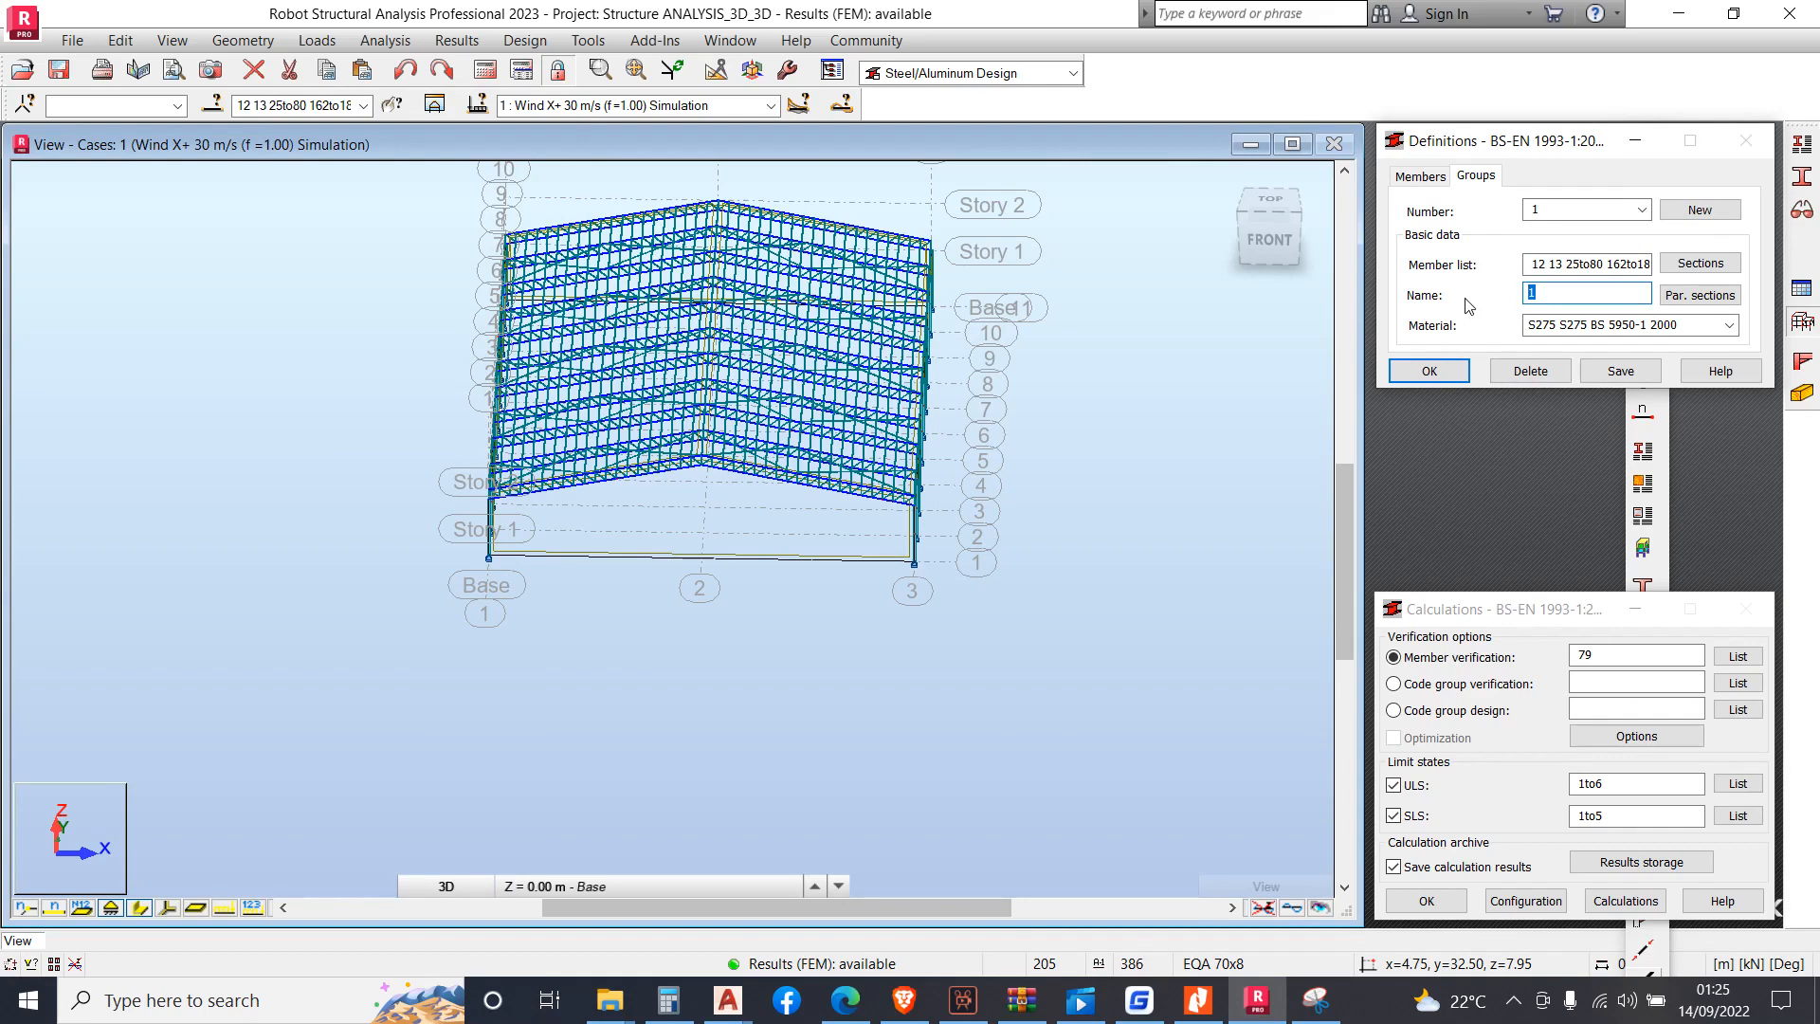
type("T AND")
left_click(1611, 369)
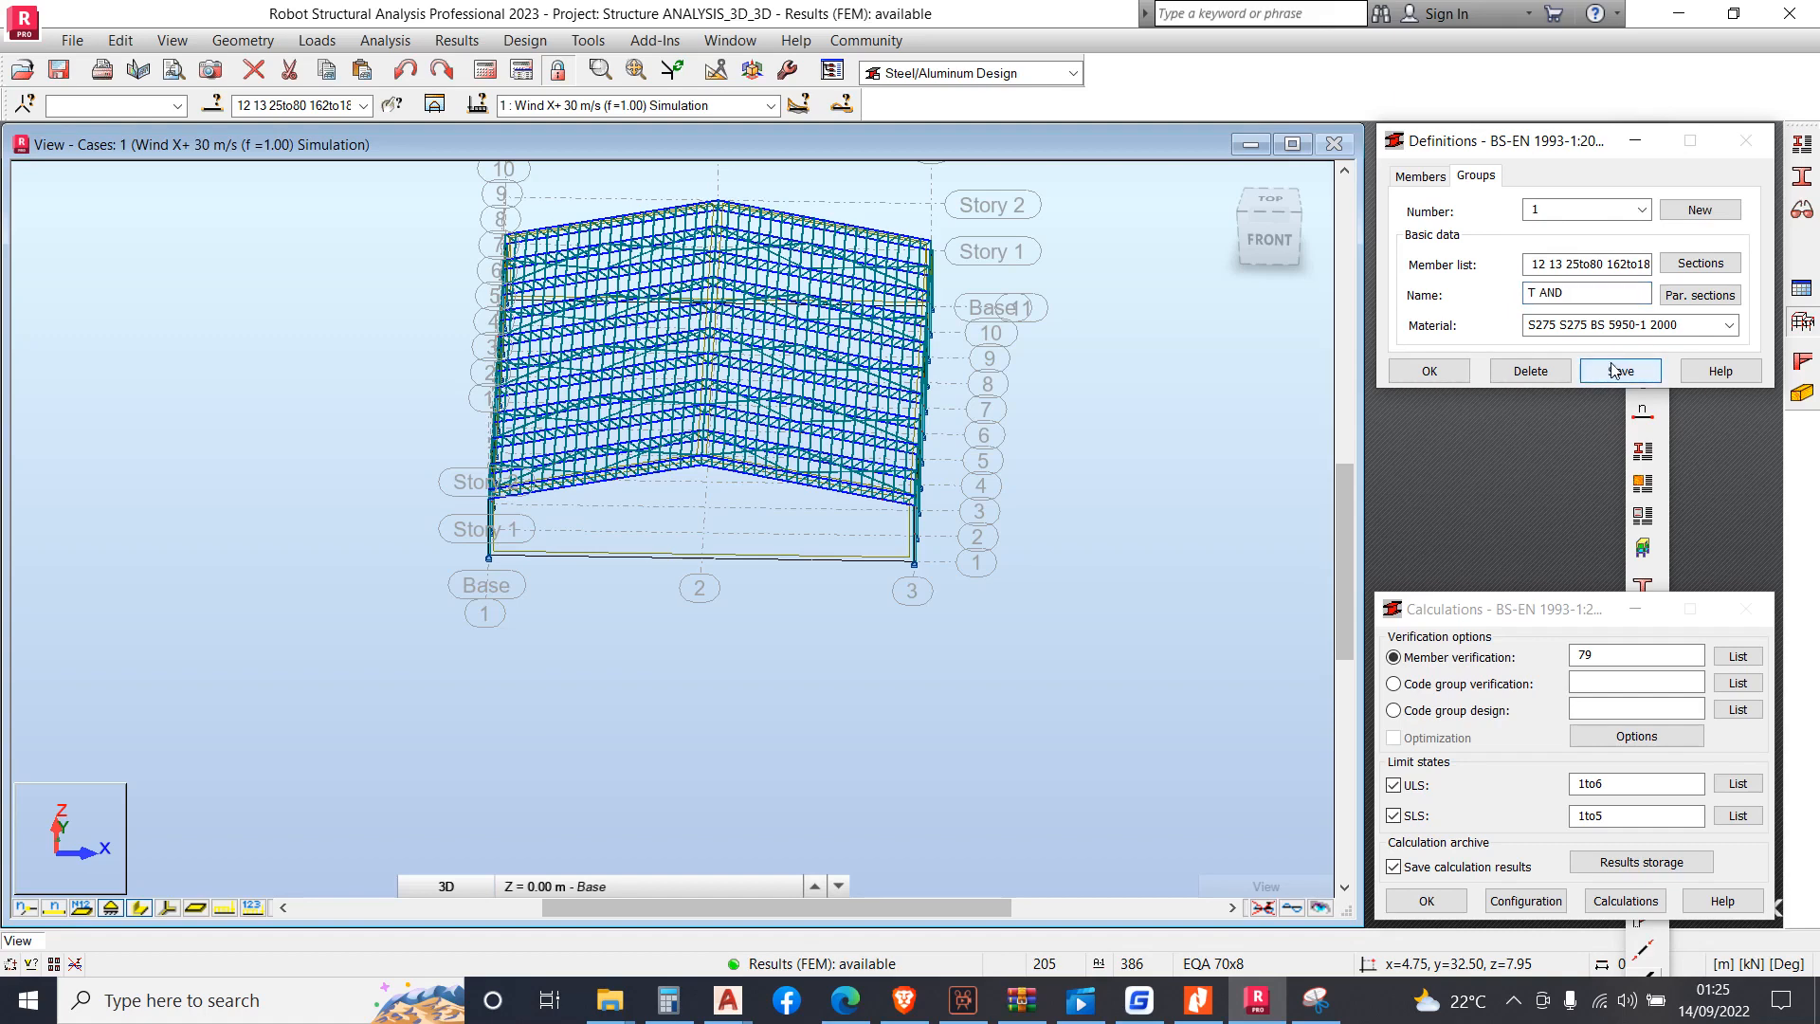
Add the full EQA angle family from the UK sections database to group 1's candidate sections
left_click(1700, 262)
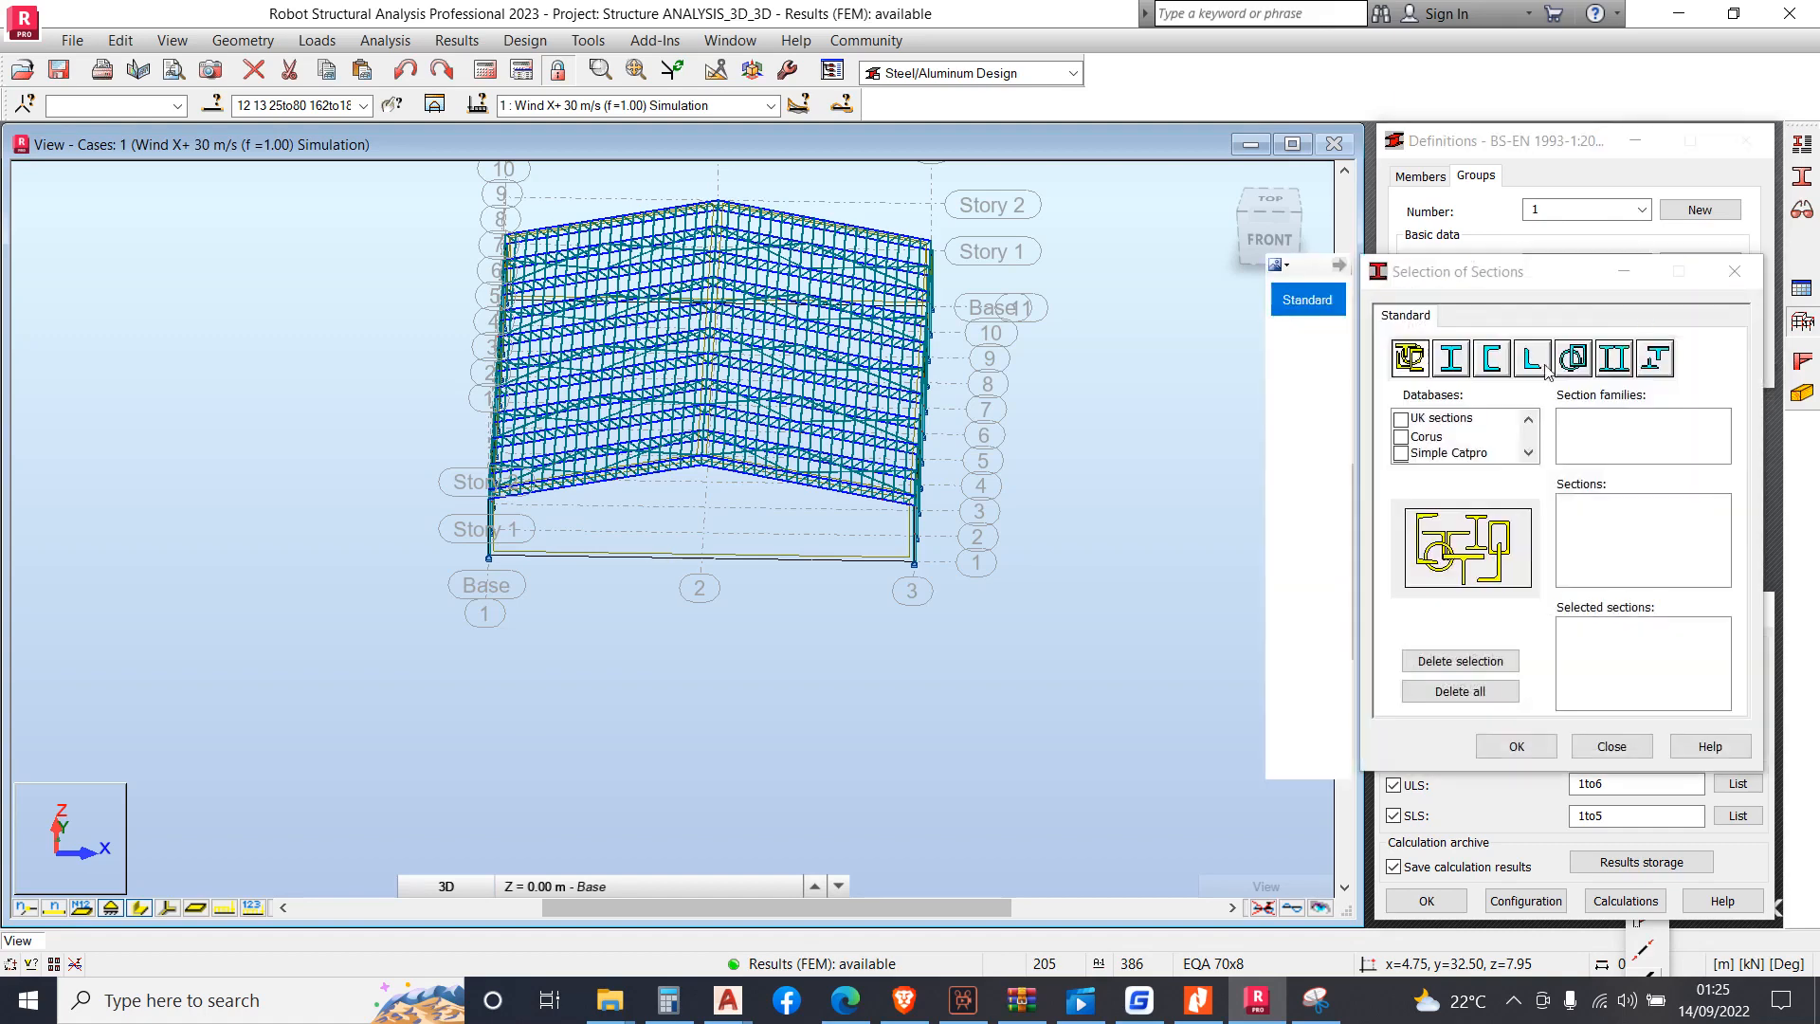
left_click(1531, 358)
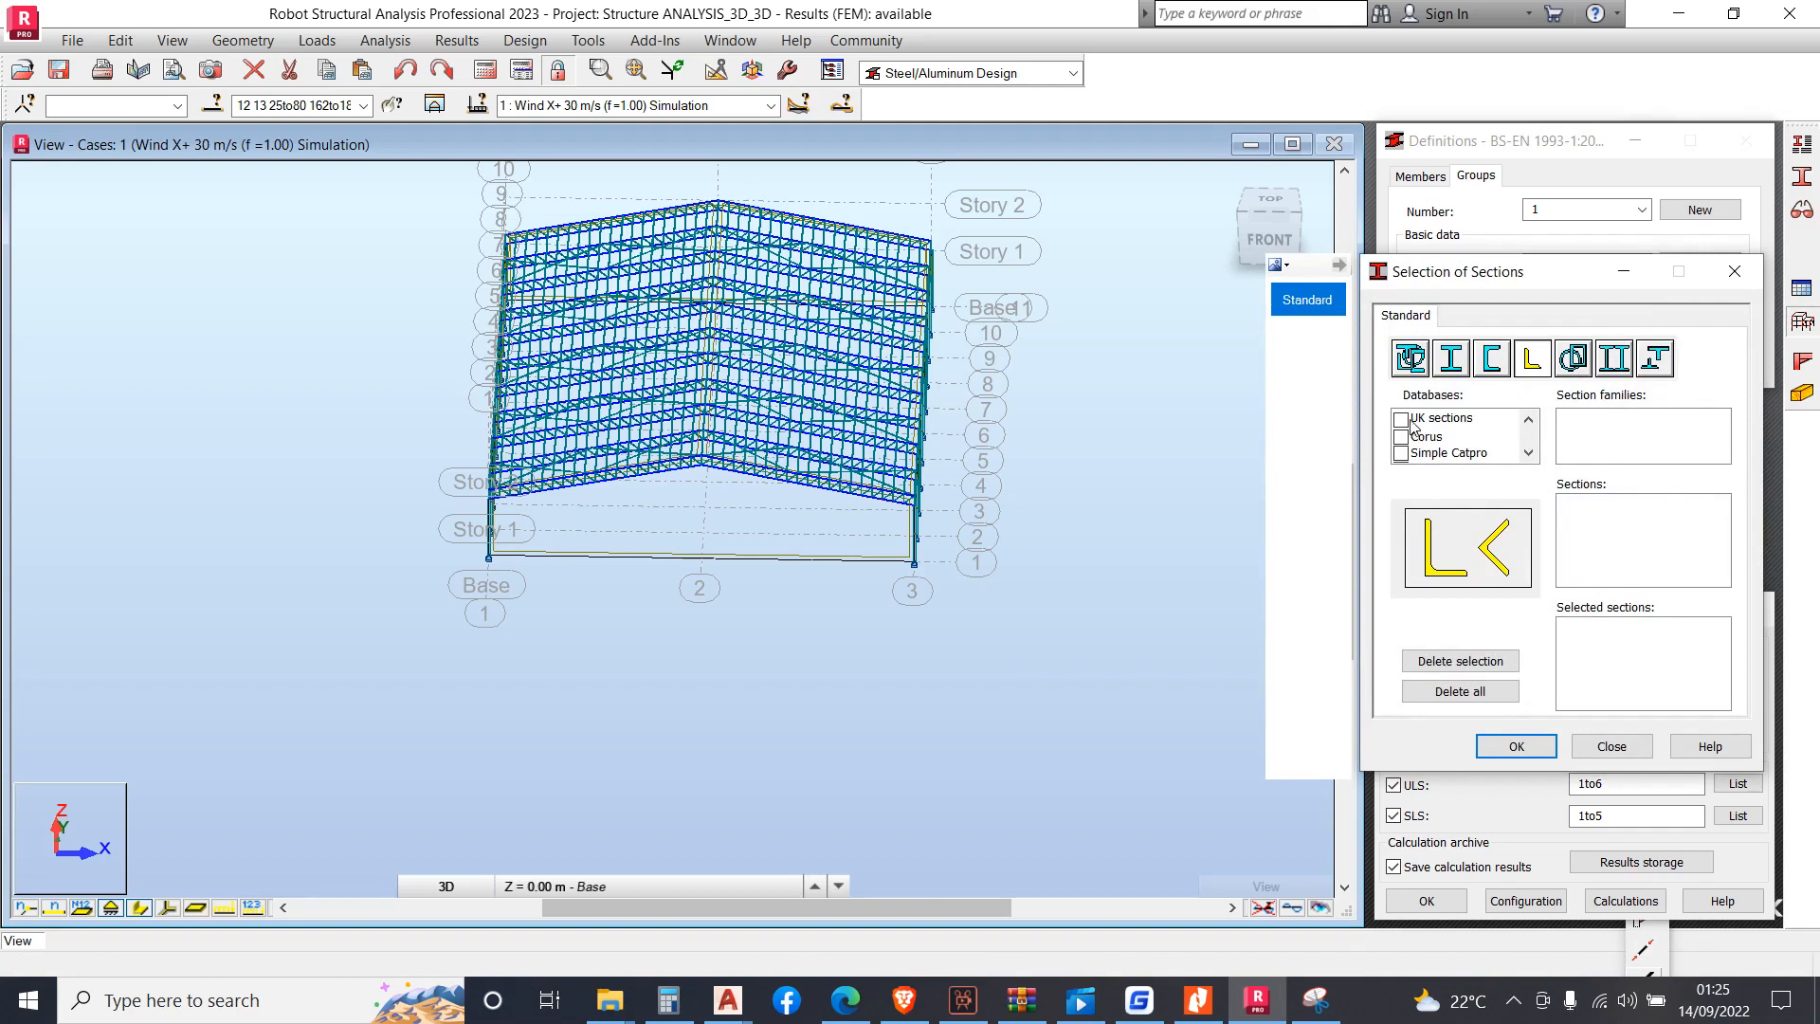
left_click(1414, 420)
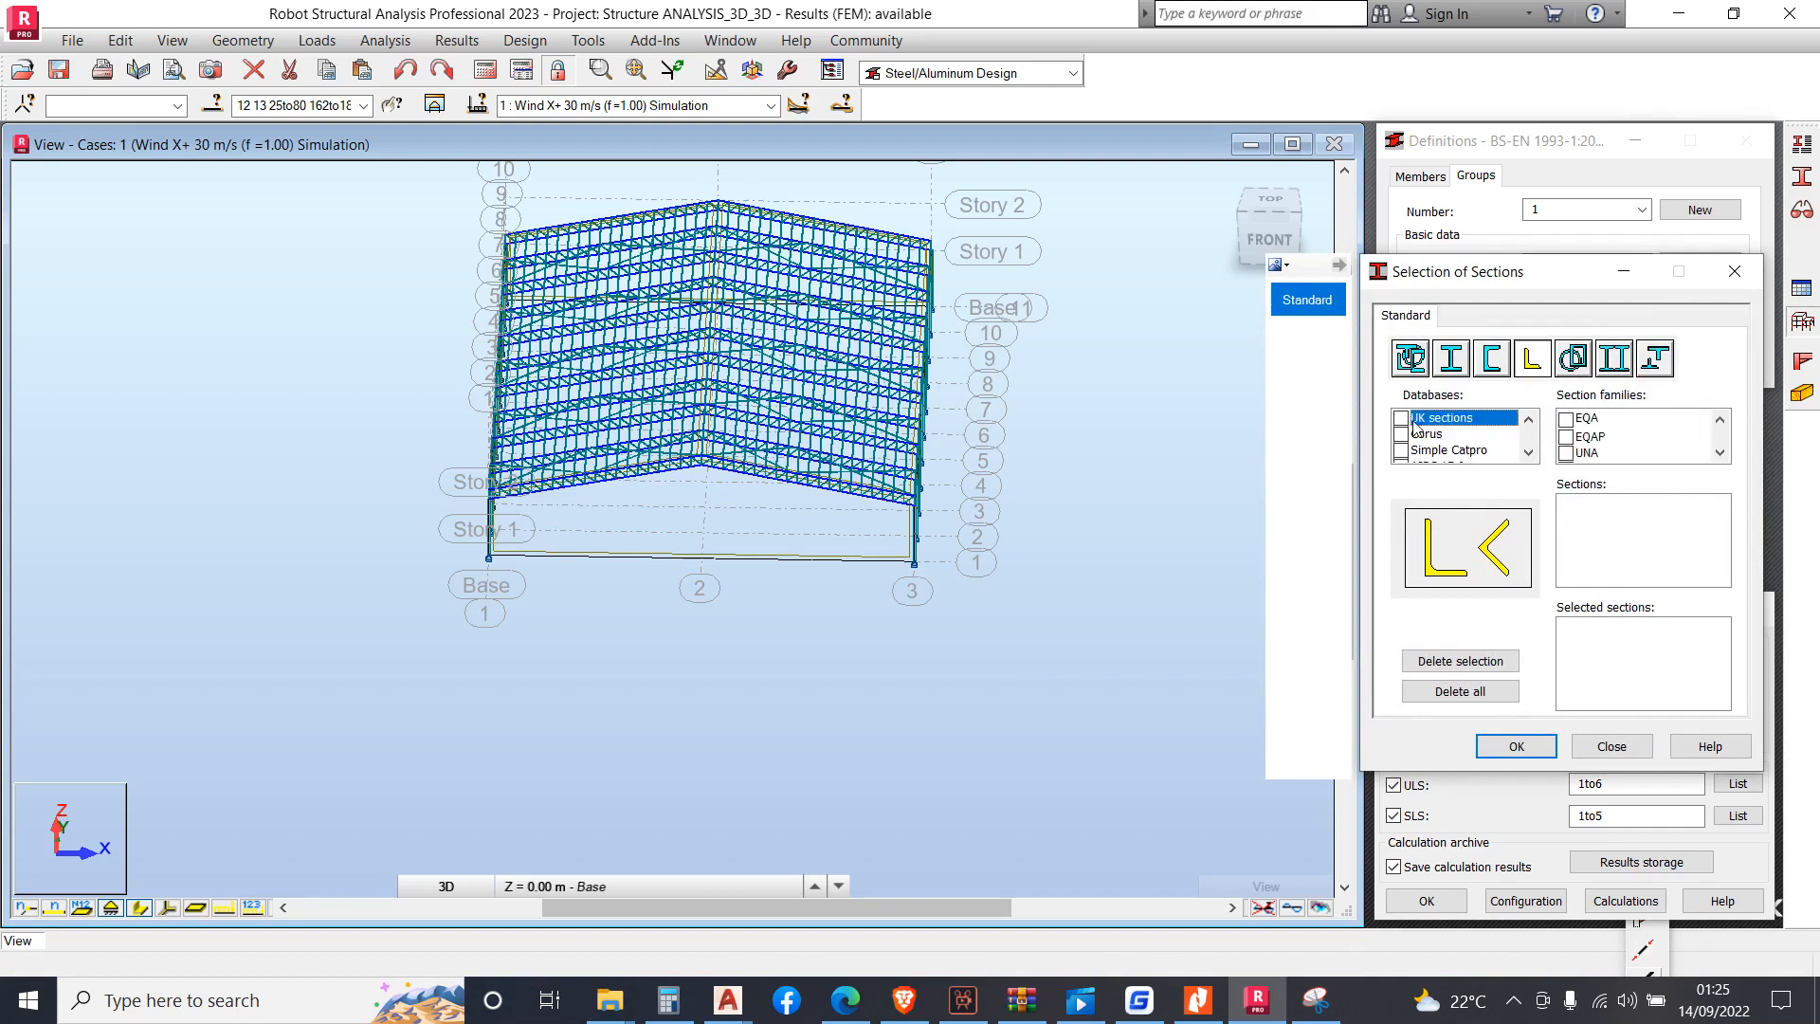
left_click(1566, 420)
scroll(1601, 450, "down", 1)
scroll(1608, 450, "up", 1)
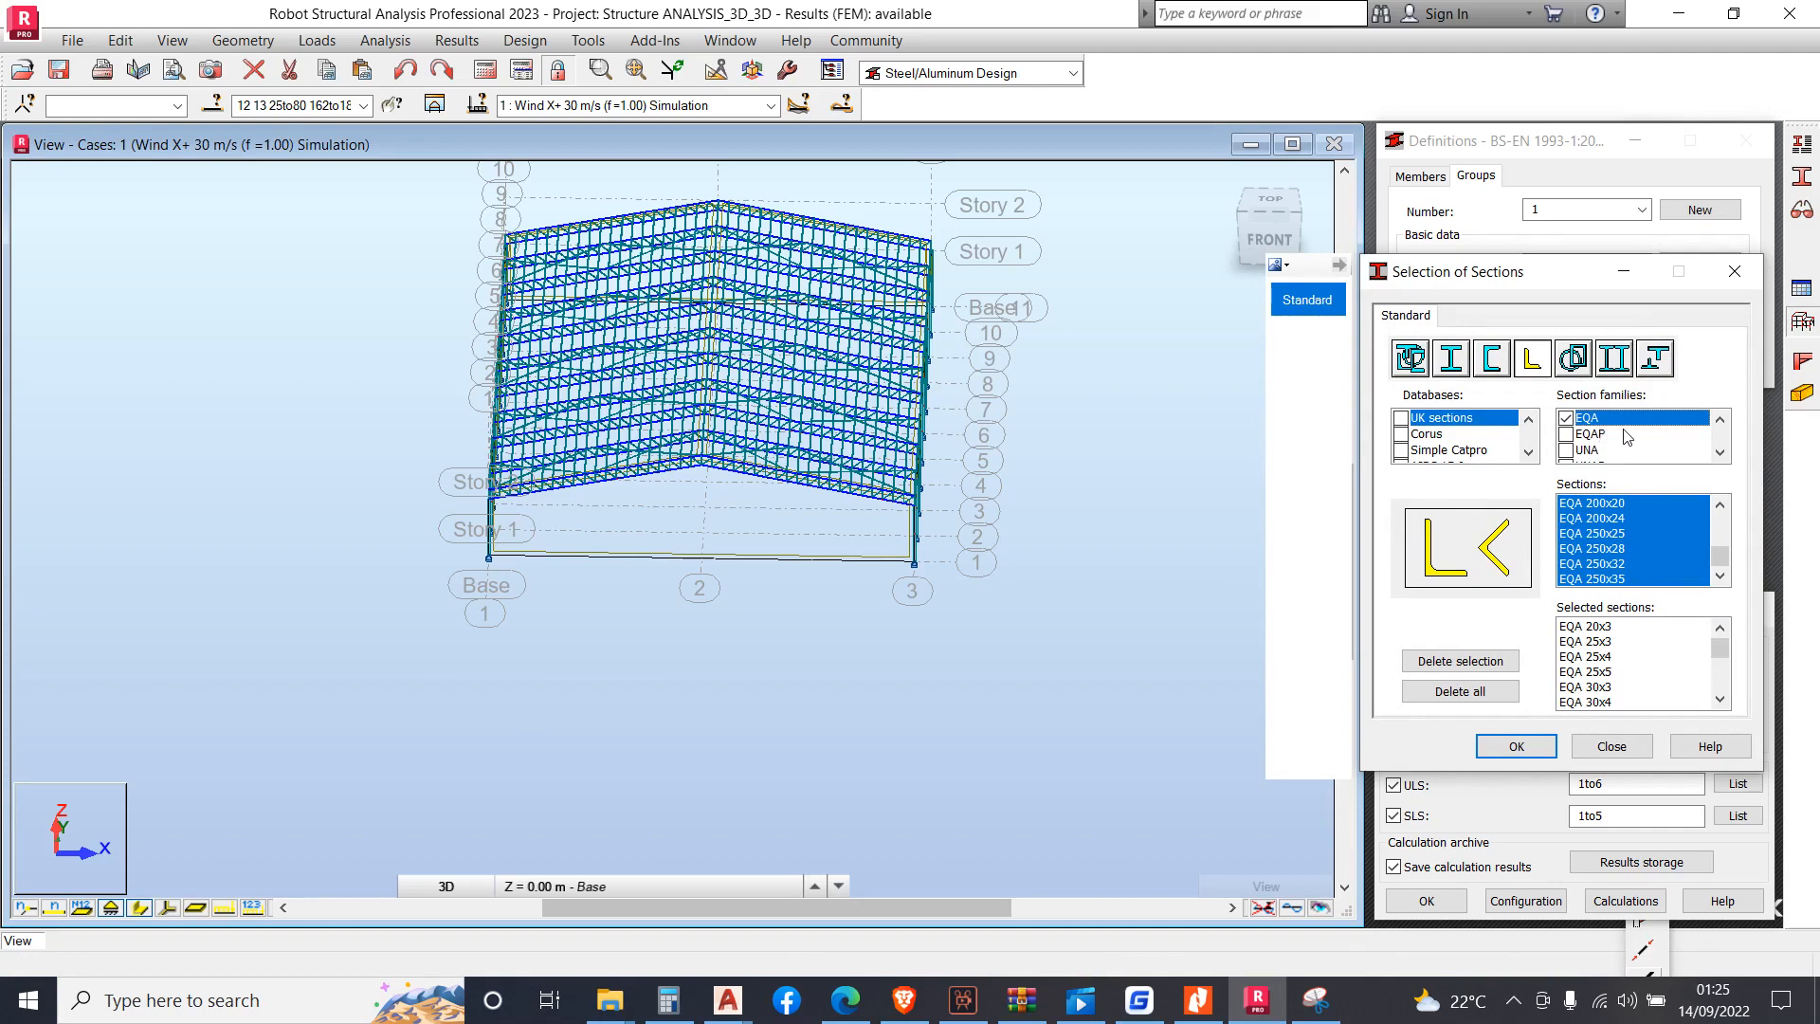
Browse the other angle section families and databases, including AISC 15.0
scroll(1621, 453, "down", 1)
scroll(1611, 450, "up", 1)
scroll(1626, 461, "down", 1)
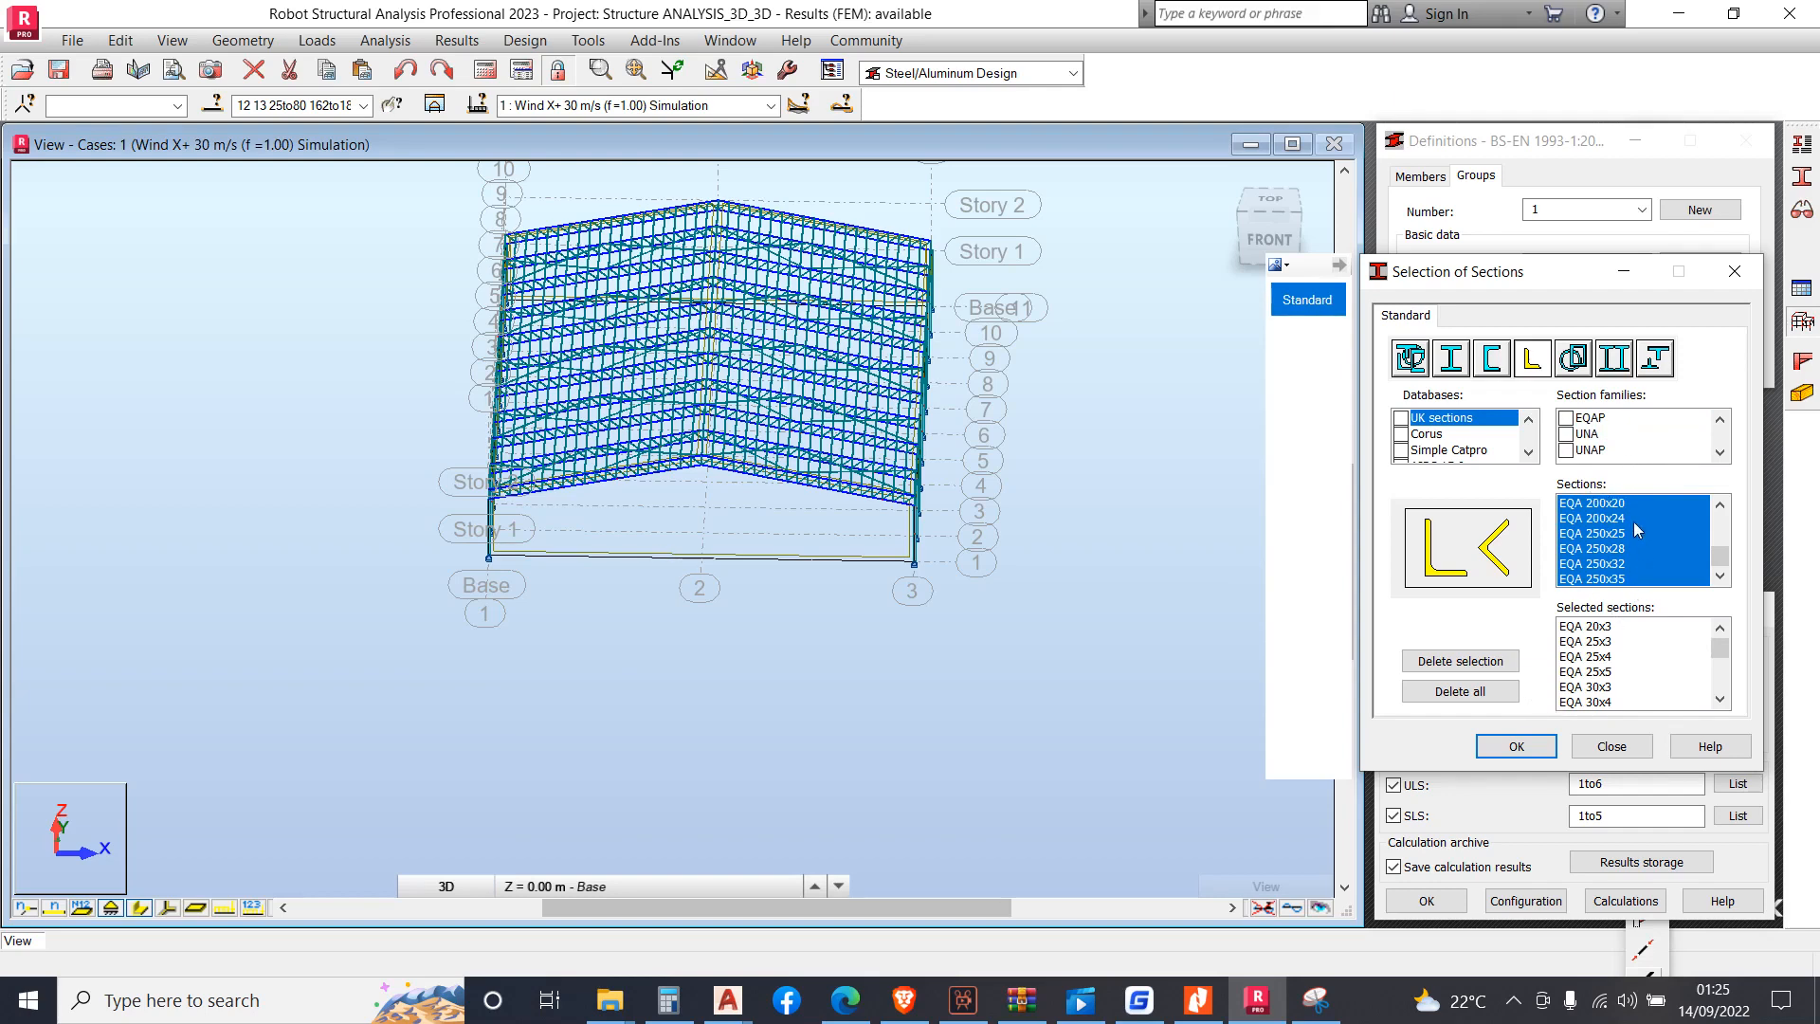
scroll(1478, 455, "down", 4)
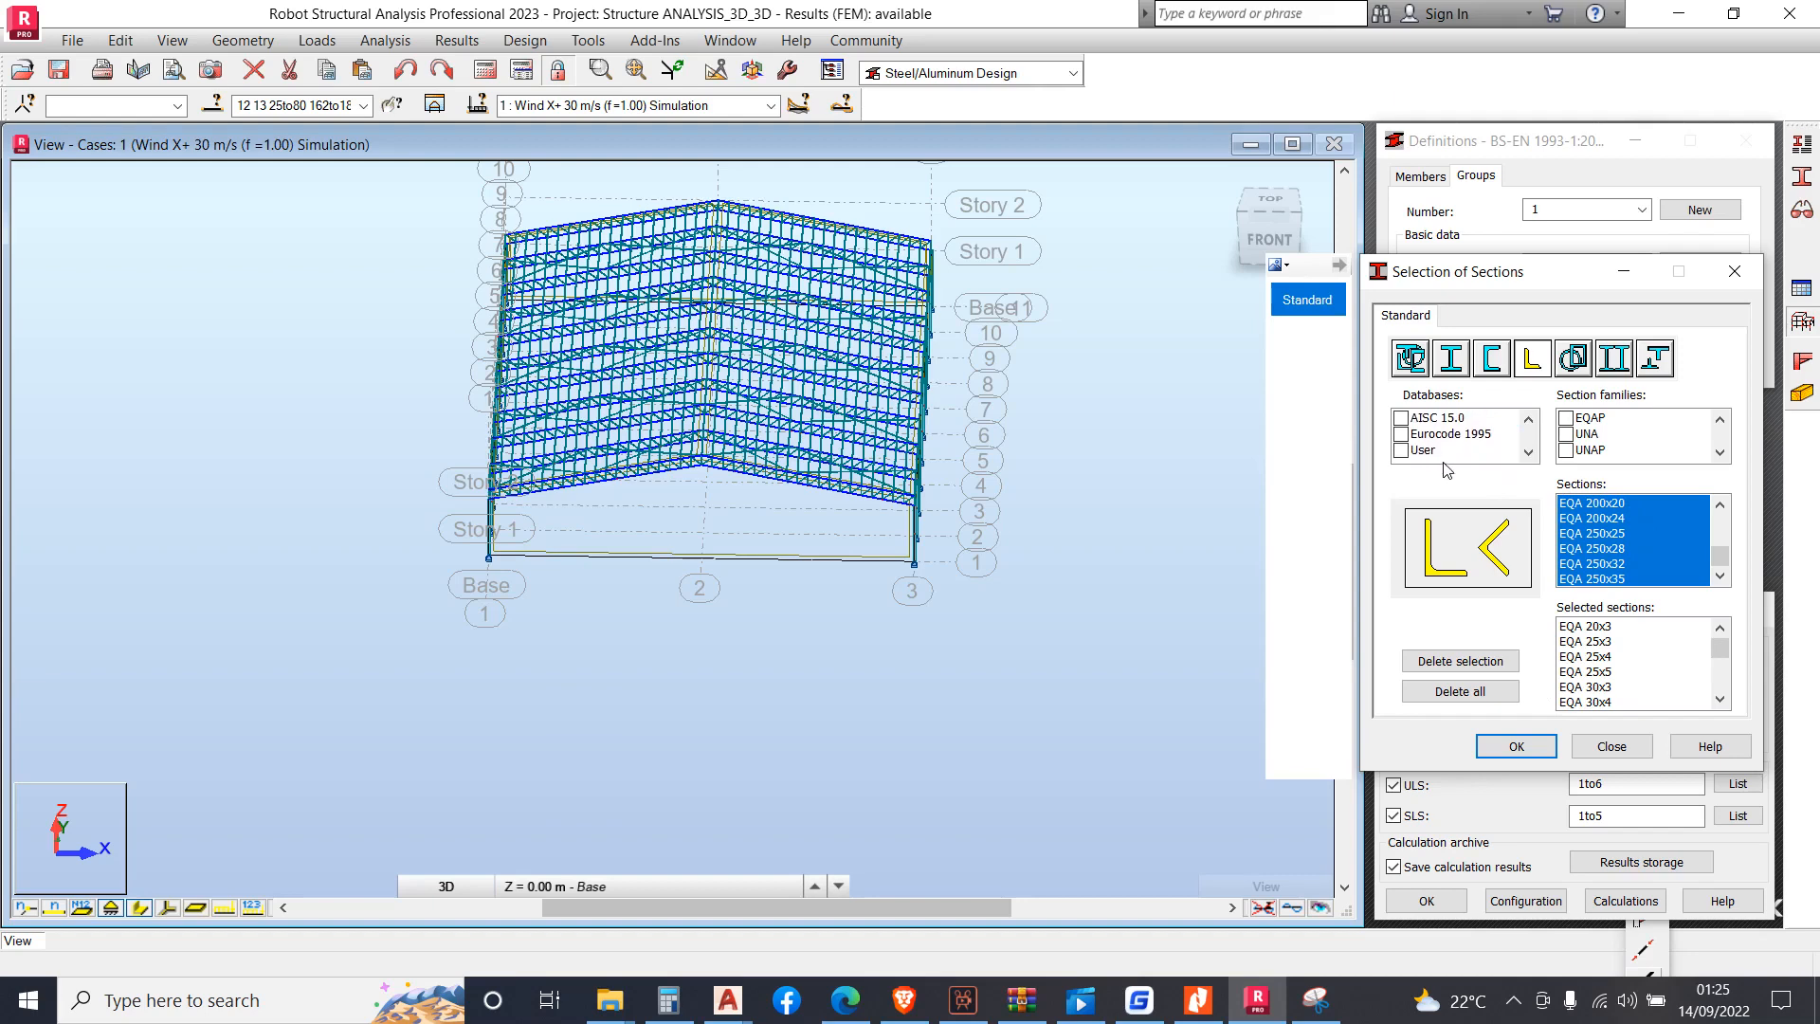
scroll(1439, 471, "up", 3)
scroll(1438, 453, "down", 3)
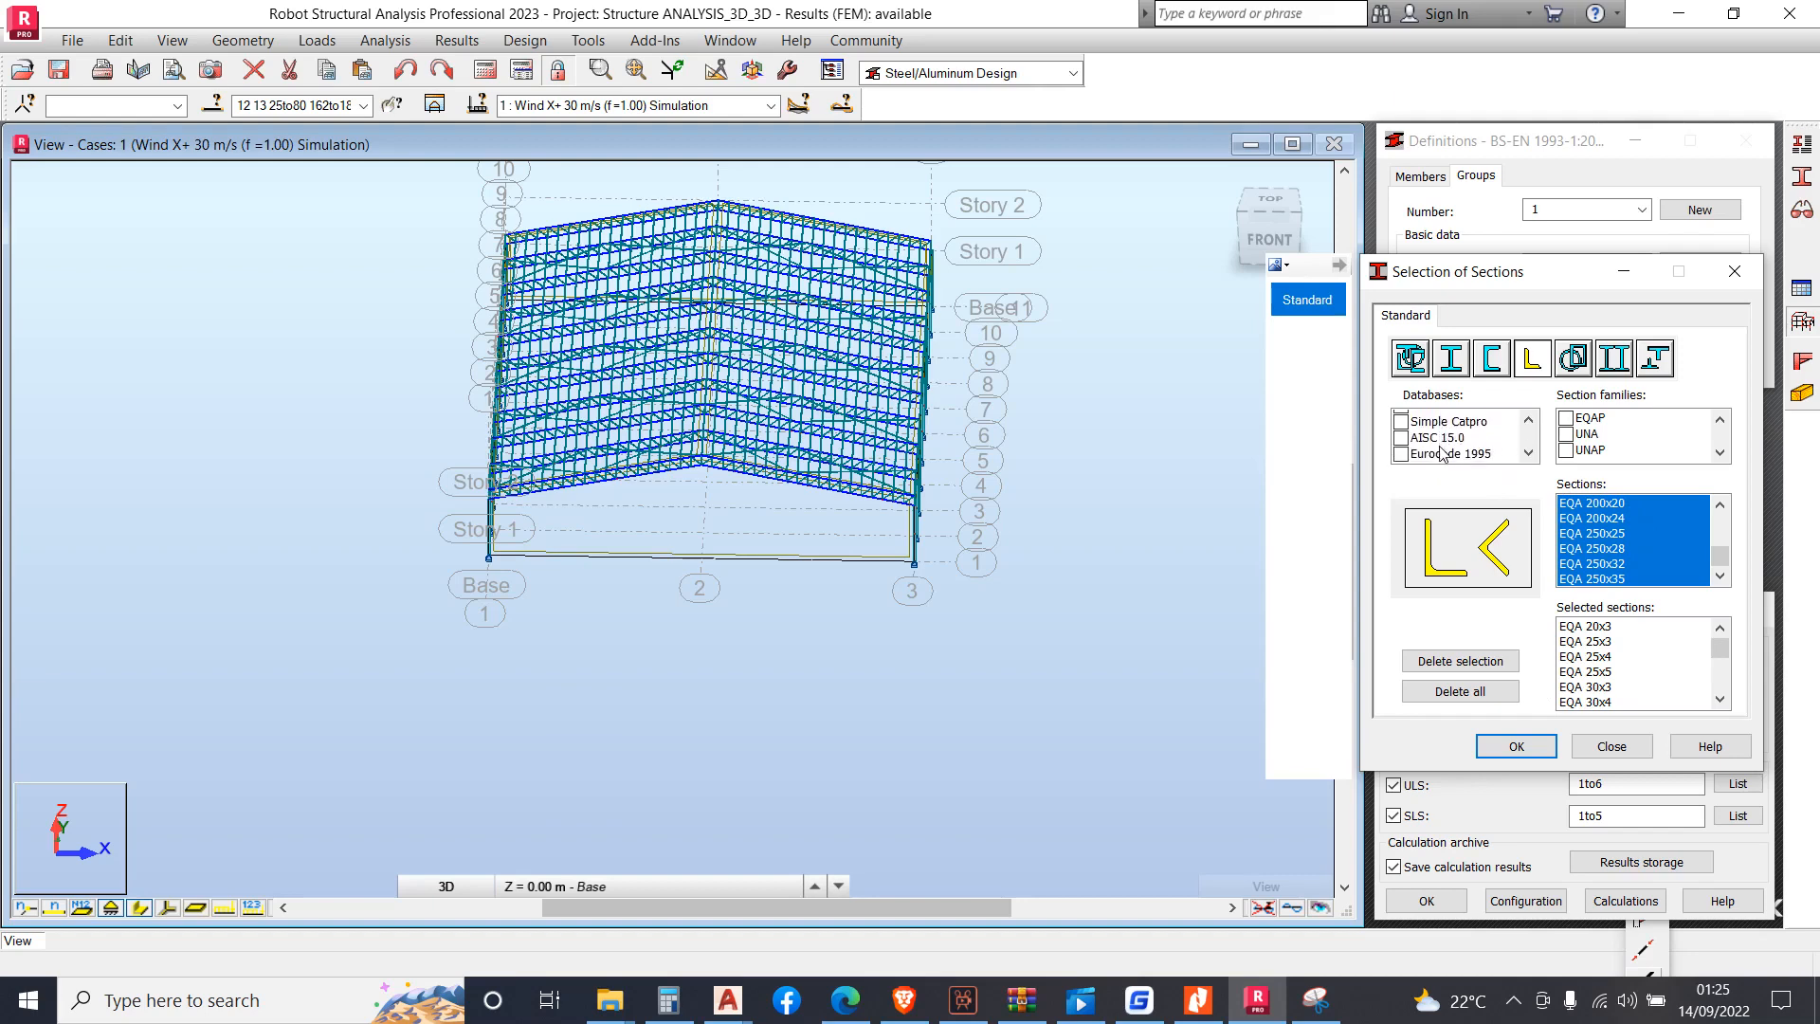
left_click(1401, 417)
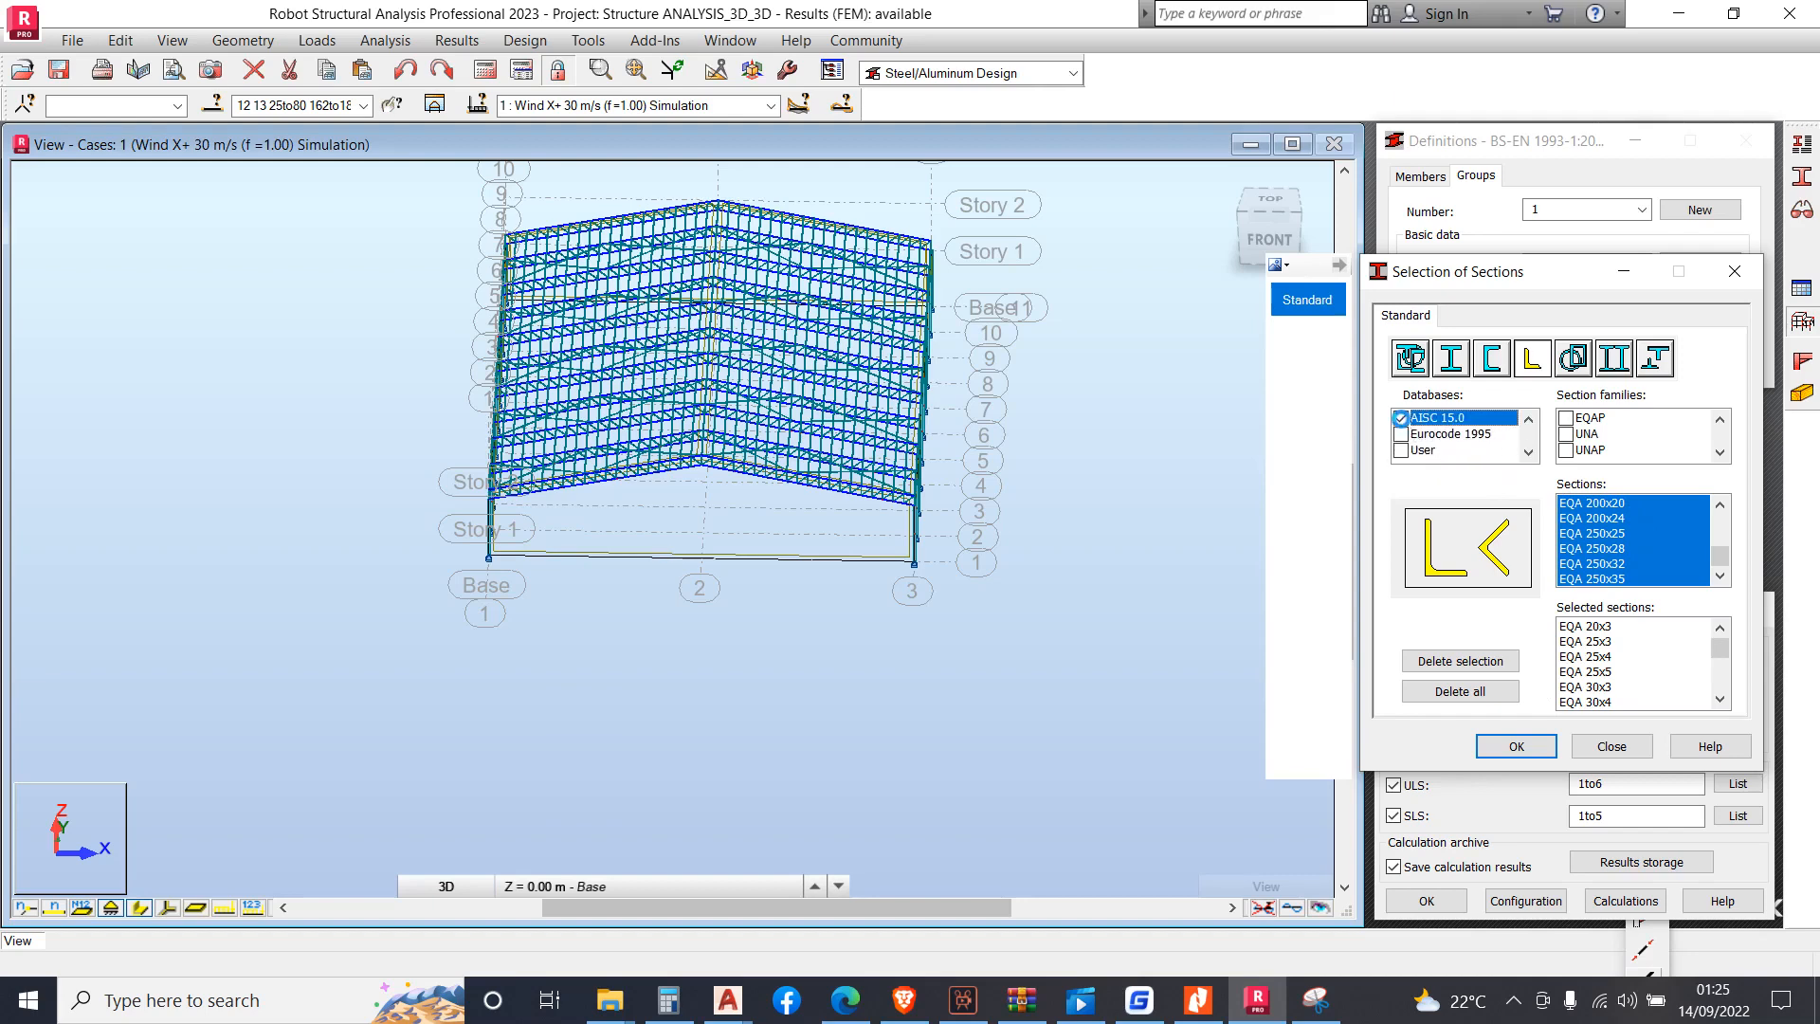
left_click(1401, 420)
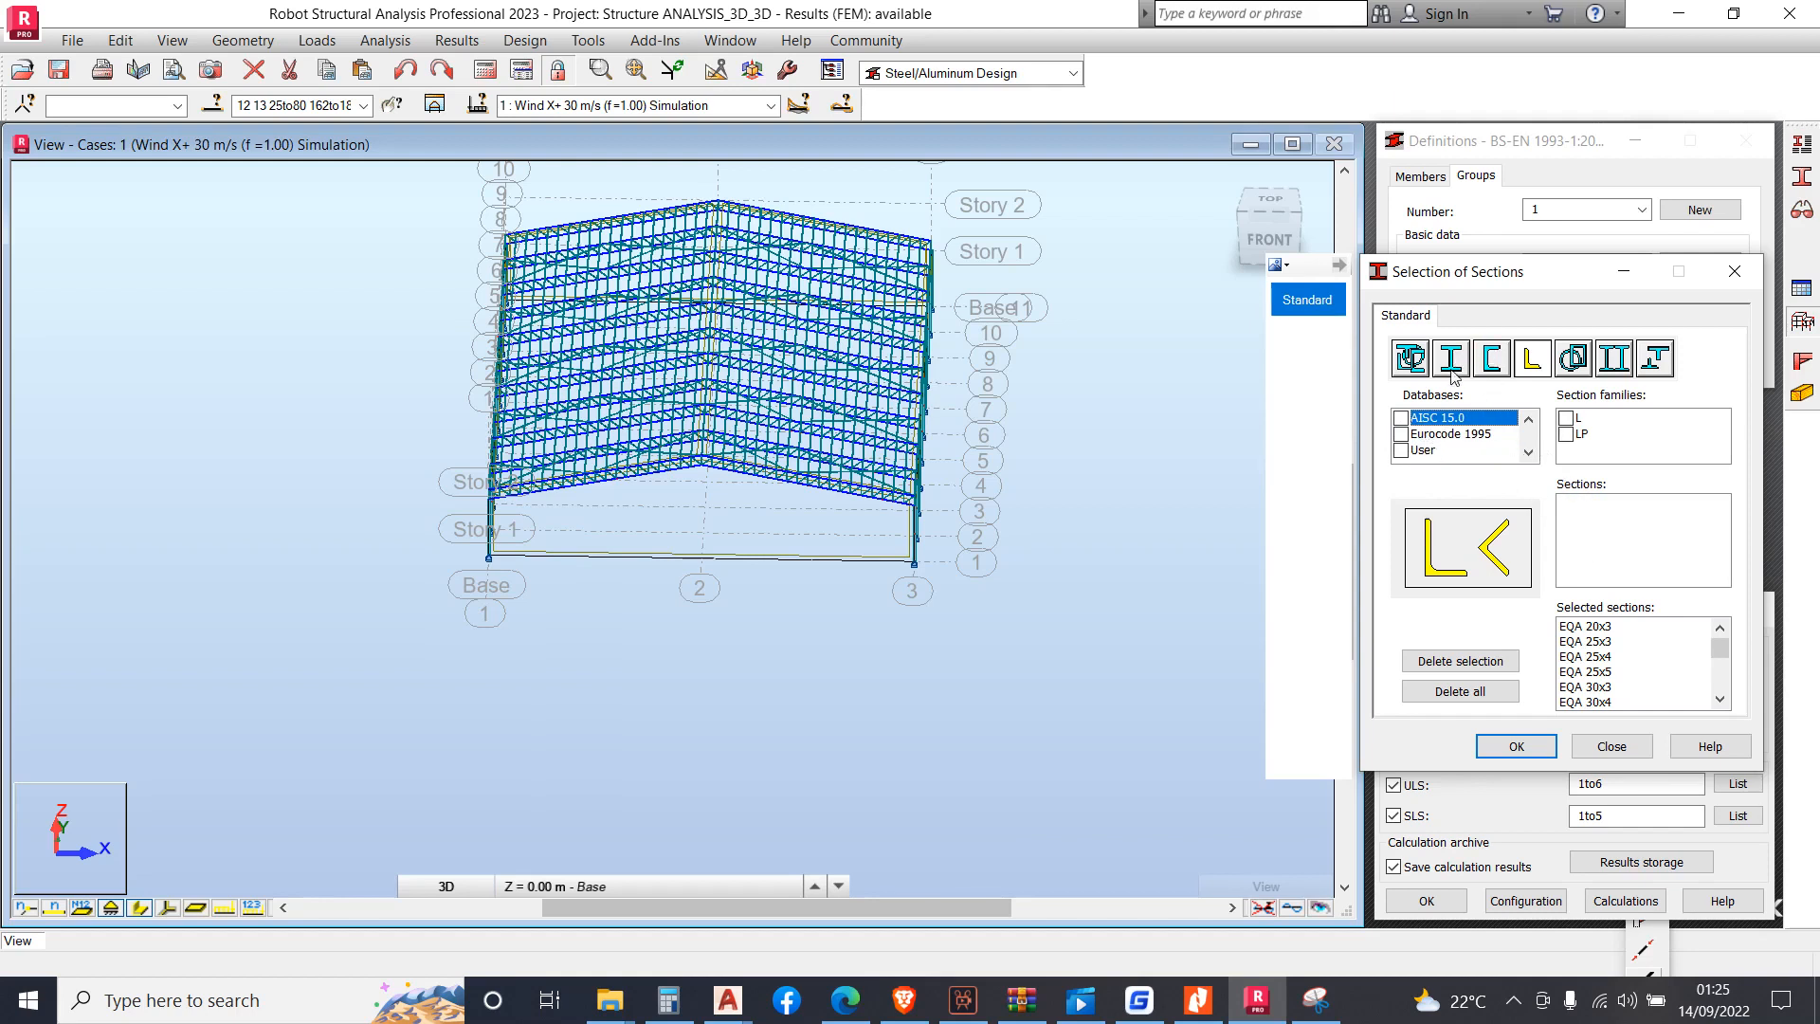
Add the CEAB compound section family from the UK sections database to group 1's candidate sections
left_click(1643, 364)
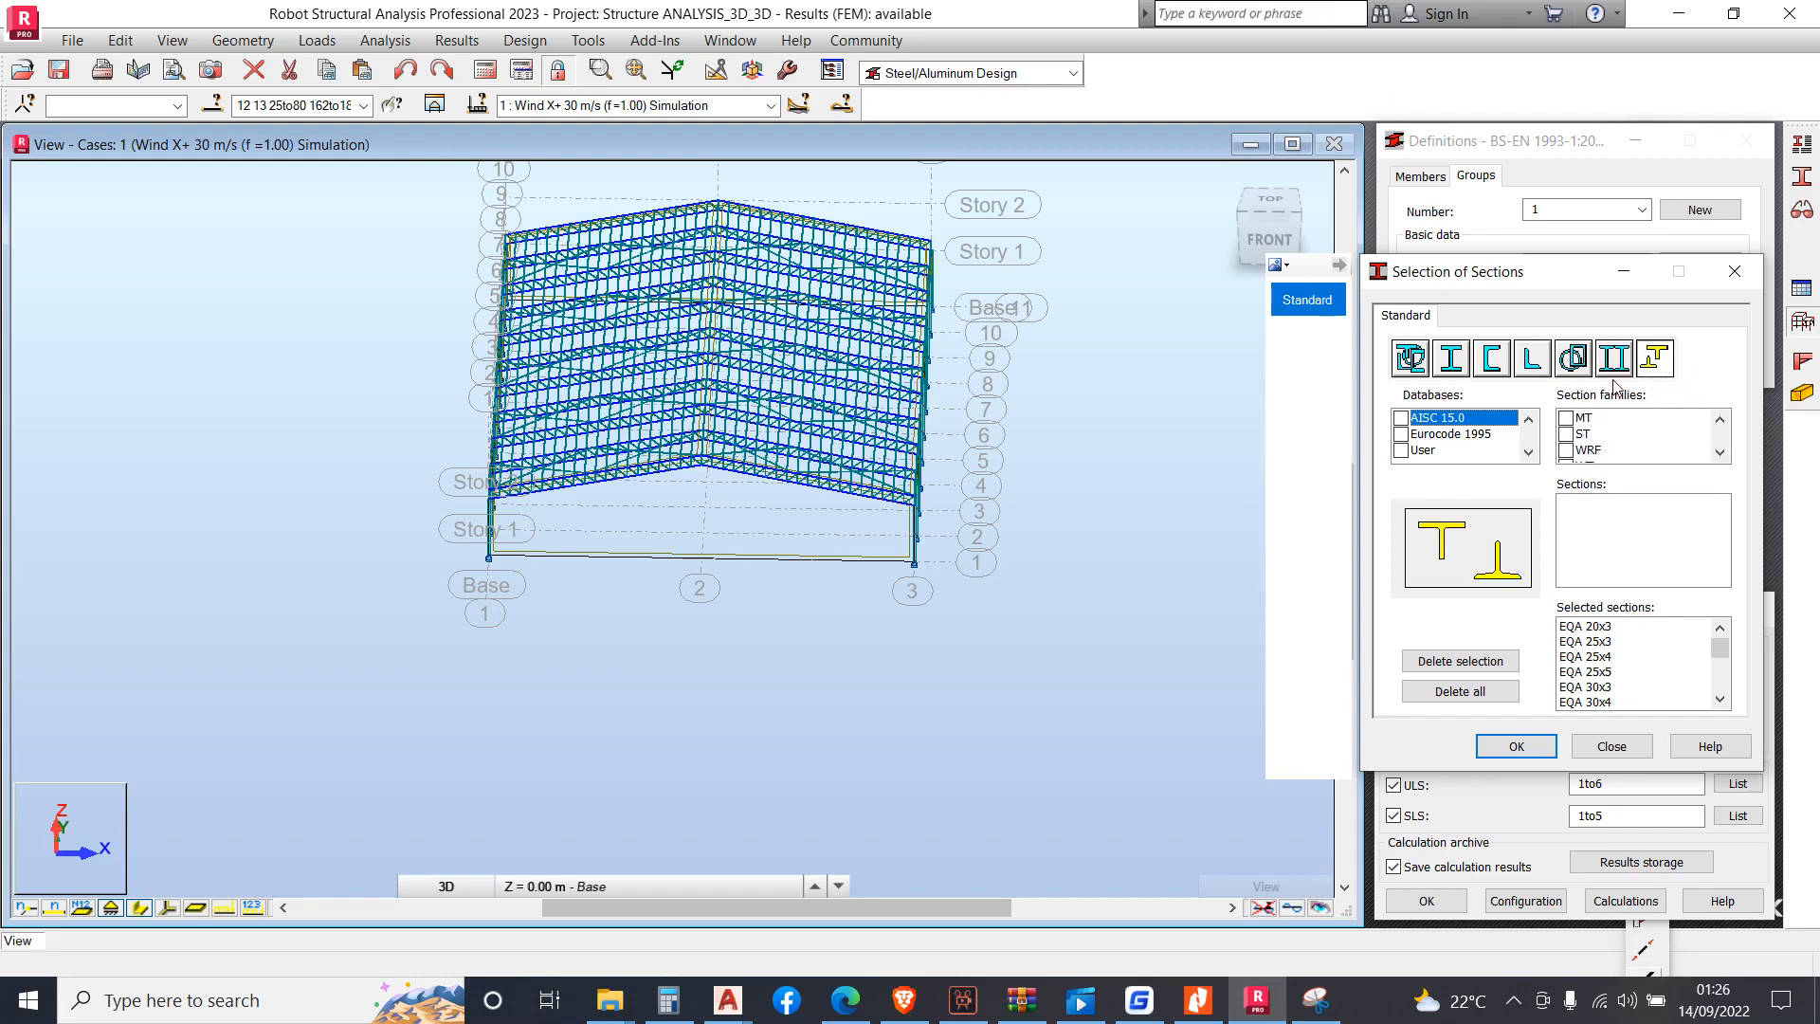
left_click(1615, 360)
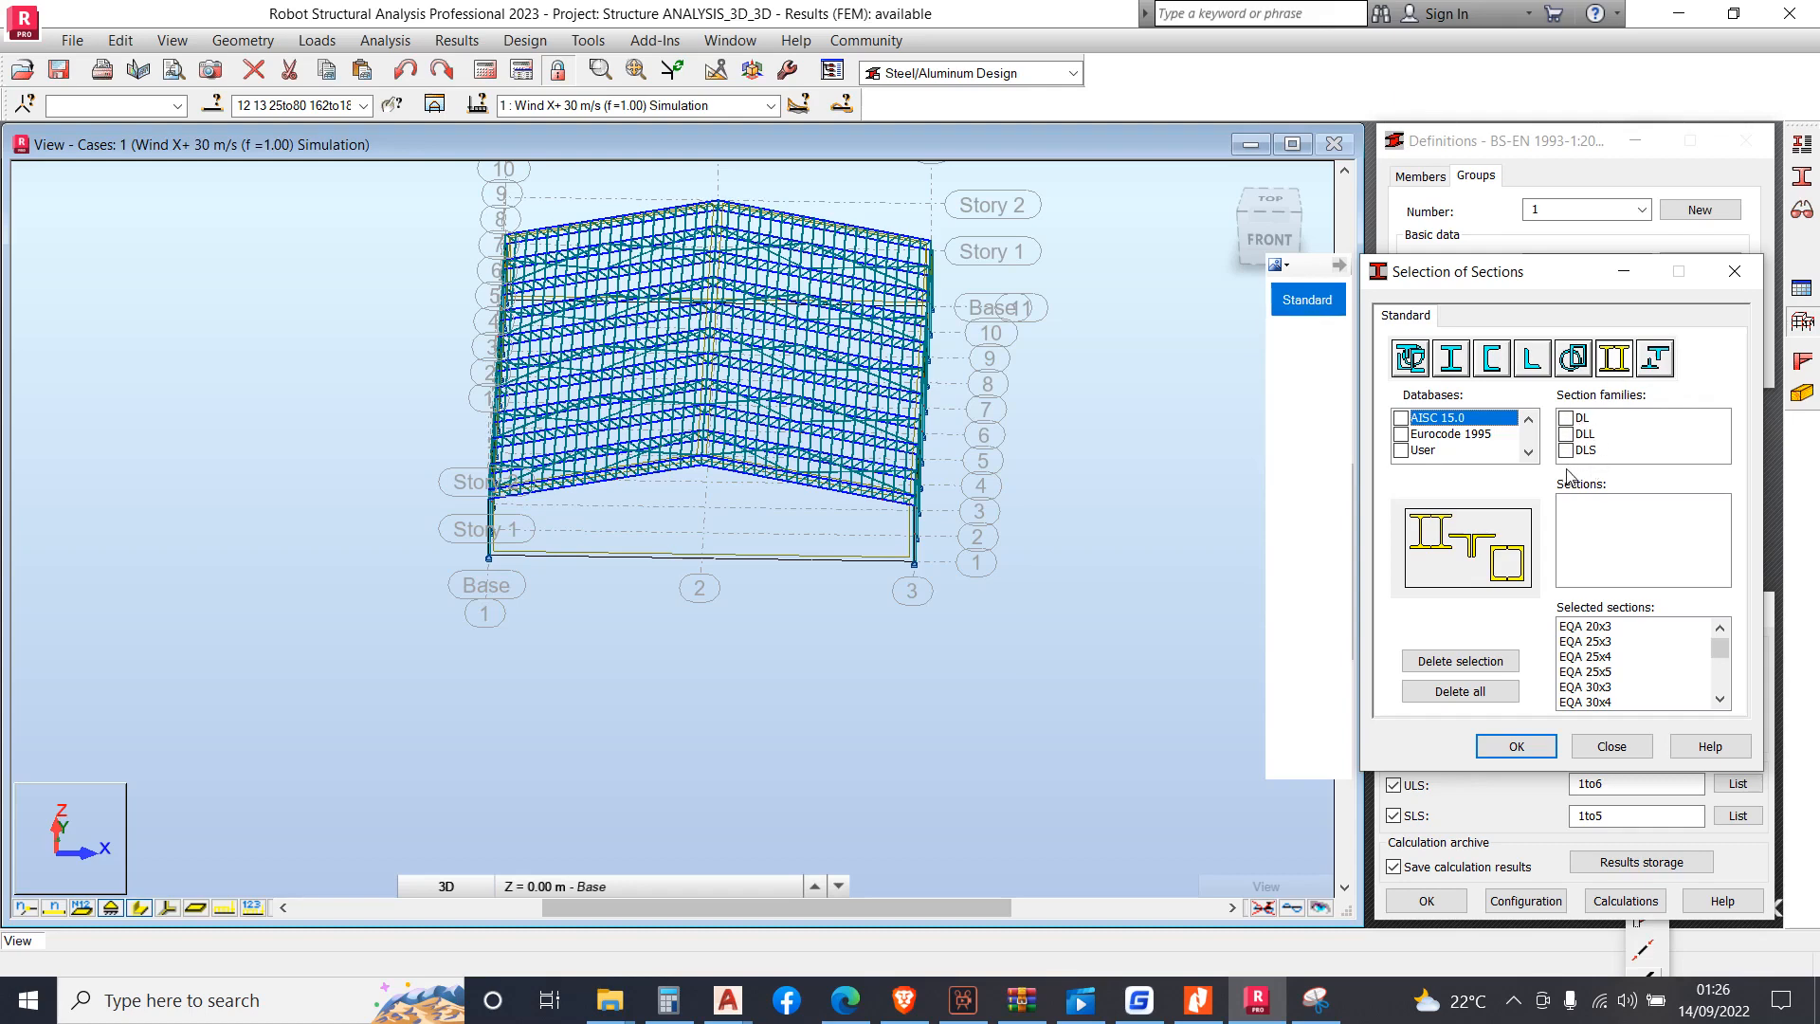
scroll(1426, 446, "up", 2)
left_click(1438, 418)
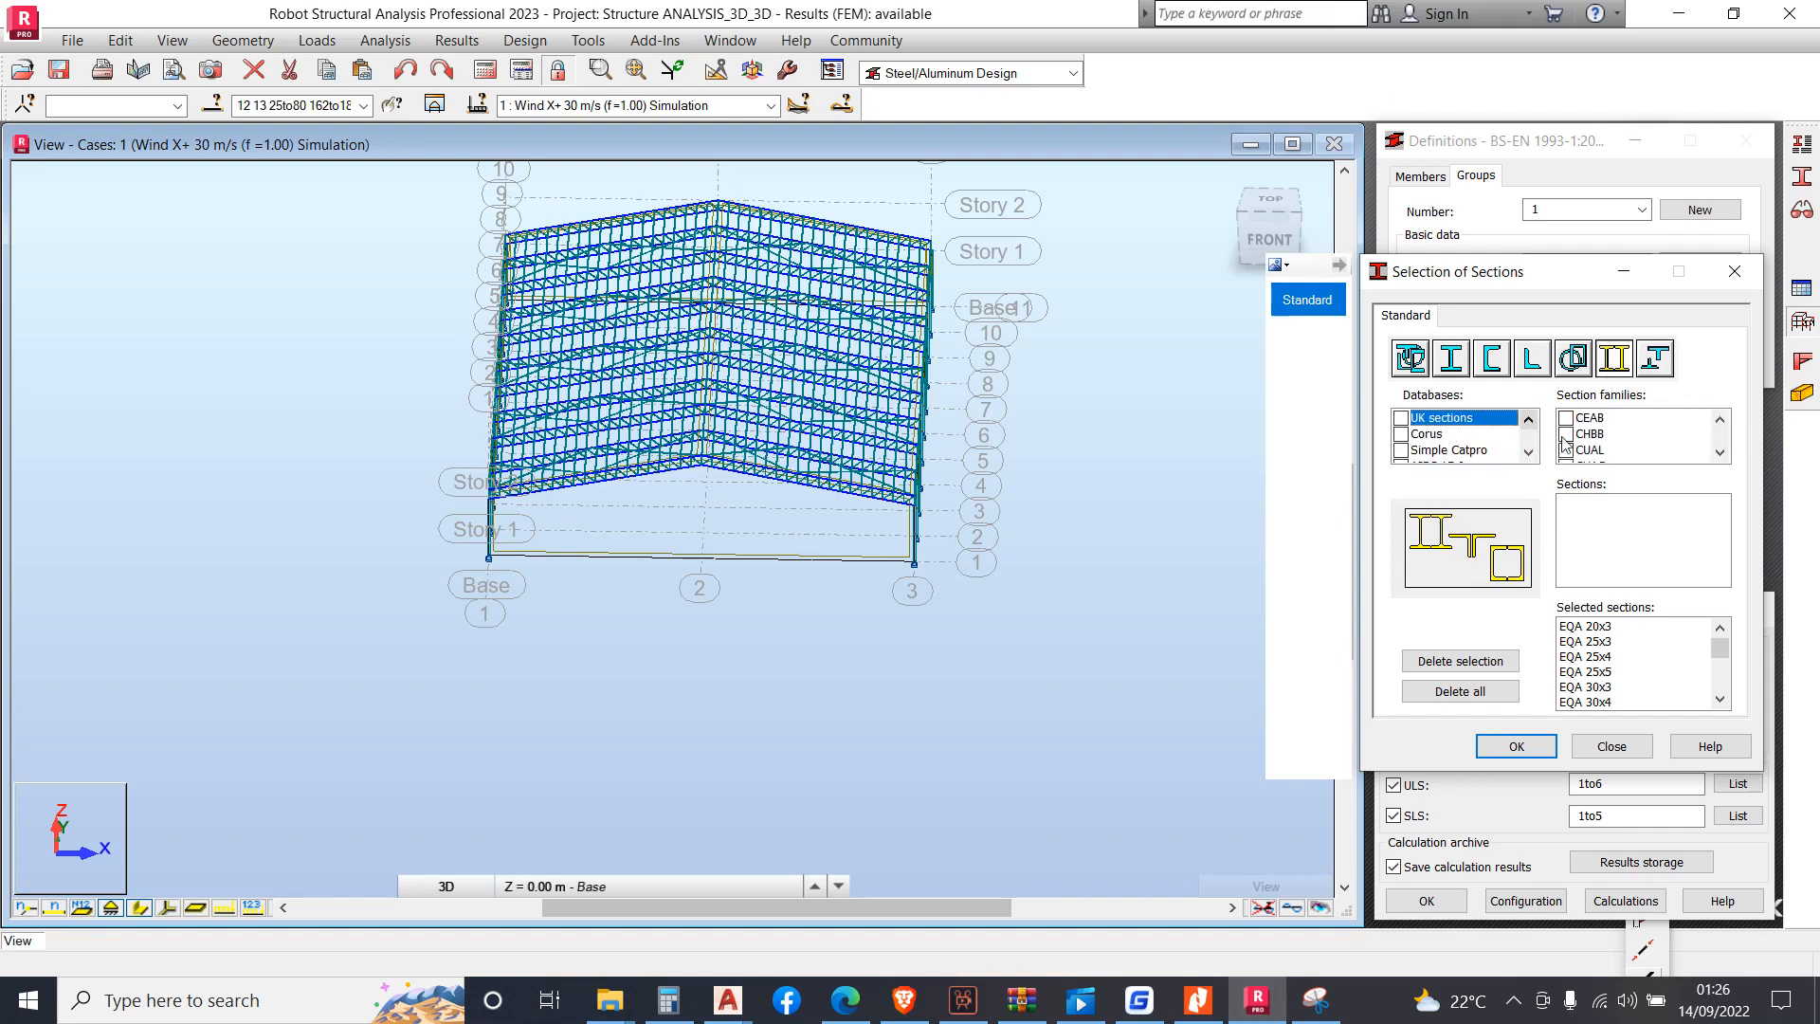
scroll(1608, 443, "down", 2)
scroll(1608, 444, "up", 2)
left_click(1566, 420)
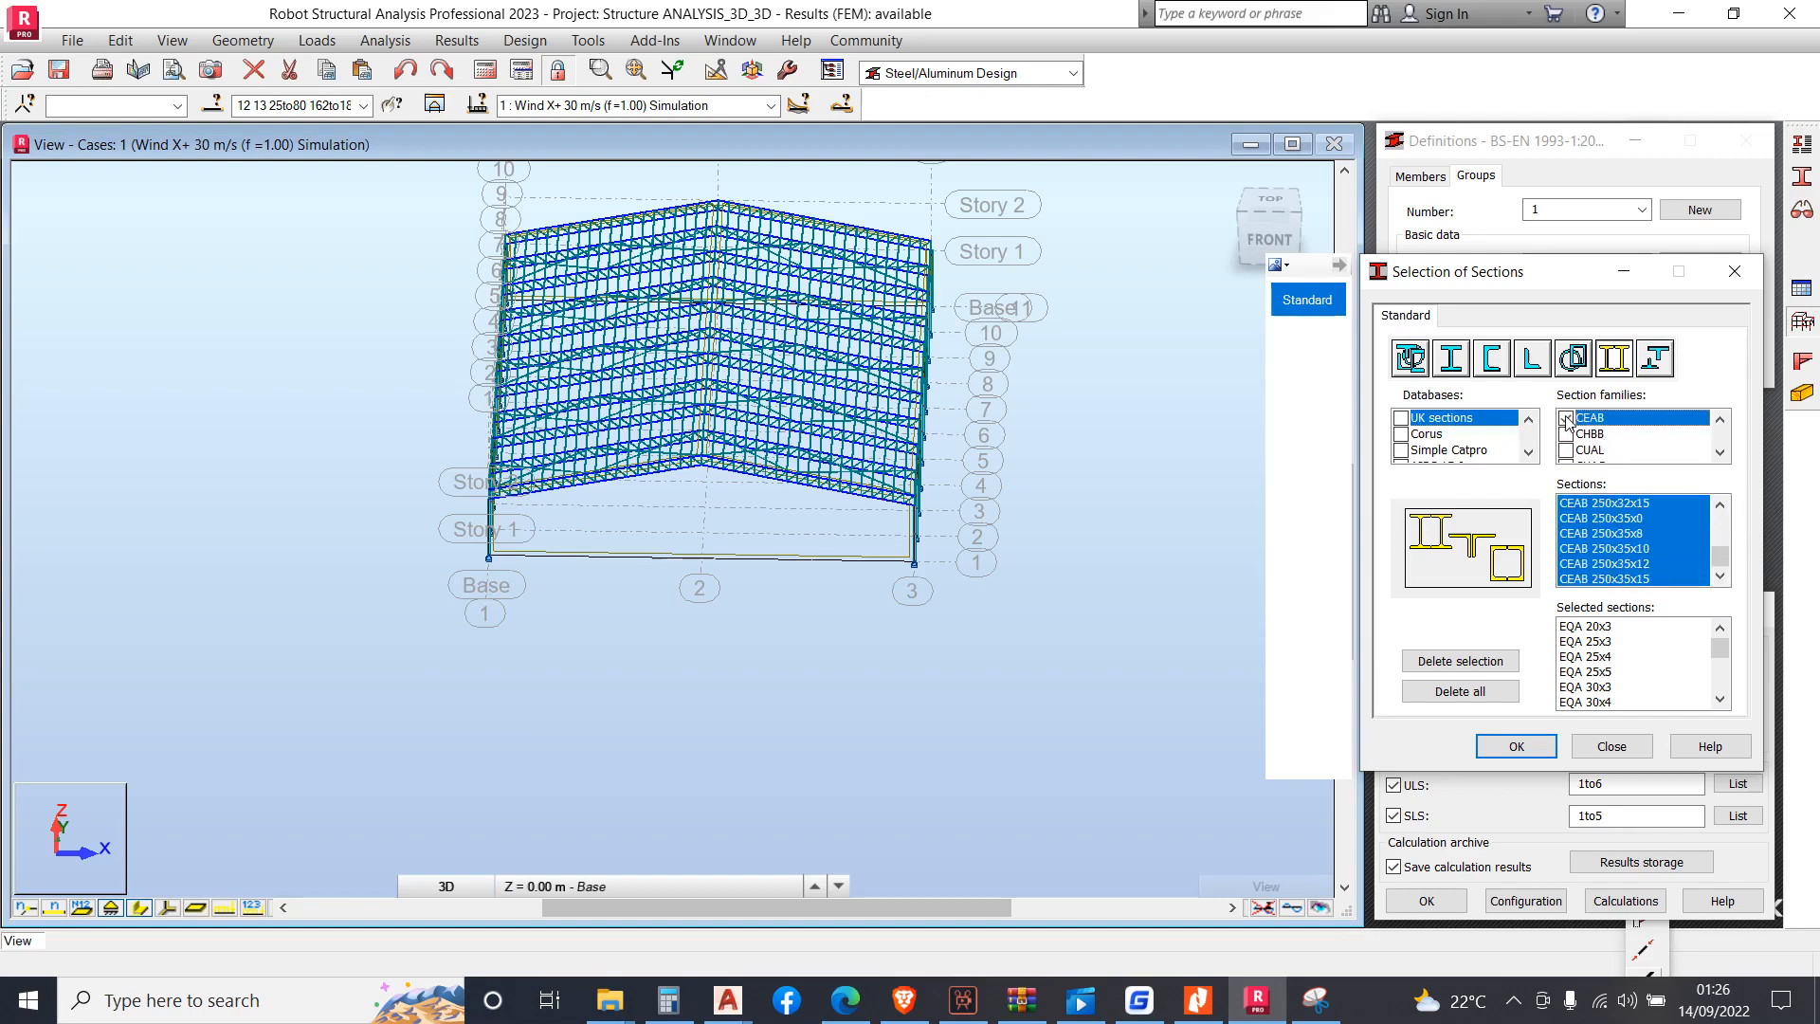
Check the CEAB sizes and the selected sections list, and accept the section selection for group 1
scroll(1631, 548, "up", 5)
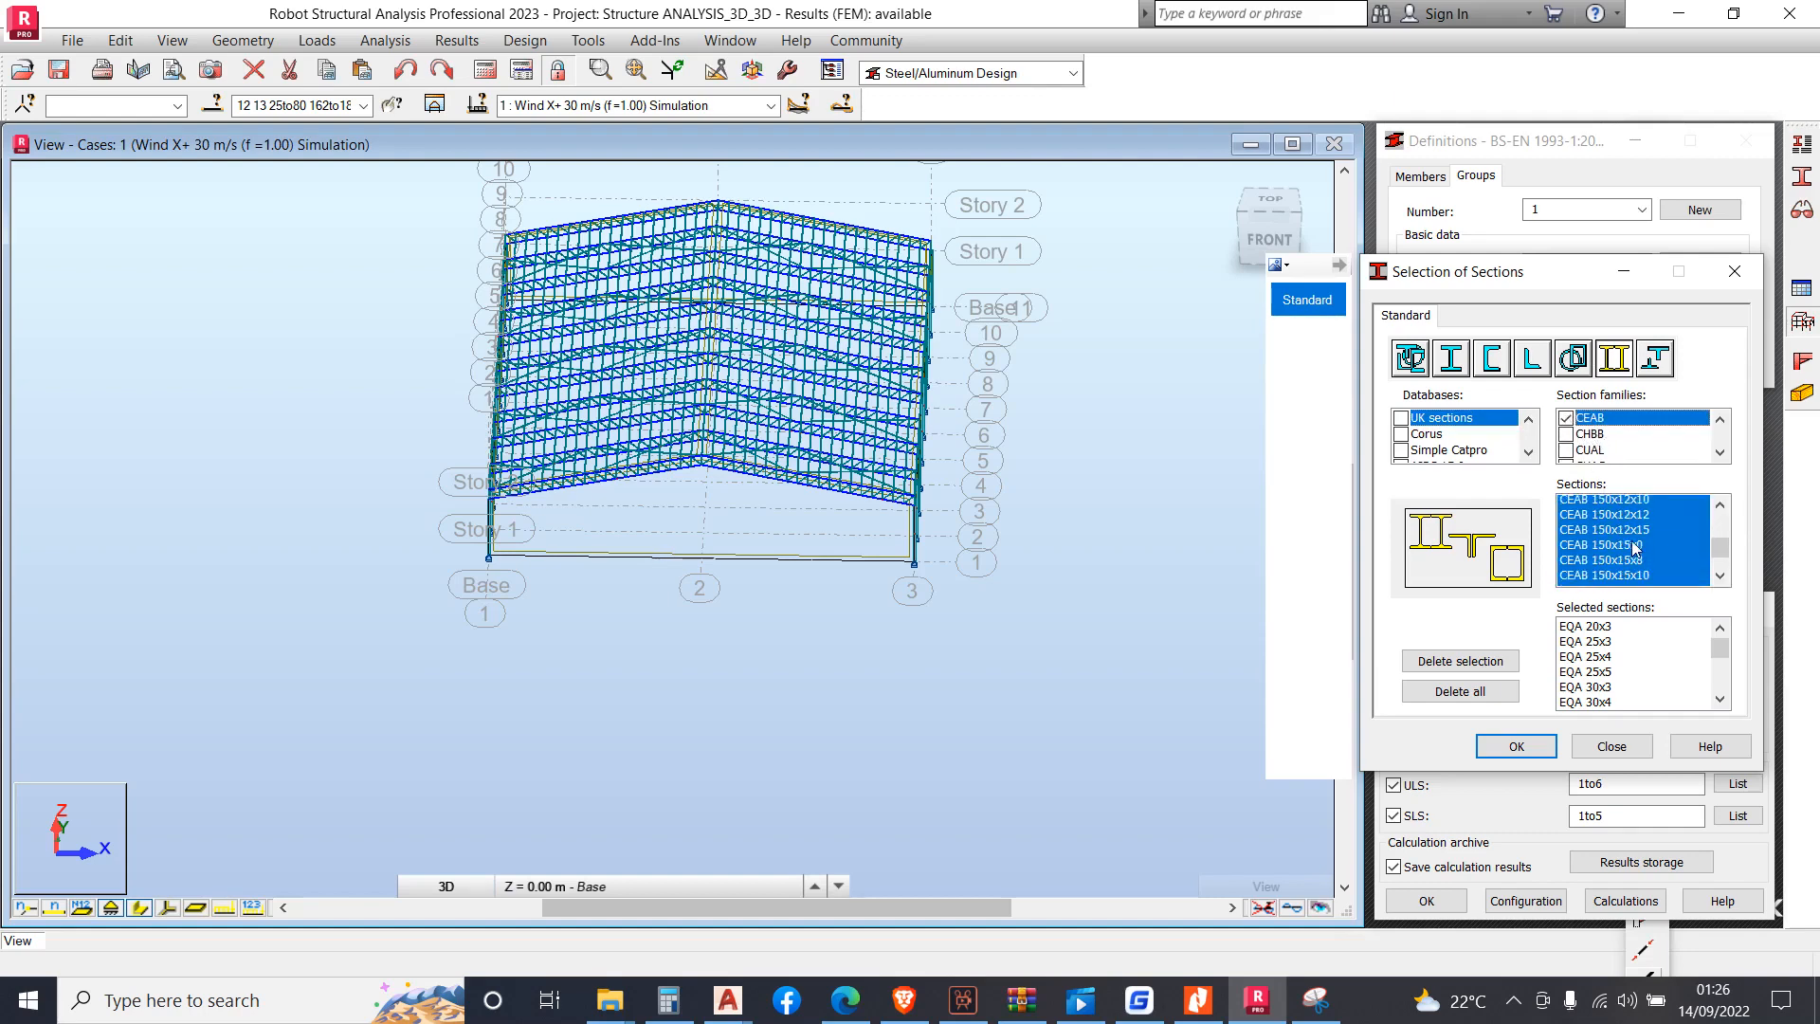
scroll(1631, 548, "up", 3)
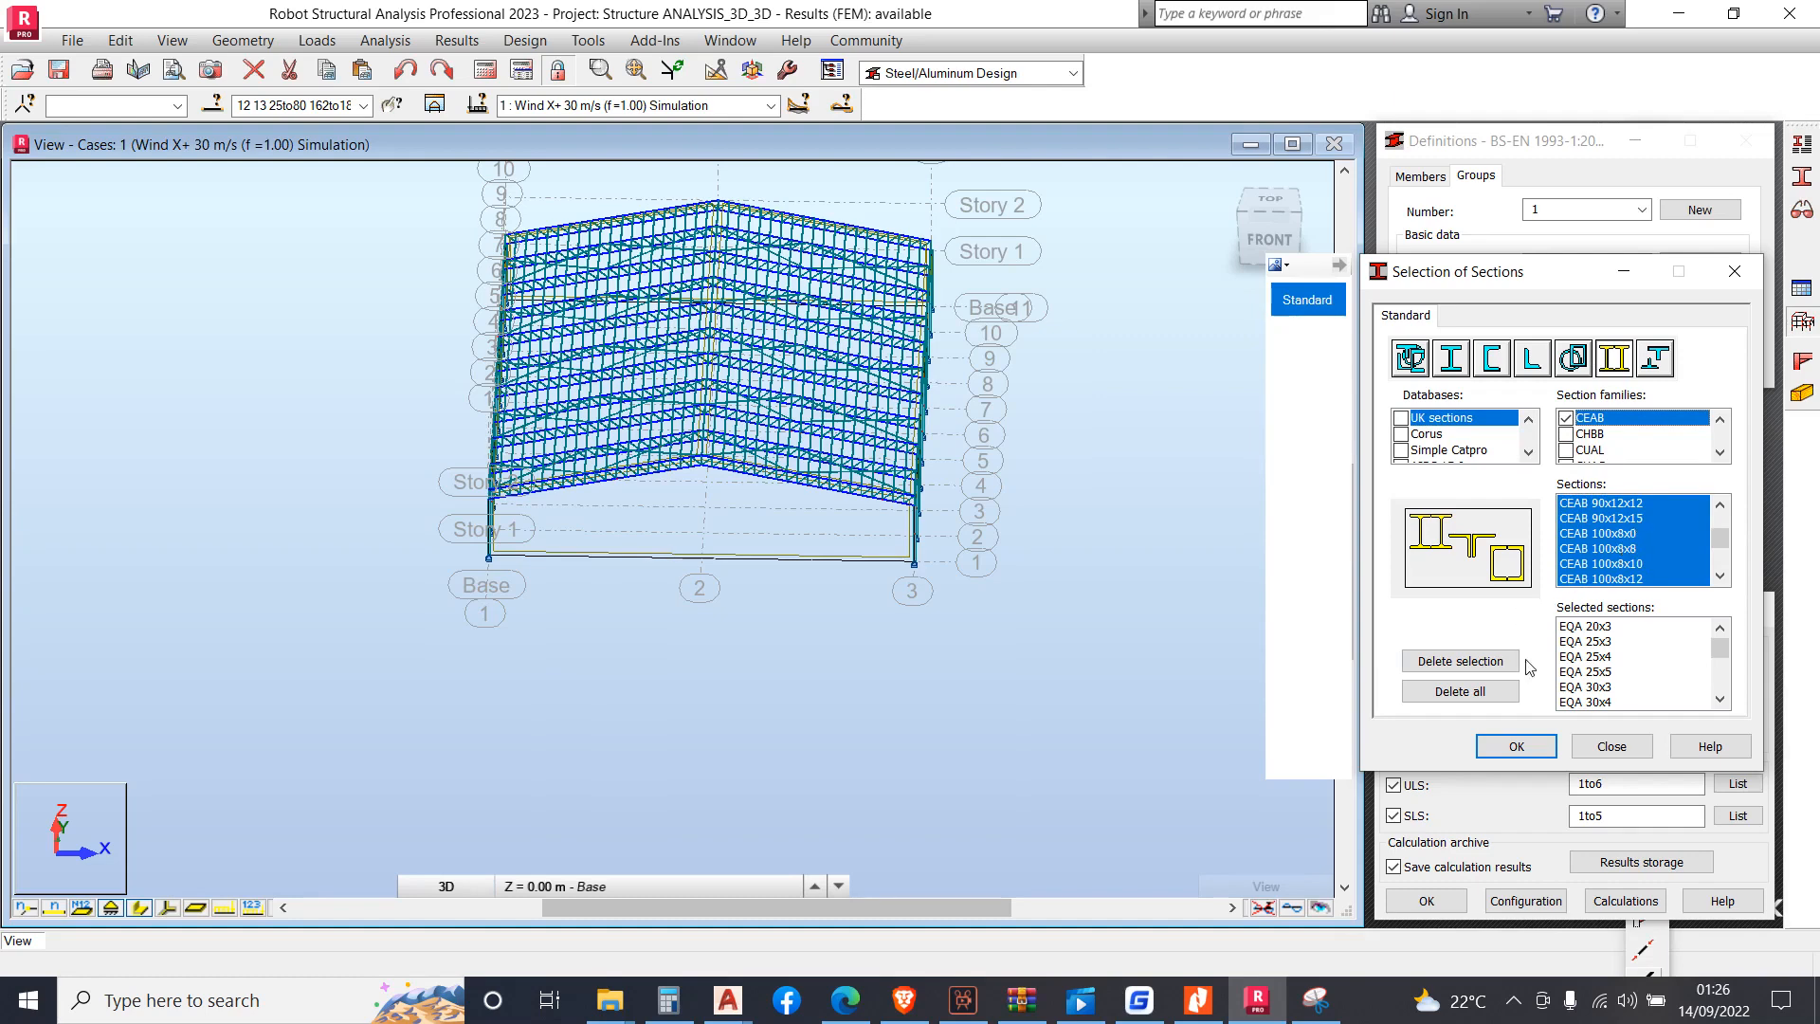
scroll(1622, 665, "down", 5)
scroll(1623, 665, "down", 10)
scroll(1634, 676, "down", 10)
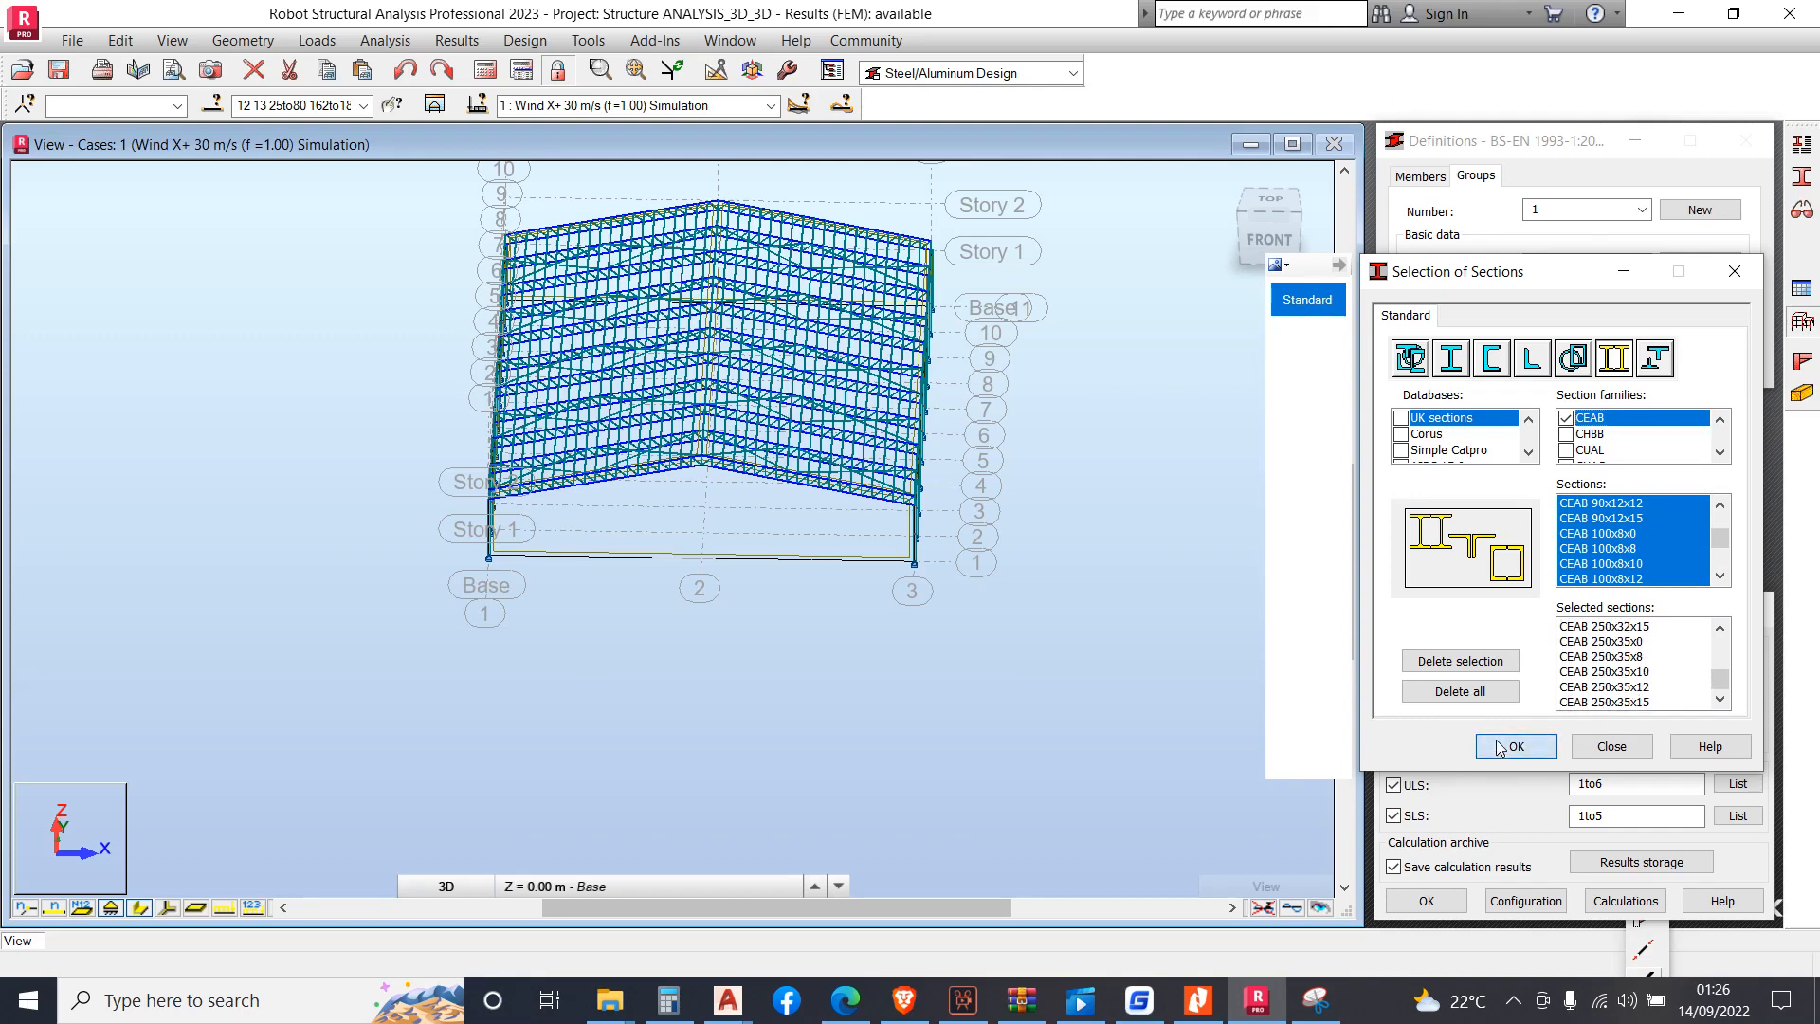
left_click(1499, 748)
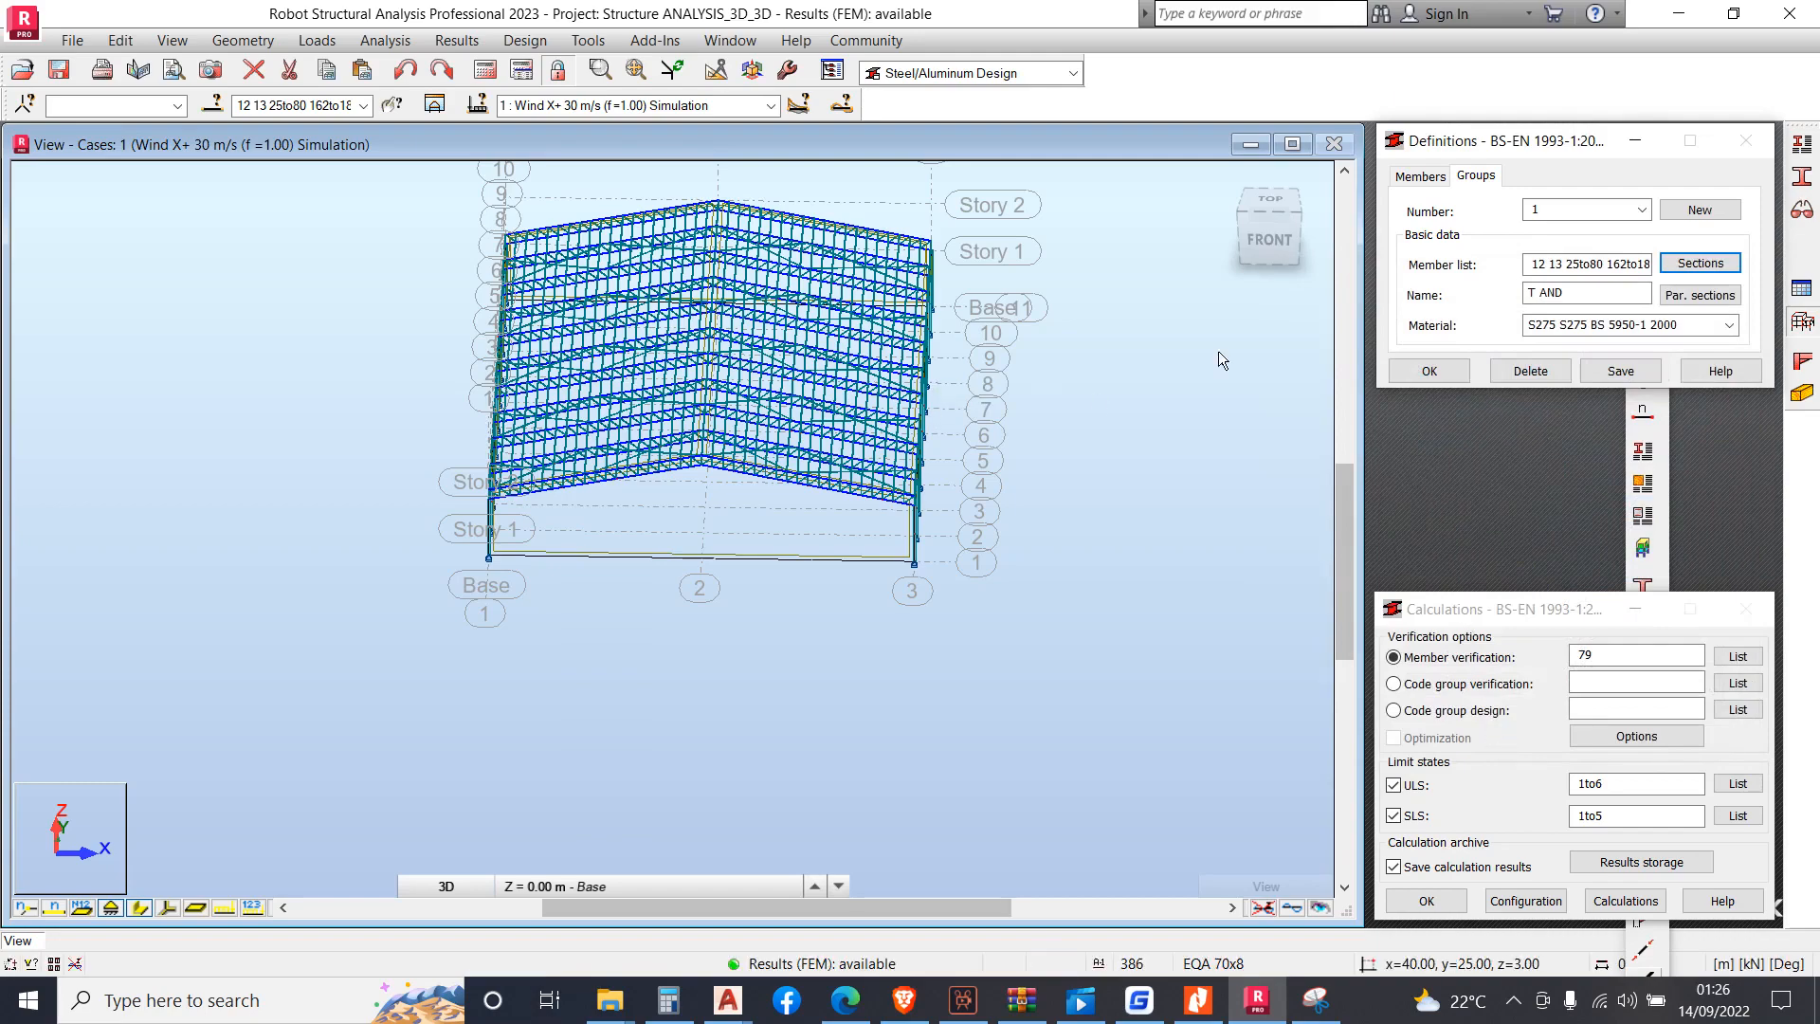
Select all members sharing the EQA 75x8 cross-section of vertical web bar 160 near the truss end
scroll(734, 563, "up", 1)
scroll(1016, 519, "up", 5)
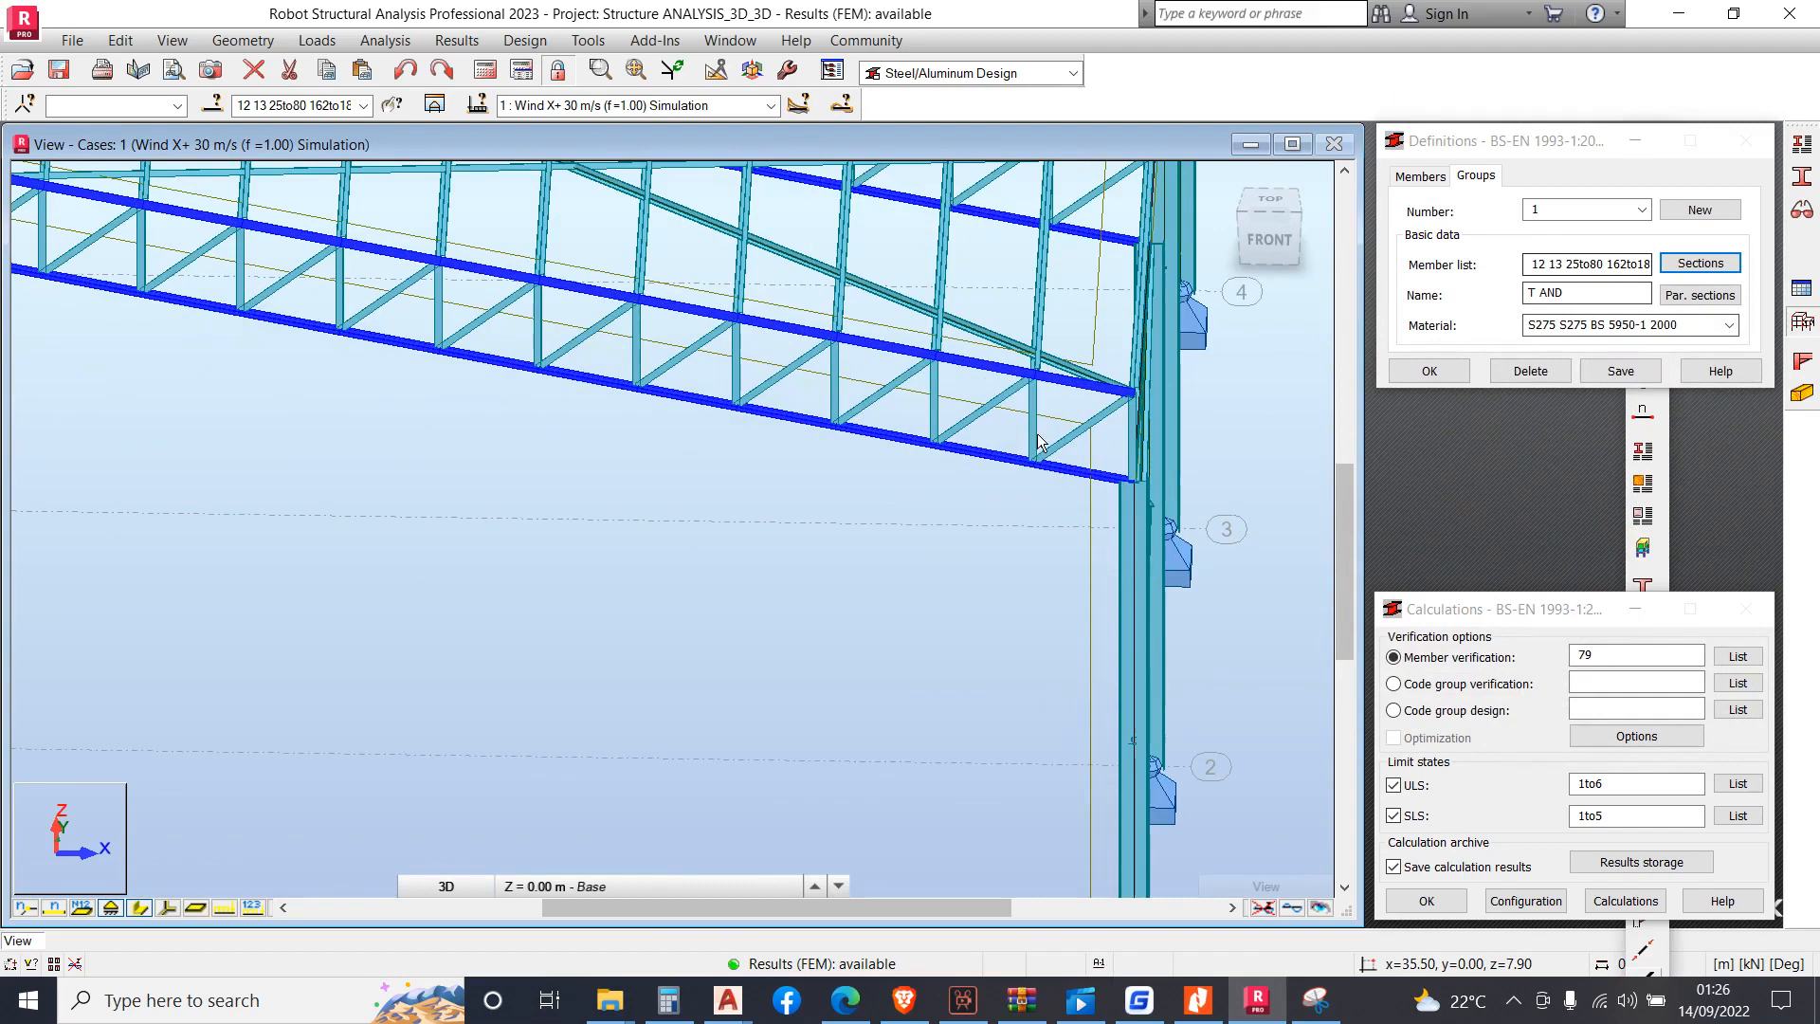
left_click(1039, 443)
right_click(1039, 443)
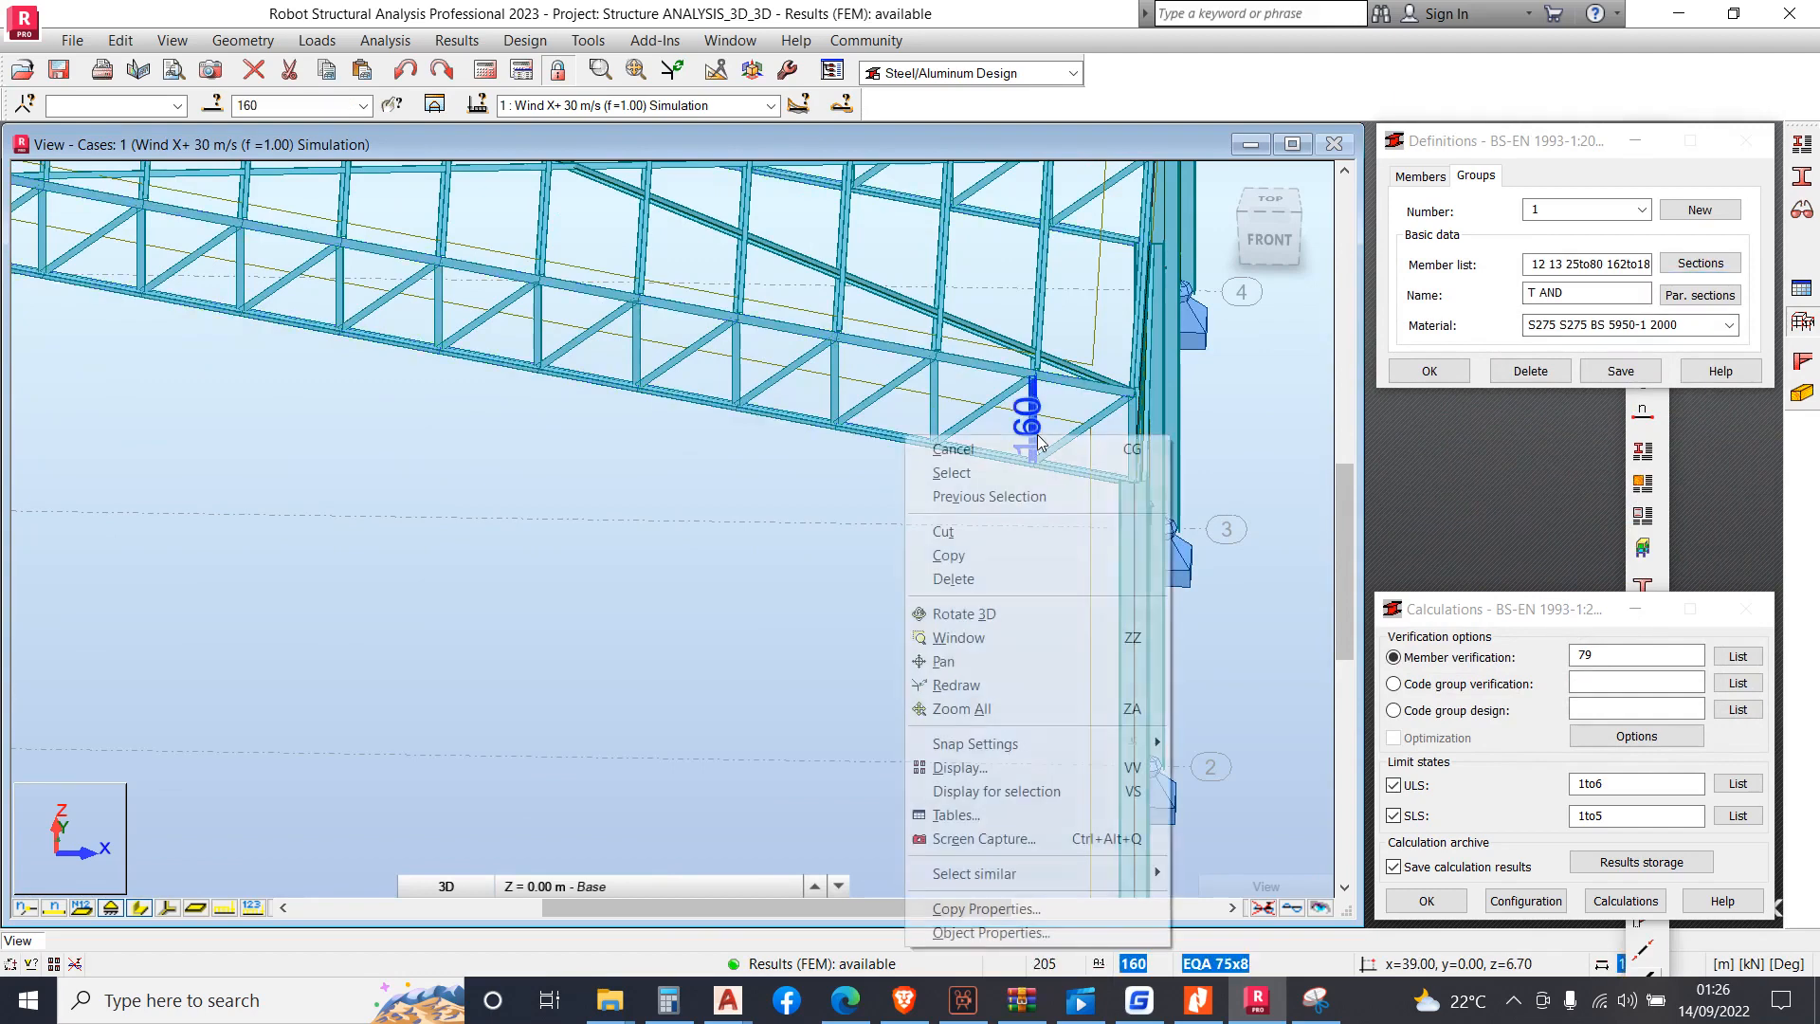
mouse_move(1080, 878)
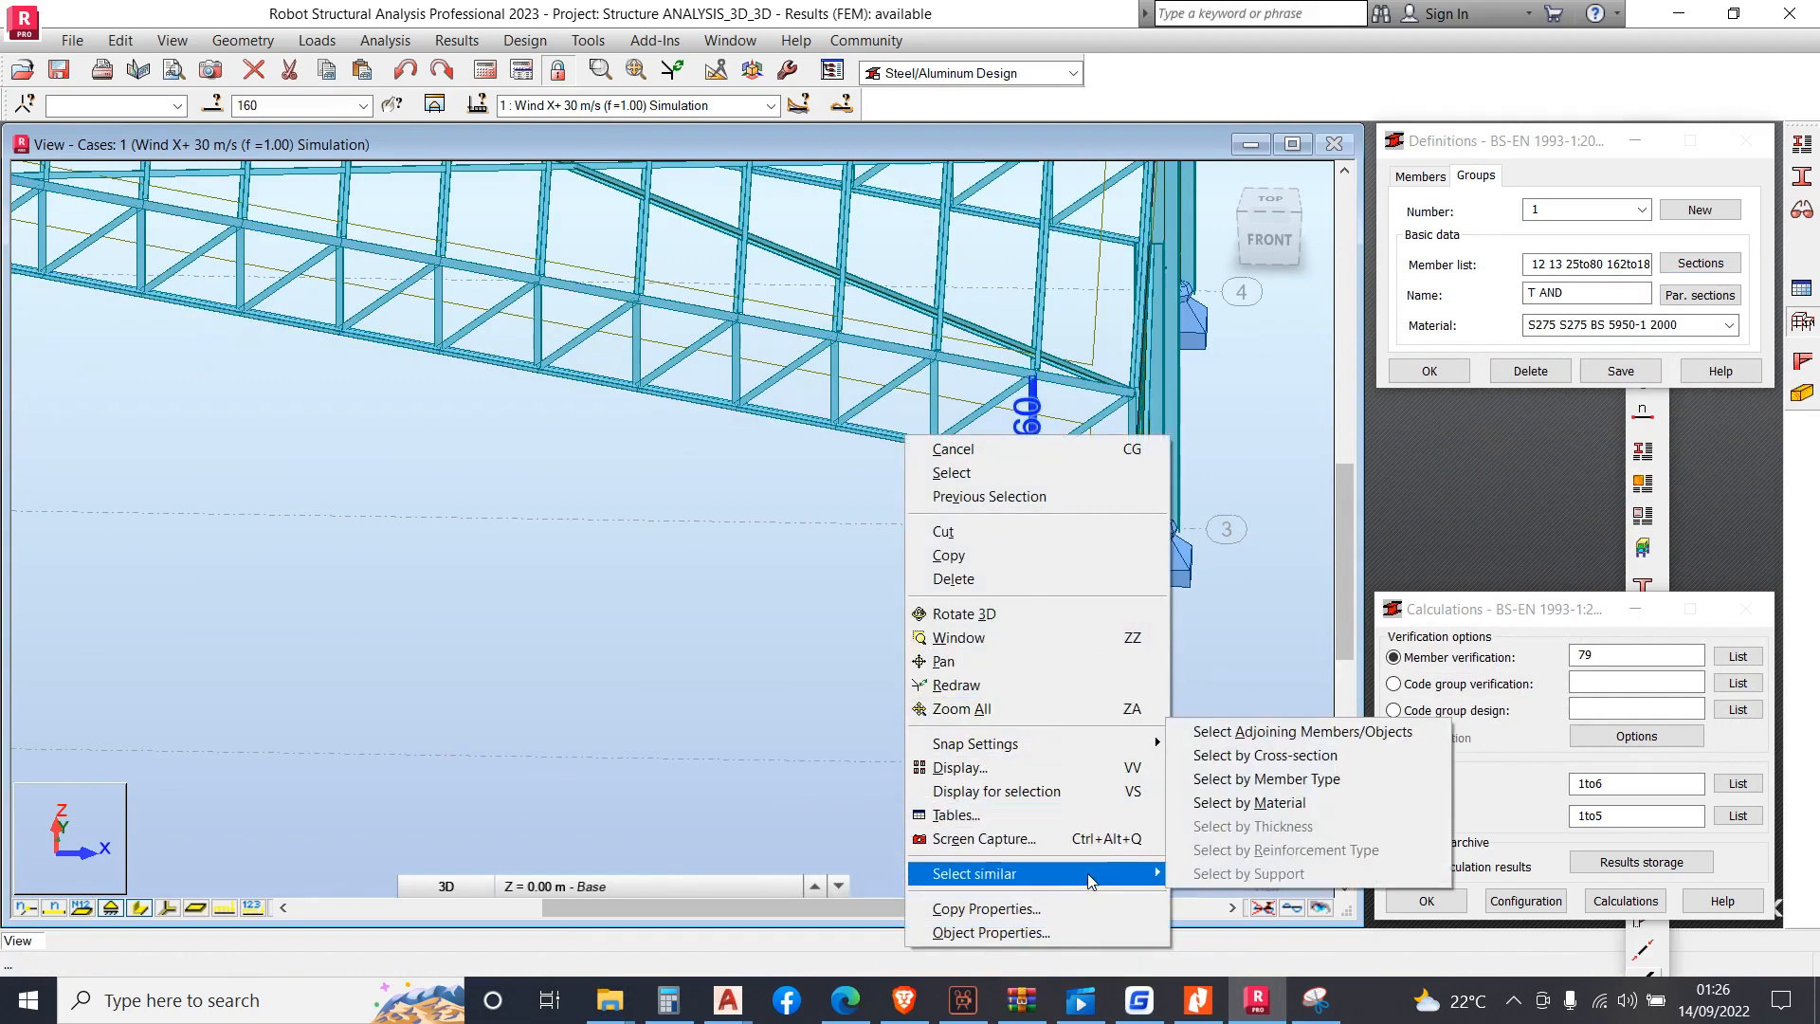
left_click(1208, 764)
Copy the list of selected member numbers for the EQA 75x8 truss web members
scroll(801, 483, "down", 4)
scroll(805, 475, "down", 3)
left_click(278, 105)
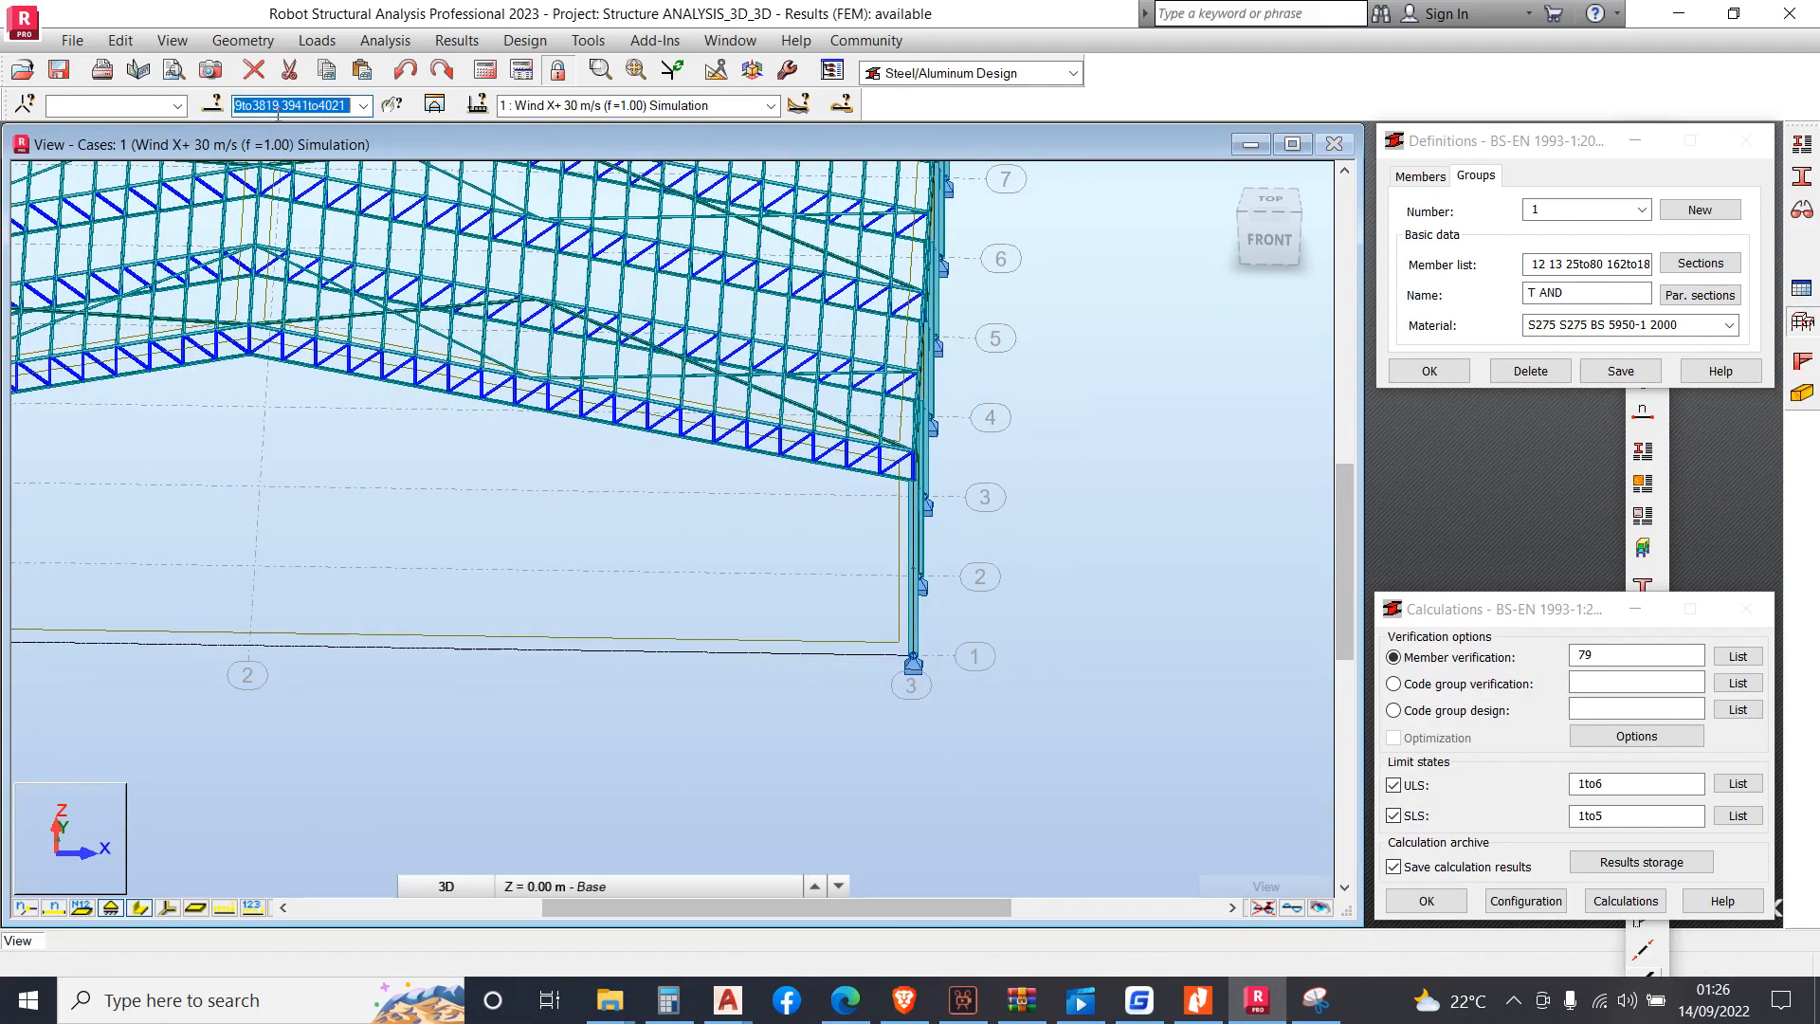
right_click(278, 112)
left_click(361, 185)
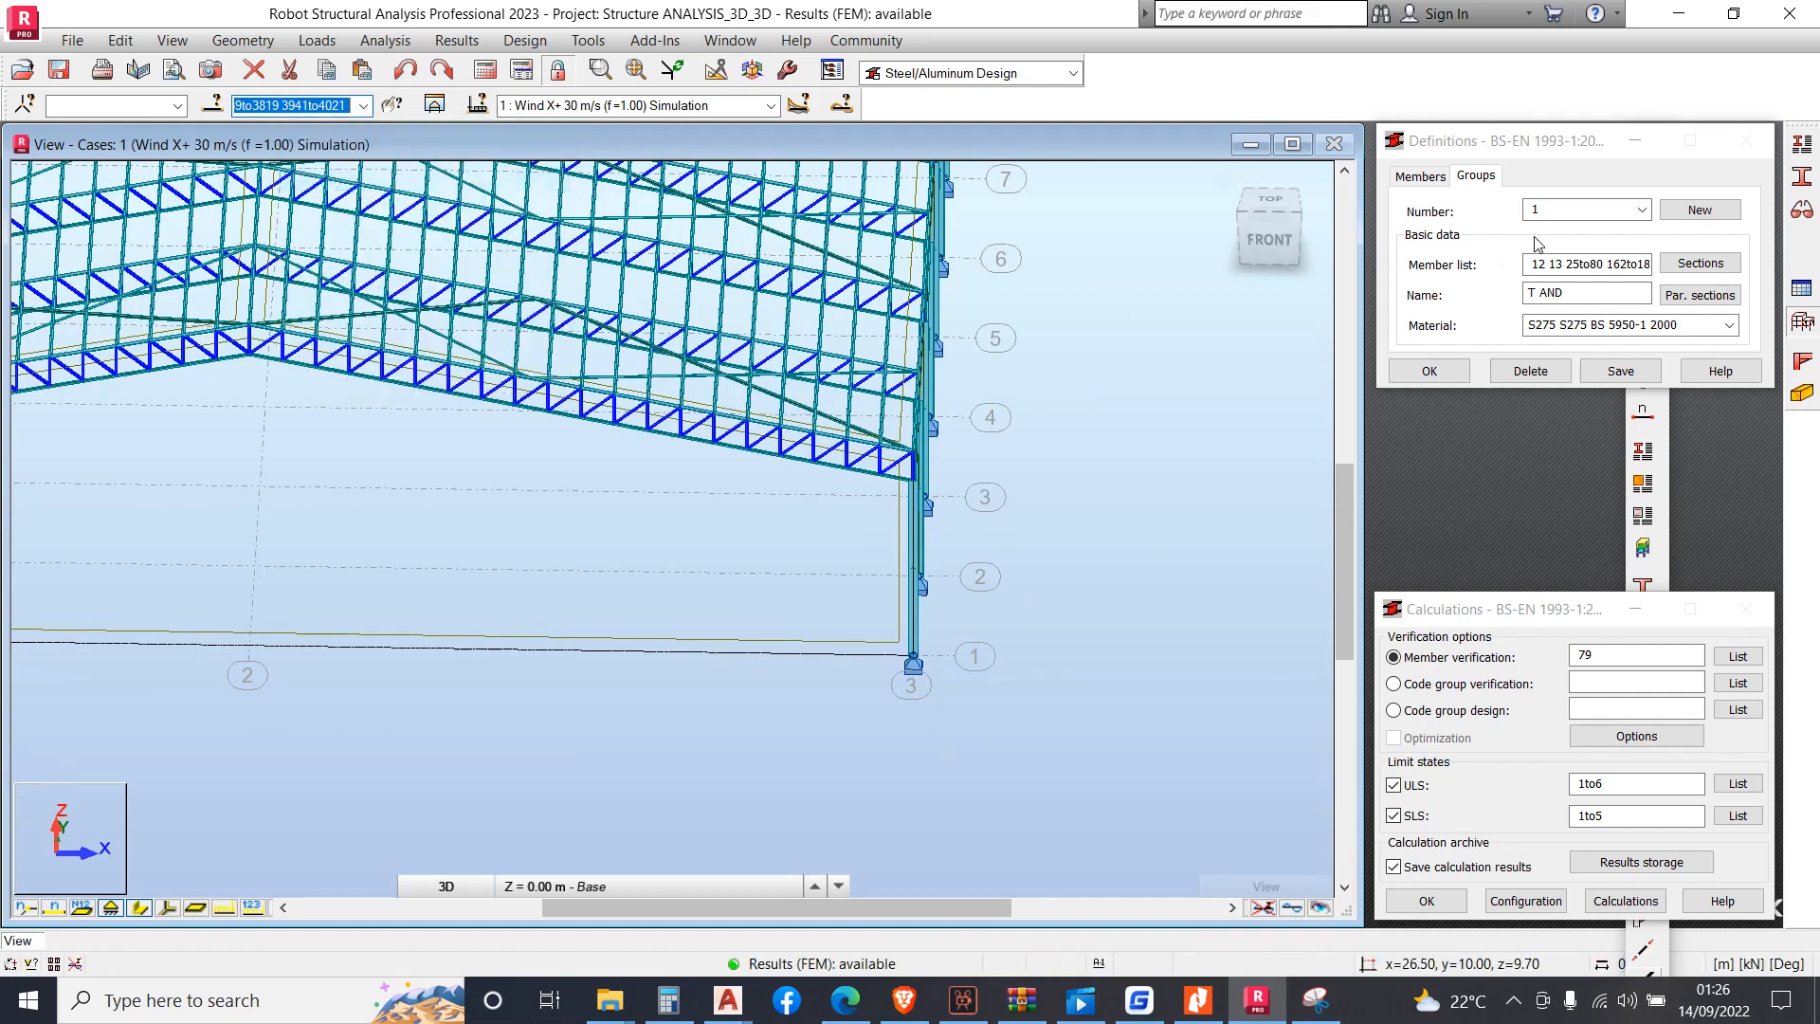
Create design group 2 with the copied EQA 75x8 member list, name it STRUCTS, and save it
left_click(1695, 211)
left_click_drag(1528, 267, 1769, 260)
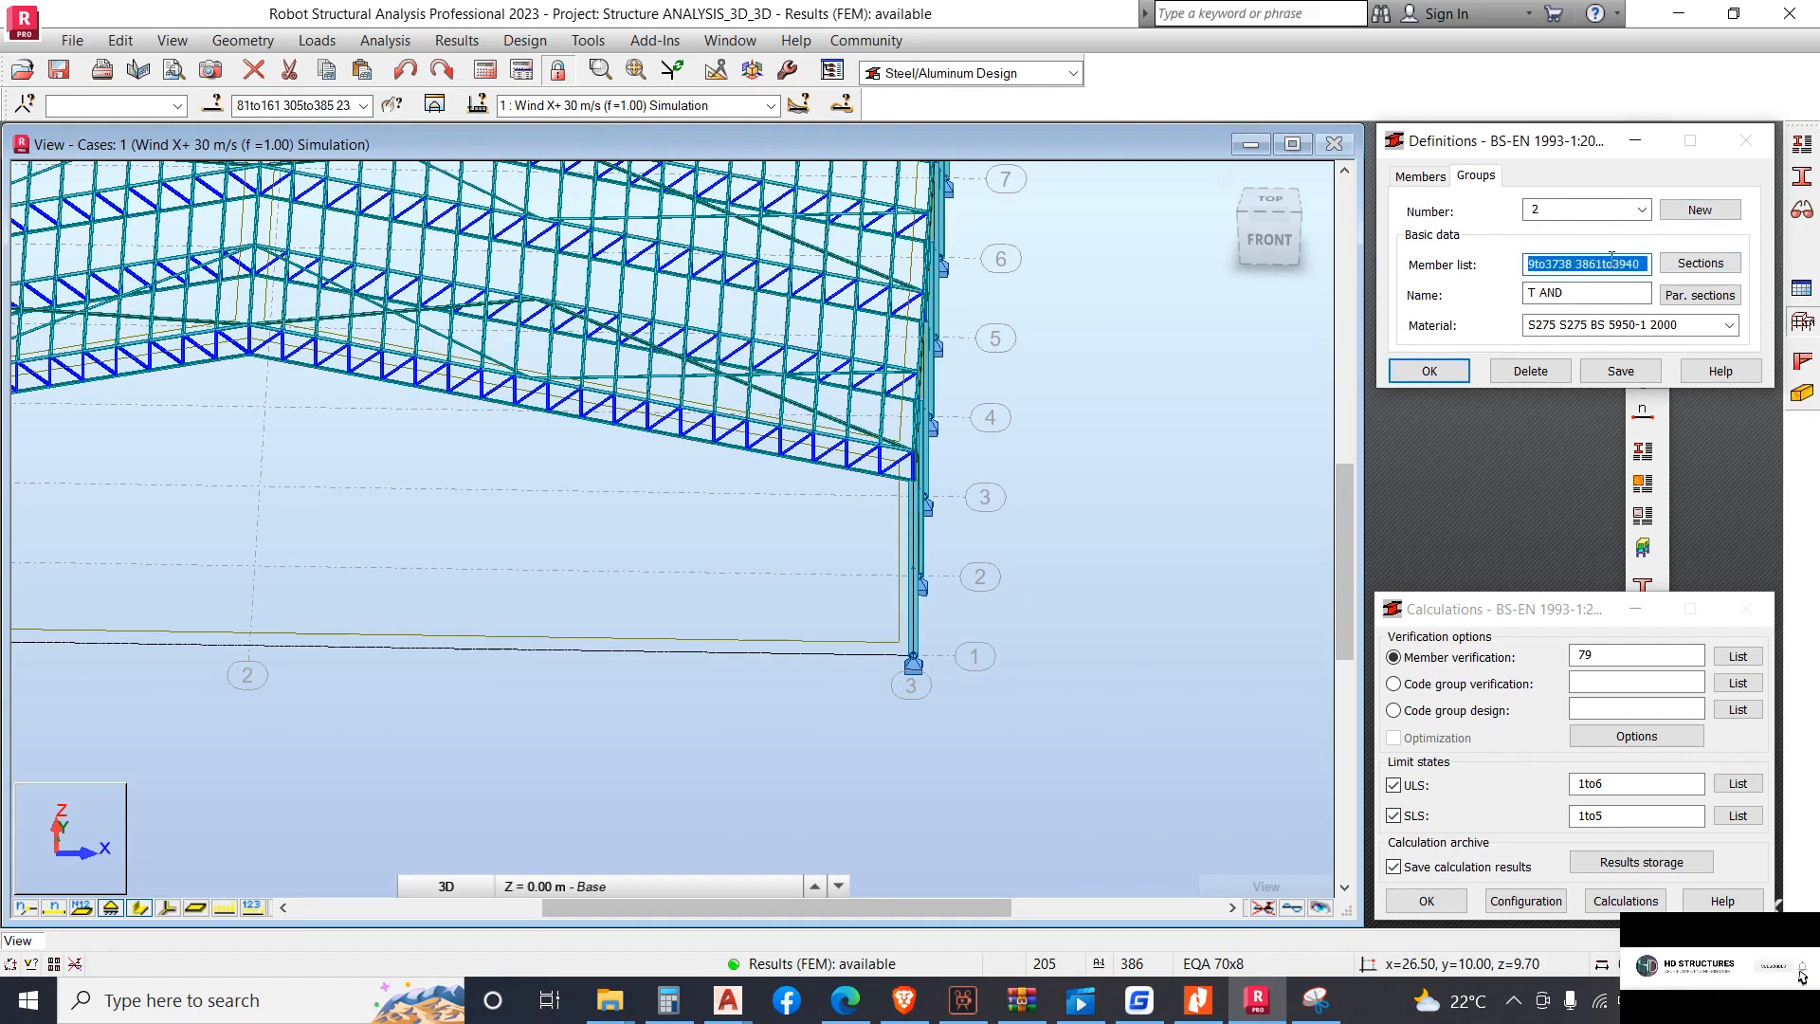
key("Delete")
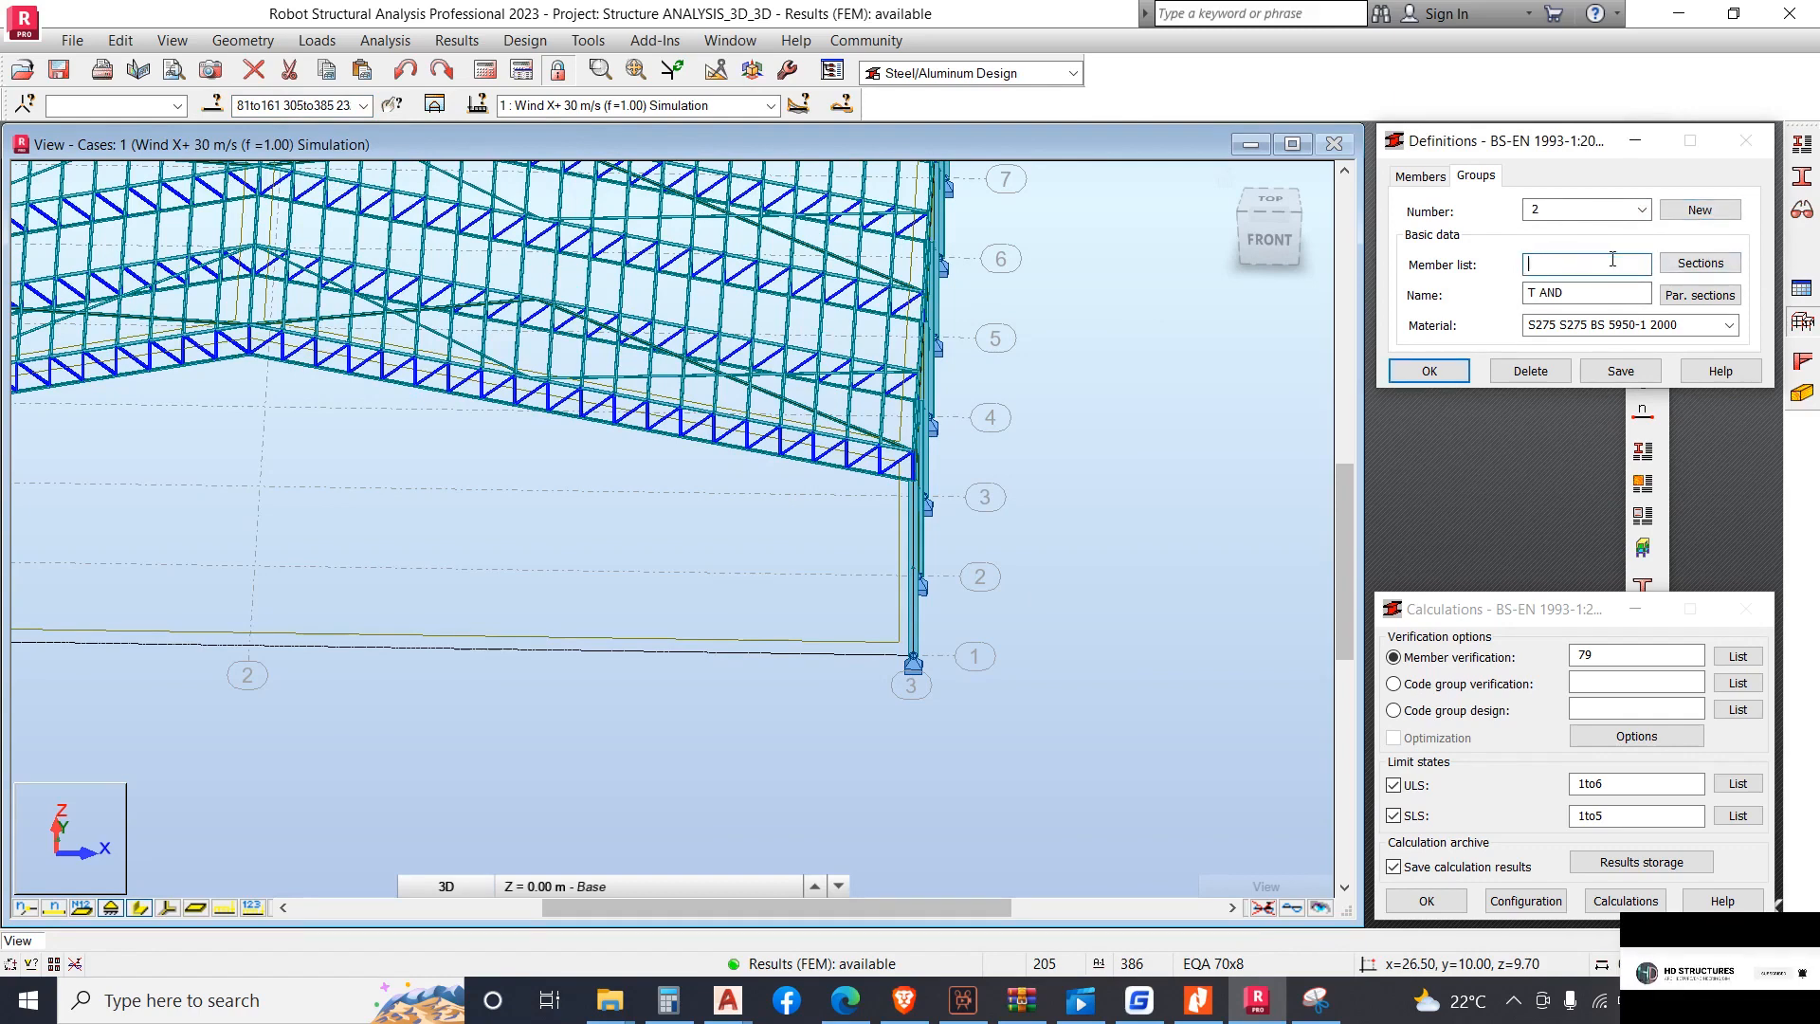
key("ctrl+v")
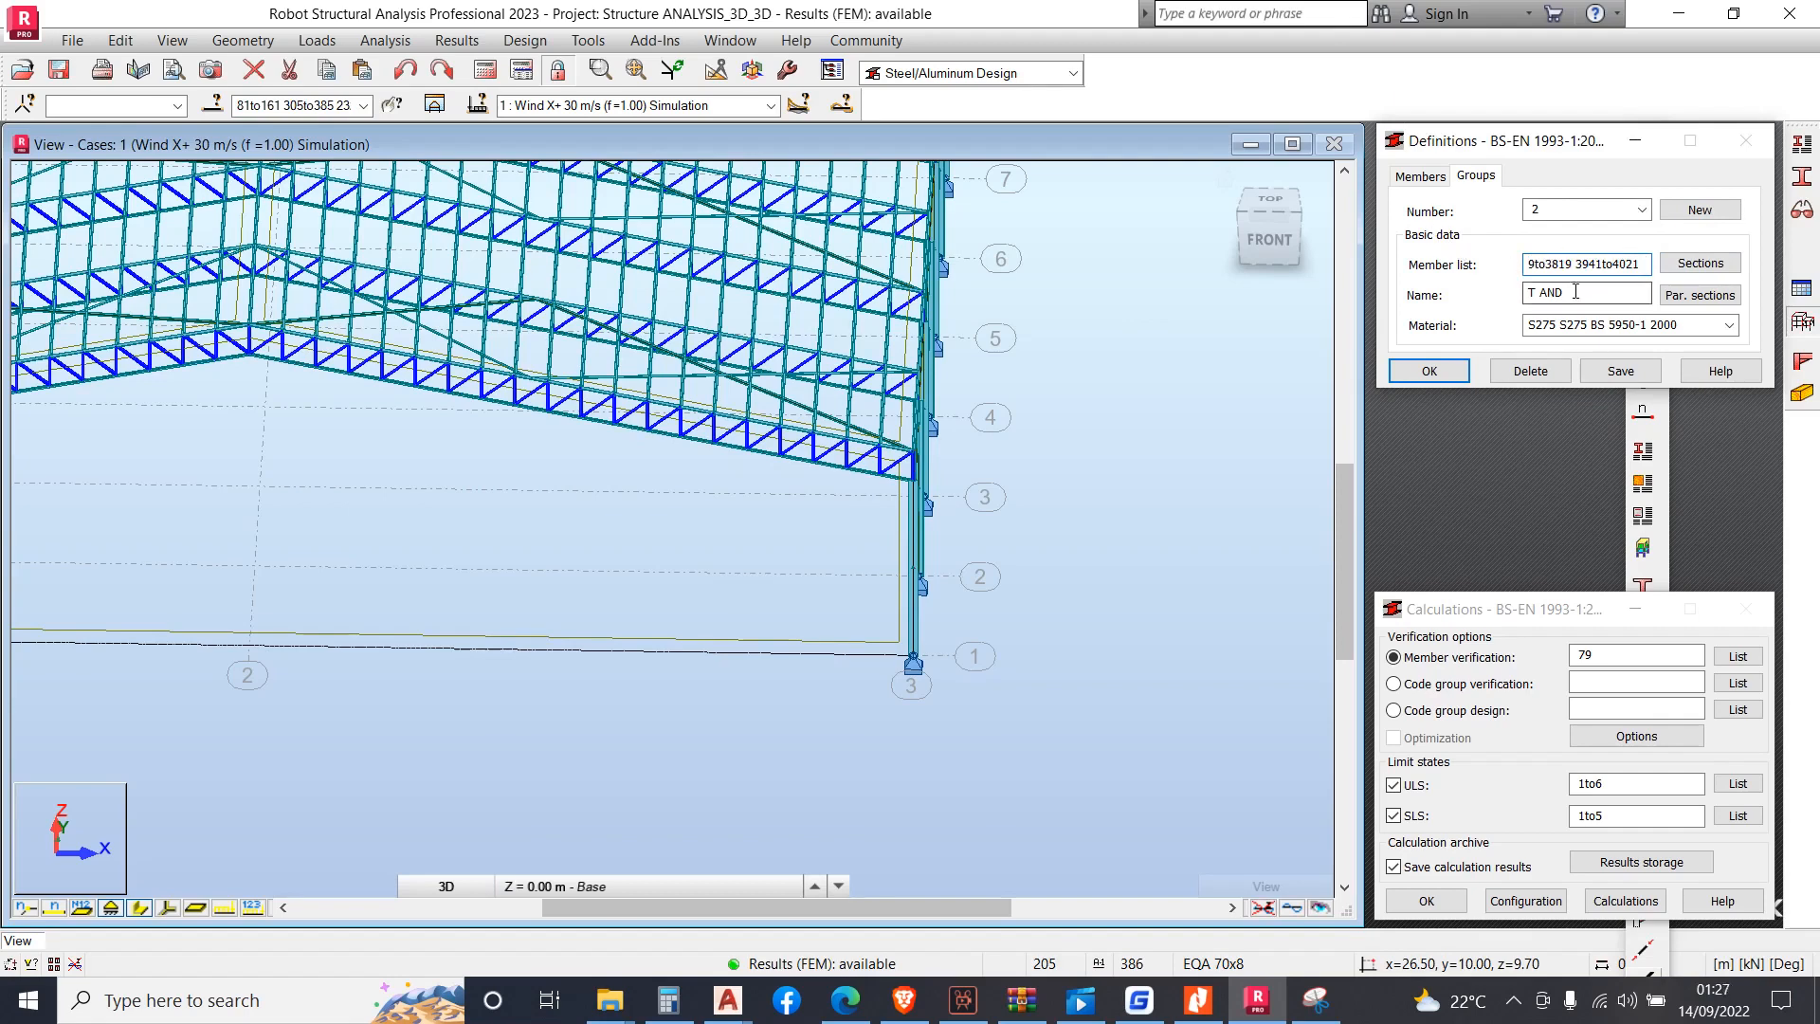
left_click_drag(1571, 294, 1520, 301)
type("STRUCTS")
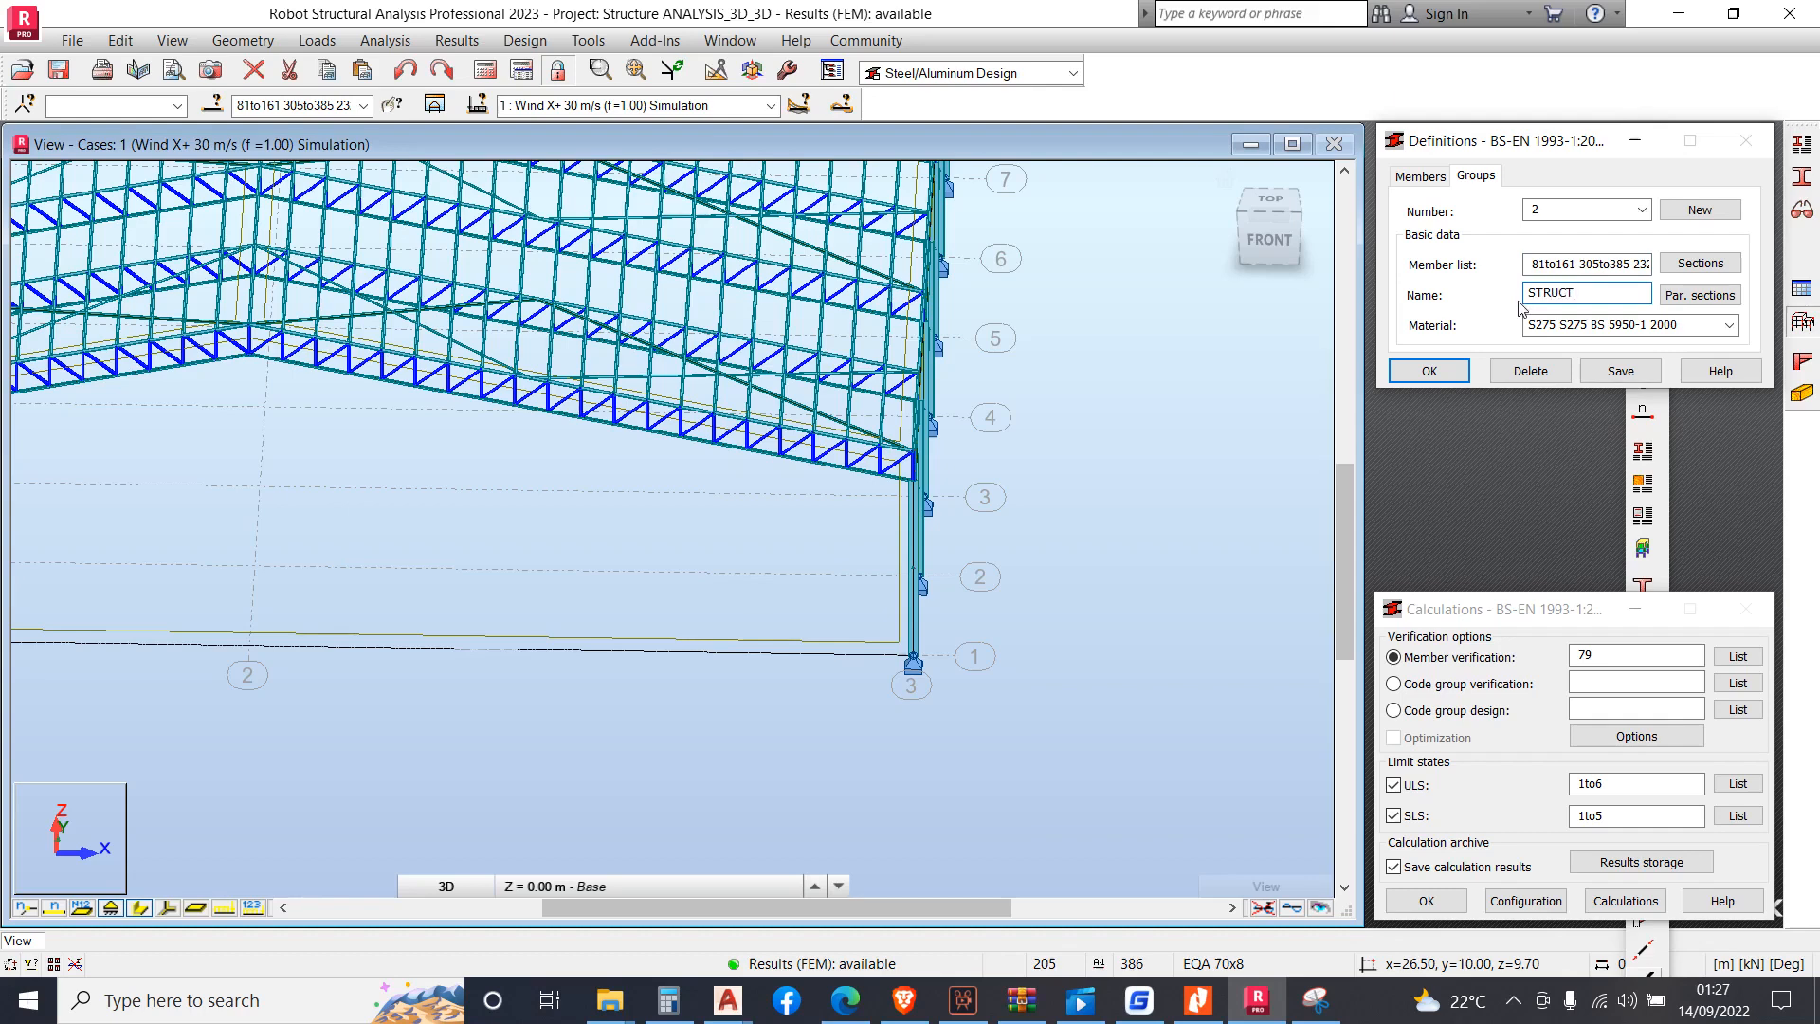
left_click(1626, 371)
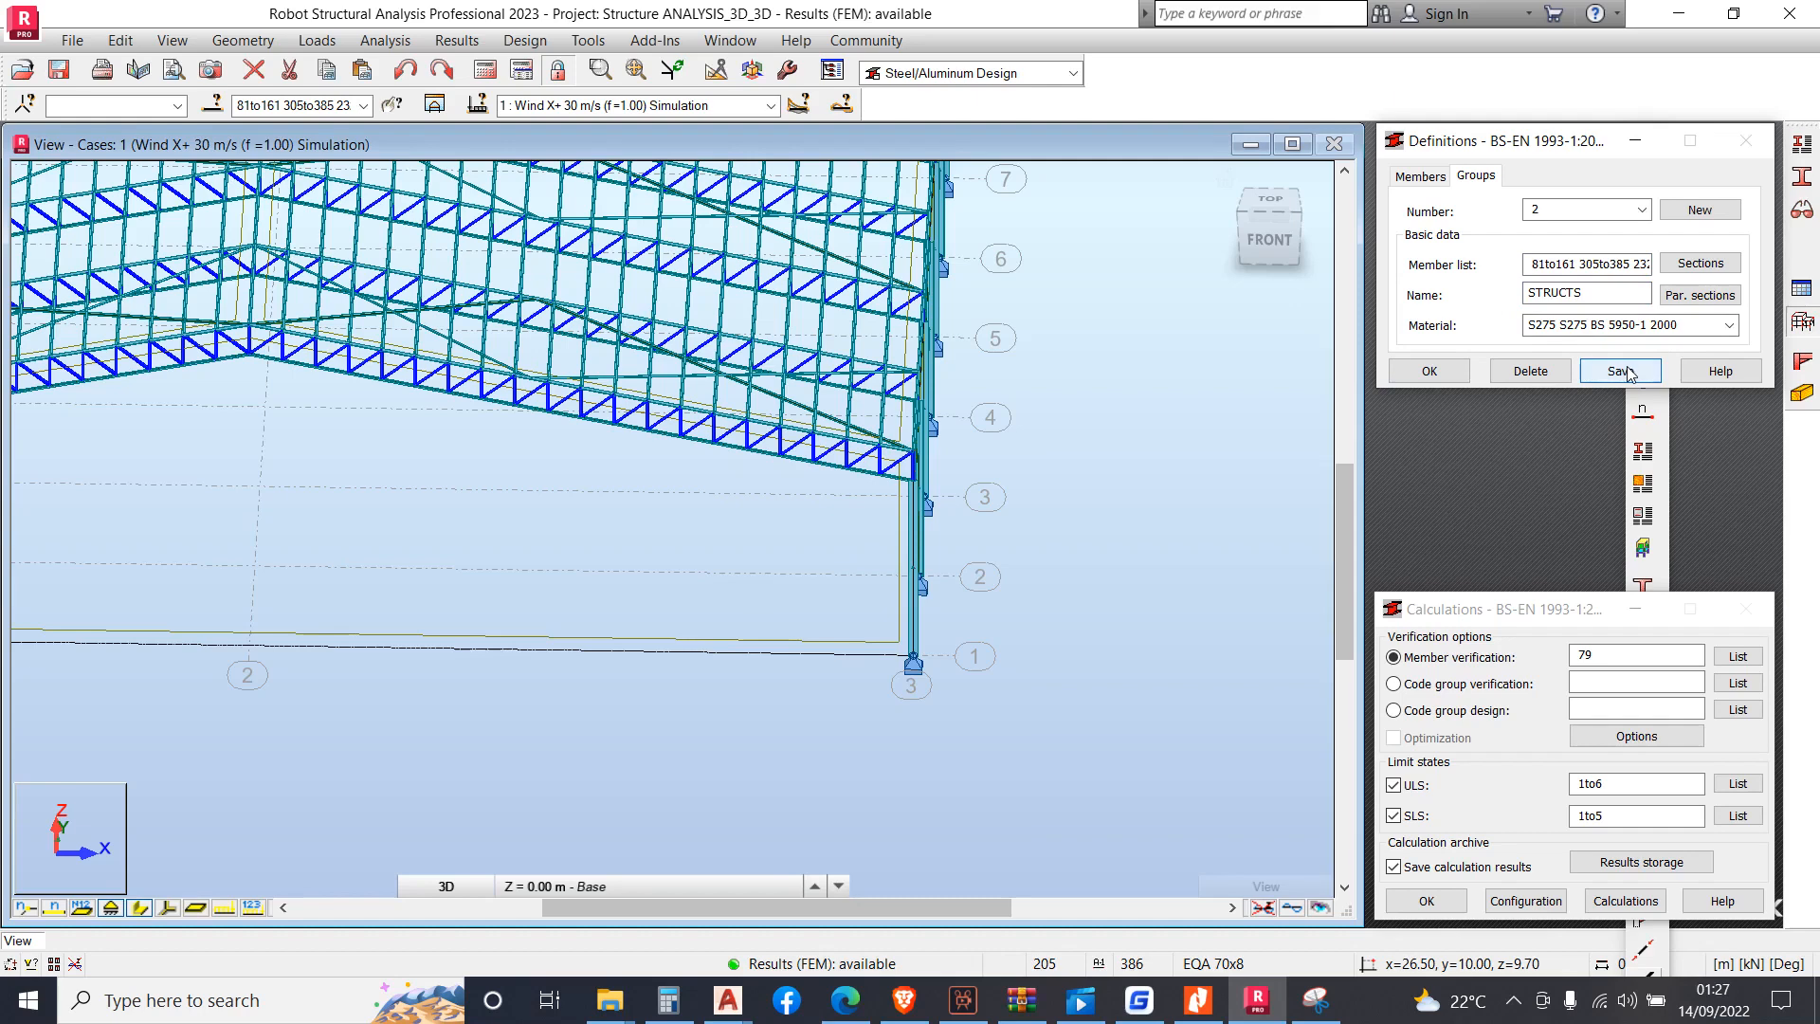
left_click(1438, 373)
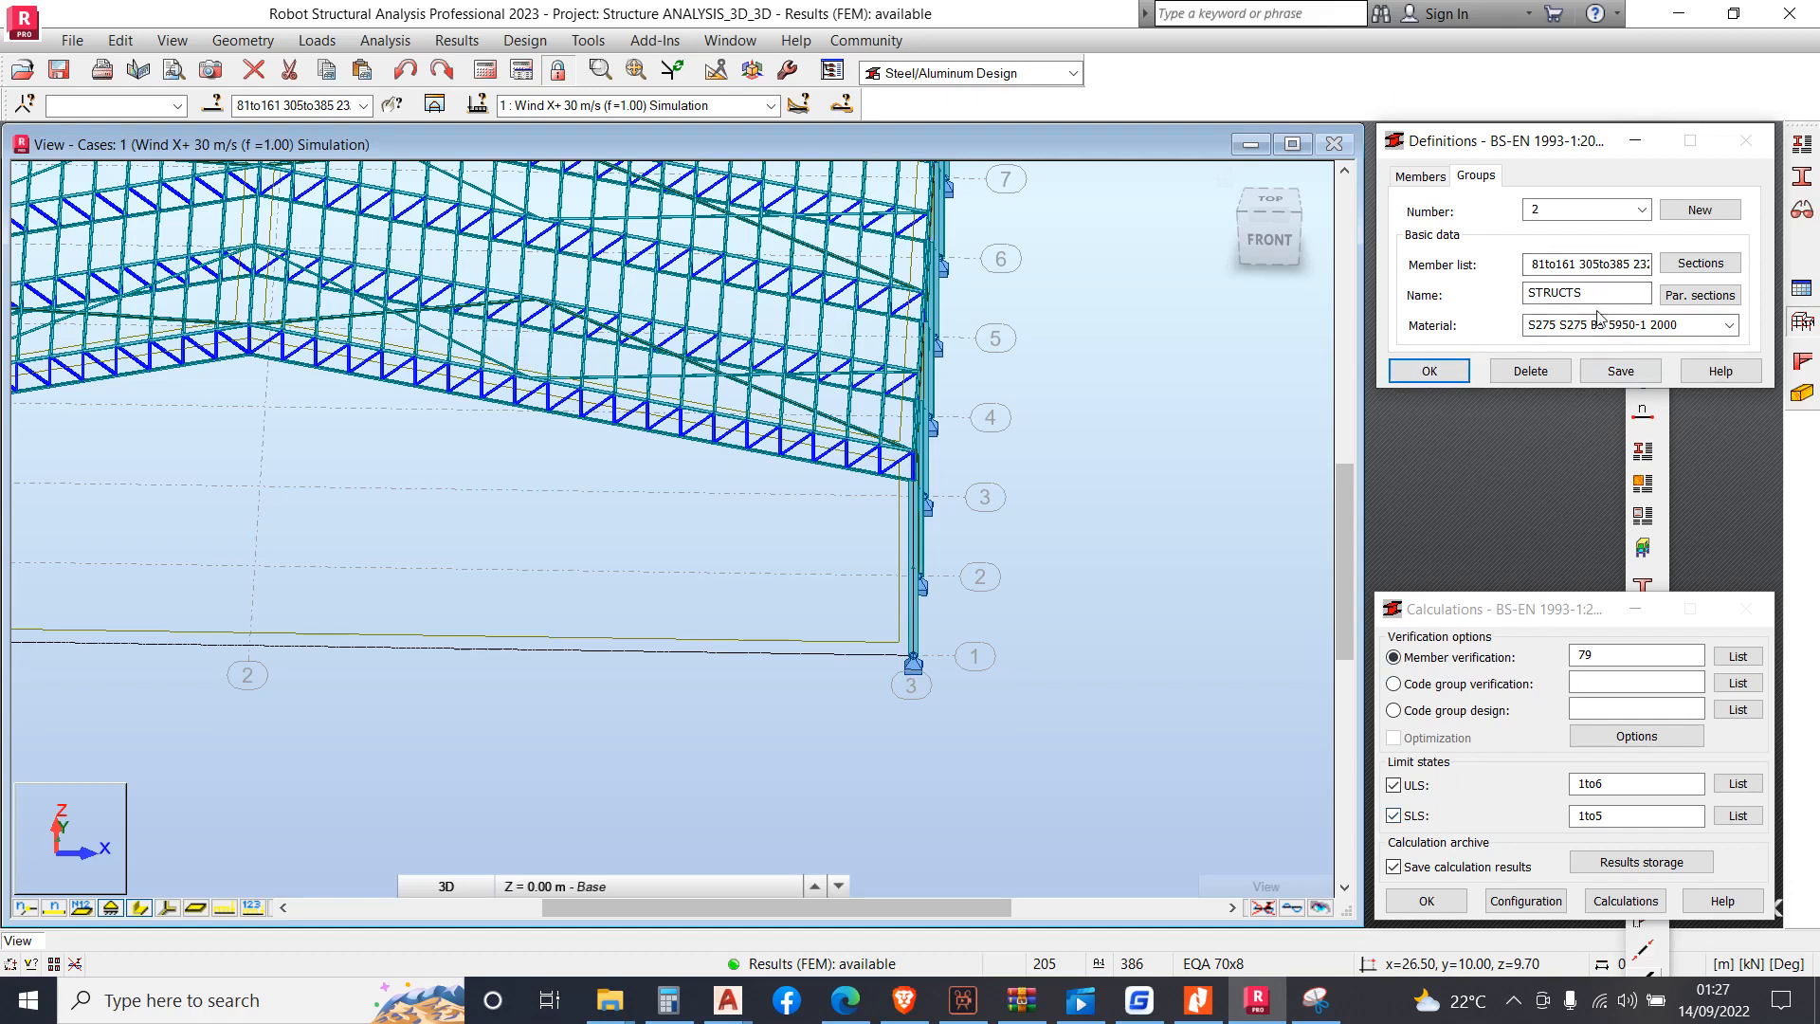
scroll(1190, 502, "down", 1)
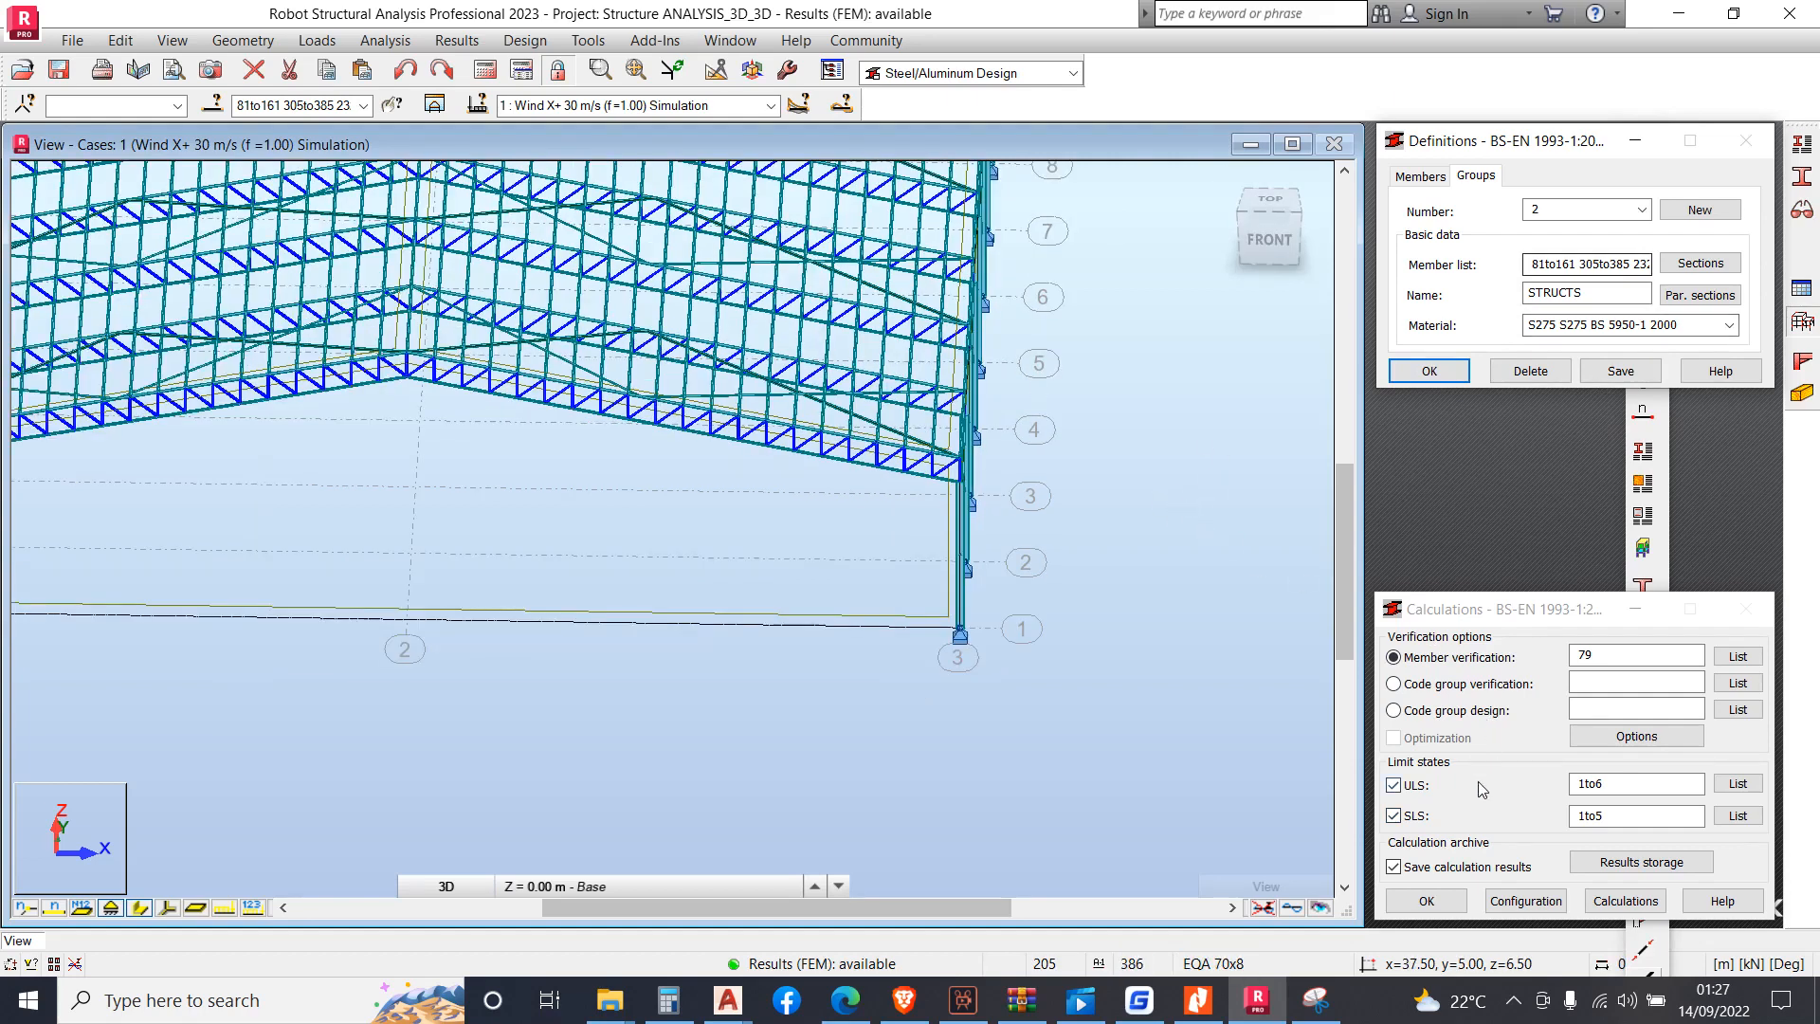
Run the code group design for groups 1 and 2 with only the ULS limit state active
left_click(1402, 818)
left_click(1421, 686)
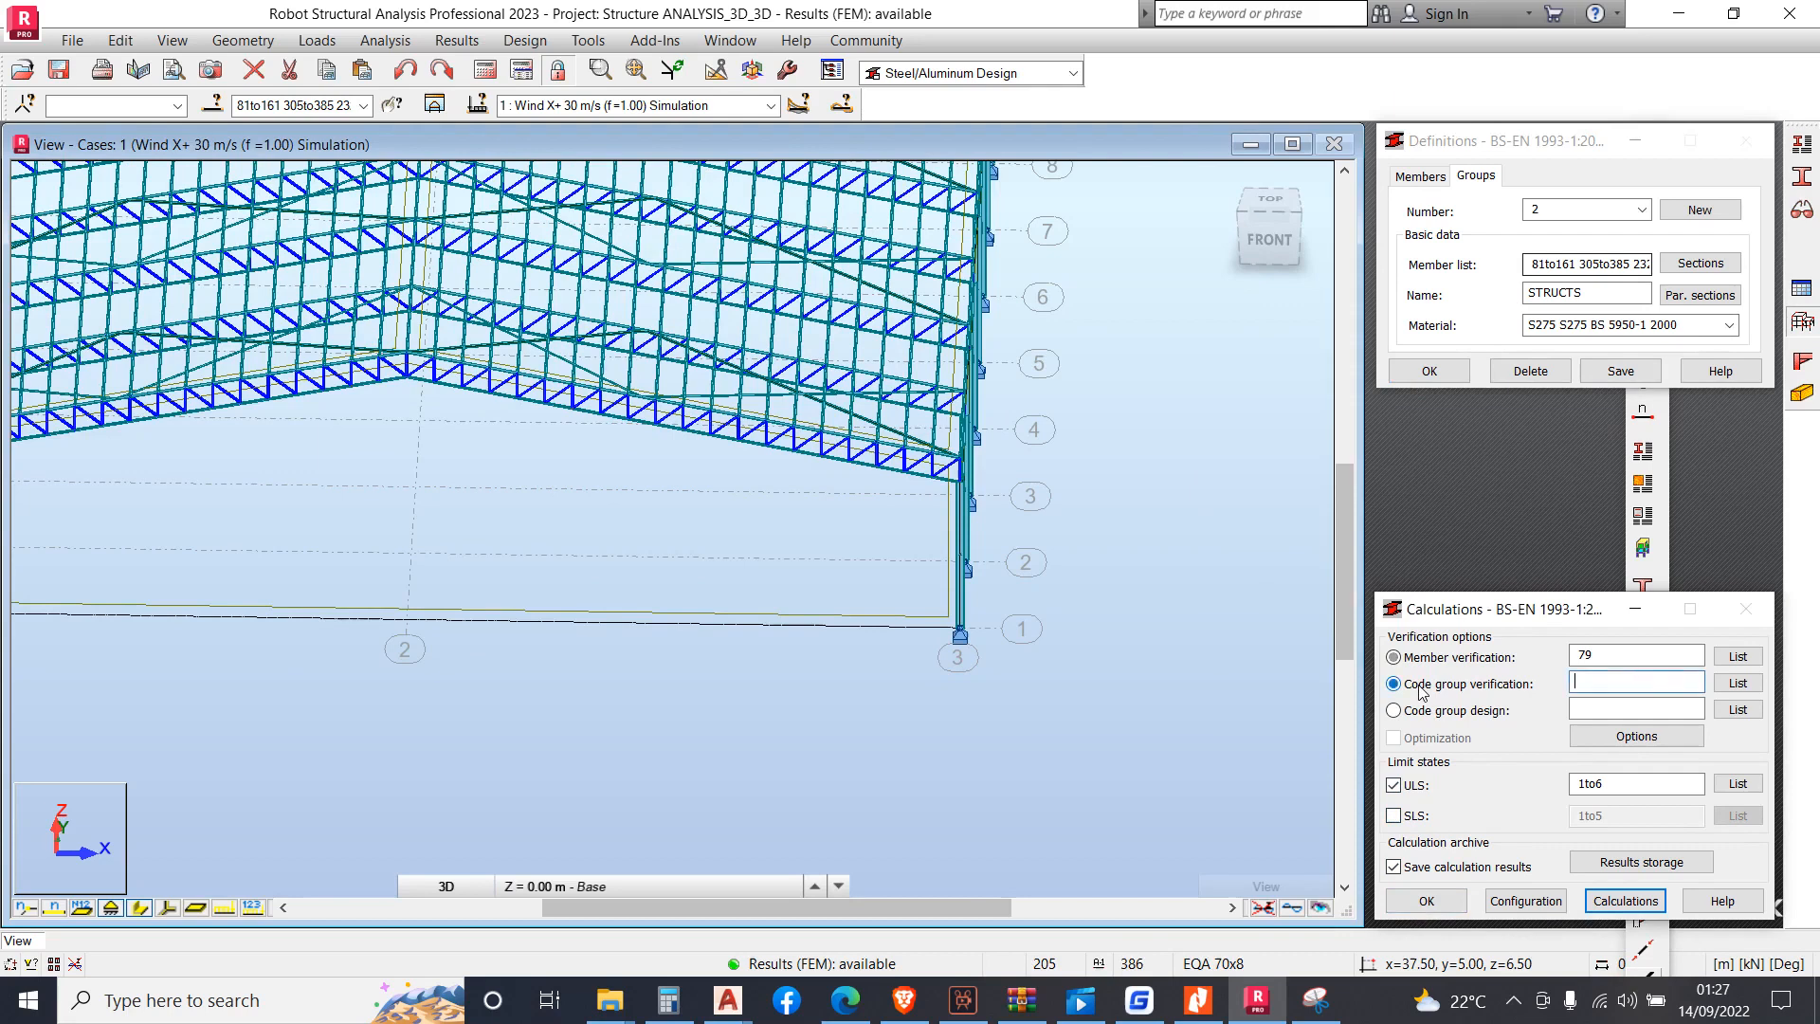
left_click(1425, 710)
left_click(1737, 709)
left_click_drag(1536, 785, 1534, 770)
left_click(1576, 717)
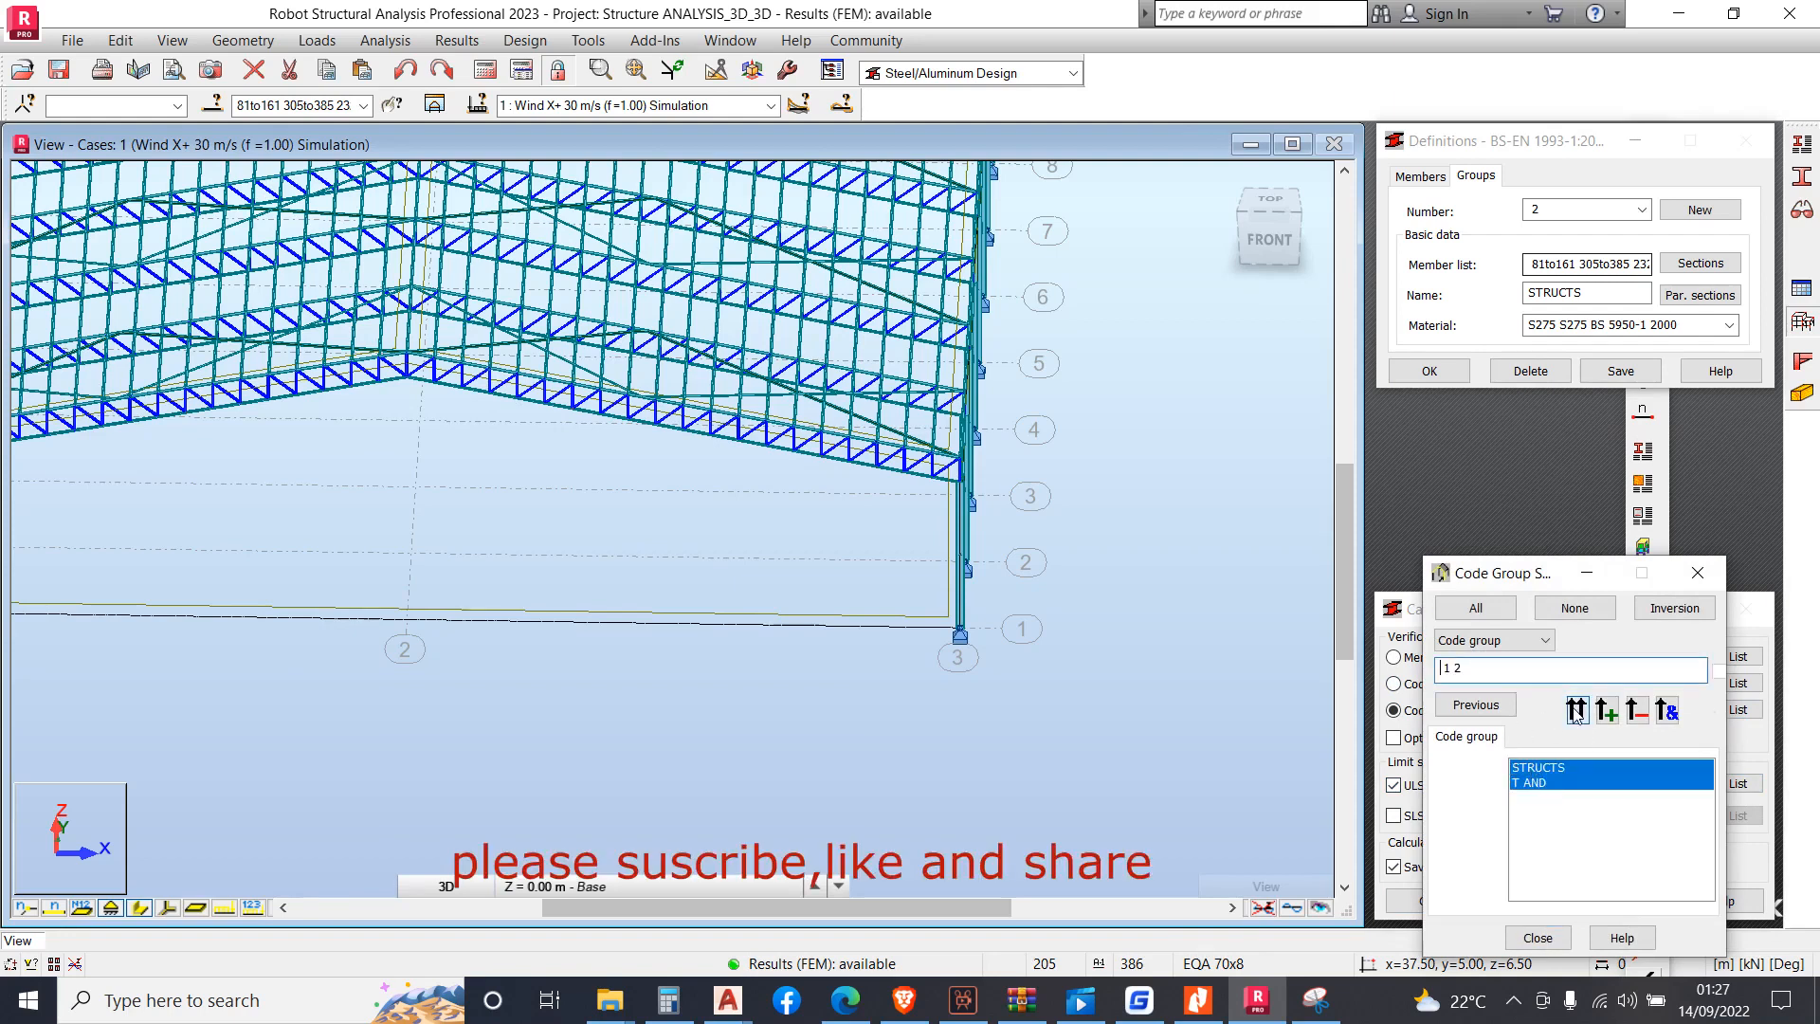
left_click(1559, 935)
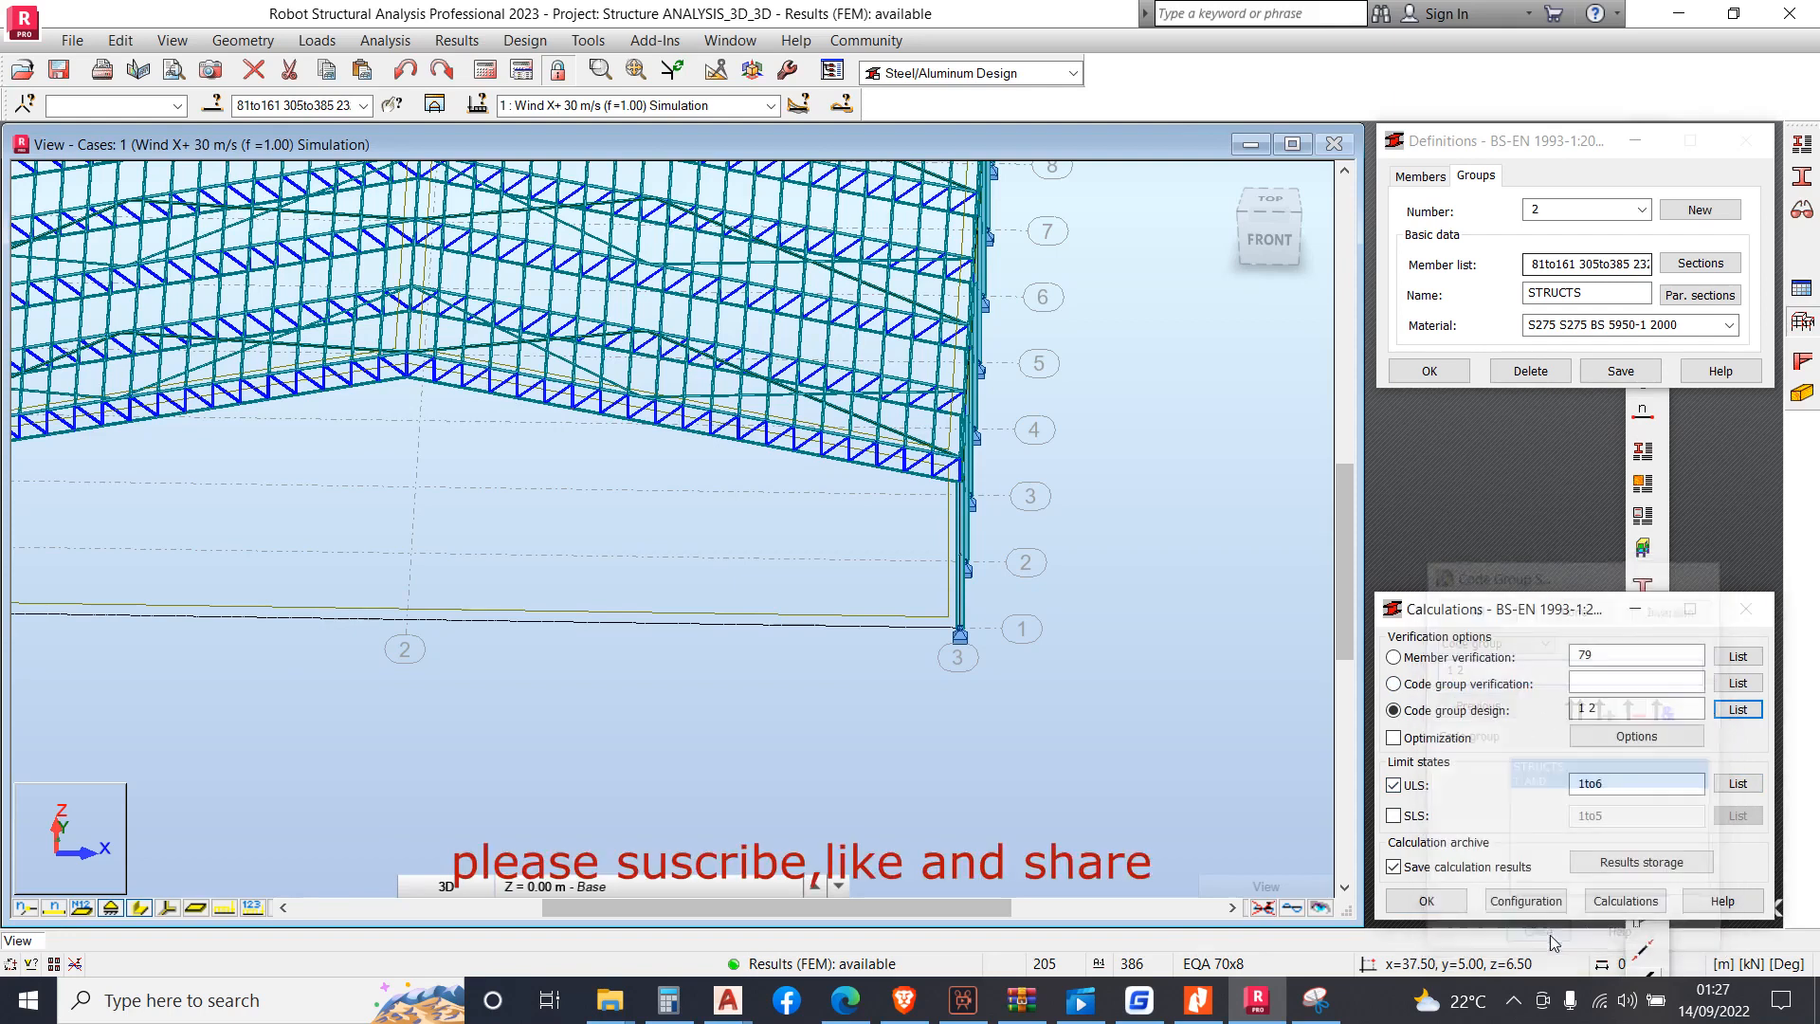
left_click(1618, 905)
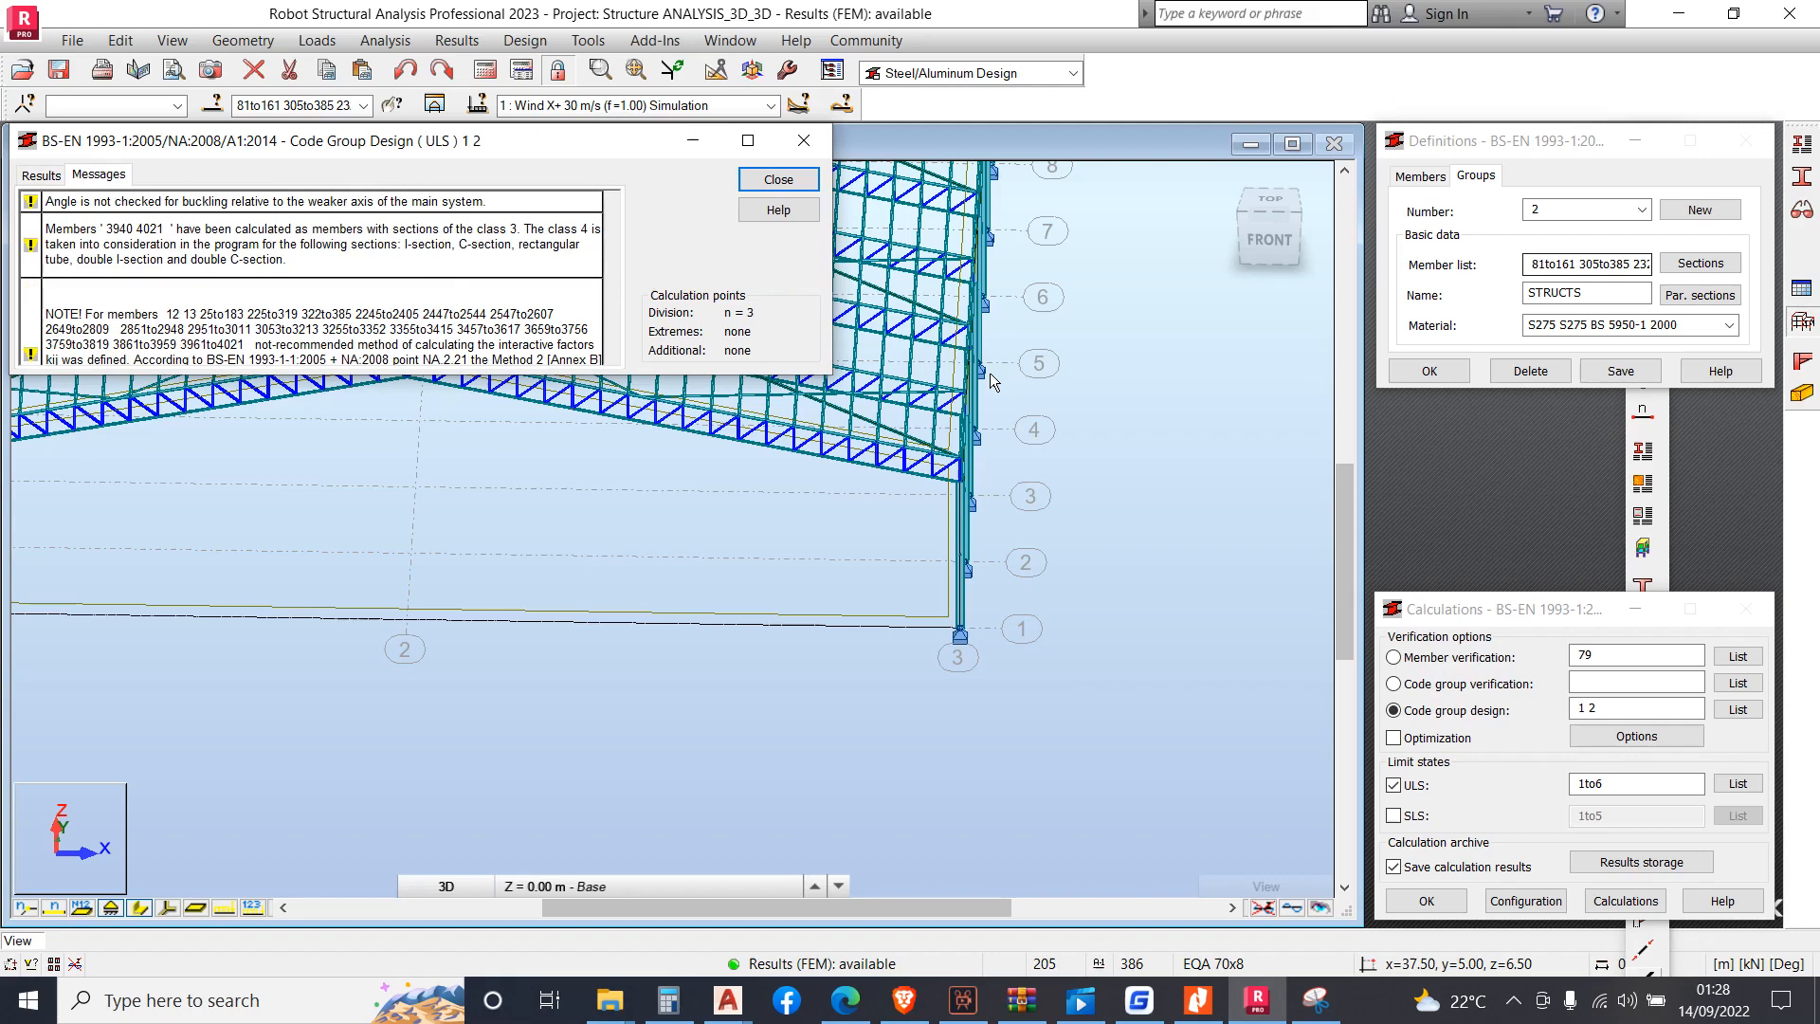
Review the proposed EQA and CEAB sections and ratios for both groups, including the detailed check of CEAB 200x16 for member 3727
left_click(47, 176)
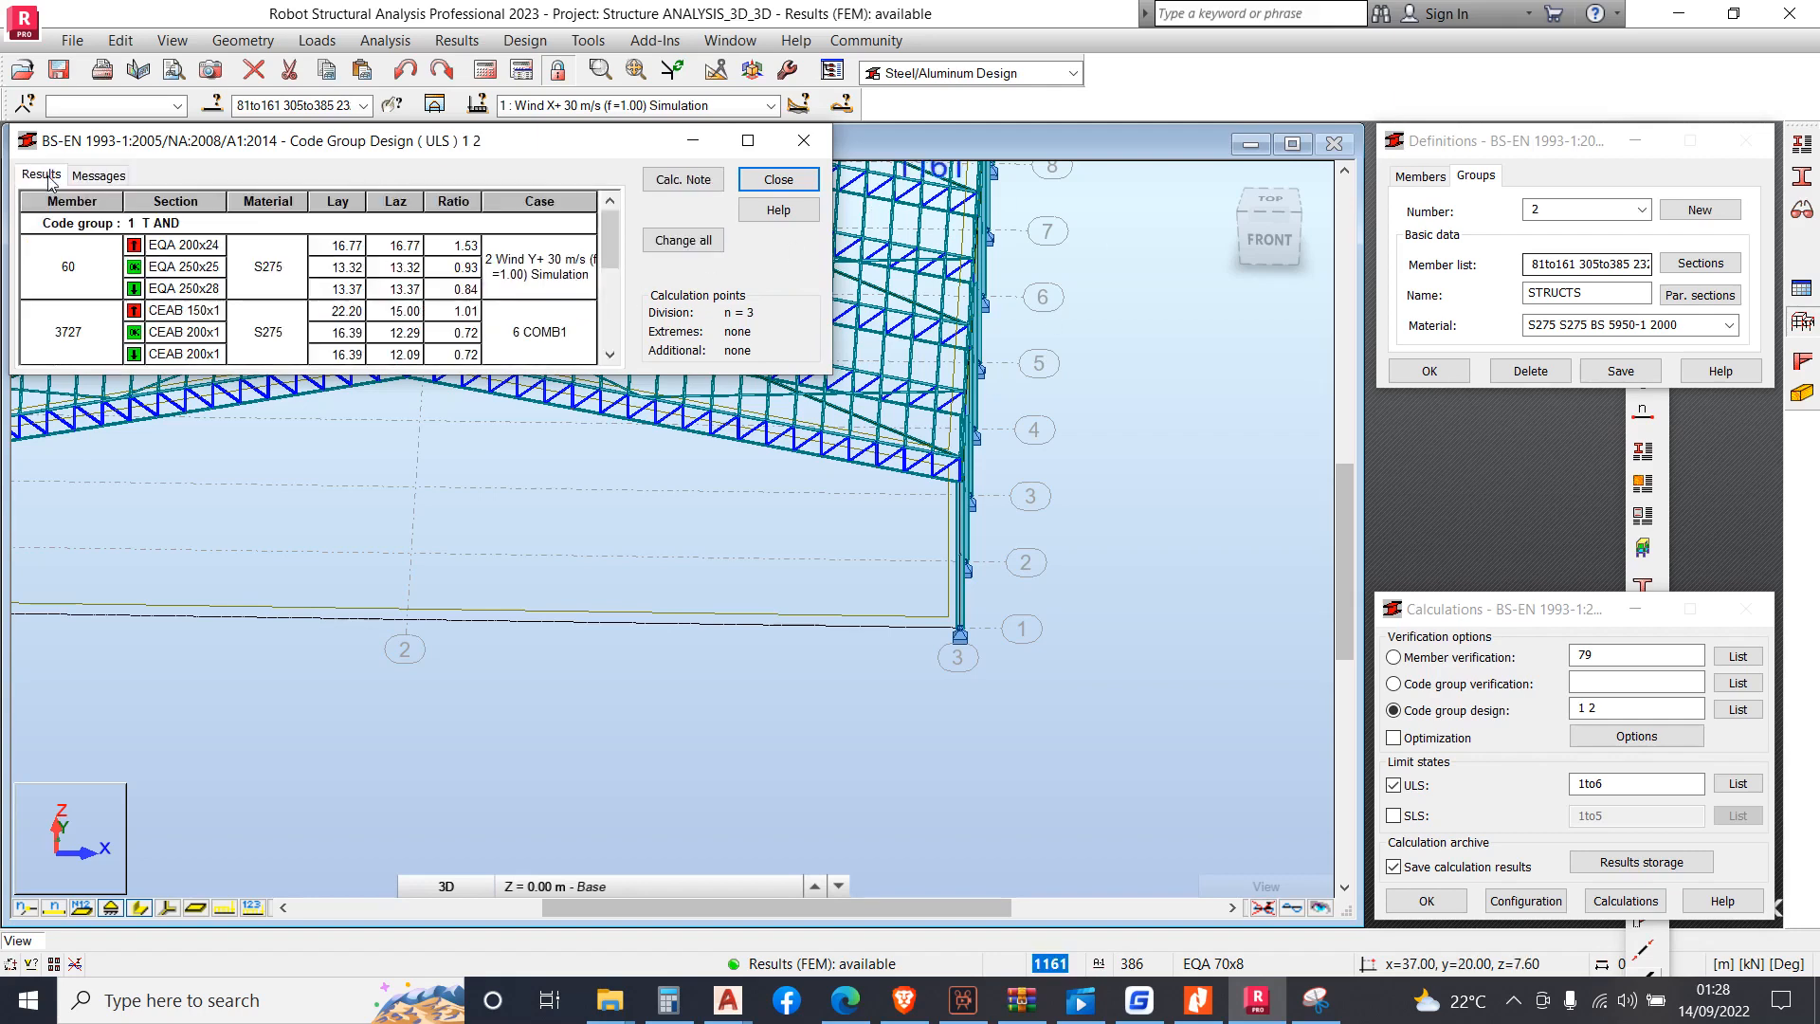
scroll(370, 327, "down", 3)
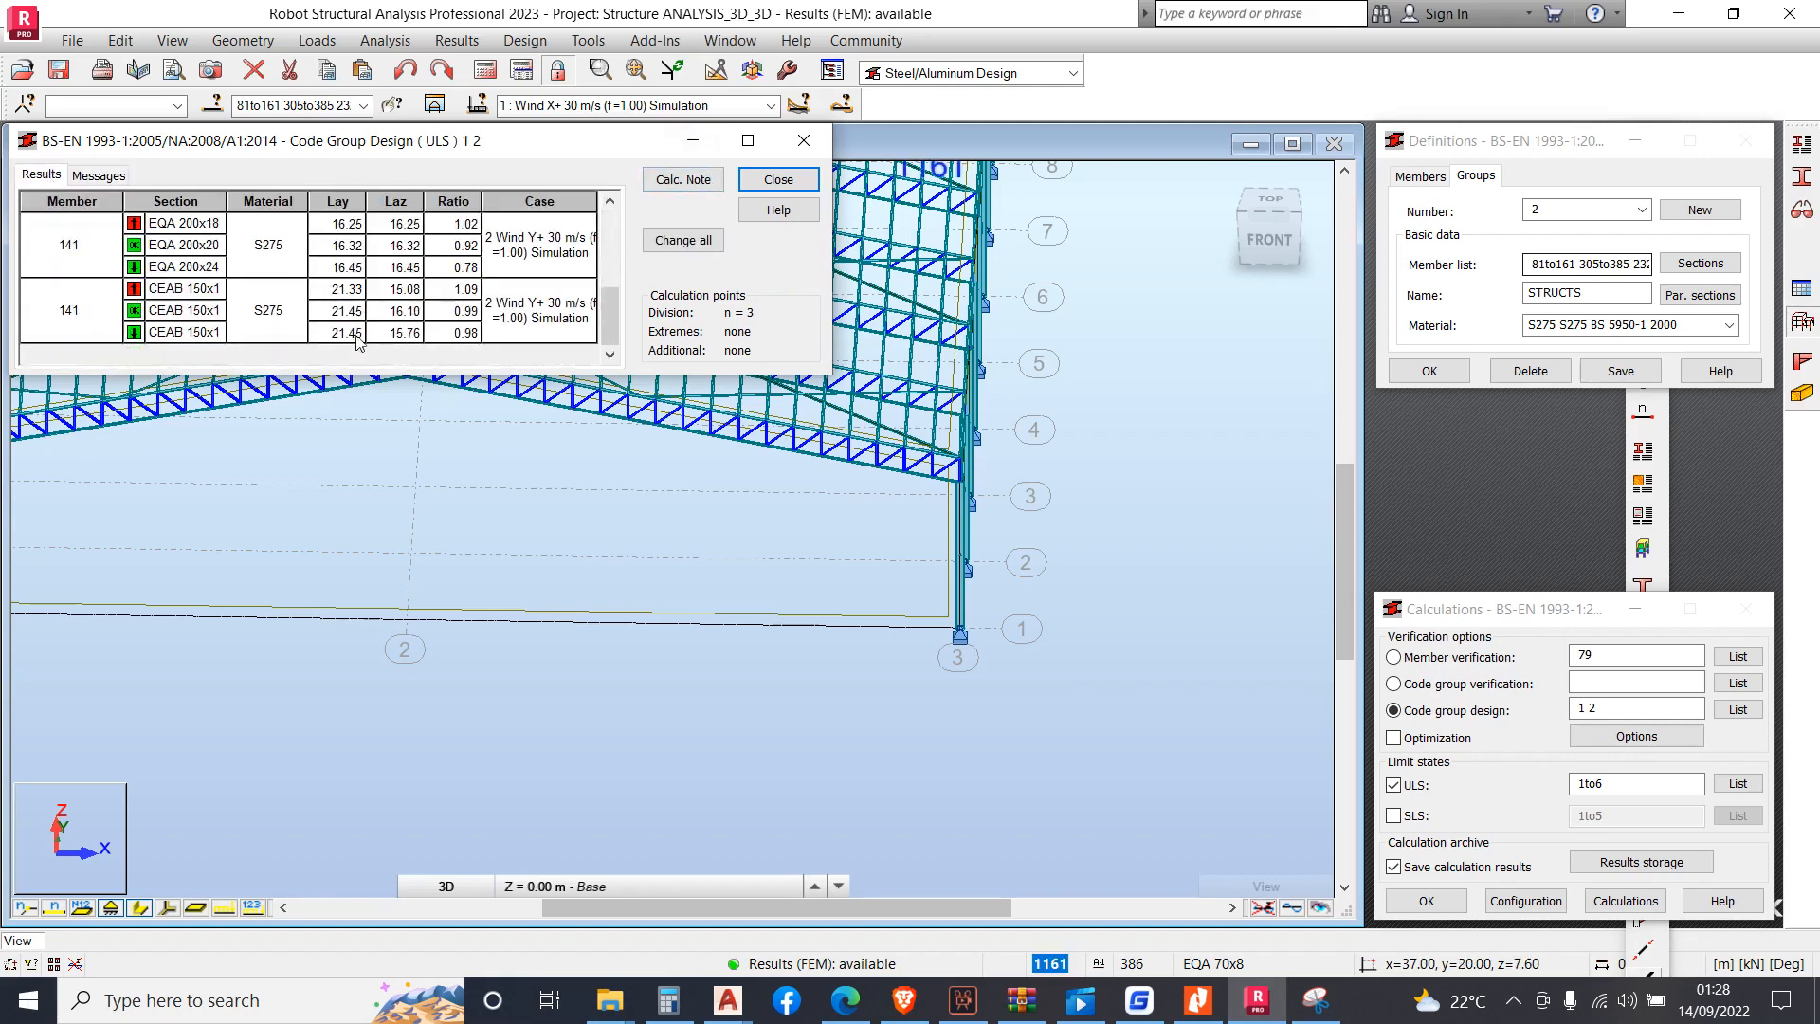
left_click_drag(228, 201, 323, 201)
scroll(194, 258, "up", 3)
scroll(194, 259, "down", 2)
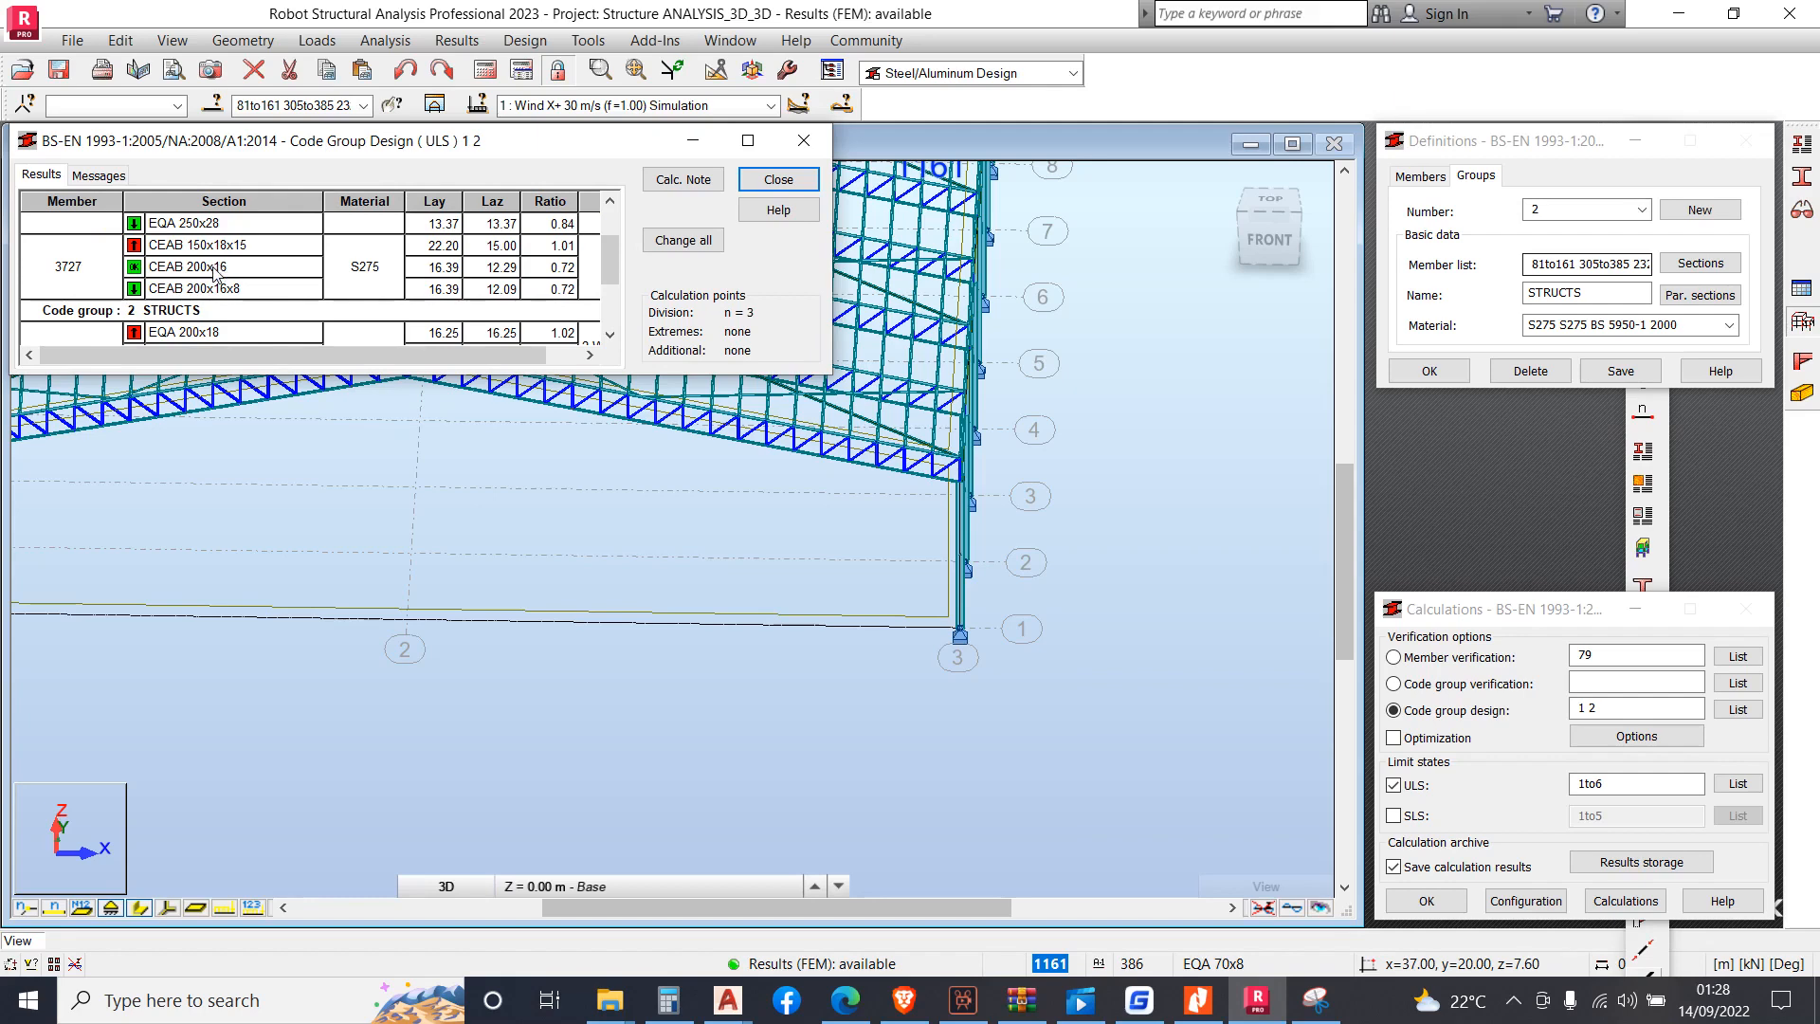
scroll(218, 270, "down", 2)
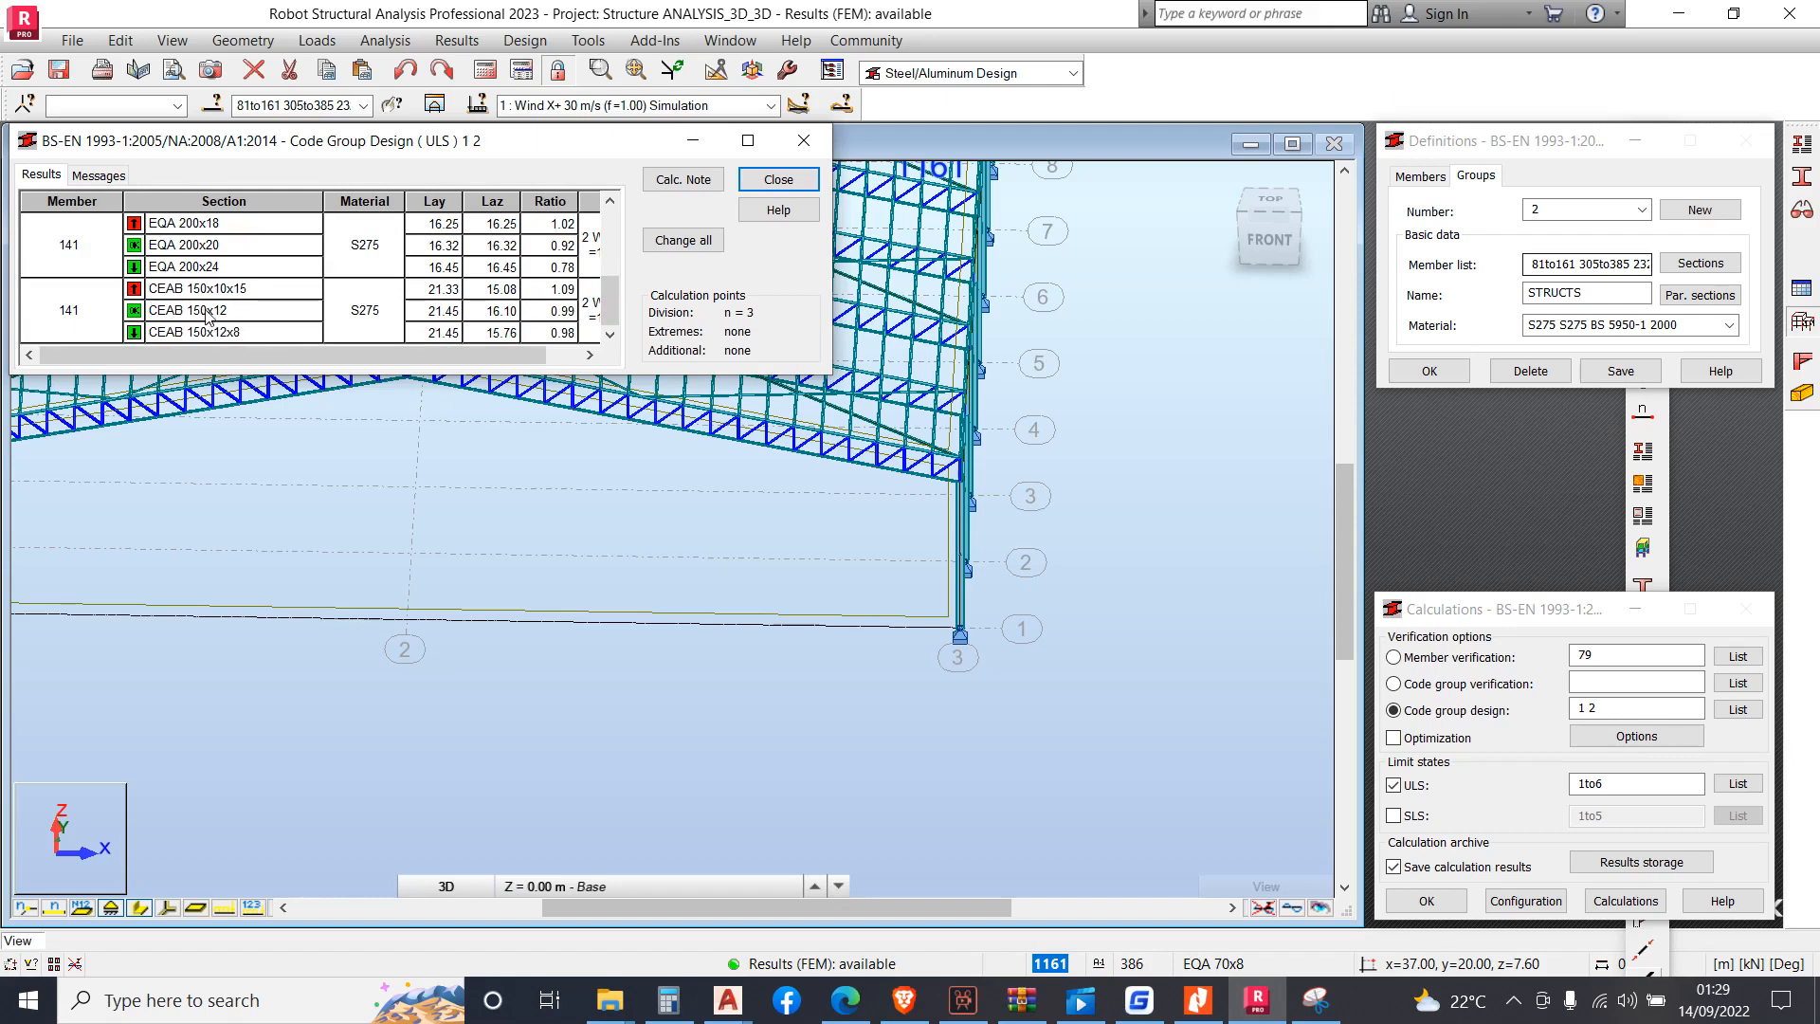
scroll(233, 290, "up", 1)
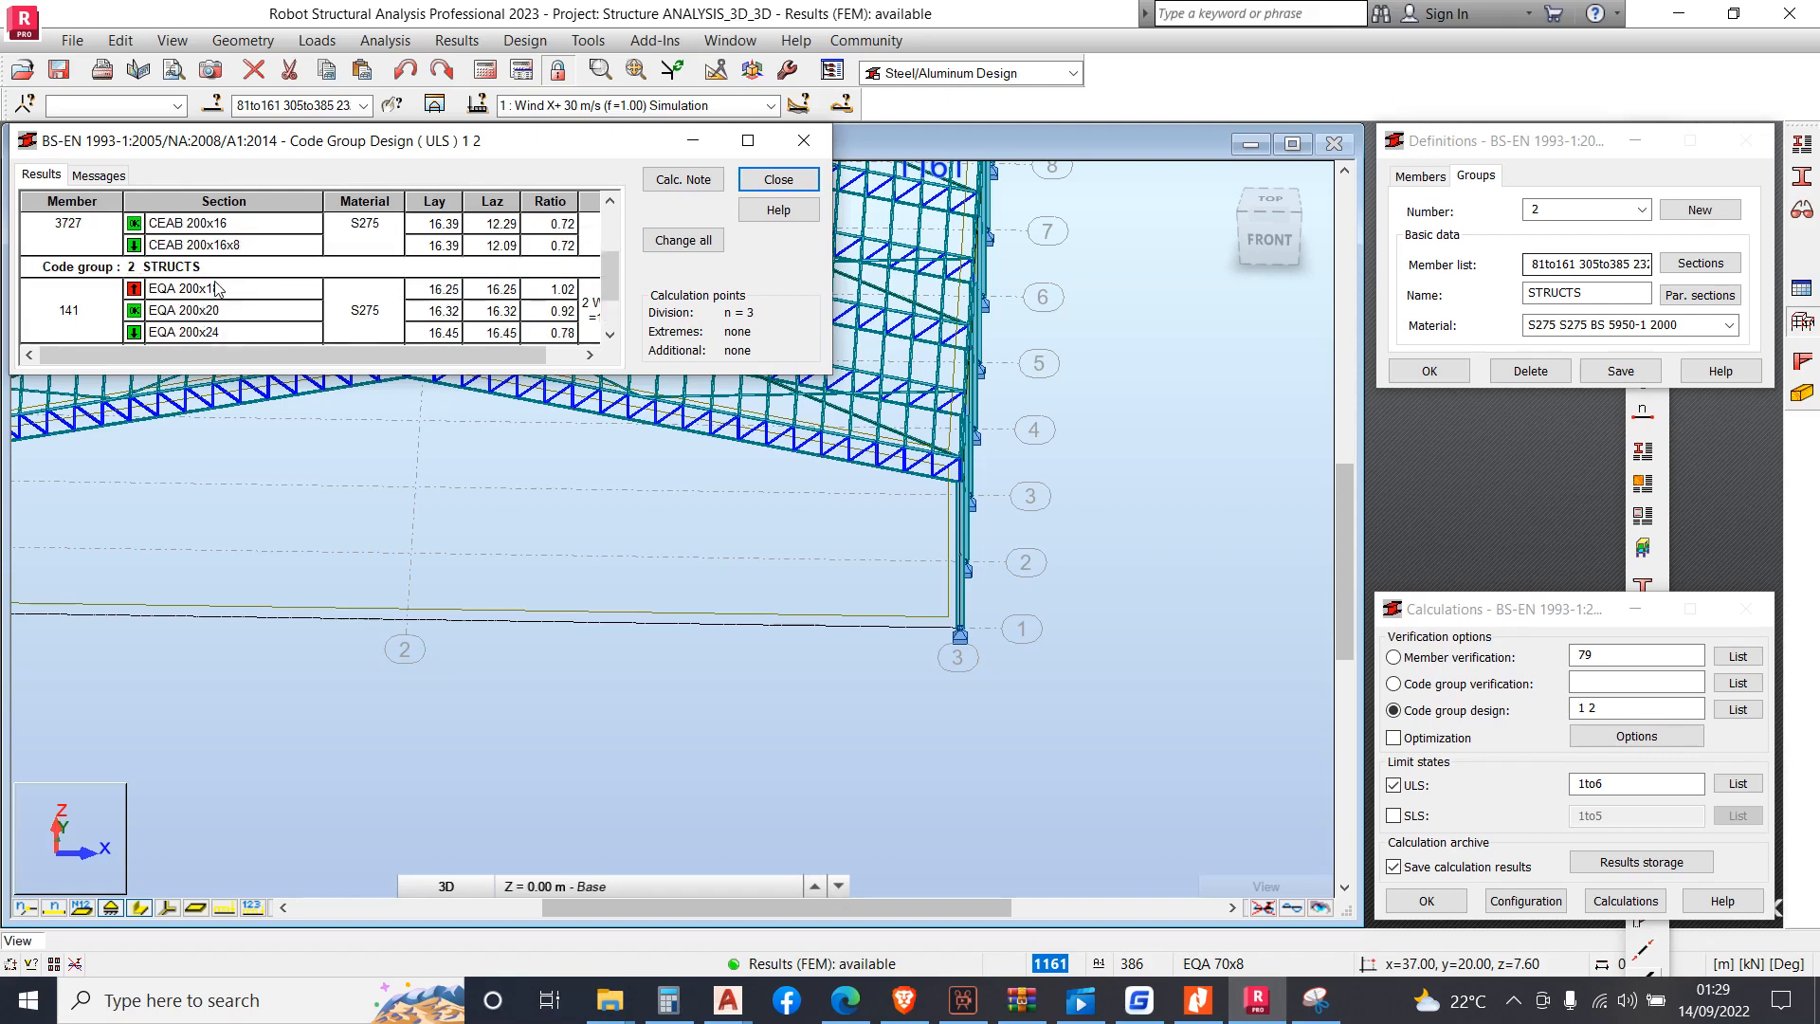
scroll(218, 290, "up", 2)
scroll(227, 275, "down", 3)
scroll(225, 278, "up", 1)
scroll(213, 269, "up", 1)
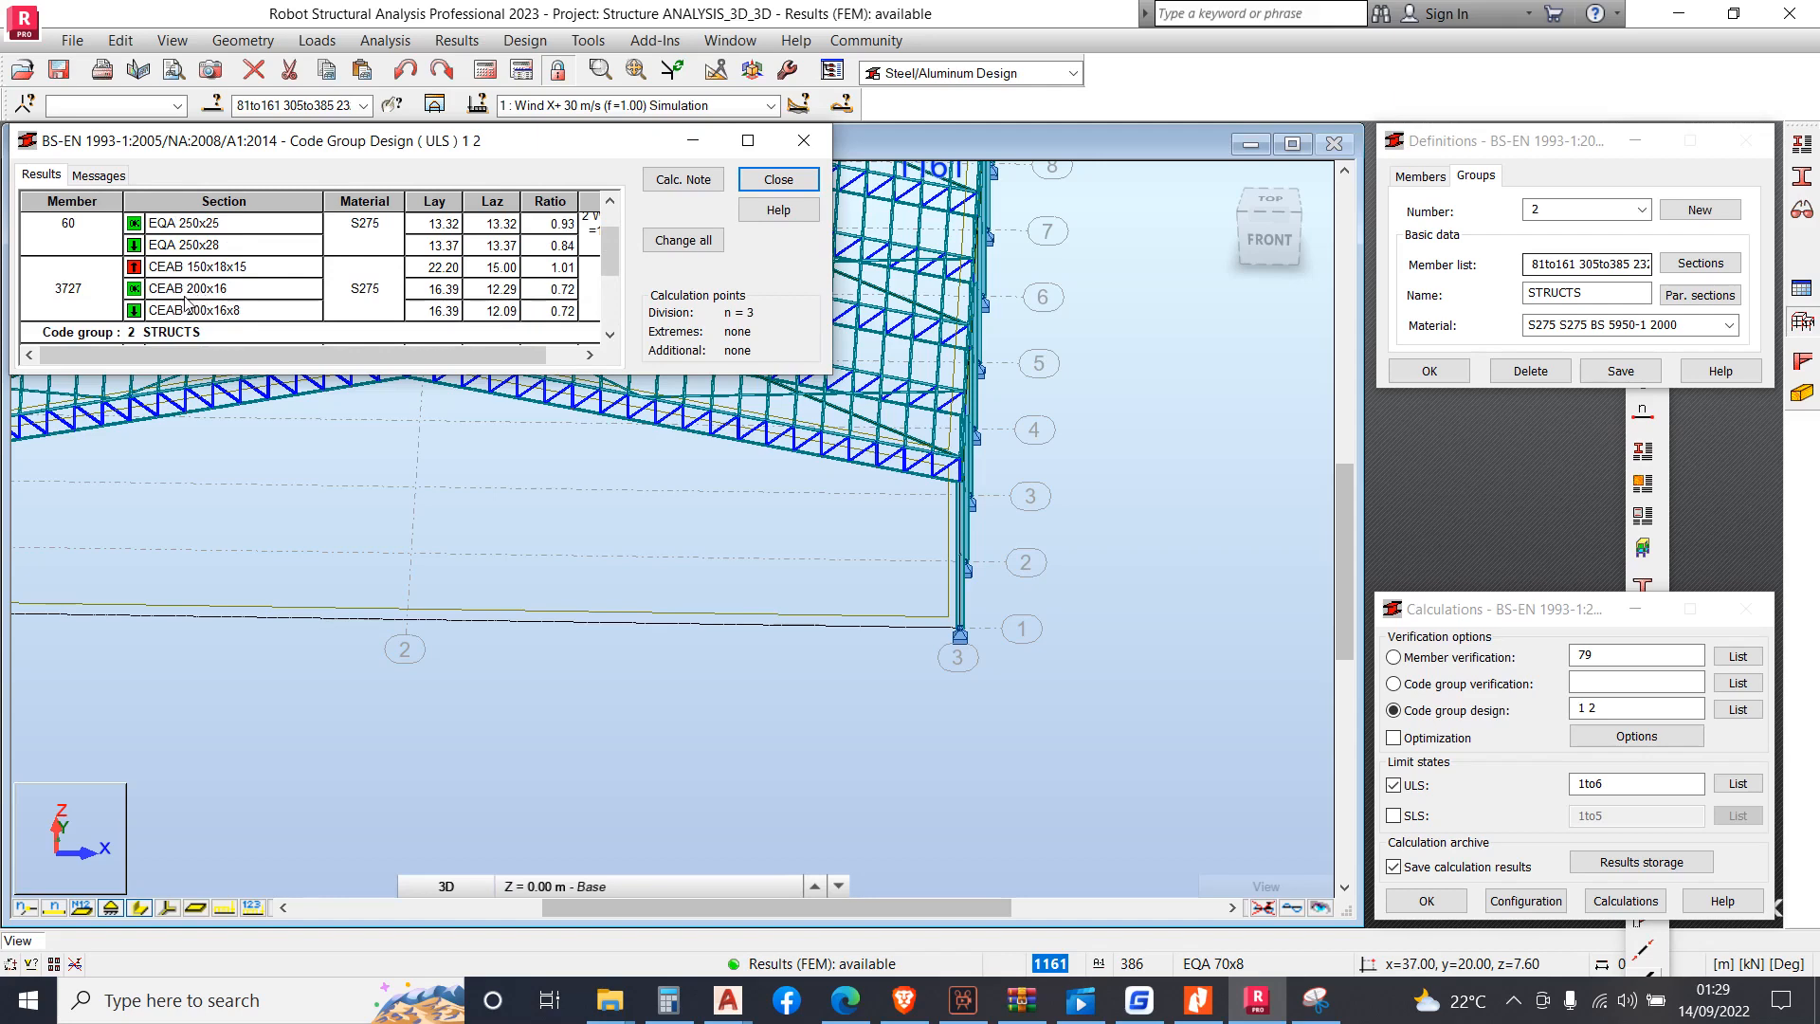
double_click(191, 291)
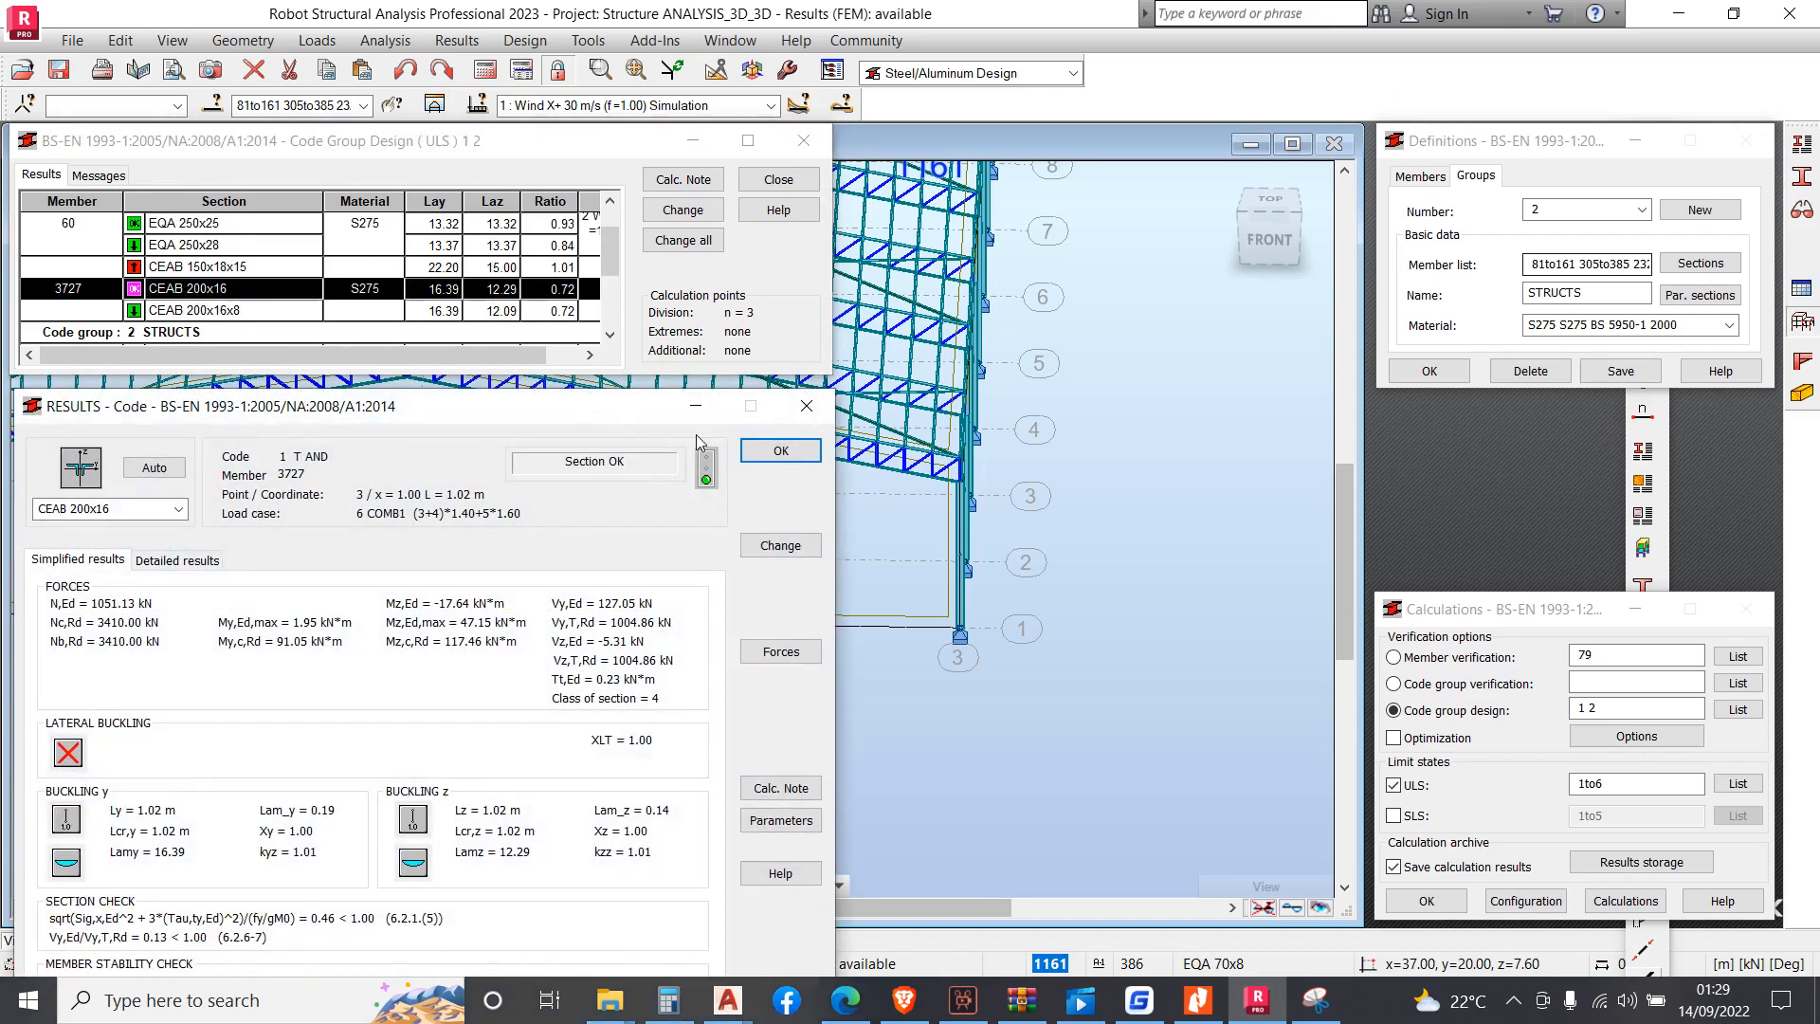
left_click(807, 406)
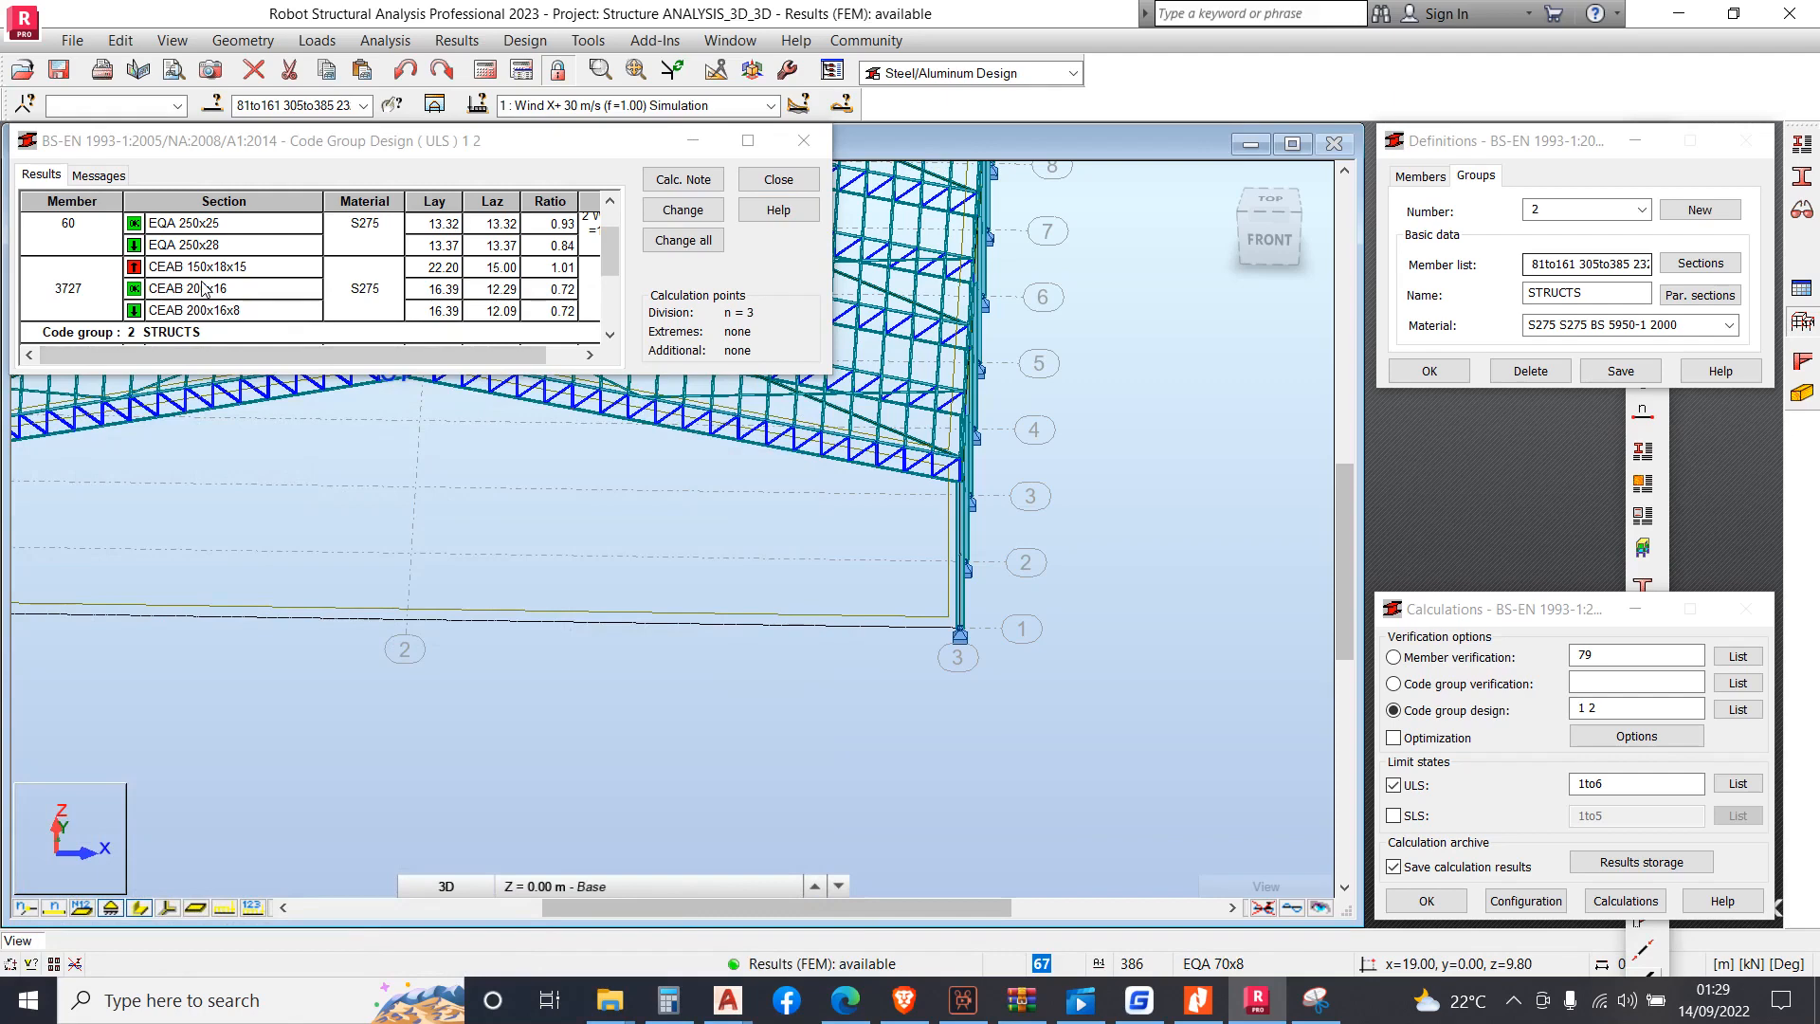
Select CEAB 200x16 for group 1 and CEAB 150x12 for group 2, and change the structure members to the designed sections
left_click(748, 141)
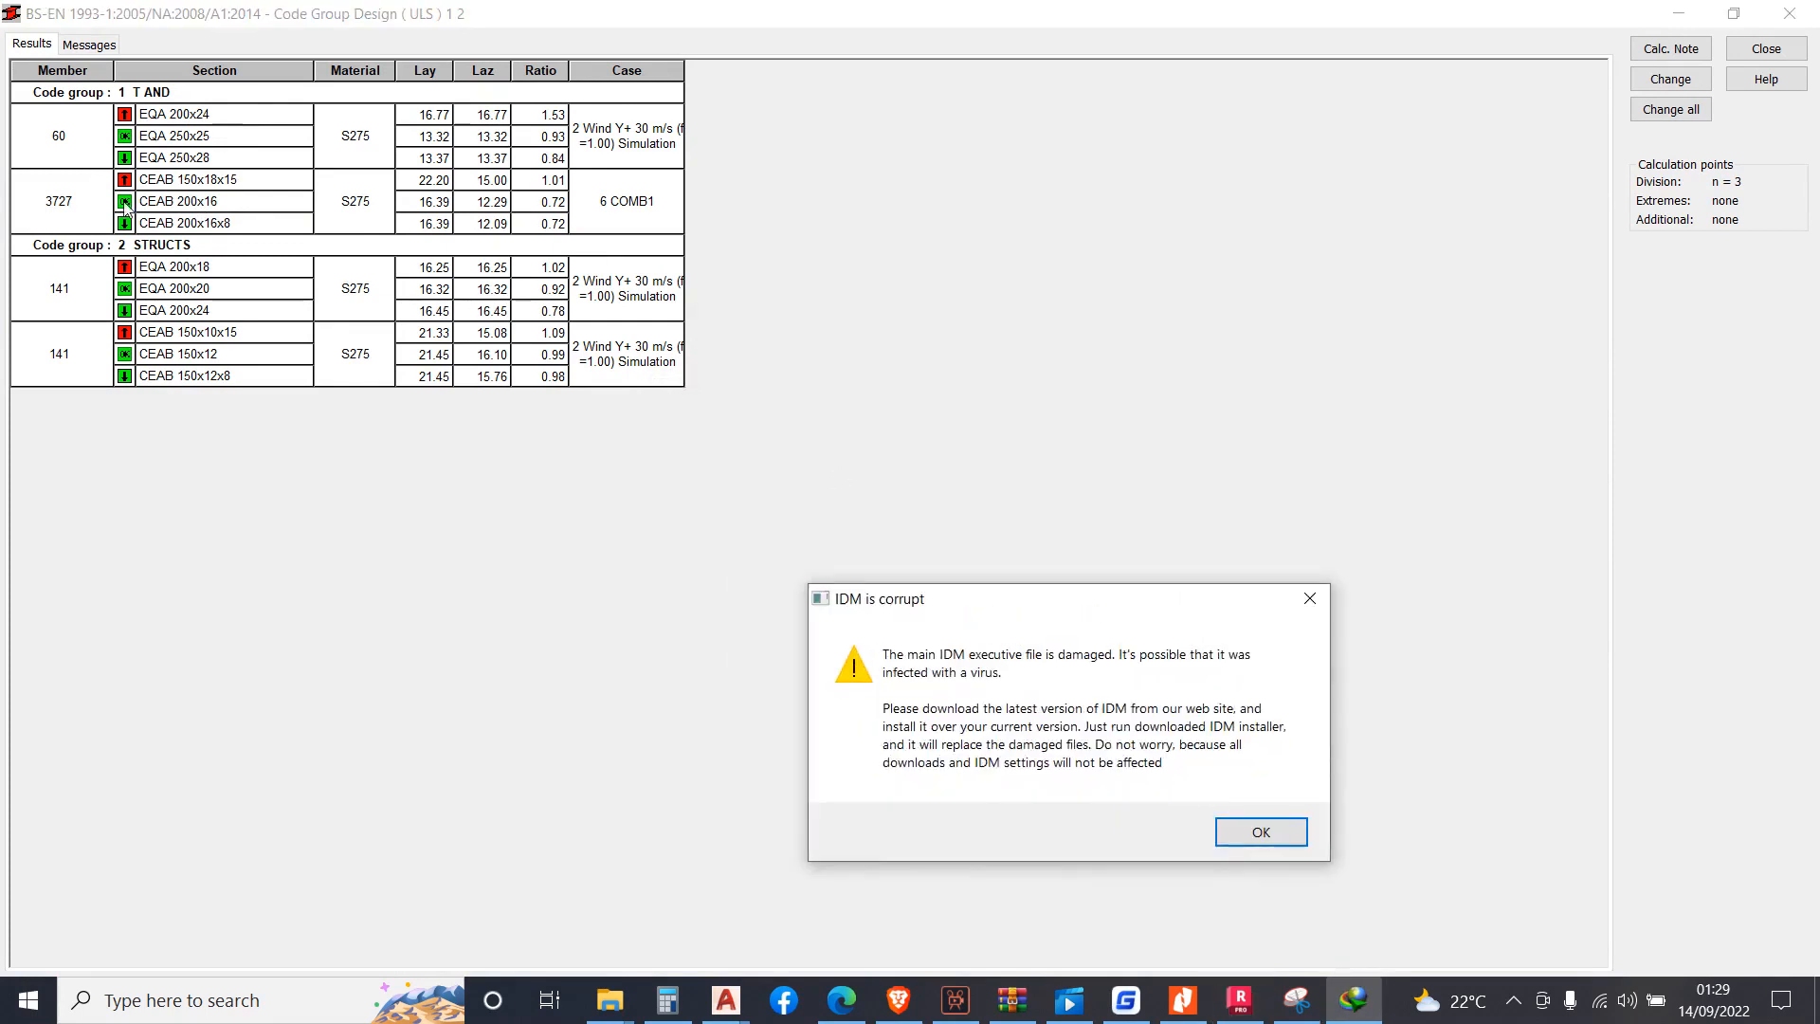
left_click(152, 207)
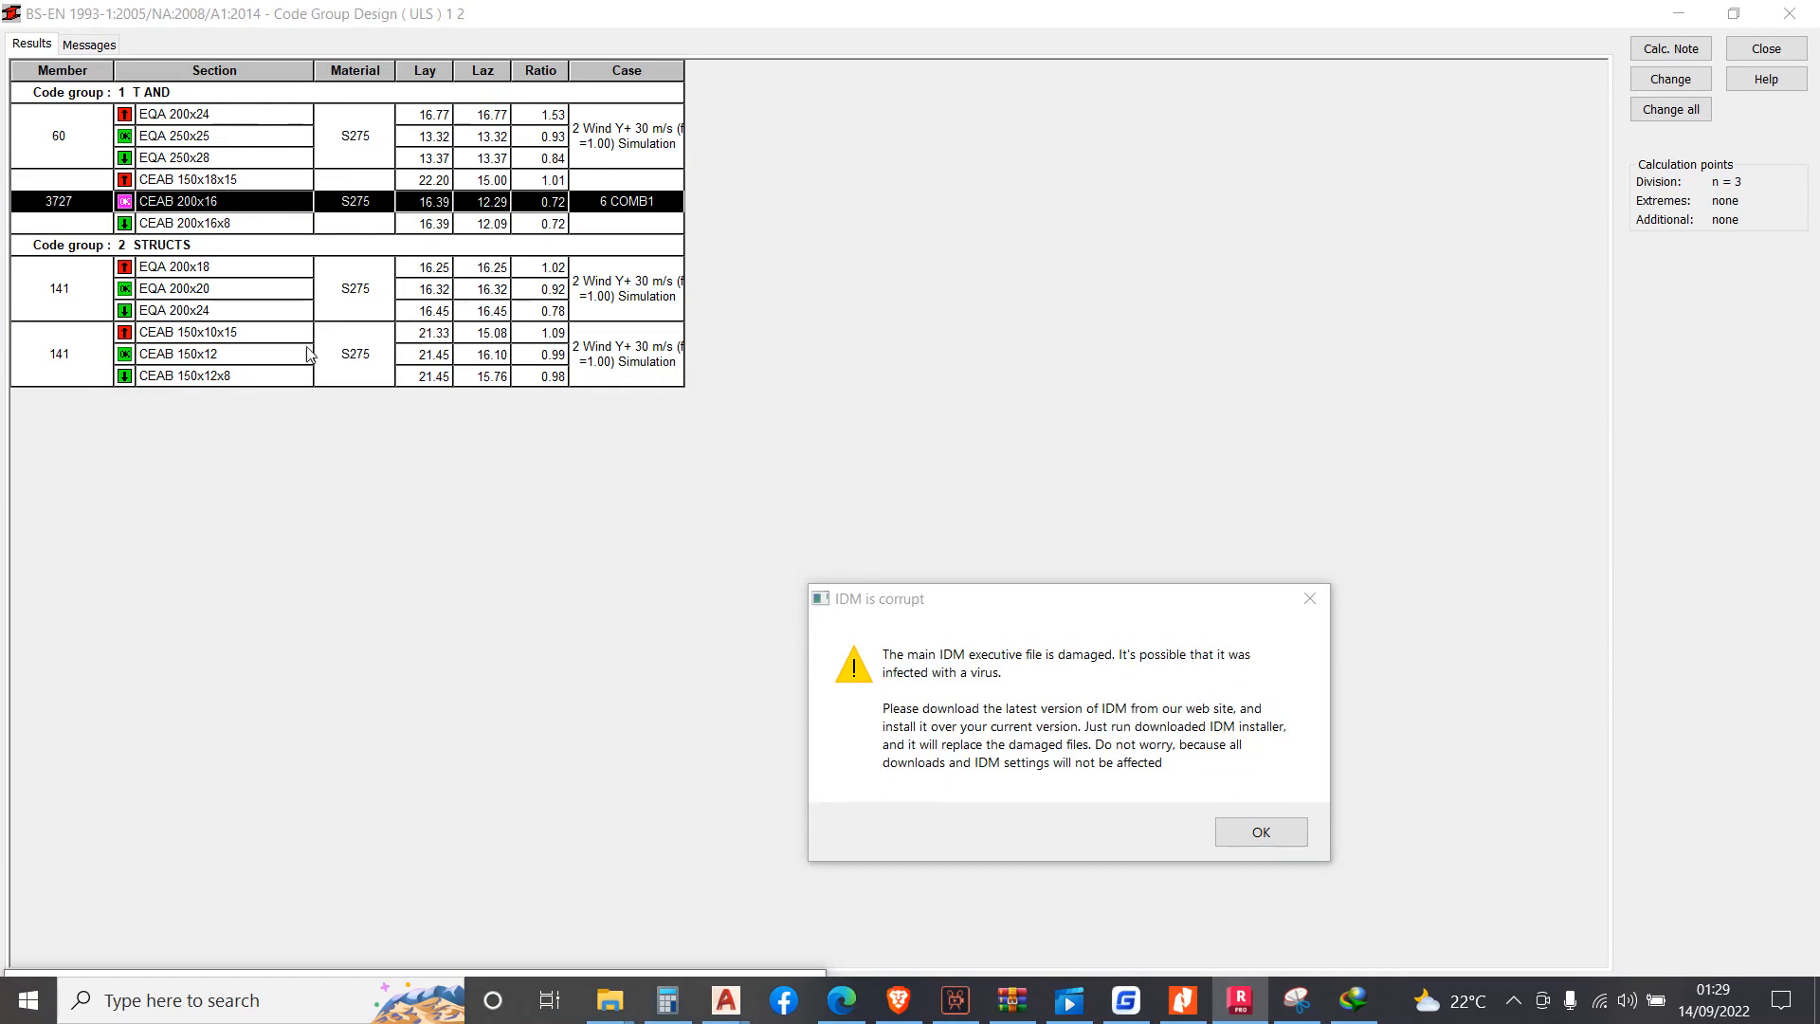
left_click(179, 356)
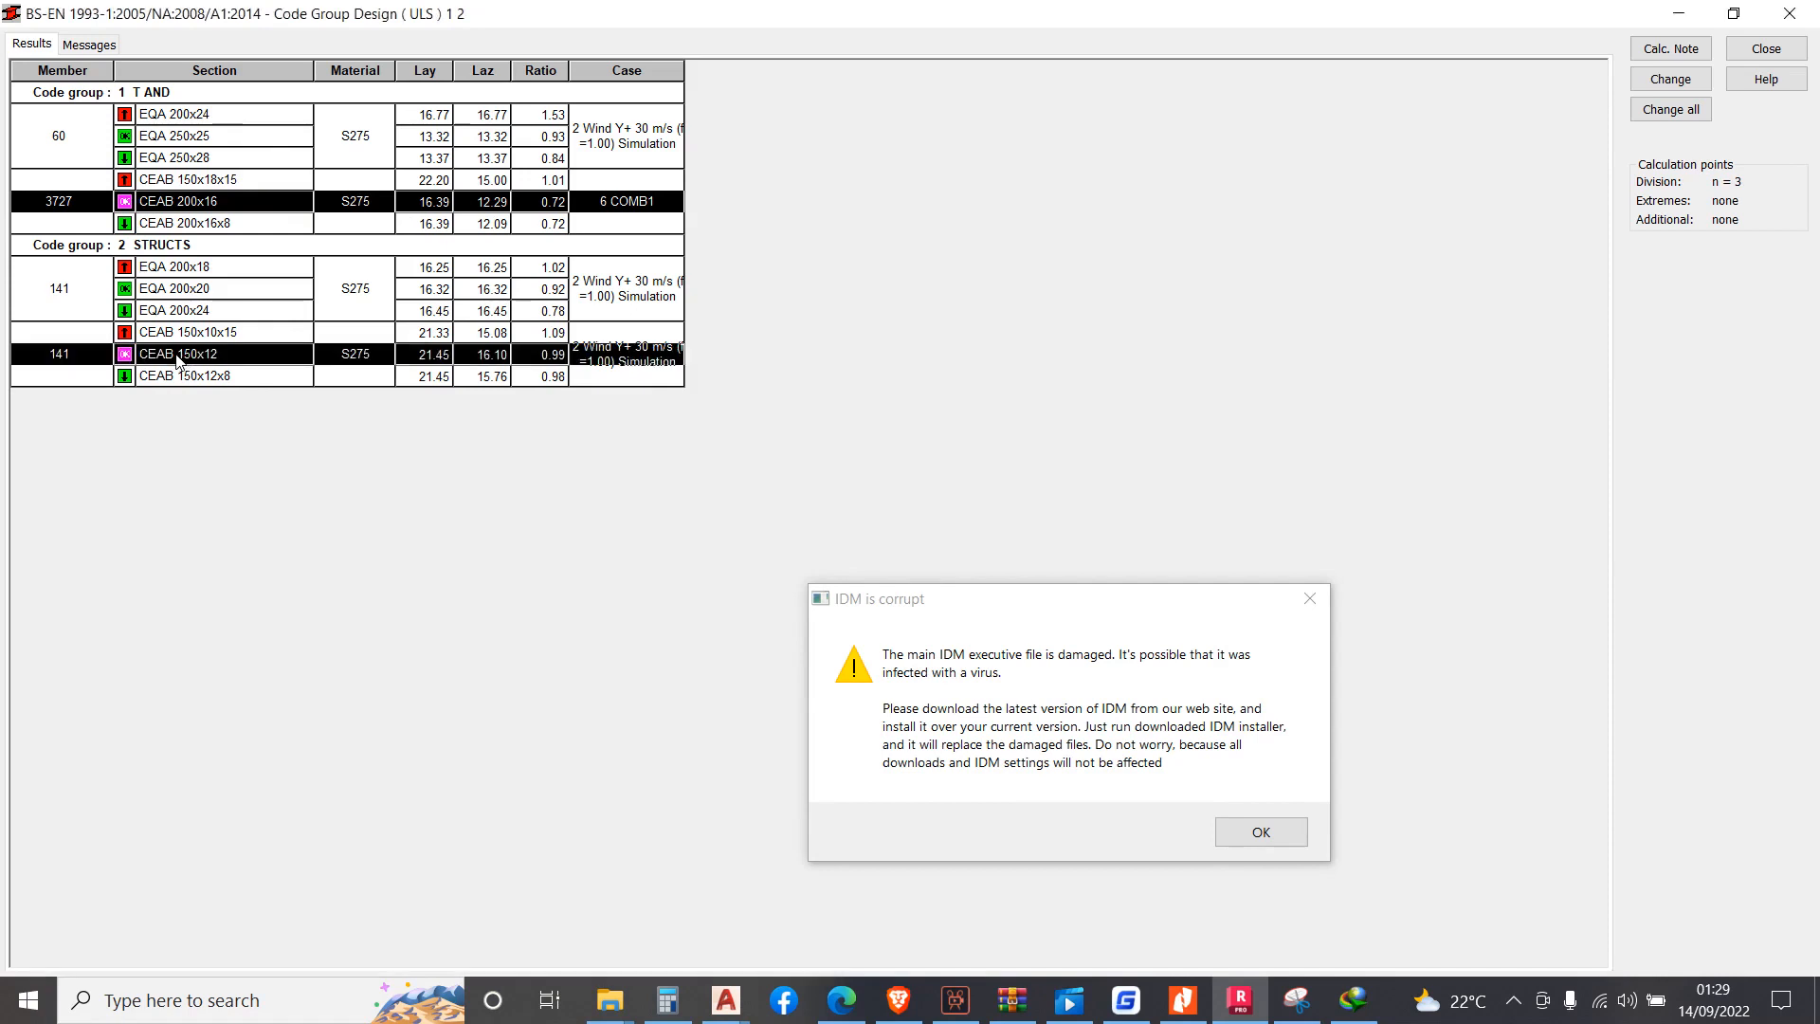
left_click(1670, 83)
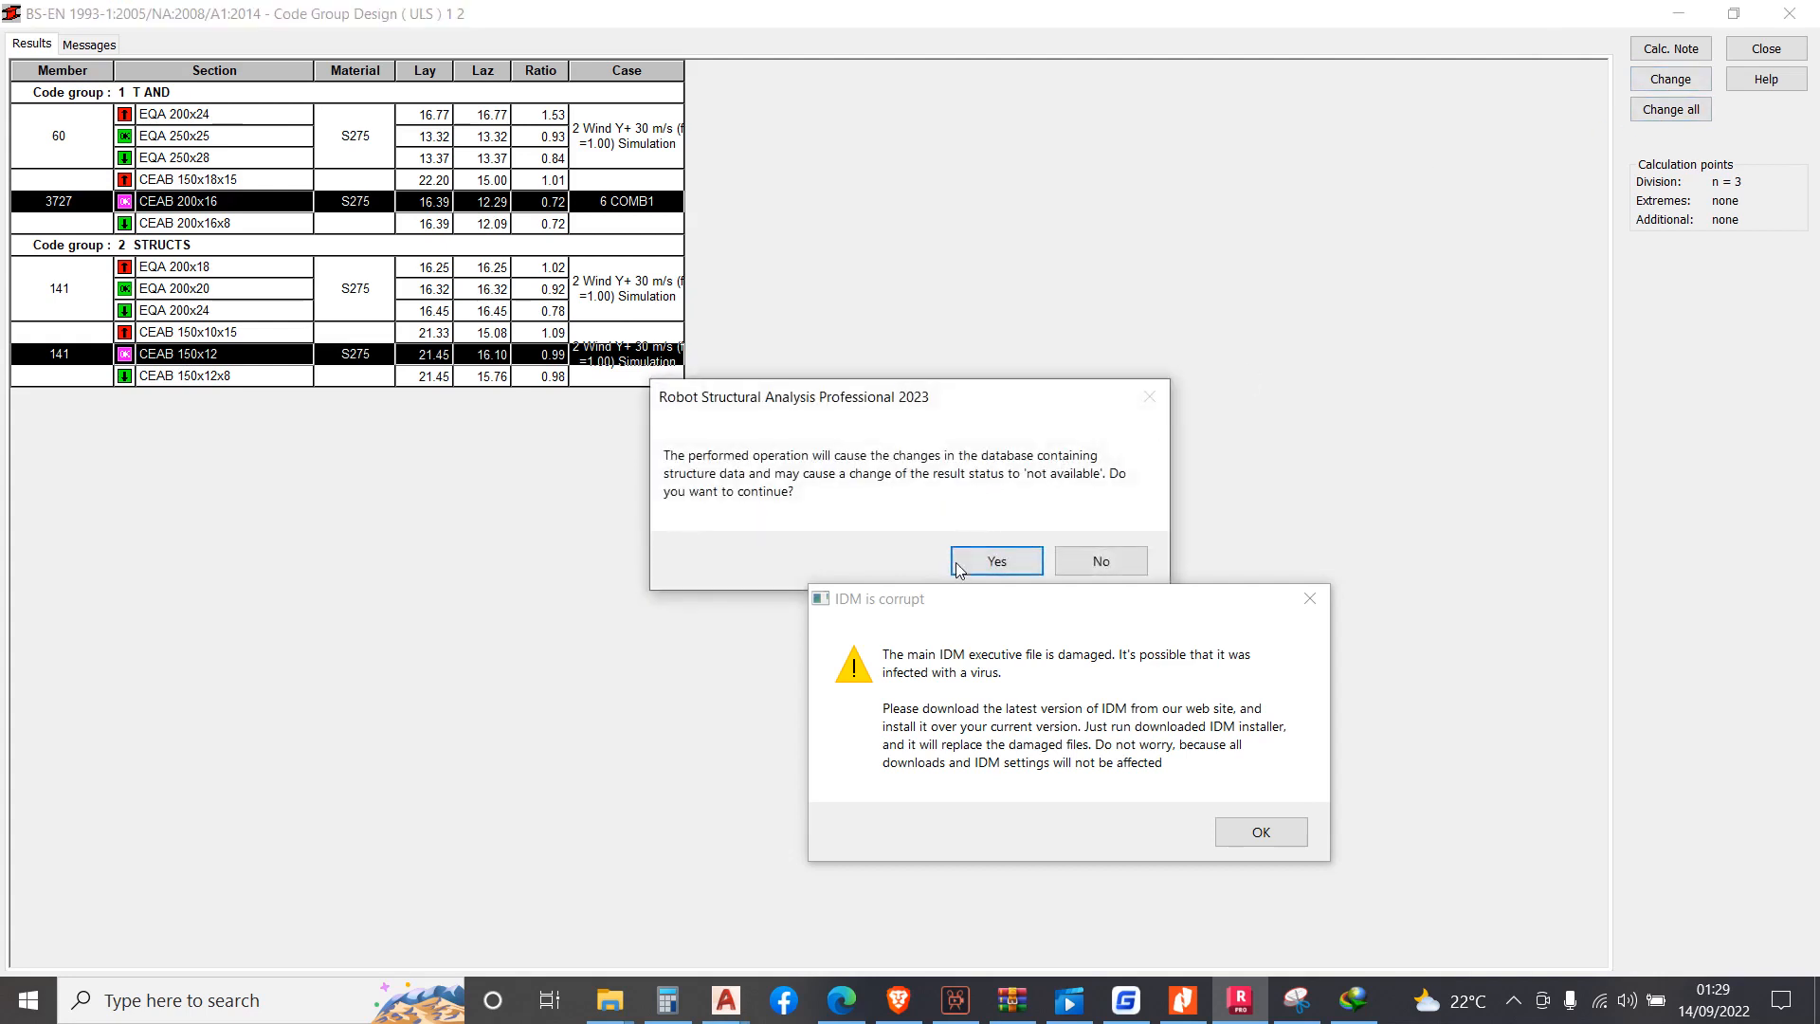
left_click(995, 561)
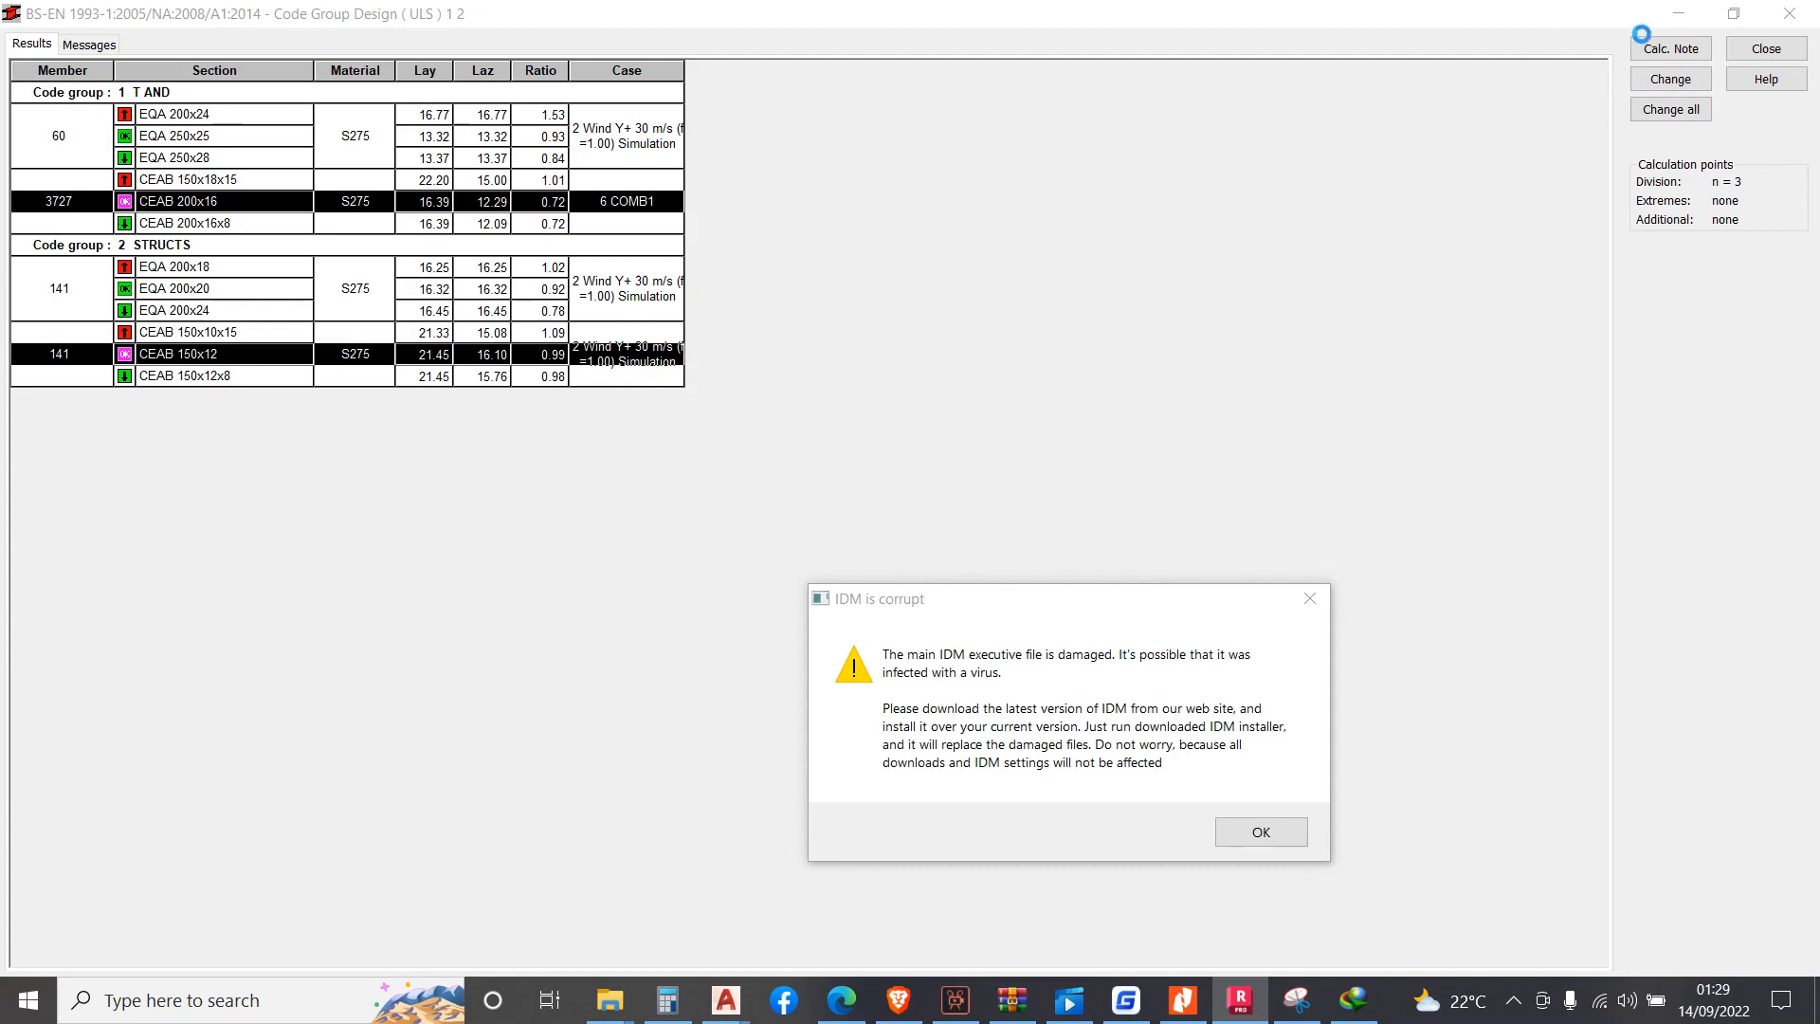
left_click(1734, 15)
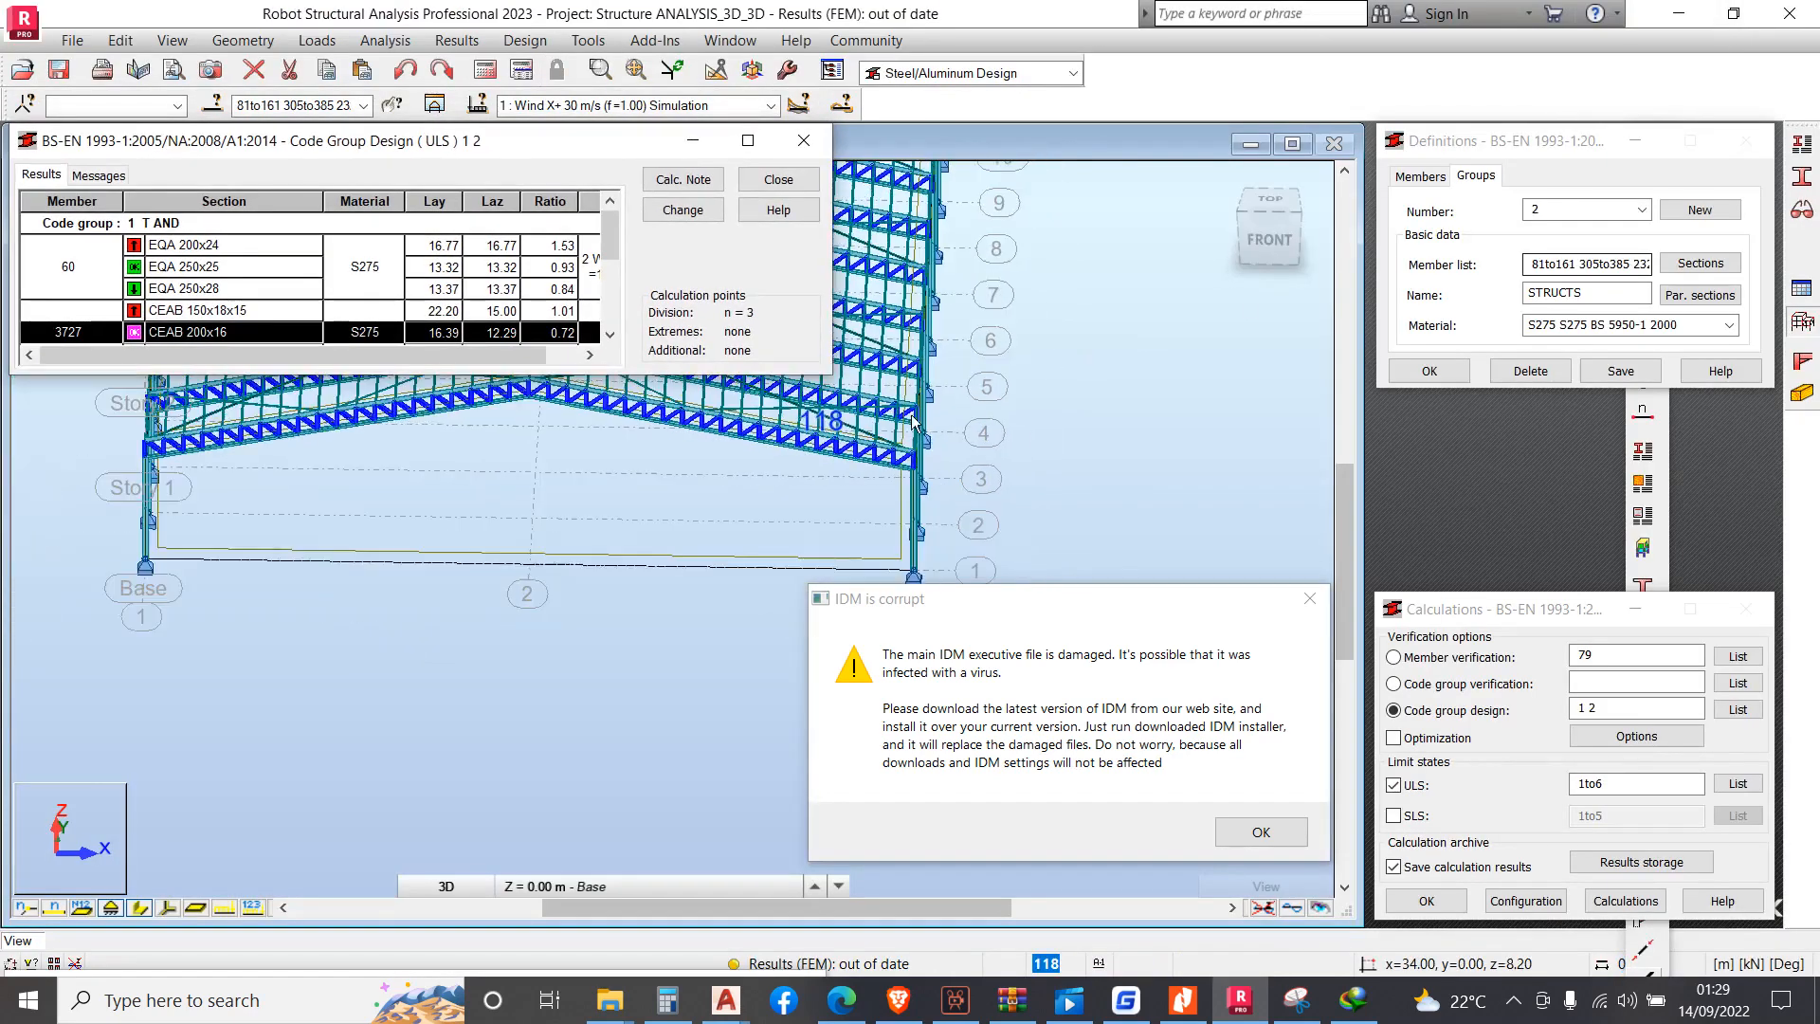
Examine the changed truss members in 3D, close up at the truss end and across the whole hall
scroll(884, 443, "up", 5)
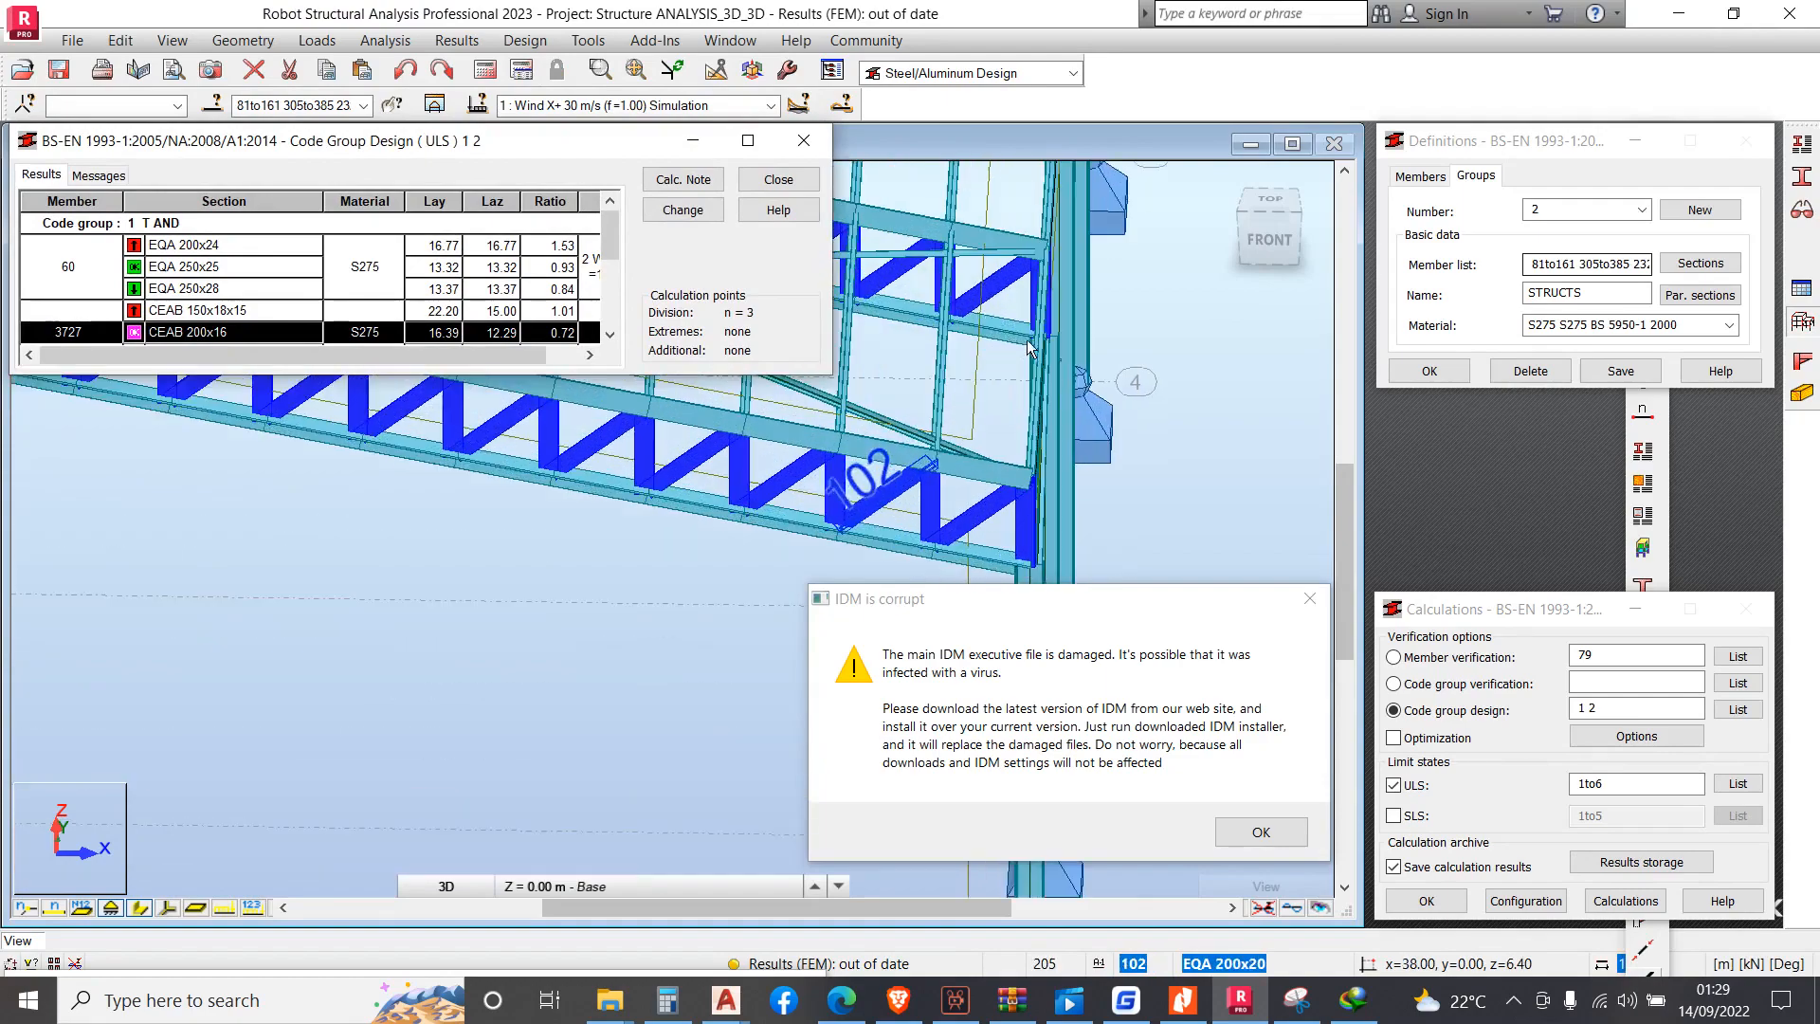
right_click(1035, 298)
left_click(1090, 389)
left_click_drag(1090, 390, 1096, 467)
scroll(450, 626, "up", 5)
scroll(536, 609, "down", 1)
scroll(536, 609, "down", 5)
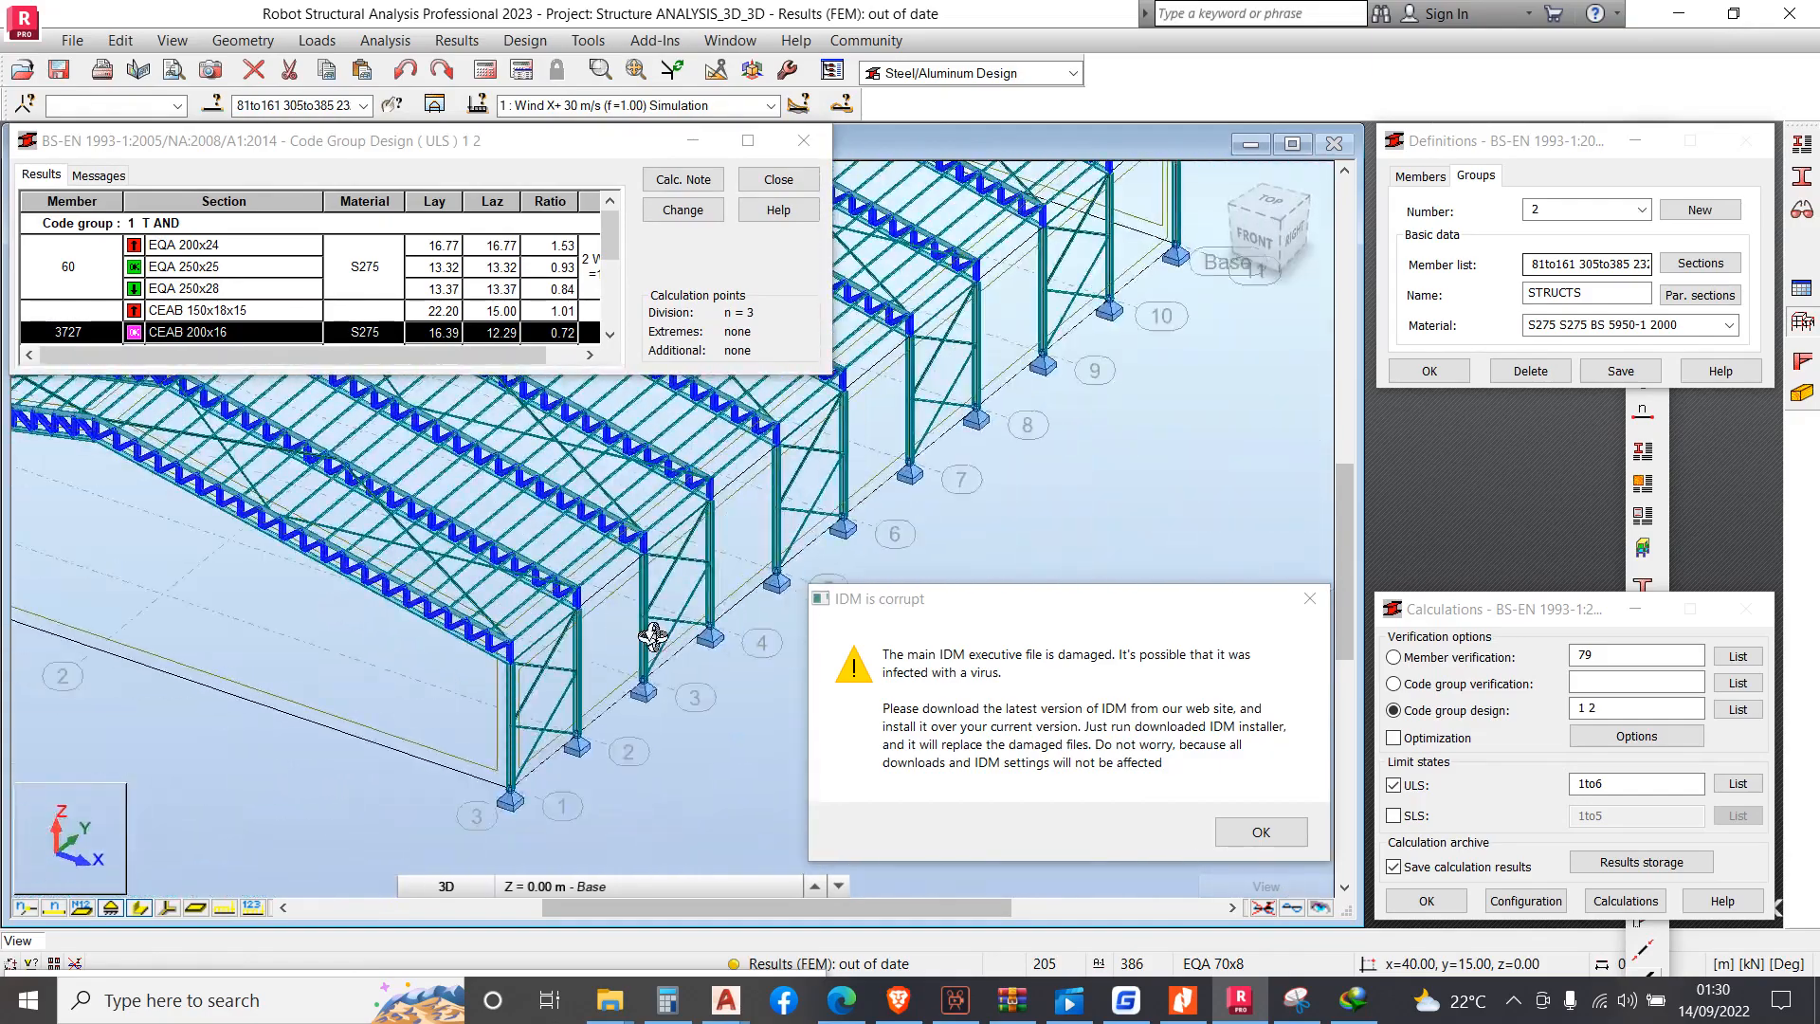
left_click_drag(404, 587, 504, 585)
scroll(499, 612, "down", 3)
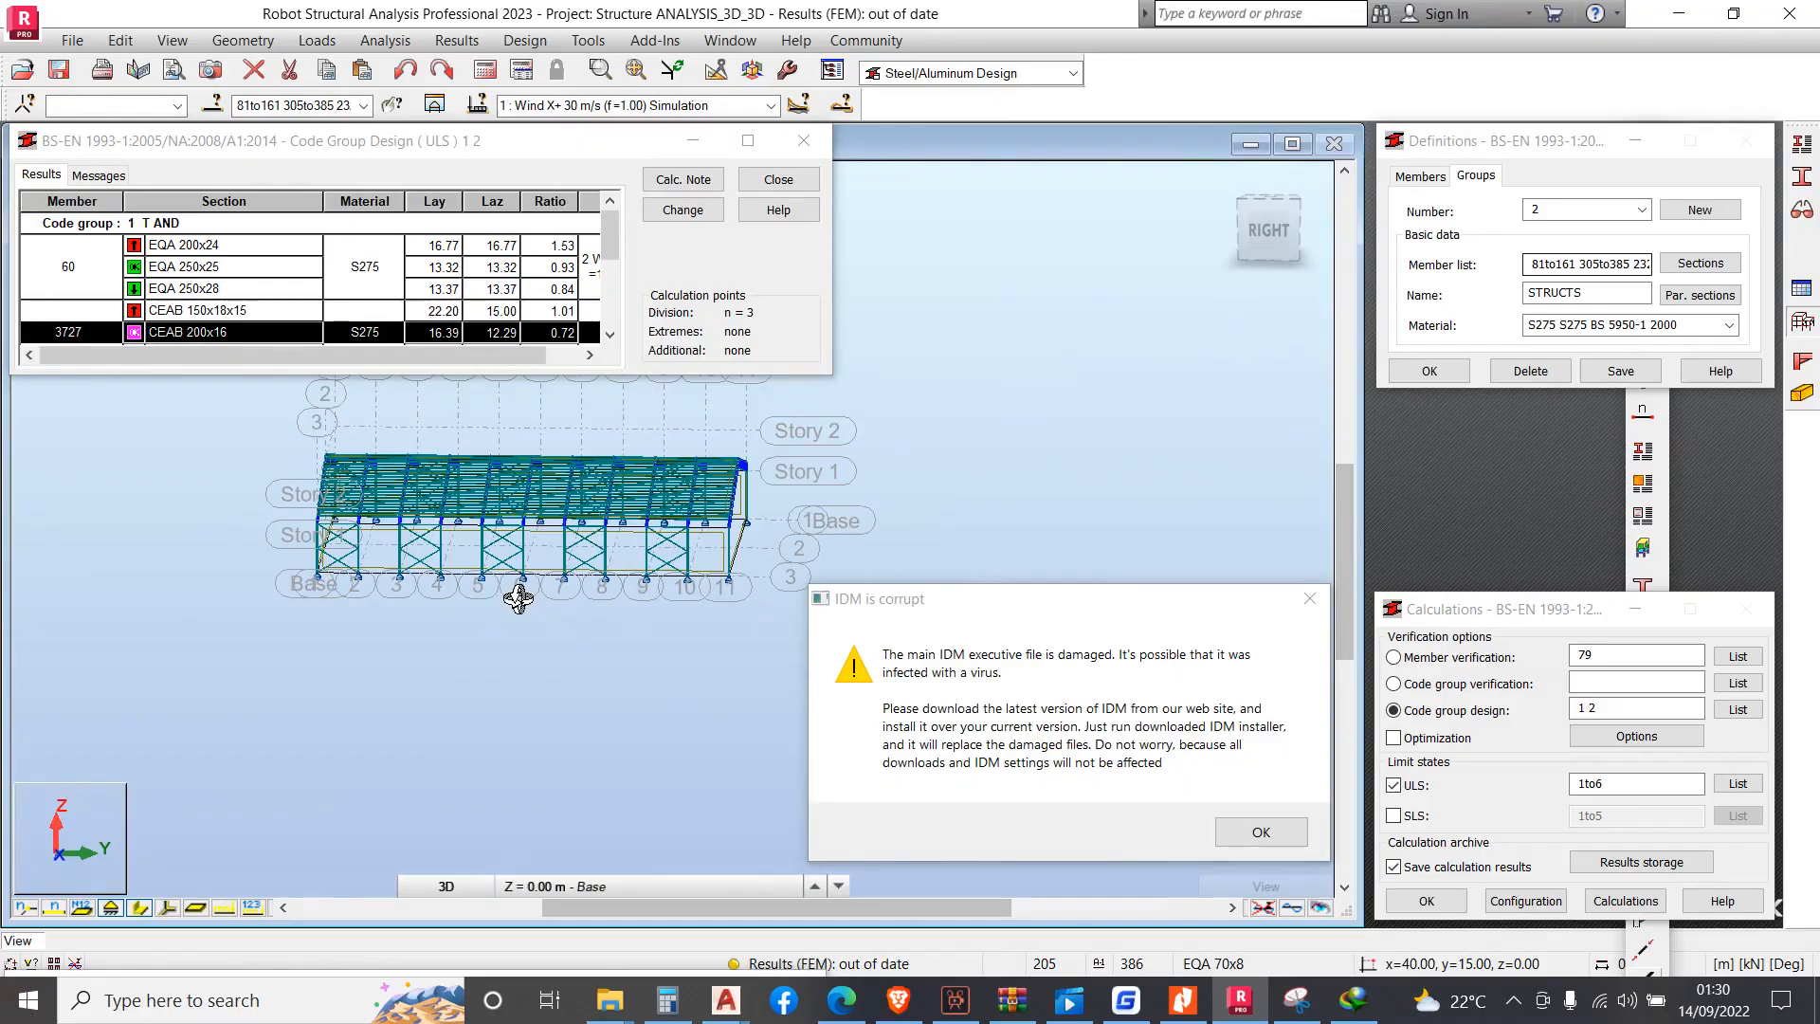
left_click_drag(175, 682, 503, 651)
scroll(247, 445, "up", 2)
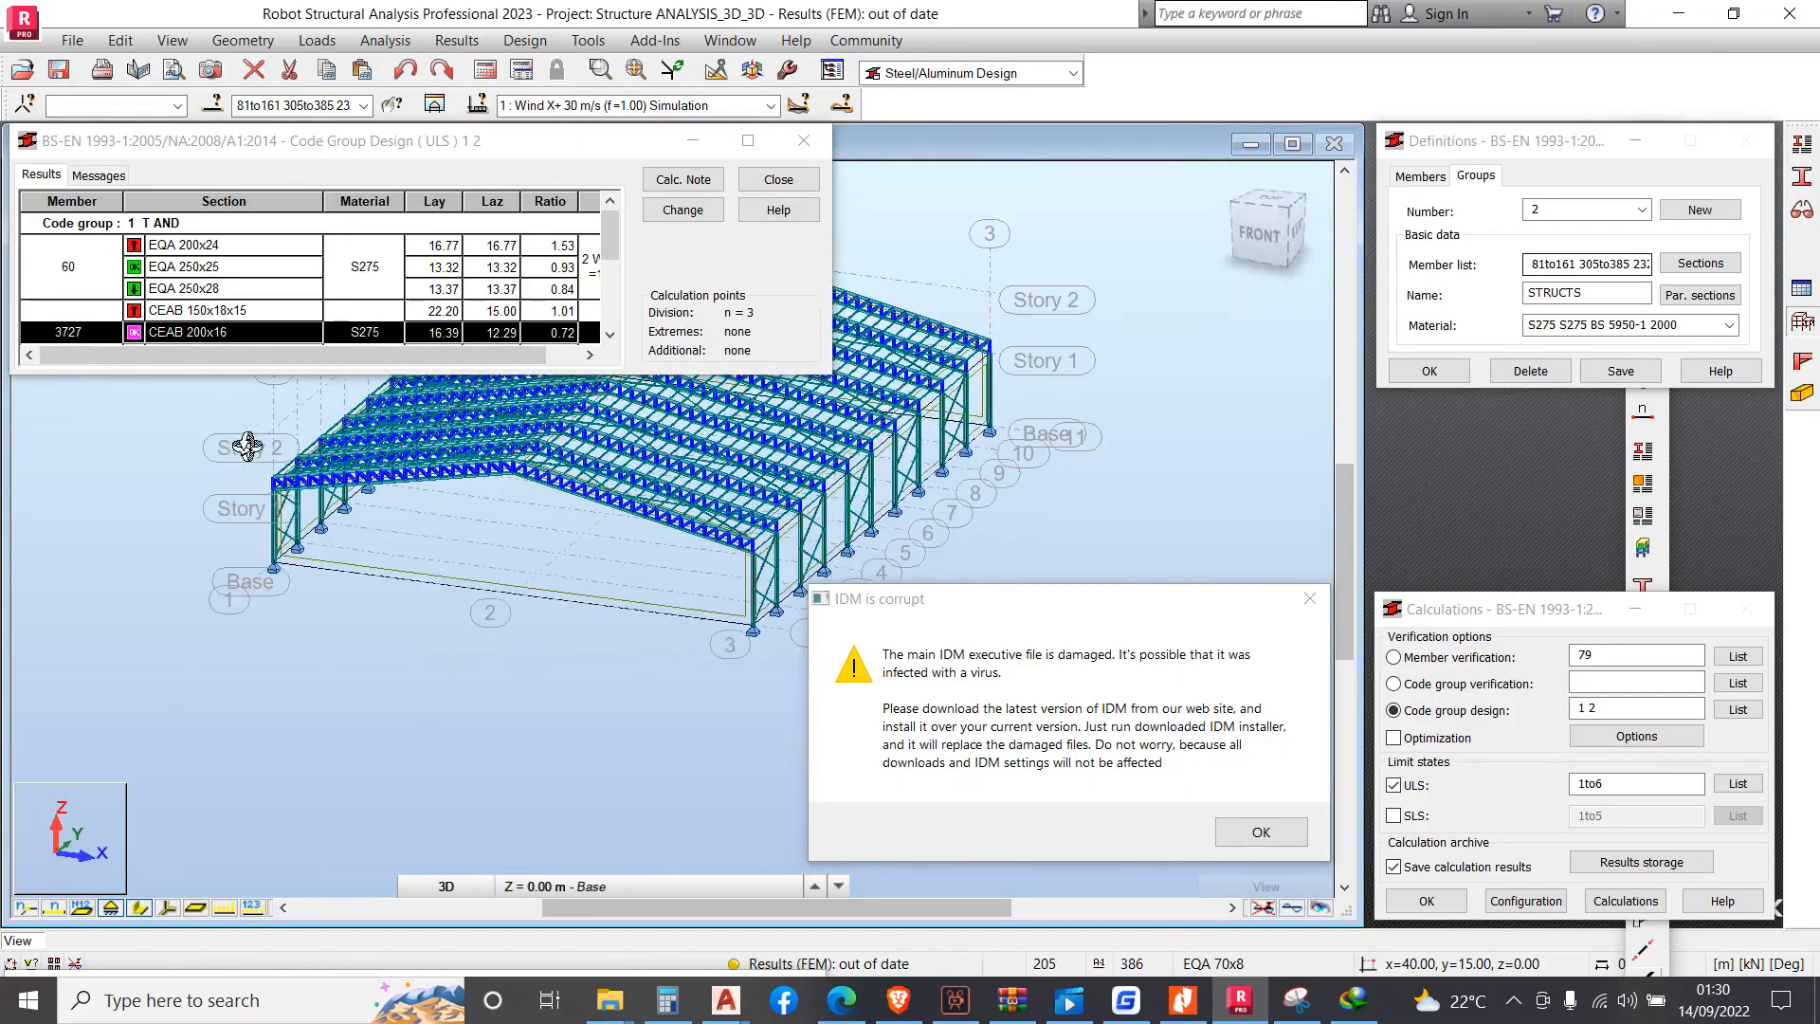
scroll(248, 445, "up", 4)
scroll(246, 566, "down", 3)
left_click_drag(336, 573, 291, 608)
scroll(300, 594, "up", 3)
scroll(342, 583, "down", 2)
scroll(187, 540, "down", 1)
scroll(500, 629, "down", 2)
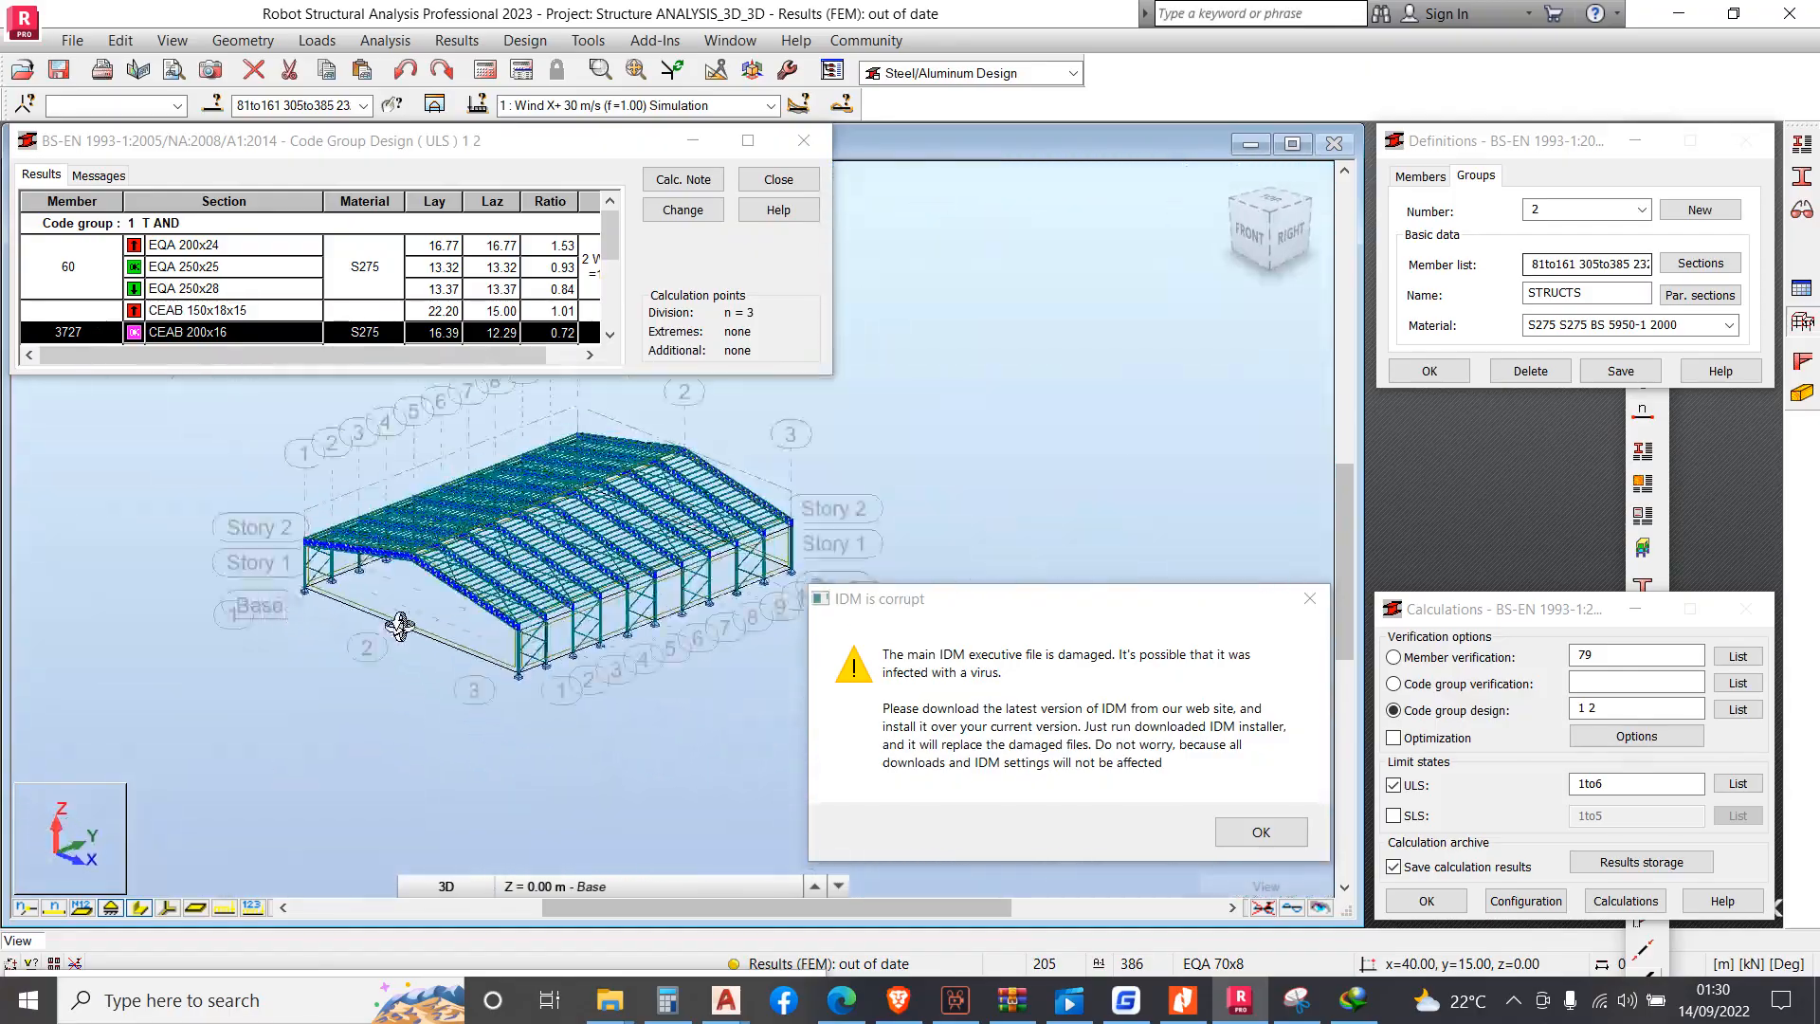
scroll(557, 617, "up", 3)
scroll(414, 581, "down", 2)
left_click_drag(414, 581, 616, 531)
scroll(613, 544, "up", 2)
scroll(625, 552, "down", 3)
scroll(611, 493, "up", 5)
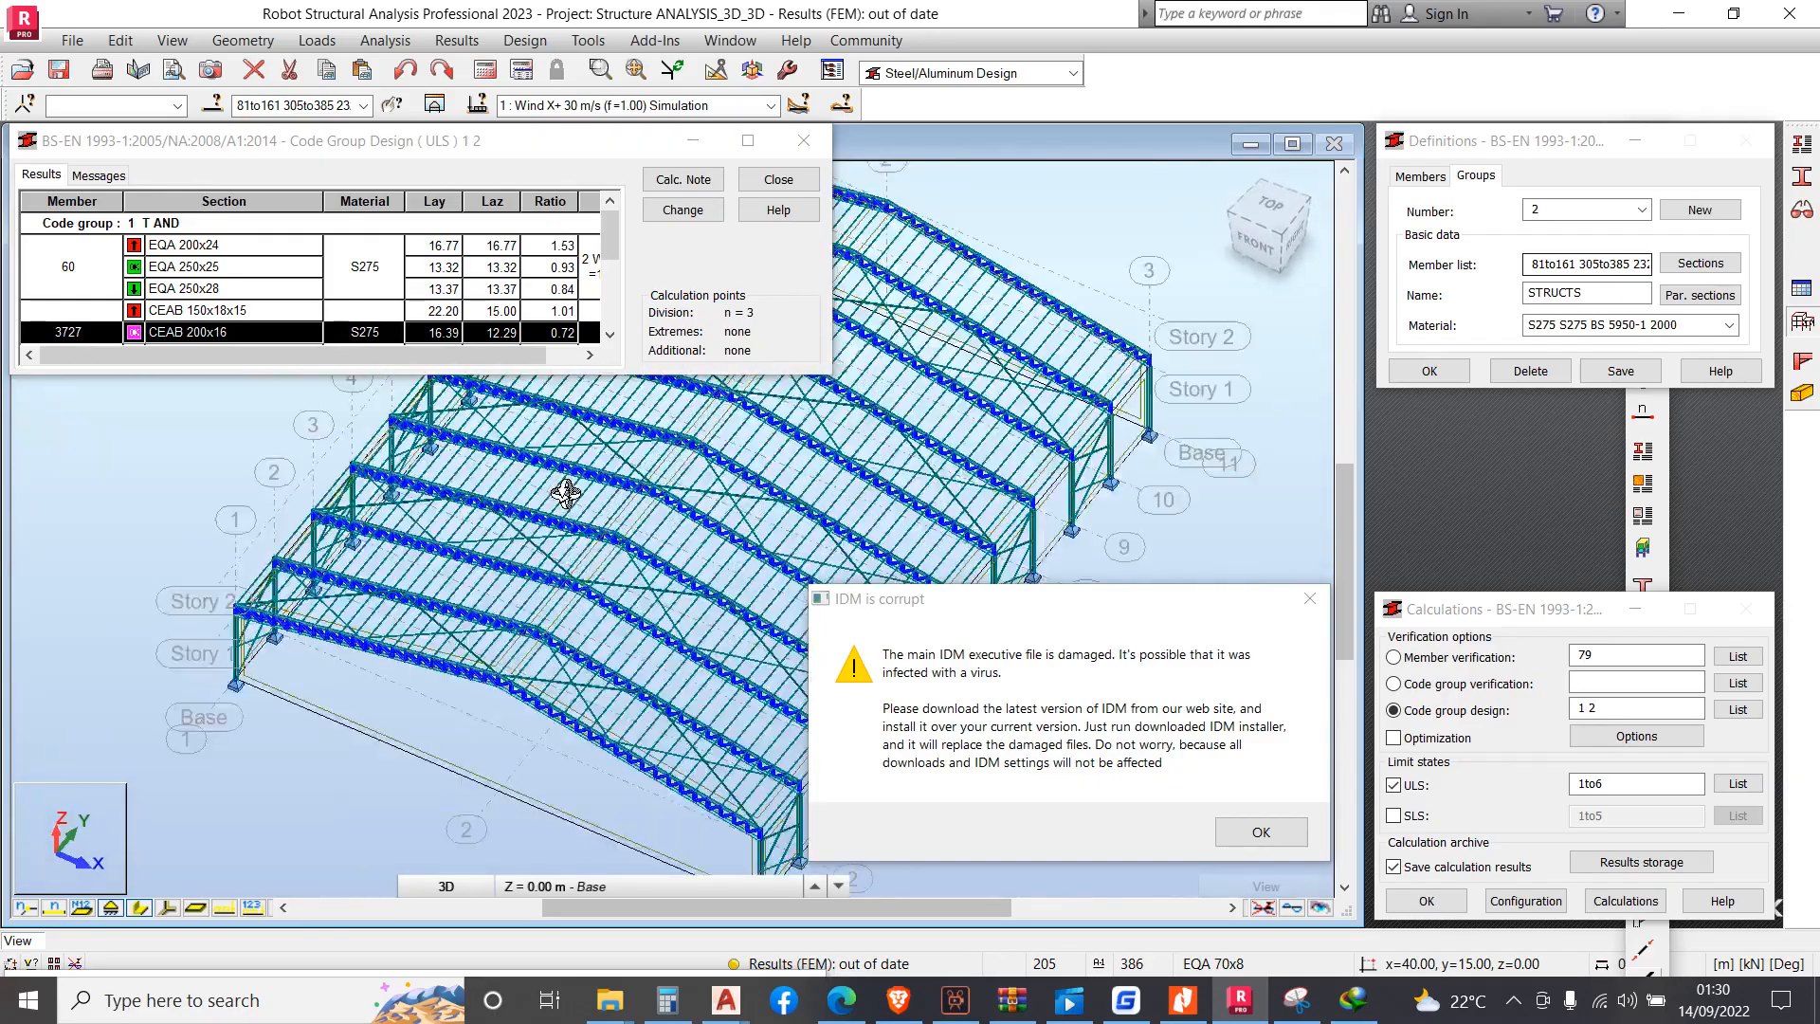
Dismiss the IDM corruption alert and switch back from the browser to Robot Structural Analysis
left_click(1309, 598)
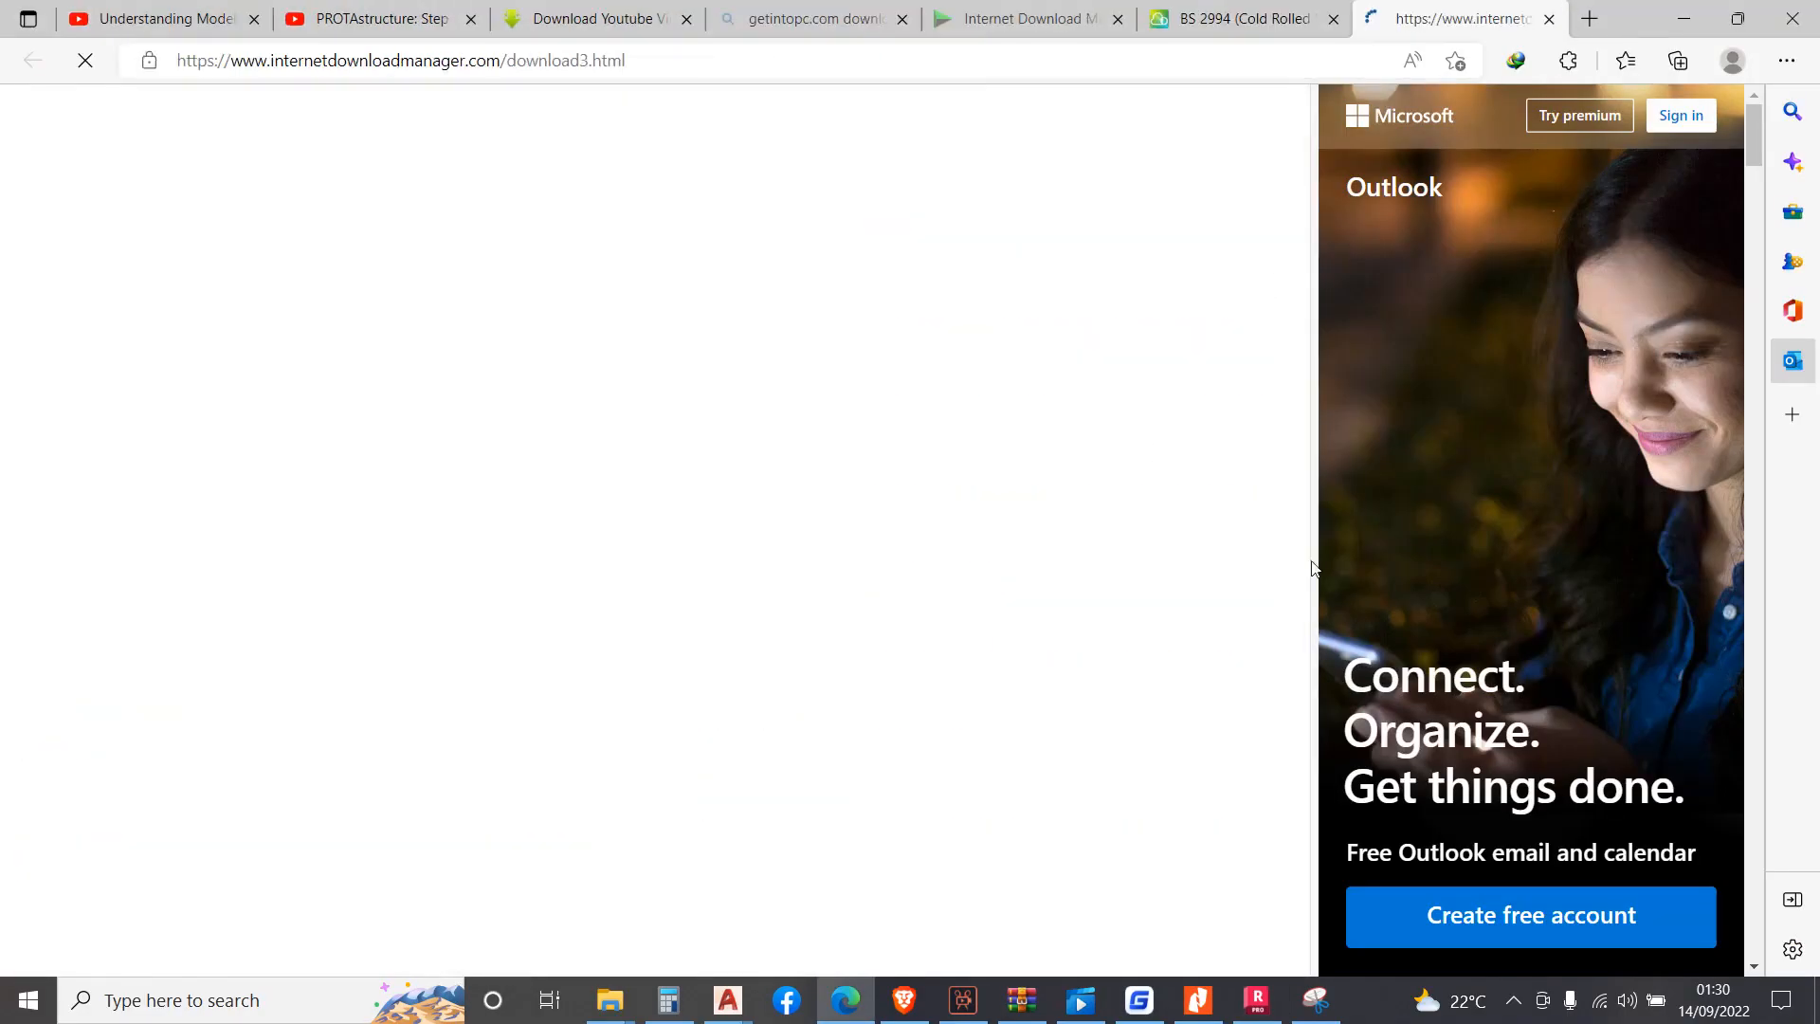
left_click(1256, 1000)
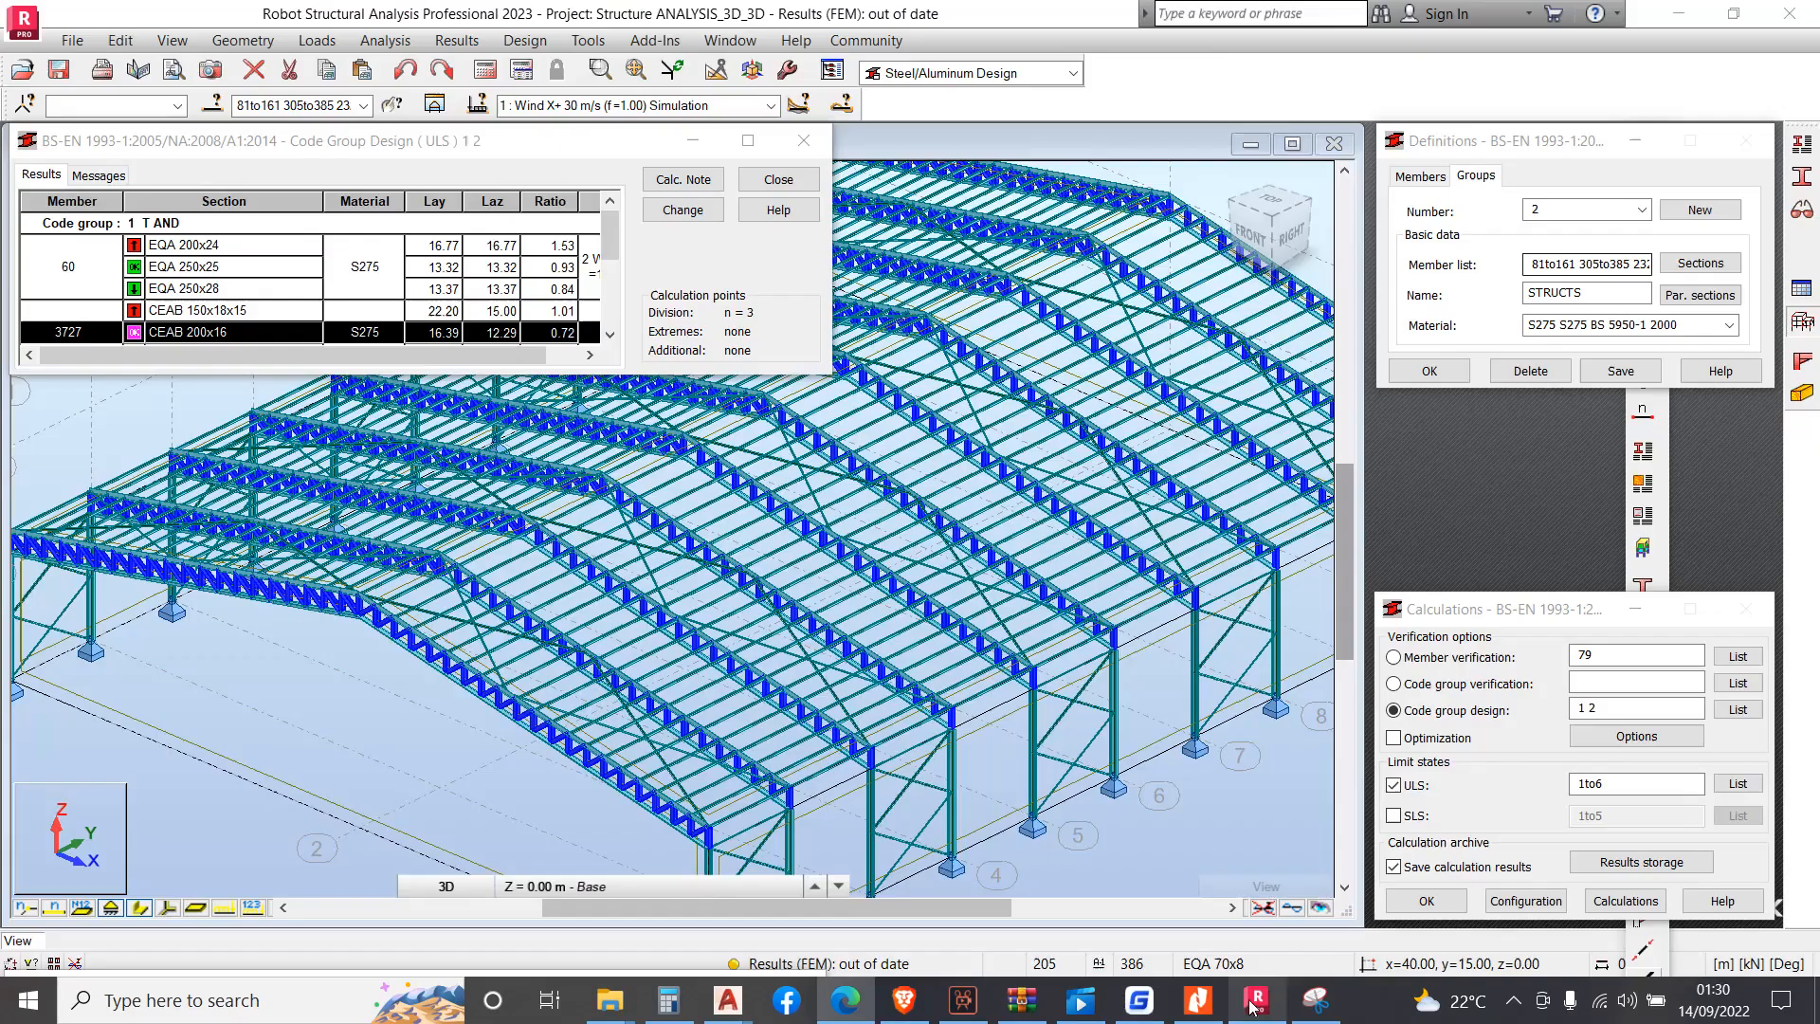
Close the group design results and archive them under the name Code Group Design ( ULS ) 1 2
scroll(778, 531, "down", 3)
left_click(780, 180)
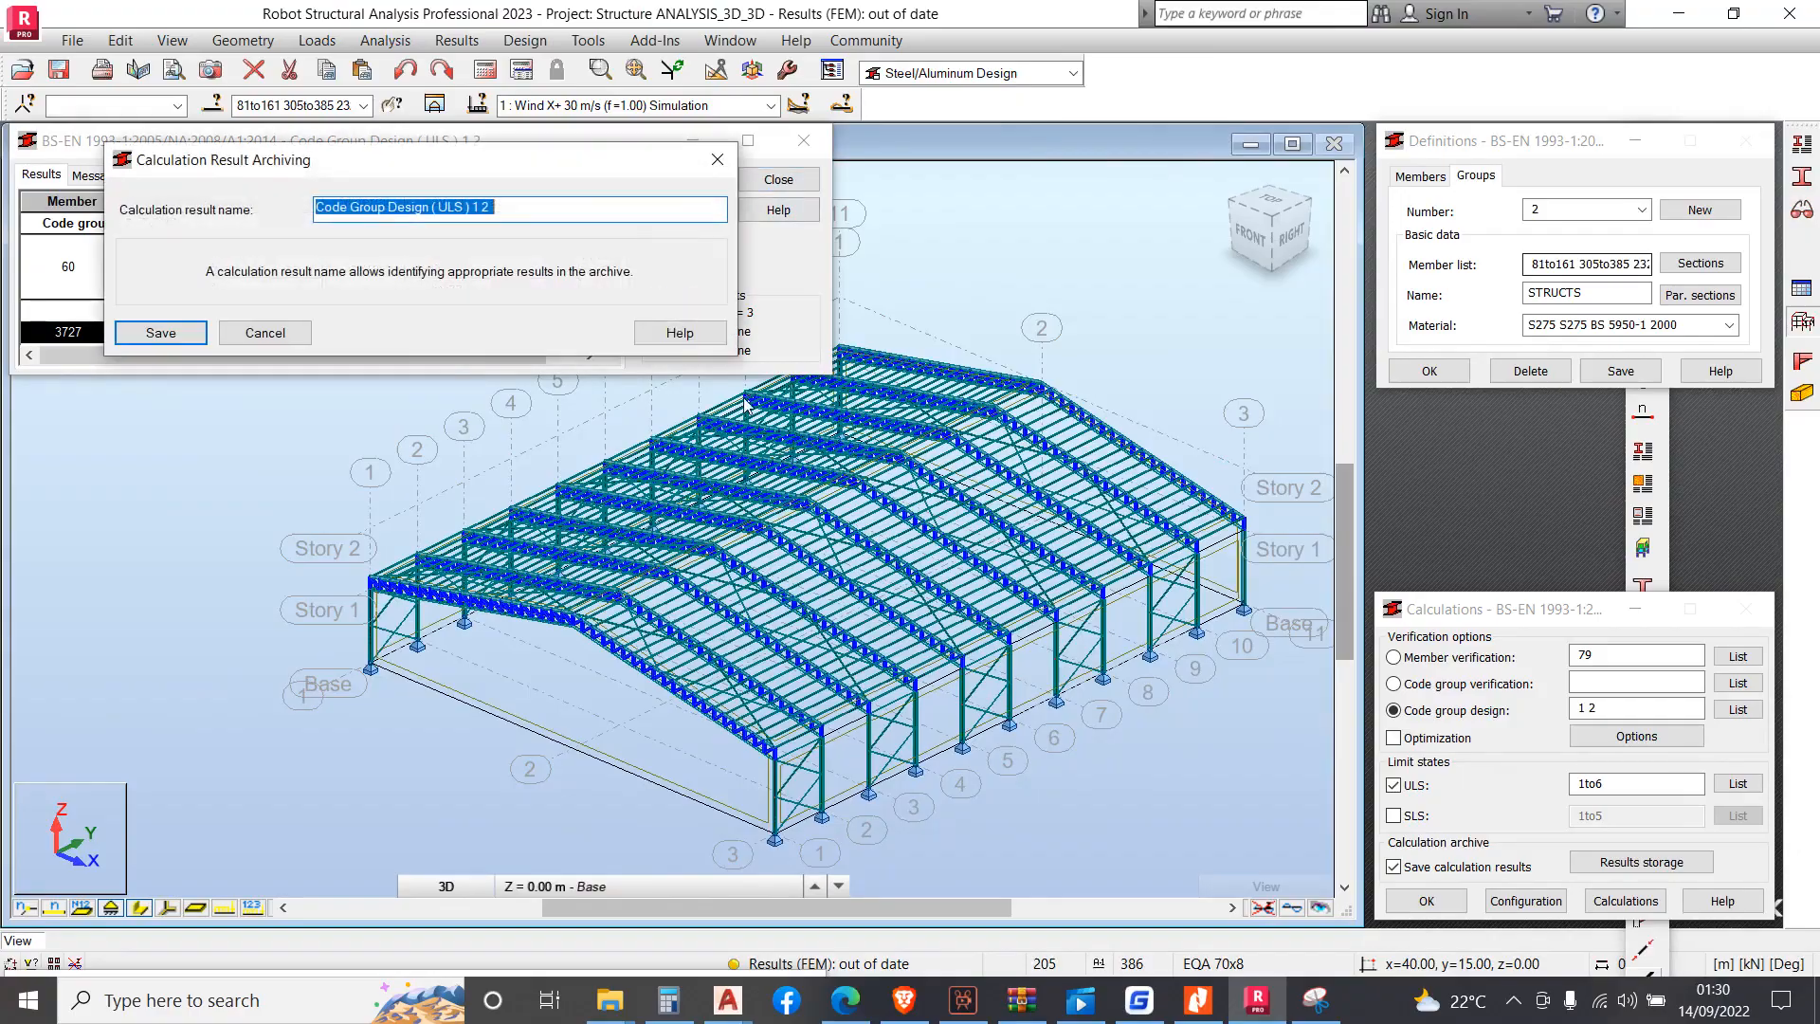
left_click(150, 336)
Inspect the hall's trusses, roof members and columns from several angles after the section change
middle_click_drag(676, 518, 703, 553, "shift")
scroll(593, 519, "up", 3)
scroll(493, 521, "down", 2)
middle_click_drag(430, 537, 573, 549, "shift")
scroll(983, 668, "up", 5)
middle_click_drag(702, 483, 739, 479, "shift")
scroll(690, 564, "down", 2)
middle_click_drag(607, 614, 560, 573, "shift")
scroll(641, 492, "down", 4)
middle_click_drag(642, 492, 817, 486, "shift")
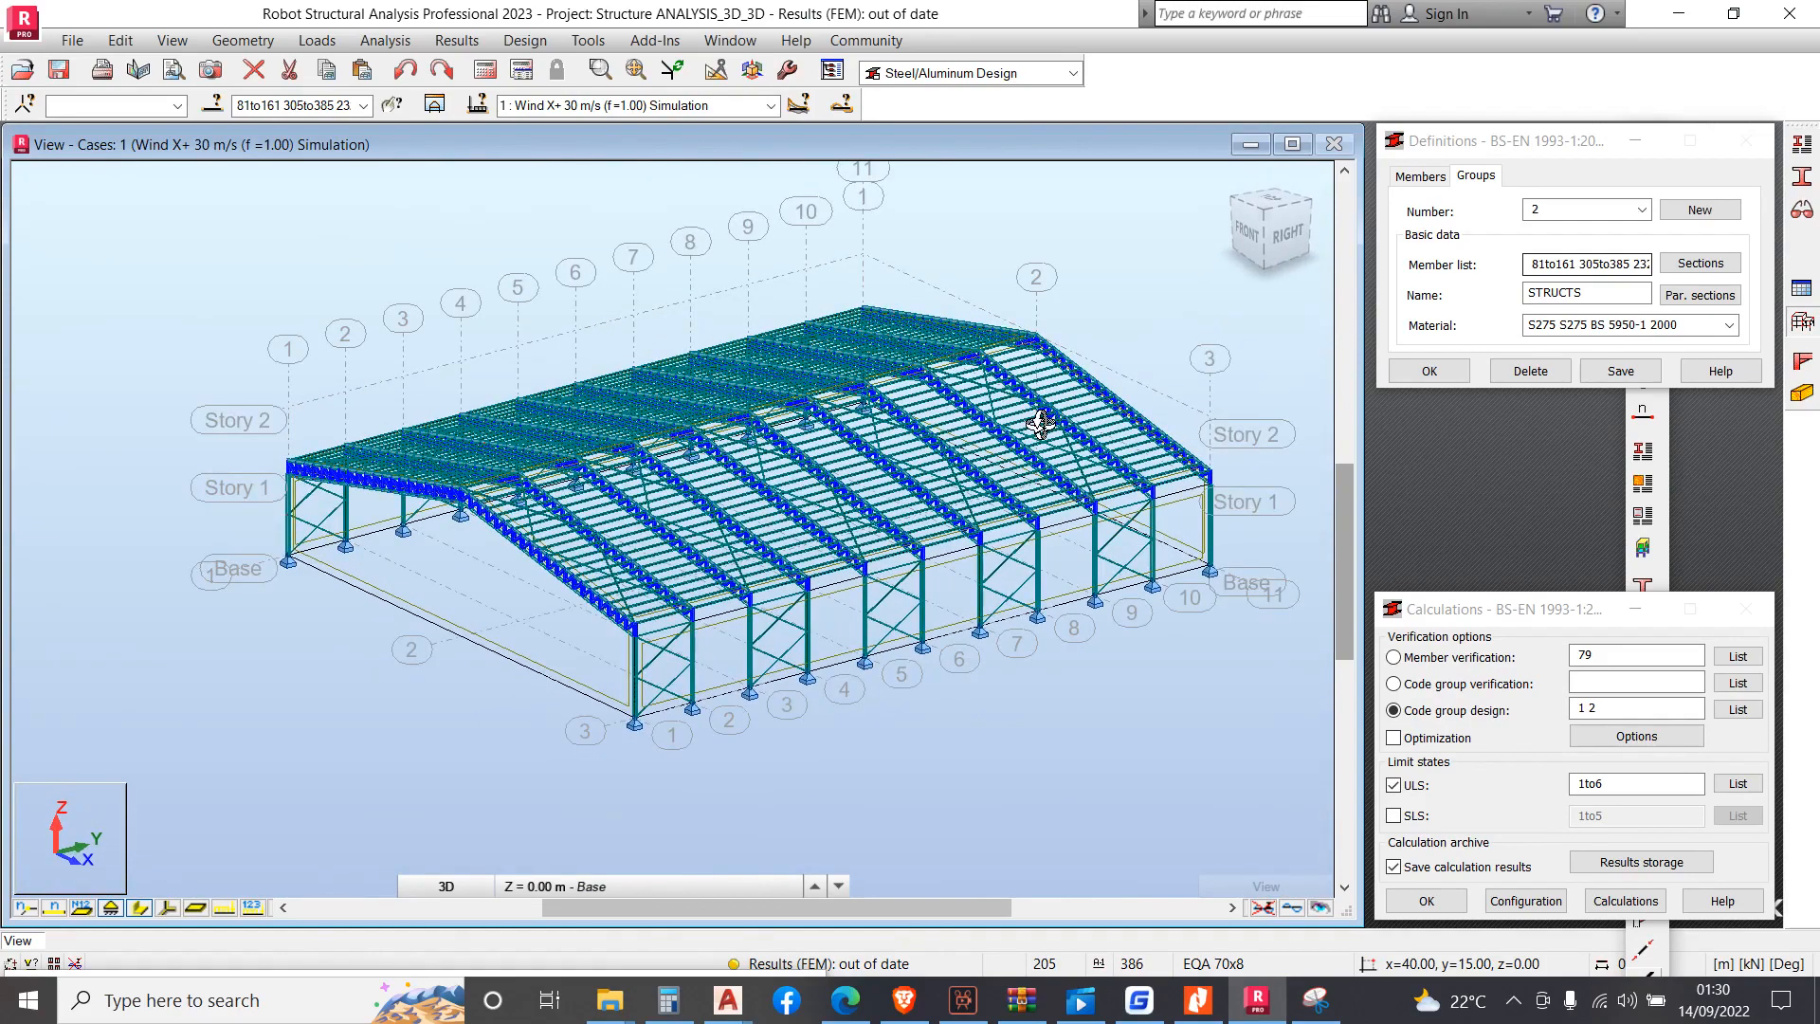
scroll(1041, 423, "up", 3)
scroll(1041, 421, "down", 2)
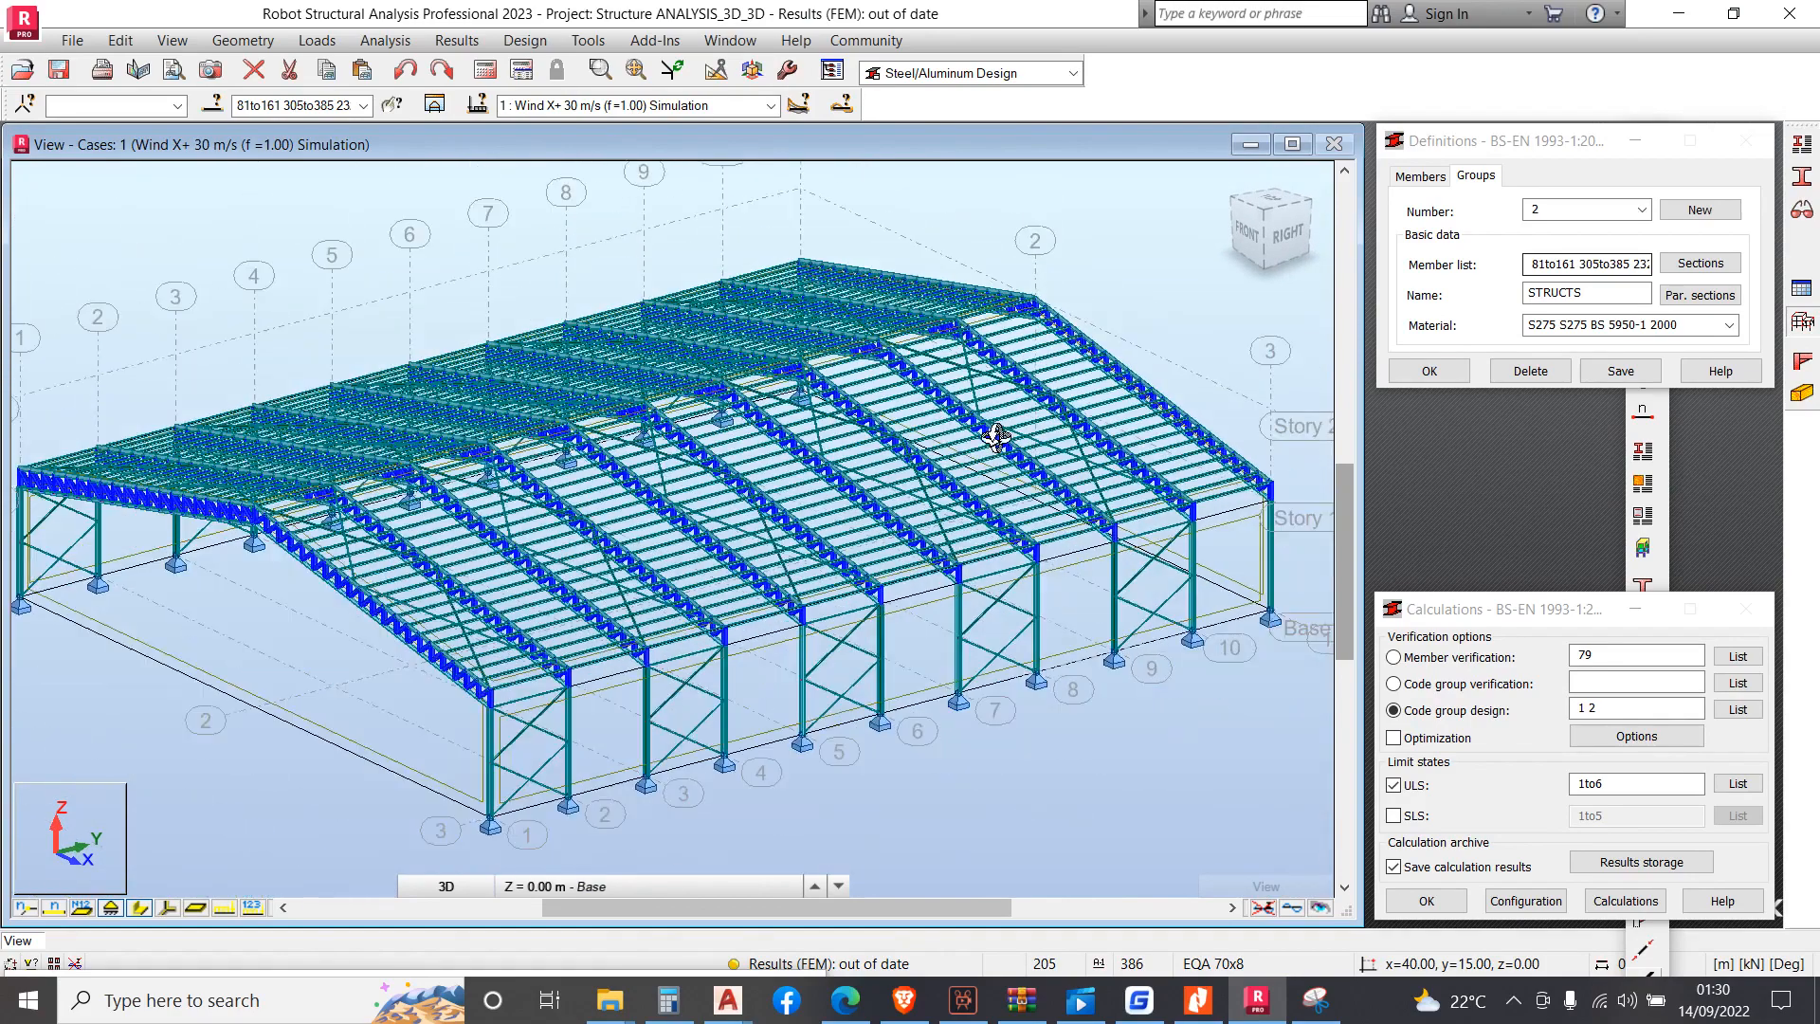
scroll(926, 448, "down", 1)
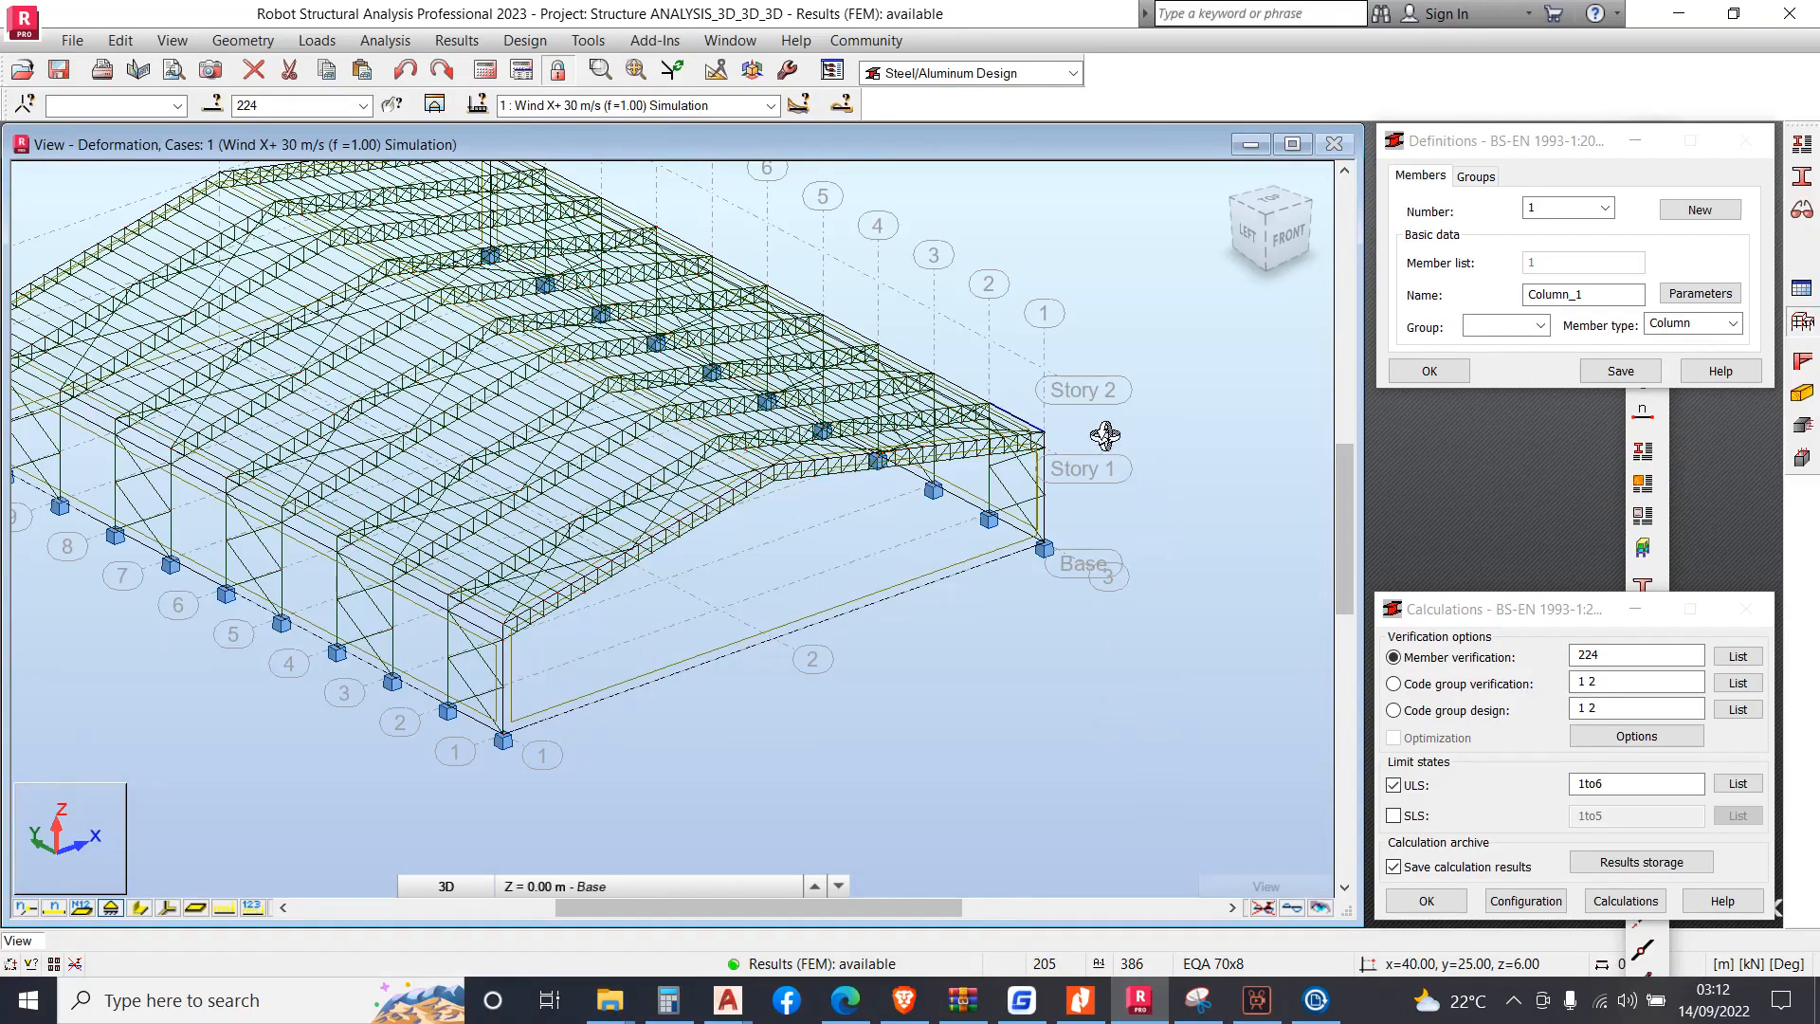
Choose the 3D truss structure type for the hall model and run the static analysis
scroll(881, 370, "down", 1)
scroll(688, 369, "up", 1)
scroll(654, 367, "up", 1)
scroll(783, 351, "down", 1)
left_click_drag(786, 349, 735, 386)
scroll(690, 553, "down", 1)
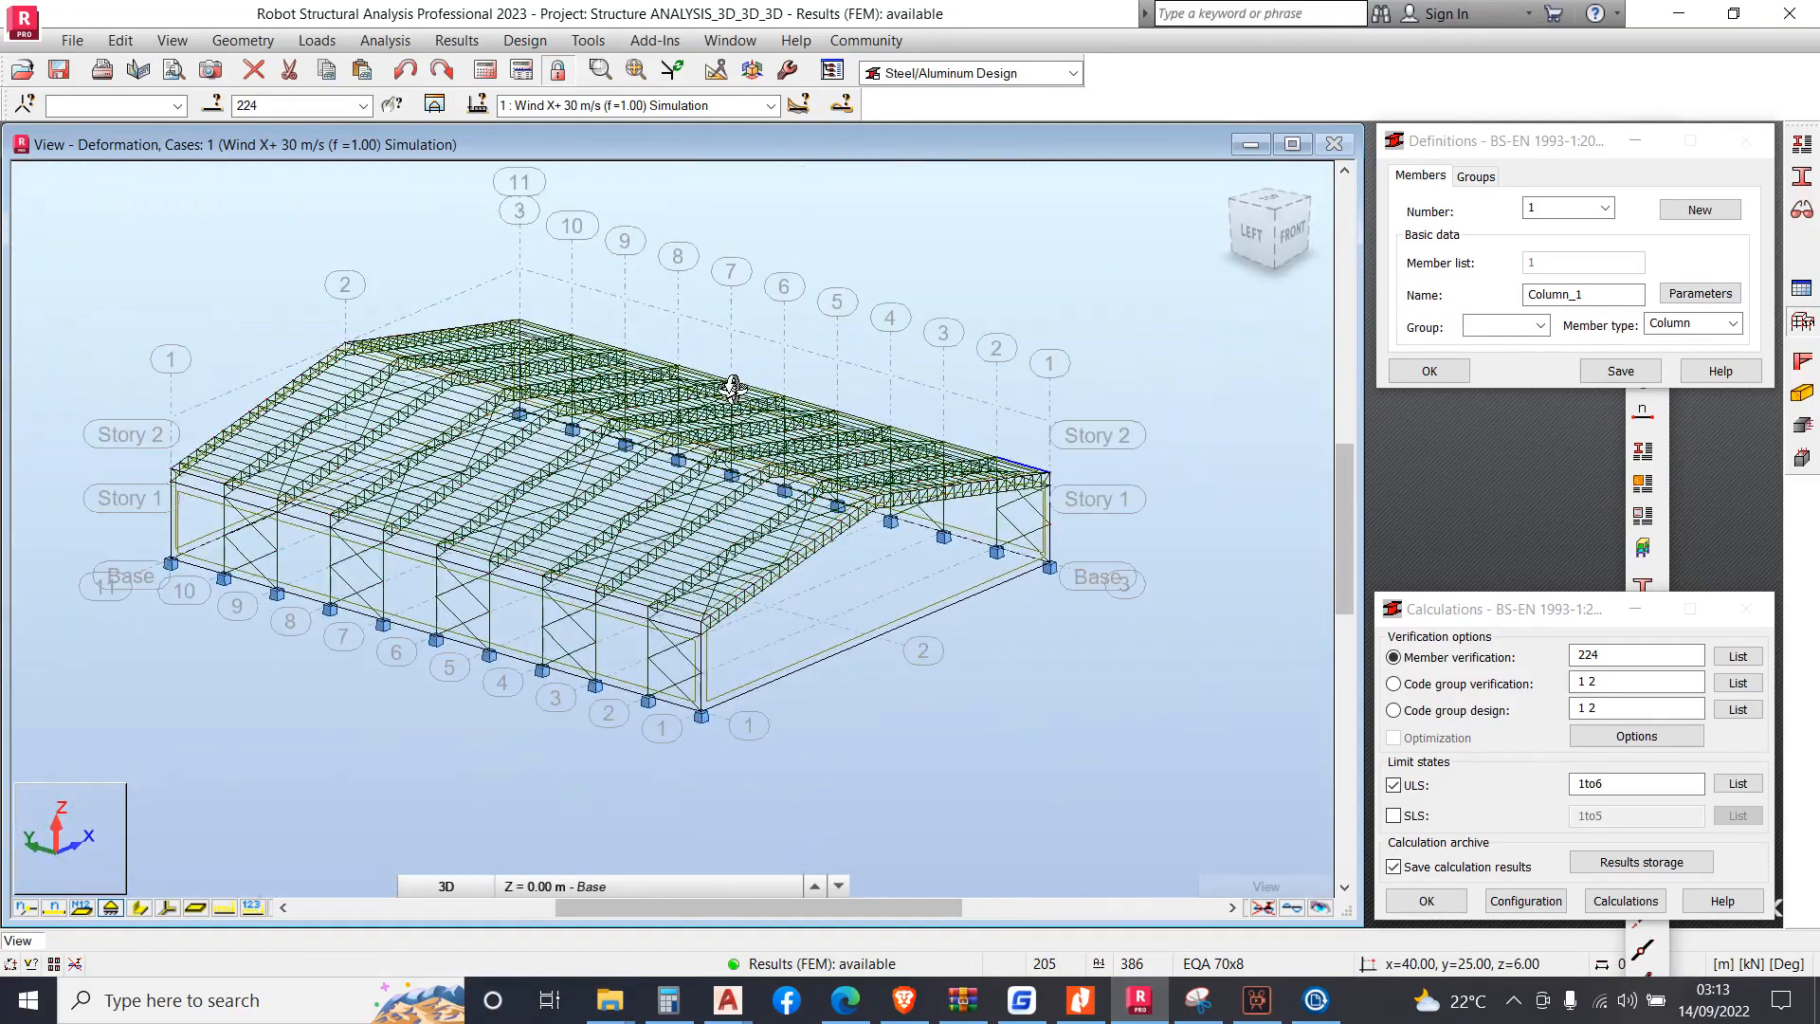
left_click(242, 41)
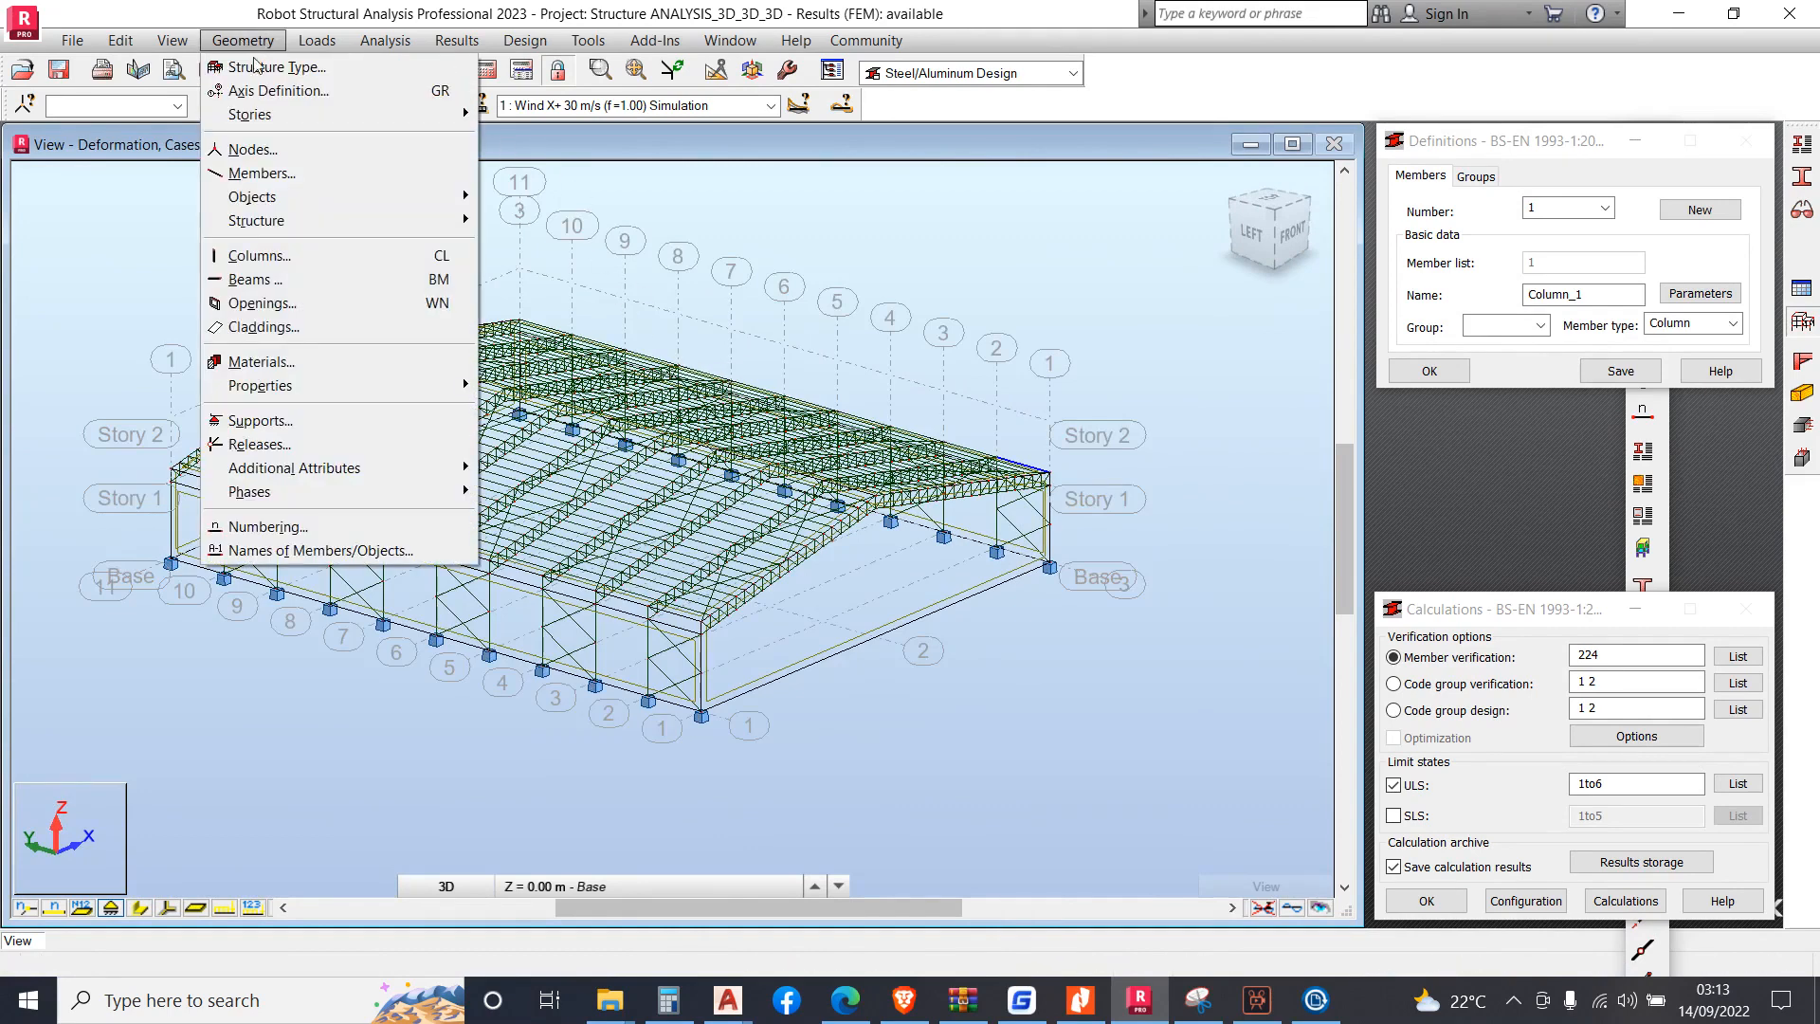
left_click(256, 66)
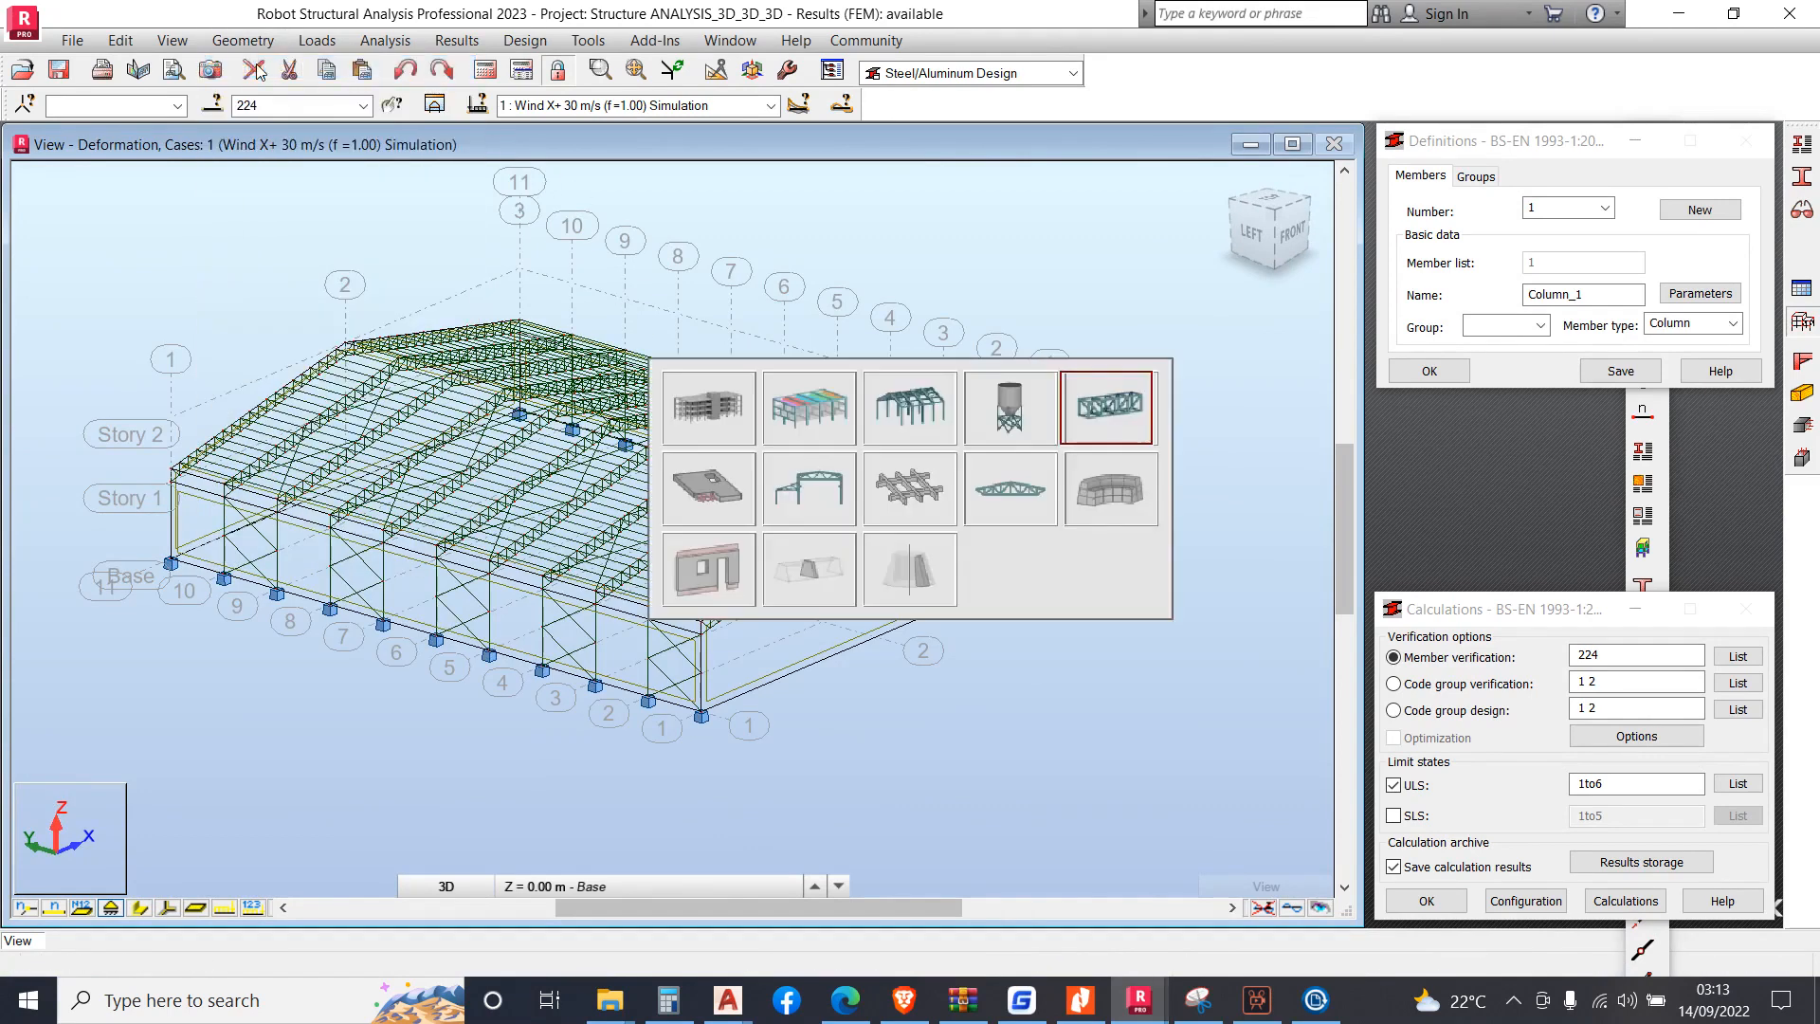
left_click(1104, 407)
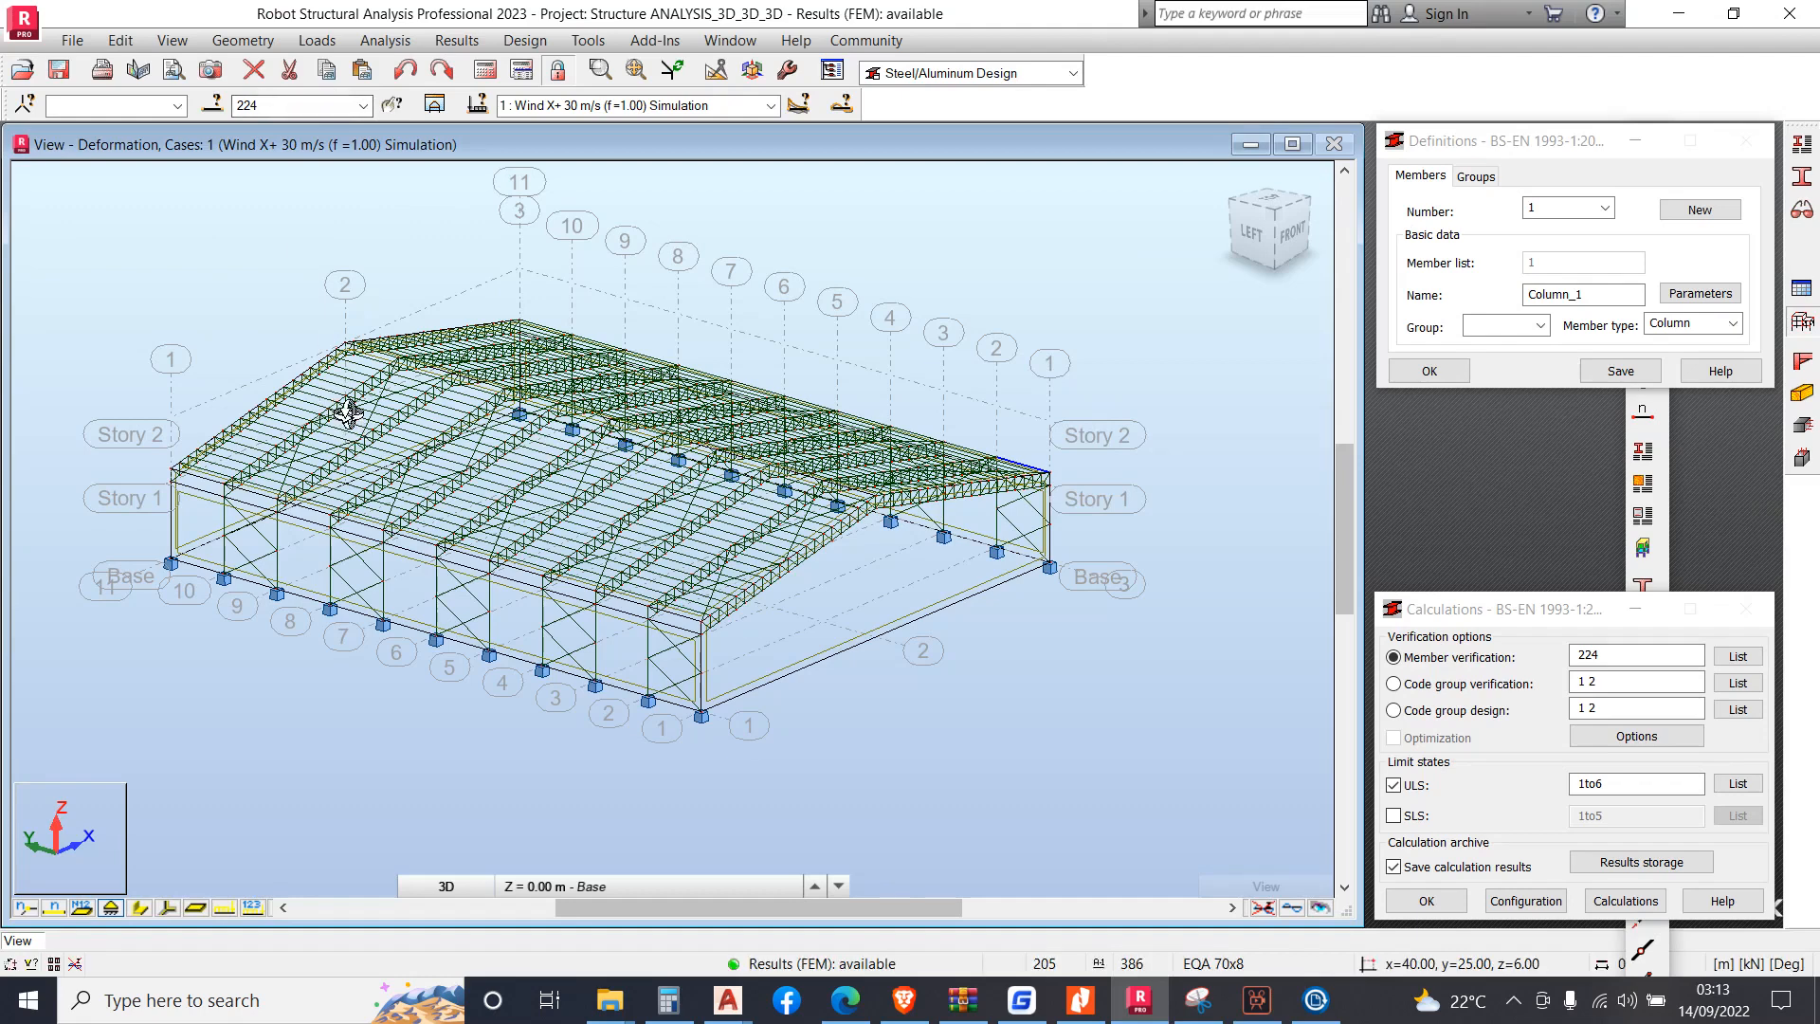
left_click(484, 73)
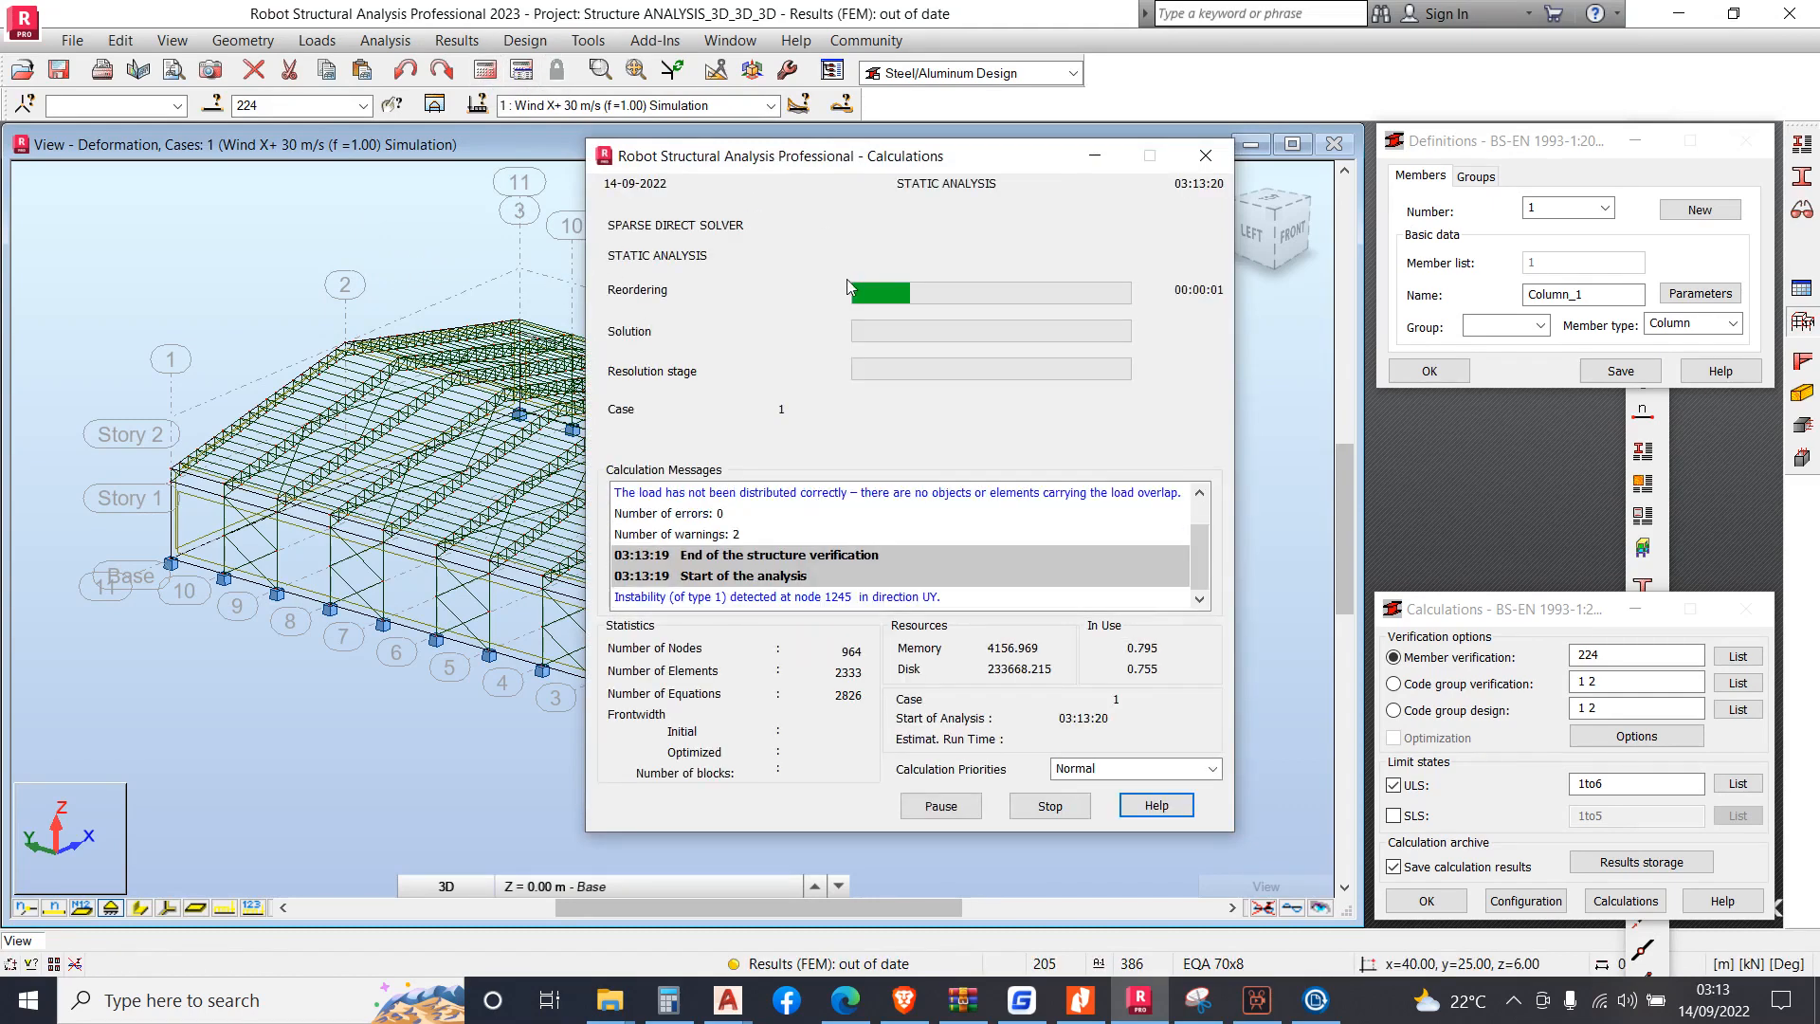
Close the calculation messages and show the hall members with their section shapes
key("Escape")
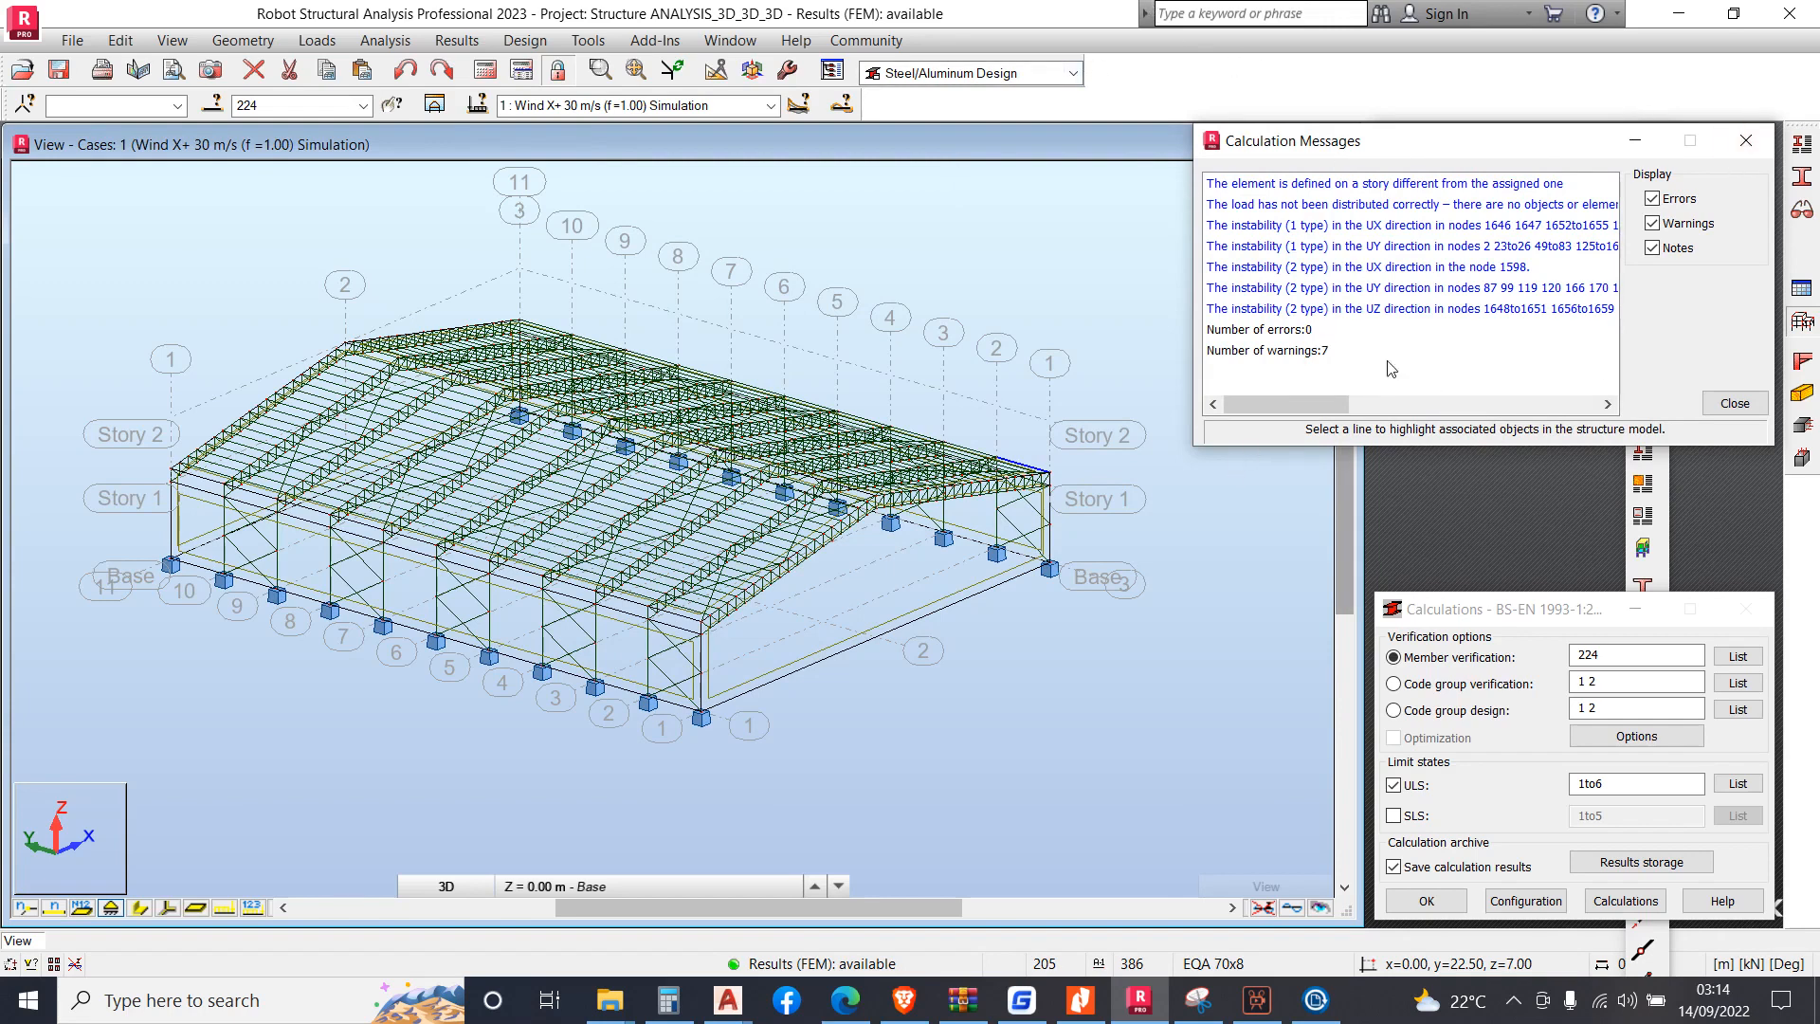
left_click(1765, 142)
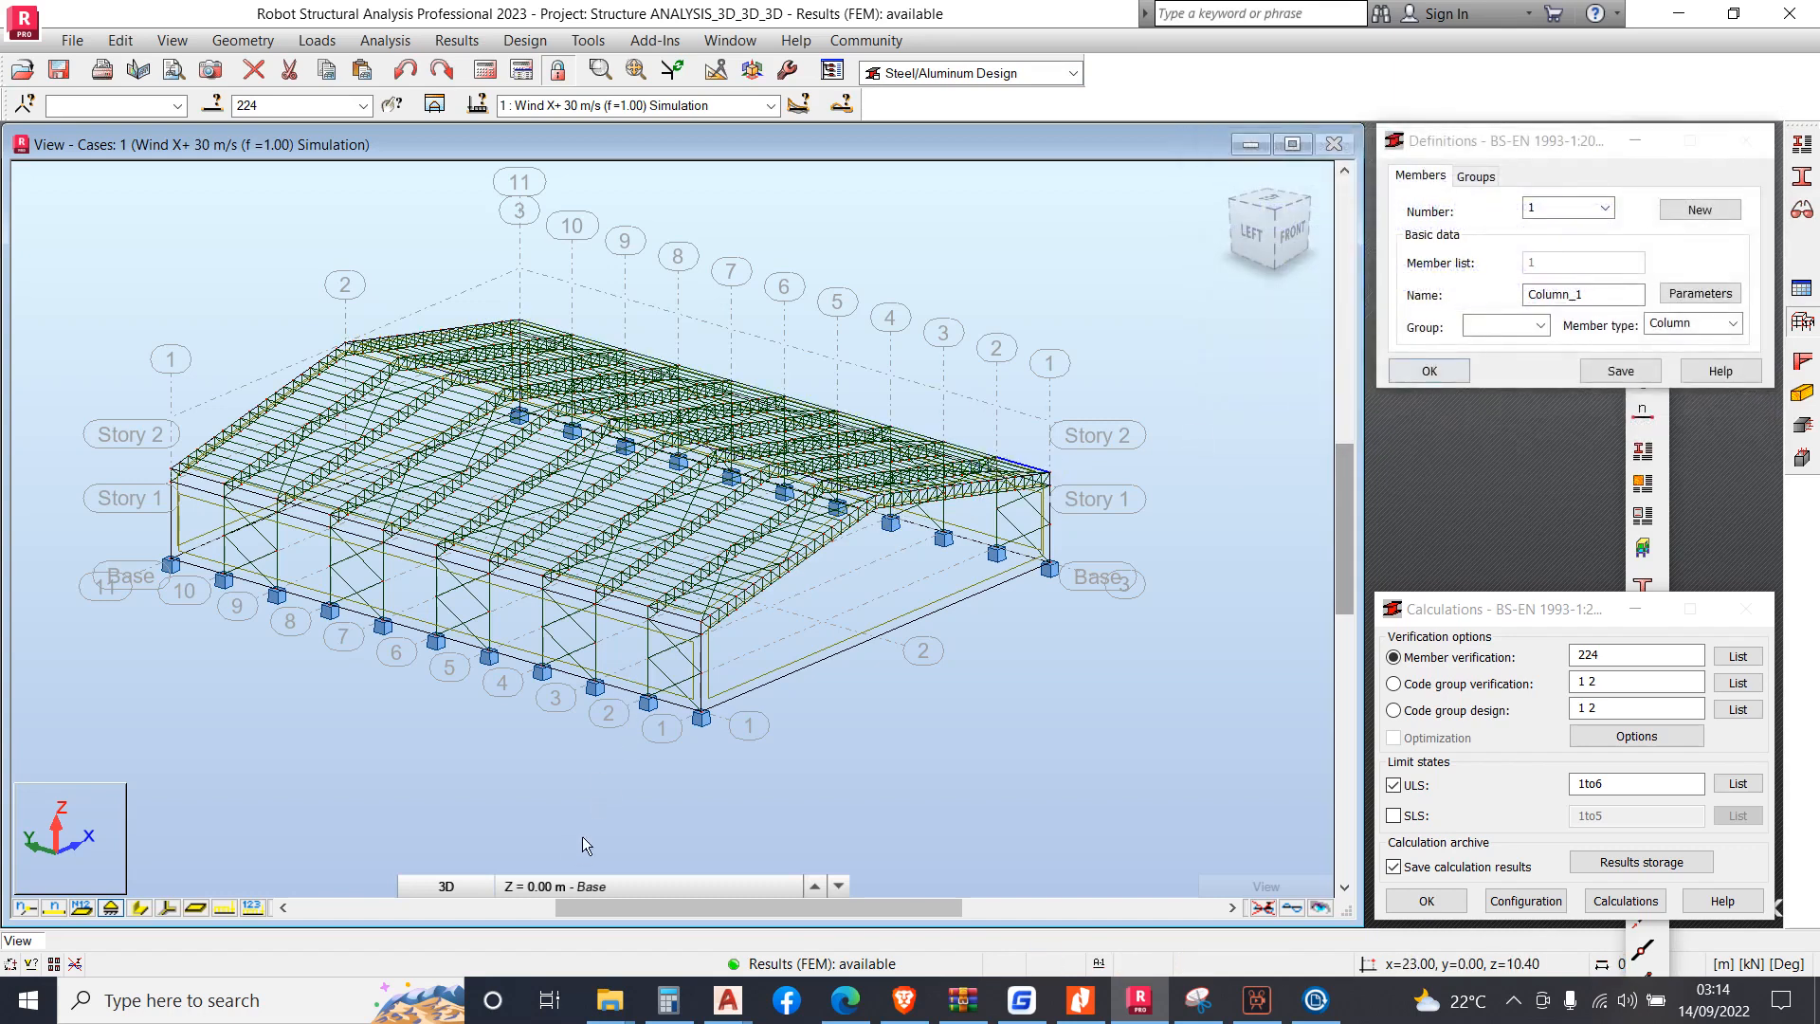
left_click(141, 907)
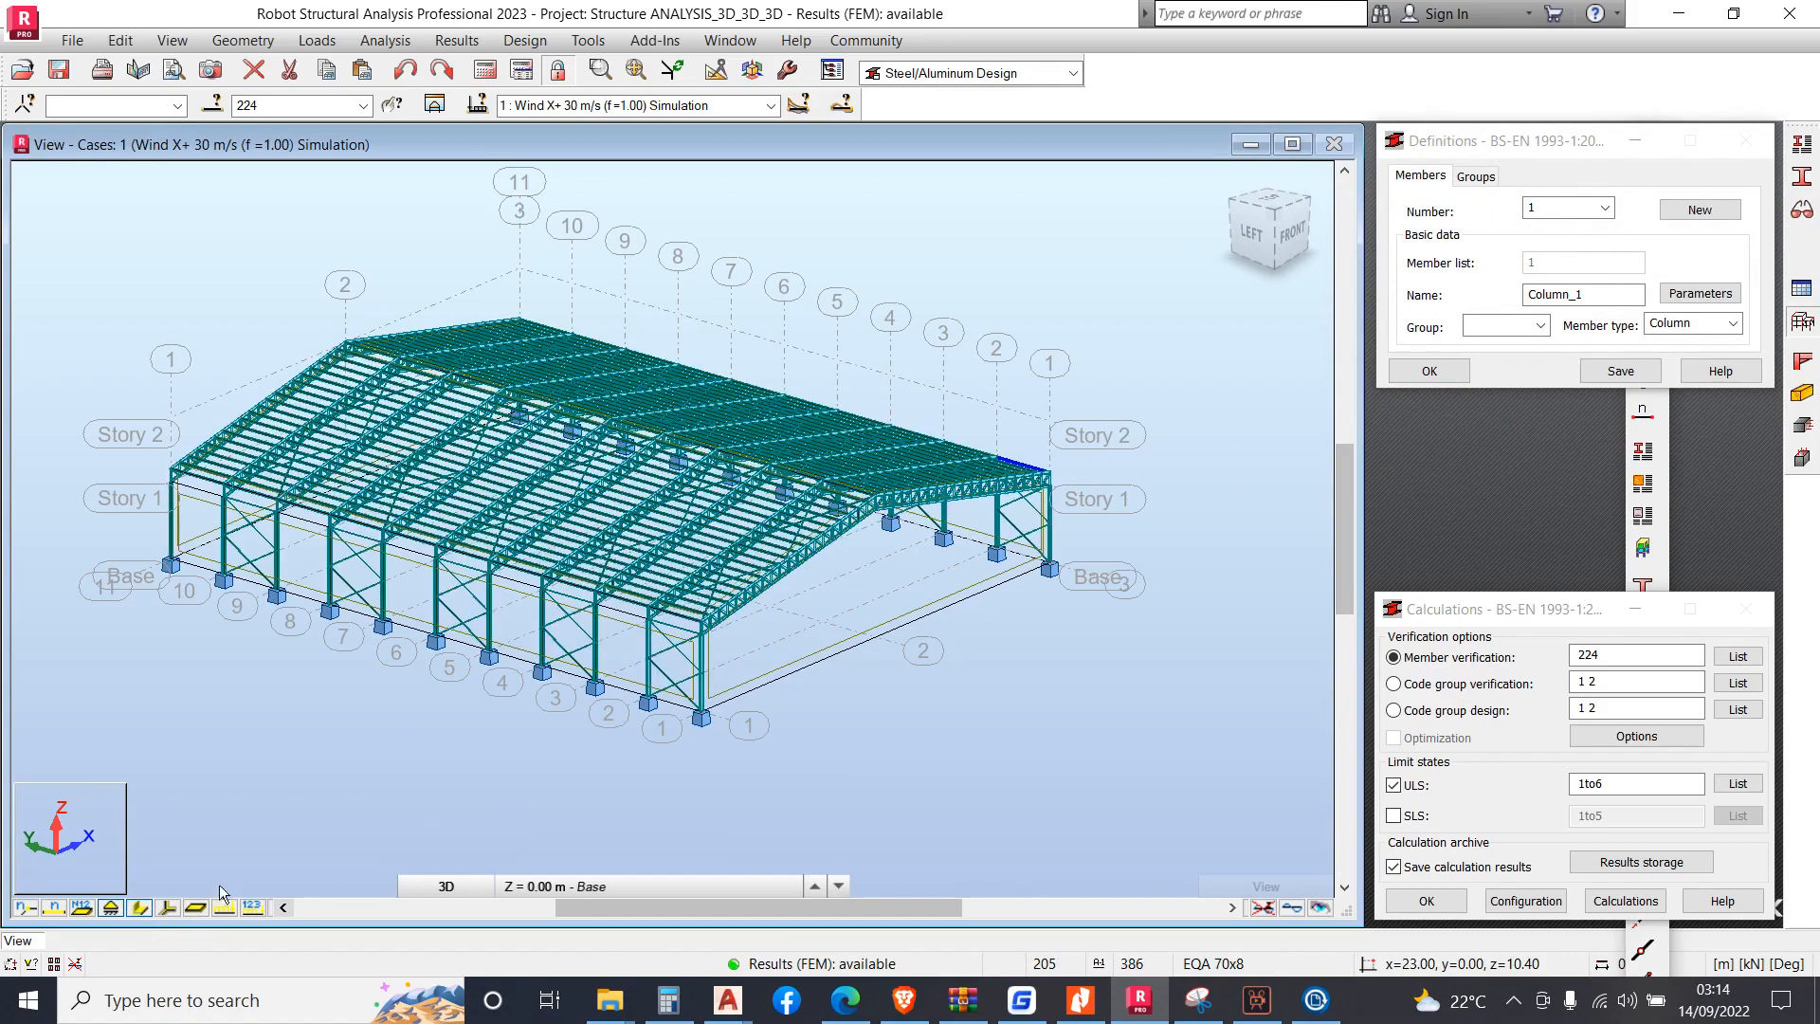
Select all columns that share the cross-section of column 10 on grid line 2
scroll(652, 618, "up", 5)
scroll(652, 618, "up", 2)
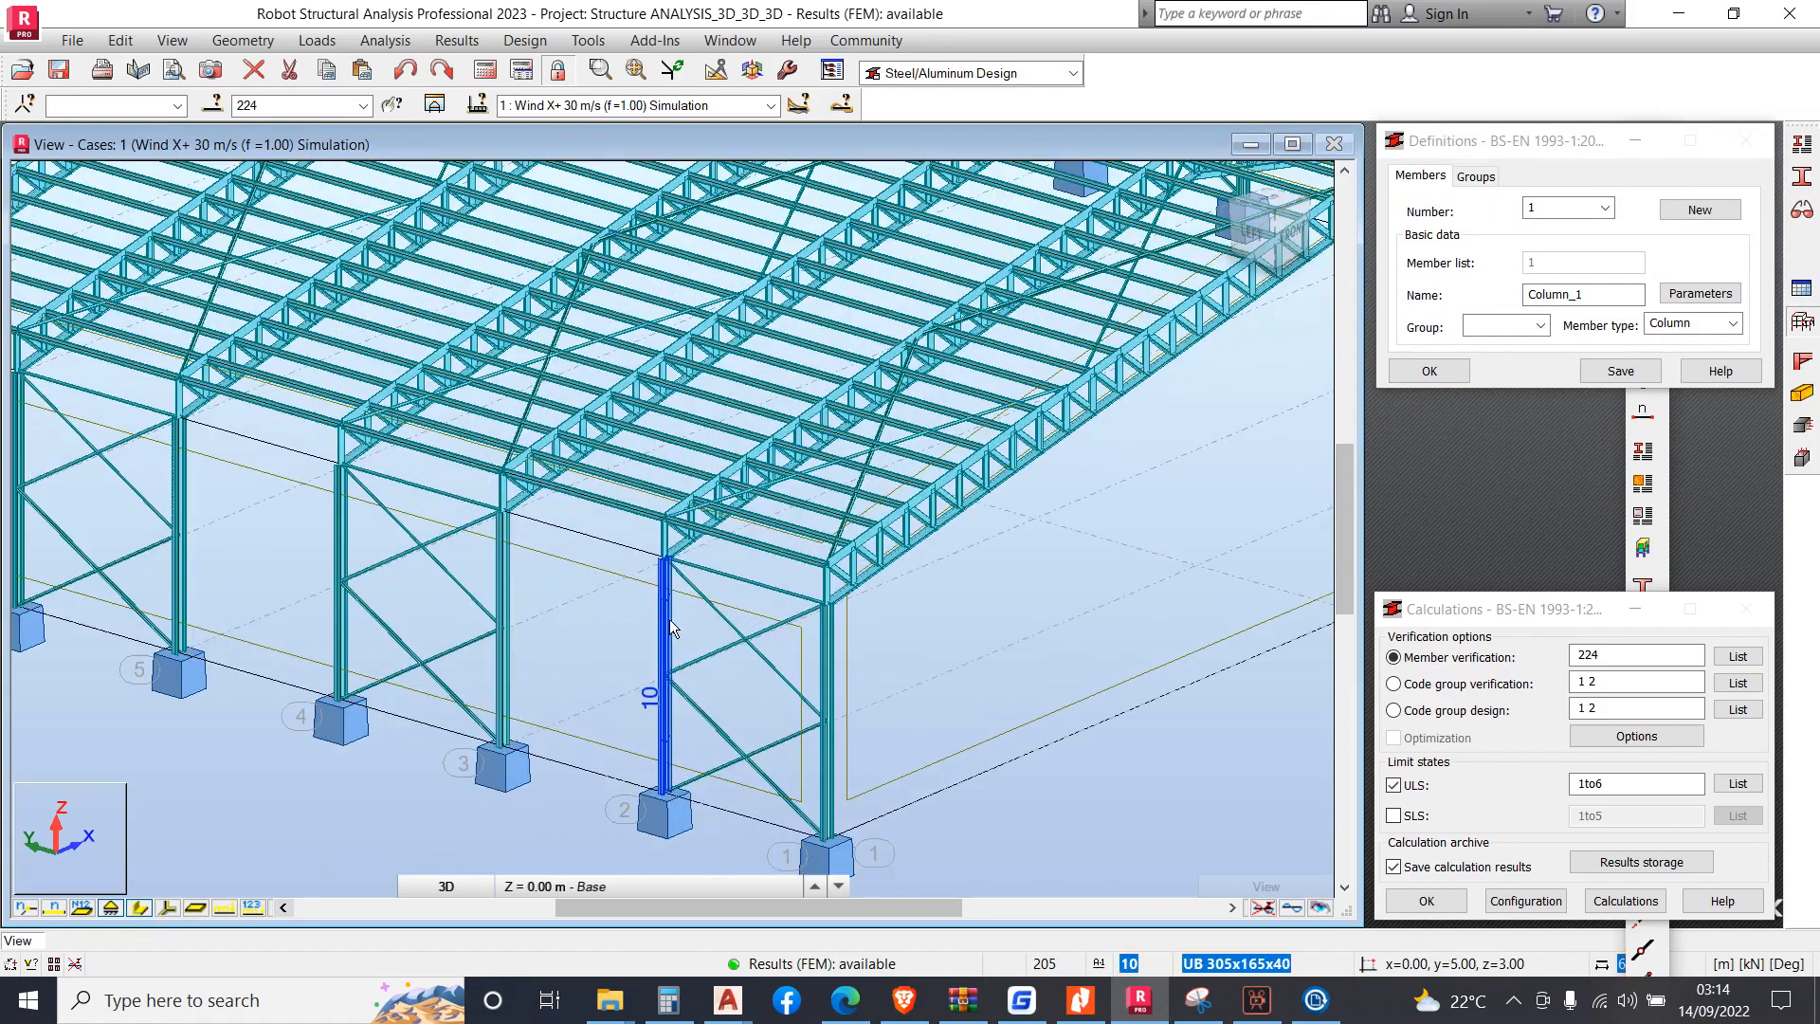
left_click(669, 620)
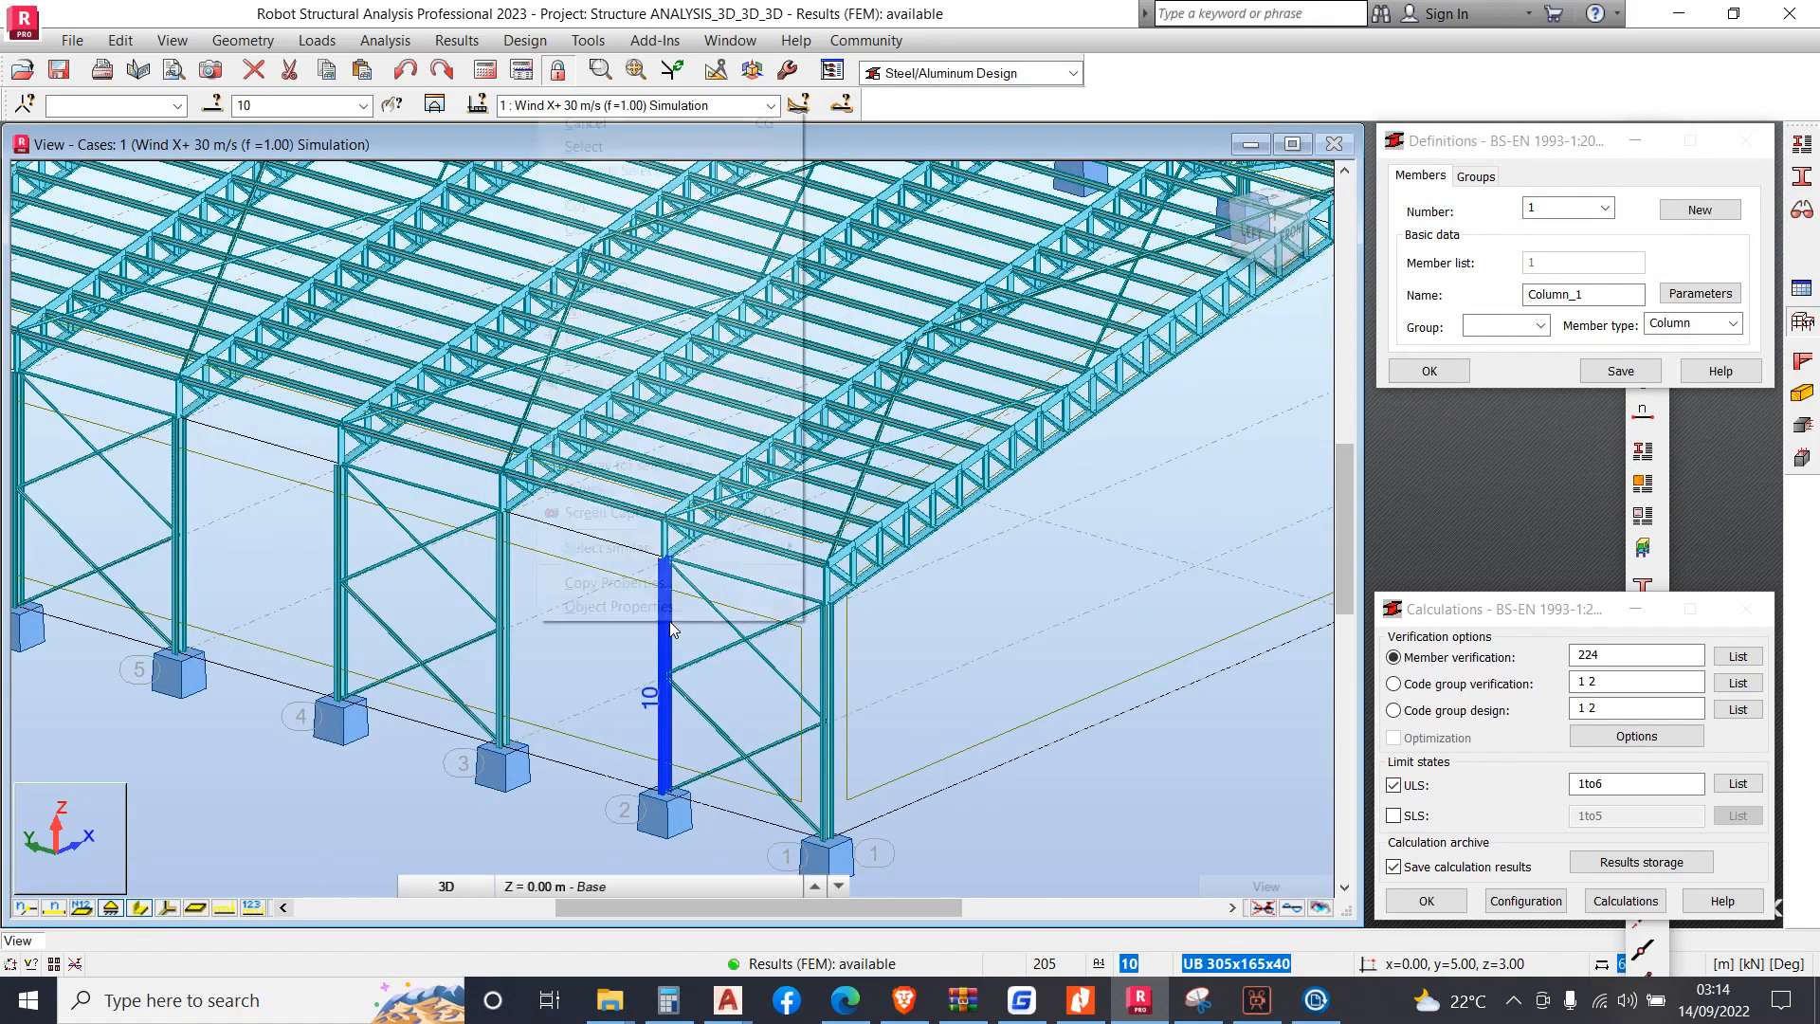
right_click(670, 621)
mouse_move(749, 549)
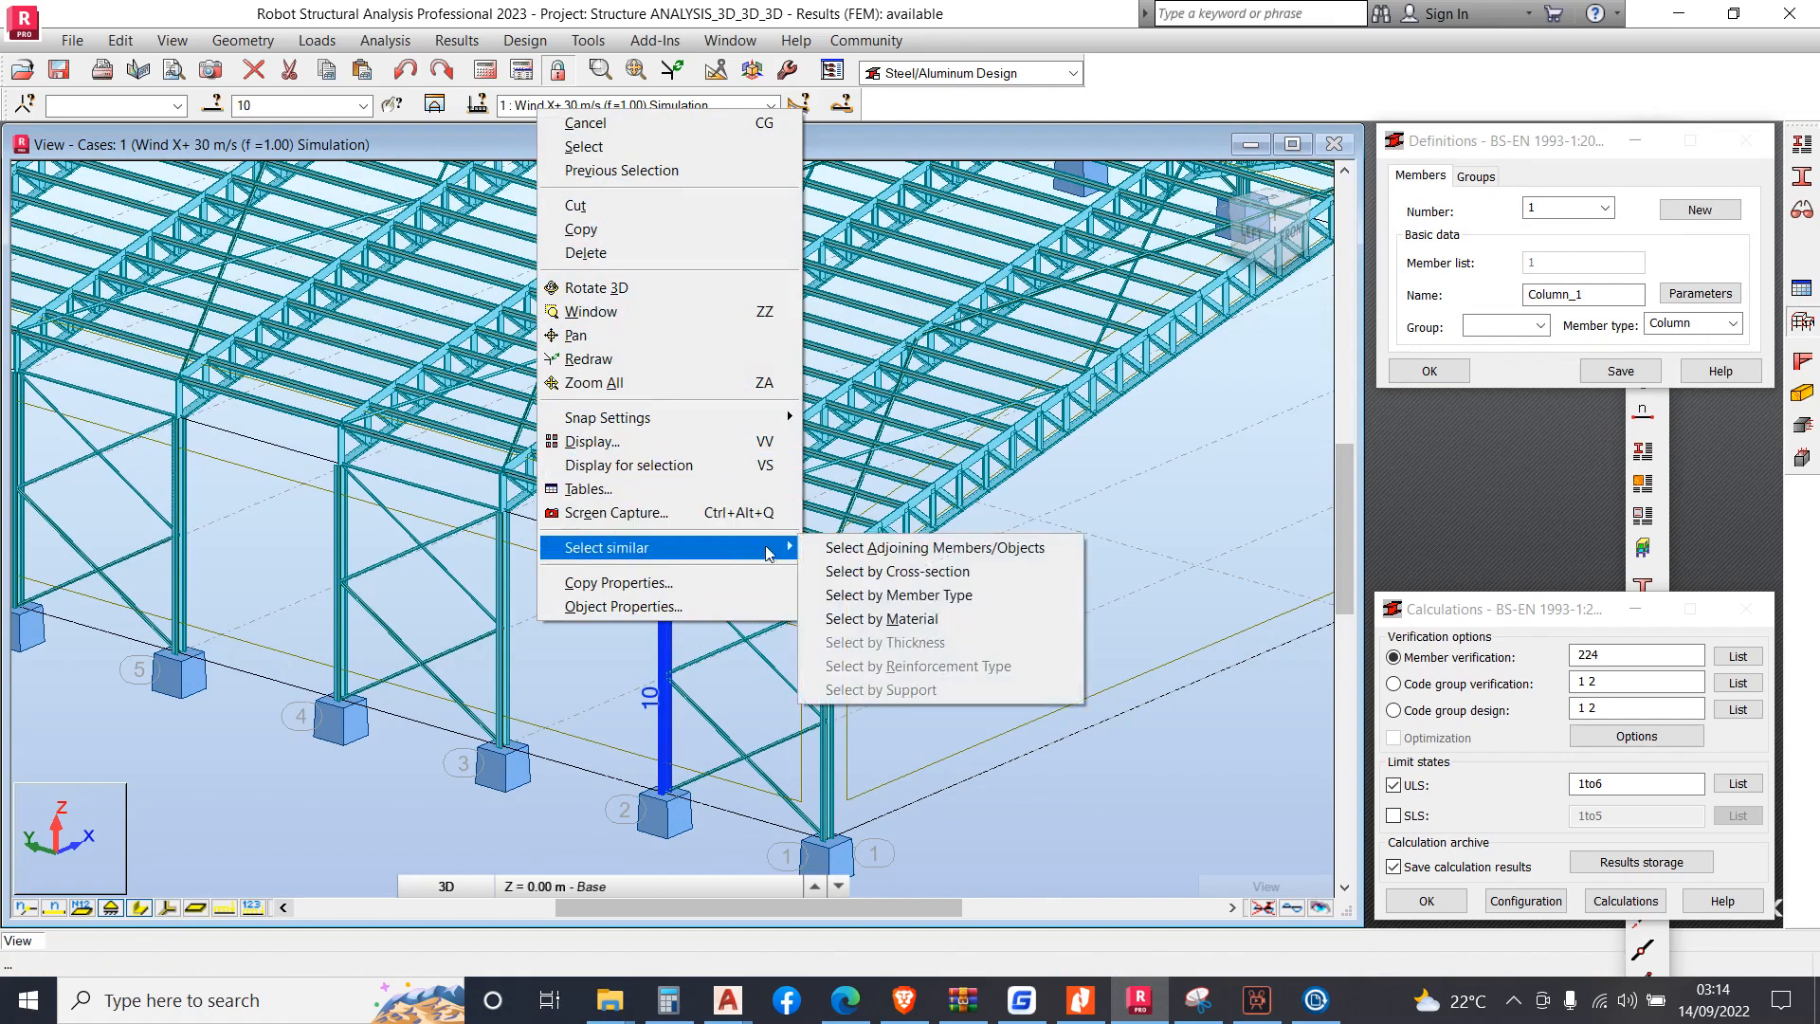
left_click(819, 572)
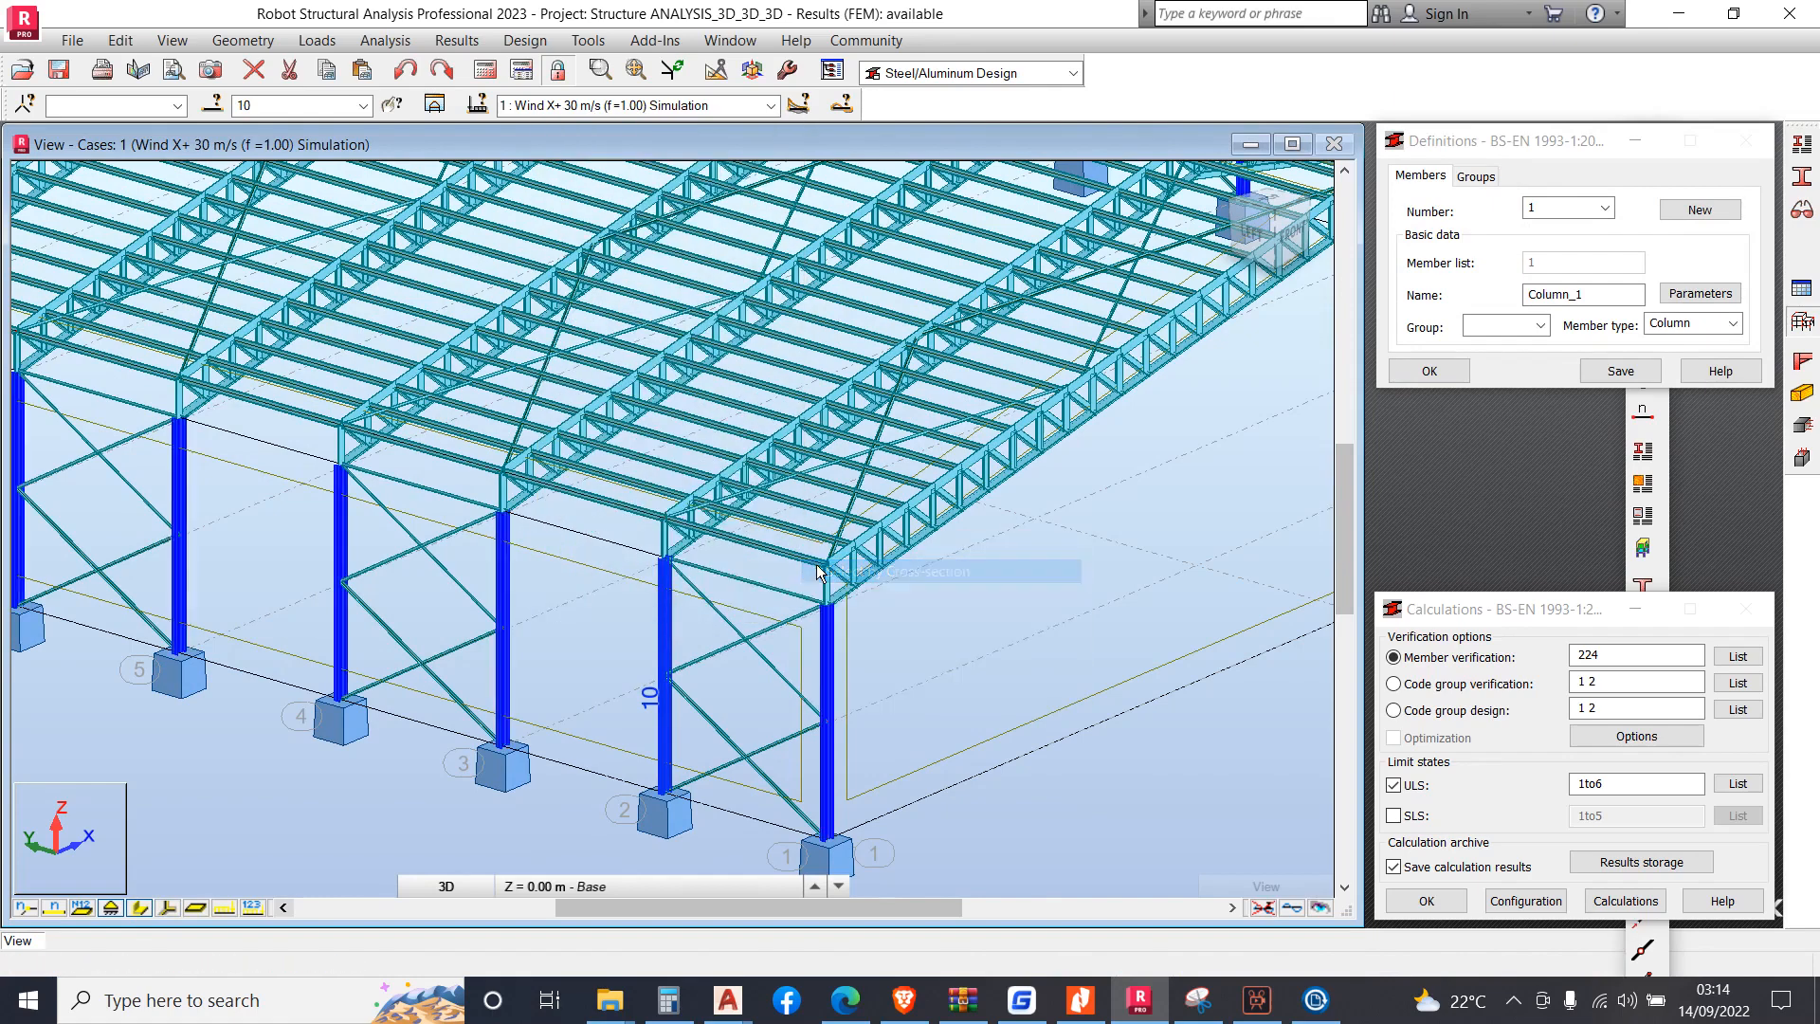
Copy the member numbers of the selected columns from the bar selection list
scroll(937, 529, "down", 3)
scroll(937, 530, "down", 3)
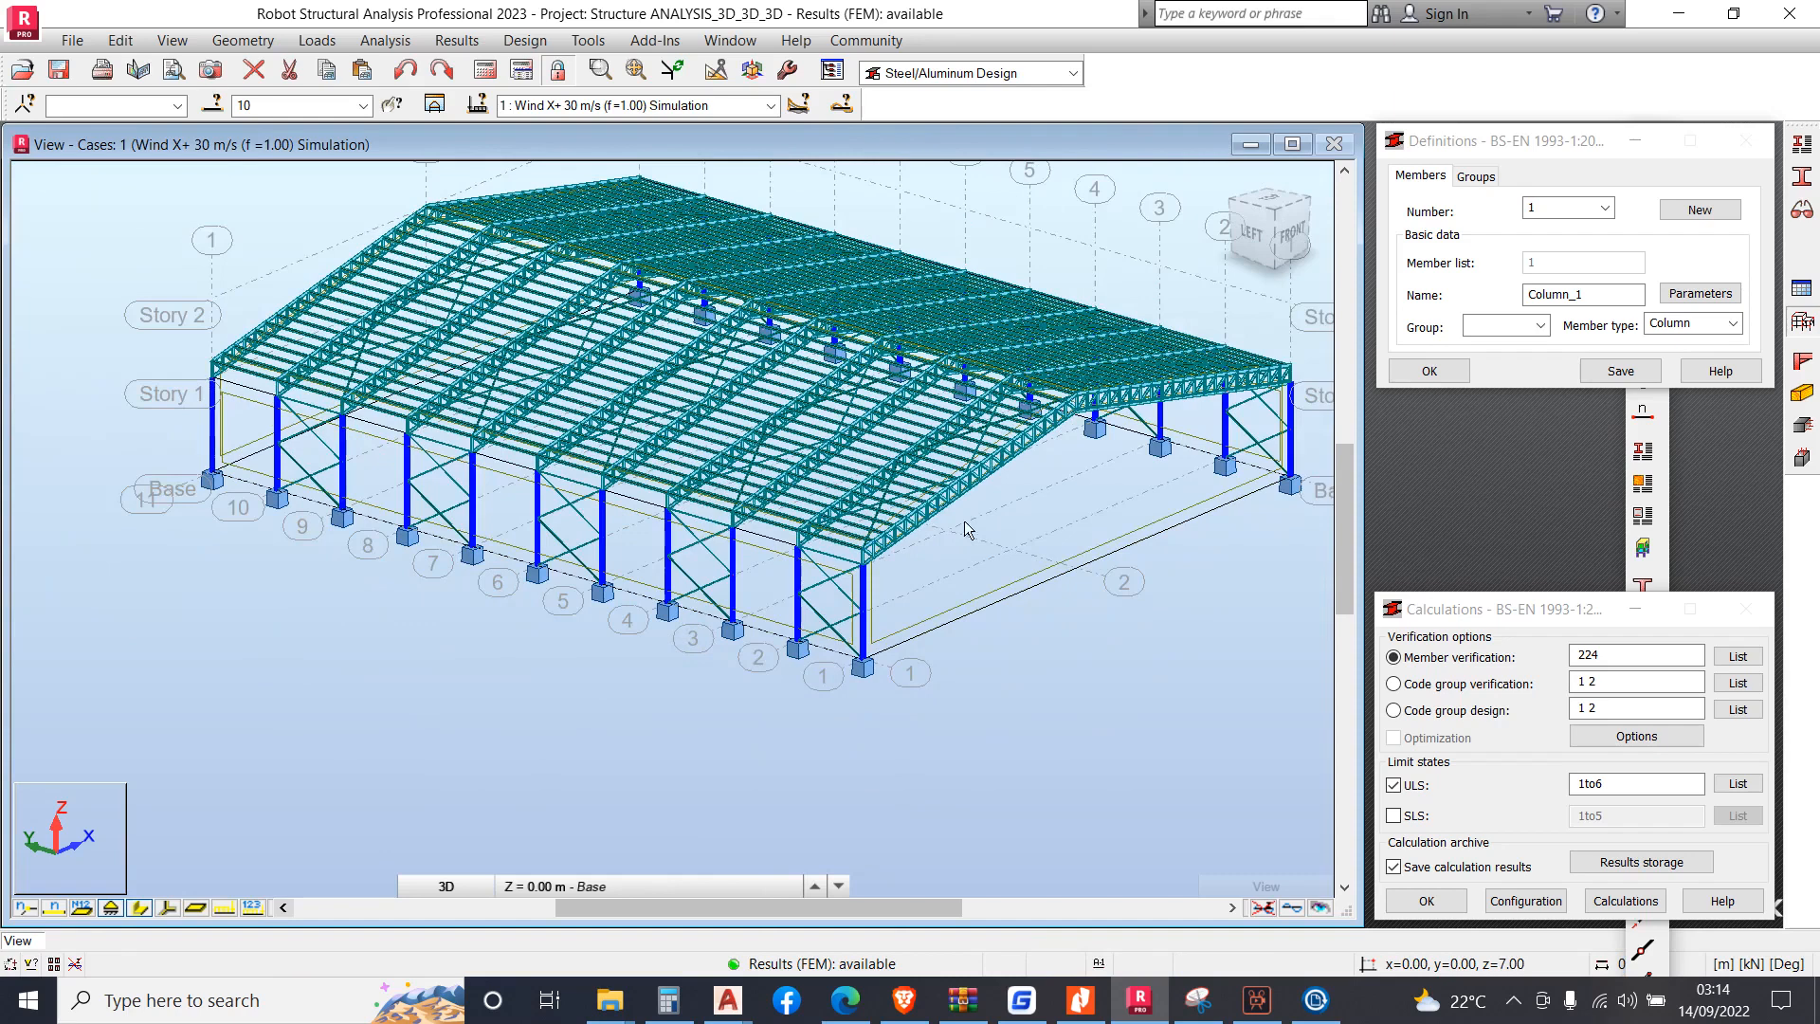
right_click(929, 465)
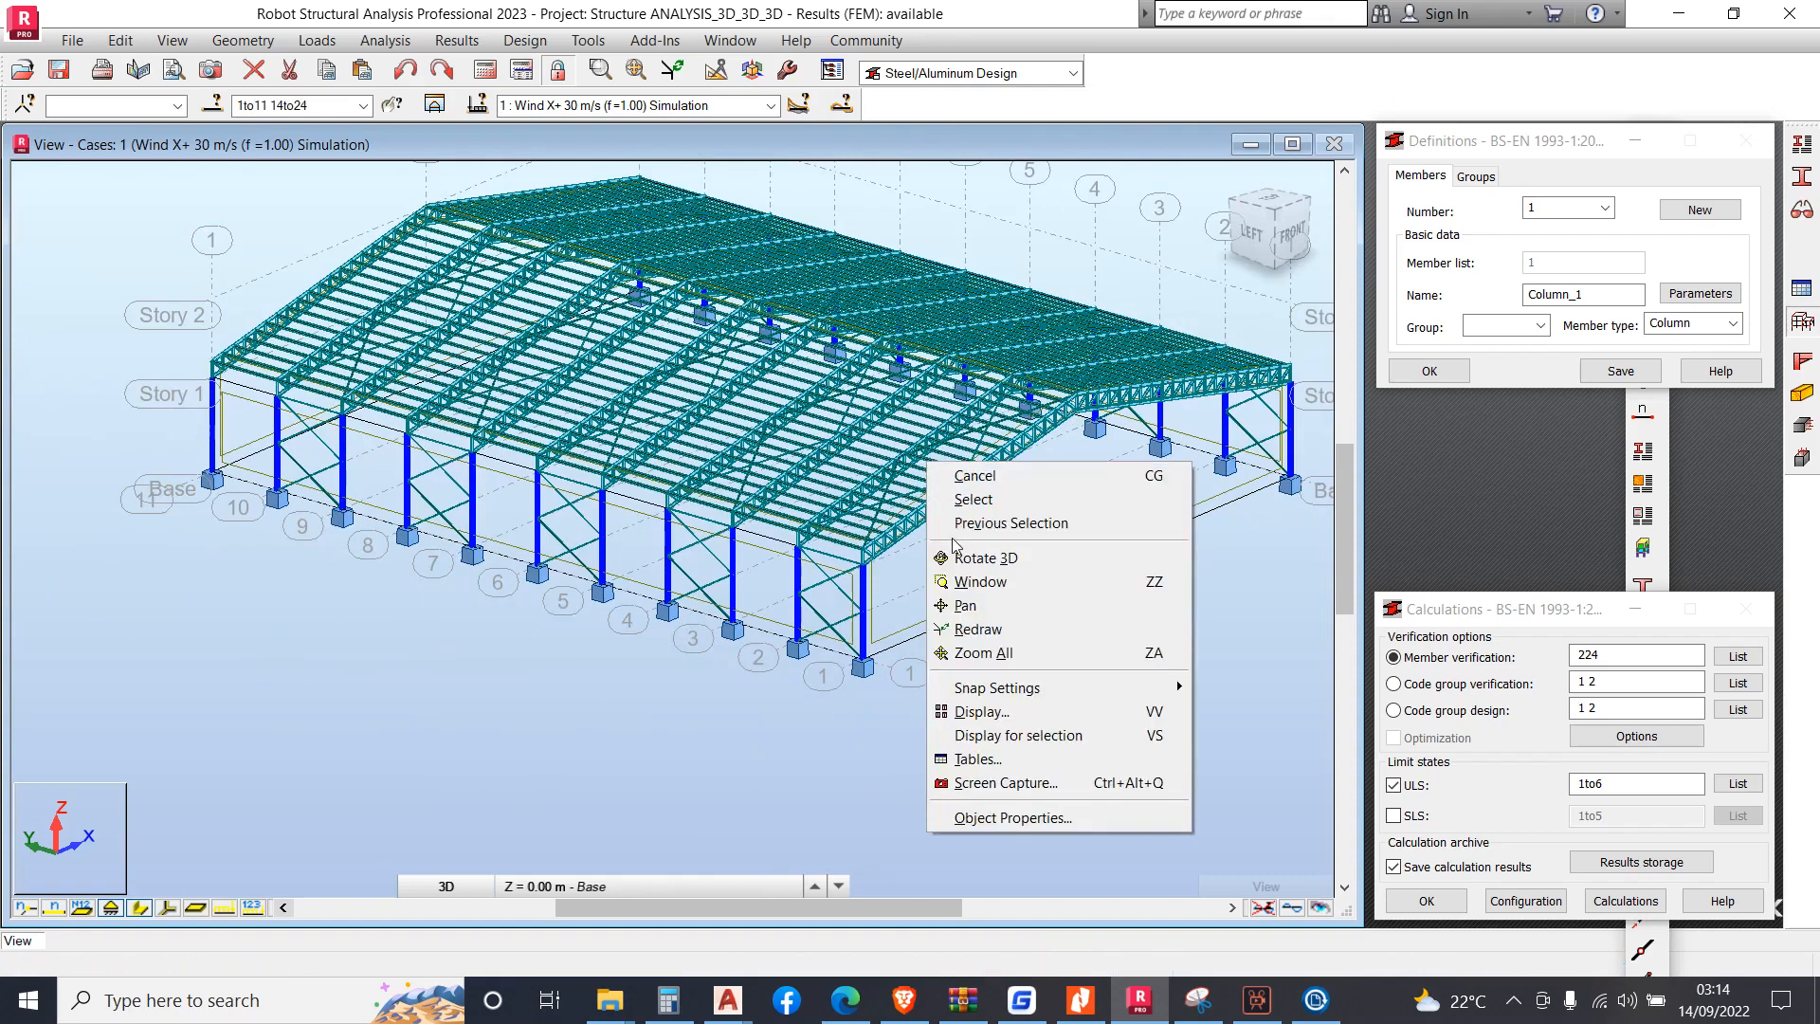
left_click(281, 101)
right_click(286, 103)
left_click(327, 169)
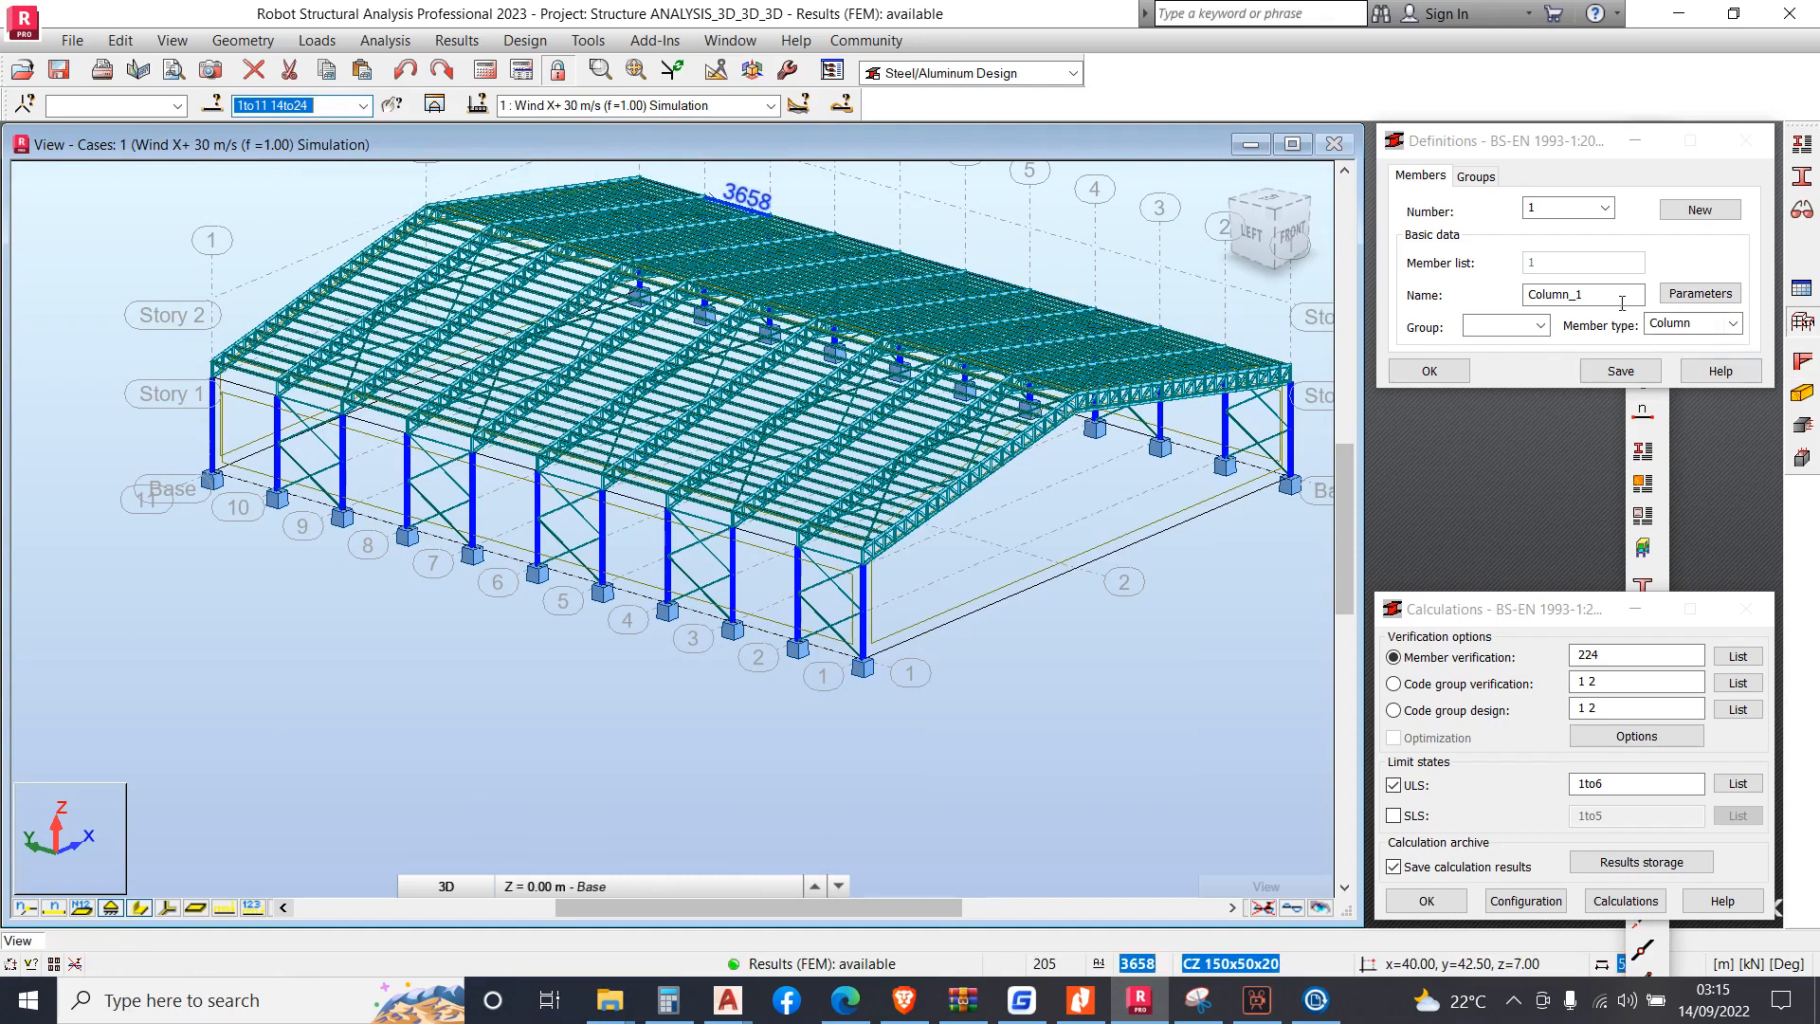
Create design group 3 named COL with the member list 1to11 14to24 and save it
left_click(1466, 176)
left_click(1471, 176)
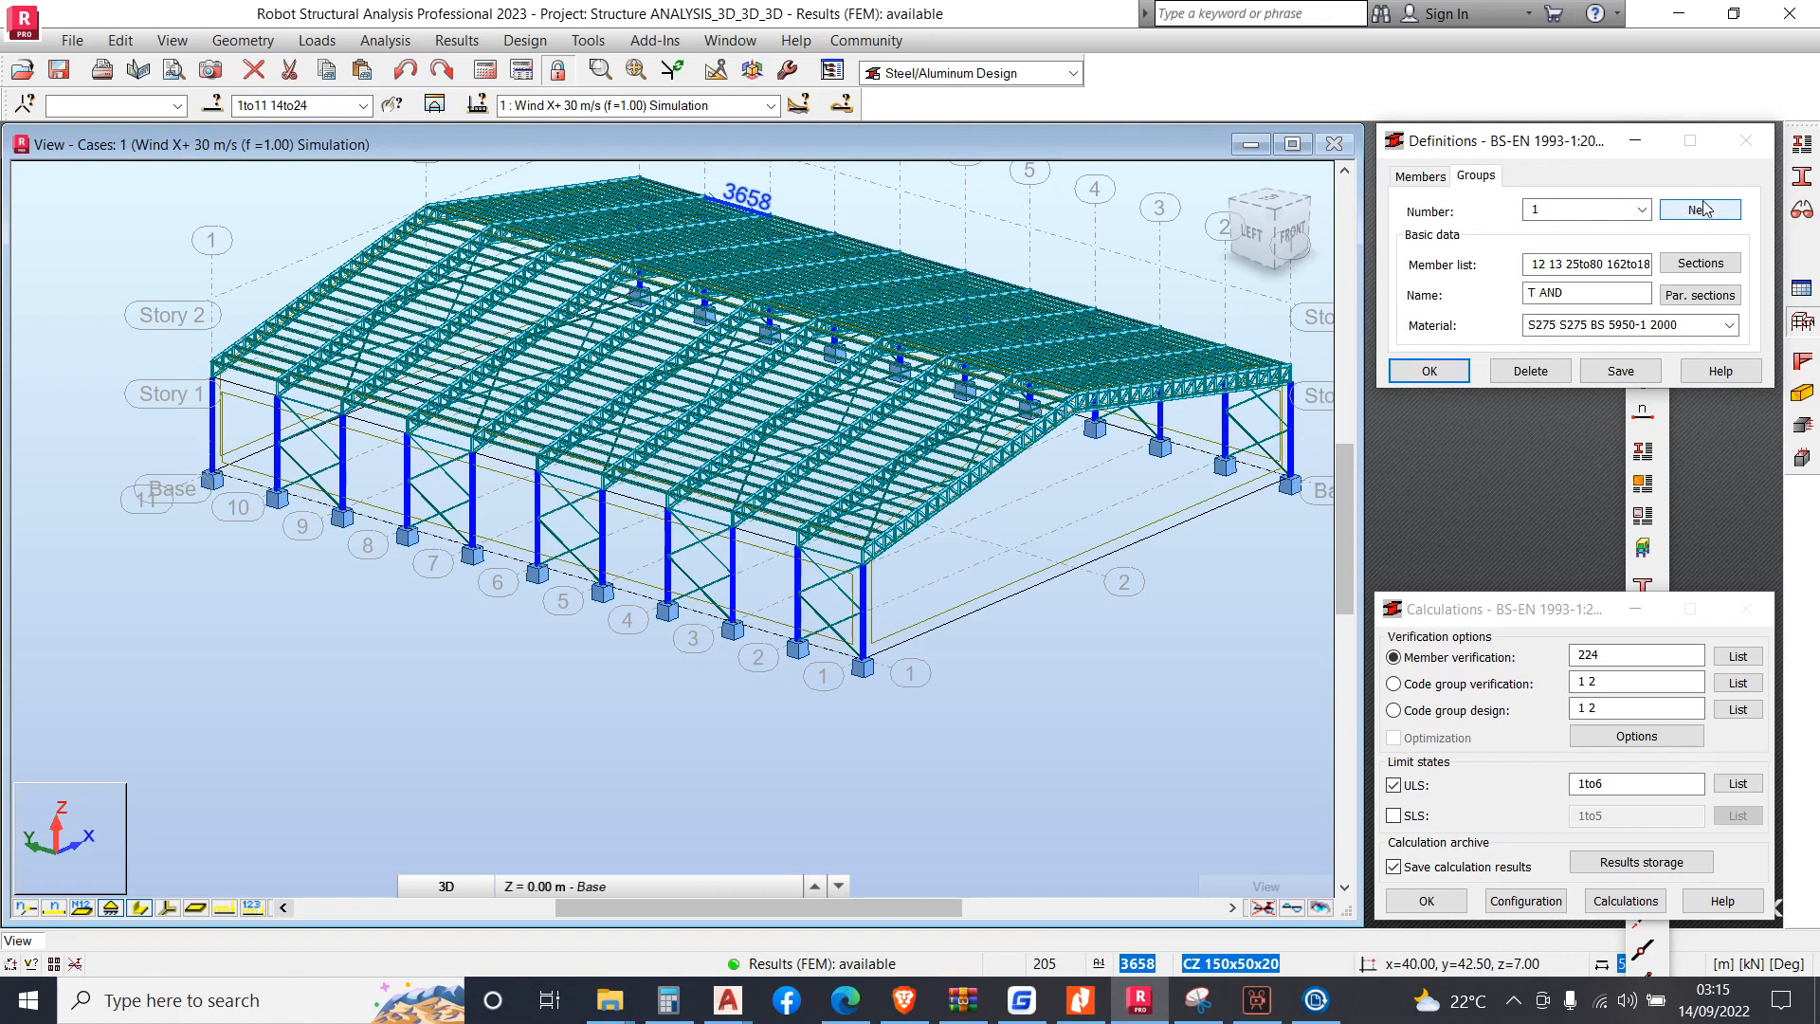
left_click(1696, 210)
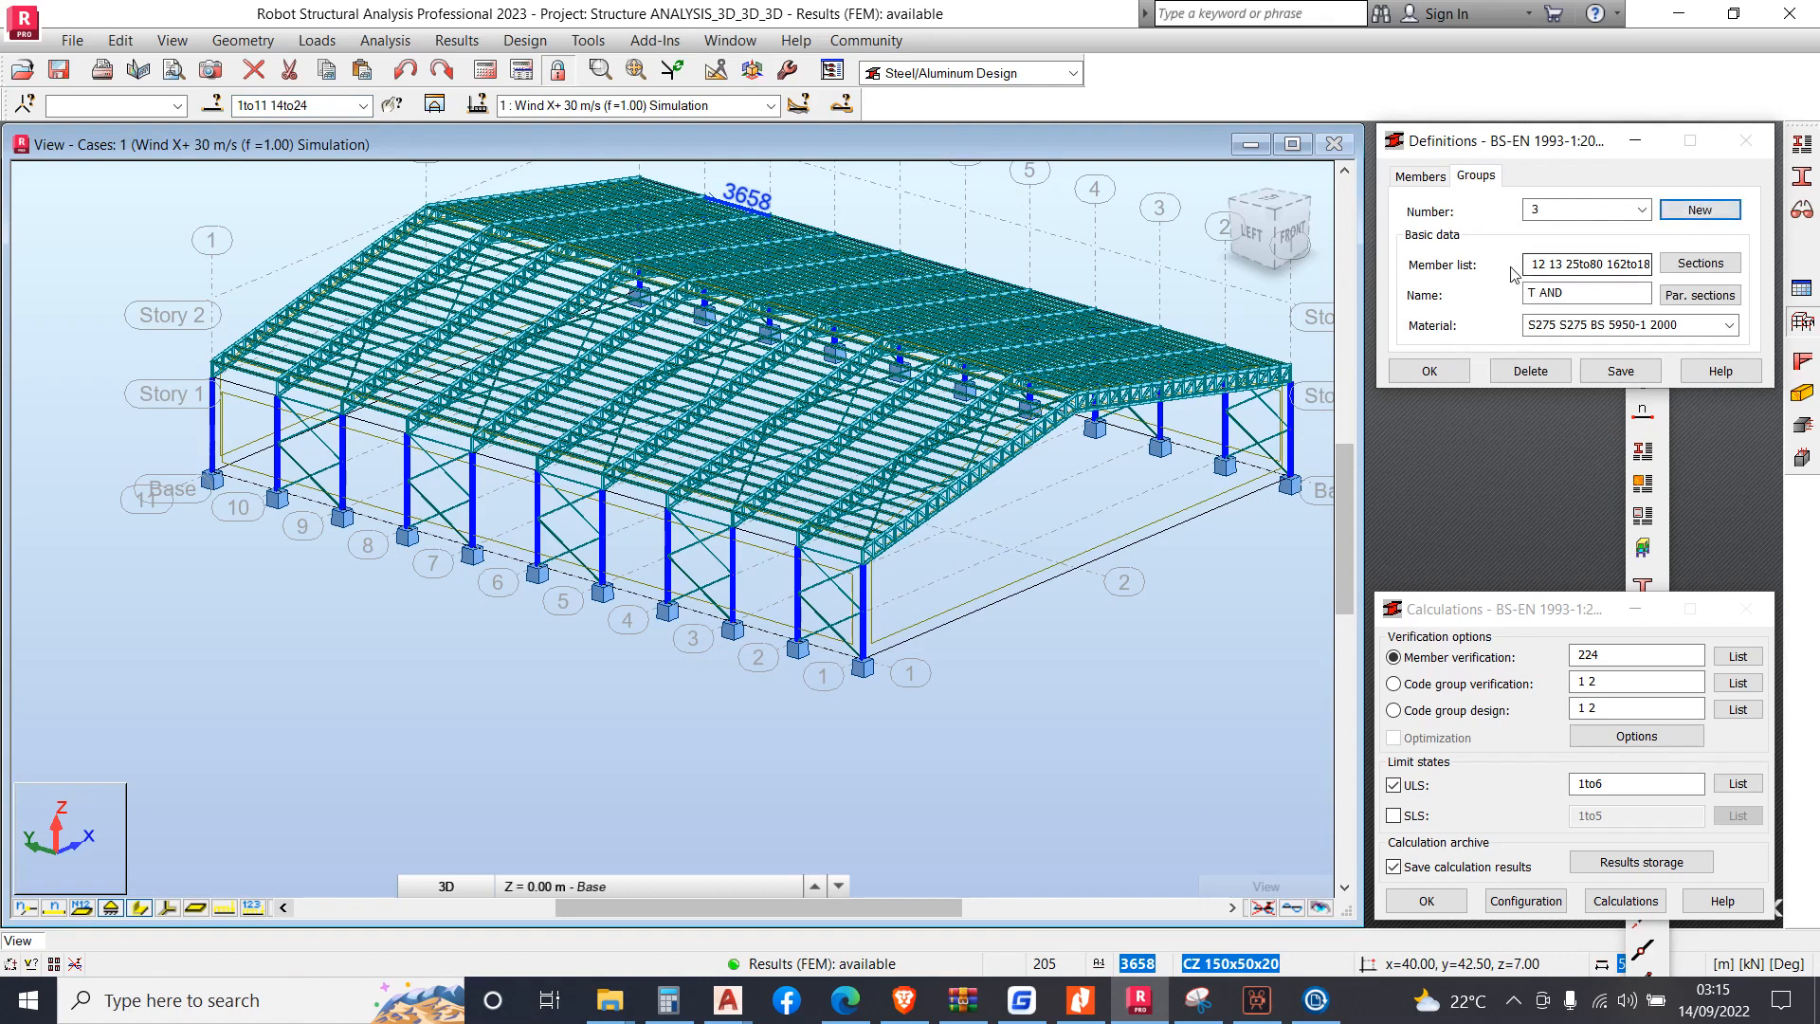
left_click_drag(1529, 265, 1761, 300)
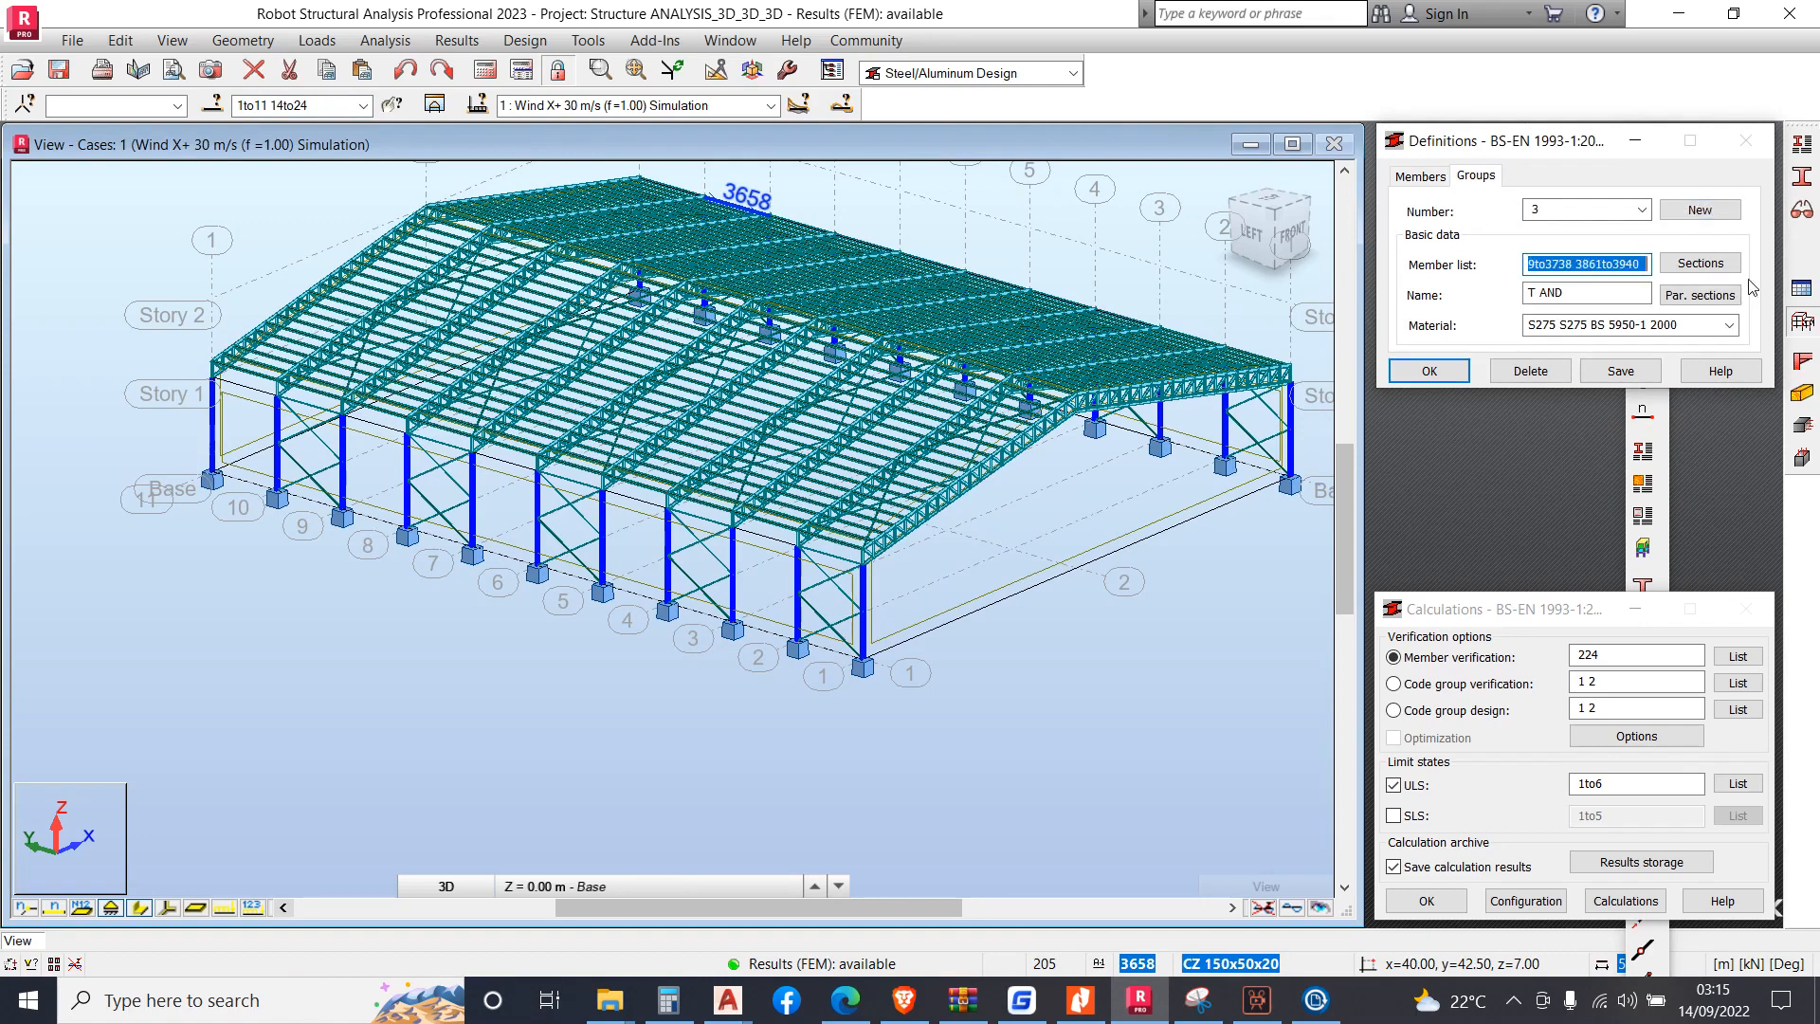
key("ctrl+v")
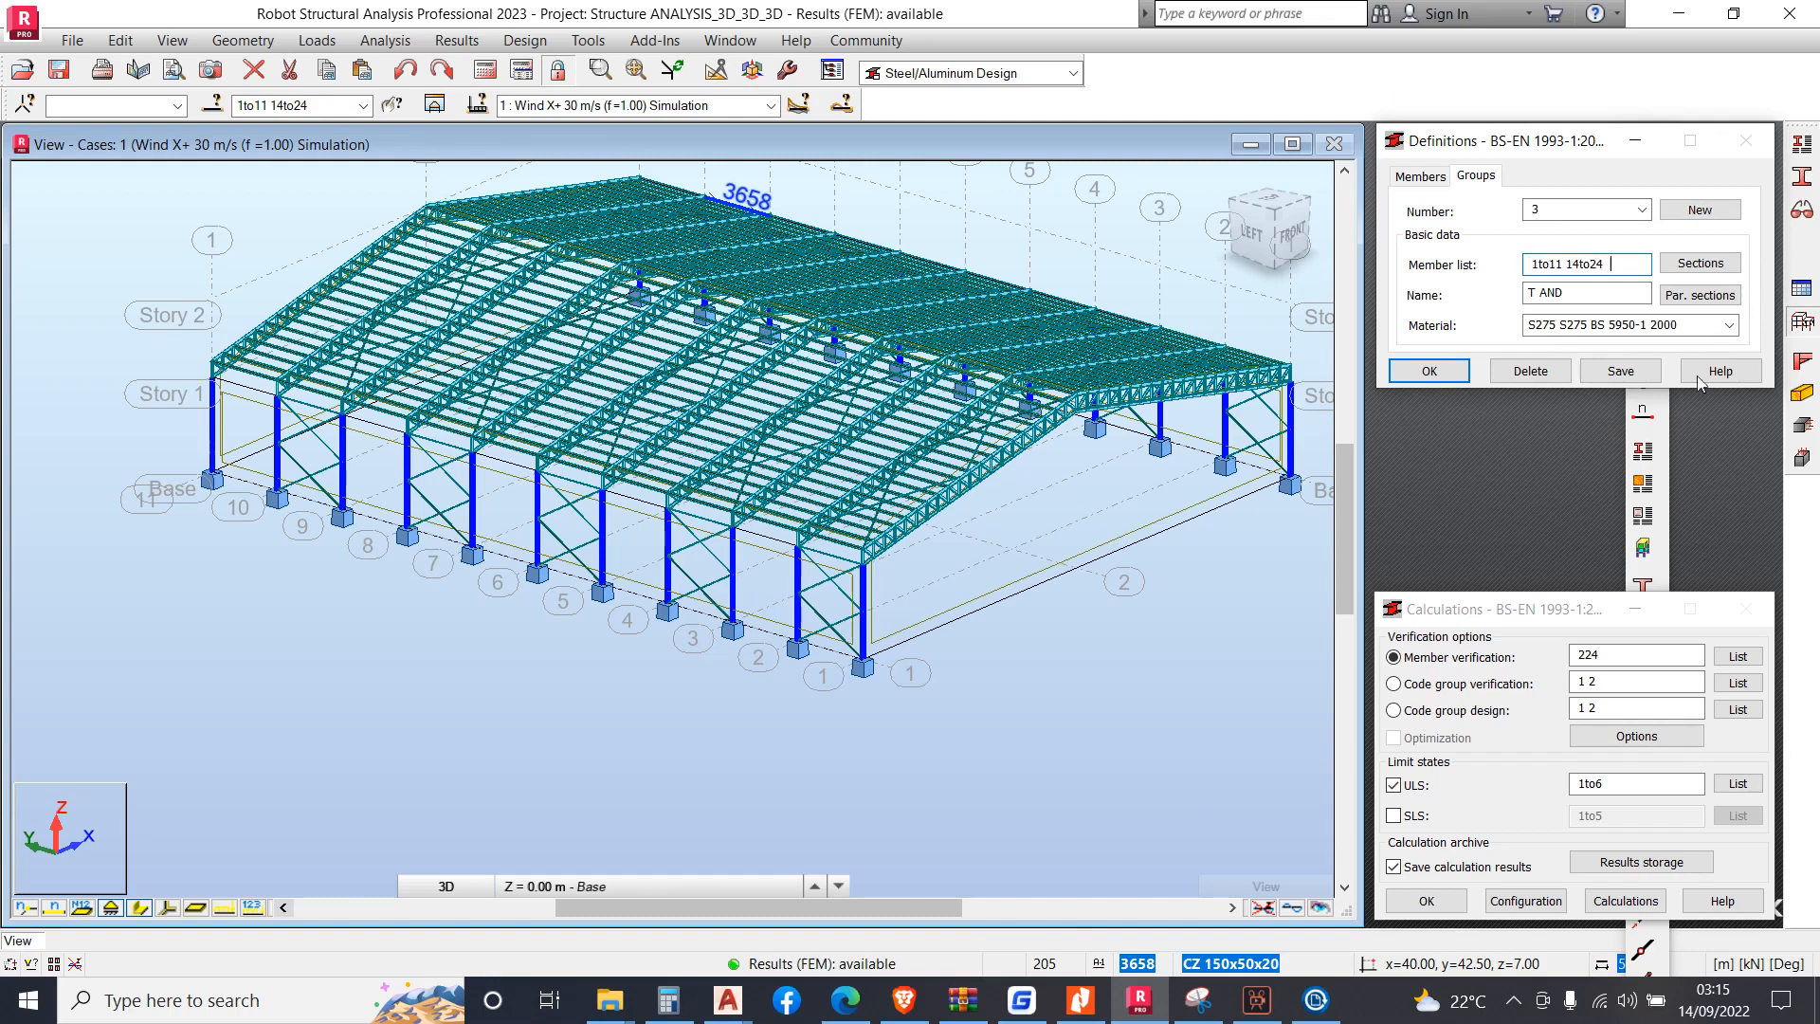
left_click_drag(1602, 294, 1465, 286)
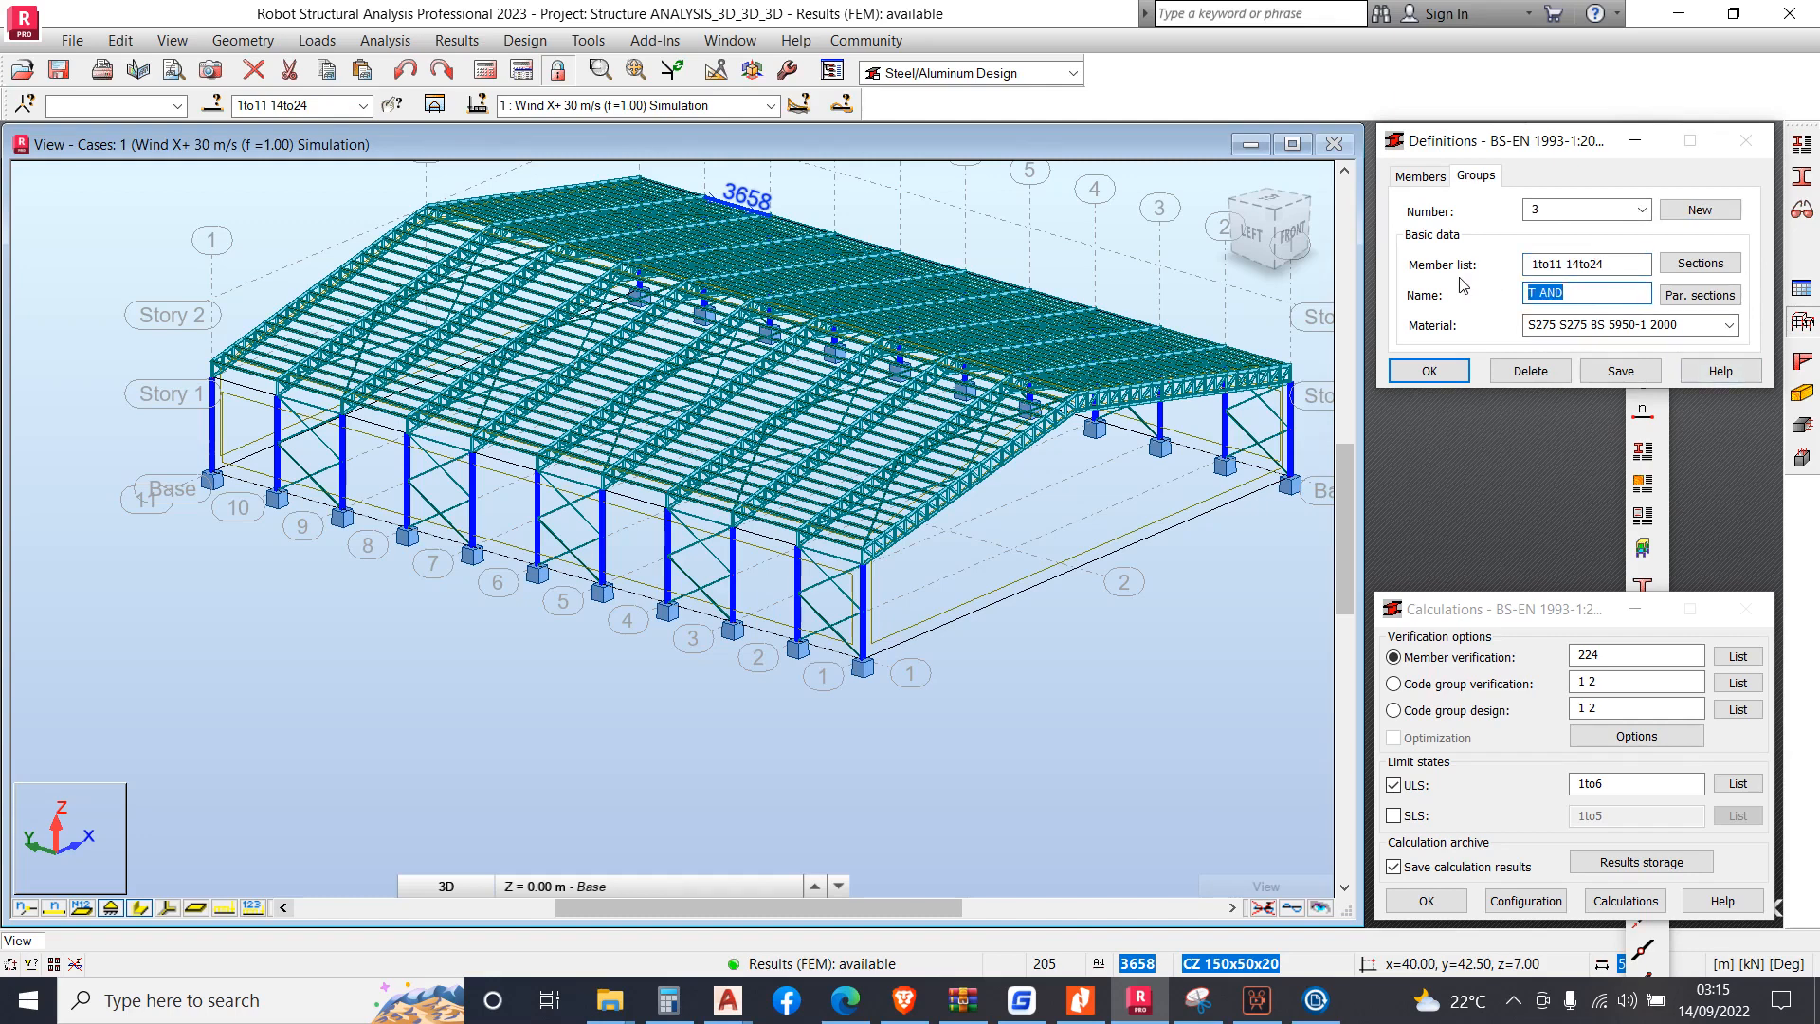
type("COL")
left_click(1619, 373)
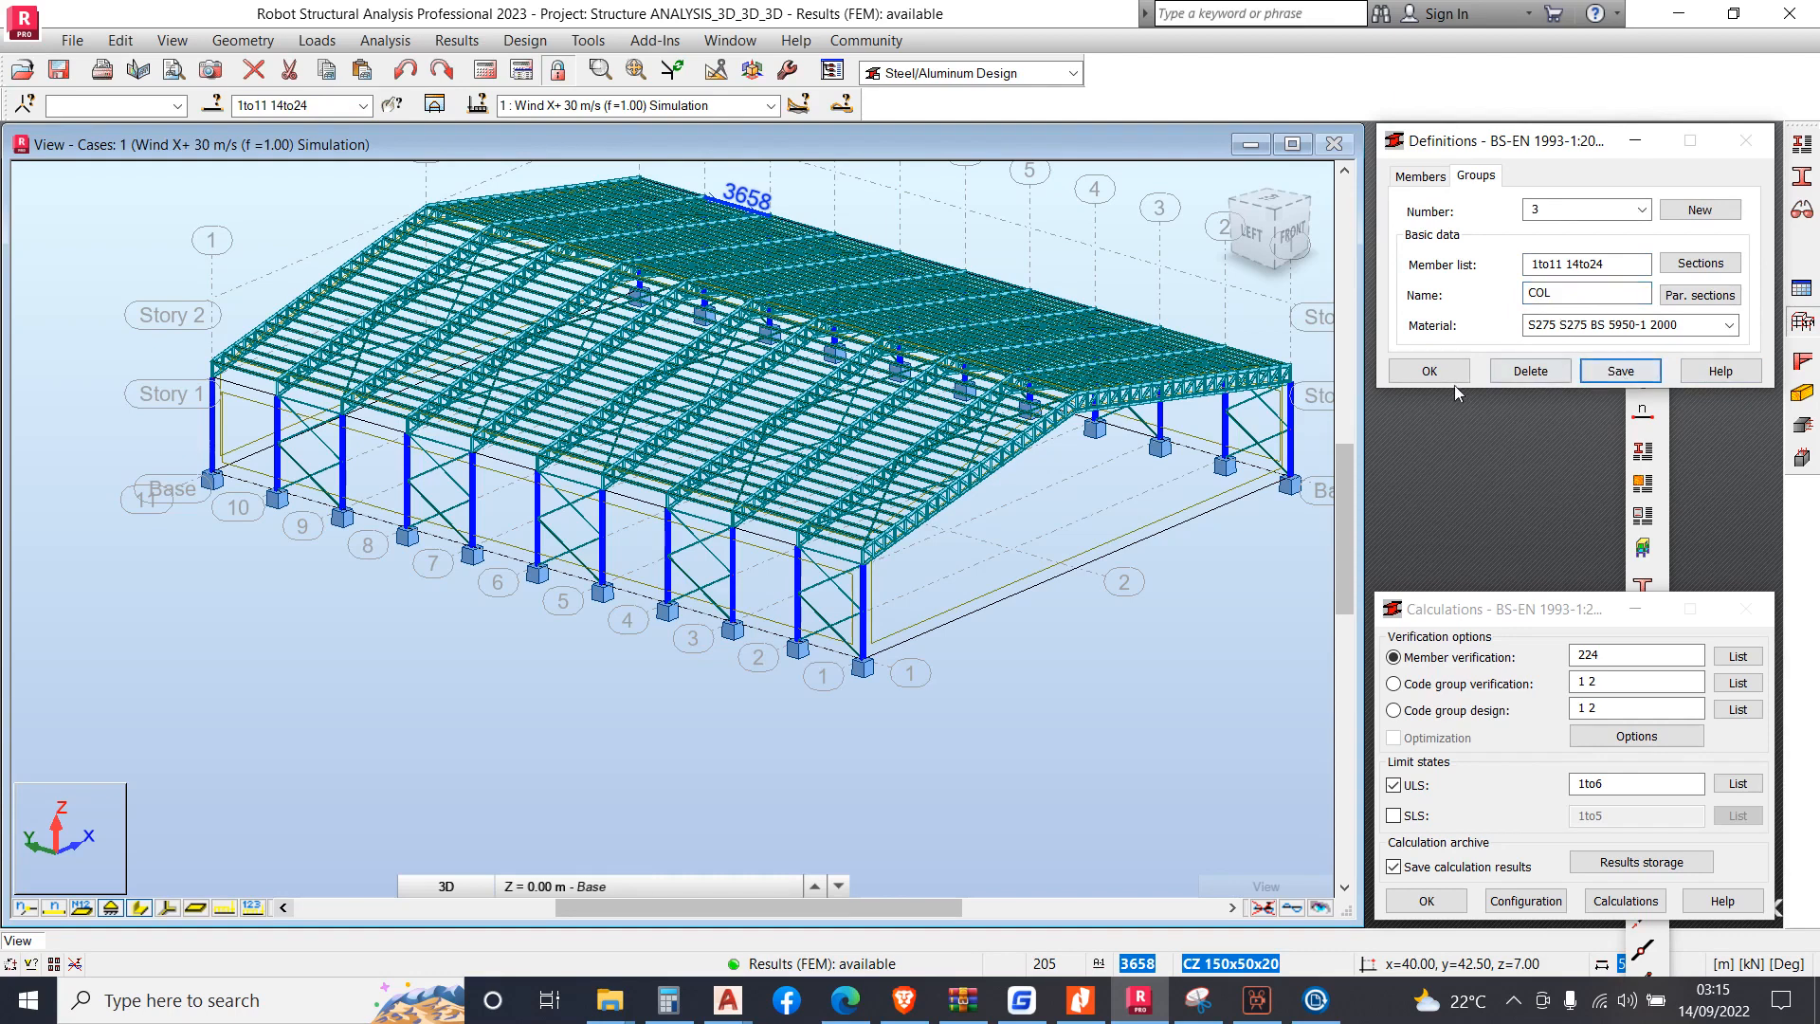
Replace the COL group's candidate sections with the UB family from the UK sections database and save the group
left_click(1700, 262)
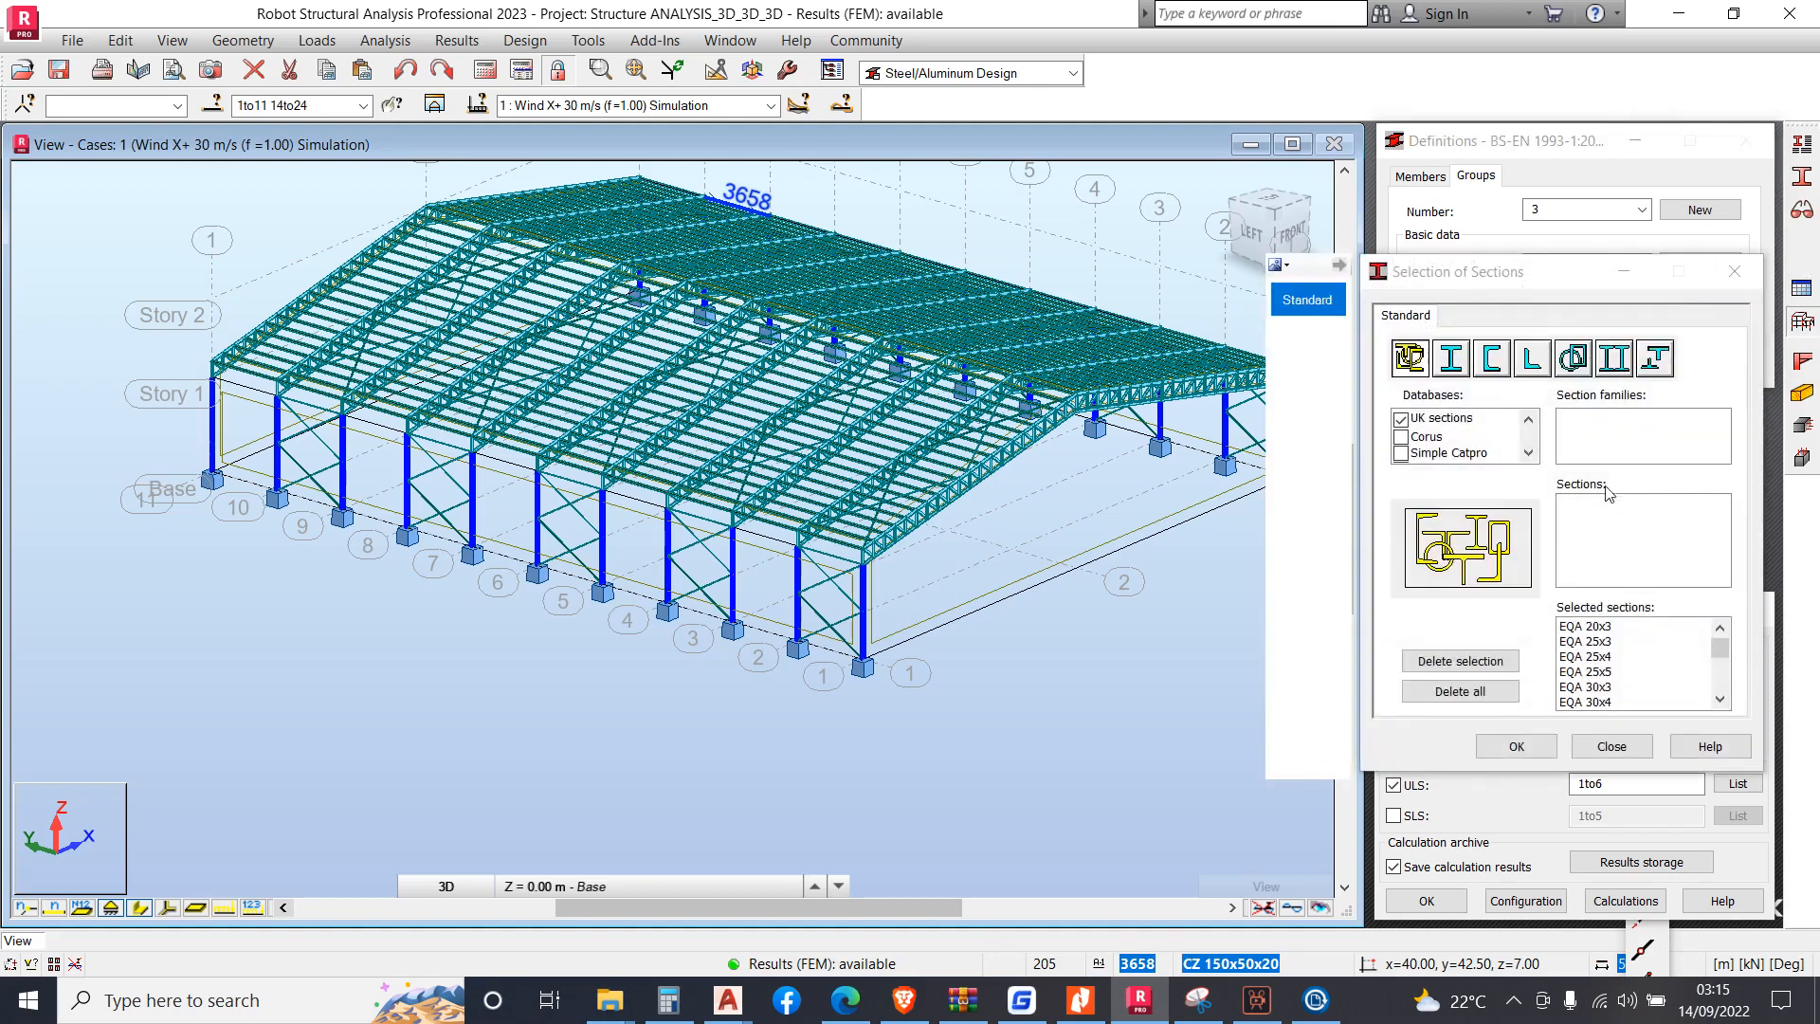
left_click(1476, 694)
left_click(1419, 423)
left_click(1450, 358)
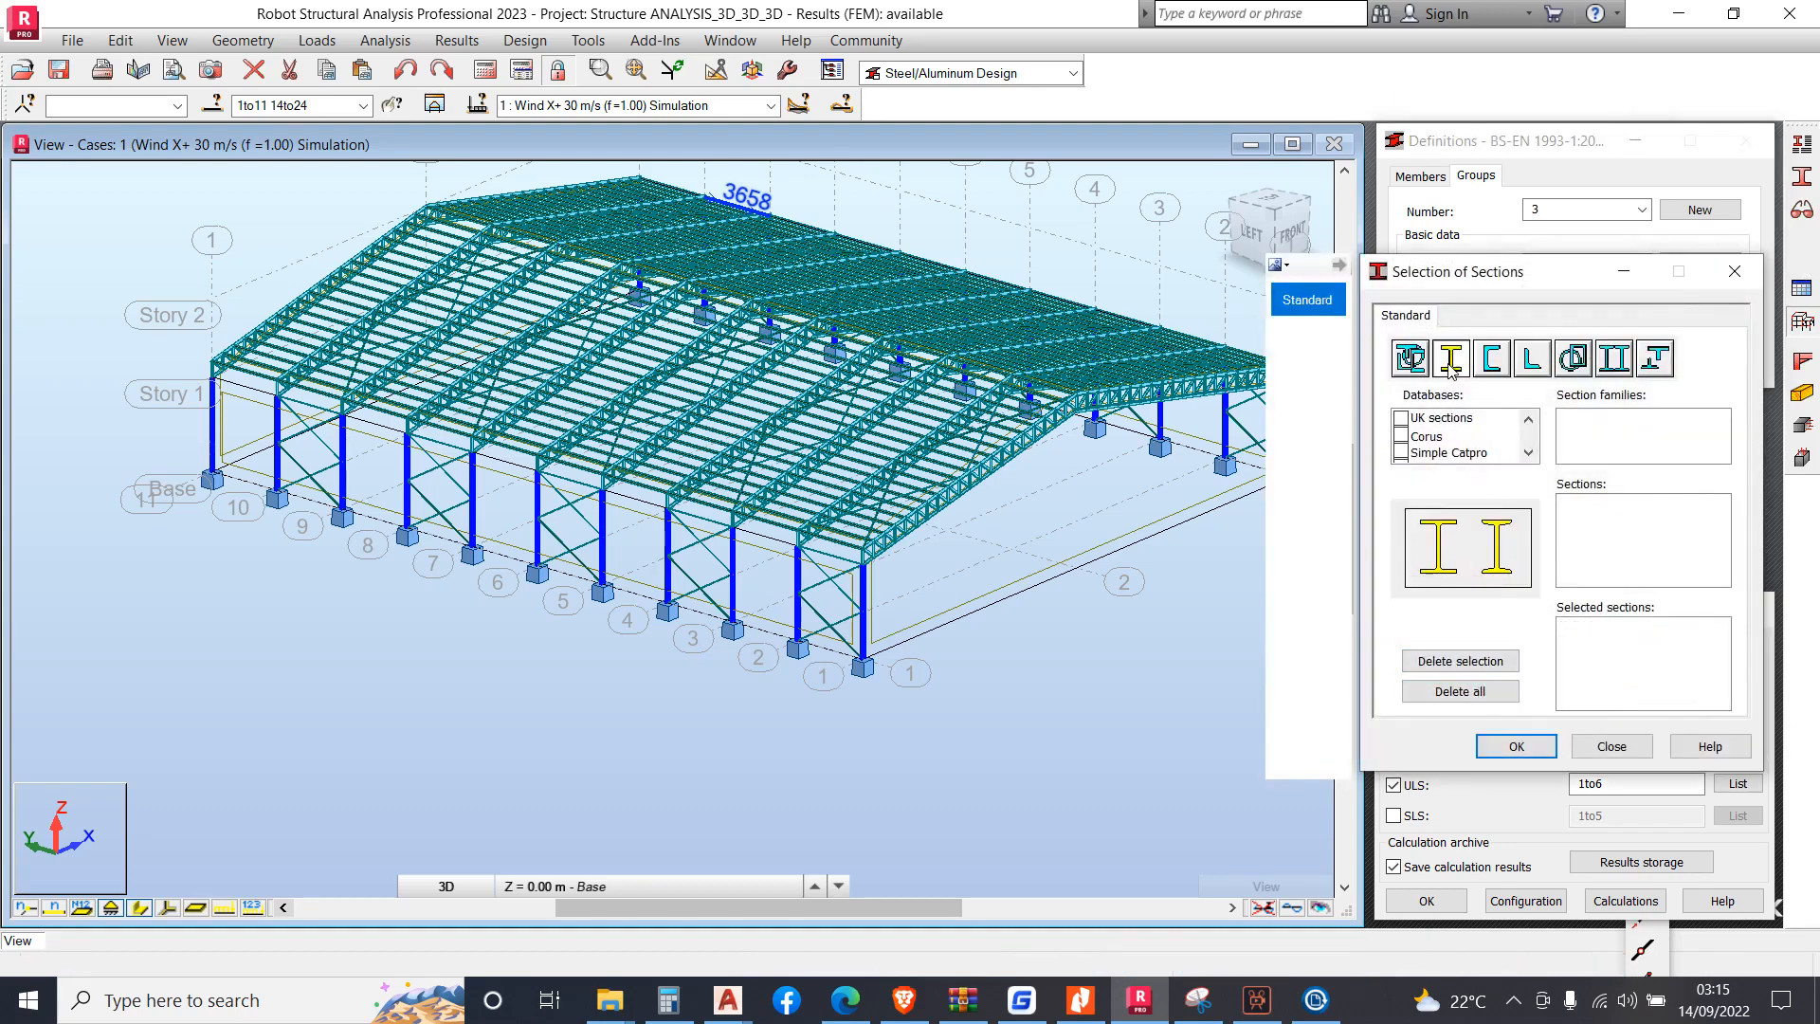
left_click(1400, 418)
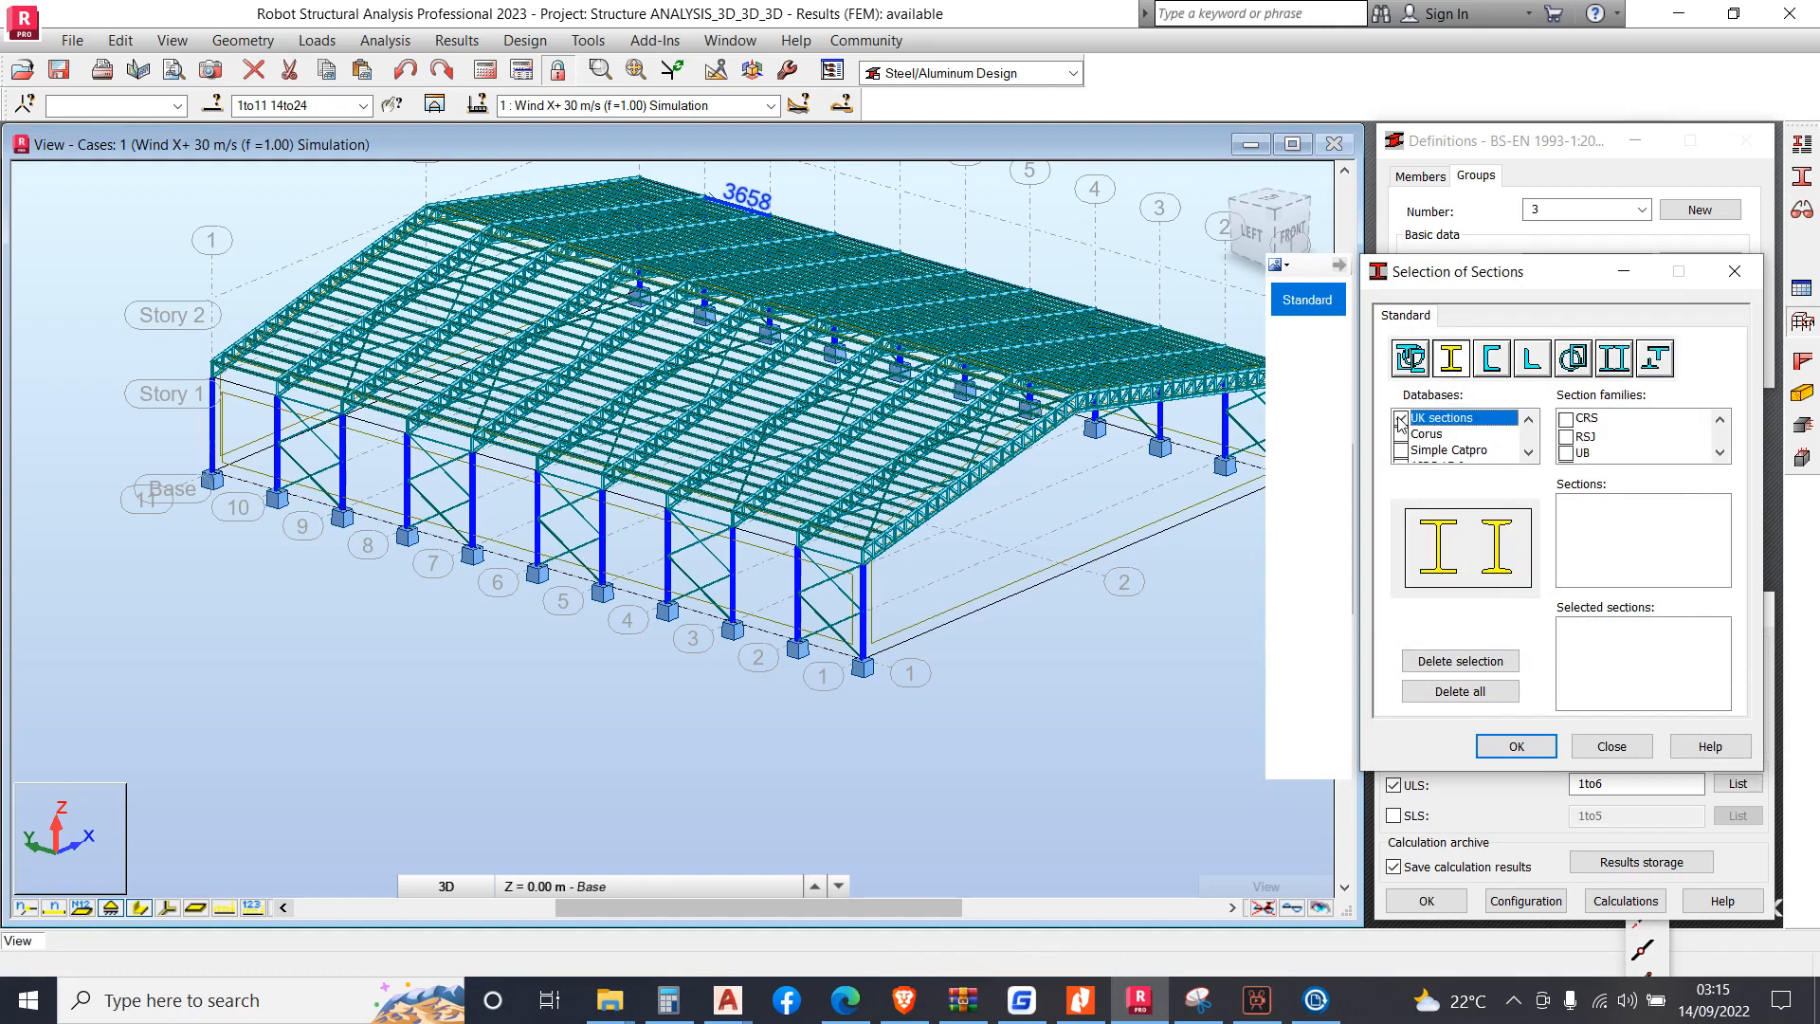
left_click(1566, 451)
left_click(1516, 746)
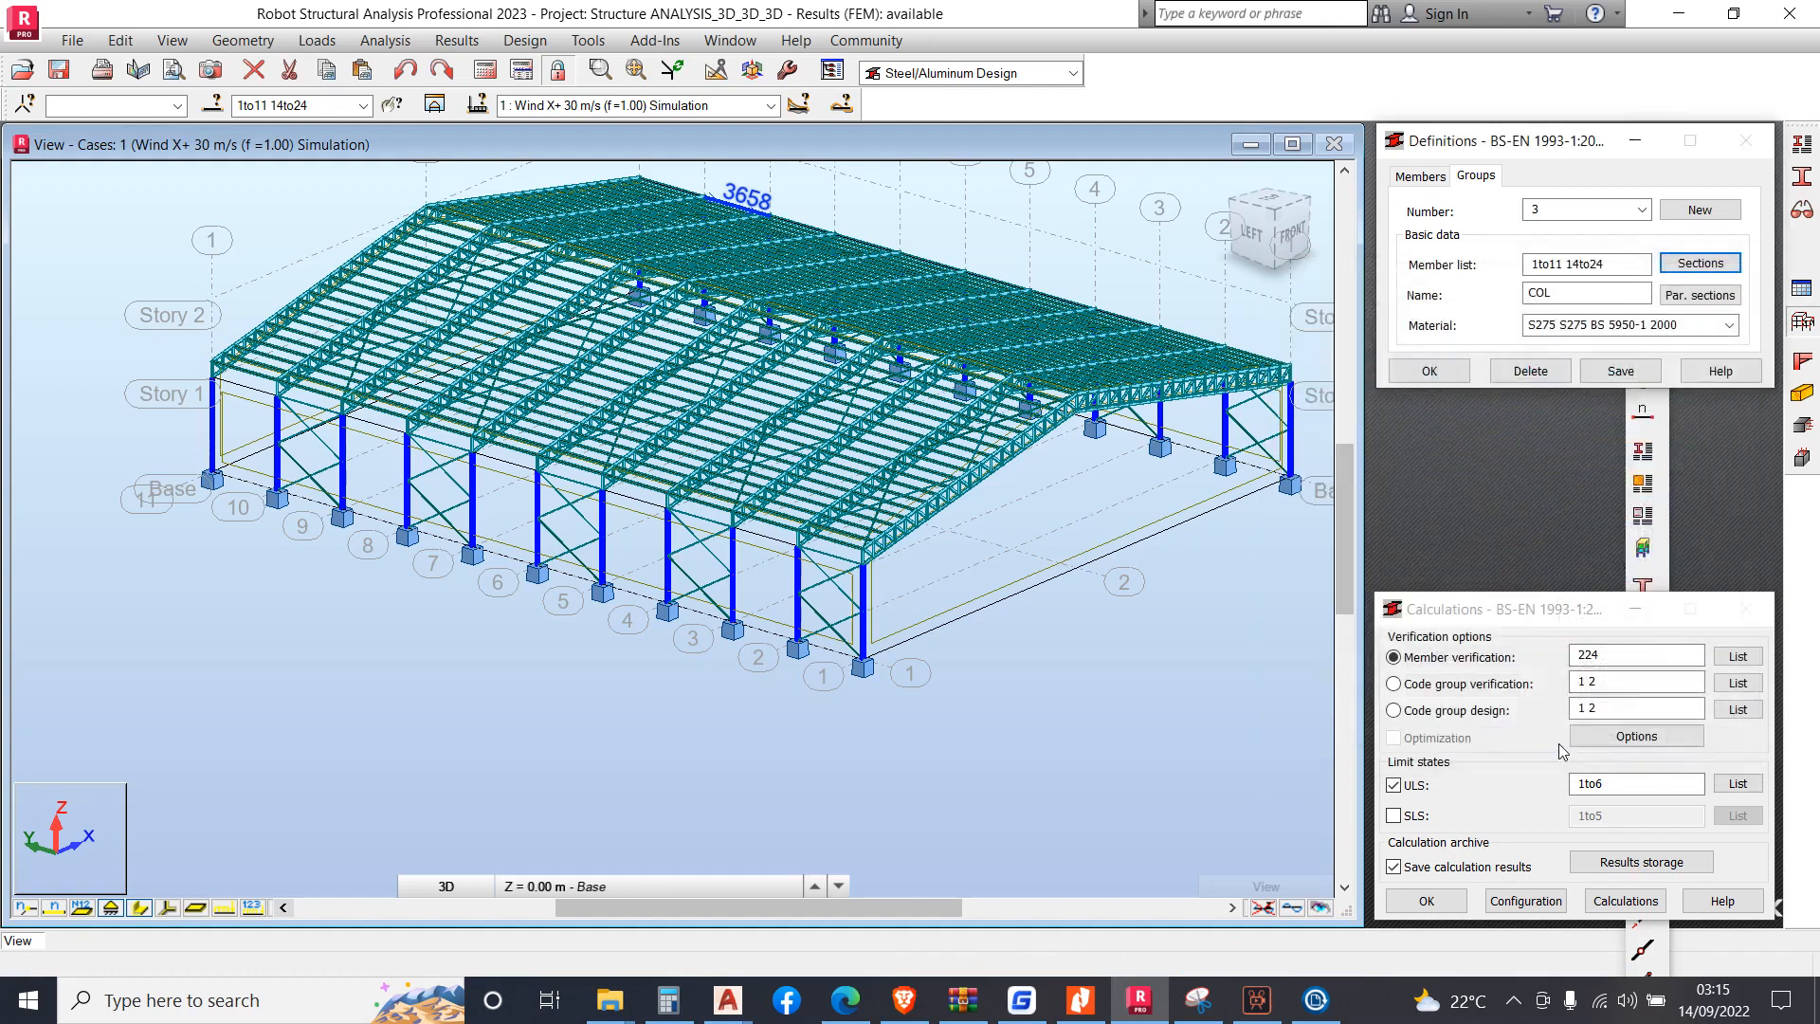
left_click(1619, 370)
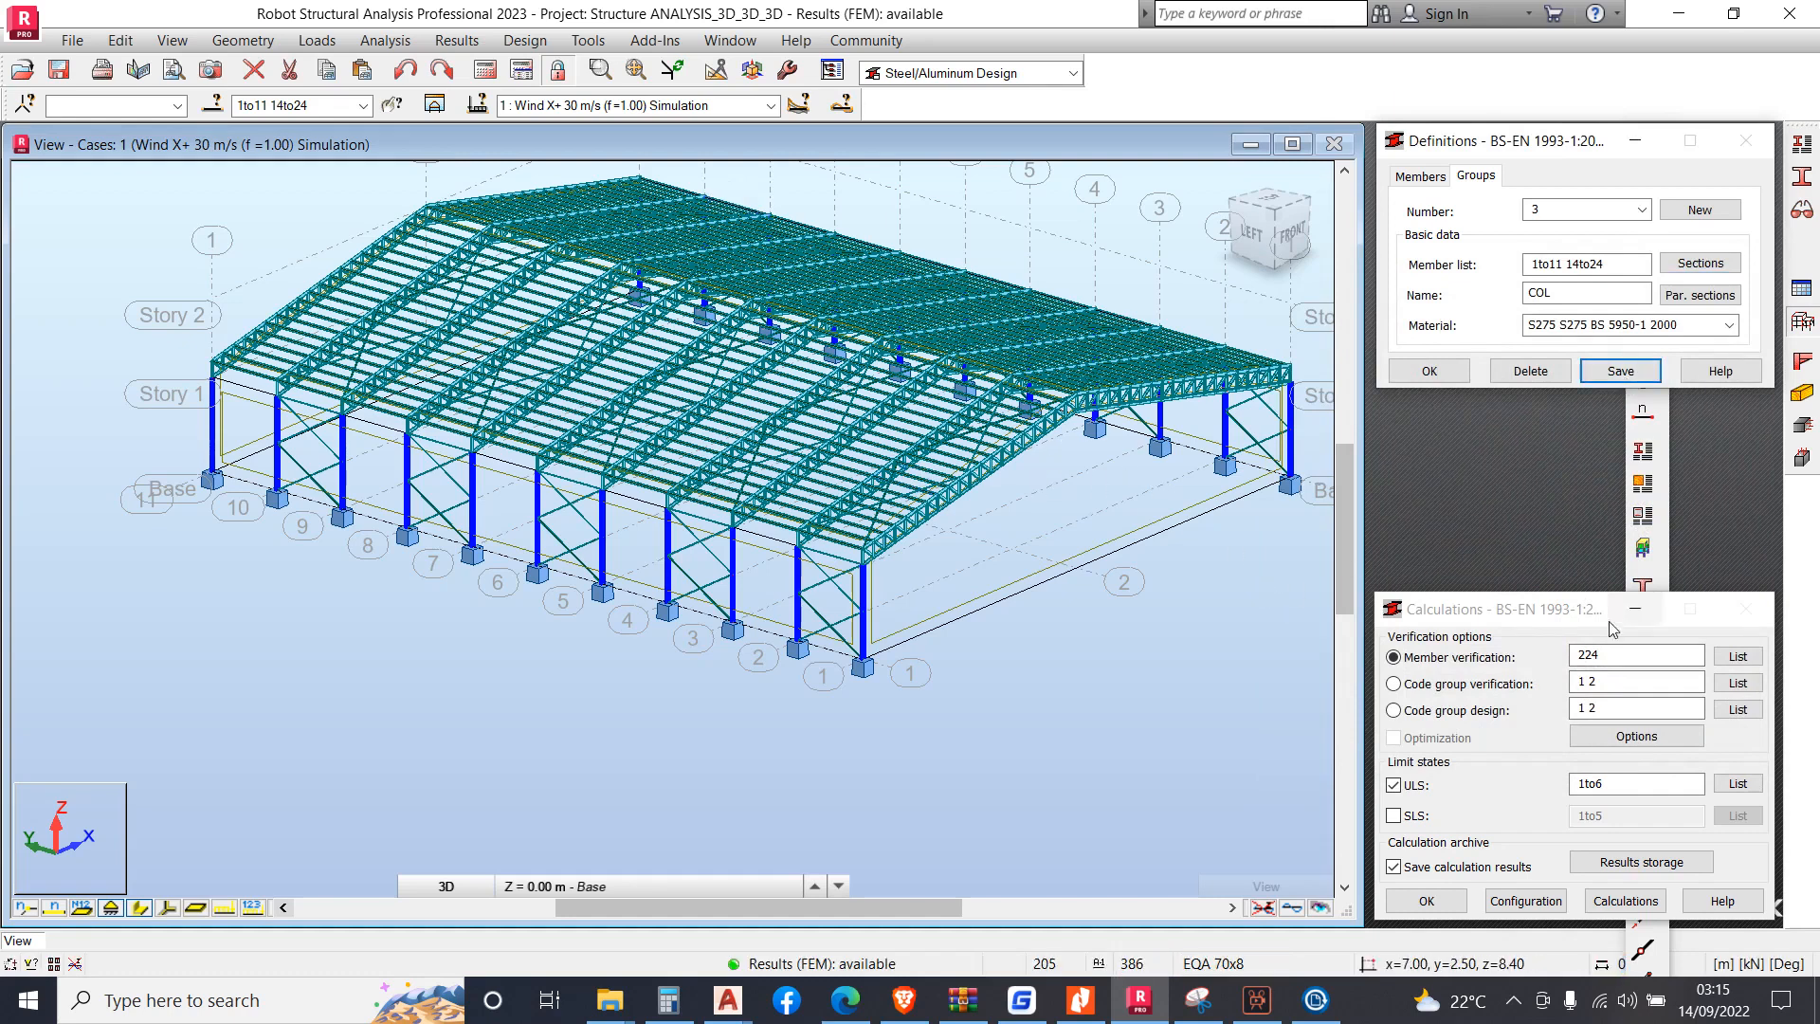
Run the ULS code group design for all three groups, 1to3
left_click(1413, 718)
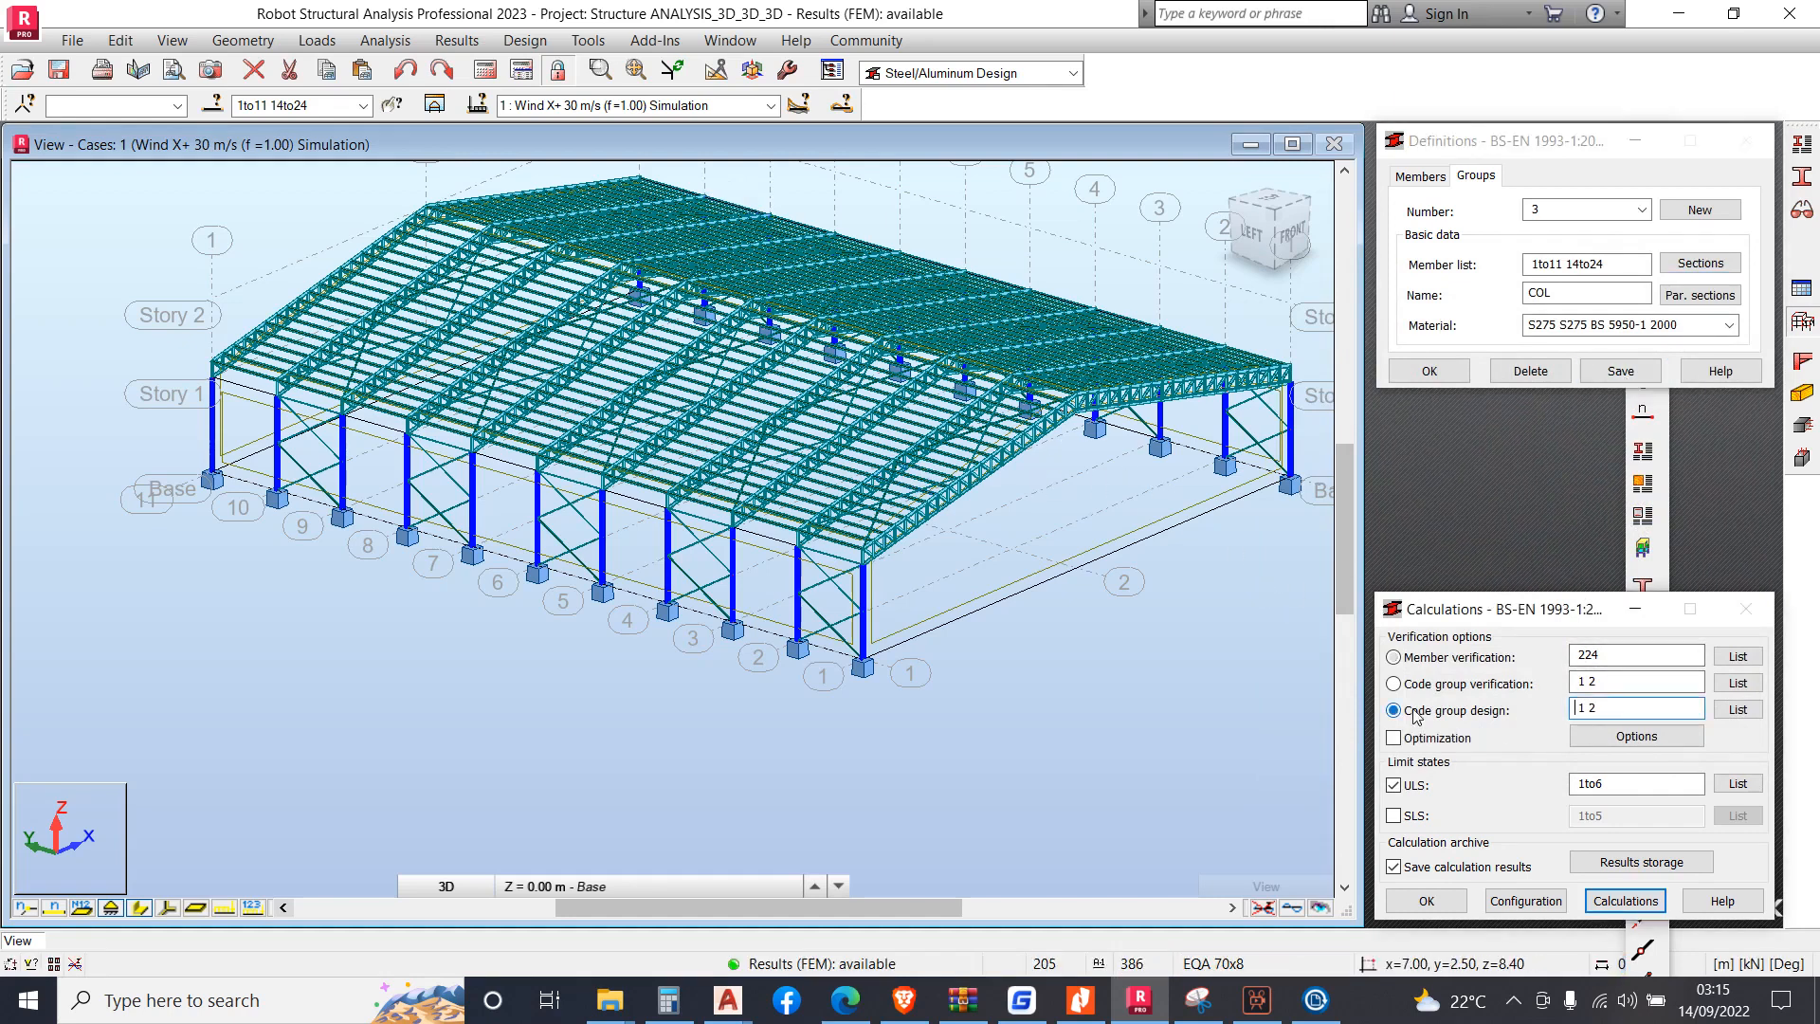
left_click(1726, 713)
left_click_drag(1541, 802, 1526, 772)
left_click(1577, 709)
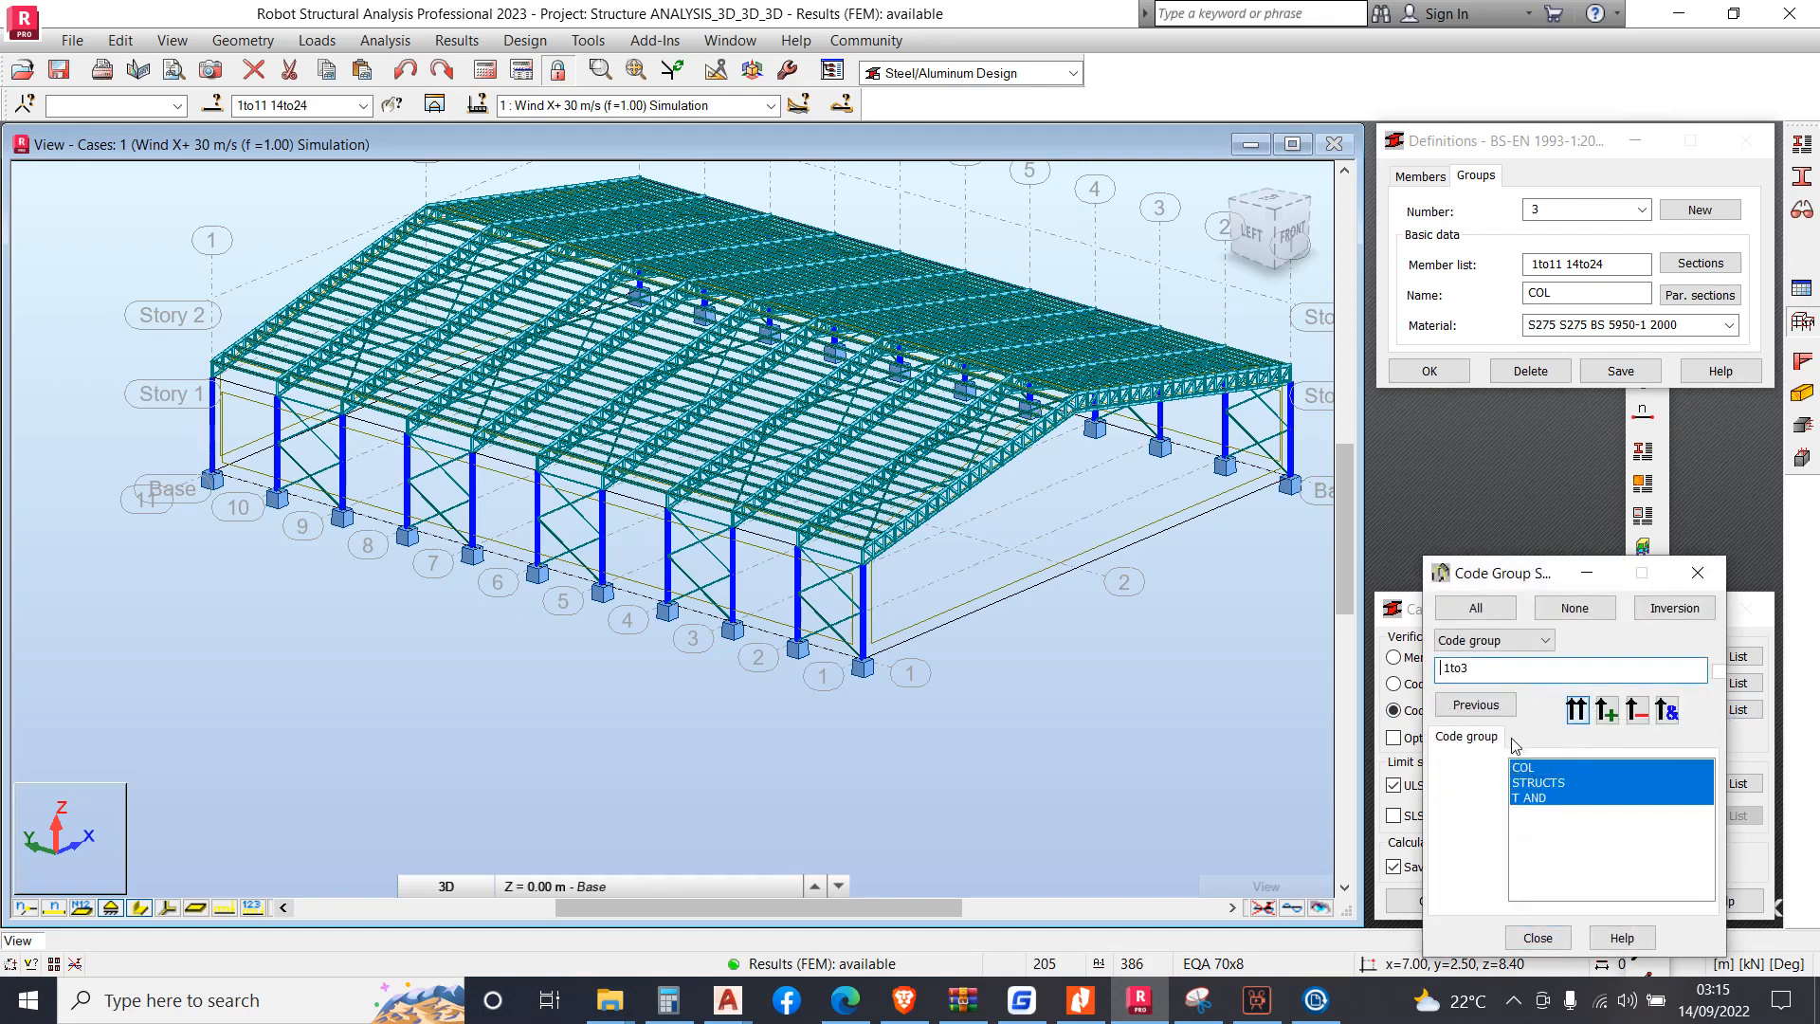
left_click(1552, 938)
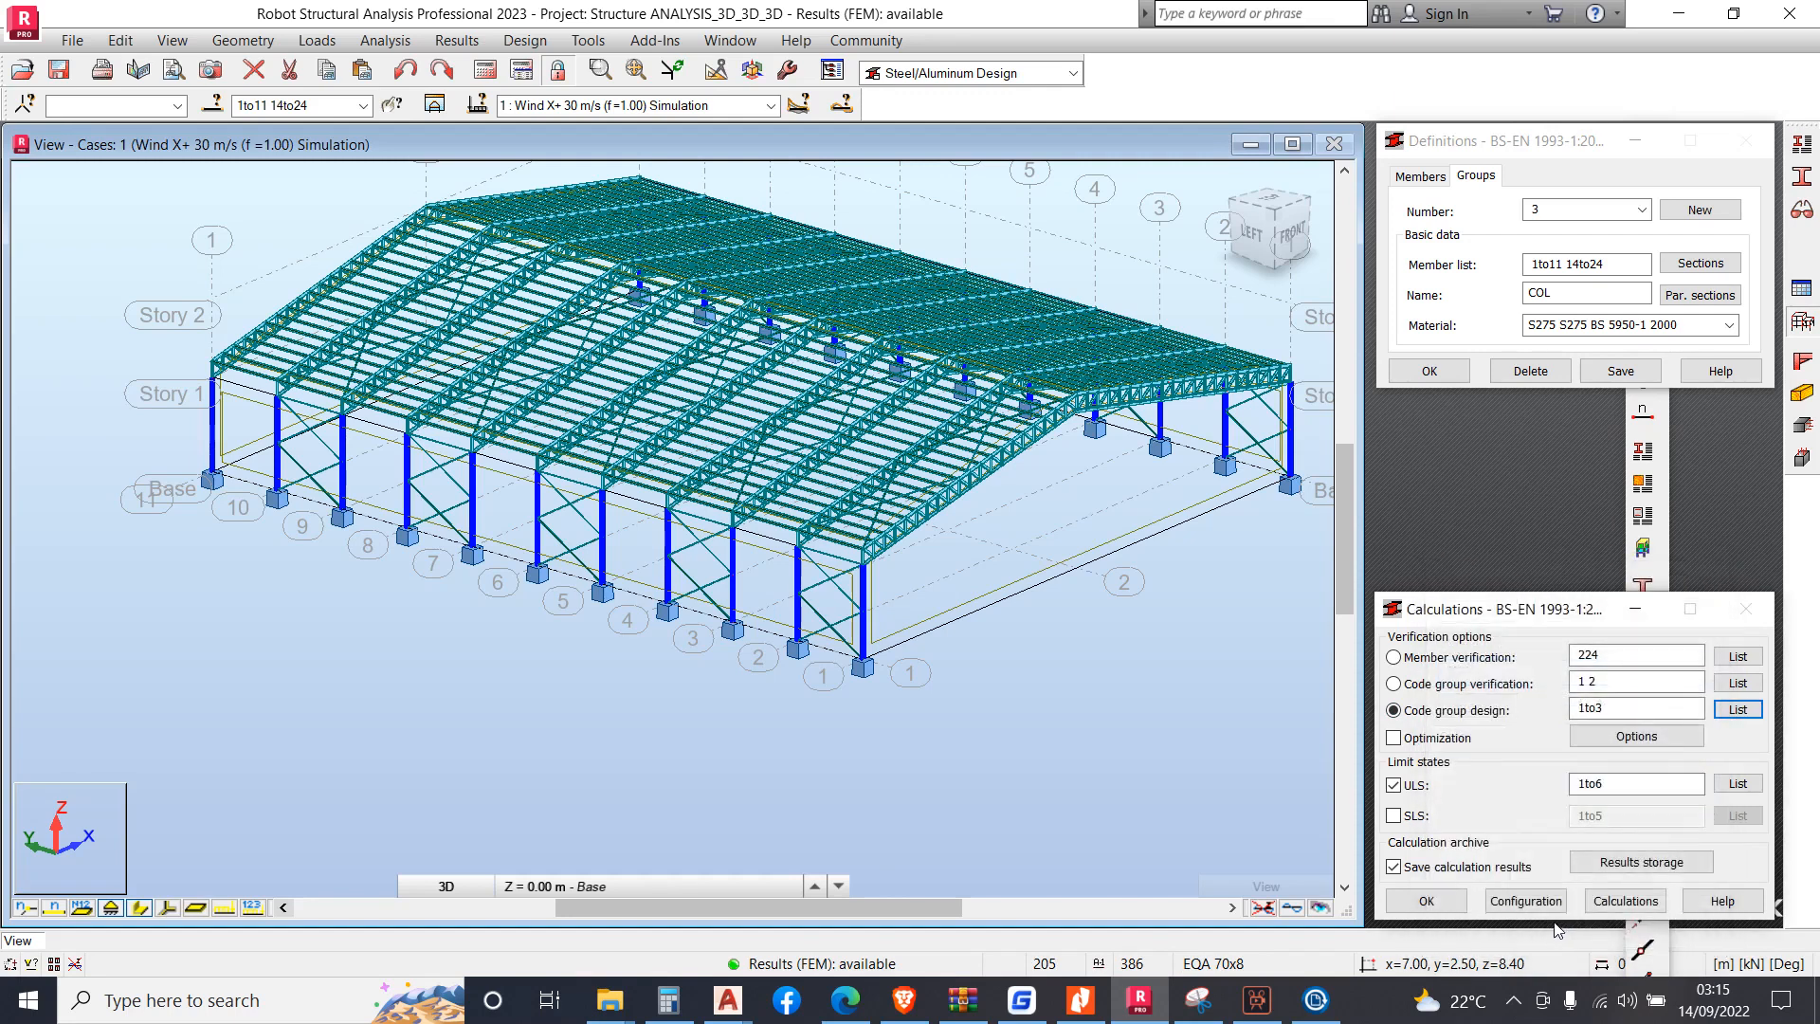
left_click(1603, 900)
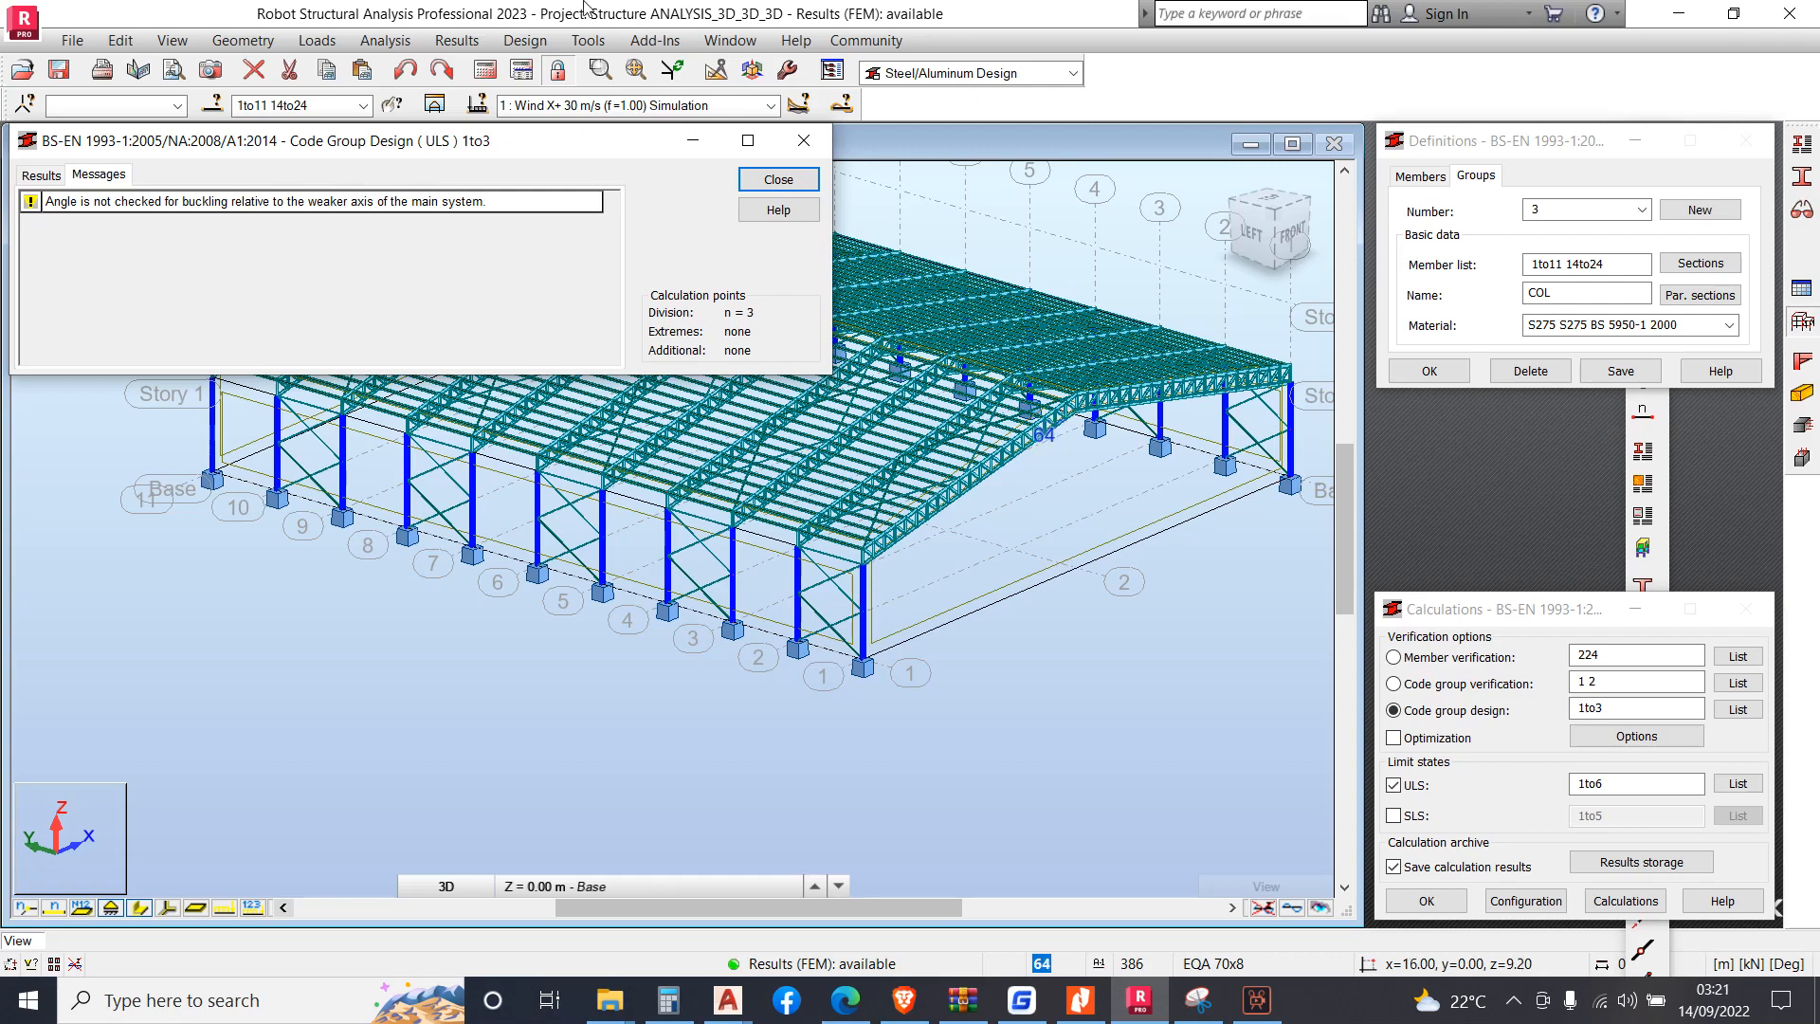
Examine the proposed sections and ratios of the three design groups, widening the section names to read them in full
left_click(55, 178)
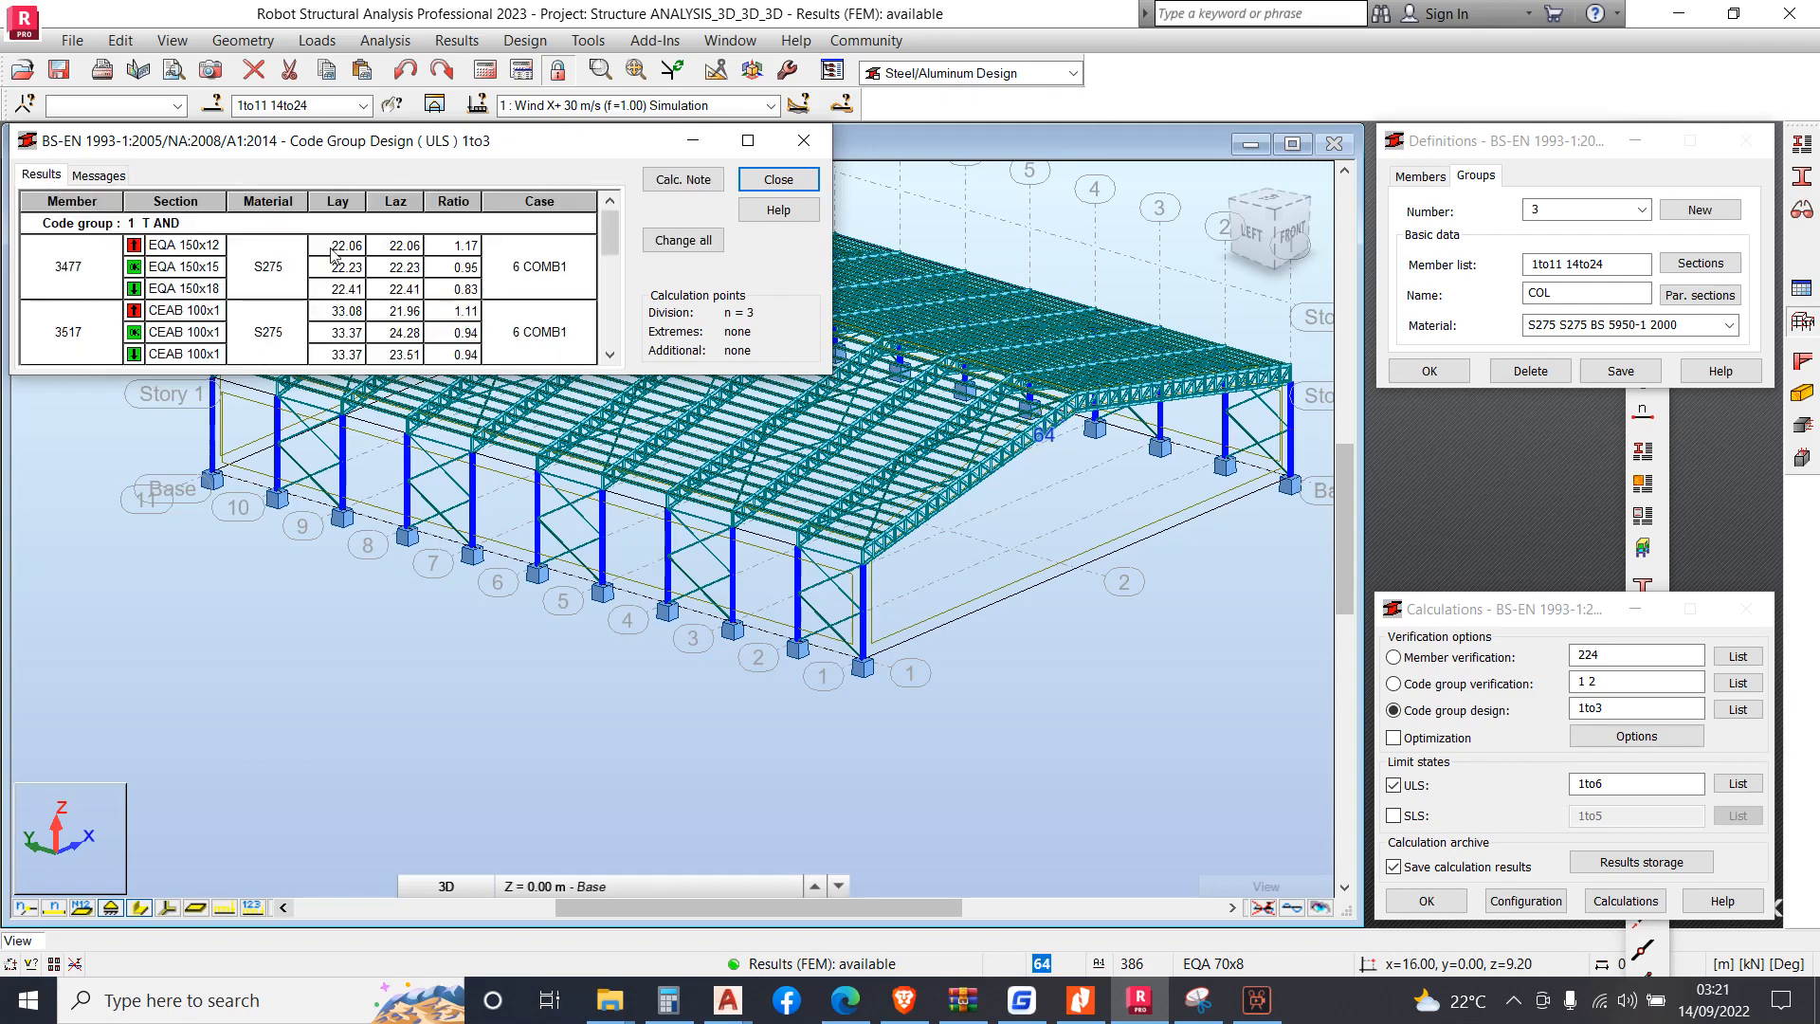
scroll(336, 260, "down", 5)
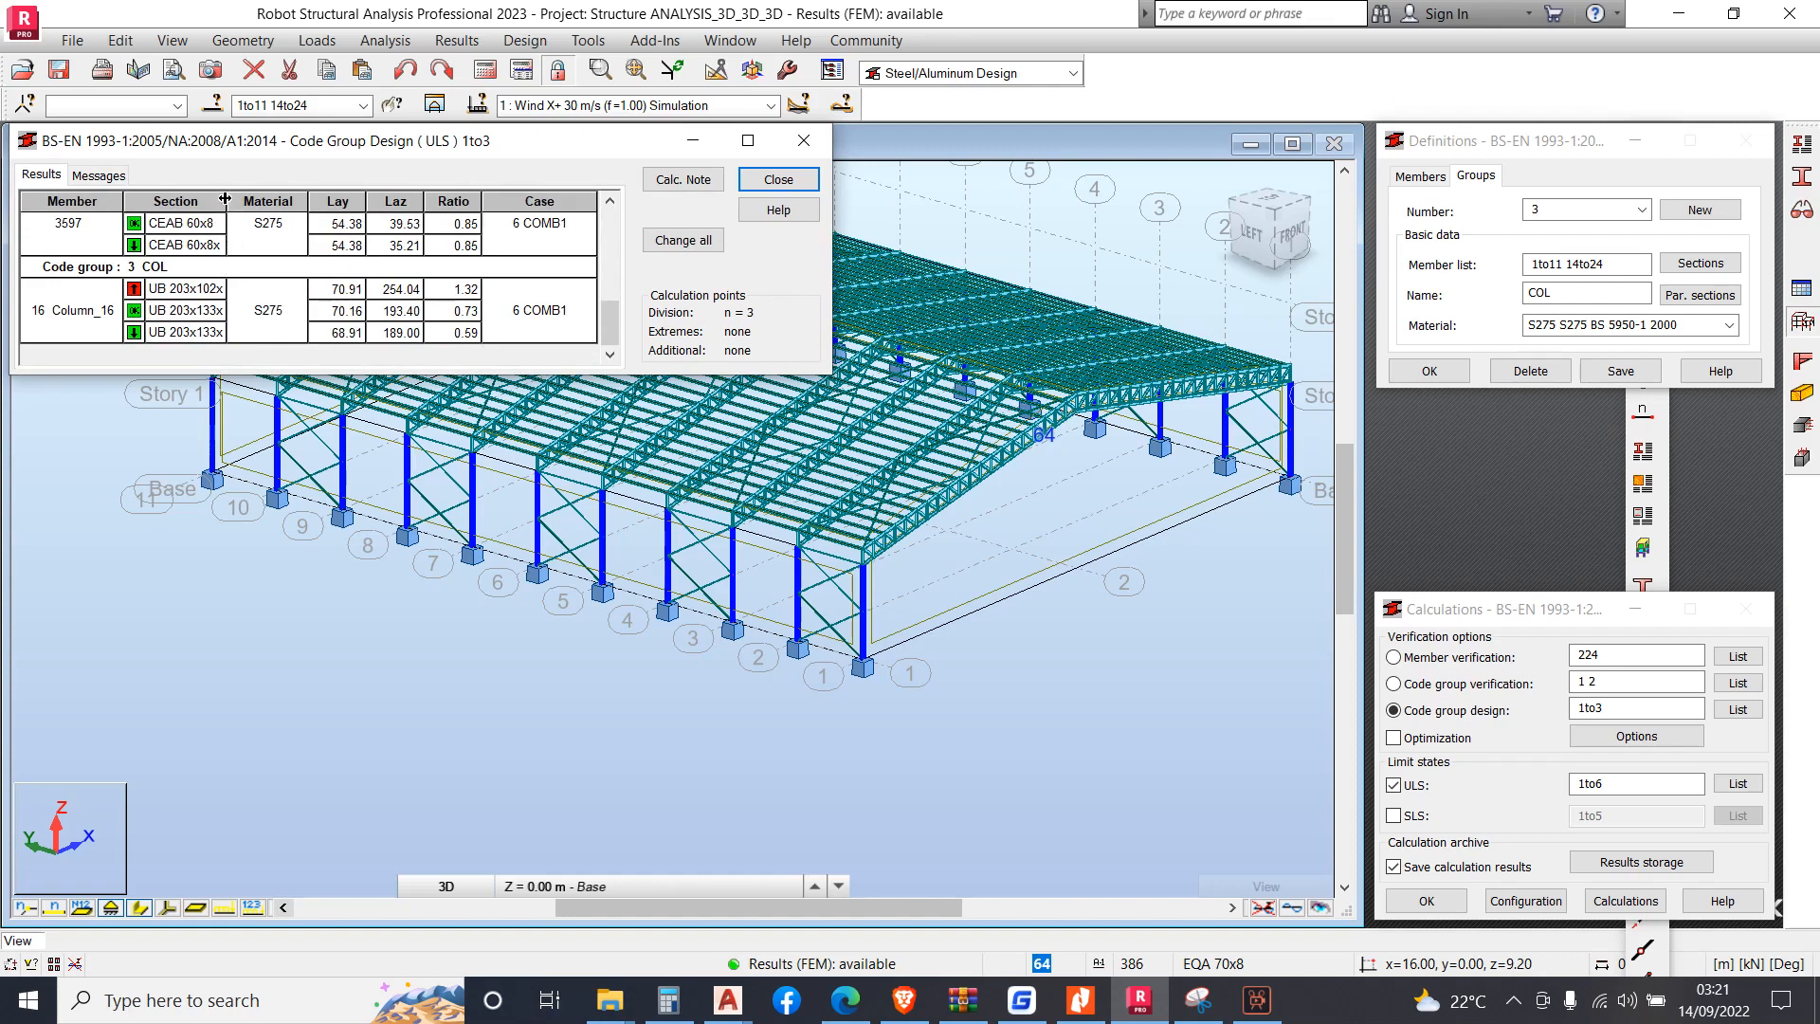
left_click_drag(224, 198, 255, 208)
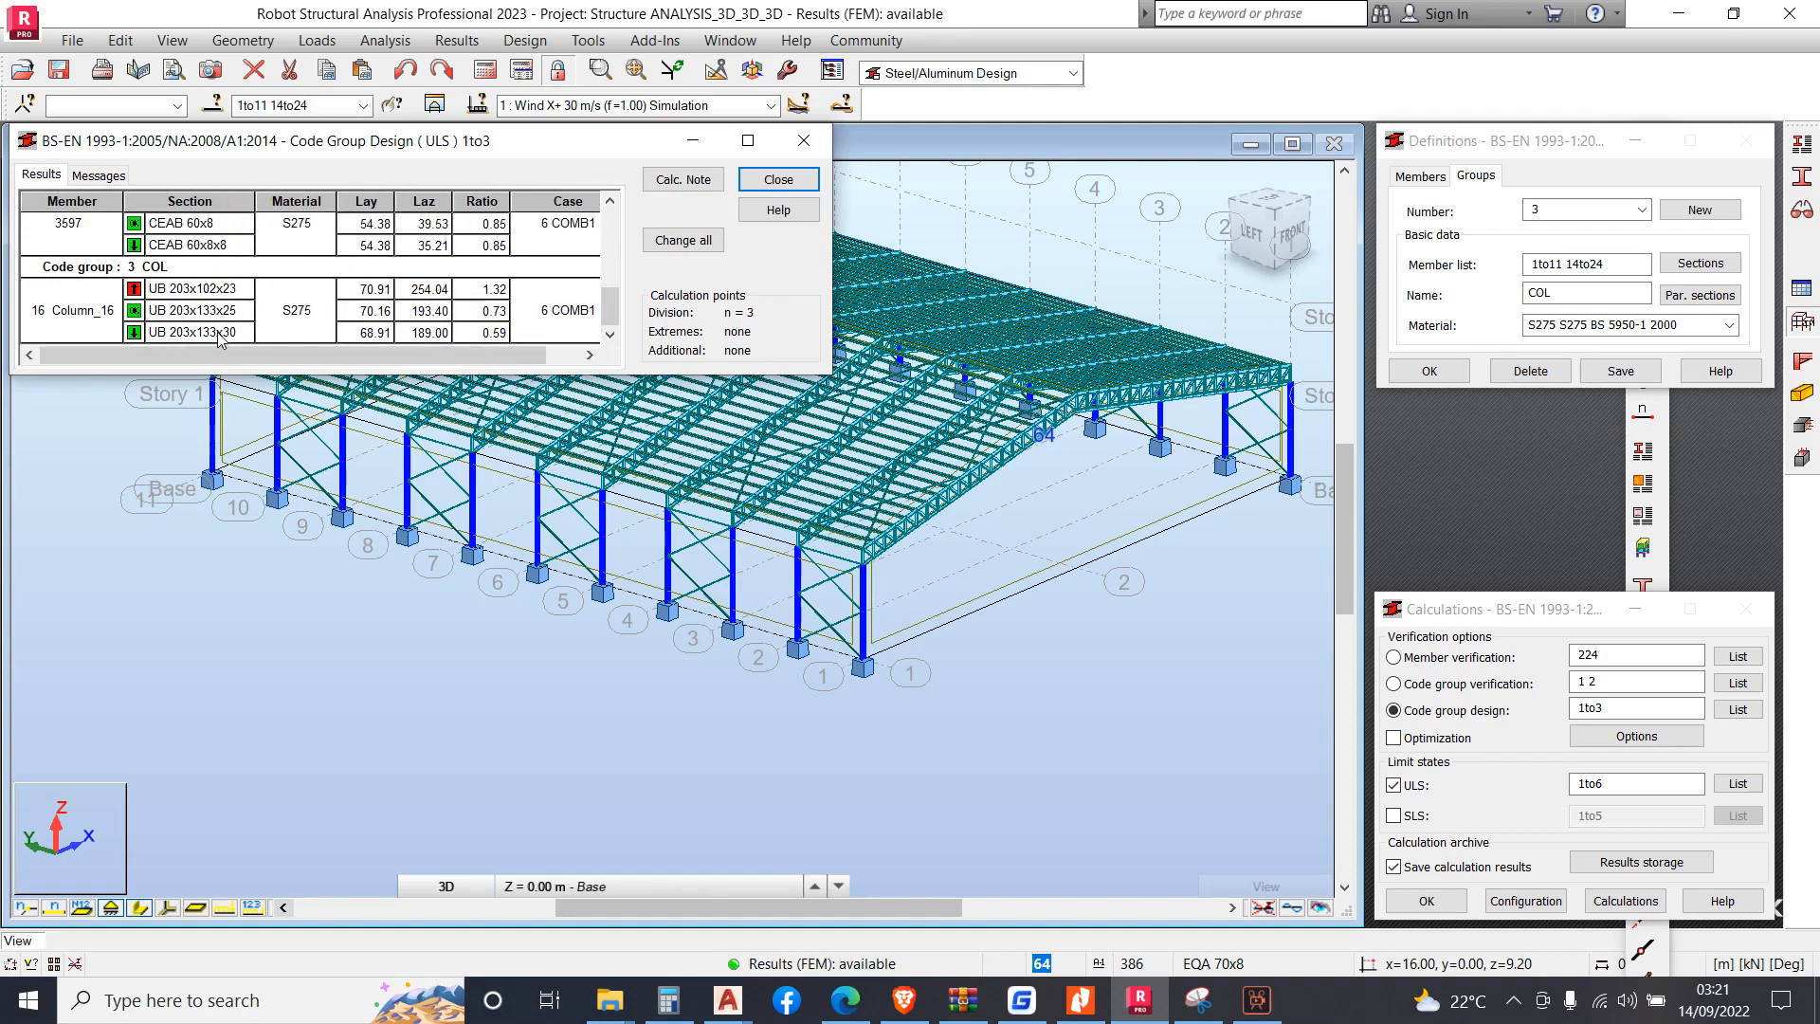
scroll(202, 304, "up", 3)
scroll(199, 302, "down", 2)
scroll(575, 325, "up", 5)
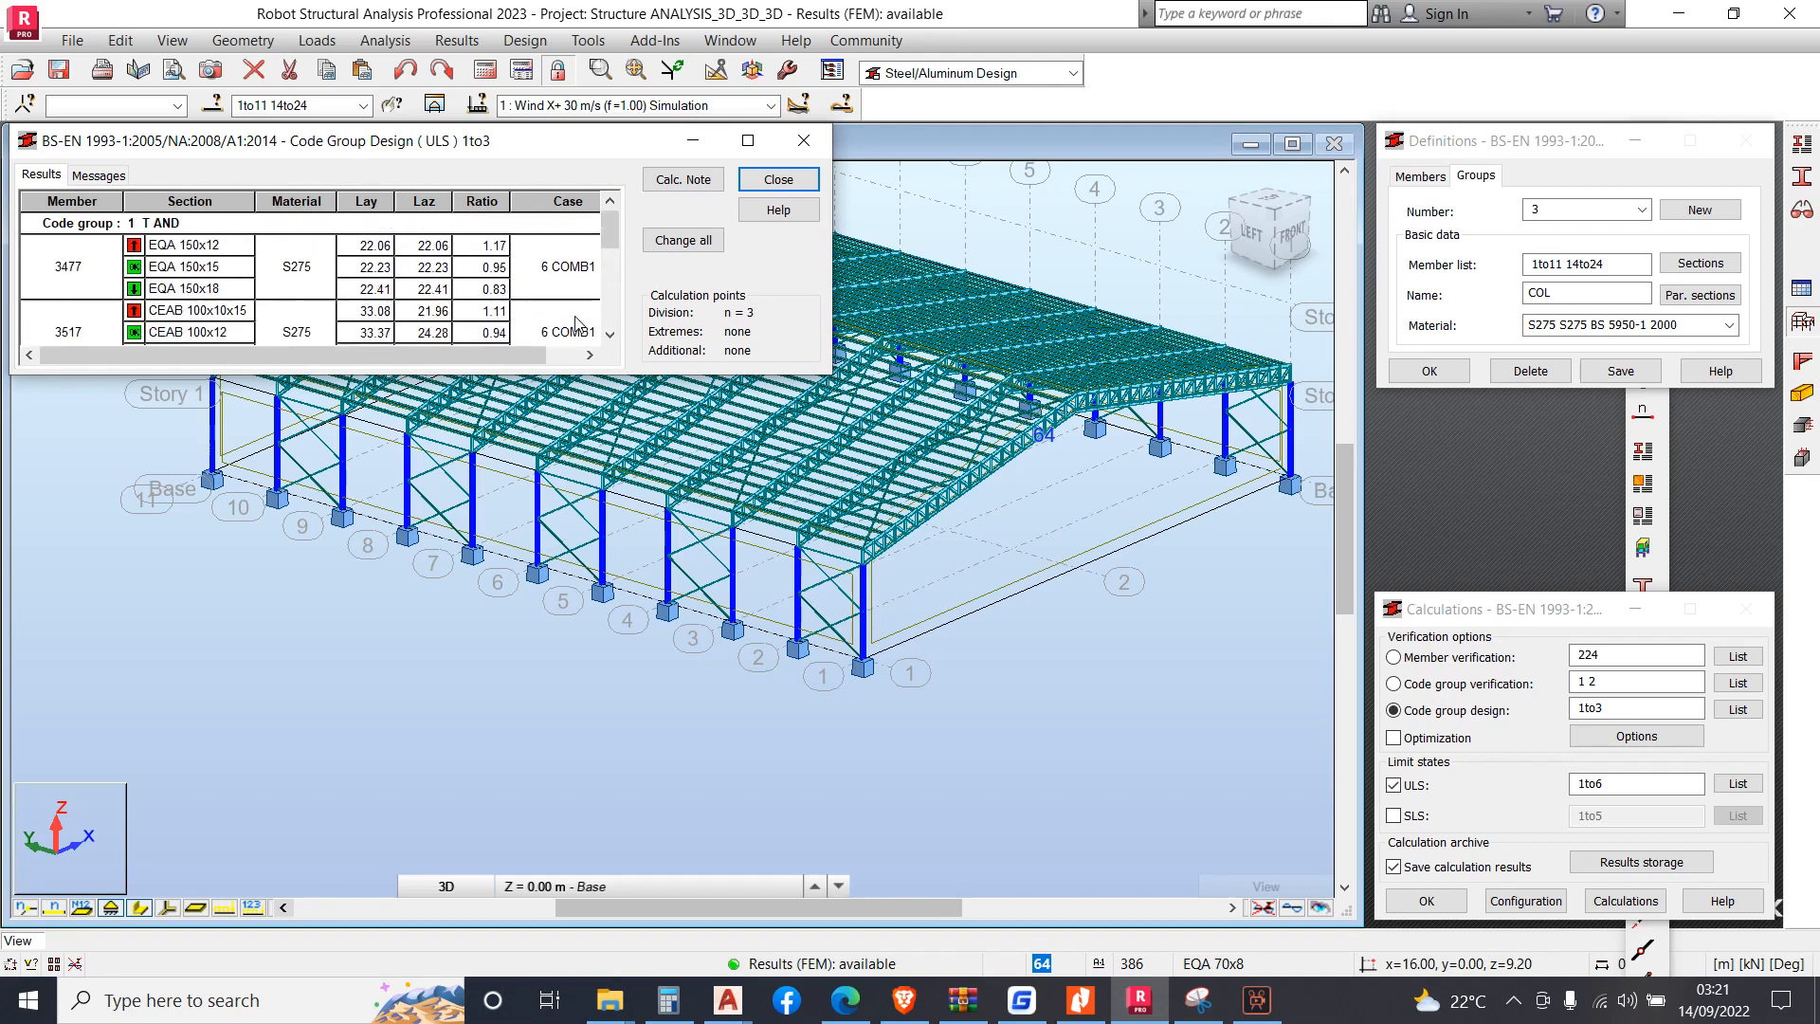
scroll(575, 249, "down", 3)
scroll(550, 294, "up", 3)
scroll(234, 305, "down", 5)
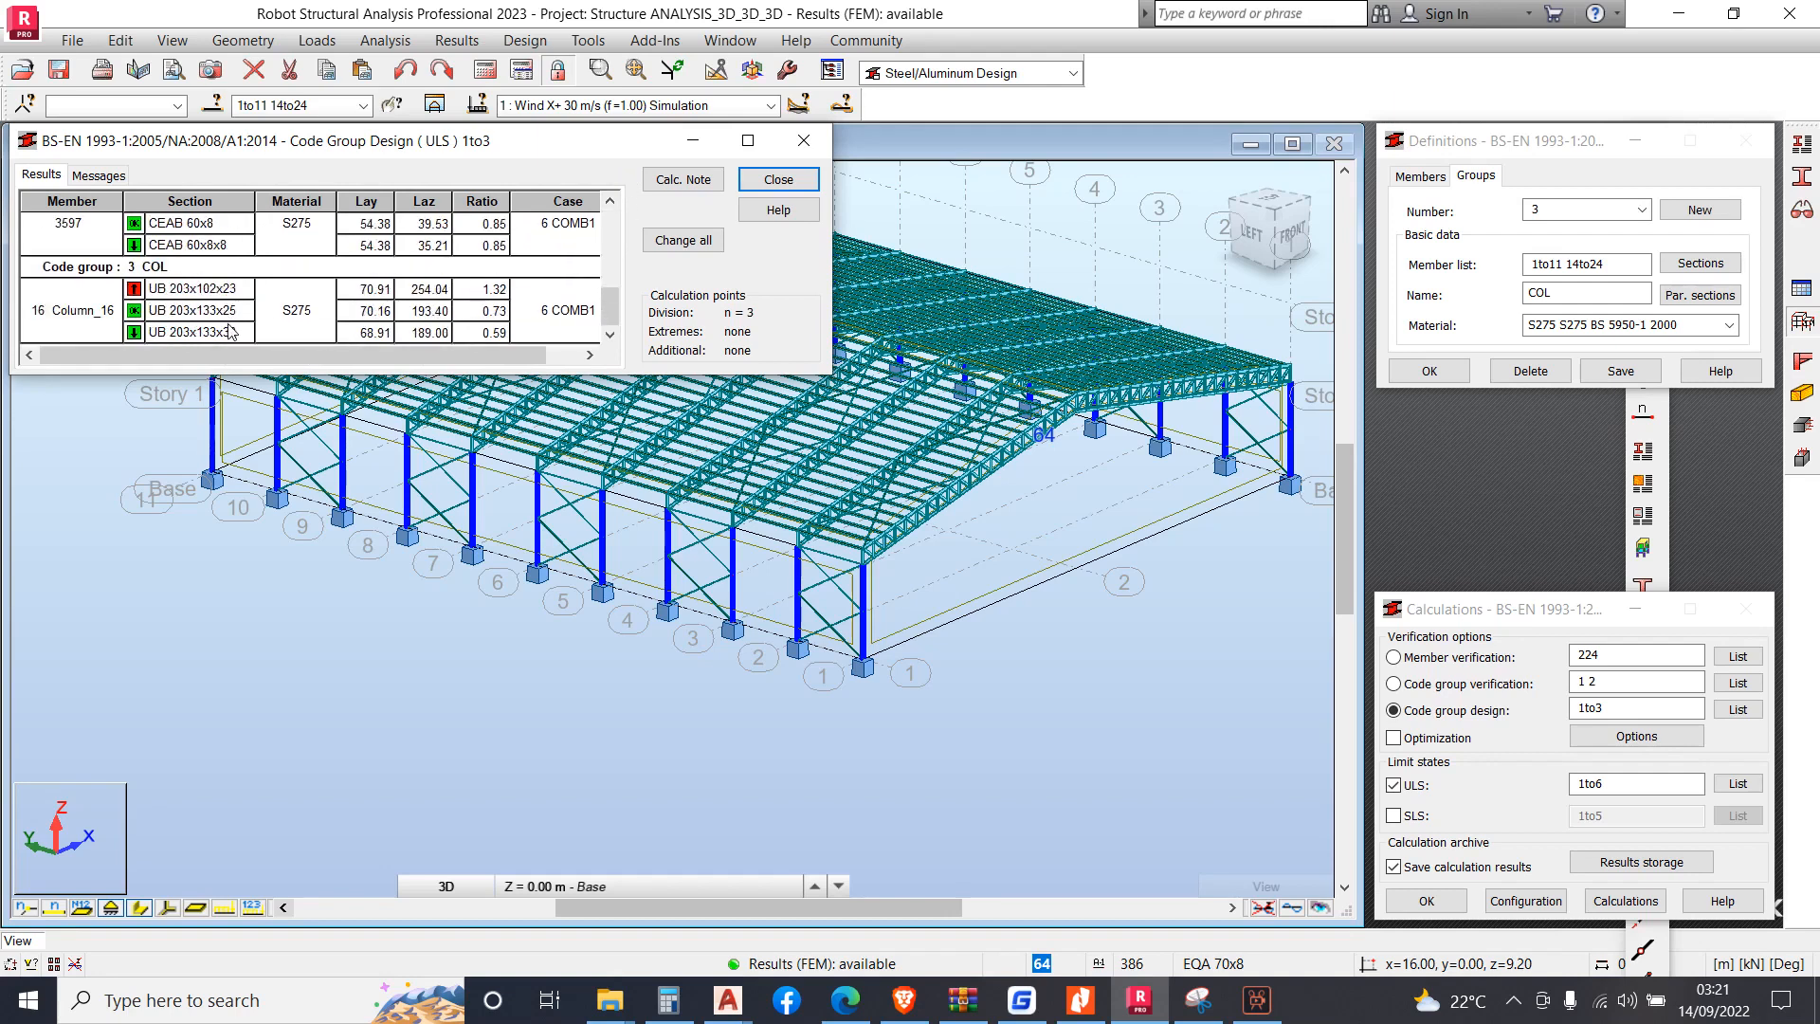
scroll(240, 305, "down", 1)
scroll(266, 265, "up", 5)
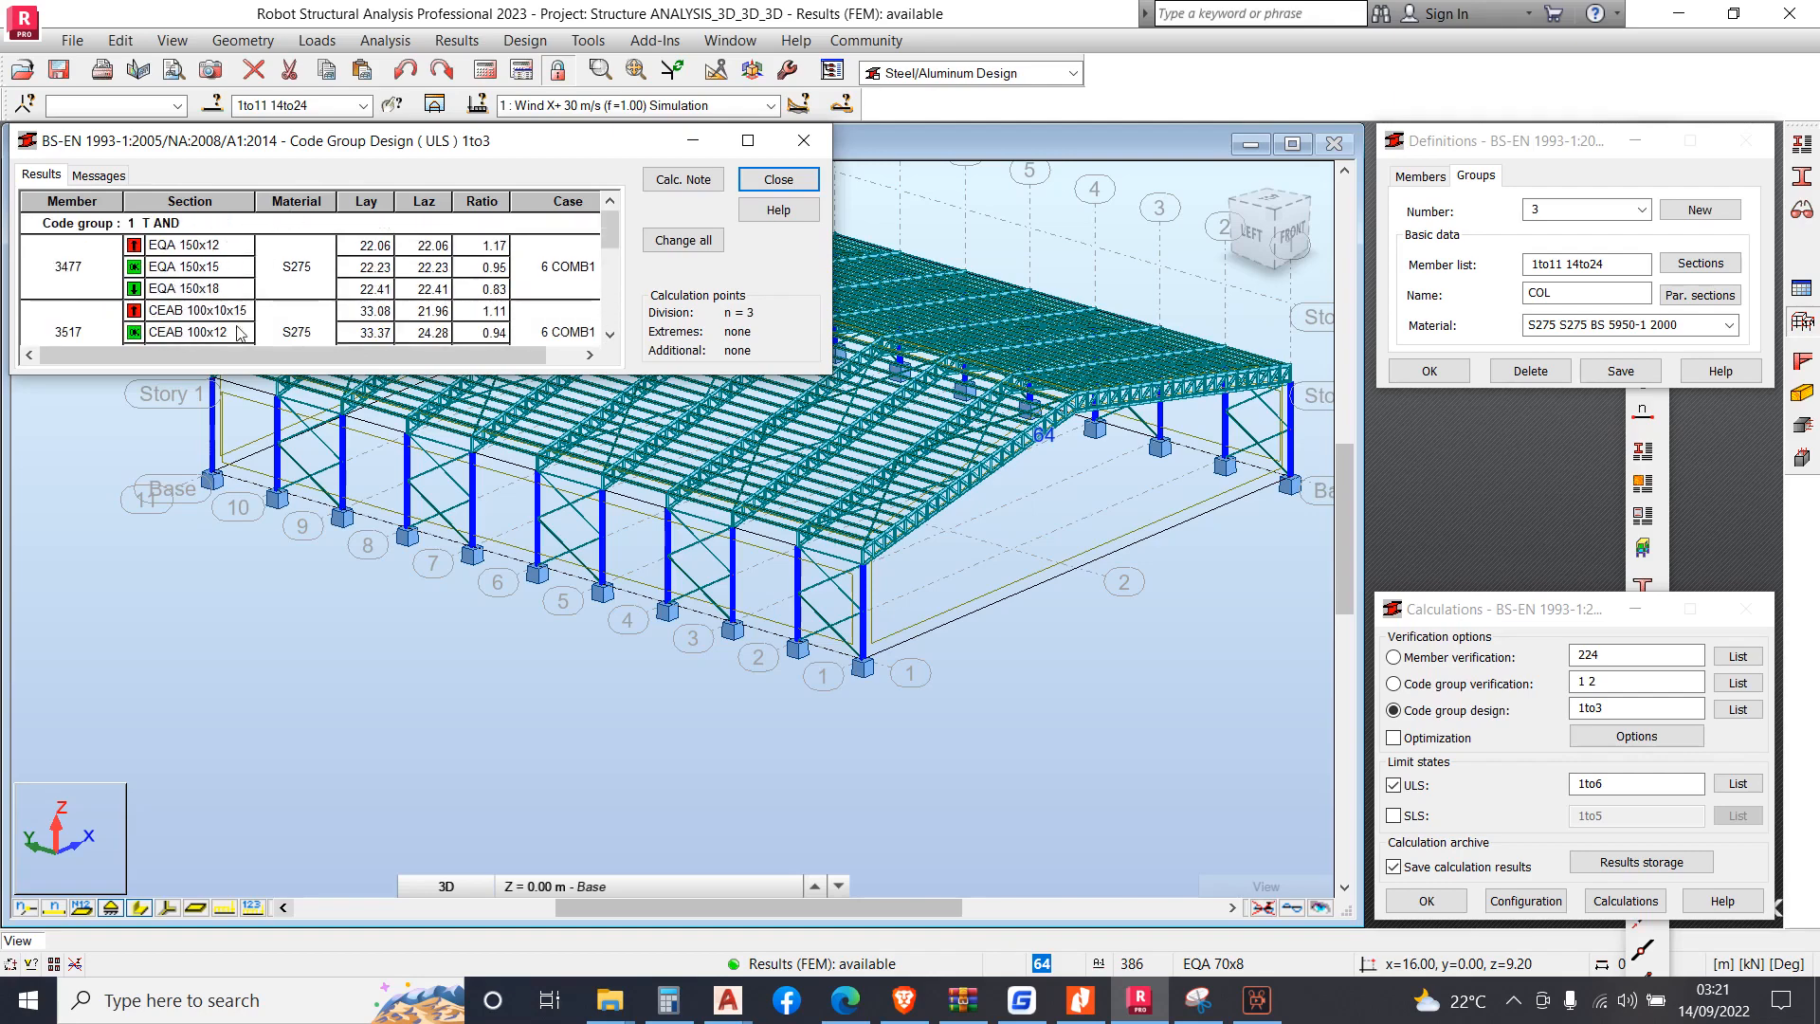
Inspect the end truss and column tops up close and compare them with the sections proposed in the group design results
scroll(924, 559, "up", 2)
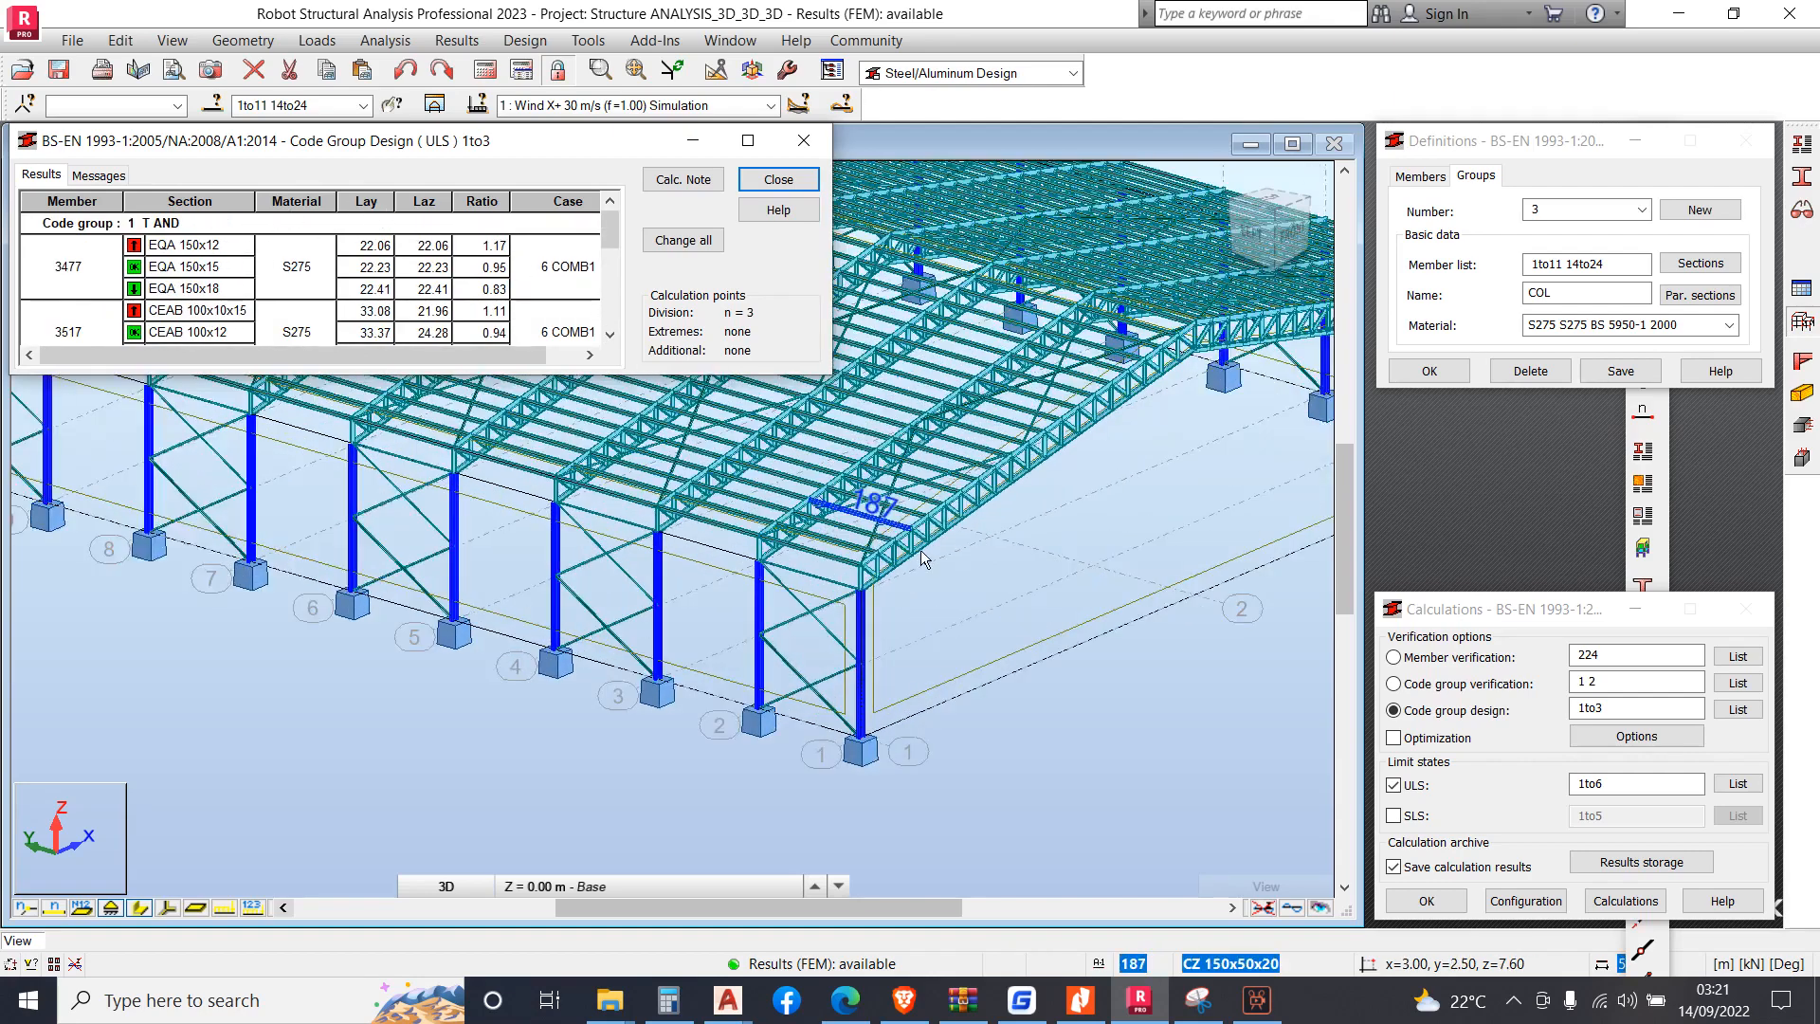
scroll(924, 559, "up", 4)
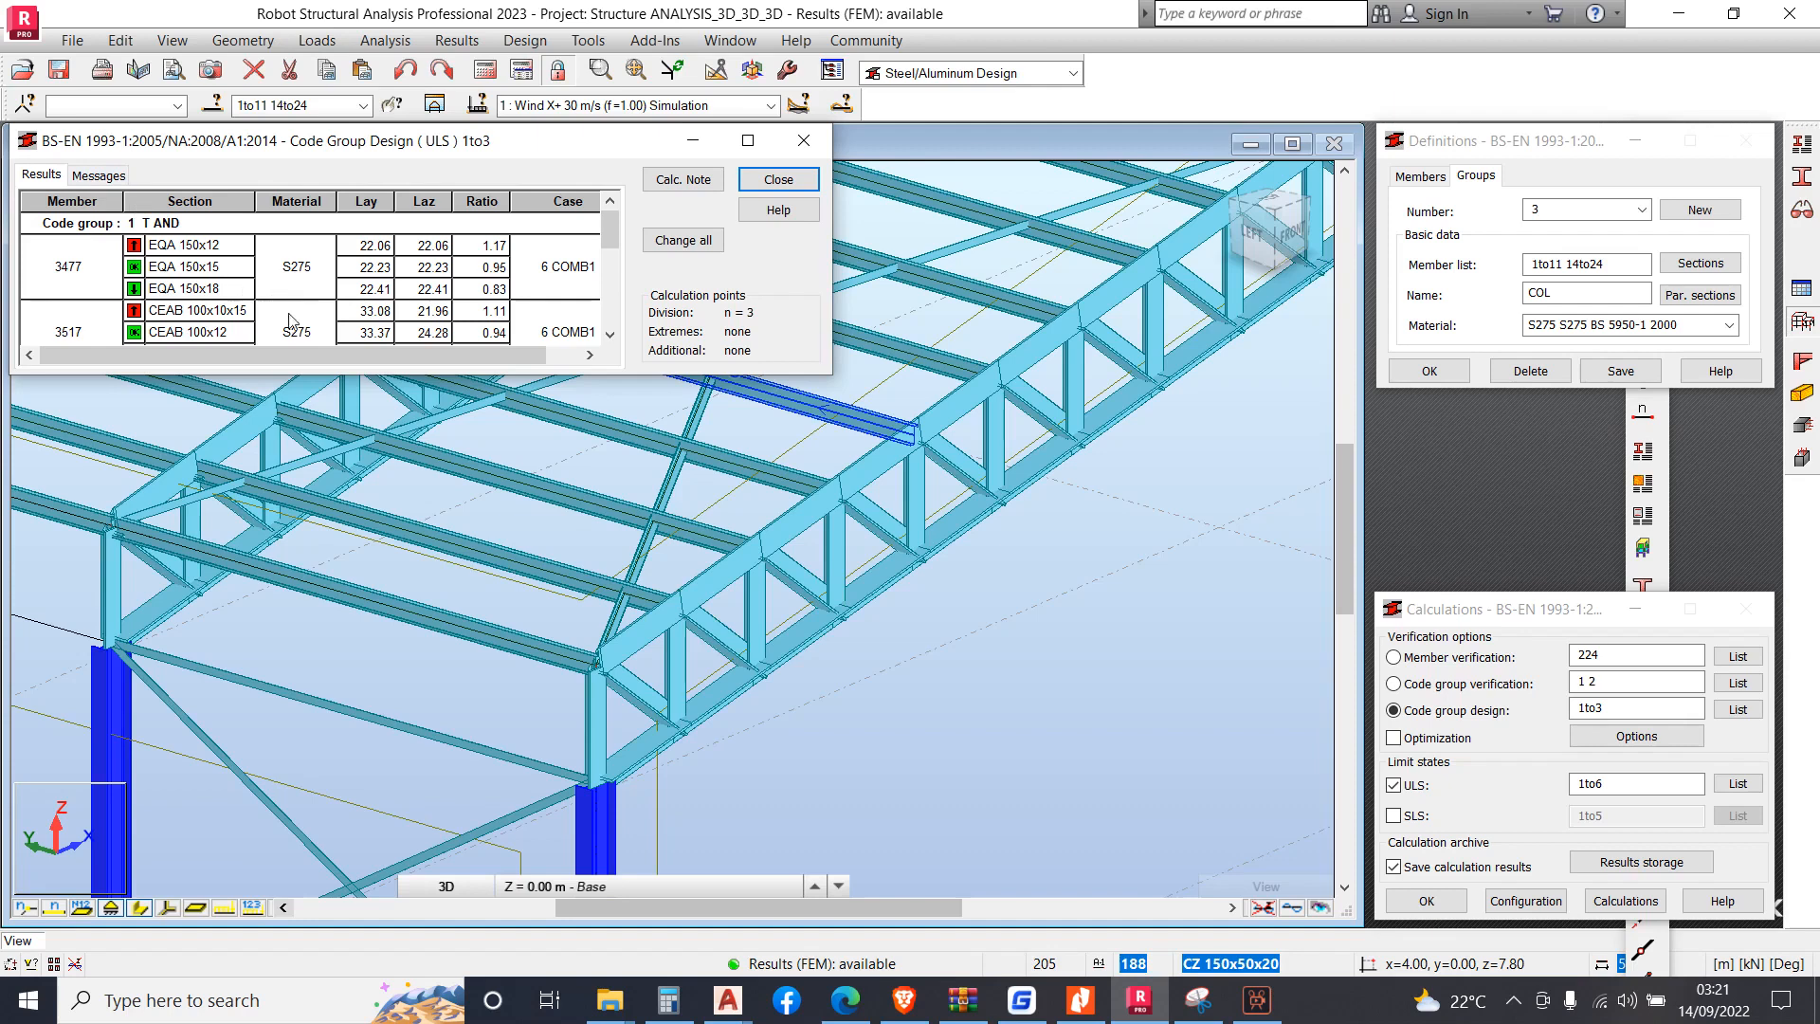
left_click_drag(255, 199, 299, 199)
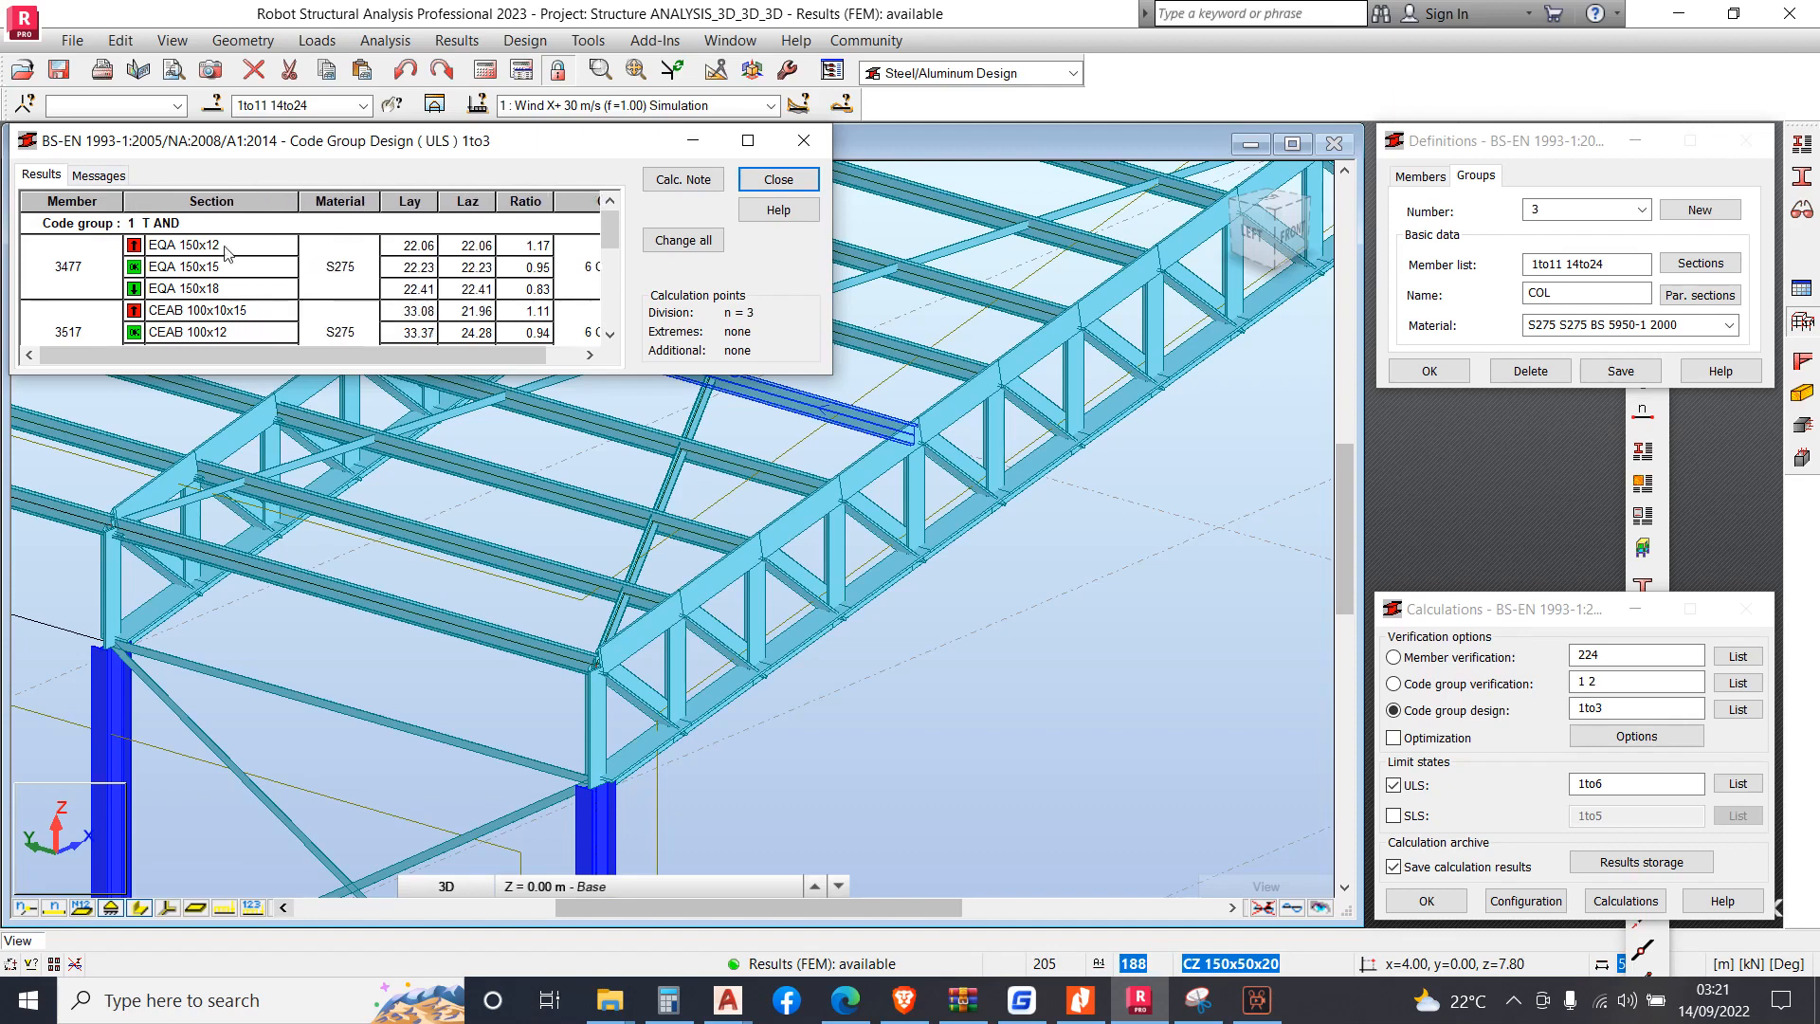
scroll(282, 343, "down", 5)
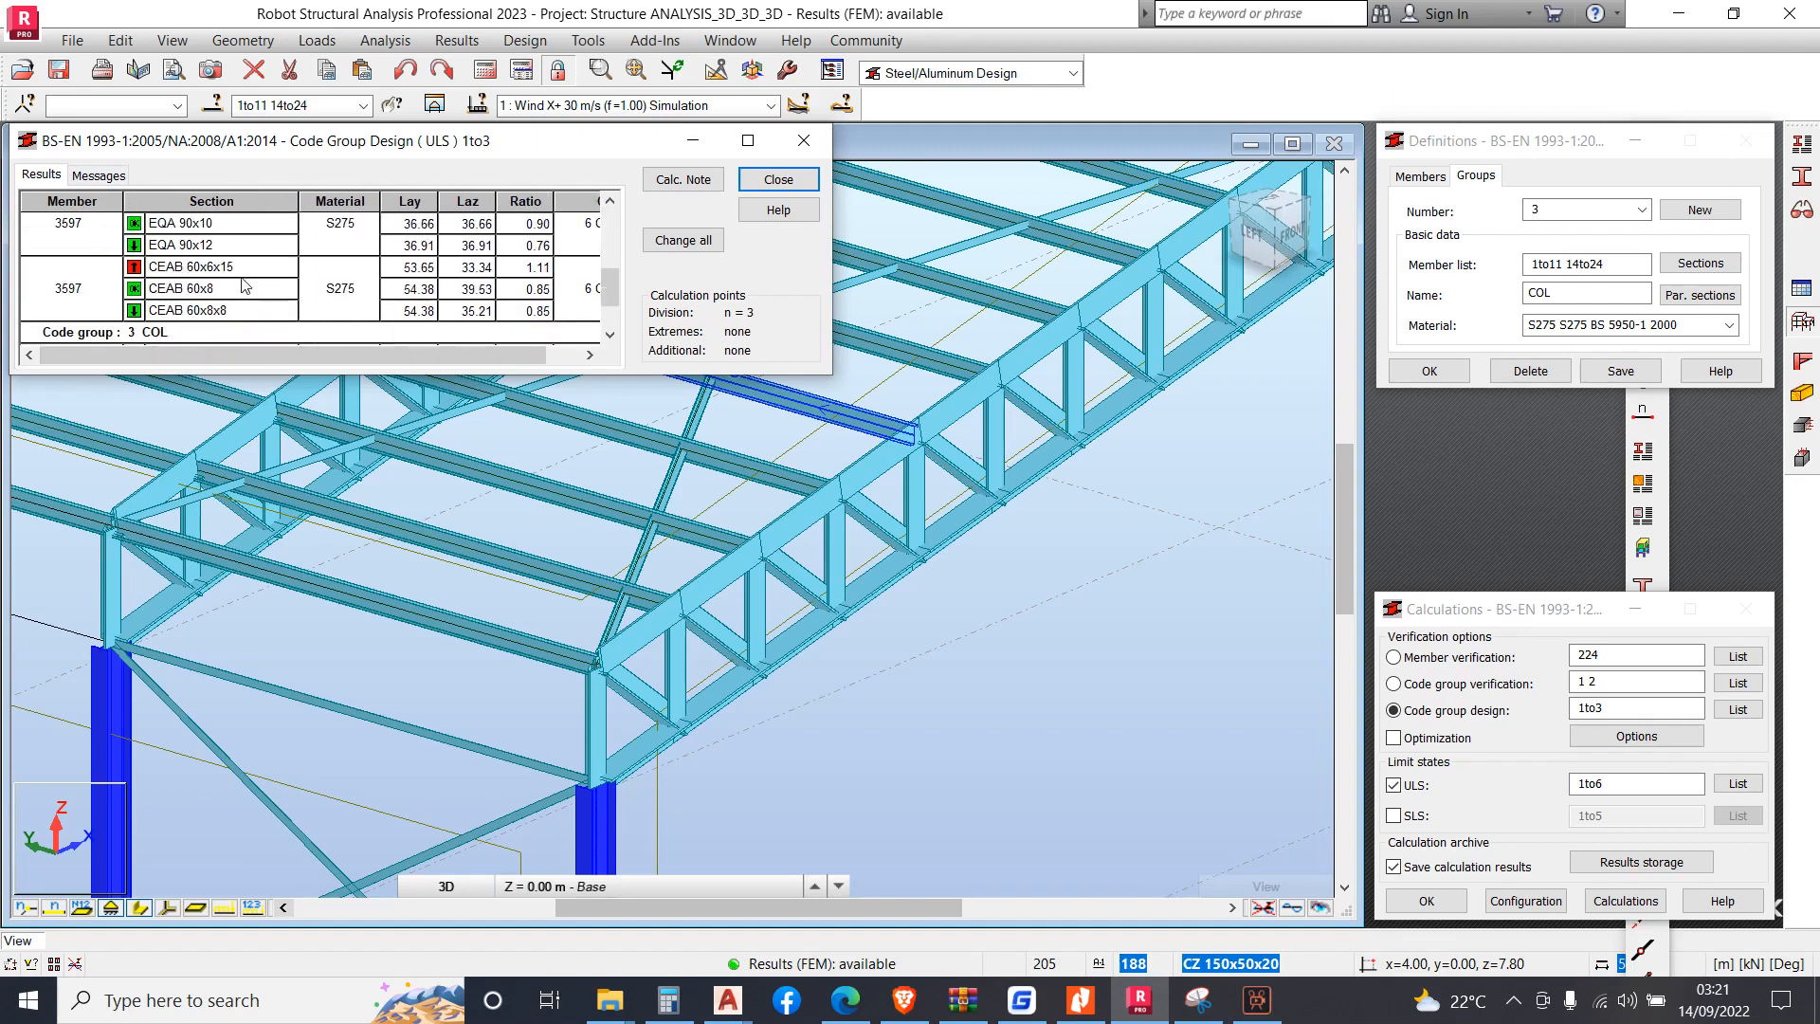
Review the proposed truss and strut sections and check the detailed design results of section CEAB 100x12 for member 3517
scroll(232, 314, "up", 5)
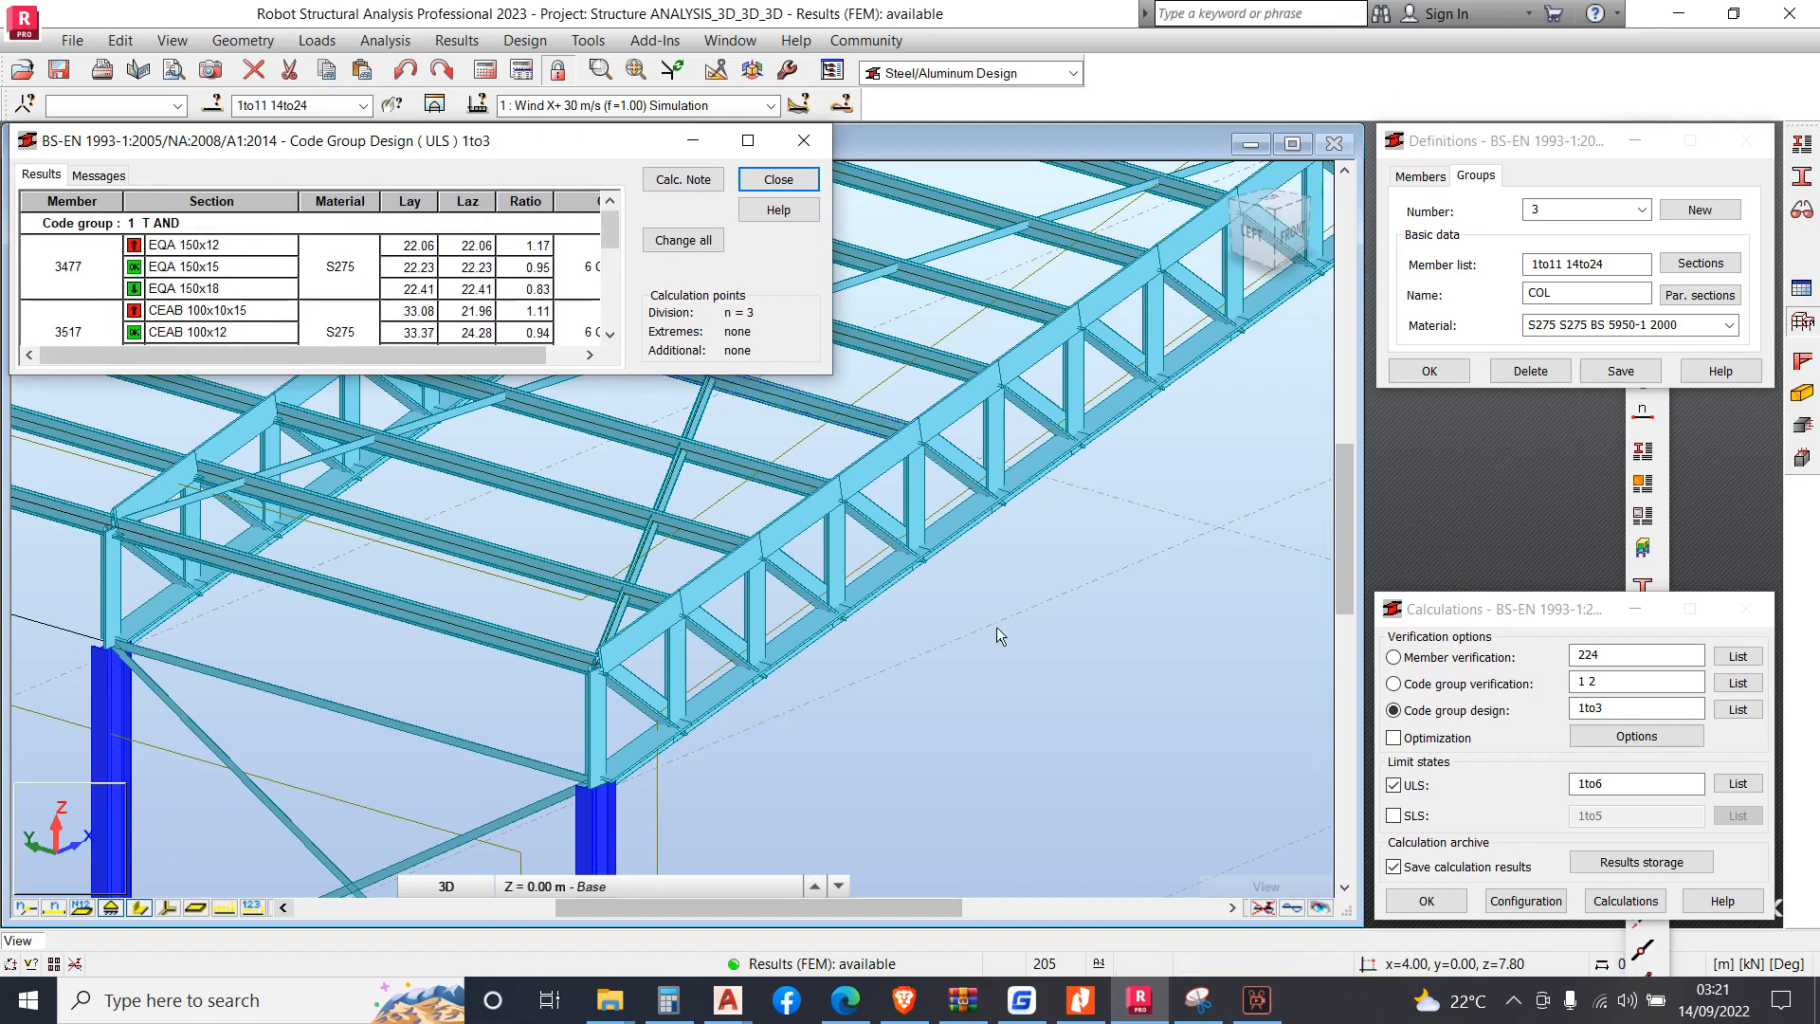
scroll(840, 547, "down", 4)
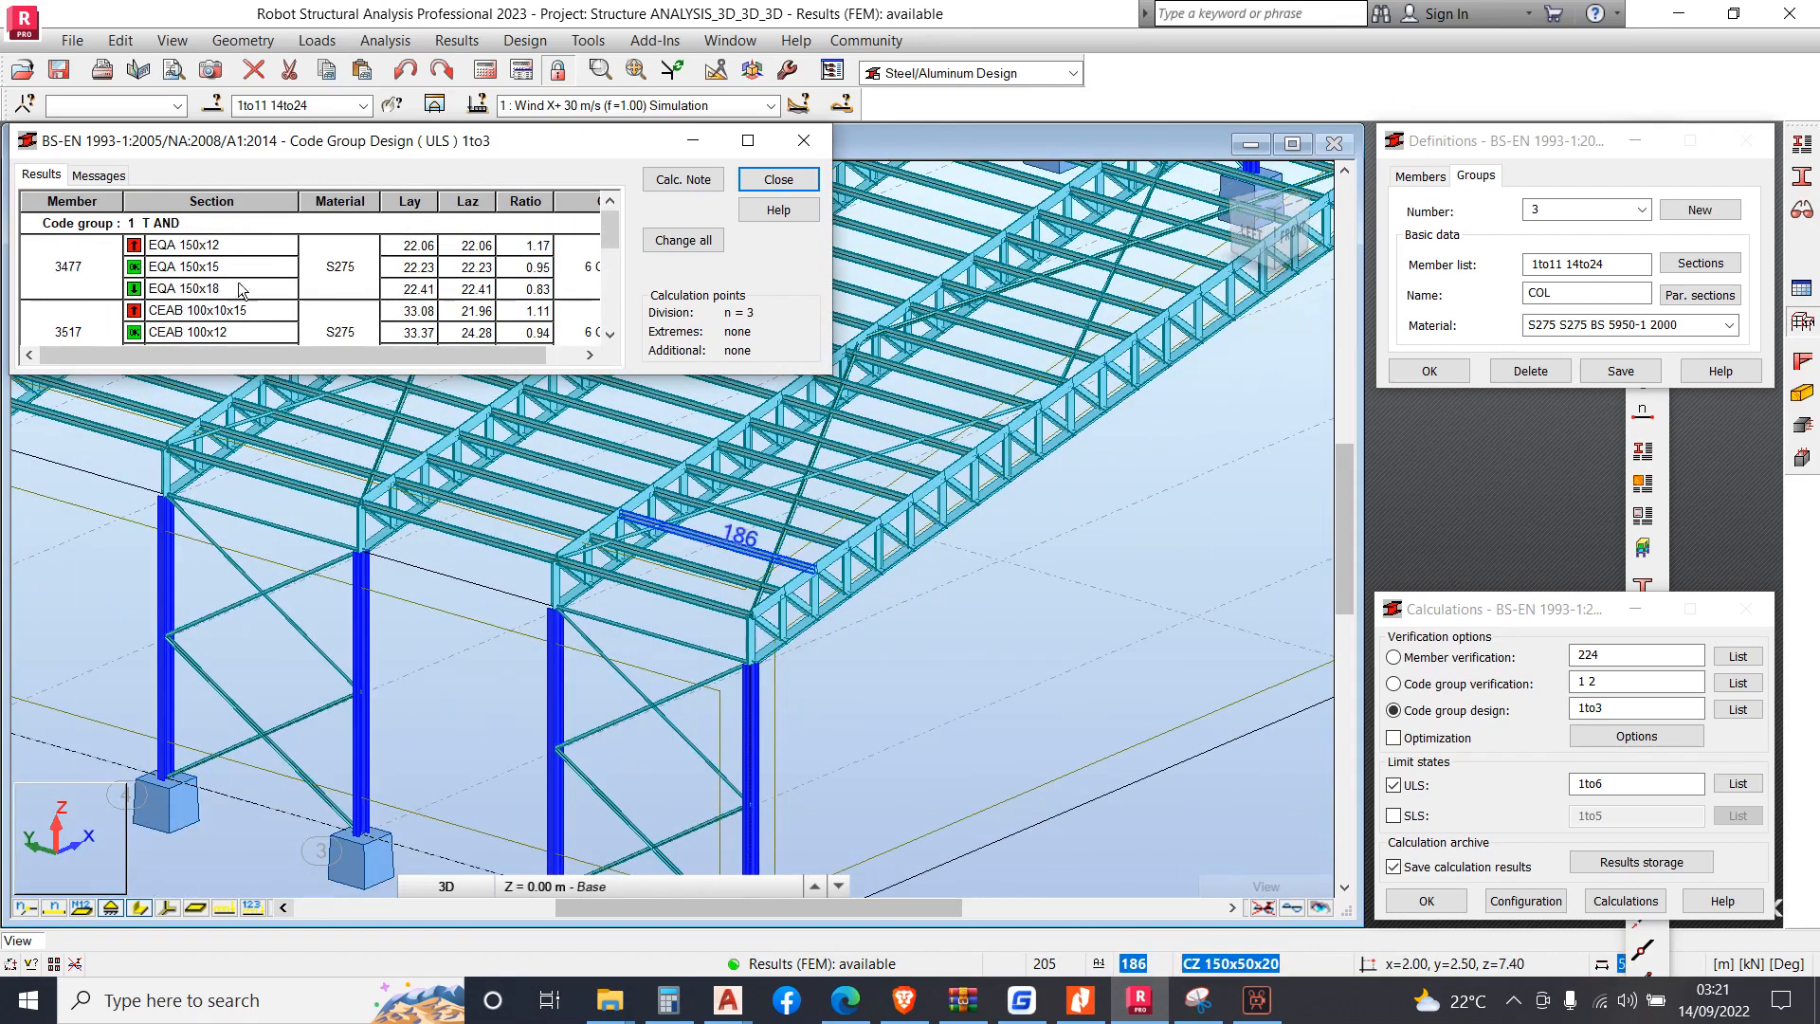
scroll(214, 329, "down", 1)
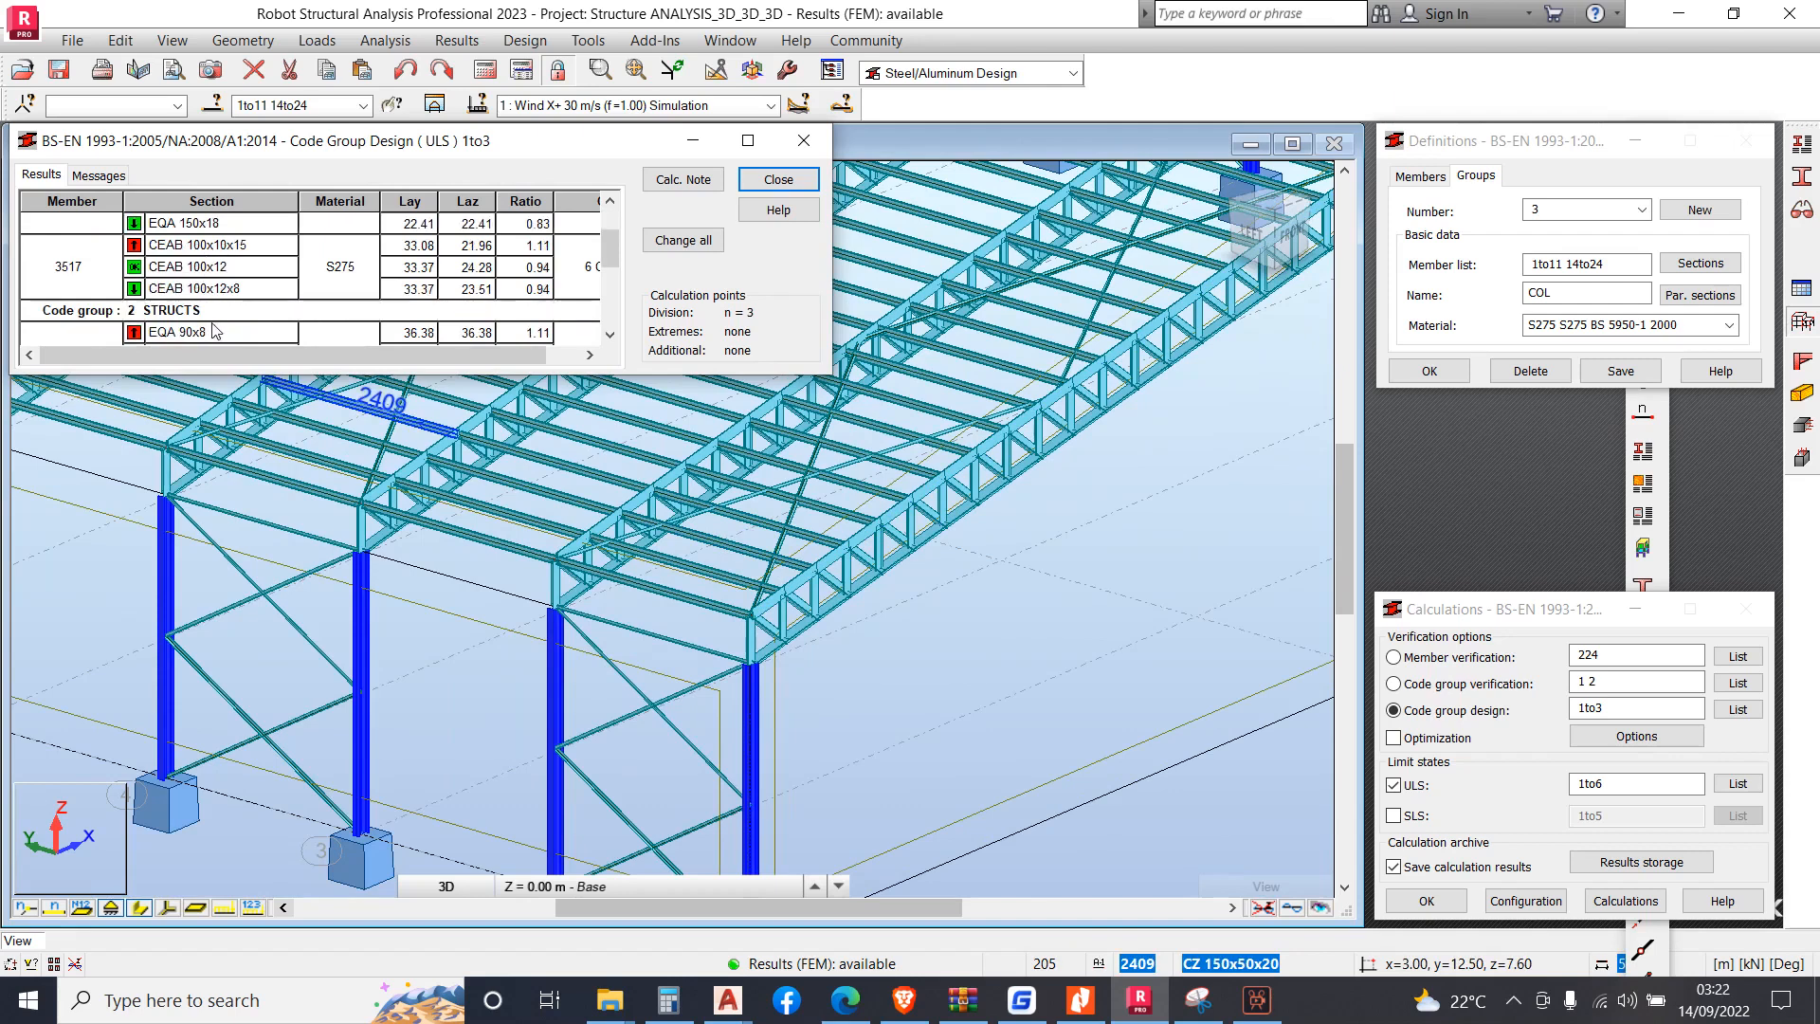
double_click(207, 270)
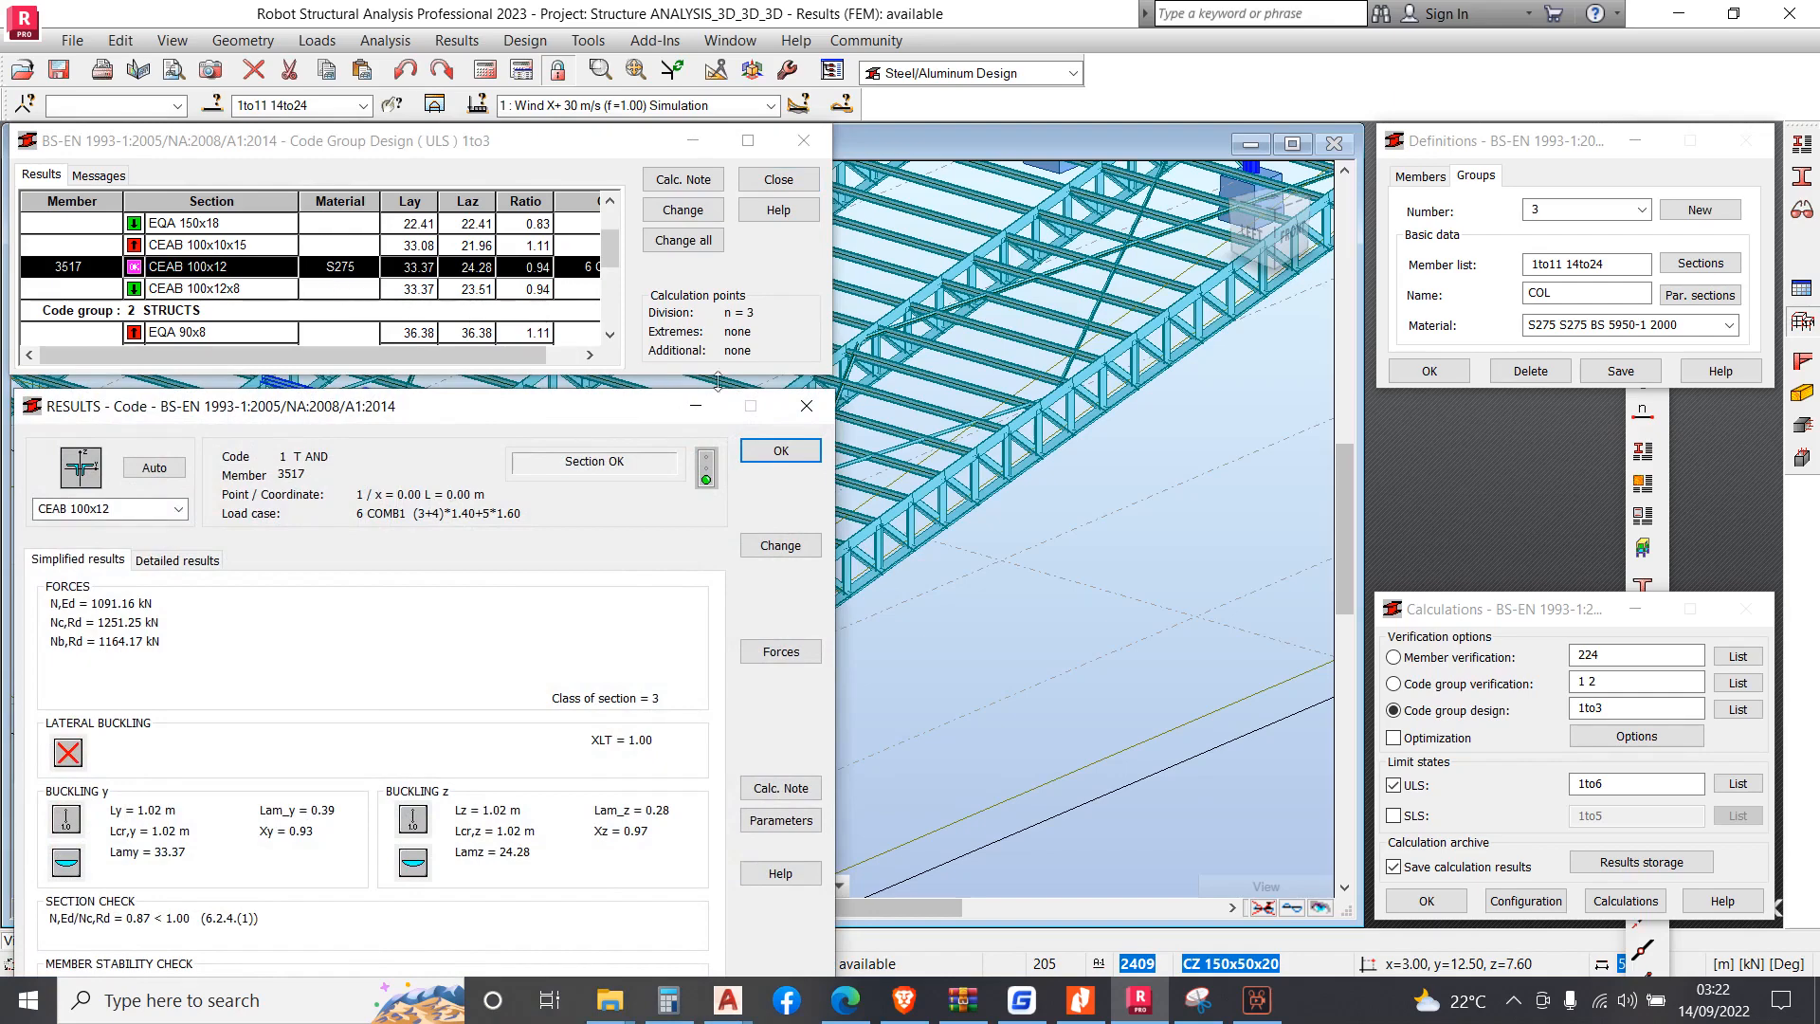
left_click(806, 408)
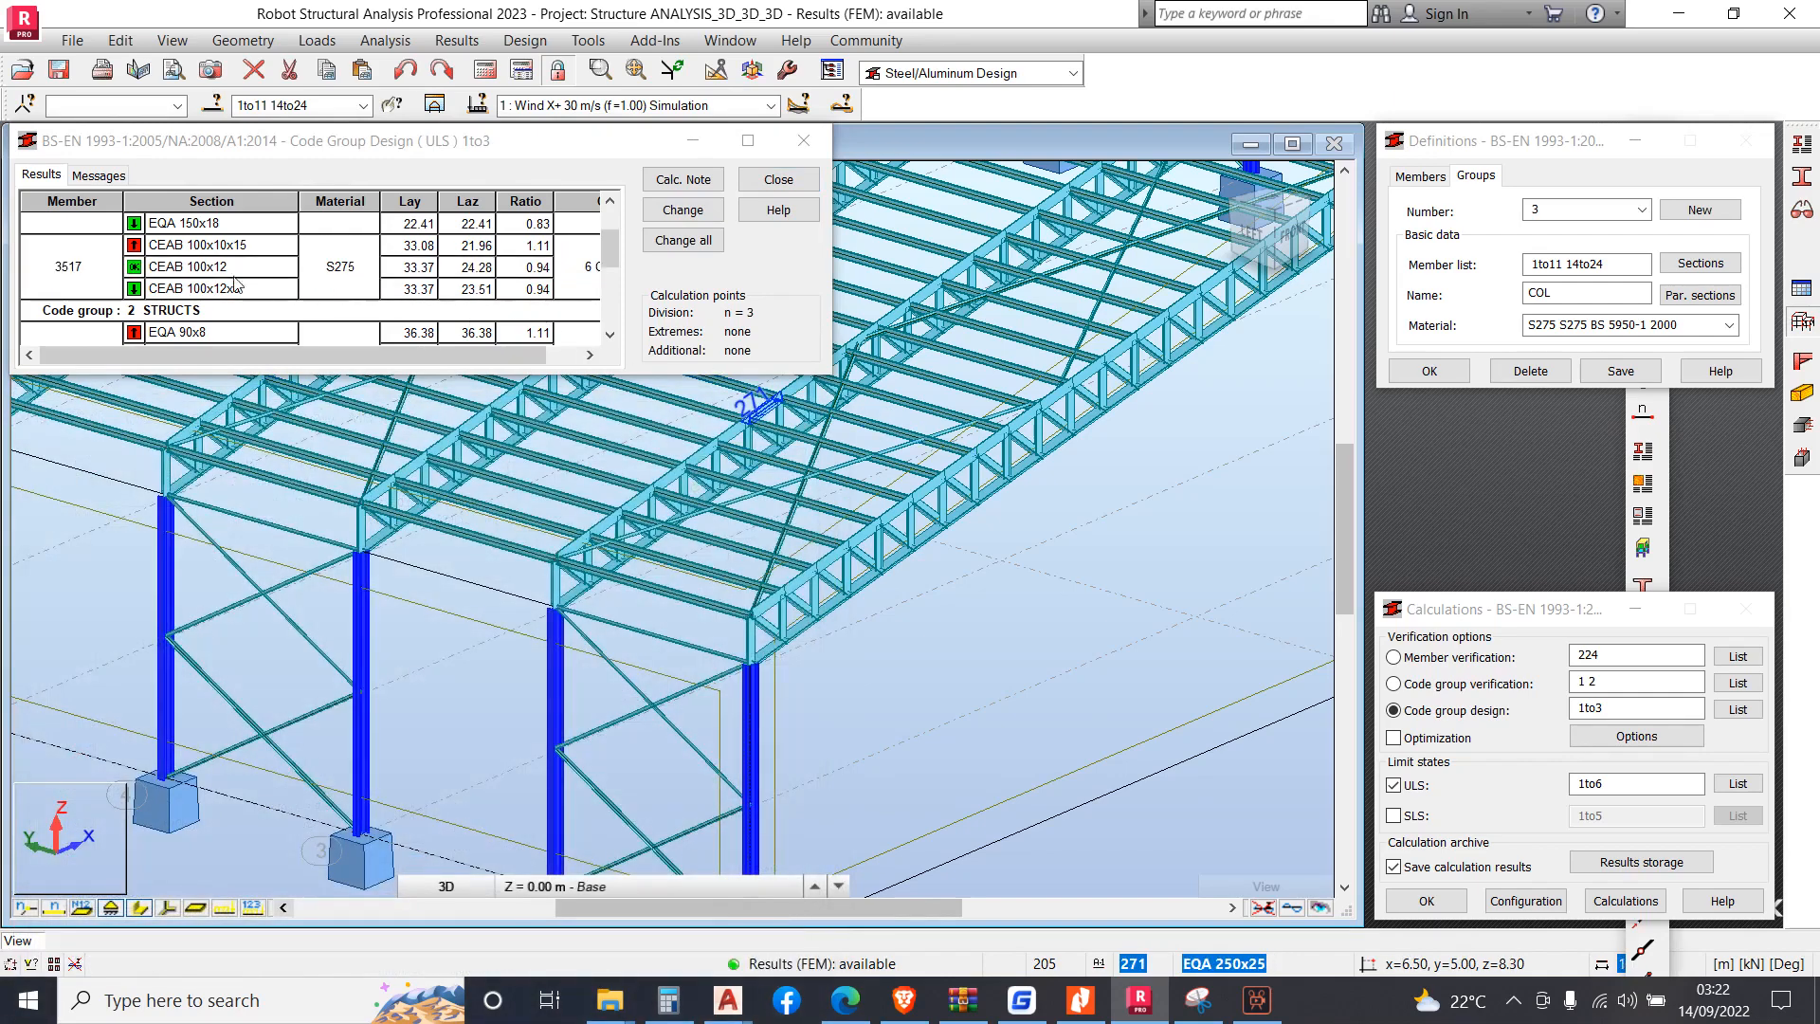
Apply the designed sections, including CEAB 100x12, CEAB 60x8 and UB 203x133x25, to all groups and archive the results as Code Group Design ( ULS ) 1to3
left_click(747, 140)
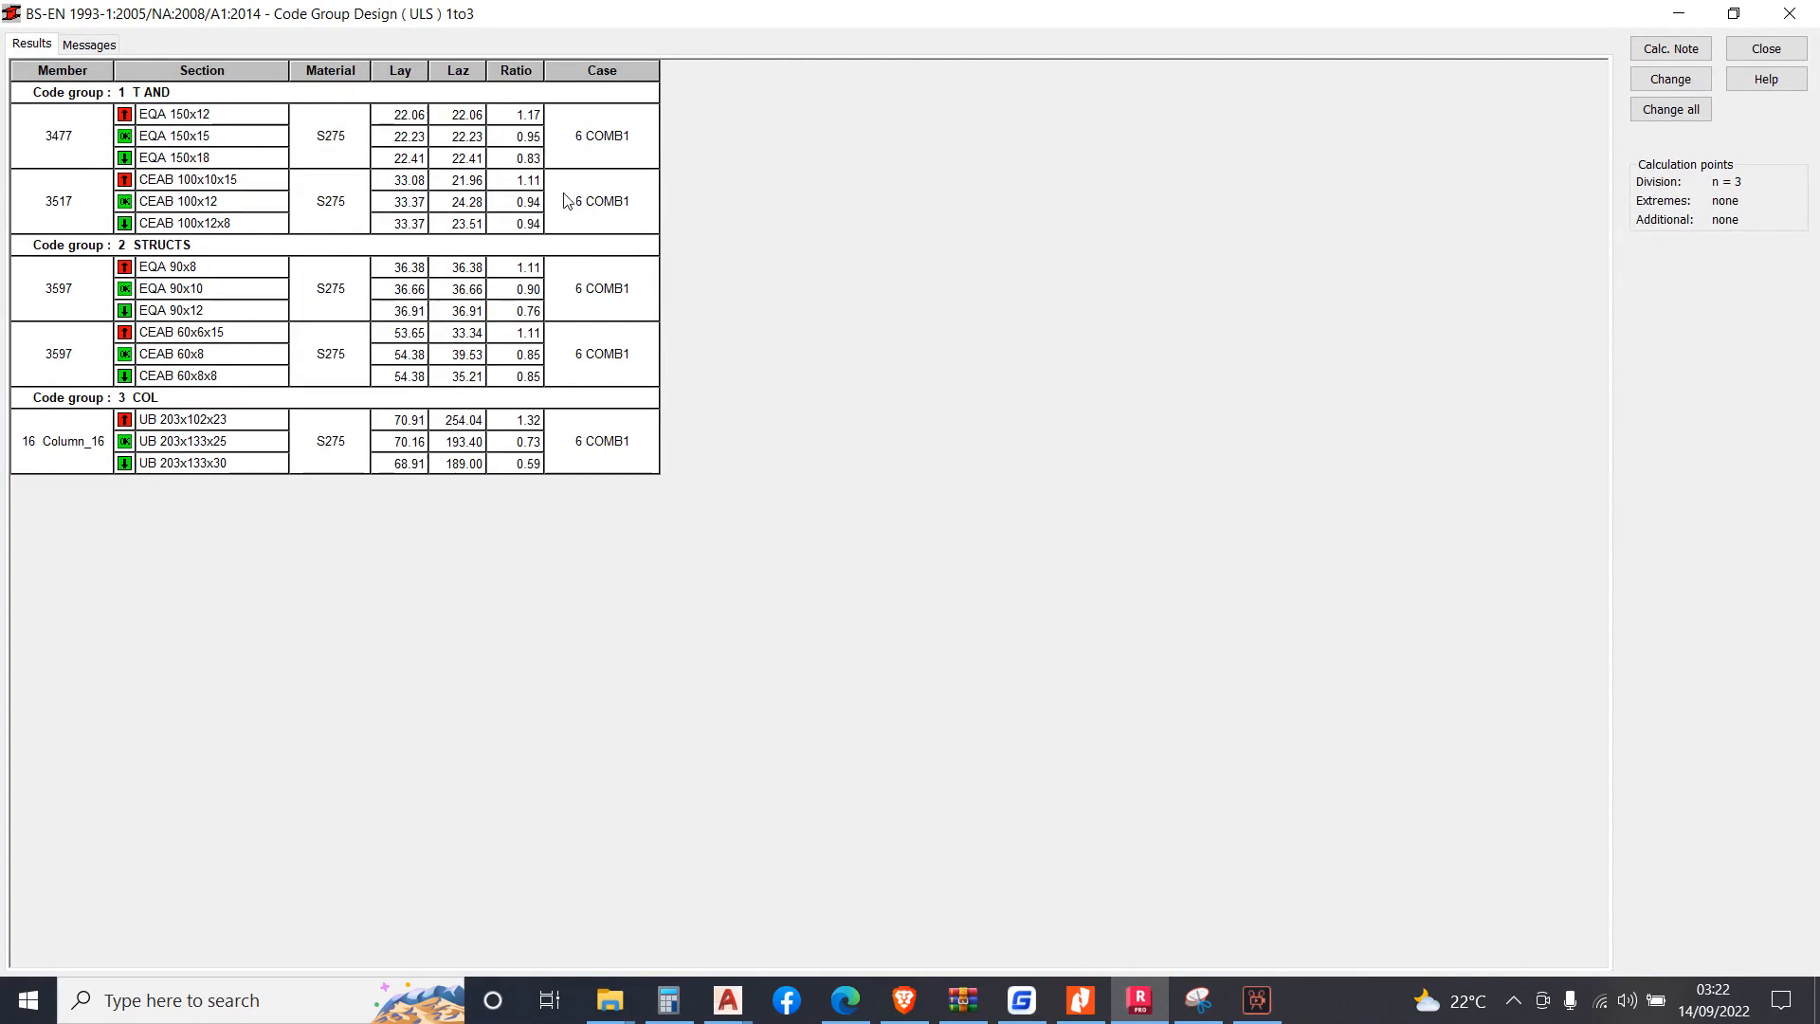
left_click(183, 203)
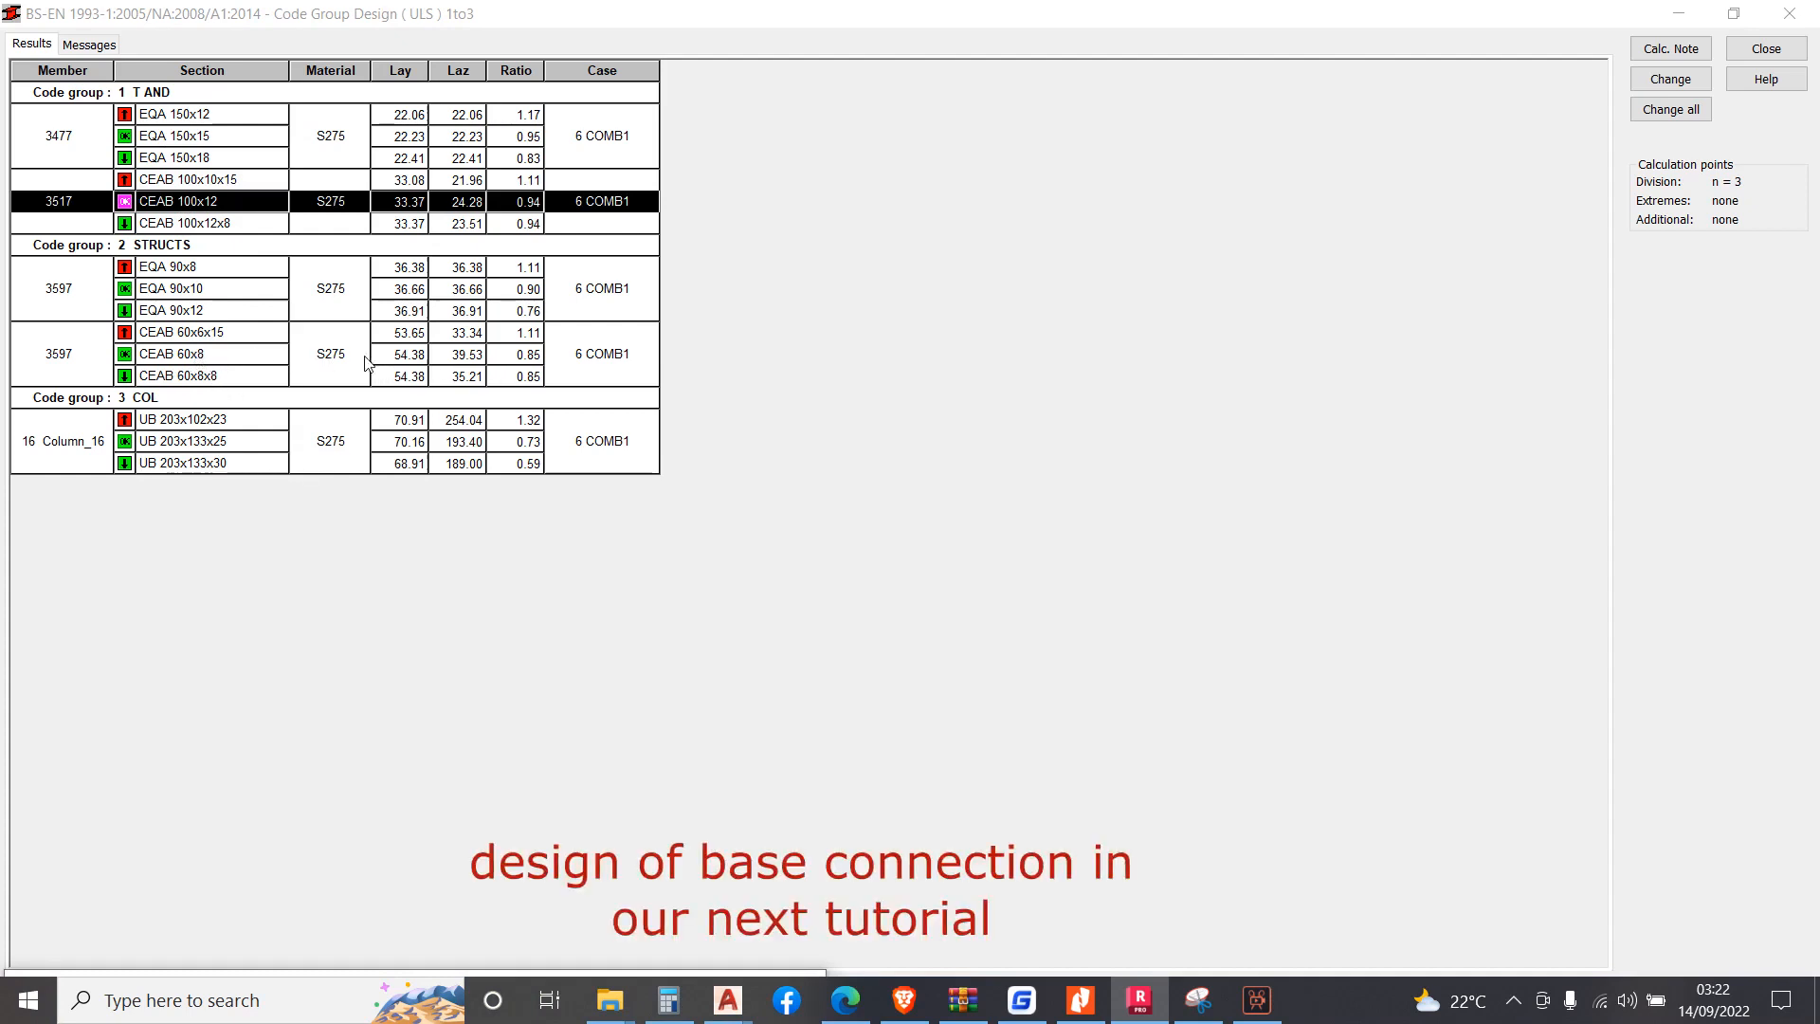
left_click(170, 356)
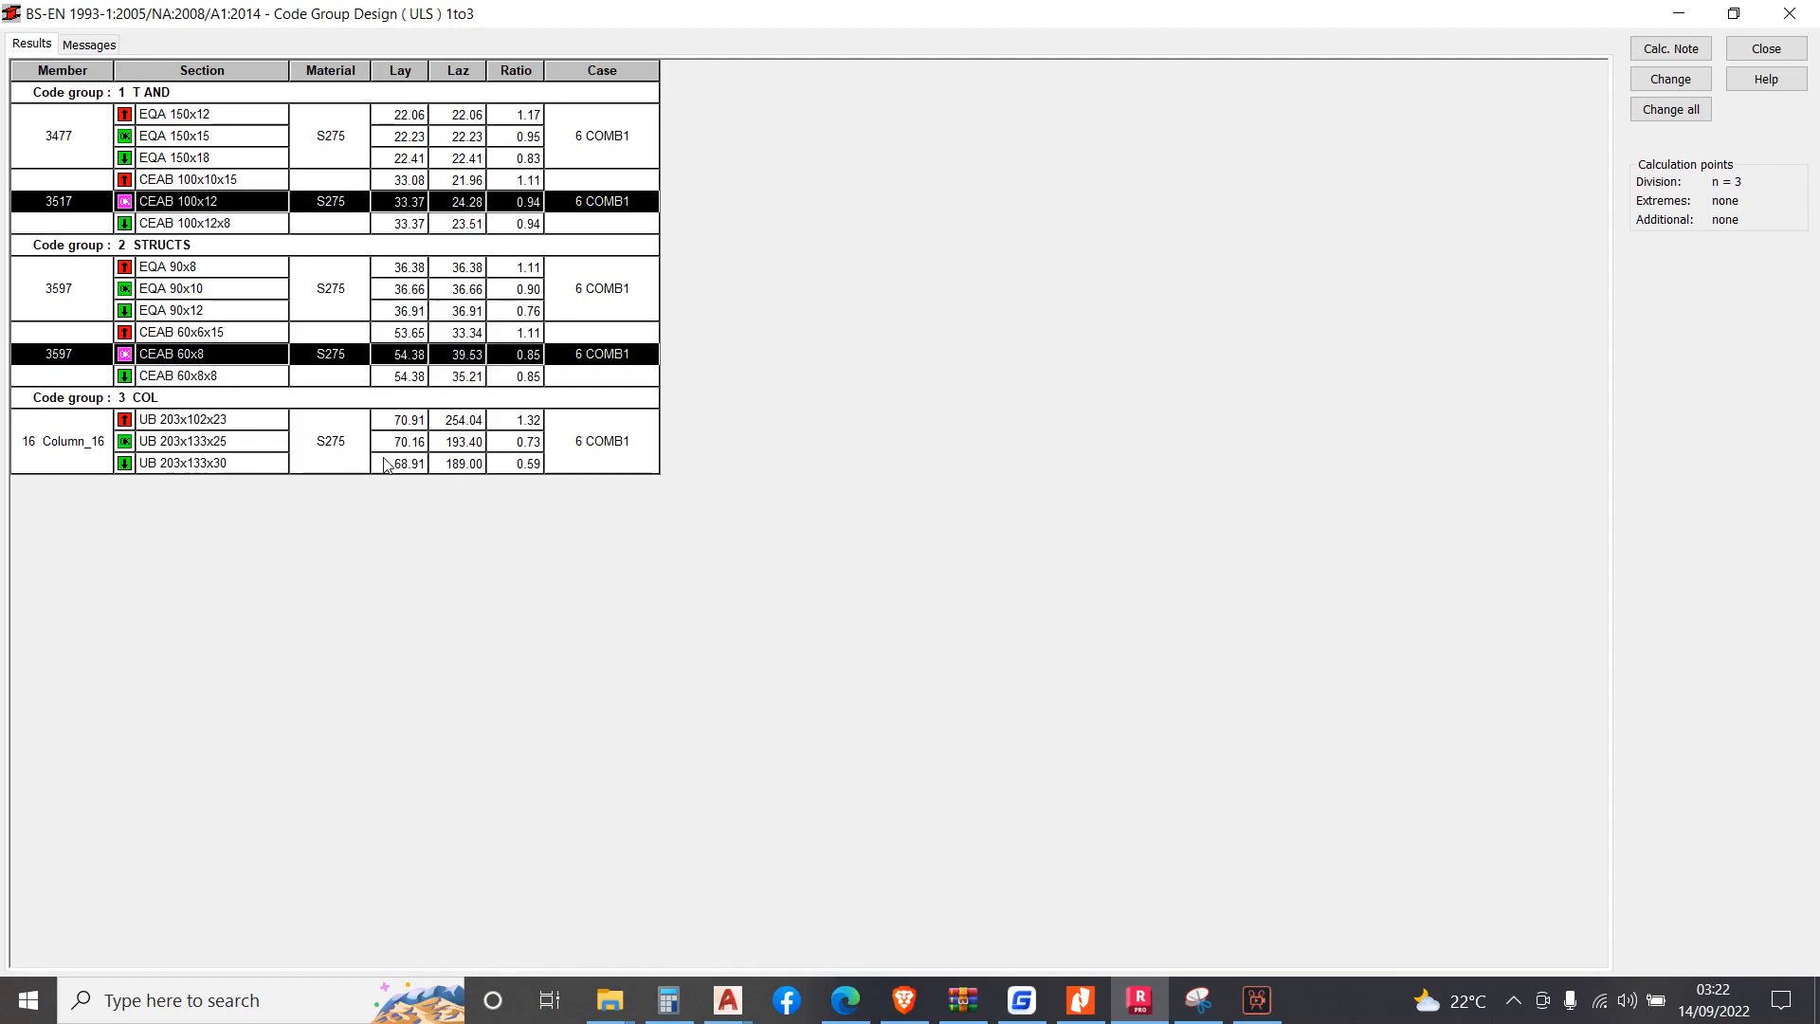
left_click(188, 445)
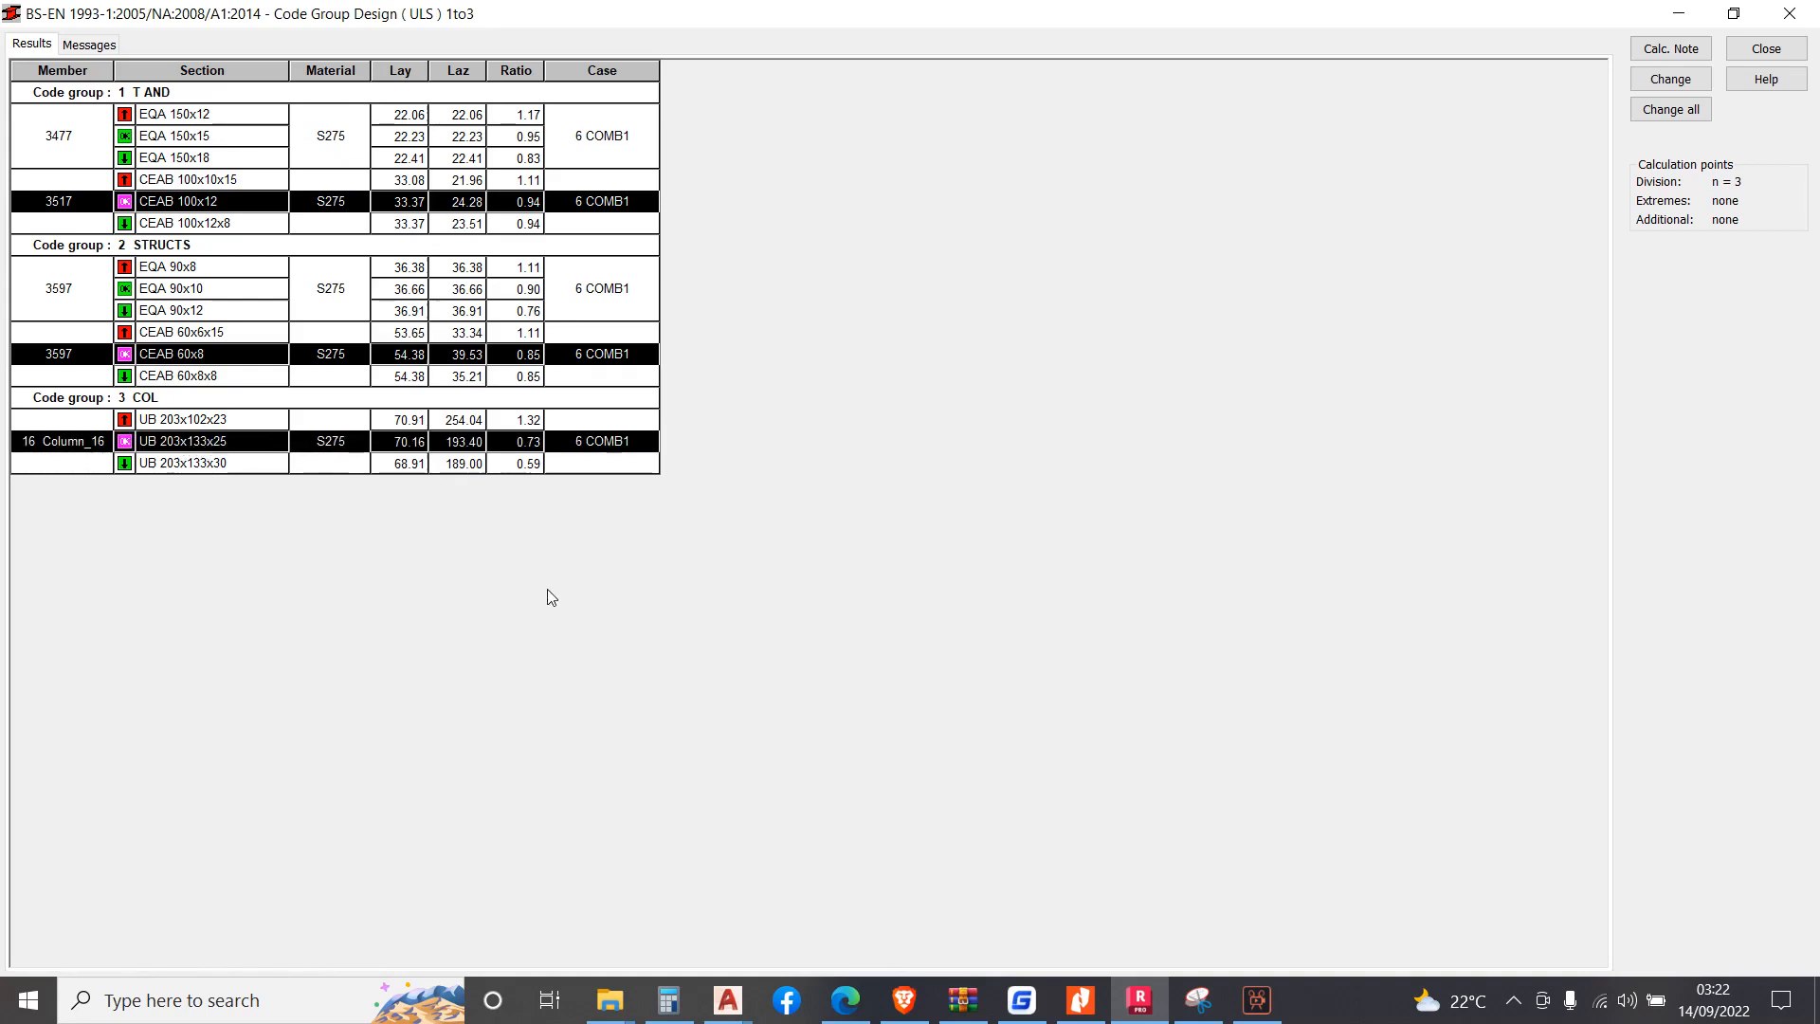
left_click(1683, 112)
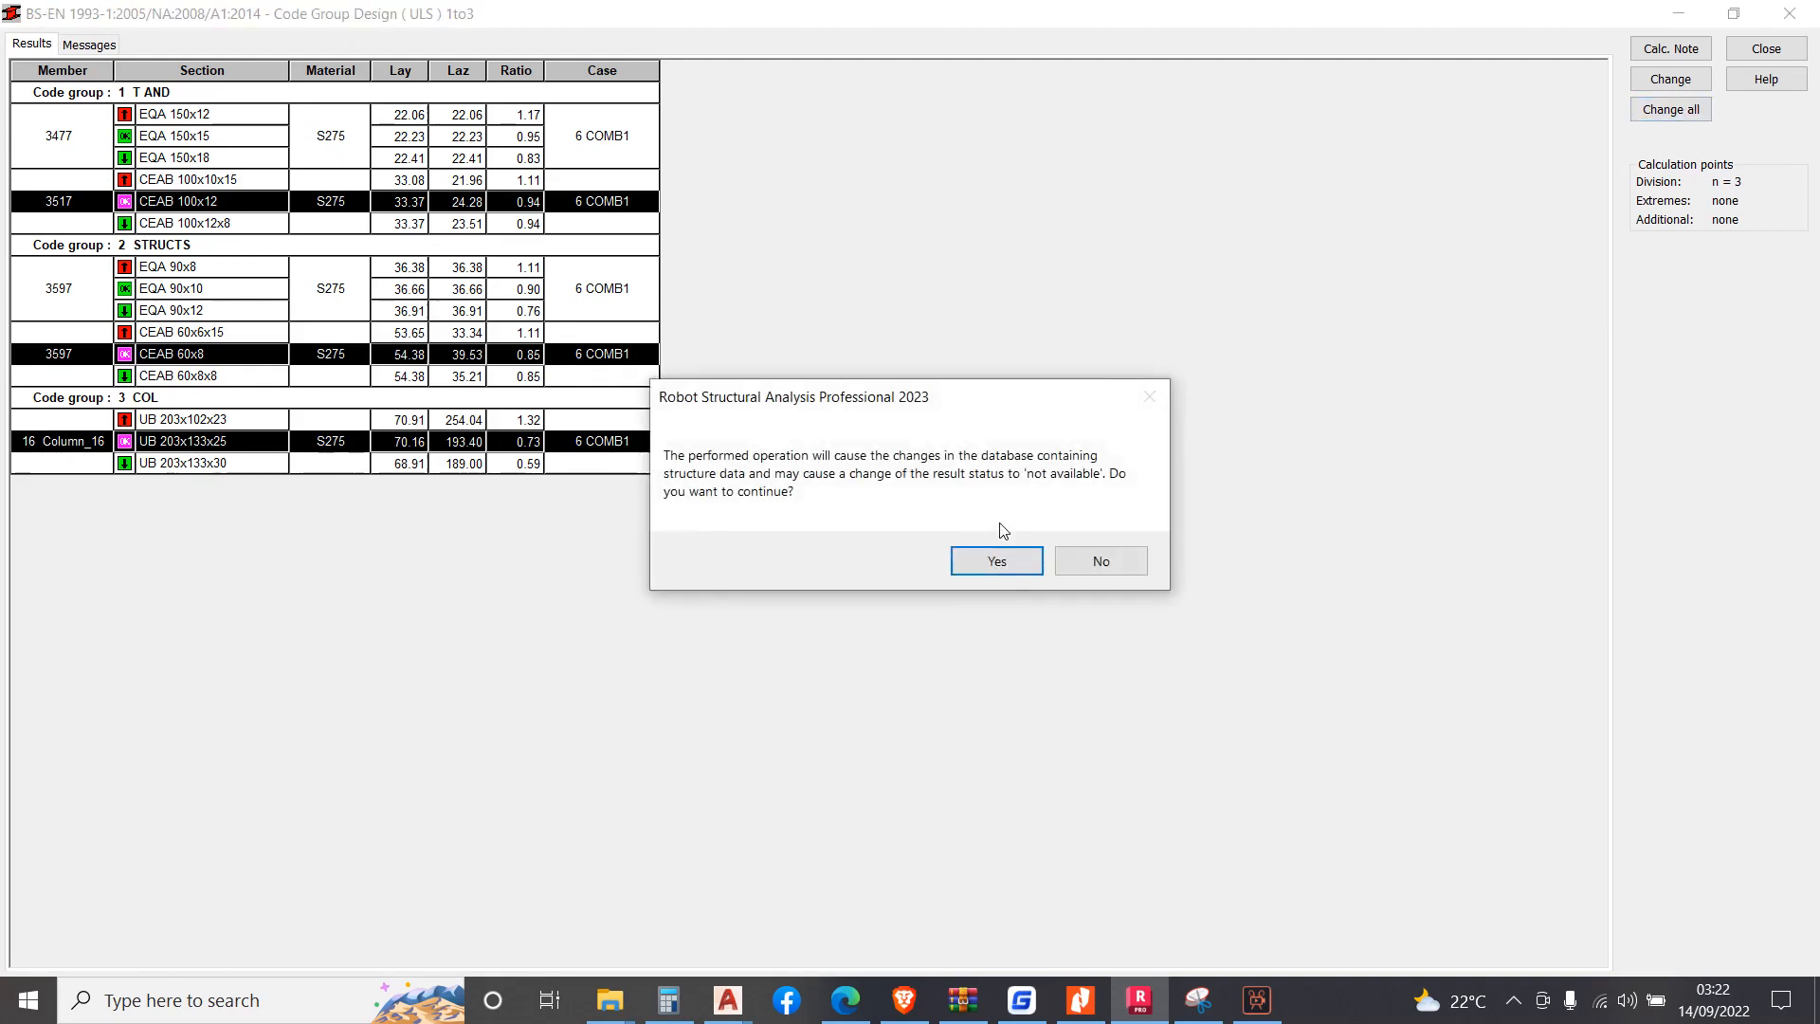
left_click(1003, 561)
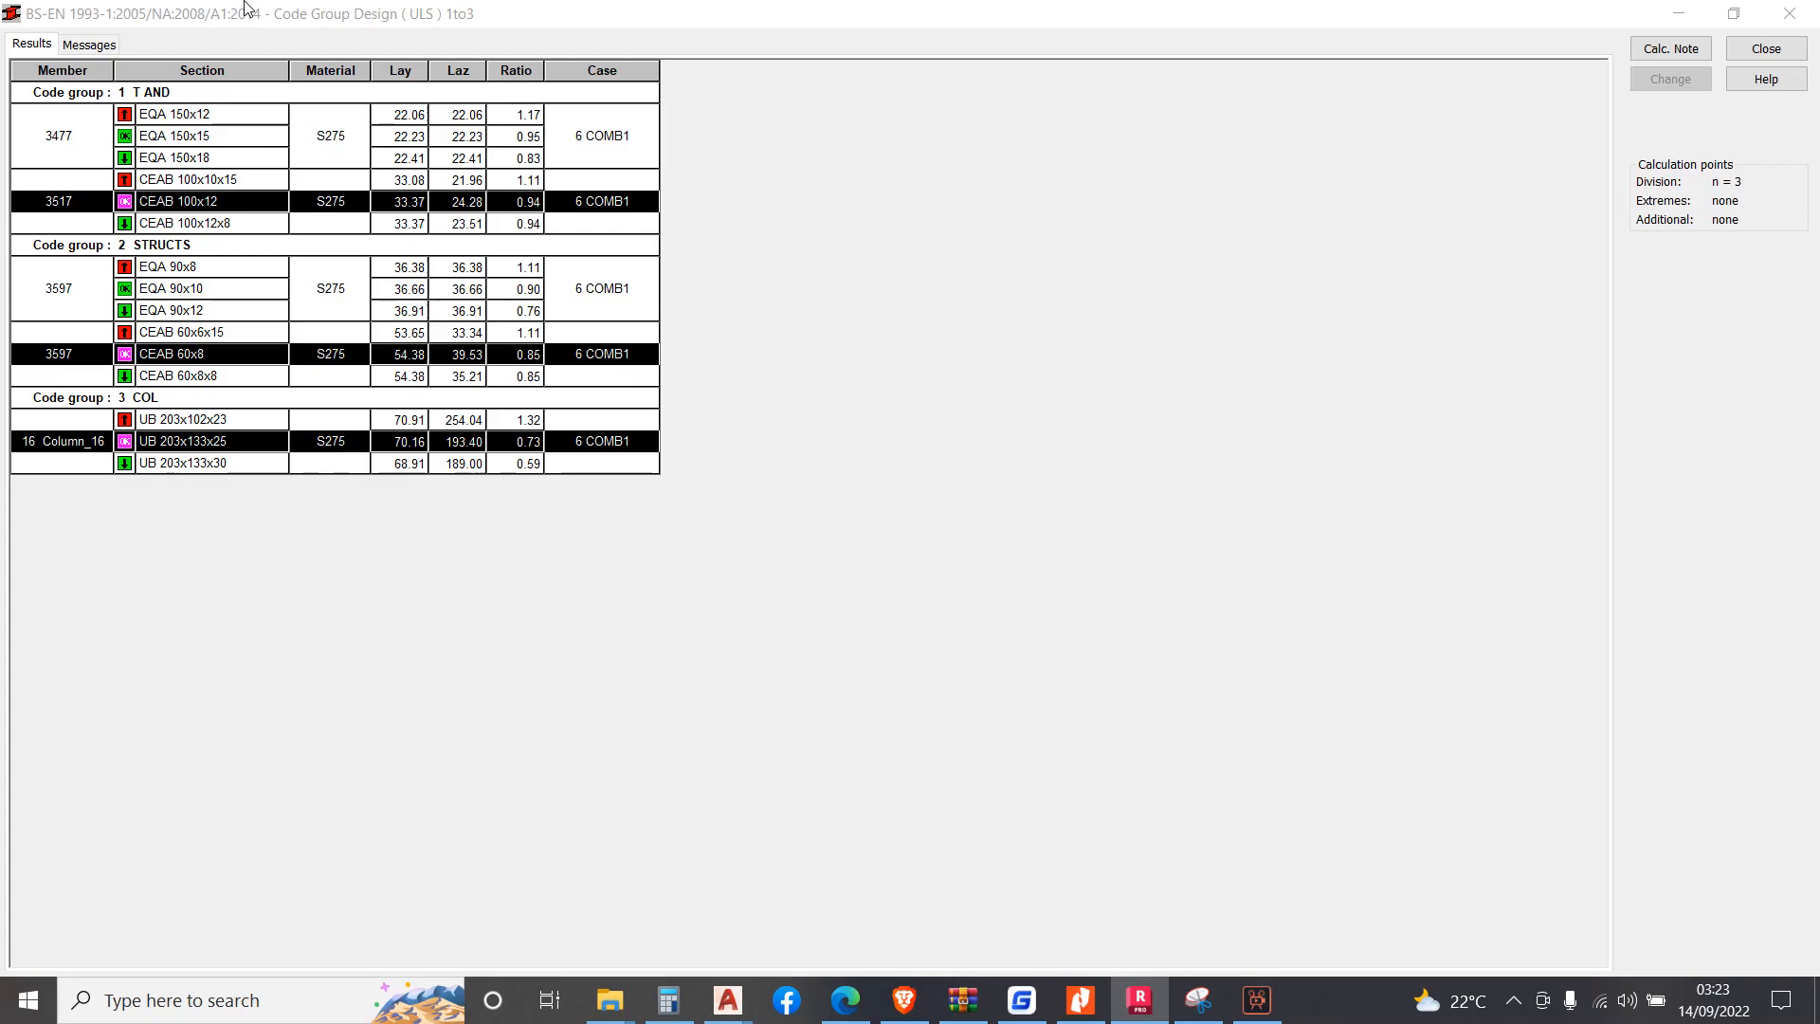
left_click(1766, 49)
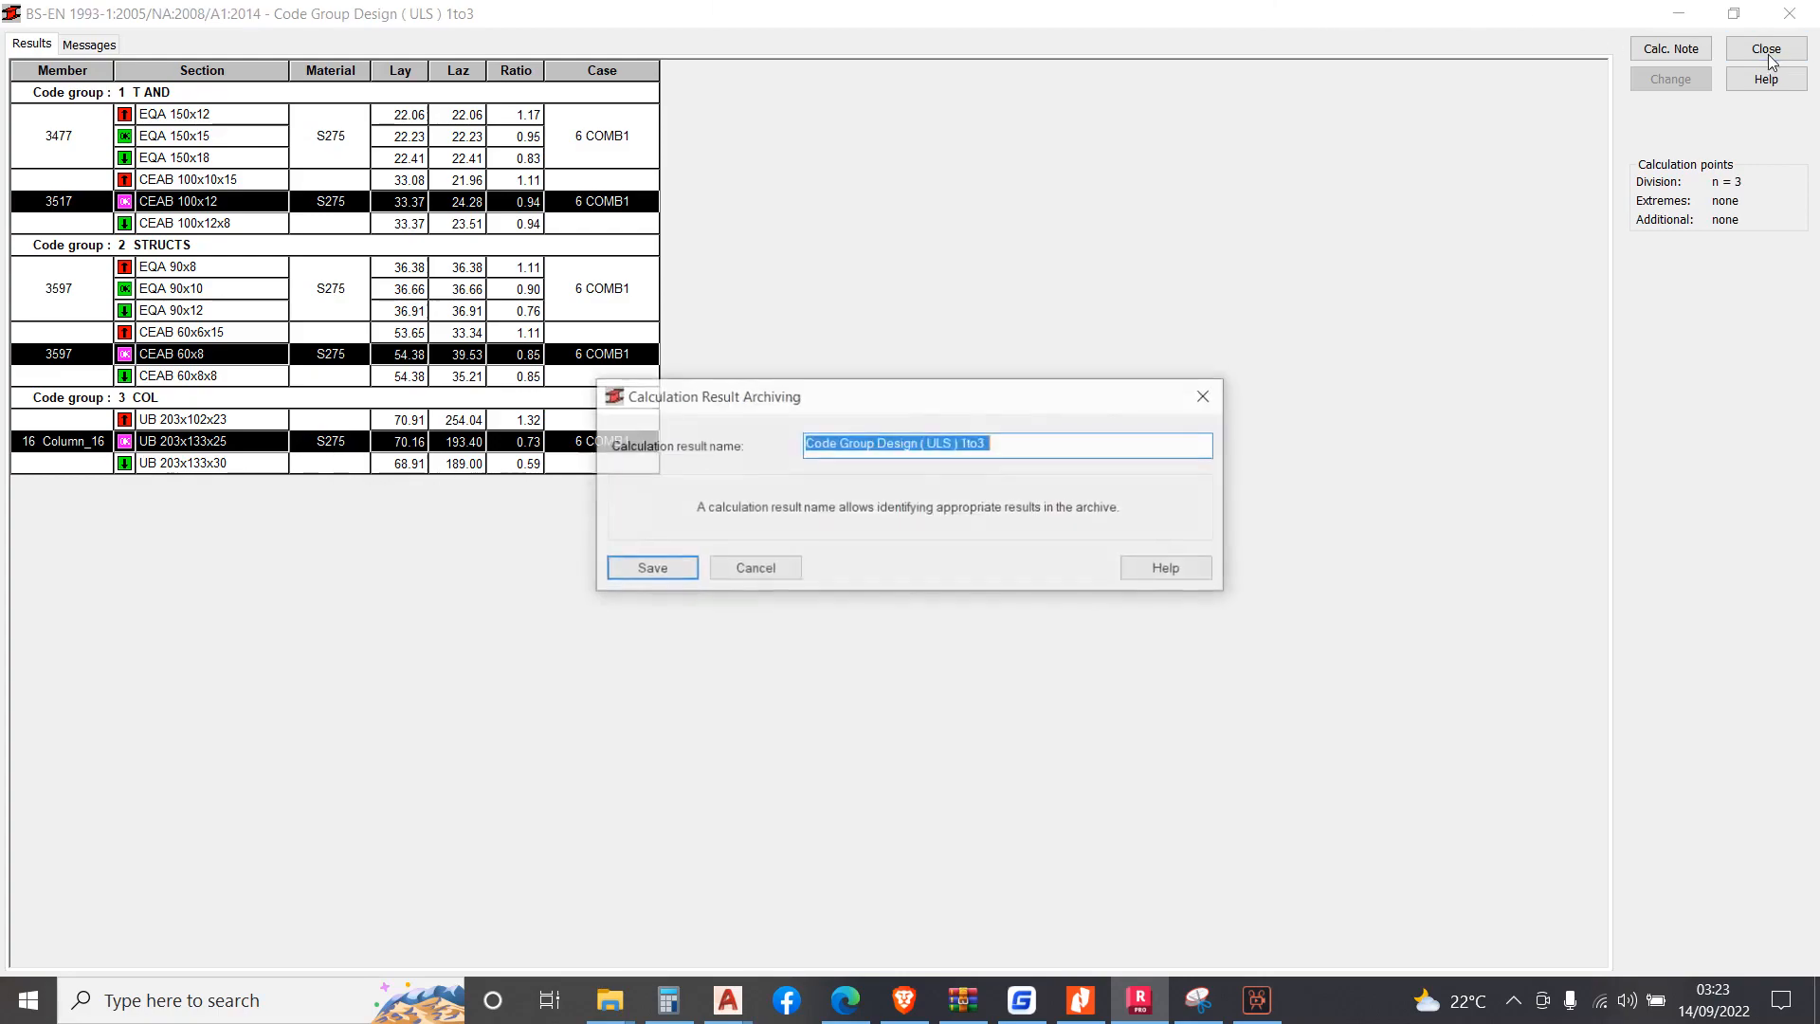
left_click(655, 567)
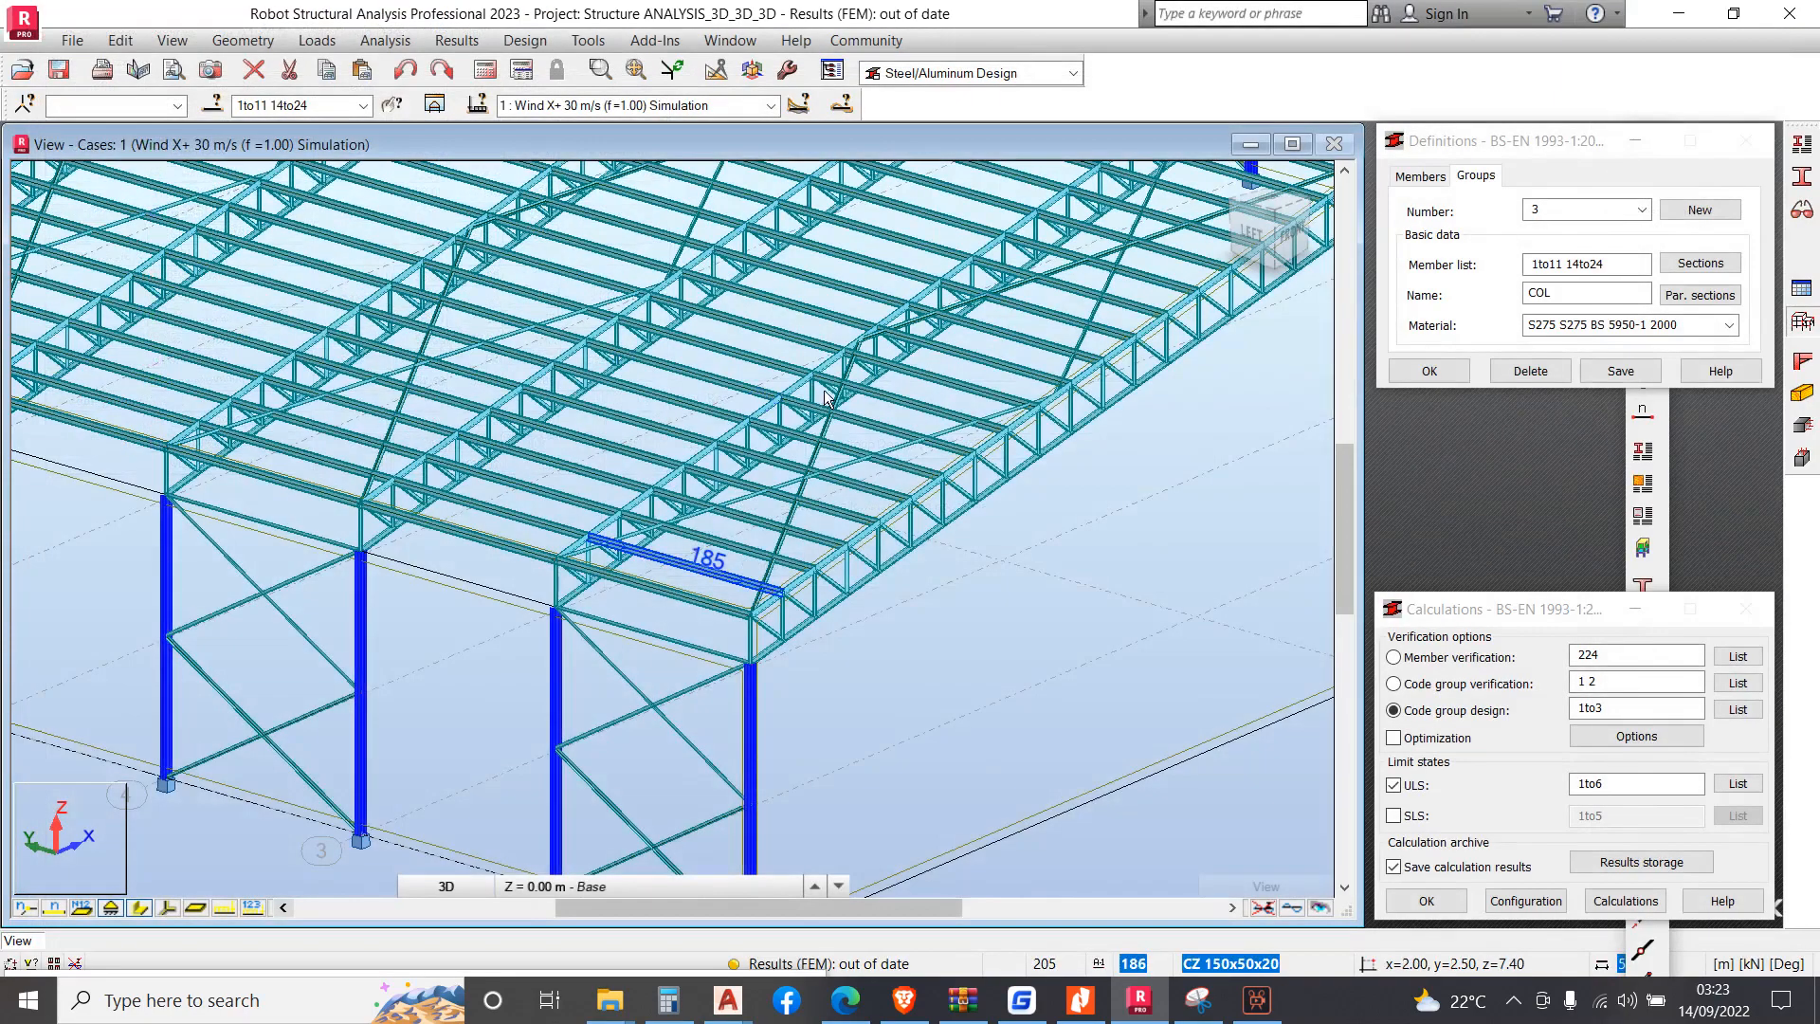
Examine the updated sections at the end truss and column tops, and the hall's trusses, columns and bracing from several sides in 3D
scroll(786, 580, "up", 10)
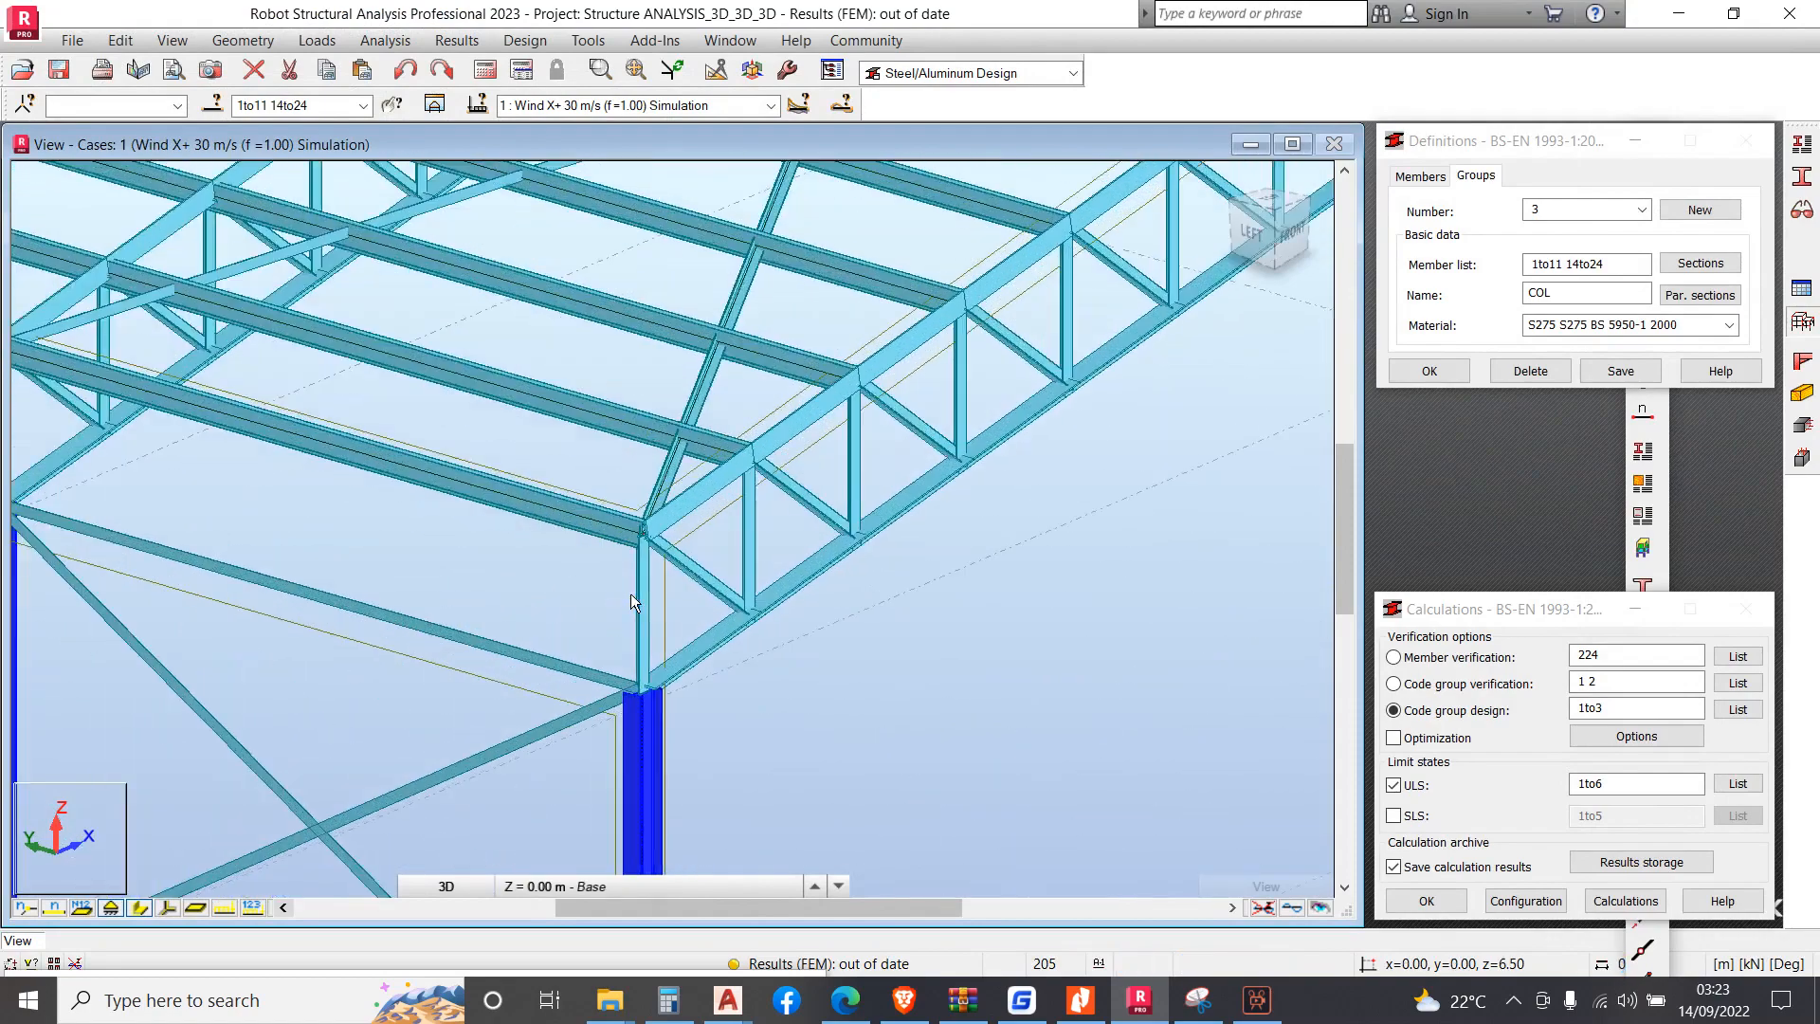
scroll(805, 491, "down", 5)
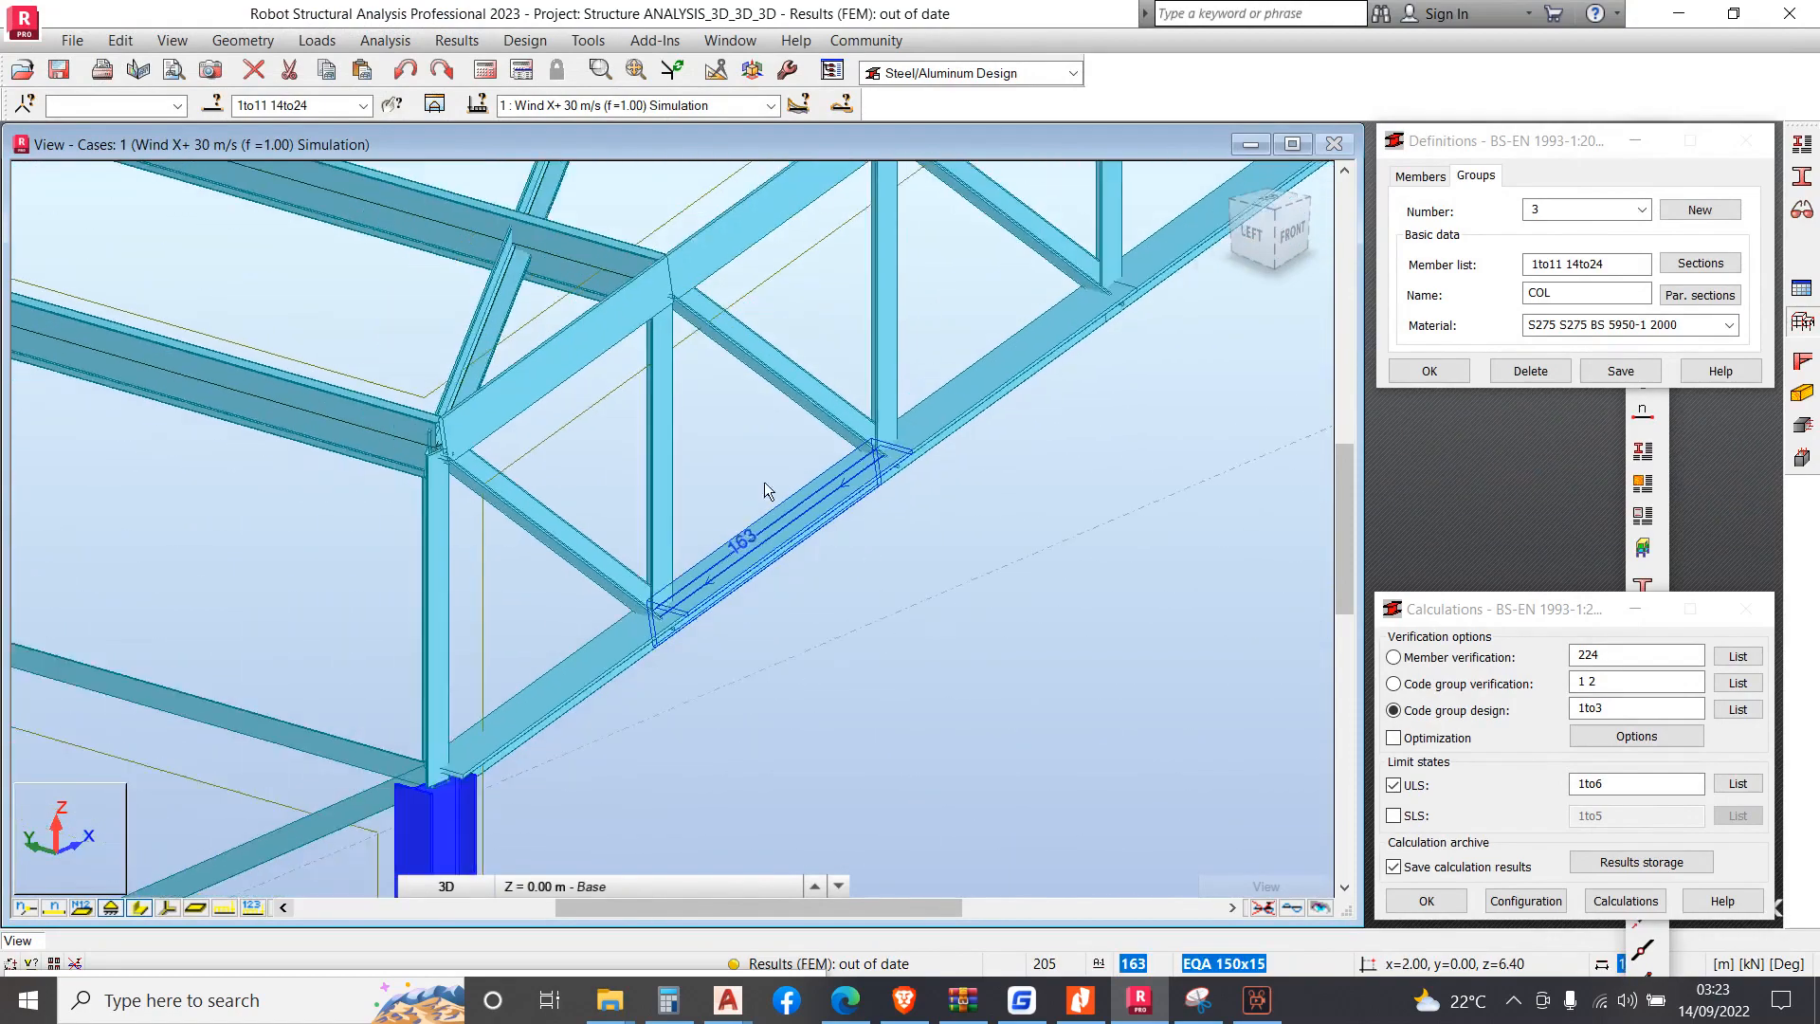
scroll(673, 505, "down", 6)
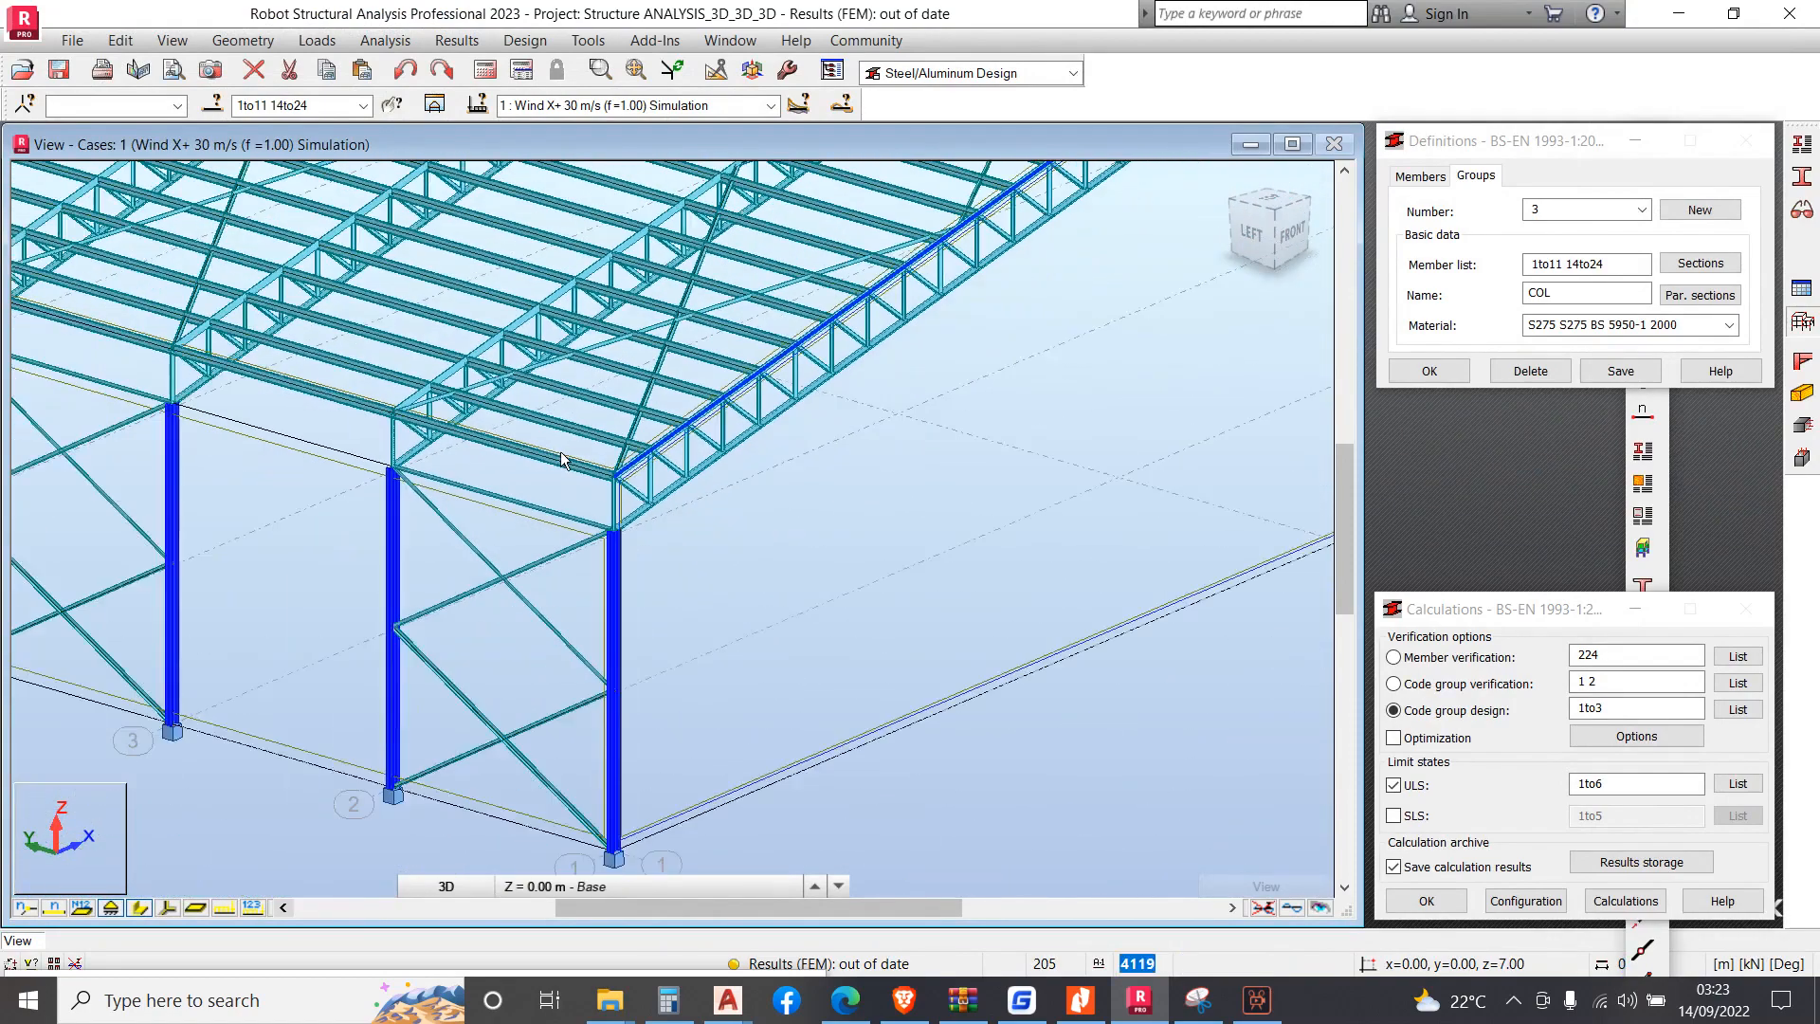
right_click(411, 491)
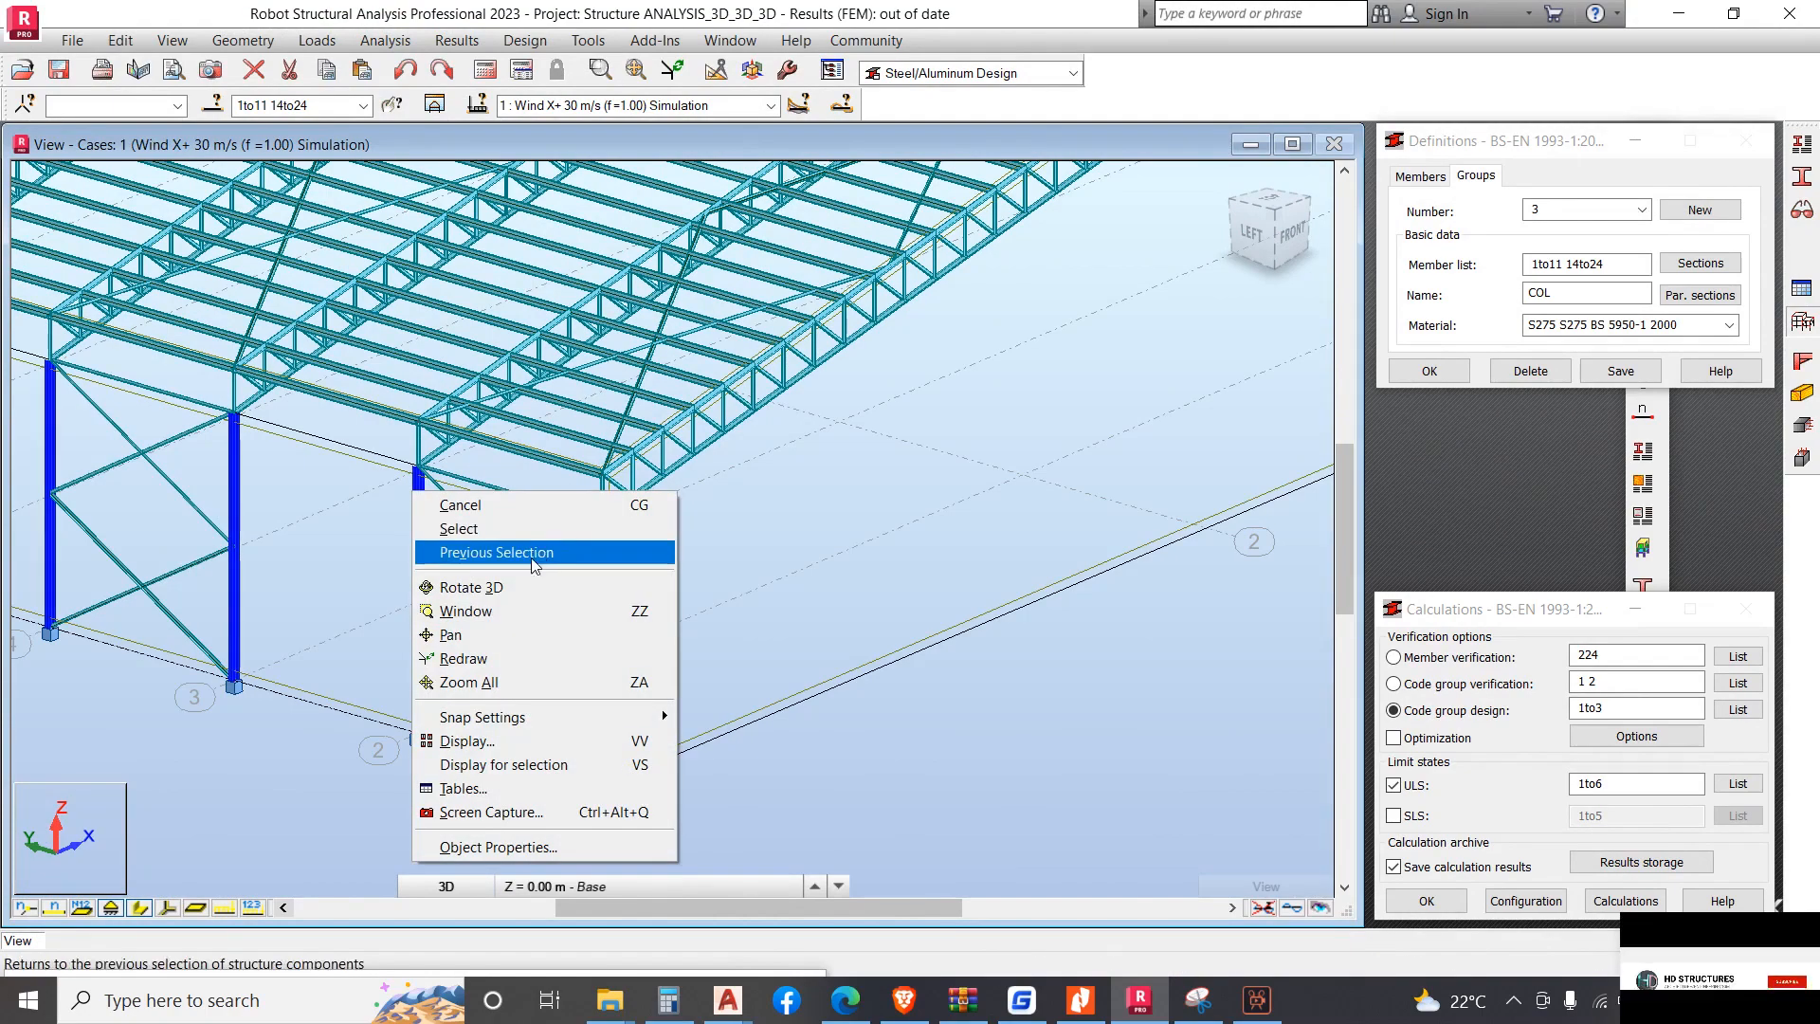
left_click(455, 581)
left_click_drag(458, 585, 845, 690)
scroll(422, 494, "down", 2)
scroll(844, 691, "up", 5)
scroll(748, 553, "down", 3)
left_click_drag(720, 598, 780, 610)
scroll(651, 599, "down", 2)
left_click_drag(588, 610, 723, 521)
scroll(990, 535, "up", 4)
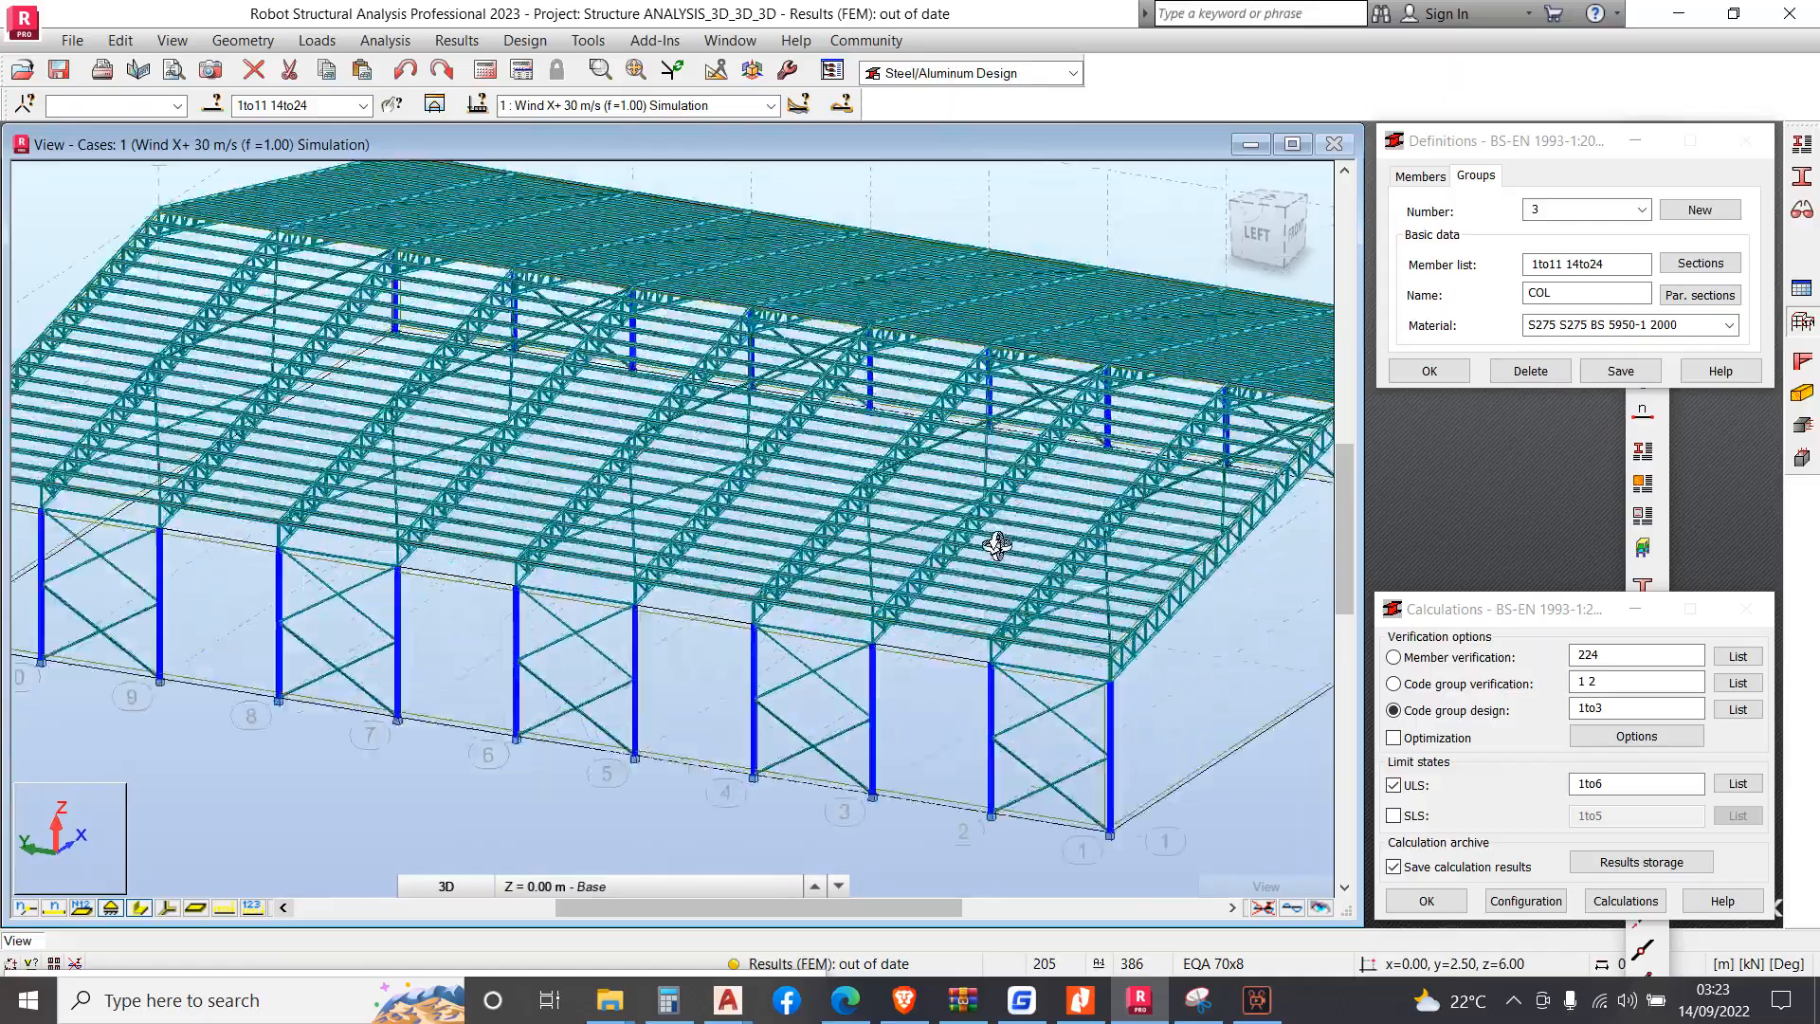
scroll(784, 421, "up", 2)
scroll(784, 421, "down", 4)
left_click_drag(832, 468, 866, 488)
scroll(638, 638, "up", 3)
scroll(708, 561, "up", 2)
scroll(708, 561, "down", 3)
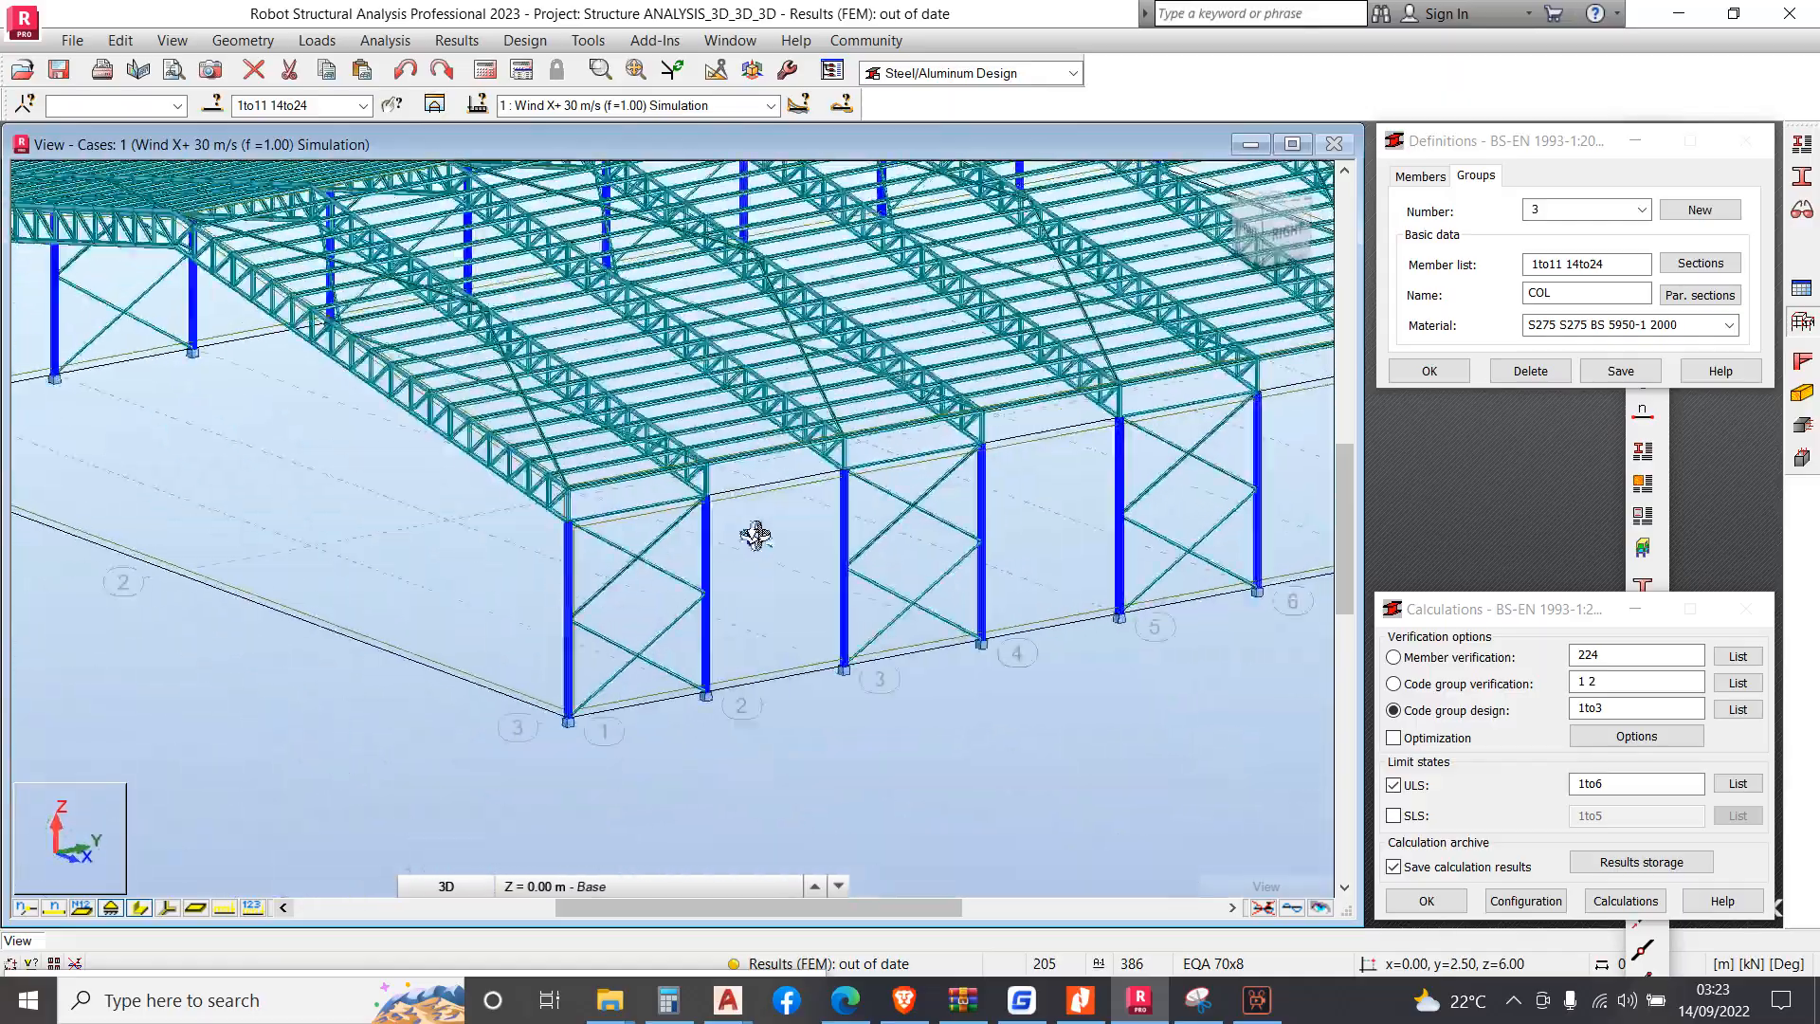
scroll(751, 532, "down", 3)
scroll(942, 638, "up", 3)
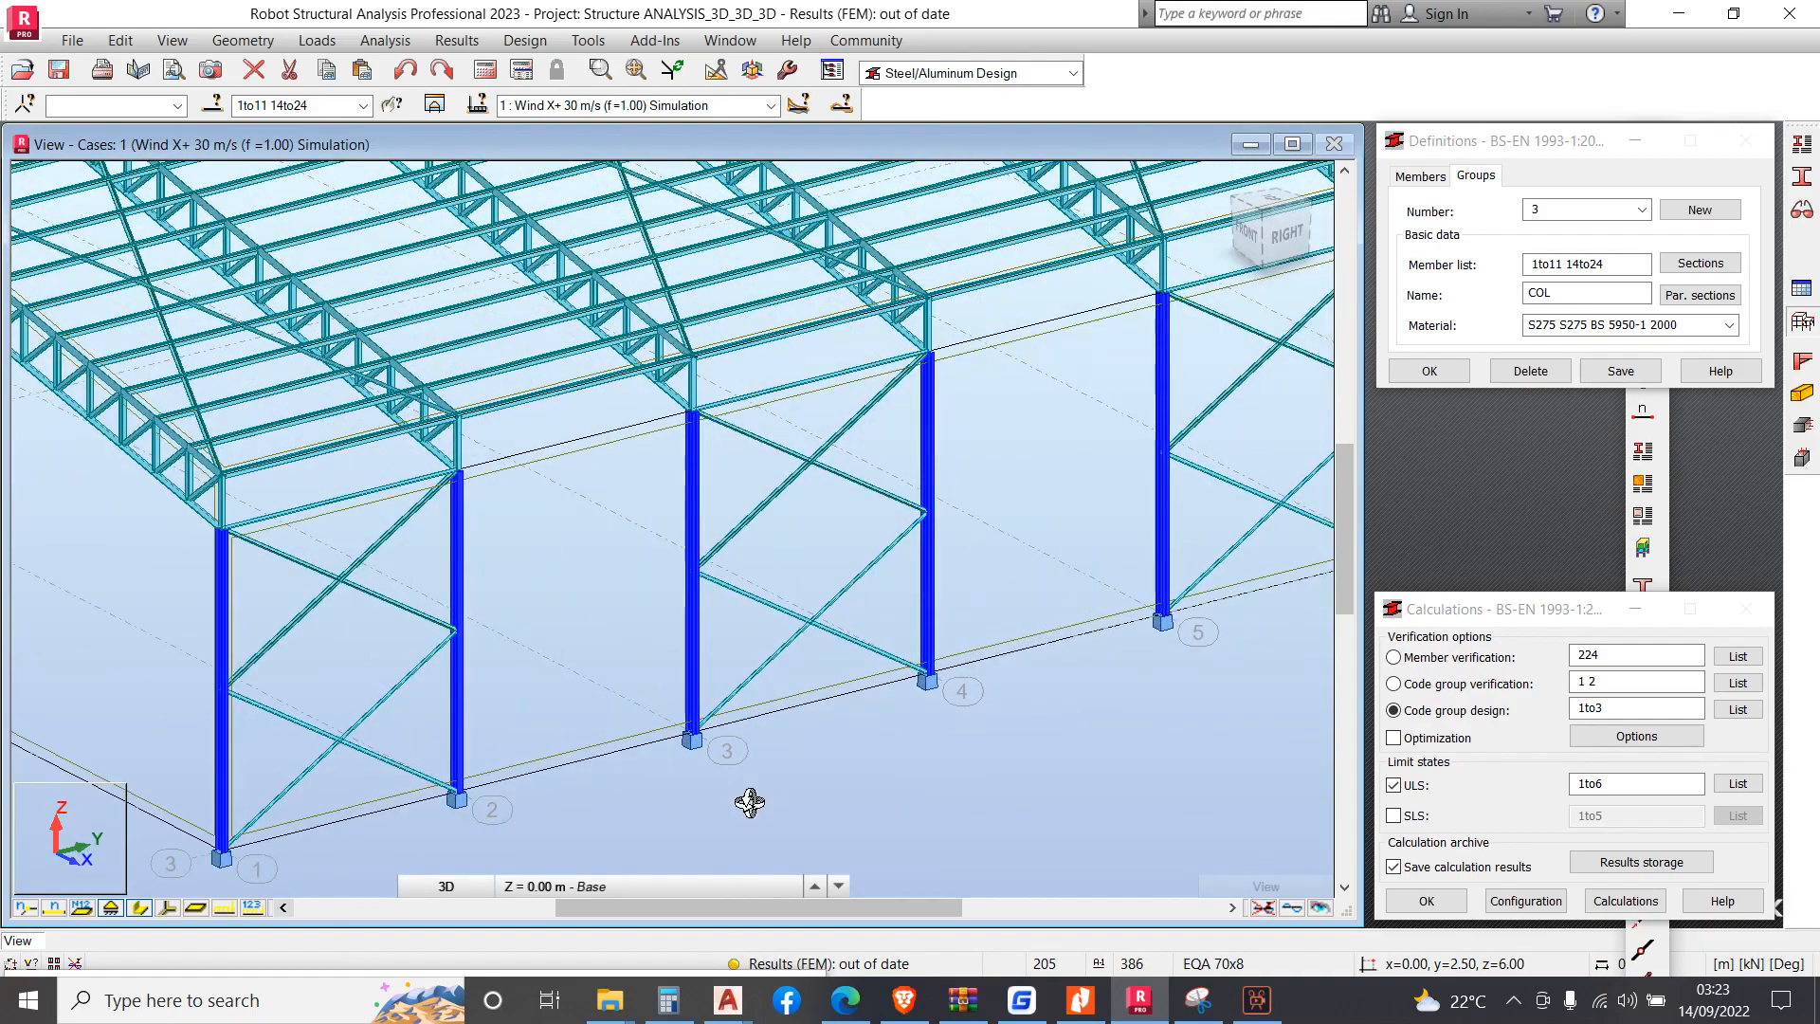
scroll(746, 652, "down", 3)
left_click_drag(746, 650, 744, 599)
scroll(744, 599, "down", 1)
scroll(660, 654, "down", 3)
scroll(457, 427, "up", 5)
scroll(442, 390, "down", 3)
middle_click_drag(438, 389, 383, 390, "shift")
scroll(455, 384, "down", 2)
middle_click_drag(652, 364, 719, 350, "shift")
scroll(640, 431, "down", 1)
middle_click_drag(626, 455, 655, 469, "shift")
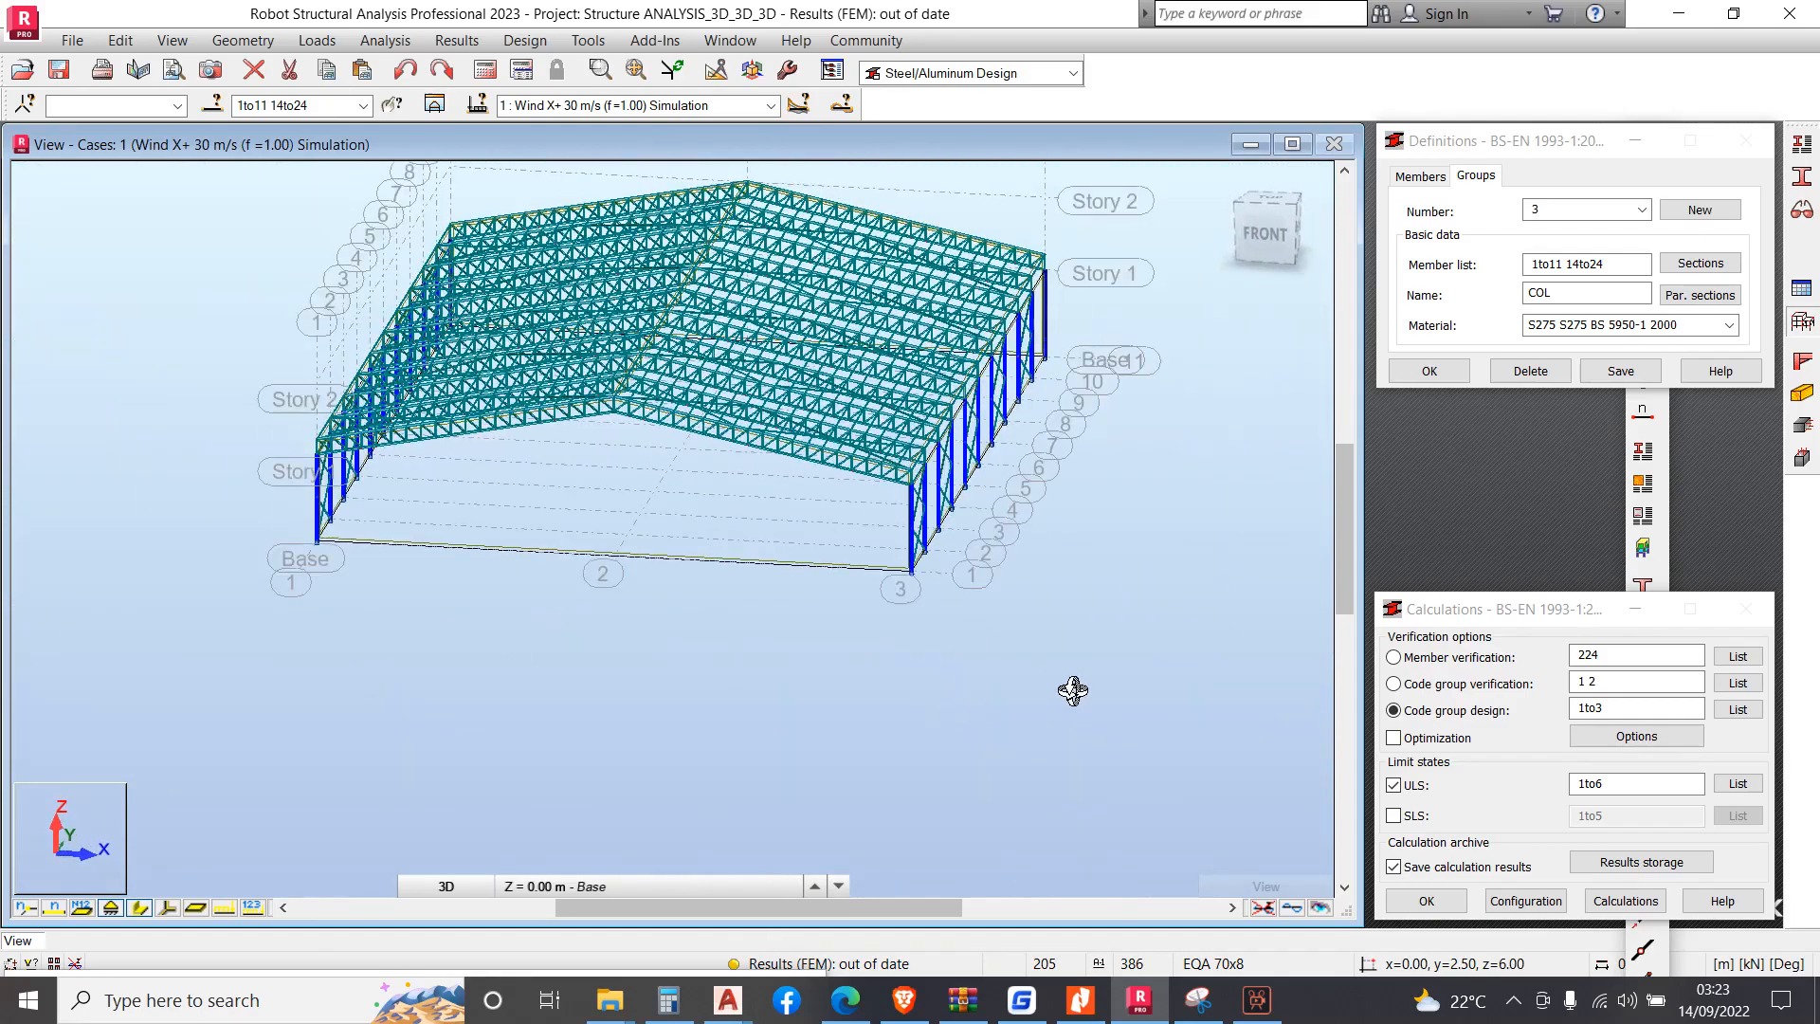
scroll(1071, 687, "up", 4)
scroll(821, 507, "down", 3)
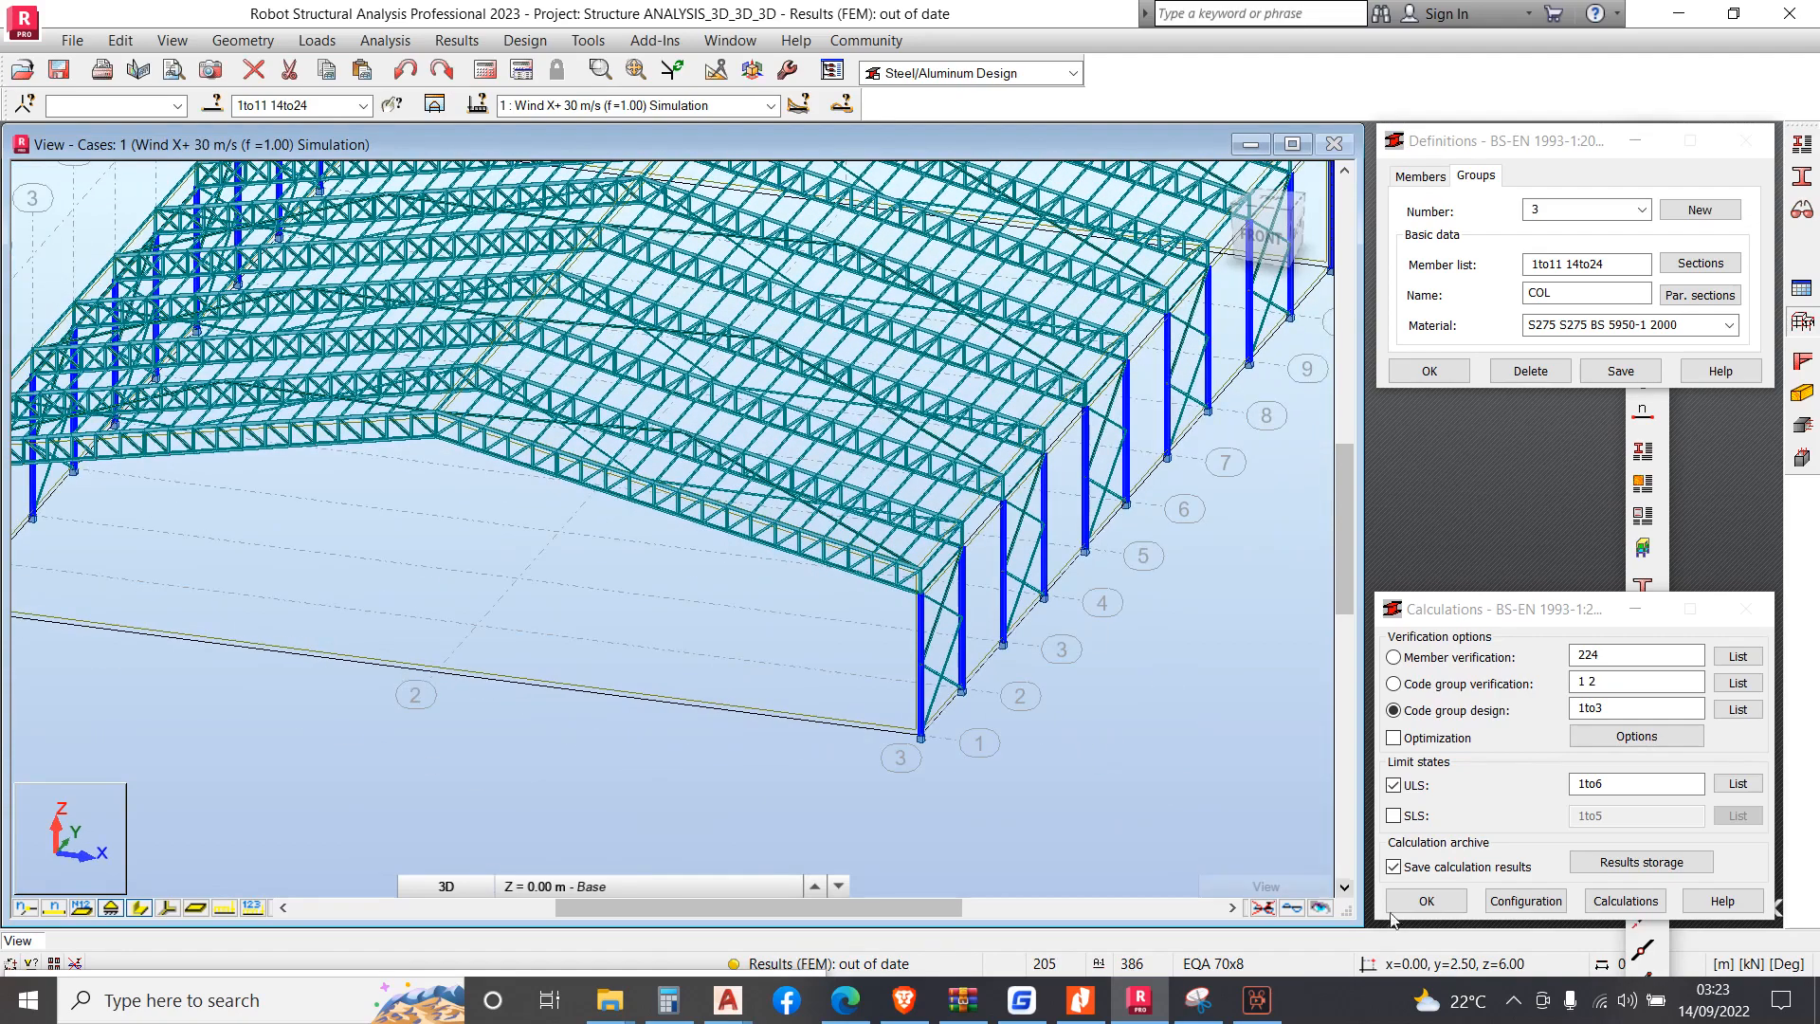
left_click(1514, 1004)
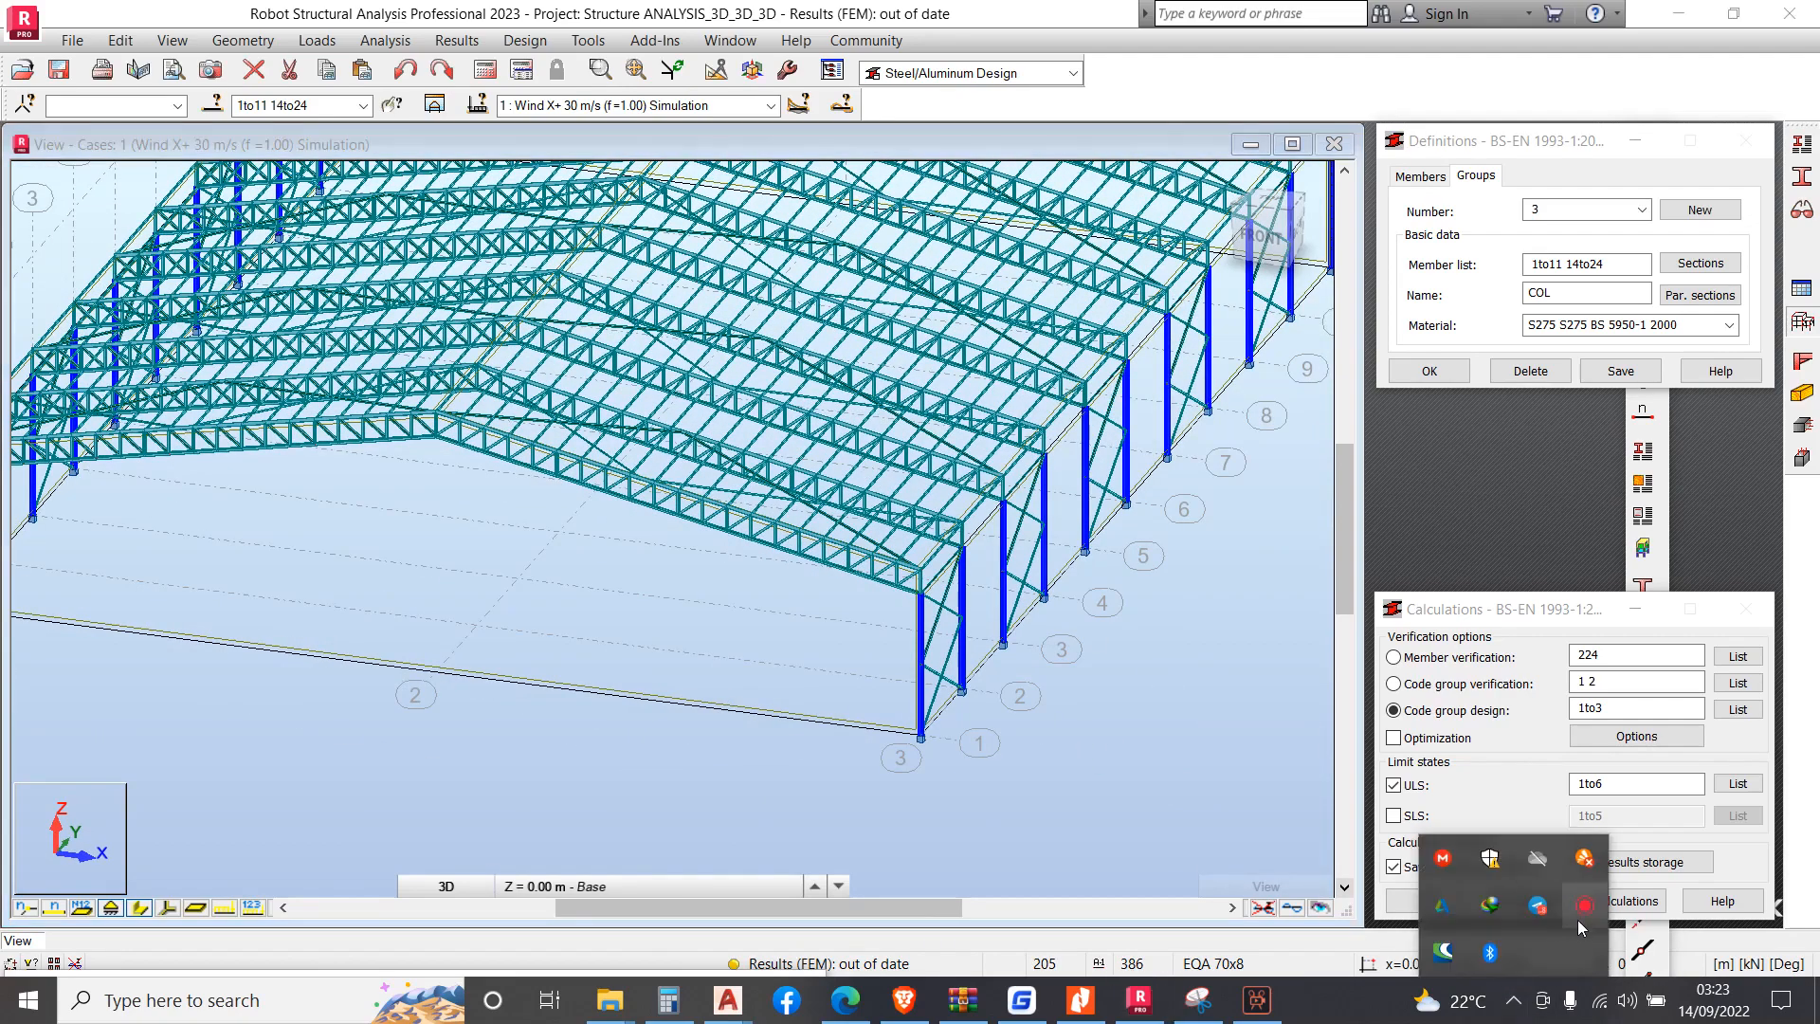